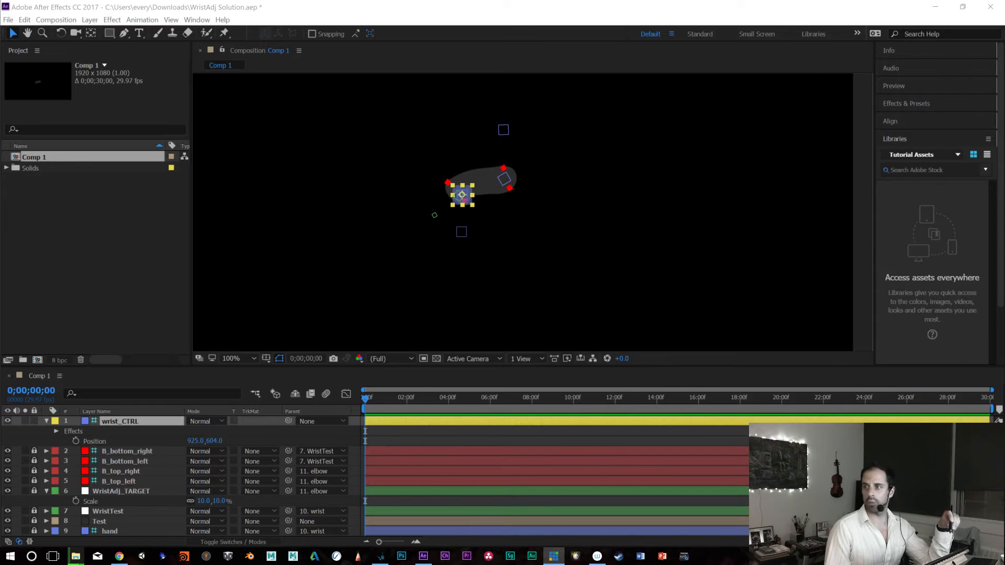
Move the vMix window off the captured desktop and switch back to After Effects
{"action": "key", "text": "super+d"}
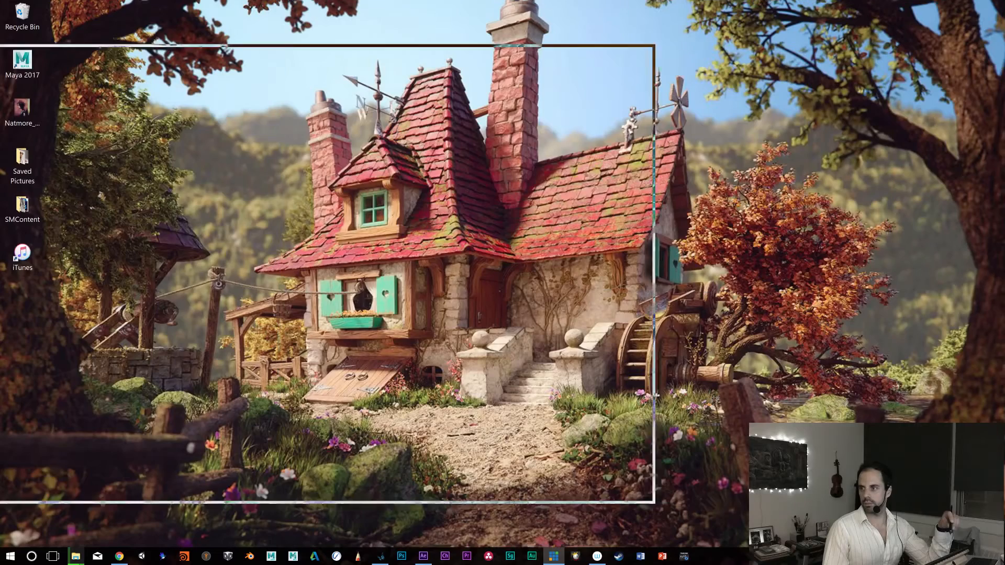
{"action": "left_click_drag", "start_coordinate": [91, 184], "coordinate": [455, 49]}
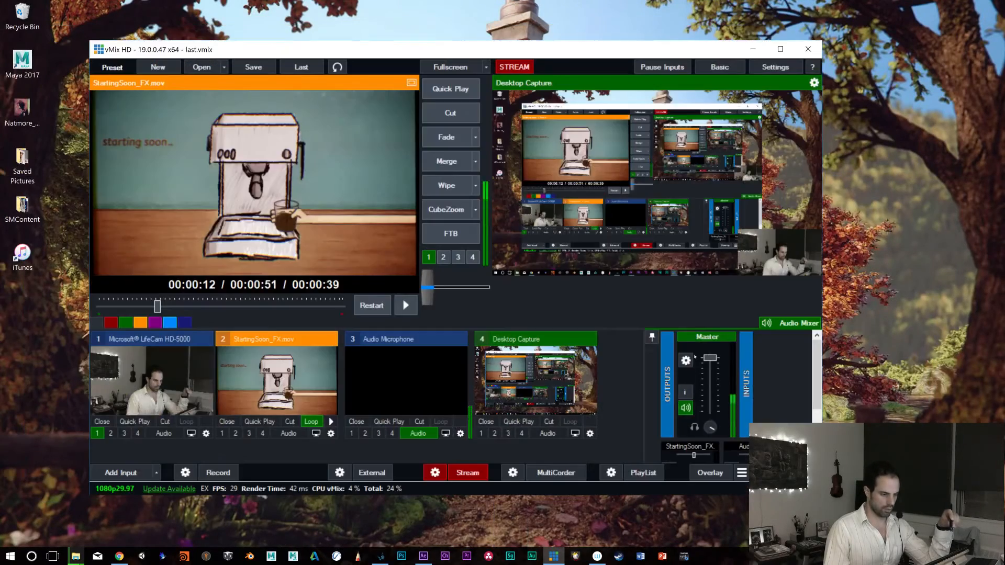
{"action": "left_click_drag", "start_coordinate": [606, 51], "coordinate": [1004, 57]}
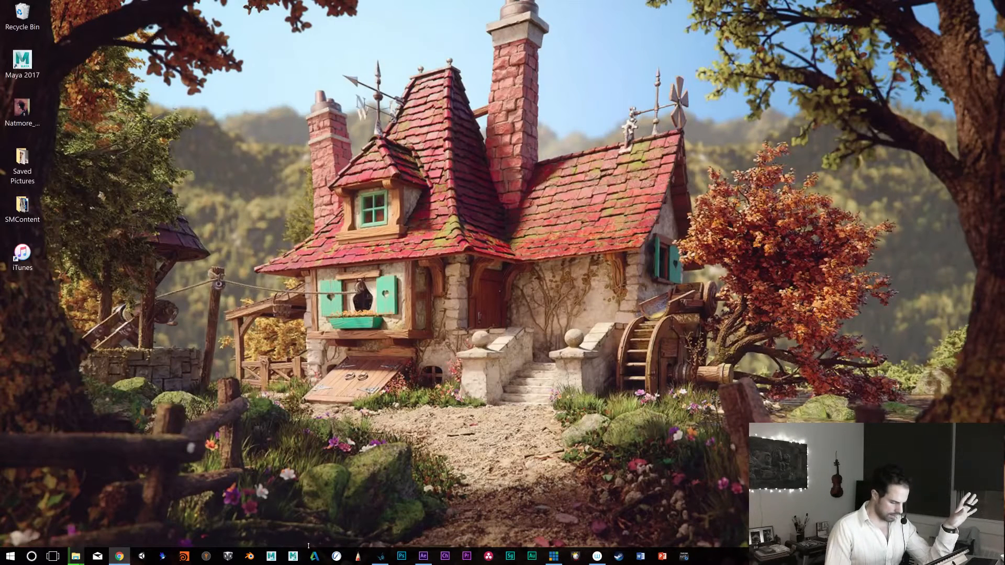
{"action": "left_click", "coordinate": [416, 558]}
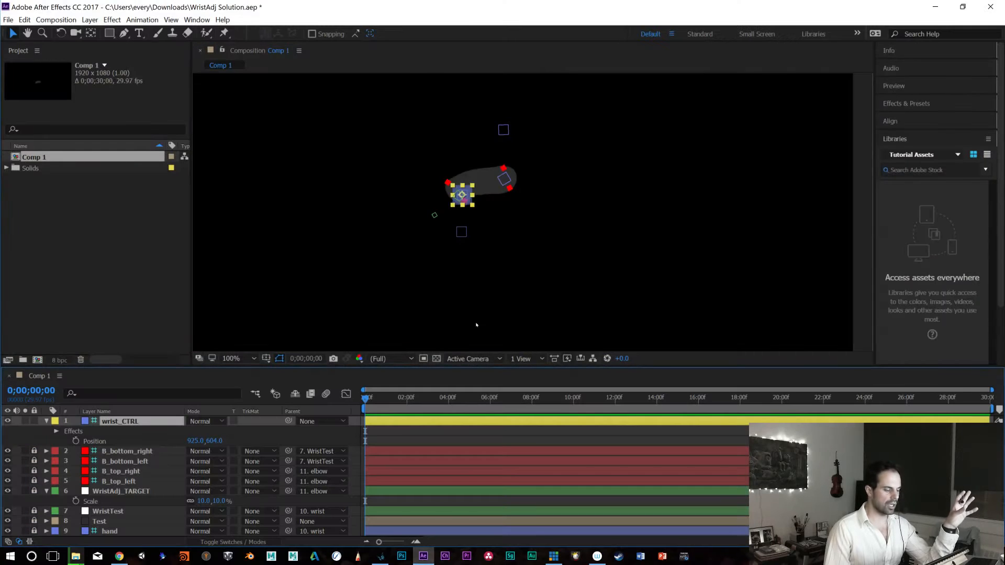
Move the wrist_CTRL controller to several positions to test the arm's bend, ending at position 978, 572
{"action": "left_click_drag", "start_coordinate": [458, 199], "coordinate": [534, 208]}
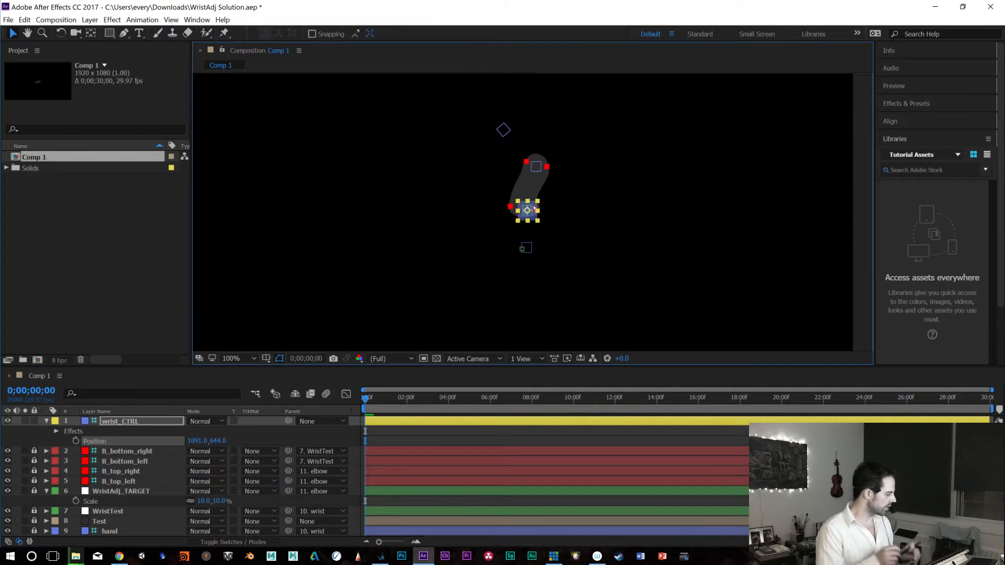
{"action": "scroll", "coordinate": [534, 208], "scroll_direction": "up", "scroll_amount": 1}
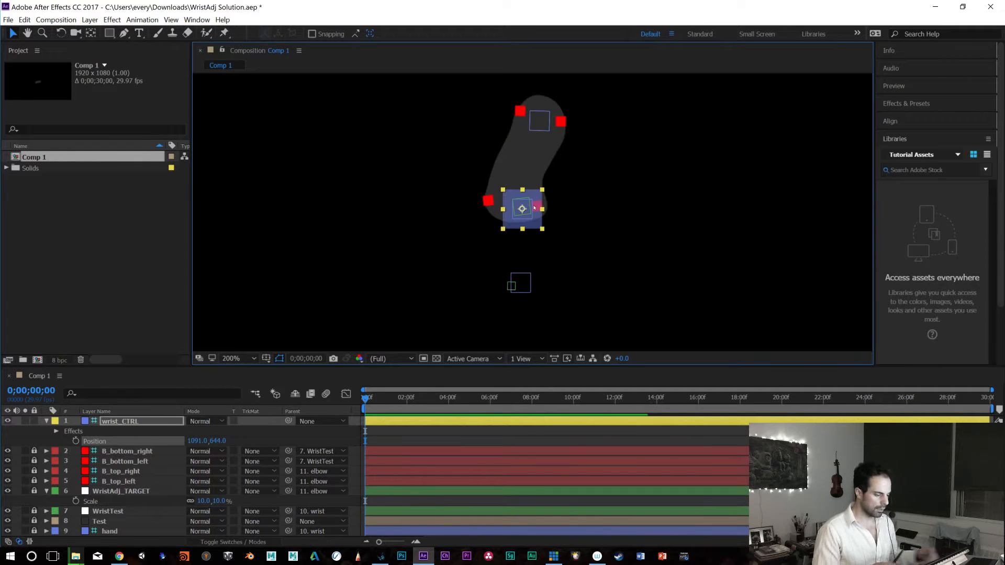
{"action": "key", "text": "h"}
{"action": "left_click_drag", "start_coordinate": [617, 213], "coordinate": [698, 258]}
{"action": "key", "text": "v"}
{"action": "left_click_drag", "start_coordinate": [594, 274], "coordinate": [512, 154]}
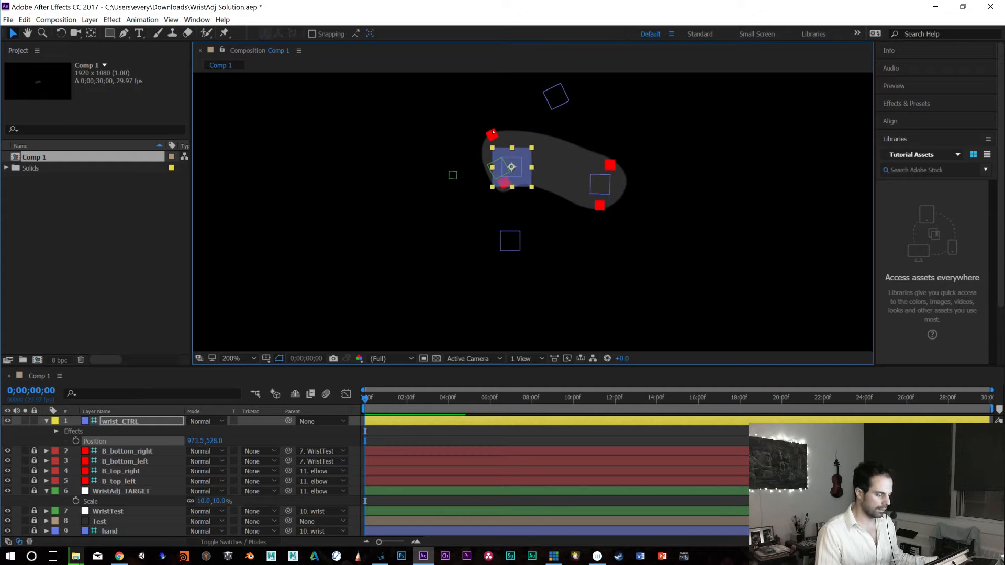
{"action": "left_click_drag", "start_coordinate": [512, 154], "coordinate": [516, 188]}
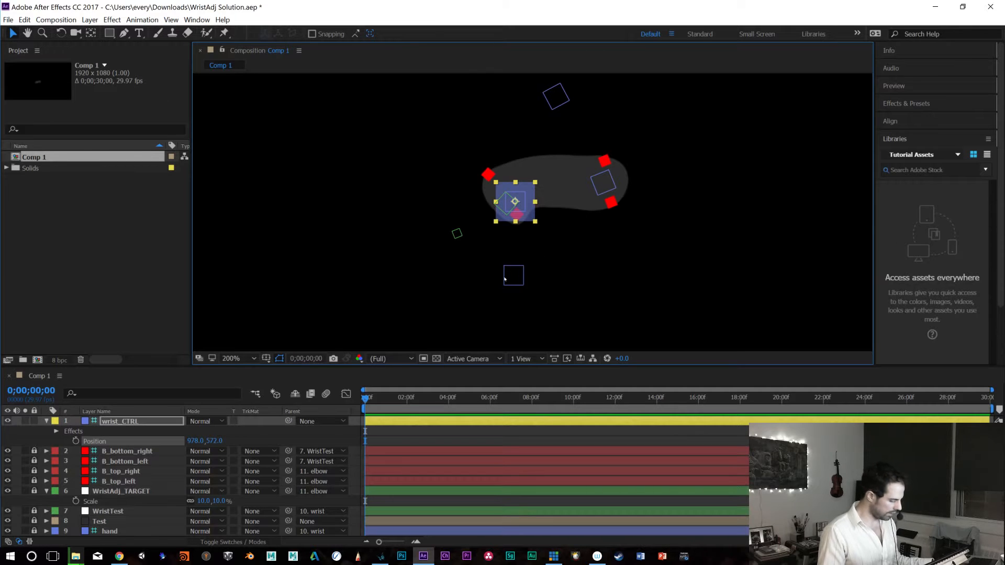
Unlock the WristAdj_TARGET layer and select its null in the composition
{"action": "left_click", "coordinate": [130, 492]}
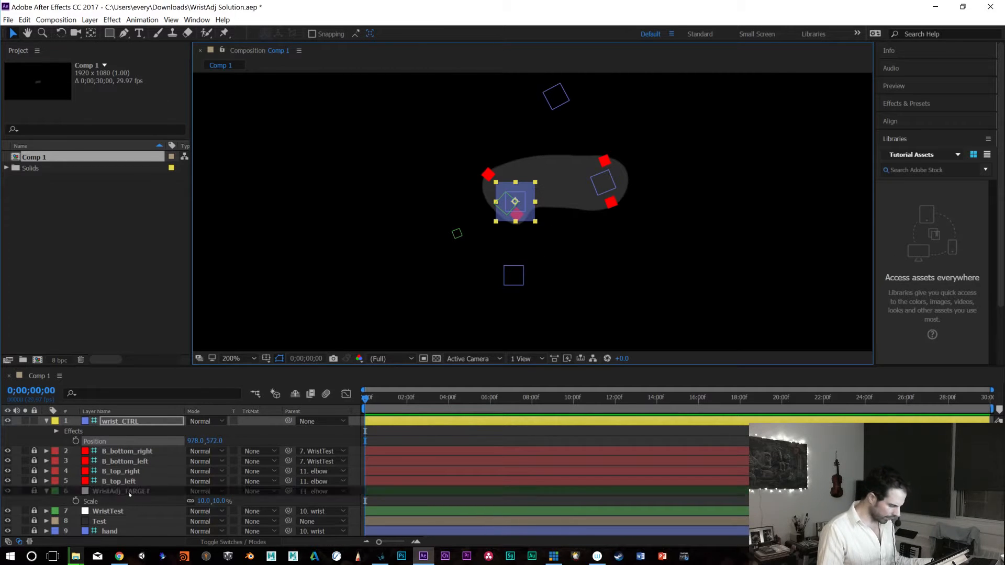
{"action": "left_click", "coordinate": [34, 491]}
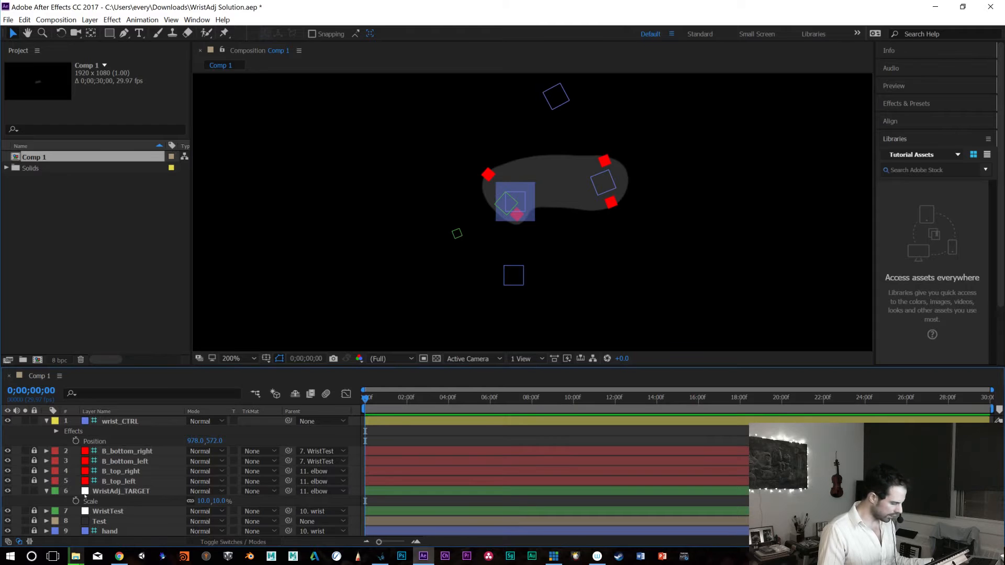
{"action": "left_click", "coordinate": [115, 492]}
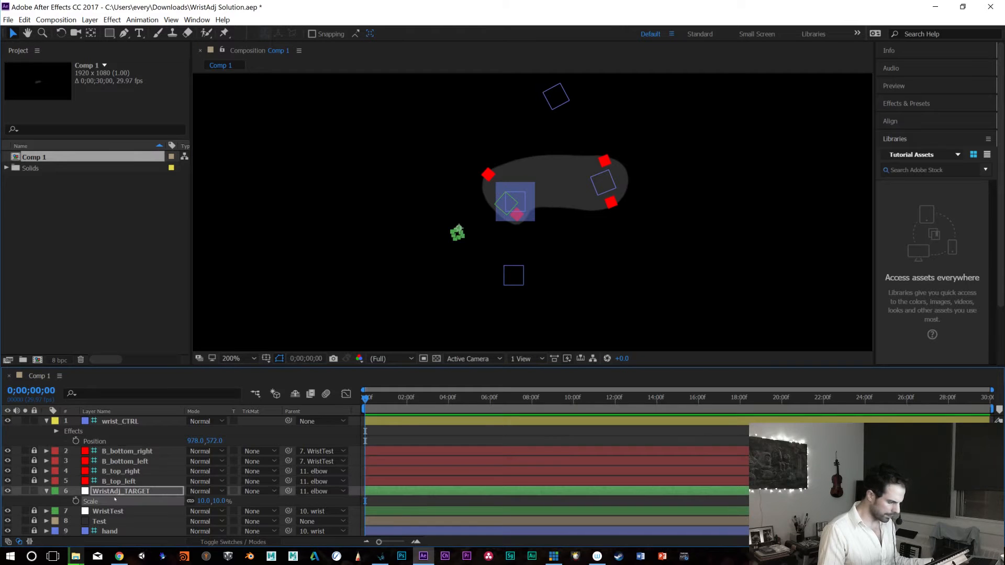
{"action": "left_click", "coordinate": [597, 186]}
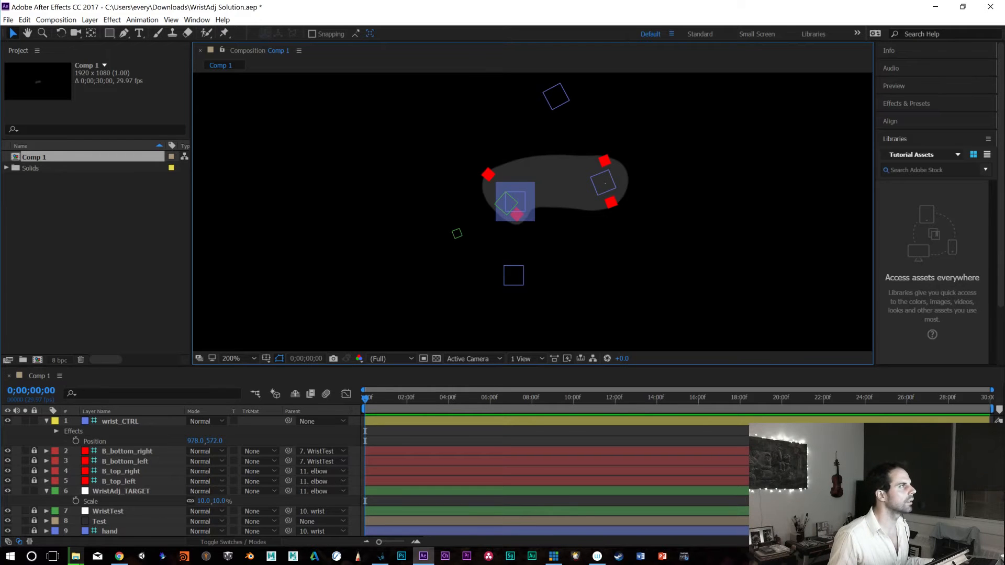
{"action": "key", "text": "alt+Tab"}
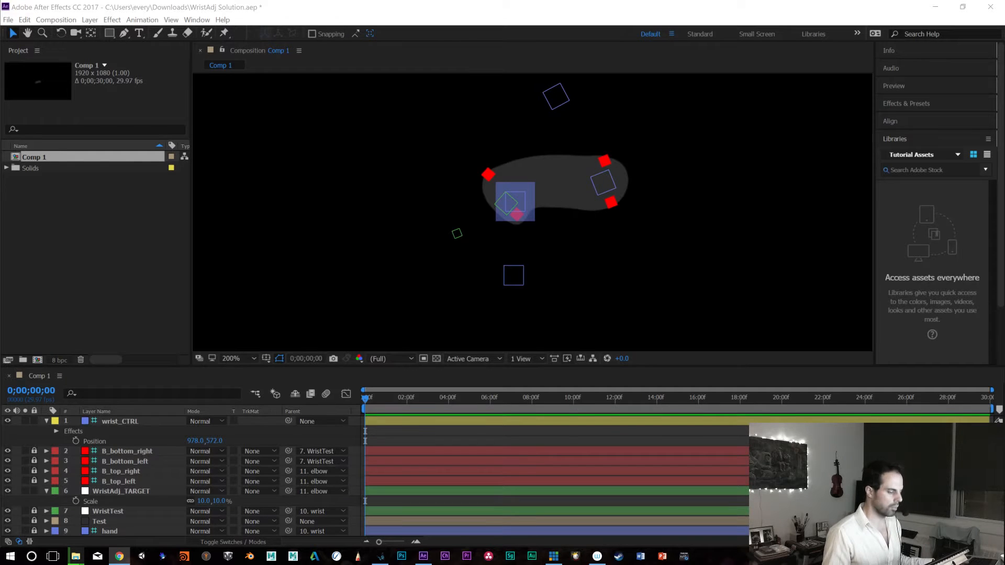
{"action": "left_click", "coordinate": [459, 236]}
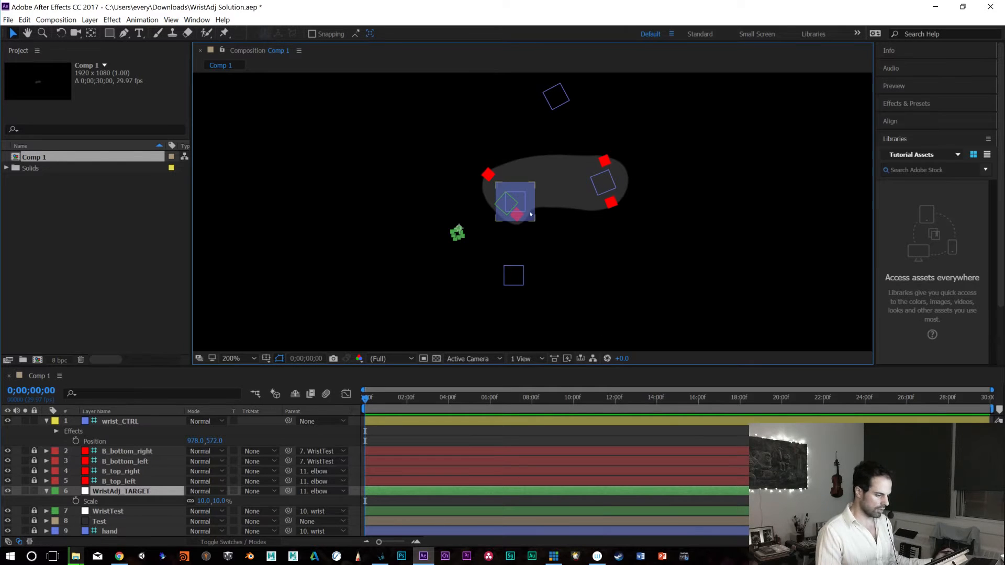
Reveal the effects and expressions of WristAdj_TARGET and examine its complete Position expression
{"action": "key", "text": "e"}
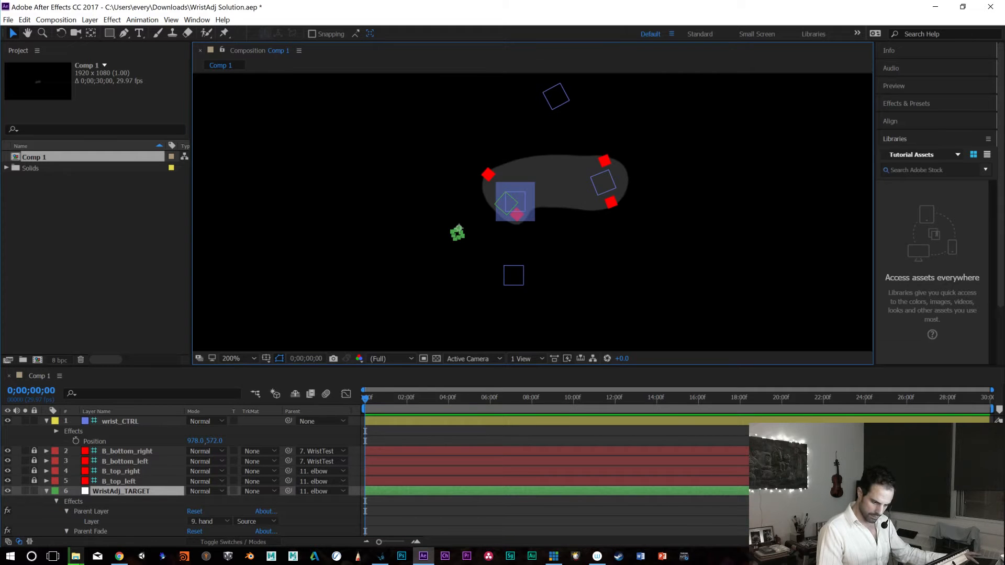
{"action": "key", "text": "e"}
{"action": "key", "text": "e"}
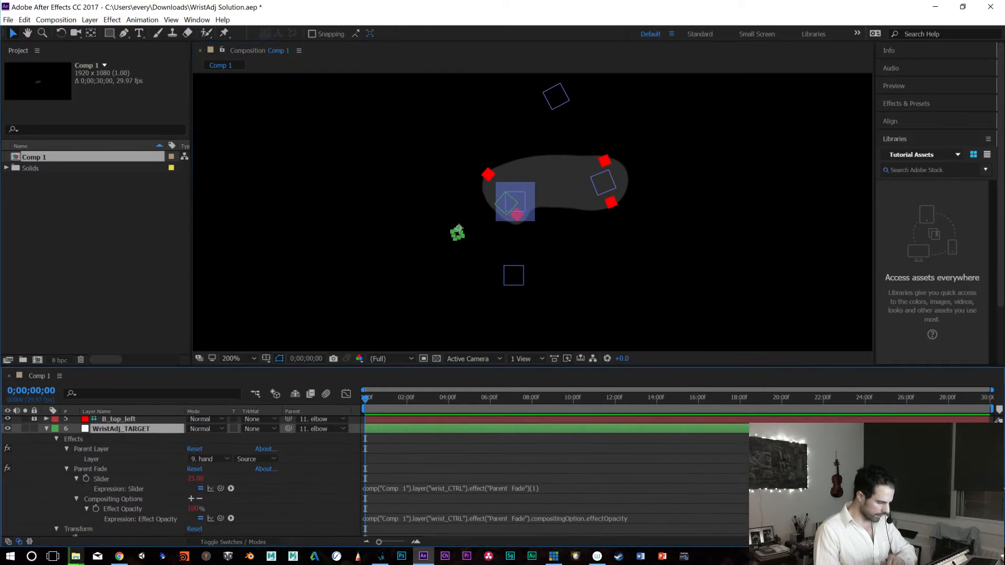
{"action": "scroll", "coordinate": [455, 512], "scroll_direction": "down", "scroll_amount": 3}
{"action": "scroll", "coordinate": [455, 512], "scroll_direction": "up", "scroll_amount": 1}
{"action": "mouse_move", "coordinate": [443, 435]}
{"action": "left_mouse_down"}
{"action": "mouse_move", "coordinate": [443, 466]}
{"action": "mouse_move", "coordinate": [442, 439]}
{"action": "left_mouse_up"}
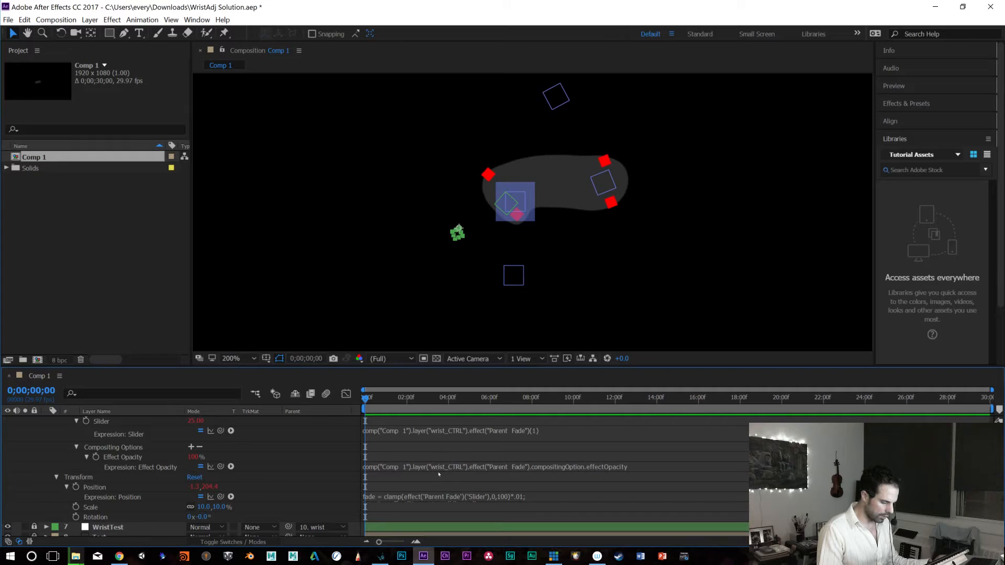
{"action": "left_click_drag", "start_coordinate": [433, 501], "coordinate": [436, 537]}
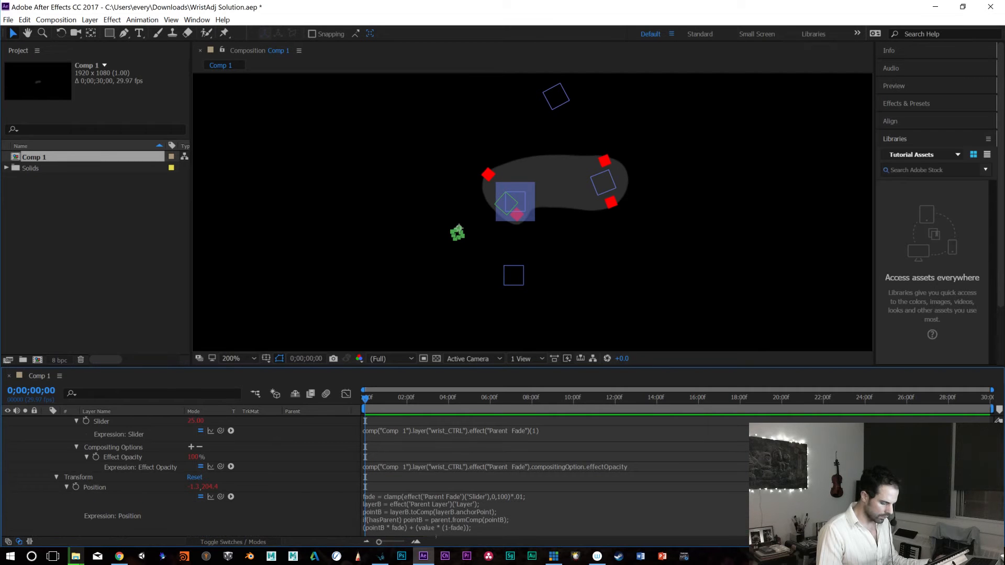
{"action": "scroll", "coordinate": [404, 475], "scroll_direction": "down", "scroll_amount": 2}
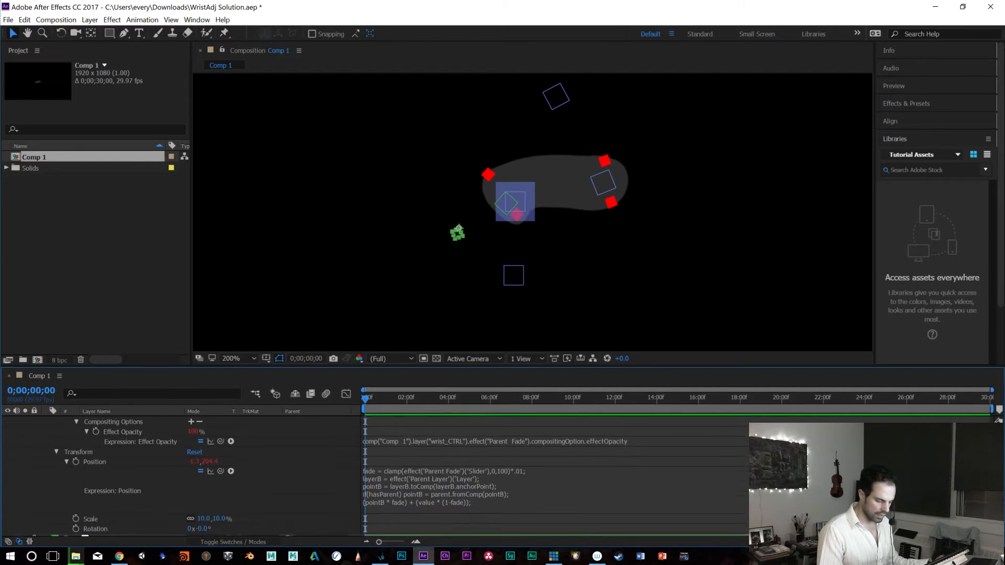
{"action": "mouse_move", "coordinate": [487, 492]}
{"action": "left_mouse_down"}
{"action": "mouse_move", "coordinate": [490, 511]}
{"action": "mouse_move", "coordinate": [495, 491]}
{"action": "left_mouse_up"}
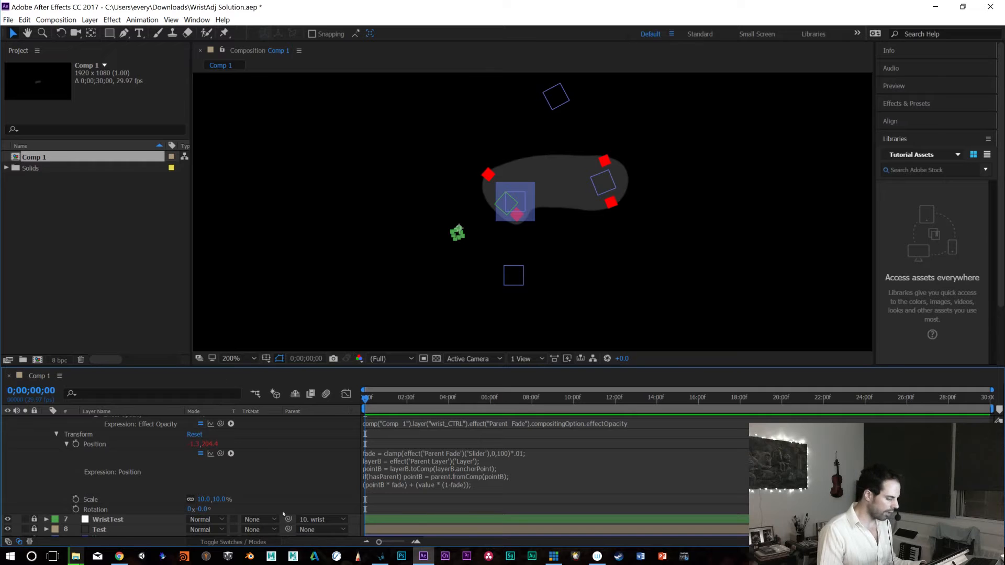
Show the Effect Controls for the WristAdj_TARGET layer
{"action": "left_click", "coordinate": [197, 19]}
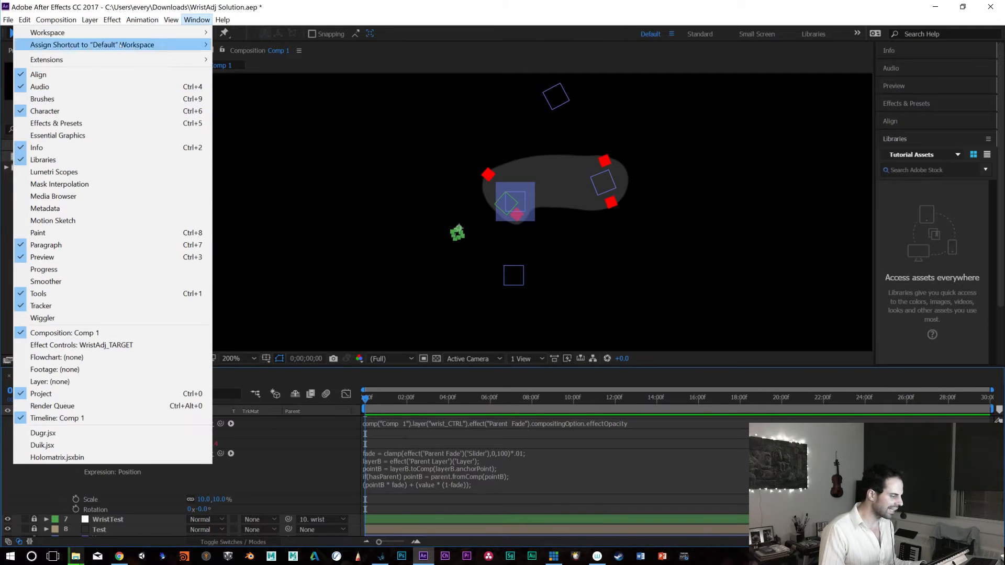
{"action": "left_click", "coordinate": [120, 122]}
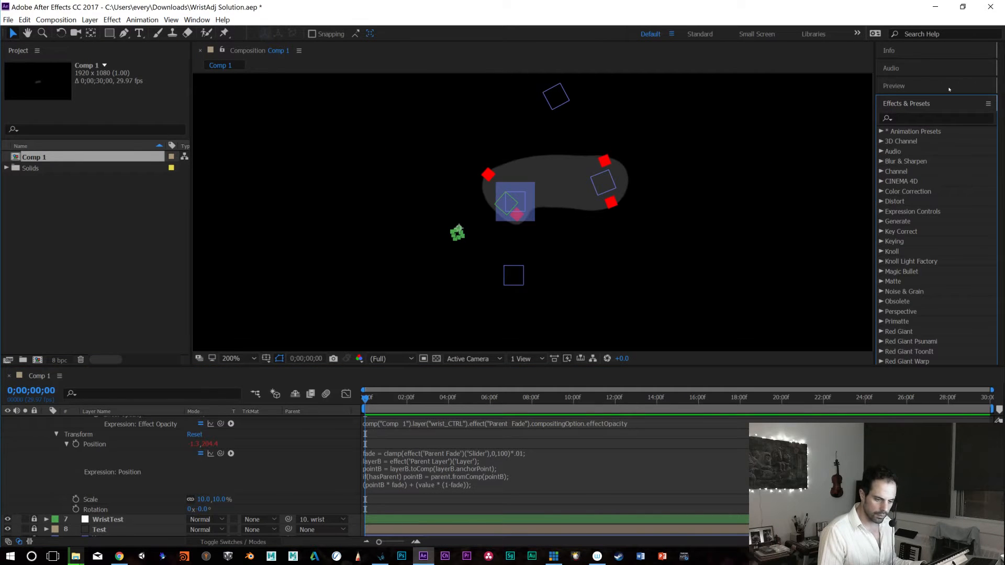
{"action": "left_click", "coordinate": [198, 20]}
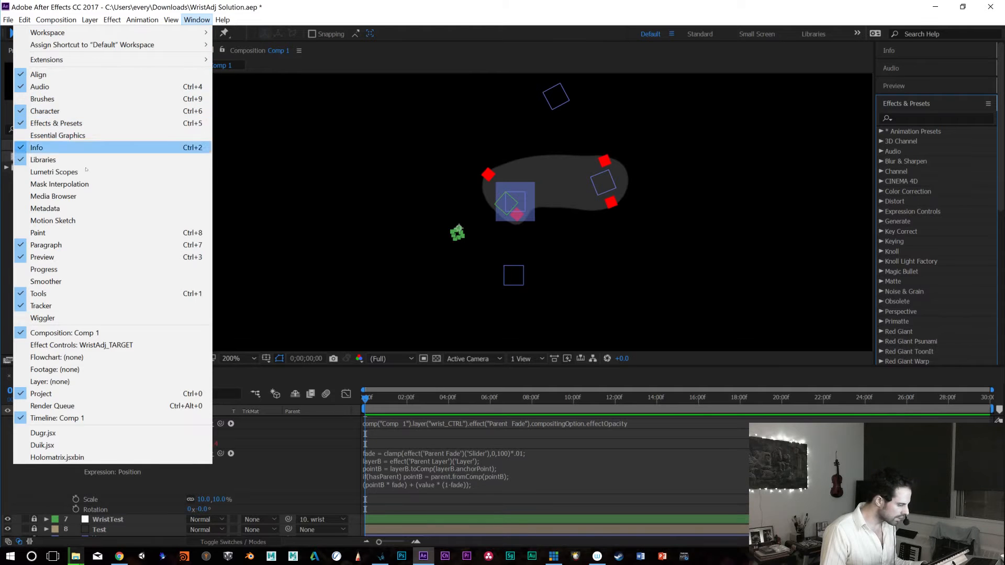
{"action": "left_click", "coordinate": [82, 345]}
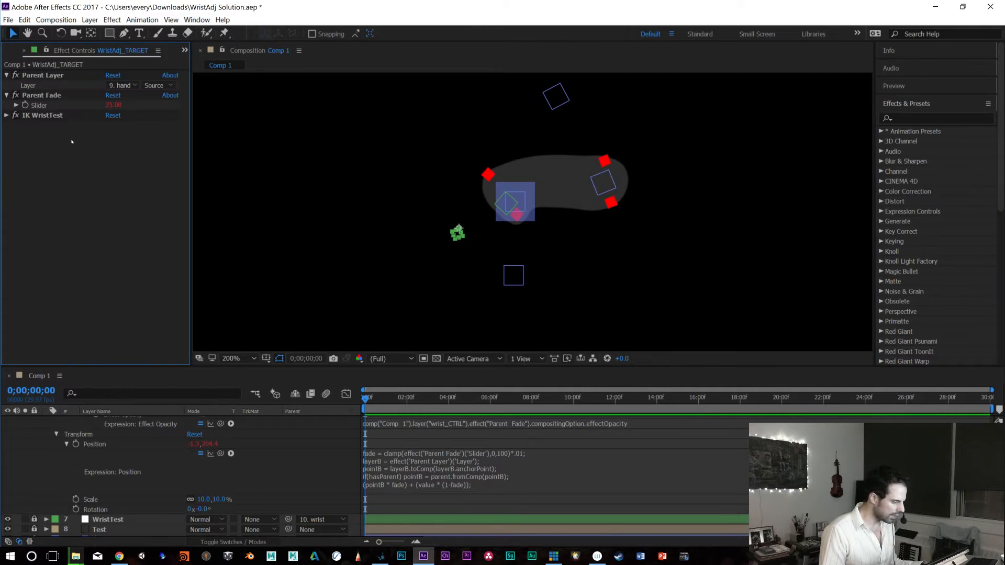
Try raising the Parent Fade slider on WristAdj_TARGET, and undo the change
{"action": "left_click_drag", "start_coordinate": [107, 107], "coordinate": [173, 103]}
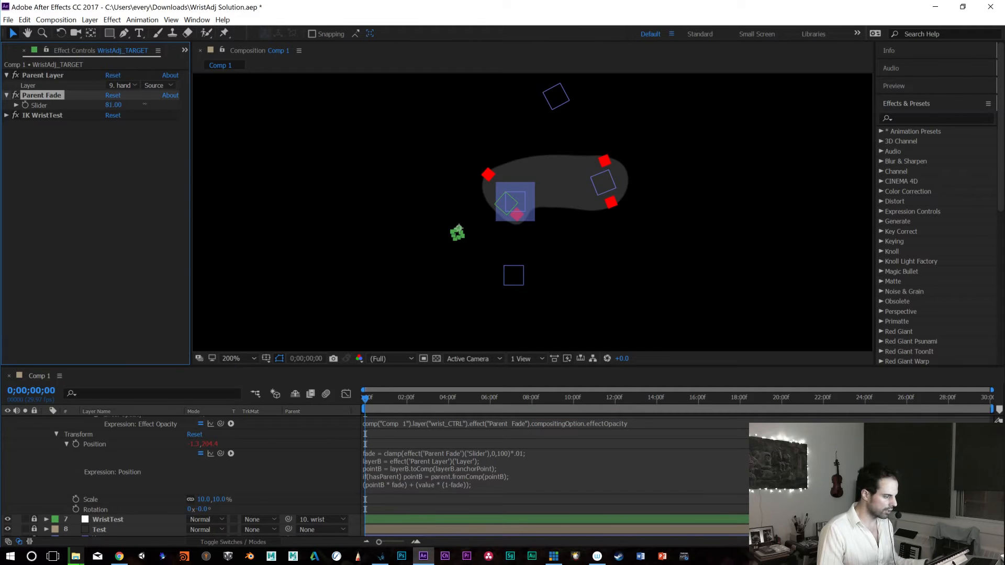
{"action": "key", "text": "ctrl+z"}
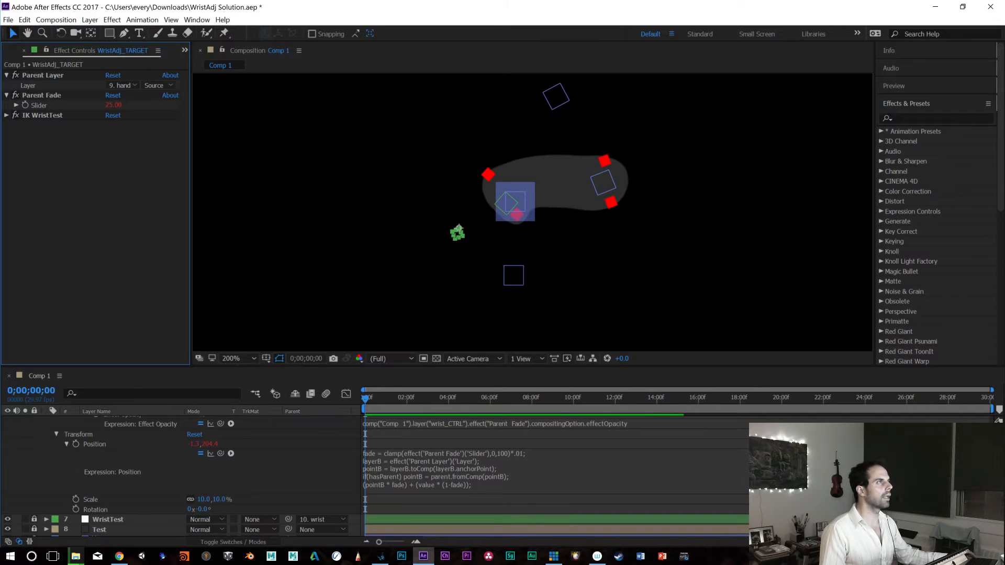
{"action": "key", "text": "alt+Tab"}
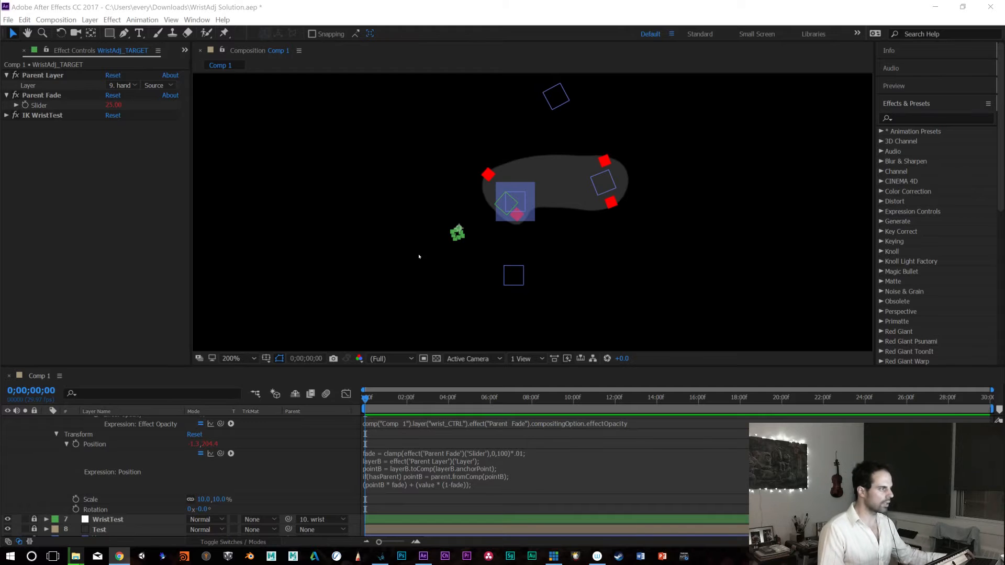
{"action": "mouse_move", "coordinate": [407, 400]}
{"action": "left_mouse_down"}
{"action": "mouse_move", "coordinate": [443, 400]}
{"action": "mouse_move", "coordinate": [393, 401]}
{"action": "left_mouse_up"}
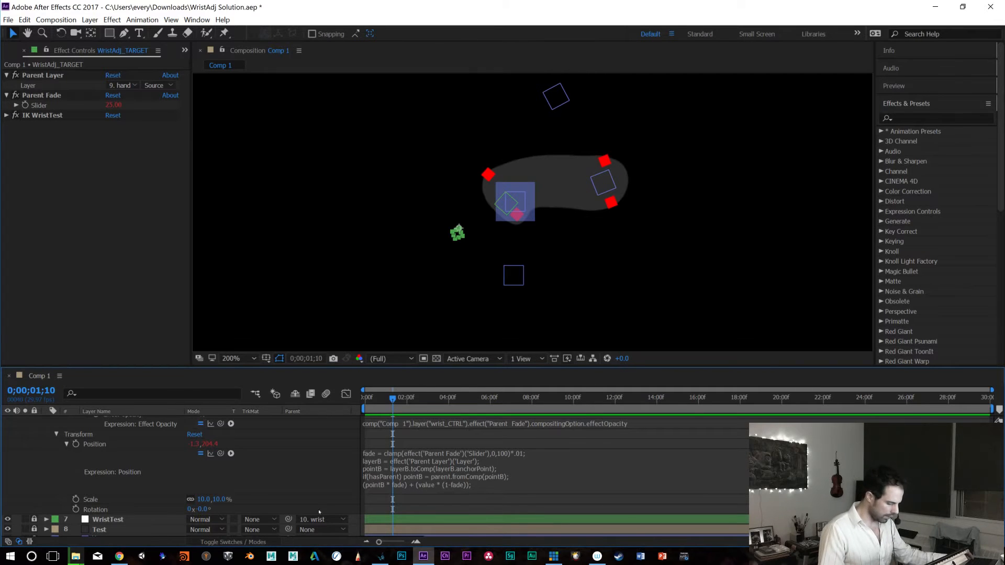
{"action": "left_click", "coordinate": [120, 556]}
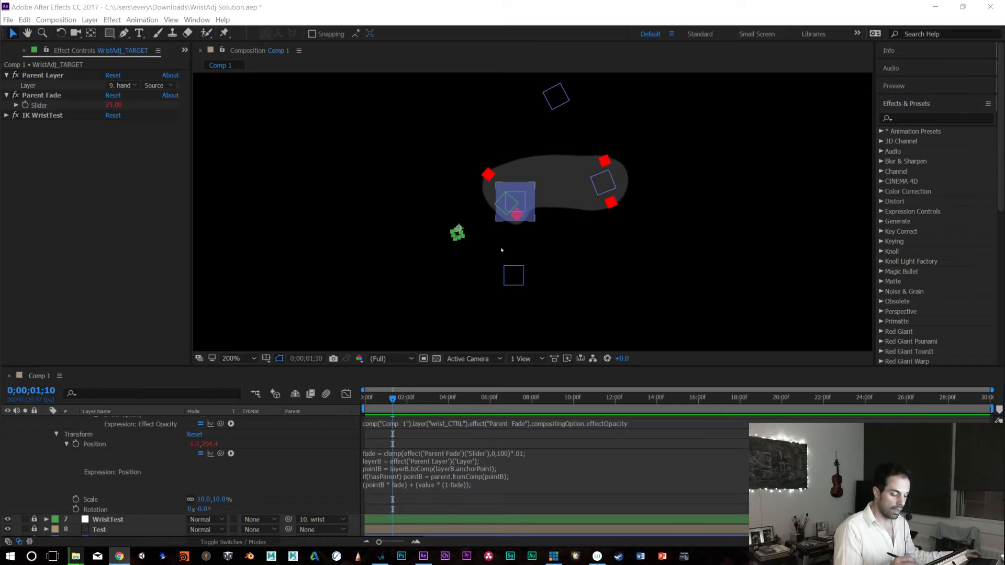
Select wrist_CTRL and reposition it up and to the left to test how the wrist adjustment follows the arm's bend
{"action": "left_click", "coordinate": [513, 212]}
{"action": "left_click_drag", "start_coordinate": [529, 242], "coordinate": [521, 264]}
{"action": "key", "text": "ctrl+z"}
{"action": "scroll", "coordinate": [554, 476], "scroll_direction": "up", "scroll_amount": 3}
{"action": "scroll", "coordinate": [554, 477], "scroll_direction": "down", "scroll_amount": 4}
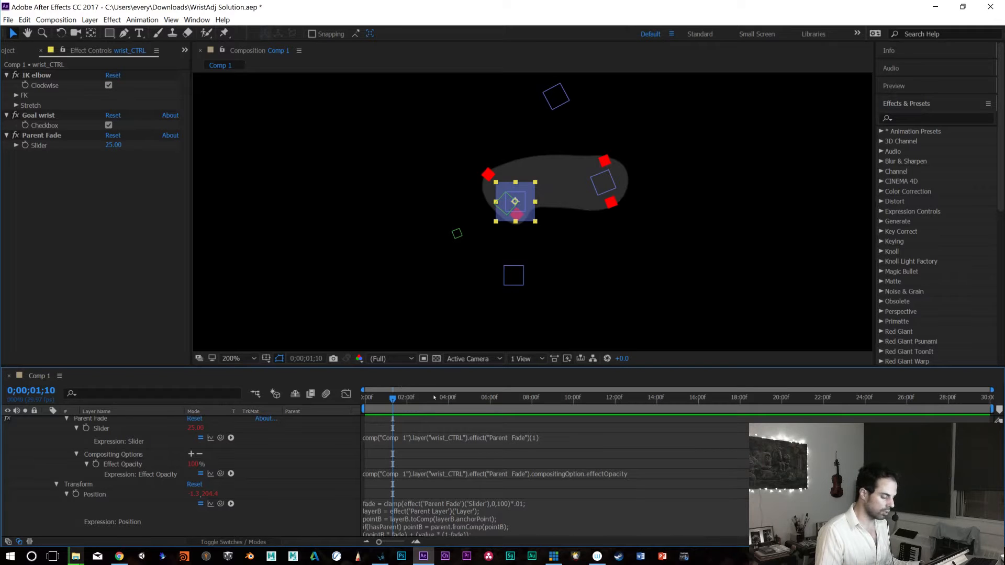
{"action": "left_click_drag", "start_coordinate": [520, 195], "coordinate": [512, 231]}
{"action": "left_click_drag", "start_coordinate": [482, 196], "coordinate": [487, 178]}
Expand the application window to fill the whole screen without its title bar and set the current time to 0;00;01;17
{"action": "key", "text": "ctrl+backslash"}
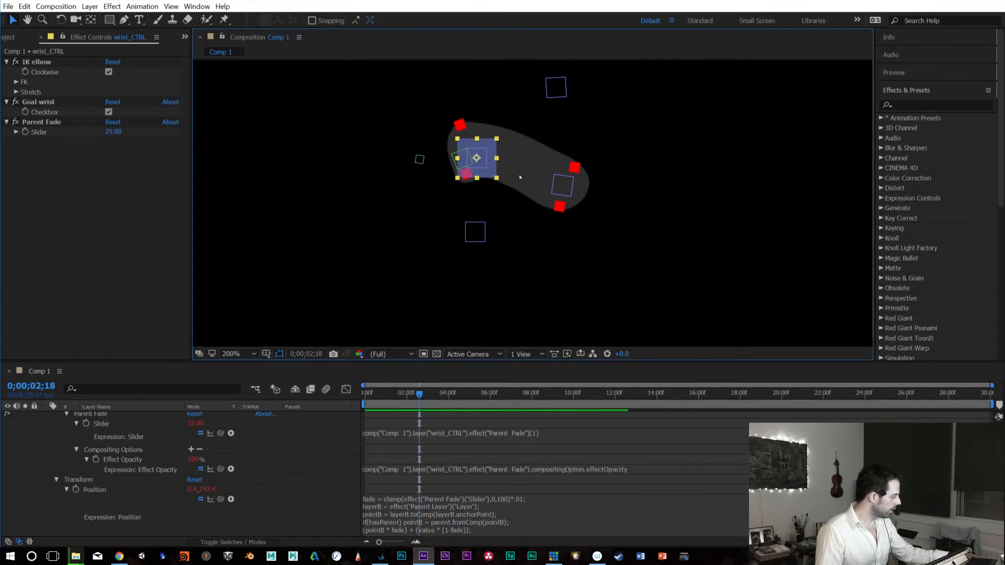
{"action": "key", "text": "ctrl+backslash"}
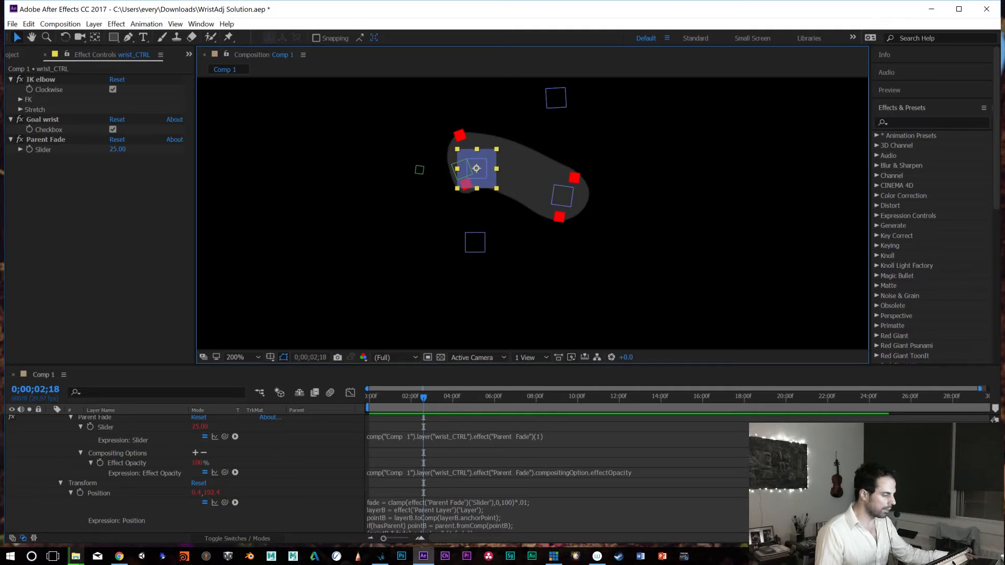
{"action": "key", "text": "ctrl+backslash"}
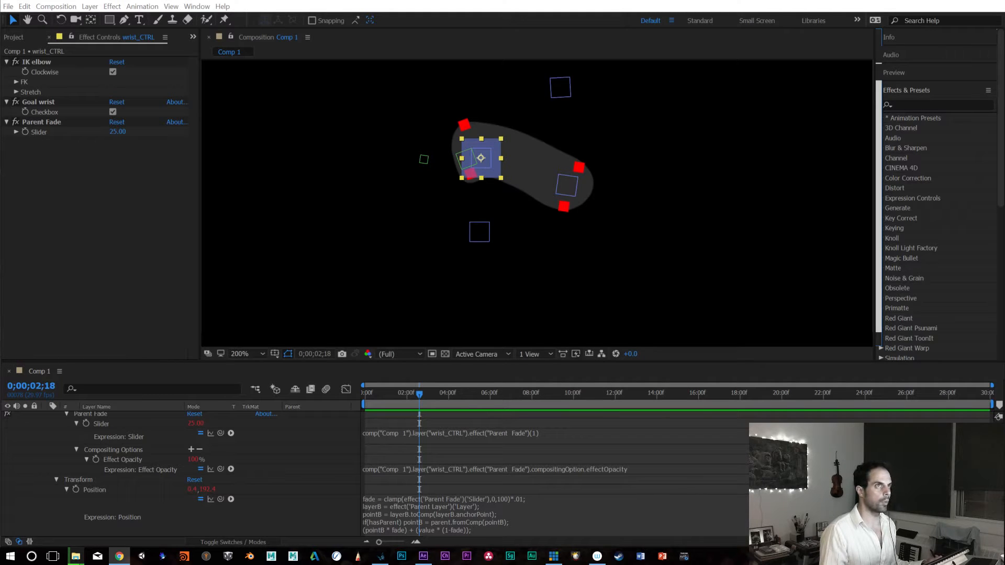
{"action": "left_click", "coordinate": [367, 9]}
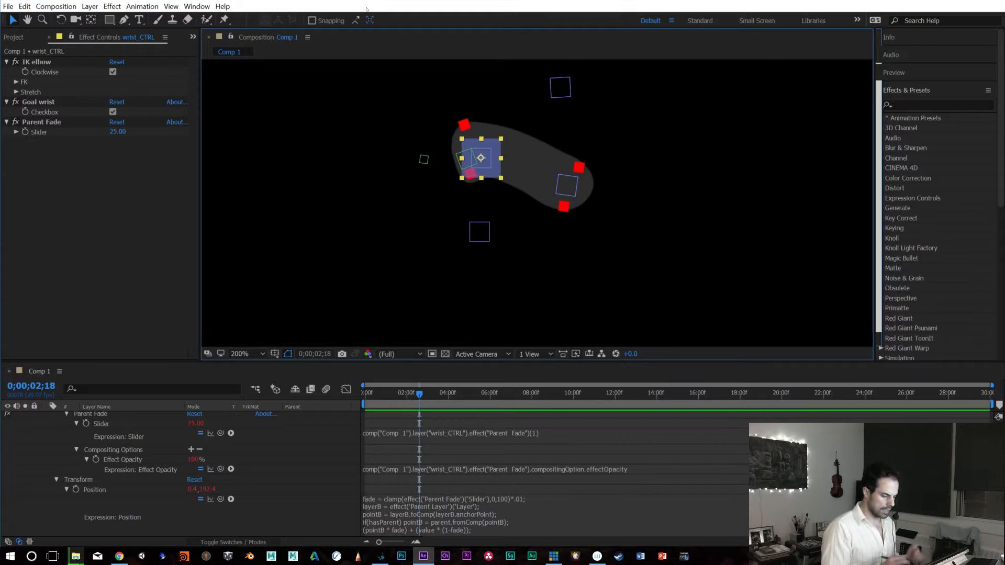
{"action": "left_click_drag", "start_coordinate": [420, 394], "coordinate": [397, 451]}
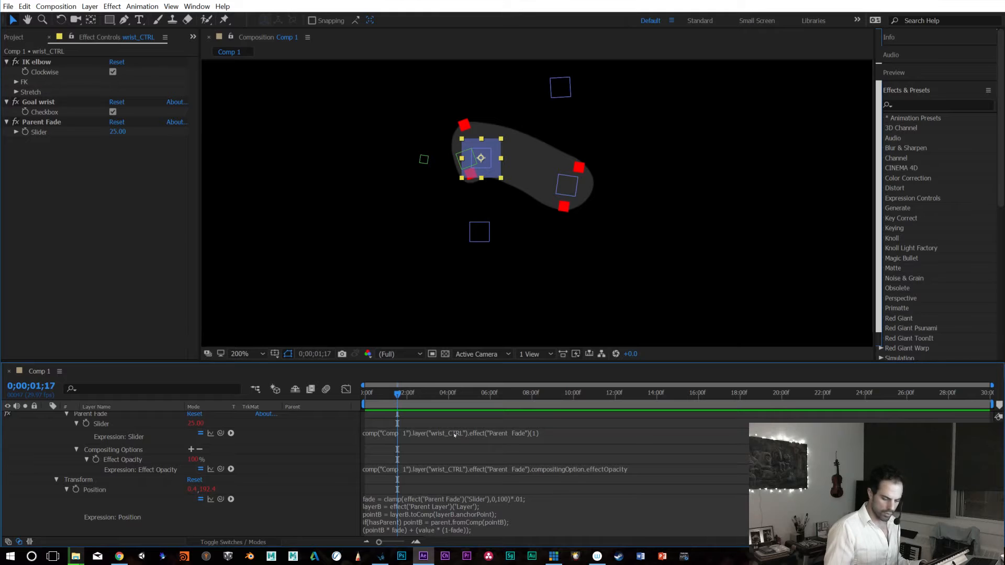
Examine the Parent Layer, Parent Fade, Effect Opacity and Position expressions of the WristAdj_TARGET layer
{"action": "scroll", "coordinate": [204, 447], "scroll_direction": "up", "scroll_amount": 1}
{"action": "scroll", "coordinate": [204, 471], "scroll_direction": "up", "scroll_amount": 5}
{"action": "scroll", "coordinate": [204, 471], "scroll_direction": "down", "scroll_amount": 4}
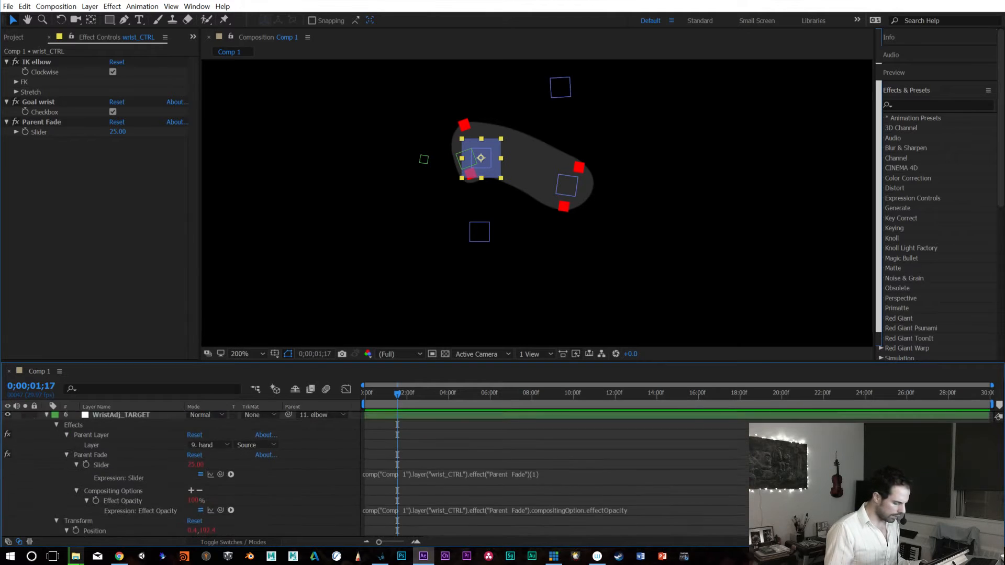
{"action": "scroll", "coordinate": [204, 472], "scroll_direction": "up", "scroll_amount": 4}
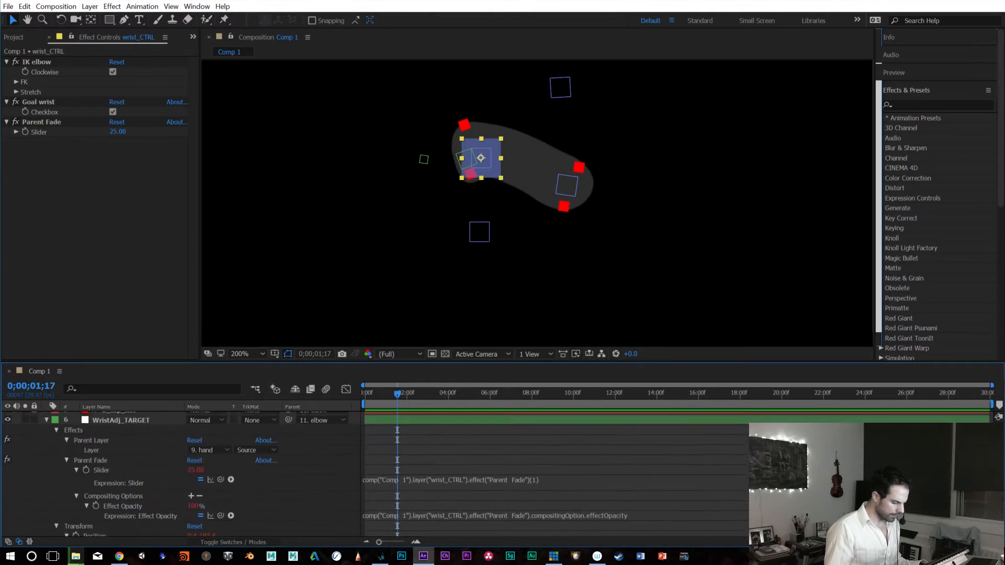
{"action": "scroll", "coordinate": [204, 472], "scroll_direction": "down", "scroll_amount": 4}
{"action": "scroll", "coordinate": [204, 471], "scroll_direction": "down", "scroll_amount": 3}
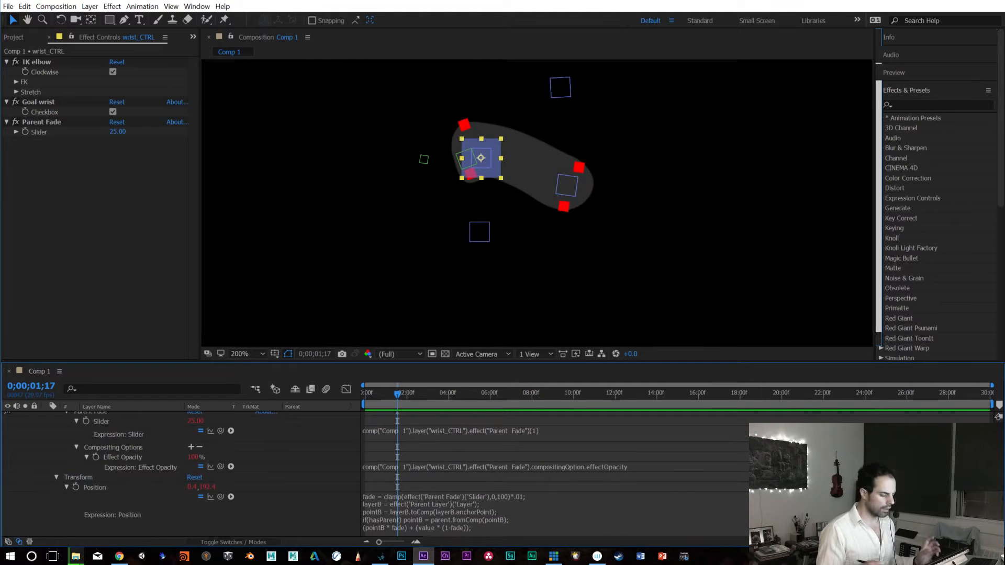
{"action": "scroll", "coordinate": [204, 471], "scroll_direction": "up", "scroll_amount": 1}
{"action": "scroll", "coordinate": [204, 471], "scroll_direction": "up", "scroll_amount": 4}
{"action": "scroll", "coordinate": [204, 471], "scroll_direction": "down", "scroll_amount": 6}
{"action": "scroll", "coordinate": [204, 471], "scroll_direction": "down", "scroll_amount": 4}
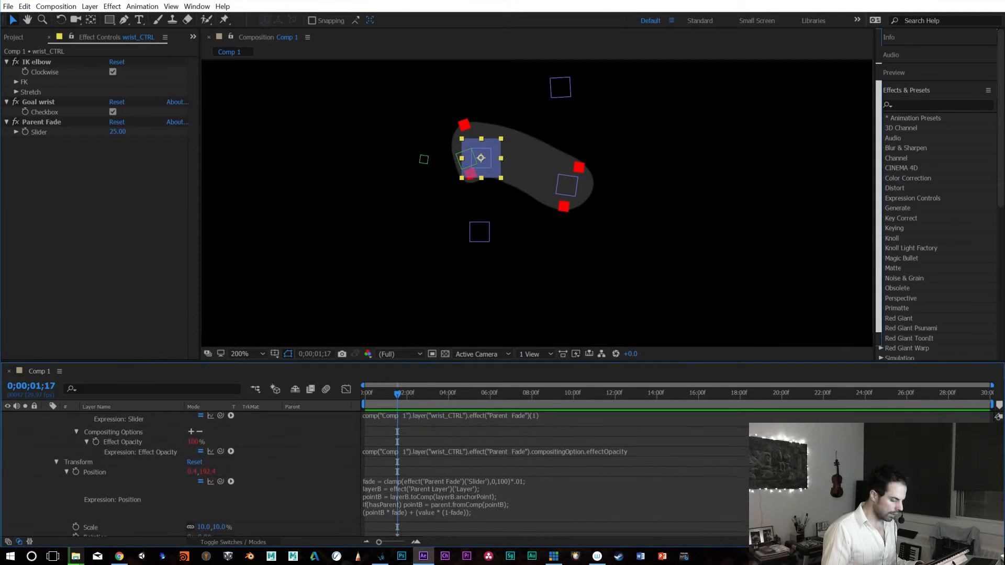
{"action": "scroll", "coordinate": [204, 471], "scroll_direction": "up", "scroll_amount": 5}
{"action": "scroll", "coordinate": [204, 472], "scroll_direction": "up", "scroll_amount": 10}
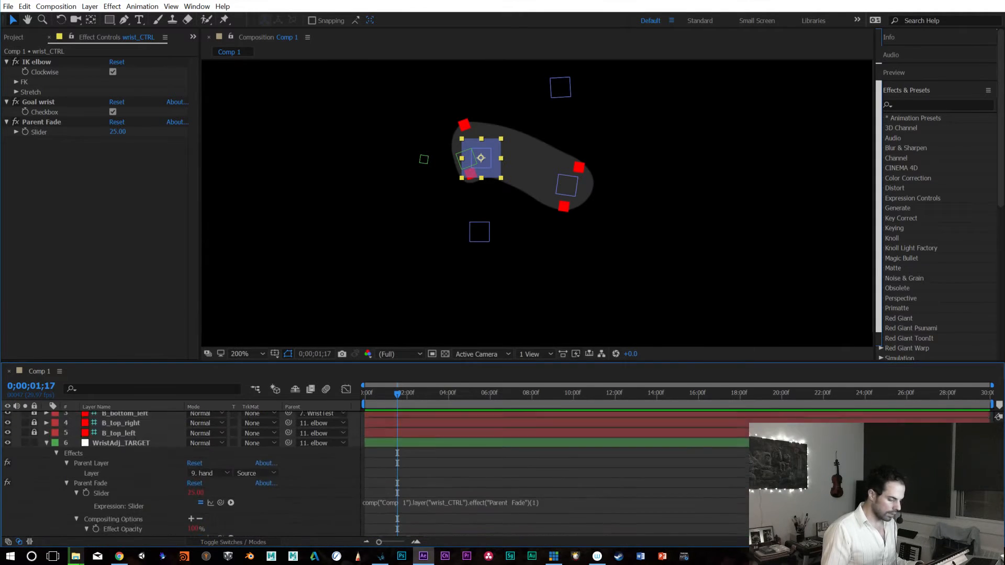
Select the WristAdj_TARGET null and open its Position expression to read the code
{"action": "left_click", "coordinate": [425, 159]}
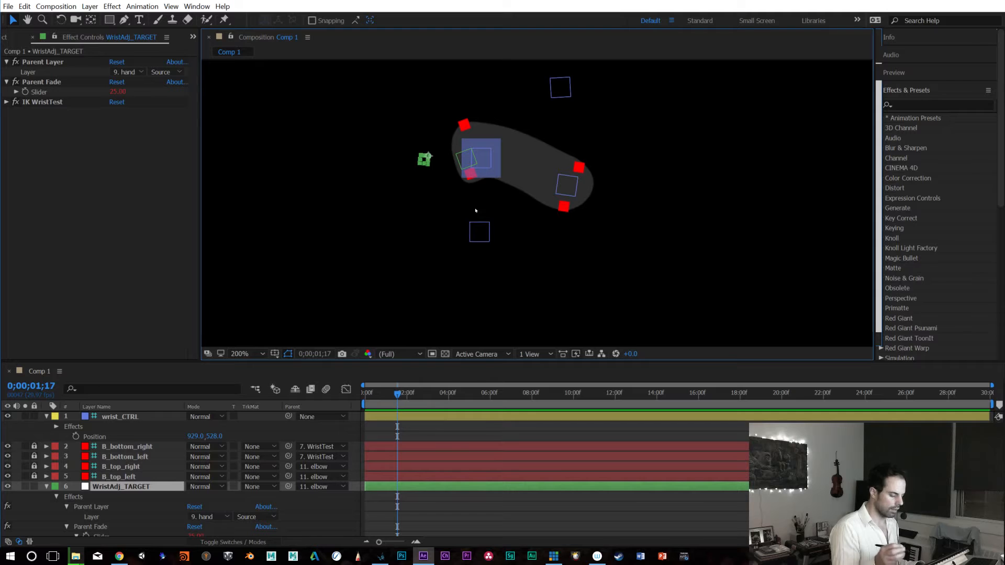
{"action": "scroll", "coordinate": [204, 471], "scroll_direction": "down", "scroll_amount": 7}
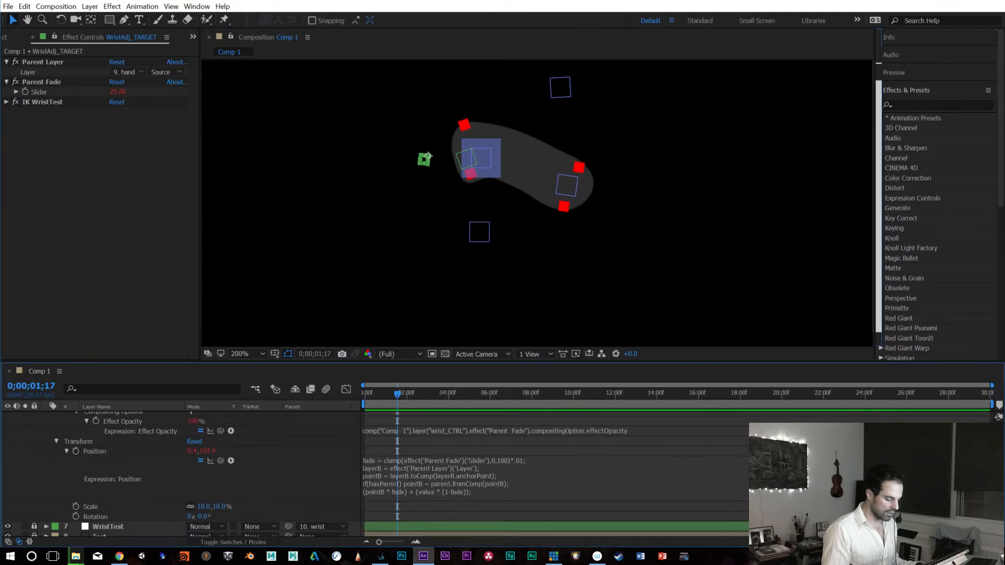
{"action": "left_click", "coordinate": [437, 476]}
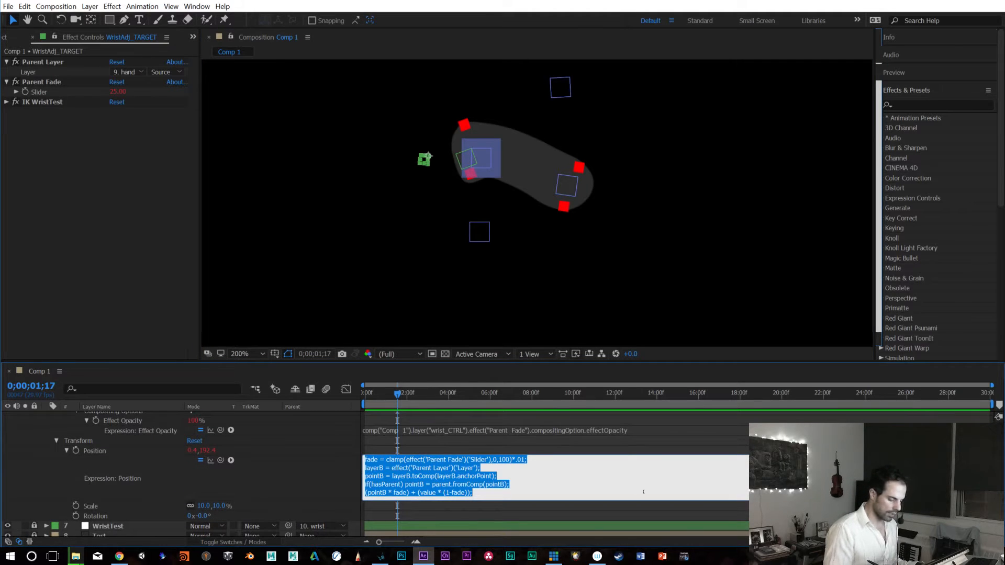
{"action": "left_click", "coordinate": [678, 444]}
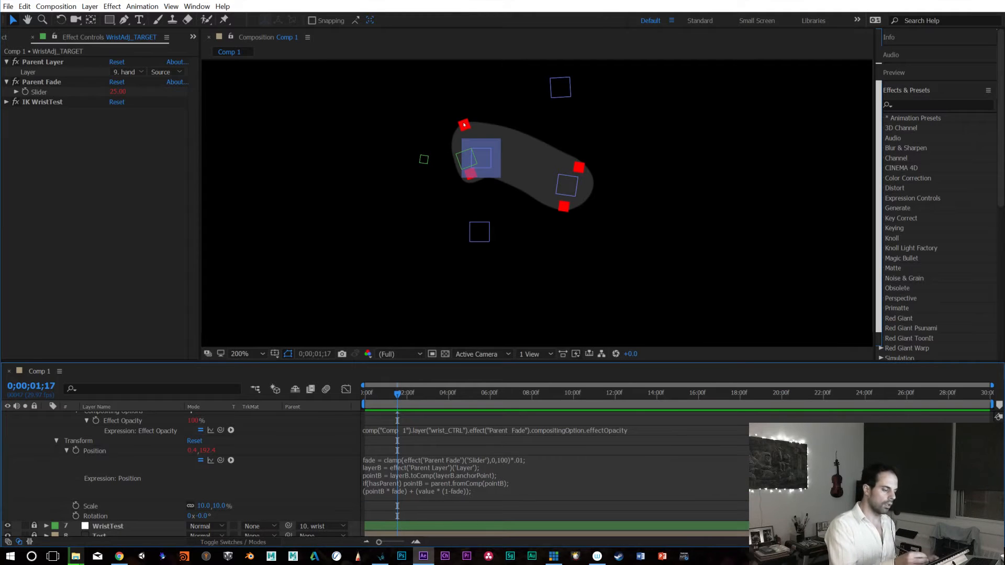
{"action": "left_click", "coordinate": [467, 162]}
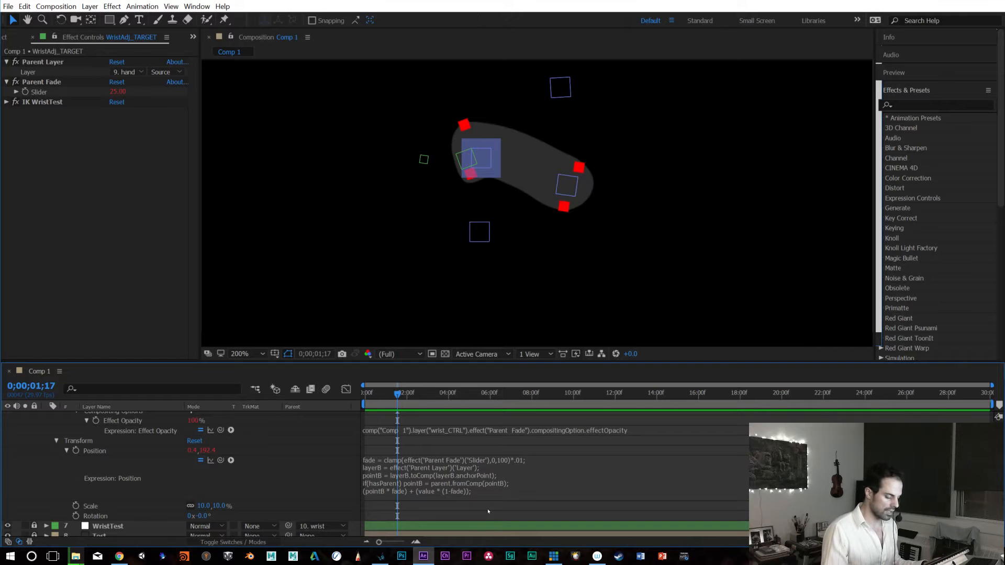
{"action": "left_click", "coordinate": [458, 477]}
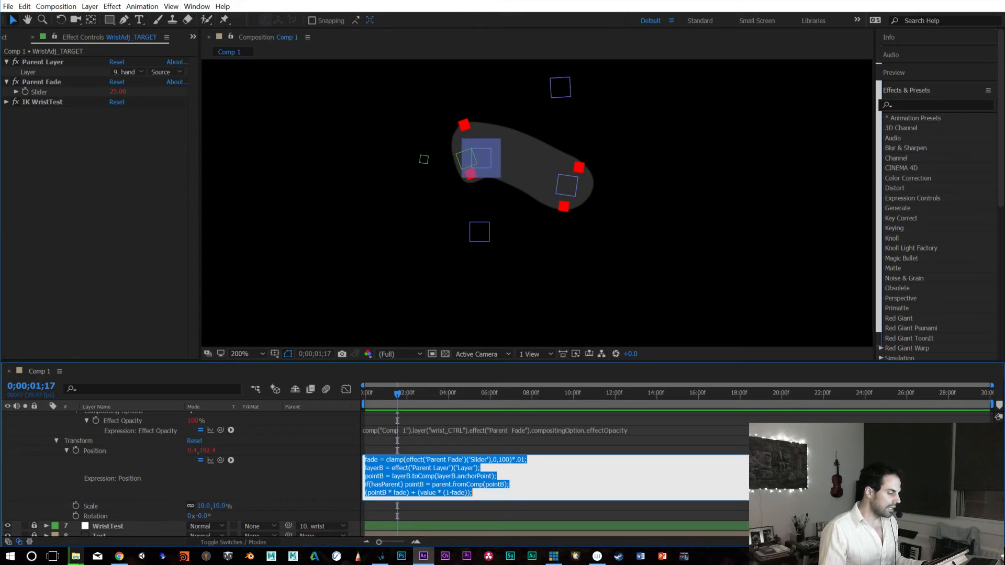
Open the recent project Hunter_Test.aep without saving the changes to WristAdj Solution.aep
{"action": "left_click", "coordinate": [10, 8]}
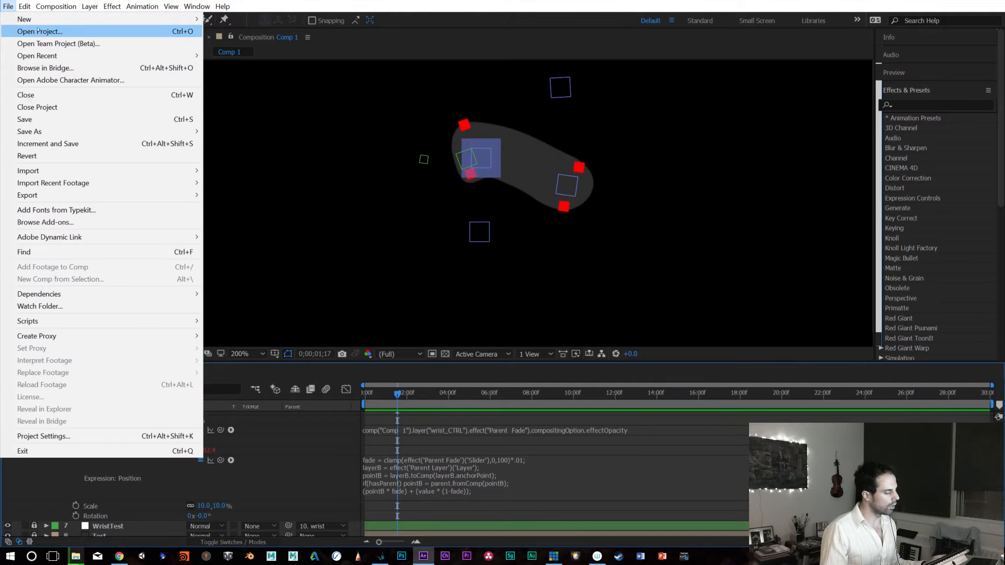
{"action": "mouse_move", "coordinate": [47, 55]}
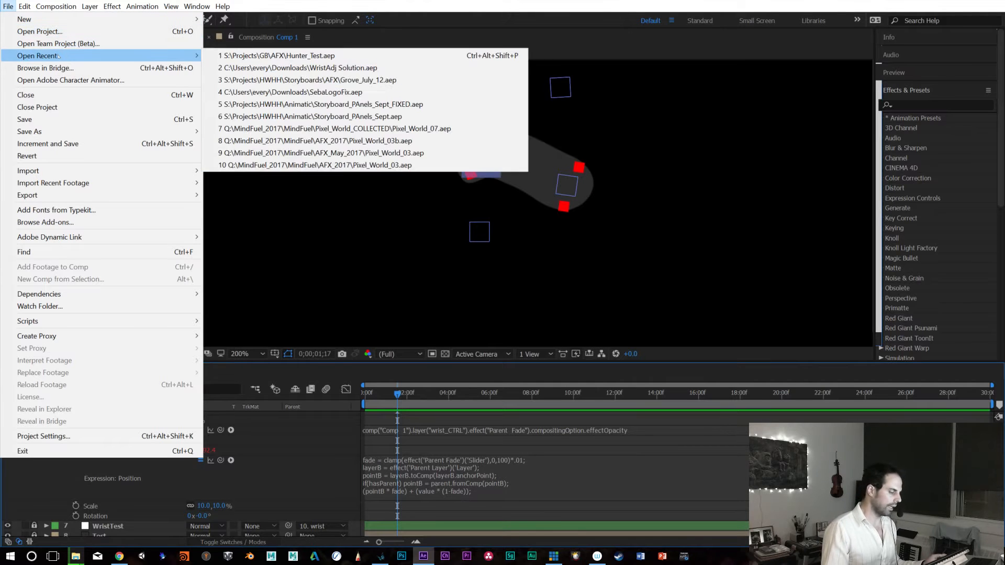
{"action": "left_click", "coordinate": [281, 57]}
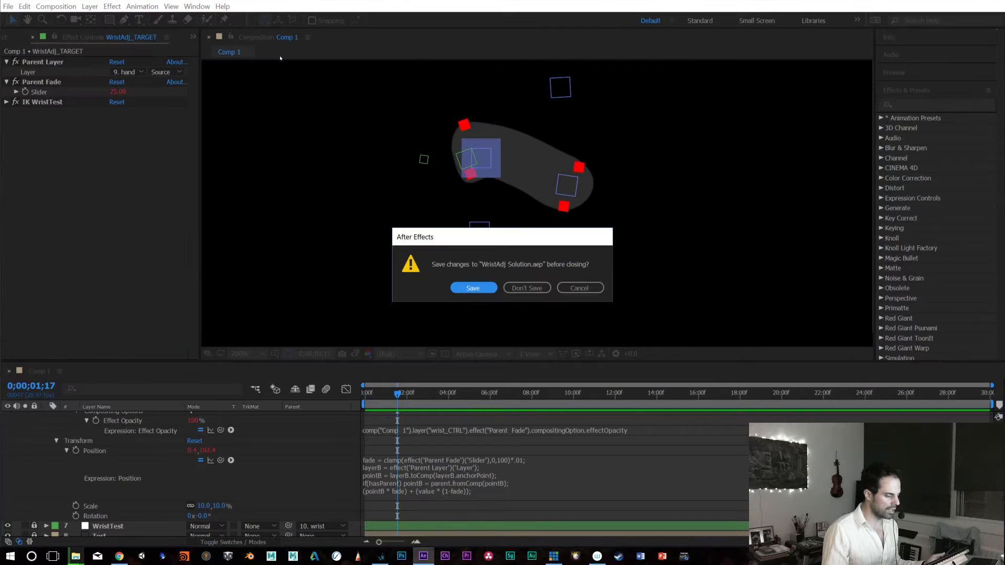
{"action": "left_click", "coordinate": [516, 291]}
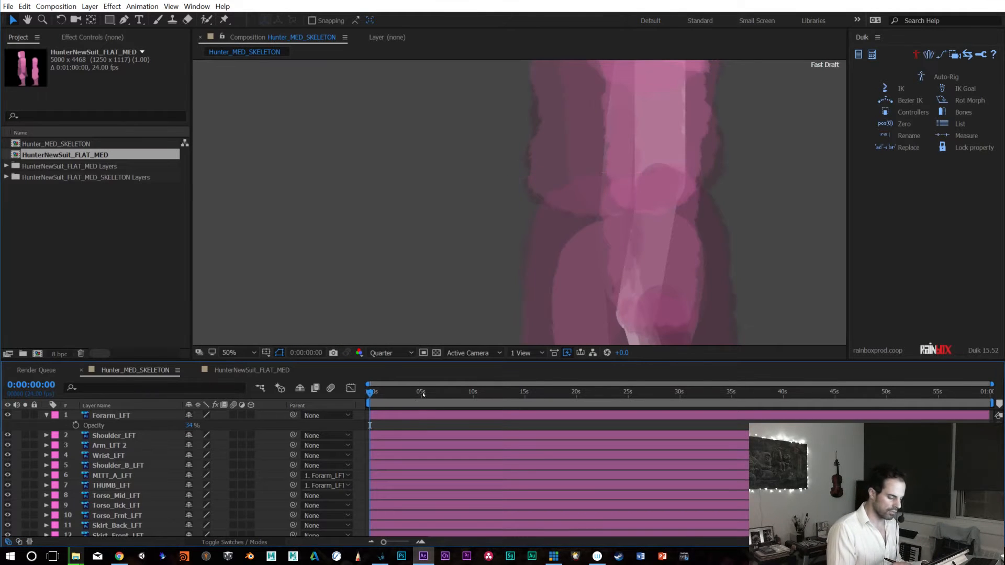
Go to 0:00:13:09 in Hunter_MED_SKELETON, compare it with HunterNewSuit_FLAT_MED, and bring the whole arm into view at 25%
{"action": "left_click", "coordinate": [508, 391]}
{"action": "key", "text": "space"}
{"action": "left_click_drag", "start_coordinate": [761, 249], "coordinate": [678, 175]}
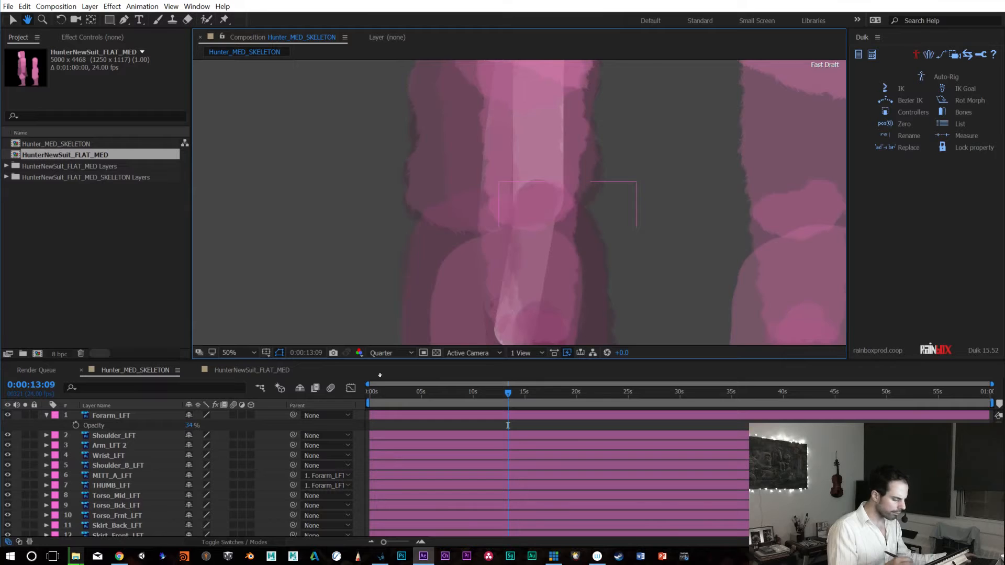
{"action": "left_click", "coordinate": [260, 372]}
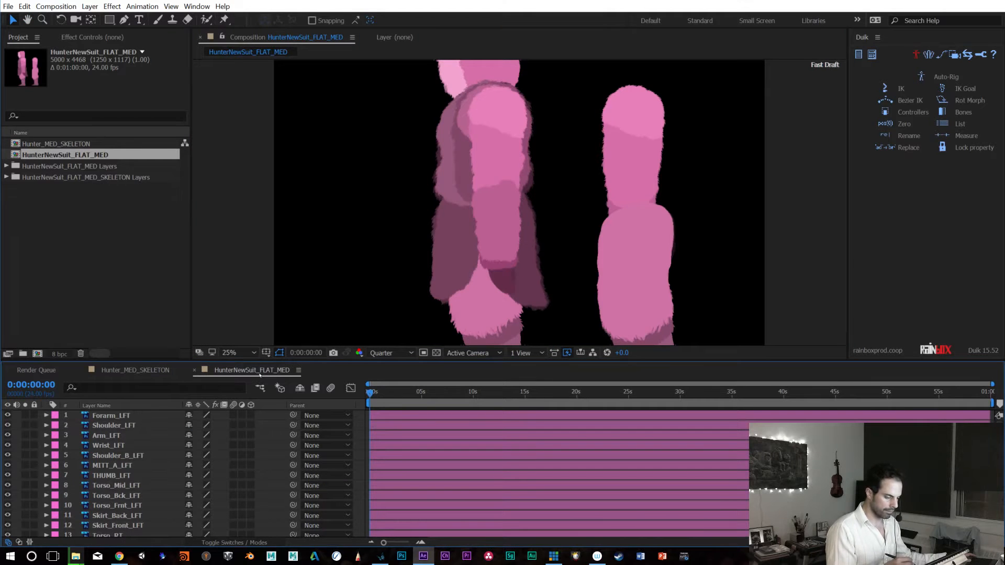
{"action": "left_click", "coordinate": [153, 372]}
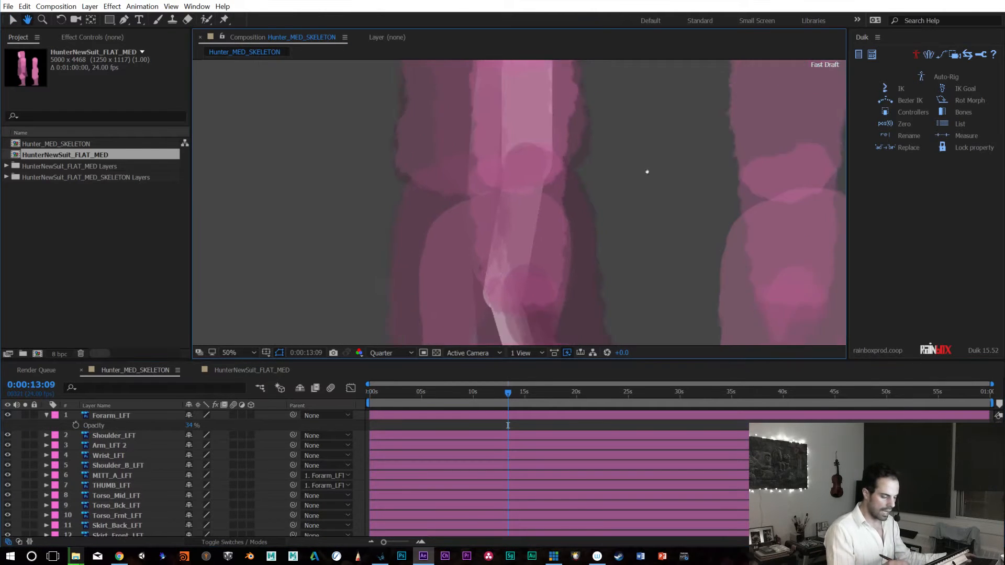
{"action": "key", "text": "comma"}
{"action": "left_click_drag", "start_coordinate": [580, 214], "coordinate": [583, 327]}
{"action": "left_click_drag", "start_coordinate": [577, 258], "coordinate": [570, 202]}
Highlight the left sleeve pieces Forarm_LFT, Shoulder_LFT, Arm_LFT 2, Wrist_LFT and Shoulder_B_LFT to identify them on the character
{"action": "key", "text": "v"}
{"action": "left_click", "coordinate": [522, 238]}
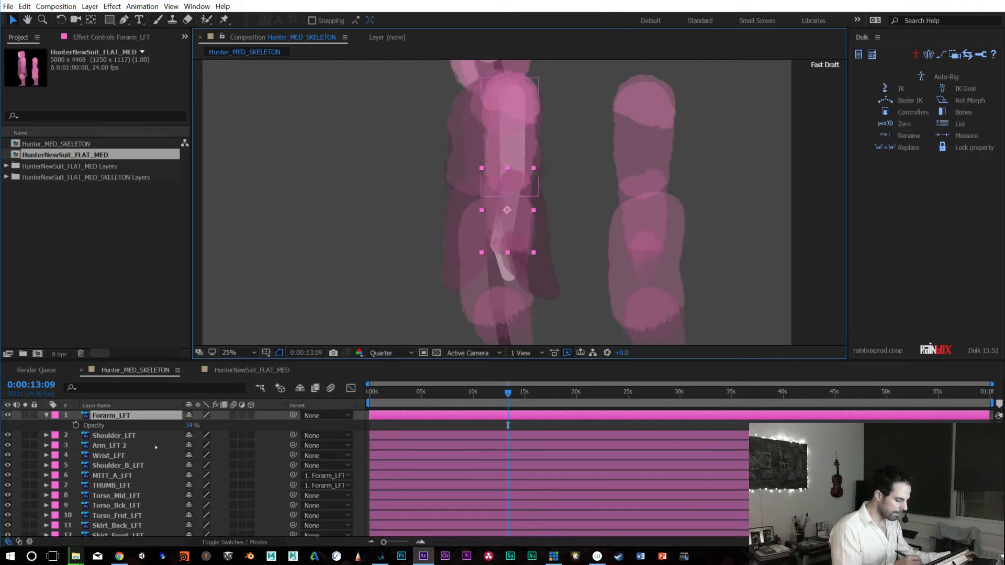
{"action": "left_click", "coordinate": [137, 437]}
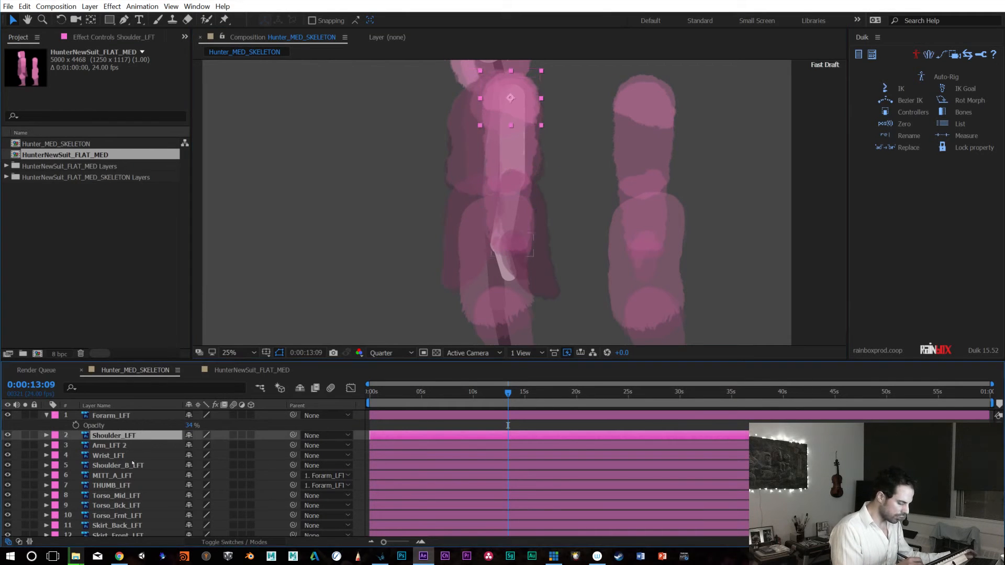
{"action": "left_click", "coordinate": [135, 455]}
{"action": "left_click", "coordinate": [135, 446], "text": "ctrl"}
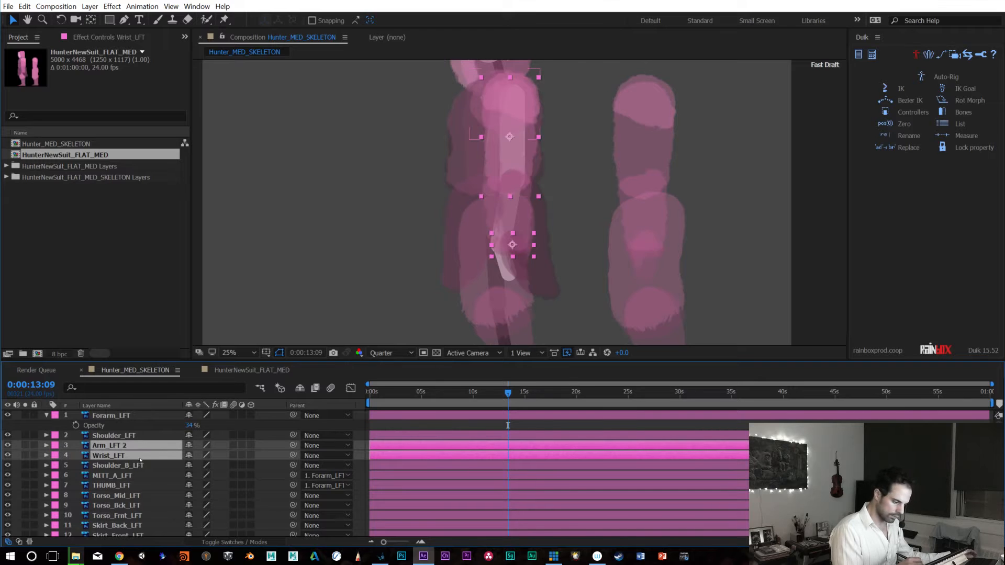
{"action": "left_click", "coordinate": [139, 456]}
{"action": "left_click", "coordinate": [139, 465], "text": "ctrl"}
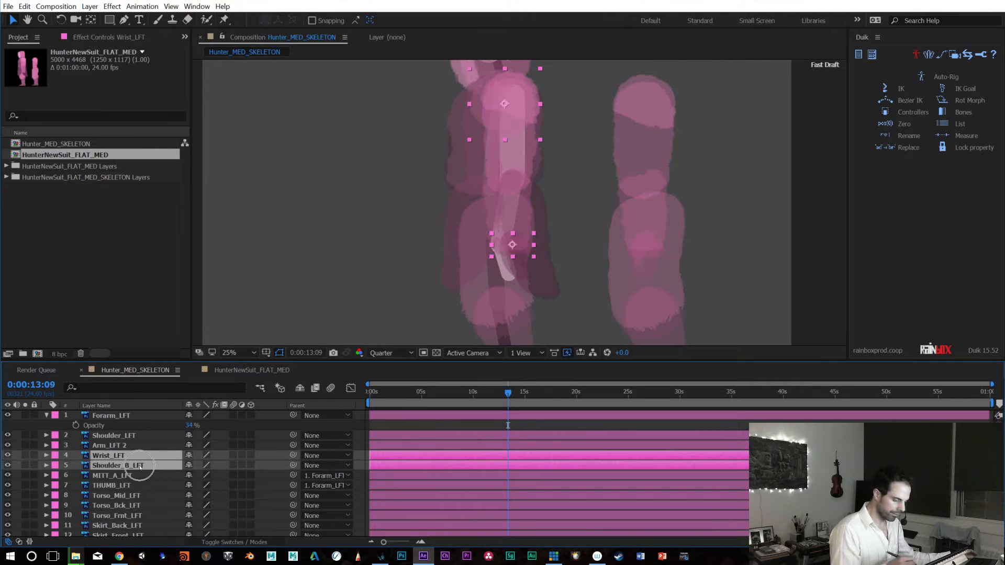
Select the separate right arm piece Arm_RT 2 and check the HunterNewSuit_FLAT_MED composition before returning to Hunter_MED_SKELETON
{"action": "left_click", "coordinate": [662, 161]}
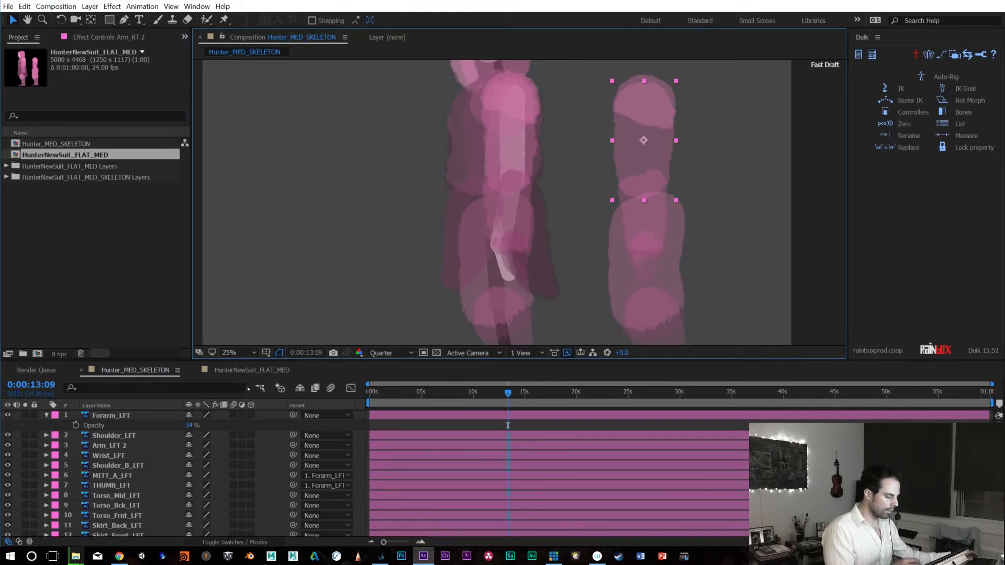
{"action": "left_click", "coordinate": [251, 370]}
{"action": "left_click", "coordinate": [147, 370]}
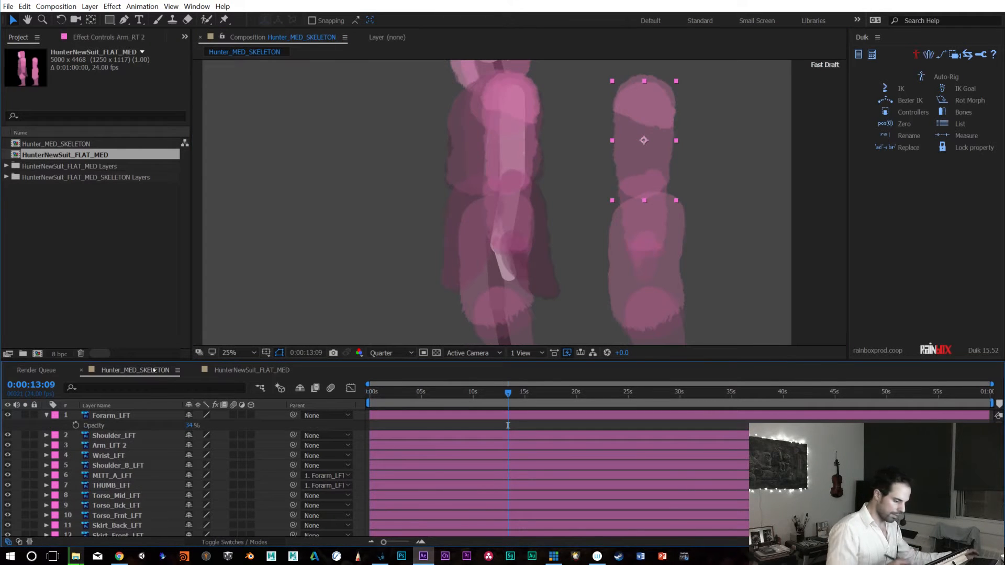
Select the skeleton layers, first Hand_LFT through Arm_LFT and then on through Toe_RT, to show the bones
{"action": "scroll", "coordinate": [176, 473], "scroll_direction": "down", "scroll_amount": 6}
{"action": "scroll", "coordinate": [176, 473], "scroll_direction": "down", "scroll_amount": 3}
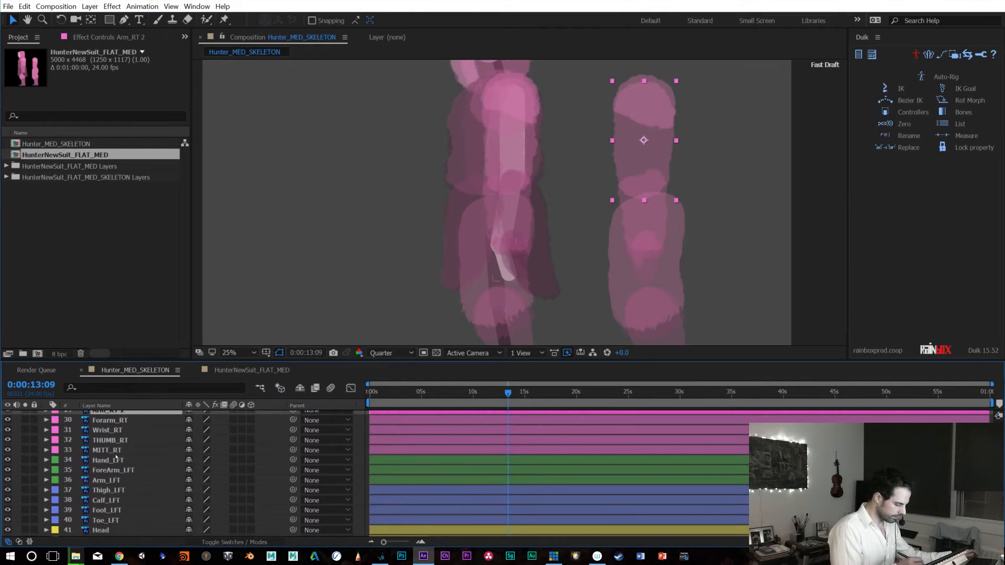
{"action": "left_click", "coordinate": [119, 461]}
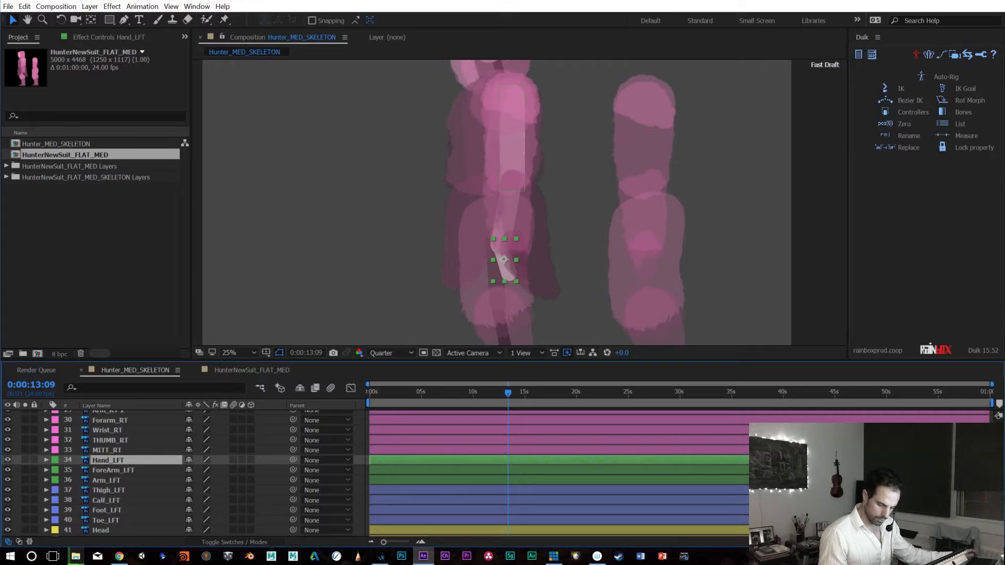
{"action": "scroll", "coordinate": [119, 462], "scroll_direction": "down", "scroll_amount": 1}
{"action": "left_click", "coordinate": [116, 448], "text": "shift"}
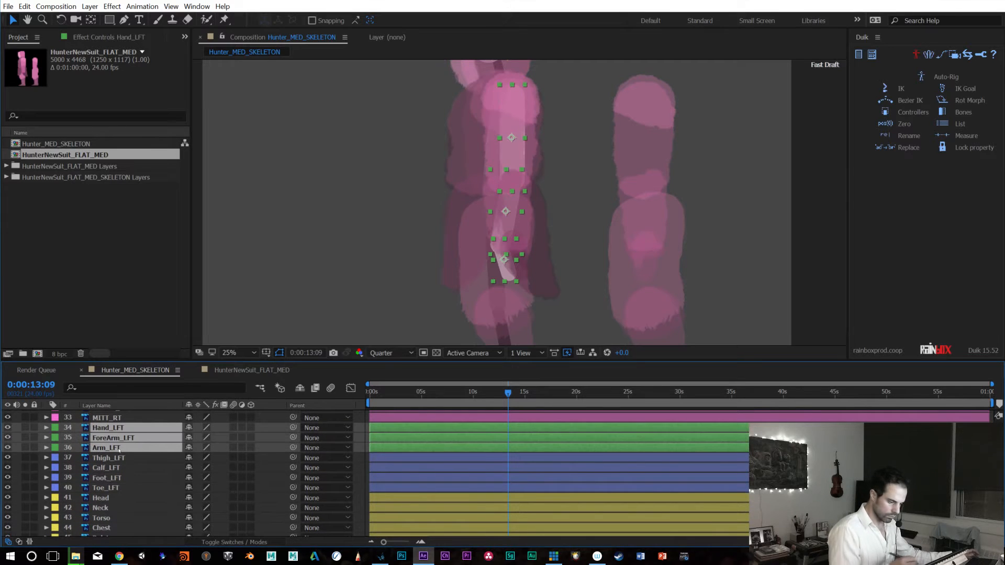
{"action": "scroll", "coordinate": [116, 448], "scroll_direction": "down", "scroll_amount": 3}
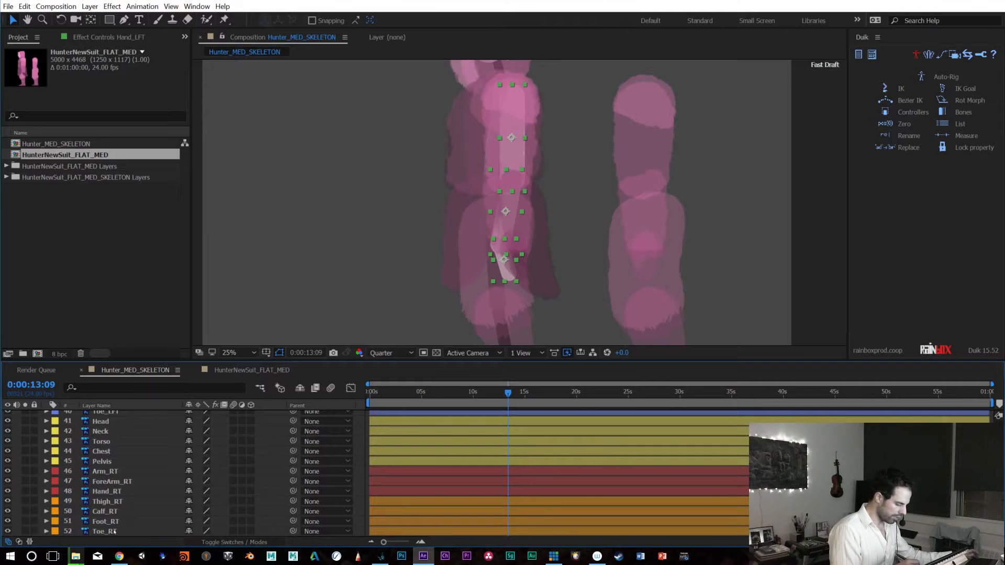
{"action": "left_click", "coordinate": [114, 532], "text": "shift"}
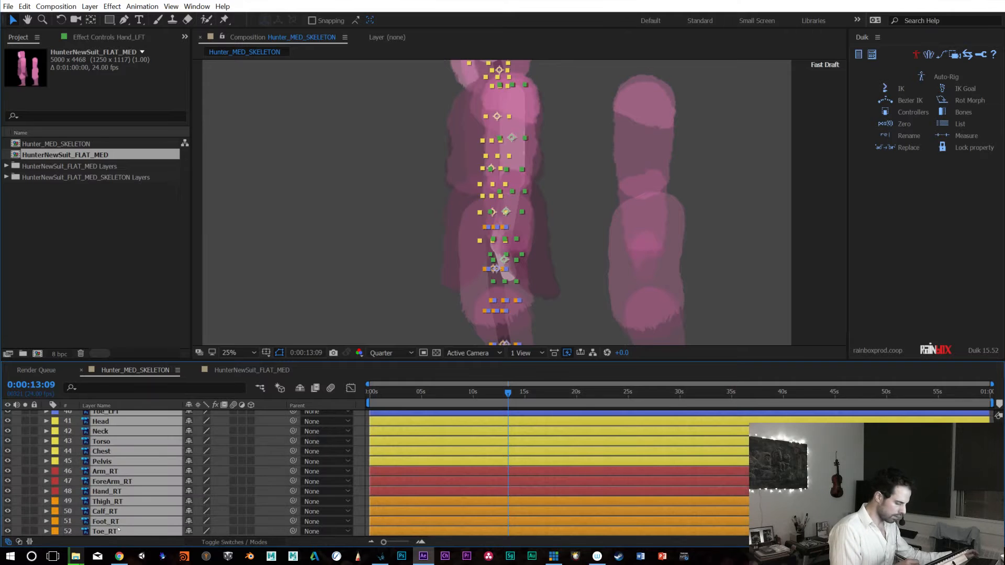
Duplicate the Hunter_MED_SKELETON composition and rename the copy Hunter_MED_SKELETON_TEST
{"action": "left_click", "coordinate": [87, 146]}
{"action": "key", "text": "ctrl+d"}
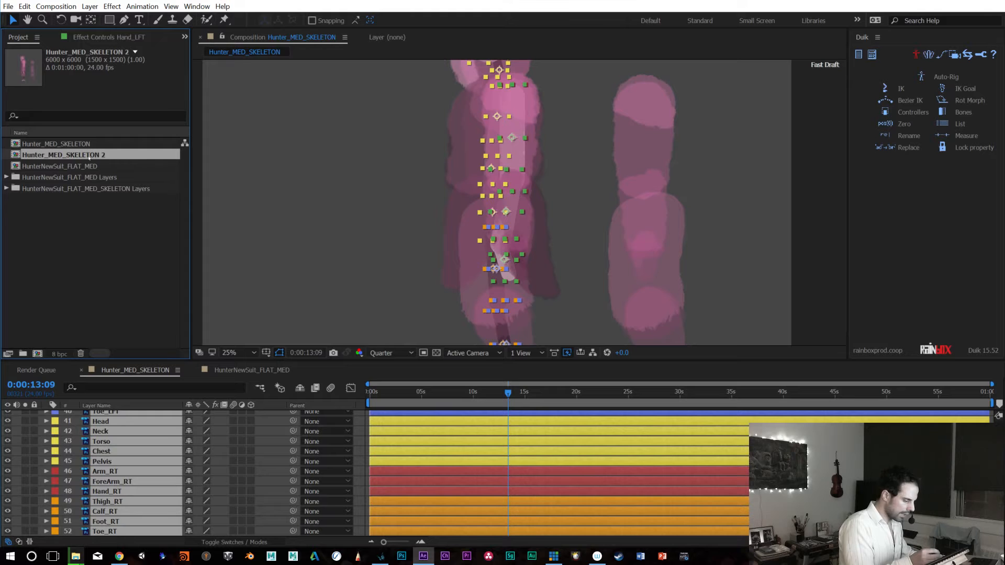
{"action": "key", "text": "Return"}
{"action": "double_click", "coordinate": [127, 153]}
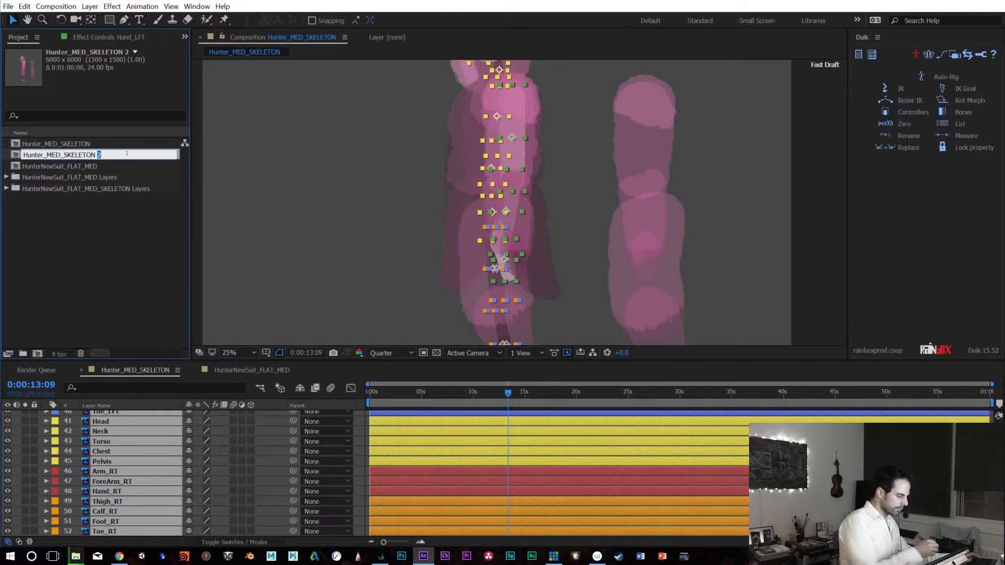
{"action": "type", "text": "_TES"}
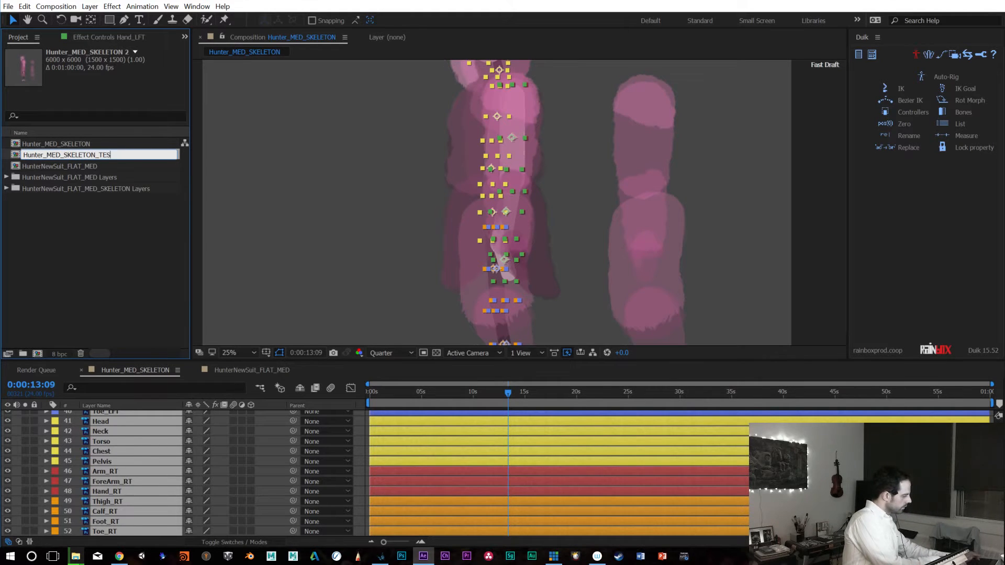
{"action": "type", "text": "T"}
{"action": "key", "text": "Return"}
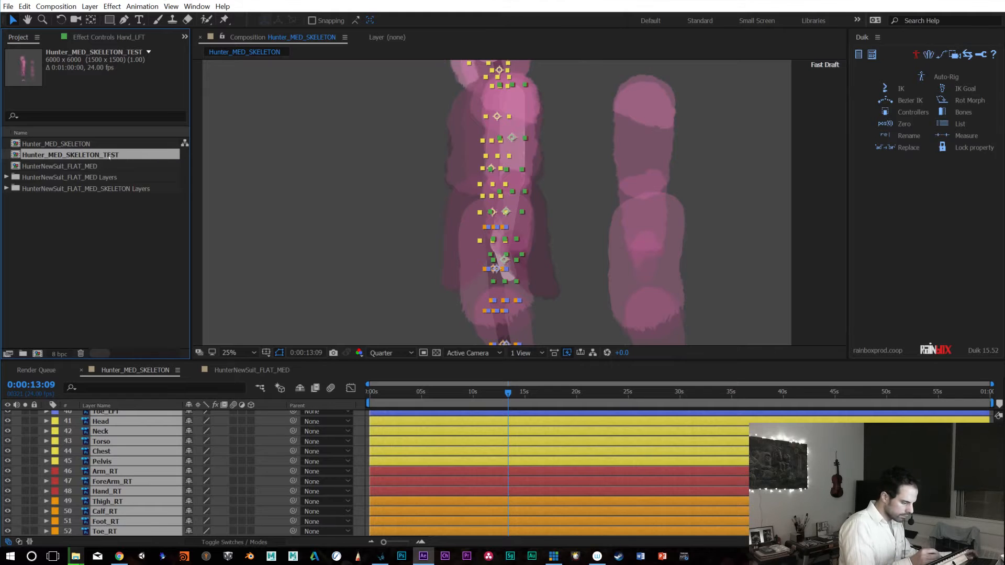
Open Hunter_MED_SKELETON_TEST and delete the costume layers from Forarm_LFT through MITT_RT, keeping only the skeleton layers
{"action": "double_click", "coordinate": [109, 156]}
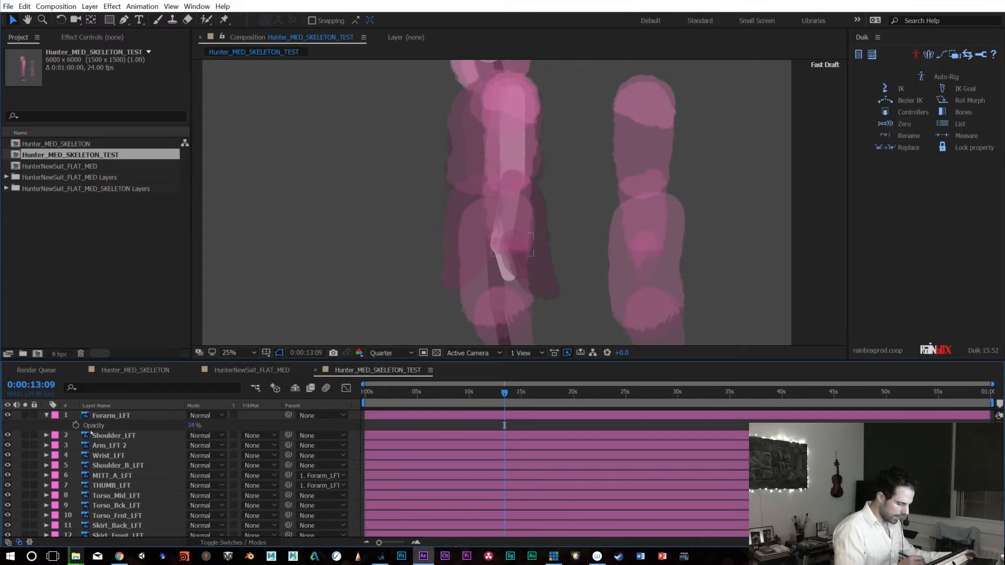
{"action": "left_click", "coordinate": [521, 239]}
{"action": "scroll", "coordinate": [504, 425], "scroll_direction": "down", "scroll_amount": 10}
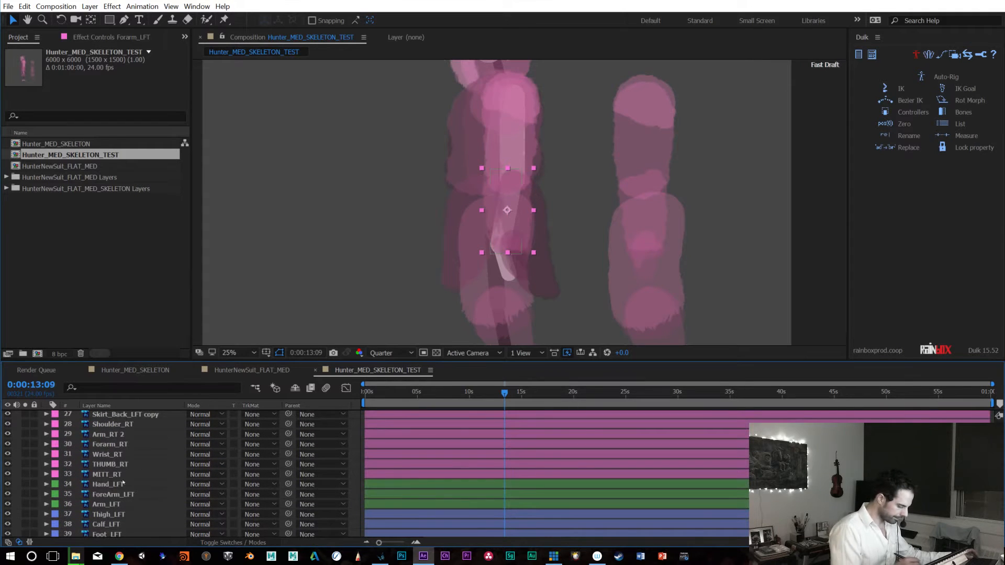
{"action": "left_click", "coordinate": [122, 474], "text": "shift"}
{"action": "key", "text": "Delete"}
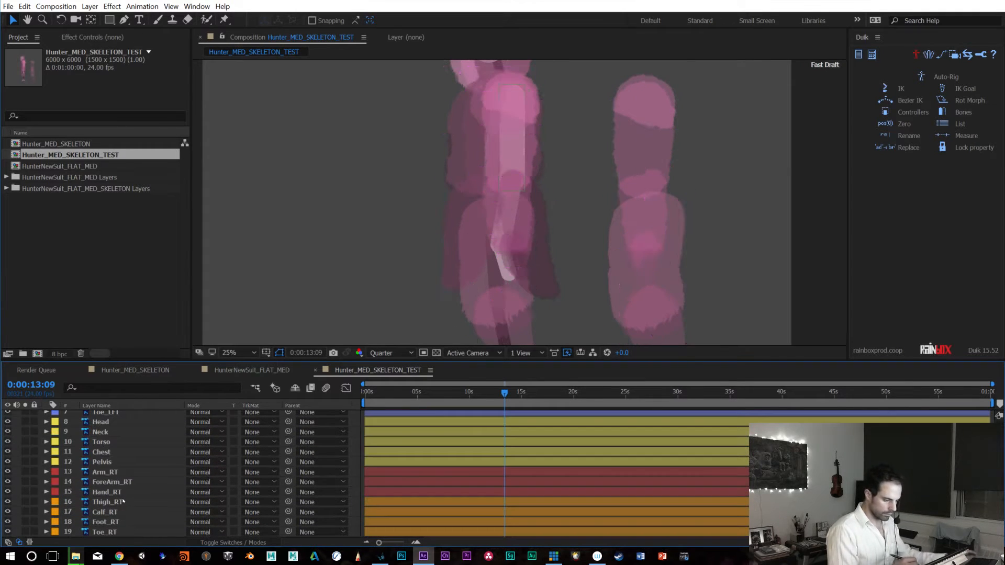
Move the anchor point of Arm_LFT to the shoulder joint at the upper end of the bone
{"action": "key", "text": "h"}
{"action": "left_click_drag", "start_coordinate": [585, 229], "coordinate": [611, 227]}
{"action": "key", "text": "v"}
{"action": "left_click", "coordinate": [539, 130]}
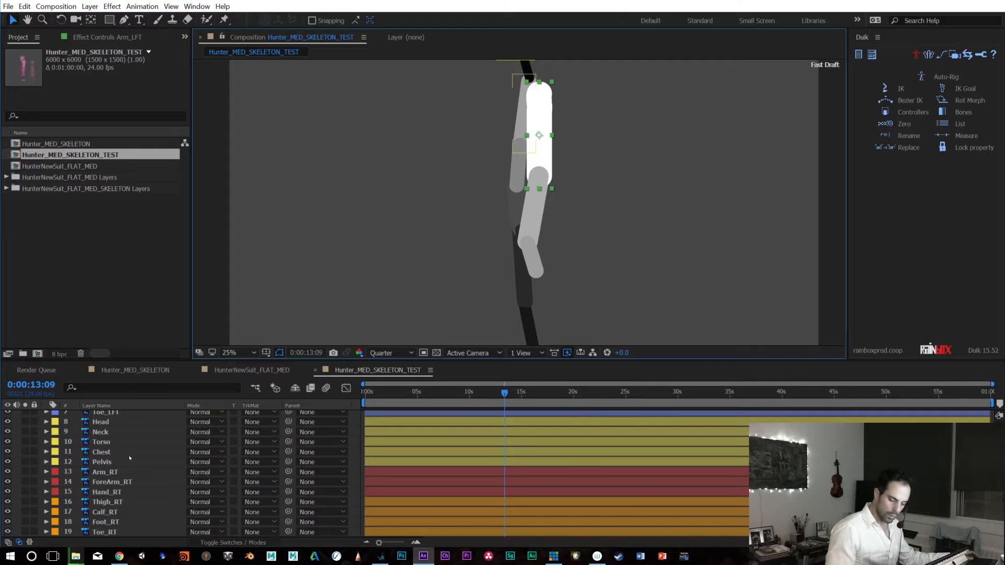
{"action": "scroll", "coordinate": [131, 458], "scroll_direction": "up", "scroll_amount": 2}
{"action": "scroll", "coordinate": [130, 458], "scroll_direction": "up", "scroll_amount": 5}
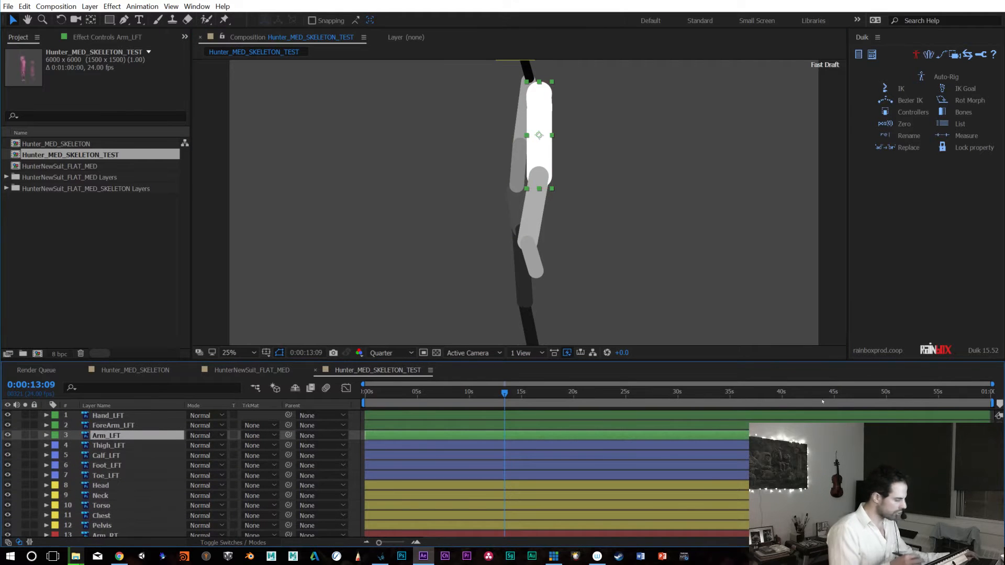
{"action": "key", "text": "y"}
{"action": "left_click_drag", "start_coordinate": [539, 135], "coordinate": [541, 98]}
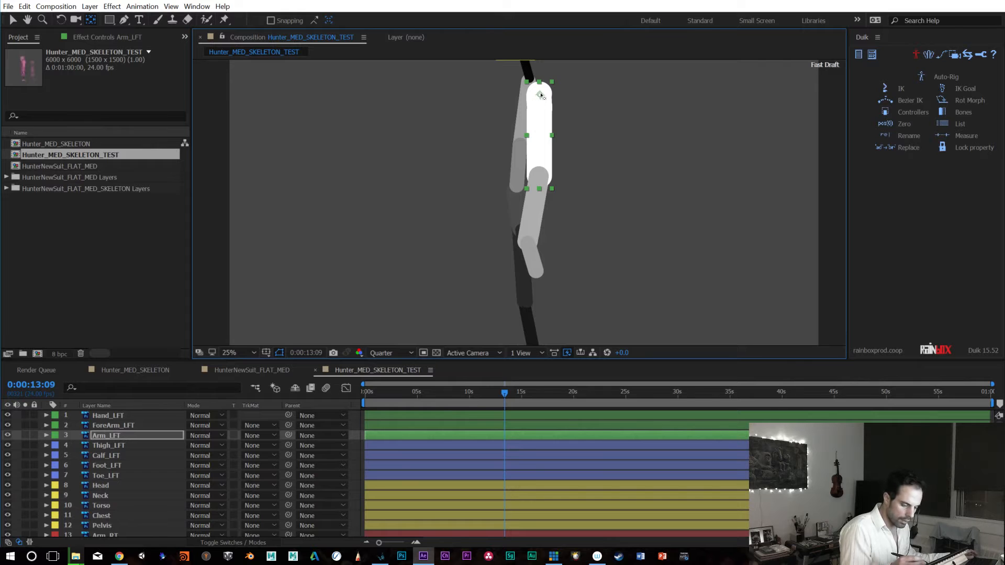
Move the anchor point of ForeArm_LFT to the elbow and that of Hand_LFT to the wrist
{"action": "left_click", "coordinate": [532, 212]}
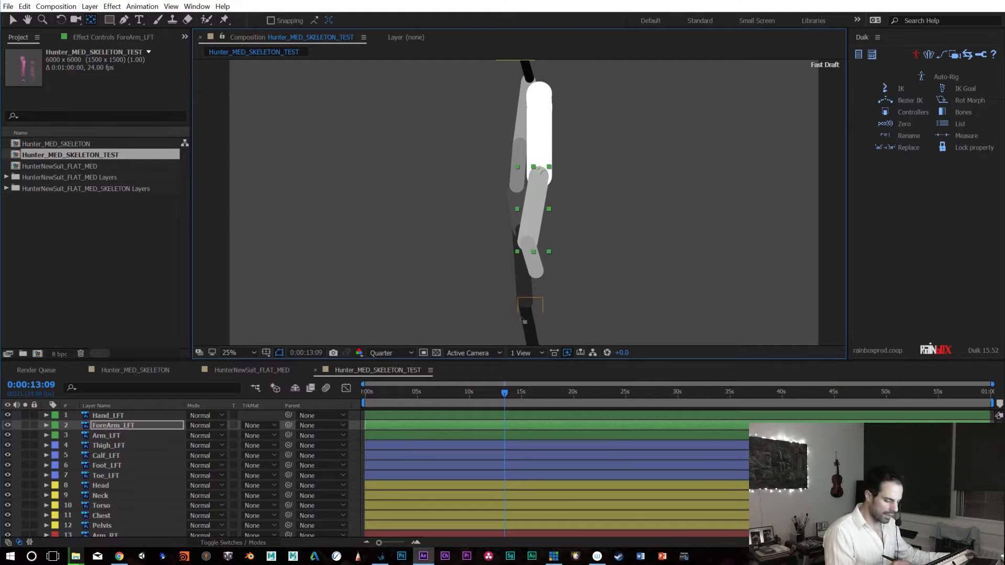
{"action": "left_click", "coordinate": [529, 254]}
{"action": "key", "text": "Return"}
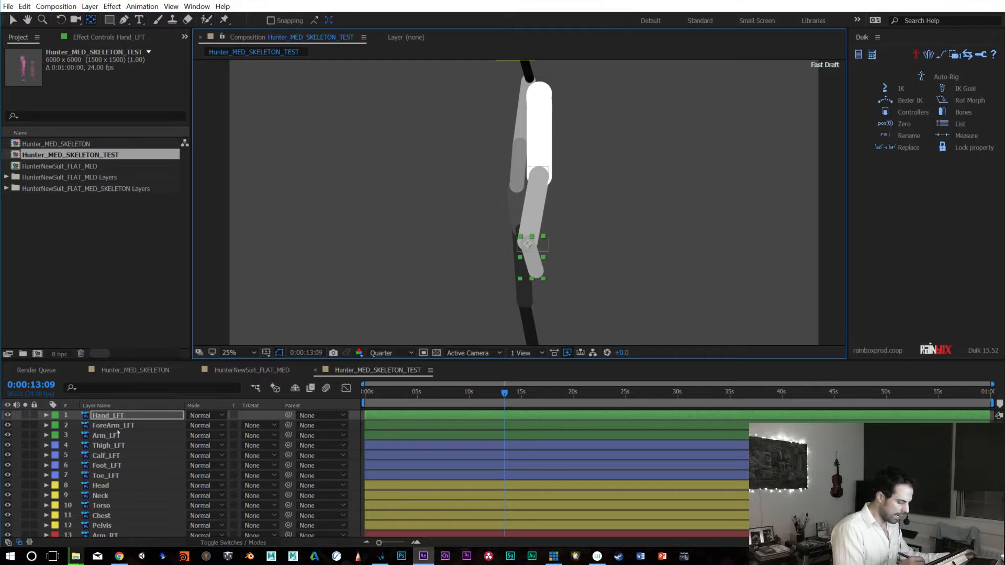
Reveal the Rotation property of Hand_LFT, ForeArm_LFT and Arm_LFT
{"action": "left_click", "coordinate": [118, 435], "text": "shift"}
{"action": "key", "text": "r"}
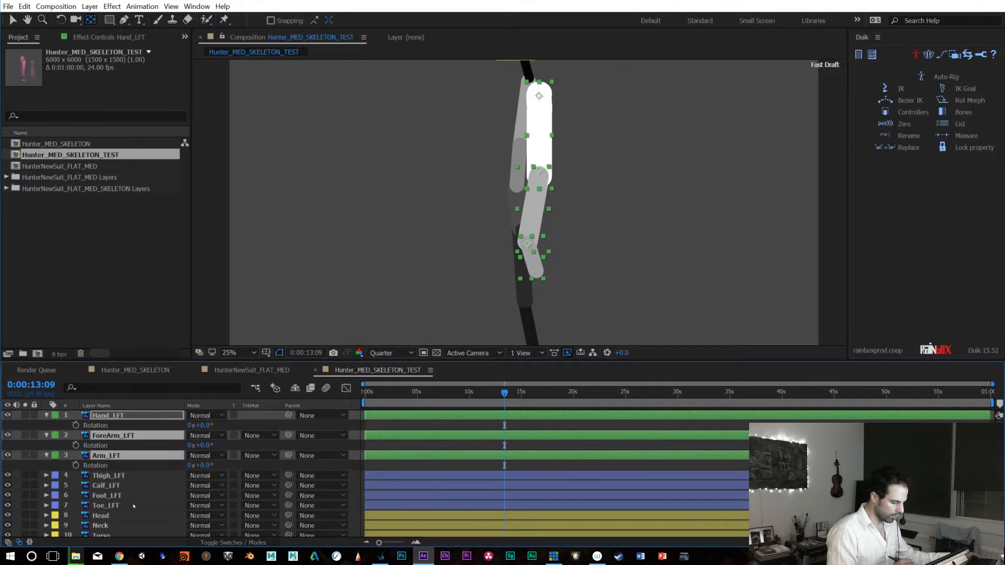
{"action": "left_click", "coordinate": [130, 474]}
{"action": "left_click", "coordinate": [142, 455]}
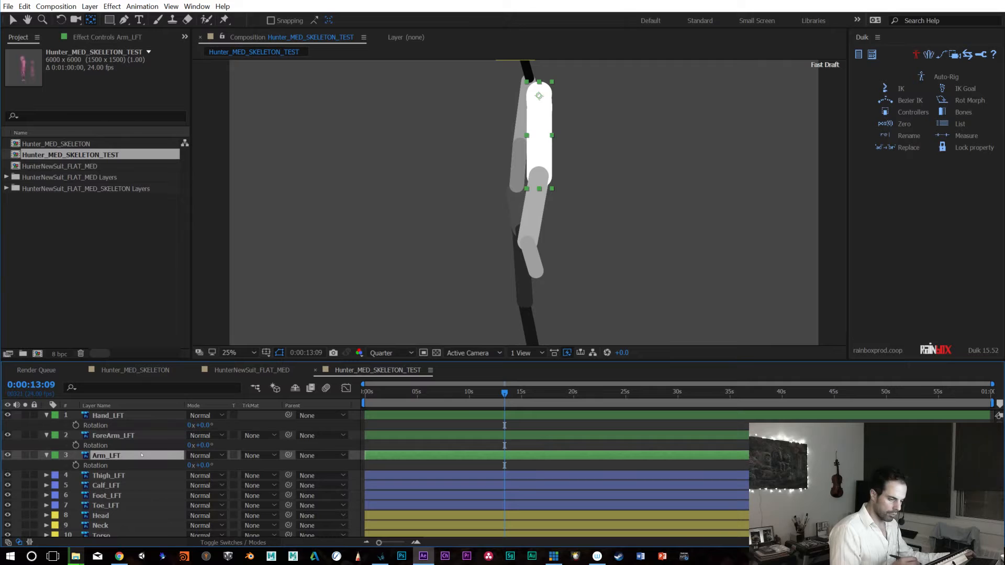
Parent ForeArm_LFT to Arm_LFT and Hand_LFT to ForeArm_LFT
{"action": "left_click", "coordinate": [113, 436]}
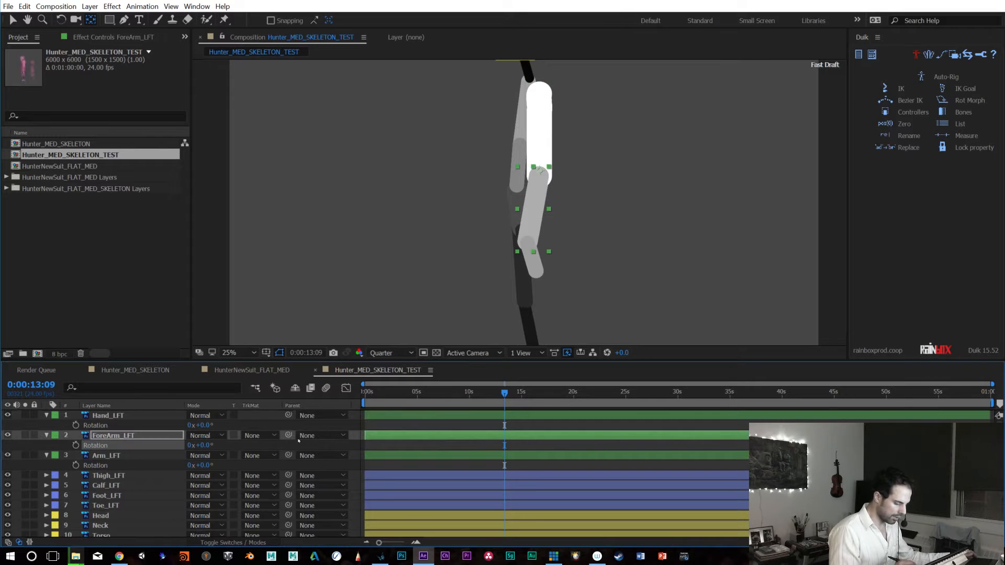
{"action": "left_click_drag", "start_coordinate": [288, 435], "coordinate": [121, 456]}
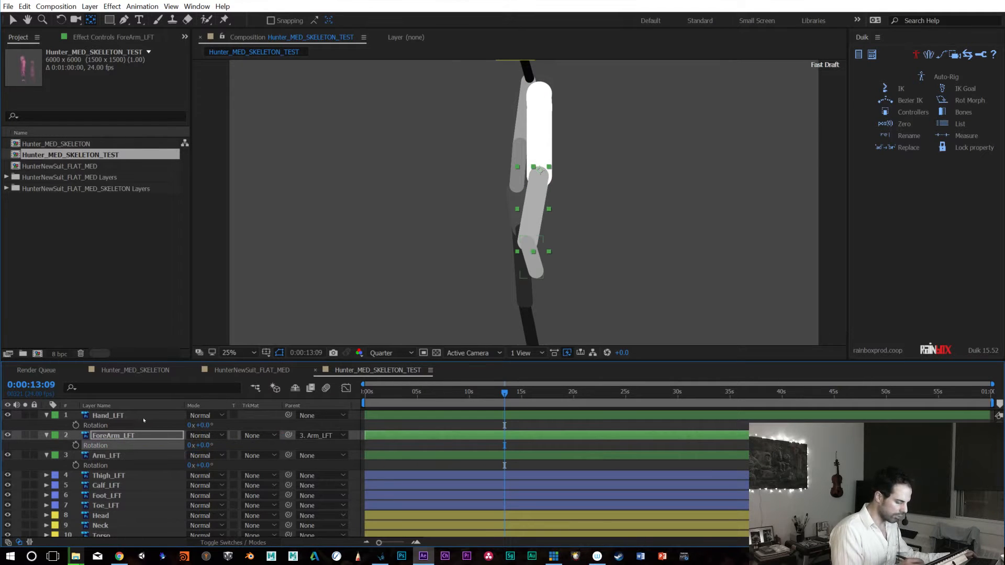
{"action": "left_click", "coordinate": [140, 415]}
{"action": "left_click_drag", "start_coordinate": [288, 415], "coordinate": [113, 436]}
Set the rotation of Arm_LFT to 180° so the whole left arm points straight up
{"action": "left_click", "coordinate": [130, 456]}
{"action": "left_click_drag", "start_coordinate": [204, 466], "coordinate": [287, 449]}
{"action": "key", "text": "space"}
{"action": "left_click_drag", "start_coordinate": [625, 237], "coordinate": [580, 360]}
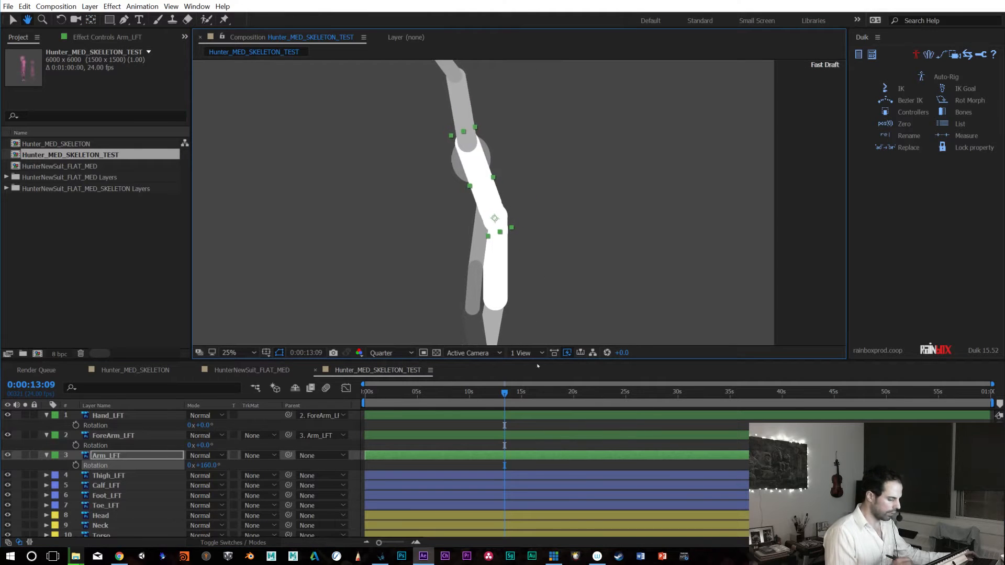
{"action": "left_click_drag", "start_coordinate": [210, 465], "coordinate": [215, 466]}
{"action": "left_click", "coordinate": [215, 466]}
{"action": "type", "text": "180"}
{"action": "key", "text": "Return"}
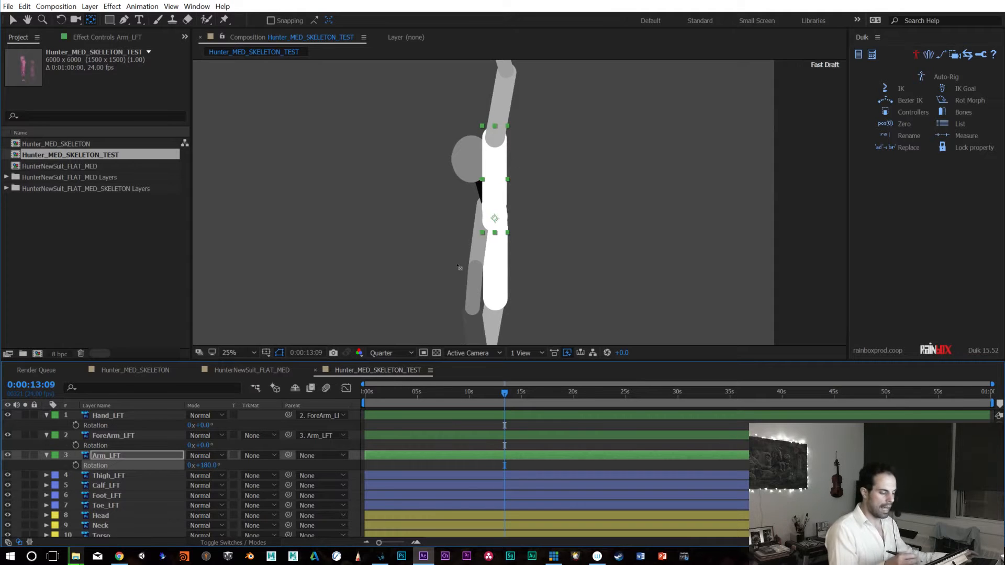
Nudge Arm_LFT up and back down to adjust how its lower end meets the shoulder
{"action": "left_click_drag", "start_coordinate": [565, 193], "coordinate": [573, 225]}
{"action": "key", "text": "shift+Up"}
{"action": "key", "text": "shift+Up"}
{"action": "key", "text": "shift+Up"}
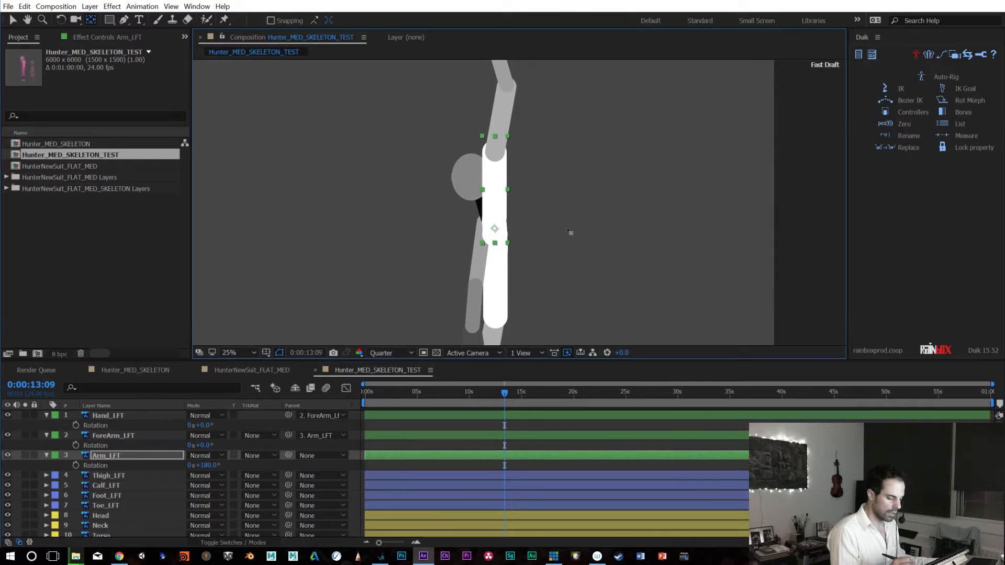
{"action": "key", "text": "shift+Up"}
{"action": "key", "text": "shift+Up"}
{"action": "key", "text": "shift+Up"}
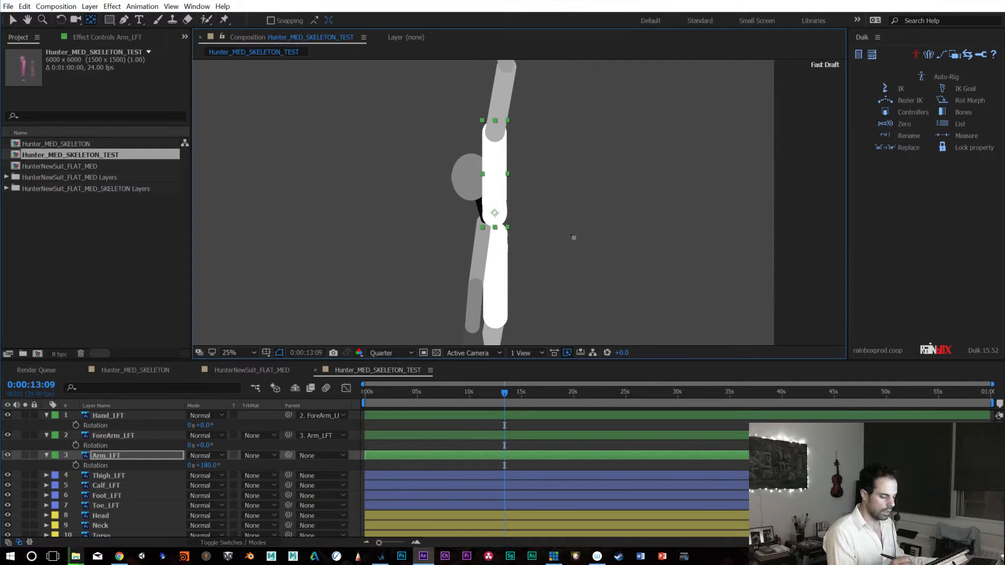
{"action": "key", "text": "shift+Up"}
{"action": "key", "text": "shift+Down"}
{"action": "key", "text": "shift+Down"}
{"action": "key", "text": "shift+Down"}
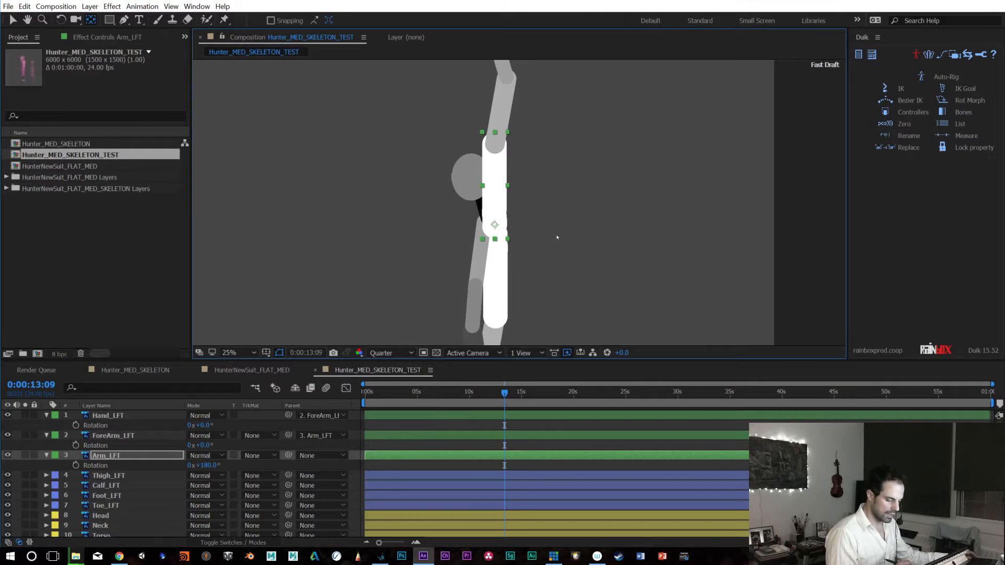
Try rotating Arm_LFT to 138°, undo that rotation, and nudge the arm slightly upward
{"action": "left_click_drag", "start_coordinate": [208, 466], "coordinate": [180, 460]}
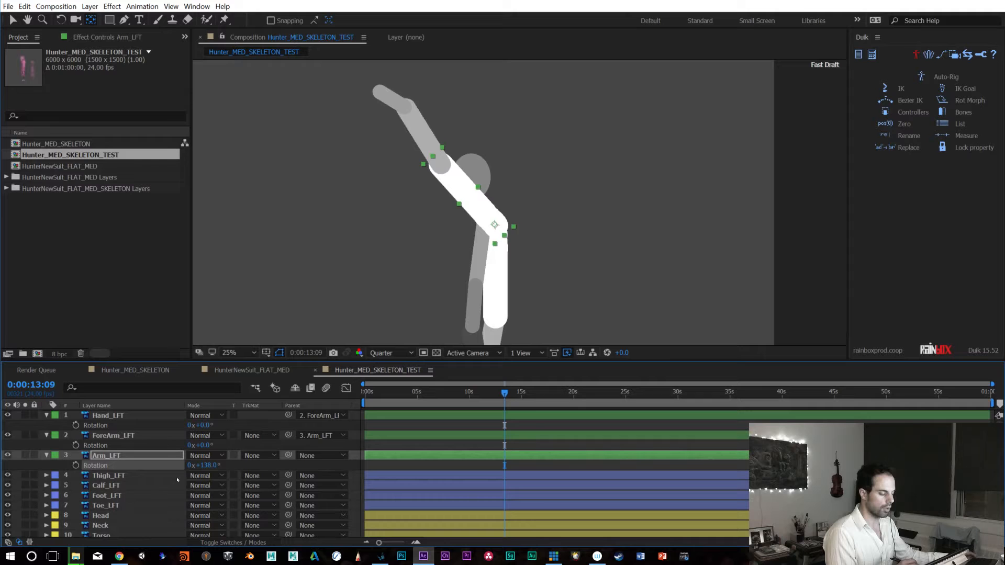
{"action": "key", "text": "ctrl+z"}
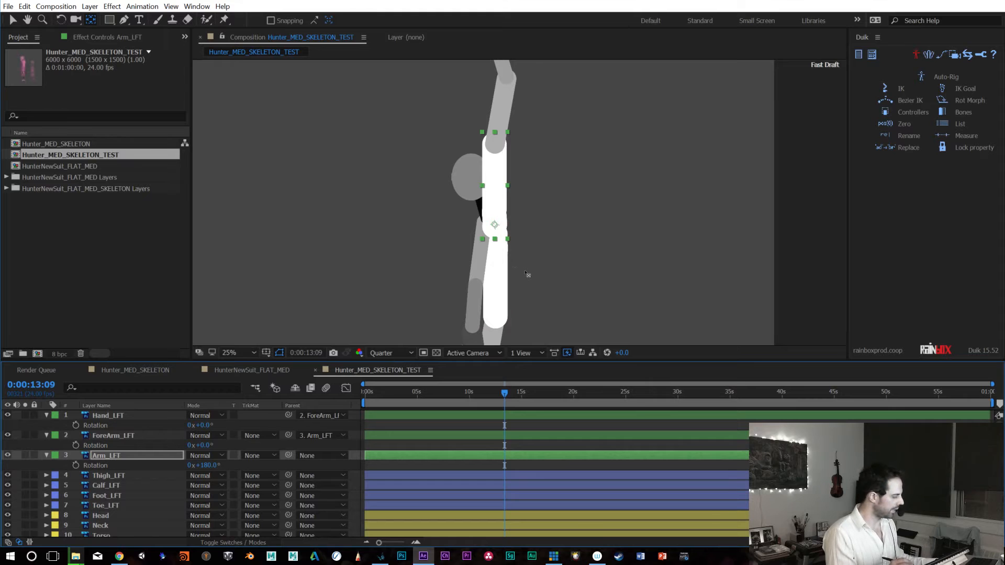
{"action": "key", "text": "shift+Up"}
{"action": "key", "text": "shift+Up"}
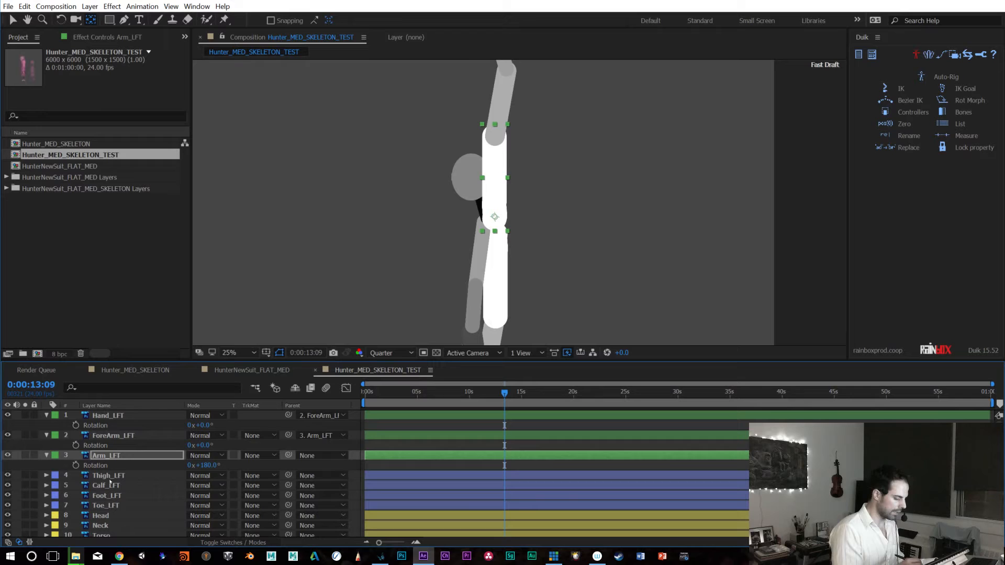
Start a new solid above Thigh_LFT and choose bright lime green as its color
{"action": "left_click", "coordinate": [110, 477]}
{"action": "left_click", "coordinate": [89, 6]}
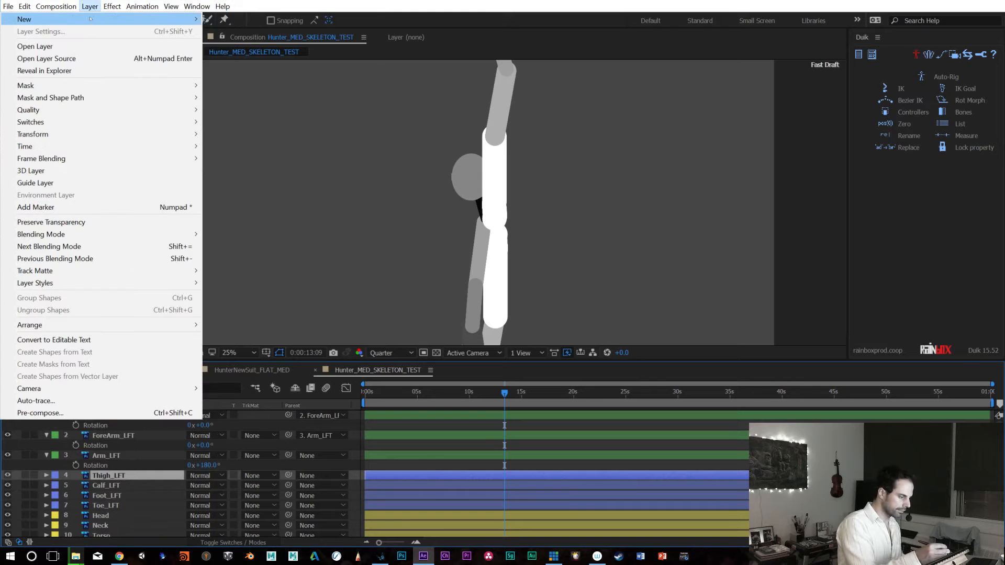
{"action": "mouse_move", "coordinate": [105, 19]}
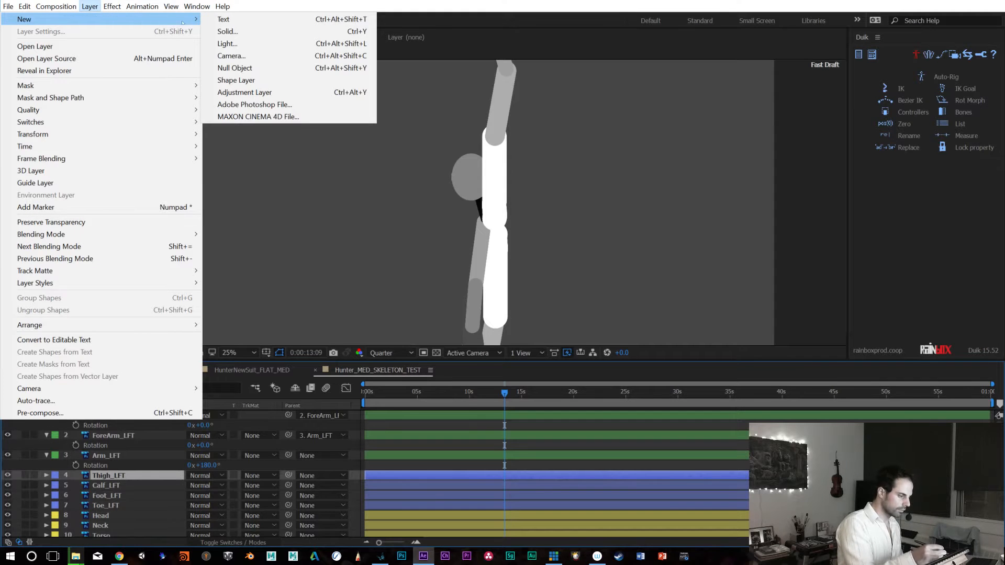
{"action": "left_click", "coordinate": [255, 32]}
{"action": "left_click", "coordinate": [125, 205]}
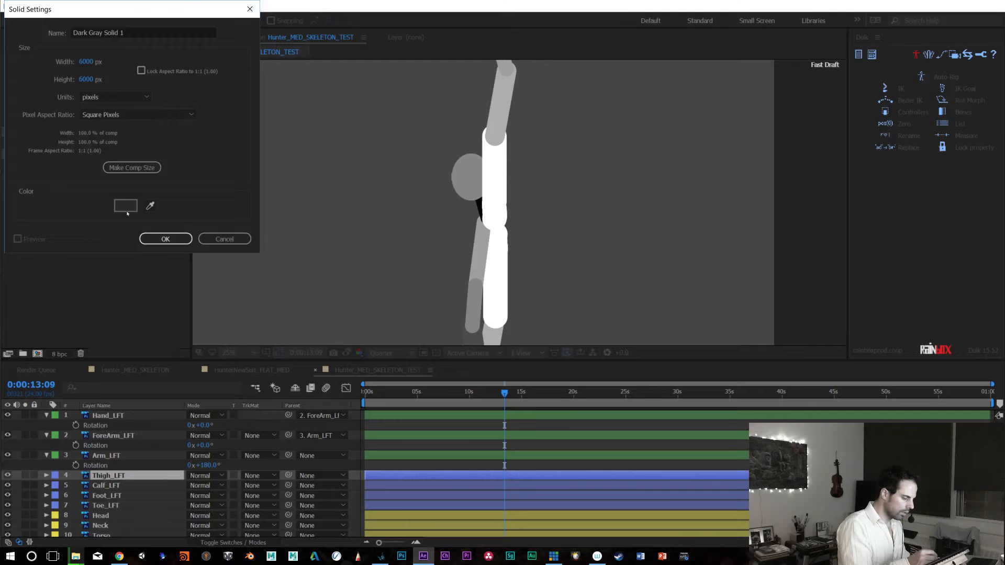
{"action": "left_click", "coordinate": [181, 137]}
{"action": "left_click_drag", "start_coordinate": [152, 43], "coordinate": [165, 29]}
{"action": "left_click", "coordinate": [272, 30]}
Set the lime green solid's width and height to 25 px and create it
{"action": "left_click", "coordinate": [85, 62]}
{"action": "type", "text": "50"}
{"action": "left_click", "coordinate": [86, 80]}
{"action": "left_click", "coordinate": [86, 61]}
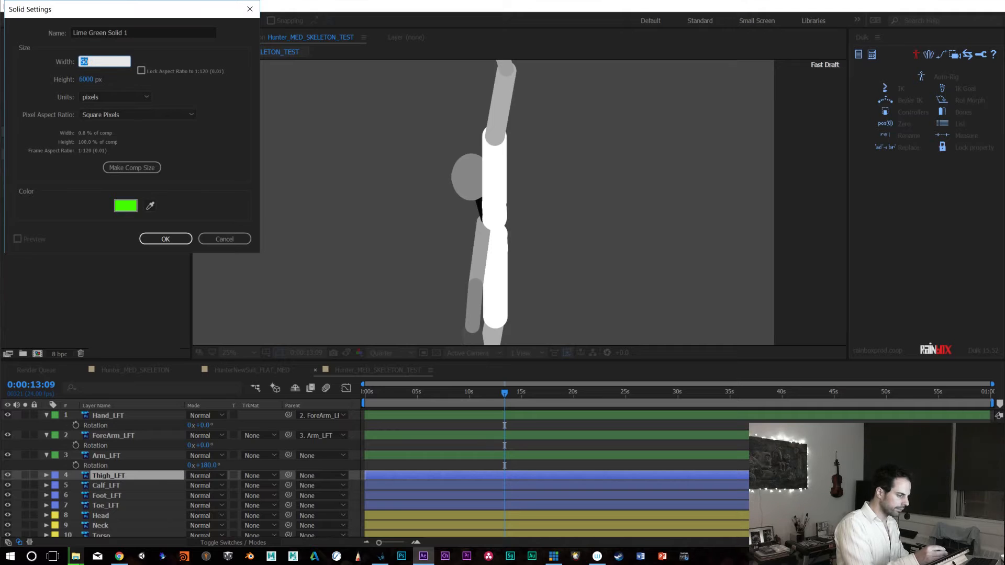
{"action": "type", "text": "50"}
{"action": "key", "text": "Tab"}
{"action": "type", "text": "50"}
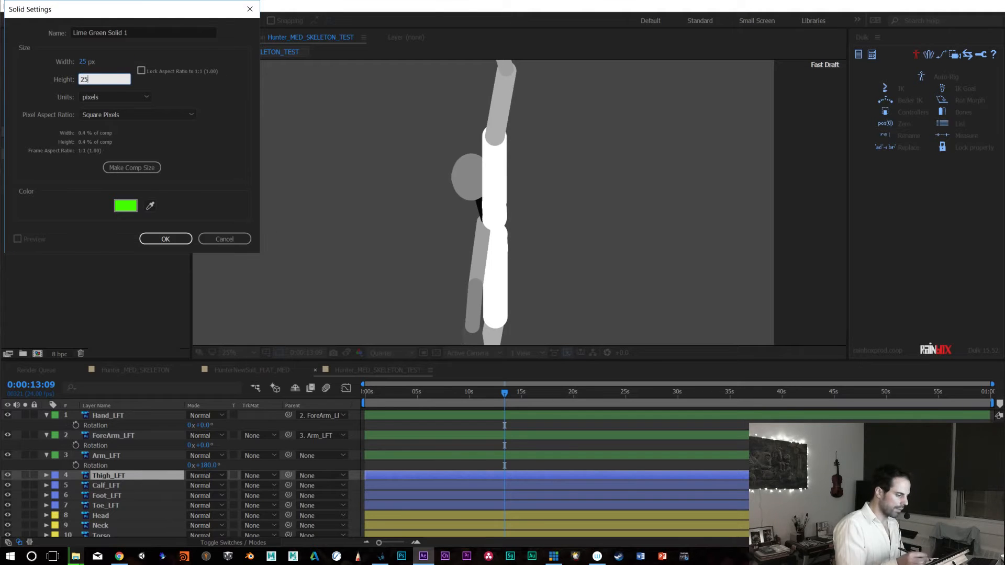
{"action": "key", "text": "Return"}
Move the lime green solid up and slightly left to the character's shoulder, beside the lower end of the raised arm
{"action": "key", "text": "shift+Up"}
{"action": "key", "text": "shift+Up"}
{"action": "key", "text": "shift+Up"}
{"action": "key", "text": "shift+Up"}
{"action": "key", "text": "shift+Up"}
{"action": "key", "text": "shift+Up"}
{"action": "key", "text": "shift+Up"}
{"action": "key", "text": "shift+Up"}
{"action": "key", "text": "shift+Up"}
{"action": "key", "text": "shift+Up"}
{"action": "key", "text": "shift+Up"}
{"action": "key", "text": "shift+Up"}
{"action": "key", "text": "shift+Up"}
{"action": "key", "text": "shift+Up"}
{"action": "key", "text": "shift+Up"}
{"action": "key", "text": "shift+Up"}
{"action": "key", "text": "shift+Up"}
{"action": "key", "text": "shift+Up"}
{"action": "key", "text": "shift+Up"}
{"action": "key", "text": "shift+Up"}
{"action": "key", "text": "shift+Up"}
{"action": "key", "text": "shift+Up"}
{"action": "key", "text": "shift+Up"}
{"action": "key", "text": "shift+Left"}
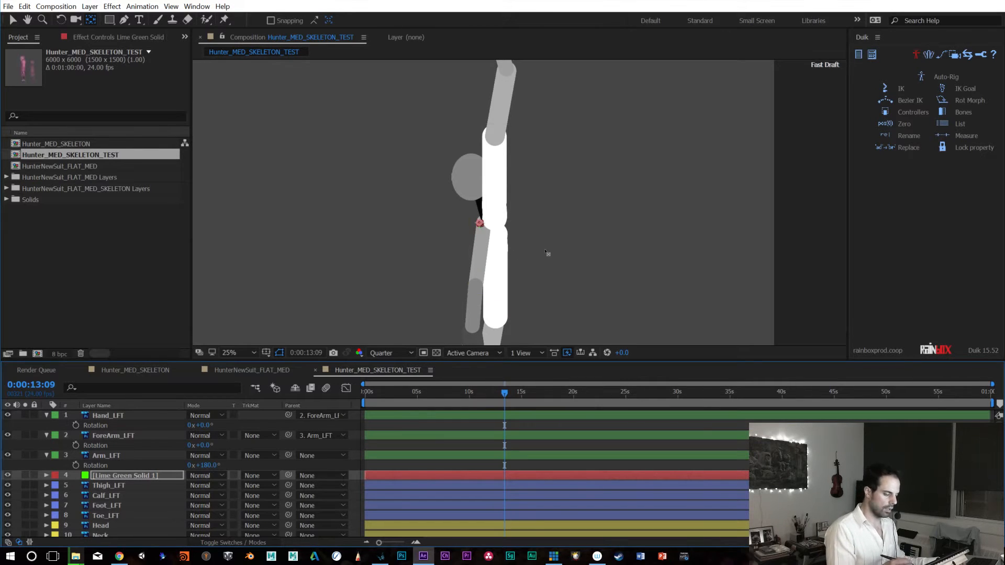
Select Hand_LFT, ForeArm_LFT and Arm_LFT and nudge the raised arm slightly upward
{"action": "left_click", "coordinate": [111, 455]}
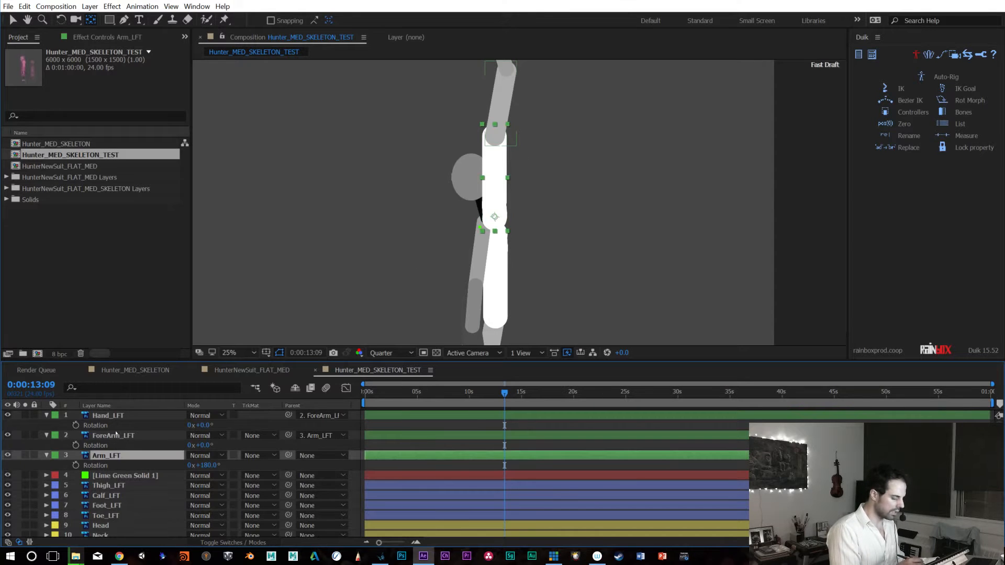
{"action": "left_click", "coordinate": [111, 416], "text": "shift"}
{"action": "key", "text": "shift+Up"}
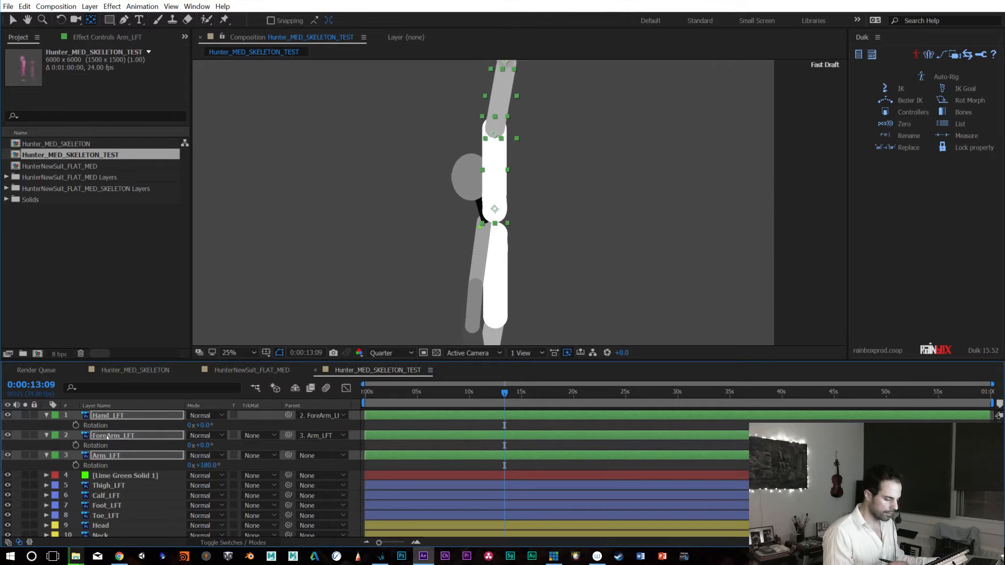
{"action": "left_click", "coordinate": [137, 455]}
{"action": "left_click", "coordinate": [144, 437], "text": "shift"}
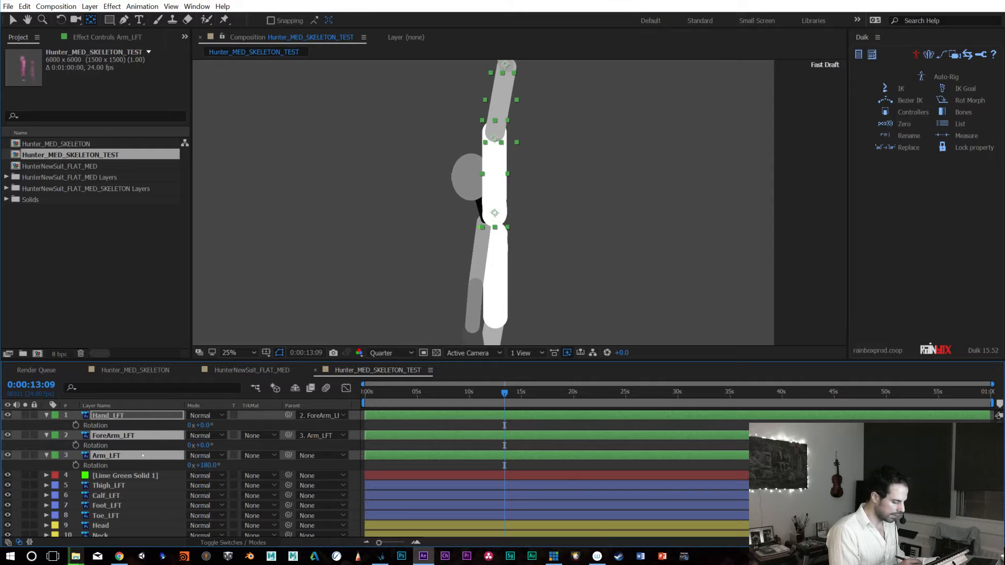
Parent Arm_LFT to Lime Green Solid 1
{"action": "left_click", "coordinate": [138, 476]}
{"action": "left_click", "coordinate": [296, 457]}
{"action": "left_click_drag", "start_coordinate": [287, 455], "coordinate": [105, 476]}
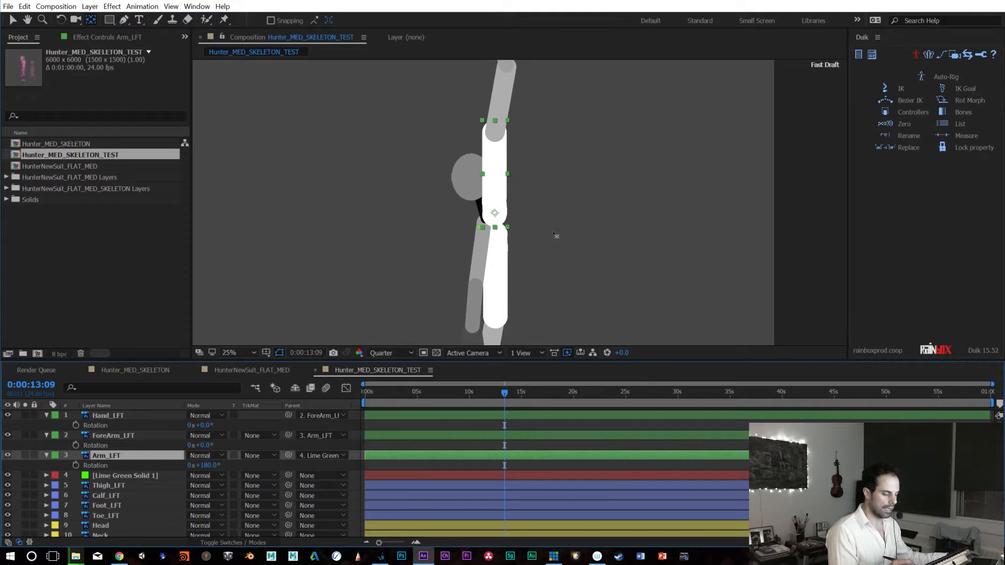
Select Hand_LFT, ForeArm_LFT, Arm_LFT and Lime Green Solid 1 and start Duik's Auto-Rig with the Plantigrade type
{"action": "left_click_drag", "start_coordinate": [564, 227], "coordinate": [561, 268]}
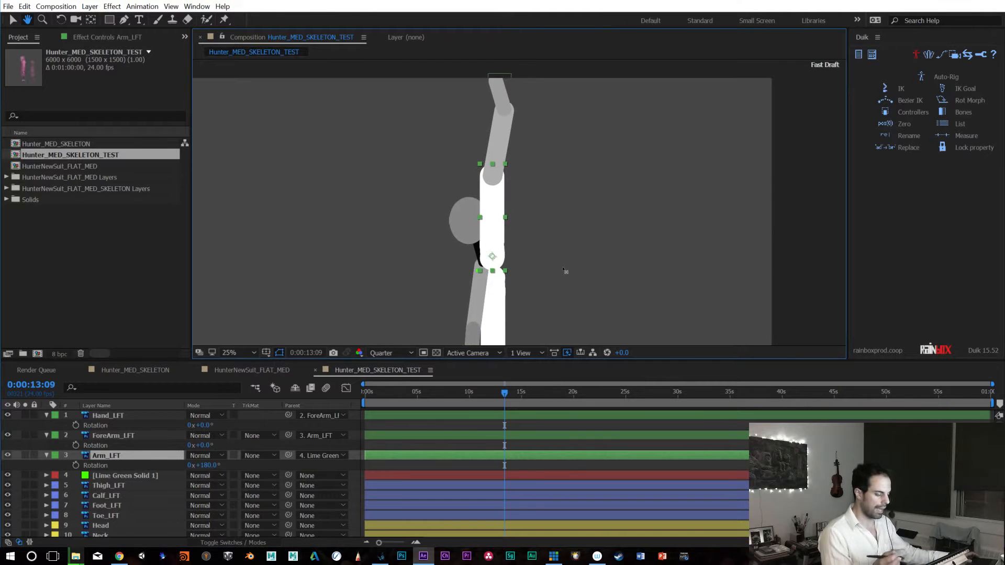
{"action": "key", "text": "v"}
{"action": "key", "text": "h"}
{"action": "left_click_drag", "start_coordinate": [569, 265], "coordinate": [597, 230]}
{"action": "left_click_drag", "start_coordinate": [523, 77], "coordinate": [524, 101]}
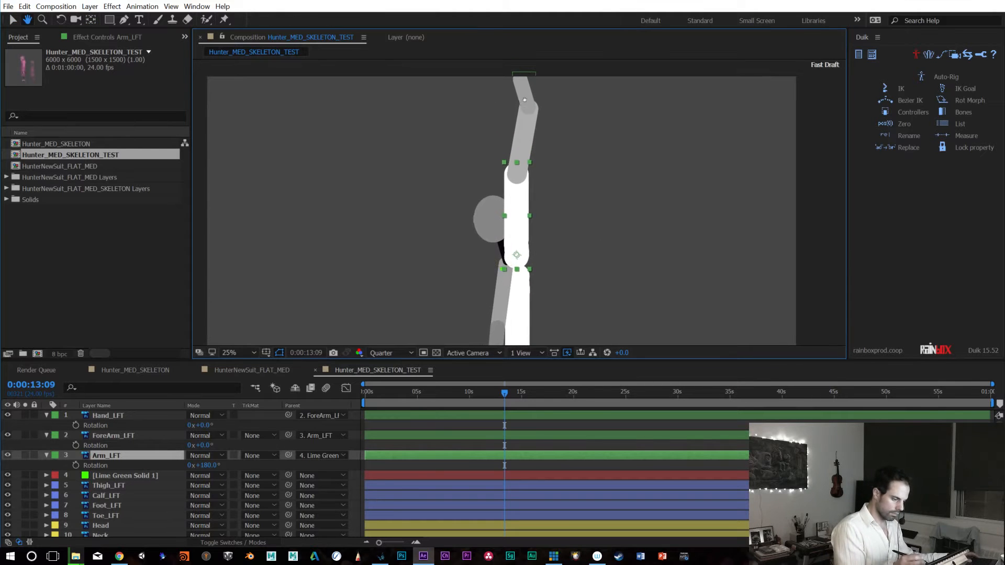
{"action": "key", "text": "v"}
{"action": "left_click", "coordinate": [524, 92]}
{"action": "left_click", "coordinate": [522, 147], "text": "shift"}
{"action": "left_click", "coordinate": [521, 235], "text": "shift"}
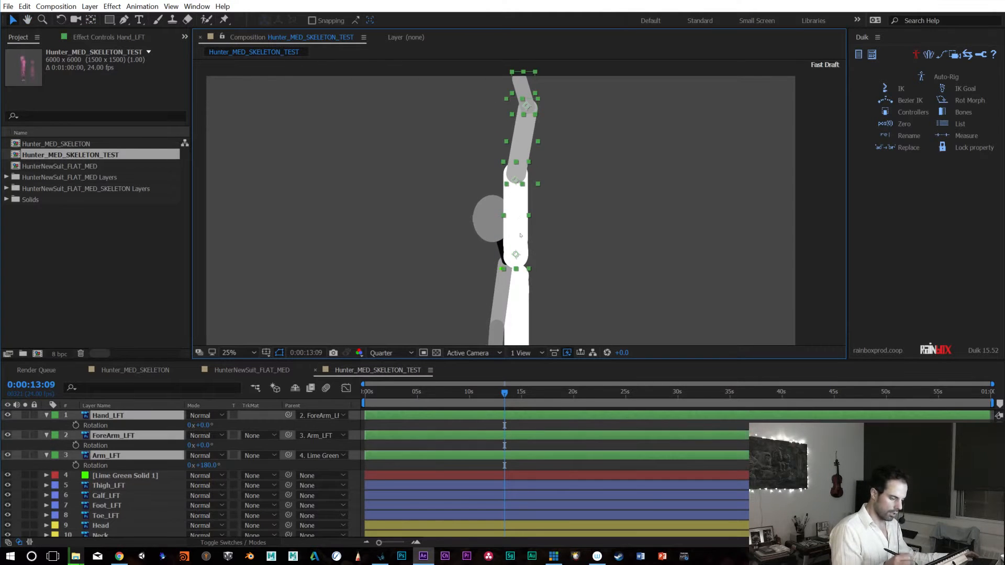
{"action": "left_click", "coordinate": [126, 476], "text": "shift"}
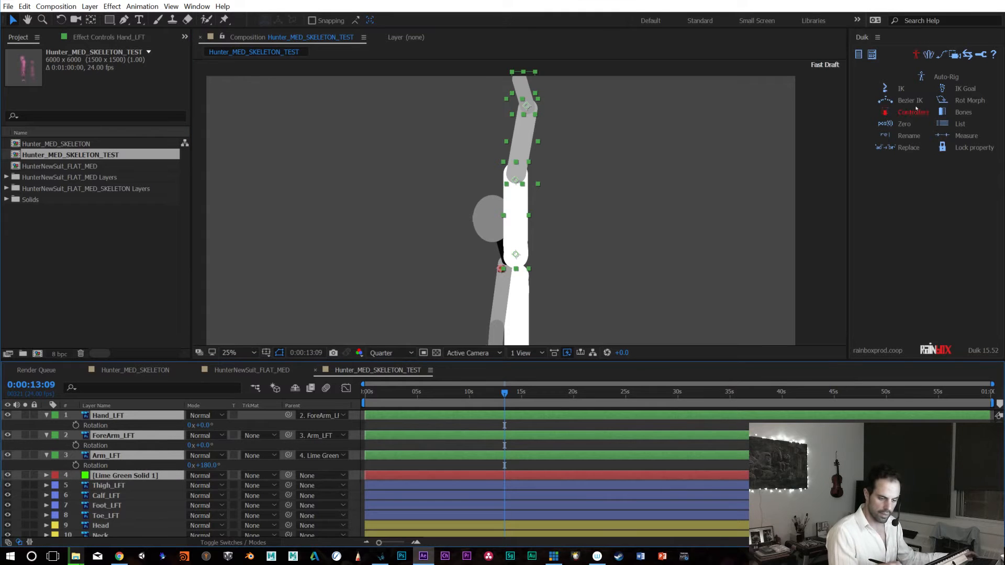
{"action": "left_click", "coordinate": [942, 77]}
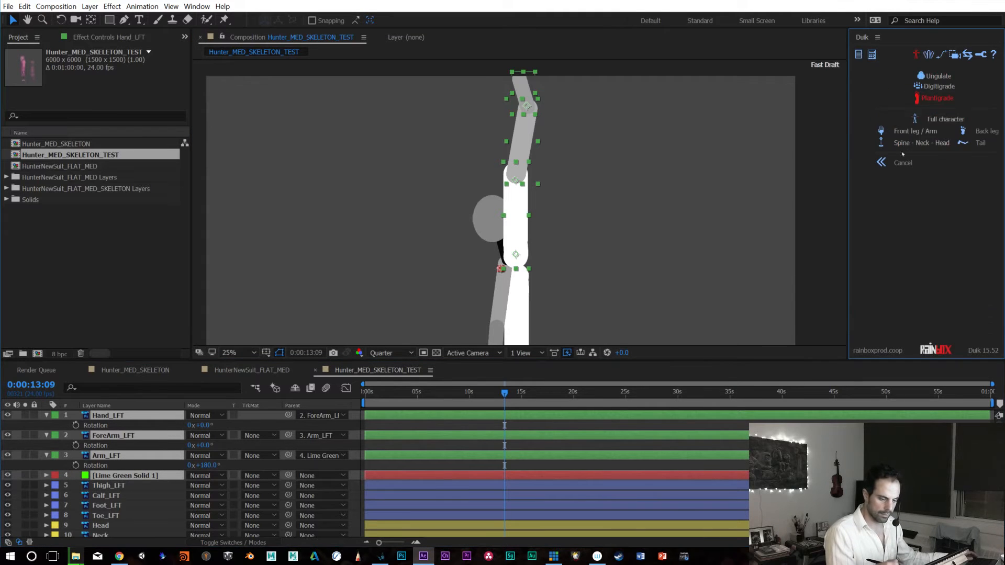
{"action": "left_click", "coordinate": [937, 99]}
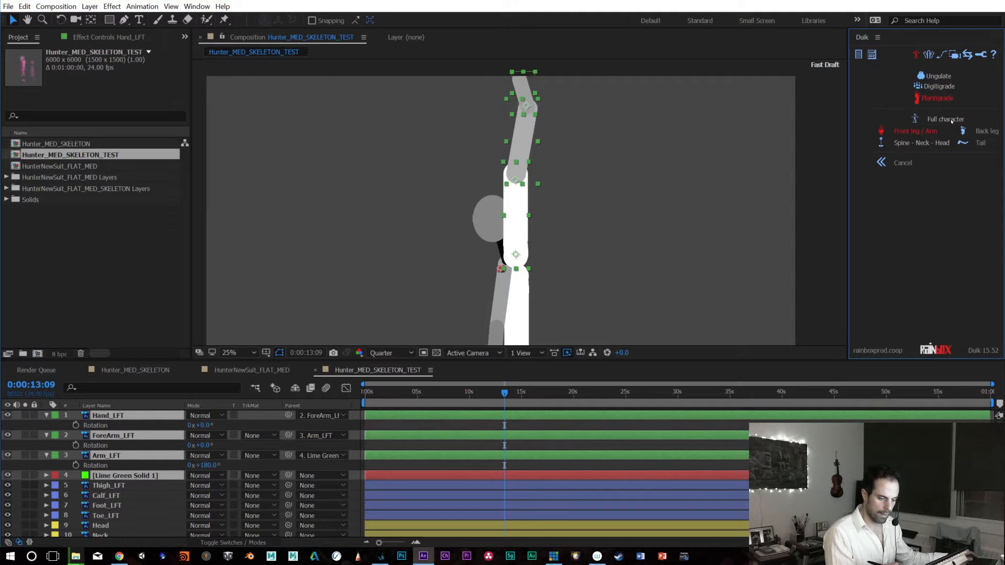
{"action": "left_click", "coordinate": [914, 132]}
{"action": "left_click_drag", "start_coordinate": [559, 199], "coordinate": [756, 183]}
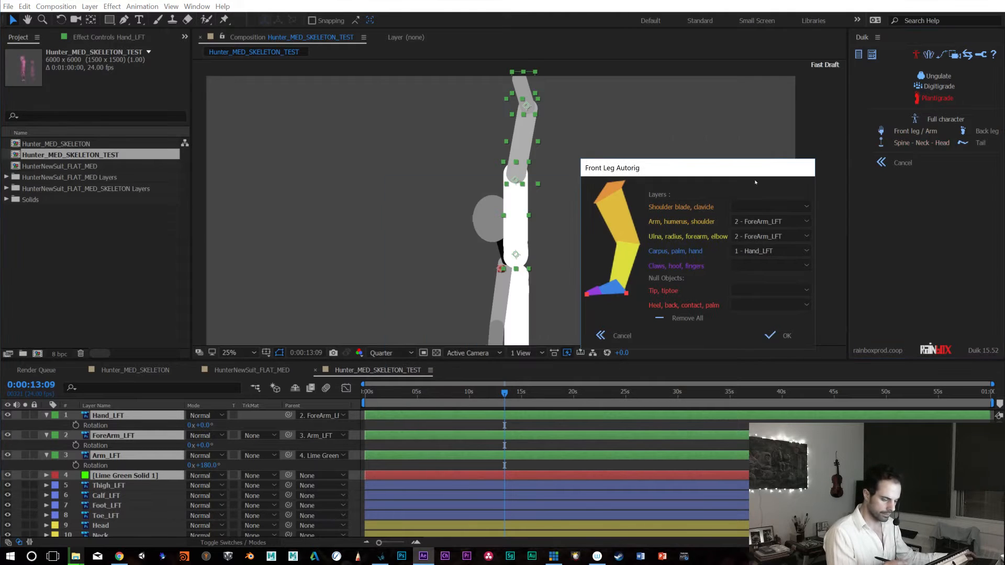
{"action": "left_click", "coordinate": [758, 207]}
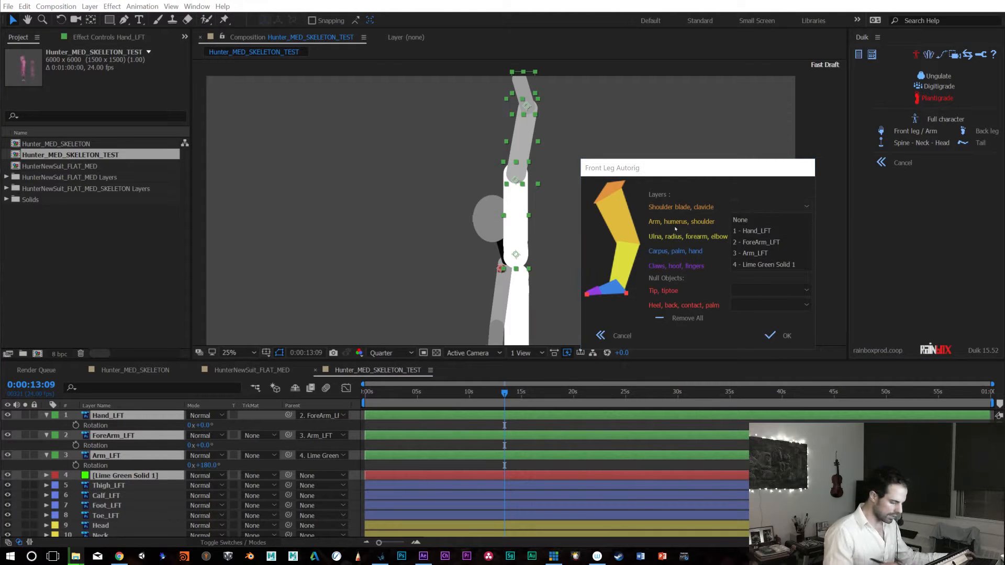
{"action": "left_click", "coordinate": [772, 336]}
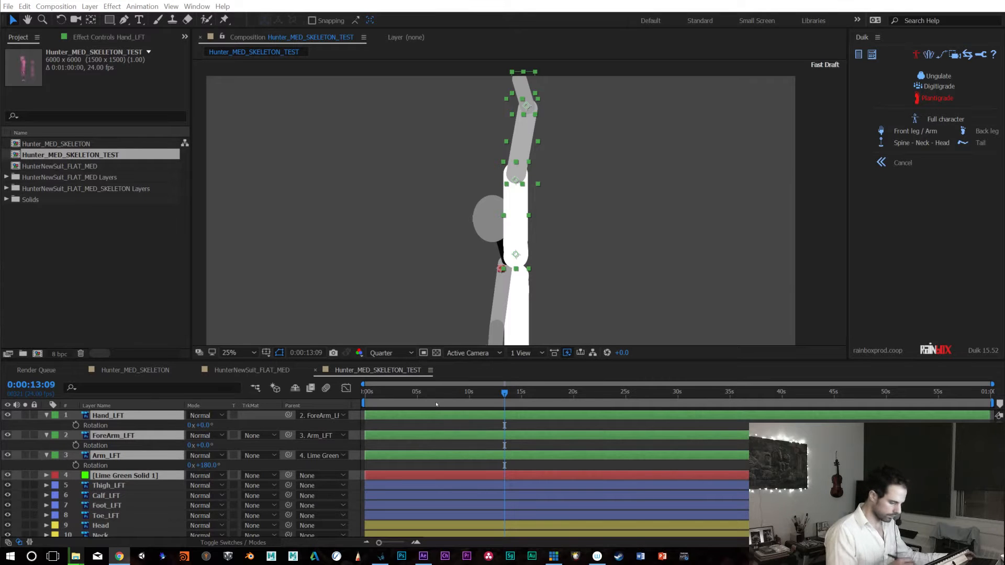
Rename Lime Green Solid 1 as Clavicle_LFT
{"action": "left_click", "coordinate": [118, 476]}
{"action": "key", "text": "Return"}
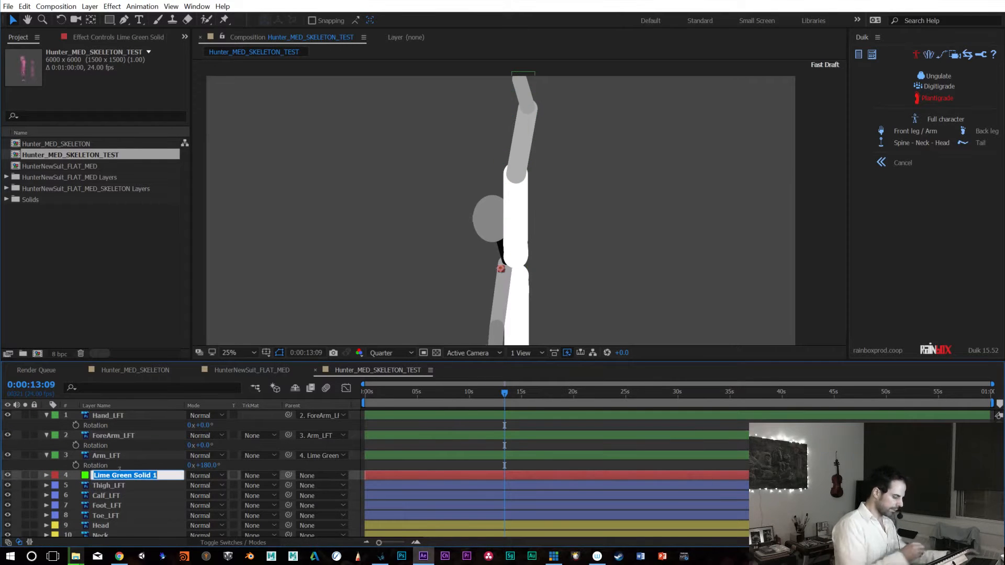
{"action": "type", "text": "Clavicle_"}
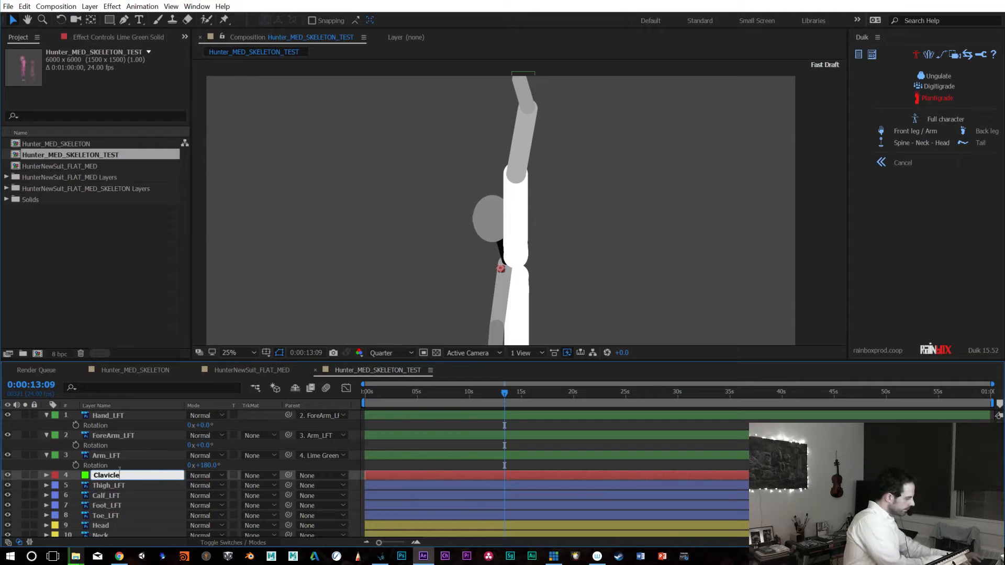
{"action": "type", "text": "LFT"}
{"action": "key", "text": "Return"}
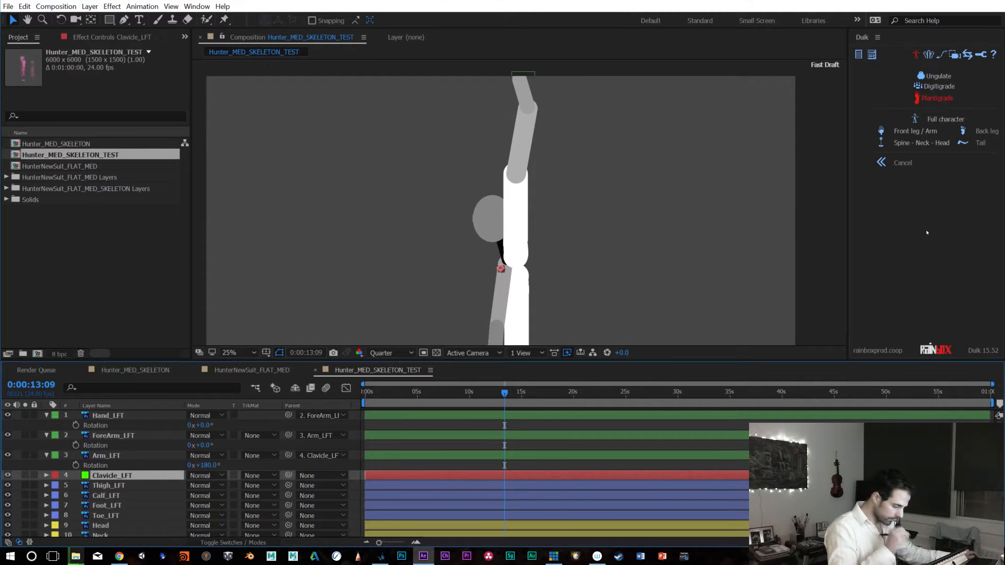
Auto-rig Hand_LFT, ForeArm_LFT, Arm_LFT and Clavicle_LFT as a front leg/arm, assigning Arm_LFT as the arm, humerus, shoulder layer
{"action": "left_click", "coordinate": [121, 418]}
{"action": "left_click", "coordinate": [112, 476], "text": "shift"}
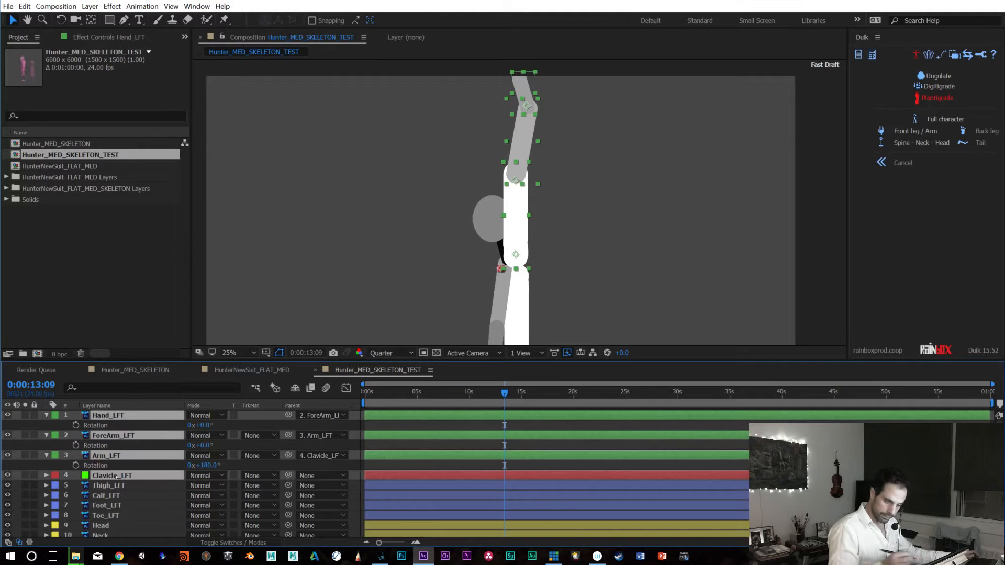
{"action": "left_click", "coordinate": [917, 132]}
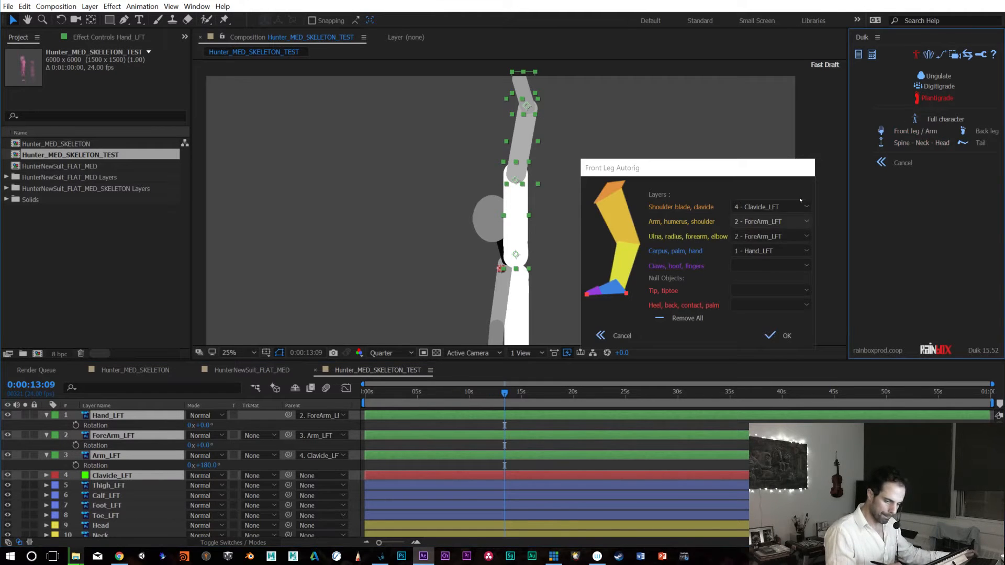
{"action": "left_click", "coordinate": [769, 222]}
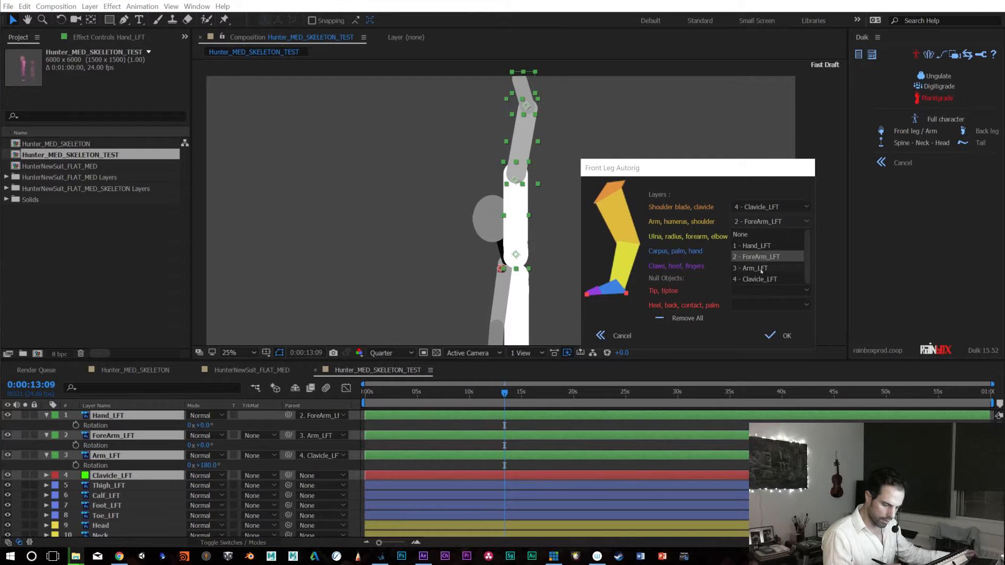
{"action": "left_click", "coordinate": [762, 269]}
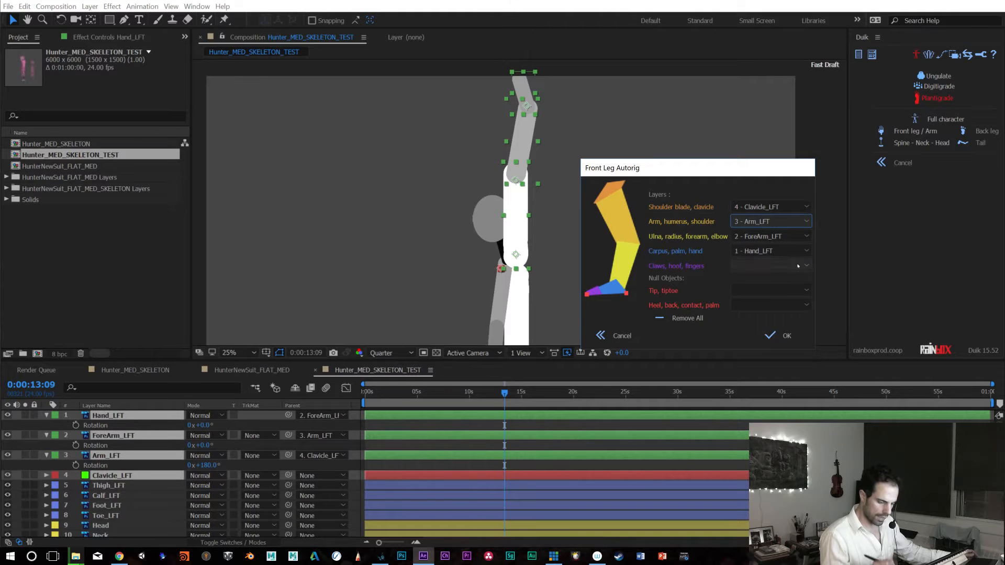
{"action": "left_click", "coordinate": [772, 336]}
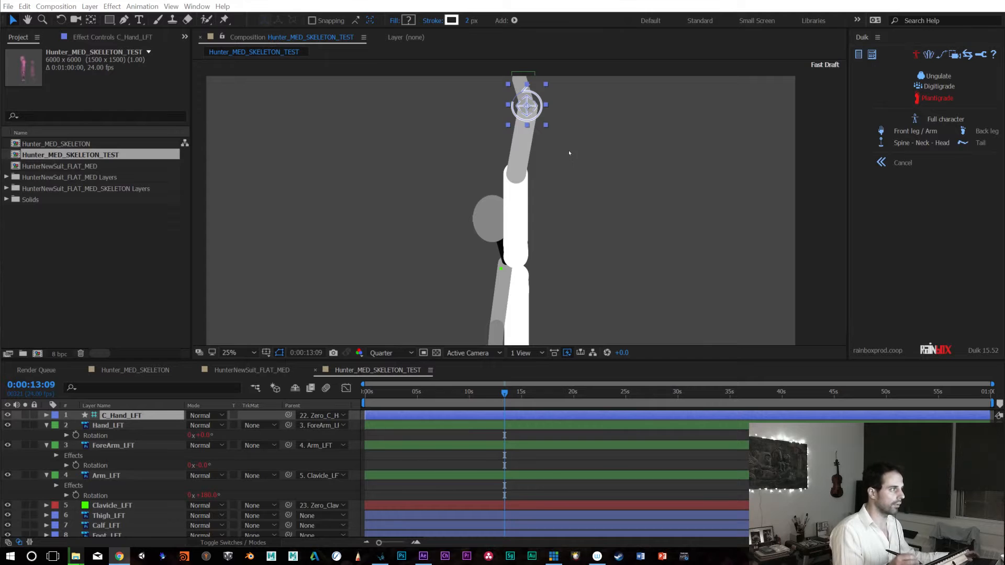
Test the rigged arm by moving the C_Hand_LFT controller in front of the body, down beside the thigh and forward again
{"action": "left_click", "coordinate": [582, 187]}
{"action": "key", "text": "space"}
{"action": "mouse_move", "coordinate": [564, 151]}
{"action": "left_mouse_down"}
{"action": "mouse_move", "coordinate": [583, 186]}
{"action": "mouse_move", "coordinate": [583, 149]}
{"action": "left_mouse_up"}
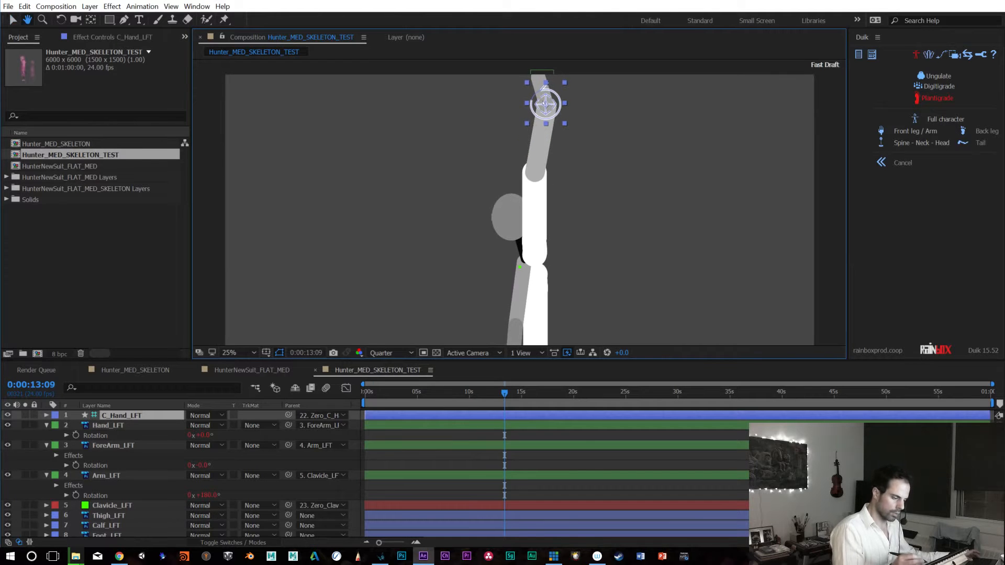
{"action": "left_click_drag", "start_coordinate": [545, 104], "coordinate": [525, 126]}
{"action": "left_click_drag", "start_coordinate": [507, 134], "coordinate": [380, 156]}
{"action": "left_click_drag", "start_coordinate": [379, 240], "coordinate": [522, 332]}
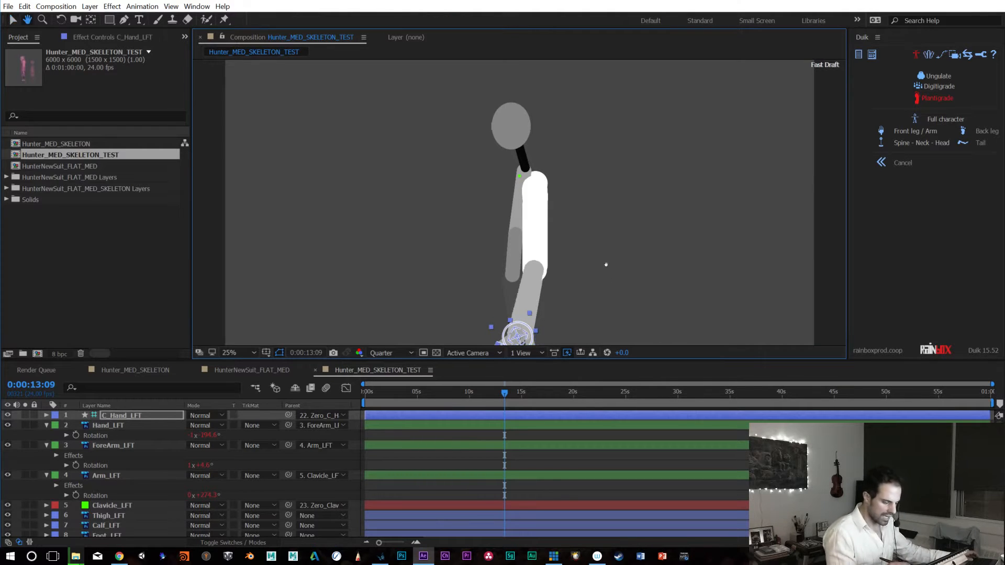
{"action": "left_click_drag", "start_coordinate": [602, 265], "coordinate": [568, 206]}
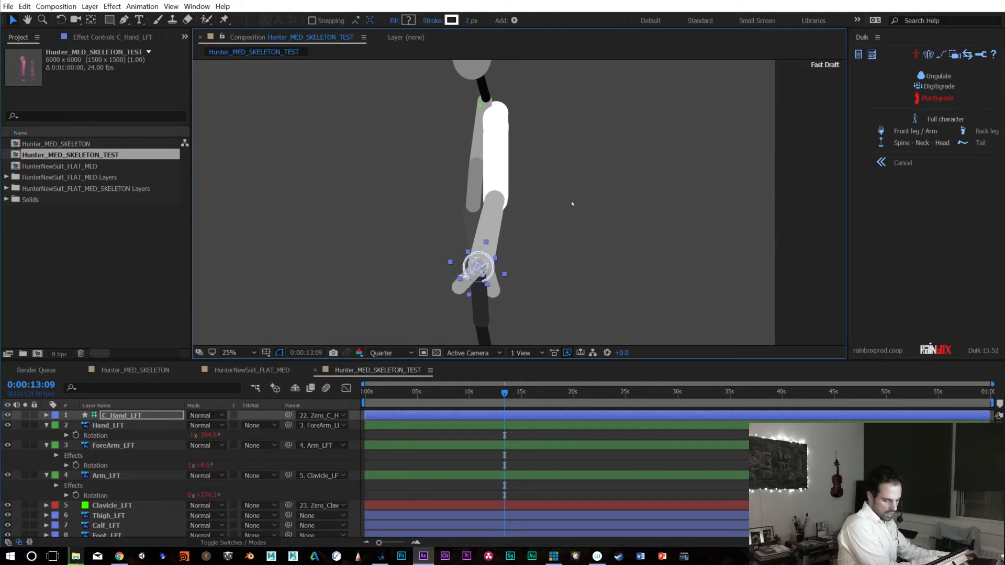
{"action": "key", "text": "ctrl+z"}
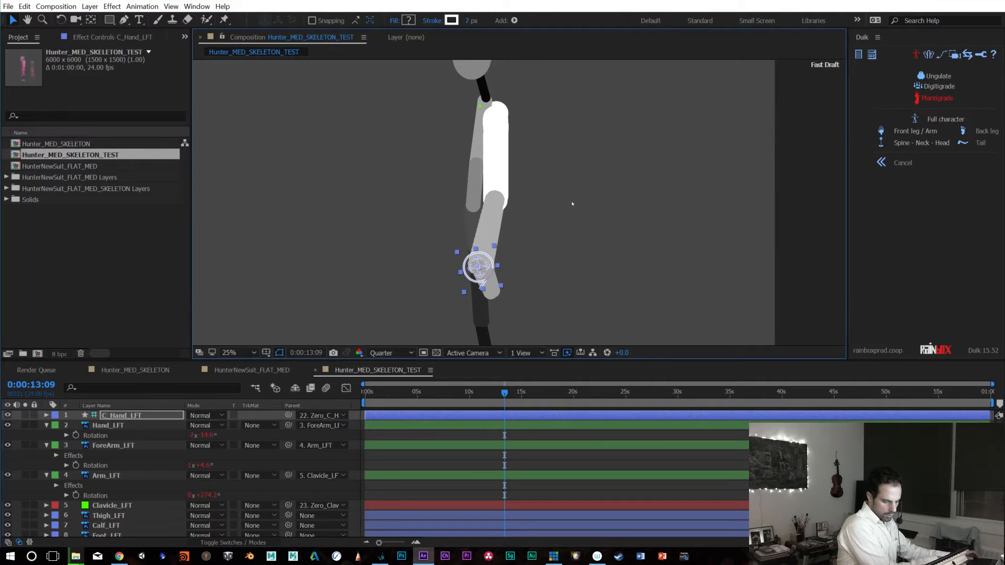
{"action": "left_click_drag", "start_coordinate": [639, 218], "coordinate": [687, 269]}
{"action": "left_click_drag", "start_coordinate": [530, 301], "coordinate": [400, 154]}
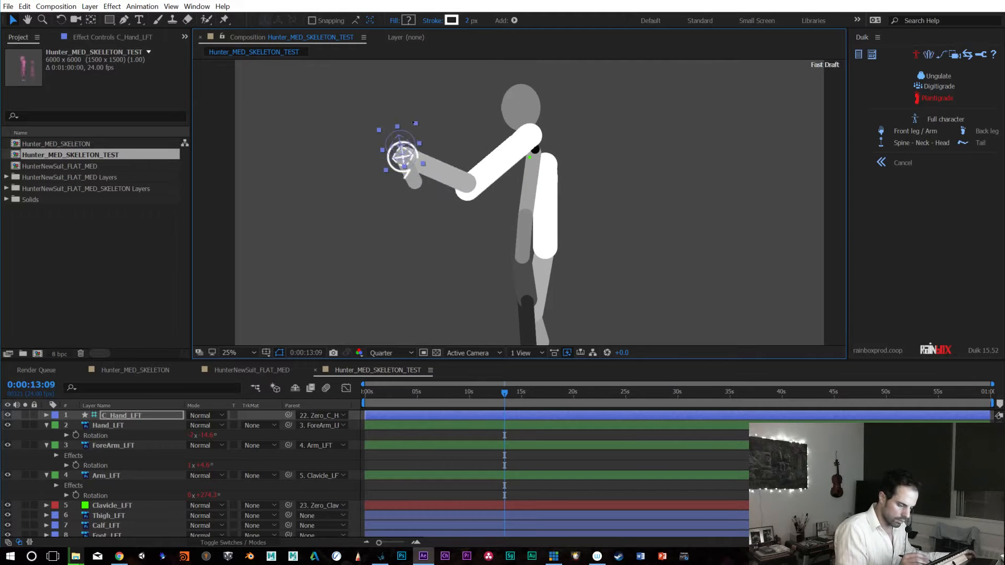
Undo the controller moves, the arm rig, the clavicle renaming, Arm_LFT's parenting and the last arm nudge
{"action": "key", "text": "ctrl+z"}
{"action": "key", "text": "ctrl+z"}
{"action": "key", "text": "ctrl+z"}
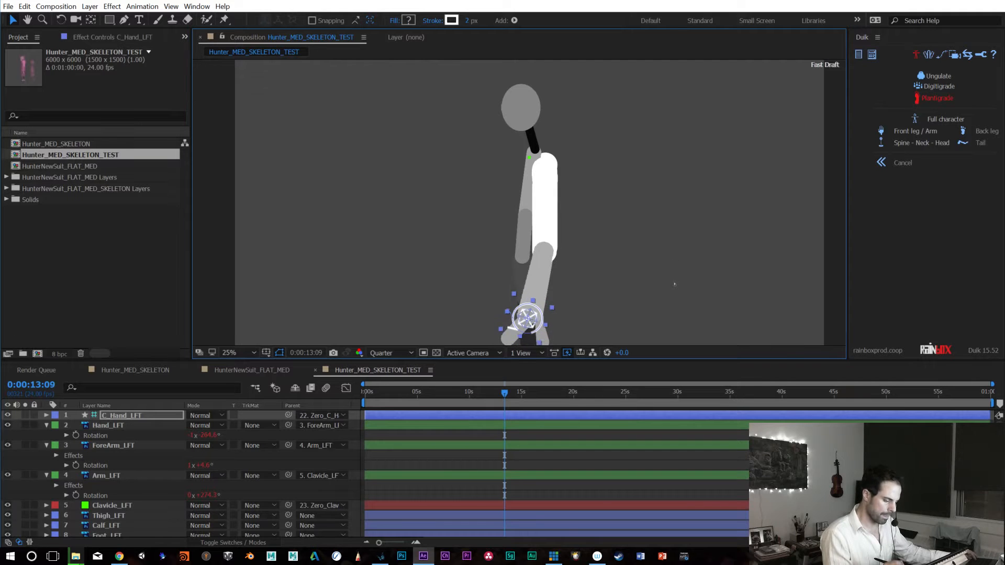
{"action": "key", "text": "ctrl+z"}
{"action": "key", "text": "ctrl+z"}
{"action": "key", "text": "ctrl+z"}
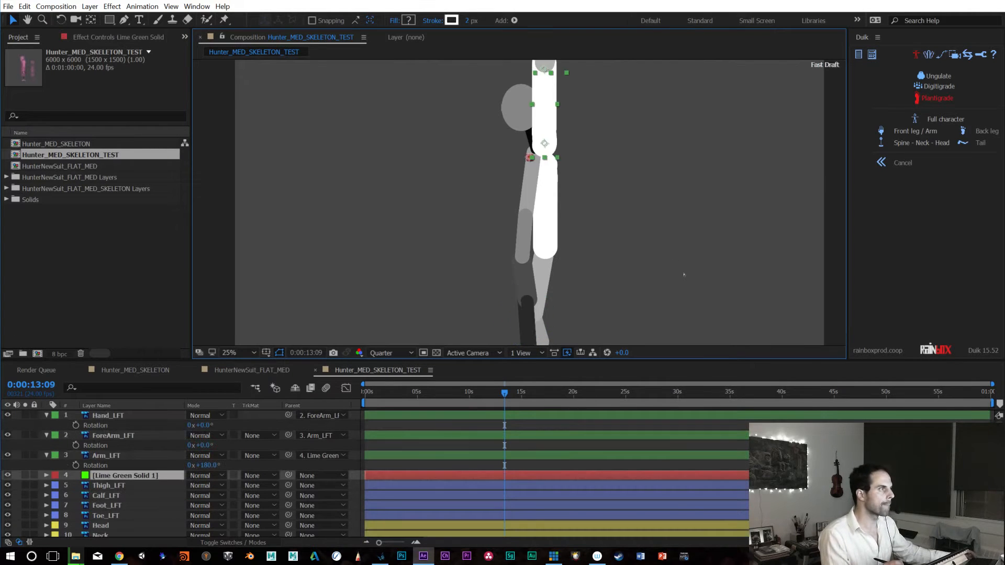
{"action": "key", "text": "ctrl+z"}
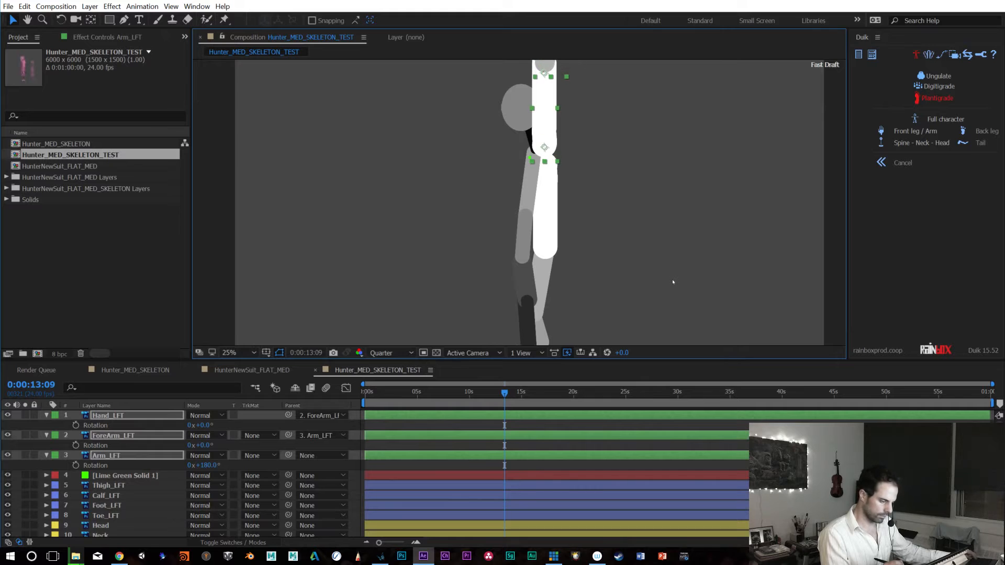
{"action": "key", "text": "ctrl+z"}
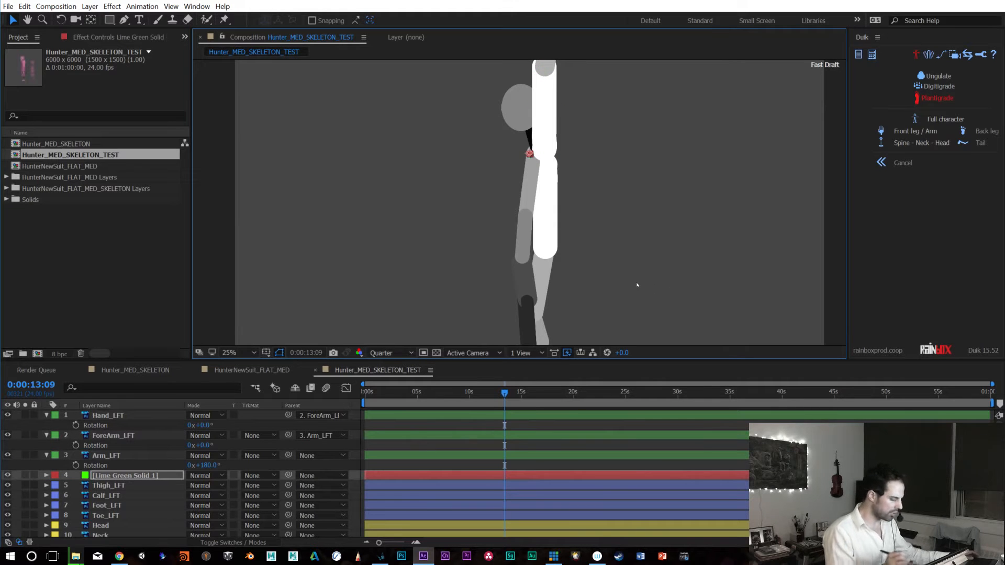
Set Arm_LFT's rotation to -90° and nudge the arm down and slightly right onto the shoulder
{"action": "left_click", "coordinate": [101, 457]}
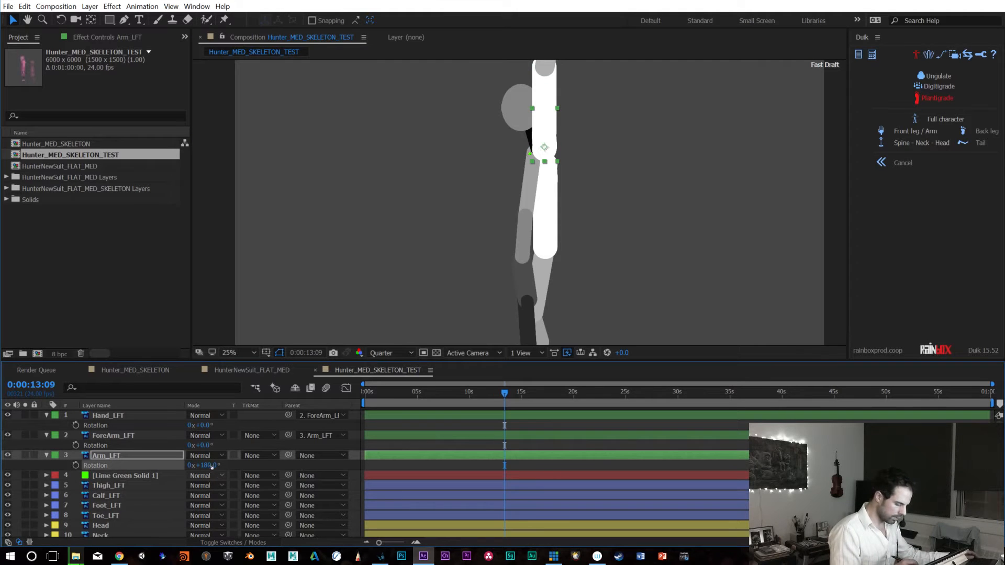
{"action": "left_click_drag", "start_coordinate": [203, 465], "coordinate": [76, 489]}
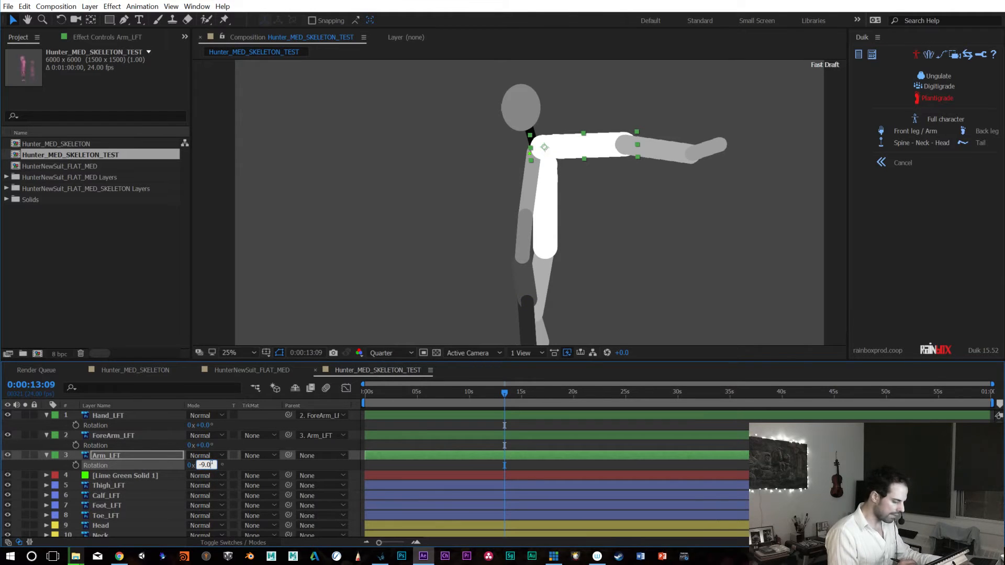
{"action": "key", "text": "Return"}
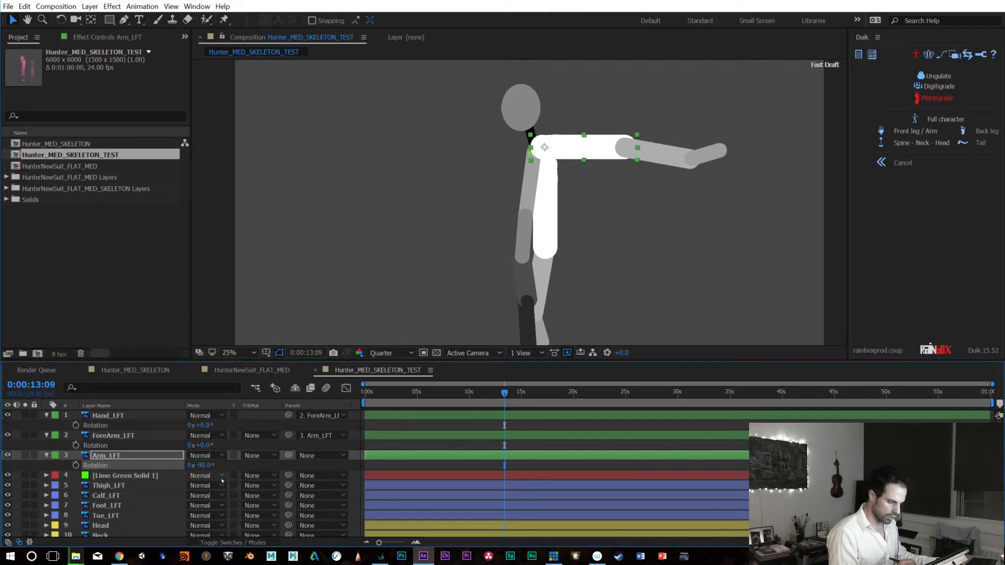
{"action": "key", "text": "shift+Down"}
{"action": "key", "text": "shift+Down"}
{"action": "key", "text": "shift+Right"}
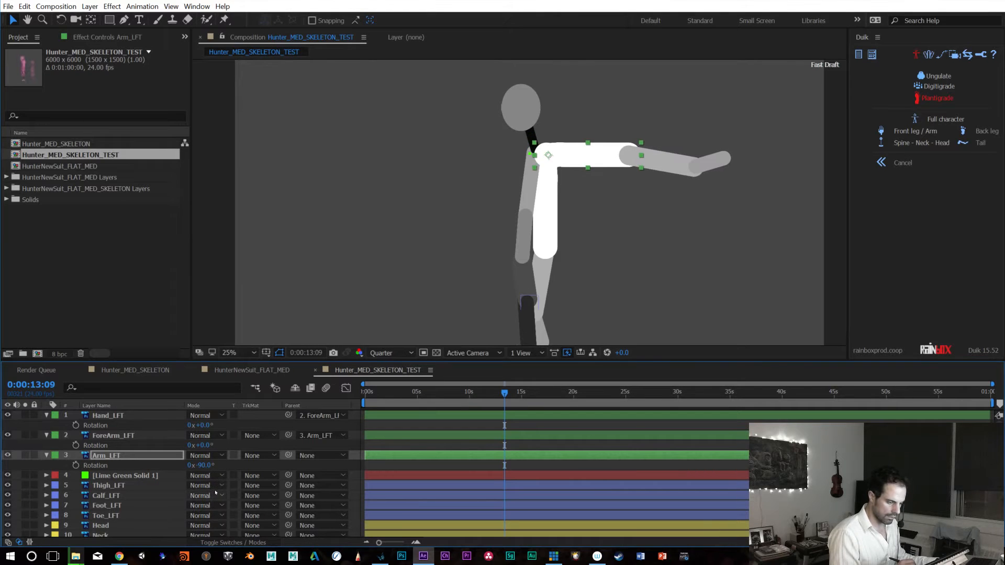
{"action": "key", "text": "shift+Up"}
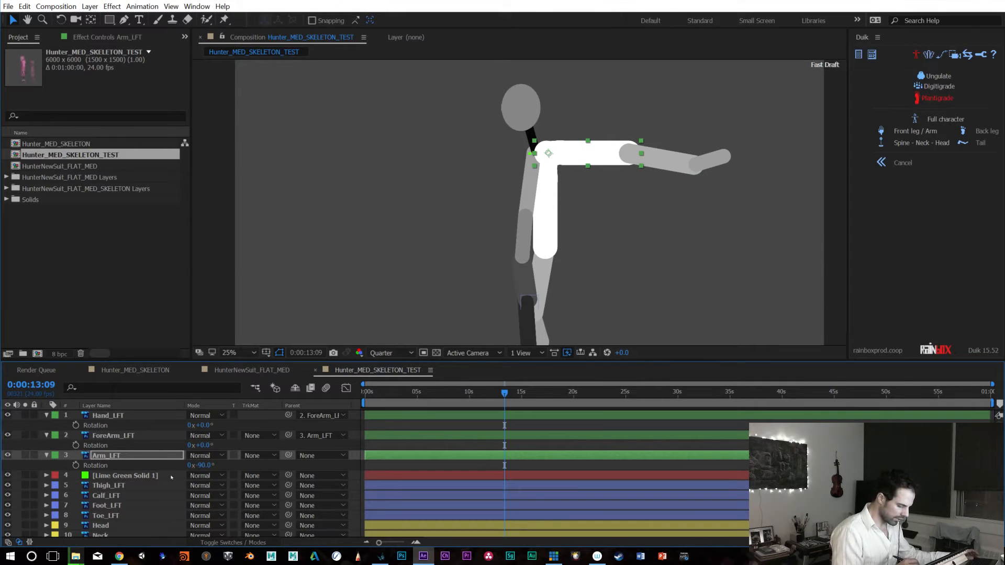
Parent Arm_LFT to Lime Green Solid 1 and rename the solid as Clavicle
{"action": "left_click_drag", "start_coordinate": [167, 470], "coordinate": [135, 476]}
{"action": "left_click", "coordinate": [135, 478]}
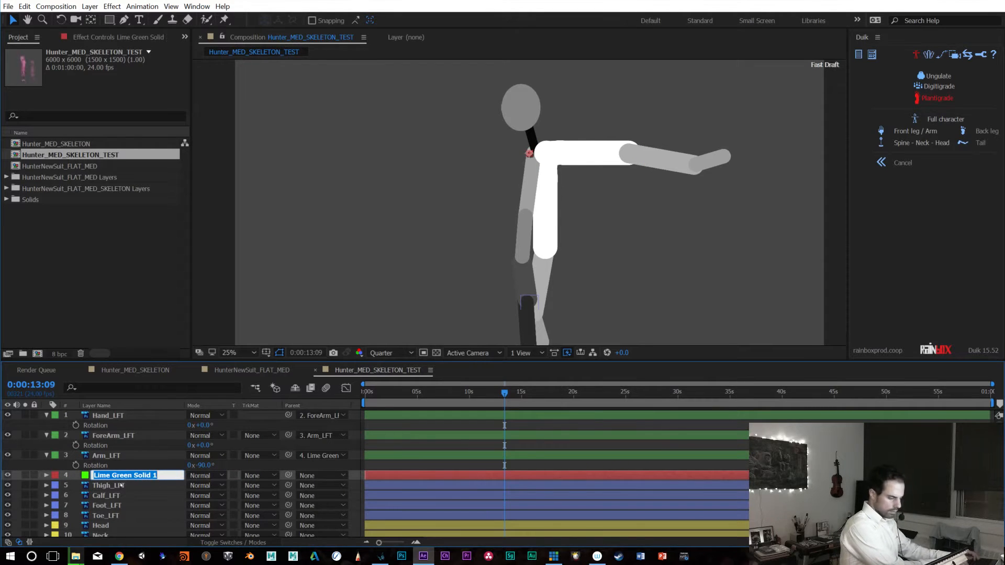
{"action": "key", "text": "Return"}
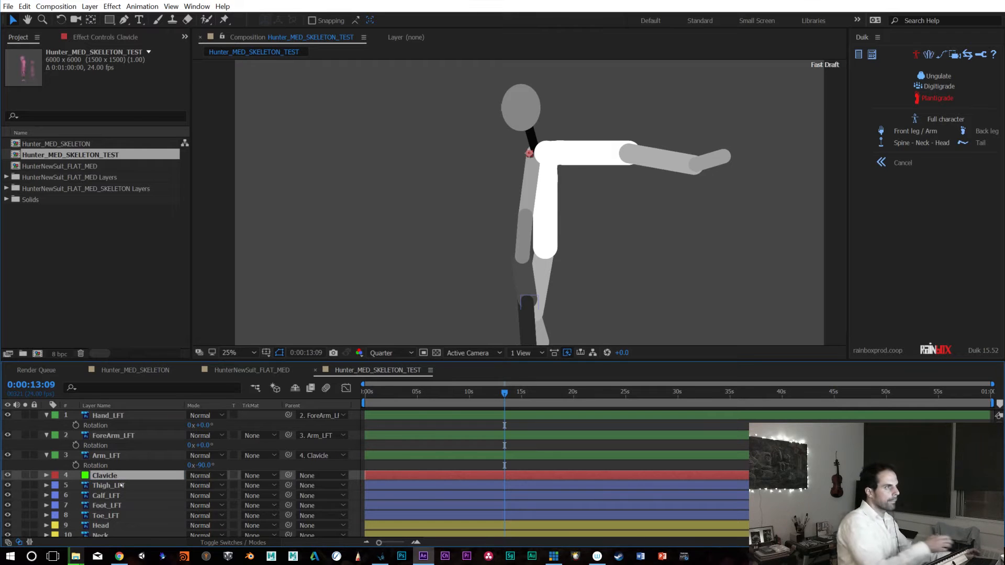
Rig Clavicle, Arm_LFT, ForeArm_LFT and Hand_LFT with Duik's Front leg / Arm autorig, keeping the suggested layer assignments
{"action": "left_click", "coordinate": [134, 419], "text": "shift"}
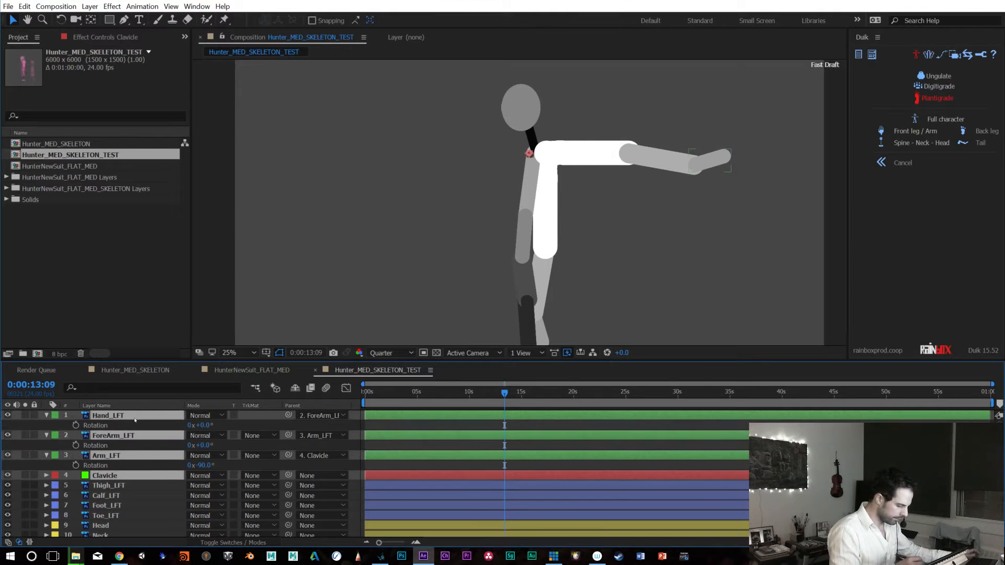
{"action": "left_click", "coordinate": [913, 132]}
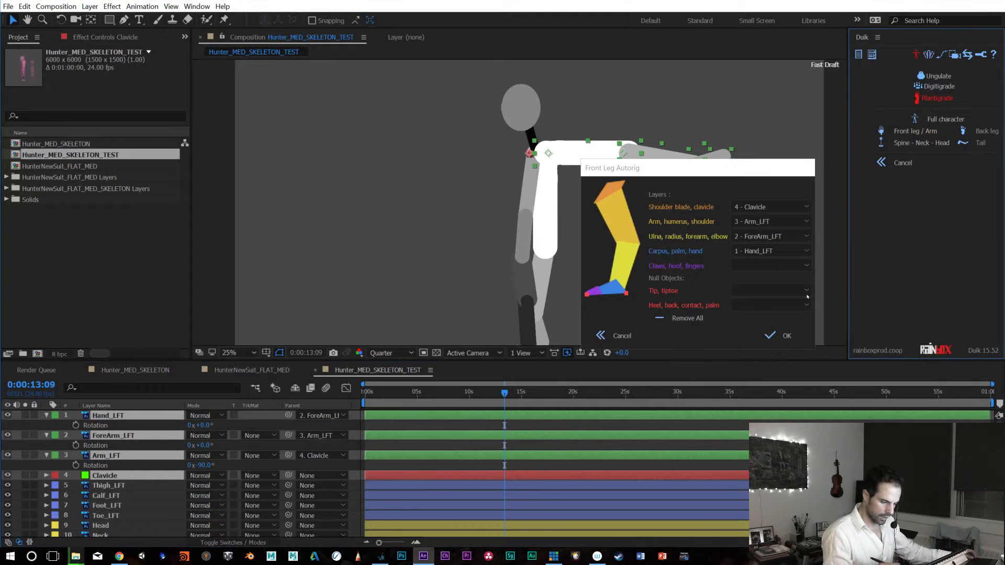
{"action": "left_click", "coordinate": [773, 335]}
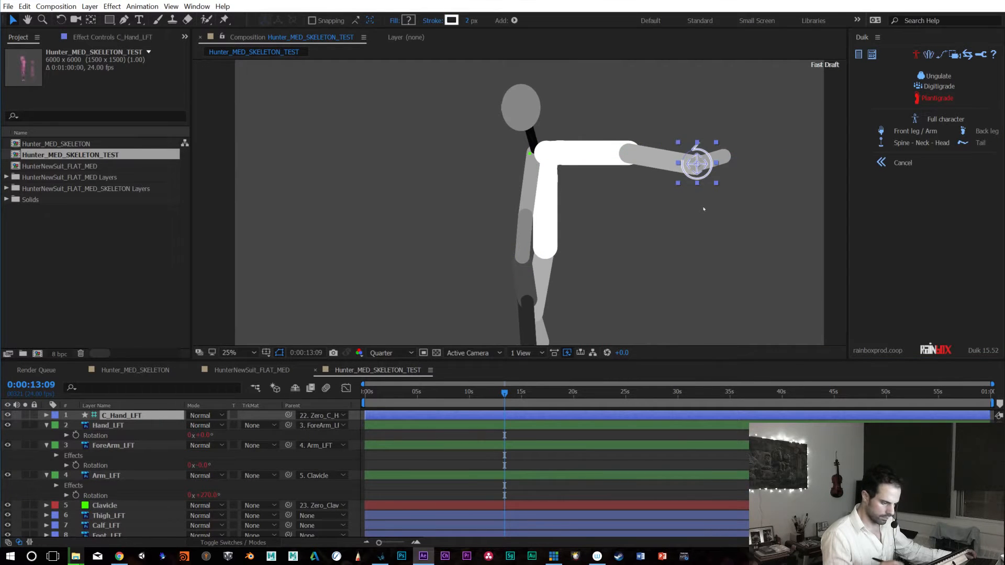
Test the arm rig by moving C_Hand_LFT to the opposite side of the body, and undo the move
{"action": "left_click", "coordinate": [703, 208]}
{"action": "left_click_drag", "start_coordinate": [697, 164], "coordinate": [368, 162]}
{"action": "key", "text": "ctrl+z"}
Enable Reverse for IK Clavicle in C_Hand_LFT's effects and test it by moving the controller down past the thigh
{"action": "left_click", "coordinate": [93, 38]}
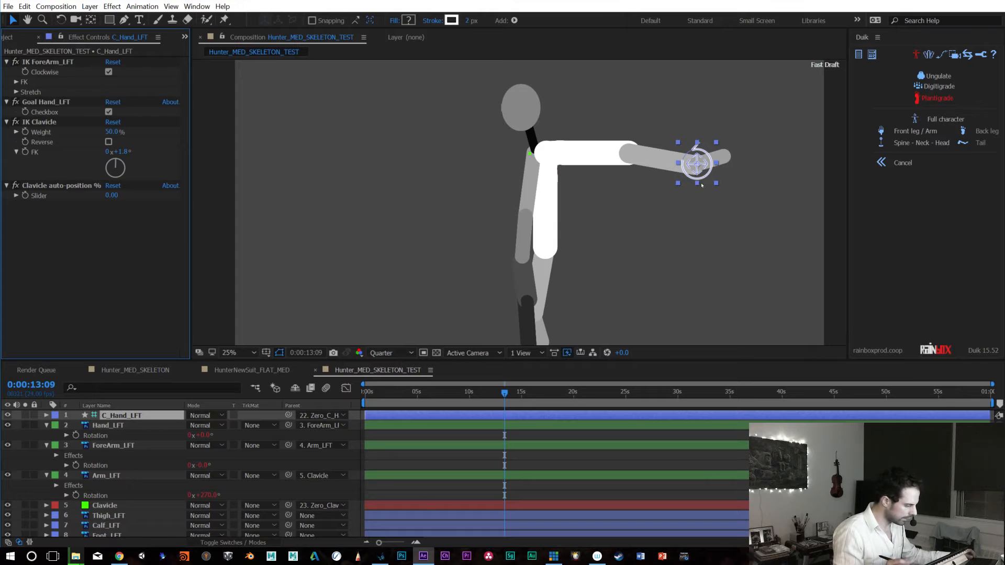
{"action": "left_click", "coordinate": [108, 142]}
{"action": "left_click_drag", "start_coordinate": [697, 164], "coordinate": [632, 183]}
{"action": "left_click_drag", "start_coordinate": [628, 139], "coordinate": [574, 250]}
{"action": "left_click_drag", "start_coordinate": [522, 274], "coordinate": [500, 284]}
{"action": "key", "text": "ctrl+z"}
Toggle the Goal Hand_LFT checkbox, disable IK Clavicle's Reverse and try moving C_Hand_LFT to the opposite side of the body
{"action": "left_click", "coordinate": [109, 112]}
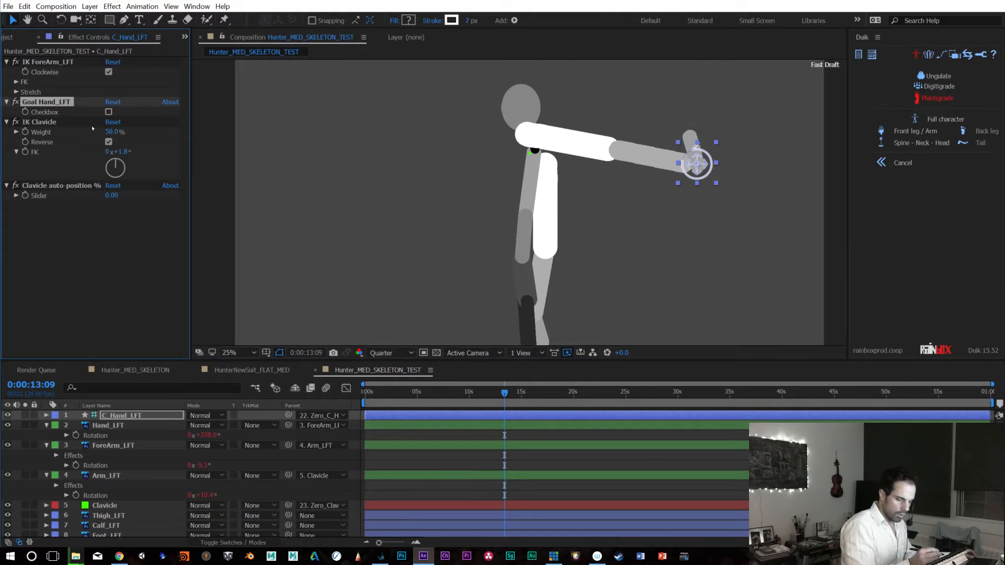
{"action": "left_click", "coordinate": [108, 111]}
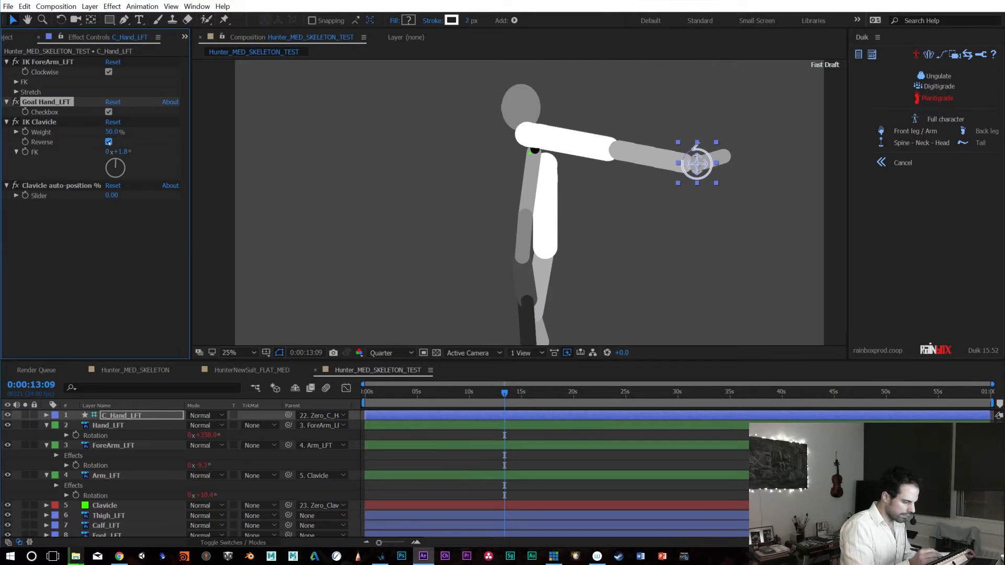
{"action": "left_click", "coordinate": [108, 142]}
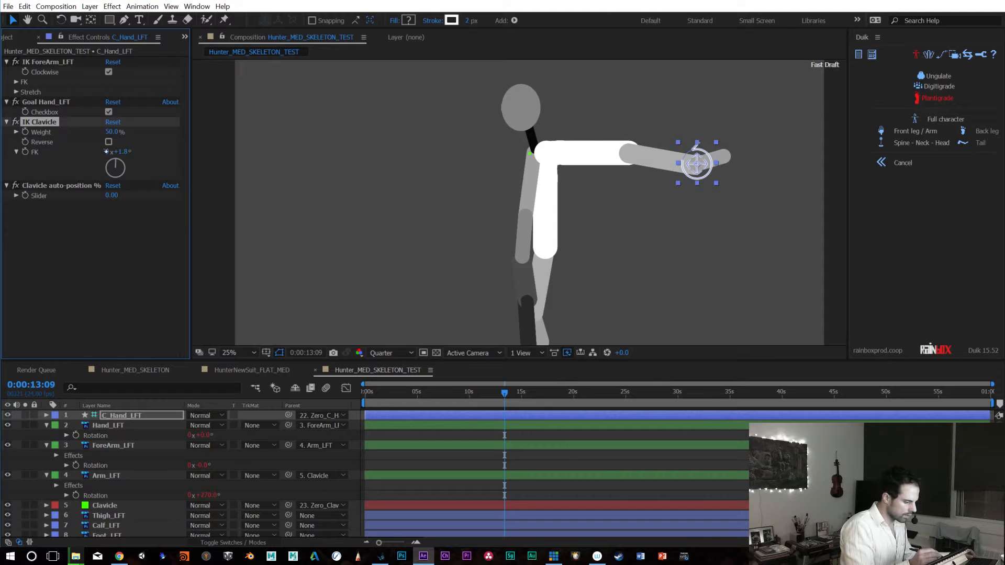
{"action": "left_click_drag", "start_coordinate": [696, 168], "coordinate": [406, 269]}
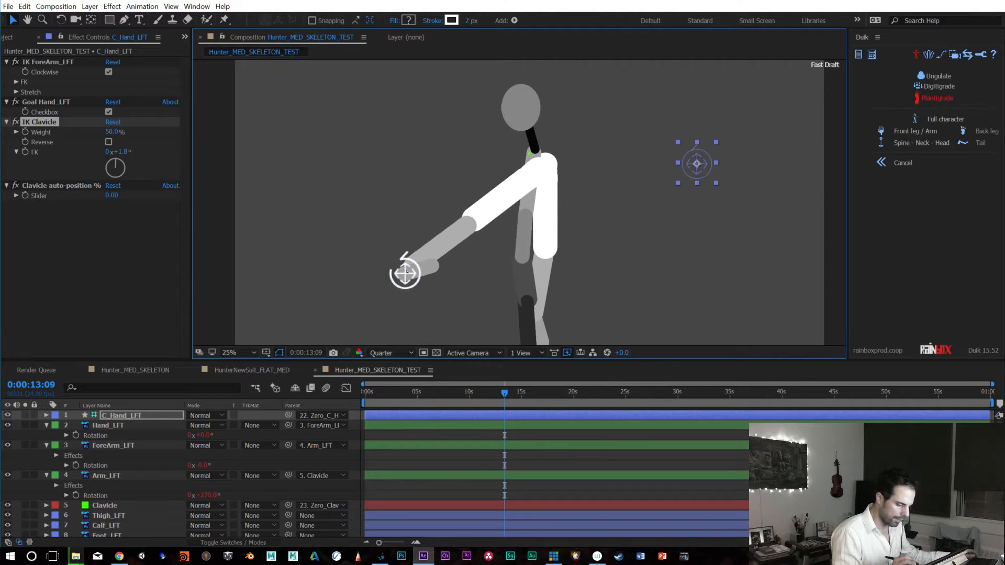
{"action": "key", "text": "ctrl+z"}
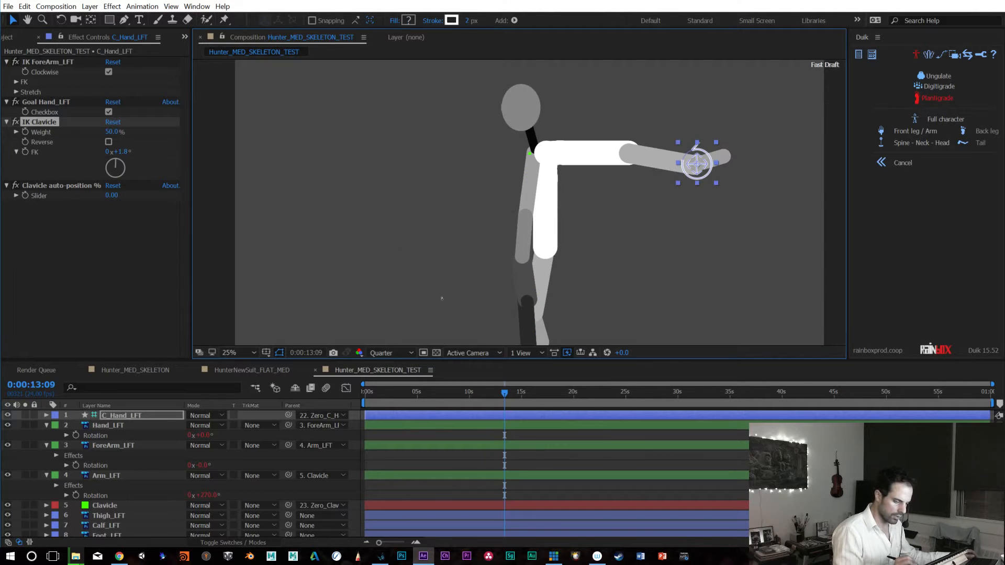
Uncheck Goal Hand_LFT's checkbox and rotate C_Hand_LFT until the hand points outward along the extended arm
{"action": "left_click", "coordinate": [108, 112]}
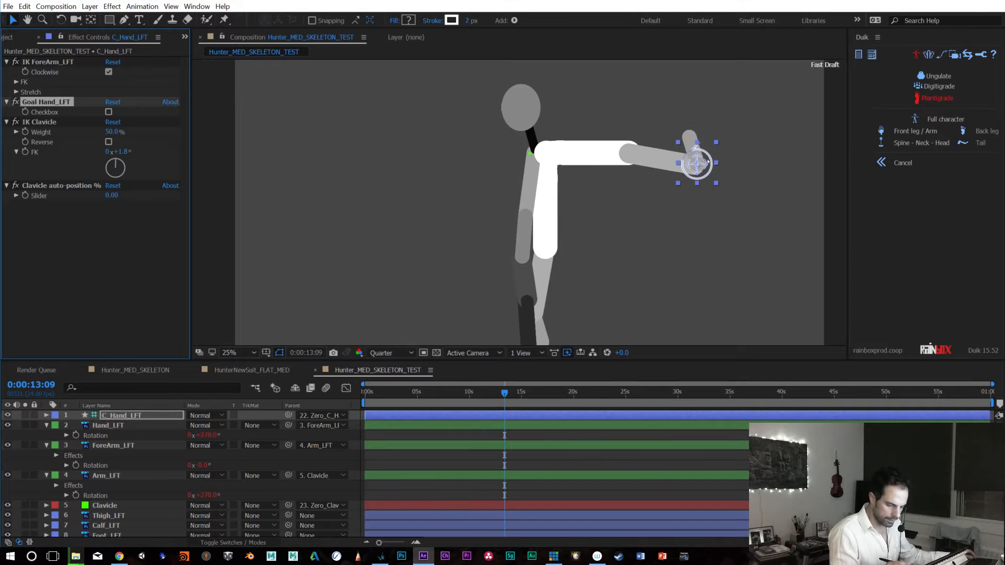
{"action": "key", "text": "shift+KP_Add"}
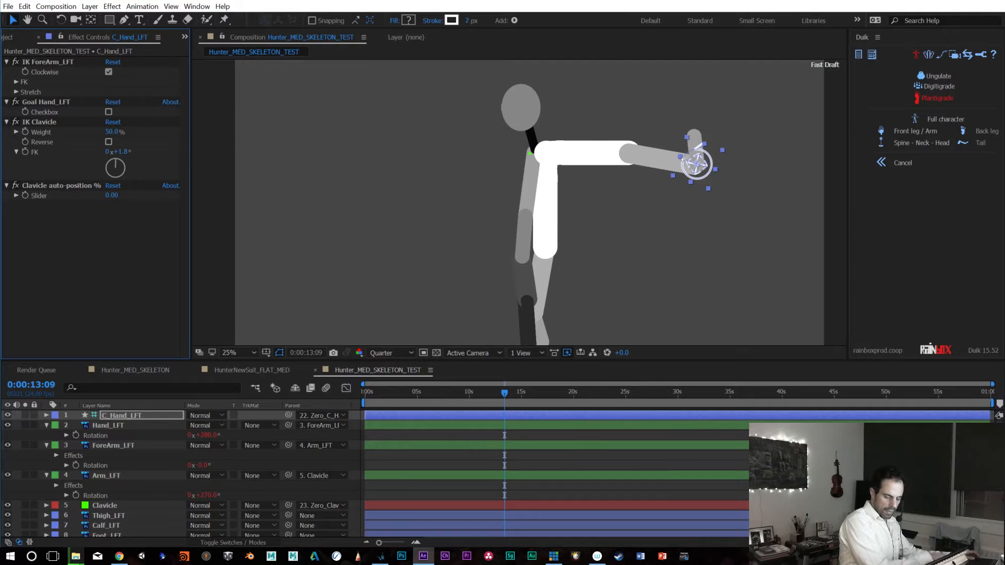
{"action": "key", "text": "w"}
{"action": "mouse_move", "coordinate": [707, 163]}
{"action": "left_mouse_down"}
{"action": "mouse_move", "coordinate": [668, 196]}
{"action": "mouse_move", "coordinate": [712, 179]}
{"action": "left_mouse_up"}
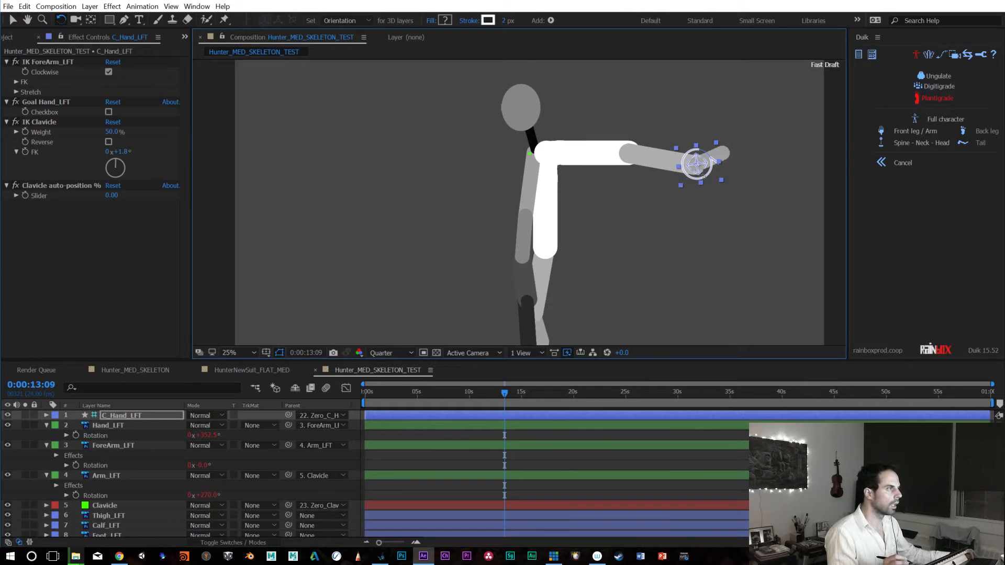
Test C_Hand_LFT by moving it across the body and down near hip height, and select the Hand_LFT layer
{"action": "key", "text": "v"}
{"action": "left_click_drag", "start_coordinate": [693, 176], "coordinate": [369, 159]}
{"action": "left_click_drag", "start_coordinate": [369, 198], "coordinate": [461, 253]}
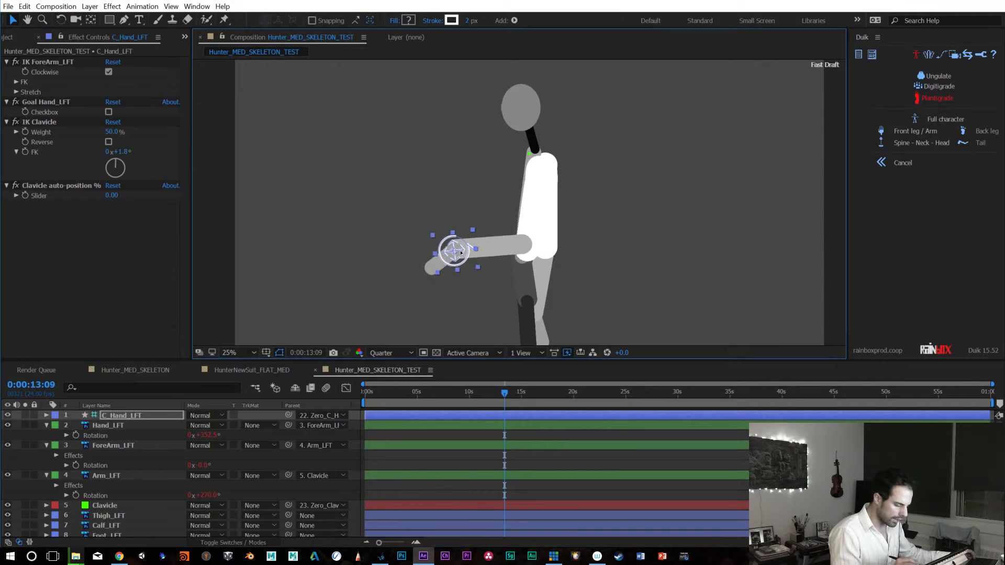
{"action": "left_click", "coordinate": [126, 427]}
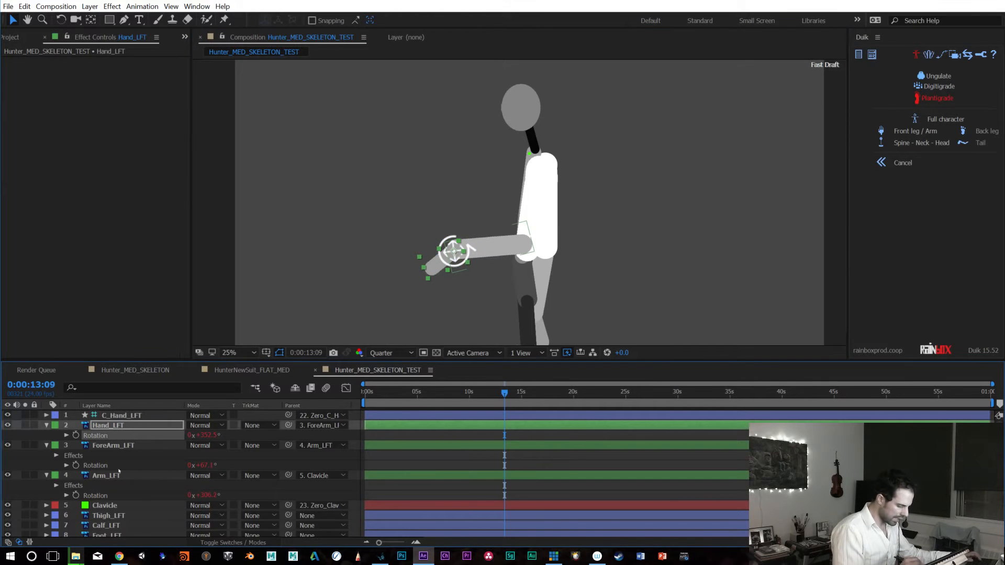
{"action": "left_click_drag", "start_coordinate": [455, 261], "coordinate": [481, 265]}
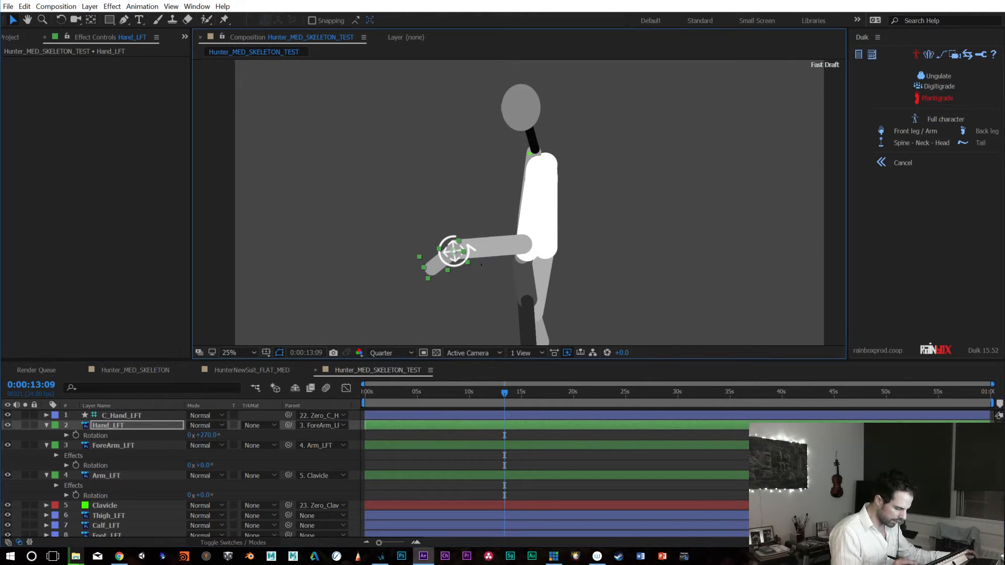
Test the arm's bending by moving C_Hand_LFT to a raised pose, in toward the head and across the body
{"action": "left_click", "coordinate": [453, 253]}
{"action": "left_click_drag", "start_coordinate": [453, 253], "coordinate": [680, 124]}
{"action": "key", "text": "h"}
{"action": "left_click_drag", "start_coordinate": [661, 235], "coordinate": [678, 268]}
{"action": "key", "text": "v"}
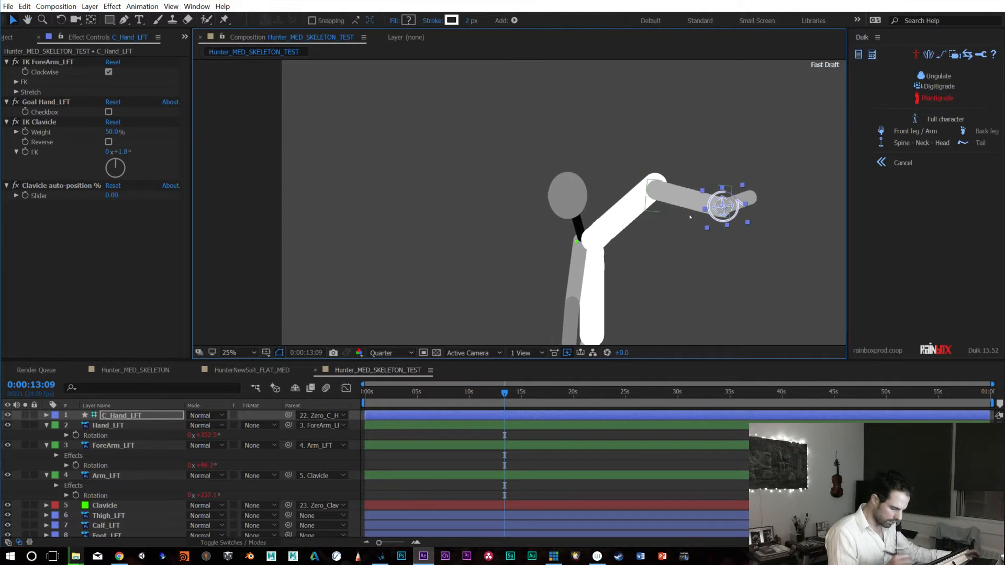
{"action": "left_click_drag", "start_coordinate": [729, 214], "coordinate": [620, 151]}
{"action": "left_click_drag", "start_coordinate": [630, 115], "coordinate": [433, 221]}
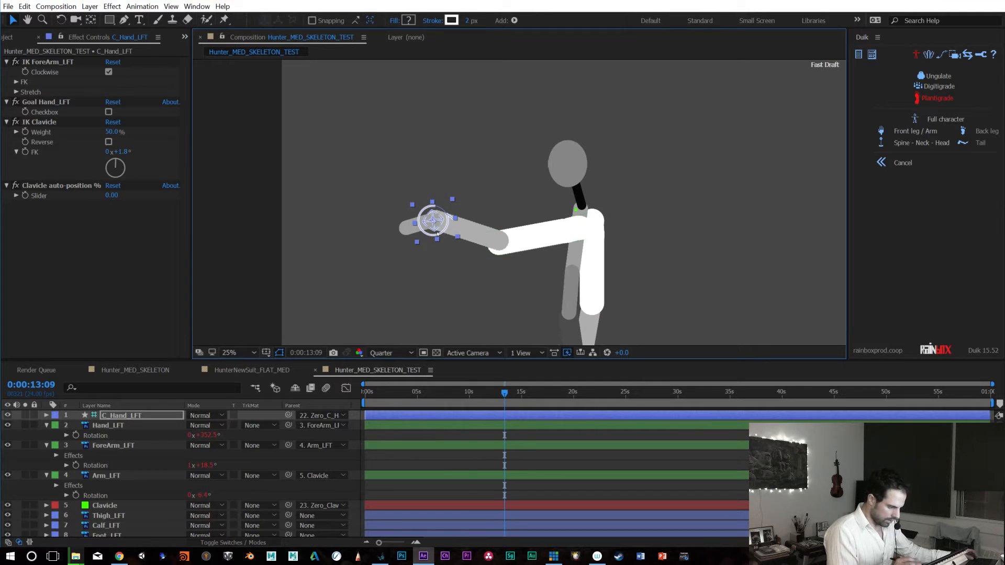
{"action": "mouse_move", "coordinate": [436, 244]}
{"action": "left_mouse_down"}
{"action": "mouse_move", "coordinate": [439, 262]}
{"action": "mouse_move", "coordinate": [428, 252]}
{"action": "mouse_move", "coordinate": [442, 287]}
{"action": "mouse_move", "coordinate": [442, 248]}
{"action": "left_mouse_up"}
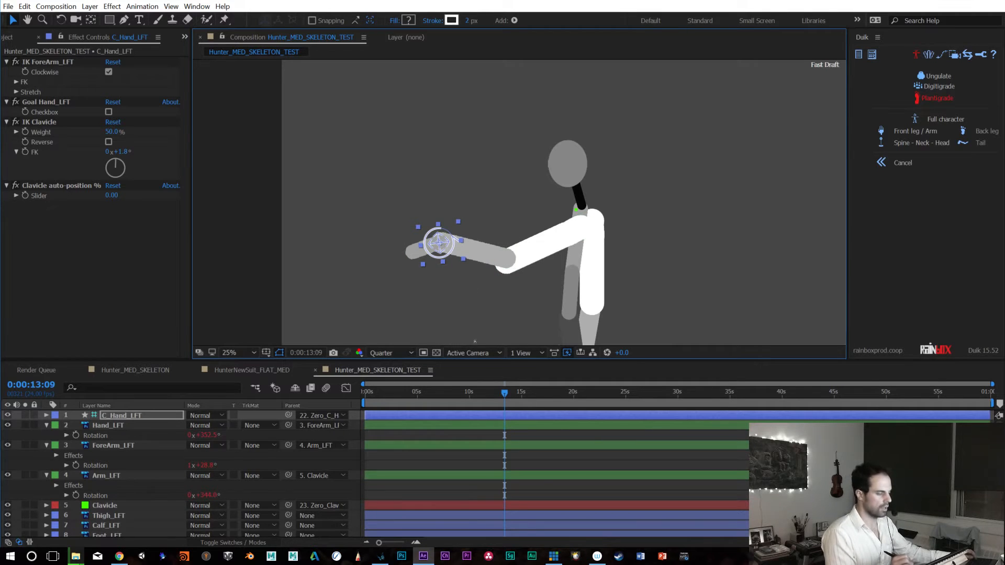
Undo the C_Hand_LFT moves and rotation and the unchecking of Goal Hand_LFT
{"action": "key", "text": "ctrl+z"}
{"action": "key", "text": "ctrl+z"}
{"action": "key", "text": "ctrl+z"}
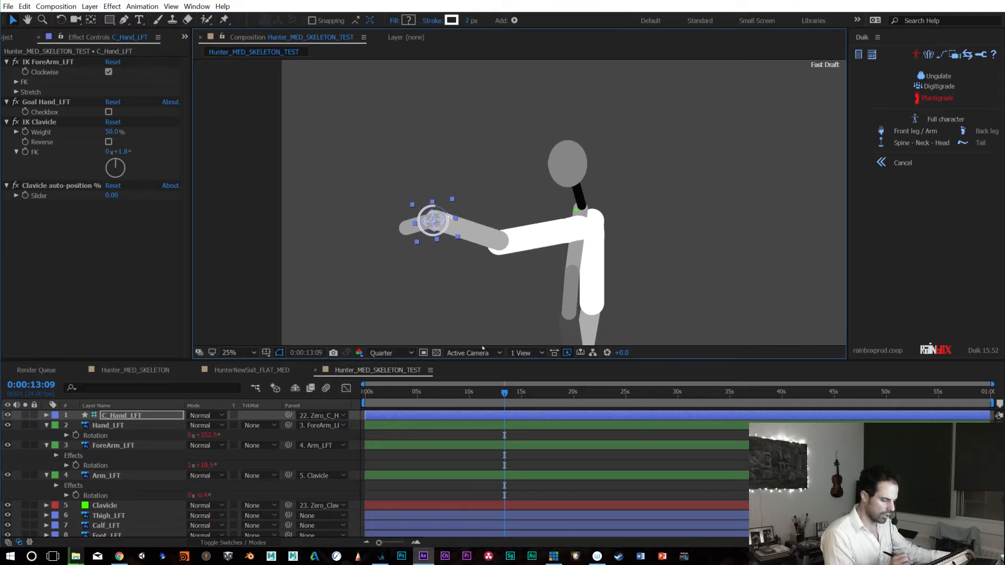
{"action": "key", "text": "ctrl+z"}
{"action": "key", "text": "ctrl+z"}
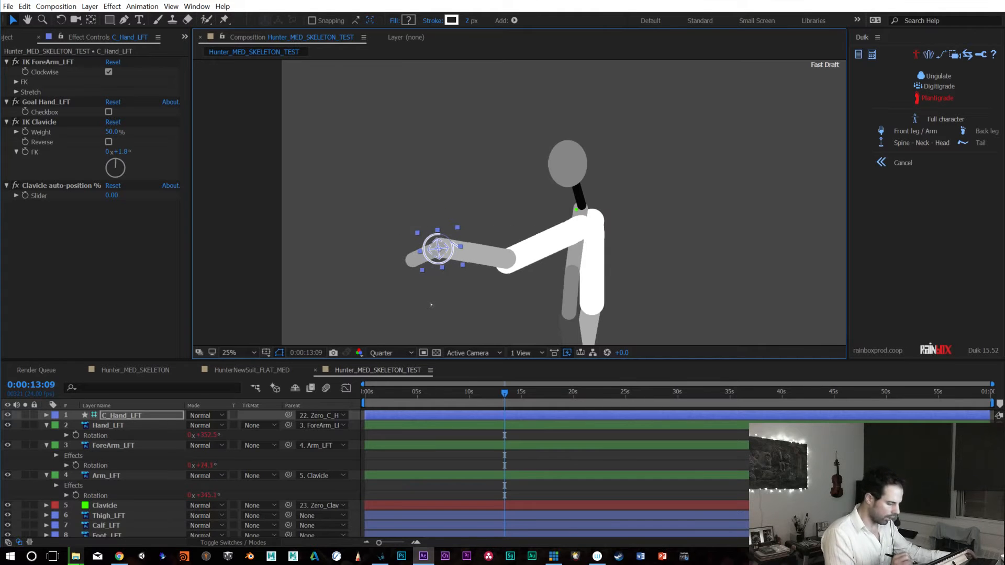
{"action": "key", "text": "ctrl+z"}
{"action": "key", "text": "ctrl+z"}
{"action": "key", "text": "ctrl+z"}
{"action": "key", "text": "ctrl+z"}
{"action": "key", "text": "ctrl+z"}
{"action": "key", "text": "ctrl+z"}
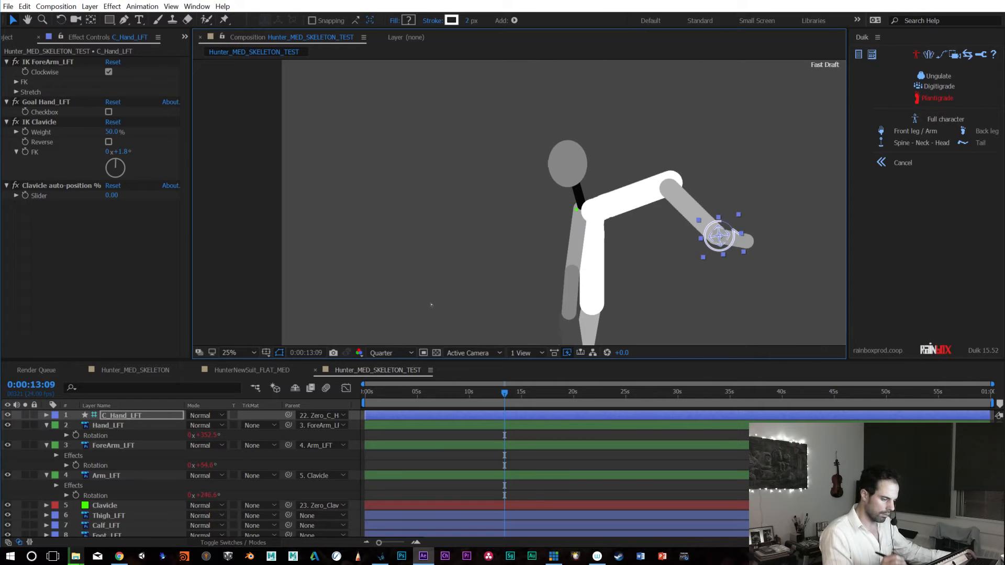
{"action": "key", "text": "ctrl+z"}
{"action": "key", "text": "ctrl+z"}
{"action": "key", "text": "ctrl+z"}
{"action": "key", "text": "ctrl+z"}
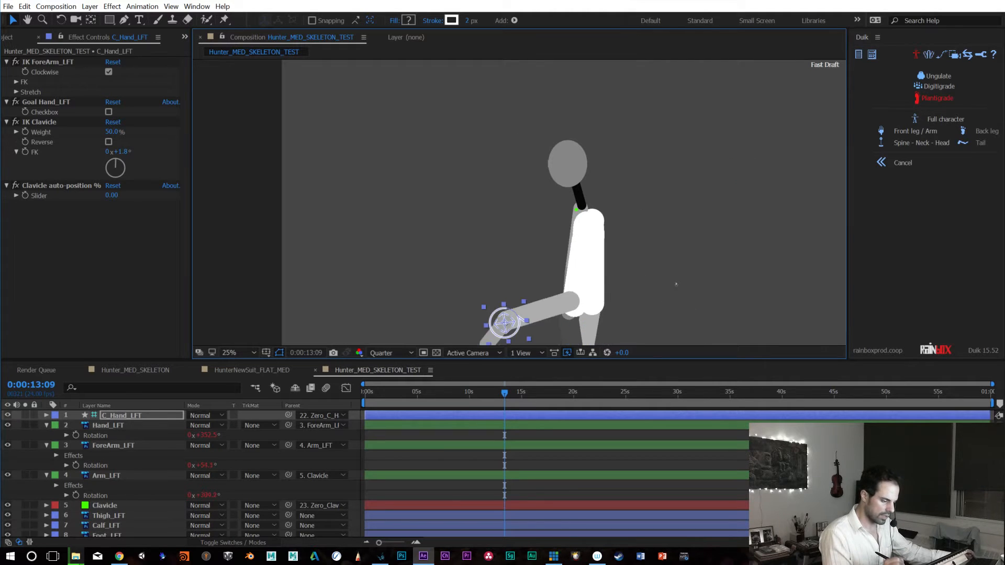
{"action": "key", "text": "ctrl+z"}
{"action": "key", "text": "ctrl+z"}
{"action": "key", "text": "ctrl+z"}
{"action": "key", "text": "ctrl+z"}
{"action": "key", "text": "ctrl+z"}
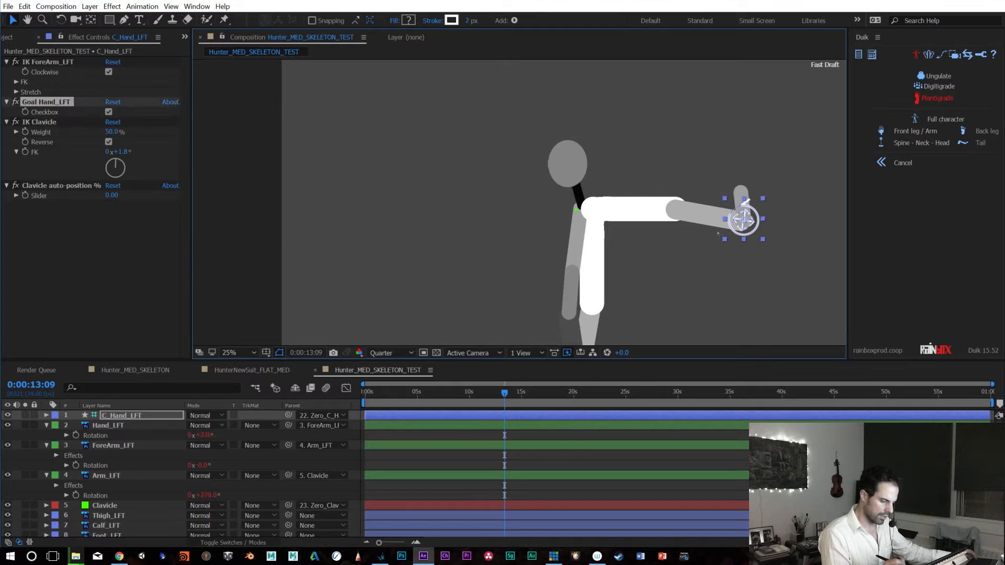
Undo the arm rig, the Clavicle renaming, and Arm_LFT's parenting, nudges and rotation
{"action": "key", "text": "ctrl+z"}
{"action": "key", "text": "ctrl+z"}
{"action": "key", "text": "ctrl+z"}
{"action": "key", "text": "ctrl+z"}
{"action": "key", "text": "ctrl+z"}
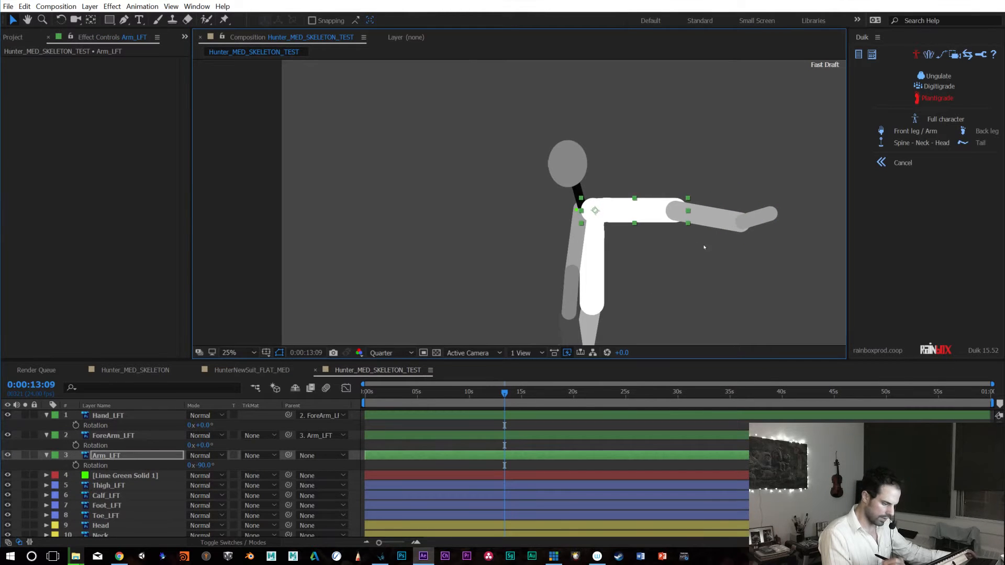
{"action": "key", "text": "ctrl+z"}
{"action": "key", "text": "ctrl+z"}
{"action": "key", "text": "ctrl+z"}
{"action": "key", "text": "ctrl+z"}
{"action": "key", "text": "ctrl+z"}
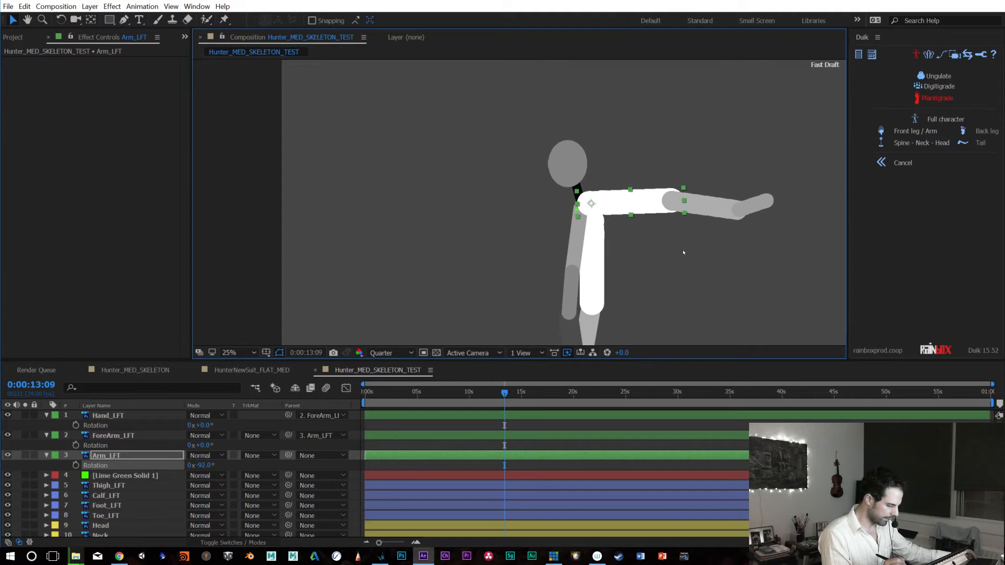
{"action": "key", "text": "ctrl+z"}
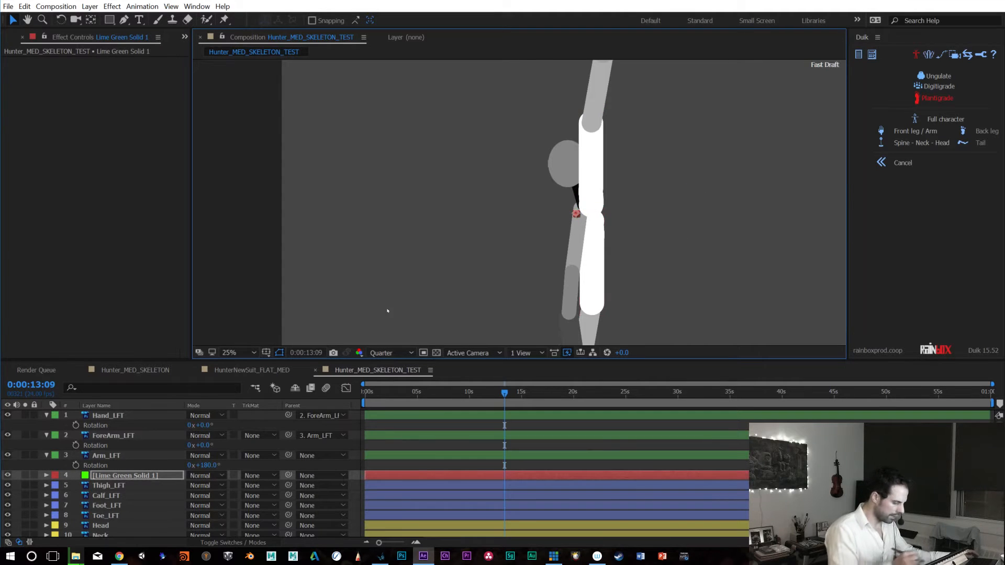
Redo the undone rotation changes on Arm_LFT until it is back at -90°
{"action": "left_click", "coordinate": [27, 8]}
{"action": "left_click", "coordinate": [41, 33]}
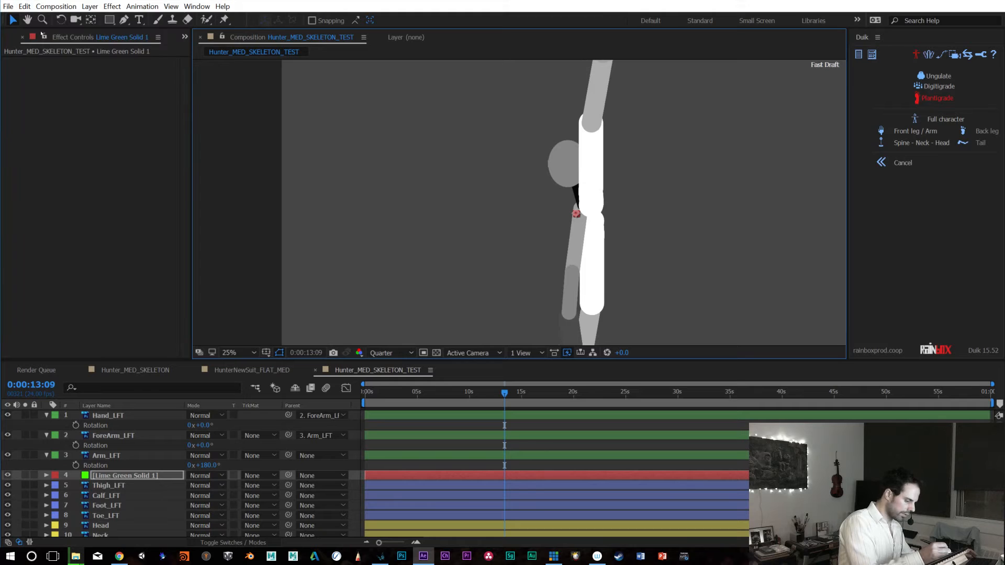
{"action": "left_click", "coordinate": [25, 7]}
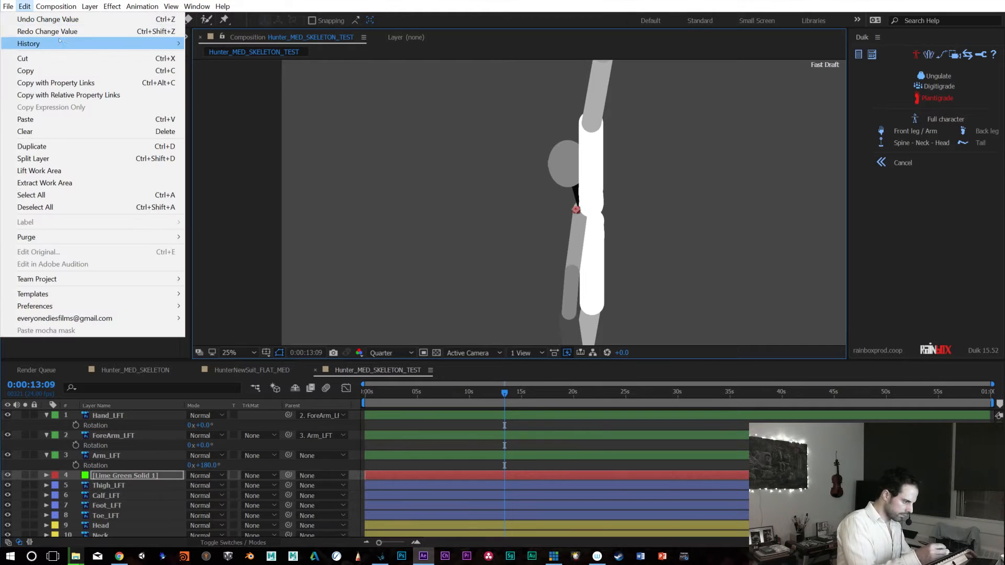
{"action": "left_click", "coordinate": [61, 31]}
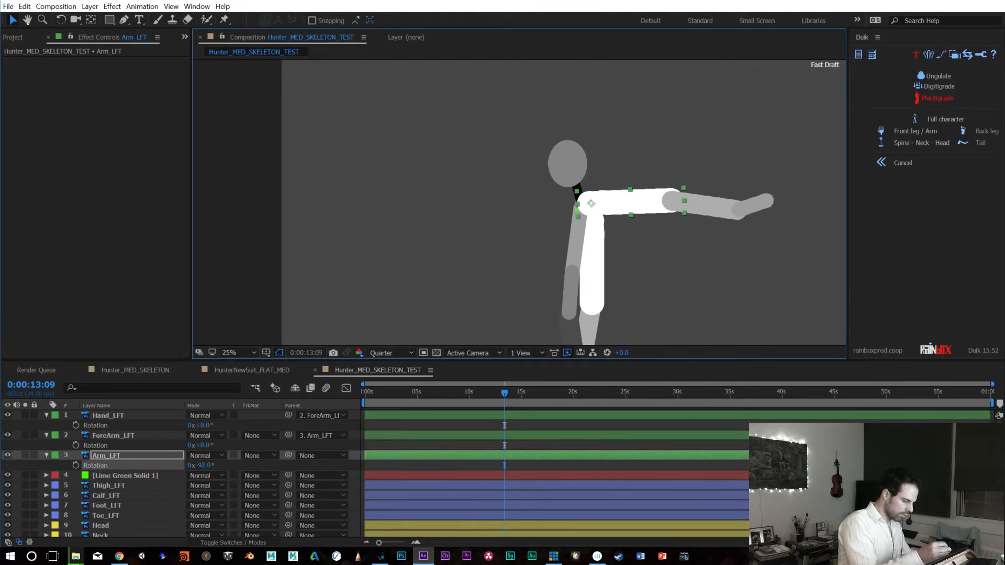
{"action": "left_click", "coordinate": [25, 6]}
{"action": "left_click", "coordinate": [53, 29]}
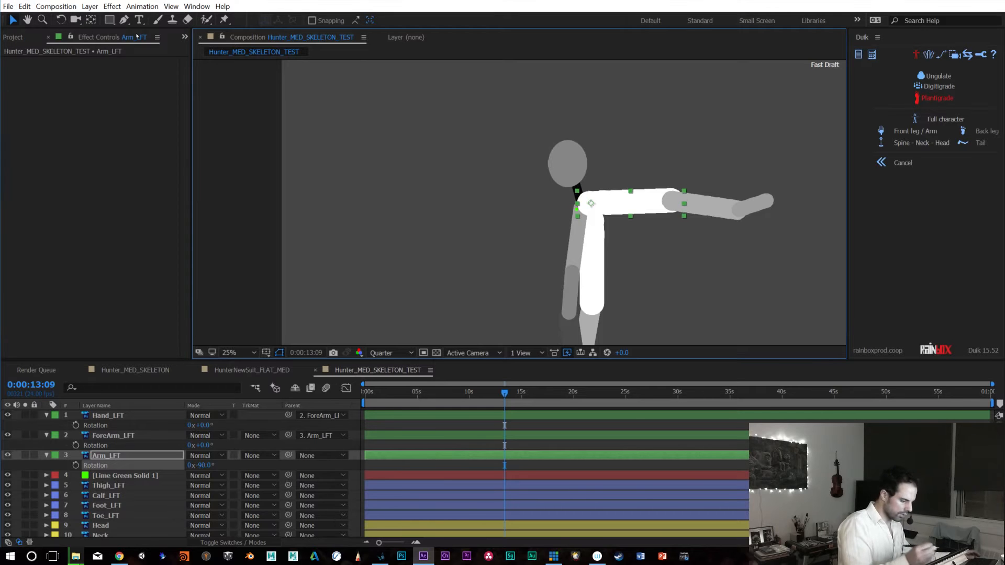
Bring Arm_LFT down and slightly right onto the shoulder again
{"action": "key", "text": "shift+Down"}
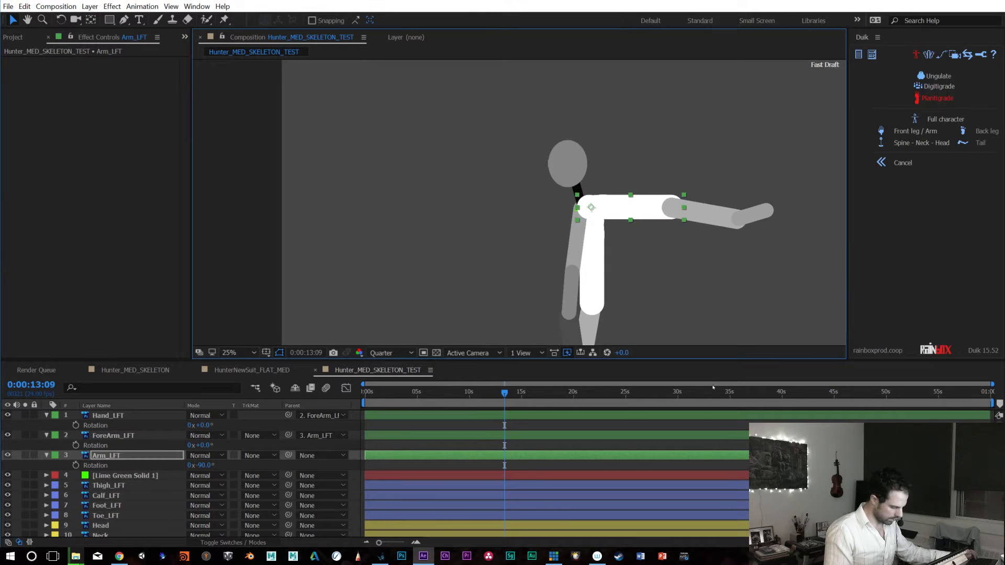
{"action": "key", "text": "shift+Right"}
{"action": "key", "text": "Up"}
{"action": "key", "text": "Up"}
{"action": "key", "text": "Up"}
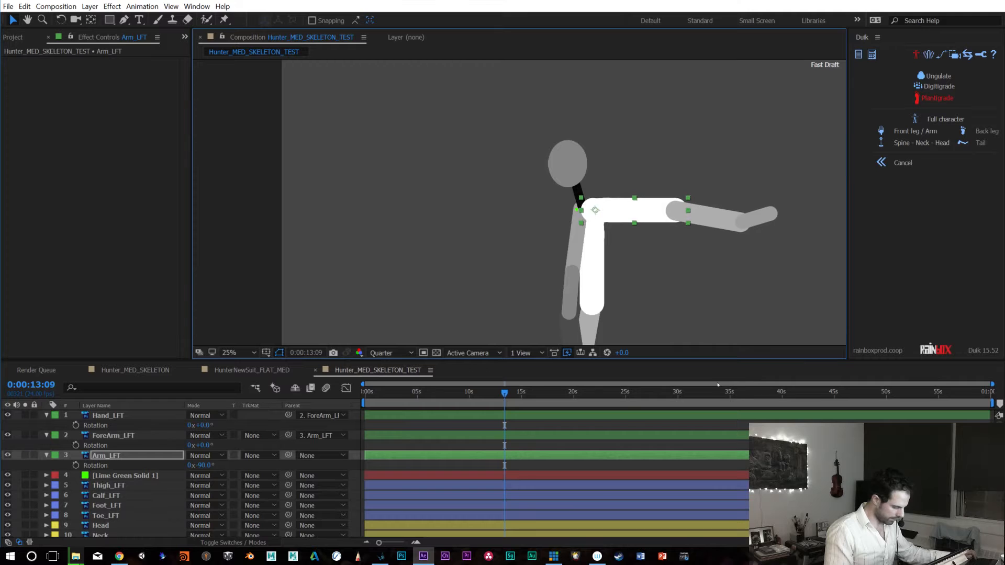
Redo the undone edits until the Clavicle, the C_Hand_LFT controller and the arm rig are restored
{"action": "key", "text": "ctrl+shift+z"}
{"action": "key", "text": "ctrl+shift+z"}
{"action": "key", "text": "ctrl+shift+z"}
{"action": "key", "text": "ctrl+shift+z"}
{"action": "key", "text": "ctrl+shift+z"}
{"action": "key", "text": "ctrl+shift+z"}
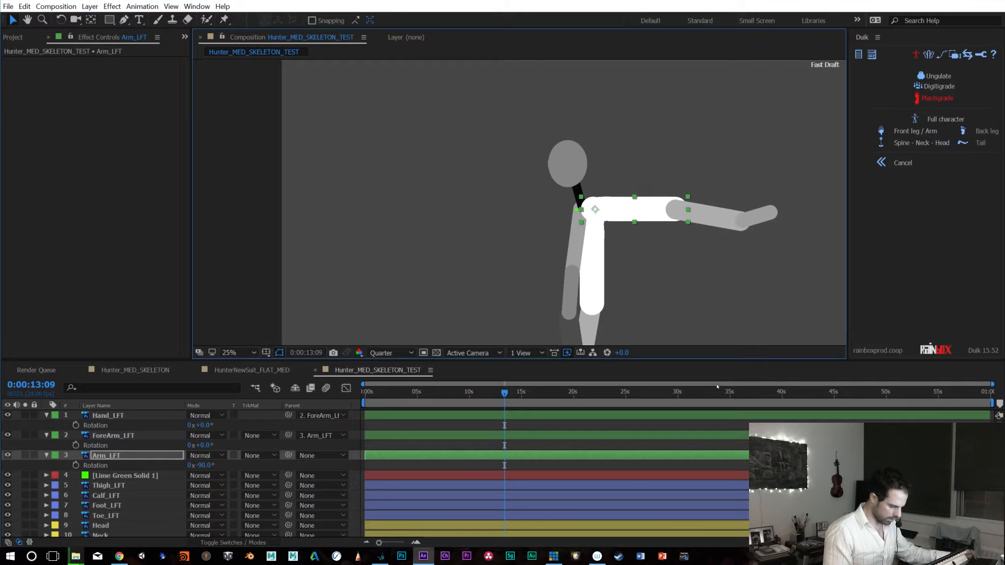
{"action": "key", "text": "ctrl+shift+z"}
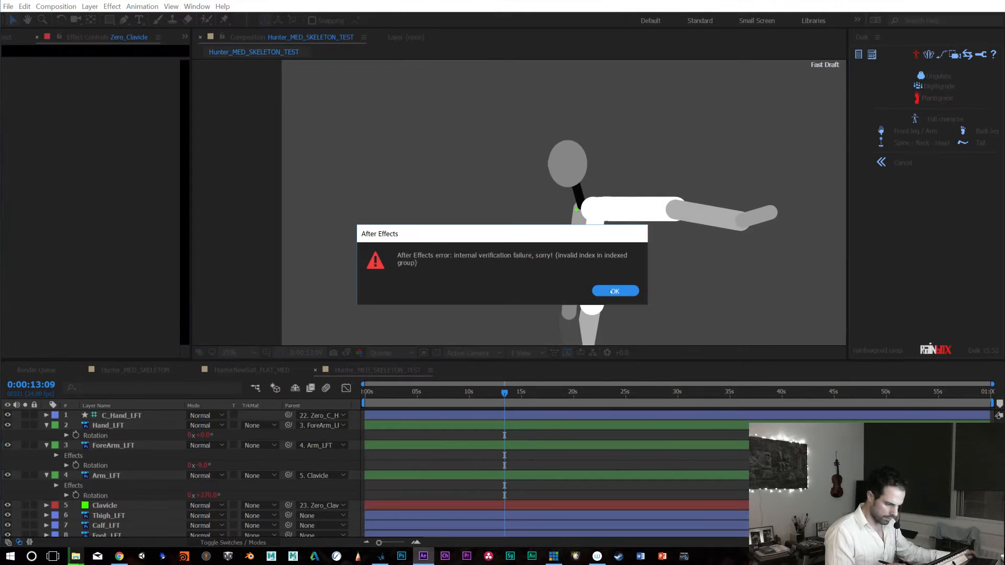
Try to dismiss the recurring After Effects error messages to get back to the composition
{"action": "left_click", "coordinate": [615, 291]}
{"action": "left_click", "coordinate": [562, 289]}
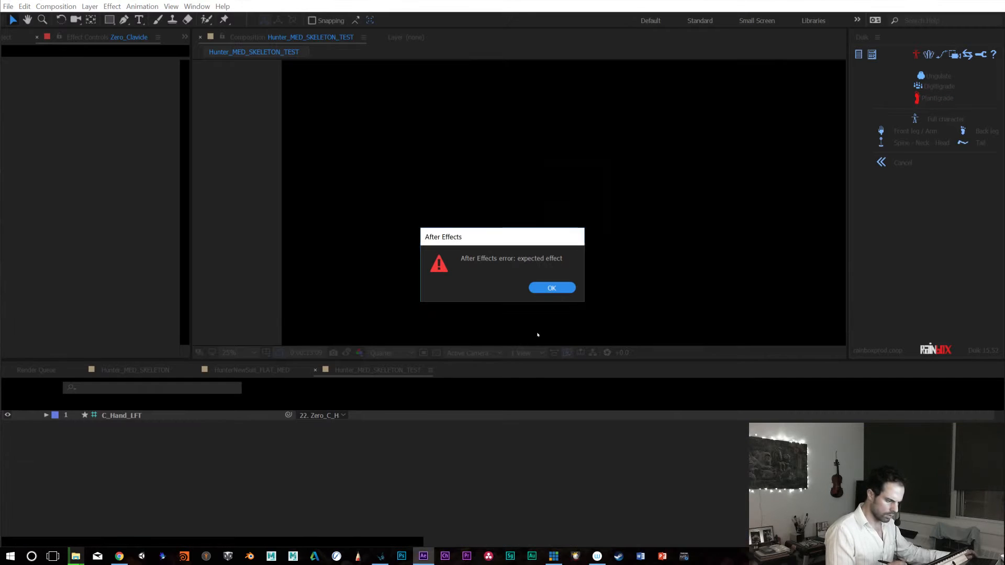
{"action": "left_click", "coordinate": [562, 290]}
{"action": "left_click", "coordinate": [563, 289]}
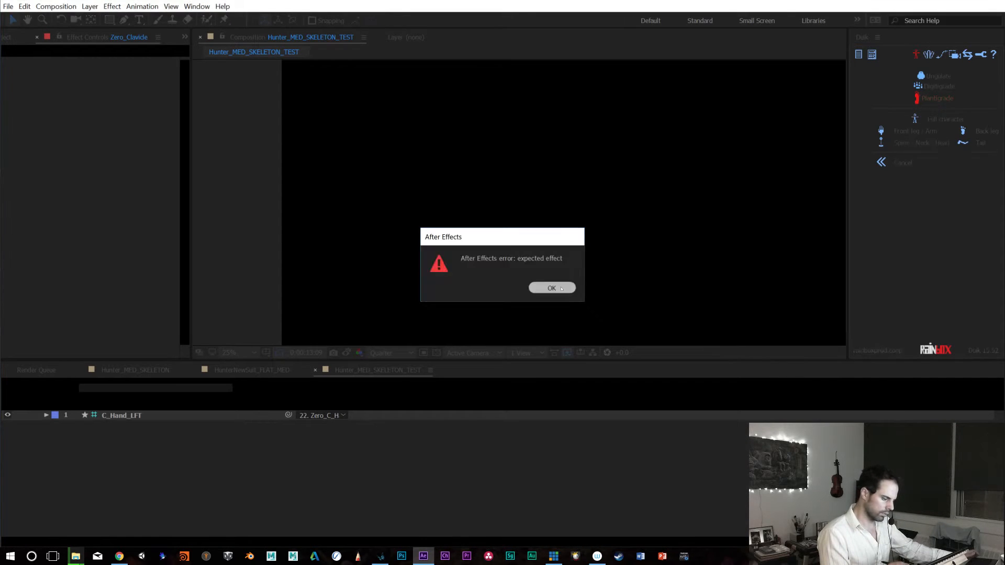
{"action": "left_click", "coordinate": [562, 290]}
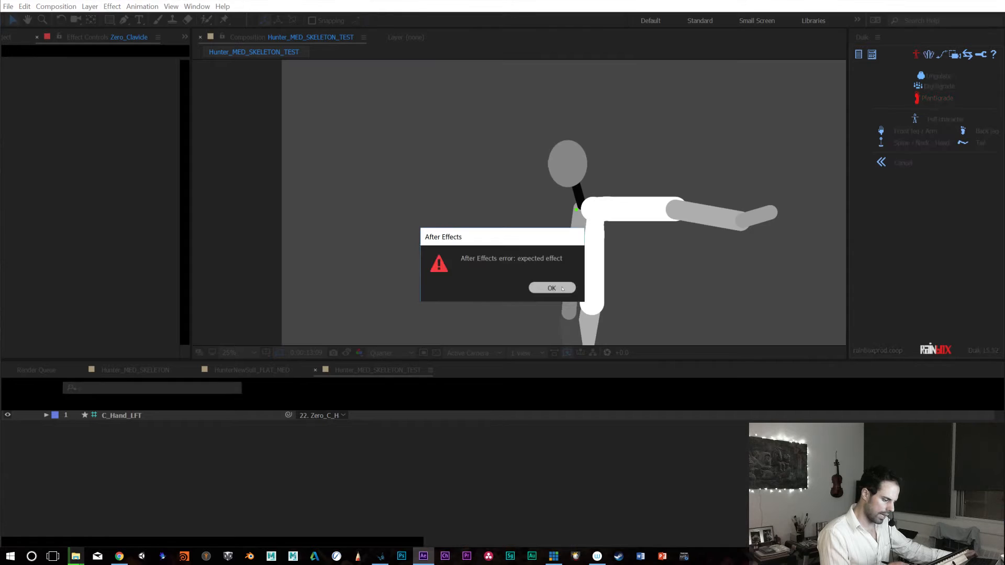
{"action": "left_click", "coordinate": [559, 289]}
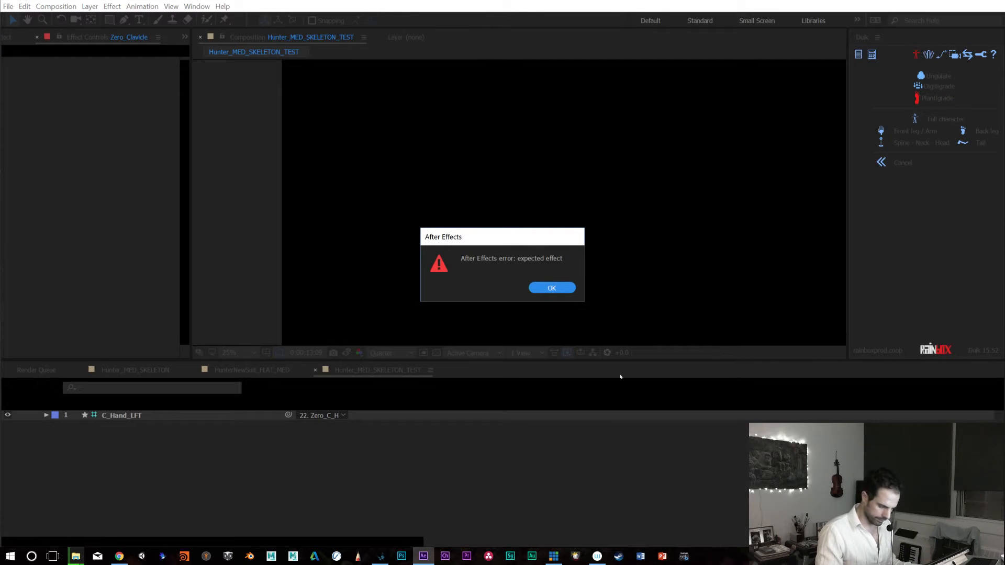
{"action": "left_click", "coordinate": [541, 289]}
{"action": "left_click", "coordinate": [545, 290]}
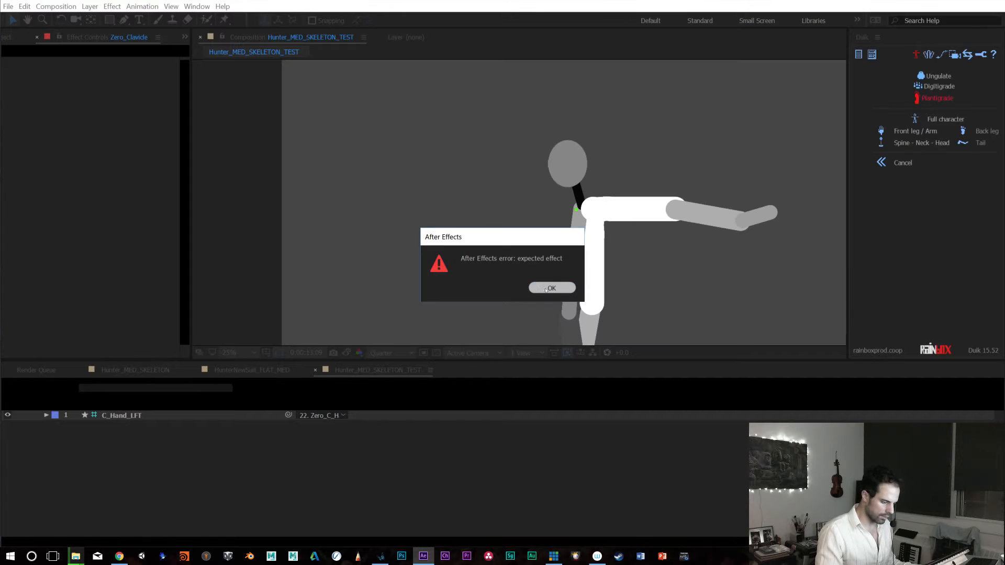
{"action": "left_click", "coordinate": [546, 289]}
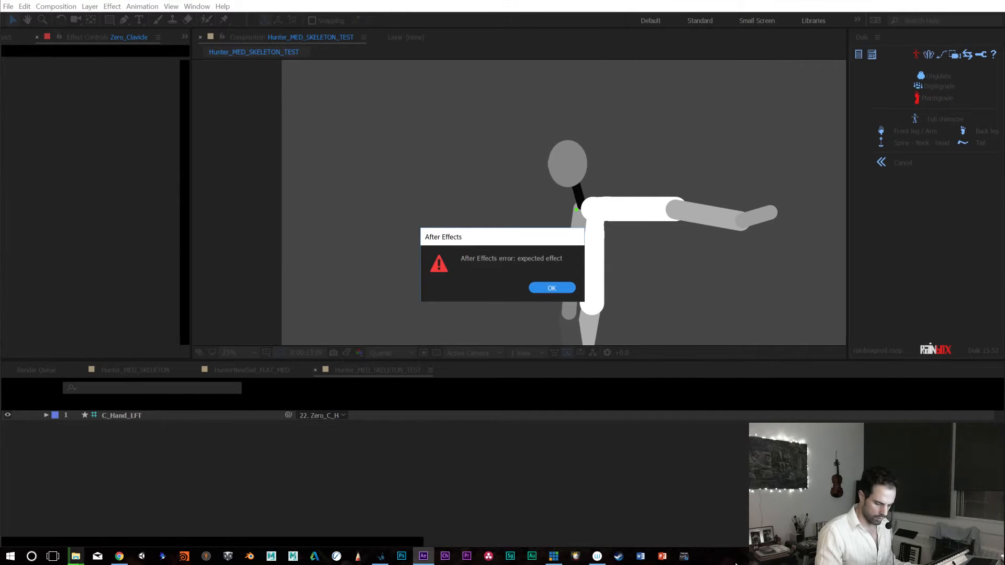
Force-end Adobe After Effects CC 2017.2 through Task Manager, minimize Task Manager, and relaunch After Effects
{"action": "right_click", "coordinate": [736, 561]}
{"action": "left_click", "coordinate": [775, 502]}
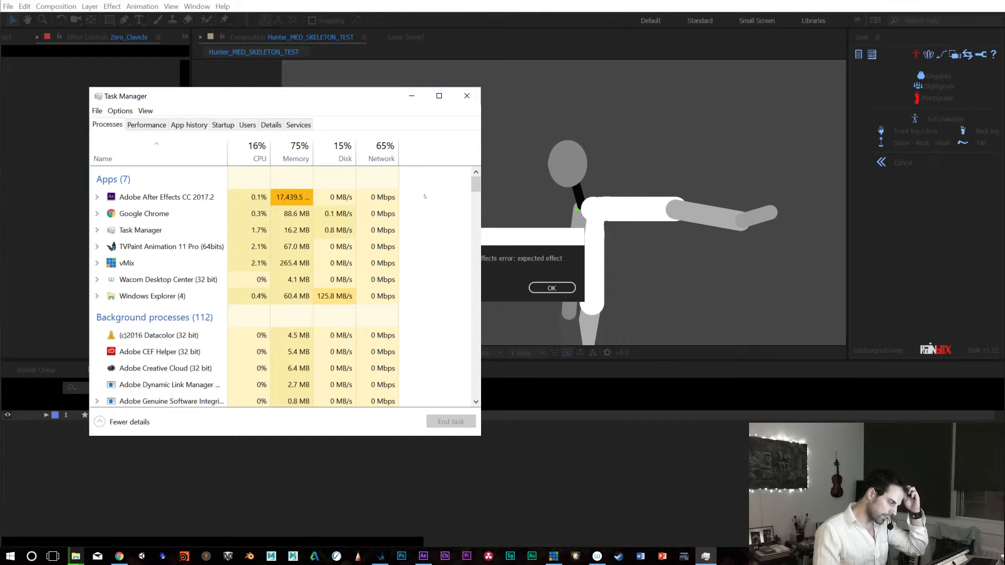
{"action": "left_click", "coordinate": [194, 198]}
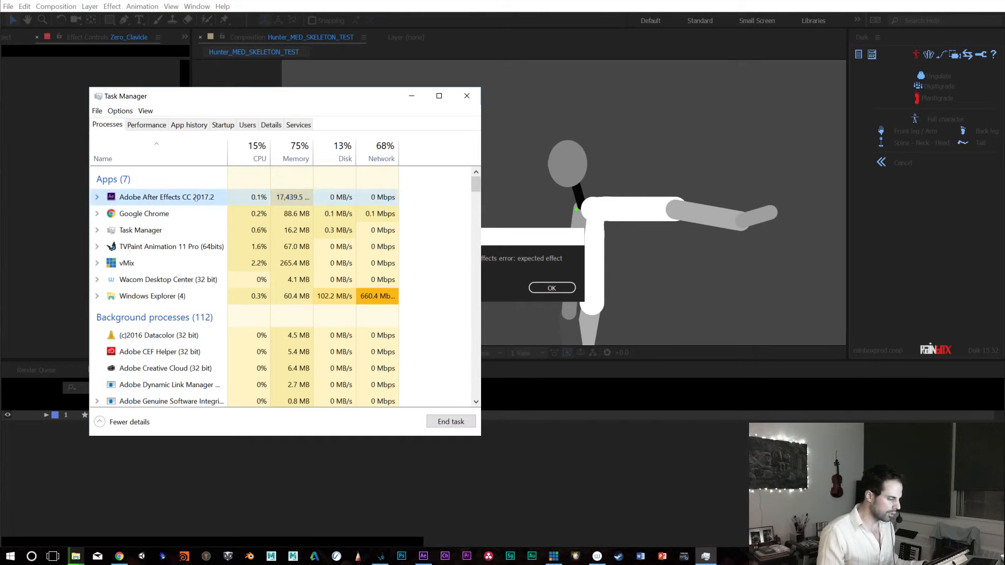
{"action": "left_click", "coordinate": [442, 421]}
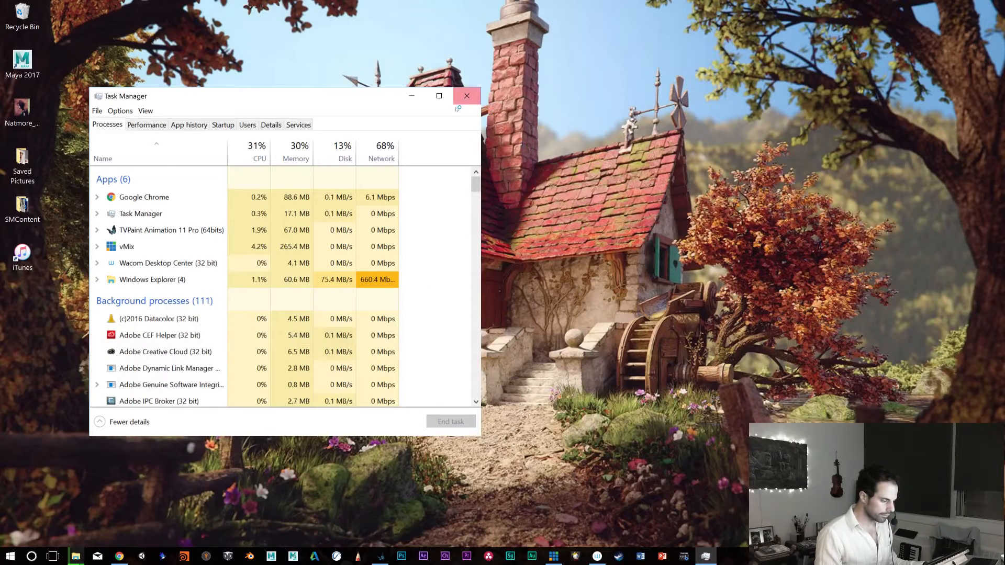
{"action": "left_click", "coordinate": [411, 96]}
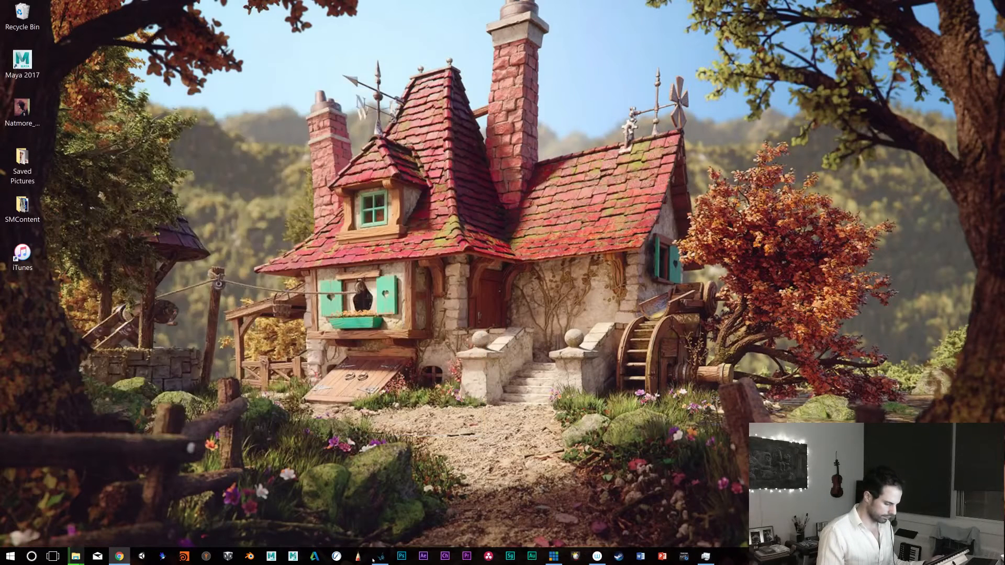
{"action": "left_click", "coordinate": [423, 557]}
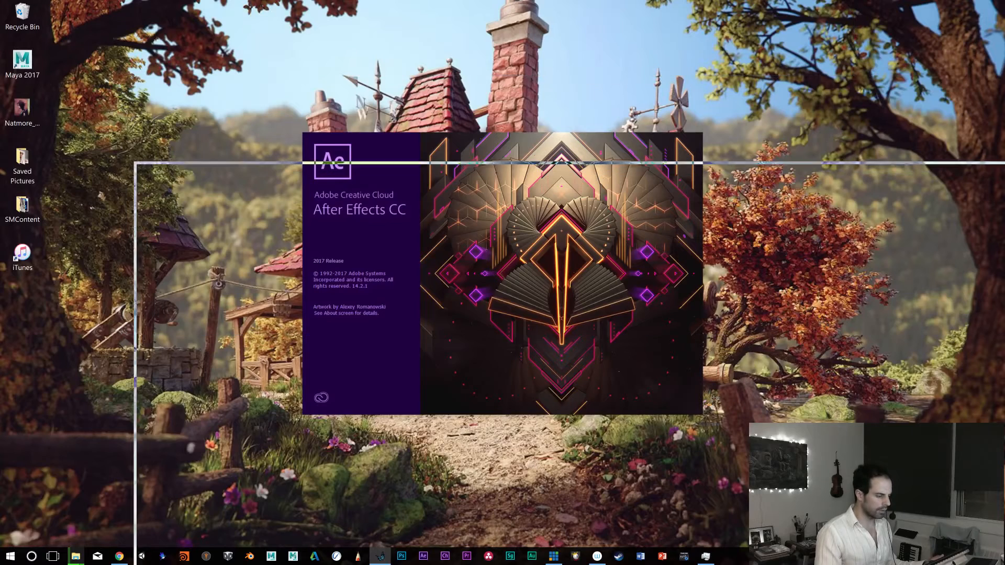
Maximize the TVPaint Animation window and scrub and play the Boards_Q clip from its first frame
{"action": "left_click_drag", "start_coordinate": [528, 113], "coordinate": [774, 59]}
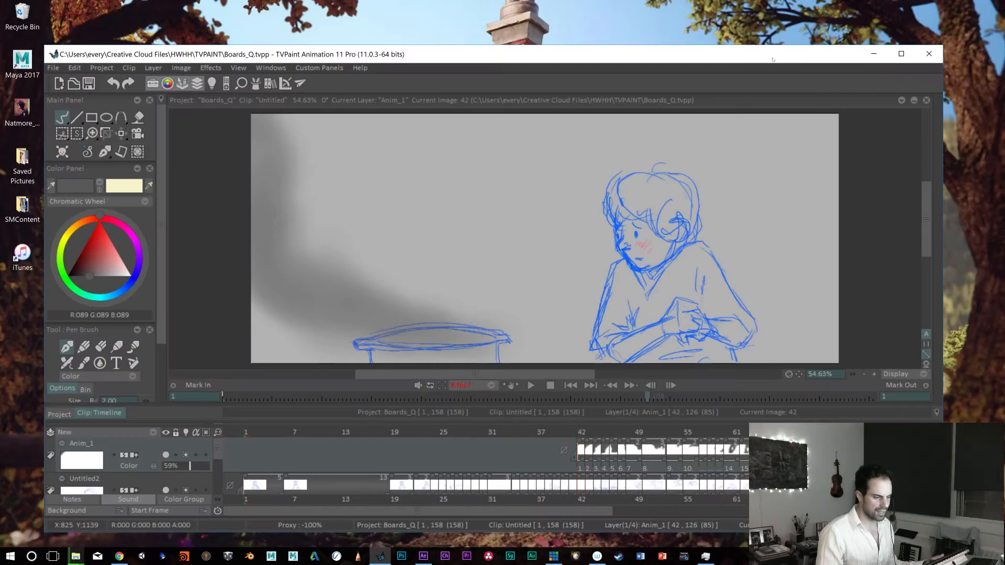
{"action": "left_click", "coordinate": [911, 54]}
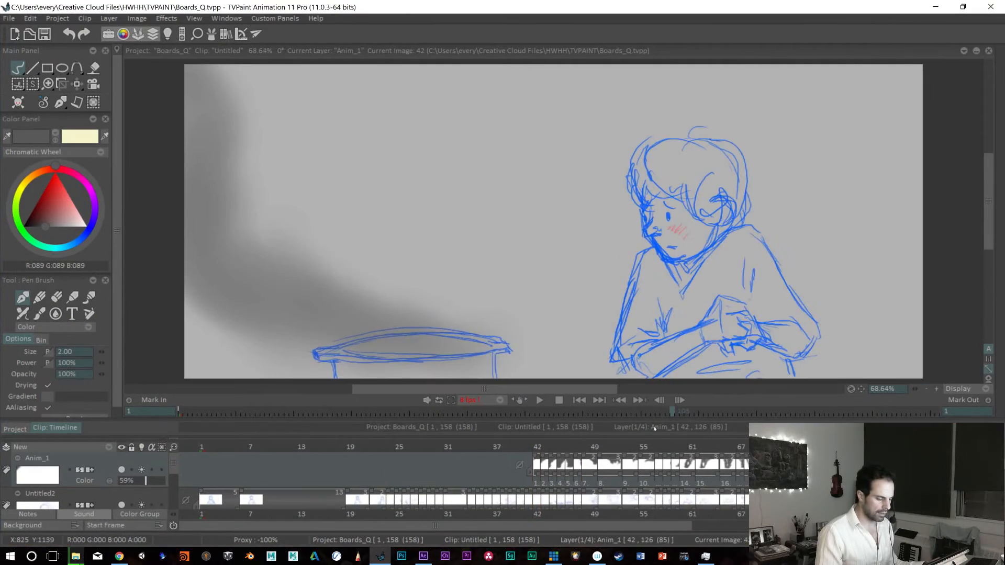
{"action": "mouse_move", "coordinate": [639, 447]}
{"action": "left_mouse_down"}
{"action": "mouse_move", "coordinate": [284, 456]}
{"action": "mouse_move", "coordinate": [110, 443]}
{"action": "left_mouse_up"}
{"action": "left_click_drag", "start_coordinate": [276, 449], "coordinate": [194, 473]}
{"action": "key", "text": "Return"}
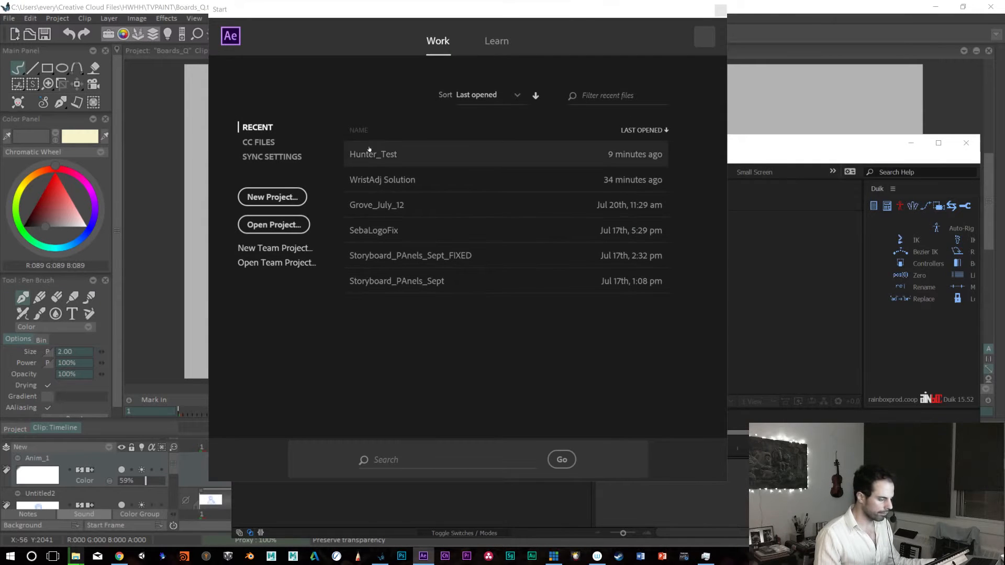
Open the recent project Hunter_Test in After Effects and maximize its window
{"action": "left_click", "coordinate": [371, 153]}
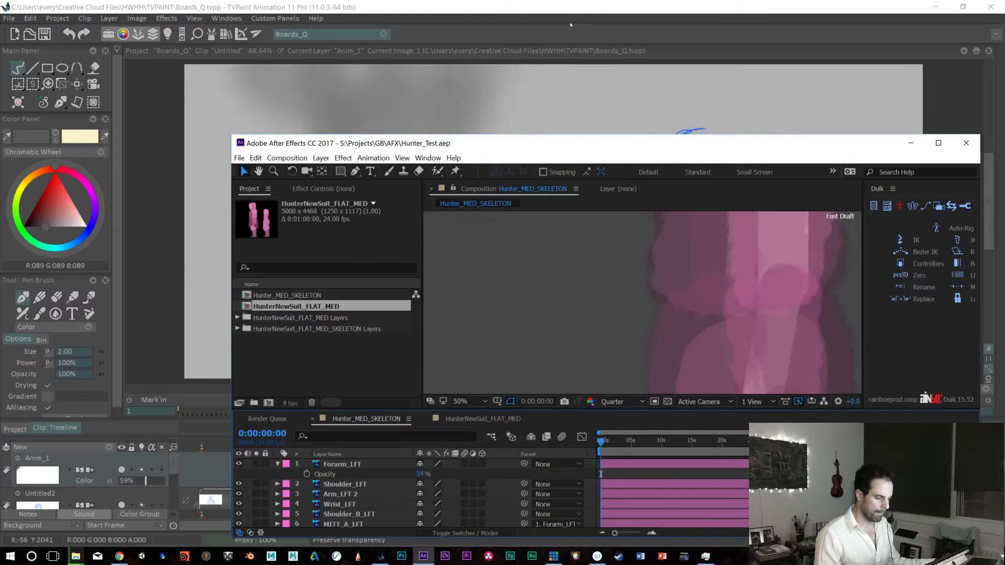
{"action": "left_click", "coordinate": [938, 143]}
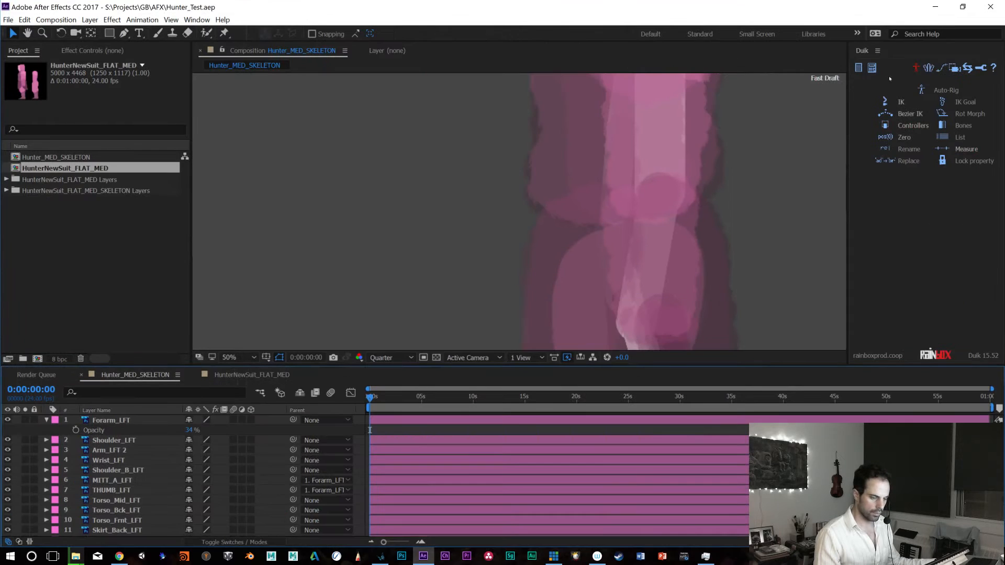
Switch back to TVPaint Animation and review the Boards_Q animation by scrubbing and playing its timeline
{"action": "left_click", "coordinate": [935, 6]}
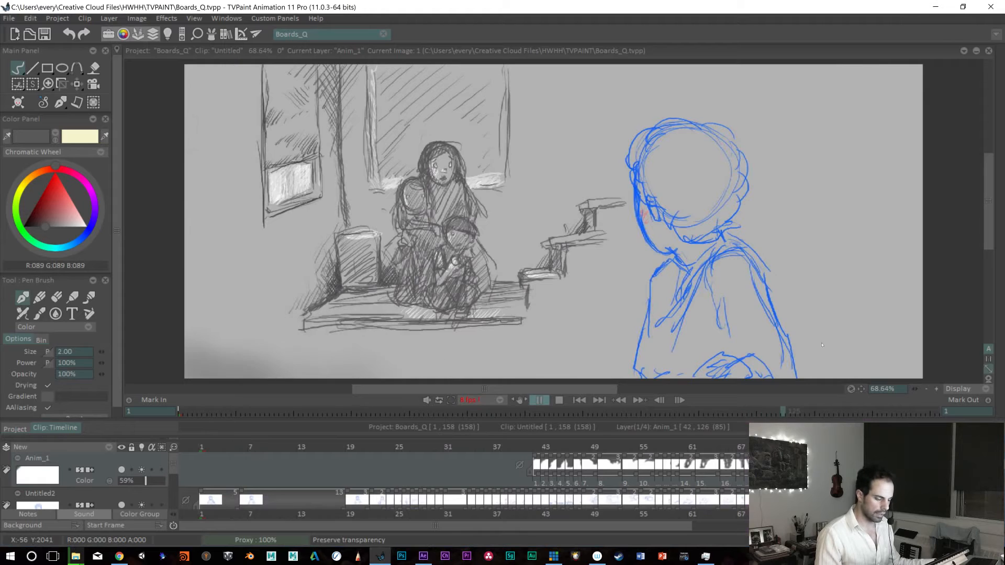
{"action": "mouse_move", "coordinate": [799, 417]}
{"action": "left_mouse_down"}
{"action": "mouse_move", "coordinate": [523, 424]}
{"action": "mouse_move", "coordinate": [468, 438]}
{"action": "mouse_move", "coordinate": [183, 452]}
{"action": "left_mouse_up"}
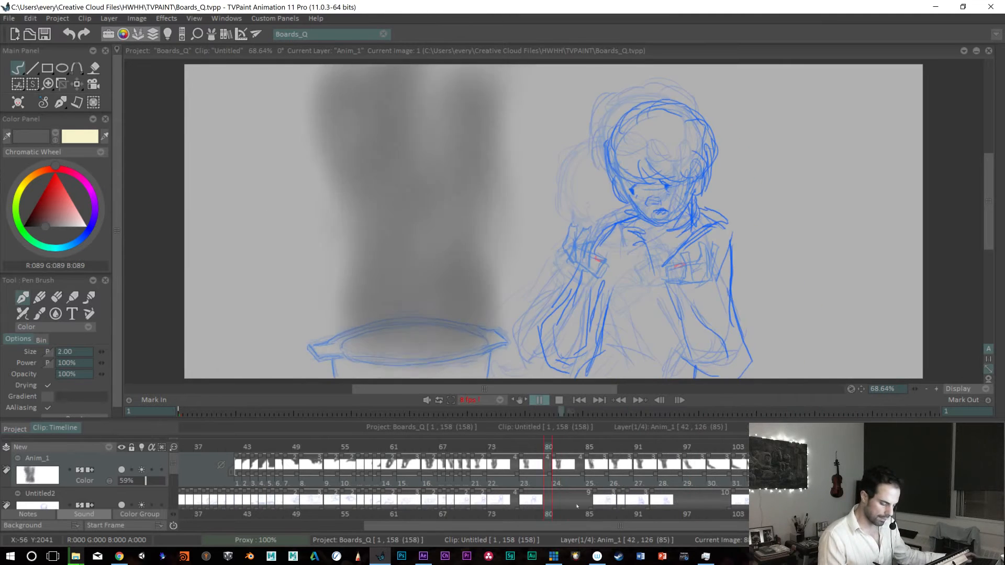
{"action": "left_click_drag", "start_coordinate": [524, 447], "coordinate": [497, 447]}
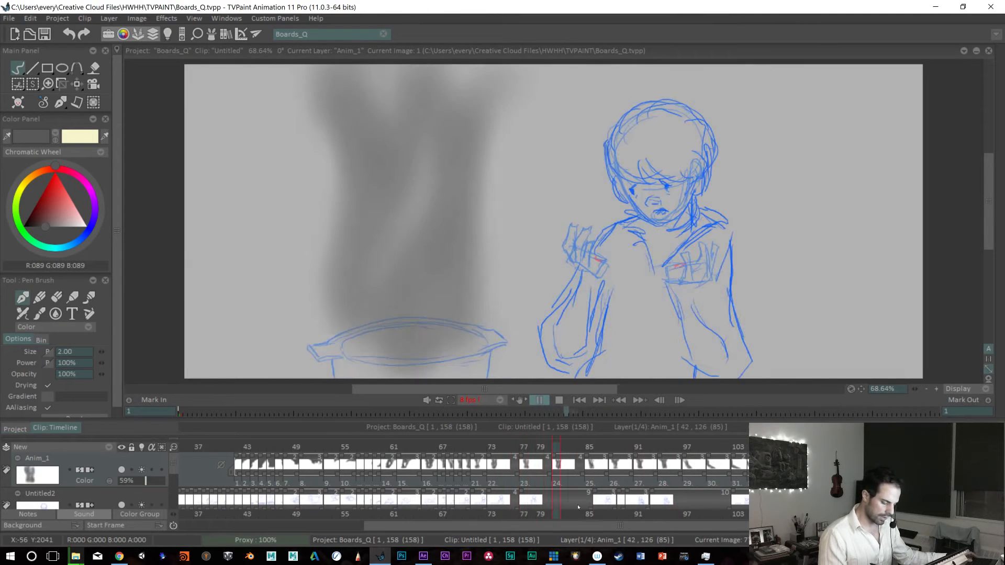
{"action": "key", "text": "Return"}
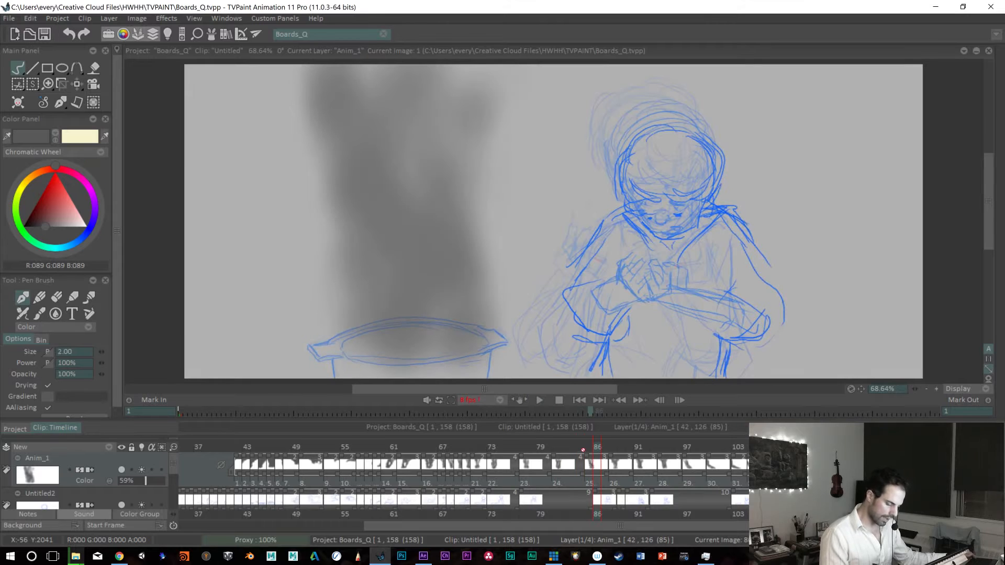
{"action": "key", "text": "b"}
{"action": "mouse_move", "coordinate": [584, 449]}
{"action": "left_mouse_down"}
{"action": "mouse_move", "coordinate": [573, 447]}
{"action": "mouse_move", "coordinate": [585, 446]}
{"action": "left_mouse_up"}
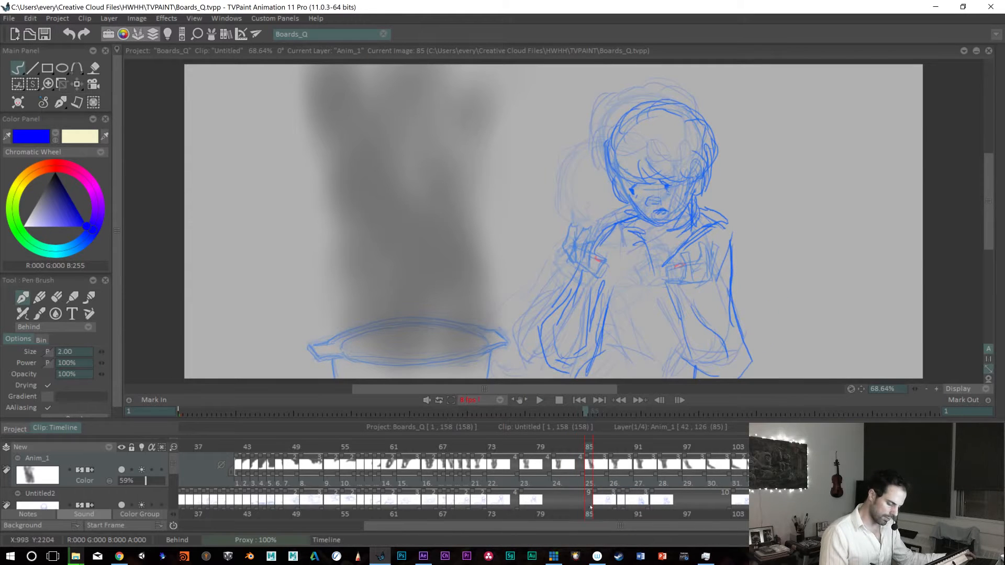
{"action": "mouse_move", "coordinate": [597, 508]}
{"action": "left_mouse_down"}
{"action": "mouse_move", "coordinate": [641, 501]}
{"action": "mouse_move", "coordinate": [593, 494]}
{"action": "mouse_move", "coordinate": [572, 508]}
{"action": "mouse_move", "coordinate": [589, 502]}
{"action": "left_mouse_up"}
{"action": "mouse_move", "coordinate": [585, 442]}
{"action": "left_mouse_down"}
{"action": "mouse_move", "coordinate": [220, 445]}
{"action": "mouse_move", "coordinate": [170, 460]}
{"action": "left_mouse_up"}
{"action": "key", "text": "Return"}
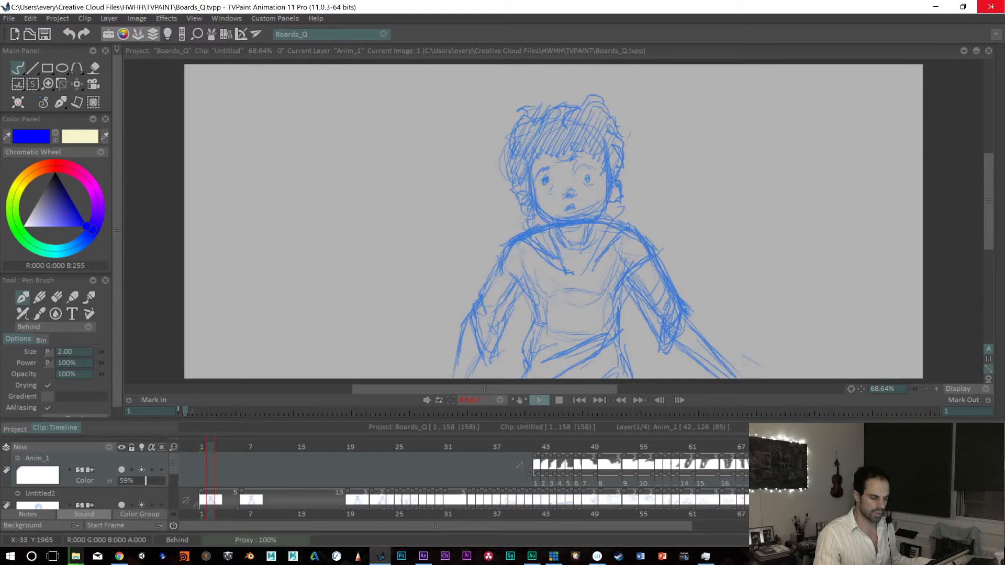
Save the Boards_Q project and quit TVPaint Animation
{"action": "left_click", "coordinate": [9, 19]}
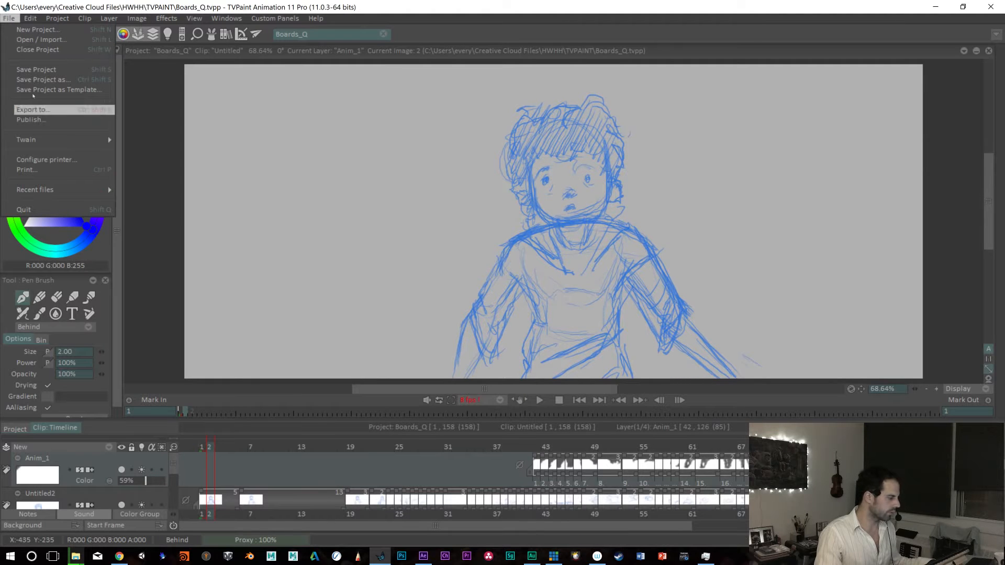
{"action": "left_click", "coordinate": [37, 70]}
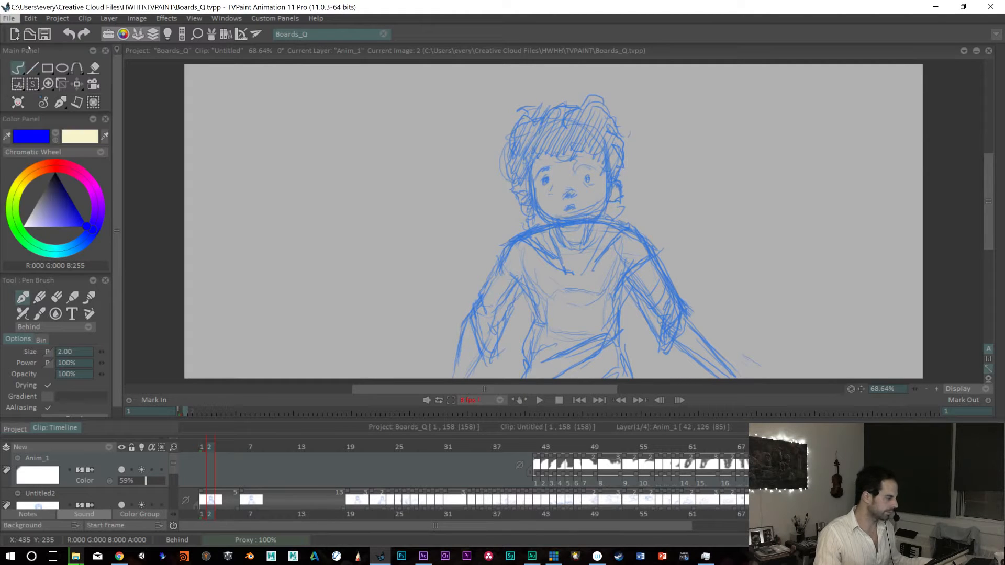
{"action": "left_click", "coordinate": [8, 19]}
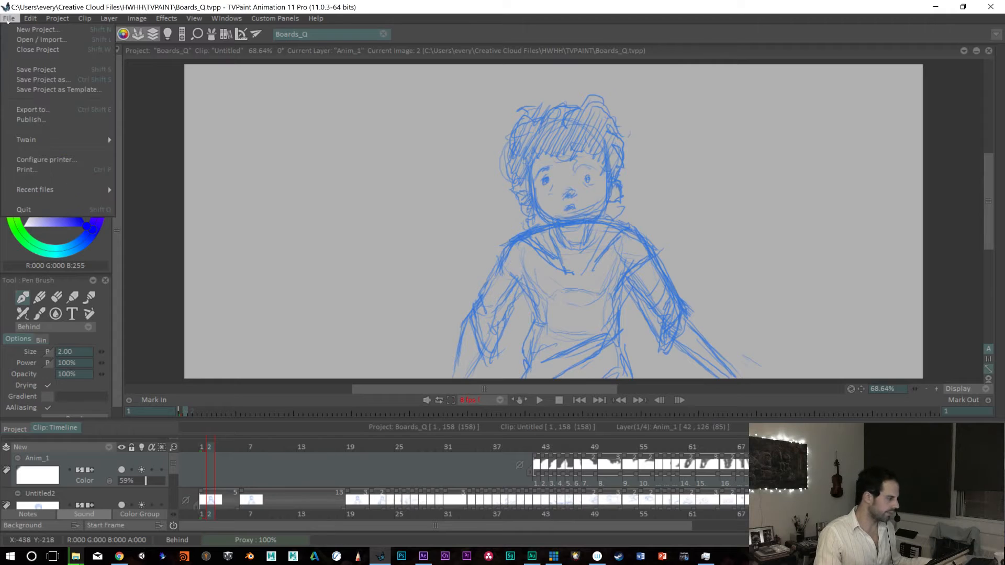
{"action": "left_click", "coordinate": [24, 210]}
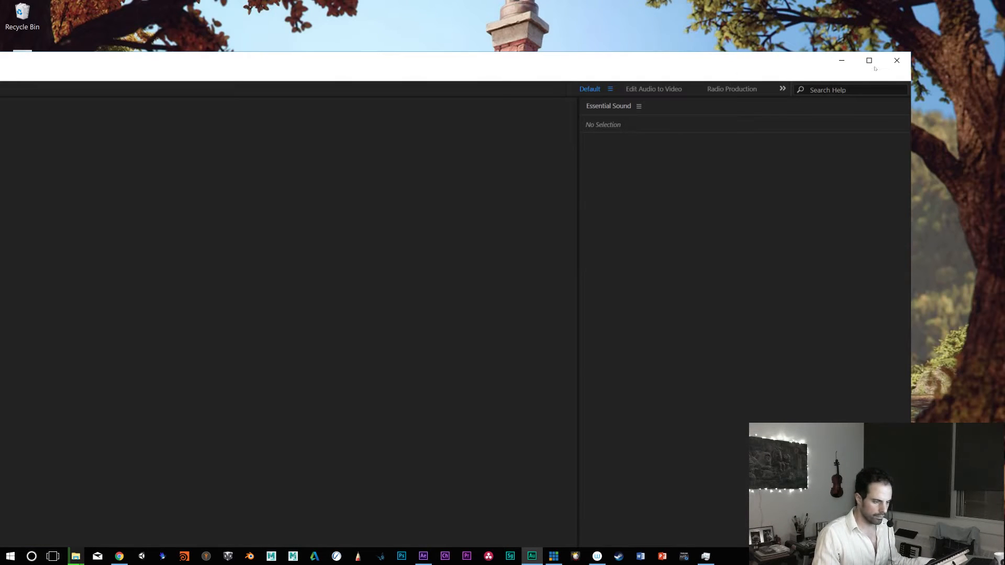
Close Adobe Audition and switch back to the Hunter_Test project in After Effects
{"action": "left_click", "coordinate": [871, 61]}
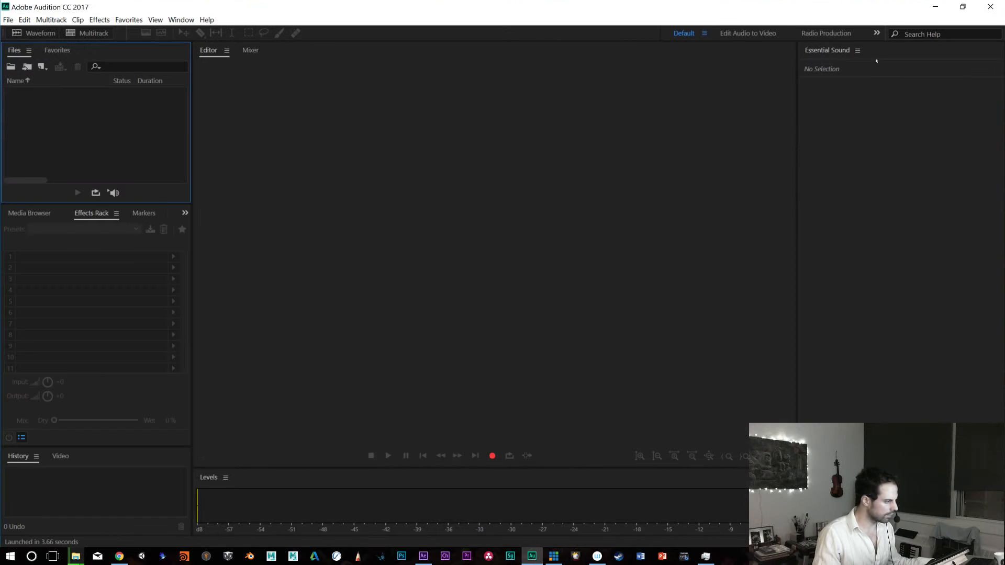
{"action": "left_click", "coordinate": [989, 8]}
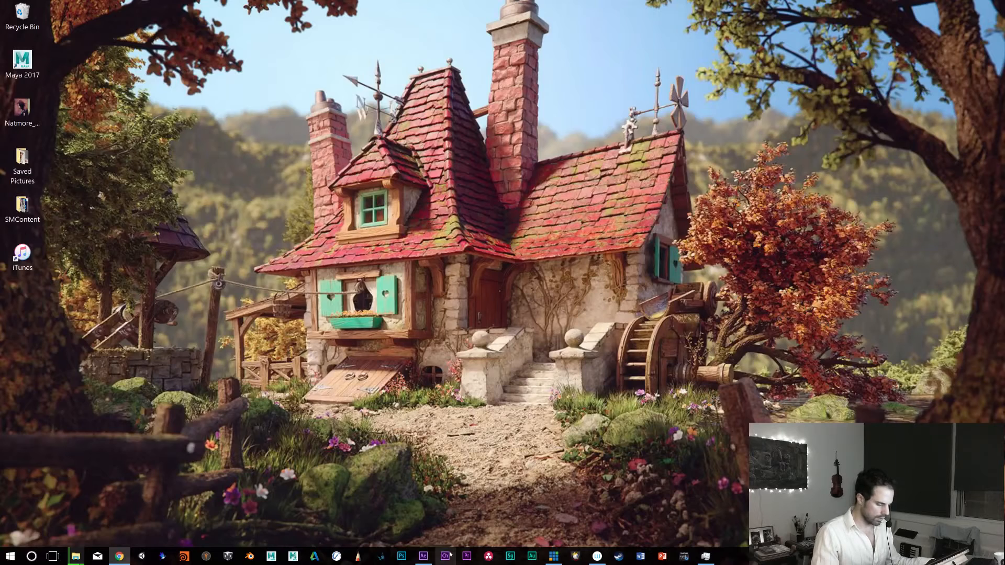
{"action": "left_click", "coordinate": [423, 556]}
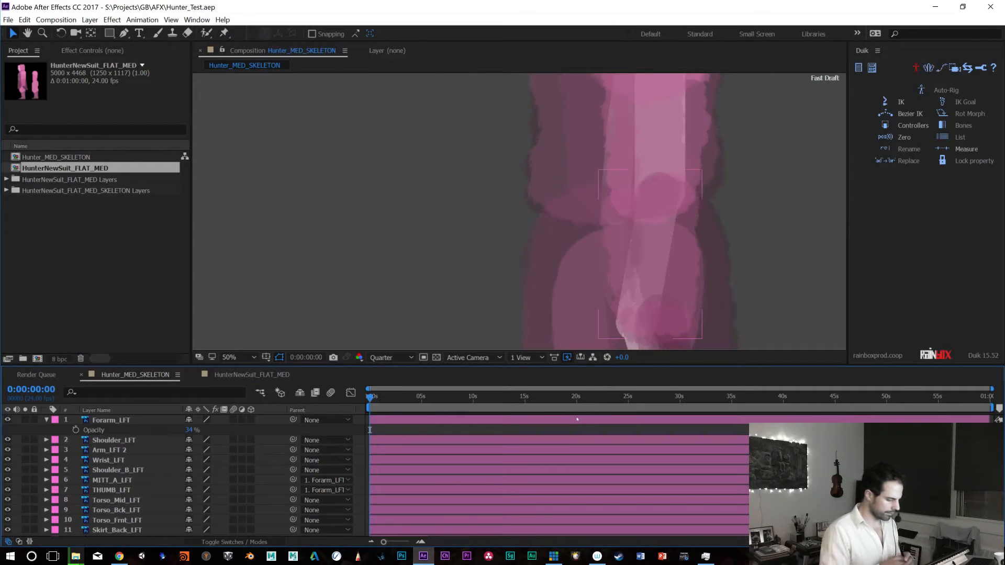
Duplicate the Hunter_MED_SKELETON composition in the project and open the copy
{"action": "left_click", "coordinate": [243, 378]}
{"action": "left_click", "coordinate": [148, 379]}
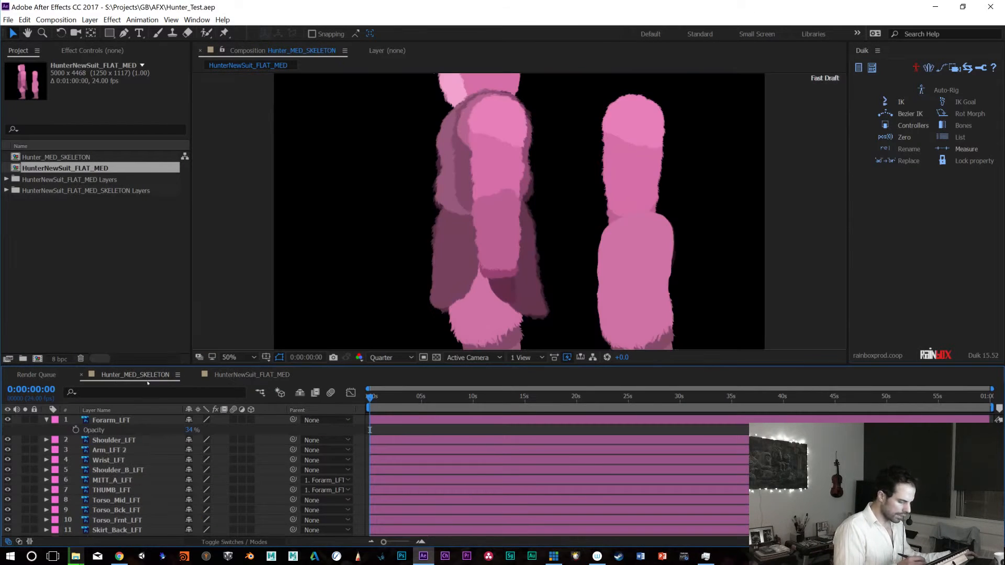
{"action": "left_click", "coordinate": [83, 158]}
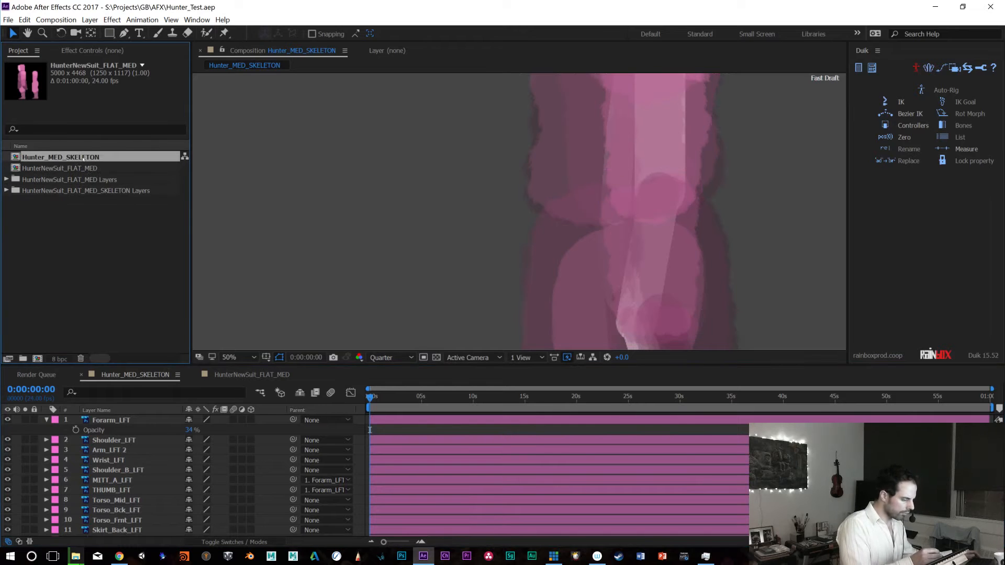
{"action": "key", "text": "ctrl+d"}
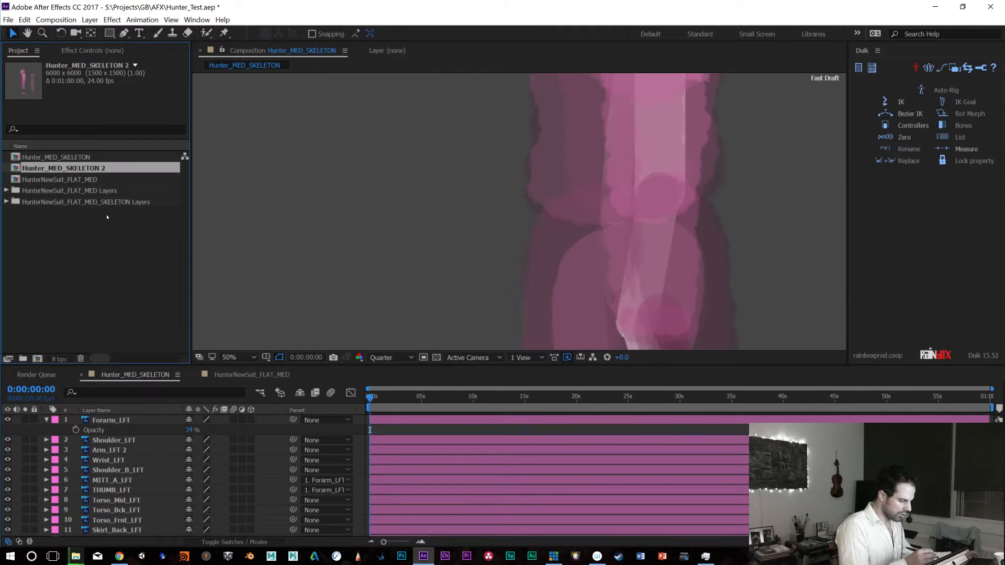
{"action": "left_click", "coordinate": [88, 179]}
{"action": "double_click", "coordinate": [86, 168]}
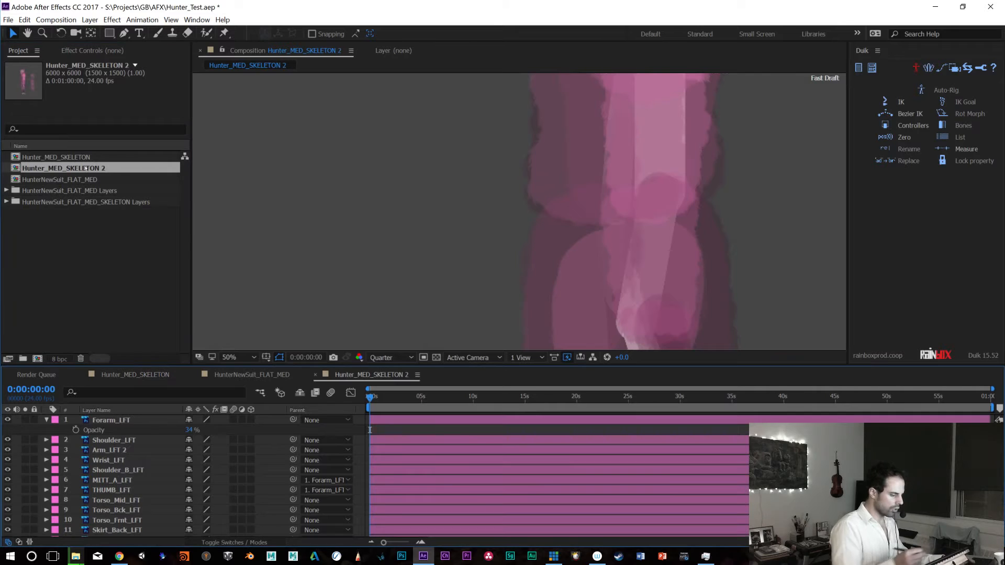
Delete all the suit layers from Forarm_LFT down to MITT_RT, keeping only the skeleton layers
{"action": "left_click", "coordinate": [127, 420]}
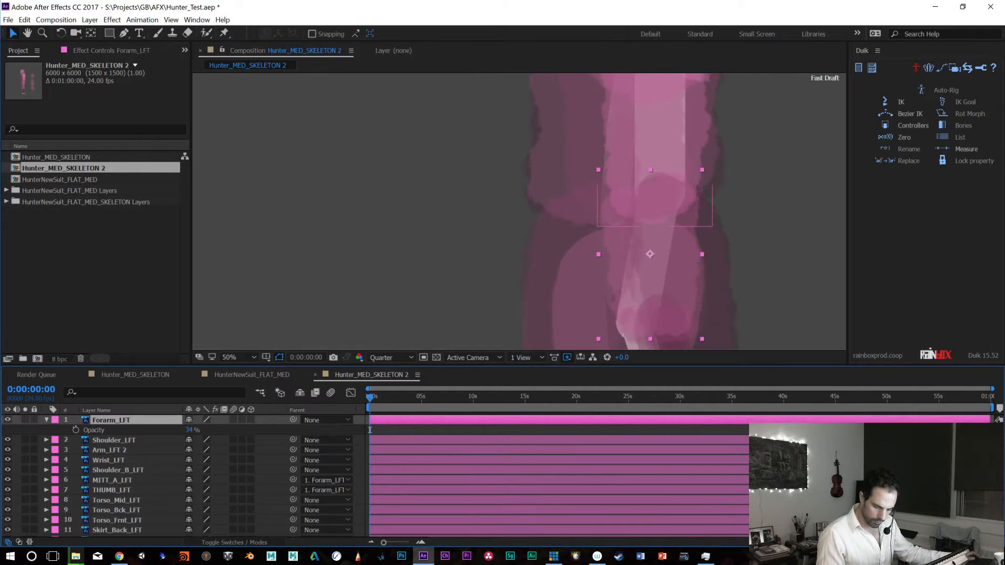
{"action": "scroll", "coordinate": [370, 430], "scroll_direction": "down", "scroll_amount": 8}
{"action": "scroll", "coordinate": [209, 477], "scroll_direction": "down", "scroll_amount": 2}
{"action": "left_click", "coordinate": [114, 464], "text": "shift"}
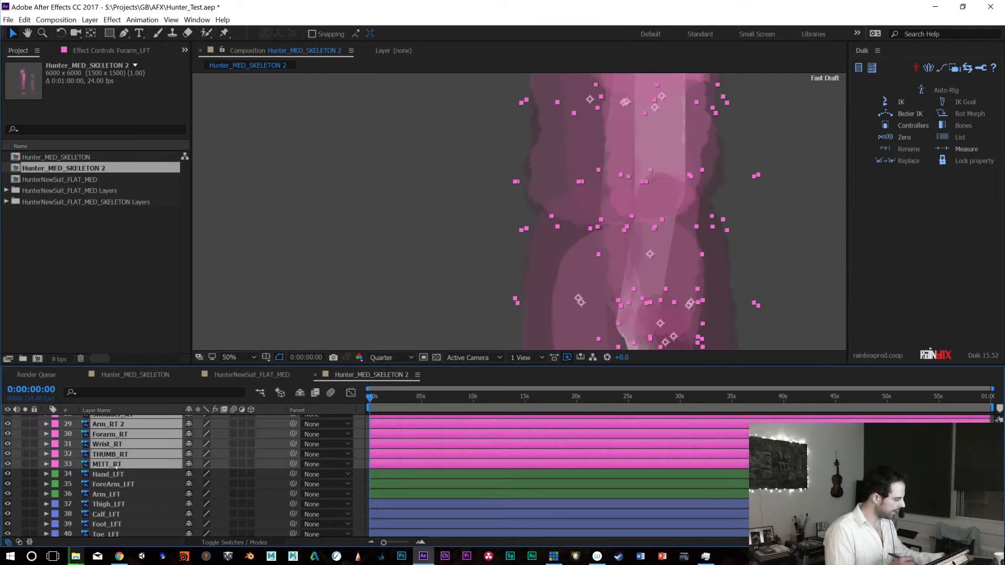
{"action": "key", "text": "Delete"}
Start a new solid above the Arm_LFT layer and choose a bright lime green as its colour
{"action": "left_click_drag", "start_coordinate": [688, 204], "coordinate": [640, 301]}
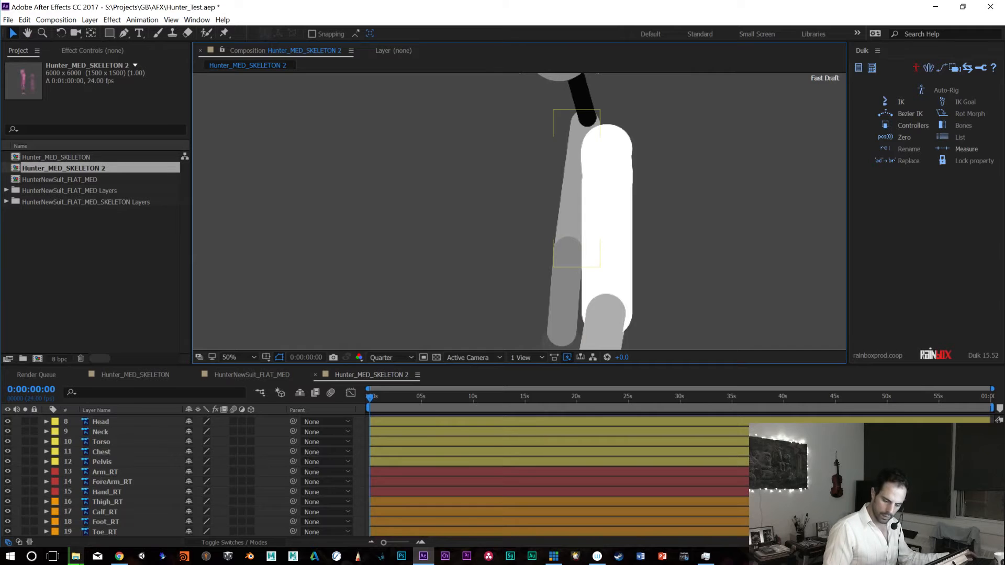
{"action": "scroll", "coordinate": [150, 441], "scroll_direction": "up", "scroll_amount": 3}
{"action": "left_click", "coordinate": [150, 441]}
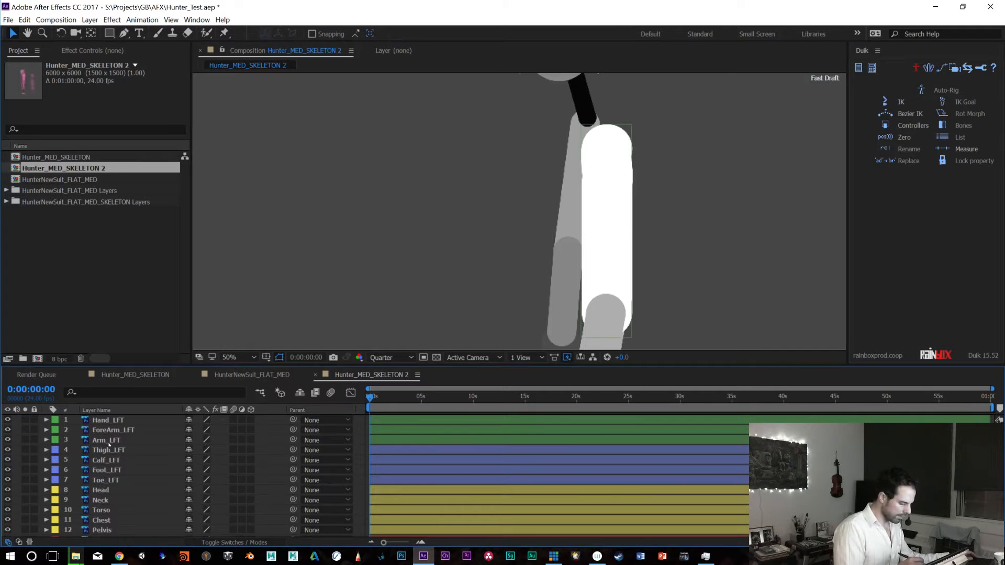
{"action": "left_click", "coordinate": [90, 19]}
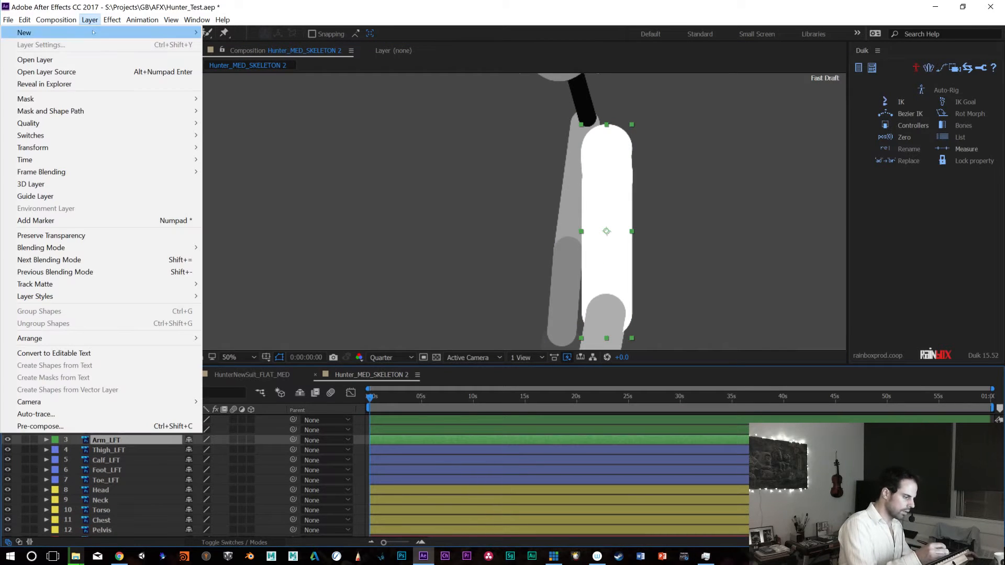
{"action": "mouse_move", "coordinate": [105, 32]}
{"action": "left_click", "coordinate": [259, 46]}
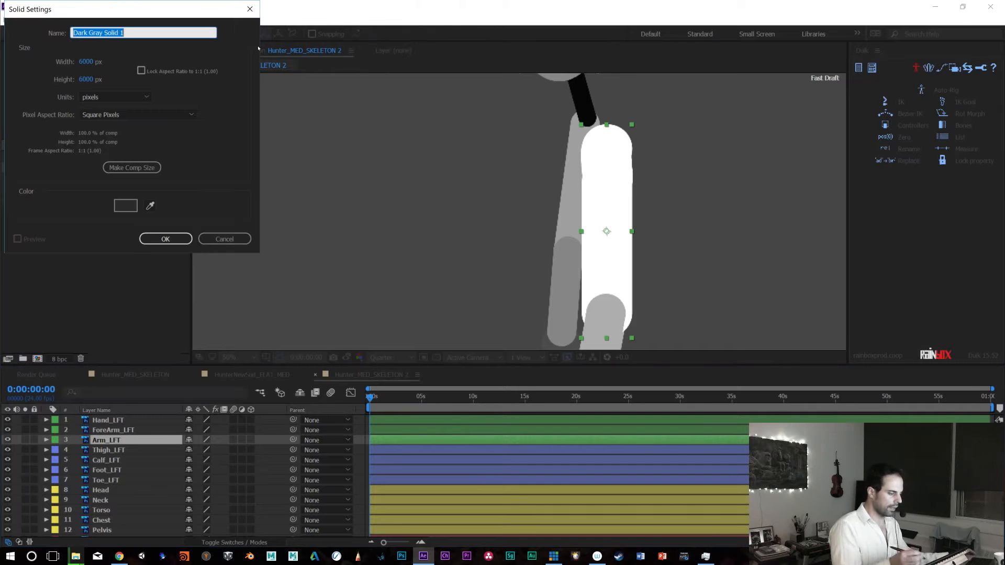
{"action": "left_click", "coordinate": [126, 205]}
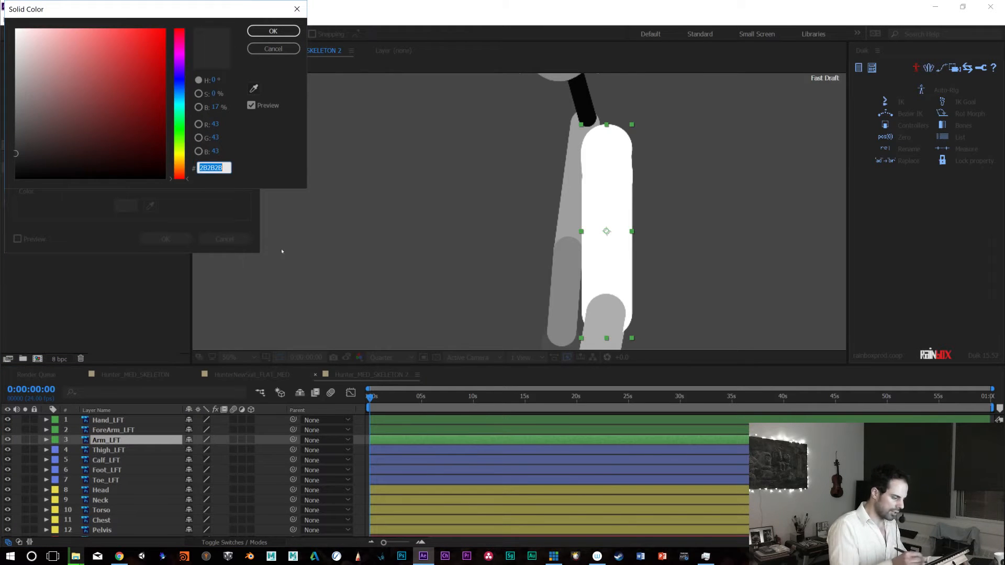
{"action": "left_click_drag", "start_coordinate": [181, 95], "coordinate": [178, 138]}
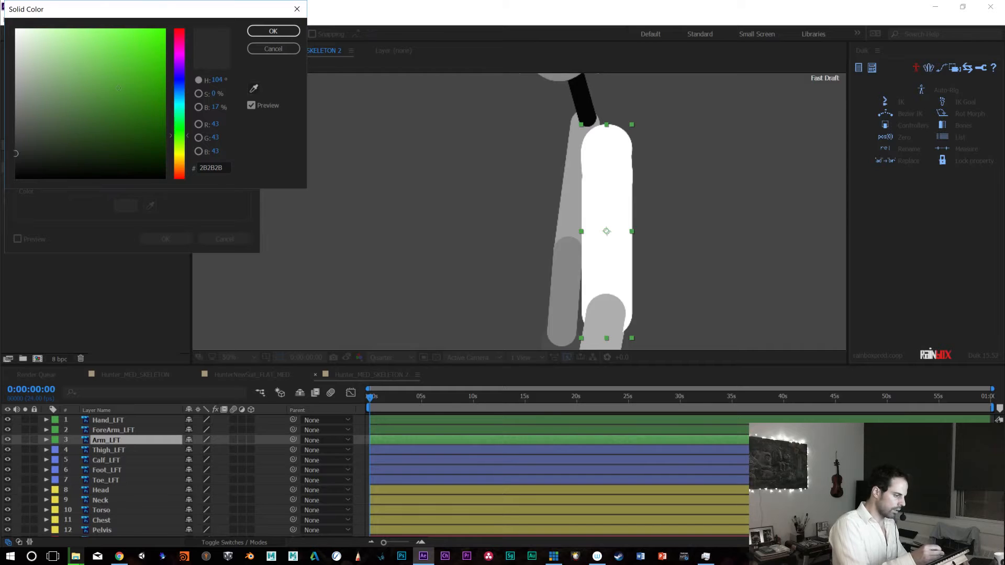
{"action": "left_click", "coordinate": [118, 88]}
{"action": "left_click", "coordinate": [262, 32]}
Set the new solid's height and width to 100 px each and create it
{"action": "left_click", "coordinate": [85, 80]}
{"action": "type", "text": "100"}
{"action": "left_click", "coordinate": [86, 62]}
{"action": "type", "text": "100"}
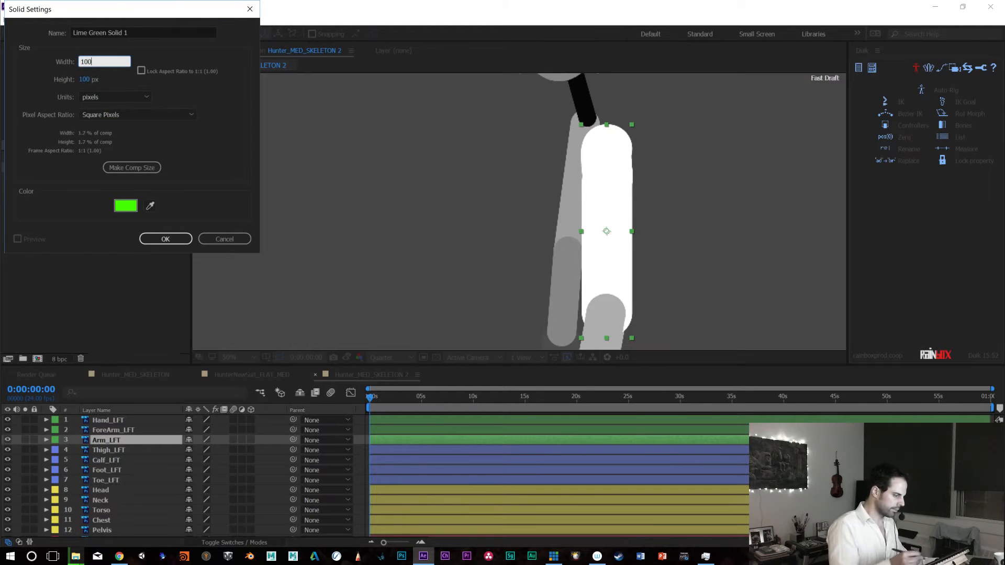
{"action": "key", "text": "Return"}
Place the green solid beside the top of the left upper arm and rename its layer Clavicle
{"action": "left_click_drag", "start_coordinate": [576, 337], "coordinate": [573, 154]}
{"action": "key", "text": "Return"}
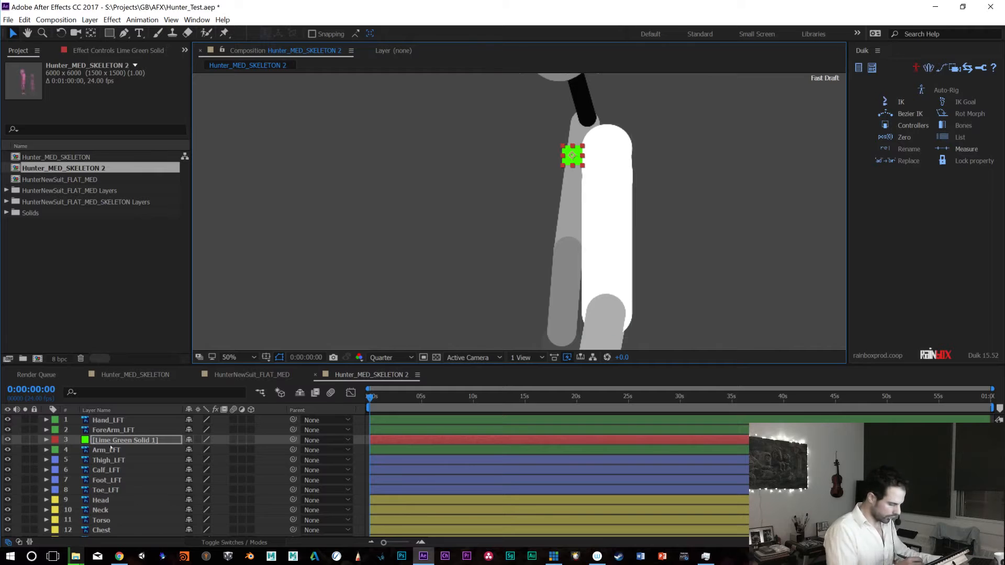
{"action": "type", "text": "Clavicle"}
{"action": "key", "text": "Return"}
Move the Clavicle layer directly below Arm_LFT in the layer stack
{"action": "left_click_drag", "start_coordinate": [678, 317], "coordinate": [655, 389]}
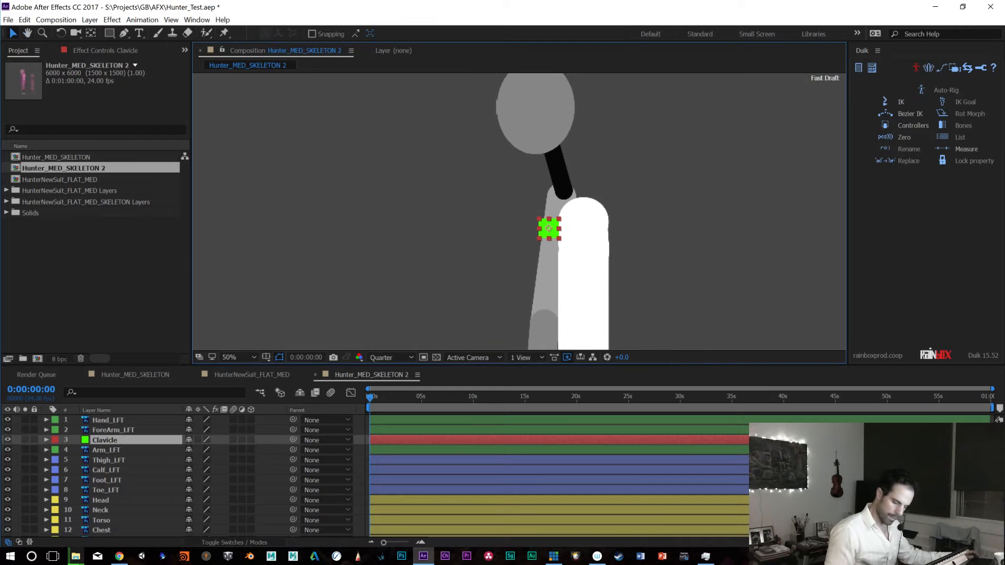
{"action": "left_click", "coordinate": [111, 421], "text": "shift"}
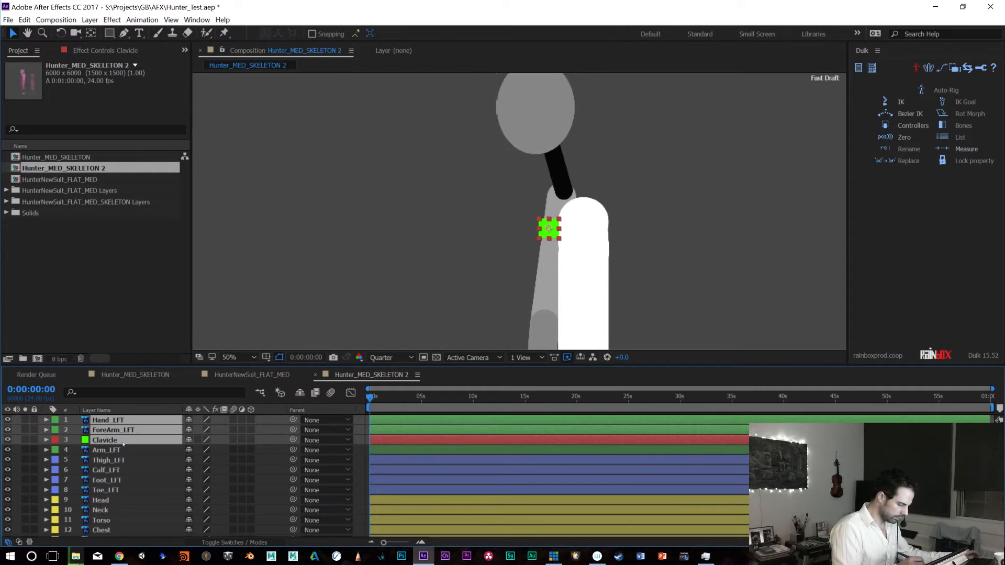
{"action": "left_click", "coordinate": [111, 451]}
{"action": "left_click_drag", "start_coordinate": [109, 440], "coordinate": [110, 457]}
Parent Hand_LFT to ForeArm_LFT, ForeArm_LFT to Arm_LFT, and Arm_LFT to Clavicle
{"action": "left_click", "coordinate": [108, 421]}
{"action": "left_click_drag", "start_coordinate": [293, 420], "coordinate": [132, 432]}
{"action": "left_click", "coordinate": [131, 433]}
{"action": "left_click_drag", "start_coordinate": [293, 430], "coordinate": [129, 442]}
{"action": "left_click", "coordinate": [129, 441]}
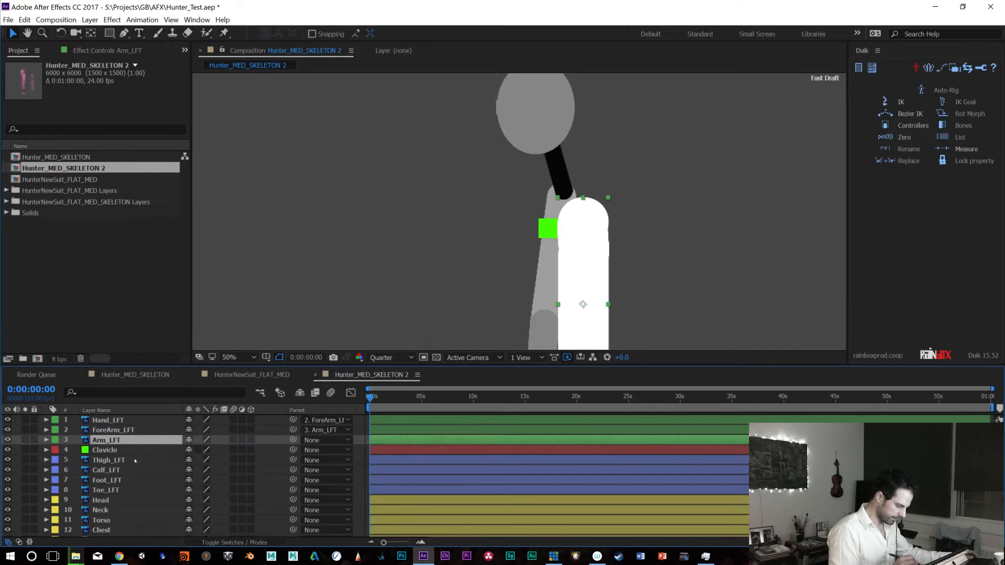
{"action": "left_click_drag", "start_coordinate": [294, 439], "coordinate": [142, 453]}
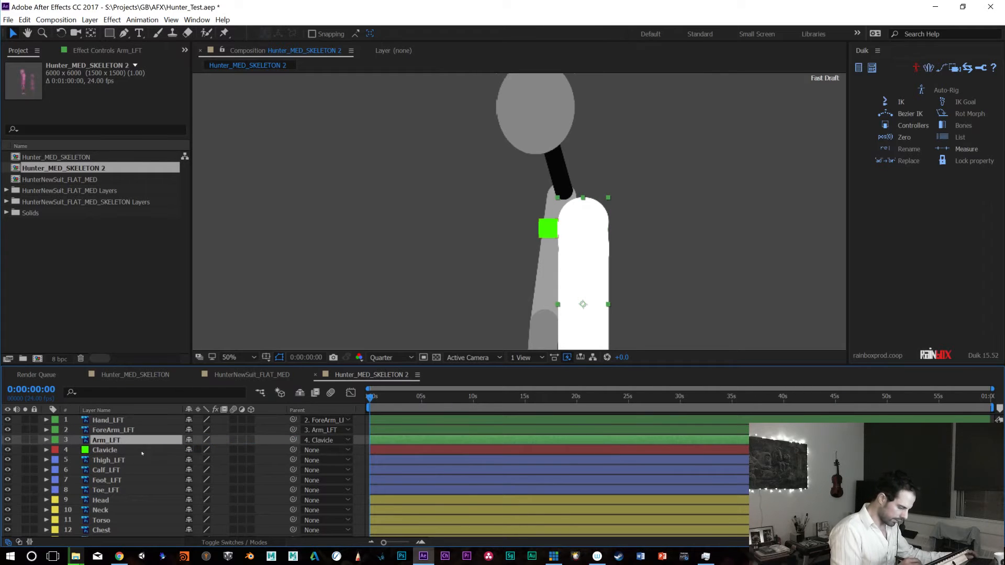
Try to create a Duik 2-Layer IK & Goal on Hand_LFT, ForeArm_LFT, Arm_LFT and Clavicle
{"action": "left_click", "coordinate": [118, 421]}
{"action": "left_click", "coordinate": [110, 450], "text": "shift"}
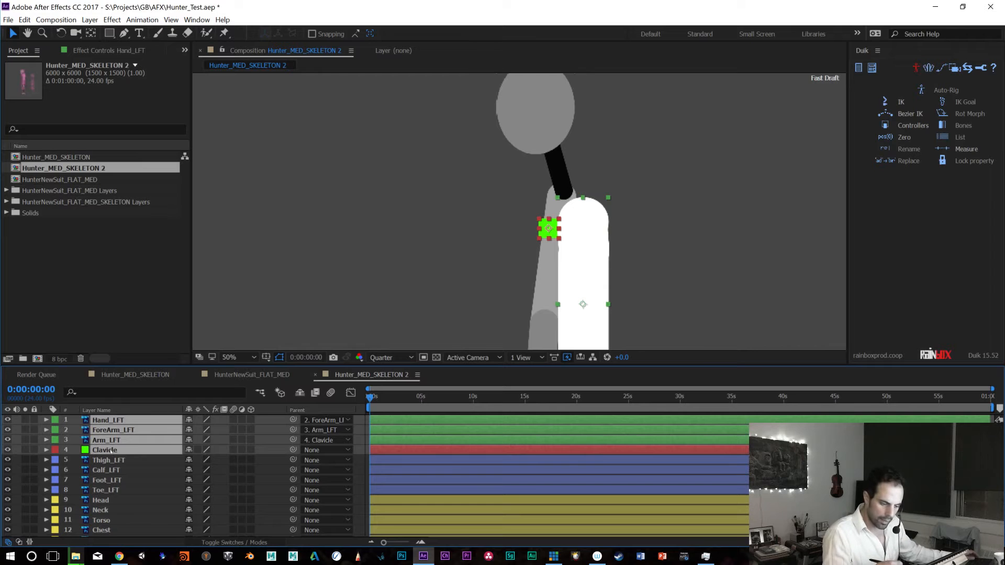
{"action": "left_click", "coordinate": [900, 103]}
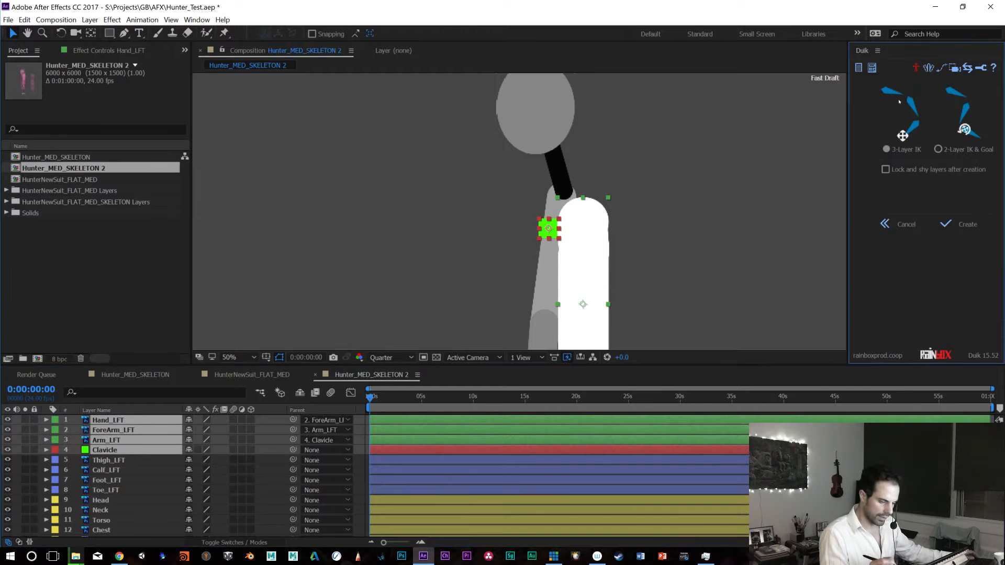
{"action": "left_click", "coordinate": [938, 149]}
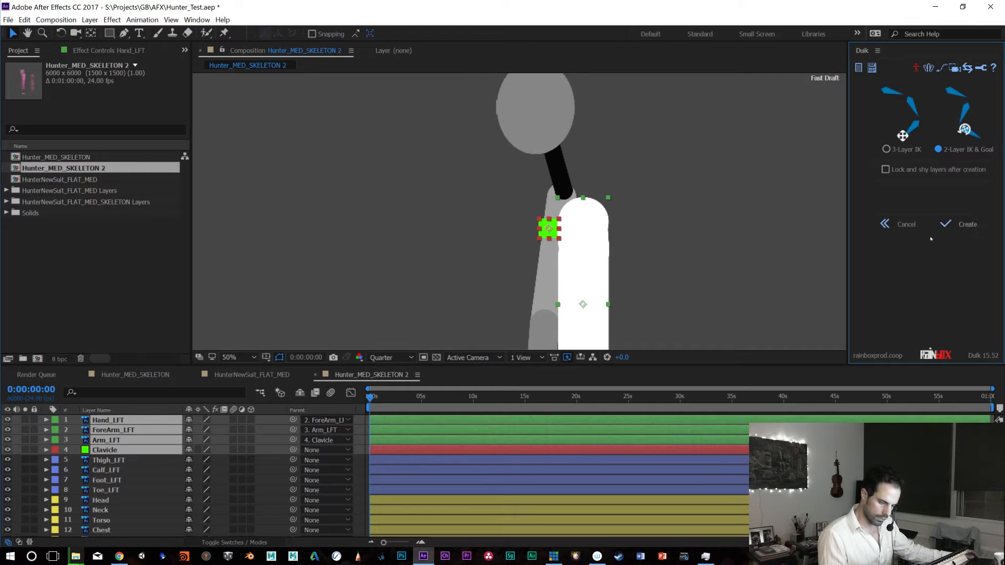
{"action": "left_click", "coordinate": [967, 225]}
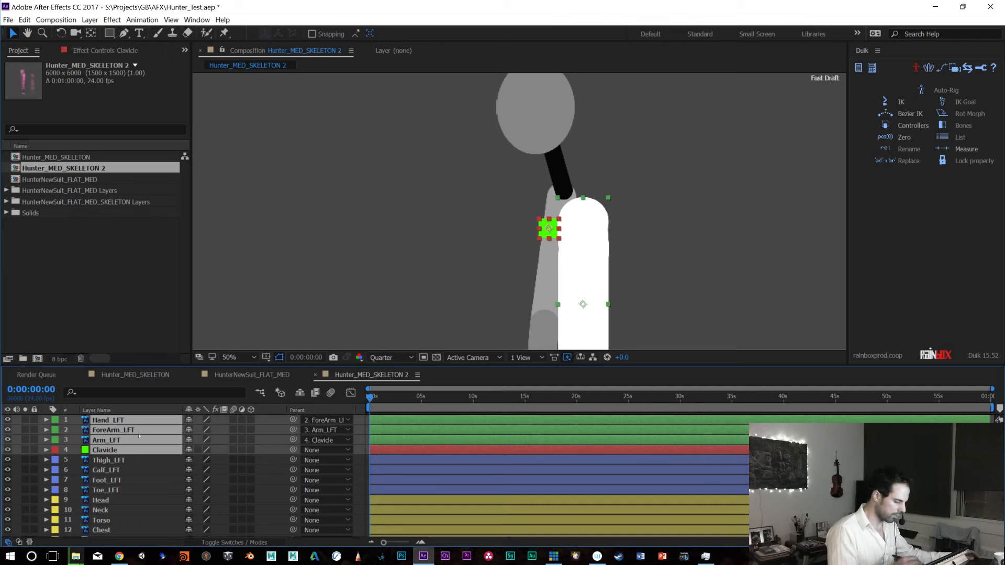
Create a Duik 2-Layer IK on Hand_LFT, ForeArm_LFT and Arm_LFT without including Clavicle
{"action": "left_click", "coordinate": [114, 461]}
{"action": "left_click", "coordinate": [119, 424]}
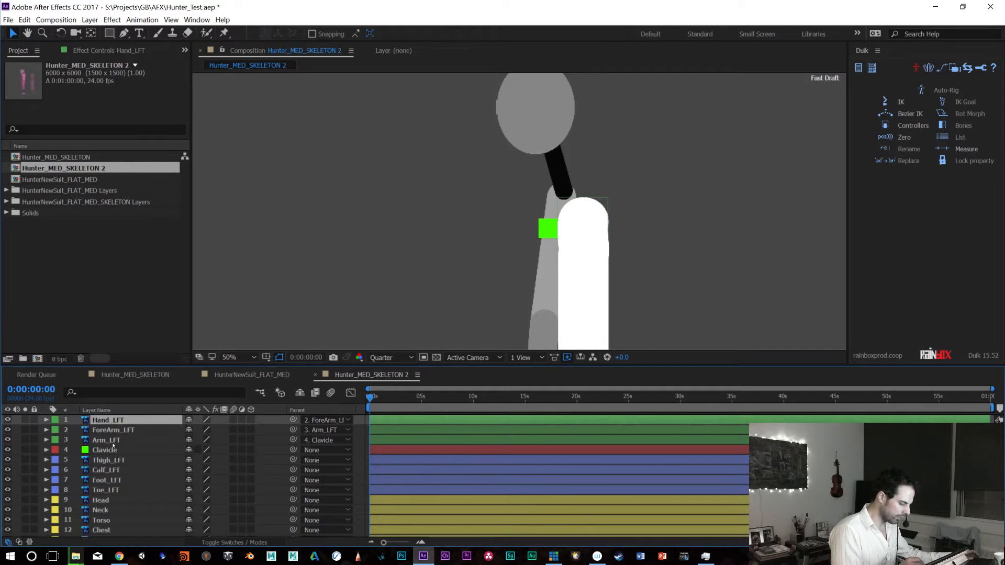
{"action": "left_click", "coordinate": [112, 441], "text": "shift"}
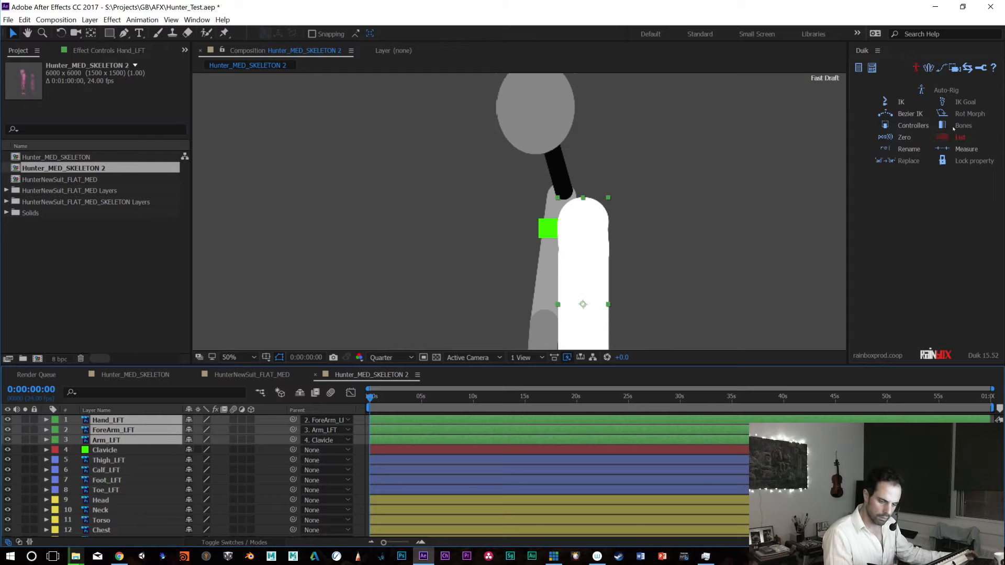
{"action": "left_click", "coordinate": [901, 103]}
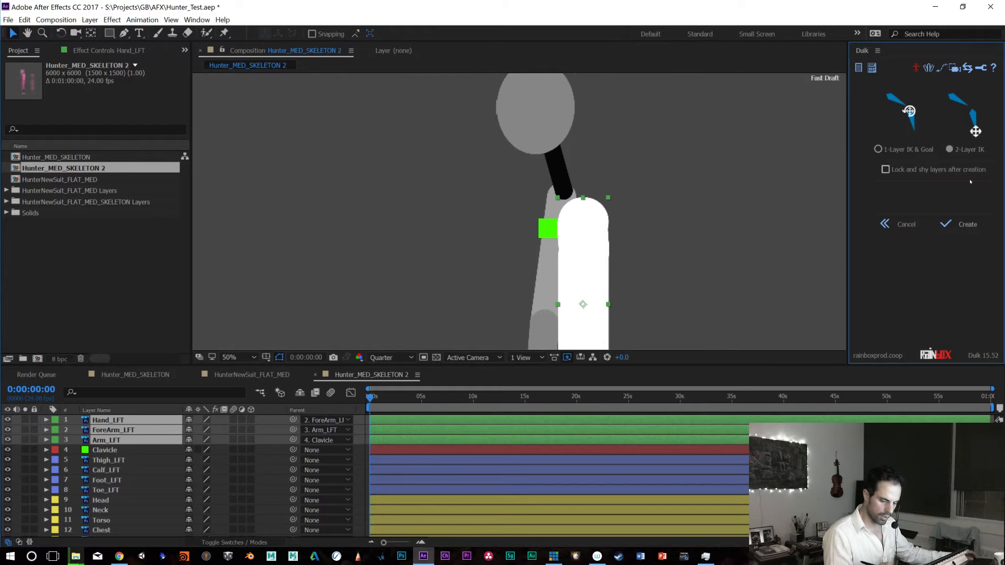
{"action": "left_click", "coordinate": [945, 224]}
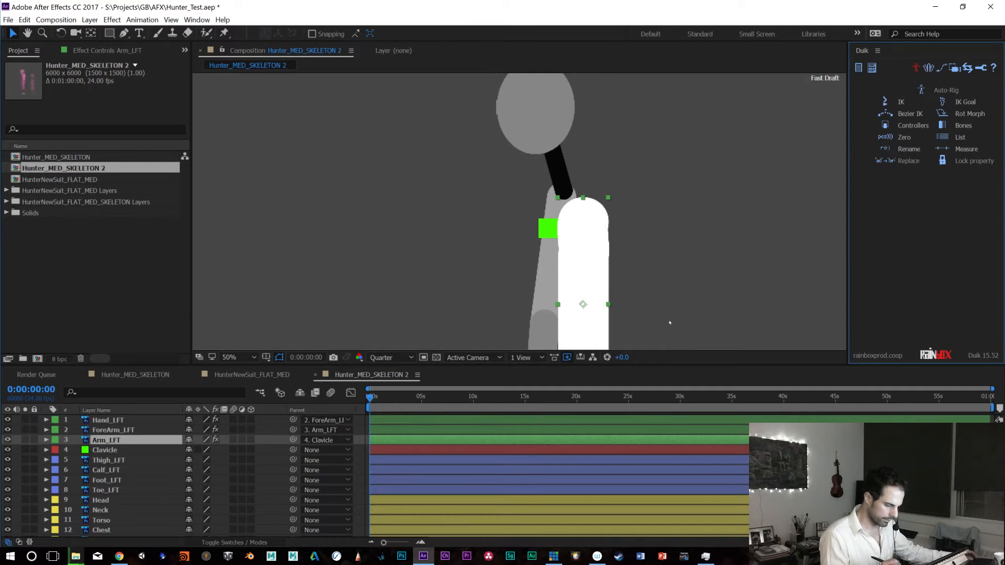
{"action": "key", "text": "h"}
{"action": "left_click_drag", "start_coordinate": [685, 299], "coordinate": [693, 161]}
{"action": "left_click_drag", "start_coordinate": [686, 247], "coordinate": [679, 213]}
{"action": "key", "text": "v"}
{"action": "key", "text": "h"}
{"action": "left_click_drag", "start_coordinate": [705, 244], "coordinate": [663, 225]}
{"action": "key", "text": "v"}
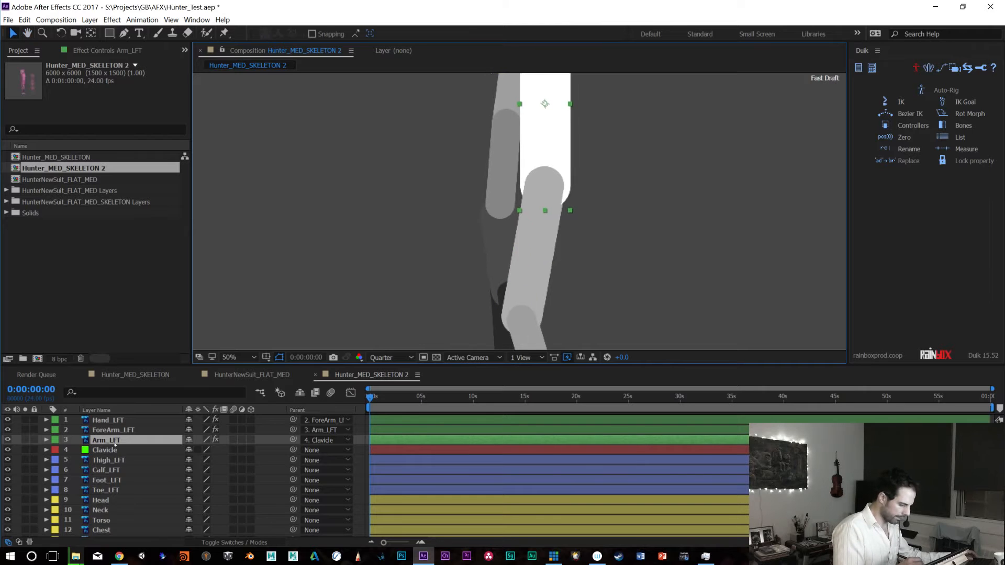
{"action": "left_click", "coordinate": [113, 420]}
{"action": "left_click", "coordinate": [121, 432], "text": "ctrl"}
{"action": "left_click", "coordinate": [113, 440], "text": "ctrl"}
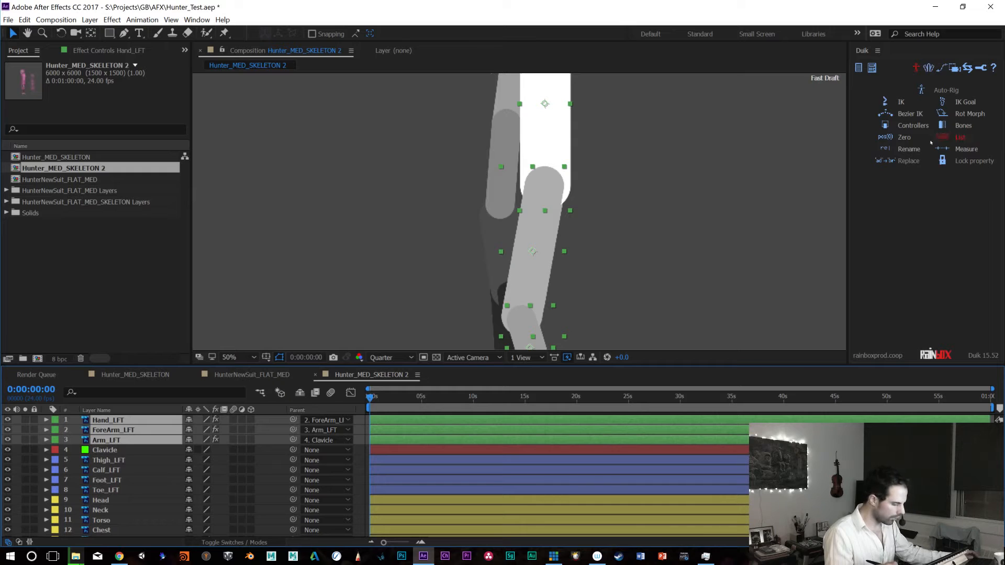
{"action": "left_click", "coordinate": [903, 101]}
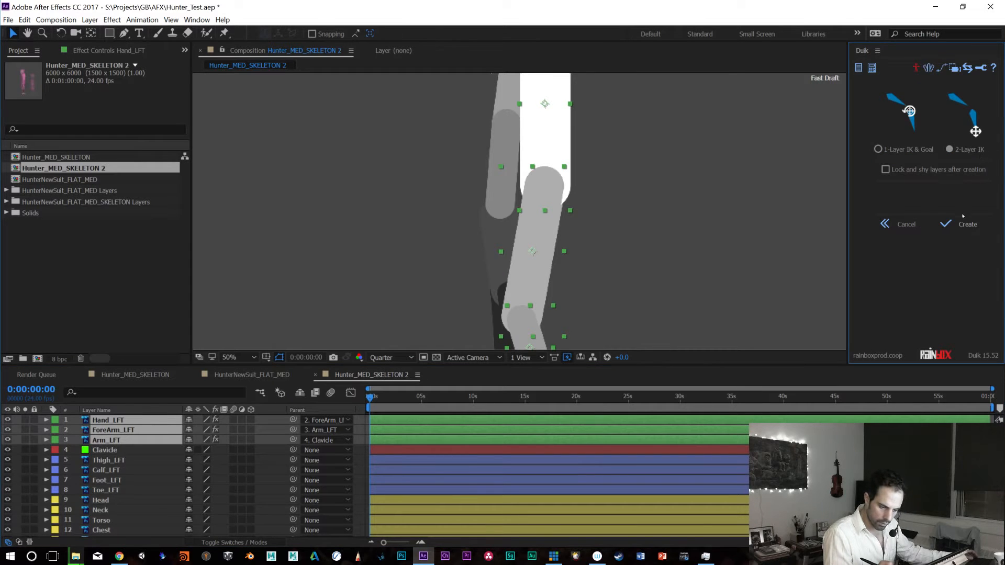
{"action": "left_click", "coordinate": [909, 224]}
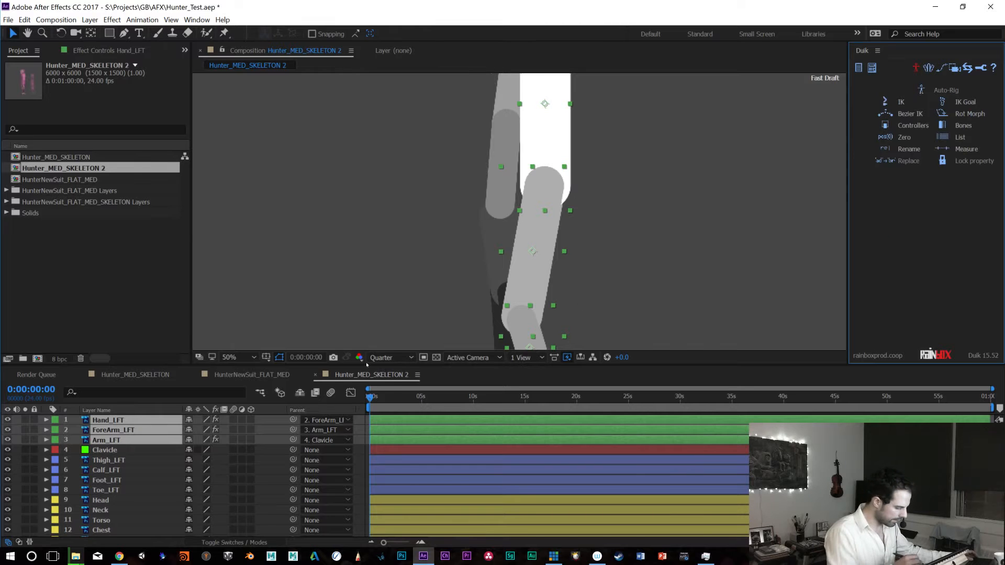
Try to shift Hand_LFT's anchor point, and undo that along with the IK on the left arm layers
{"action": "left_click", "coordinate": [105, 450]}
{"action": "left_click", "coordinate": [107, 420]}
{"action": "key", "text": "space"}
{"action": "left_click_drag", "start_coordinate": [663, 192], "coordinate": [659, 173]}
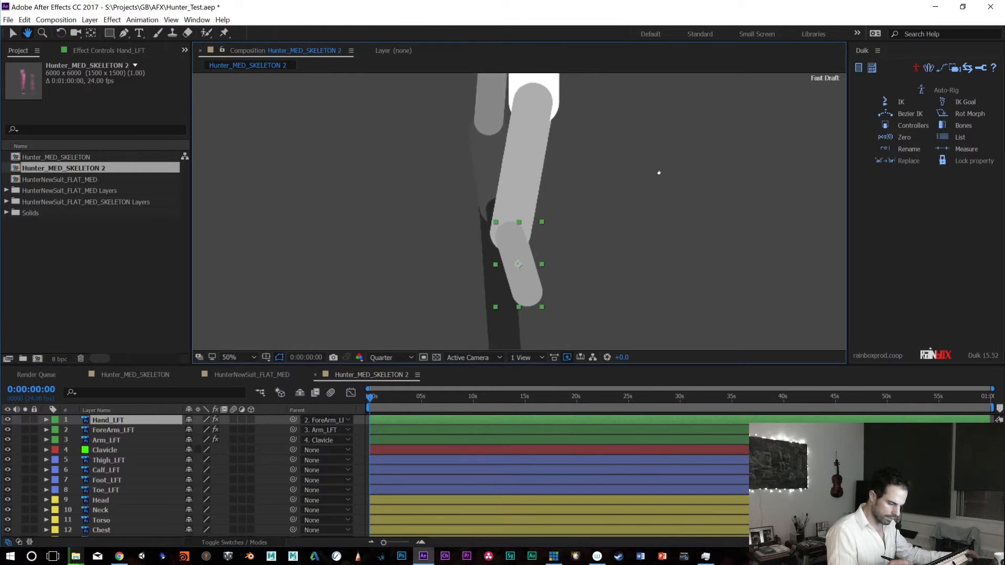
{"action": "left_click_drag", "start_coordinate": [520, 261], "coordinate": [602, 218]}
{"action": "key", "text": "ctrl+z"}
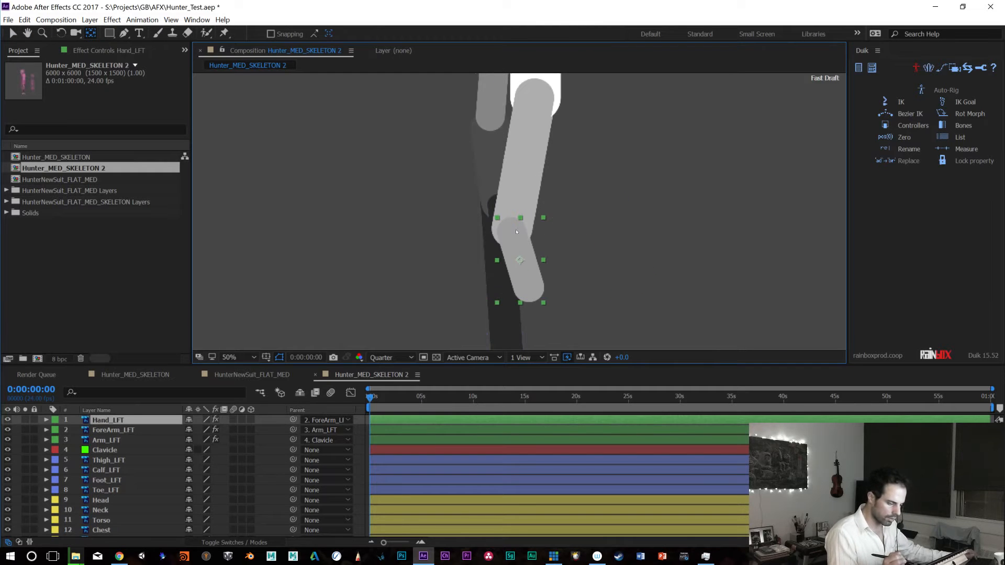
{"action": "key", "text": "ctrl+z"}
{"action": "key", "text": "ctrl+z"}
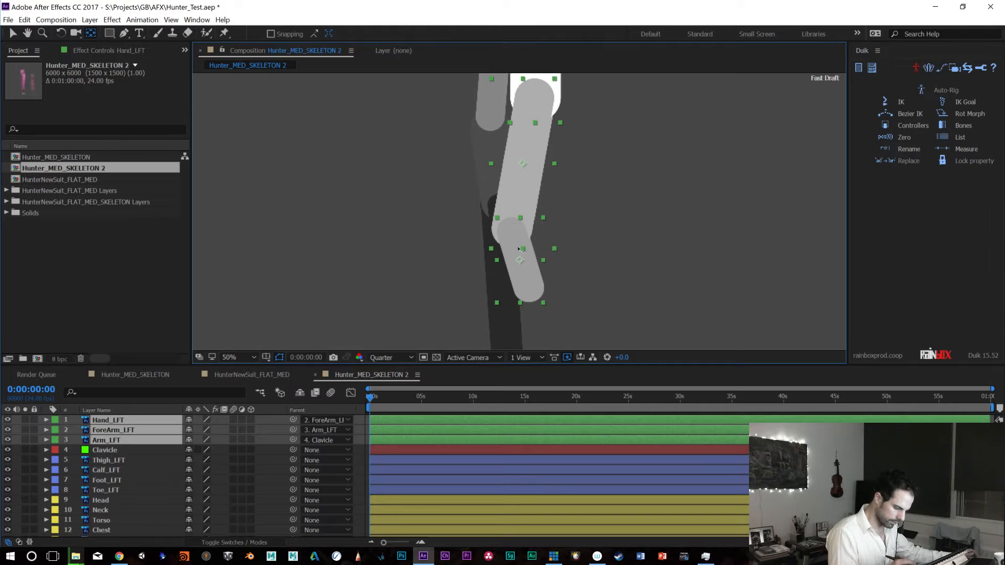
Move Hand_LFT's anchor point to the wrist joint
{"action": "left_click", "coordinate": [558, 251]}
{"action": "left_click", "coordinate": [522, 259]}
{"action": "key", "text": "Return"}
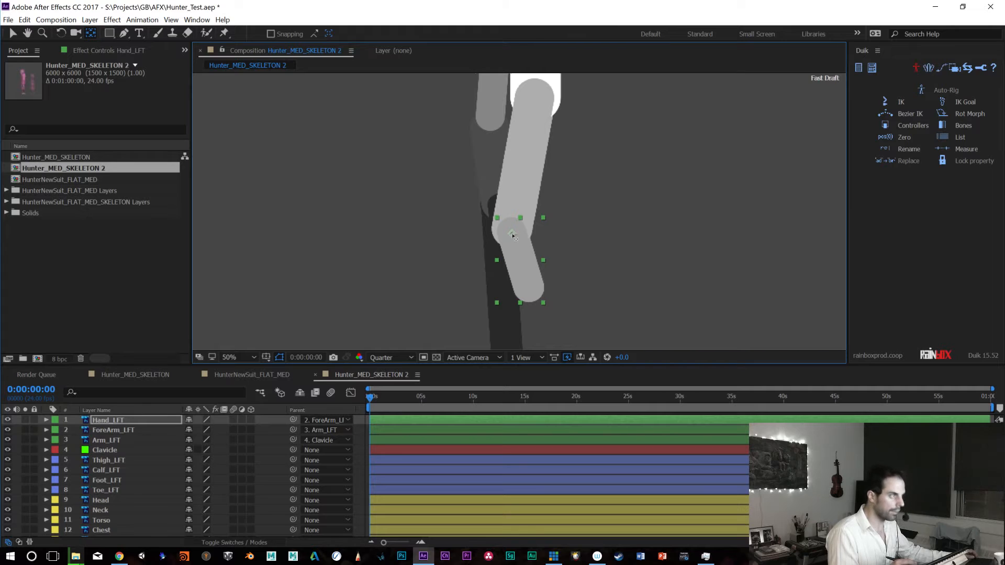
Move ForeArm_LFT's anchor point to the elbow joint and Arm_LFT's anchor point to the shoulder joint
{"action": "key", "text": "space"}
{"action": "left_click_drag", "start_coordinate": [595, 180], "coordinate": [595, 220]}
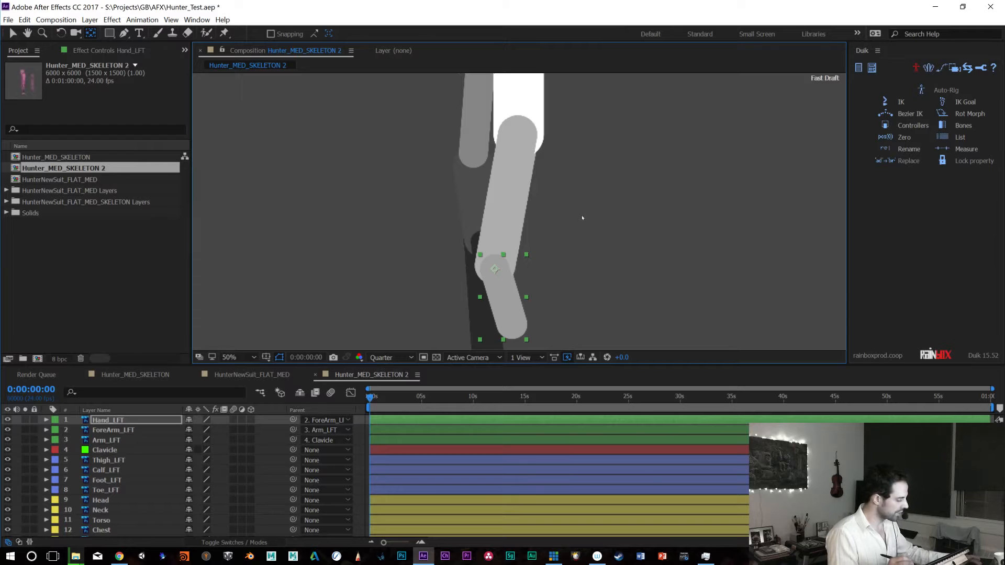
{"action": "key", "text": "comma"}
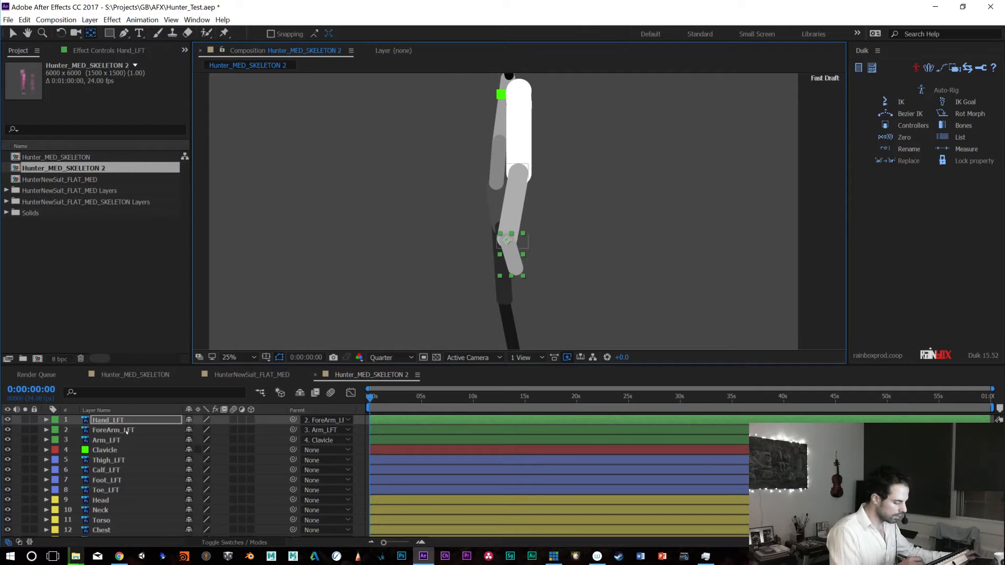
{"action": "left_click", "coordinate": [121, 431]}
{"action": "left_click_drag", "start_coordinate": [513, 208], "coordinate": [518, 178]}
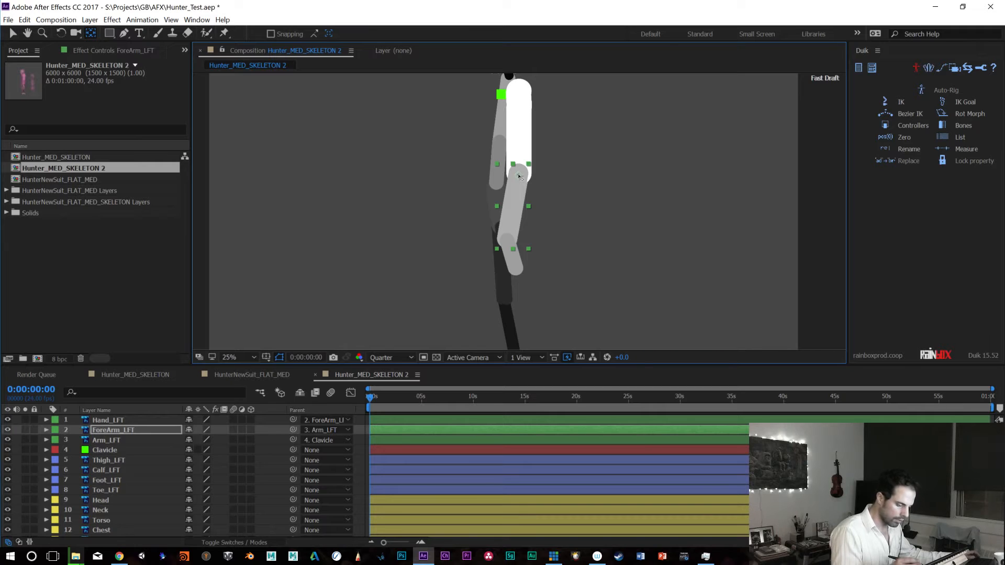
{"action": "left_click", "coordinate": [520, 173]}
{"action": "left_click_drag", "start_coordinate": [536, 119], "coordinate": [524, 146]}
{"action": "key", "text": "y"}
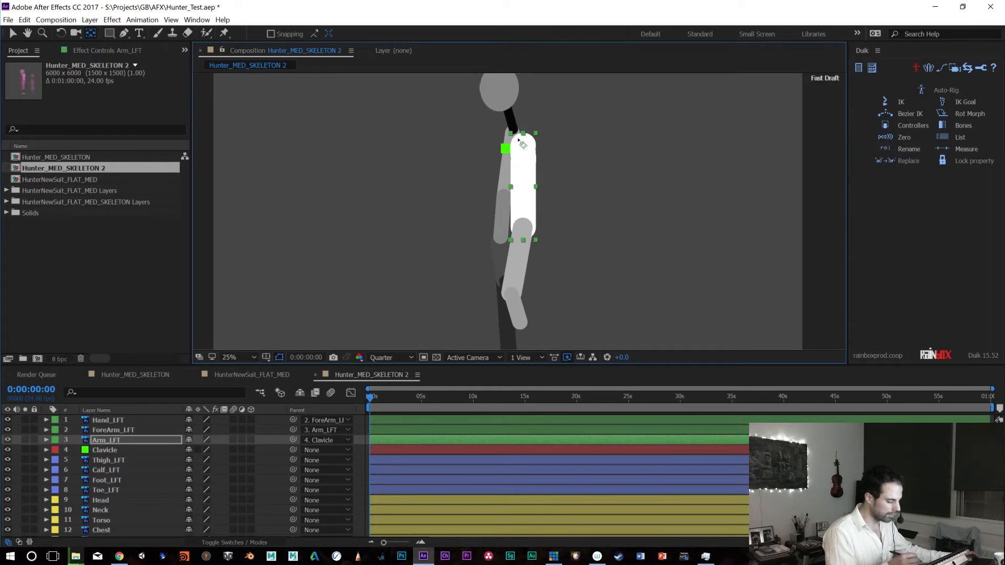
Reverse the left arm layers' stacking order to Clavicle, Arm_LFT, ForeArm_LFT, Hand_LFT
{"action": "mouse_move", "coordinate": [124, 421]}
{"action": "left_mouse_down"}
{"action": "mouse_move", "coordinate": [125, 446]}
{"action": "mouse_move", "coordinate": [122, 419]}
{"action": "left_mouse_up"}
{"action": "left_click", "coordinate": [116, 452]}
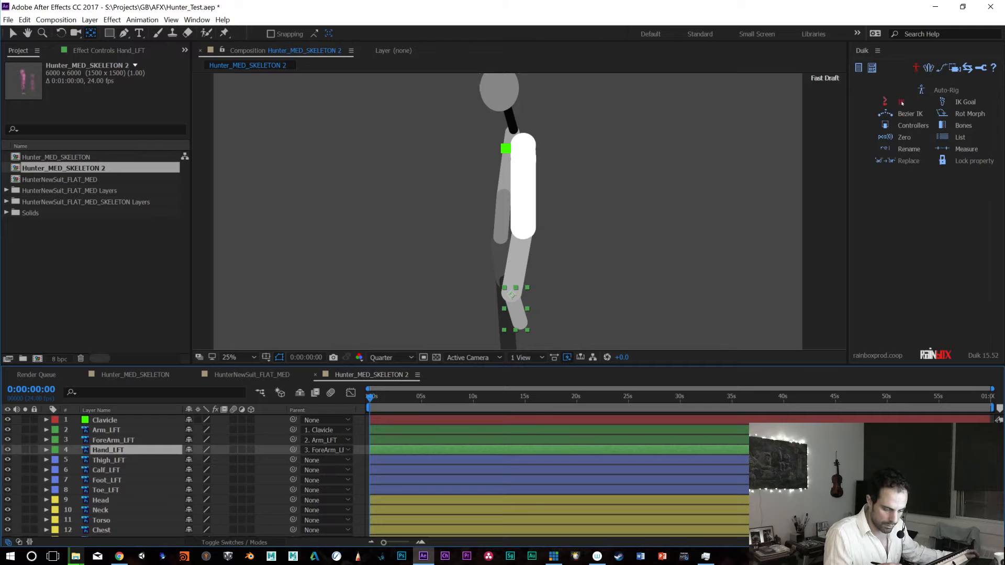
Create a medium white Duik controller for Hand_LFT
{"action": "left_click", "coordinate": [914, 126]}
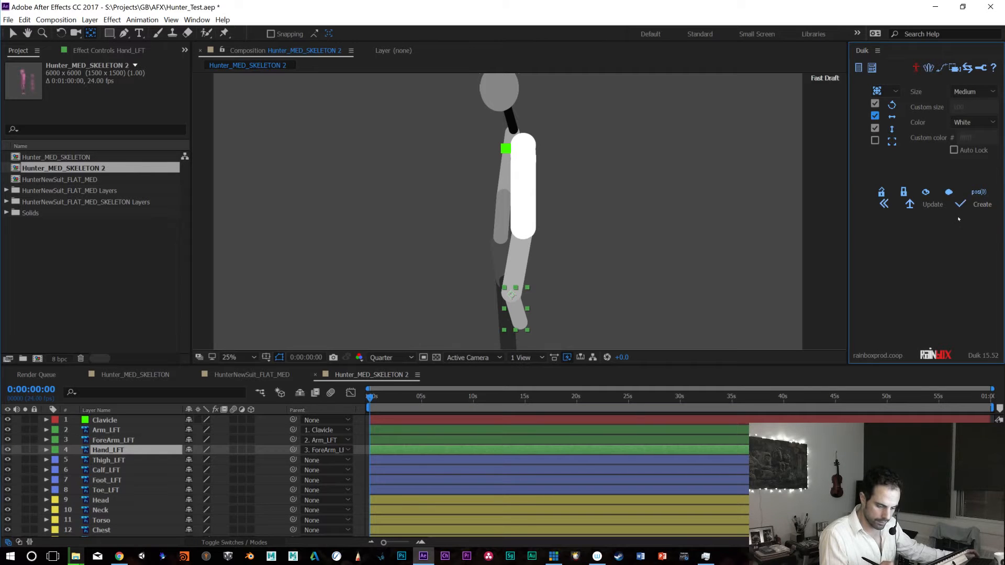
{"action": "left_click", "coordinate": [976, 194]}
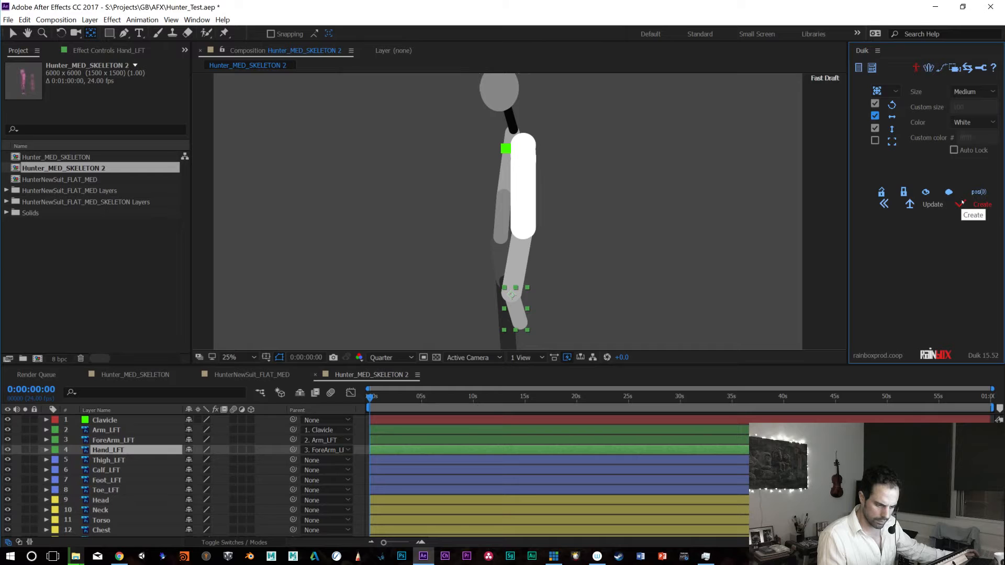
{"action": "left_click", "coordinate": [962, 204]}
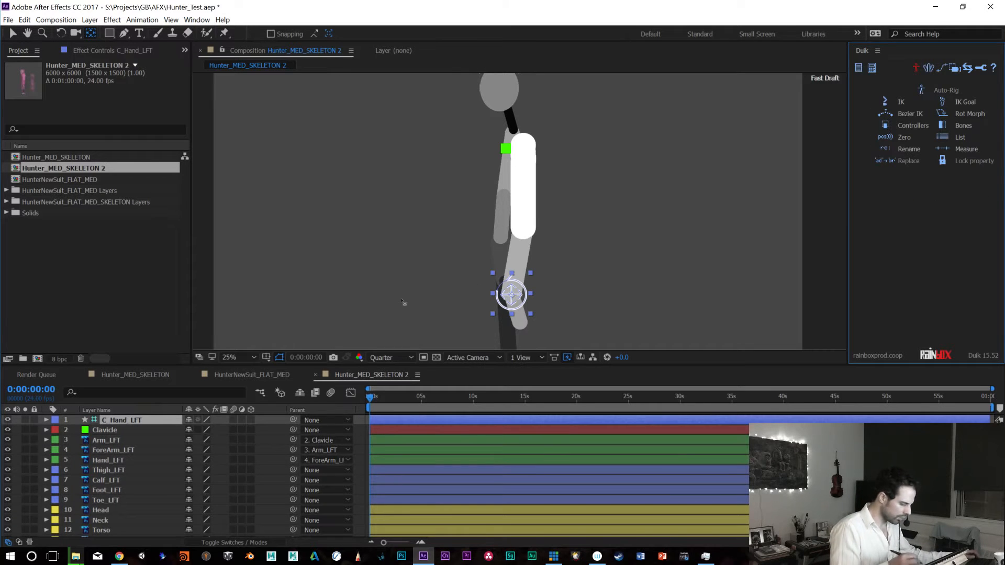
Create a Duik 2-Layer IK & Goal on Hand_LFT, ForeArm_LFT and Arm_LFT with C_Hand_LFT as the controller
{"action": "left_click", "coordinate": [120, 460]}
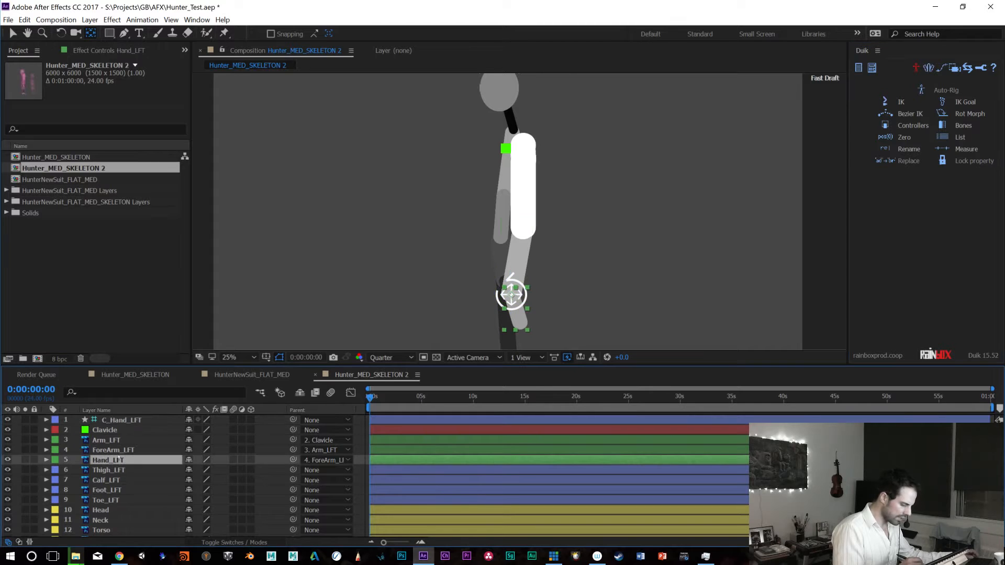
{"action": "left_click", "coordinate": [114, 449], "text": "ctrl"}
{"action": "left_click", "coordinate": [114, 440], "text": "ctrl"}
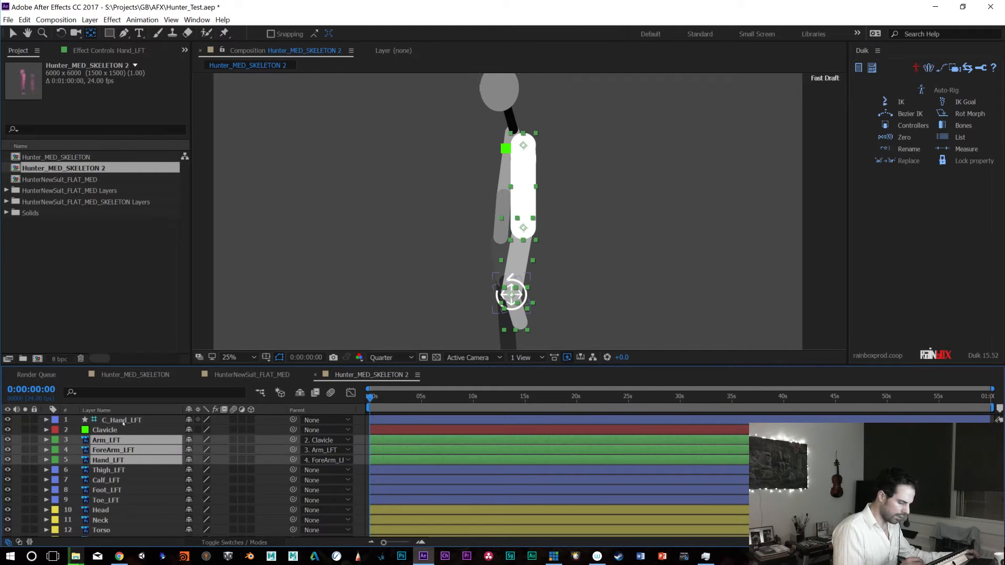
{"action": "left_click", "coordinate": [122, 421], "text": "ctrl"}
{"action": "left_click", "coordinate": [901, 103]}
{"action": "left_click", "coordinate": [961, 228]}
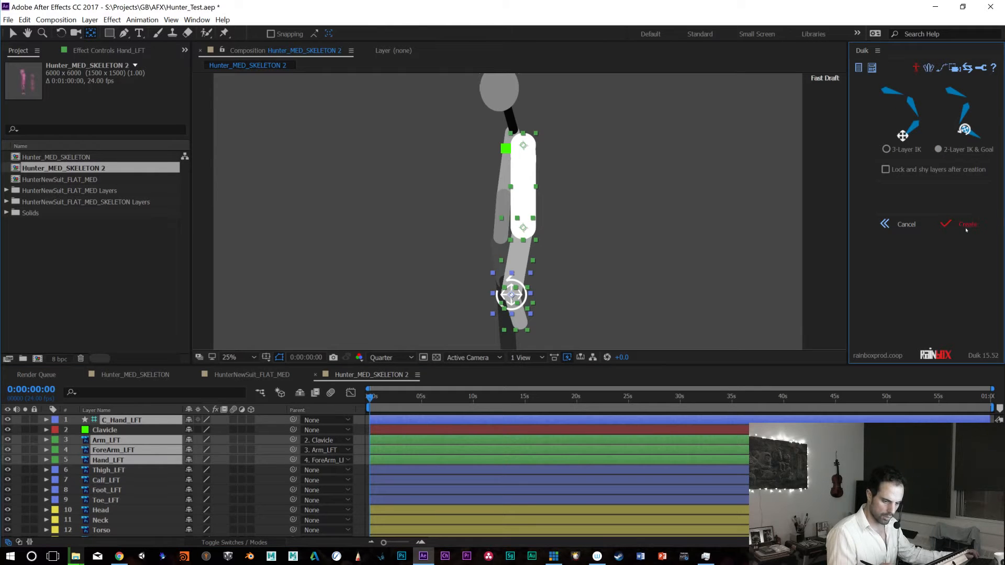
{"action": "left_click", "coordinate": [964, 228]}
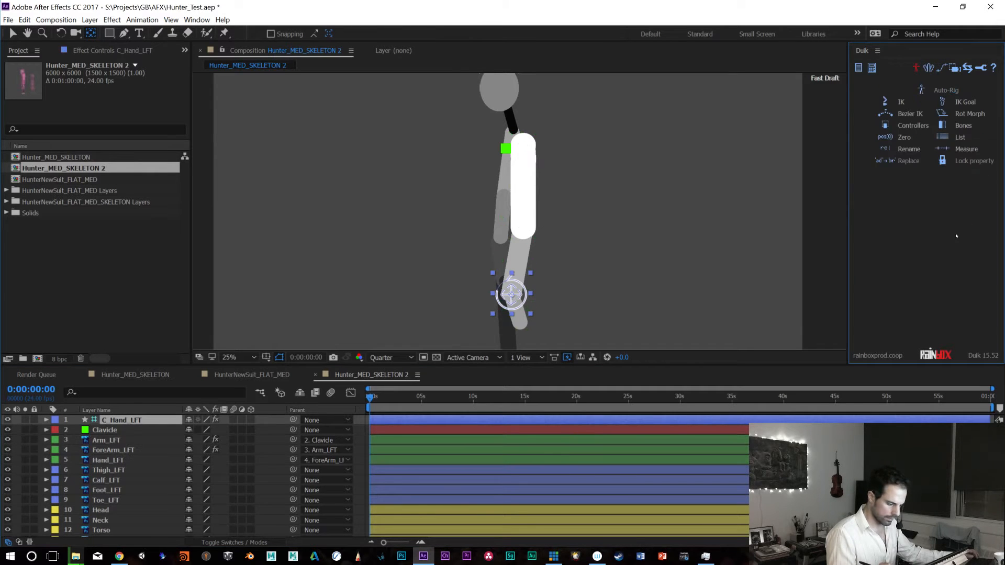
Test the arm IK by moving C_Hand_LFT in front of and behind the body, undoing the moves
{"action": "key", "text": "v"}
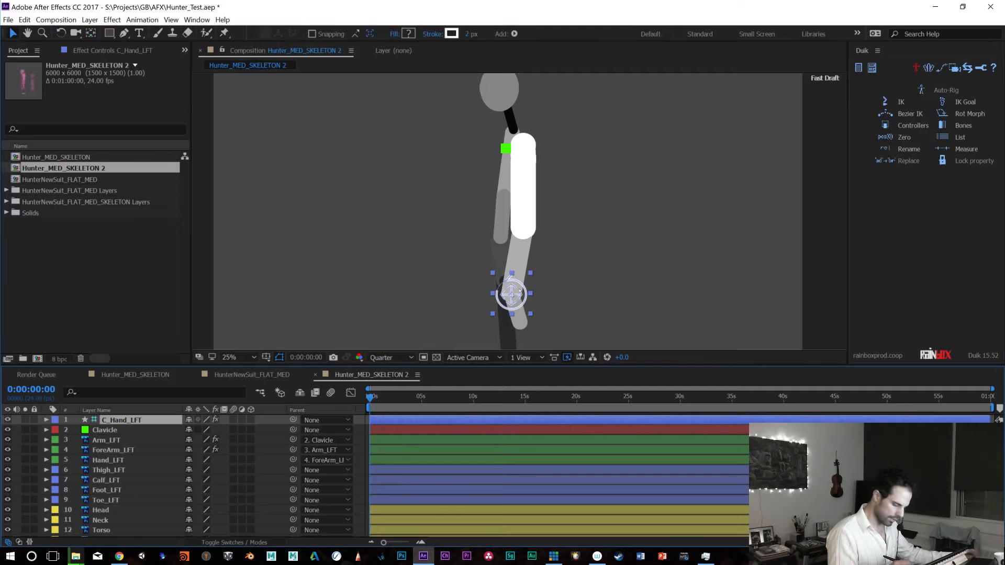
{"action": "mouse_move", "coordinate": [519, 291]}
{"action": "left_mouse_down"}
{"action": "mouse_move", "coordinate": [518, 241]}
{"action": "mouse_move", "coordinate": [477, 252]}
{"action": "mouse_move", "coordinate": [489, 303]}
{"action": "mouse_move", "coordinate": [568, 234]}
{"action": "mouse_move", "coordinate": [563, 274]}
{"action": "mouse_move", "coordinate": [390, 299]}
{"action": "mouse_move", "coordinate": [375, 314]}
{"action": "mouse_move", "coordinate": [449, 251]}
{"action": "mouse_move", "coordinate": [582, 224]}
{"action": "mouse_move", "coordinate": [580, 309]}
{"action": "mouse_move", "coordinate": [489, 270]}
{"action": "mouse_move", "coordinate": [418, 260]}
{"action": "mouse_move", "coordinate": [453, 223]}
{"action": "mouse_move", "coordinate": [504, 287]}
{"action": "left_mouse_up"}
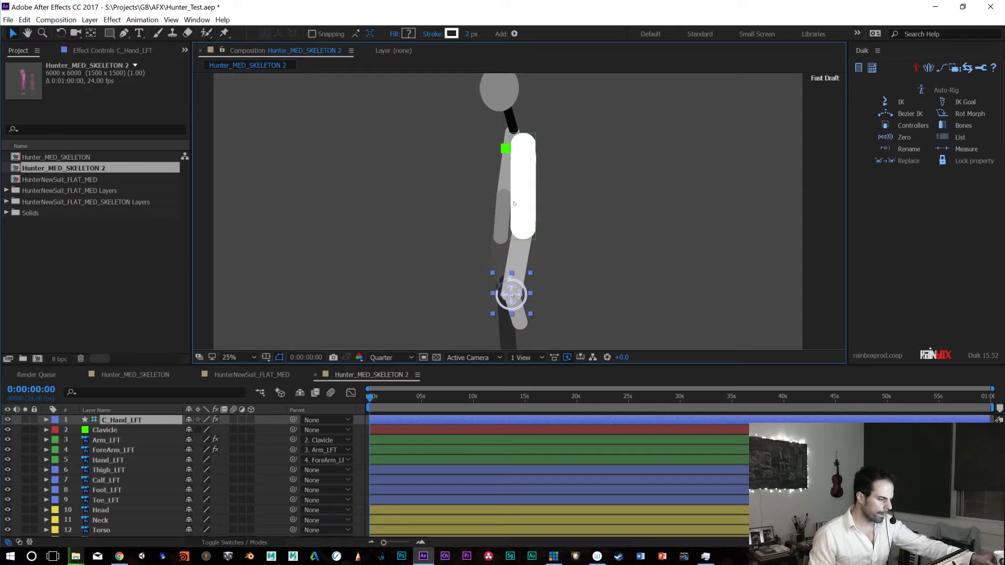
{"action": "left_click_drag", "start_coordinate": [520, 289], "coordinate": [573, 218]}
{"action": "key", "text": "ctrl+z"}
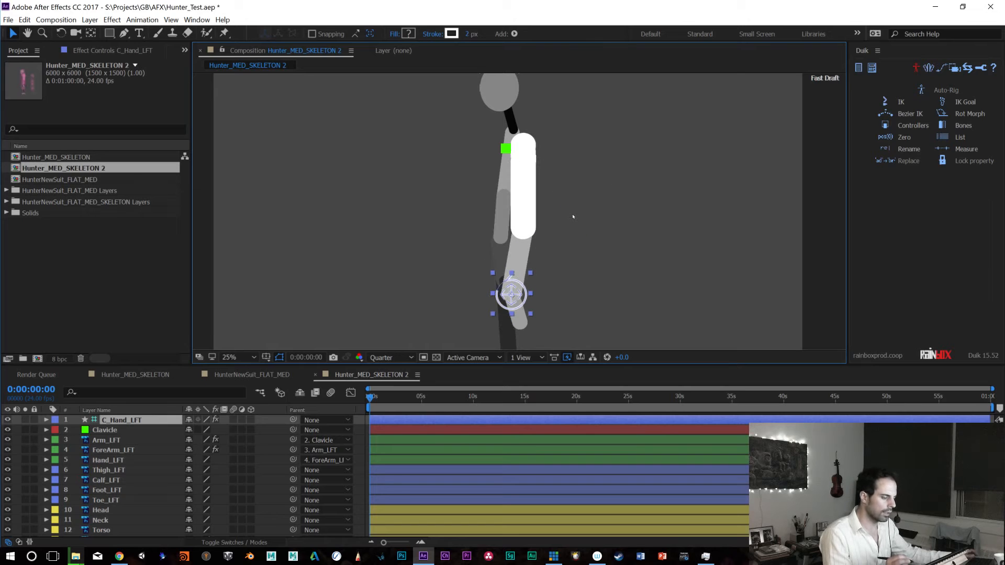
{"action": "left_click_drag", "start_coordinate": [518, 312], "coordinate": [598, 211]}
{"action": "key", "text": "ctrl+z"}
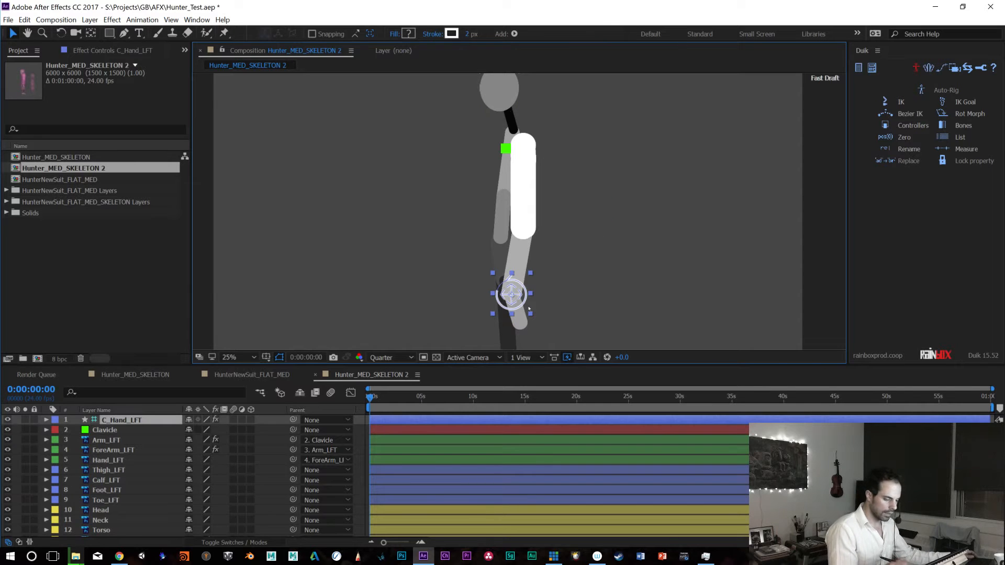
Reveal the Rotation properties of Hand_LFT, ForeArm_LFT and Arm_LFT
{"action": "left_click", "coordinate": [124, 463]}
{"action": "key", "text": "r"}
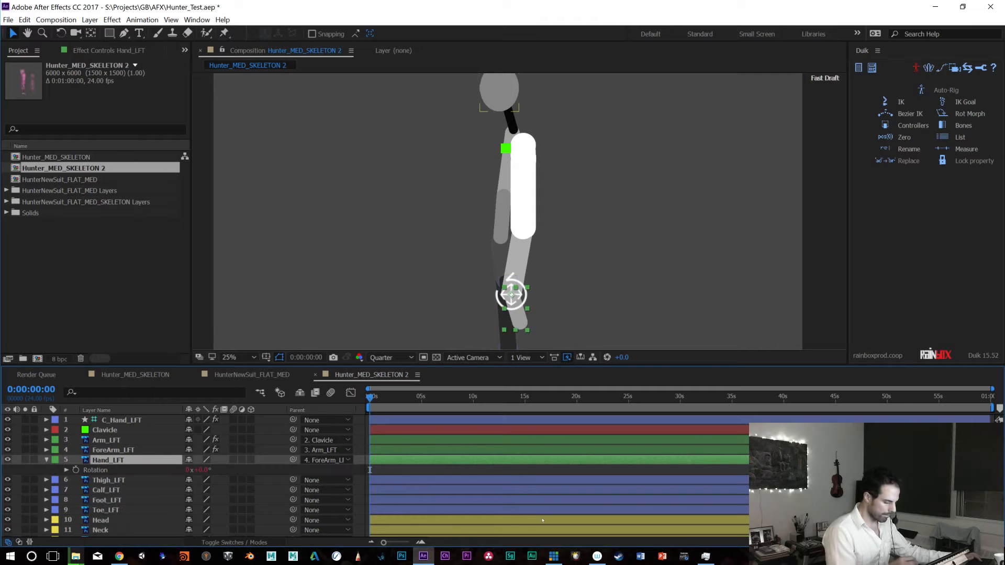
{"action": "left_click", "coordinate": [128, 450]}
{"action": "key", "text": "r"}
{"action": "left_click", "coordinate": [127, 443]}
{"action": "key", "text": "r"}
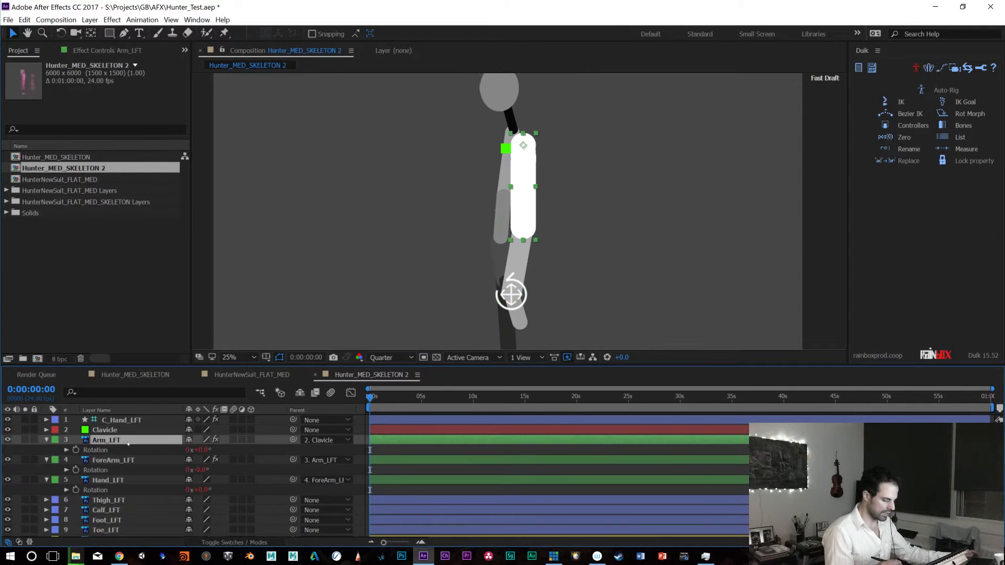
Swing the arm forward, overhead and behind the body with C_Hand_LFT to check the layer rotations, and undo every pose
{"action": "left_click_drag", "start_coordinate": [511, 294], "coordinate": [459, 274]}
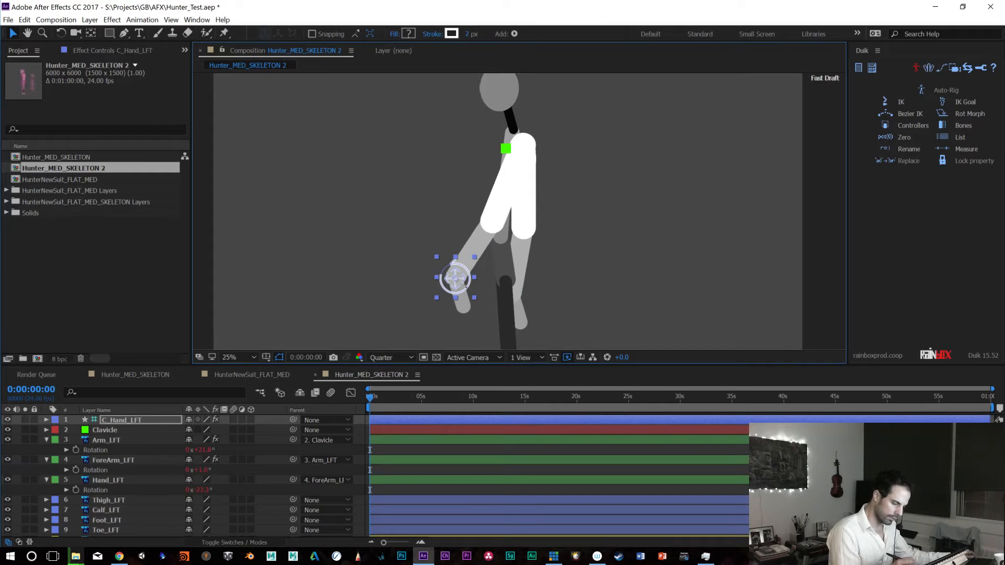
{"action": "key", "text": "ctrl+z"}
{"action": "left_click_drag", "start_coordinate": [505, 287], "coordinate": [375, 146]}
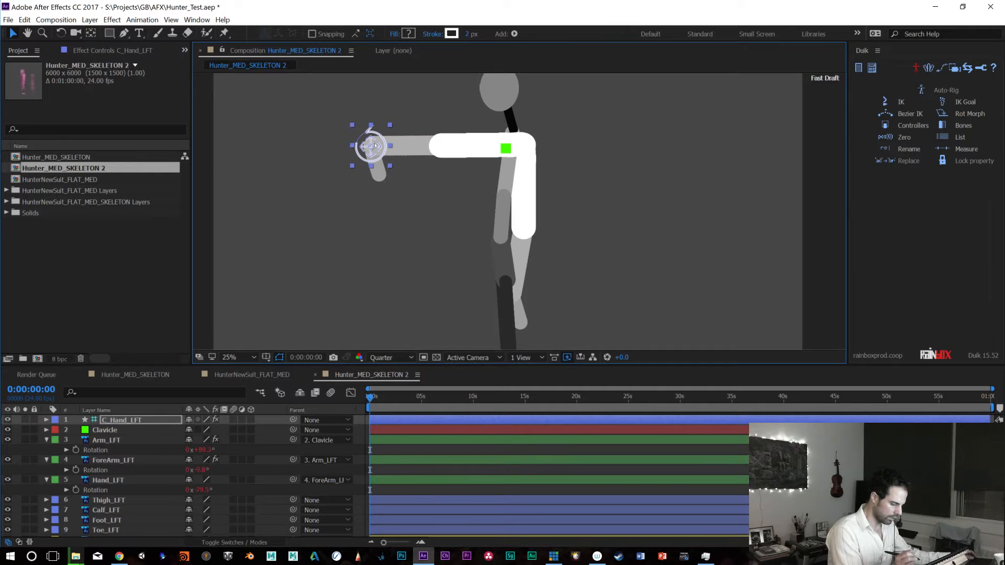
{"action": "key", "text": "h"}
{"action": "left_click_drag", "start_coordinate": [375, 145], "coordinate": [729, 256]}
{"action": "key", "text": "v"}
{"action": "key", "text": "ctrl+z"}
{"action": "key", "text": "ctrl+z"}
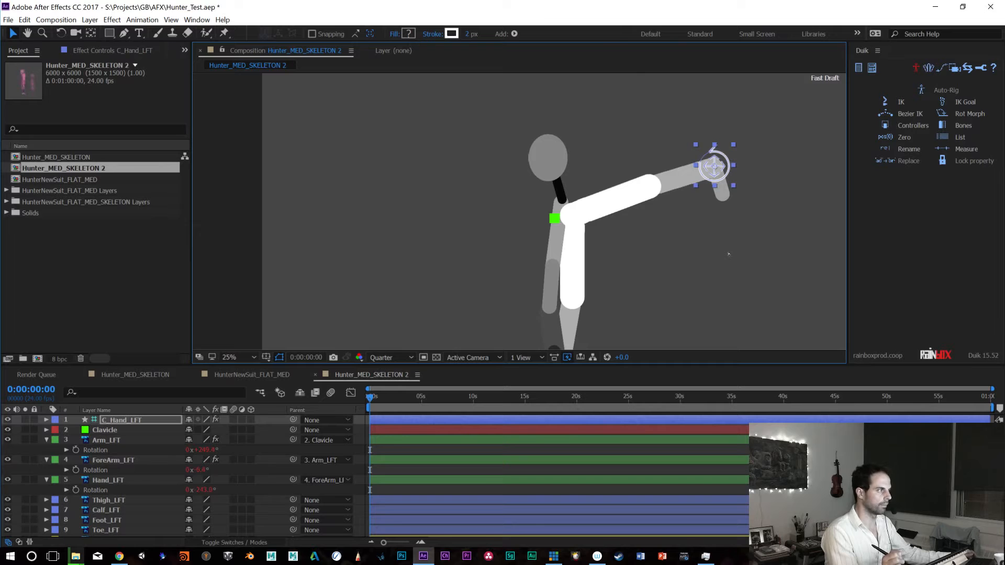
{"action": "key", "text": "ctrl+z"}
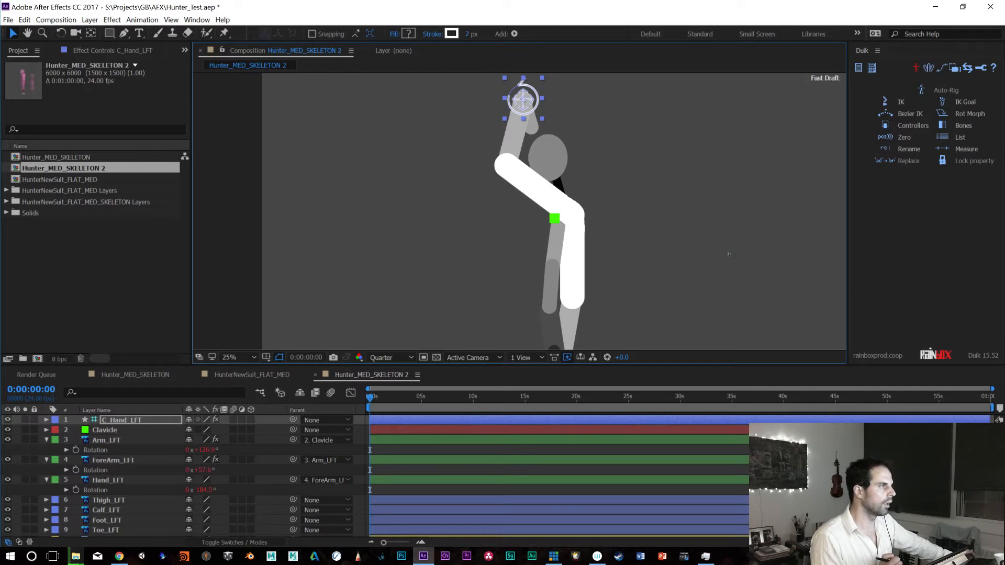
{"action": "key", "text": "ctrl+z"}
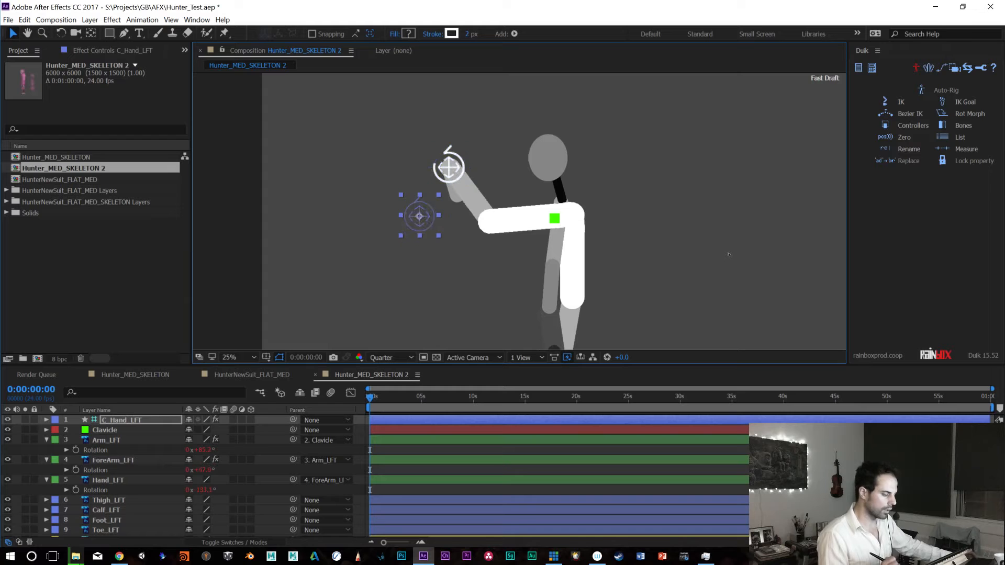
{"action": "key", "text": "ctrl+z"}
{"action": "key", "text": "ctrl+z"}
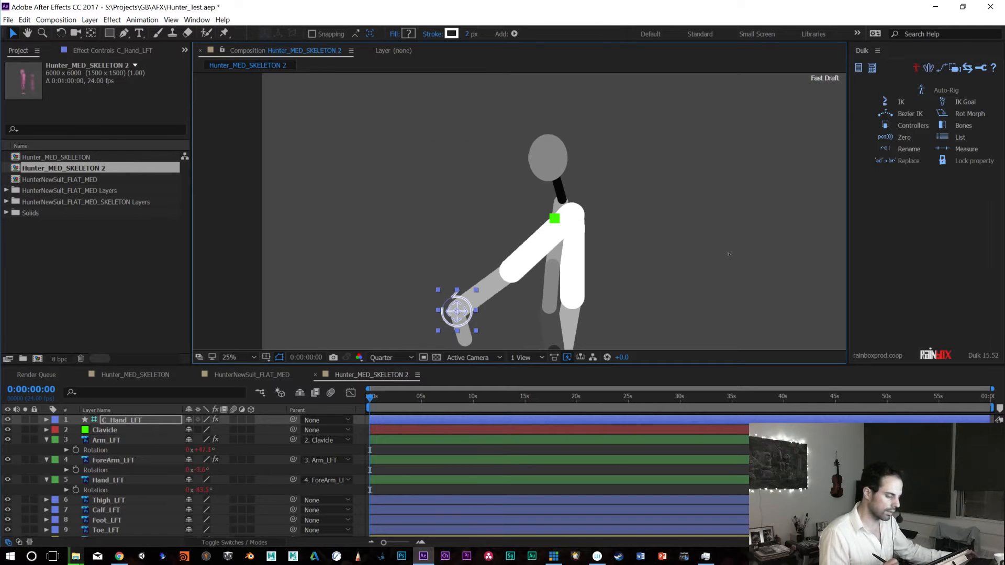
{"action": "key", "text": "ctrl+z"}
Bend the elbow by moving C_Hand_LFT forward at waist height, and undo the pose
{"action": "key", "text": "h"}
{"action": "left_click_drag", "start_coordinate": [672, 255], "coordinate": [635, 173]}
{"action": "left_click_drag", "start_coordinate": [524, 262], "coordinate": [465, 231]}
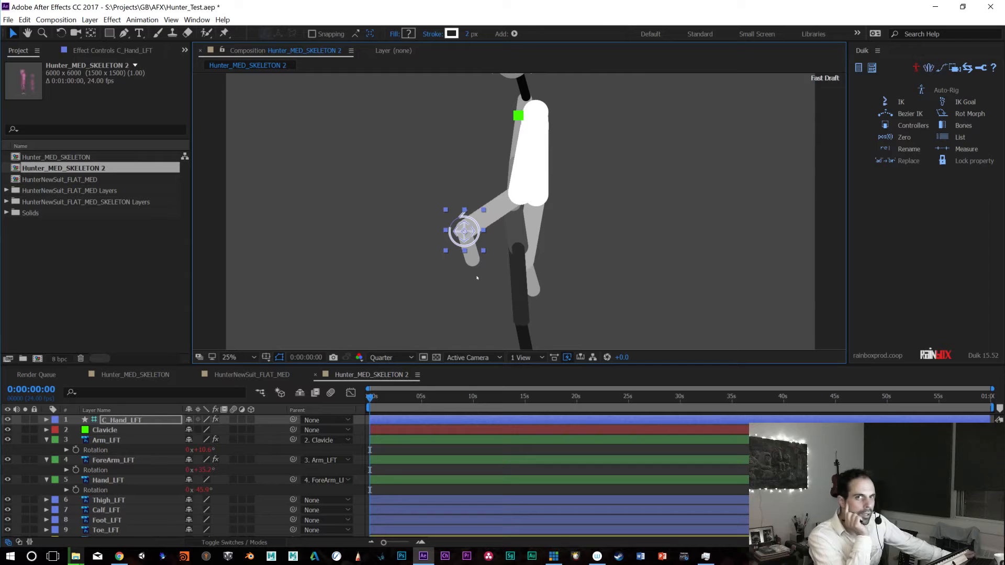
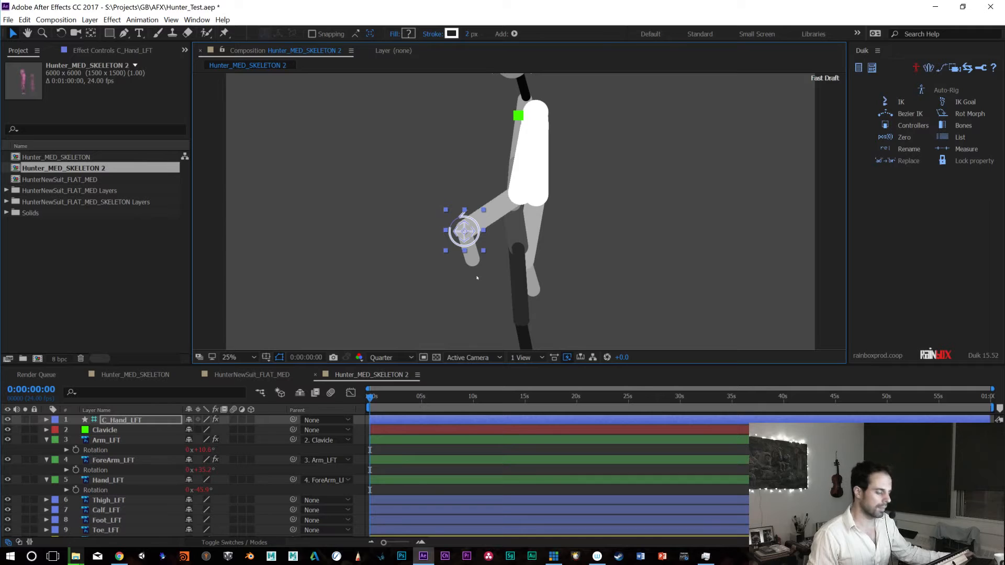
{"action": "key", "text": "ctrl+z"}
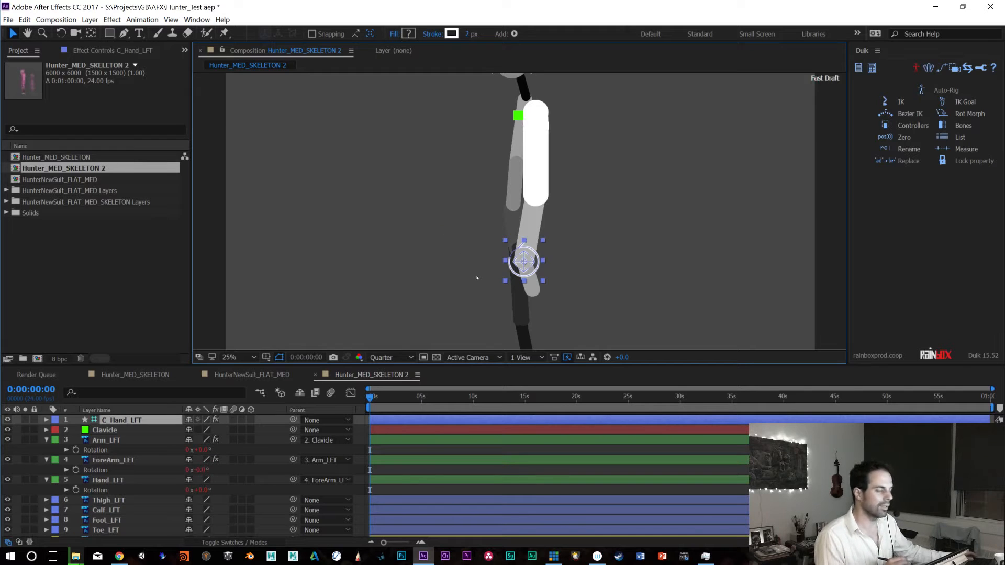
Raise C_Hand_LFT forward to about elbow height twice to check the bend, undoing each move
{"action": "key", "text": "h"}
{"action": "left_click_drag", "start_coordinate": [590, 240], "coordinate": [621, 241]}
{"action": "key", "text": "v"}
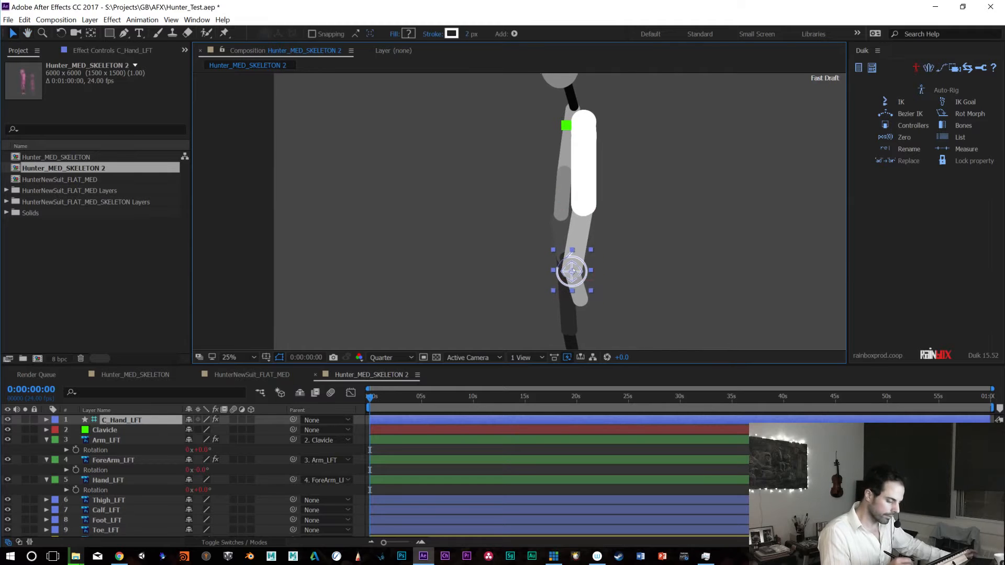
{"action": "left_click_drag", "start_coordinate": [569, 271], "coordinate": [498, 217]}
{"action": "key", "text": "ctrl+z"}
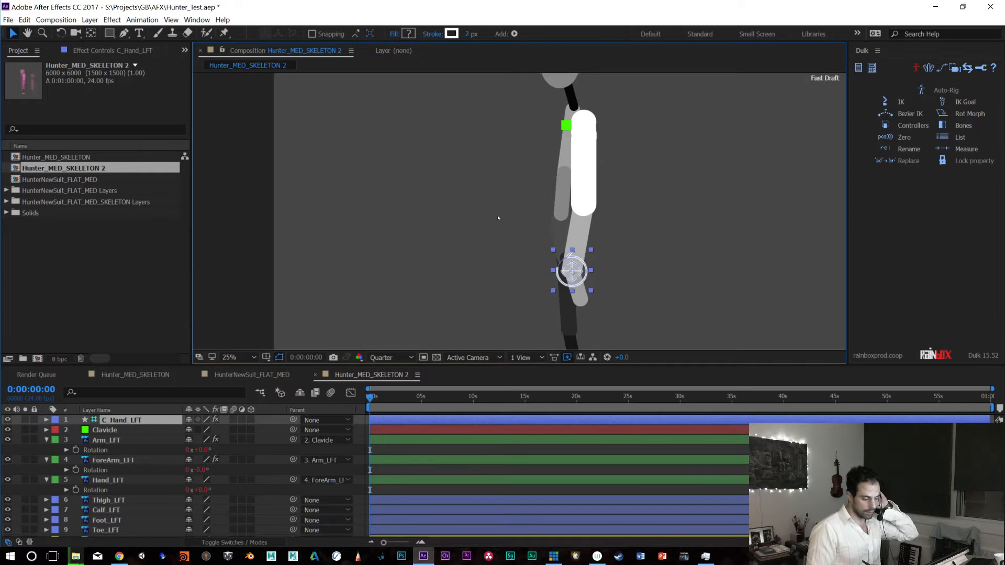
{"action": "left_click_drag", "start_coordinate": [572, 264], "coordinate": [501, 200]}
{"action": "key", "text": "ctrl+z"}
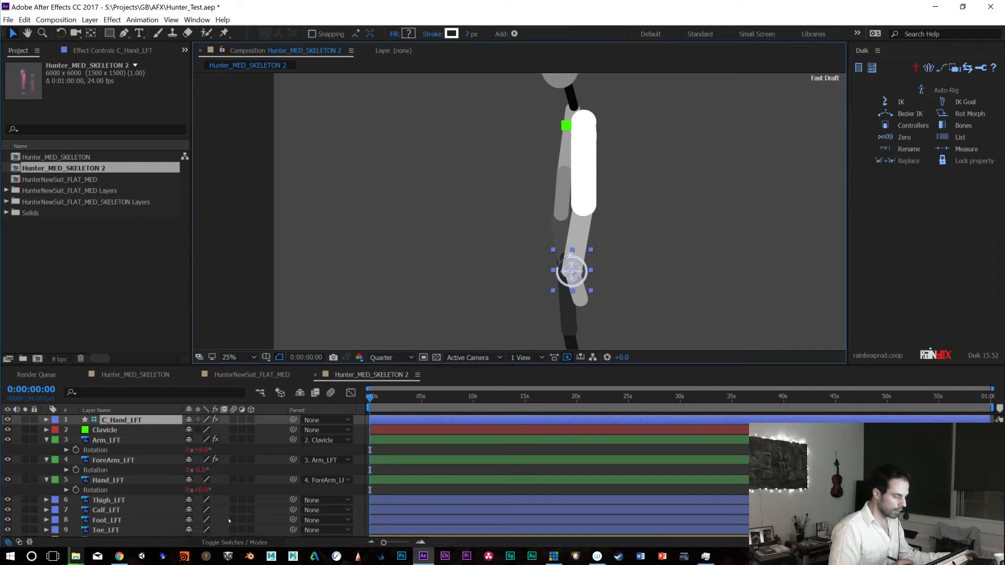
Try parenting C_Hand_LFT to the Clavicle layer, and undo the parenting
{"action": "left_click", "coordinate": [116, 431]}
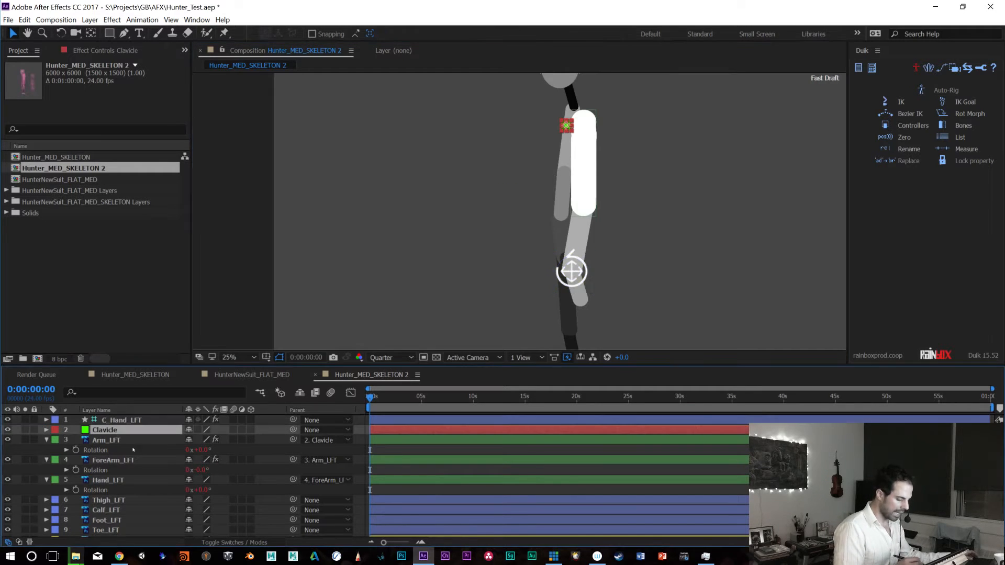
{"action": "left_click", "coordinate": [152, 420]}
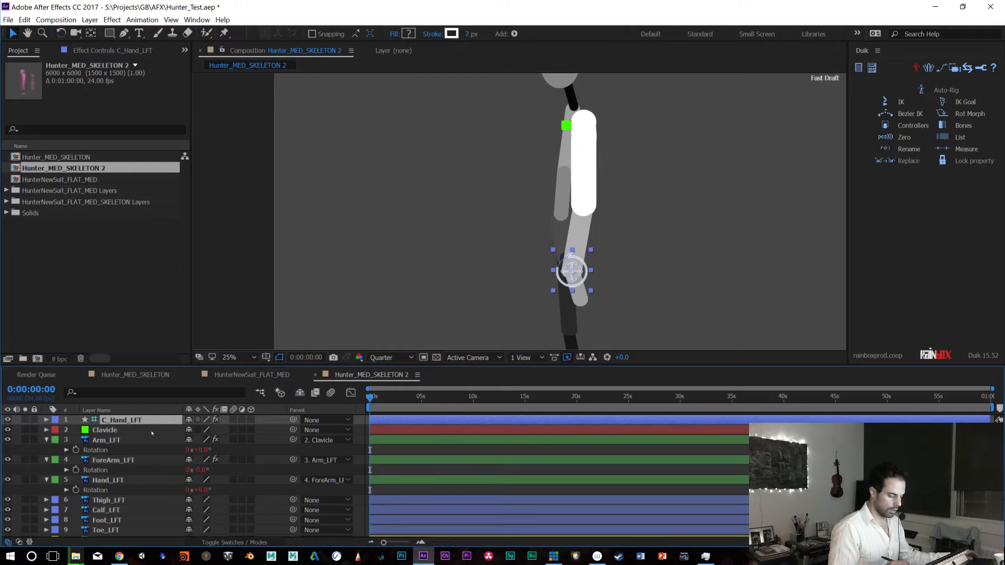
{"action": "left_click_drag", "start_coordinate": [294, 420], "coordinate": [128, 432]}
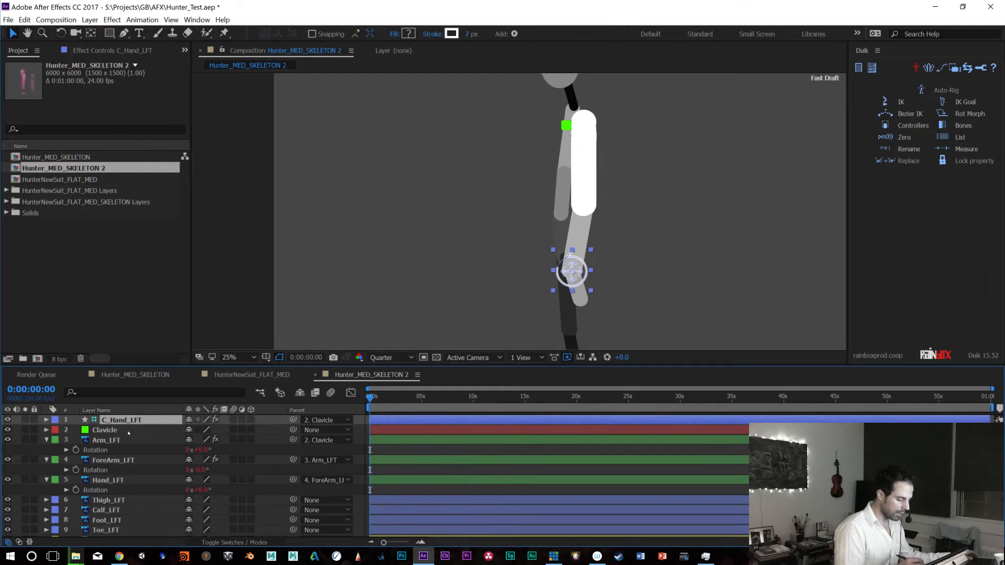
{"action": "key", "text": "ctrl+z"}
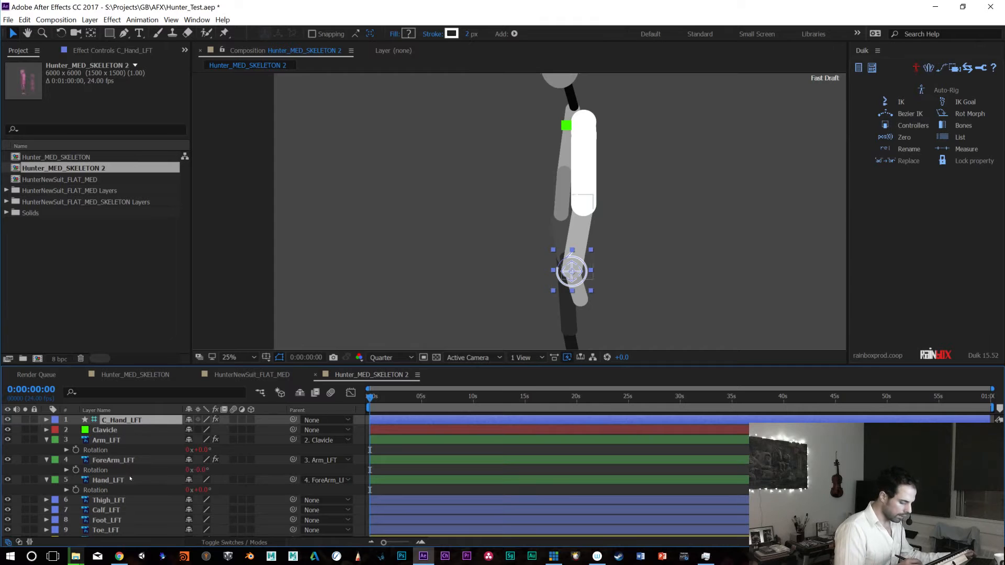
Reveal the Clavicle layer's Rotation property
{"action": "left_click", "coordinate": [130, 480]}
{"action": "mouse_move", "coordinate": [293, 440]}
{"action": "left_mouse_down"}
{"action": "mouse_move", "coordinate": [151, 439]}
{"action": "mouse_move", "coordinate": [291, 438]}
{"action": "left_mouse_up"}
{"action": "left_click", "coordinate": [125, 432]}
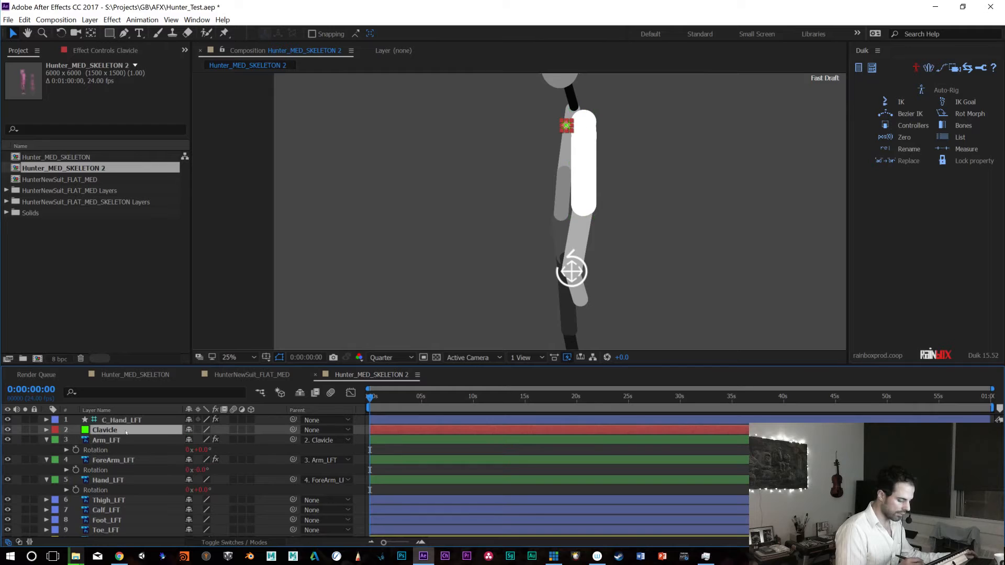
{"action": "key", "text": "r"}
{"action": "mouse_move", "coordinate": [202, 439]}
{"action": "left_mouse_down"}
{"action": "mouse_move", "coordinate": [216, 440]}
{"action": "mouse_move", "coordinate": [196, 441]}
{"action": "mouse_move", "coordinate": [204, 440]}
{"action": "left_mouse_up"}
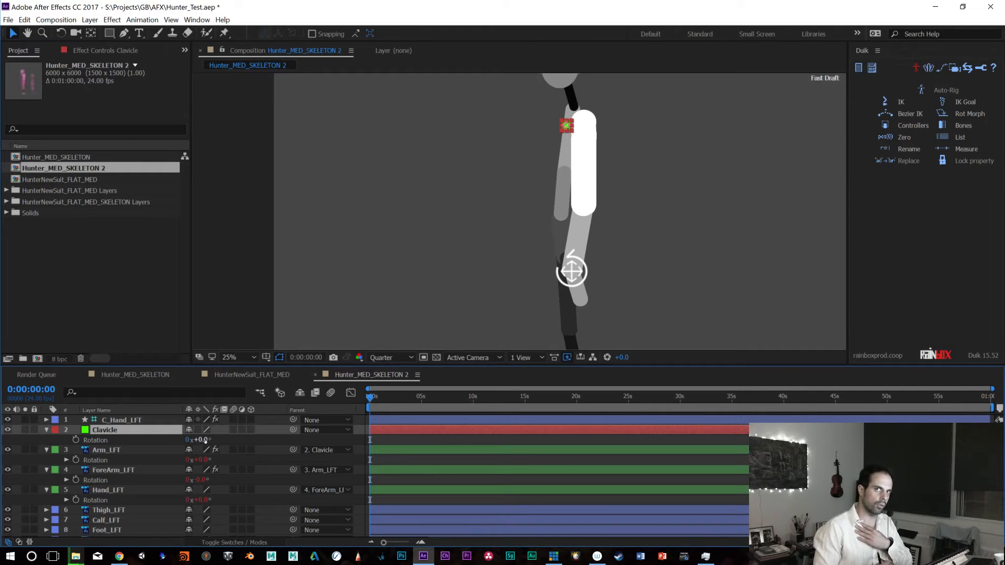
Swing C_Hand_LFT forward and then behind the body to compare the arm rotations, undoing the poses
{"action": "left_click_drag", "start_coordinate": [572, 271], "coordinate": [458, 245]}
{"action": "key", "text": "ctrl+z"}
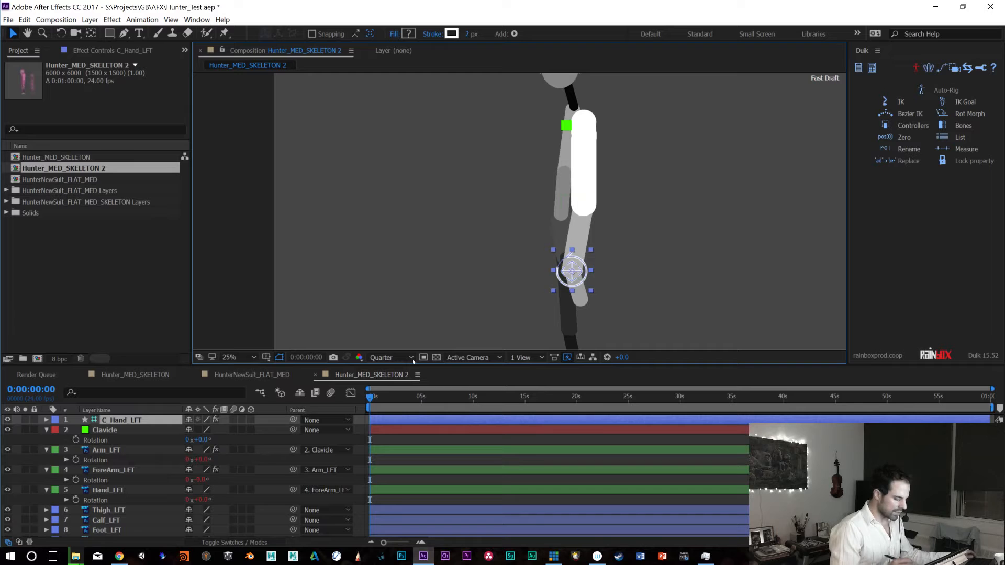
{"action": "left_click_drag", "start_coordinate": [636, 219], "coordinate": [661, 191]}
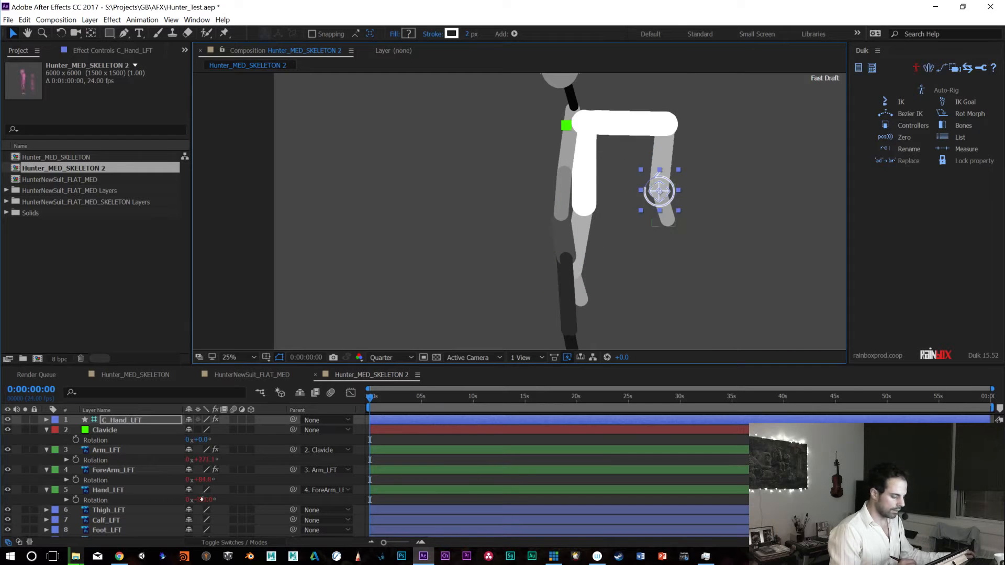
{"action": "key", "text": "ctrl+z"}
{"action": "left_click_drag", "start_coordinate": [590, 258], "coordinate": [572, 271]}
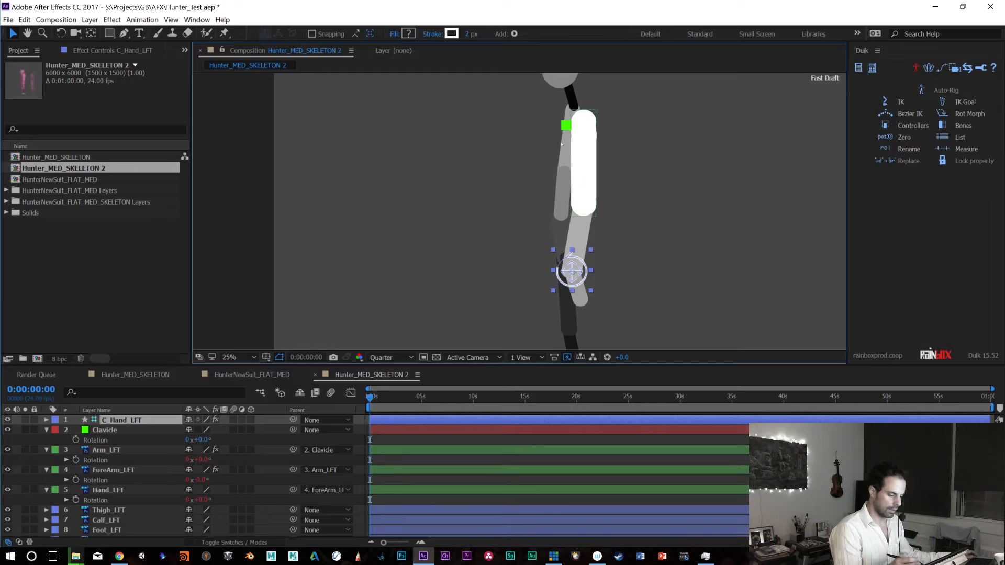
Enable an expression on the Clavicle layer's Rotation and extend its default text to transform.rotation+
{"action": "left_click", "coordinate": [564, 126]}
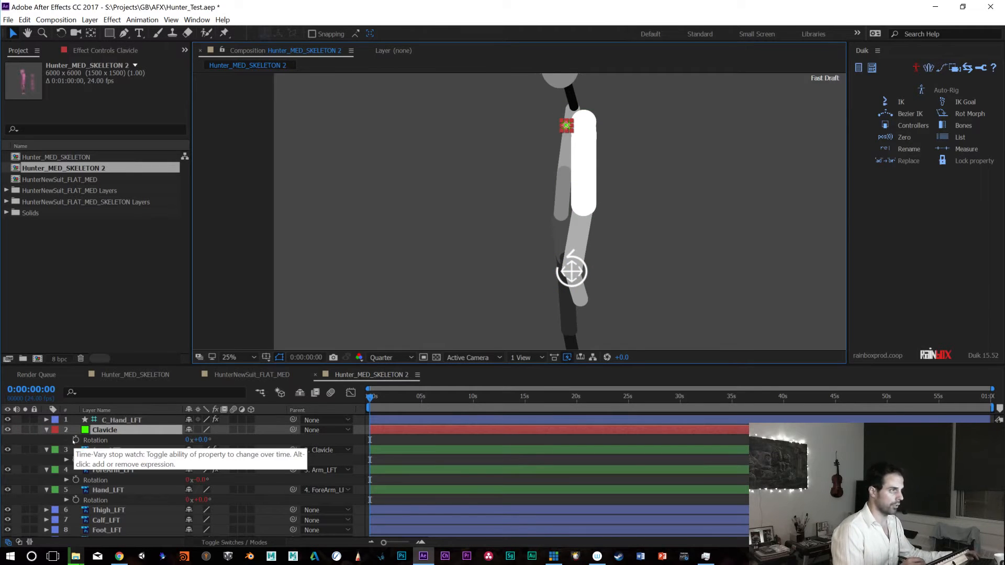
{"action": "left_click", "coordinate": [75, 440], "text": "alt"}
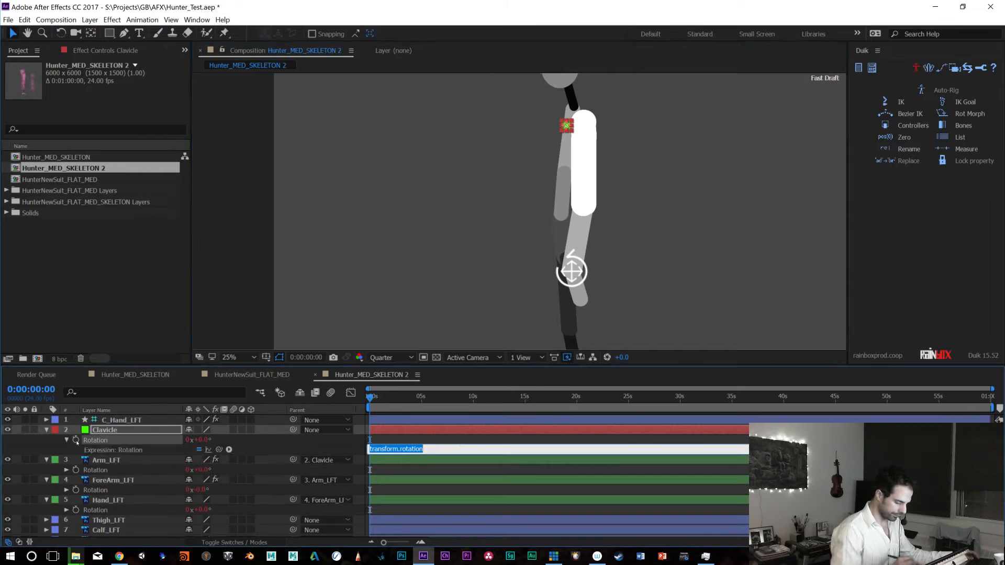
{"action": "left_click_drag", "start_coordinate": [438, 452], "coordinate": [438, 471]}
{"action": "left_click", "coordinate": [445, 448]}
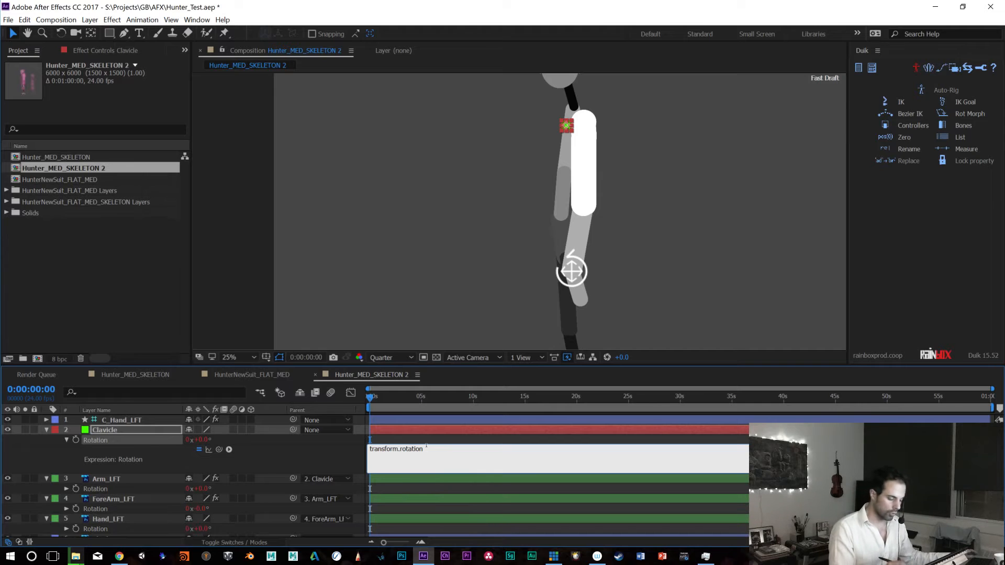
{"action": "type", "text": "+"}
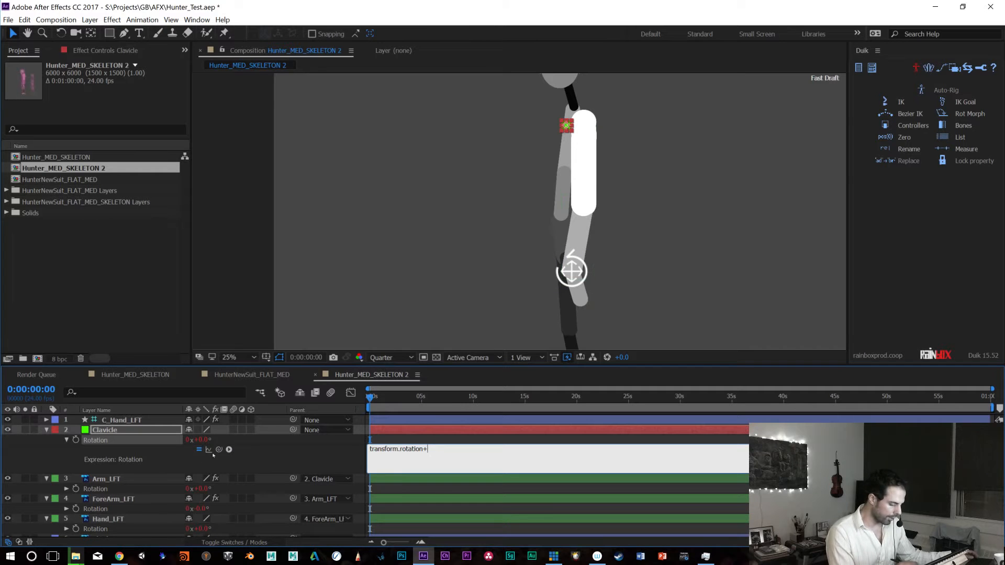
Replace the Clavicle rotation expression with an ArmRot variable linked to Arm_LFT's rotation: ArmRot=thisComp.layer("Arm_LFT").transform.rotation;
{"action": "left_click_drag", "start_coordinate": [429, 449], "coordinate": [342, 459]}
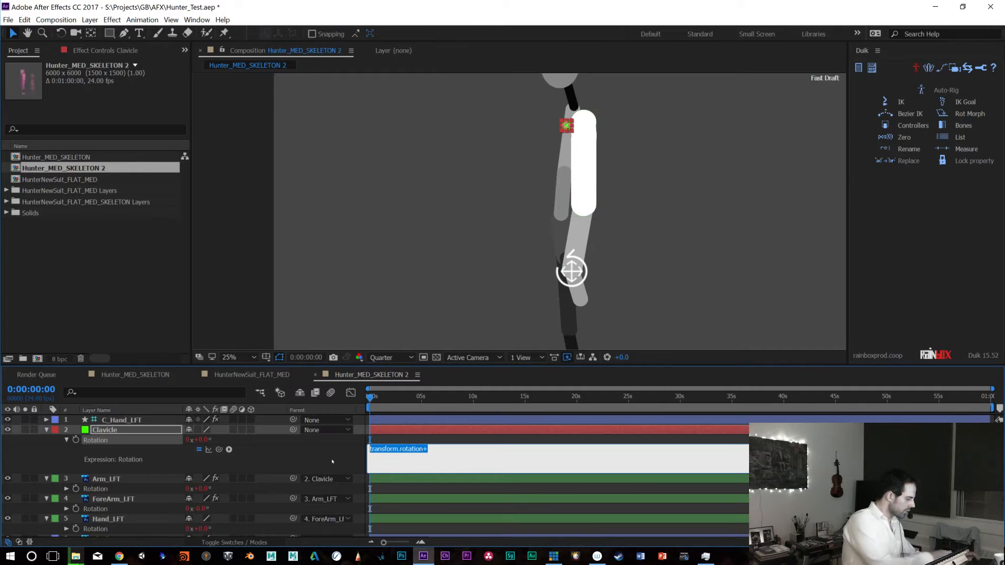
{"action": "type", "text": "ArmR"}
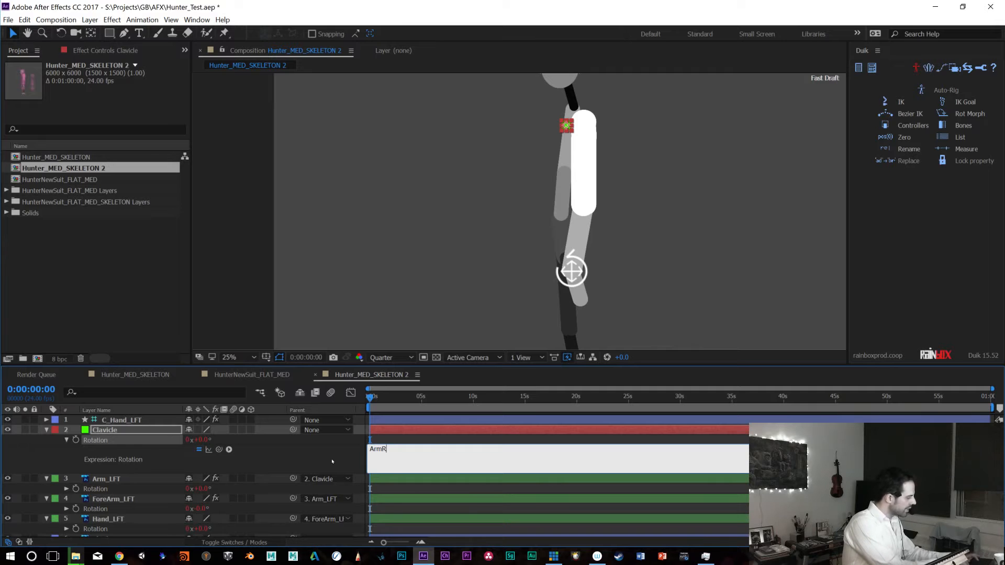
{"action": "type", "text": "ot="}
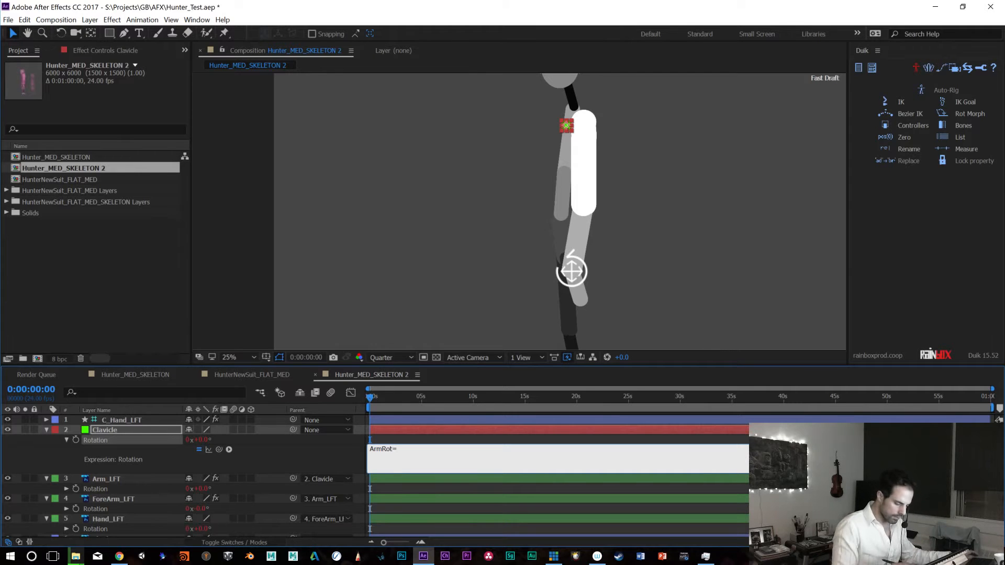
{"action": "left_click_drag", "start_coordinate": [222, 450], "coordinate": [130, 491]}
{"action": "type", "text": ";"}
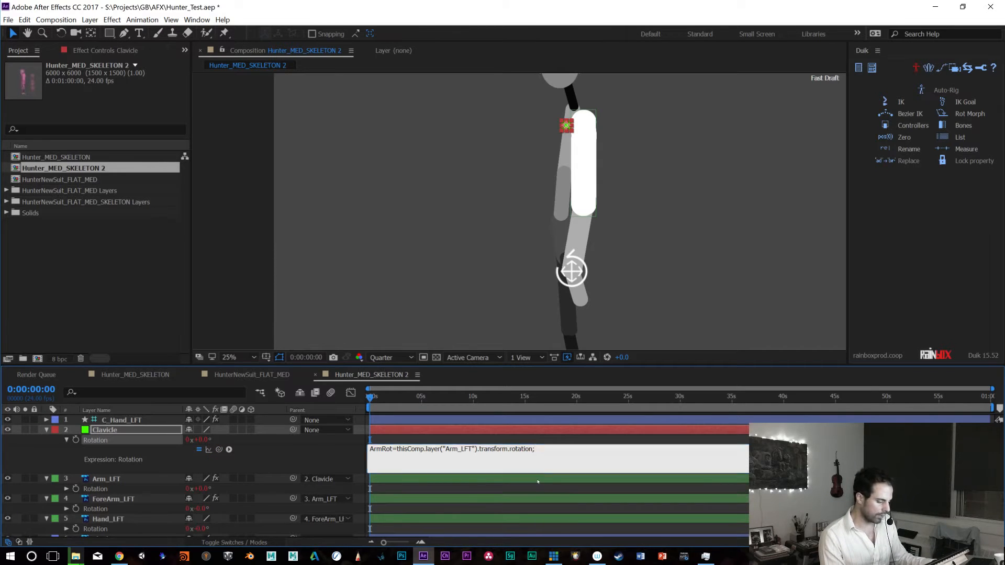
{"action": "key", "text": "KP_Enter"}
{"action": "left_click", "coordinate": [540, 450]}
{"action": "left_click", "coordinate": [538, 461]}
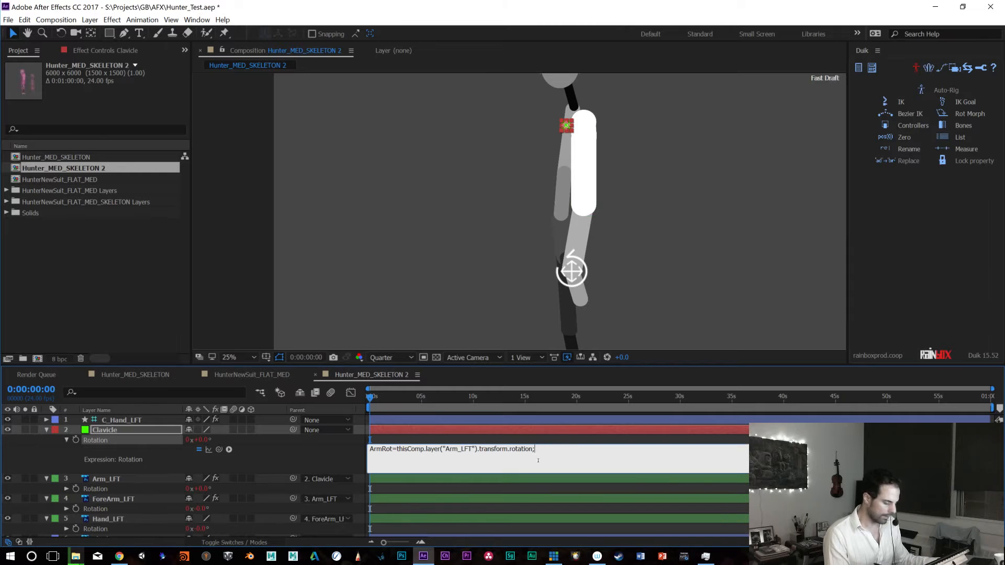
Add a second expression line that stores the Clavicle's own rotation as ClavRot=transform.rotation;
{"action": "key", "text": "Return"}
{"action": "left_click_drag", "start_coordinate": [219, 449], "coordinate": [97, 440]}
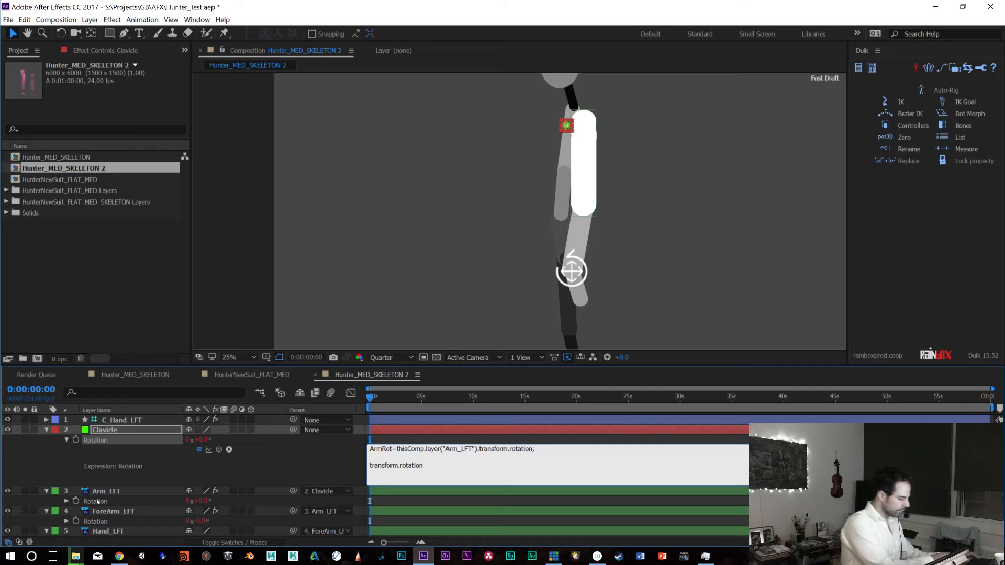
{"action": "key", "text": "shift+Home"}
{"action": "key", "text": "BackSpace"}
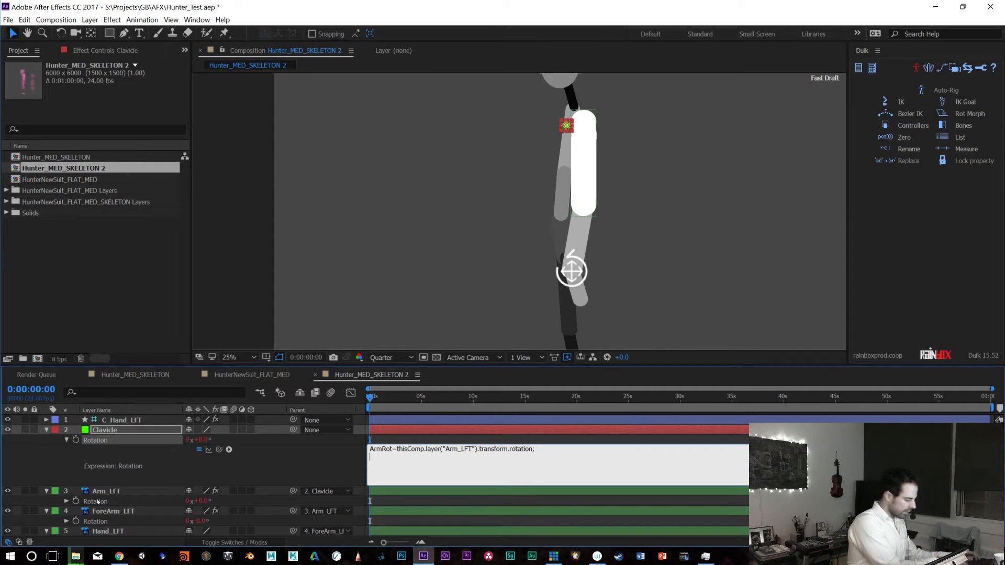
{"action": "type", "text": "ClavRo"}
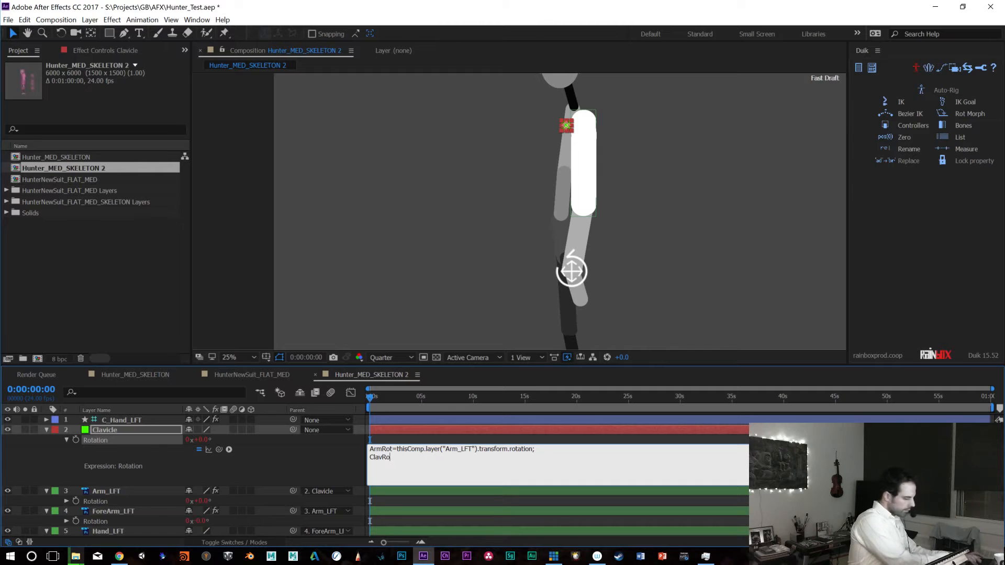
{"action": "type", "text": "t="}
{"action": "left_click_drag", "start_coordinate": [219, 449], "coordinate": [143, 440]}
{"action": "type", "text": ";"}
{"action": "key", "text": "Return"}
Write the expression's result line as ClavRot+(ArmRot), with ArmRot in parentheses
{"action": "type", "text": "ClavRot+"}
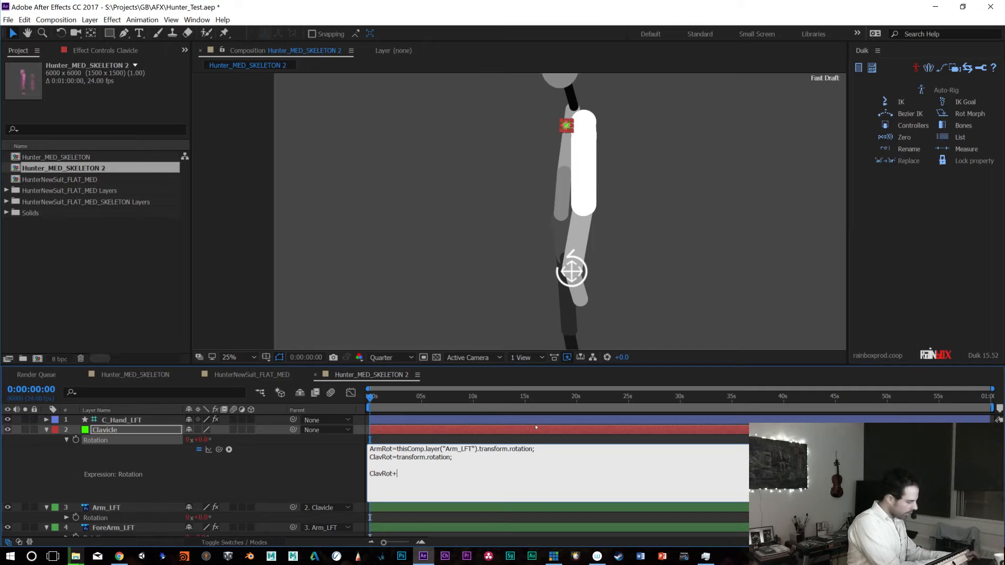
{"action": "type", "text": "ArmRot"}
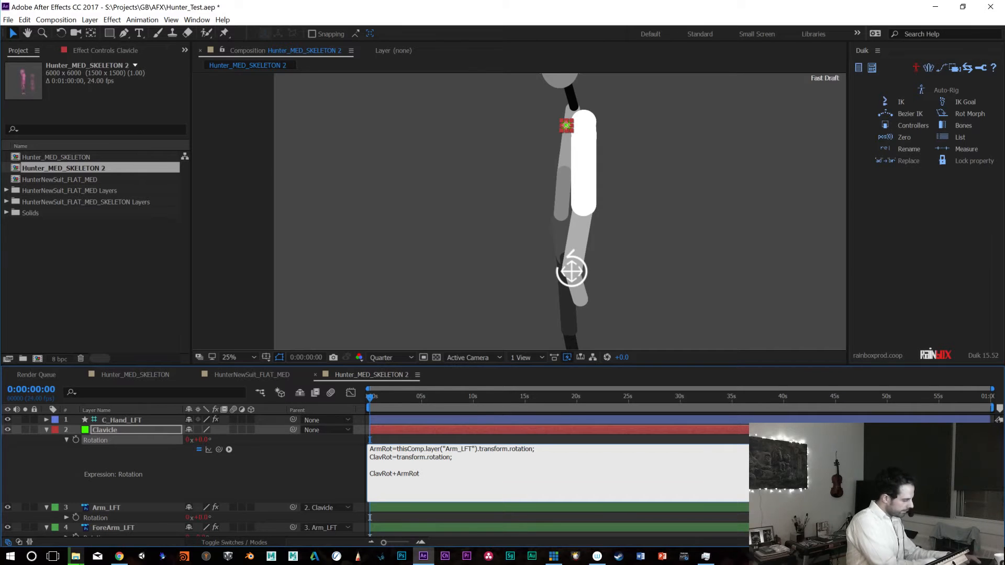
{"action": "key", "text": "Left"}
{"action": "key", "text": "Left"}
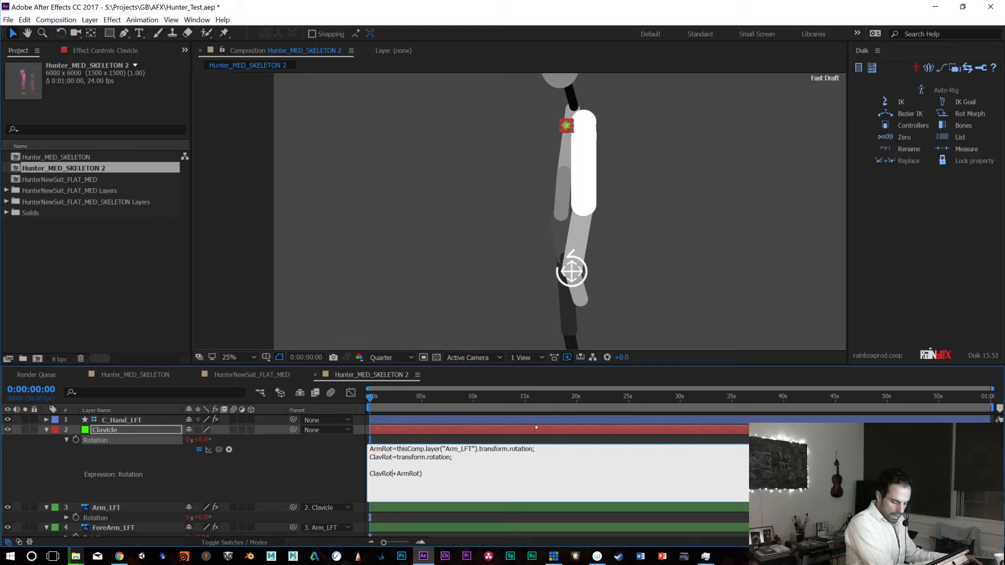
{"action": "type", "text": "("}
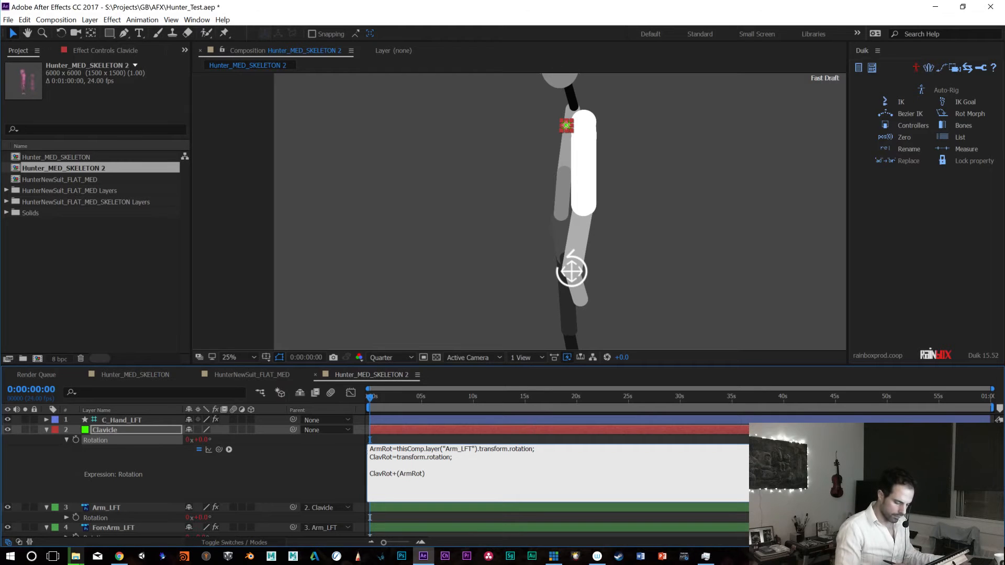
Insert ClavDamp=0; as the first line of the Clavicle rotation expression and commit it
{"action": "key", "text": "ctrl+Home"}
{"action": "key", "text": "Return"}
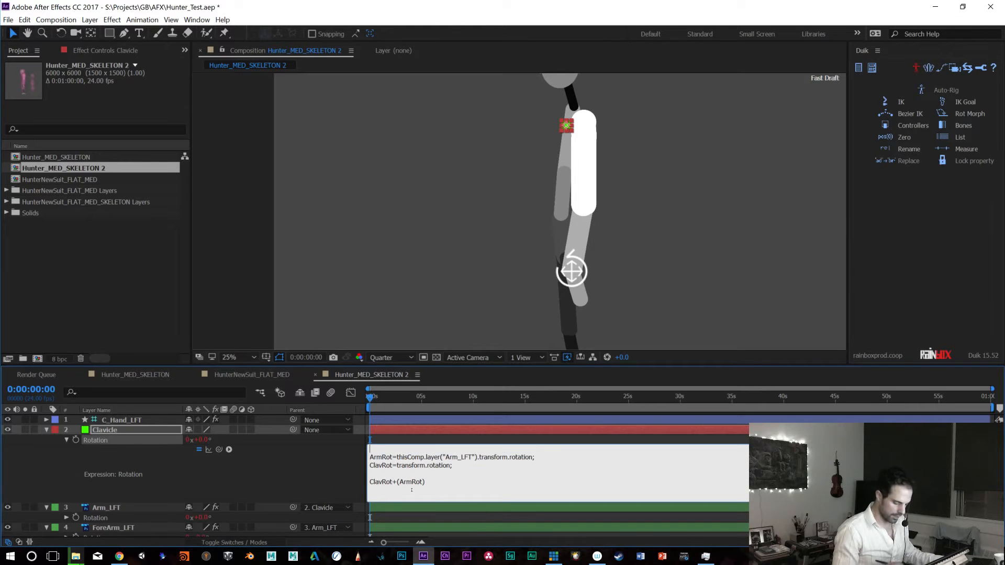
{"action": "type", "text": "ClavD"}
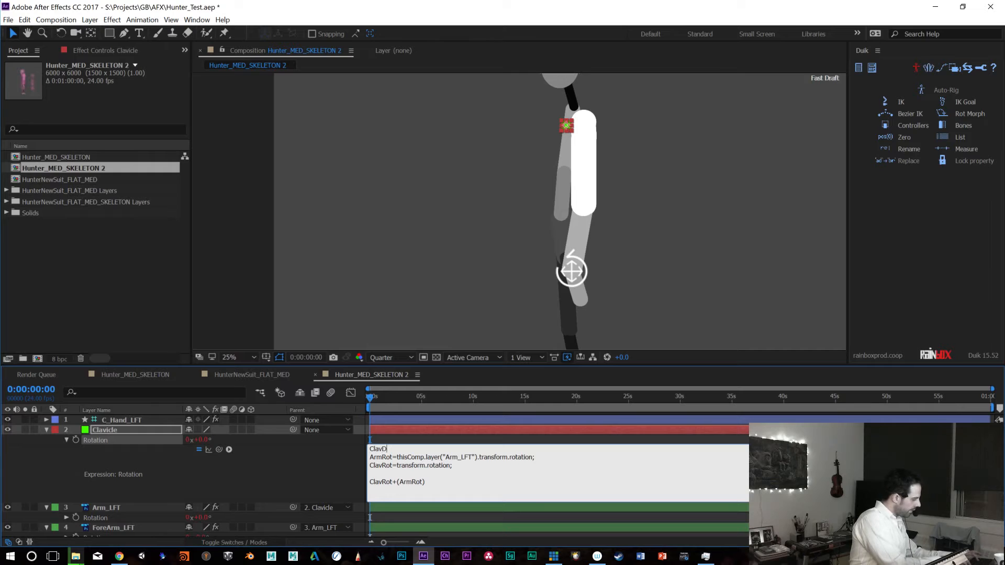
{"action": "type", "text": "amp=0;"}
{"action": "key", "text": "KP_Enter"}
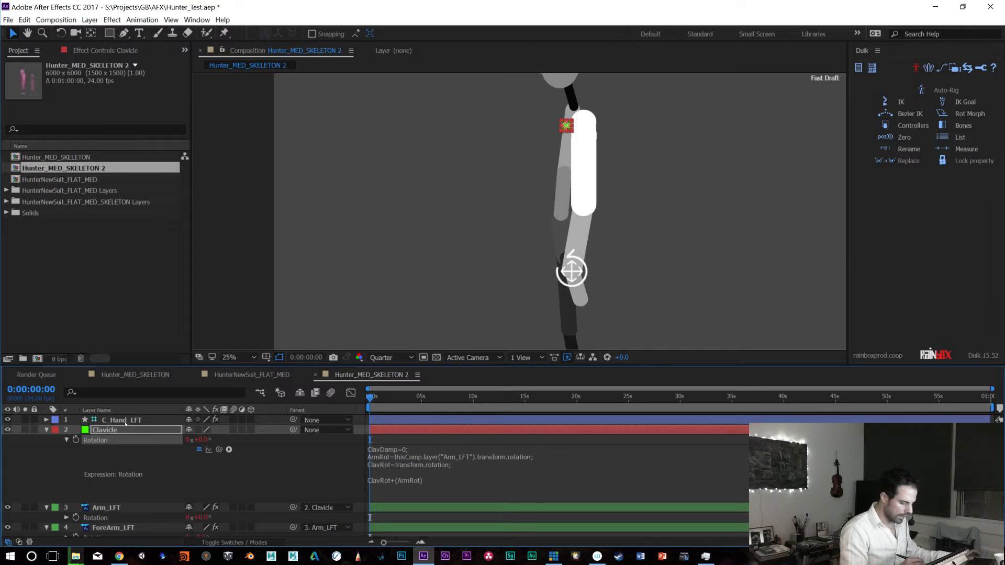
Add a Slider Control effect to the Clavicle layer and rename it Dampen
{"action": "left_click", "coordinate": [124, 429]}
{"action": "left_click", "coordinate": [95, 52]}
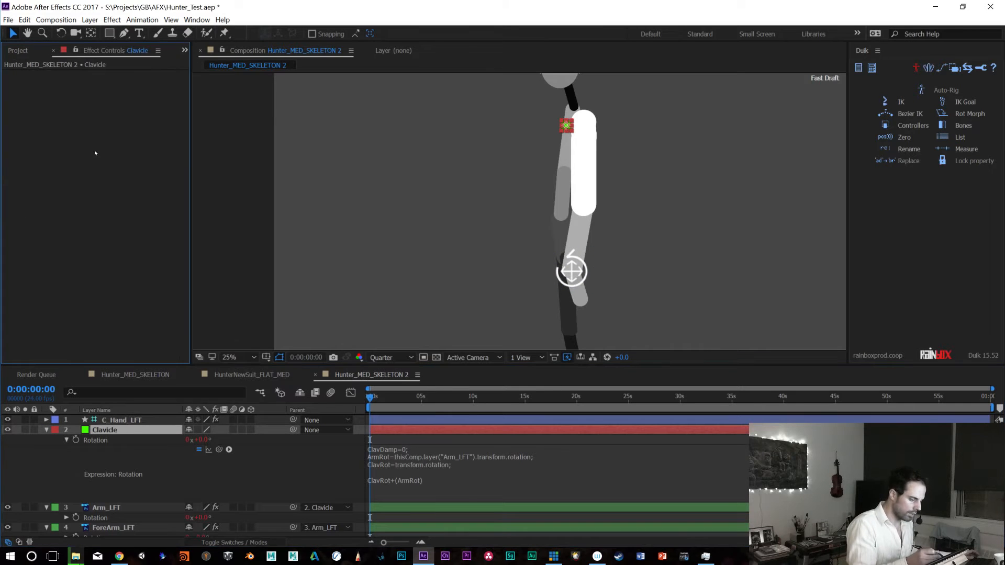
{"action": "right_click", "coordinate": [94, 153]}
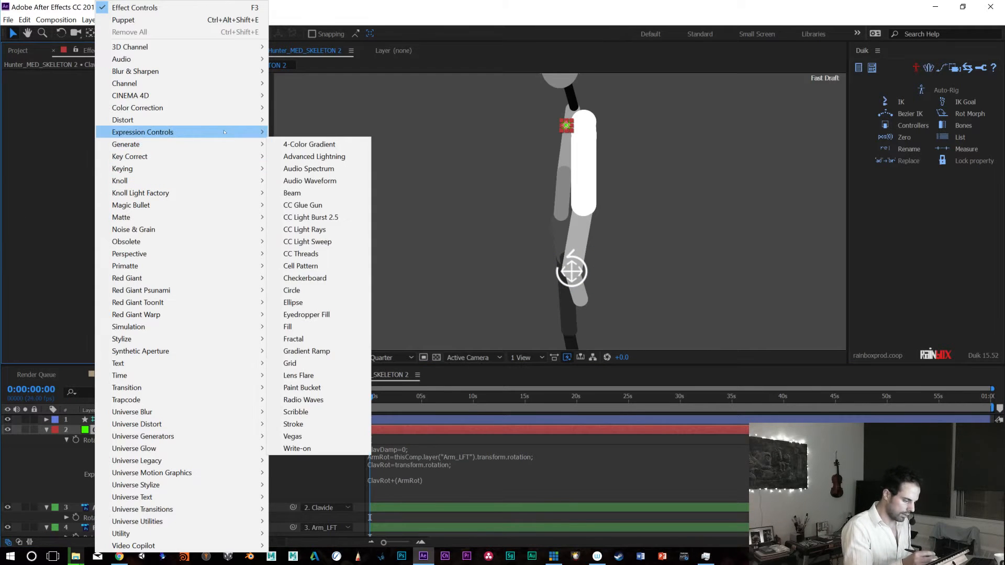
{"action": "mouse_move", "coordinate": [240, 129]}
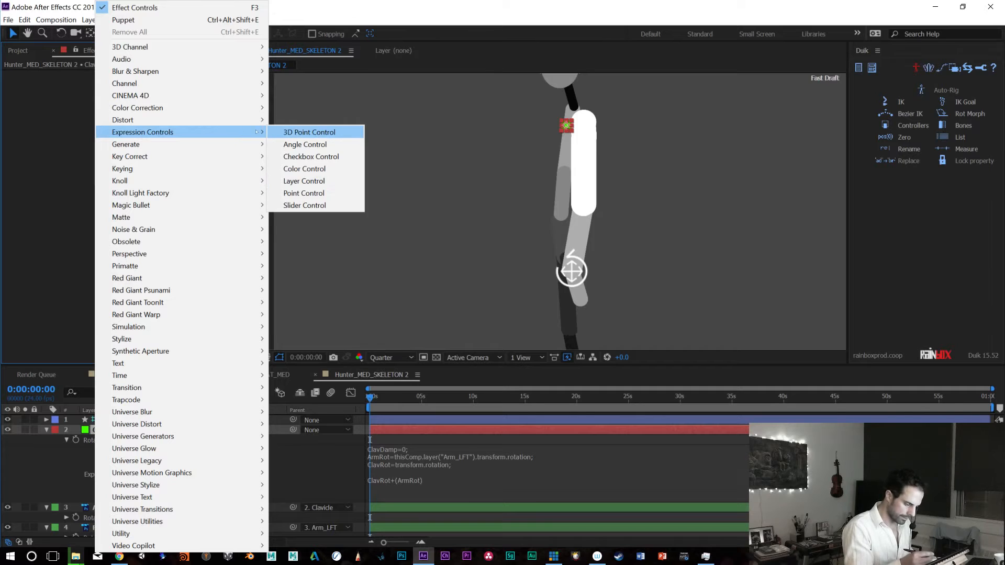
{"action": "left_click", "coordinate": [299, 207]}
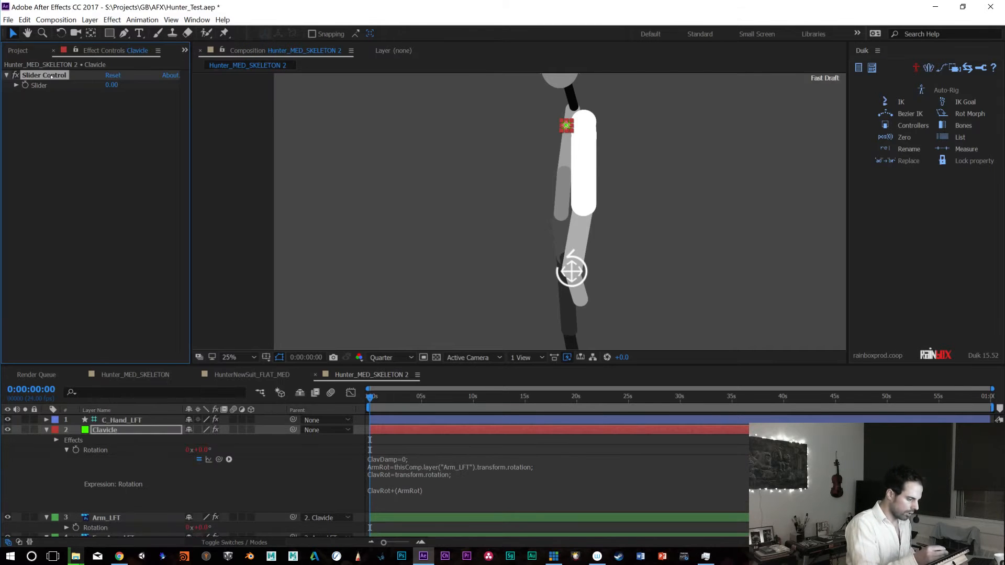
{"action": "key", "text": "Return"}
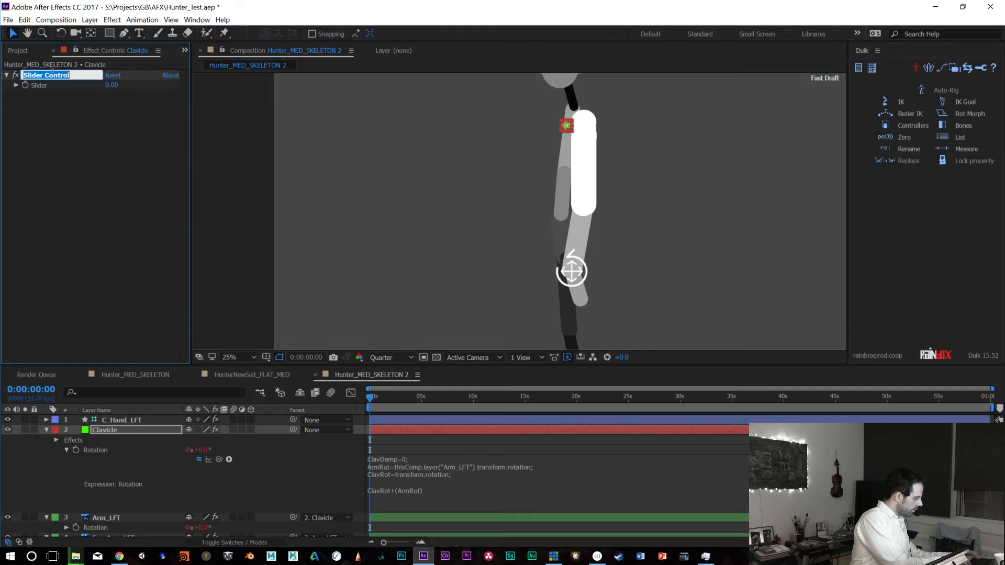
{"action": "type", "text": "Dampen"}
{"action": "key", "text": "Return"}
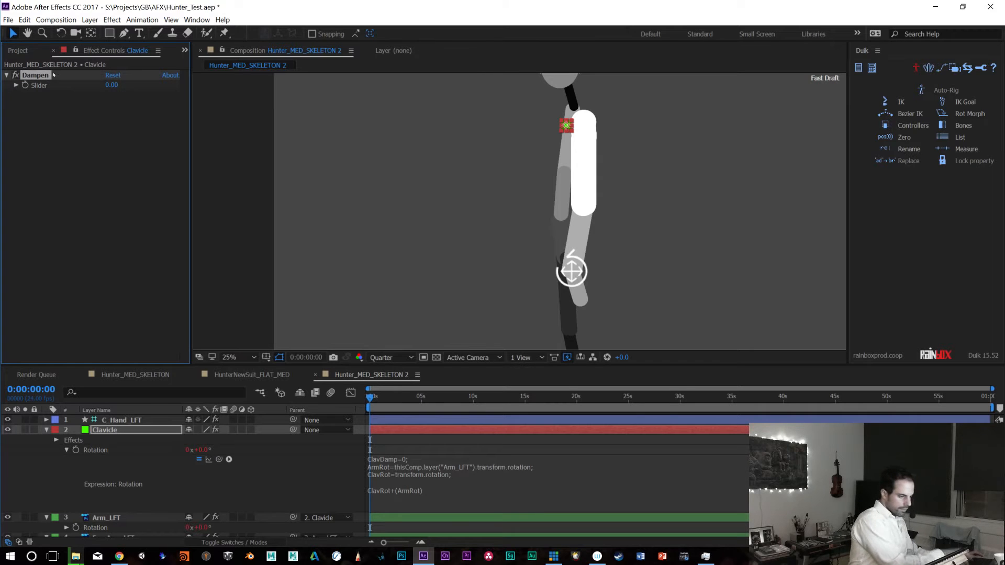
Replace the 0 in the ClavDamp line with a link to the Dampen effect's Slider and commit the expression
{"action": "left_click", "coordinate": [423, 459]}
{"action": "left_click", "coordinate": [406, 459]}
{"action": "double_click", "coordinate": [406, 459]}
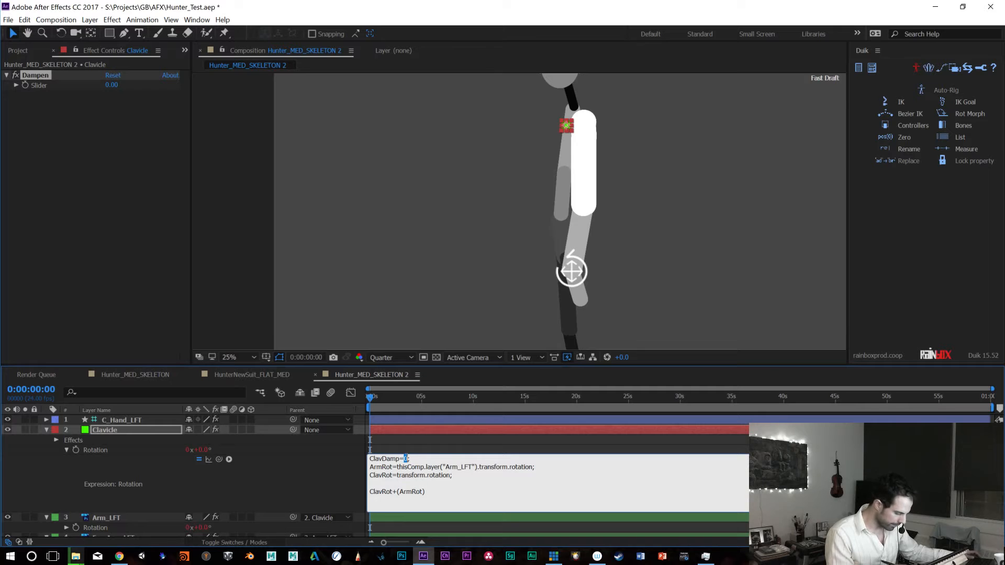
{"action": "left_click", "coordinate": [57, 440]}
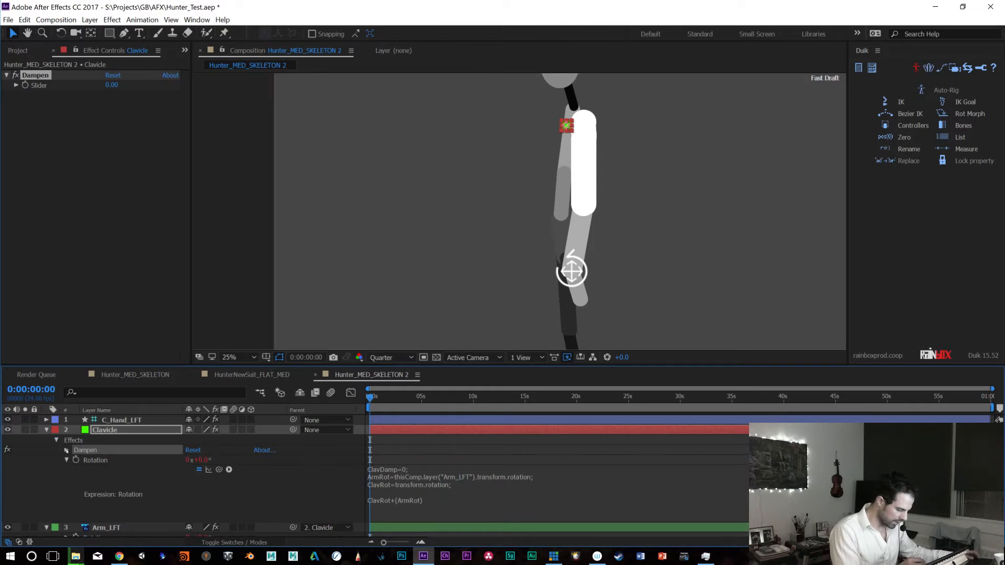
{"action": "left_click", "coordinate": [66, 451]}
{"action": "left_click", "coordinate": [395, 491]}
{"action": "left_click", "coordinate": [409, 490]}
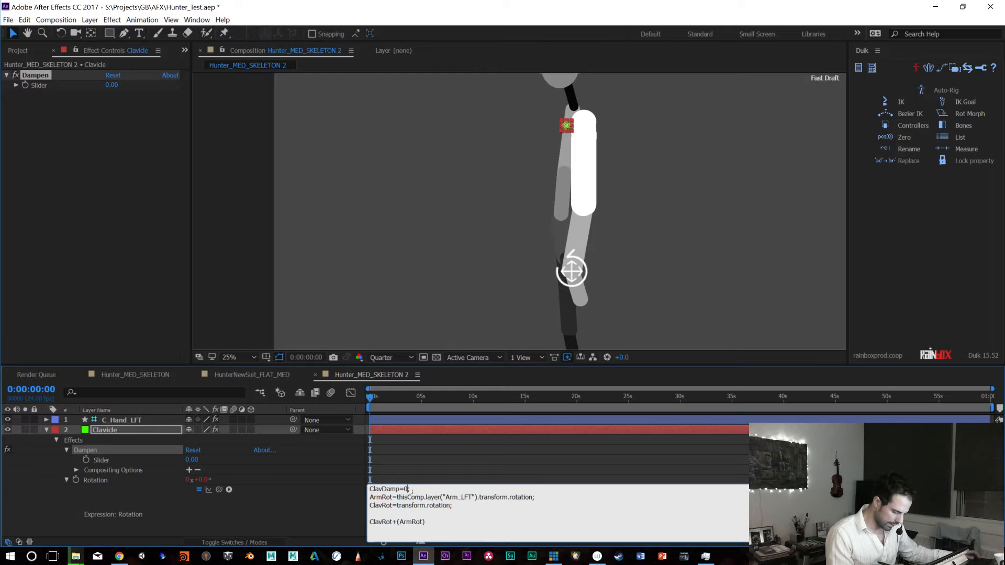
{"action": "key", "text": "BackSpace"}
{"action": "left_click_drag", "start_coordinate": [219, 490], "coordinate": [107, 460]}
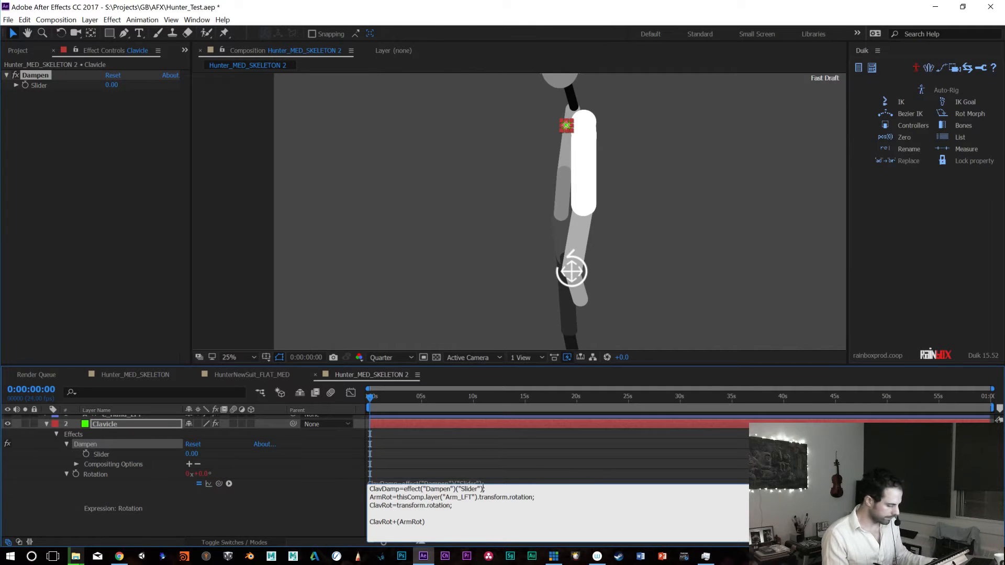
{"action": "left_click", "coordinate": [25, 488]}
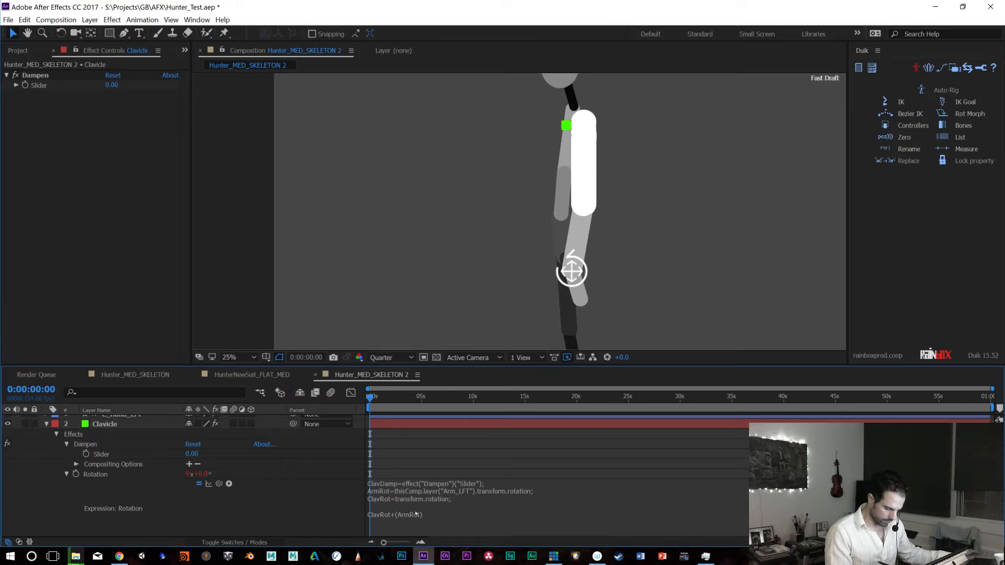
Change the ClavDamp line of the Clavicle rotation expression to ClavDamp=1-effect("Dampen")("Slider");
{"action": "left_click", "coordinate": [402, 509]}
{"action": "left_click", "coordinate": [422, 516]}
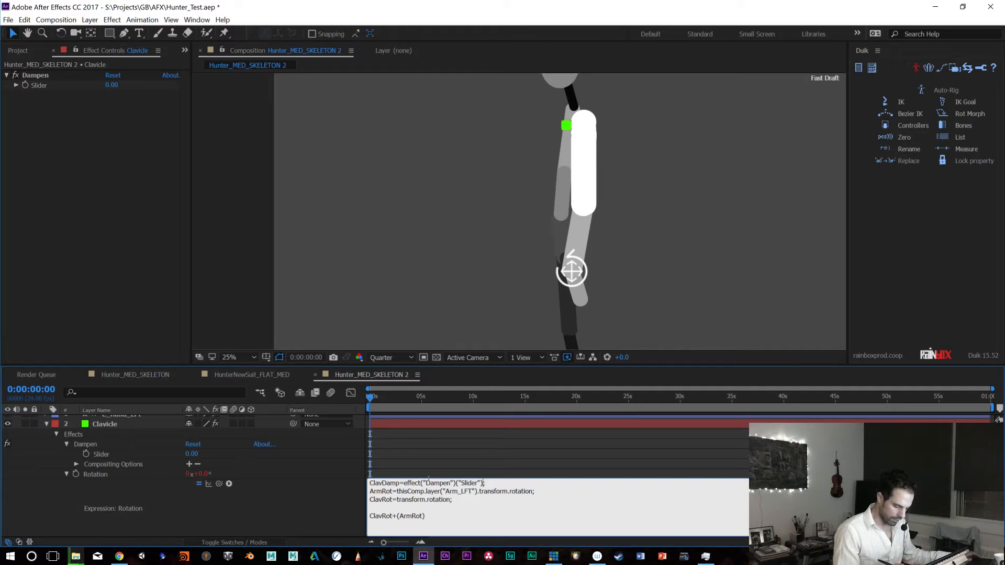
{"action": "type", "text": "1"}
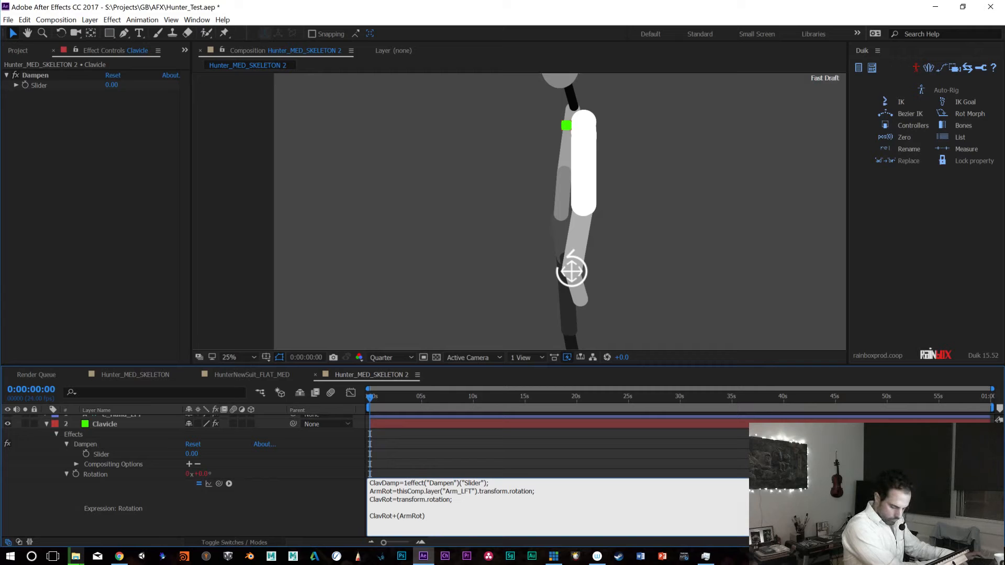
{"action": "type", "text": "-"}
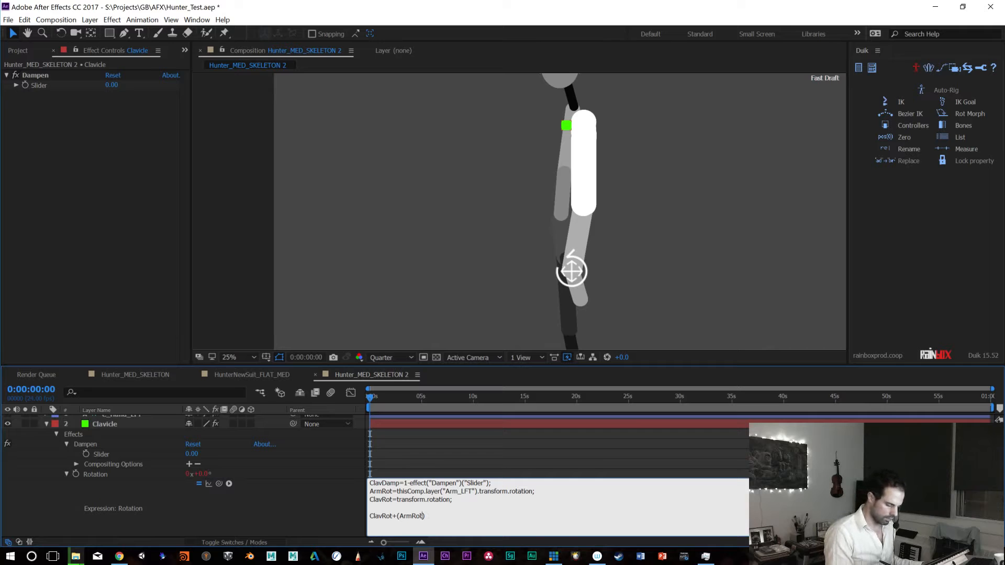
Complete the last line of the Clavicle rotation expression as ClavRot+(ArmRot*ClavDamp); and commit it
{"action": "type", "text": "-"}
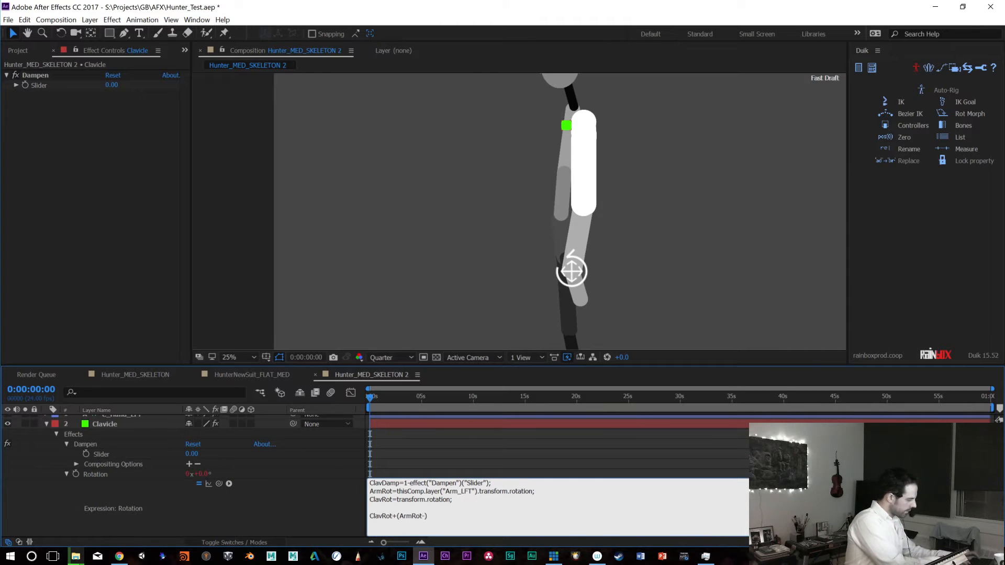
{"action": "type", "text": "ClavDam"}
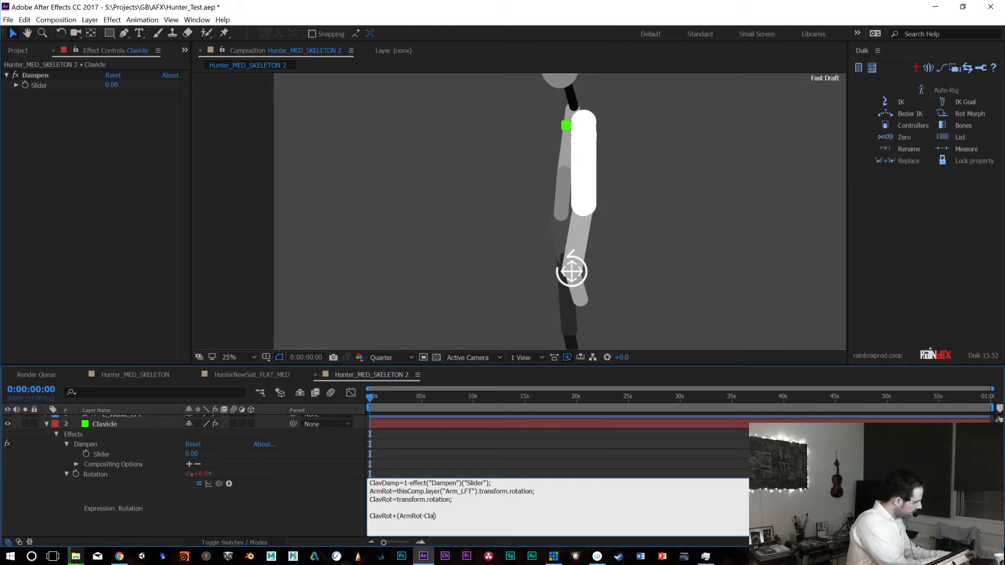
{"action": "type", "text": "p"}
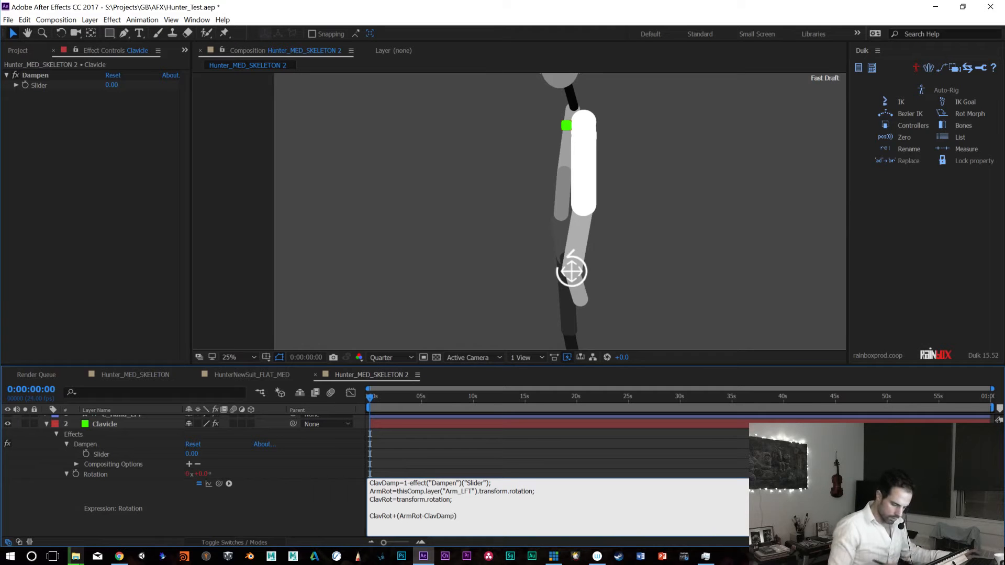
{"action": "left_click_drag", "start_coordinate": [410, 483], "coordinate": [412, 492]}
{"action": "left_click", "coordinate": [457, 516]}
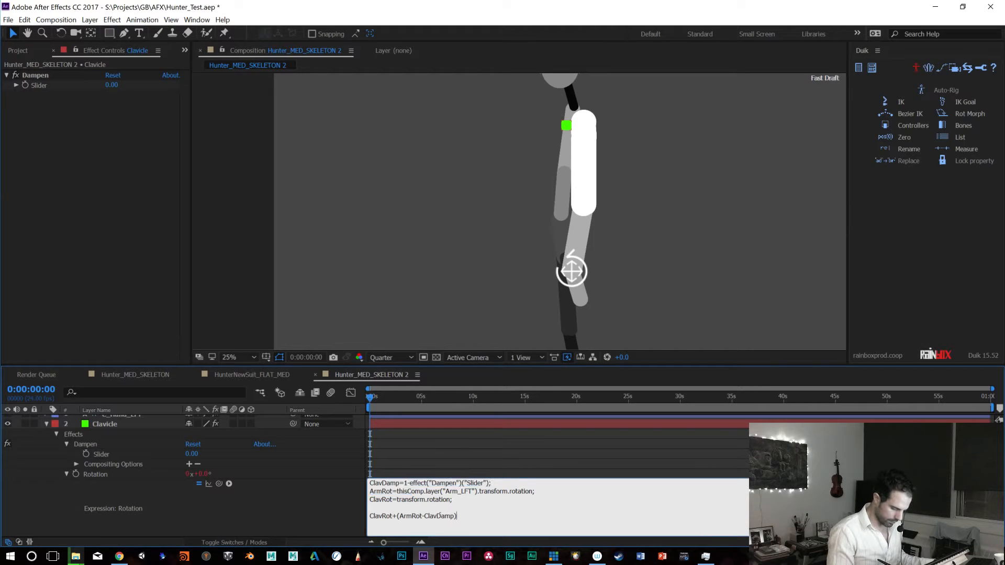
{"action": "key", "text": "BackSpace"}
{"action": "type", "text": "*"}
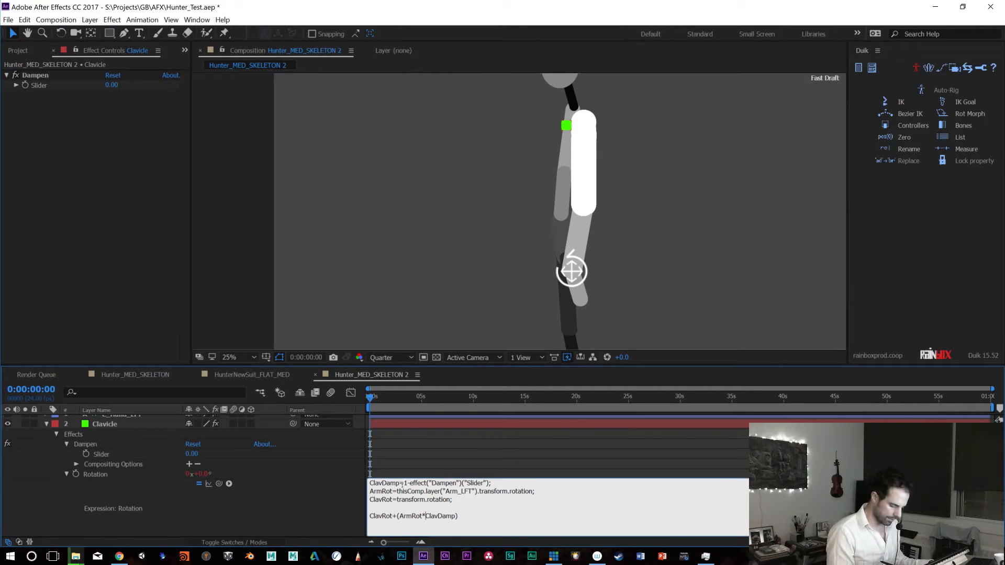
{"action": "type", "text": ";"}
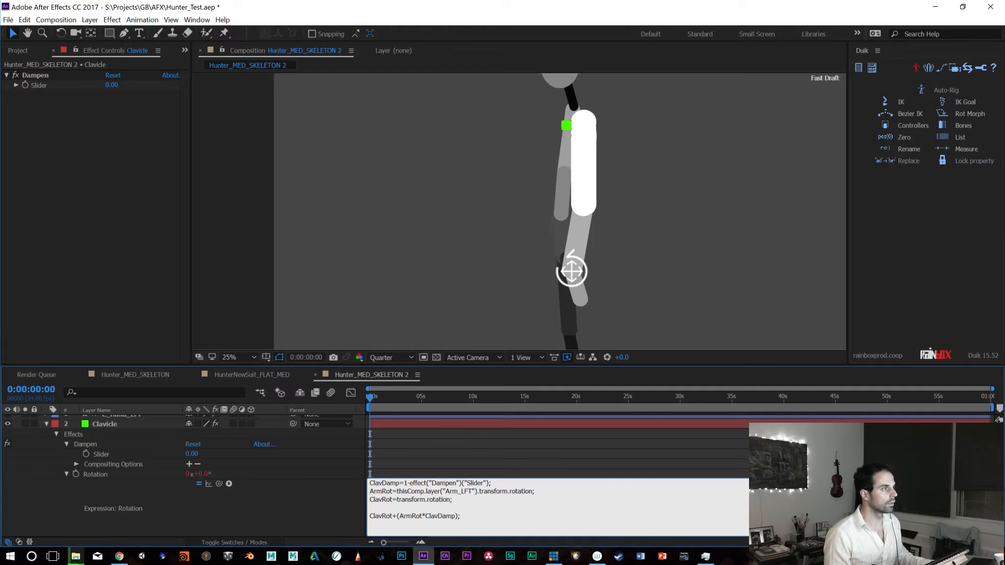
{"action": "key", "text": "KP_Enter"}
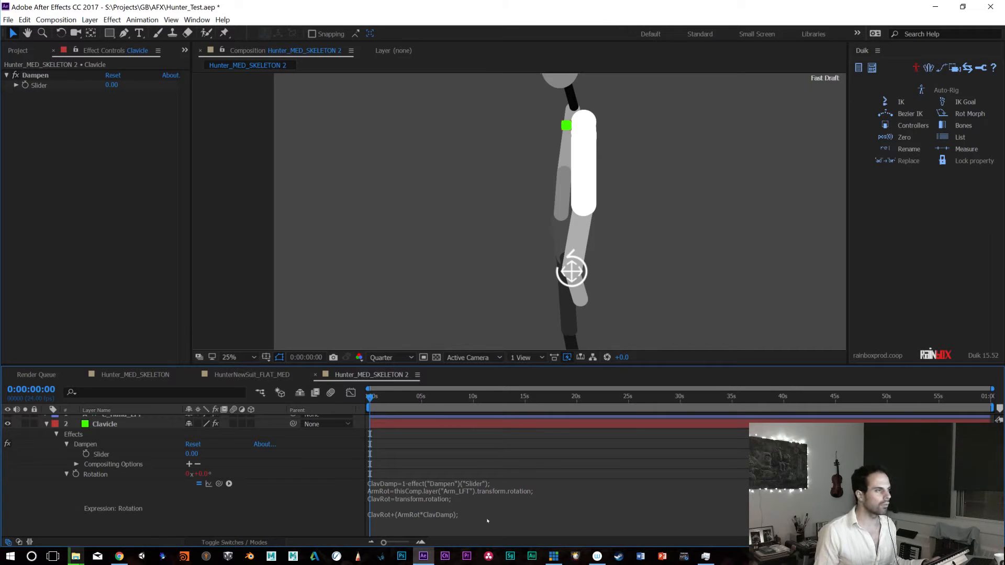
Test the Clavicle expression by moving the C_Hand_LFT controller around both sides of the body, and undo the move
{"action": "mouse_move", "coordinate": [371, 399]}
{"action": "left_mouse_down"}
{"action": "mouse_move", "coordinate": [392, 400]}
{"action": "mouse_move", "coordinate": [370, 399]}
{"action": "left_mouse_up"}
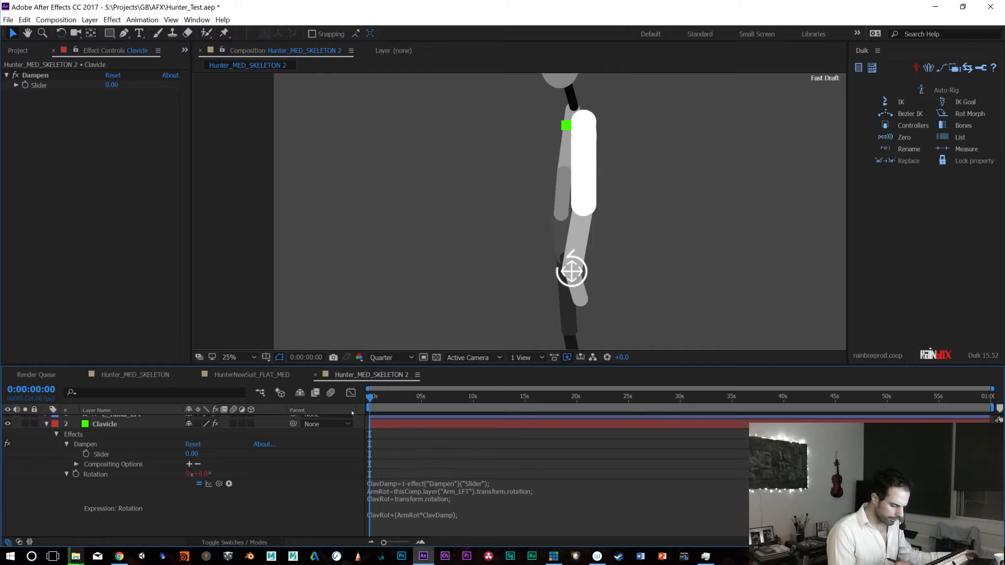
{"action": "left_click", "coordinate": [104, 425]}
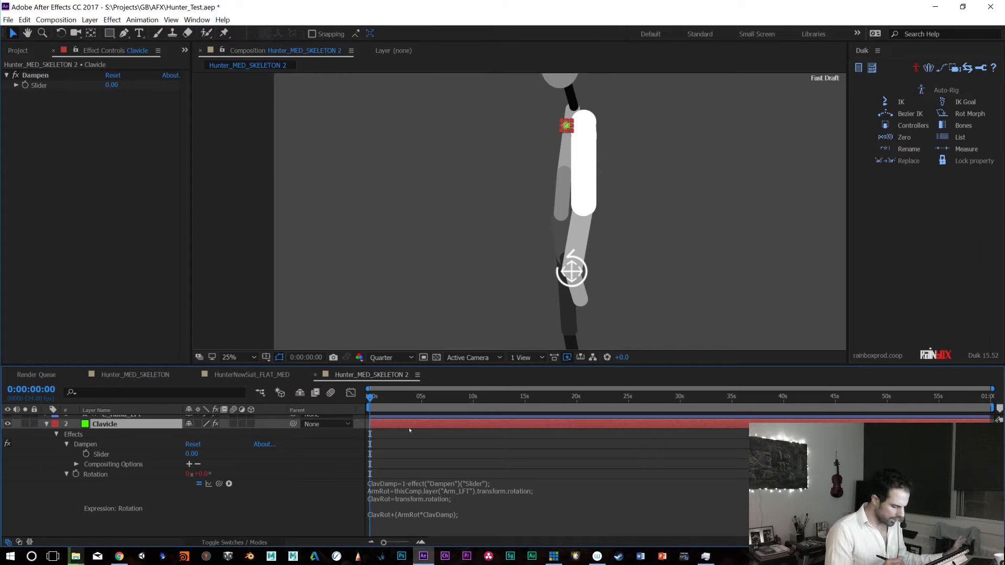
{"action": "left_click", "coordinate": [550, 269]}
{"action": "left_click_drag", "start_coordinate": [550, 269], "coordinate": [489, 233]}
{"action": "left_click_drag", "start_coordinate": [563, 242], "coordinate": [614, 210]}
{"action": "left_click_drag", "start_coordinate": [610, 250], "coordinate": [494, 250]}
{"action": "key", "text": "ctrl+z"}
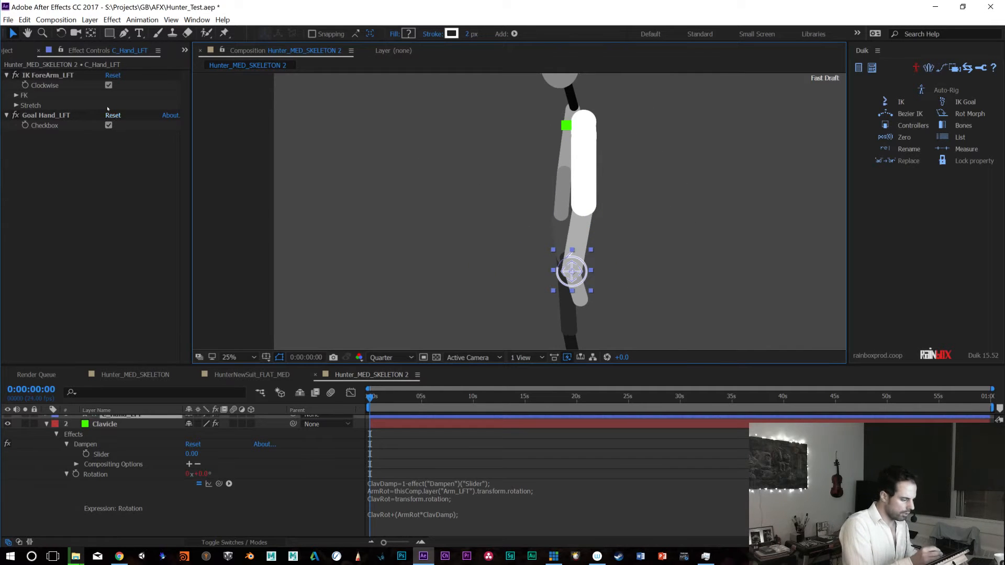
Set the Dampen effect's Slider on the Clavicle layer to 0.5
{"action": "left_click", "coordinate": [114, 425]}
{"action": "left_click", "coordinate": [112, 85]}
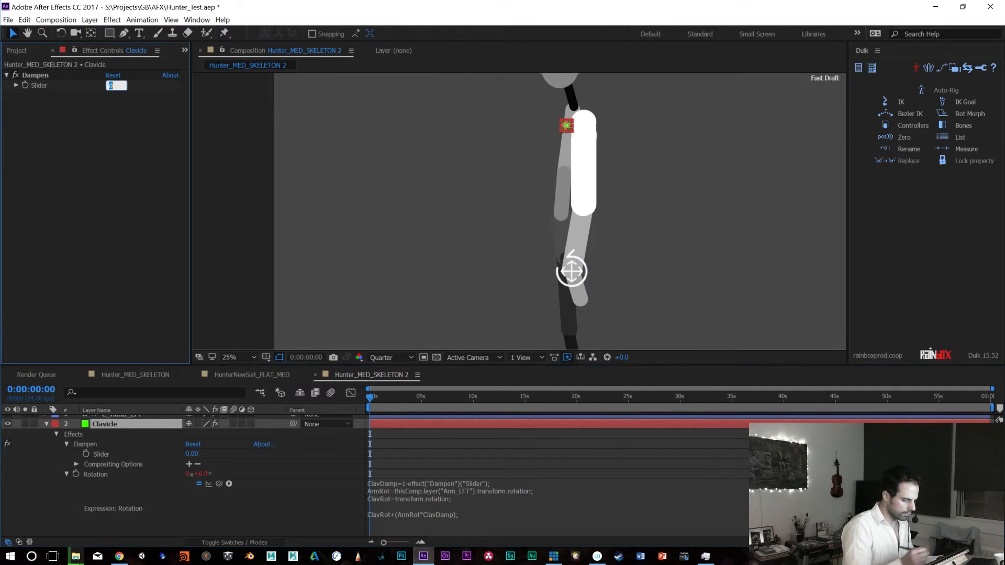
{"action": "type", "text": ".5"}
{"action": "key", "text": "Return"}
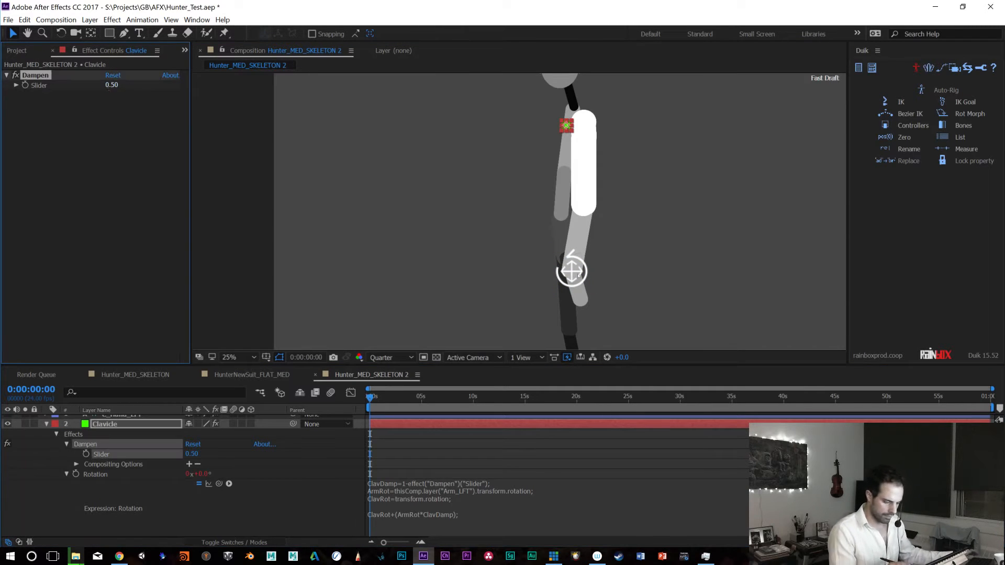
Test the arm with the new dampening by moving the C_Hand_LFT controller, undoing the moves
{"action": "left_click_drag", "start_coordinate": [579, 271], "coordinate": [565, 244]}
{"action": "left_click_drag", "start_coordinate": [622, 220], "coordinate": [622, 208]}
{"action": "left_click_drag", "start_coordinate": [459, 284], "coordinate": [556, 255]}
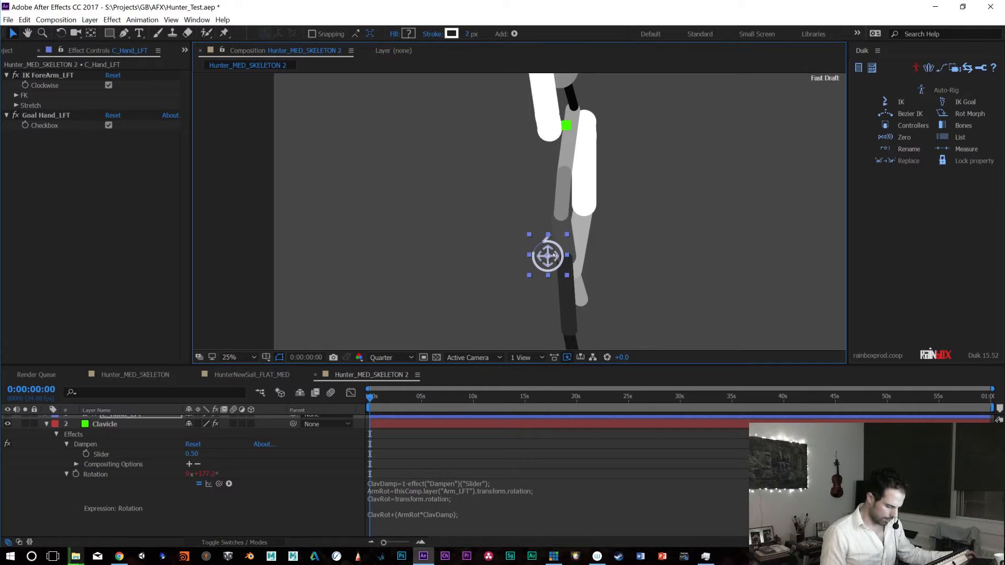
{"action": "key", "text": "ctrl+z"}
{"action": "left_click_drag", "start_coordinate": [572, 273], "coordinate": [579, 277]}
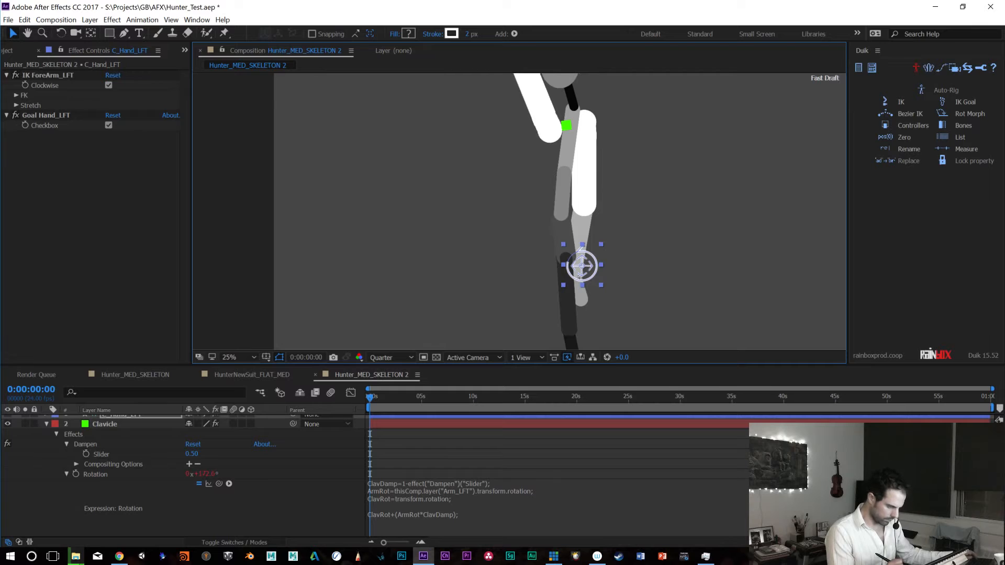
{"action": "key", "text": "ctrl+z"}
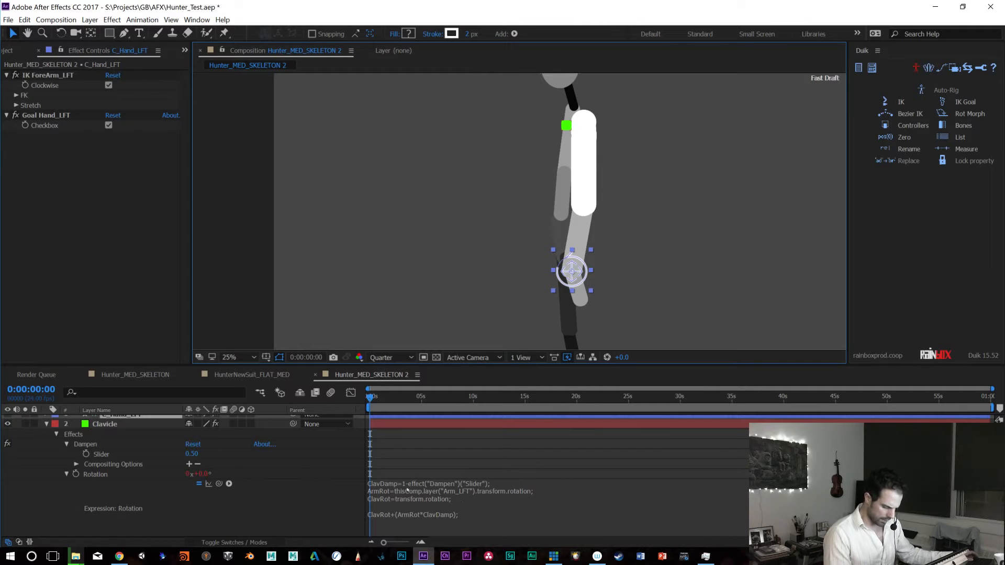
Replace ClavDamp with 0.2 in the last line of the Clavicle rotation expression and commit it
{"action": "left_click", "coordinate": [458, 492]}
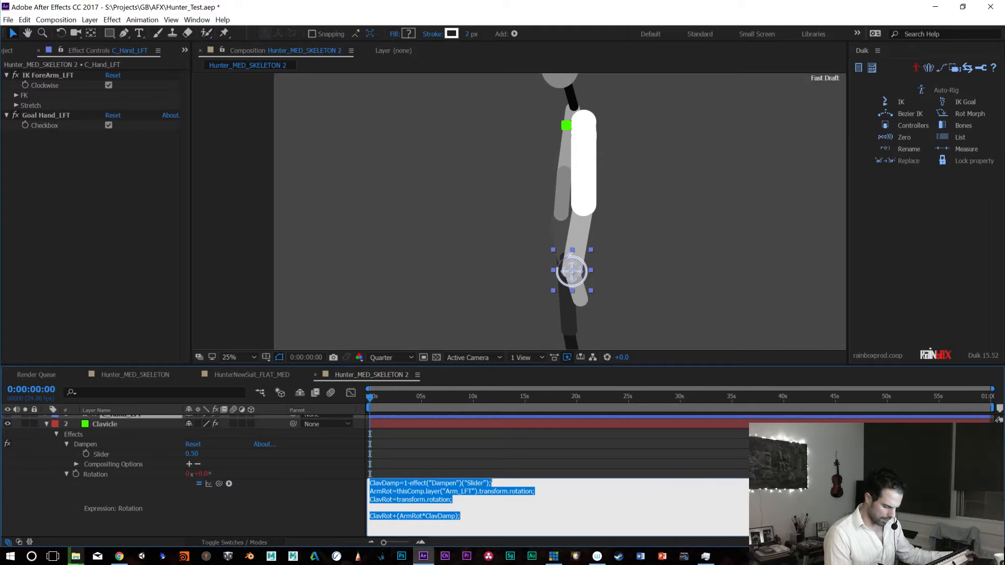
{"action": "left_click", "coordinate": [492, 483]}
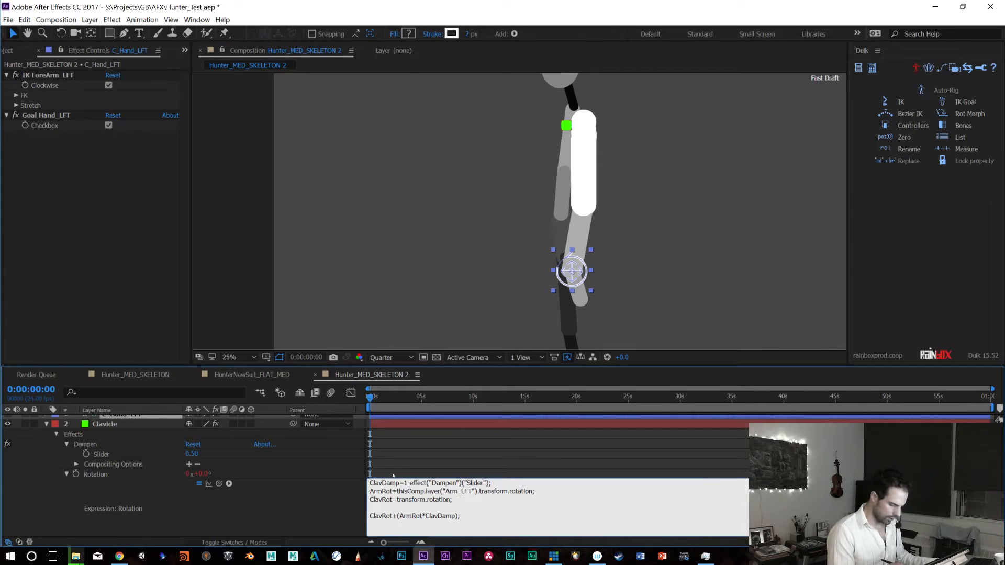
{"action": "left_click_drag", "start_coordinate": [455, 516], "coordinate": [426, 518]}
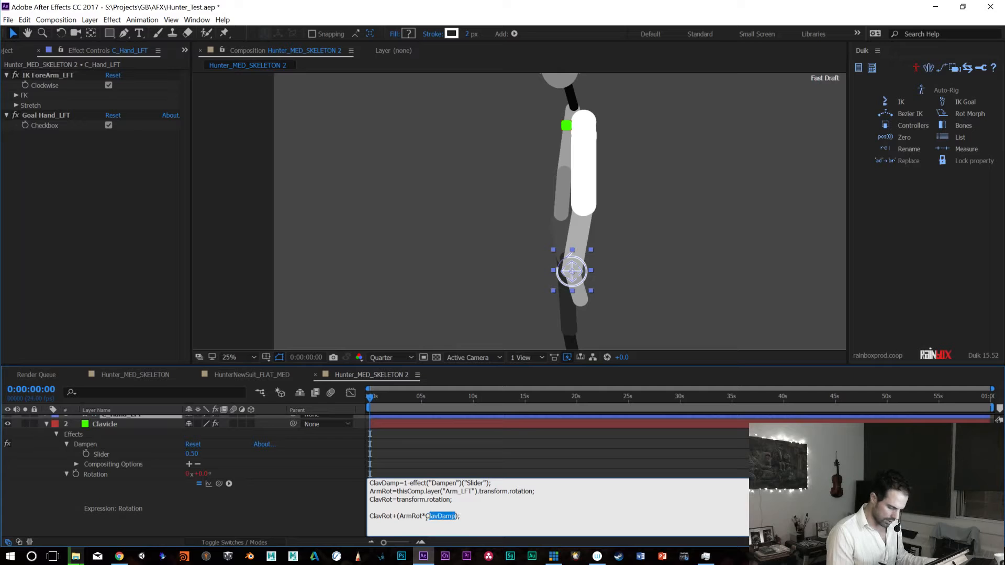
{"action": "type", "text": "0.2"}
{"action": "key", "text": "KP_Enter"}
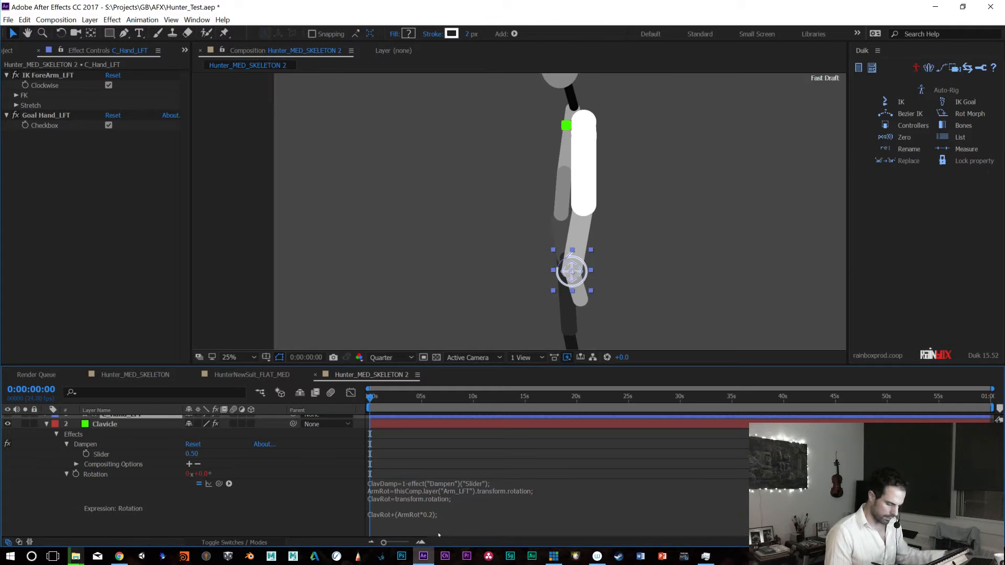
Move the C_Hand_LFT controller away from the body to check the arm layers' rotations with the 0.2 multiplier, undoing each move
{"action": "left_click_drag", "start_coordinate": [572, 271], "coordinate": [616, 278]}
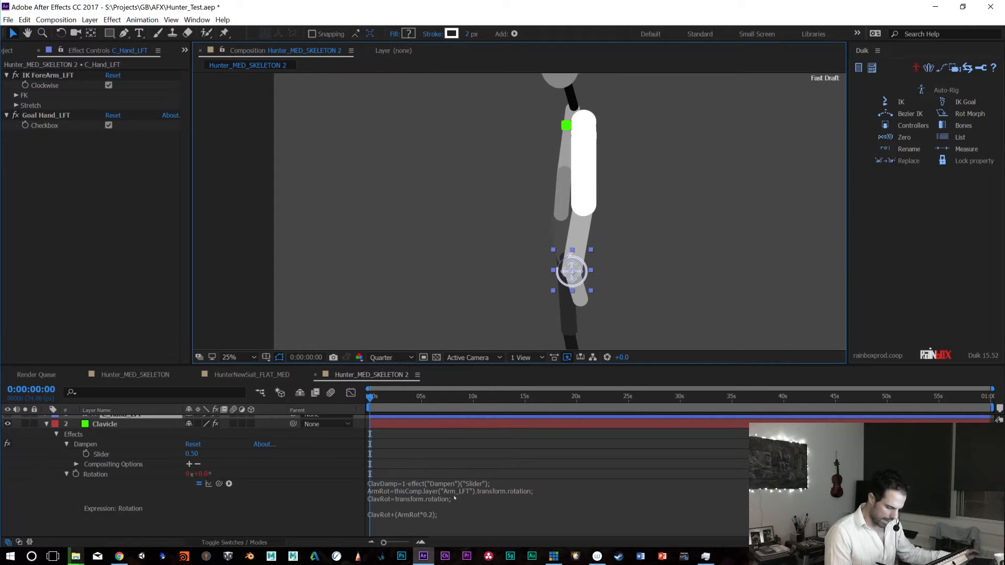
{"action": "left_click", "coordinate": [428, 519]}
{"action": "left_click", "coordinate": [397, 516]}
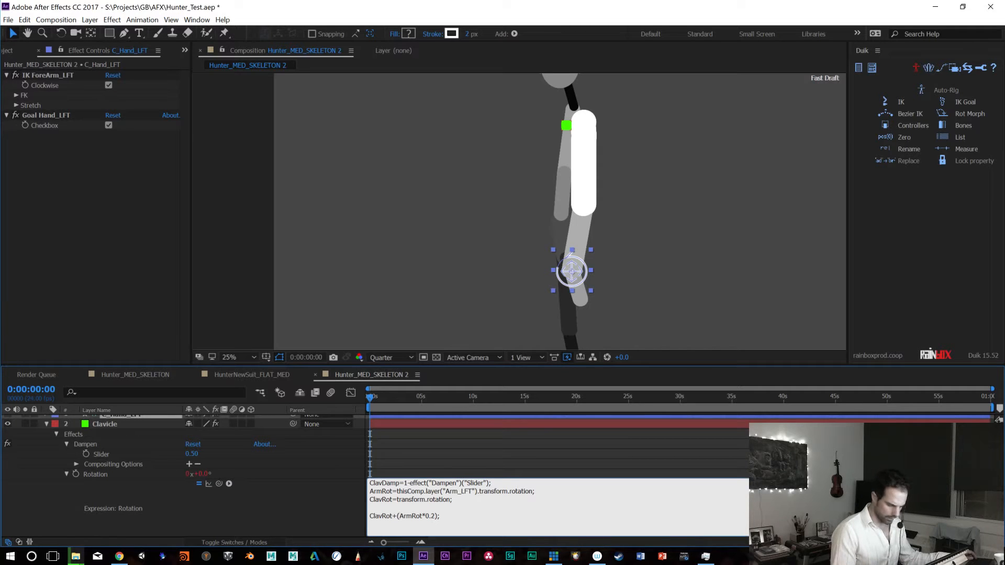
{"action": "scroll", "coordinate": [377, 476], "scroll_direction": "down", "scroll_amount": 3}
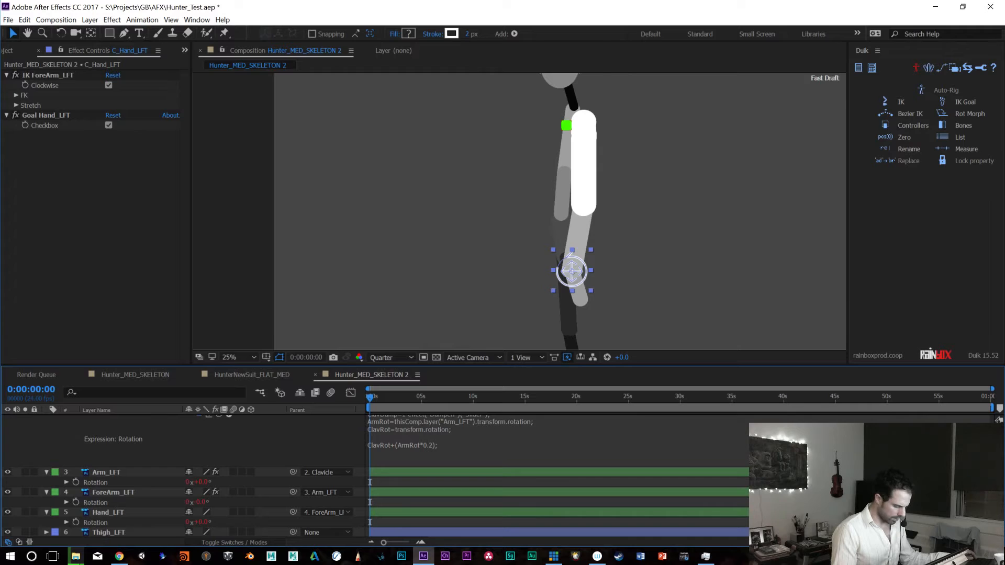
{"action": "left_click_drag", "start_coordinate": [591, 276], "coordinate": [642, 251]}
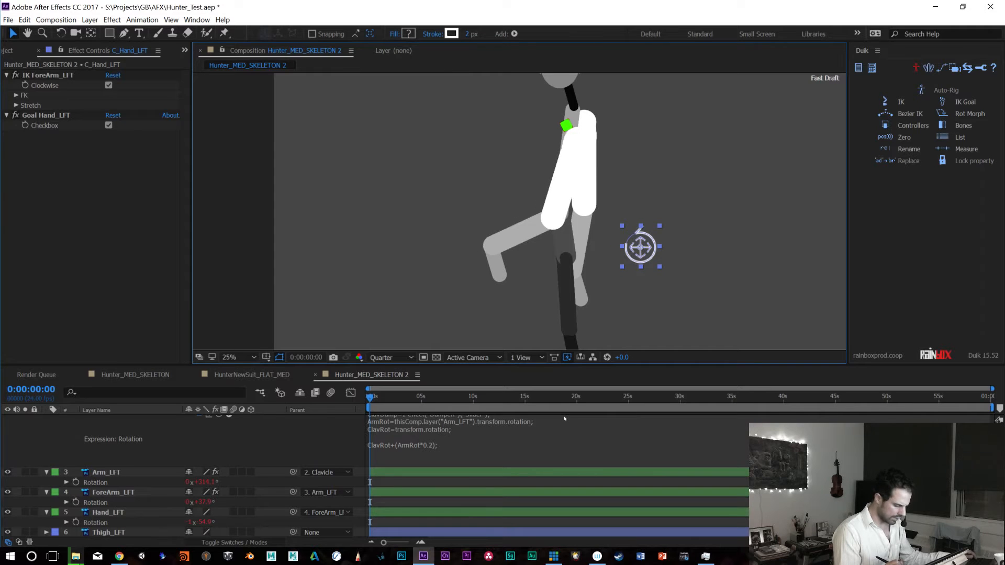
{"action": "key", "text": "ctrl+z"}
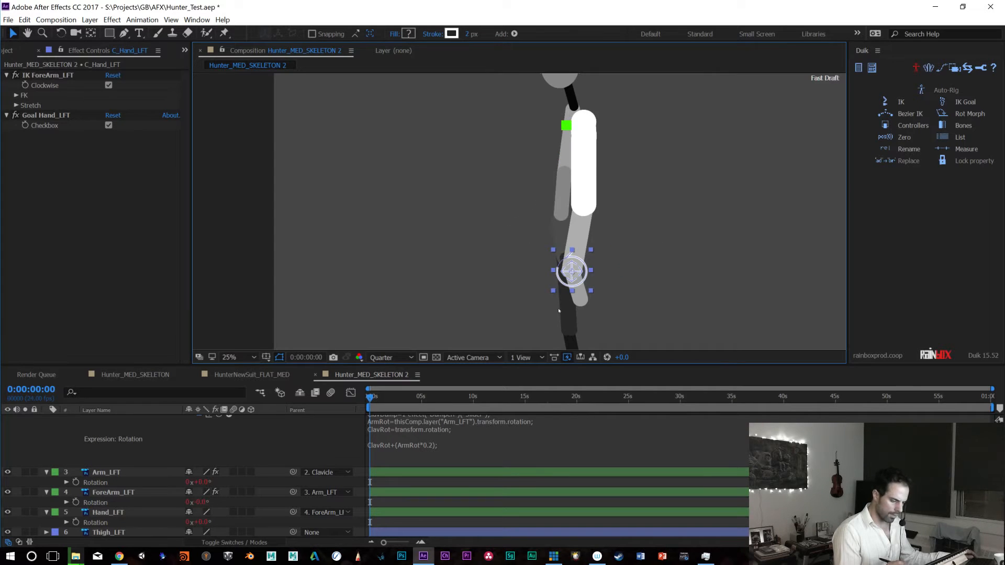
{"action": "left_click_drag", "start_coordinate": [586, 277], "coordinate": [650, 242]}
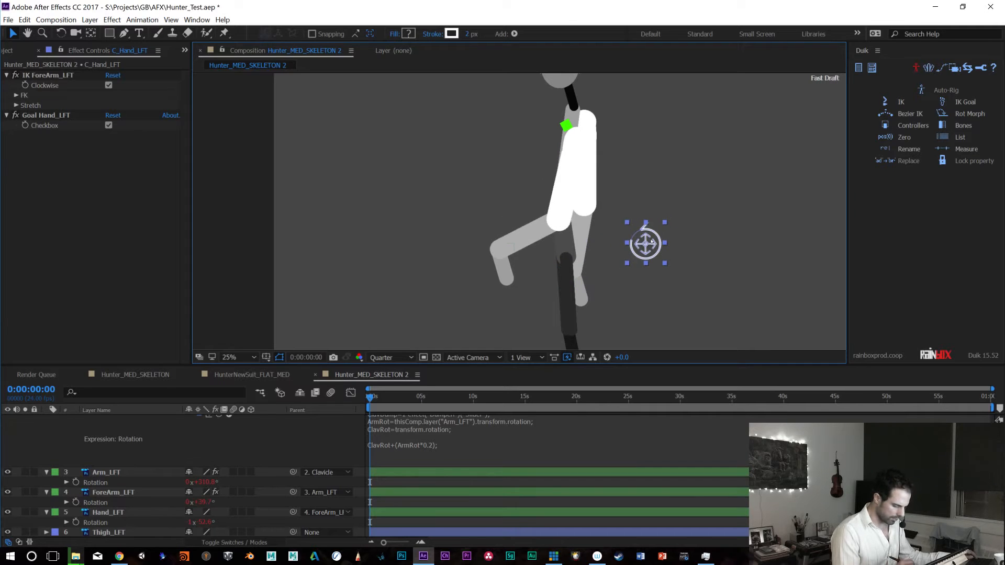
{"action": "key", "text": "ctrl+z"}
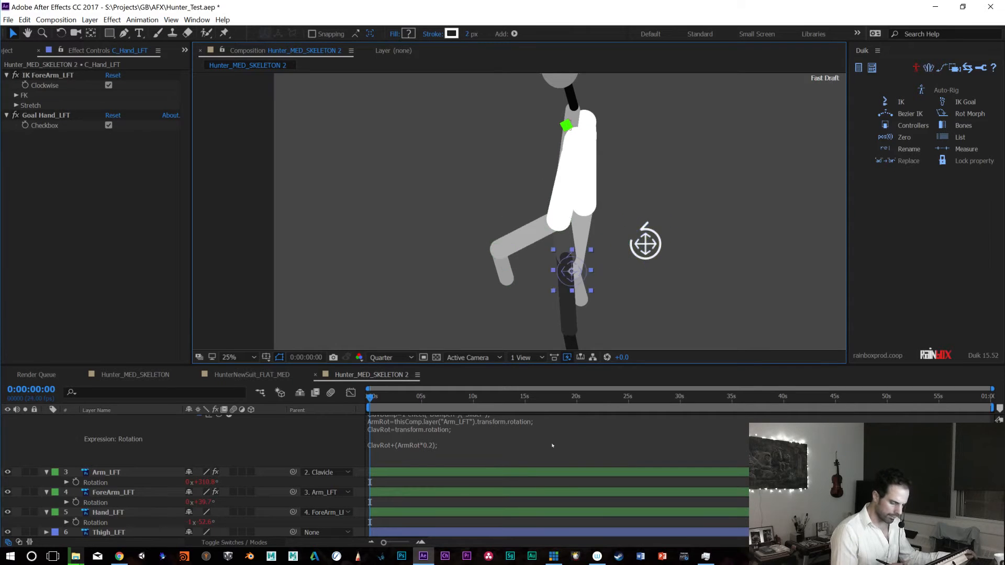
{"action": "scroll", "coordinate": [201, 448], "scroll_direction": "up", "scroll_amount": 5}
{"action": "scroll", "coordinate": [200, 449], "scroll_direction": "down", "scroll_amount": 3}
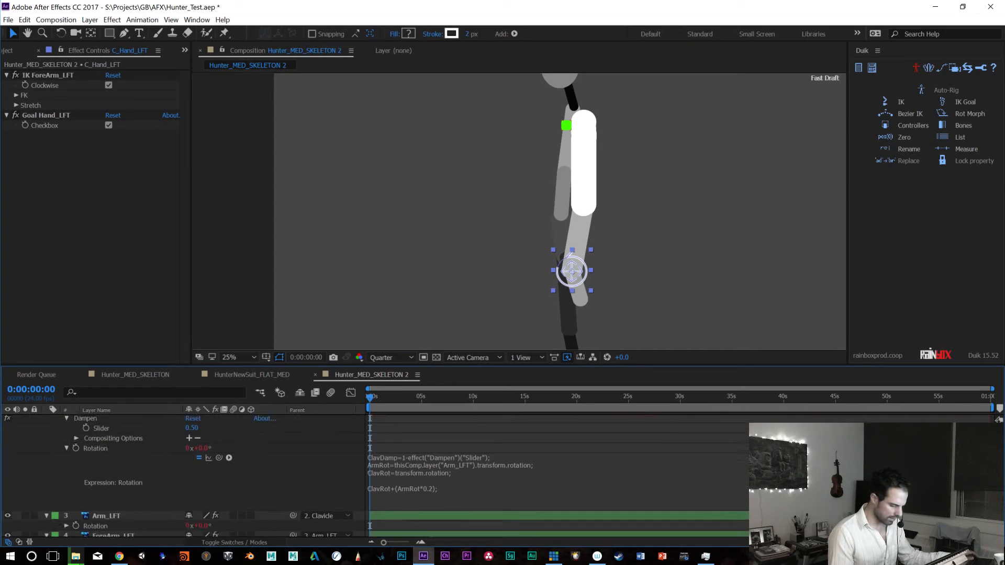
Swing the C_Hand_LFT controller to either side of the body to test the clavicle-parented arm, undoing each swing
{"action": "left_click", "coordinate": [199, 445]}
{"action": "left_click_drag", "start_coordinate": [574, 276], "coordinate": [618, 257]}
{"action": "key", "text": "space"}
{"action": "left_click_drag", "start_coordinate": [498, 285], "coordinate": [490, 261]}
{"action": "key", "text": "space"}
{"action": "left_click_drag", "start_coordinate": [486, 485], "coordinate": [499, 441]}
{"action": "key", "text": "ctrl+z"}
{"action": "left_click_drag", "start_coordinate": [565, 247], "coordinate": [465, 168]}
{"action": "key", "text": "ctrl+z"}
{"action": "left_click_drag", "start_coordinate": [570, 238], "coordinate": [680, 187]}
{"action": "key", "text": "ctrl+z"}
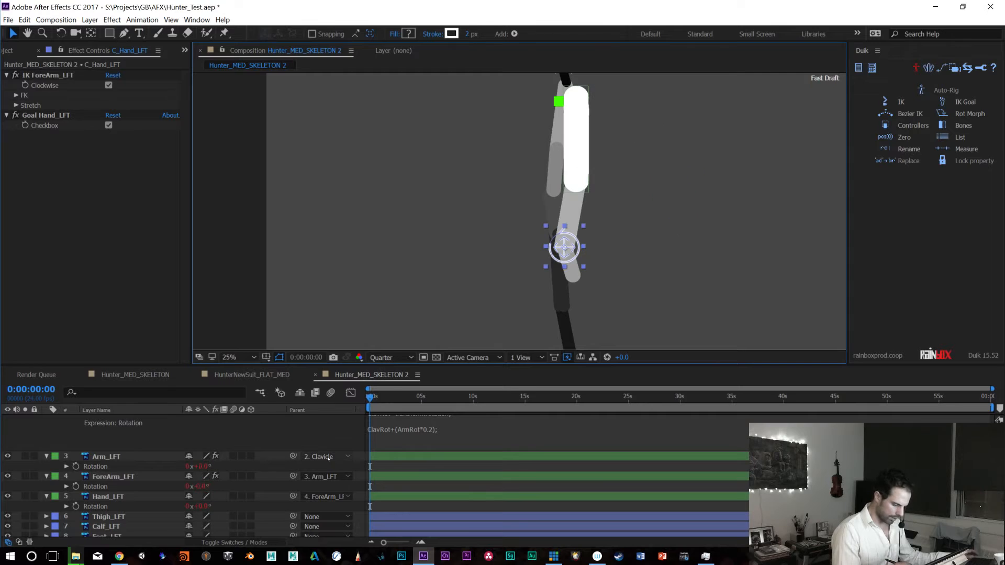
Set the parent of Arm_LFT to None and try the unparented arm with the hand controller, undoing the test move
{"action": "left_click", "coordinate": [325, 457]}
{"action": "left_click", "coordinate": [354, 192]}
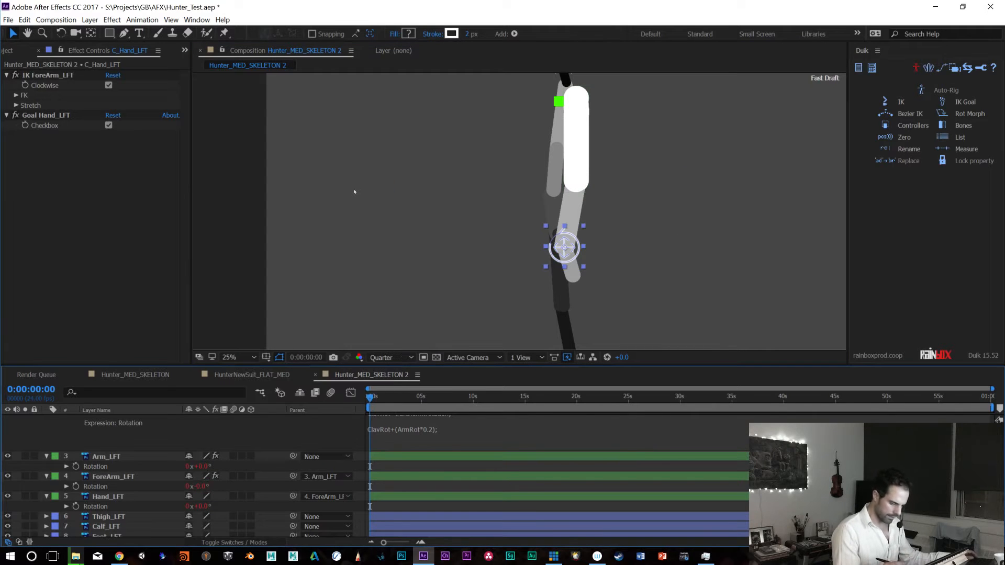
{"action": "left_click_drag", "start_coordinate": [571, 250], "coordinate": [650, 199]}
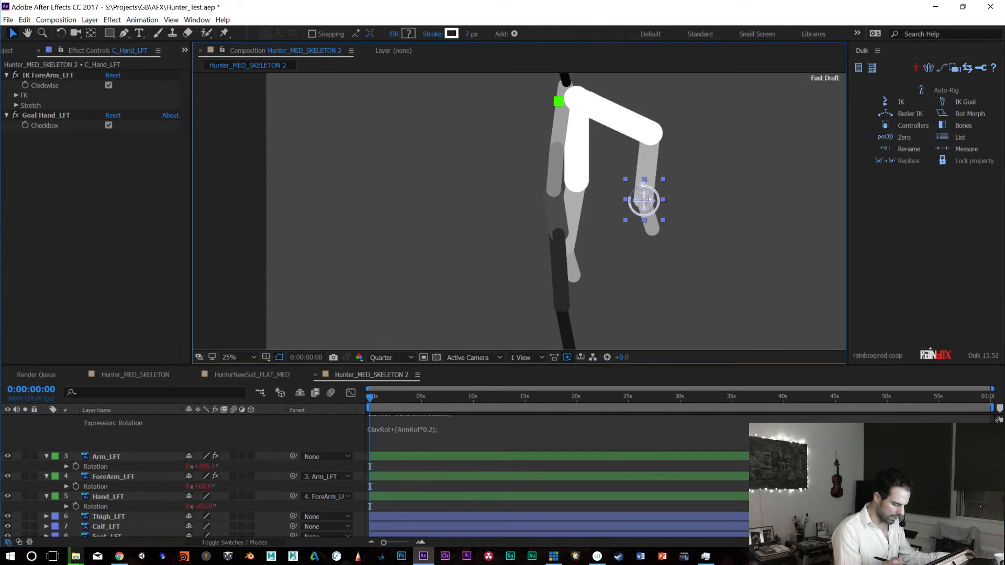
{"action": "key", "text": "ctrl+z"}
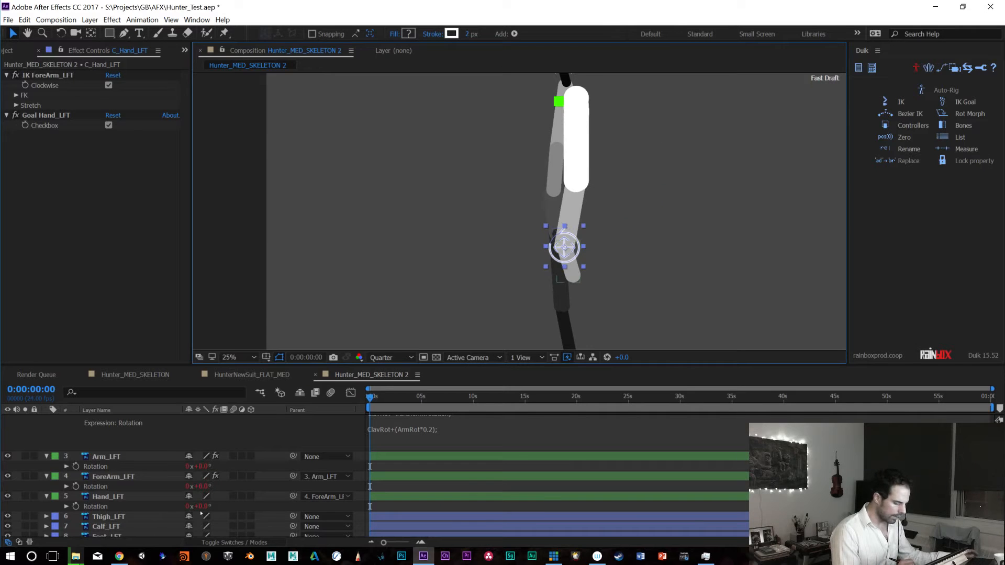
Move the C_Hand_LFT controller to both sides of the body to compare the unparented arm layers' rotation values, undoing each move
{"action": "left_click_drag", "start_coordinate": [560, 252], "coordinate": [483, 206]}
{"action": "key", "text": "ctrl+z"}
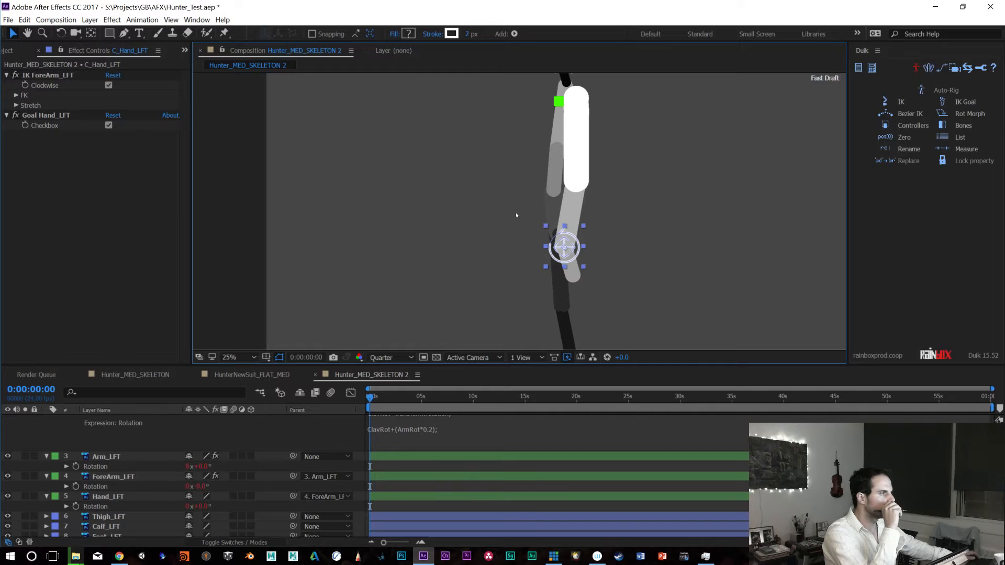
{"action": "left_click_drag", "start_coordinate": [564, 247], "coordinate": [526, 230]}
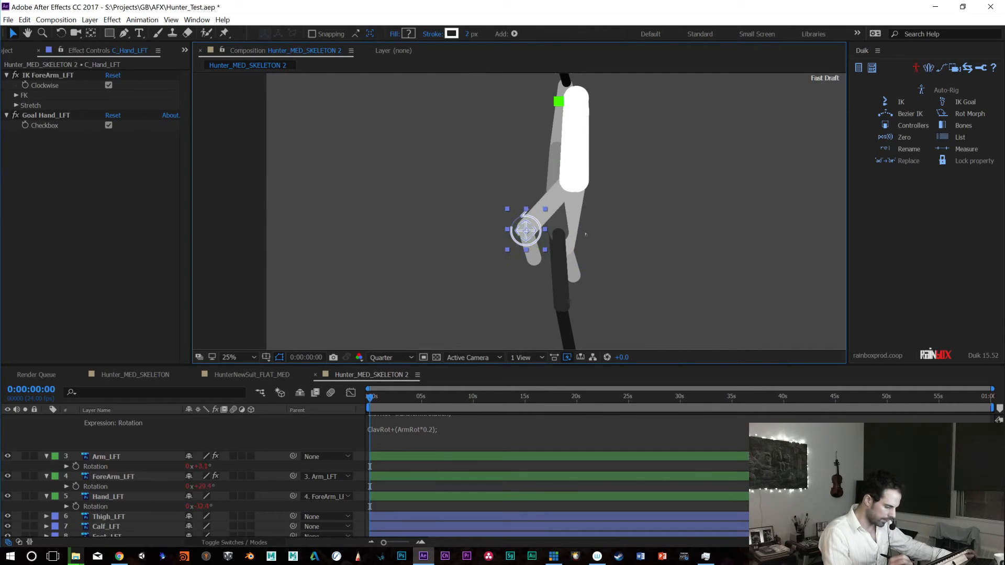
{"action": "key", "text": "ctrl+z"}
{"action": "left_click_drag", "start_coordinate": [542, 245], "coordinate": [440, 142]}
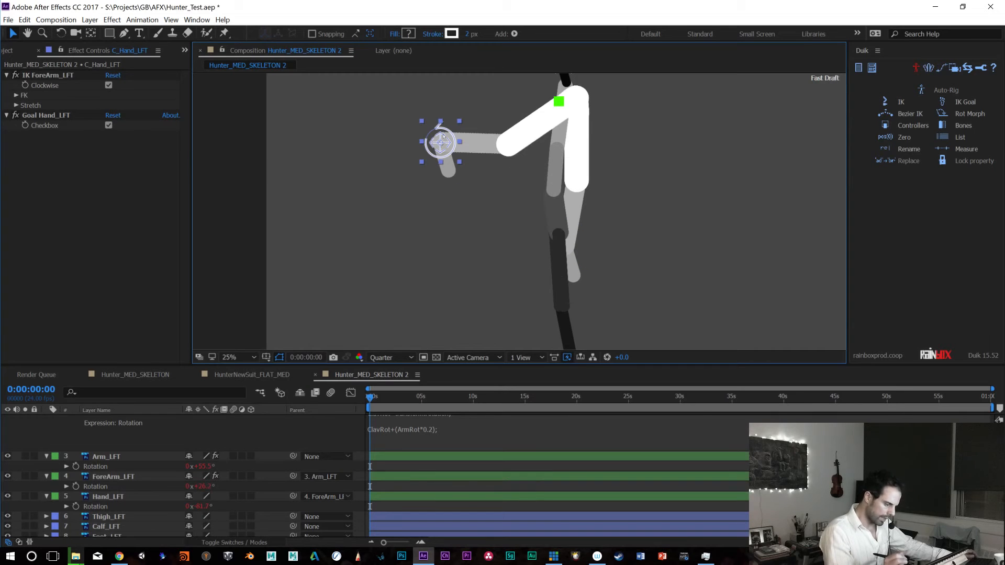
{"action": "key", "text": "ctrl+z"}
{"action": "left_click_drag", "start_coordinate": [565, 245], "coordinate": [650, 214]}
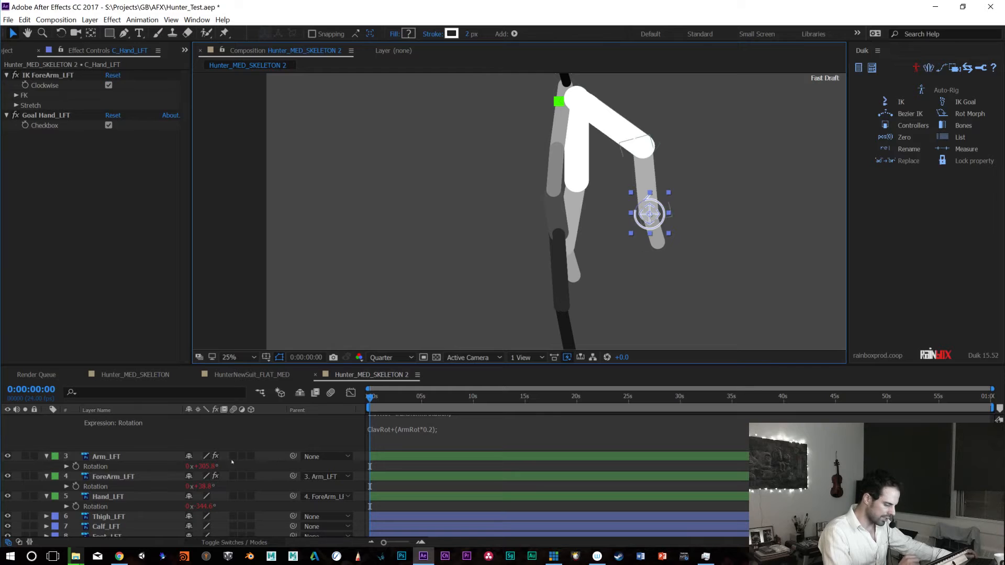
{"action": "key", "text": "ctrl+z"}
Raise the C_Hand_LFT controller to shoulder height and swing it across the head to test the arm's range, undoing both moves
{"action": "left_click_drag", "start_coordinate": [565, 249], "coordinate": [430, 89]}
{"action": "key", "text": "space"}
{"action": "left_click_drag", "start_coordinate": [633, 194], "coordinate": [595, 297]}
{"action": "left_click_drag", "start_coordinate": [399, 191], "coordinate": [605, 80]}
{"action": "key", "text": "ctrl+z"}
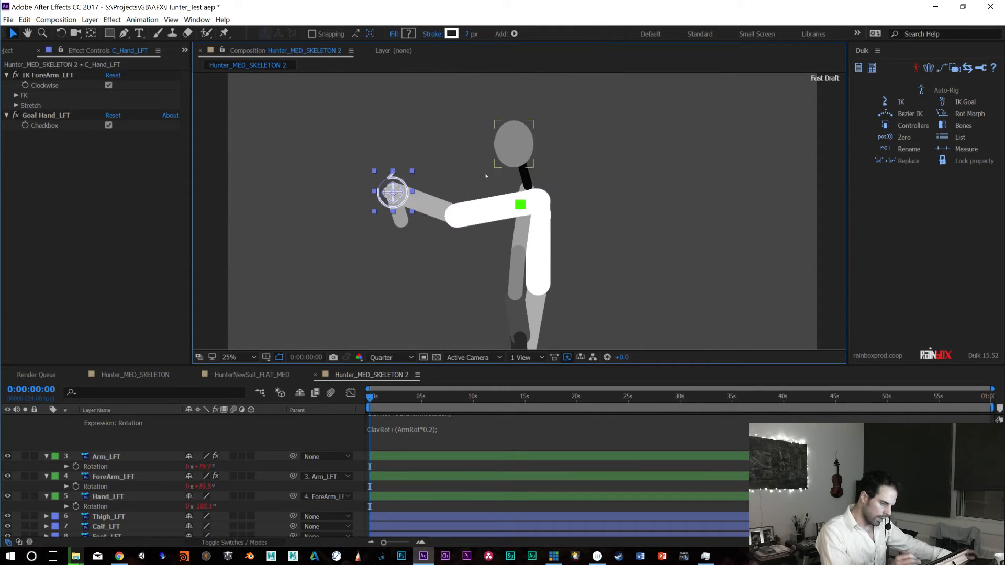
{"action": "key", "text": "ctrl+z"}
{"action": "key", "text": "space"}
{"action": "left_click_drag", "start_coordinate": [607, 191], "coordinate": [567, 75]}
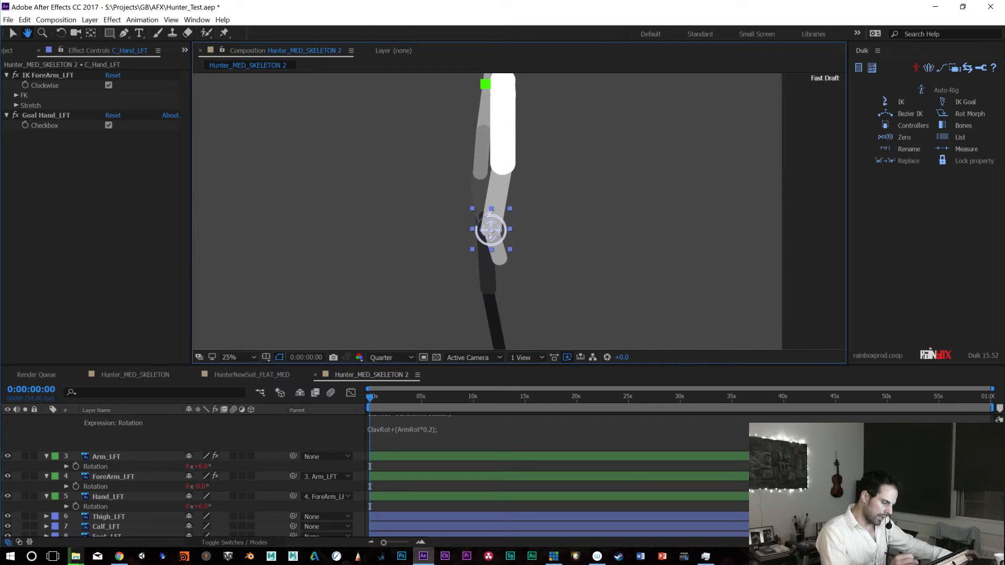
Swing the C_Hand_LFT controller out on the side of the body opposite the raised-arm pose twice, undoing each swing
{"action": "left_click_drag", "start_coordinate": [490, 217], "coordinate": [580, 193]}
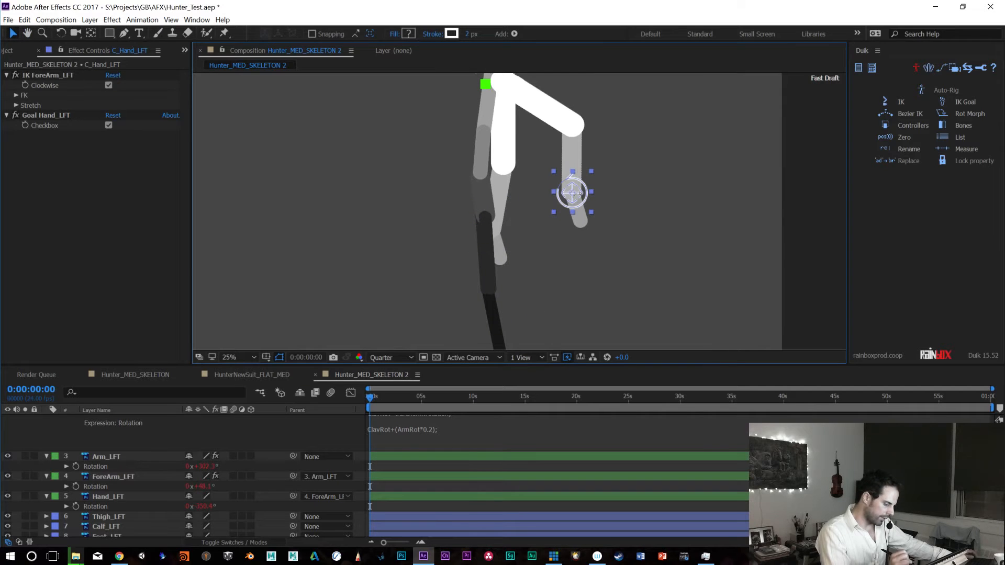
{"action": "key", "text": "ctrl+z"}
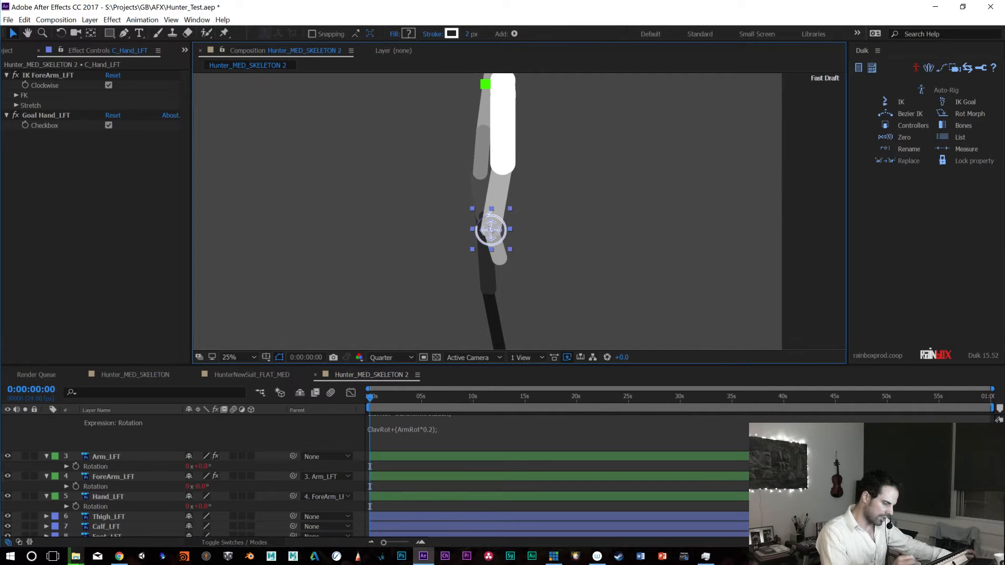
{"action": "left_click_drag", "start_coordinate": [490, 224], "coordinate": [568, 198]}
{"action": "key", "text": "ctrl+z"}
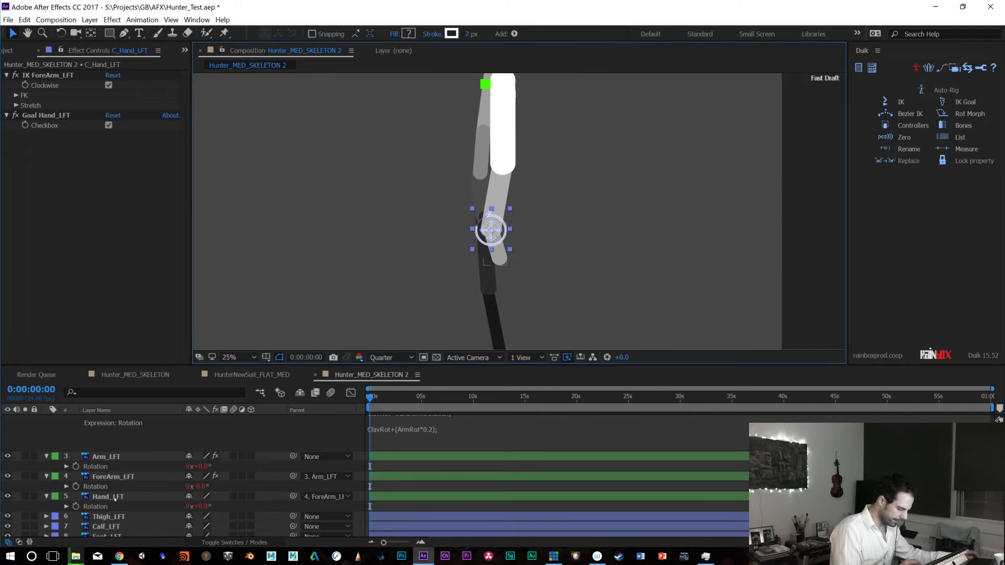
Reveal the rotation expression of Hand_LFT and enlarge its field to show the whole Duik goal code
{"action": "left_click", "coordinate": [113, 499]}
{"action": "left_click", "coordinate": [67, 506]}
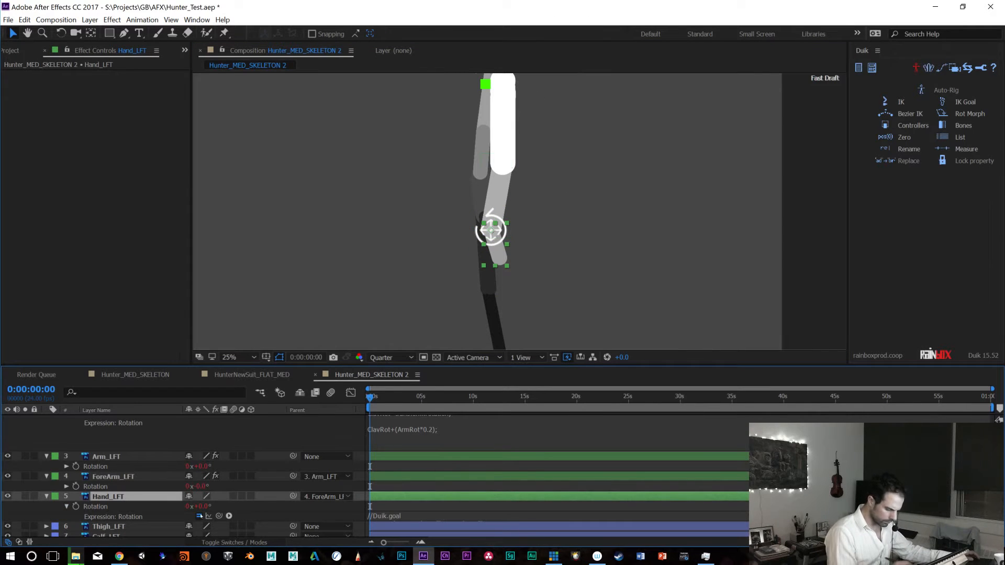
{"action": "scroll", "coordinate": [367, 471], "scroll_direction": "down", "scroll_amount": 3}
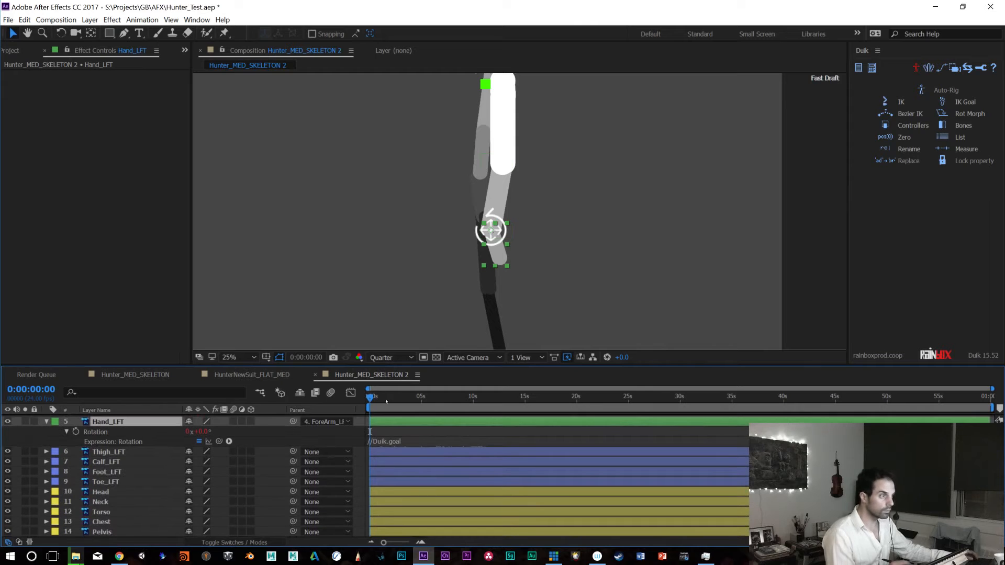
{"action": "left_click_drag", "start_coordinate": [457, 445], "coordinate": [456, 533]}
{"action": "scroll", "coordinate": [437, 505], "scroll_direction": "down", "scroll_amount": 2}
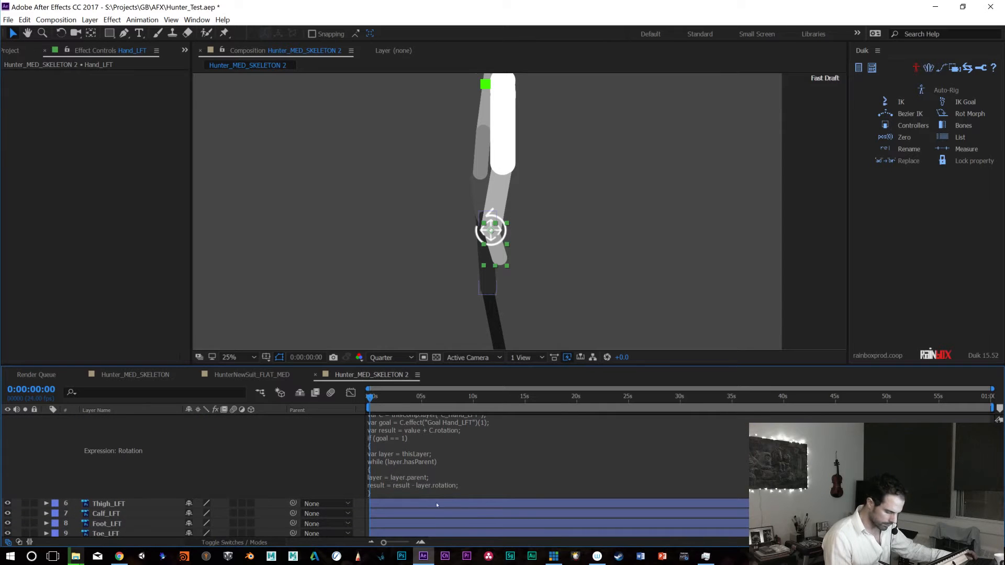
{"action": "left_click_drag", "start_coordinate": [437, 497], "coordinate": [438, 523]}
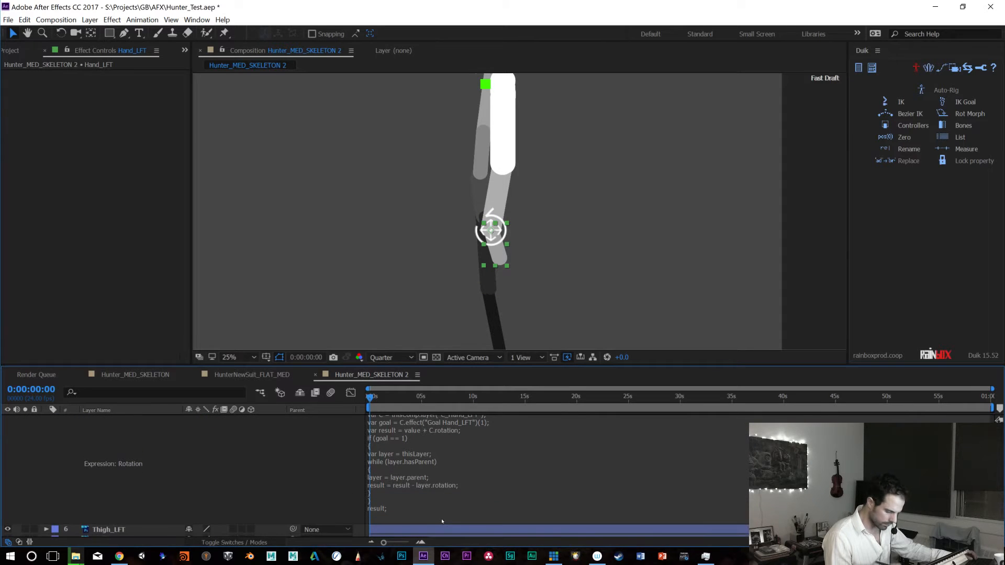
Examine how the Duik goal expression on Hand_LFT handles the controller's rotation and loops through the parent layers
{"action": "scroll", "coordinate": [370, 435], "scroll_direction": "up", "scroll_amount": 2}
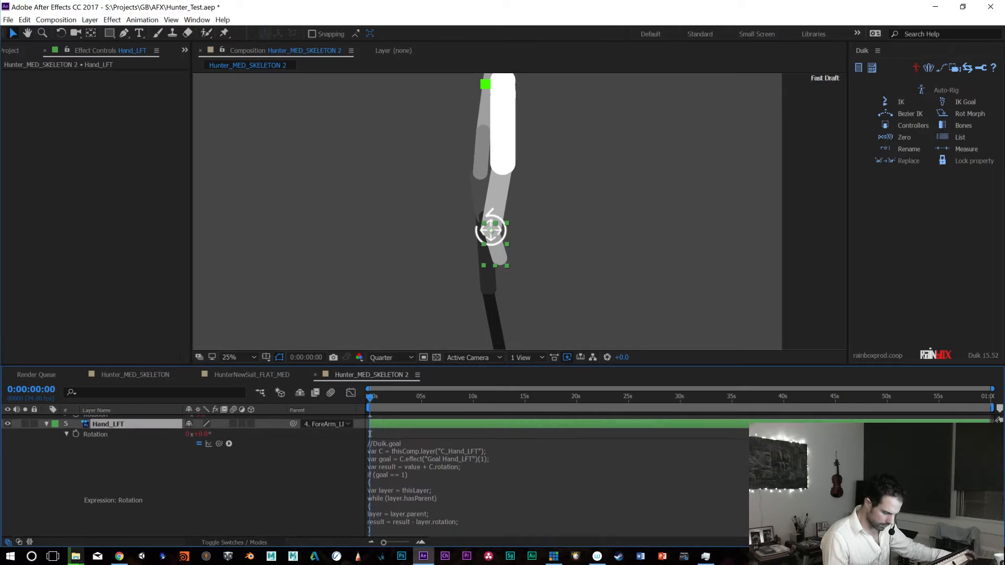
{"action": "scroll", "coordinate": [369, 434], "scroll_direction": "up", "scroll_amount": 1}
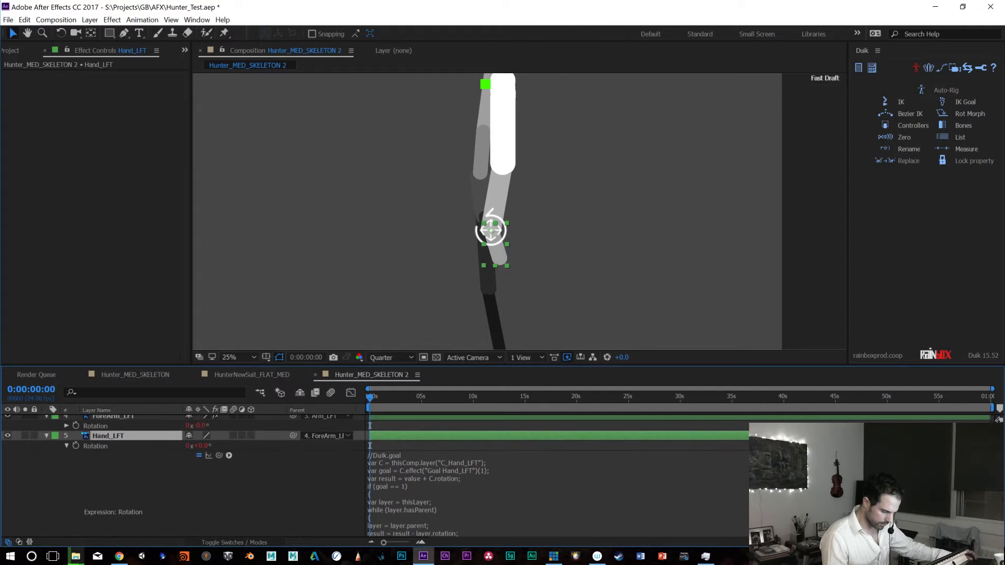
{"action": "scroll", "coordinate": [370, 425], "scroll_direction": "down", "scroll_amount": 2}
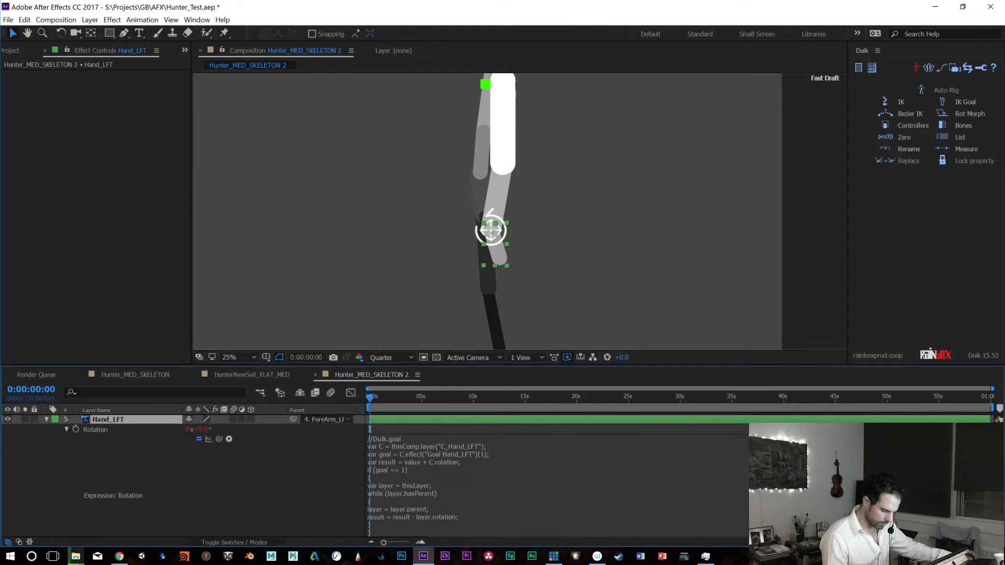
{"action": "scroll", "coordinate": [370, 426], "scroll_direction": "down", "scroll_amount": 1}
{"action": "scroll", "coordinate": [370, 425], "scroll_direction": "up", "scroll_amount": 4}
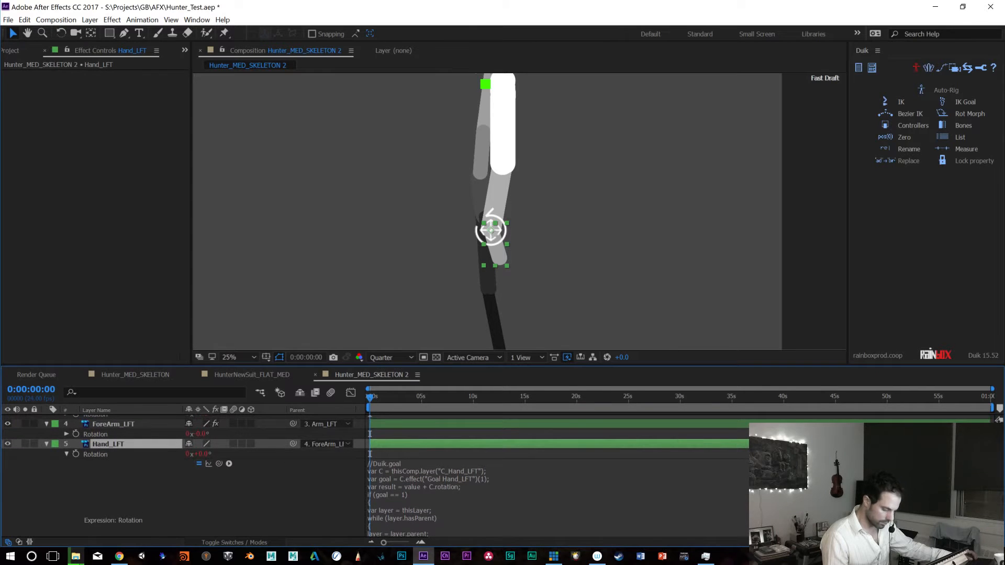
{"action": "scroll", "coordinate": [369, 425], "scroll_direction": "down", "scroll_amount": 2}
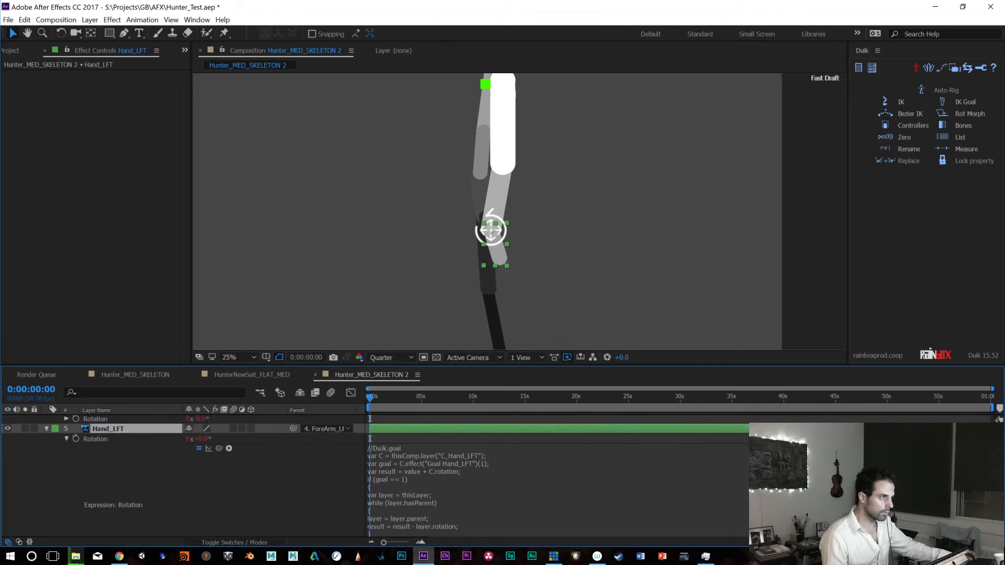
{"action": "scroll", "coordinate": [370, 425], "scroll_direction": "up", "scroll_amount": 1}
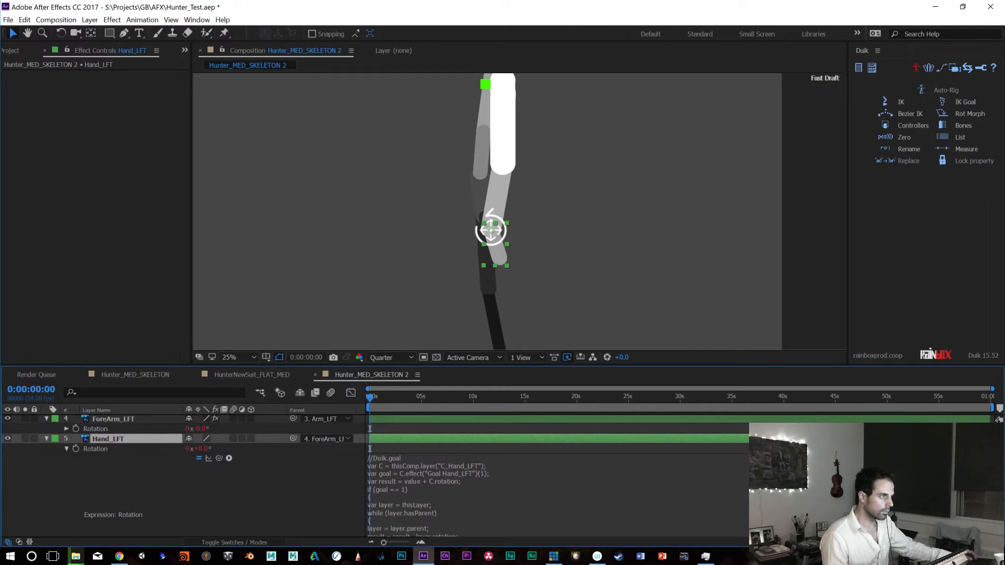
{"action": "scroll", "coordinate": [370, 425], "scroll_direction": "up", "scroll_amount": 1}
{"action": "scroll", "coordinate": [375, 476], "scroll_direction": "down", "scroll_amount": 1}
{"action": "scroll", "coordinate": [375, 475], "scroll_direction": "up", "scroll_amount": 1}
{"action": "scroll", "coordinate": [374, 475], "scroll_direction": "down", "scroll_amount": 2}
{"action": "scroll", "coordinate": [370, 439], "scroll_direction": "down", "scroll_amount": 7}
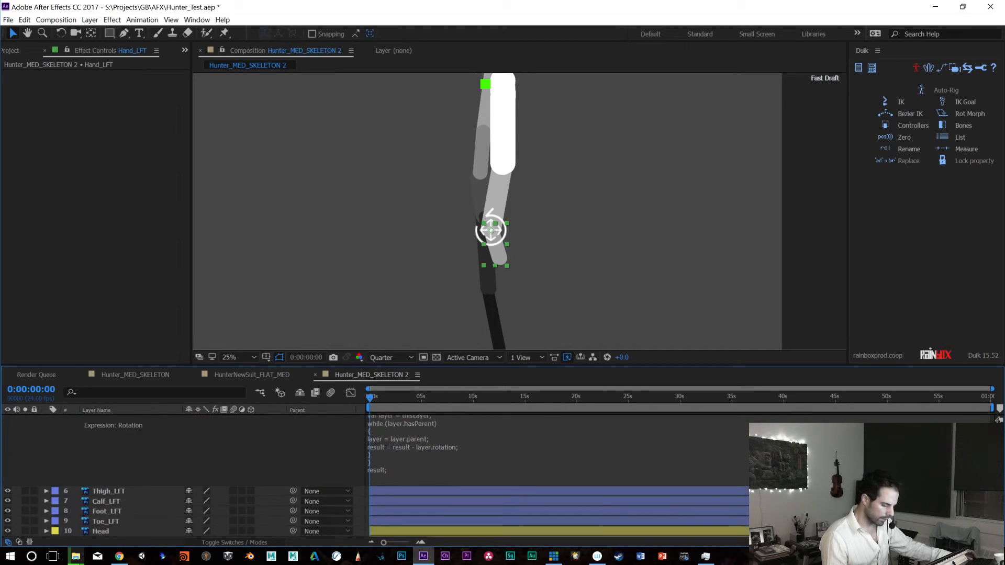
{"action": "scroll", "coordinate": [370, 445], "scroll_direction": "down", "scroll_amount": 3}
{"action": "scroll", "coordinate": [370, 445], "scroll_direction": "up", "scroll_amount": 10}
{"action": "scroll", "coordinate": [370, 445], "scroll_direction": "down", "scroll_amount": 2}
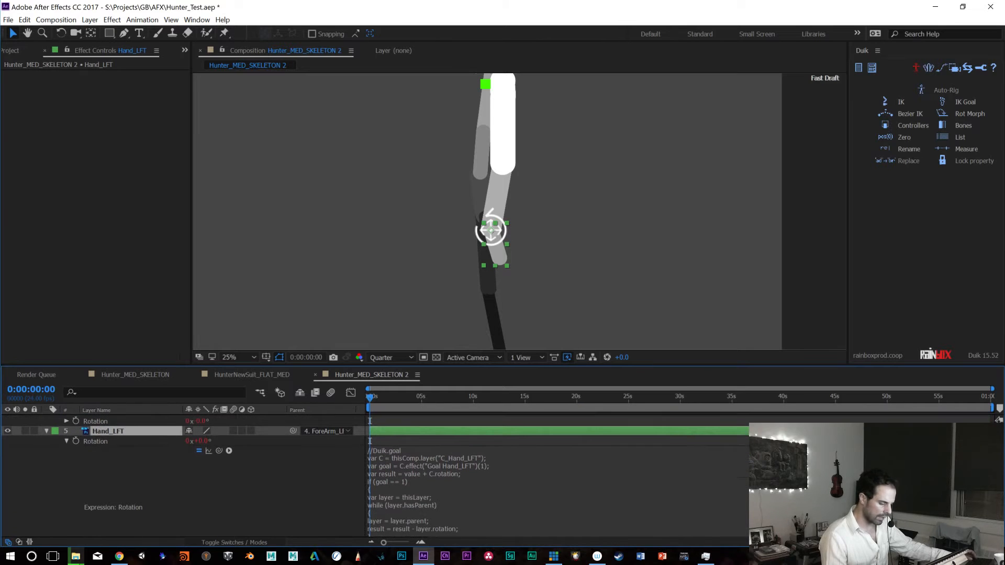
Select the C_Hand_LFT controller and move it to either side of the body to watch Hand_LFT's rotation, undoing both moves
{"action": "left_click", "coordinate": [504, 216]}
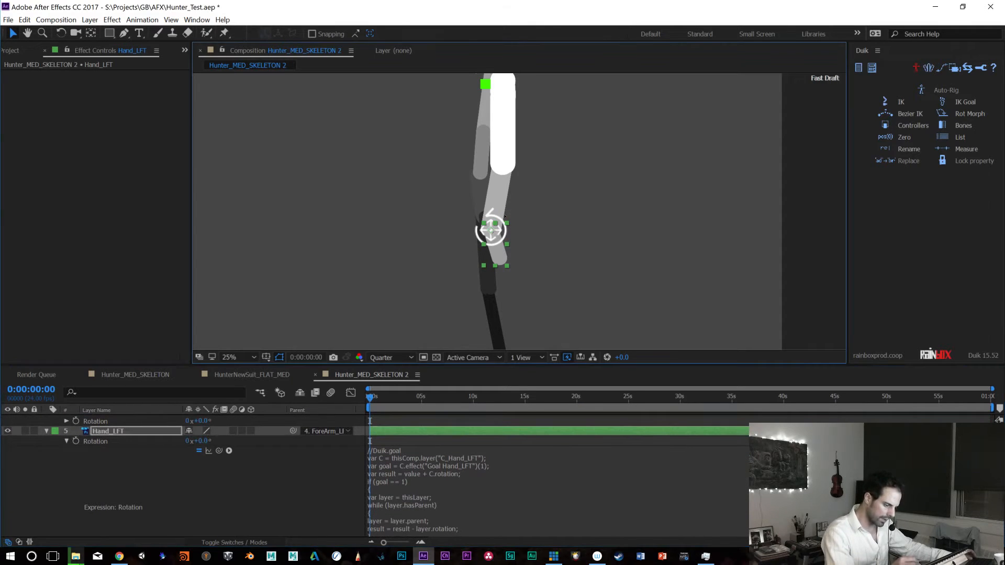
{"action": "left_click_drag", "start_coordinate": [491, 231], "coordinate": [563, 201]}
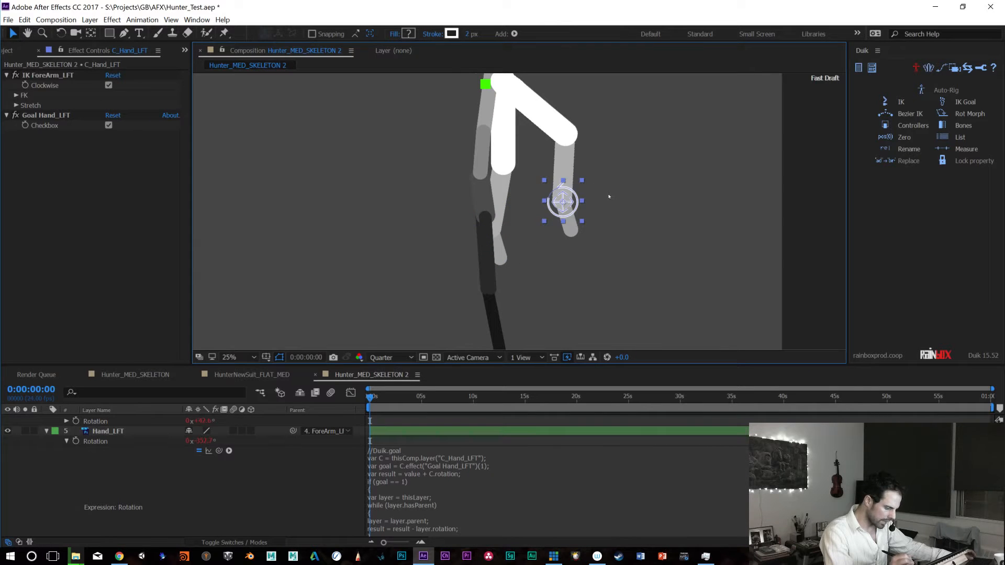
{"action": "key", "text": "ctrl+z"}
{"action": "left_click_drag", "start_coordinate": [496, 229], "coordinate": [425, 199]}
{"action": "key", "text": "ctrl+z"}
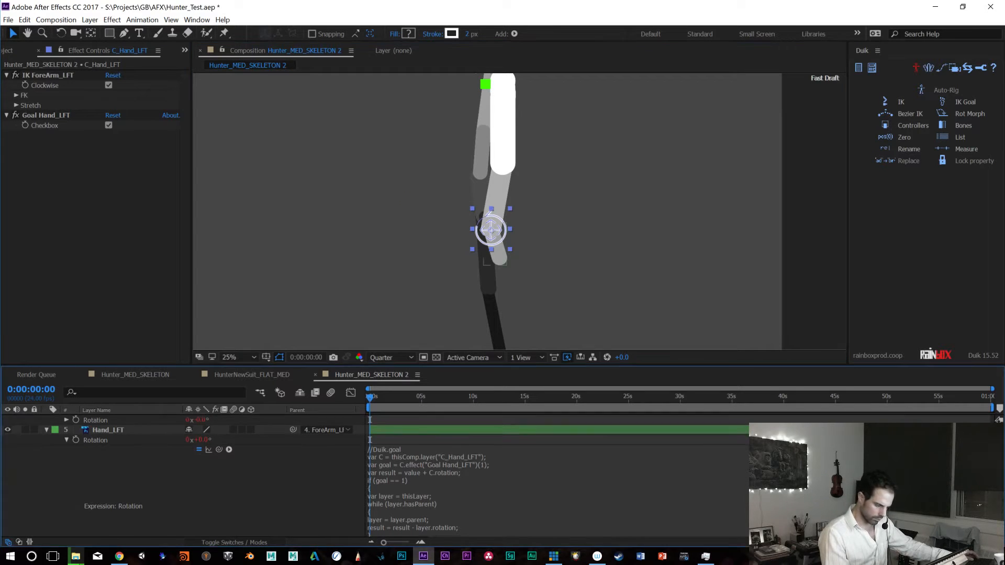
Rotate the C_Hand_LFT controller to test its effect on the Hand_LFT expression, undo the rotation and return to the Selection tool
{"action": "scroll", "coordinate": [558, 476], "scroll_direction": "down", "scroll_amount": 3}
{"action": "scroll", "coordinate": [369, 420], "scroll_direction": "up", "scroll_amount": 2}
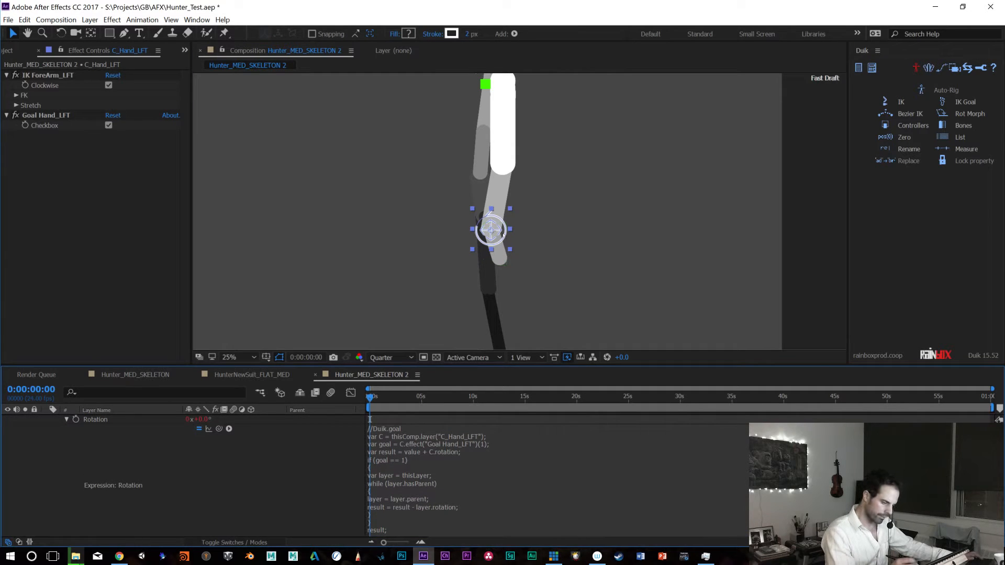
{"action": "key", "text": "w"}
{"action": "left_click_drag", "start_coordinate": [500, 228], "coordinate": [486, 245]}
{"action": "key", "text": "ctrl+z"}
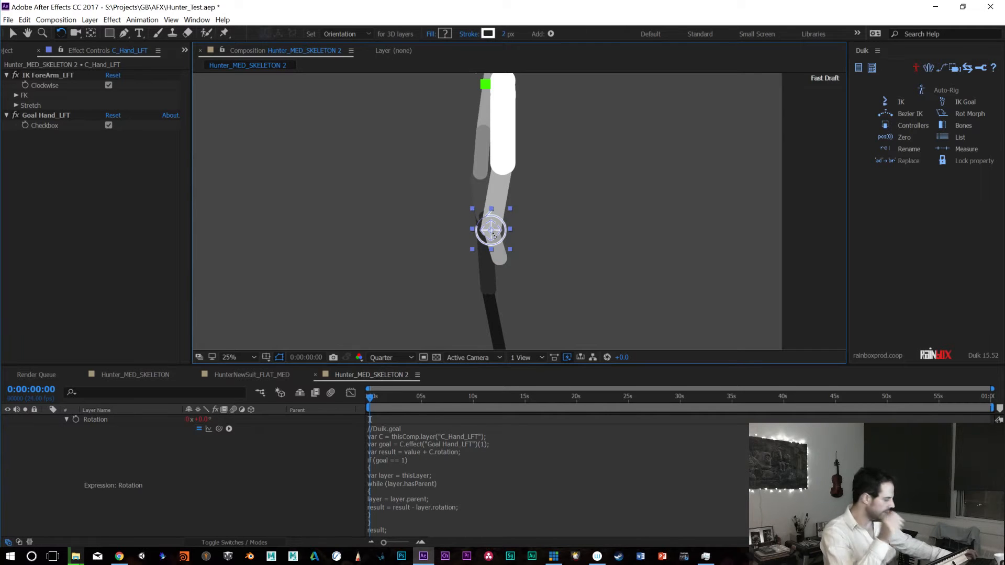
{"action": "key", "text": "v"}
Review the Hand_LFT goal expression again along with the parent settings of the other skeleton layers
{"action": "scroll", "coordinate": [556, 477], "scroll_direction": "up", "scroll_amount": 2}
{"action": "scroll", "coordinate": [556, 476], "scroll_direction": "down", "scroll_amount": 1}
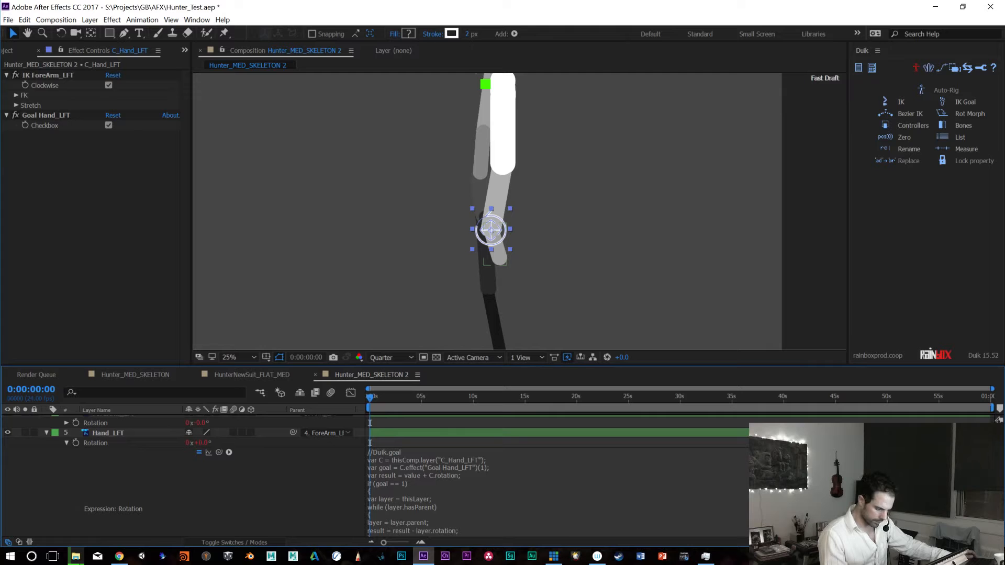
{"action": "scroll", "coordinate": [377, 477], "scroll_direction": "down", "scroll_amount": 5}
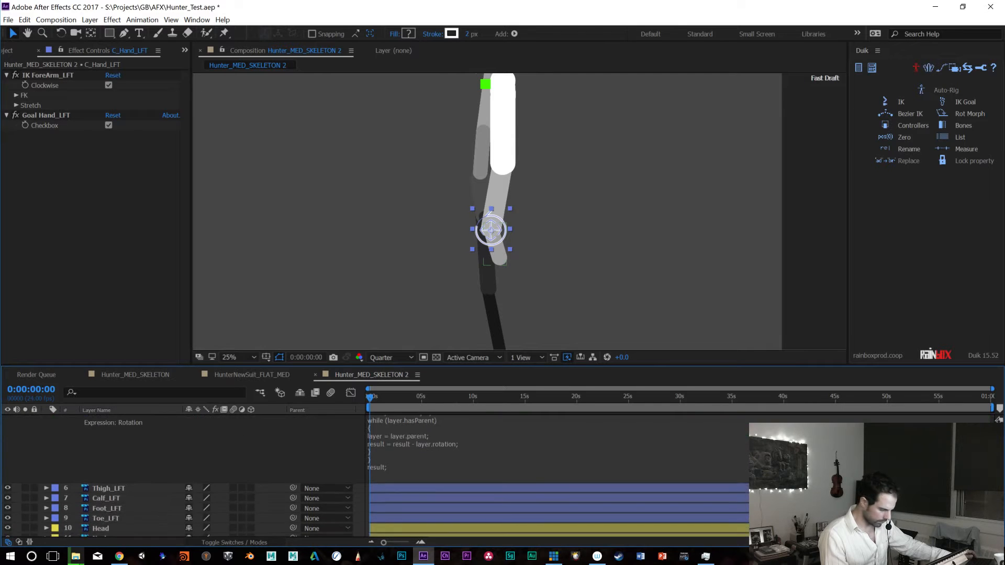
{"action": "scroll", "coordinate": [523, 474], "scroll_direction": "down", "scroll_amount": 1}
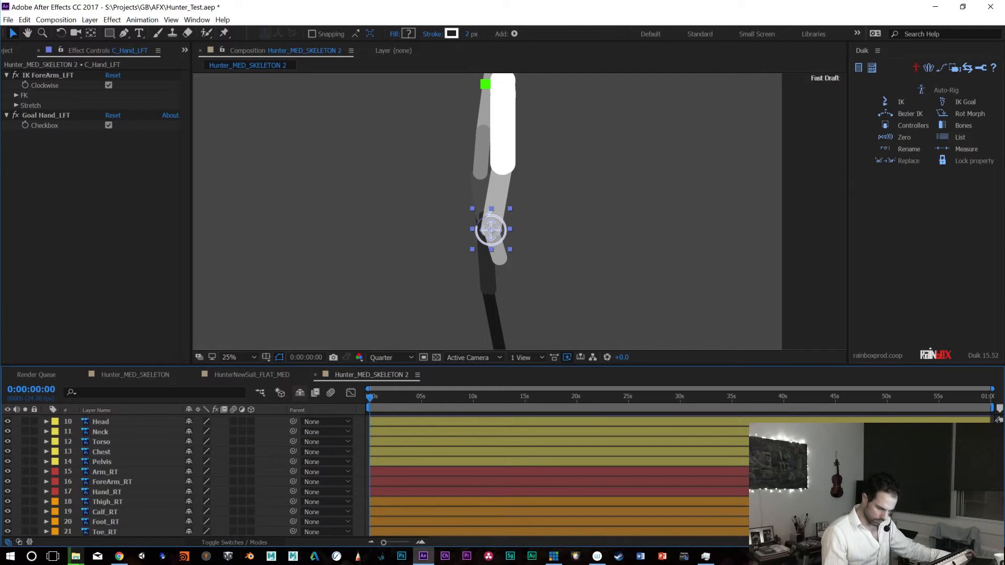
{"action": "scroll", "coordinate": [369, 431], "scroll_direction": "up", "scroll_amount": 4}
{"action": "scroll", "coordinate": [367, 471], "scroll_direction": "down", "scroll_amount": 3}
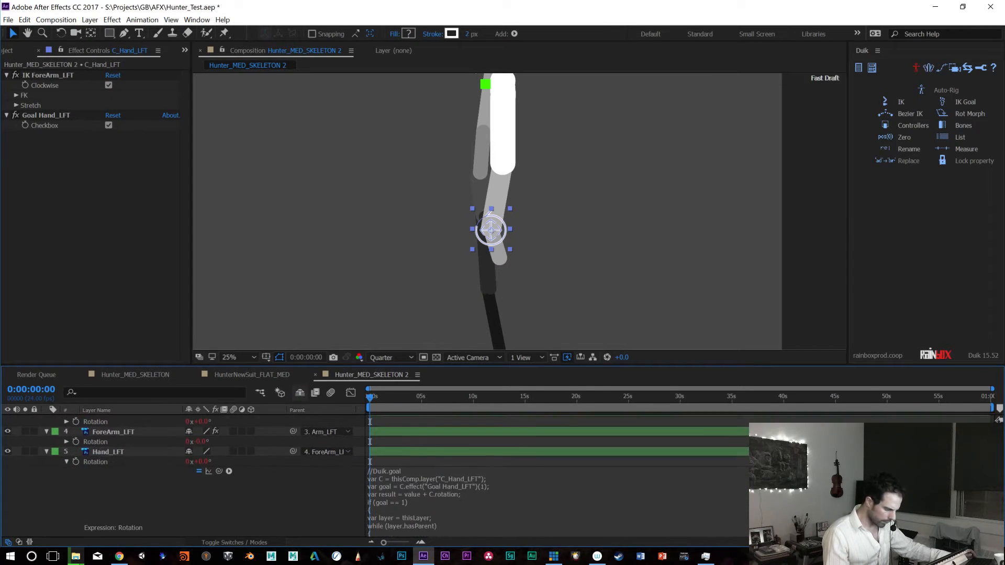
Examine the Duik goal expression on Hand_LFT's Rotation and the neighbouring arm layers in the timeline
{"action": "scroll", "coordinate": [367, 472], "scroll_direction": "up", "scroll_amount": 1}
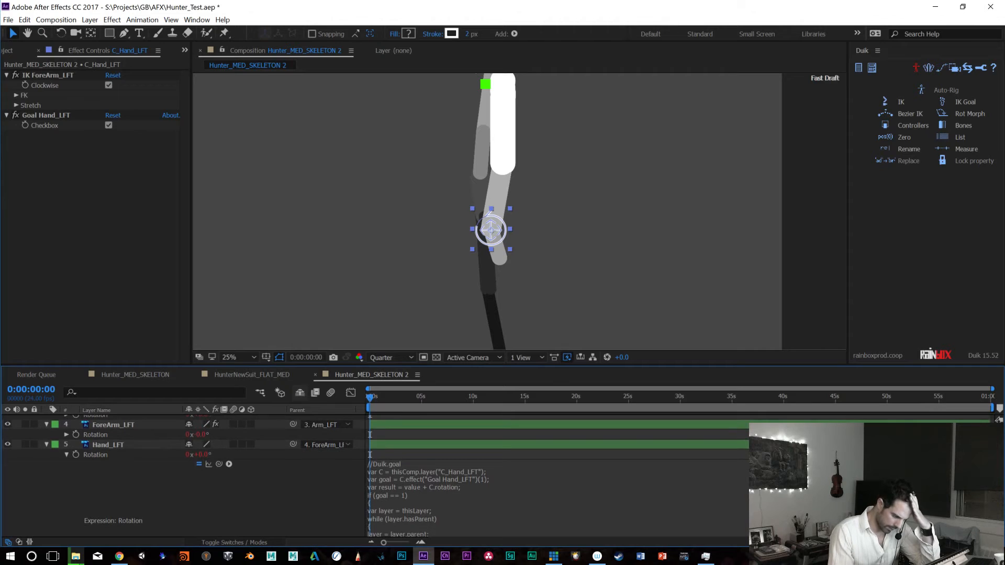
{"action": "scroll", "coordinate": [367, 472], "scroll_direction": "down", "scroll_amount": 1}
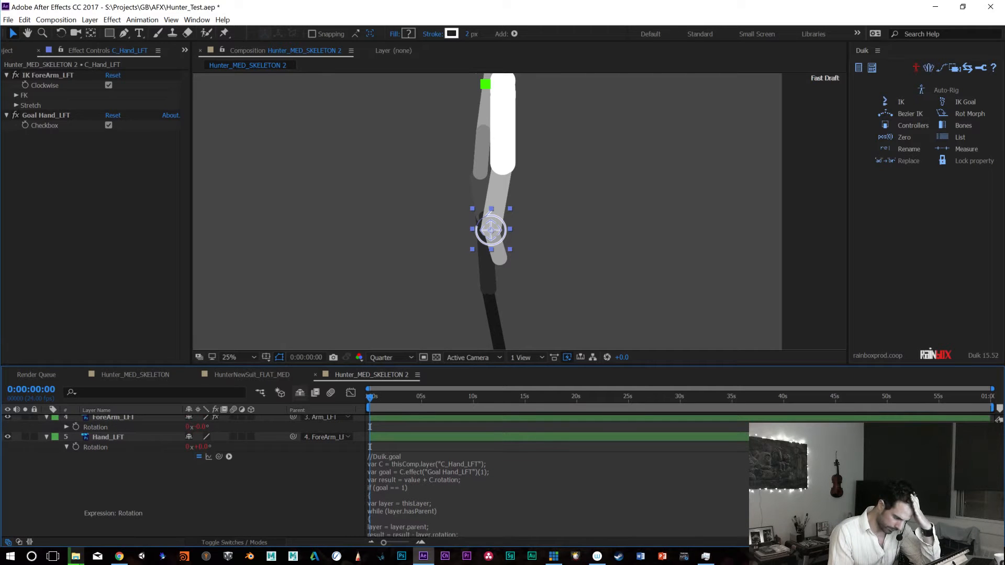
{"action": "scroll", "coordinate": [367, 471], "scroll_direction": "down", "scroll_amount": 1}
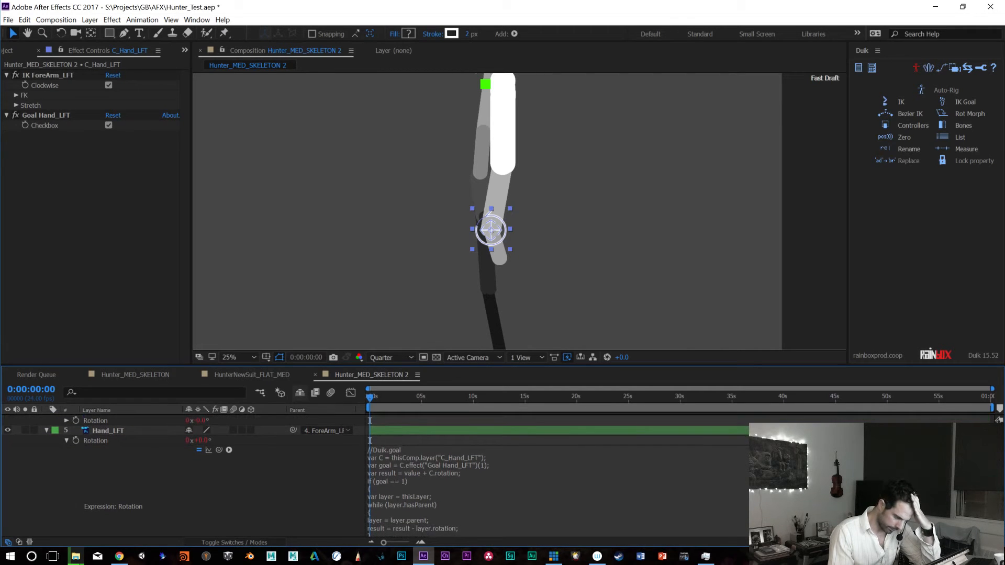
{"action": "scroll", "coordinate": [366, 471], "scroll_direction": "up", "scroll_amount": 9}
{"action": "scroll", "coordinate": [367, 471], "scroll_direction": "up", "scroll_amount": 10}
{"action": "scroll", "coordinate": [367, 471], "scroll_direction": "down", "scroll_amount": 14}
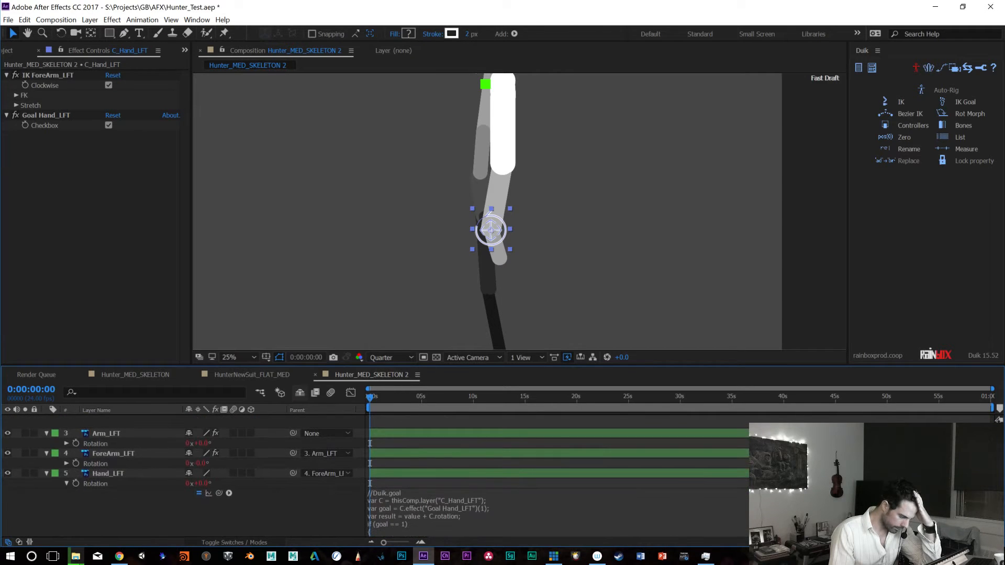
{"action": "scroll", "coordinate": [367, 472], "scroll_direction": "down", "scroll_amount": 3}
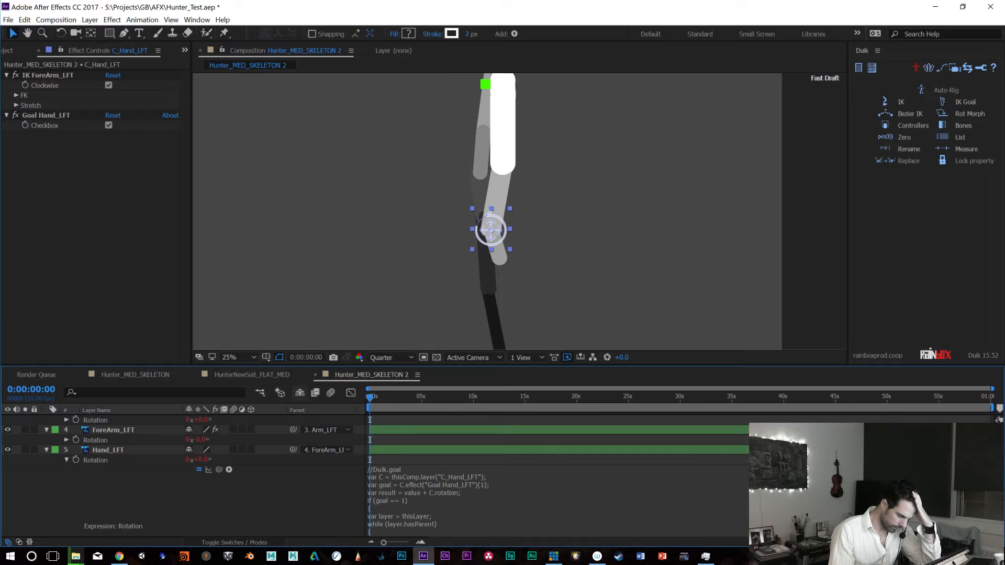
{"action": "scroll", "coordinate": [367, 471], "scroll_direction": "down", "scroll_amount": 13}
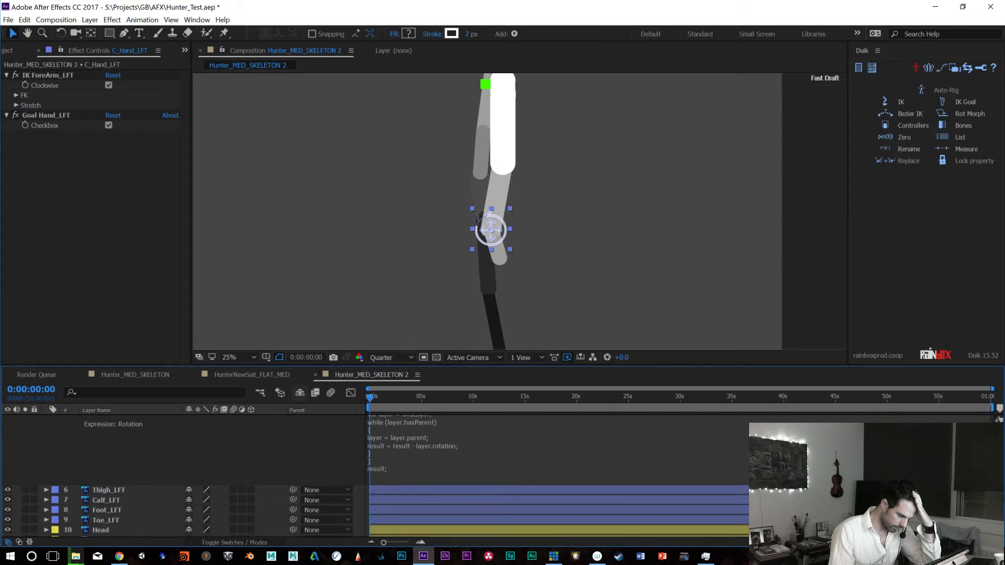
{"action": "scroll", "coordinate": [367, 471], "scroll_direction": "up", "scroll_amount": 15}
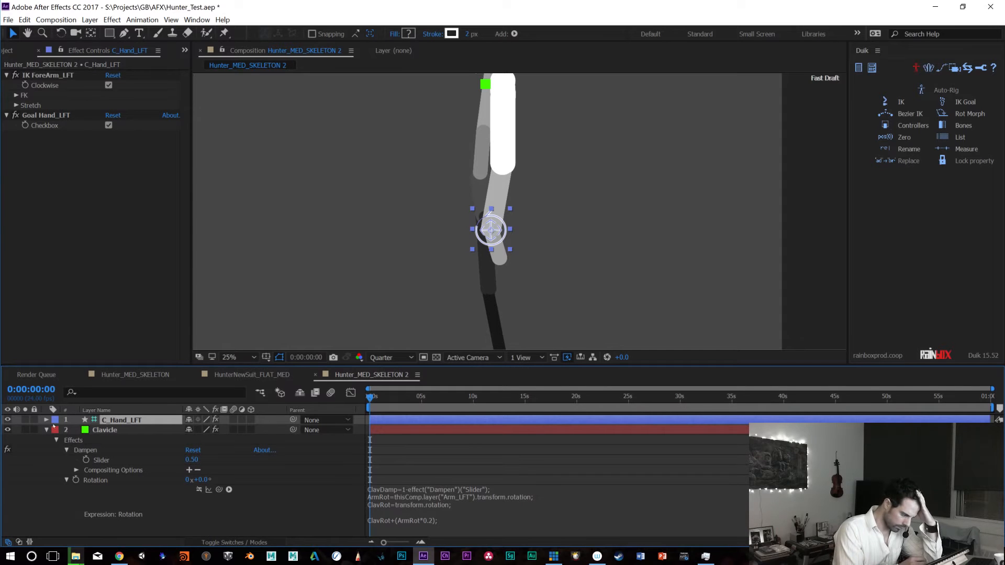
Reveal C_Hand_LFT's effects in the timeline and inspect the Goal Hand_LFT and IK ForeArm_LFT properties, collapsing both again
{"action": "key", "text": "e"}
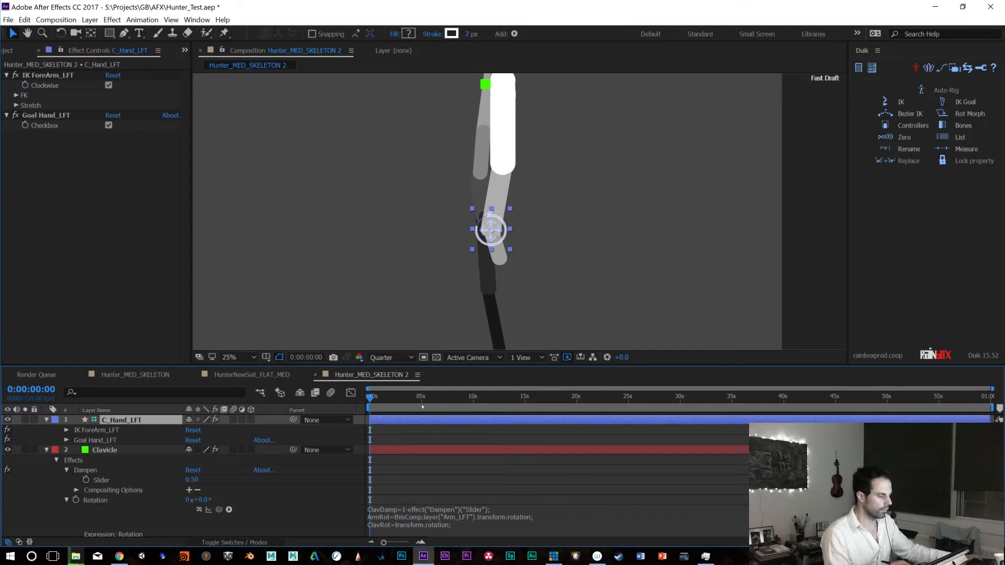
{"action": "left_click", "coordinate": [66, 441]}
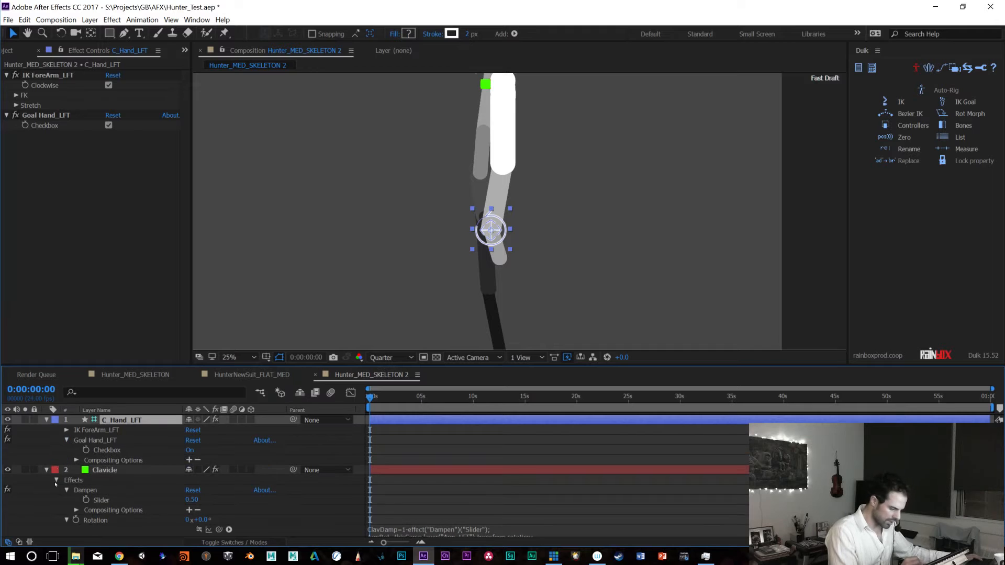
{"action": "left_click", "coordinate": [67, 441]}
{"action": "left_click", "coordinate": [67, 430]}
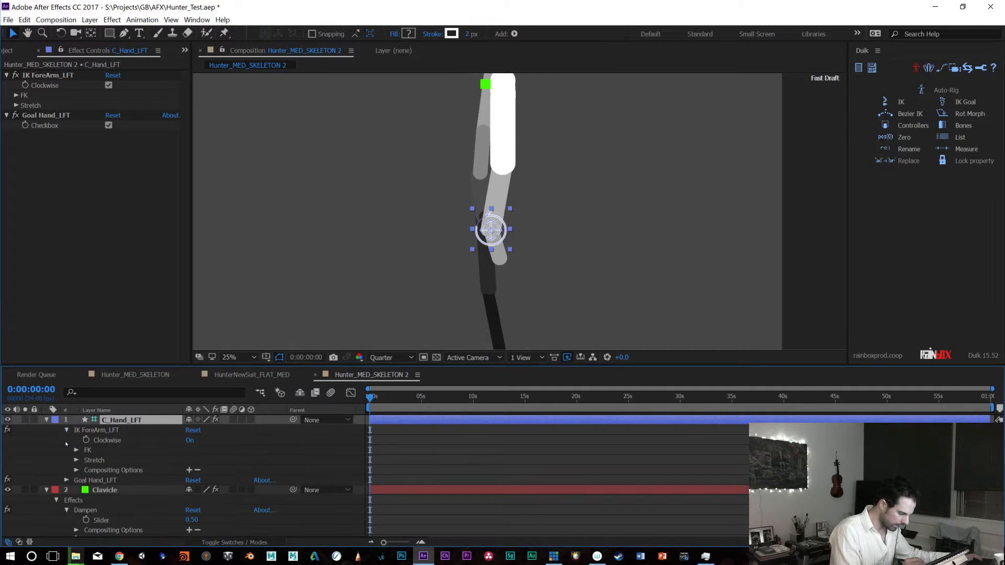
{"action": "left_click", "coordinate": [66, 431]}
Test the left arm's IK by moving the C_Hand_LFT controller forward and up twice, undoing each move
{"action": "left_click_drag", "start_coordinate": [421, 398], "coordinate": [367, 397]}
{"action": "left_click_drag", "start_coordinate": [493, 235], "coordinate": [575, 181]}
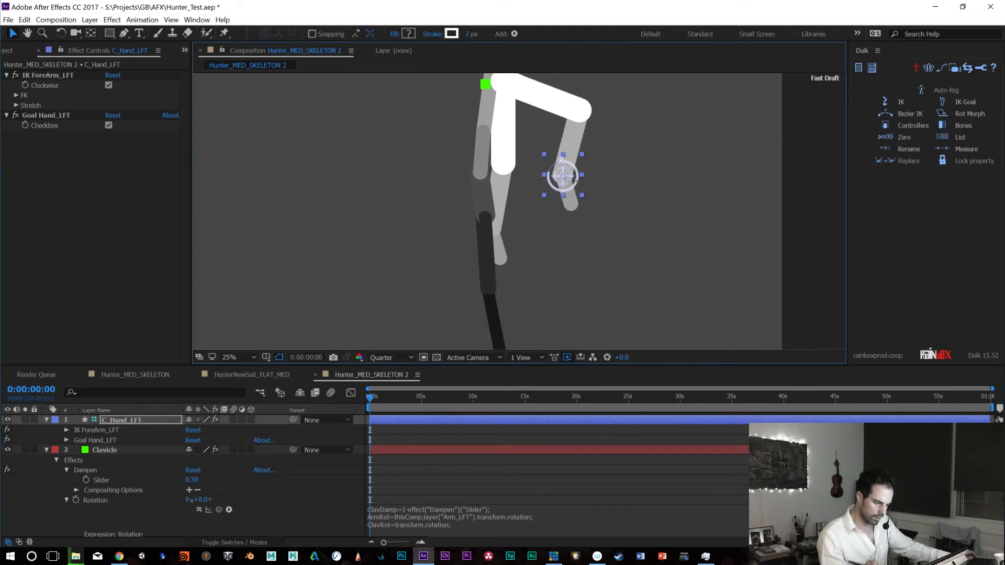
{"action": "key", "text": "ctrl+z"}
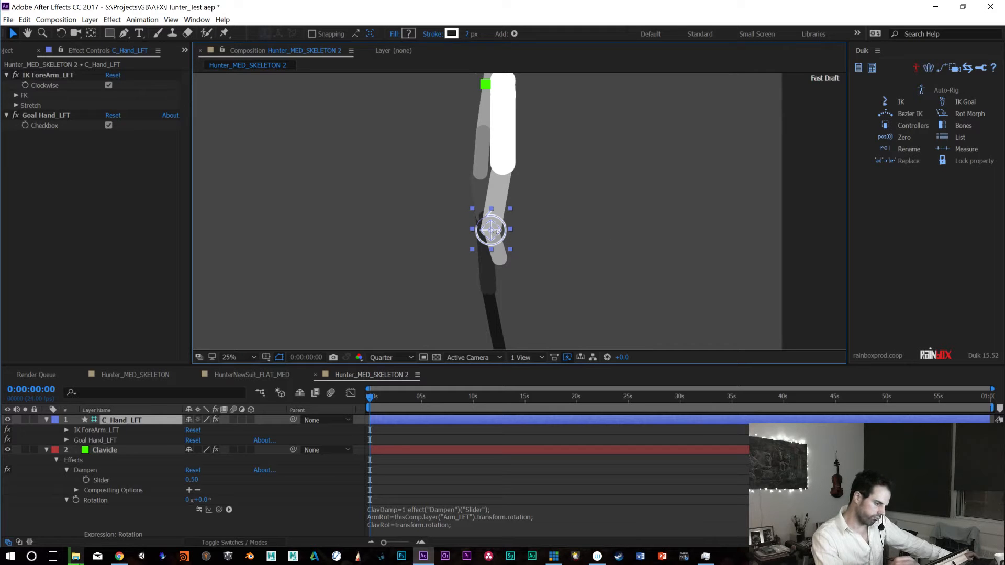
{"action": "left_click_drag", "start_coordinate": [498, 230], "coordinate": [672, 97]}
{"action": "key", "text": "ctrl+z"}
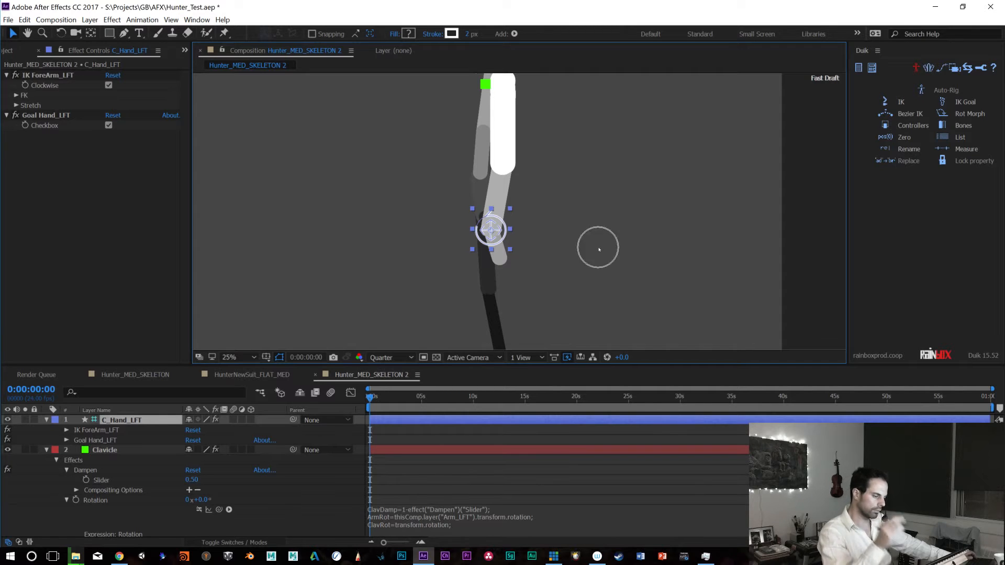
Examine the Clavicle layer's Dampen effect and its Rotation expression in the timeline
{"action": "key", "text": "h"}
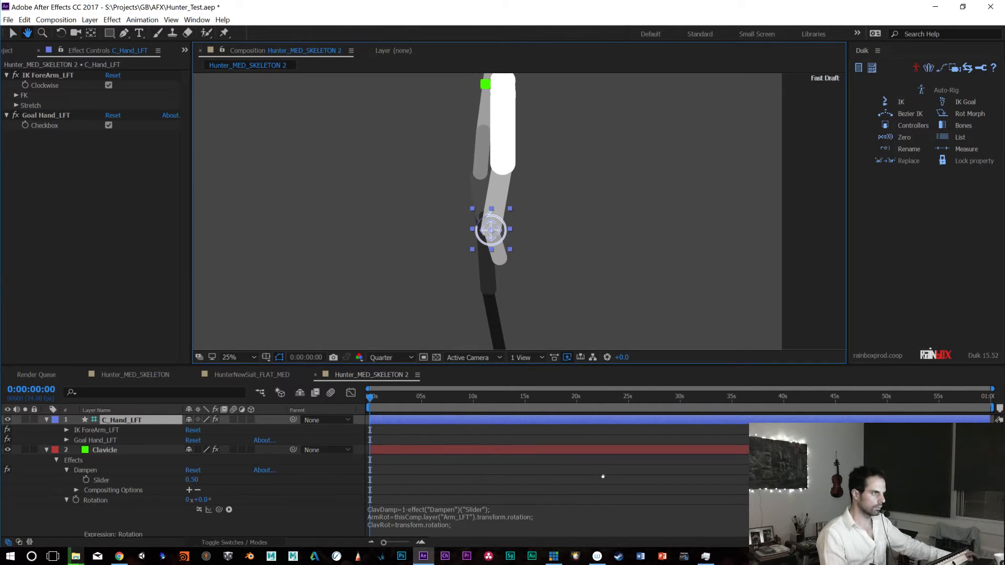
{"action": "scroll", "coordinate": [602, 479], "scroll_direction": "down", "scroll_amount": 3}
{"action": "scroll", "coordinate": [611, 444], "scroll_direction": "down", "scroll_amount": 2}
{"action": "scroll", "coordinate": [611, 440], "scroll_direction": "up", "scroll_amount": 2}
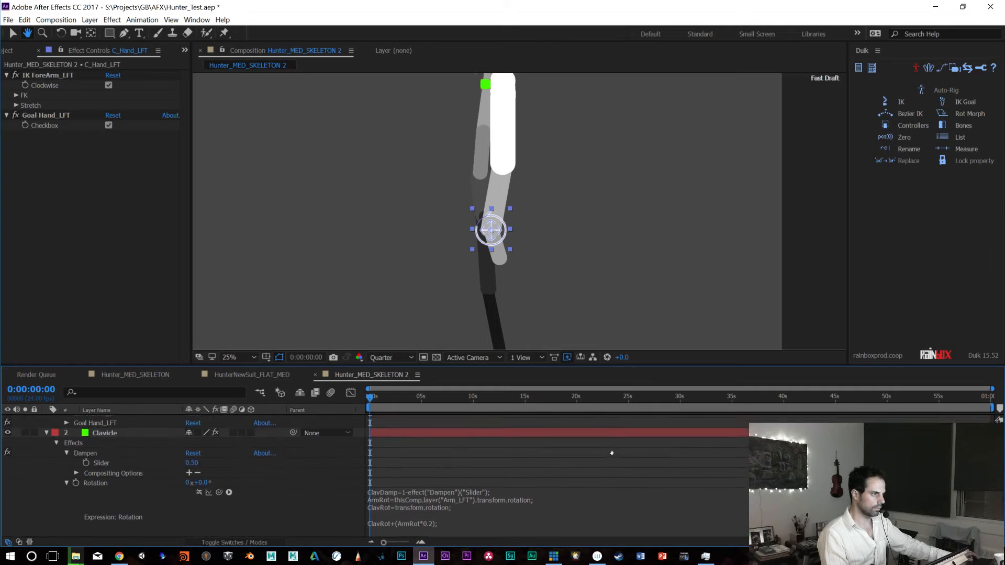
{"action": "scroll", "coordinate": [611, 457], "scroll_direction": "down", "scroll_amount": 1}
{"action": "scroll", "coordinate": [613, 448], "scroll_direction": "up", "scroll_amount": 1}
{"action": "scroll", "coordinate": [610, 442], "scroll_direction": "down", "scroll_amount": 4}
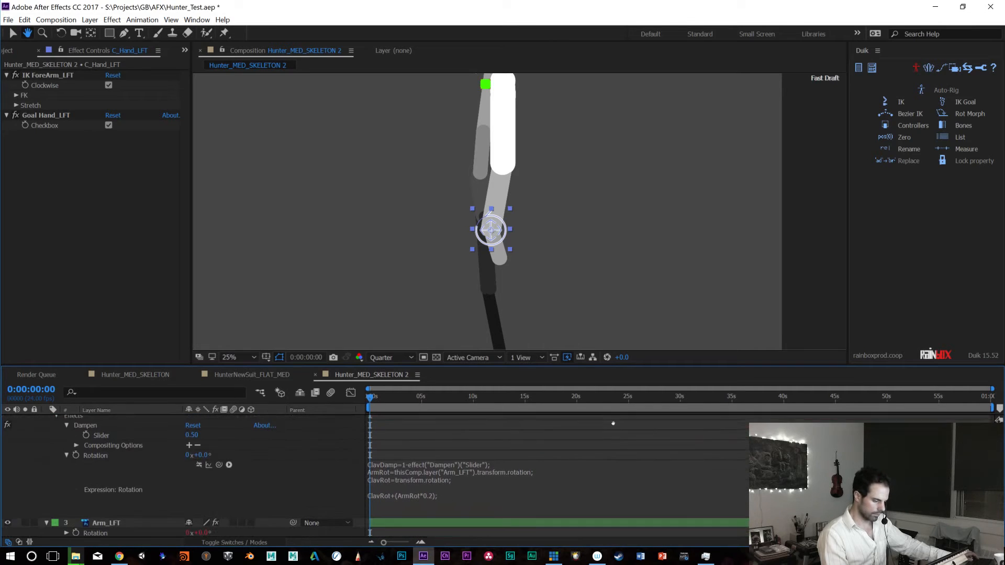
{"action": "scroll", "coordinate": [609, 434], "scroll_direction": "up", "scroll_amount": 4}
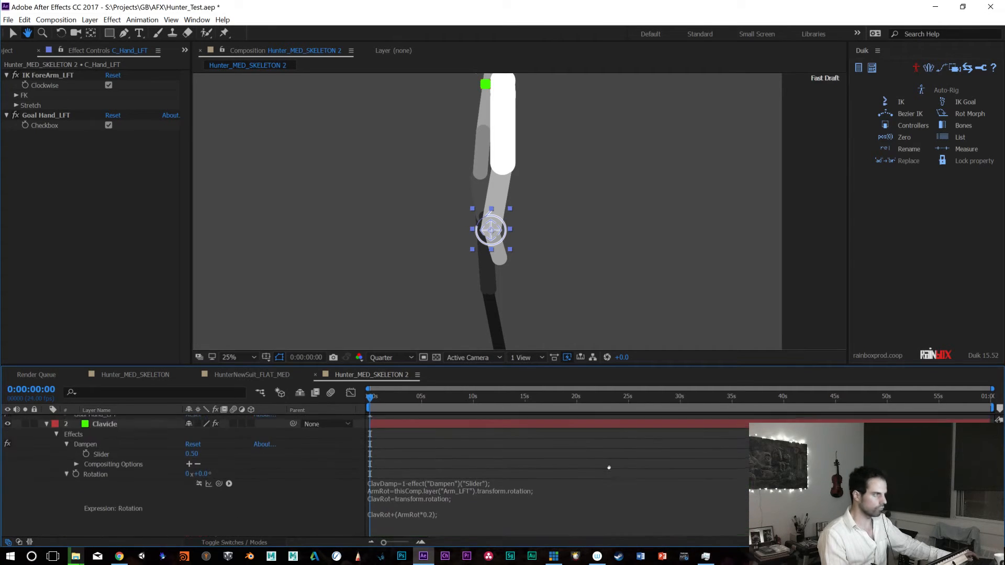
{"action": "key", "text": "v"}
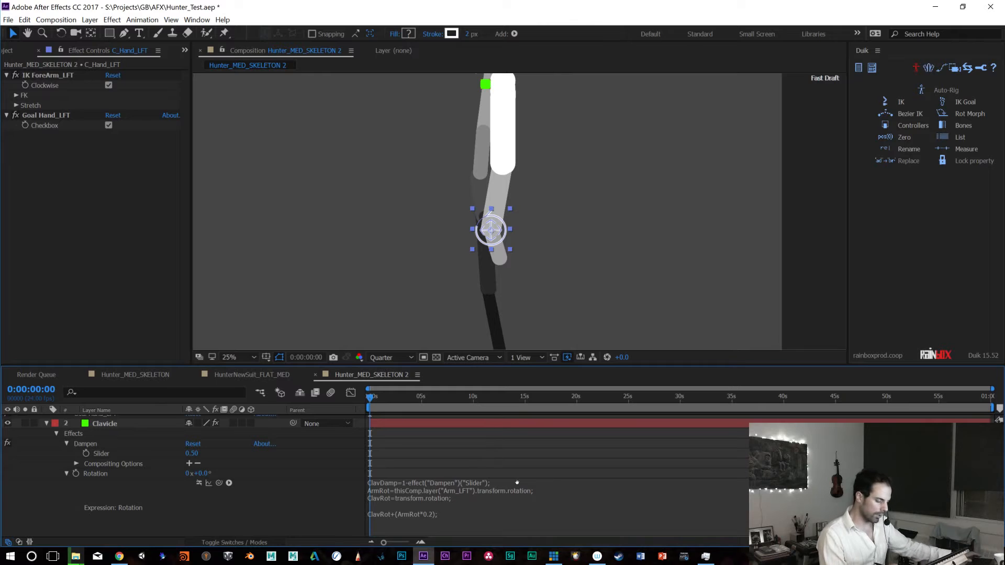
{"action": "key", "text": "h"}
{"action": "scroll", "coordinate": [539, 442], "scroll_direction": "down", "scroll_amount": 3}
{"action": "scroll", "coordinate": [538, 442], "scroll_direction": "up", "scroll_amount": 2}
{"action": "key", "text": "v"}
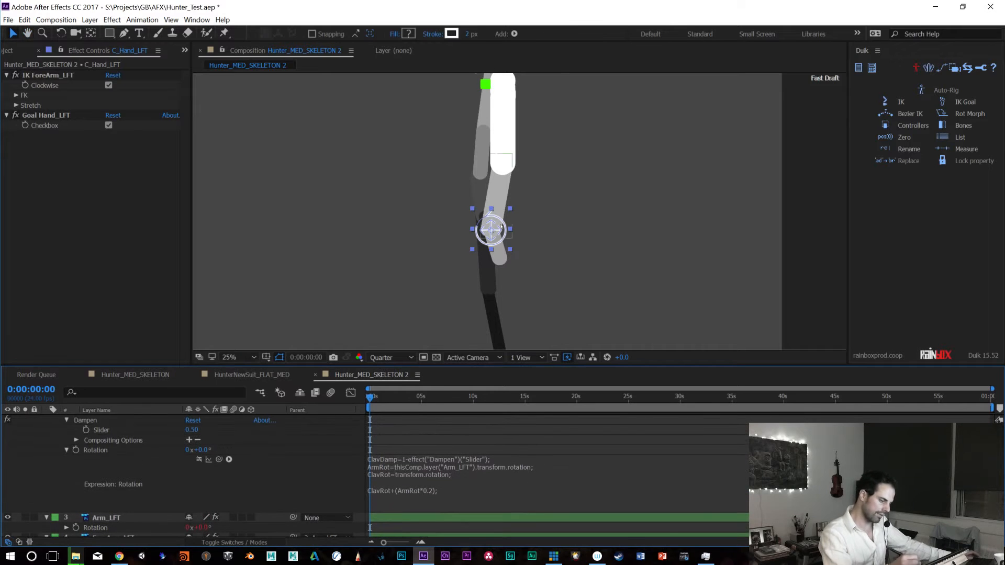
Test the arm bend by moving the C_Hand_LFT controller behind the body twice, undoing each move
{"action": "left_click_drag", "start_coordinate": [480, 219], "coordinate": [404, 199]}
{"action": "key", "text": "ctrl+z"}
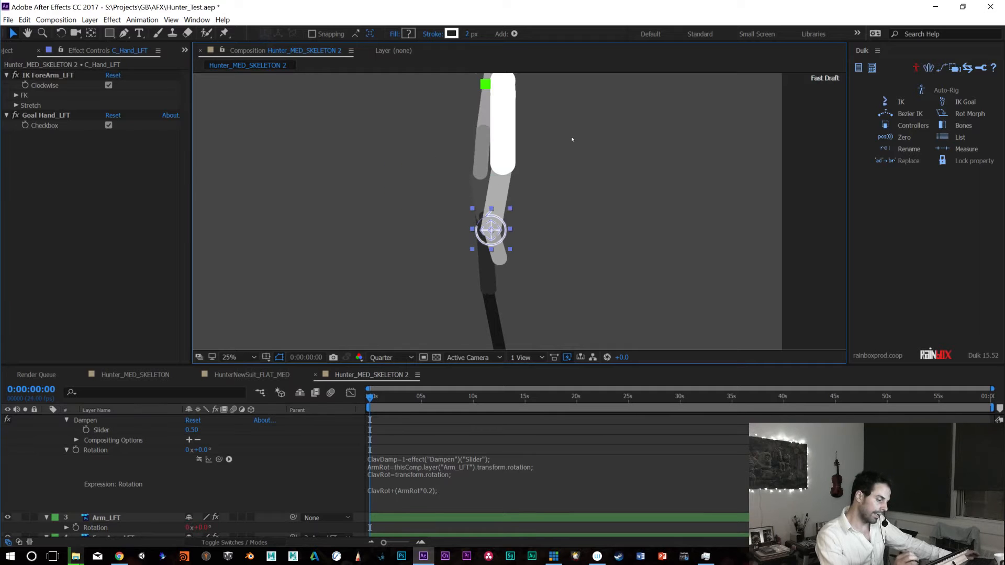
{"action": "left_click_drag", "start_coordinate": [543, 196], "coordinate": [539, 245]}
{"action": "left_click_drag", "start_coordinate": [487, 280], "coordinate": [406, 226]}
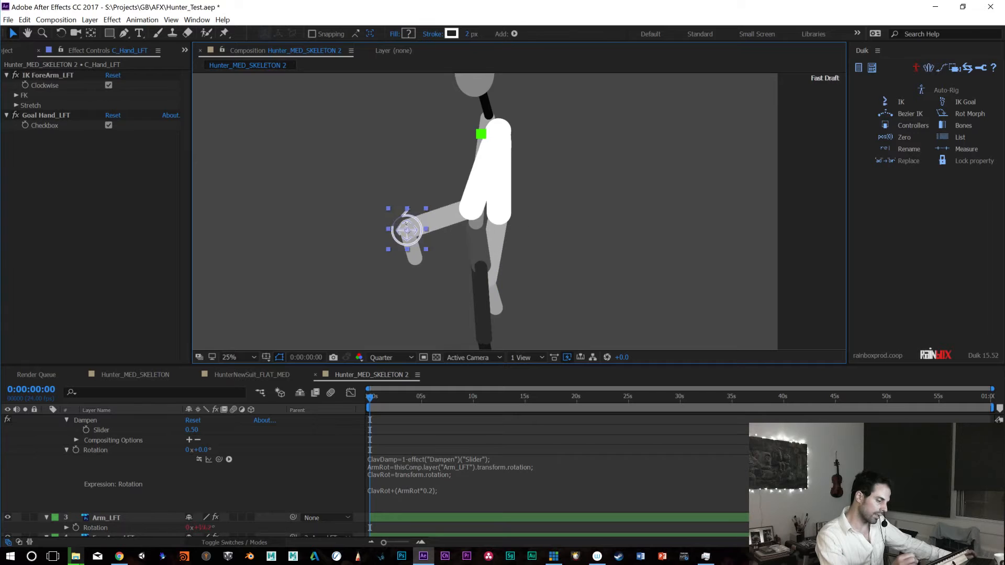
{"action": "key", "text": "ctrl+z"}
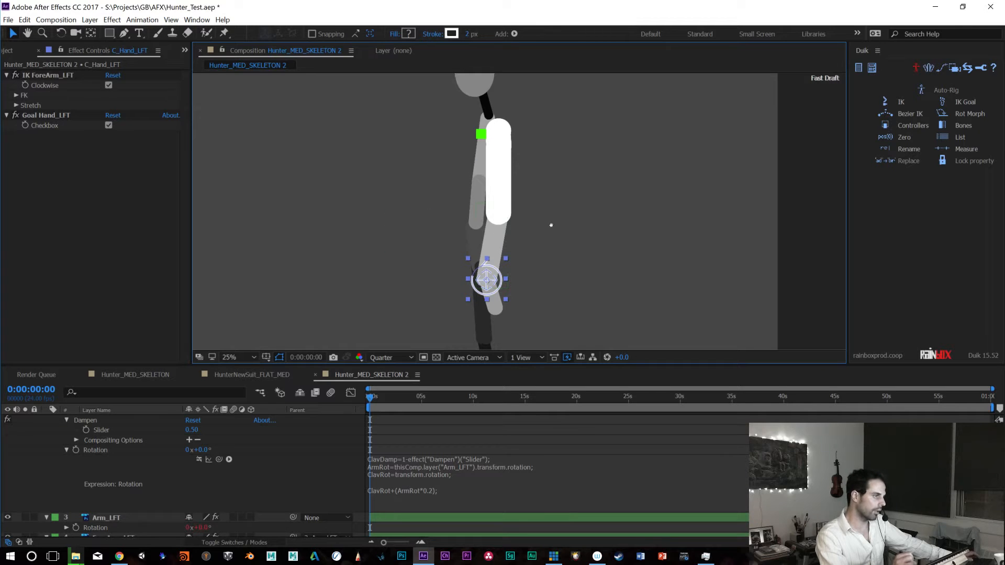
Review the Clavicle expression again, and try moving C_Hand_LFT slightly forward of the body, undoing the move
{"action": "key", "text": "space"}
{"action": "left_click_drag", "start_coordinate": [585, 254], "coordinate": [576, 216]}
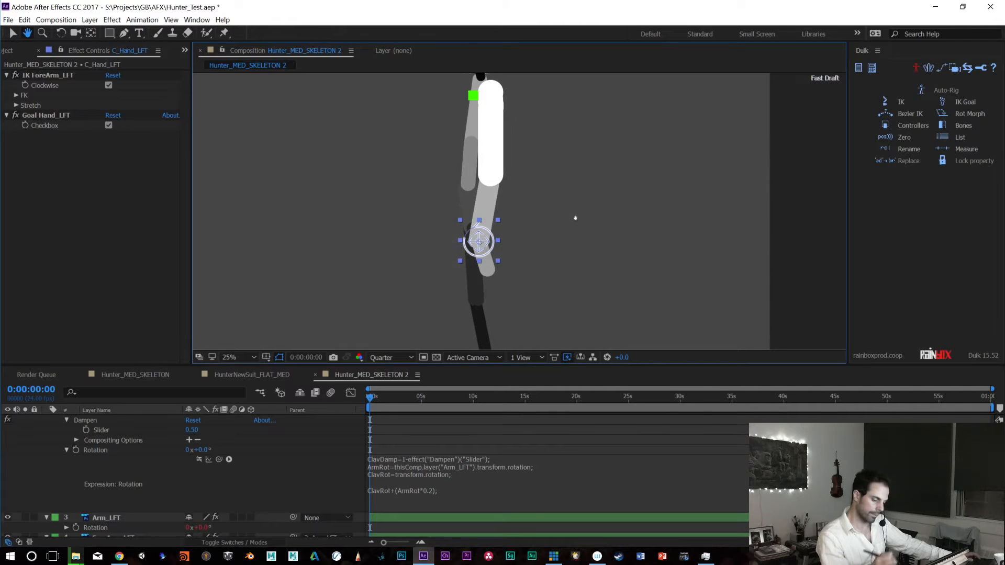
{"action": "scroll", "coordinate": [677, 496], "scroll_direction": "up", "scroll_amount": 3}
{"action": "scroll", "coordinate": [677, 496], "scroll_direction": "down", "scroll_amount": 4}
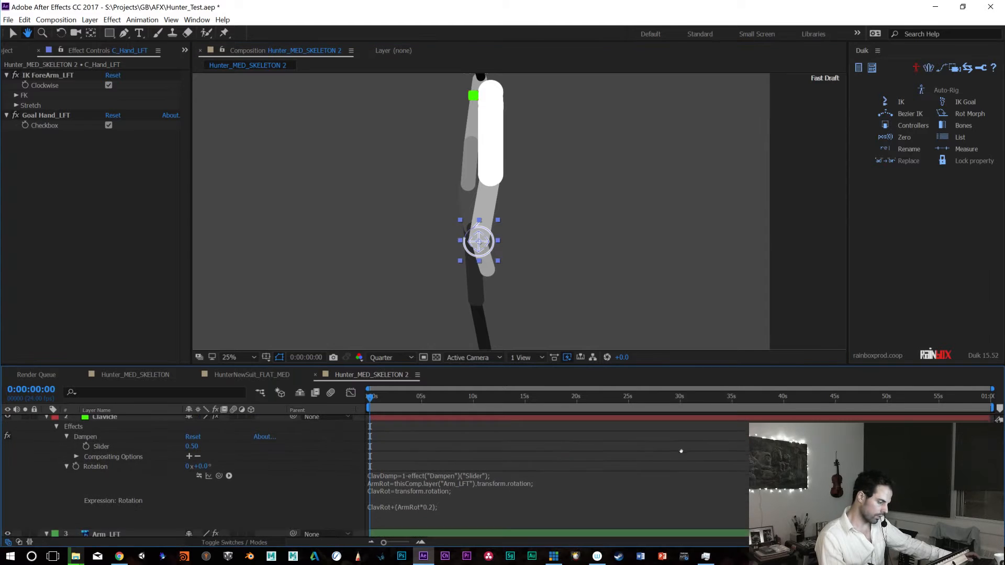
{"action": "scroll", "coordinate": [675, 496], "scroll_direction": "up", "scroll_amount": 4}
{"action": "scroll", "coordinate": [675, 495], "scroll_direction": "down", "scroll_amount": 5}
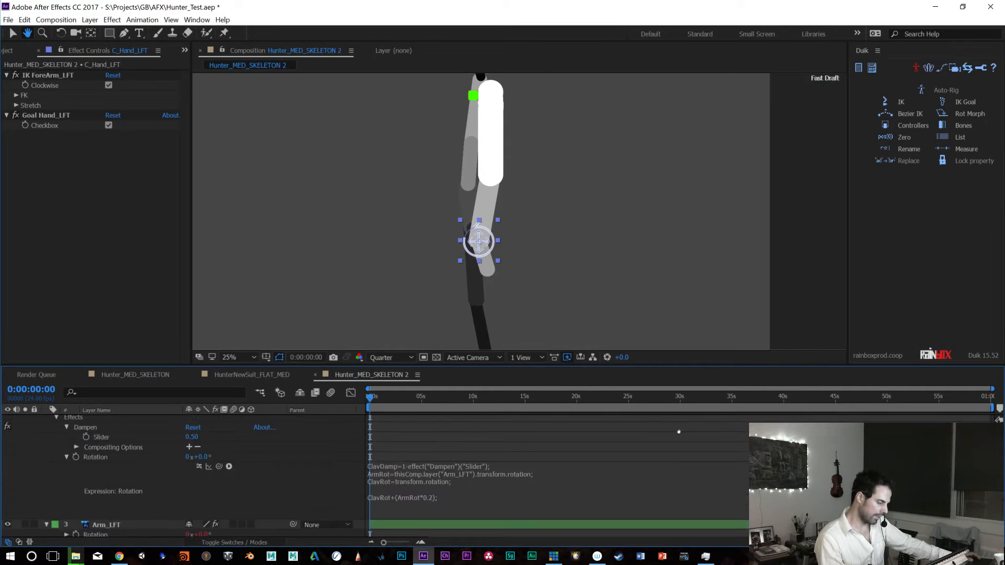
{"action": "mouse_move", "coordinate": [679, 446]}
{"action": "left_mouse_down"}
{"action": "mouse_move", "coordinate": [675, 494]}
{"action": "mouse_move", "coordinate": [676, 438]}
{"action": "left_mouse_up"}
{"action": "left_click_drag", "start_coordinate": [479, 240], "coordinate": [537, 220]}
{"action": "key", "text": "ctrl+z"}
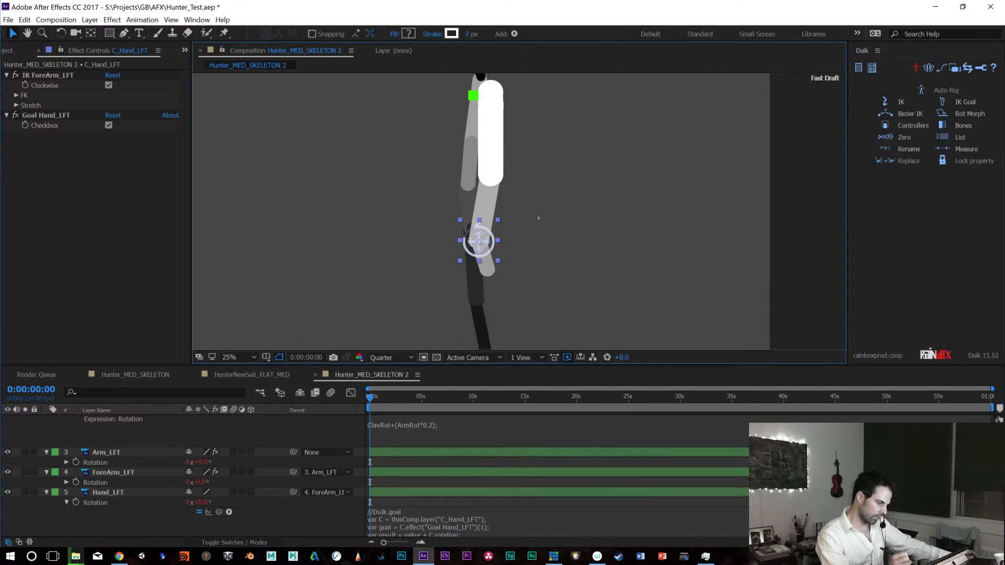
Undo the Arm_LFT parenting change, the latest Clavicle expression edits and the Dampen effect on Clavicle
{"action": "key", "text": "ctrl+z"}
{"action": "key", "text": "ctrl+z"}
{"action": "key", "text": "ctrl+z"}
{"action": "key", "text": "ctrl+z"}
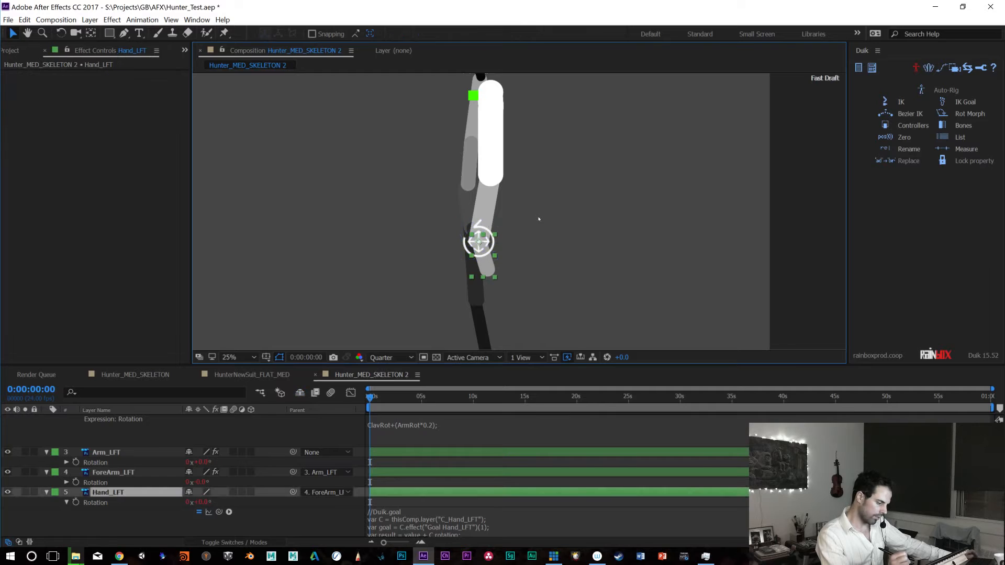
{"action": "key", "text": "ctrl+z"}
{"action": "key", "text": "ctrl+z"}
{"action": "key", "text": "ctrl+z"}
{"action": "key", "text": "ctrl+z"}
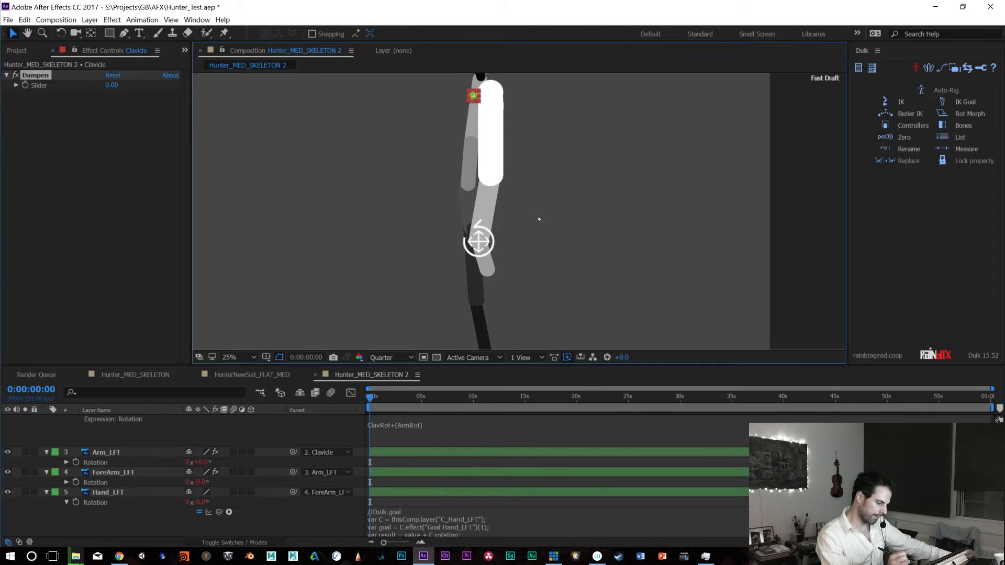
{"action": "key", "text": "ctrl+z"}
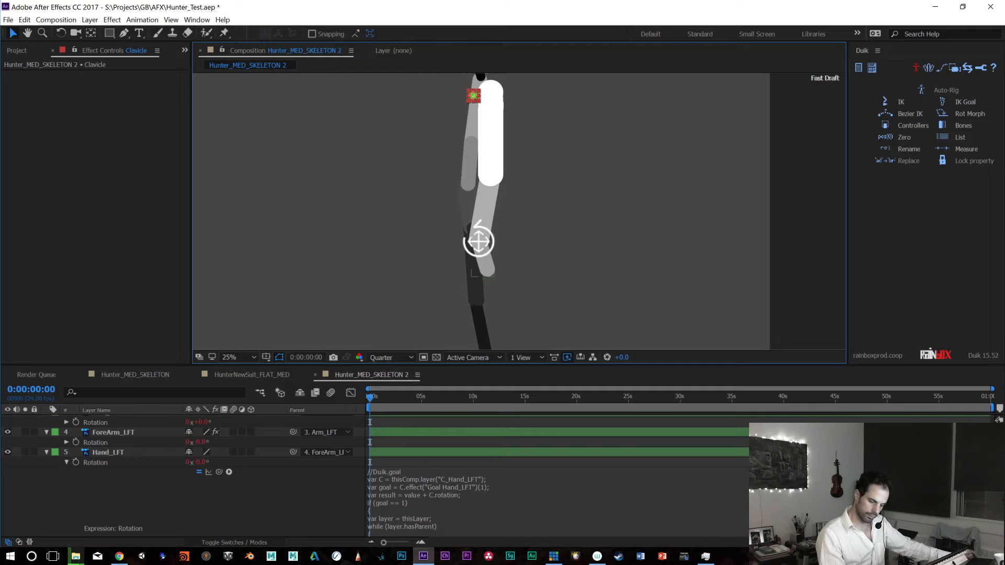
Undo the Clavicle's Rotation expression and the IK and goal setup on the left arm layers and C_Hand_LFT
{"action": "scroll", "coordinate": [557, 473], "scroll_direction": "up", "scroll_amount": 3}
{"action": "key", "text": "ctrl+z"}
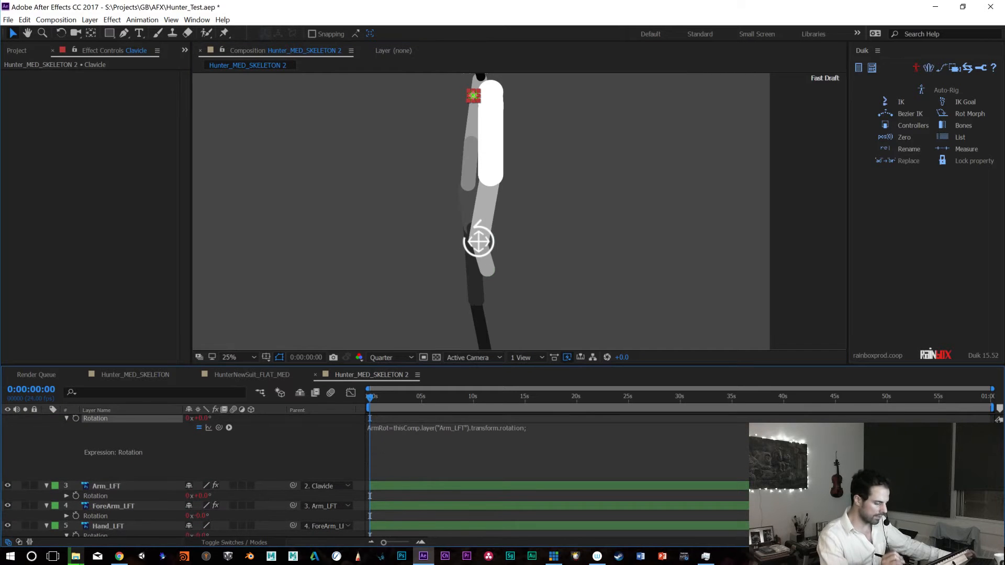
{"action": "key", "text": "ctrl+z"}
{"action": "scroll", "coordinate": [383, 400], "scroll_direction": "up", "scroll_amount": 2}
{"action": "left_click_drag", "start_coordinate": [383, 400], "coordinate": [350, 469]}
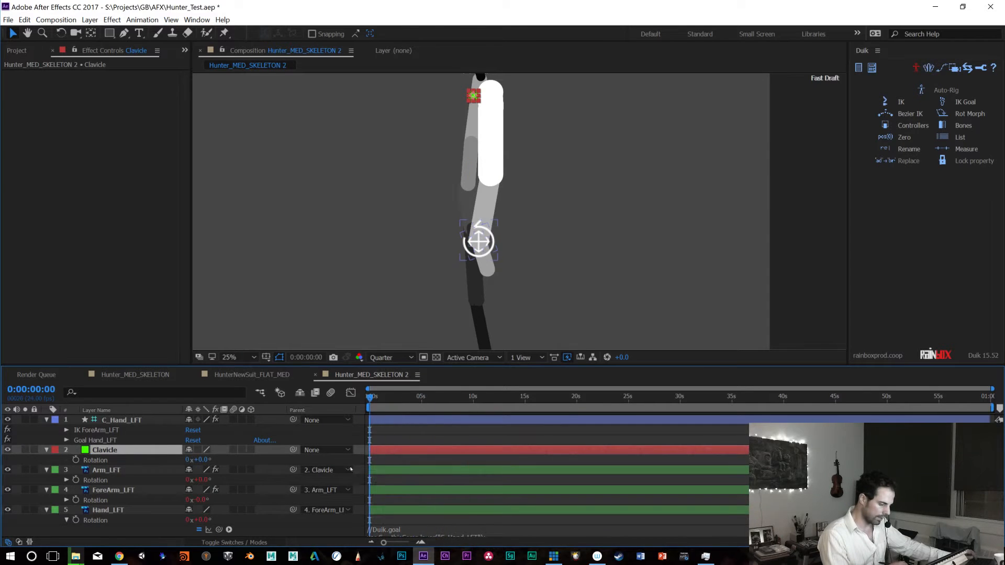
{"action": "key", "text": "ctrl+z"}
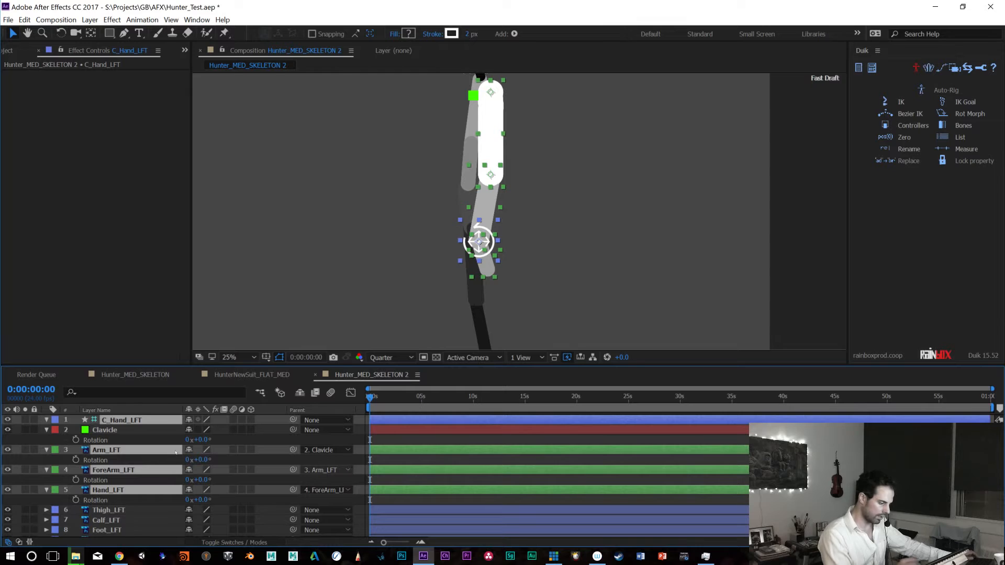
Create Duik's 2-Layer IK & Goal on Hand_LFT, ForeArm_LFT and Arm_LFT with C_Hand_LFT as the controller
{"action": "left_click", "coordinate": [123, 431]}
{"action": "left_click", "coordinate": [127, 421]}
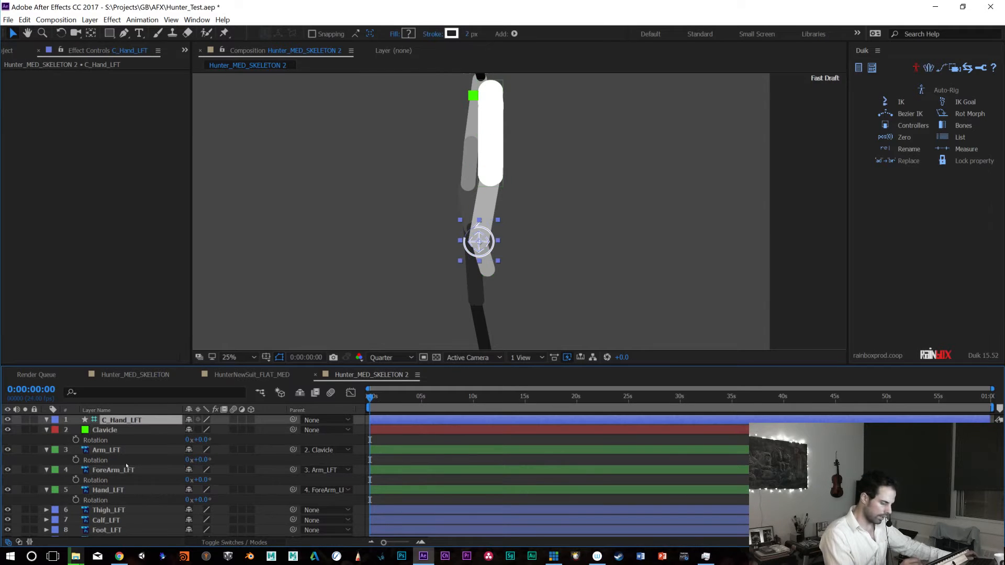
{"action": "left_click", "coordinate": [120, 490]}
{"action": "key", "text": "ctrl+Up"}
{"action": "key", "text": "ctrl+Up"}
{"action": "left_click", "coordinate": [119, 489]}
{"action": "key", "text": "ctrl+shift+Up"}
{"action": "key", "text": "ctrl+shift+Up"}
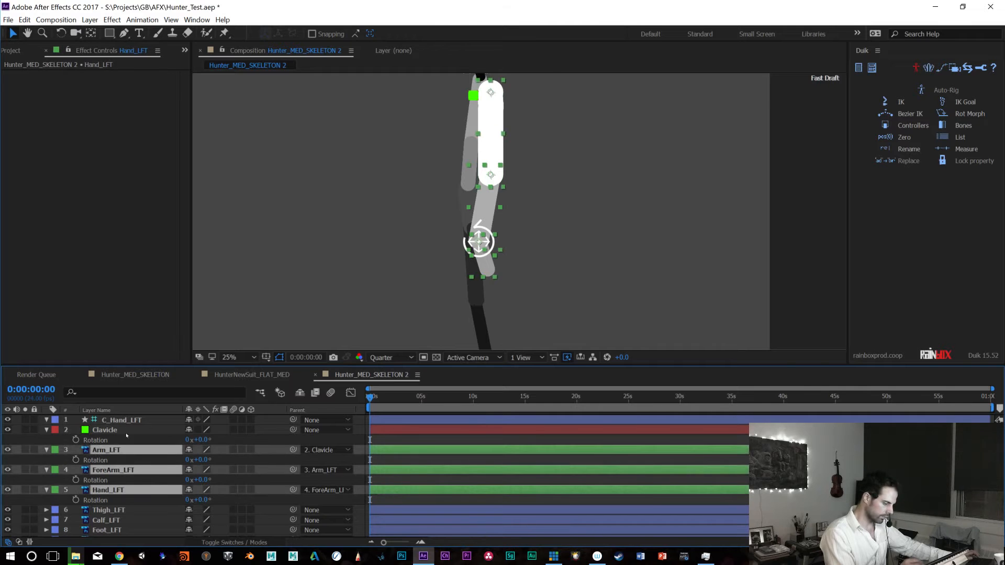
{"action": "left_click", "coordinate": [129, 421], "text": "ctrl"}
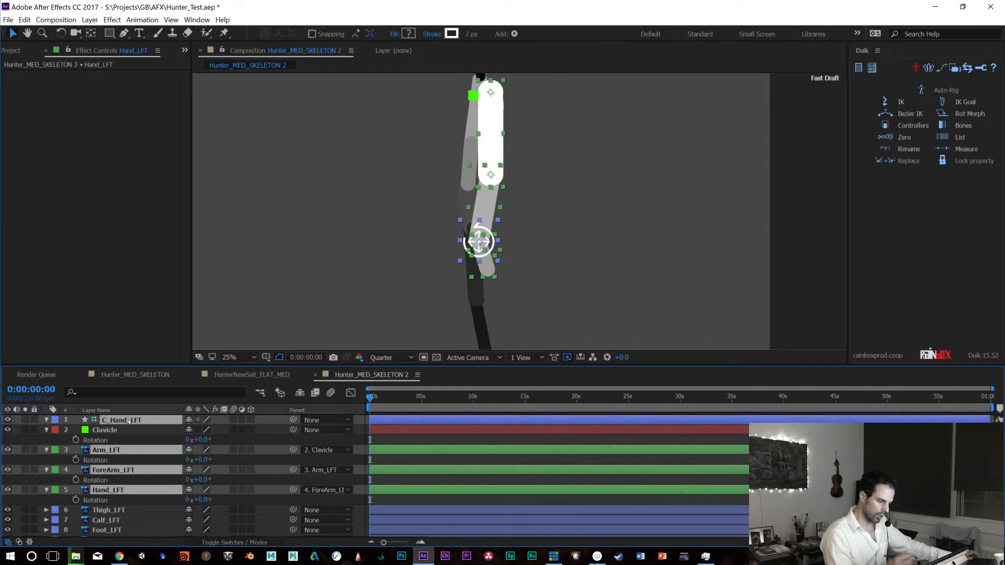
{"action": "left_click", "coordinate": [905, 100]}
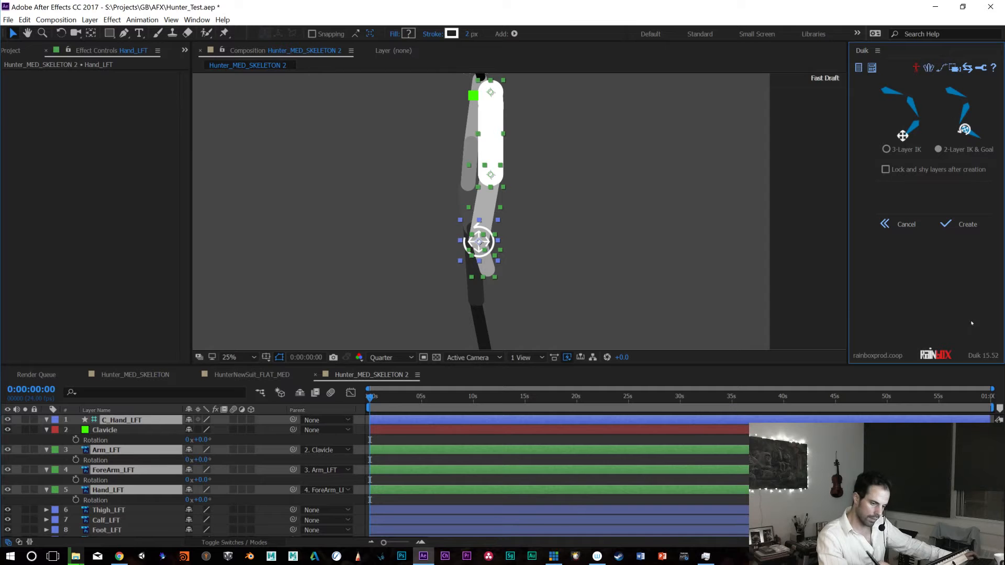
{"action": "left_click", "coordinate": [964, 224]}
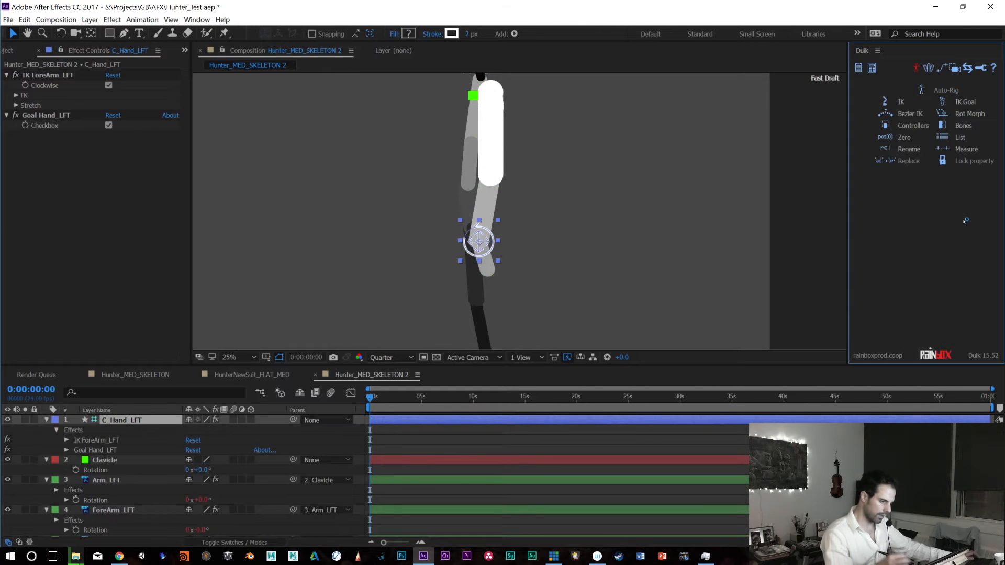
Test the new IK by moving C_Hand_LFT slightly behind the body, undoing the move
{"action": "key", "text": "space"}
{"action": "left_click_drag", "start_coordinate": [534, 281], "coordinate": [564, 220]}
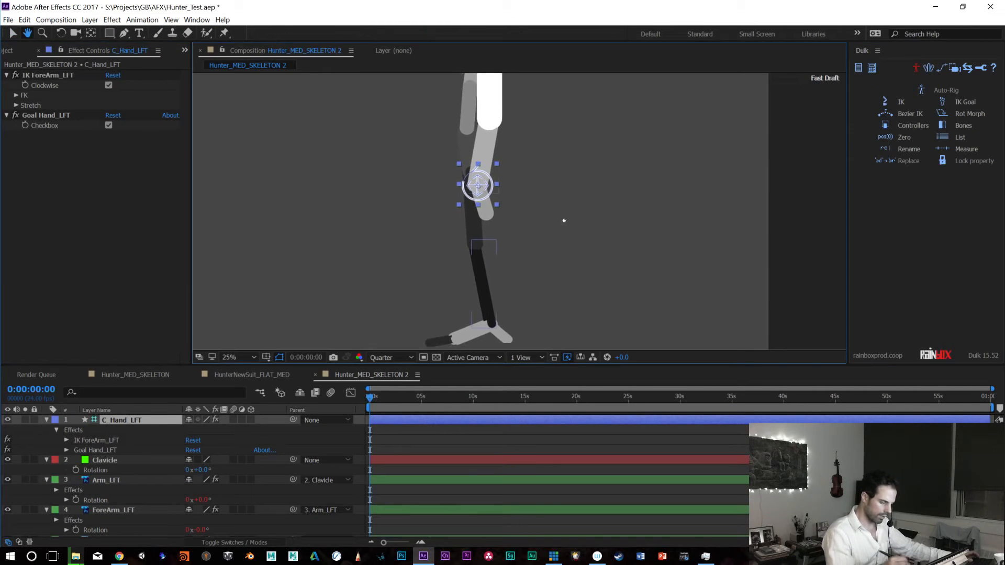
{"action": "scroll", "coordinate": [489, 471], "scroll_direction": "down", "scroll_amount": 3}
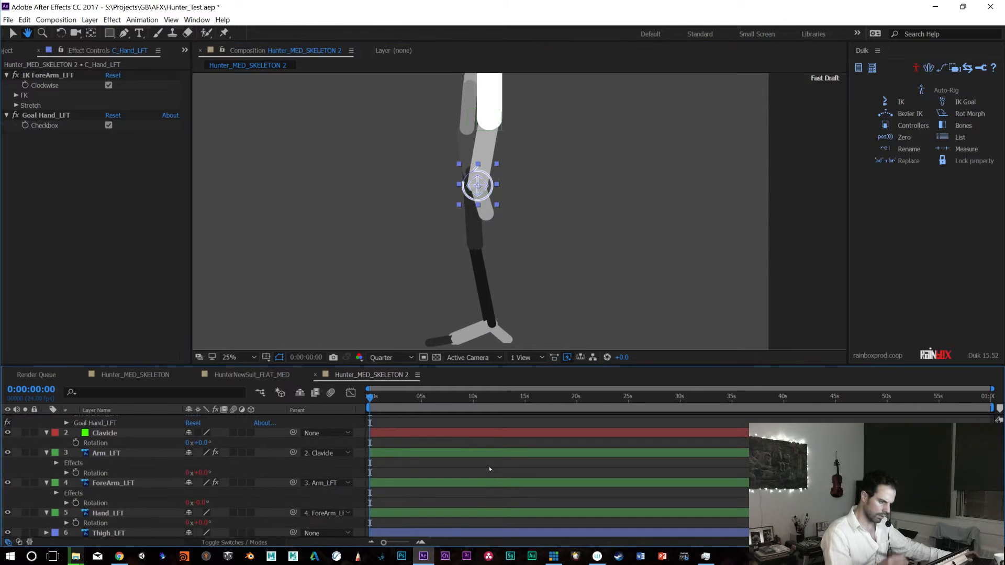
{"action": "left_click_drag", "start_coordinate": [494, 203], "coordinate": [519, 207]}
{"action": "key", "text": "ctrl+z"}
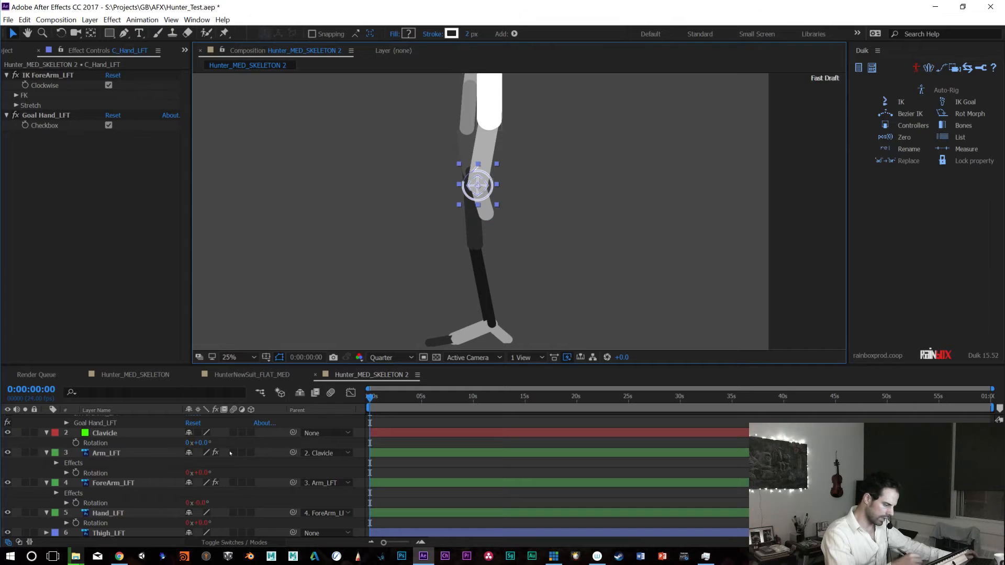
{"action": "left_click_drag", "start_coordinate": [483, 191], "coordinate": [515, 176]}
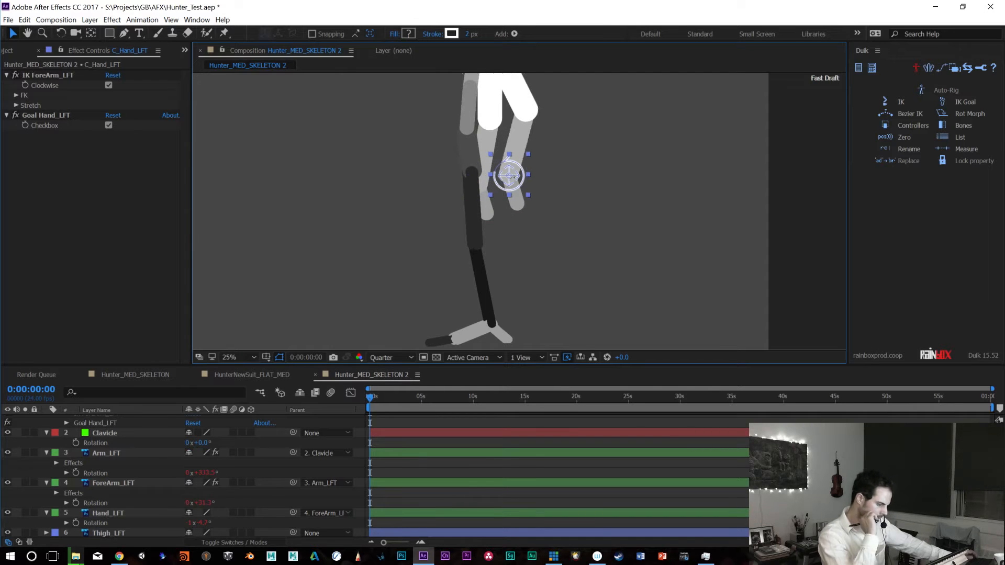
{"action": "key", "text": "ctrl+z"}
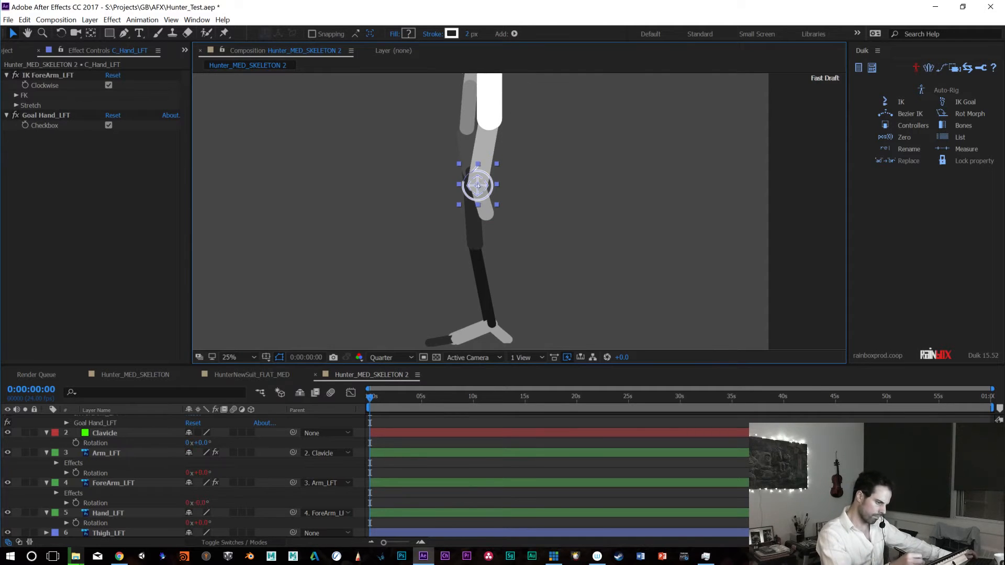
Test the arm bend by moving C_Hand_LFT in front of the body, behind it and in front again, undoing each move
{"action": "left_click_drag", "start_coordinate": [475, 185], "coordinate": [435, 136]}
{"action": "key", "text": "ctrl+z"}
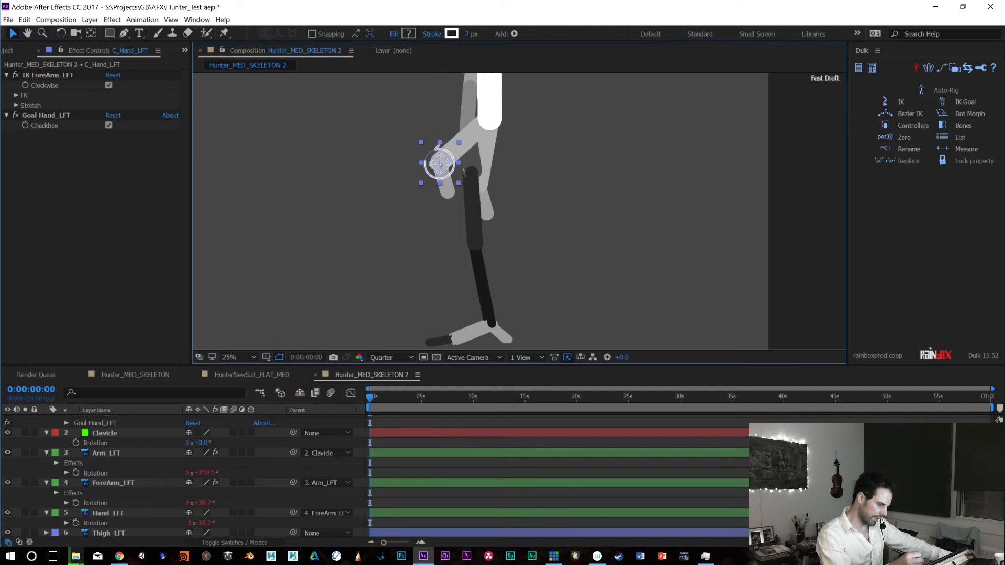
{"action": "key", "text": "ctrl+z"}
{"action": "left_click_drag", "start_coordinate": [501, 181], "coordinate": [555, 165]}
{"action": "key", "text": "ctrl+z"}
{"action": "left_click_drag", "start_coordinate": [480, 185], "coordinate": [410, 163]}
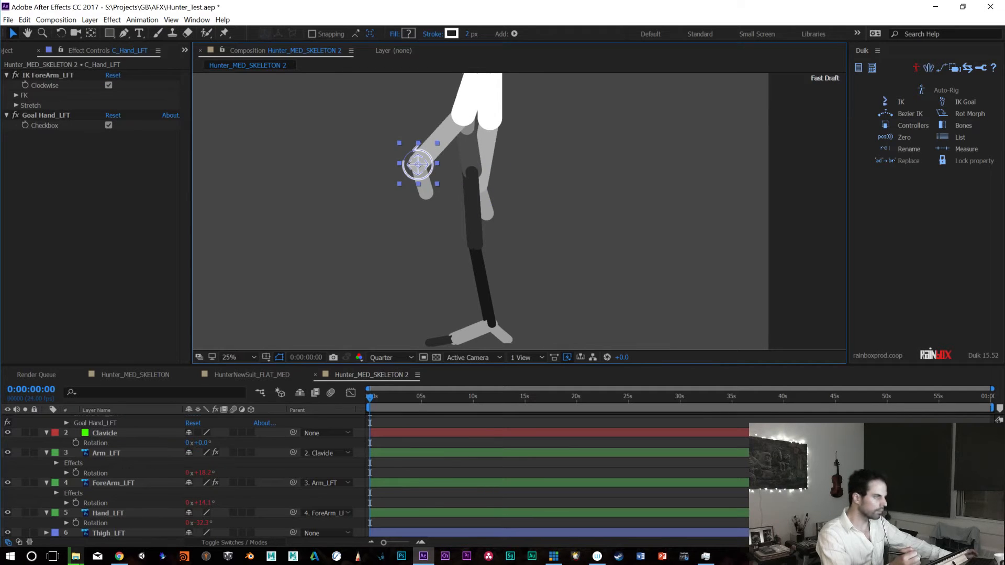
{"action": "key", "text": "ctrl+z"}
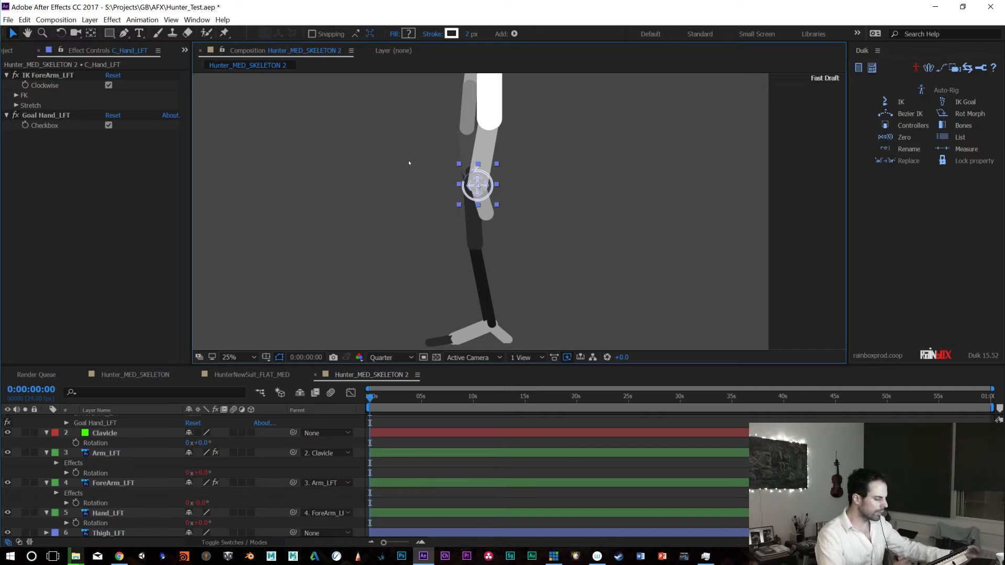
Reveal the Rotation expression of Arm_LFT
{"action": "left_click", "coordinate": [113, 483]}
{"action": "left_click", "coordinate": [133, 453]}
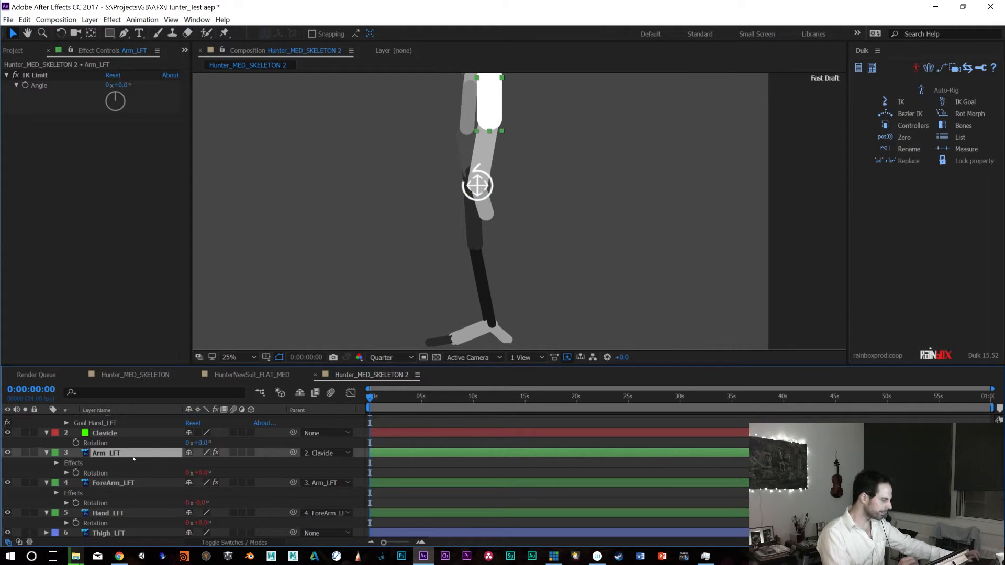
{"action": "key", "text": "u"}
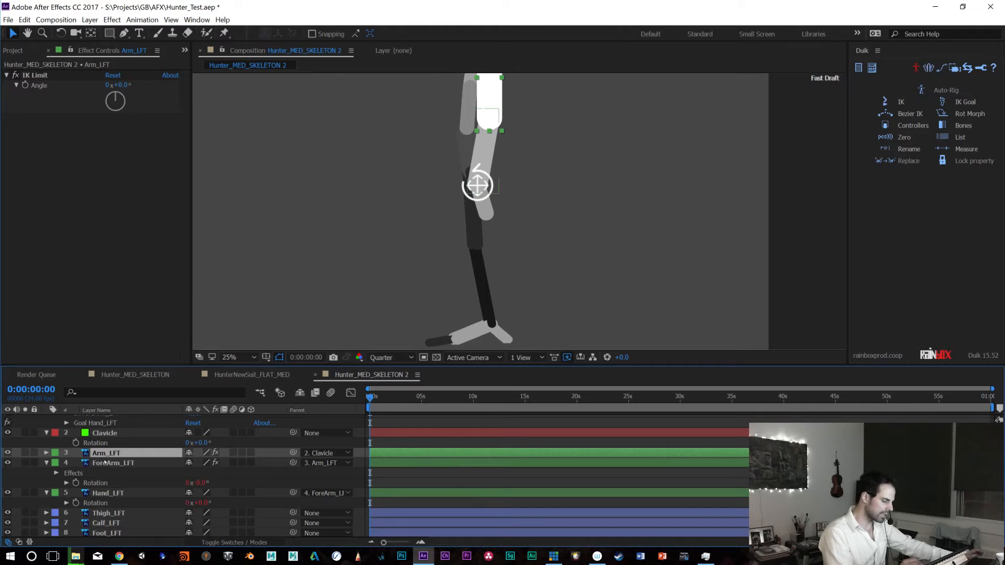
{"action": "key", "text": "r"}
{"action": "left_click", "coordinate": [67, 463]}
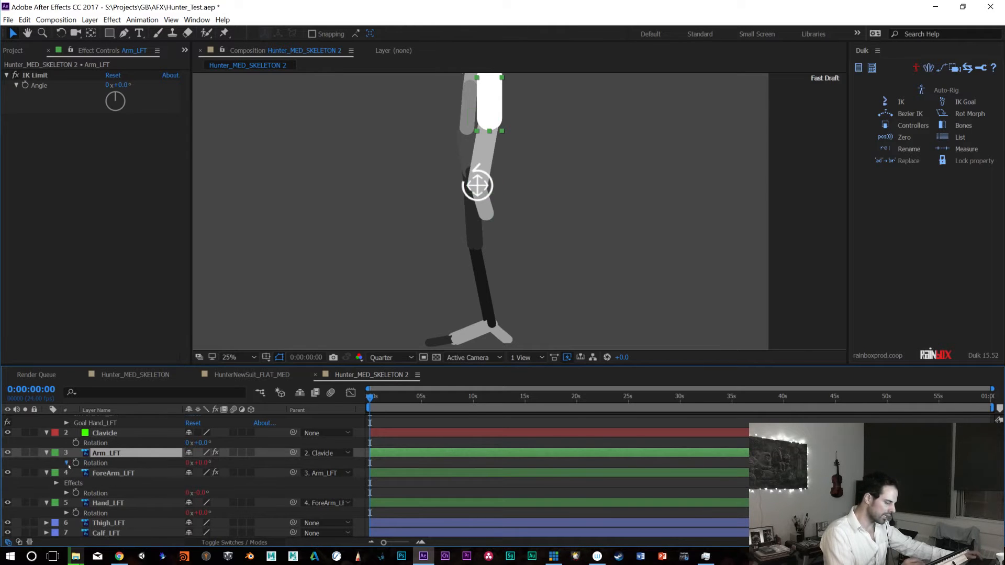
Maximize the timeline and enlarge Arm_LFT's Rotation expression field to show the whole script
{"action": "left_click", "coordinate": [445, 478]}
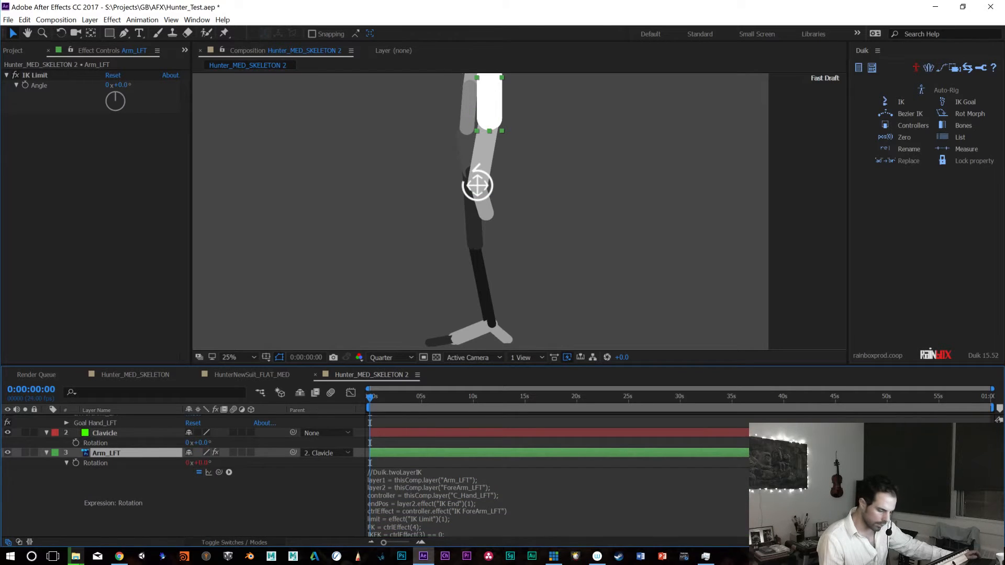
{"action": "scroll", "coordinate": [447, 469], "scroll_direction": "down", "scroll_amount": 3}
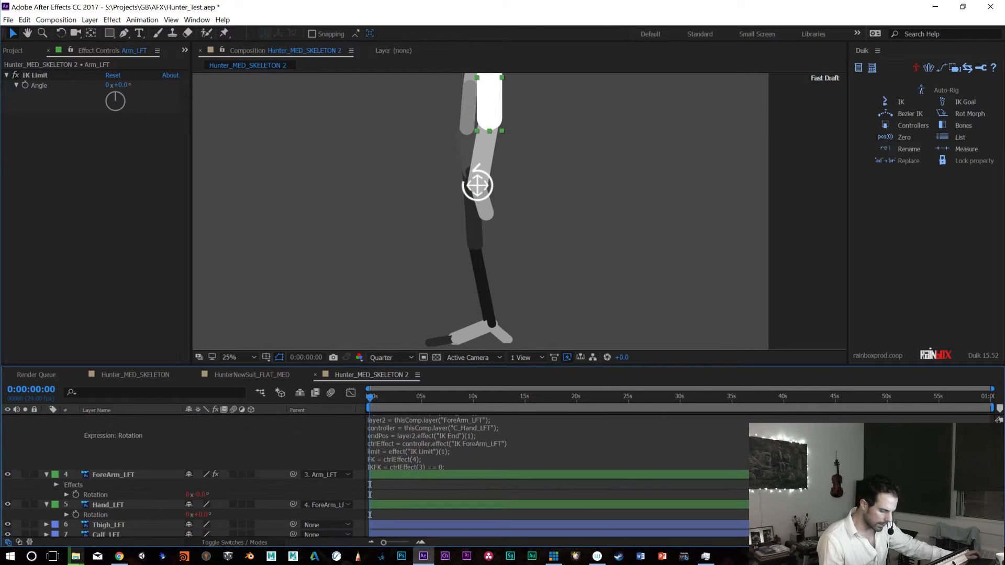
{"action": "left_click", "coordinate": [447, 468]}
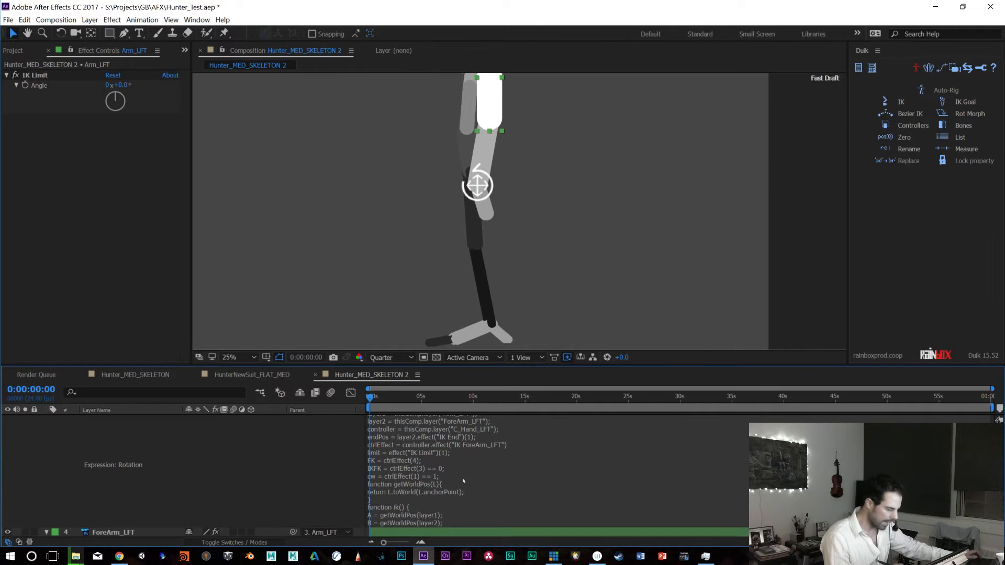
{"action": "key", "text": "grave"}
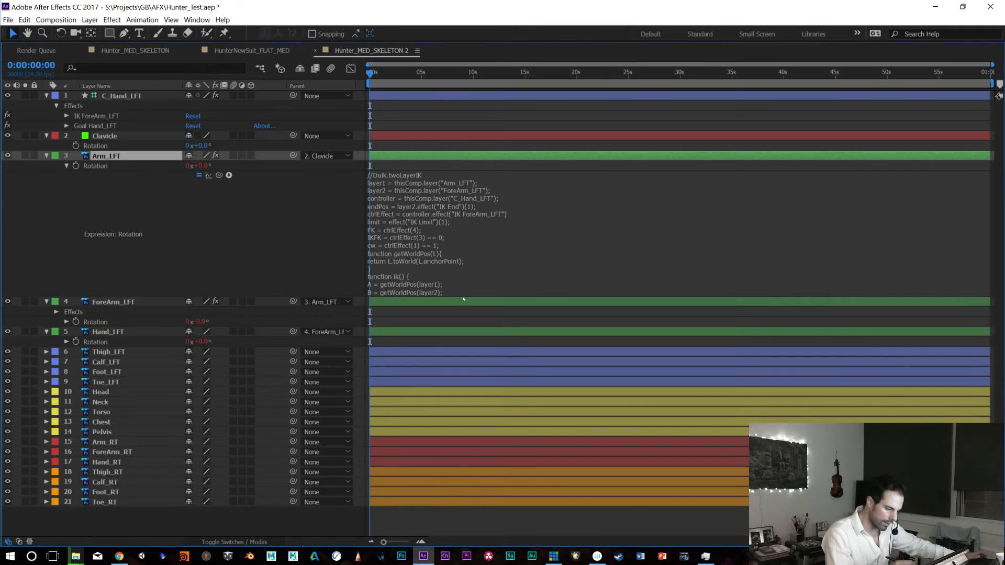
{"action": "left_click_drag", "start_coordinate": [462, 296], "coordinate": [430, 504]}
{"action": "left_click_drag", "start_coordinate": [428, 454], "coordinate": [427, 445]}
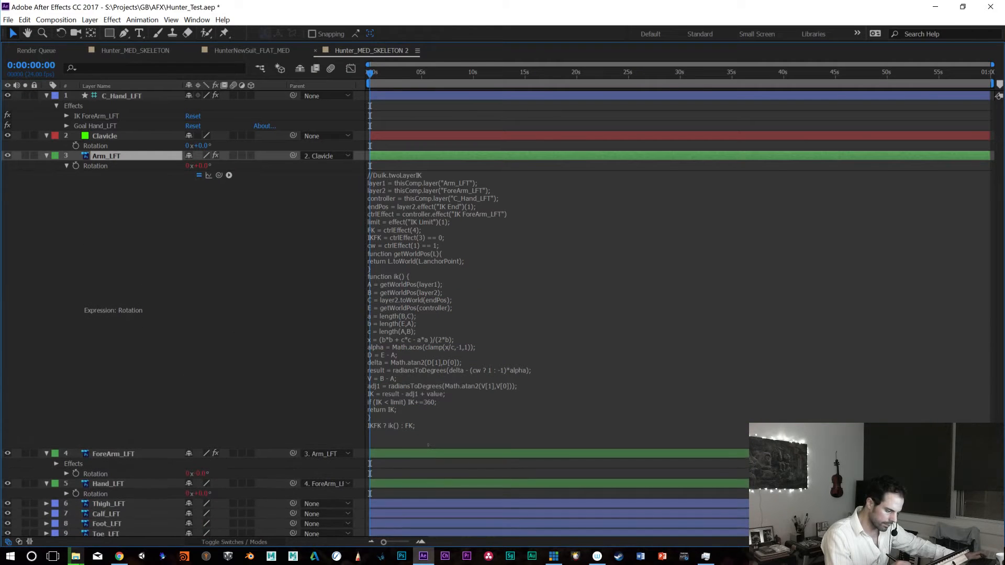
Change the limit line in Arm_LFT's Rotation expression to "if (IK < limit) IK+=720;"
{"action": "left_click", "coordinate": [414, 407]}
{"action": "left_click", "coordinate": [421, 424]}
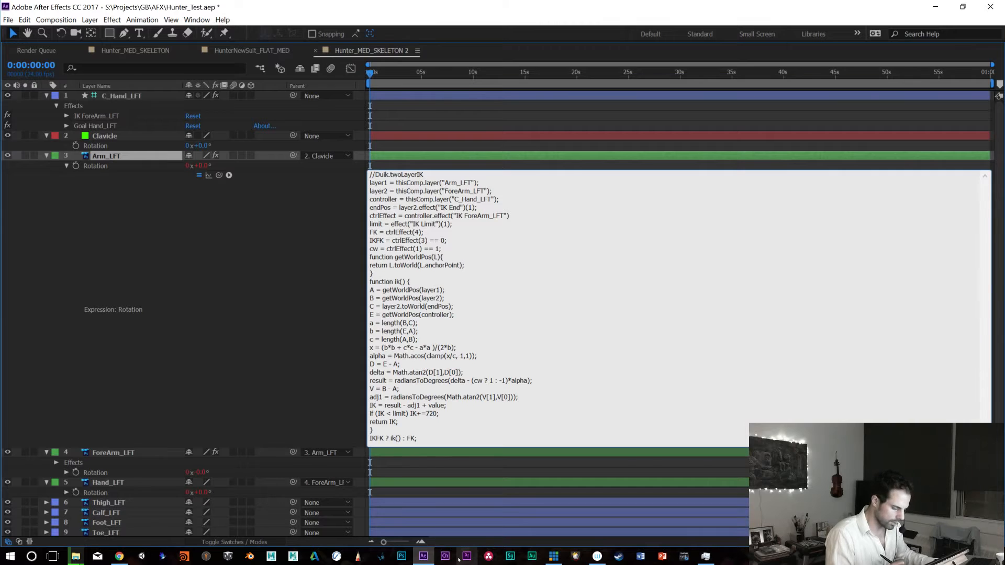
{"action": "key", "text": "KP_Enter"}
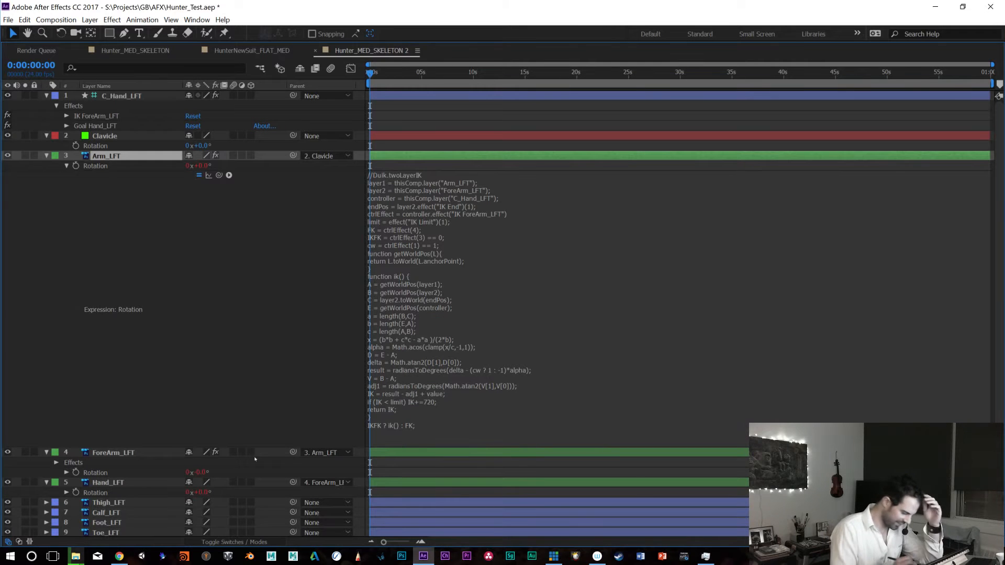
Reveal all modified properties and expressions of ForeArm_LFT
{"action": "left_click", "coordinate": [116, 453]}
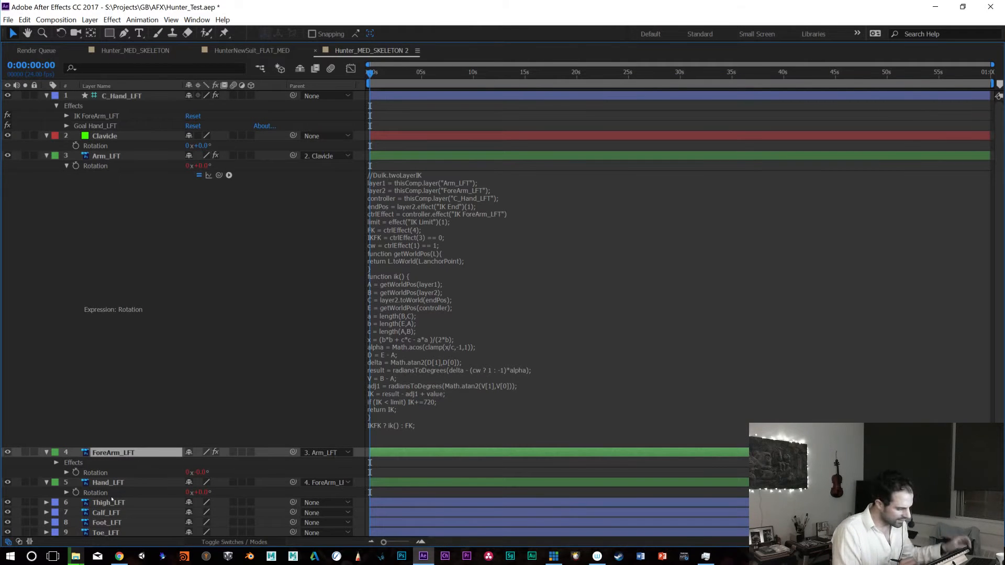
{"action": "key", "text": "u"}
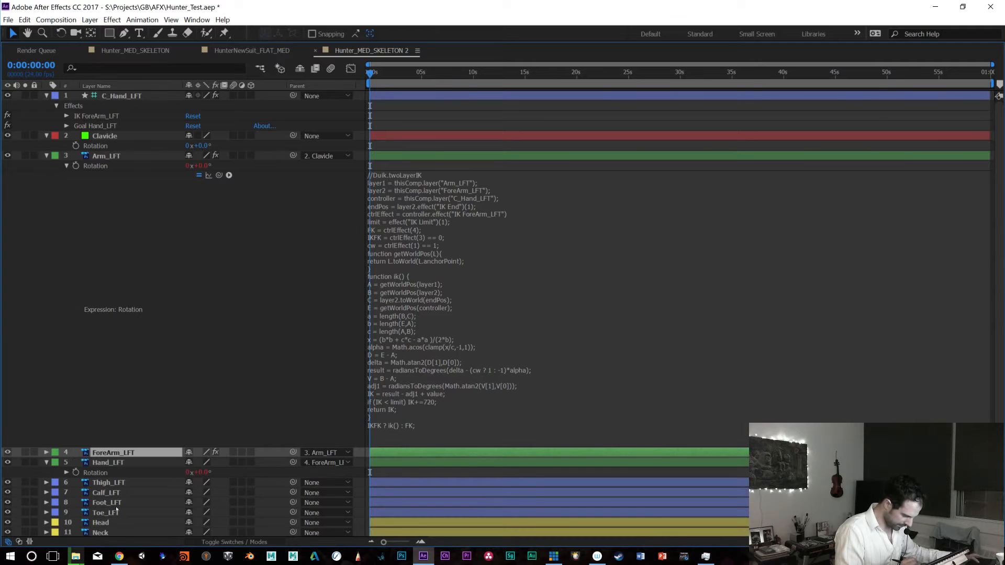
{"action": "key", "text": "u"}
{"action": "key", "text": "u"}
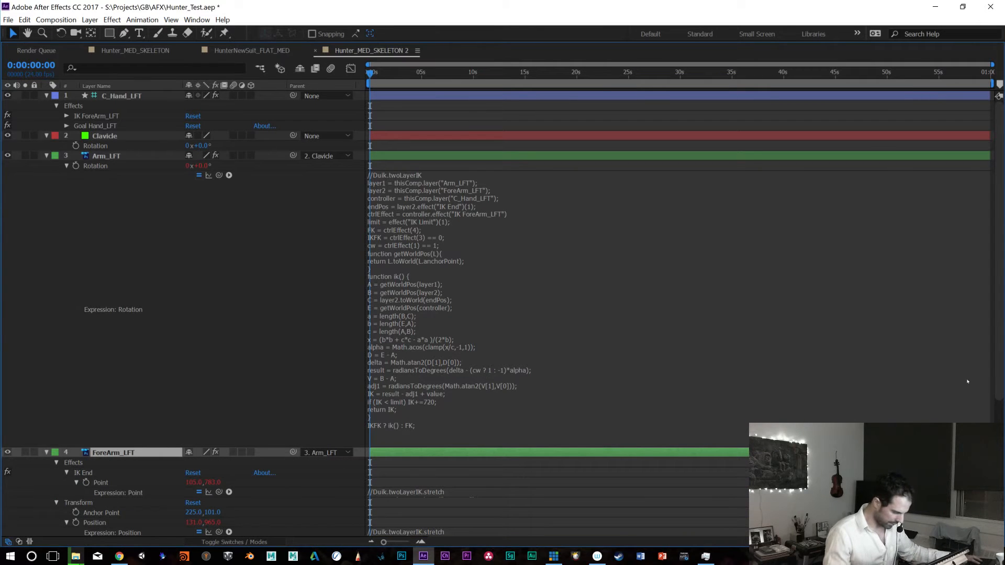
{"action": "scroll", "coordinate": [981, 322], "scroll_direction": "down", "scroll_amount": 4}
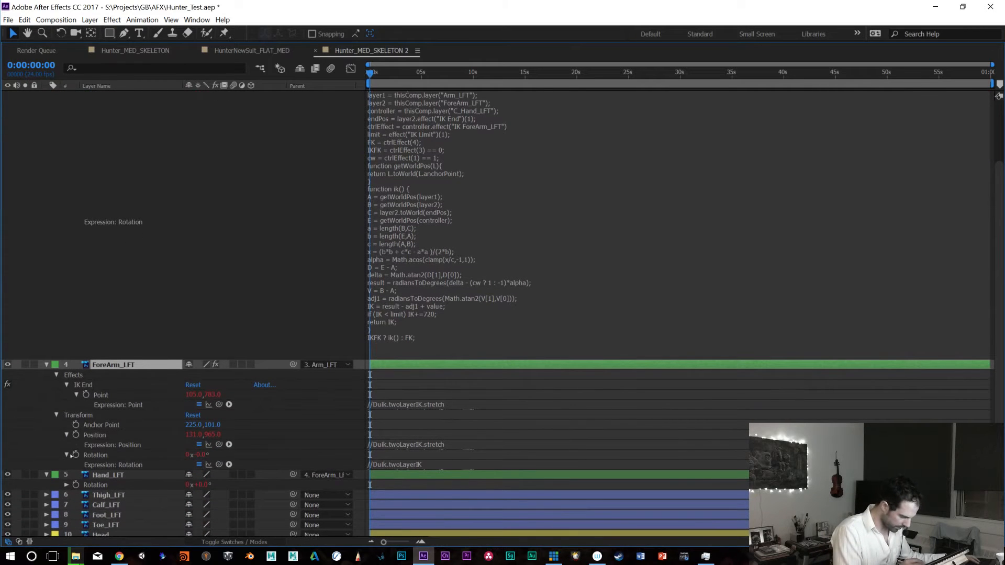
Enlarge ForeArm_LFT's Rotation expression field to show the whole script and compare it with Arm_LFT's Rotation expression
{"action": "left_click", "coordinate": [434, 475]}
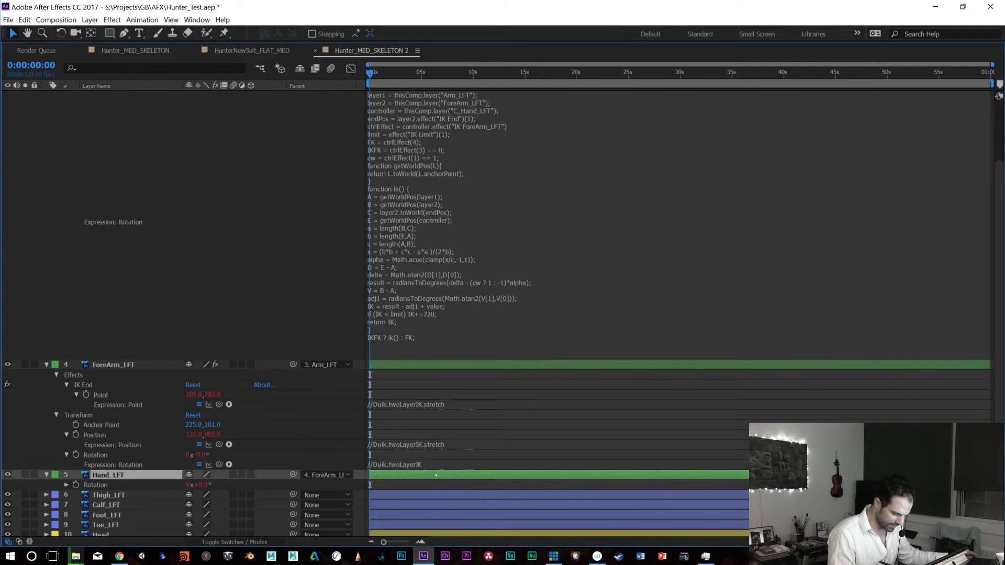
{"action": "left_click_drag", "start_coordinate": [432, 468], "coordinate": [431, 531]}
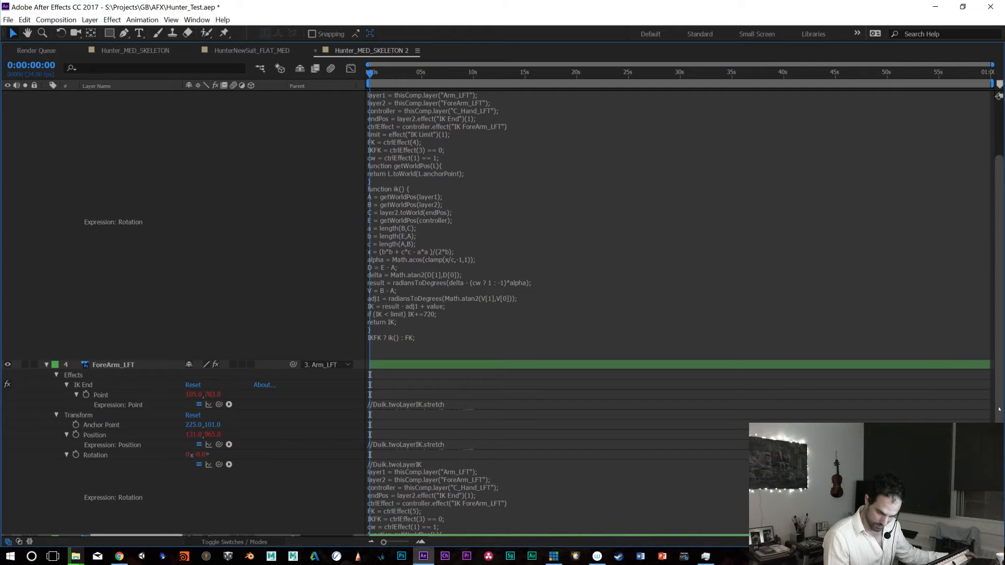
{"action": "scroll", "coordinate": [576, 315], "scroll_direction": "down", "scroll_amount": 5}
{"action": "scroll", "coordinate": [576, 314], "scroll_direction": "down", "scroll_amount": 1}
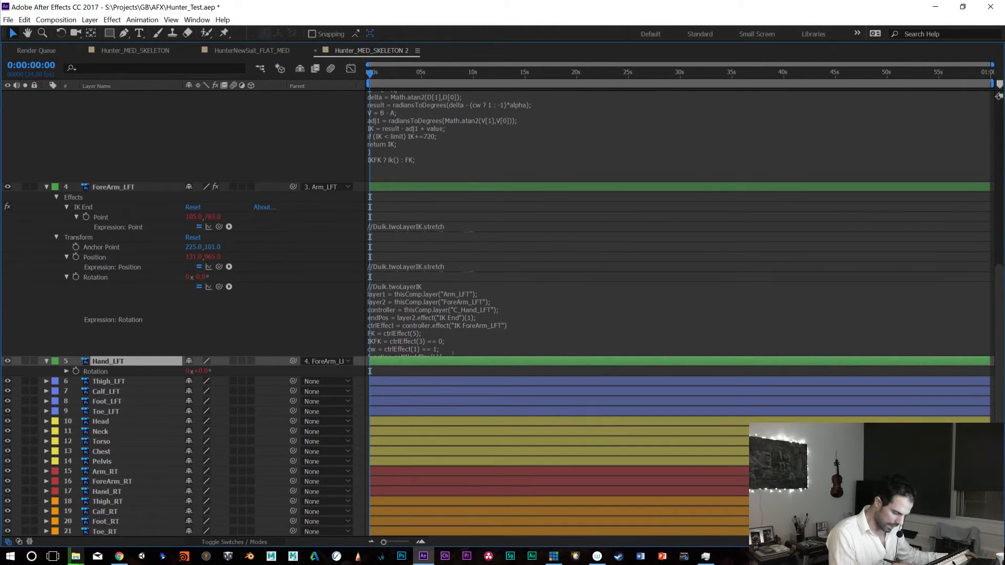
{"action": "left_click_drag", "start_coordinate": [454, 355], "coordinate": [432, 542]}
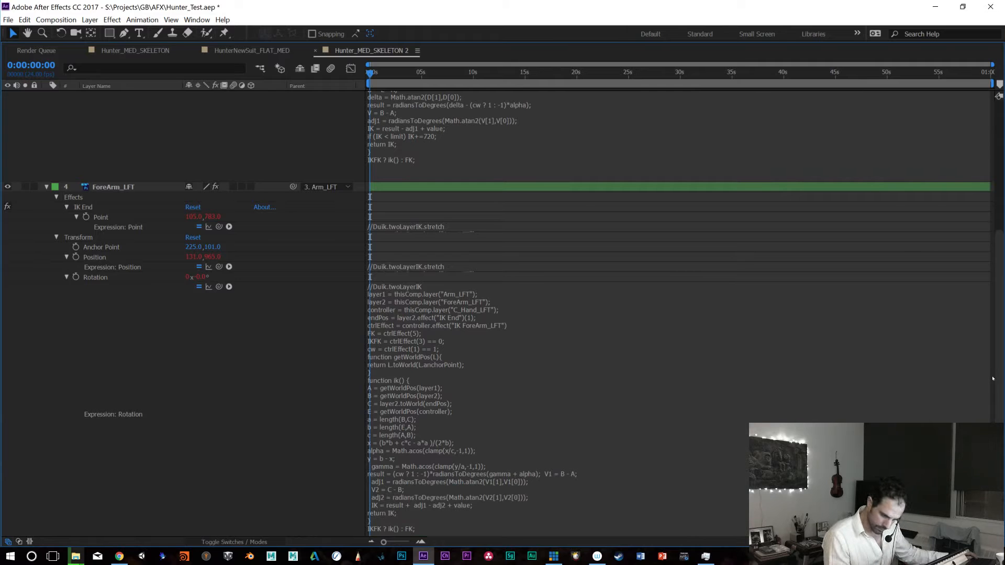
{"action": "scroll", "coordinate": [993, 378], "scroll_direction": "down", "scroll_amount": 10}
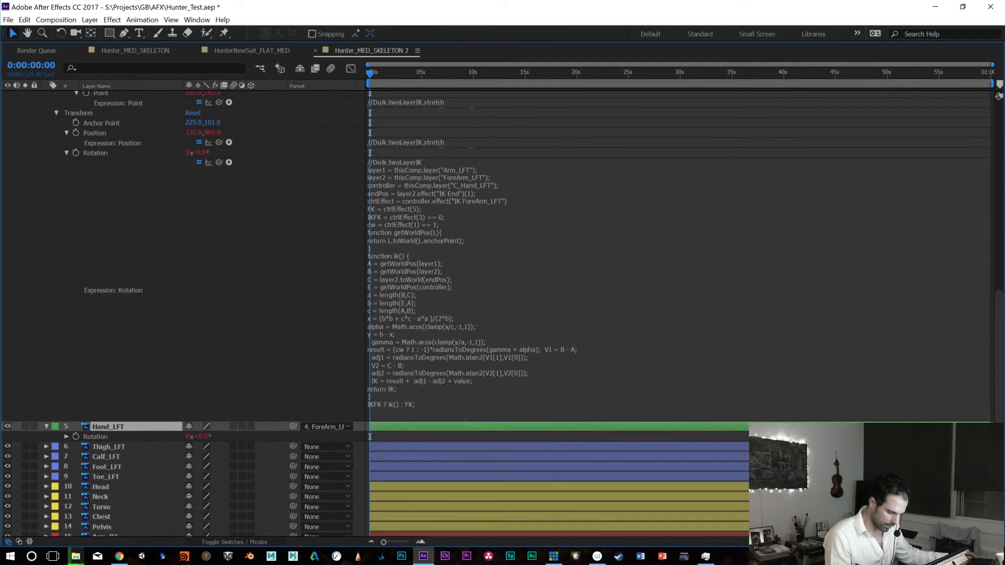
{"action": "mouse_move", "coordinate": [474, 418]}
{"action": "left_mouse_down"}
{"action": "mouse_move", "coordinate": [474, 461]}
{"action": "mouse_move", "coordinate": [474, 412]}
{"action": "left_mouse_up"}
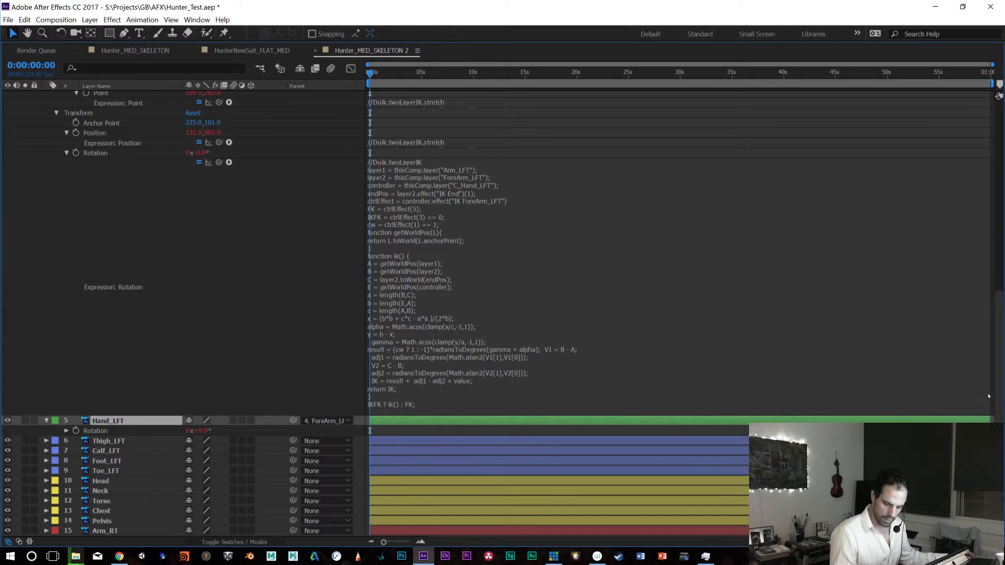
{"action": "left_click_drag", "start_coordinate": [999, 383], "coordinate": [992, 169]}
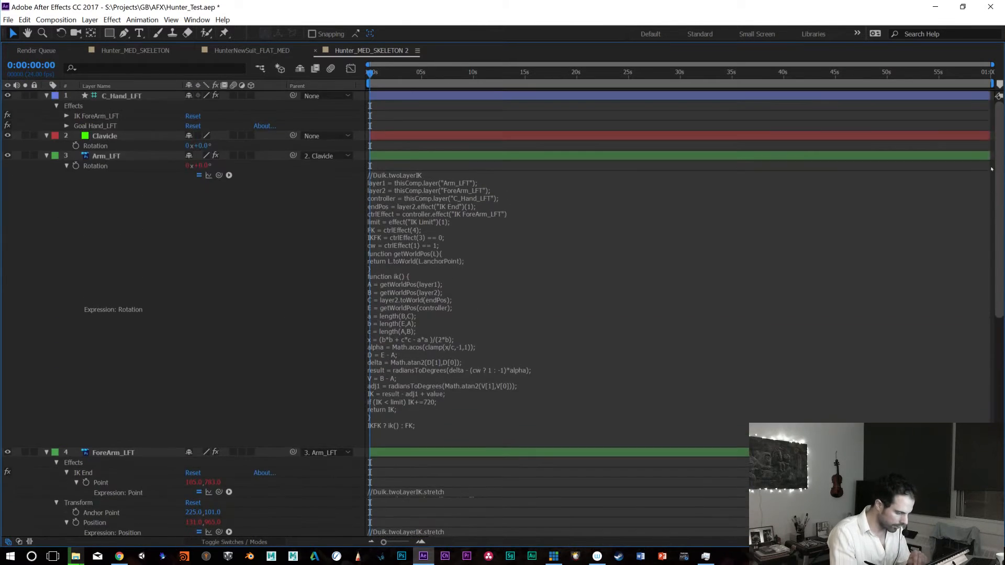
{"action": "left_click_drag", "start_coordinate": [992, 156], "coordinate": [961, 408]}
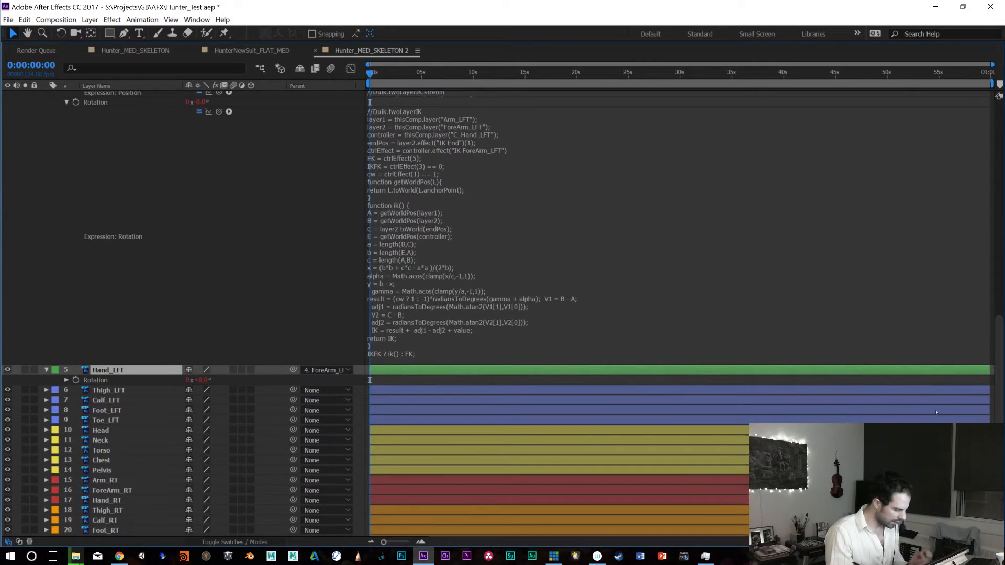
Show Hand_LFT's Rotation expression to read it, and restore the timeline to its normal size
{"action": "left_click", "coordinate": [66, 381]}
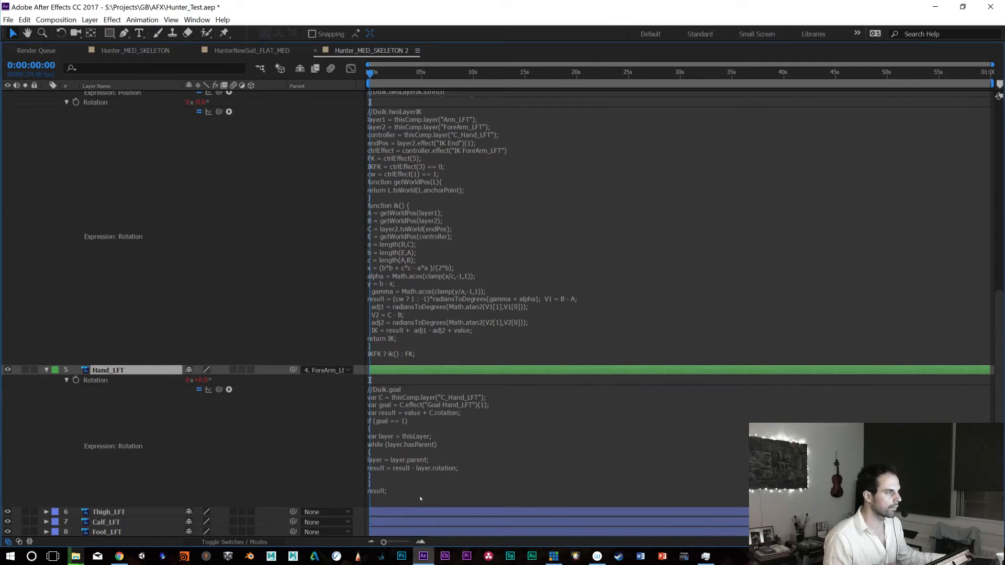
{"action": "left_click_drag", "start_coordinate": [997, 319], "coordinate": [983, 120]}
{"action": "key", "text": "grave"}
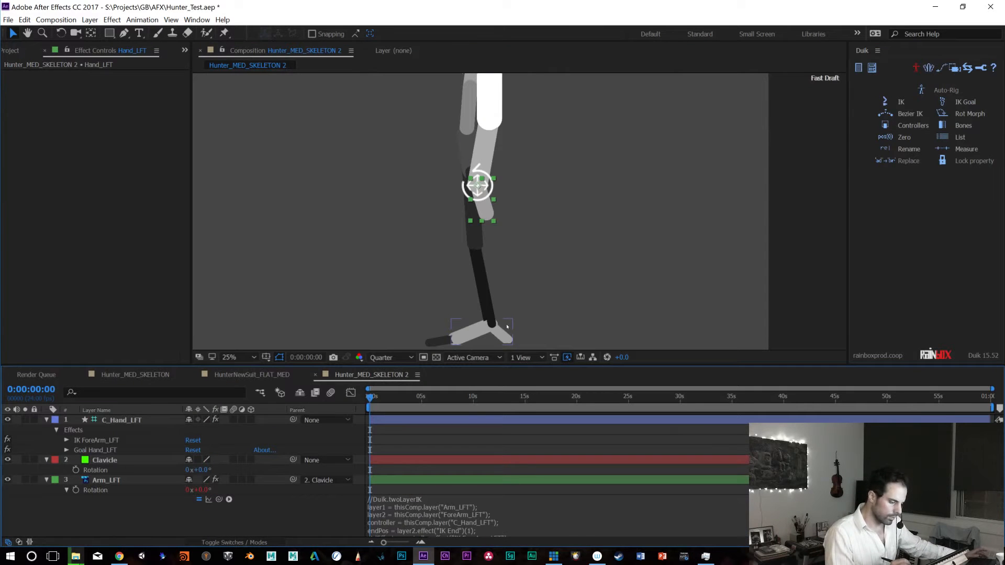
Collapse the expanded properties and expressions of Arm_LFT, ForeArm_LFT and Hand_LFT in the timeline
{"action": "left_click", "coordinate": [479, 182]}
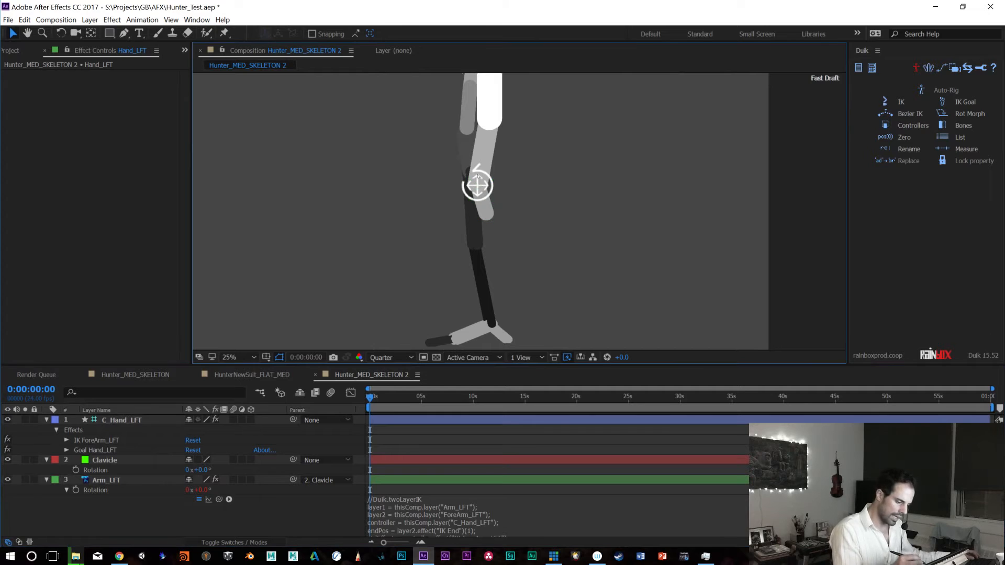
{"action": "mouse_move", "coordinate": [481, 179]}
{"action": "left_mouse_down"}
{"action": "mouse_move", "coordinate": [474, 147]}
{"action": "mouse_move", "coordinate": [391, 157]}
{"action": "mouse_move", "coordinate": [409, 157]}
{"action": "mouse_move", "coordinate": [417, 146]}
{"action": "mouse_move", "coordinate": [408, 140]}
{"action": "mouse_move", "coordinate": [478, 184]}
{"action": "left_mouse_up"}
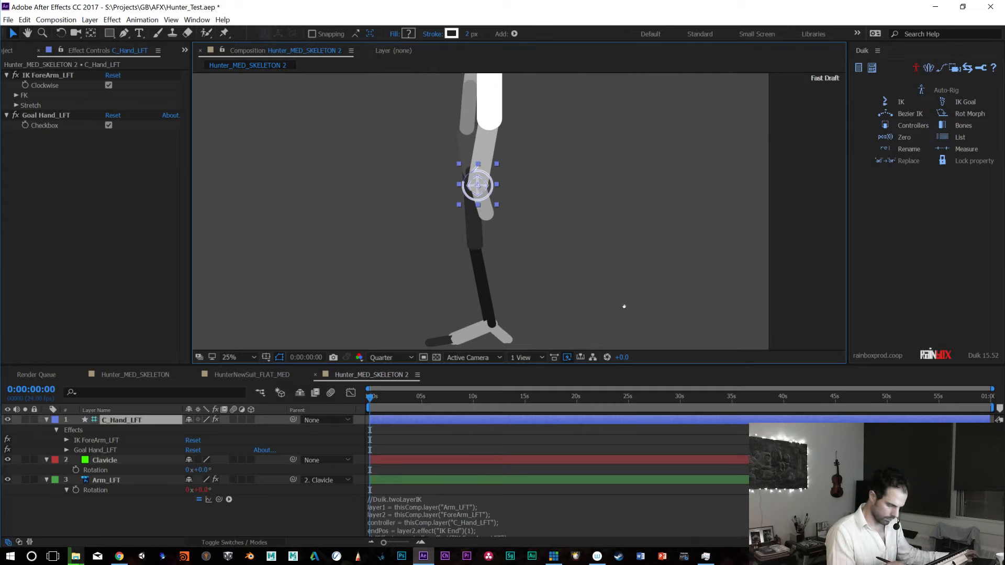
{"action": "scroll", "coordinate": [539, 503], "scroll_direction": "down", "scroll_amount": 3}
{"action": "scroll", "coordinate": [542, 468], "scroll_direction": "up", "scroll_amount": 1}
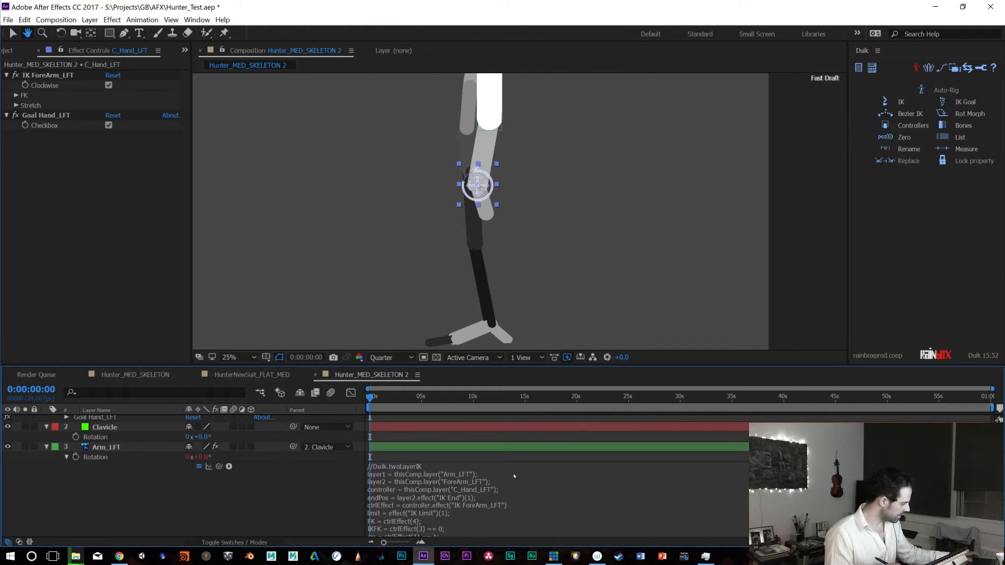
{"action": "key", "text": "v"}
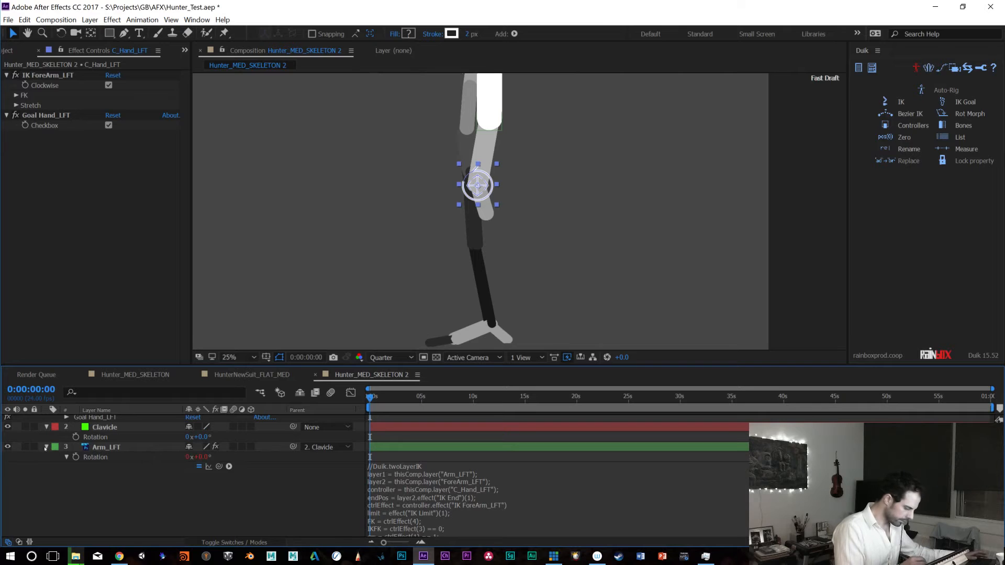
{"action": "left_click", "coordinate": [45, 447]}
{"action": "left_click", "coordinate": [46, 457]}
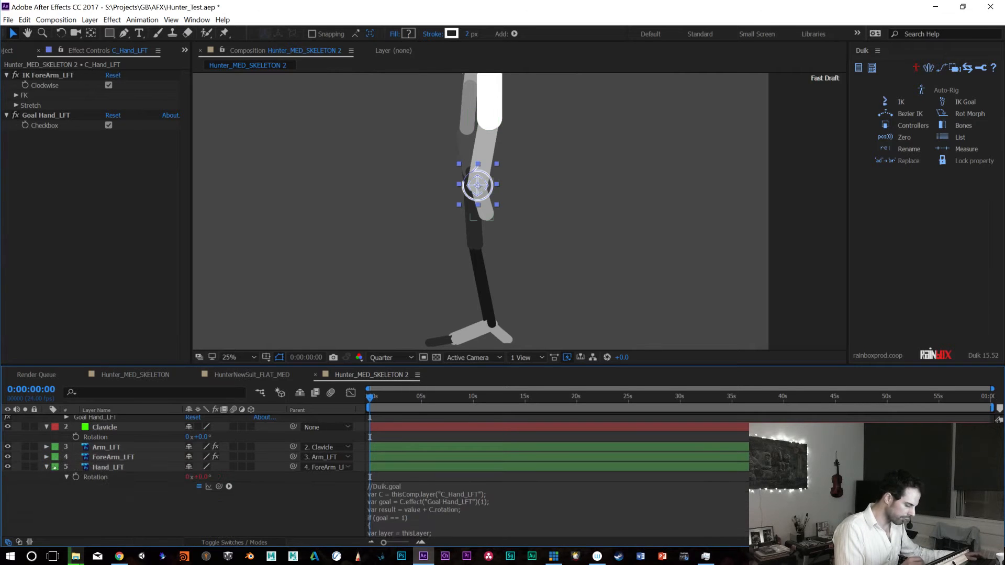
{"action": "left_click", "coordinate": [47, 467]}
Show only the Rotation property of Hand_LFT, ForeArm_LFT and Arm_LFT
{"action": "left_click", "coordinate": [110, 467]}
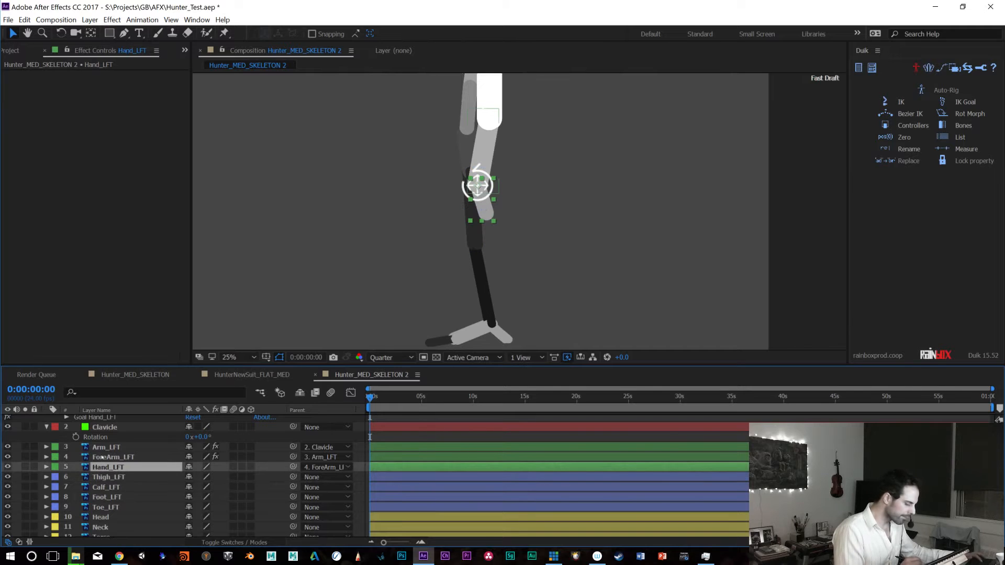
{"action": "key", "text": "r"}
{"action": "left_click", "coordinate": [105, 457]}
{"action": "key", "text": "r"}
{"action": "left_click", "coordinate": [105, 447]}
{"action": "key", "text": "r"}
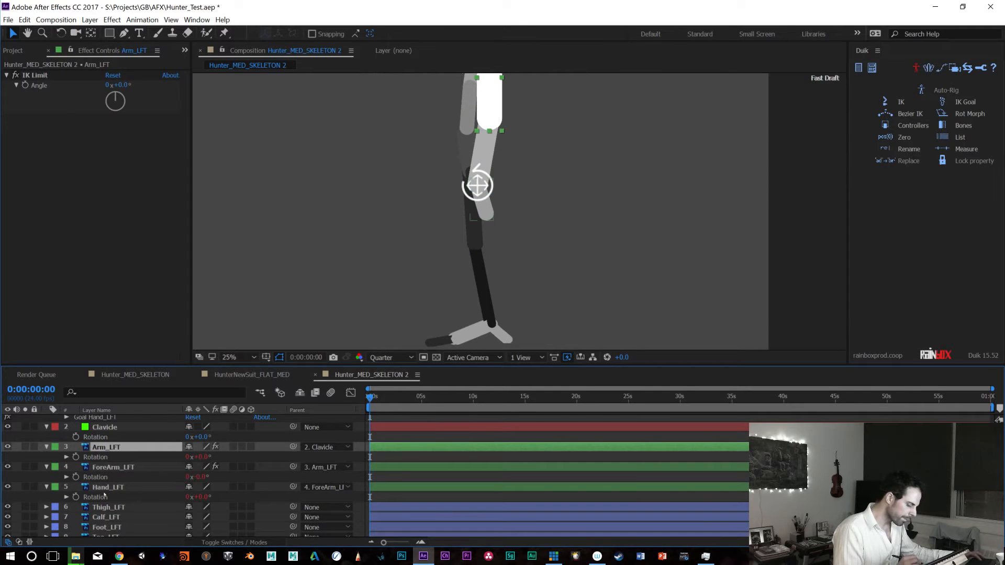
{"action": "left_click_drag", "start_coordinate": [372, 403], "coordinate": [346, 419]}
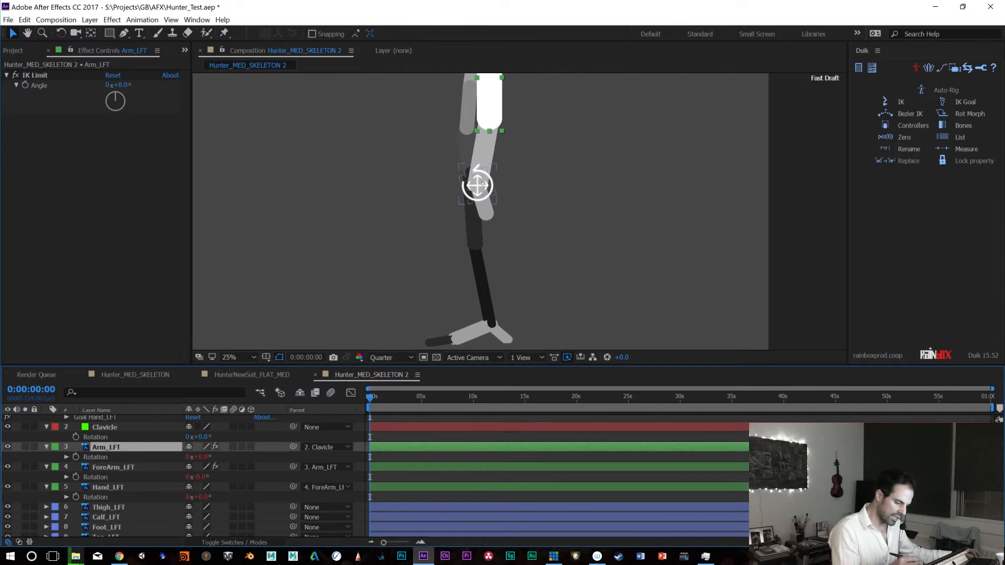
Test the IK by moving C_Hand_LFT to either side of the body, checking the arm rotation values and undoing each move
{"action": "left_click_drag", "start_coordinate": [482, 184], "coordinate": [422, 143]}
{"action": "key", "text": "ctrl+z"}
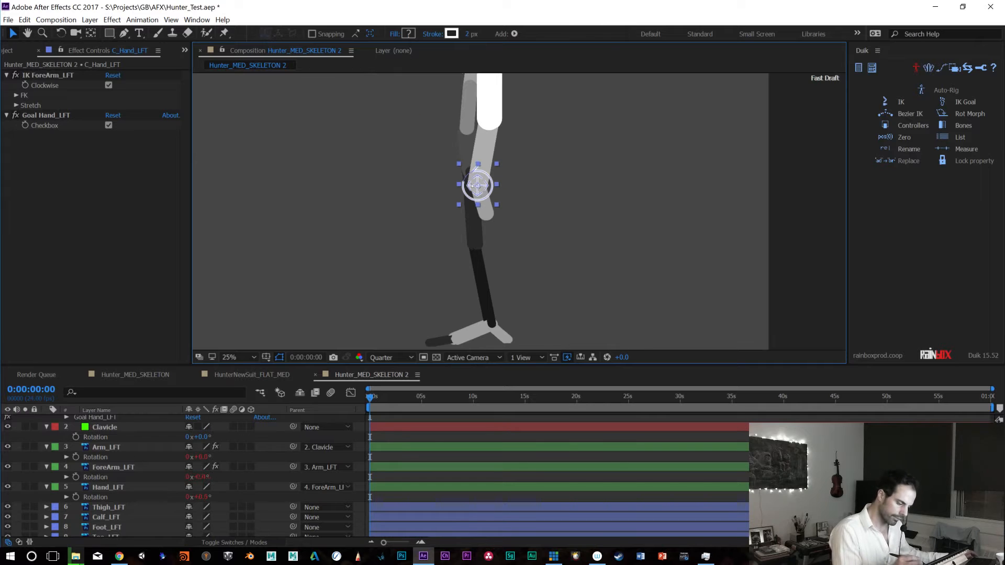
{"action": "left_click_drag", "start_coordinate": [481, 185], "coordinate": [540, 162]}
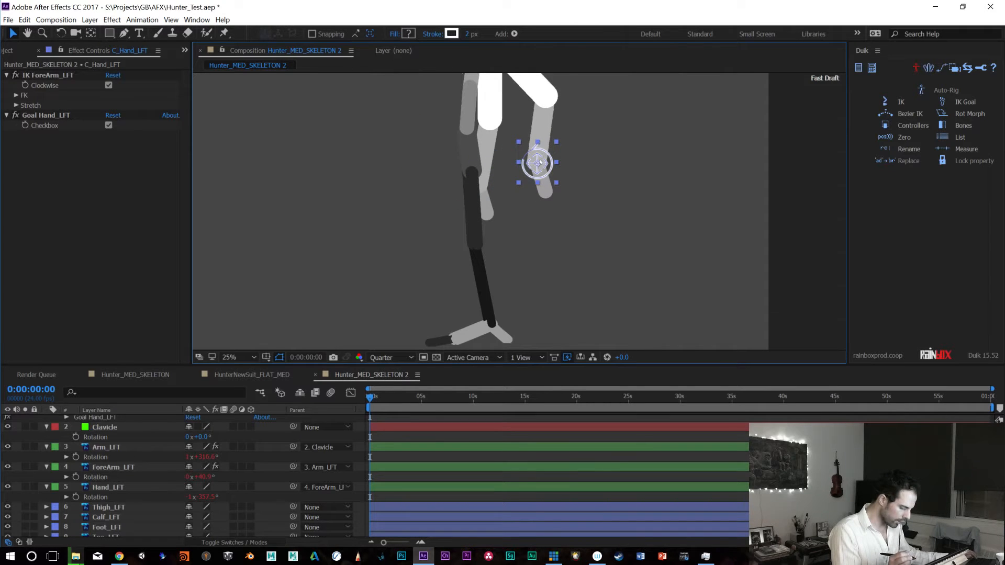
{"action": "key", "text": "ctrl+z"}
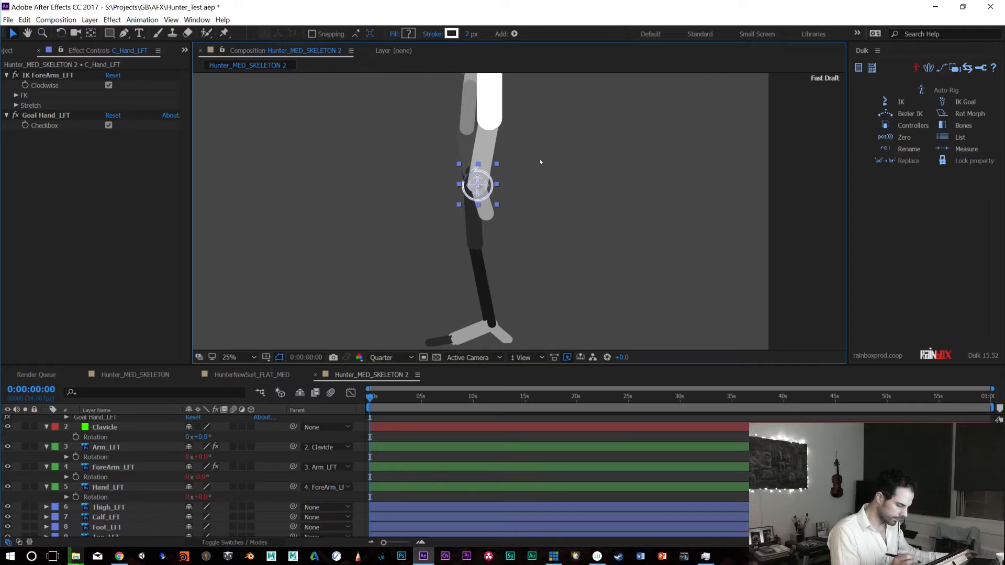
{"action": "left_click_drag", "start_coordinate": [487, 189], "coordinate": [597, 145]}
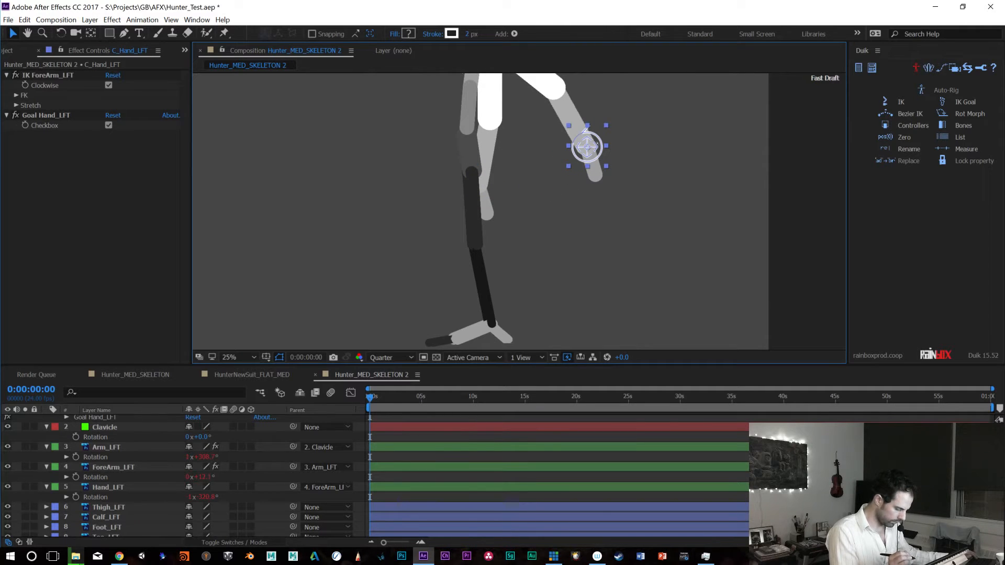
{"action": "key", "text": "ctrl+z"}
{"action": "left_click_drag", "start_coordinate": [491, 190], "coordinate": [501, 187]}
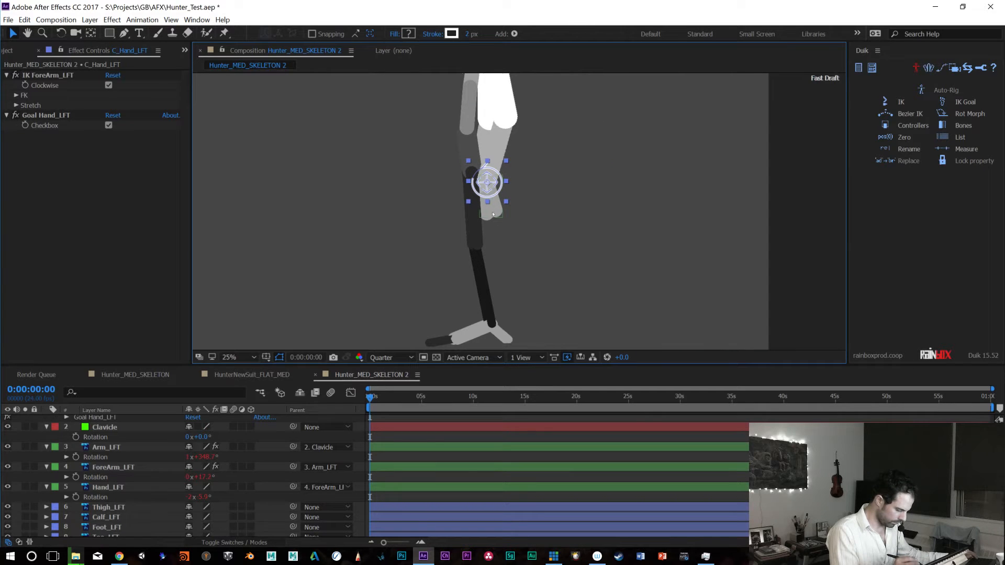
{"action": "key", "text": "ctrl+z"}
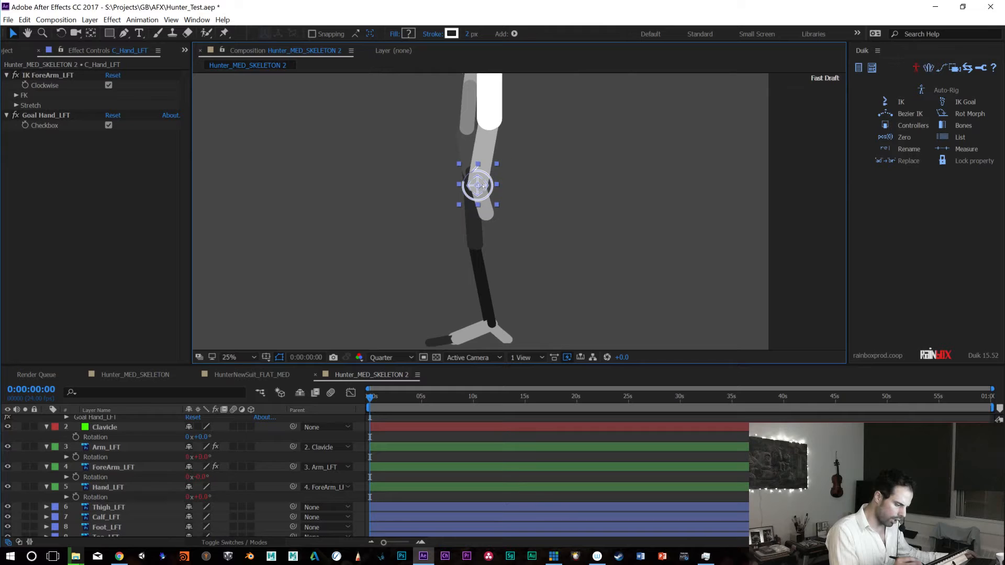
{"action": "left_click_drag", "start_coordinate": [484, 186], "coordinate": [492, 196]}
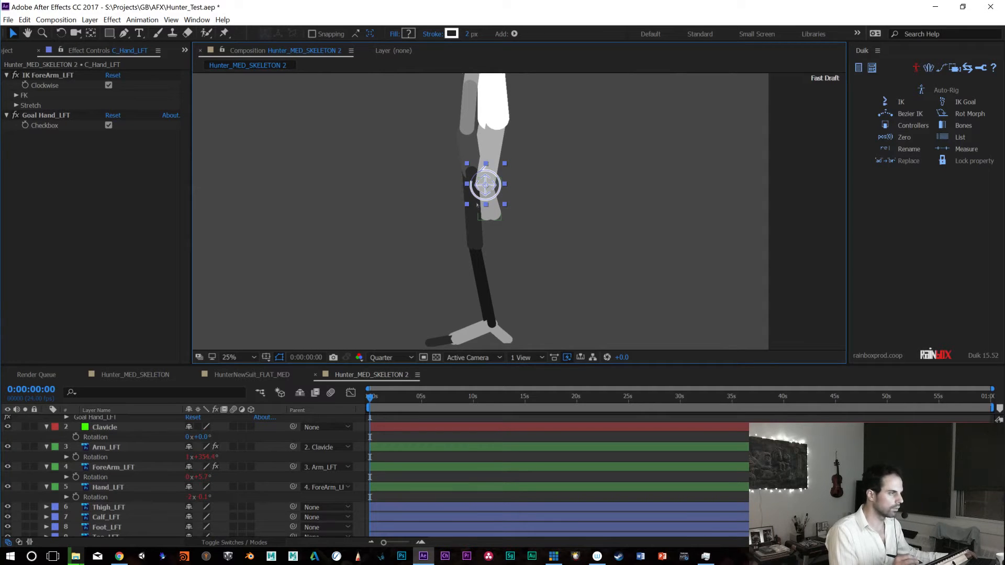
{"action": "key", "text": "ctrl+z"}
Compare the arm rotations with C_Hand_LFT moved far behind and slightly in front of the body, undoing each move
{"action": "left_click_drag", "start_coordinate": [479, 175], "coordinate": [408, 135]}
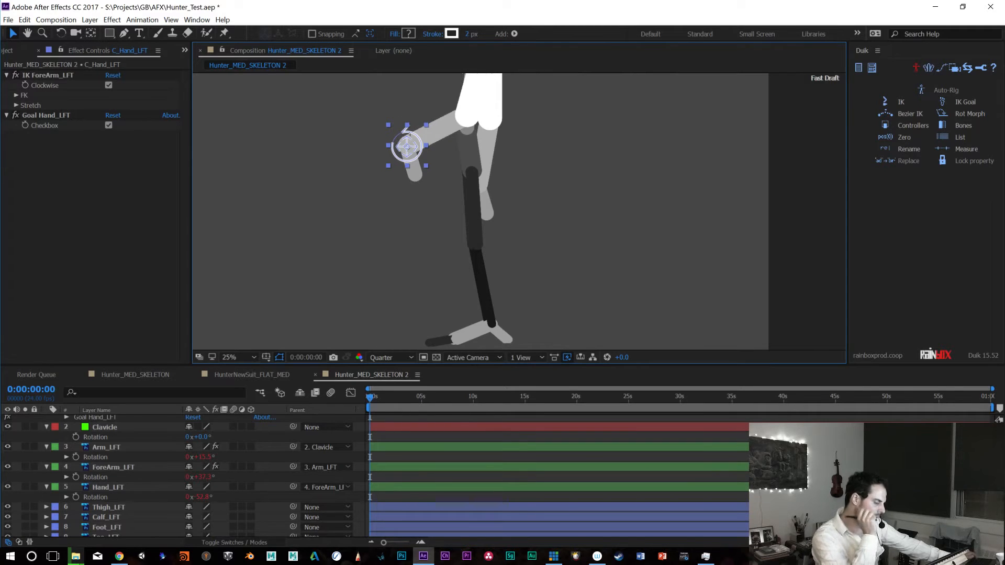
{"action": "key", "text": "ctrl+z"}
{"action": "left_click_drag", "start_coordinate": [473, 167], "coordinate": [407, 130]}
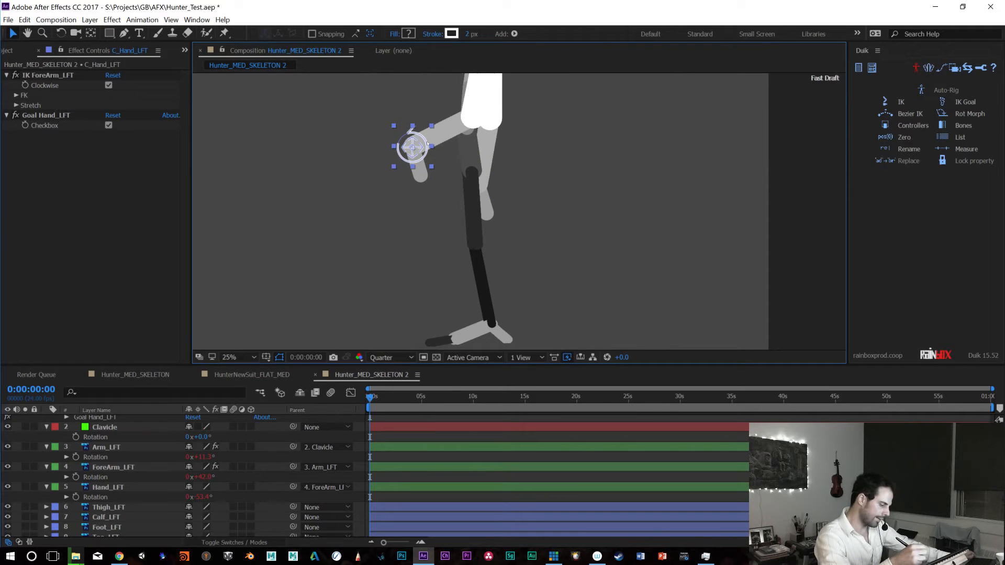
{"action": "key", "text": "ctrl+z"}
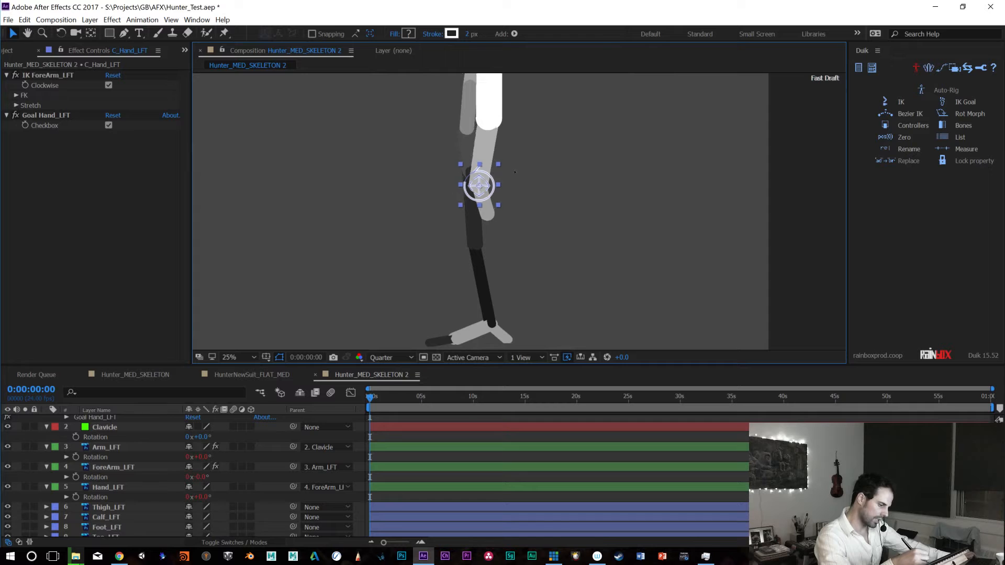
{"action": "left_click_drag", "start_coordinate": [548, 156], "coordinate": [557, 140]}
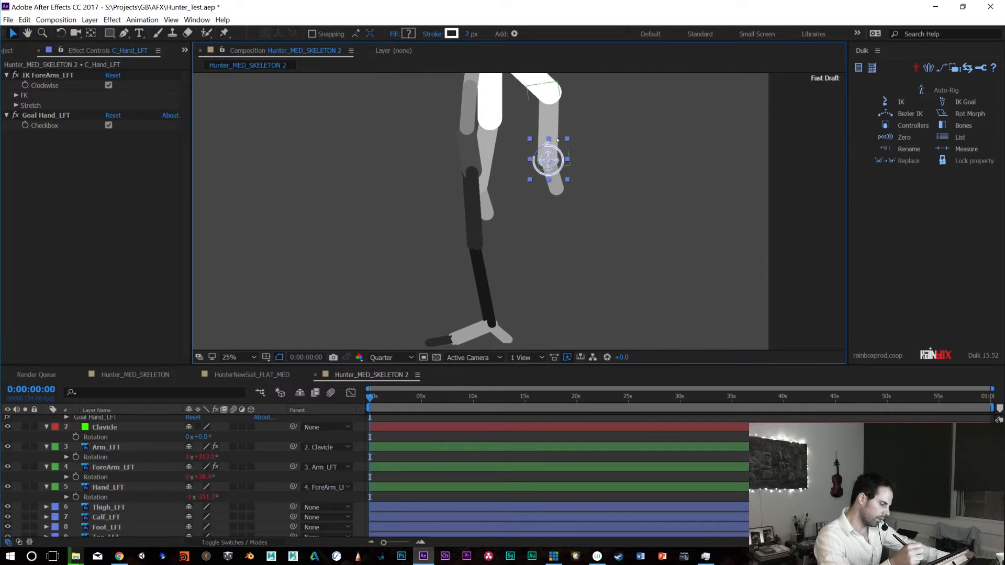
{"action": "key", "text": "ctrl+z"}
{"action": "left_click_drag", "start_coordinate": [489, 180], "coordinate": [502, 175]}
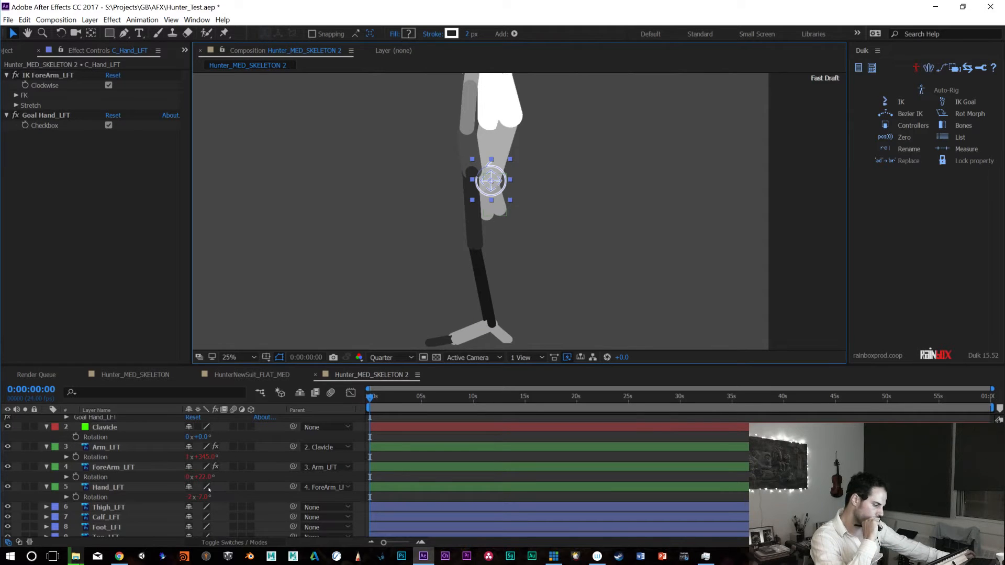
{"action": "key", "text": "ctrl+z"}
Raise C_Hand_LFT above shoulder height in front of the body to test the arm's rotation values
{"action": "key", "text": "h"}
{"action": "left_click_drag", "start_coordinate": [564, 202], "coordinate": [577, 224]}
{"action": "left_click_drag", "start_coordinate": [531, 153], "coordinate": [558, 207]}
{"action": "key", "text": "v"}
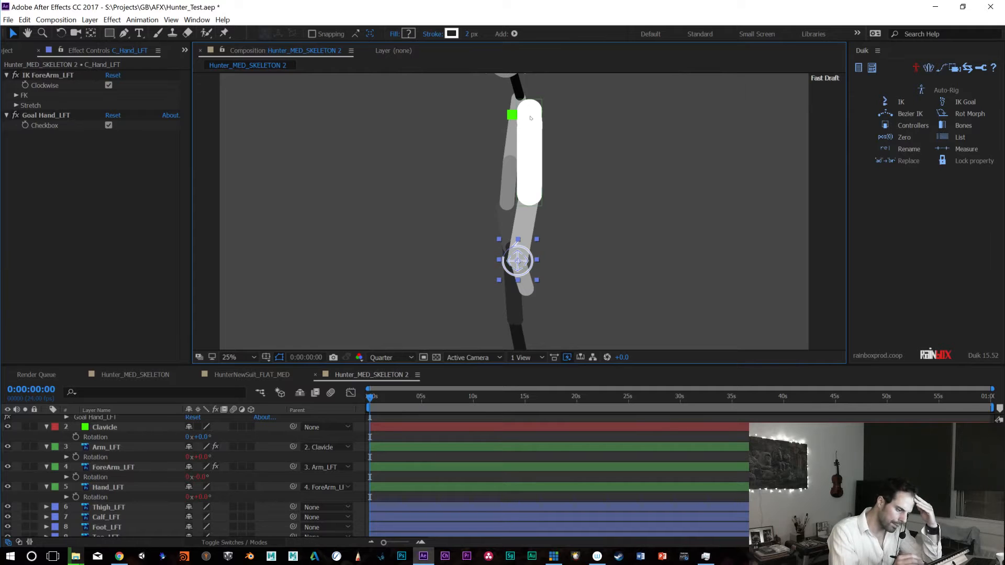
{"action": "left_click_drag", "start_coordinate": [525, 259], "coordinate": [672, 74]}
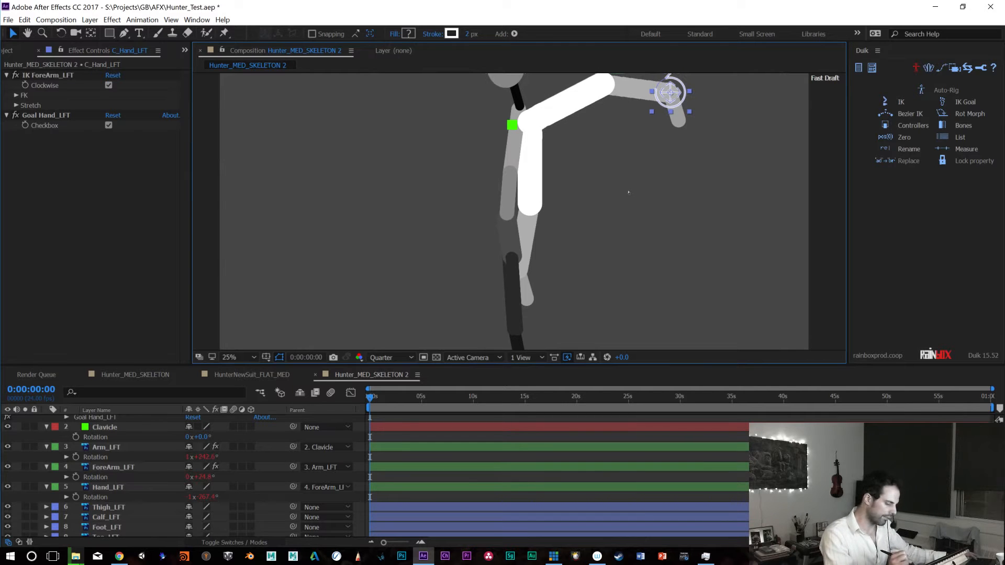
Undo the controller move and the IK setup on the left arm
{"action": "key", "text": "ctrl+z"}
{"action": "key", "text": "ctrl+z"}
{"action": "key", "text": "ctrl+z"}
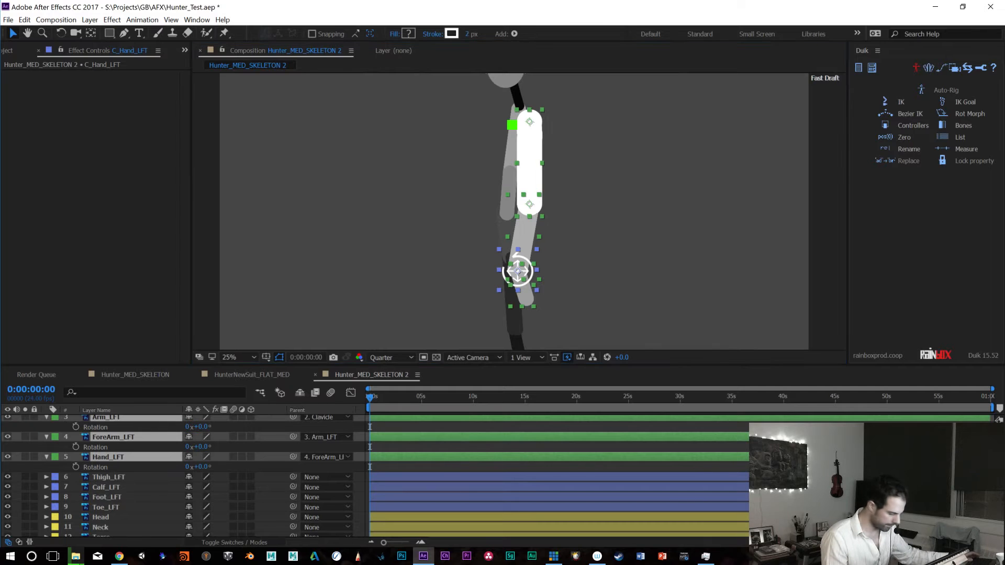
Set Arm_LFT's Rotation to -117° so the left arm is raised in front of the body
{"action": "scroll", "coordinate": [183, 477], "scroll_direction": "up", "scroll_amount": 1}
{"action": "left_click", "coordinate": [144, 431]}
{"action": "left_click", "coordinate": [135, 450]}
{"action": "left_click", "coordinate": [134, 491]}
{"action": "left_click", "coordinate": [132, 451]}
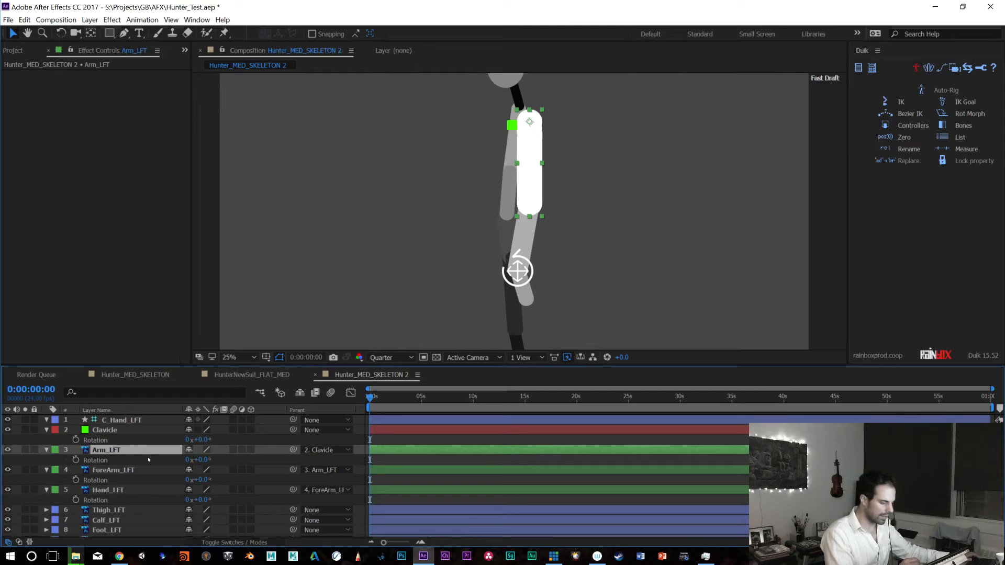
{"action": "left_click_drag", "start_coordinate": [197, 461], "coordinate": [137, 465]}
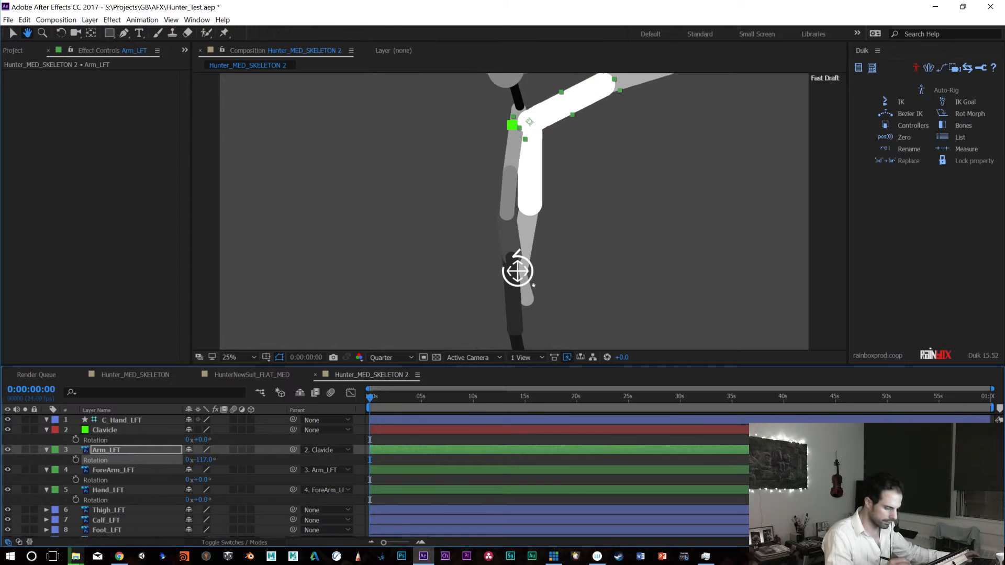
Delete the old C_Hand_LFT controller and create a new Duik controller for Hand_LFT in its raised pose
{"action": "left_click", "coordinate": [518, 272]}
{"action": "key", "text": "space"}
{"action": "left_click_drag", "start_coordinate": [619, 296], "coordinate": [522, 379]}
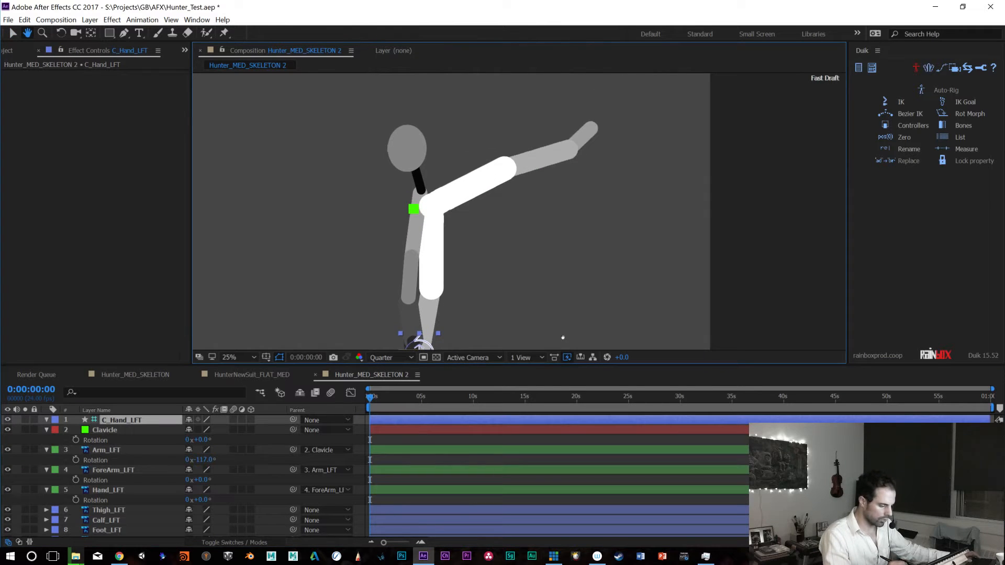
{"action": "key", "text": "Delete"}
{"action": "left_click", "coordinate": [592, 129]}
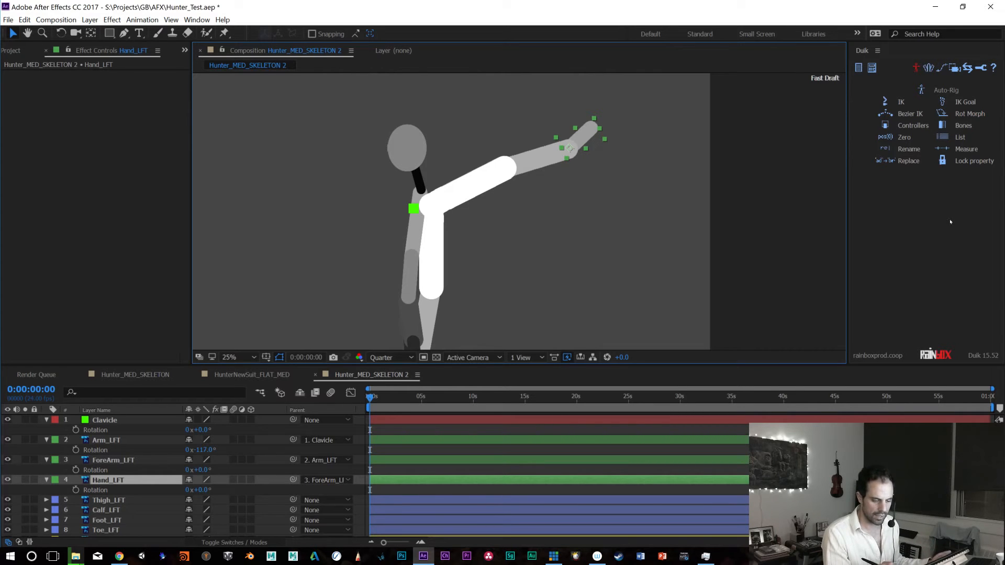
{"action": "left_click", "coordinate": [912, 126]}
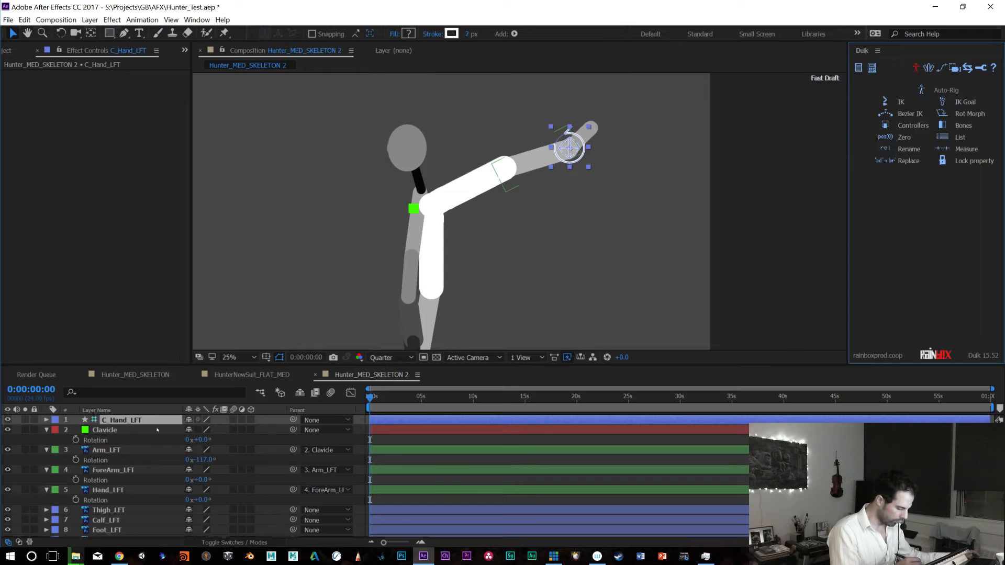
Apply Duik IK to Hand_LFT, ForeArm_LFT and Arm_LFT with C_Hand_LFT as the controller
{"action": "left_click", "coordinate": [121, 490]}
{"action": "left_click", "coordinate": [124, 470], "text": "ctrl"}
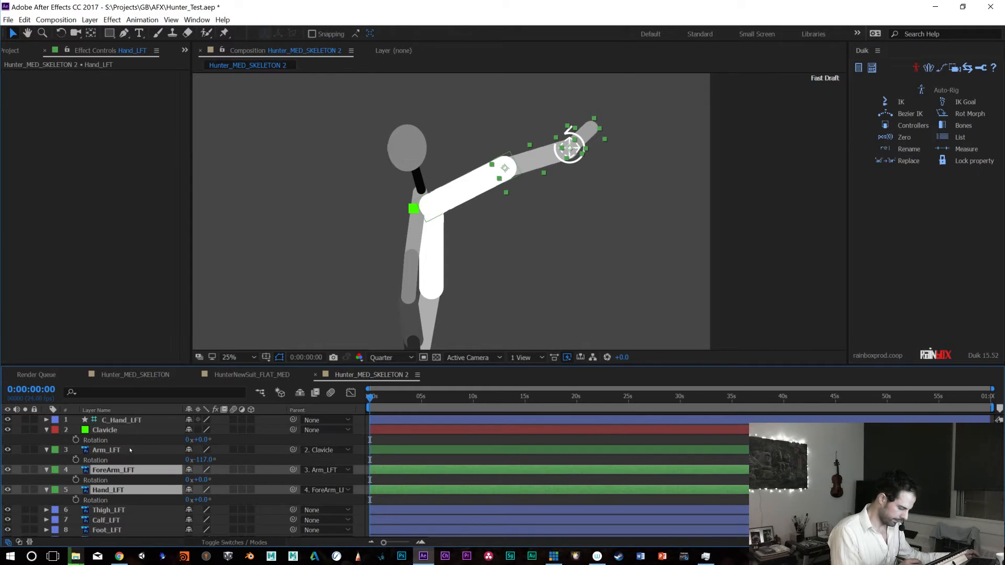
{"action": "left_click", "coordinate": [130, 450], "text": "ctrl"}
{"action": "left_click", "coordinate": [120, 420], "text": "ctrl"}
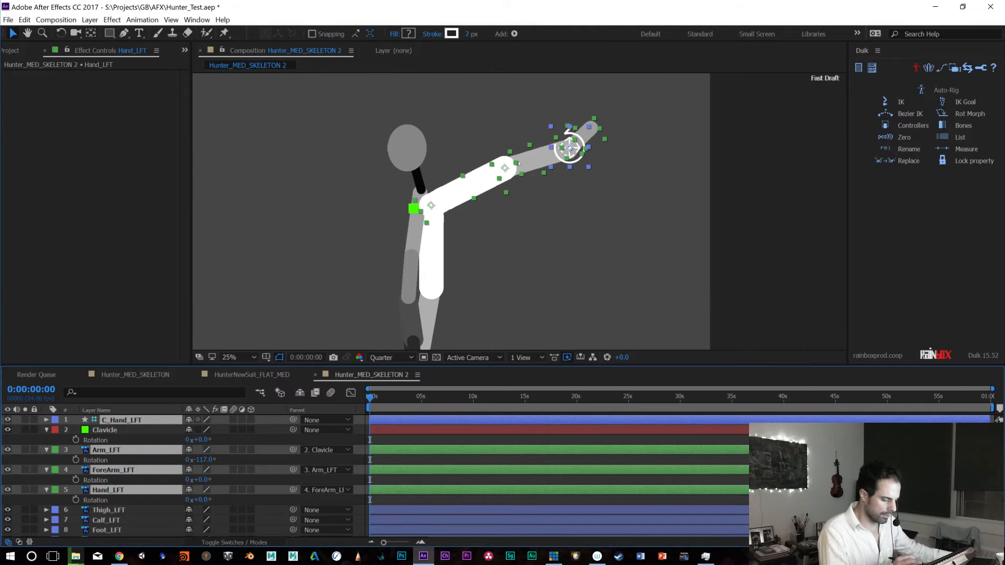
{"action": "left_click", "coordinate": [900, 102]}
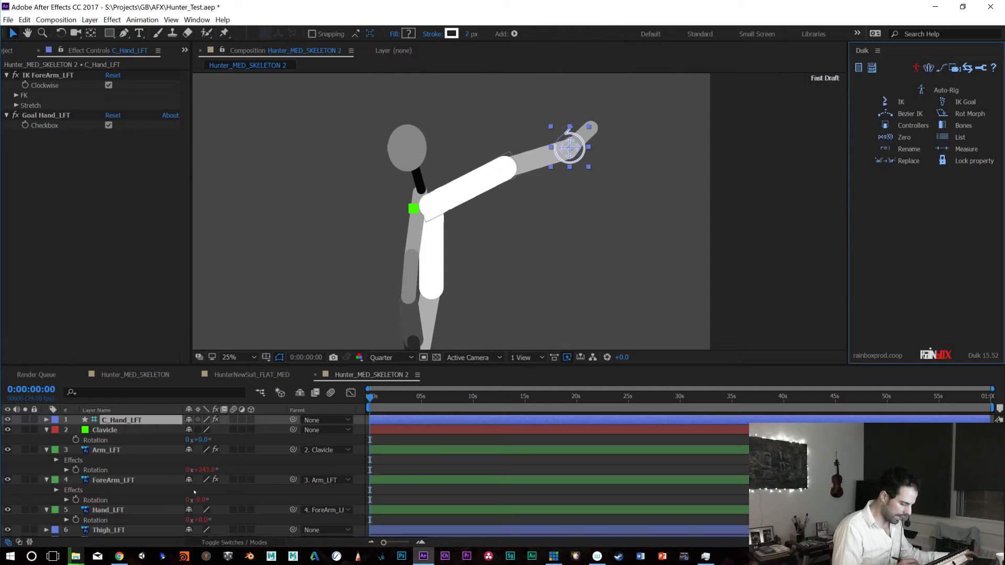
Lower the raised left arm to the side of the body by moving the C_Hand_LFT controller
{"action": "left_click", "coordinate": [126, 452]}
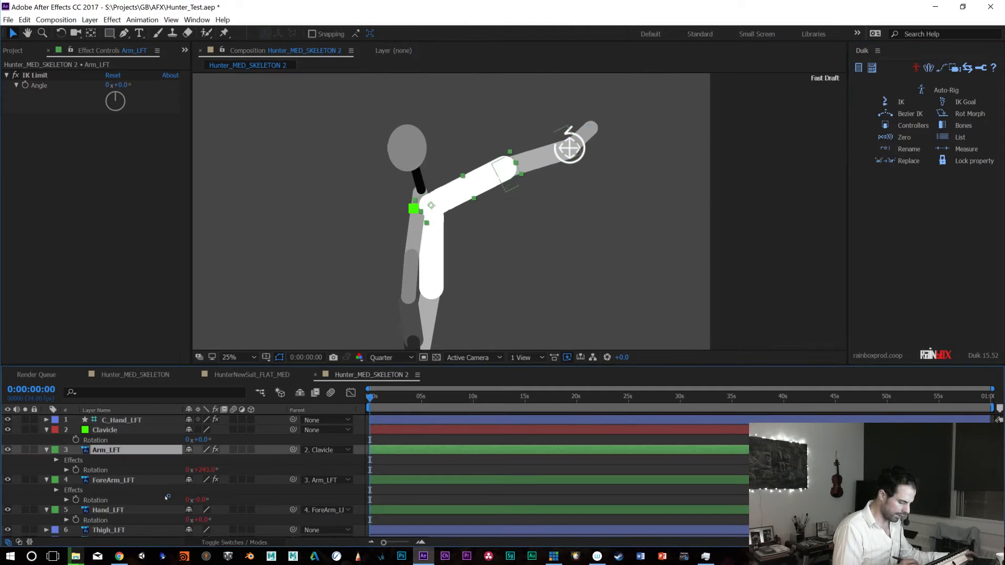
{"action": "key", "text": "h"}
{"action": "left_click_drag", "start_coordinate": [576, 242], "coordinate": [578, 200]}
{"action": "key", "text": "v"}
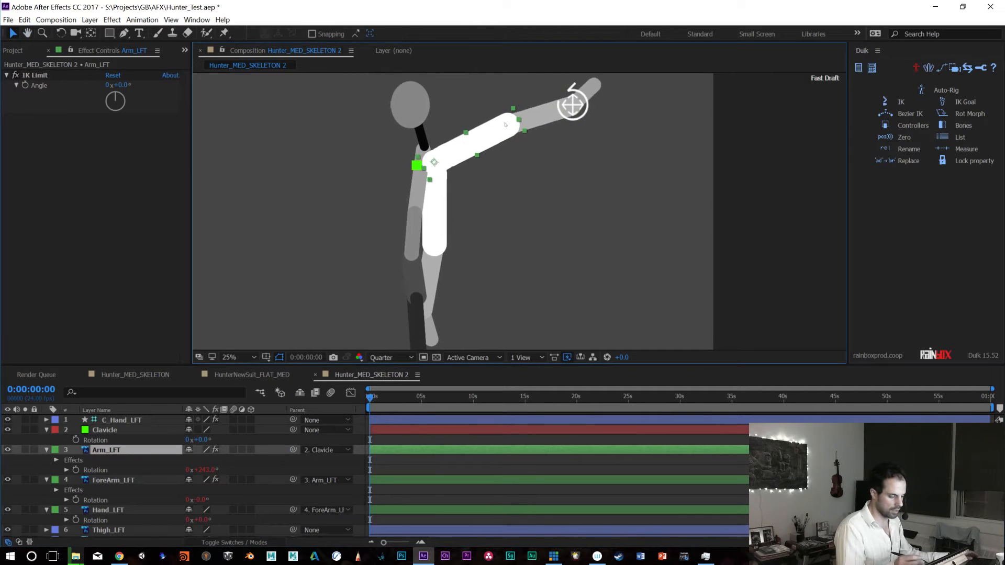
{"action": "left_click_drag", "start_coordinate": [575, 107], "coordinate": [601, 198]}
{"action": "left_click_drag", "start_coordinate": [571, 169], "coordinate": [438, 275]}
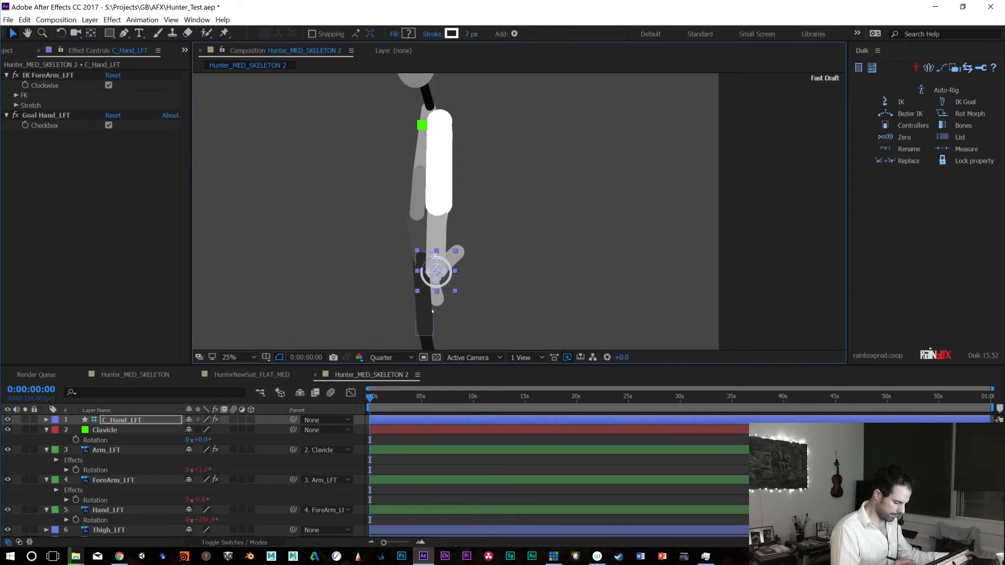
{"action": "left_click_drag", "start_coordinate": [444, 272], "coordinate": [422, 274]}
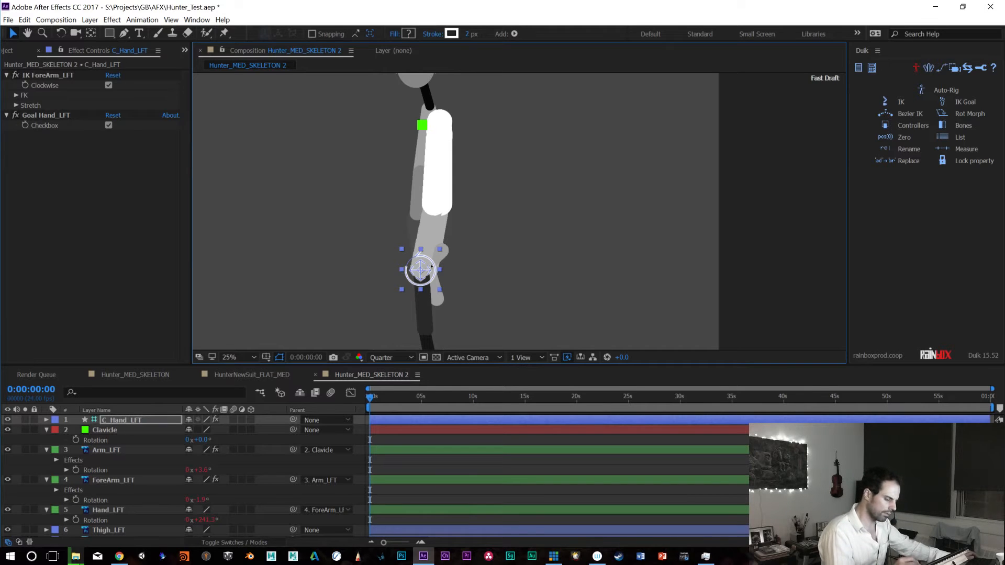
Pose the left arm bent in front of the body with C_Hand_LFT and rotate the controller so the hand points down
{"action": "left_click_drag", "start_coordinate": [411, 289], "coordinate": [494, 254]}
{"action": "mouse_move", "coordinate": [552, 217]}
{"action": "left_mouse_down"}
{"action": "mouse_move", "coordinate": [570, 172]}
{"action": "mouse_move", "coordinate": [550, 169]}
{"action": "mouse_move", "coordinate": [535, 229]}
{"action": "mouse_move", "coordinate": [540, 222]}
{"action": "mouse_move", "coordinate": [456, 257]}
{"action": "mouse_move", "coordinate": [518, 208]}
{"action": "mouse_move", "coordinate": [568, 202]}
{"action": "mouse_move", "coordinate": [501, 238]}
{"action": "mouse_move", "coordinate": [532, 231]}
{"action": "mouse_move", "coordinate": [507, 265]}
{"action": "mouse_move", "coordinate": [503, 220]}
{"action": "mouse_move", "coordinate": [514, 245]}
{"action": "mouse_move", "coordinate": [516, 229]}
{"action": "mouse_move", "coordinate": [503, 256]}
{"action": "mouse_move", "coordinate": [539, 223]}
{"action": "left_mouse_up"}
{"action": "left_click", "coordinate": [439, 125]}
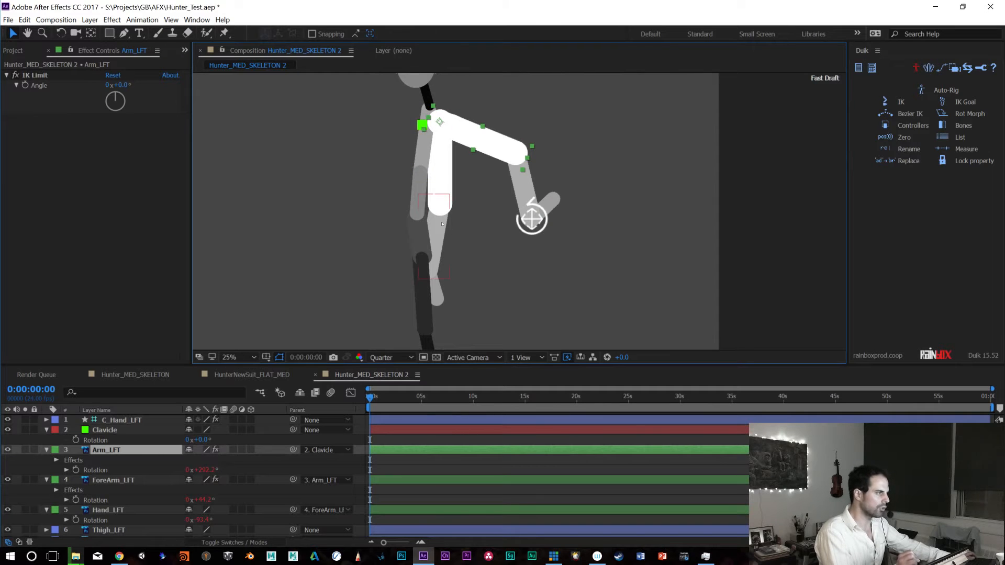
{"action": "mouse_move", "coordinate": [554, 207]}
{"action": "left_mouse_down"}
{"action": "mouse_move", "coordinate": [476, 250]}
{"action": "mouse_move", "coordinate": [520, 228]}
{"action": "mouse_move", "coordinate": [549, 190]}
{"action": "mouse_move", "coordinate": [540, 207]}
{"action": "mouse_move", "coordinate": [561, 197]}
{"action": "mouse_move", "coordinate": [532, 213]}
{"action": "mouse_move", "coordinate": [549, 182]}
{"action": "mouse_move", "coordinate": [560, 217]}
{"action": "left_mouse_up"}
{"action": "key", "text": "w"}
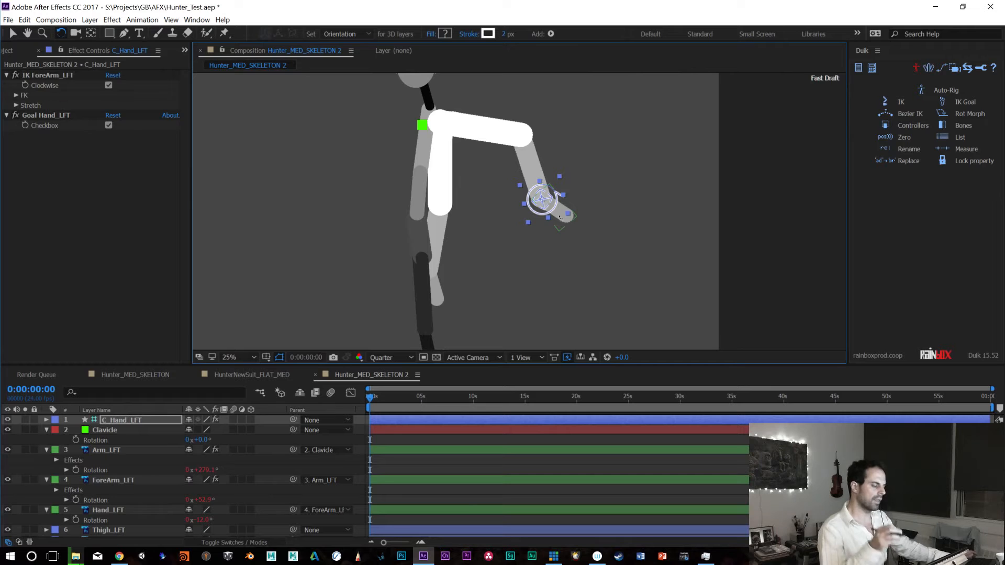
Try rotating the Clavicle layer with the IK arm attached, and undo the change
{"action": "key", "text": "v"}
{"action": "left_click", "coordinate": [422, 126]}
{"action": "mouse_move", "coordinate": [421, 126]}
{"action": "left_mouse_down"}
{"action": "mouse_move", "coordinate": [372, 146]}
{"action": "mouse_move", "coordinate": [443, 134]}
{"action": "mouse_move", "coordinate": [424, 157]}
{"action": "mouse_move", "coordinate": [408, 120]}
{"action": "mouse_move", "coordinate": [426, 131]}
{"action": "mouse_move", "coordinate": [419, 164]}
{"action": "mouse_move", "coordinate": [424, 143]}
{"action": "left_mouse_up"}
{"action": "key", "text": "r"}
{"action": "key", "text": "r"}
{"action": "left_click_drag", "start_coordinate": [202, 440], "coordinate": [200, 439]}
{"action": "key", "text": "ctrl+z"}
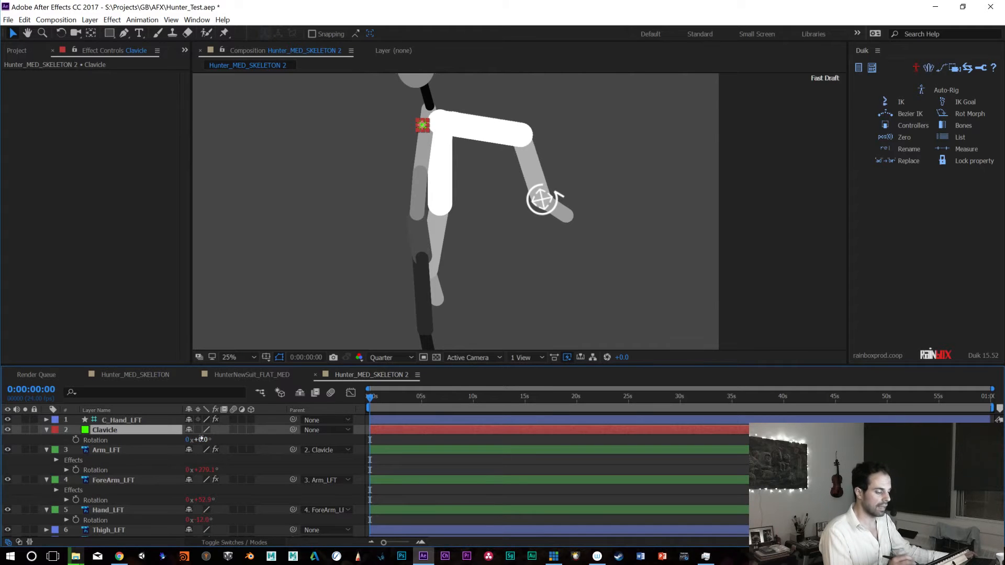
Test the arm's bend by moving C_Hand_LFT to the hip and back out in front of the body
{"action": "left_click", "coordinate": [542, 201]}
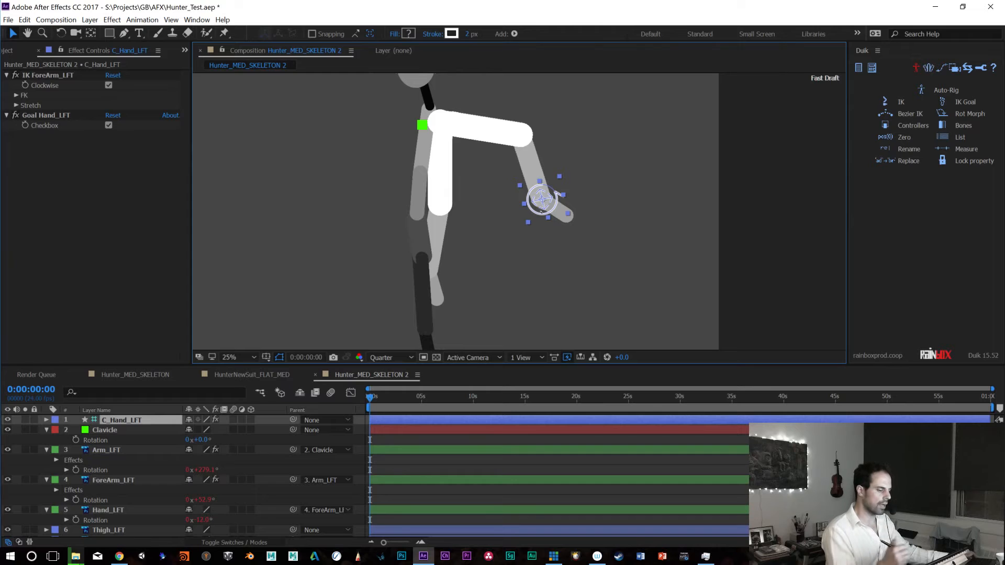
{"action": "left_click", "coordinate": [131, 449]}
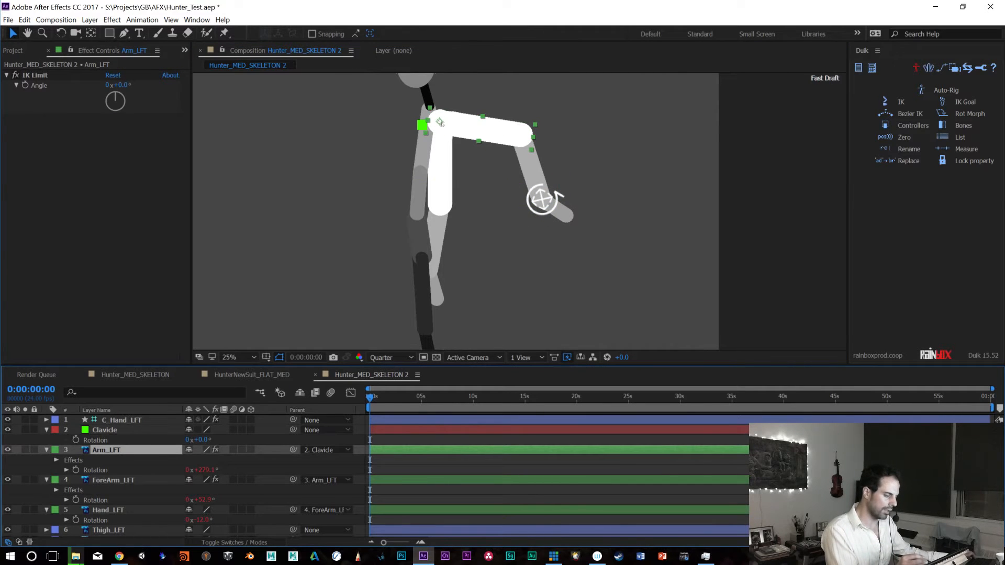
{"action": "left_click_drag", "start_coordinate": [548, 202], "coordinate": [428, 255]}
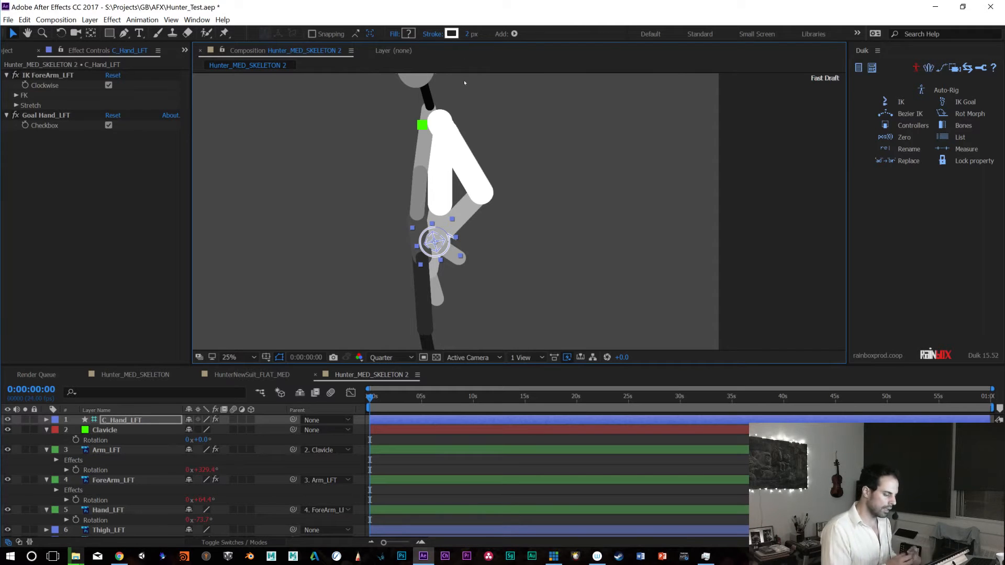
{"action": "left_click_drag", "start_coordinate": [434, 242], "coordinate": [513, 239]}
{"action": "left_click_drag", "start_coordinate": [462, 271], "coordinate": [540, 200]}
Undo the test poses of C_Hand_LFT back to the raised arm with IK applied
{"action": "key", "text": "ctrl+z"}
{"action": "key", "text": "ctrl+z"}
{"action": "key", "text": "ctrl+z"}
{"action": "key", "text": "ctrl+z"}
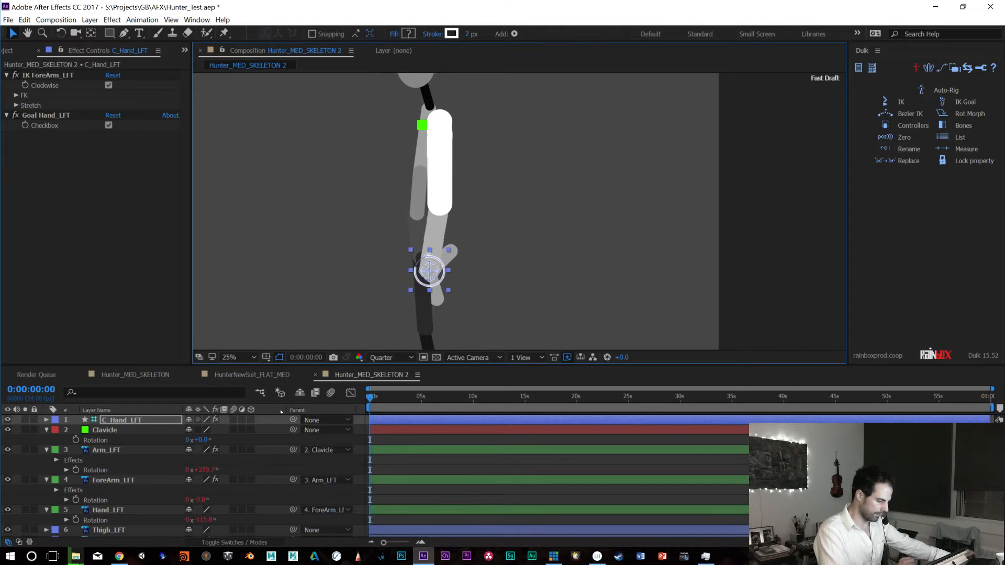
{"action": "key", "text": "ctrl+z"}
{"action": "key", "text": "ctrl+z"}
{"action": "key", "text": "ctrl+z"}
{"action": "key", "text": "ctrl+shift+z"}
{"action": "key", "text": "ctrl+shift+z"}
{"action": "key", "text": "ctrl+shift+z"}
{"action": "key", "text": "ctrl+shift+z"}
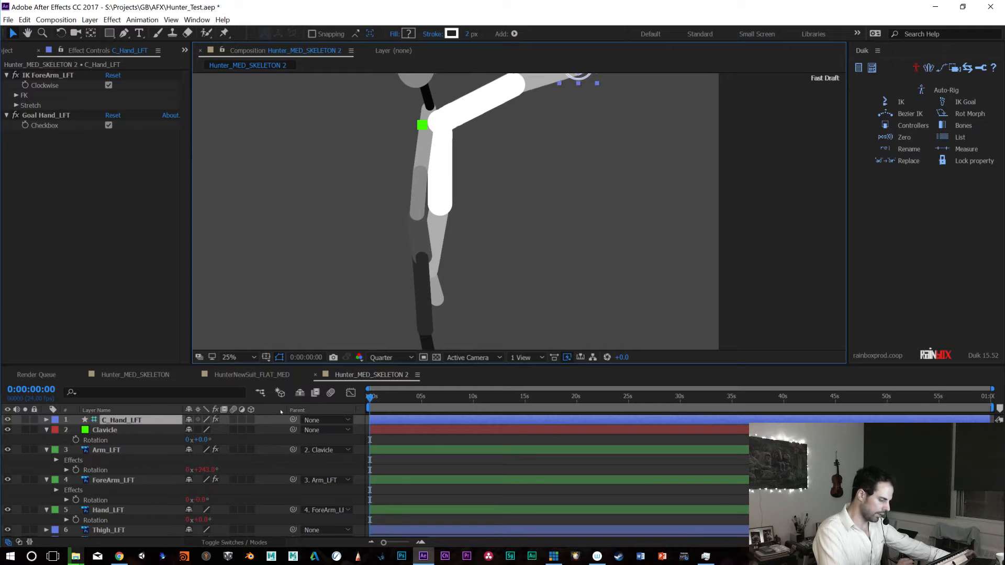
Undo the left arm's IK setup, its -117° rotation and the creation of the C_Hand_LFT controllers
{"action": "key", "text": "ctrl+z"}
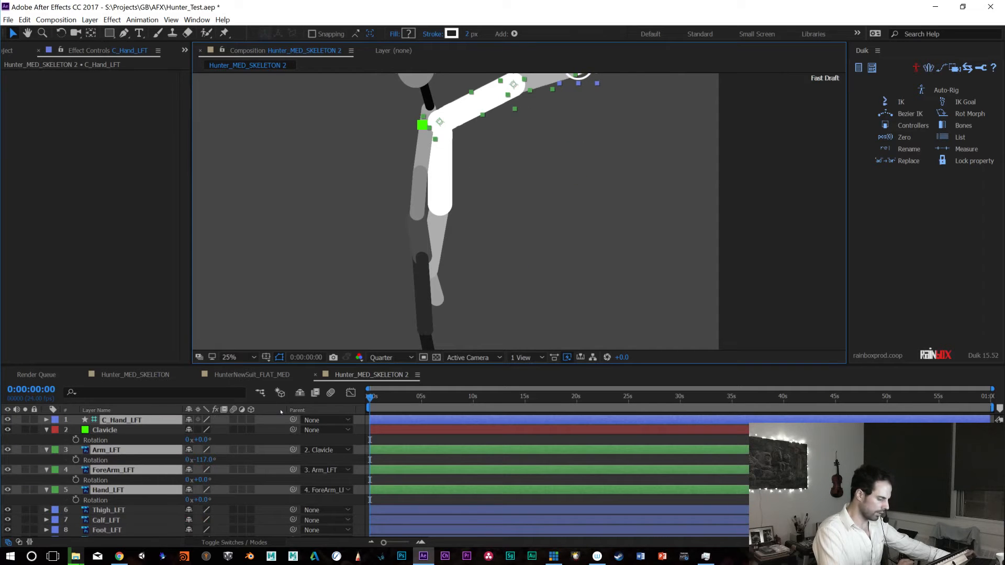
{"action": "key", "text": "ctrl+z"}
{"action": "key", "text": "ctrl+z"}
{"action": "key", "text": "ctrl+z"}
{"action": "key", "text": "ctrl+z"}
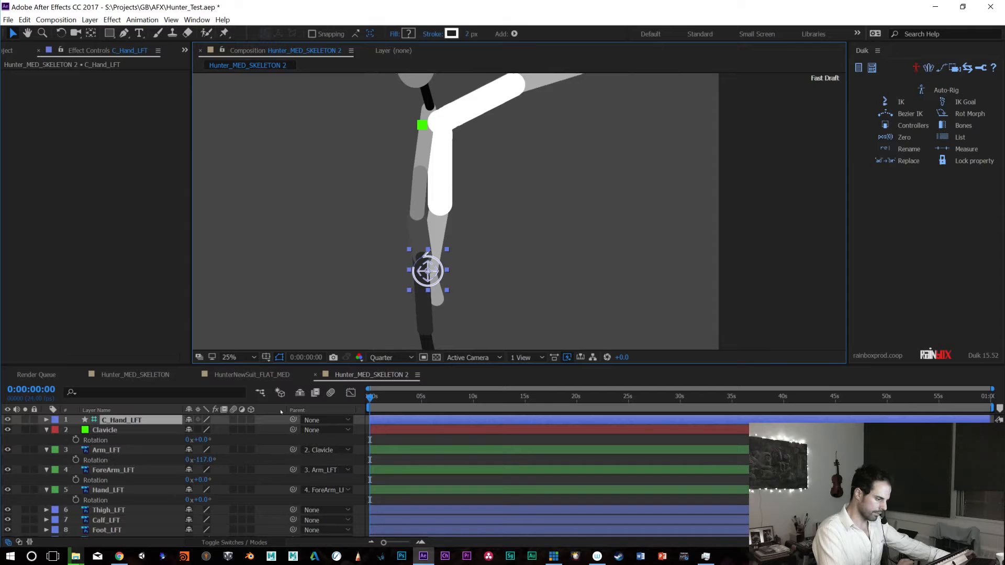
{"action": "key", "text": "ctrl+z"}
{"action": "key", "text": "ctrl+z"}
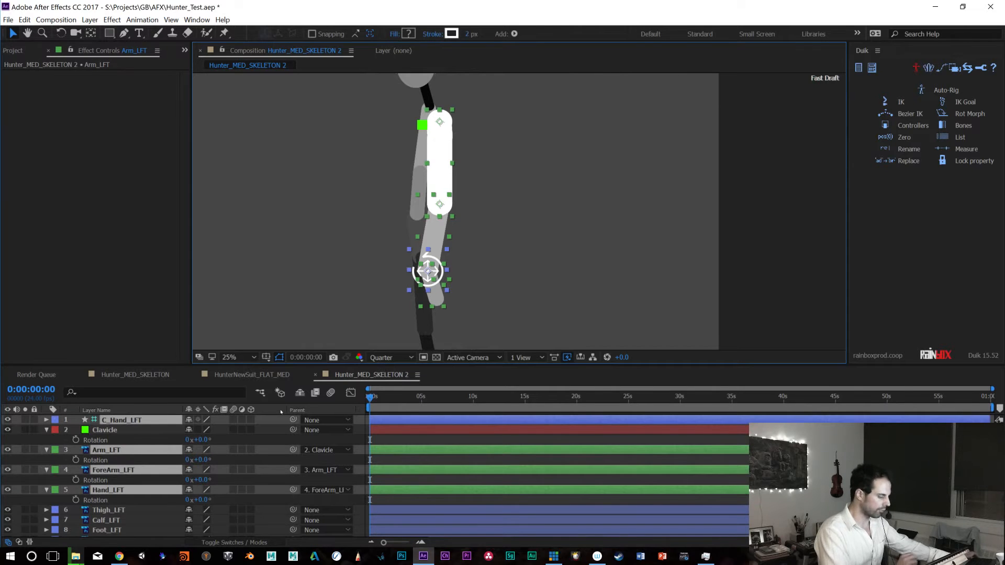
{"action": "key", "text": "ctrl+z"}
{"action": "key", "text": "ctrl+z"}
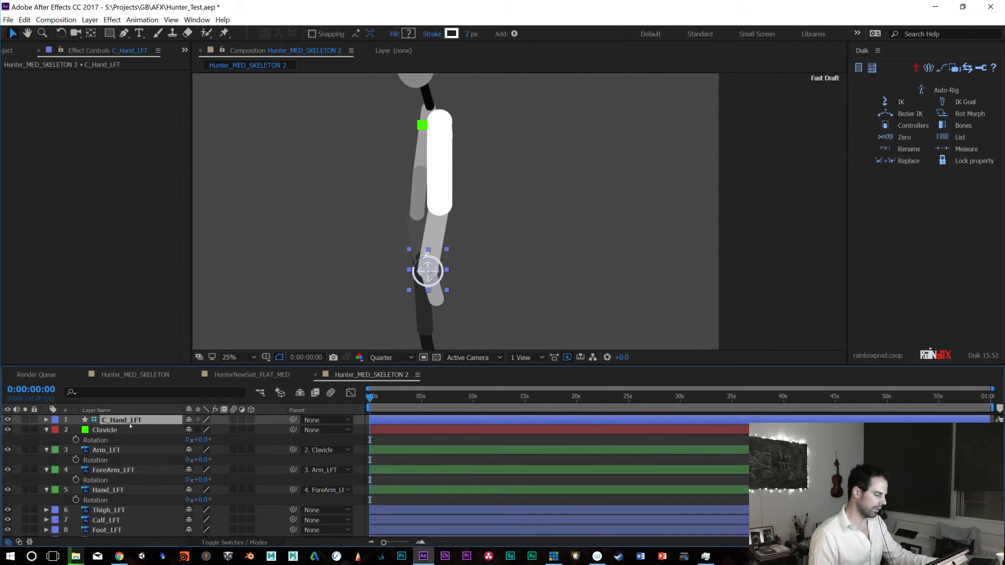
{"action": "key", "text": "ctrl+z"}
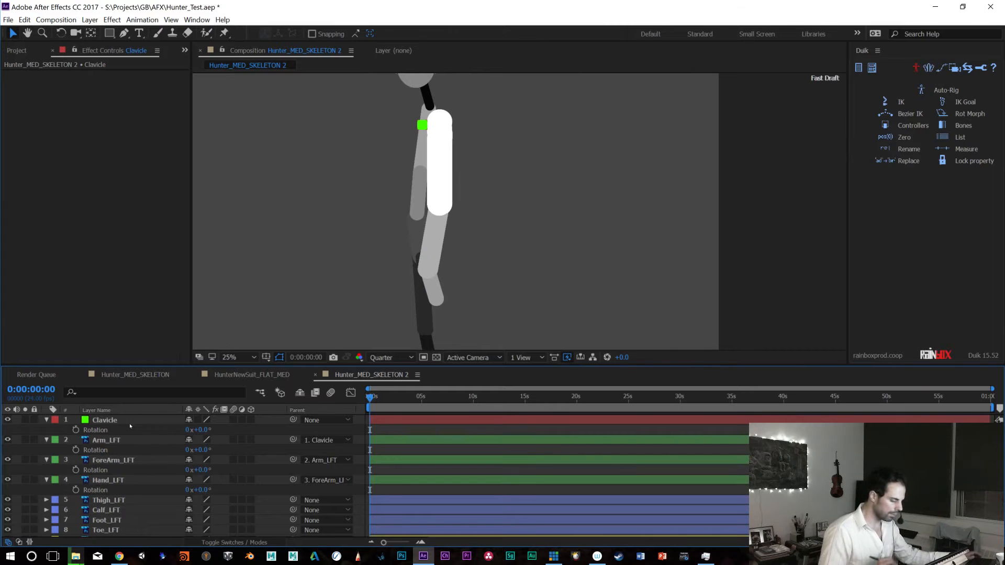
Create a 100 × 100 px lime green solid and delete the Clavicle layer
{"action": "left_click", "coordinate": [90, 19]}
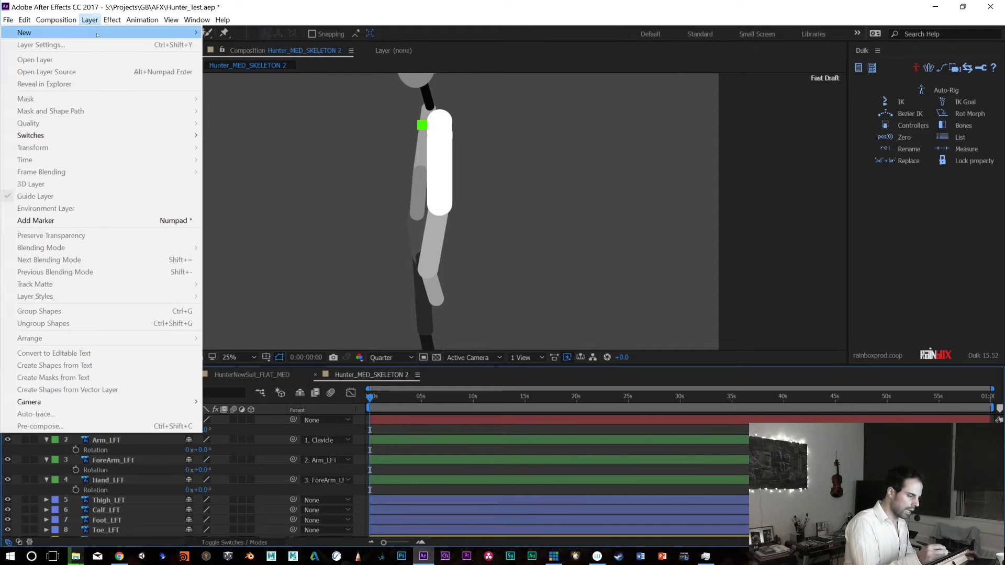
{"action": "mouse_move", "coordinate": [78, 32]}
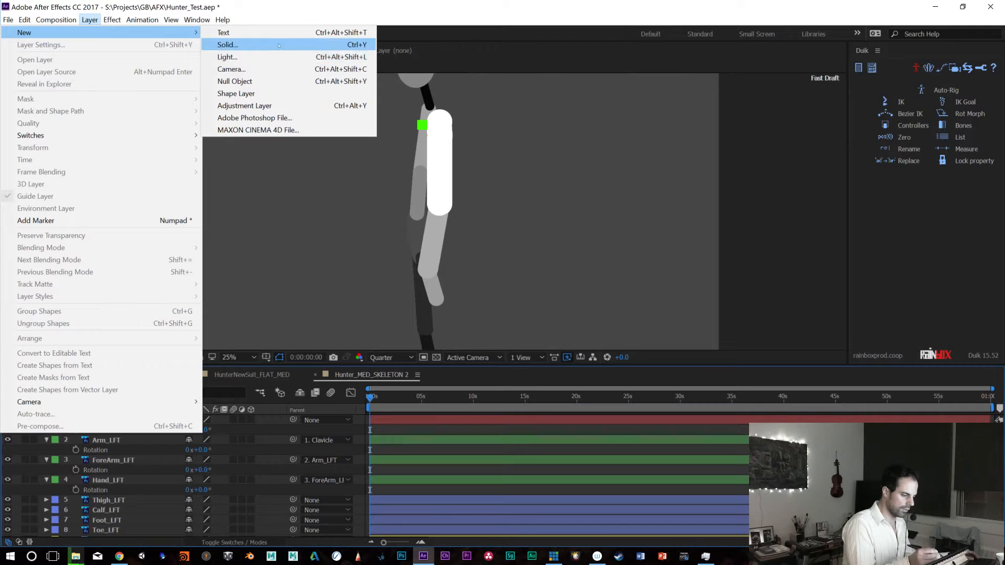
{"action": "left_click", "coordinate": [246, 45]}
{"action": "left_click", "coordinate": [165, 238]}
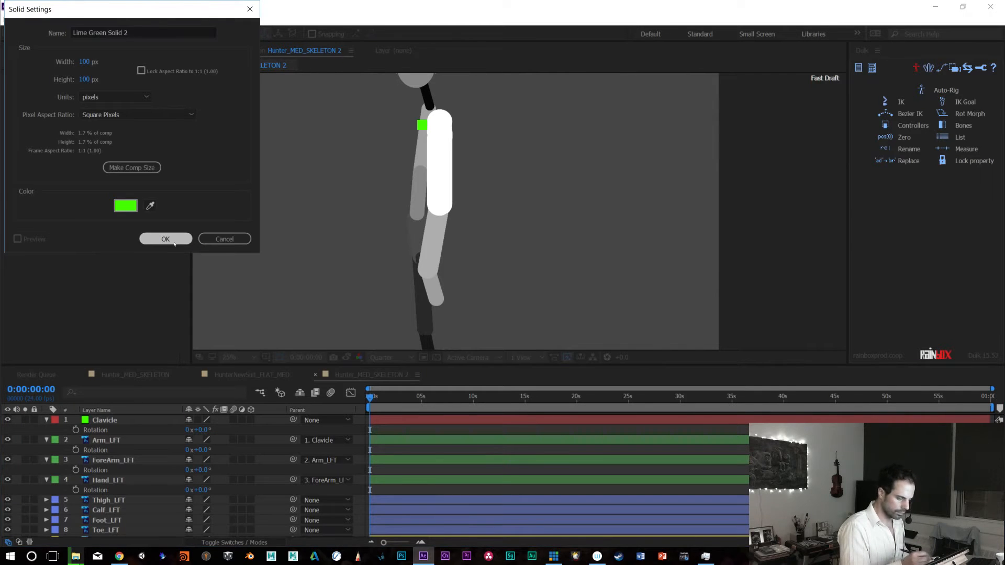
{"action": "left_click", "coordinate": [105, 430]}
{"action": "key", "text": "Delete"}
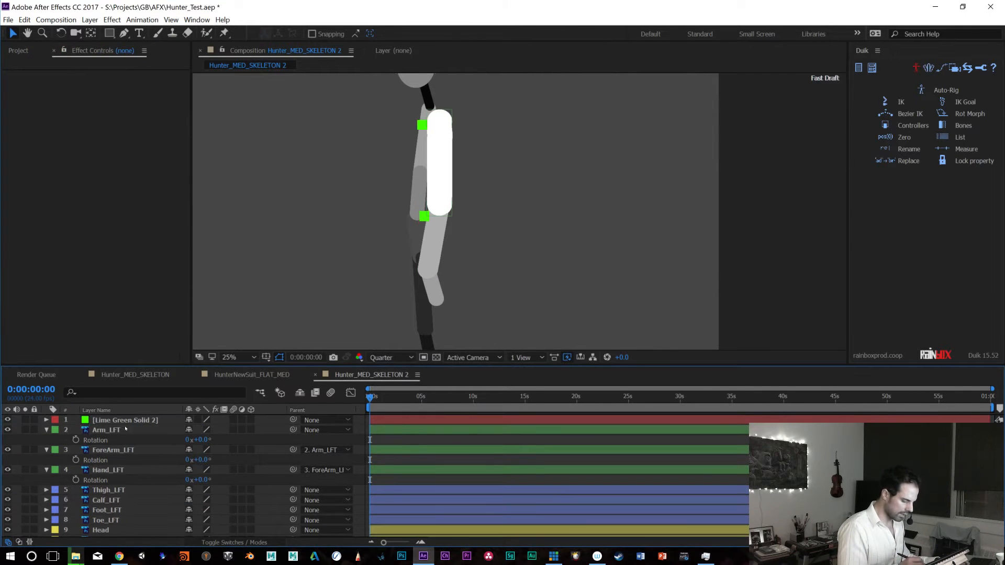
Place the new green solid on the left shoulder joint at the top of Arm_LFT and rename it Shoulder_LFT_B
{"action": "left_click", "coordinate": [121, 420]}
{"action": "left_click_drag", "start_coordinate": [424, 217], "coordinate": [438, 125]}
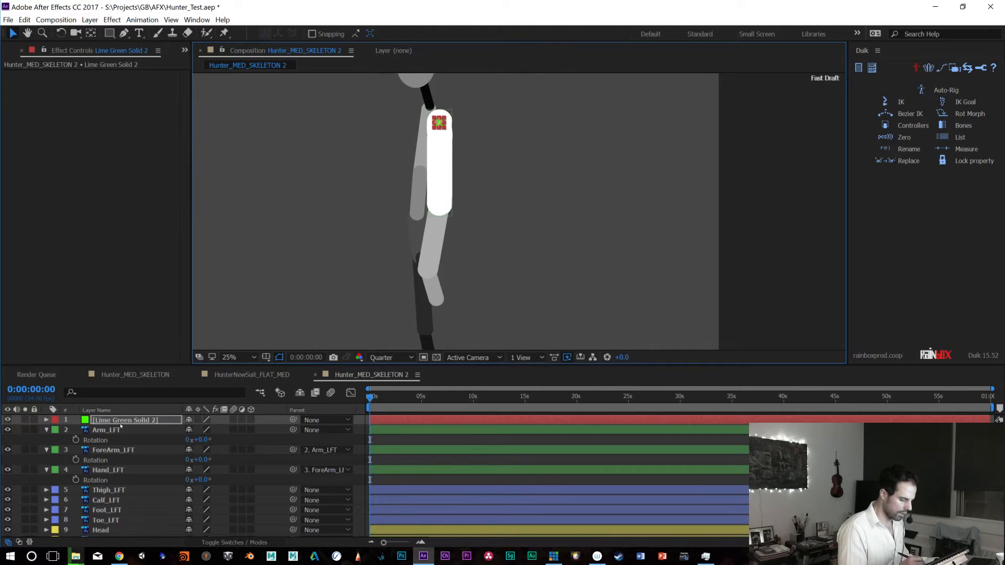
{"action": "left_click", "coordinate": [120, 429]}
{"action": "left_click", "coordinate": [121, 420]}
{"action": "key", "text": "Return"}
{"action": "key", "text": "BackSpace"}
{"action": "type", "text": "Shoulder"}
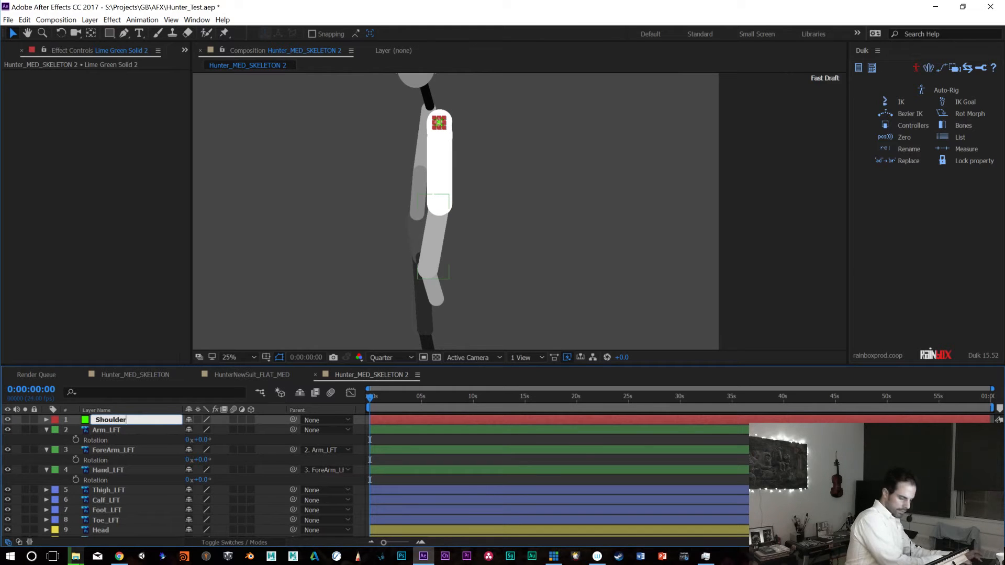
{"action": "key", "text": "Return"}
{"action": "key", "text": "Return"}
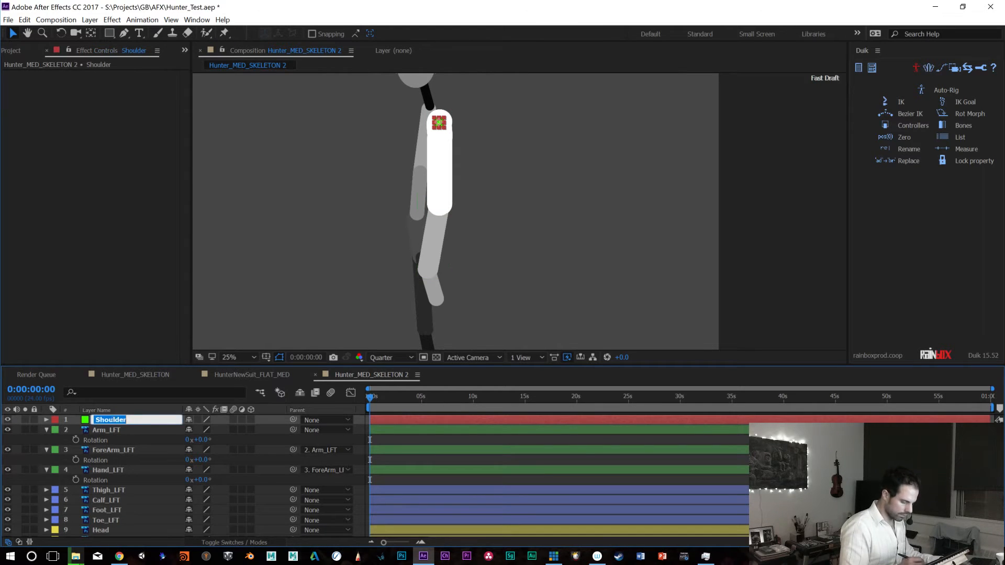
{"action": "left_click", "coordinate": [125, 420]}
{"action": "type", "text": "_LFT_"}
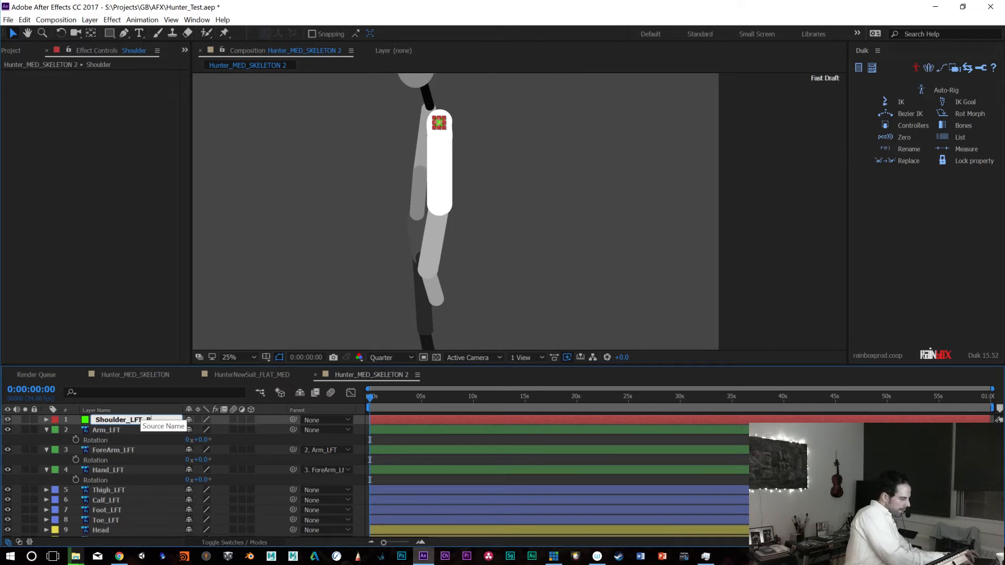
{"action": "key", "text": "shift+Left"}
{"action": "key", "text": "shift+Left"}
{"action": "key", "text": "shift+Left"}
{"action": "key", "text": "shift+Left"}
{"action": "key", "text": "shift+Left"}
{"action": "key", "text": "shift+Left"}
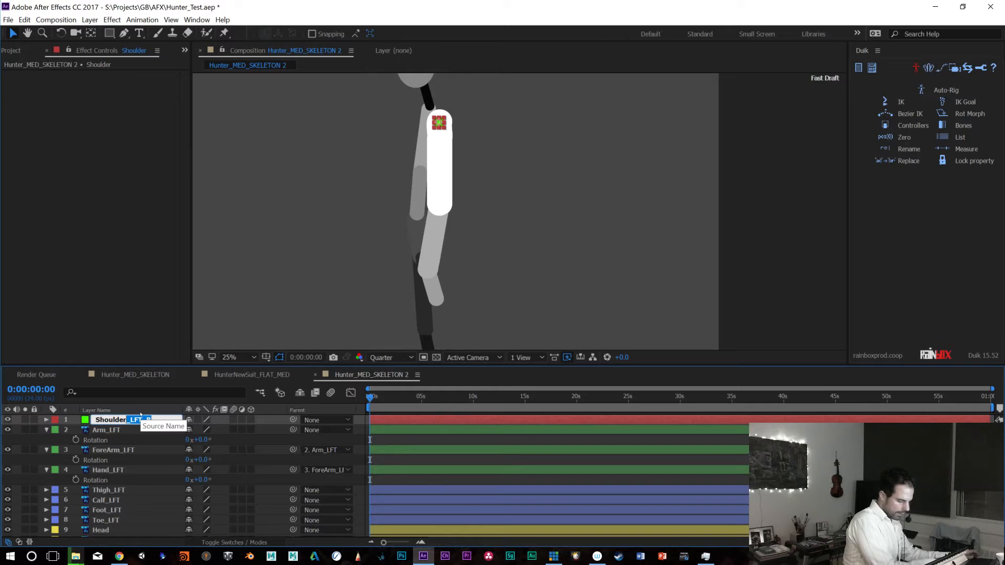
{"action": "type", "text": "_LFT_B"}
{"action": "key", "text": "Return"}
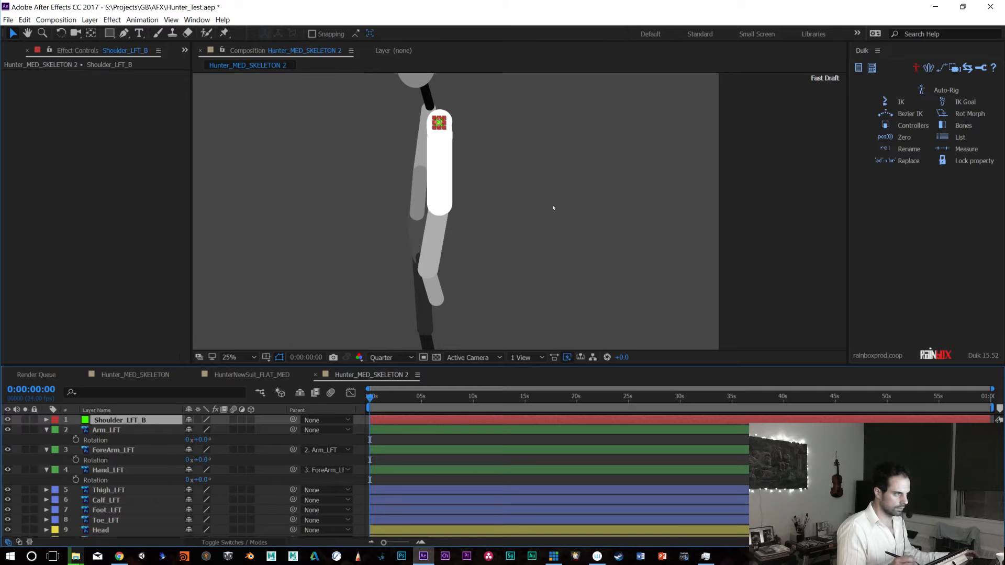
{"action": "left_click", "coordinate": [505, 212]}
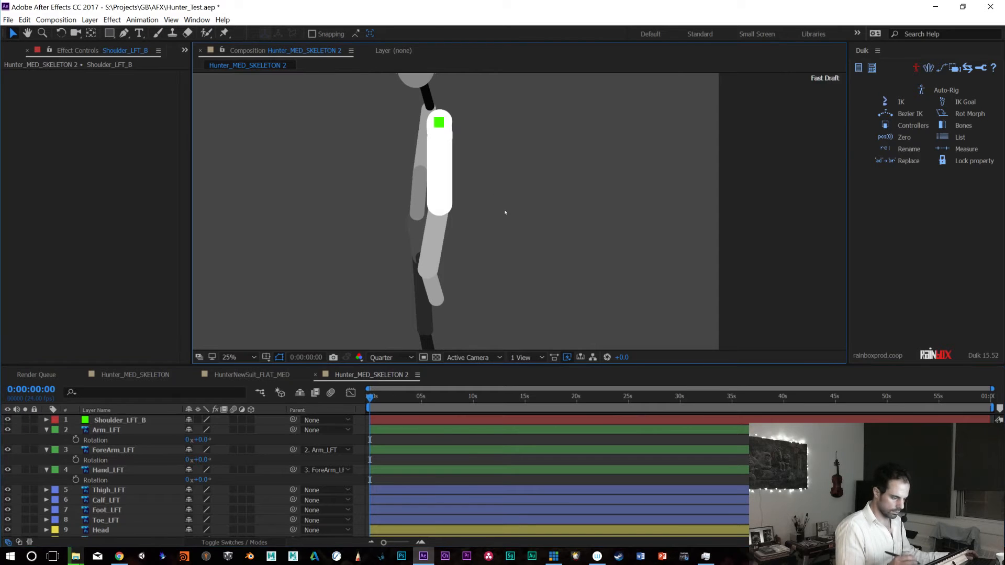
Duplicate Shoulder_LFT_B and shift the copy horizontally out in front of the body, roughly an upper arm's length from the shoulder
{"action": "left_click", "coordinate": [135, 422]}
{"action": "key", "text": "ctrl+d"}
{"action": "key", "text": "shift+Right"}
{"action": "key", "text": "shift+Right"}
{"action": "key", "text": "shift+Right"}
{"action": "key", "text": "shift+Right"}
{"action": "key", "text": "shift+Right"}
{"action": "key", "text": "shift+Right"}
{"action": "key", "text": "shift+Right"}
{"action": "key", "text": "shift+Right"}
{"action": "key", "text": "shift+Right"}
{"action": "key", "text": "shift+Right"}
{"action": "key", "text": "shift+Right"}
{"action": "key", "text": "shift+Right"}
{"action": "key", "text": "shift+Right"}
{"action": "key", "text": "shift+Right"}
{"action": "key", "text": "shift+Right"}
{"action": "key", "text": "shift+Right"}
{"action": "key", "text": "shift+Right"}
{"action": "key", "text": "shift+Right"}
{"action": "key", "text": "shift+Right"}
{"action": "key", "text": "shift+Right"}
{"action": "key", "text": "shift+Right"}
{"action": "key", "text": "shift+Right"}
{"action": "key", "text": "shift+Right"}
{"action": "key", "text": "shift+Right"}
{"action": "key", "text": "shift+Right"}
{"action": "key", "text": "shift+Right"}
{"action": "key", "text": "shift+Right"}
{"action": "key", "text": "shift+Right"}
{"action": "key", "text": "shift+Right"}
{"action": "key", "text": "shift+Right"}
{"action": "key", "text": "shift+Right"}
{"action": "key", "text": "shift+Right"}
{"action": "key", "text": "shift+Right"}
{"action": "key", "text": "shift+Right"}
{"action": "key", "text": "shift+Right"}
{"action": "key", "text": "shift+Right"}
{"action": "key", "text": "shift+Right"}
{"action": "key", "text": "shift+Right"}
{"action": "key", "text": "shift+Right"}
{"action": "key", "text": "shift+Right"}
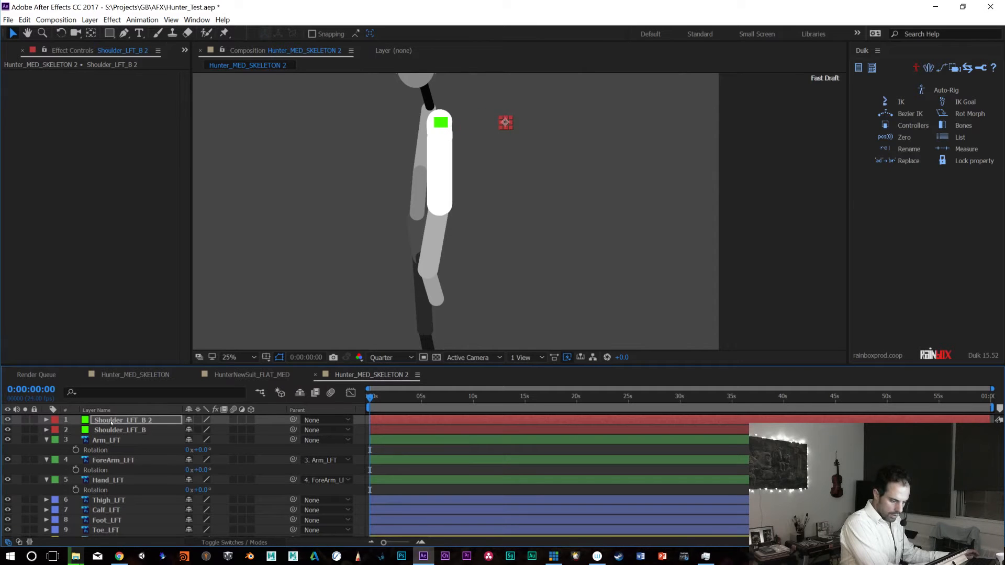
{"action": "key", "text": "shift+Right"}
{"action": "key", "text": "shift+Right"}
{"action": "key", "text": "shift+Right"}
{"action": "key", "text": "shift+Right"}
{"action": "key", "text": "shift+Right"}
{"action": "key", "text": "shift+Right"}
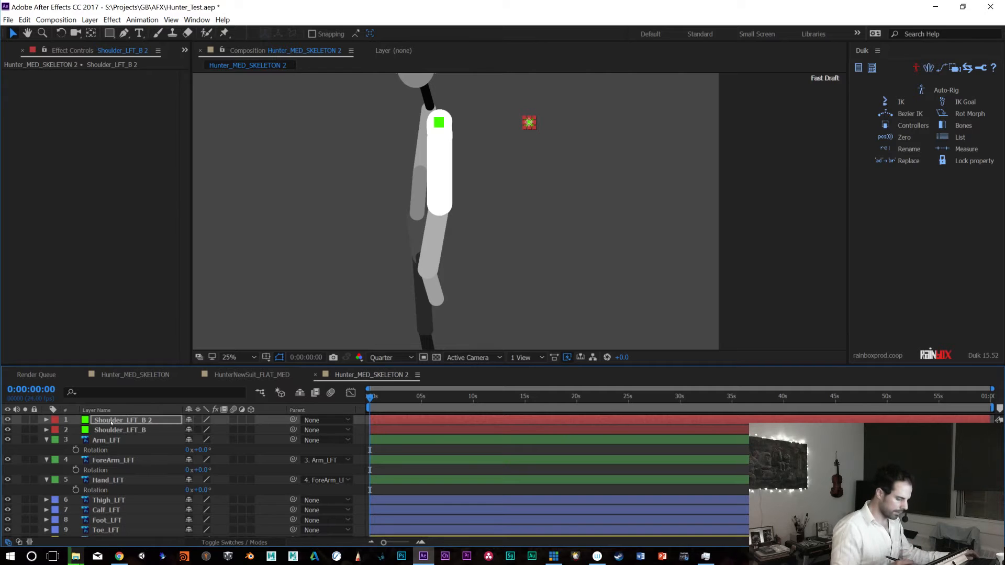
Rename the duplicated shoulder solid Elbow_LFT_B
{"action": "left_click", "coordinate": [135, 423]}
{"action": "key", "text": "Return"}
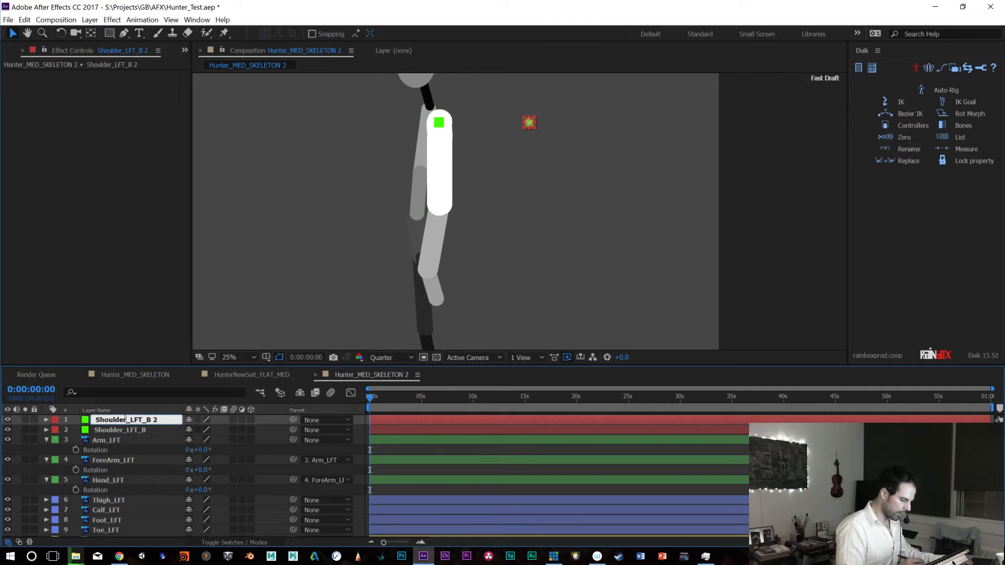
{"action": "type", "text": "Elbow"}
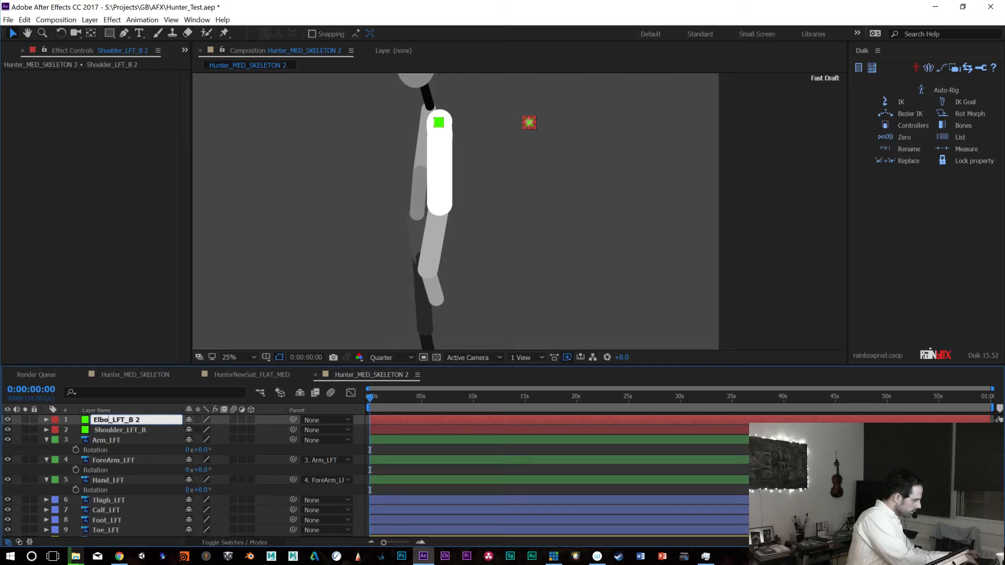
{"action": "key", "text": "BackSpace"}
{"action": "key", "text": "BackSpace"}
{"action": "key", "text": "Return"}
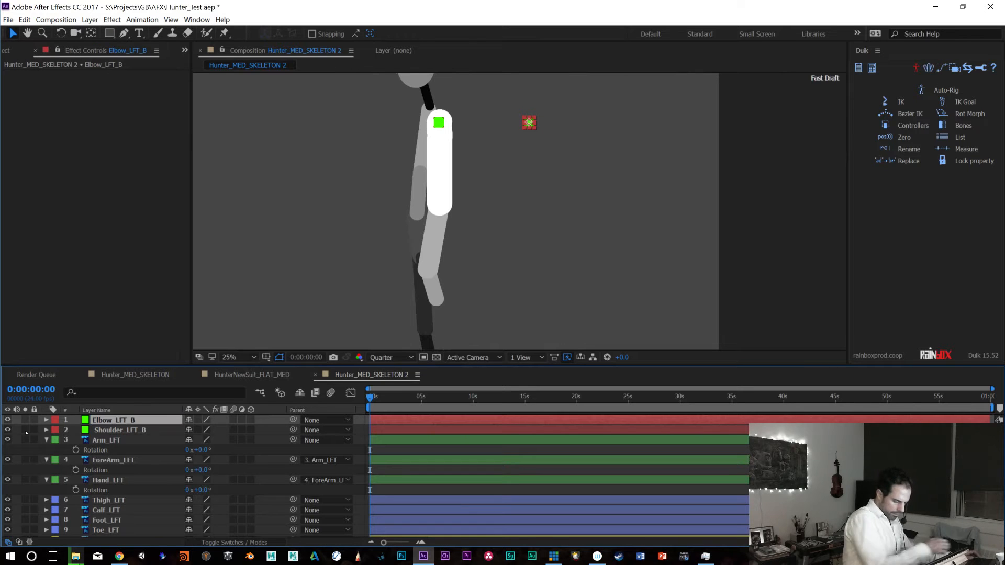
Duplicate the Elbow_LFT_B solid and rename the copy Wrist_LFT_B
{"action": "key", "text": "ctrl+d"}
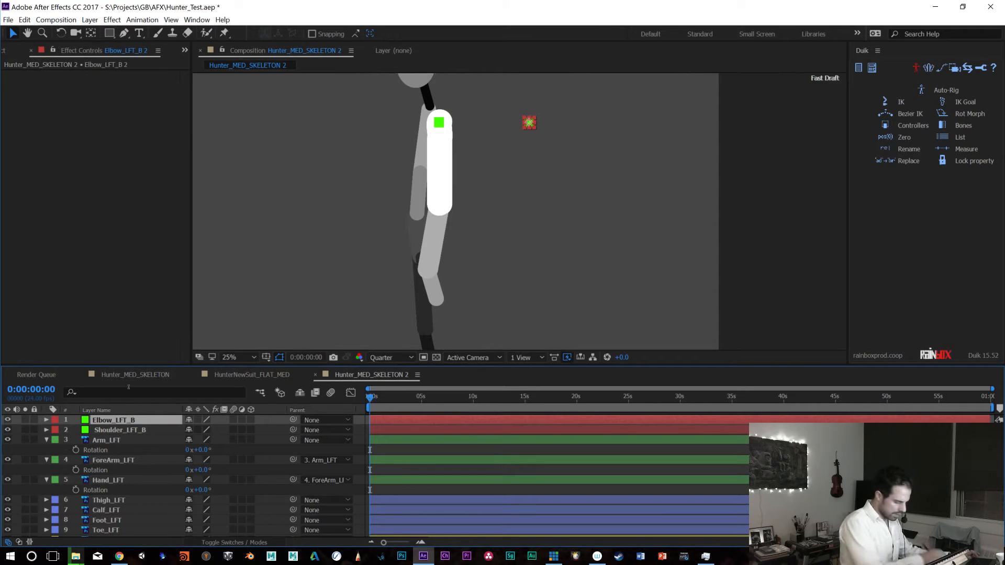
{"action": "key", "text": "Return"}
{"action": "left_click_drag", "start_coordinate": [115, 421], "coordinate": [50, 438]}
{"action": "type", "text": "Wrist_LFT_B 2"}
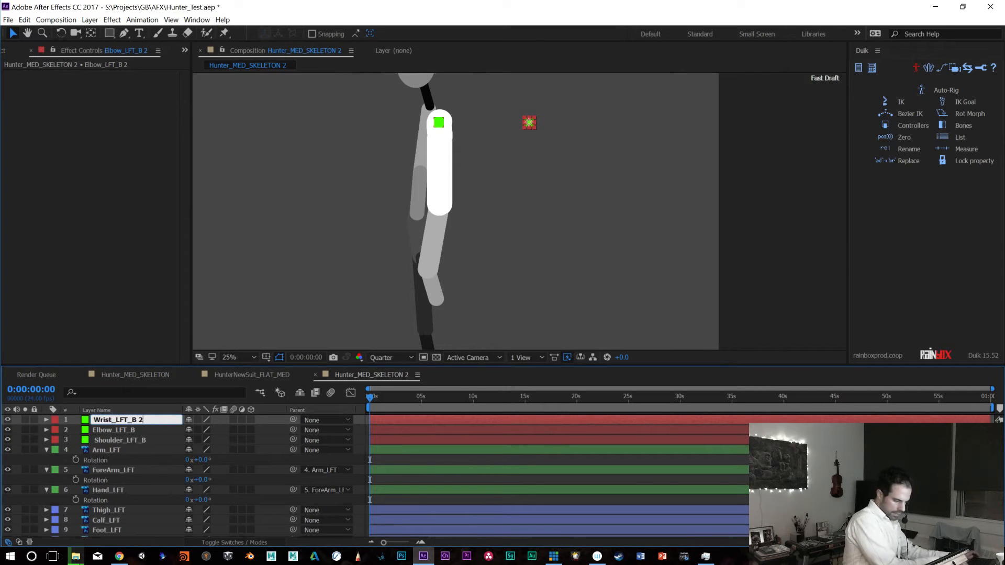
{"action": "key", "text": "BackSpace"}
{"action": "key", "text": "BackSpace"}
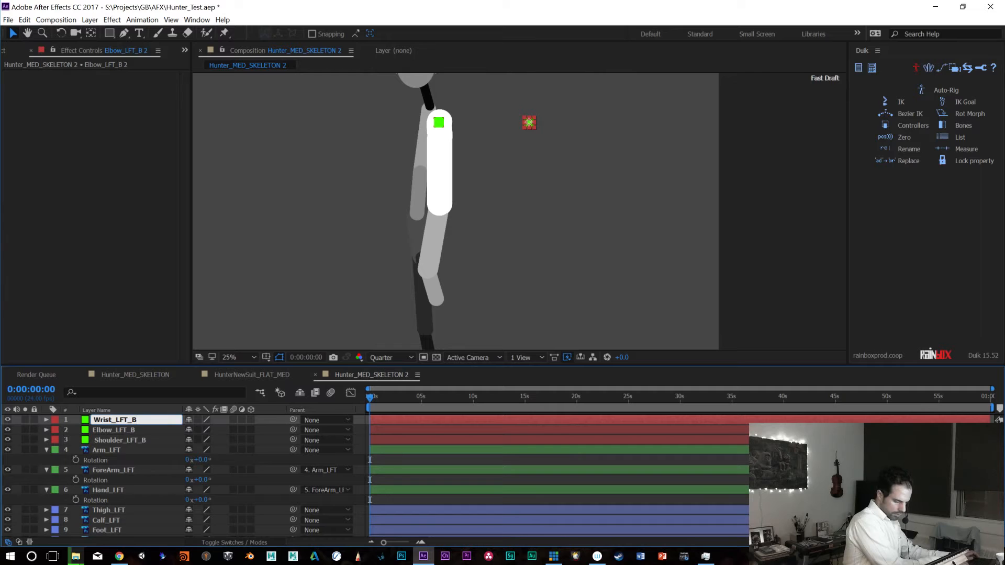
{"action": "key", "text": "Return"}
Shift Wrist_LFT_B horizontally about a forearm's length beyond the elbow and create a medium white Duik controller for it
{"action": "left_click_drag", "start_coordinate": [529, 125], "coordinate": [617, 122]}
{"action": "key", "text": "Return"}
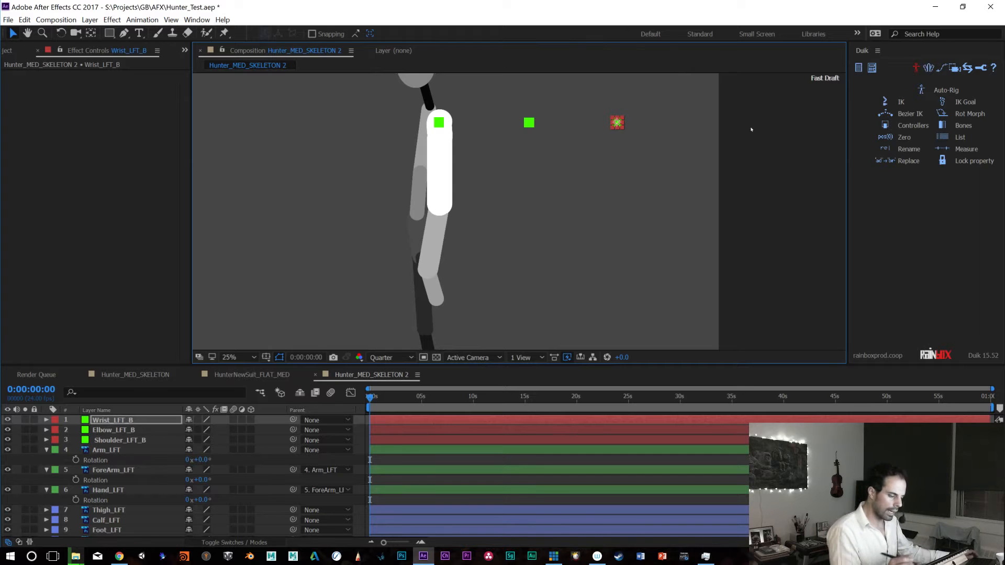
{"action": "left_click", "coordinate": [914, 125]}
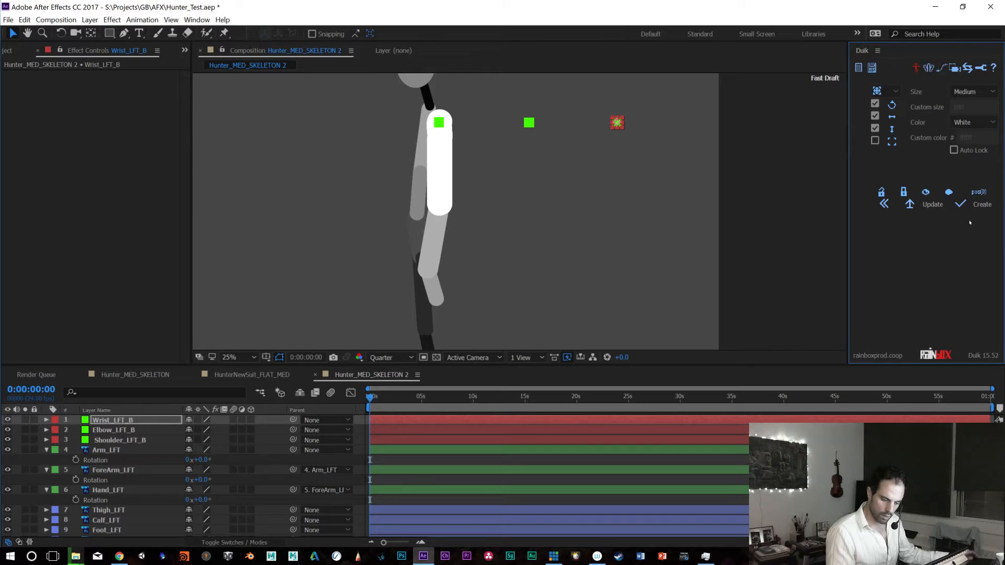
{"action": "left_click", "coordinate": [978, 204]}
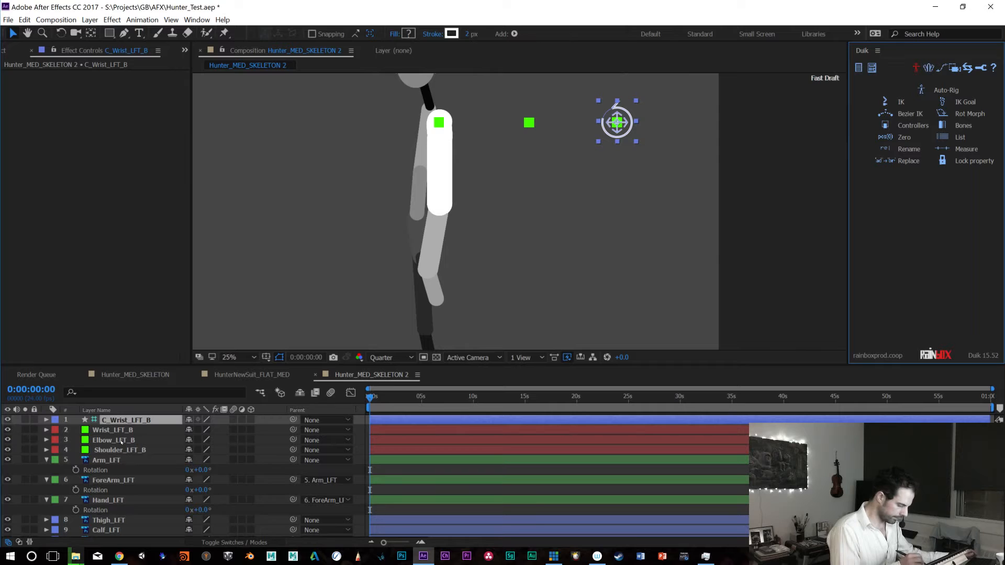
Parent Wrist_LFT_B to Elbow_LFT_B, and Elbow_LFT_B to Shoulder_LFT_B
{"action": "key", "text": "ctrl+Down"}
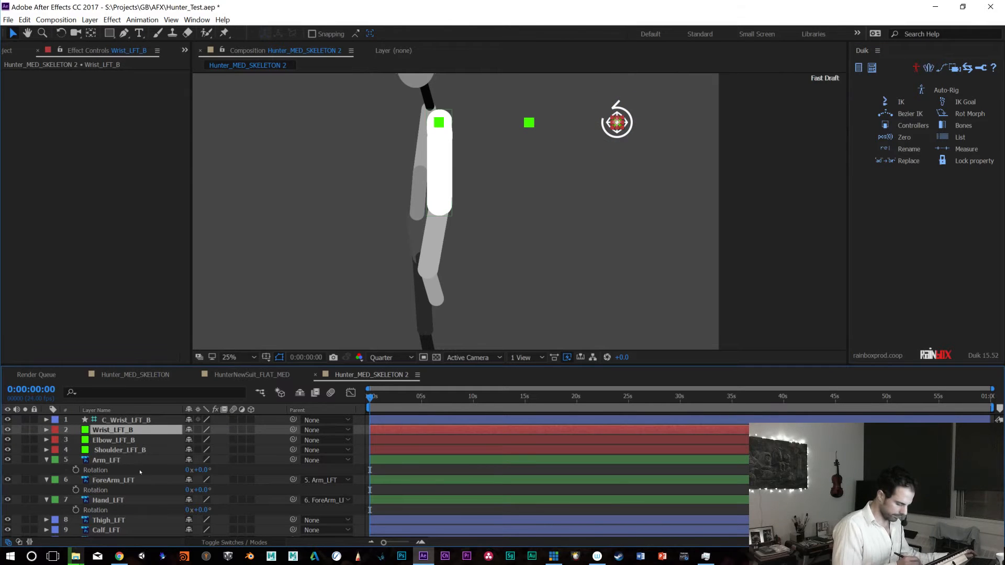
{"action": "left_click", "coordinate": [136, 441], "text": "ctrl"}
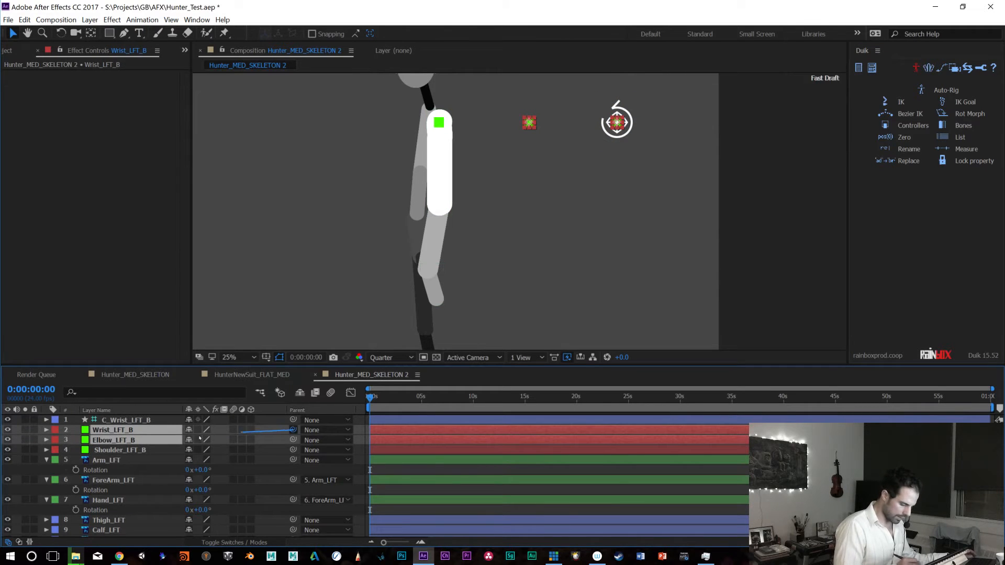
{"action": "left_click", "coordinate": [142, 427]}
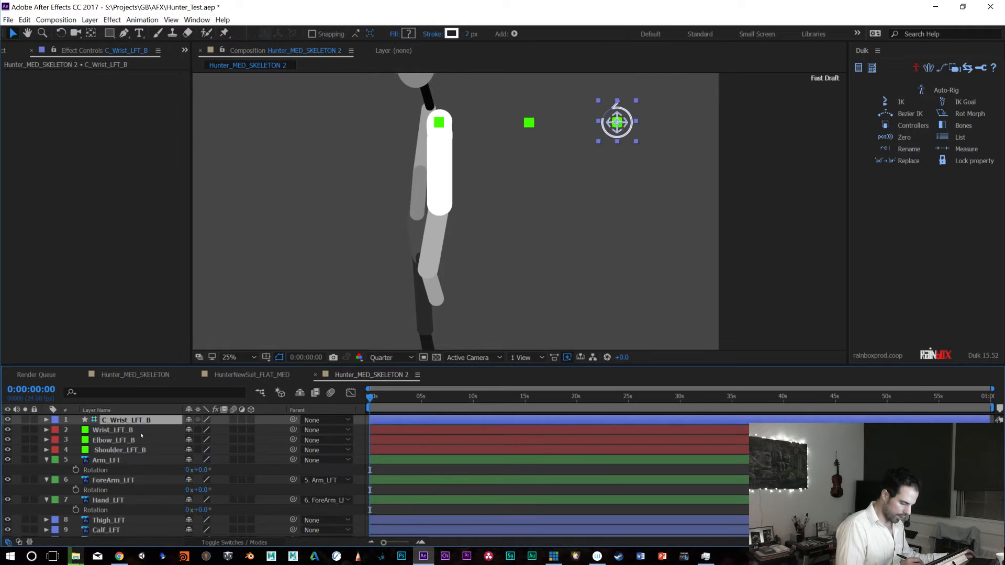
{"action": "left_click_drag", "start_coordinate": [293, 430], "coordinate": [156, 441]}
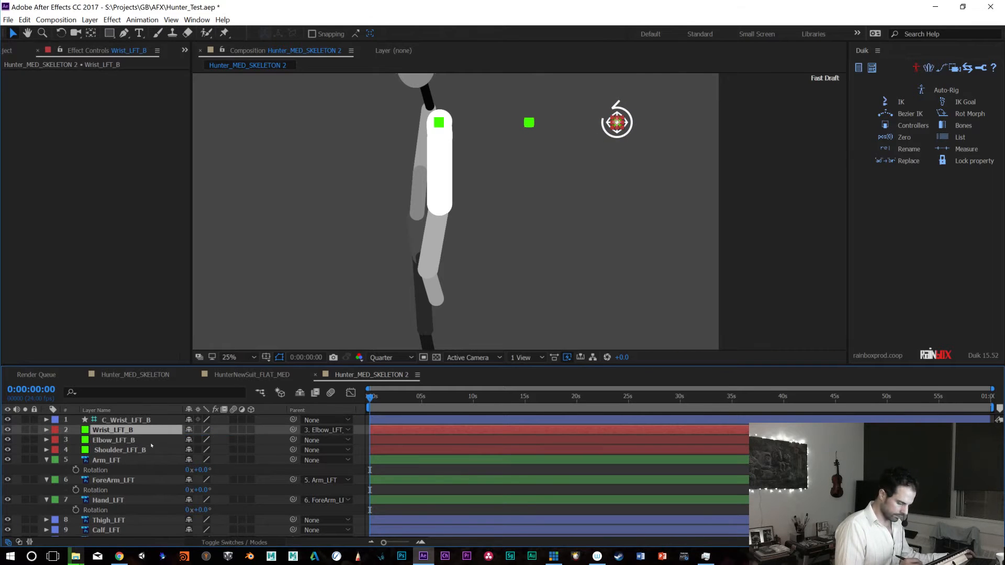
{"action": "left_click", "coordinate": [155, 441]}
{"action": "left_click_drag", "start_coordinate": [293, 440], "coordinate": [149, 450]}
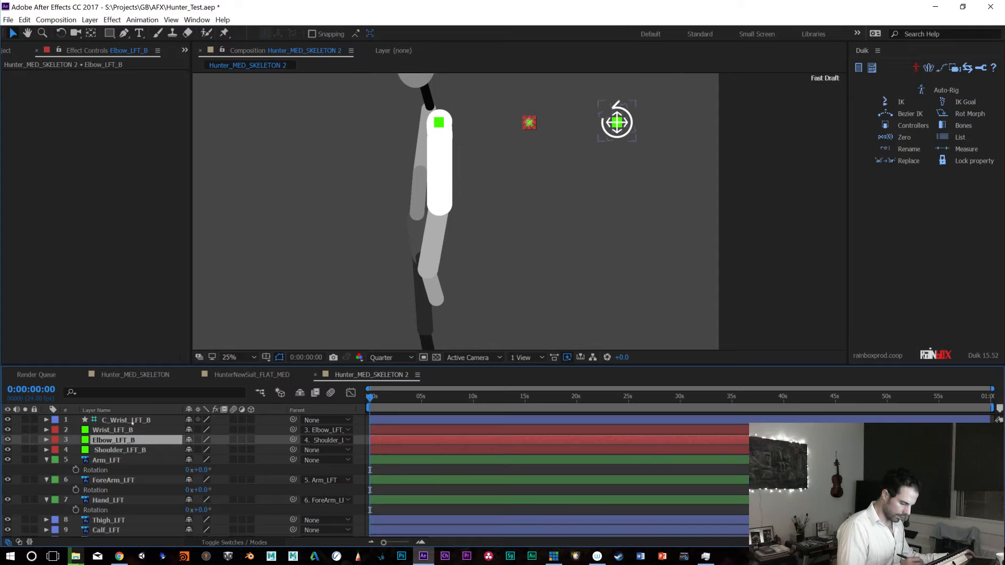
Create a Duik 2-Layer IK & Goal from the wrist controller and the wrist, elbow and shoulder solids
{"action": "left_click", "coordinate": [133, 421]}
{"action": "left_click", "coordinate": [130, 431], "text": "ctrl"}
{"action": "left_click", "coordinate": [128, 441], "text": "ctrl"}
{"action": "left_click", "coordinate": [129, 453], "text": "ctrl"}
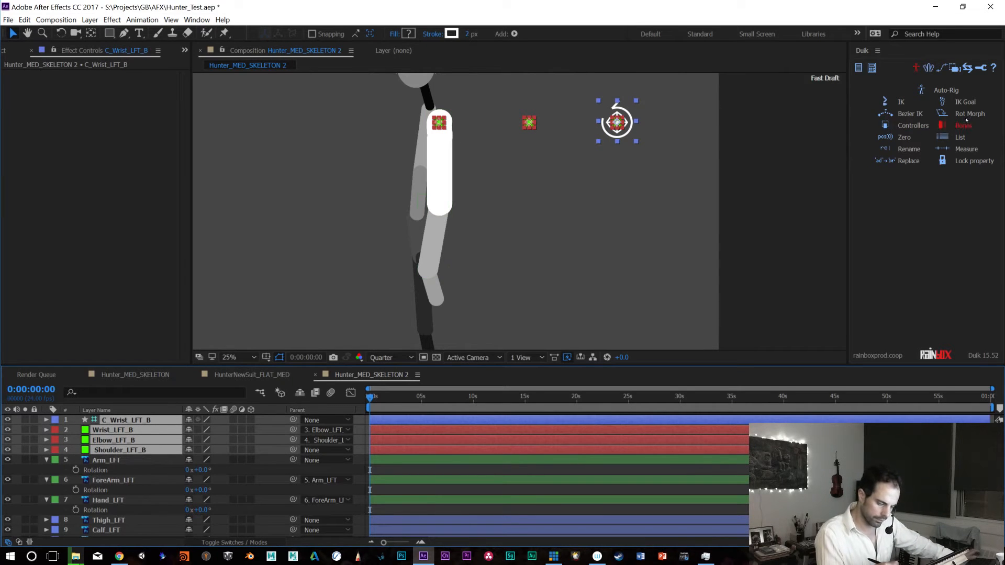
{"action": "left_click", "coordinate": [901, 102]}
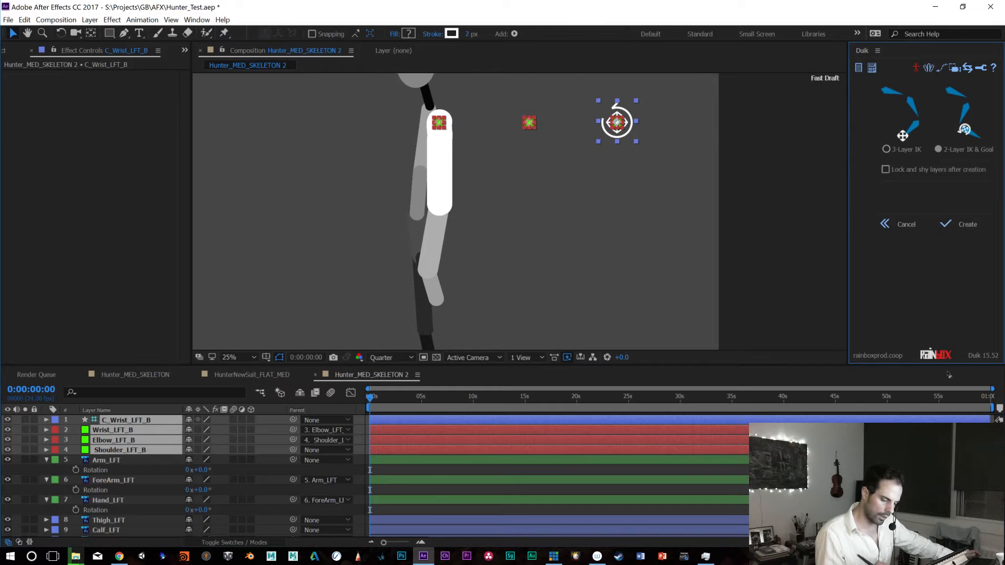
{"action": "left_click", "coordinate": [952, 227]}
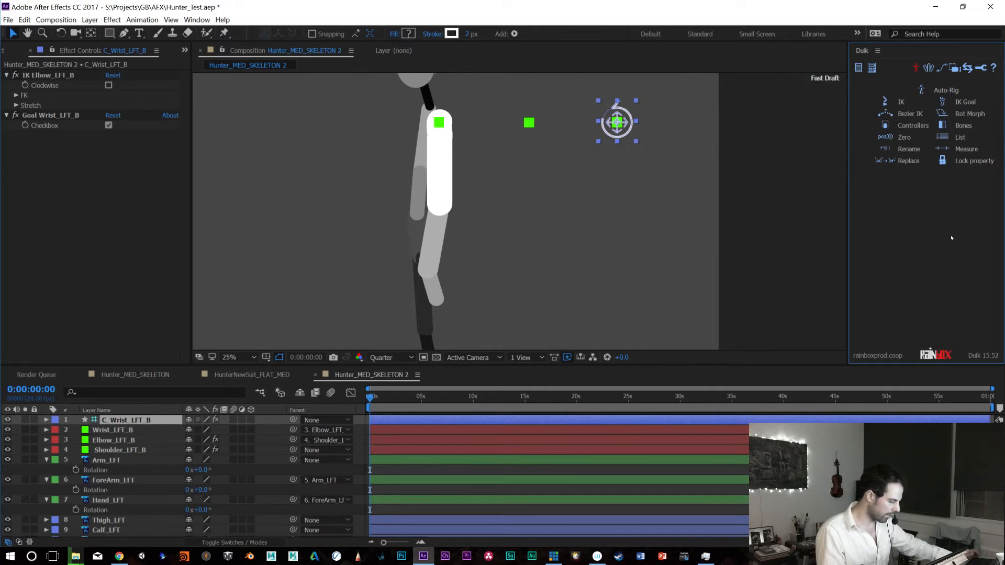
Move the C_Wrist_LFT_B controller down beside the left hand and enable Clockwise on its elbow IK
{"action": "left_click", "coordinate": [623, 131]}
{"action": "left_click", "coordinate": [615, 127]}
{"action": "mouse_move", "coordinate": [616, 122]}
{"action": "left_mouse_down"}
{"action": "mouse_move", "coordinate": [543, 197]}
{"action": "mouse_move", "coordinate": [427, 269]}
{"action": "mouse_move", "coordinate": [432, 301]}
{"action": "mouse_move", "coordinate": [424, 297]}
{"action": "left_mouse_up"}
{"action": "left_click", "coordinate": [108, 85]}
Reveal the Rotation properties of the wrist, elbow and shoulder solids
{"action": "left_click", "coordinate": [109, 432]}
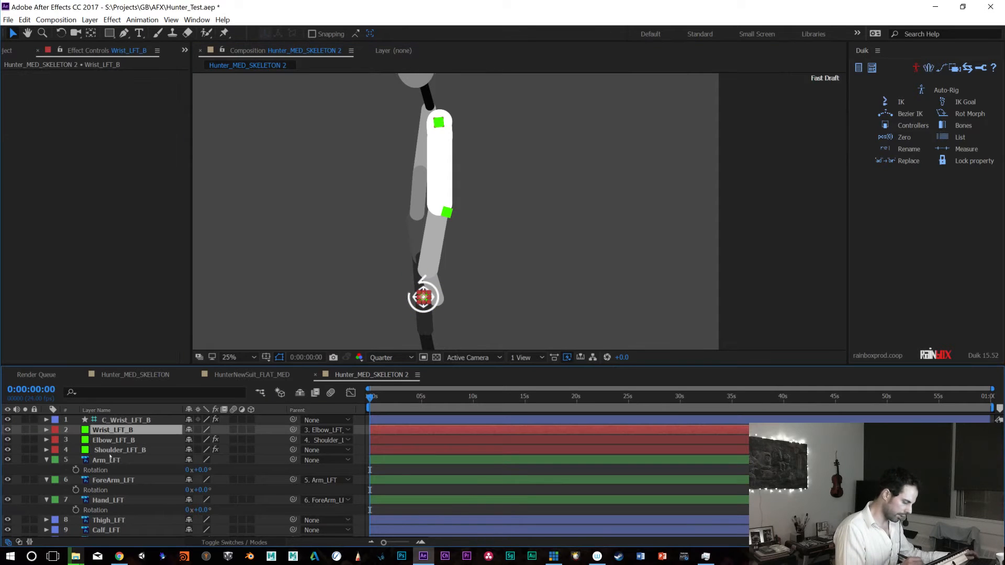
{"action": "left_click", "coordinate": [110, 450], "text": "shift"}
{"action": "key", "text": "r"}
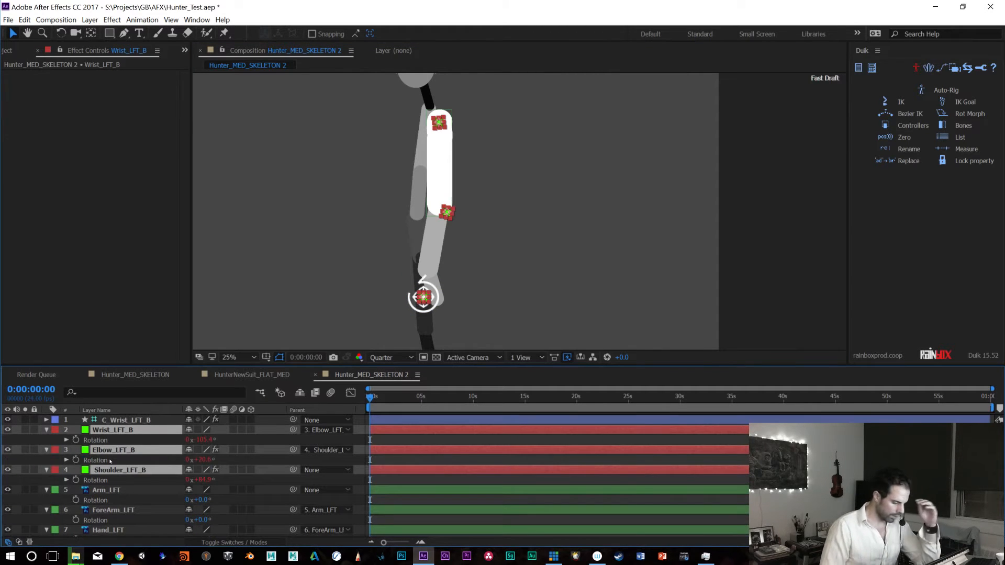
Try swinging the C_Wrist_LFT_B controller back behind the body, and undo the move
{"action": "left_click", "coordinate": [422, 305]}
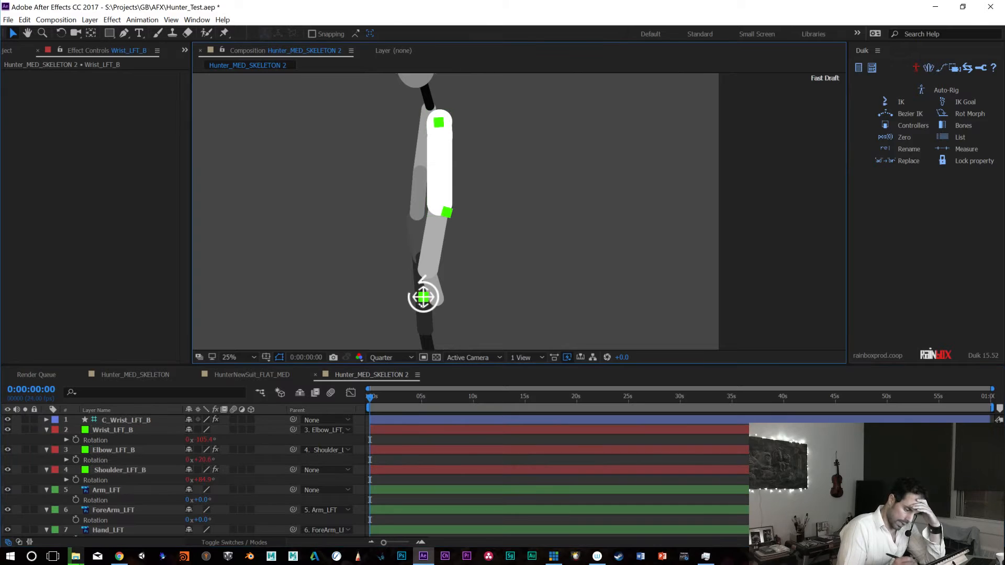
{"action": "left_click", "coordinate": [422, 308]}
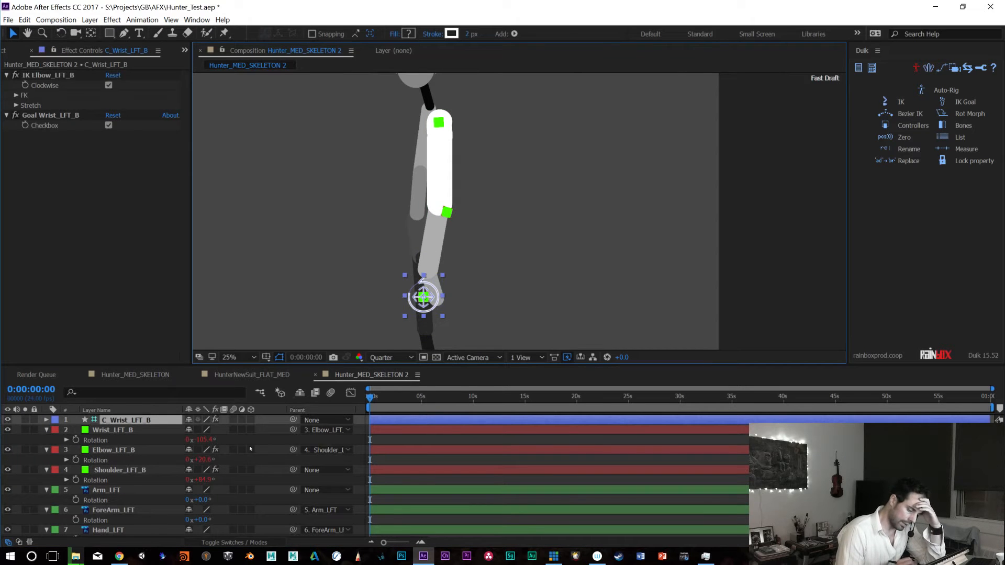
{"action": "left_click_drag", "start_coordinate": [423, 297], "coordinate": [331, 219]}
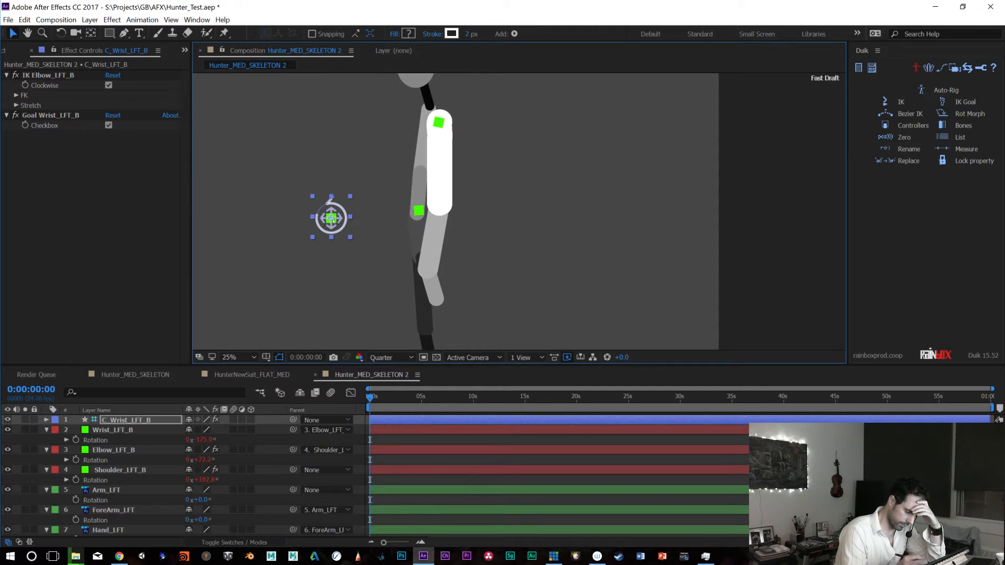
{"action": "key", "text": "ctrl+z"}
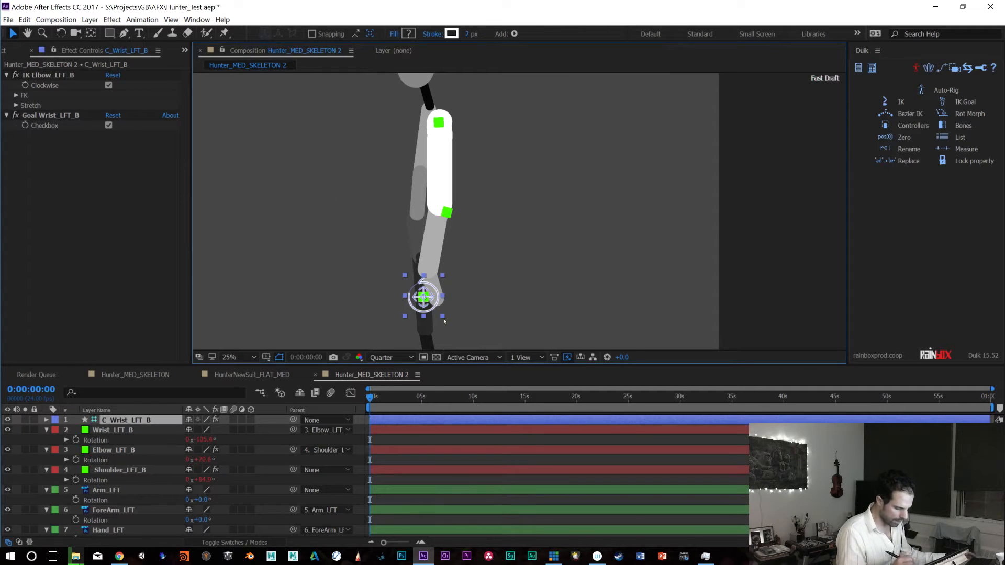
Test the arm IK by swinging C_Wrist_LFT_B behind the body, round to the front, down to the hand and forward again at shoulder height
{"action": "left_click_drag", "start_coordinate": [423, 297], "coordinate": [287, 190]}
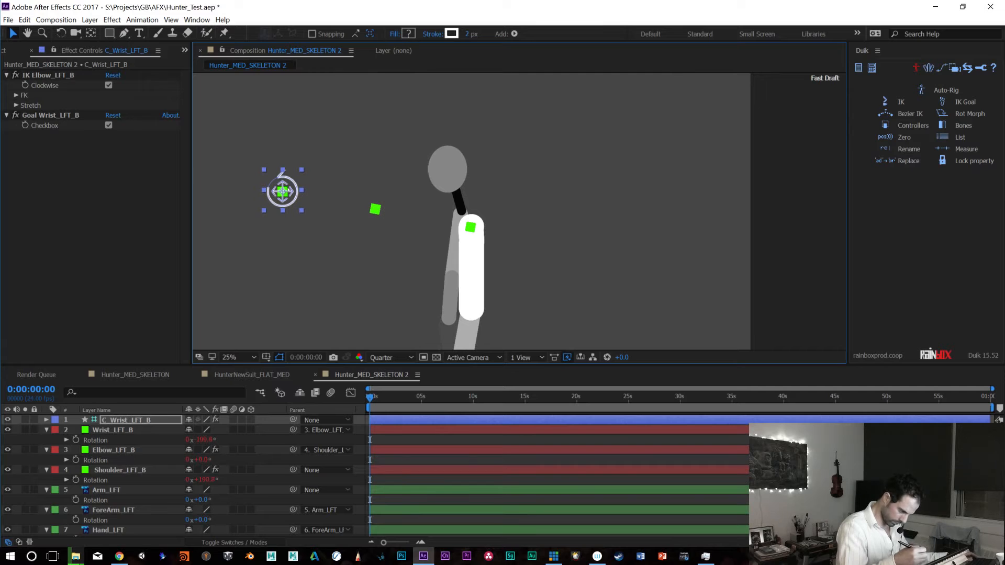
{"action": "left_click_drag", "start_coordinate": [290, 197], "coordinate": [332, 183]}
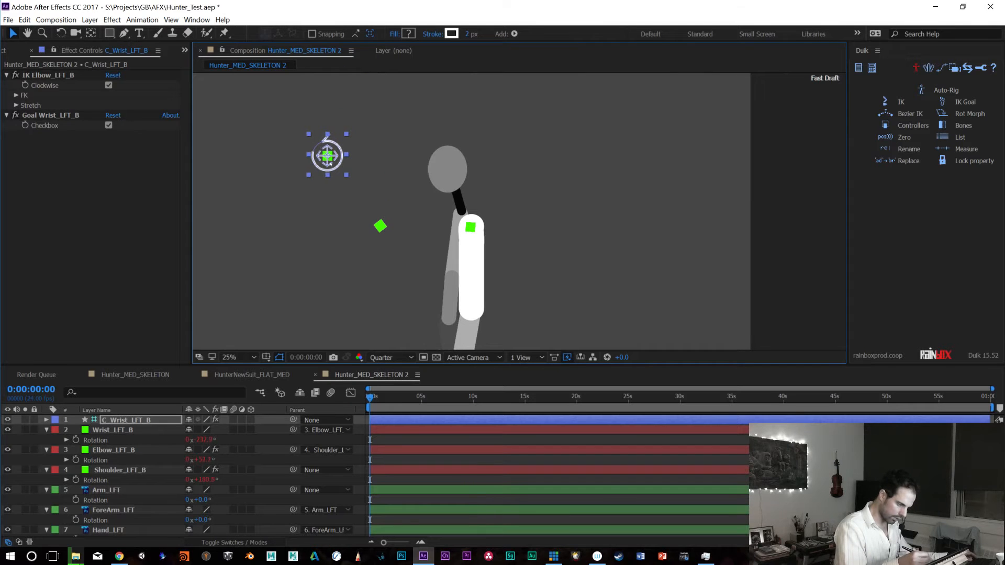
{"action": "left_click_drag", "start_coordinate": [330, 189], "coordinate": [323, 278]}
{"action": "key", "text": "space"}
{"action": "left_click_drag", "start_coordinate": [561, 244], "coordinate": [546, 167]}
{"action": "left_click_drag", "start_coordinate": [314, 185], "coordinate": [294, 226]}
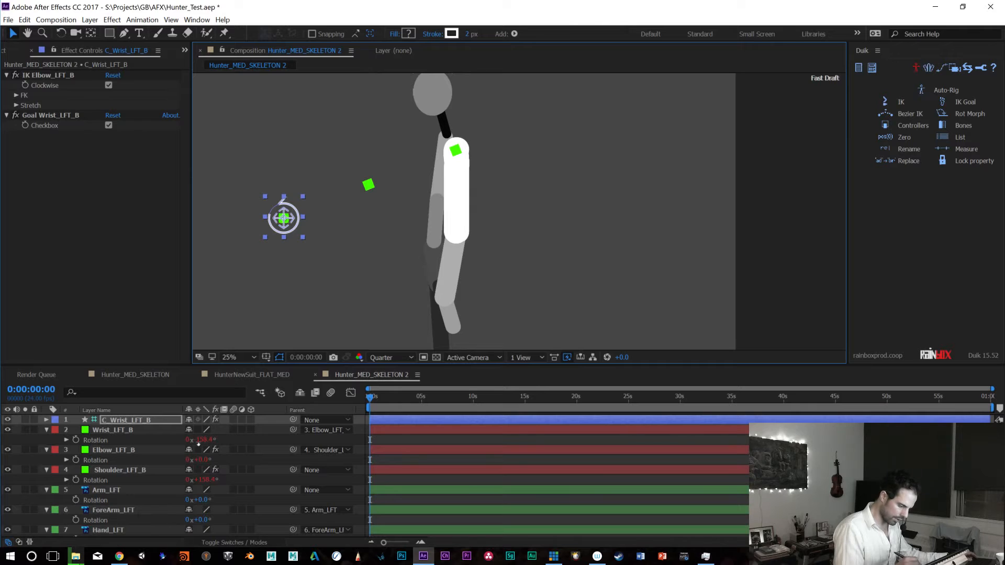
{"action": "left_click_drag", "start_coordinate": [294, 236], "coordinate": [656, 141]}
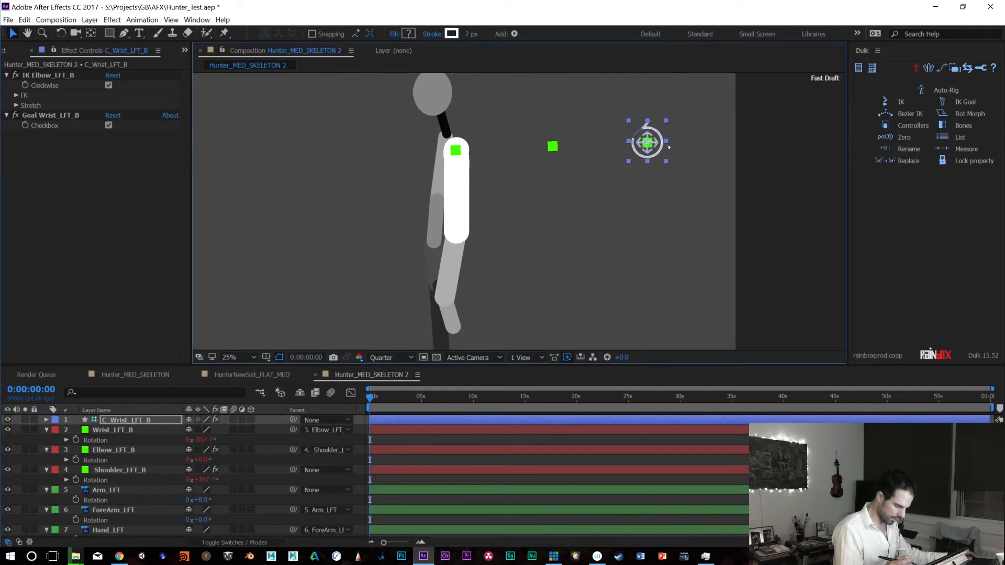
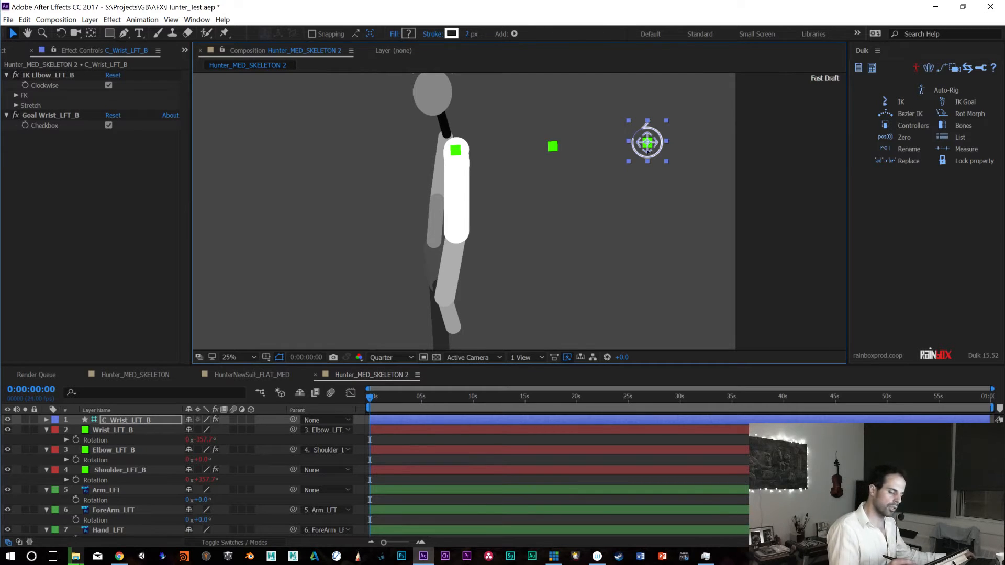
{"action": "left_click_drag", "start_coordinate": [647, 143], "coordinate": [439, 321]}
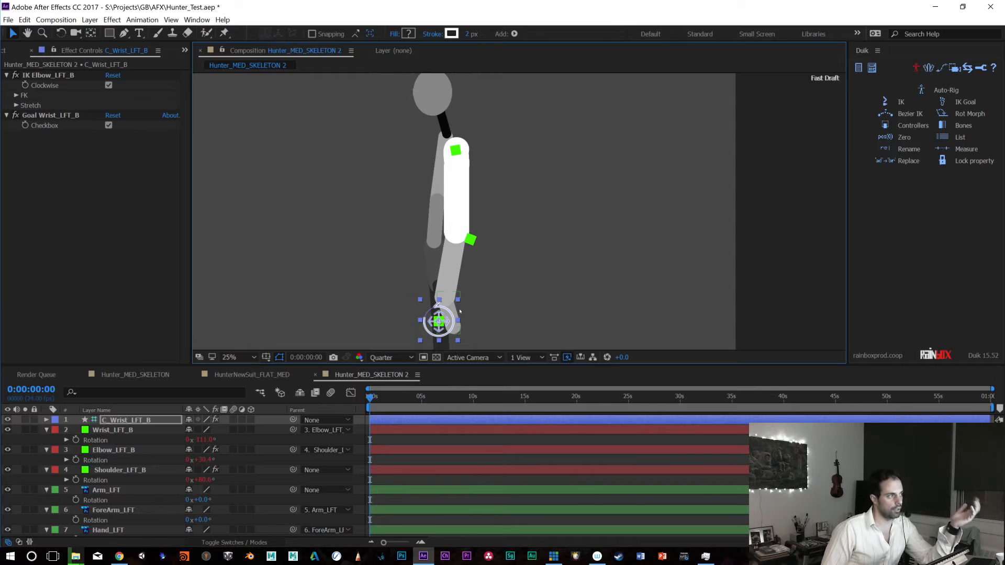
{"action": "left_click_drag", "start_coordinate": [439, 321], "coordinate": [635, 147]}
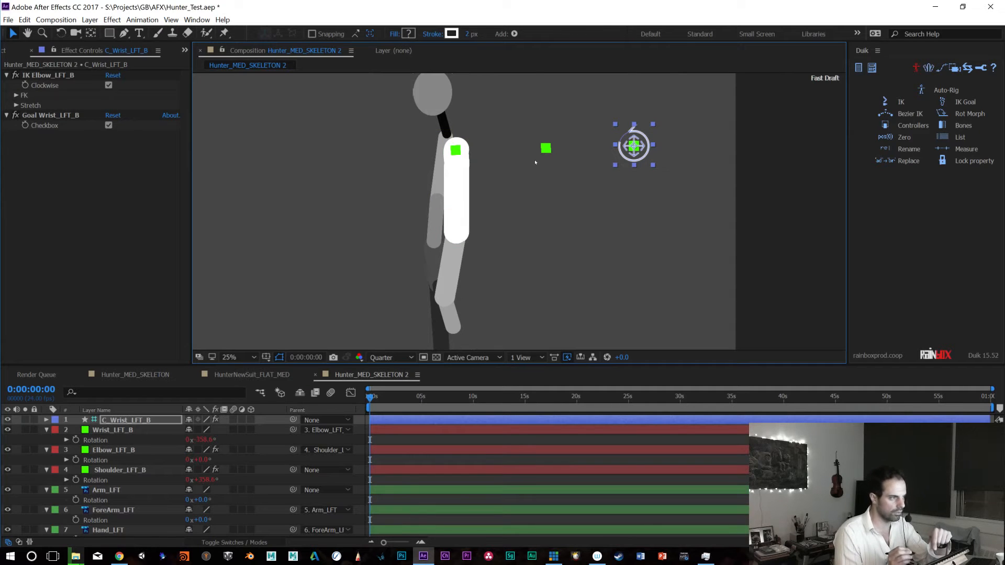
Try rotating Arm_LFT forward around the shoulder, and undo the rotation
{"action": "left_click", "coordinate": [459, 200]}
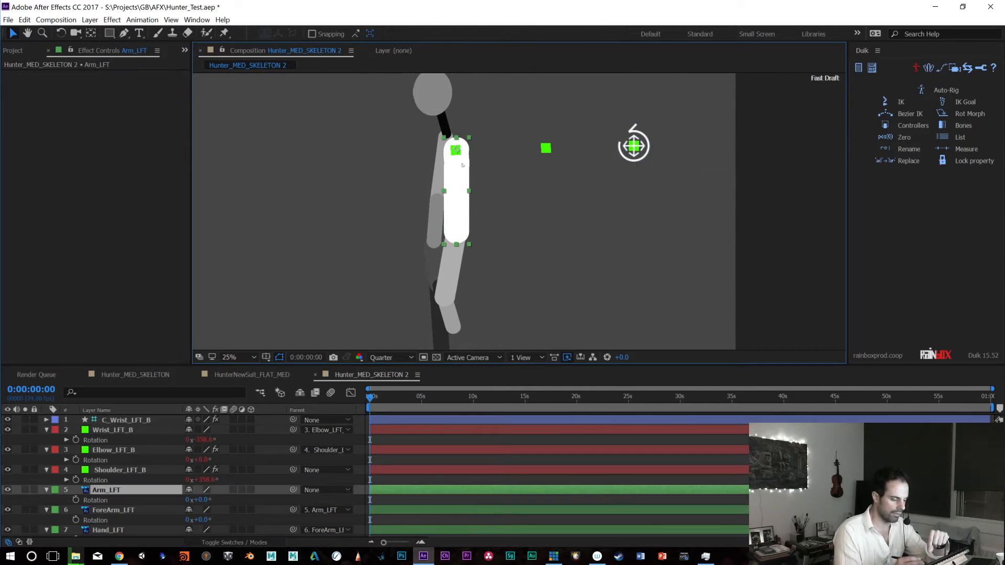
{"action": "left_click", "coordinate": [446, 293]}
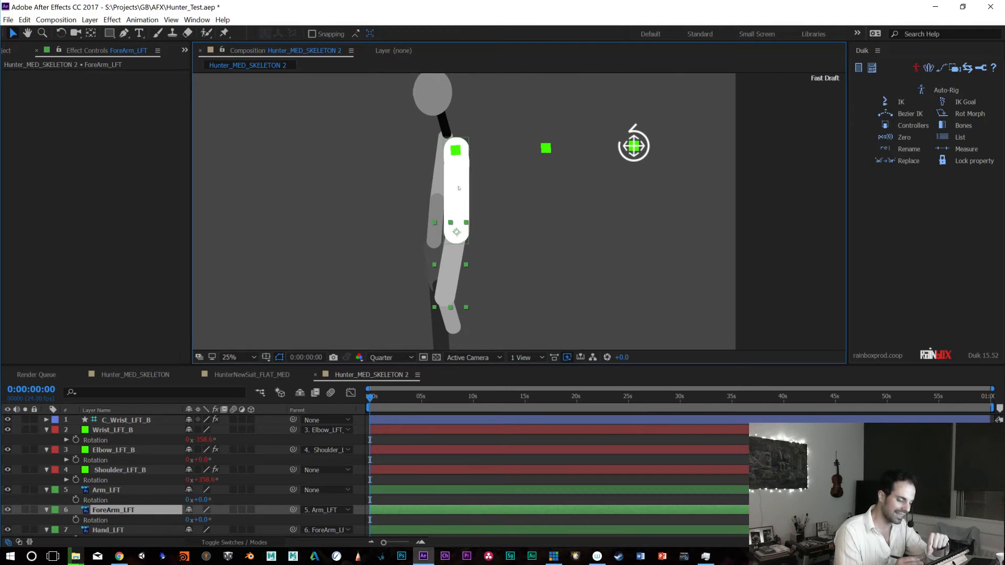
{"action": "left_click", "coordinate": [460, 220]}
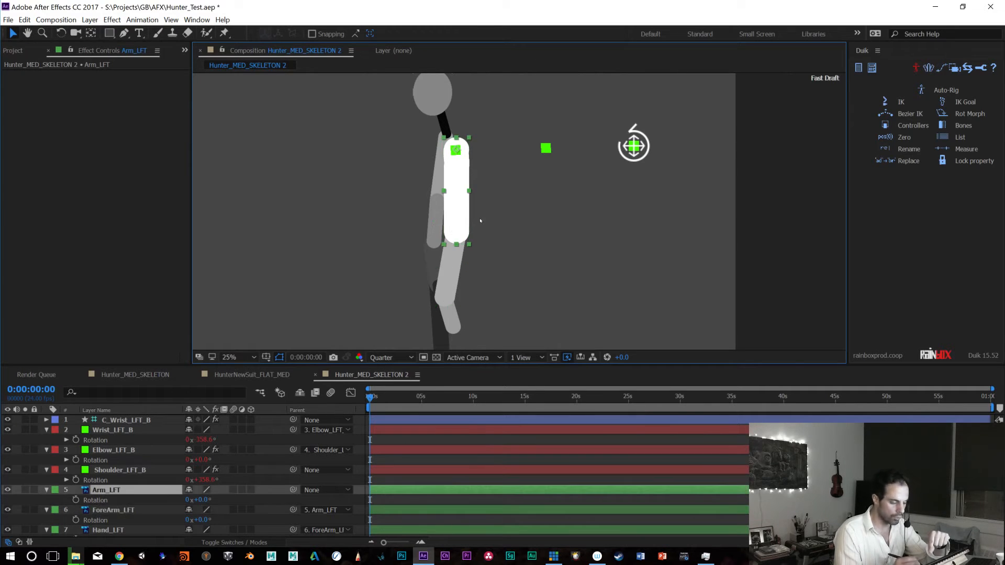
{"action": "key", "text": "w"}
{"action": "left_click_drag", "start_coordinate": [454, 198], "coordinate": [504, 159]}
{"action": "key", "text": "ctrl+z"}
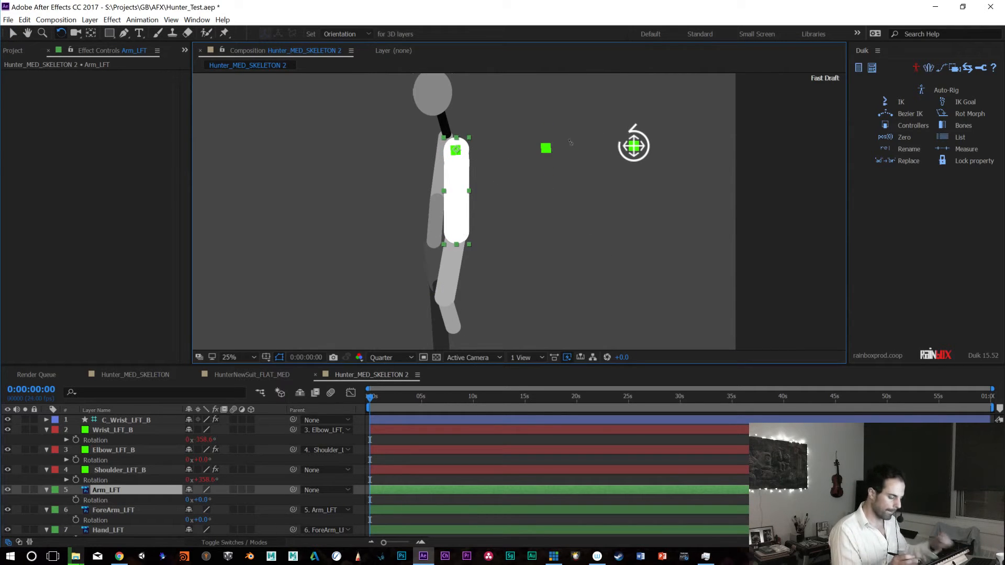
Move C_Wrist_LFT_B slightly down and back toward the body so that the elbow bends upward
{"action": "left_click", "coordinate": [648, 153]}
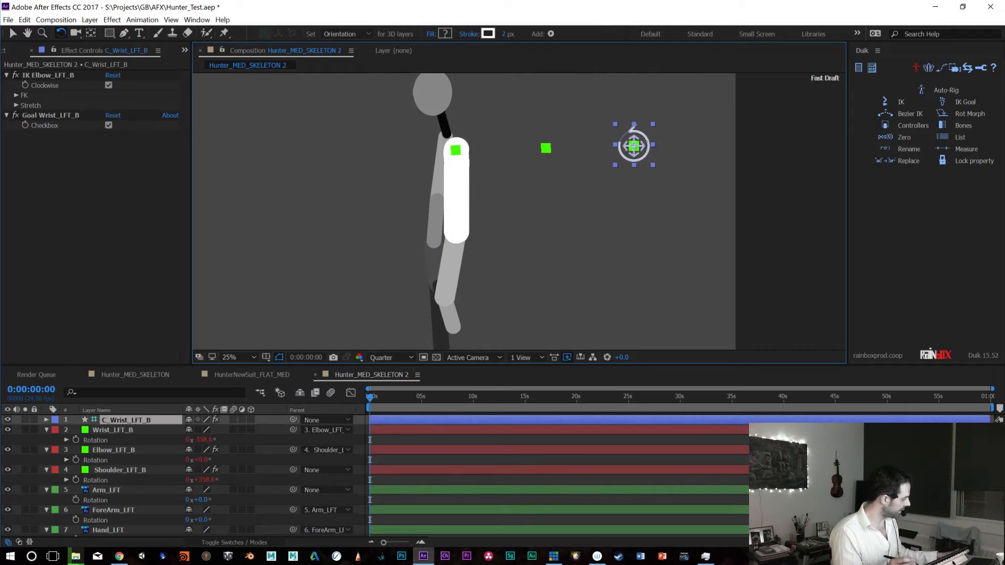
{"action": "key", "text": "v"}
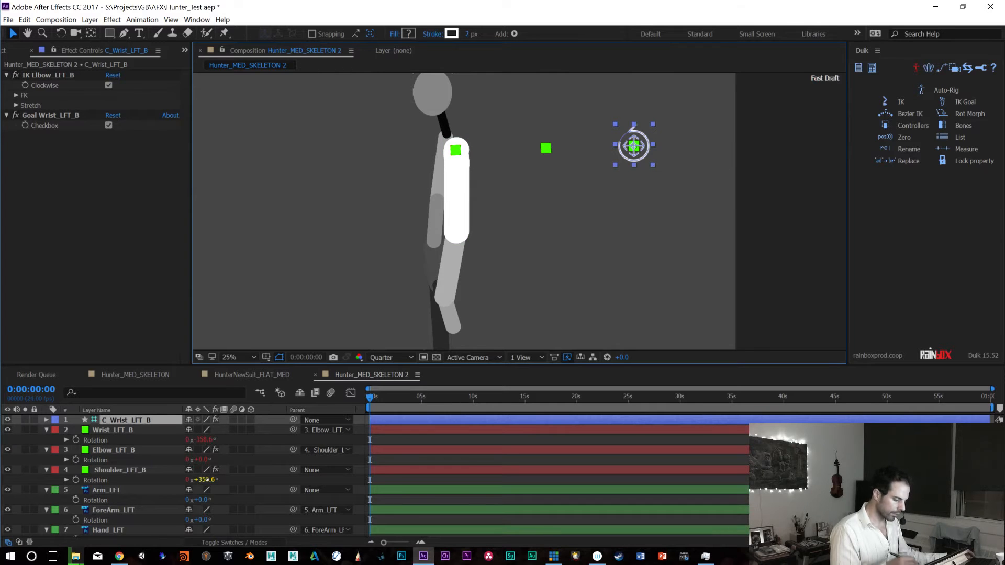
{"action": "mouse_move", "coordinate": [634, 146]}
{"action": "left_mouse_down"}
{"action": "mouse_move", "coordinate": [642, 114]}
{"action": "mouse_move", "coordinate": [619, 143]}
{"action": "left_mouse_up"}
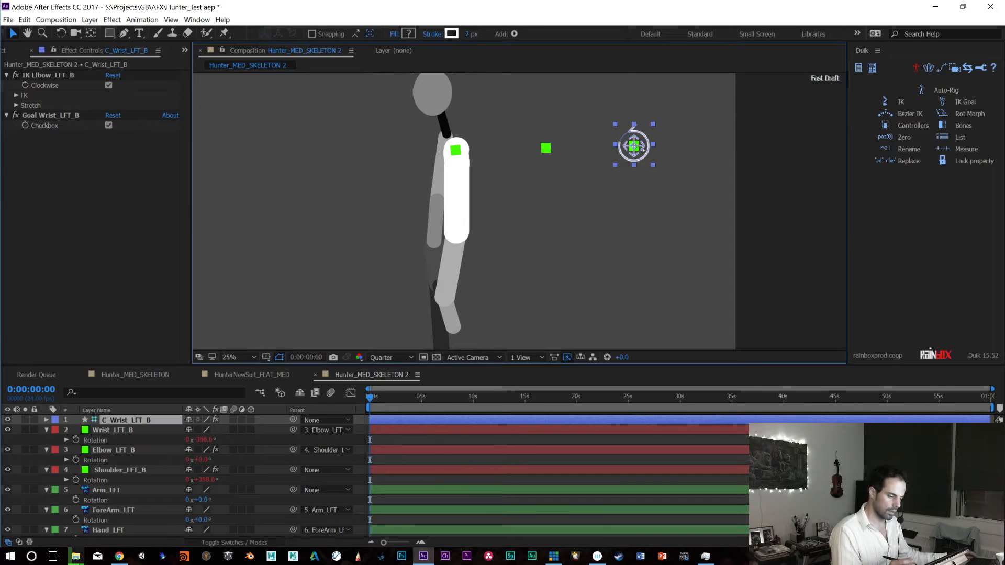
{"action": "left_click_drag", "start_coordinate": [634, 146], "coordinate": [619, 175]}
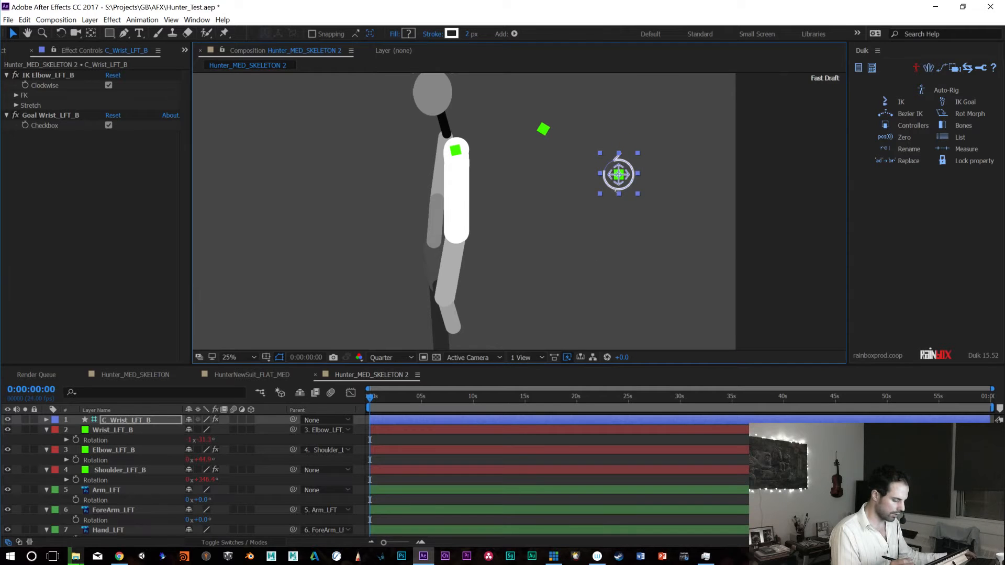
Undo the last moves of C_Wrist_LFT_B and test swinging it forward from the thigh to shoulder height, undoing the first swing
{"action": "key", "text": "ctrl+z"}
{"action": "key", "text": "ctrl+z"}
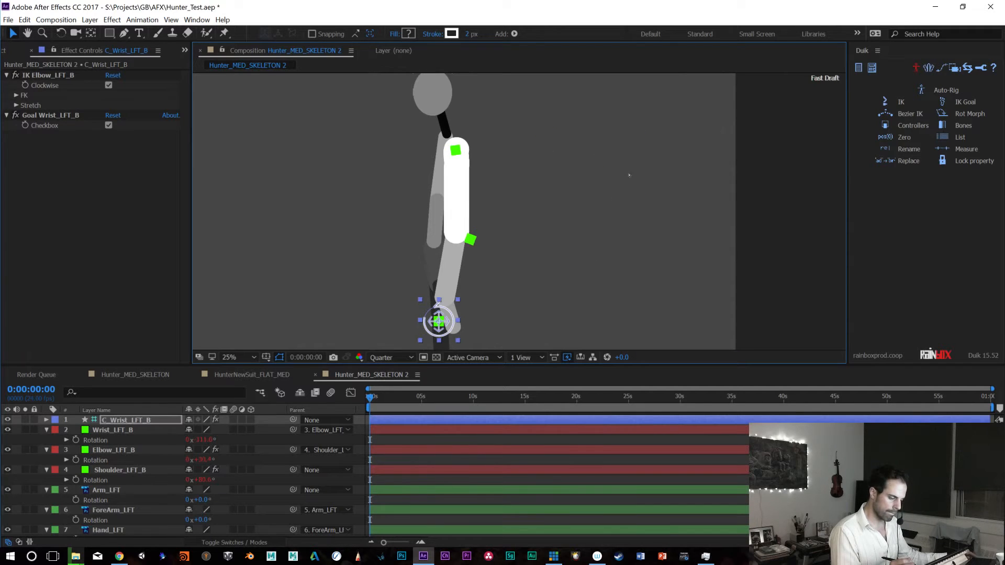
{"action": "left_click_drag", "start_coordinate": [439, 321], "coordinate": [624, 140]}
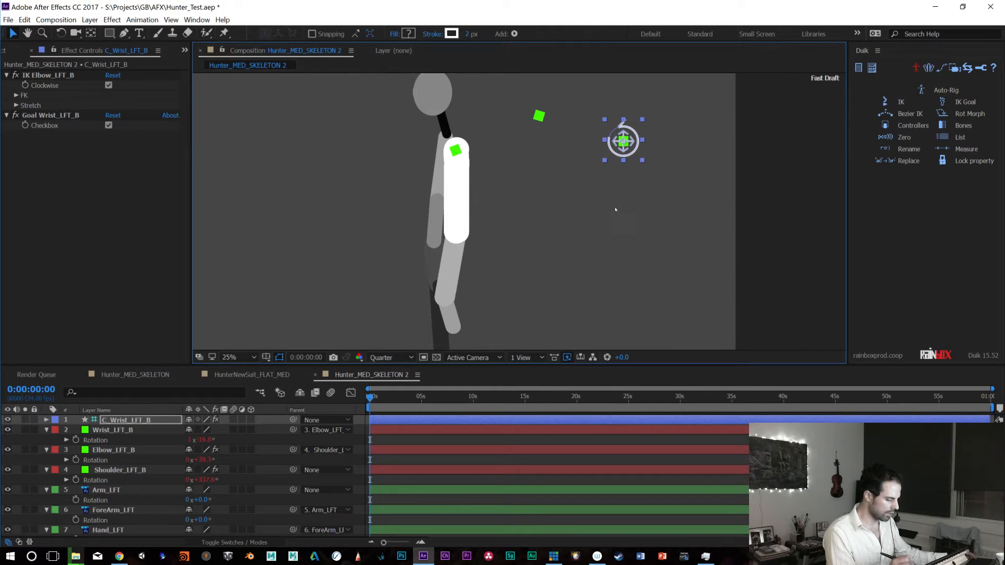
{"action": "key", "text": "ctrl+z"}
{"action": "left_click_drag", "start_coordinate": [438, 320], "coordinate": [608, 138]}
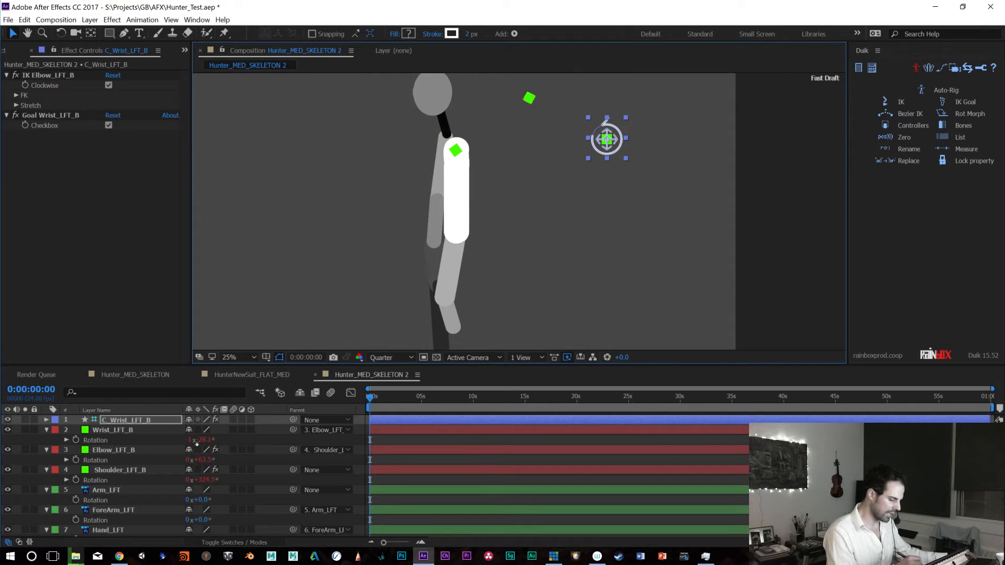
Try lowering C_Wrist_LFT_B back toward the skeleton's hand, and undo the moves
{"action": "mouse_move", "coordinate": [608, 139]}
{"action": "left_mouse_down"}
{"action": "mouse_move", "coordinate": [581, 280]}
{"action": "mouse_move", "coordinate": [558, 301]}
{"action": "mouse_move", "coordinate": [424, 296]}
{"action": "left_mouse_up"}
{"action": "key", "text": "ctrl+z"}
{"action": "mouse_move", "coordinate": [559, 301]}
{"action": "left_mouse_down"}
{"action": "mouse_move", "coordinate": [438, 312]}
{"action": "mouse_move", "coordinate": [441, 331]}
{"action": "mouse_move", "coordinate": [461, 319]}
{"action": "left_mouse_up"}
{"action": "key", "text": "ctrl+z"}
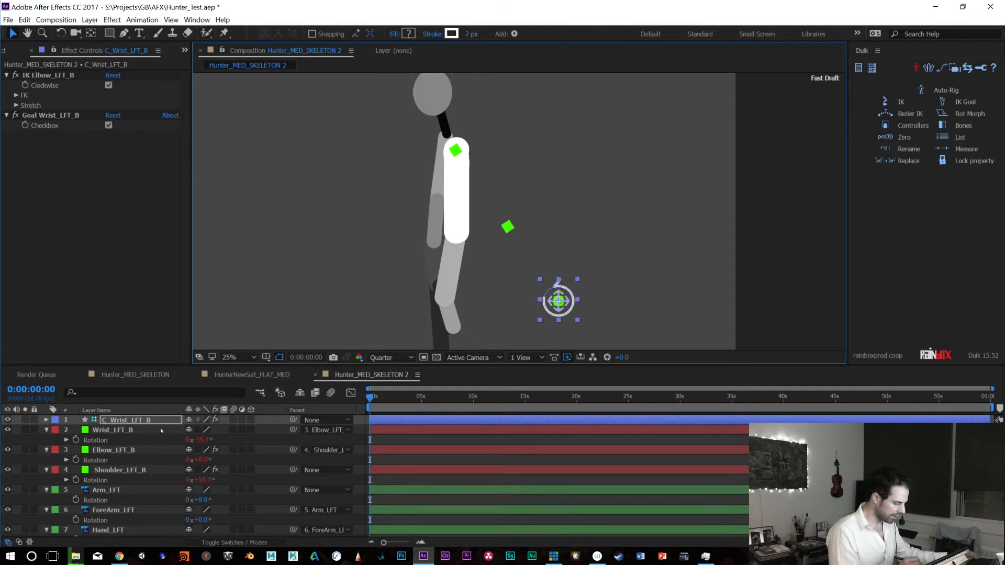
Show the position of C_Wrist_LFT_B, try setting its Y and X values to 0, and undo the change
{"action": "key", "text": "p"}
{"action": "left_click", "coordinate": [219, 430]}
{"action": "type", "text": "0"}
{"action": "key", "text": "Return"}
{"action": "left_click", "coordinate": [195, 430]}
{"action": "type", "text": "0"}
{"action": "key", "text": "Escape"}
{"action": "key", "text": "ctrl+z"}
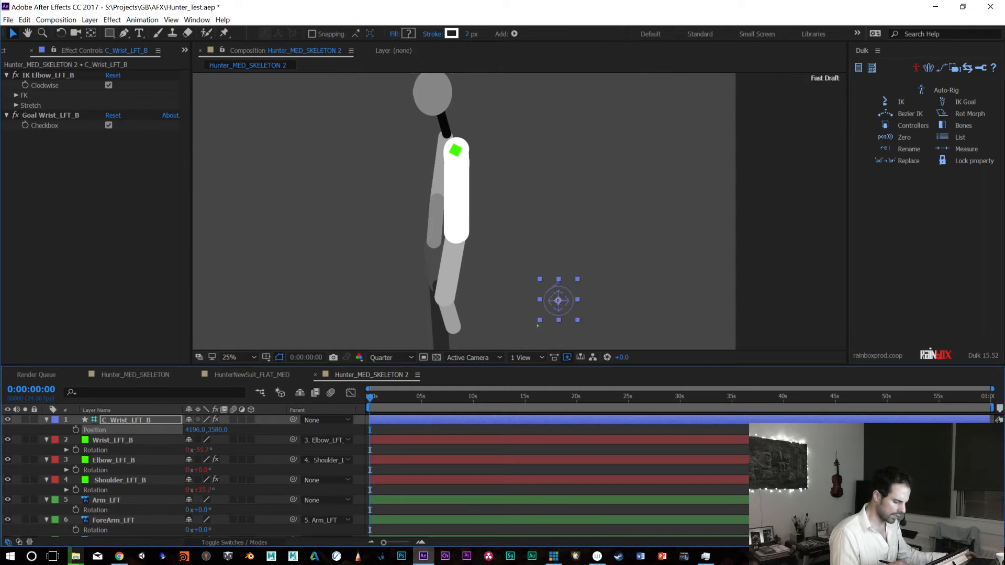
Undo all test moves of C_Wrist_LFT_B back to the straight horizontal arm pose with zero joint rotations, and save the project
{"action": "left_click_drag", "start_coordinate": [558, 301], "coordinate": [636, 152]}
{"action": "key", "text": "ctrl+z"}
{"action": "key", "text": "ctrl+z"}
{"action": "key", "text": "ctrl+z"}
{"action": "key", "text": "ctrl+z"}
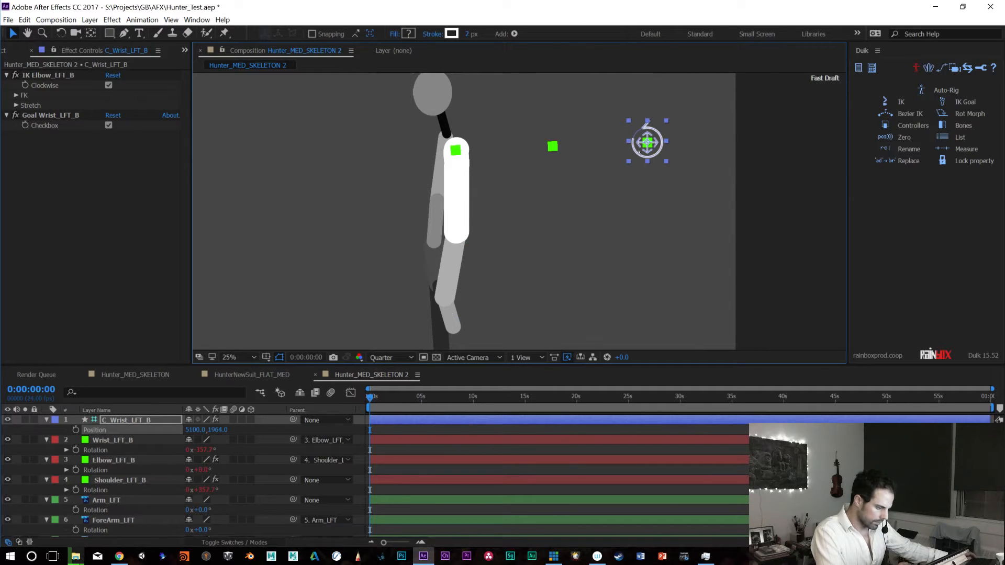
{"action": "key", "text": "ctrl+z"}
{"action": "key", "text": "ctrl+z"}
{"action": "key", "text": "ctrl+z"}
{"action": "key", "text": "ctrl+z"}
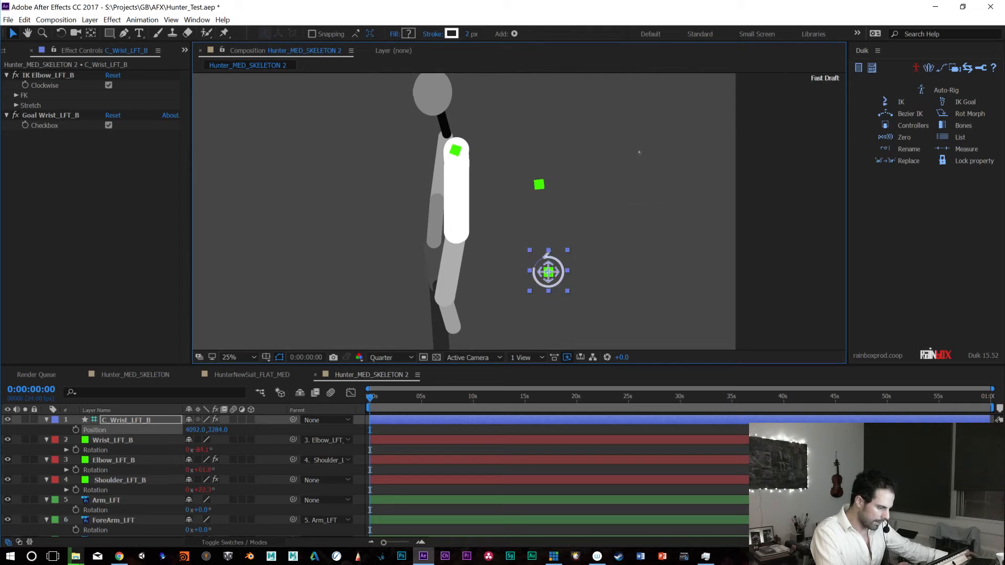
{"action": "key", "text": "ctrl+z"}
{"action": "key", "text": "ctrl+z"}
{"action": "key", "text": "ctrl+z"}
{"action": "key", "text": "ctrl+z"}
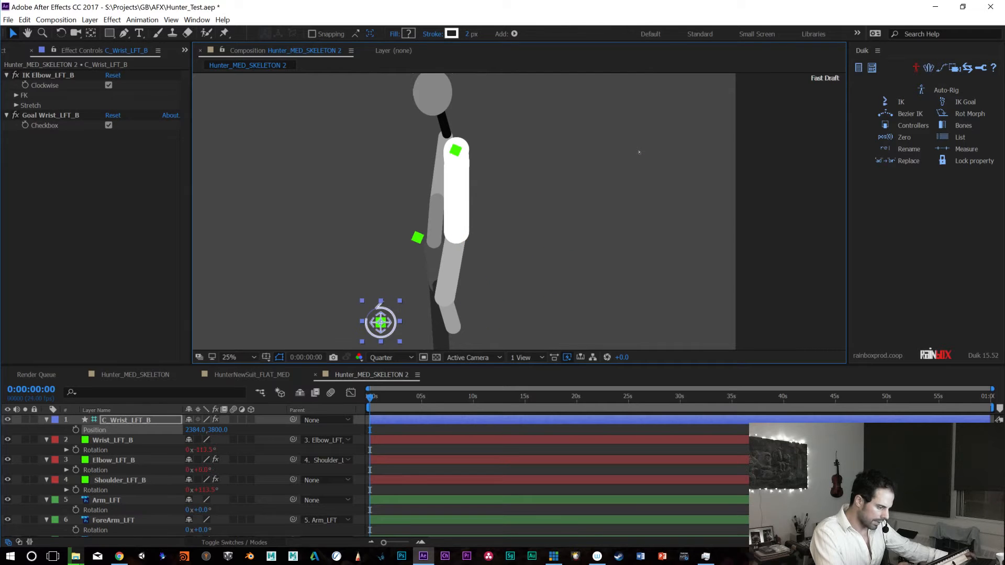
{"action": "key", "text": "ctrl+z"}
{"action": "key", "text": "ctrl+z"}
{"action": "key", "text": "ctrl+z"}
{"action": "key", "text": "ctrl+z"}
{"action": "key", "text": "ctrl+z"}
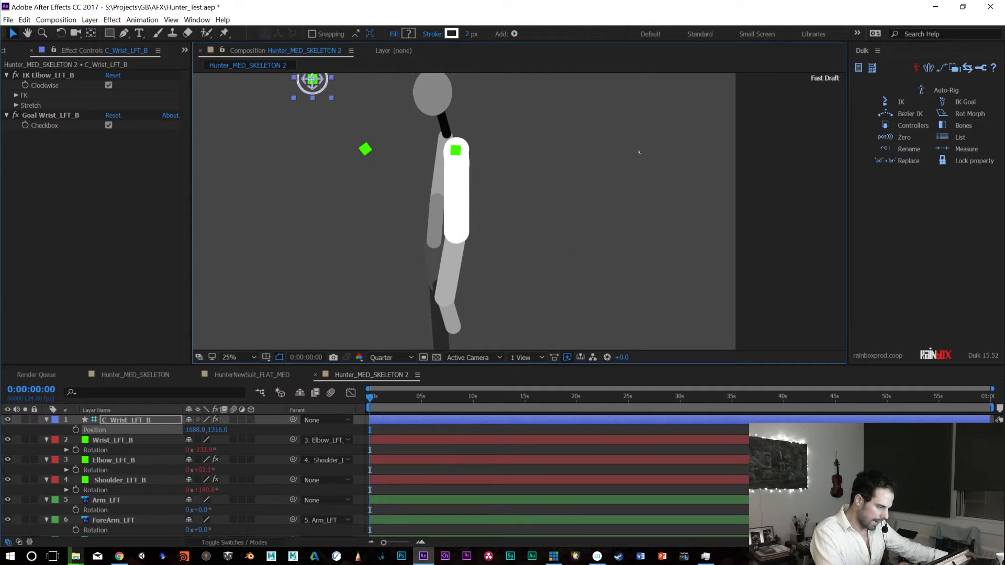
{"action": "key", "text": "ctrl+z"}
{"action": "key", "text": "ctrl+z"}
{"action": "key", "text": "ctrl+z"}
{"action": "key", "text": "ctrl+z"}
{"action": "key", "text": "ctrl+z"}
{"action": "key", "text": "ctrl+z"}
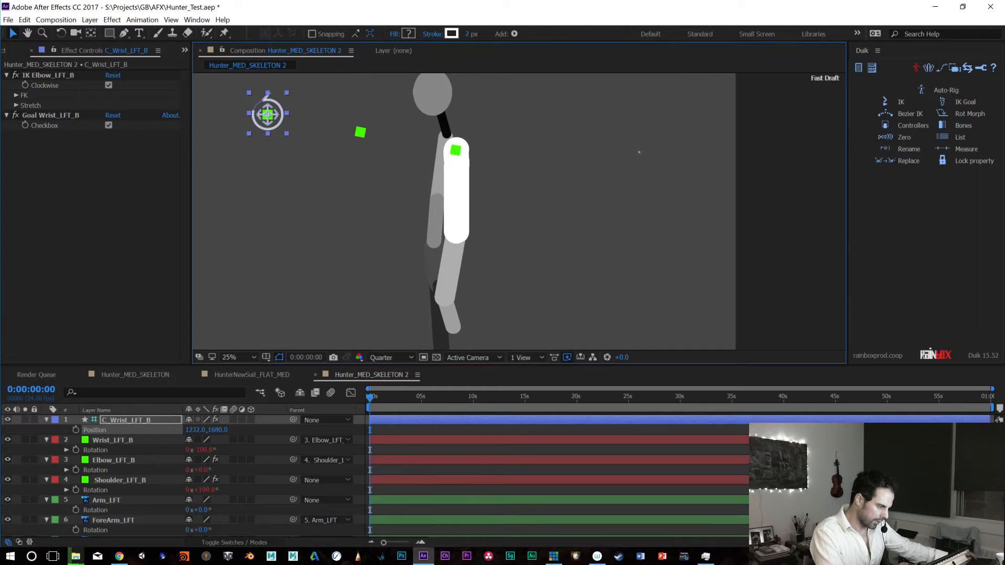
{"action": "key", "text": "ctrl+z"}
{"action": "key", "text": "ctrl+z"}
{"action": "key", "text": "ctrl+z"}
{"action": "key", "text": "ctrl+z"}
{"action": "key", "text": "ctrl+z"}
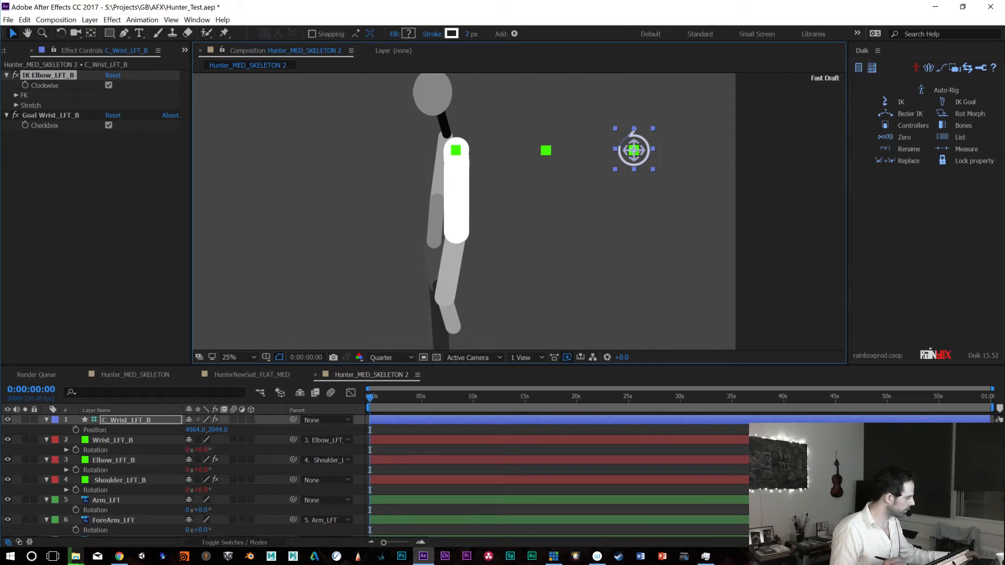
{"action": "key", "text": "ctrl+s"}
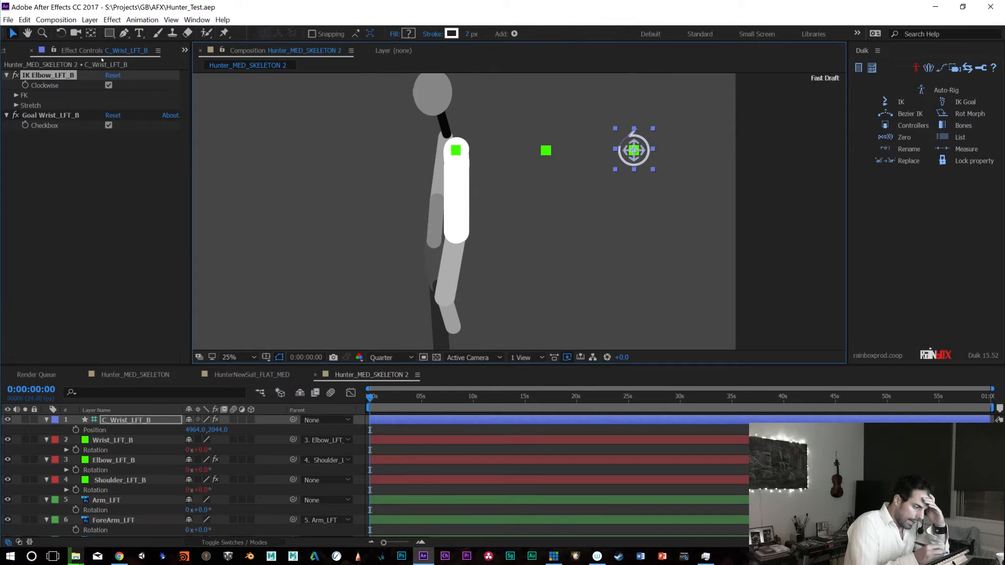
Duplicate Wrist_LFT_B and remove the rotation and position expressions from the copy
{"action": "left_click", "coordinate": [125, 441]}
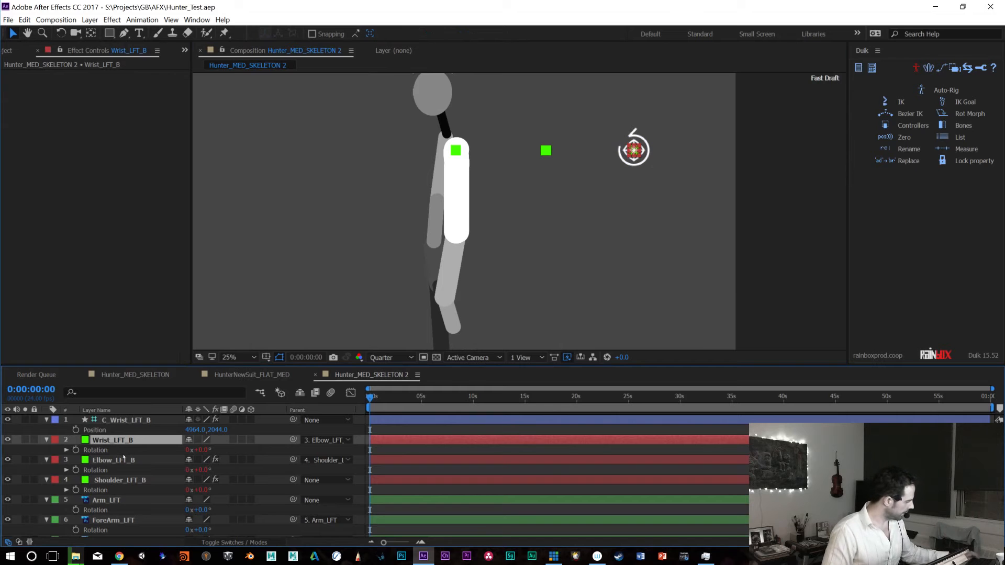
{"action": "key", "text": "ctrl+d"}
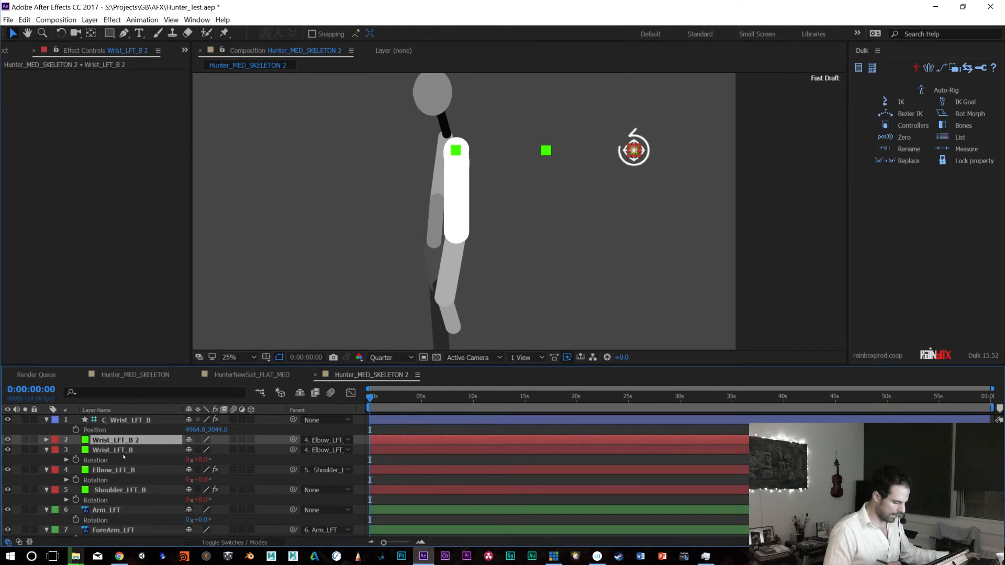
{"action": "key", "text": "r"}
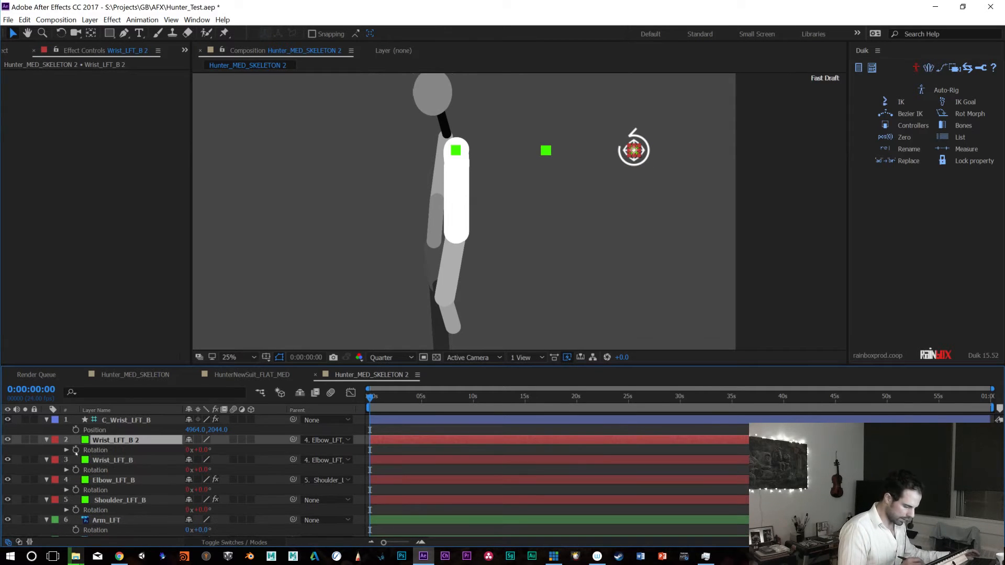
{"action": "left_click", "coordinate": [76, 450], "text": "alt"}
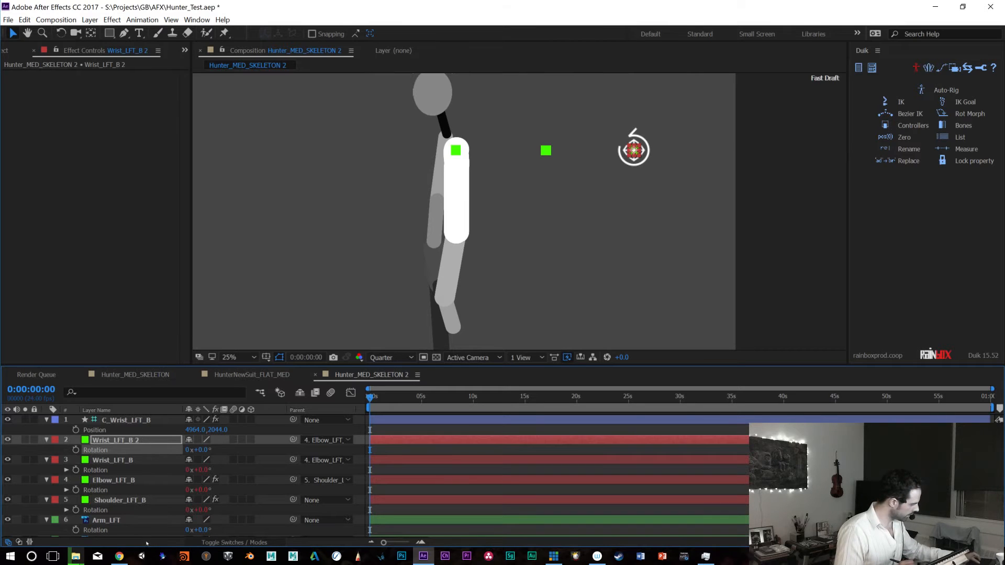
{"action": "key", "text": "p"}
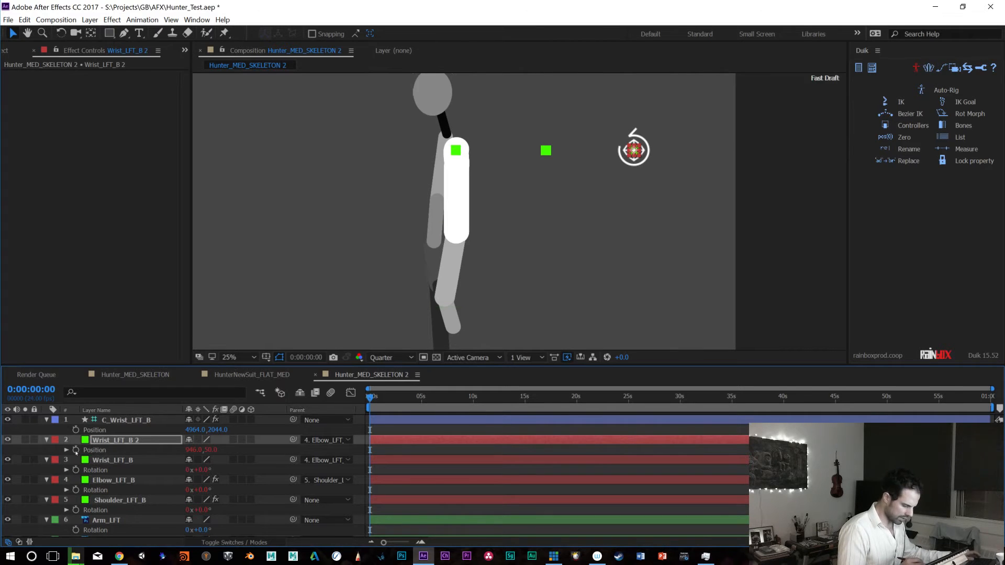
{"action": "left_click", "coordinate": [76, 450], "text": "alt"}
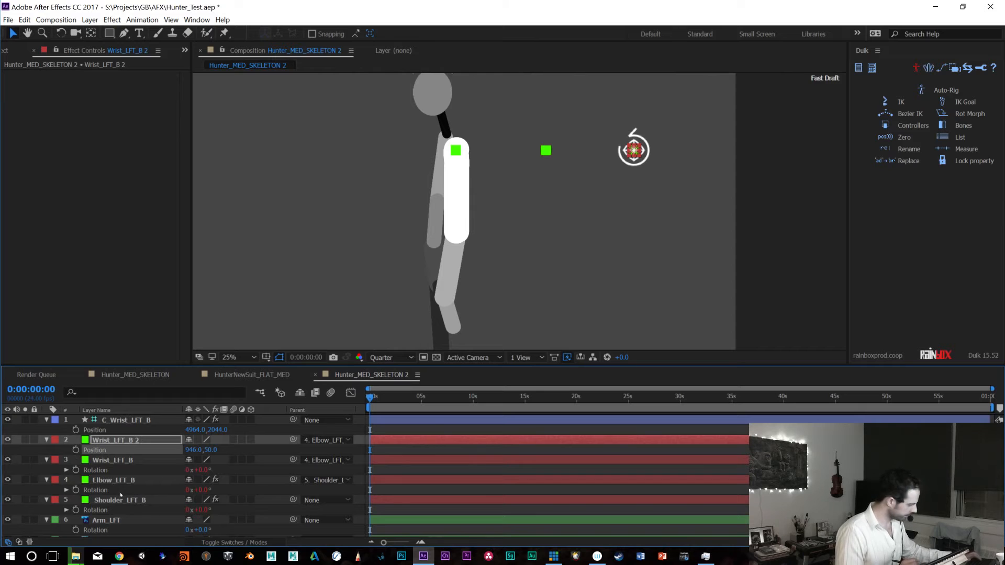
Parent Wrist_LFT_B 2 to Wrist_LFT_B and set its scale to 300%
{"action": "key", "text": "r"}
{"action": "left_click_drag", "start_coordinate": [293, 439], "coordinate": [144, 462]}
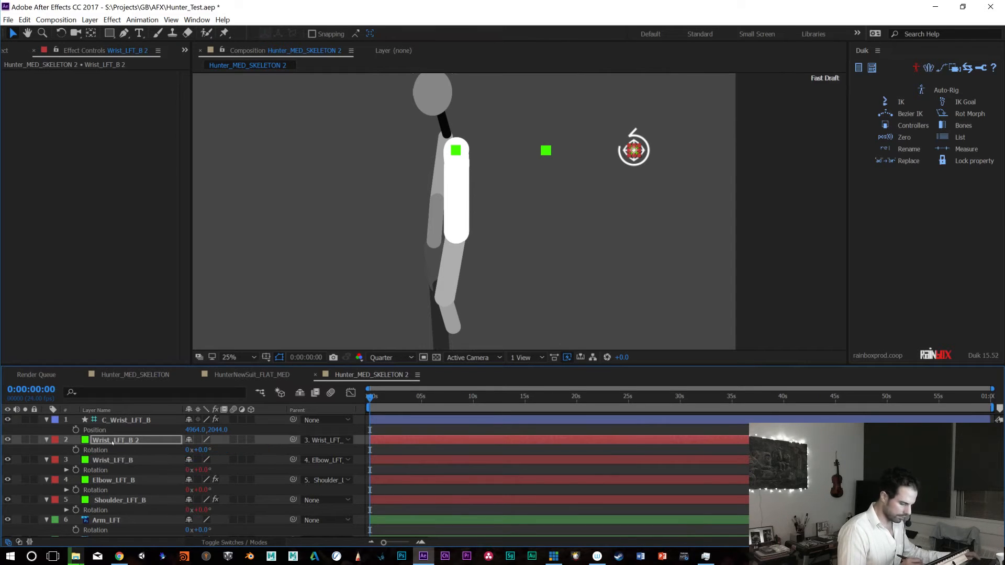
{"action": "key", "text": "s"}
{"action": "left_click", "coordinate": [223, 450]}
{"action": "type", "text": "200"}
{"action": "key", "text": "Return"}
{"action": "left_click", "coordinate": [219, 450]}
{"action": "type", "text": "300"}
{"action": "key", "text": "Return"}
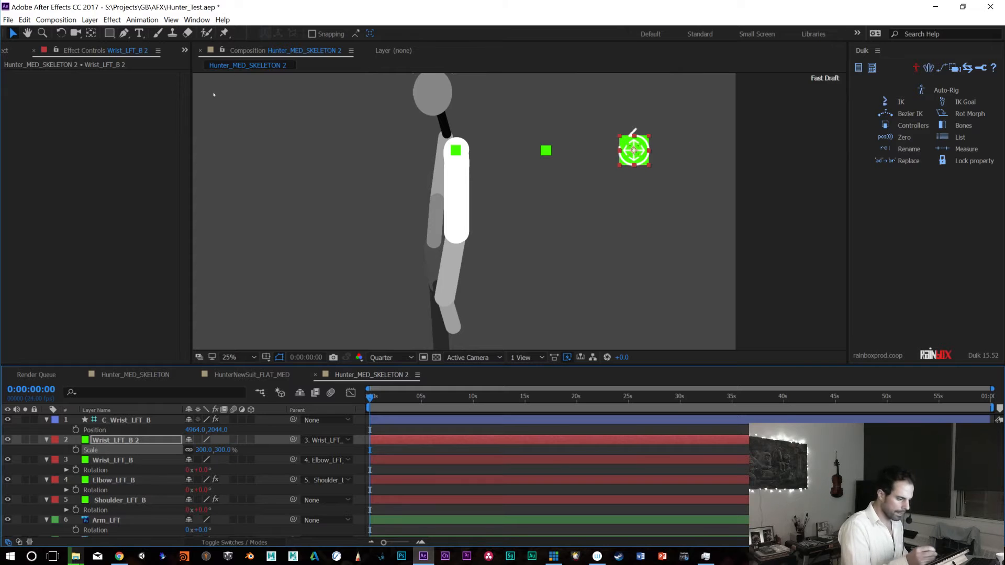
Set the opacity of Wrist_LFT_B 2 to 27%
{"action": "key", "text": "t"}
{"action": "left_click", "coordinate": [189, 451]}
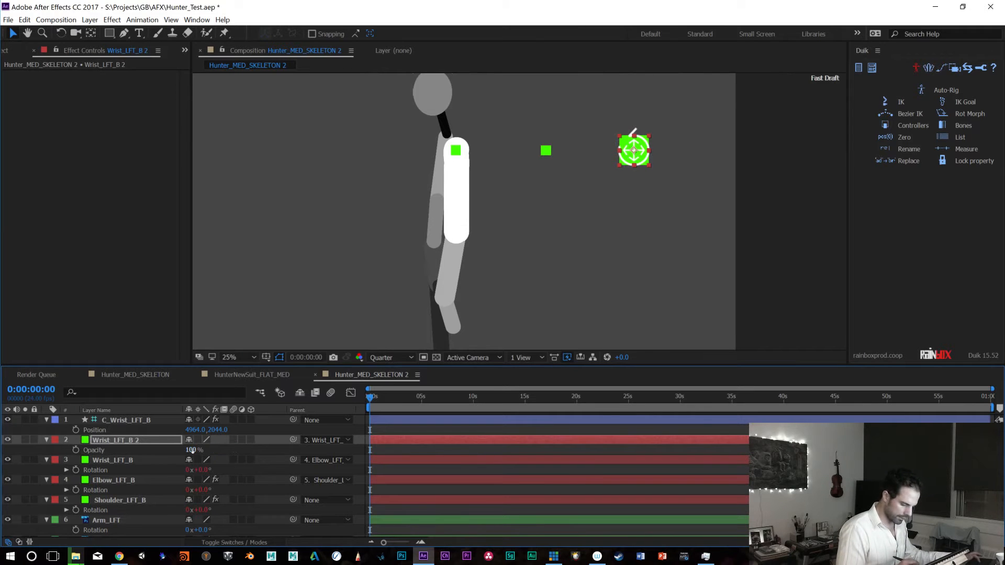
{"action": "type", "text": "17"}
{"action": "key", "text": "Return"}
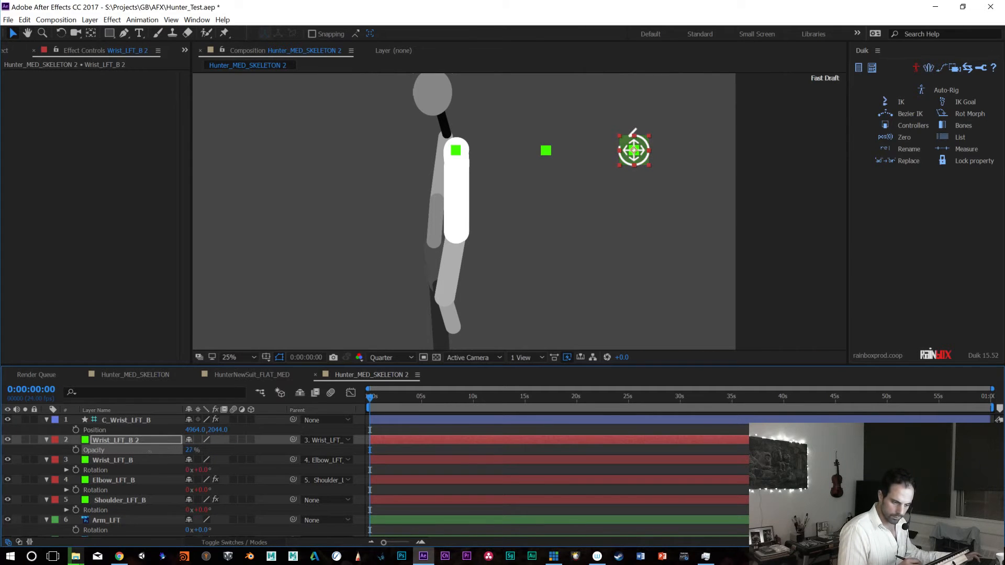
Change the color of Wrist_LFT_B 2 to magenta as a new solid, separate from the other lime green solids
{"action": "left_click", "coordinate": [132, 442]}
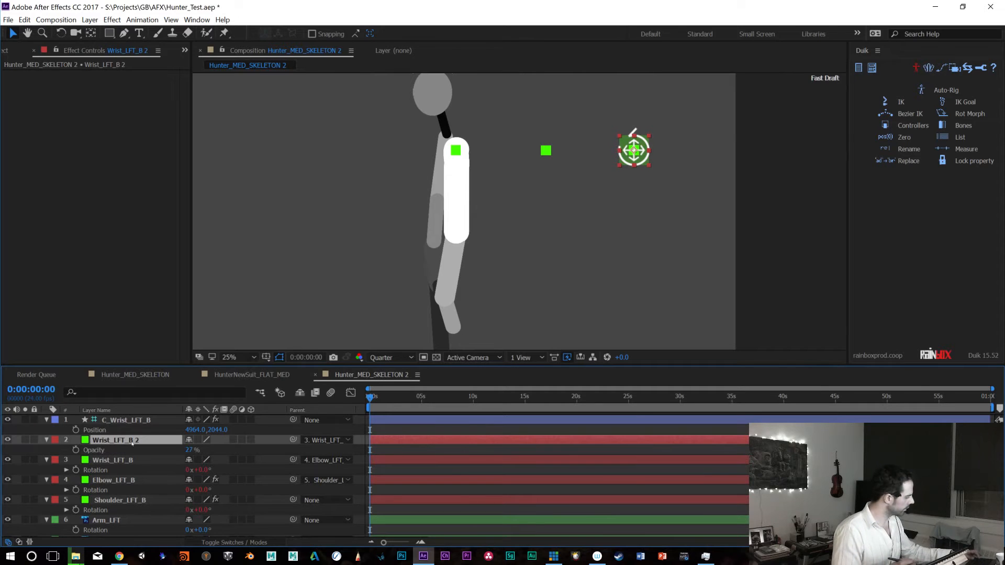
{"action": "key", "text": "ctrl+alt+y"}
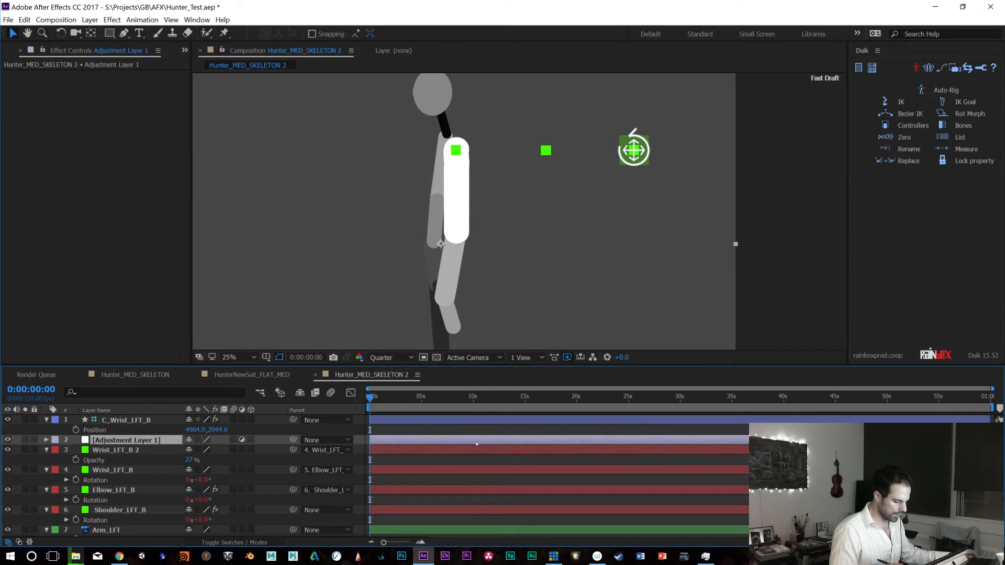
{"action": "key", "text": "ctrl+z"}
{"action": "key", "text": "ctrl+shift+y"}
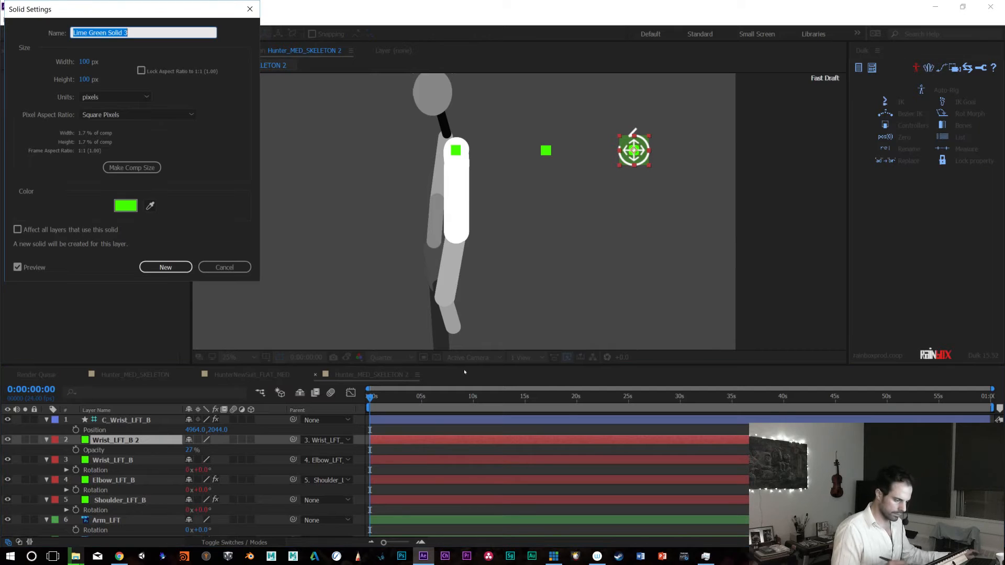
{"action": "left_click", "coordinate": [126, 206]}
{"action": "left_click", "coordinate": [180, 60]}
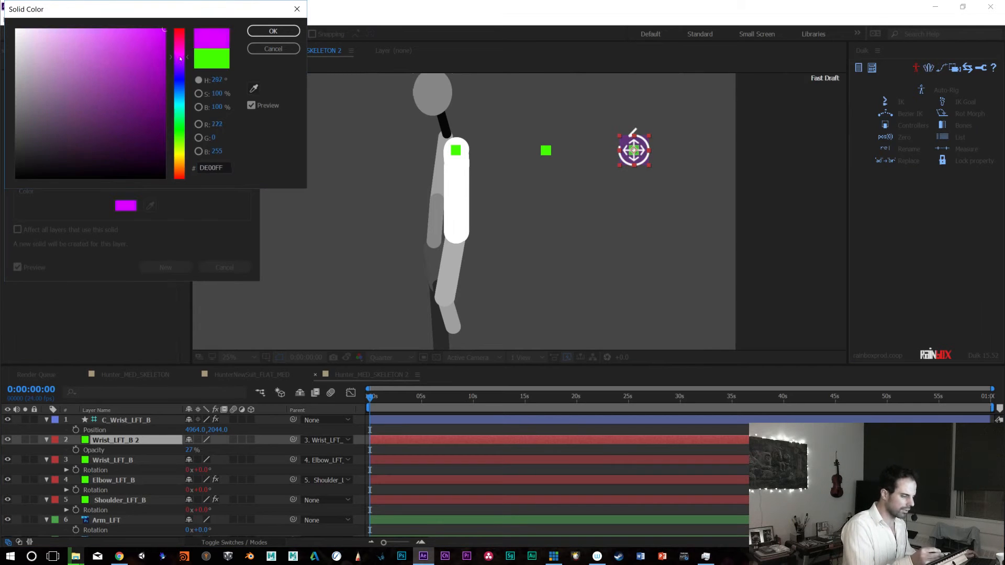
{"action": "left_click", "coordinate": [273, 32]}
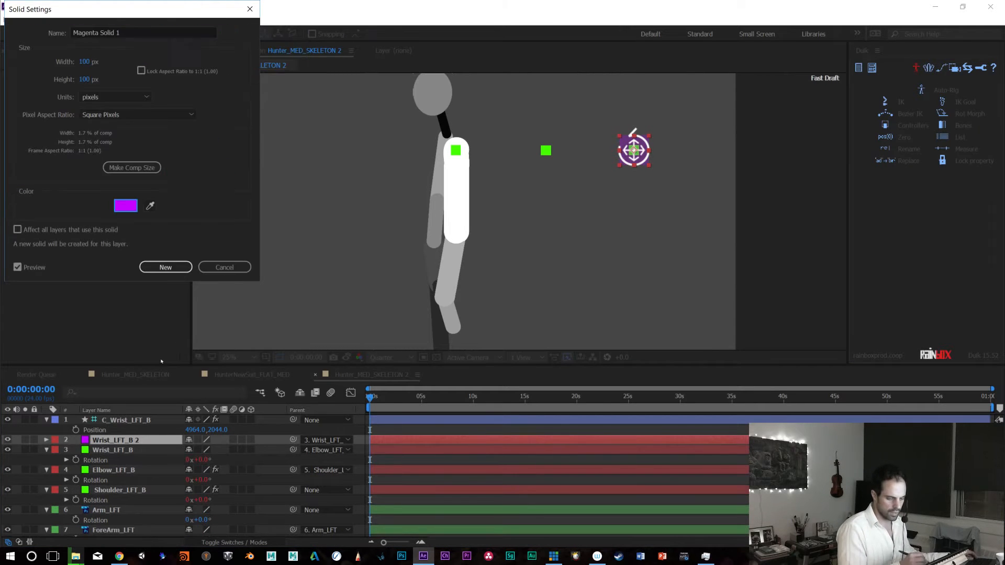
{"action": "left_click", "coordinate": [177, 269]}
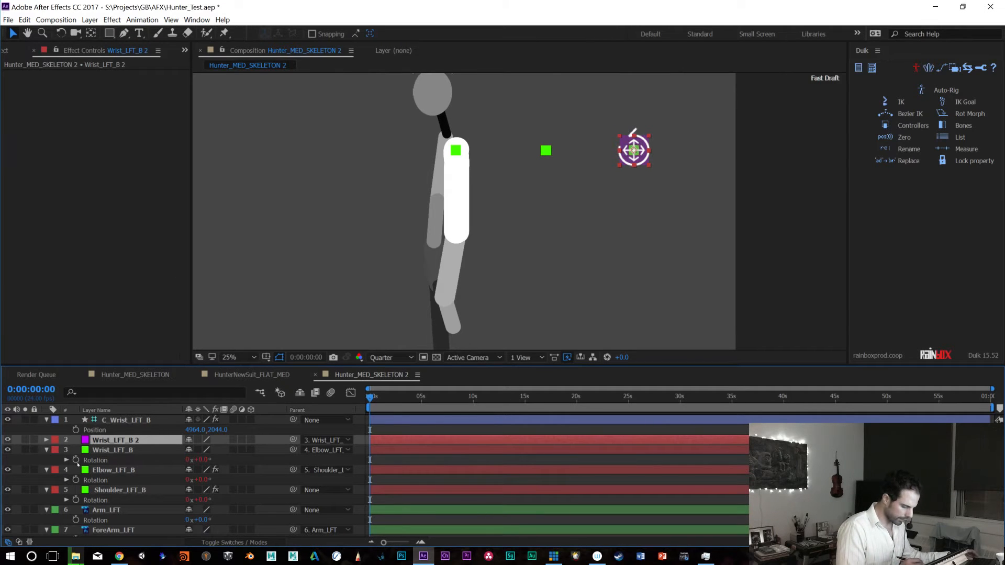
Link the rotation of Wrist_LFT_B 2 to Wrist_LFT_B's rotation with an expression, and parent the layer to Elbow_LFT_B
{"action": "key", "text": "r"}
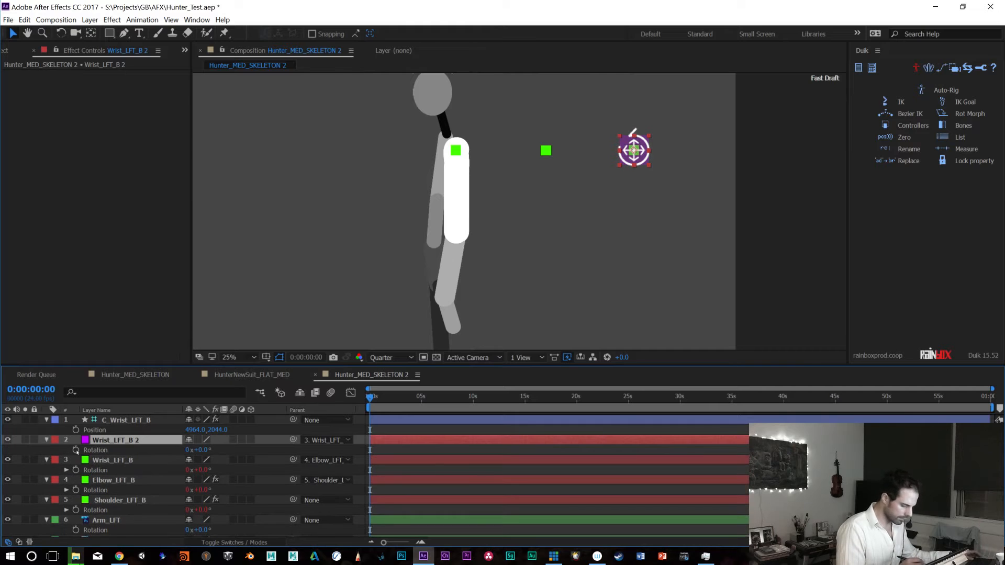
{"action": "left_click", "coordinate": [76, 450], "text": "alt"}
{"action": "left_click_drag", "start_coordinate": [220, 461], "coordinate": [90, 483]}
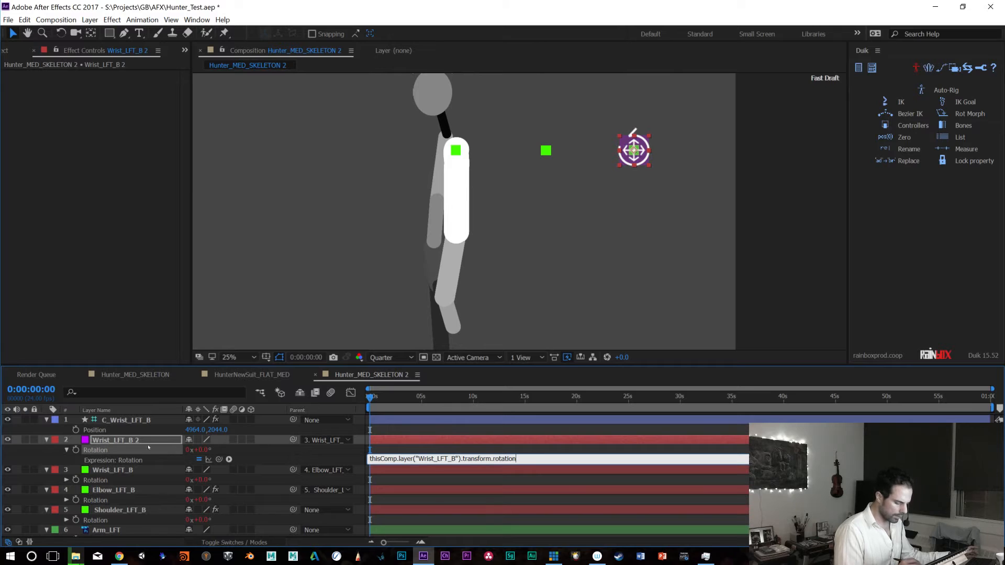
{"action": "left_click", "coordinate": [225, 440]}
{"action": "left_click_drag", "start_coordinate": [293, 440], "coordinate": [127, 490]}
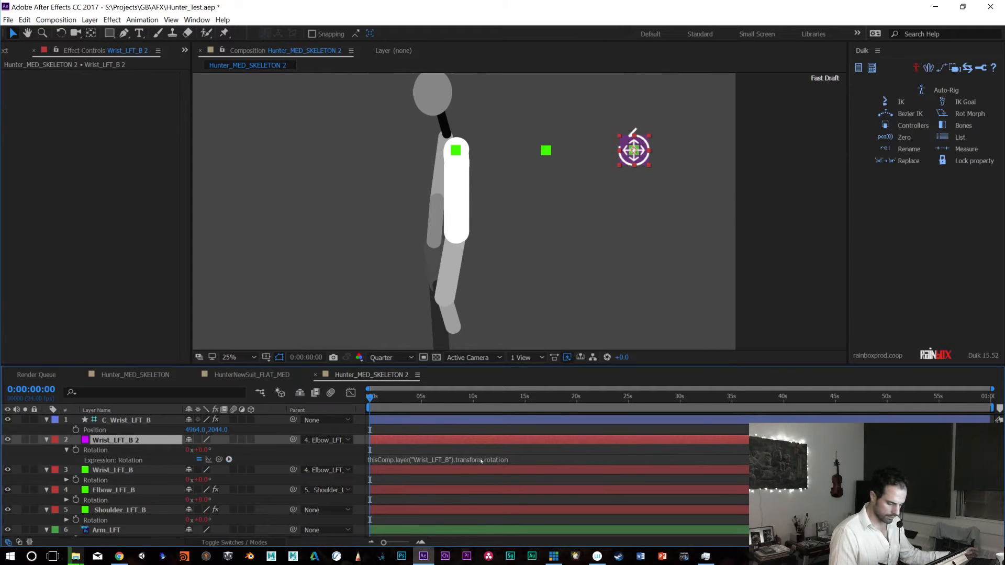
Try changing the rotation of Wrist_LFT_B directly, and undo the change
{"action": "left_click", "coordinate": [156, 472]}
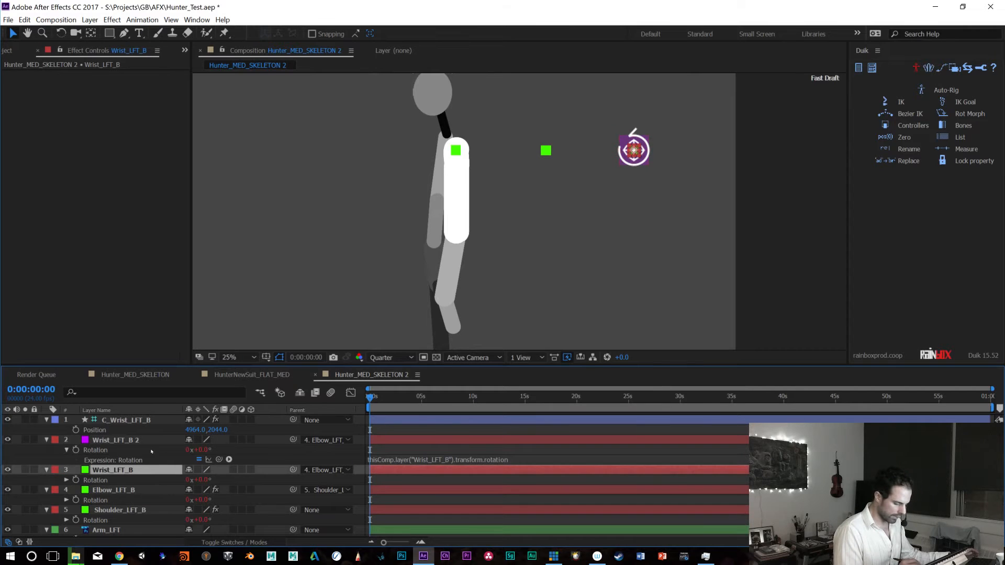
{"action": "left_click", "coordinate": [147, 441]}
{"action": "mouse_move", "coordinate": [200, 480]}
{"action": "left_mouse_down"}
{"action": "mouse_move", "coordinate": [220, 480]}
{"action": "mouse_move", "coordinate": [209, 482]}
{"action": "left_mouse_up"}
{"action": "key", "text": "ctrl+z"}
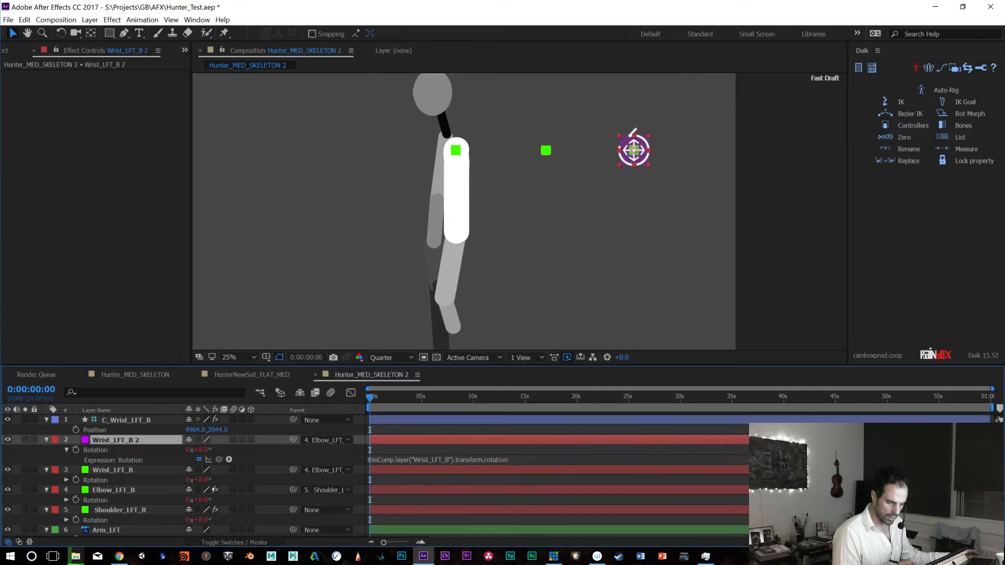
Multiply the rotation expression of Wrist_LFT_B 2 by .5 so that it follows Wrist_LFT_B at half the rotation
{"action": "left_click", "coordinate": [458, 458]}
{"action": "left_click", "coordinate": [517, 459]}
{"action": "type", "text": "*.5"}
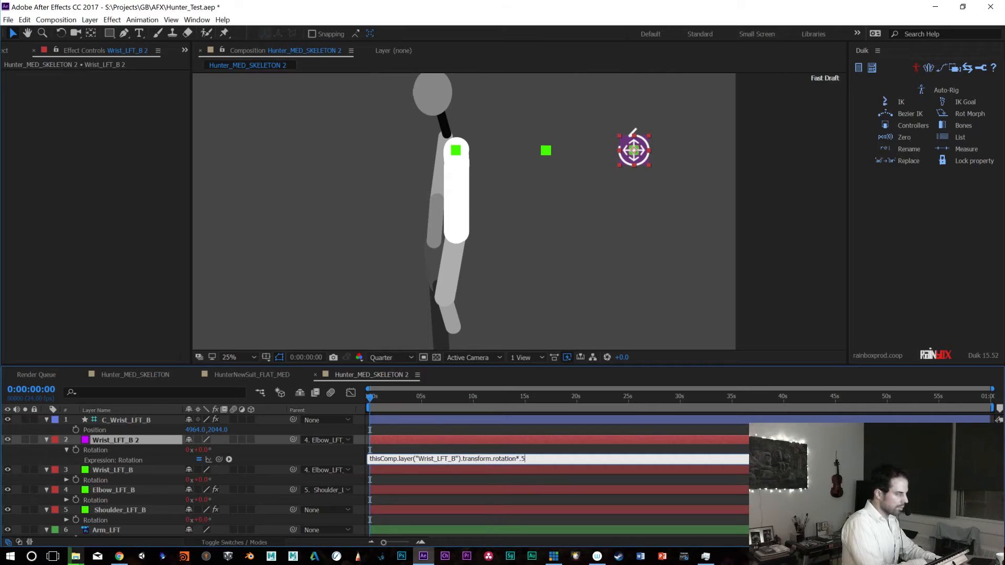
{"action": "key", "text": "KP_Enter"}
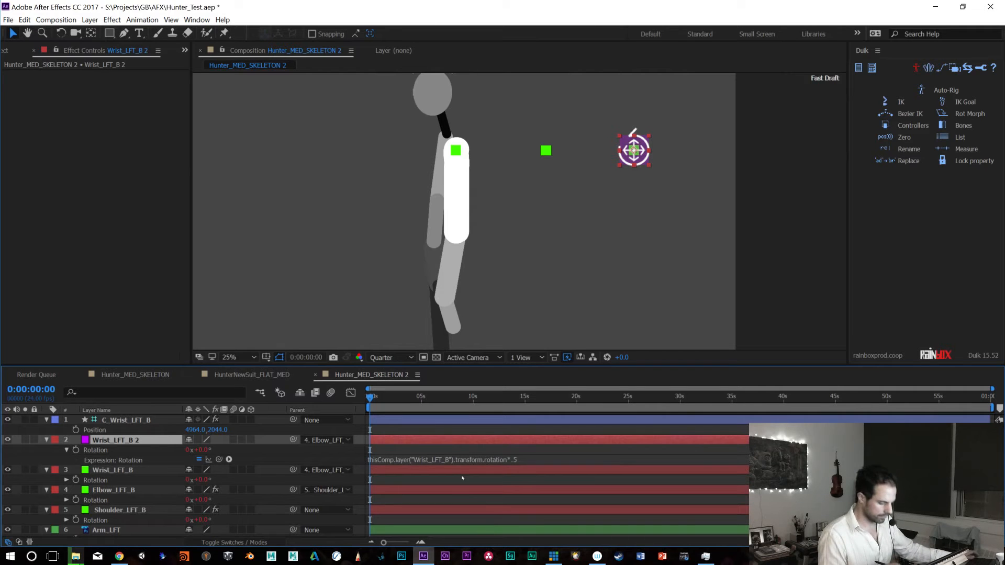
Test the half-rotation expression by changing Wrist_LFT_B's rotation and rotating C_Wrist_LFT_B to 47°, and undo the rotation
{"action": "left_click_drag", "start_coordinate": [201, 479], "coordinate": [236, 480]}
{"action": "key", "text": "ctrl+z"}
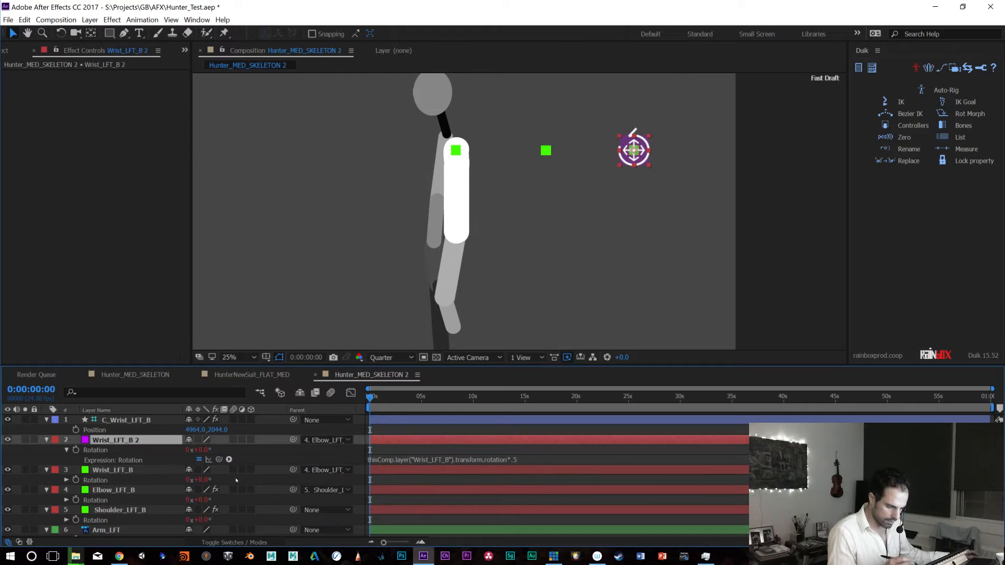
{"action": "left_click", "coordinate": [646, 162]}
{"action": "key", "text": "e"}
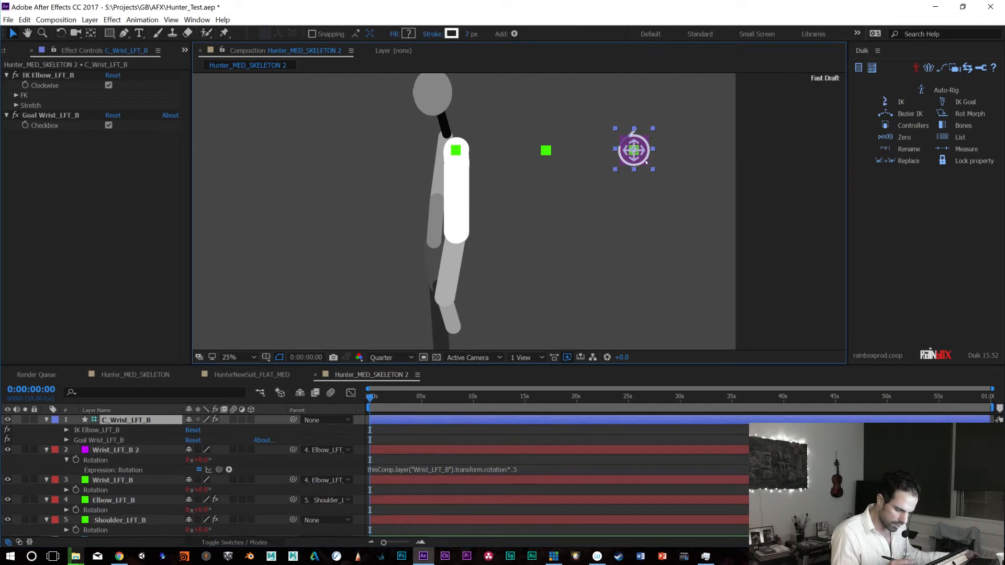
{"action": "key", "text": "r"}
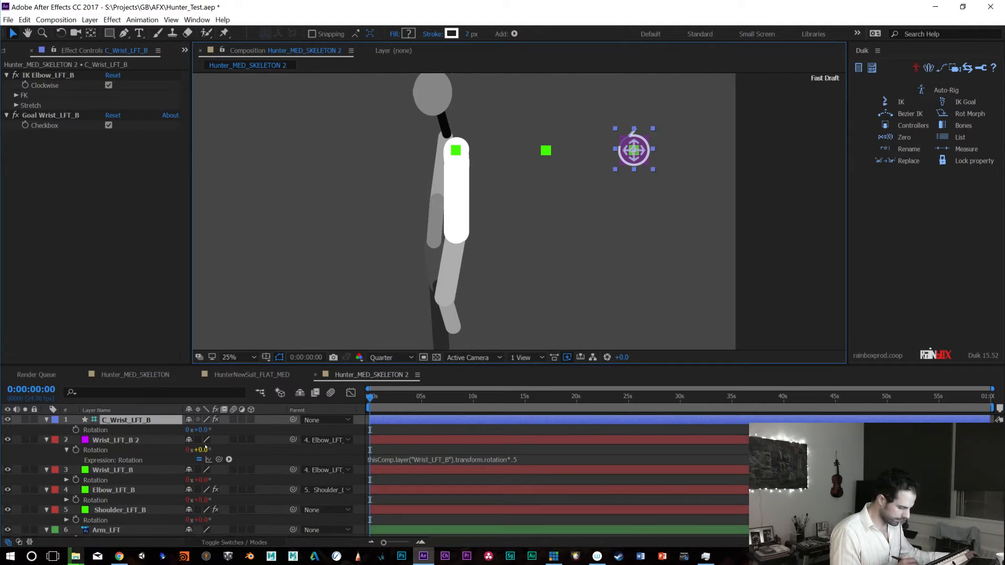
{"action": "left_click_drag", "start_coordinate": [202, 430], "coordinate": [218, 430]}
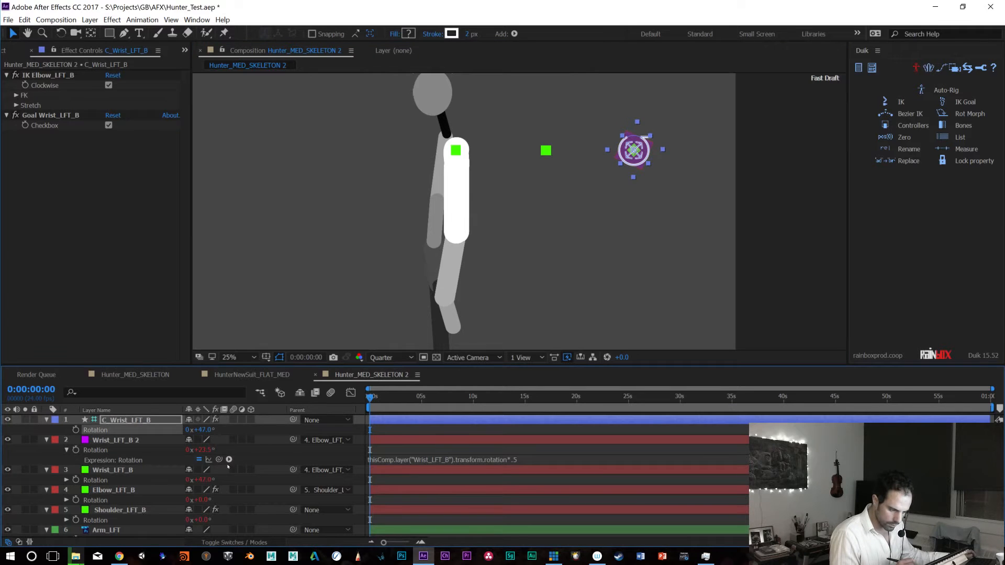
{"action": "key", "text": "ctrl+z"}
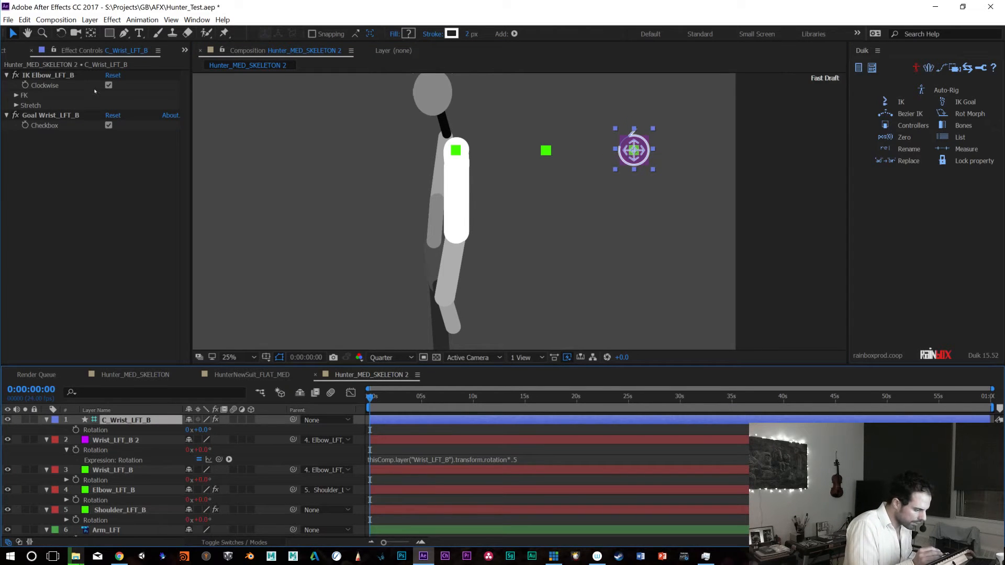
Switch the Goal Wrist_LFT_B checkbox off and on, and try moving C_Wrist_LFT_B down near the hip and behind the body
{"action": "left_click", "coordinate": [108, 126]}
{"action": "left_click", "coordinate": [108, 125]}
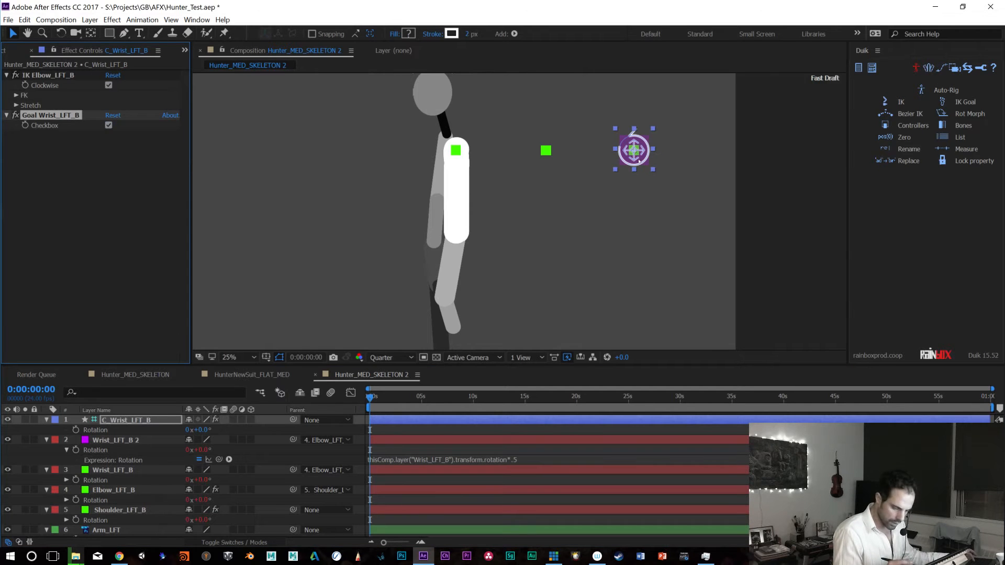
{"action": "left_click_drag", "start_coordinate": [649, 169], "coordinate": [503, 298]}
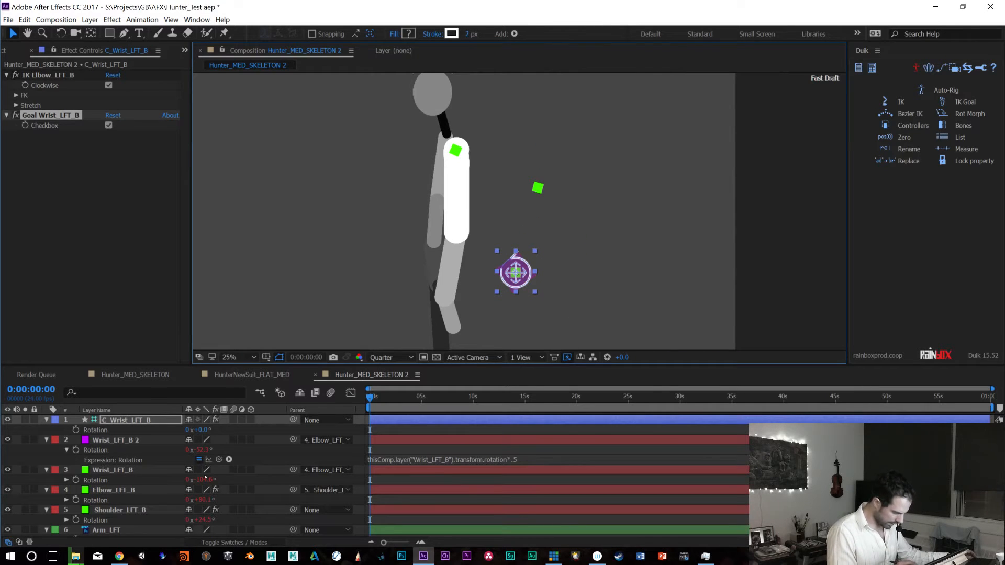
{"action": "left_click_drag", "start_coordinate": [506, 287], "coordinate": [361, 327]}
{"action": "key", "text": "ctrl+z"}
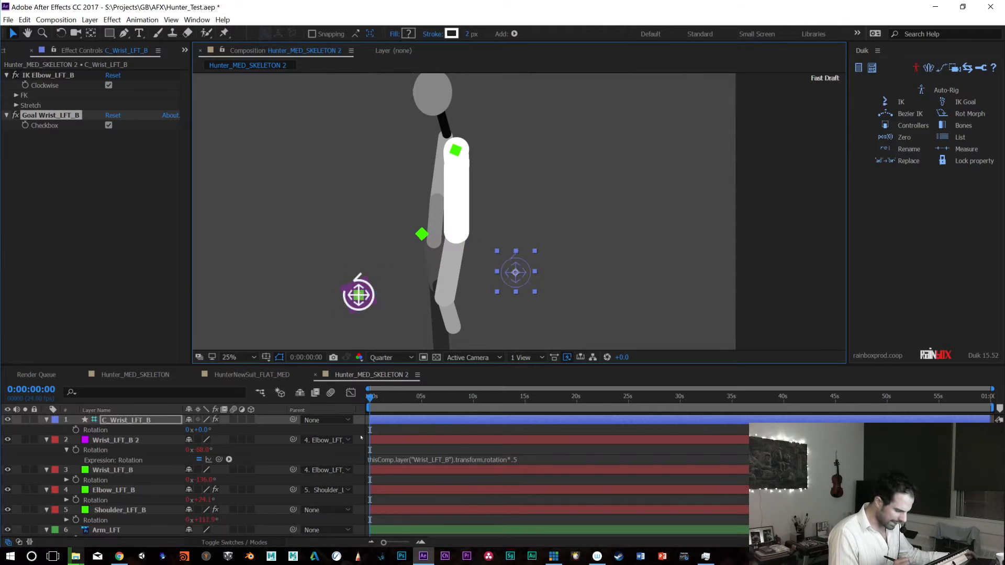
{"action": "left_click_drag", "start_coordinate": [497, 291], "coordinate": [263, 326]}
{"action": "key", "text": "ctrl+z"}
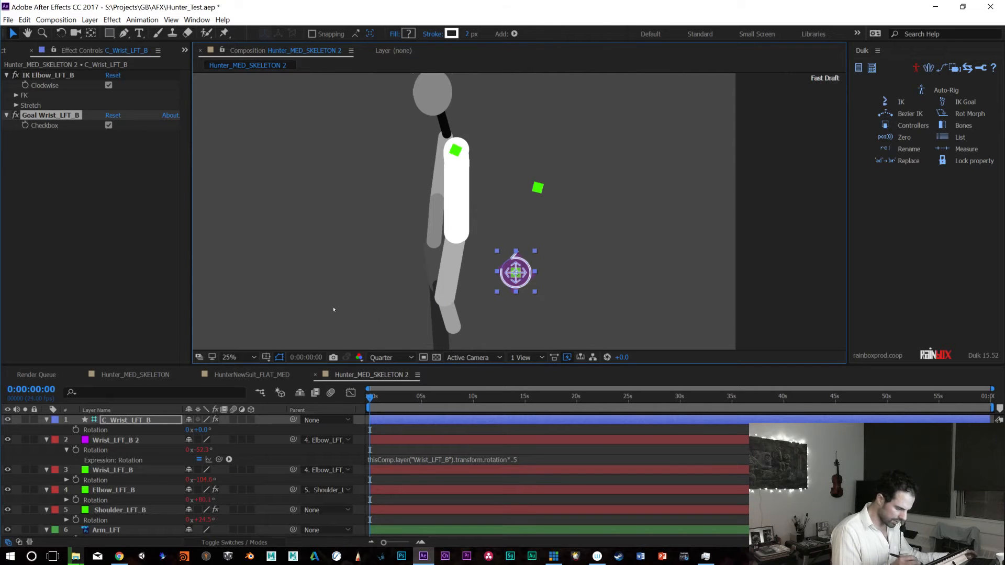
Test the rig by moving C_Wrist_LFT_B far behind the body, and undo the controller moves back to its starting position
{"action": "left_click_drag", "start_coordinate": [509, 283], "coordinate": [263, 327]}
{"action": "left_click_drag", "start_coordinate": [289, 295], "coordinate": [213, 230]}
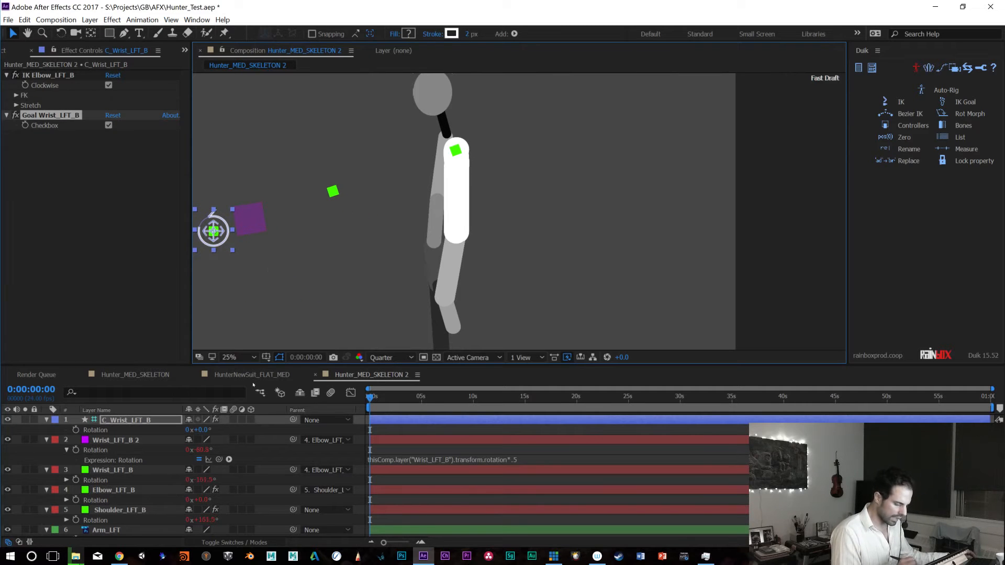
{"action": "key", "text": "ctrl+z"}
{"action": "key", "text": "ctrl+z"}
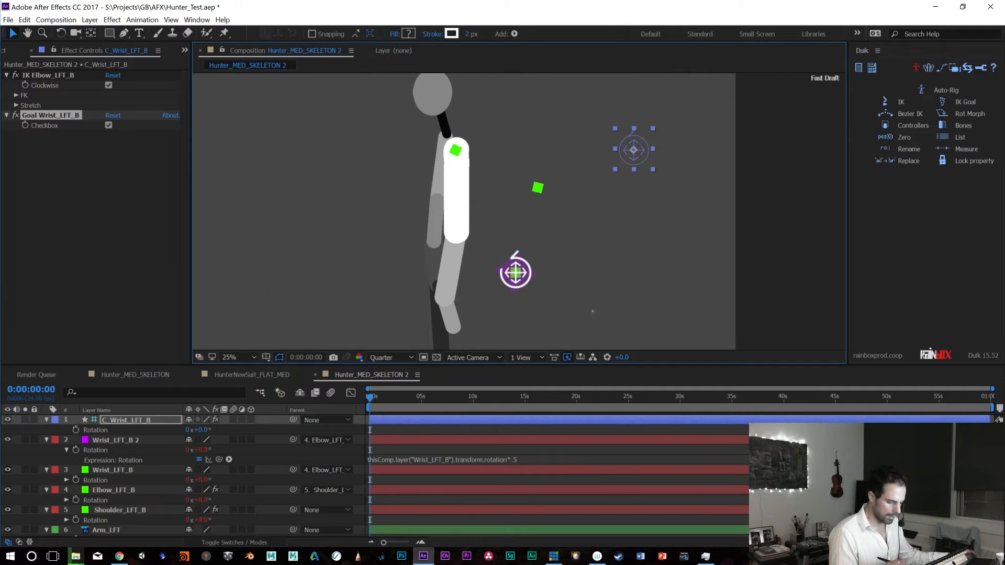
{"action": "key", "text": "ctrl+z"}
{"action": "key", "text": "ctrl+z"}
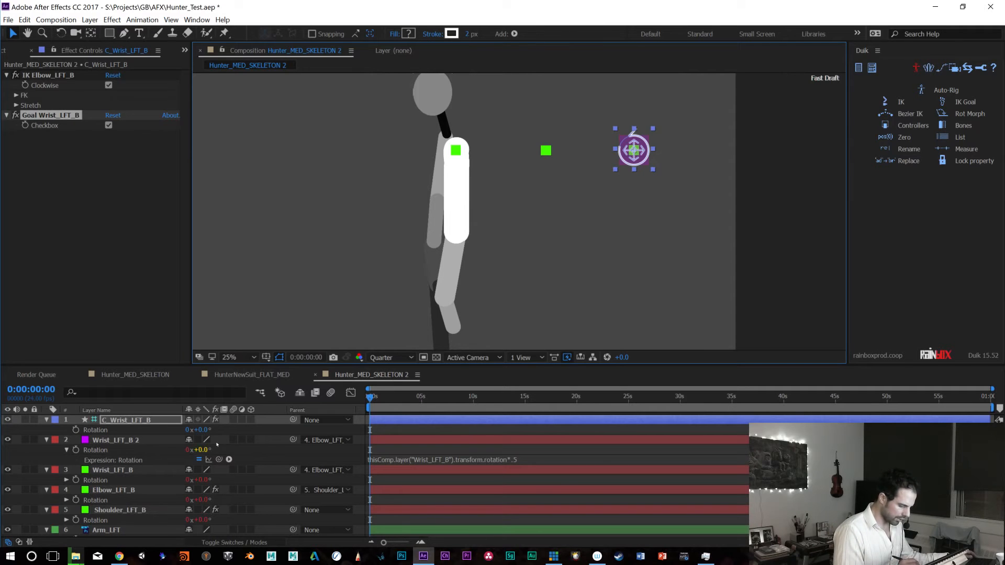
{"action": "left_click_drag", "start_coordinate": [634, 151], "coordinate": [303, 333]}
{"action": "key", "text": "ctrl+z"}
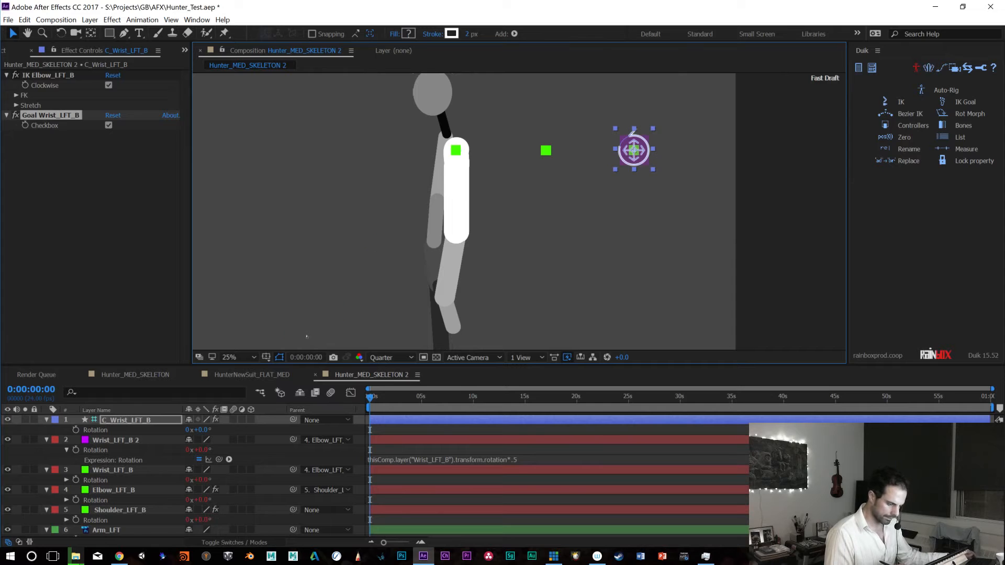
Parent Wrist_LFT_B 2 to Wrist_LFT_B and set its rotation expression to transform.rotation-thisComp.layer("Wrist_LFT_B").transform.rotation*.9
{"action": "left_click", "coordinate": [121, 441]}
{"action": "left_click_drag", "start_coordinate": [293, 440], "coordinate": [143, 475]}
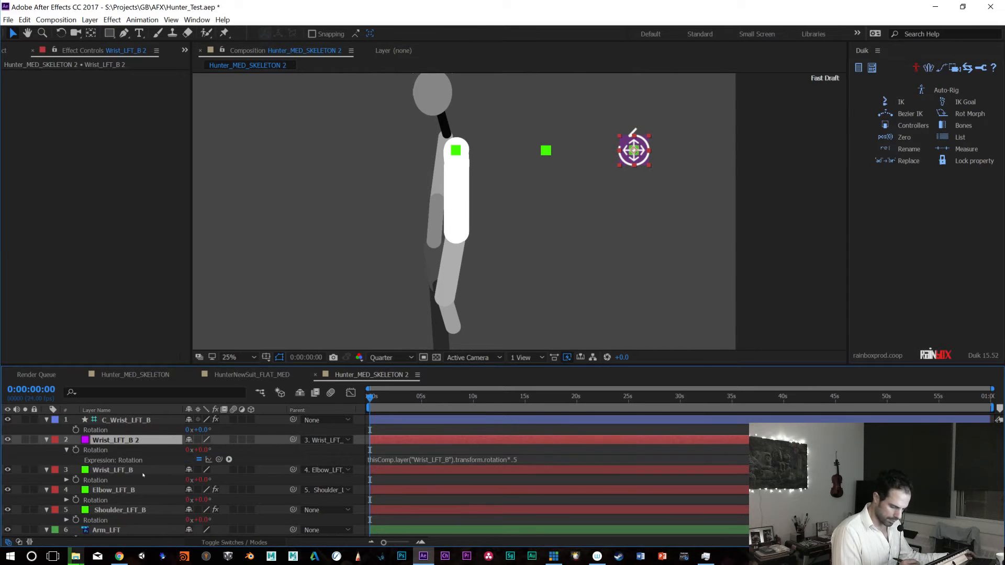
{"action": "left_click", "coordinate": [516, 461]}
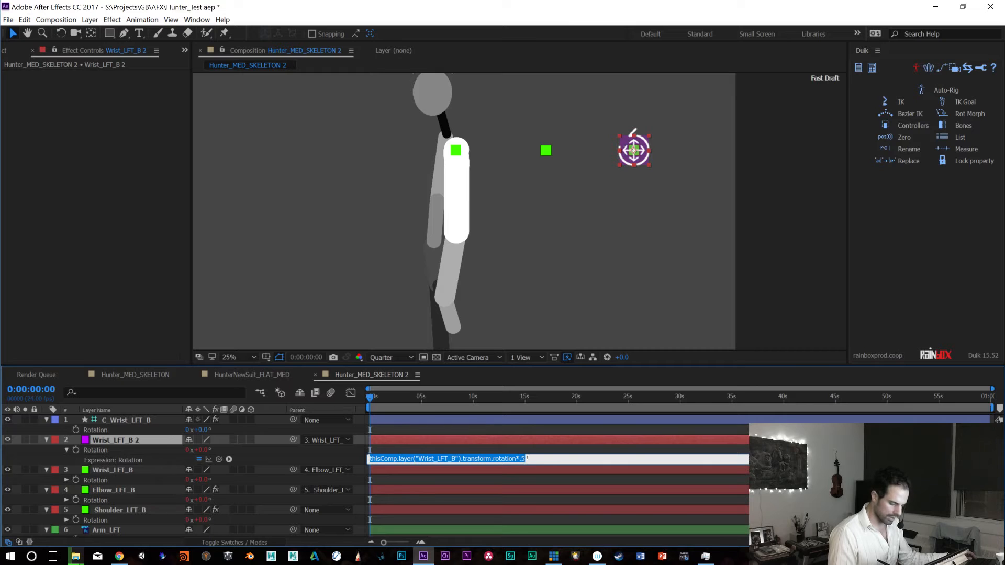
{"action": "left_click", "coordinate": [369, 458]}
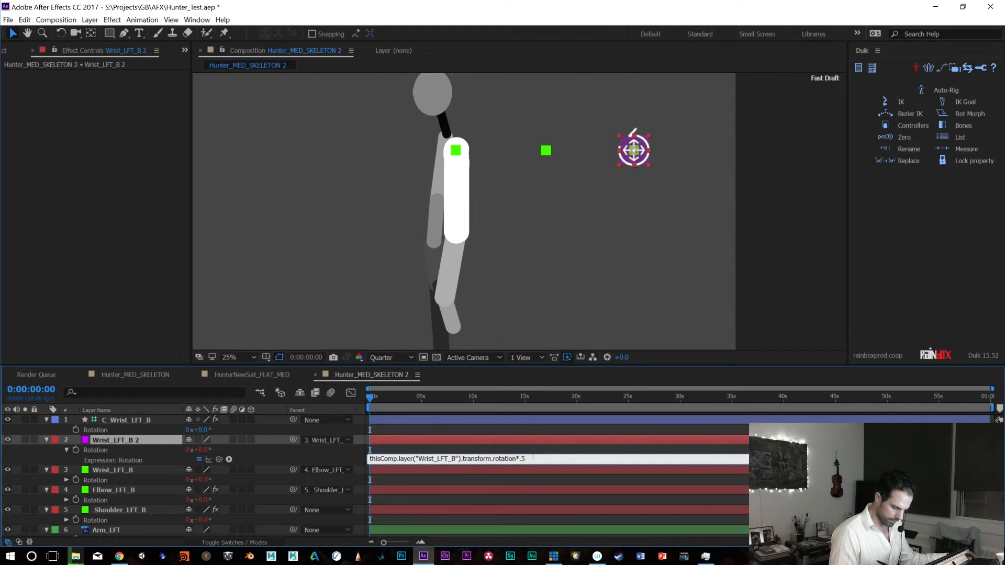
{"action": "left_click_drag", "start_coordinate": [219, 459], "coordinate": [97, 450]}
{"action": "type", "text": "-"}
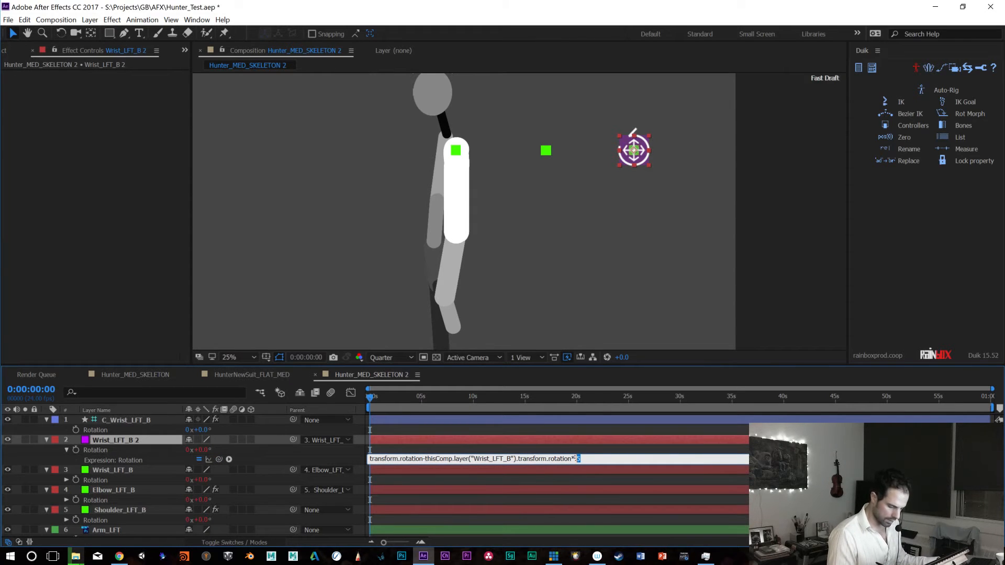
{"action": "type", "text": "1"}
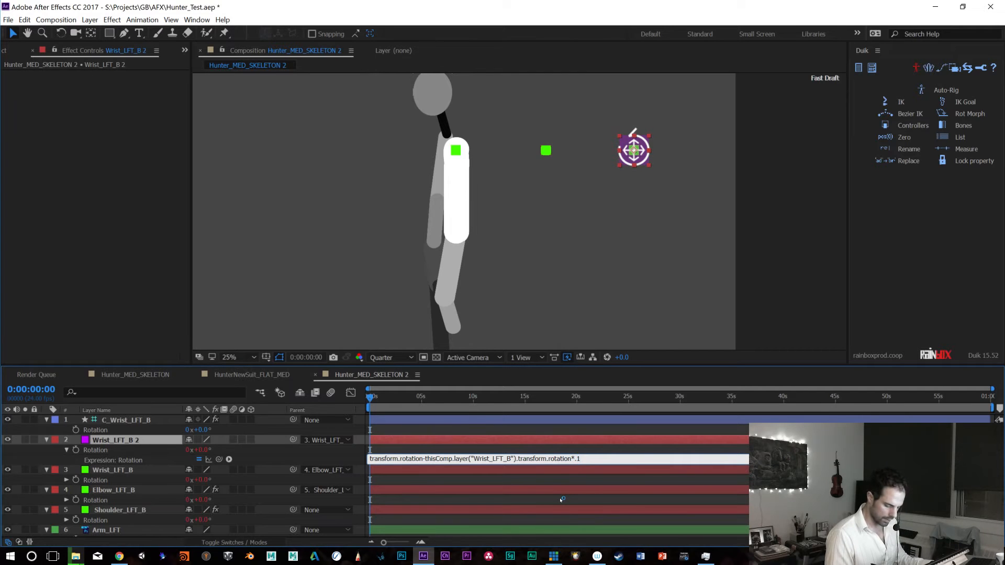
{"action": "key", "text": "BackSpace"}
{"action": "type", "text": "9"}
{"action": "key", "text": "KP_Enter"}
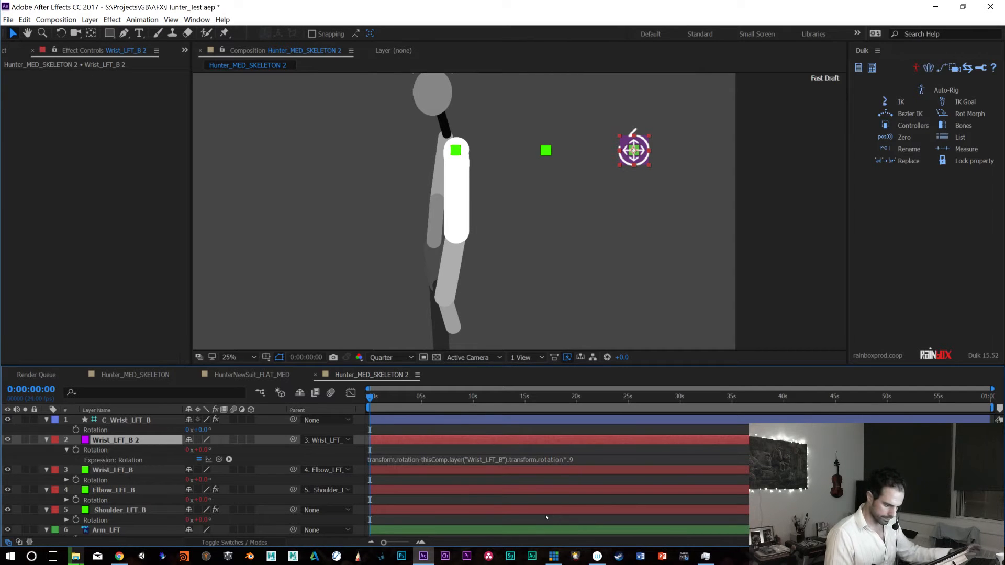
Try changing the rotation of Wrist_LFT_B and moving the magenta Wrist_LFT_B 2 solid, and undo the changes
{"action": "left_click_drag", "start_coordinate": [203, 479], "coordinate": [202, 480]}
{"action": "key", "text": "ctrl+z"}
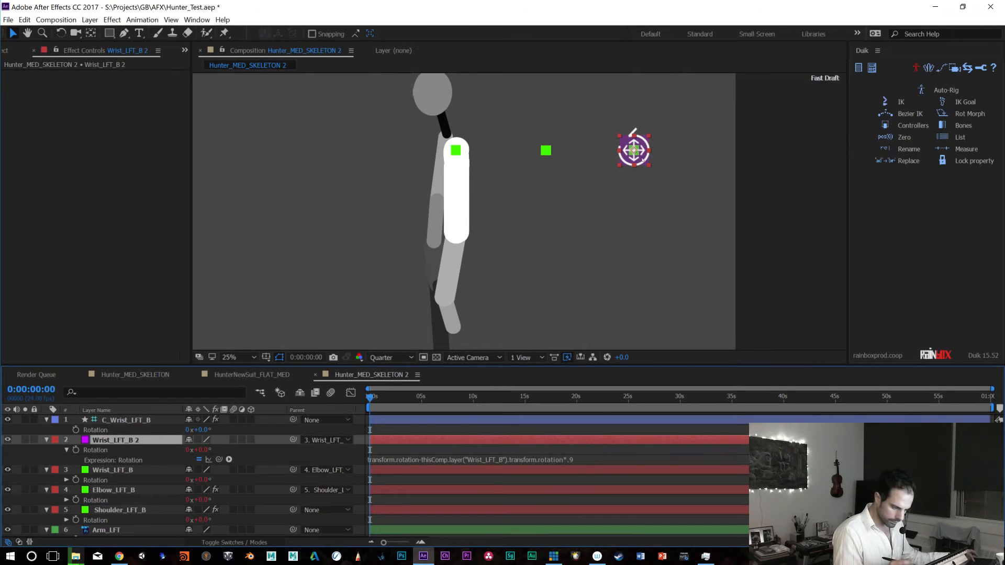
{"action": "left_click_drag", "start_coordinate": [644, 156], "coordinate": [582, 205]}
{"action": "key", "text": "ctrl+z"}
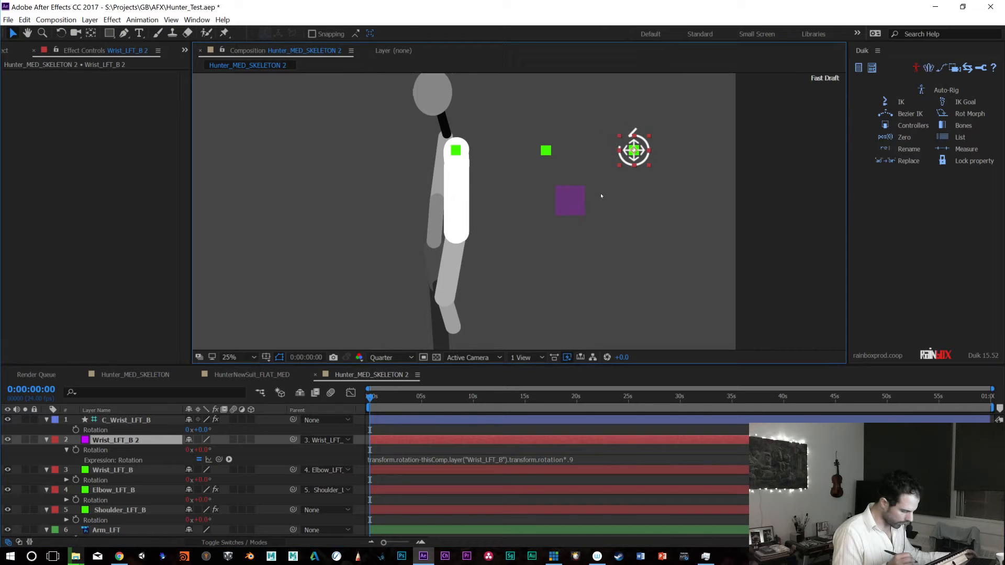
Test the .9 rotation expression by moving C_Wrist_LFT_B down toward the hip, and undo each move
{"action": "left_click", "coordinate": [131, 421]}
{"action": "left_click_drag", "start_coordinate": [648, 160], "coordinate": [481, 286]}
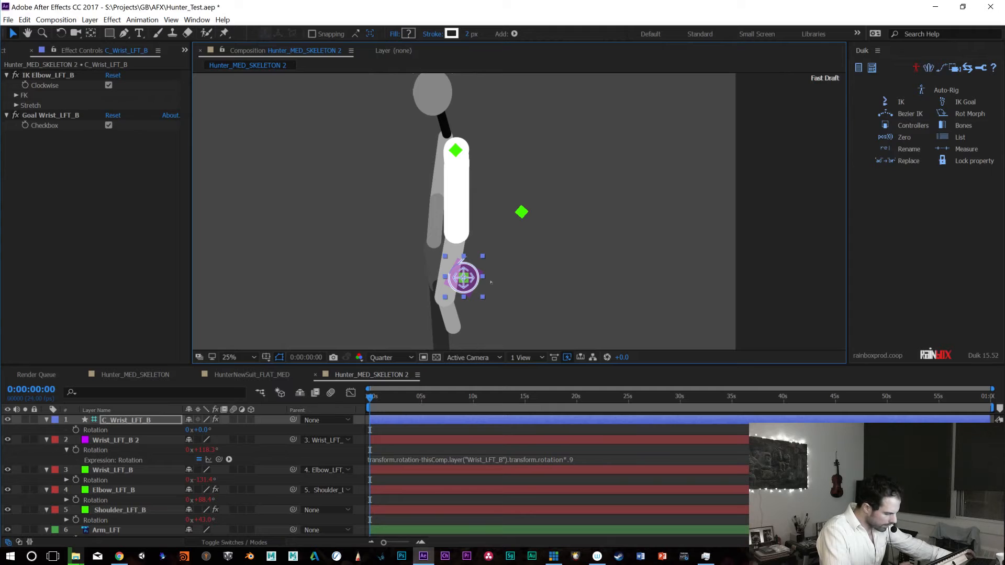
{"action": "key", "text": "ctrl+z"}
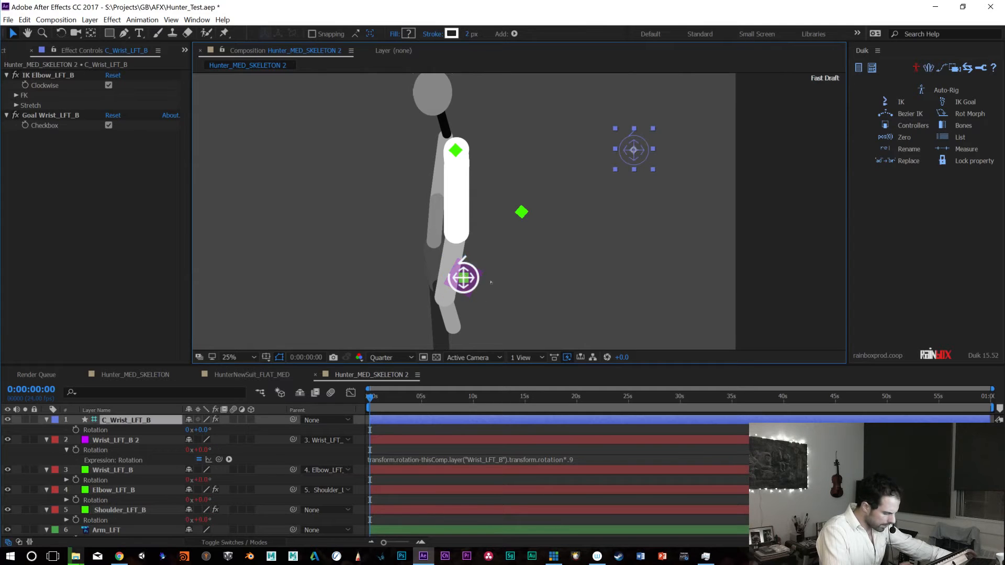
{"action": "left_click_drag", "start_coordinate": [632, 153], "coordinate": [549, 258]}
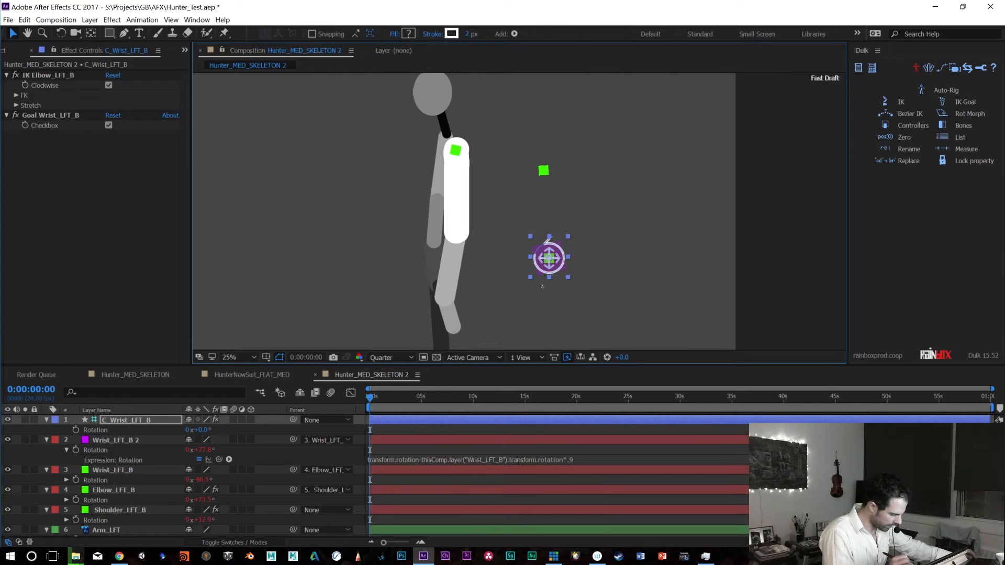
{"action": "key", "text": "ctrl+z"}
{"action": "mouse_move", "coordinate": [635, 165]}
{"action": "left_mouse_down"}
{"action": "mouse_move", "coordinate": [628, 179]}
{"action": "mouse_move", "coordinate": [636, 160]}
{"action": "left_mouse_up"}
Change the multiplier in the rotation expression of Wrist_LFT_B 2 to .1
{"action": "left_click", "coordinate": [574, 458]}
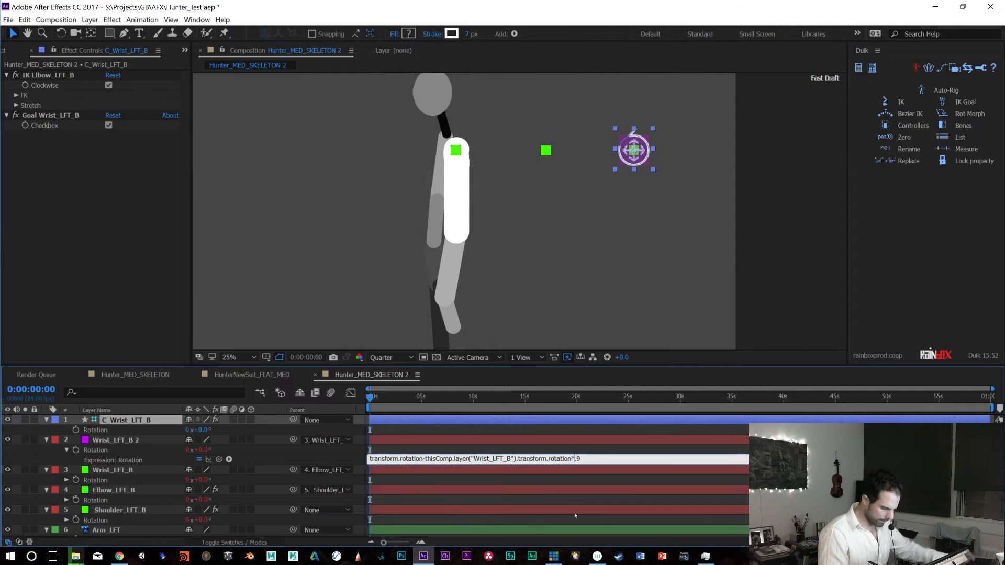
{"action": "type", "text": "1"}
{"action": "key", "text": "KP_Enter"}
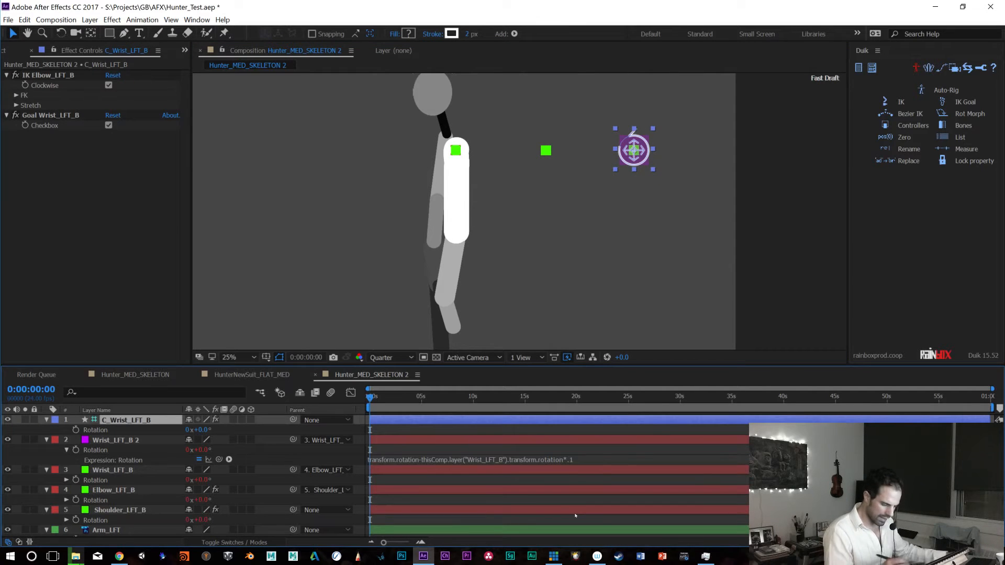
Test the .1 multiplier by moving C_Wrist_LFT_B down in front of the legs and behind the body, and undo the moves
{"action": "left_click_drag", "start_coordinate": [639, 167], "coordinate": [547, 280]}
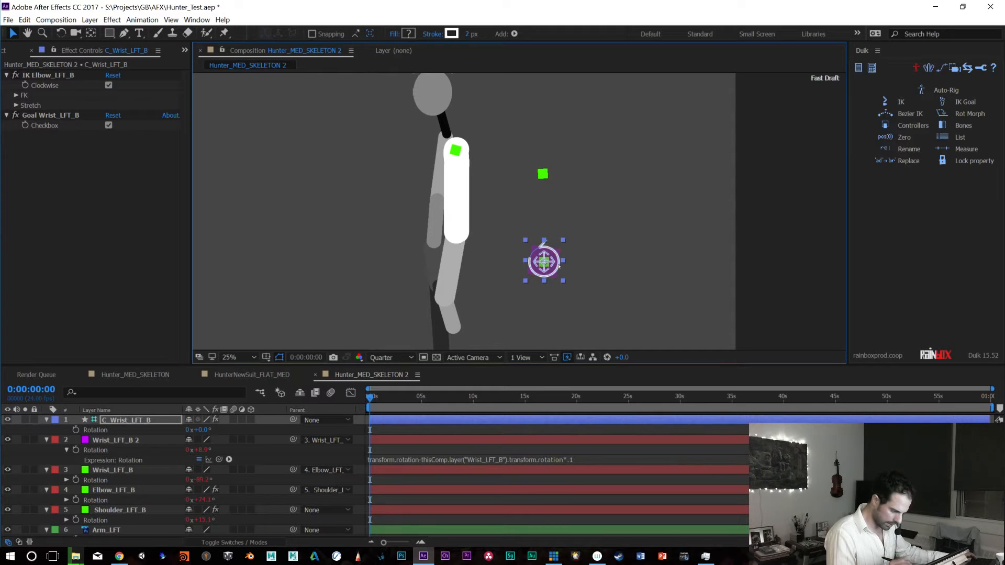
{"action": "left_click_drag", "start_coordinate": [537, 282], "coordinate": [338, 298]}
{"action": "key", "text": "ctrl+z"}
{"action": "key", "text": "ctrl+z"}
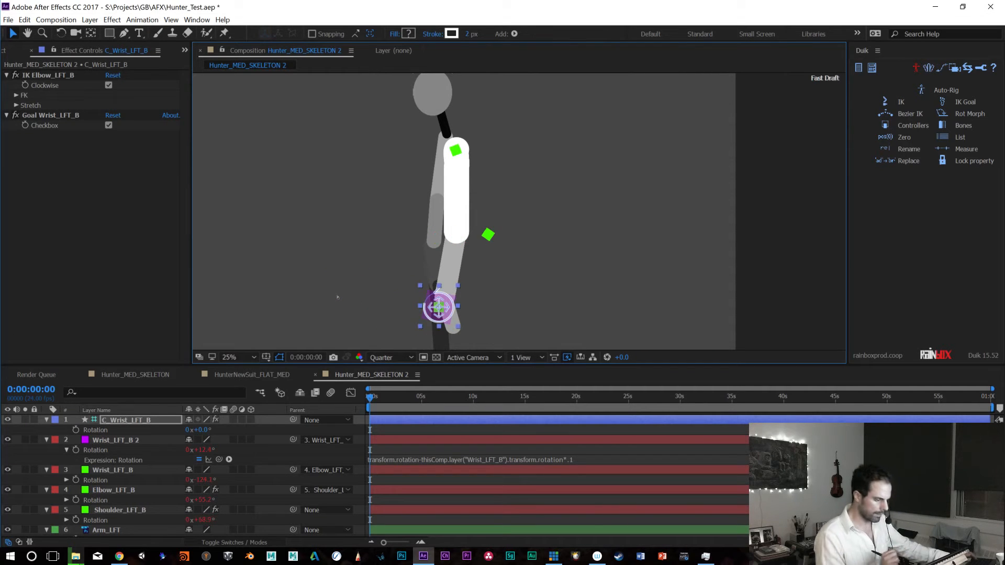
{"action": "key", "text": "ctrl+z"}
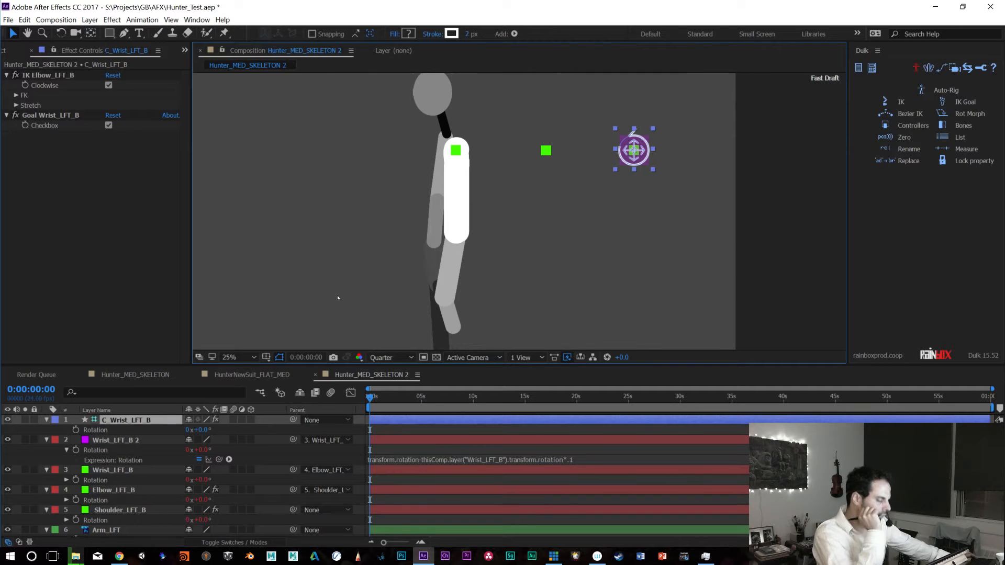
Try moving C_Wrist_LFT_B close to the chest so that the elbow bends upward, and undo each move
{"action": "left_click_drag", "start_coordinate": [635, 181], "coordinate": [544, 199]}
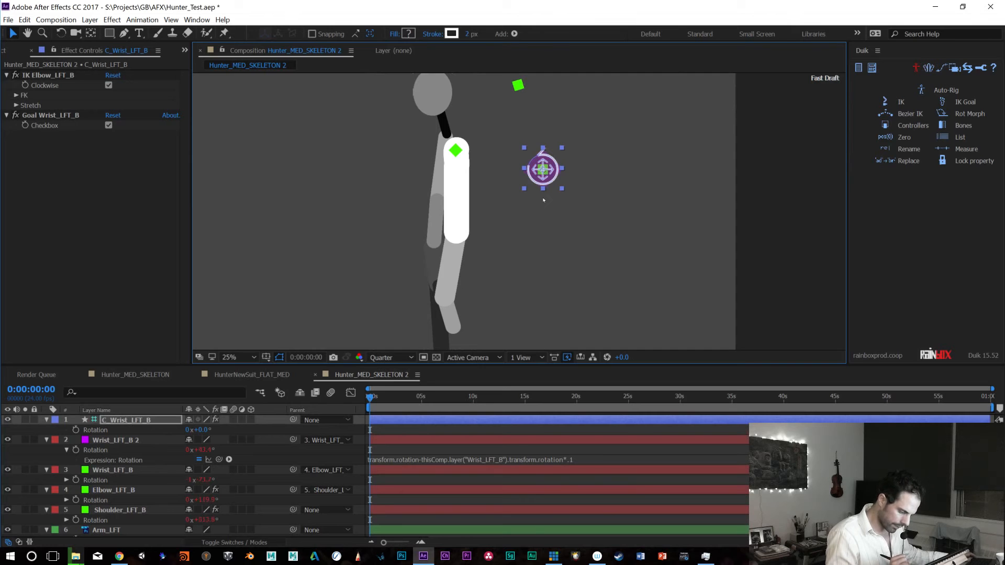
{"action": "key", "text": "ctrl+z"}
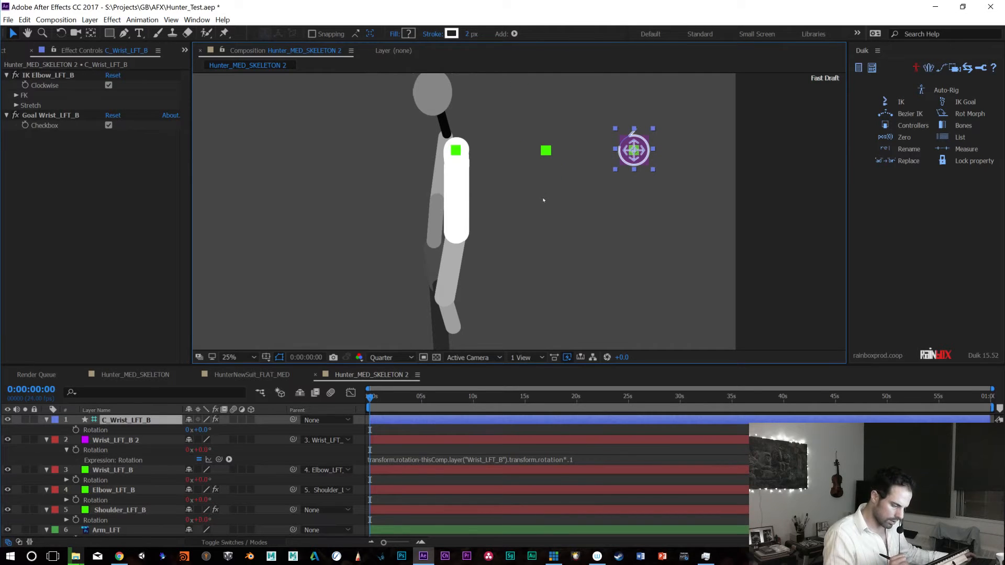
{"action": "left_click_drag", "start_coordinate": [637, 158], "coordinate": [521, 183]}
{"action": "key", "text": "ctrl+z"}
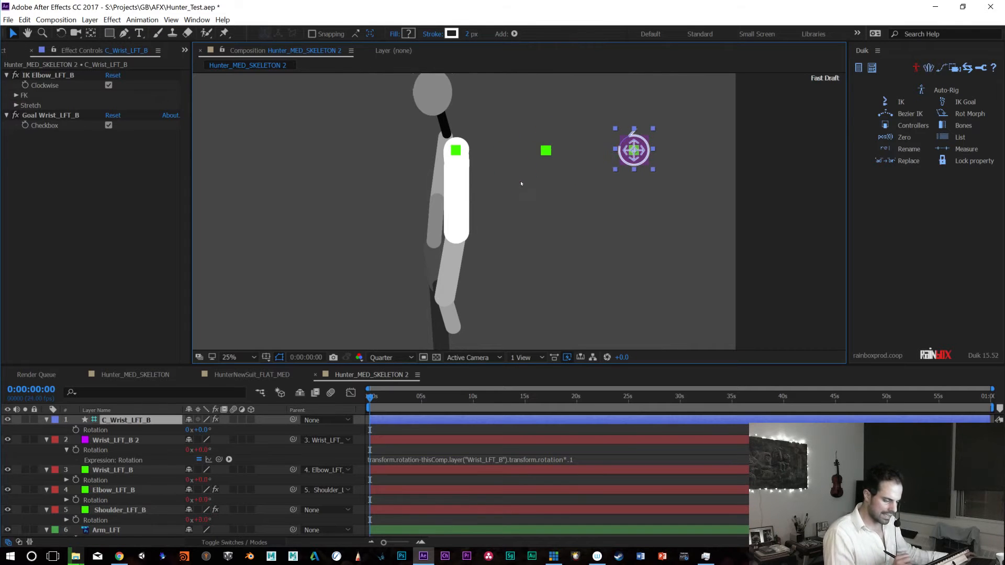
{"action": "left_click_drag", "start_coordinate": [634, 152], "coordinate": [486, 212]}
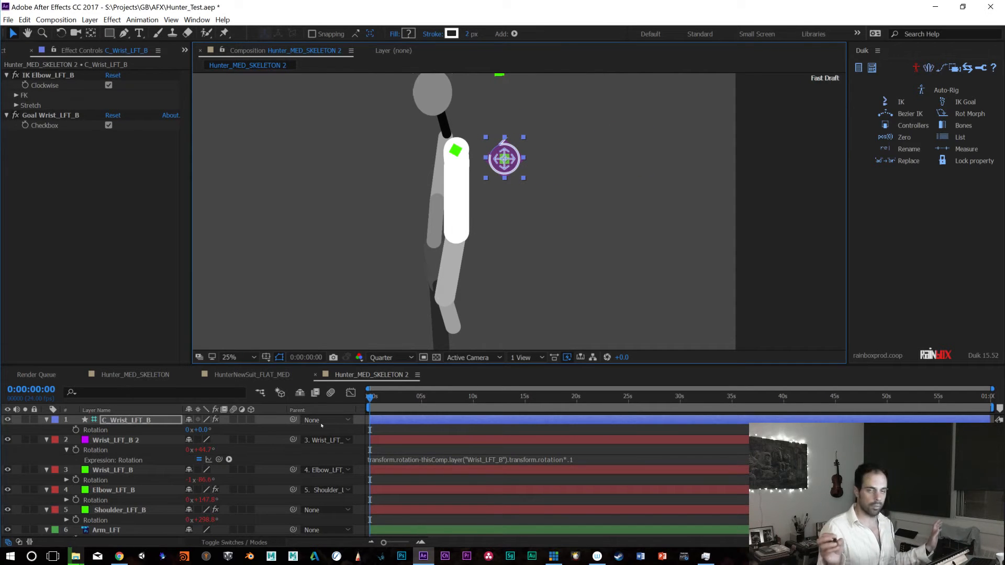
{"action": "key", "text": "ctrl+z"}
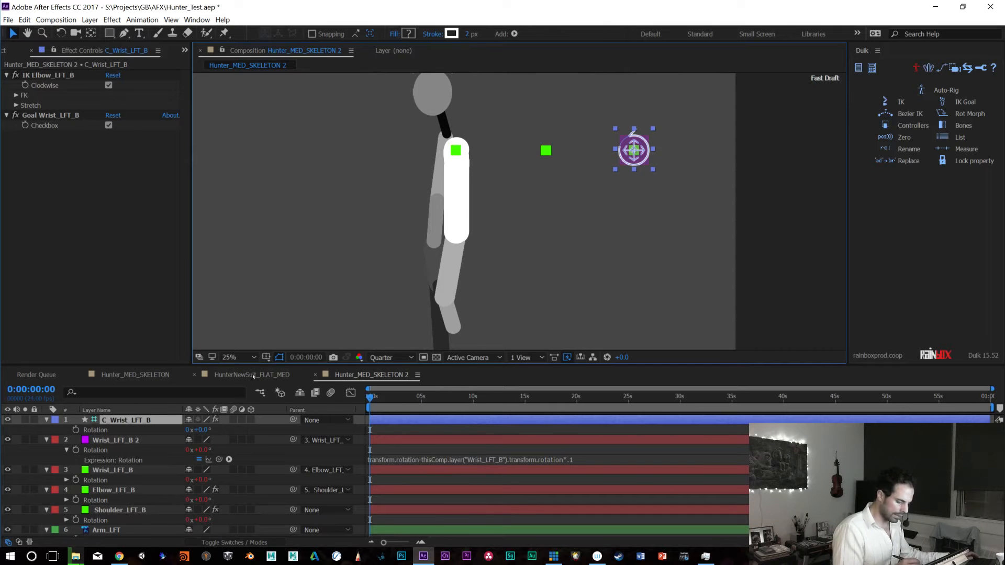
Switch to the Hunter_MED_SKELETON composition
{"action": "left_click", "coordinate": [148, 375]}
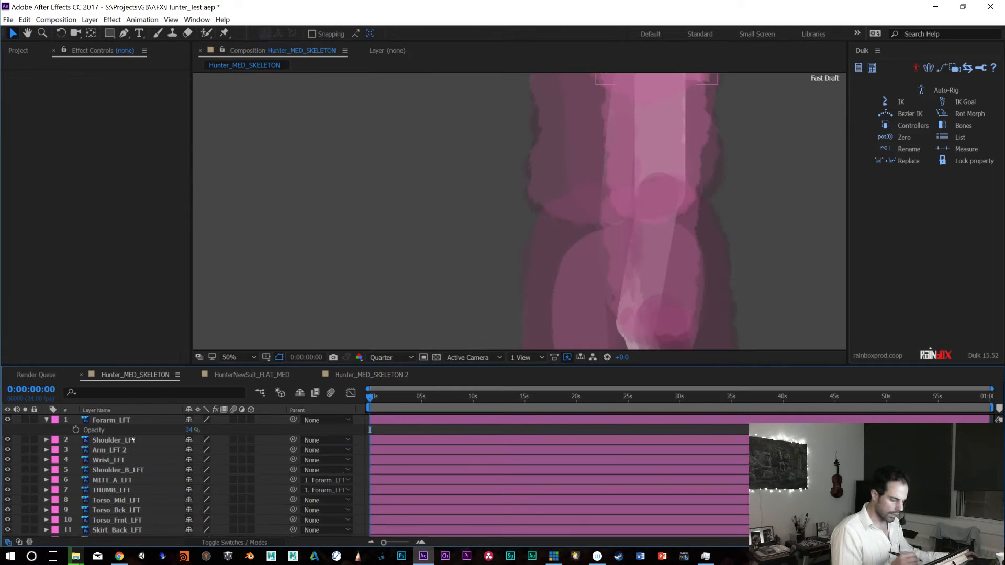
Hide all the layers from Torso_Mid_LFT down to MITT_RT in the Hunter_MED_SKELETON layer stack
{"action": "key", "text": "comma"}
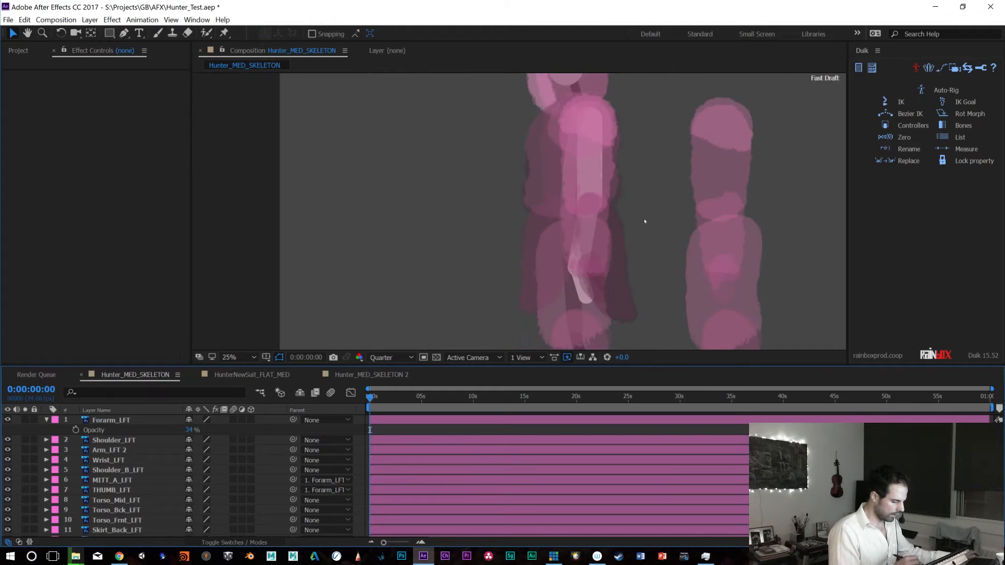
{"action": "left_click", "coordinate": [108, 470]}
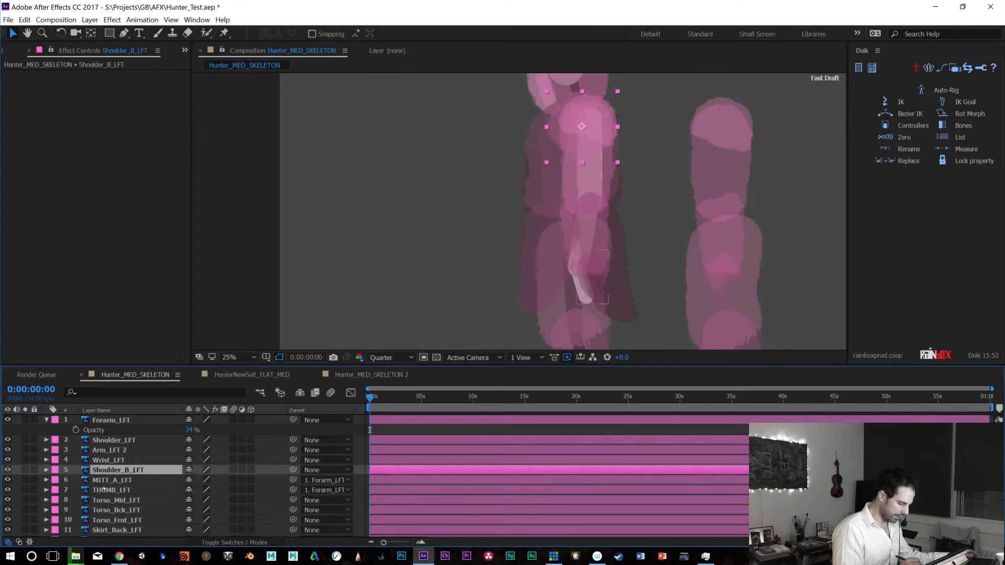
{"action": "left_click", "coordinate": [99, 480]}
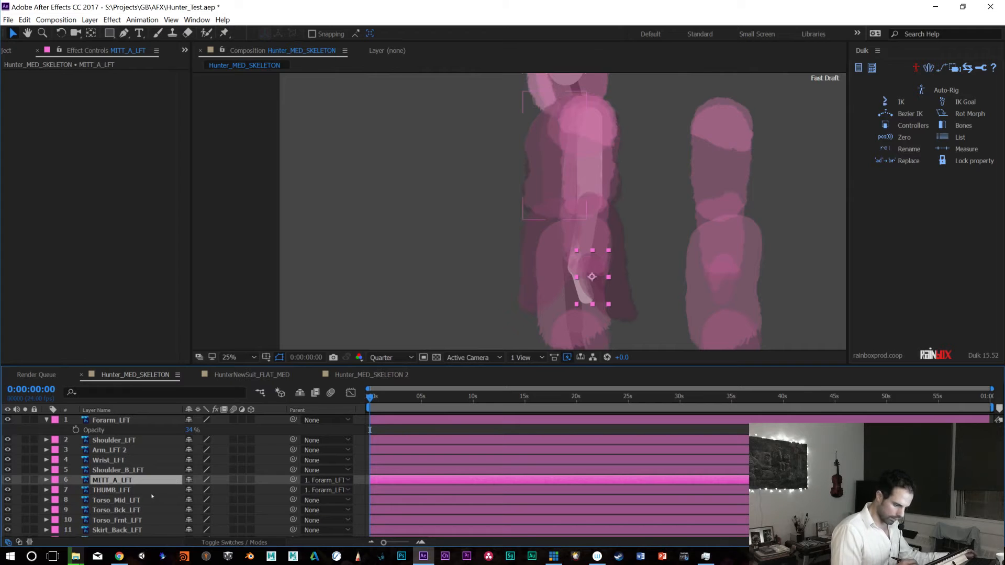
{"action": "left_click", "coordinate": [114, 501]}
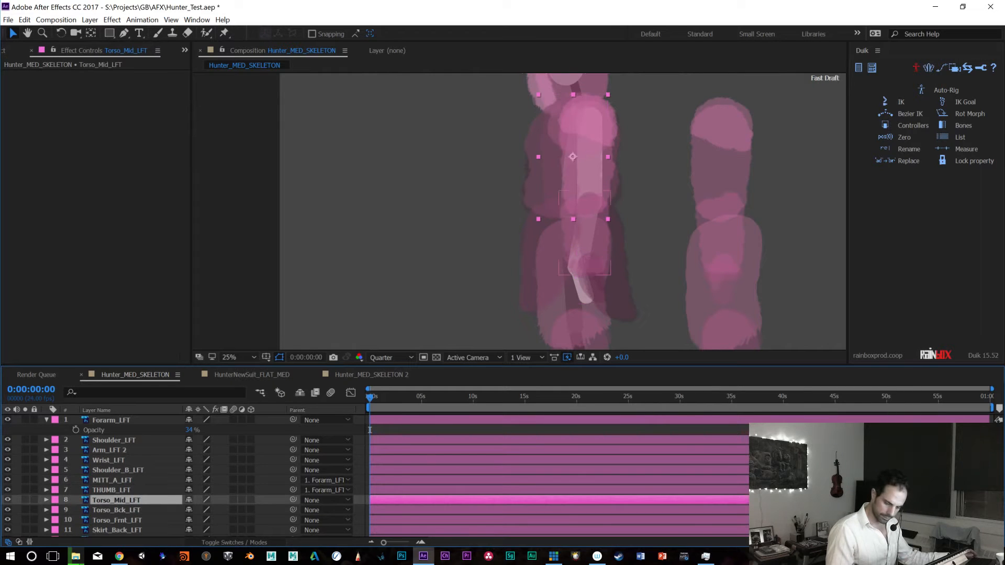
{"action": "scroll", "coordinate": [115, 501], "scroll_direction": "down", "scroll_amount": 2}
{"action": "scroll", "coordinate": [100, 486], "scroll_direction": "down", "scroll_amount": 7}
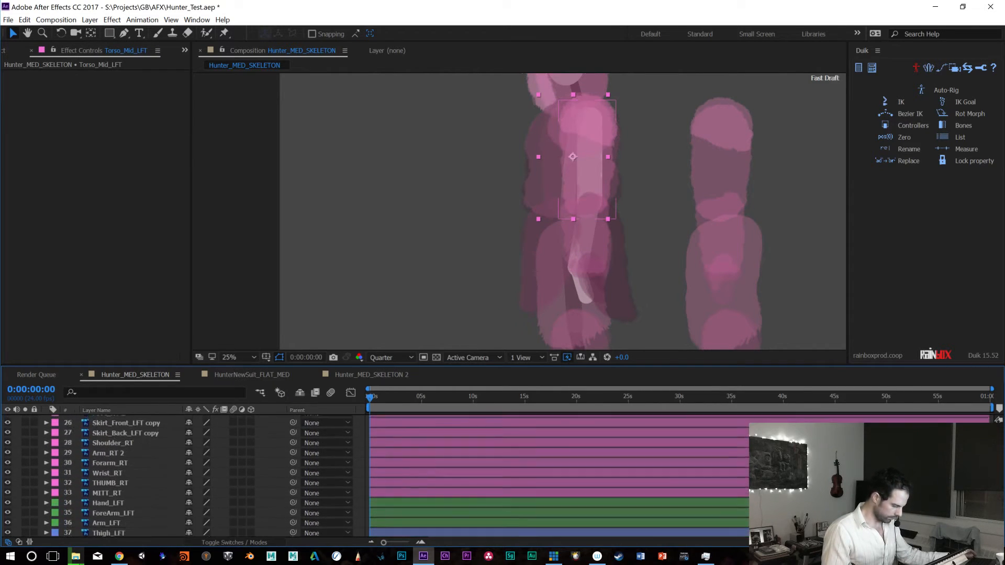
{"action": "left_click", "coordinate": [101, 487], "text": "shift"}
{"action": "left_click", "coordinate": [7, 484]}
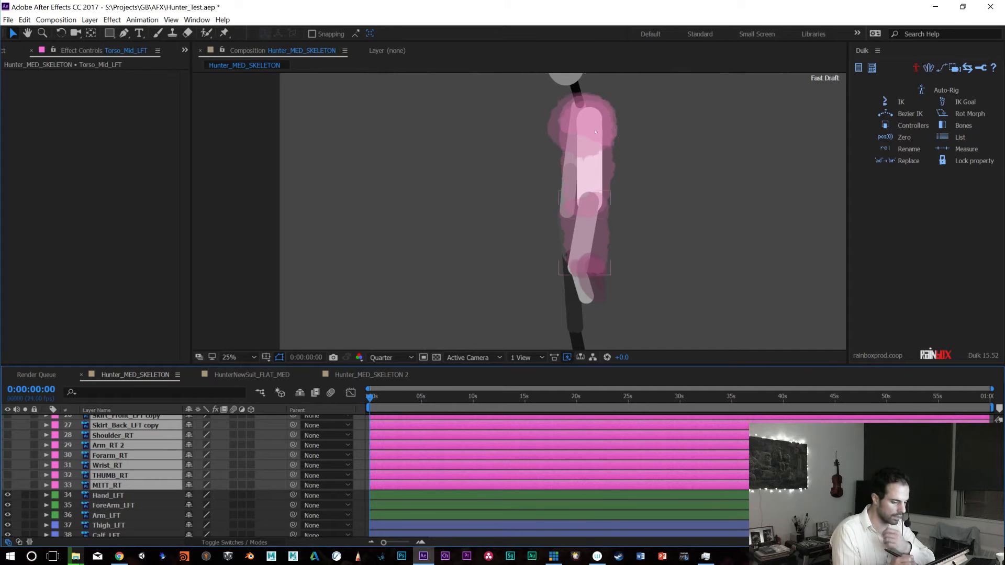
Hide the two left shoulder artwork layers, Shoulder_B_LFT and Shoulder_LFT
{"action": "scroll", "coordinate": [369, 430], "scroll_direction": "up", "scroll_amount": 10}
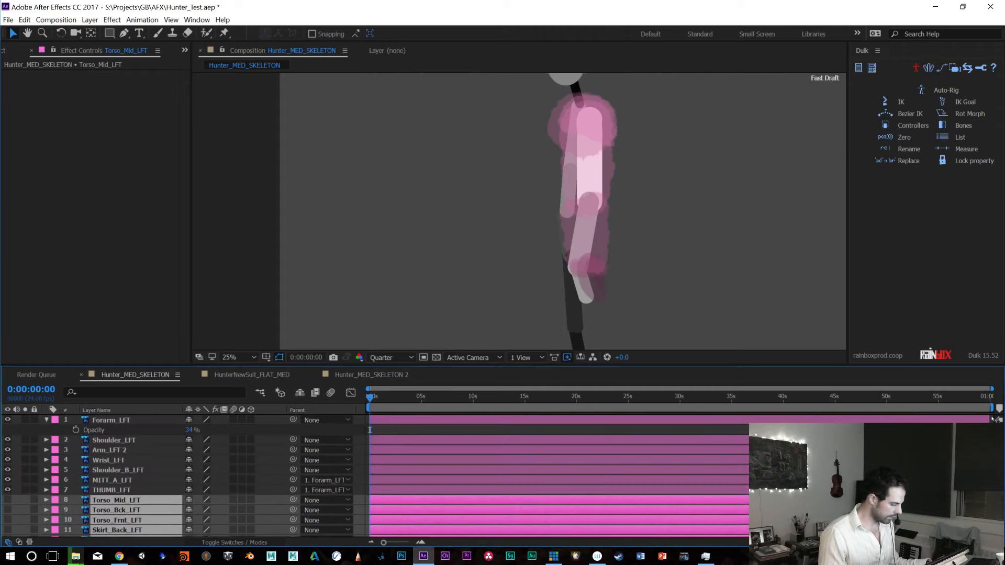
{"action": "scroll", "coordinate": [370, 430], "scroll_direction": "down", "scroll_amount": 10}
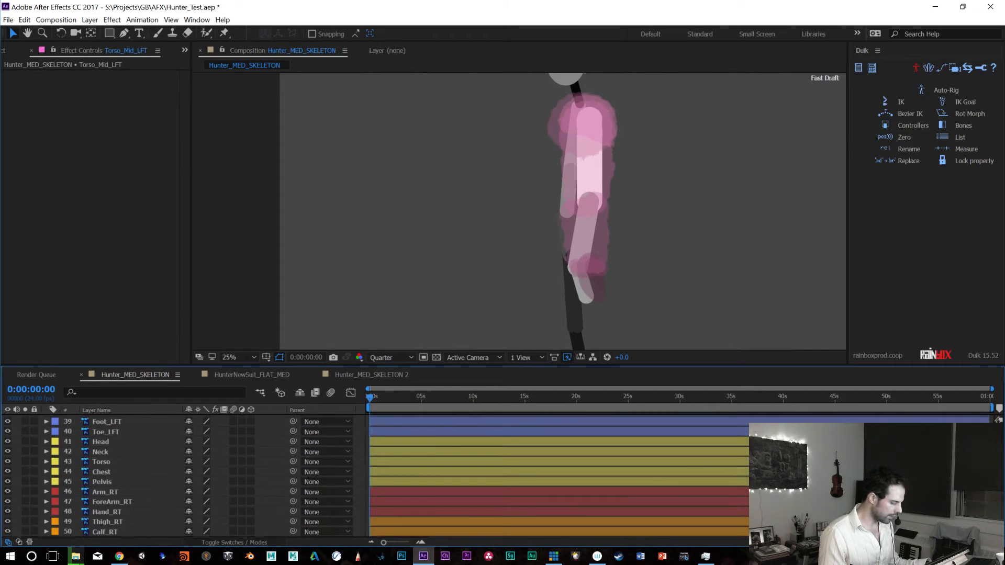
{"action": "scroll", "coordinate": [375, 476], "scroll_direction": "up", "scroll_amount": 1}
{"action": "scroll", "coordinate": [375, 476], "scroll_direction": "up", "scroll_amount": 7}
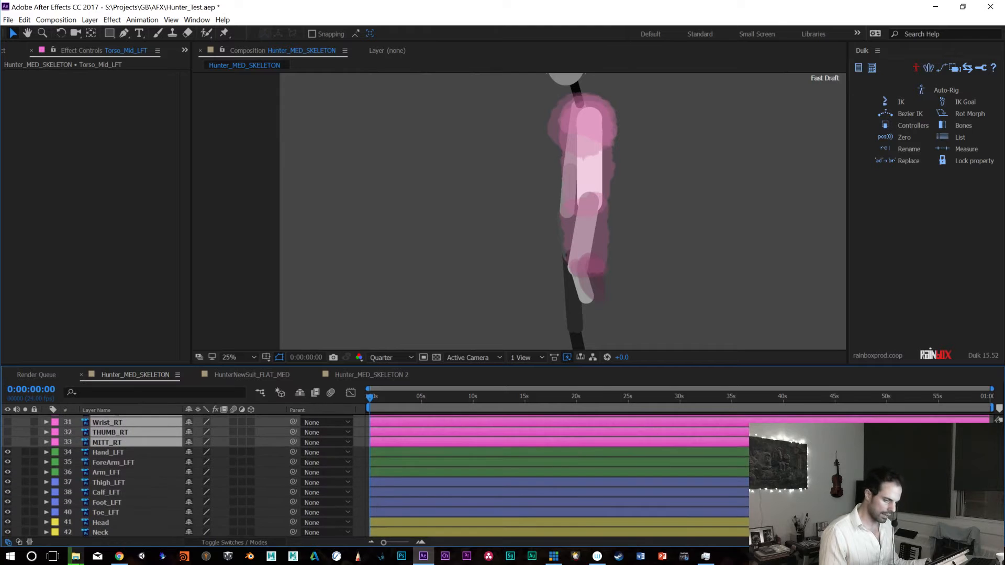
{"action": "scroll", "coordinate": [370, 430], "scroll_direction": "up", "scroll_amount": 4}
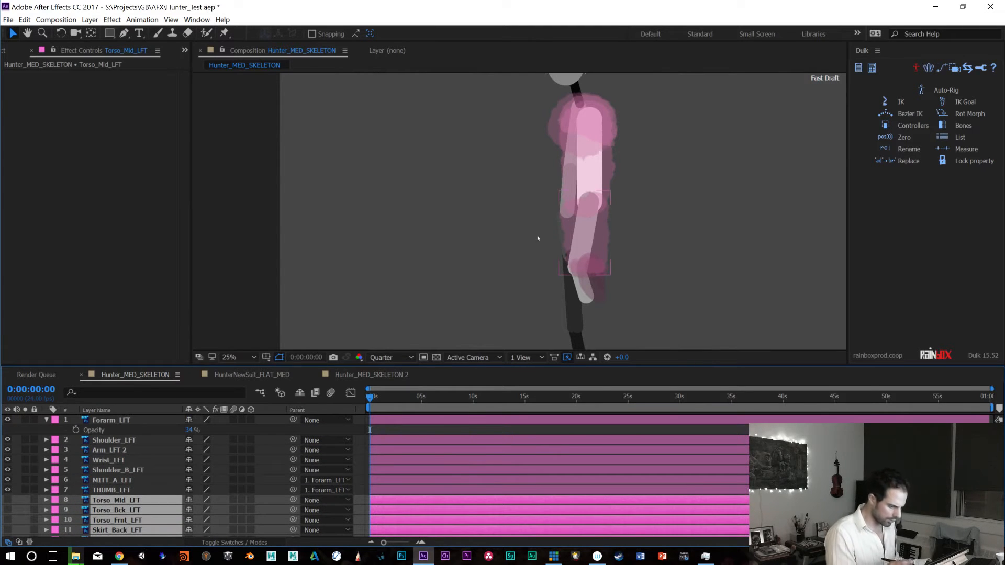
{"action": "left_click", "coordinate": [133, 440]}
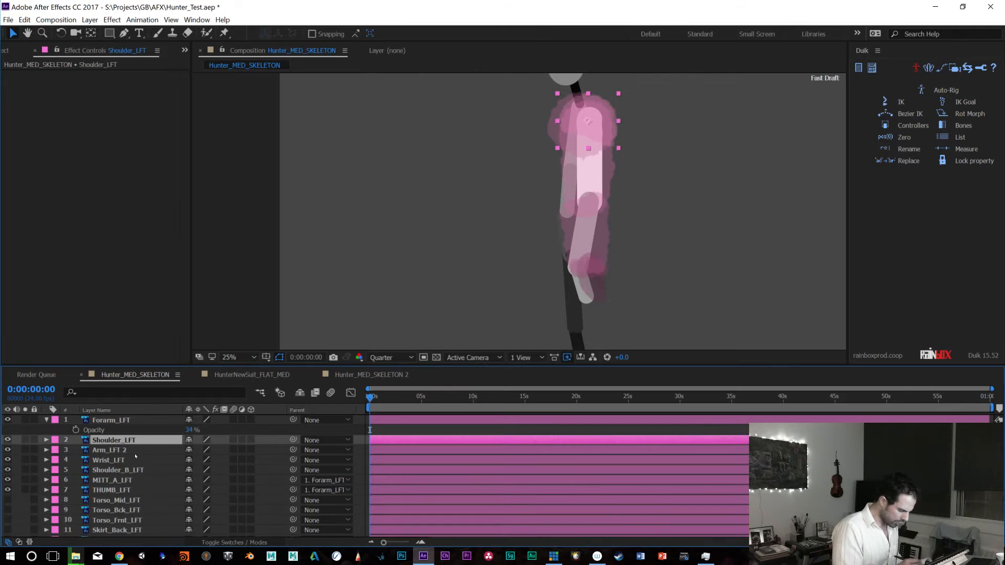
{"action": "left_click", "coordinate": [118, 470]}
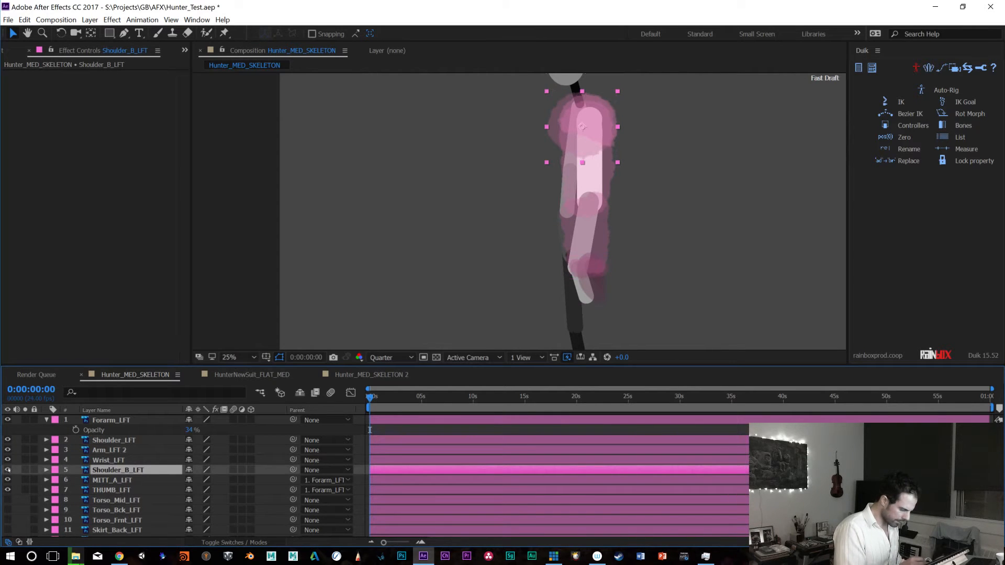
{"action": "left_click", "coordinate": [7, 470]}
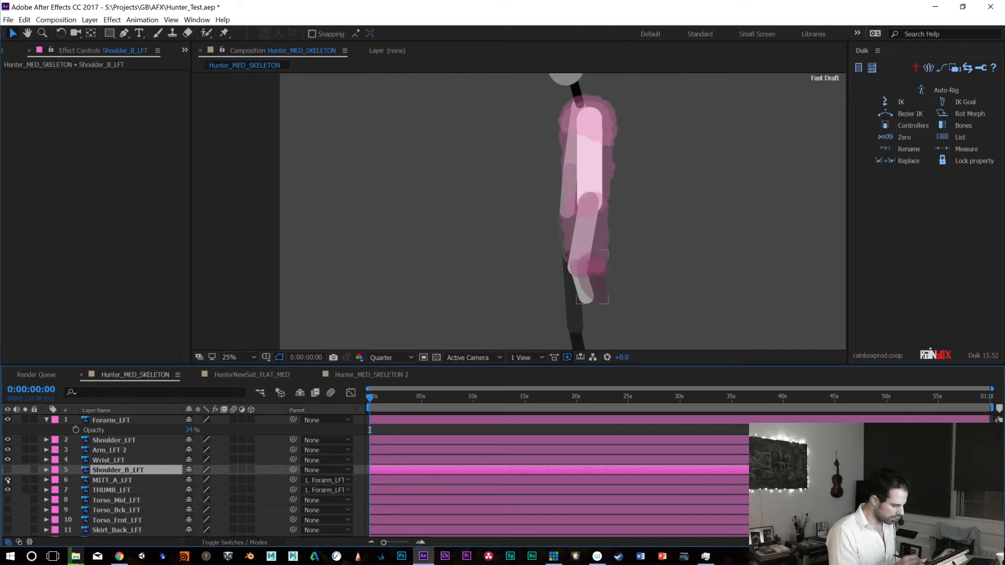
{"action": "left_click", "coordinate": [7, 440]}
Identify the Arm_LFT 2, Wrist_LFT and MITT_A_LFT artwork on the figure, and hide the THUMB_LFT layer
{"action": "left_click", "coordinate": [110, 450]}
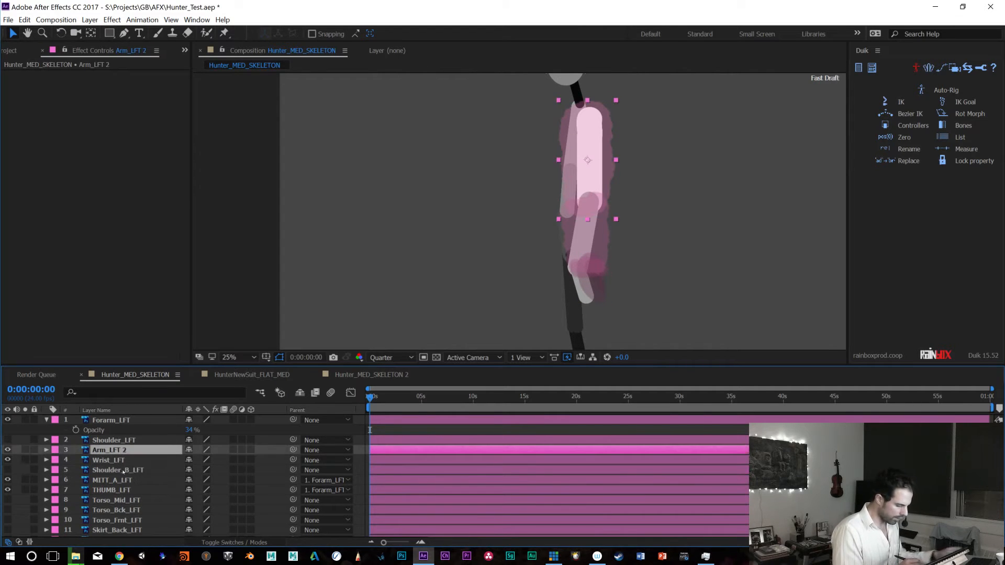
{"action": "left_click", "coordinate": [114, 462], "text": "ctrl"}
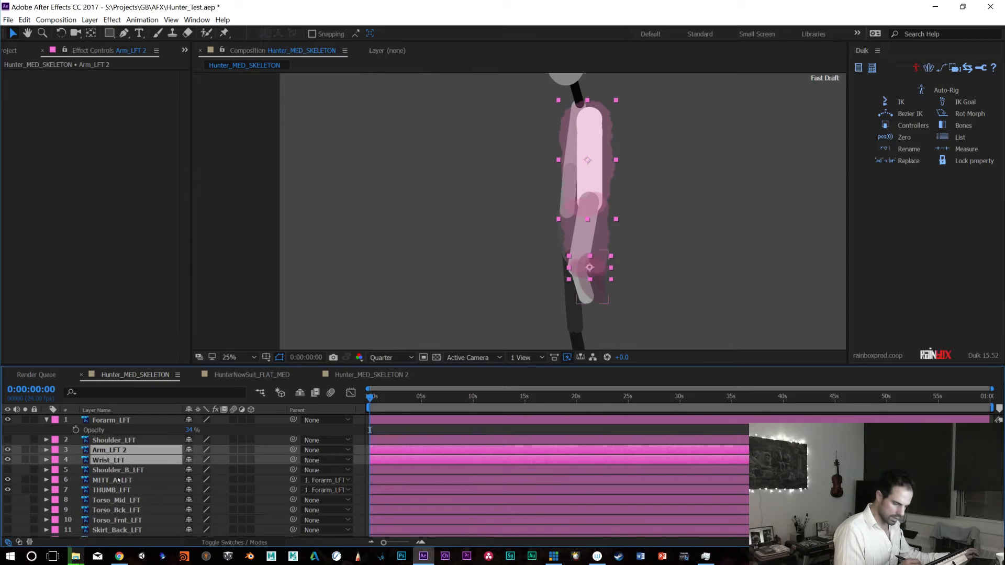
{"action": "left_click", "coordinate": [118, 480], "text": "ctrl"}
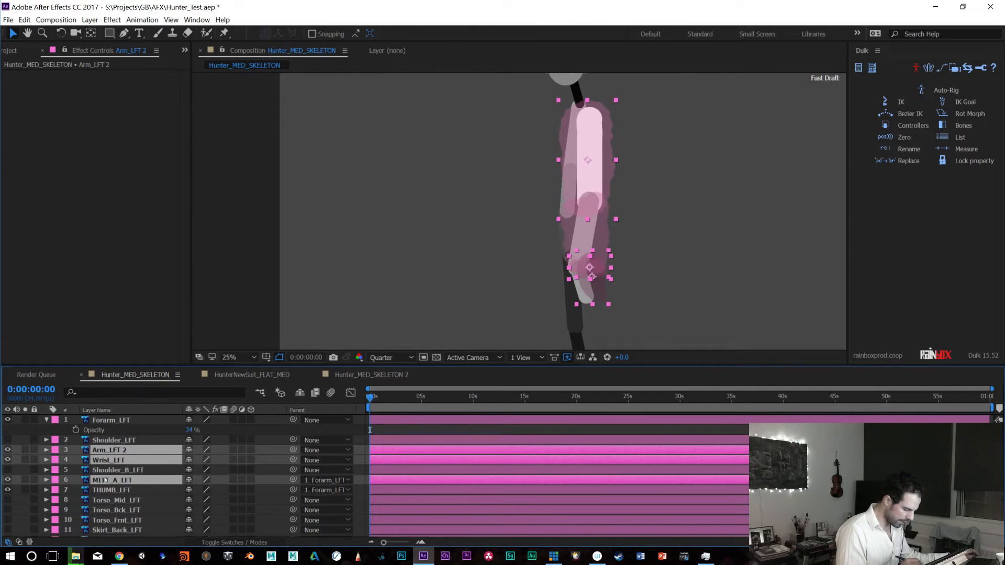
{"action": "left_click", "coordinate": [112, 489]}
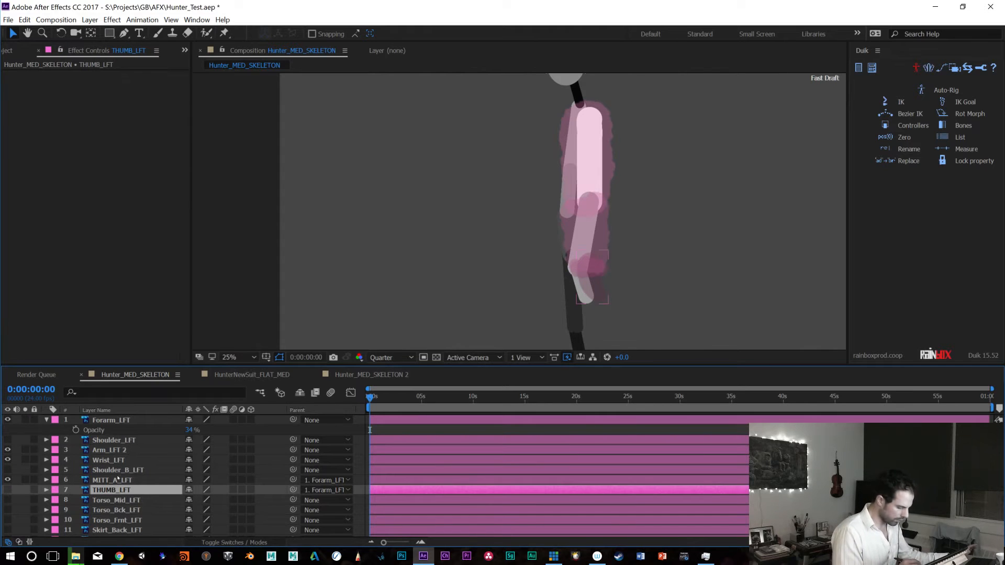
Inspect the wrist and mitt artwork up close, and hide the Wrist_LFT layer
{"action": "left_click", "coordinate": [86, 470]}
{"action": "left_click", "coordinate": [85, 460]}
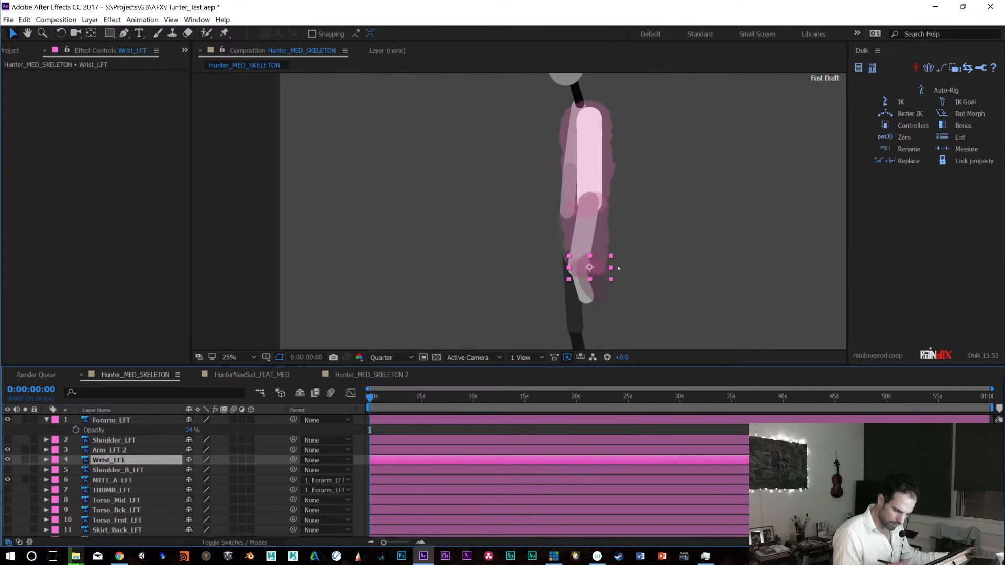
{"action": "left_click", "coordinate": [633, 277]}
{"action": "key", "text": "period"}
{"action": "left_click_drag", "start_coordinate": [622, 288], "coordinate": [705, 218]}
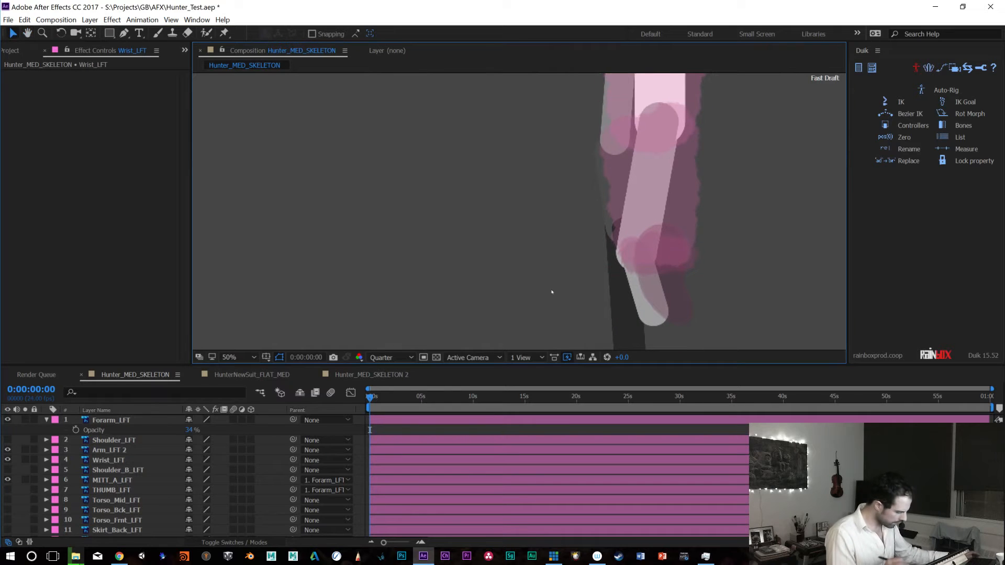
{"action": "left_click", "coordinate": [111, 480]}
{"action": "left_click", "coordinate": [113, 462]}
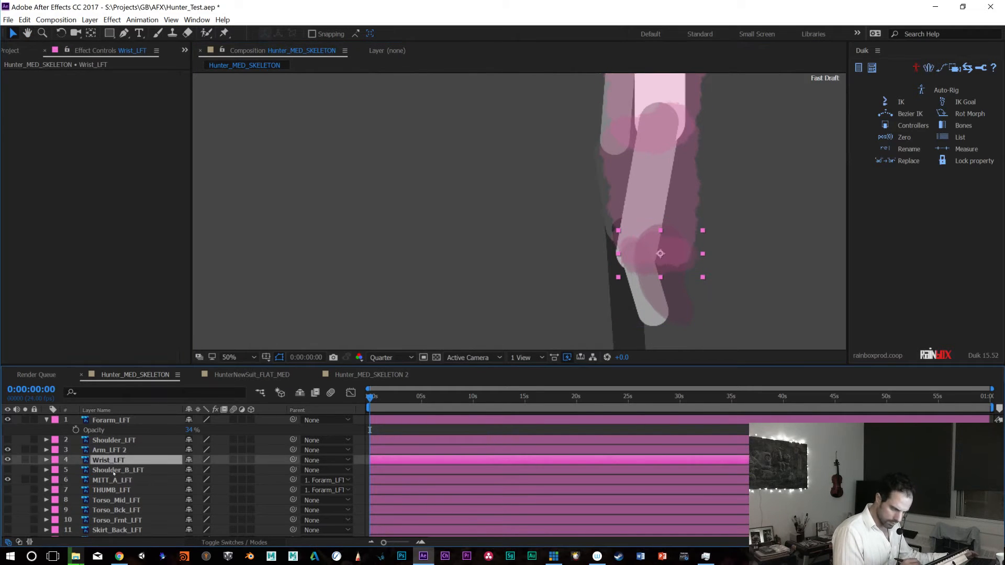
{"action": "left_click", "coordinate": [6, 461]}
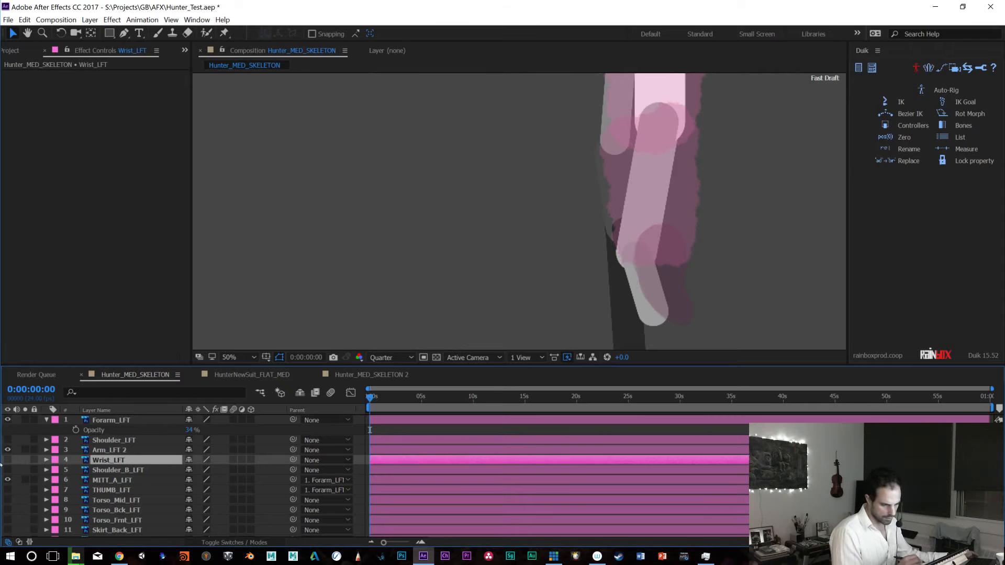
Set the opacity of Forarm_LFT, Arm_LFT 2 and MITT_A_LFT to 100%
{"action": "left_click", "coordinate": [653, 325]}
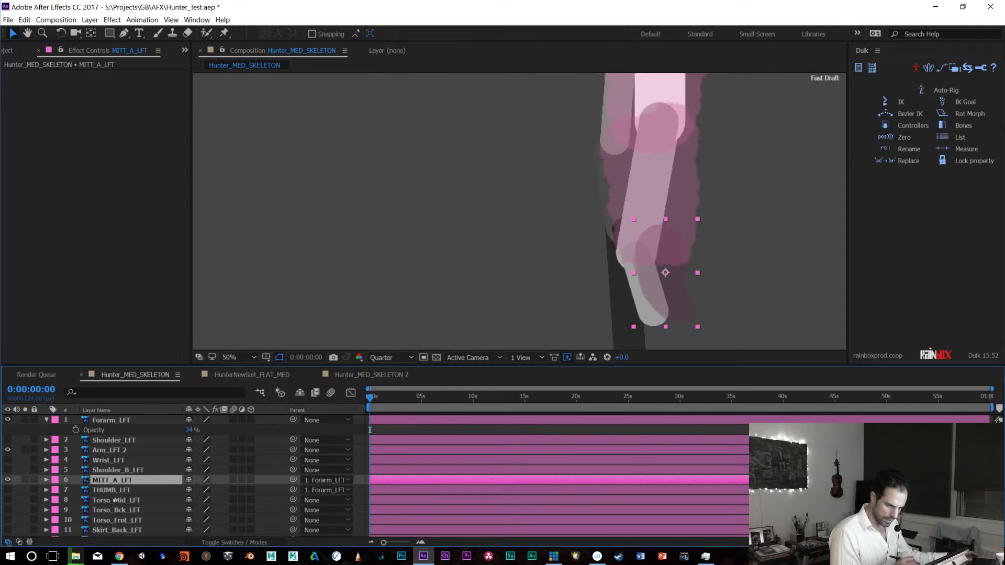
{"action": "key", "text": "space"}
{"action": "left_click_drag", "start_coordinate": [741, 210], "coordinate": [704, 292]}
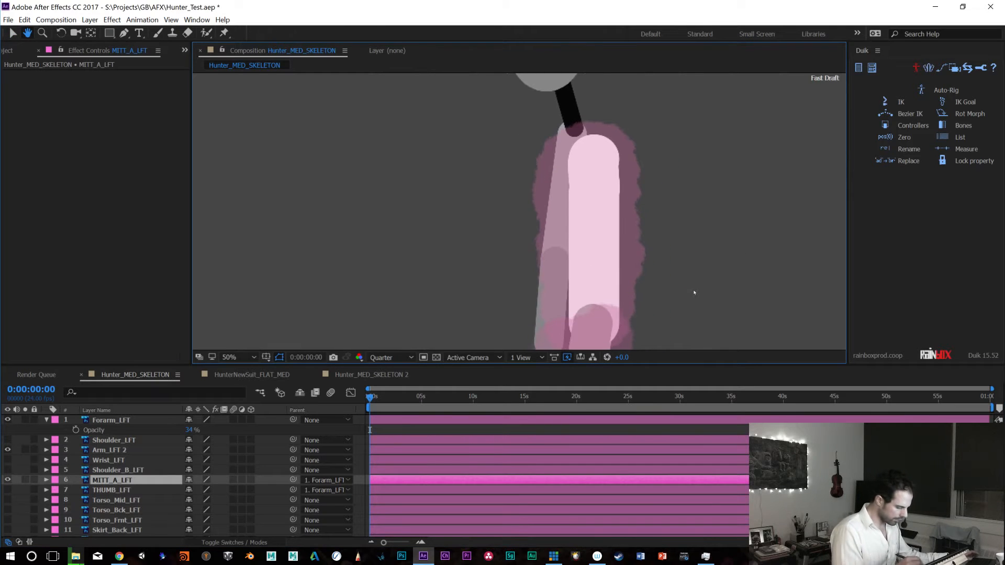
{"action": "left_click", "coordinate": [111, 451], "text": "ctrl"}
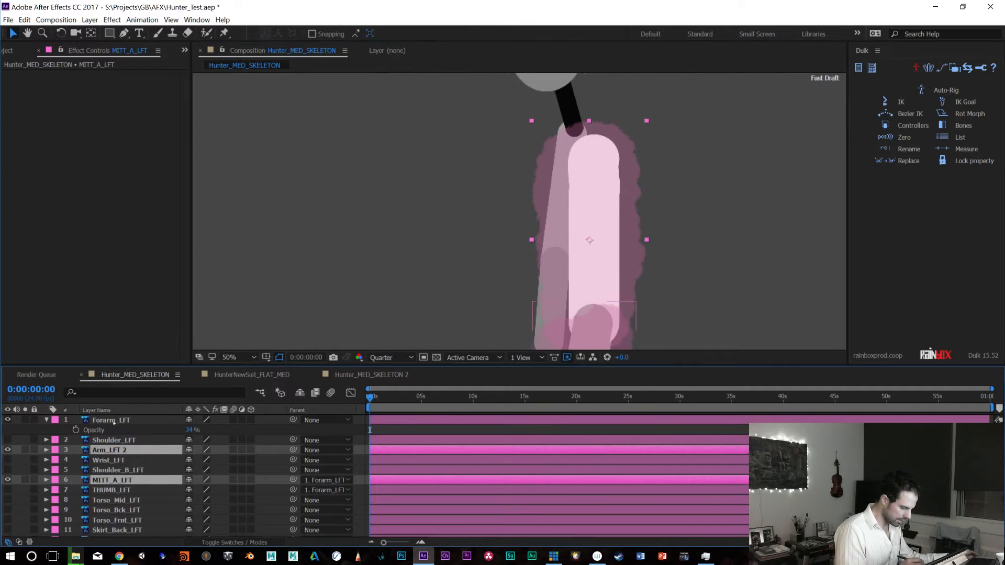
{"action": "left_click", "coordinate": [110, 421], "text": "ctrl"}
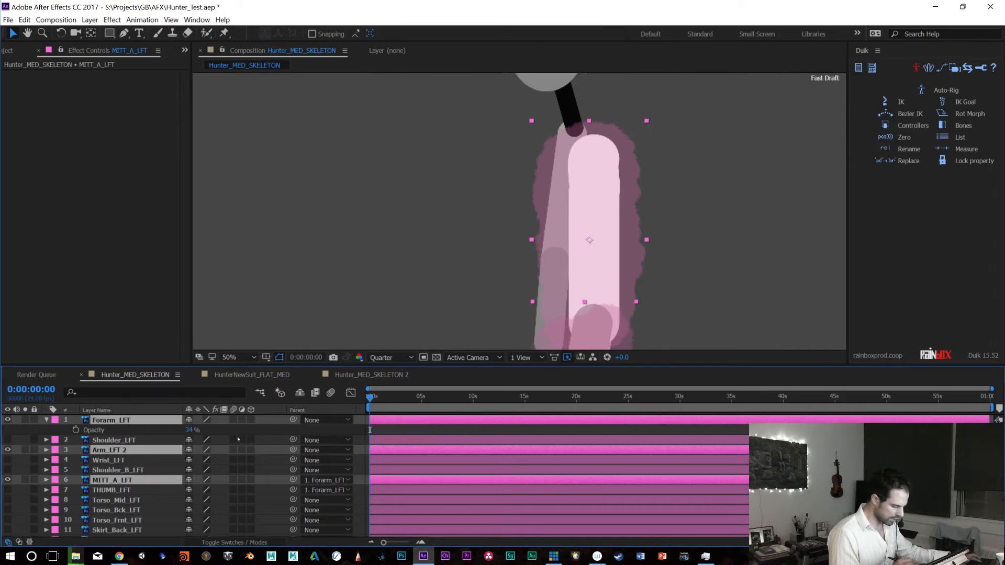
{"action": "key", "text": "ctrl+shift+a"}
{"action": "left_click_drag", "start_coordinate": [187, 430], "coordinate": [281, 426]}
{"action": "key", "text": "space"}
{"action": "left_click_drag", "start_coordinate": [695, 245], "coordinate": [627, 107]}
{"action": "left_click_drag", "start_coordinate": [668, 186], "coordinate": [640, 203]}
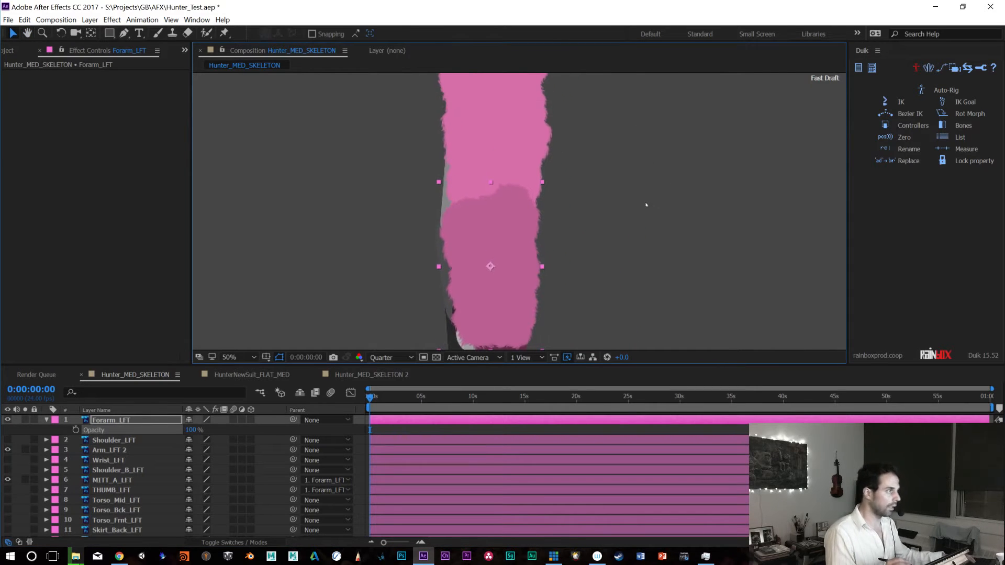
{"action": "key", "text": "comma"}
{"action": "key", "text": "space"}
{"action": "left_click_drag", "start_coordinate": [590, 222], "coordinate": [585, 264]}
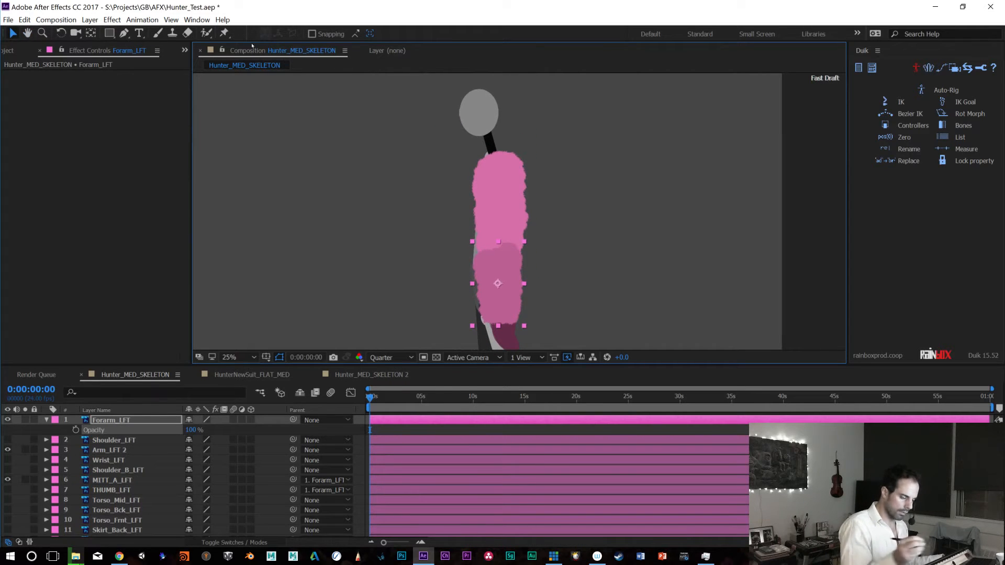
Move the anchor point of Arm_LFT 2 up to the shoulder joint with the Pan Behind tool
{"action": "left_click", "coordinate": [118, 443]}
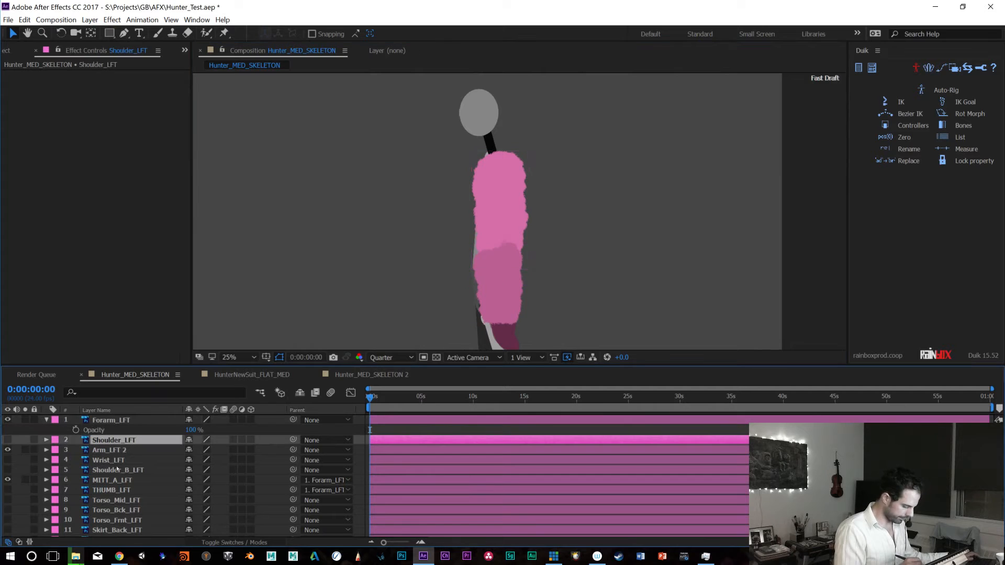
{"action": "left_click", "coordinate": [117, 451]}
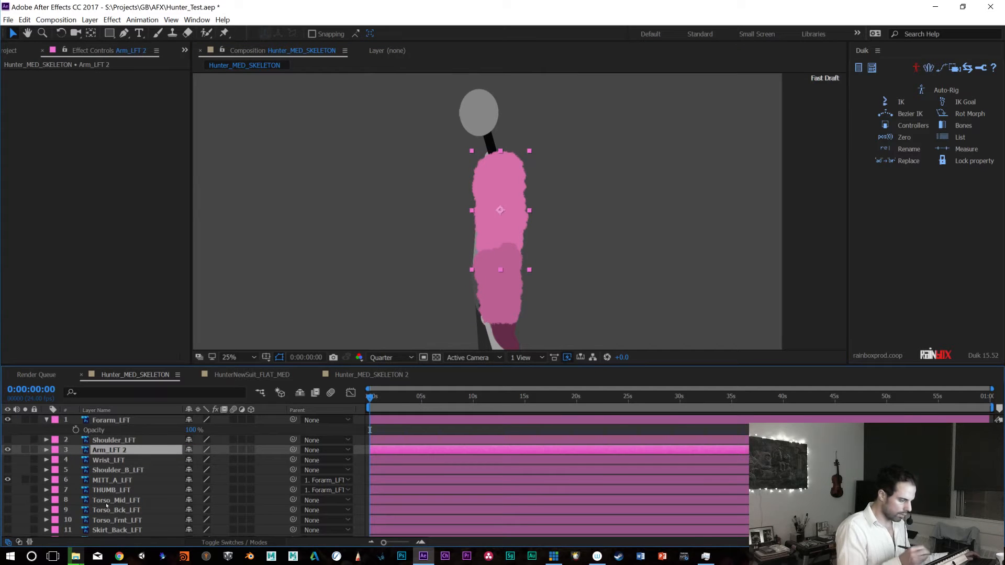
{"action": "left_click", "coordinate": [90, 21]}
{"action": "left_click", "coordinate": [90, 21]}
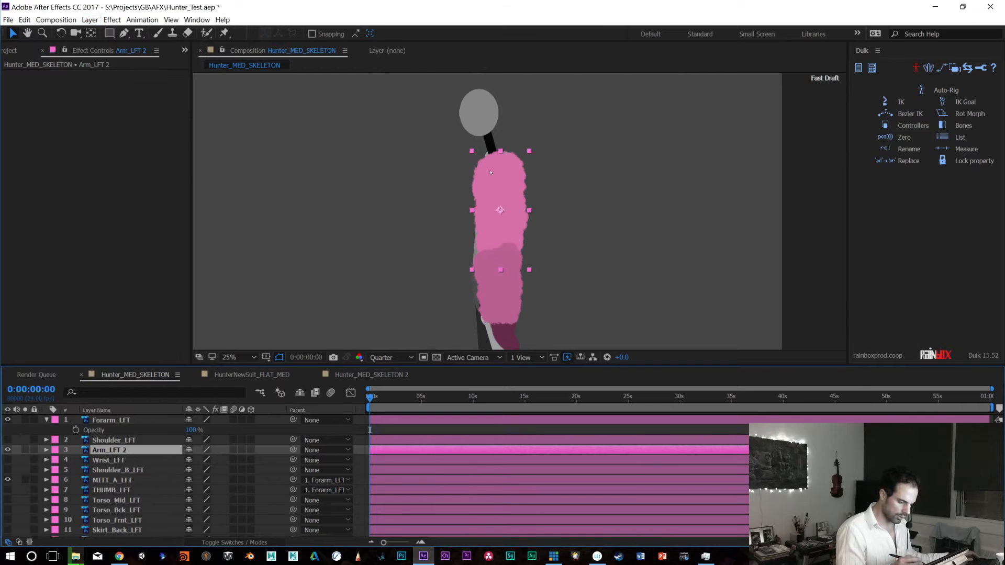
{"action": "left_click", "coordinate": [119, 441]}
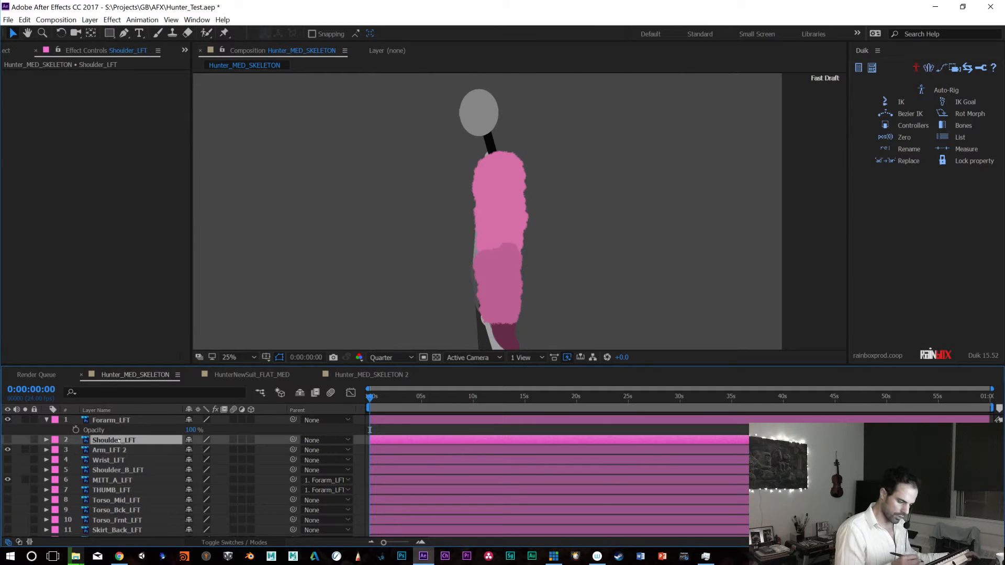
{"action": "left_click", "coordinate": [502, 224]}
{"action": "key", "text": "y"}
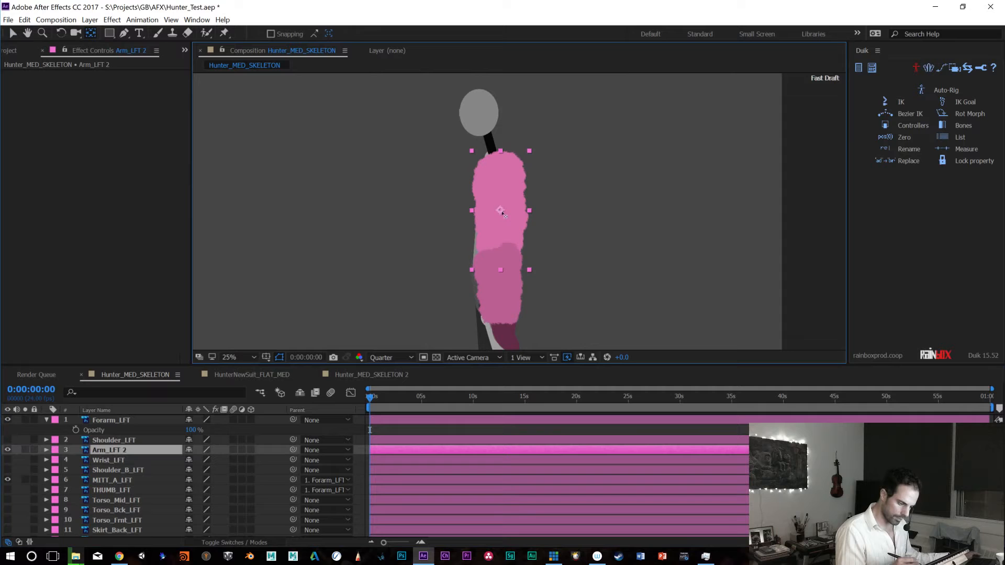
{"action": "left_click", "coordinate": [500, 171]}
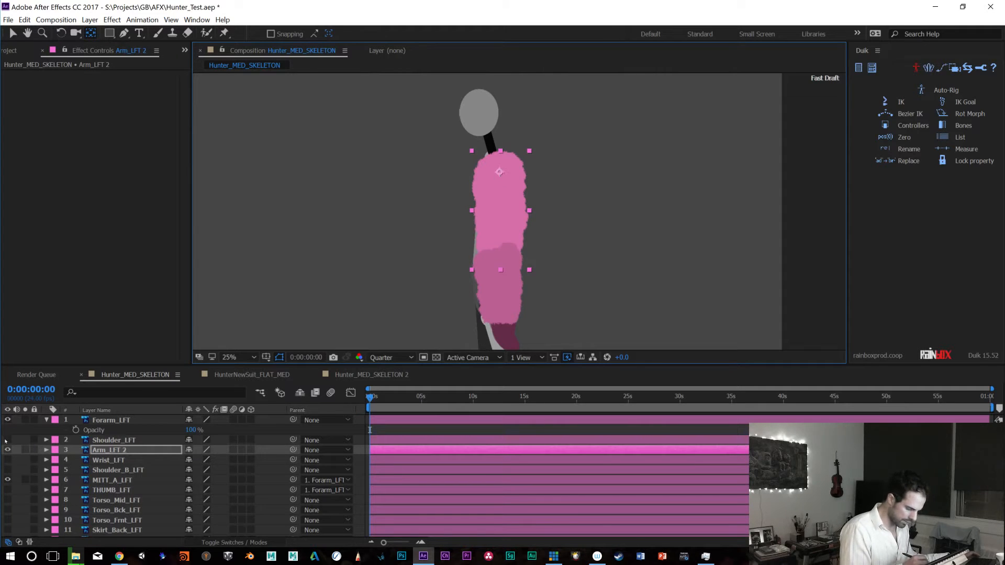
Show Shoulder_LFT as a reference, refine the anchor point of Arm_LFT 2 at its centre, and hide Shoulder_LFT again
{"action": "left_click", "coordinate": [8, 440]}
{"action": "left_click", "coordinate": [500, 174]}
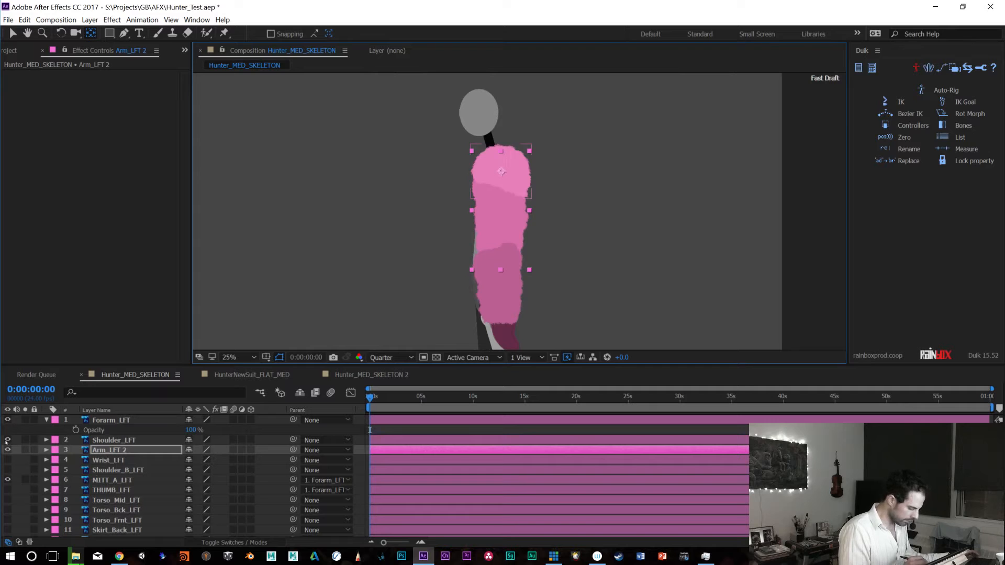
{"action": "left_click", "coordinate": [7, 440]}
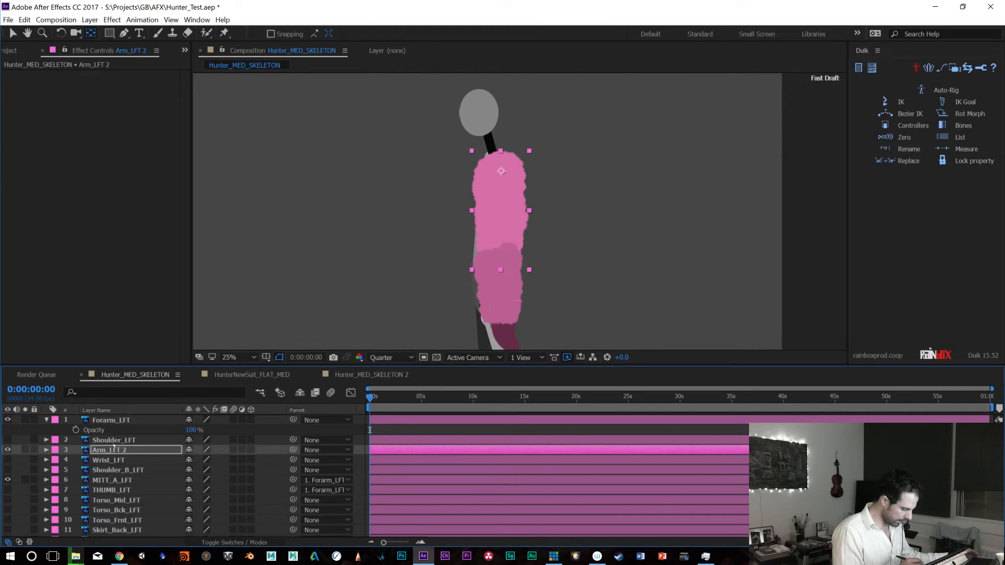
Move the anchor point of Forarm_LFT up to the elbow, where it overlaps the upper arm
{"action": "left_click", "coordinate": [107, 420]}
{"action": "left_click", "coordinate": [503, 266]}
{"action": "left_click_drag", "start_coordinate": [497, 283], "coordinate": [493, 257]}
Move the anchor point of MITT_A_LFT to the wrist, just inside the forearm's lower end
{"action": "left_click", "coordinate": [104, 481]}
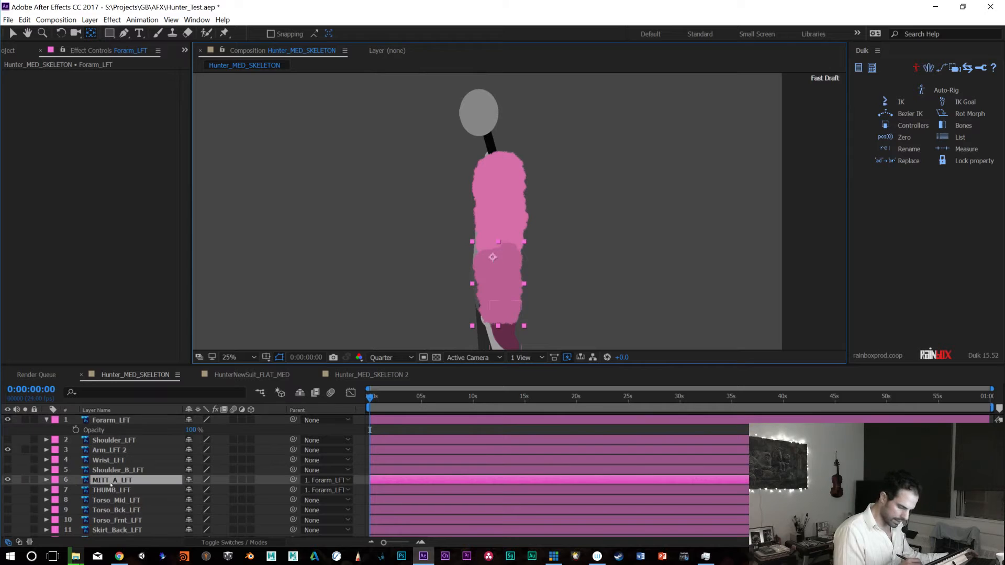
{"action": "key", "text": "space"}
{"action": "left_click_drag", "start_coordinate": [560, 289], "coordinate": [557, 227]}
{"action": "left_click_drag", "start_coordinate": [501, 264], "coordinate": [497, 252]}
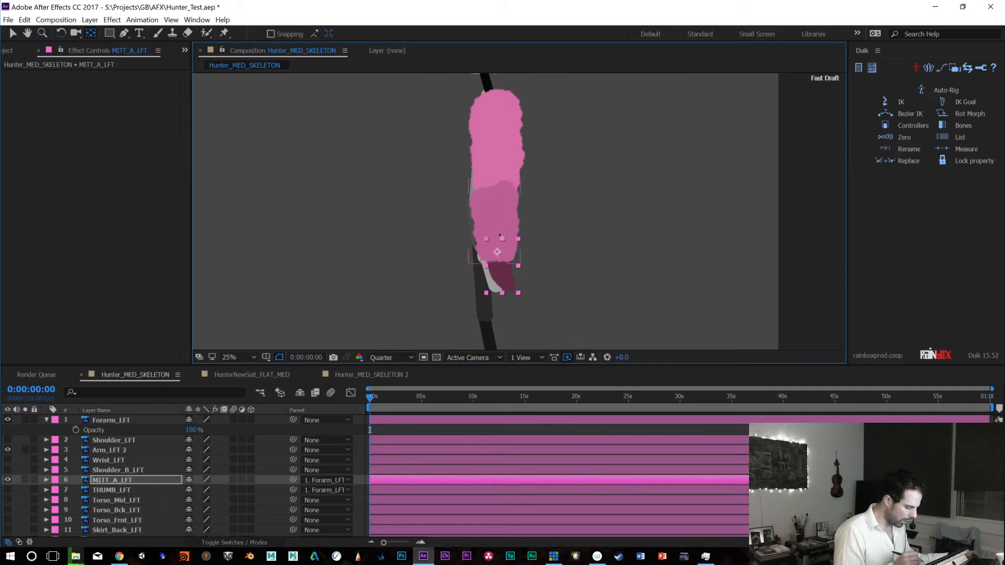
Parent MITT_A_LFT to Forarm_LFT
{"action": "left_click", "coordinate": [113, 440]}
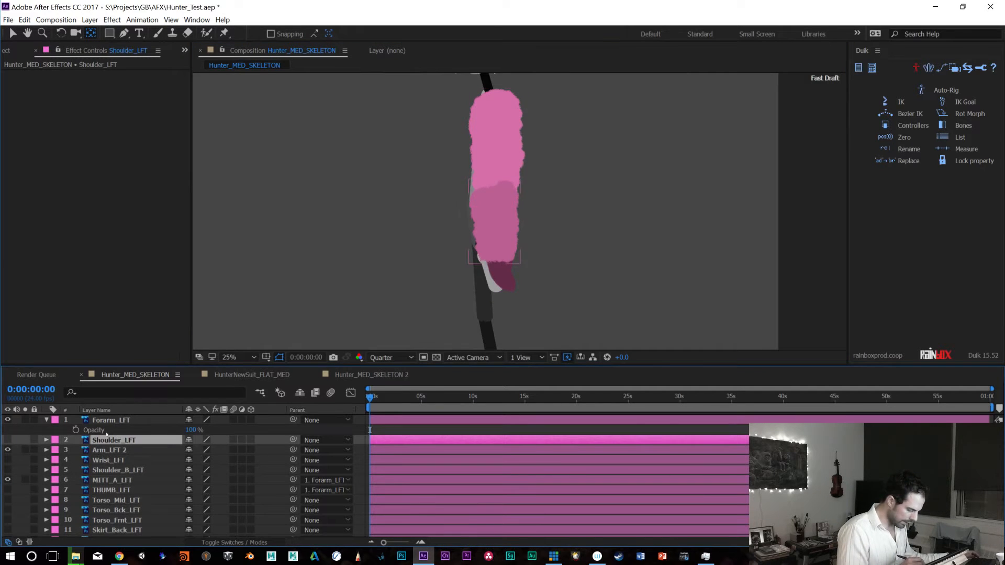
{"action": "left_click", "coordinate": [103, 451]}
{"action": "left_click", "coordinate": [110, 480]}
{"action": "left_click_drag", "start_coordinate": [293, 482], "coordinate": [127, 422]}
{"action": "left_click", "coordinate": [120, 450]}
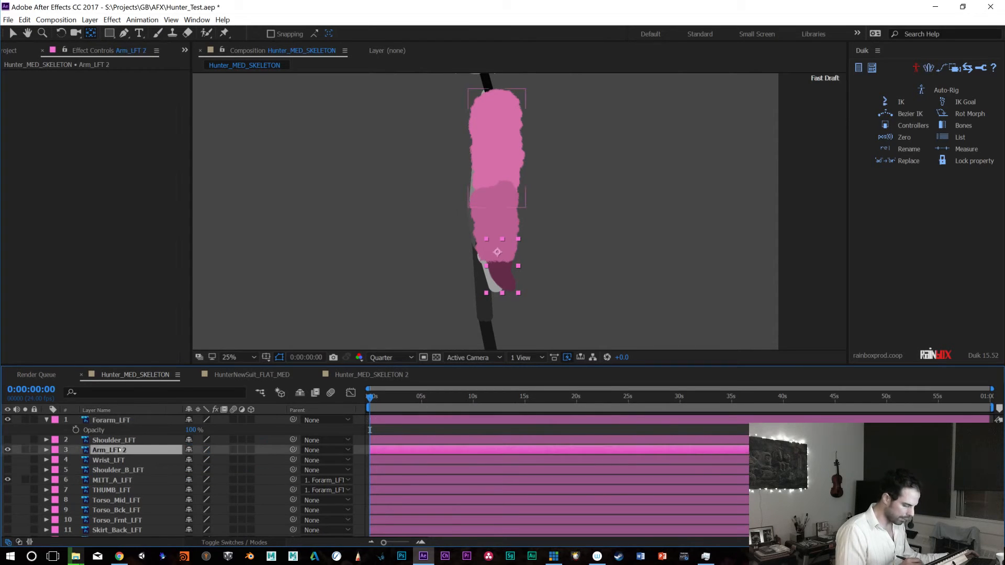
Try parenting Forarm_LFT to Shoulder_LFT, test the link by rotating Arm_LFT 2, and undo the test rotation
{"action": "left_click", "coordinate": [113, 422]}
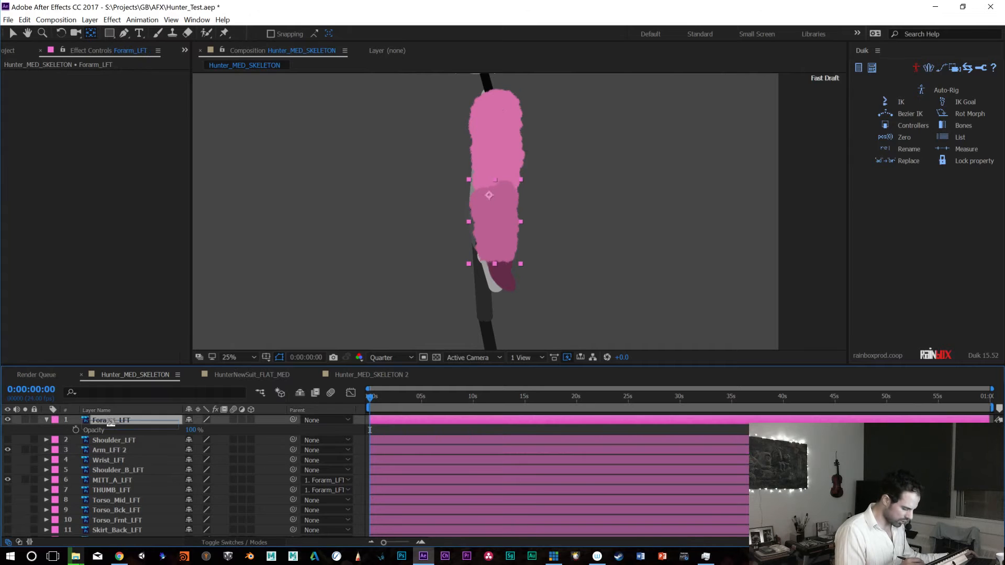
{"action": "left_click_drag", "start_coordinate": [293, 421], "coordinate": [114, 441]}
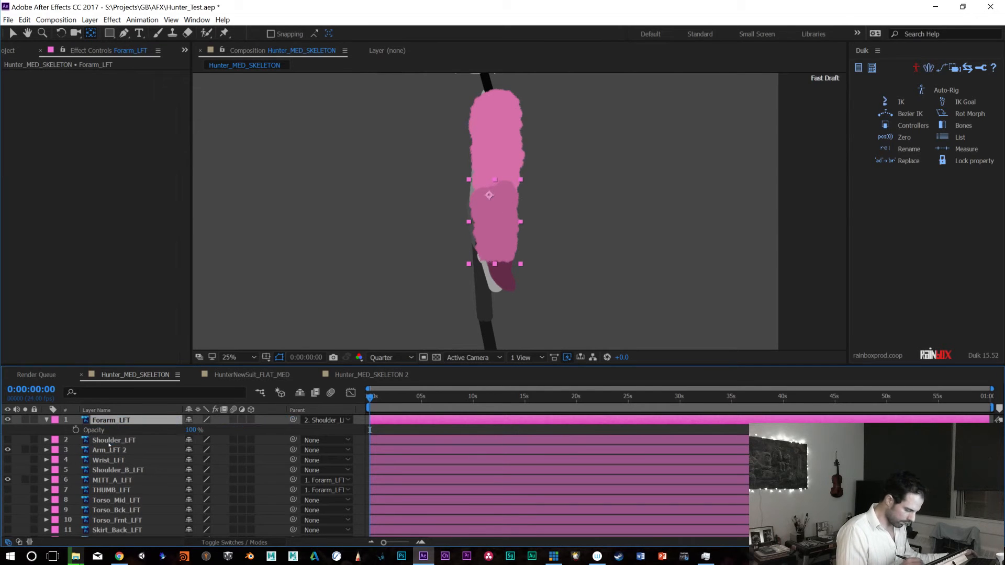
{"action": "left_click", "coordinate": [107, 471]}
{"action": "key", "text": "r"}
{"action": "mouse_move", "coordinate": [202, 479]}
{"action": "left_mouse_down"}
{"action": "mouse_move", "coordinate": [148, 472]}
{"action": "mouse_move", "coordinate": [204, 479]}
{"action": "left_mouse_up"}
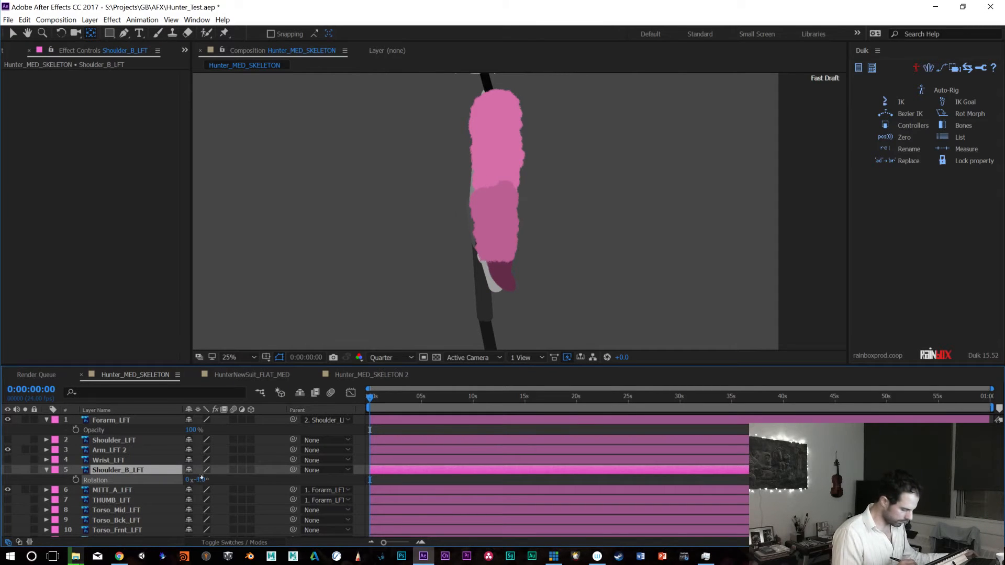
{"action": "left_click", "coordinate": [109, 451]}
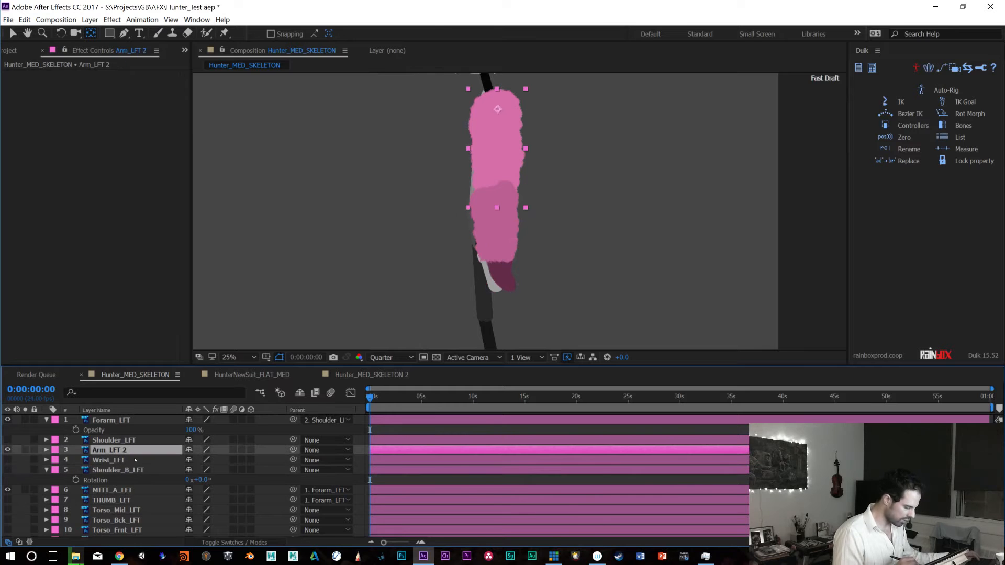
{"action": "key", "text": "r"}
{"action": "left_click_drag", "start_coordinate": [198, 460], "coordinate": [224, 433]}
{"action": "key", "text": "ctrl+z"}
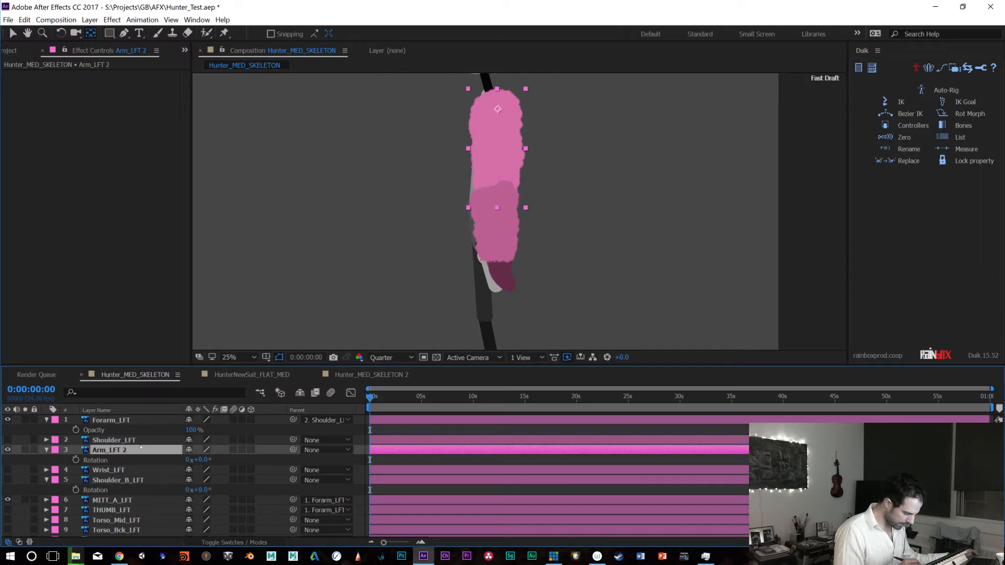
Parent Forarm_LFT to Arm_LFT 2 and set the rotation of Arm_LFT 2 to -90°
{"action": "left_click", "coordinate": [139, 423]}
{"action": "left_click_drag", "start_coordinate": [293, 420], "coordinate": [124, 454]}
{"action": "left_click_drag", "start_coordinate": [199, 459], "coordinate": [153, 459]}
{"action": "left_click", "coordinate": [202, 460]}
{"action": "type", "text": "-90"}
{"action": "key", "text": "Return"}
Raise the whole arm by setting the rotation of Arm_LFT 2 to -130°
{"action": "key", "text": "h"}
{"action": "left_click_drag", "start_coordinate": [601, 258], "coordinate": [601, 316]}
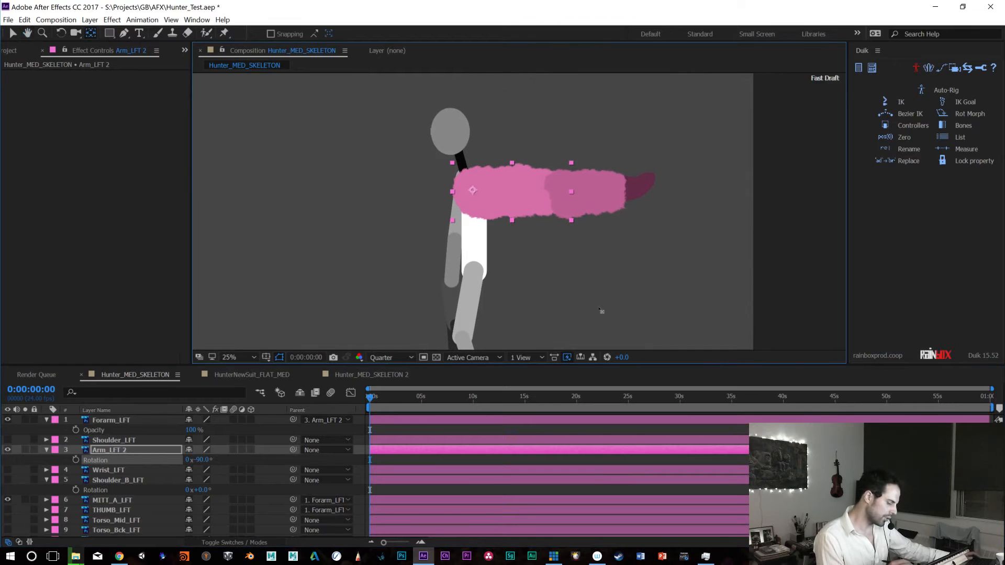
{"action": "left_click_drag", "start_coordinate": [201, 460], "coordinate": [182, 460]}
{"action": "left_click", "coordinate": [203, 459]}
{"action": "type", "text": "-130"}
{"action": "key", "text": "Return"}
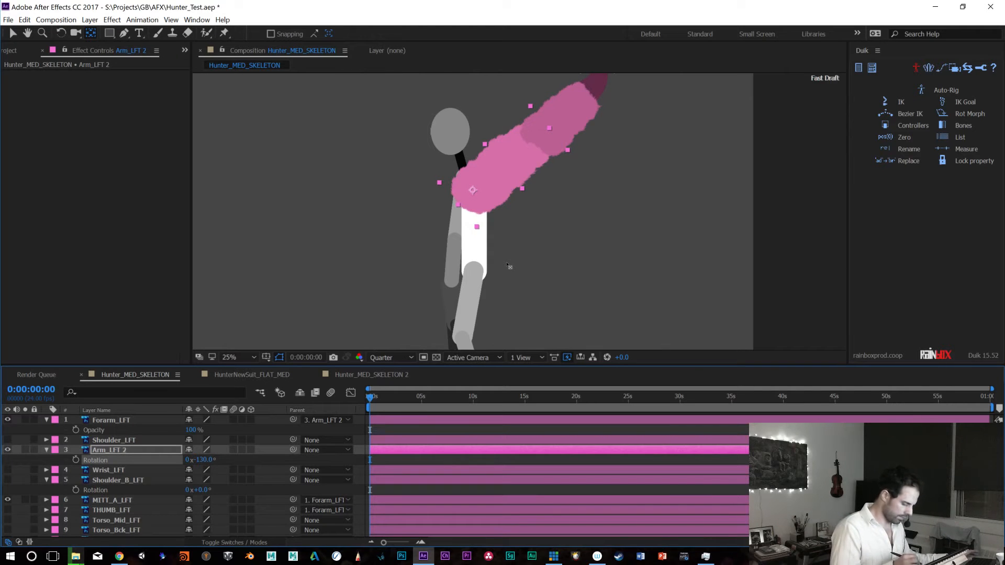
Create a new solid named BN_Shldr_LFT directly above Arm_LFT 2
{"action": "left_click", "coordinate": [138, 450]}
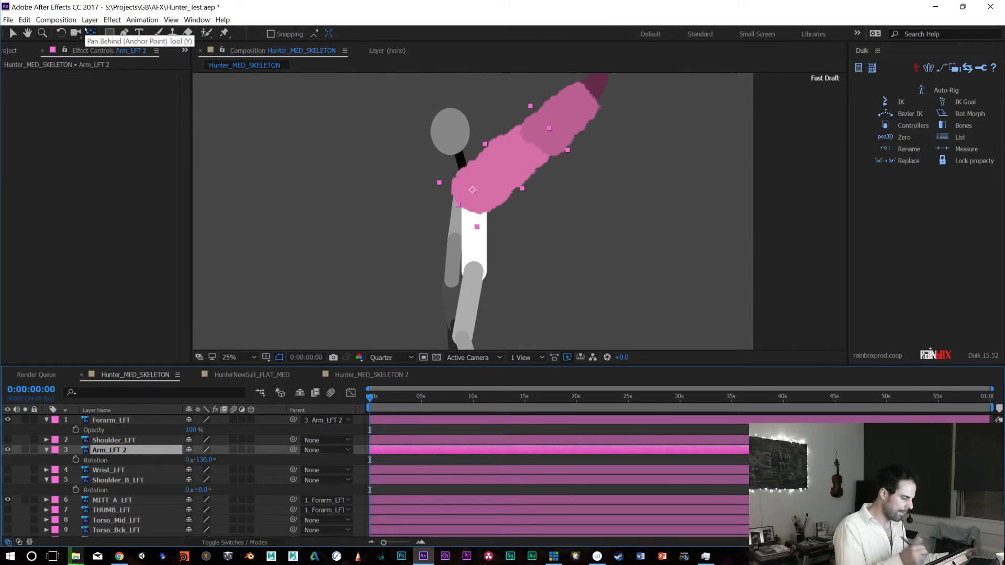
{"action": "left_click", "coordinate": [88, 20]}
{"action": "mouse_move", "coordinate": [157, 33]}
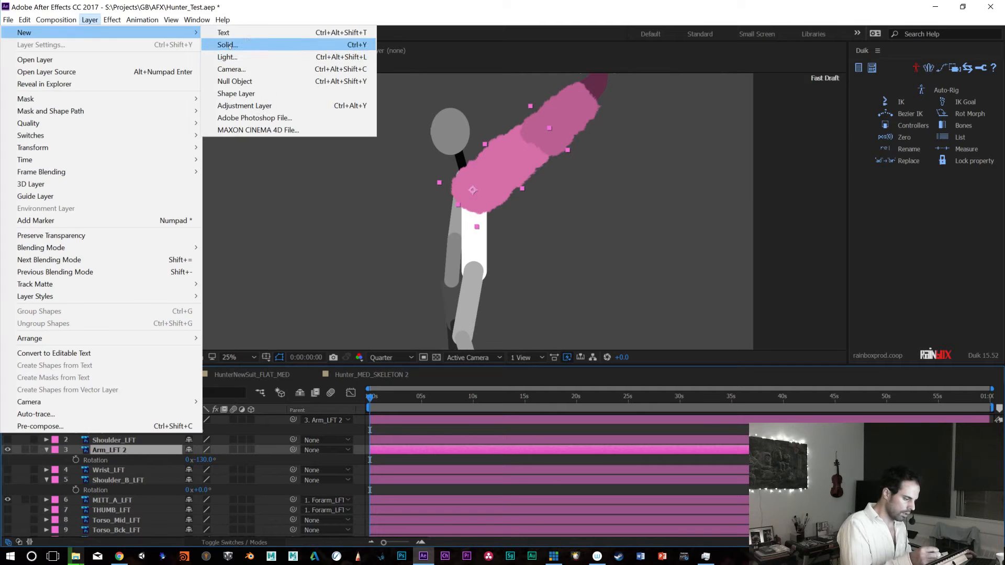
{"action": "left_click", "coordinate": [261, 46]}
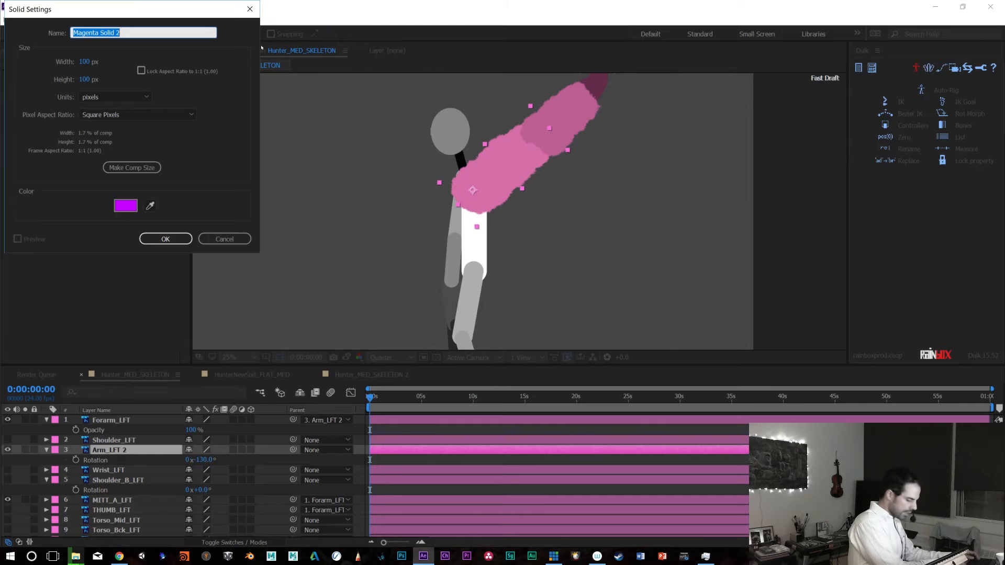
{"action": "type", "text": "BN_Sh"}
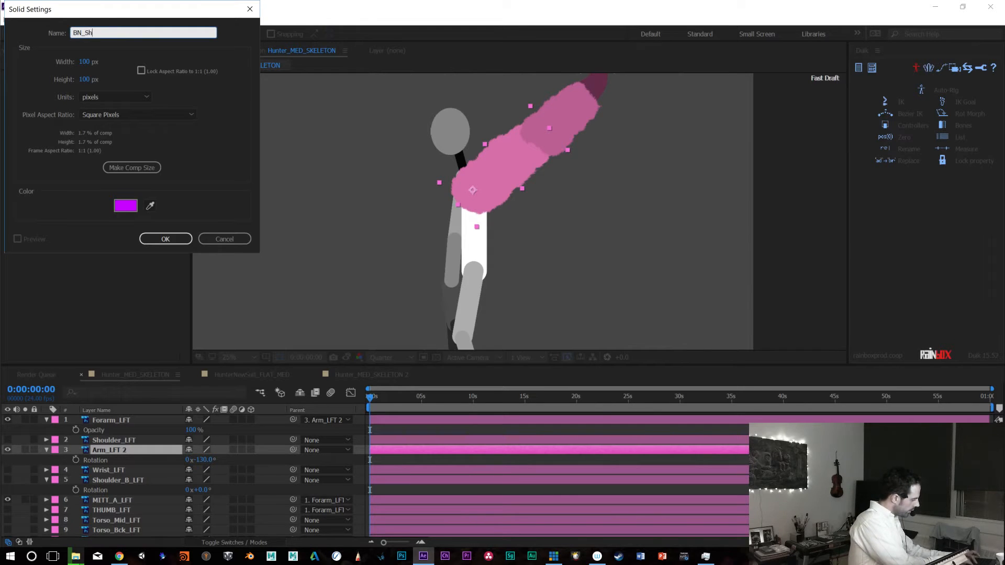
{"action": "type", "text": "ldr_LFT"}
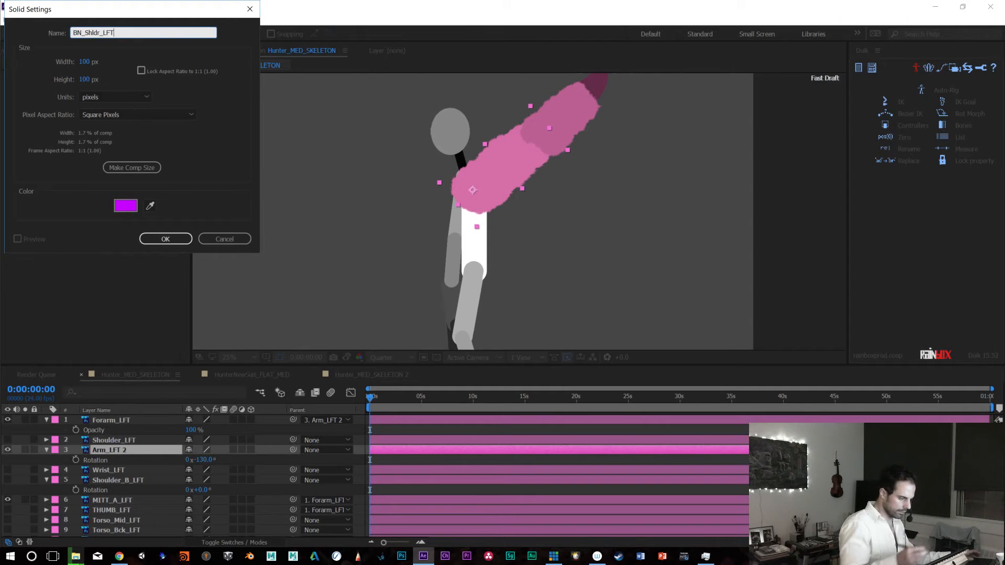
{"action": "left_click", "coordinate": [166, 239]}
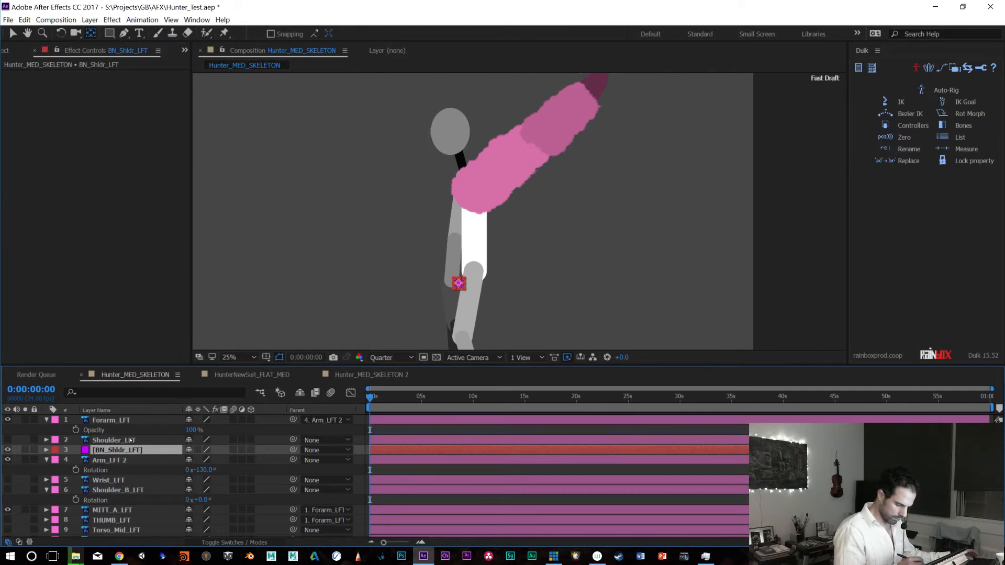
Change the colour of the BN_Shldr_LFT solid to bright green, A2FF38
{"action": "key", "text": "ctrl+shift+y"}
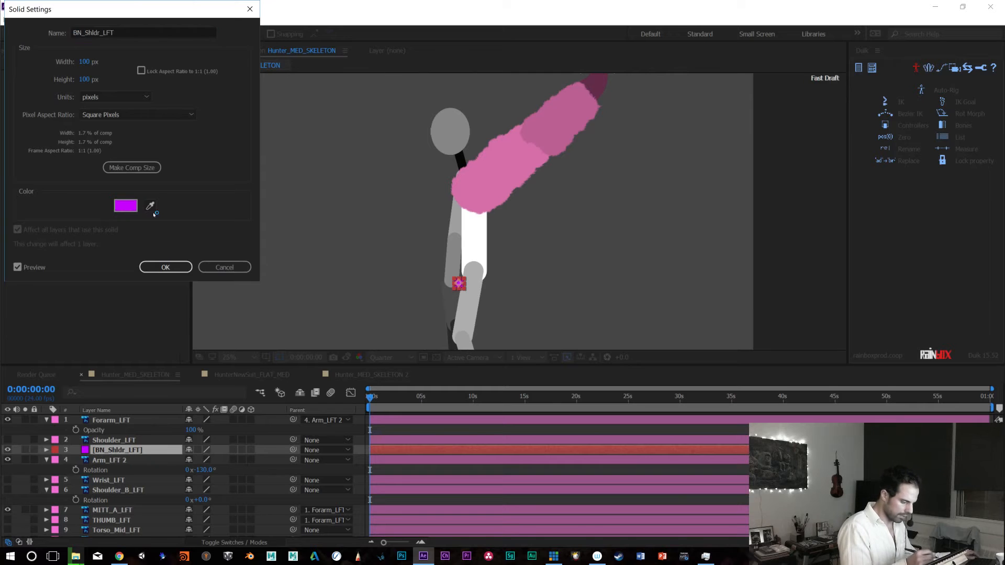
{"action": "left_click", "coordinate": [126, 206]}
{"action": "left_click", "coordinate": [181, 141]}
{"action": "left_click", "coordinate": [180, 144]}
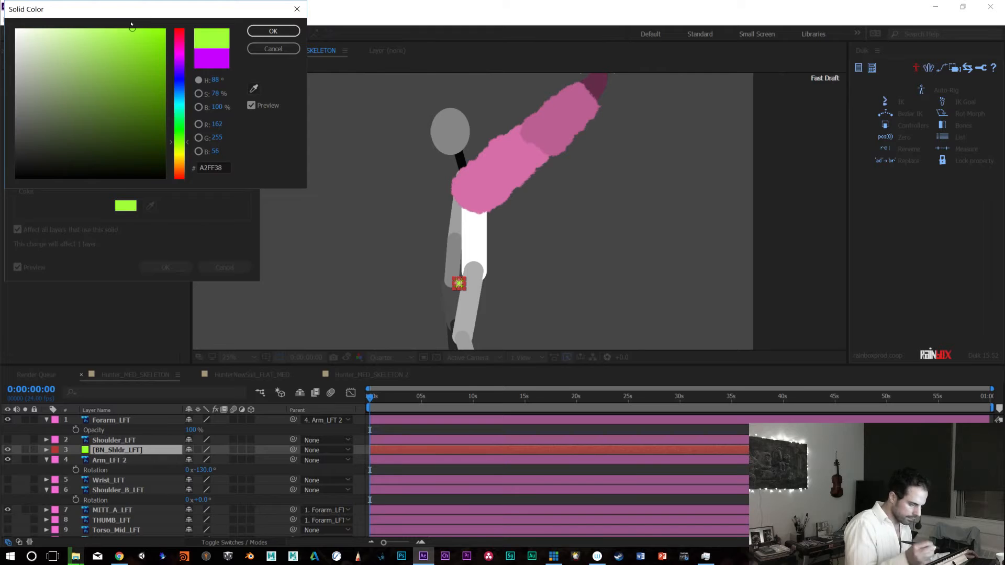
{"action": "left_click", "coordinate": [277, 33]}
{"action": "left_click", "coordinate": [172, 267]}
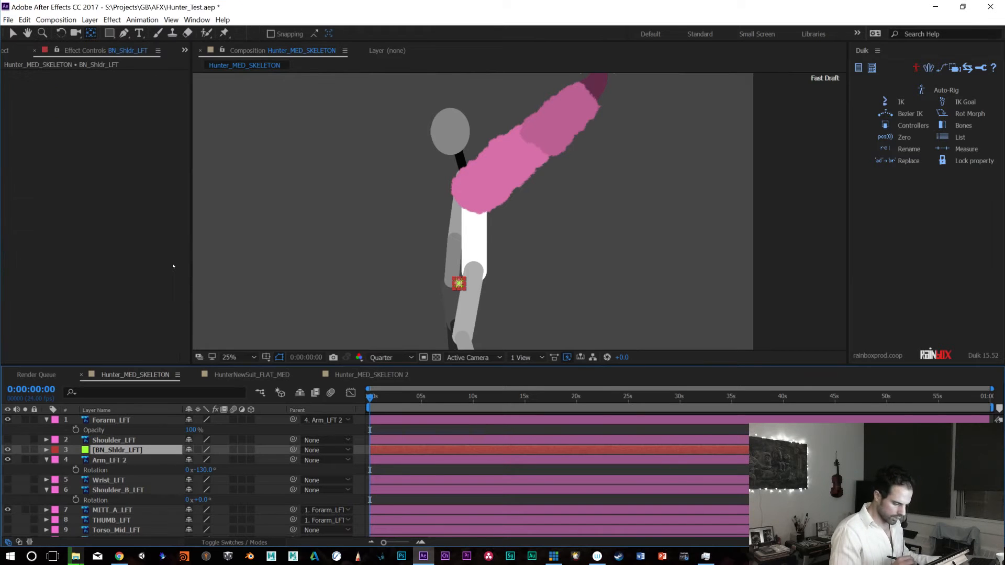
Move the BN_Shldr_LFT solid onto the shoulder joint of the raised arm
{"action": "left_click_drag", "start_coordinate": [460, 284], "coordinate": [461, 258]}
{"action": "key", "text": "v"}
{"action": "left_click", "coordinate": [463, 251]}
{"action": "left_click_drag", "start_coordinate": [462, 250], "coordinate": [476, 191]}
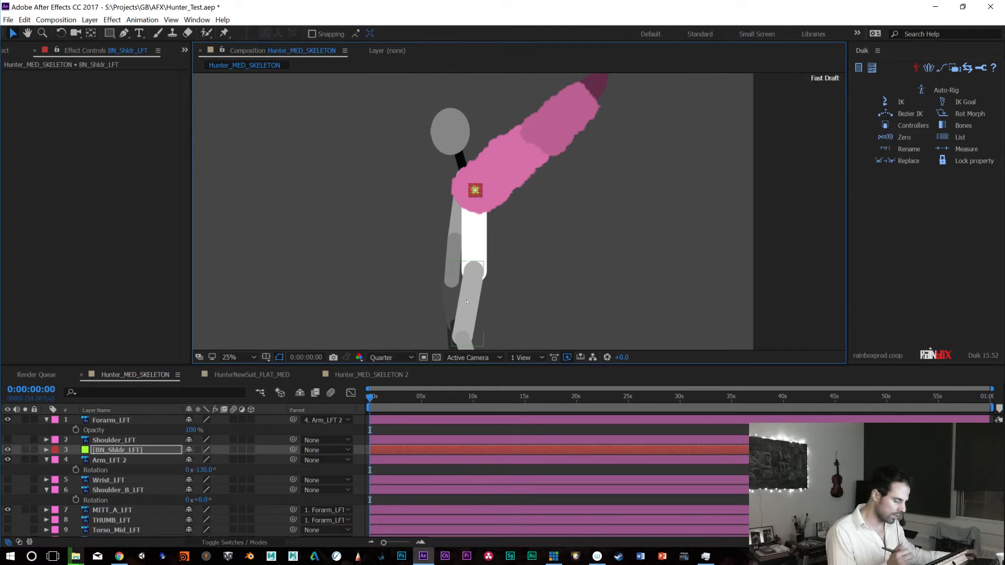
Duplicate BN_Shldr_LFT and nudge the copy up and across to the elbow joint
{"action": "key", "text": "ctrl+d"}
{"action": "key", "text": "shift+Right"}
{"action": "key", "text": "shift+Right"}
{"action": "key", "text": "shift+Right"}
{"action": "key", "text": "shift+Right"}
{"action": "key", "text": "shift+Right"}
{"action": "key", "text": "shift+Right"}
{"action": "key", "text": "shift+Right"}
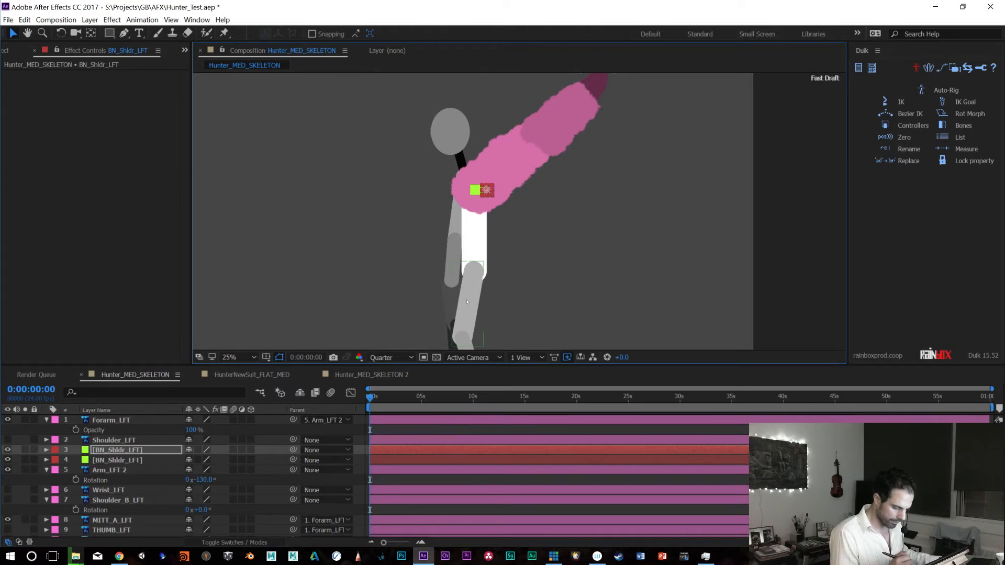
{"action": "key", "text": "shift+Right"}
{"action": "key", "text": "shift+Right"}
{"action": "key", "text": "shift+Right"}
{"action": "key", "text": "shift+Right"}
{"action": "key", "text": "shift+Right"}
{"action": "key", "text": "ctrl+d"}
{"action": "key", "text": "shift+Up"}
{"action": "key", "text": "shift+Up"}
{"action": "key", "text": "shift+Up"}
{"action": "key", "text": "shift+Up"}
{"action": "key", "text": "shift+Up"}
{"action": "key", "text": "shift+Up"}
{"action": "key", "text": "shift+Up"}
{"action": "key", "text": "shift+Up"}
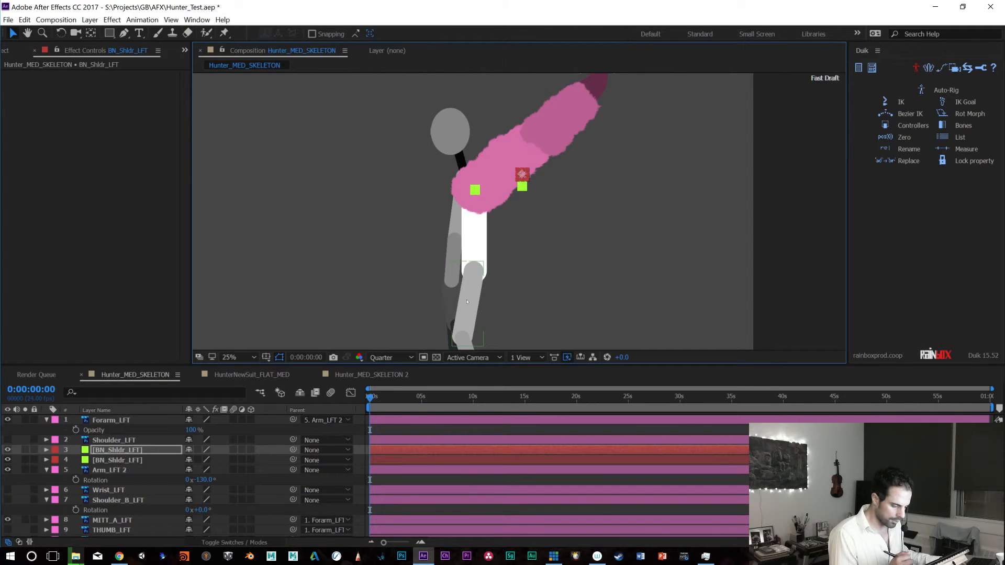
{"action": "key", "text": "shift+Up"}
{"action": "key", "text": "shift+Up"}
{"action": "key", "text": "shift+Up"}
{"action": "key", "text": "shift+Up"}
{"action": "key", "text": "shift+Up"}
{"action": "key", "text": "shift+Up"}
{"action": "key", "text": "shift+Up"}
{"action": "key", "text": "shift+Up"}
{"action": "key", "text": "shift+Up"}
{"action": "key", "text": "shift+Right"}
{"action": "key", "text": "shift+Right"}
{"action": "key", "text": "shift+Right"}
{"action": "key", "text": "shift+Right"}
{"action": "key", "text": "shift+Right"}
{"action": "key", "text": "shift+Right"}
{"action": "key", "text": "shift+Right"}
{"action": "key", "text": "shift+Right"}
{"action": "key", "text": "shift+Right"}
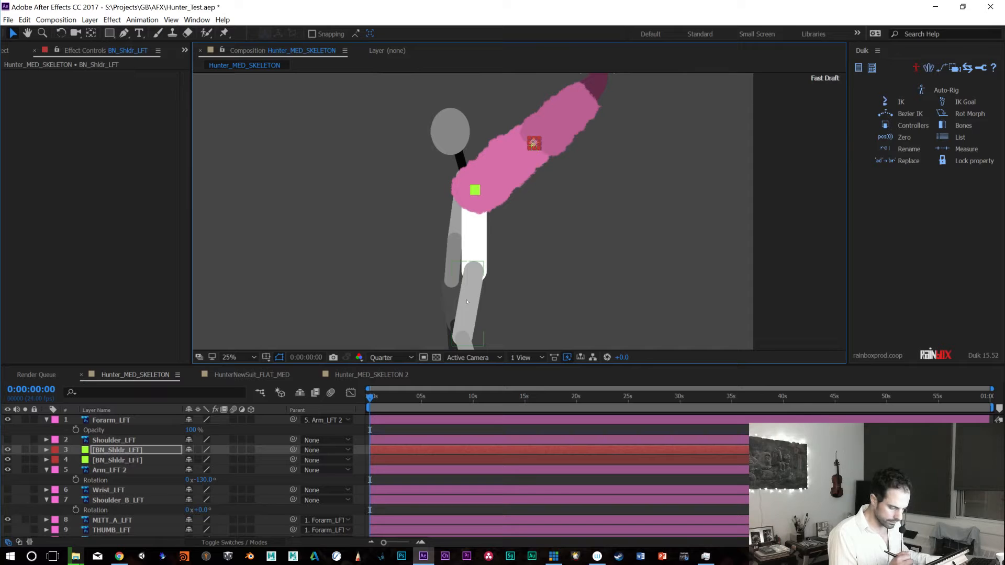
{"action": "key", "text": "shift+Up"}
{"action": "key", "text": "shift+Up"}
{"action": "key", "text": "shift+Up"}
{"action": "key", "text": "shift+Right"}
{"action": "key", "text": "shift+Right"}
{"action": "key", "text": "shift+Right"}
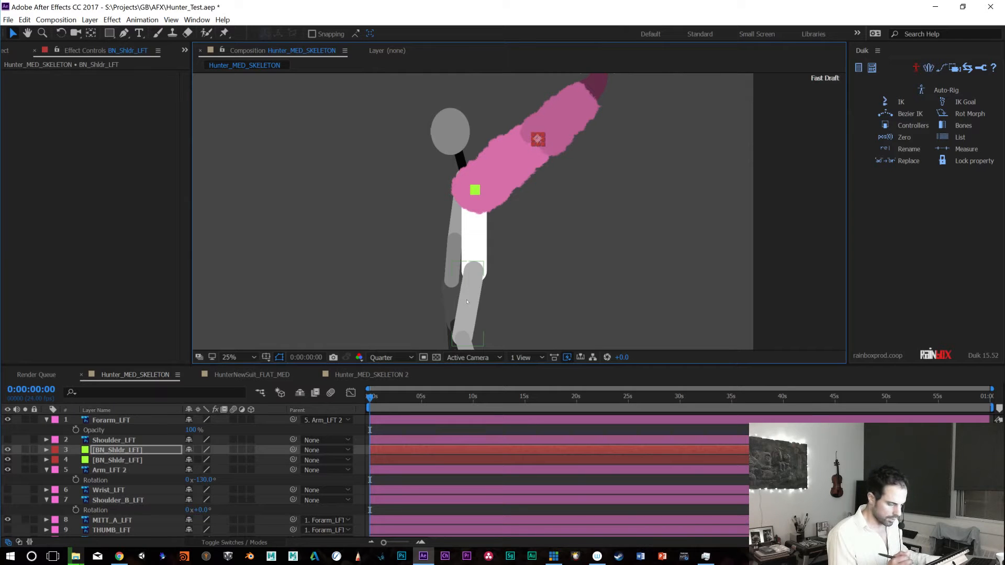
{"action": "left_click_drag", "start_coordinate": [590, 226], "coordinate": [575, 246]}
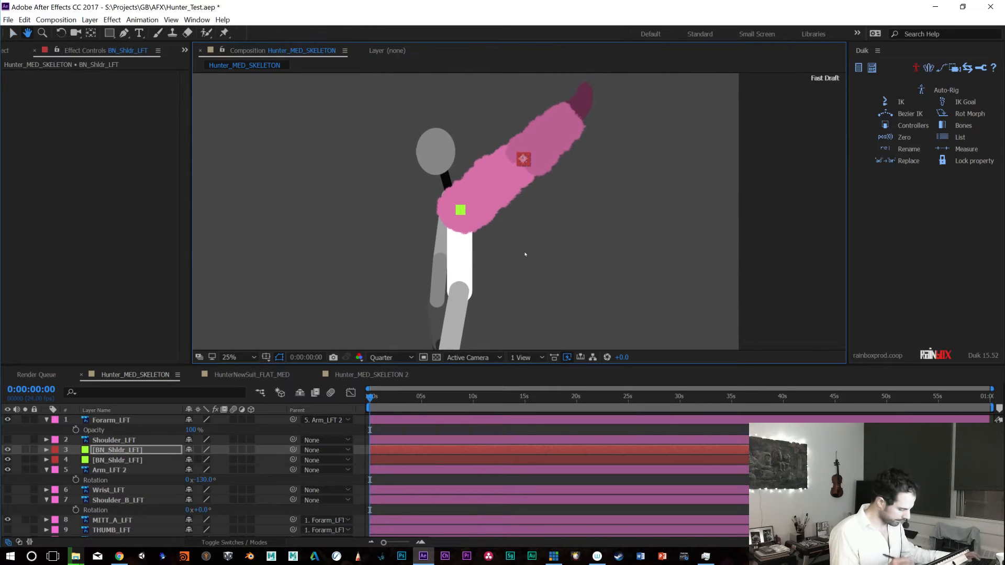
Bring both BN_Shldr_LFT solids to the top of the layer stack
{"action": "left_click", "coordinate": [104, 462], "text": "shift"}
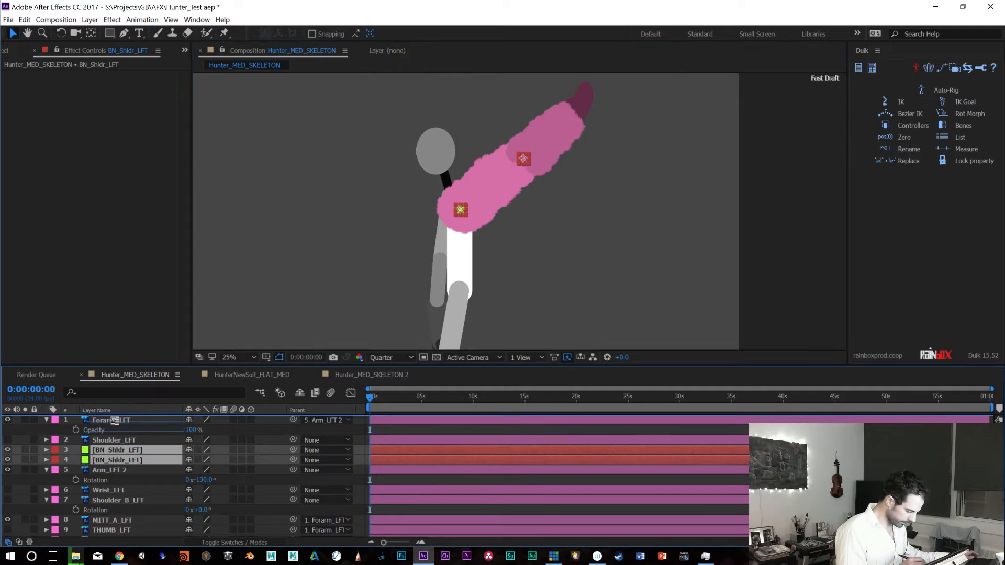
{"action": "key", "text": "ctrl+shift+bracketright"}
{"action": "left_click", "coordinate": [118, 440]}
{"action": "left_click", "coordinate": [119, 430]}
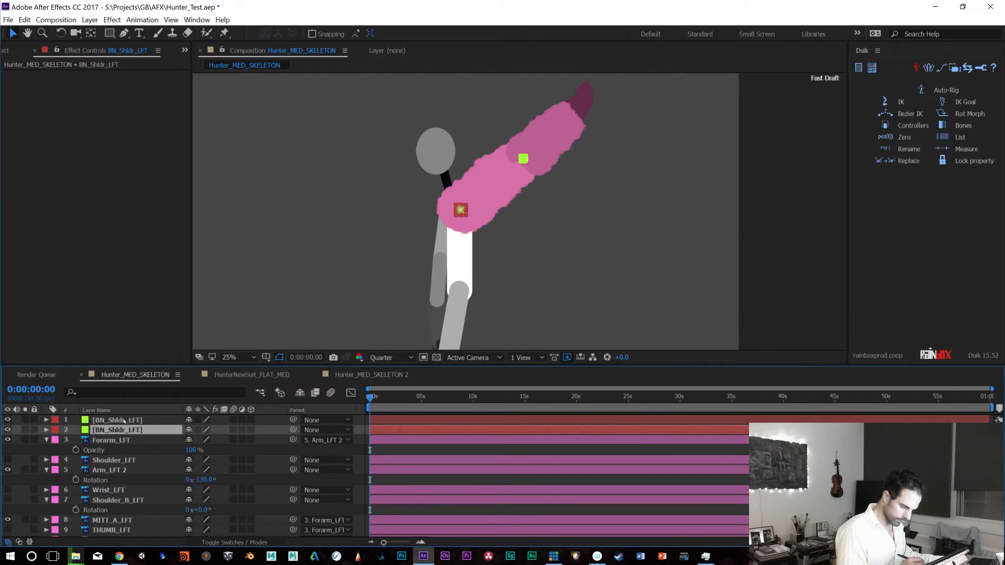
Rename the solid at the elbow to BN_Elbow_LFT
{"action": "left_click", "coordinate": [118, 420]}
{"action": "key", "text": "Return"}
{"action": "left_click_drag", "start_coordinate": [127, 420], "coordinate": [107, 420]}
{"action": "type", "text": "Elbow"}
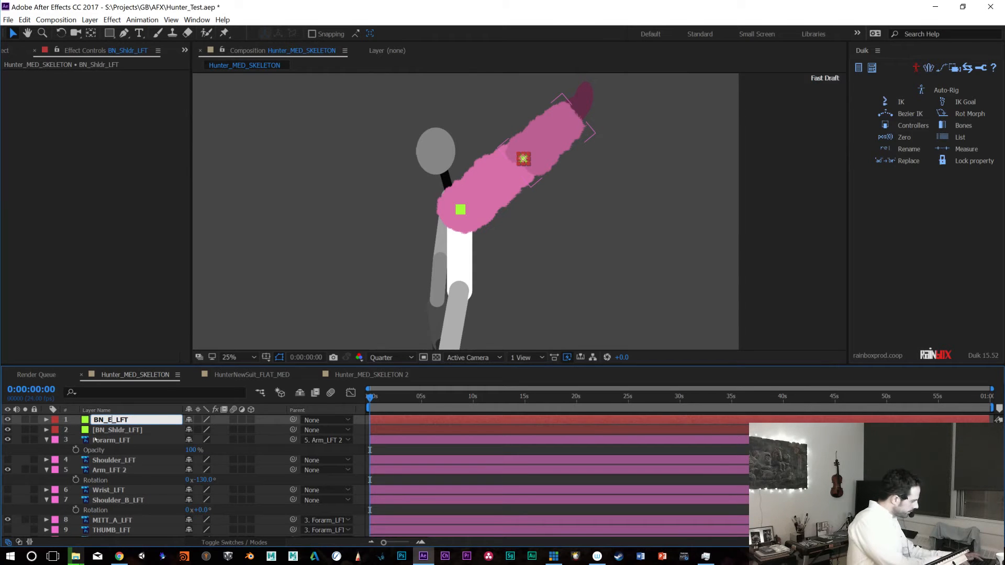
{"action": "key", "text": "Return"}
Duplicate BN_Elbow_LFT and rename the copy BN_Hand_LFT
{"action": "left_click", "coordinate": [131, 431]}
{"action": "left_click", "coordinate": [135, 420]}
{"action": "key", "text": "ctrl+d"}
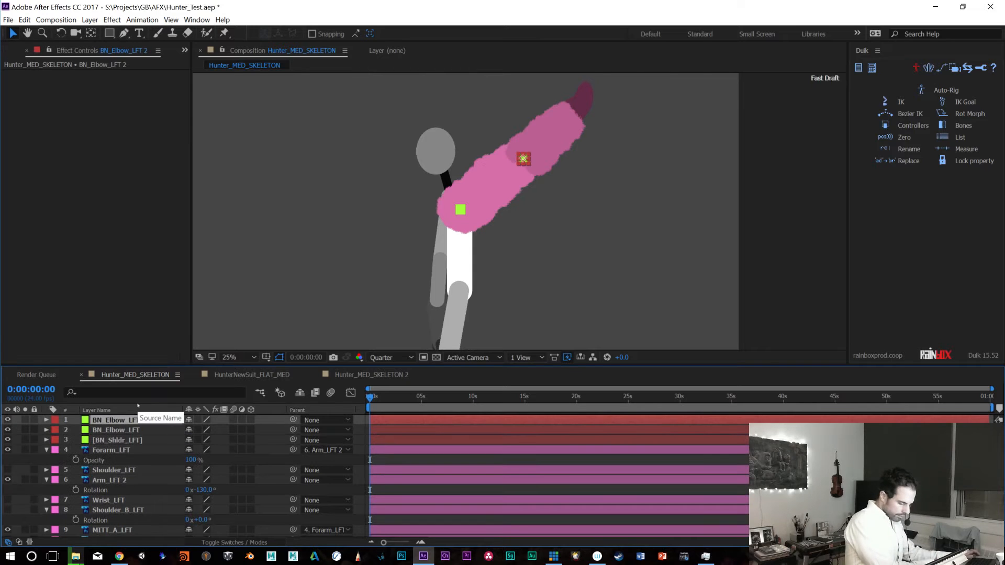
{"action": "key", "text": "Return"}
{"action": "double_click", "coordinate": [126, 421]}
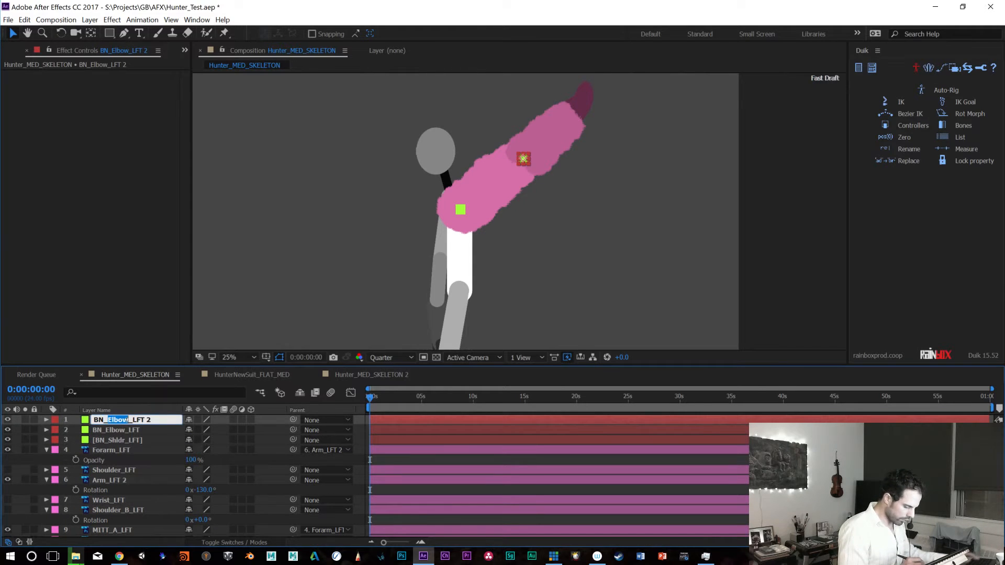
{"action": "key", "text": "BackSpace"}
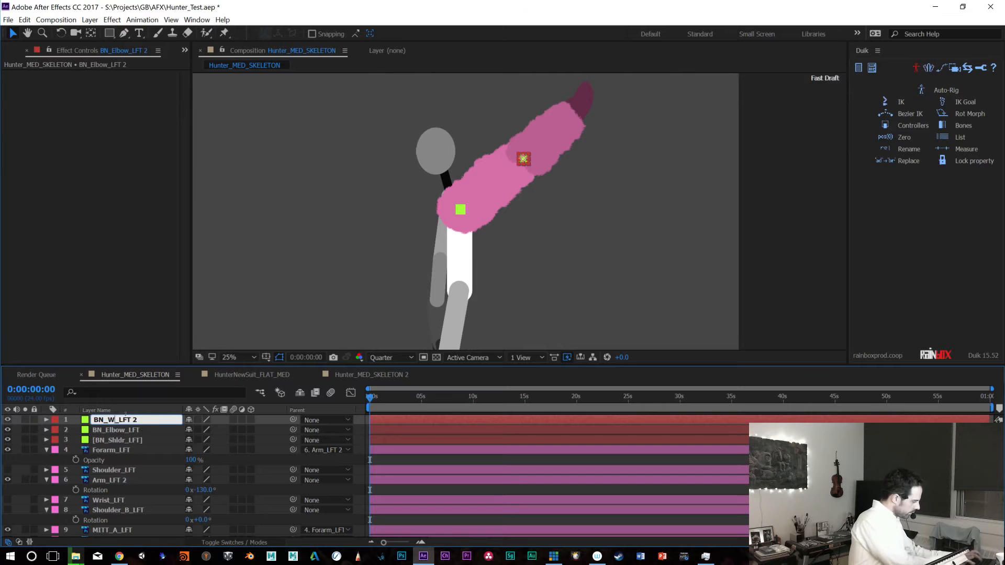
{"action": "type", "text": "Hand"}
{"action": "key", "text": "BackSpace"}
{"action": "key", "text": "BackSpace"}
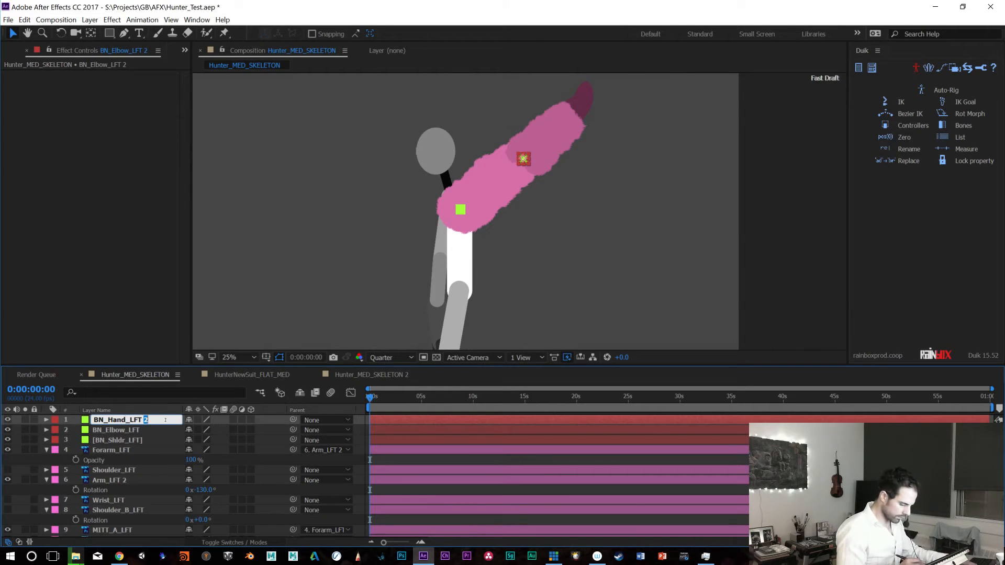
{"action": "key", "text": "Return"}
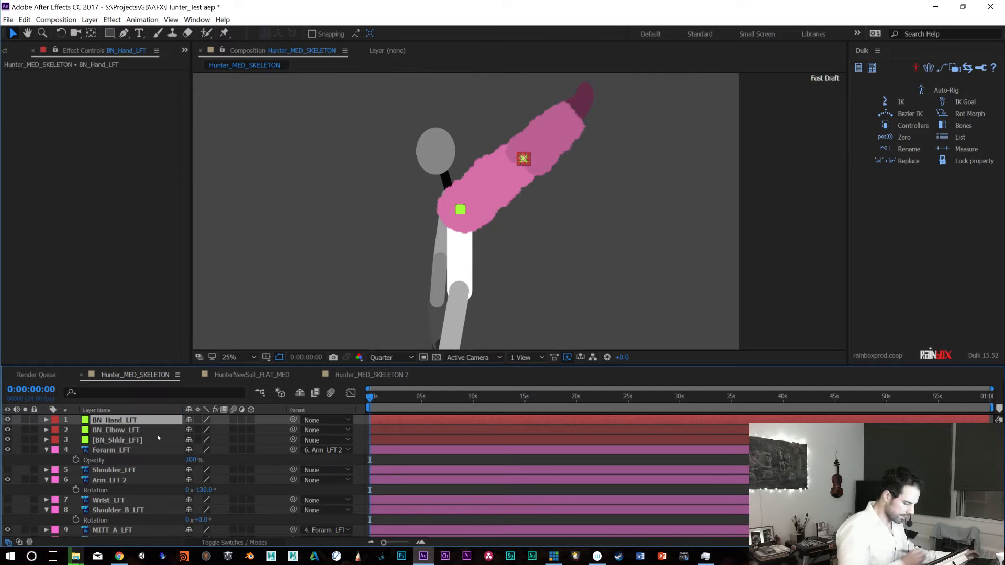
Nudge BN_Hand_LFT from the elbow up along the forearm to the wrist
{"action": "key", "text": "shift+Right"}
{"action": "key", "text": "shift+Right"}
{"action": "key", "text": "shift+Right"}
{"action": "key", "text": "shift+Right"}
{"action": "key", "text": "shift+Right"}
{"action": "key", "text": "shift+Up"}
{"action": "key", "text": "shift+Up"}
{"action": "key", "text": "shift+Up"}
{"action": "key", "text": "shift+Up"}
{"action": "key", "text": "shift+Right"}
{"action": "key", "text": "shift+Right"}
{"action": "key", "text": "shift+Right"}
{"action": "key", "text": "shift+Right"}
{"action": "key", "text": "shift+Right"}
{"action": "key", "text": "shift+Right"}
{"action": "key", "text": "shift+Right"}
{"action": "key", "text": "shift+Right"}
{"action": "key", "text": "shift+Right"}
{"action": "key", "text": "shift+Right"}
{"action": "key", "text": "shift+Right"}
{"action": "key", "text": "shift+Right"}
{"action": "key", "text": "shift+Right"}
{"action": "key", "text": "shift+Right"}
{"action": "key", "text": "shift+Right"}
{"action": "key", "text": "shift+Up"}
{"action": "key", "text": "shift+Up"}
{"action": "key", "text": "shift+Up"}
{"action": "key", "text": "shift+Up"}
{"action": "key", "text": "shift+Up"}
{"action": "key", "text": "shift+Up"}
{"action": "key", "text": "shift+Up"}
{"action": "key", "text": "shift+Up"}
{"action": "key", "text": "shift+Up"}
{"action": "key", "text": "shift+Up"}
{"action": "key", "text": "shift+Up"}
{"action": "key", "text": "shift+Up"}
{"action": "key", "text": "shift+Up"}
{"action": "key", "text": "shift+Up"}
{"action": "key", "text": "shift+Up"}
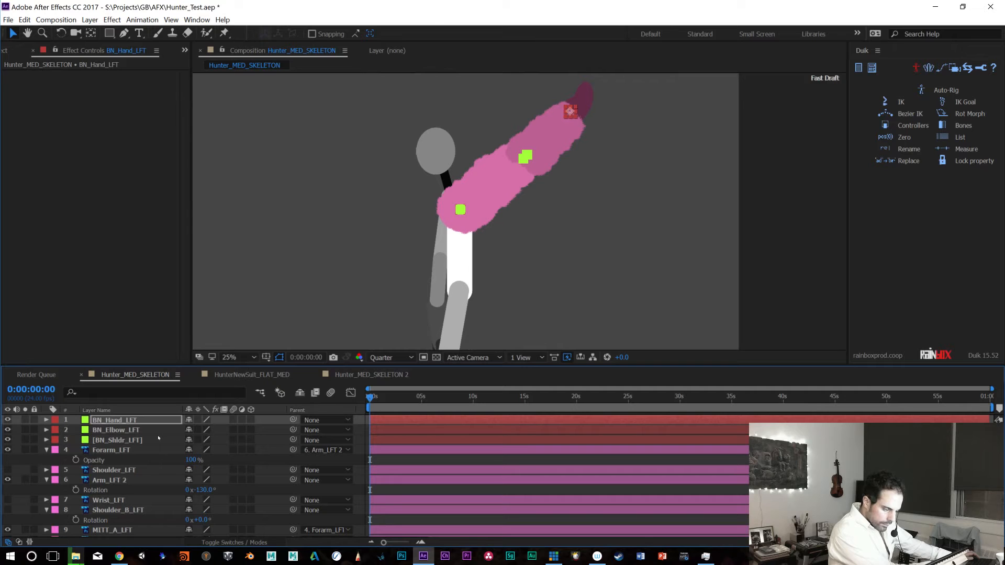
Nudge the MITT_A_LFT mitten artwork slightly to the right at the wrist
{"action": "left_click", "coordinate": [593, 101]}
{"action": "key", "text": "shift+Right"}
{"action": "key", "text": "shift+Right"}
{"action": "key", "text": "shift+Right"}
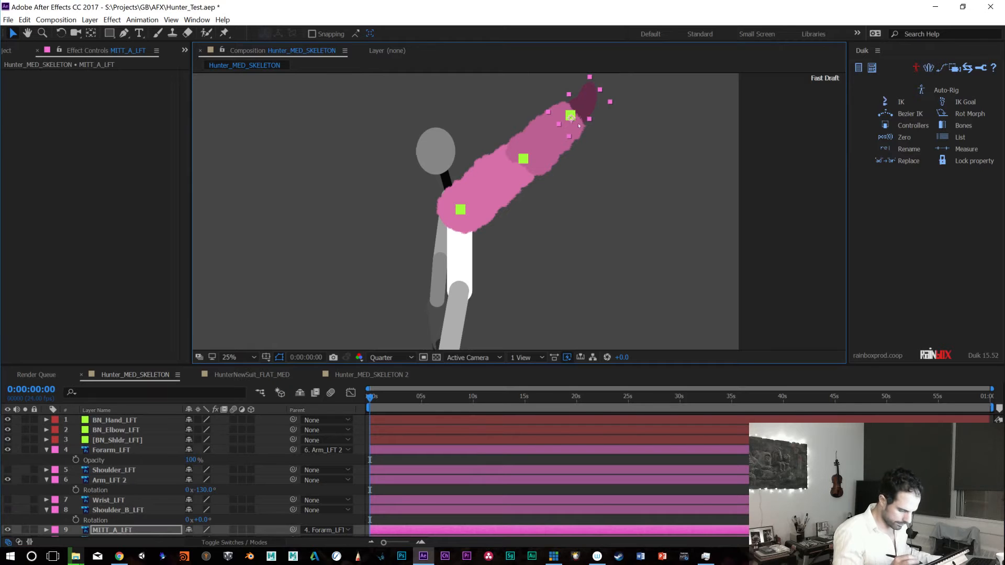
Nudge BN_Hand_LFT down and left so it sits on the middle of the wrist
{"action": "left_click", "coordinate": [114, 420]}
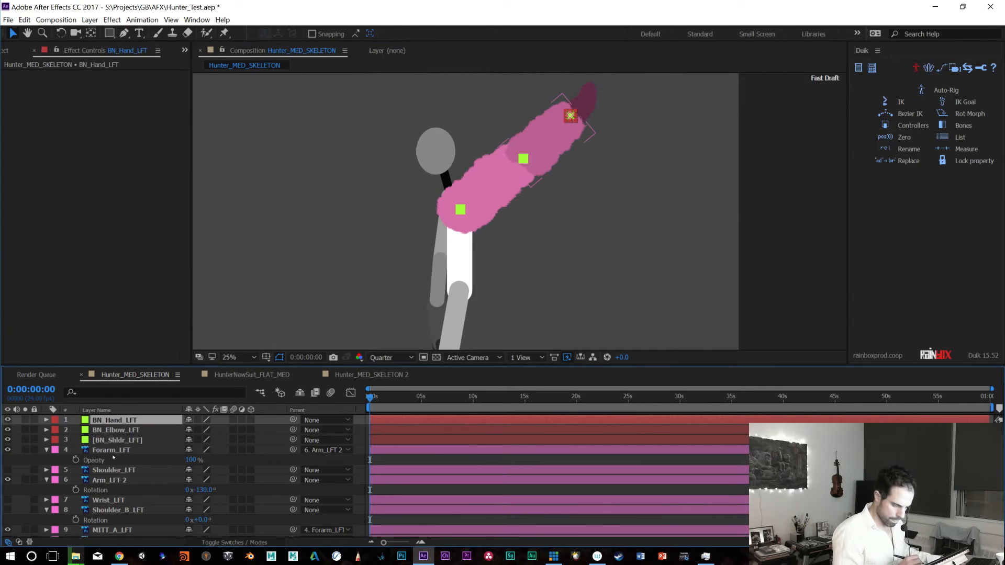
{"action": "key", "text": "shift+Down"}
{"action": "key", "text": "shift+Down"}
{"action": "key", "text": "shift+Down"}
{"action": "key", "text": "Up"}
{"action": "key", "text": "Left"}
{"action": "key", "text": "Left"}
{"action": "key", "text": "Left"}
{"action": "key", "text": "Left"}
{"action": "key", "text": "Up"}
{"action": "key", "text": "Up"}
{"action": "key", "text": "Up"}
{"action": "key", "text": "Right"}
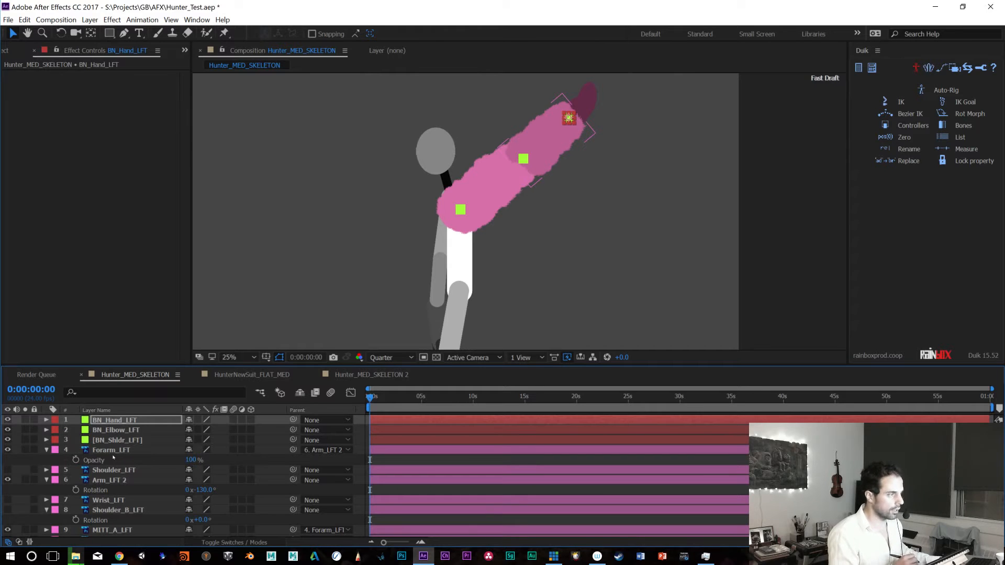
Fine-tune the vertical position of MITT_A_LFT against the wrist and reselect BN_Hand_LFT
{"action": "left_click", "coordinate": [591, 107]}
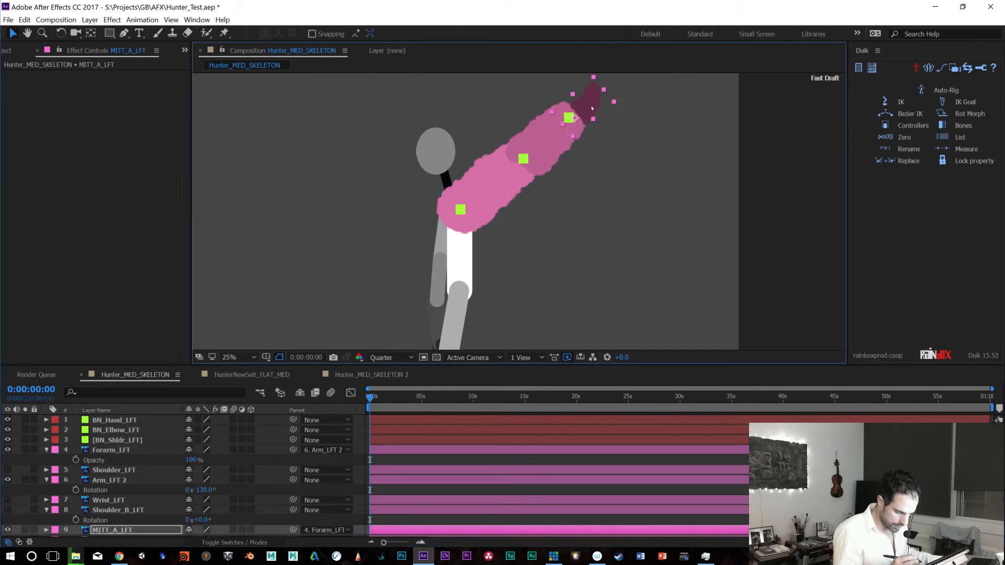
{"action": "key", "text": "Down"}
{"action": "key", "text": "Down"}
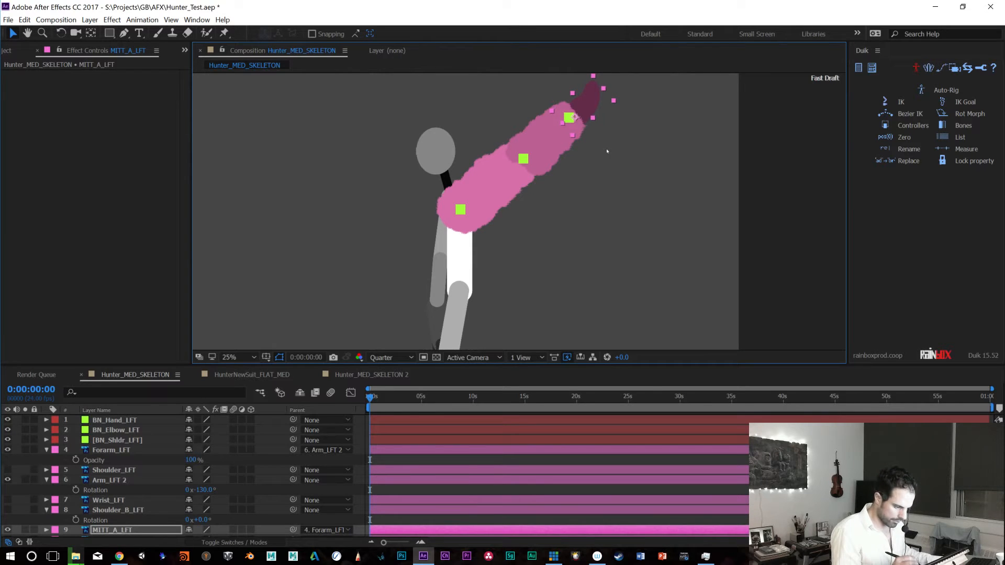
{"action": "left_click", "coordinate": [569, 119]}
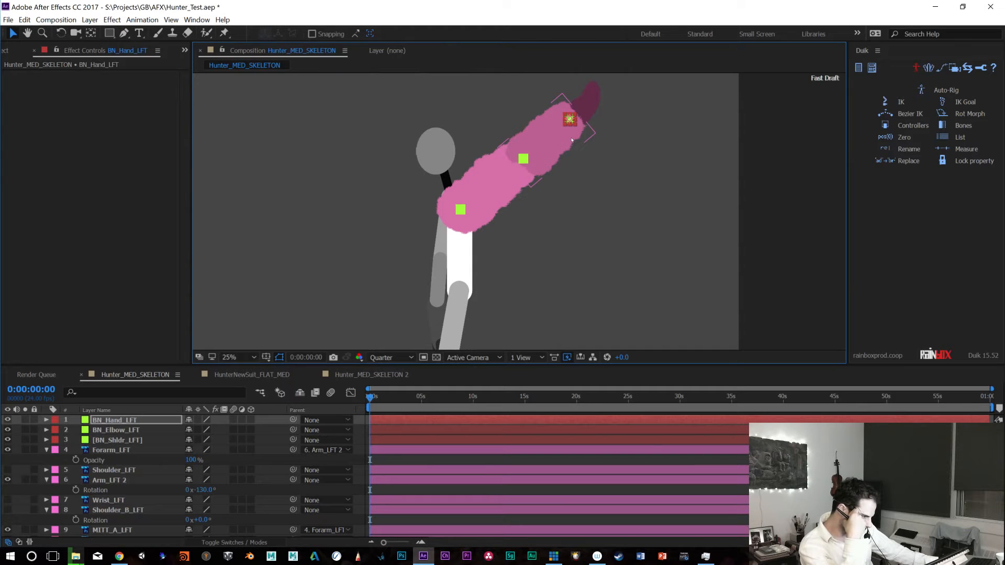
{"action": "key", "text": "space"}
{"action": "left_click_drag", "start_coordinate": [591, 192], "coordinate": [621, 197]}
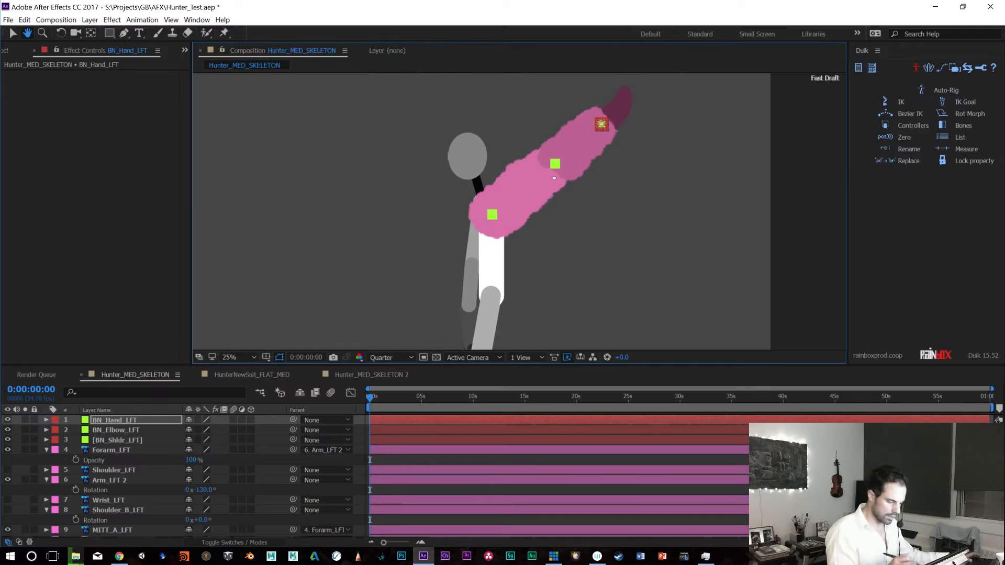
{"action": "left_click", "coordinate": [550, 194]}
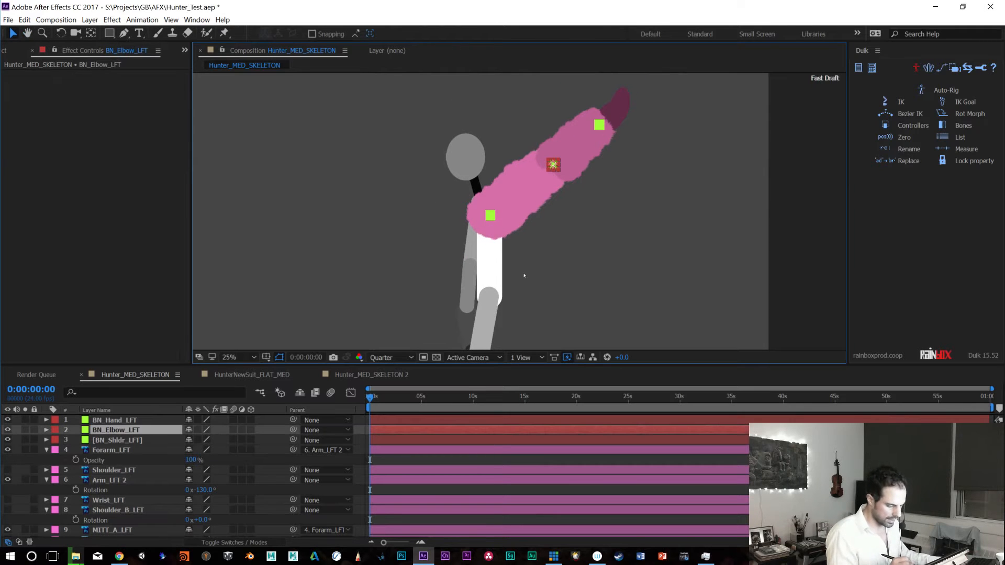
{"action": "left_click", "coordinate": [522, 230]}
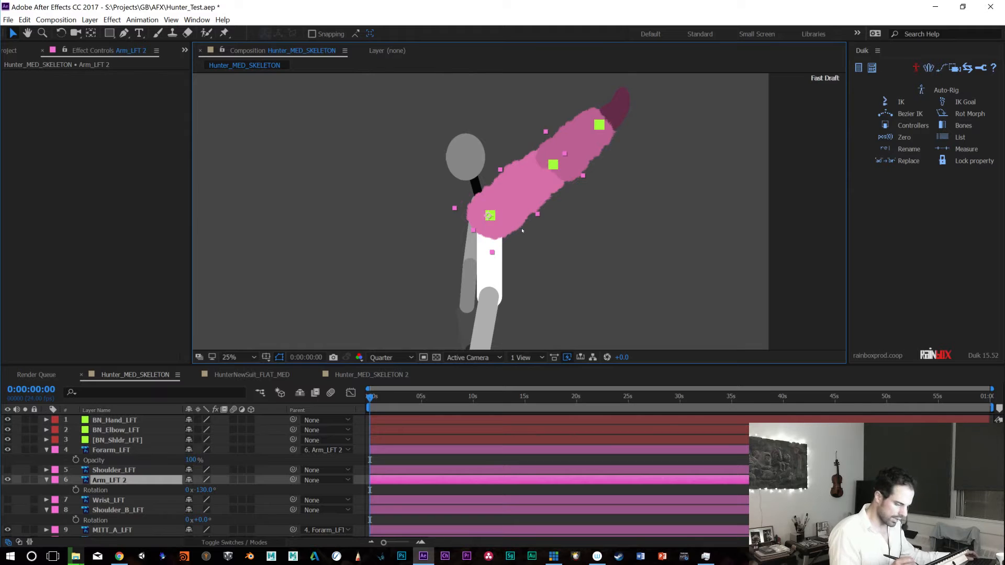
{"action": "left_click", "coordinate": [224, 33]}
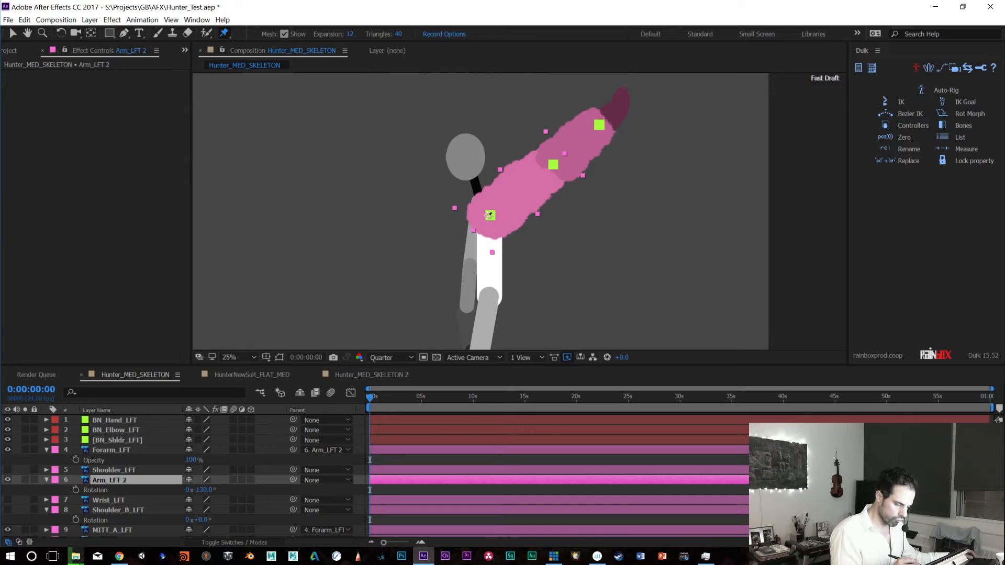
{"action": "key", "text": "space"}
{"action": "left_click_drag", "start_coordinate": [490, 213], "coordinate": [428, 248]}
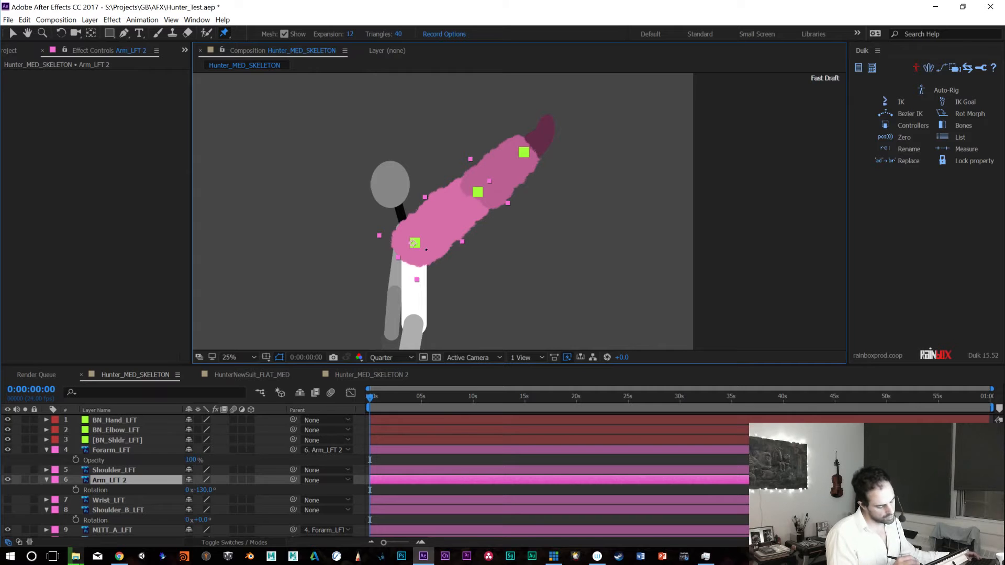
{"action": "key", "text": "q"}
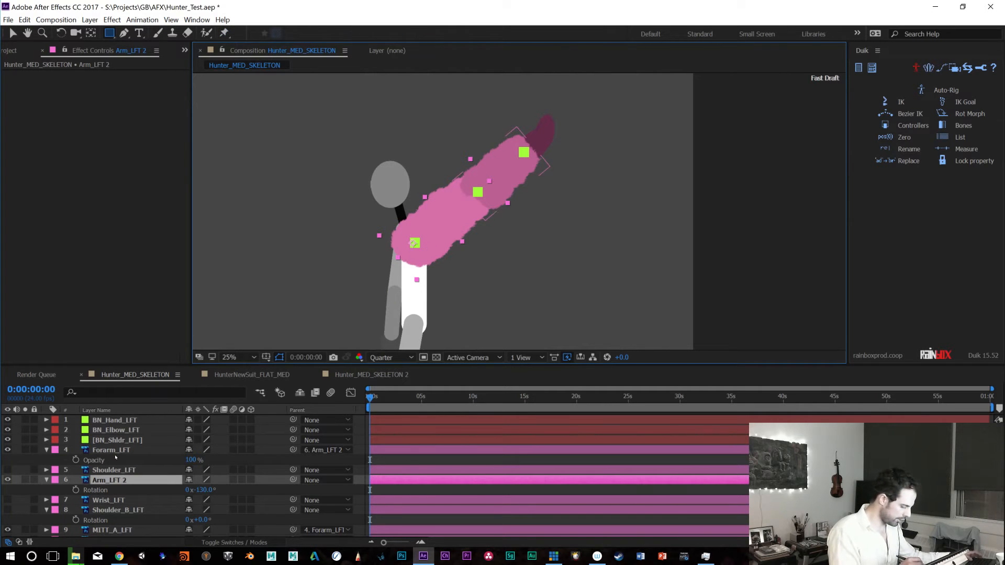
Place four puppet pins on Forarm_LFT, two across the elbow end and two across the wrist end
{"action": "left_click", "coordinate": [121, 450]}
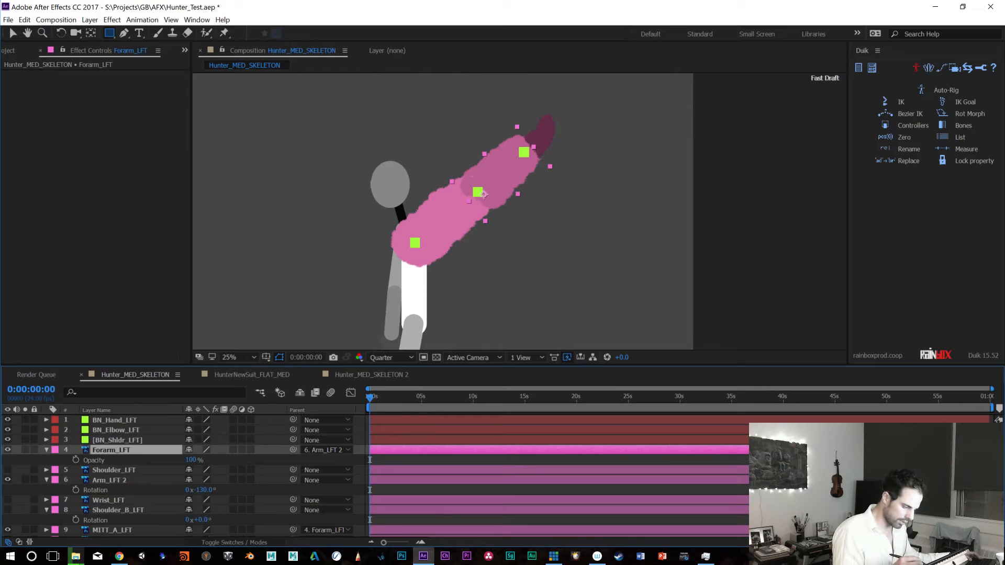
{"action": "left_click", "coordinate": [225, 33]}
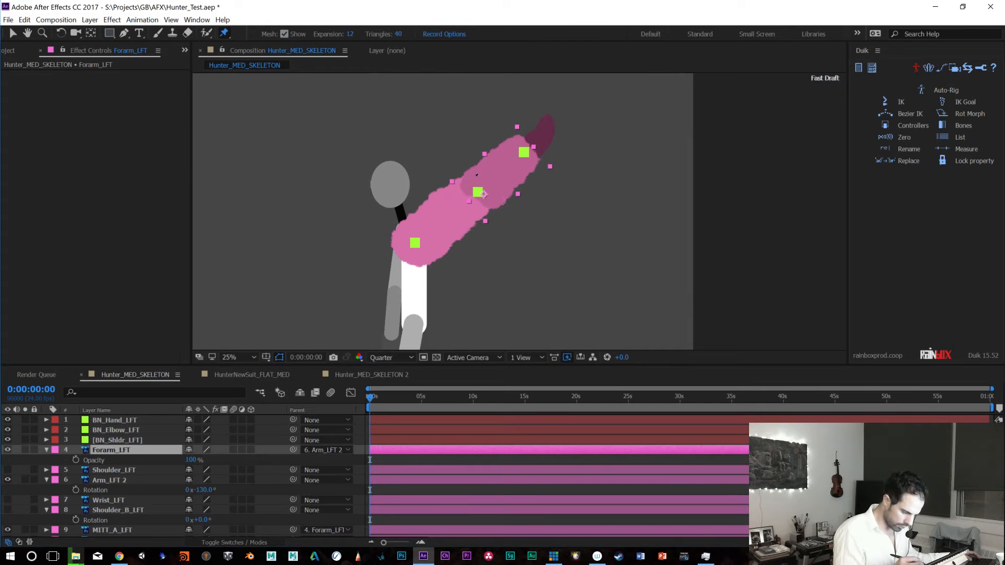
{"action": "left_click", "coordinate": [469, 183]}
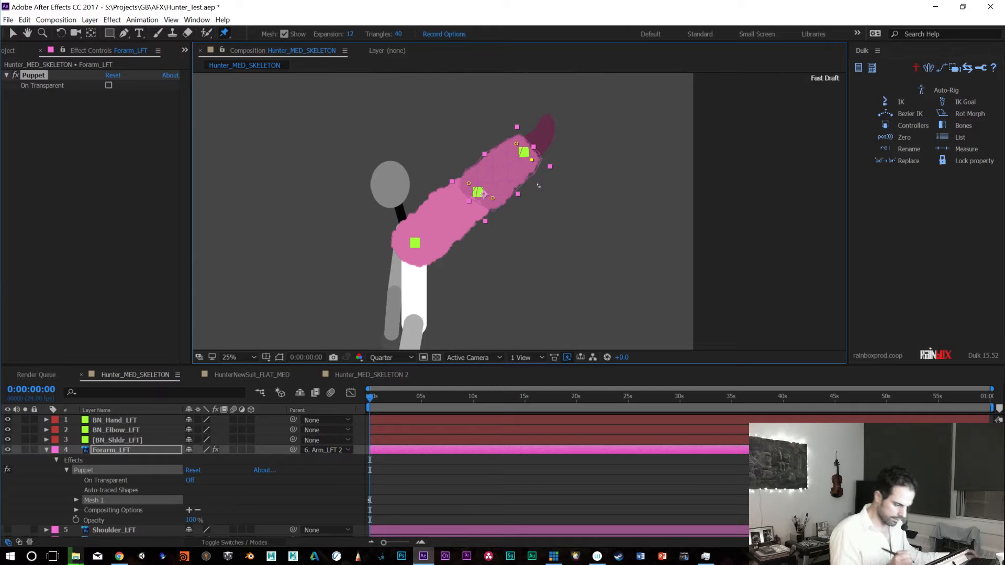
Reveal the keyframed position properties of the puppet pins on Forarm_LFT
{"action": "key", "text": "ctrl+Up"}
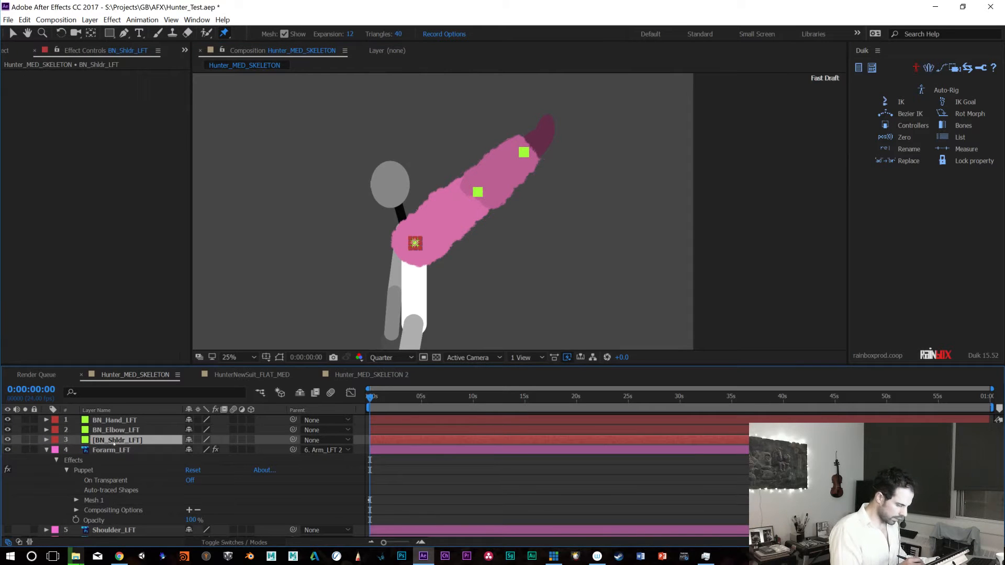
{"action": "left_click", "coordinate": [137, 451]}
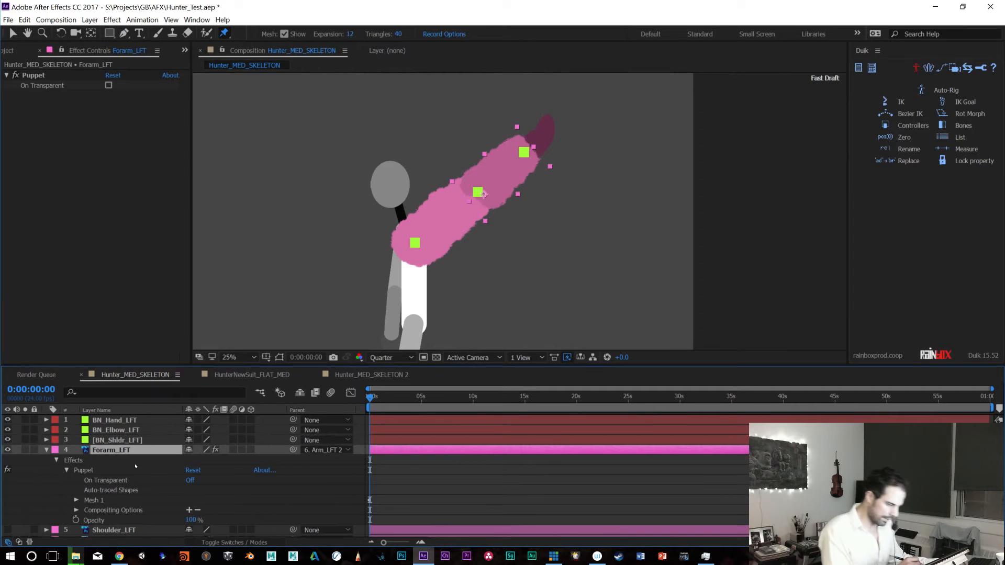
{"action": "key", "text": "e"}
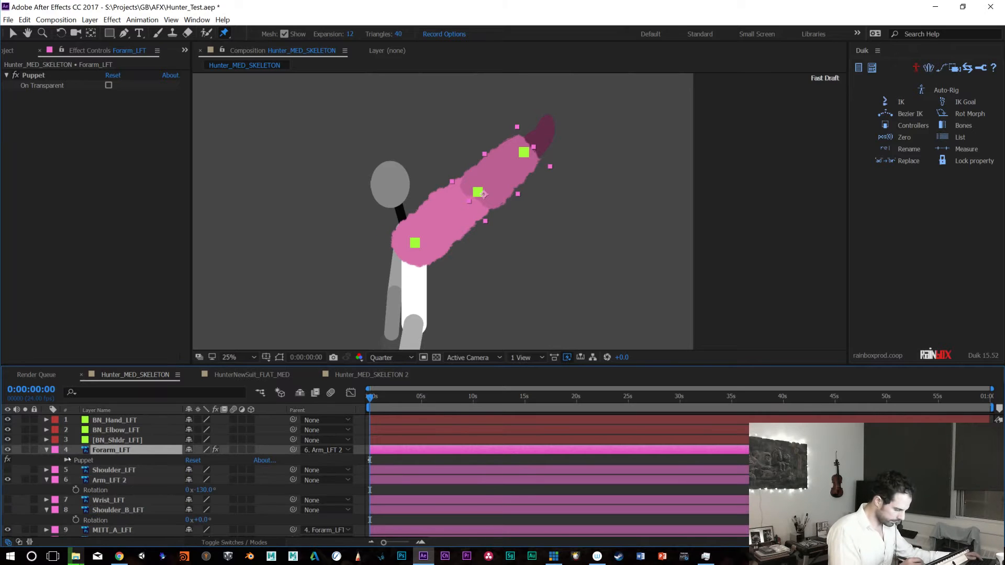
{"action": "left_click", "coordinate": [67, 460]}
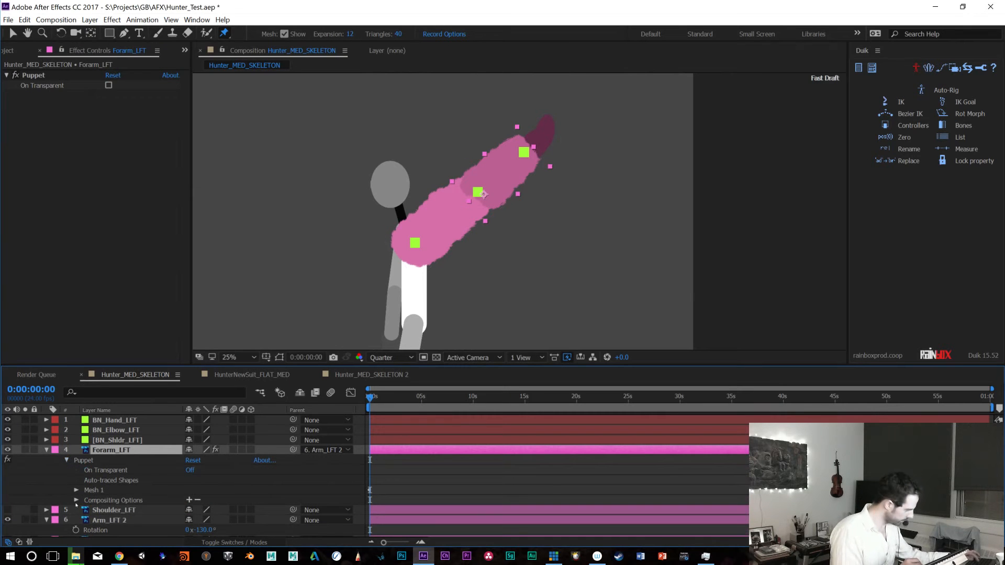
{"action": "key", "text": "u"}
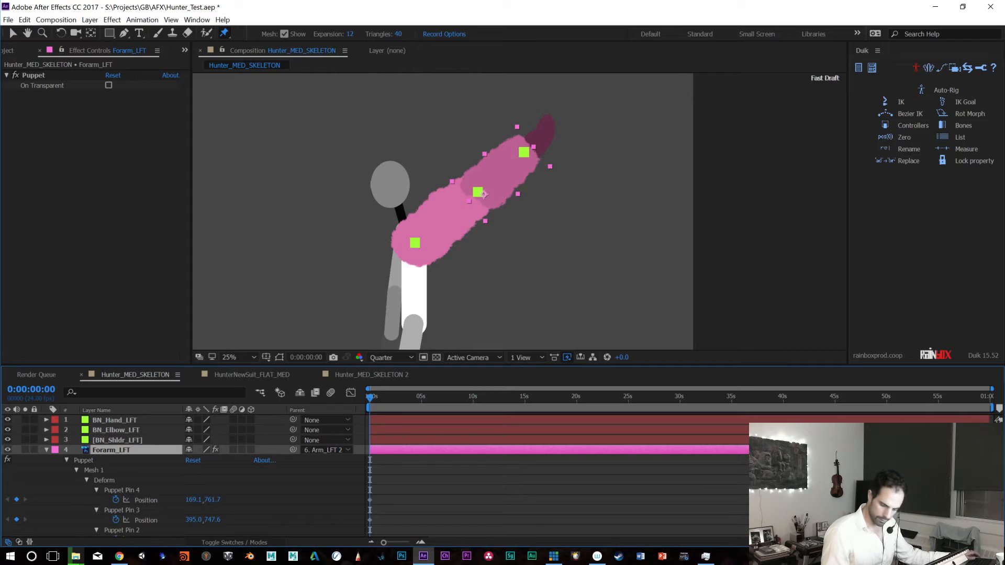
{"action": "scroll", "coordinate": [183, 477], "scroll_direction": "down", "scroll_amount": 3}
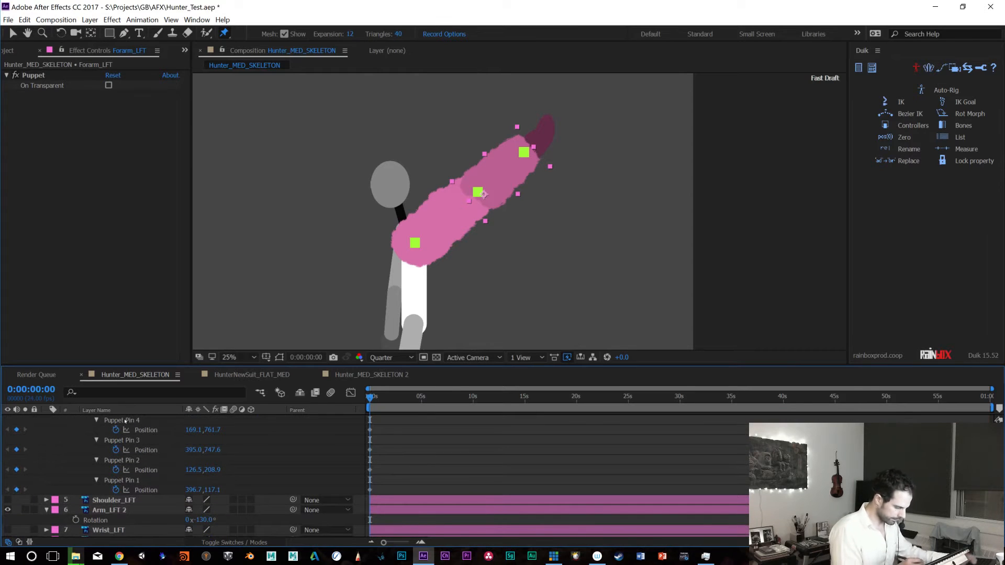
Rename Puppet Pin 4 on Forarm_LFT to Wrist_LFT_FRNT and copy that name for reuse
{"action": "left_click", "coordinate": [126, 421]}
{"action": "key", "text": "Return"}
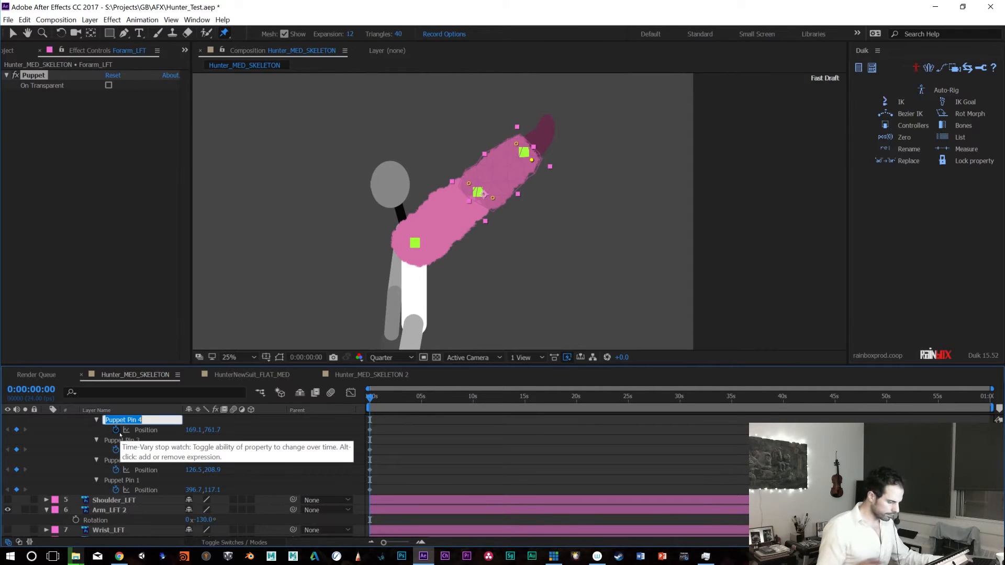
{"action": "type", "text": "Wrist_"}
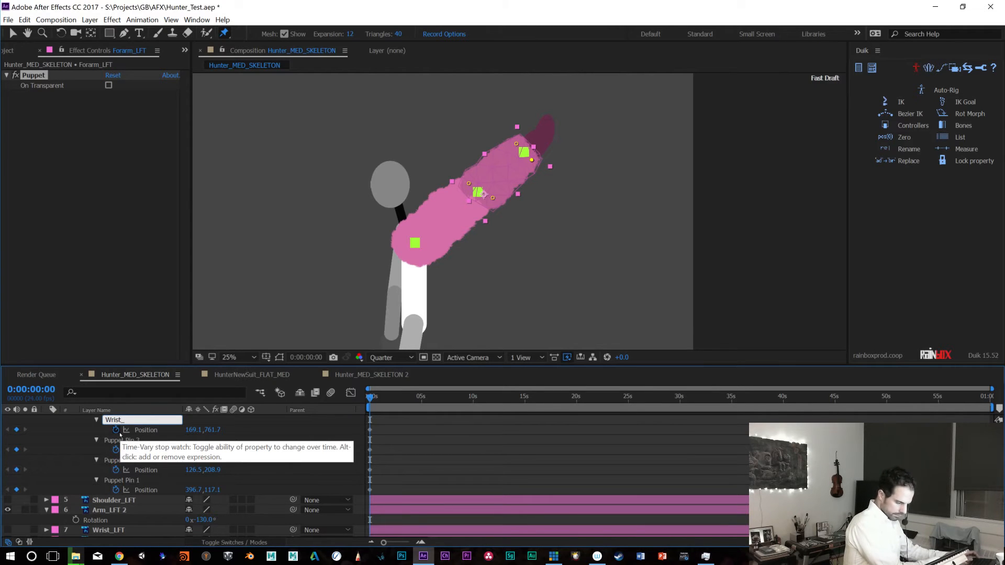
{"action": "type", "text": "L"}
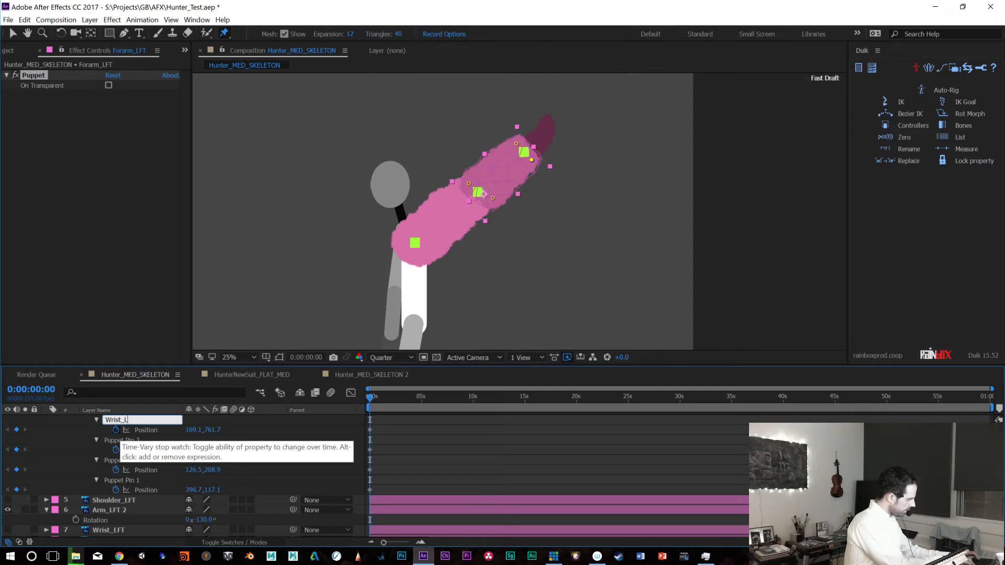
{"action": "key", "text": "BackSpace"}
{"action": "type", "text": "LFT_FRNT"}
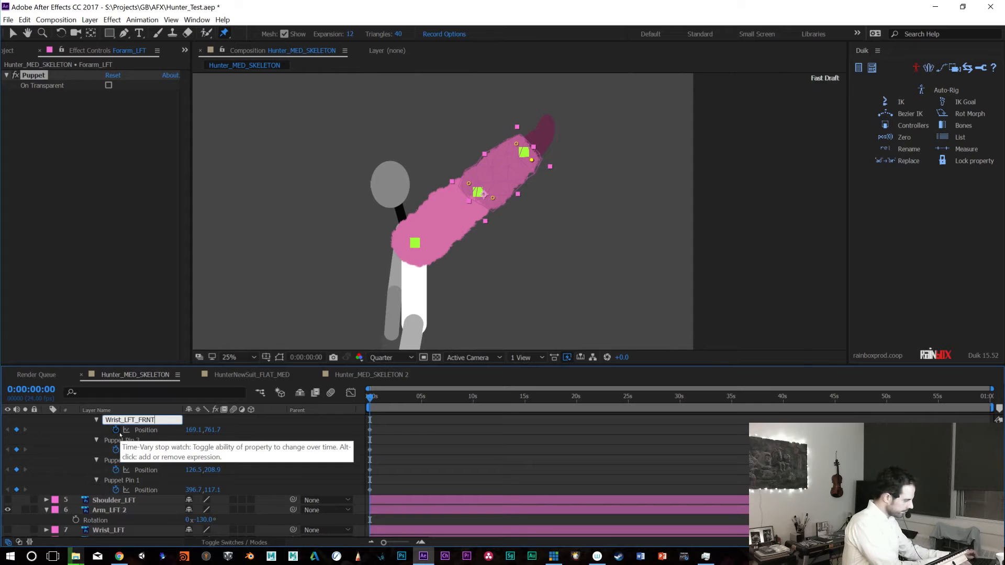
{"action": "key", "text": "ctrl+a"}
{"action": "key", "text": "ctrl+c"}
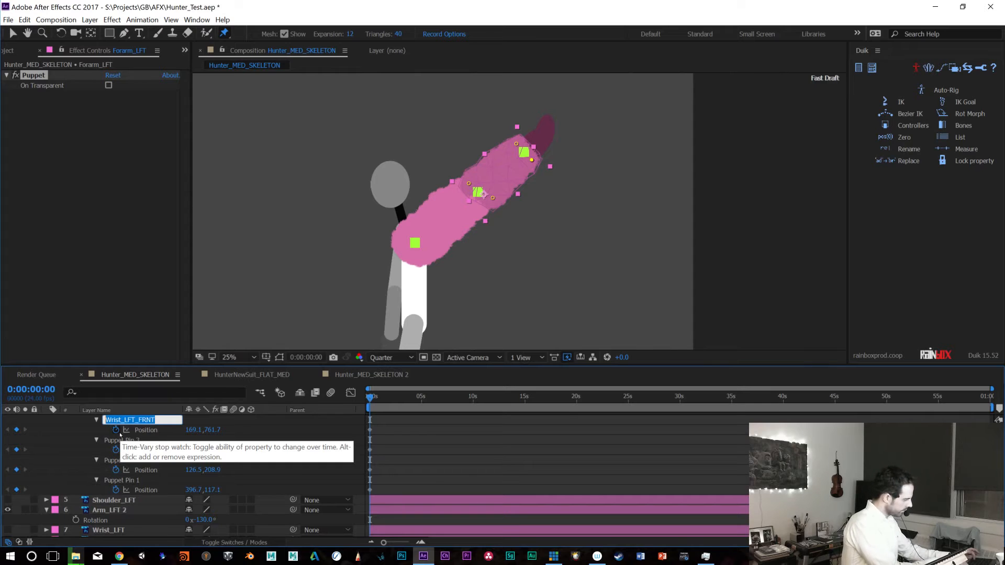
{"action": "key", "text": "Left"}
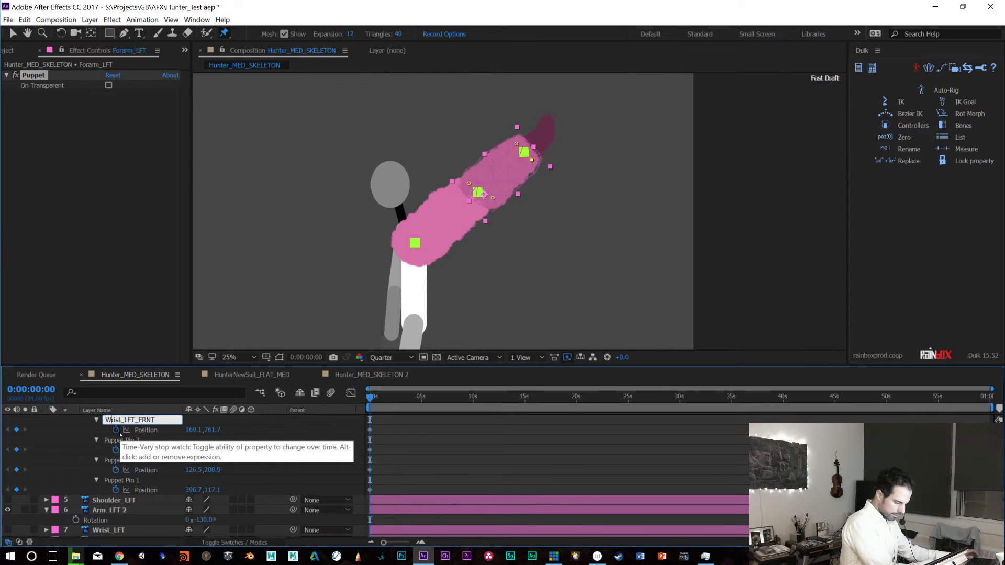
{"action": "key", "text": "shift+Right"}
{"action": "key", "text": "shift+Right"}
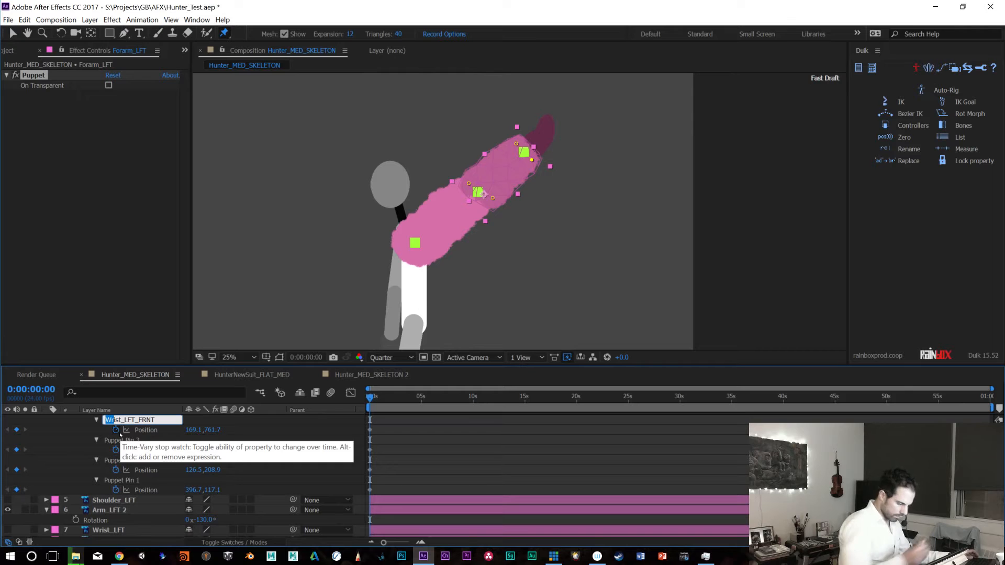
Rename Puppet Pin 3 to Wrist_LFT_BCK, based on the copied name
{"action": "left_click", "coordinate": [121, 443]}
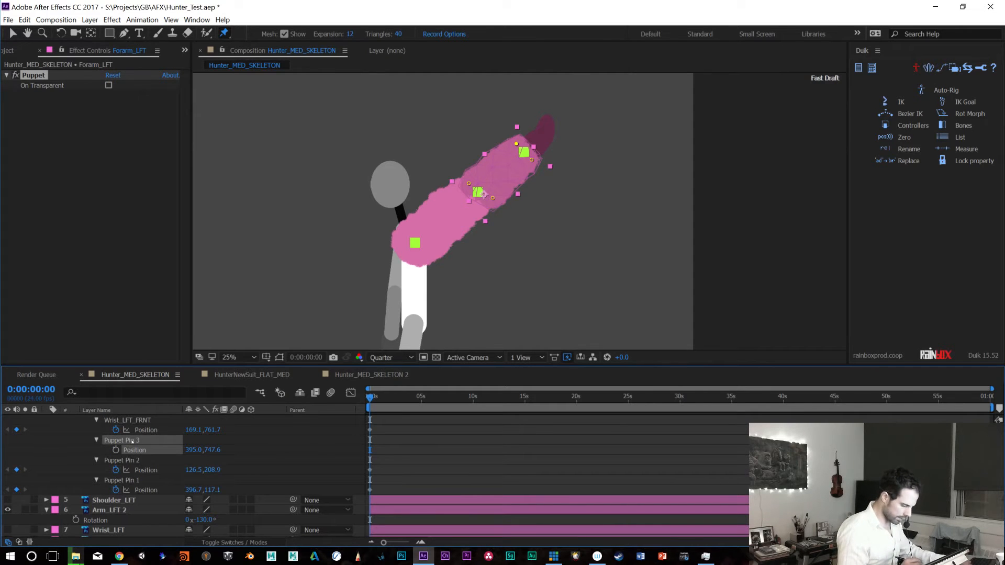
{"action": "key", "text": "Return"}
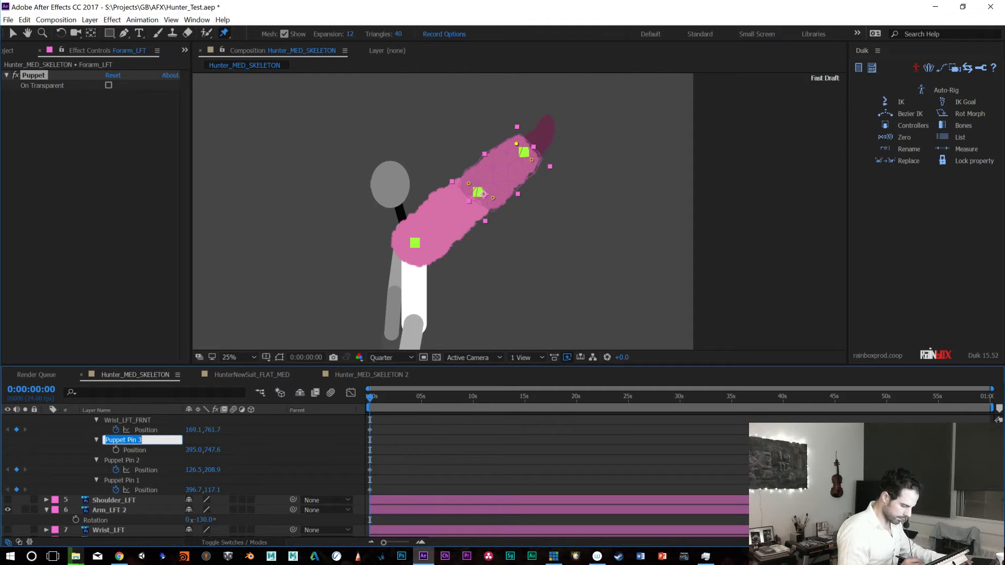
{"action": "key", "text": "ctrl+v"}
{"action": "key", "text": "shift+Left"}
{"action": "key", "text": "shift+Left"}
{"action": "key", "text": "shift+Left"}
{"action": "key", "text": "shift+Left"}
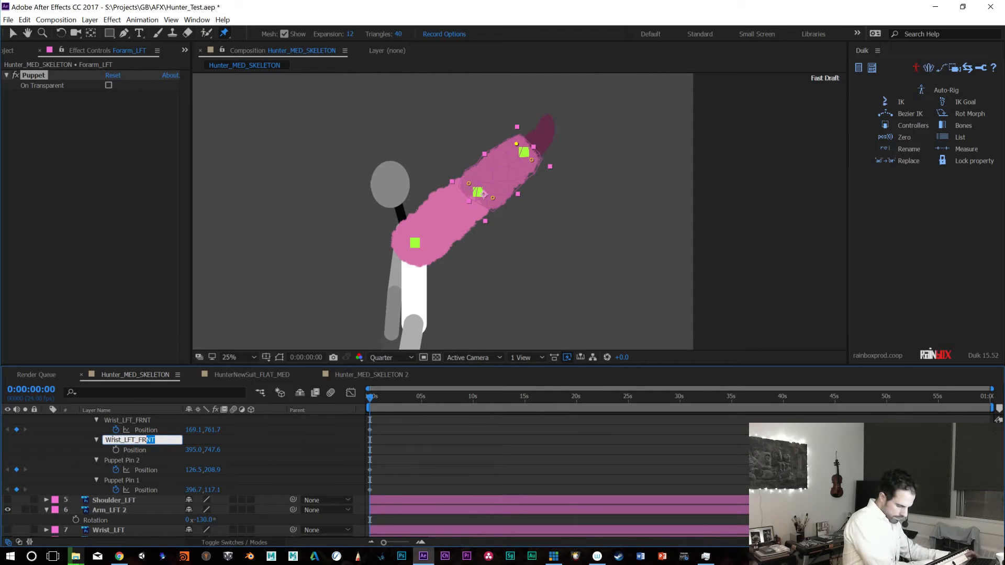
{"action": "type", "text": "BCK\\"}
{"action": "key", "text": "Return"}
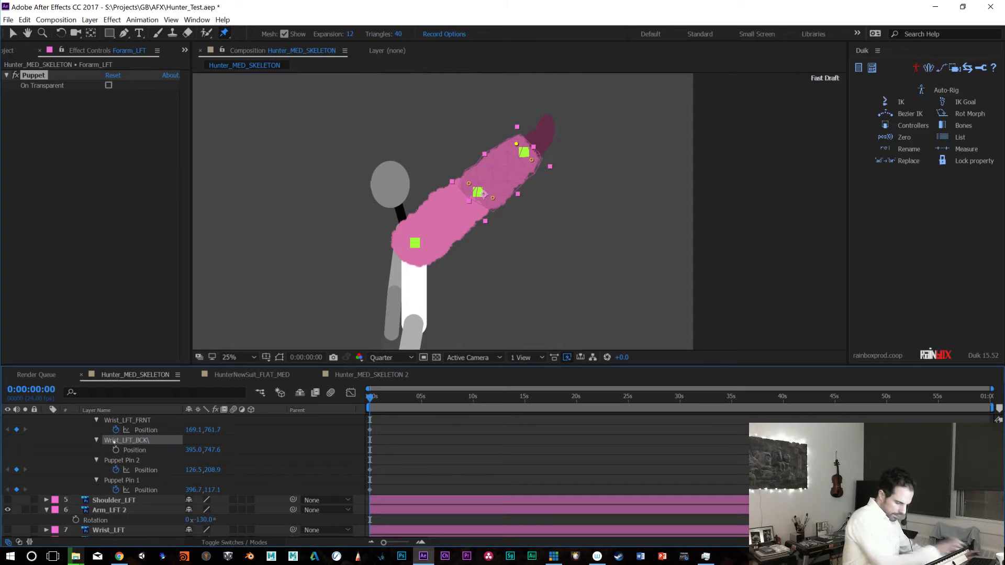
{"action": "key", "text": "Return"}
{"action": "key", "text": "Right"}
{"action": "key", "text": "BackSpace"}
Rename Puppet Pin 2 on Forarm_LFT to Forearm_LFT_FRNT, based on the copied wrist pin name, and copy the new name
{"action": "left_click", "coordinate": [132, 463]}
{"action": "key", "text": "Return"}
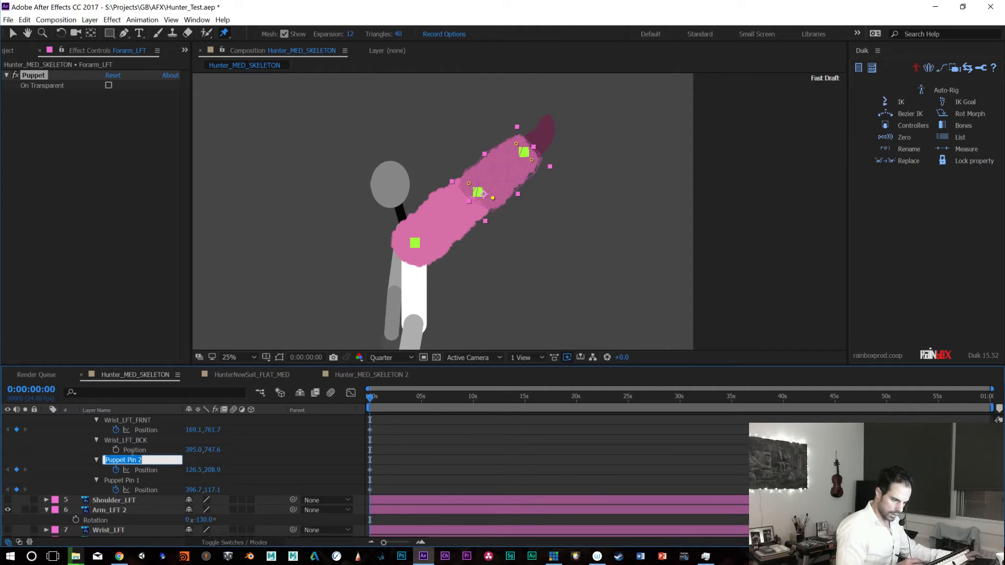
{"action": "key", "text": "ctrl+v"}
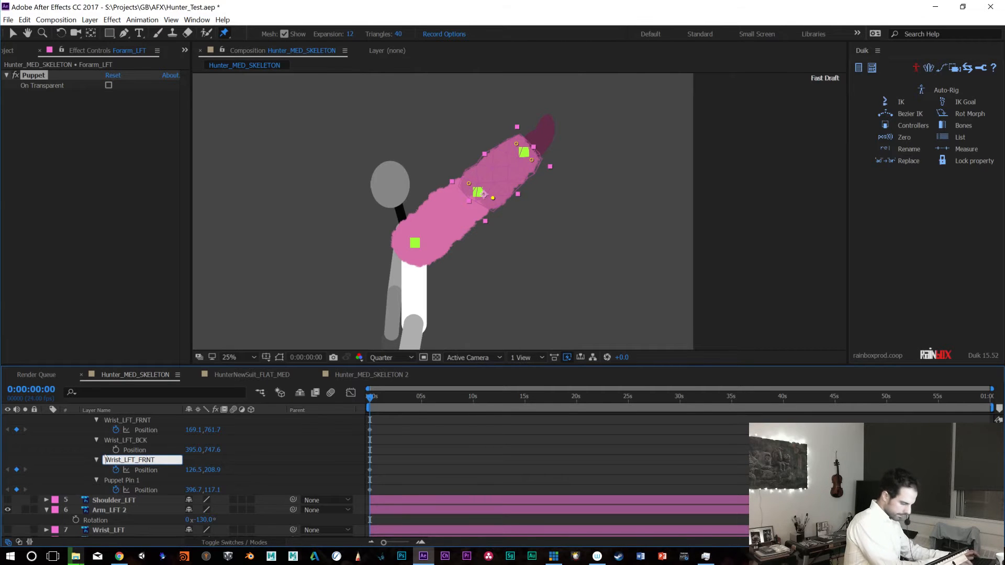
{"action": "key", "text": "Home"}
{"action": "key", "text": "Delete"}
{"action": "key", "text": "Delete"}
{"action": "key", "text": "Delete"}
{"action": "key", "text": "Delete"}
{"action": "key", "text": "Delete"}
{"action": "key", "text": "Delete"}
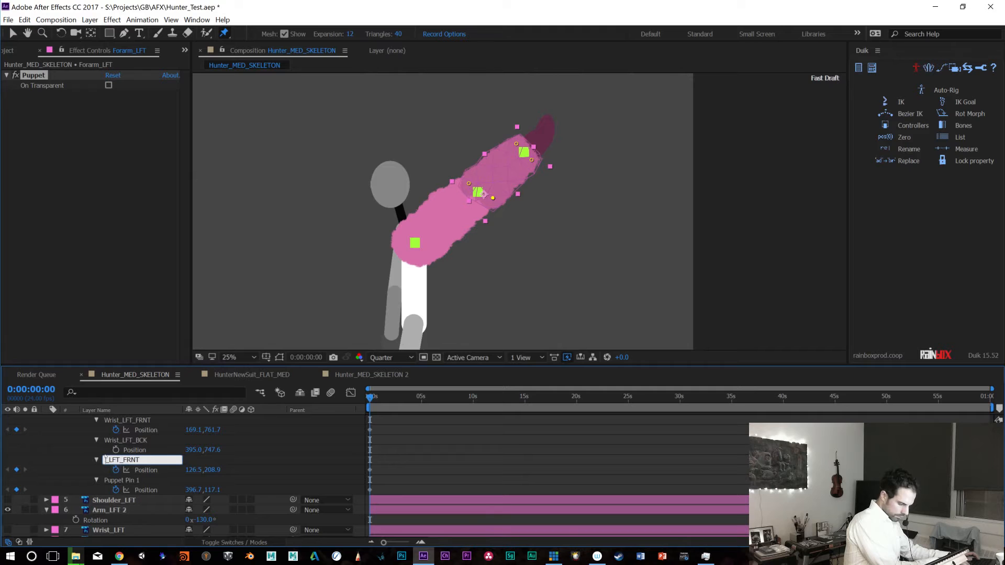
{"action": "type", "text": "Forear"}
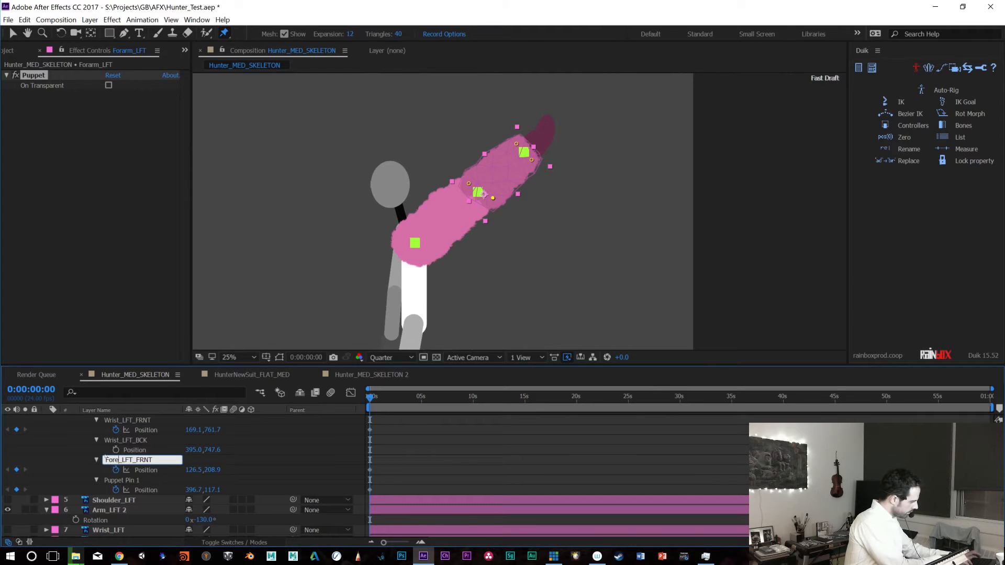
{"action": "type", "text": "m"}
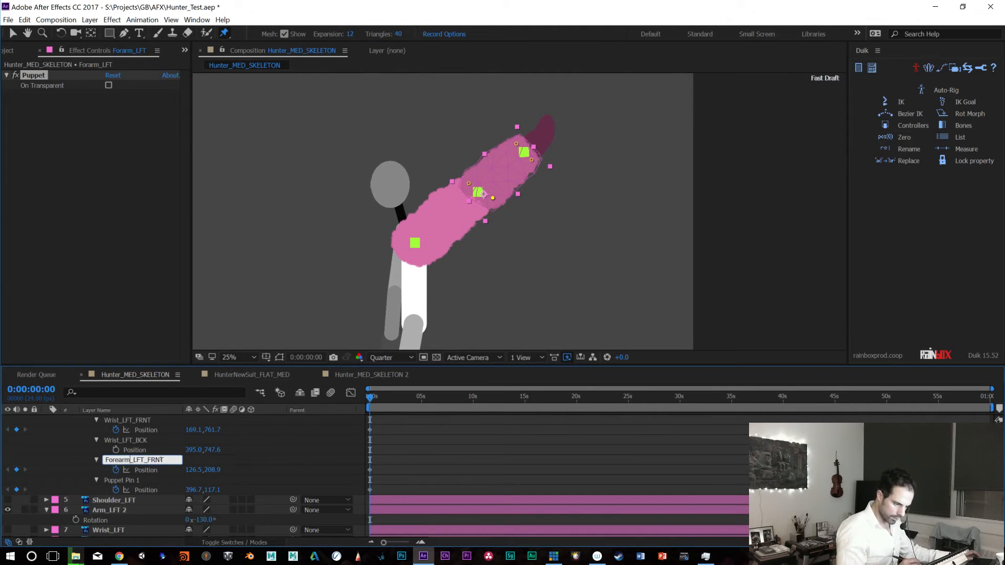
{"action": "left_click_drag", "start_coordinate": [166, 459], "coordinate": [89, 464]}
{"action": "key", "text": "ctrl+c"}
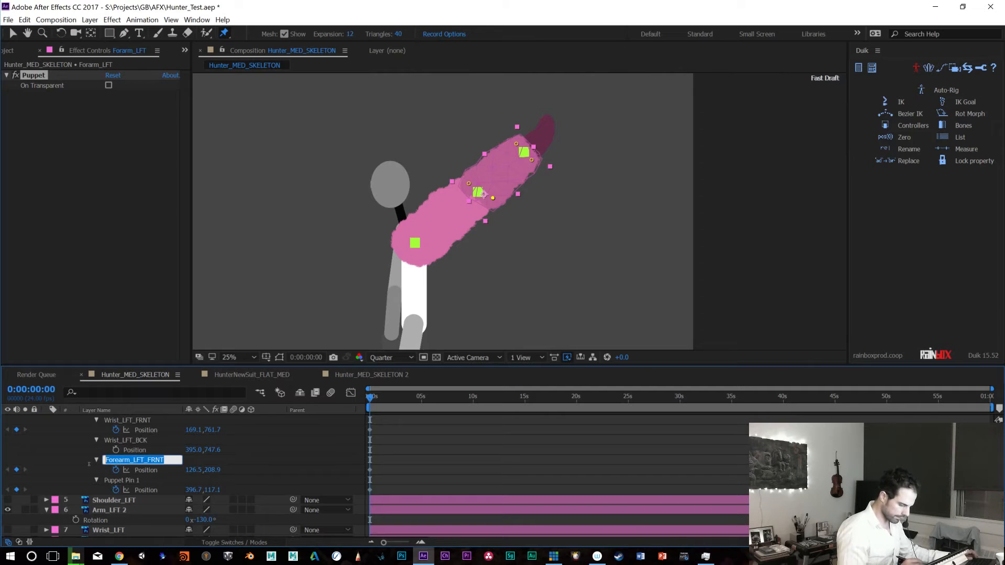
Rename Puppet Pin 1 on Forarm_LFT to Forearm_LFT_BCK, based on the copied name
{"action": "left_click", "coordinate": [118, 481]}
{"action": "key", "text": "Return"}
{"action": "key", "text": "ctrl+v"}
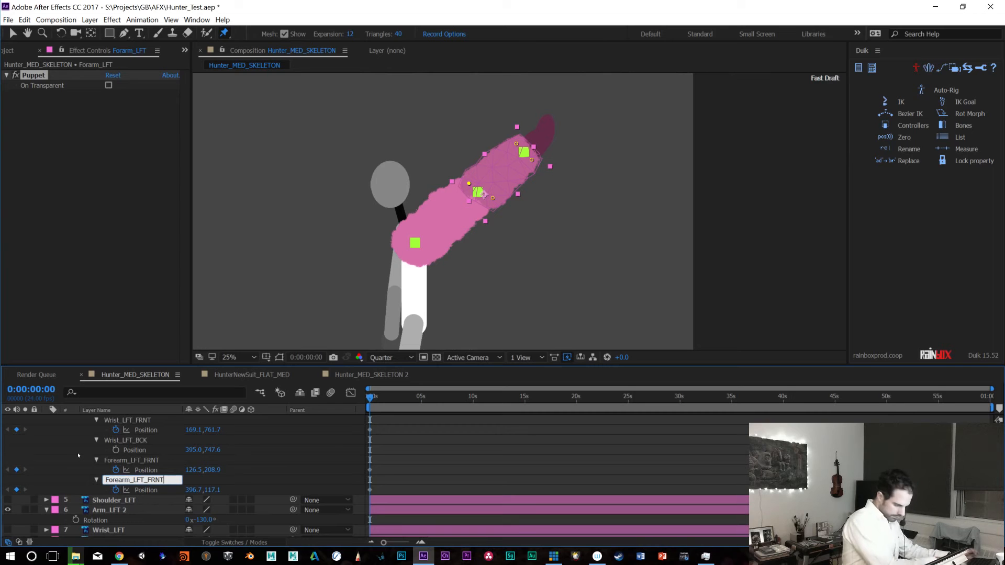
{"action": "key", "text": "shift+Right"}
{"action": "key", "text": "shift+Right"}
{"action": "key", "text": "shift+Right"}
{"action": "key", "text": "shift+Right"}
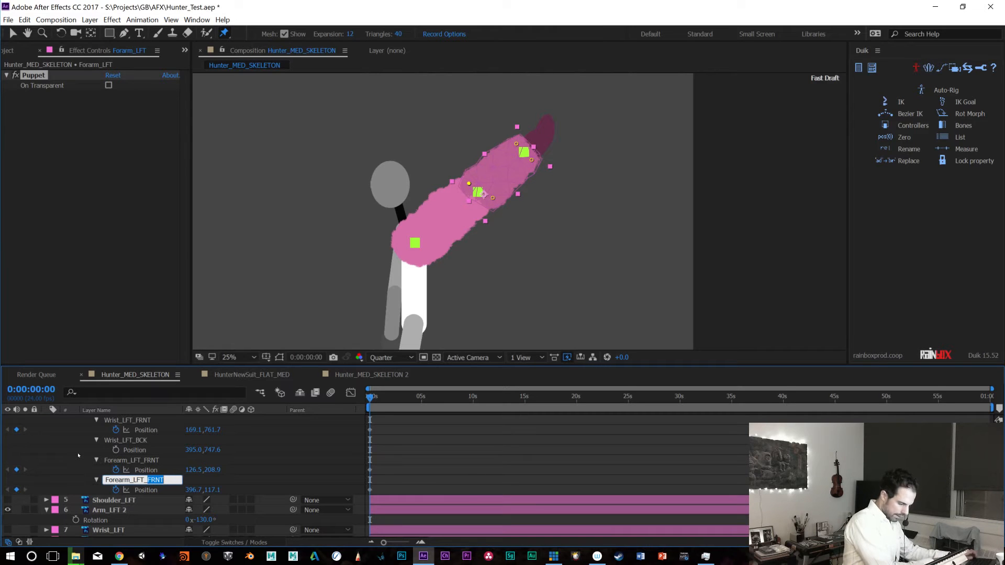
{"action": "type", "text": "BCK"}
{"action": "key", "text": "Return"}
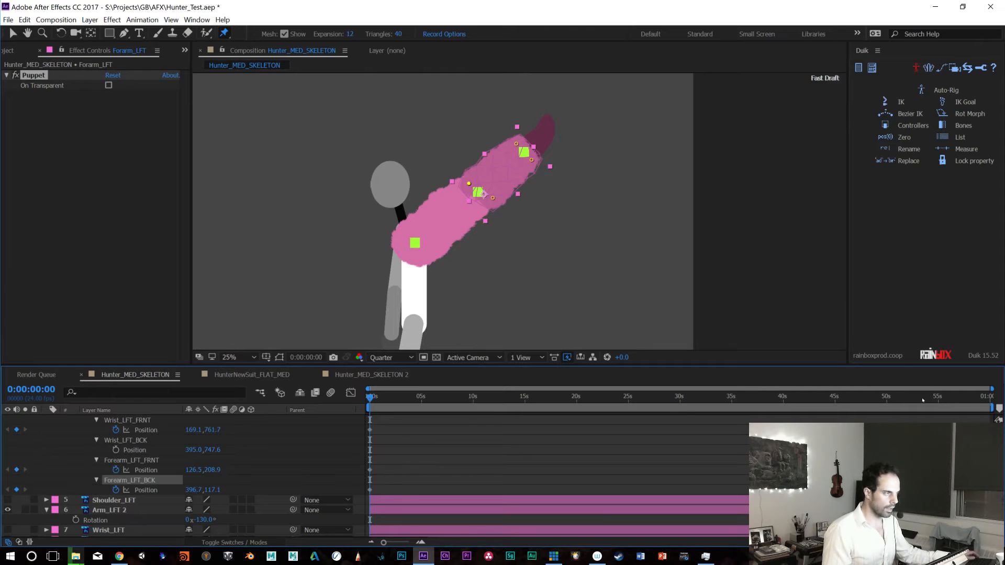
{"action": "scroll", "coordinate": [183, 477], "scroll_direction": "up", "scroll_amount": 3}
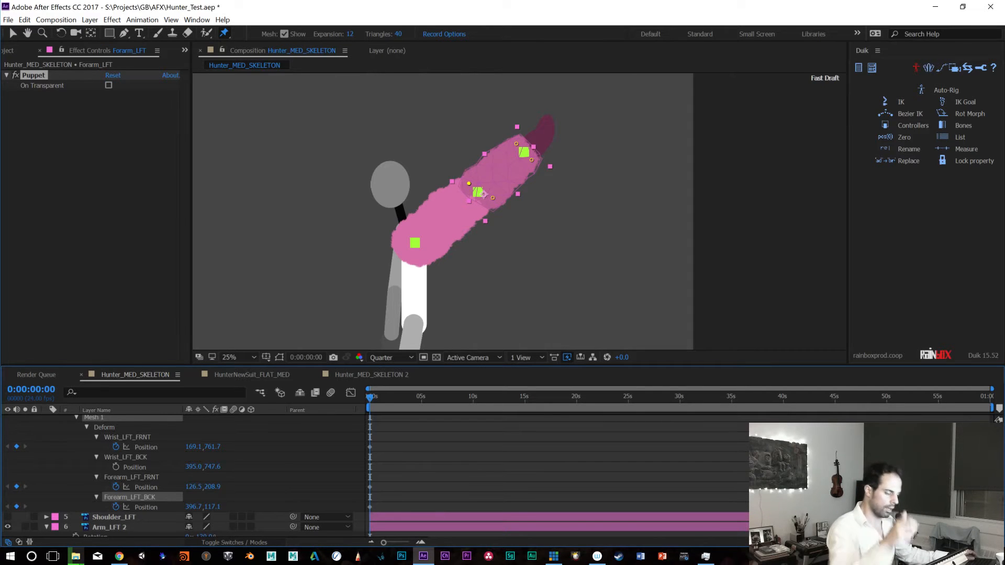
Test the IK arm in Hunter_MED_SKELETON 2 by moving the C_Wrist_LFT_B controller to several positions around the shoulder
{"action": "left_click", "coordinate": [379, 375]}
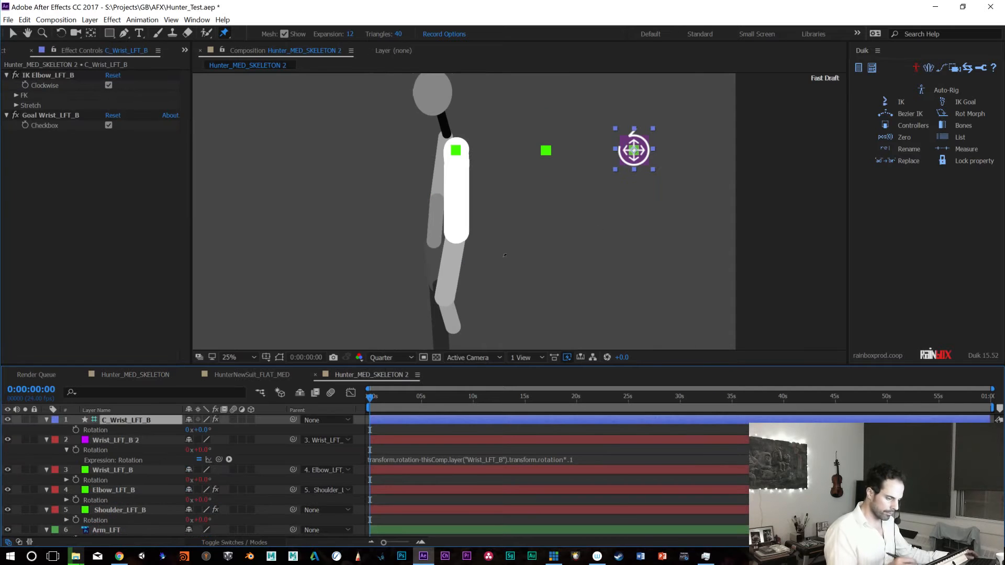
{"action": "key", "text": "v"}
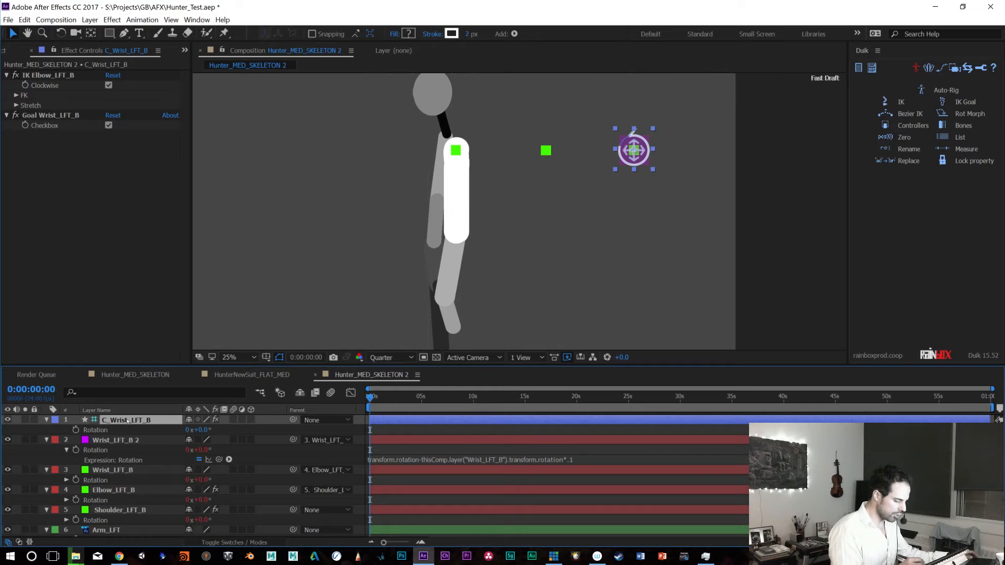
{"action": "left_click_drag", "start_coordinate": [634, 151], "coordinate": [619, 154]}
{"action": "key", "text": "ctrl+z"}
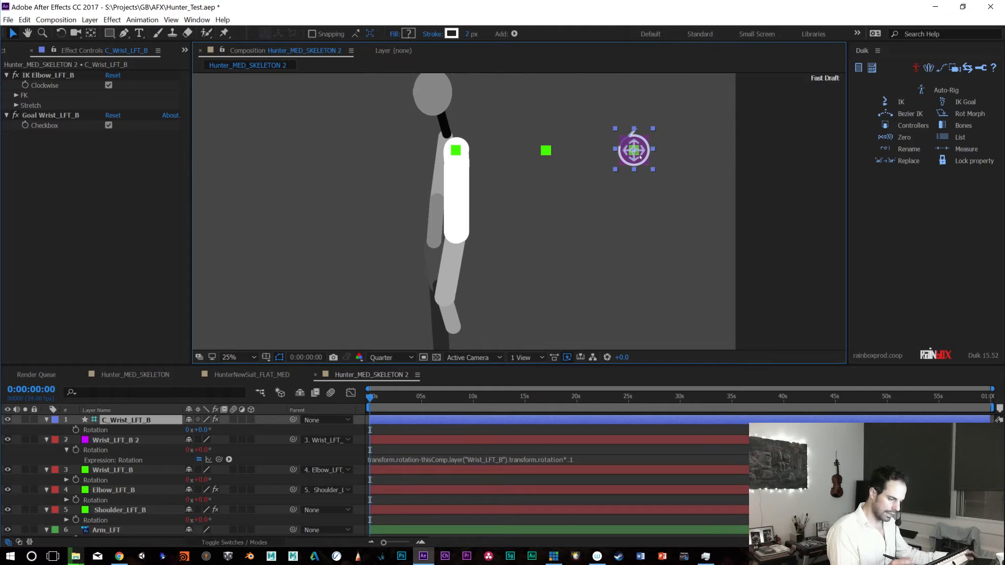
{"action": "left_click_drag", "start_coordinate": [634, 150], "coordinate": [630, 116]}
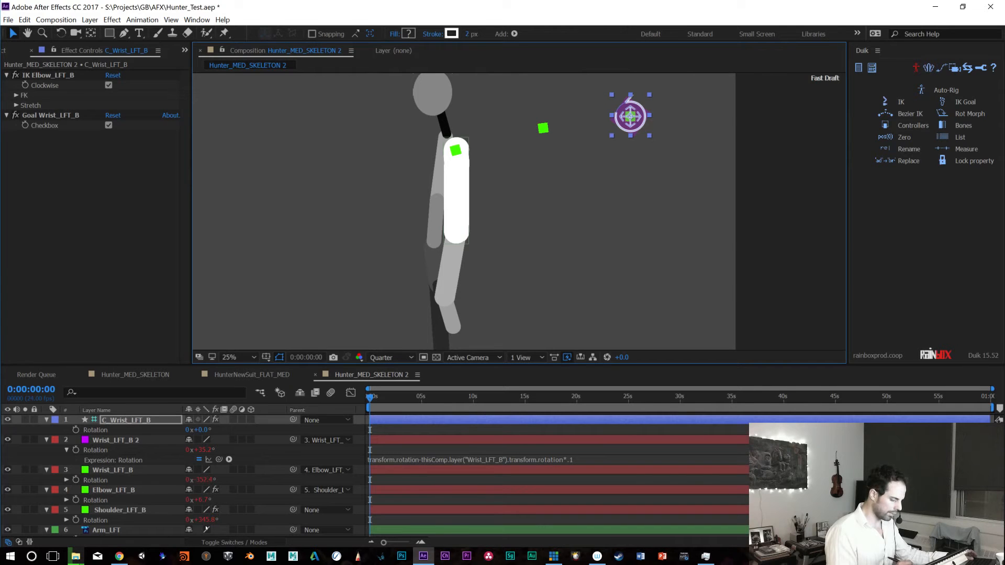
{"action": "left_click_drag", "start_coordinate": [635, 141], "coordinate": [590, 270]}
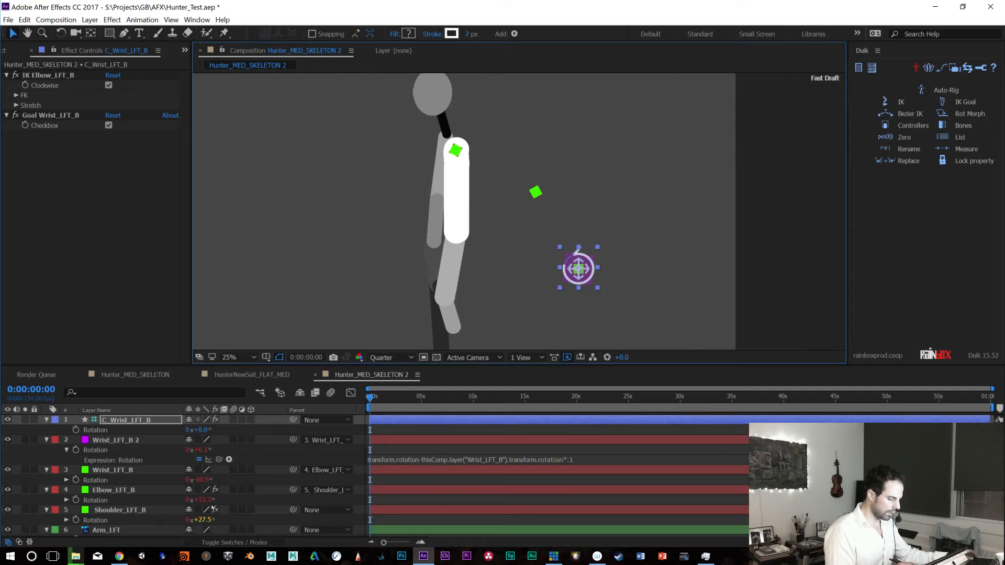
{"action": "left_click_drag", "start_coordinate": [578, 269], "coordinate": [278, 89]}
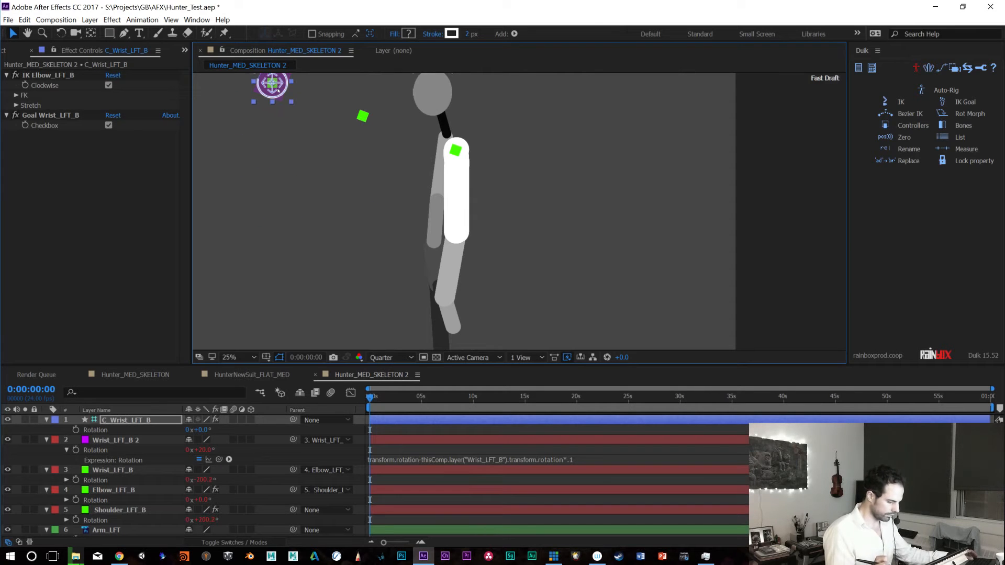
Undo the test moves of C_Wrist_LFT_B until the arm is back in its straight horizontal pose
{"action": "key", "text": "ctrl+z"}
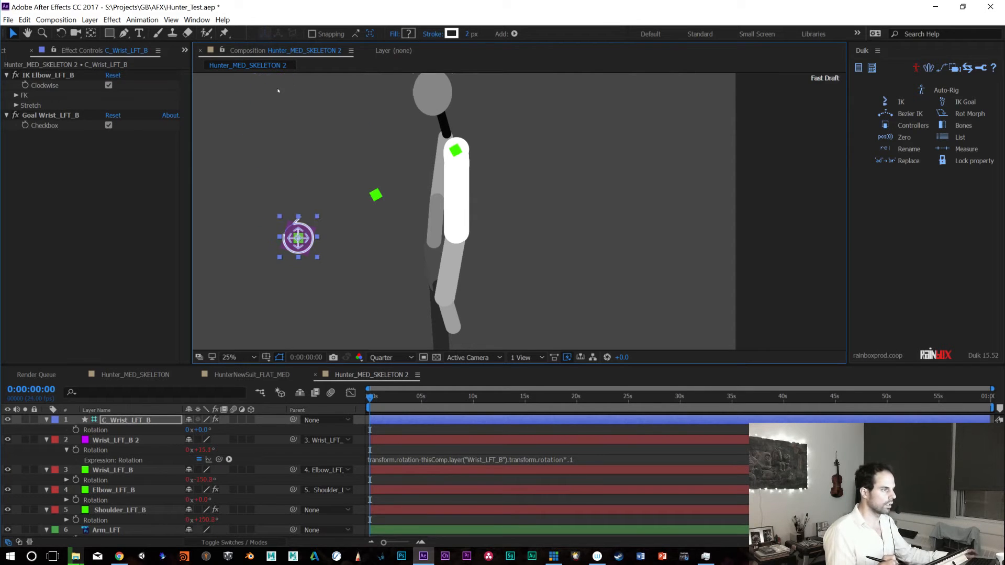
{"action": "key", "text": "ctrl+z"}
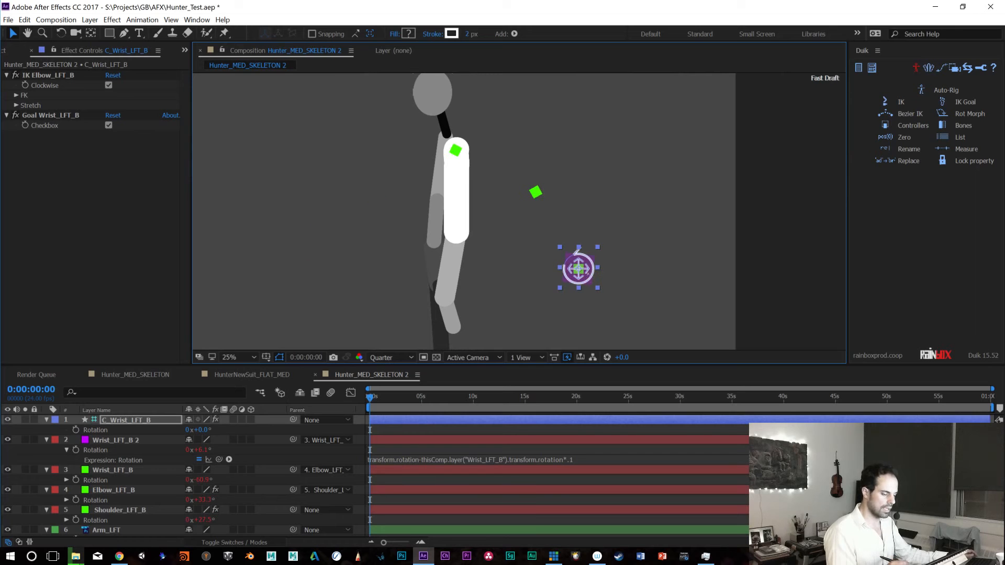
{"action": "left_click_drag", "start_coordinate": [587, 287], "coordinate": [650, 226]}
{"action": "key", "text": "ctrl+z"}
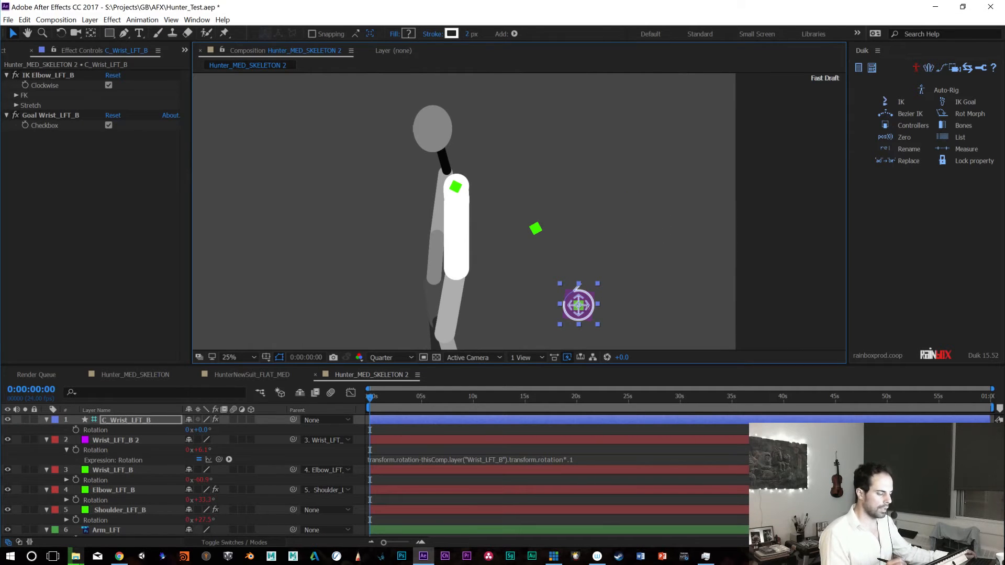
{"action": "key", "text": "ctrl+z"}
{"action": "key", "text": "ctrl+z"}
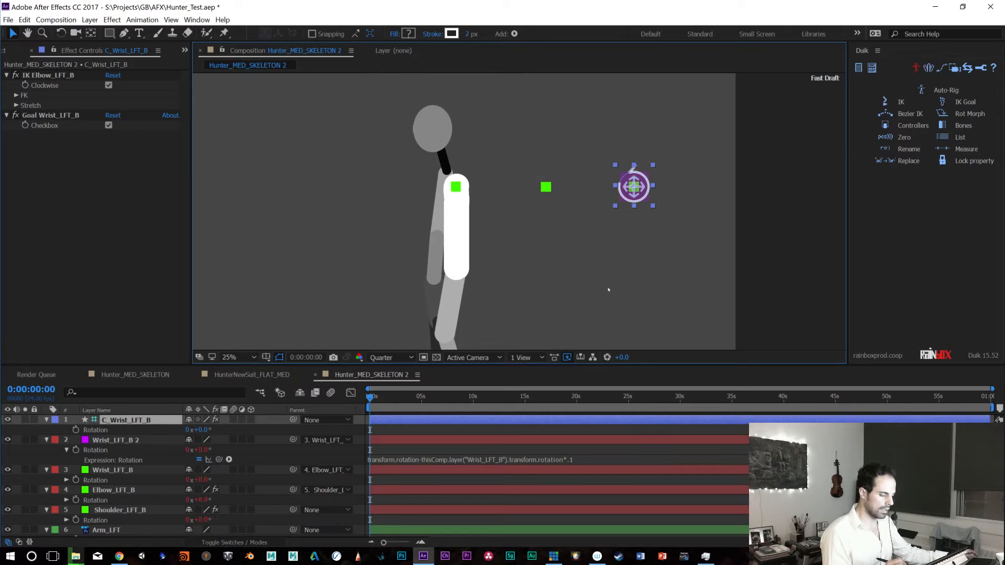
Show the HunterNewSuit_FLAT_MED composition with the flat suit artwork
{"action": "left_click", "coordinate": [262, 375]}
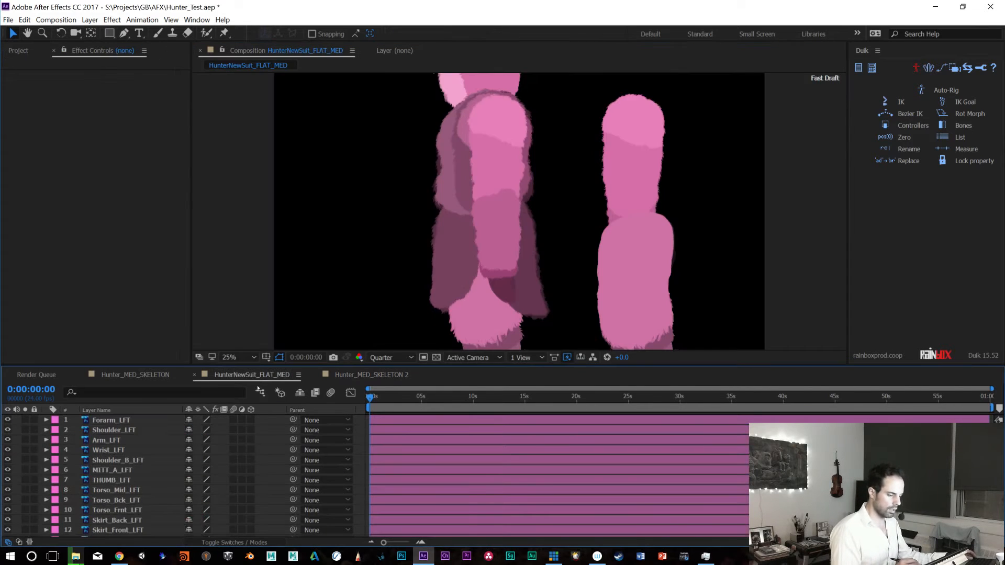
In the Hunter_MED_SKELETON composition, create Duik bones for the Forarm_LFT puppet pins and collapse the layer's properties
{"action": "left_click", "coordinate": [139, 375]}
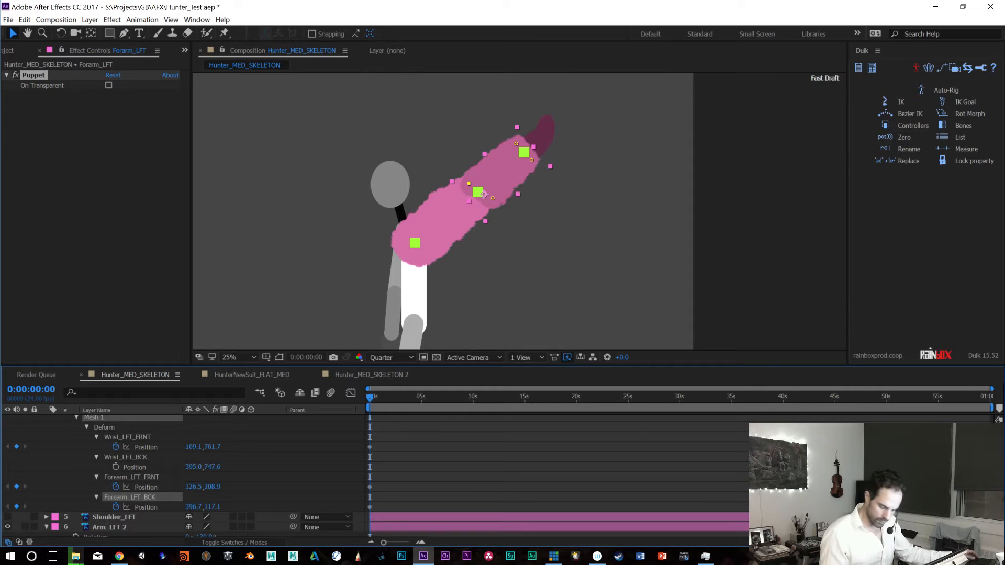
{"action": "scroll", "coordinate": [367, 476], "scroll_direction": "up", "scroll_amount": 2}
{"action": "scroll", "coordinate": [366, 475], "scroll_direction": "down", "scroll_amount": 1}
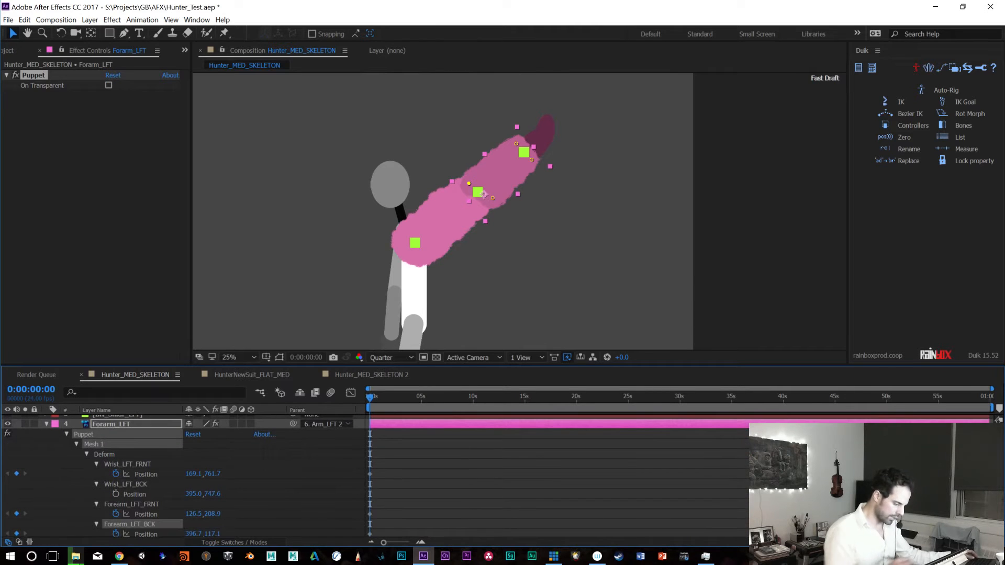
{"action": "left_click", "coordinate": [122, 425]}
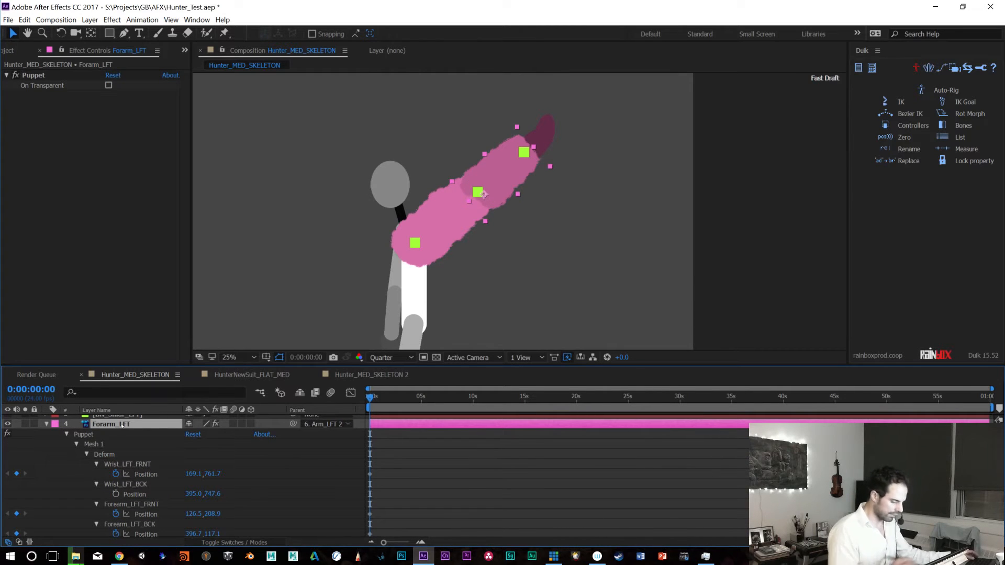
{"action": "left_click", "coordinate": [961, 127]}
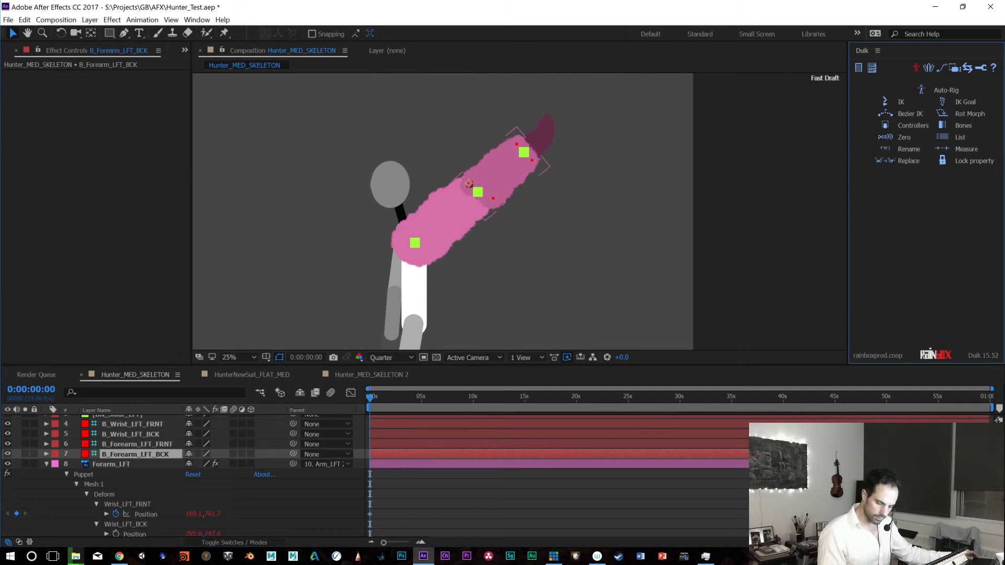
{"action": "scroll", "coordinate": [46, 479], "scroll_direction": "up", "scroll_amount": 2}
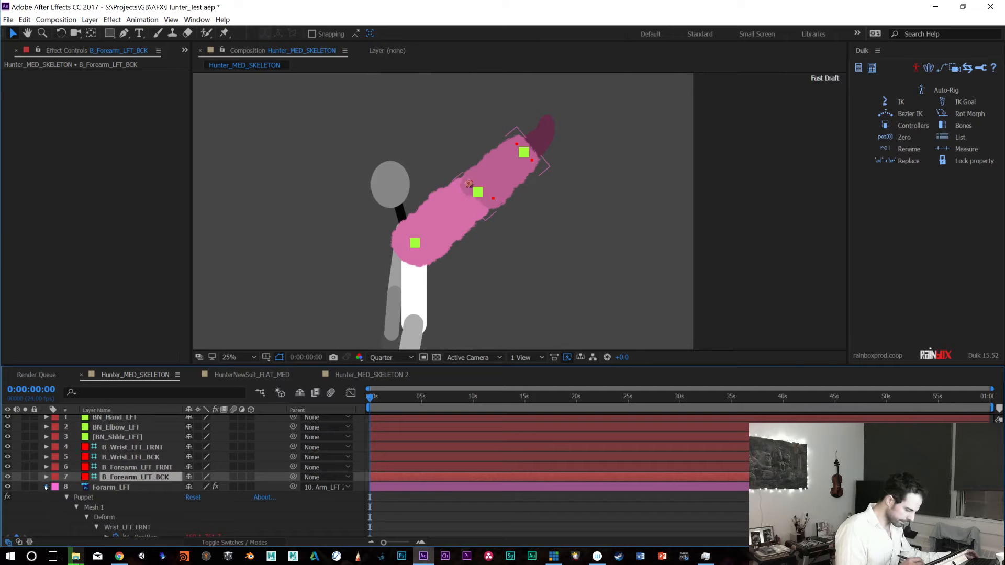
{"action": "left_click", "coordinate": [46, 487]}
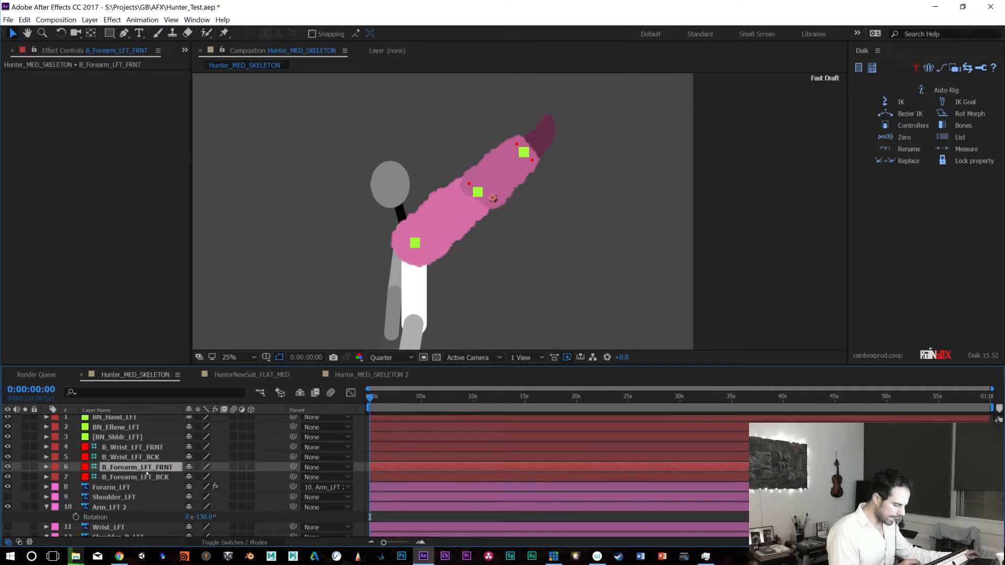
Parent the B_Forearm_LFT_FRNT and B_Forearm_LFT_BCK bones to BN_Elbow_LFT
{"action": "left_click", "coordinate": [143, 477]}
{"action": "left_click", "coordinate": [126, 437]}
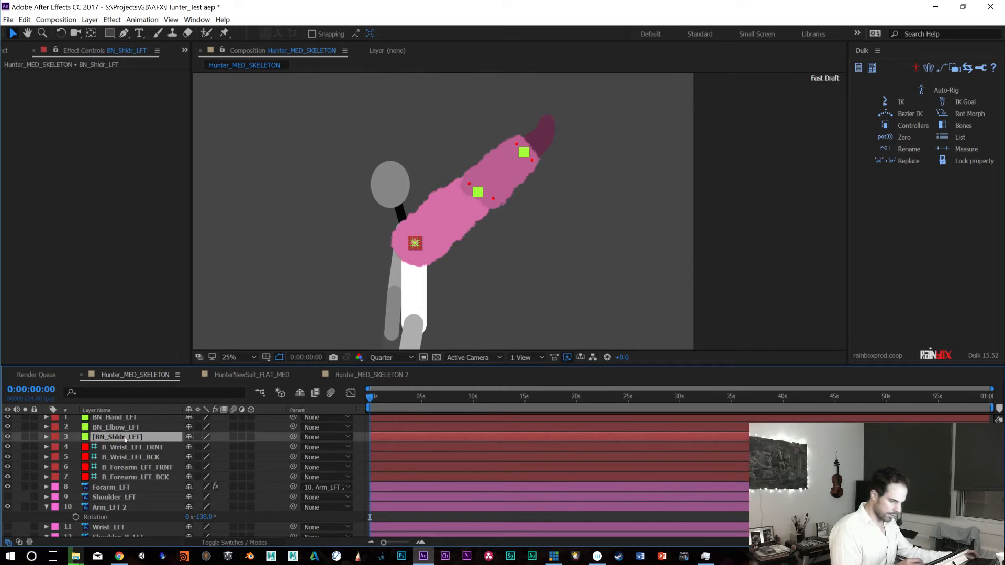
{"action": "scroll", "coordinate": [369, 517], "scroll_direction": "up", "scroll_amount": 1}
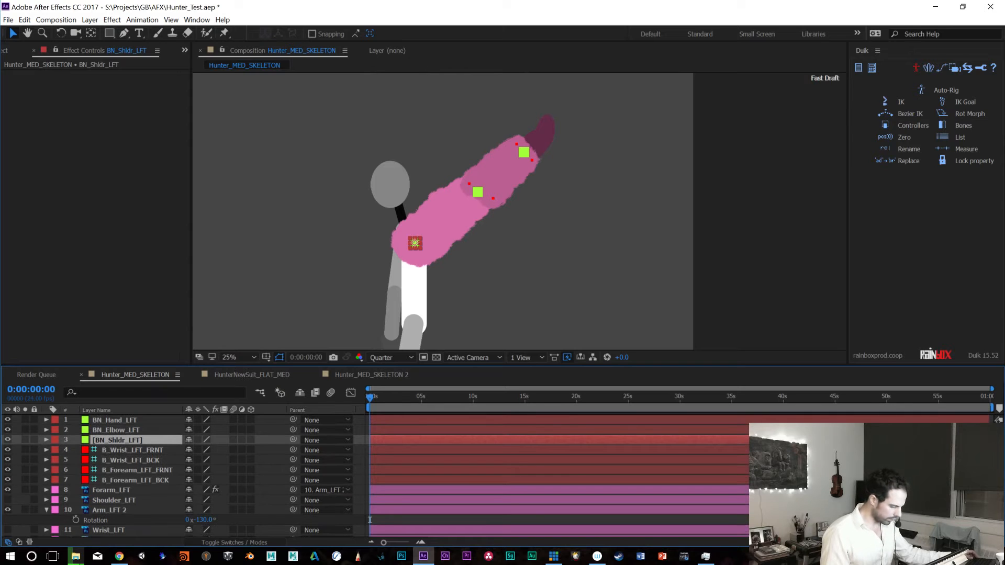
{"action": "left_click", "coordinate": [125, 480]}
{"action": "left_click", "coordinate": [125, 470], "text": "shift"}
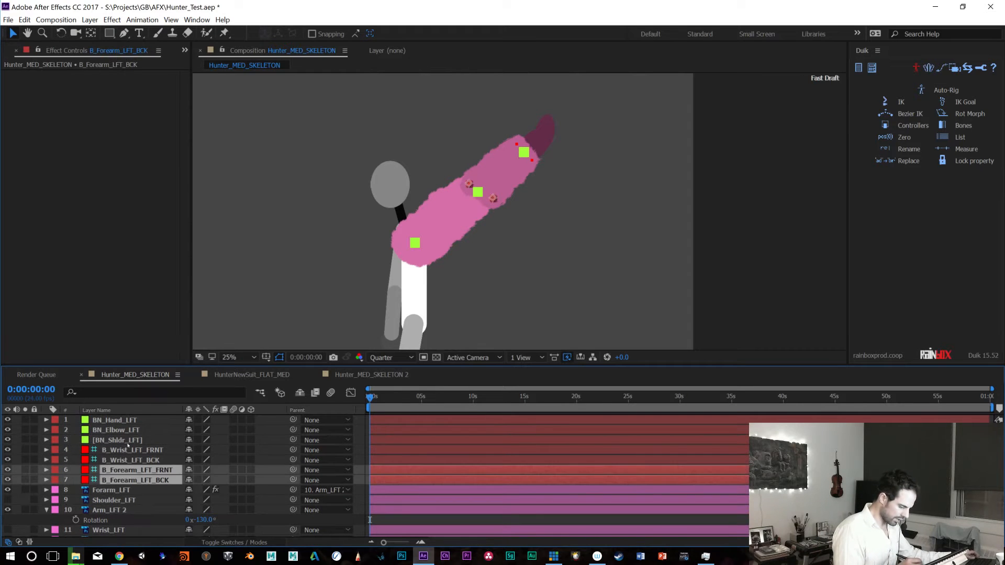
{"action": "left_click_drag", "start_coordinate": [293, 470], "coordinate": [124, 430]}
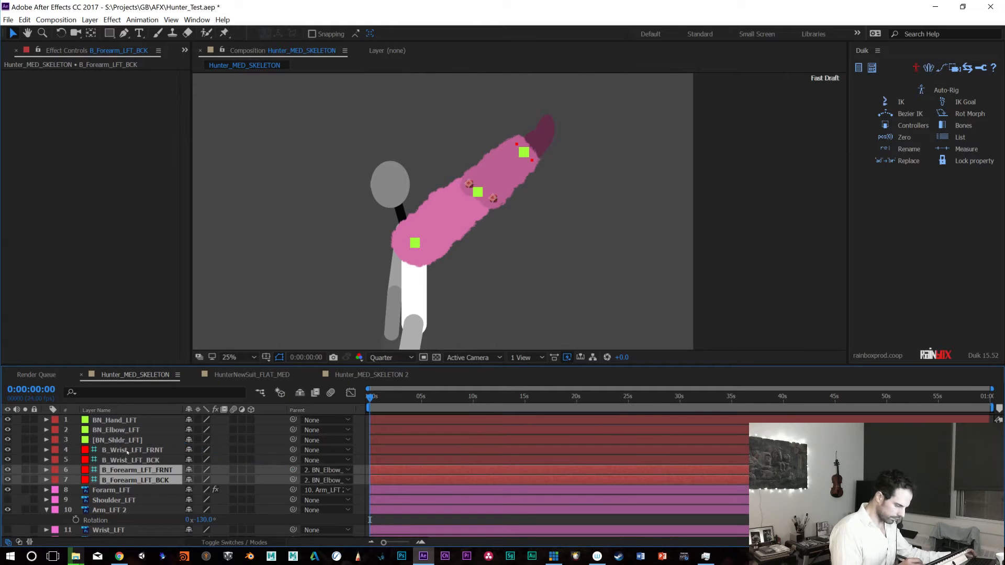
Duplicate the BN_Hand_LFT layer and rename the copy BN_Wrist
{"action": "left_click", "coordinate": [128, 451]}
{"action": "left_click", "coordinate": [131, 461], "text": "shift"}
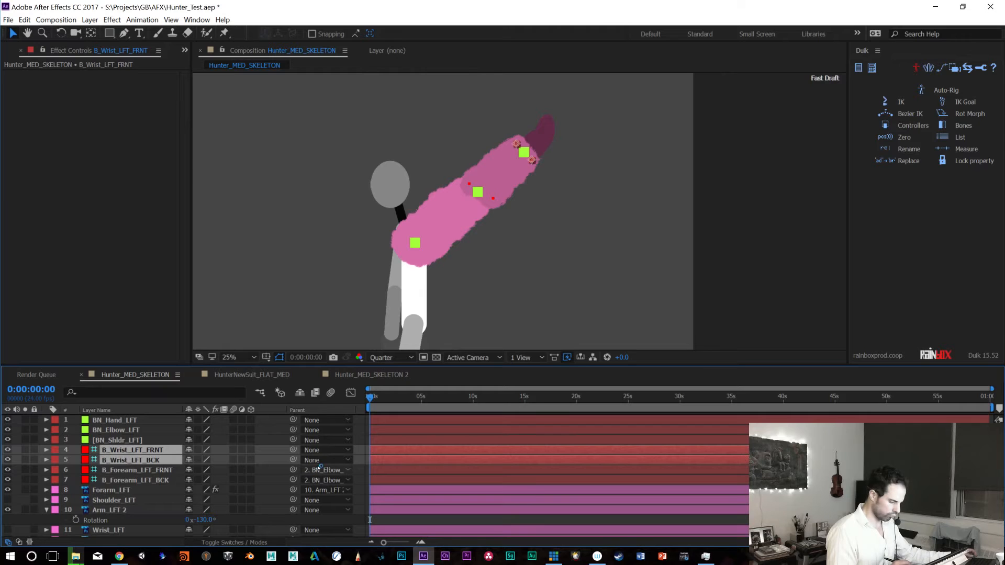
{"action": "left_click", "coordinate": [114, 421]}
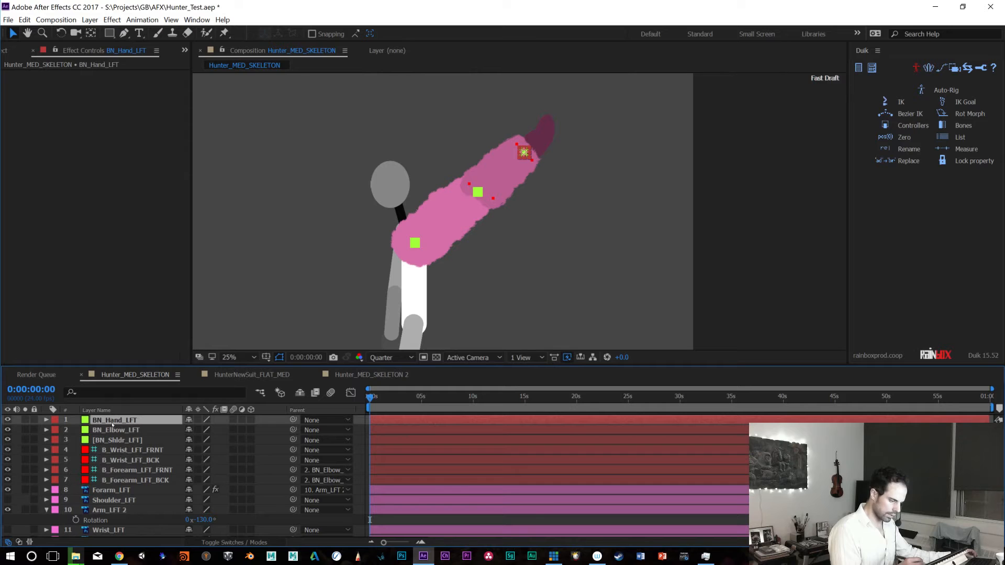
{"action": "key", "text": "ctrl+d"}
{"action": "key", "text": "Return"}
{"action": "type", "text": "Wrist"}
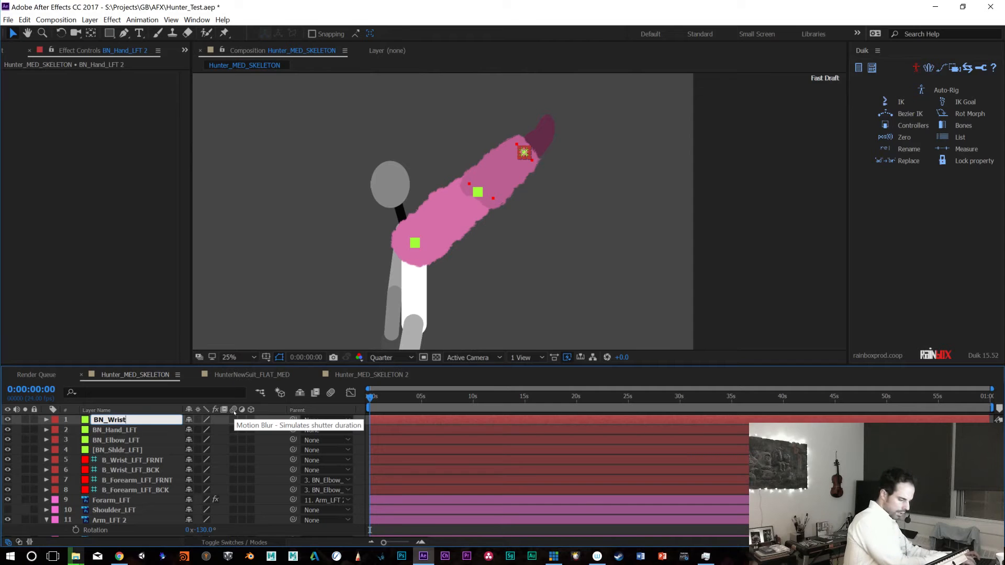
{"action": "key", "text": "Return"}
Set the BN_Wrist layer's scale to 200% and its opacity to 50%
{"action": "key", "text": "s"}
{"action": "left_click", "coordinate": [223, 430]}
{"action": "type", "text": "200"}
{"action": "key", "text": "Return"}
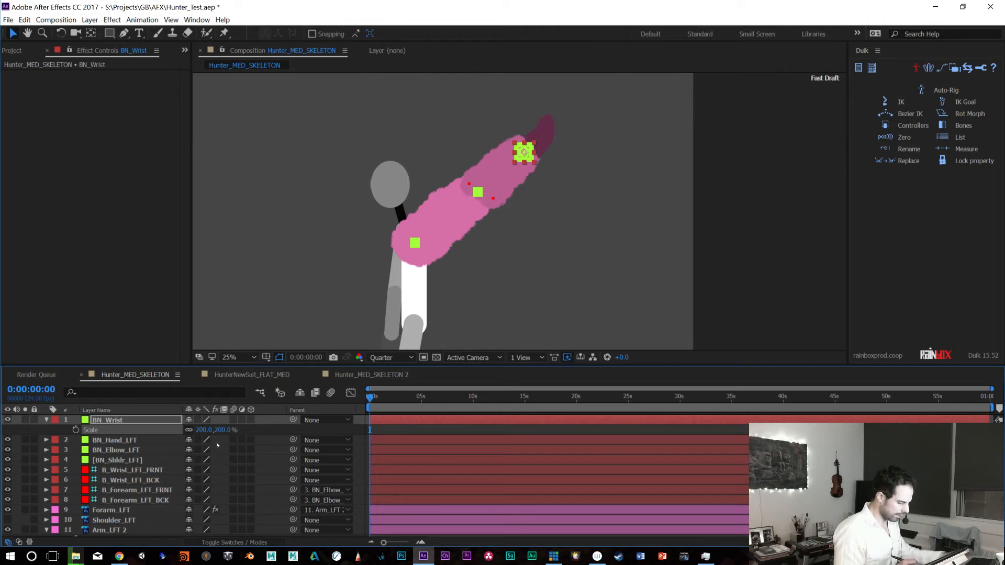
{"action": "key", "text": "t"}
{"action": "left_click", "coordinate": [192, 430]}
{"action": "type", "text": "50"}
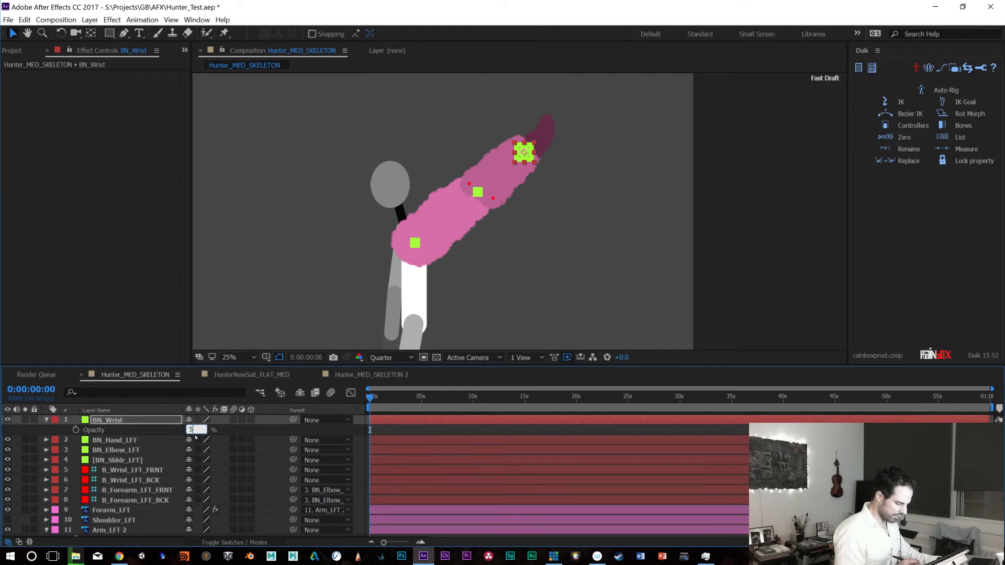
{"action": "key", "text": "Return"}
Parent B_Wrist_LFT_FRNT and B_Wrist_LFT_BCK to BN_Wrist, and place BN_Wrist directly below BN_Hand_LFT in the layer order
{"action": "left_click", "coordinate": [136, 470]}
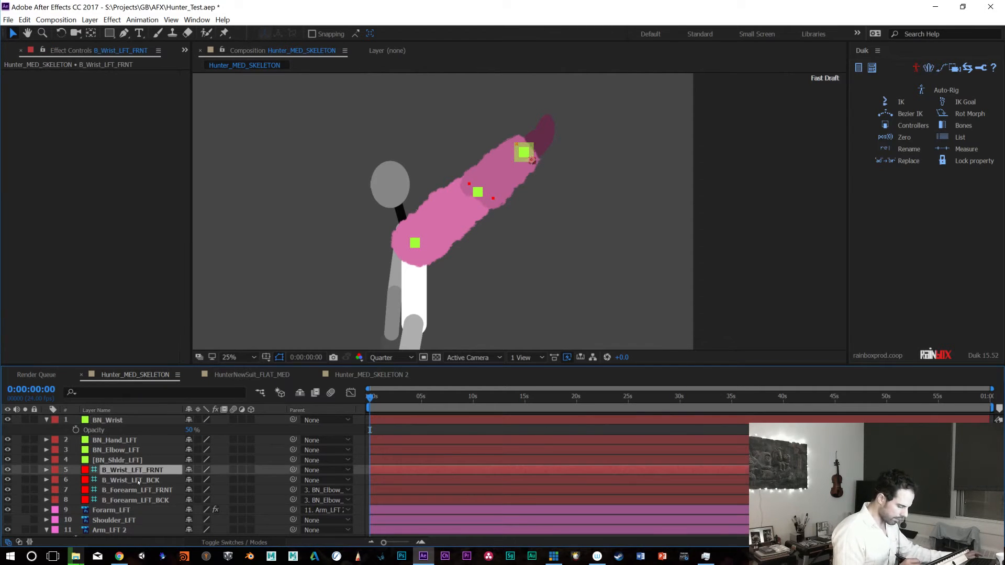
{"action": "left_click", "coordinate": [135, 480], "text": "shift"}
{"action": "left_click_drag", "start_coordinate": [291, 475], "coordinate": [124, 447]}
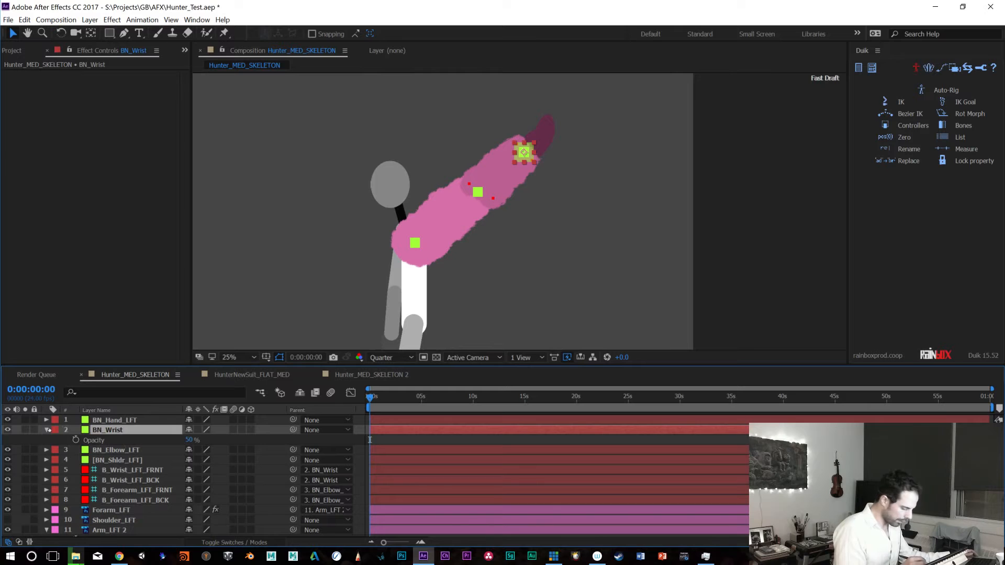
{"action": "left_click", "coordinate": [47, 429]}
Parent BN_Hand_LFT to BN_Elbow_LFT, and BN_Elbow_LFT to BN_Shldr_LFT
{"action": "left_click", "coordinate": [130, 422]}
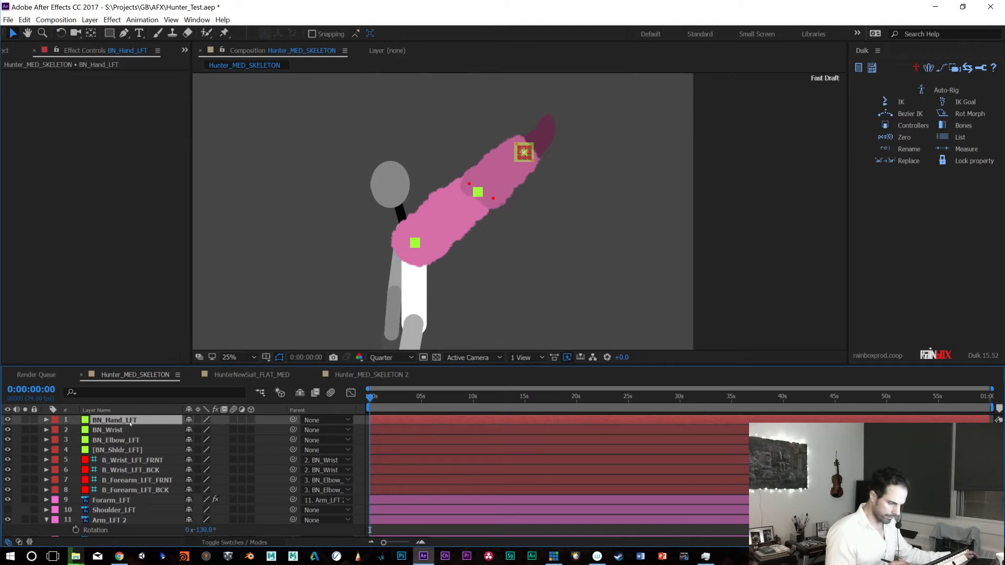
{"action": "left_click_drag", "start_coordinate": [292, 420], "coordinate": [127, 442]}
{"action": "left_click", "coordinate": [152, 439]}
{"action": "left_click_drag", "start_coordinate": [294, 441], "coordinate": [131, 450]}
{"action": "left_click", "coordinate": [131, 450]}
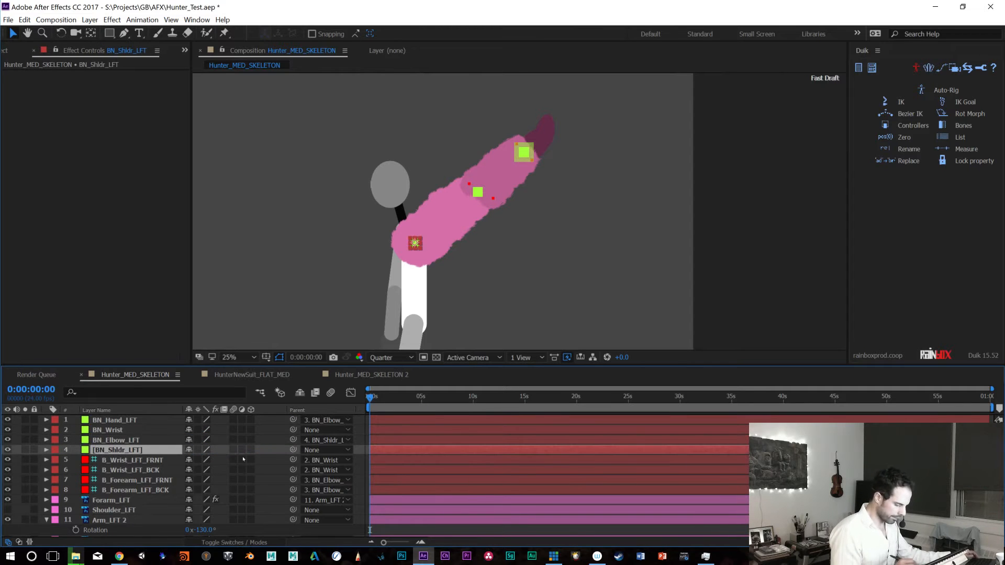
Try a small rotation of BN_Elbow_LFT to test the arm chain, and undo it
{"action": "key", "text": "ctrl+Up"}
{"action": "key", "text": "r"}
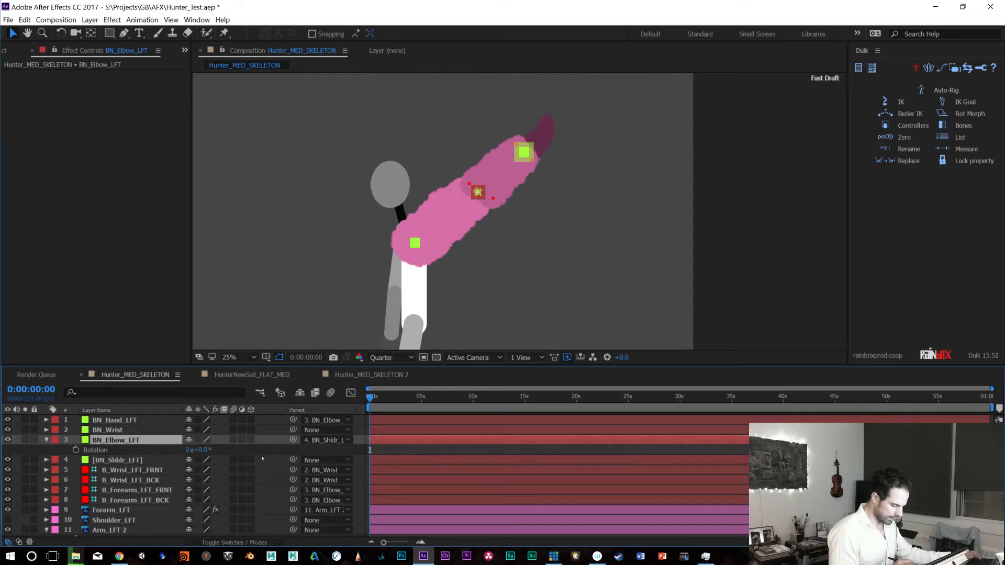
{"action": "left_click_drag", "start_coordinate": [200, 451], "coordinate": [210, 450]}
{"action": "key", "text": "ctrl+z"}
Parent both BN_Wrist and BN_Hand_LFT to BN_Elbow_LFT
{"action": "left_click", "coordinate": [137, 421]}
{"action": "left_click_drag", "start_coordinate": [293, 420], "coordinate": [117, 431]}
{"action": "left_click", "coordinate": [117, 431]}
{"action": "left_click_drag", "start_coordinate": [293, 429], "coordinate": [135, 441]}
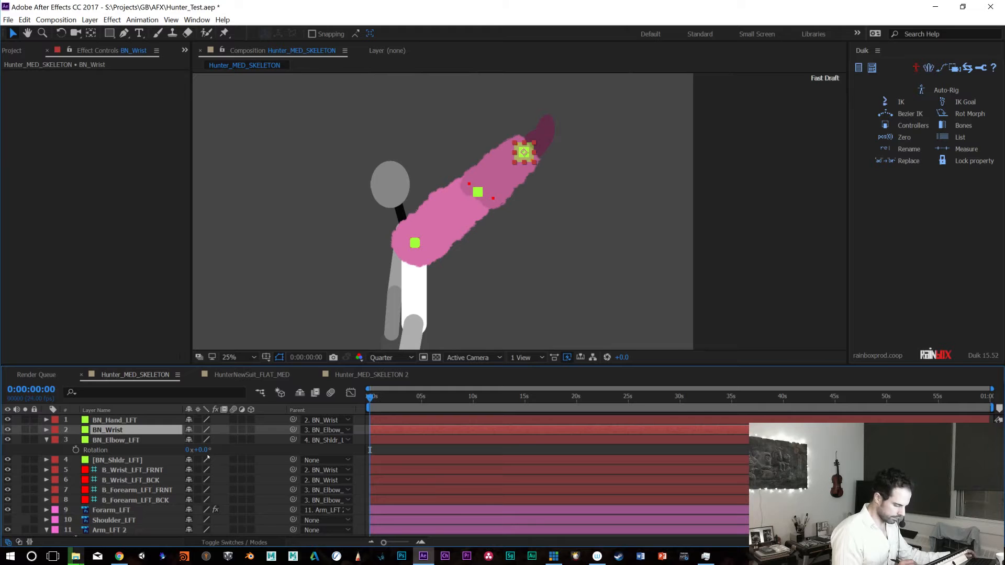
{"action": "left_click_drag", "start_coordinate": [293, 419], "coordinate": [103, 442]}
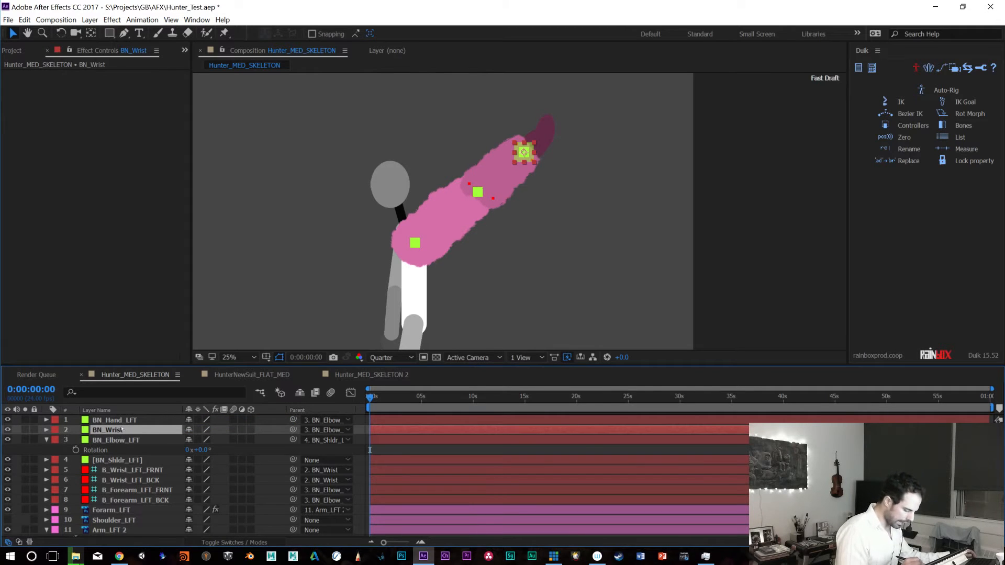
Try rotating BN_Elbow_LFT to about 99° to test the forearm bend, and undo the rotation
{"action": "left_click_drag", "start_coordinate": [196, 450], "coordinate": [253, 440]}
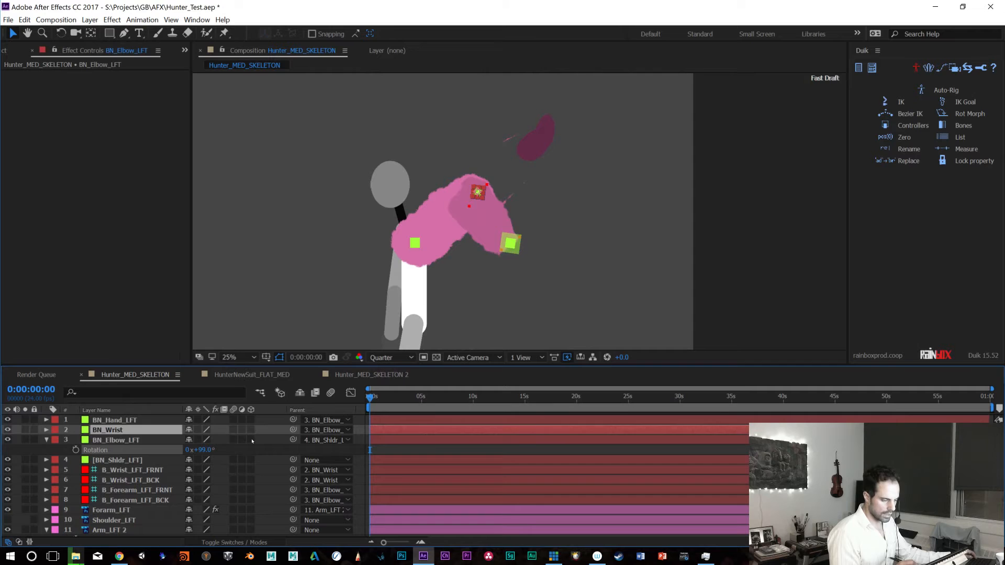
{"action": "key", "text": "ctrl+z"}
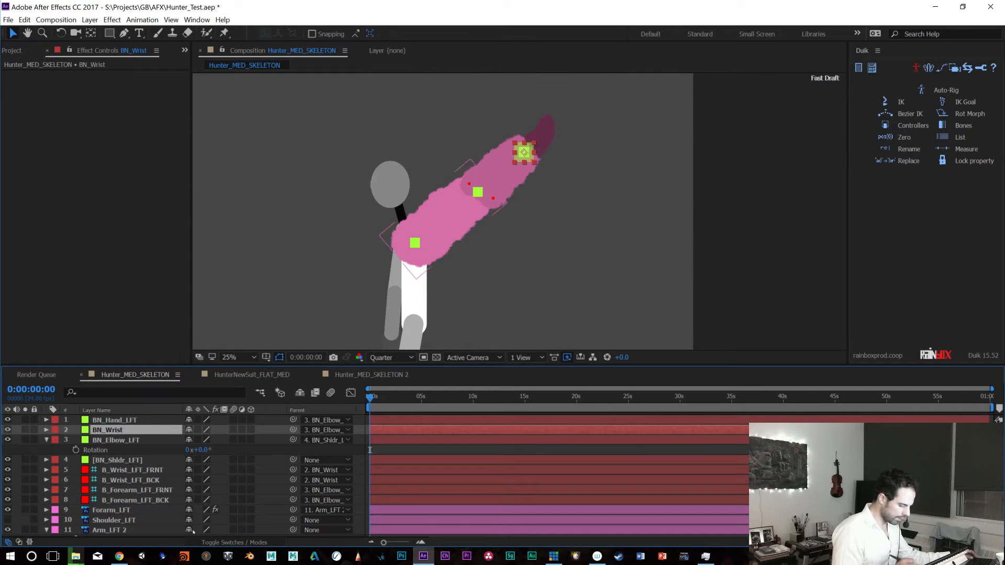
Enable On Transparent for the Forarm_LFT Puppet effect, checking it with an undone elbow rotation, and save the project
{"action": "left_click", "coordinate": [108, 509]}
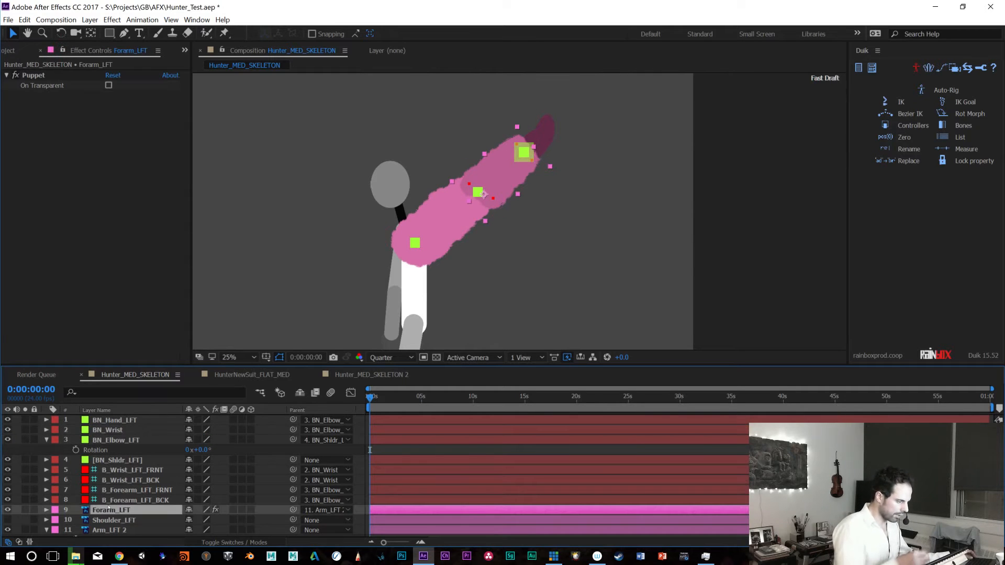
{"action": "left_click", "coordinate": [109, 85]}
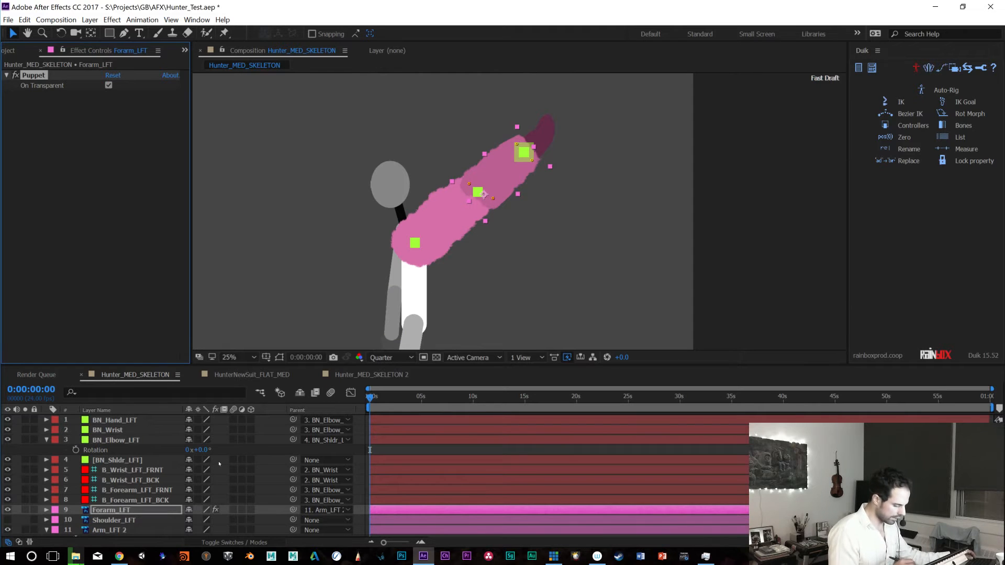
{"action": "mouse_move", "coordinate": [201, 450]}
{"action": "left_mouse_down"}
{"action": "mouse_move", "coordinate": [223, 443]}
{"action": "mouse_move", "coordinate": [184, 444]}
{"action": "left_mouse_up"}
{"action": "key", "text": "ctrl+z"}
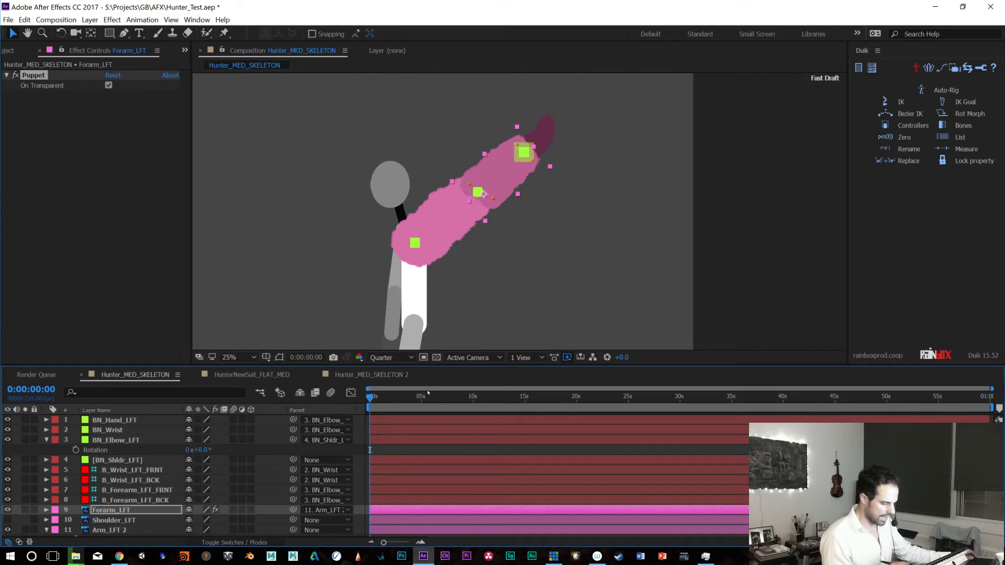
{"action": "key", "text": "ctrl+s"}
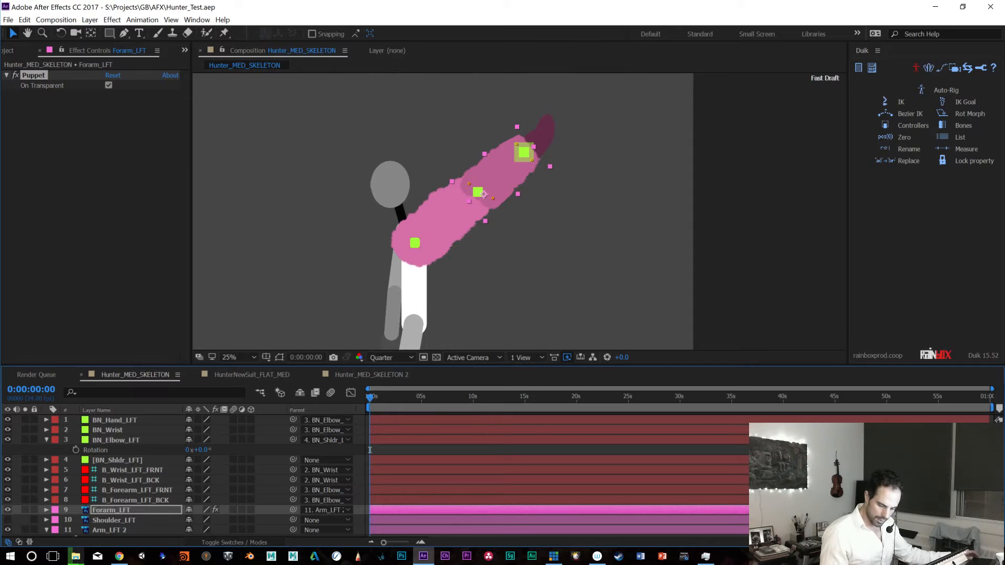
Collapse the Arm_LFT 2 layer's properties and parent that layer to BN_Shldr_LFT
{"action": "scroll", "coordinate": [183, 477], "scroll_direction": "down", "scroll_amount": 3}
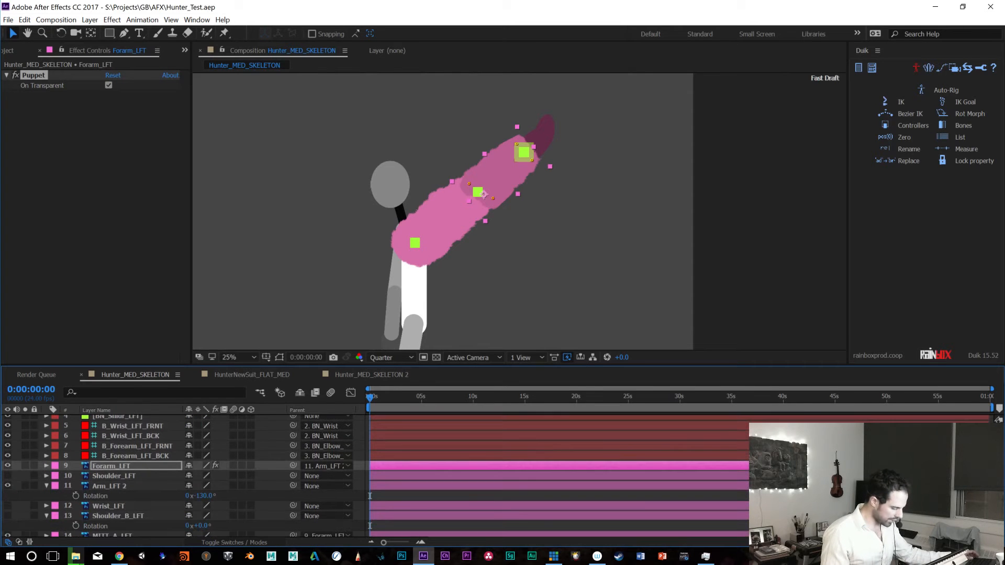
{"action": "left_click", "coordinate": [46, 486]}
{"action": "left_click", "coordinate": [129, 505]}
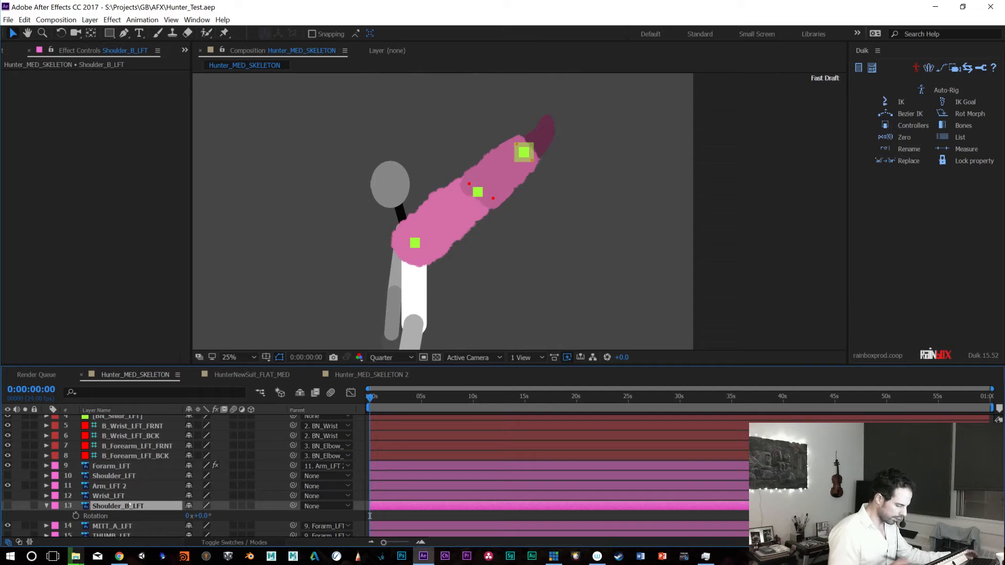
{"action": "scroll", "coordinate": [126, 487], "scroll_direction": "up", "scroll_amount": 1}
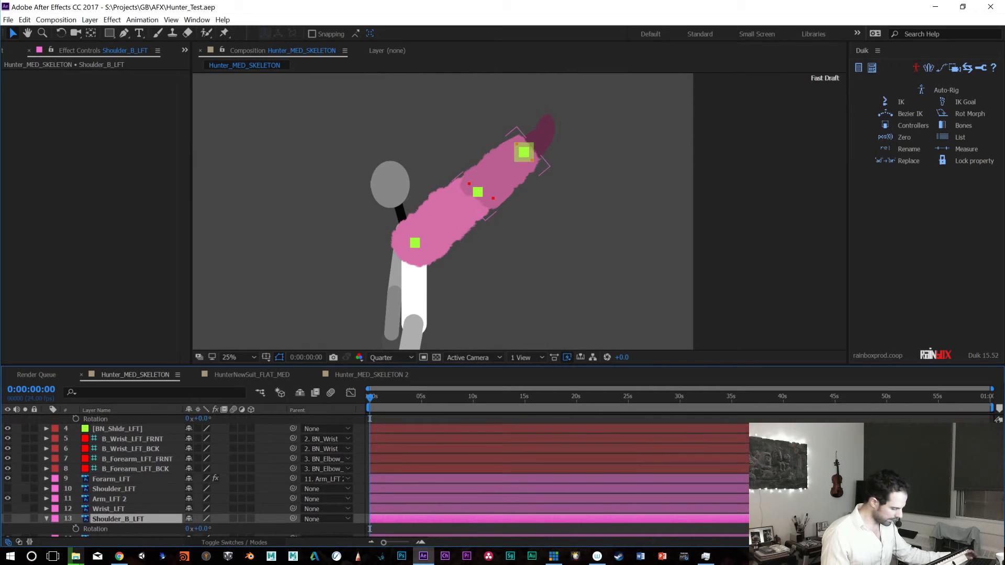
{"action": "left_click", "coordinate": [114, 489]}
{"action": "left_click", "coordinate": [125, 499]}
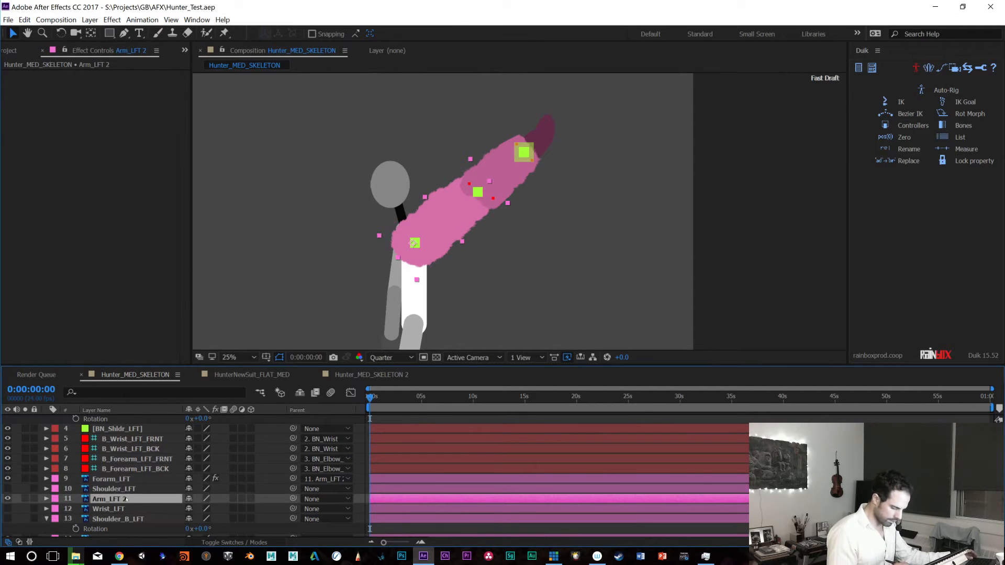
{"action": "left_click_drag", "start_coordinate": [293, 499], "coordinate": [144, 429]}
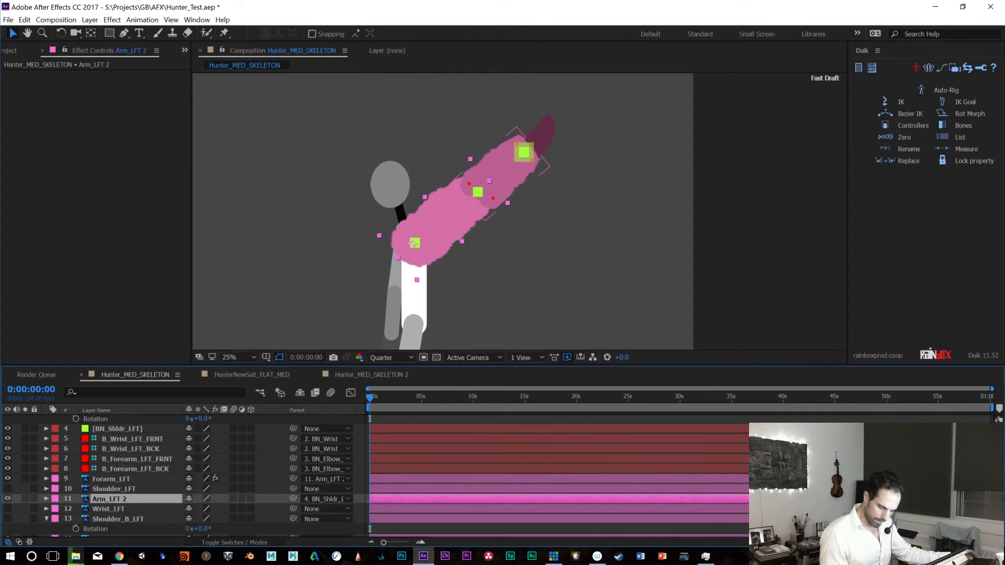
Change the parent of the MITT_A_LFT layer to BN_Hand_LFT
{"action": "scroll", "coordinate": [125, 476], "scroll_direction": "down", "scroll_amount": 3}
{"action": "left_click", "coordinate": [109, 511]}
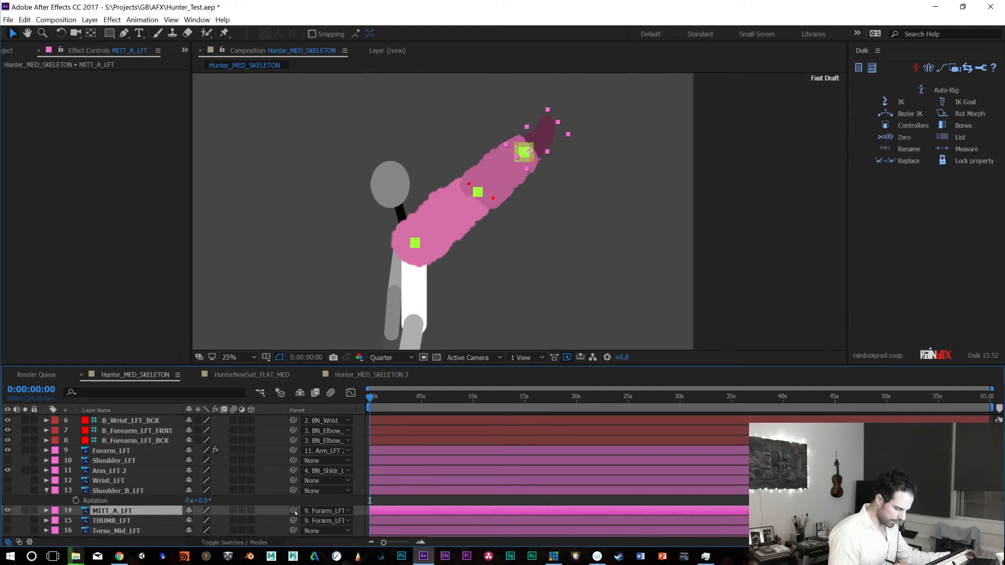
{"action": "left_click", "coordinate": [317, 511]}
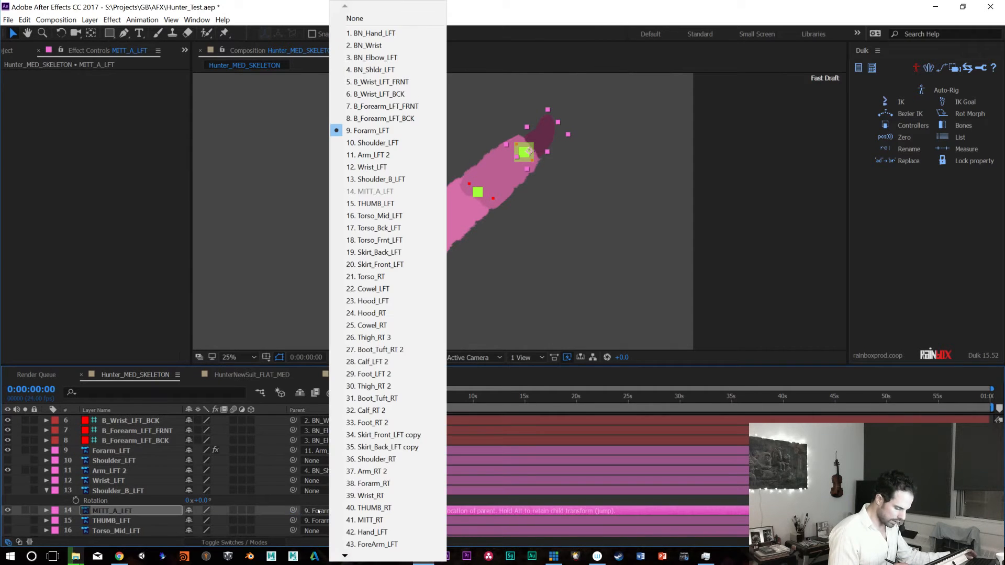
{"action": "left_click", "coordinate": [397, 33]}
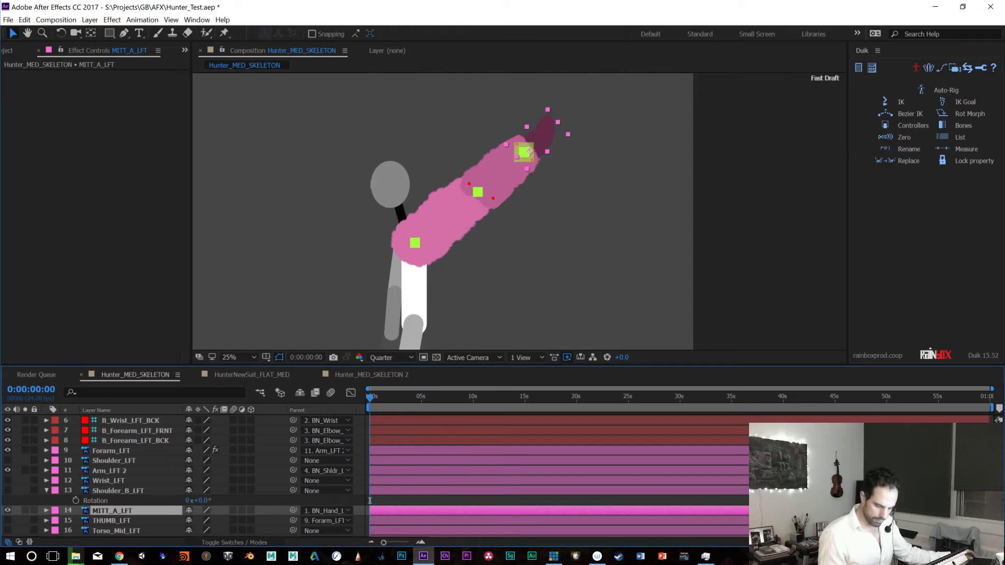
Turn off visibility of the BN_Wrist layer, mark it shy, and hide shy layers in the timeline
{"action": "scroll", "coordinate": [209, 477], "scroll_direction": "up", "scroll_amount": 3}
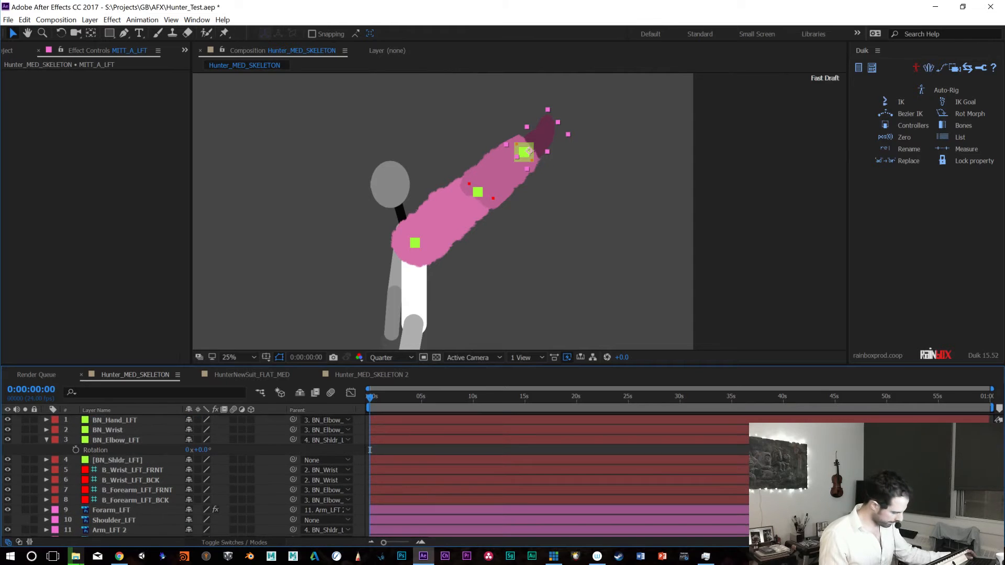
{"action": "left_click", "coordinate": [129, 422]}
{"action": "left_click", "coordinate": [120, 431]}
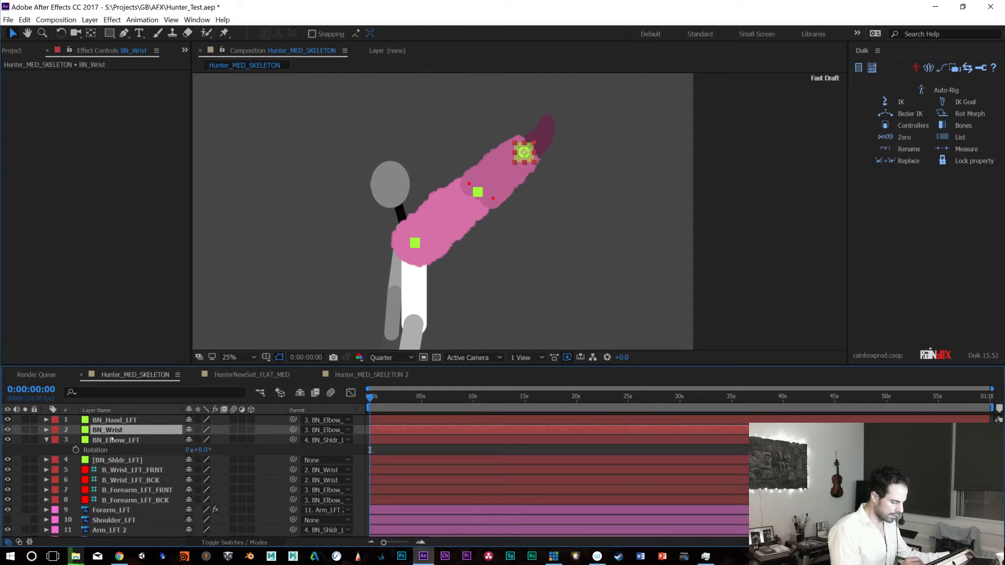
{"action": "left_click", "coordinate": [7, 429]}
{"action": "left_click", "coordinate": [189, 430]}
{"action": "left_click", "coordinate": [300, 393]}
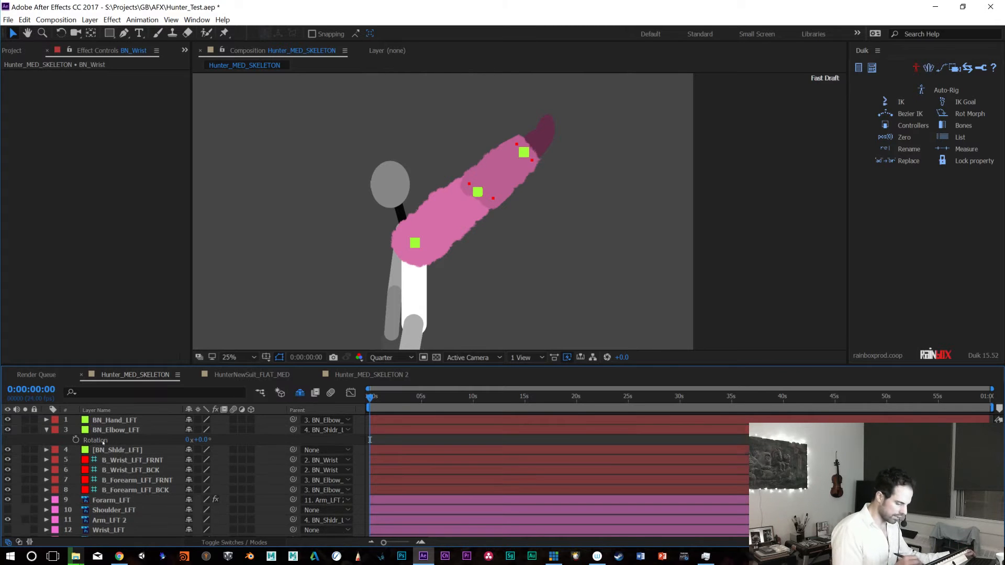
Create a medium white Duik controller with rotation and both position axes for BN_Hand_LFT
{"action": "left_click", "coordinate": [125, 421]}
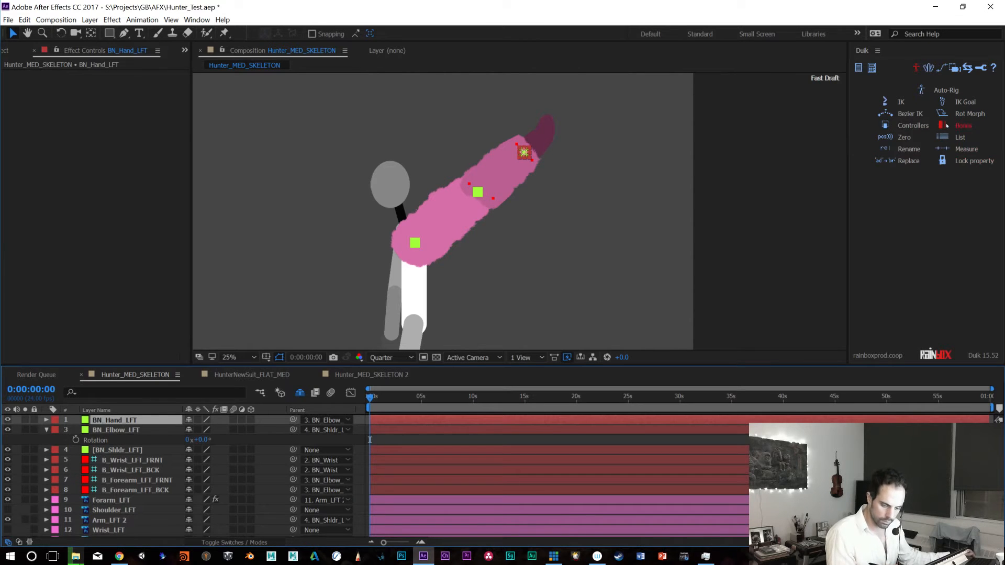
{"action": "left_click", "coordinate": [908, 126]}
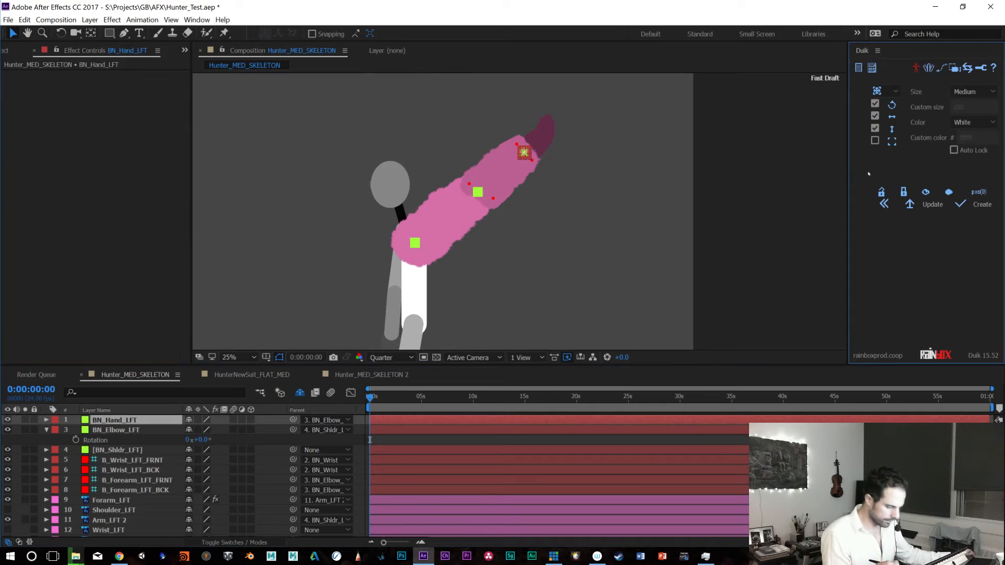
{"action": "left_click", "coordinate": [979, 204]}
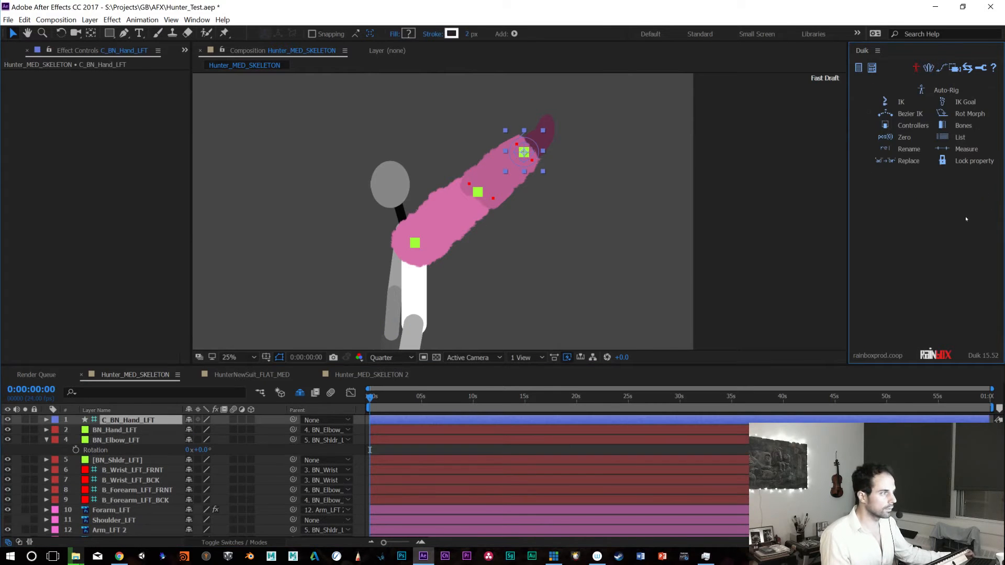
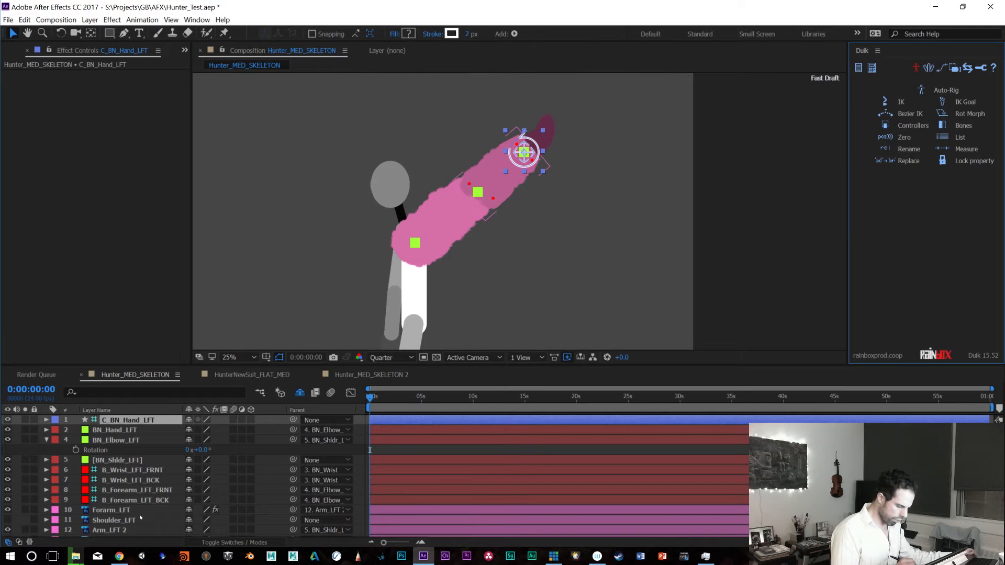
Select BN_Hand_LFT, BN_Elbow_LFT, BN_Shldr_LFT and finally the C_BN_Hand_LFT controller, and save the project
{"action": "left_click", "coordinate": [147, 430]}
{"action": "left_click", "coordinate": [146, 419]}
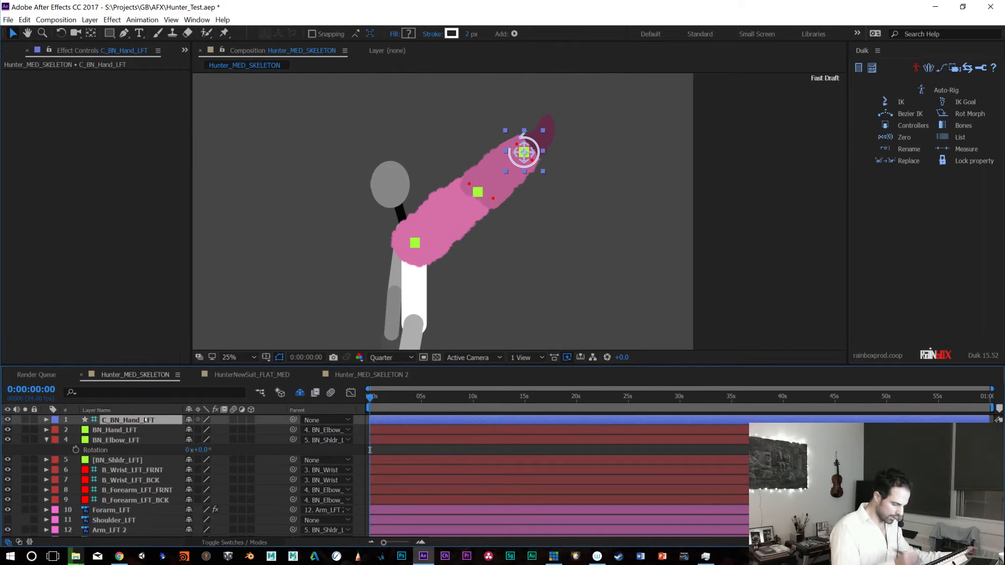
{"action": "left_click", "coordinate": [145, 430]}
{"action": "left_click", "coordinate": [134, 440], "text": "ctrl"}
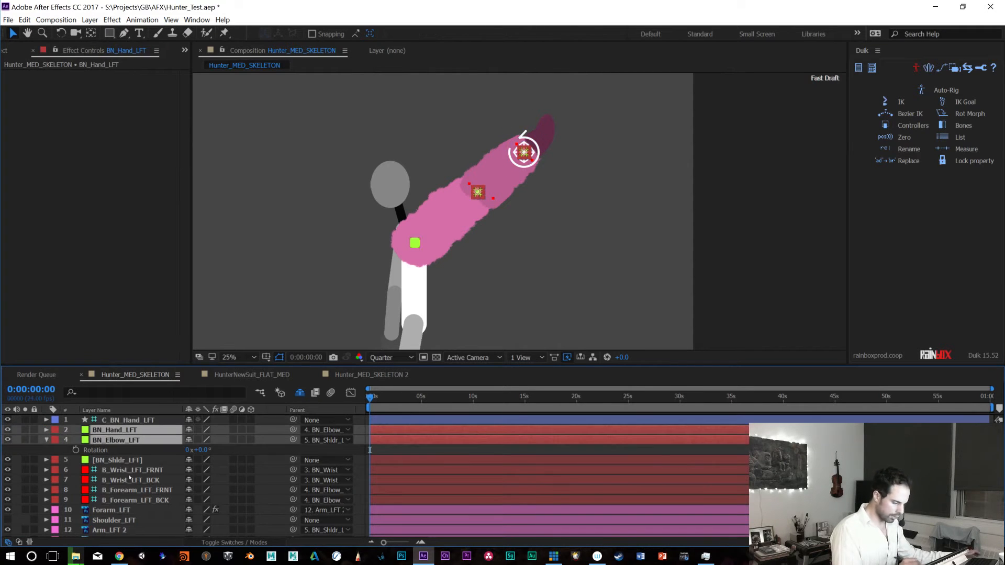
{"action": "left_click", "coordinate": [150, 461], "text": "ctrl"}
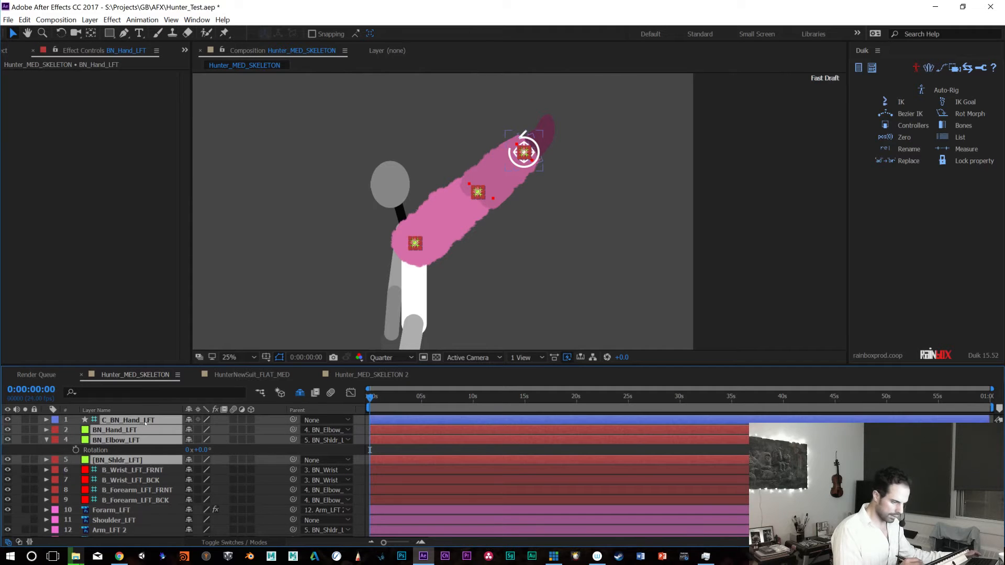
{"action": "left_click", "coordinate": [139, 421], "text": "ctrl"}
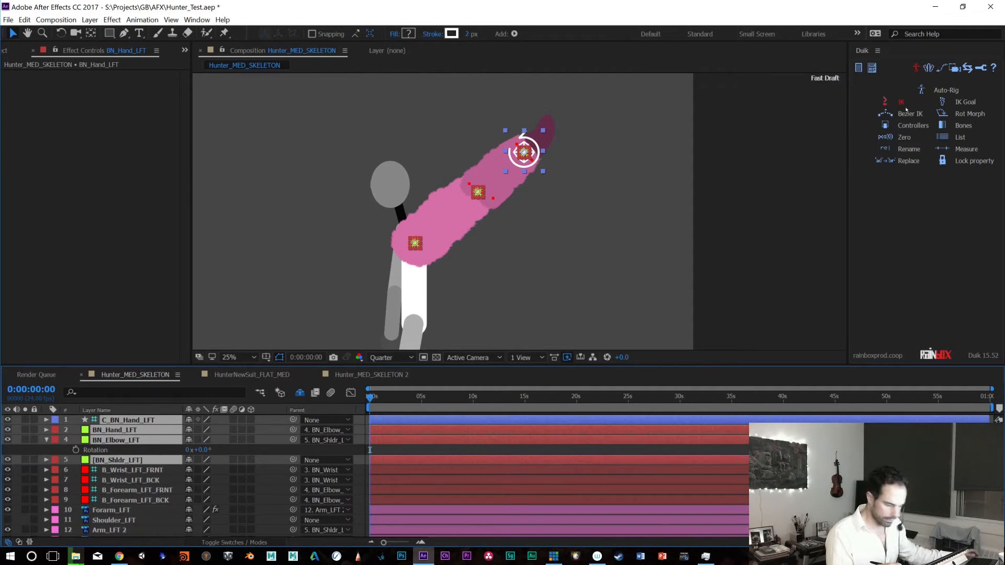
{"action": "key", "text": "ctrl+s"}
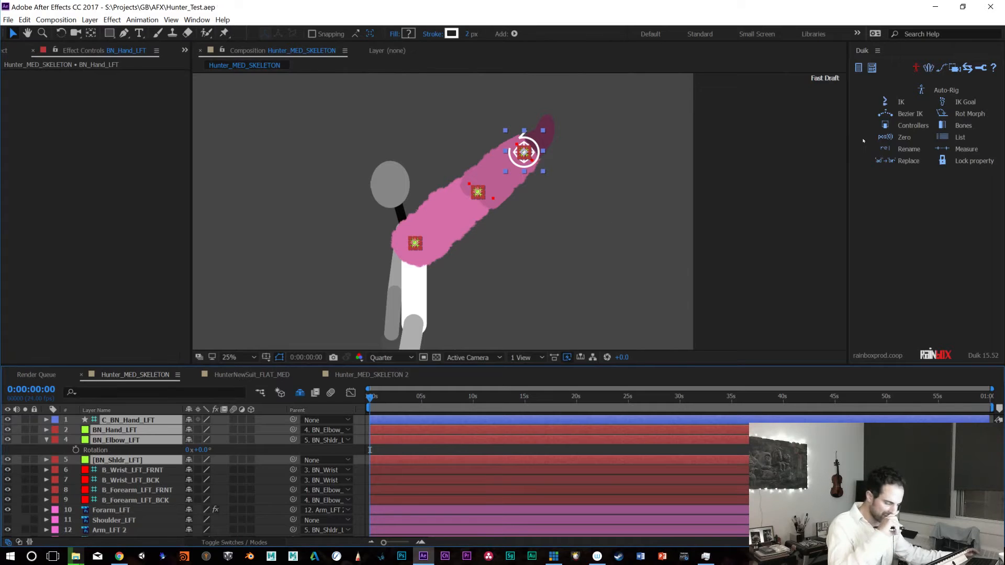
Duplicate the Hunter_MED_SKELETON 2 composition and rename the copy Hunter_MED_SKELETON_BCKUP
{"action": "left_click", "coordinate": [8, 53]}
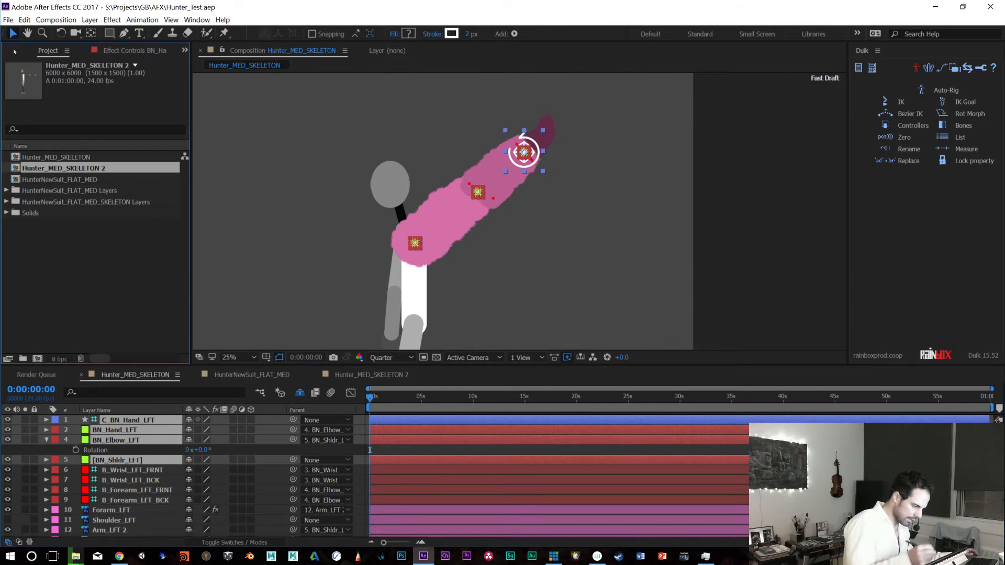
{"action": "left_click", "coordinate": [95, 168]}
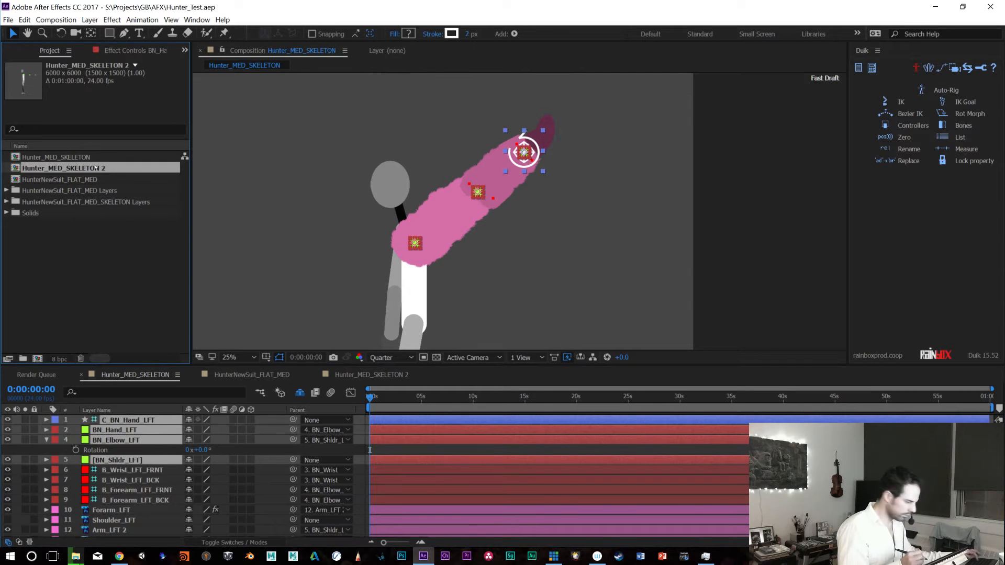
{"action": "left_click", "coordinate": [96, 168]}
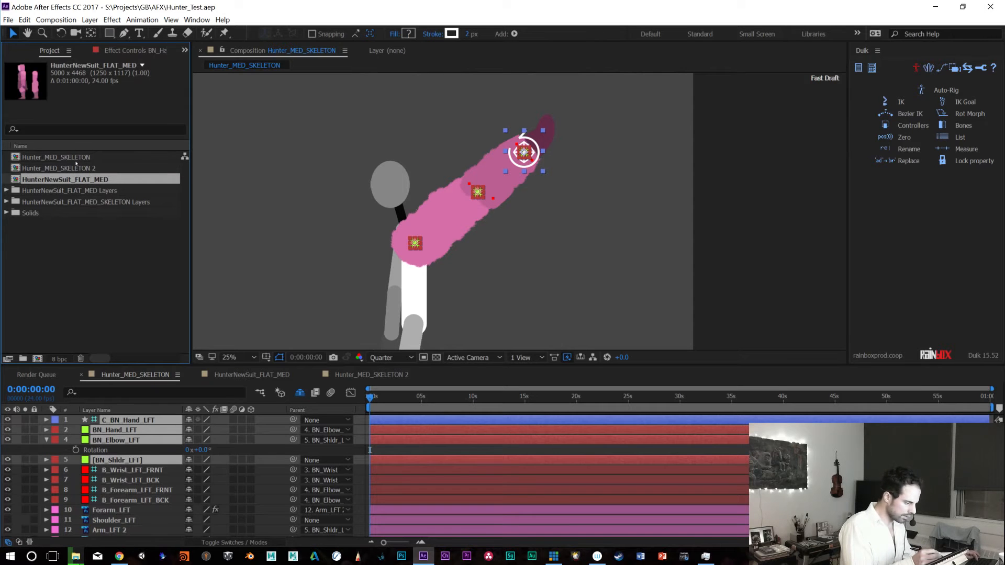
{"action": "left_click", "coordinate": [76, 167]}
{"action": "key", "text": "ctrl+d"}
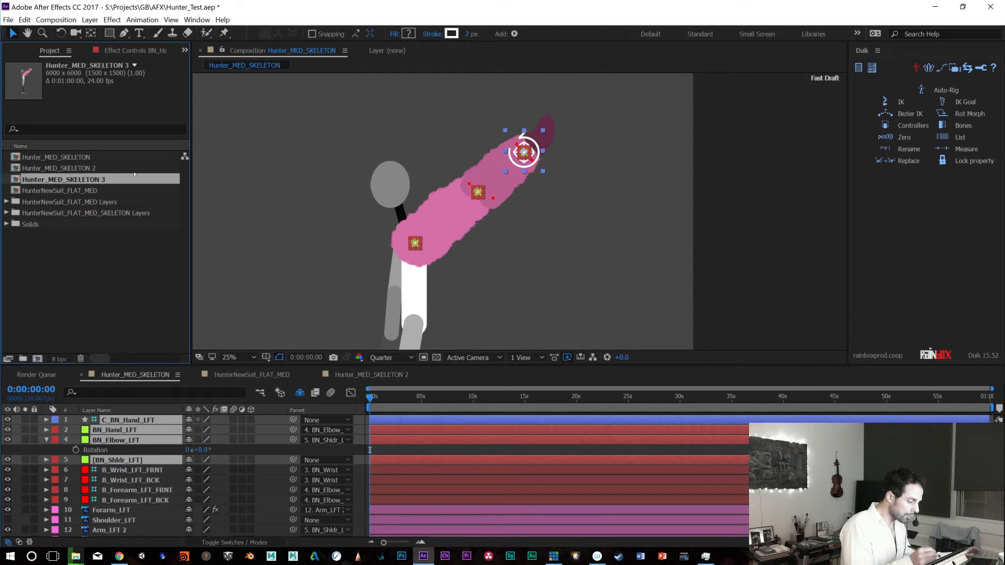
{"action": "key", "text": "Return"}
{"action": "key", "text": "Right"}
{"action": "key", "text": "shift+Left"}
{"action": "key", "text": "shift+Left"}
{"action": "type", "text": "_BCKUP"}
{"action": "key", "text": "Return"}
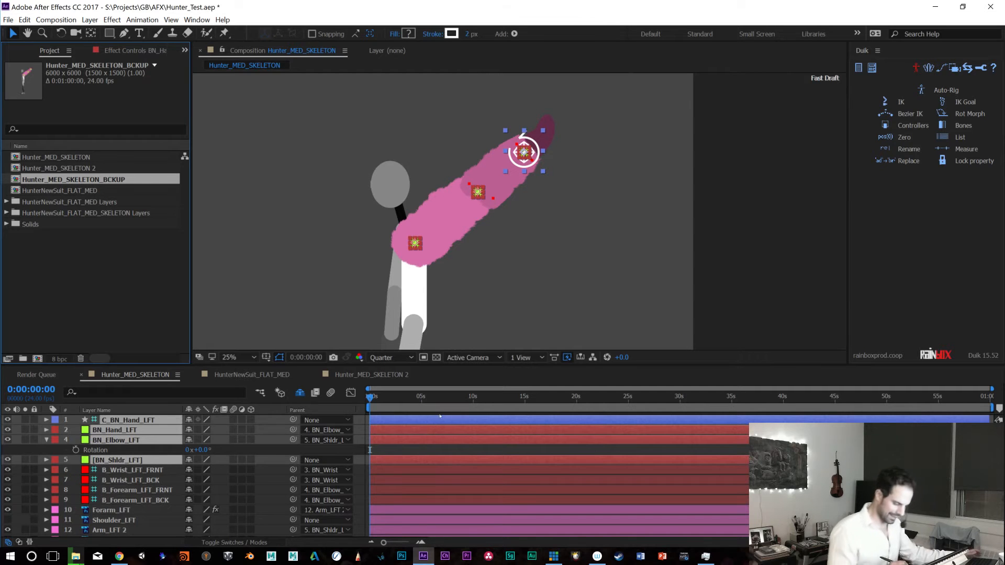
Return to the Hunter_MED_SKELETON timeline and create a Duik 2-Layer IK & Goal from the selected arm bones and controller
{"action": "left_click", "coordinate": [374, 375]}
{"action": "left_click", "coordinate": [136, 375]}
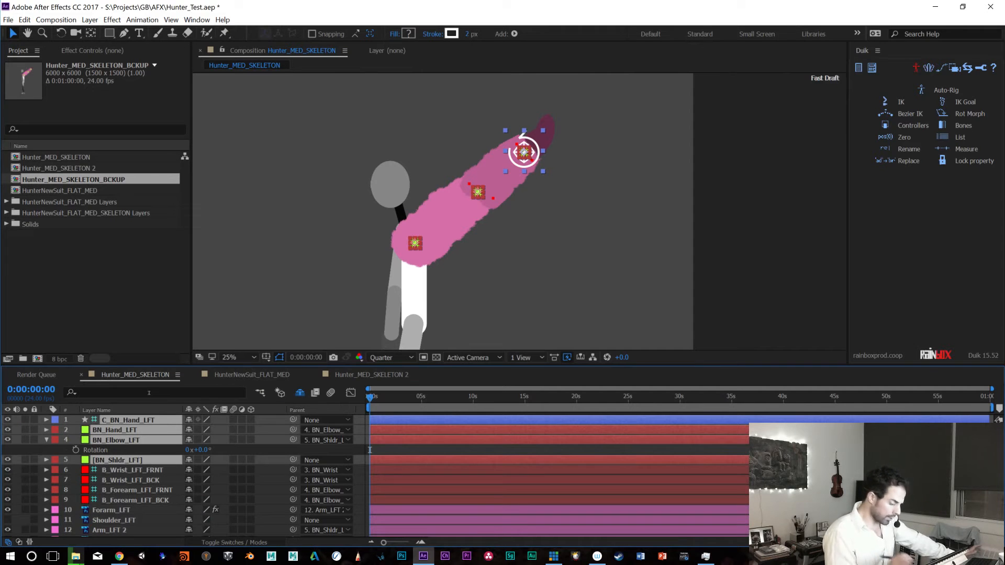
{"action": "left_click", "coordinate": [898, 102]}
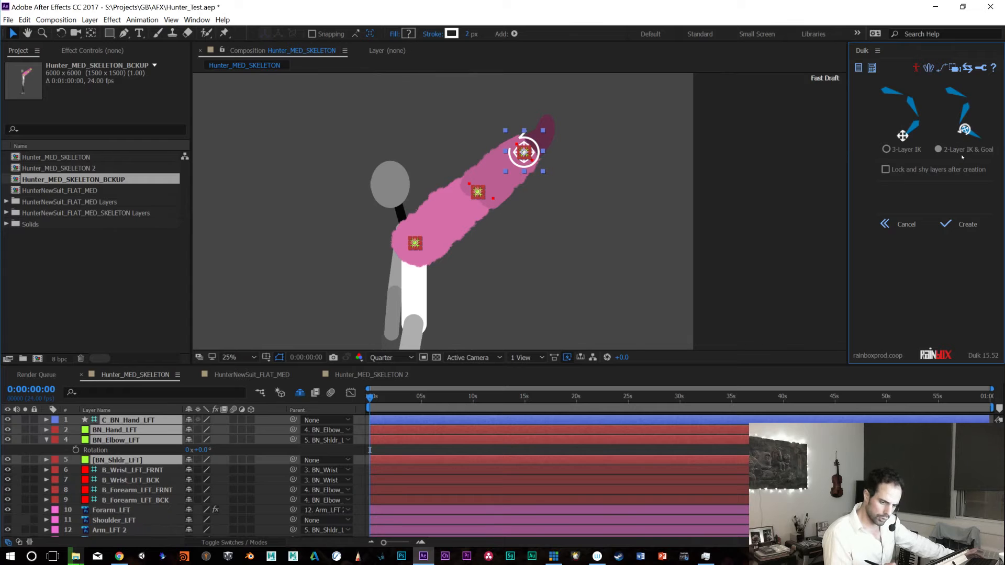
{"action": "left_click", "coordinate": [966, 224]}
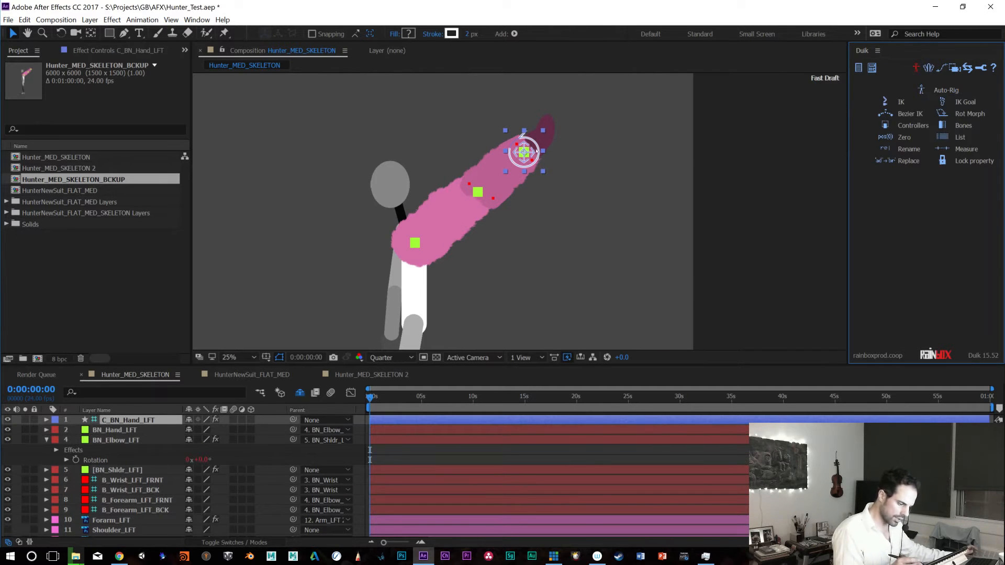
Test the IK with an undone move of C_BN_Hand_LFT, and enable Clockwise in the IK BN_Elbow_LFT effect
{"action": "left_click_drag", "start_coordinate": [537, 152], "coordinate": [530, 171]}
{"action": "key", "text": "ctrl+z"}
{"action": "left_click", "coordinate": [114, 51]}
{"action": "left_click", "coordinate": [108, 85]}
Move the C_BN_Hand_LFT controller down beside the hip so the arm hangs along the body, undoing a trial placement
{"action": "left_click", "coordinate": [532, 166]}
{"action": "left_click_drag", "start_coordinate": [532, 166], "coordinate": [423, 349]}
{"action": "left_click_drag", "start_coordinate": [427, 304], "coordinate": [418, 325]}
{"action": "key", "text": "ctrl+z"}
{"action": "left_click_drag", "start_coordinate": [584, 265], "coordinate": [651, 269]}
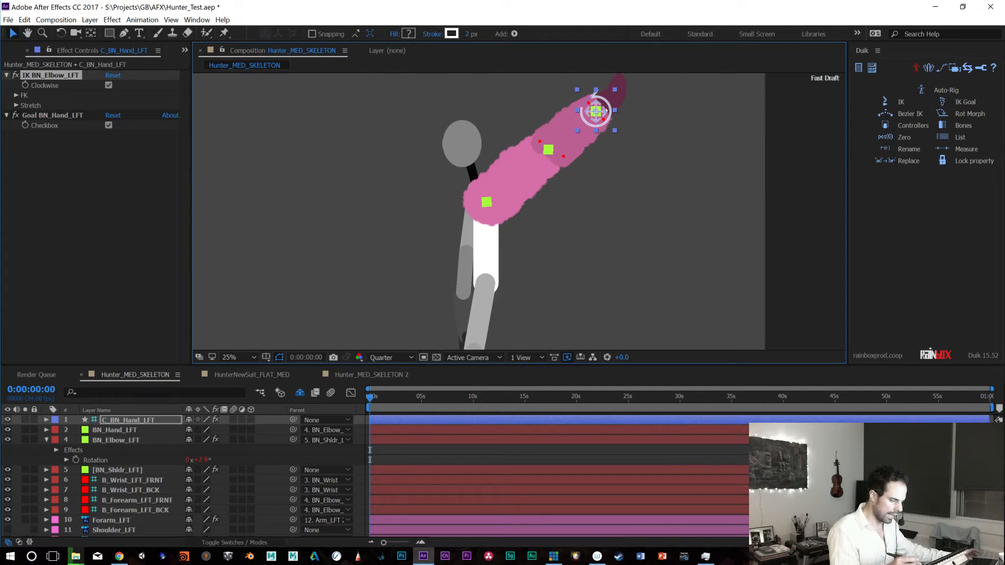
{"action": "left_click_drag", "start_coordinate": [596, 111], "coordinate": [473, 326]}
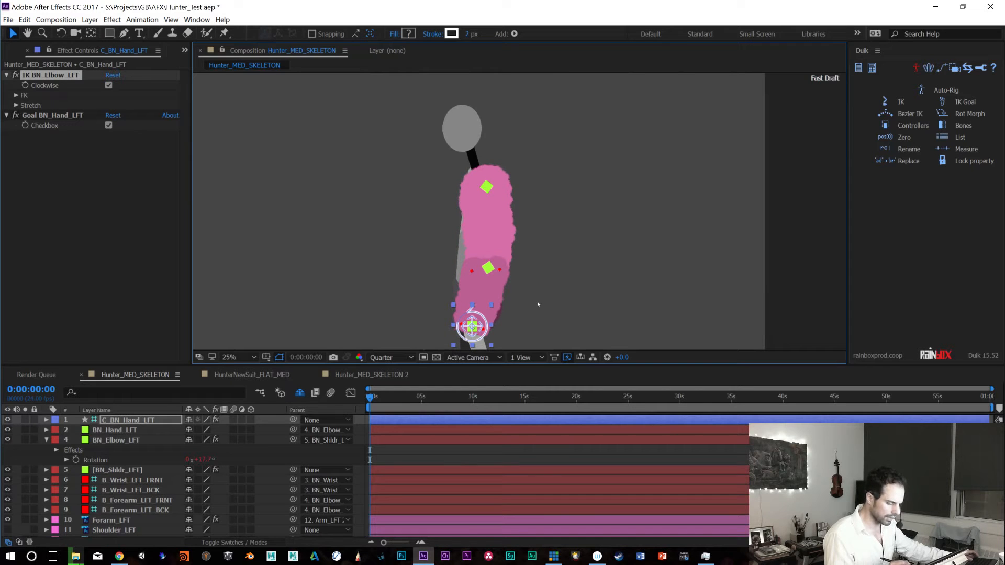
Rotate the C_BN_Hand_LFT controller to 125° so the hand points down in line with the forearm
{"action": "left_click_drag", "start_coordinate": [574, 260], "coordinate": [574, 175]}
{"action": "key", "text": "shift+KP_Add"}
{"action": "key", "text": "shift+KP_Add"}
{"action": "key", "text": "shift+KP_Add"}
{"action": "key", "text": "shift+KP_Add"}
{"action": "key", "text": "shift+KP_Add"}
{"action": "key", "text": "shift+KP_Add"}
{"action": "key", "text": "shift+KP_Add"}
{"action": "key", "text": "shift+KP_Add"}
{"action": "key", "text": "shift+KP_Add"}
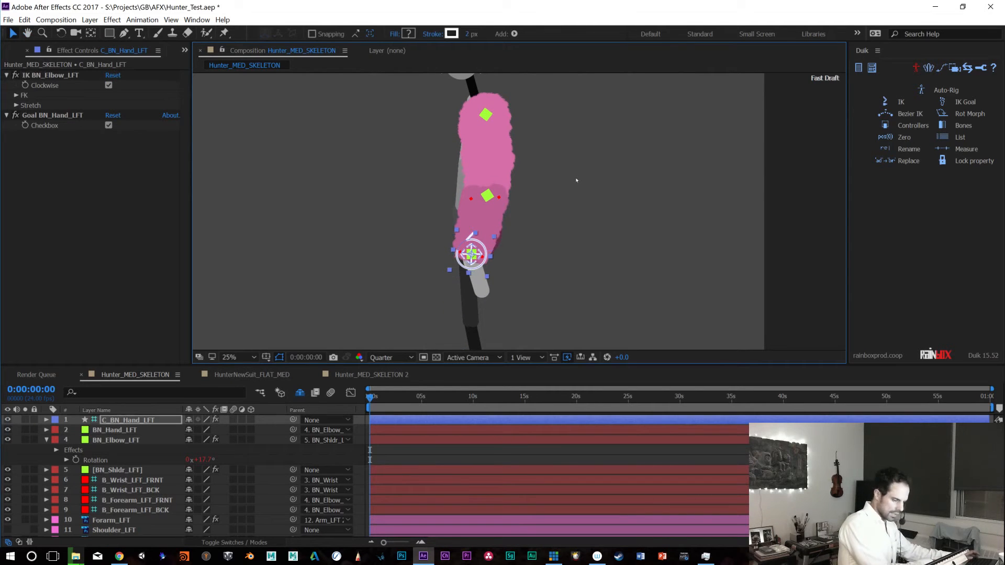
{"action": "key", "text": "shift+KP_Add"}
{"action": "key", "text": "shift+KP_Add"}
{"action": "key", "text": "shift+KP_Add"}
{"action": "key", "text": "shift+KP_Add"}
{"action": "key", "text": "shift+KP_Add"}
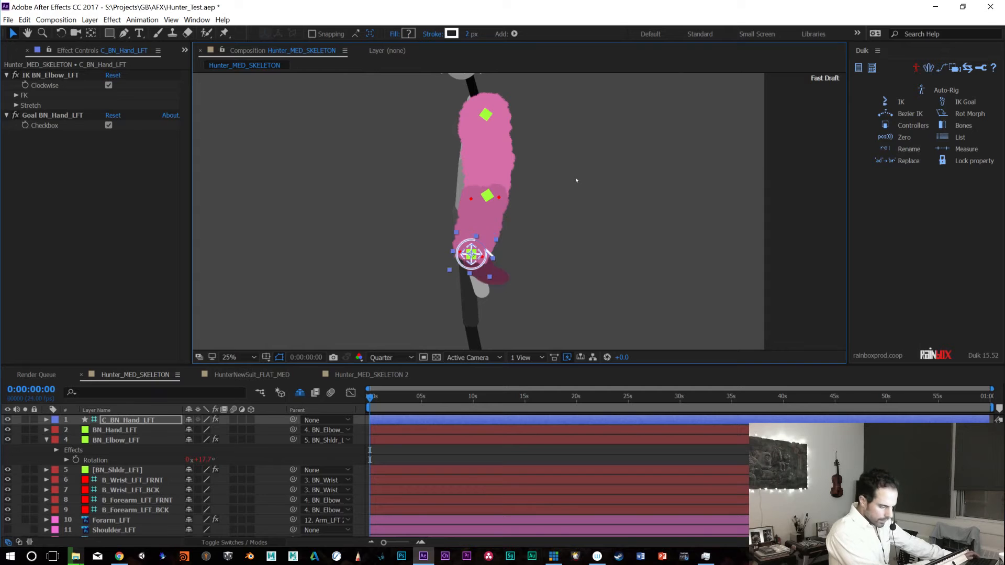
{"action": "key", "text": "shift+KP_Subtract"}
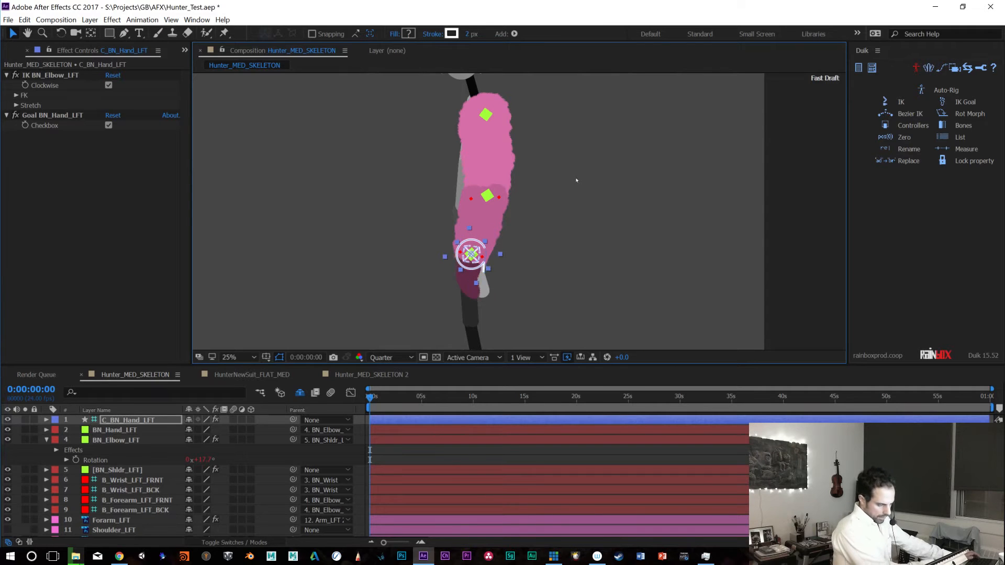
{"action": "key", "text": "shift+KP_Subtract"}
{"action": "key", "text": "shift+KP_Add"}
{"action": "key", "text": "KP_Subtract"}
{"action": "key", "text": "KP_Subtract"}
{"action": "key", "text": "KP_Subtract"}
{"action": "key", "text": "KP_Subtract"}
{"action": "key", "text": "KP_Subtract"}
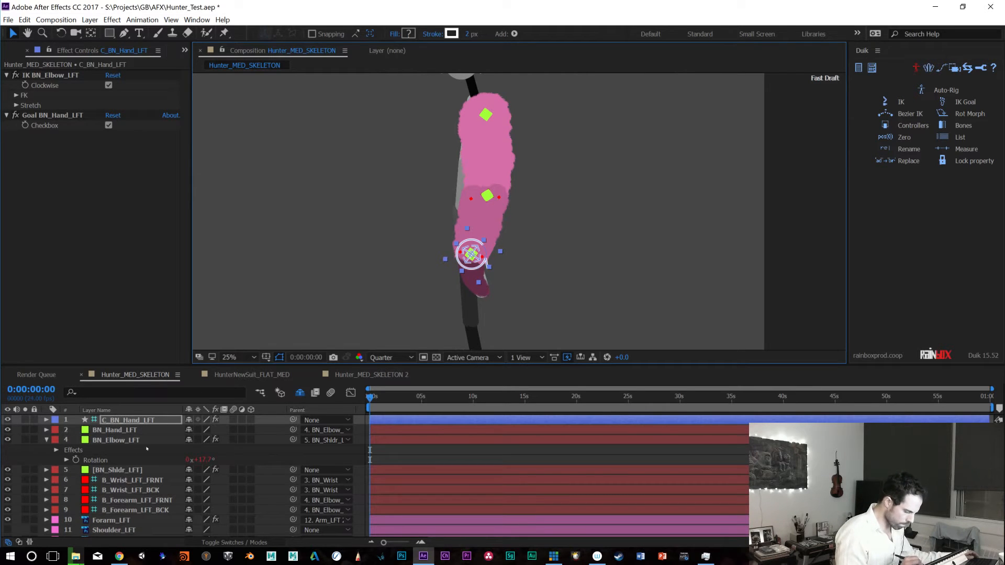
Show the shy layers in the timeline and turn the BN_Wrist layer's visibility back on
{"action": "left_click", "coordinate": [299, 393]}
{"action": "left_click", "coordinate": [112, 439]}
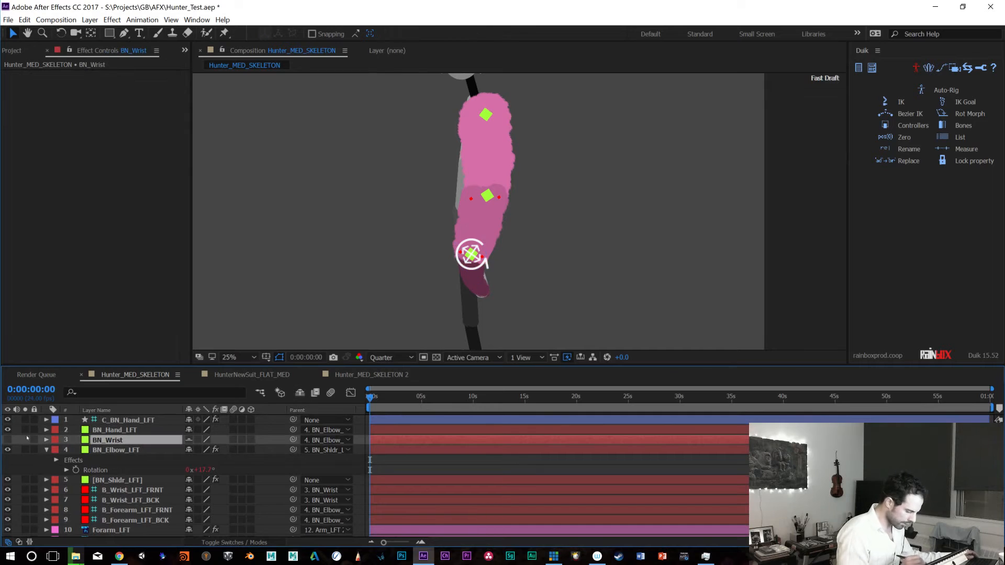
{"action": "left_click", "coordinate": [7, 439]}
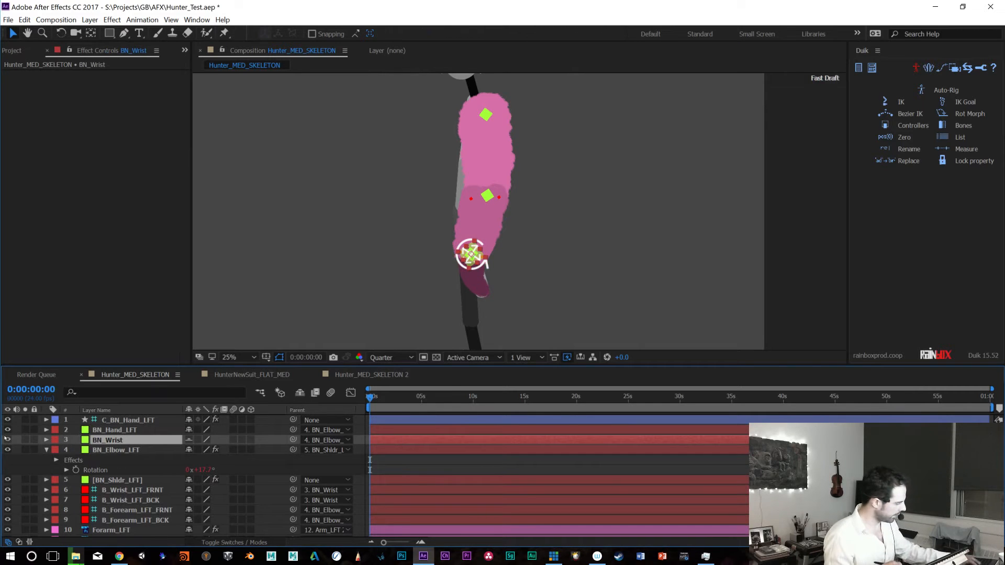
Reveal the Rotation properties of BN_Wrist and C_BN_Hand_LFT, briefly checking the rotation of BN_Hand_LFT
{"action": "key", "text": "period"}
{"action": "key", "text": "space"}
{"action": "left_click_drag", "start_coordinate": [578, 250], "coordinate": [590, 172]}
{"action": "key", "text": "r"}
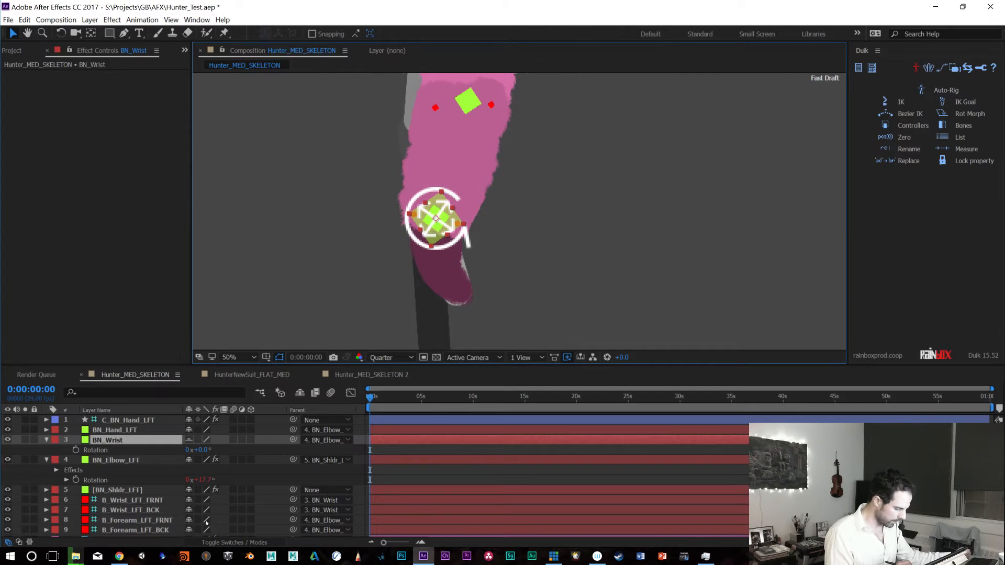
{"action": "key", "text": "ctrl+Up"}
{"action": "key", "text": "r"}
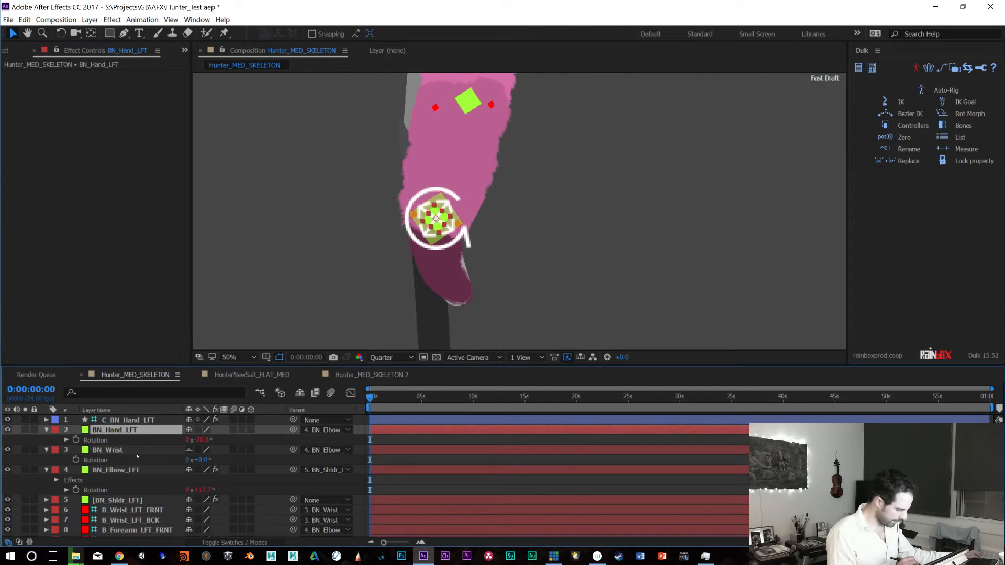
{"action": "key", "text": "r"}
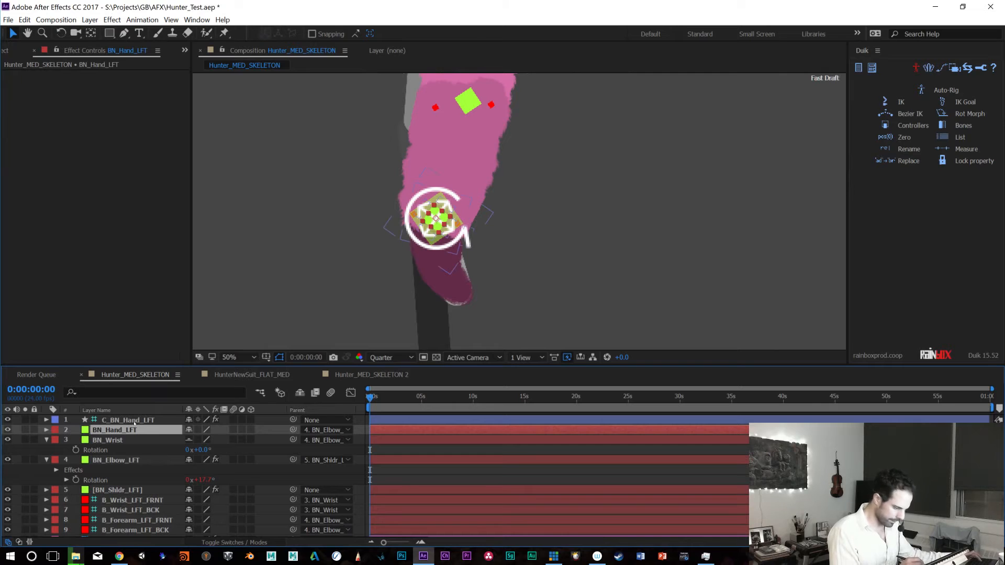
{"action": "left_click", "coordinate": [135, 421]}
{"action": "key", "text": "r"}
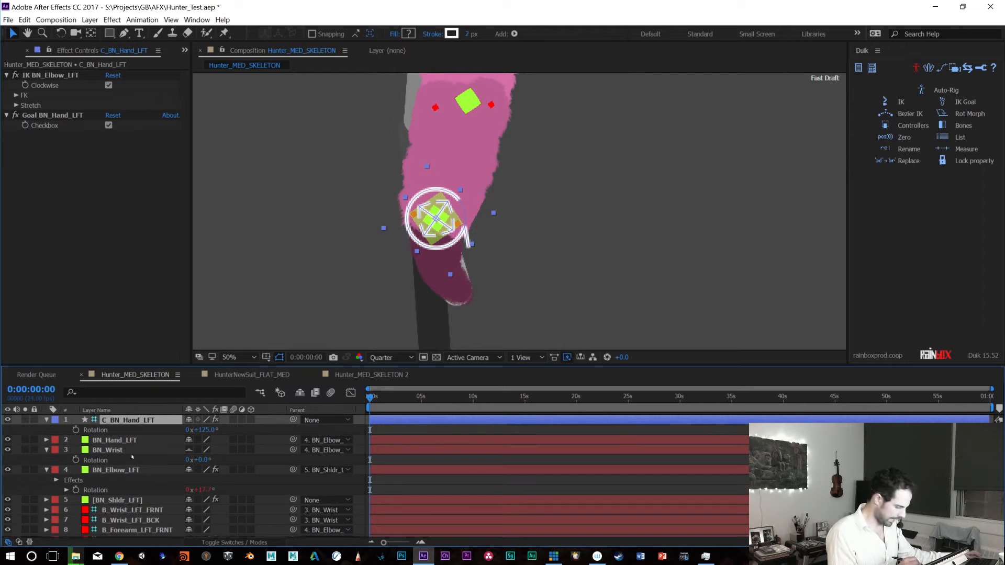
Hide the Rotation property of C_BN_Hand_LFT and reveal the one of BN_Hand_LFT for comparison with BN_Wrist
{"action": "key", "text": "r"}
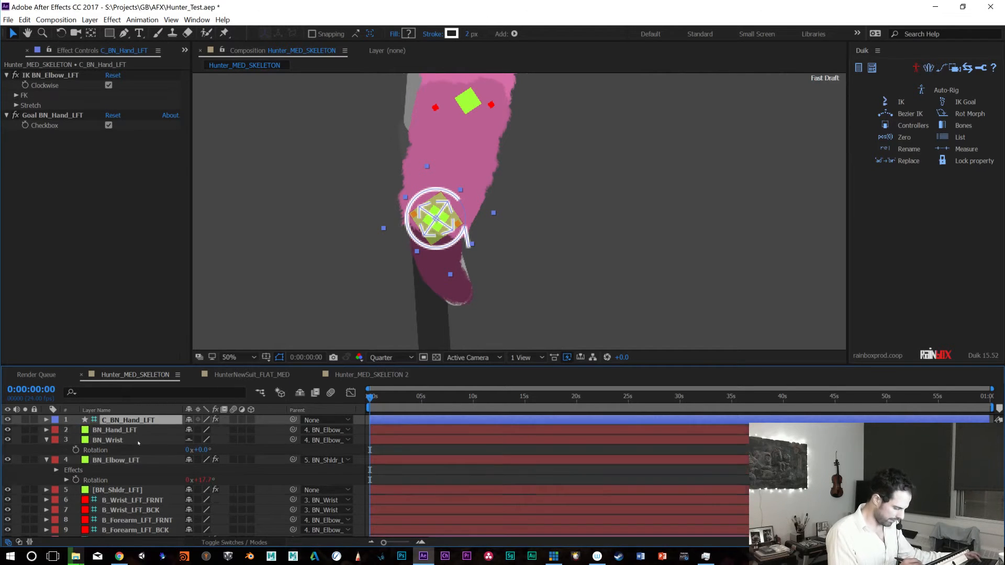
{"action": "left_click", "coordinate": [135, 432]}
{"action": "key", "text": "r"}
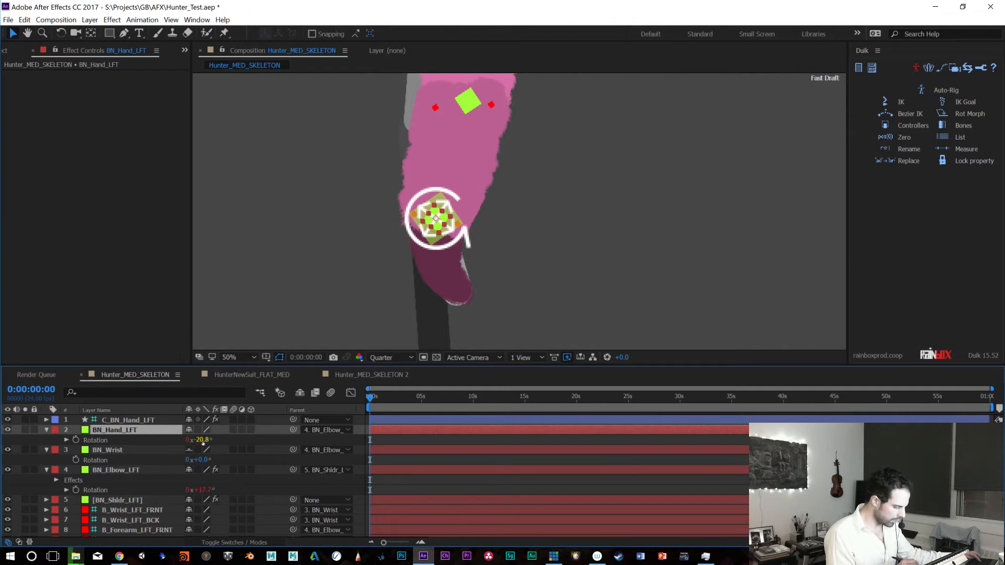
{"action": "left_click", "coordinate": [157, 450]}
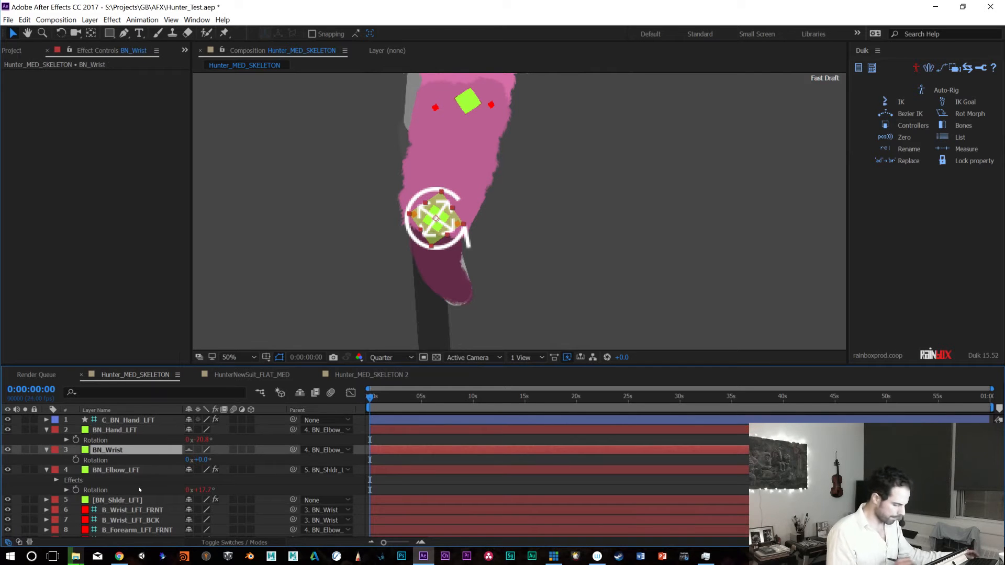
Try moving the C_BN_Hand_LFT controller to test how the wrist follows, and undo the trial moves
{"action": "left_click", "coordinate": [455, 243]}
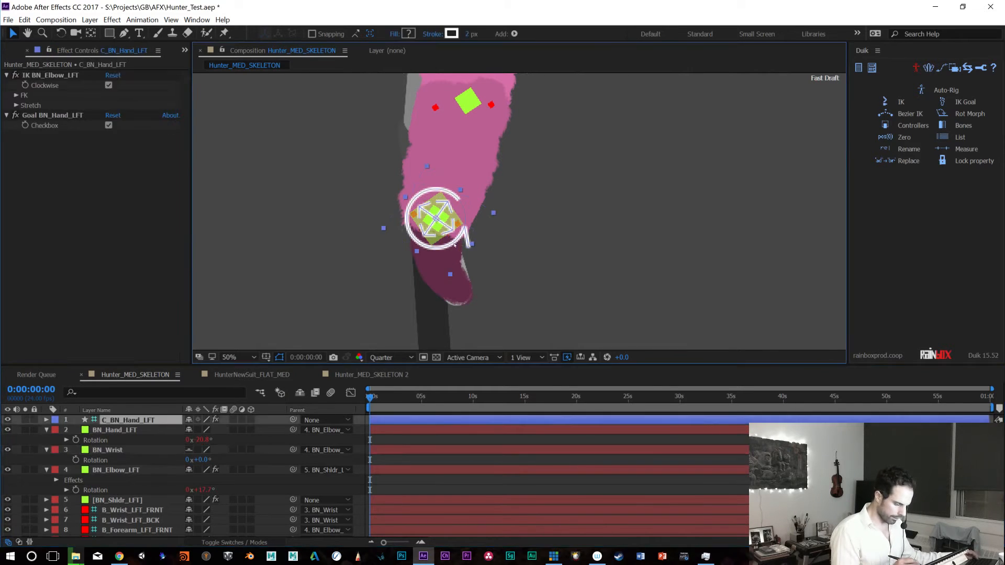
{"action": "left_click_drag", "start_coordinate": [455, 244], "coordinate": [431, 297]}
{"action": "key", "text": "ctrl+z"}
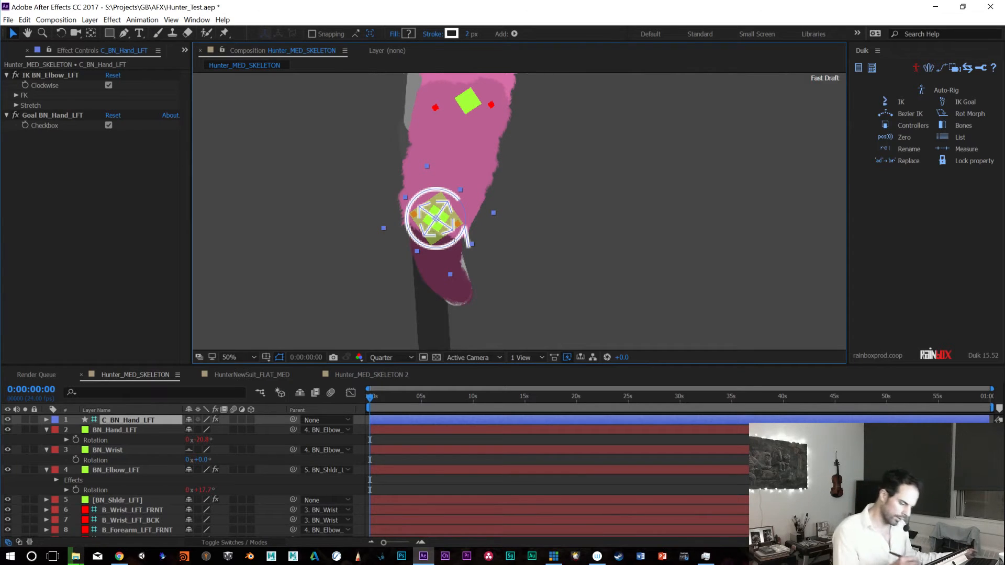
{"action": "left_click", "coordinate": [134, 454]}
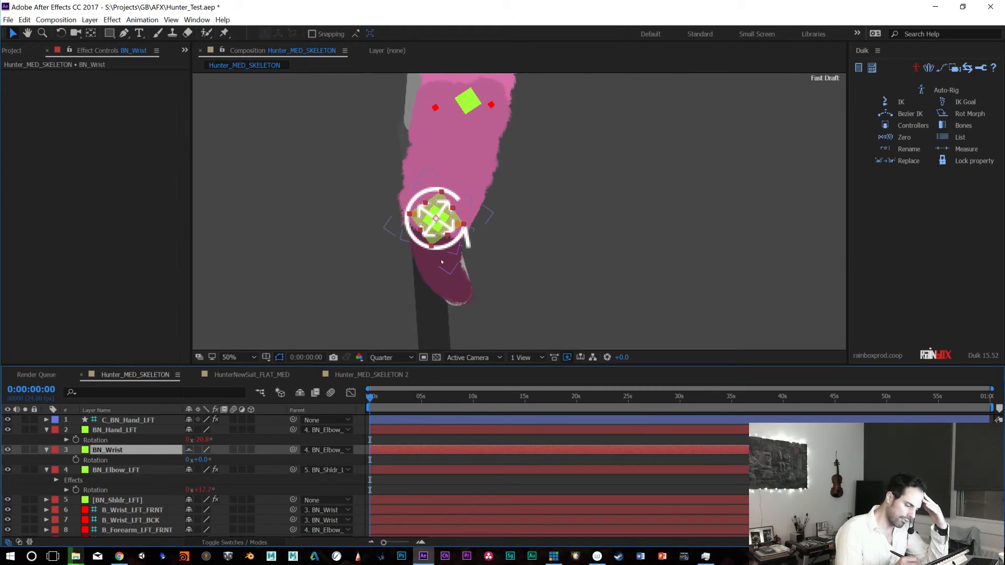
{"action": "left_click_drag", "start_coordinate": [441, 262], "coordinate": [412, 247]}
{"action": "mouse_move", "coordinate": [429, 283]}
{"action": "left_mouse_down"}
{"action": "mouse_move", "coordinate": [425, 311]}
{"action": "mouse_move", "coordinate": [445, 228]}
{"action": "mouse_move", "coordinate": [434, 170]}
{"action": "mouse_move", "coordinate": [425, 220]}
{"action": "mouse_move", "coordinate": [437, 276]}
{"action": "left_mouse_up"}
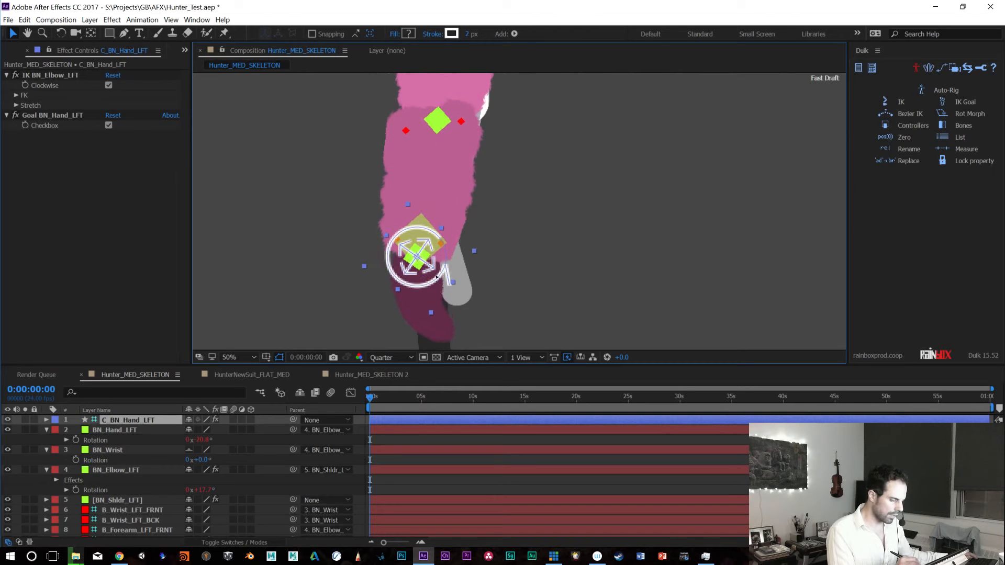
{"action": "key", "text": "ctrl+z"}
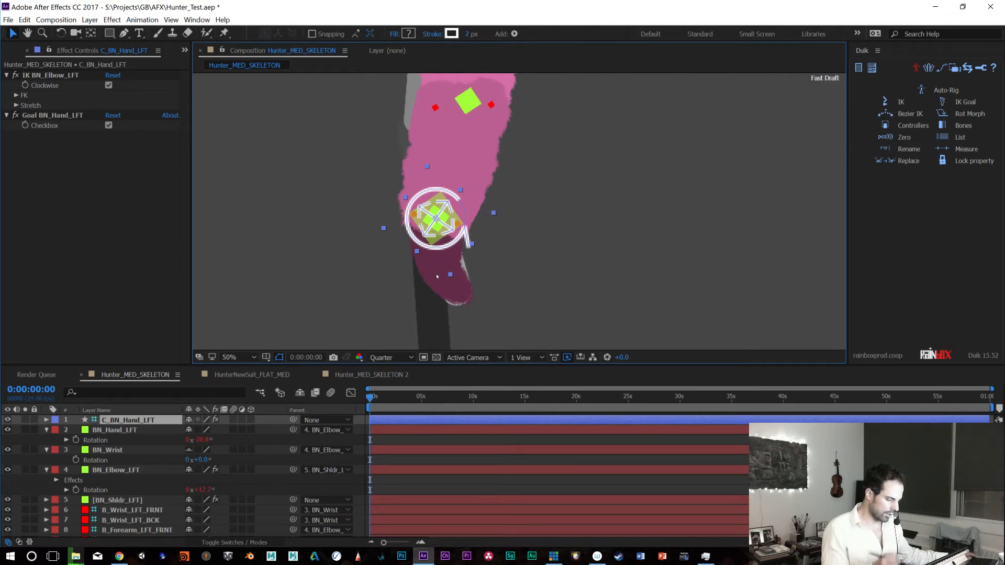
Parent BN_Wrist to BN_Hand_LFT, undoing a trial reset of its rotation to 0°
{"action": "left_click", "coordinate": [147, 453]}
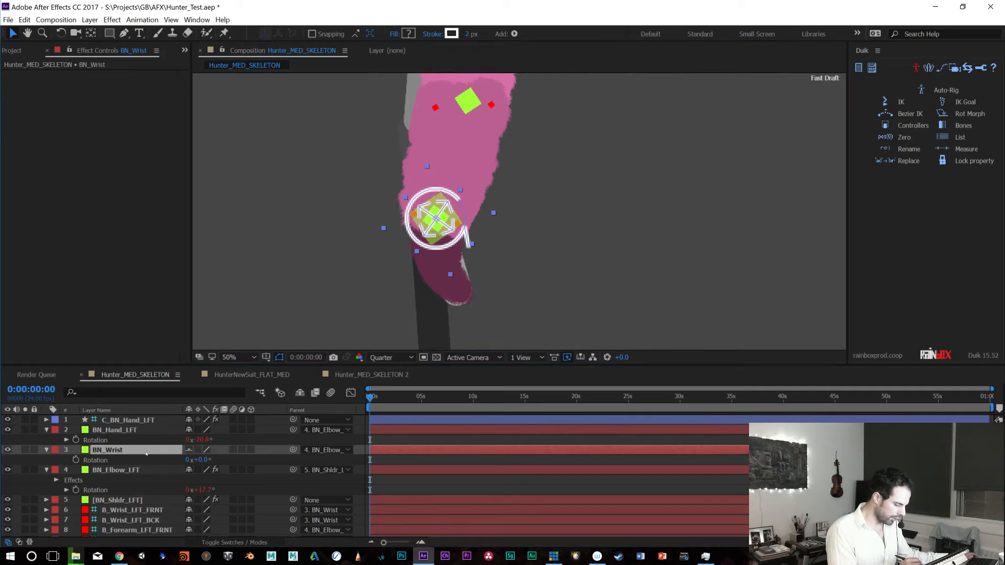
{"action": "left_click_drag", "start_coordinate": [292, 450], "coordinate": [140, 431]}
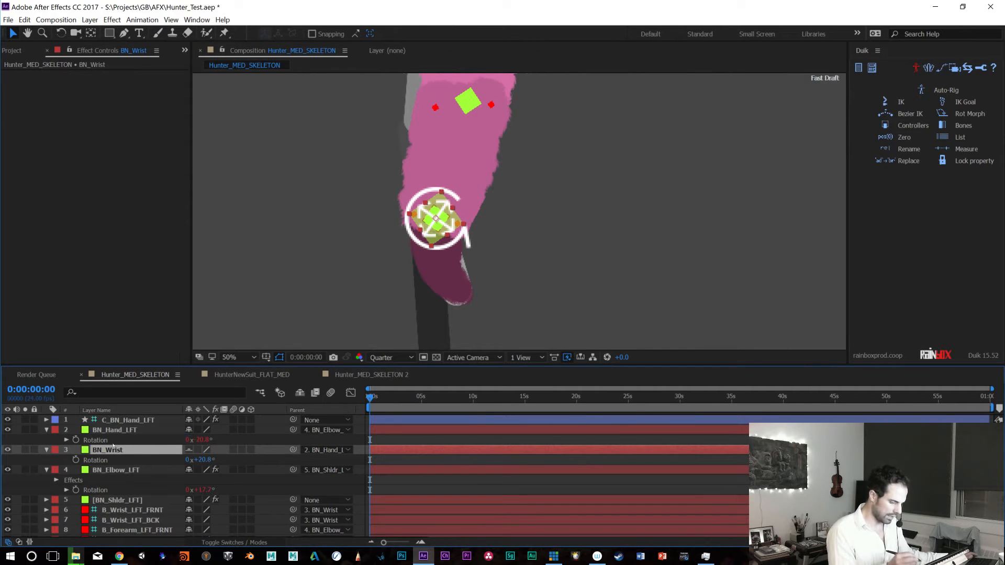
{"action": "left_click", "coordinate": [204, 459]}
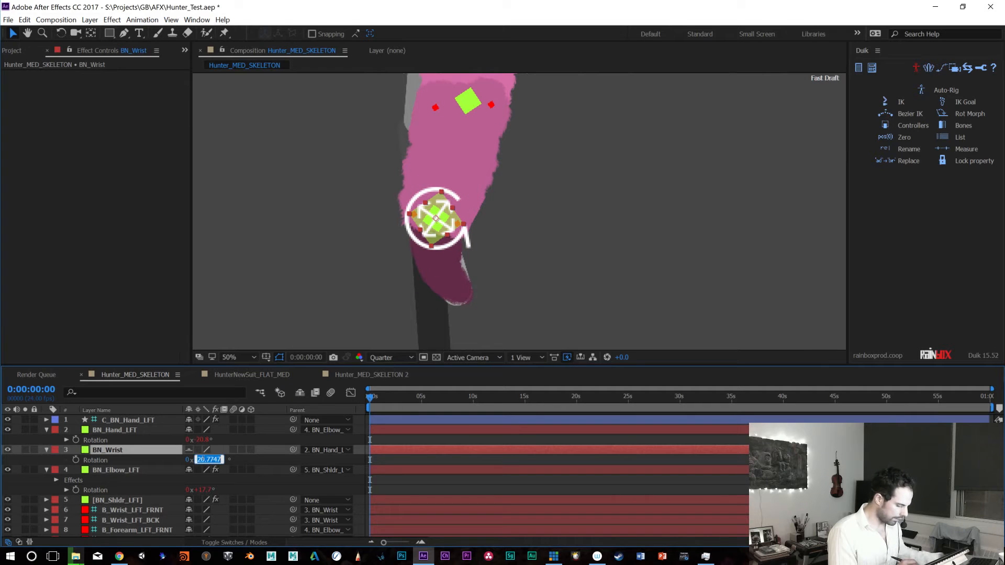
{"action": "type", "text": "0"}
{"action": "key", "text": "Return"}
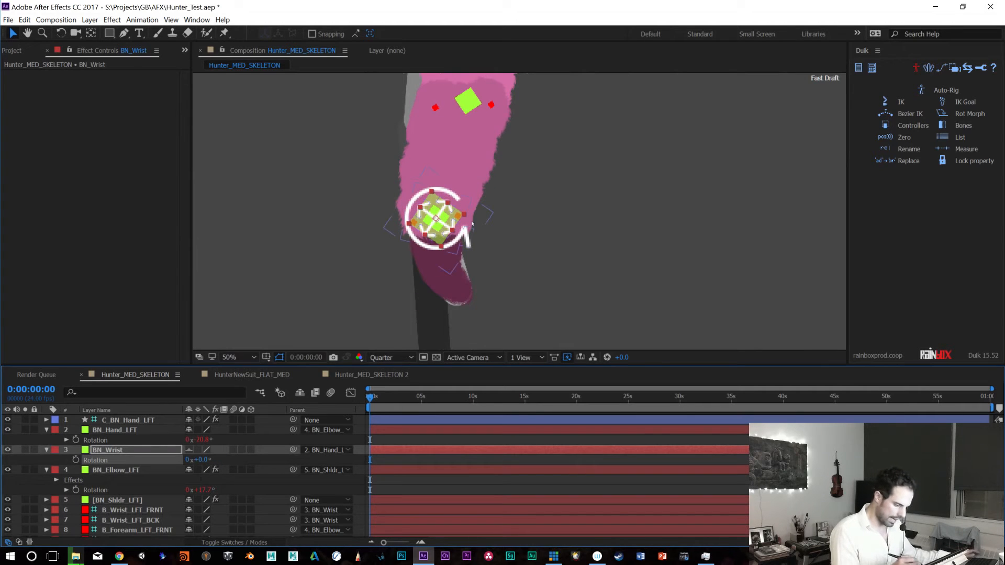
{"action": "key", "text": "ctrl+z"}
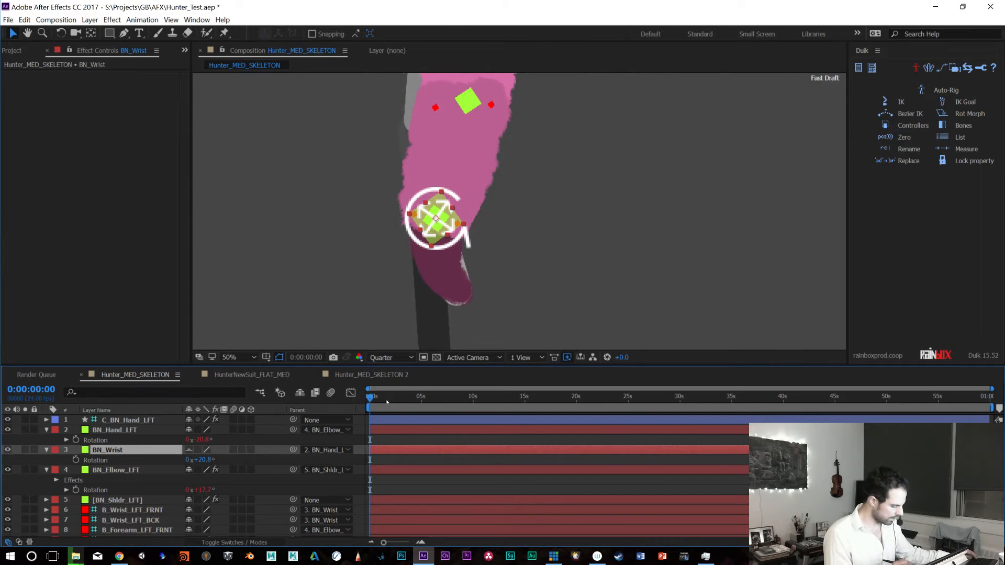
Set the parent of B_Wrist_LFT_FRNT and B_Wrist_LFT_BCK to None
{"action": "left_click", "coordinate": [404, 510]}
{"action": "left_click", "coordinate": [403, 520], "text": "shift"}
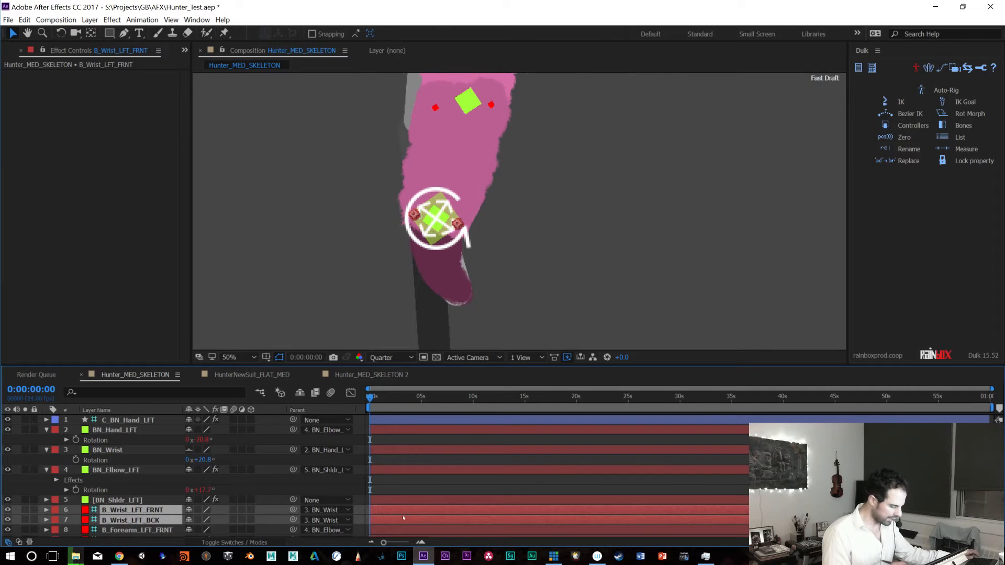
{"action": "left_click", "coordinate": [328, 512]}
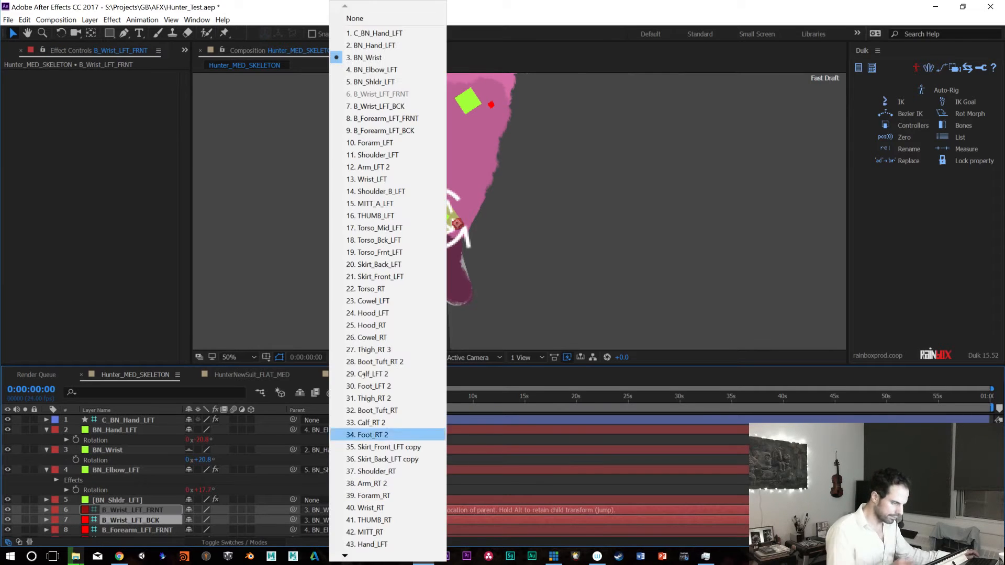
{"action": "left_click", "coordinate": [366, 15]}
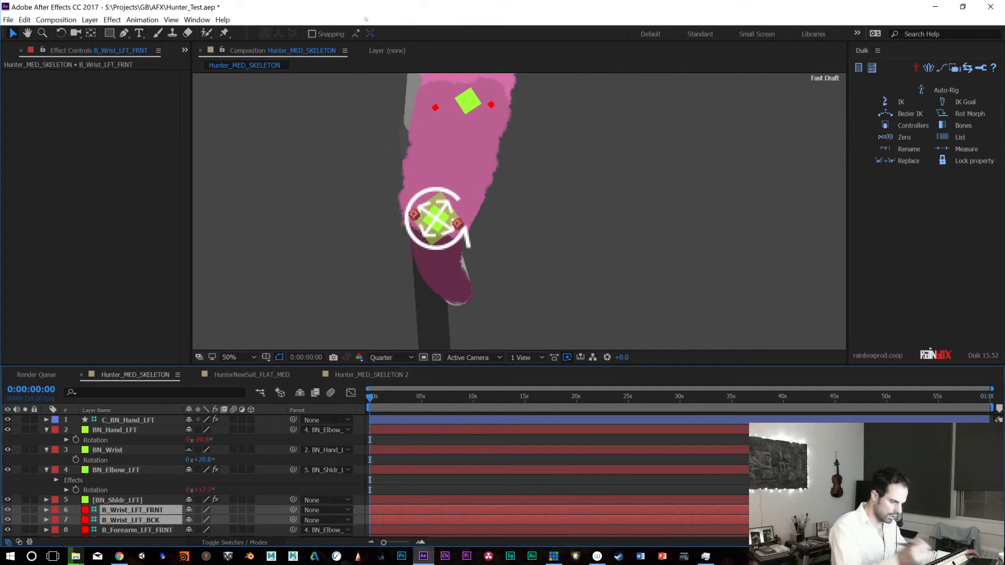
Set the rotation of BN_Wrist to 0°
{"action": "left_click", "coordinate": [130, 461]}
{"action": "left_click", "coordinate": [204, 459]}
{"action": "type", "text": "0"}
{"action": "key", "text": "Return"}
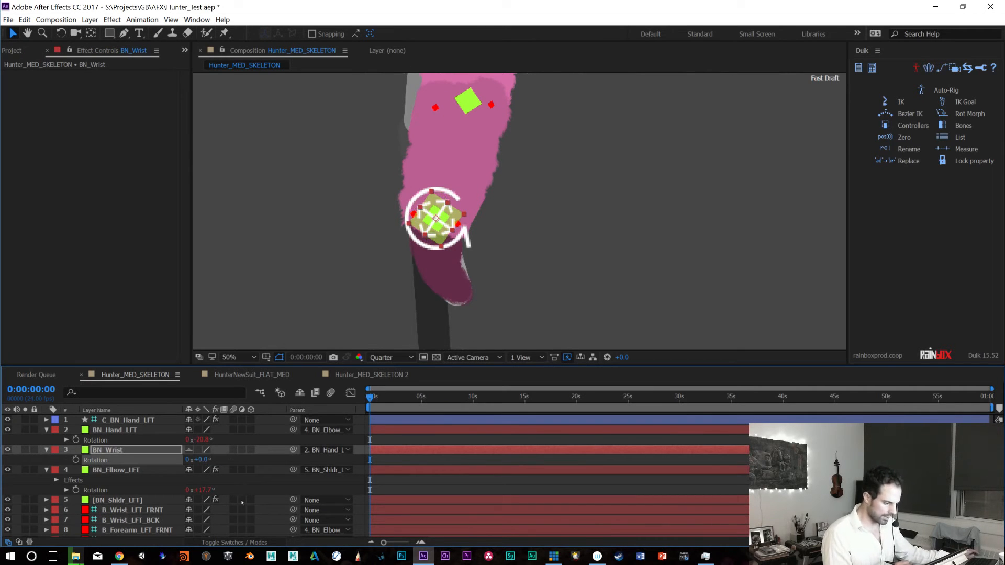
Parent the B_Wrist_LFT_FRNT and B_Wrist_LFT_BCK pins back to BN_Wrist
{"action": "left_click", "coordinate": [137, 511]}
{"action": "left_click", "coordinate": [138, 520], "text": "shift"}
{"action": "left_click_drag", "start_coordinate": [293, 510], "coordinate": [126, 451]}
{"action": "mouse_move", "coordinate": [200, 459]}
{"action": "left_mouse_down"}
{"action": "mouse_move", "coordinate": [217, 459]}
{"action": "mouse_move", "coordinate": [192, 460]}
{"action": "left_mouse_up"}
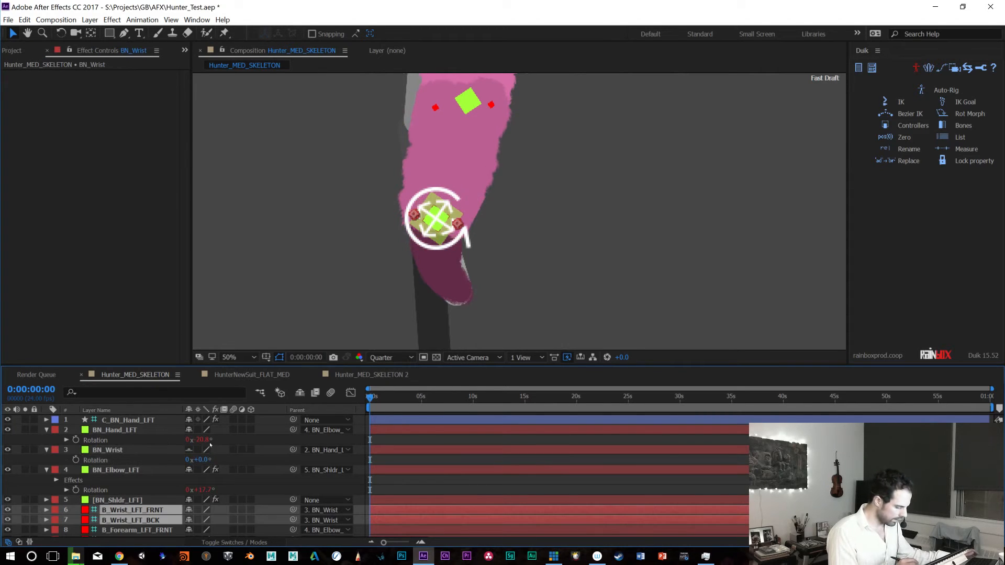
Try rotating the C_BN_Hand_LFT controller to test how the wrist pins follow the hand, and undo the rotation
{"action": "left_click", "coordinate": [471, 237]}
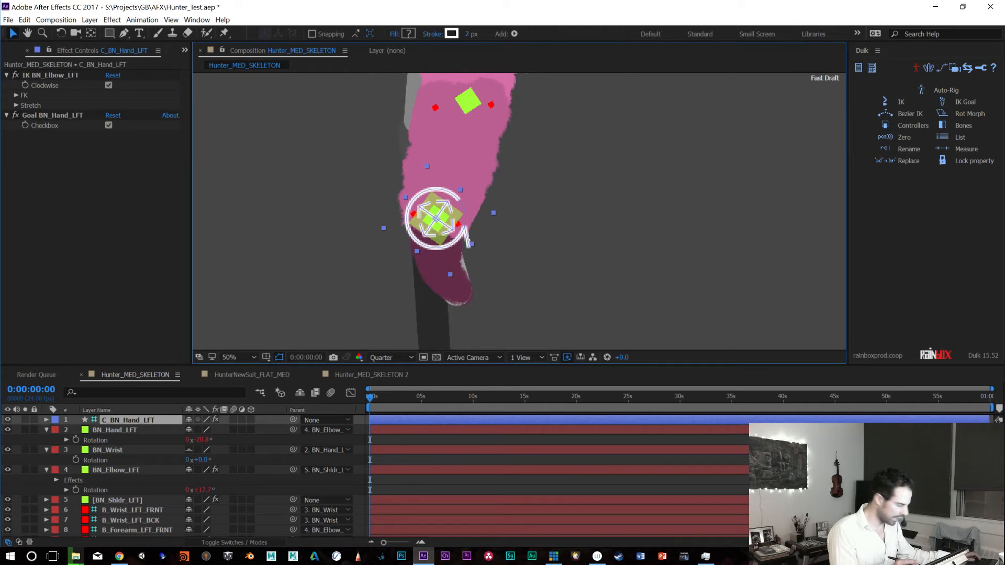
{"action": "key", "text": "w"}
{"action": "left_click_drag", "start_coordinate": [468, 240], "coordinate": [483, 225]}
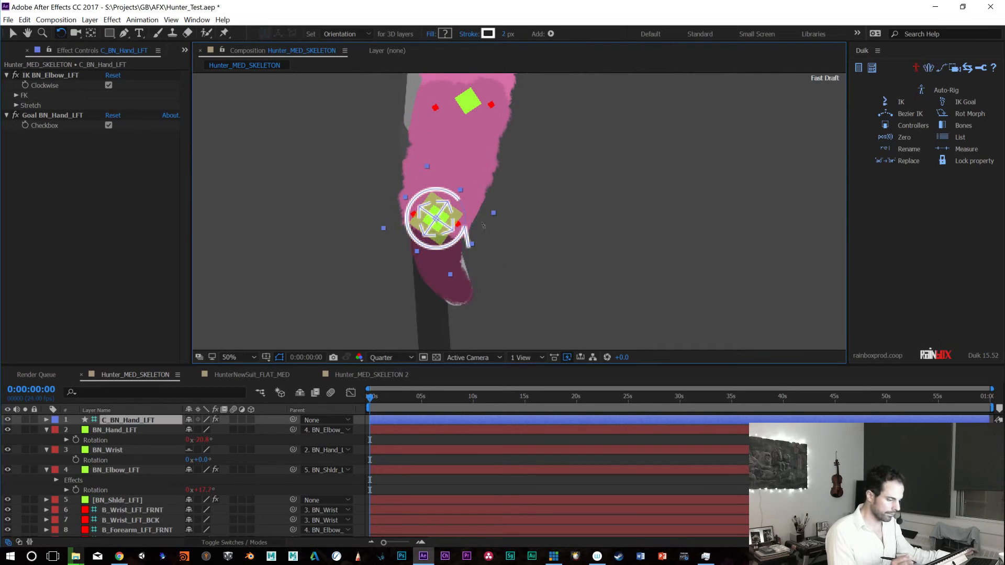
Give BN_Wrist's Rotation the expression transform.rotation-(thisComp.layer("BN_Hand_LFT").transform.rotation+20.8);
{"action": "left_click", "coordinate": [128, 429]}
{"action": "left_click", "coordinate": [128, 451]}
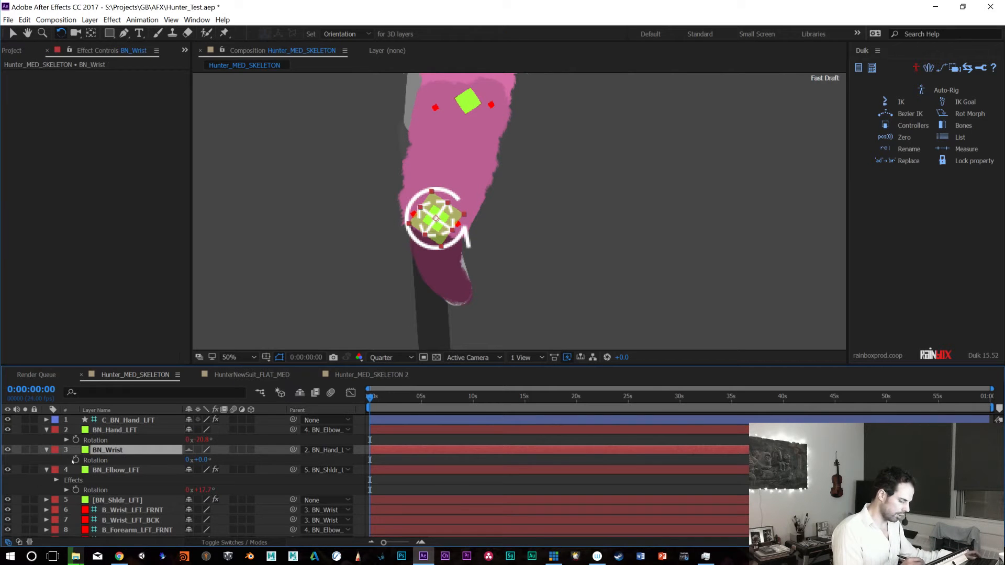
{"action": "left_click", "coordinate": [76, 460], "text": "alt"}
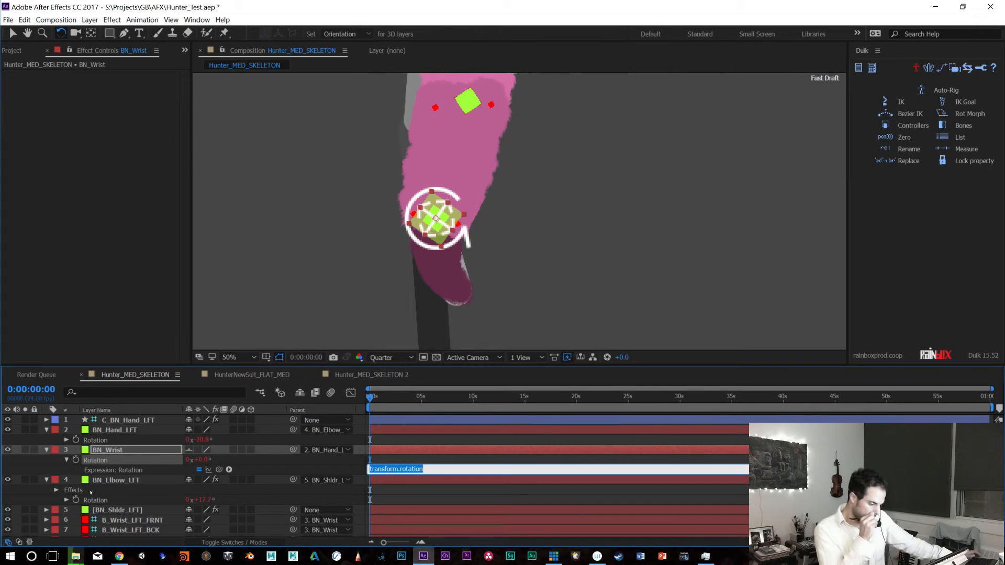
{"action": "left_click", "coordinate": [439, 468]}
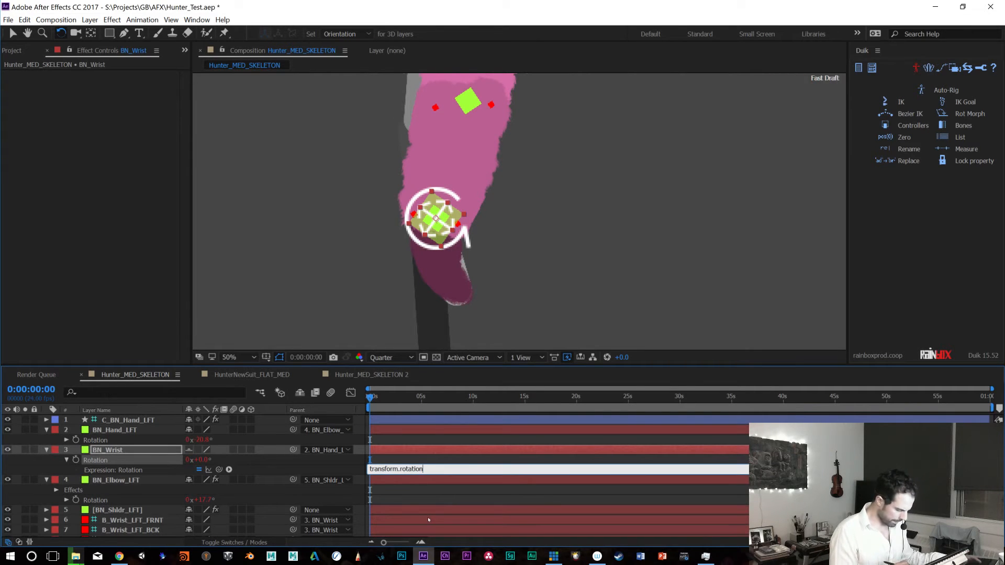
{"action": "left_click_drag", "start_coordinate": [219, 469], "coordinate": [95, 442]}
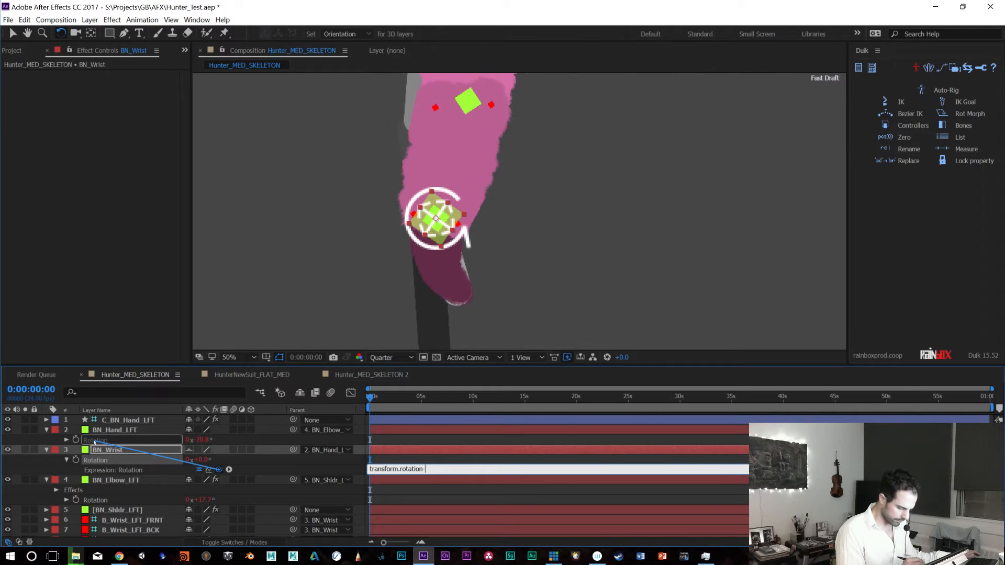
{"action": "left_click_drag", "start_coordinate": [93, 441], "coordinate": [114, 439]}
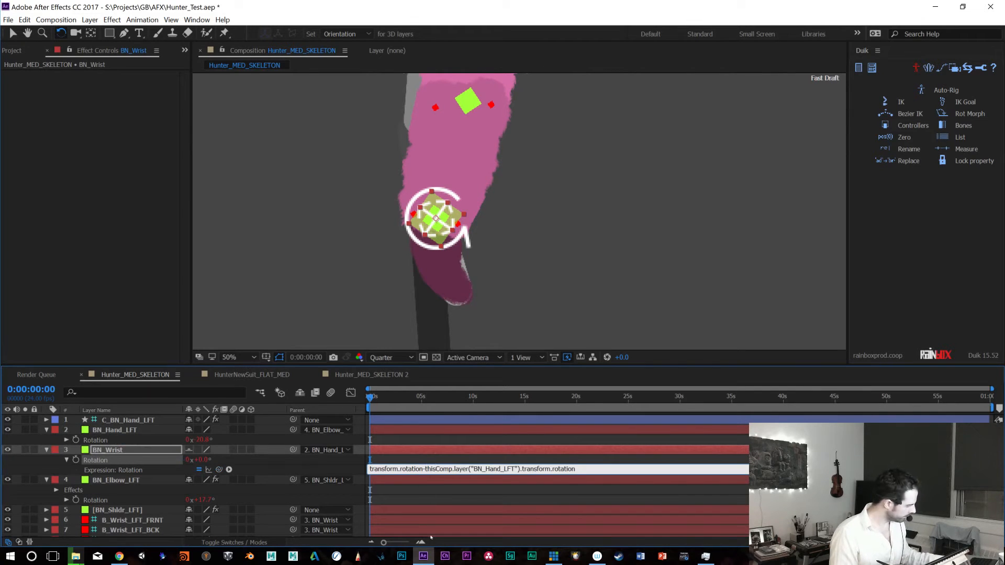
{"action": "type", "text": "("}
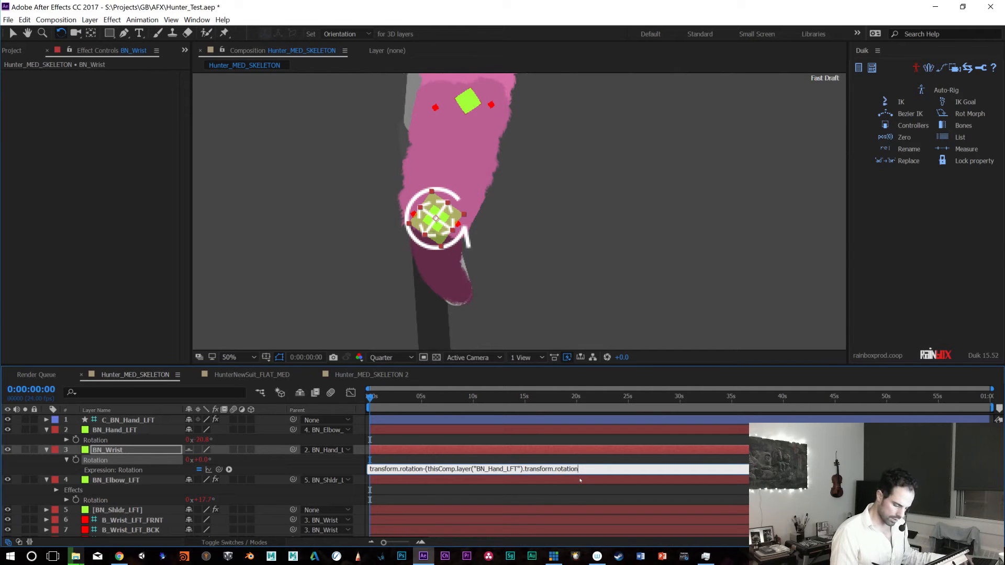
{"action": "type", "text": "+2"}
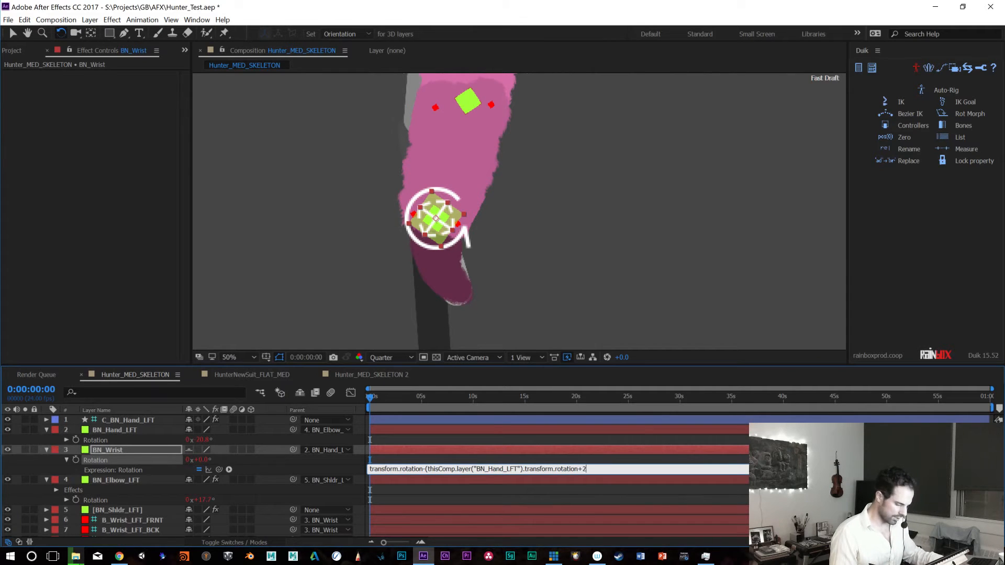
{"action": "type", "text": "80.8);"}
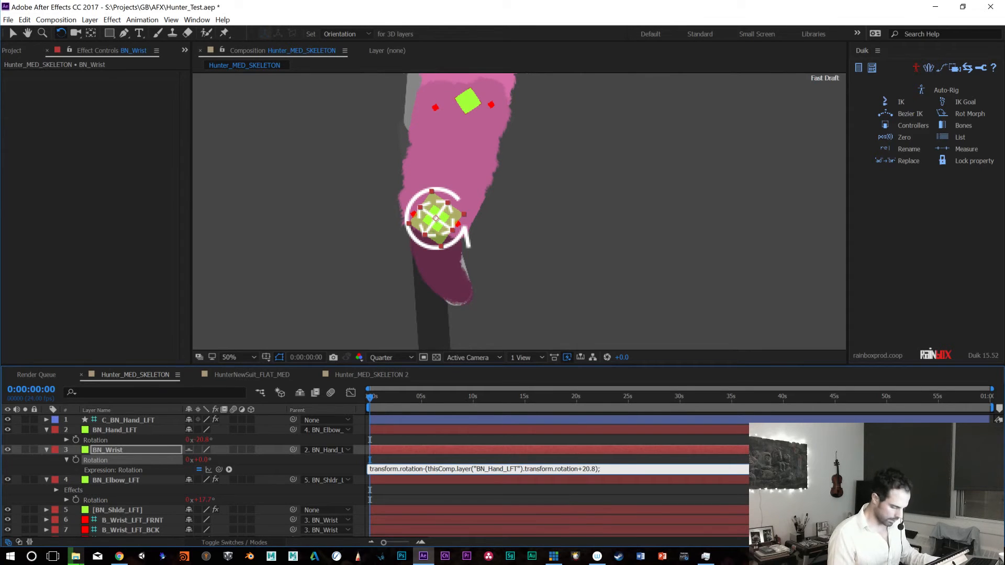
{"action": "left_click", "coordinate": [567, 500]}
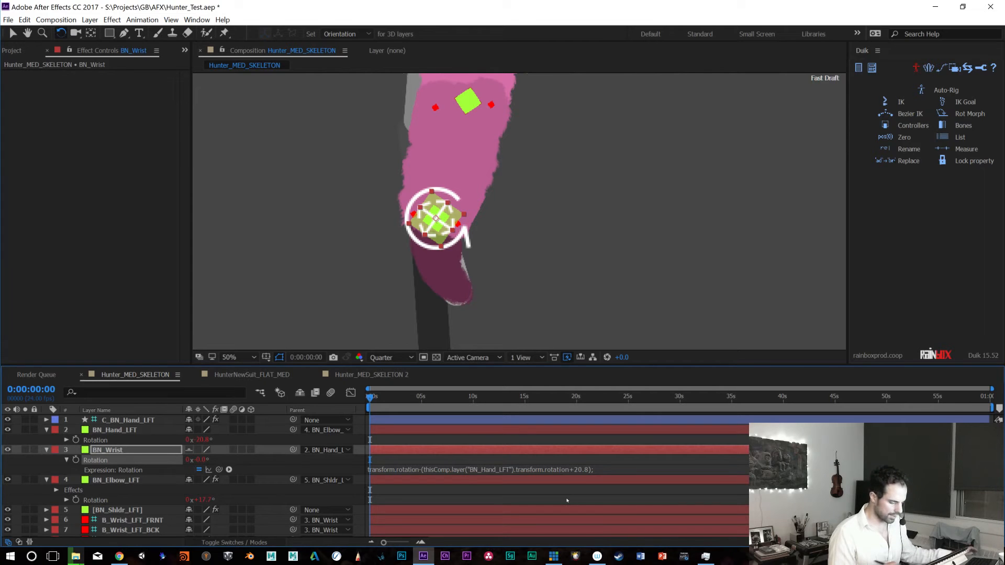
Test the BN_Wrist expression by rotating the hand with the C_BN_Hand_LFT controller, undoing the trial rotation
{"action": "left_click_drag", "start_coordinate": [208, 441], "coordinate": [222, 464]}
{"action": "key", "text": "ctrl+z"}
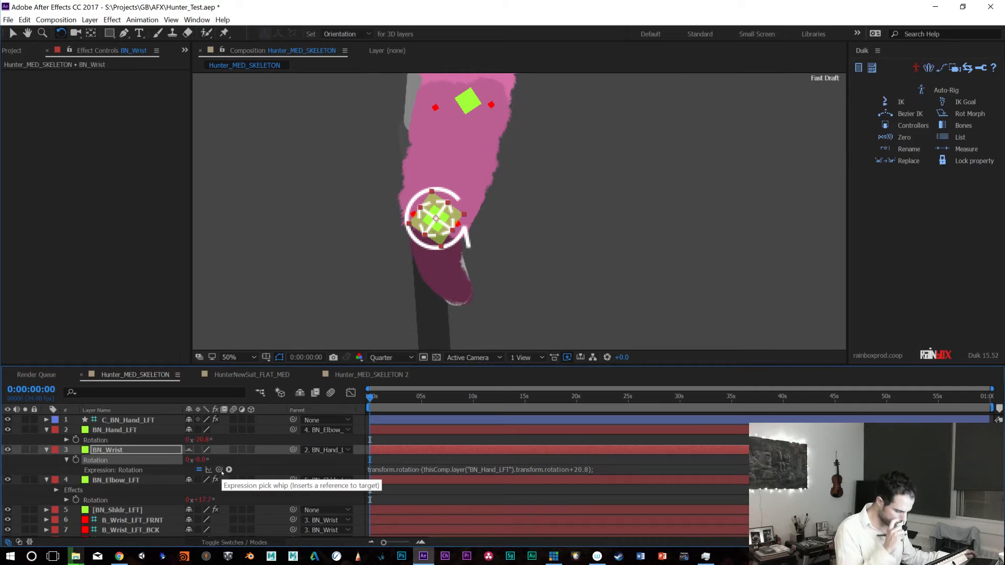
{"action": "left_click", "coordinate": [468, 244]}
{"action": "left_click_drag", "start_coordinate": [455, 258], "coordinate": [435, 267]}
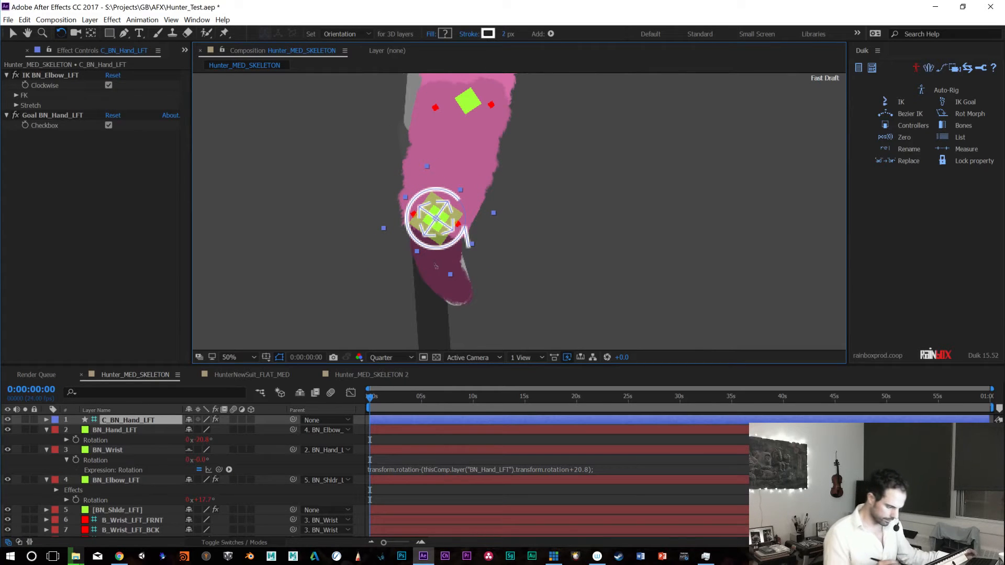
Change BN_Wrist's rotation expression to transform.rotation-((thisComp.layer("BN_Hand_LFT").transform.rotation+20.8)*5); and test it by rotating the hand controller
{"action": "left_click", "coordinate": [480, 471]}
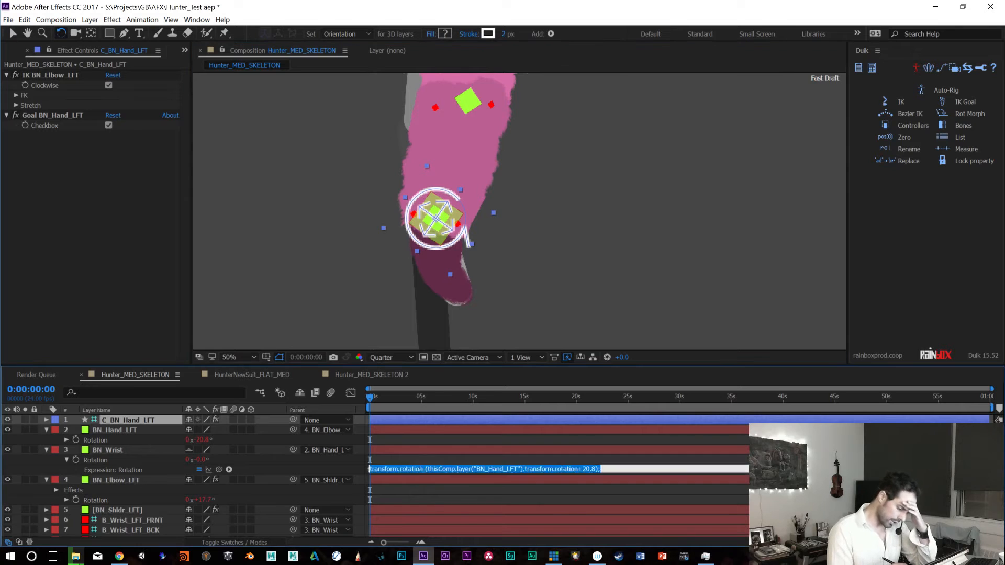
{"action": "left_click", "coordinate": [424, 469]}
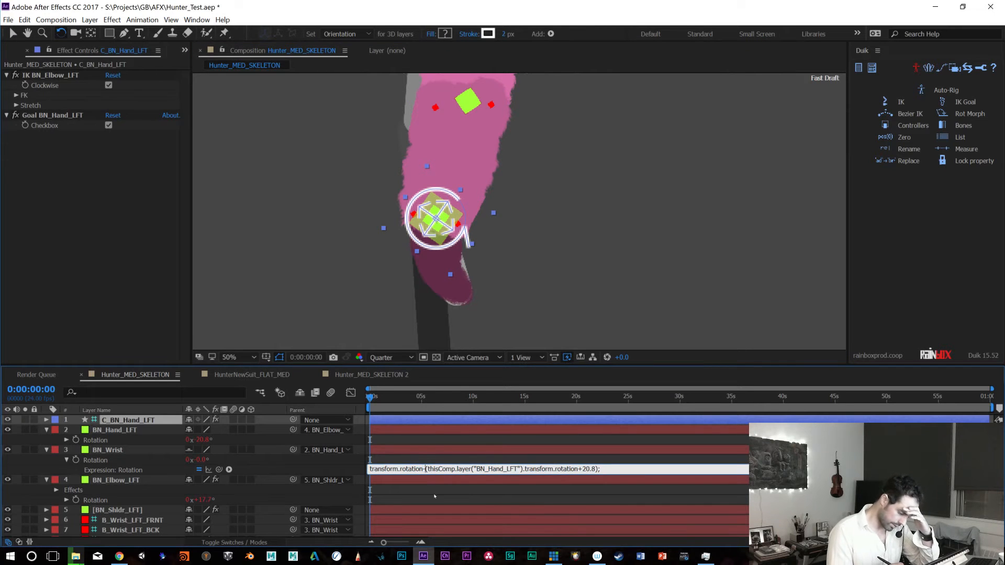
{"action": "type", "text": "("}
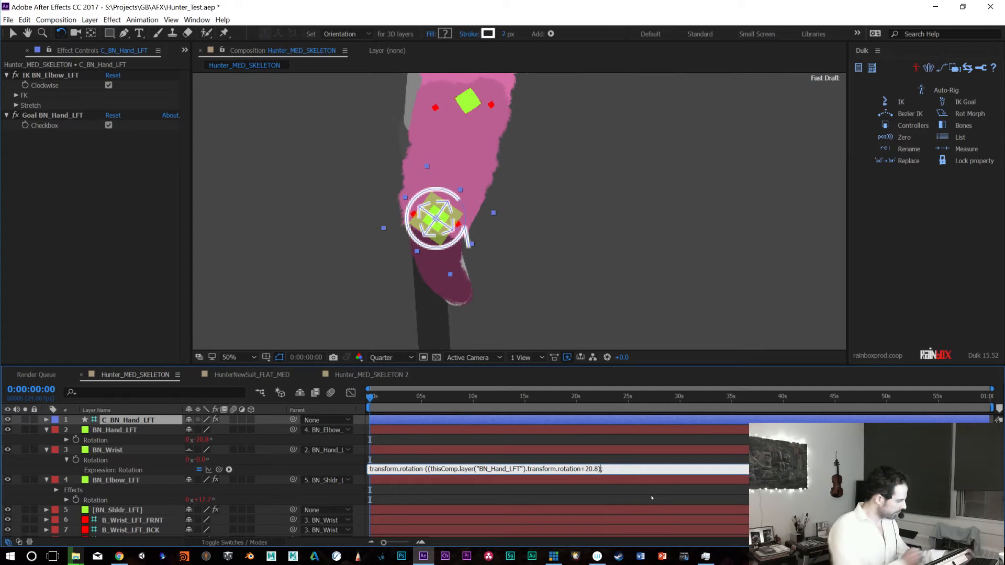
{"action": "type", "text": "*"}
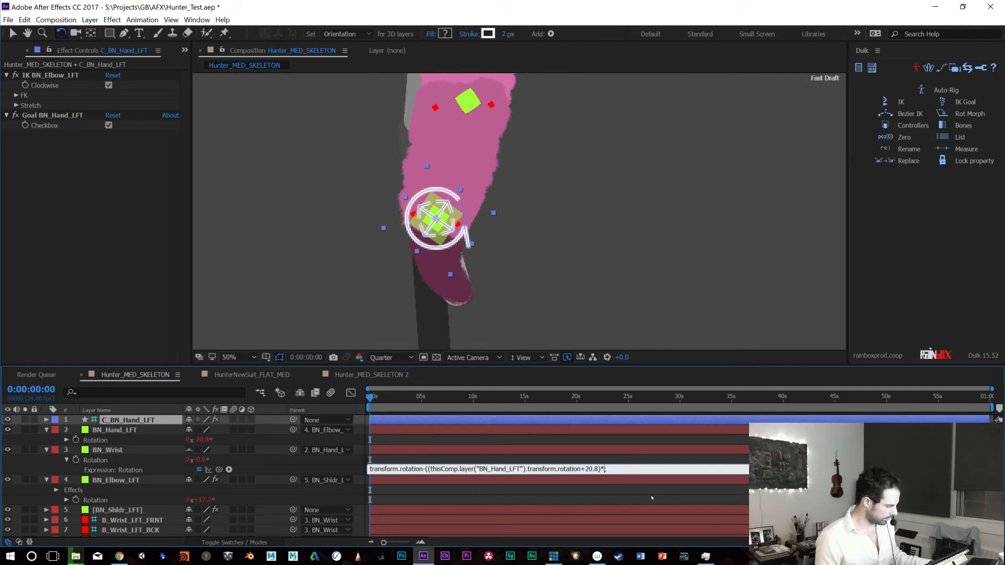
{"action": "type", "text": "5"}
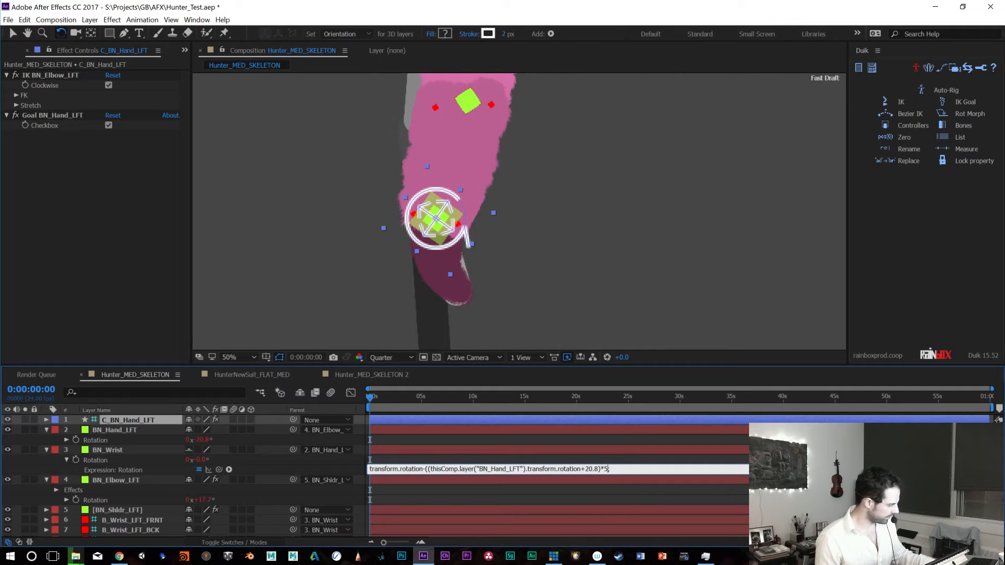
{"action": "type", "text": ")"}
{"action": "key", "text": "KP_Enter"}
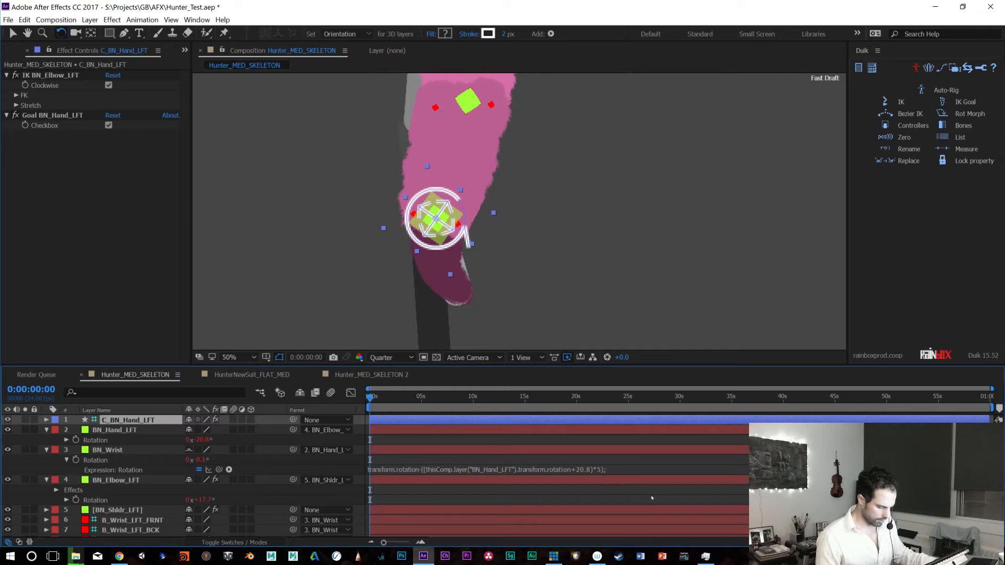
{"action": "mouse_move", "coordinate": [463, 237]}
{"action": "left_mouse_down"}
{"action": "mouse_move", "coordinate": [451, 251]}
{"action": "mouse_move", "coordinate": [465, 233]}
{"action": "left_mouse_up"}
Try a plus instead of the minus after the first transform.rotation in BN_Wrist's expression, testing it with a hand rotation
{"action": "left_click", "coordinate": [599, 471]}
{"action": "double_click", "coordinate": [606, 469]}
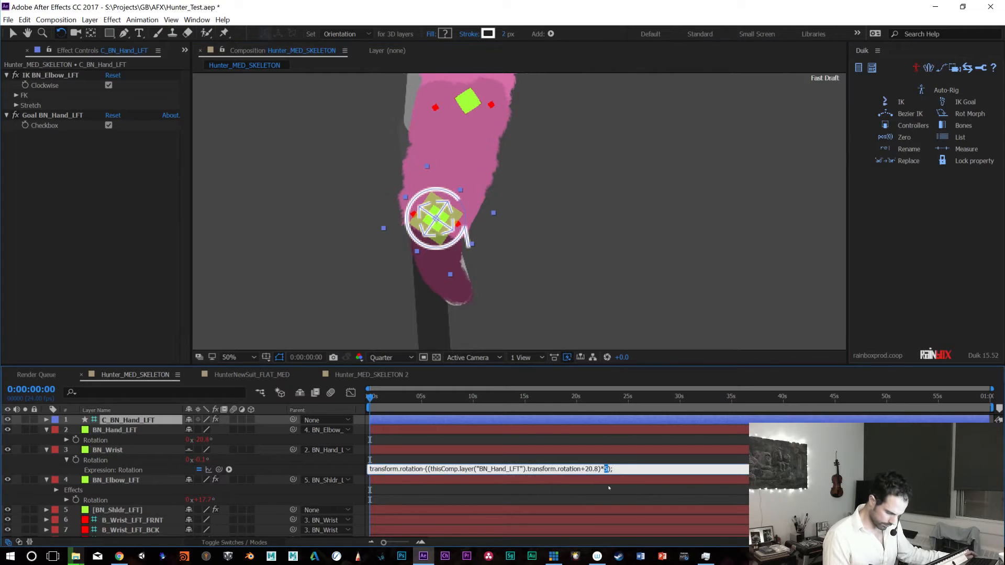
{"action": "key", "text": "Left"}
{"action": "key", "text": "Left"}
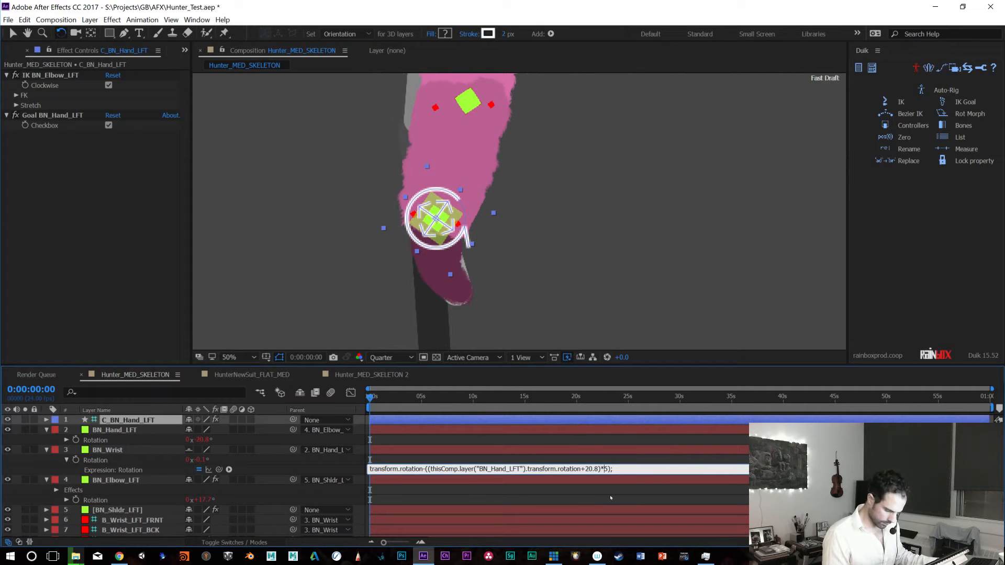
{"action": "double_click", "coordinate": [423, 469]}
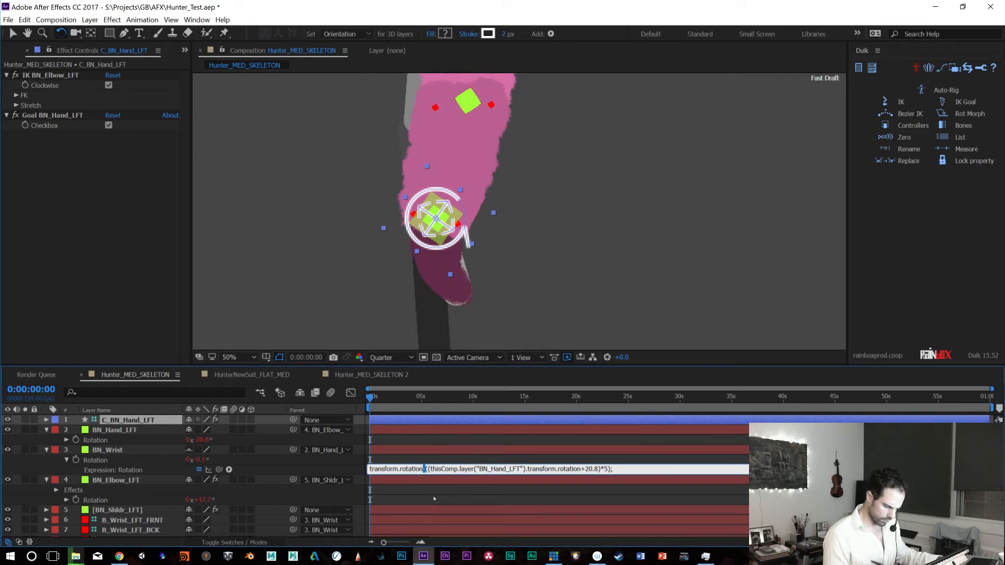
{"action": "type", "text": "+"}
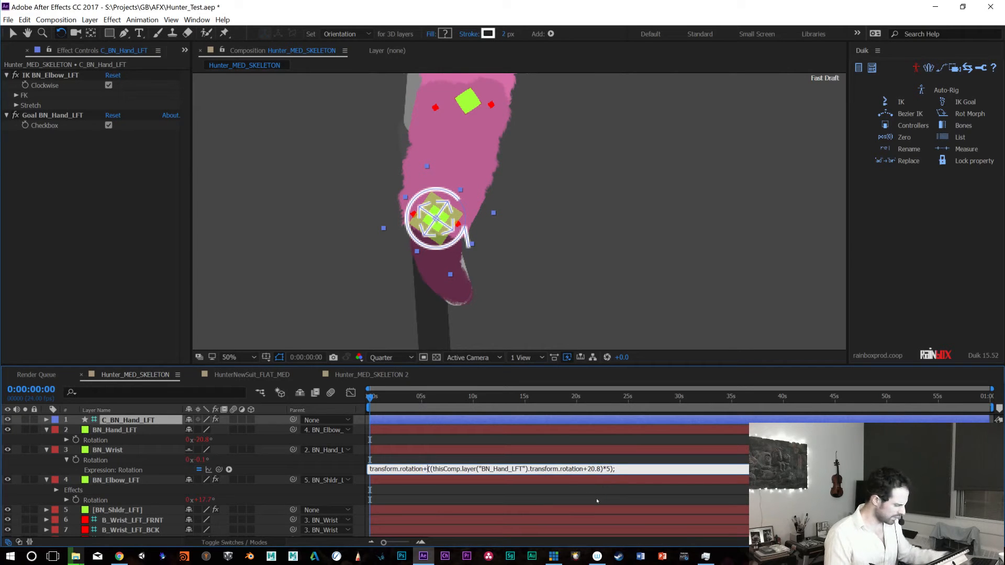
{"action": "key", "text": "KP_Enter"}
{"action": "left_click_drag", "start_coordinate": [466, 238], "coordinate": [467, 242]}
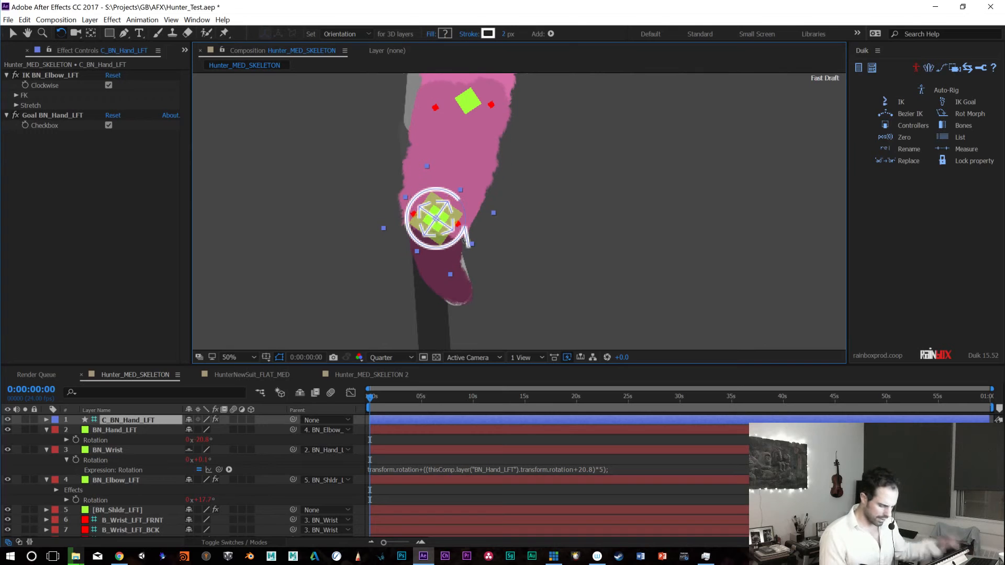
Restore the minus in BN_Wrist's rotation expression, set the multiplier to .5, and test it by rotating the hand controller
{"action": "left_click", "coordinate": [584, 470]}
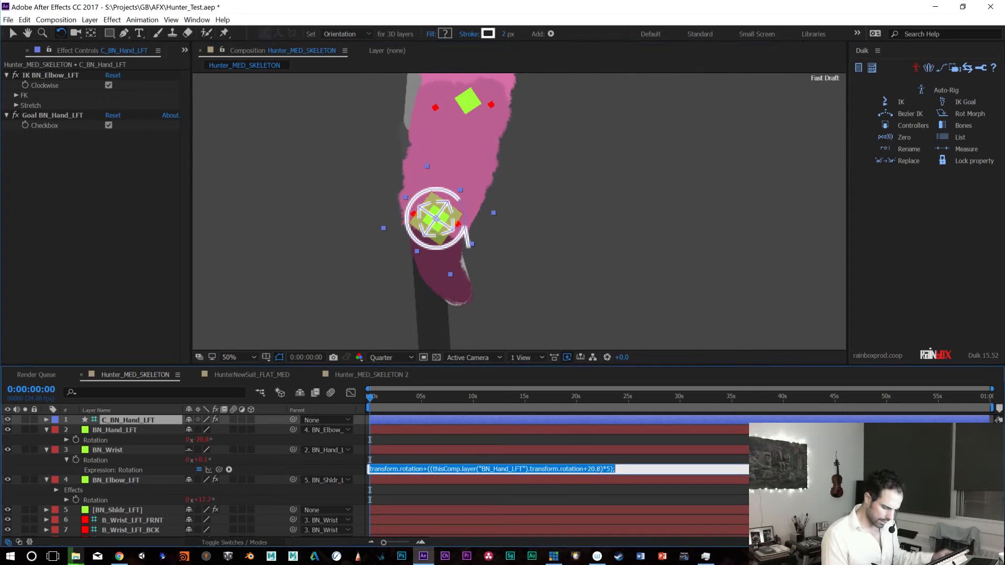
{"action": "left_click", "coordinate": [426, 467]}
{"action": "key", "text": "BackSpace"}
{"action": "type", "text": "-"}
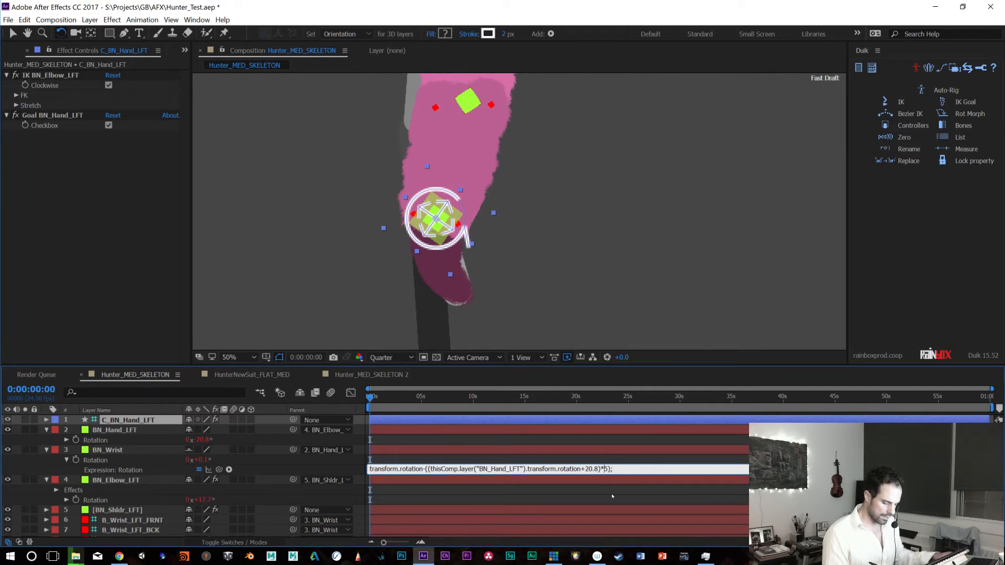
{"action": "type", "text": "."}
{"action": "key", "text": "KP_Enter"}
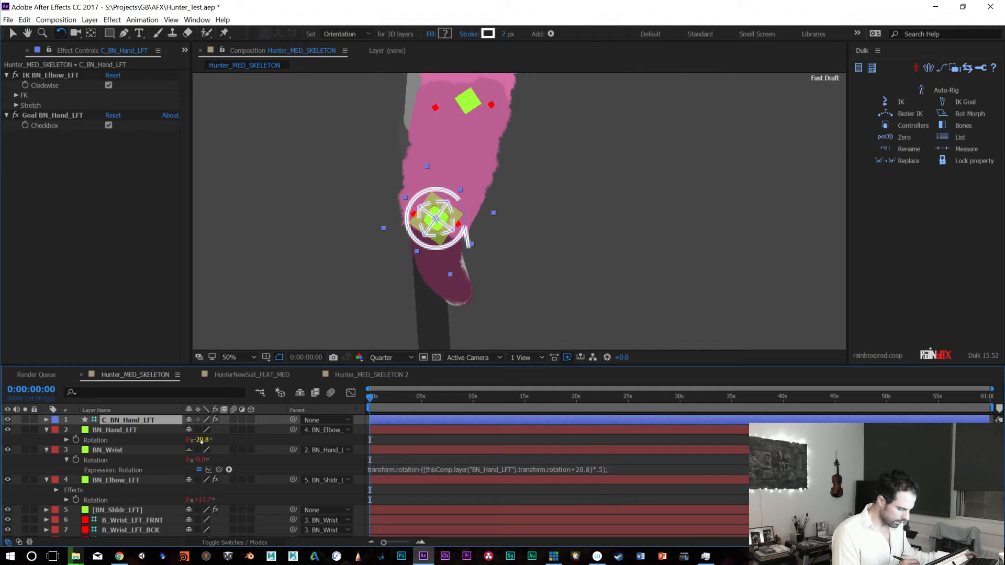
{"action": "left_click_drag", "start_coordinate": [464, 240], "coordinate": [457, 269]}
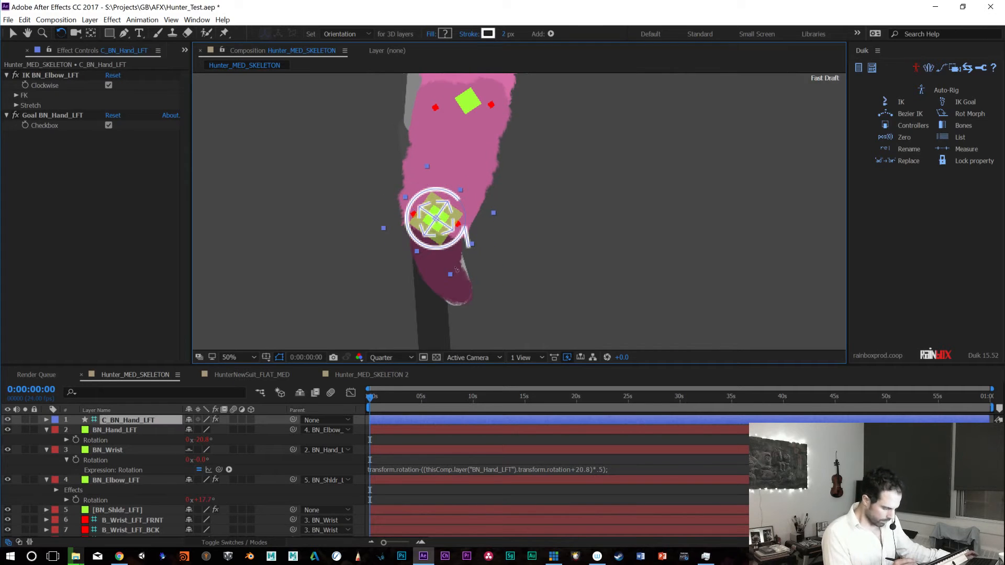
Try bending the arm at the elbow by moving the C_BN_Hand_LFT controller forward and up, and undo the move
{"action": "key", "text": "comma"}
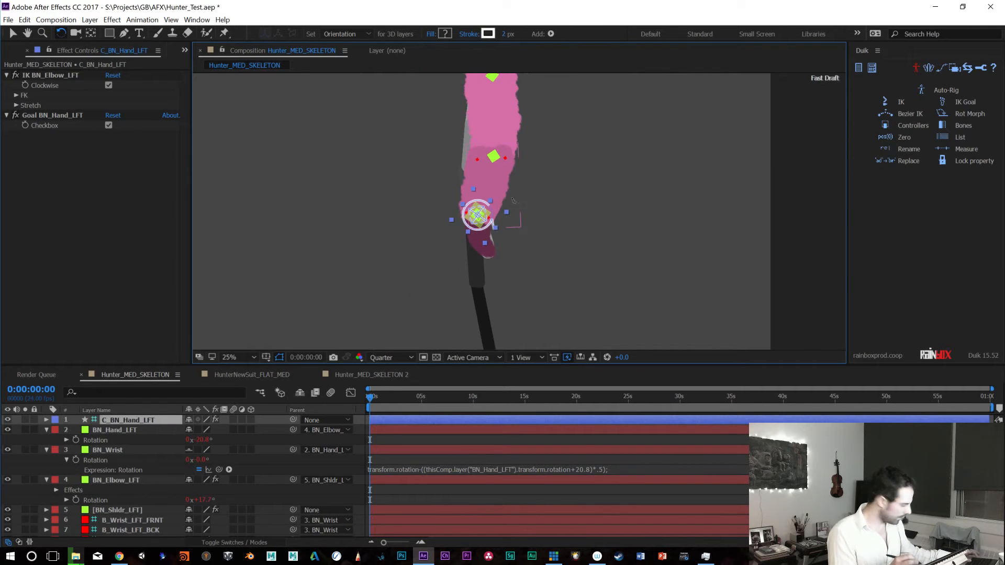
{"action": "key", "text": "v"}
{"action": "key", "text": "space"}
{"action": "left_click_drag", "start_coordinate": [558, 231], "coordinate": [550, 287]}
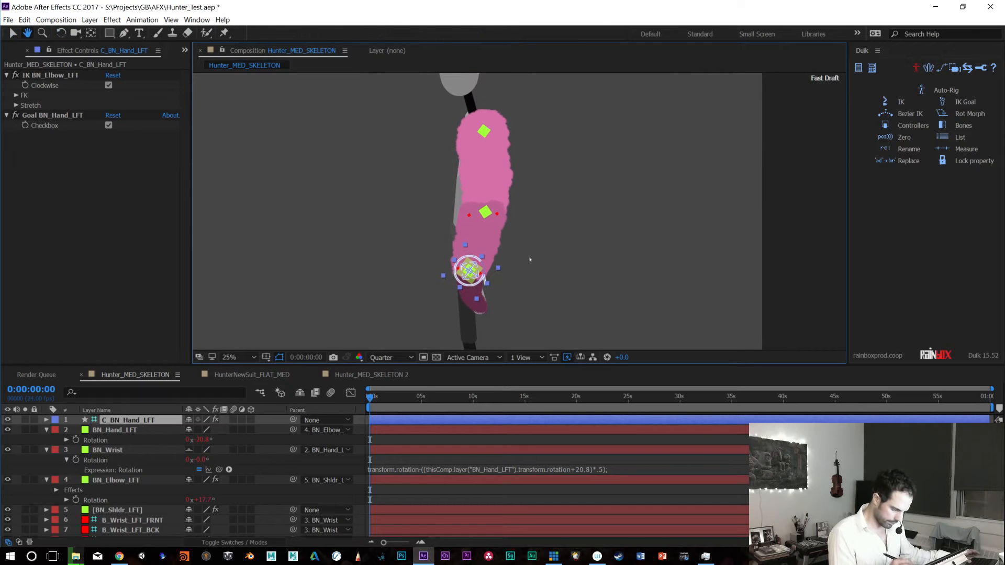
{"action": "left_click_drag", "start_coordinate": [474, 279], "coordinate": [455, 246]}
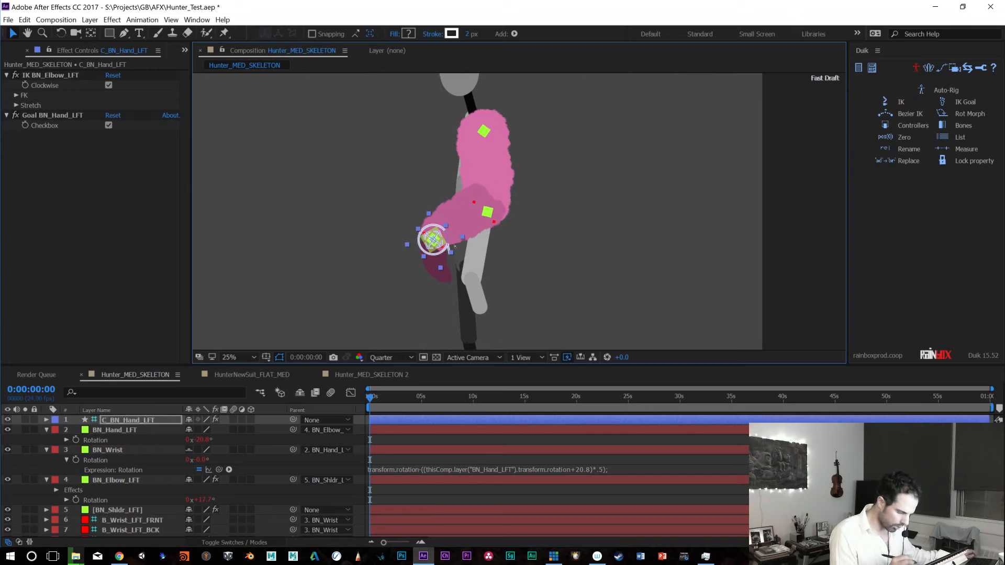
{"action": "key", "text": "ctrl+z"}
{"action": "key", "text": "space"}
{"action": "left_click_drag", "start_coordinate": [567, 262], "coordinate": [592, 210]}
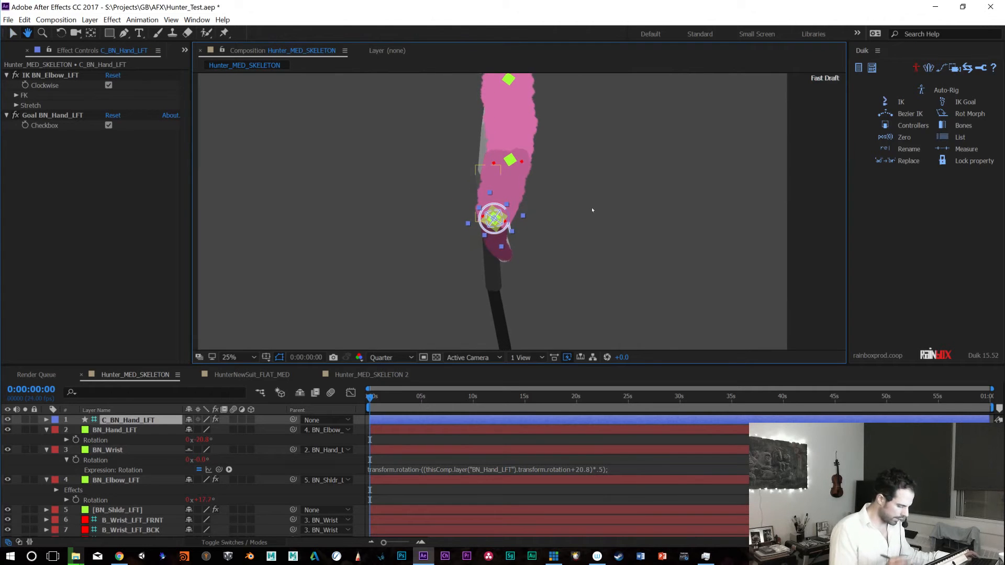
Select the Forarm_LFT layer and examine how its artwork meets the wrist
{"action": "scroll", "coordinate": [183, 476], "scroll_direction": "down", "scroll_amount": 3}
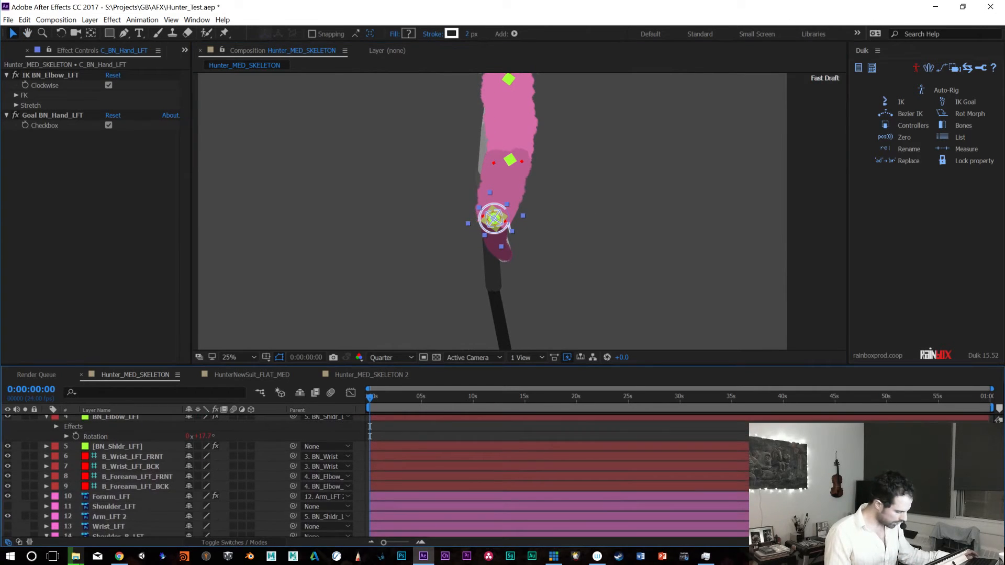
{"action": "left_click", "coordinate": [95, 499]}
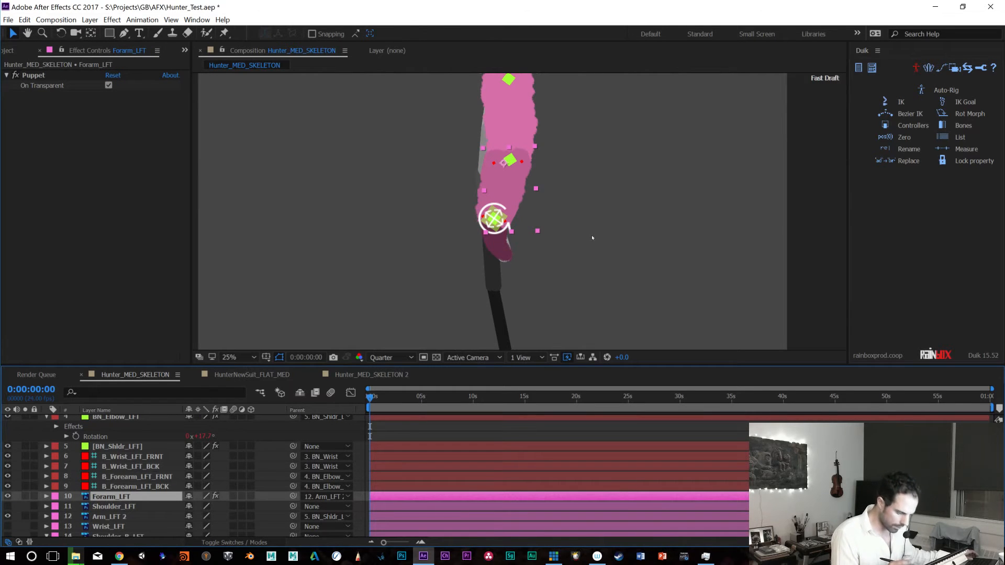
{"action": "left_click_drag", "start_coordinate": [490, 282], "coordinate": [500, 294]}
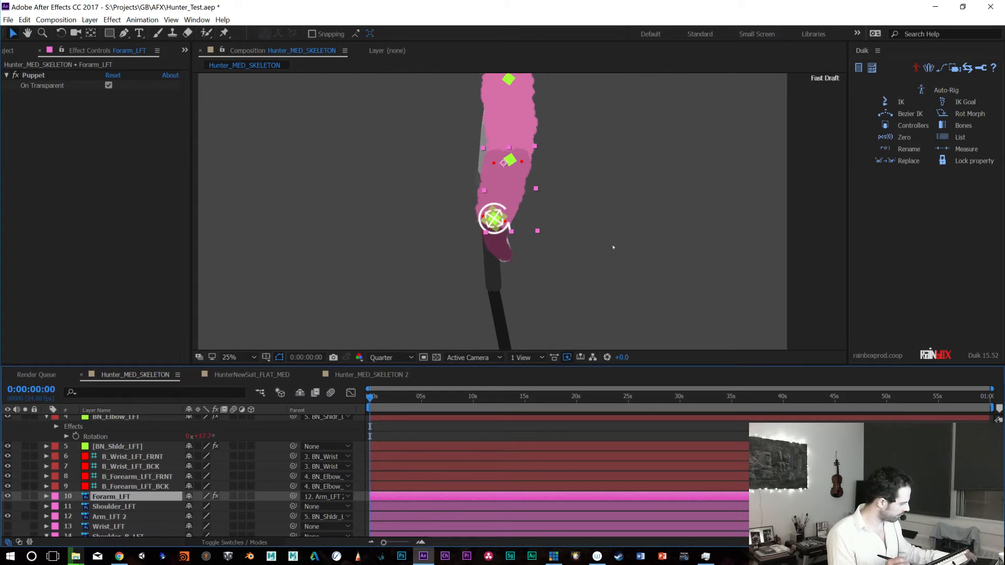
{"action": "key", "text": "space"}
{"action": "left_click_drag", "start_coordinate": [612, 212], "coordinate": [610, 261]}
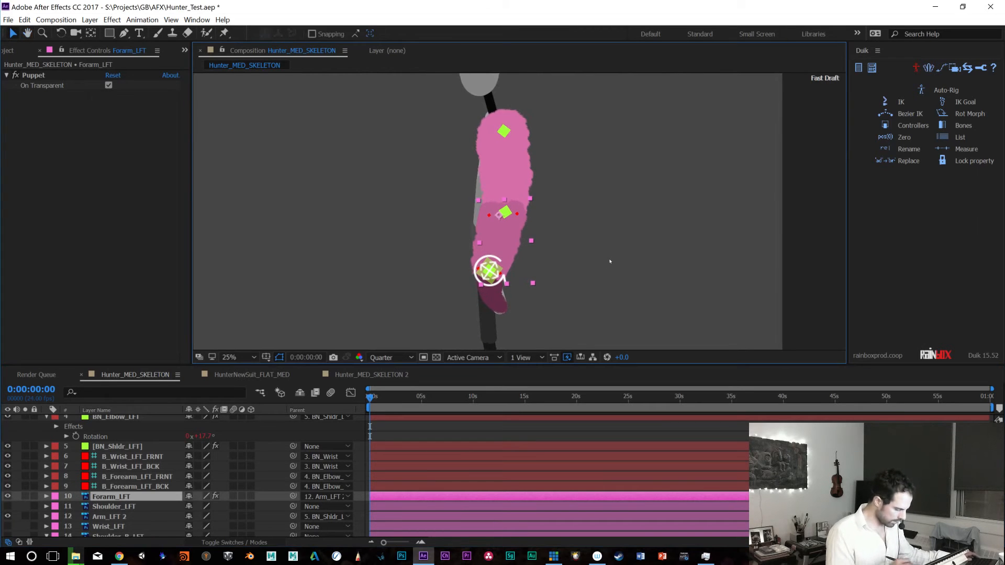
Raise the arm out in front of the body by moving the C_BN_Hand_LFT controller
{"action": "left_click", "coordinate": [494, 284]}
{"action": "left_click_drag", "start_coordinate": [489, 270], "coordinate": [368, 191]}
{"action": "left_click_drag", "start_coordinate": [600, 249], "coordinate": [650, 320]}
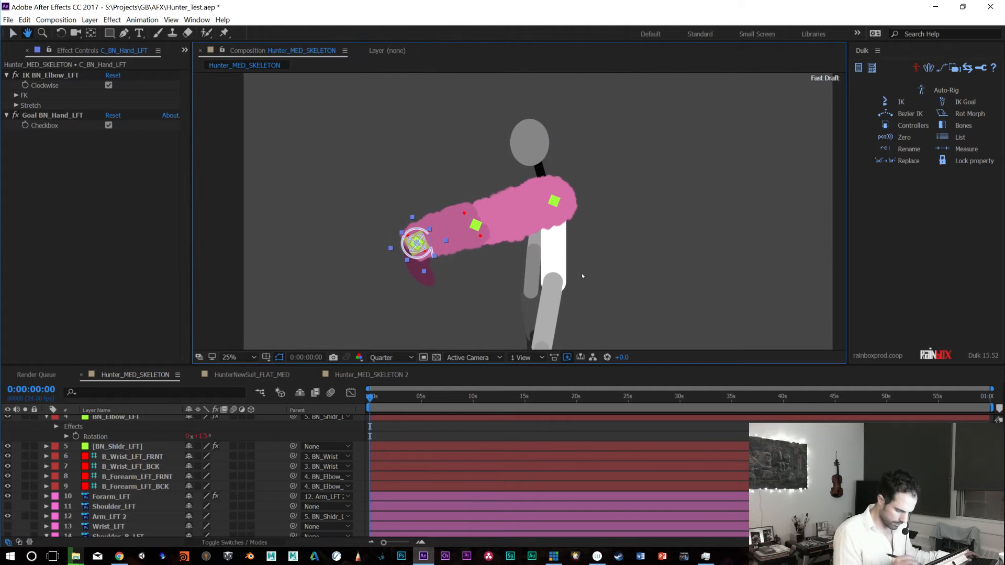
Try lifting the hand to head height and rotating it with C_BN_Hand_LFT, and undo both the rotation and the move
{"action": "left_click_drag", "start_coordinate": [424, 239], "coordinate": [433, 149]}
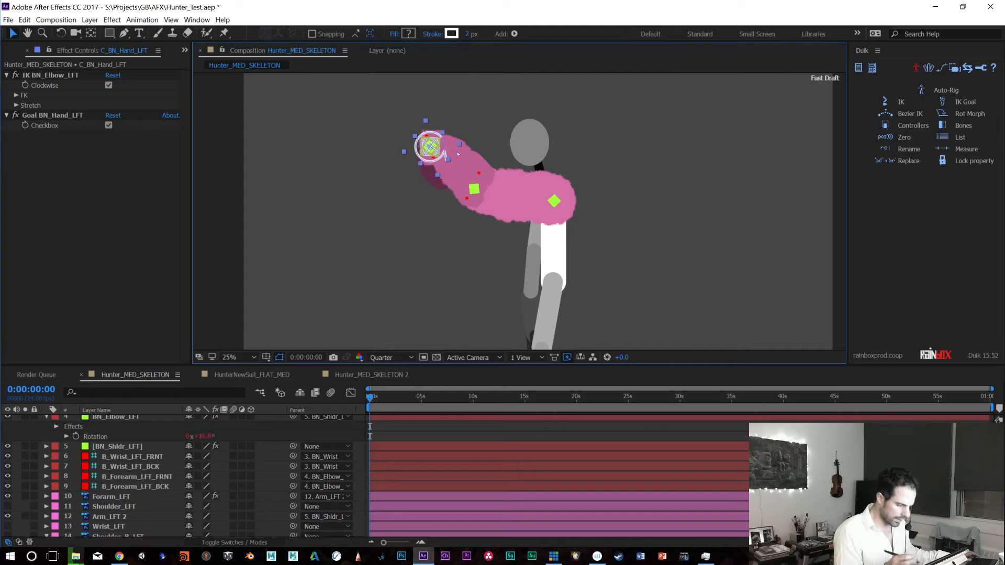
{"action": "key", "text": "w"}
{"action": "left_click_drag", "start_coordinate": [443, 176], "coordinate": [412, 129]}
{"action": "key", "text": "ctrl+z"}
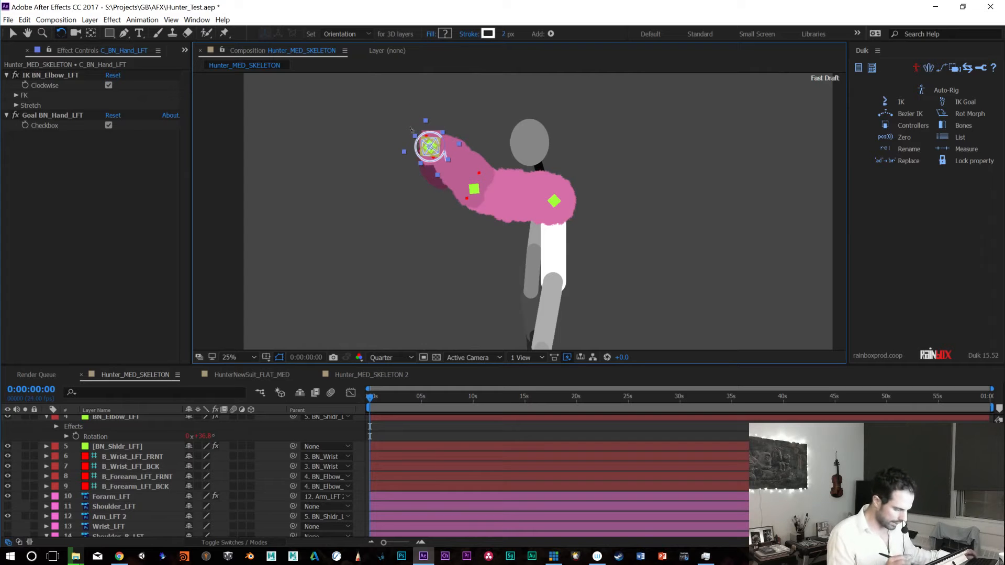
{"action": "key", "text": "ctrl+z"}
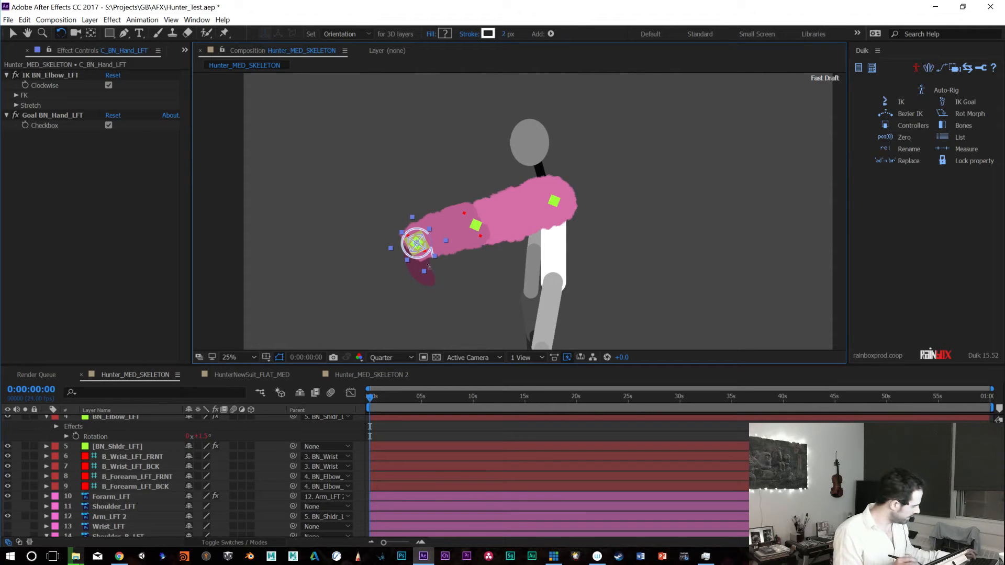
Test the arm's IK bend behind the body by moving C_BN_Hand_LFT through several positions, finishing with the hand close to the torso
{"action": "key", "text": "v"}
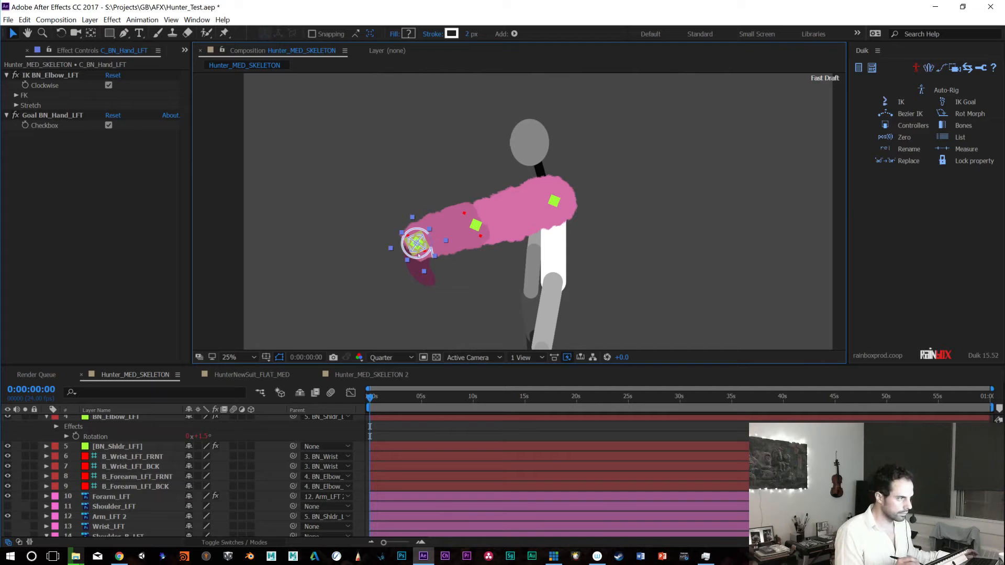
{"action": "left_click_drag", "start_coordinate": [423, 254], "coordinate": [683, 184]}
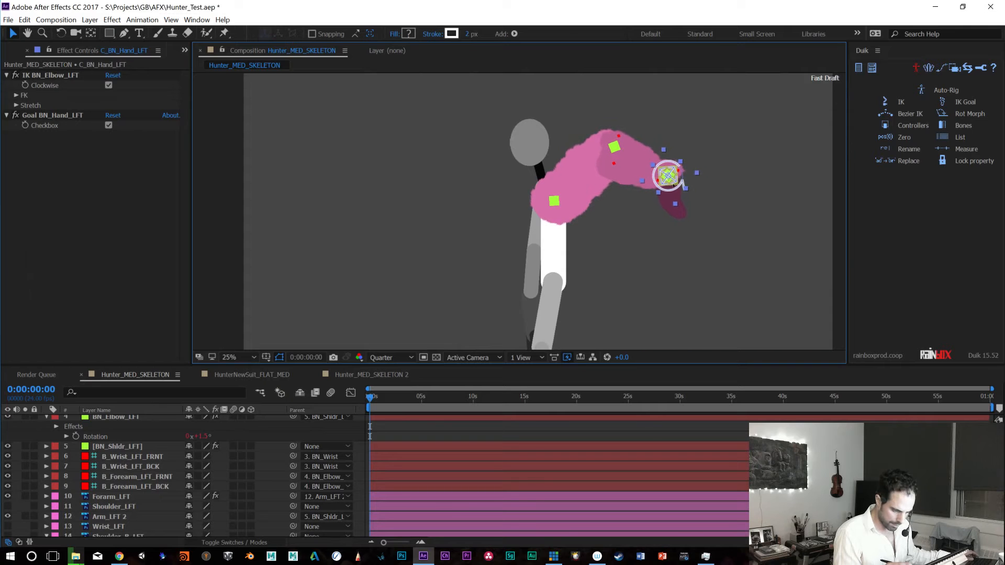
{"action": "left_click_drag", "start_coordinate": [687, 179], "coordinate": [688, 178]}
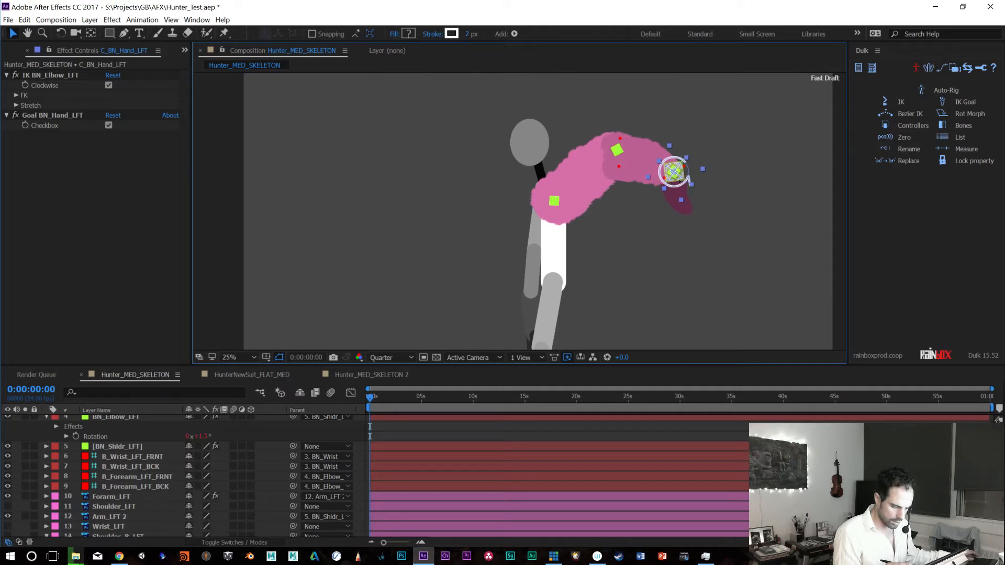
{"action": "left_click_drag", "start_coordinate": [664, 206], "coordinate": [665, 209]}
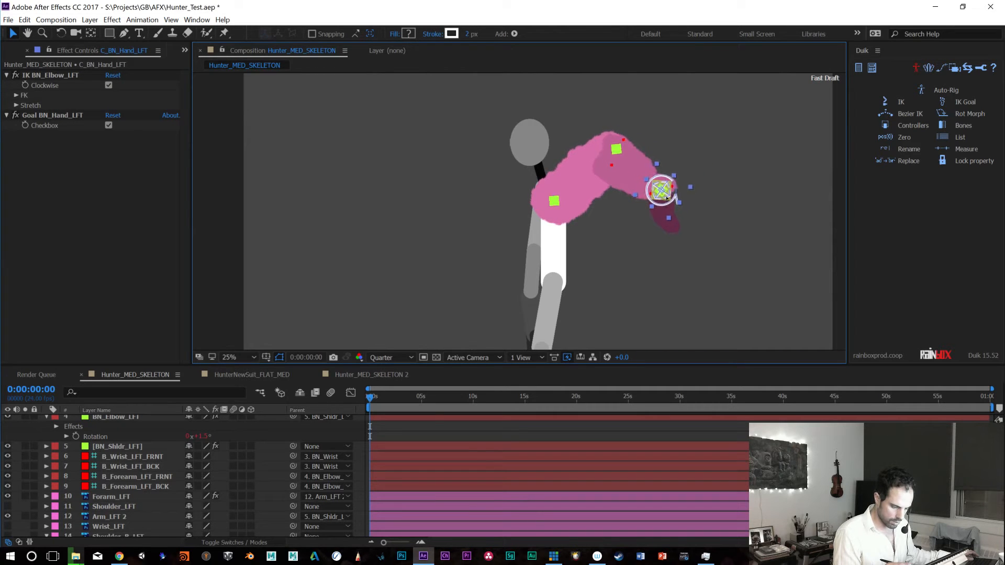
{"action": "mouse_move", "coordinate": [672, 214]}
{"action": "left_mouse_down"}
{"action": "mouse_move", "coordinate": [669, 280]}
{"action": "mouse_move", "coordinate": [665, 223]}
{"action": "left_mouse_up"}
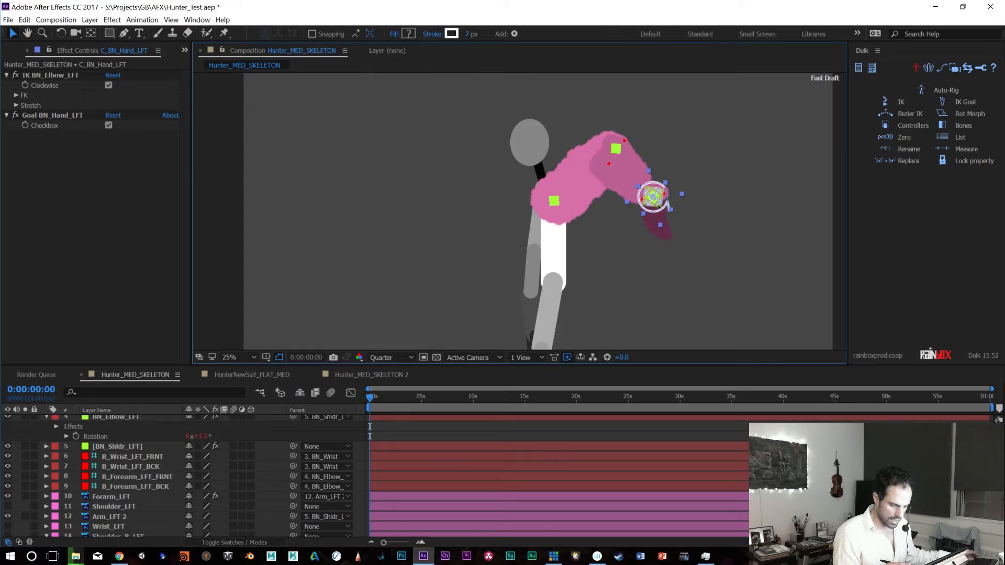
{"action": "left_click_drag", "start_coordinate": [652, 202], "coordinate": [652, 296]}
{"action": "left_click_drag", "start_coordinate": [694, 255], "coordinate": [694, 206]}
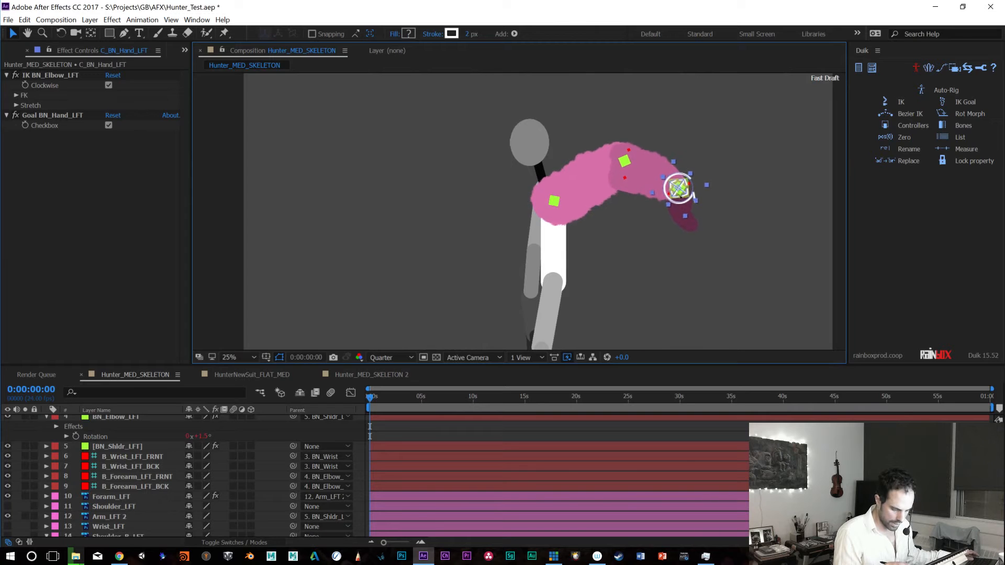
{"action": "left_click_drag", "start_coordinate": [663, 194], "coordinate": [668, 194]}
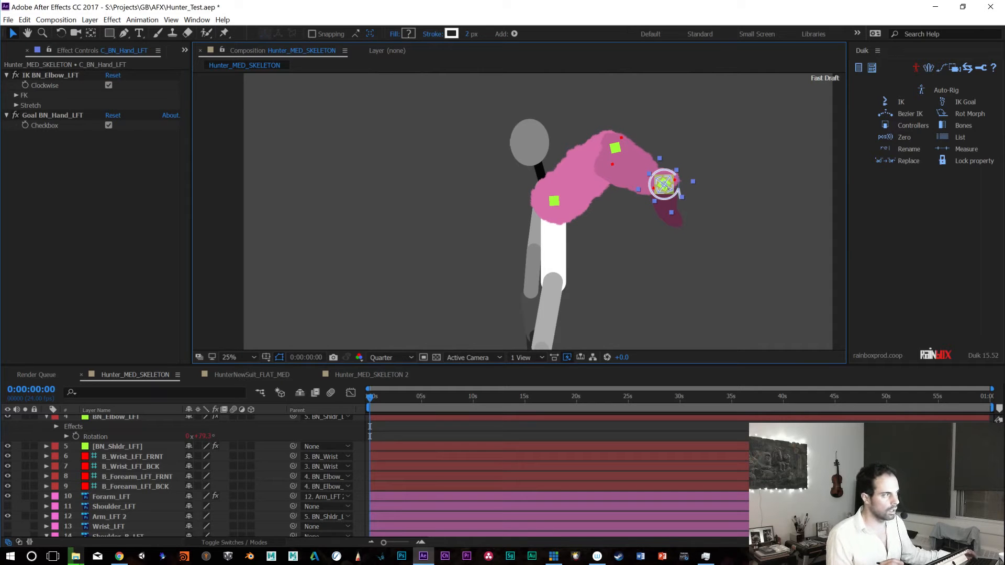
{"action": "left_click_drag", "start_coordinate": [669, 188], "coordinate": [599, 270]}
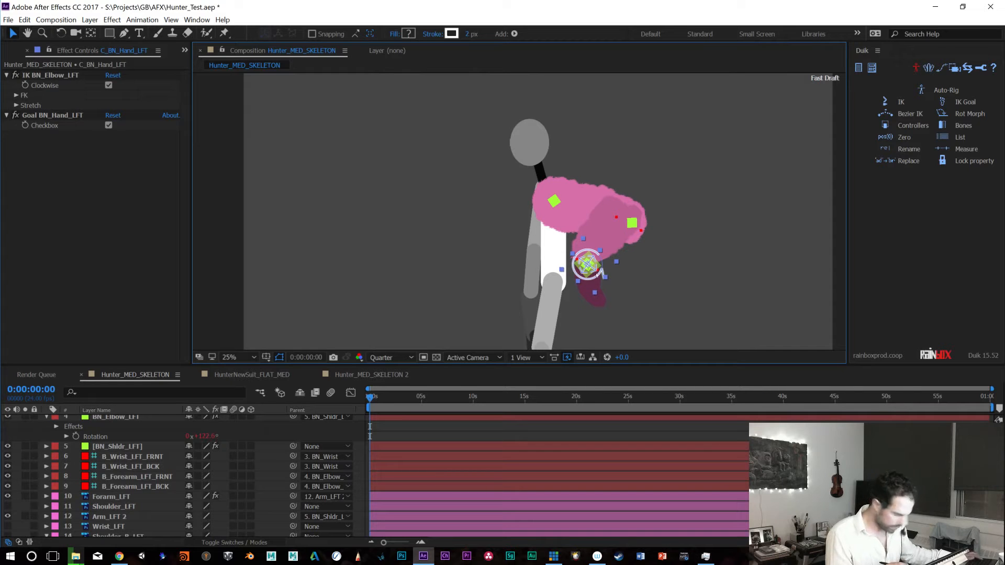
Test the wrist and elbow deformation behind the body by rotating and moving C_BN_Hand_LFT, finishing with the hand close to the torso
{"action": "key", "text": "w"}
{"action": "left_click_drag", "start_coordinate": [602, 271], "coordinate": [624, 313]}
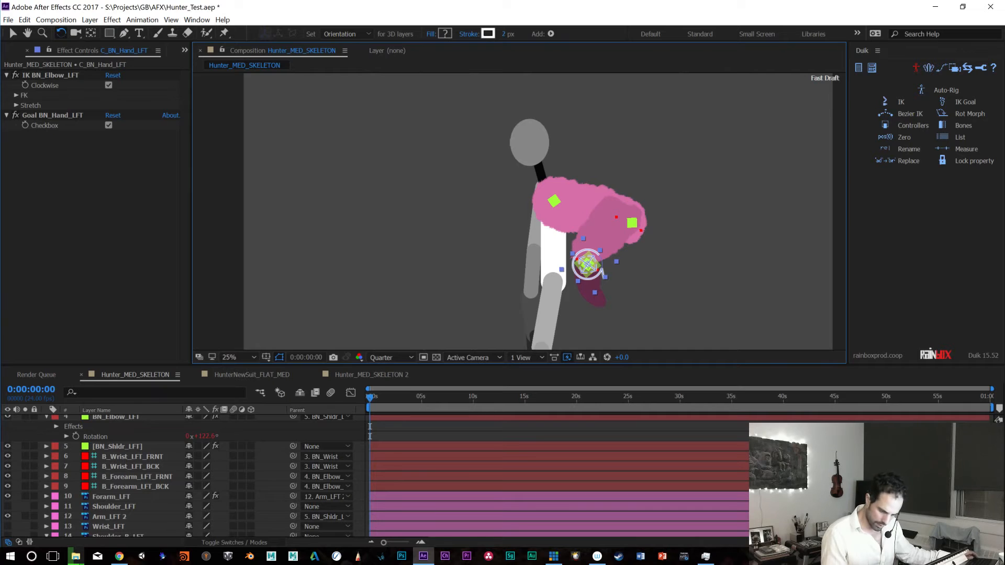
{"action": "scroll", "coordinate": [375, 477], "scroll_direction": "up", "scroll_amount": 2}
{"action": "scroll", "coordinate": [375, 476], "scroll_direction": "up", "scroll_amount": 1}
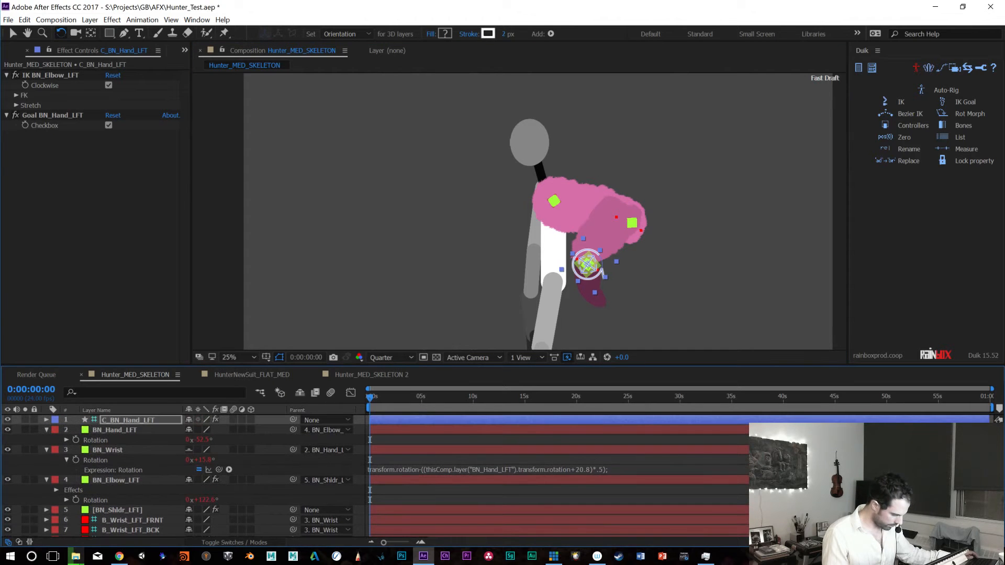
{"action": "key", "text": "v"}
{"action": "left_click_drag", "start_coordinate": [576, 289], "coordinate": [606, 292]}
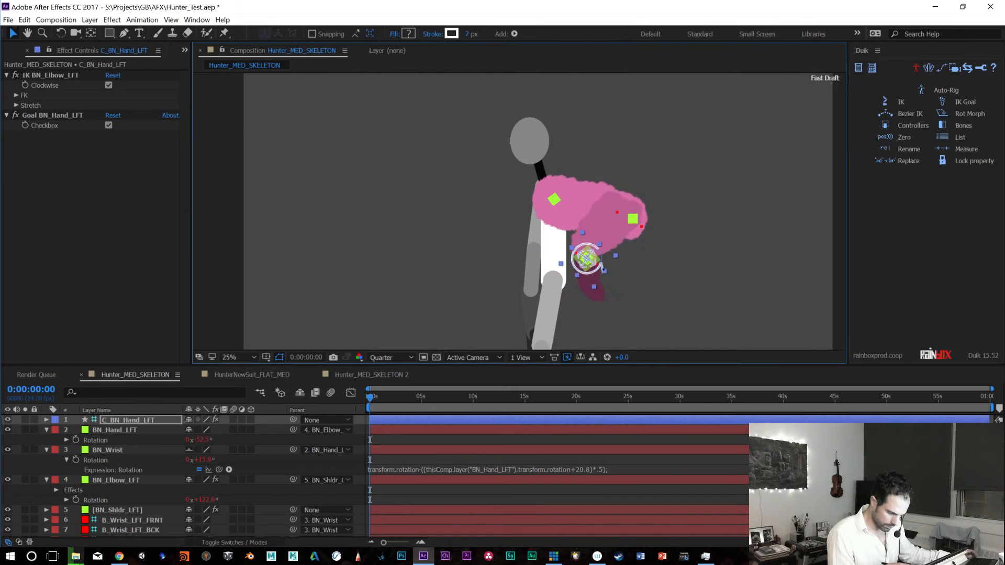
{"action": "left_click_drag", "start_coordinate": [637, 238], "coordinate": [599, 273]}
{"action": "left_click_drag", "start_coordinate": [619, 237], "coordinate": [635, 263]}
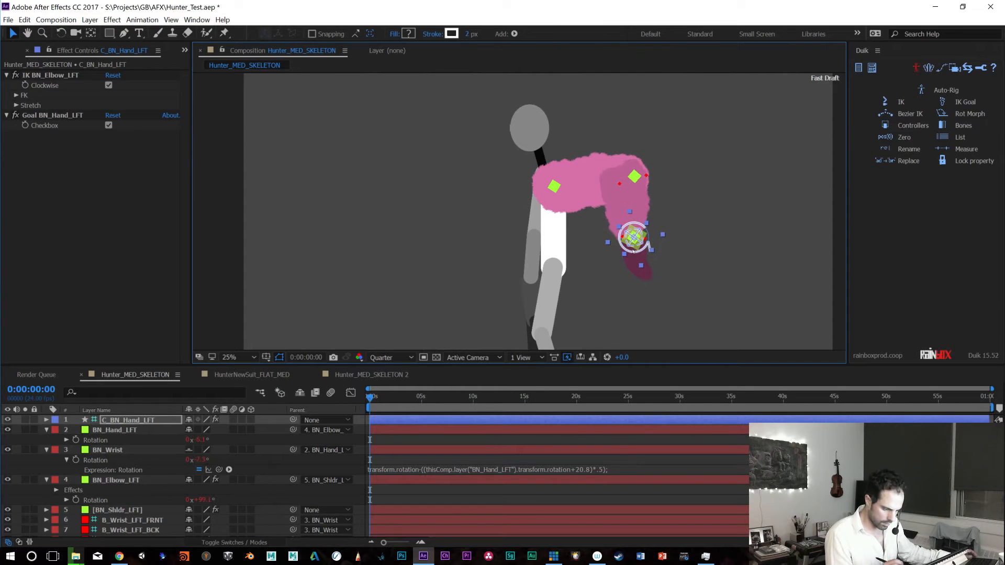
{"action": "left_click_drag", "start_coordinate": [633, 238], "coordinate": [587, 250]}
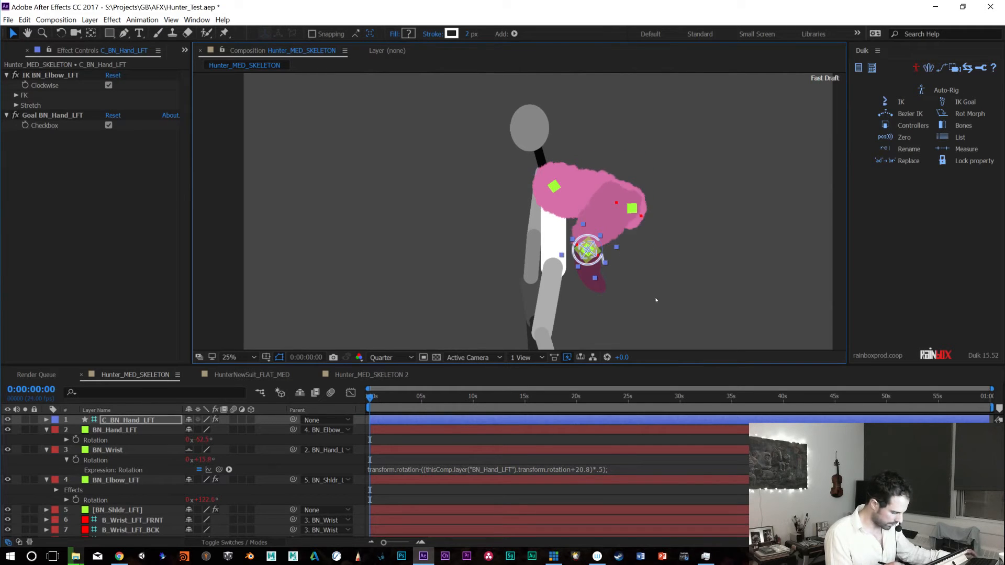
Try lifting the hand higher behind the body and rotating it with C_BN_Hand_LFT, and undo both changes
{"action": "left_click_drag", "start_coordinate": [587, 250], "coordinate": [644, 203]}
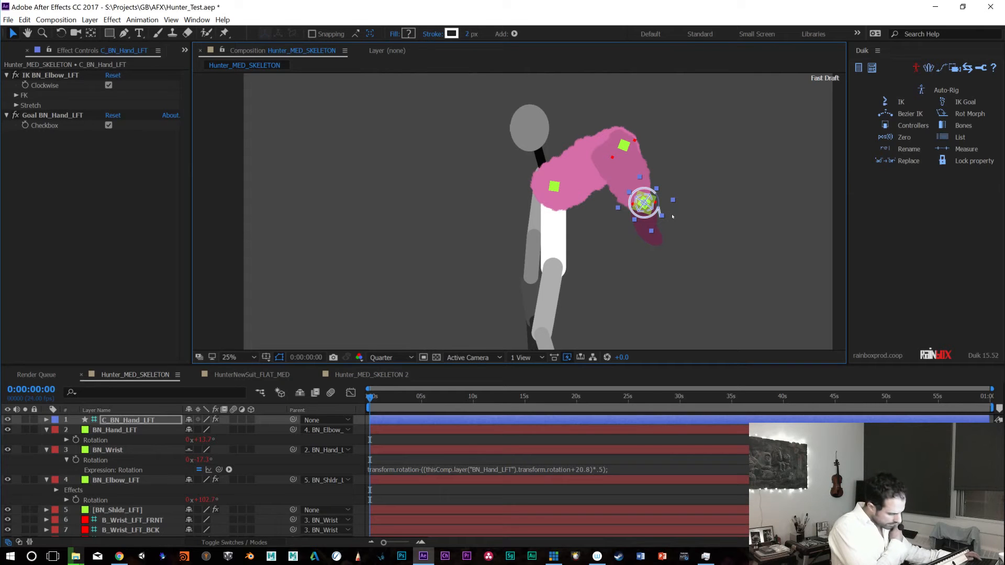
{"action": "key", "text": "w"}
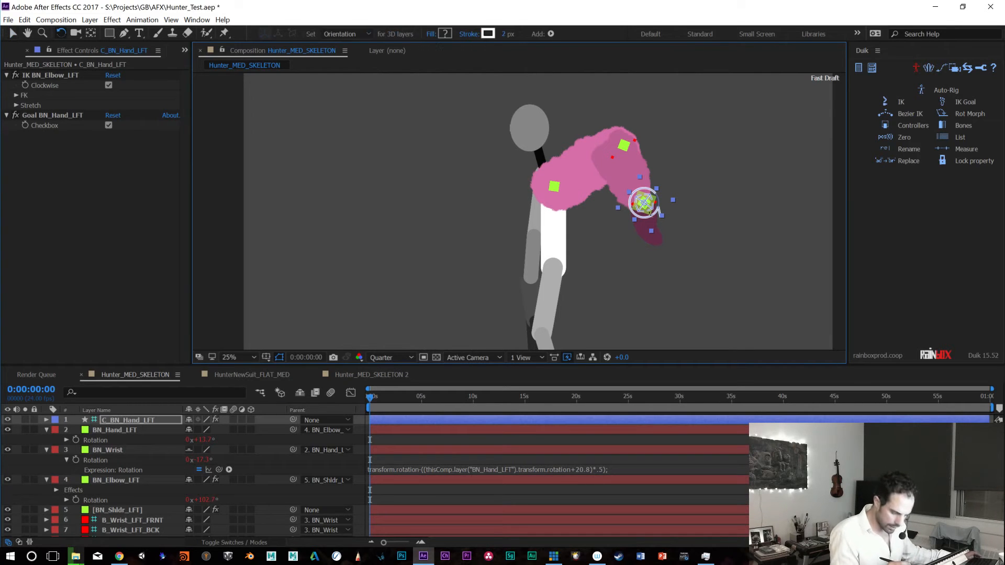
{"action": "left_click_drag", "start_coordinate": [664, 212], "coordinate": [681, 176]}
{"action": "key", "text": "ctrl+z"}
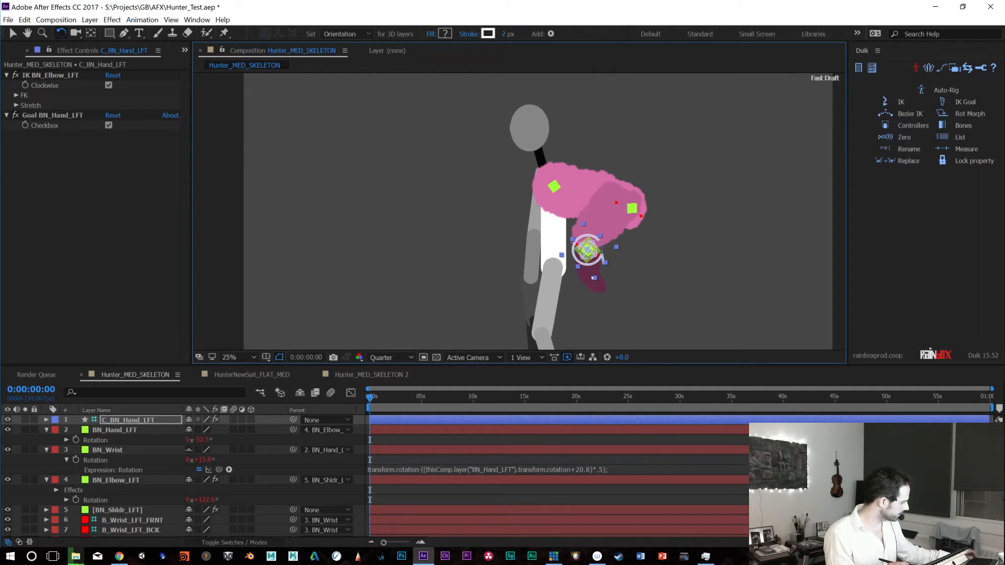
Lower the arm so it hangs nearly straight beside the body by moving the C_BN_Hand_LFT controller
{"action": "key", "text": "v"}
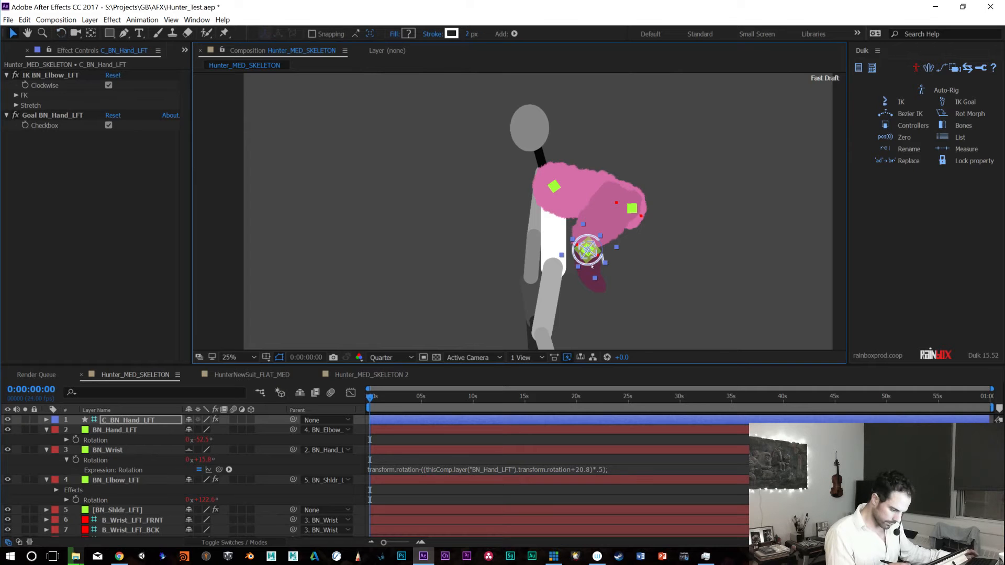
{"action": "left_click_drag", "start_coordinate": [576, 282], "coordinate": [543, 339]}
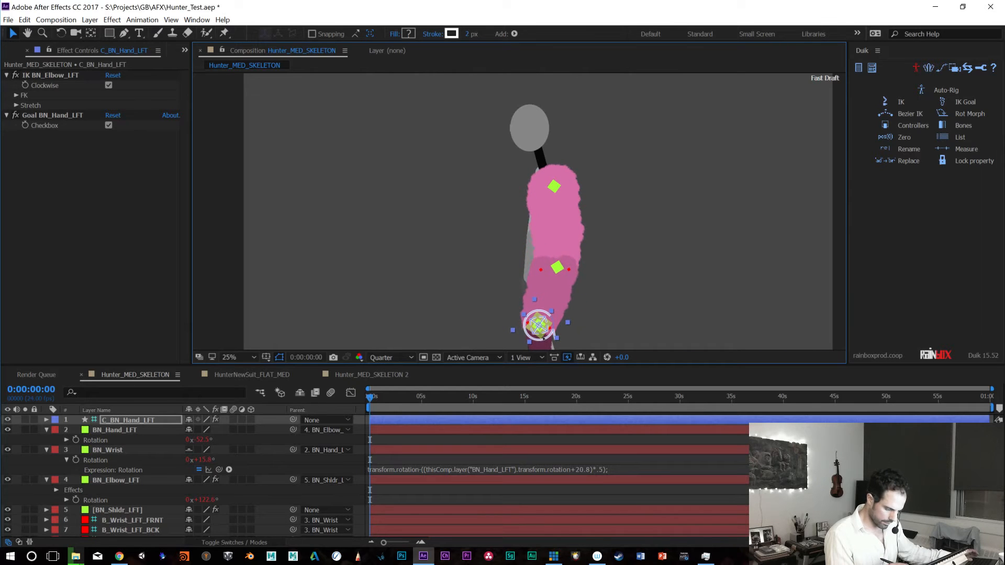
{"action": "left_click_drag", "start_coordinate": [650, 286], "coordinate": [657, 164]}
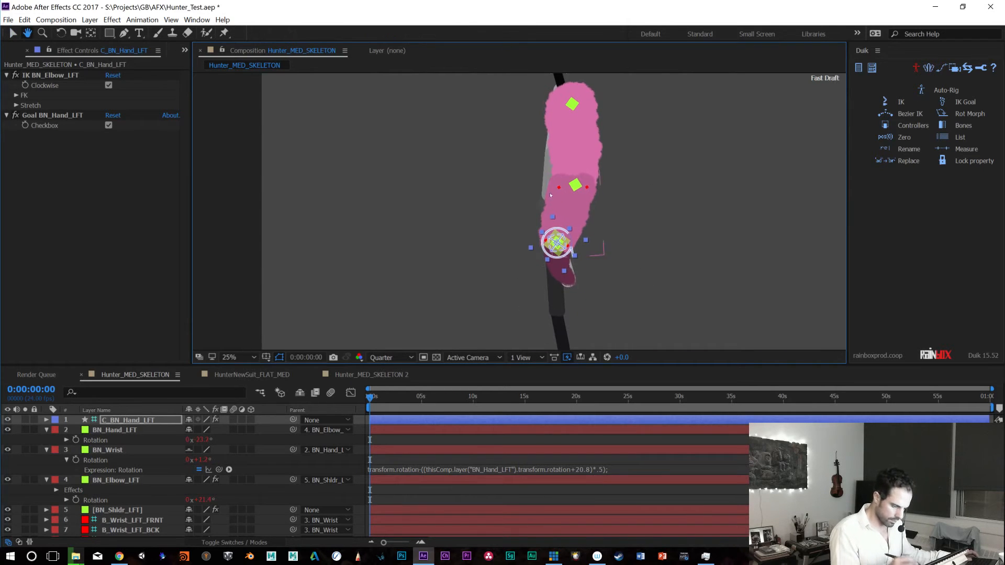
On the Forarm_LFT layer, set the Puppet Starch extent to 184 and move the mid-forearm starch pin down to the wrist edge
{"action": "left_click", "coordinate": [573, 201]}
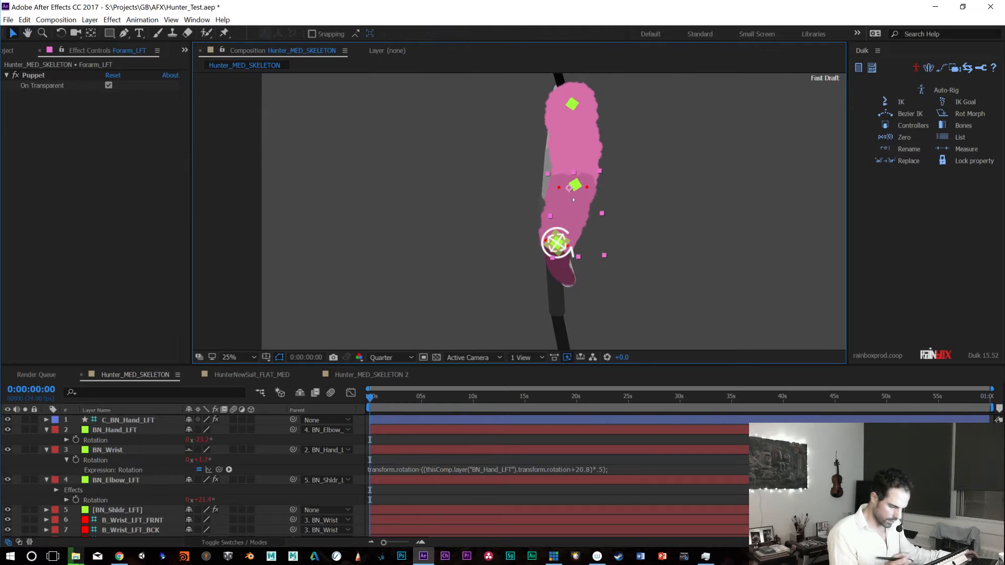
{"action": "left_click", "coordinate": [226, 33]}
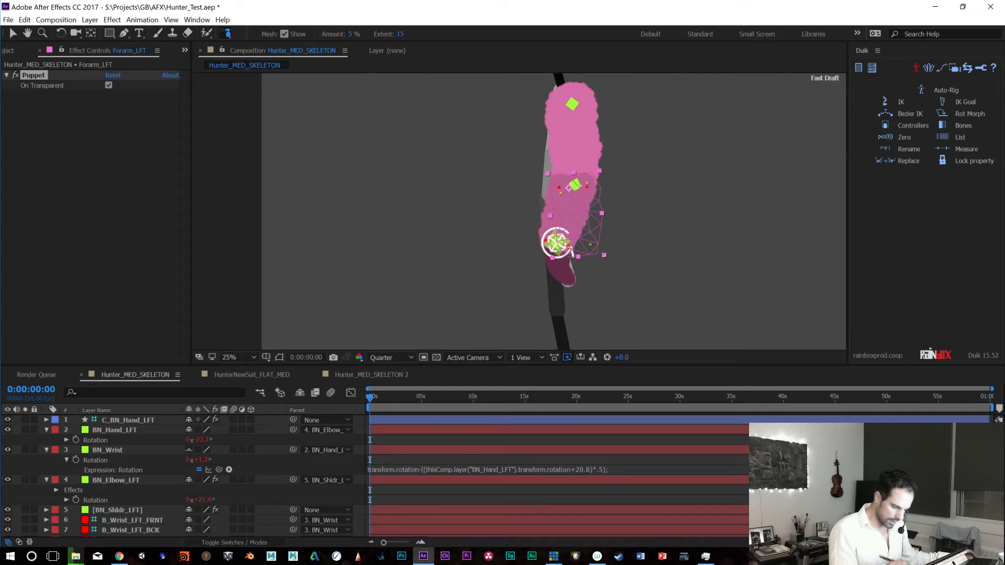
{"action": "scroll", "coordinate": [603, 246], "scroll_direction": "up", "scroll_amount": 2}
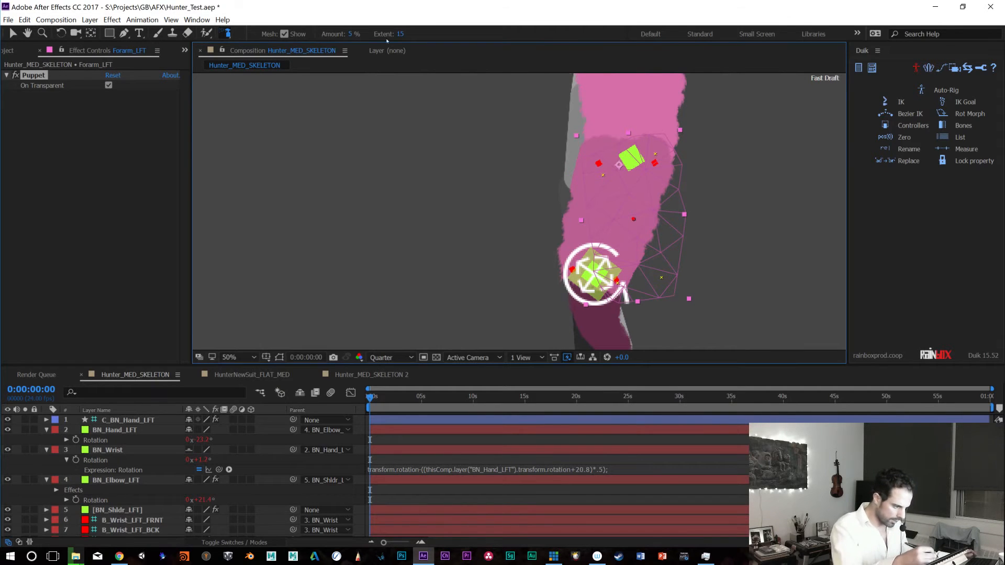
{"action": "left_click_drag", "start_coordinate": [406, 34], "coordinate": [653, 45]}
{"action": "left_click_drag", "start_coordinate": [403, 35], "coordinate": [288, 30]}
{"action": "left_click_drag", "start_coordinate": [384, 26], "coordinate": [363, 31]}
{"action": "left_click_drag", "start_coordinate": [634, 221], "coordinate": [646, 294]}
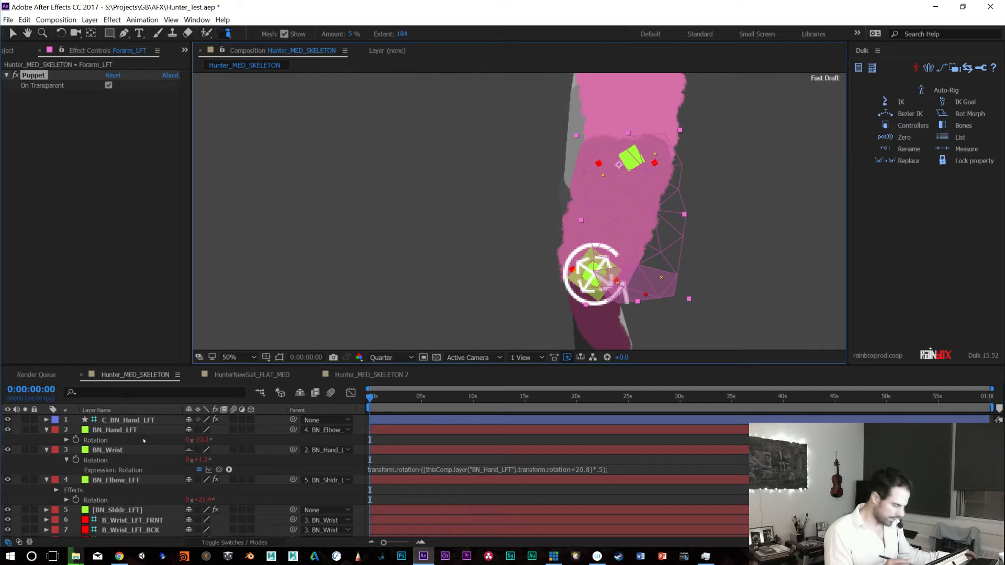
Try the forearm deformation by swinging C_BN_Hand_LFT out behind the body in stages, and undo the moves
{"action": "left_click", "coordinate": [132, 451]}
{"action": "key", "text": "v"}
{"action": "left_click", "coordinate": [627, 290]}
{"action": "left_click_drag", "start_coordinate": [631, 287], "coordinate": [792, 204]}
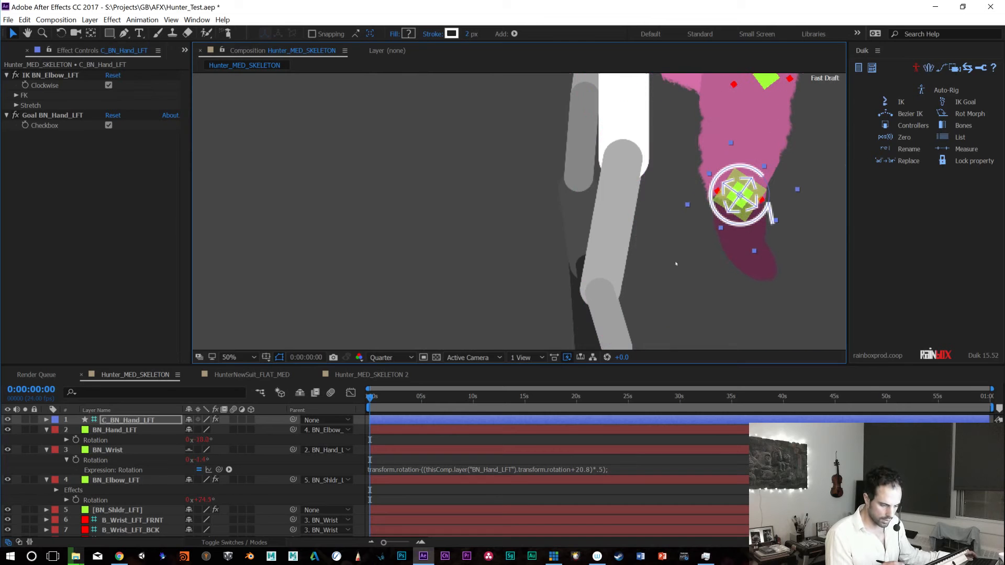
{"action": "left_click_drag", "start_coordinate": [678, 234], "coordinate": [445, 310]}
{"action": "left_click_drag", "start_coordinate": [509, 289], "coordinate": [621, 215]}
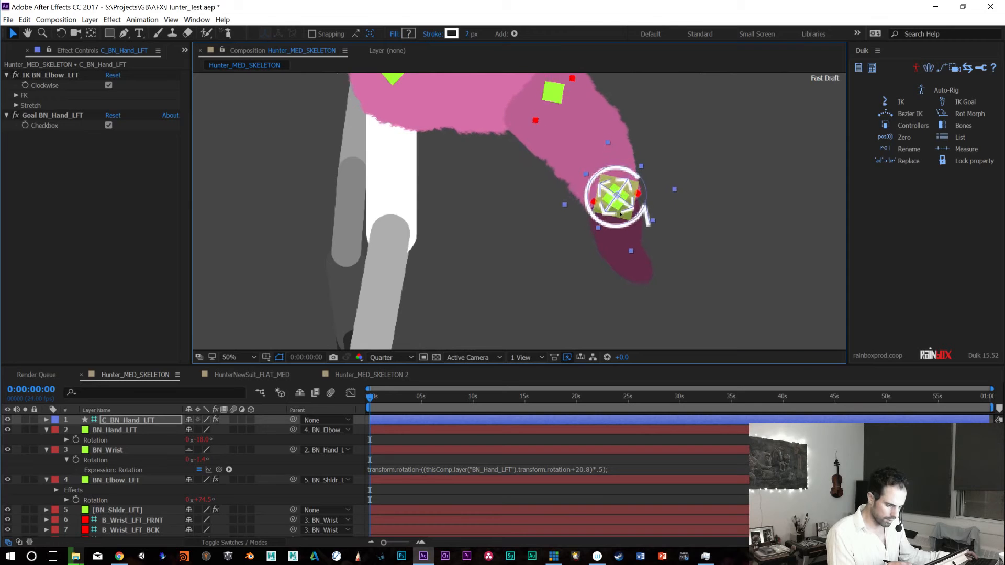
{"action": "left_click_drag", "start_coordinate": [660, 252], "coordinate": [585, 309]}
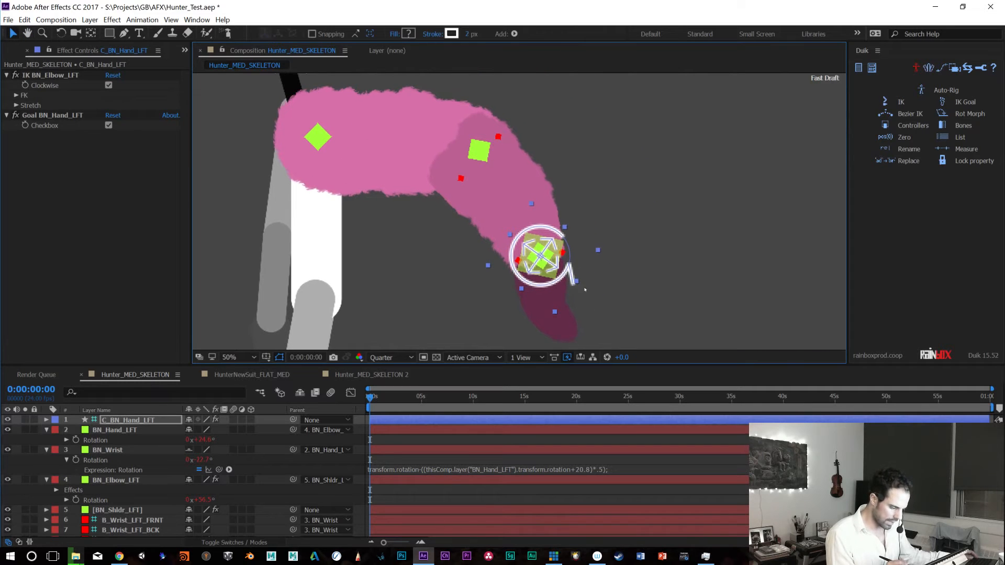
{"action": "key", "text": "comma"}
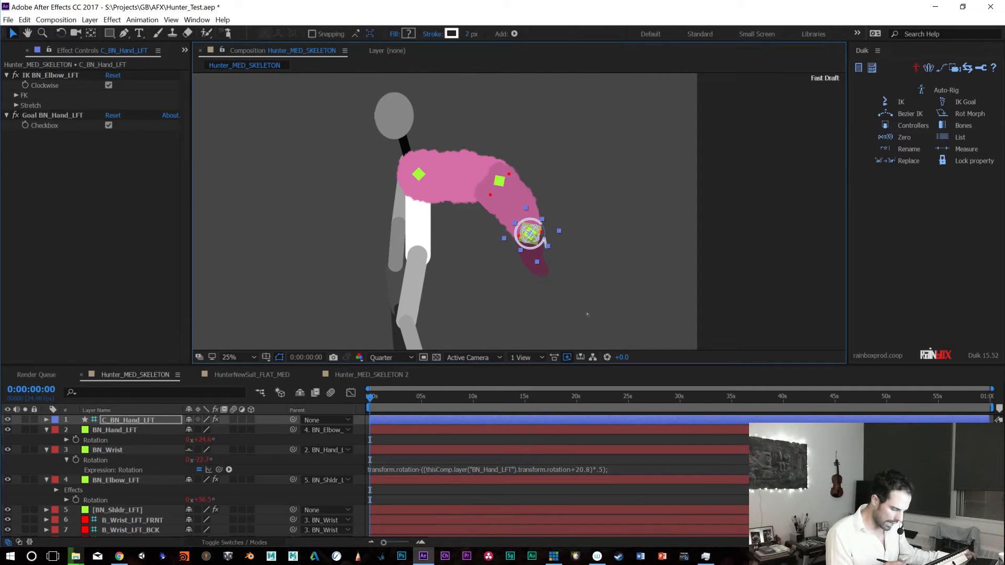
{"action": "key", "text": "ctrl+z"}
{"action": "key", "text": "ctrl+z"}
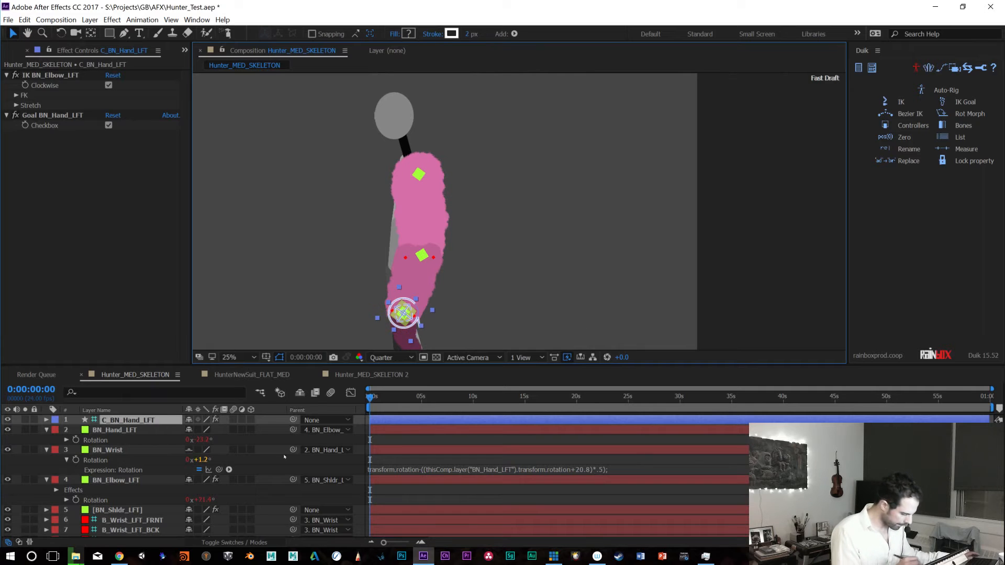
Recolor the B_Wrist_LFT_FRNT solid blue in its solid settings, creating a new solid for that layer only
{"action": "left_click", "coordinate": [141, 521]}
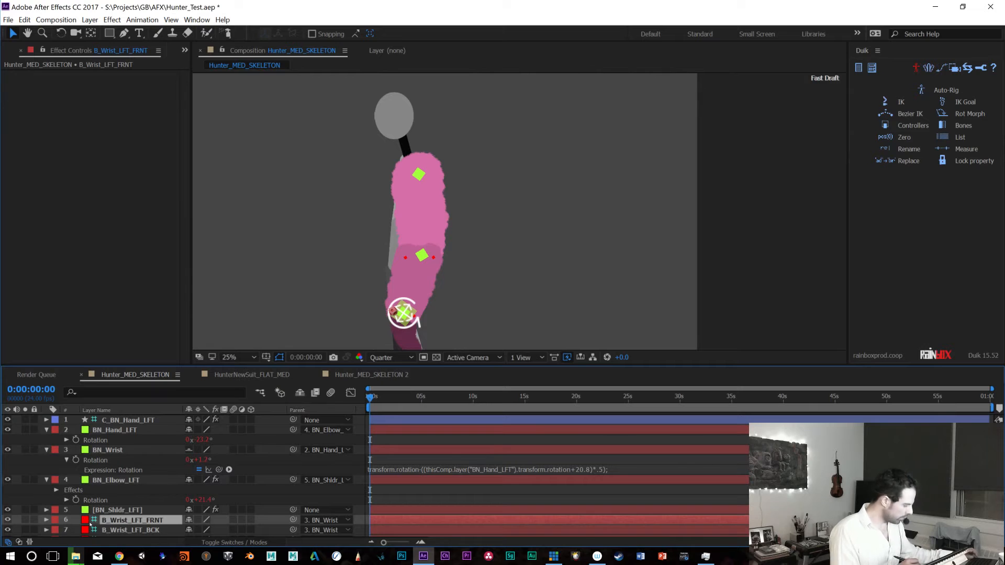
{"action": "key", "text": "ctrl+shift+y"}
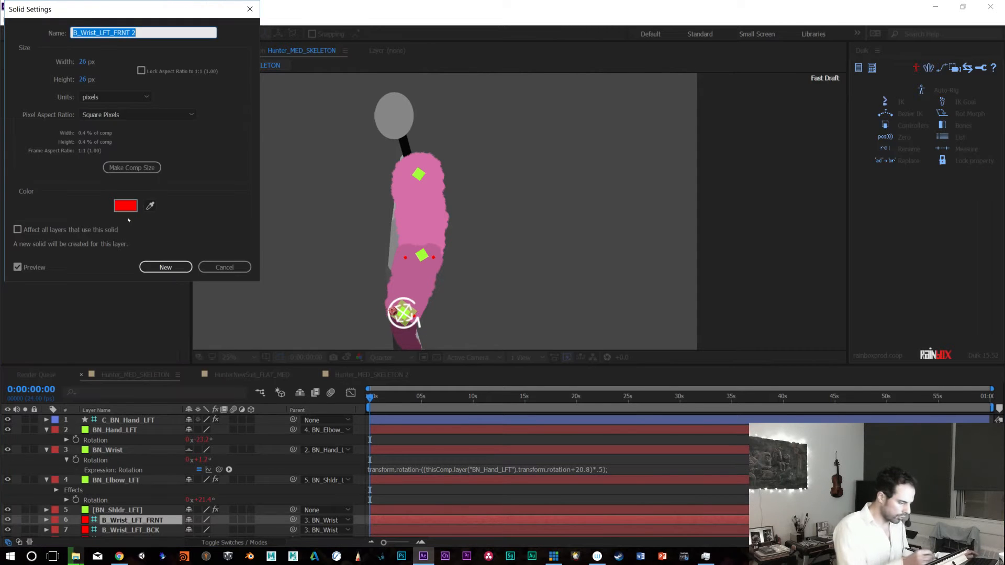
{"action": "left_click", "coordinate": [128, 210]}
{"action": "left_click_drag", "start_coordinate": [185, 133], "coordinate": [181, 83]}
{"action": "left_click", "coordinate": [275, 32]}
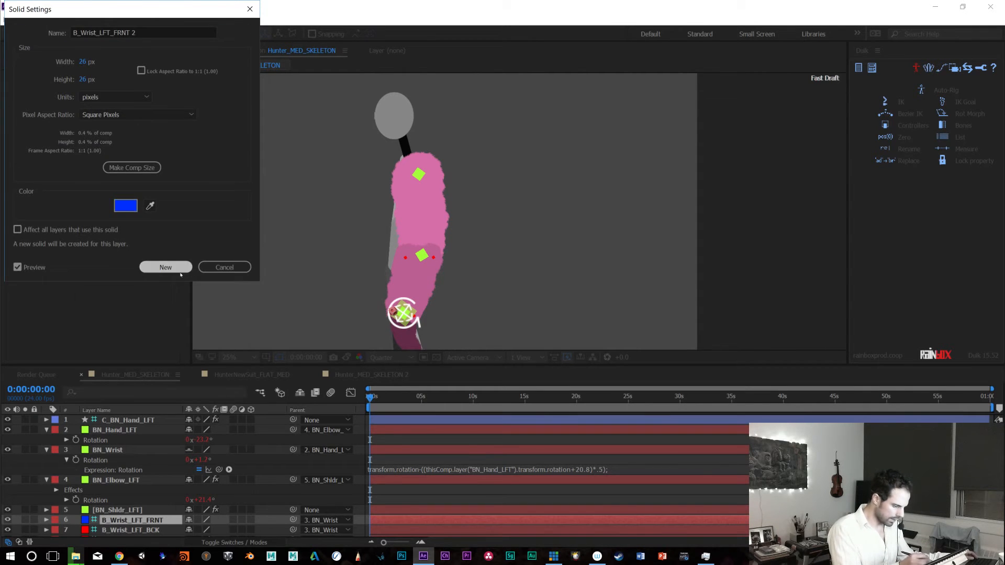
{"action": "left_click", "coordinate": [166, 267]}
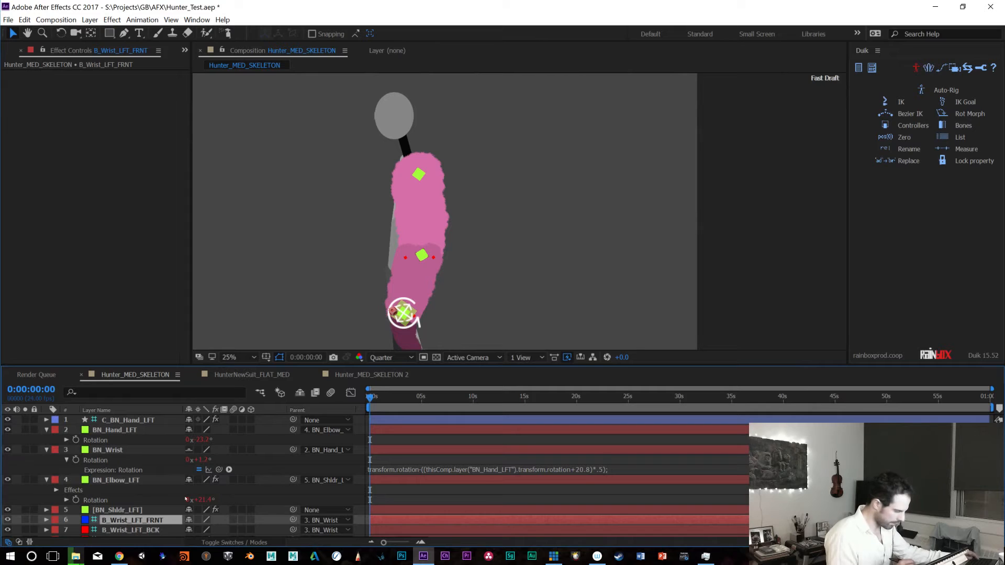
Set the scale of both B_Wrist_LFT_BCK and B_Wrist_LFT_FRNT to 100%
{"action": "key", "text": "s"}
{"action": "scroll", "coordinate": [210, 476], "scroll_direction": "down", "scroll_amount": 2}
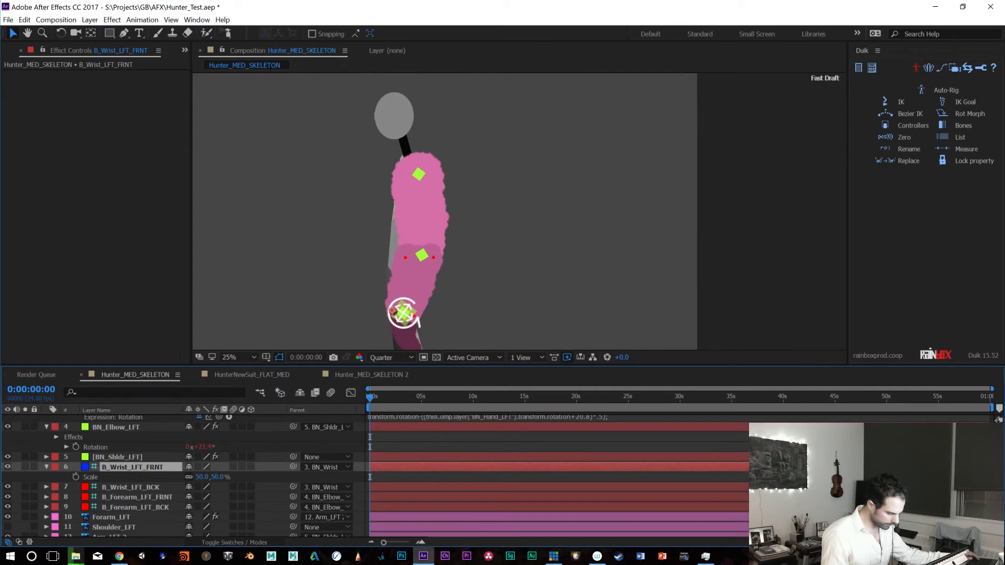
{"action": "left_click", "coordinate": [121, 491]}
{"action": "key", "text": "s"}
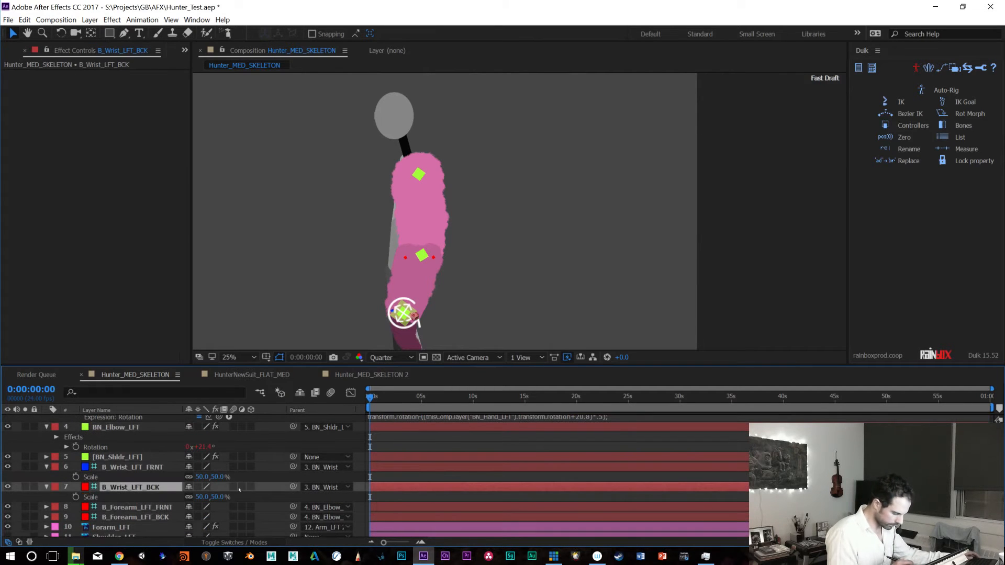
{"action": "left_click", "coordinate": [201, 497]}
{"action": "type", "text": "100"}
{"action": "key", "text": "Return"}
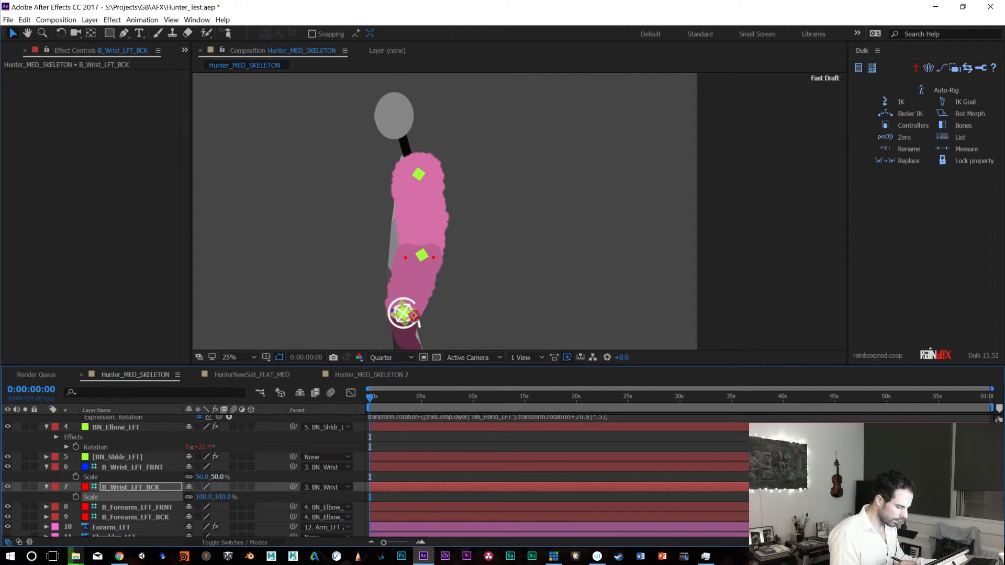
{"action": "left_click", "coordinate": [219, 477]}
{"action": "type", "text": "100"}
{"action": "key", "text": "Return"}
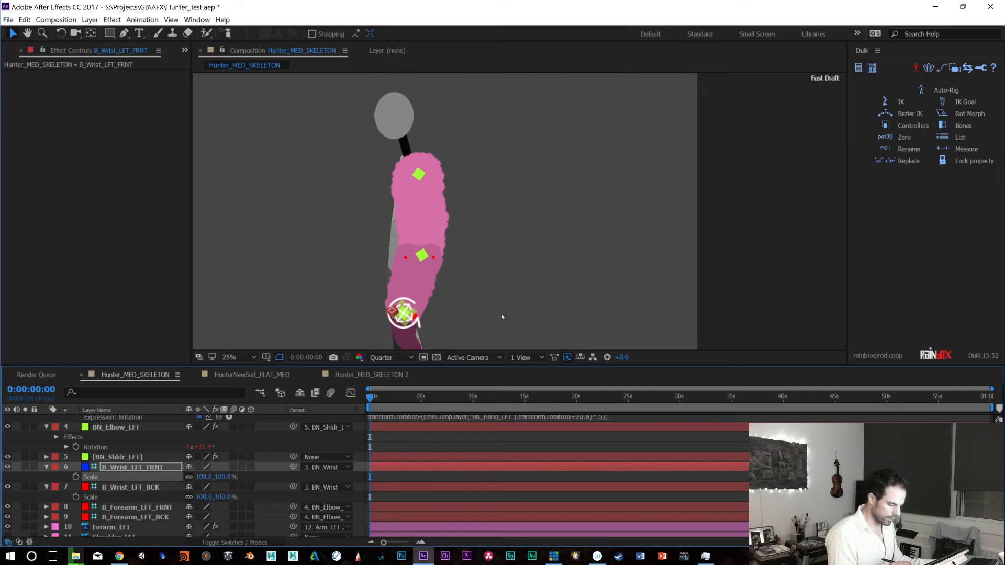
Test the wrist bend by raising the arm out behind the body to shoulder height with C_BN_Hand_LFT
{"action": "left_click", "coordinate": [510, 317]}
{"action": "key", "text": "period"}
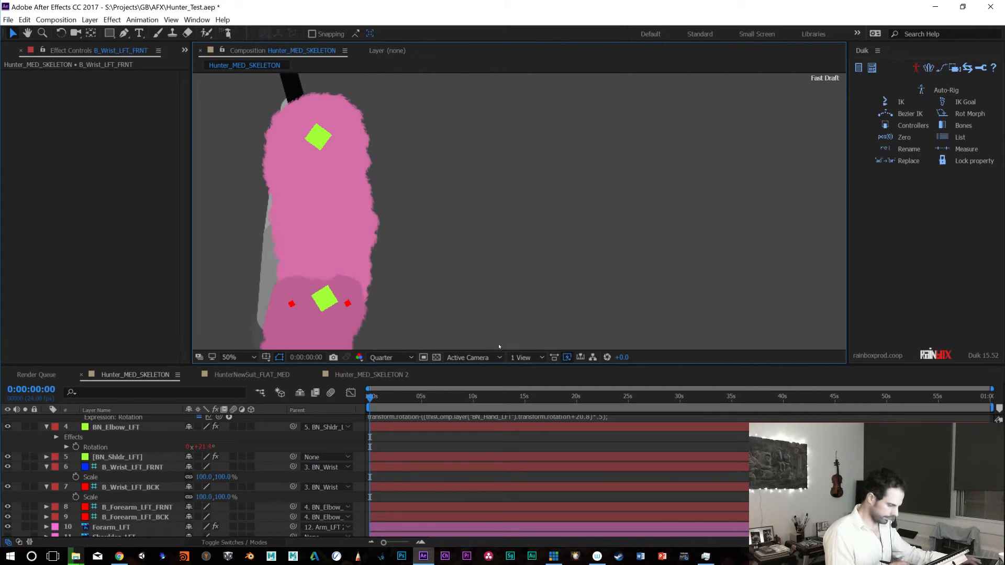
{"action": "left_click_drag", "start_coordinate": [515, 309], "coordinate": [728, 118]}
{"action": "left_click", "coordinate": [471, 268]}
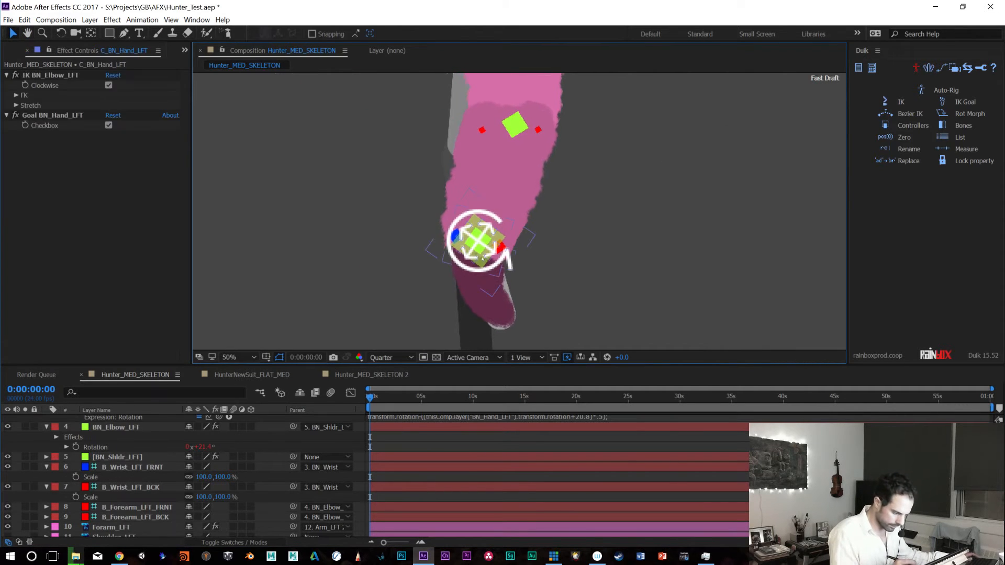
{"action": "left_click_drag", "start_coordinate": [472, 268], "coordinate": [527, 180]}
{"action": "key", "text": "space"}
{"action": "key", "text": "space"}
{"action": "left_click_drag", "start_coordinate": [631, 215], "coordinate": [547, 321]}
{"action": "left_click_drag", "start_coordinate": [442, 270], "coordinate": [456, 155]}
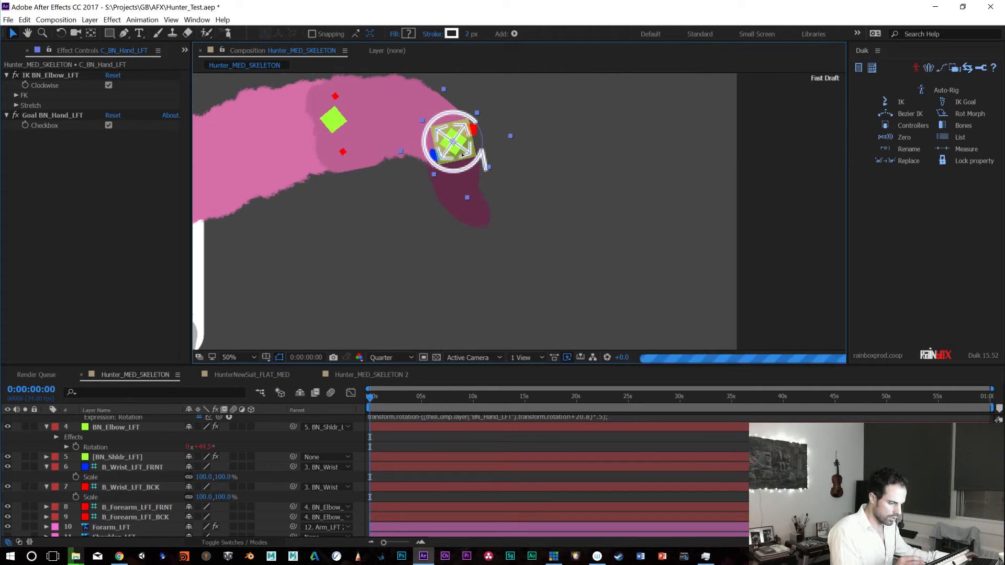
{"action": "key", "text": "space"}
{"action": "left_click_drag", "start_coordinate": [573, 271], "coordinate": [769, 291]}
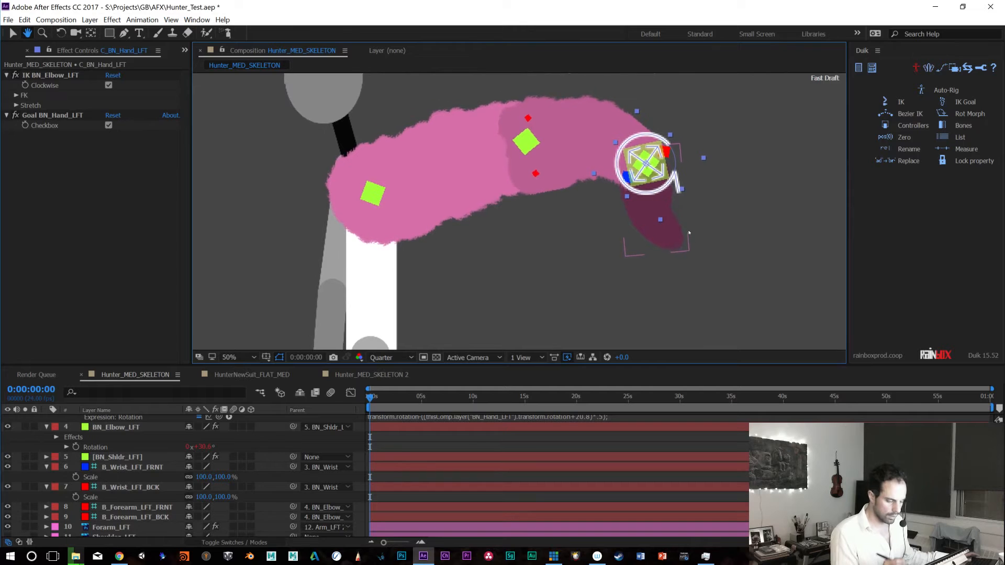
Swing the arm down and through to the front of the body in stages with C_BN_Hand_LFT, testing the elbow and wrist
{"action": "left_click_drag", "start_coordinate": [644, 164], "coordinate": [546, 266]}
{"action": "left_click_drag", "start_coordinate": [529, 320], "coordinate": [335, 319]}
{"action": "key", "text": "h"}
{"action": "left_click_drag", "start_coordinate": [590, 284], "coordinate": [794, 200]}
{"action": "key", "text": "v"}
{"action": "left_click_drag", "start_coordinate": [550, 218], "coordinate": [409, 256]}
{"action": "key", "text": "h"}
{"action": "left_click_drag", "start_coordinate": [680, 249], "coordinate": [851, 219]}
{"action": "key", "text": "v"}
{"action": "left_click_drag", "start_coordinate": [583, 226], "coordinate": [498, 145]}
{"action": "key", "text": "h"}
{"action": "left_click_drag", "start_coordinate": [649, 245], "coordinate": [592, 363]}
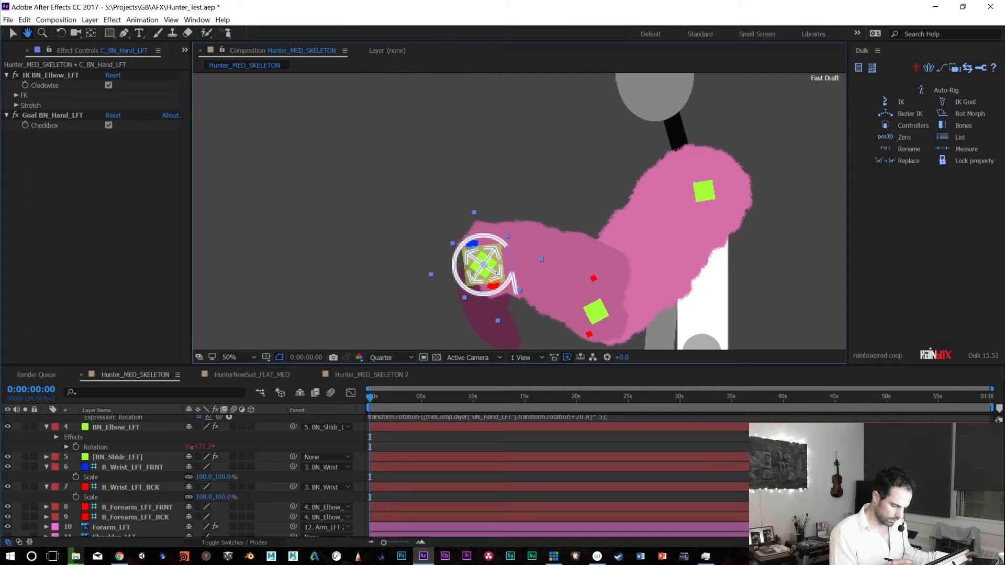
Raise the hand in front of the body to about head height with C_BN_Hand_LFT and rotate it to point away from the head
{"action": "key", "text": "v"}
{"action": "left_click_drag", "start_coordinate": [504, 240], "coordinate": [508, 96]}
{"action": "key", "text": "h"}
{"action": "left_click_drag", "start_coordinate": [665, 209], "coordinate": [634, 307]}
{"action": "key", "text": "v"}
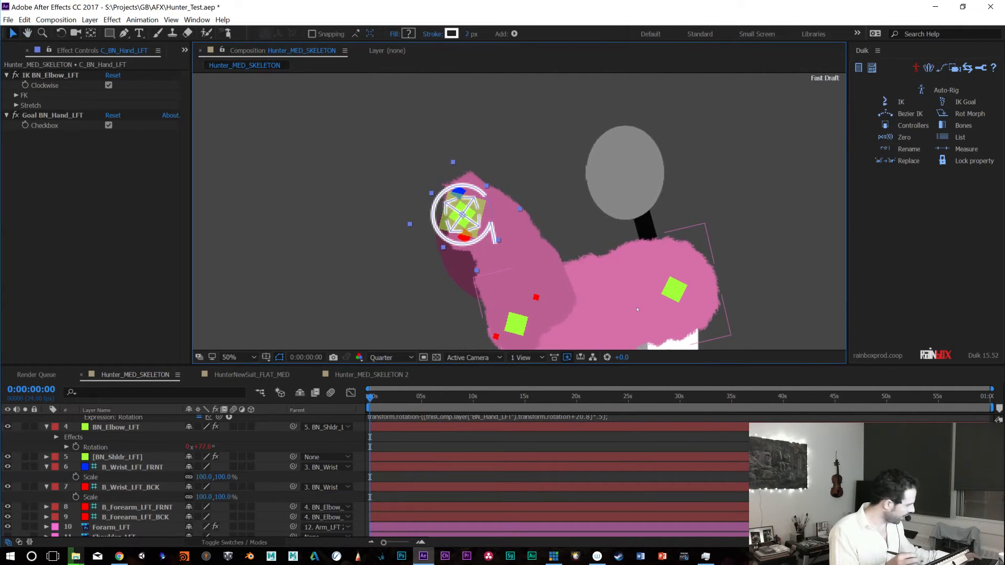
{"action": "key", "text": "w"}
{"action": "left_click_drag", "start_coordinate": [491, 186], "coordinate": [518, 249]}
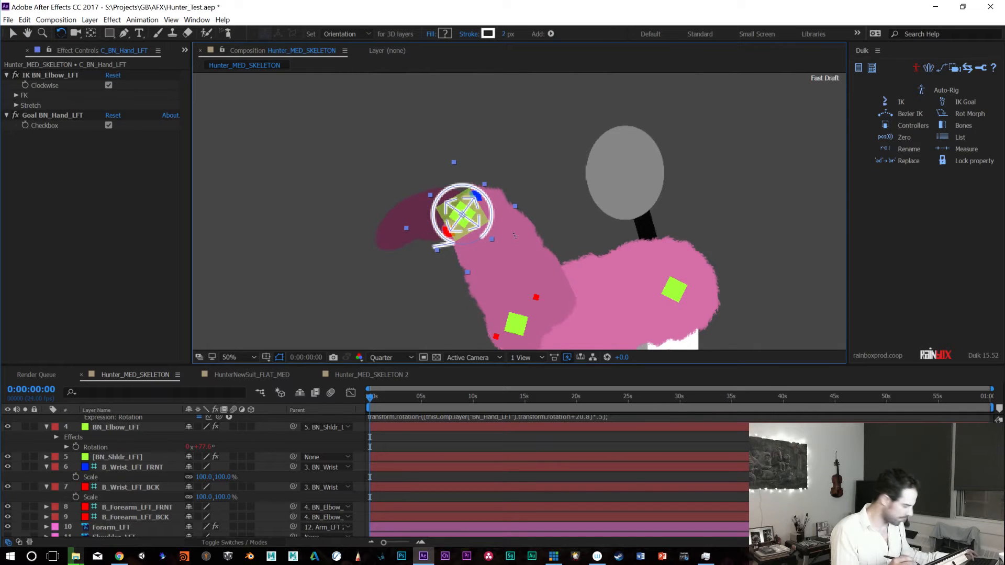
Swing the arm through several poses around the body with C_BN_Hand_LFT, ending near the hip with the elbow bent behind the body
{"action": "key", "text": "v"}
{"action": "left_click_drag", "start_coordinate": [488, 217], "coordinate": [542, 133]}
{"action": "left_click_drag", "start_coordinate": [603, 128], "coordinate": [615, 92]}
{"action": "key", "text": "space"}
{"action": "left_click_drag", "start_coordinate": [692, 173], "coordinate": [670, 298]}
{"action": "left_click_drag", "start_coordinate": [632, 215], "coordinate": [382, 312]}
{"action": "left_click_drag", "start_coordinate": [644, 255], "coordinate": [695, 109]}
{"action": "left_click_drag", "start_coordinate": [444, 195], "coordinate": [447, 362]}
{"action": "left_click_drag", "start_coordinate": [608, 253], "coordinate": [590, 100]}
{"action": "left_click_drag", "start_coordinate": [445, 173], "coordinate": [725, 206]}
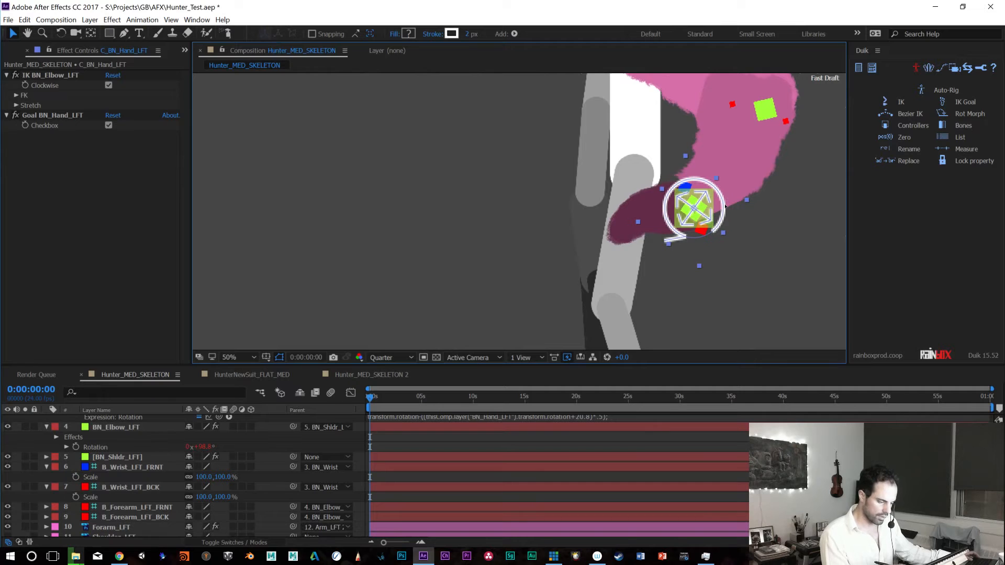
Try rotating the hand with the elbow bent behind the body, and undo the moves back to the arm extended in front
{"action": "key", "text": "w"}
{"action": "left_click_drag", "start_coordinate": [726, 221], "coordinate": [772, 177]}
{"action": "key", "text": "space"}
{"action": "left_click_drag", "start_coordinate": [772, 176], "coordinate": [726, 232]}
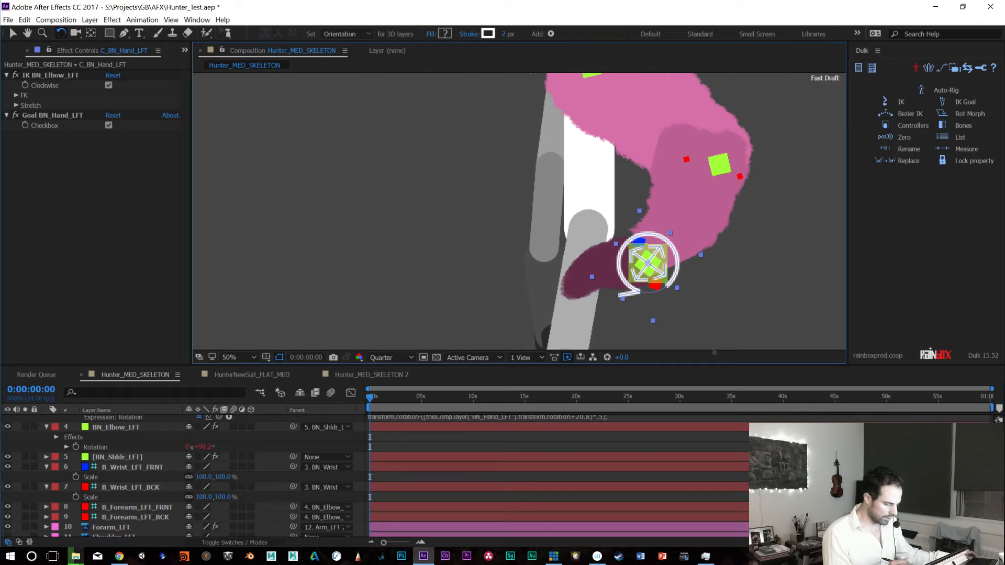
{"action": "left_click_drag", "start_coordinate": [714, 352], "coordinate": [730, 280]}
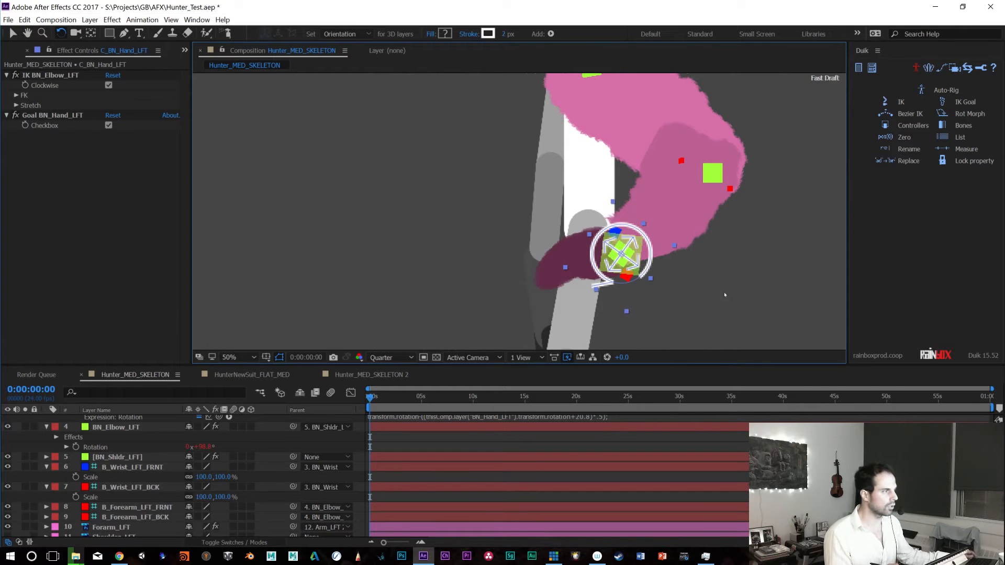
{"action": "key", "text": "ctrl+z"}
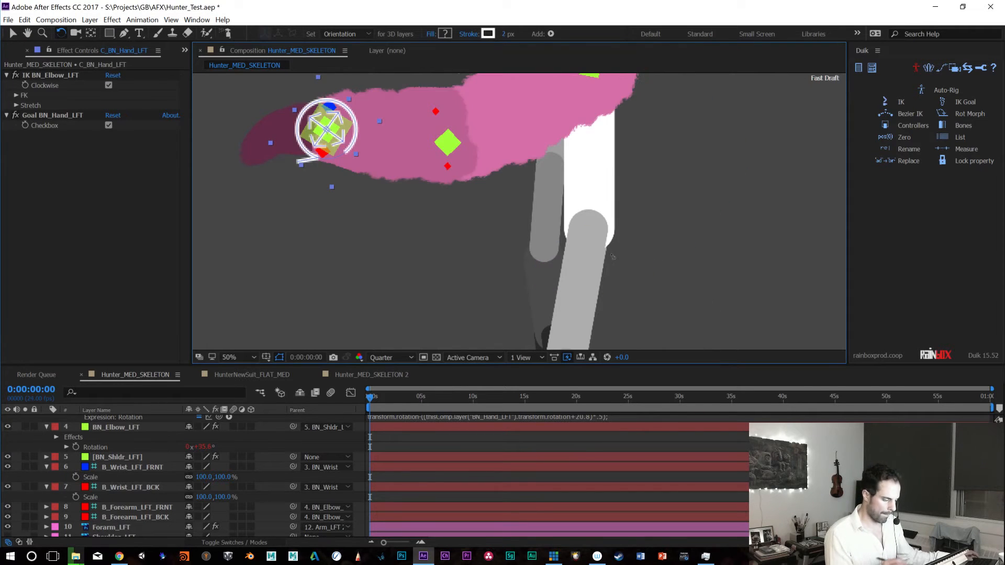
Pull the hand in to the hip with C_BN_Hand_LFT to test a sharp elbow bend behind the body
{"action": "scroll", "coordinate": [427, 213], "scroll_direction": "down", "scroll_amount": 1}
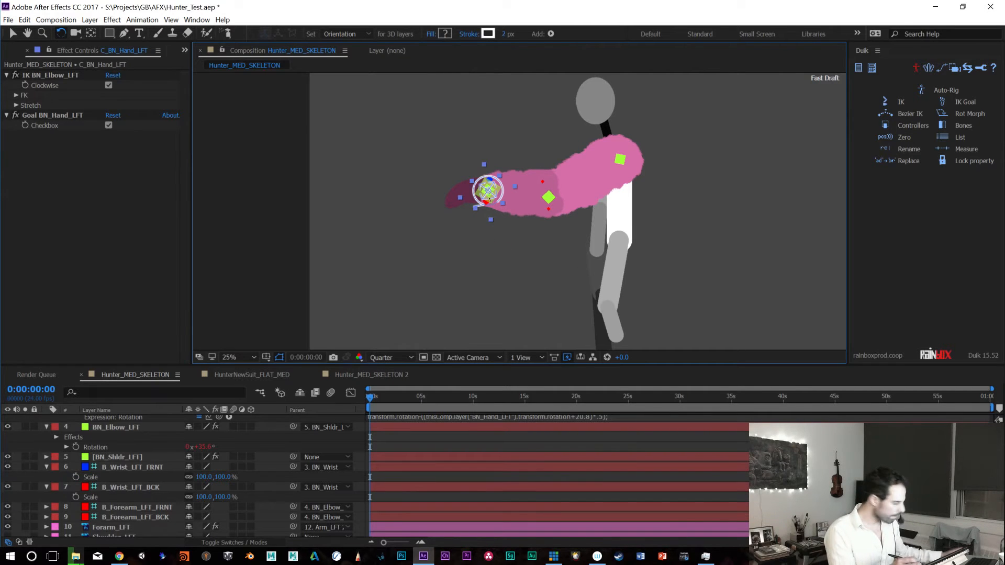
{"action": "key", "text": "v"}
{"action": "left_click_drag", "start_coordinate": [487, 190], "coordinate": [490, 224]}
{"action": "left_click_drag", "start_coordinate": [586, 241], "coordinate": [624, 228]}
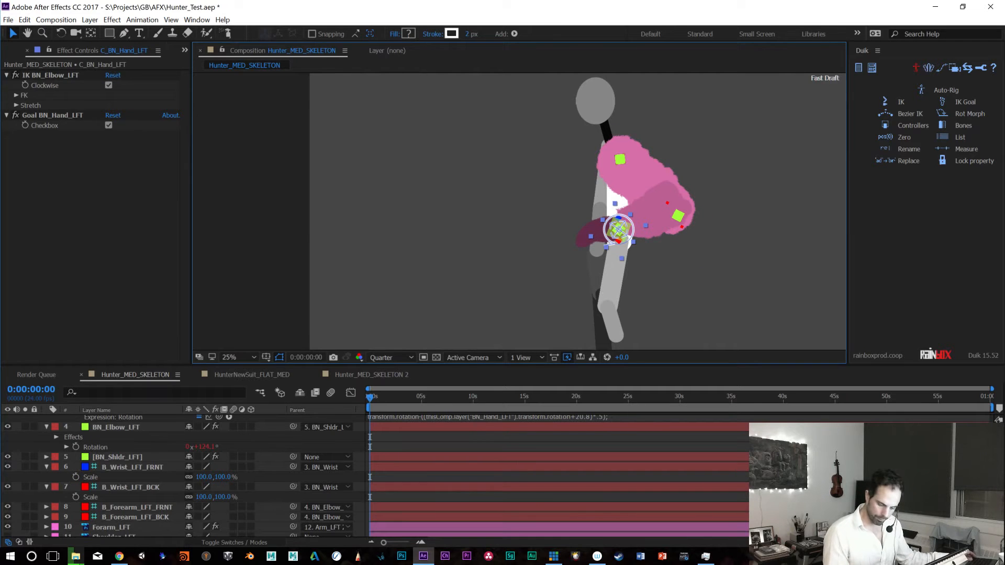
Examine the Arm_LFT 2 and Forarm_LFT layers and how they are parented relative to the arm bones
{"action": "scroll", "coordinate": [183, 476], "scroll_direction": "down", "scroll_amount": 4}
{"action": "scroll", "coordinate": [183, 476], "scroll_direction": "down", "scroll_amount": 1}
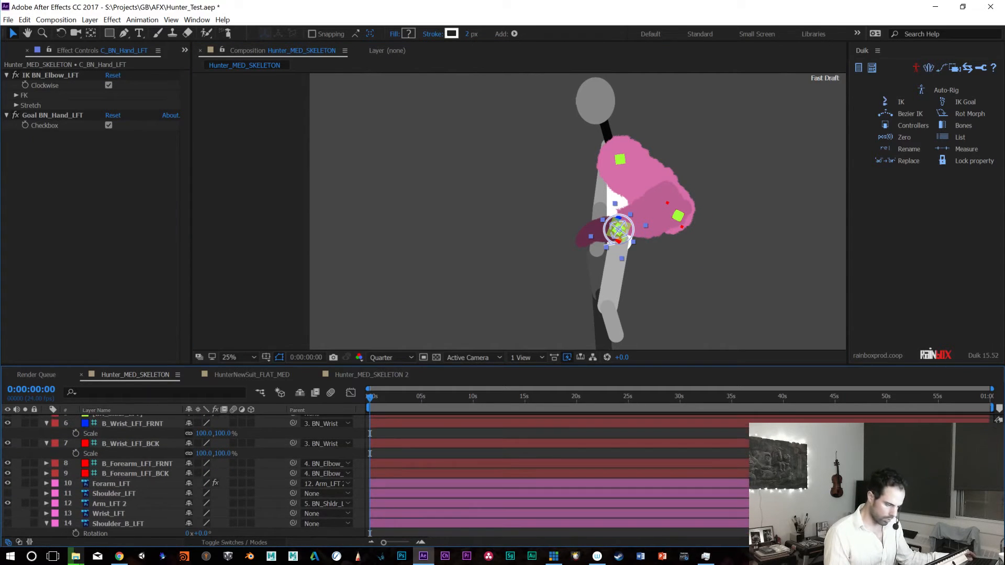
{"action": "left_click", "coordinate": [110, 491]}
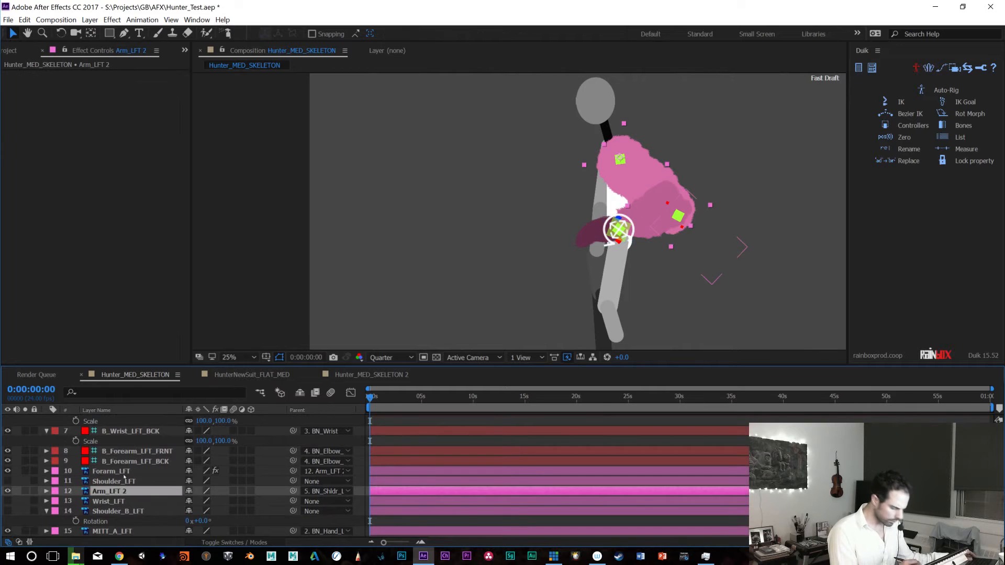
{"action": "left_click", "coordinate": [124, 471]}
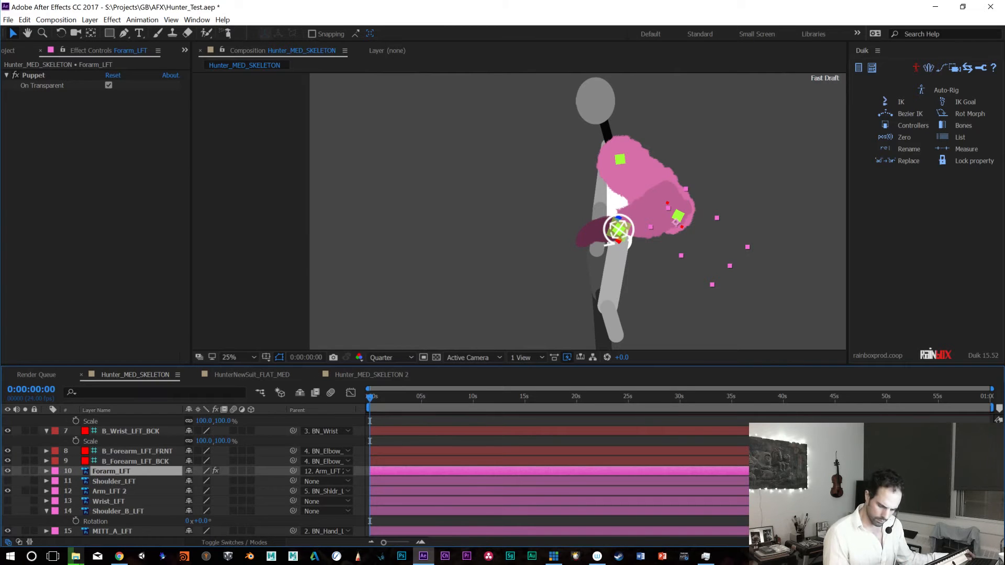
{"action": "scroll", "coordinate": [183, 477], "scroll_direction": "up", "scroll_amount": 5}
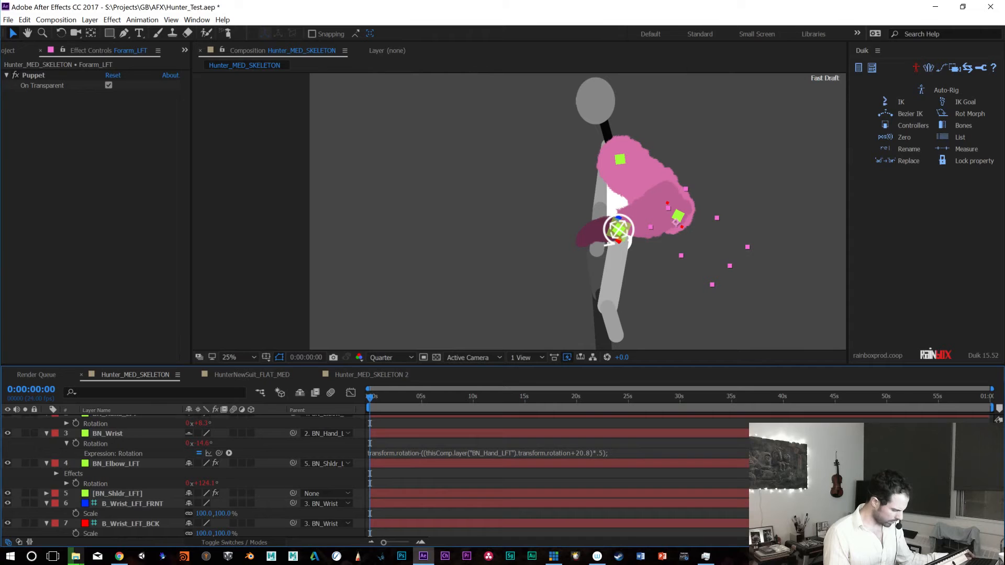
{"action": "scroll", "coordinate": [183, 477], "scroll_direction": "up", "scroll_amount": 2}
{"action": "scroll", "coordinate": [183, 476], "scroll_direction": "down", "scroll_amount": 1}
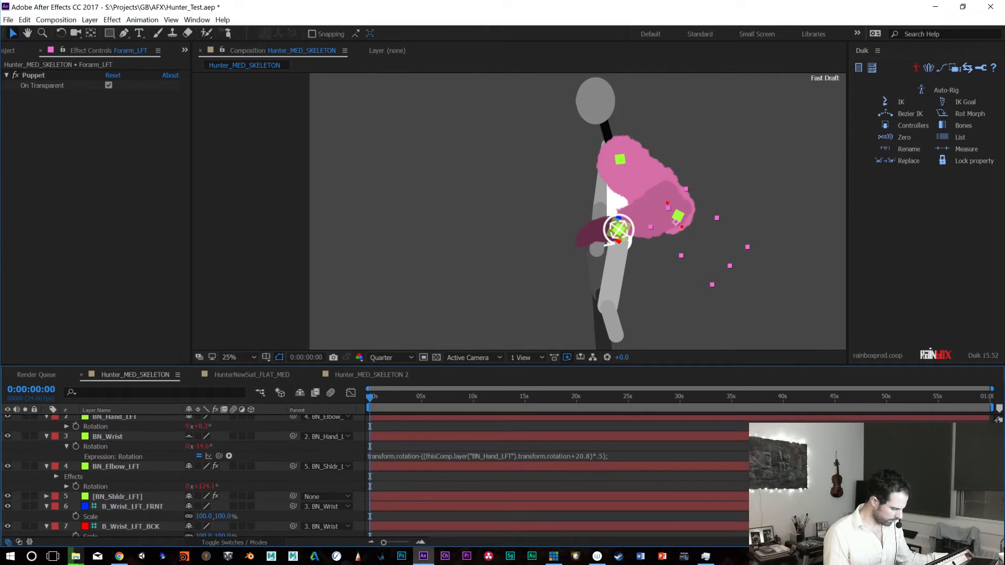
{"action": "scroll", "coordinate": [184, 476], "scroll_direction": "down", "scroll_amount": 5}
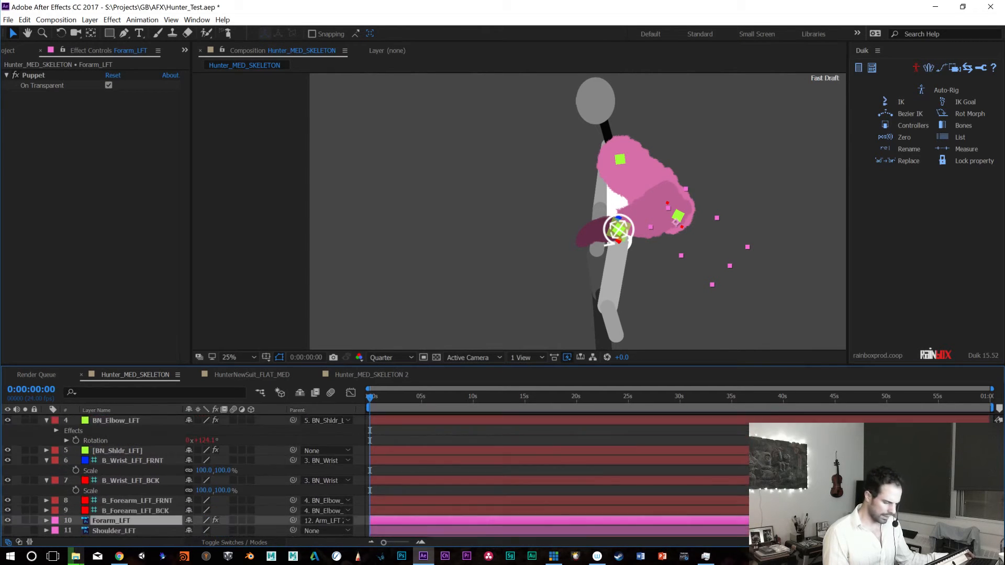
{"action": "scroll", "coordinate": [184, 476], "scroll_direction": "down", "scroll_amount": 1}
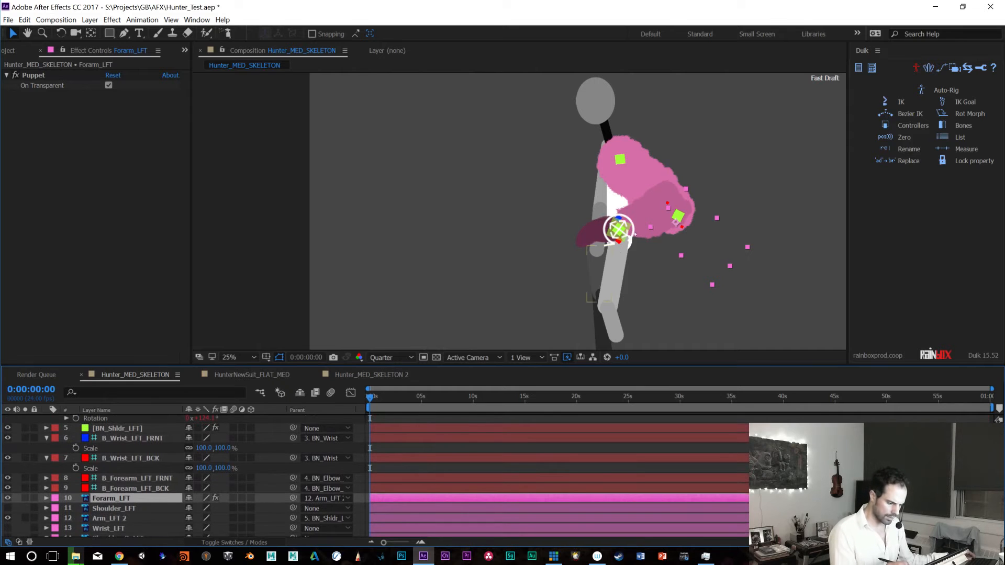
Set the rotation of C_BN_Hand_LFT to 0° and stretch the arm straight out behind the body above shoulder height
{"action": "left_click_drag", "start_coordinate": [631, 225], "coordinate": [566, 274]}
{"action": "scroll", "coordinate": [374, 477], "scroll_direction": "up", "scroll_amount": 3}
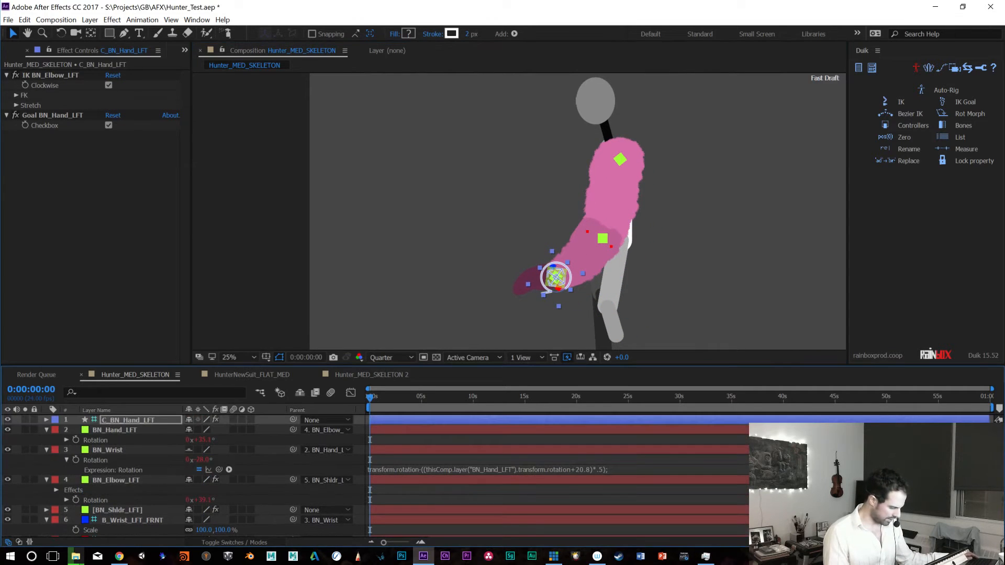
{"action": "key", "text": "r"}
{"action": "left_click", "coordinate": [201, 430]}
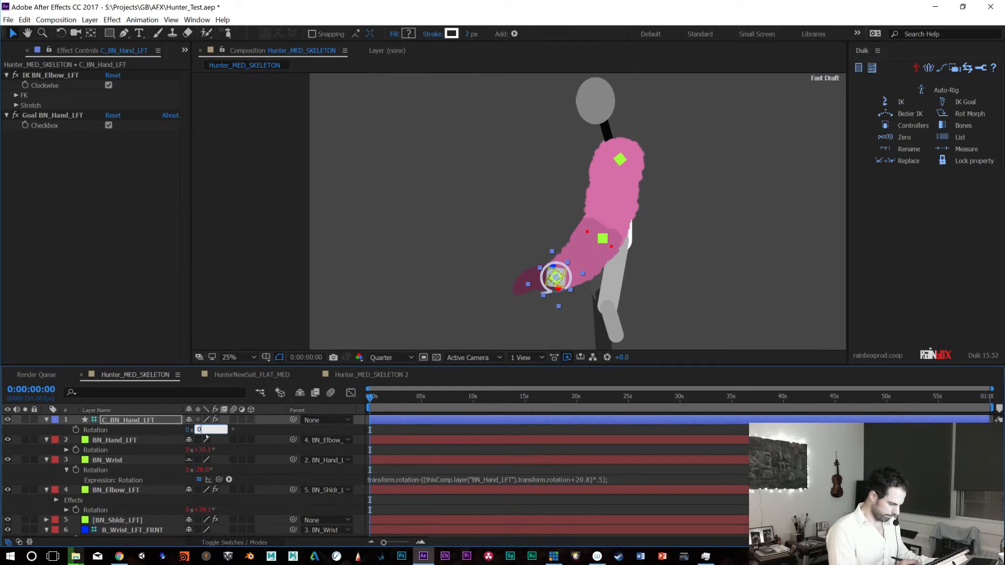
{"action": "type", "text": "0"}
{"action": "key", "text": "Return"}
{"action": "left_click_drag", "start_coordinate": [556, 278], "coordinate": [767, 103]}
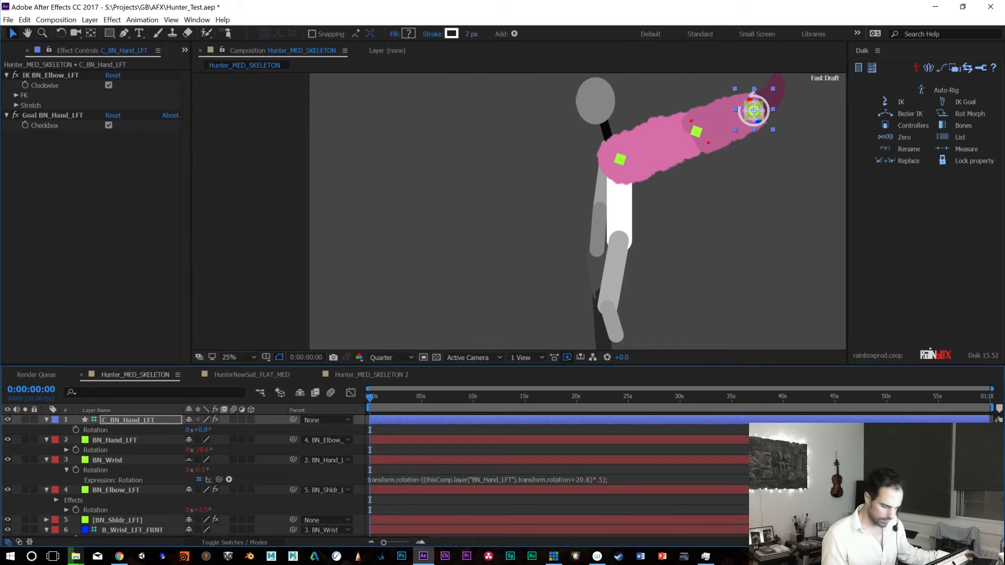
Parent the Forarm_LFT layer to the BN_Elbow_LFT bone
{"action": "scroll", "coordinate": [498, 476], "scroll_direction": "down", "scroll_amount": 5}
{"action": "scroll", "coordinate": [369, 493], "scroll_direction": "down", "scroll_amount": 1}
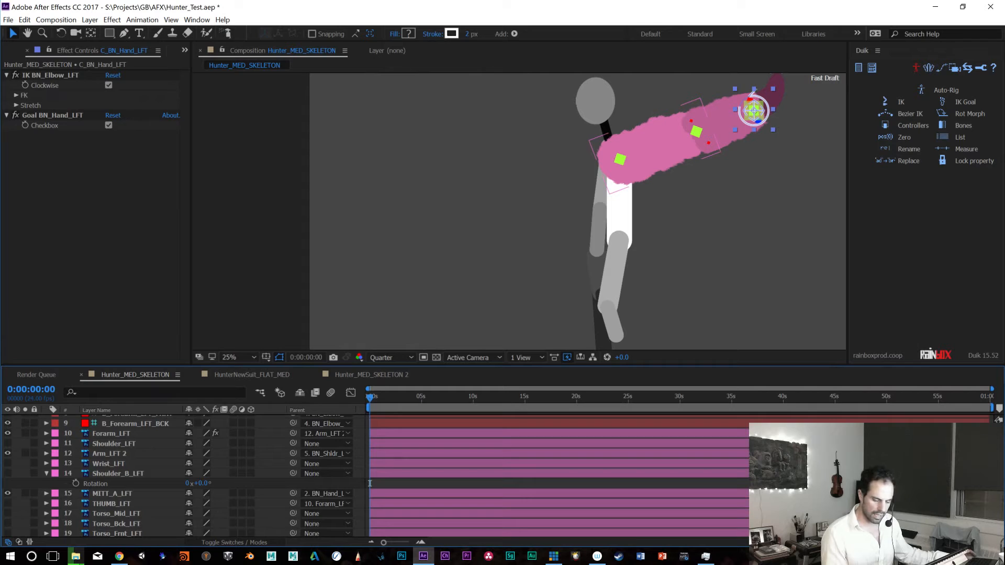
{"action": "scroll", "coordinate": [370, 483], "scroll_direction": "up", "scroll_amount": 6}
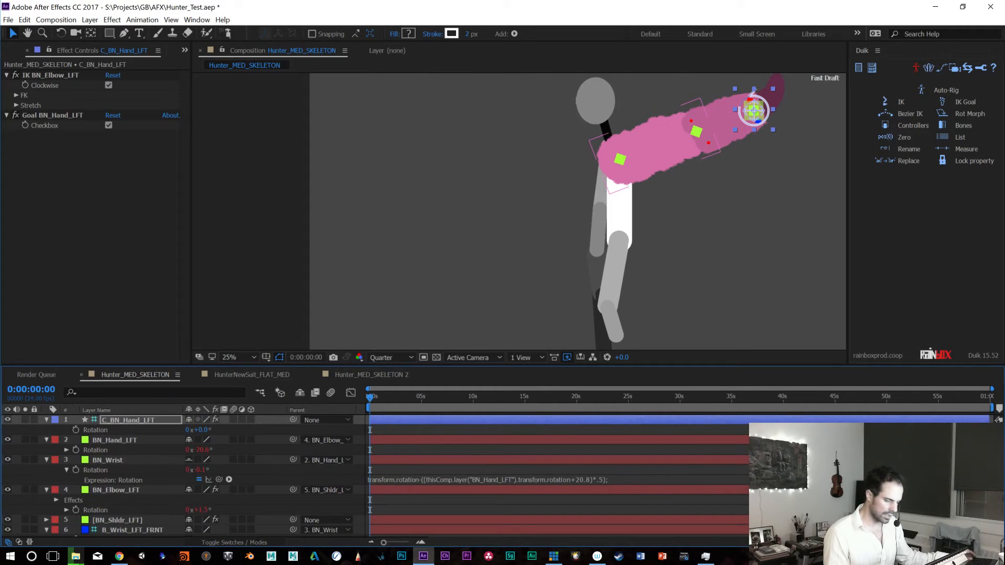
{"action": "scroll", "coordinate": [497, 476], "scroll_direction": "down", "scroll_amount": 5}
{"action": "scroll", "coordinate": [370, 496], "scroll_direction": "down", "scroll_amount": 2}
{"action": "scroll", "coordinate": [370, 491], "scroll_direction": "down", "scroll_amount": 2}
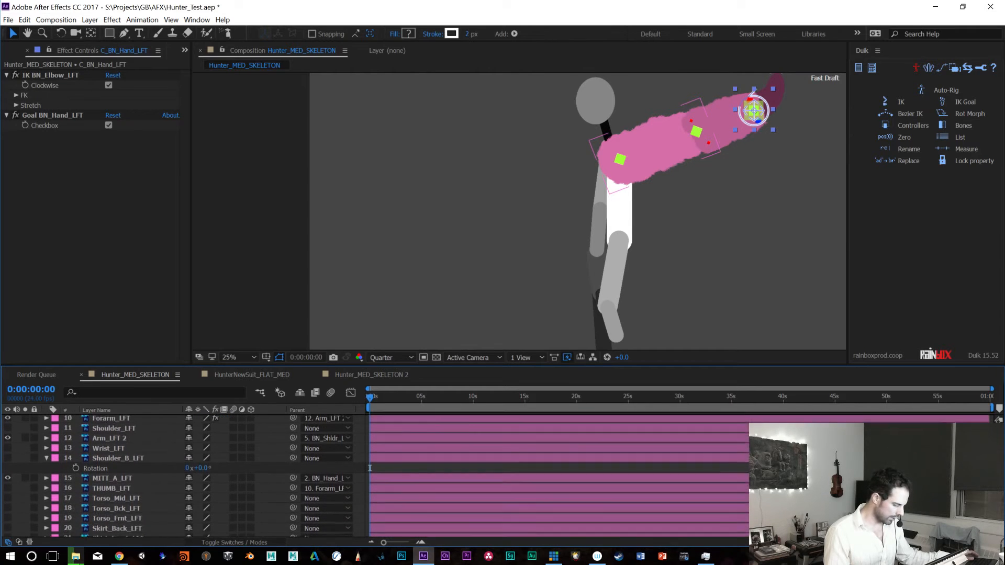
{"action": "scroll", "coordinate": [369, 468], "scroll_direction": "up", "scroll_amount": 1}
{"action": "left_click", "coordinate": [105, 462]}
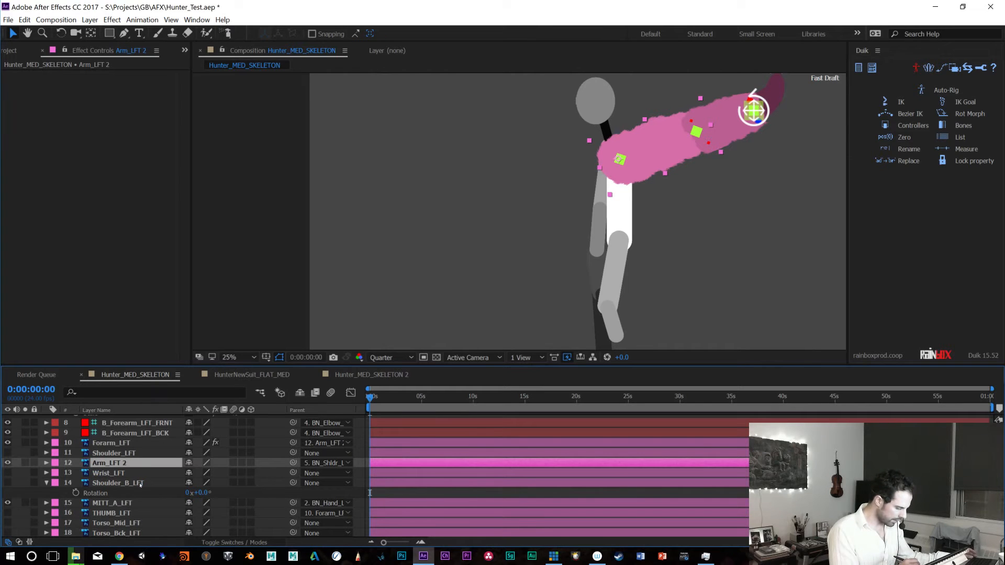
{"action": "left_click", "coordinate": [142, 444]}
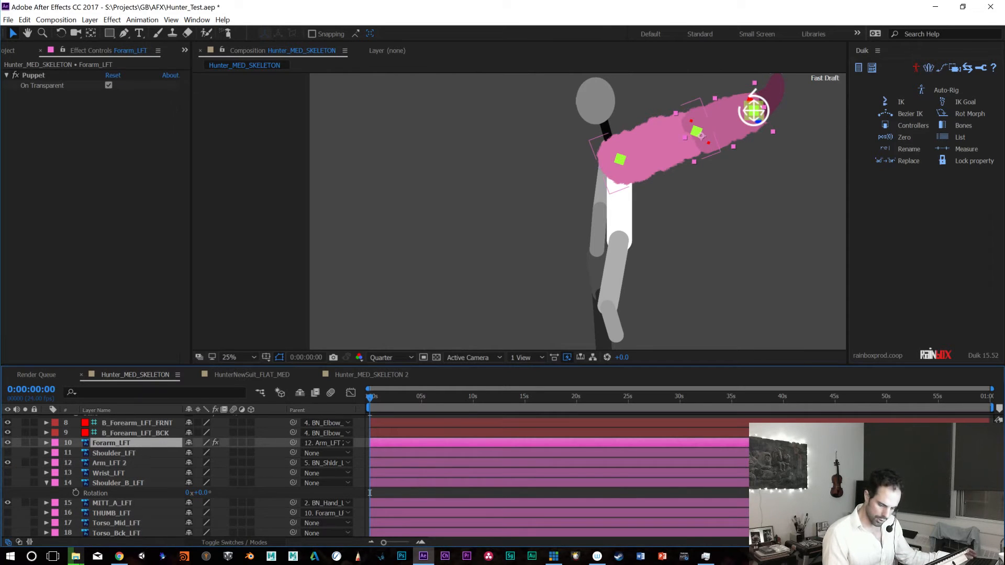
{"action": "scroll", "coordinate": [183, 477], "scroll_direction": "up", "scroll_amount": 4}
{"action": "left_click_drag", "start_coordinate": [295, 522], "coordinate": [132, 450]}
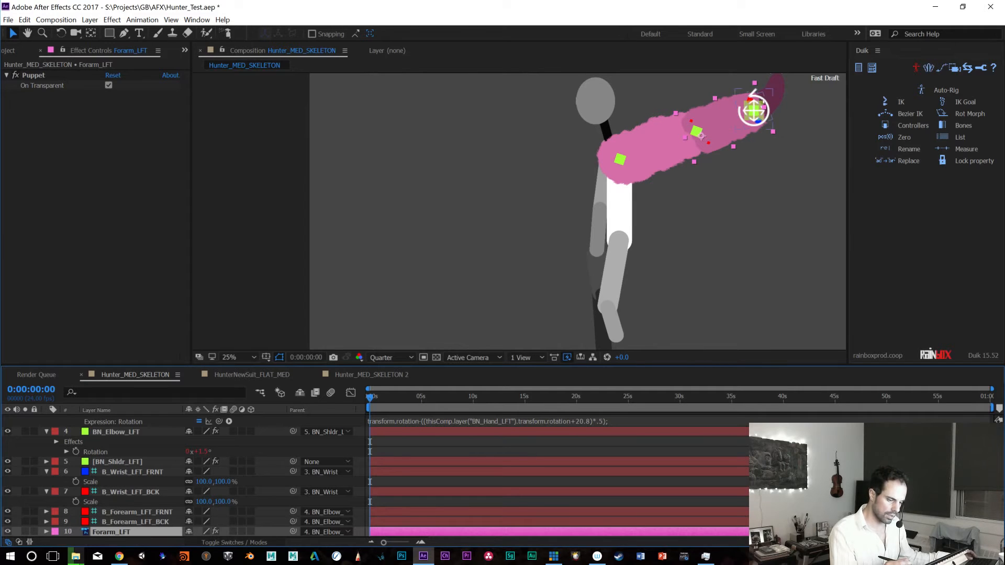
Bring the arm down in front of the body with a bent elbow using C_BN_Hand_LFT, and rotate the hand to point forward
{"action": "left_click", "coordinate": [762, 101]}
{"action": "left_click_drag", "start_coordinate": [762, 111], "coordinate": [574, 285]}
{"action": "left_click_drag", "start_coordinate": [559, 241], "coordinate": [508, 185]}
{"action": "key", "text": "w"}
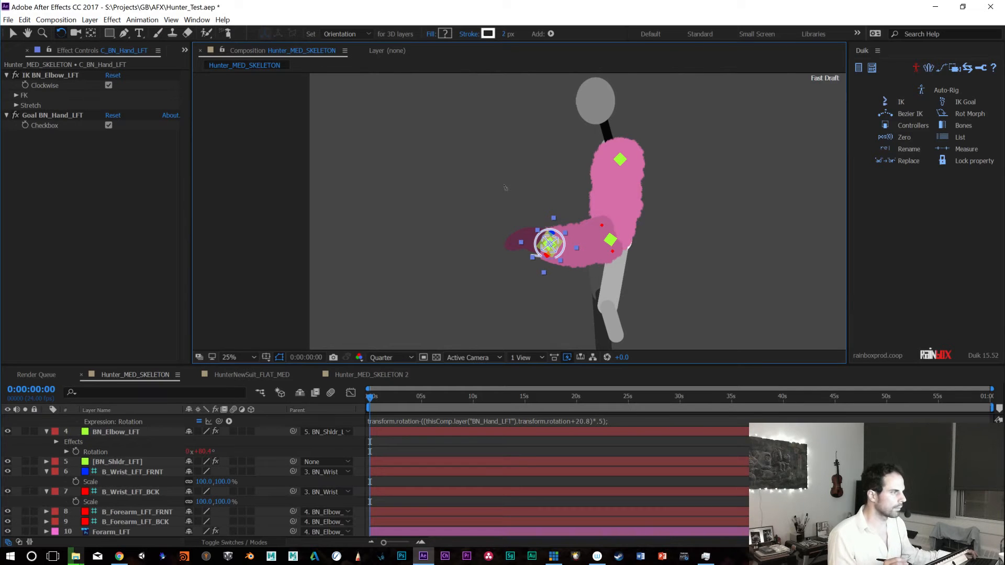
{"action": "key", "text": "v"}
{"action": "mouse_move", "coordinate": [549, 244]}
{"action": "left_mouse_down"}
{"action": "mouse_move", "coordinate": [482, 218]}
{"action": "mouse_move", "coordinate": [539, 171]}
{"action": "mouse_move", "coordinate": [520, 155]}
{"action": "mouse_move", "coordinate": [507, 168]}
{"action": "mouse_move", "coordinate": [514, 206]}
{"action": "mouse_move", "coordinate": [545, 230]}
{"action": "left_mouse_up"}
{"action": "key", "text": "ctrl+z"}
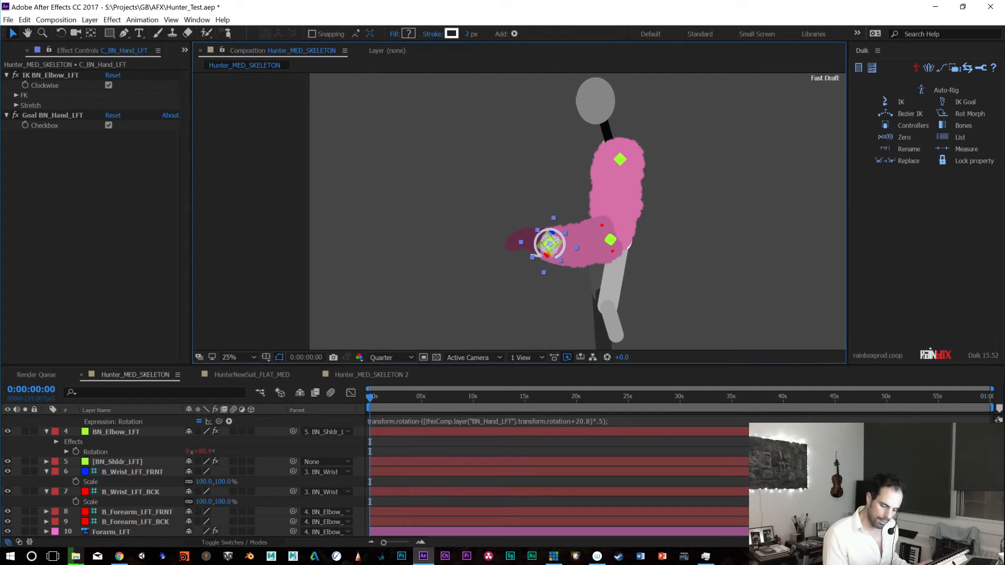
Reveal BN_Shldr_LFT's rotation and check the bone rotations while swinging the arm out behind the body and back to the front
{"action": "scroll", "coordinate": [183, 477], "scroll_direction": "up", "scroll_amount": 3}
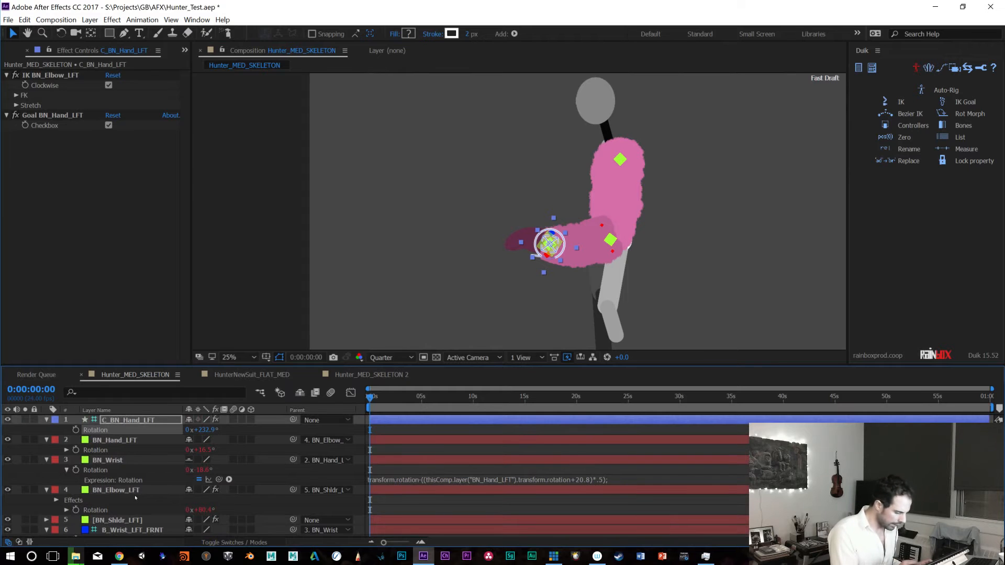
{"action": "left_click", "coordinate": [137, 521]}
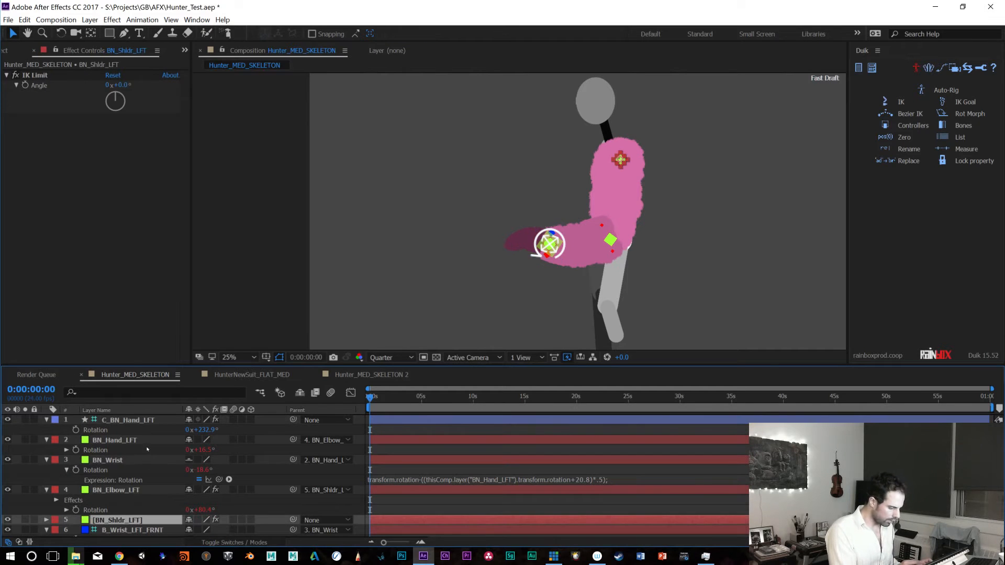
{"action": "left_click", "coordinate": [138, 492]}
{"action": "left_click", "coordinate": [135, 529]}
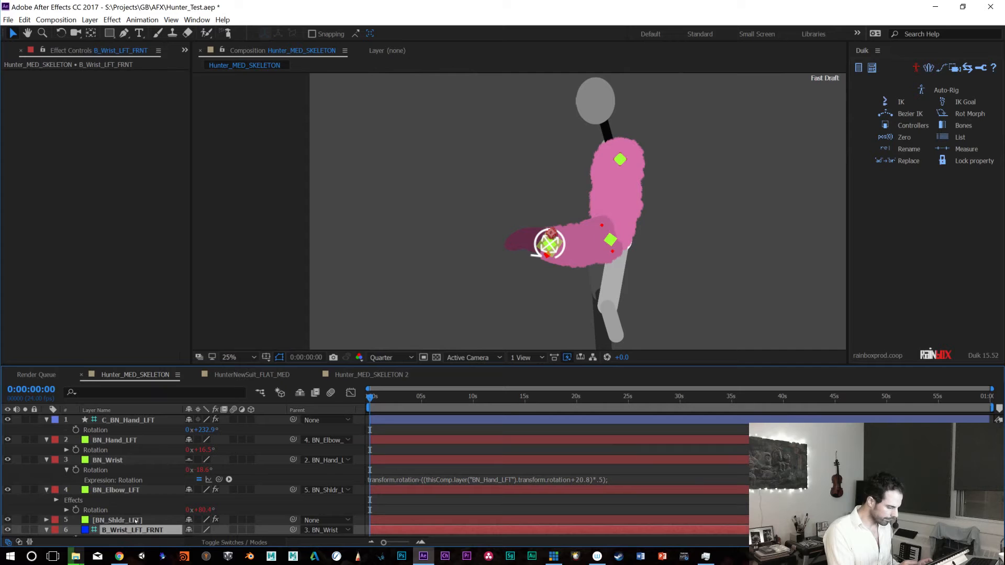
{"action": "left_click", "coordinate": [134, 521]}
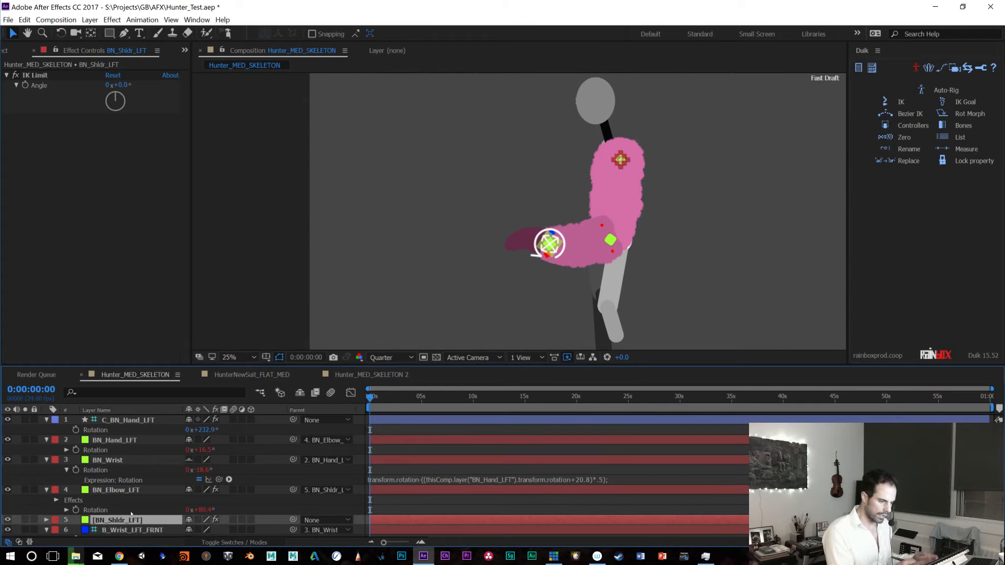
{"action": "key", "text": "r"}
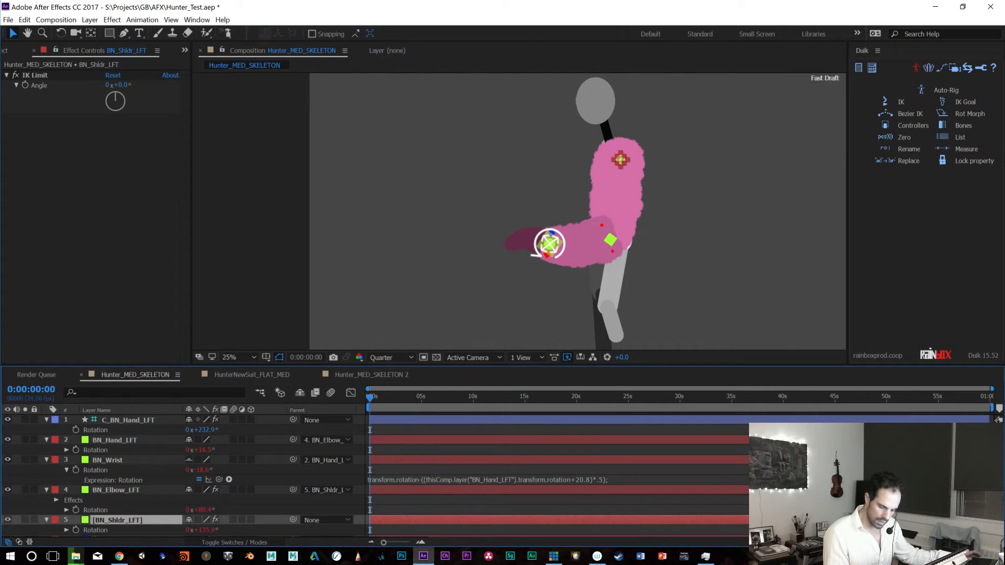
{"action": "scroll", "coordinate": [183, 476], "scroll_direction": "down", "scroll_amount": 2}
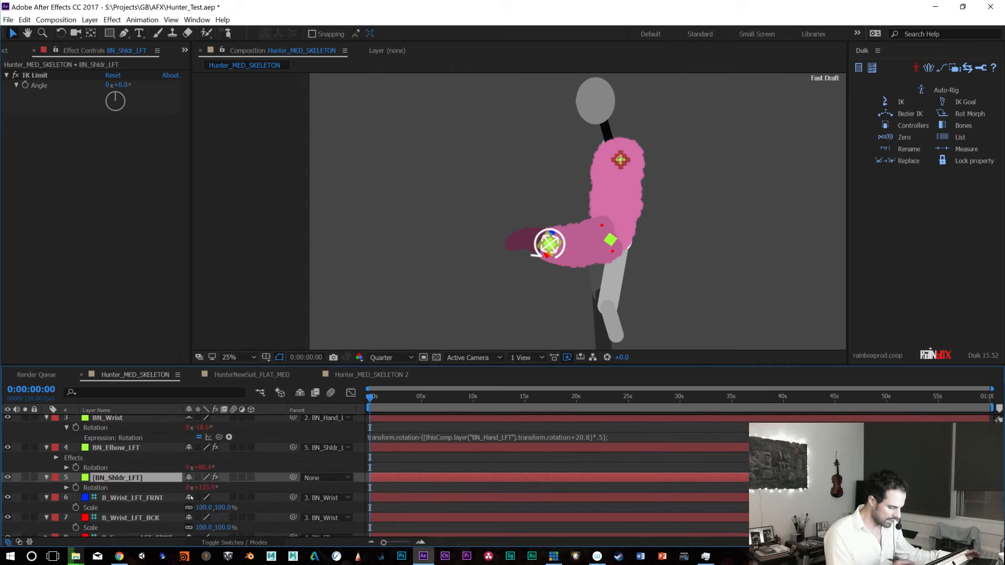
{"action": "scroll", "coordinate": [183, 476], "scroll_direction": "up", "scroll_amount": 2}
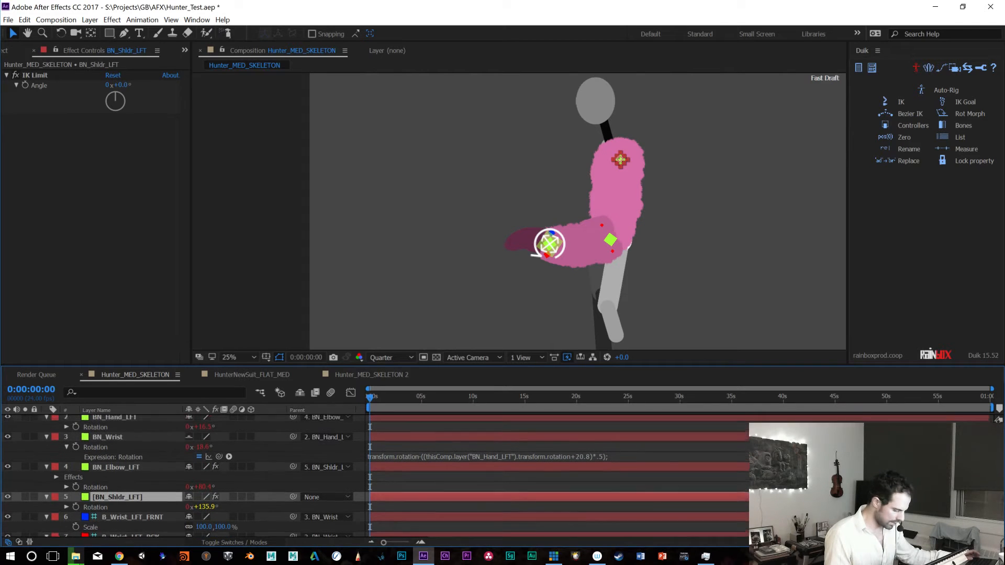
{"action": "left_click_drag", "start_coordinate": [548, 245], "coordinate": [769, 132]}
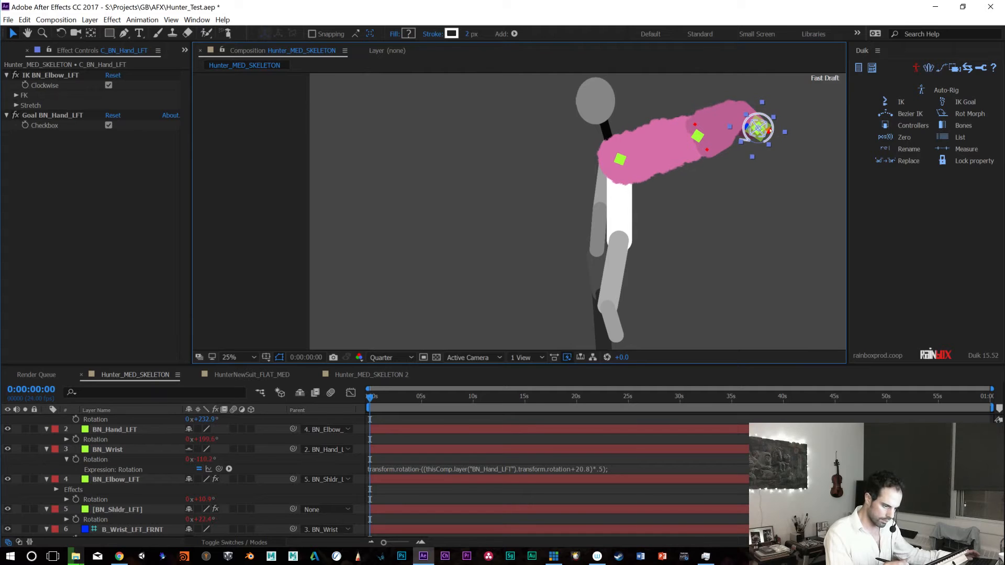
{"action": "left_click_drag", "start_coordinate": [770, 131], "coordinate": [549, 243]}
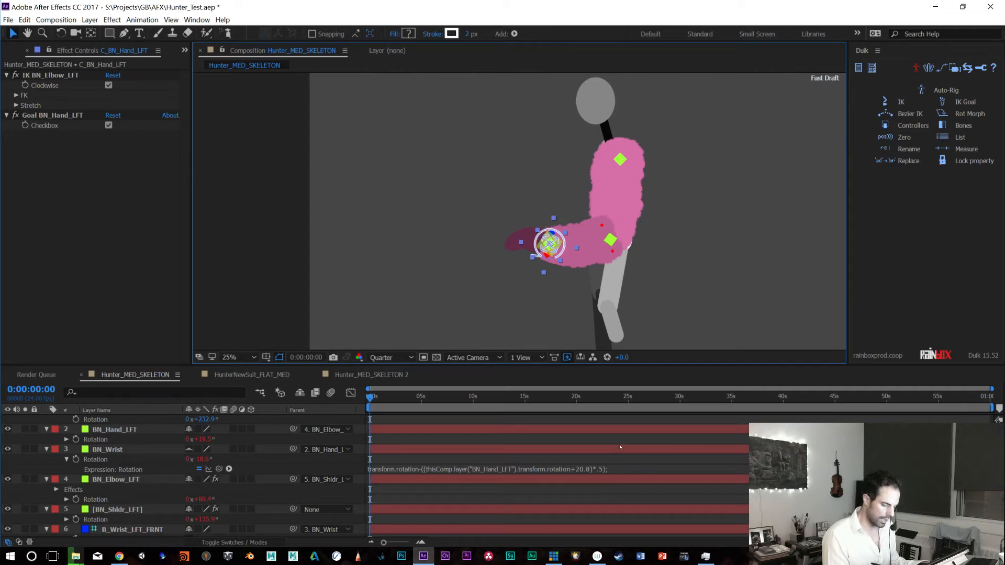
Change the multiplier at the end of BN_Wrist's rotation expression to .25
{"action": "left_click", "coordinate": [608, 469]}
{"action": "left_click", "coordinate": [607, 469]}
{"action": "left_click_drag", "start_coordinate": [605, 469], "coordinate": [610, 469]}
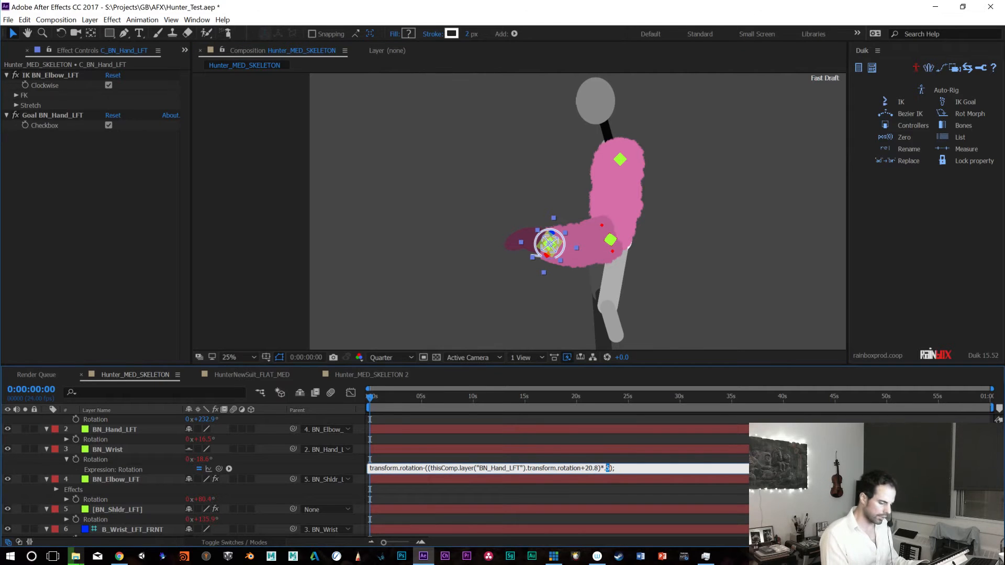
{"action": "type", "text": "25"}
{"action": "key", "text": "KP_Enter"}
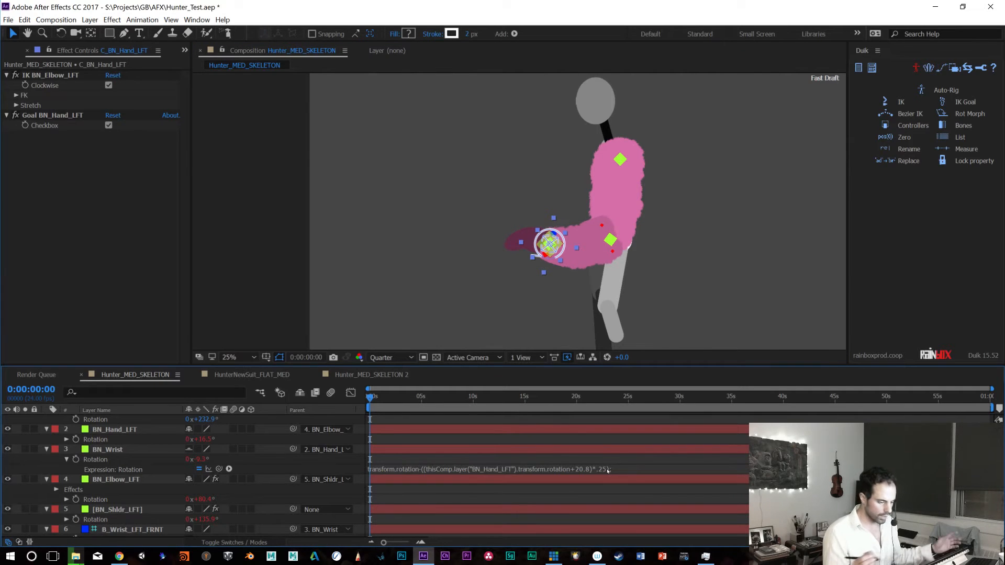
Swing the arm up in front and out behind the body with C_BN_Hand_LFT, rotating the hand to test the wrist deformation
{"action": "left_click", "coordinate": [561, 254]}
{"action": "left_click_drag", "start_coordinate": [561, 254], "coordinate": [506, 97]}
{"action": "left_click_drag", "start_coordinate": [504, 302], "coordinate": [437, 385]}
{"action": "left_click_drag", "start_coordinate": [449, 186], "coordinate": [635, 236]}
{"action": "key", "text": "w"}
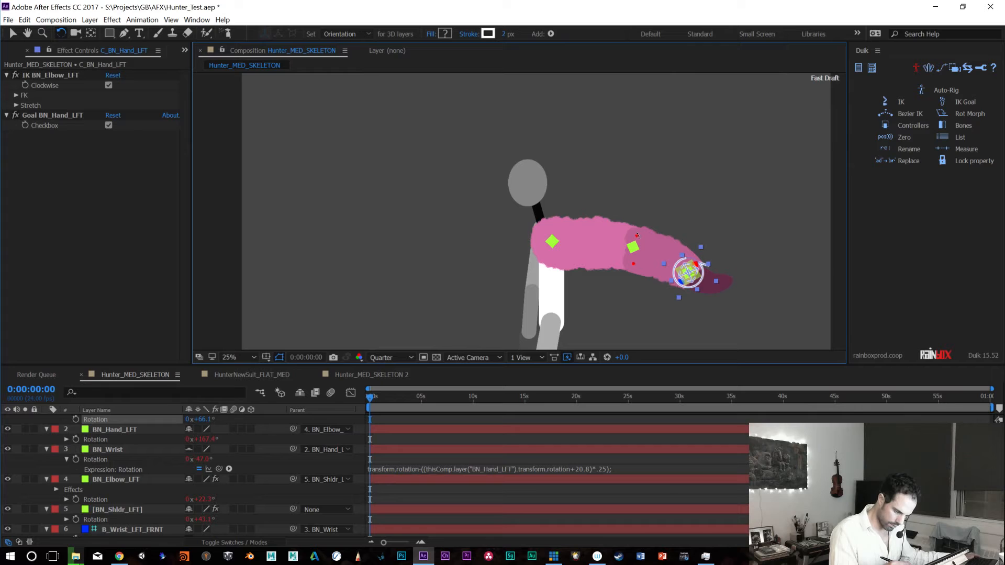
{"action": "left_click_drag", "start_coordinate": [700, 255], "coordinate": [707, 271]}
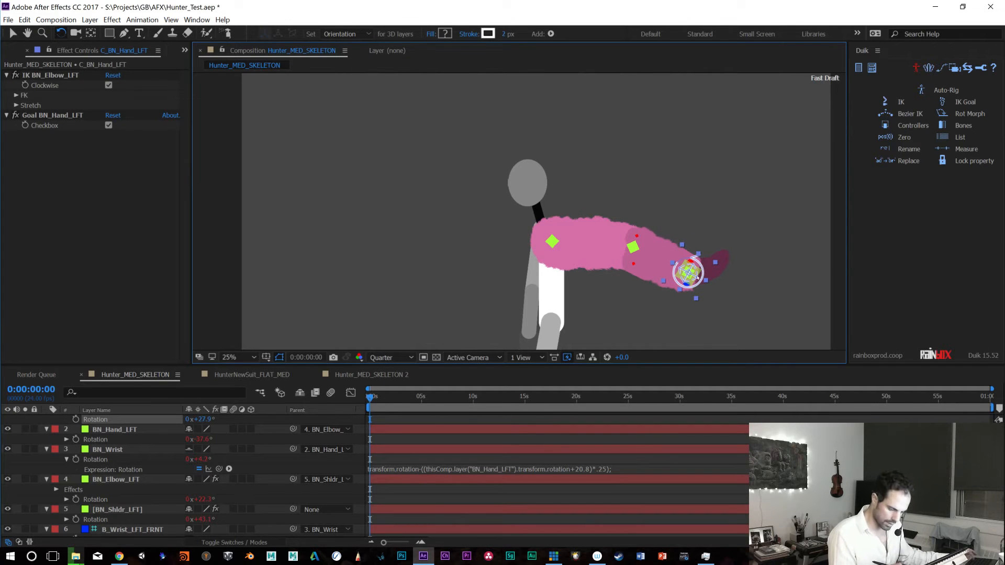
{"action": "key", "text": "v"}
{"action": "left_click_drag", "start_coordinate": [691, 288], "coordinate": [673, 215]}
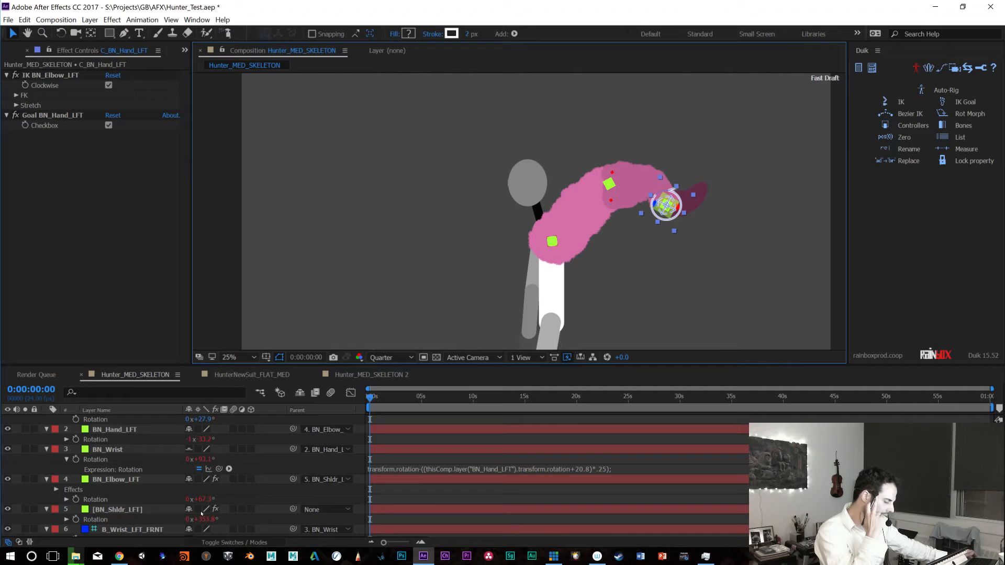
Undo the arm swing and hand rotation tests, back to the bent-elbow pose in front of the body
{"action": "key", "text": "ctrl+z"}
{"action": "key", "text": "ctrl+z"}
{"action": "key", "text": "ctrl+z"}
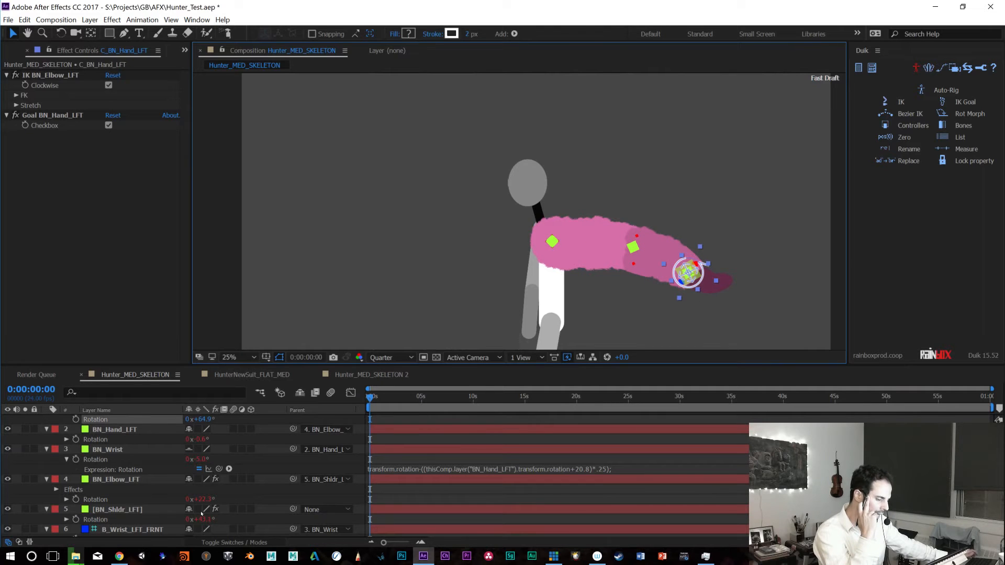
{"action": "key", "text": "ctrl+z"}
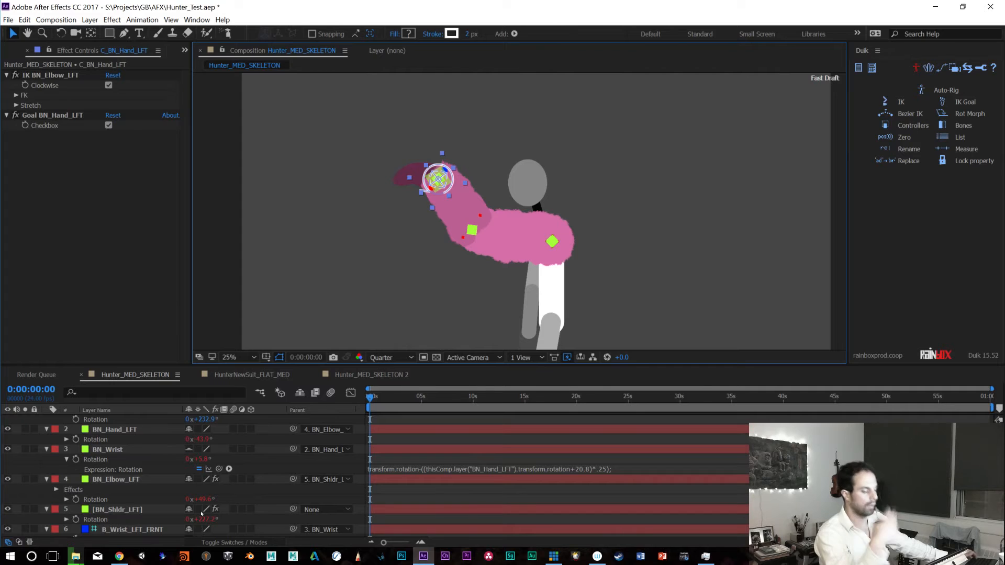
{"action": "key", "text": "ctrl+z"}
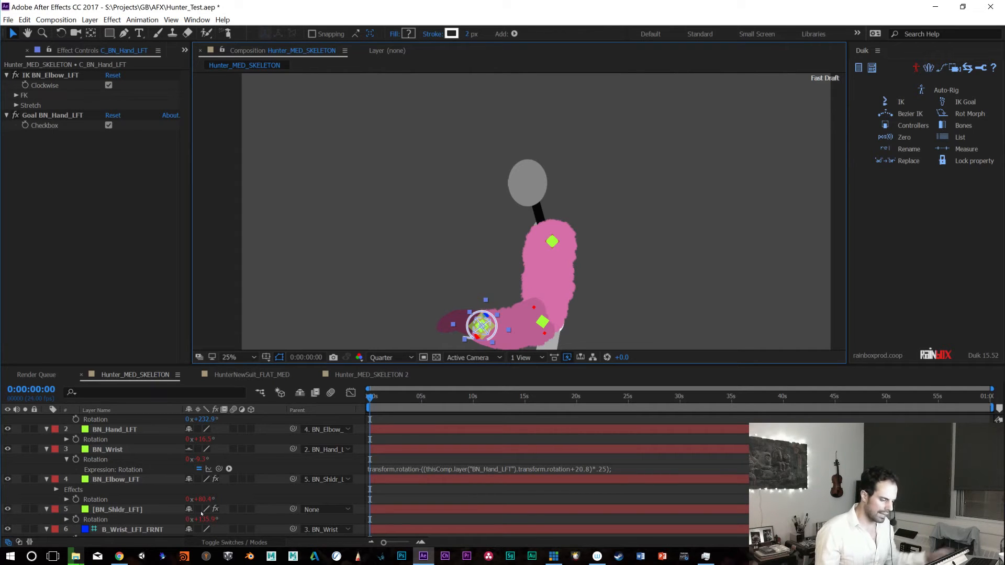
Try C_BN_Hand_LFT near the shoulder, raised behind the body and lowered at the side, undoing each test pose
{"action": "left_click_drag", "start_coordinate": [492, 330], "coordinate": [503, 230]}
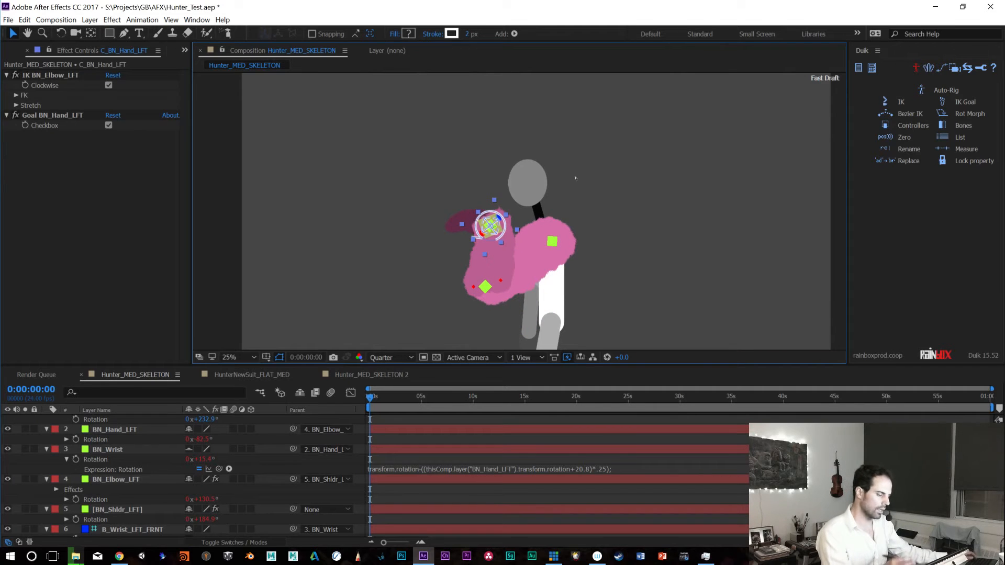
{"action": "key", "text": "ctrl+z"}
{"action": "key", "text": "space"}
{"action": "left_click_drag", "start_coordinate": [662, 262], "coordinate": [672, 212]}
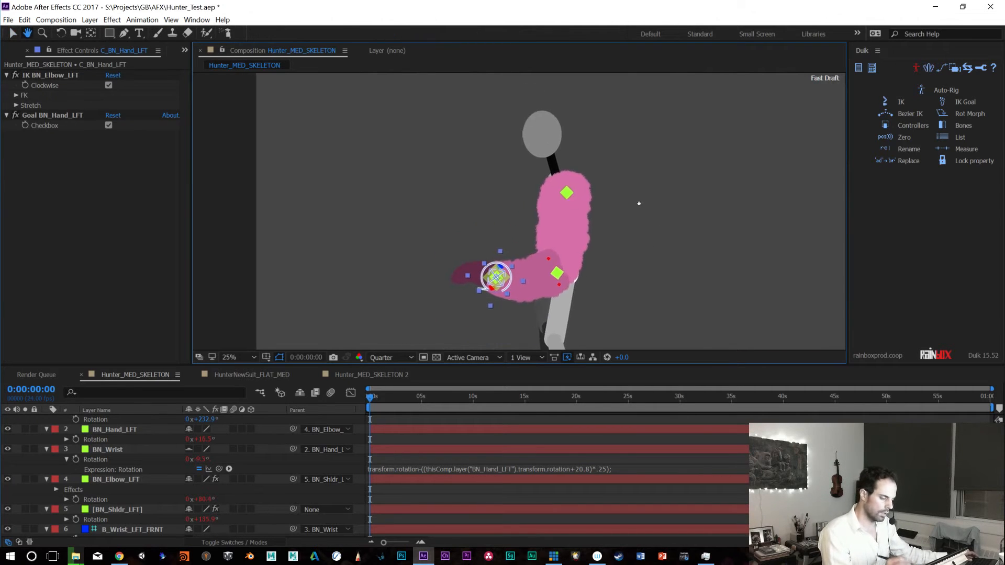
{"action": "left_click_drag", "start_coordinate": [515, 271], "coordinate": [683, 118]}
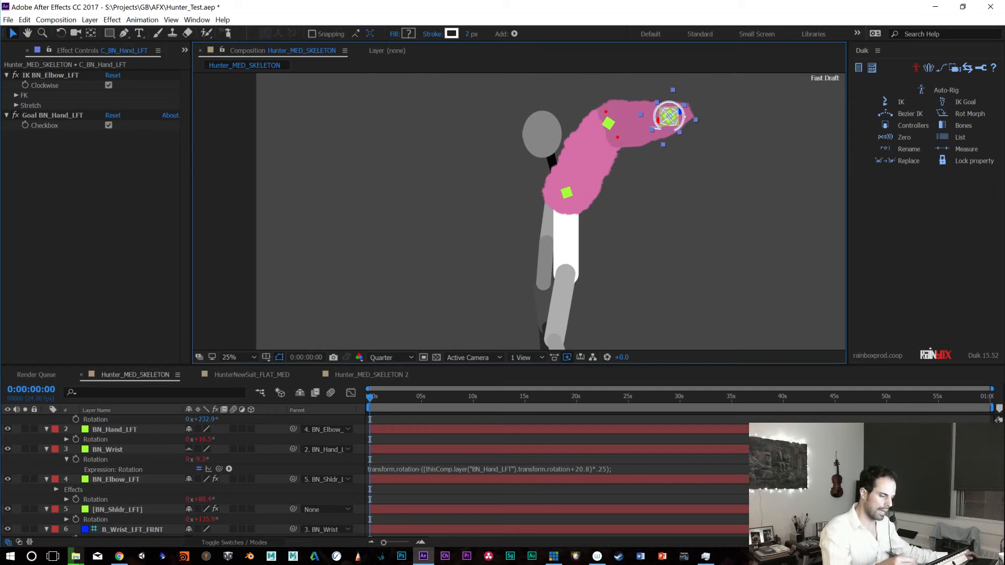
{"action": "key", "text": "ctrl+z"}
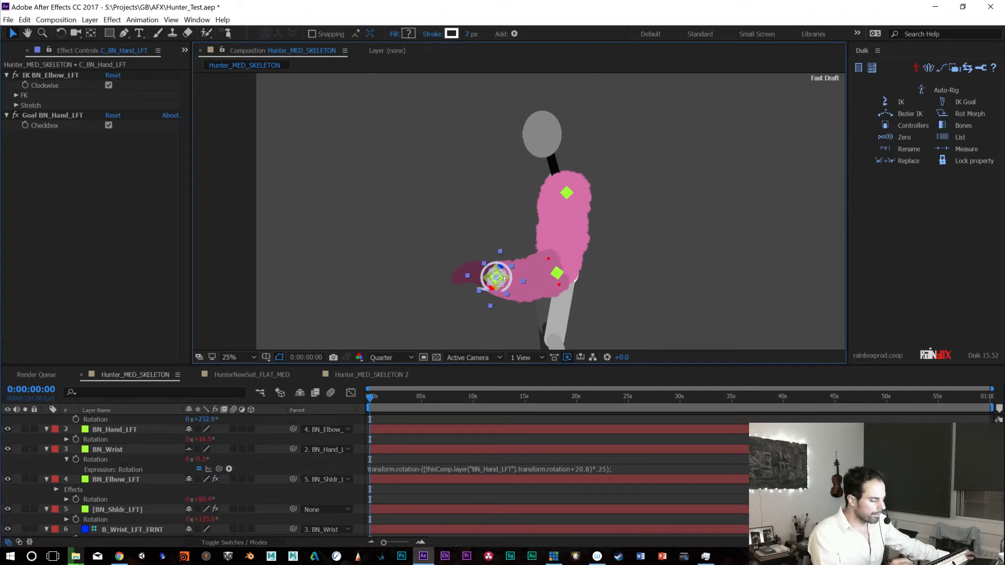
{"action": "left_click_drag", "start_coordinate": [504, 278], "coordinate": [543, 326]}
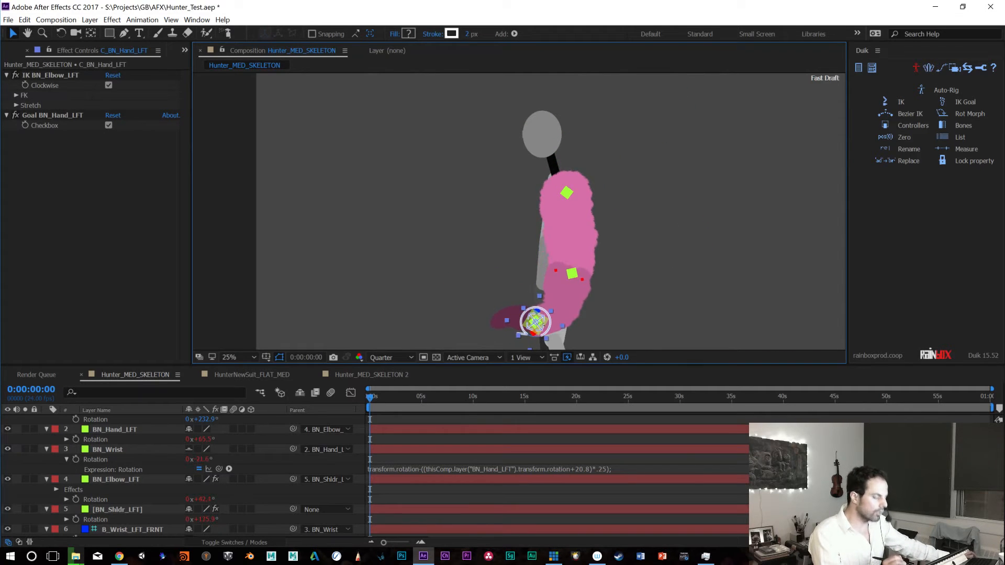
{"action": "key", "text": "ctrl+z"}
{"action": "left_click_drag", "start_coordinate": [631, 320], "coordinate": [601, 319]}
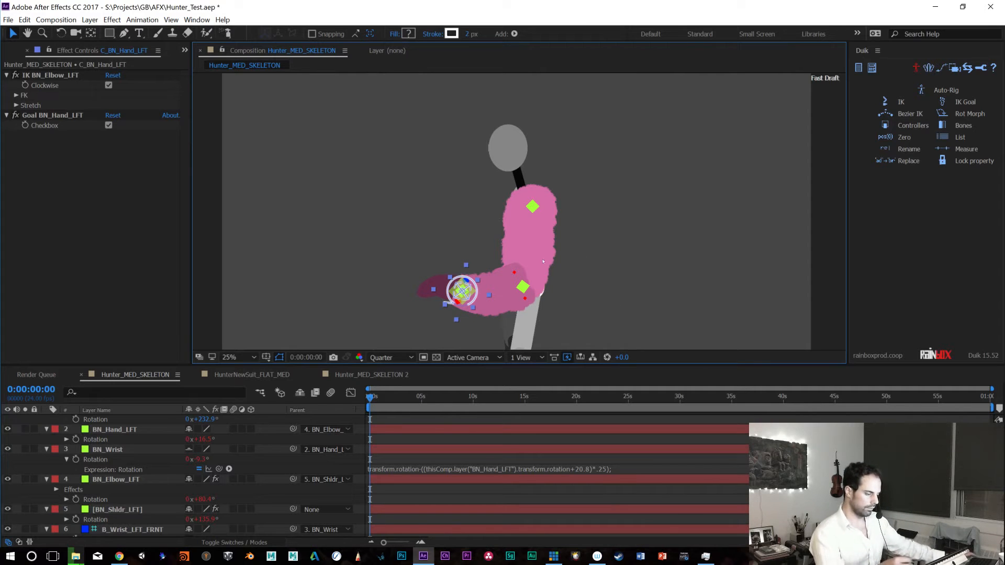
Undo the last multiplier change in BN_Wrist's rotation expression and pose the arm extended behind the body with C_BN_Hand_LFT
{"action": "key", "text": "ctrl+z"}
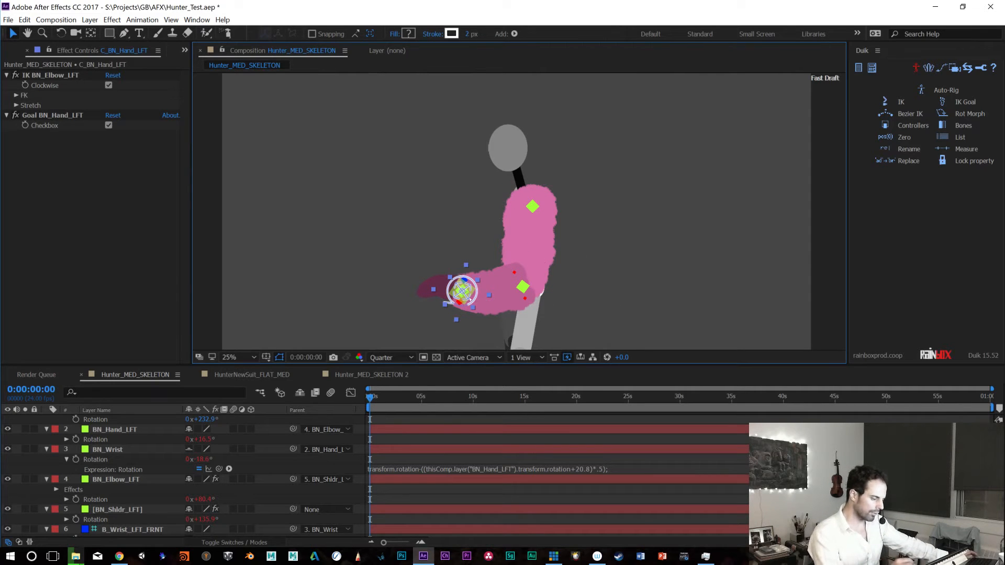
{"action": "left_click_drag", "start_coordinate": [470, 299], "coordinate": [646, 115]}
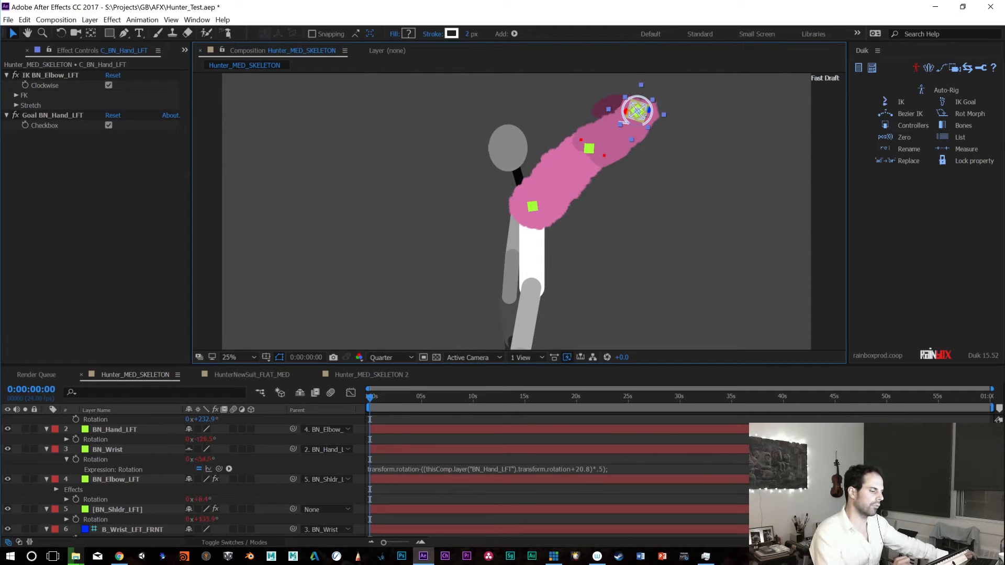
{"action": "key", "text": "ctrl+z"}
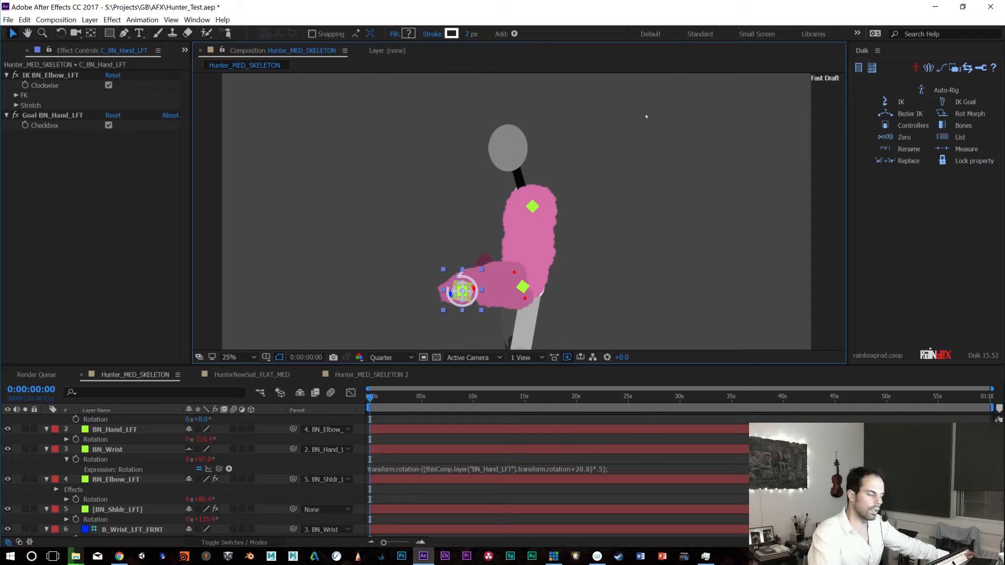
{"action": "key", "text": "ctrl+shift+z"}
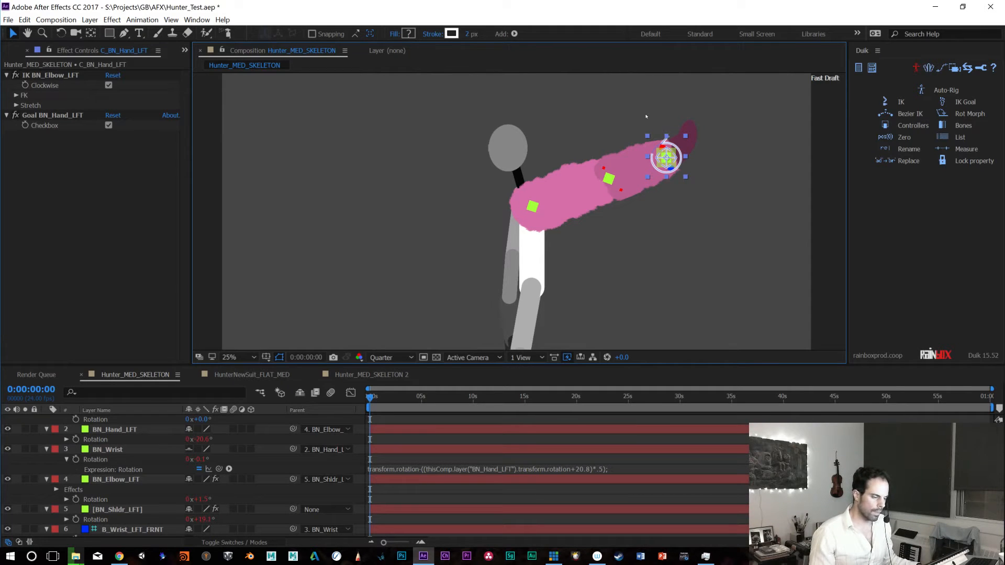
Test small moves of the extended arm with the whole figure in view, and move the current time to 0:00:00:04
{"action": "key", "text": "comma"}
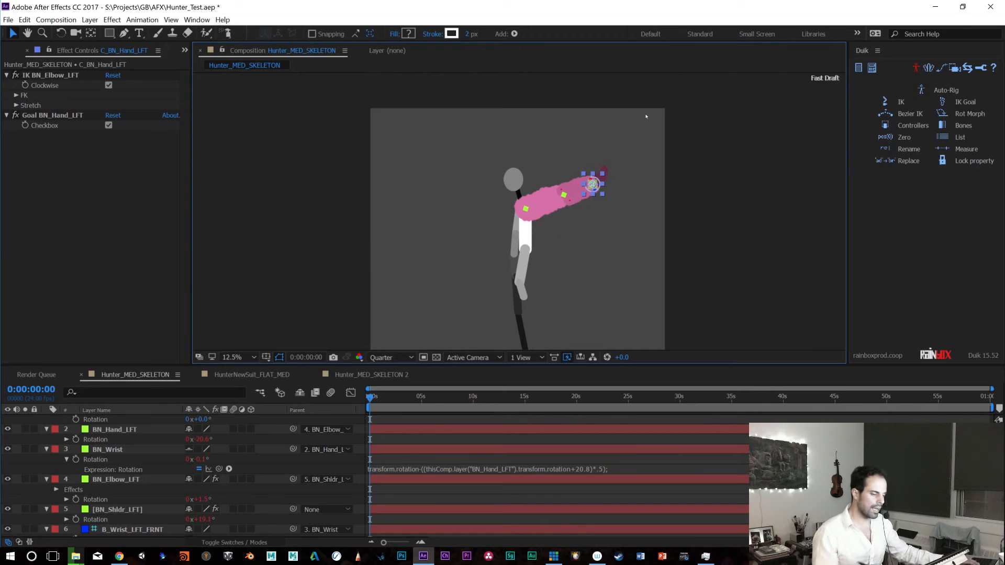
{"action": "key", "text": "h"}
{"action": "left_click_drag", "start_coordinate": [592, 205], "coordinate": [586, 114]}
{"action": "key", "text": "v"}
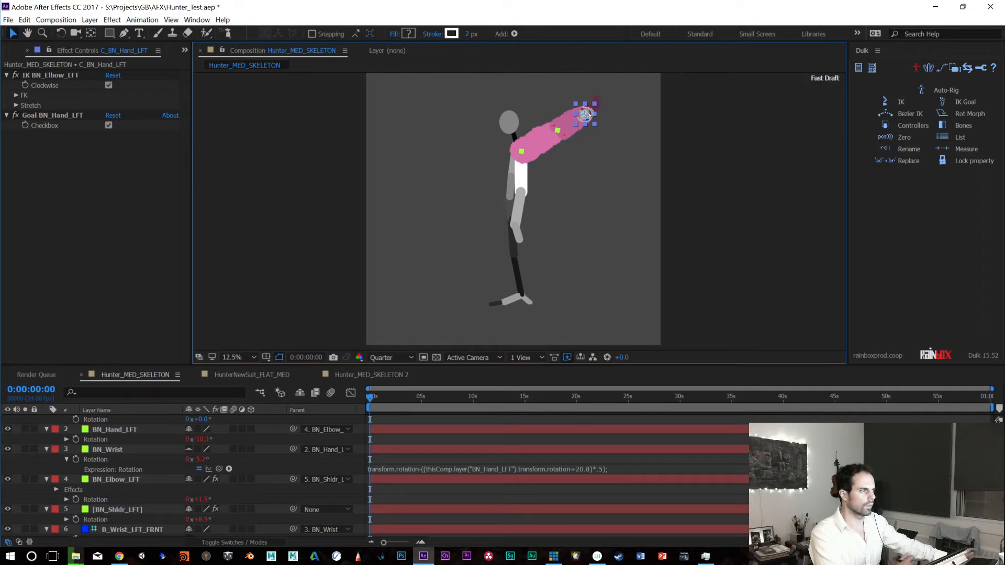
{"action": "left_click_drag", "start_coordinate": [585, 114], "coordinate": [590, 116]}
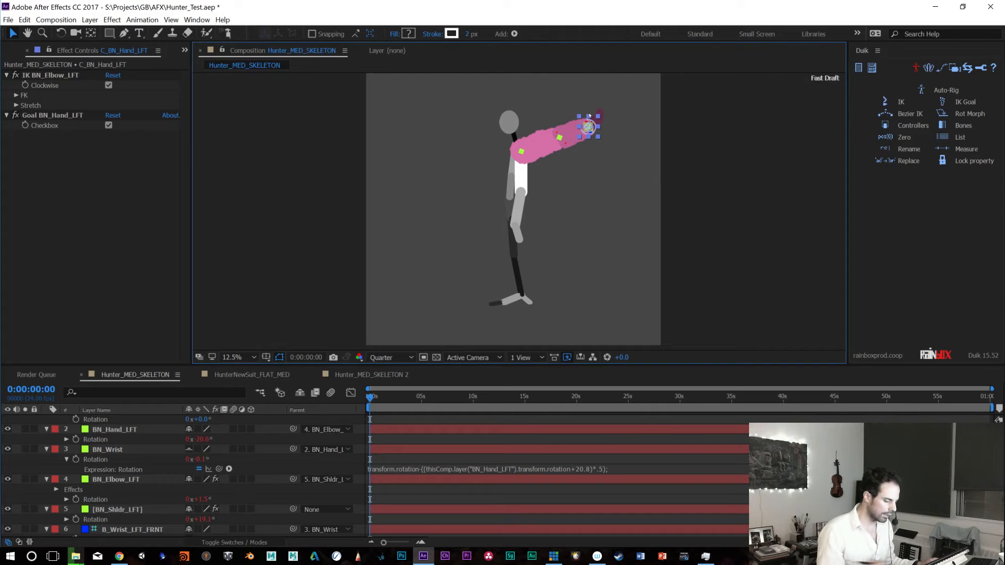
{"action": "mouse_move", "coordinate": [387, 399]}
{"action": "left_mouse_down"}
{"action": "mouse_move", "coordinate": [439, 396]}
{"action": "mouse_move", "coordinate": [372, 396]}
{"action": "left_mouse_up"}
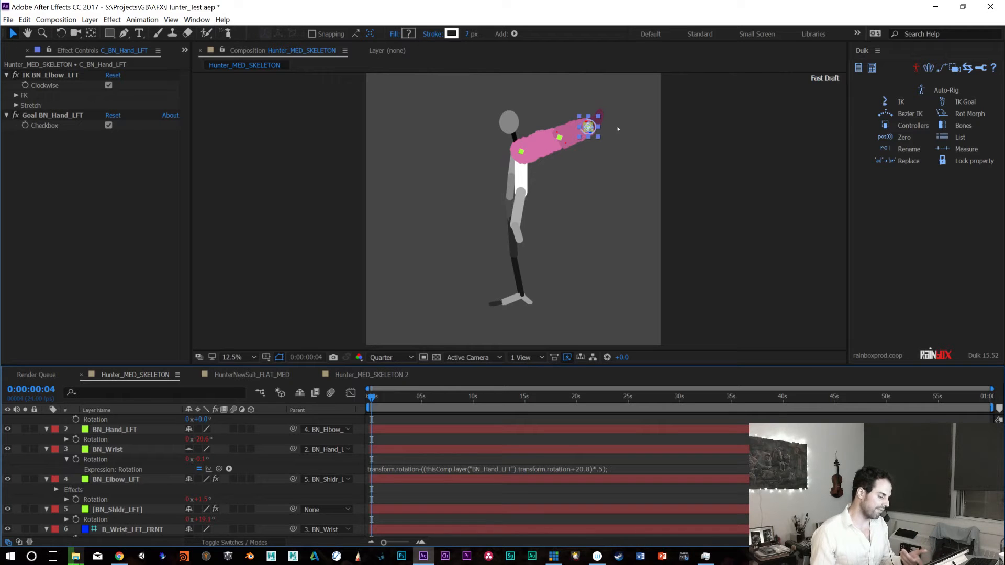
{"action": "left_click", "coordinate": [202, 439]}
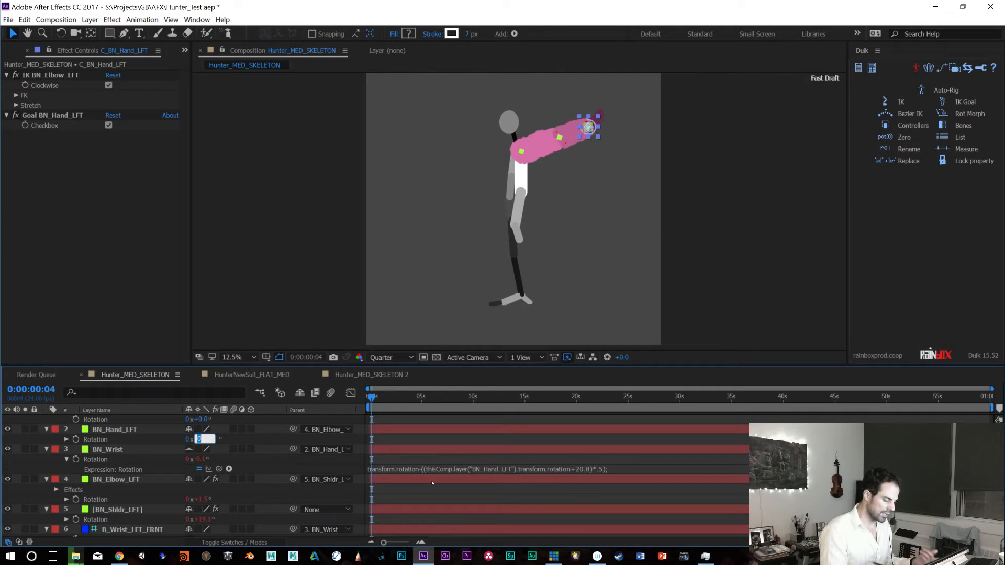
Add an expression to the Shoulder_LFT layer's rotation with the value 720
{"action": "scroll", "coordinate": [121, 479], "scroll_direction": "down", "scroll_amount": 5}
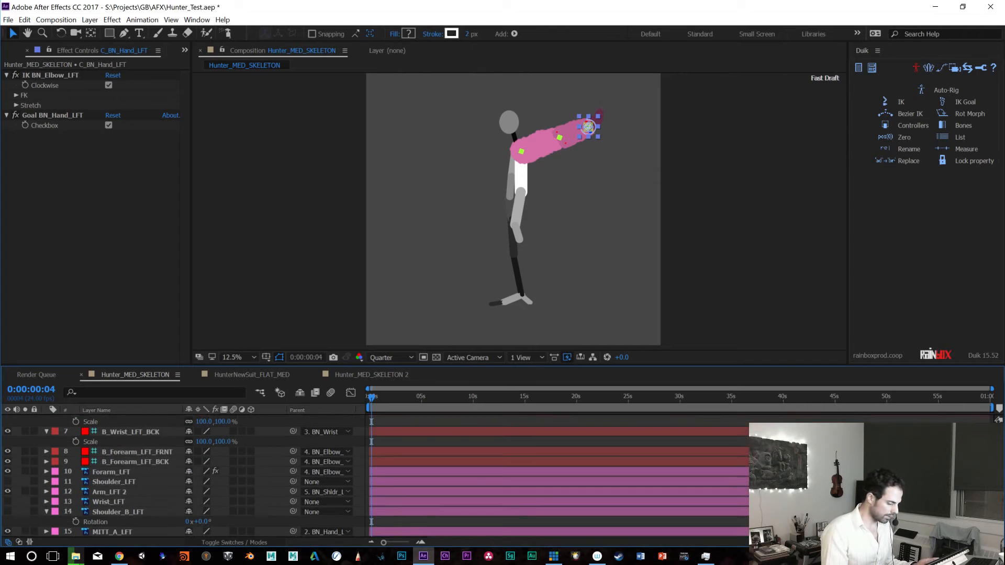
{"action": "left_click", "coordinate": [121, 477]}
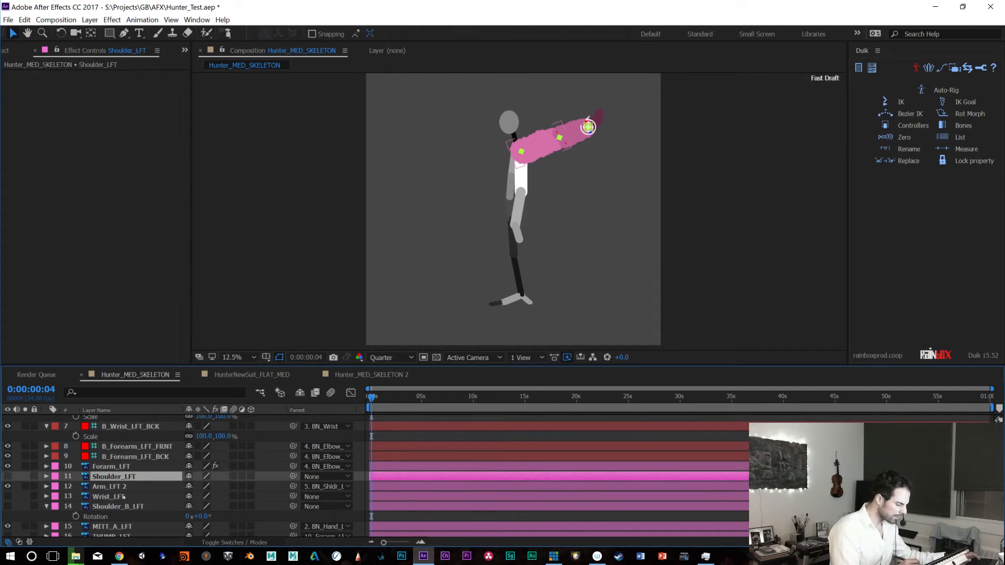
{"action": "key", "text": "r"}
{"action": "left_click", "coordinate": [76, 486], "text": "alt"}
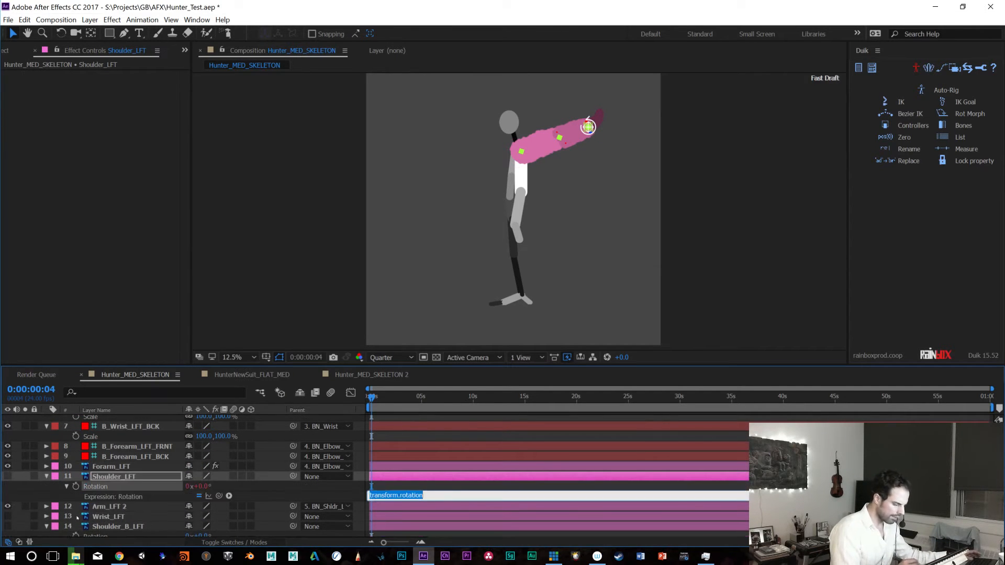
{"action": "type", "text": "720"}
{"action": "key", "text": "KP_Enter"}
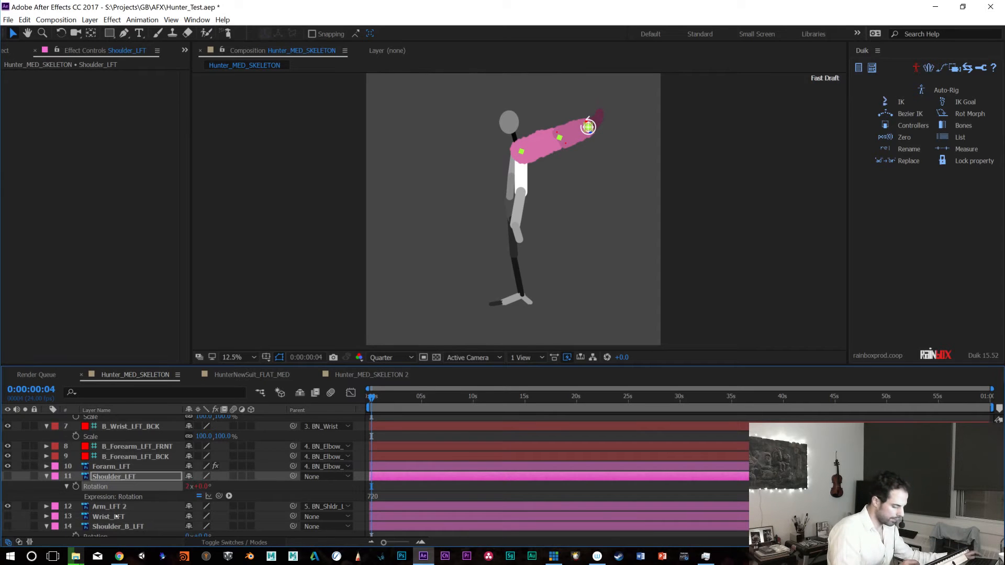
Link the Wrist_LFT layer's rotation to Shoulder_LFT's rotation with the expression thisComp.layer("Shoulder_LFT").transform.rotation;
{"action": "left_click", "coordinate": [116, 516]}
{"action": "key", "text": "r"}
{"action": "left_click", "coordinate": [76, 527], "text": "alt"}
{"action": "left_click_drag", "start_coordinate": [219, 530], "coordinate": [109, 480]}
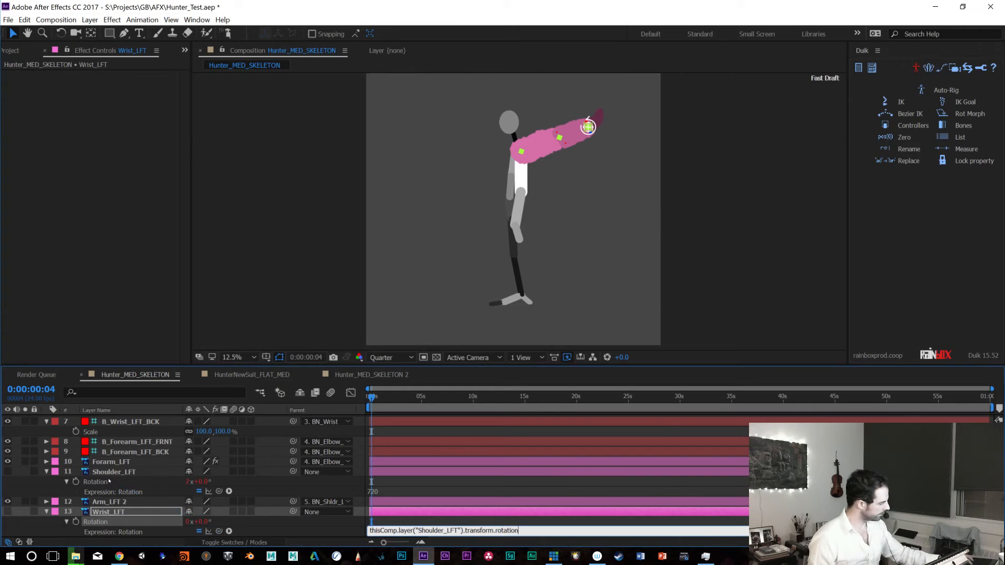
{"action": "type", "text": ";"}
{"action": "key", "text": "KP_Enter"}
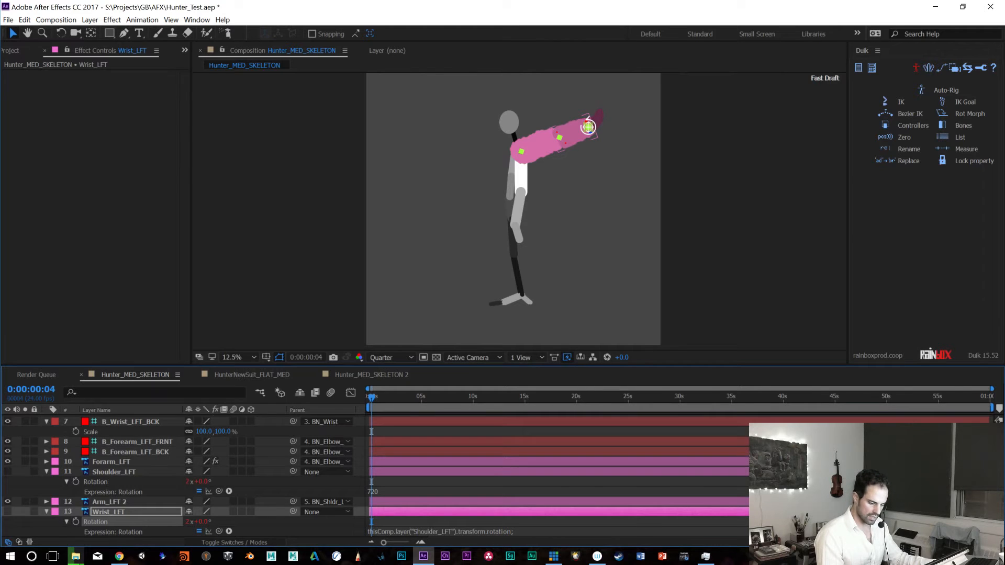
Undo the rotation expressions added to Wrist_LFT and Shoulder_LFT
{"action": "scroll", "coordinate": [183, 476], "scroll_direction": "down", "scroll_amount": 2}
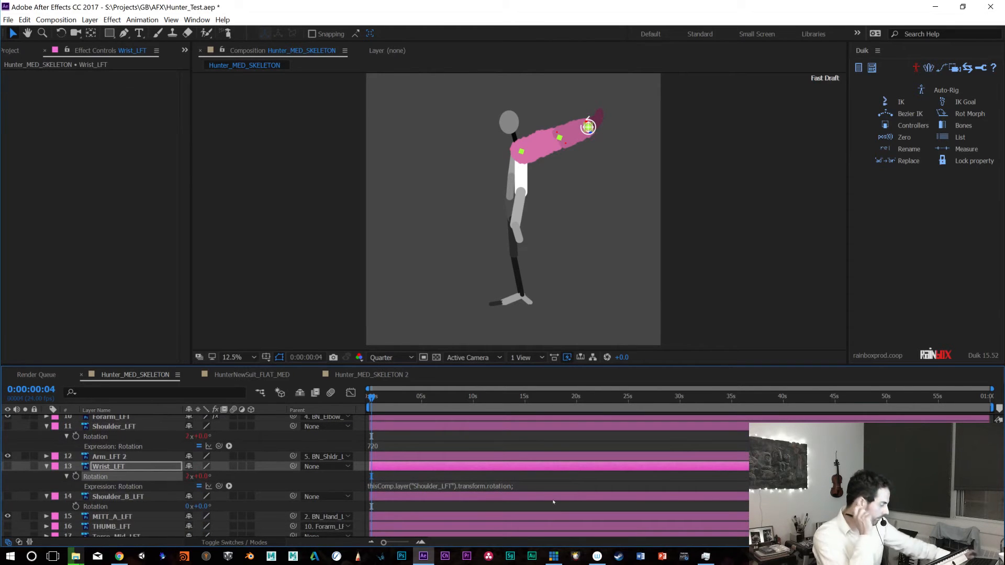
{"action": "key", "text": "ctrl+z"}
{"action": "key", "text": "ctrl+z"}
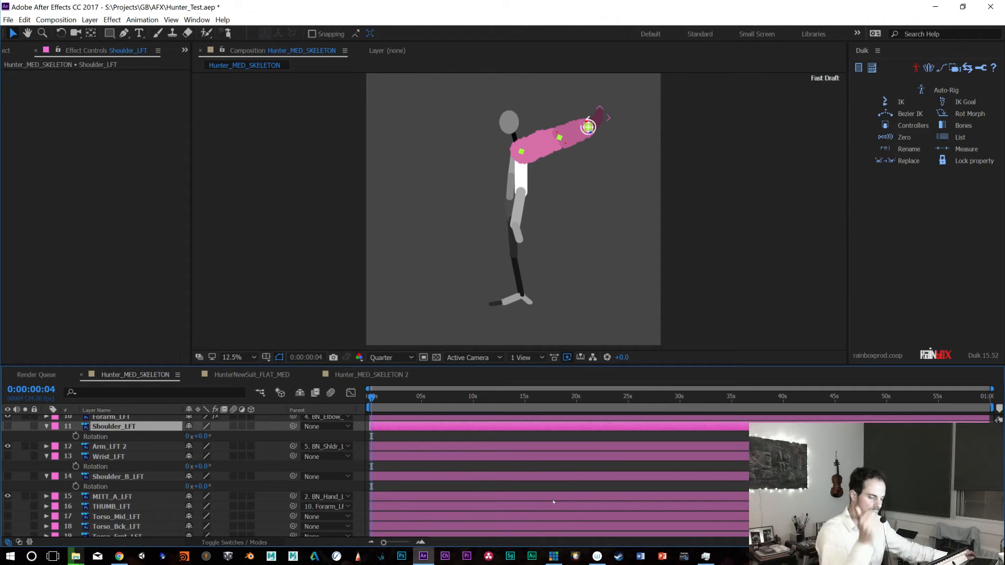
Reveal the rotation expression of the BN_Shldr_LFT bone
{"action": "scroll", "coordinate": [183, 476], "scroll_direction": "up", "scroll_amount": 5}
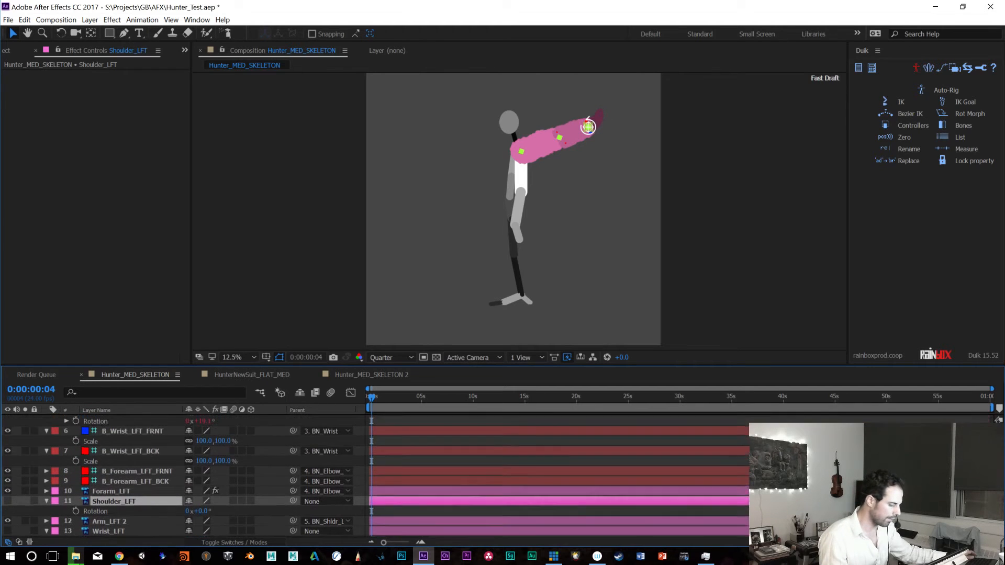
{"action": "scroll", "coordinate": [183, 477], "scroll_direction": "up", "scroll_amount": 1}
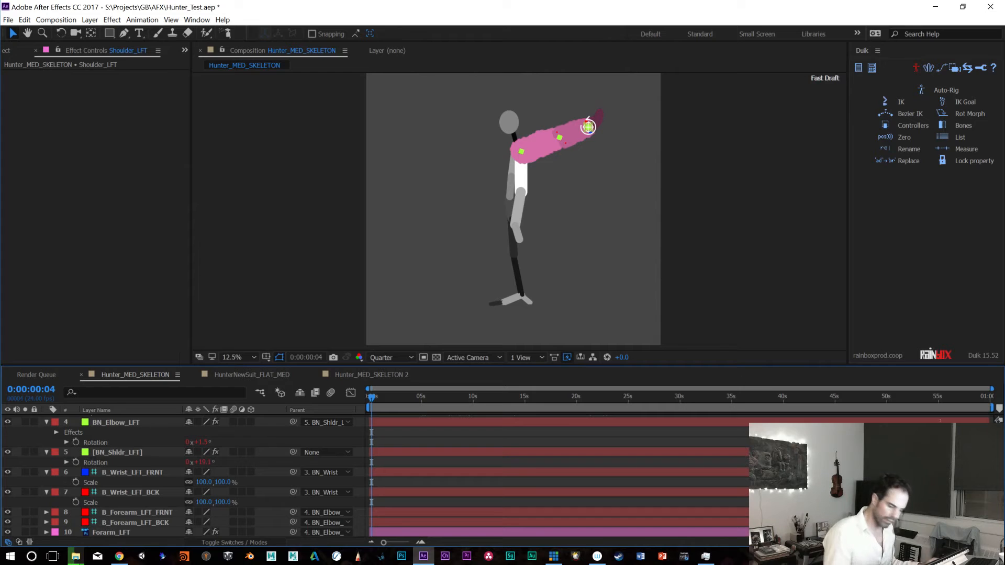
{"action": "scroll", "coordinate": [183, 476], "scroll_direction": "up", "scroll_amount": 3}
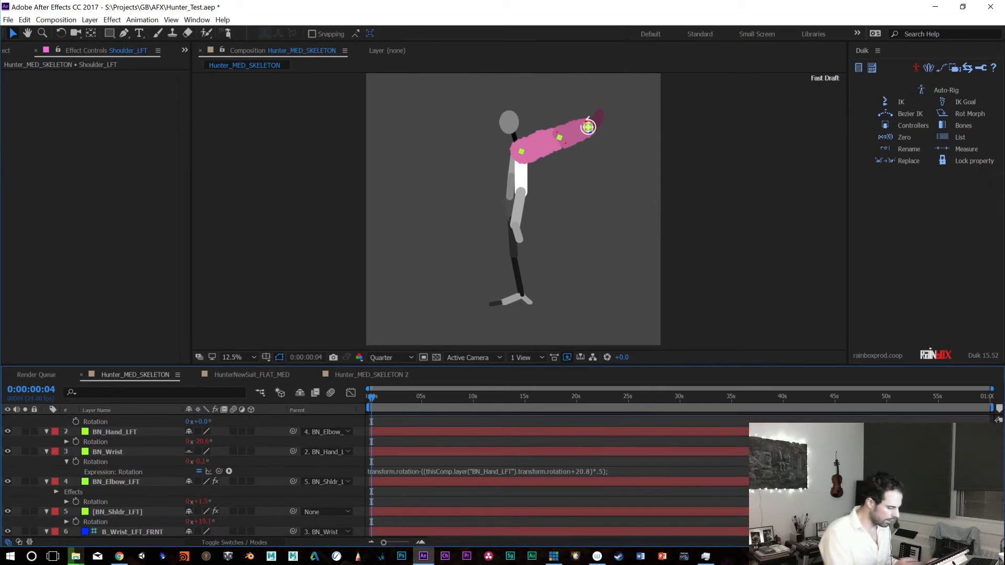
{"action": "left_click", "coordinate": [140, 453]}
{"action": "left_click", "coordinate": [149, 485]}
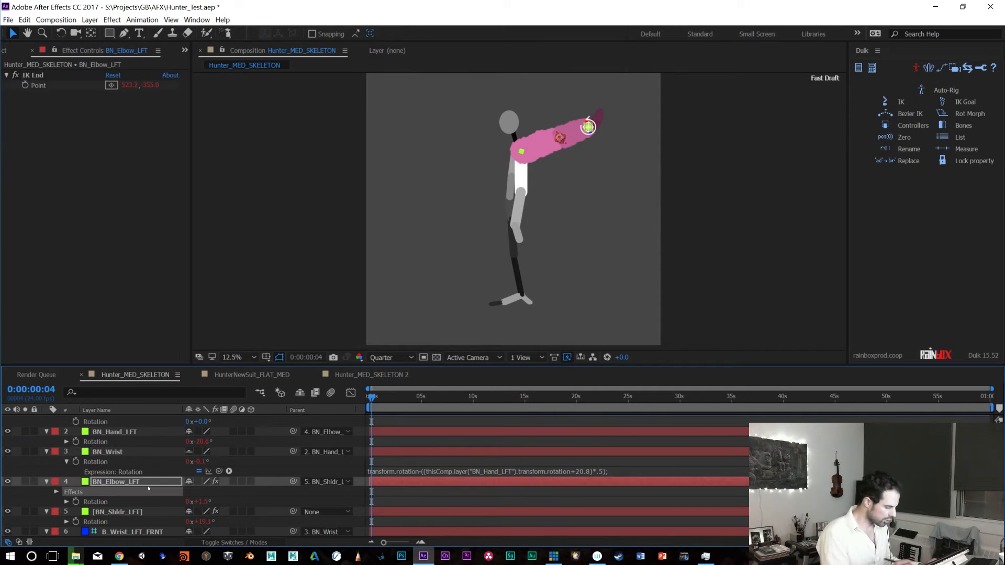
{"action": "left_click", "coordinate": [128, 512]}
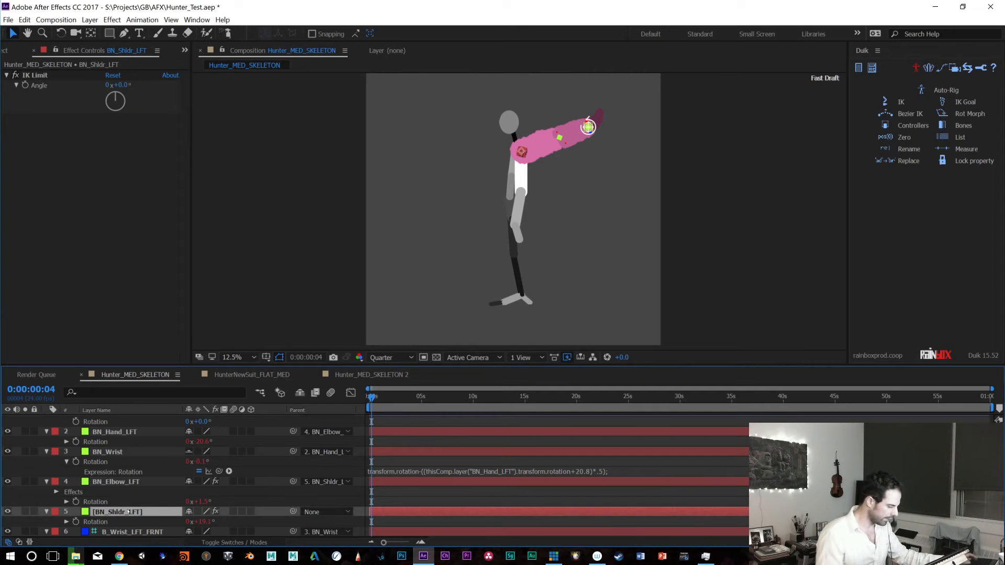
{"action": "key", "text": "t"}
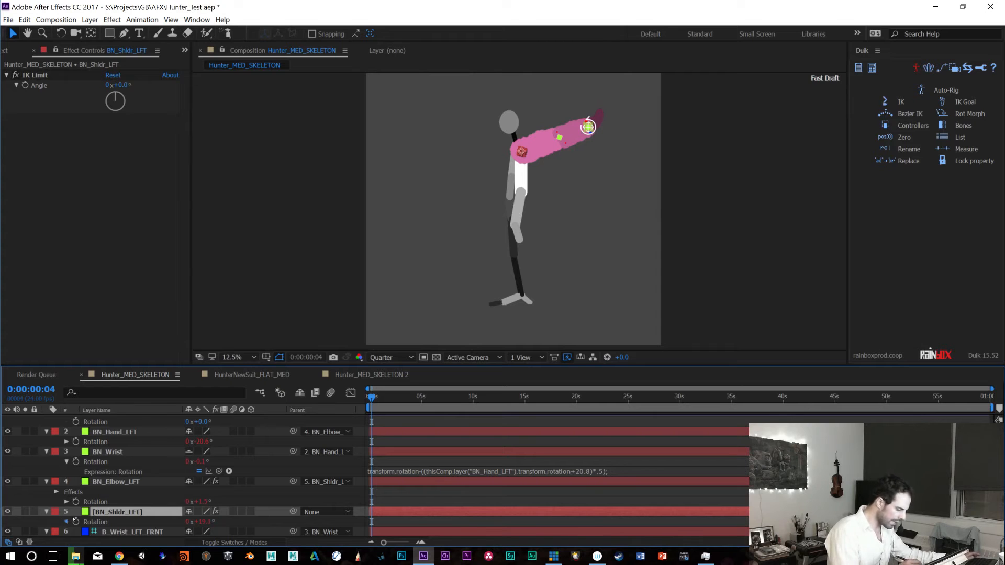
{"action": "left_click", "coordinate": [67, 522]}
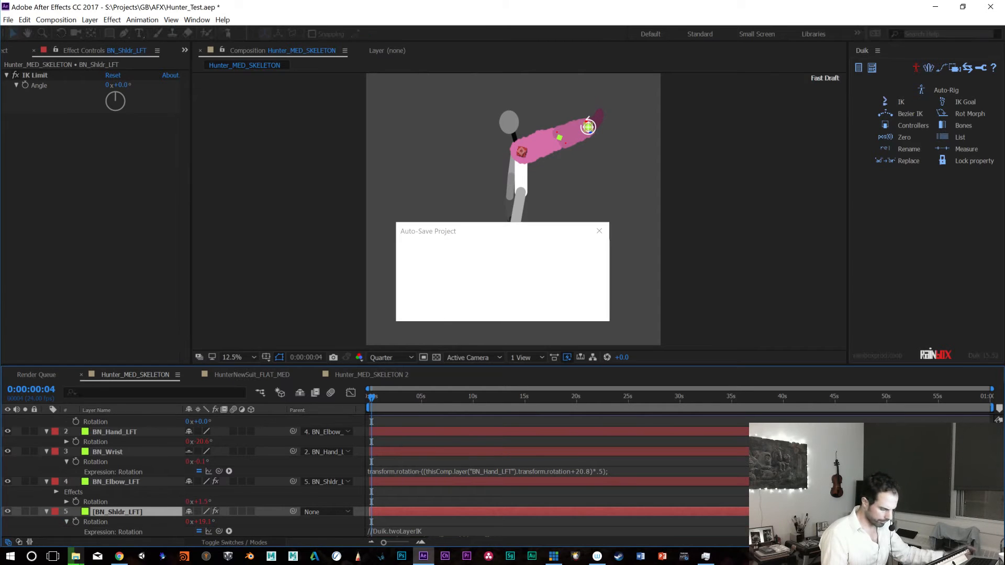
Enlarge the expression field of BN_Shldr_LFT's rotation and read the Duik two-layer IK code through to the end of the ik() function
{"action": "scroll", "coordinate": [183, 476], "scroll_direction": "down", "scroll_amount": 3}
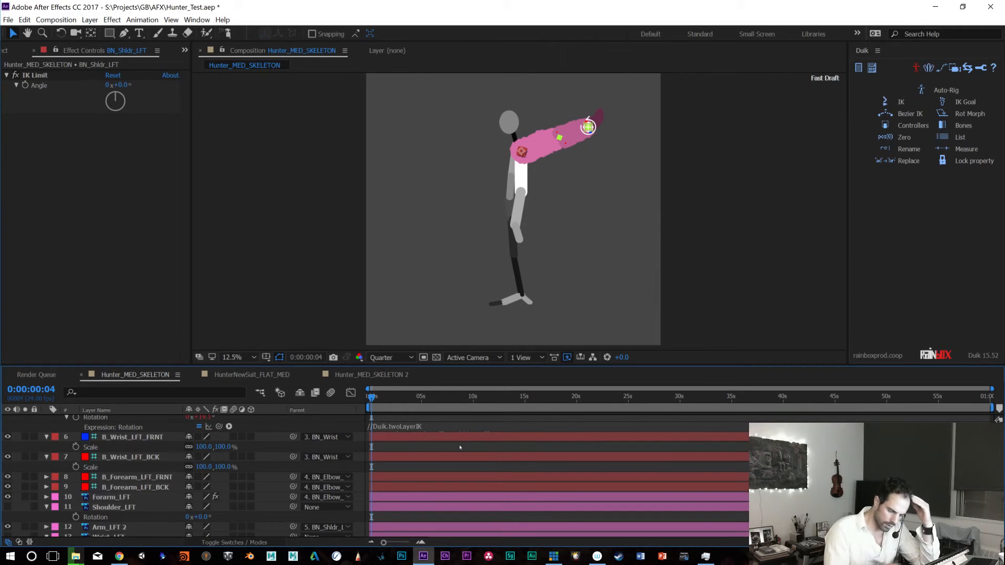
{"action": "left_click", "coordinate": [429, 429]}
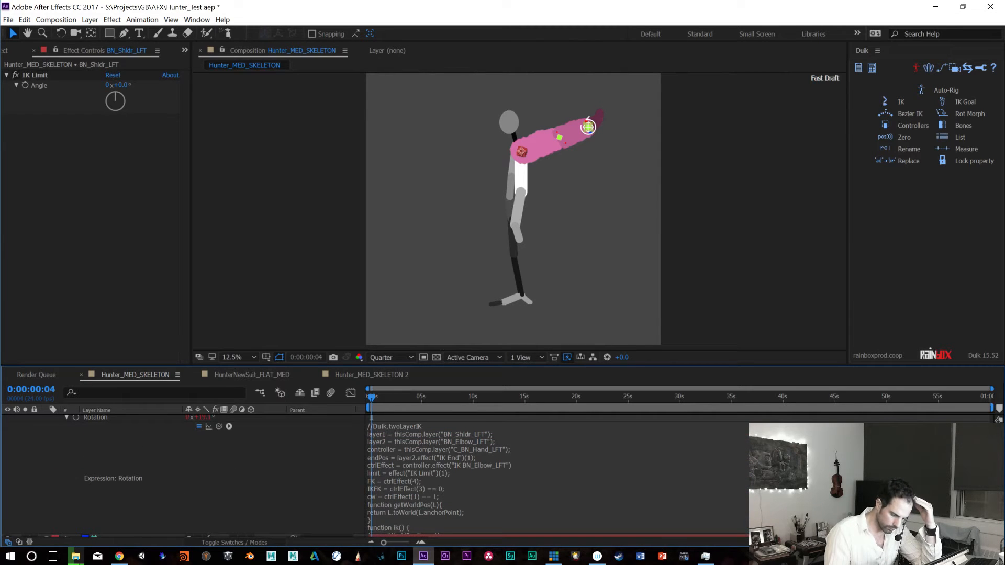
{"action": "scroll", "coordinate": [183, 476], "scroll_direction": "down", "scroll_amount": 2}
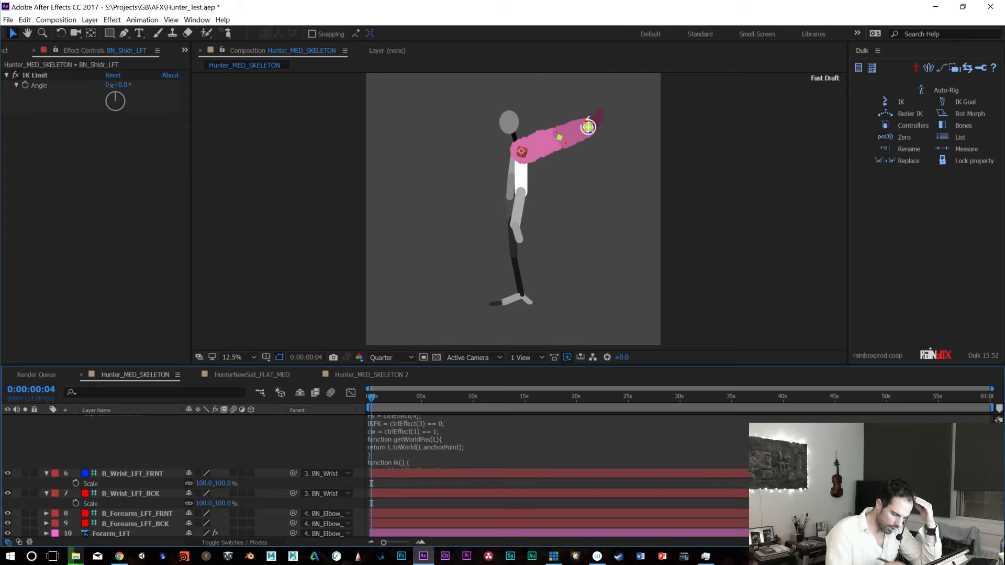
{"action": "left_click_drag", "start_coordinate": [408, 466], "coordinate": [408, 535]}
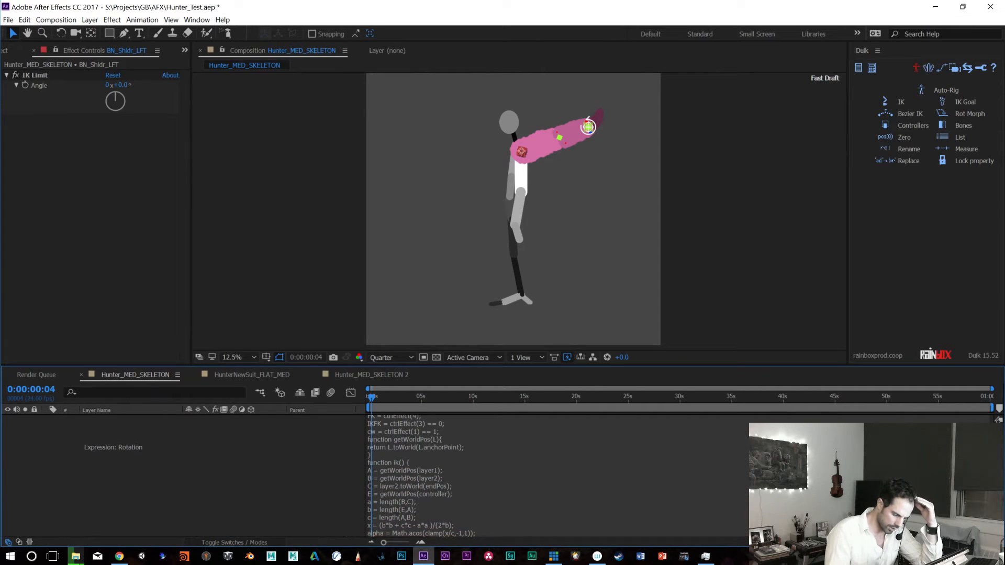
{"action": "scroll", "coordinate": [377, 477], "scroll_direction": "down", "scroll_amount": 3}
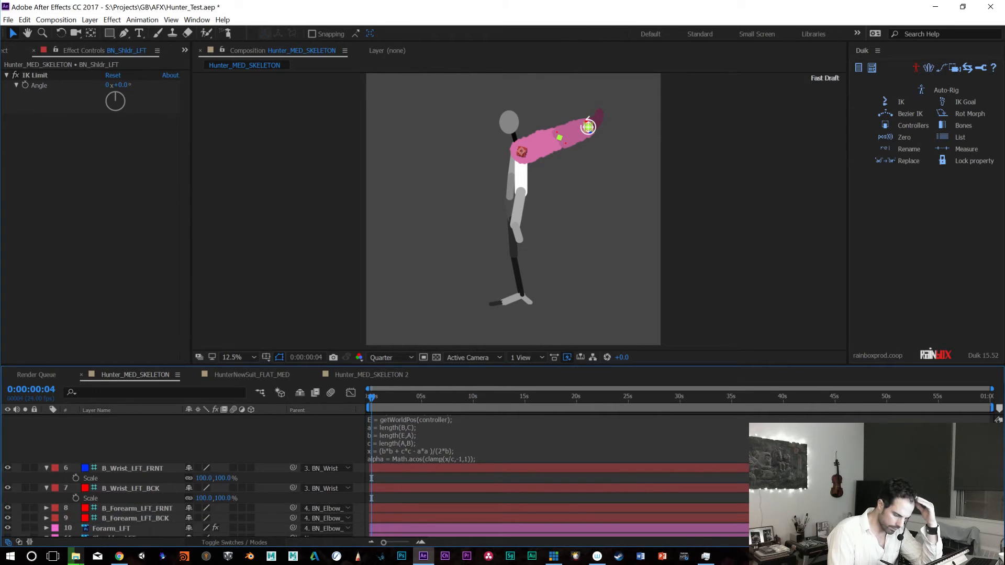
{"action": "left_click_drag", "start_coordinate": [441, 468], "coordinate": [439, 530]}
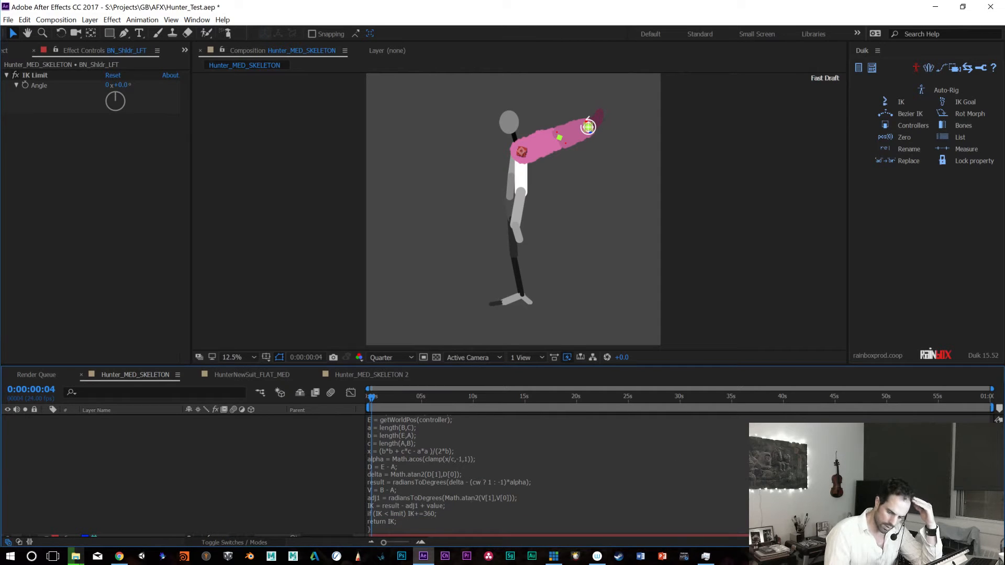
{"action": "scroll", "coordinate": [428, 495], "scroll_direction": "down", "scroll_amount": 2}
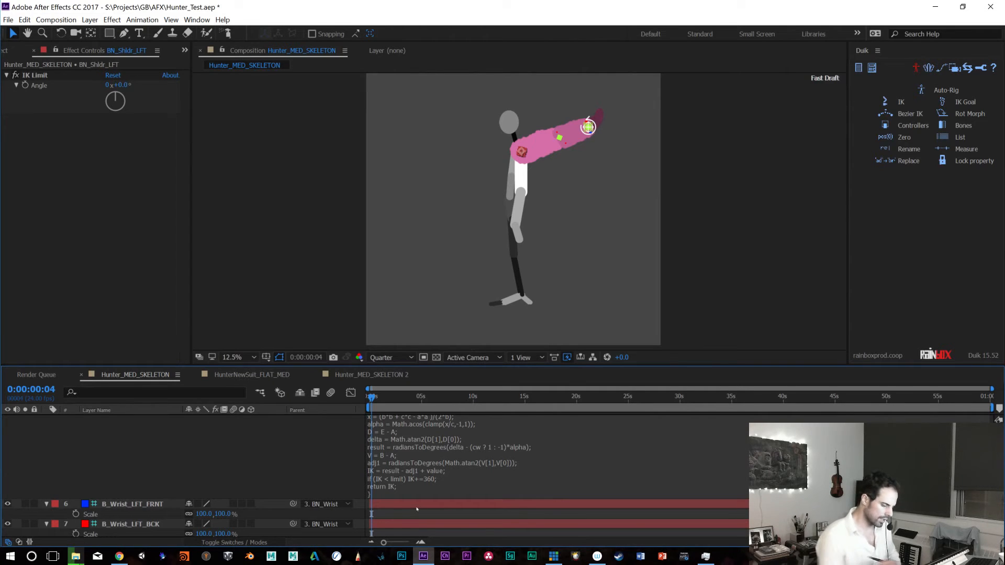
Try IK+=180 in the limit line of BN_Shldr_LFT's rotation expression, test it by moving the hand controller, and undo that move
{"action": "left_click", "coordinate": [428, 474]}
{"action": "left_click", "coordinate": [433, 491]}
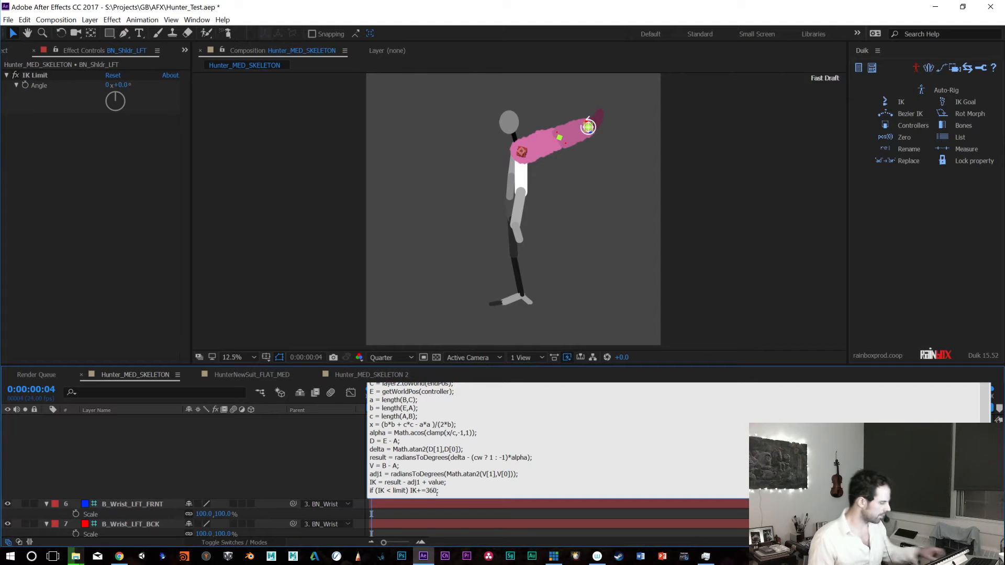
{"action": "key", "text": "BackSpace"}
{"action": "key", "text": "BackSpace"}
{"action": "type", "text": "18"}
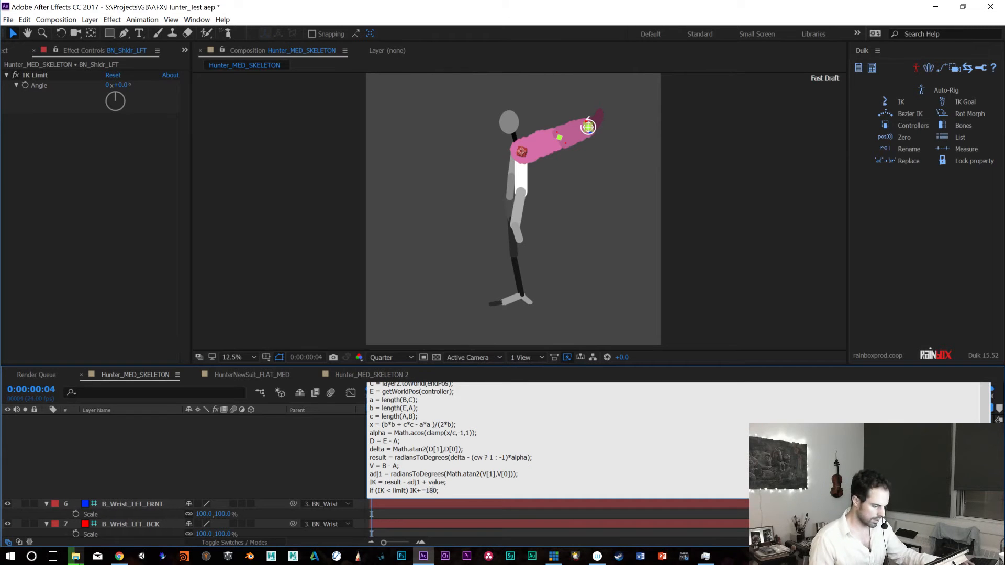
{"action": "key", "text": "KP_Enter"}
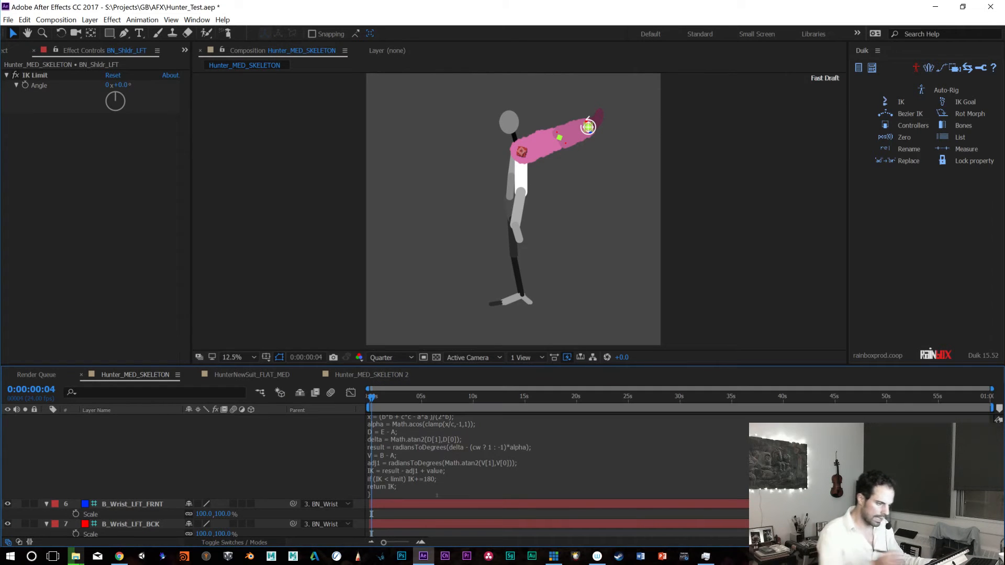
{"action": "left_click_drag", "start_coordinate": [588, 127], "coordinate": [576, 146]}
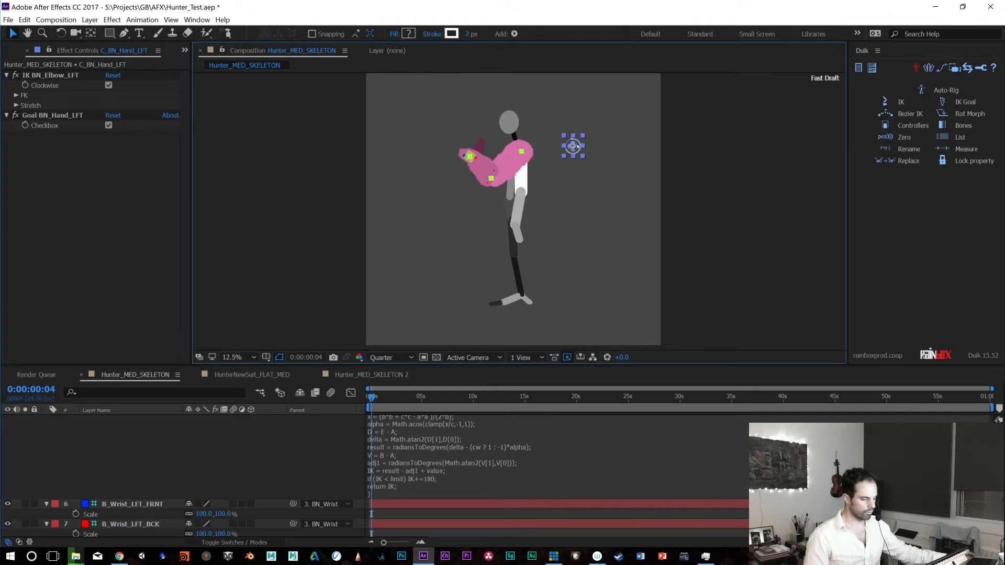
{"action": "key", "text": "ctrl+z"}
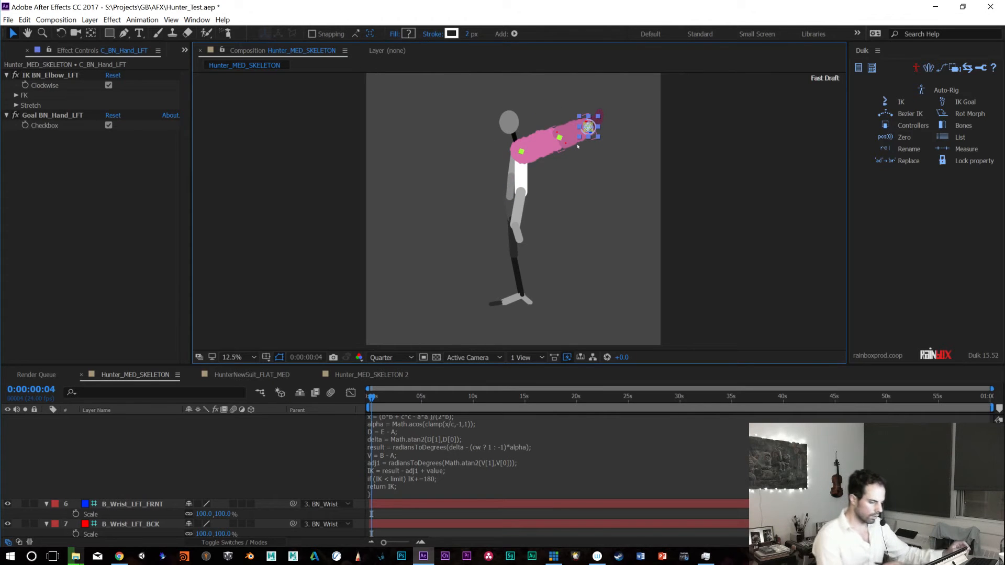
Set the limit line in BN_Shldr_LFT's rotation expression back to IK+=360
{"action": "left_click", "coordinate": [428, 477]}
{"action": "left_click", "coordinate": [432, 491]}
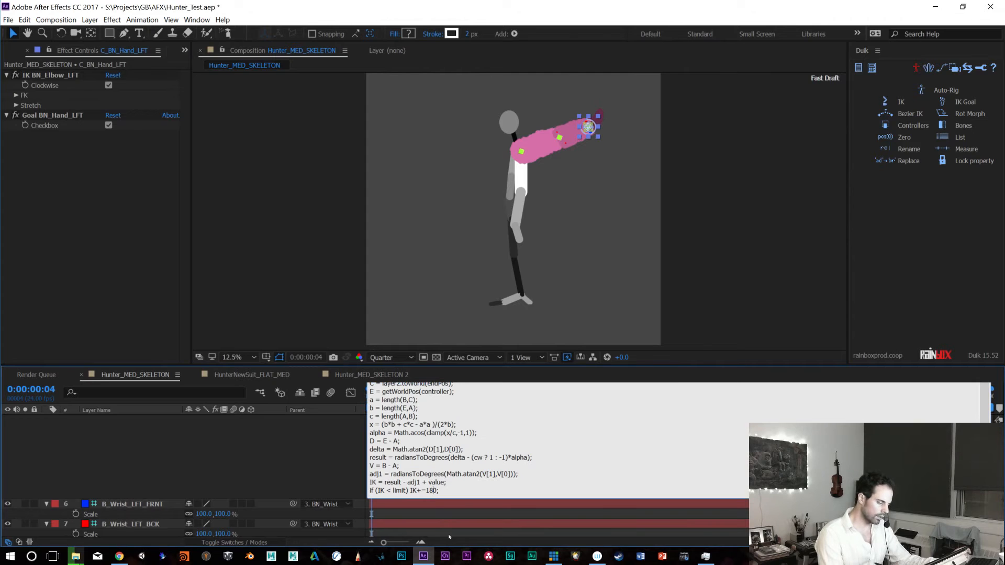
{"action": "key", "text": "BackSpace"}
{"action": "key", "text": "BackSpace"}
{"action": "type", "text": "36"}
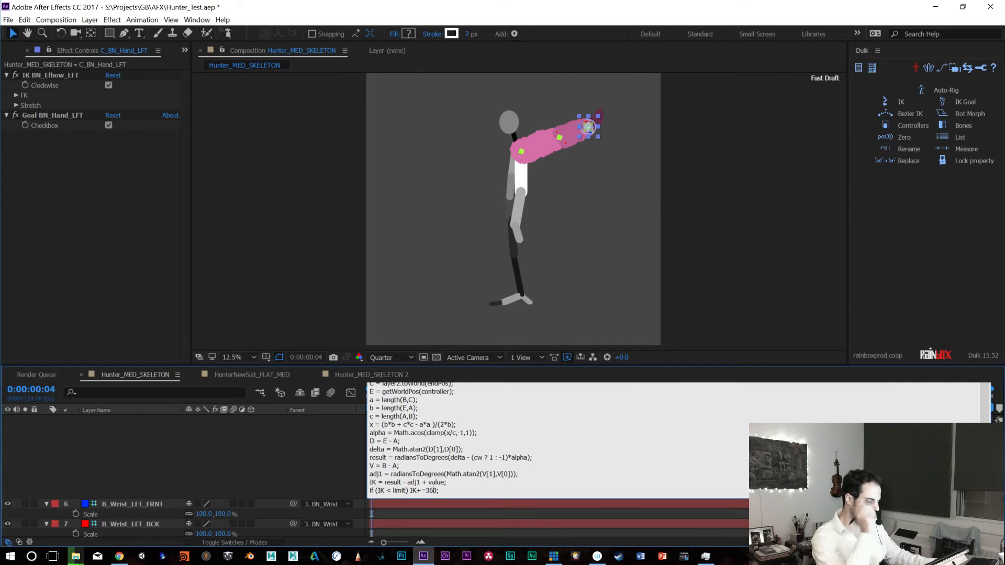
{"action": "left_click", "coordinate": [449, 537]}
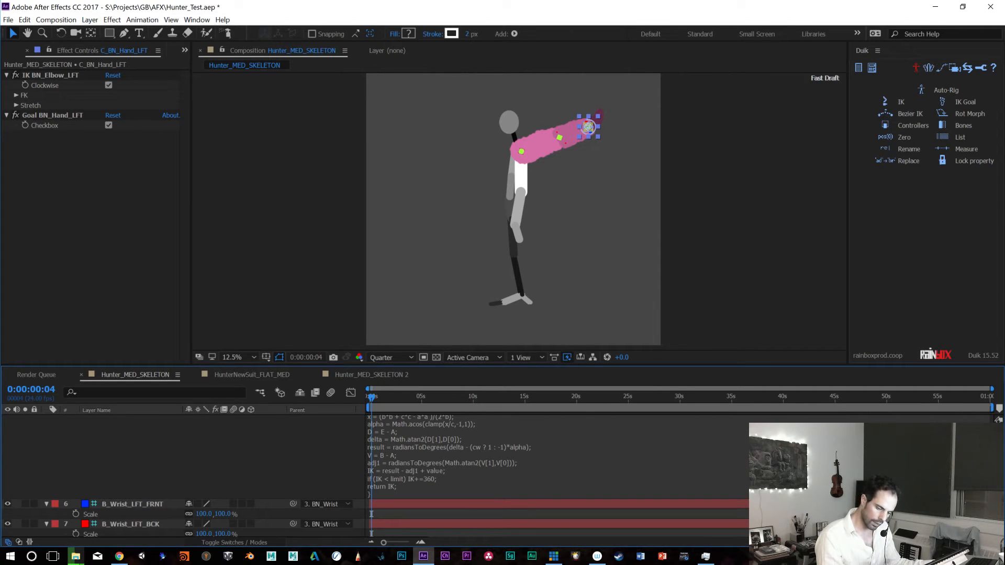
Examine the layer, controller and limit definitions at the start of BN_Shldr_LFT's rotation expression
{"action": "scroll", "coordinate": [450, 471], "scroll_direction": "up", "scroll_amount": 3}
{"action": "scroll", "coordinate": [450, 471], "scroll_direction": "up", "scroll_amount": 3}
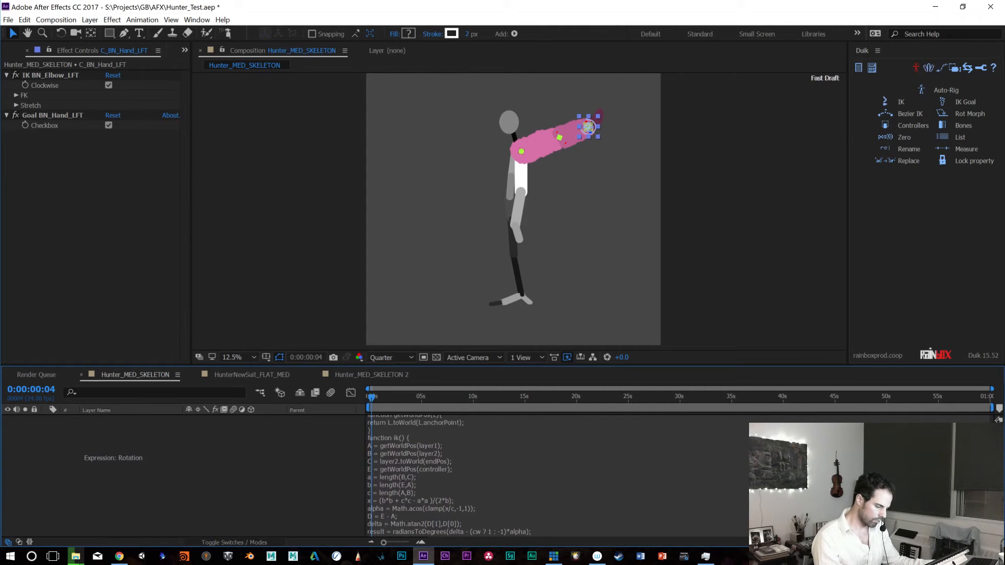
{"action": "scroll", "coordinate": [450, 471], "scroll_direction": "up", "scroll_amount": 3}
{"action": "scroll", "coordinate": [371, 422], "scroll_direction": "up", "scroll_amount": 5}
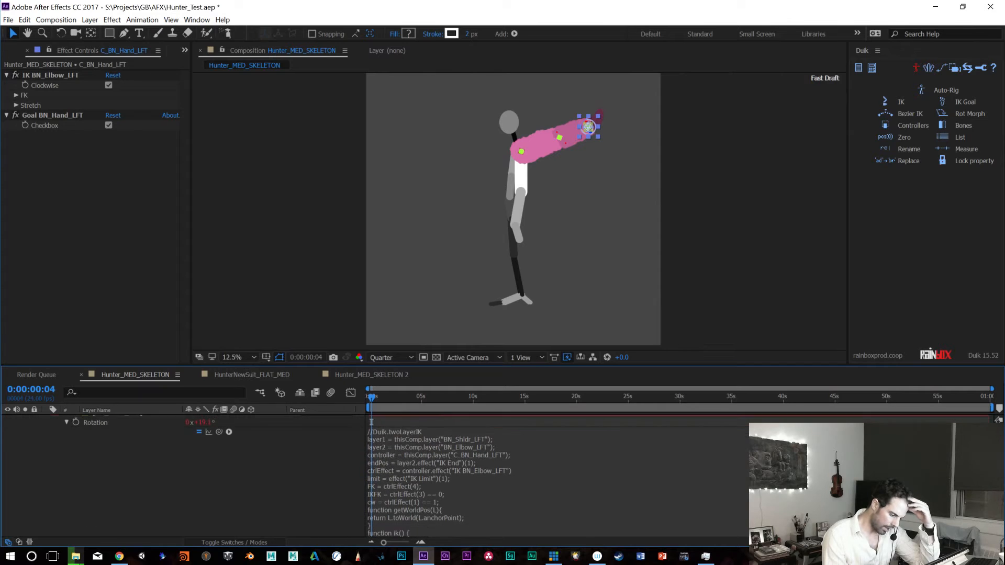
{"action": "scroll", "coordinate": [371, 422], "scroll_direction": "down", "scroll_amount": 1}
{"action": "scroll", "coordinate": [369, 422], "scroll_direction": "up", "scroll_amount": 1}
{"action": "scroll", "coordinate": [371, 424], "scroll_direction": "up", "scroll_amount": 3}
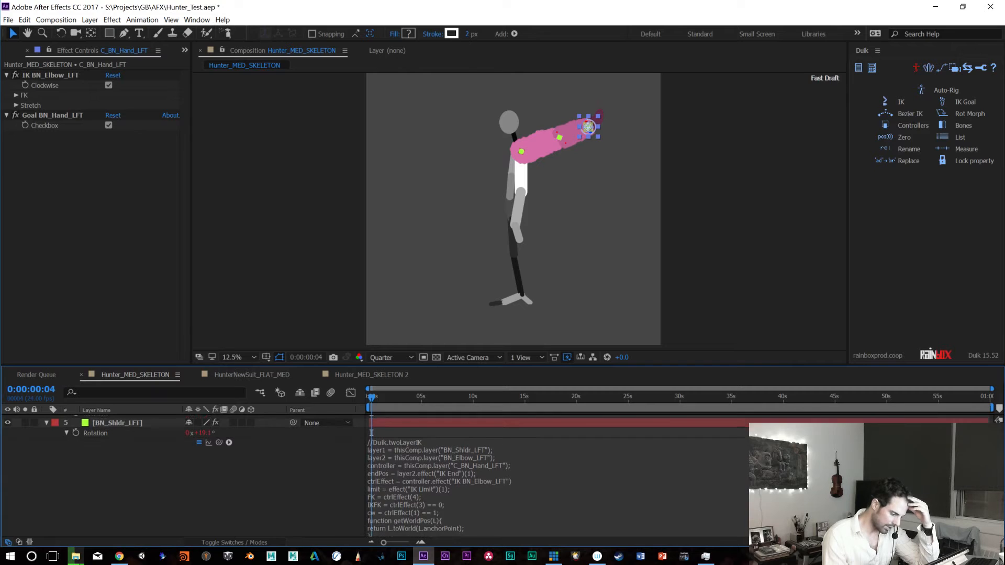
{"action": "scroll", "coordinate": [371, 433], "scroll_direction": "up", "scroll_amount": 1}
{"action": "scroll", "coordinate": [372, 436], "scroll_direction": "up", "scroll_amount": 9}
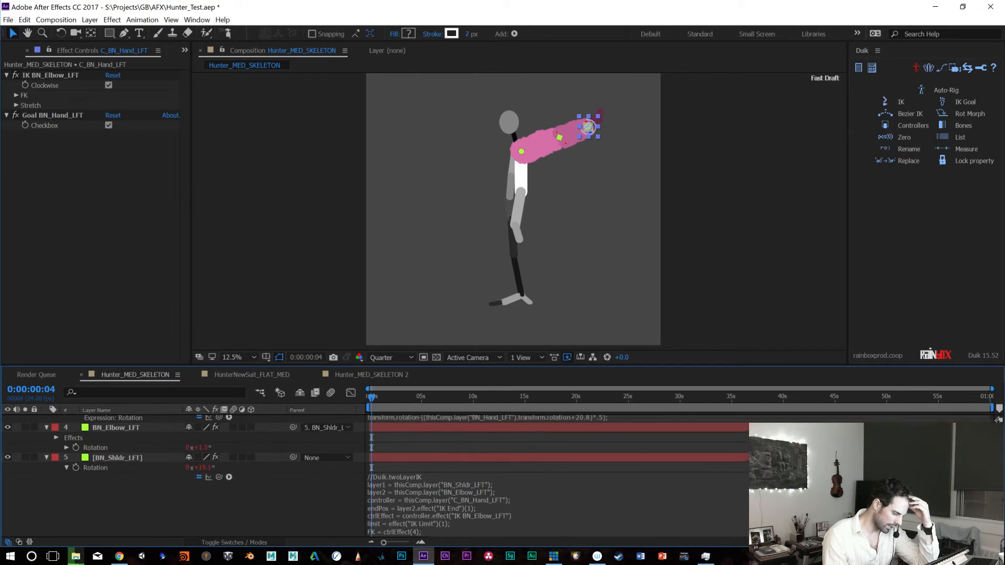
{"action": "scroll", "coordinate": [371, 432], "scroll_direction": "down", "scroll_amount": 10}
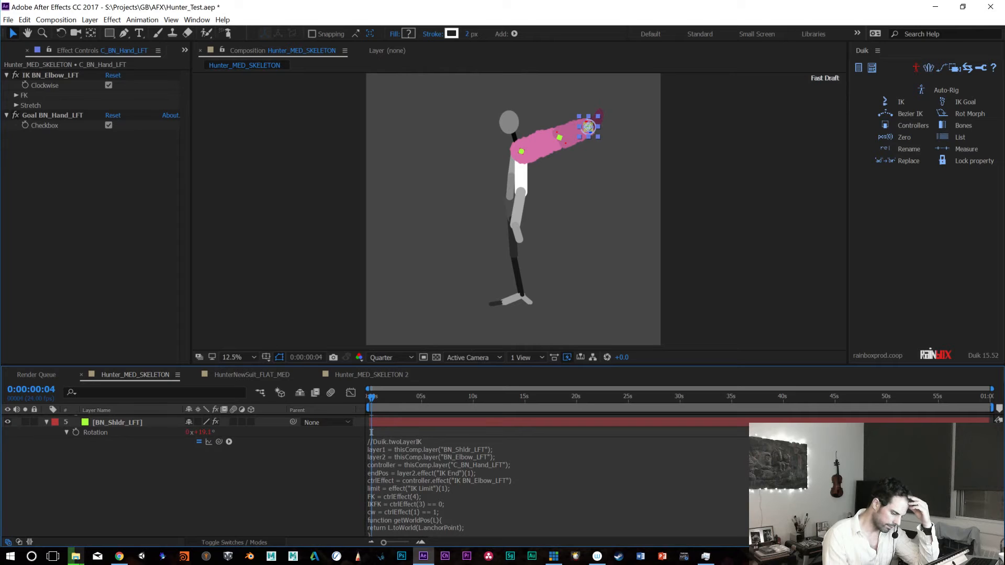
{"action": "scroll", "coordinate": [371, 433], "scroll_direction": "up", "scroll_amount": 15}
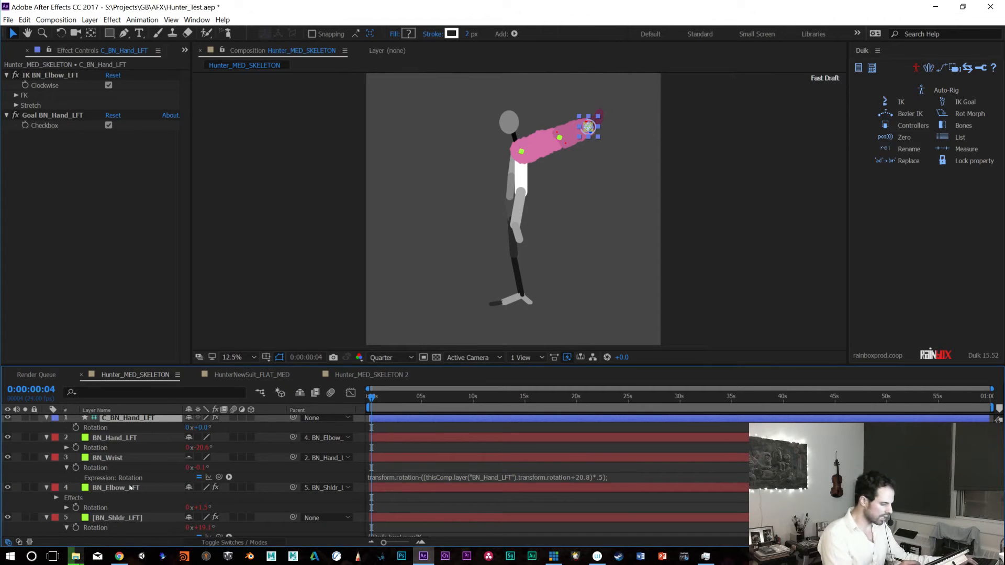
Show BN_Elbow_LFT's position and read its Duik two-layer IK stretch expression
{"action": "left_click", "coordinate": [130, 488]}
{"action": "key", "text": "p"}
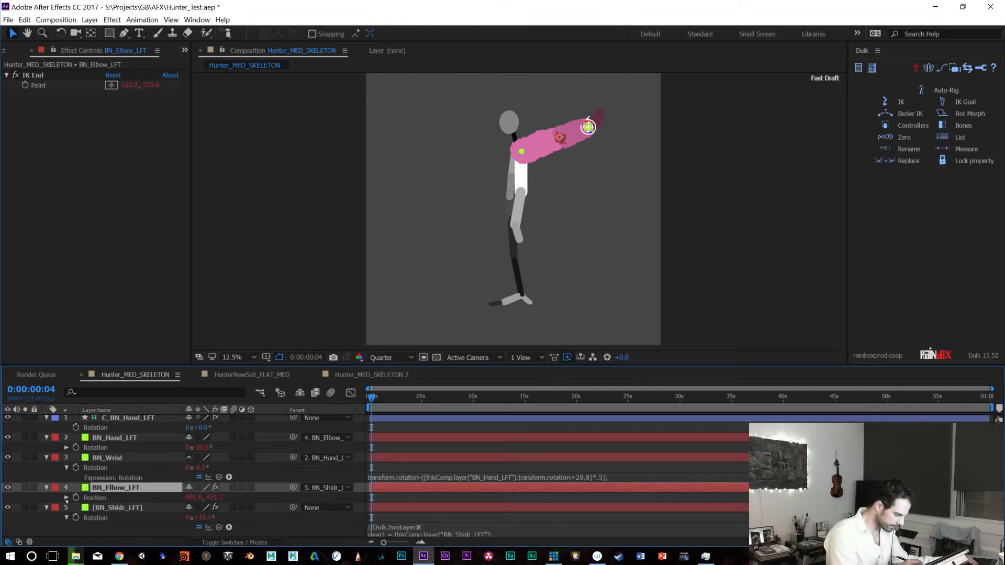
{"action": "left_click", "coordinate": [67, 498]}
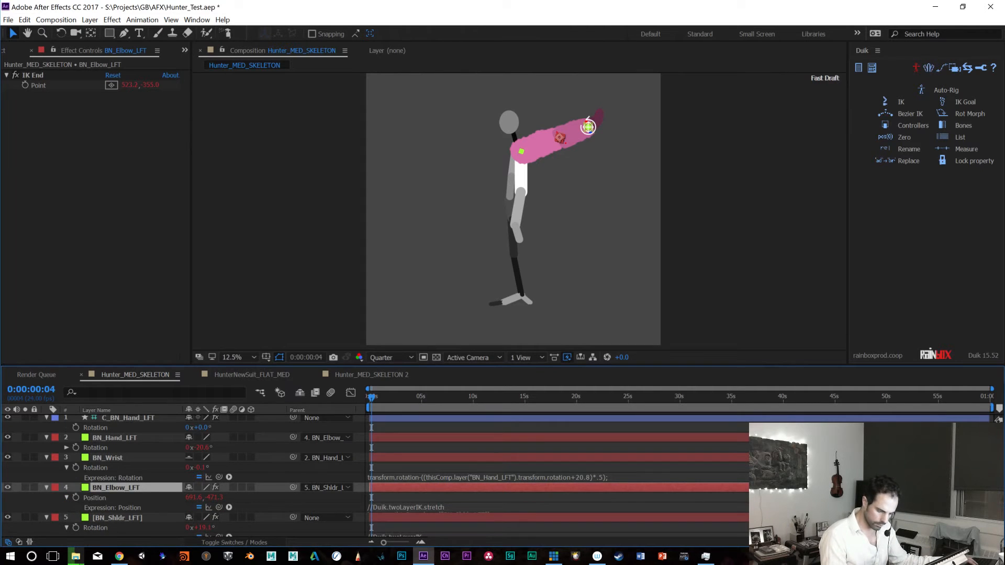
{"action": "scroll", "coordinate": [183, 471], "scroll_direction": "down", "scroll_amount": 1}
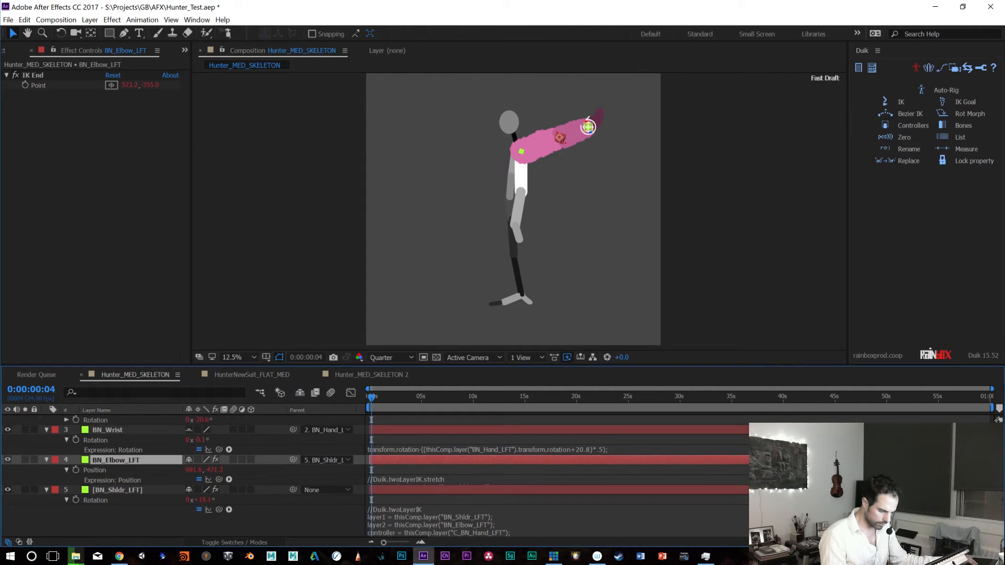
{"action": "left_click", "coordinate": [460, 481]}
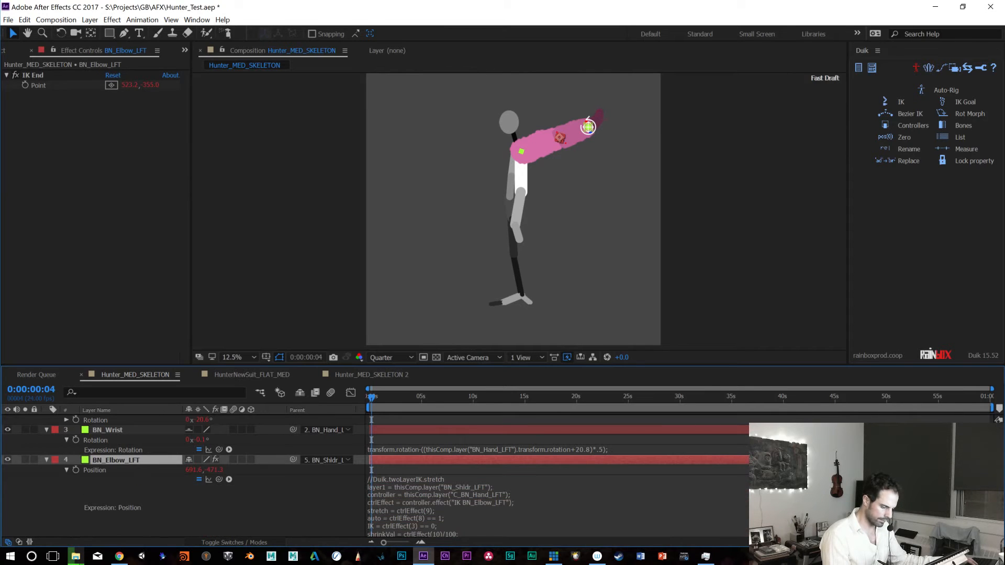
{"action": "left_click_drag", "start_coordinate": [454, 536], "coordinate": [455, 496]}
Show BN_Elbow_LFT's rotation and lower the C_BN_Hand_LFT controller so the arm hangs straight down from the shoulder
{"action": "key", "text": "r"}
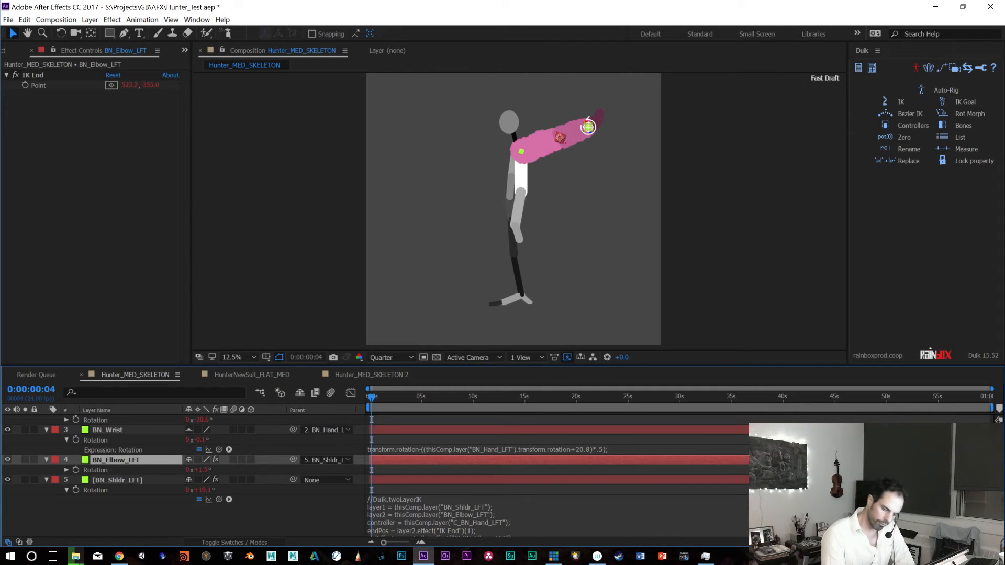
{"action": "scroll", "coordinate": [183, 471], "scroll_direction": "up", "scroll_amount": 2}
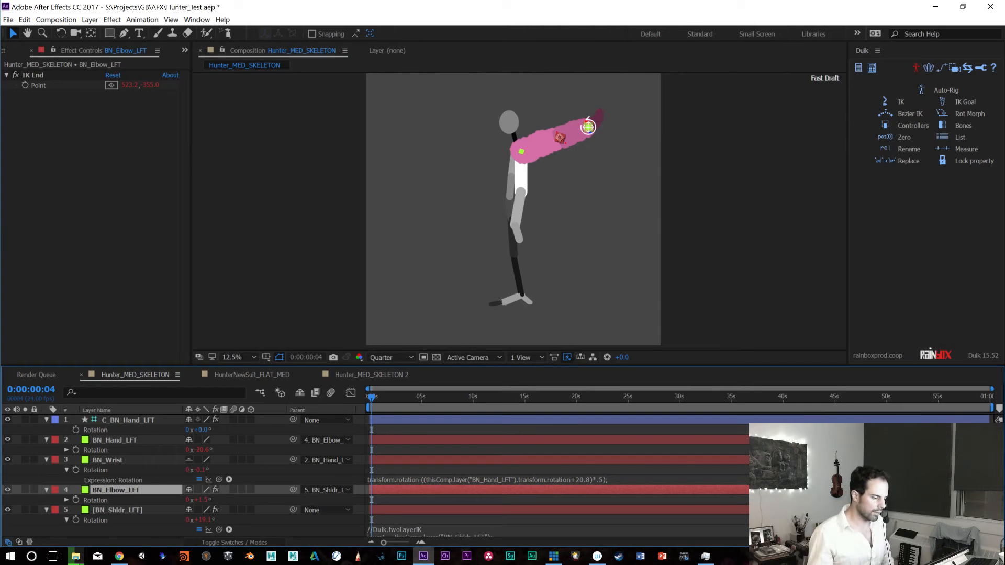
{"action": "left_click_drag", "start_coordinate": [588, 126], "coordinate": [521, 256]}
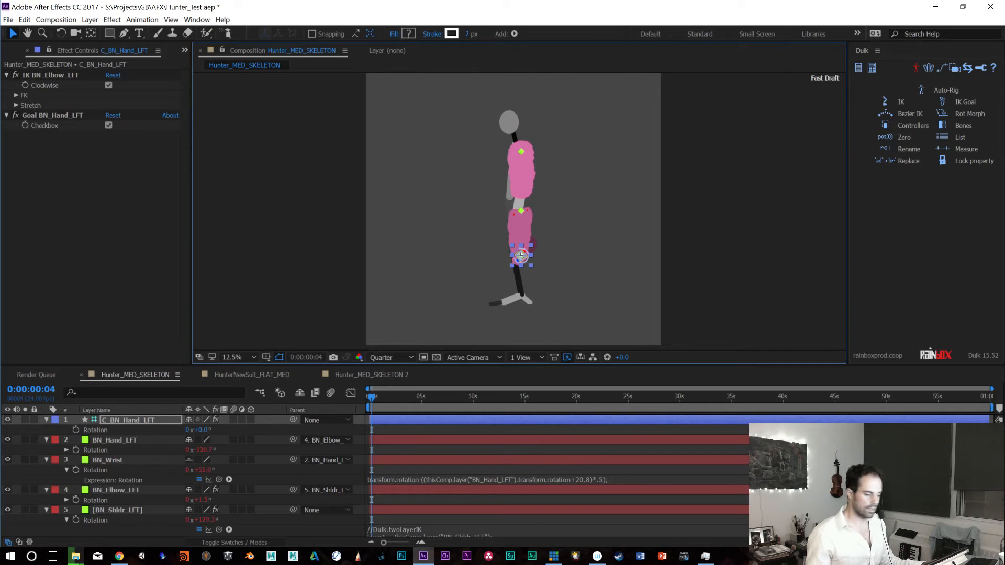
Undo the last controller move and swing C_BN_Hand_LFT down so the arm points diagonally forward and down
{"action": "key", "text": "ctrl+z"}
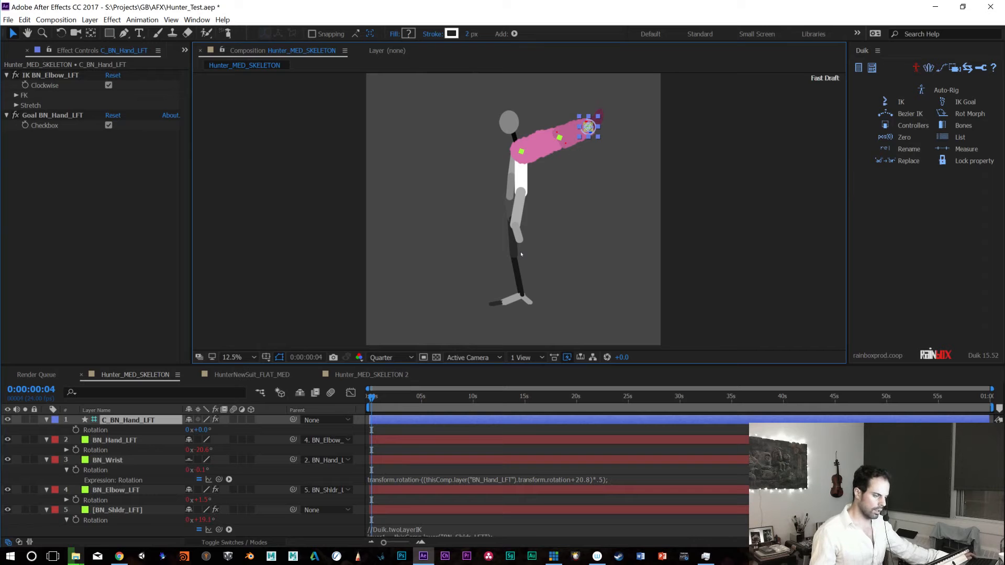
{"action": "left_click_drag", "start_coordinate": [595, 135], "coordinate": [558, 221]}
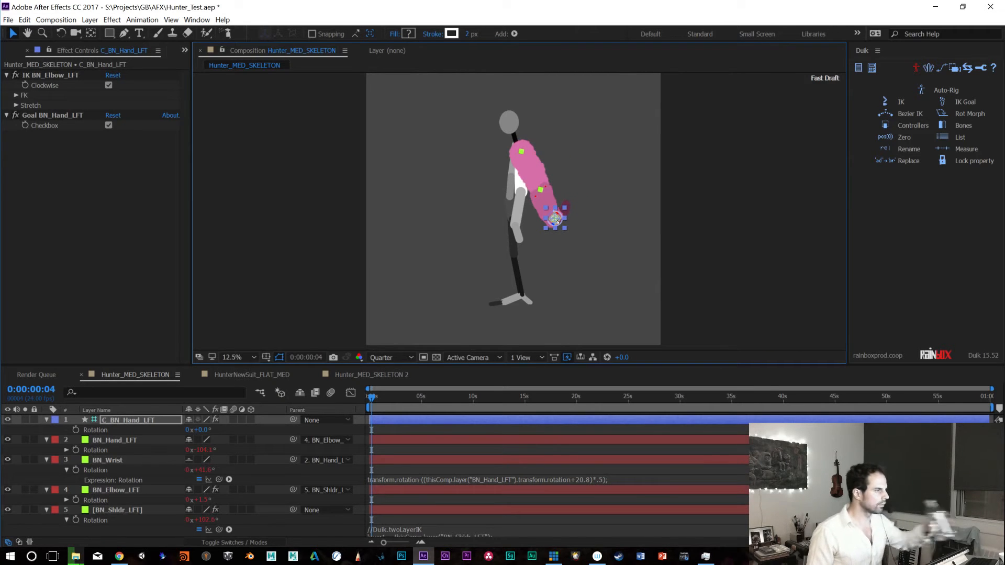
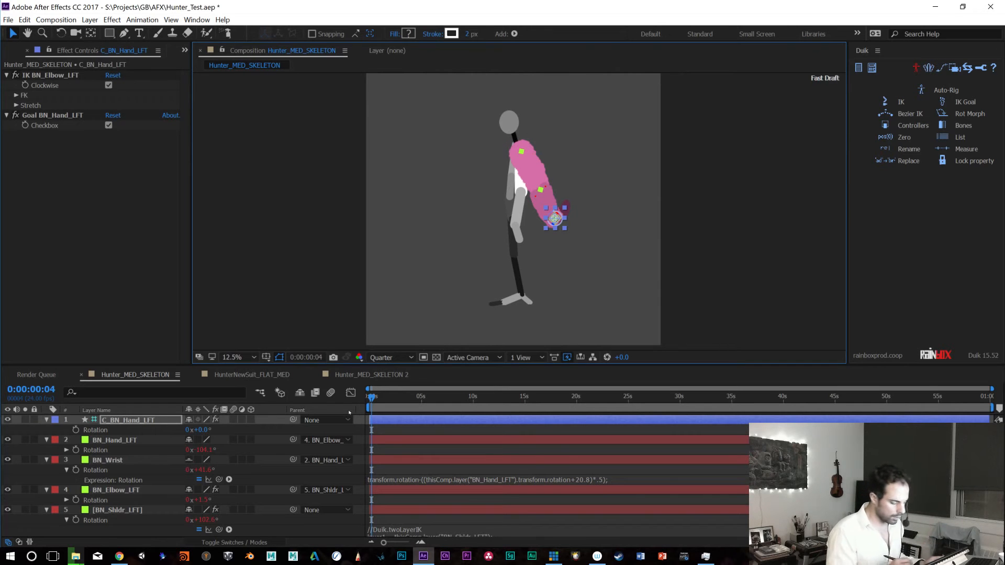
{"action": "left_click_drag", "start_coordinate": [555, 217], "coordinate": [555, 242]}
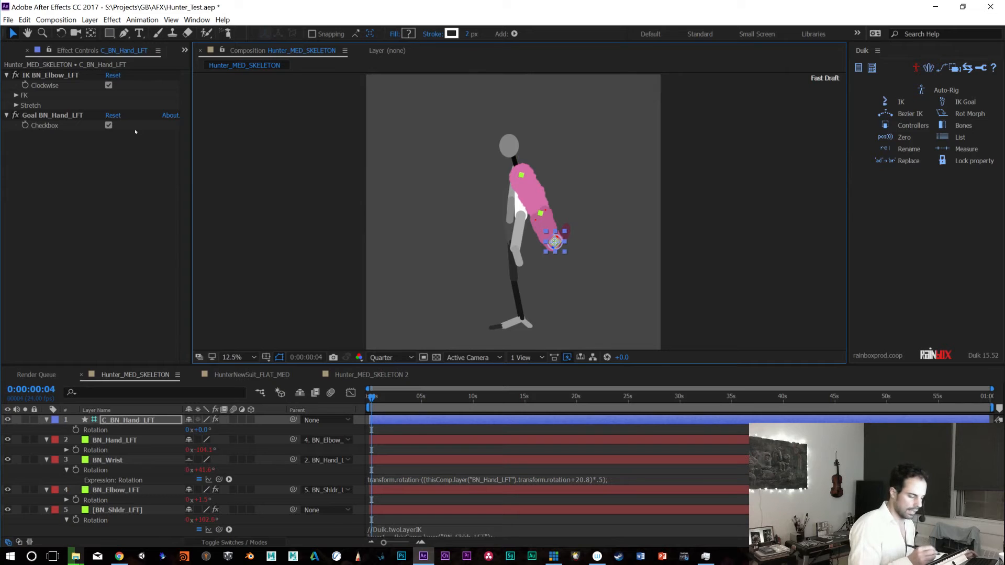
Try the arm with Clockwise off for IK BN_Elbow_LFT and the hand raised above the head, and undo these changes and the previous arm swing
{"action": "left_click", "coordinate": [108, 84]}
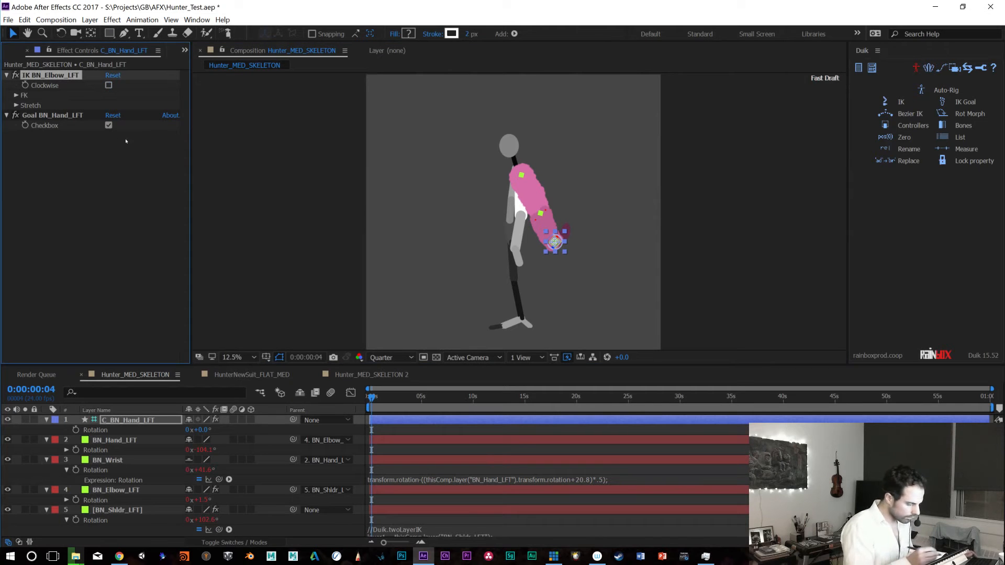
{"action": "left_click_drag", "start_coordinate": [555, 242], "coordinate": [523, 131]}
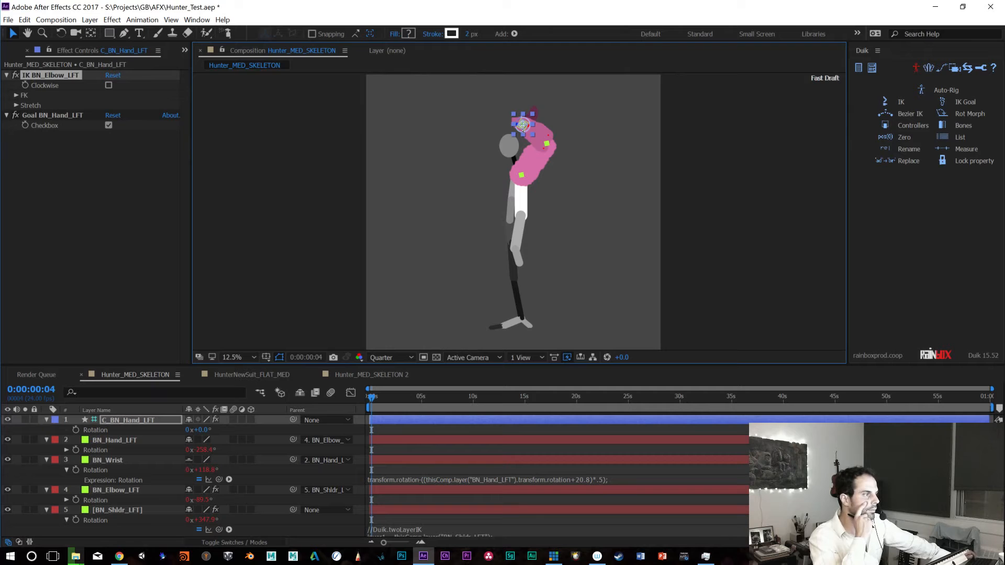
{"action": "key", "text": "ctrl+z"}
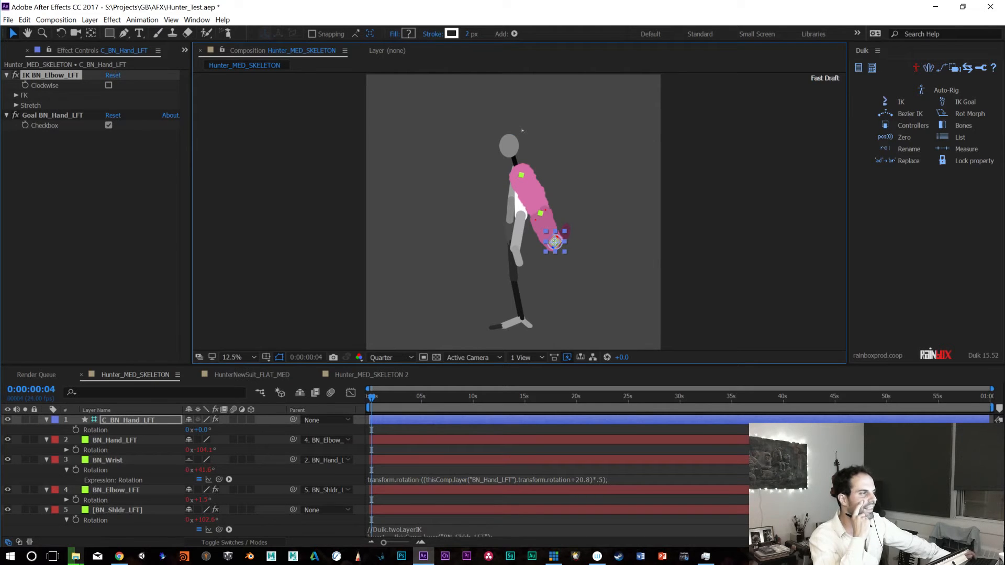
{"action": "key", "text": "ctrl+z"}
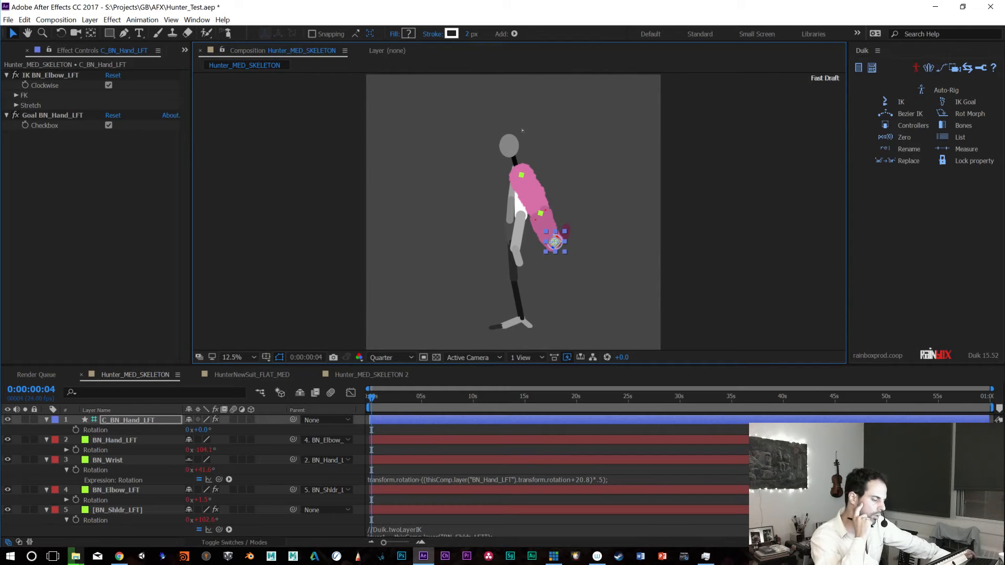
{"action": "left_click_drag", "start_coordinate": [555, 242], "coordinate": [588, 151]}
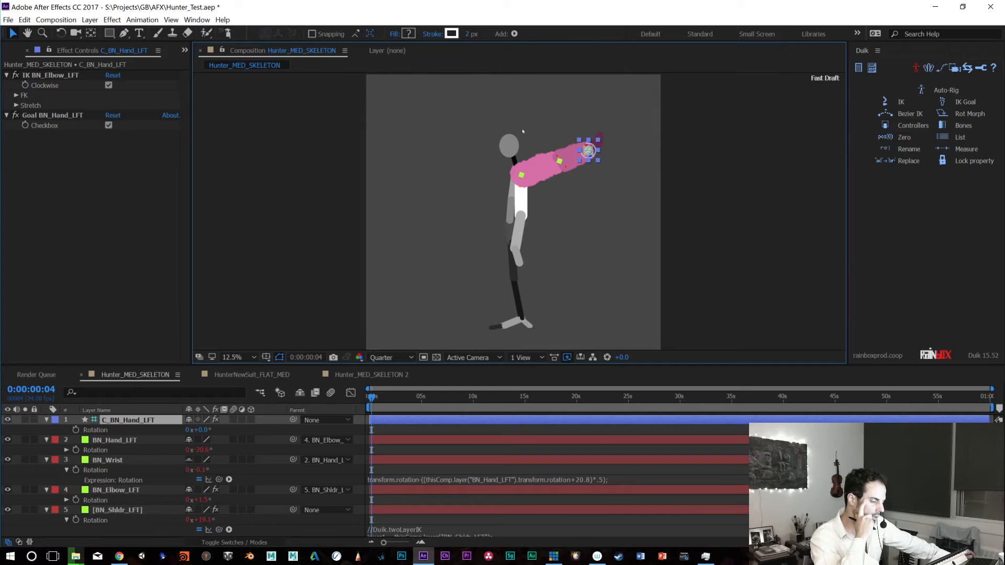
Lower the C_BN_Hand_LFT controller to the hip and rotate it to about 149.1° so the hand points down with a slightly bent elbow
{"action": "left_click_drag", "start_coordinate": [588, 152], "coordinate": [560, 212]}
{"action": "key", "text": "w"}
{"action": "key", "text": "v"}
{"action": "left_click_drag", "start_coordinate": [535, 243], "coordinate": [503, 260]}
{"action": "key", "text": "w"}
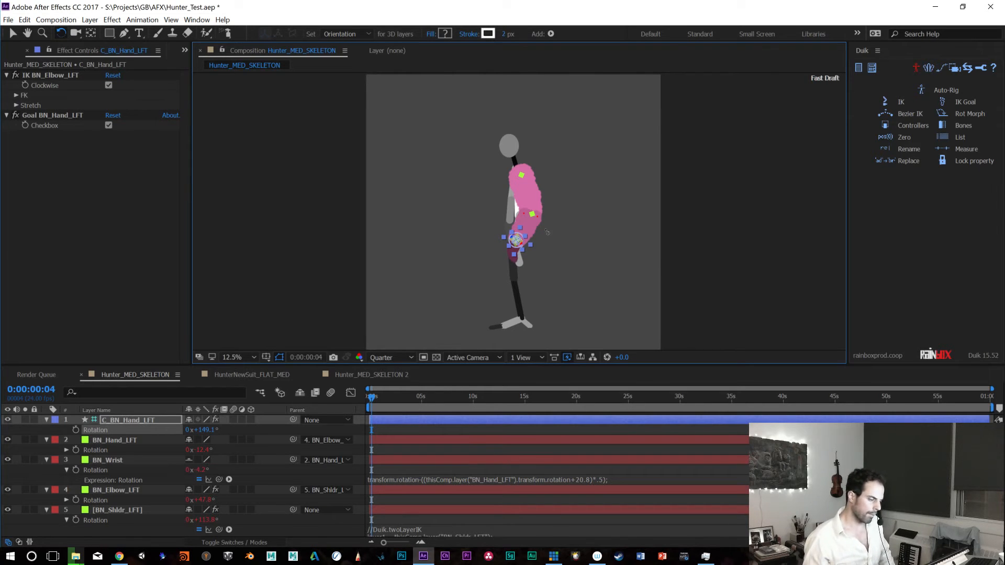
{"action": "key", "text": "v"}
{"action": "left_click_drag", "start_coordinate": [520, 242], "coordinate": [522, 245]}
{"action": "key", "text": "period"}
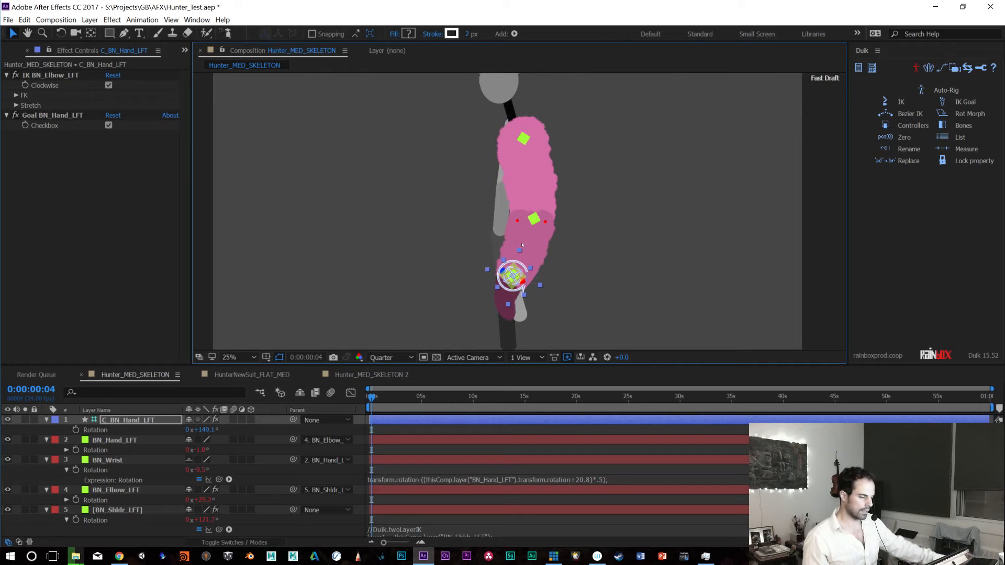
{"action": "key", "text": "comma"}
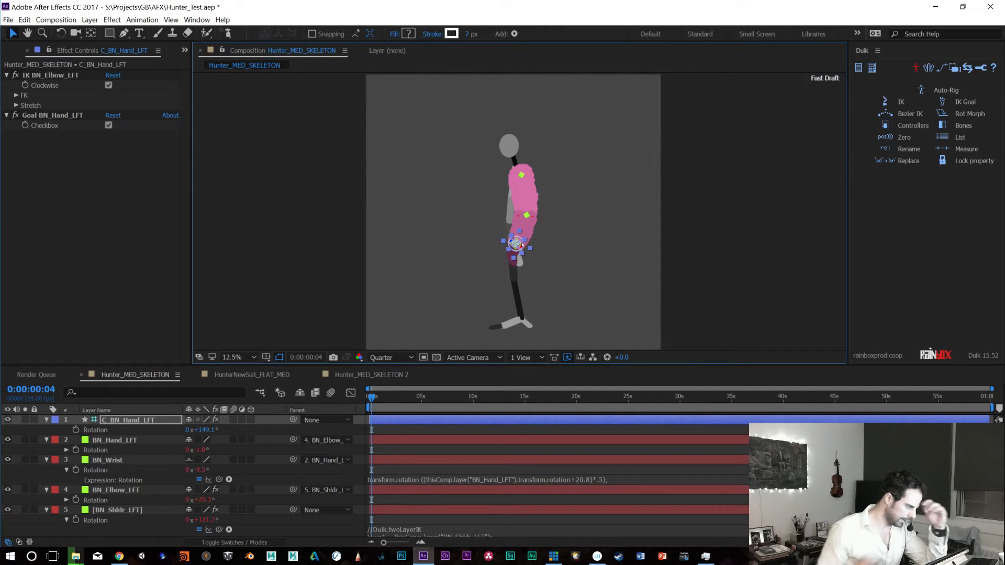
Toggle Clockwise off and back on for IK BN_Elbow_LFT, and raise C_BN_Hand_LFT diagonally up in front of the head
{"action": "left_click", "coordinate": [521, 175]}
{"action": "left_click", "coordinate": [518, 242]}
{"action": "left_click", "coordinate": [518, 243]}
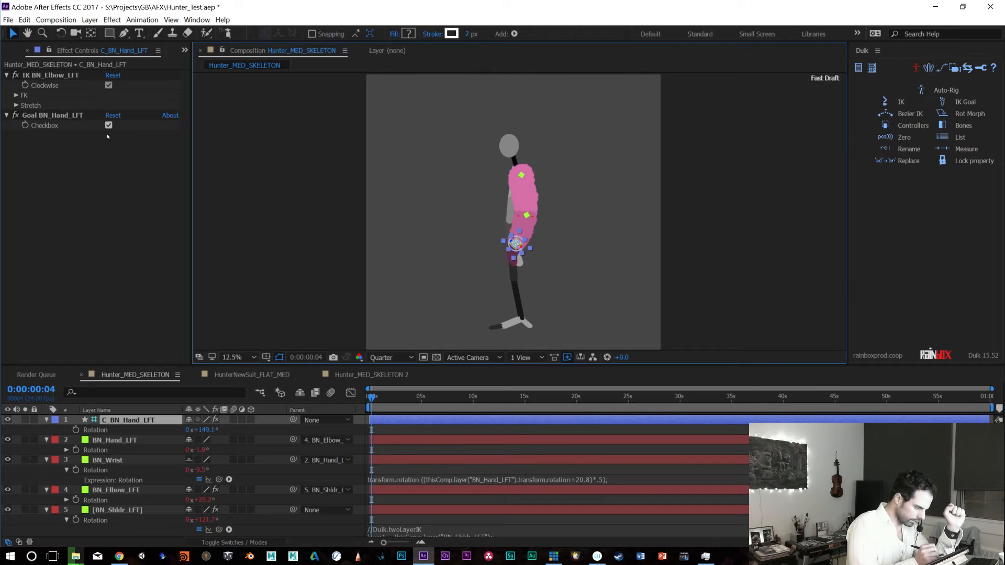
{"action": "left_click", "coordinate": [108, 85]}
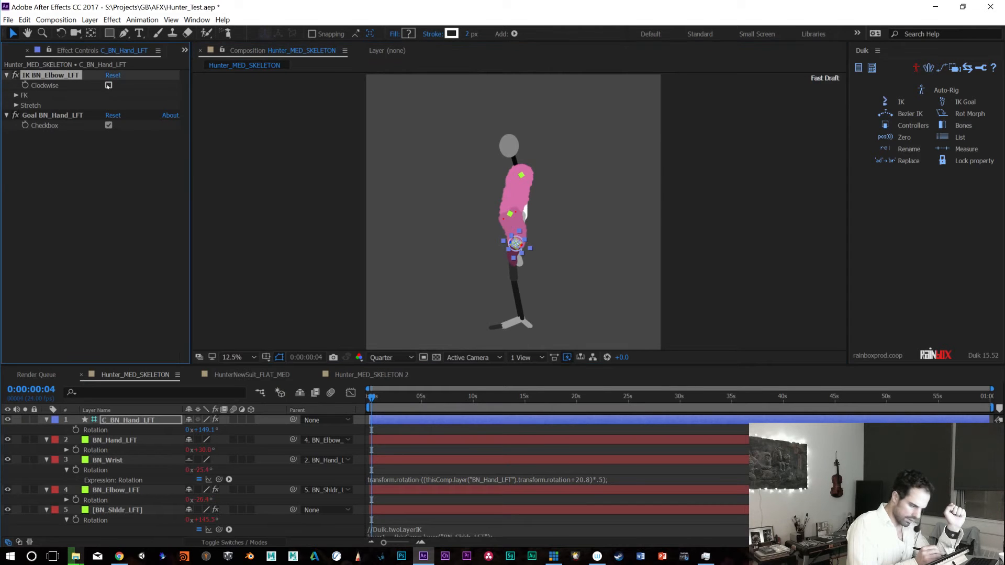
{"action": "left_click", "coordinate": [108, 86]}
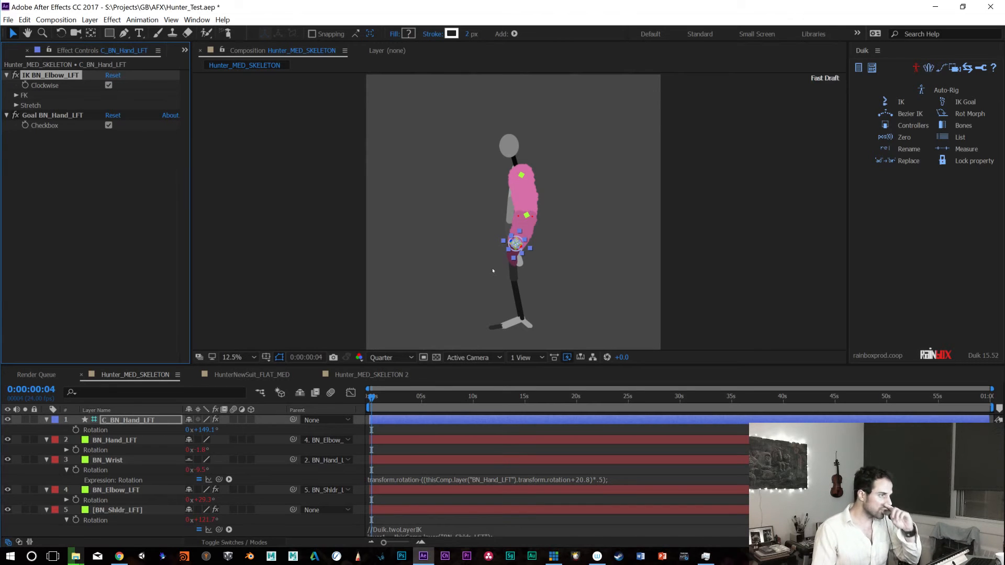
{"action": "left_click_drag", "start_coordinate": [522, 244], "coordinate": [580, 138]}
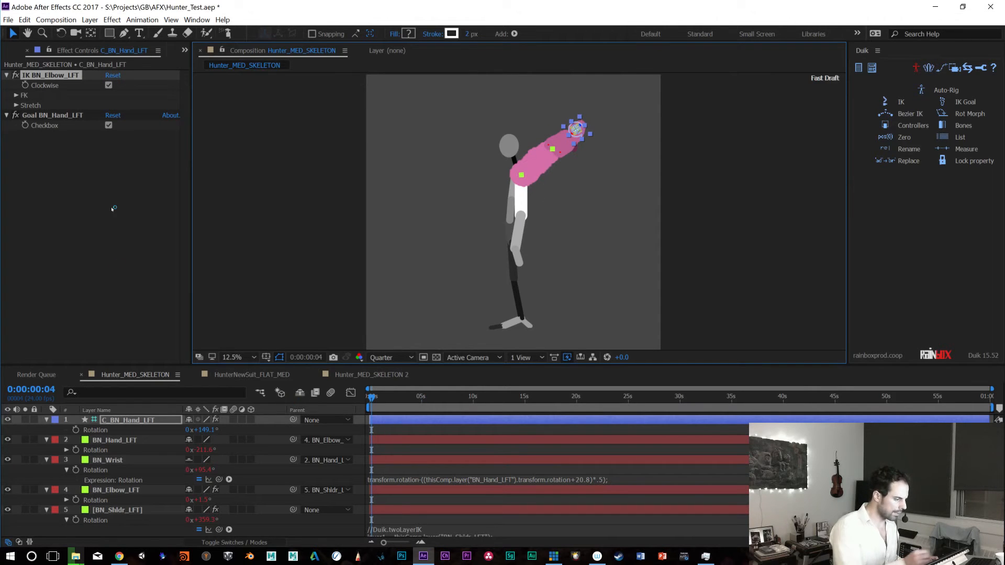
Show the Hunter_MED_SKELETON 2 composition and select its C_Wrist_LFT_B controller to look at the comparison rig
{"action": "left_click", "coordinate": [377, 375]}
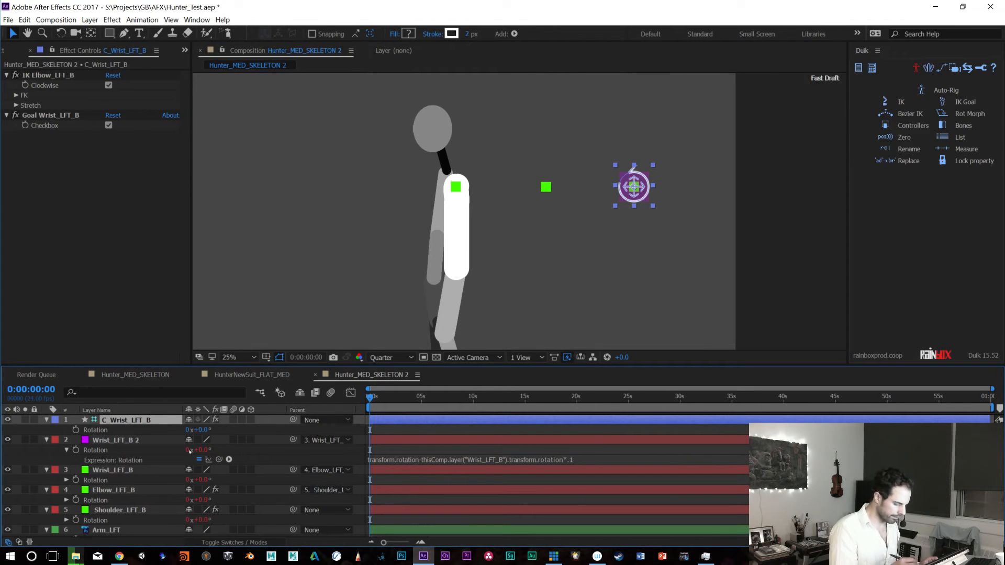
{"action": "left_click", "coordinate": [135, 442]}
{"action": "left_click", "coordinate": [138, 423]}
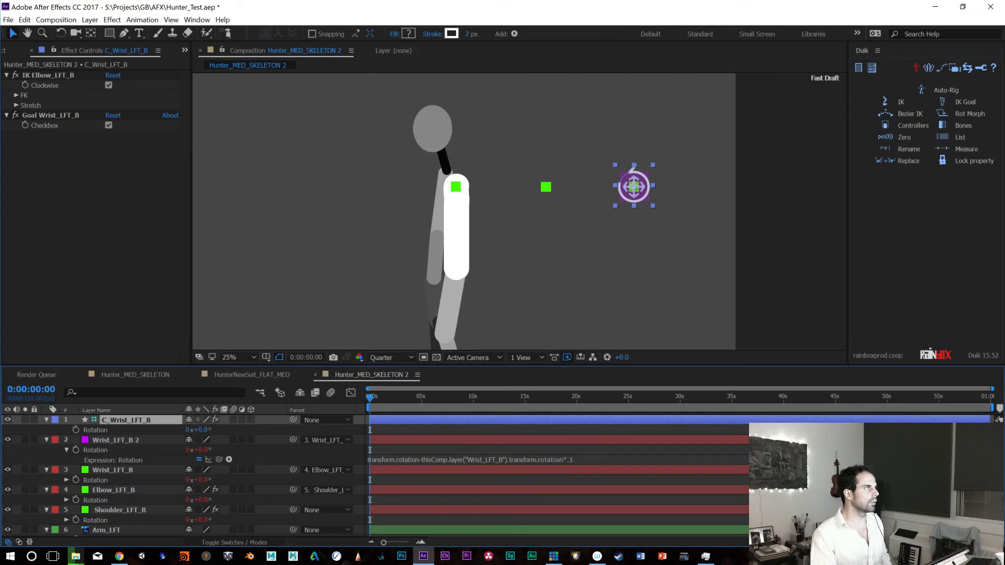
Switch to Chrome, go back to the YouTube video "Monster Animation in Spine for Game Boss Fighter" and skim through it
{"action": "key", "text": "alt+Tab"}
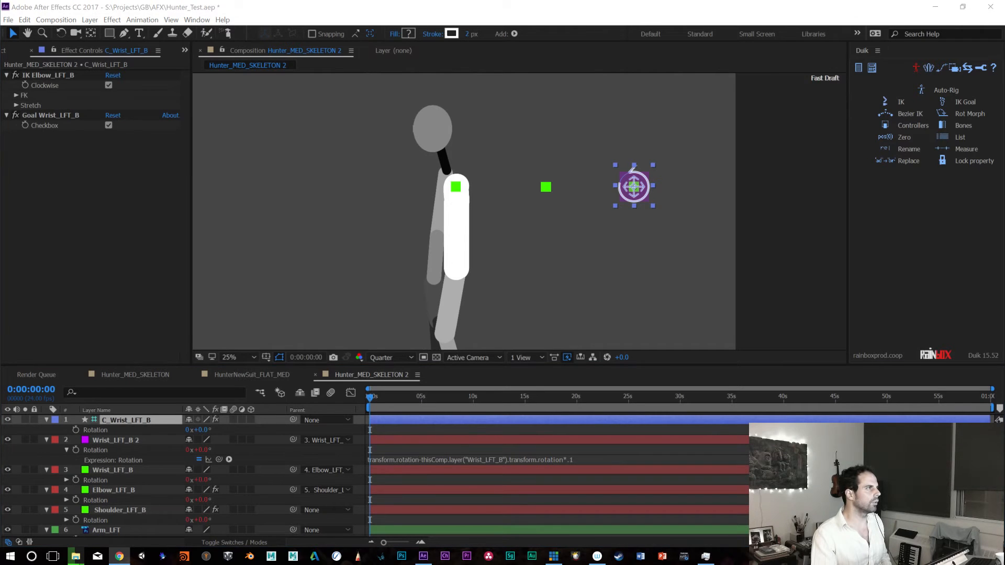
{"action": "mouse_move", "coordinate": [633, 2]}
{"action": "left_mouse_down"}
{"action": "mouse_move", "coordinate": [633, 107]}
{"action": "mouse_move", "coordinate": [545, 107]}
{"action": "left_mouse_up"}
{"action": "double_click", "coordinate": [545, 107]}
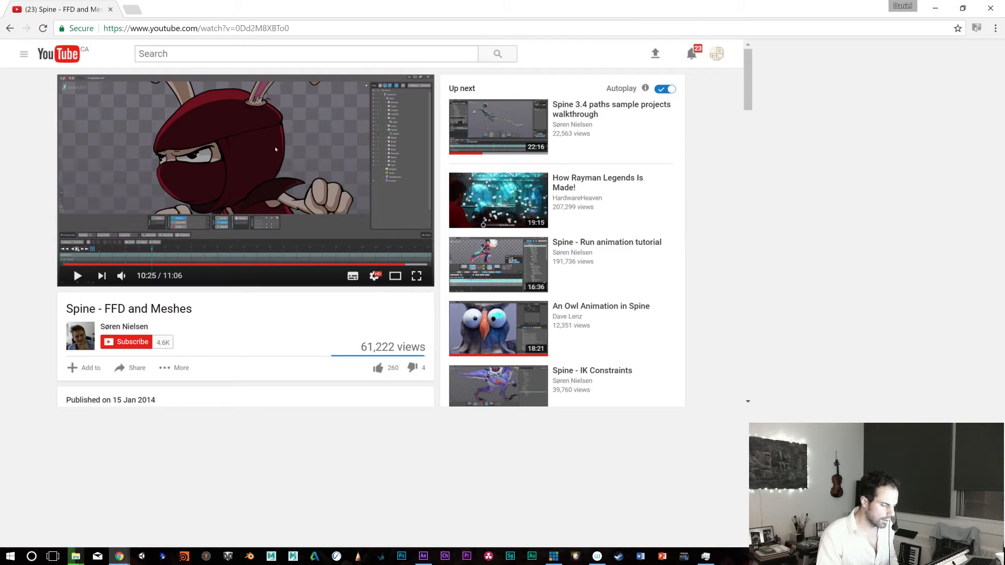
{"action": "left_click", "coordinate": [9, 28]}
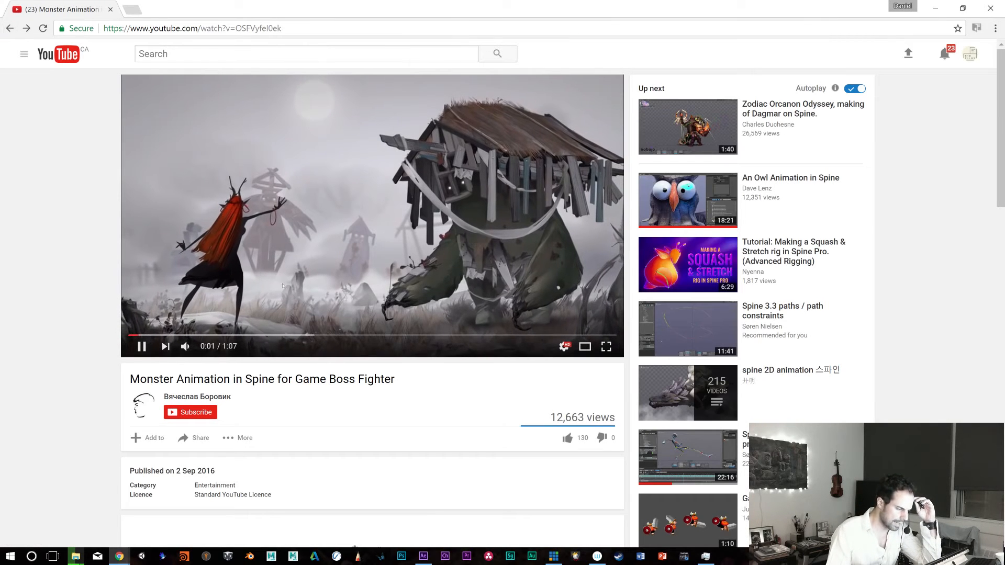
{"action": "left_click", "coordinate": [173, 335]}
{"action": "left_click", "coordinate": [206, 335]}
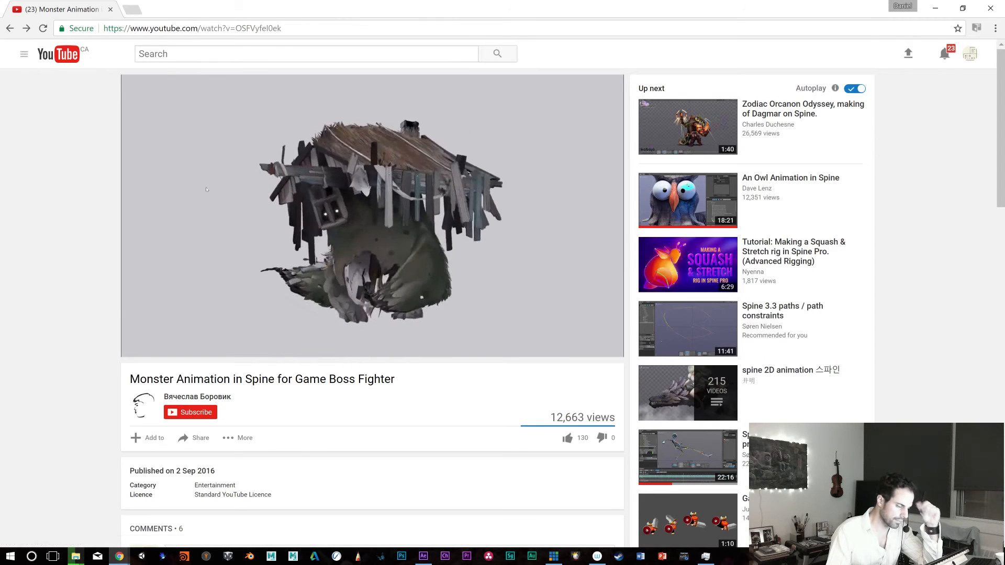
Open "Zodiac Orcanon Odyssey, Spine showreel" from the YouTube home page and skip through its character animations
{"action": "left_click", "coordinate": [11, 29]}
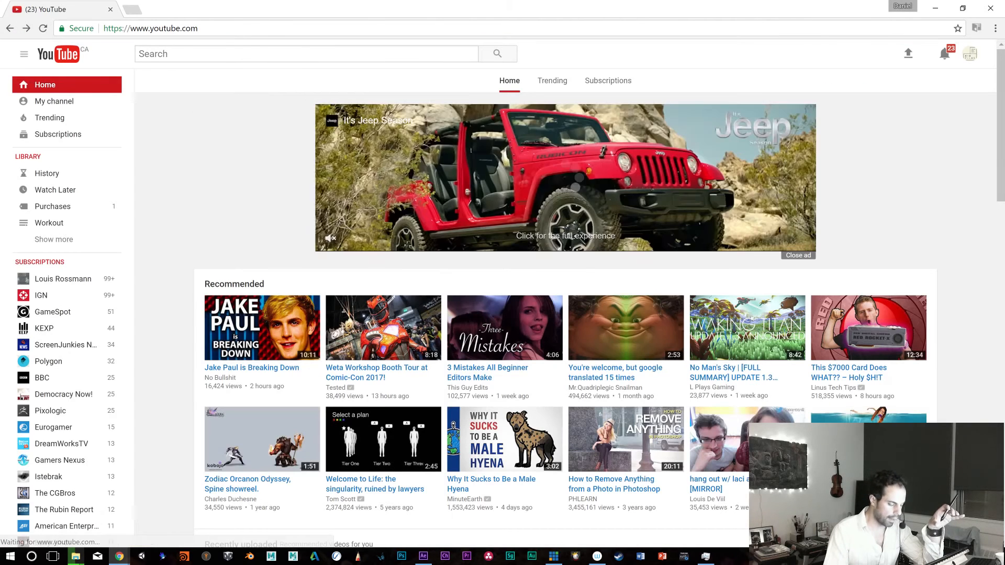
{"action": "left_click", "coordinate": [270, 441]}
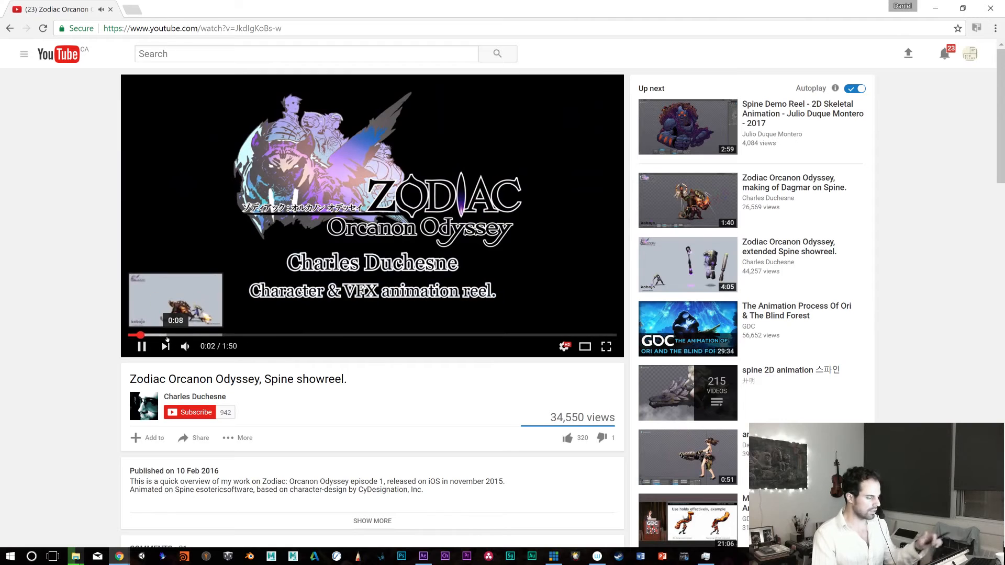
{"action": "left_click", "coordinate": [169, 336]}
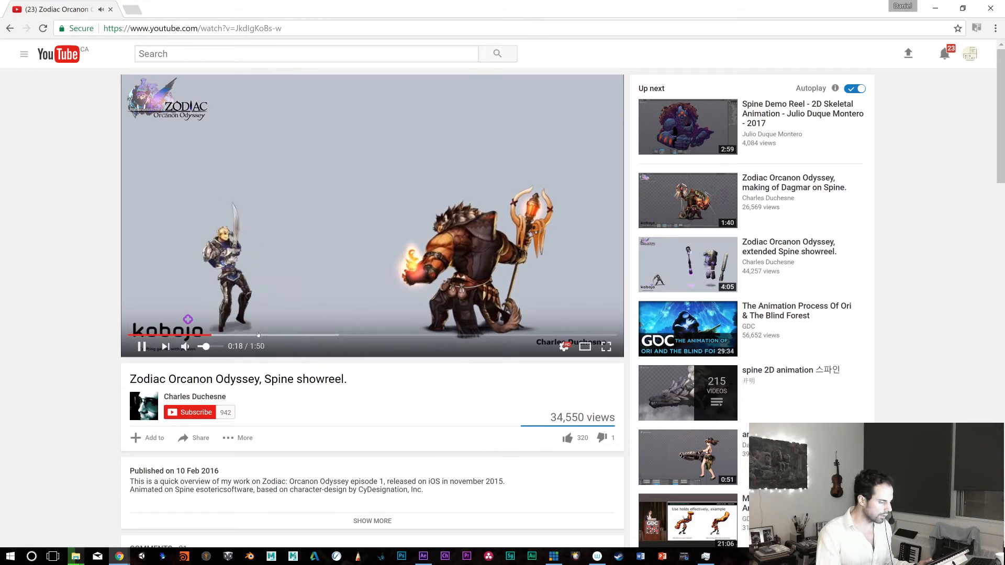
{"action": "left_click", "coordinate": [258, 335]}
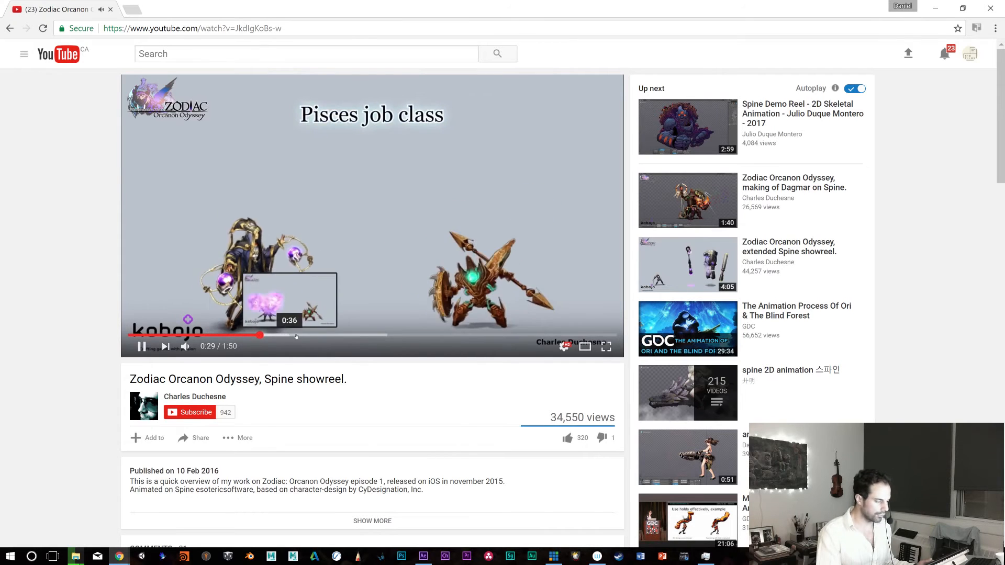
{"action": "left_click", "coordinate": [334, 335]}
Watch "girl dragon animation spine" from the spine 2D animation playlist in full screen, pause it, leave full screen and minimize the browser
{"action": "left_click", "coordinate": [644, 380]}
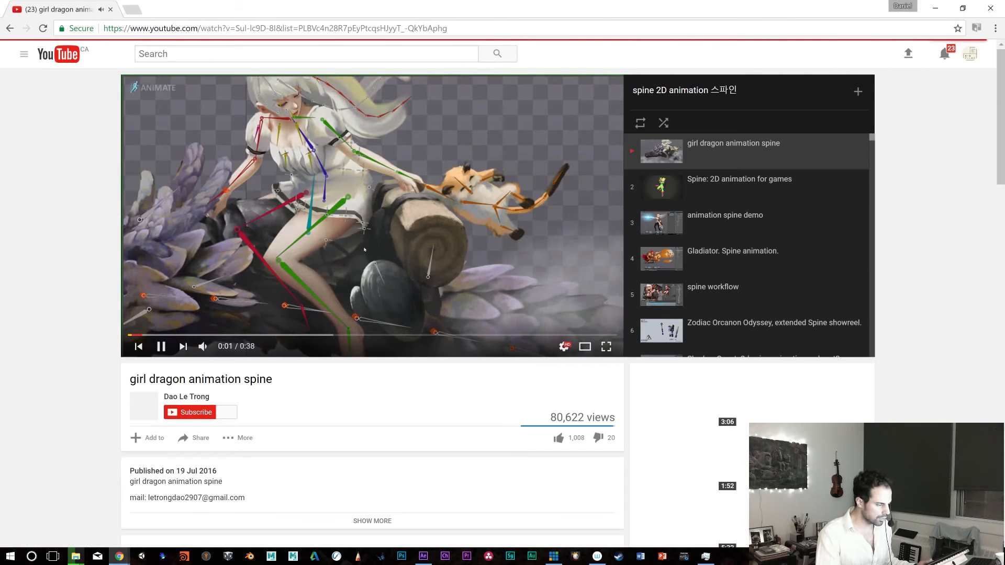
{"action": "left_click", "coordinate": [614, 346]}
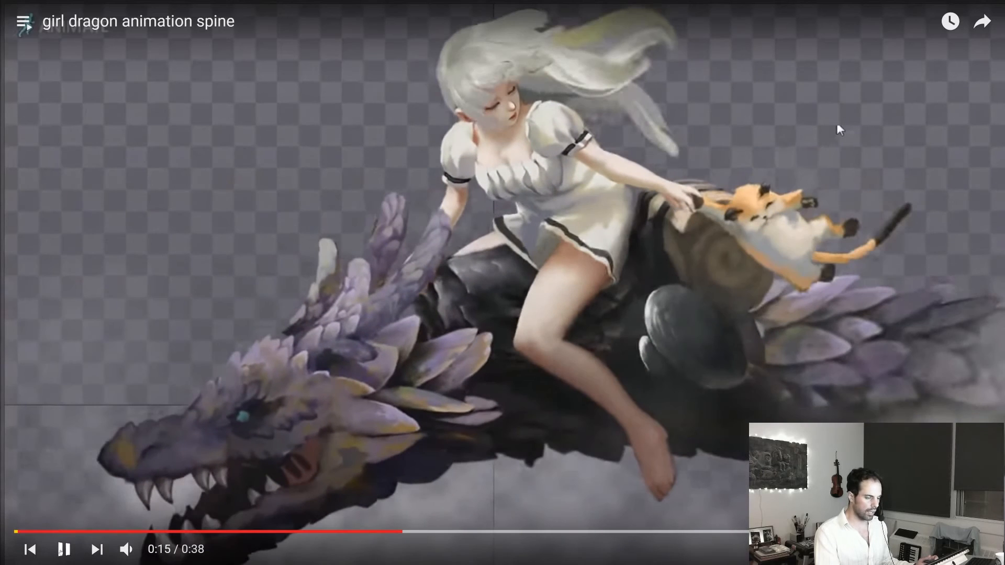
{"action": "left_click", "coordinate": [837, 124]}
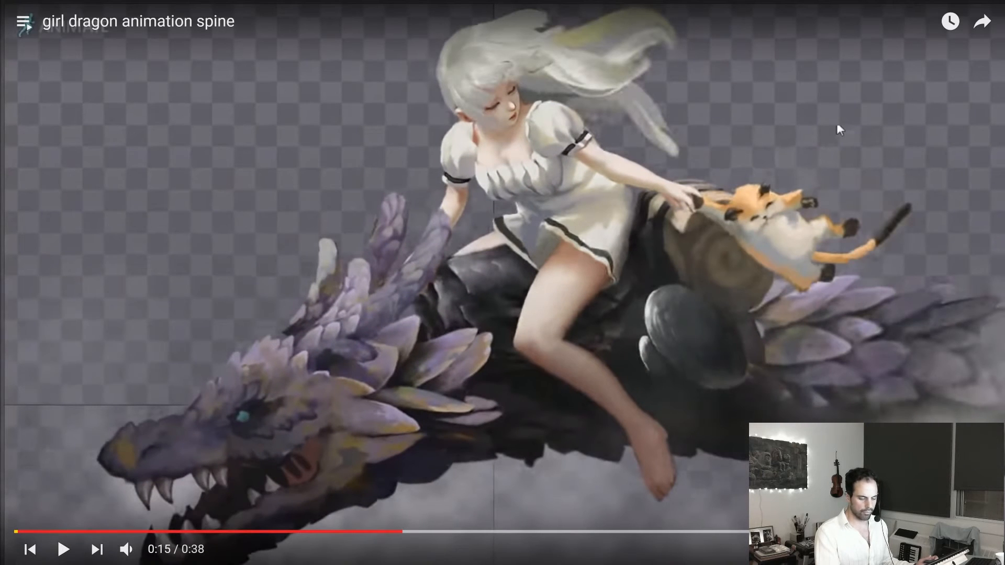
{"action": "key", "text": "Escape"}
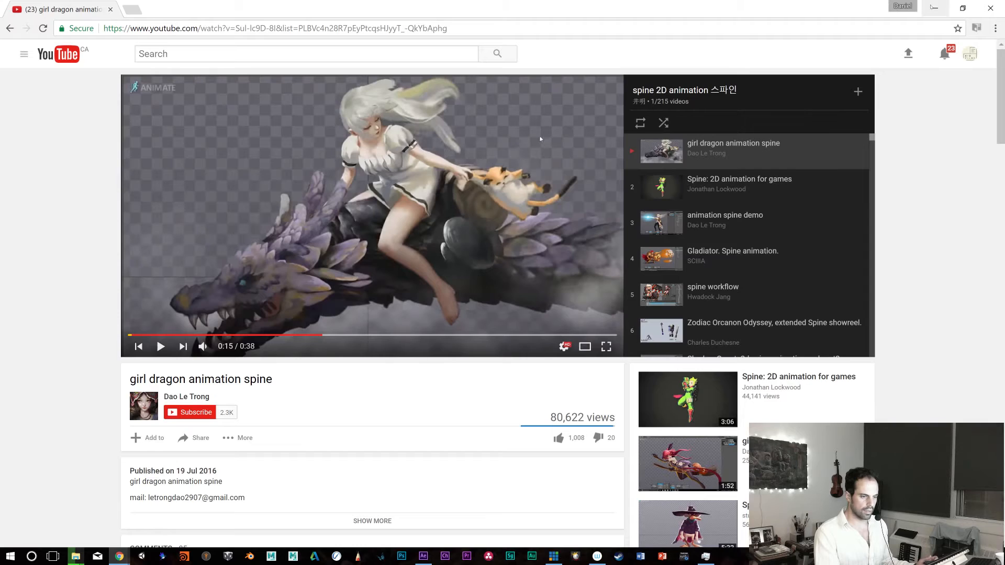
{"action": "left_click", "coordinate": [934, 7]}
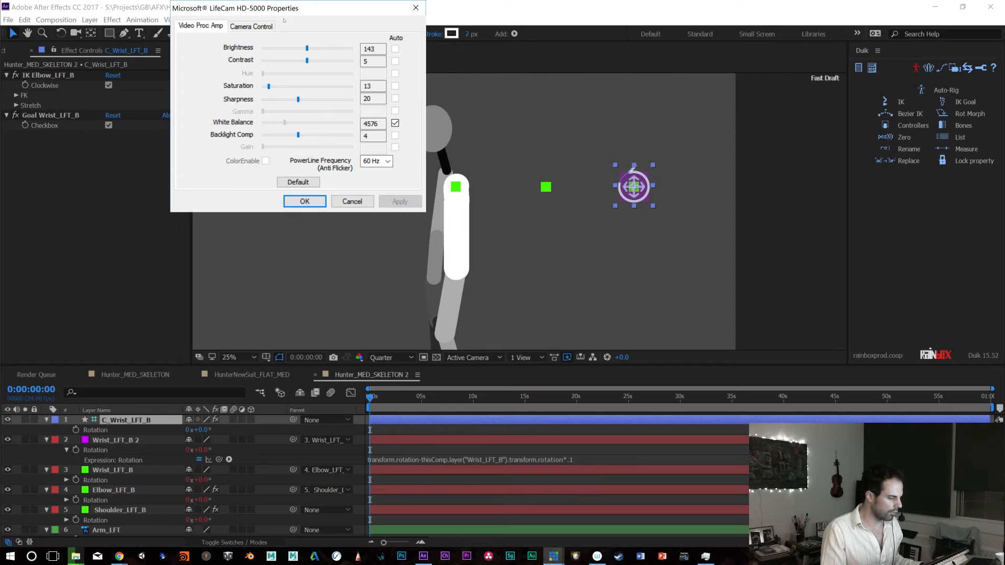
Turn off automatic exposure in the LifeCam HD-5000 camera properties and accept the change
{"action": "left_click", "coordinate": [252, 26]}
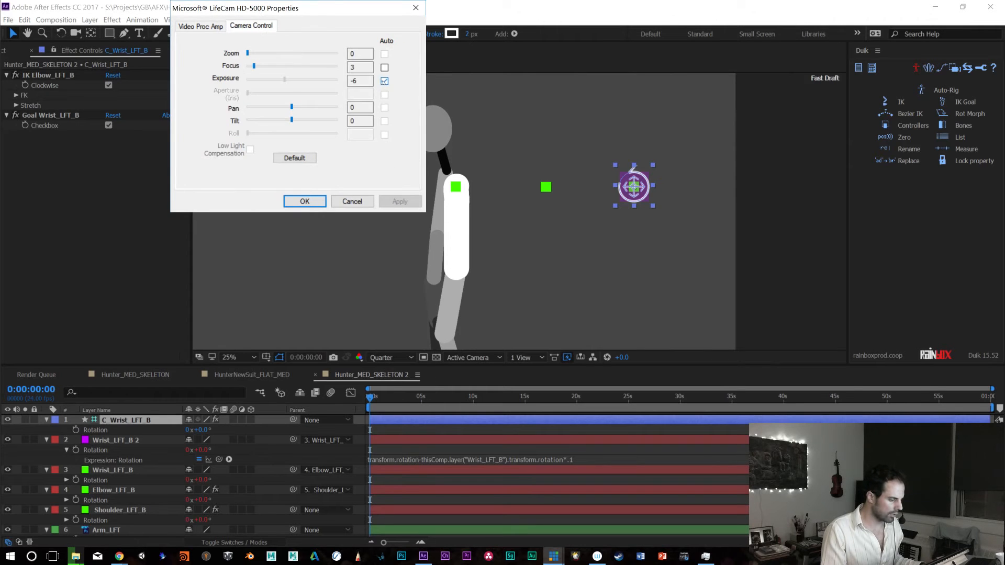
{"action": "left_click", "coordinate": [384, 81]}
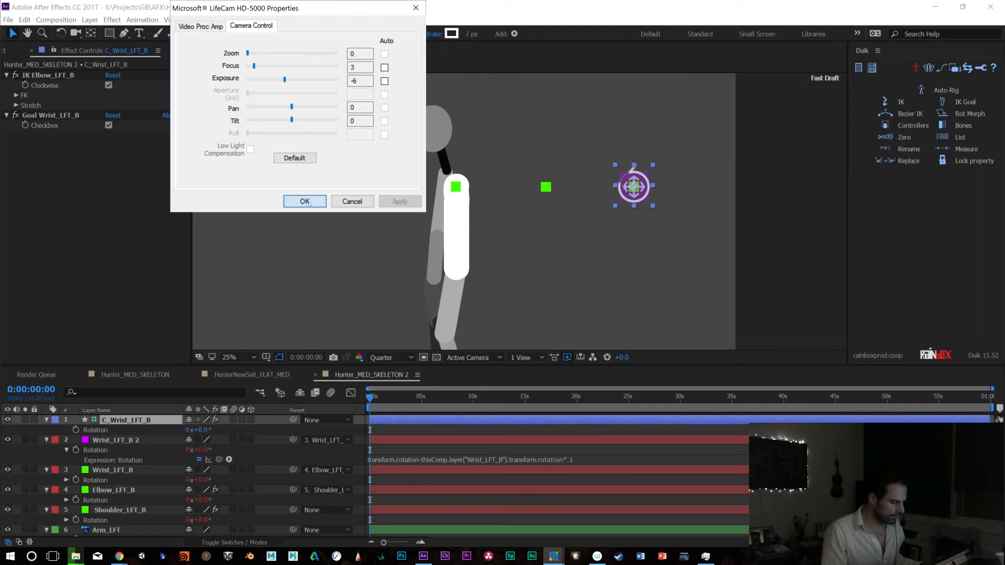
{"action": "left_click", "coordinate": [305, 202]}
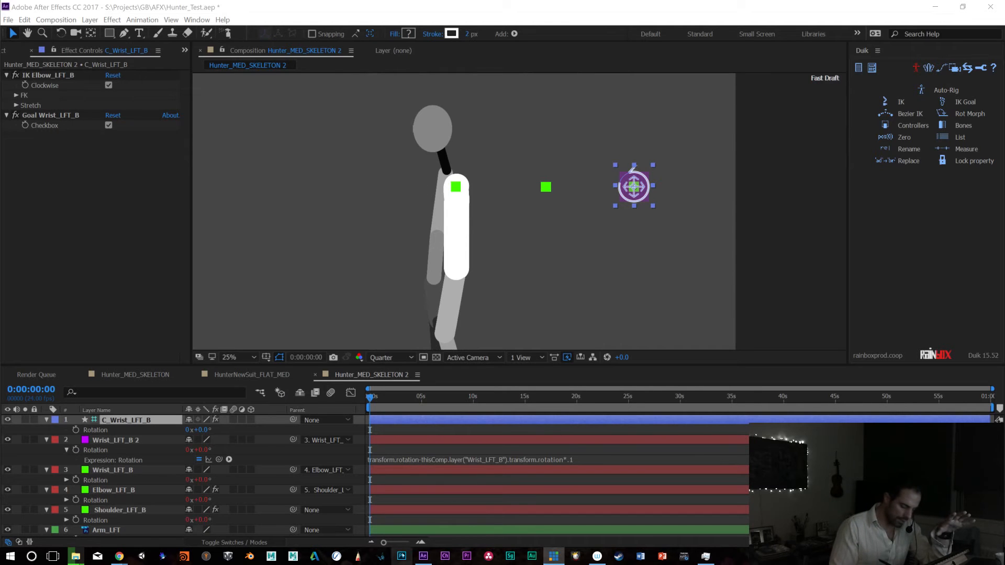
Switch to Photoshop and create a new white document 1200 by 1200 pixels at 72 pixels per inch
{"action": "left_click", "coordinate": [401, 554]}
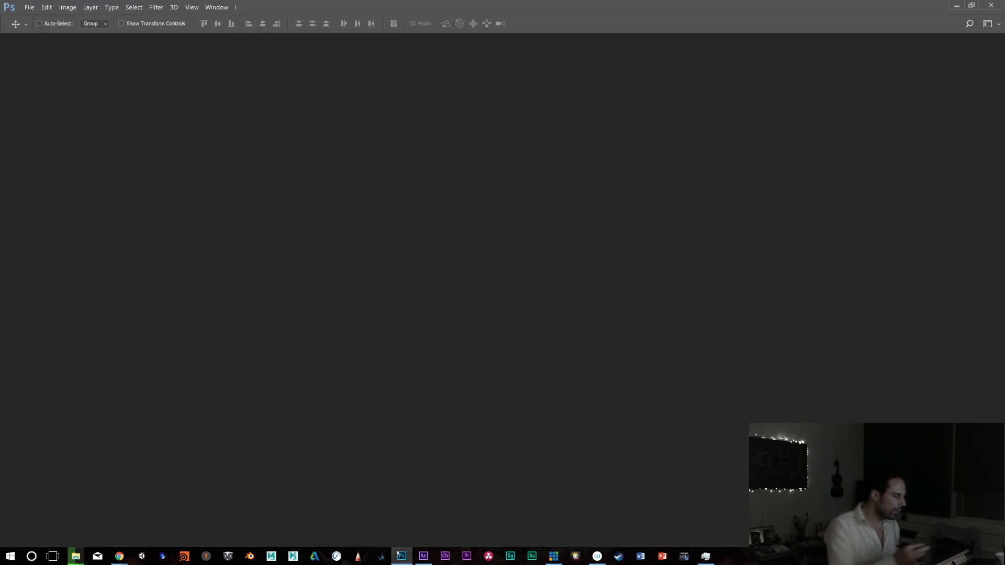
{"action": "left_click", "coordinate": [30, 7]}
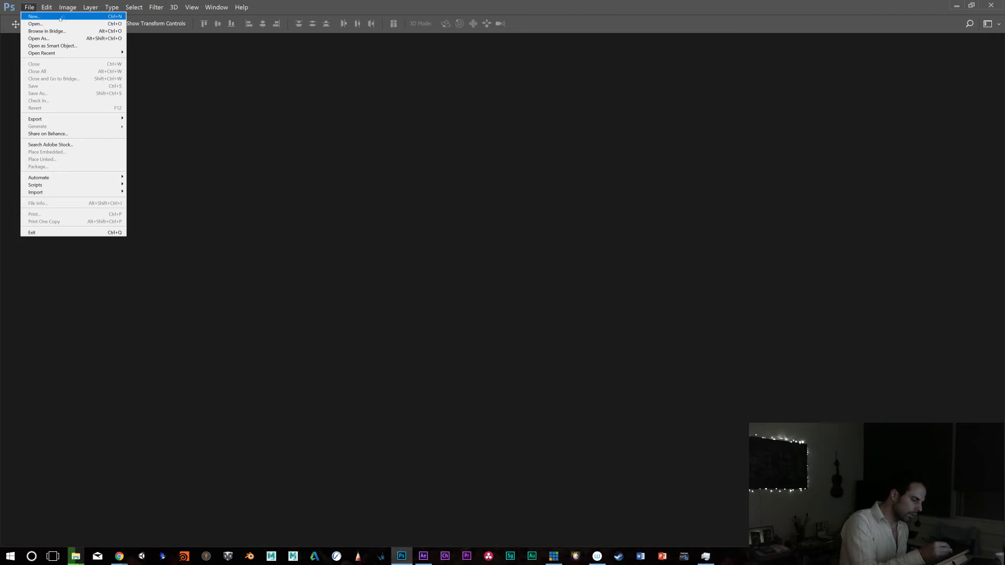
{"action": "left_click", "coordinate": [60, 18]}
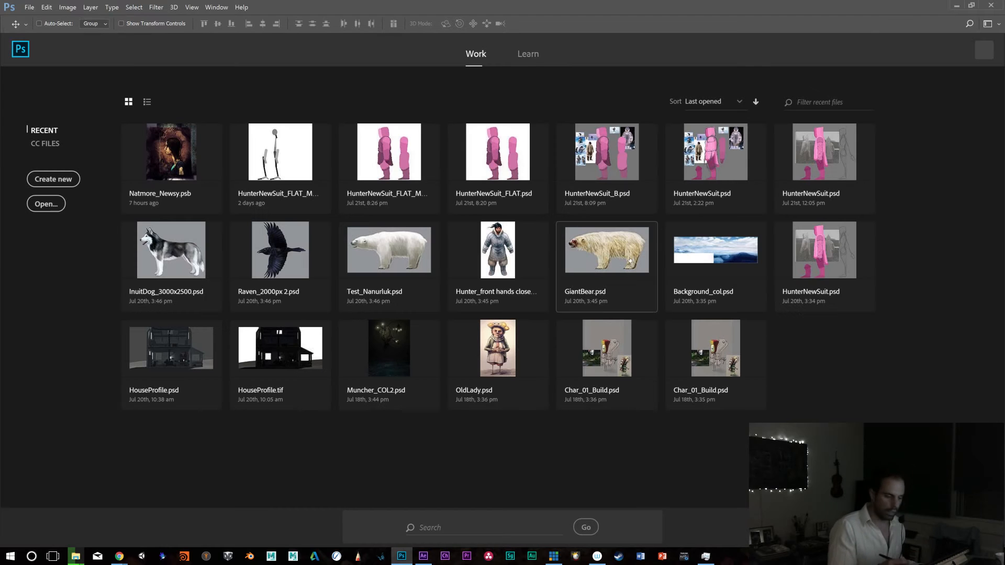
{"action": "left_click", "coordinate": [53, 179]}
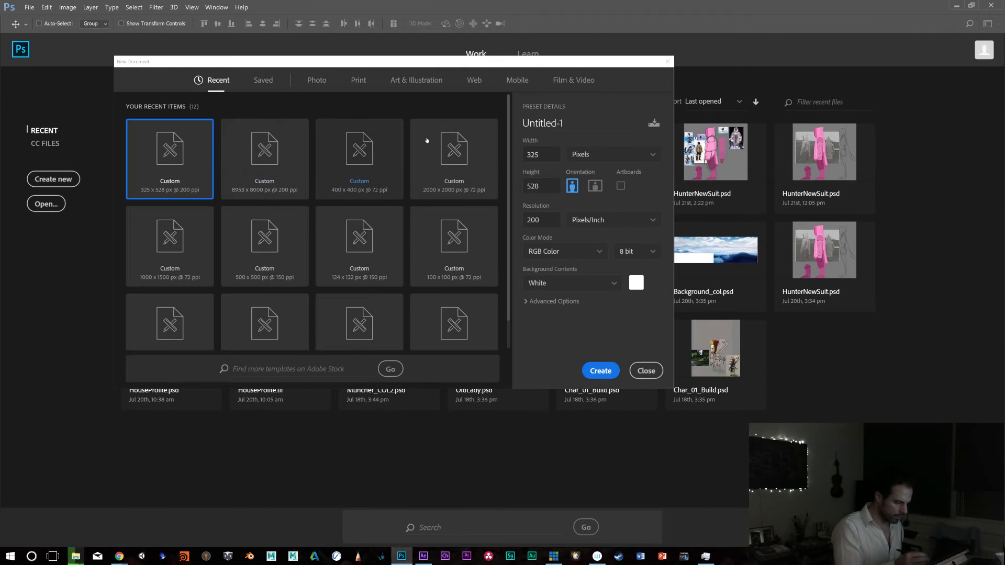
{"action": "left_click", "coordinate": [369, 169]}
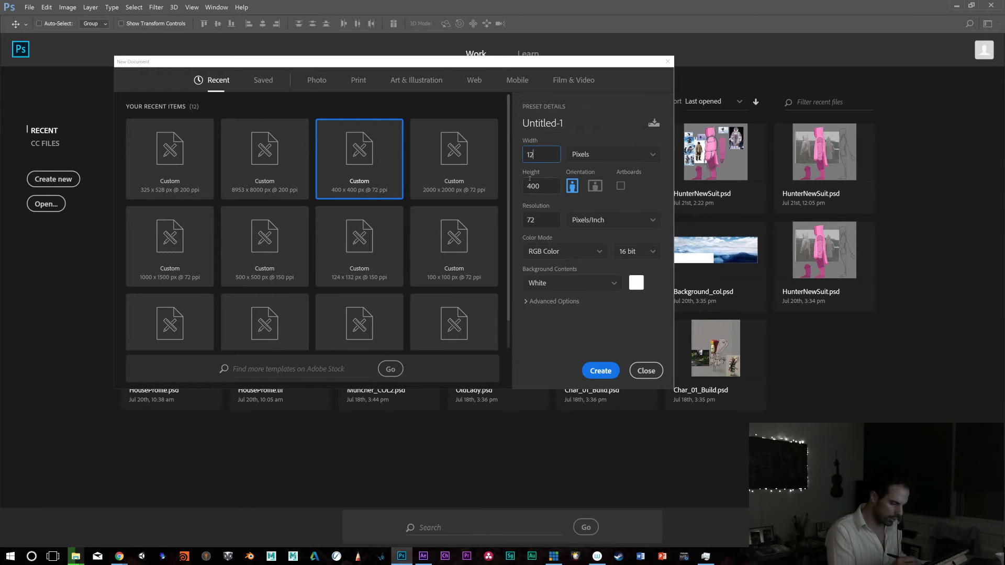
{"action": "type", "text": "1200"}
{"action": "key", "text": "Tab"}
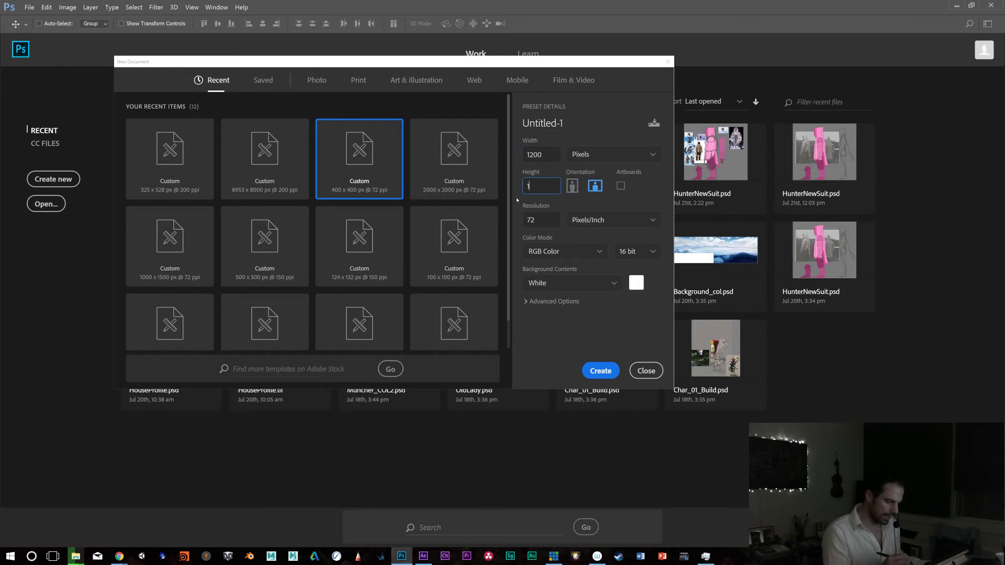
{"action": "type", "text": "1200"}
{"action": "key", "text": "Return"}
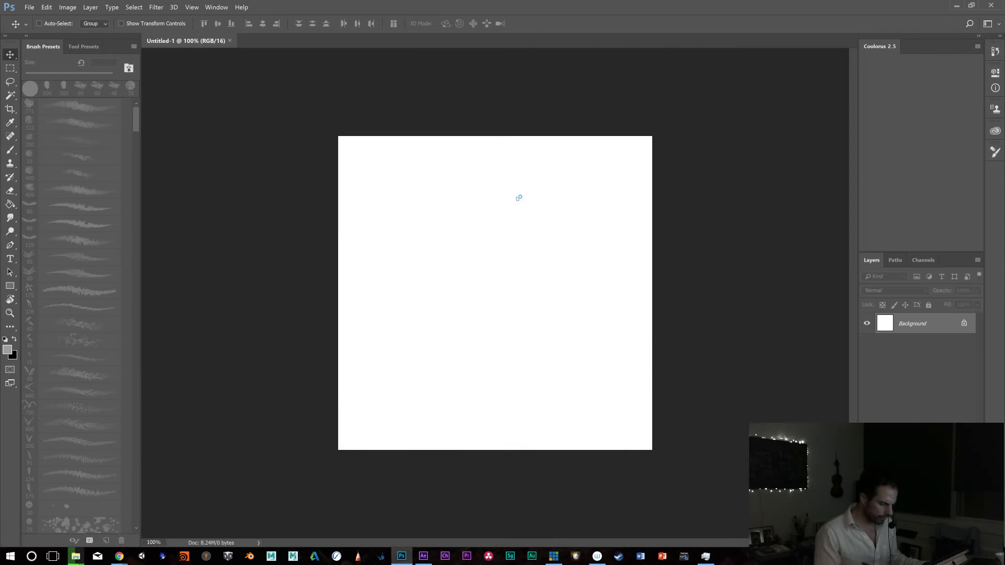
Add a new layer and paint a diagonal upper-arm shape in bright purple C835FF with a hard round brush about 222 px wide
{"action": "key", "text": "ctrl+shift+alt+n"}
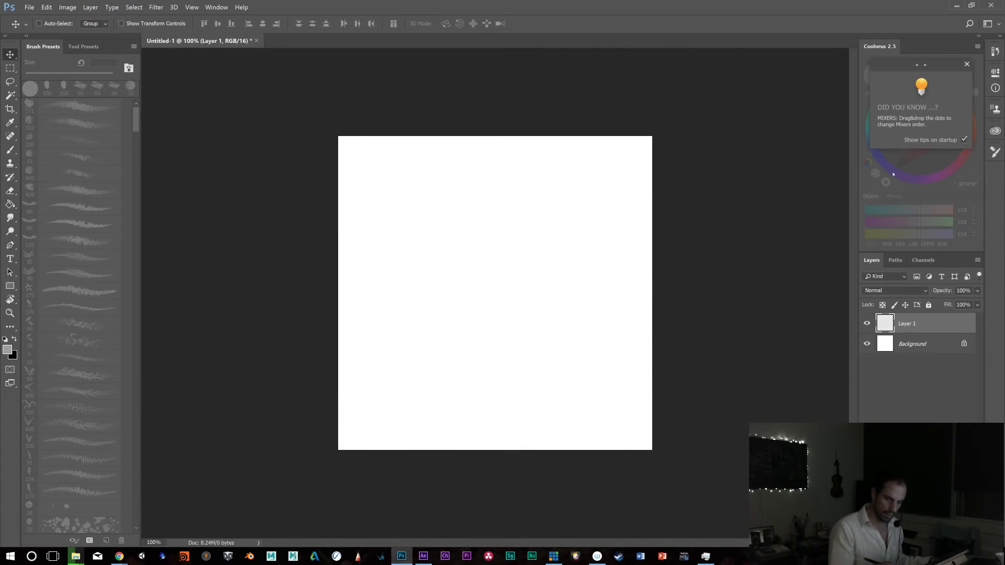
{"action": "left_click", "coordinate": [967, 65]}
{"action": "key", "text": "b"}
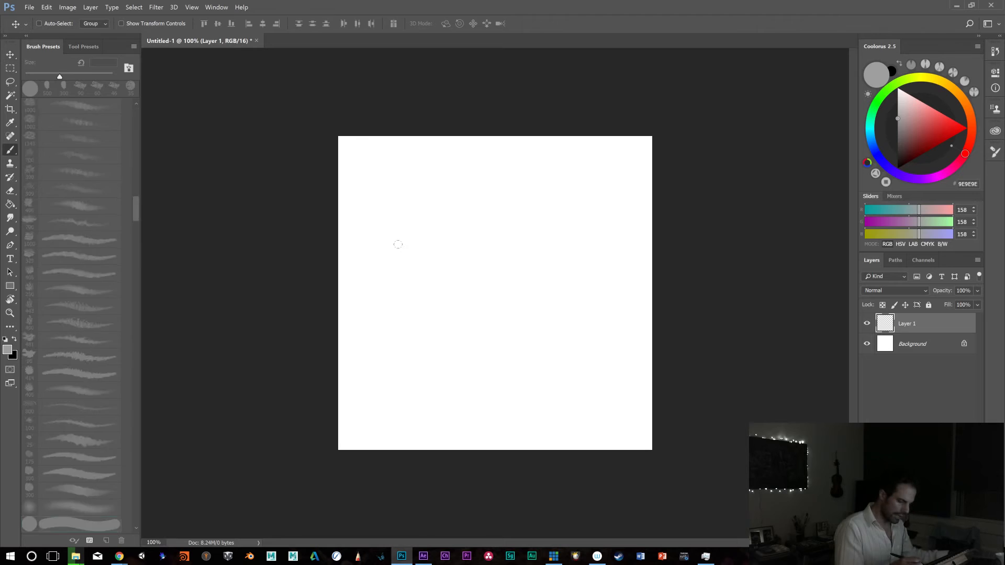
{"action": "left_click_drag", "start_coordinate": [524, 272], "coordinate": [565, 238]}
{"action": "left_click_drag", "start_coordinate": [935, 135], "coordinate": [954, 120]}
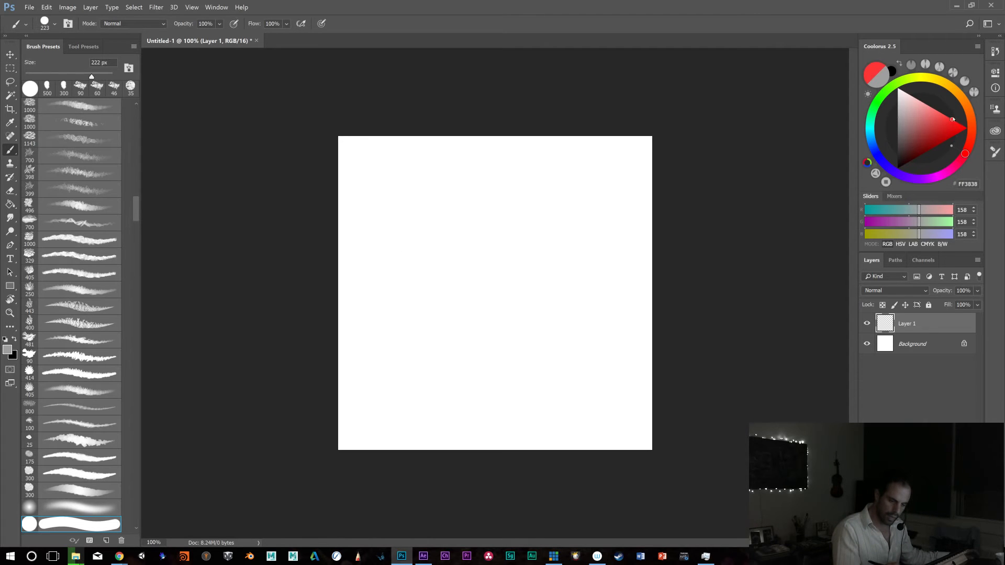
{"action": "left_click", "coordinate": [927, 179]}
{"action": "left_click", "coordinate": [526, 228]}
{"action": "mouse_move", "coordinate": [568, 191]}
{"action": "left_mouse_down"}
{"action": "mouse_move", "coordinate": [487, 262]}
{"action": "mouse_move", "coordinate": [474, 298]}
{"action": "mouse_move", "coordinate": [555, 241]}
{"action": "mouse_move", "coordinate": [471, 246]}
{"action": "left_mouse_up"}
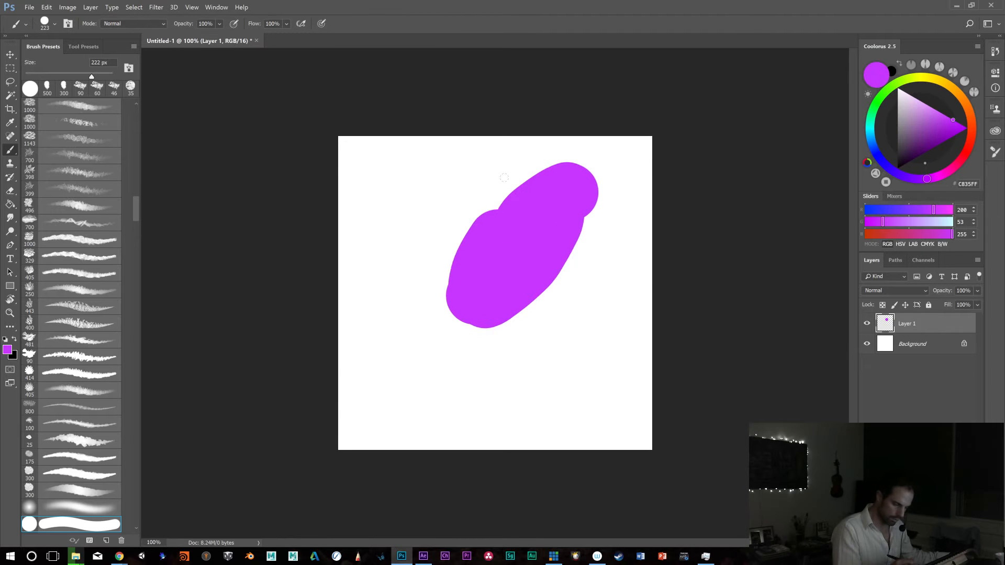
{"action": "left_click_drag", "start_coordinate": [504, 177], "coordinate": [487, 210]}
Paint a dark purple 550074 forearm overlapping the upper arm's lower end, adding two small protrusions with a 100 px brush
{"action": "left_click", "coordinate": [929, 150]}
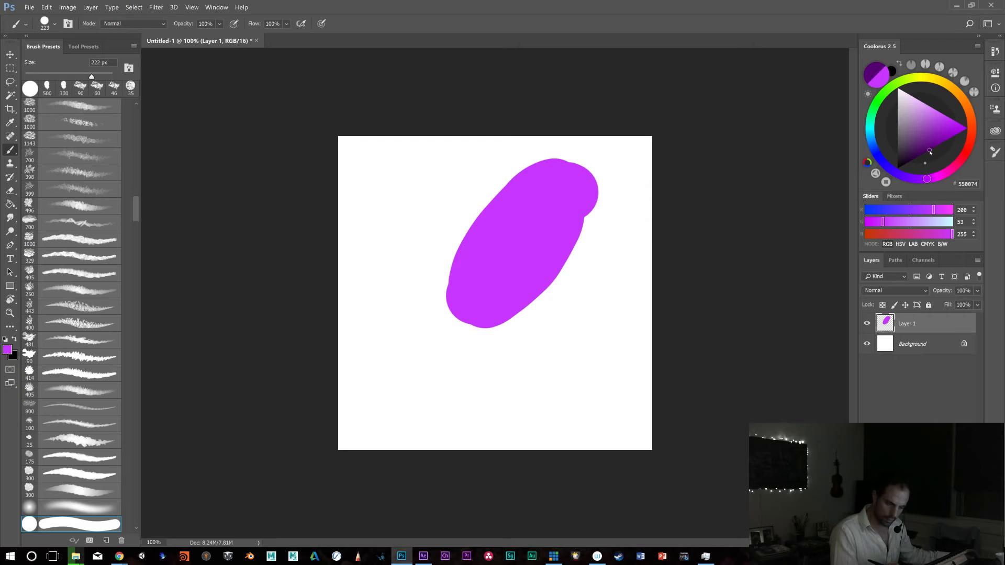
{"action": "mouse_move", "coordinate": [475, 318]}
{"action": "left_mouse_down"}
{"action": "mouse_move", "coordinate": [474, 290]}
{"action": "mouse_move", "coordinate": [440, 330]}
{"action": "mouse_move", "coordinate": [418, 390]}
{"action": "mouse_move", "coordinate": [502, 351]}
{"action": "left_mouse_up"}
{"action": "key", "text": "bracketleft"}
{"action": "key", "text": "bracketleft"}
{"action": "key", "text": "bracketleft"}
{"action": "key", "text": "bracketleft"}
{"action": "key", "text": "bracketleft"}
{"action": "left_click_drag", "start_coordinate": [435, 304], "coordinate": [432, 263]}
{"action": "left_click_drag", "start_coordinate": [406, 351], "coordinate": [390, 325]}
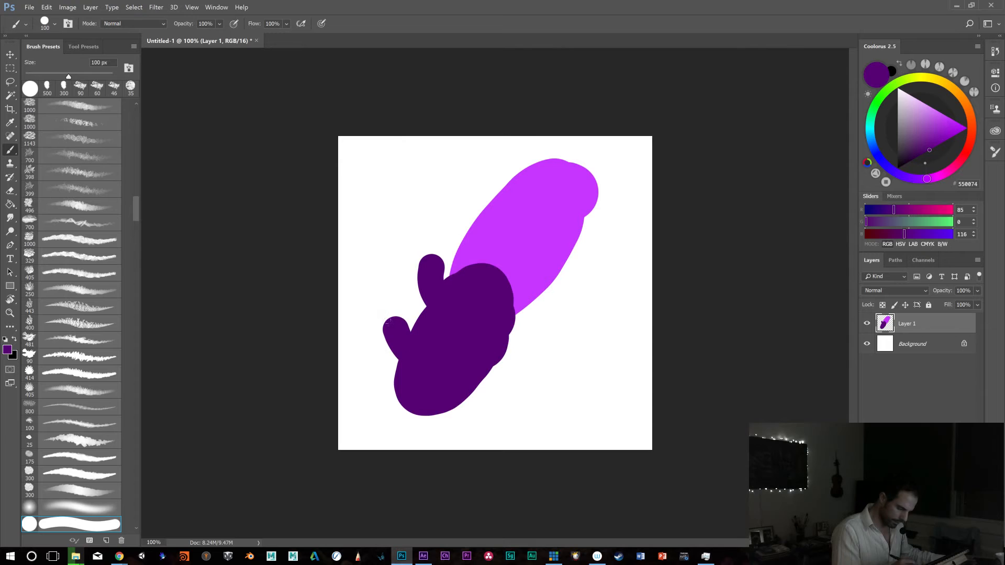
Paint a light purple CC42FF hand with three fingers at the forearm's end and add an empty layer above the artwork
{"action": "left_click", "coordinate": [949, 119]}
{"action": "left_click_drag", "start_coordinate": [388, 401], "coordinate": [388, 390]}
{"action": "left_click_drag", "start_coordinate": [369, 415], "coordinate": [350, 436]}
{"action": "left_click_drag", "start_coordinate": [419, 454], "coordinate": [411, 433]}
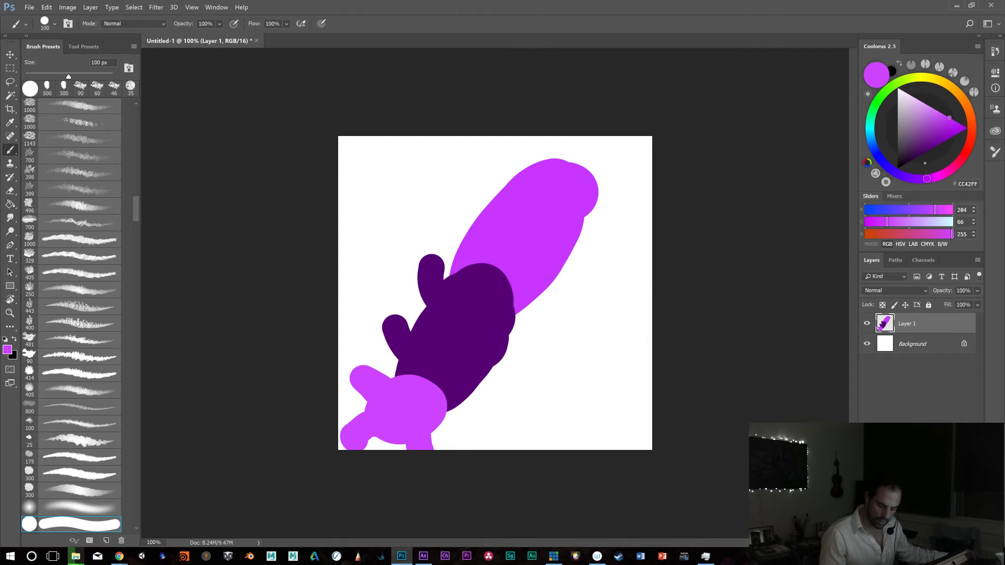
{"action": "key", "text": "ctrl+shift+alt+n"}
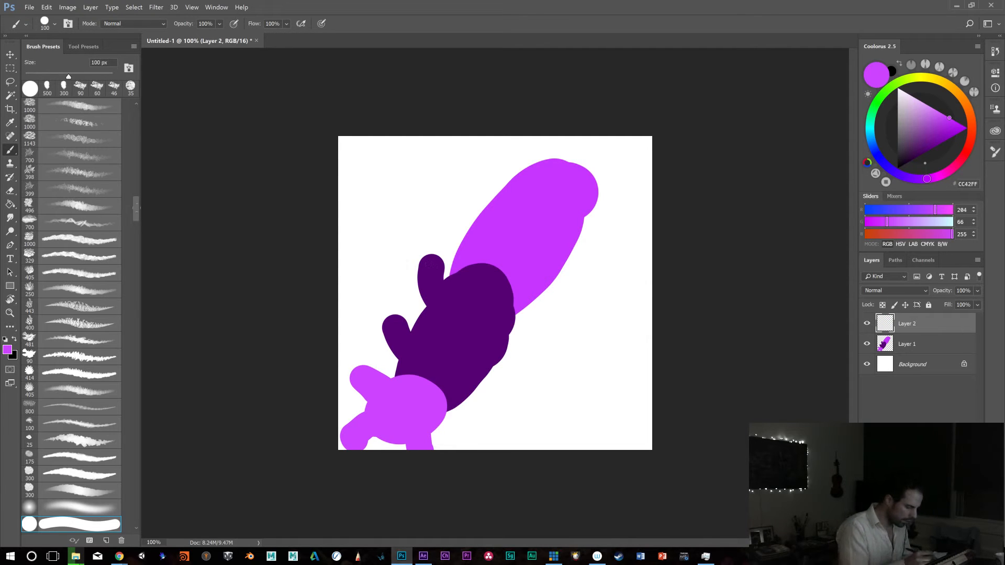
Test the Good_Drawing_Brush, EVA_Brush_01 and 2B Pencil presets with strokes over the arm and undo them
{"action": "left_click", "coordinate": [83, 46]}
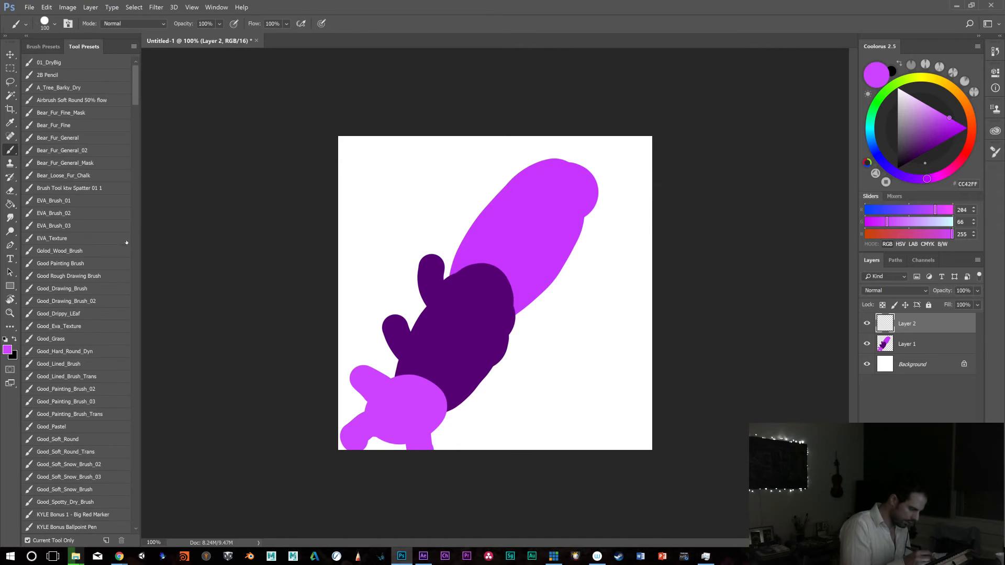
{"action": "left_click", "coordinate": [80, 476]}
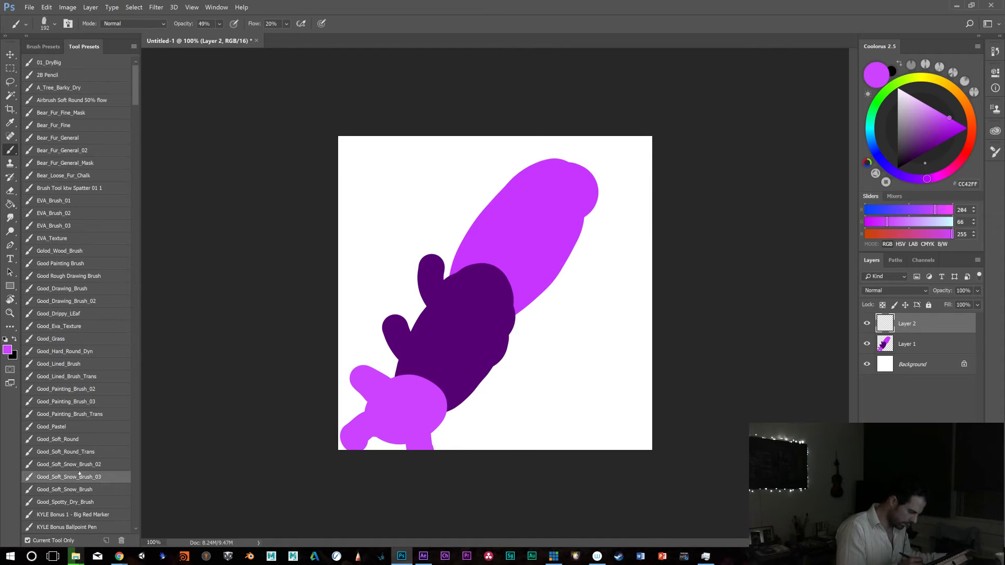
{"action": "left_click", "coordinate": [87, 289]}
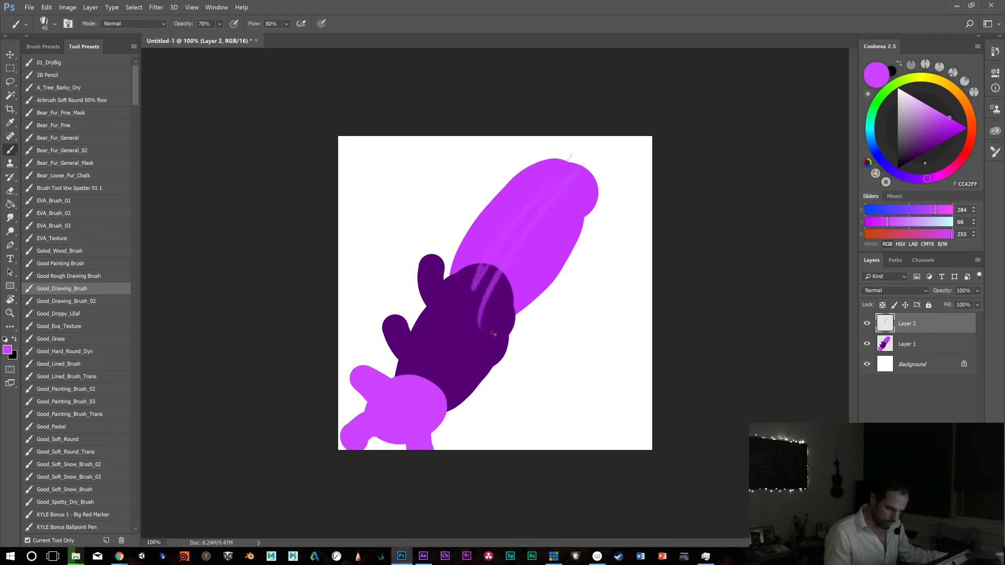
{"action": "left_click", "coordinate": [54, 201]}
{"action": "left_click_drag", "start_coordinate": [452, 274], "coordinate": [438, 305]}
{"action": "left_click_drag", "start_coordinate": [552, 158], "coordinate": [584, 166]}
{"action": "key", "text": "ctrl+alt+z"}
{"action": "key", "text": "ctrl+alt+z"}
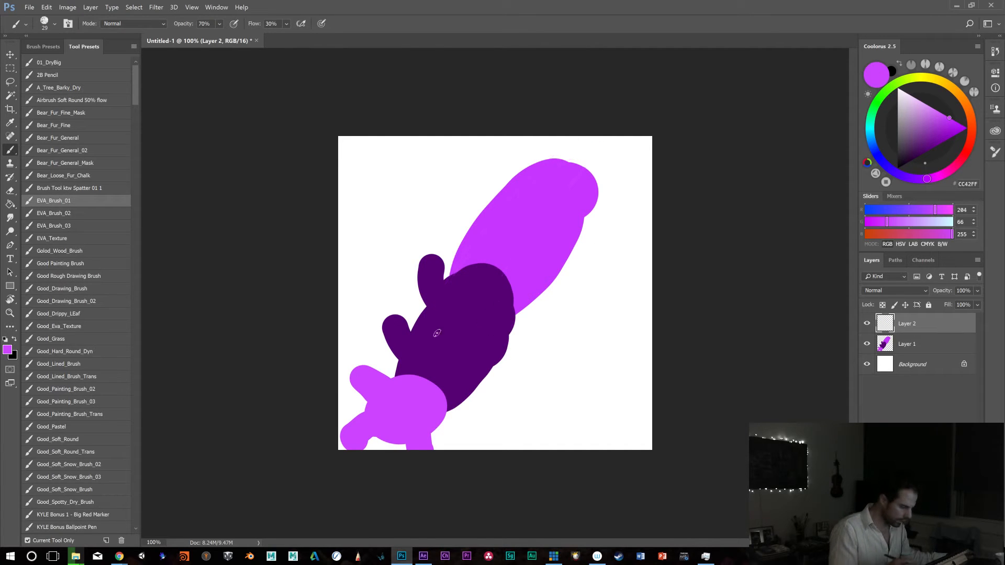
{"action": "mouse_move", "coordinate": [137, 92]}
{"action": "left_mouse_down"}
{"action": "mouse_move", "coordinate": [137, 107]}
{"action": "mouse_move", "coordinate": [138, 84]}
{"action": "left_mouse_up"}
{"action": "left_click", "coordinate": [57, 75]}
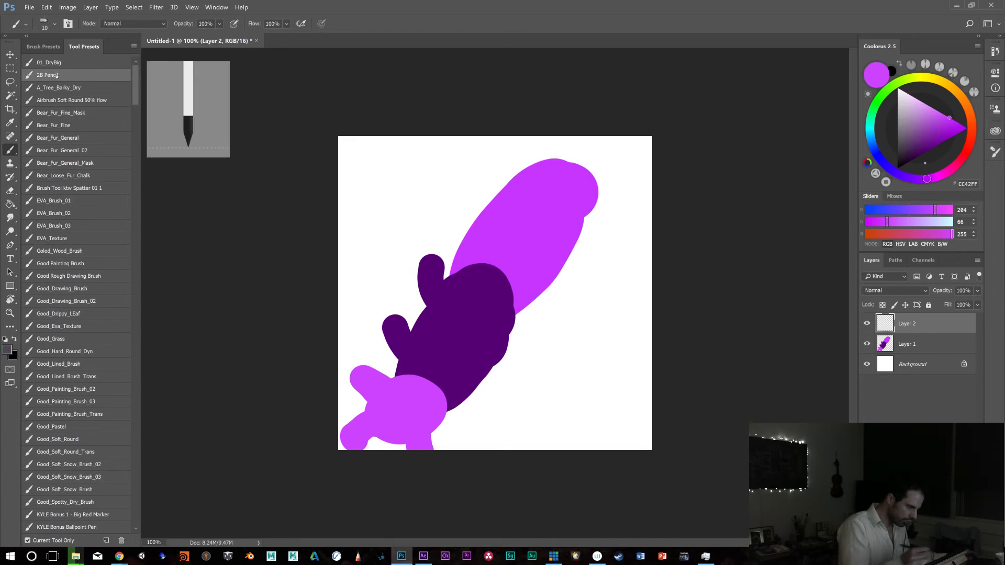
{"action": "left_click_drag", "start_coordinate": [500, 143], "coordinate": [397, 273]}
{"action": "key", "text": "ctrl+z"}
Choose the KYLE Ultimate Rough Inking 2 brush preset and set the foreground colour to lime green B7E252
{"action": "left_click_drag", "start_coordinate": [135, 91], "coordinate": [135, 128]}
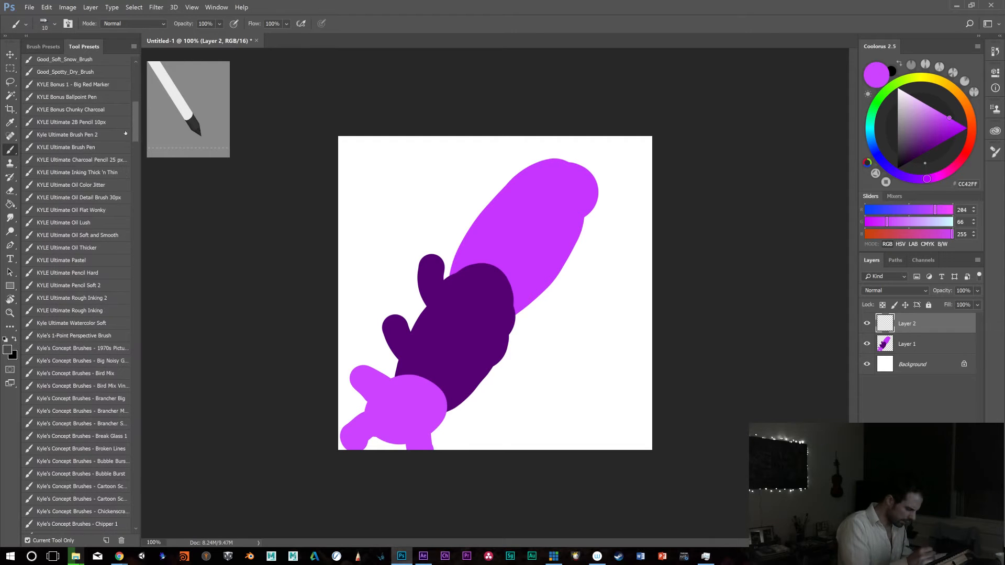
{"action": "left_click", "coordinate": [99, 297]}
{"action": "mouse_move", "coordinate": [428, 162]}
{"action": "left_mouse_down"}
{"action": "mouse_move", "coordinate": [390, 237]}
{"action": "mouse_move", "coordinate": [429, 330]}
{"action": "left_mouse_up"}
{"action": "key", "text": "ctrl+z"}
{"action": "left_click", "coordinate": [899, 88]}
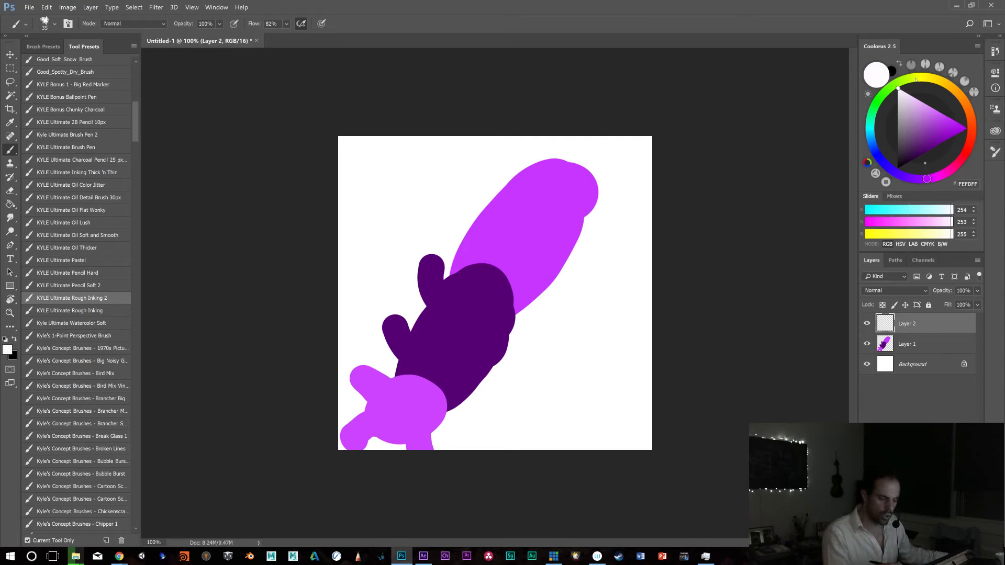
{"action": "left_click", "coordinate": [909, 81]}
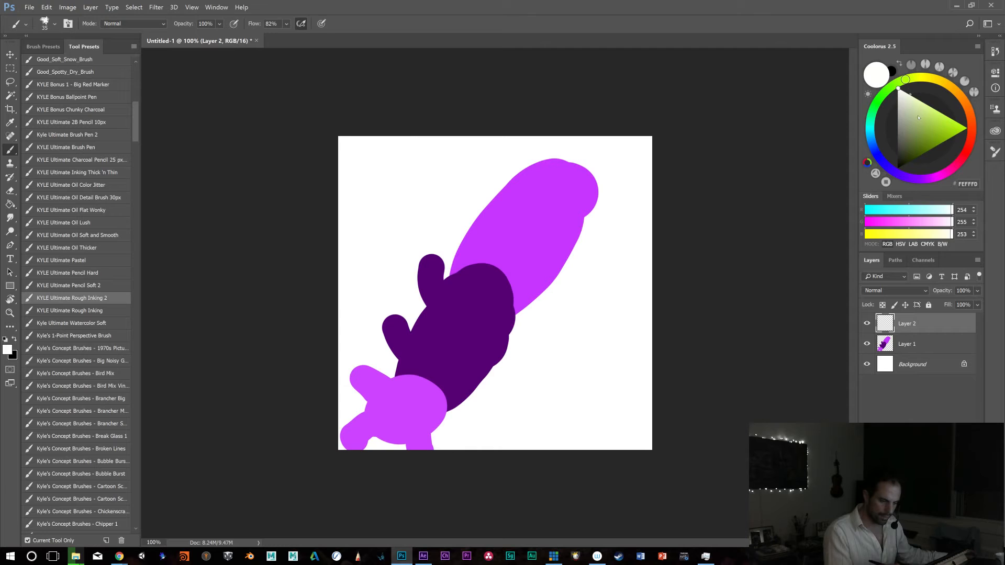
{"action": "left_click", "coordinate": [937, 120]}
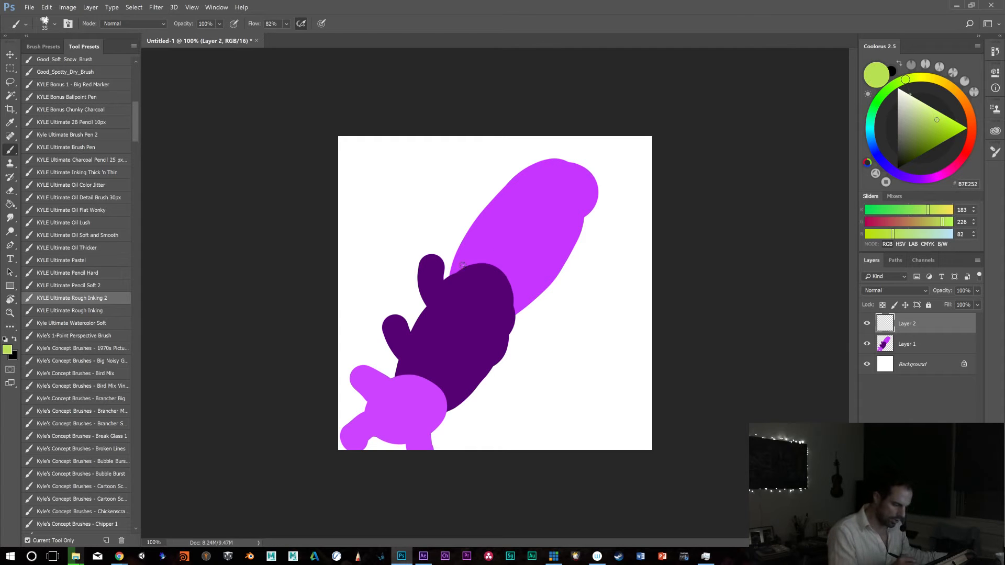
Draw a closed lime green outline loosely around the upper arm and its overlap with the forearm
{"action": "mouse_move", "coordinate": [447, 281]}
{"action": "left_mouse_down"}
{"action": "mouse_move", "coordinate": [487, 199]}
{"action": "mouse_move", "coordinate": [539, 164]}
{"action": "mouse_move", "coordinate": [576, 167]}
{"action": "left_mouse_up"}
{"action": "key", "text": "ctrl+z"}
{"action": "mouse_move", "coordinate": [441, 287]}
{"action": "left_mouse_down"}
{"action": "mouse_move", "coordinate": [456, 232]}
{"action": "mouse_move", "coordinate": [495, 177]}
{"action": "mouse_move", "coordinate": [549, 150]}
{"action": "mouse_move", "coordinate": [601, 173]}
{"action": "mouse_move", "coordinate": [610, 202]}
{"action": "mouse_move", "coordinate": [584, 247]}
{"action": "mouse_move", "coordinate": [554, 296]}
{"action": "mouse_move", "coordinate": [510, 331]}
{"action": "mouse_move", "coordinate": [468, 330]}
{"action": "mouse_move", "coordinate": [439, 291]}
{"action": "mouse_move", "coordinate": [446, 262]}
{"action": "left_mouse_up"}
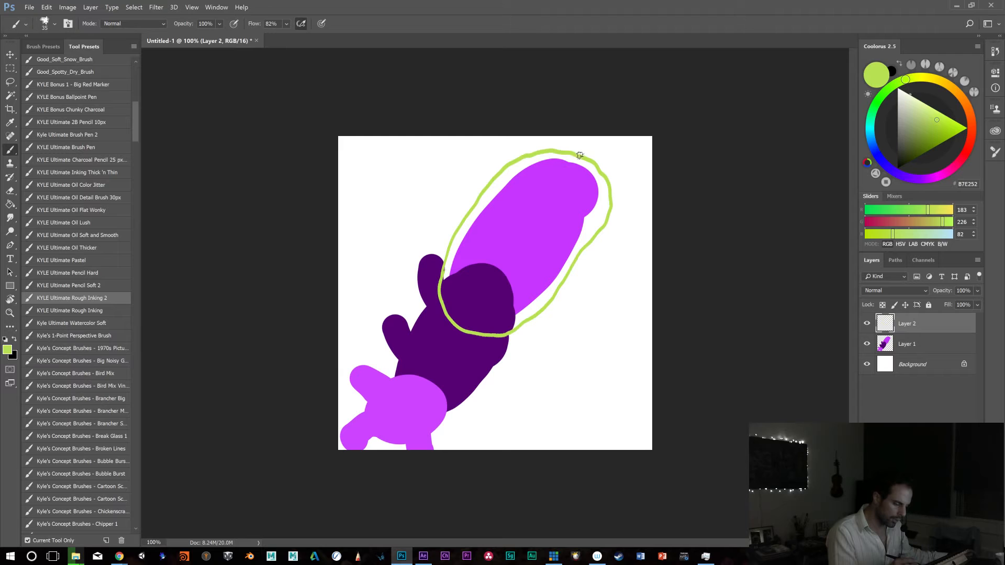
Divide the green outline into a mesh with one lengthwise centre line and four curved cross lines
{"action": "mouse_move", "coordinate": [579, 157]}
{"action": "left_mouse_down"}
{"action": "mouse_move", "coordinate": [519, 222]}
{"action": "mouse_move", "coordinate": [460, 328]}
{"action": "left_mouse_up"}
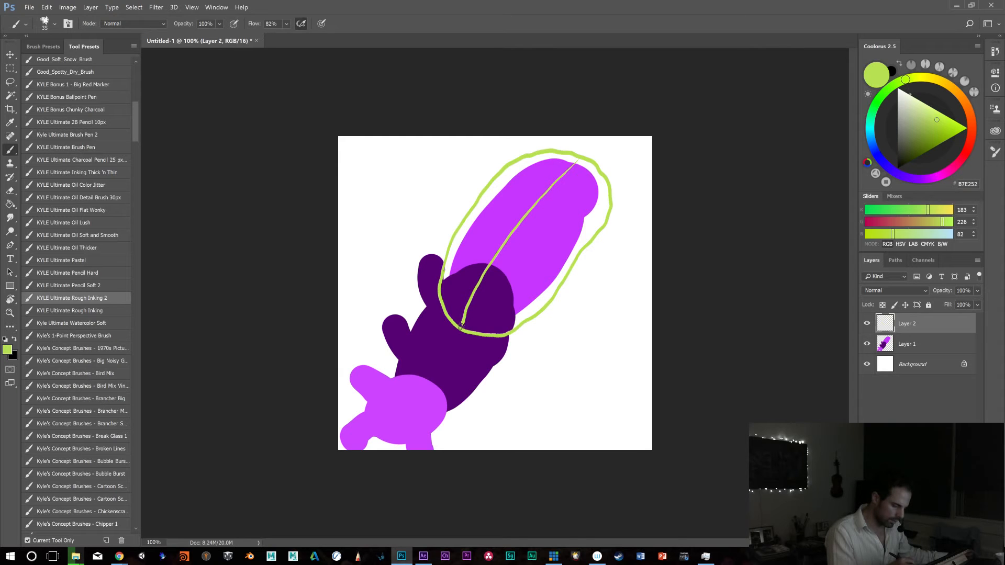
{"action": "left_click_drag", "start_coordinate": [447, 260], "coordinate": [530, 319]}
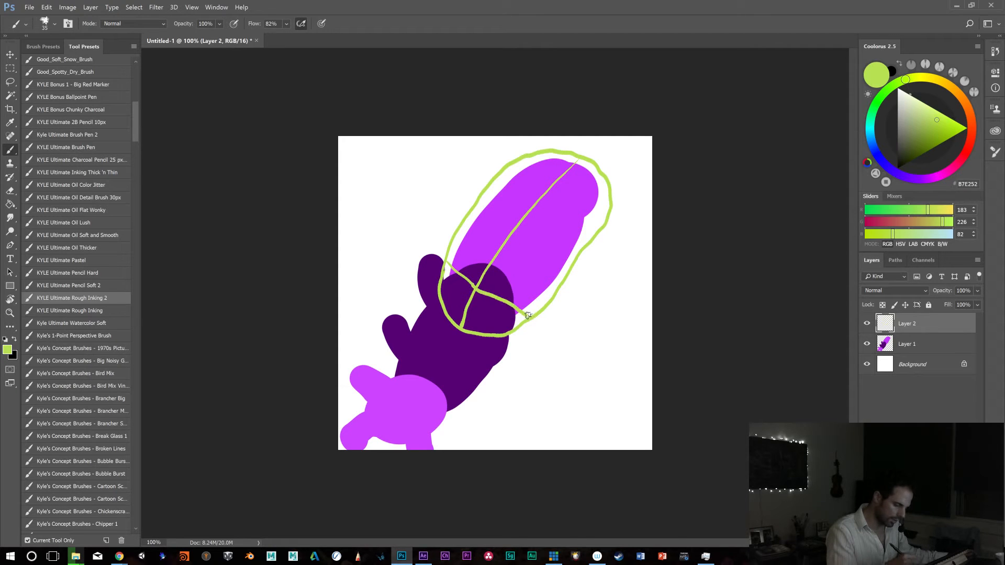
{"action": "left_click_drag", "start_coordinate": [463, 221], "coordinate": [564, 281]}
{"action": "left_click_drag", "start_coordinate": [492, 178], "coordinate": [588, 245]}
{"action": "left_click_drag", "start_coordinate": [550, 153], "coordinate": [604, 225]}
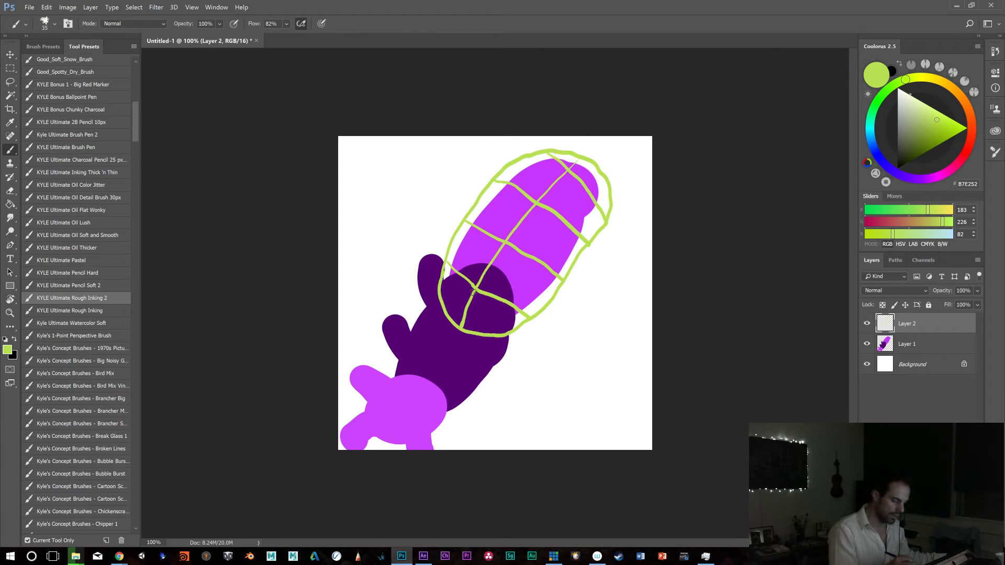
Mark the four intersections along the mesh's centre line with dots in orange FE8000
{"action": "left_click", "coordinate": [964, 102]}
{"action": "left_click", "coordinate": [967, 128]}
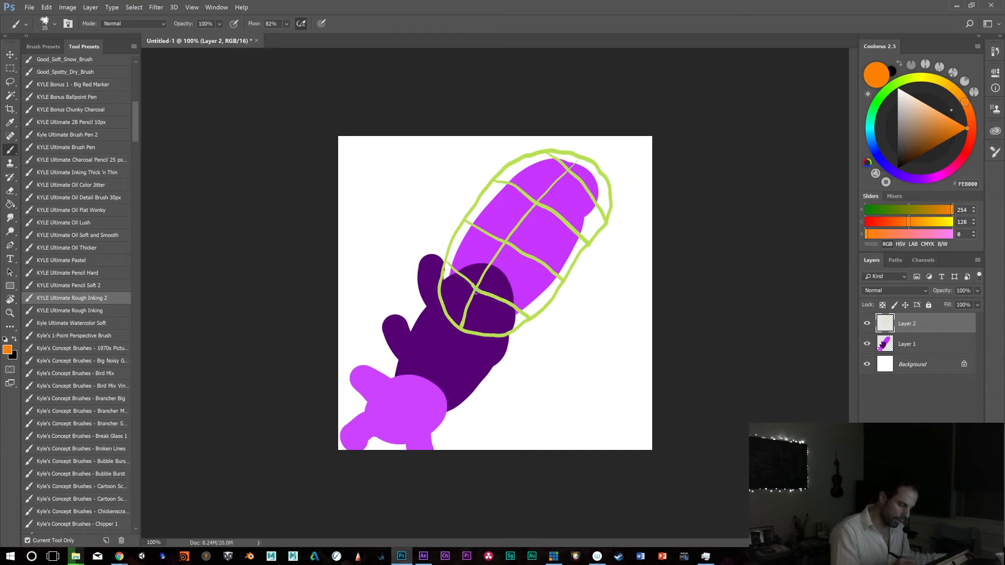
{"action": "left_click", "coordinate": [474, 289]}
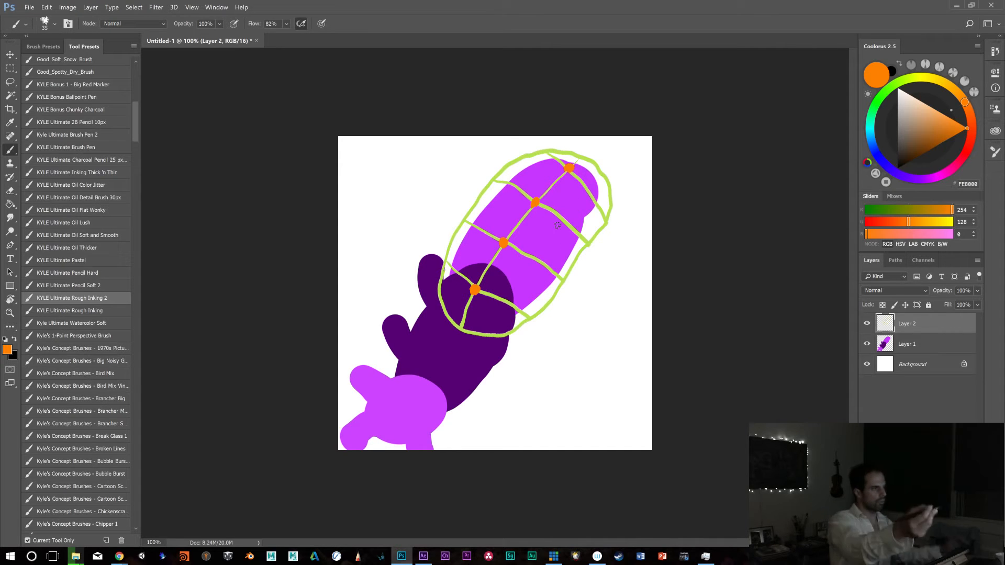
Draw short orange strokes from the four centre dots along the cross lines toward the outline's upper-left side
{"action": "left_click_drag", "start_coordinate": [474, 290], "coordinate": [455, 273]}
{"action": "key", "text": "ctrl+z"}
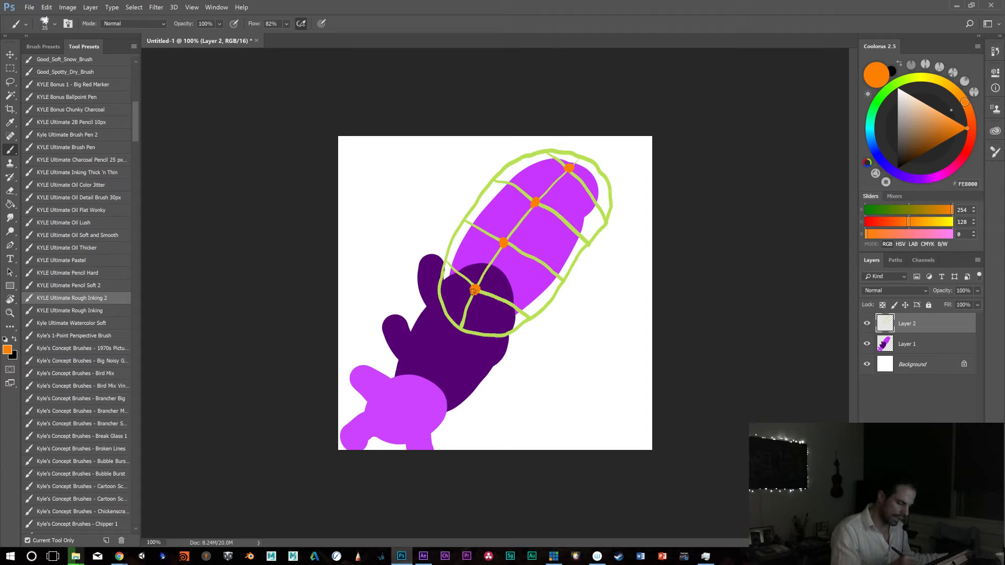
{"action": "left_click_drag", "start_coordinate": [459, 268], "coordinate": [453, 263]}
{"action": "left_click_drag", "start_coordinate": [502, 243], "coordinate": [478, 225]}
{"action": "left_click_drag", "start_coordinate": [535, 203], "coordinate": [508, 184]}
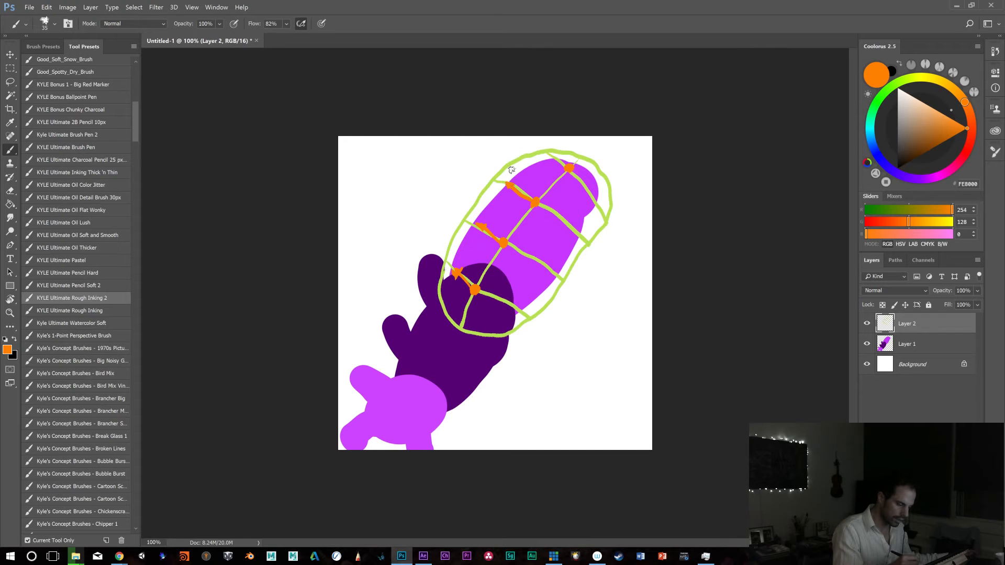
{"action": "left_click_drag", "start_coordinate": [569, 167], "coordinate": [545, 158]}
Mark the cross lines' ends on the outline's lower-right side with orange dots and short strokes
{"action": "left_click", "coordinate": [529, 318]}
{"action": "left_click", "coordinate": [588, 244]}
{"action": "left_click", "coordinate": [605, 221]}
{"action": "left_click_drag", "start_coordinate": [592, 258], "coordinate": [588, 250]}
{"action": "mouse_move", "coordinate": [563, 281]}
{"action": "left_mouse_down"}
{"action": "mouse_move", "coordinate": [570, 295]}
{"action": "mouse_move", "coordinate": [522, 308]}
{"action": "left_mouse_up"}
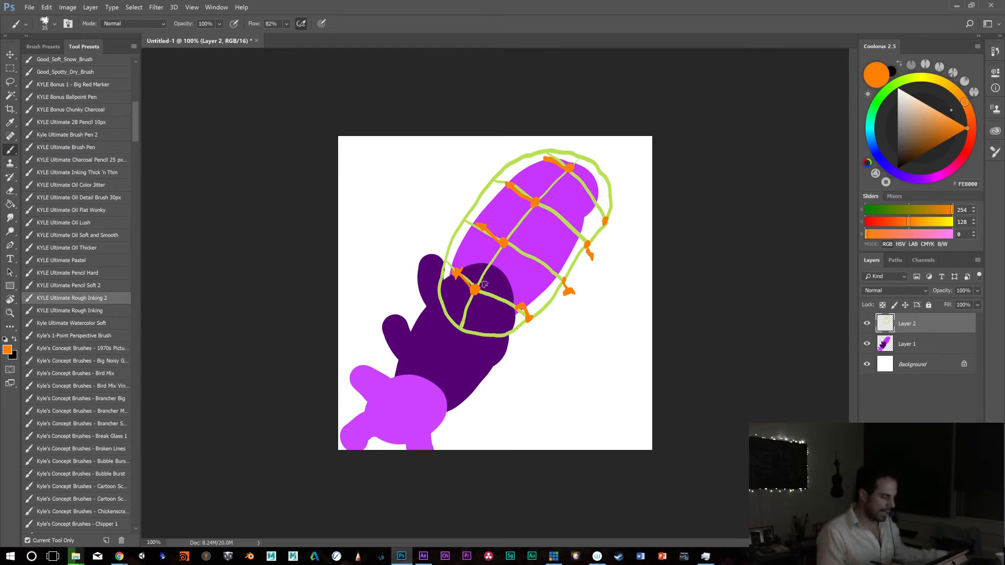
Add another empty layer, hide the mesh and arm layers below it, and pick a dark orange-brown colour
{"action": "key", "text": "ctrl+shift+alt+n"}
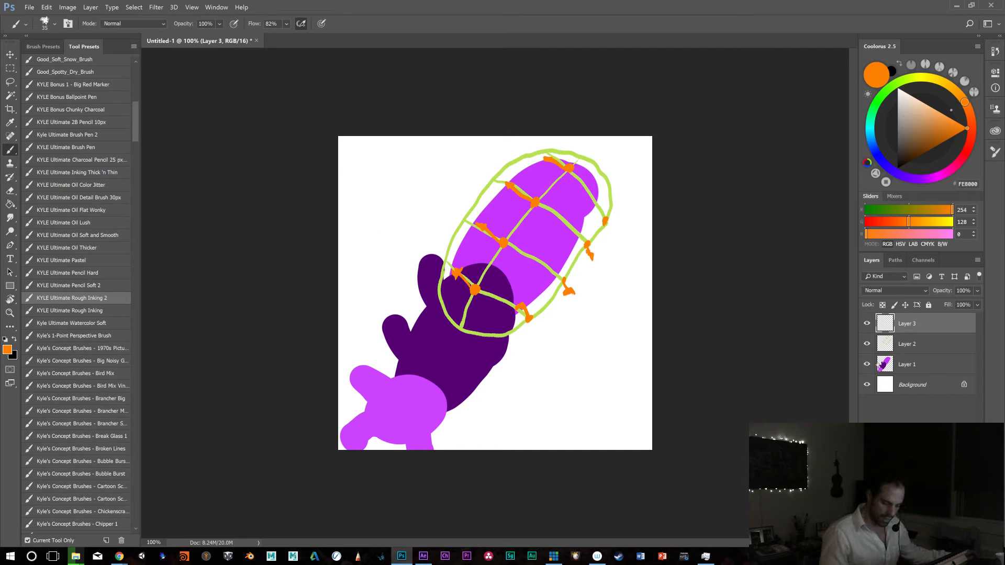
{"action": "left_click_drag", "start_coordinate": [865, 347], "coordinate": [897, 387]}
{"action": "left_click", "coordinate": [933, 143]}
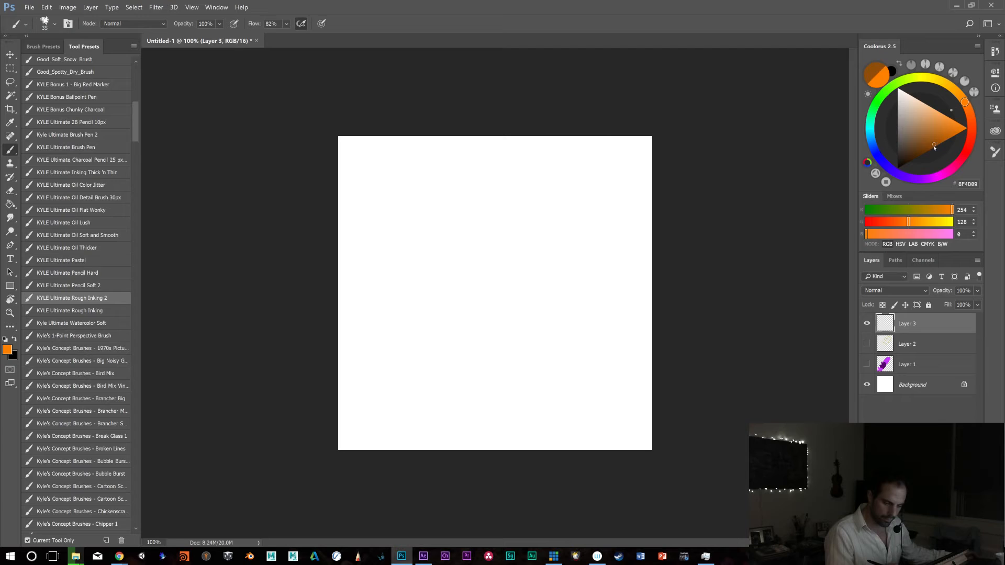
Draw a simple cartoon head with eyes, eyebrows, nose, mouth and ears in dark blue 120D8F on the empty layer
{"action": "left_click", "coordinate": [884, 161]}
{"action": "mouse_move", "coordinate": [427, 320]}
{"action": "left_mouse_down"}
{"action": "mouse_move", "coordinate": [412, 236]}
{"action": "mouse_move", "coordinate": [502, 168]}
{"action": "mouse_move", "coordinate": [592, 219]}
{"action": "mouse_move", "coordinate": [591, 281]}
{"action": "mouse_move", "coordinate": [566, 357]}
{"action": "mouse_move", "coordinate": [497, 400]}
{"action": "mouse_move", "coordinate": [451, 380]}
{"action": "mouse_move", "coordinate": [422, 320]}
{"action": "mouse_move", "coordinate": [427, 284]}
{"action": "left_mouse_up"}
{"action": "left_click_drag", "start_coordinate": [524, 294], "coordinate": [525, 295]}
{"action": "mouse_move", "coordinate": [441, 278]}
{"action": "left_mouse_down"}
{"action": "mouse_move", "coordinate": [451, 287]}
{"action": "mouse_move", "coordinate": [443, 278]}
{"action": "left_mouse_up"}
{"action": "left_click_drag", "start_coordinate": [528, 249], "coordinate": [508, 237]}
{"action": "mouse_move", "coordinate": [434, 271]}
{"action": "left_mouse_down"}
{"action": "mouse_move", "coordinate": [445, 254]}
{"action": "mouse_move", "coordinate": [463, 306]}
{"action": "mouse_move", "coordinate": [458, 330]}
{"action": "mouse_move", "coordinate": [484, 311]}
{"action": "left_mouse_up"}
{"action": "mouse_move", "coordinate": [469, 369]}
{"action": "left_mouse_down"}
{"action": "mouse_move", "coordinate": [523, 361]}
{"action": "mouse_move", "coordinate": [474, 377]}
{"action": "left_mouse_up"}
{"action": "mouse_move", "coordinate": [594, 291]}
{"action": "left_mouse_down"}
{"action": "mouse_move", "coordinate": [617, 304]}
{"action": "mouse_move", "coordinate": [590, 302]}
{"action": "left_mouse_up"}
{"action": "mouse_move", "coordinate": [419, 302]}
{"action": "left_mouse_down"}
{"action": "mouse_move", "coordinate": [399, 310]}
{"action": "mouse_move", "coordinate": [413, 327]}
{"action": "left_mouse_up"}
{"action": "mouse_move", "coordinate": [584, 309]}
{"action": "left_mouse_down"}
{"action": "mouse_move", "coordinate": [565, 364]}
{"action": "mouse_move", "coordinate": [545, 385]}
{"action": "left_mouse_up"}
{"action": "left_click_drag", "start_coordinate": [601, 262], "coordinate": [578, 189]}
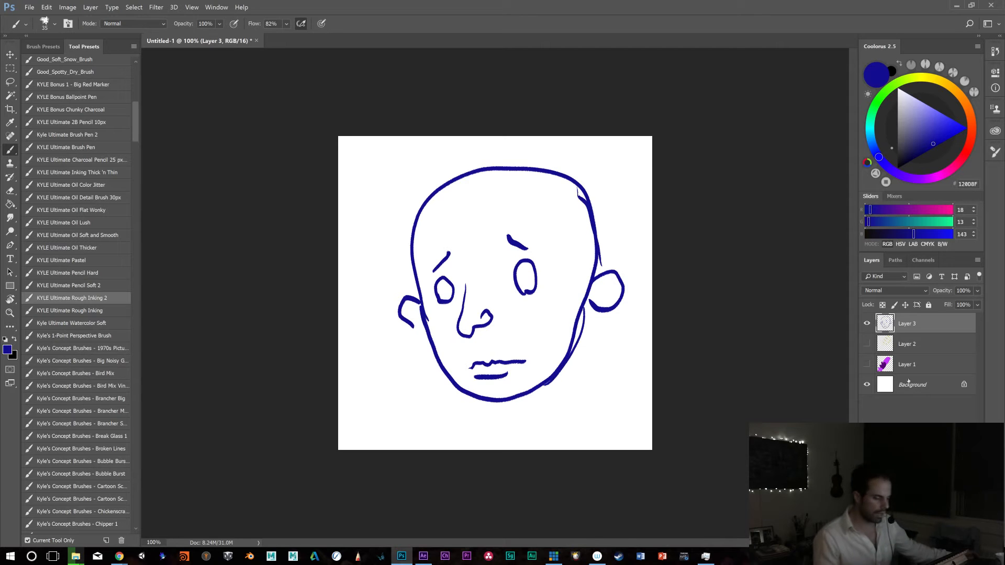
Add a layer and draw a boxy grid in purple B847E0 over the whole head, with three vertical and three horizontal inner lines
{"action": "left_click", "coordinate": [928, 179]}
{"action": "left_click", "coordinate": [940, 122]}
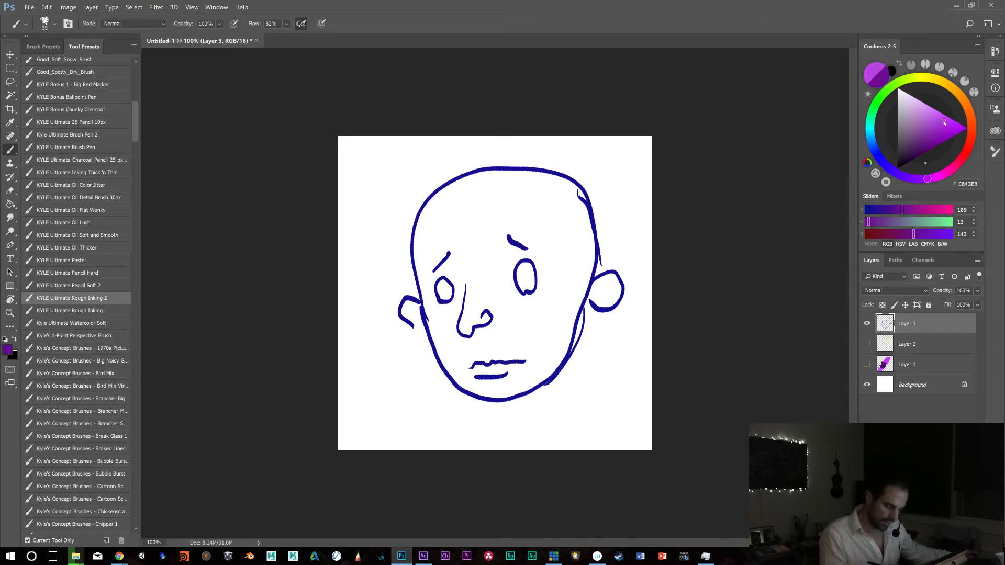
{"action": "key", "text": "ctrl+shift+alt+n"}
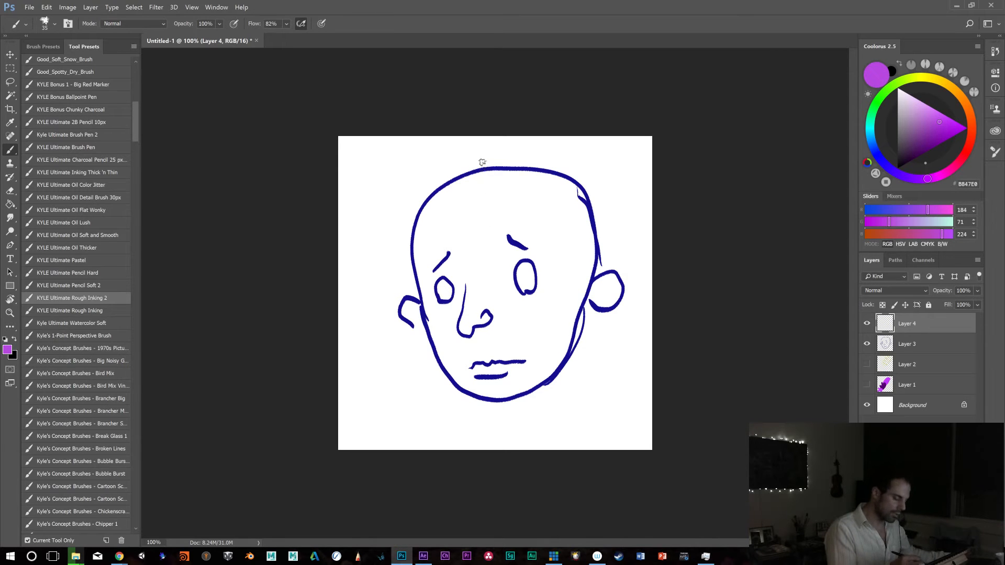
{"action": "left_click_drag", "start_coordinate": [483, 161], "coordinate": [481, 417]}
{"action": "mouse_move", "coordinate": [387, 168]}
{"action": "left_mouse_down"}
{"action": "mouse_move", "coordinate": [613, 174]}
{"action": "mouse_move", "coordinate": [621, 241]}
{"action": "mouse_move", "coordinate": [608, 387]}
{"action": "mouse_move", "coordinate": [571, 404]}
{"action": "mouse_move", "coordinate": [448, 414]}
{"action": "mouse_move", "coordinate": [401, 401]}
{"action": "mouse_move", "coordinate": [382, 214]}
{"action": "mouse_move", "coordinate": [401, 177]}
{"action": "mouse_move", "coordinate": [433, 275]}
{"action": "mouse_move", "coordinate": [429, 413]}
{"action": "left_mouse_up"}
{"action": "left_click_drag", "start_coordinate": [569, 179], "coordinate": [547, 411]}
{"action": "left_click_drag", "start_coordinate": [367, 240], "coordinate": [623, 239]}
{"action": "left_click_drag", "start_coordinate": [393, 360], "coordinate": [622, 365]}
{"action": "left_click_drag", "start_coordinate": [388, 302], "coordinate": [640, 304]}
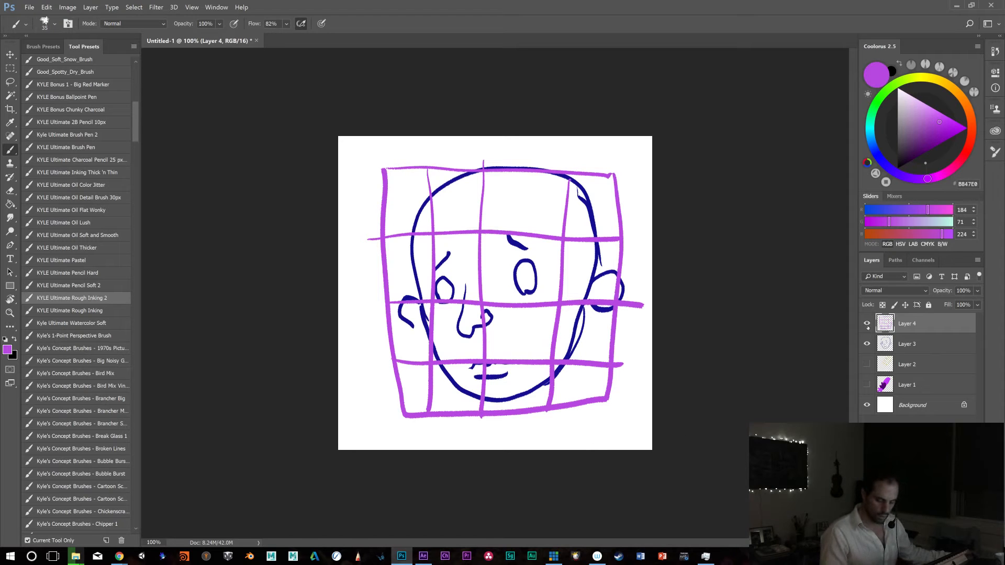
Hide the boxy grid layer and trace a purple outline closely around the head and ears on a new layer above the face
{"action": "left_click", "coordinate": [867, 323]}
{"action": "left_click", "coordinate": [907, 344]}
{"action": "key", "text": "ctrl+shift+alt+n"}
{"action": "mouse_move", "coordinate": [437, 380]}
{"action": "left_mouse_down"}
{"action": "mouse_move", "coordinate": [423, 347]}
{"action": "mouse_move", "coordinate": [390, 315]}
{"action": "mouse_move", "coordinate": [422, 189]}
{"action": "mouse_move", "coordinate": [500, 160]}
{"action": "mouse_move", "coordinate": [567, 170]}
{"action": "mouse_move", "coordinate": [603, 215]}
{"action": "mouse_move", "coordinate": [622, 310]}
{"action": "mouse_move", "coordinate": [599, 317]}
{"action": "mouse_move", "coordinate": [553, 385]}
{"action": "mouse_move", "coordinate": [515, 404]}
{"action": "mouse_move", "coordinate": [439, 383]}
{"action": "left_mouse_up"}
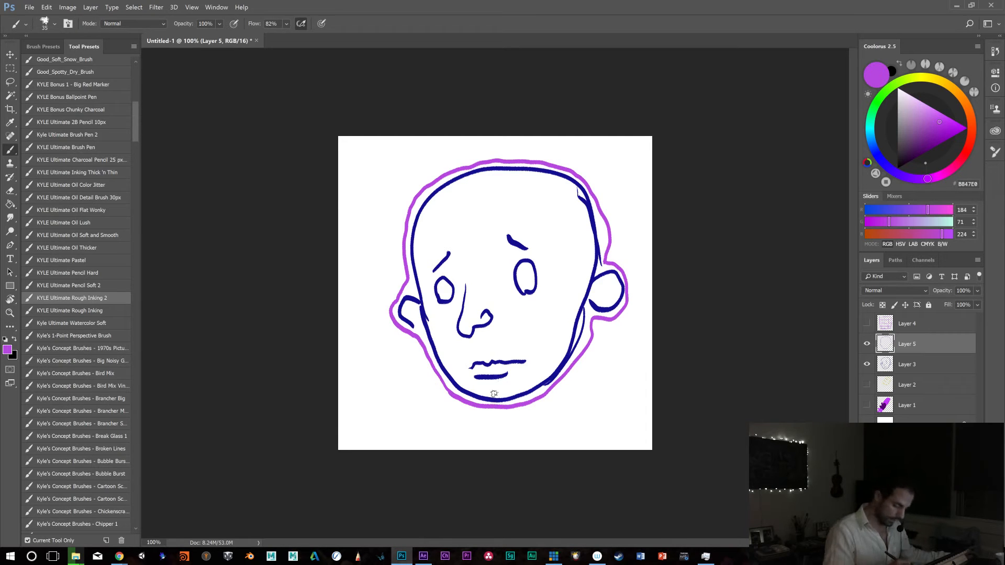
{"action": "mouse_move", "coordinate": [494, 405]}
{"action": "left_mouse_down"}
{"action": "mouse_move", "coordinate": [464, 279]}
{"action": "mouse_move", "coordinate": [463, 175]}
{"action": "left_mouse_up"}
{"action": "key", "text": "ctrl+z"}
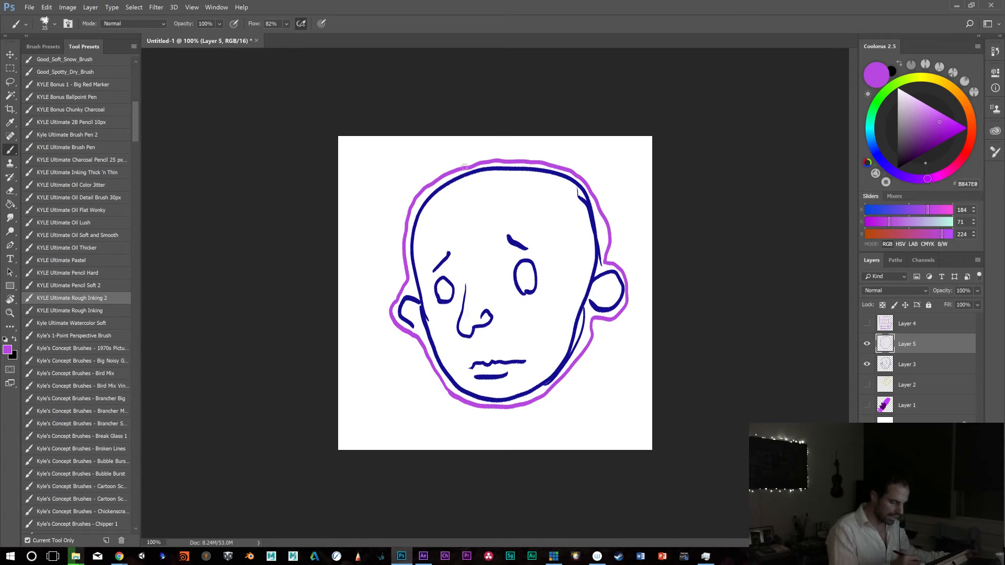
{"action": "left_click_drag", "start_coordinate": [457, 174], "coordinate": [487, 439]}
{"action": "key", "text": "ctrl+z"}
{"action": "mouse_move", "coordinate": [406, 281]}
{"action": "left_mouse_down"}
{"action": "mouse_move", "coordinate": [538, 246]}
{"action": "mouse_move", "coordinate": [623, 243]}
{"action": "left_mouse_up"}
{"action": "key", "text": "ctrl+z"}
{"action": "left_click_drag", "start_coordinate": [461, 166], "coordinate": [464, 291]}
{"action": "key", "text": "ctrl+z"}
{"action": "mouse_move", "coordinate": [470, 164]}
{"action": "left_mouse_down"}
{"action": "mouse_move", "coordinate": [456, 232]}
{"action": "mouse_move", "coordinate": [466, 301]}
{"action": "left_mouse_up"}
{"action": "key", "text": "ctrl+z"}
Draw a purple line from the crown along the nose to the chin, crossed by curved lines at forehead, upper eyes, nose base and mouth
{"action": "mouse_move", "coordinate": [466, 168]}
{"action": "left_mouse_down"}
{"action": "mouse_move", "coordinate": [462, 319]}
{"action": "mouse_move", "coordinate": [499, 408]}
{"action": "left_mouse_up"}
{"action": "mouse_move", "coordinate": [407, 256]}
{"action": "left_mouse_down"}
{"action": "mouse_move", "coordinate": [597, 215]}
{"action": "mouse_move", "coordinate": [610, 222]}
{"action": "left_mouse_up"}
{"action": "left_click_drag", "start_coordinate": [400, 288], "coordinate": [459, 271]}
{"action": "left_click_drag", "start_coordinate": [531, 261], "coordinate": [625, 253]}
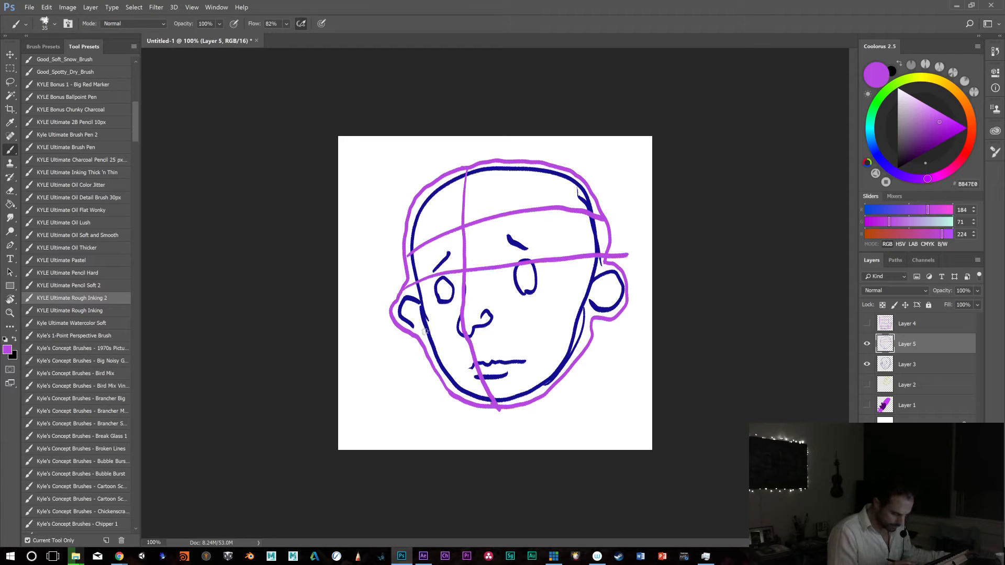
{"action": "left_click_drag", "start_coordinate": [425, 332], "coordinate": [612, 310]}
{"action": "left_click_drag", "start_coordinate": [446, 380], "coordinate": [575, 359]}
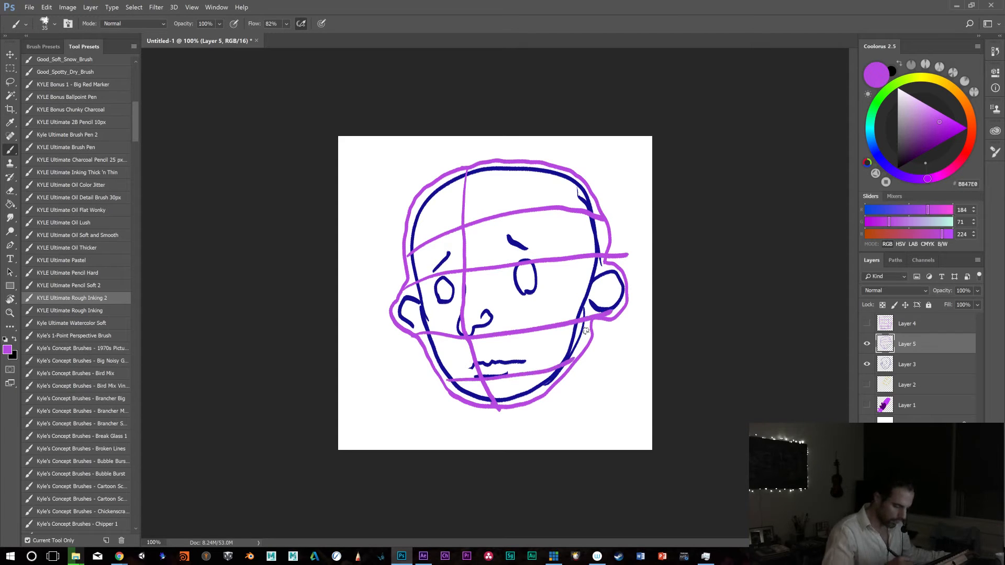
Complete the head mesh with three more vertical contour lines and a cross line from ear to ear under the eyes
{"action": "mouse_move", "coordinate": [540, 399]}
{"action": "left_mouse_down"}
{"action": "mouse_move", "coordinate": [523, 310]}
{"action": "mouse_move", "coordinate": [520, 154]}
{"action": "left_mouse_up"}
{"action": "left_click_drag", "start_coordinate": [427, 190], "coordinate": [447, 380]}
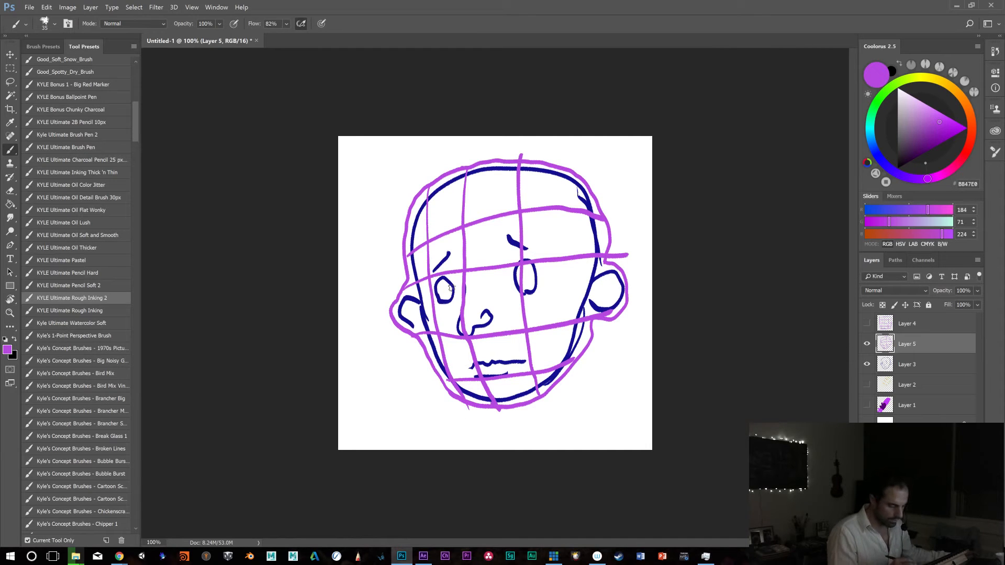
{"action": "mouse_move", "coordinate": [617, 276]}
{"action": "left_mouse_down"}
{"action": "mouse_move", "coordinate": [503, 287]}
{"action": "mouse_move", "coordinate": [392, 317]}
{"action": "left_mouse_up"}
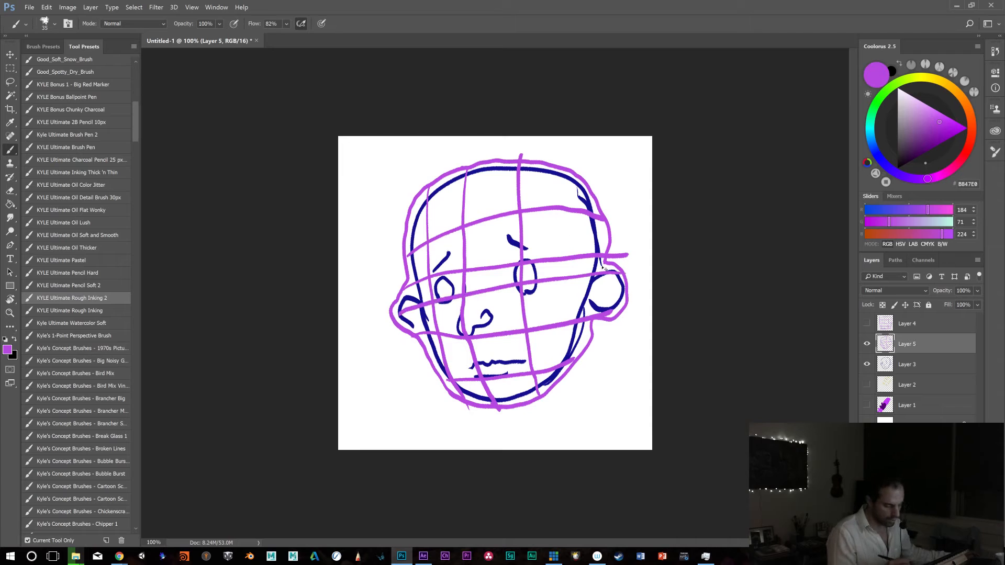
{"action": "key", "text": "ctrl+z"}
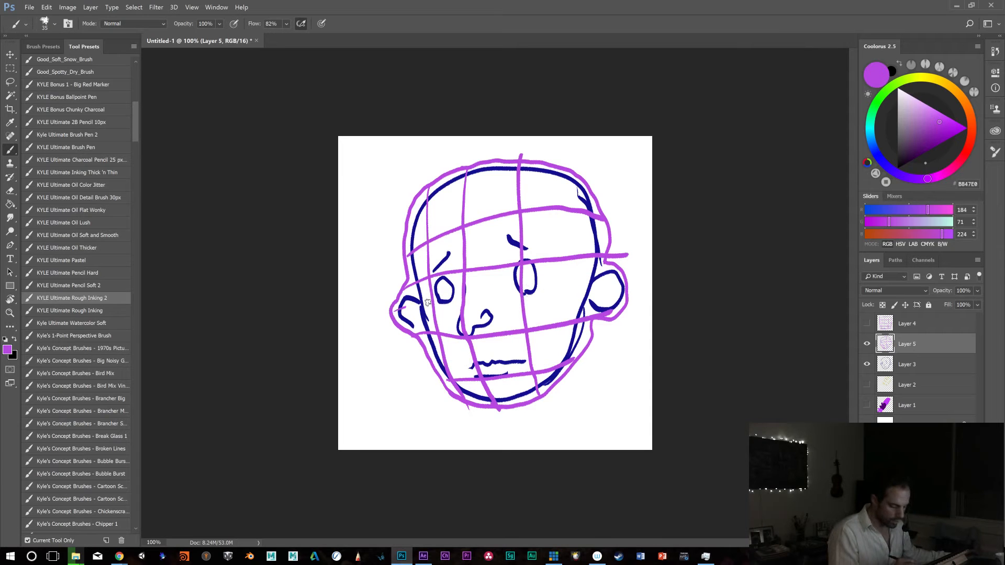
{"action": "left_click_drag", "start_coordinate": [404, 309], "coordinate": [633, 268]}
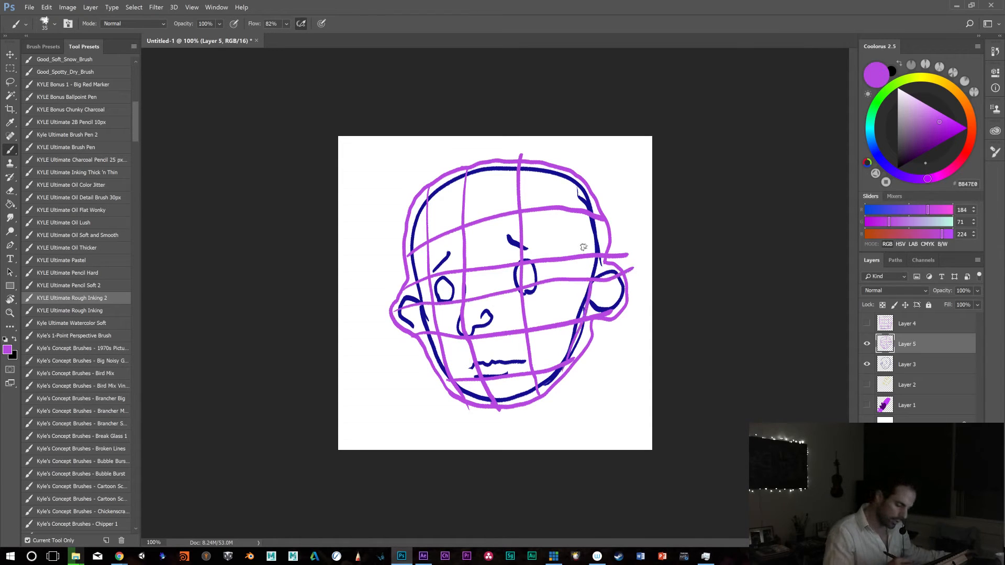
{"action": "mouse_move", "coordinate": [559, 169]}
{"action": "left_mouse_down"}
{"action": "mouse_move", "coordinate": [579, 254]}
{"action": "mouse_move", "coordinate": [552, 390]}
{"action": "left_mouse_up"}
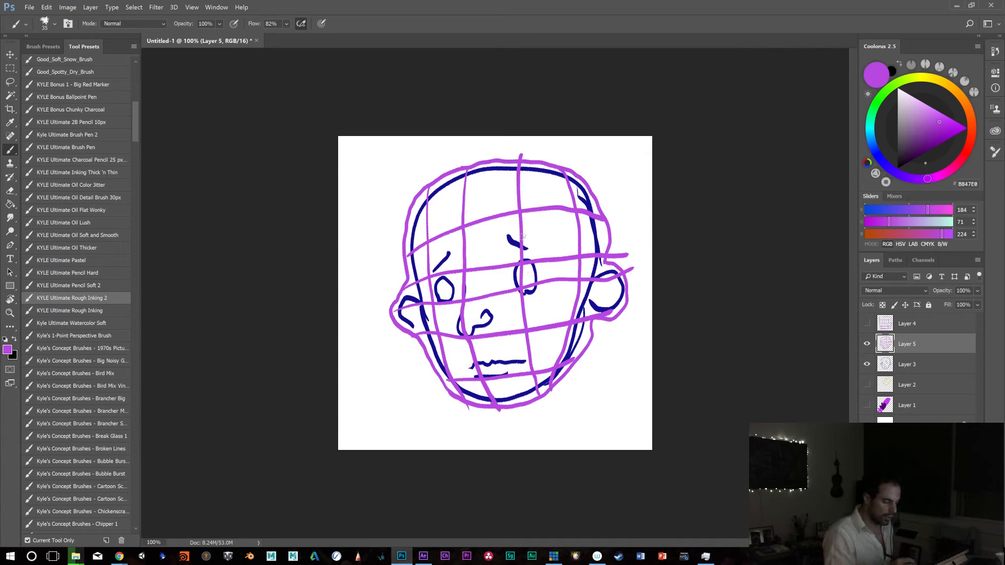
Mark the mesh intersections above and below both eyes with dots in orange FF8600
{"action": "left_click_drag", "start_coordinate": [520, 291], "coordinate": [518, 284]}
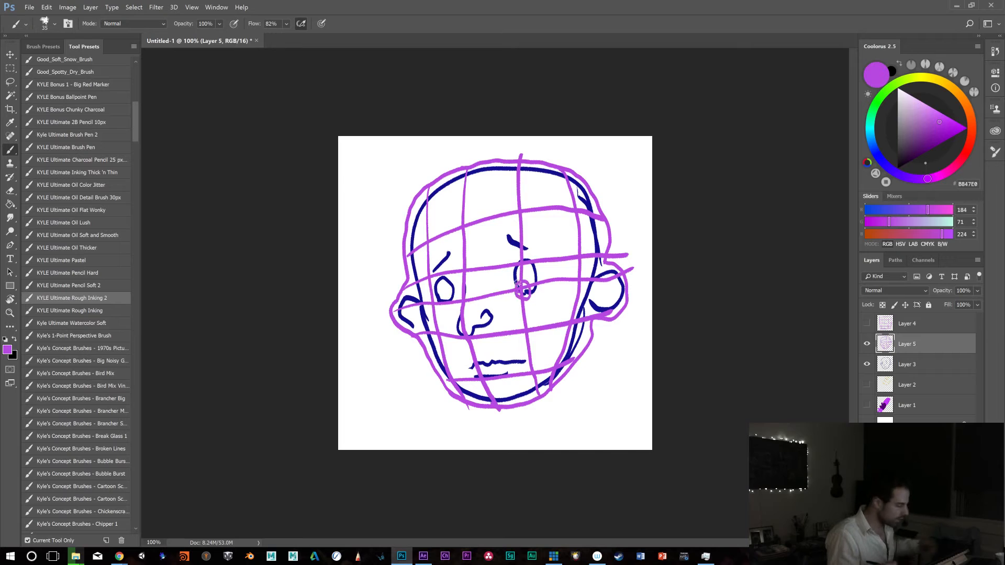
{"action": "key", "text": "ctrl+z"}
{"action": "left_click", "coordinate": [964, 103]}
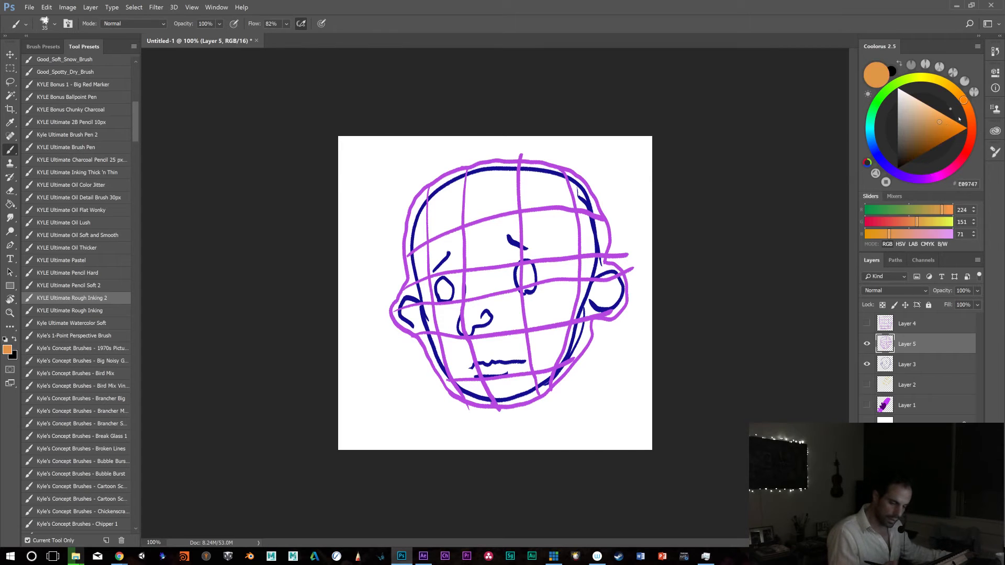
{"action": "left_click", "coordinate": [945, 128]}
{"action": "left_click", "coordinate": [520, 289]}
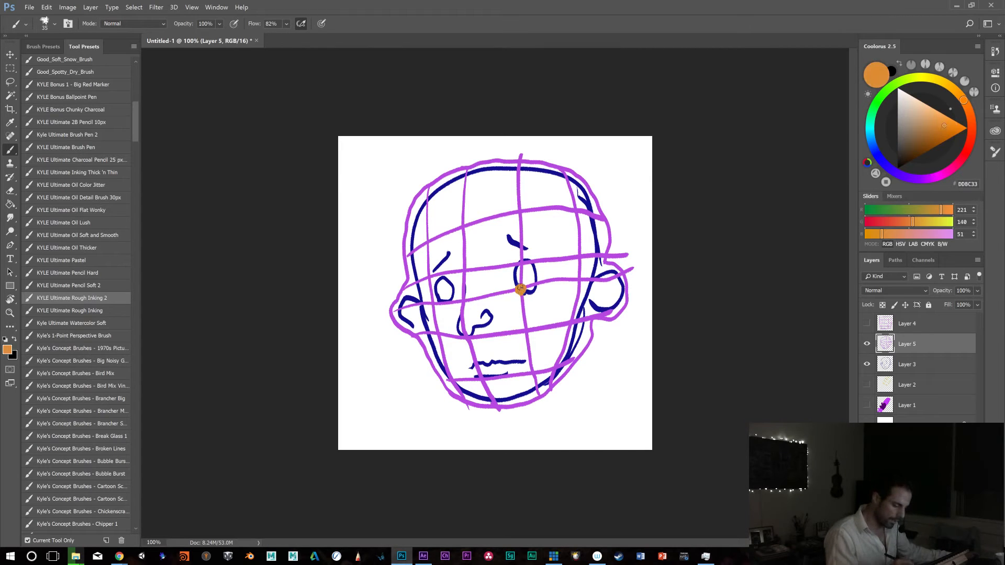
{"action": "key", "text": "ctrl+z"}
{"action": "left_click_drag", "start_coordinate": [962, 135], "coordinate": [972, 128]}
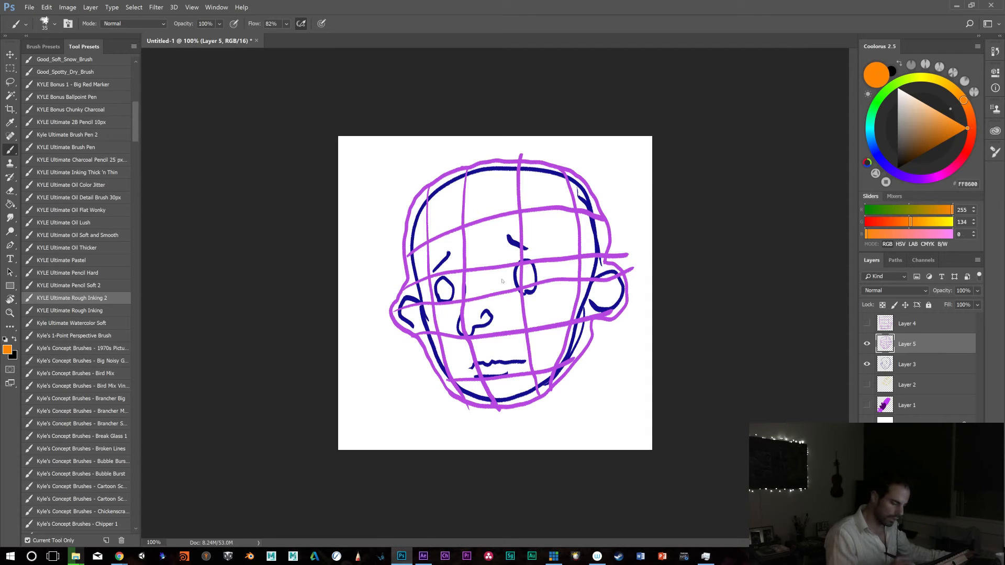
{"action": "left_click_drag", "start_coordinate": [523, 289], "coordinate": [521, 288]}
{"action": "left_click", "coordinate": [521, 265]}
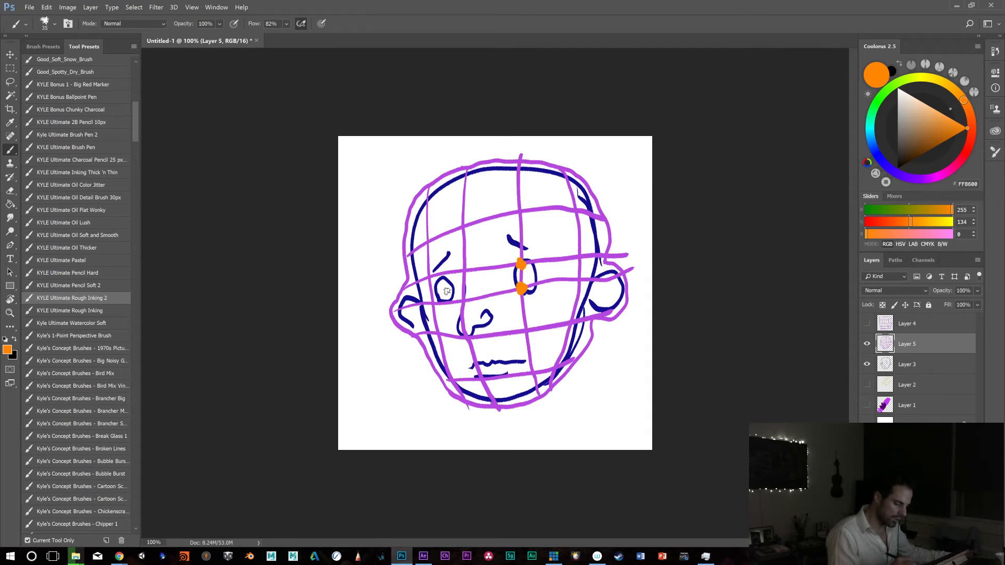
{"action": "left_click", "coordinate": [432, 278]}
{"action": "left_click", "coordinate": [435, 299]}
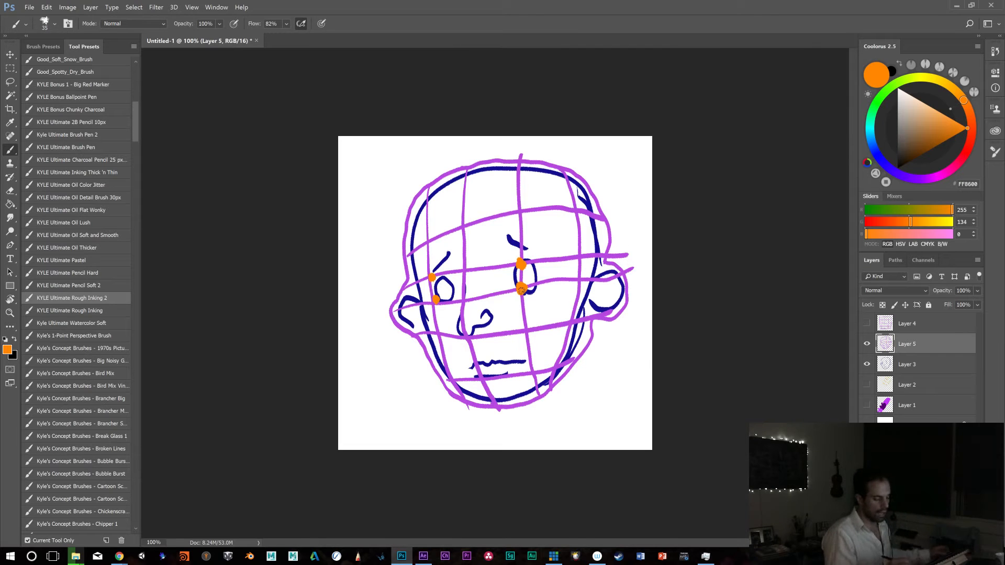
Mark the mesh intersections along the nose line, from between the eyes down to the nose base, with orange dots
{"action": "left_click", "coordinate": [464, 338]}
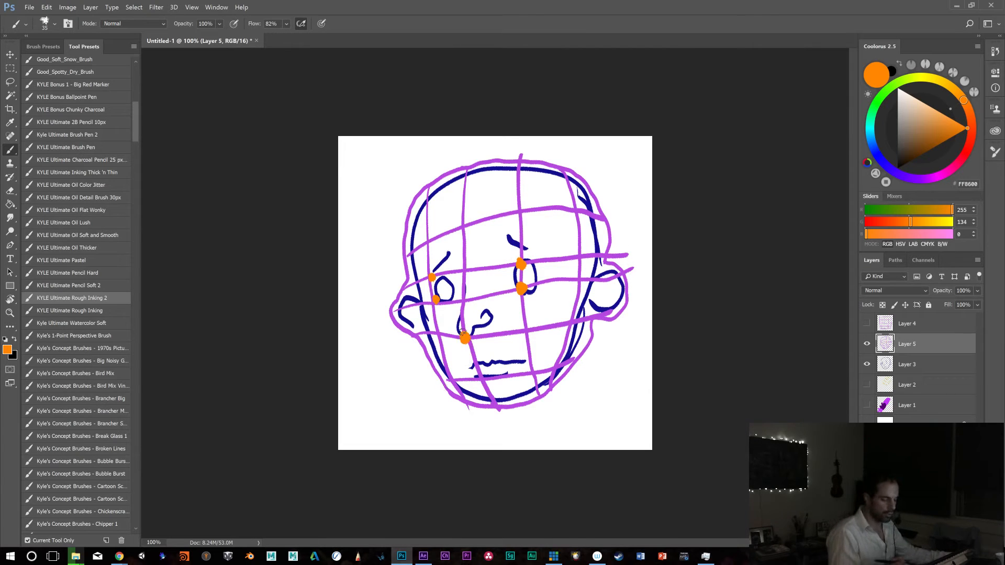
{"action": "key", "text": "ctrl+z"}
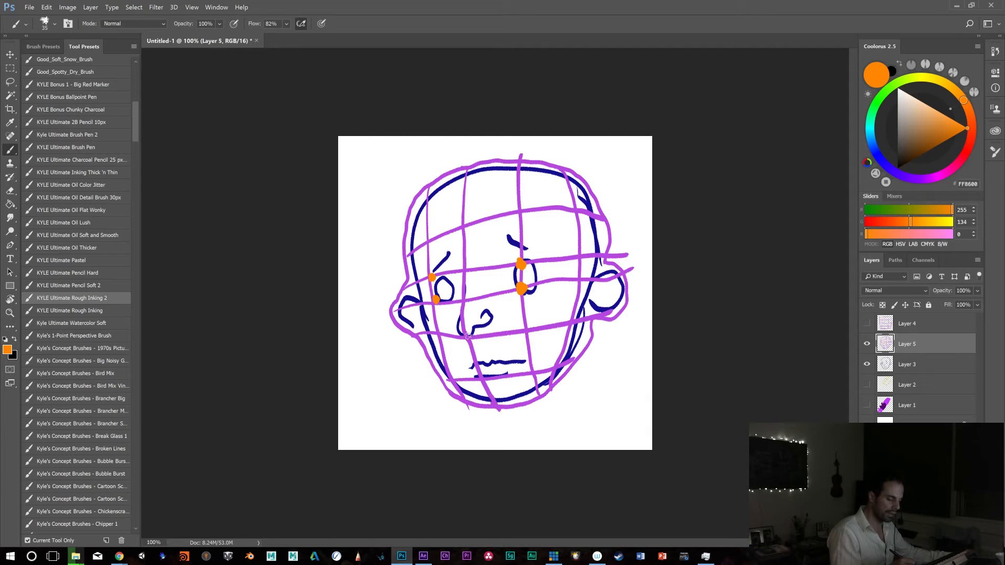
{"action": "left_click", "coordinate": [463, 300]}
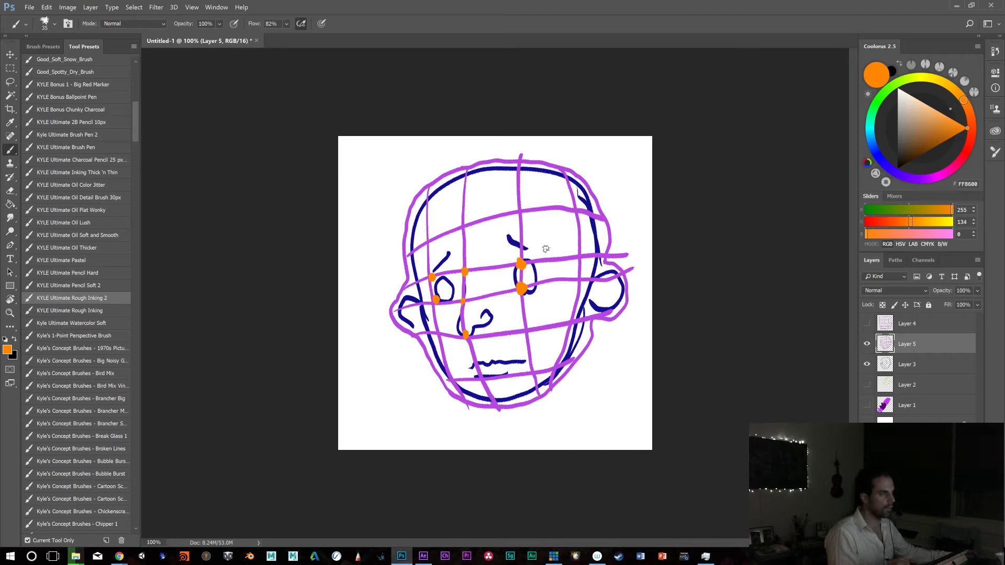
{"action": "left_click_drag", "start_coordinate": [476, 333], "coordinate": [497, 330]}
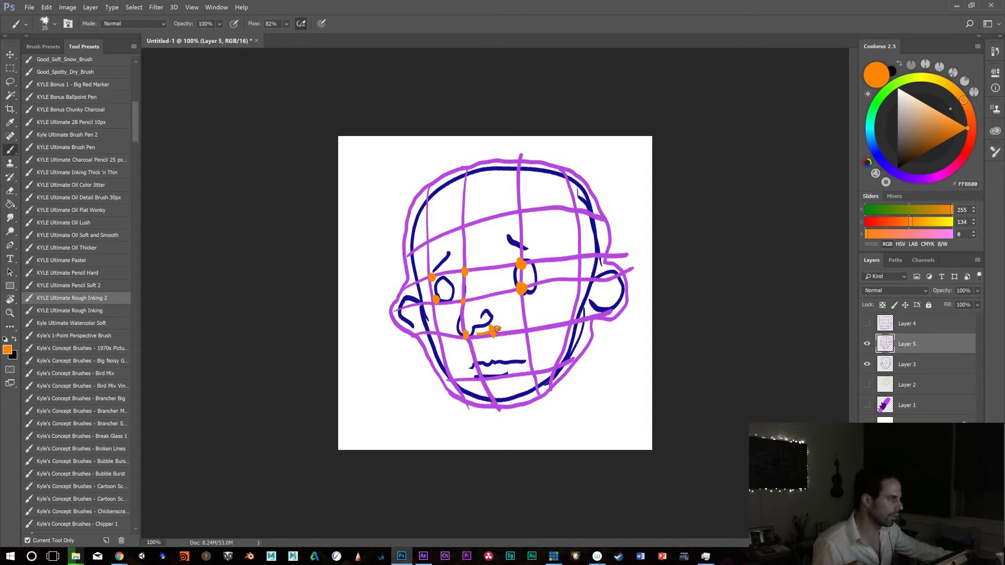
{"action": "key", "text": "ctrl+z"}
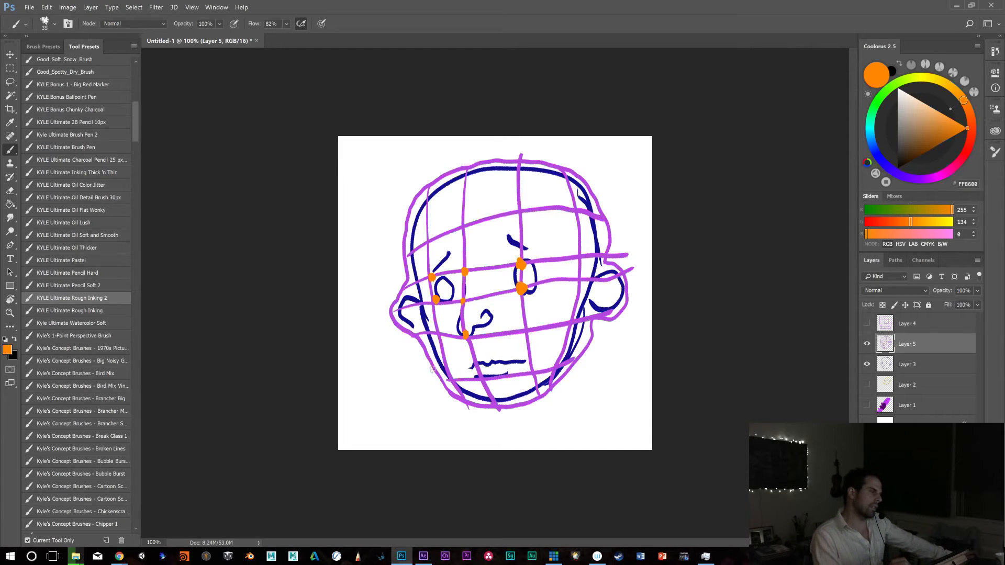
Hide the purple grid on Layer 5 and add a new layer directly above Layer 3
{"action": "mouse_move", "coordinate": [461, 179]}
{"action": "left_mouse_down"}
{"action": "mouse_move", "coordinate": [456, 257]}
{"action": "mouse_move", "coordinate": [468, 325]}
{"action": "left_mouse_up"}
{"action": "key", "text": "ctrl+z"}
{"action": "left_click", "coordinate": [865, 344]}
{"action": "left_click", "coordinate": [929, 364]}
{"action": "left_click", "coordinate": [963, 540]}
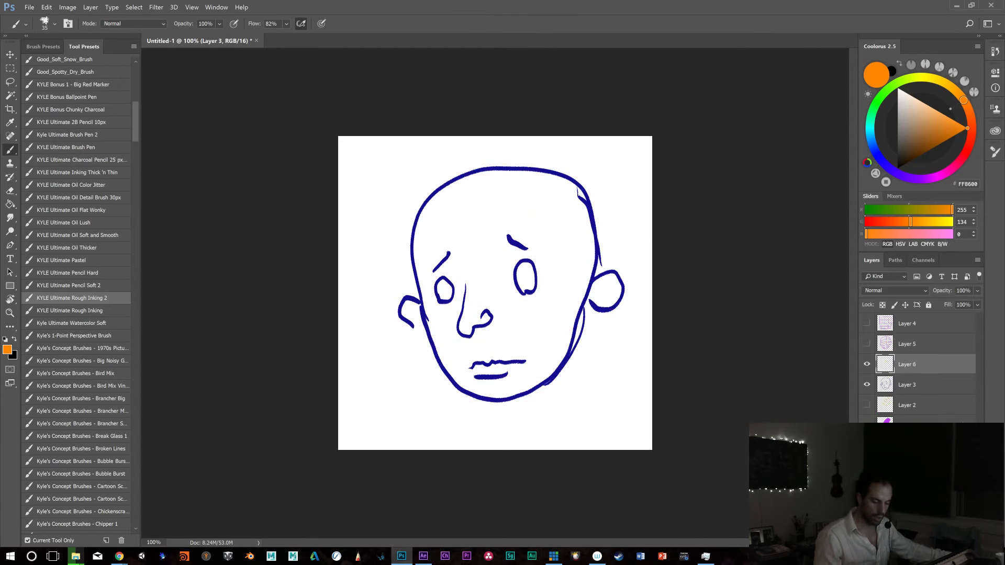
Paint four vertical contour lines in pink FF74EE down the face from the crown to the jaw
{"action": "left_click", "coordinate": [878, 159]}
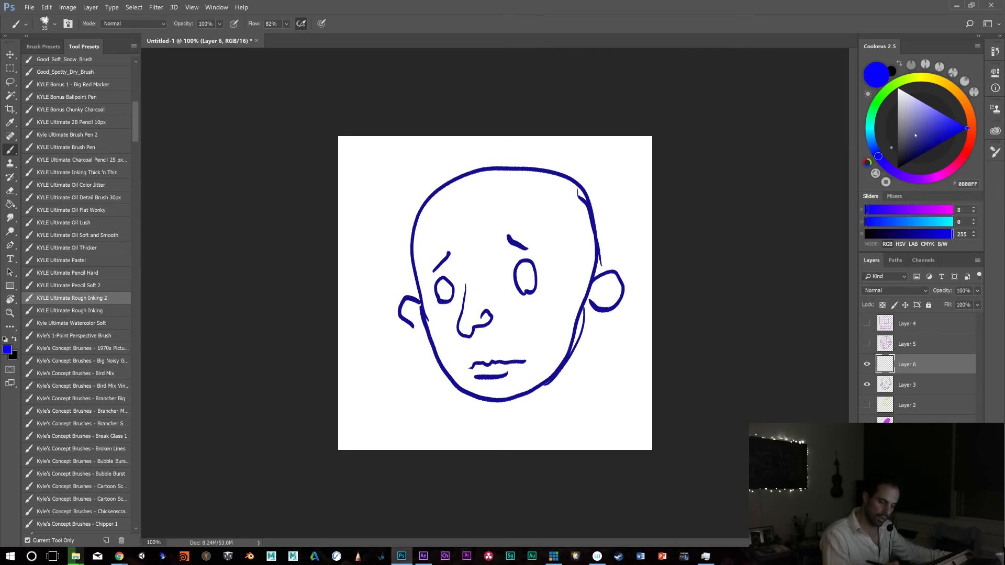
{"action": "left_click", "coordinate": [936, 110]}
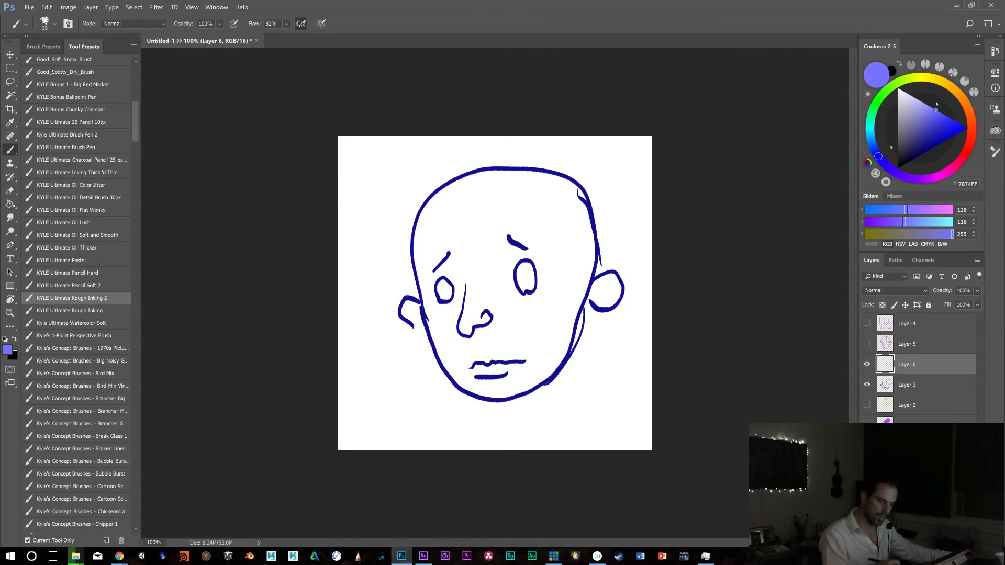
{"action": "left_click", "coordinate": [941, 176]}
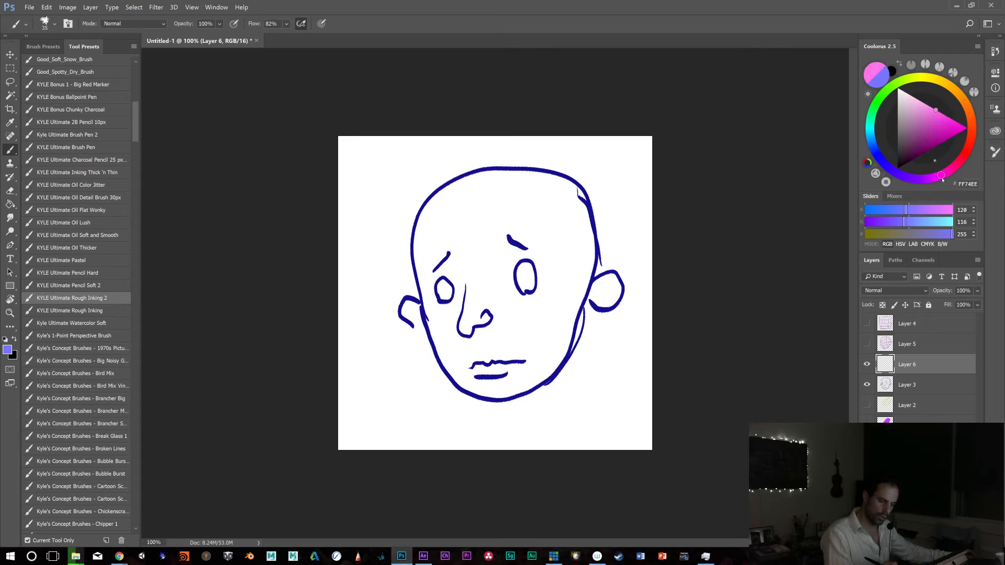
{"action": "mouse_move", "coordinate": [471, 172]}
{"action": "left_mouse_down"}
{"action": "mouse_move", "coordinate": [454, 219]}
{"action": "mouse_move", "coordinate": [466, 289]}
{"action": "mouse_move", "coordinate": [460, 324]}
{"action": "mouse_move", "coordinate": [490, 398]}
{"action": "left_mouse_up"}
{"action": "mouse_move", "coordinate": [451, 178]}
{"action": "left_mouse_down"}
{"action": "mouse_move", "coordinate": [424, 237]}
{"action": "mouse_move", "coordinate": [438, 333]}
{"action": "mouse_move", "coordinate": [462, 390]}
{"action": "left_mouse_up"}
{"action": "mouse_move", "coordinate": [517, 169]}
{"action": "left_mouse_down"}
{"action": "mouse_move", "coordinate": [510, 251]}
{"action": "mouse_move", "coordinate": [534, 392]}
{"action": "left_mouse_up"}
{"action": "mouse_move", "coordinate": [555, 174]}
{"action": "left_mouse_down"}
{"action": "mouse_move", "coordinate": [567, 226]}
{"action": "mouse_move", "coordinate": [568, 352]}
{"action": "mouse_move", "coordinate": [555, 386]}
{"action": "left_mouse_up"}
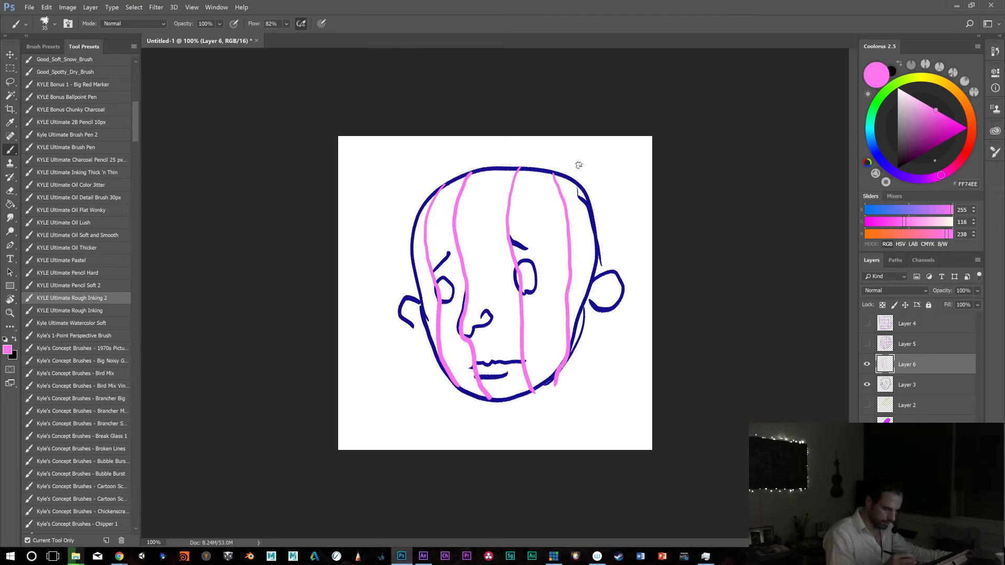
Paint four curved horizontal contour lines in pink across the face at the brow, eyes and nose
{"action": "mouse_move", "coordinate": [410, 252]}
{"action": "left_mouse_down"}
{"action": "mouse_move", "coordinate": [482, 225]}
{"action": "mouse_move", "coordinate": [598, 227]}
{"action": "left_mouse_up"}
{"action": "key", "text": "ctrl+z"}
{"action": "mouse_move", "coordinate": [419, 275]}
{"action": "left_mouse_down"}
{"action": "mouse_move", "coordinate": [470, 251]}
{"action": "mouse_move", "coordinate": [520, 245]}
{"action": "mouse_move", "coordinate": [602, 267]}
{"action": "left_mouse_up"}
{"action": "mouse_move", "coordinate": [420, 289]}
{"action": "left_mouse_down"}
{"action": "mouse_move", "coordinate": [477, 268]}
{"action": "mouse_move", "coordinate": [579, 268]}
{"action": "mouse_move", "coordinate": [593, 278]}
{"action": "left_mouse_up"}
{"action": "mouse_move", "coordinate": [423, 310]}
{"action": "left_mouse_down"}
{"action": "mouse_move", "coordinate": [508, 289]}
{"action": "mouse_move", "coordinate": [605, 307]}
{"action": "left_mouse_up"}
{"action": "mouse_move", "coordinate": [443, 326]}
{"action": "left_mouse_down"}
{"action": "mouse_move", "coordinate": [485, 314]}
{"action": "mouse_move", "coordinate": [575, 326]}
{"action": "left_mouse_up"}
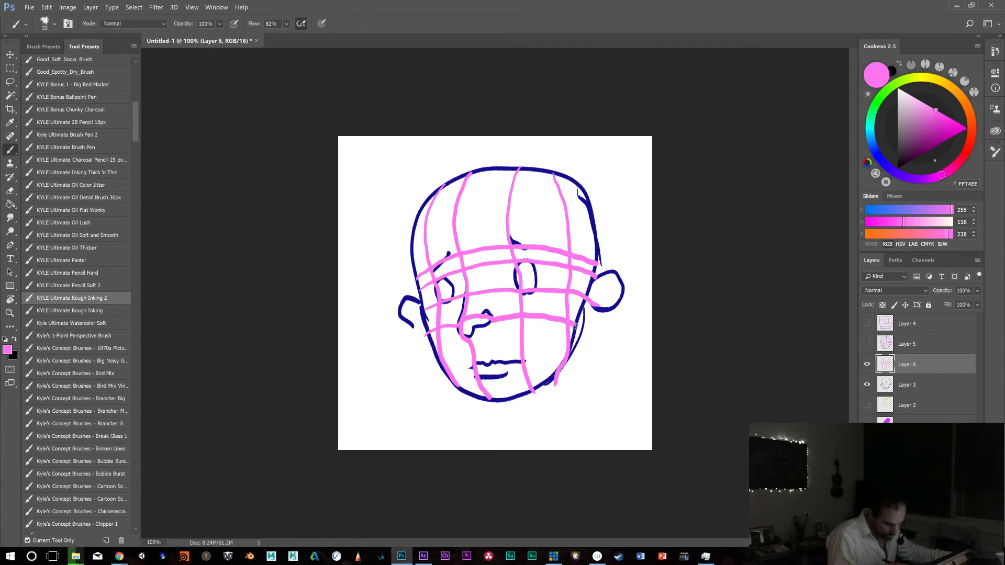
Paint three horizontal contour lines in pink across the lower face around the mouth
{"action": "mouse_move", "coordinate": [442, 358]}
{"action": "left_mouse_down"}
{"action": "mouse_move", "coordinate": [526, 348]}
{"action": "mouse_move", "coordinate": [578, 358]}
{"action": "left_mouse_up"}
{"action": "left_click_drag", "start_coordinate": [438, 368], "coordinate": [576, 360]}
{"action": "mouse_move", "coordinate": [452, 378]}
{"action": "left_mouse_down"}
{"action": "mouse_move", "coordinate": [510, 380]}
{"action": "mouse_move", "coordinate": [575, 363]}
{"action": "left_mouse_up"}
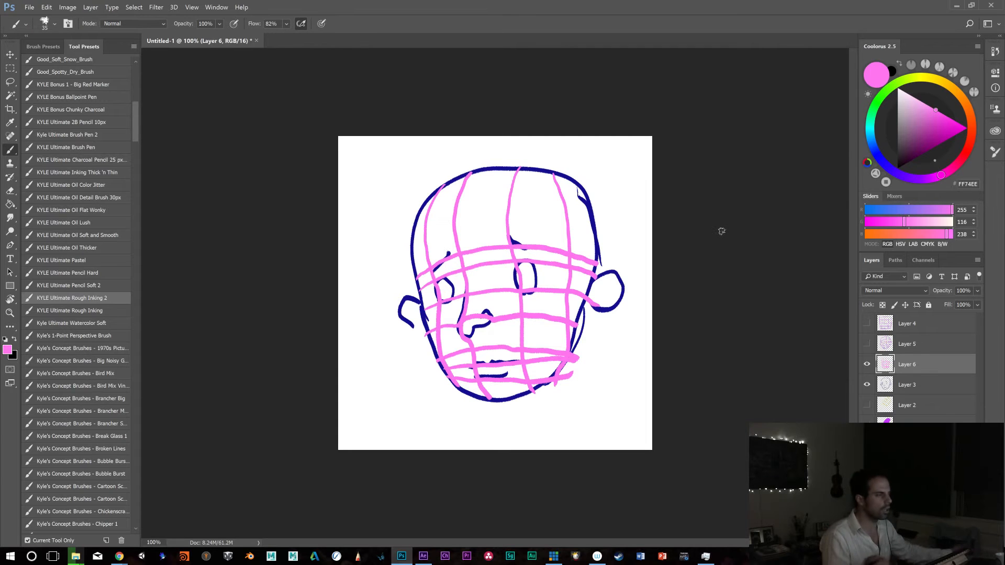
On a new layer above the pink grid, mark the right end of the mouth line with a red-orange FF3C00 dot
{"action": "left_click", "coordinate": [966, 103]}
{"action": "left_click", "coordinate": [949, 115]}
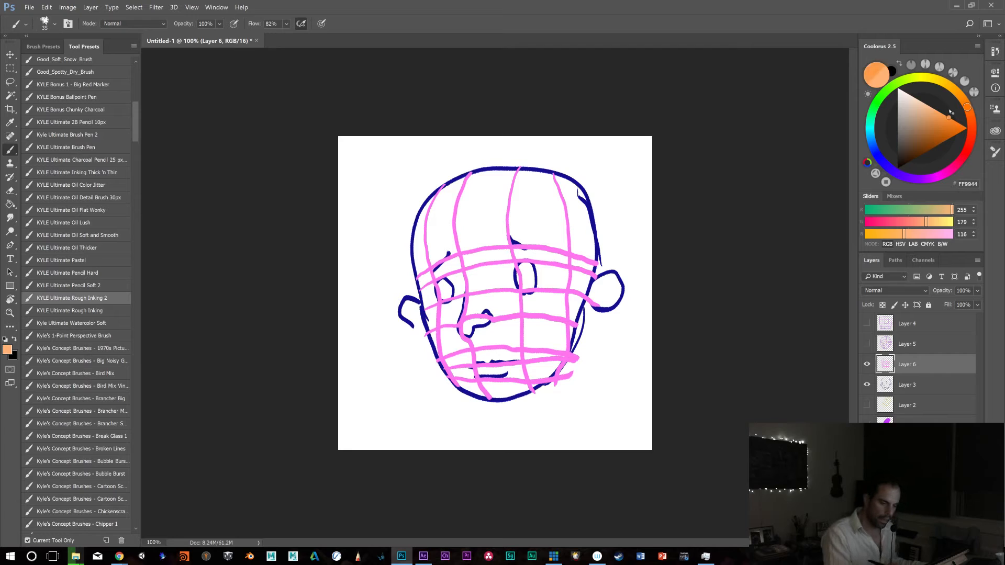
{"action": "key", "text": "ctrl+shift+alt+n"}
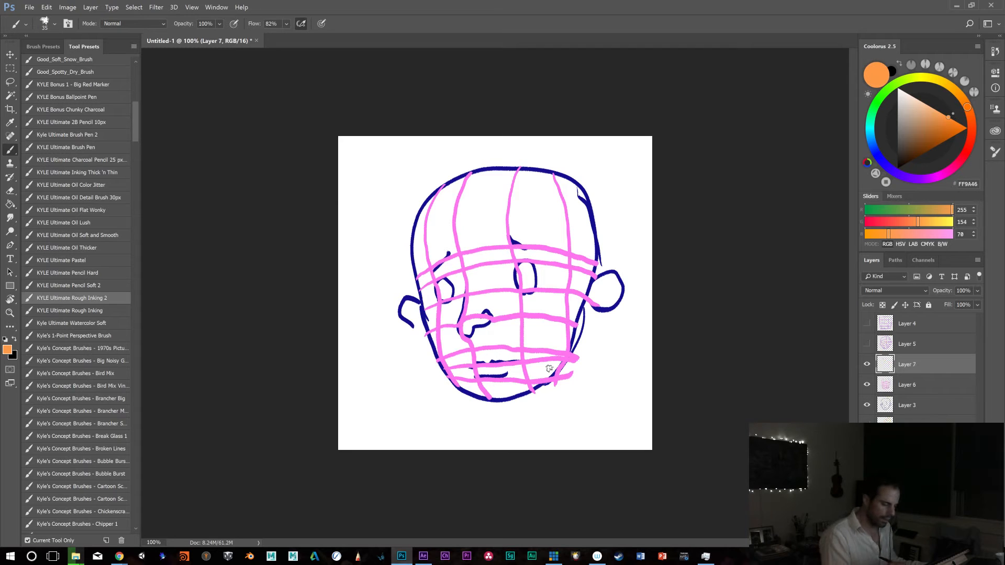
{"action": "left_click", "coordinate": [523, 362]}
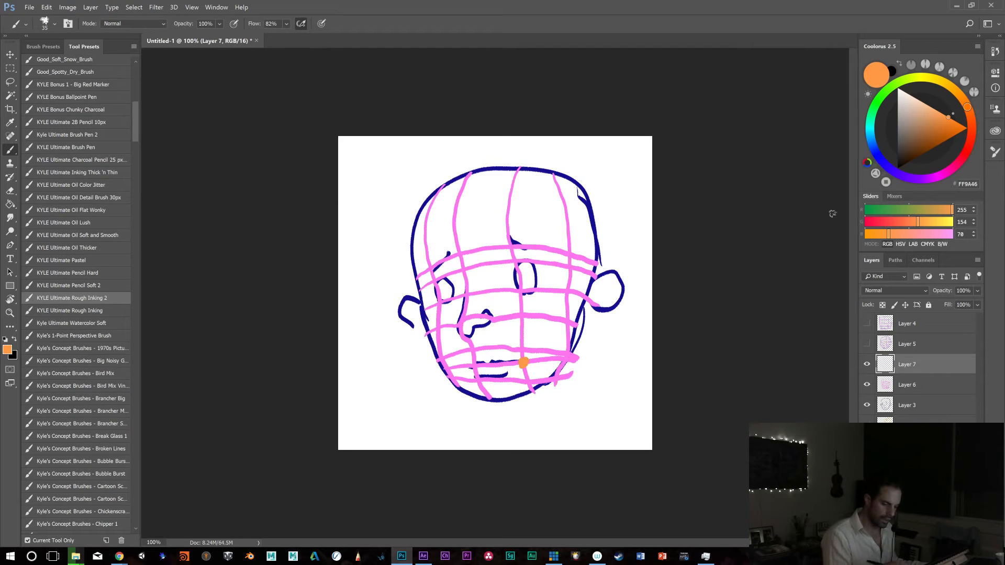
{"action": "key", "text": "ctrl+z"}
{"action": "left_click", "coordinate": [972, 129]}
{"action": "left_click_drag", "start_coordinate": [957, 124], "coordinate": [968, 129]}
{"action": "left_click", "coordinate": [523, 362]}
{"action": "left_click", "coordinate": [470, 367]}
{"action": "key", "text": "ctrl+z"}
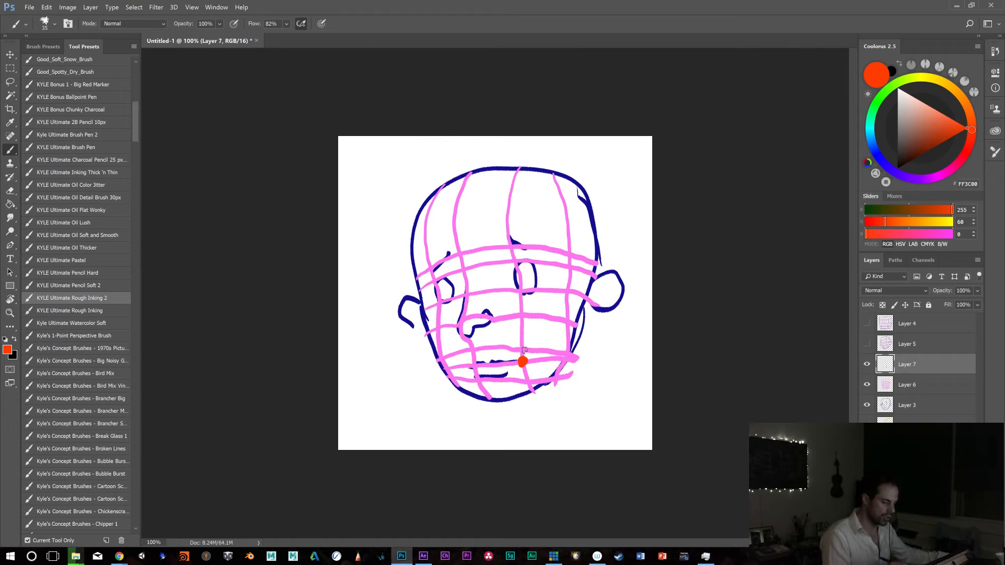
{"action": "mouse_move", "coordinate": [496, 351]}
{"action": "left_mouse_down"}
{"action": "mouse_move", "coordinate": [528, 385]}
{"action": "mouse_move", "coordinate": [540, 335]}
{"action": "mouse_move", "coordinate": [518, 302]}
{"action": "left_mouse_up"}
{"action": "key", "text": "ctrl+z"}
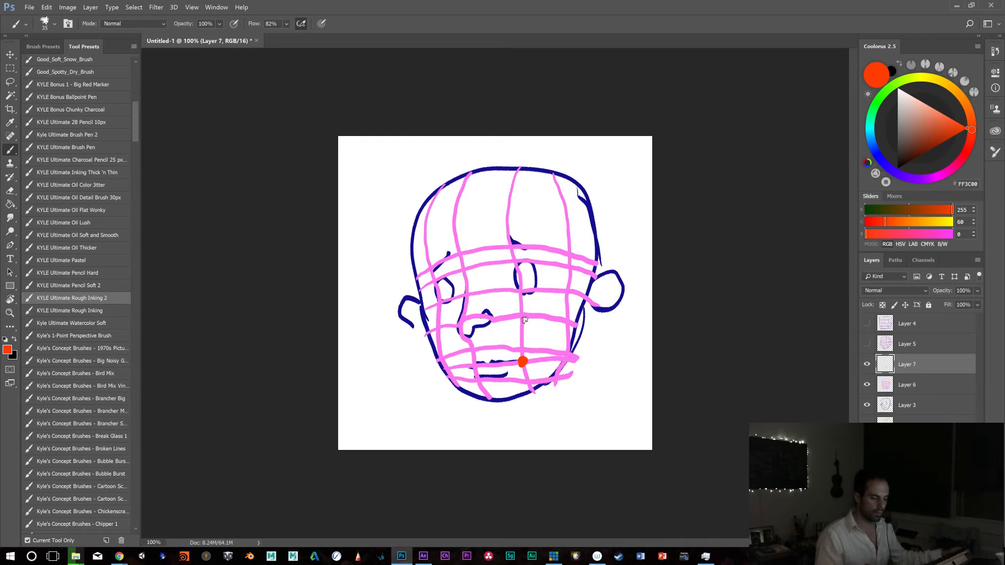
Add a new layer above Layer 7 and set the brush colour to orange FF7500
{"action": "key", "text": "ctrl+shift+alt+n"}
{"action": "left_click", "coordinate": [945, 116]}
{"action": "left_click", "coordinate": [966, 105]}
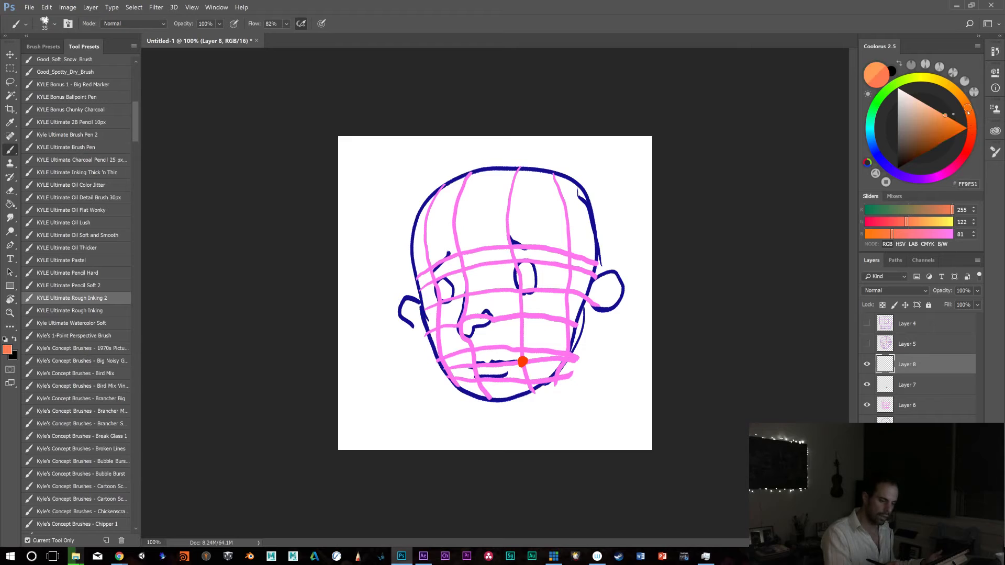
{"action": "left_click", "coordinate": [968, 131]}
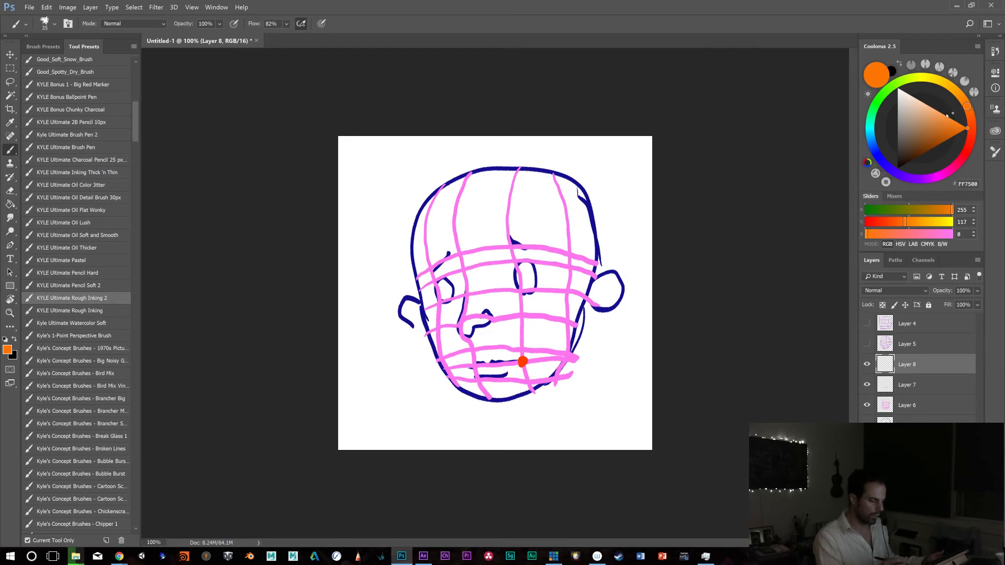
{"action": "left_click", "coordinate": [868, 366]}
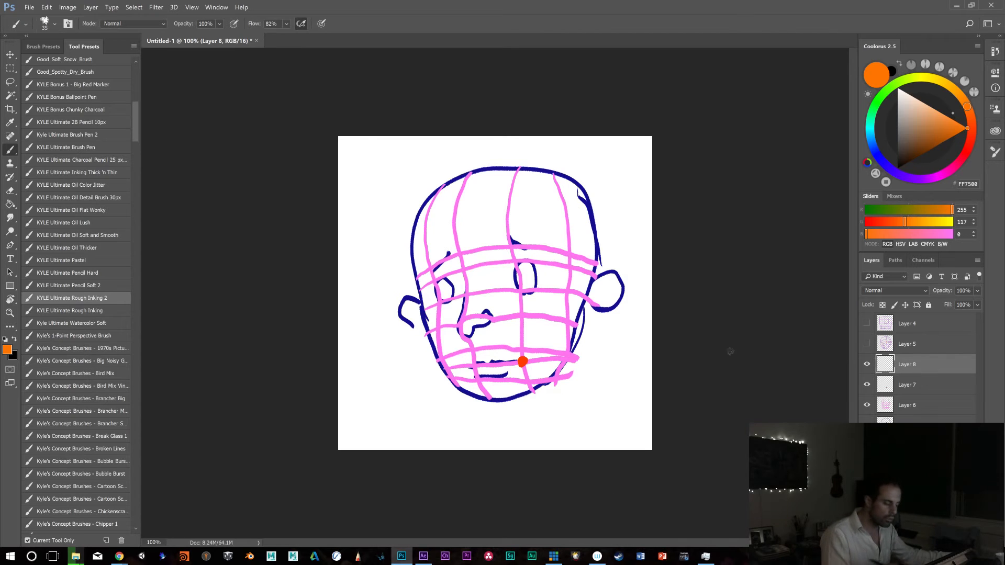
On Layer 6, paint a vertical contour line from the crown past the nose to the chin in the grid's sampled pink
{"action": "left_click", "coordinate": [923, 408]}
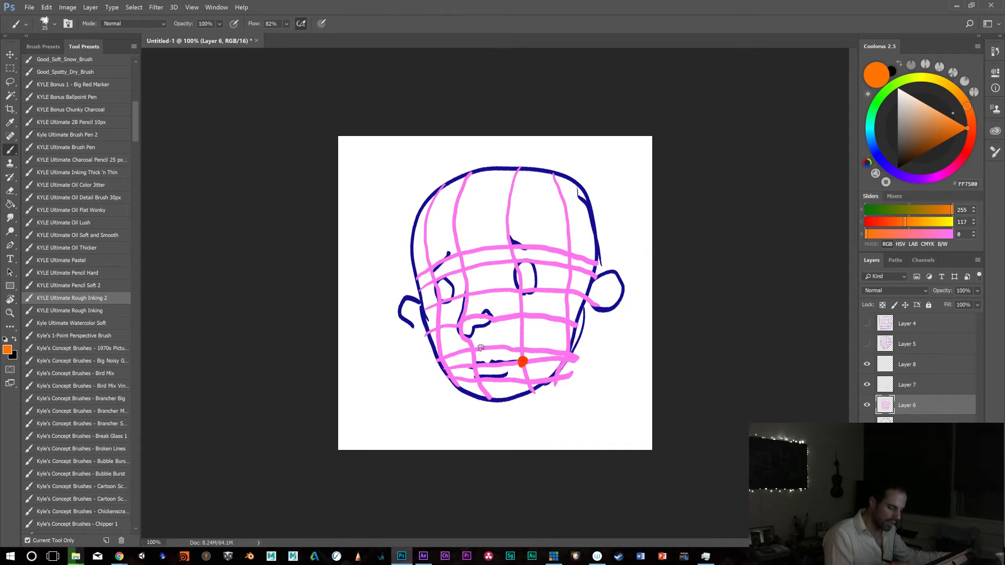
{"action": "left_click_drag", "start_coordinate": [512, 317], "coordinate": [558, 336]}
{"action": "key", "text": "ctrl+z"}
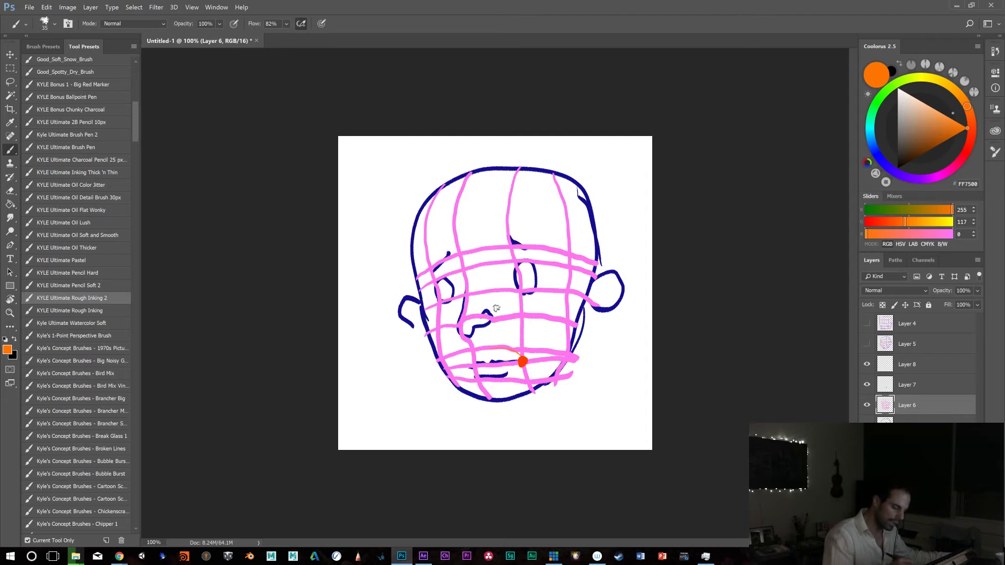
{"action": "left_click", "coordinate": [522, 289], "text": "alt"}
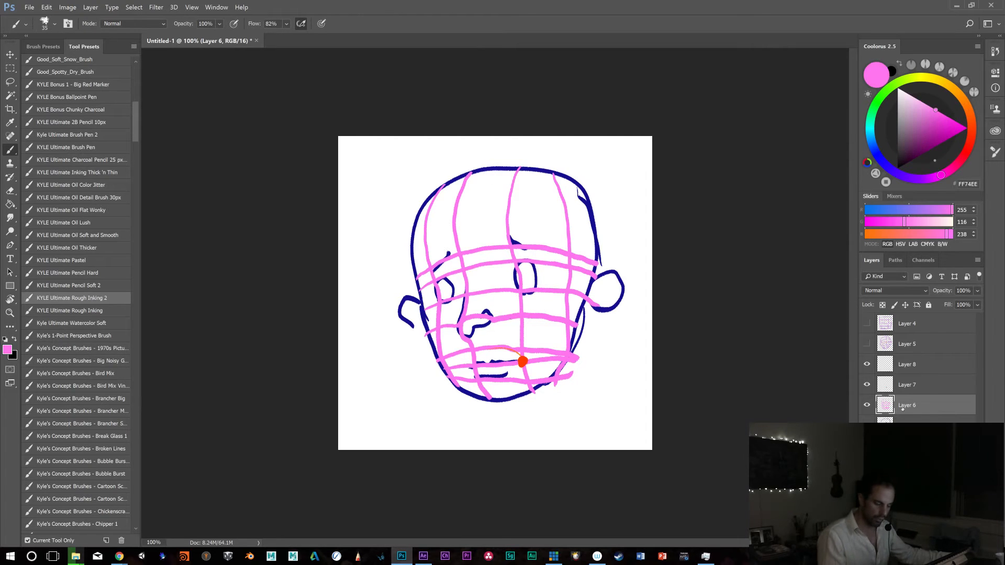
{"action": "mouse_move", "coordinate": [494, 166]}
{"action": "left_mouse_down"}
{"action": "mouse_move", "coordinate": [477, 245]}
{"action": "mouse_move", "coordinate": [486, 308]}
{"action": "mouse_move", "coordinate": [511, 346]}
{"action": "mouse_move", "coordinate": [512, 401]}
{"action": "left_mouse_up"}
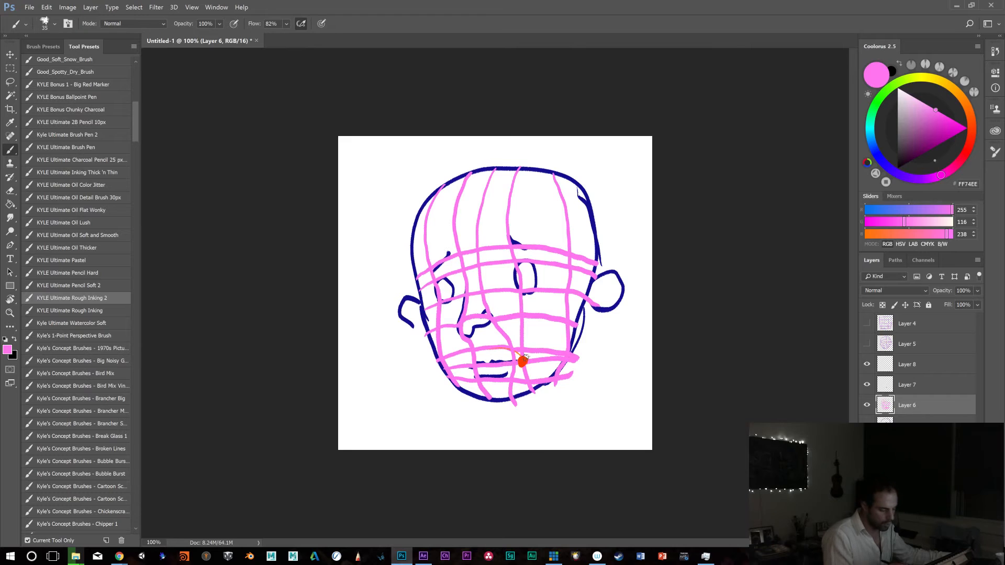
Paint small pink marks on the cheek above the red-orange dot and below the right eye
{"action": "mouse_move", "coordinate": [527, 348]}
{"action": "left_mouse_down"}
{"action": "mouse_move", "coordinate": [539, 326]}
{"action": "mouse_move", "coordinate": [525, 352]}
{"action": "mouse_move", "coordinate": [552, 339]}
{"action": "left_mouse_up"}
{"action": "left_click_drag", "start_coordinate": [461, 336], "coordinate": [451, 365]}
{"action": "key", "text": "ctrl+z"}
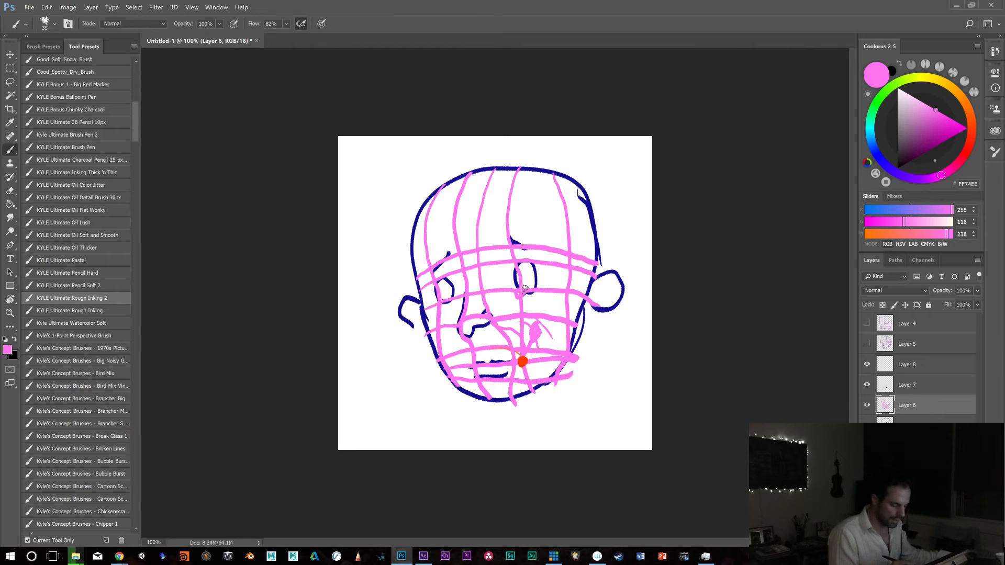
{"action": "left_click_drag", "start_coordinate": [527, 279], "coordinate": [521, 267]}
{"action": "key", "text": "ctrl+z"}
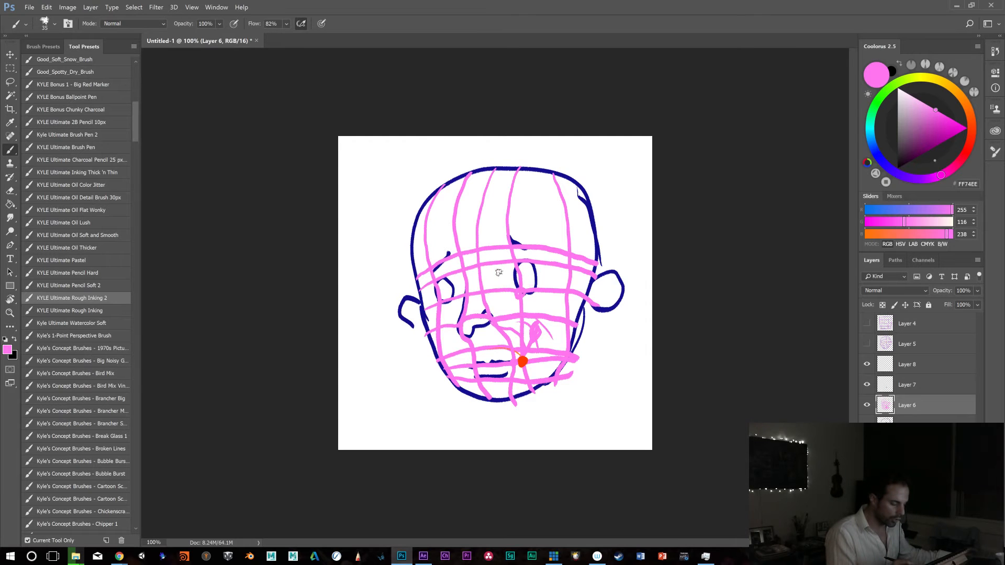
{"action": "left_click_drag", "start_coordinate": [482, 279], "coordinate": [506, 266]}
{"action": "key", "text": "ctrl+z"}
Hide the pink contour grid on Layer 6 and the mouth-corner dot on Layer 7
{"action": "left_click", "coordinate": [867, 406]}
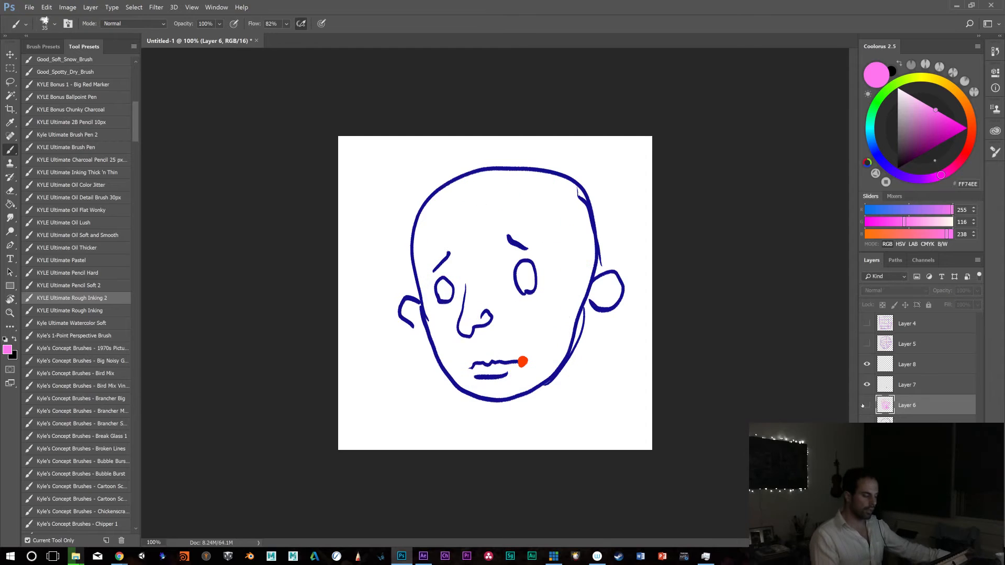
{"action": "left_click", "coordinate": [867, 406]}
{"action": "left_click", "coordinate": [867, 406]}
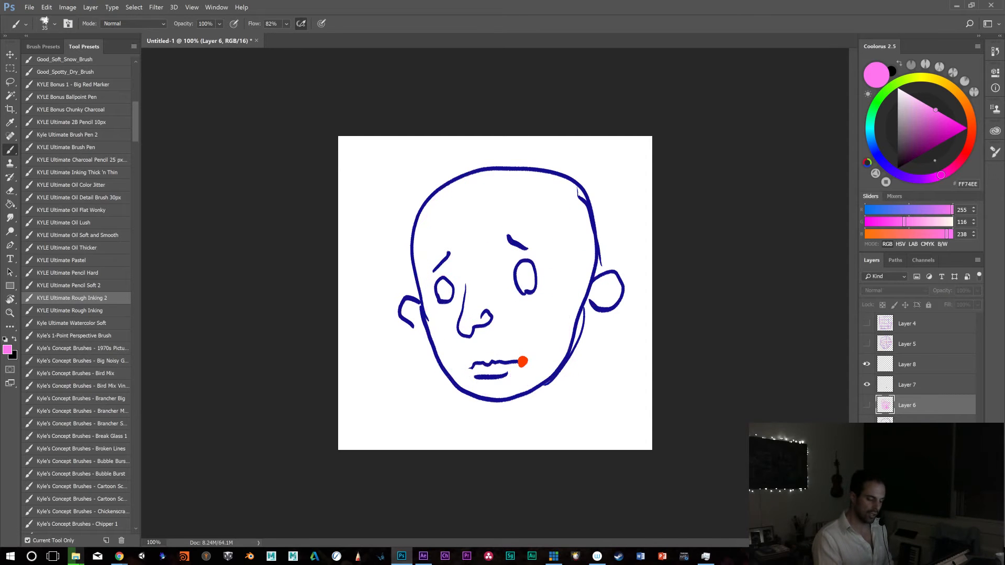
{"action": "left_click", "coordinate": [865, 385]}
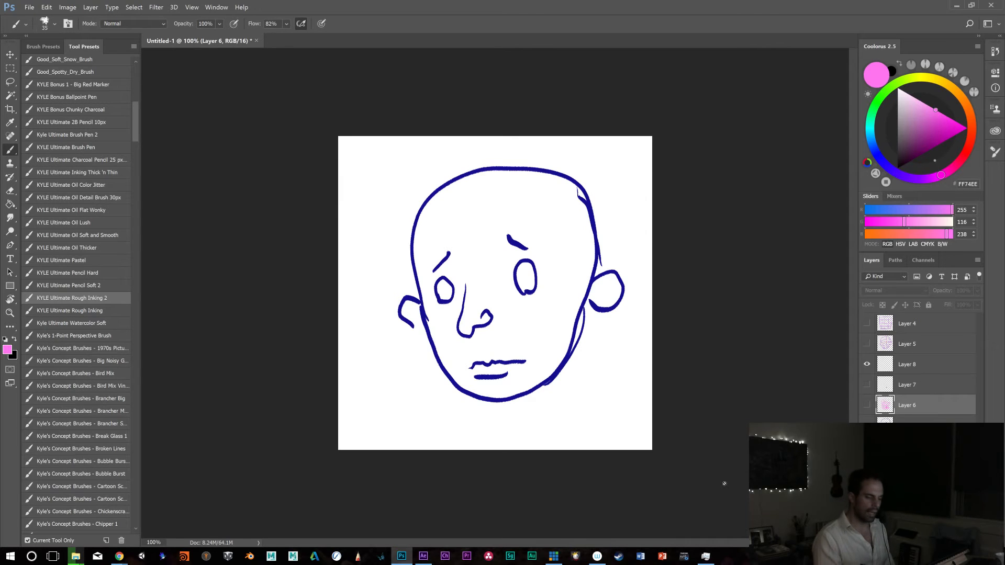
On a new layer, sketch alternative eye outlines, a nose and a mouth curve over the face in light green CBFF74
{"action": "left_click", "coordinate": [901, 82]}
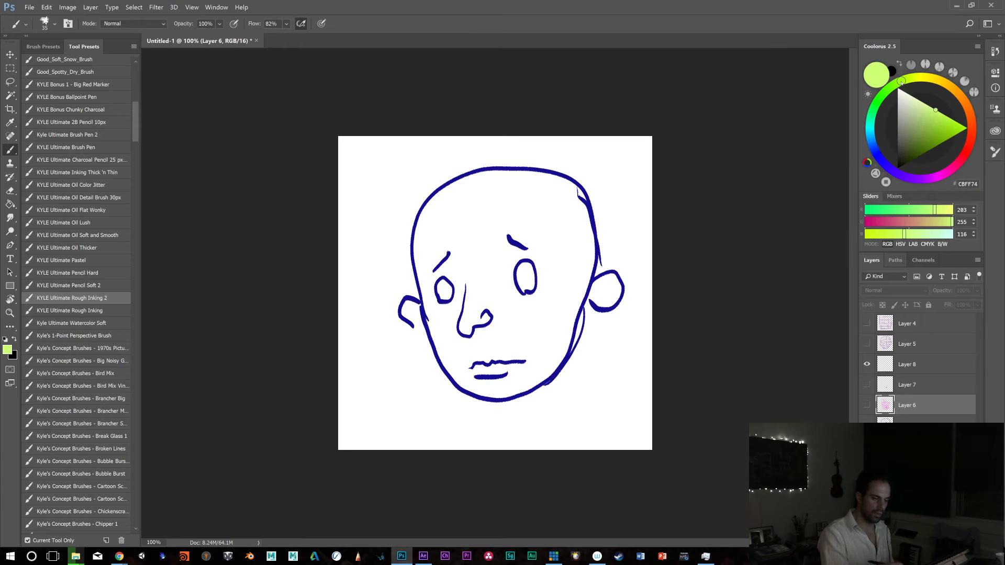
{"action": "key", "text": "ctrl+shift+alt+n"}
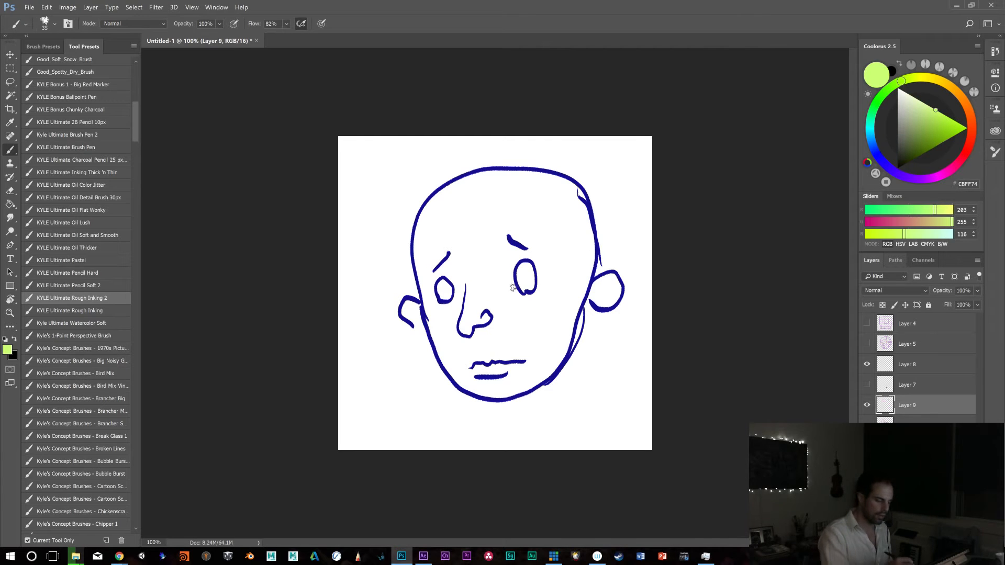
{"action": "mouse_move", "coordinate": [520, 309]}
{"action": "left_mouse_down"}
{"action": "mouse_move", "coordinate": [504, 255]}
{"action": "mouse_move", "coordinate": [539, 316]}
{"action": "left_mouse_up"}
{"action": "mouse_move", "coordinate": [442, 309]}
{"action": "left_mouse_down"}
{"action": "mouse_move", "coordinate": [435, 315]}
{"action": "mouse_move", "coordinate": [426, 293]}
{"action": "mouse_move", "coordinate": [457, 335]}
{"action": "mouse_move", "coordinate": [500, 324]}
{"action": "left_mouse_up"}
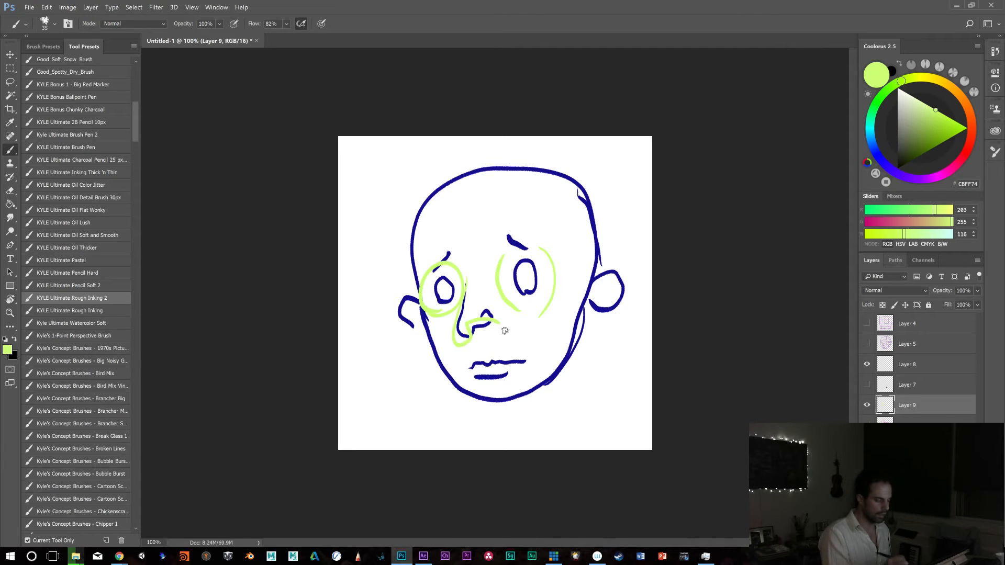
{"action": "left_click_drag", "start_coordinate": [461, 366], "coordinate": [544, 355]}
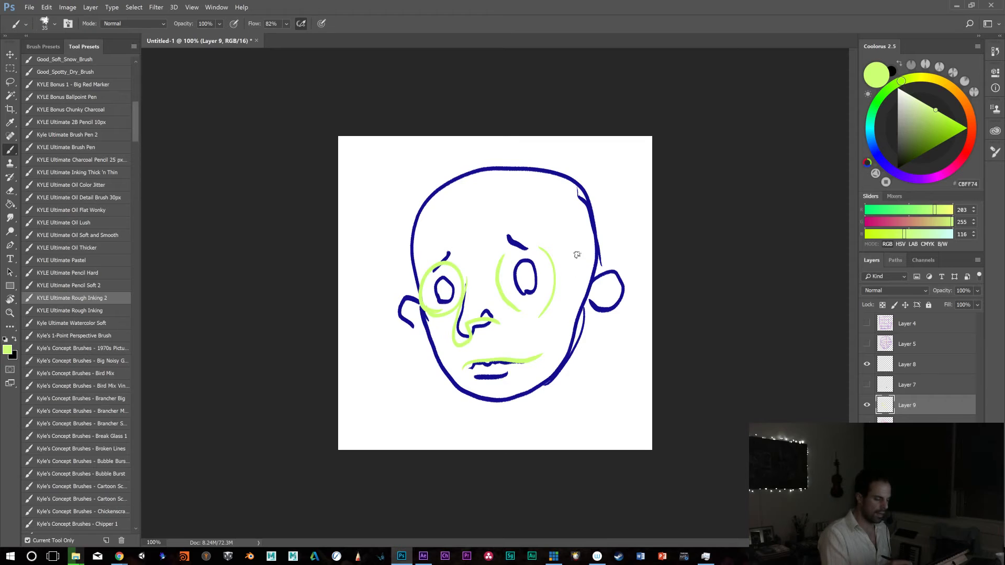
On another new layer, sketch a different set of eyes, nose and smiling mouth in orange FF9400
{"action": "left_click", "coordinate": [961, 97]}
{"action": "key", "text": "ctrl+shift+alt+n"}
{"action": "left_click", "coordinate": [958, 132]}
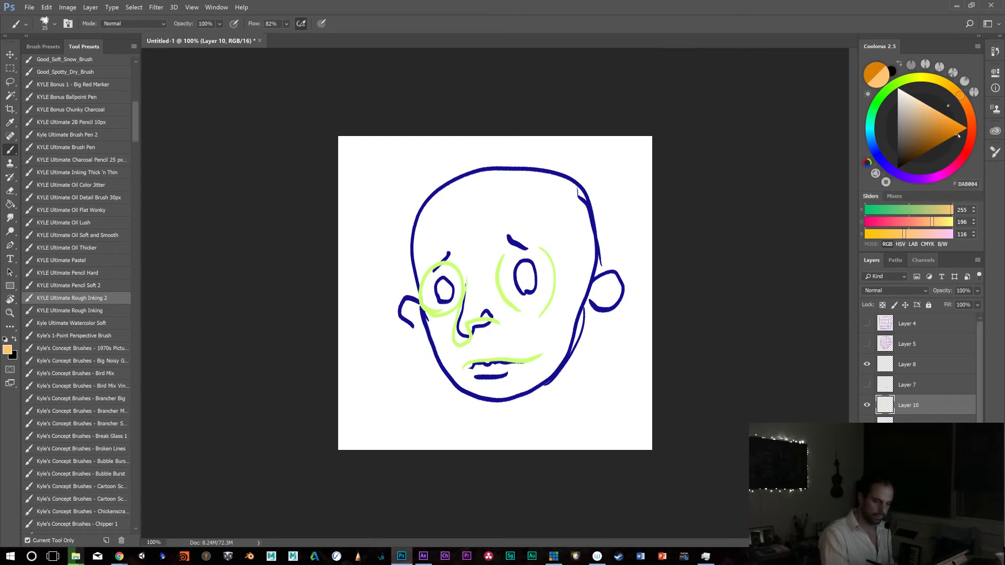
{"action": "left_click", "coordinate": [967, 129]}
{"action": "mouse_move", "coordinate": [532, 268]}
{"action": "left_mouse_down"}
{"action": "mouse_move", "coordinate": [526, 297]}
{"action": "mouse_move", "coordinate": [504, 291]}
{"action": "mouse_move", "coordinate": [519, 269]}
{"action": "left_mouse_up"}
{"action": "mouse_move", "coordinate": [451, 280]}
{"action": "left_mouse_down"}
{"action": "mouse_move", "coordinate": [458, 285]}
{"action": "mouse_move", "coordinate": [437, 287]}
{"action": "mouse_move", "coordinate": [445, 294]}
{"action": "mouse_move", "coordinate": [467, 283]}
{"action": "mouse_move", "coordinate": [475, 331]}
{"action": "mouse_move", "coordinate": [506, 333]}
{"action": "left_mouse_up"}
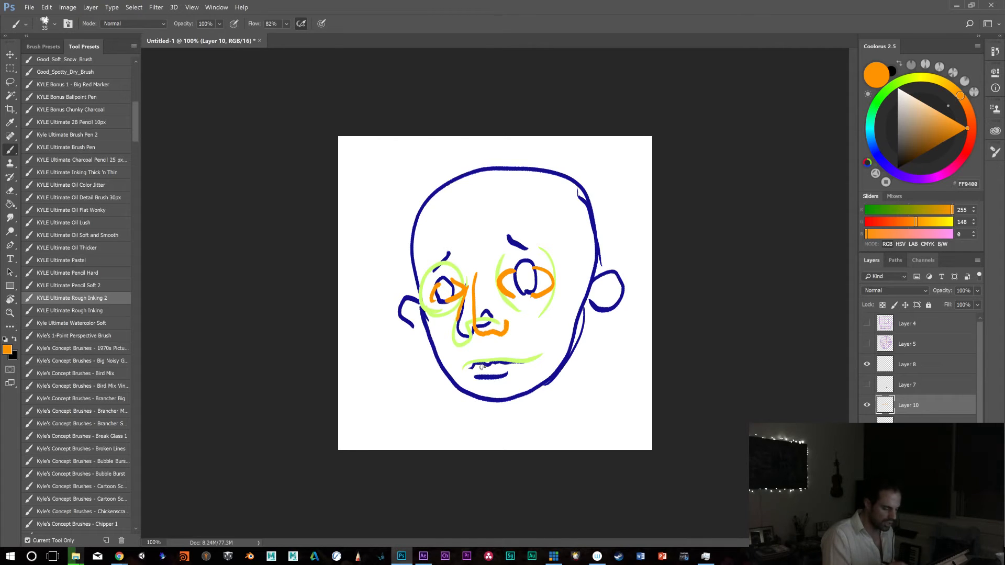
{"action": "mouse_move", "coordinate": [471, 369]}
{"action": "left_mouse_down"}
{"action": "mouse_move", "coordinate": [509, 360]}
{"action": "mouse_move", "coordinate": [534, 337]}
{"action": "left_mouse_up"}
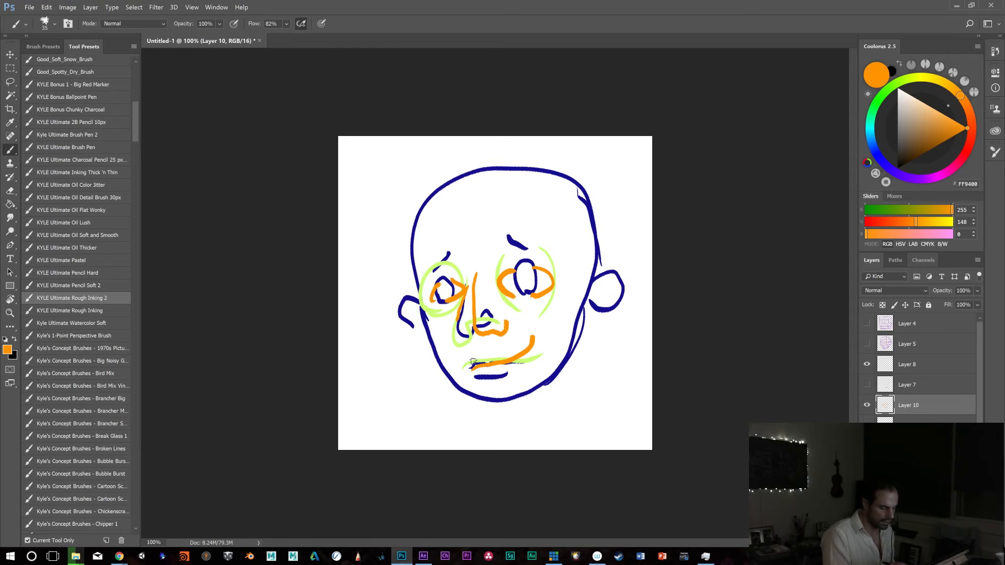
{"action": "left_click_drag", "start_coordinate": [472, 362], "coordinate": [457, 346]}
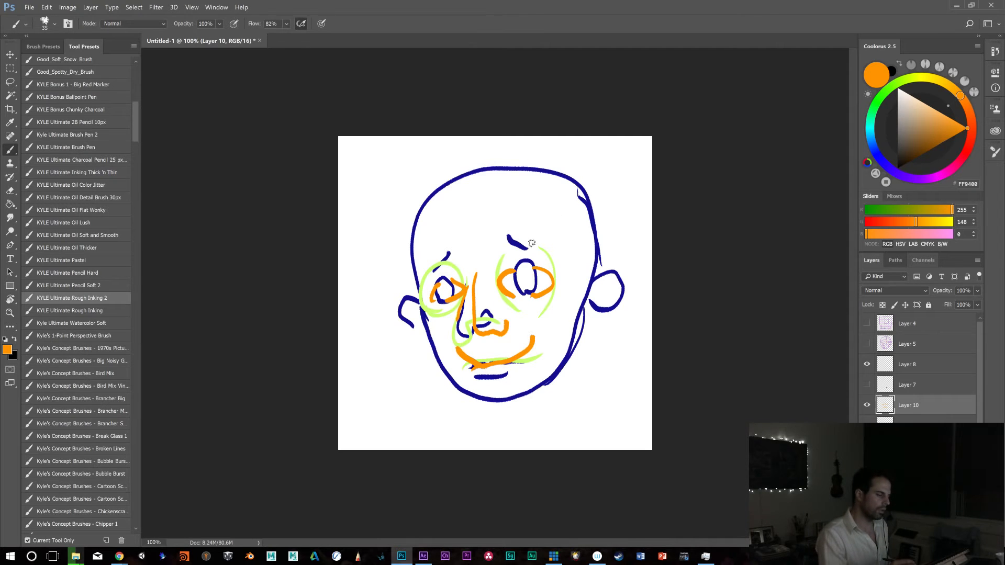
Show the purple contour grid on Layer 5 again and make that layer active
{"action": "mouse_move", "coordinate": [517, 170]}
{"action": "left_mouse_down"}
{"action": "mouse_move", "coordinate": [514, 338]}
{"action": "mouse_move", "coordinate": [530, 383]}
{"action": "left_mouse_up"}
{"action": "key", "text": "ctrl+z"}
{"action": "left_click", "coordinate": [867, 324]}
{"action": "left_click", "coordinate": [867, 324]}
{"action": "left_click", "coordinate": [867, 344]}
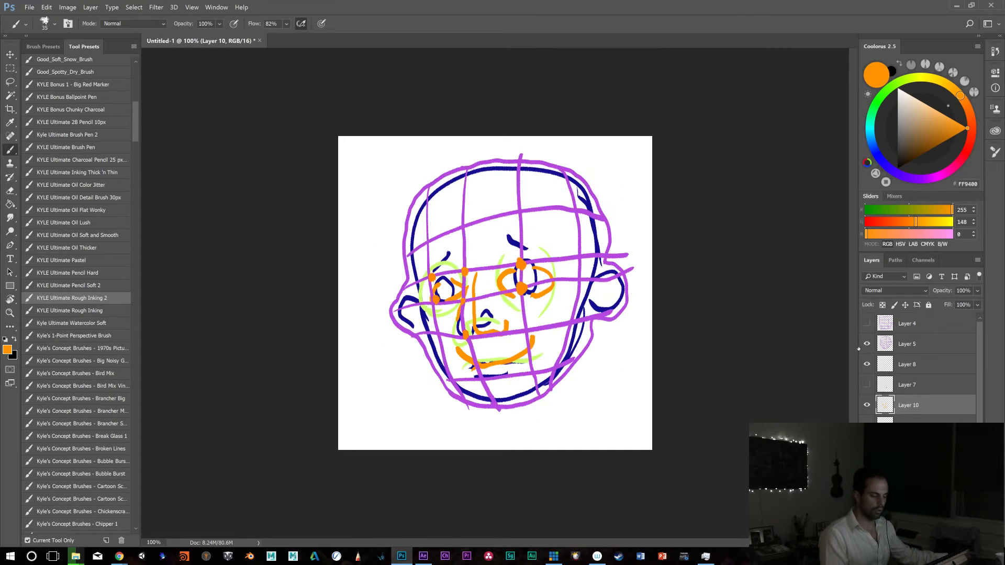
{"action": "left_click", "coordinate": [519, 209]}
{"action": "key", "text": "ctrl+z"}
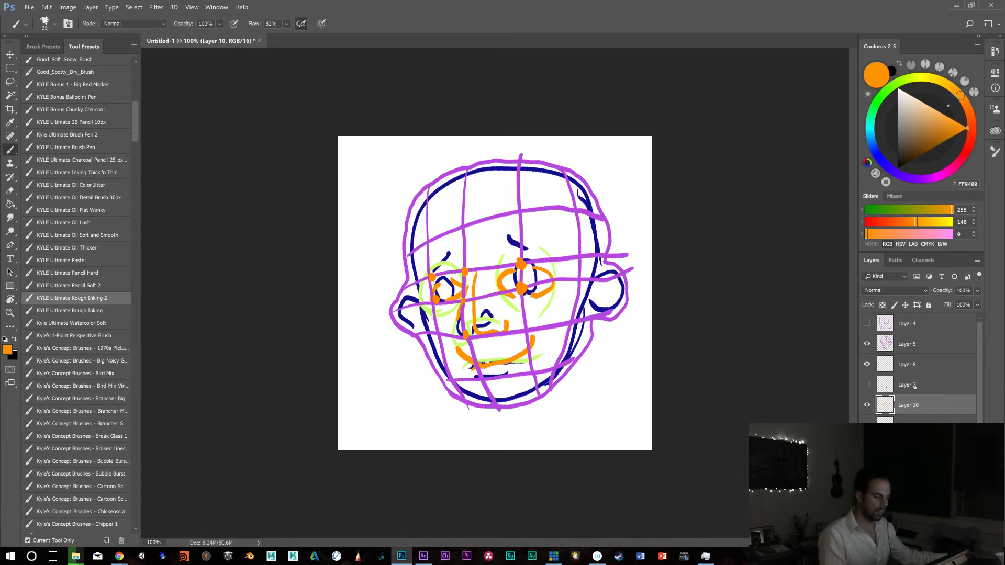
{"action": "left_click", "coordinate": [911, 345]}
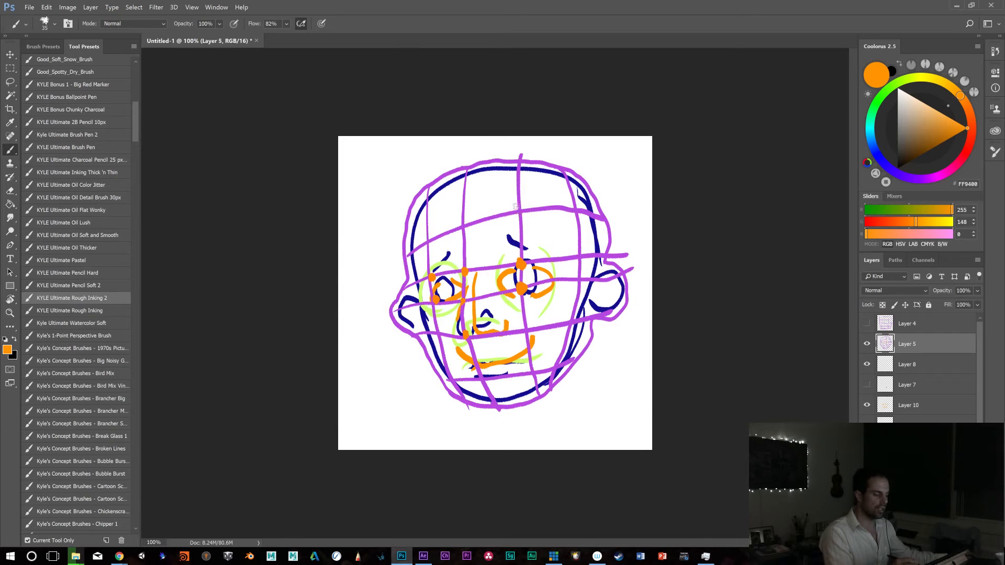
Mark the forehead contour line's crossings with the three vertical grid lines nearest the face centre using orange dots on Layer 5
{"action": "left_click_drag", "start_coordinate": [515, 207], "coordinate": [520, 208]}
{"action": "key", "text": "ctrl+z"}
{"action": "left_click", "coordinate": [518, 210]}
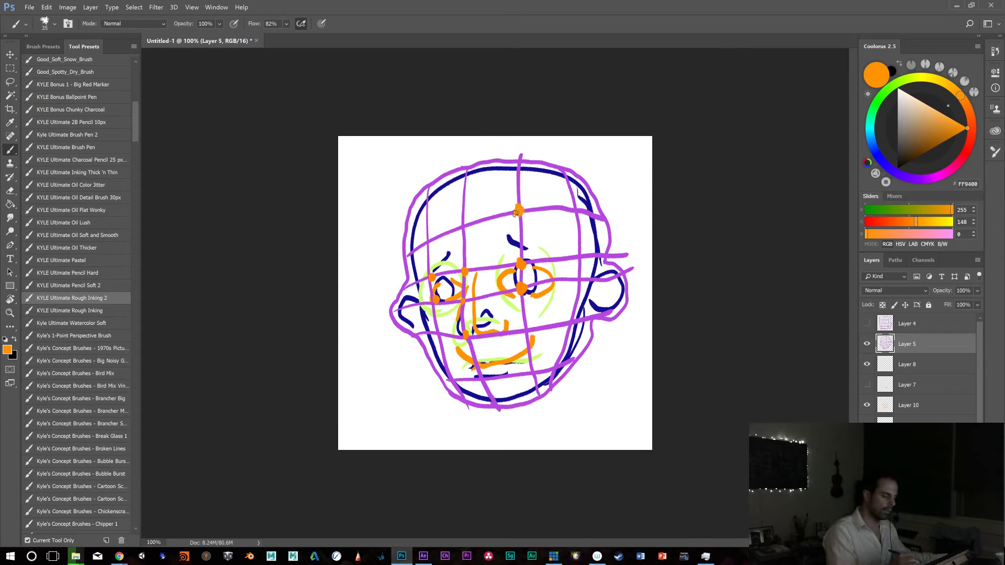
{"action": "left_click", "coordinate": [429, 241]}
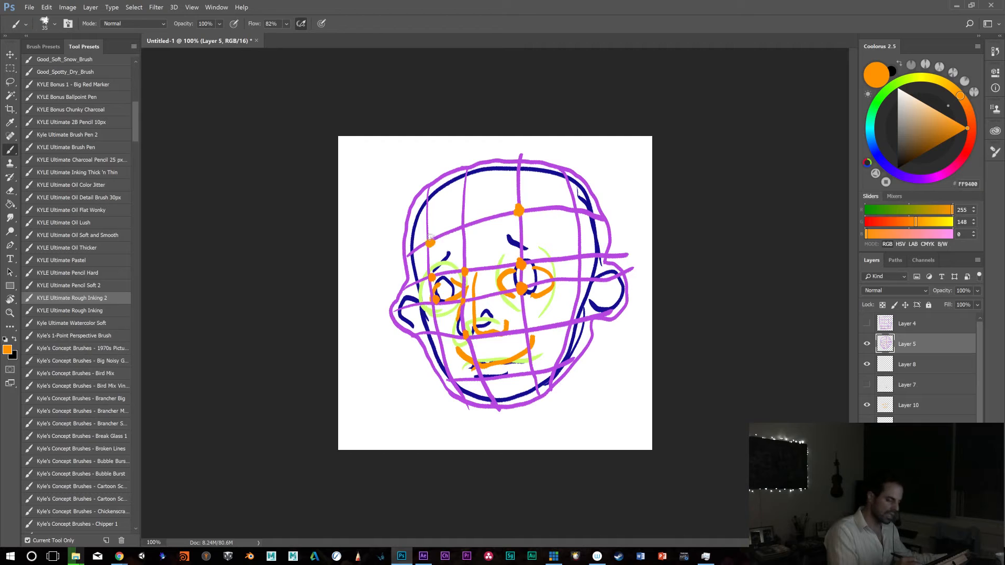
{"action": "key", "text": "ctrl+alt+z"}
{"action": "left_click", "coordinate": [463, 227]}
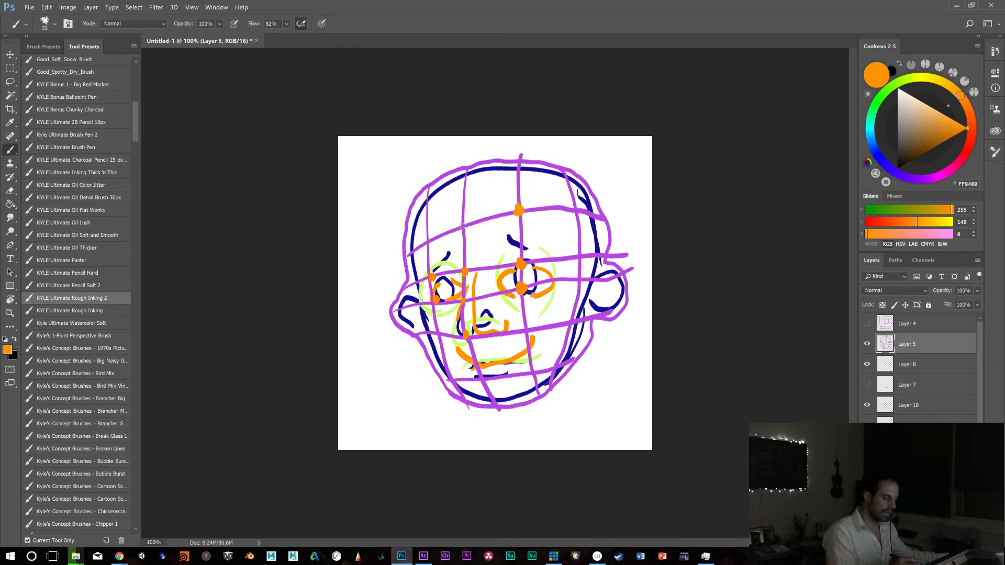
{"action": "left_click", "coordinate": [428, 241]}
{"action": "left_click", "coordinate": [428, 240]}
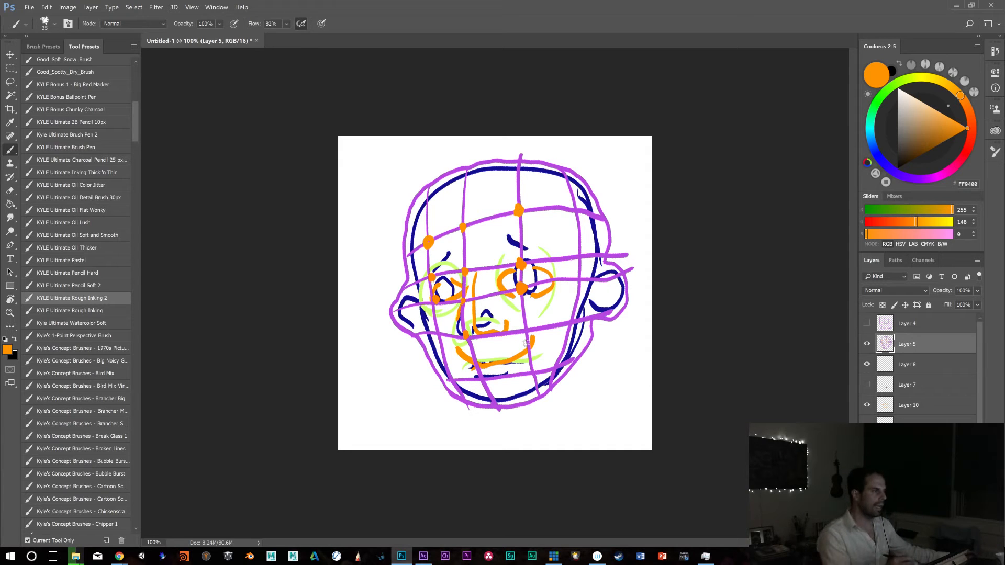
Draw small orange boxes around the marked grid intersections on the forehead, at both eyes and beside the nose
{"action": "mouse_move", "coordinate": [563, 173]}
{"action": "left_mouse_down"}
{"action": "mouse_move", "coordinate": [592, 158]}
{"action": "mouse_move", "coordinate": [594, 182]}
{"action": "mouse_move", "coordinate": [566, 171]}
{"action": "left_mouse_up"}
{"action": "key", "text": "ctrl+z"}
{"action": "mouse_move", "coordinate": [508, 221]}
{"action": "left_mouse_down"}
{"action": "mouse_move", "coordinate": [529, 204]}
{"action": "mouse_move", "coordinate": [507, 220]}
{"action": "left_mouse_up"}
{"action": "mouse_move", "coordinate": [419, 244]}
{"action": "left_mouse_down"}
{"action": "mouse_move", "coordinate": [431, 231]}
{"action": "mouse_move", "coordinate": [420, 254]}
{"action": "left_mouse_up"}
{"action": "left_click_drag", "start_coordinate": [529, 272], "coordinate": [513, 288]}
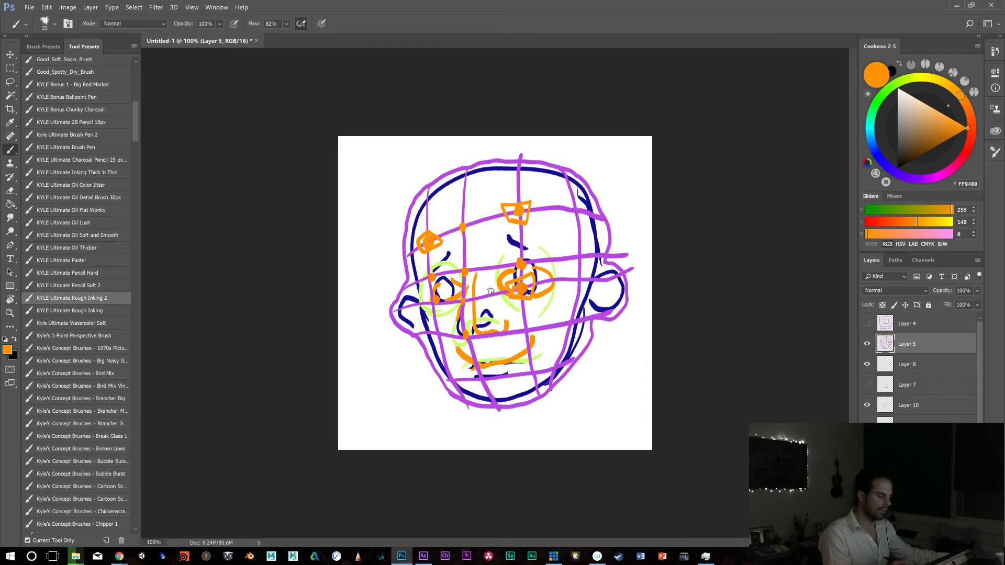
{"action": "mouse_move", "coordinate": [445, 295]}
{"action": "left_mouse_down"}
{"action": "mouse_move", "coordinate": [425, 311]}
{"action": "mouse_move", "coordinate": [475, 338]}
{"action": "mouse_move", "coordinate": [456, 347]}
{"action": "left_mouse_up"}
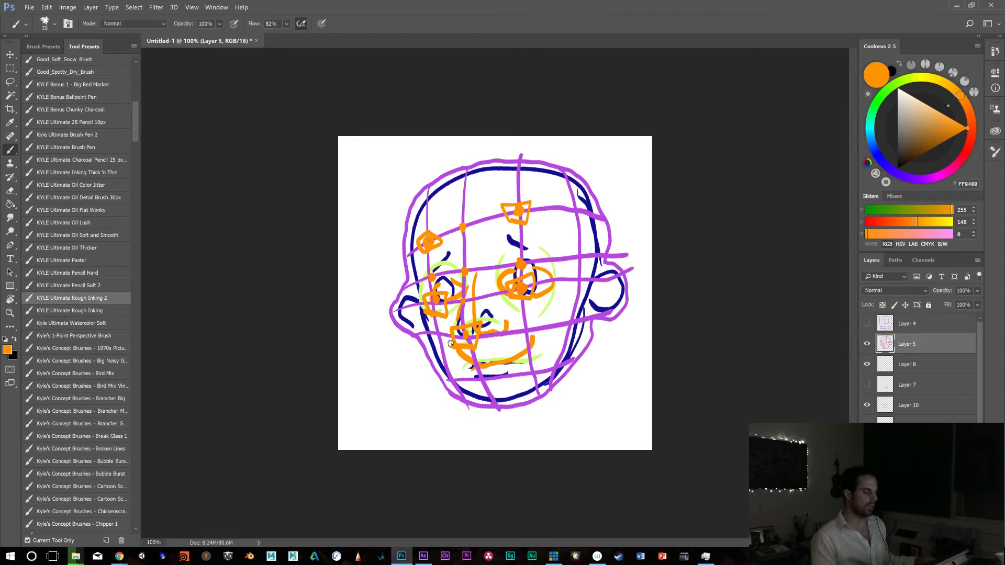
Try tracing the face's vertical centre contour in orange from the crown through the nose to the chin
{"action": "left_click_drag", "start_coordinate": [467, 168], "coordinate": [454, 272]}
{"action": "left_click_drag", "start_coordinate": [467, 340], "coordinate": [511, 417]}
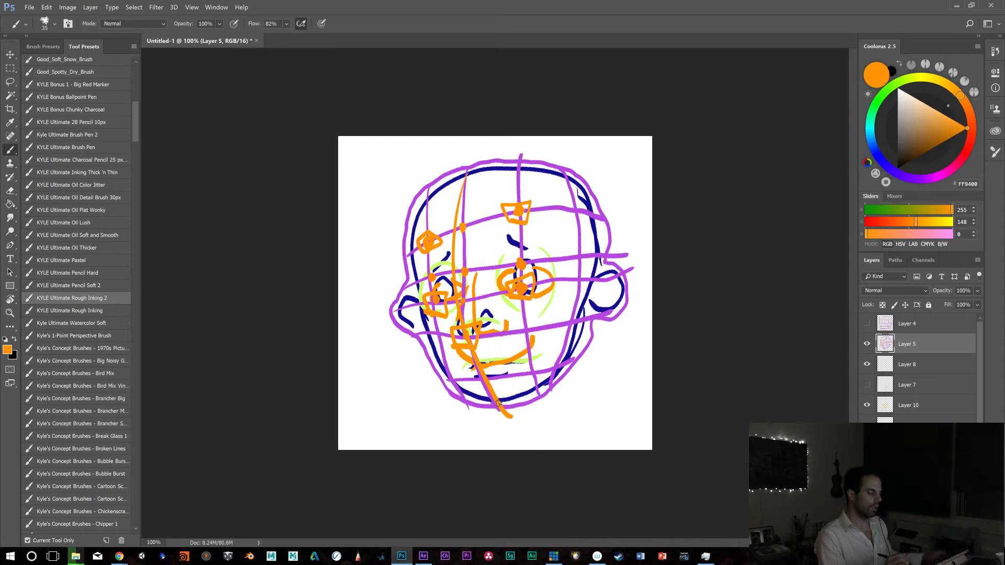
{"action": "key", "text": "ctrl+alt+z"}
{"action": "key", "text": "ctrl+alt+z"}
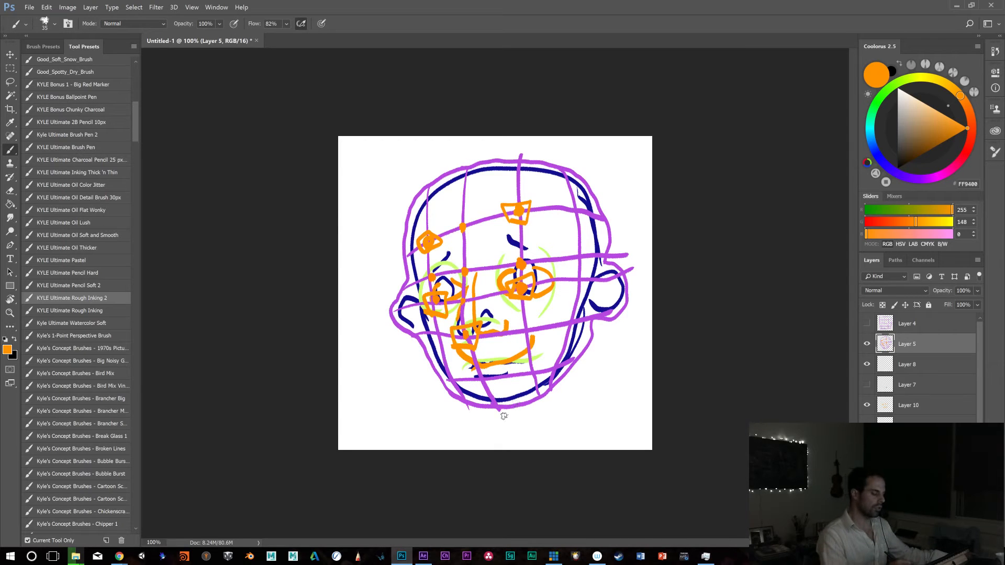
{"action": "mouse_move", "coordinate": [470, 170]}
{"action": "left_mouse_down"}
{"action": "mouse_move", "coordinate": [459, 306]}
{"action": "mouse_move", "coordinate": [515, 409]}
{"action": "left_mouse_up"}
{"action": "key", "text": "ctrl+alt+z"}
Hide the Layer 5 grid, the orange and green feature layers, and the dark blue head drawing
{"action": "left_click", "coordinate": [867, 344]}
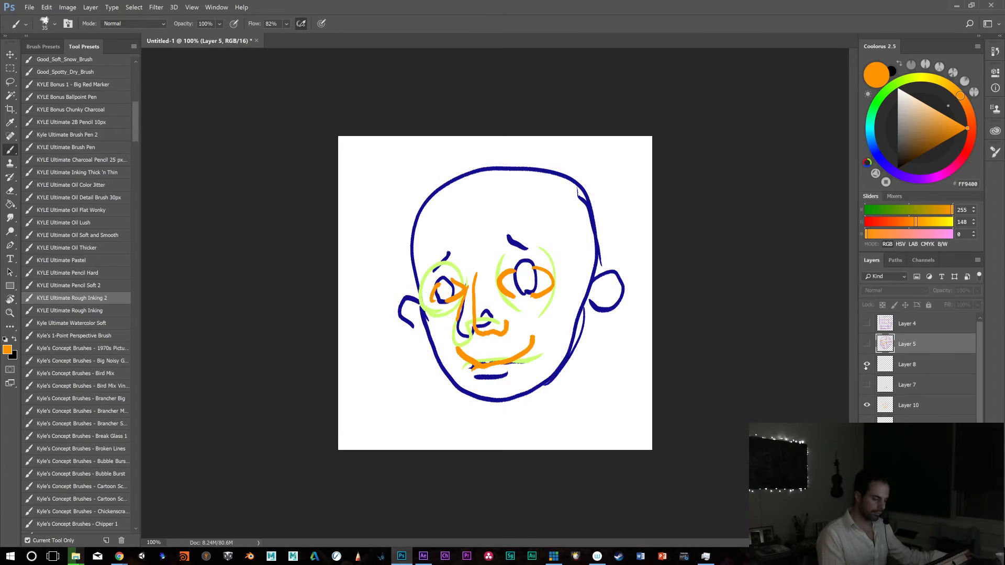
{"action": "left_click", "coordinate": [866, 405]}
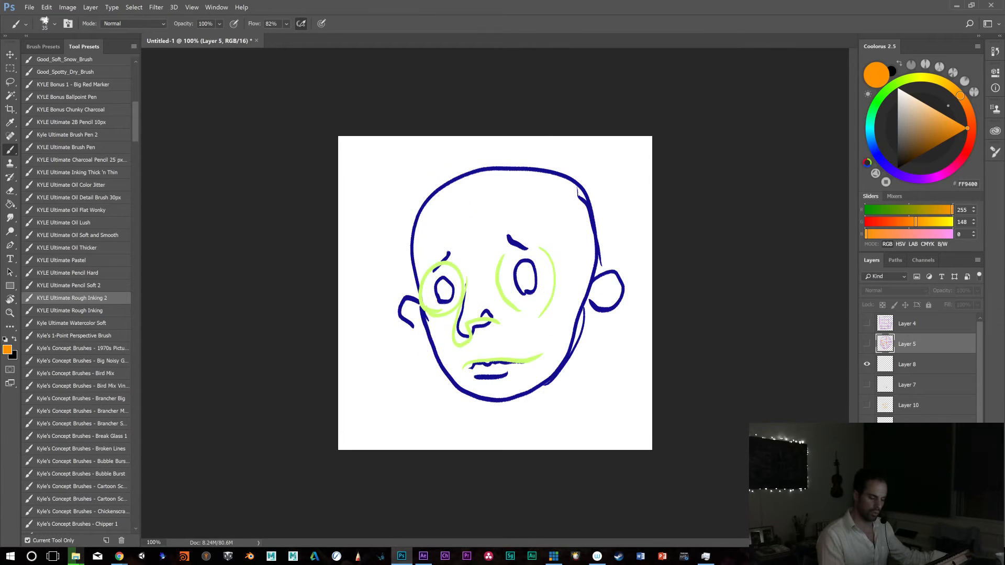
{"action": "left_click", "coordinate": [867, 425]}
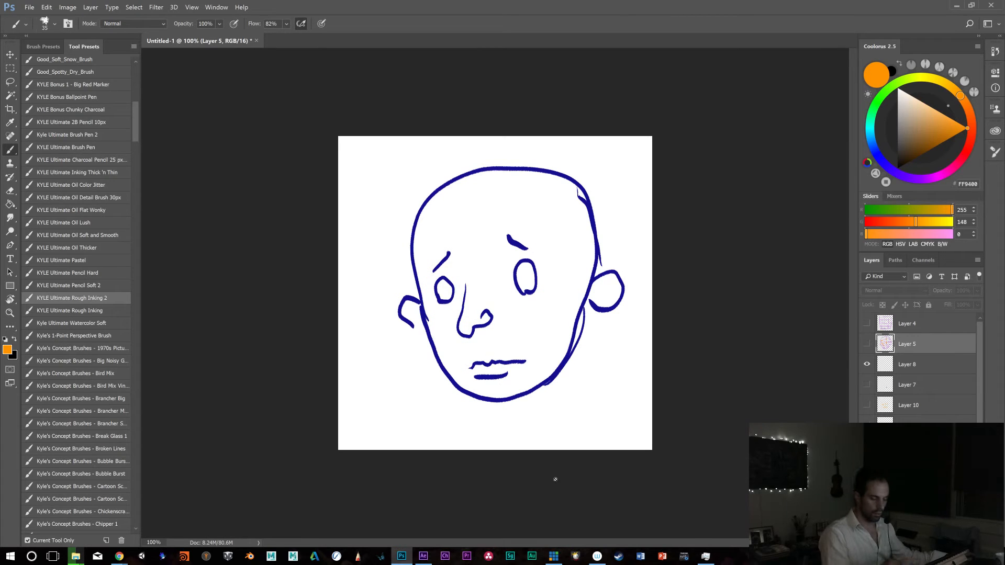
{"action": "left_click", "coordinate": [867, 446]}
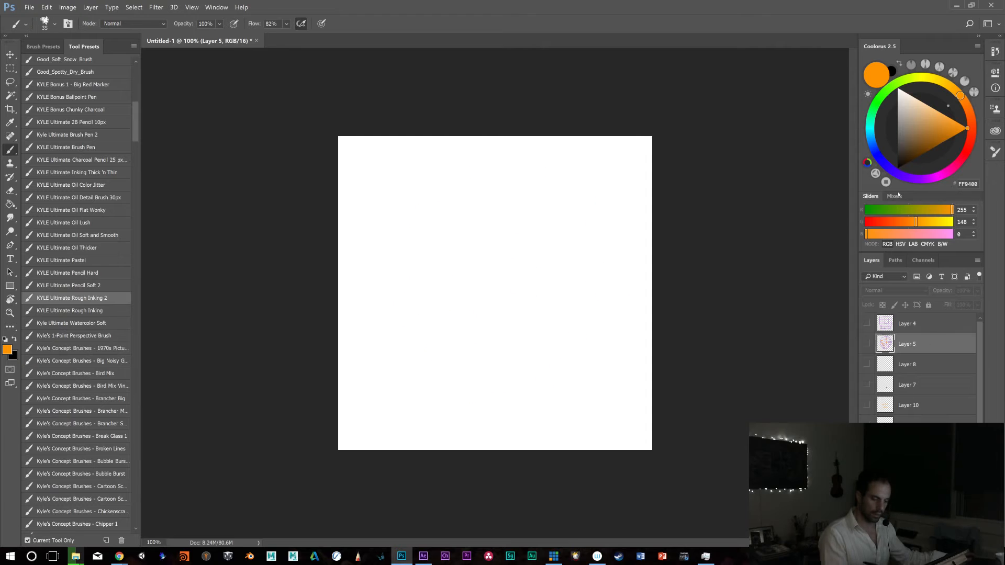
On a new layer, sketch a bent arm with elbow and open hand across the canvas in blue 2F4EFF
{"action": "left_click", "coordinate": [877, 153]}
{"action": "left_click", "coordinate": [932, 125]}
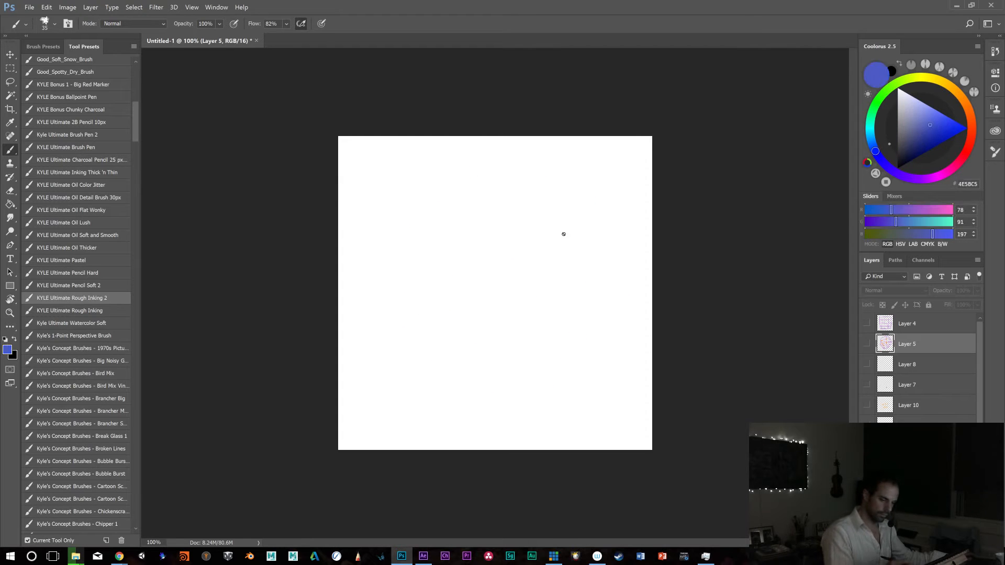
{"action": "left_click_drag", "start_coordinate": [948, 129], "coordinate": [956, 106]}
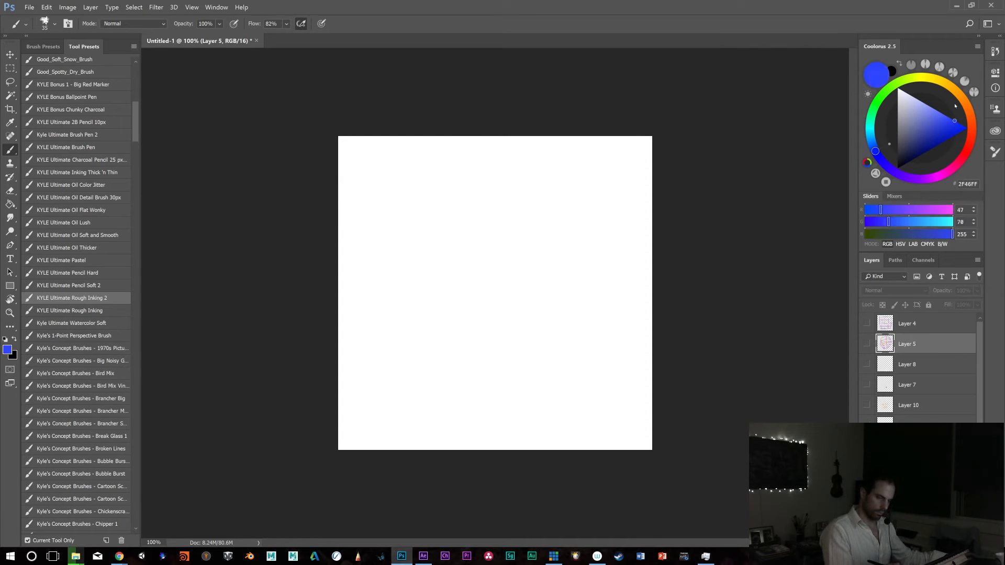
{"action": "left_click", "coordinate": [550, 168]}
{"action": "key", "text": "Return"}
{"action": "key", "text": "ctrl+shift+n"}
{"action": "key", "text": "Return"}
{"action": "mouse_move", "coordinate": [550, 173]}
{"action": "left_mouse_down"}
{"action": "mouse_move", "coordinate": [500, 273]}
{"action": "mouse_move", "coordinate": [387, 390]}
{"action": "mouse_move", "coordinate": [378, 424]}
{"action": "mouse_move", "coordinate": [429, 418]}
{"action": "mouse_move", "coordinate": [428, 388]}
{"action": "mouse_move", "coordinate": [442, 367]}
{"action": "mouse_move", "coordinate": [518, 304]}
{"action": "mouse_move", "coordinate": [610, 178]}
{"action": "left_mouse_up"}
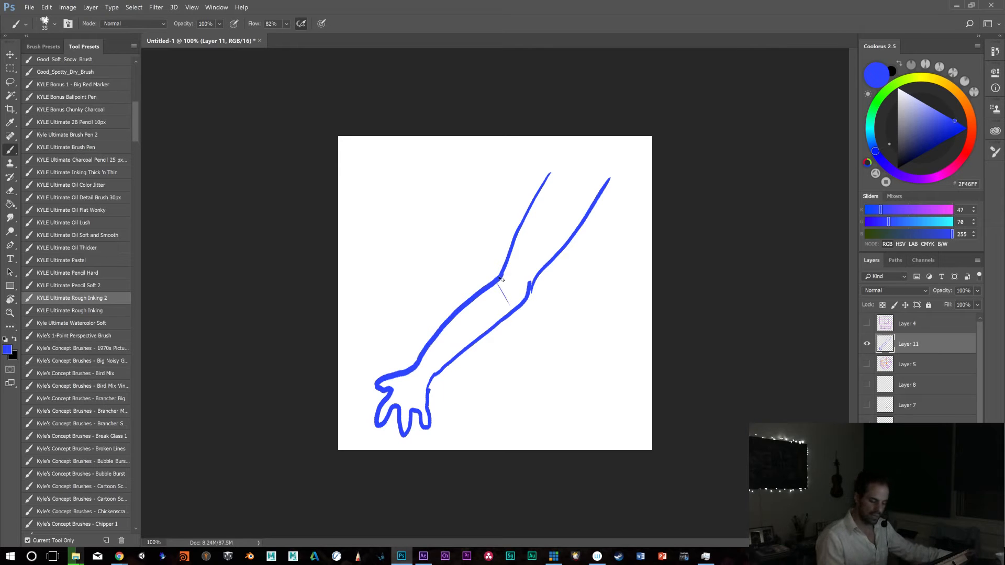
Add another new layer above the arm drawing and set the brush colour to light orange EBAD52
{"action": "key", "text": "ctrl+shift+alt+n"}
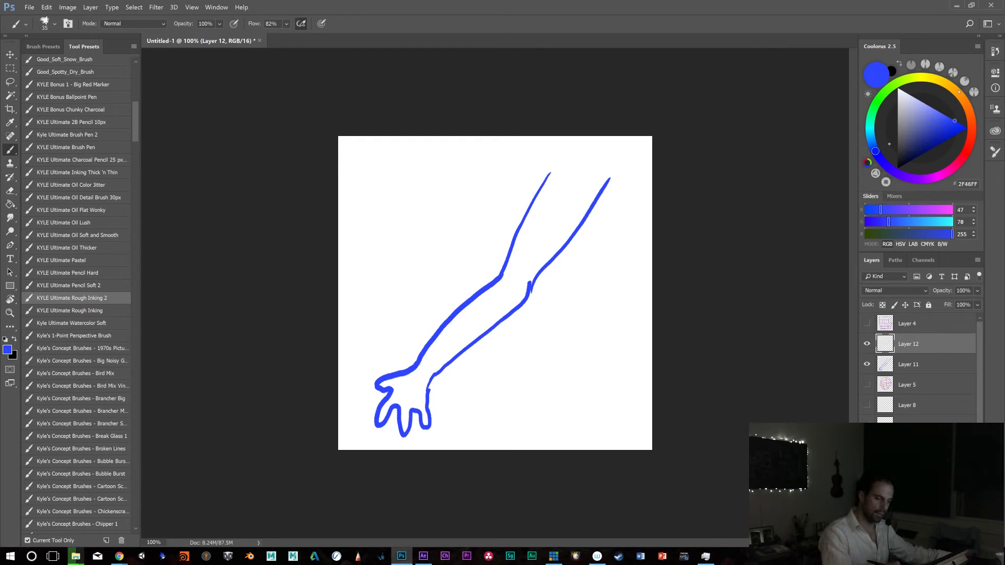
{"action": "left_click_drag", "start_coordinate": [953, 87], "coordinate": [960, 95]}
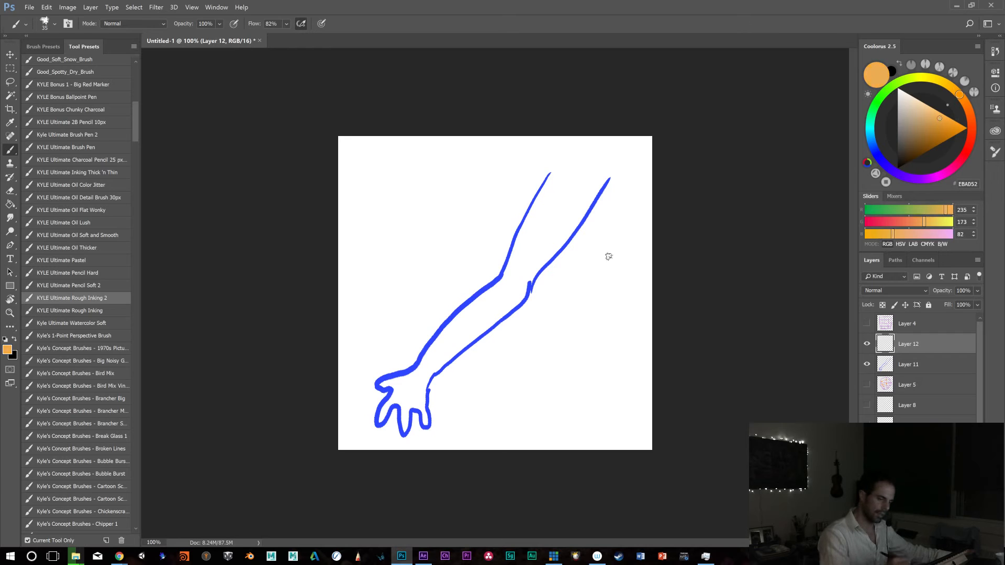
Try sketching crossing contour marks and ovals over the elbow and forearm in light orange
{"action": "left_click_drag", "start_coordinate": [500, 271], "coordinate": [539, 281]}
{"action": "mouse_move", "coordinate": [510, 252]}
{"action": "left_mouse_down"}
{"action": "mouse_move", "coordinate": [508, 306]}
{"action": "mouse_move", "coordinate": [518, 290]}
{"action": "left_mouse_up"}
{"action": "left_click_drag", "start_coordinate": [487, 283], "coordinate": [481, 329]}
{"action": "mouse_move", "coordinate": [445, 323]}
{"action": "left_mouse_down"}
{"action": "mouse_move", "coordinate": [440, 354]}
{"action": "mouse_move", "coordinate": [503, 293]}
{"action": "left_mouse_up"}
{"action": "left_click_drag", "start_coordinate": [408, 382], "coordinate": [476, 311]}
{"action": "mouse_move", "coordinate": [518, 272]}
{"action": "left_mouse_down"}
{"action": "mouse_move", "coordinate": [549, 198]}
{"action": "mouse_move", "coordinate": [575, 179]}
{"action": "mouse_move", "coordinate": [624, 187]}
{"action": "left_mouse_up"}
{"action": "key", "text": "ctrl+alt+z"}
{"action": "key", "text": "ctrl+alt+z"}
{"action": "key", "text": "ctrl+alt+z"}
{"action": "key", "text": "ctrl+alt+z"}
{"action": "key", "text": "ctrl+alt+z"}
{"action": "key", "text": "ctrl+alt+z"}
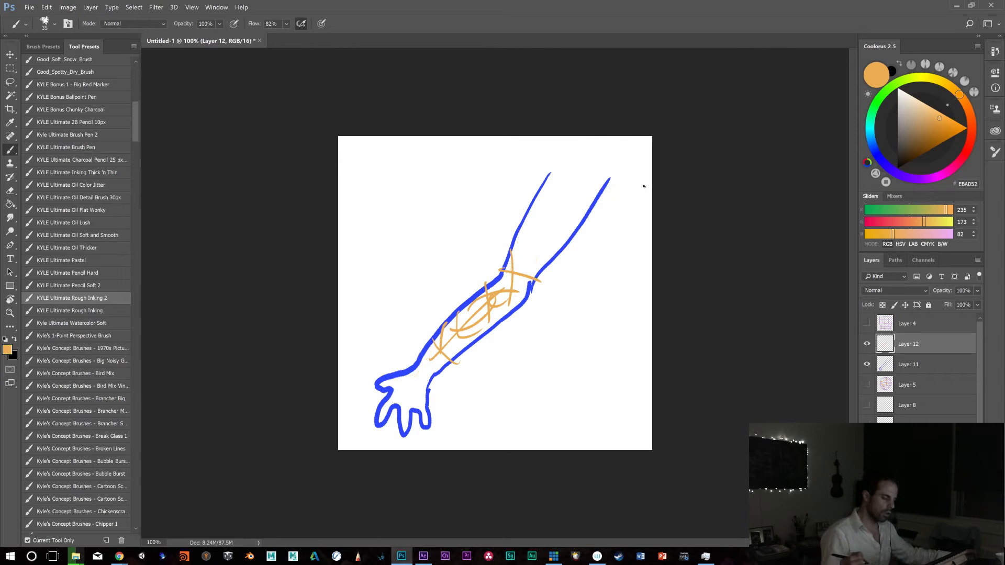
{"action": "key", "text": "ctrl+alt+z"}
{"action": "key", "text": "ctrl+alt+z"}
{"action": "key", "text": "ctrl+alt+z"}
{"action": "key", "text": "ctrl+alt+z"}
{"action": "key", "text": "ctrl+alt+z"}
{"action": "key", "text": "ctrl+alt+z"}
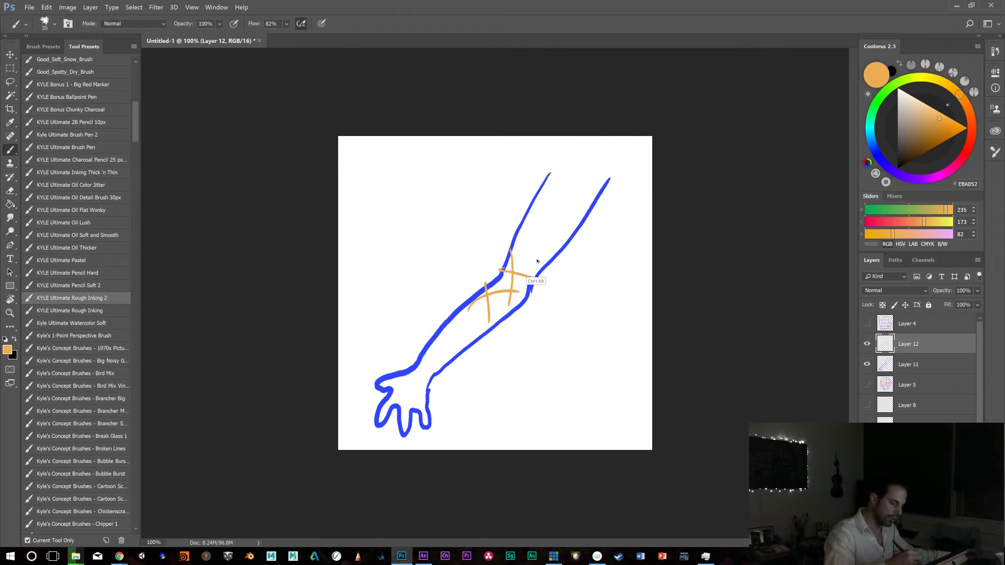
{"action": "key", "text": "ctrl+alt+z"}
Draw light orange contour lines across the elbow and wrist, plus two across the open upper end of the arm
{"action": "mouse_move", "coordinate": [501, 276]}
{"action": "left_mouse_down"}
{"action": "mouse_move", "coordinate": [531, 300]}
{"action": "mouse_move", "coordinate": [516, 308]}
{"action": "left_mouse_up"}
{"action": "left_click_drag", "start_coordinate": [504, 266], "coordinate": [539, 278]}
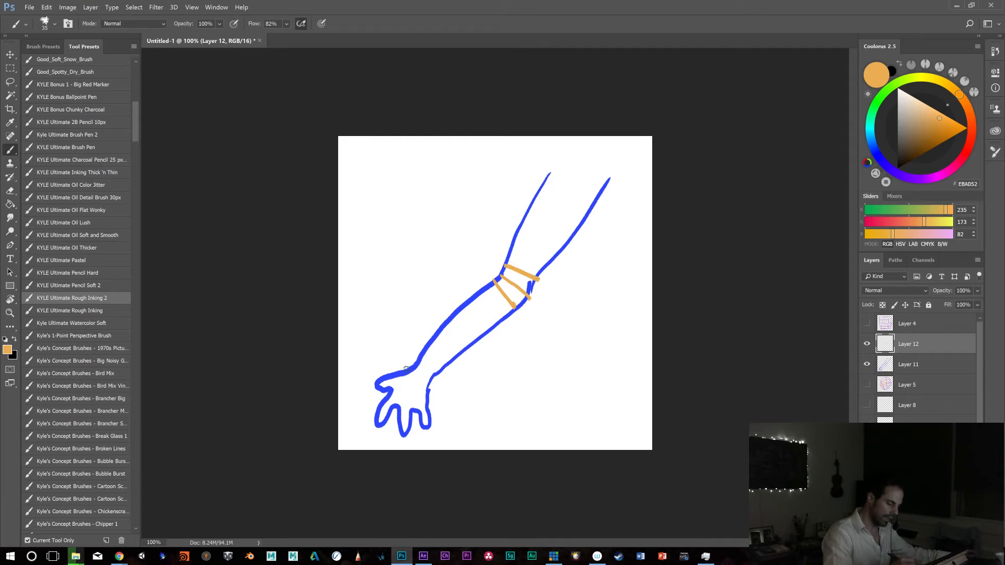
{"action": "mouse_move", "coordinate": [413, 368]}
{"action": "left_mouse_down"}
{"action": "mouse_move", "coordinate": [431, 378]}
{"action": "mouse_move", "coordinate": [435, 369]}
{"action": "left_mouse_up"}
{"action": "left_click_drag", "start_coordinate": [412, 368], "coordinate": [426, 391]}
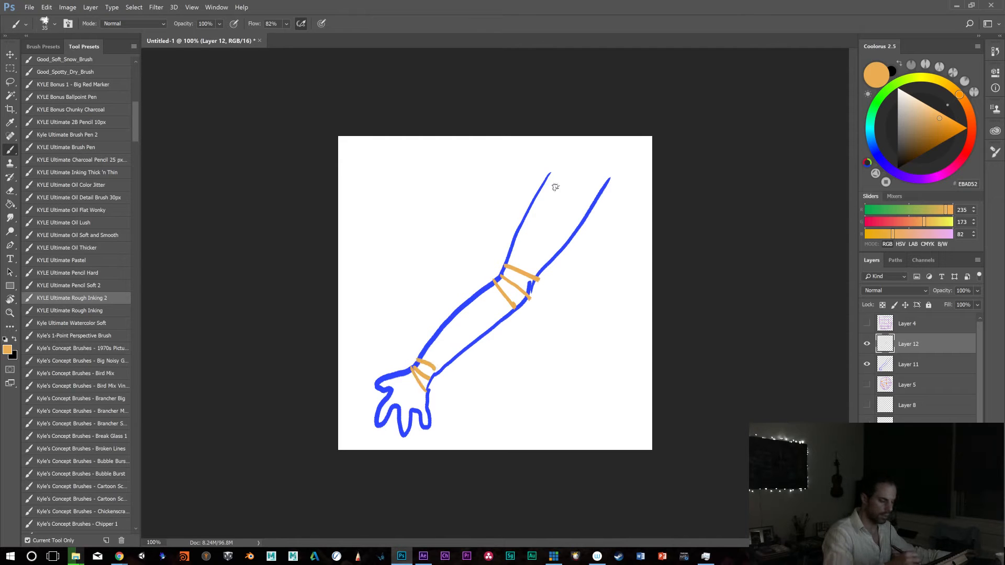
{"action": "left_click_drag", "start_coordinate": [551, 172], "coordinate": [610, 180]}
{"action": "left_click_drag", "start_coordinate": [563, 149], "coordinate": [613, 181]}
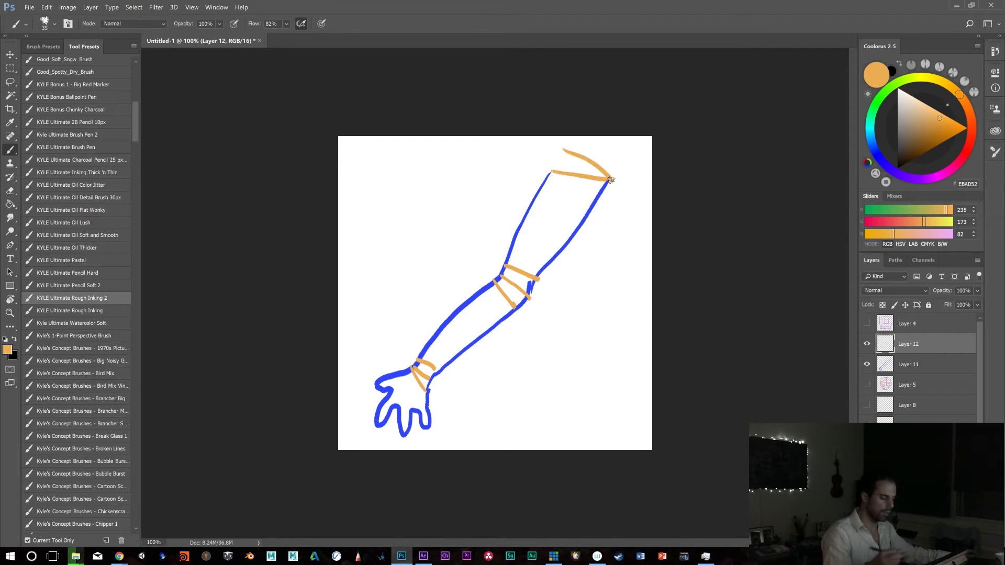
Trace the forearm and upper arm edges in light orange to connect the wrist, elbow and shoulder contours
{"action": "mouse_move", "coordinate": [418, 360]}
{"action": "left_mouse_down"}
{"action": "mouse_move", "coordinate": [490, 286]}
{"action": "mouse_move", "coordinate": [438, 374]}
{"action": "left_mouse_up"}
{"action": "left_click_drag", "start_coordinate": [504, 264], "coordinate": [540, 182]}
{"action": "mouse_move", "coordinate": [608, 181]}
{"action": "left_mouse_down"}
{"action": "mouse_move", "coordinate": [579, 231]}
{"action": "mouse_move", "coordinate": [544, 260]}
{"action": "left_mouse_up"}
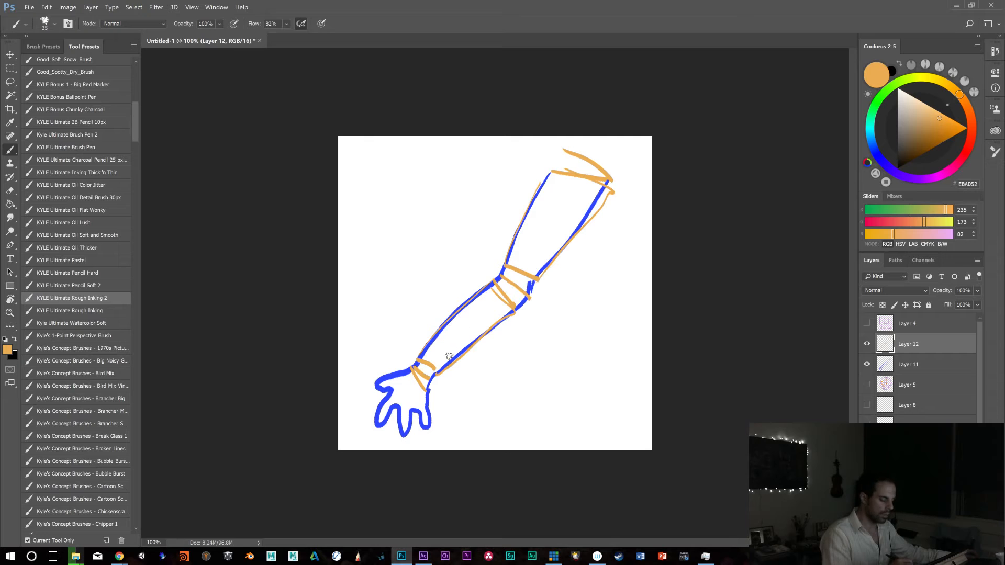
Draw a curved arrow swinging upward from the wrist and a small arrow pointing into the inner elbow
{"action": "mouse_move", "coordinate": [404, 352]}
{"action": "left_mouse_down"}
{"action": "mouse_move", "coordinate": [373, 277]}
{"action": "mouse_move", "coordinate": [394, 243]}
{"action": "mouse_move", "coordinate": [383, 230]}
{"action": "mouse_move", "coordinate": [388, 205]}
{"action": "left_mouse_up"}
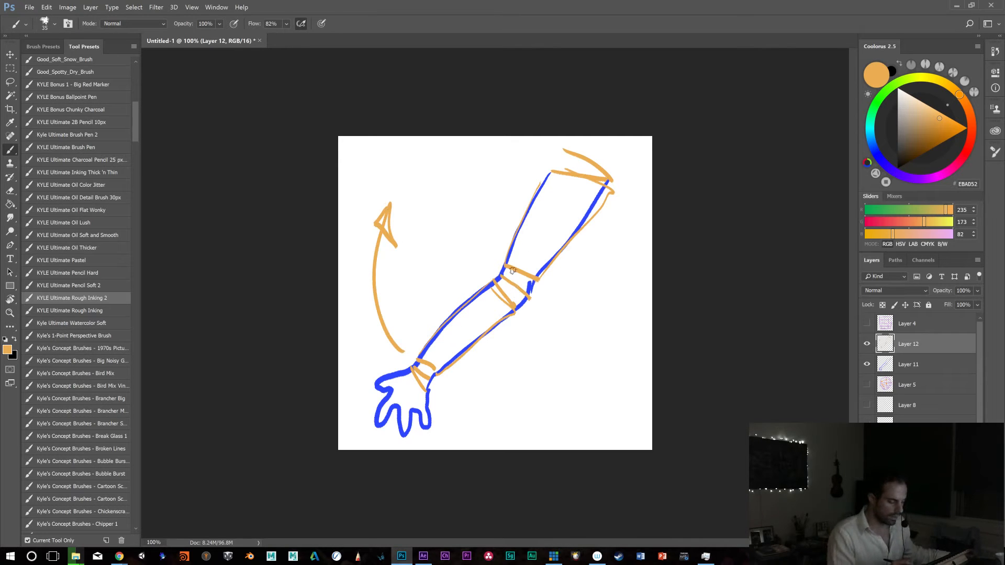
{"action": "left_click_drag", "start_coordinate": [480, 258], "coordinate": [494, 268]}
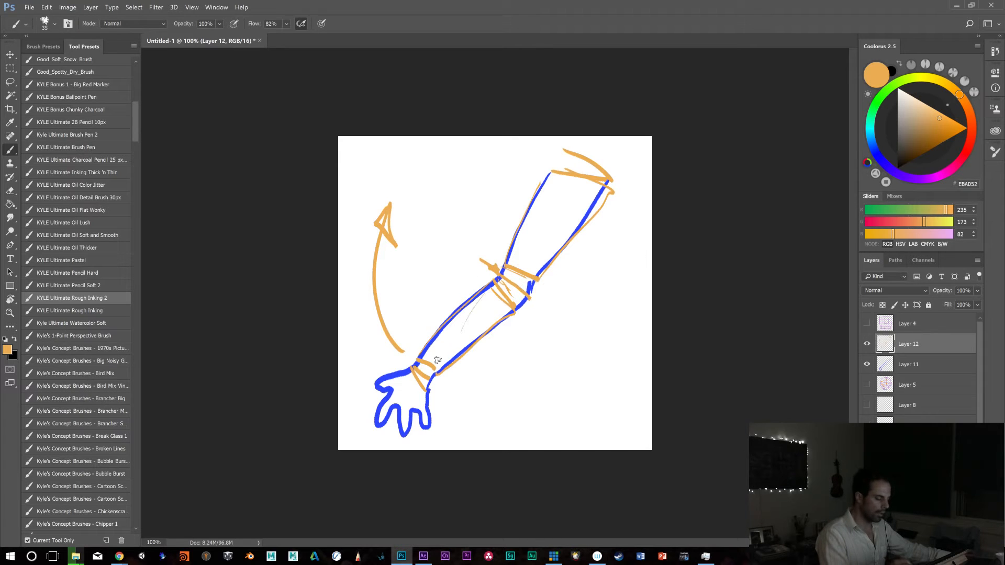
{"action": "mouse_move", "coordinate": [437, 372]}
{"action": "left_mouse_down"}
{"action": "mouse_move", "coordinate": [426, 330]}
{"action": "mouse_move", "coordinate": [438, 380]}
{"action": "left_mouse_up"}
{"action": "key", "text": "ctrl+z"}
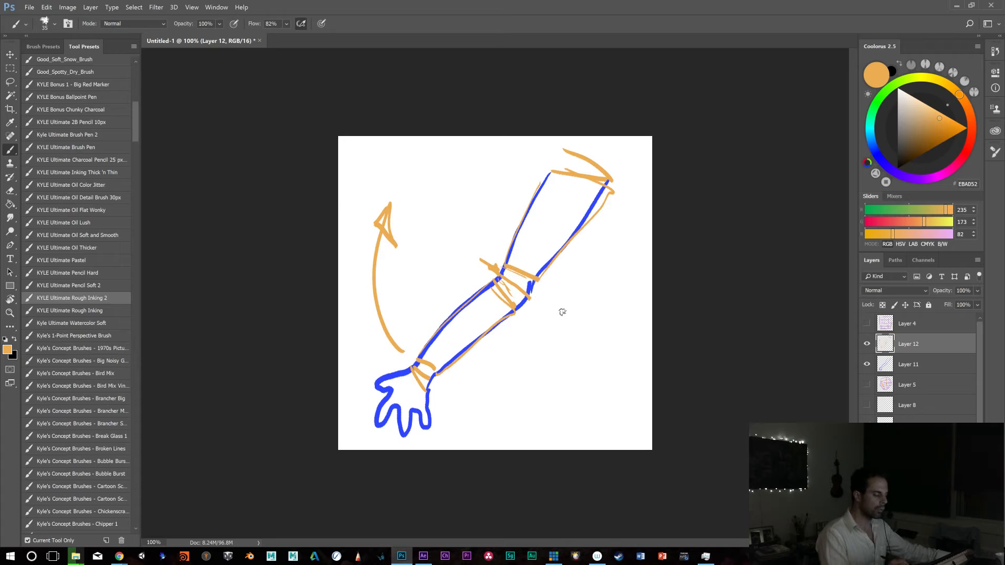
Try drawing long contour lines across the elbow and a small mark above it in red FF3D03
{"action": "left_click_drag", "start_coordinate": [957, 121], "coordinate": [971, 130]}
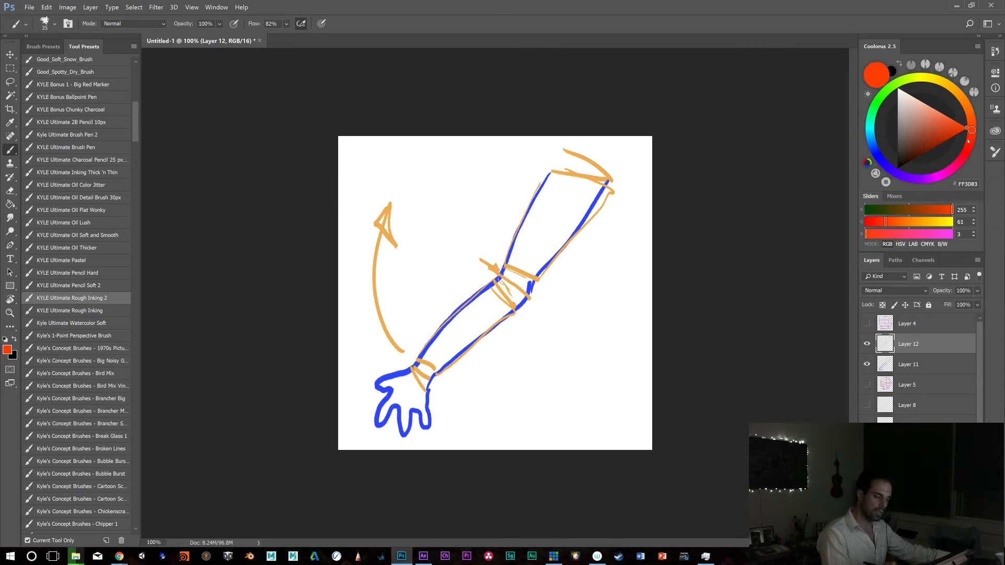
{"action": "left_click_drag", "start_coordinate": [489, 284], "coordinate": [523, 326]}
{"action": "left_click_drag", "start_coordinate": [498, 263], "coordinate": [556, 287]}
{"action": "key", "text": "ctrl+z"}
{"action": "mouse_move", "coordinate": [461, 240]}
{"action": "left_mouse_down"}
{"action": "mouse_move", "coordinate": [558, 298]}
{"action": "mouse_move", "coordinate": [548, 345]}
{"action": "left_mouse_up"}
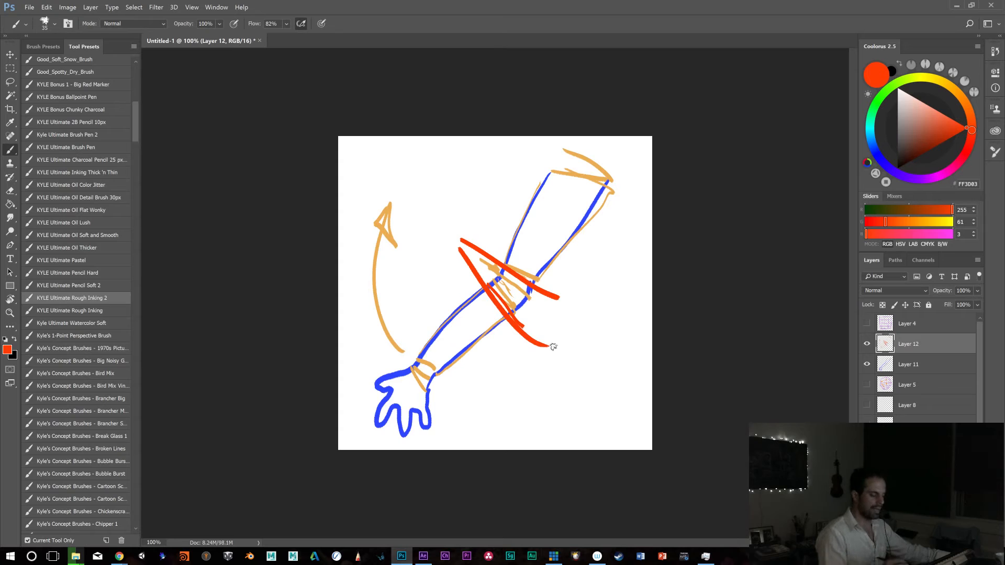
{"action": "left_click_drag", "start_coordinate": [519, 261], "coordinate": [531, 247]}
{"action": "mouse_move", "coordinate": [479, 314]}
{"action": "left_mouse_down"}
{"action": "mouse_move", "coordinate": [456, 332]}
{"action": "mouse_move", "coordinate": [466, 329]}
{"action": "left_mouse_up"}
{"action": "left_click_drag", "start_coordinate": [519, 301], "coordinate": [524, 307]}
{"action": "key", "text": "ctrl+alt+z"}
{"action": "key", "text": "ctrl+alt+z"}
{"action": "key", "text": "ctrl+alt+z"}
{"action": "key", "text": "ctrl+alt+z"}
{"action": "key", "text": "ctrl+alt+z"}
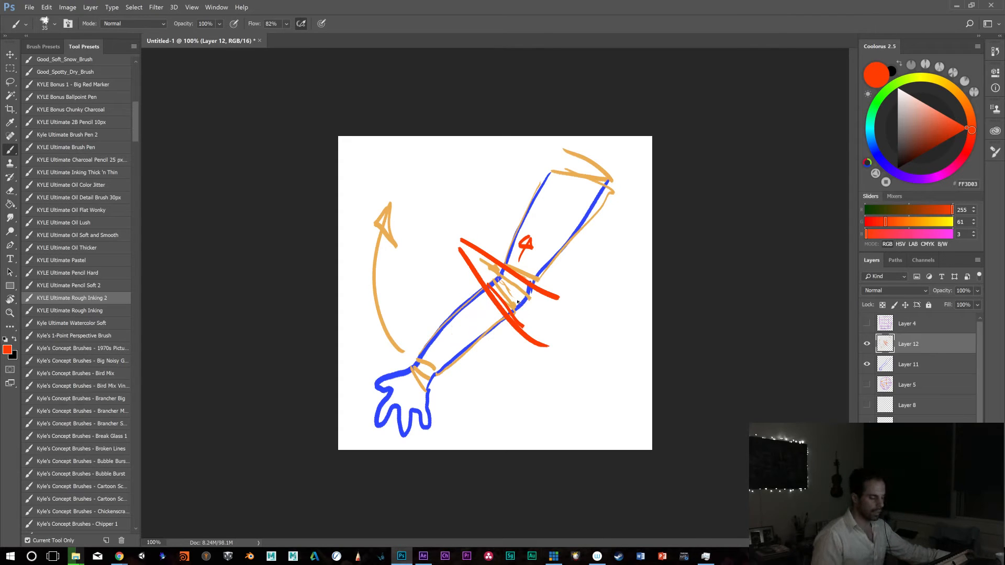
{"action": "key", "text": "ctrl+alt+z"}
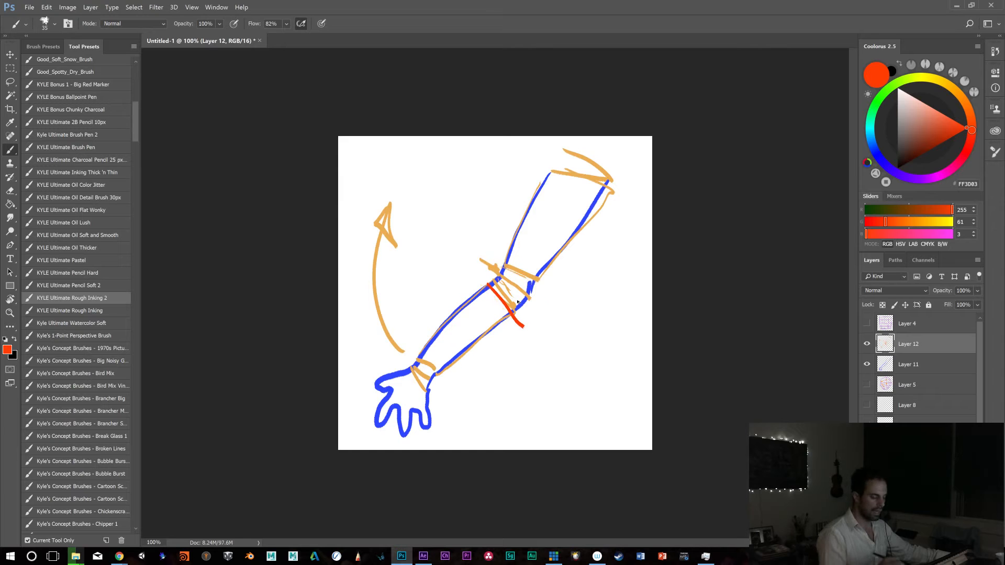
{"action": "key", "text": "ctrl+alt+z"}
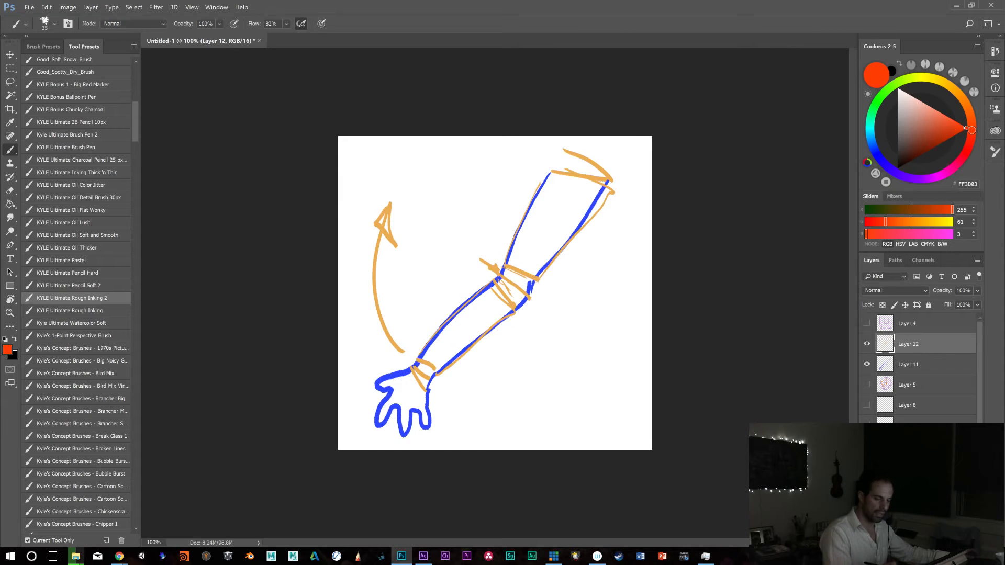
Draw a centre line along the arm from its upper end through the elbow and hand in orange FE791B
{"action": "left_click", "coordinate": [944, 121]}
{"action": "left_click", "coordinate": [969, 111]}
{"action": "left_click", "coordinate": [944, 121]}
{"action": "left_click_drag", "start_coordinate": [944, 121], "coordinate": [956, 123]}
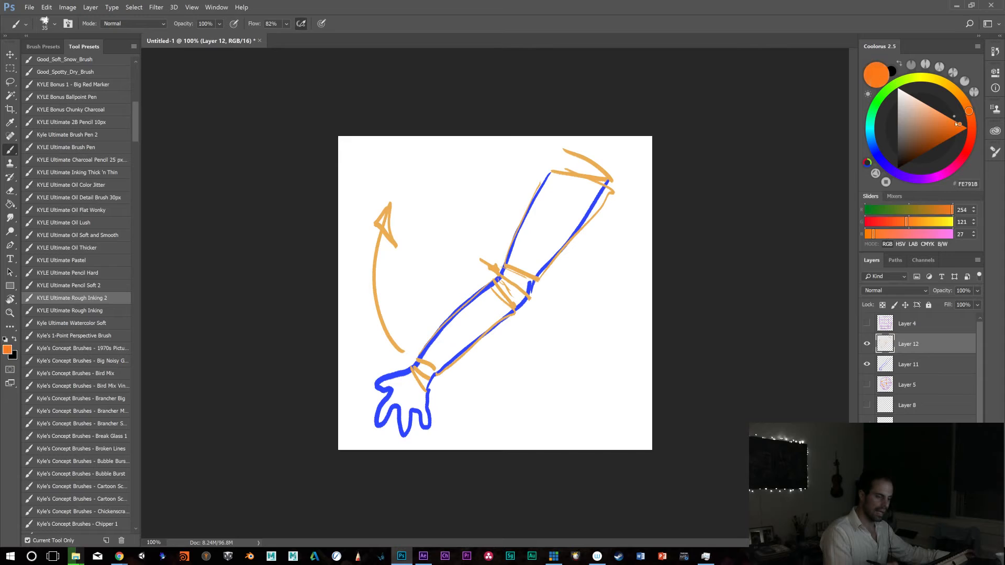
{"action": "left_click_drag", "start_coordinate": [579, 177], "coordinate": [528, 274]}
{"action": "mouse_move", "coordinate": [548, 227]}
{"action": "left_mouse_down"}
{"action": "mouse_move", "coordinate": [492, 306]}
{"action": "mouse_move", "coordinate": [419, 380]}
{"action": "mouse_move", "coordinate": [397, 458]}
{"action": "left_mouse_up"}
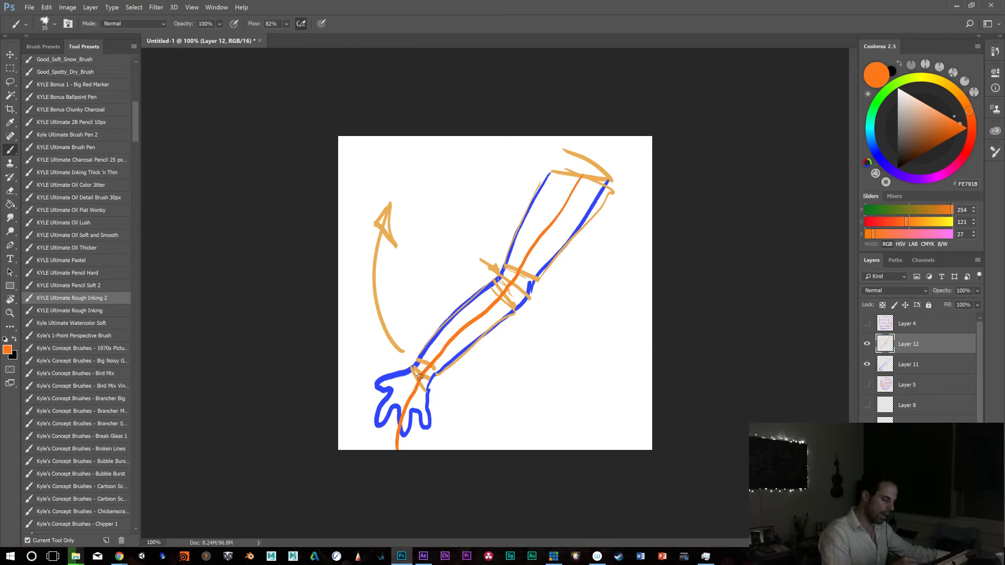
{"action": "left_click_drag", "start_coordinate": [472, 322], "coordinate": [503, 362]}
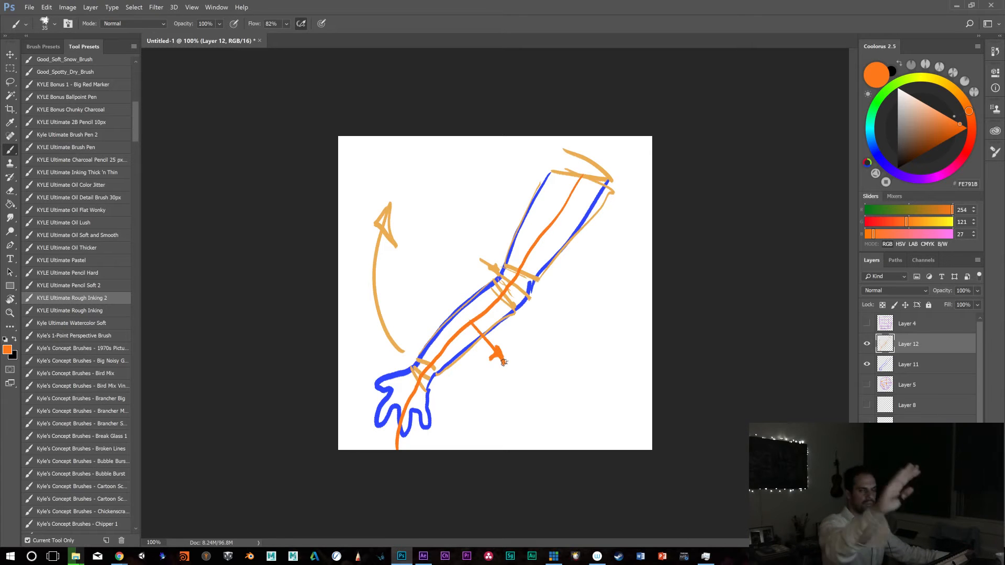
{"action": "key", "text": "ctrl+z"}
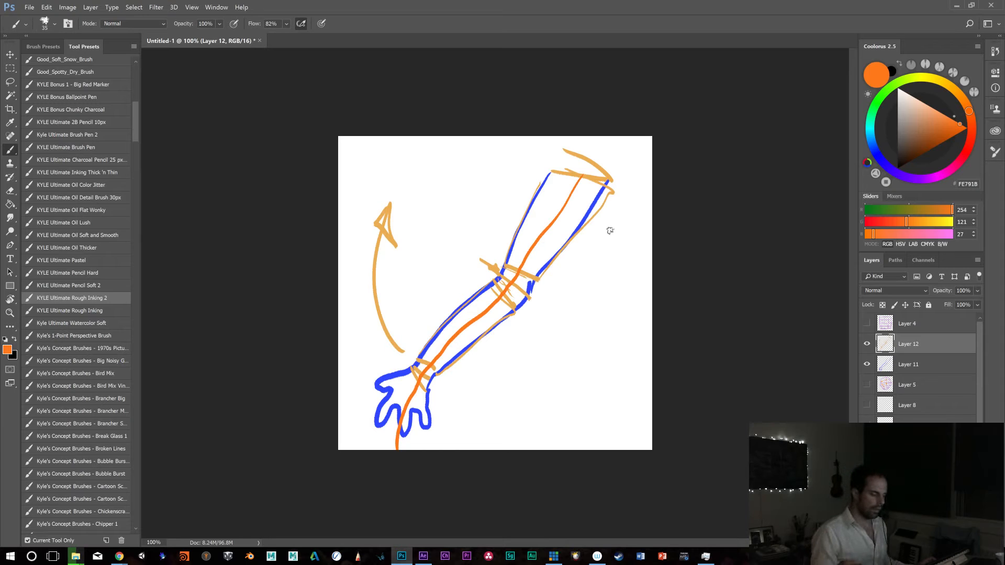
Try drawing two contour lines across the upper arm in orange FE791B
{"action": "left_click_drag", "start_coordinate": [513, 230], "coordinate": [567, 255]}
{"action": "left_click_drag", "start_coordinate": [524, 199], "coordinate": [592, 225]}
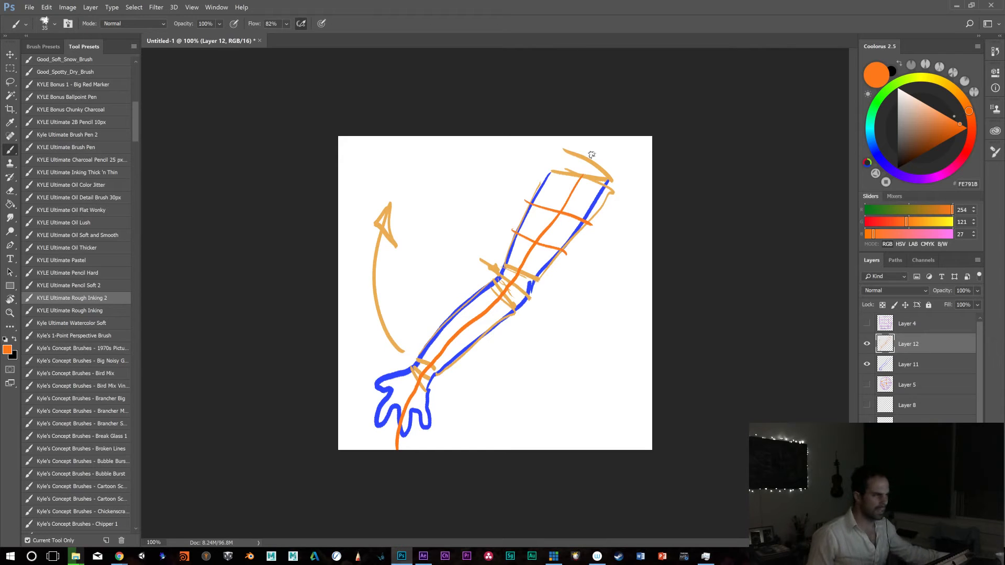
{"action": "key", "text": "ctrl+z"}
{"action": "key", "text": "ctrl+z"}
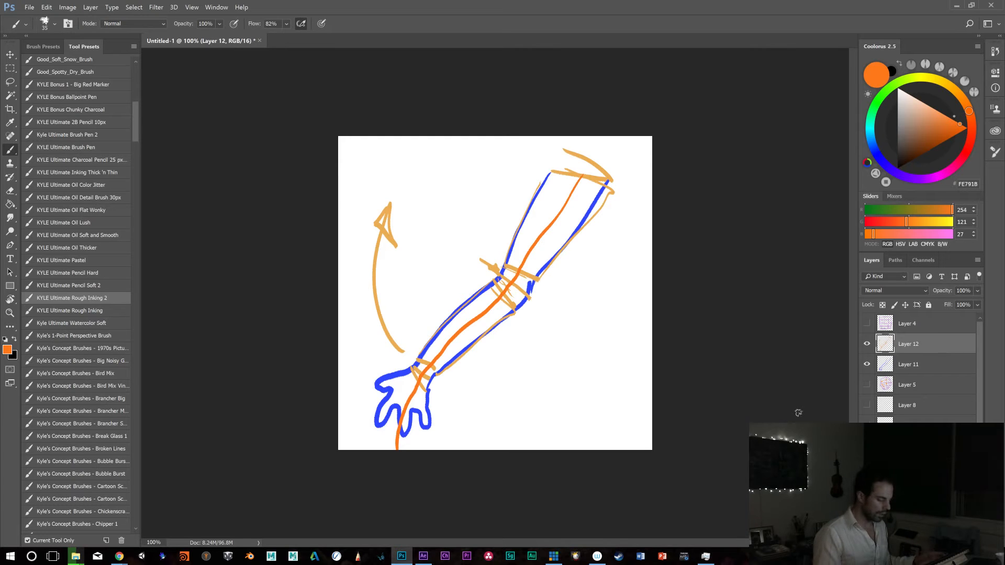
Switch to After Effects and start a new empty project
{"action": "left_click", "coordinate": [425, 555]}
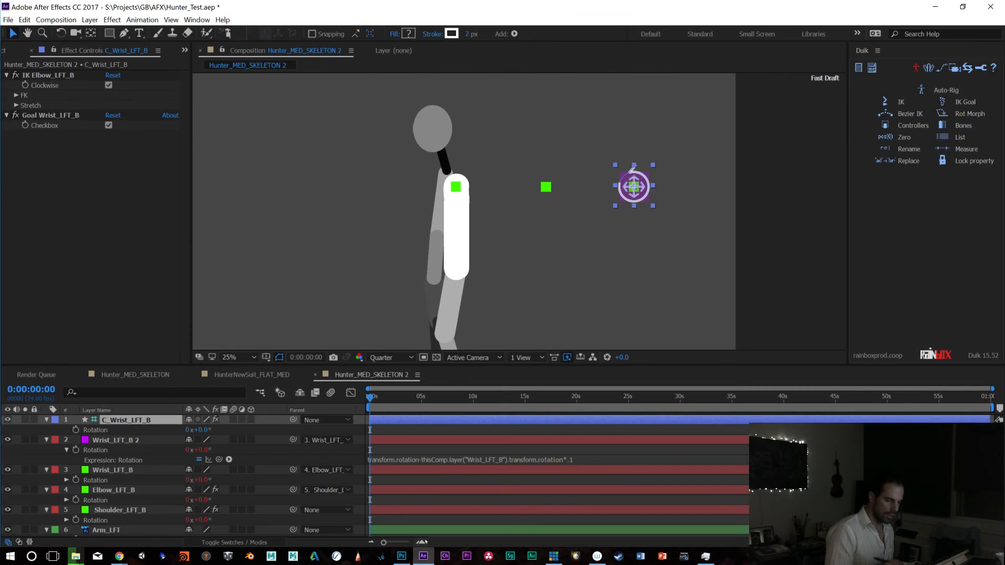
{"action": "left_click", "coordinate": [8, 19]}
{"action": "mouse_move", "coordinate": [50, 33]}
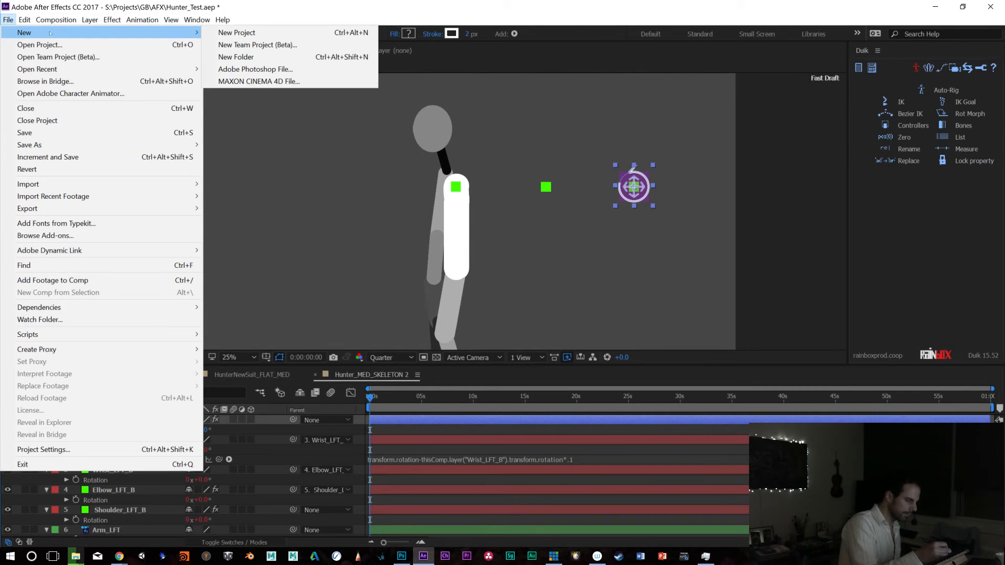
{"action": "left_click", "coordinate": [279, 34]}
{"action": "left_click", "coordinate": [518, 294]}
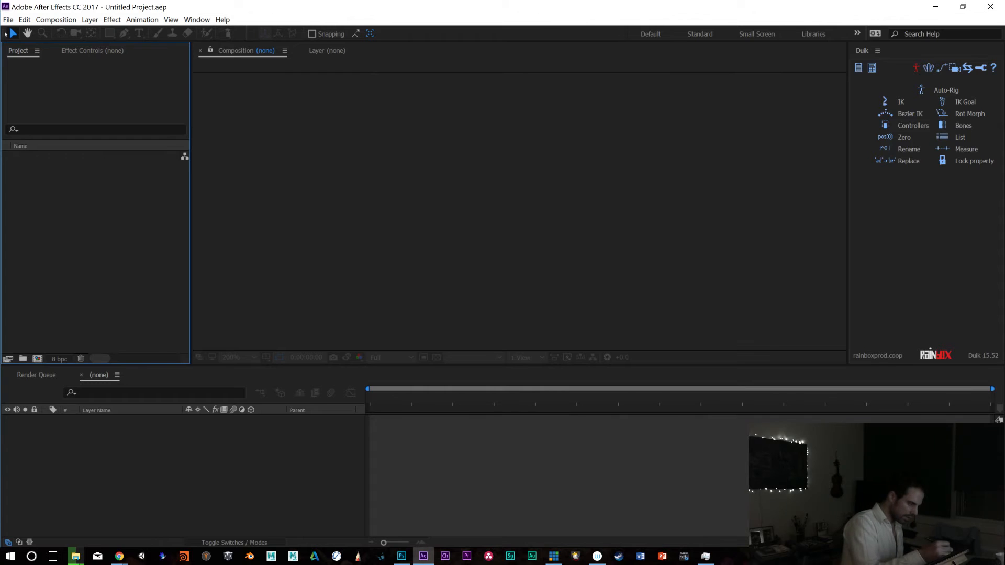
{"action": "left_click", "coordinate": [8, 19]}
{"action": "mouse_move", "coordinate": [178, 183]}
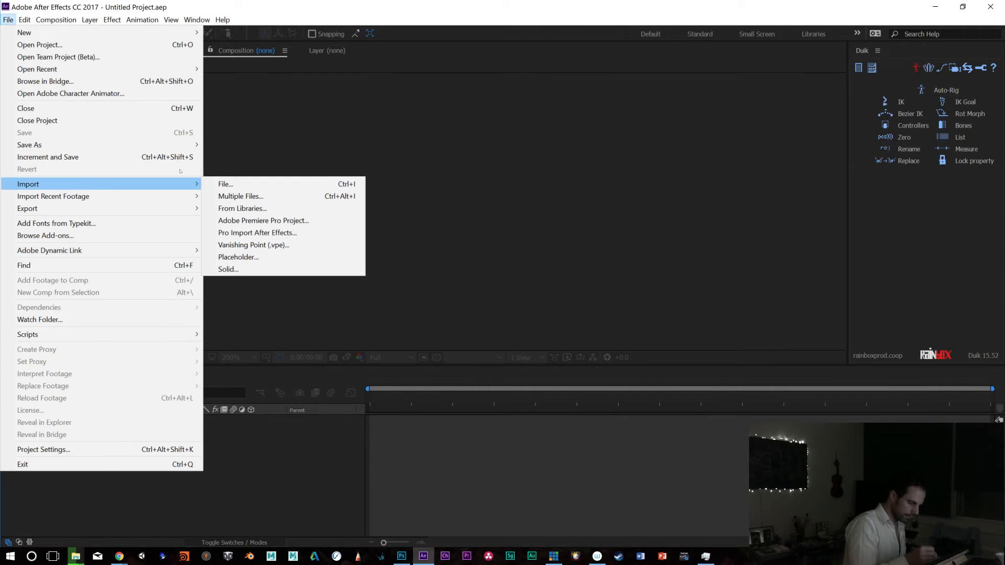
{"action": "left_click", "coordinate": [258, 153]}
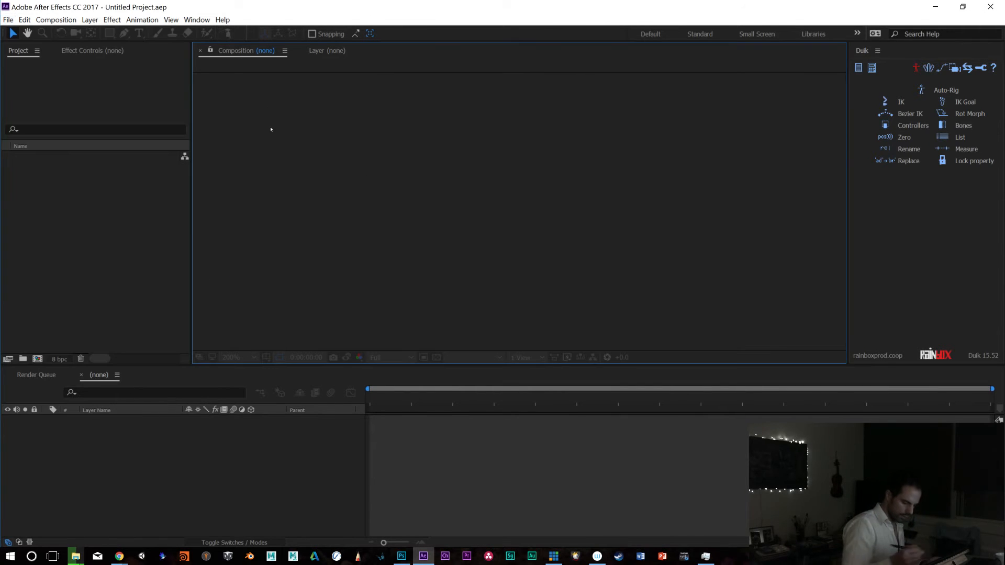
Switch to Photoshop, hide the arm sketch layers and delete every layer except the background
{"action": "left_click", "coordinate": [402, 556]}
{"action": "left_click", "coordinate": [867, 343]}
{"action": "left_click", "coordinate": [867, 364]}
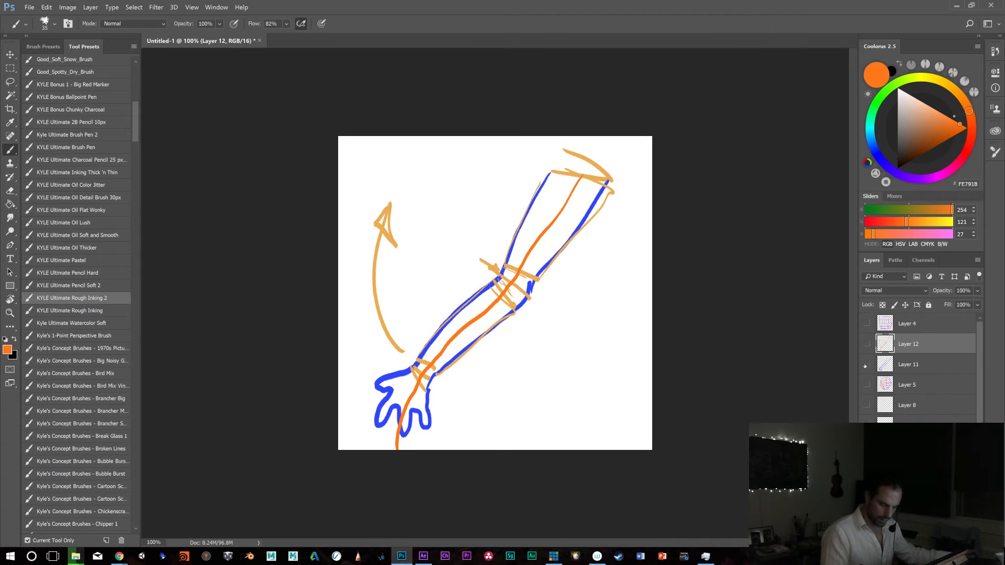
{"action": "left_click", "coordinate": [938, 324]}
{"action": "scroll", "coordinate": [937, 340], "scroll_direction": "down", "scroll_amount": 2}
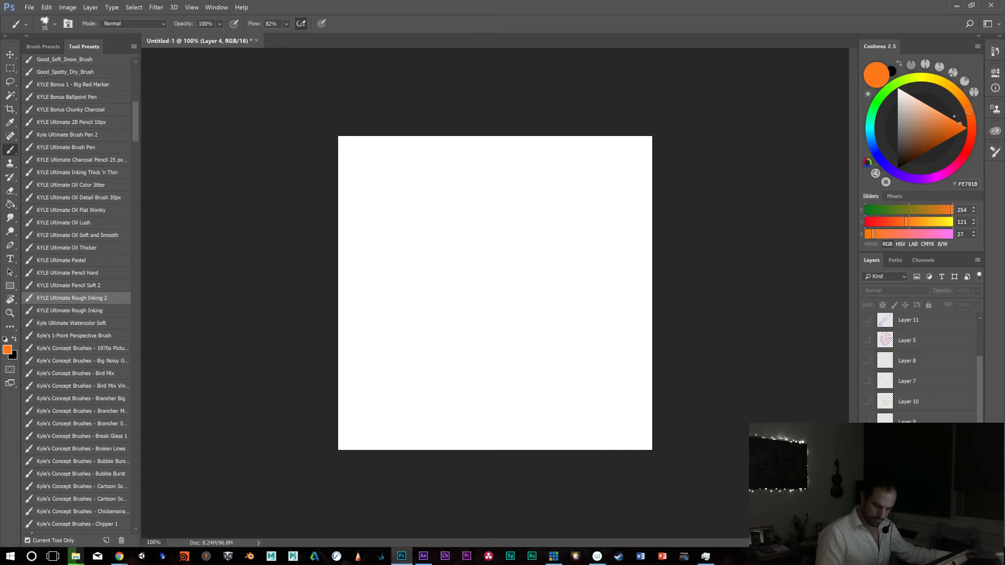
{"action": "key", "text": "ctrl+alt+a"}
{"action": "key", "text": "Delete"}
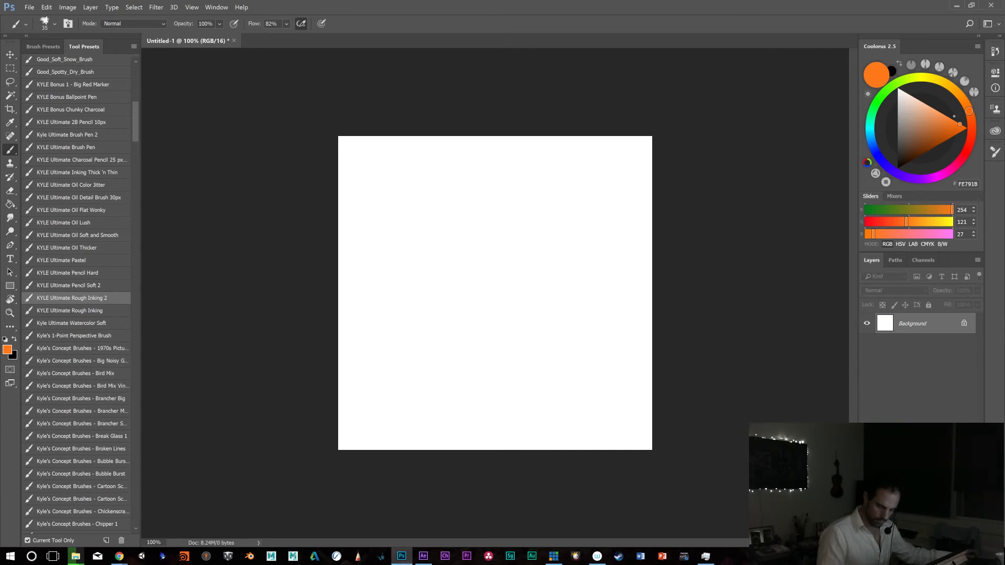
Add a new layer and lasso a tall peanut-shaped outline in the middle of the canvas
{"action": "key", "text": "ctrl+shift+alt+n"}
{"action": "key", "text": "l"}
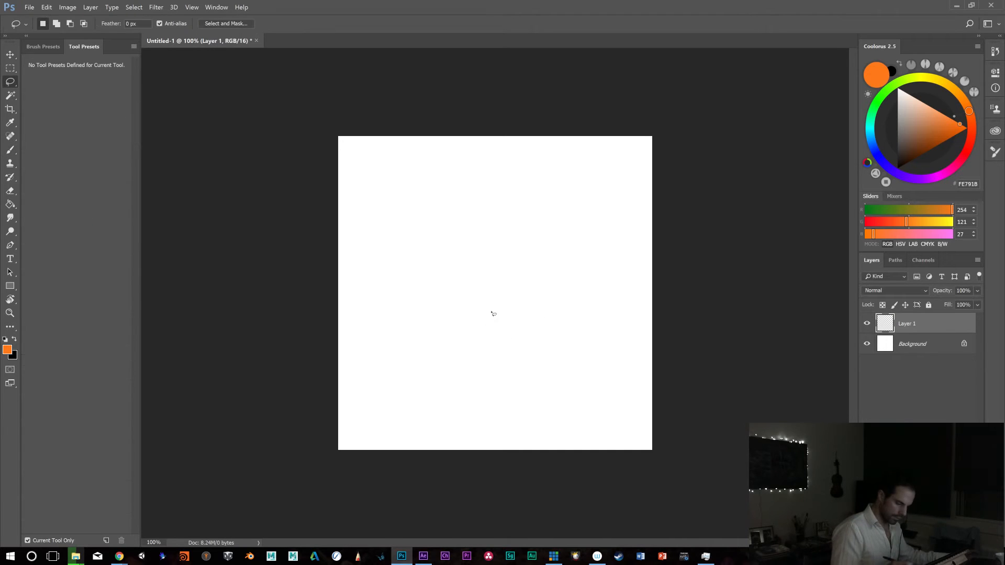
{"action": "mouse_move", "coordinate": [415, 266]}
{"action": "left_mouse_down"}
{"action": "mouse_move", "coordinate": [421, 188]}
{"action": "mouse_move", "coordinate": [520, 156]}
{"action": "mouse_move", "coordinate": [566, 189]}
{"action": "mouse_move", "coordinate": [580, 311]}
{"action": "mouse_move", "coordinate": [562, 373]}
{"action": "mouse_move", "coordinate": [521, 405]}
{"action": "mouse_move", "coordinate": [485, 410]}
{"action": "mouse_move", "coordinate": [430, 375]}
{"action": "mouse_move", "coordinate": [412, 256]}
{"action": "left_mouse_up"}
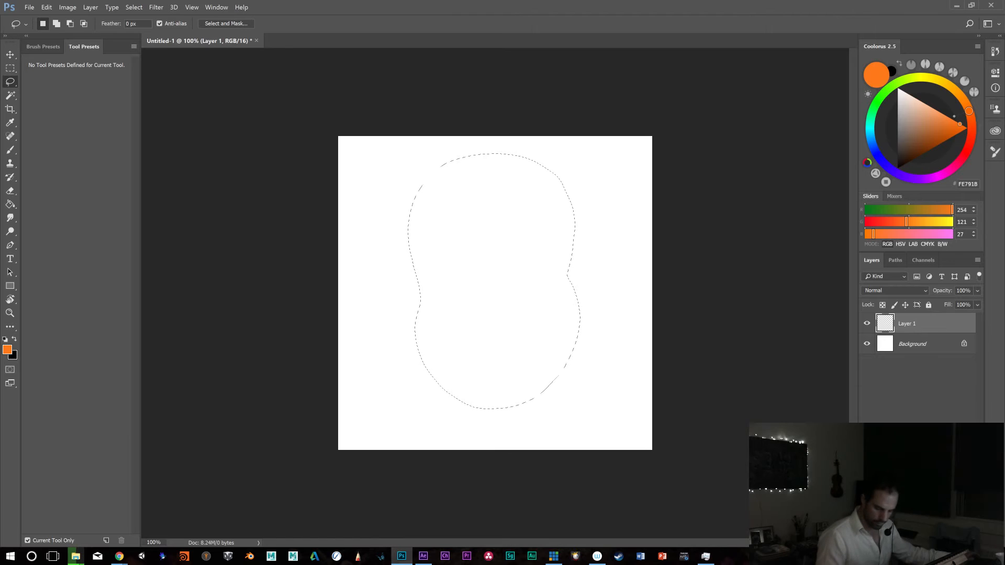
Fill the lassoed shape with a brown Solid Color fill layer at hue 25, saturation 70 and brightness 58
{"action": "left_click", "coordinate": [920, 540]}
{"action": "left_click", "coordinate": [919, 380]}
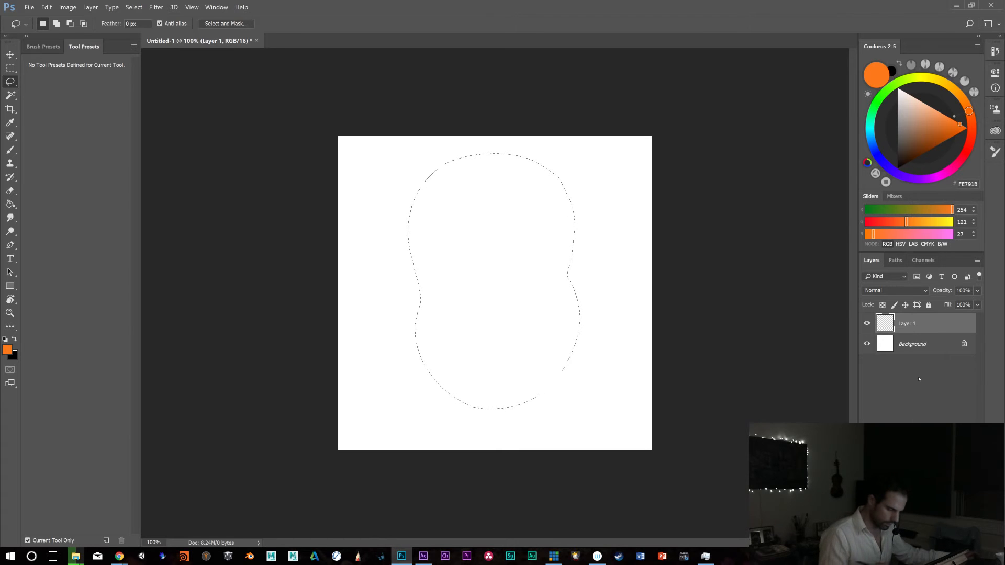
{"action": "left_click", "coordinate": [682, 352]}
{"action": "mouse_move", "coordinate": [682, 353]}
{"action": "left_mouse_down"}
{"action": "mouse_move", "coordinate": [728, 373]}
{"action": "mouse_move", "coordinate": [776, 353]}
{"action": "left_mouse_up"}
{"action": "left_click", "coordinate": [736, 359]}
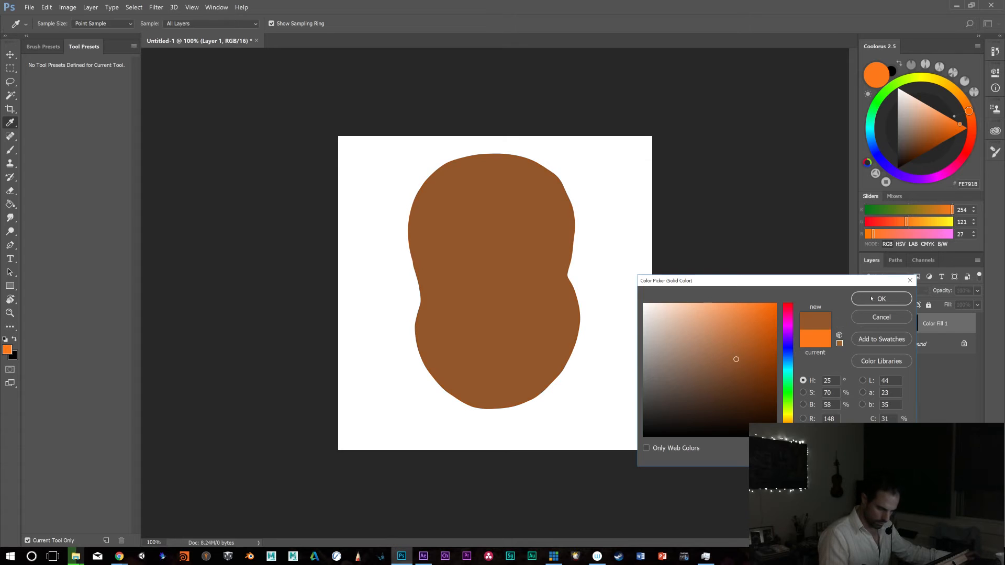
{"action": "left_click", "coordinate": [872, 299]}
Add an empty layer above the brown fill and choose the KYLE Ultimate Pencil Hard brush preset
{"action": "key", "text": "ctrl+shift+alt+n"}
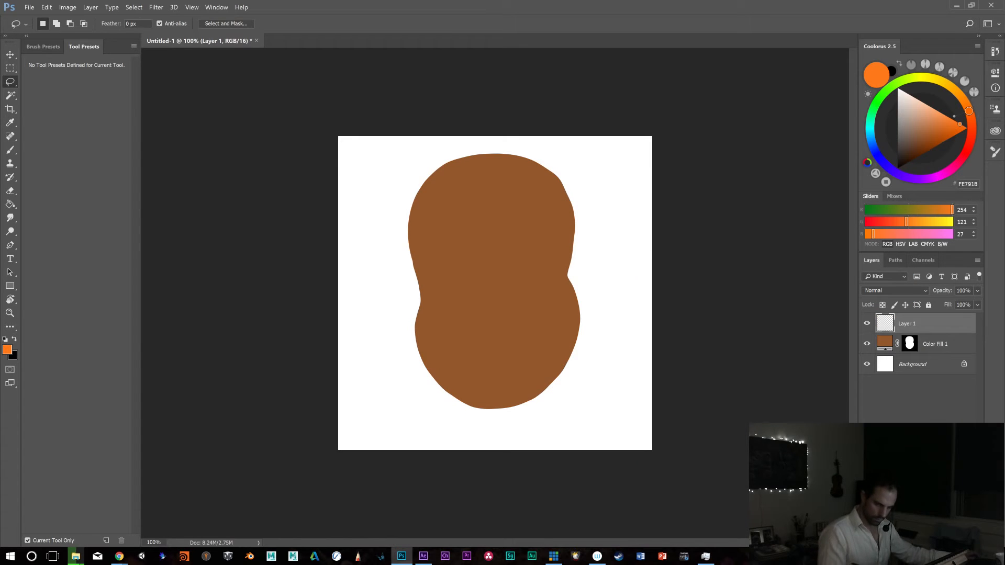
{"action": "key", "text": "b"}
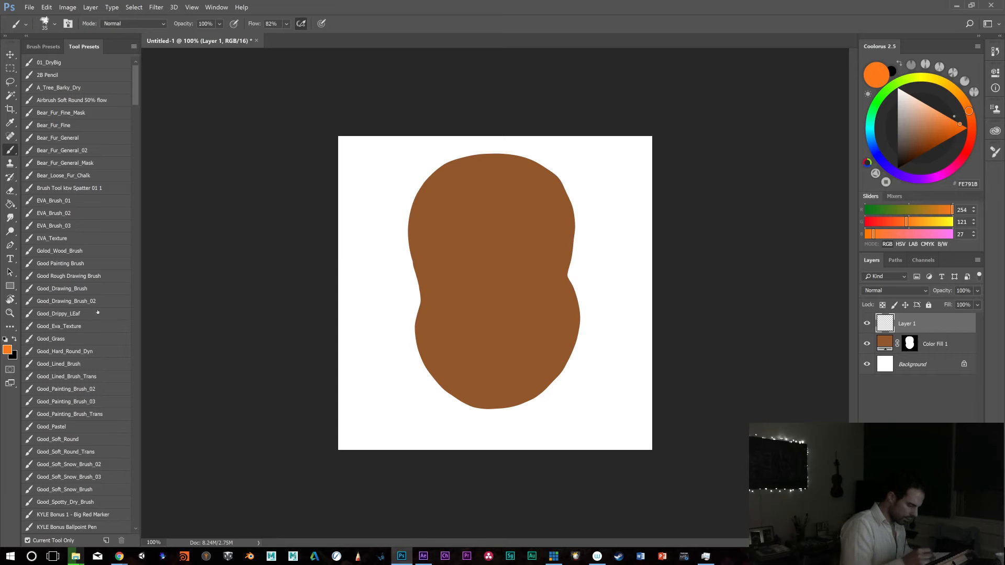
{"action": "scroll", "coordinate": [139, 186], "scroll_direction": "down", "scroll_amount": 20}
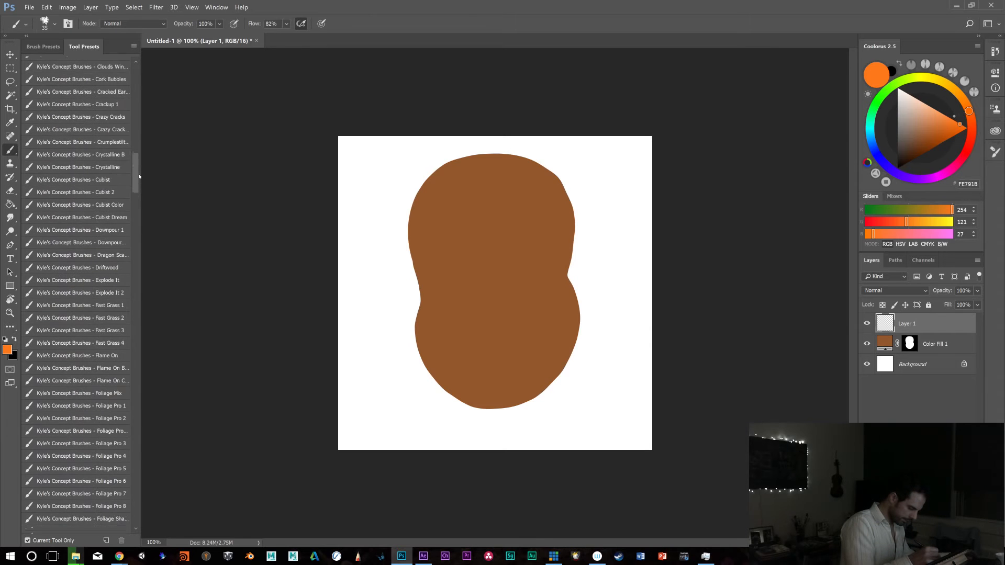
{"action": "scroll", "coordinate": [140, 185], "scroll_direction": "up", "scroll_amount": 5}
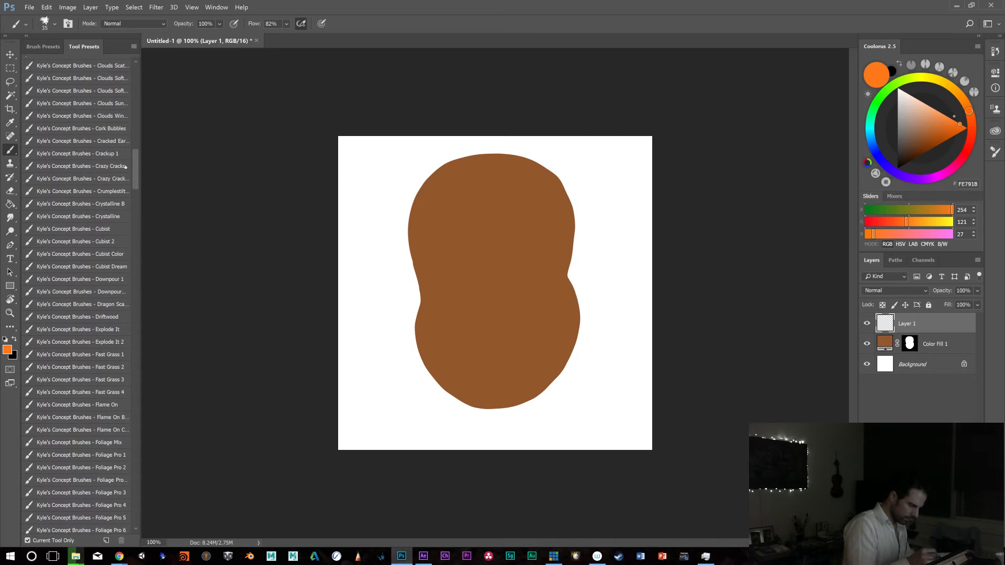
{"action": "scroll", "coordinate": [133, 166], "scroll_direction": "up", "scroll_amount": 12}
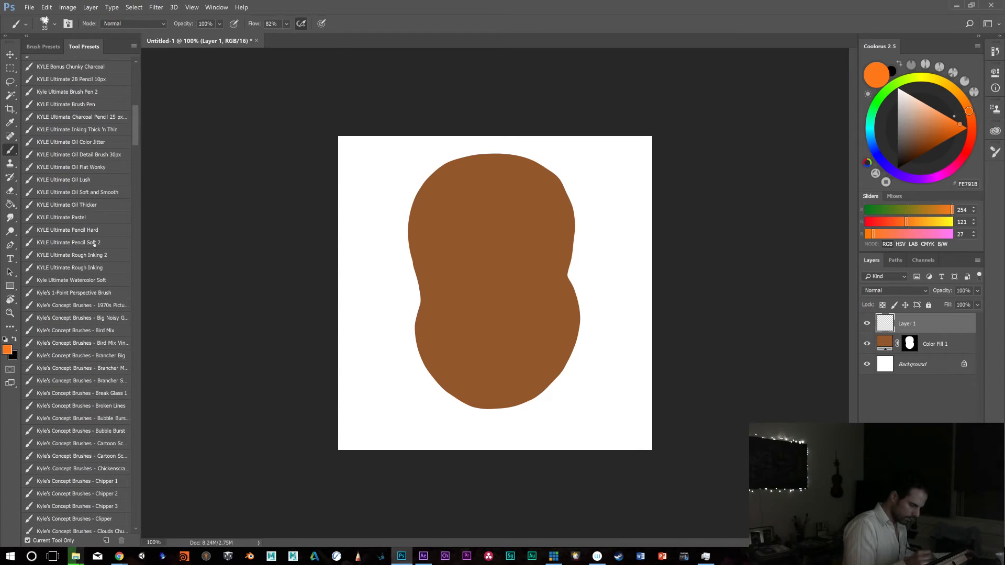
{"action": "left_click", "coordinate": [96, 231]}
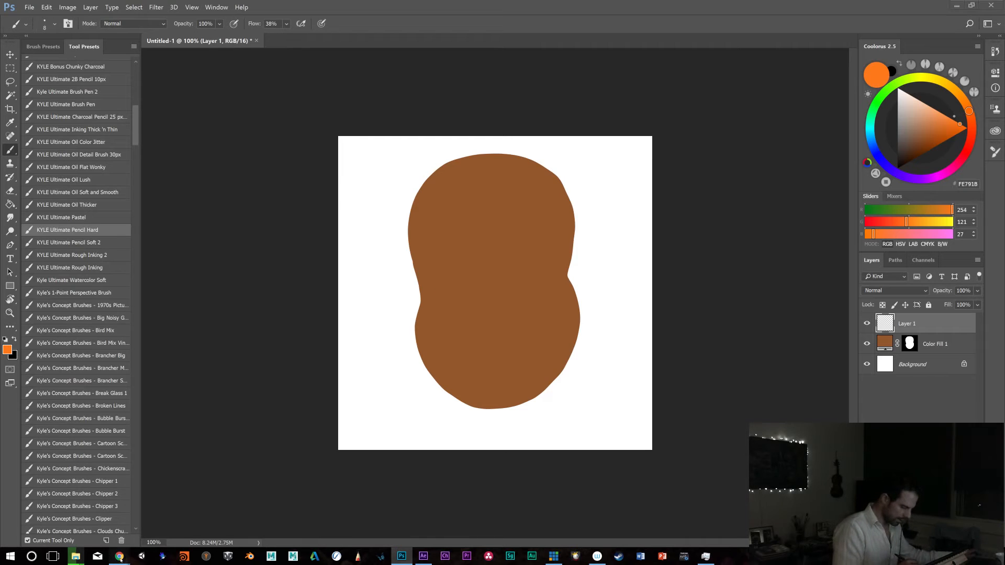
{"action": "mouse_move", "coordinate": [120, 556]}
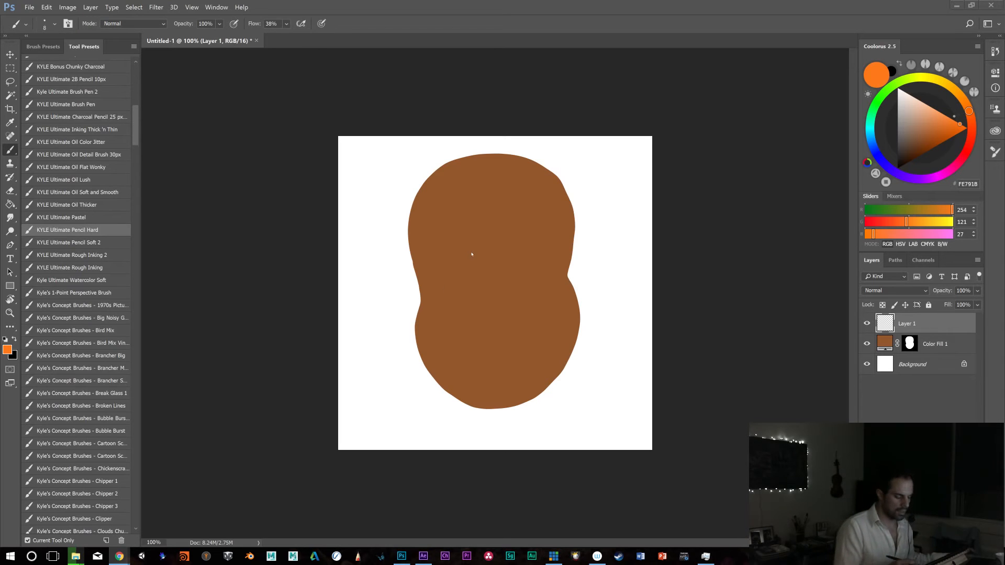
{"action": "mouse_move", "coordinate": [413, 297]}
{"action": "left_mouse_down"}
{"action": "mouse_move", "coordinate": [384, 295]}
{"action": "mouse_move", "coordinate": [394, 340]}
{"action": "left_mouse_up"}
{"action": "key", "text": "ctrl+z"}
{"action": "key", "text": "alt+bracketleft"}
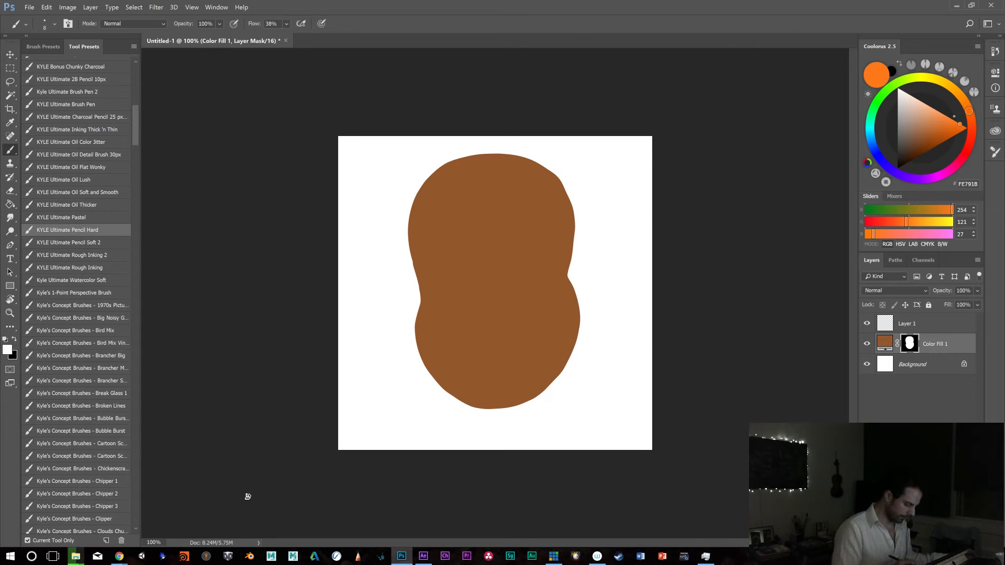
{"action": "left_click", "coordinate": [119, 556]}
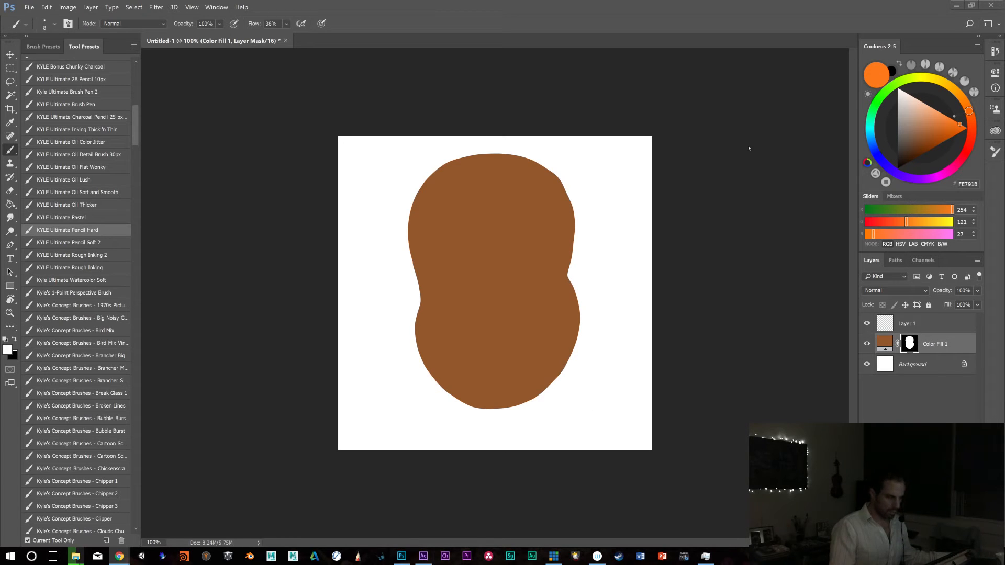
Quit Photoshop and switch to After Effects
{"action": "left_click", "coordinate": [991, 6]}
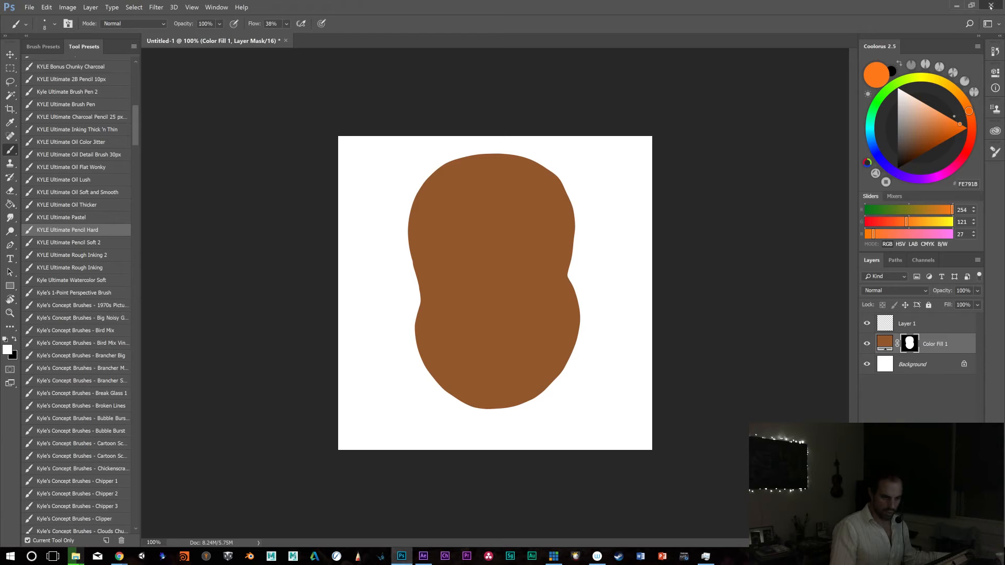
{"action": "left_click", "coordinate": [510, 208]}
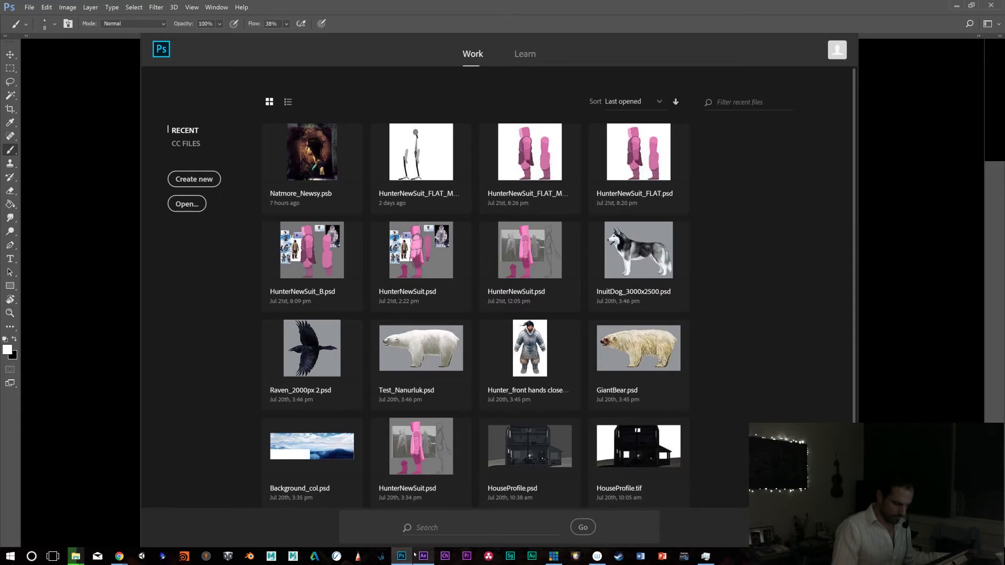
{"action": "left_click", "coordinate": [424, 556]}
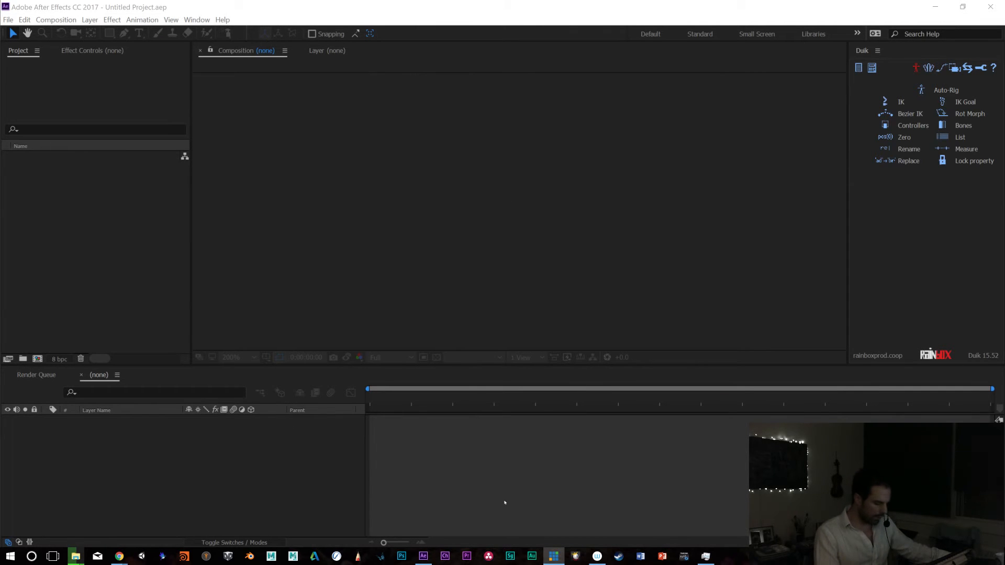
{"action": "mouse_move", "coordinate": [121, 558]}
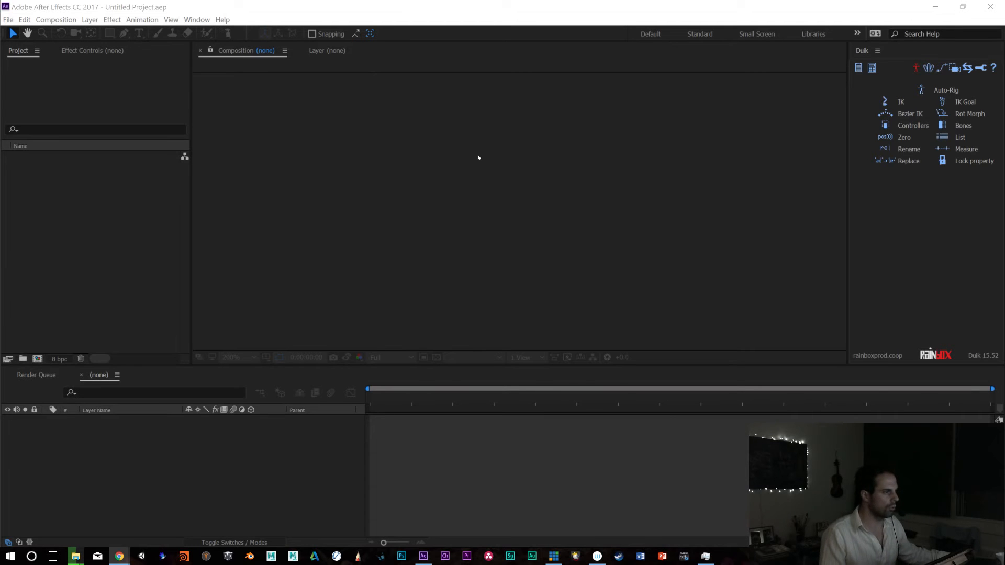
{"action": "left_click", "coordinate": [372, 14]}
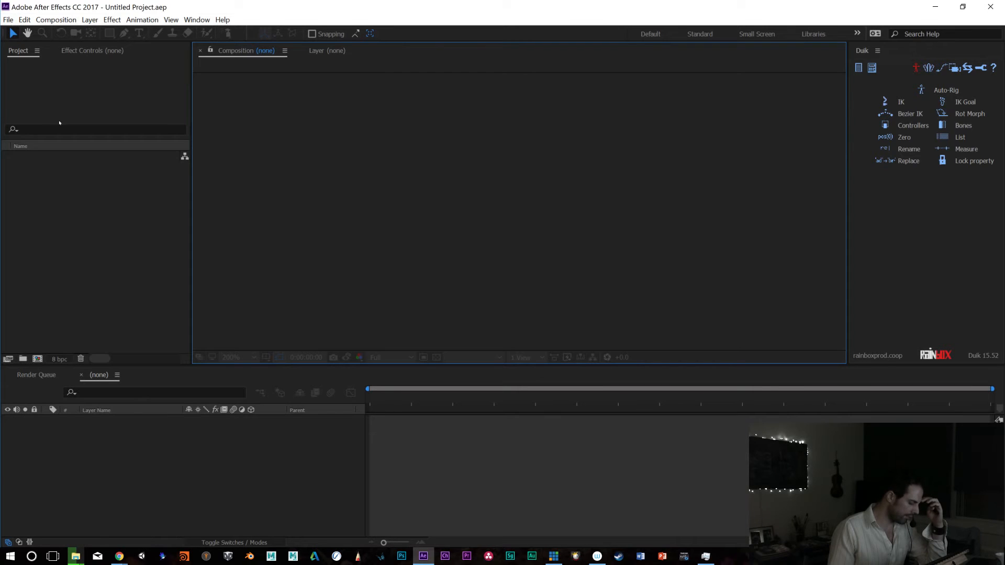
Import the portrait image 39e9b39628e745a39f900dc14ee4d9a7.jpg and create a composition from it
{"action": "left_click", "coordinate": [8, 20]}
{"action": "mouse_move", "coordinate": [24, 33]}
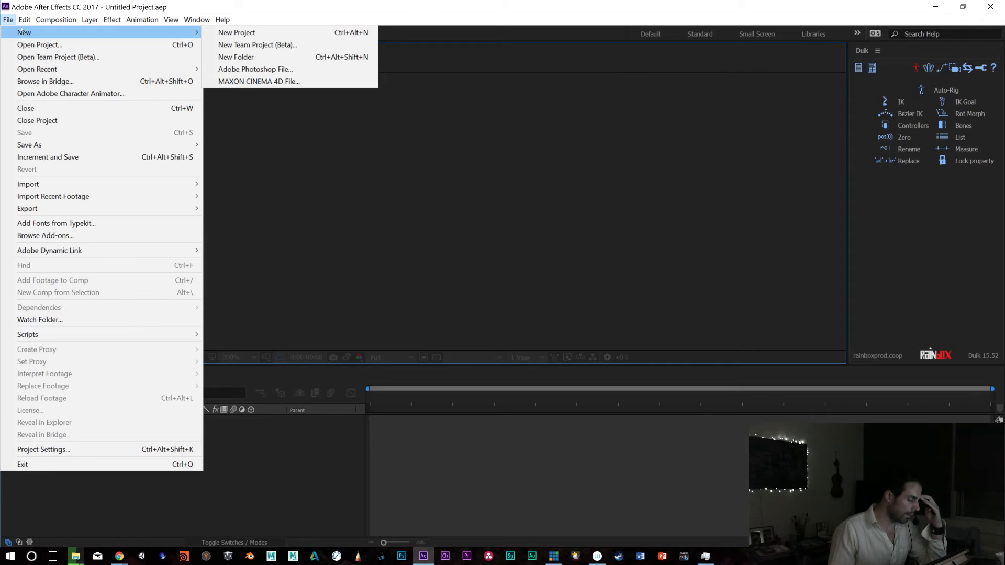
{"action": "left_click", "coordinate": [8, 20]}
{"action": "left_click", "coordinate": [8, 20]}
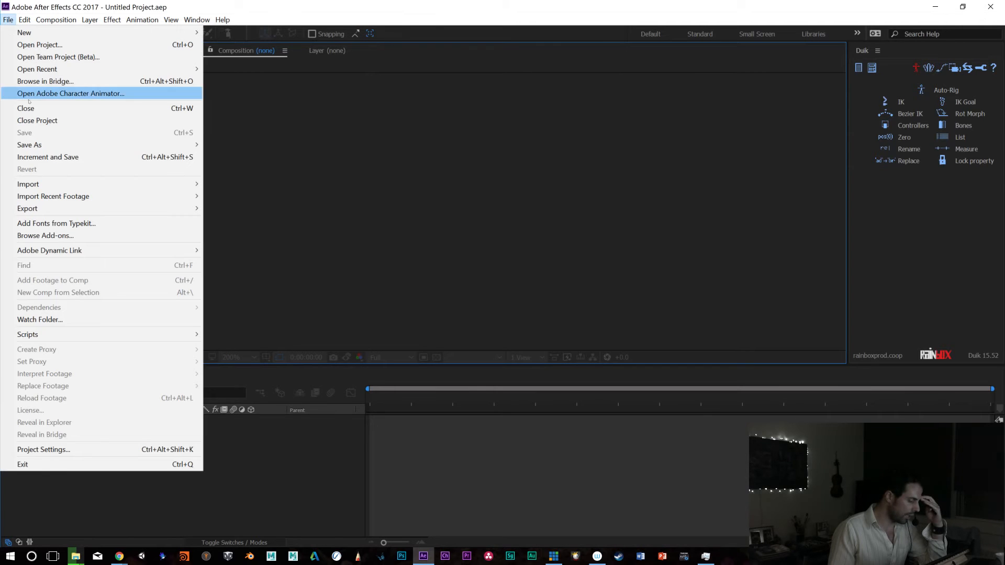
{"action": "mouse_move", "coordinate": [157, 184]}
{"action": "left_click", "coordinate": [225, 184]}
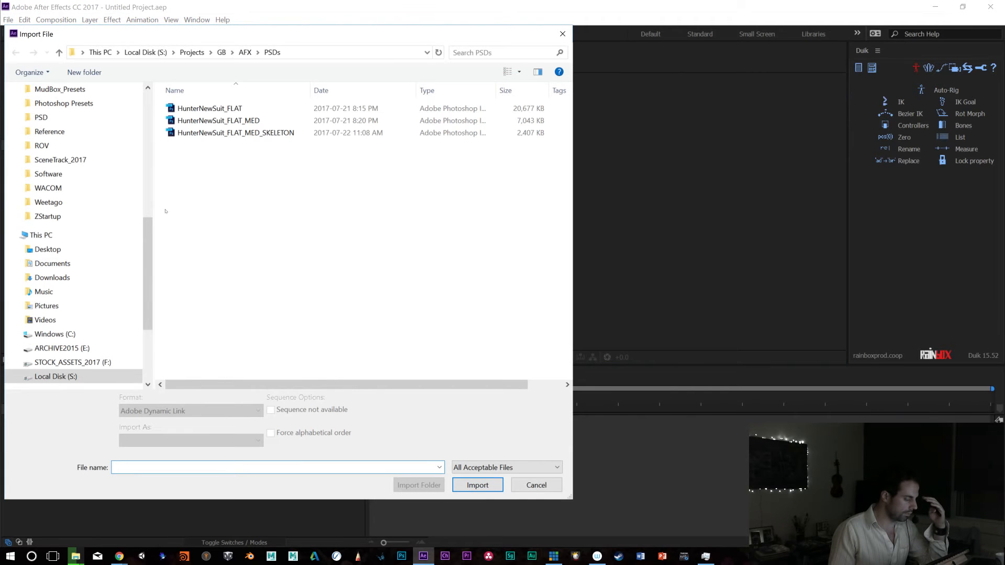
{"action": "scroll", "coordinate": [78, 157], "scroll_direction": "up", "scroll_amount": 8}
{"action": "left_click", "coordinate": [77, 111]}
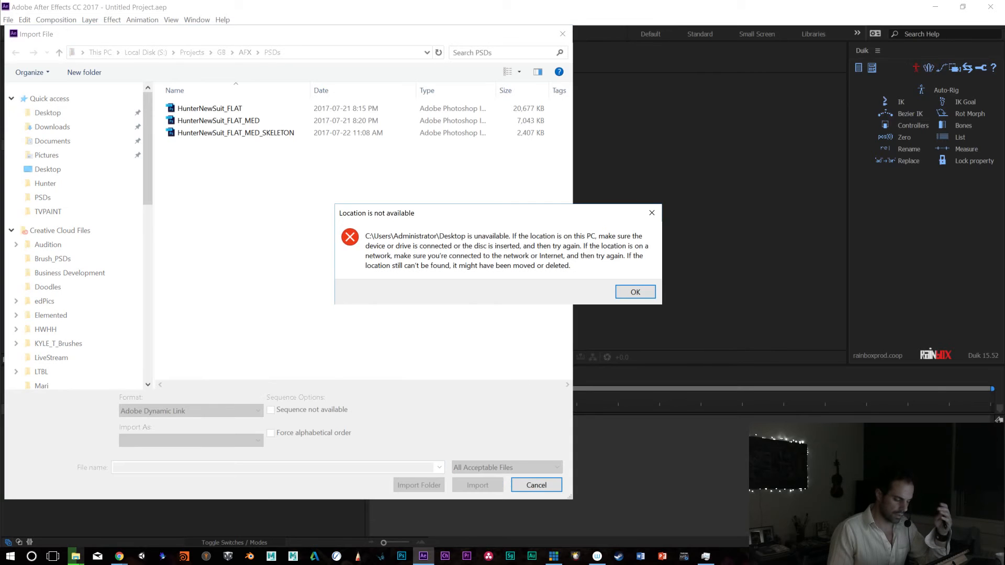
{"action": "left_click", "coordinate": [635, 292]}
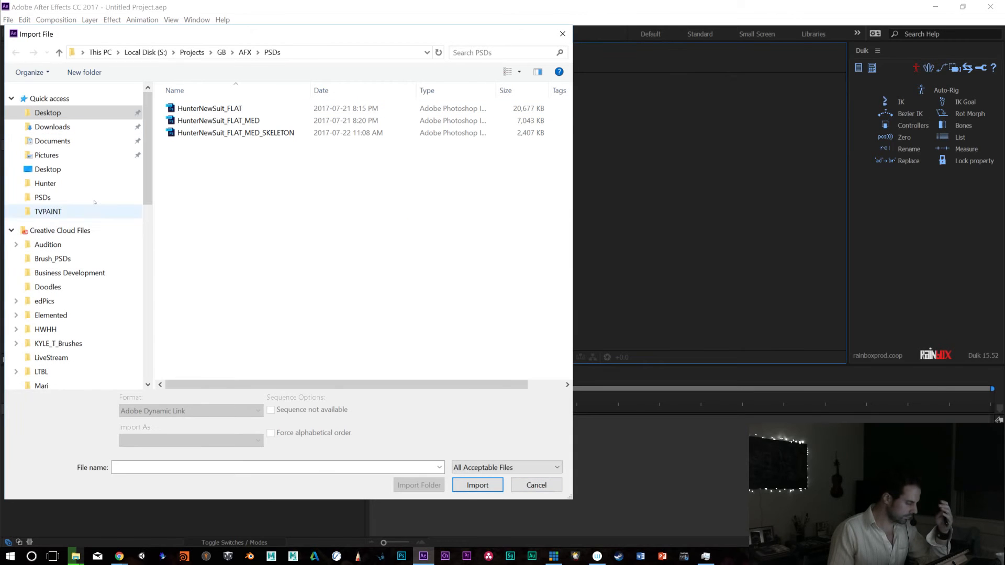
{"action": "left_click_drag", "start_coordinate": [164, 40], "coordinate": [251, 0]}
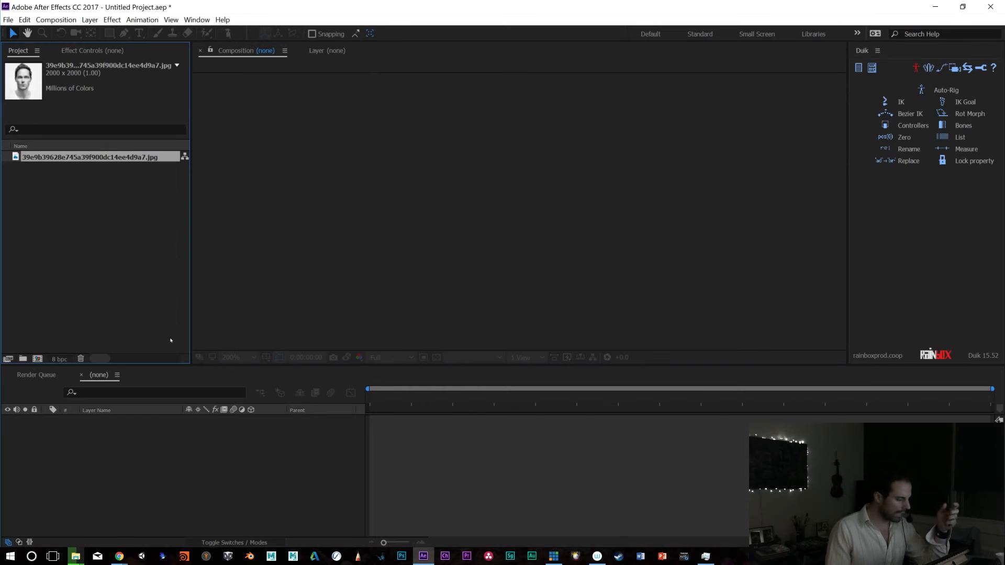
{"action": "left_click_drag", "start_coordinate": [116, 159], "coordinate": [38, 359]}
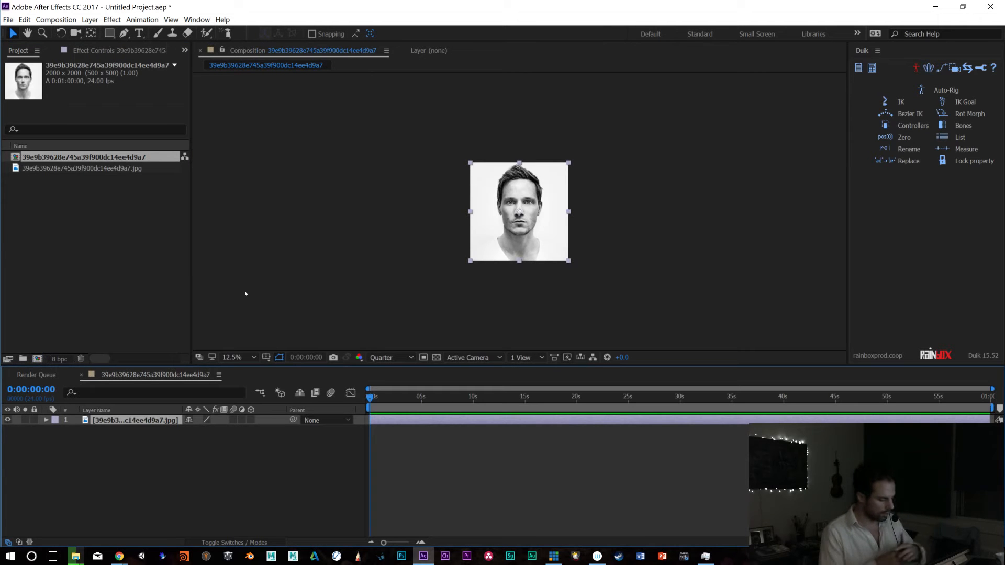
Start a Pen mask on the portrait layer, tracing the hair and ear on the left side of the face
{"action": "key", "text": "period"}
{"action": "key", "text": "period"}
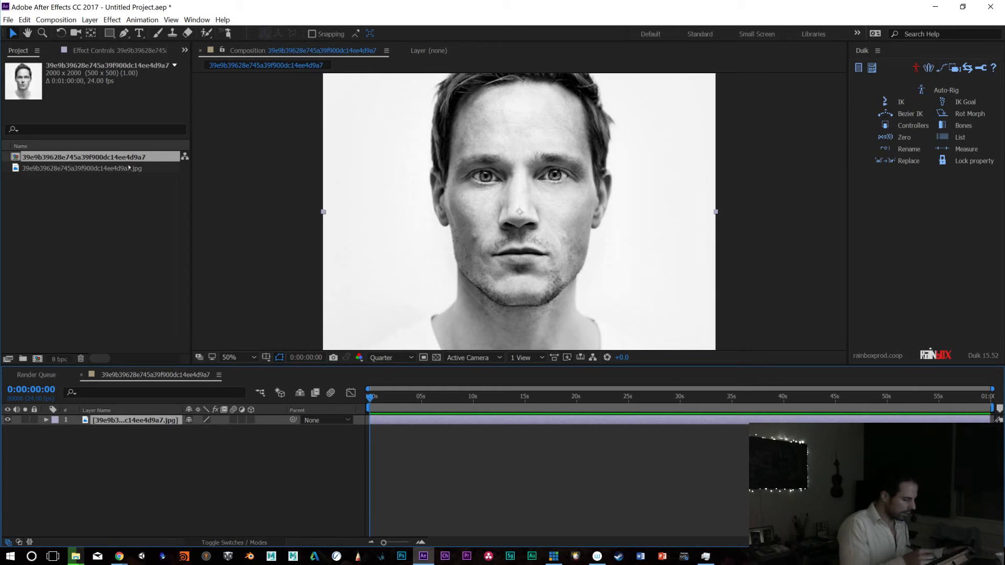
{"action": "left_click_drag", "start_coordinate": [590, 181], "coordinate": [562, 235]}
{"action": "key", "text": "g"}
{"action": "left_click", "coordinate": [440, 93]}
{"action": "left_click", "coordinate": [402, 143]}
{"action": "left_click", "coordinate": [399, 231]}
{"action": "left_click", "coordinate": [413, 286]}
{"action": "left_click_drag", "start_coordinate": [550, 192], "coordinate": [547, 98]}
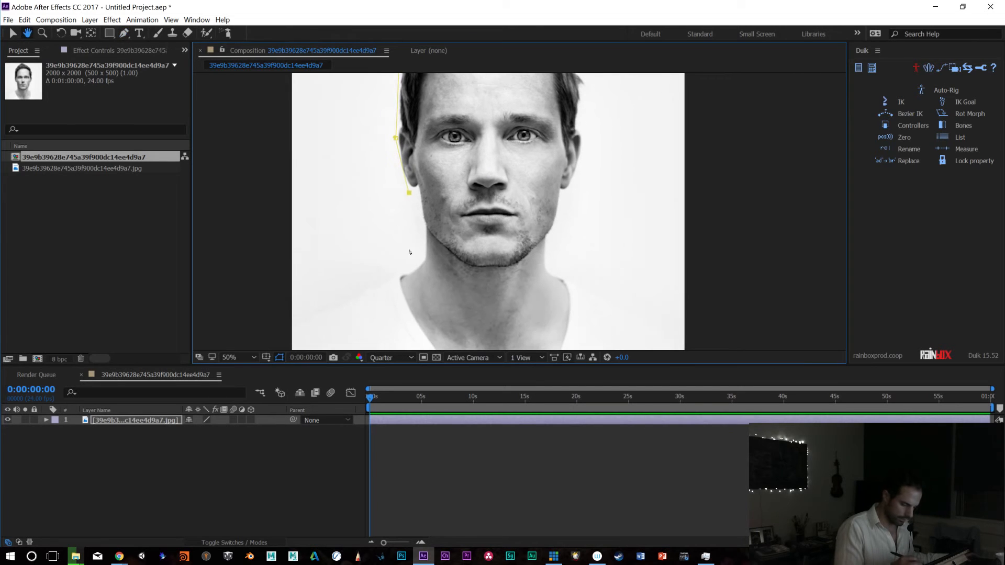
Continue the mask path over the left shoulder, beneath the photo's lower edge and back over the opposite shoulder
{"action": "left_click", "coordinate": [279, 329]}
{"action": "left_click_drag", "start_coordinate": [279, 330], "coordinate": [274, 269]}
{"action": "left_click", "coordinate": [281, 310]}
{"action": "left_click", "coordinate": [685, 310]}
{"action": "left_click", "coordinate": [685, 269]}
{"action": "left_click", "coordinate": [568, 216]}
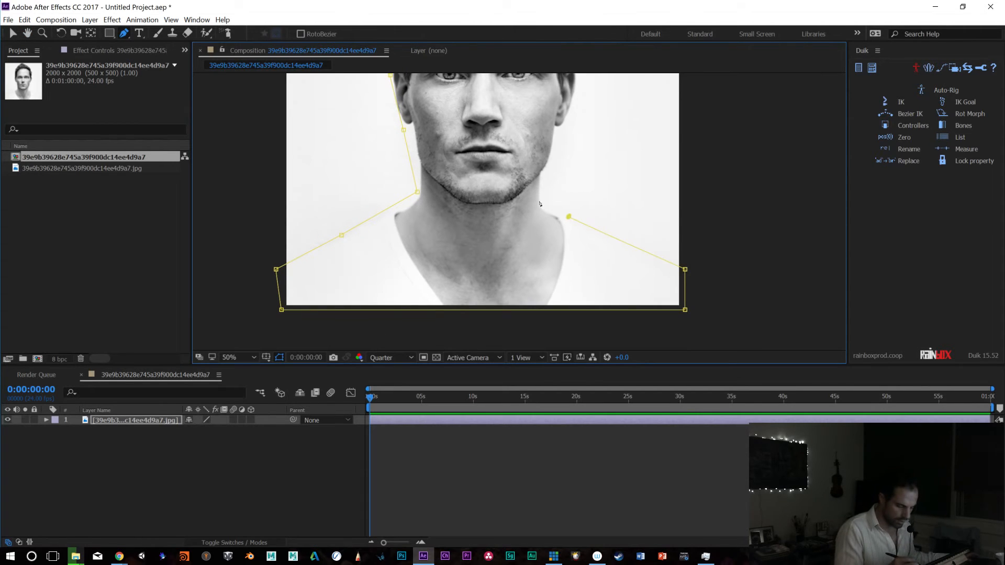
Continue the mask up the neck, ear and hair on the right side and close it at the crown
{"action": "left_click", "coordinate": [548, 186]}
{"action": "left_click_drag", "start_coordinate": [573, 135], "coordinate": [530, 230]}
{"action": "left_click", "coordinate": [517, 232]}
{"action": "left_click", "coordinate": [529, 224]}
{"action": "left_click", "coordinate": [538, 167]}
{"action": "left_click_drag", "start_coordinate": [540, 117], "coordinate": [526, 193]}
{"action": "left_click", "coordinate": [526, 192]}
{"action": "left_click", "coordinate": [442, 96]}
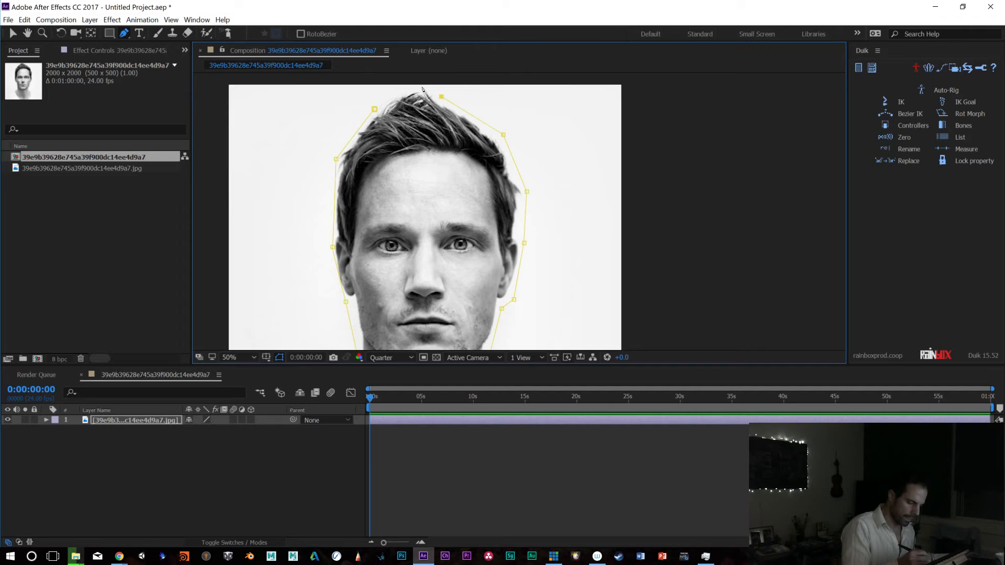
{"action": "left_click", "coordinate": [419, 82]}
{"action": "left_click", "coordinate": [375, 109]}
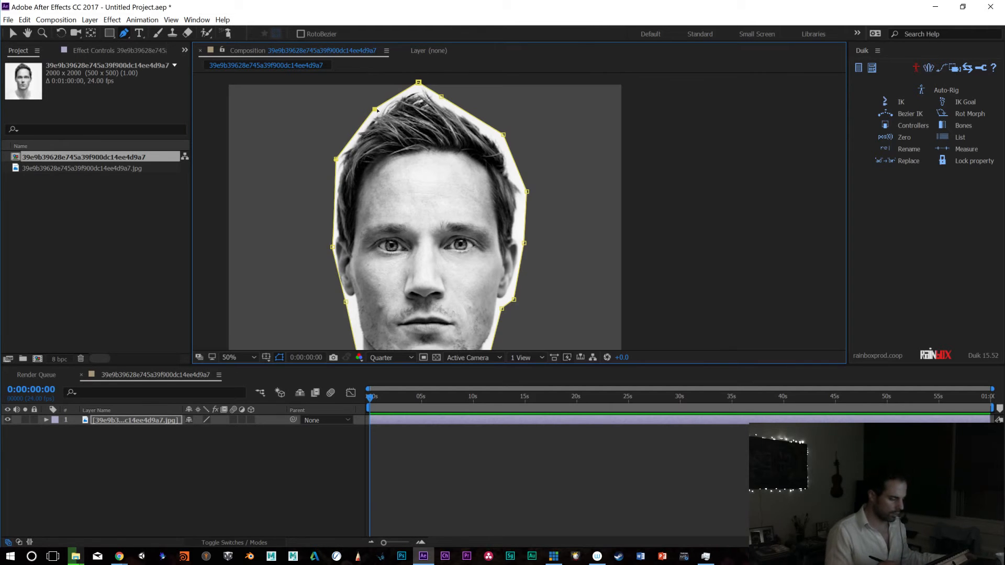
Place Puppet pins on both eyes and set the mesh to 300 triangles
{"action": "left_click_drag", "start_coordinate": [541, 221], "coordinate": [614, 159]}
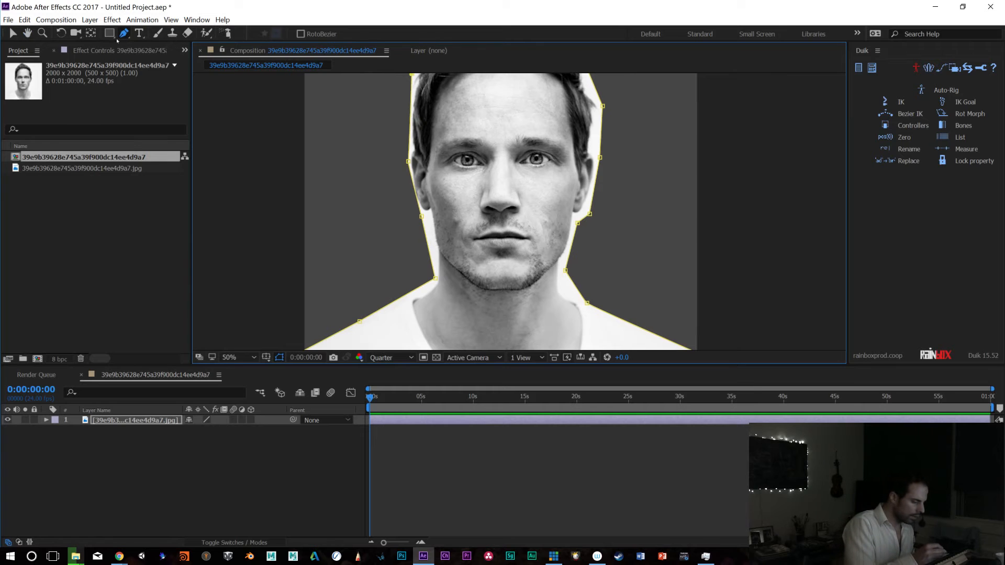
{"action": "left_click_drag", "start_coordinate": [227, 32], "coordinate": [262, 34]}
{"action": "left_click_drag", "start_coordinate": [548, 159], "coordinate": [534, 209]}
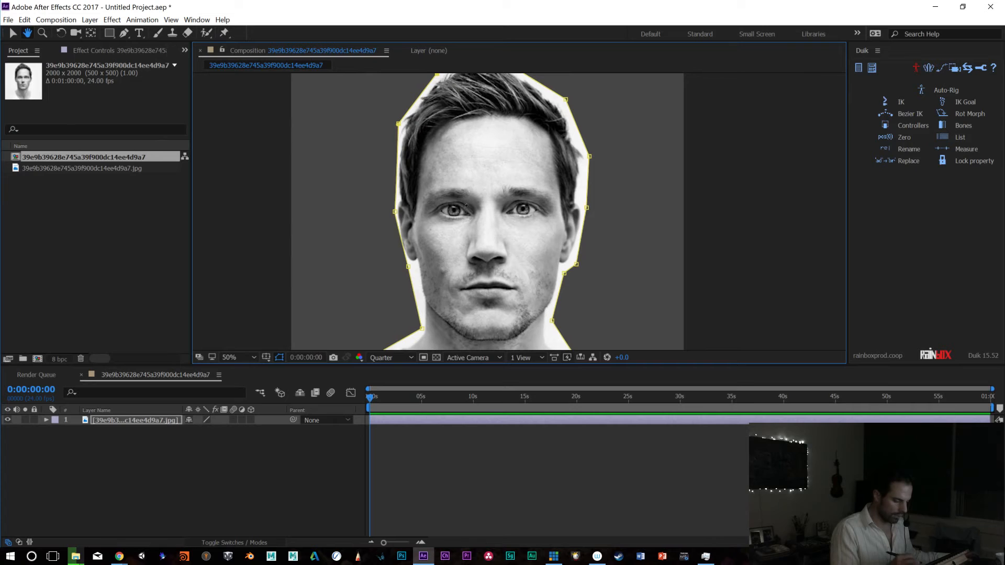
{"action": "left_click", "coordinate": [456, 213]}
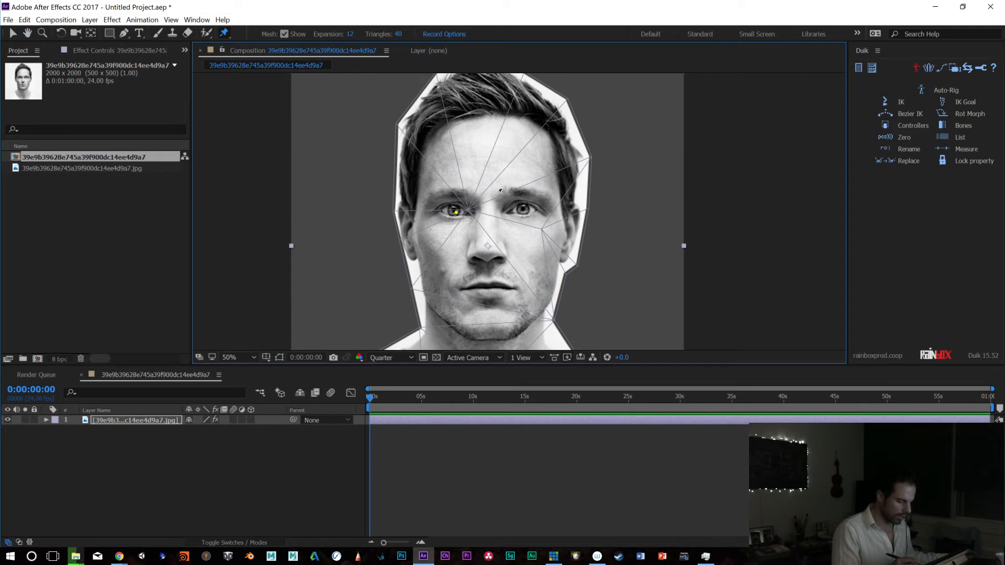
{"action": "left_click", "coordinate": [399, 34]}
{"action": "type", "text": "300"}
{"action": "key", "text": "Return"}
{"action": "left_click", "coordinate": [523, 208]}
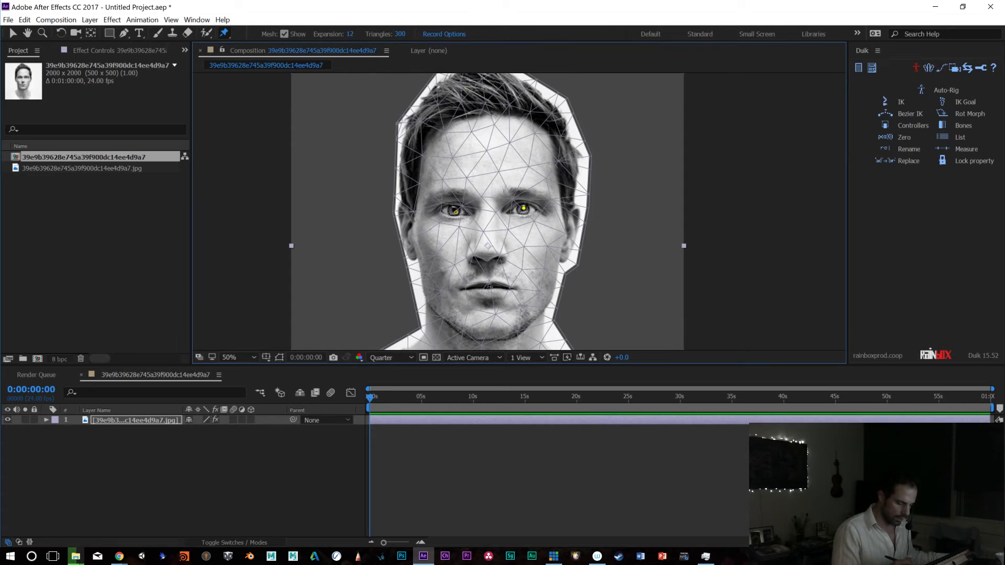
Add Puppet pins on the nose, mouth, both ears, both jaw corners and both sides of the hairline
{"action": "left_click", "coordinate": [488, 246]}
{"action": "left_click_drag", "start_coordinate": [492, 246], "coordinate": [498, 236]}
{"action": "key", "text": "ctrl+z"}
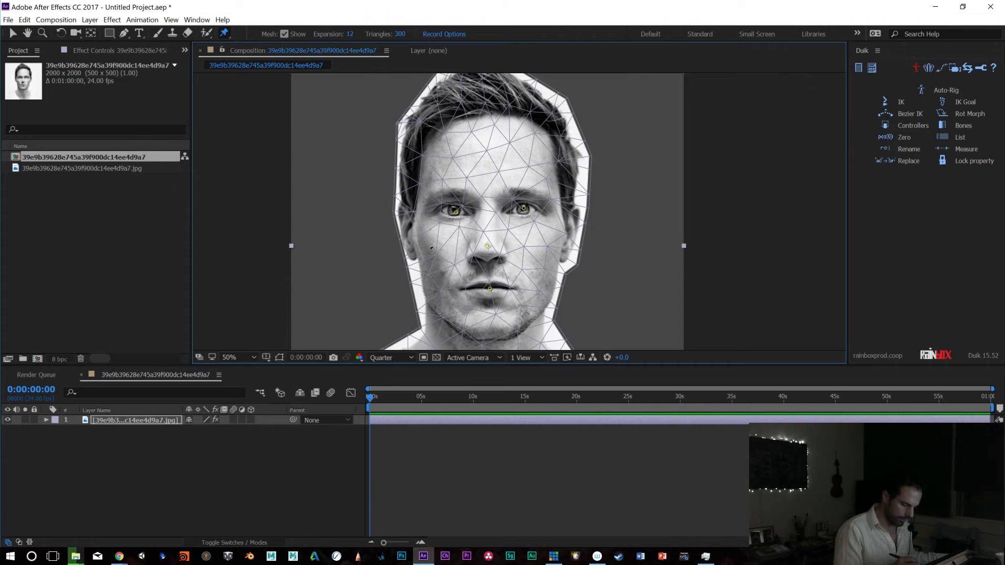
{"action": "left_click", "coordinate": [569, 232]}
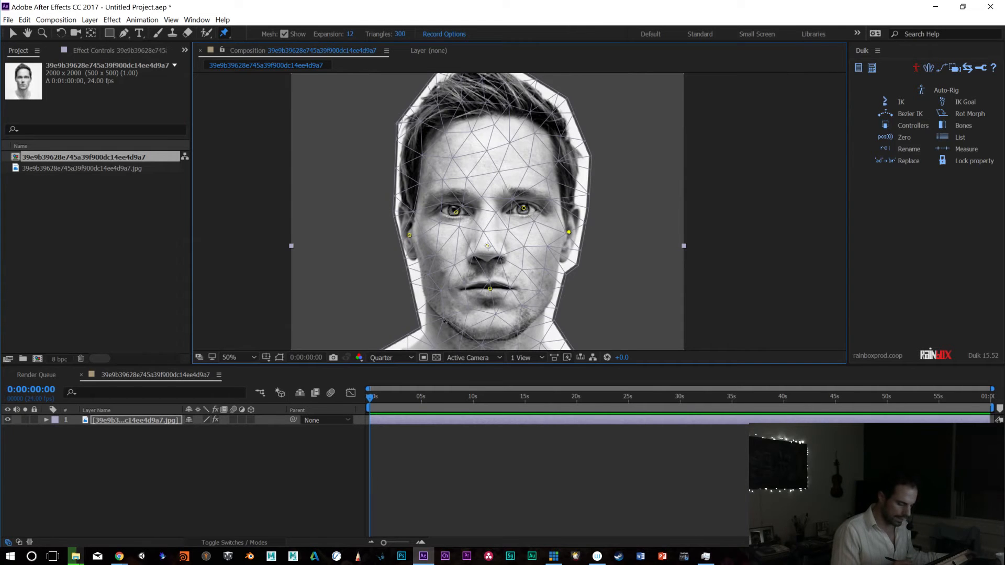
{"action": "left_click", "coordinate": [429, 316]}
{"action": "left_click", "coordinate": [546, 322]}
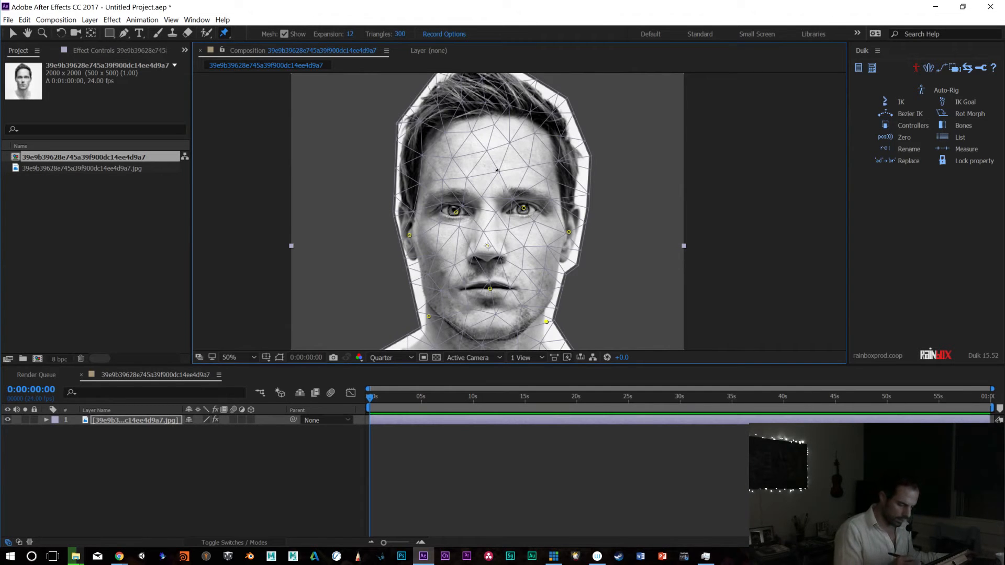
{"action": "left_click", "coordinate": [427, 115]}
{"action": "left_click", "coordinate": [536, 104]}
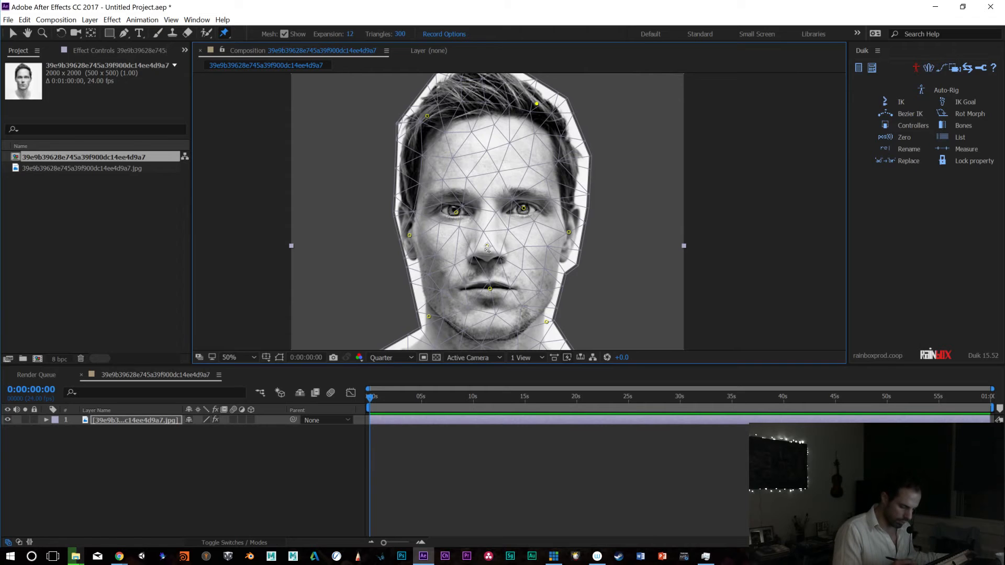
Try moving the nose pin, undo the move, and set the puppet mesh expansion to 5
{"action": "mouse_move", "coordinate": [490, 248]}
{"action": "left_mouse_down"}
{"action": "mouse_move", "coordinate": [498, 239]}
{"action": "mouse_move", "coordinate": [486, 239]}
{"action": "left_mouse_up"}
{"action": "key", "text": "ctrl+z"}
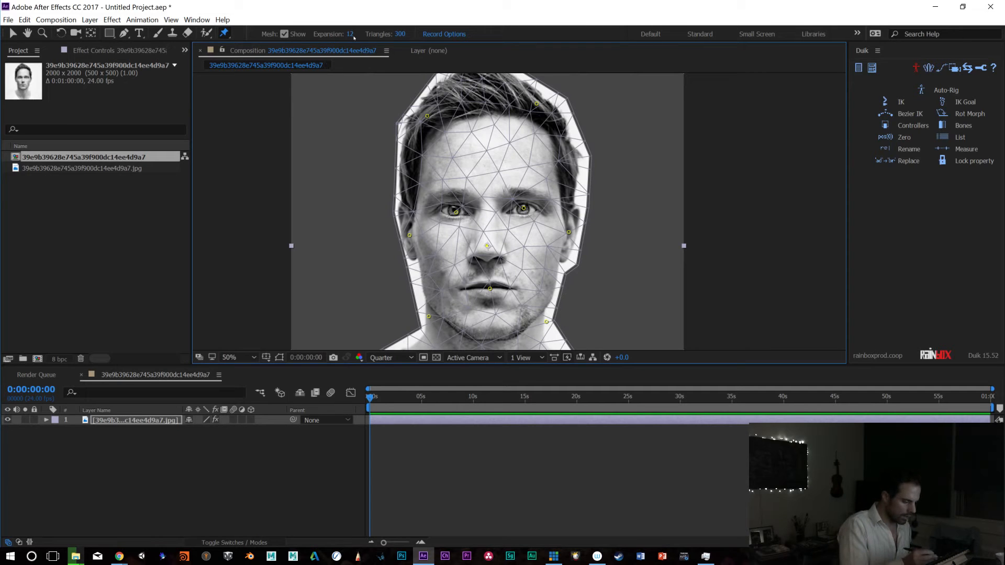
{"action": "left_click", "coordinate": [348, 34]}
{"action": "type", "text": "5"}
{"action": "key", "text": "Return"}
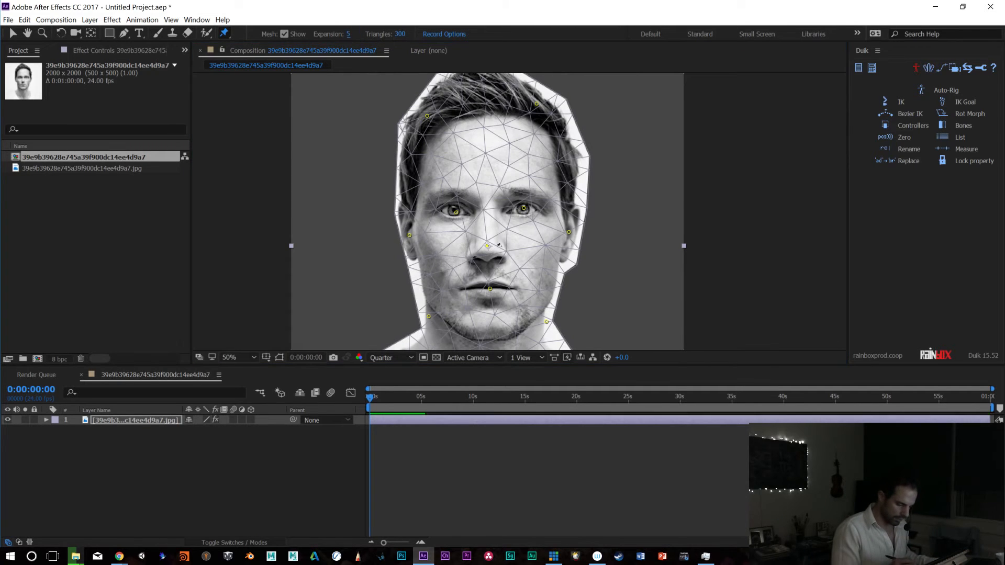
Try shifting the nose pin sideways in both directions, undoing each move
{"action": "mouse_move", "coordinate": [489, 247]}
{"action": "left_mouse_down"}
{"action": "mouse_move", "coordinate": [503, 249]}
{"action": "mouse_move", "coordinate": [474, 246]}
{"action": "left_mouse_up"}
{"action": "key", "text": "ctrl+z"}
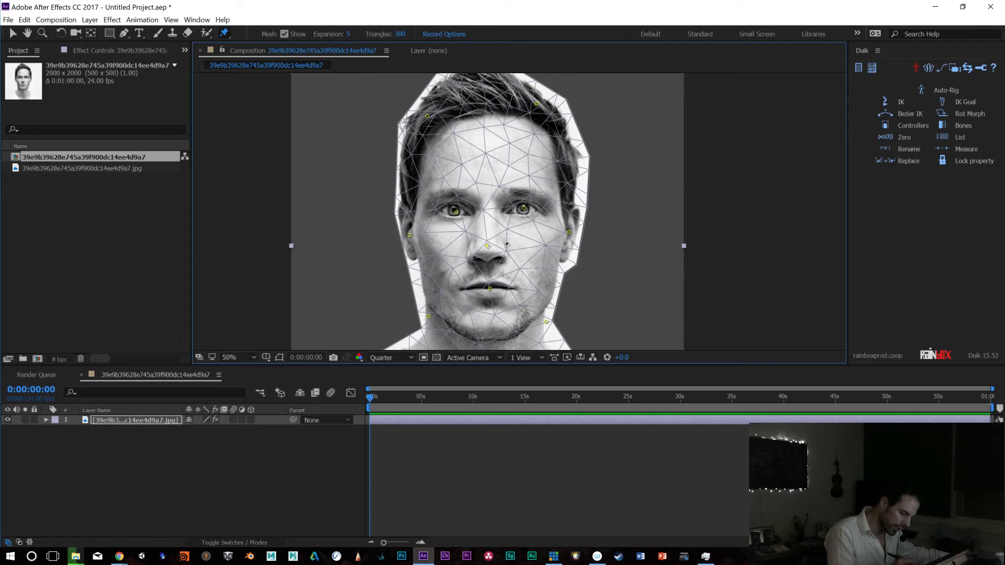
{"action": "mouse_move", "coordinate": [486, 249]}
{"action": "left_mouse_down"}
{"action": "mouse_move", "coordinate": [477, 248]}
{"action": "mouse_move", "coordinate": [497, 248]}
{"action": "left_mouse_up"}
{"action": "key", "text": "ctrl+z"}
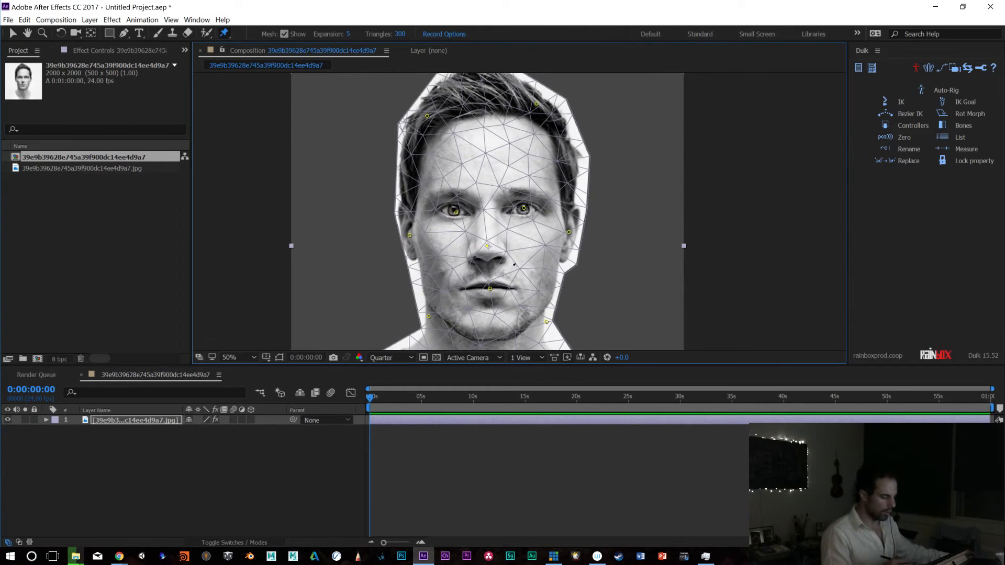
Delete the Puppet effect from the portrait layer
{"action": "left_click", "coordinate": [120, 411]}
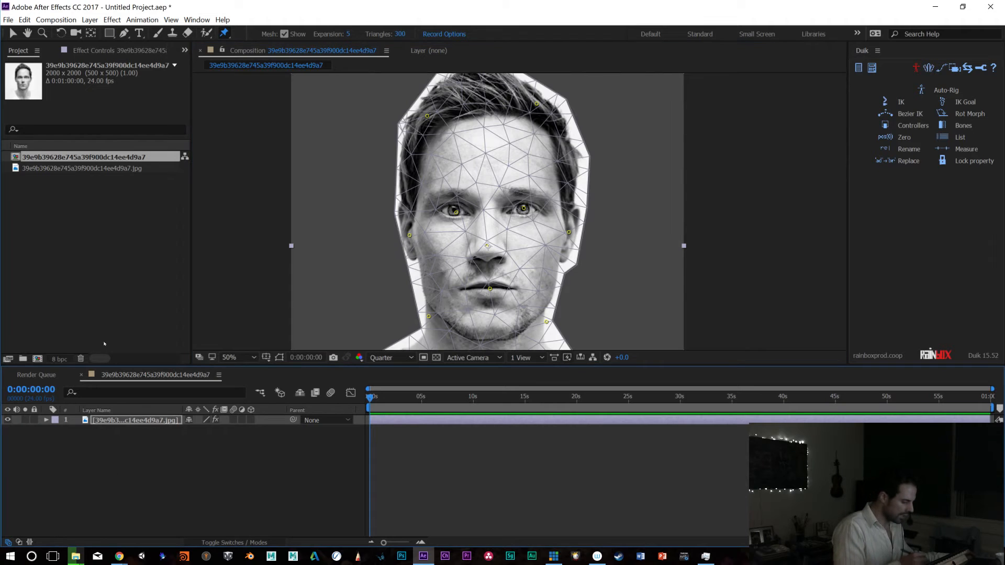
{"action": "key", "text": "F3"}
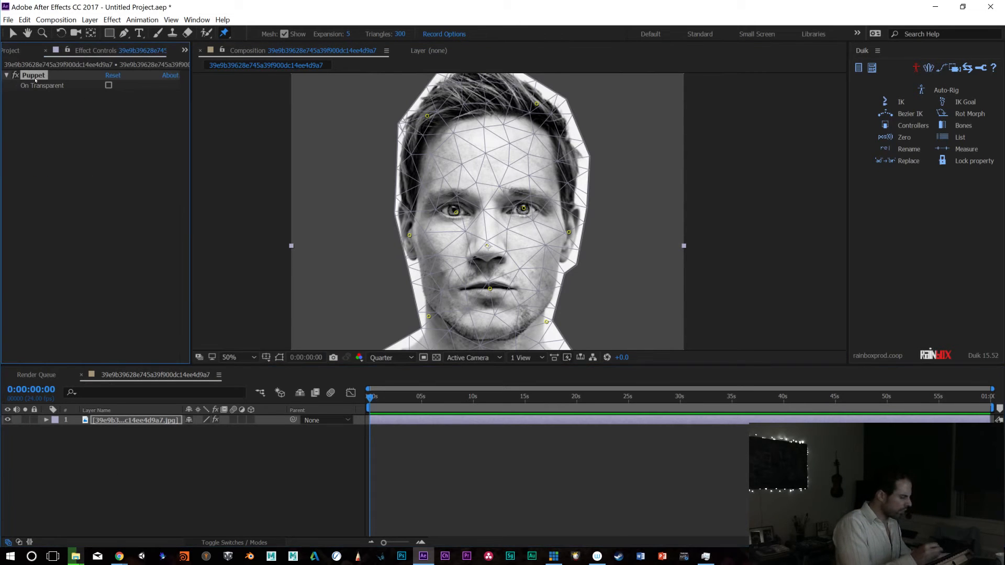
{"action": "key", "text": "Delete"}
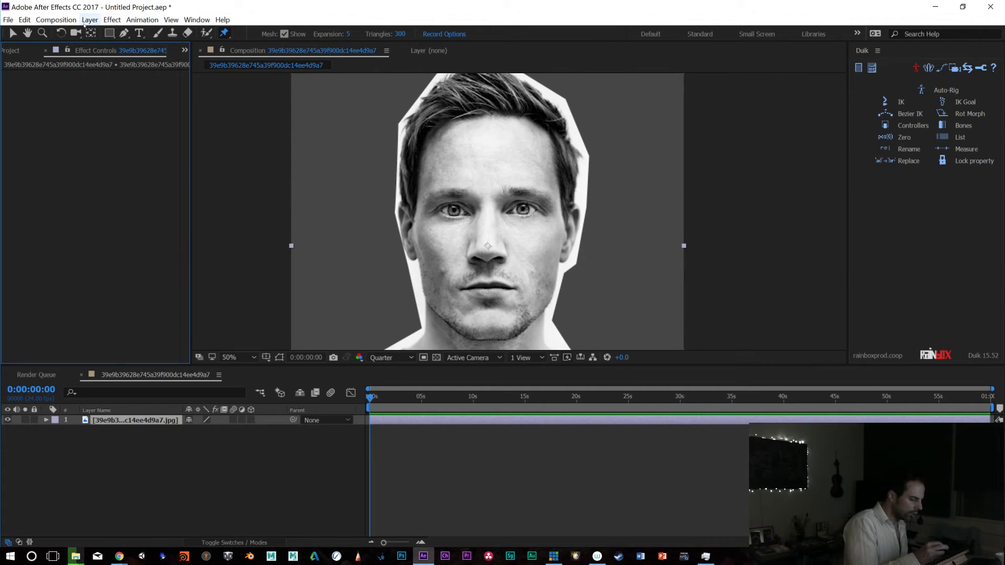
Apply the Liquify distortion effect to the portrait layer with brush size 142 and brush pressure 100
{"action": "left_click", "coordinate": [112, 20]}
{"action": "mouse_move", "coordinate": [104, 158]}
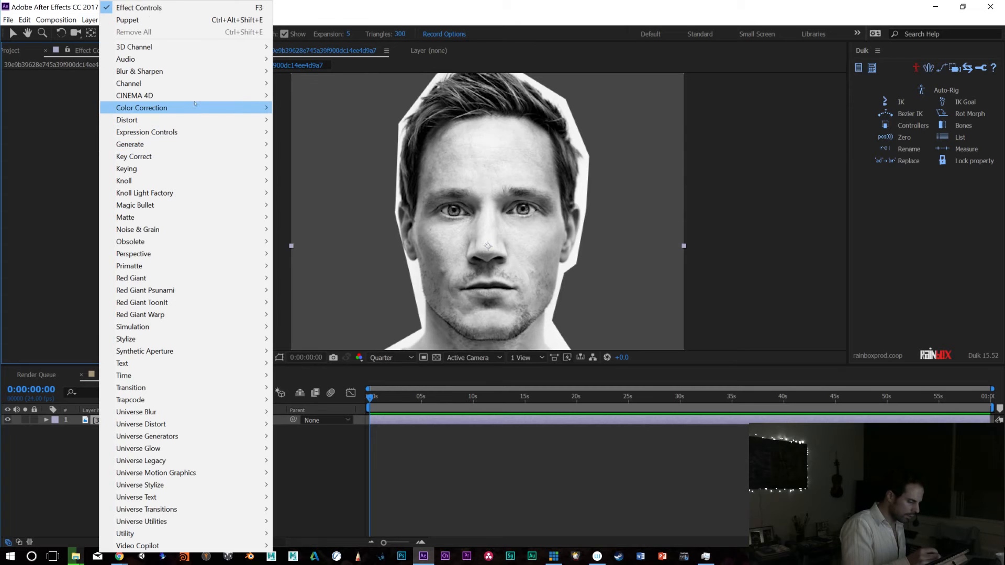
{"action": "mouse_move", "coordinate": [193, 120]}
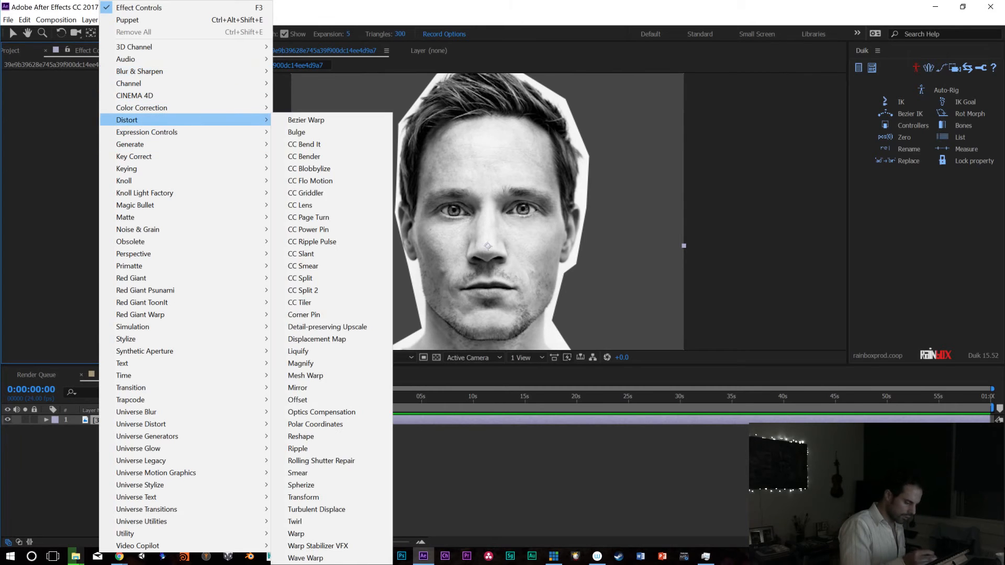
{"action": "left_click", "coordinate": [299, 351]}
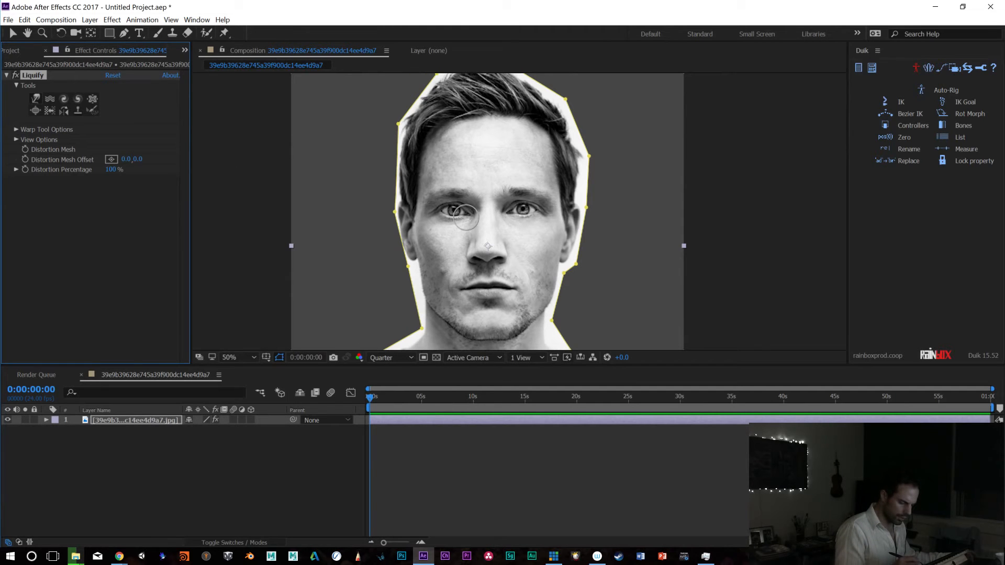
{"action": "left_click_drag", "start_coordinate": [464, 212], "coordinate": [482, 203], "text": "ctrl"}
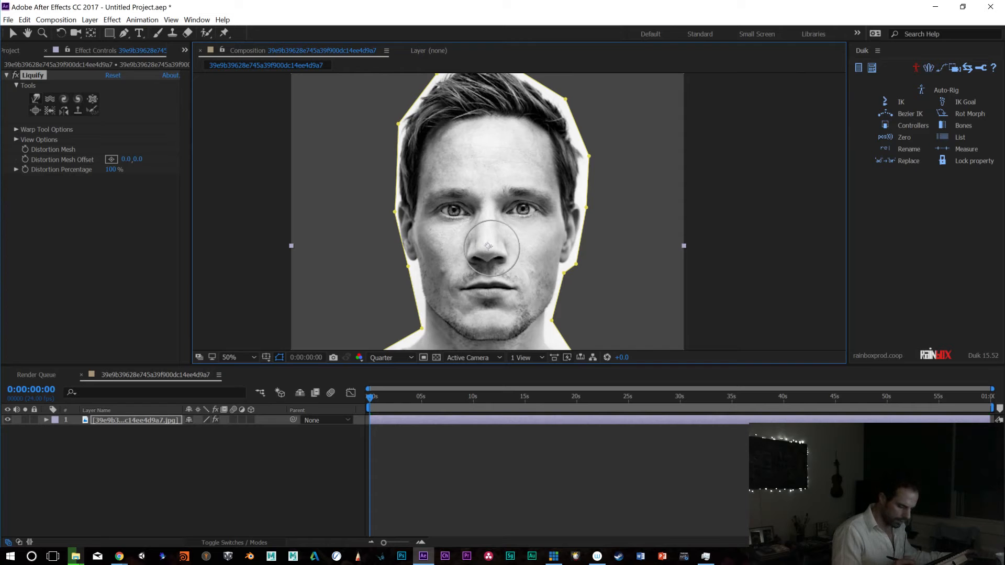
{"action": "left_click", "coordinate": [17, 130]}
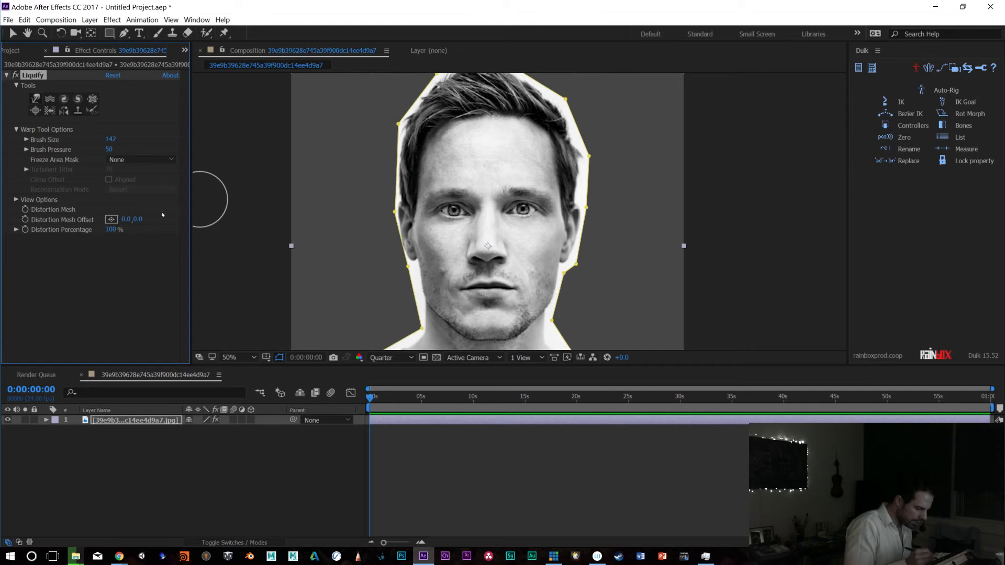
{"action": "left_click", "coordinate": [110, 149]}
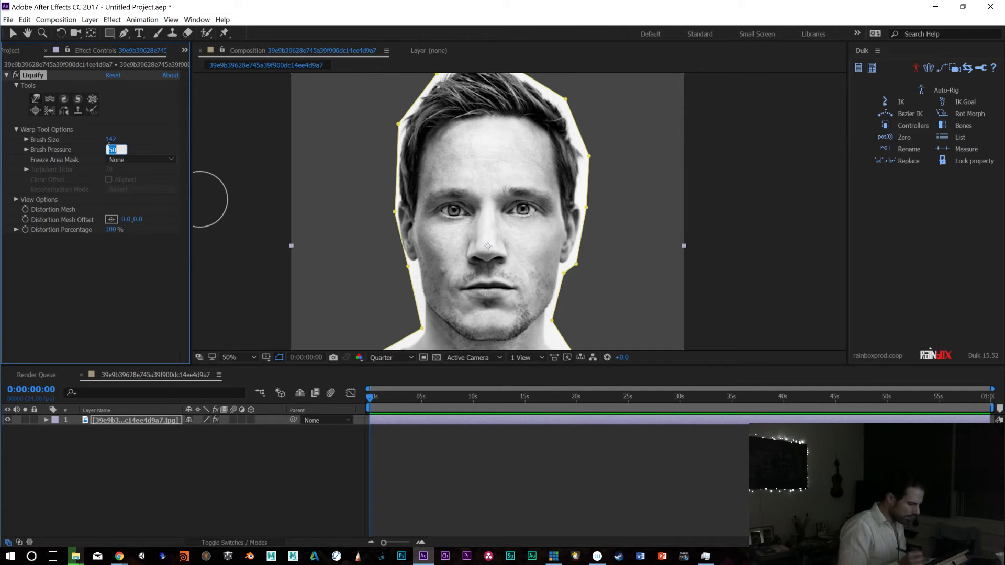
{"action": "type", "text": "100"}
{"action": "key", "text": "v"}
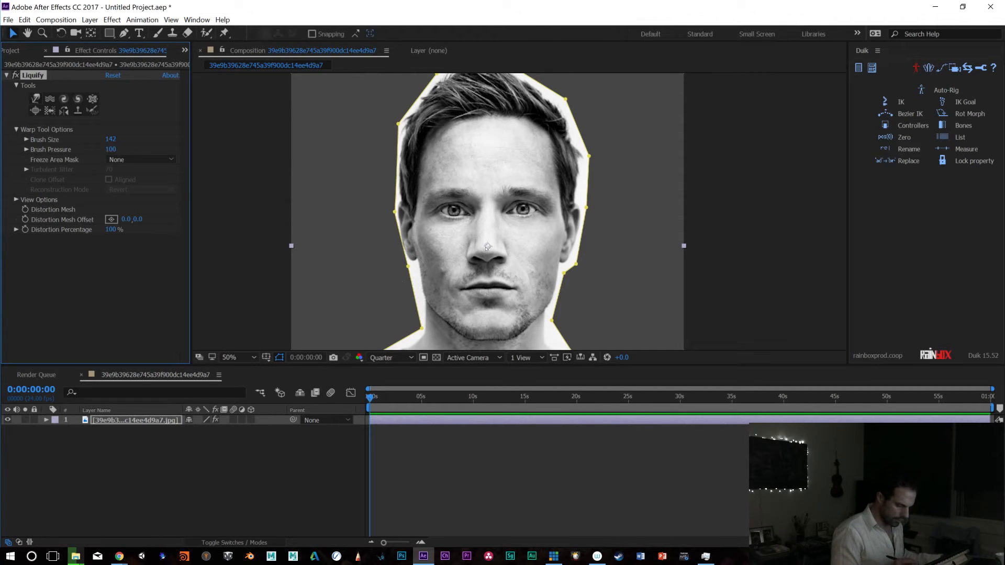
Try to reactivate the Liquify brush by reselecting the effect and opening the portrait in the Layer viewer
{"action": "left_click", "coordinate": [488, 248]}
{"action": "left_click", "coordinate": [35, 81]}
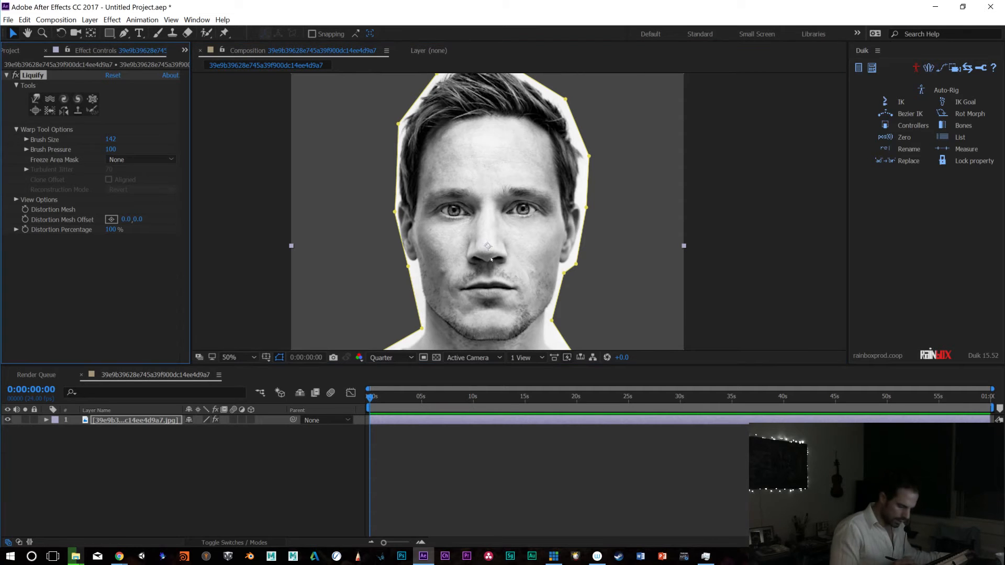
{"action": "left_click", "coordinate": [194, 479]}
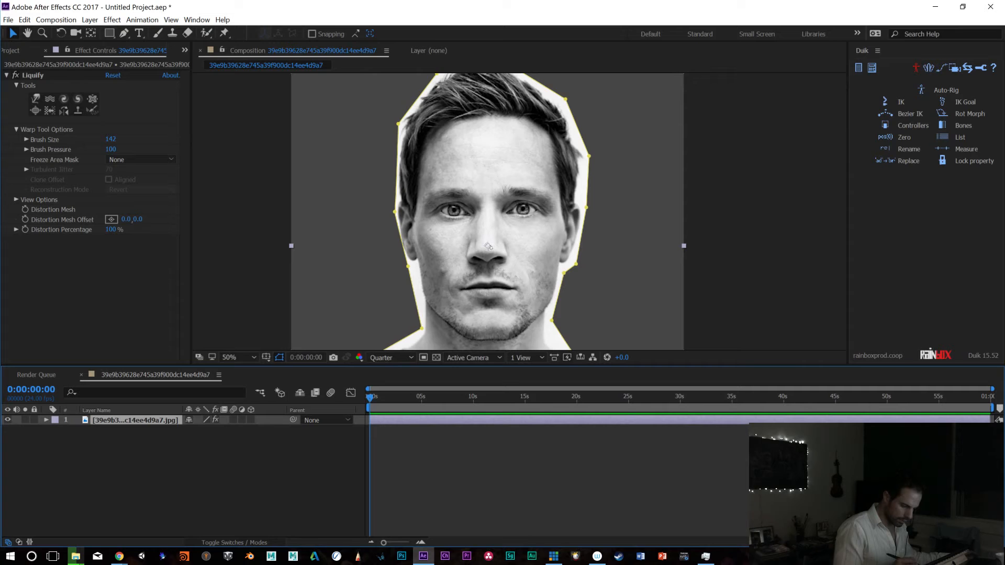
{"action": "left_click", "coordinate": [33, 76]}
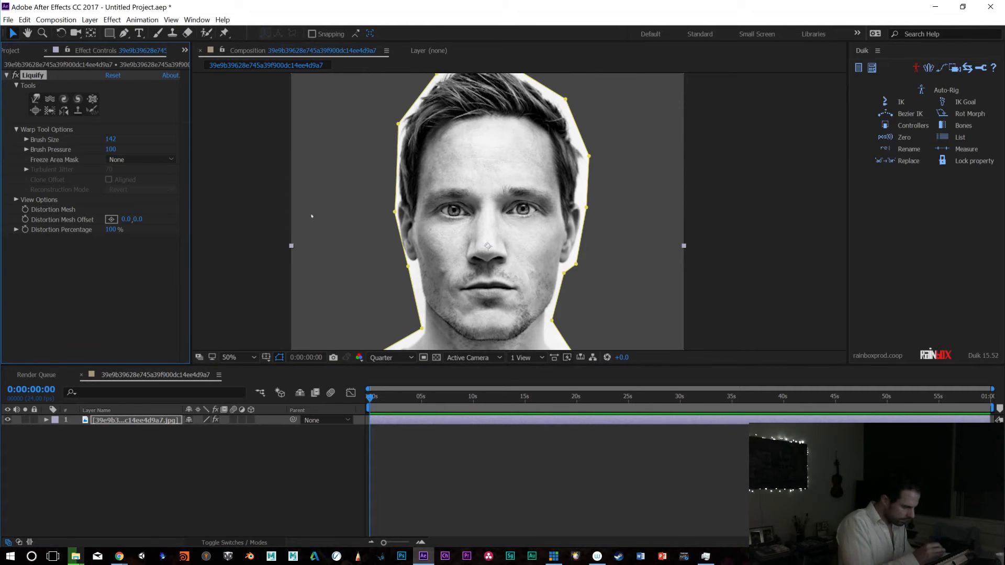
{"action": "double_click", "coordinate": [137, 421]}
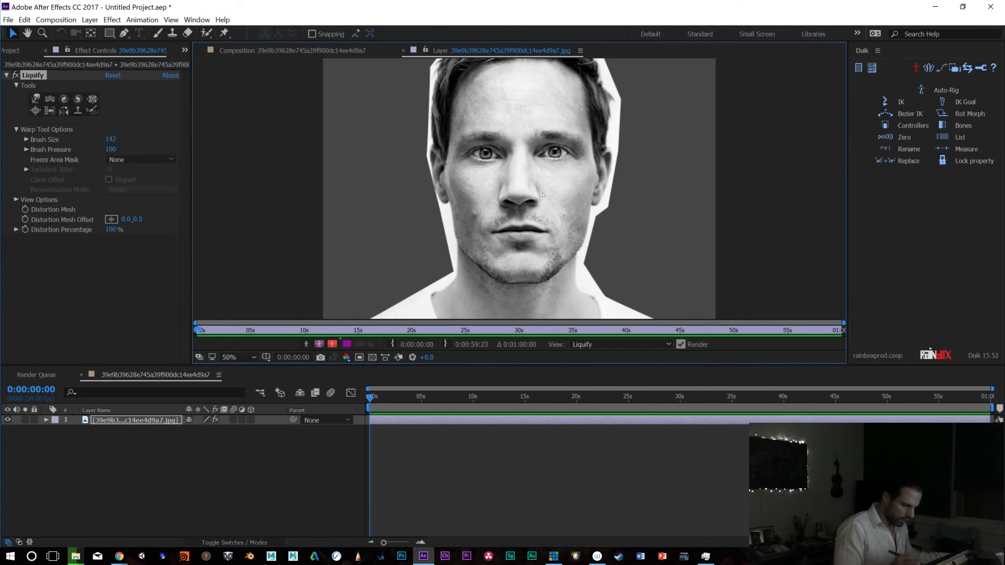
{"action": "double_click", "coordinate": [34, 75]}
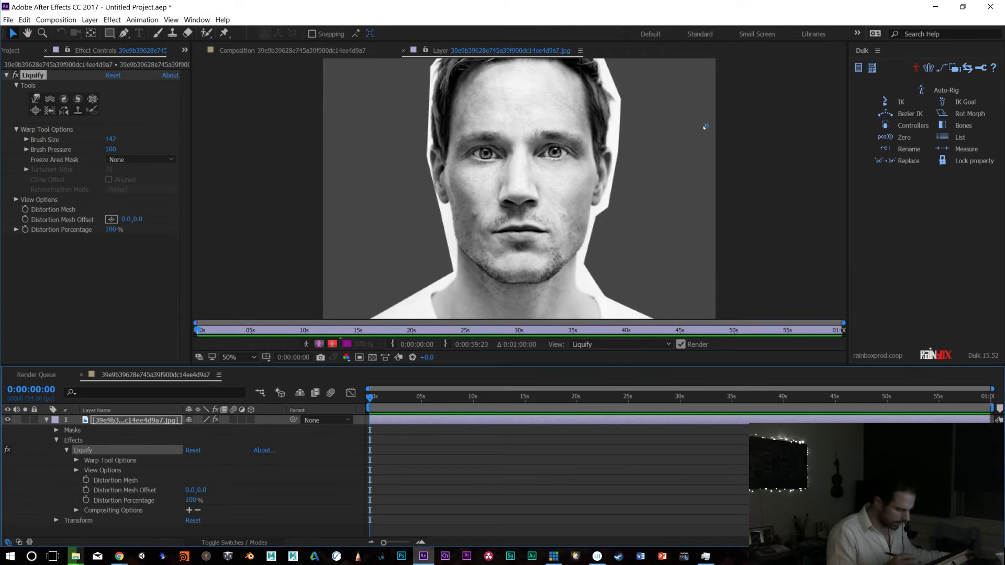
Warp the nose to the right in the composition with the Liquify Warp tool, undoing the extra stroke between the eyes
{"action": "left_click", "coordinate": [35, 101]}
{"action": "left_click", "coordinate": [316, 50]}
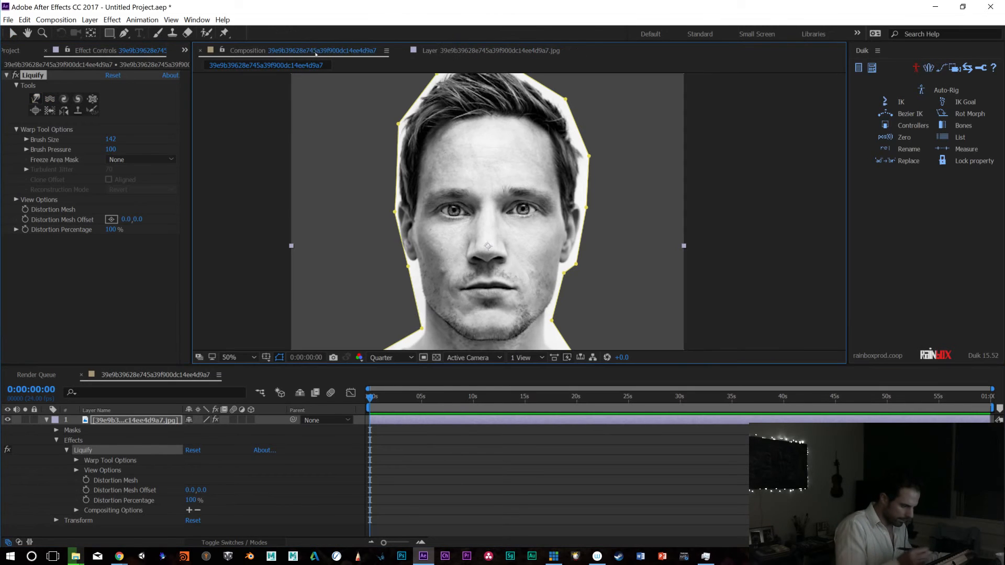
{"action": "mouse_move", "coordinate": [488, 254]}
{"action": "left_mouse_down"}
{"action": "mouse_move", "coordinate": [492, 246]}
{"action": "mouse_move", "coordinate": [479, 248]}
{"action": "left_mouse_up"}
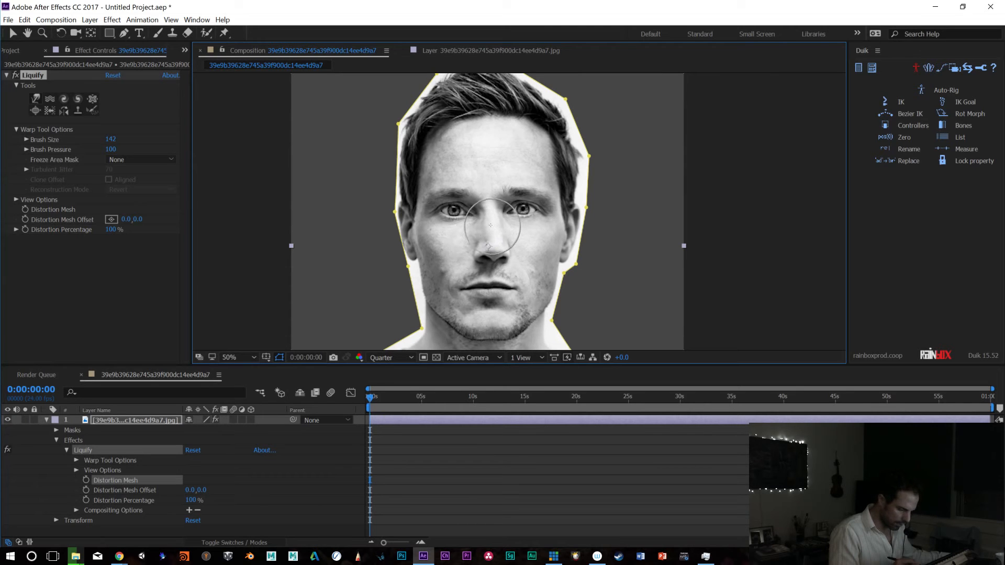
{"action": "left_click_drag", "start_coordinate": [480, 203], "coordinate": [490, 201]}
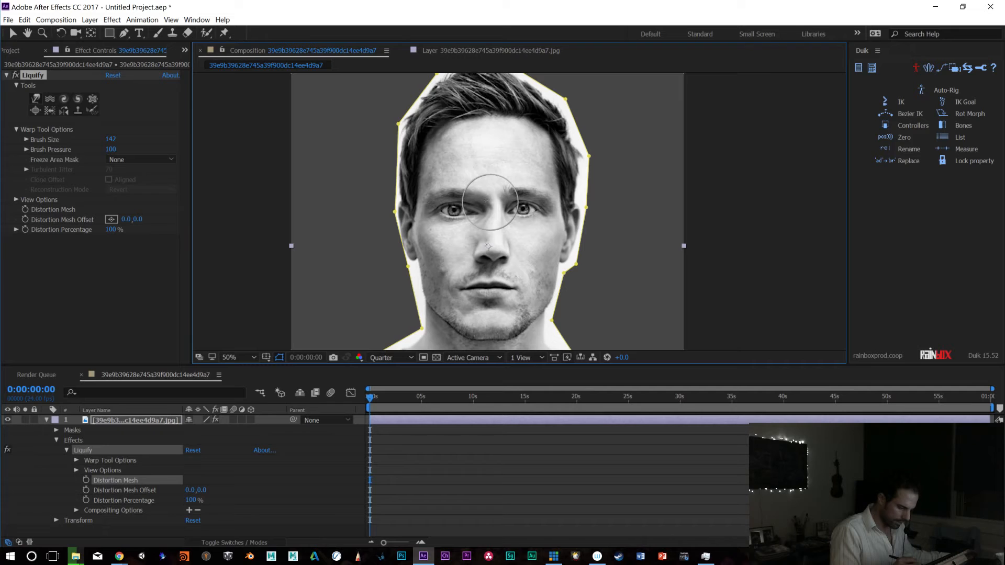
{"action": "key", "text": "ctrl+z"}
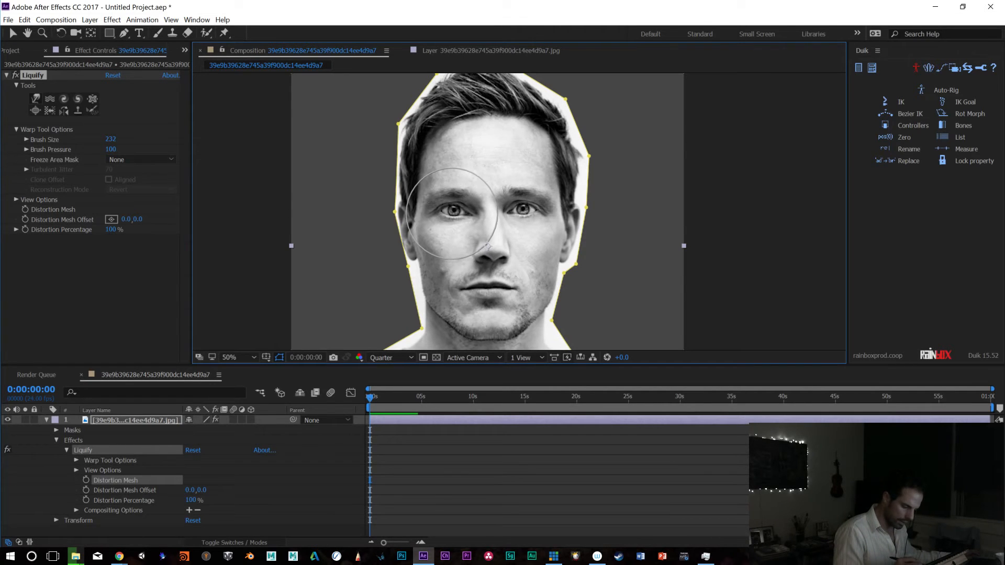
Enlarge the Liquify brush to 232 and push both eyes and the mouth to the right
{"action": "left_click_drag", "start_coordinate": [452, 214], "coordinate": [453, 215]}
{"action": "left_click_drag", "start_coordinate": [524, 212], "coordinate": [528, 212]}
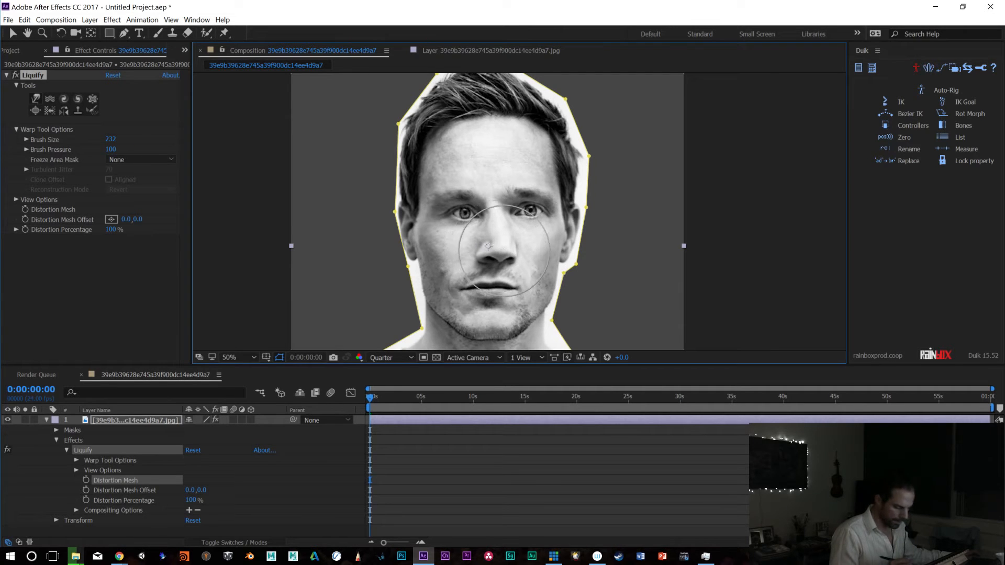
{"action": "left_click_drag", "start_coordinate": [491, 289], "coordinate": [498, 289]}
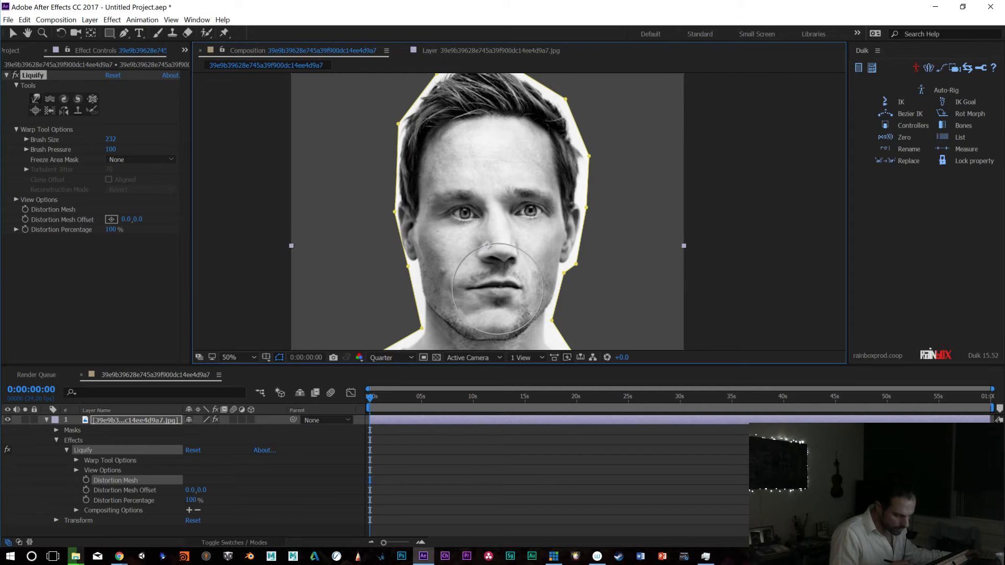
Warp the chin, the right mouth corner and the right eye area to follow the sideways turn of the face
{"action": "key", "text": "space"}
{"action": "left_click_drag", "start_coordinate": [600, 251], "coordinate": [595, 199]}
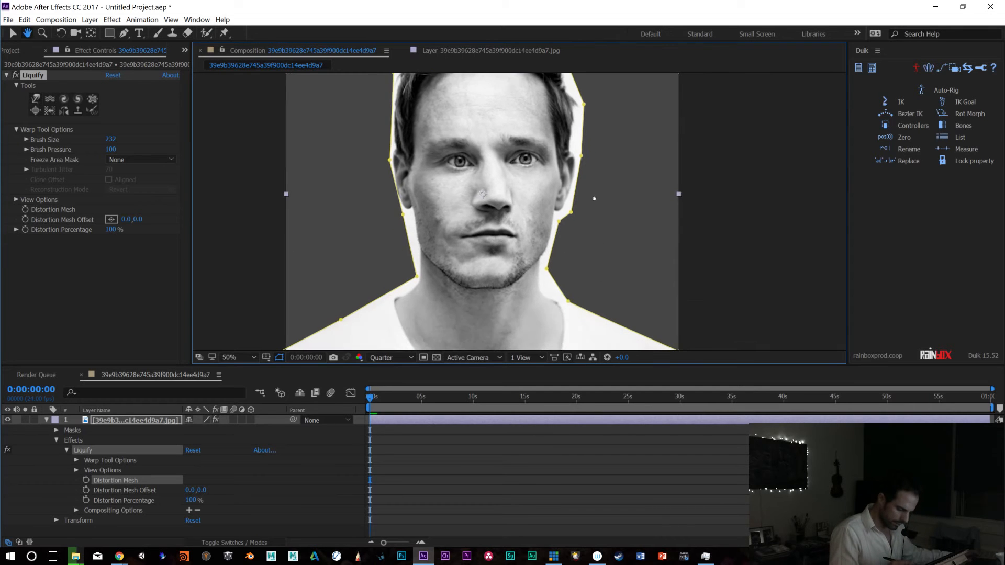
{"action": "left_click_drag", "start_coordinate": [482, 279], "coordinate": [506, 278]}
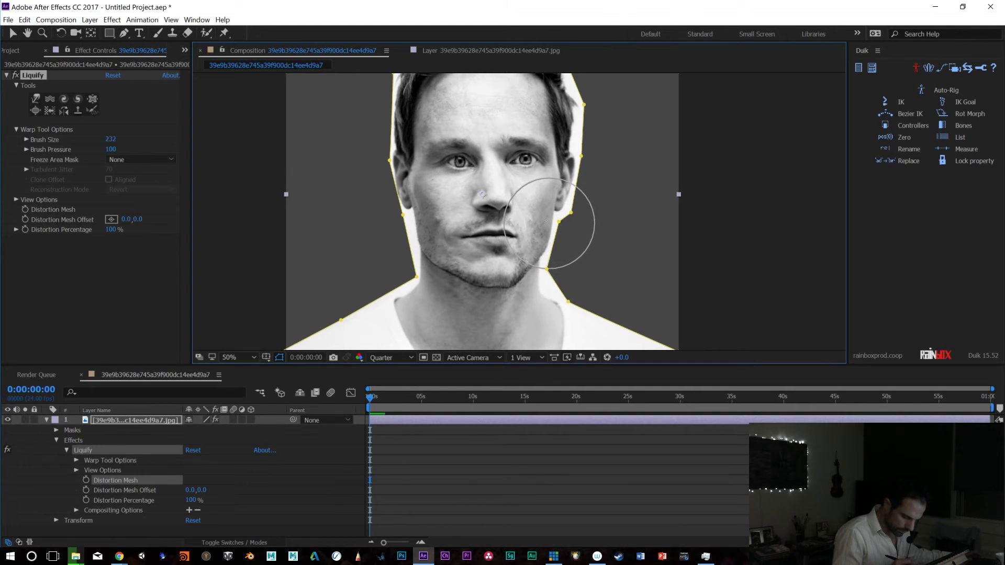
{"action": "left_click_drag", "start_coordinate": [553, 223], "coordinate": [528, 232]}
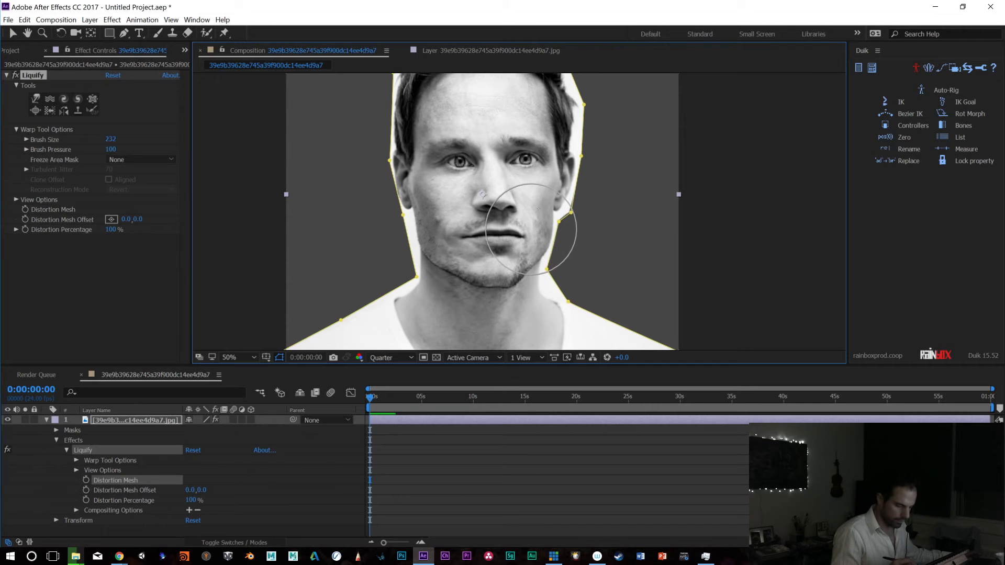
{"action": "left_click_drag", "start_coordinate": [520, 186], "coordinate": [522, 182]}
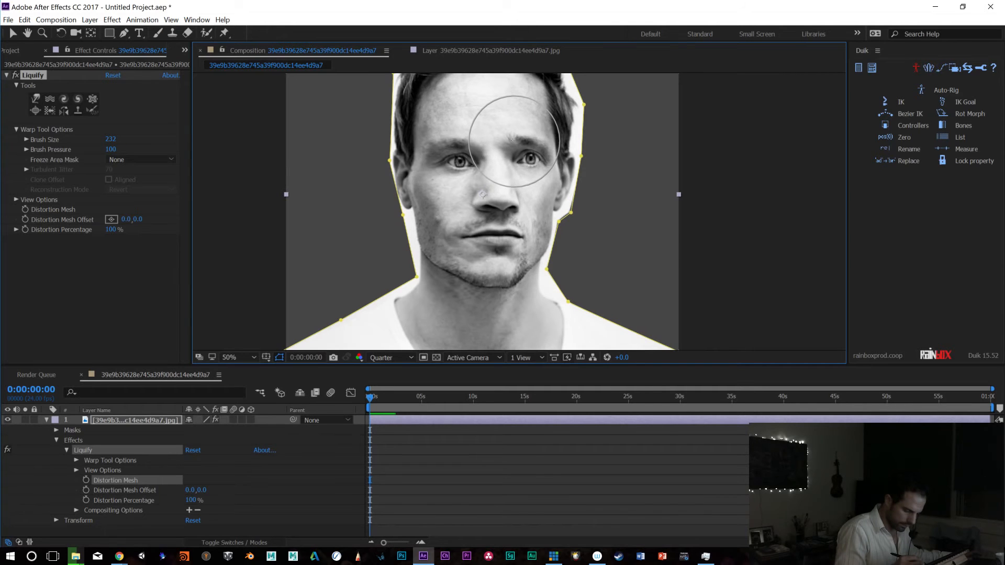
Adjust the eye spacing and reshape the left cheek and jaw, pushing the left ear outward with the Warp brush
{"action": "mouse_move", "coordinate": [542, 148]}
{"action": "left_mouse_down"}
{"action": "mouse_move", "coordinate": [509, 153]}
{"action": "mouse_move", "coordinate": [447, 169]}
{"action": "mouse_move", "coordinate": [430, 155]}
{"action": "mouse_move", "coordinate": [472, 144]}
{"action": "mouse_move", "coordinate": [506, 158]}
{"action": "mouse_move", "coordinate": [468, 149]}
{"action": "left_mouse_up"}
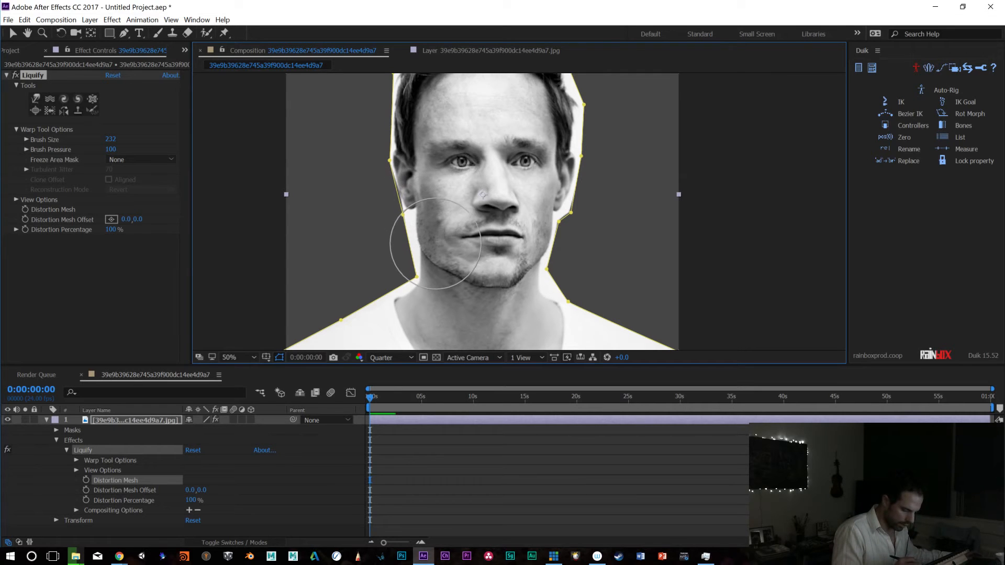
{"action": "left_click_drag", "start_coordinate": [444, 243], "coordinate": [447, 242]}
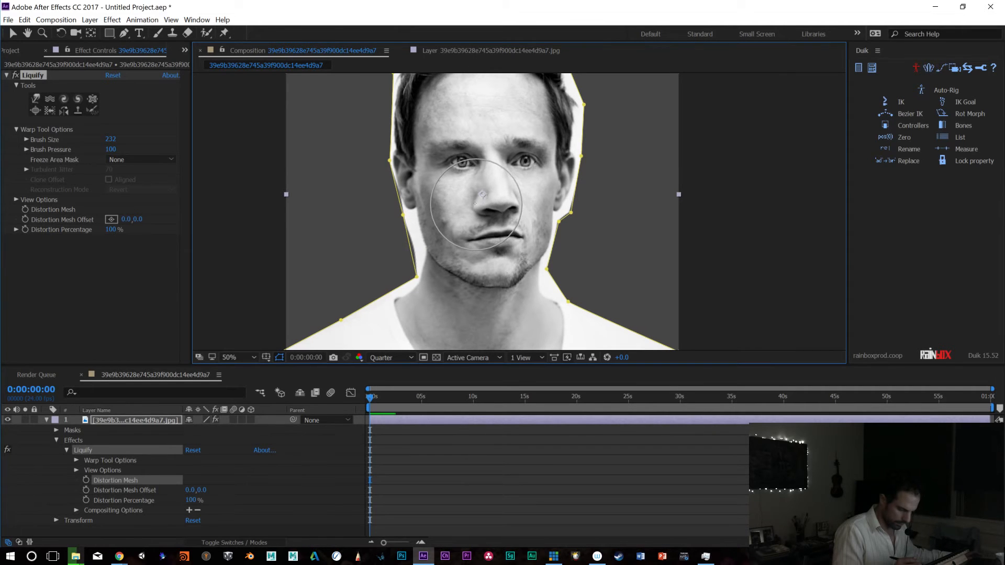
{"action": "left_click_drag", "start_coordinate": [424, 244], "coordinate": [409, 214]}
{"action": "left_click_drag", "start_coordinate": [396, 176], "coordinate": [389, 177]}
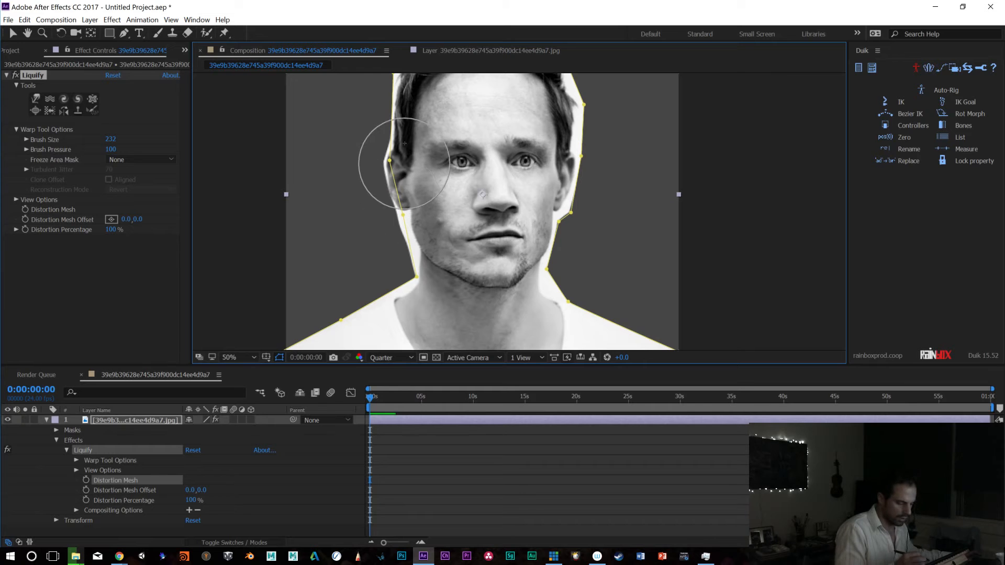
Raise the Liquify Distortion Percentage to 115% and nudge the portrait's right-hand eye with the Warp brush
{"action": "left_click_drag", "start_coordinate": [452, 158], "coordinate": [454, 205]}
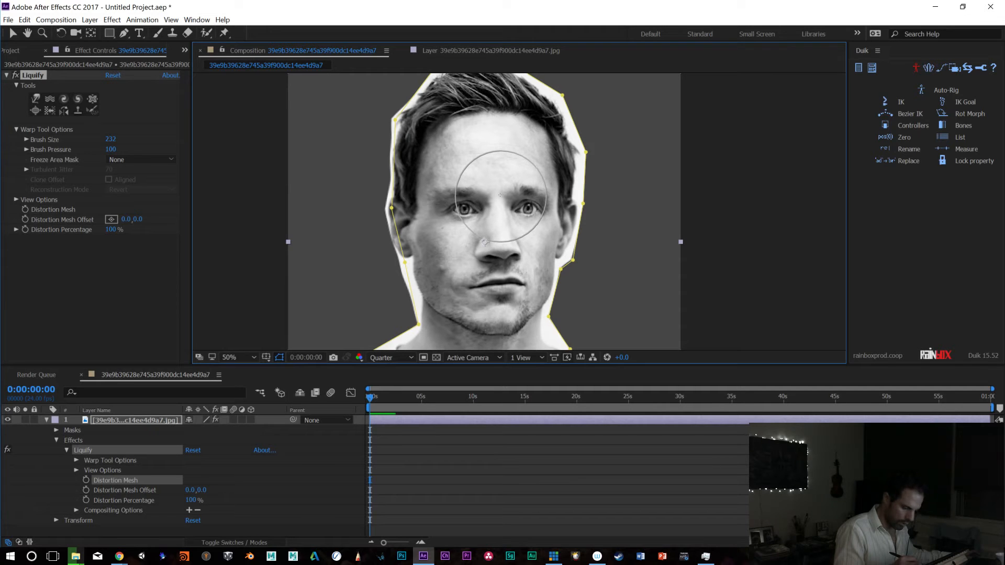
{"action": "key", "text": "space"}
{"action": "left_click_drag", "start_coordinate": [638, 259], "coordinate": [631, 231]}
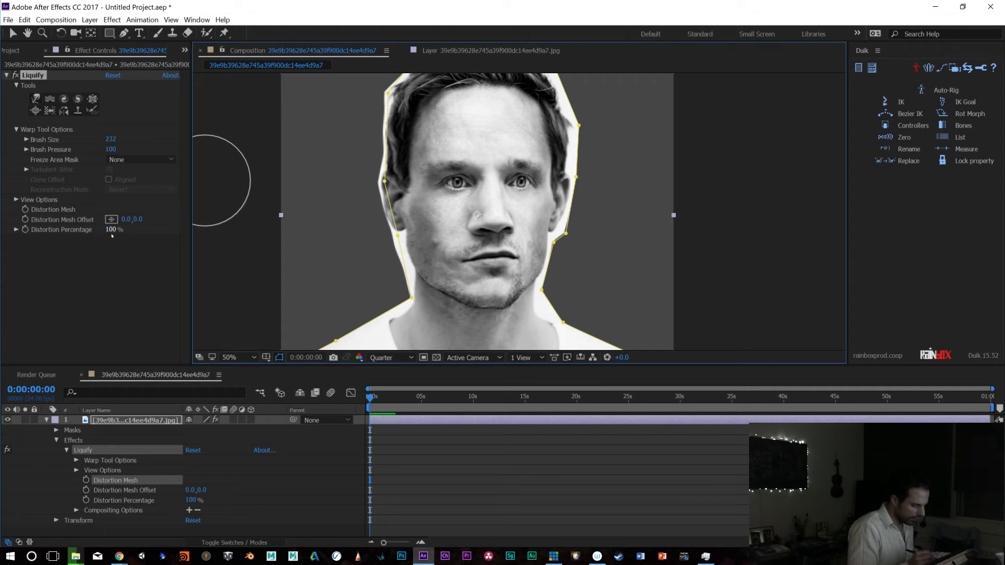
{"action": "mouse_move", "coordinate": [113, 230]}
{"action": "left_mouse_down"}
{"action": "mouse_move", "coordinate": [75, 230]}
{"action": "mouse_move", "coordinate": [124, 235]}
{"action": "left_mouse_up"}
{"action": "left_click_drag", "start_coordinate": [525, 186], "coordinate": [529, 185]}
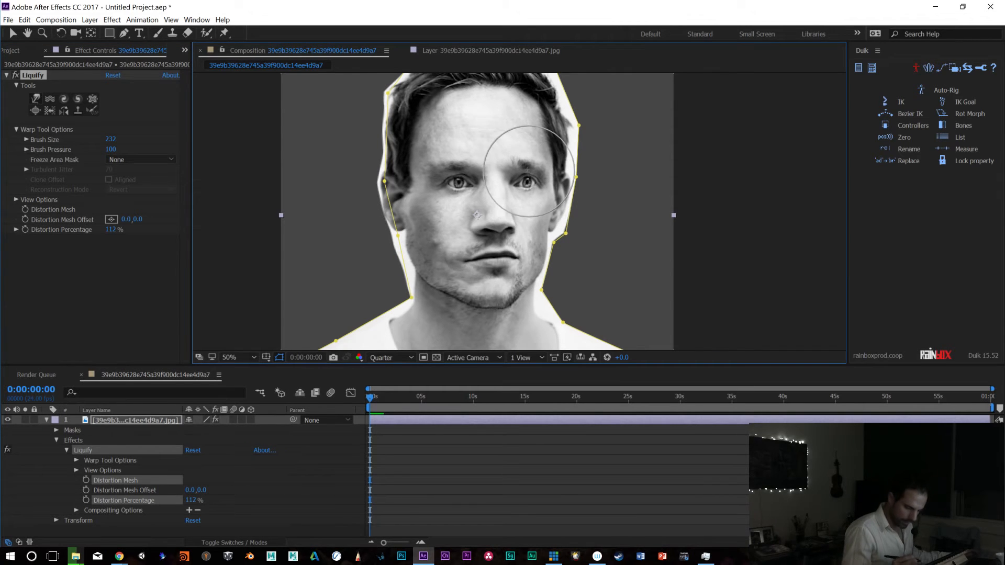
{"action": "mouse_move", "coordinate": [110, 231]}
{"action": "left_mouse_down"}
{"action": "mouse_move", "coordinate": [97, 231]}
{"action": "mouse_move", "coordinate": [125, 239]}
{"action": "left_mouse_up"}
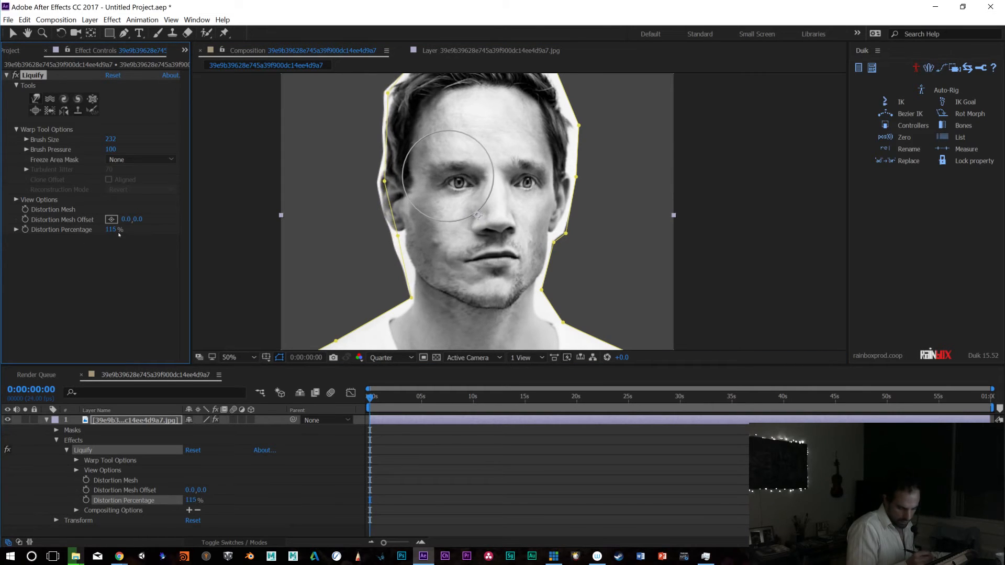
Refine the right-hand eye, reduce the brush size to 152 and push the right ear inward behind the face
{"action": "left_click", "coordinate": [528, 182]}
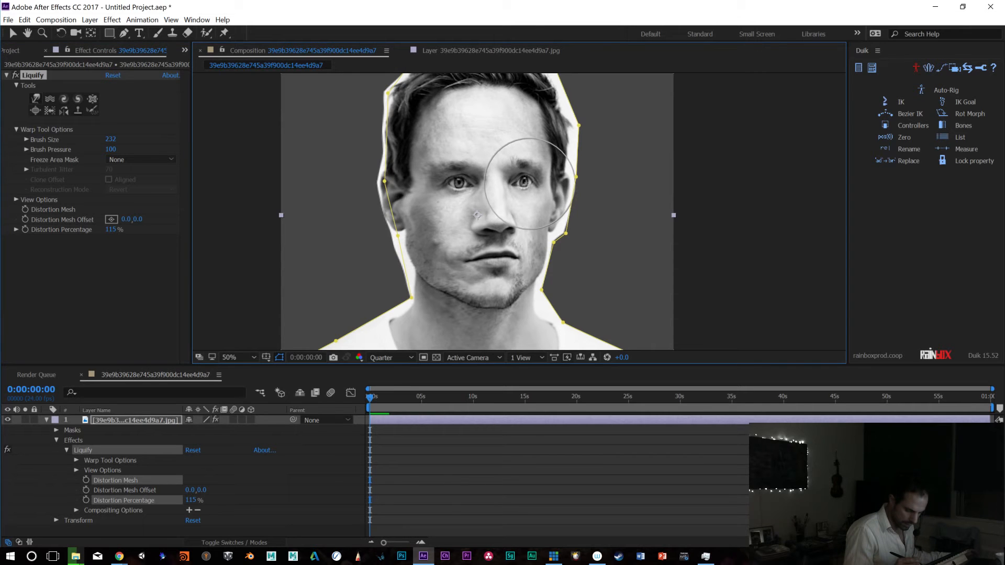
{"action": "left_click_drag", "start_coordinate": [529, 186], "coordinate": [530, 186]}
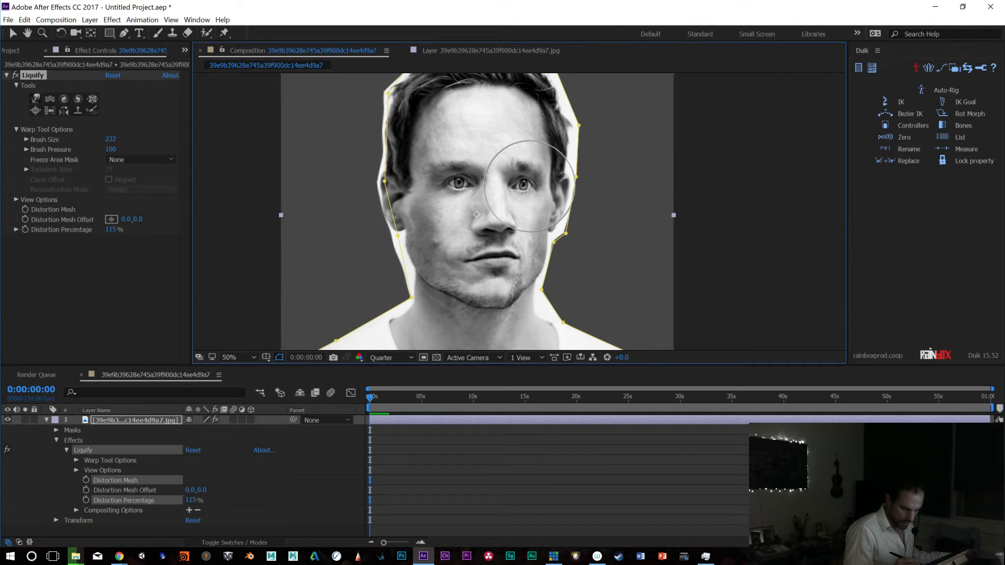
{"action": "left_click", "coordinate": [572, 190]}
{"action": "mouse_move", "coordinate": [571, 190]}
{"action": "left_mouse_down"}
{"action": "mouse_move", "coordinate": [563, 225]}
{"action": "mouse_move", "coordinate": [552, 213]}
{"action": "left_mouse_up"}
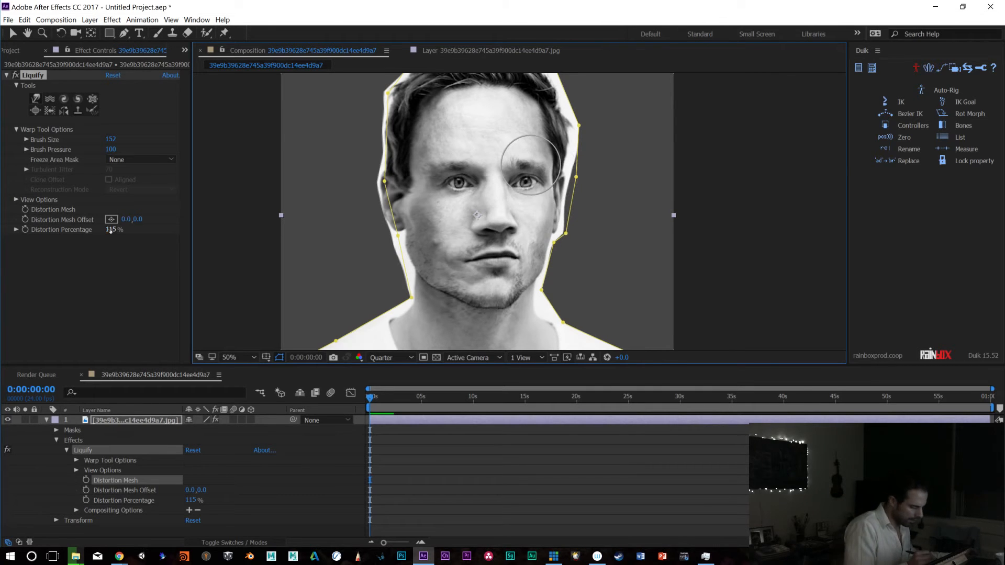
Lower the Distortion Percentage to 95% and touch up the right mouth corner with the Warp brush
{"action": "left_click_drag", "start_coordinate": [110, 230], "coordinate": [105, 230]}
{"action": "left_click_drag", "start_coordinate": [517, 263], "coordinate": [521, 264]}
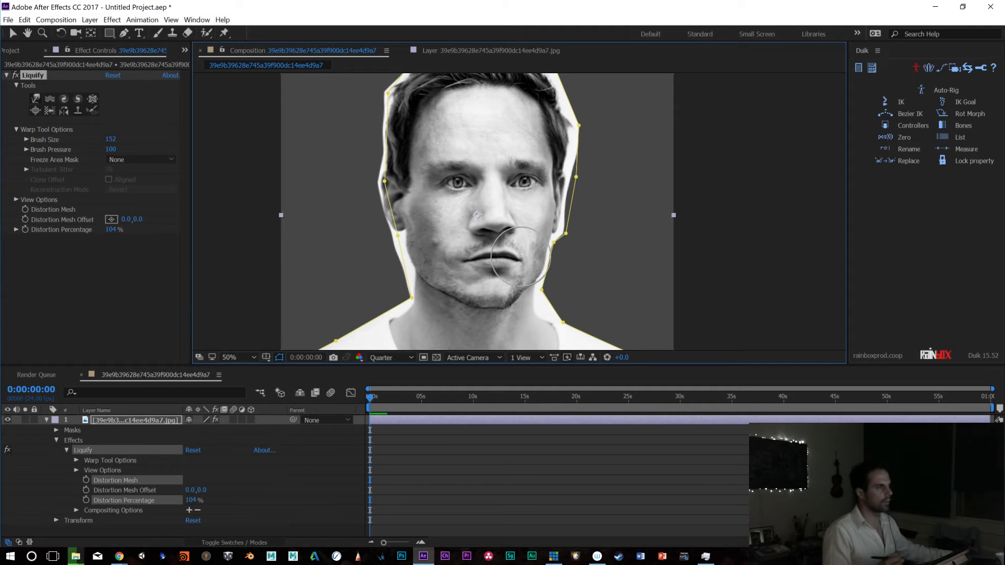
{"action": "mouse_move", "coordinate": [112, 230]}
{"action": "left_mouse_down"}
{"action": "mouse_move", "coordinate": [62, 233]}
{"action": "mouse_move", "coordinate": [110, 234]}
{"action": "left_mouse_up"}
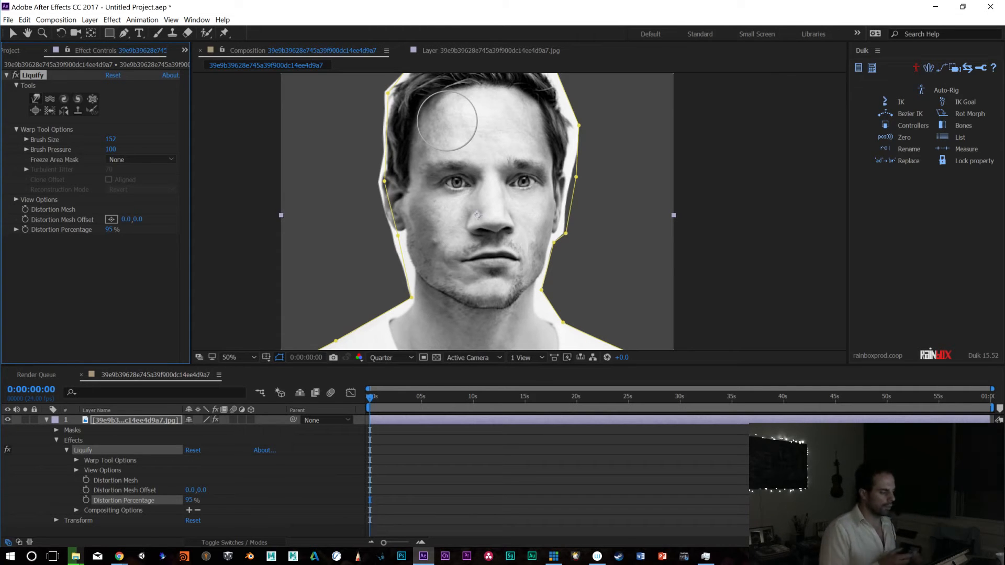
{"action": "left_click", "coordinate": [81, 271]}
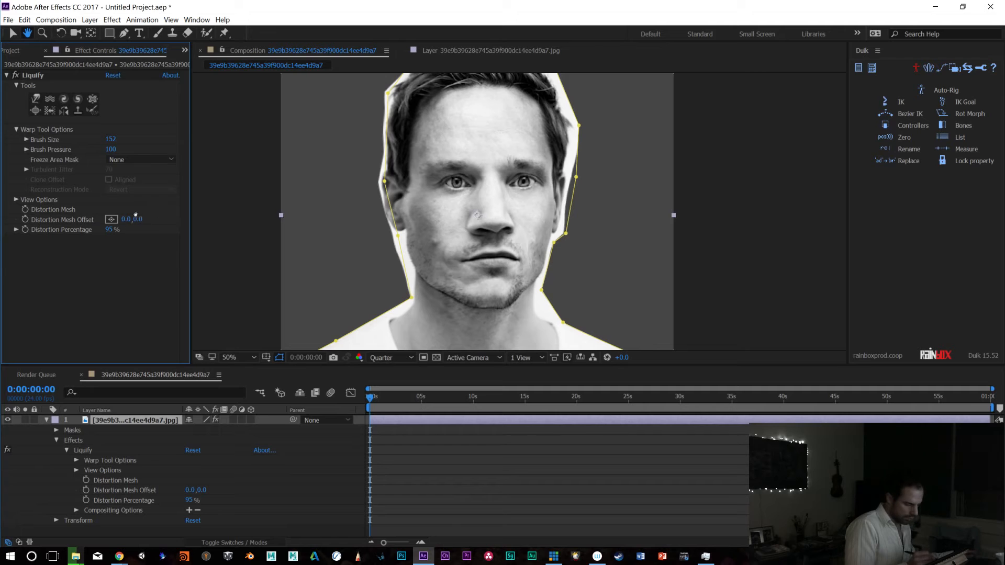
Try vertical Distortion Mesh Offsets up to 70 and a Distortion Percentage of 112% during preview, undoing each change
{"action": "key", "text": "space"}
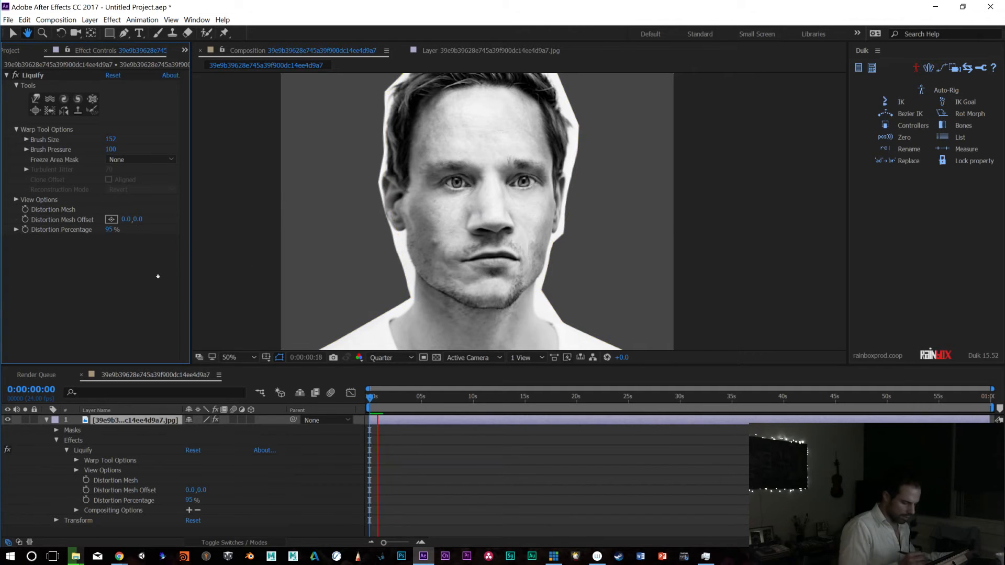
{"action": "left_click", "coordinate": [11, 33]}
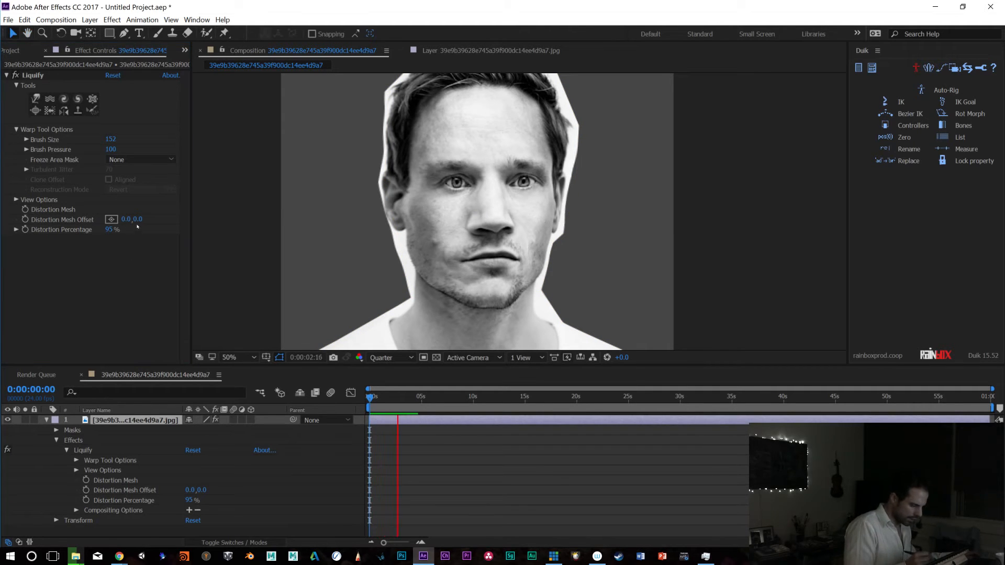
{"action": "left_click_drag", "start_coordinate": [139, 220], "coordinate": [168, 224]}
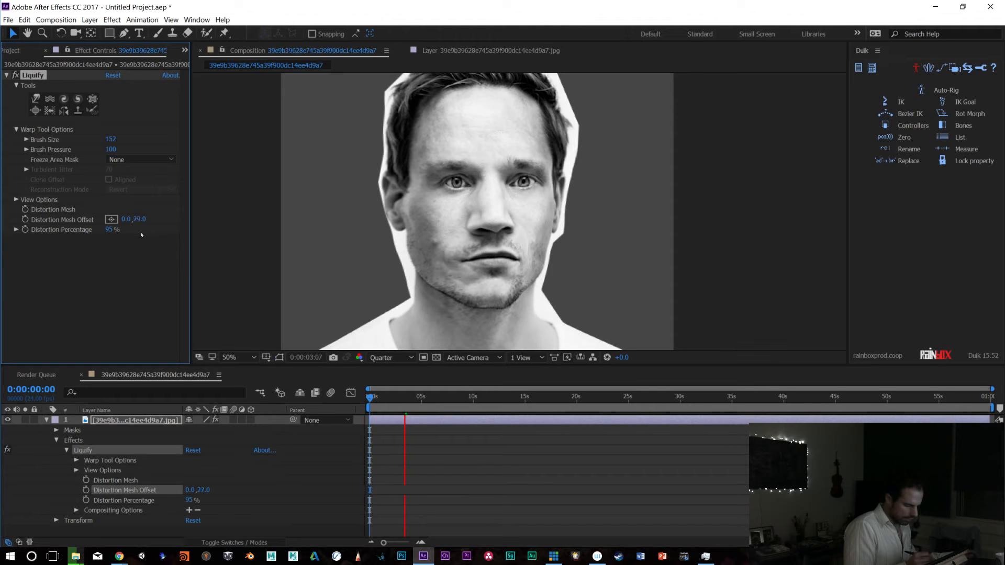
{"action": "key", "text": "ctrl+z"}
{"action": "left_click_drag", "start_coordinate": [111, 230], "coordinate": [123, 236]}
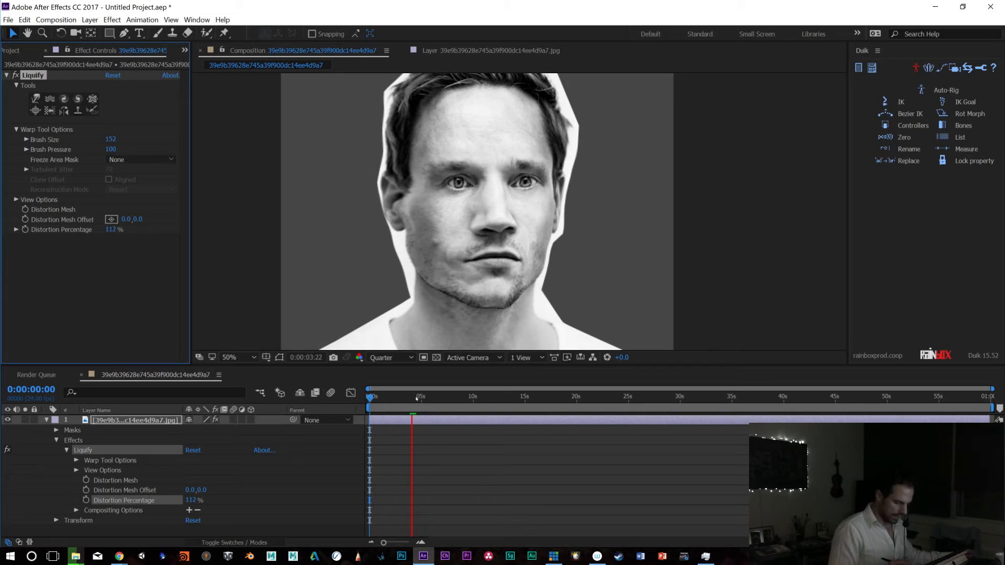
{"action": "key", "text": "ctrl+z"}
{"action": "left_click_drag", "start_coordinate": [137, 220], "coordinate": [179, 219]}
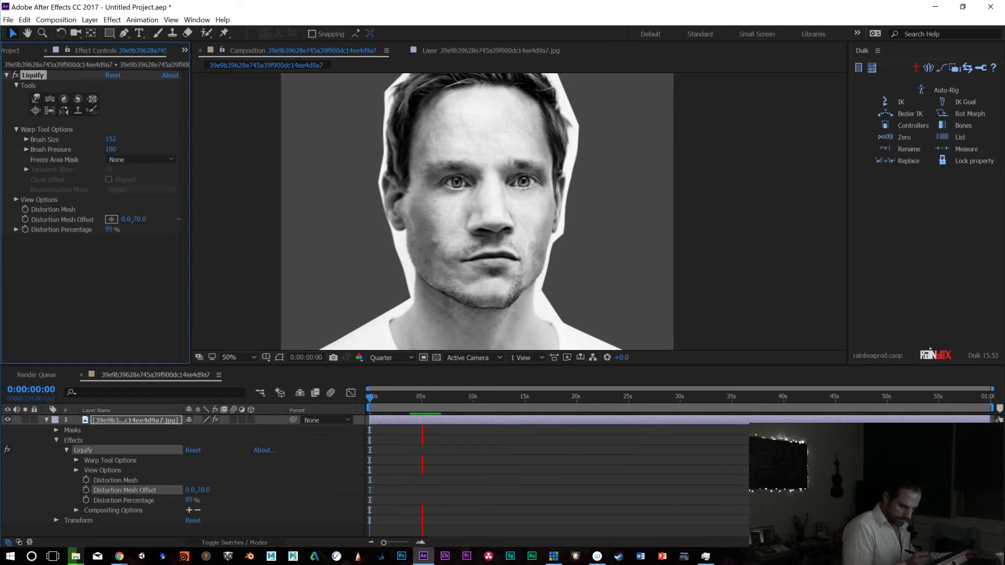
{"action": "key", "text": "ctrl+z"}
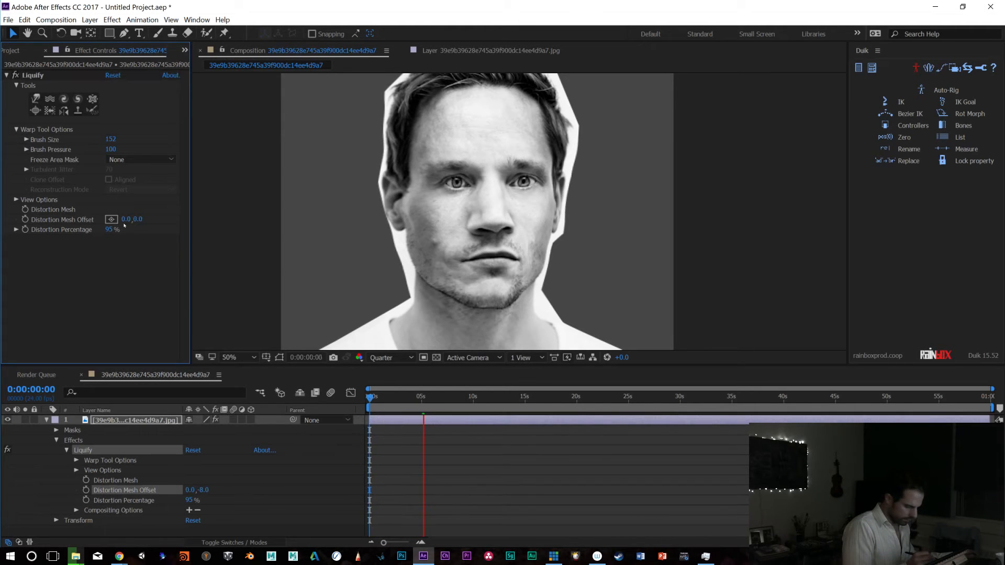
{"action": "key", "text": "space"}
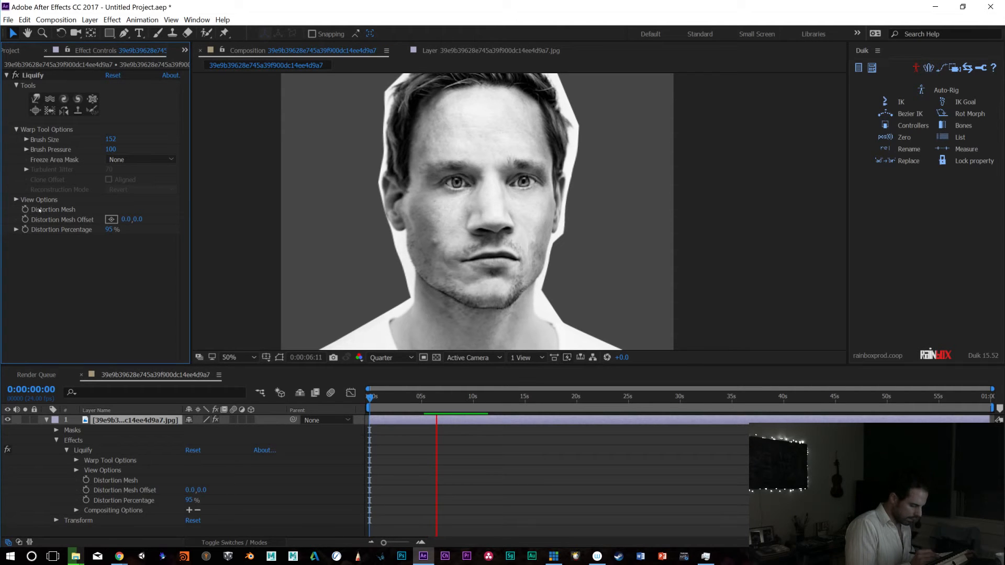
Set the Distortion Percentage to 47% and try shifting the Distortion Mesh Offset at the timeline's start, undoing the offset
{"action": "left_click_drag", "start_coordinate": [108, 229], "coordinate": [79, 238]}
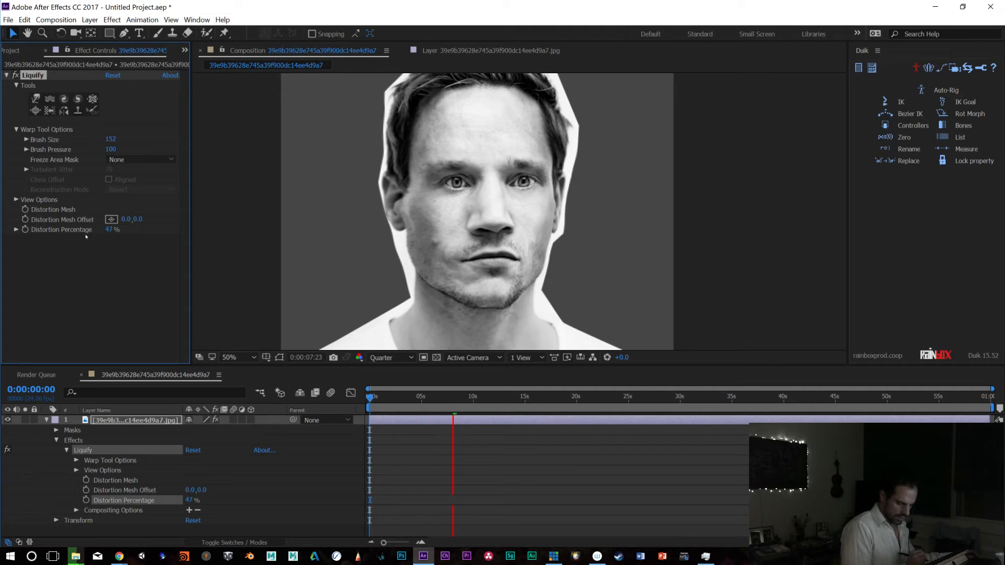
{"action": "left_click_drag", "start_coordinate": [463, 398], "coordinate": [369, 415]}
{"action": "left_click_drag", "start_coordinate": [137, 219], "coordinate": [50, 254]}
{"action": "key", "text": "ctrl+z"}
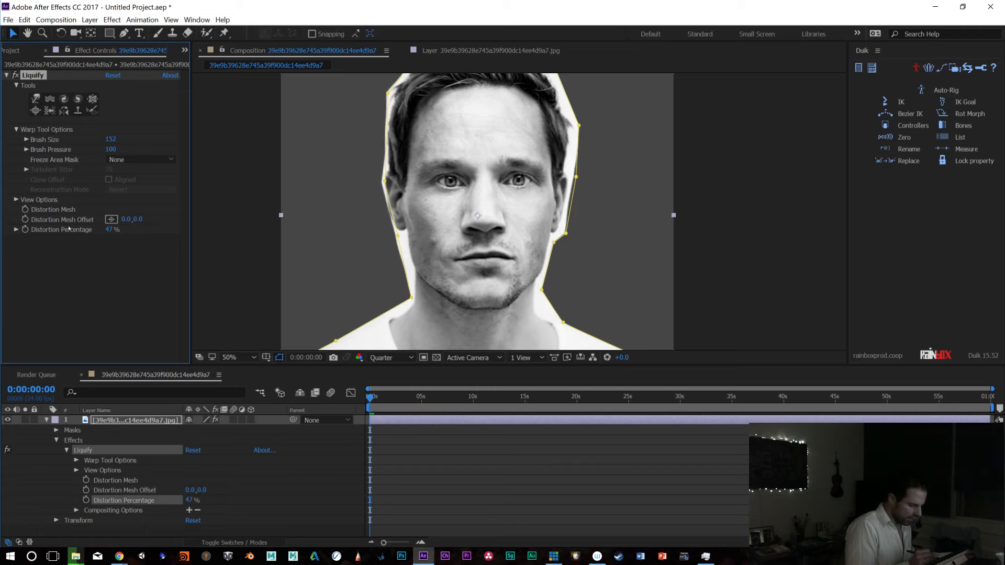
{"action": "mouse_move", "coordinate": [110, 229]}
{"action": "left_mouse_down"}
{"action": "mouse_move", "coordinate": [124, 229]}
{"action": "mouse_move", "coordinate": [116, 229]}
{"action": "left_mouse_up"}
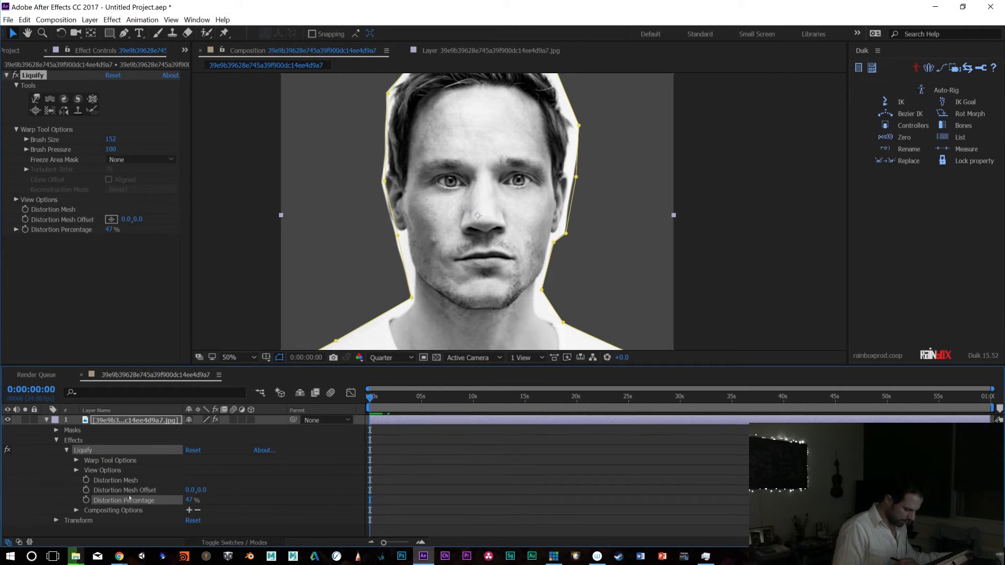
Add a Distortion Mesh keyframe at 0:00:00:00 and move the current time to 0:00:02:11
{"action": "left_click", "coordinate": [85, 481]}
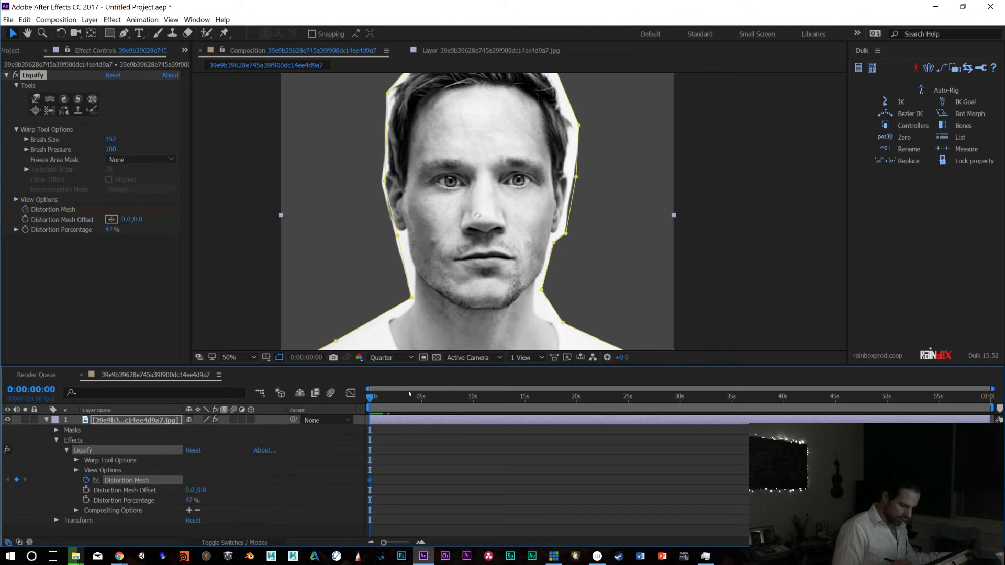
{"action": "left_click_drag", "start_coordinate": [370, 398], "coordinate": [395, 402]}
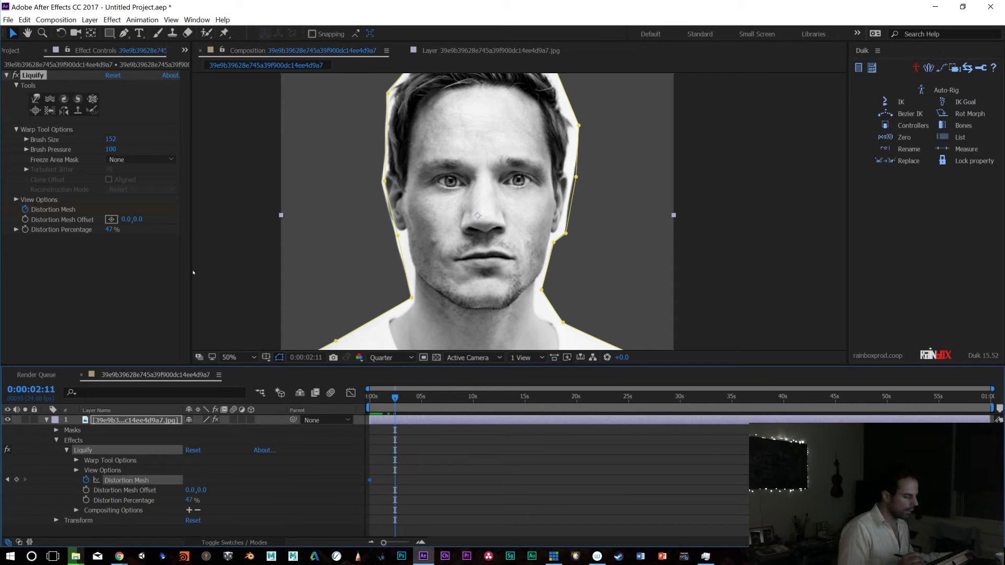
Try warping the nose with the Warp brush at 0:00:02:11, scrub through the change, and delete the resulting Distortion Mesh keyframe
{"action": "left_click_drag", "start_coordinate": [481, 217], "coordinate": [485, 229]}
{"action": "left_click_drag", "start_coordinate": [390, 401], "coordinate": [369, 401]}
{"action": "left_click", "coordinate": [383, 401]}
{"action": "left_click", "coordinate": [392, 401]}
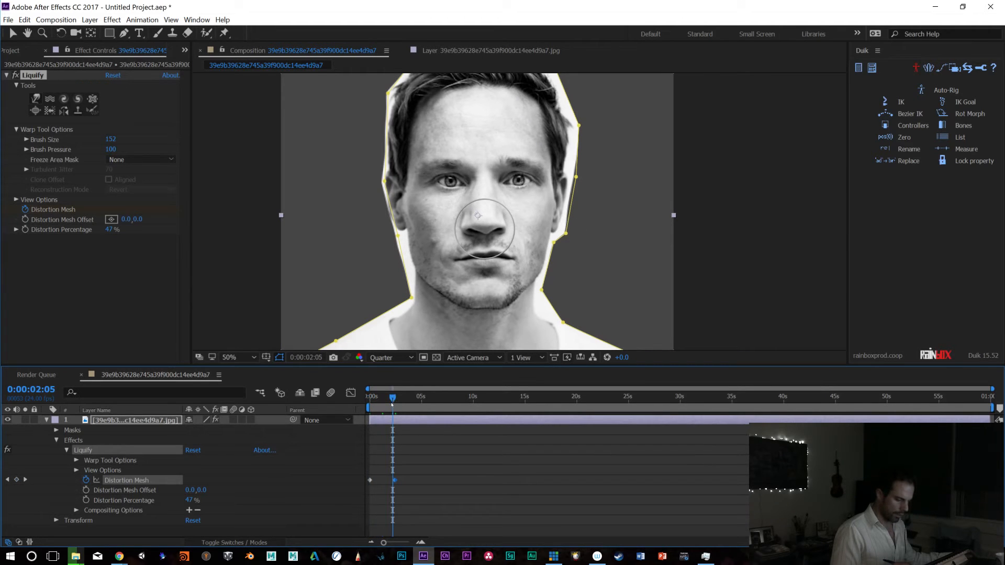
{"action": "left_click_drag", "start_coordinate": [404, 475], "coordinate": [390, 491]}
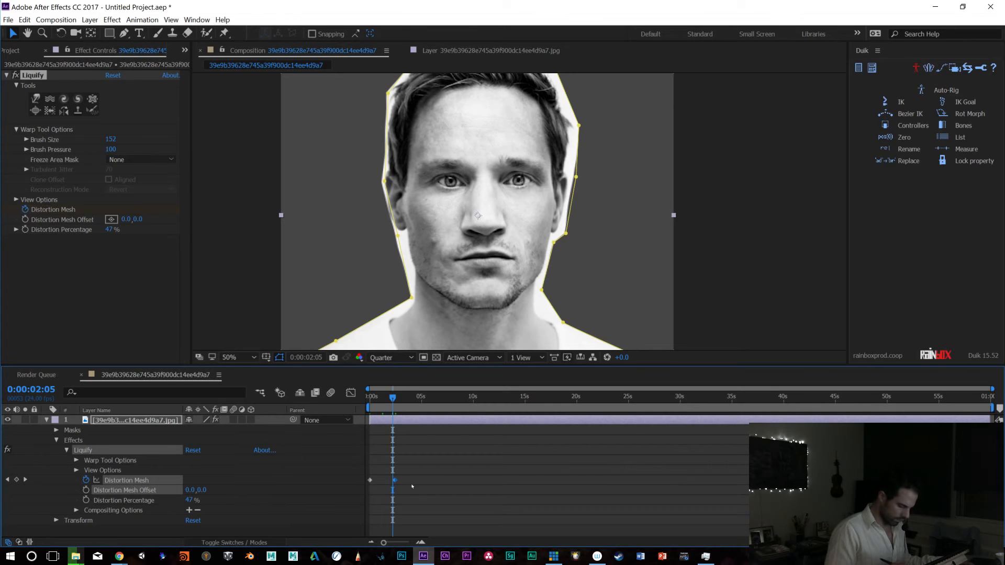
{"action": "key", "text": "Delete"}
Return the current time to 0:00:00:00 and set the Liquify effect's Distortion Percentage to 0%
{"action": "left_click_drag", "start_coordinate": [378, 401], "coordinate": [370, 399]}
{"action": "left_click", "coordinate": [33, 74]}
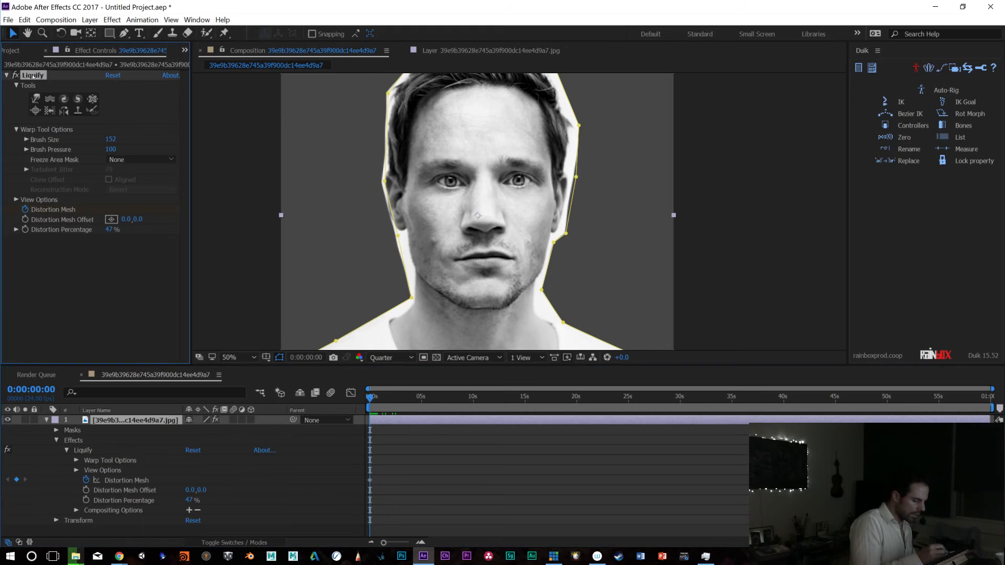
{"action": "left_click", "coordinate": [110, 229]}
{"action": "type", "text": "0"}
{"action": "key", "text": "Return"}
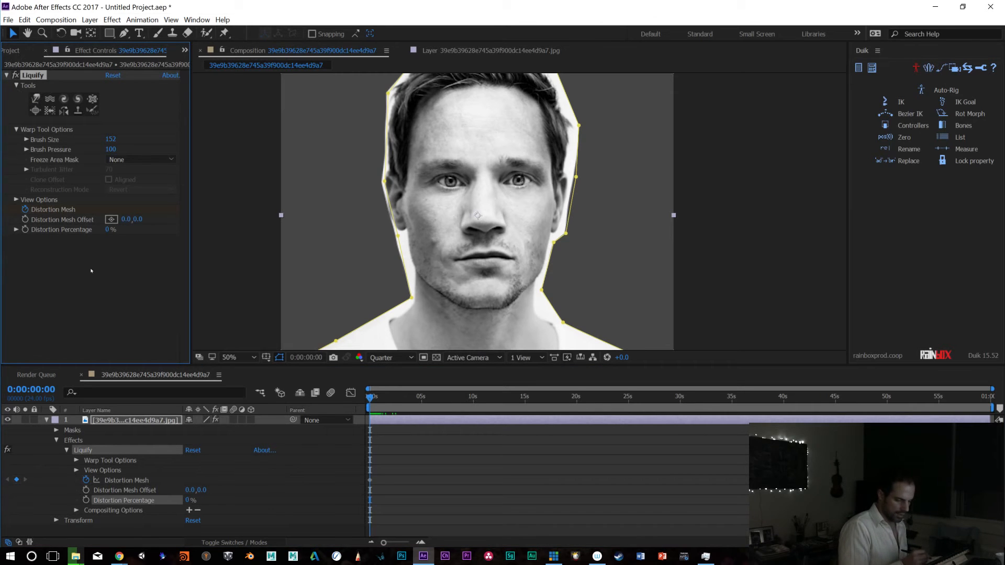
Duplicate the Liquify effect and reset the duplicate to its default settings
{"action": "left_click", "coordinate": [34, 76]}
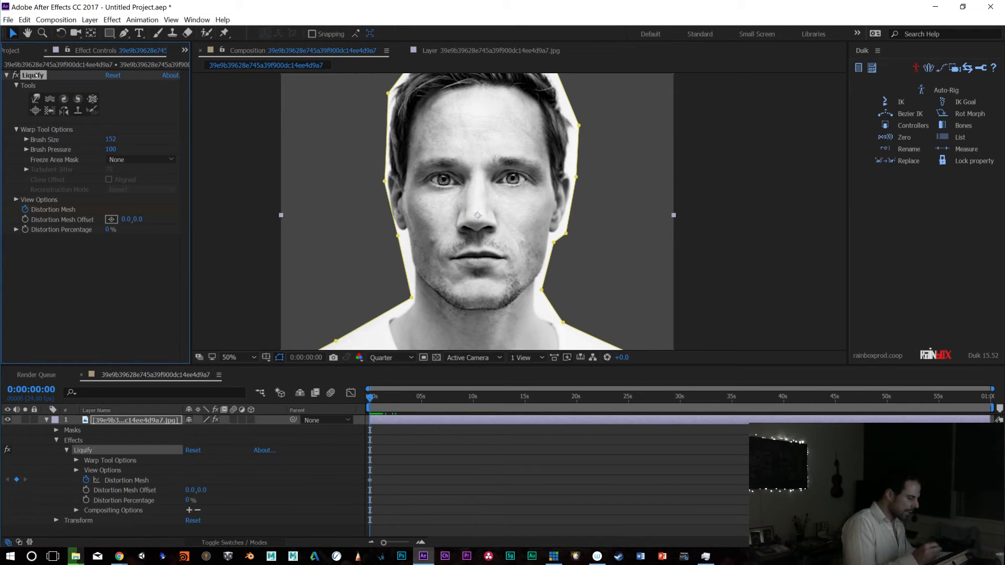
{"action": "key", "text": "ctrl+d"}
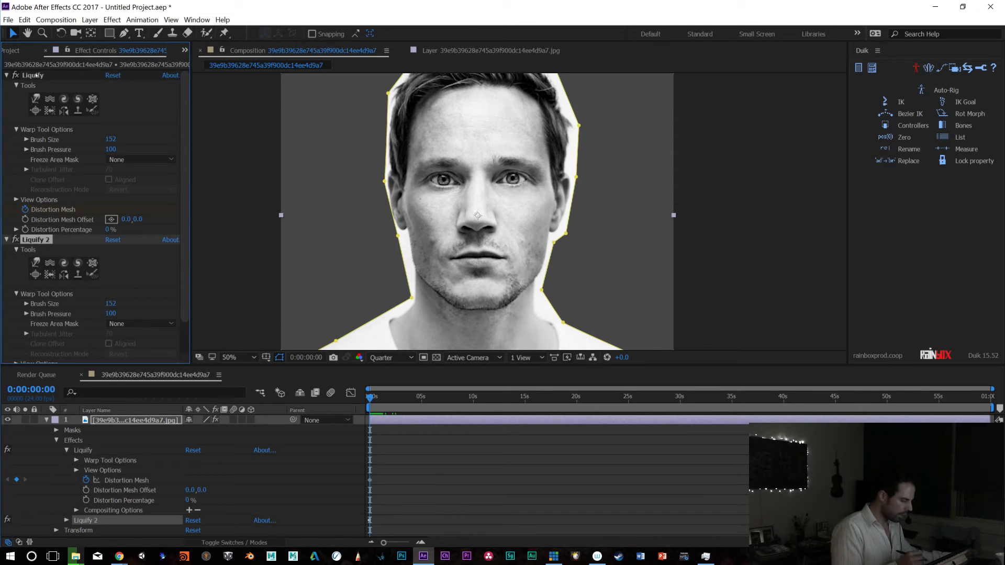
{"action": "key", "text": "ctrl+z"}
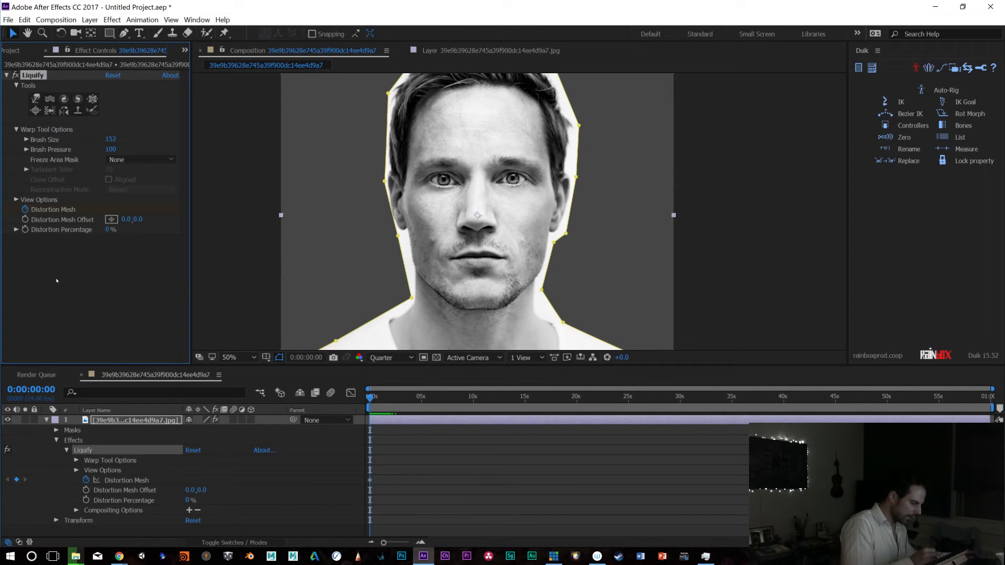
{"action": "key", "text": "ctrl+d"}
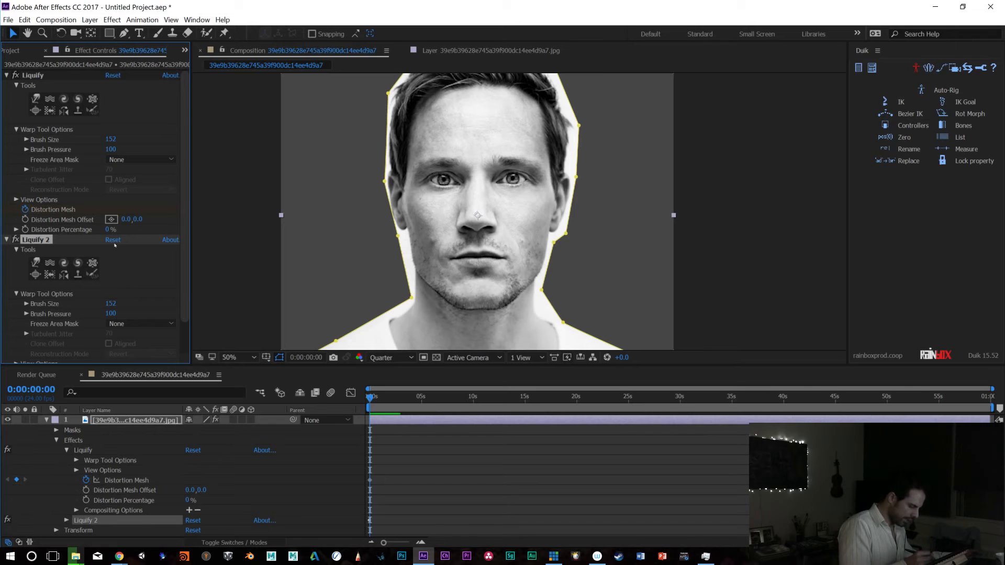
{"action": "left_click", "coordinate": [114, 241]}
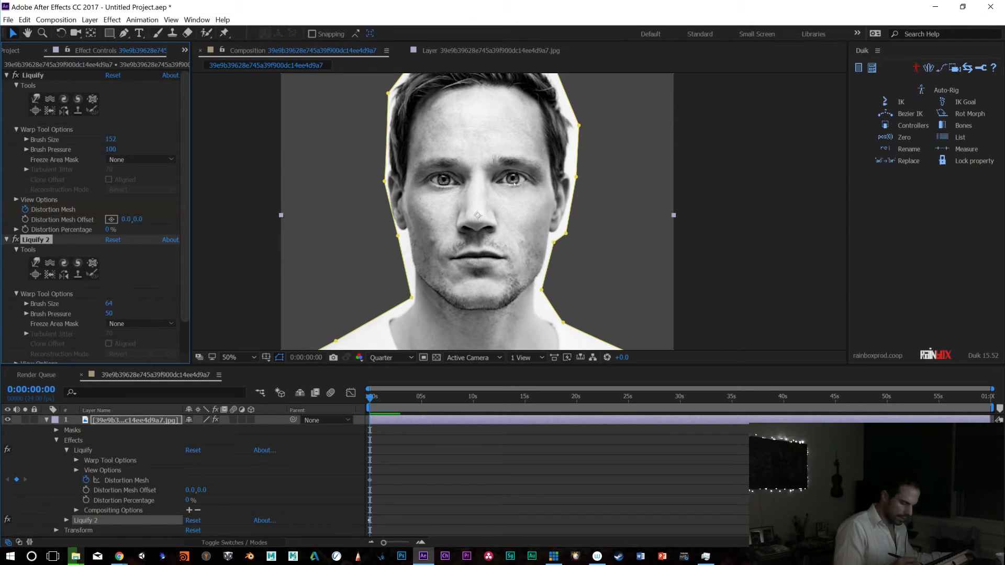
Enlarge the Liquify 2 Warp brush to size 176 and pull both eyebrows downward into a frown
{"action": "left_click", "coordinate": [36, 263]}
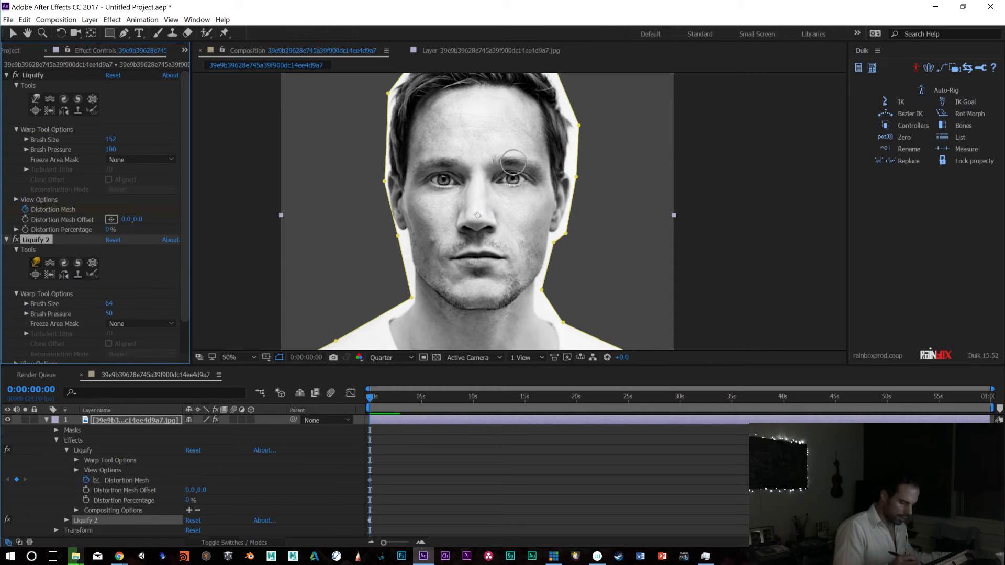
{"action": "mouse_move", "coordinate": [518, 185]}
{"action": "left_mouse_down", "text": "ctrl"}
{"action": "mouse_move", "coordinate": [511, 182]}
{"action": "mouse_move", "coordinate": [519, 161]}
{"action": "mouse_move", "coordinate": [505, 151]}
{"action": "mouse_move", "coordinate": [506, 166]}
{"action": "mouse_move", "coordinate": [524, 153]}
{"action": "mouse_move", "coordinate": [525, 162]}
{"action": "mouse_move", "coordinate": [516, 140]}
{"action": "mouse_move", "coordinate": [496, 167]}
{"action": "left_mouse_up", "text": "ctrl"}
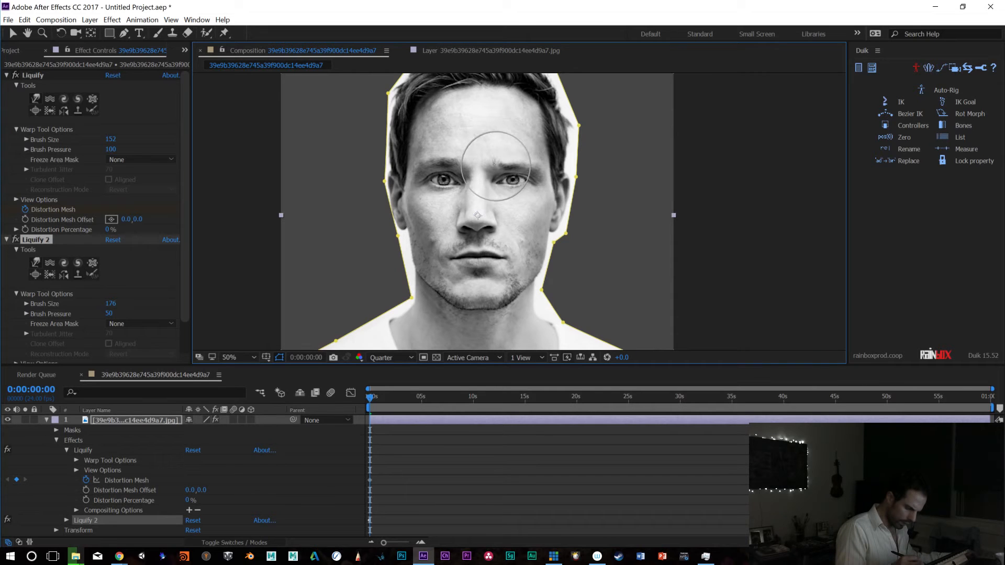
{"action": "left_click_drag", "start_coordinate": [511, 178], "coordinate": [511, 174]}
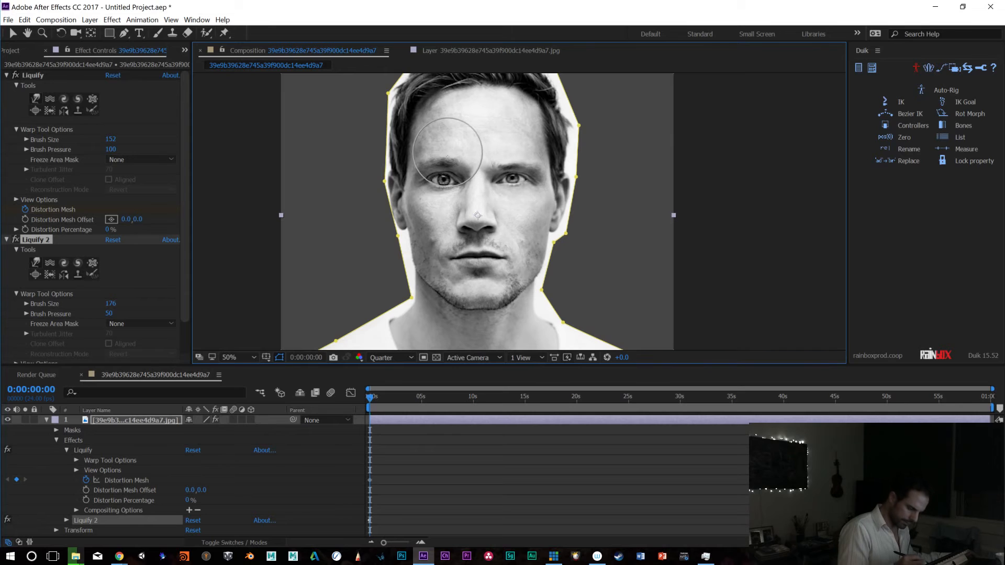
{"action": "mouse_move", "coordinate": [449, 164]}
{"action": "left_mouse_down"}
{"action": "mouse_move", "coordinate": [433, 170]}
{"action": "mouse_move", "coordinate": [445, 181]}
{"action": "left_mouse_up"}
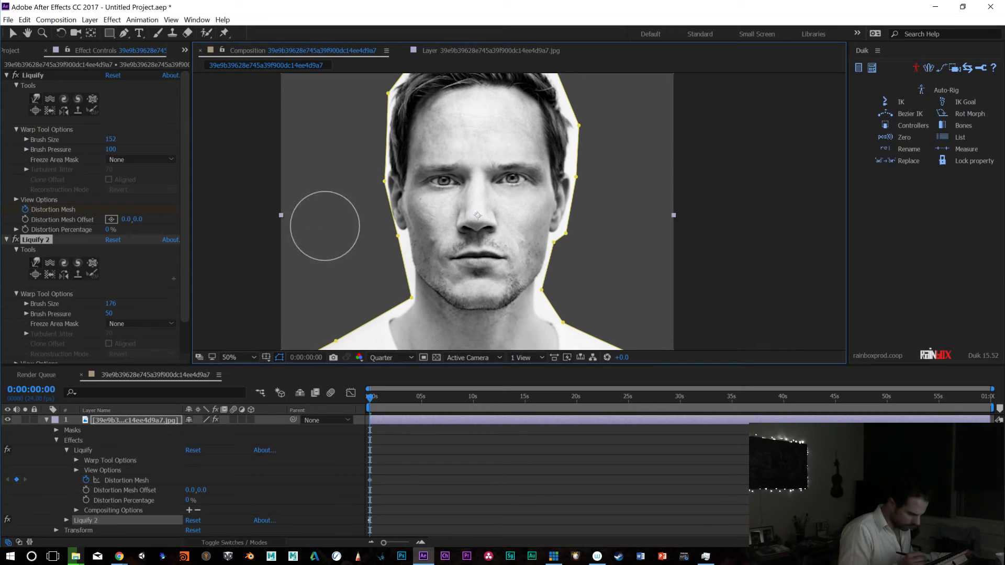
Set the Distortion Percentage to 98% on Liquify 2 and 121% on Liquify, undoing a further change to Liquify 2
{"action": "scroll", "coordinate": [113, 335], "scroll_direction": "down", "scroll_amount": 2}
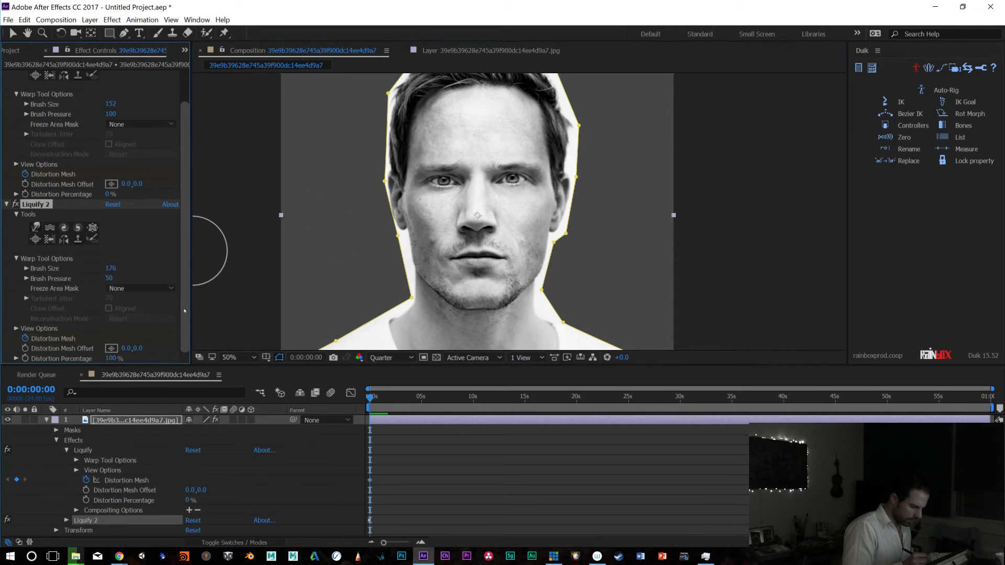
{"action": "mouse_move", "coordinate": [110, 360]}
{"action": "left_mouse_down"}
{"action": "mouse_move", "coordinate": [124, 360]}
{"action": "mouse_move", "coordinate": [109, 361]}
{"action": "left_mouse_up"}
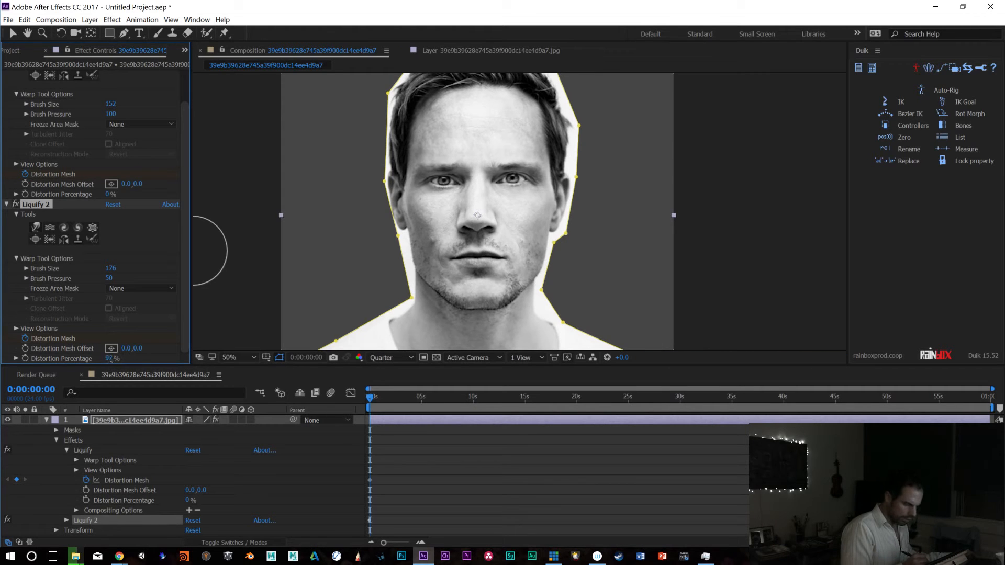
{"action": "left_click_drag", "start_coordinate": [109, 194], "coordinate": [175, 195]}
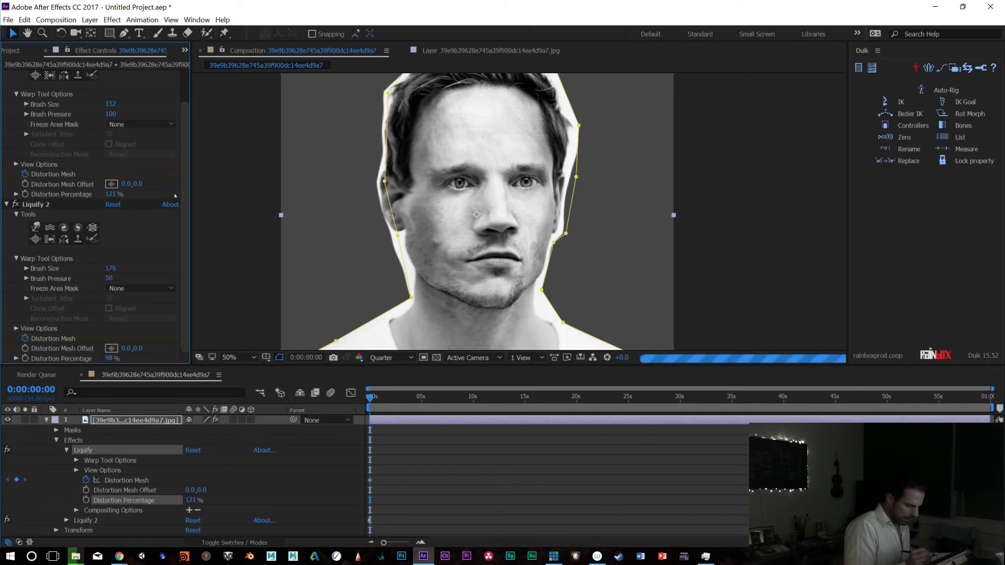
{"action": "left_click_drag", "start_coordinate": [109, 359], "coordinate": [126, 360]}
{"action": "key", "text": "ctrl+z"}
Move Liquify 2 above Liquify in the effect order and set its Distortion Percentage to 71%
{"action": "left_click", "coordinate": [47, 204]}
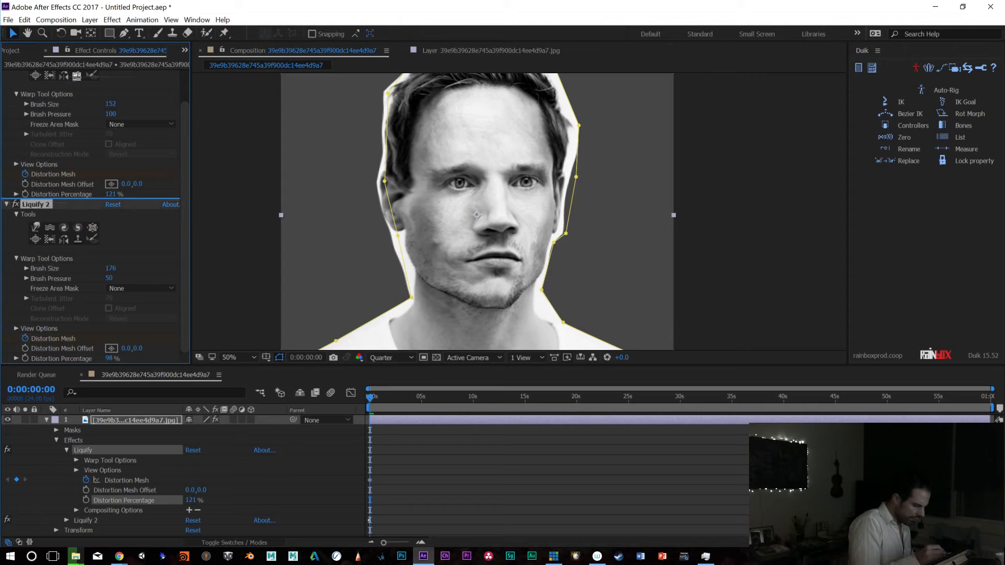
{"action": "scroll", "coordinate": [38, 230], "scroll_direction": "up", "scroll_amount": 2}
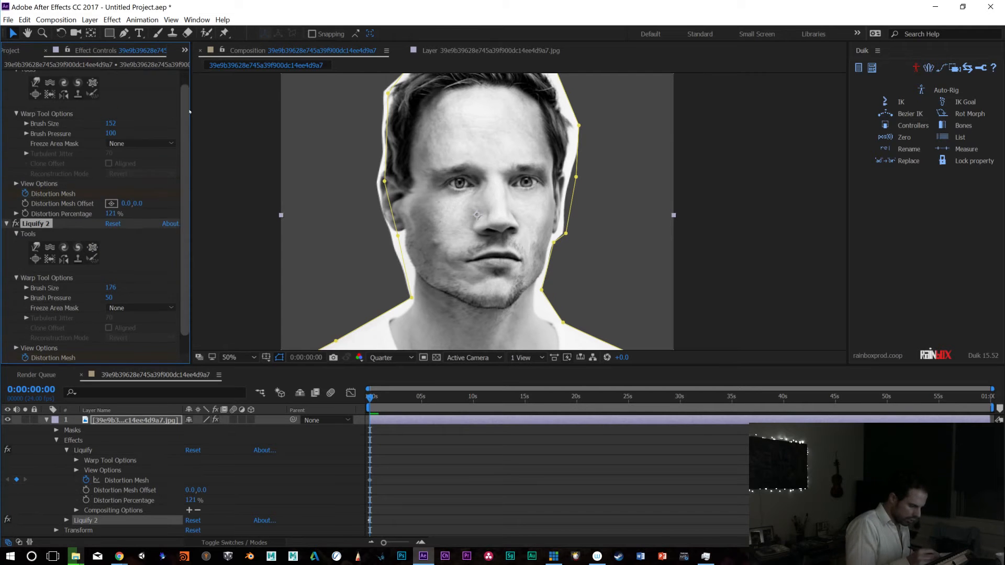
{"action": "mouse_move", "coordinate": [38, 242]}
{"action": "left_mouse_down"}
{"action": "mouse_move", "coordinate": [57, 76]}
{"action": "mouse_move", "coordinate": [47, 76]}
{"action": "left_mouse_up"}
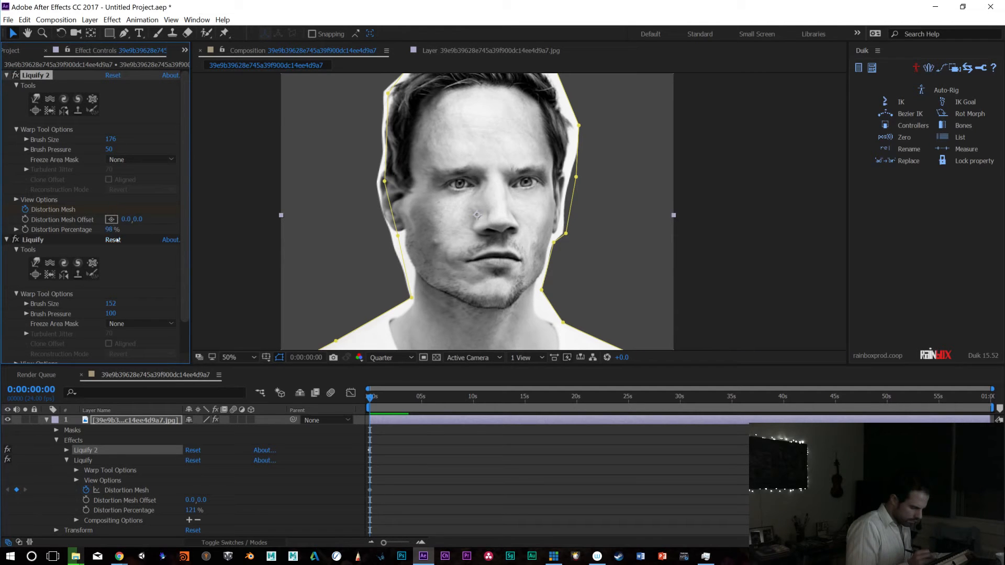
{"action": "mouse_move", "coordinate": [109, 230]}
{"action": "left_mouse_down"}
{"action": "mouse_move", "coordinate": [73, 229]}
{"action": "mouse_move", "coordinate": [115, 230]}
{"action": "left_mouse_up"}
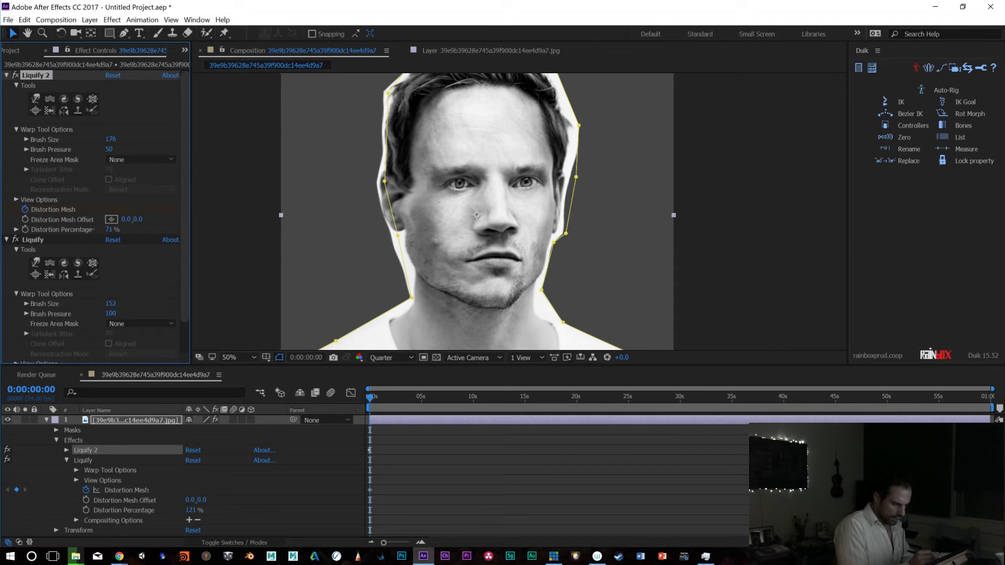
Reduce the Distortion Percentage to 31% on Liquify and 12% on Liquify 2, undoing a trial increase of Liquify 2
{"action": "left_click_drag", "start_coordinate": [185, 264], "coordinate": [185, 295]}
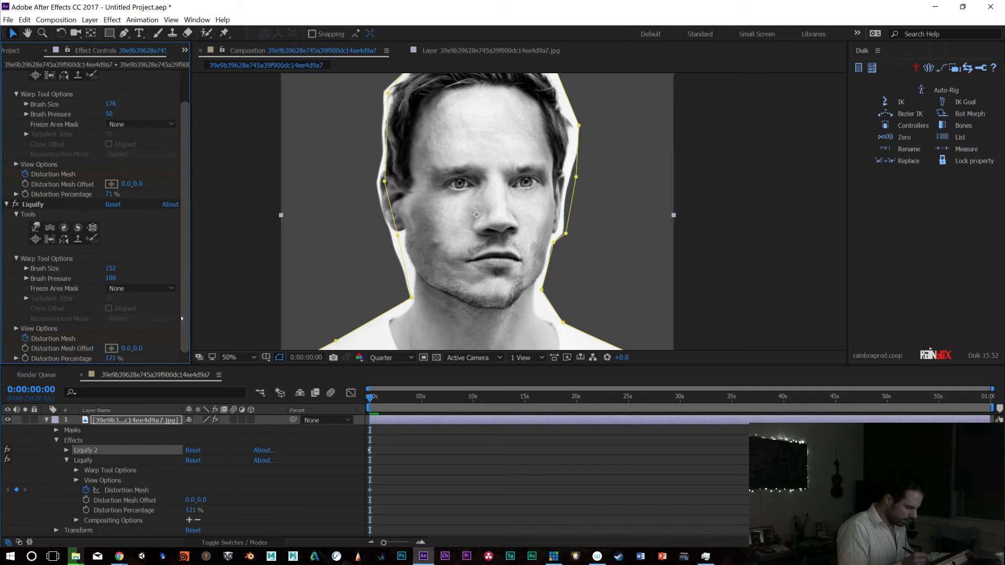
{"action": "left_click_drag", "start_coordinate": [110, 359], "coordinate": [101, 358]}
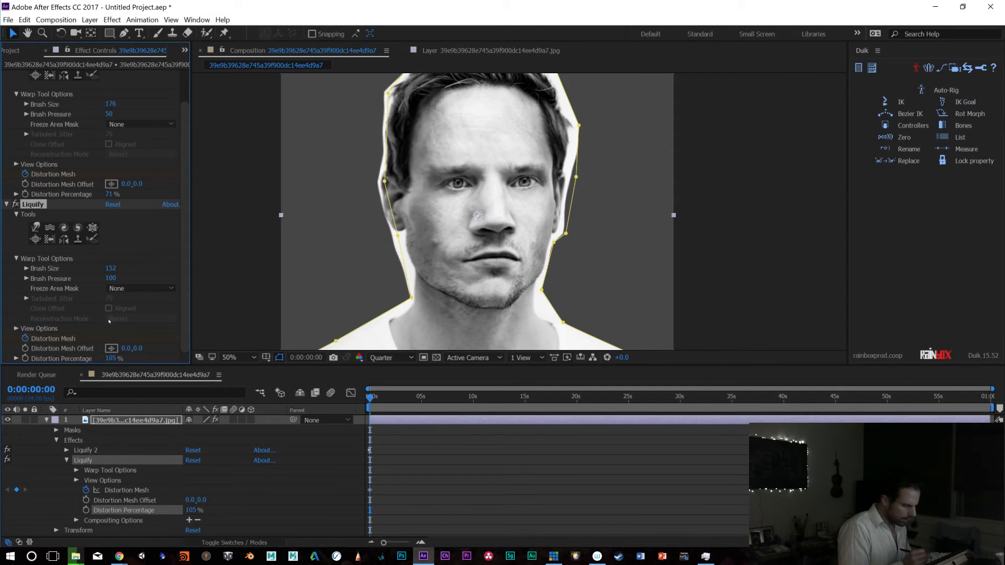
{"action": "left_click_drag", "start_coordinate": [110, 195], "coordinate": [77, 195]}
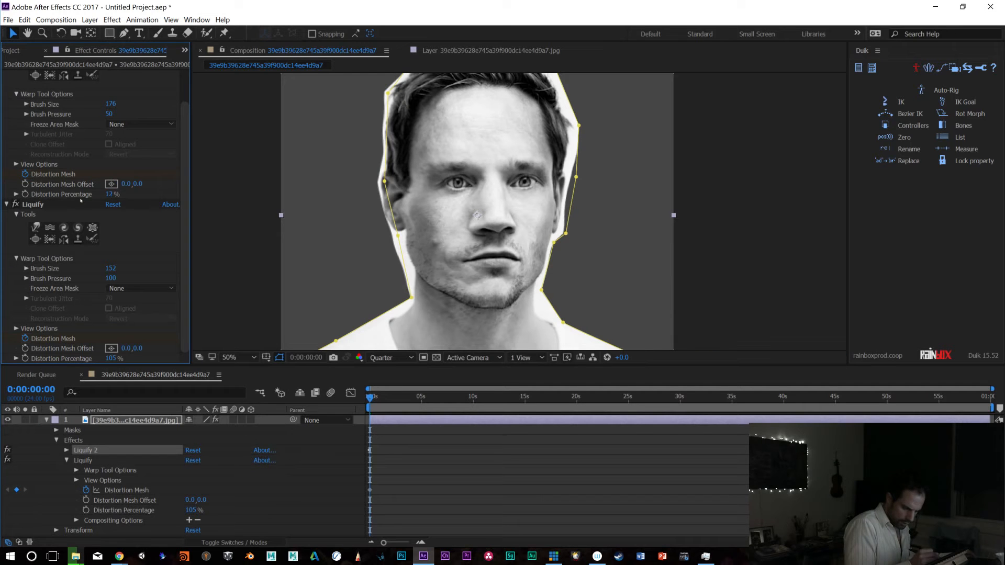
{"action": "left_click_drag", "start_coordinate": [128, 362], "coordinate": [89, 342]}
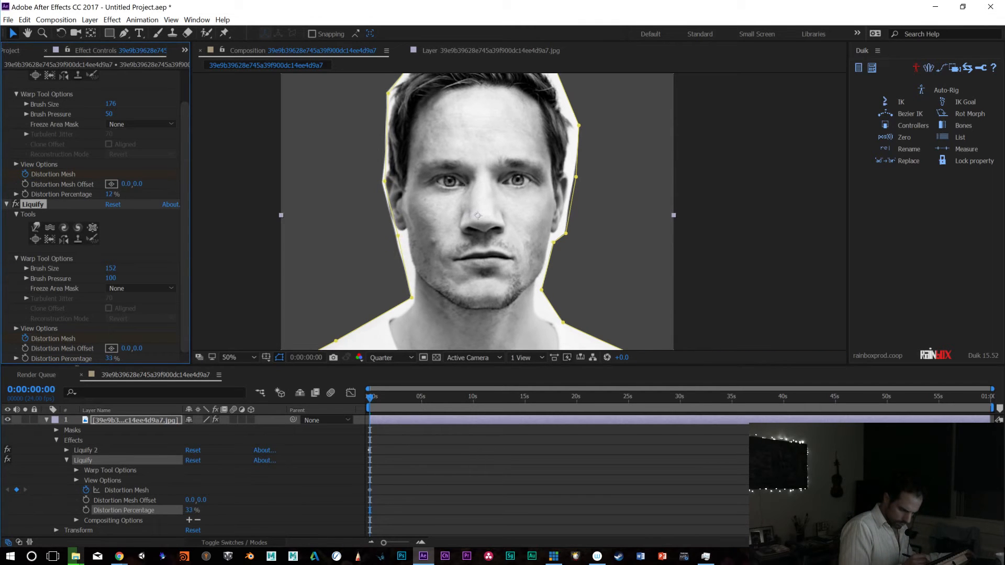
{"action": "left_click_drag", "start_coordinate": [108, 194], "coordinate": [140, 198]}
{"action": "key", "text": "ctrl+z"}
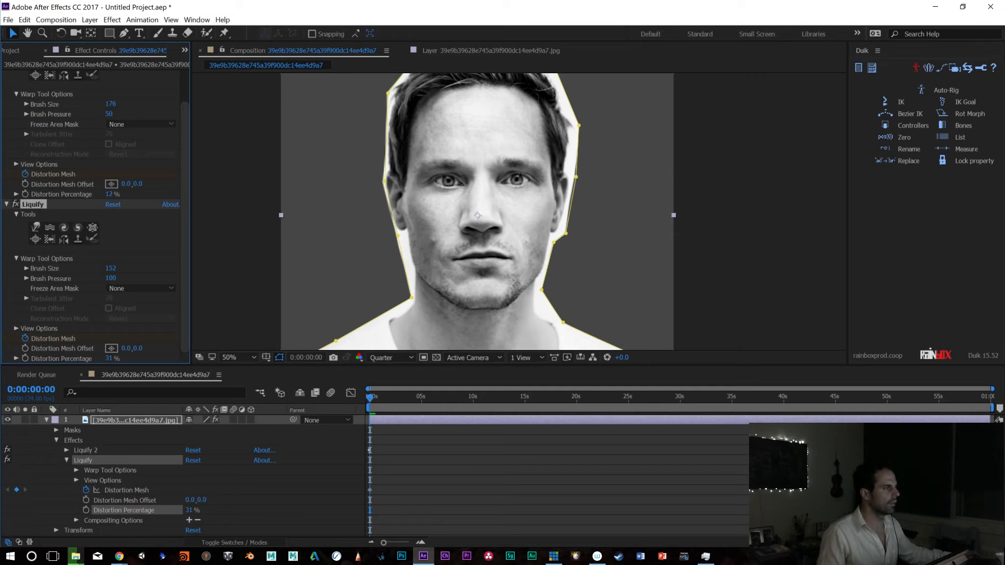
Switch to Chrome and look through the features and gallery samples on the RE:Flex product page
{"action": "key", "text": "alt+Tab"}
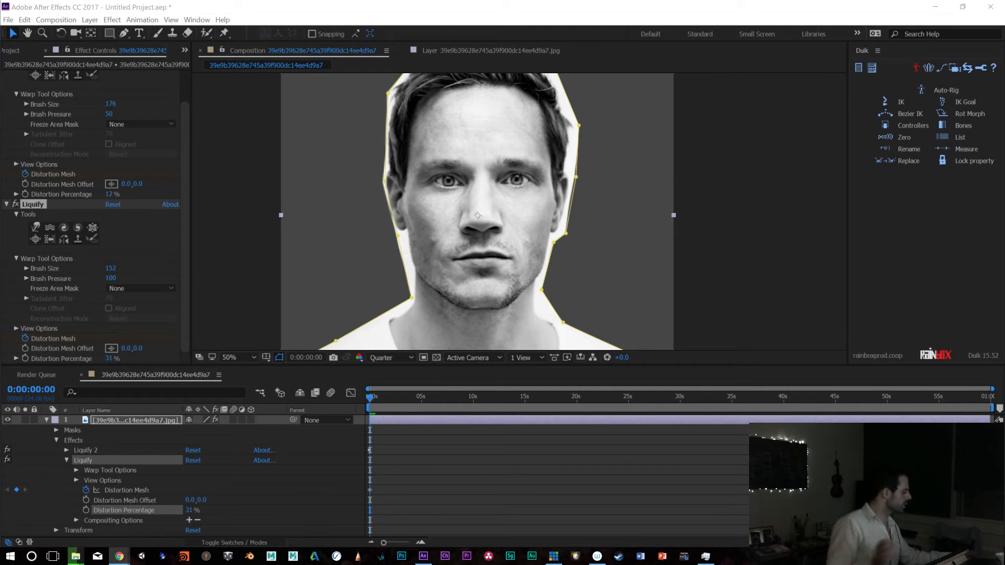
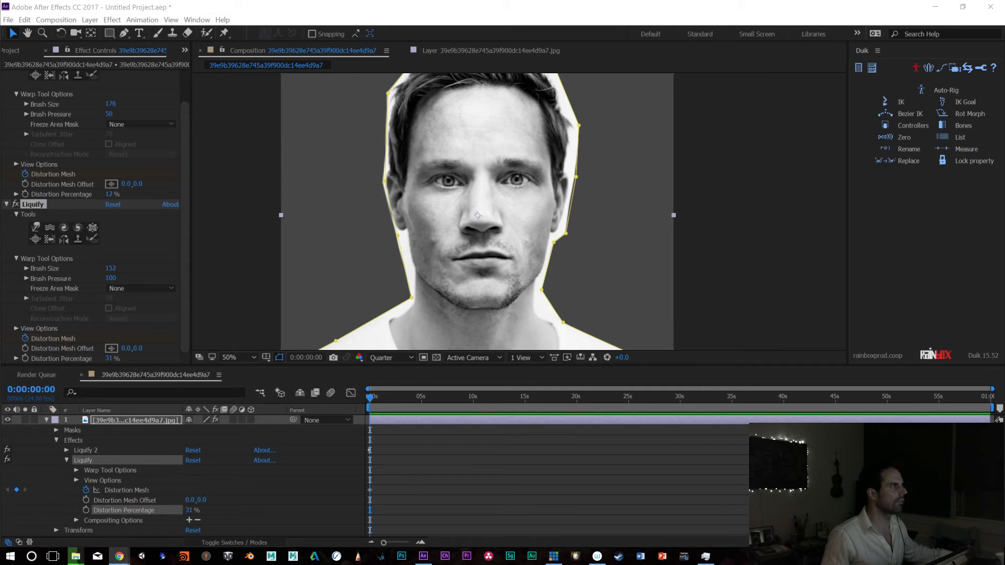
{"action": "left_click_drag", "start_coordinate": [666, 0], "coordinate": [372, 136]}
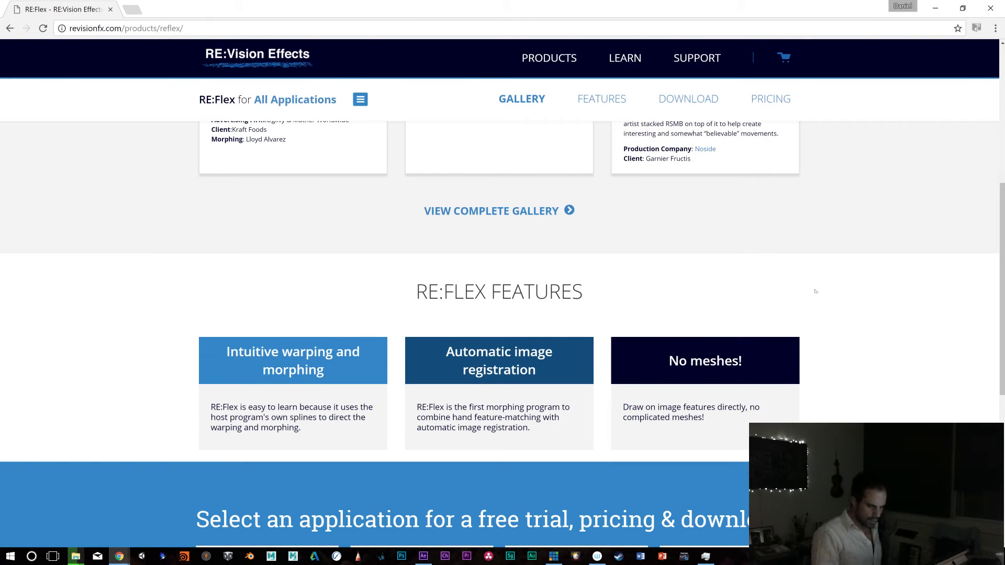
{"action": "scroll", "coordinate": [1002, 214], "scroll_direction": "down", "scroll_amount": 6}
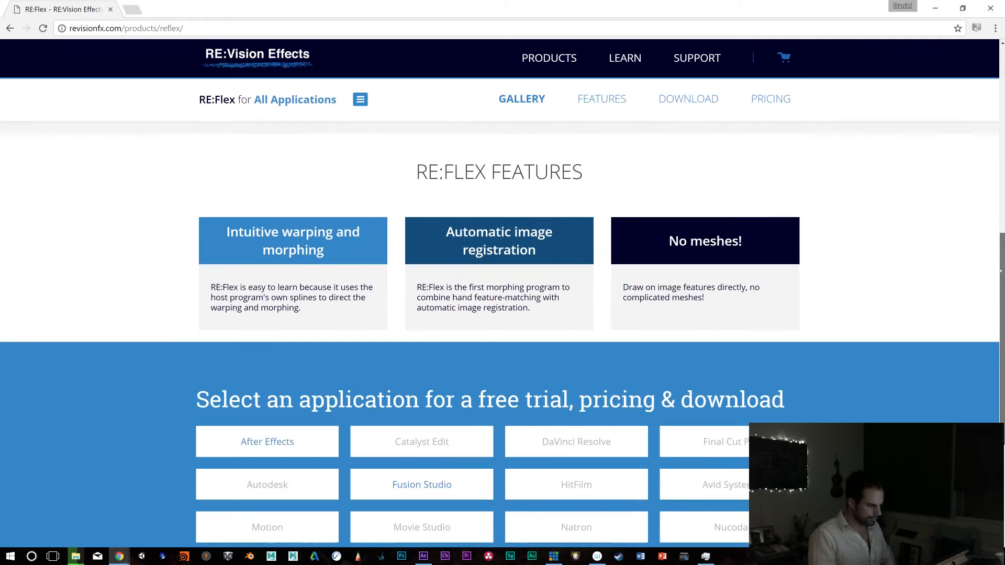
{"action": "scroll", "coordinate": [989, 184], "scroll_direction": "up", "scroll_amount": 7}
{"action": "scroll", "coordinate": [988, 184], "scroll_direction": "up", "scroll_amount": 1}
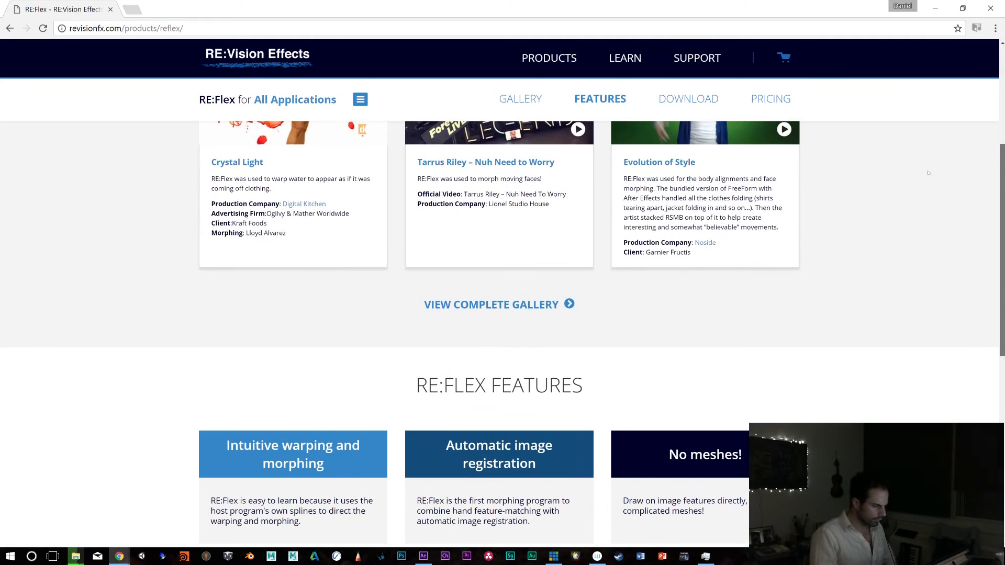
Open the complete RE:Flex gallery and play the Stipple Guy video, pausing it at 00:07
{"action": "left_click", "coordinate": [511, 310]}
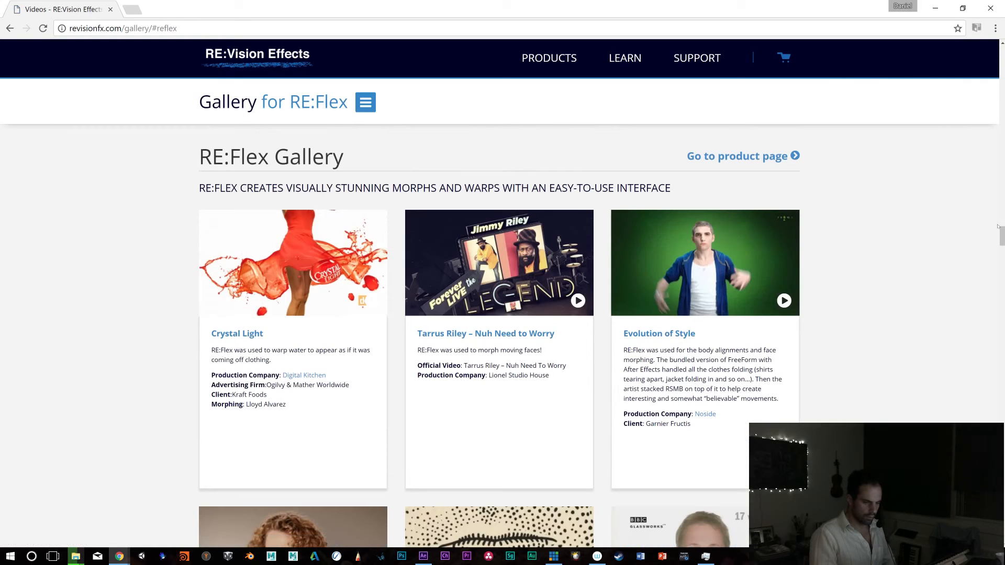
{"action": "mouse_move", "coordinate": [999, 226]}
{"action": "left_mouse_down"}
{"action": "mouse_move", "coordinate": [1000, 282]}
{"action": "mouse_move", "coordinate": [1002, 241]}
{"action": "left_mouse_up"}
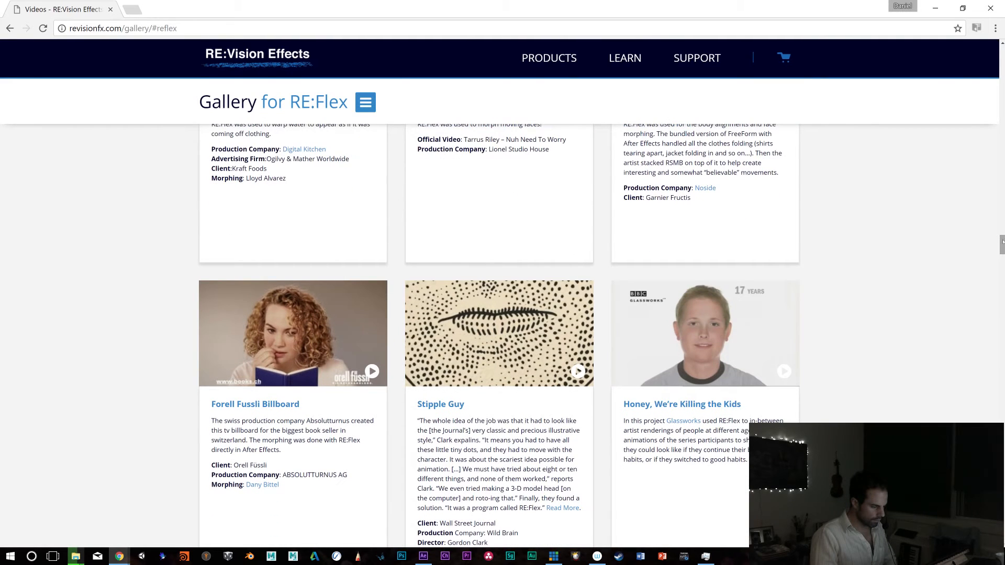
{"action": "left_click", "coordinate": [578, 373]}
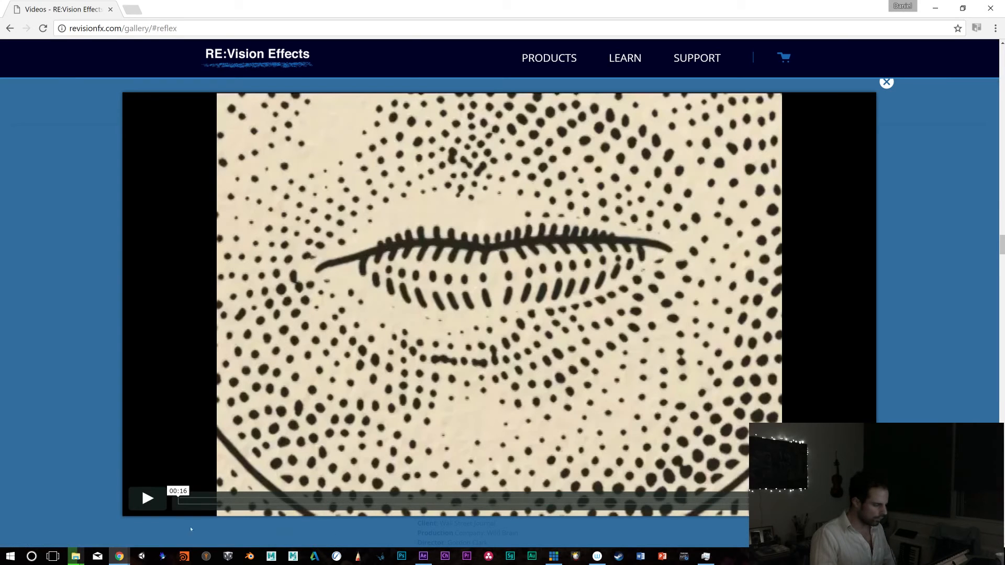
{"action": "left_click", "coordinate": [152, 499]}
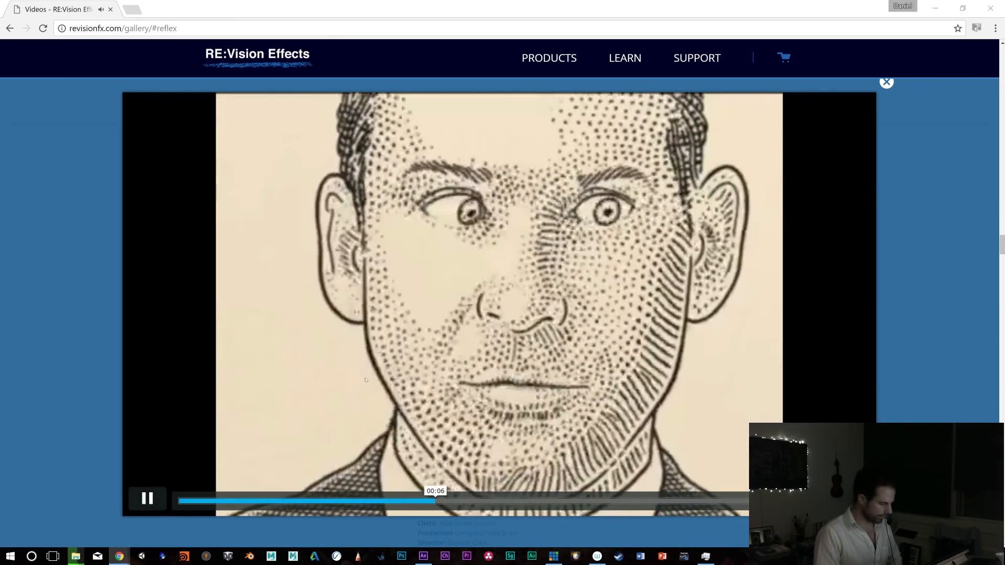
{"action": "left_click", "coordinate": [148, 498]}
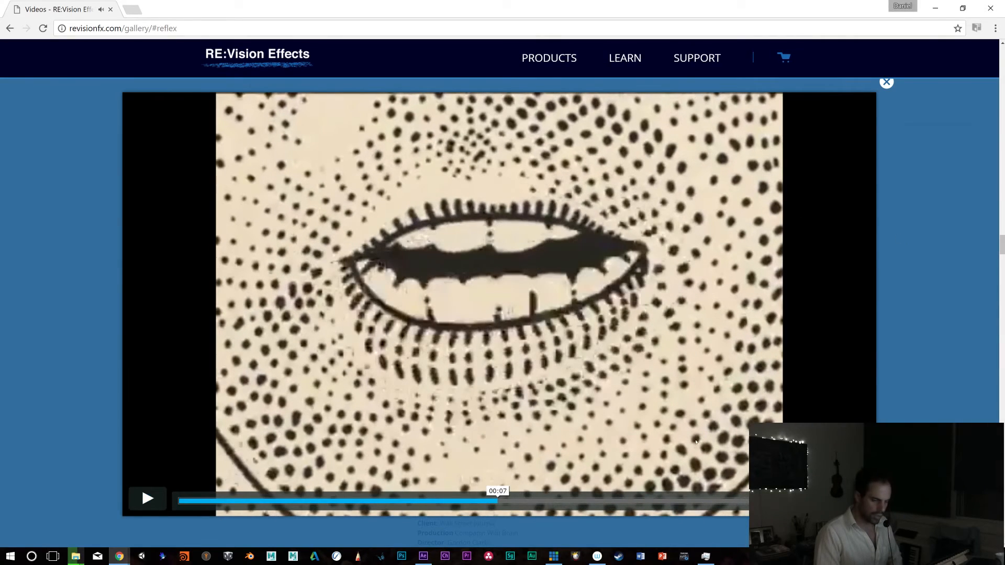
Close the Stipple Guy video and play "Honey, We're Killing the Kids" from the RE:Flex gallery, skipping ahead in it
{"action": "left_click_drag", "start_coordinate": [1001, 246], "coordinate": [995, 122]}
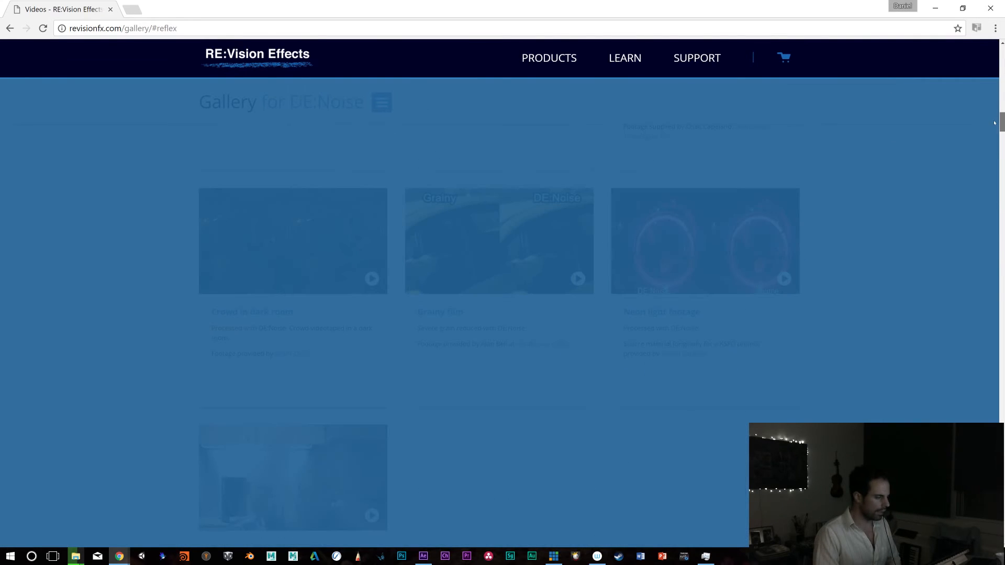
{"action": "left_click", "coordinate": [249, 135]}
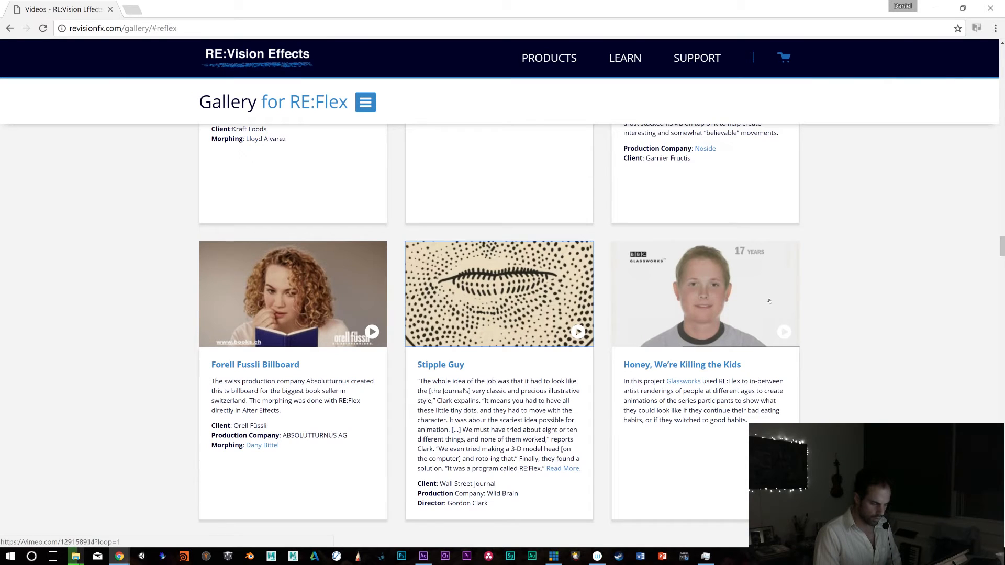
{"action": "left_click", "coordinate": [714, 300]}
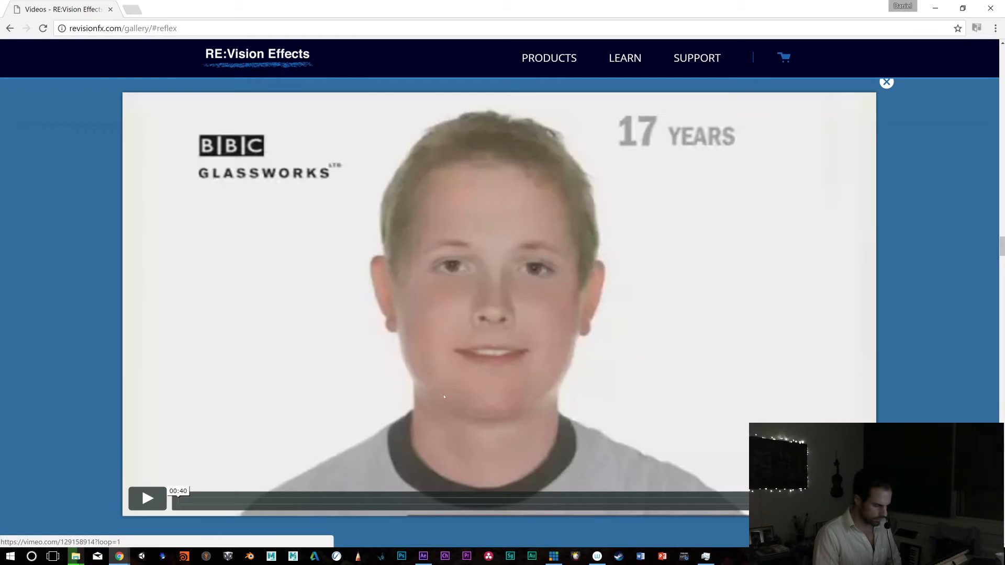
{"action": "left_click", "coordinate": [146, 511]}
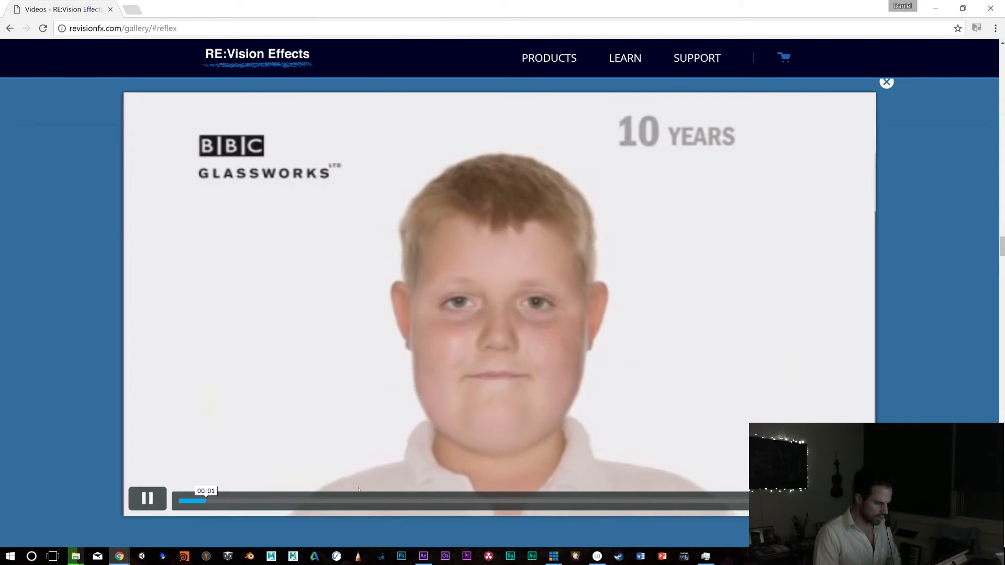
{"action": "left_click", "coordinate": [259, 502]}
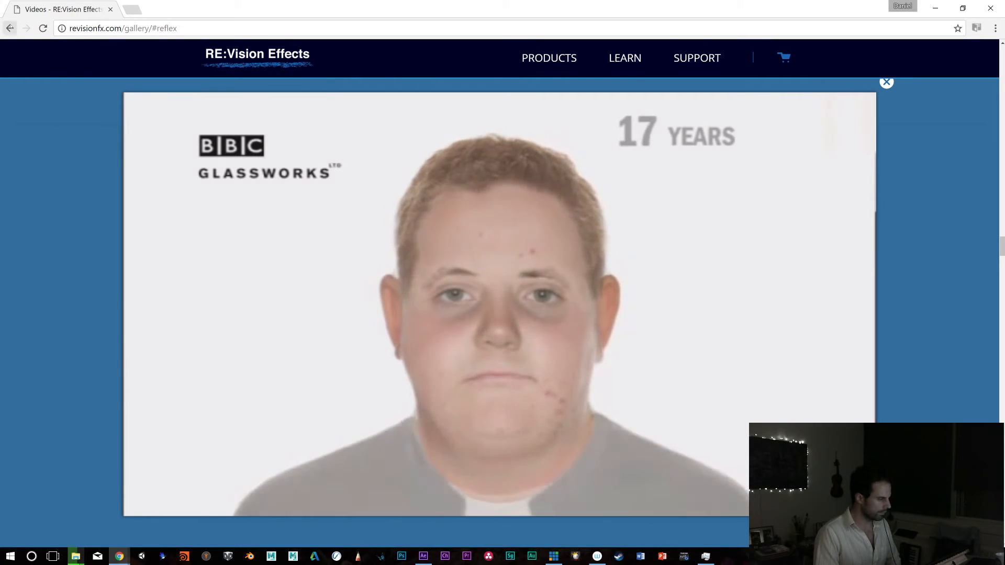
Close the video and look over the remaining samples in the RE:Flex gallery
{"action": "key", "text": "alt+Left"}
{"action": "left_click", "coordinate": [522, 305]}
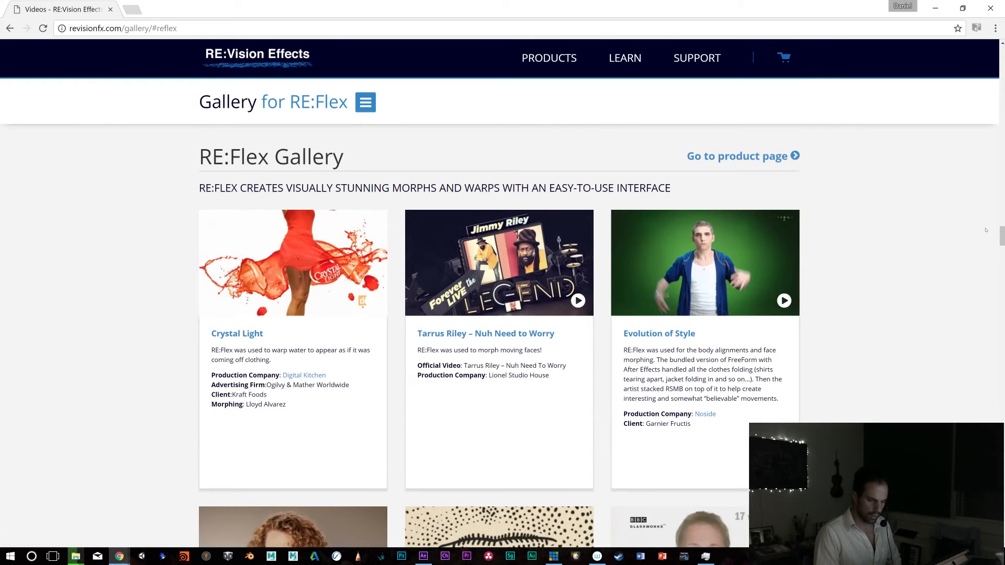
{"action": "mouse_move", "coordinate": [1002, 240]}
{"action": "left_mouse_down"}
{"action": "mouse_move", "coordinate": [1001, 262]}
{"action": "mouse_move", "coordinate": [996, 194]}
{"action": "mouse_move", "coordinate": [1000, 241]}
{"action": "left_mouse_up"}
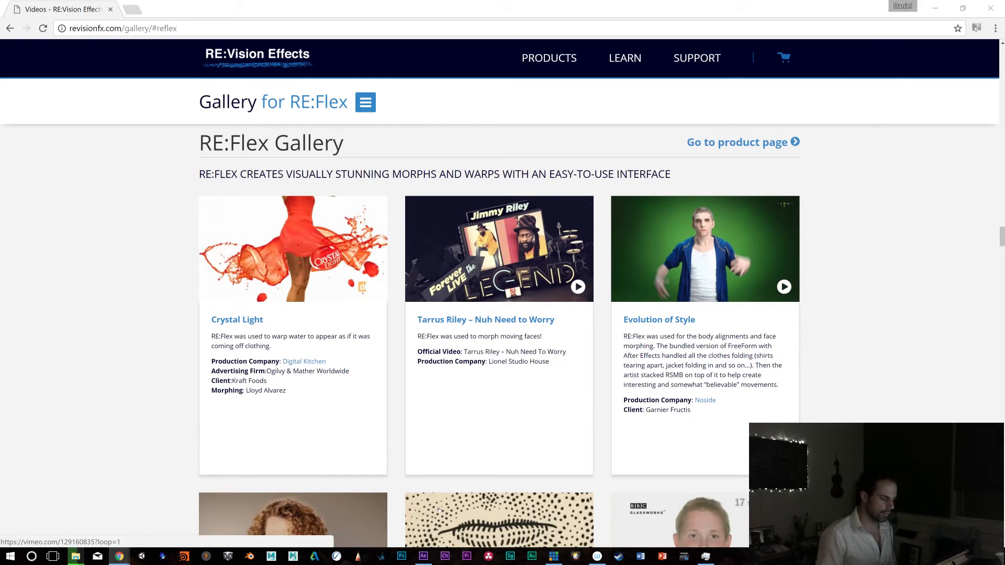
{"action": "scroll", "coordinate": [439, 511], "scroll_direction": "down", "scroll_amount": 9}
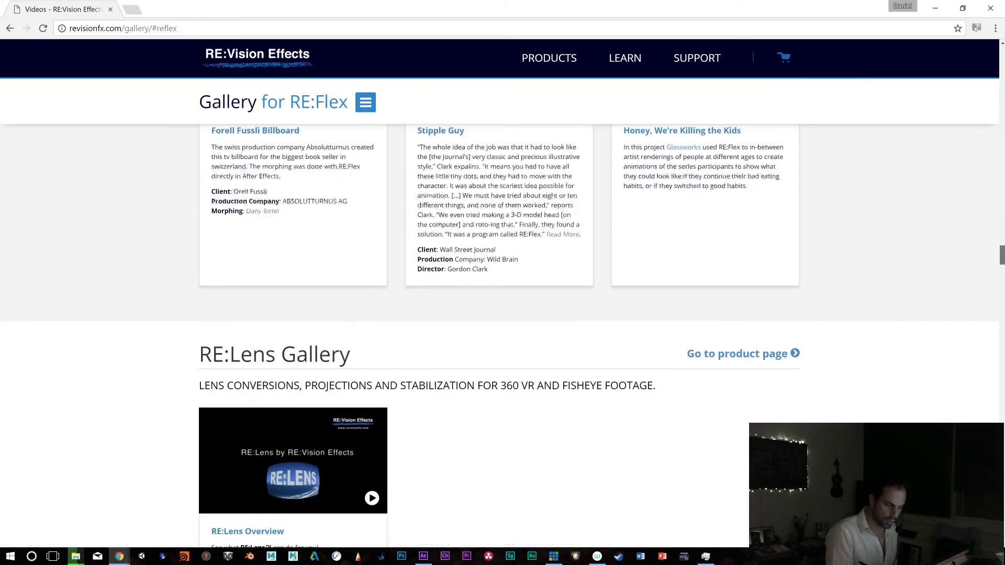
{"action": "scroll", "coordinate": [439, 511], "scroll_direction": "up", "scroll_amount": 8}
{"action": "scroll", "coordinate": [499, 336], "scroll_direction": "up", "scroll_amount": 4}
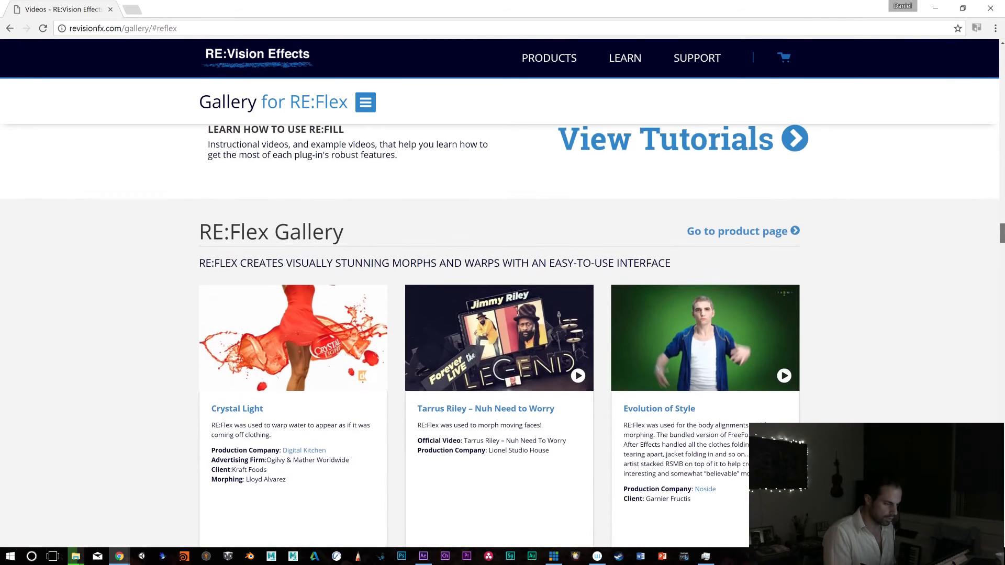
Read through the RE:Fill tutorial listings and open the products overview page
{"action": "left_click", "coordinate": [680, 200]}
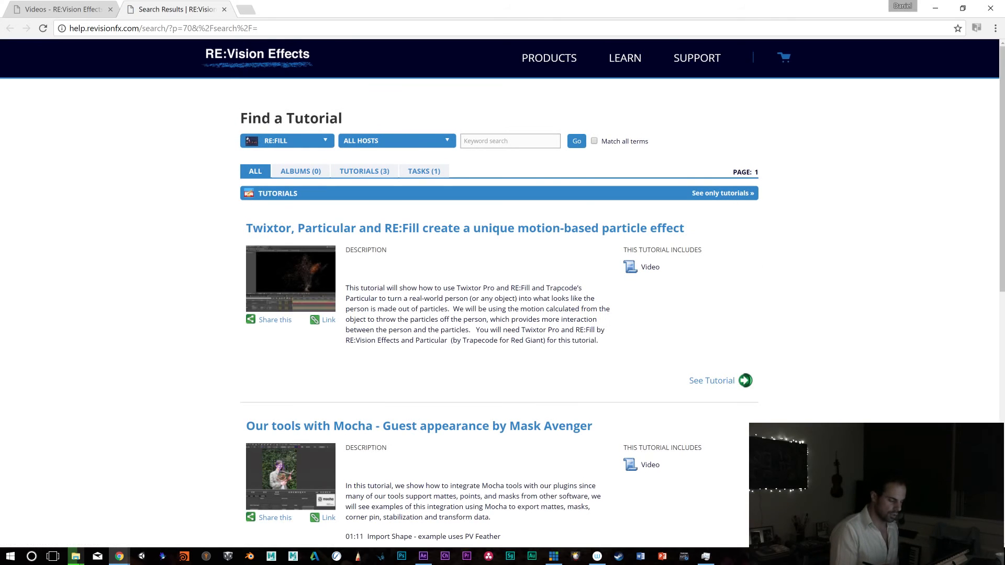
{"action": "scroll", "coordinate": [500, 314], "scroll_direction": "down", "scroll_amount": 10}
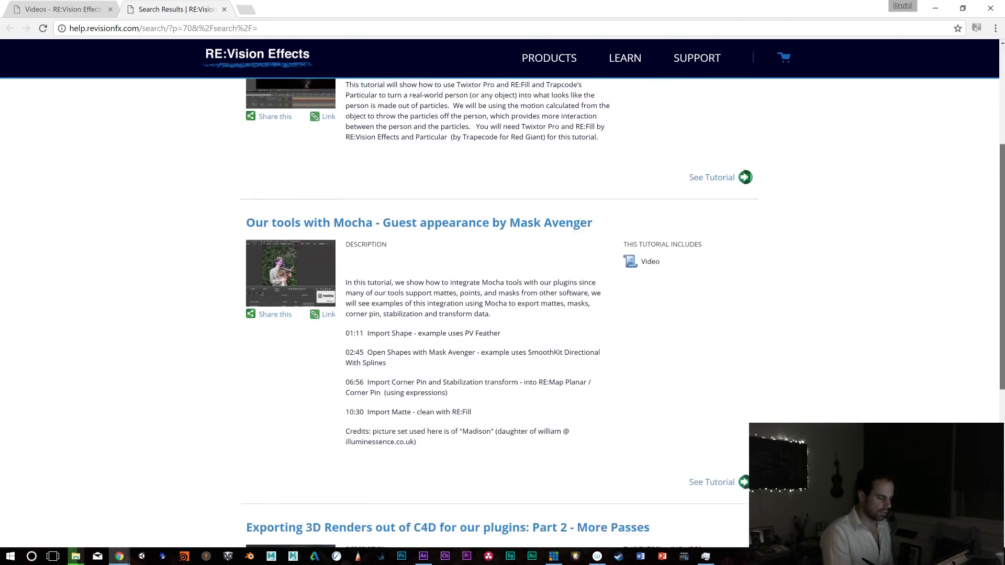
{"action": "scroll", "coordinate": [499, 314], "scroll_direction": "up", "scroll_amount": 1}
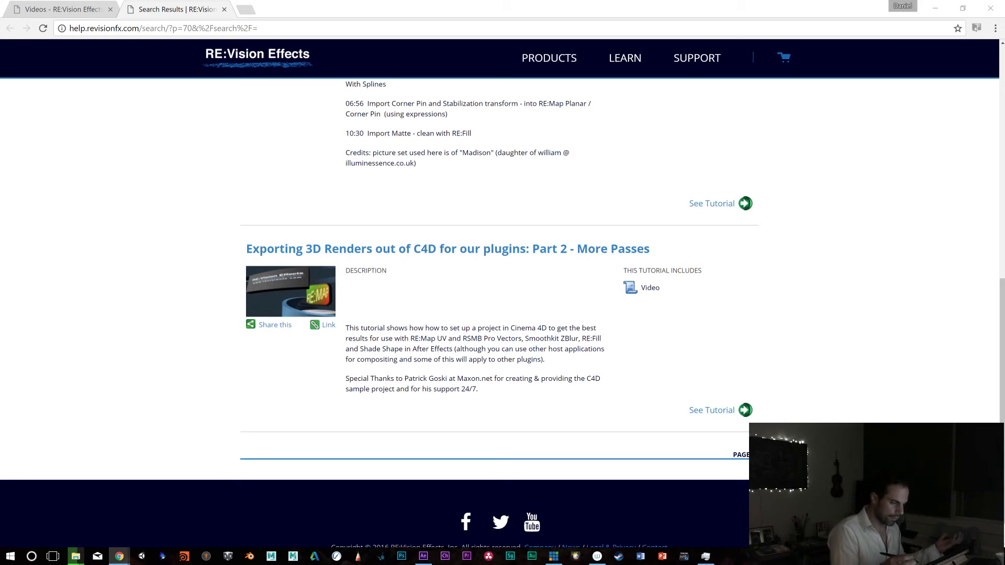
{"action": "mouse_move", "coordinate": [697, 58]}
{"action": "double_click", "coordinate": [335, 28]}
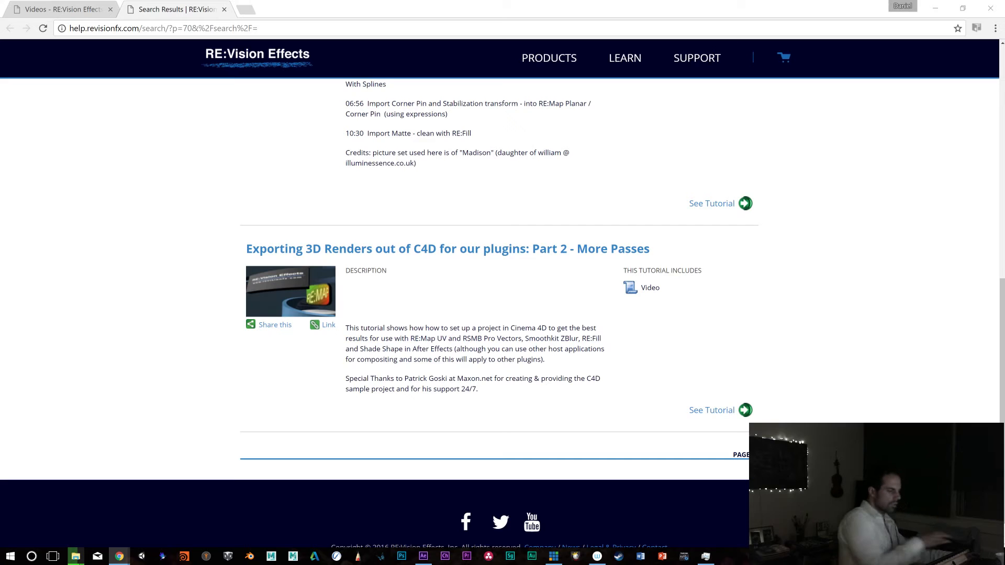
{"action": "left_click", "coordinate": [549, 57]}
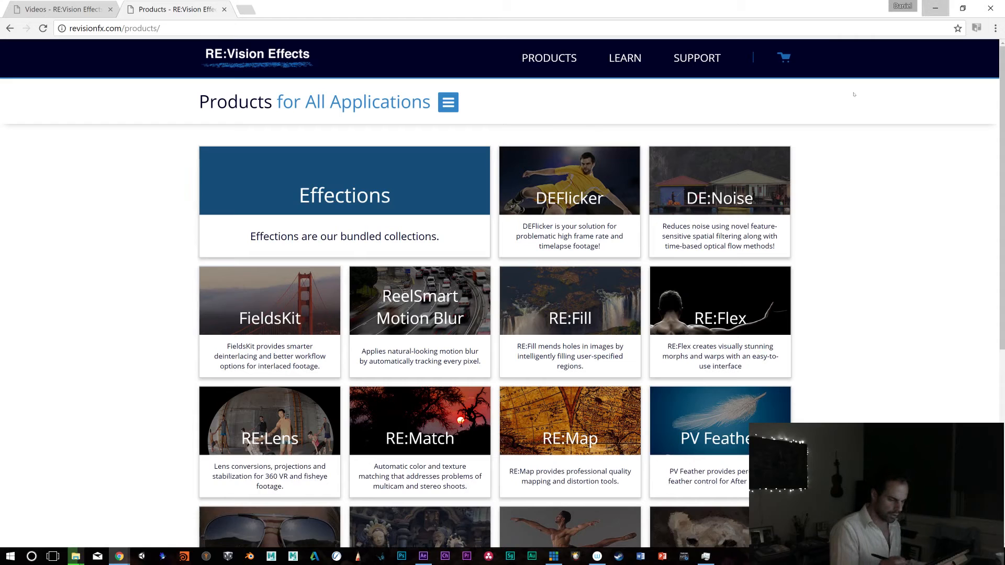
Switch back to After Effects and add an adjustment layer above the masked portrait
{"action": "left_click", "coordinate": [935, 8]}
{"action": "scroll", "coordinate": [188, 123], "scroll_direction": "up", "scroll_amount": 2}
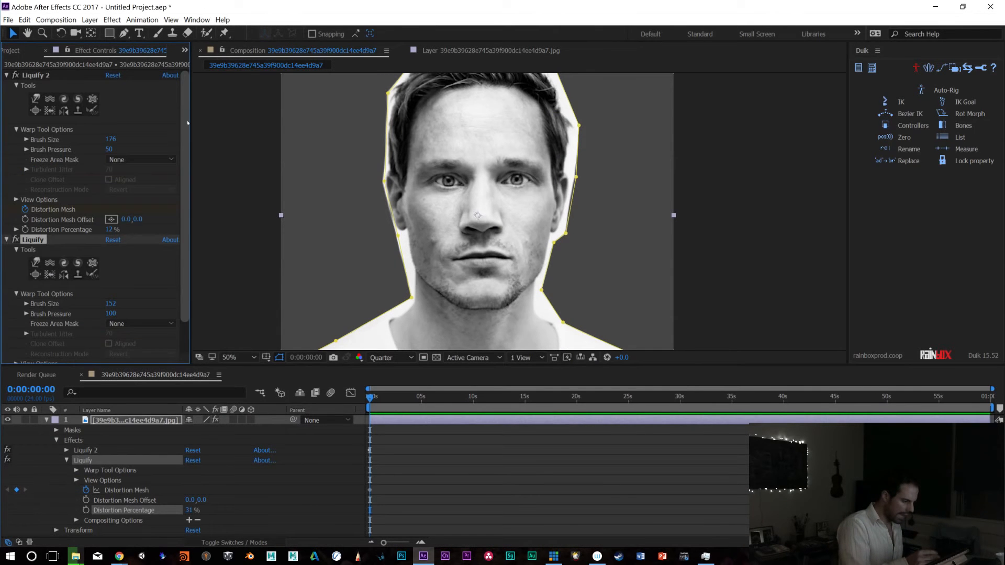
{"action": "key", "text": "comma"}
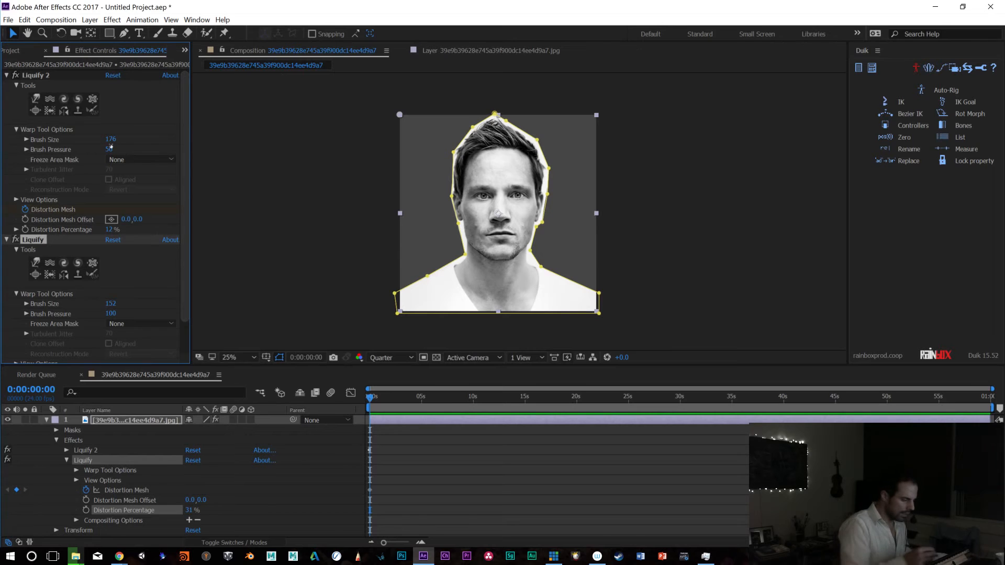
{"action": "left_click", "coordinate": [90, 20]}
{"action": "mouse_move", "coordinate": [32, 33]}
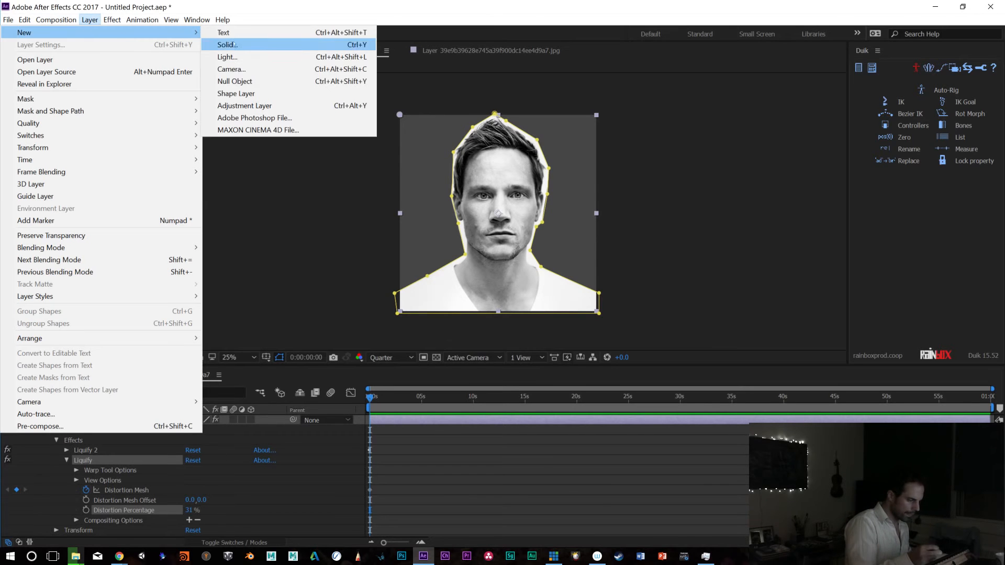
{"action": "left_click", "coordinate": [262, 106]}
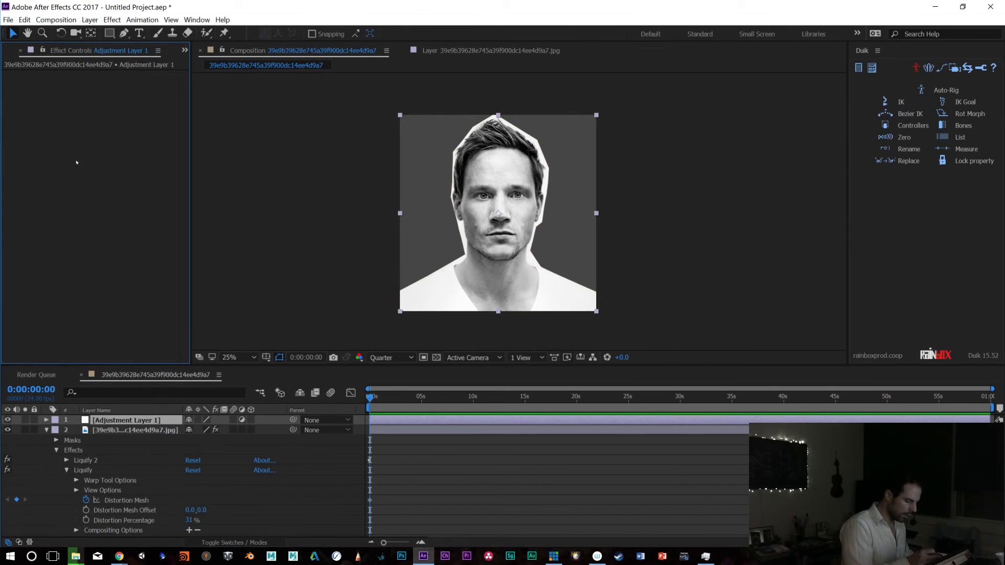
Apply CC Lens to the adjustment layer with Size 234 and Convergence -199
{"action": "right_click", "coordinate": [77, 163]}
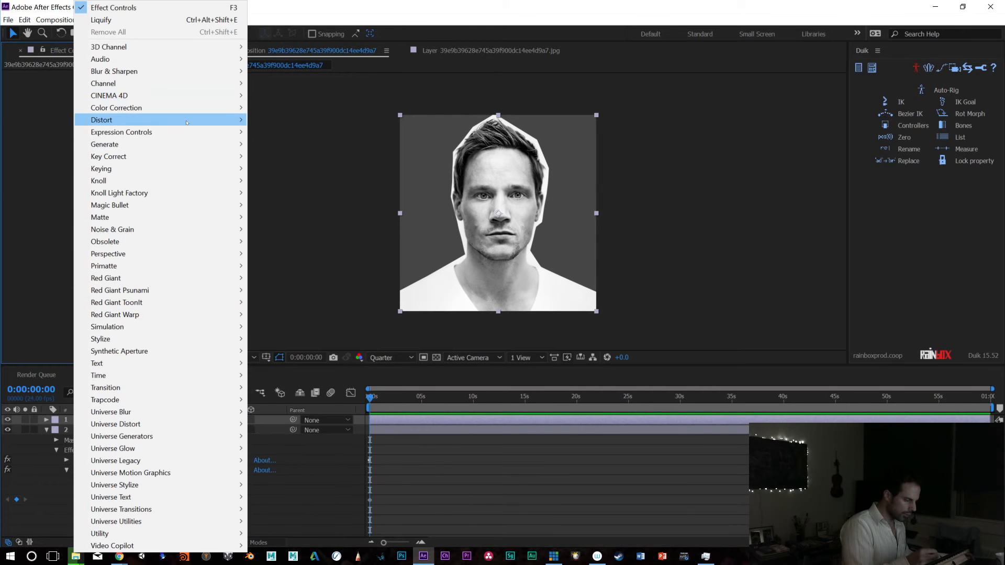
{"action": "mouse_move", "coordinate": [187, 123]}
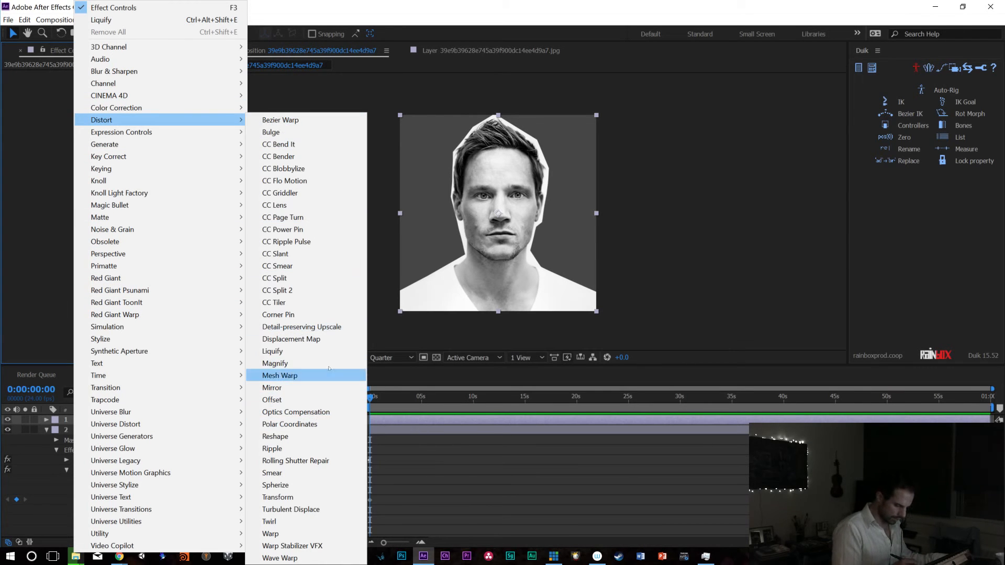
{"action": "left_click", "coordinate": [314, 206]}
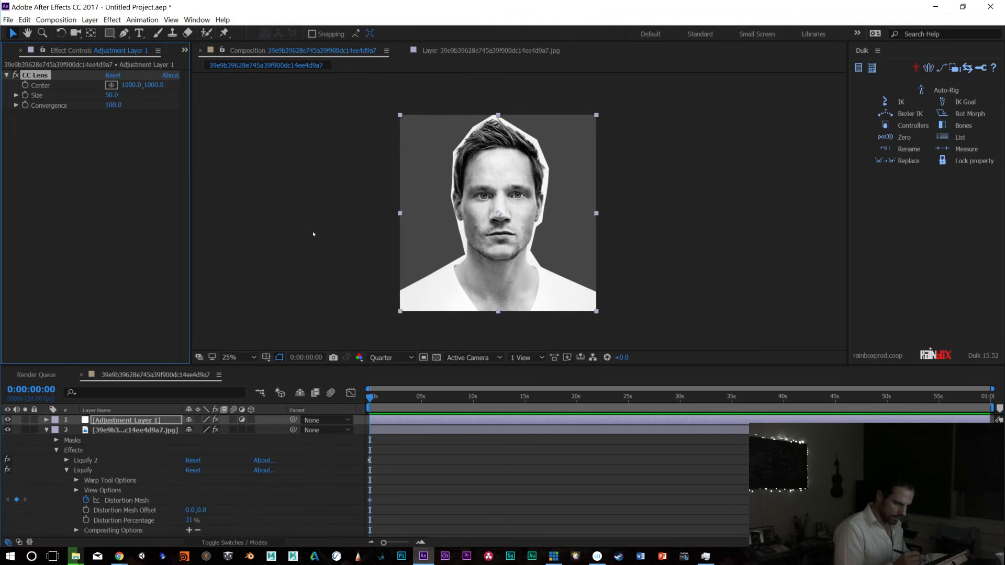
{"action": "left_click_drag", "start_coordinate": [111, 95], "coordinate": [230, 107]}
{"action": "left_click_drag", "start_coordinate": [108, 105], "coordinate": [0, 119]}
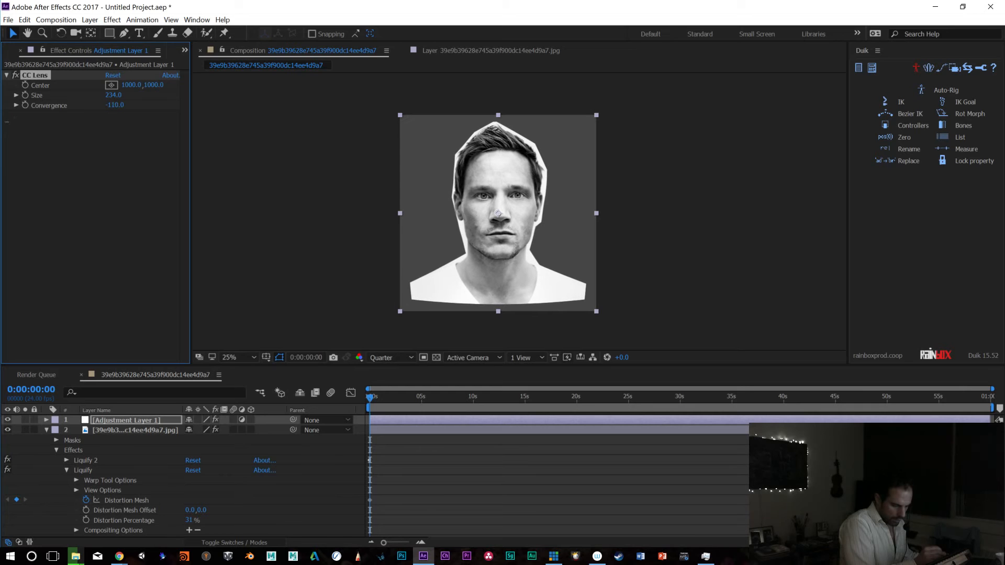
{"action": "left_click_drag", "start_coordinate": [105, 109], "coordinate": [36, 124]}
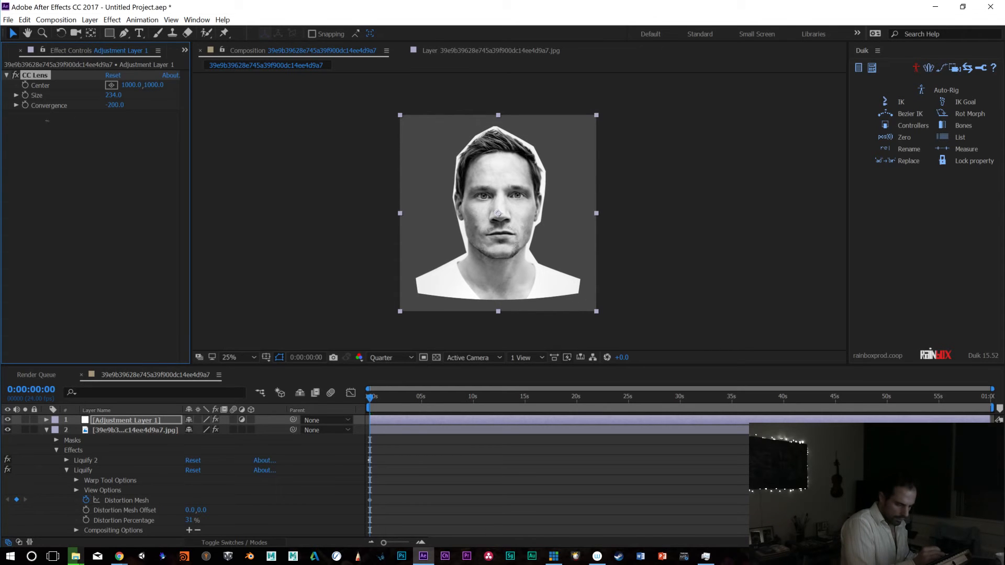
{"action": "key", "text": "period"}
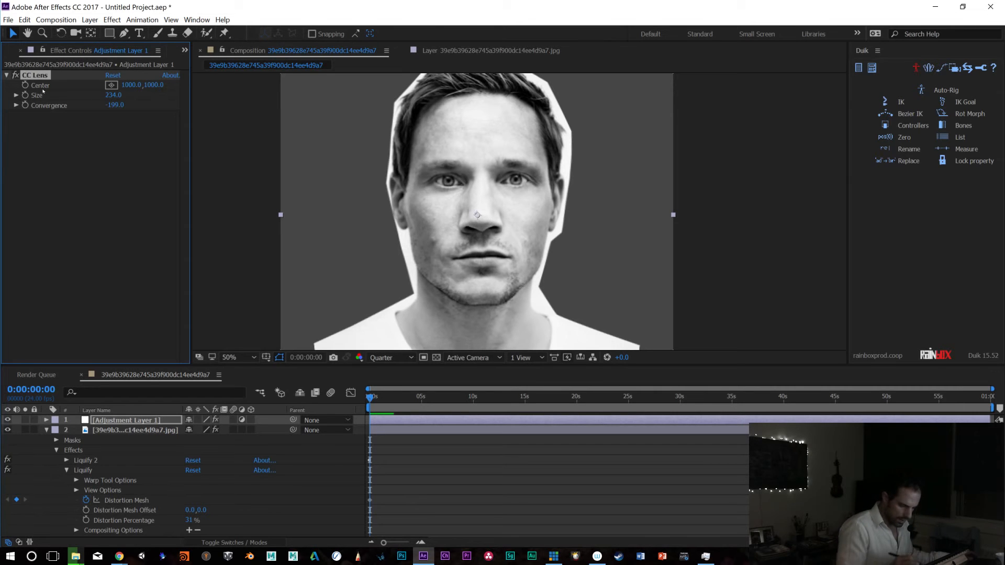
Try moving the CC Lens center, undo it, and set Liquify's Distortion Percentage on the portrait layer to 61%
{"action": "left_click_drag", "start_coordinate": [477, 217], "coordinate": [426, 194]}
{"action": "key", "text": "ctrl+z"}
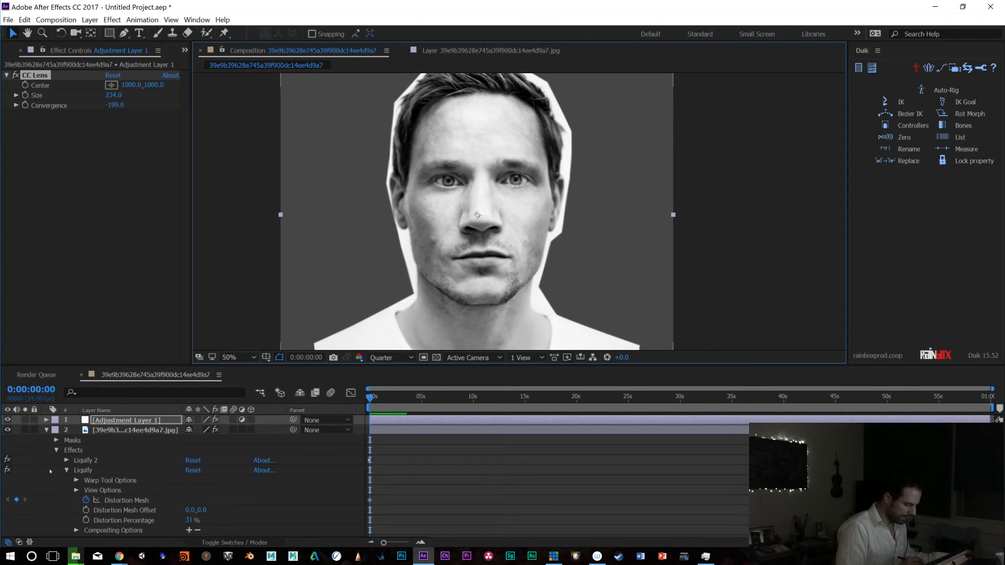
{"action": "left_click", "coordinate": [67, 460]}
{"action": "left_click", "coordinate": [67, 460]}
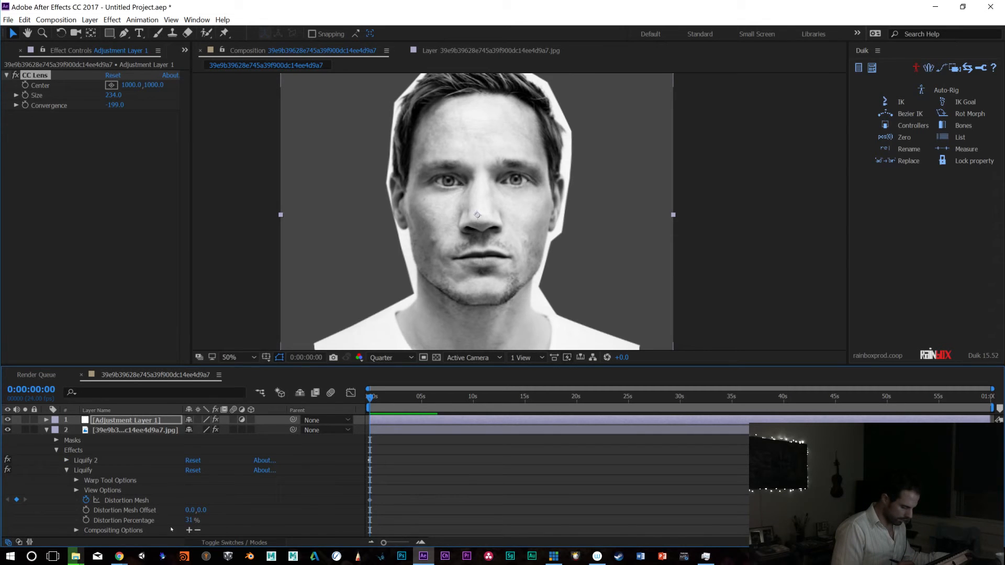
{"action": "mouse_move", "coordinate": [191, 520]}
{"action": "left_mouse_down"}
{"action": "mouse_move", "coordinate": [245, 508]}
{"action": "mouse_move", "coordinate": [199, 512]}
{"action": "left_mouse_up"}
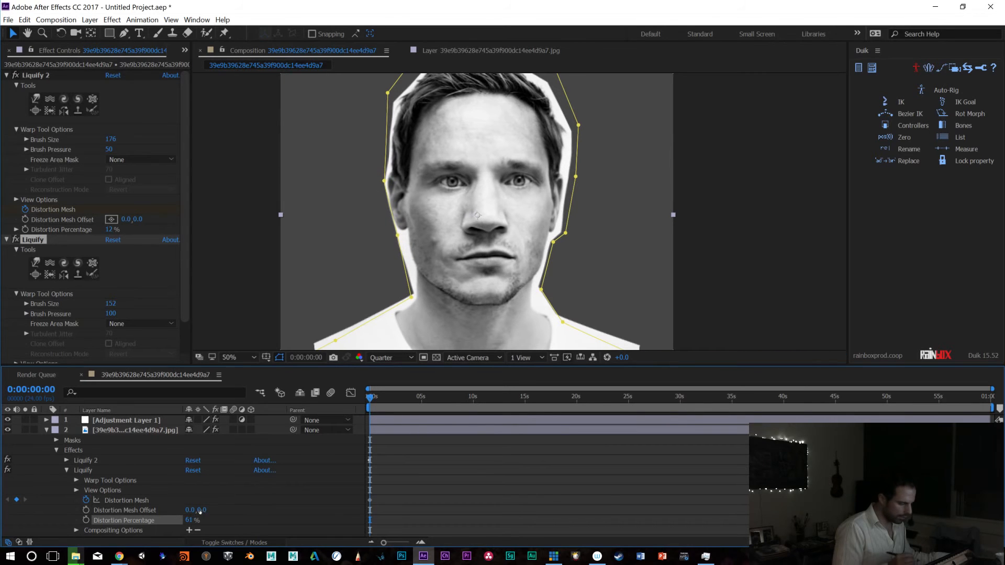
Undo a trial move of the adjustment layer and shift the CC Lens center to about 676, 900, beside the eye
{"action": "left_click", "coordinate": [131, 421]}
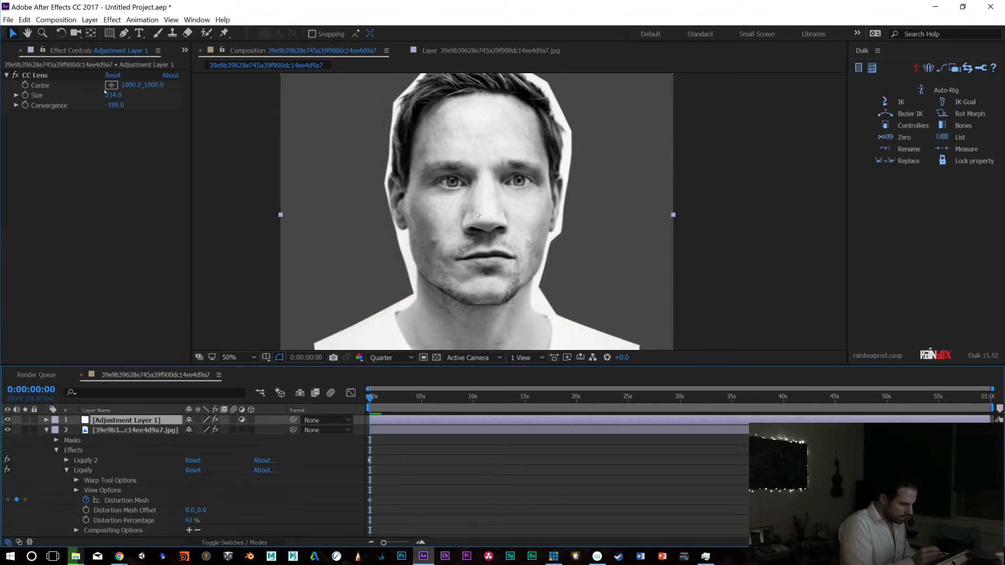
{"action": "left_click_drag", "start_coordinate": [485, 217], "coordinate": [511, 220]}
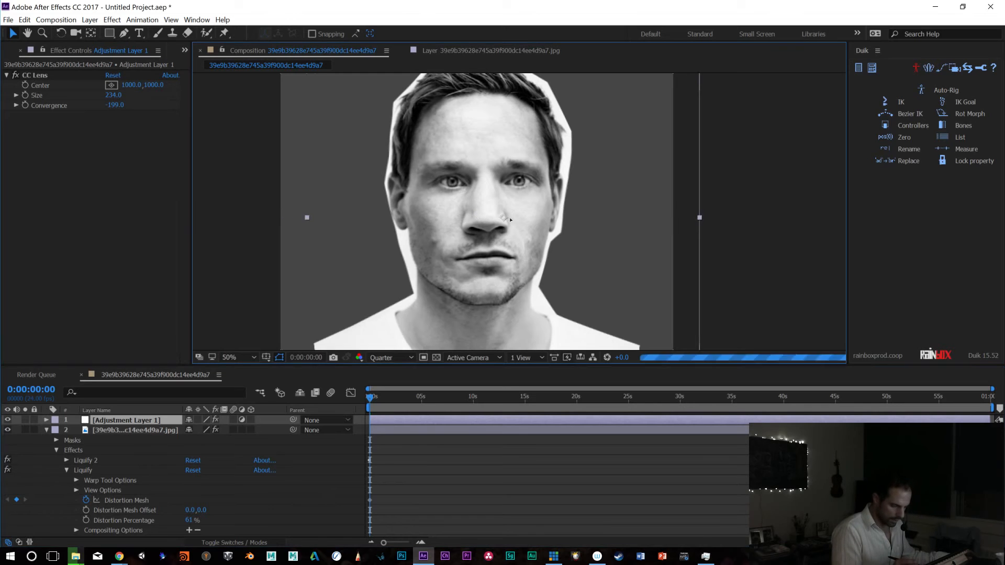
{"action": "key", "text": "ctrl+z"}
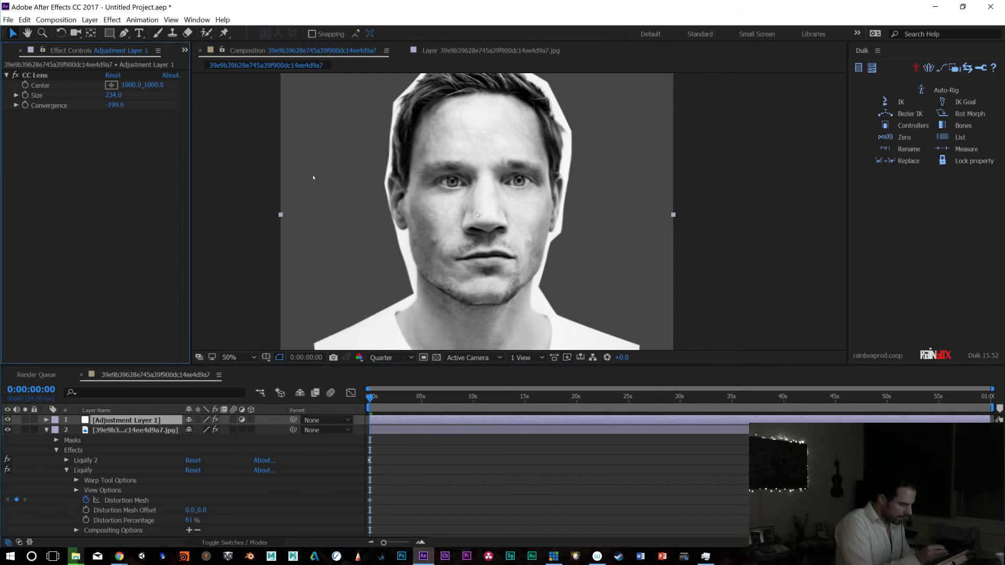
{"action": "left_click", "coordinate": [34, 75]}
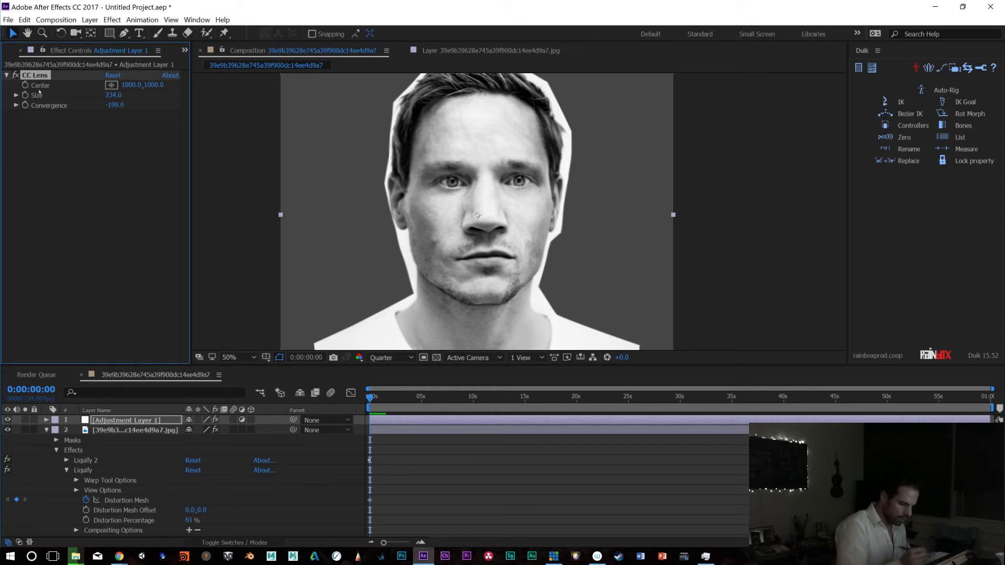
{"action": "left_click_drag", "start_coordinate": [478, 215], "coordinate": [413, 194]}
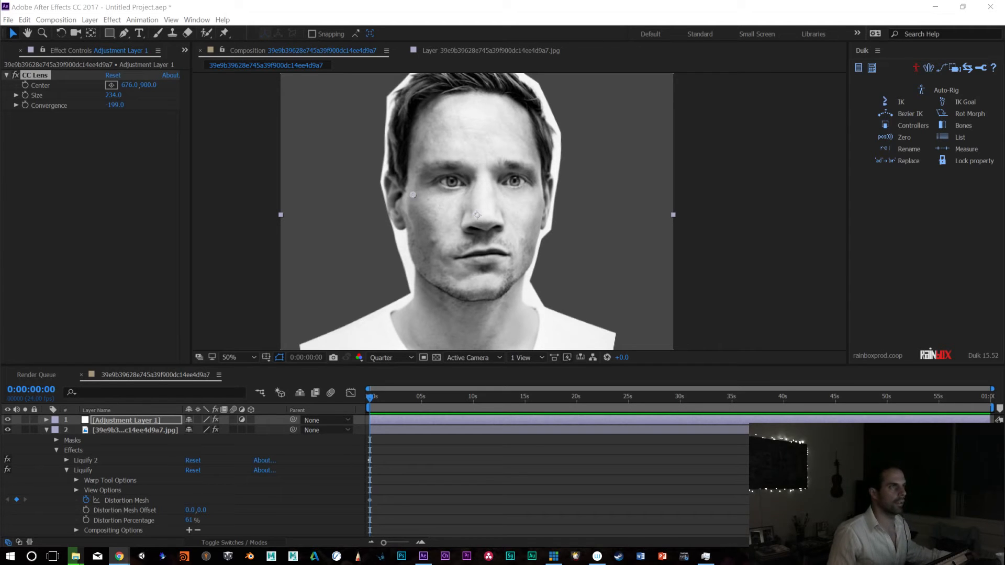
Switch to the Chrome window with Vimeo and search for "trigtone animation"
{"action": "left_click_drag", "start_coordinate": [1004, 22], "coordinate": [425, 8]}
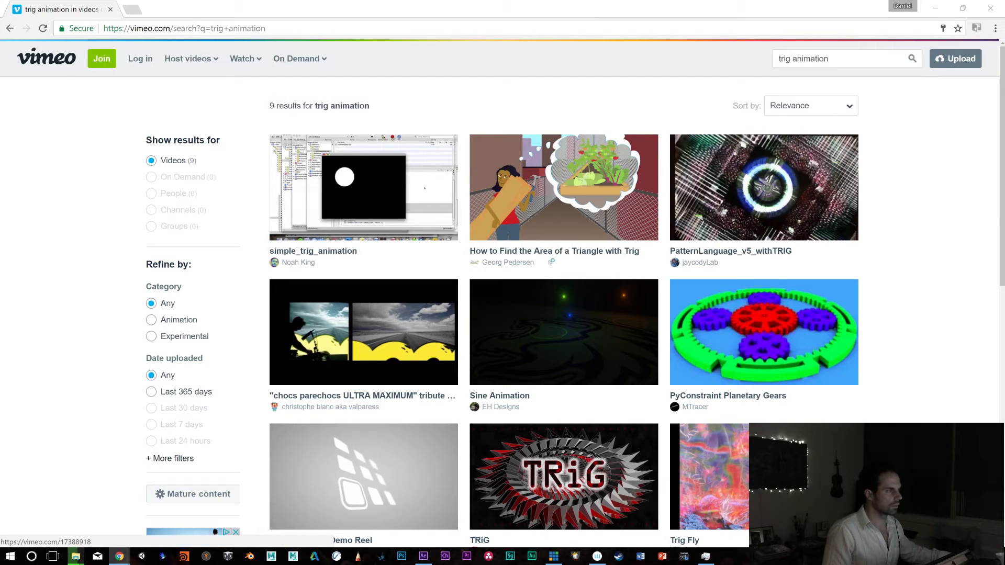
{"action": "left_click_drag", "start_coordinate": [830, 58], "coordinate": [793, 59]}
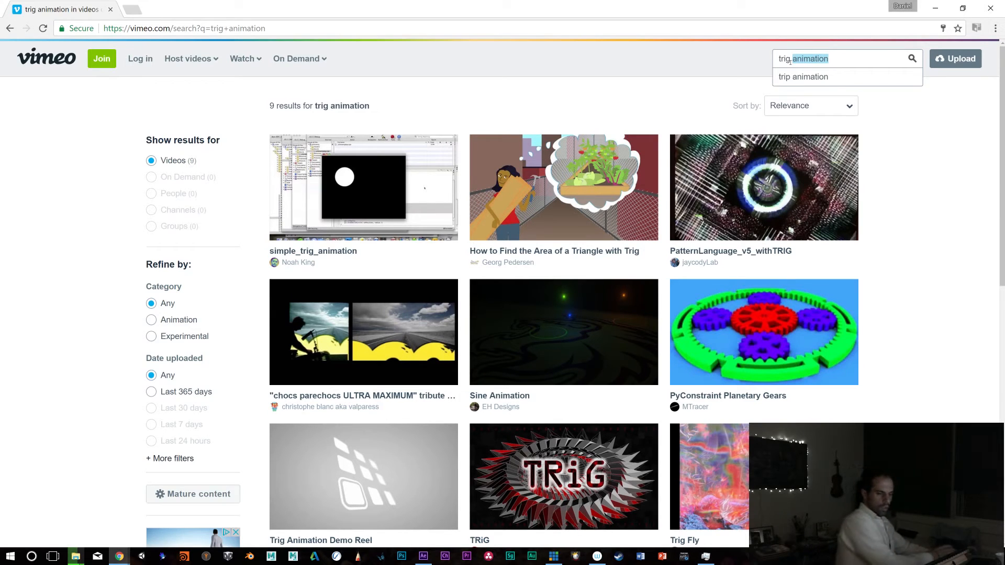
{"action": "key", "text": "BackSpace"}
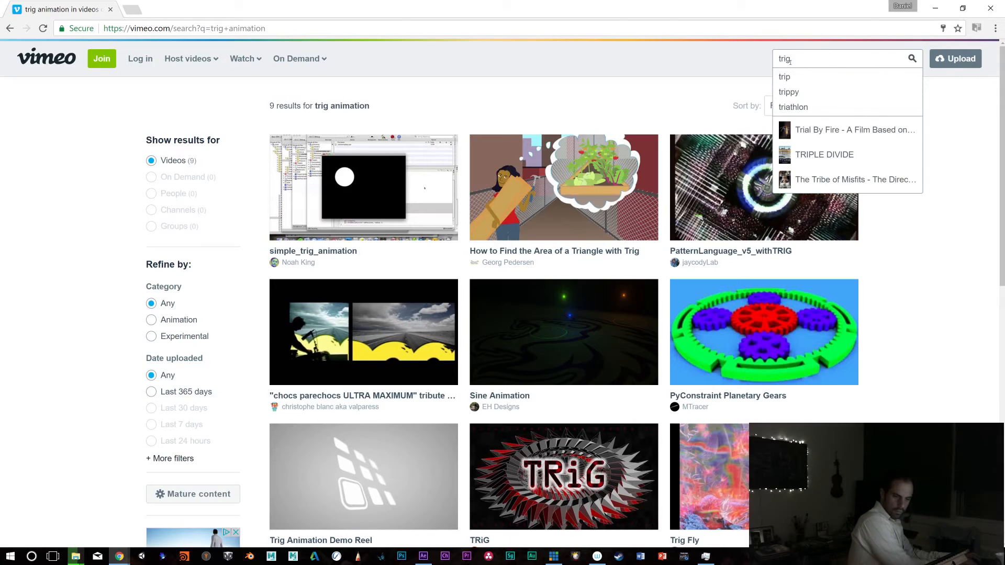
{"action": "type", "text": "tone animation"}
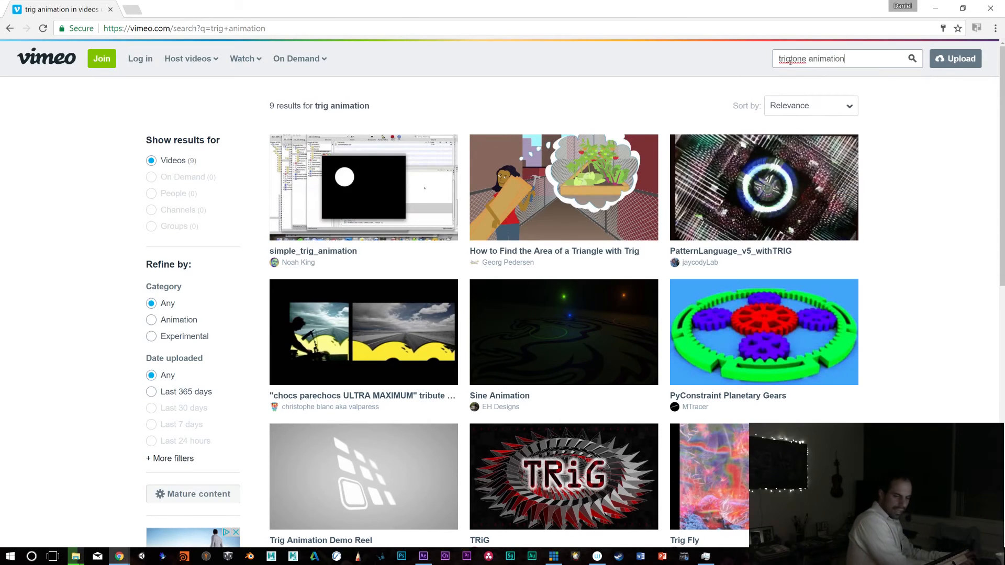
{"action": "key", "text": "Return"}
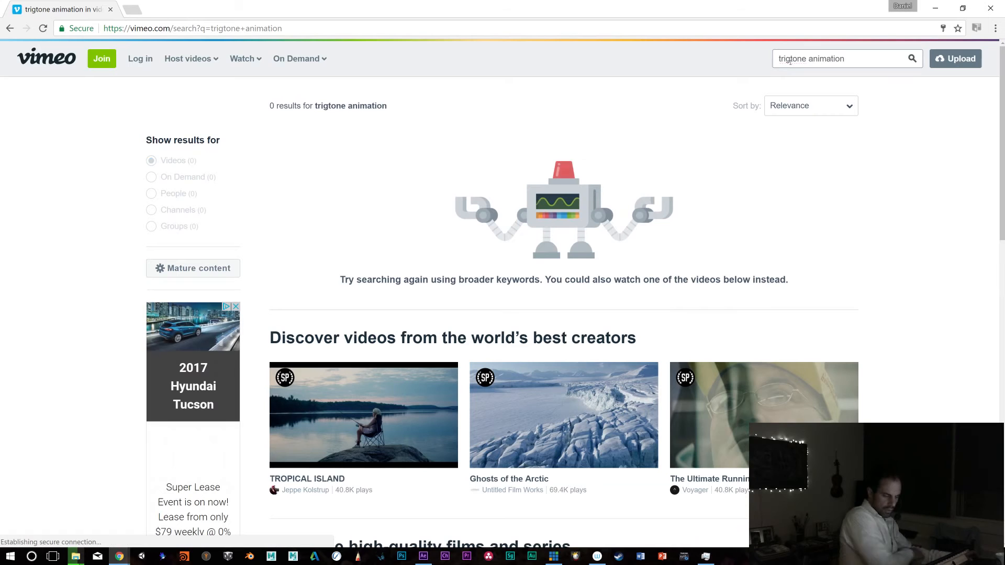
Search Vimeo for "character animation after effects" instead
{"action": "left_click_drag", "start_coordinate": [851, 59], "coordinate": [759, 60]}
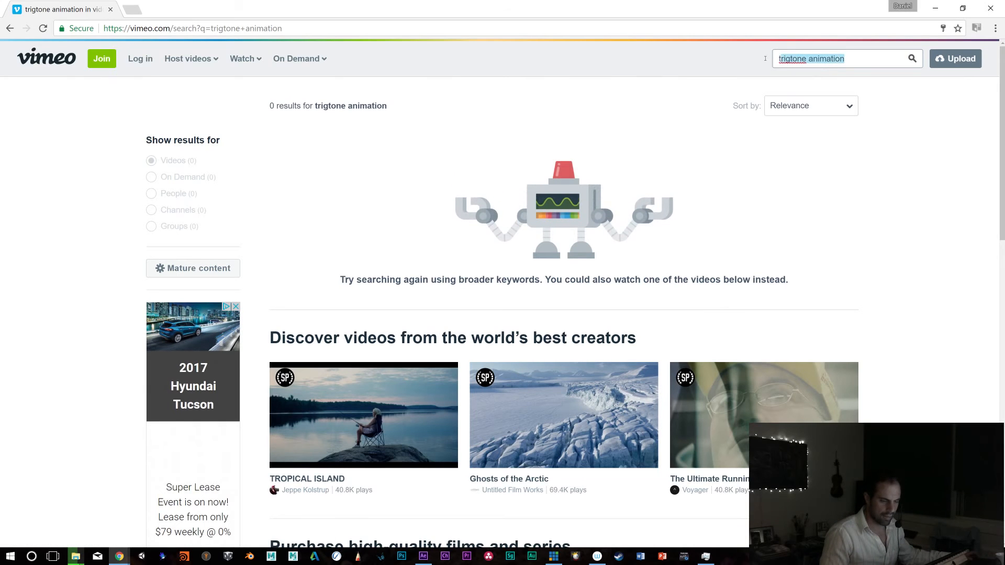
{"action": "type", "text": "char"}
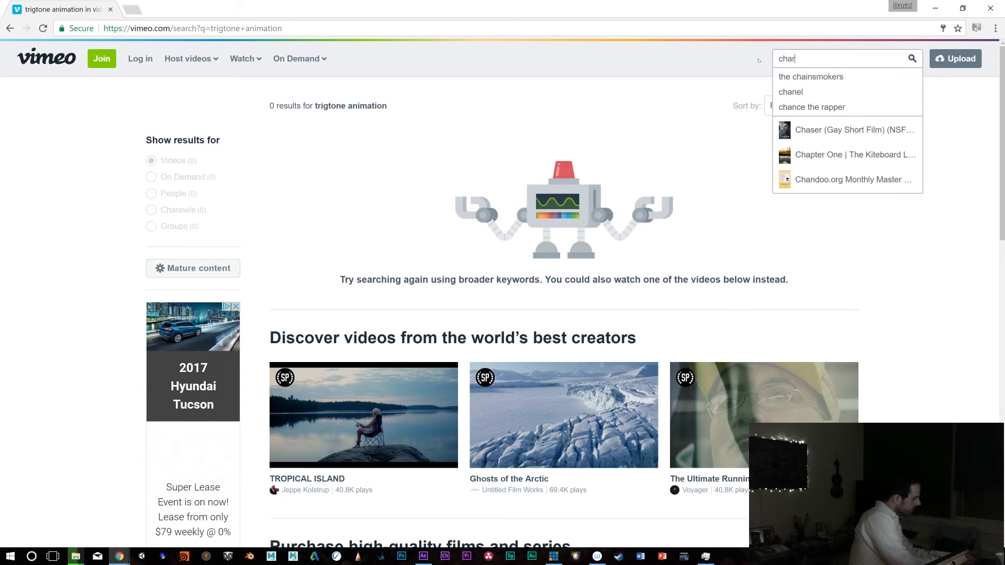
{"action": "type", "text": "acter animation a"}
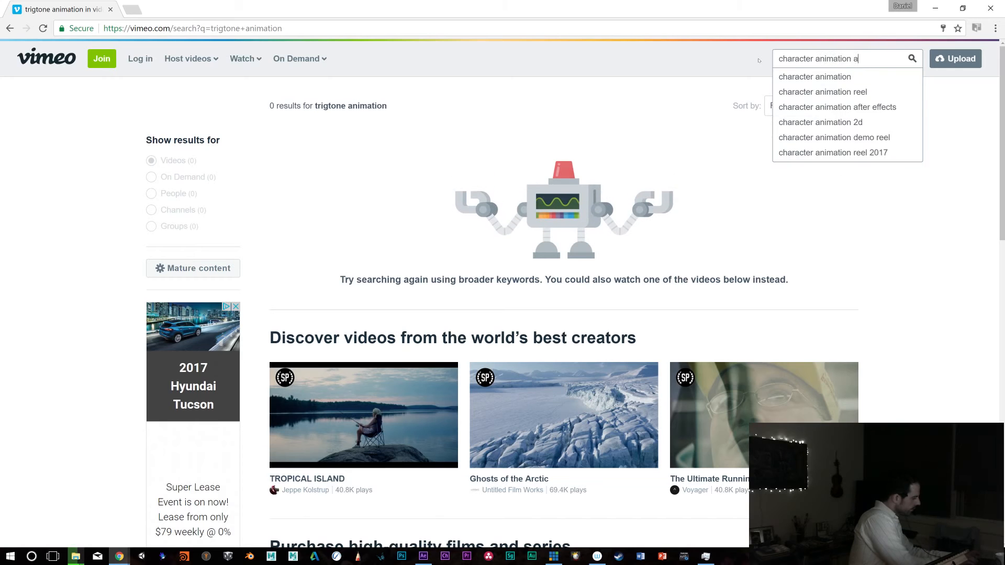
{"action": "type", "text": "fter effects"}
{"action": "key", "text": "Return"}
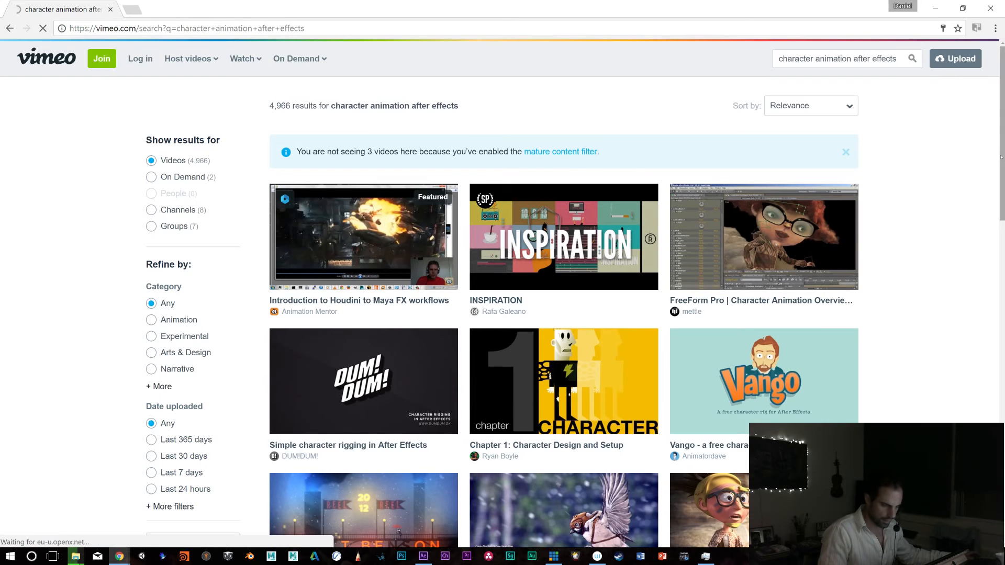
Look through result pages 1 to 3 for a suitable character animation reference
{"action": "scroll", "coordinate": [1002, 212], "scroll_direction": "down", "scroll_amount": 3}
{"action": "left_click_drag", "start_coordinate": [1002, 212], "coordinate": [1003, 404]}
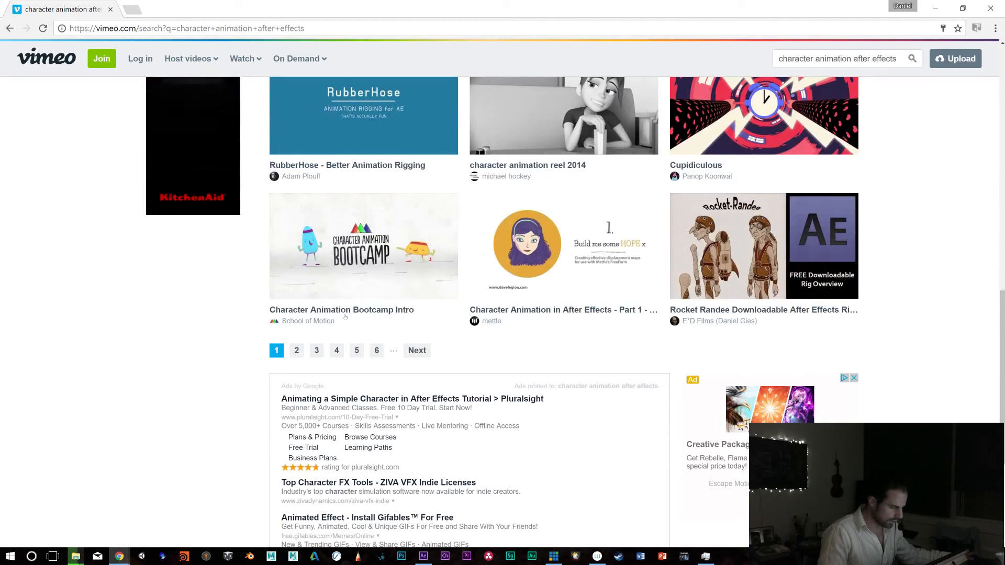
{"action": "left_click", "coordinate": [296, 351]}
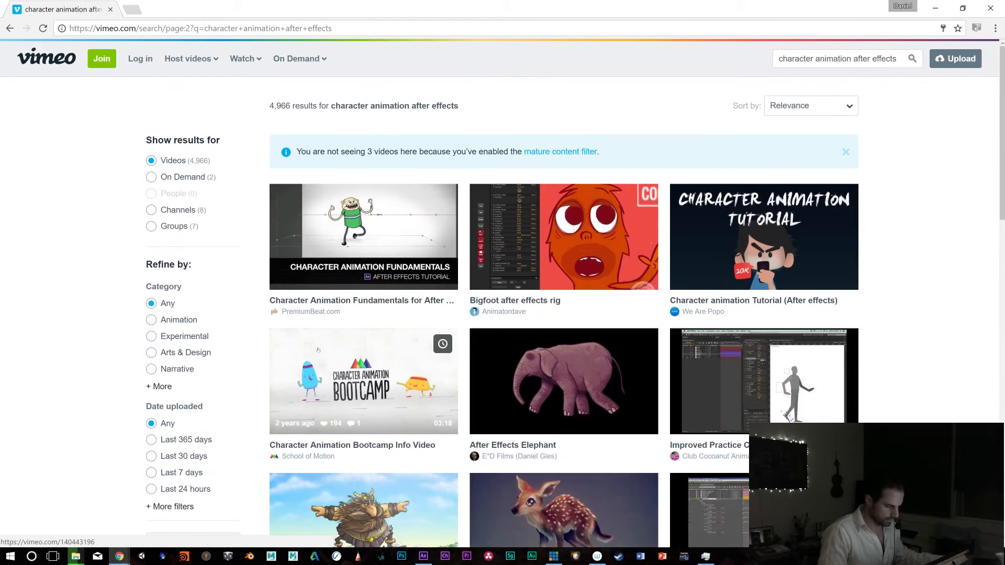
{"action": "left_click", "coordinate": [541, 351]}
{"action": "scroll", "coordinate": [541, 351], "scroll_direction": "down", "scroll_amount": 8}
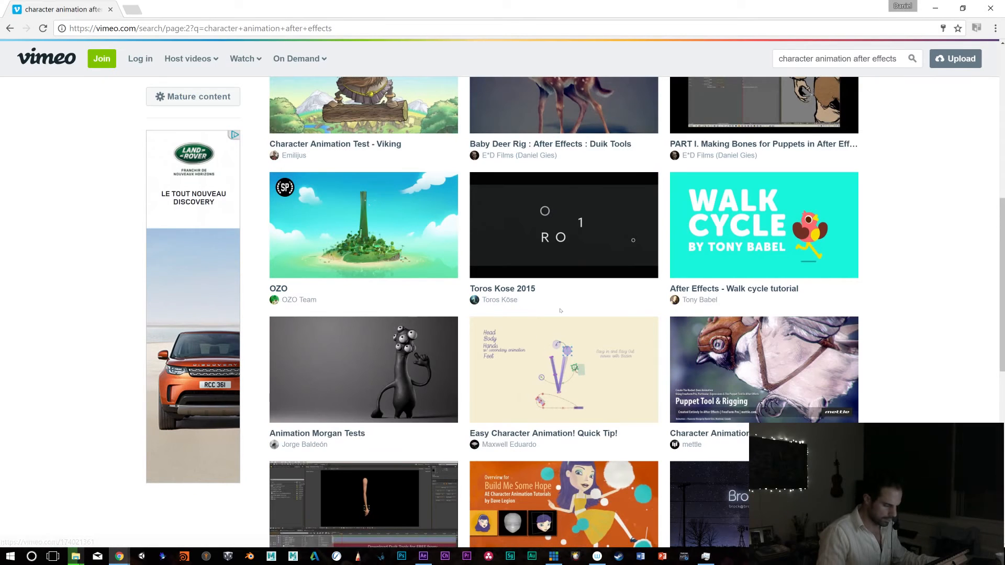
{"action": "scroll", "coordinate": [632, 318], "scroll_direction": "down", "scroll_amount": 8}
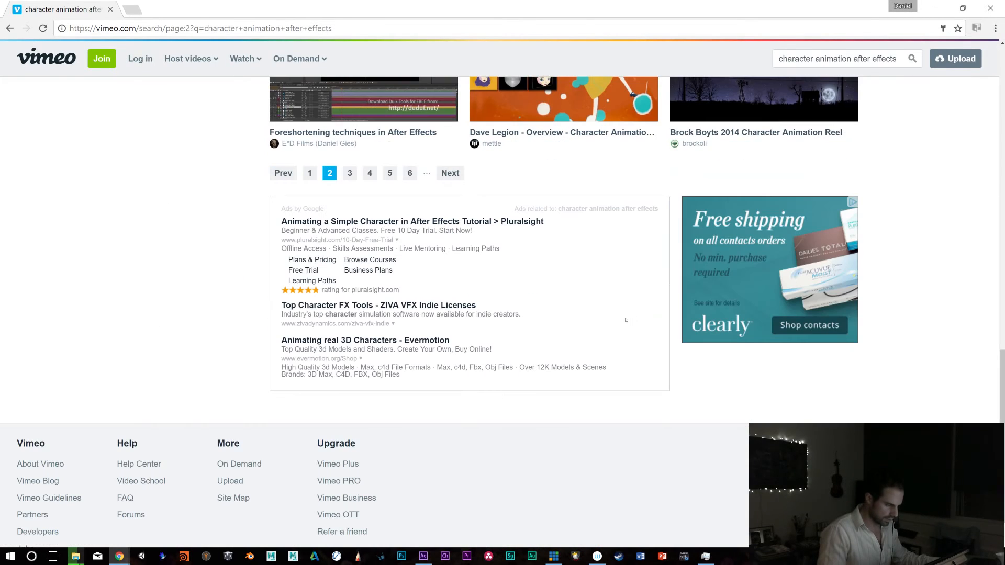
{"action": "left_click", "coordinate": [349, 173]}
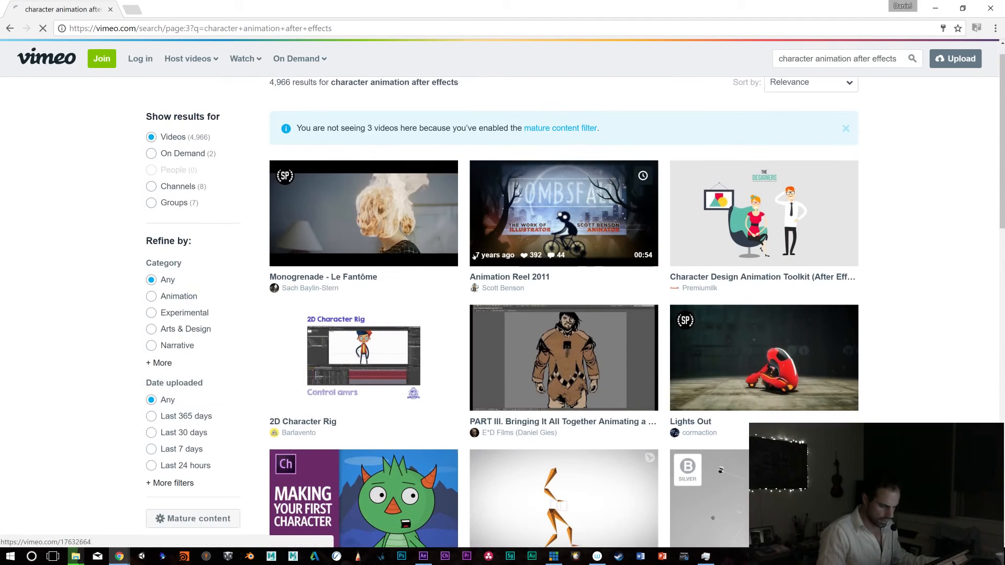
{"action": "scroll", "coordinate": [471, 257], "scroll_direction": "down", "scroll_amount": 5}
{"action": "scroll", "coordinate": [476, 259], "scroll_direction": "down", "scroll_amount": 8}
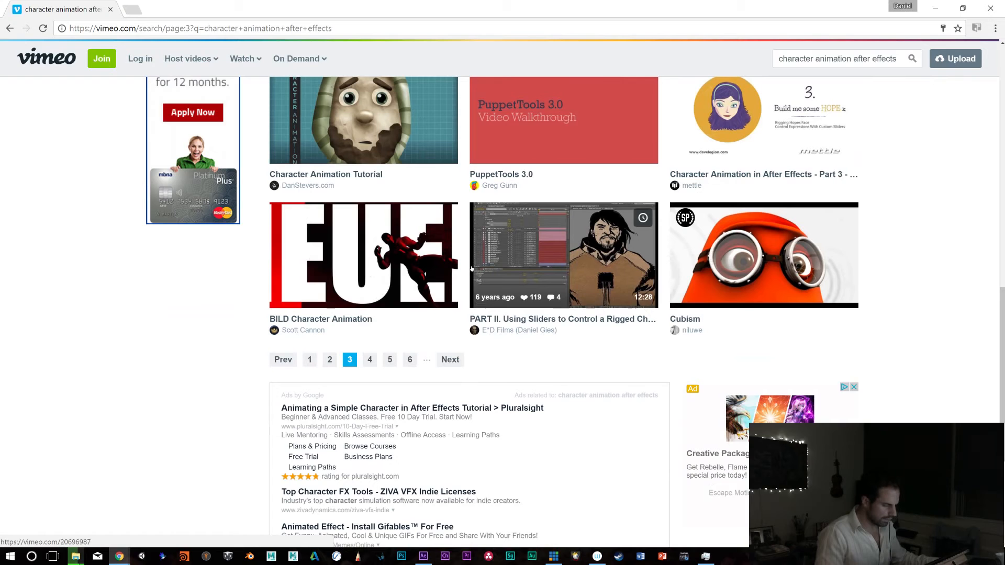
Continue through result pages 4 and 5, examining the video thumbnails and titles for a character animation example
{"action": "left_click", "coordinate": [370, 360]}
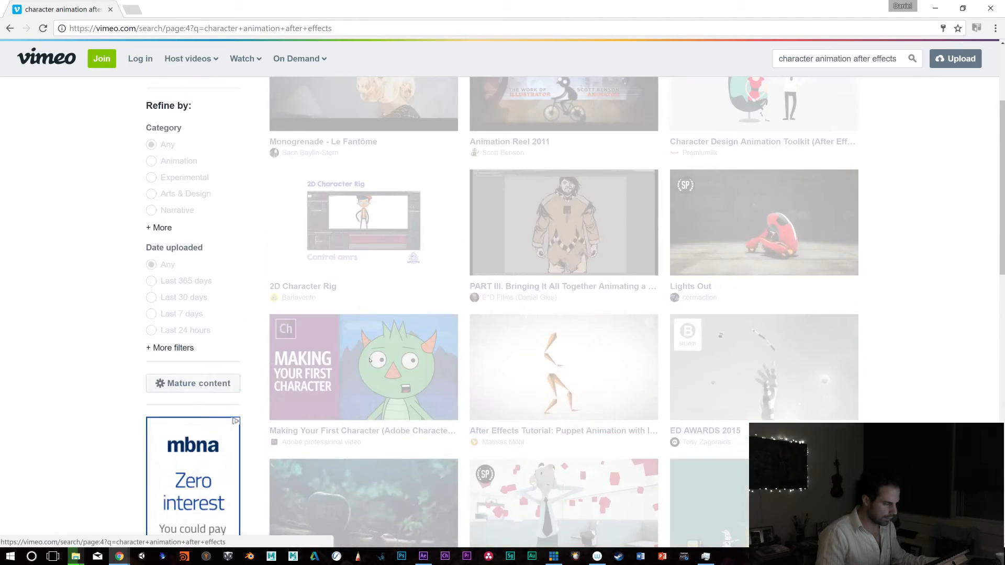
{"action": "scroll", "coordinate": [405, 355], "scroll_direction": "down", "scroll_amount": 8}
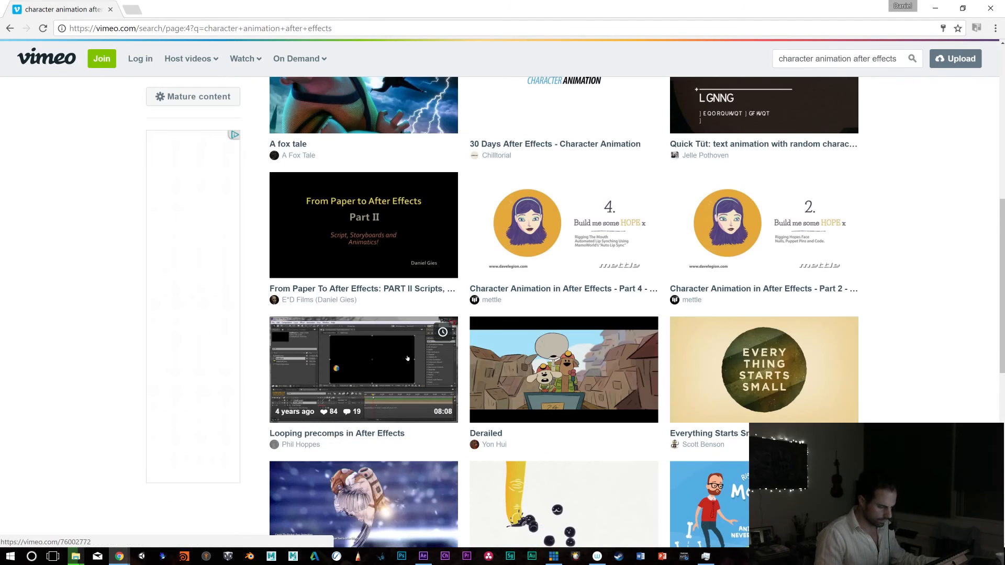
{"action": "scroll", "coordinate": [416, 358], "scroll_direction": "down", "scroll_amount": 8}
{"action": "scroll", "coordinate": [416, 358], "scroll_direction": "up", "scroll_amount": 8}
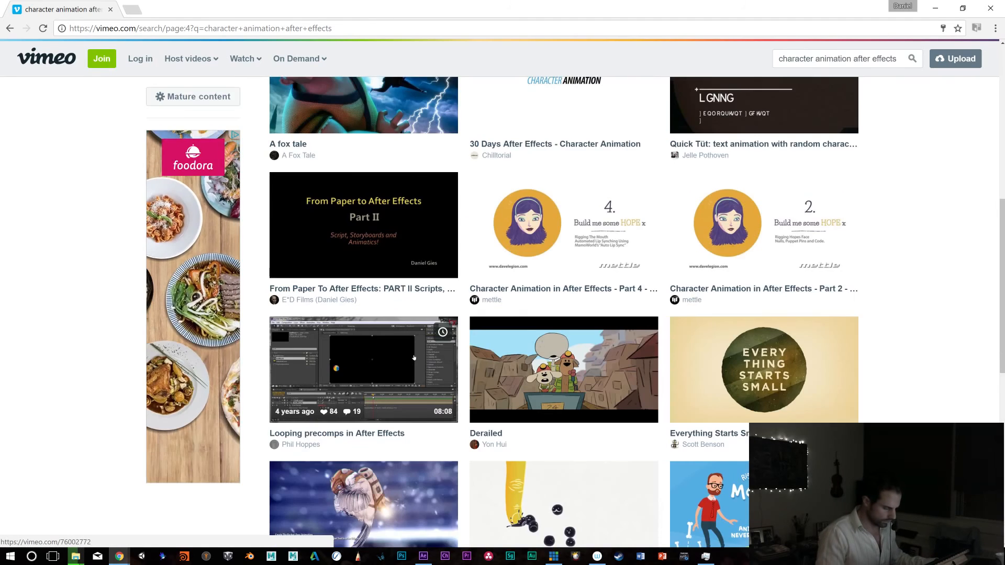
{"action": "scroll", "coordinate": [414, 359], "scroll_direction": "down", "scroll_amount": 6}
{"action": "scroll", "coordinate": [414, 359], "scroll_direction": "down", "scroll_amount": 1}
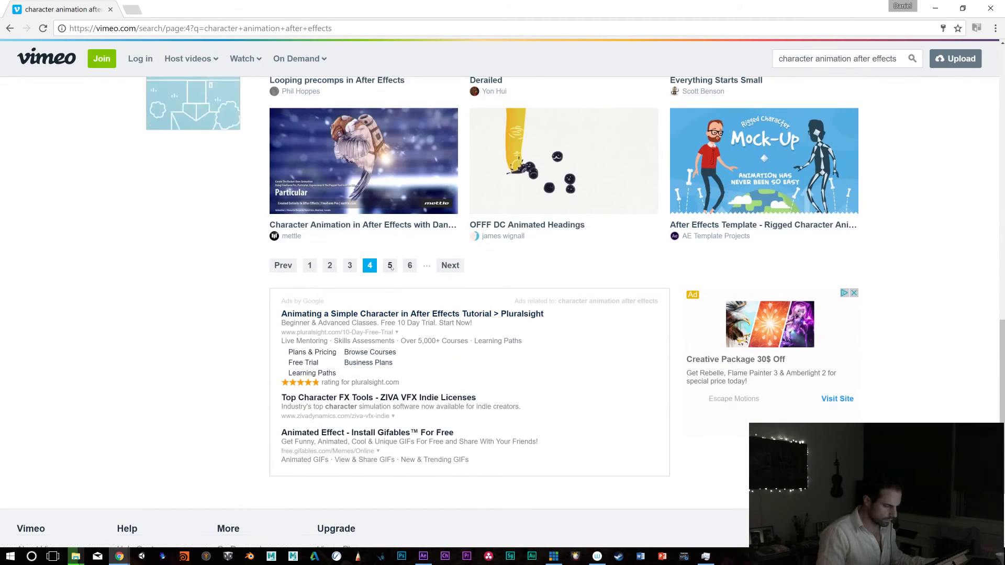
{"action": "left_click", "coordinate": [389, 266]}
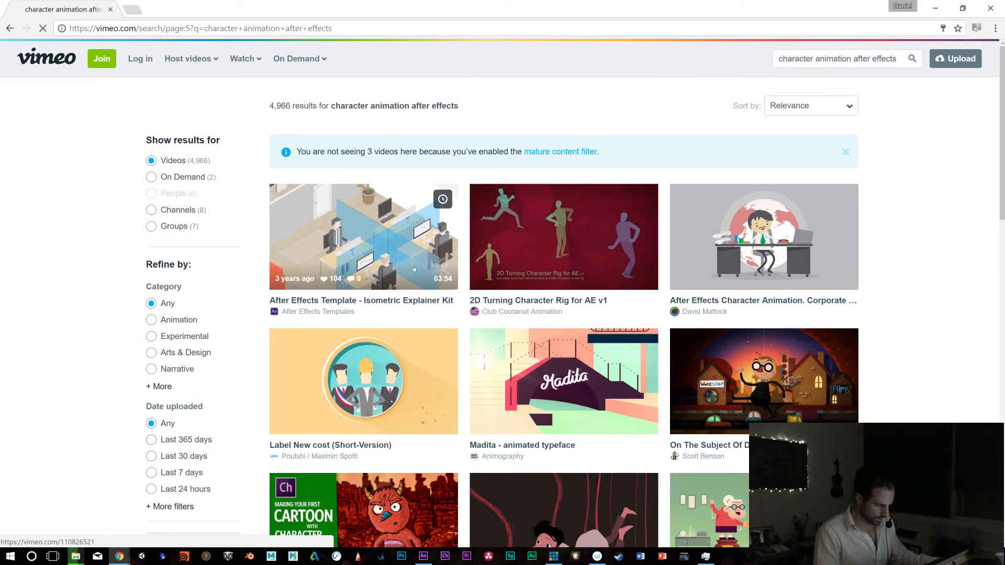
{"action": "scroll", "coordinate": [444, 306], "scroll_direction": "down", "scroll_amount": 8}
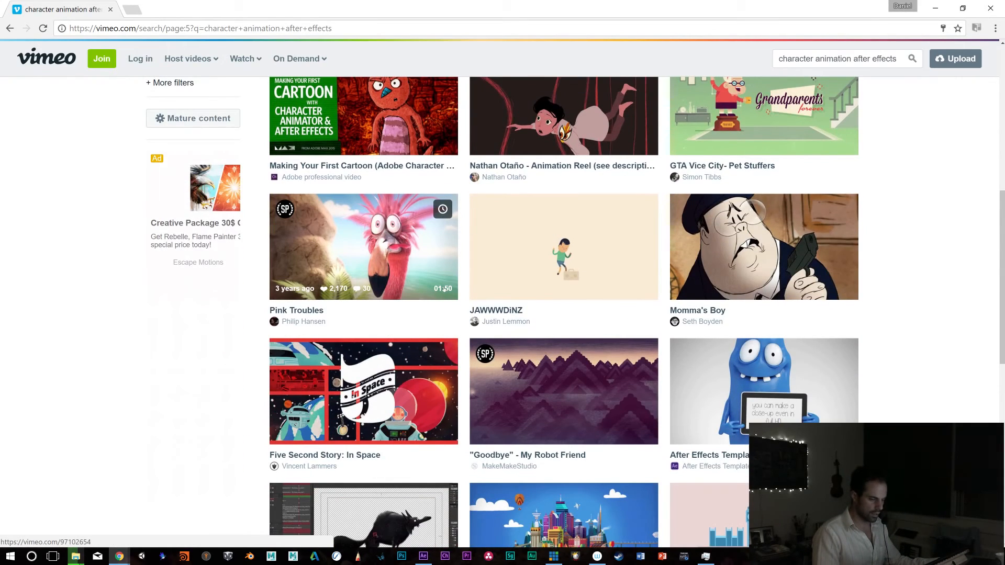
{"action": "scroll", "coordinate": [447, 307], "scroll_direction": "down", "scroll_amount": 6}
{"action": "scroll", "coordinate": [453, 295], "scroll_direction": "down", "scroll_amount": 2}
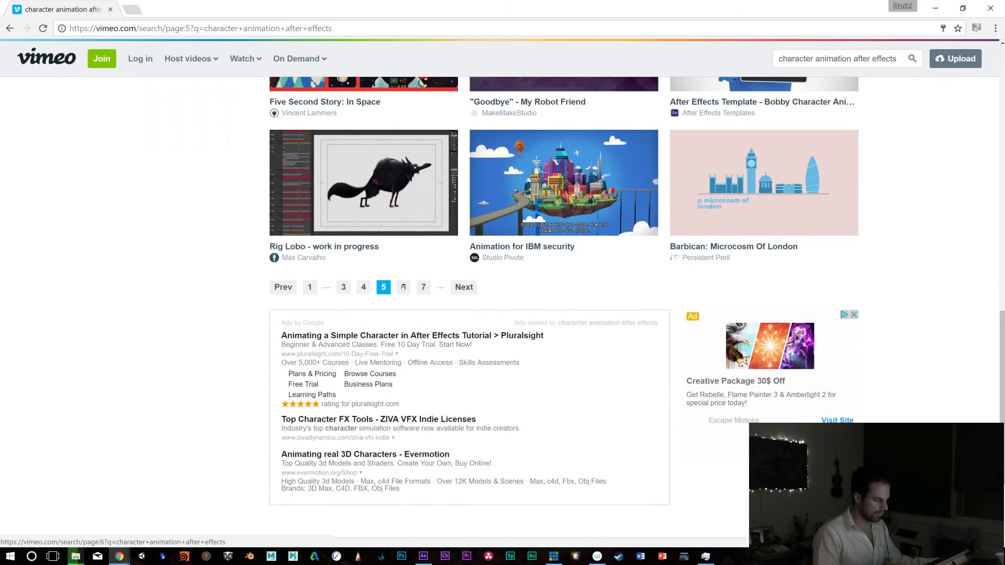
Examine result pages 6 and 7 for a reel showing animated characters
{"action": "left_click", "coordinate": [403, 286]}
{"action": "scroll", "coordinate": [416, 299], "scroll_direction": "down", "scroll_amount": 7}
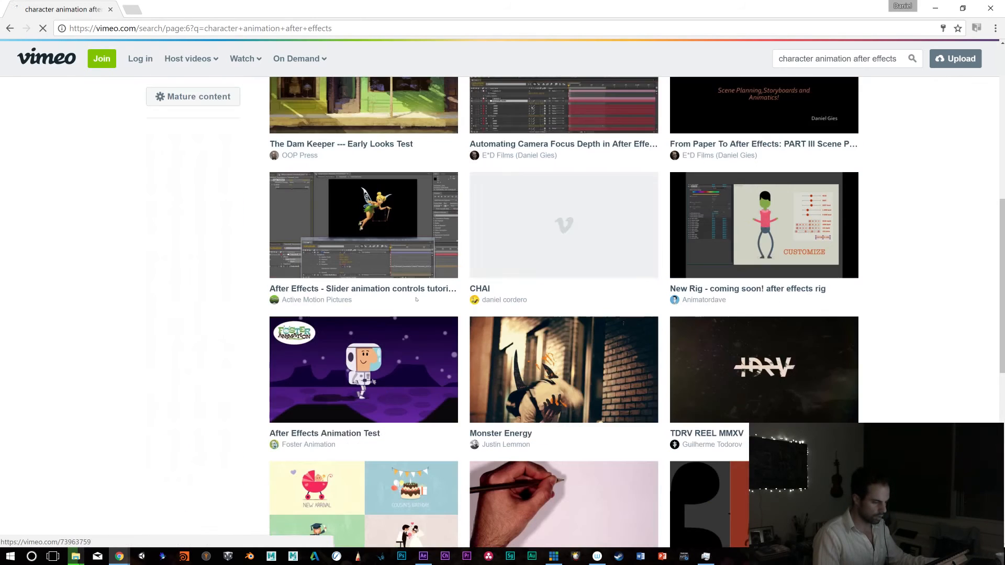
{"action": "scroll", "coordinate": [416, 299], "scroll_direction": "down", "scroll_amount": 7}
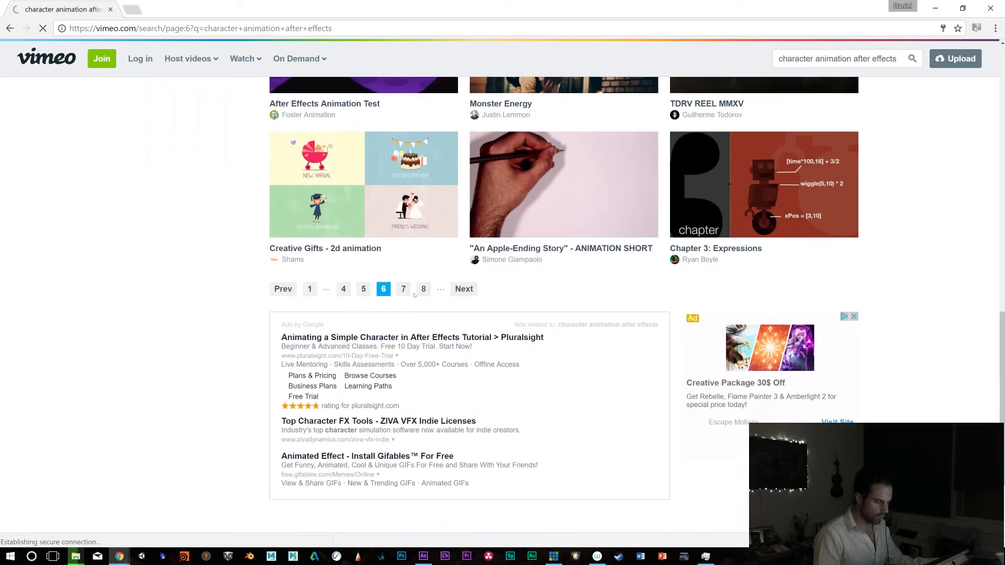
{"action": "left_click", "coordinate": [404, 313]}
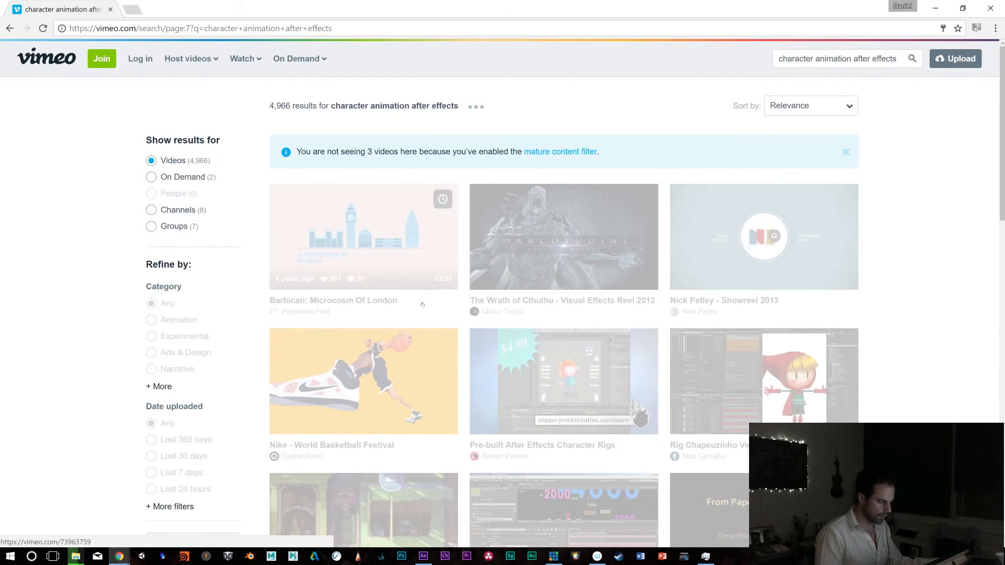
{"action": "scroll", "coordinate": [421, 304], "scroll_direction": "down", "scroll_amount": 15}
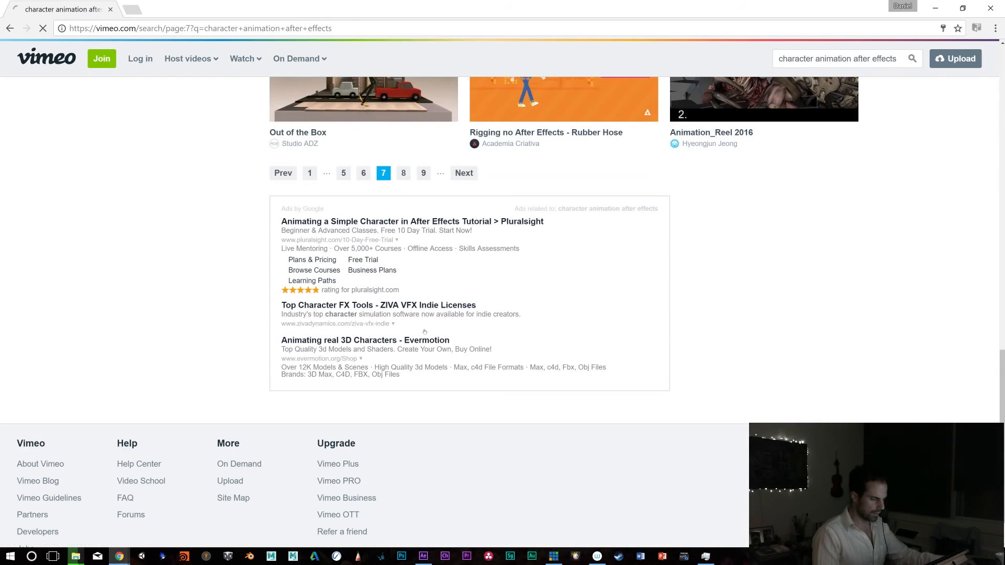
{"action": "scroll", "coordinate": [422, 328], "scroll_direction": "up", "scroll_amount": 8}
{"action": "scroll", "coordinate": [438, 330], "scroll_direction": "down", "scroll_amount": 1}
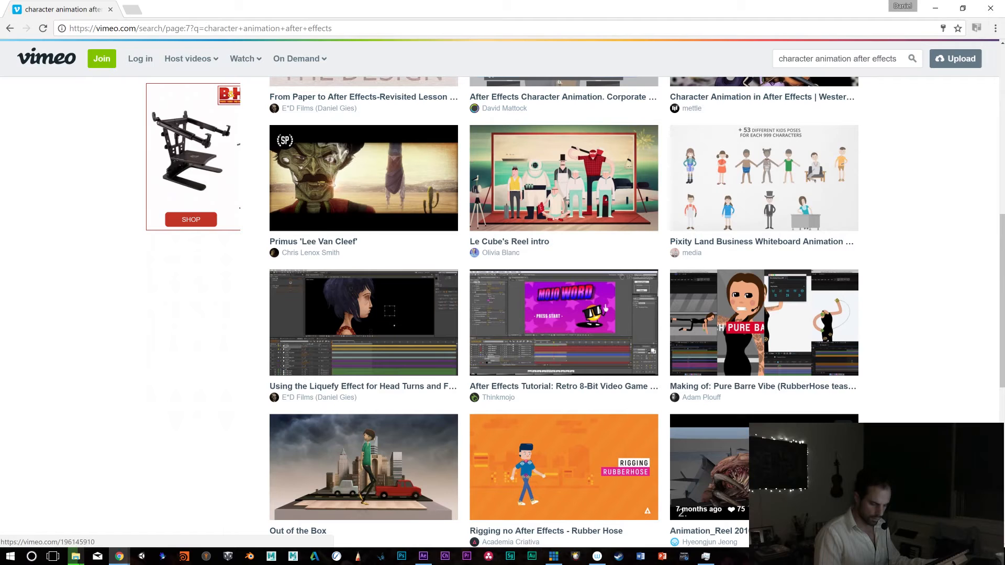
Open the Animation_Reel 2016 video, skim ahead to 00:47 and pause it there, with its web address selected
{"action": "left_click", "coordinate": [679, 511]}
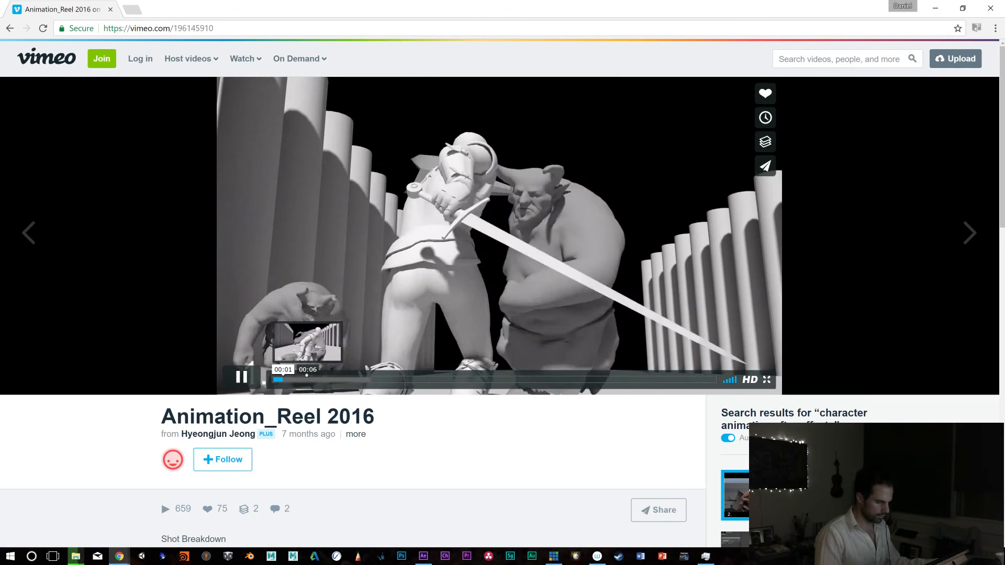
{"action": "left_click", "coordinate": [307, 379]}
{"action": "left_click", "coordinate": [340, 380]}
{"action": "left_click", "coordinate": [371, 379]}
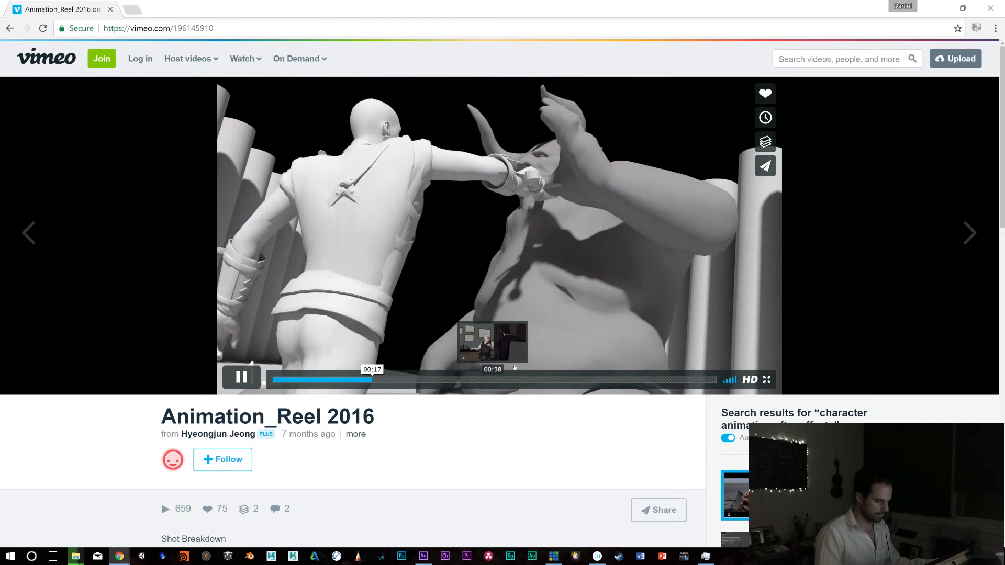
{"action": "left_click", "coordinate": [534, 380]}
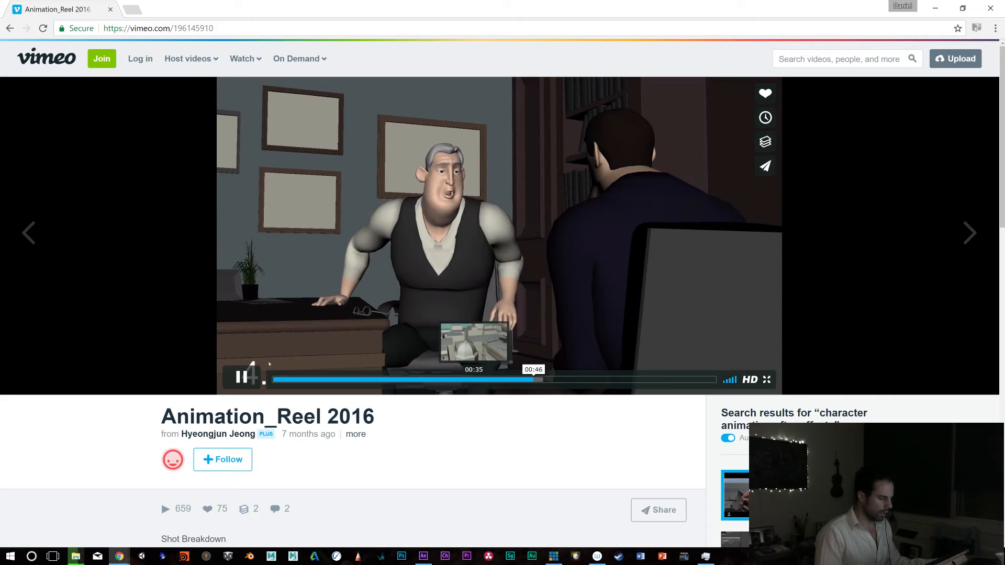
{"action": "left_click", "coordinate": [238, 376]}
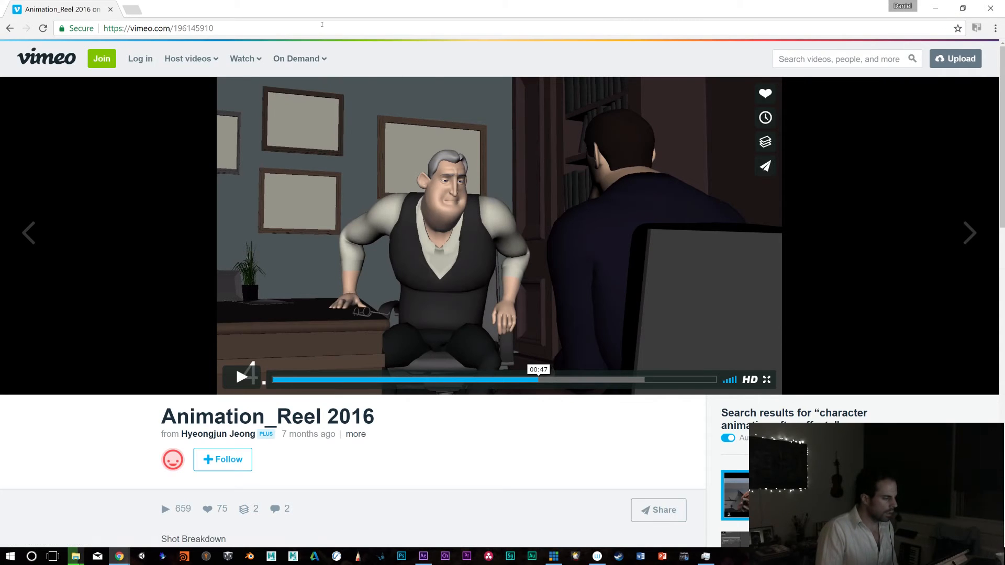
{"action": "left_click", "coordinate": [322, 25]}
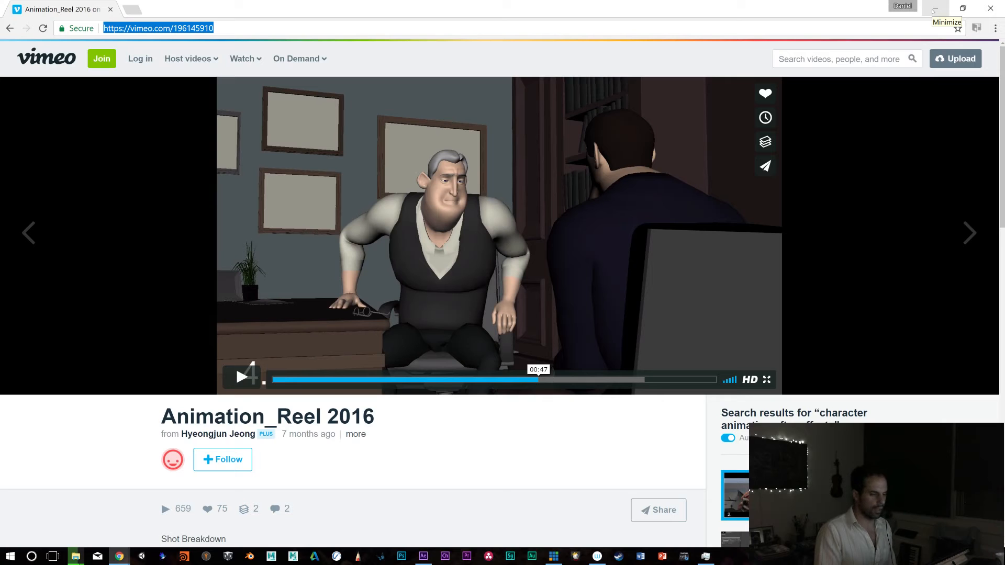
Minimize the browser and After Effects, and switch to Photoshop
{"action": "left_click", "coordinate": [935, 9]}
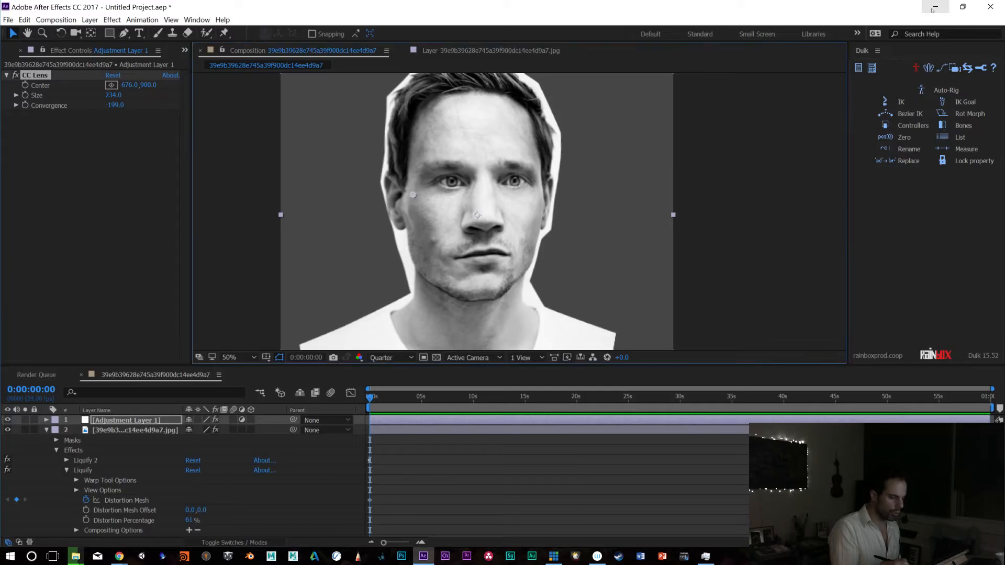
{"action": "left_click", "coordinate": [935, 7]}
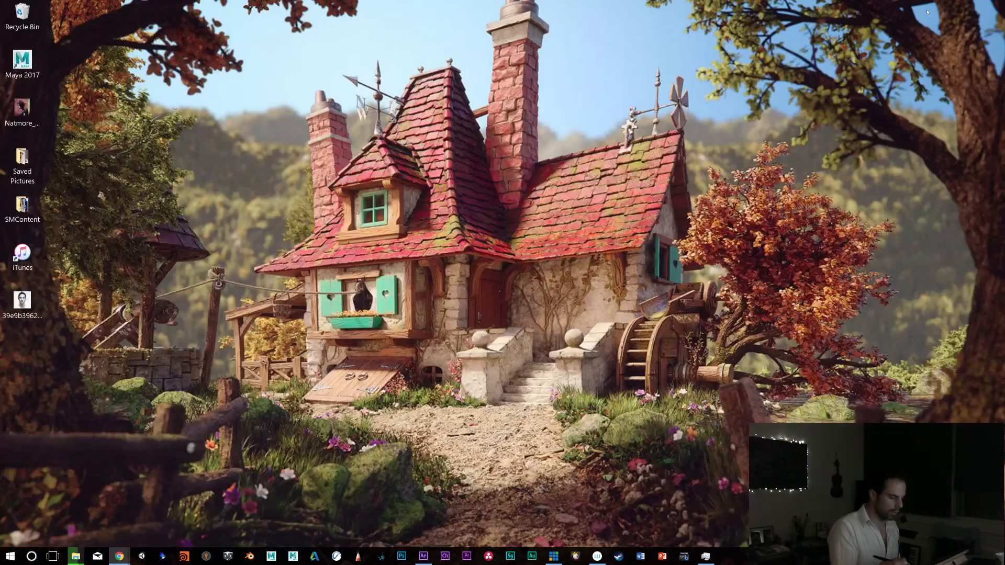
{"action": "left_click", "coordinate": [402, 556]}
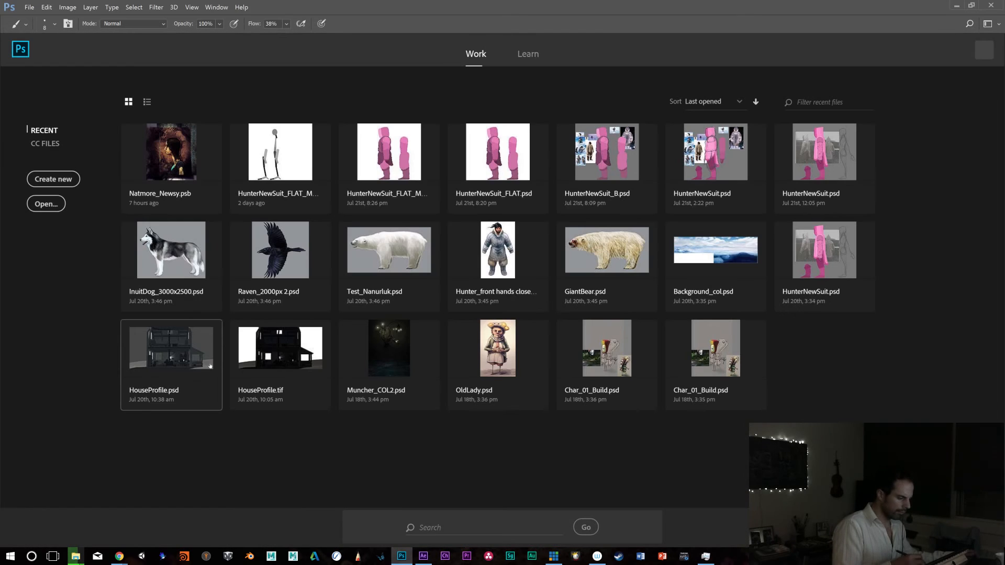
Create a white 1200 x 1200 px document at 72 ppi and set up a hard round brush of 168 px
{"action": "left_click", "coordinate": [66, 180]}
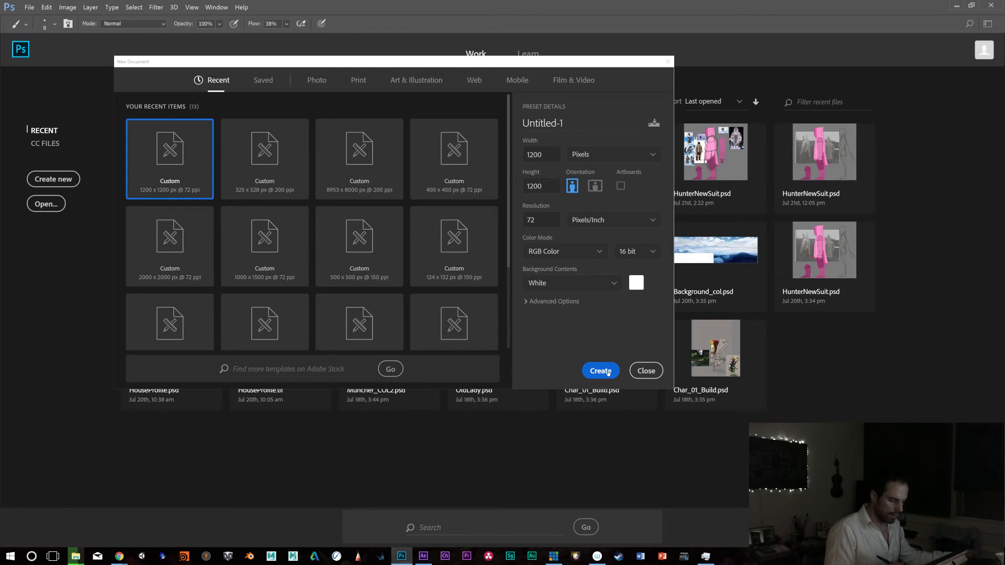
{"action": "left_click", "coordinate": [602, 371]}
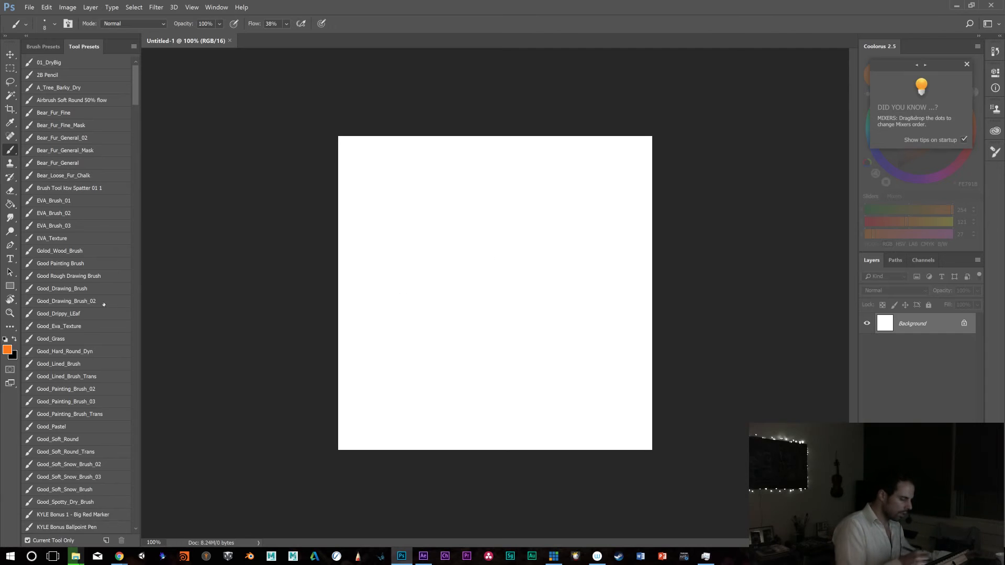
{"action": "left_click", "coordinate": [43, 46]}
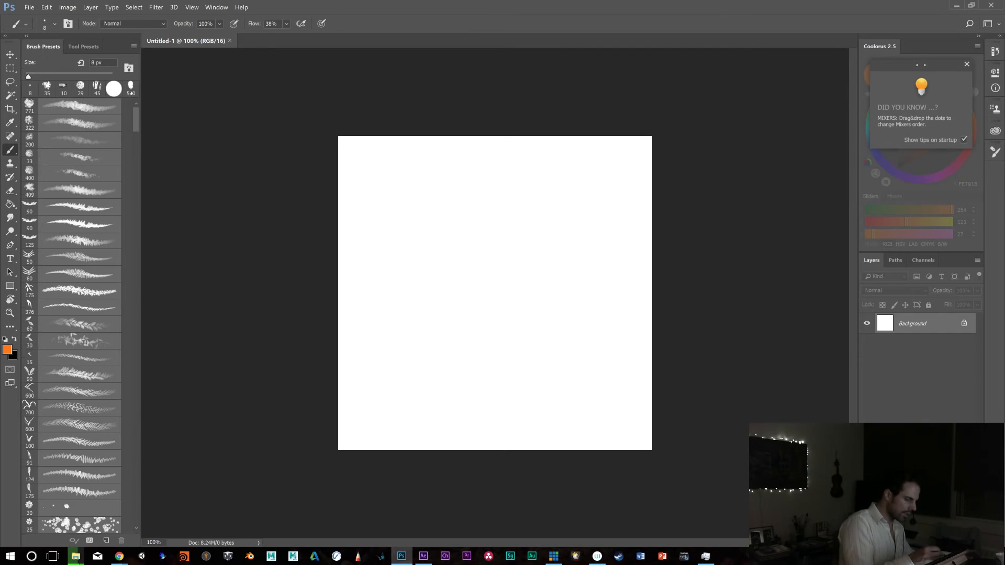
{"action": "left_click", "coordinate": [115, 90]}
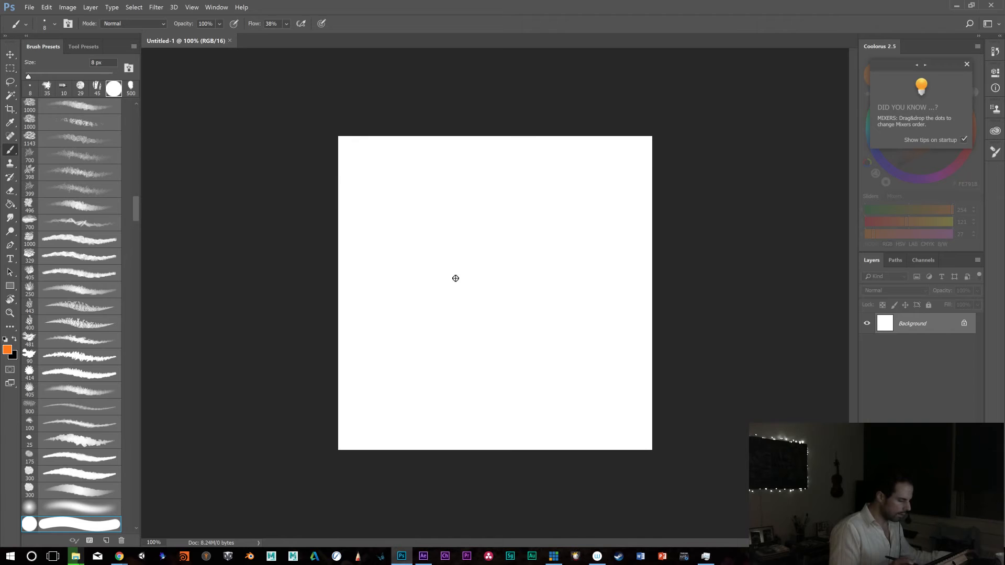
{"action": "left_click_drag", "start_coordinate": [482, 275], "coordinate": [526, 267]}
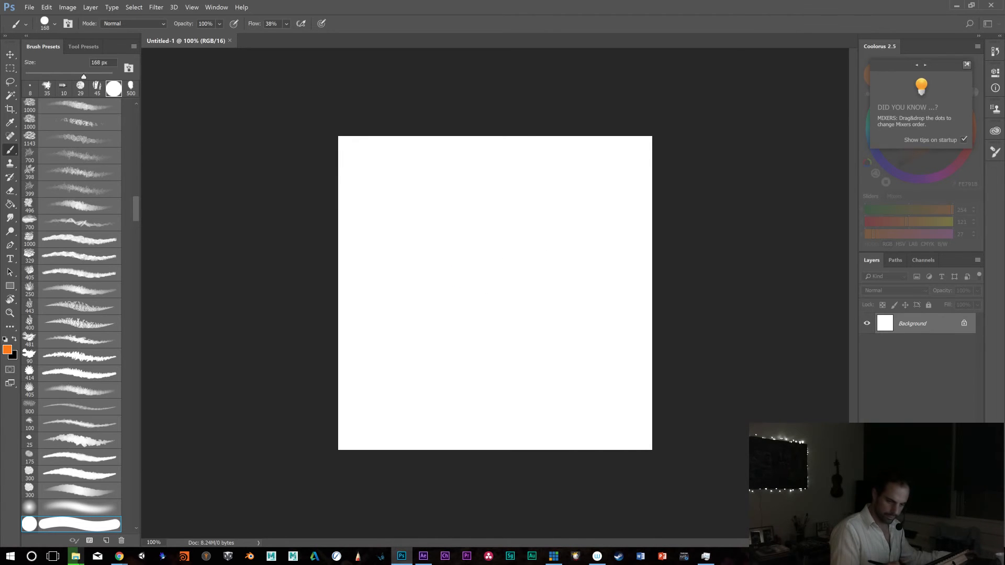
Dismiss the colour wheel's startup tip and paint a small bright orange round nose near the canvas centre on a new layer
{"action": "left_click", "coordinate": [967, 64]}
{"action": "left_click", "coordinate": [973, 120]}
{"action": "mouse_move", "coordinate": [463, 272]}
{"action": "left_mouse_down"}
{"action": "mouse_move", "coordinate": [518, 283]}
{"action": "mouse_move", "coordinate": [474, 272]}
{"action": "left_mouse_up"}
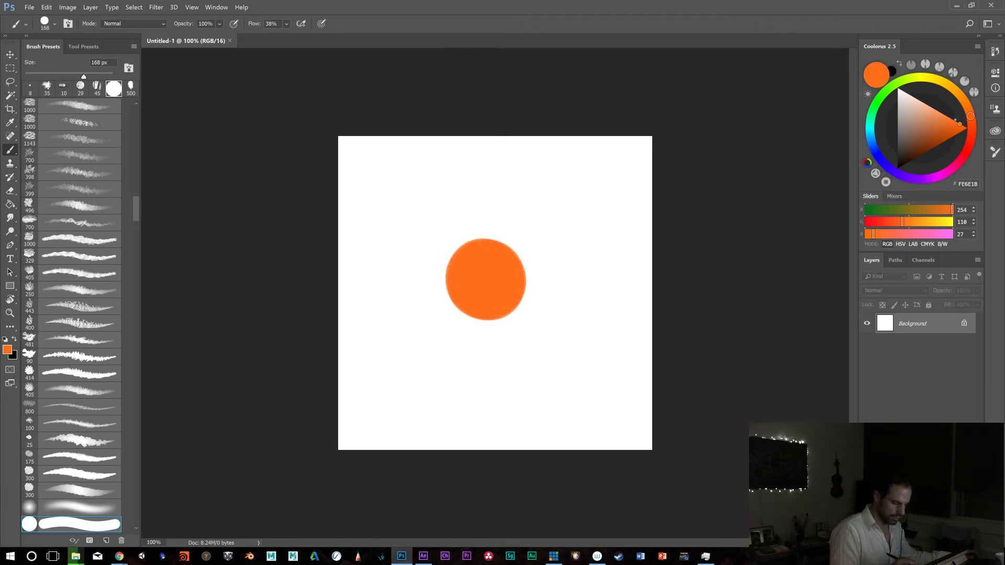
{"action": "key", "text": "ctrl+z"}
{"action": "key", "text": "ctrl+shift+alt+n"}
{"action": "mouse_move", "coordinate": [475, 266]}
{"action": "left_mouse_down"}
{"action": "mouse_move", "coordinate": [492, 261]}
{"action": "mouse_move", "coordinate": [510, 288]}
{"action": "left_mouse_up"}
{"action": "key", "text": "ctrl+z"}
{"action": "left_click", "coordinate": [511, 292]}
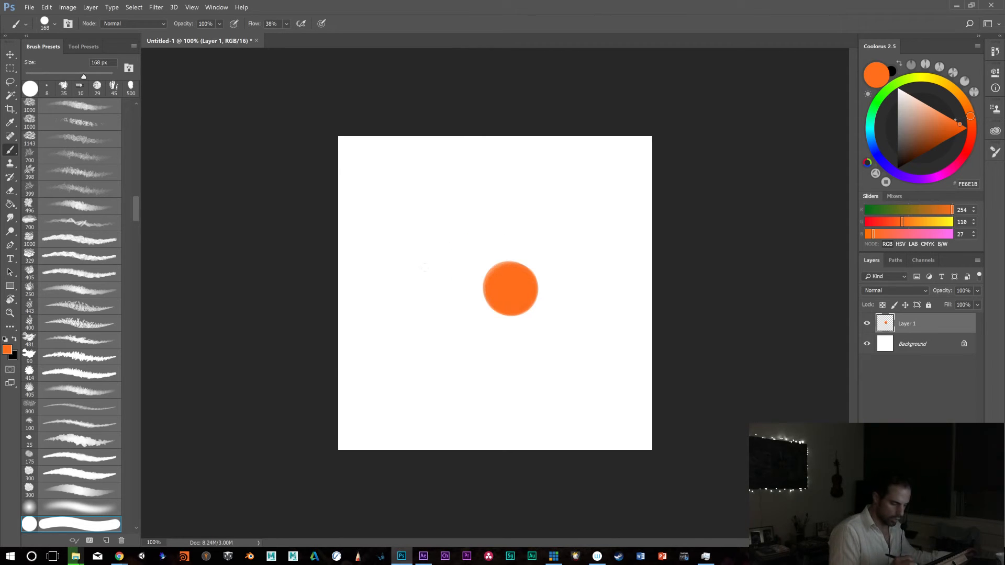
Add a layer beneath the nose and paint a large rounded head shape behind it in darker orange C04A07
{"action": "key", "text": "ctrl+shift+alt+n"}
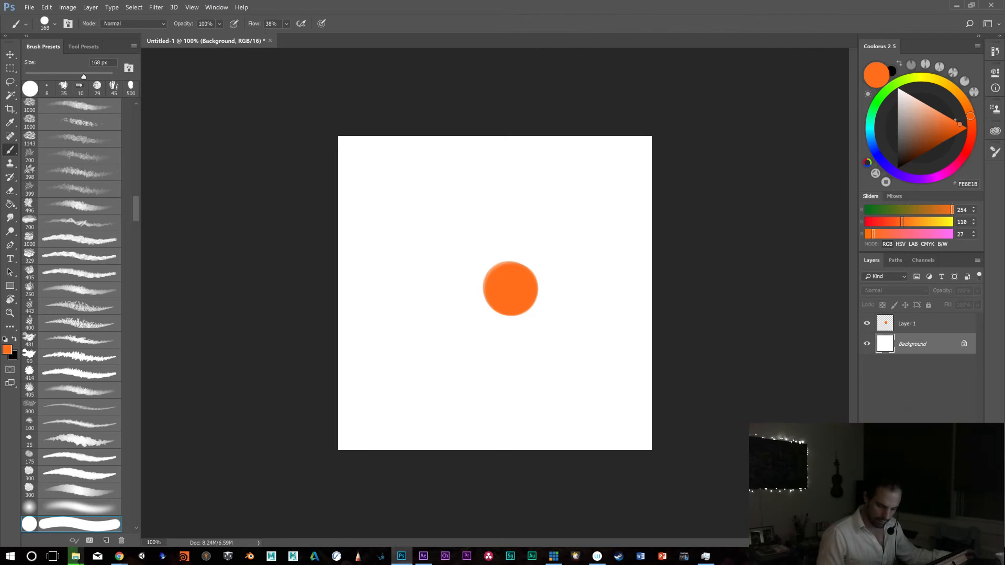
{"action": "key", "text": "ctrl+bracketleft"}
{"action": "left_click_drag", "start_coordinate": [947, 127], "coordinate": [949, 137]}
{"action": "mouse_move", "coordinate": [492, 312]}
{"action": "left_mouse_down"}
{"action": "mouse_move", "coordinate": [506, 253]}
{"action": "mouse_move", "coordinate": [474, 256]}
{"action": "mouse_move", "coordinate": [488, 247]}
{"action": "mouse_move", "coordinate": [519, 291]}
{"action": "mouse_move", "coordinate": [520, 262]}
{"action": "left_mouse_up"}
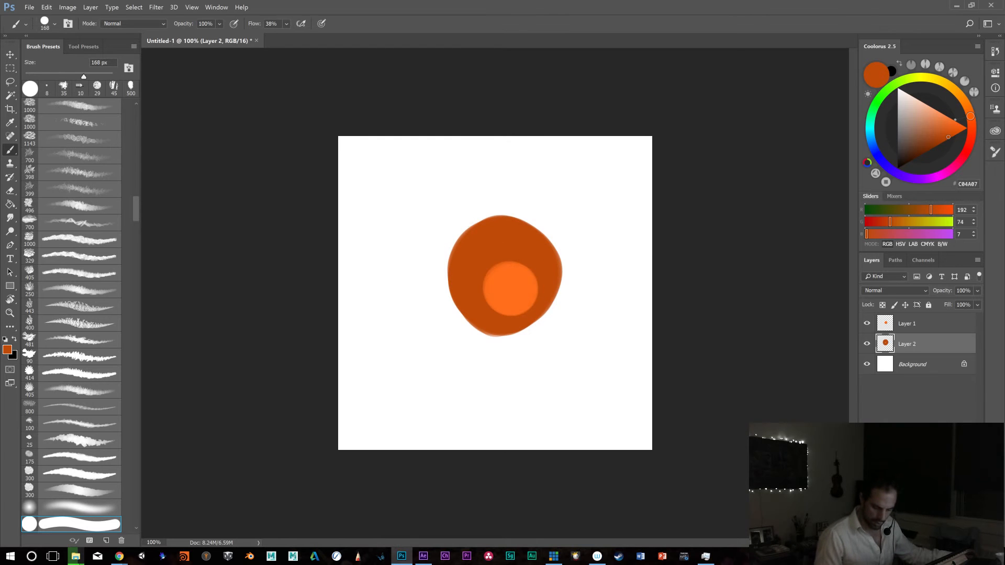
Paint the two rounded cheeks at the head's lower corners, each on its own new layer beneath the head
{"action": "key", "text": "ctrl+shift+alt+n"}
{"action": "key", "text": "ctrl+z"}
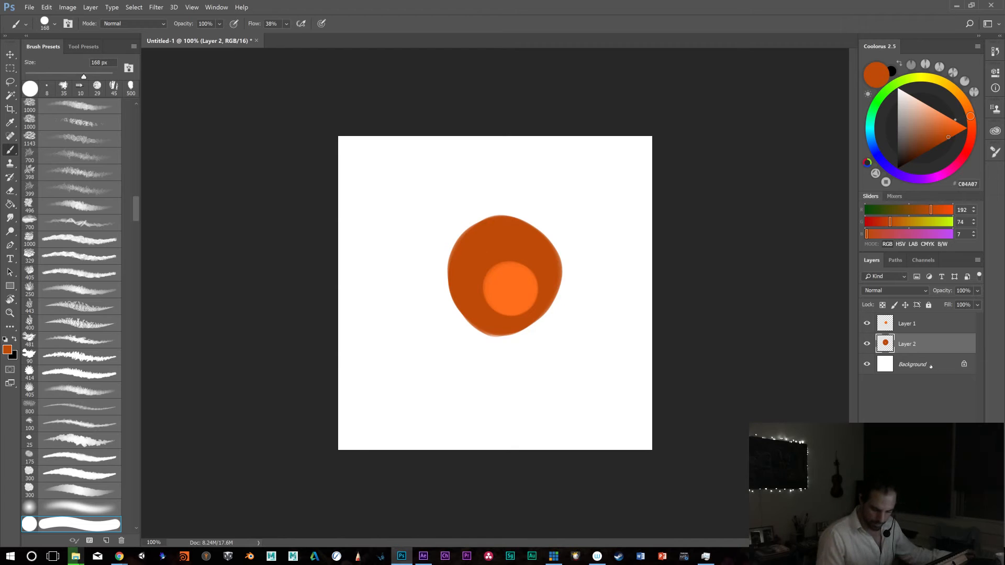
{"action": "left_click", "coordinate": [931, 366]}
{"action": "key", "text": "ctrl+shift+alt+n"}
{"action": "mouse_move", "coordinate": [464, 301]}
{"action": "left_mouse_down"}
{"action": "mouse_move", "coordinate": [470, 314]}
{"action": "mouse_move", "coordinate": [460, 297]}
{"action": "left_mouse_up"}
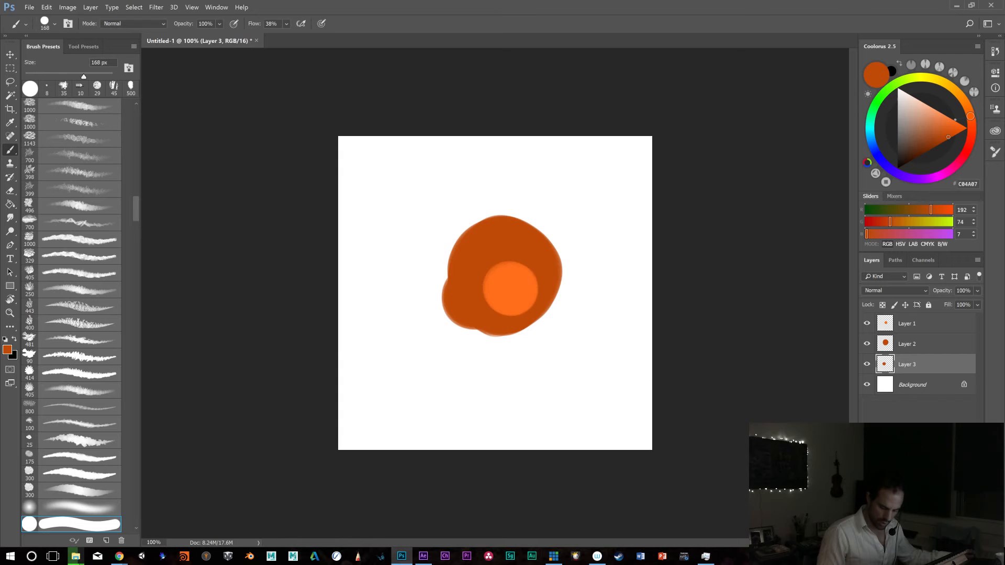
{"action": "key", "text": "ctrl+shift+alt+n"}
{"action": "mouse_move", "coordinate": [539, 315]}
{"action": "left_mouse_down"}
{"action": "mouse_move", "coordinate": [552, 301]}
{"action": "mouse_move", "coordinate": [555, 309]}
{"action": "left_mouse_up"}
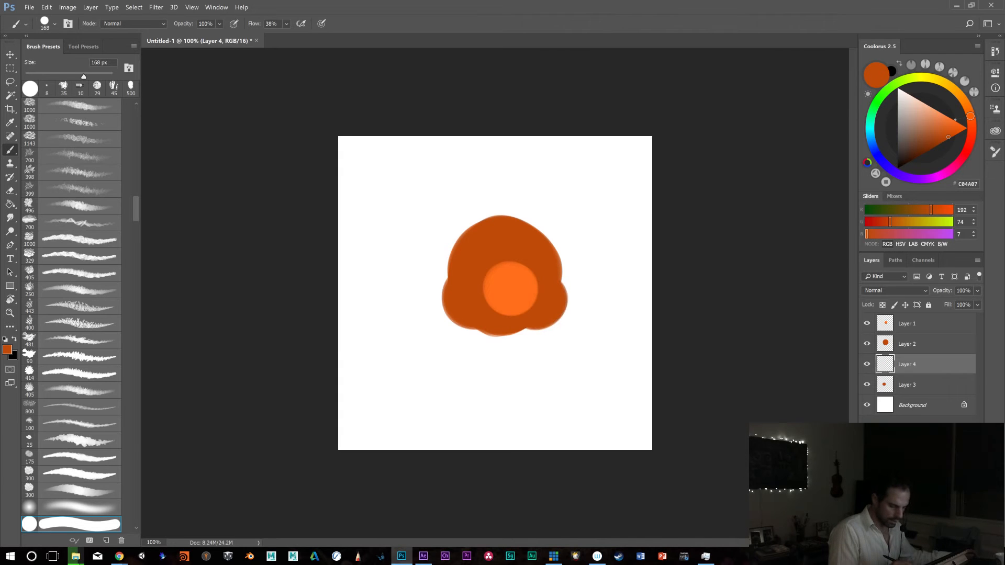
Paint two white oval eyes above the nose with a 66 px brush, each on its own new layer above the nose layer
{"action": "left_click", "coordinate": [912, 328]}
{"action": "key", "text": "ctrl+shift+alt+n"}
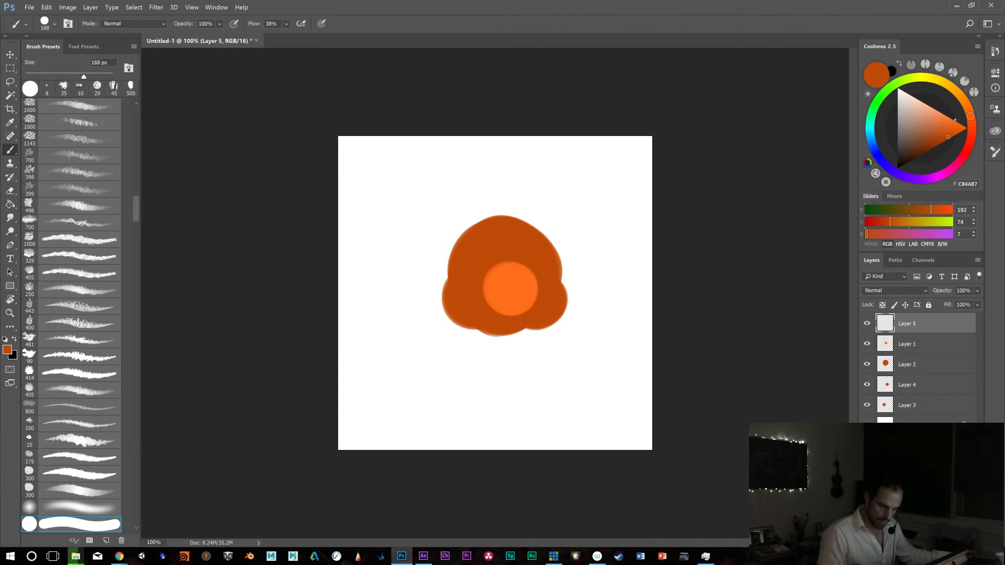
{"action": "mouse_move", "coordinate": [483, 234]}
{"action": "left_mouse_down"}
{"action": "mouse_move", "coordinate": [451, 252]}
{"action": "mouse_move", "coordinate": [559, 202]}
{"action": "mouse_move", "coordinate": [473, 257]}
{"action": "left_mouse_up"}
{"action": "left_click", "coordinate": [548, 205], "text": "alt"}
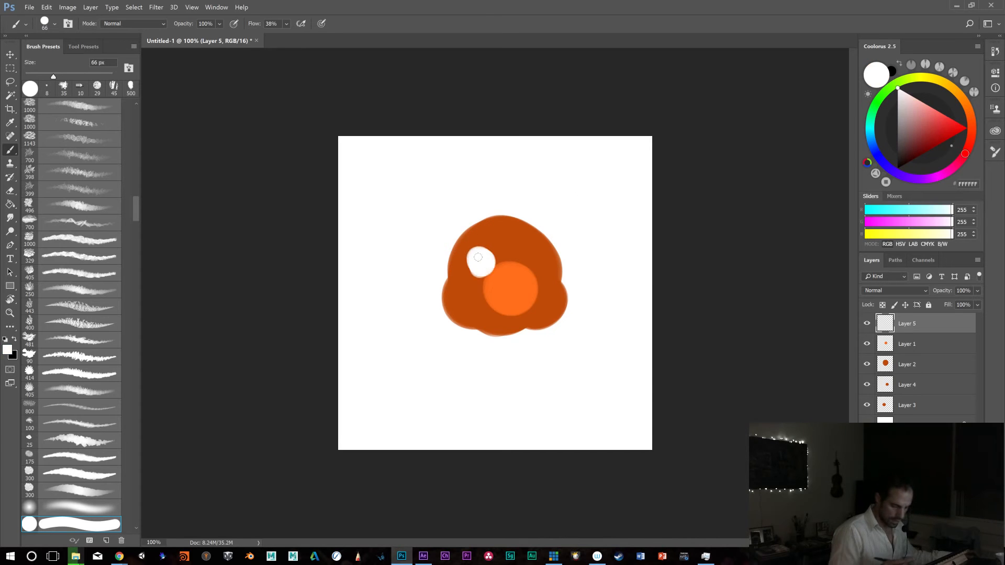
{"action": "key", "text": "ctrl+shift+alt+n"}
{"action": "left_click_drag", "start_coordinate": [527, 265], "coordinate": [525, 255]}
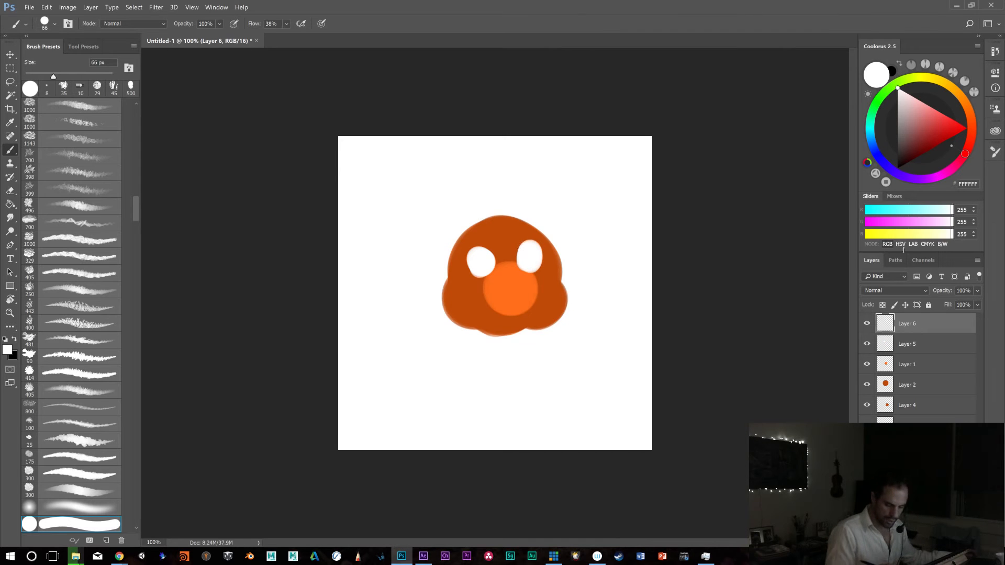
Set the brush colour to black and reduce the brush size to 30 px
{"action": "left_click", "coordinate": [898, 168]}
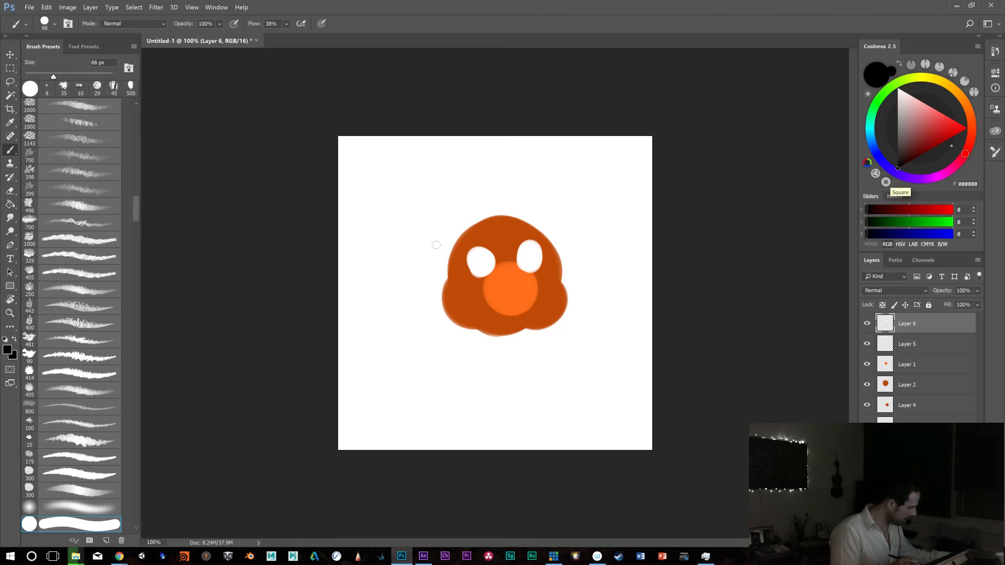
{"action": "key", "text": "bracketleft"}
{"action": "key", "text": "bracketleft"}
{"action": "left_click", "coordinate": [530, 257]}
{"action": "left_click", "coordinate": [482, 265]}
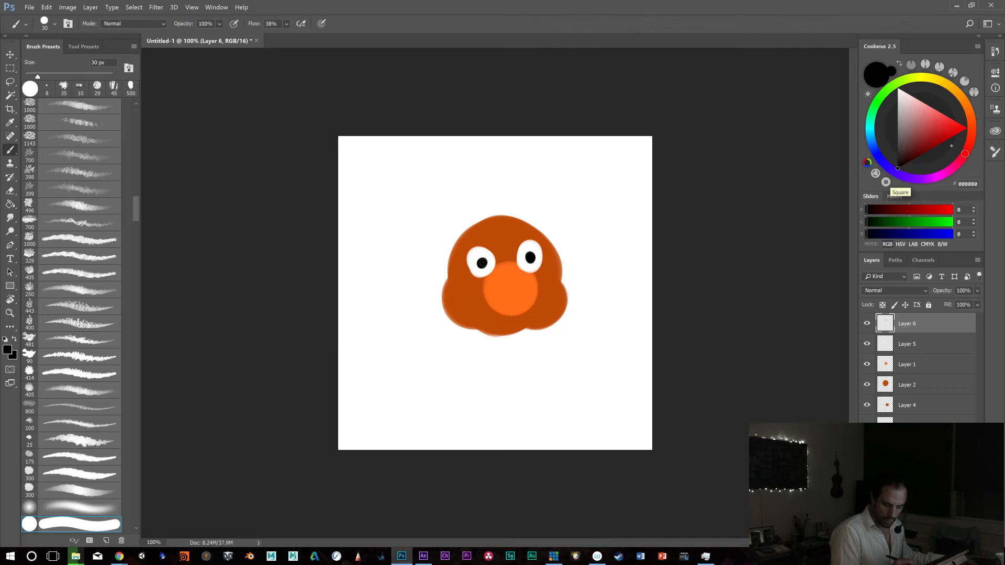
{"action": "key", "text": "ctrl+z"}
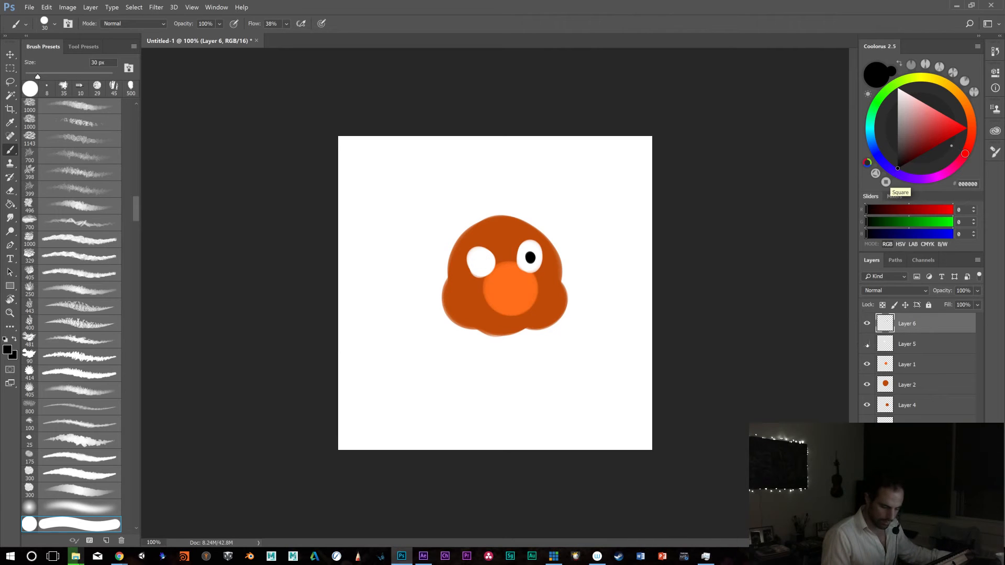
{"action": "key", "text": "ctrl+z"}
{"action": "key", "text": "ctrl+z"}
{"action": "key", "text": "ctrl+z"}
Paint a black pupil in each eye, with each pupil on the same layer as its own eye
{"action": "left_click", "coordinate": [888, 343]}
{"action": "left_click", "coordinate": [867, 345]}
{"action": "left_click", "coordinate": [866, 345]}
{"action": "left_click_drag", "start_coordinate": [480, 261], "coordinate": [482, 262]}
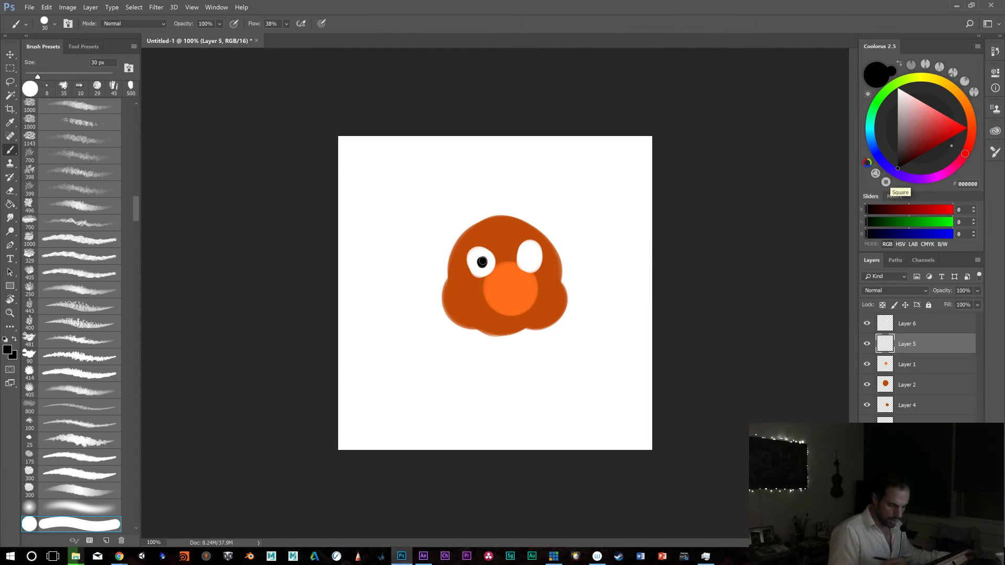
{"action": "left_click", "coordinate": [889, 326]}
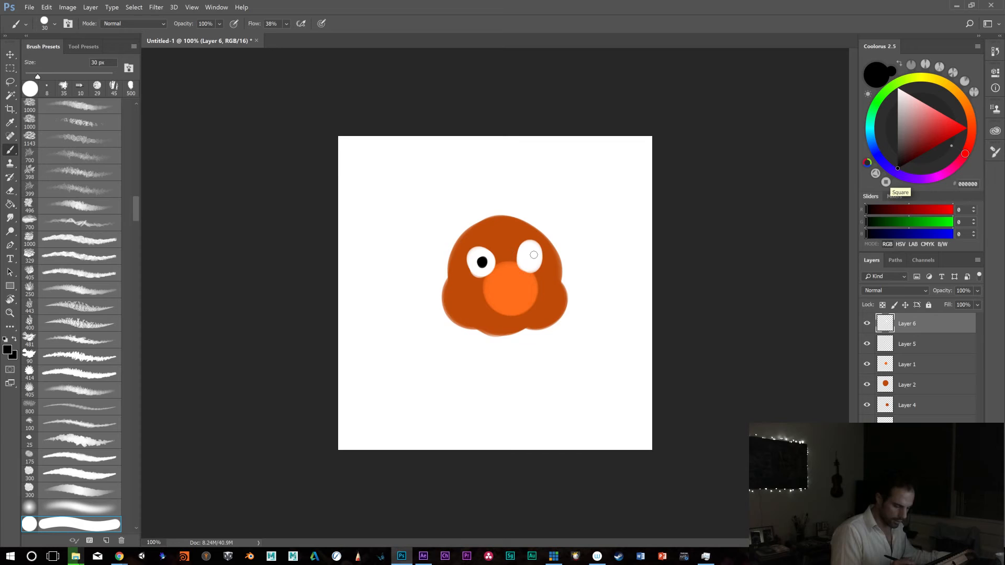
{"action": "left_click_drag", "start_coordinate": [530, 258], "coordinate": [531, 258]}
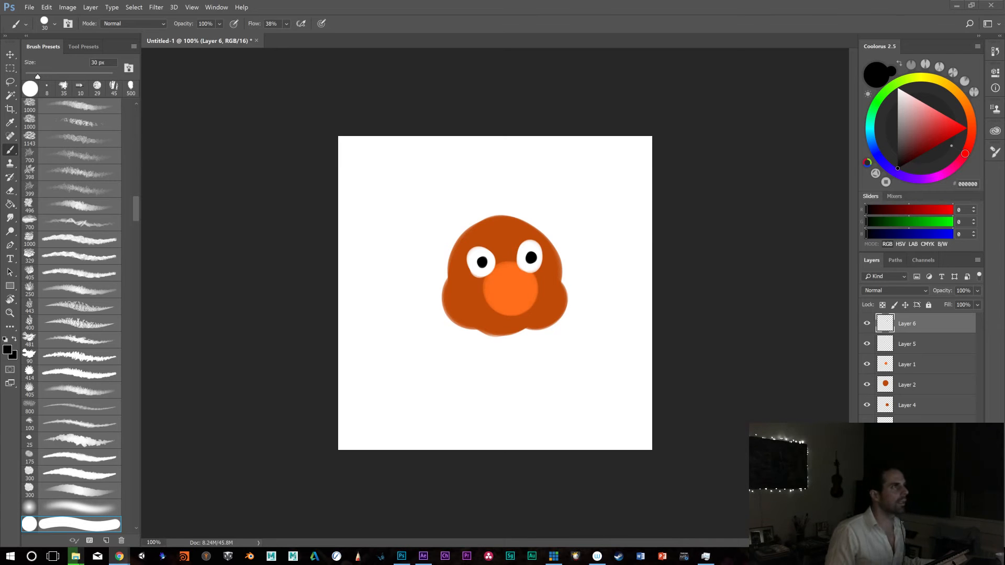
Bring the browser with the Vango free character rig page onto this screen, maximize it and play the video
{"action": "left_click_drag", "start_coordinate": [760, 0], "coordinate": [410, 110]}
{"action": "double_click", "coordinate": [411, 109]}
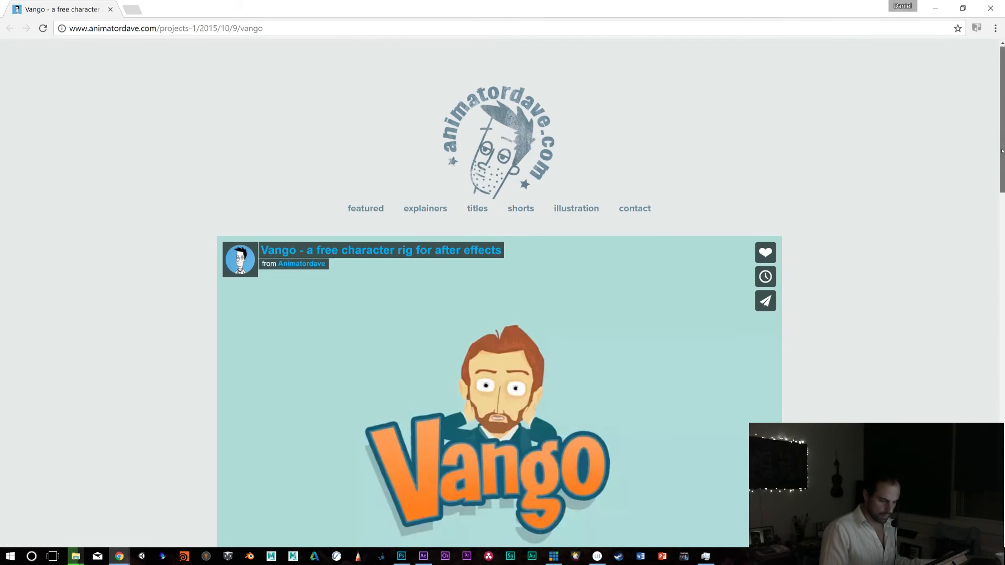
{"action": "scroll", "coordinate": [295, 336], "scroll_direction": "down", "scroll_amount": 5}
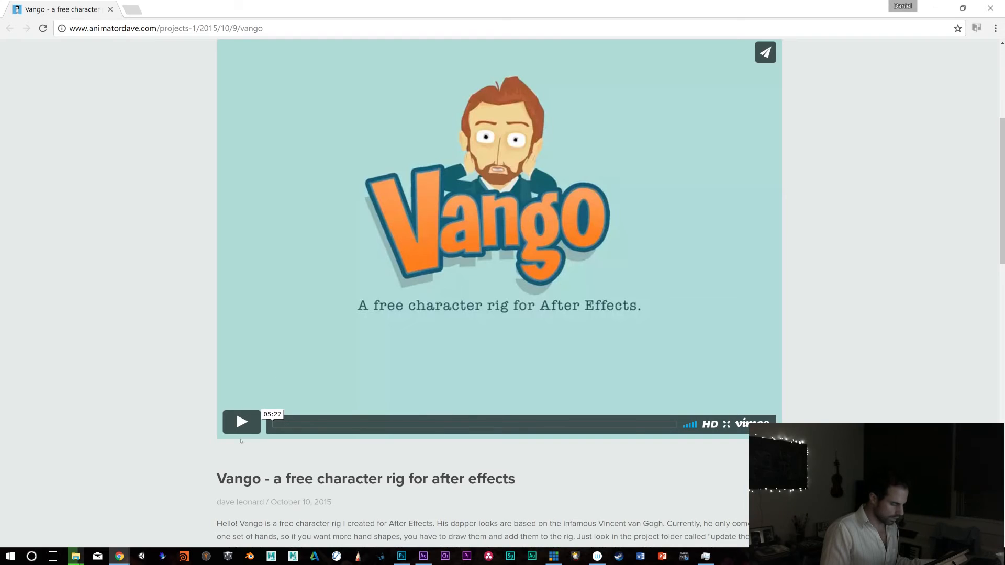
{"action": "left_click", "coordinate": [236, 430]}
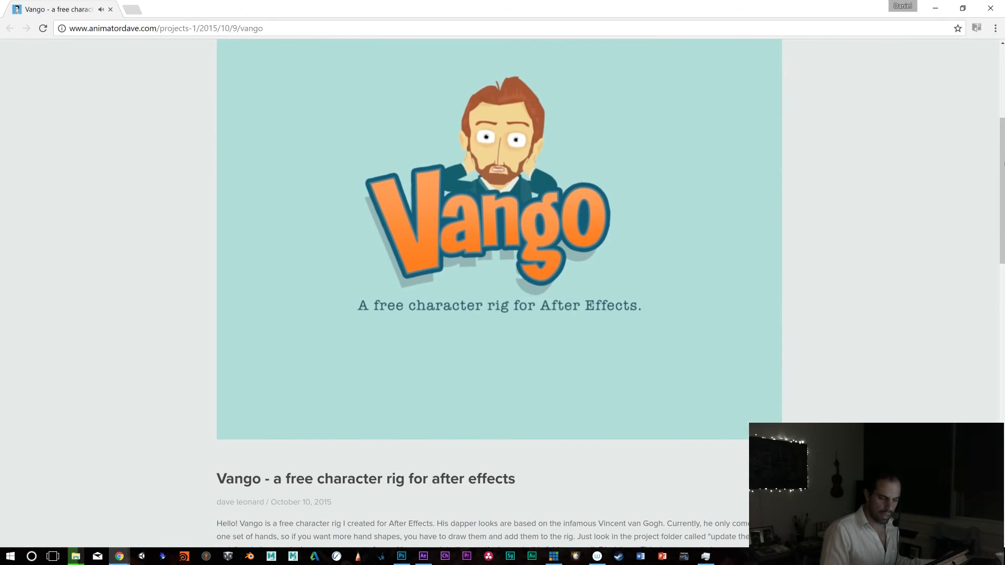
{"action": "scroll", "coordinate": [500, 293], "scroll_direction": "down", "scroll_amount": 2}
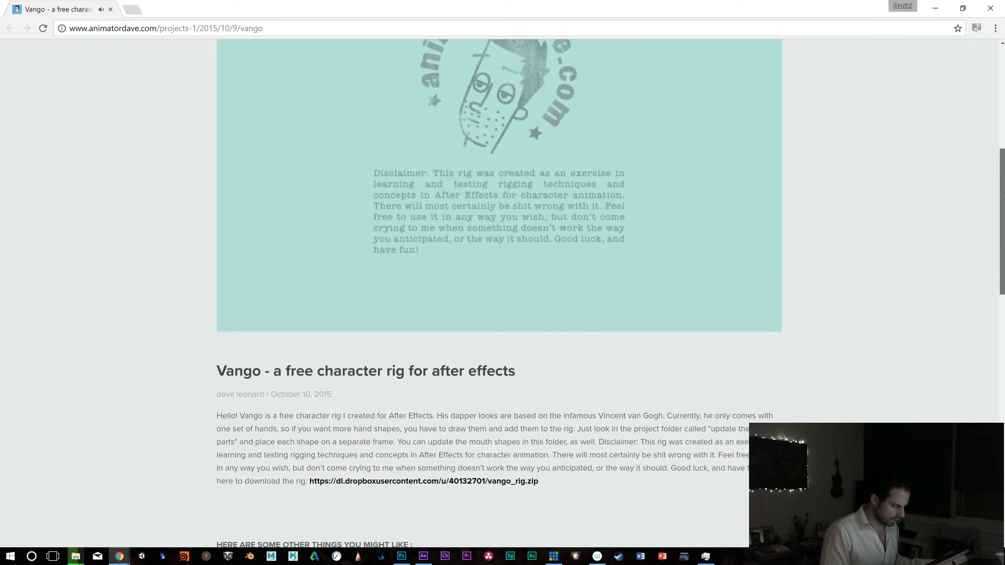
{"action": "left_click_drag", "start_coordinate": [1003, 195], "coordinate": [1002, 157]}
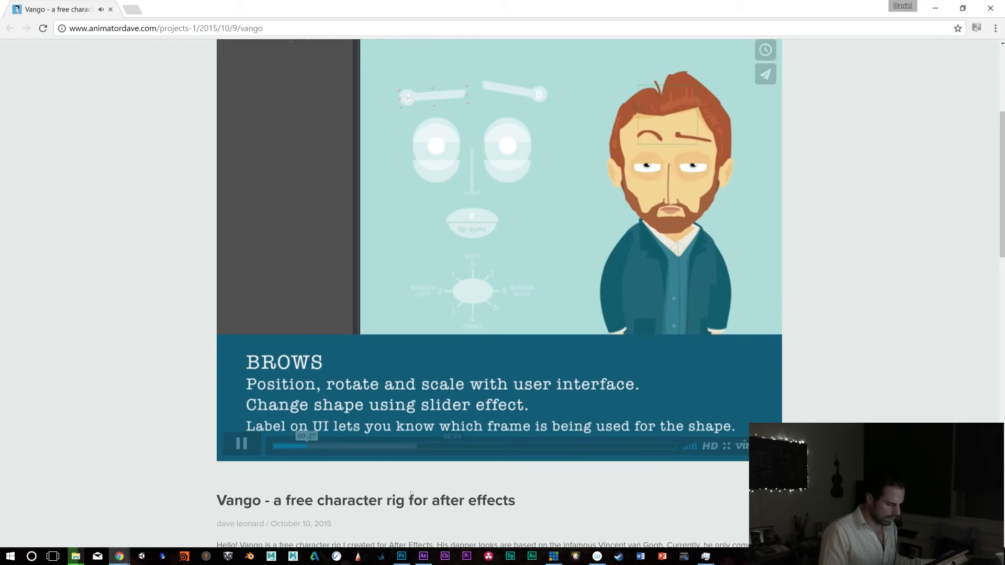
Skim the facial controls section of the Vango video, examining the pupil, mouth and head controllers up to 01:27
{"action": "left_click", "coordinate": [322, 451]}
{"action": "left_click", "coordinate": [333, 449]}
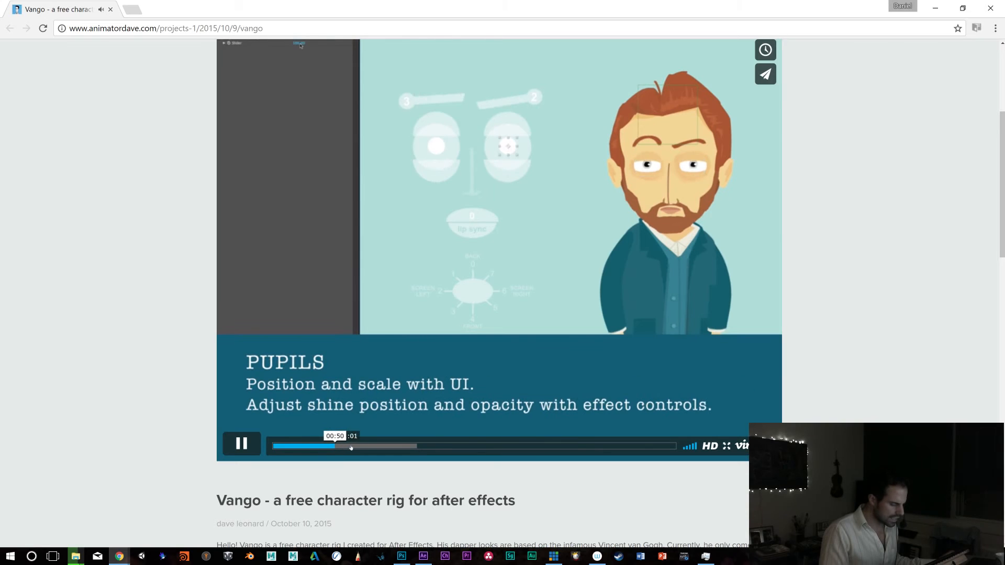
{"action": "left_click", "coordinate": [352, 448]}
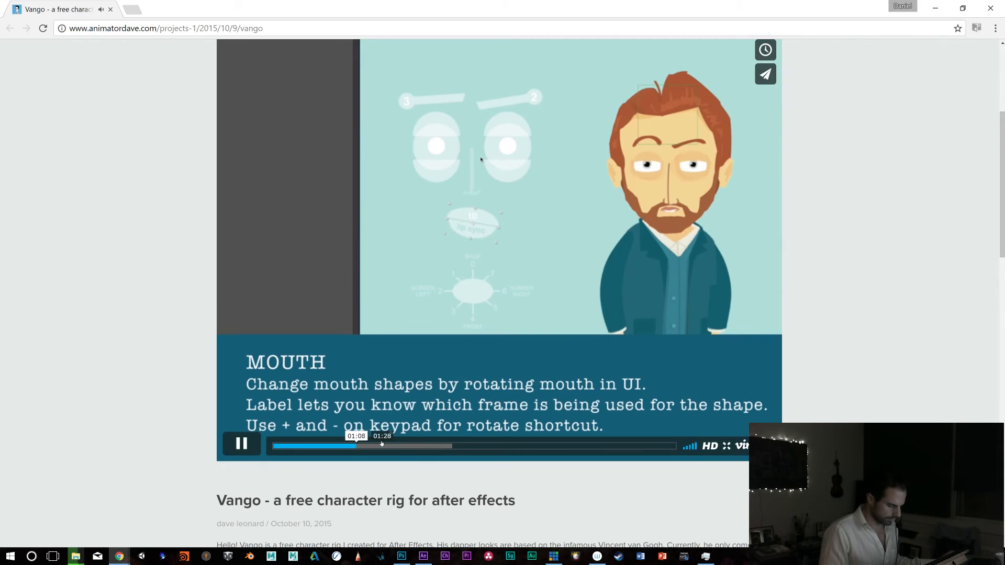
{"action": "left_click", "coordinate": [379, 447]}
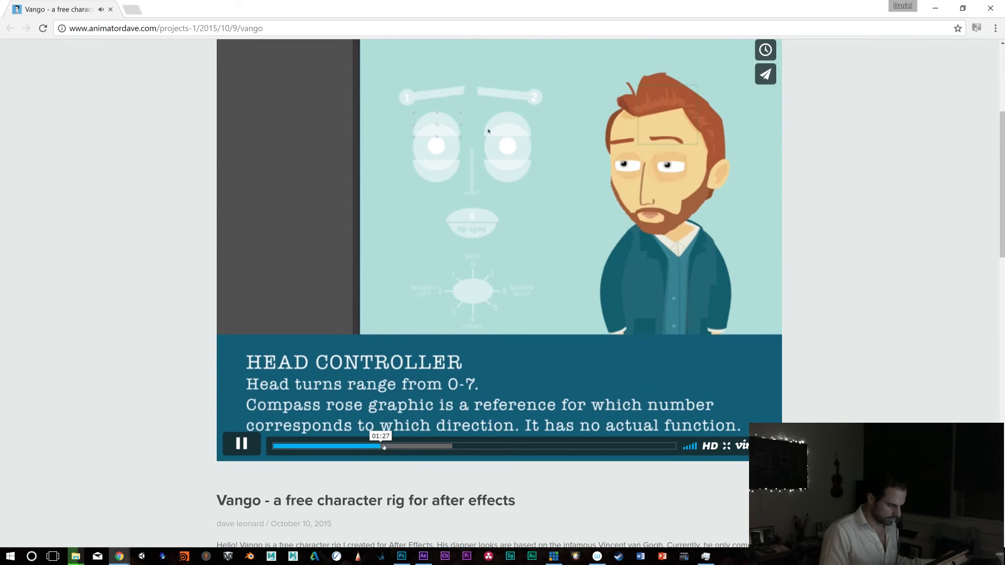
Skim the body controls section of the Vango video, examining the head, spine and hip controllers from 01:45 to 02:43
{"action": "left_click", "coordinate": [402, 447]}
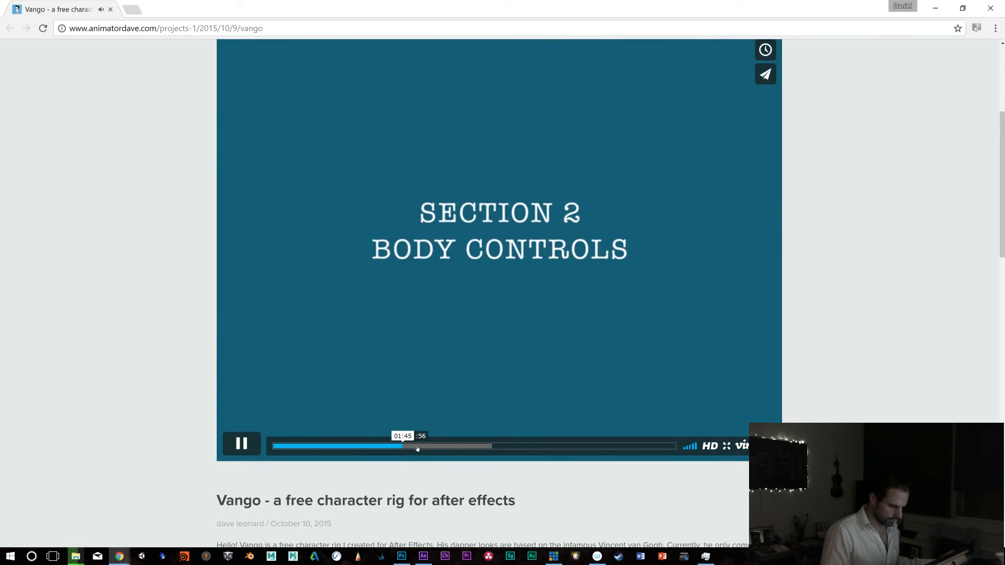
{"action": "left_click", "coordinate": [420, 449]}
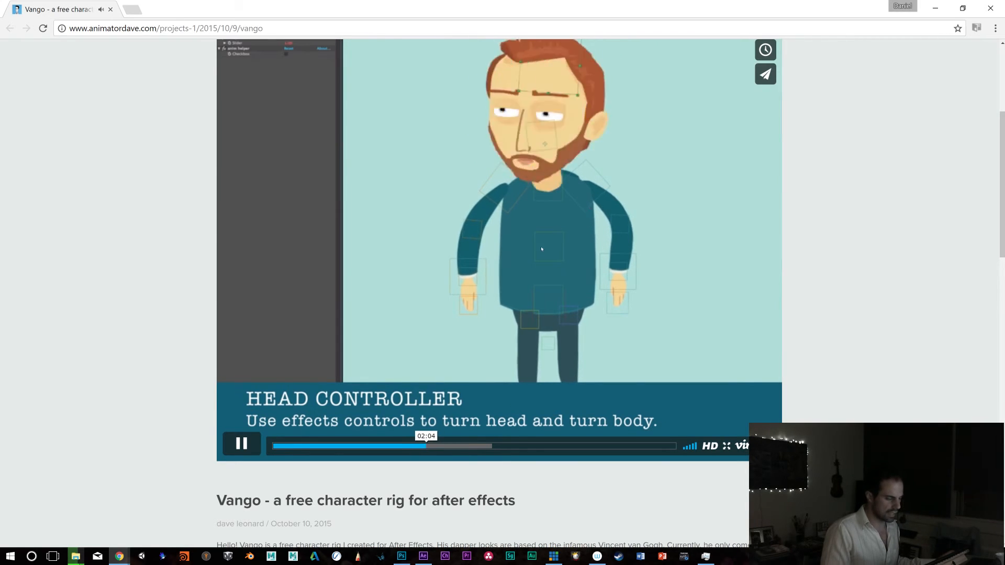
{"action": "left_click", "coordinate": [438, 448]}
{"action": "left_click", "coordinate": [449, 448]}
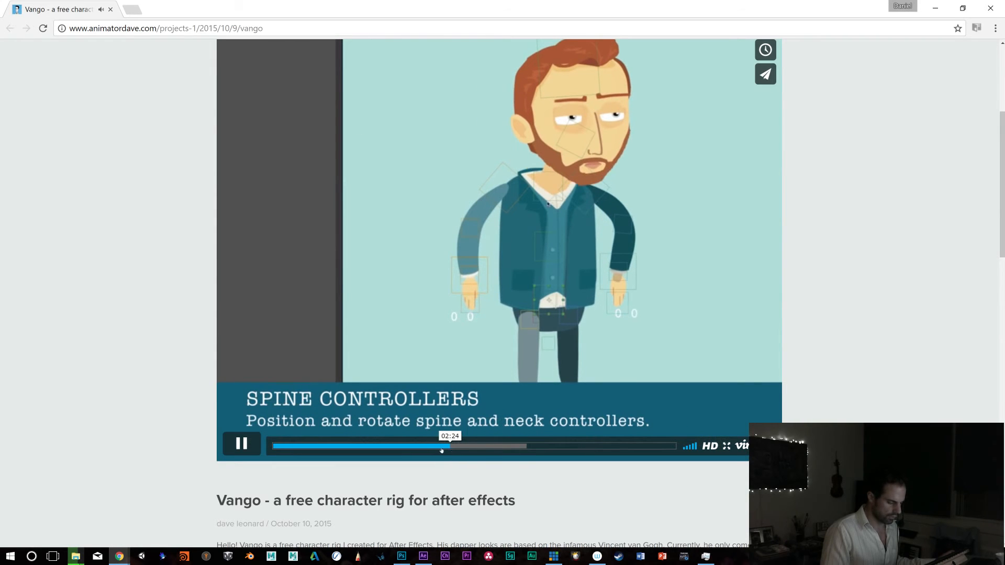
{"action": "left_click", "coordinate": [440, 450]}
{"action": "left_click", "coordinate": [428, 447]}
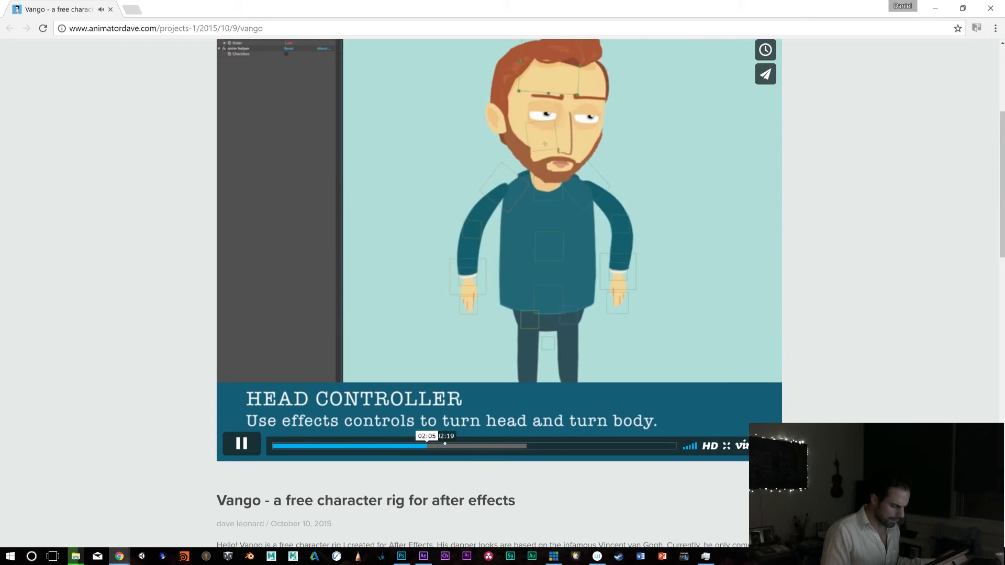
{"action": "left_click", "coordinate": [462, 441]}
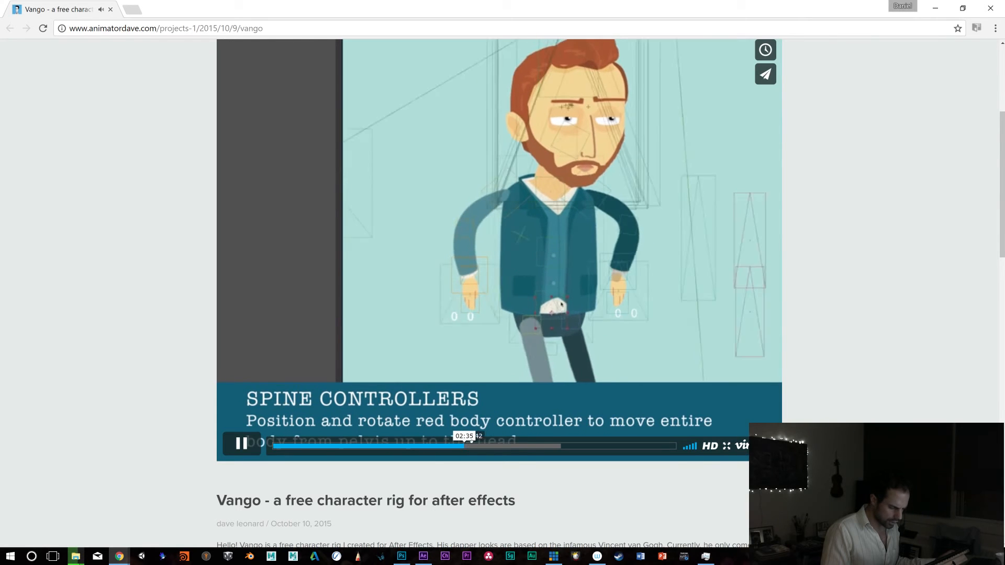
{"action": "left_click", "coordinate": [473, 446]}
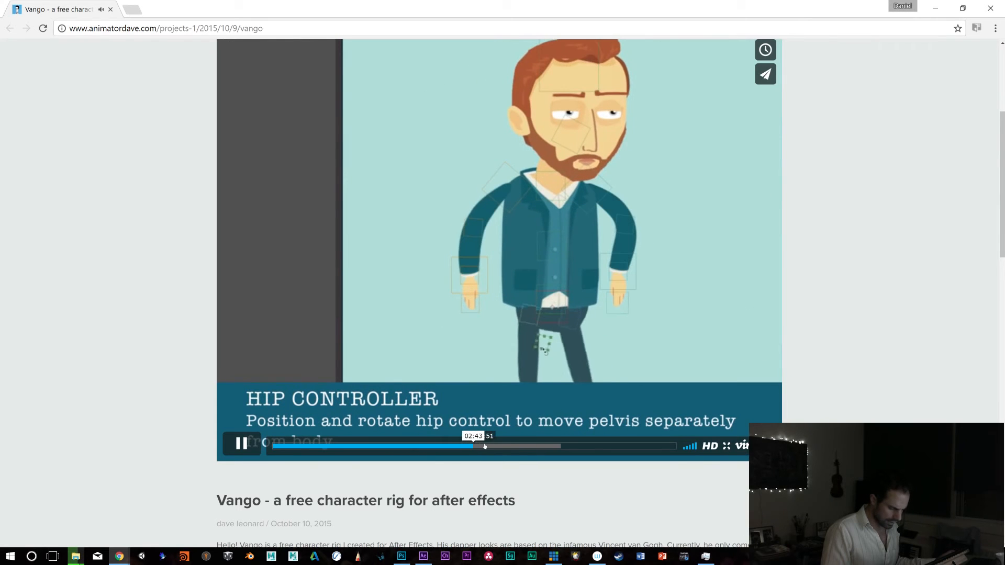
Skip ahead in the Vango video from 03:15 to examine the arm, hand and leg controls
{"action": "left_click", "coordinate": [513, 446]}
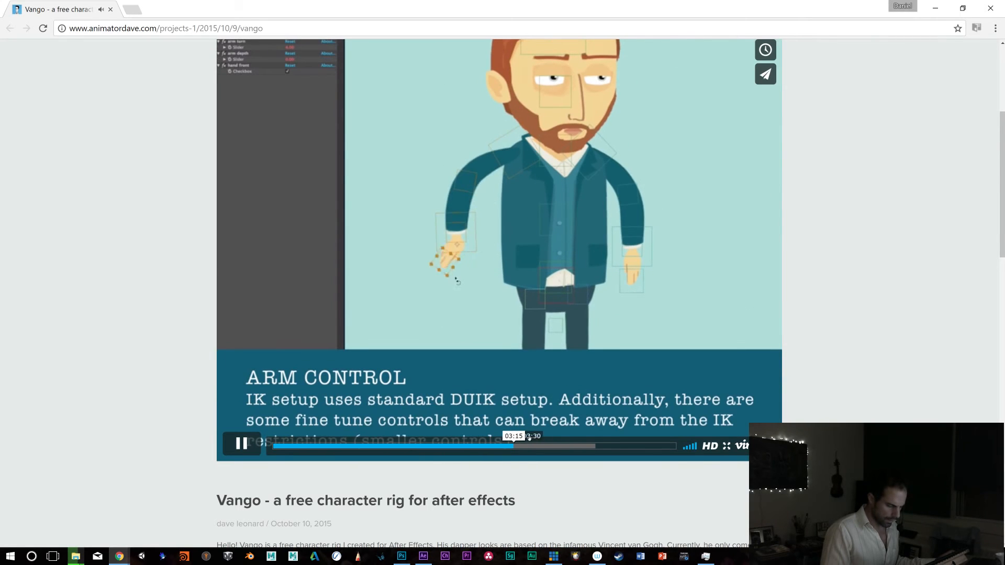
{"action": "left_click", "coordinate": [536, 446]}
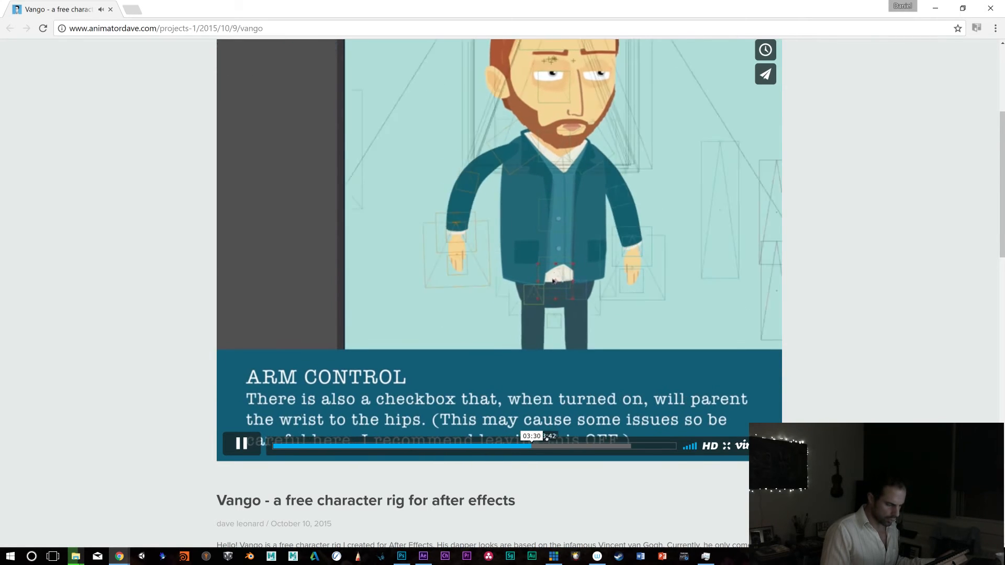
{"action": "left_click", "coordinate": [557, 446]}
{"action": "left_click", "coordinate": [576, 446]}
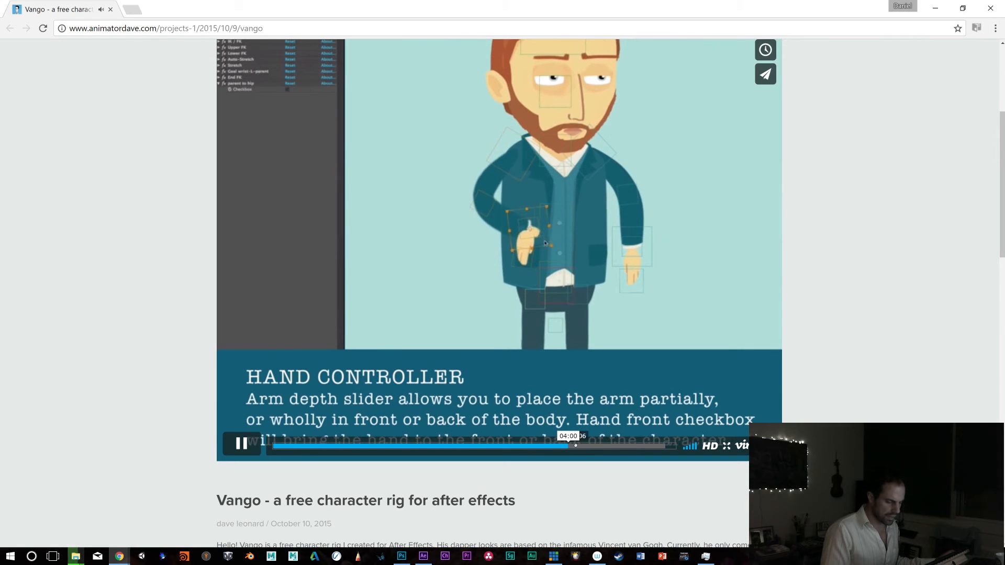
{"action": "left_click", "coordinate": [594, 447]}
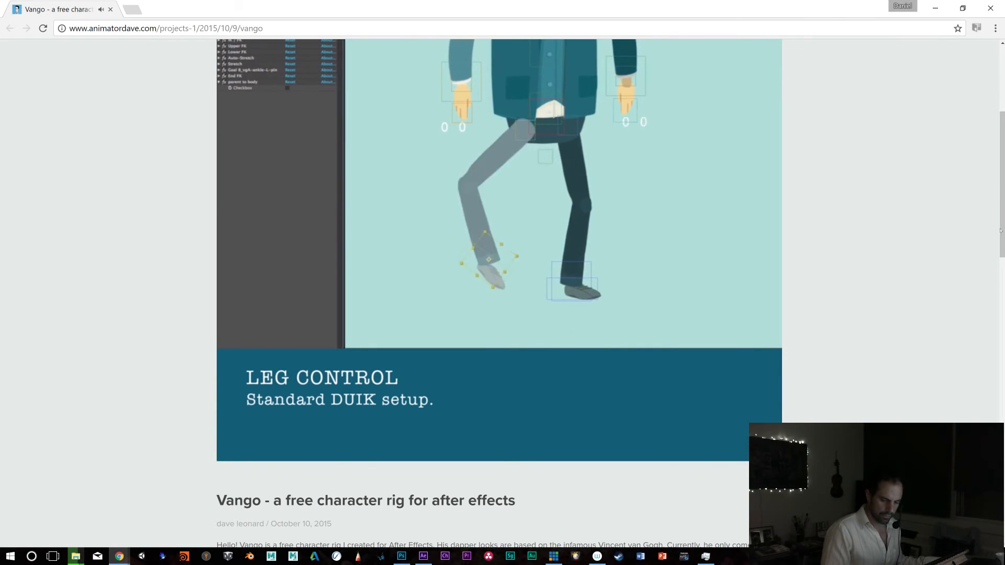
Bring the whole Vango video into view, pause it, and minimize the browser to return to the Photoshop face
{"action": "scroll", "coordinate": [921, 334], "scroll_direction": "up", "scroll_amount": 3}
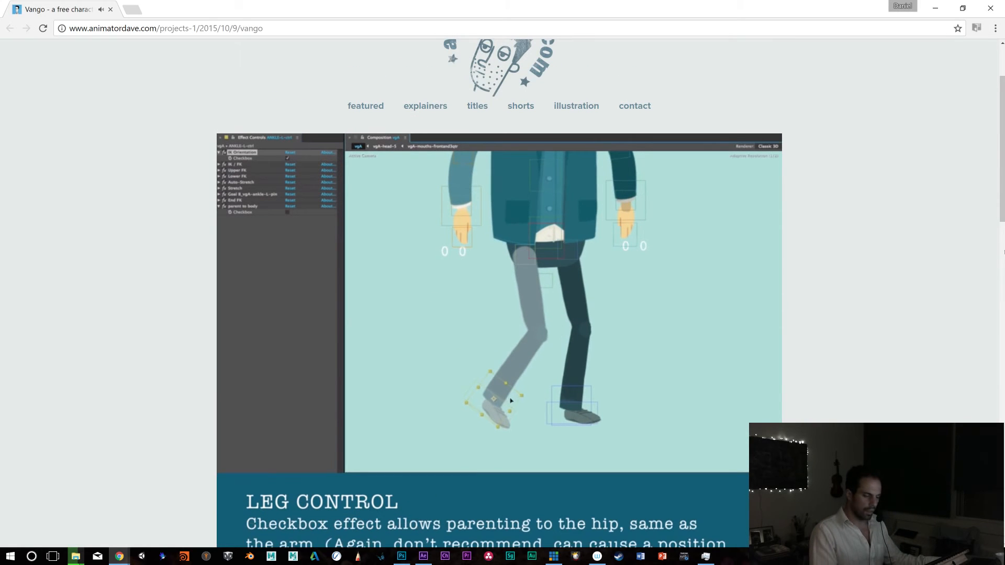
{"action": "left_click_drag", "start_coordinate": [1002, 212], "coordinate": [1003, 227]}
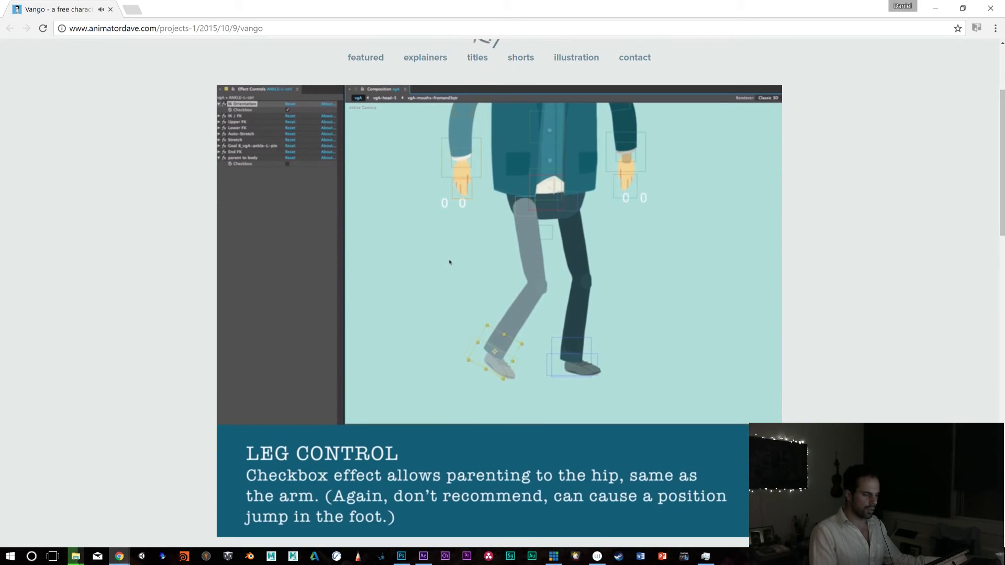
{"action": "mouse_move", "coordinate": [244, 520]}
{"action": "left_click", "coordinate": [245, 520]}
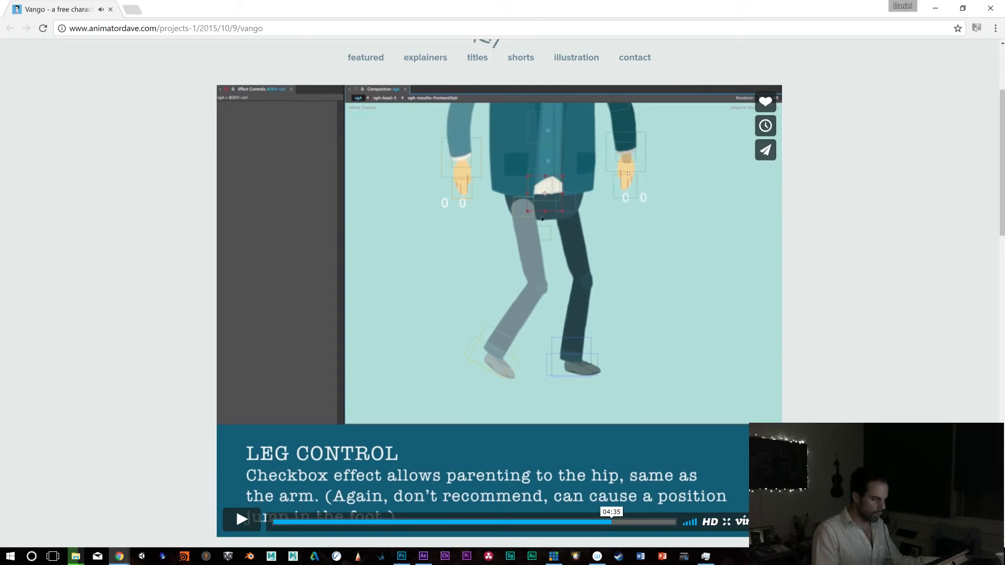
{"action": "left_click", "coordinate": [936, 8]}
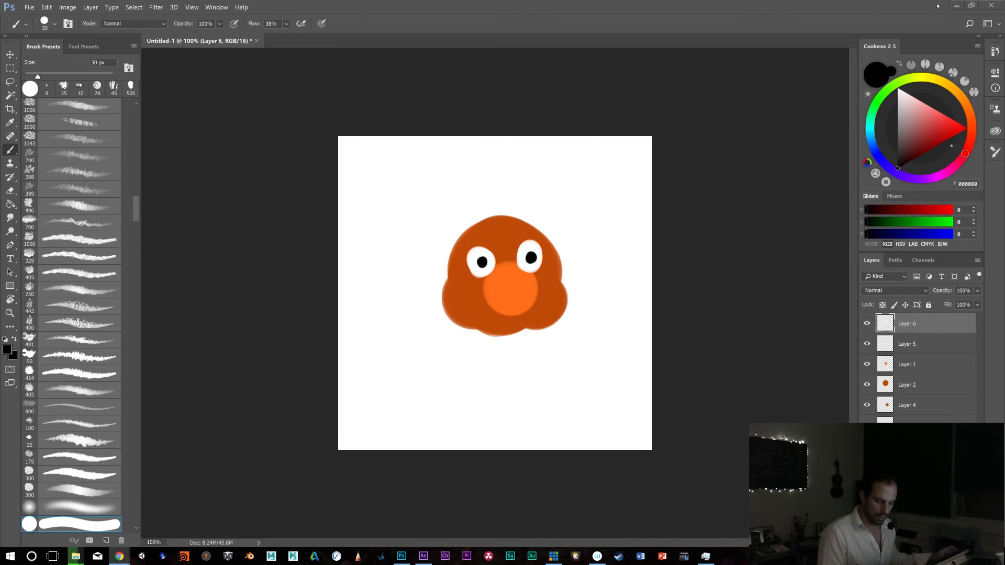
Add a new layer above the eyes, set the brush colour to muted blue 5B64A4, and show the tool presets
{"action": "key", "text": "ctrl+shift+alt+n"}
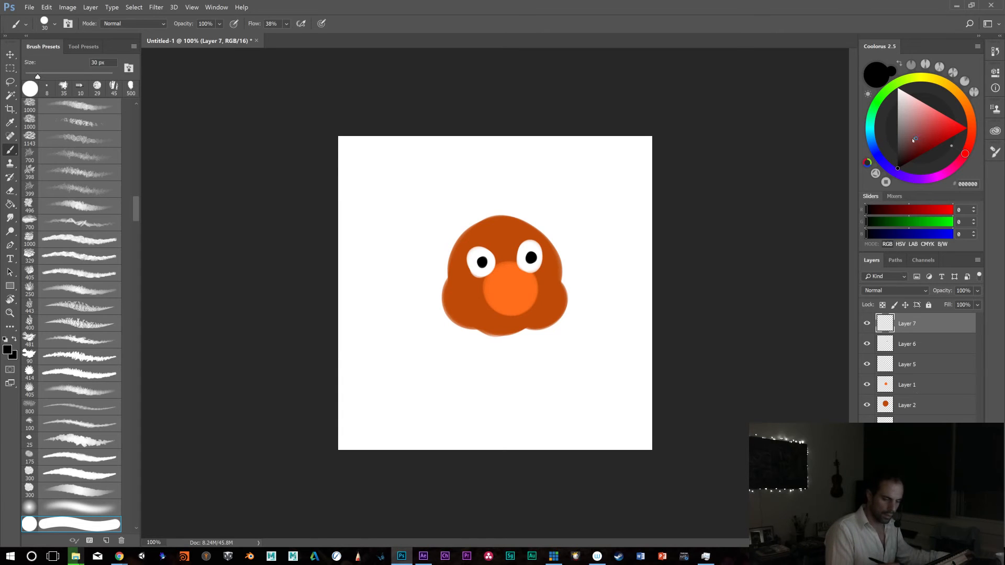
{"action": "left_click", "coordinate": [874, 149]}
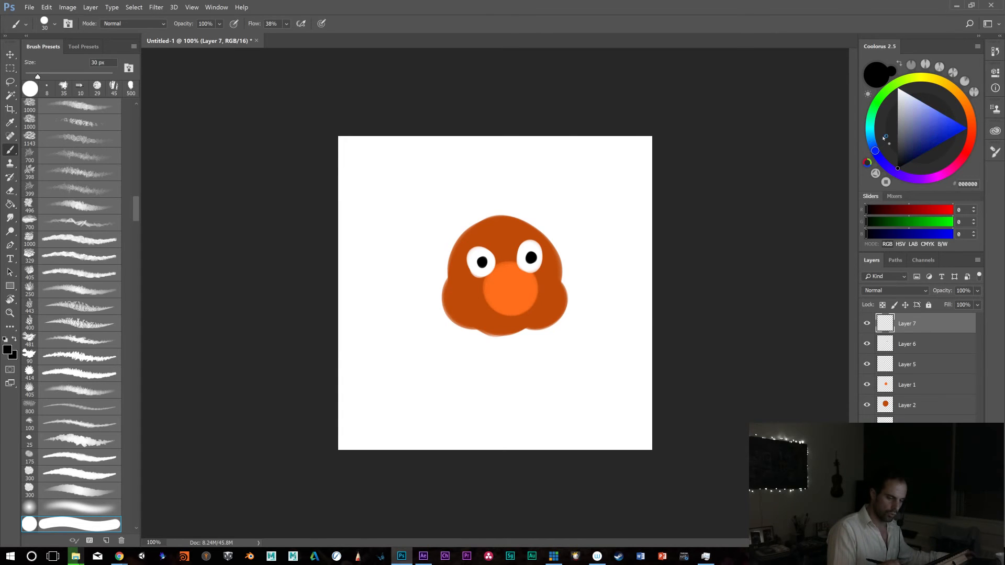
{"action": "left_click", "coordinate": [917, 127]}
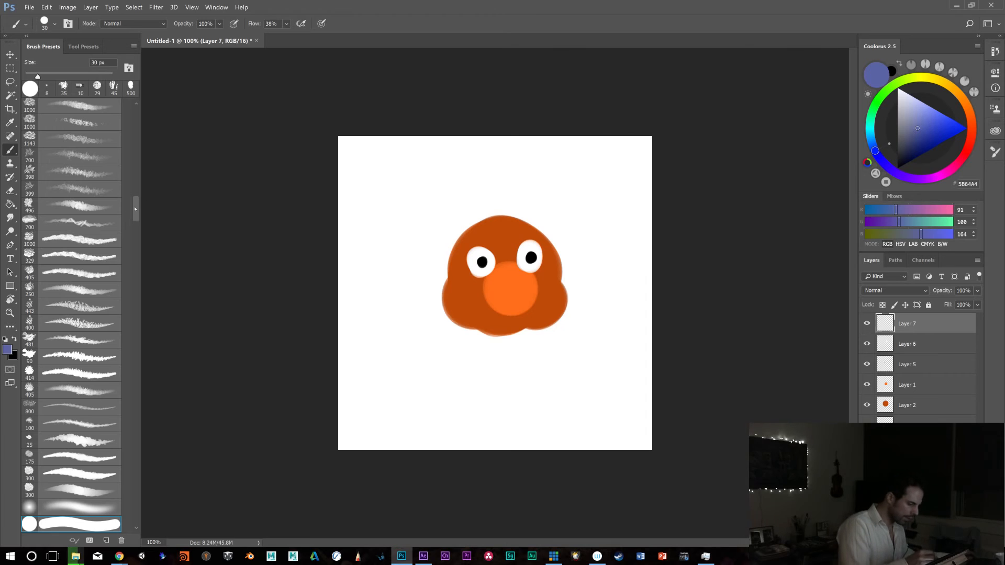
{"action": "scroll", "coordinate": [134, 209], "scroll_direction": "down", "scroll_amount": 3}
{"action": "left_click", "coordinate": [85, 47]}
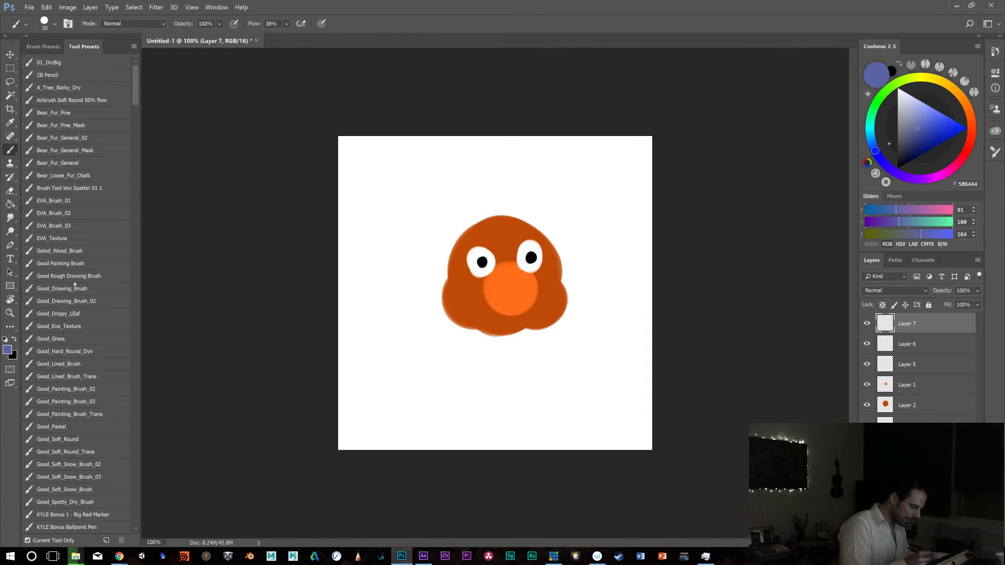
{"action": "left_click", "coordinate": [74, 281]}
{"action": "left_click", "coordinate": [94, 364]}
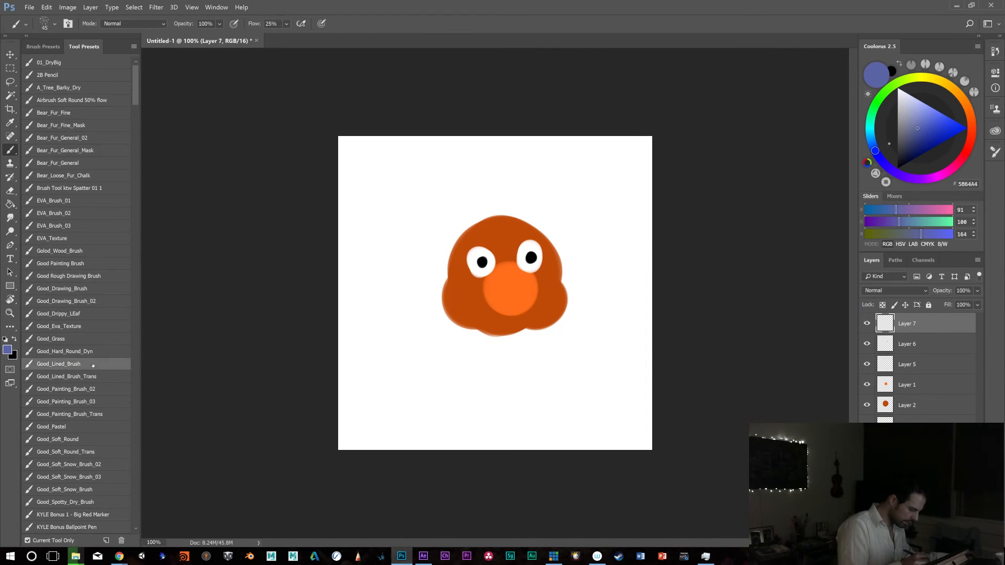
{"action": "left_click_drag", "start_coordinate": [385, 191], "coordinate": [385, 314]}
{"action": "key", "text": "ctrl+z"}
{"action": "left_click", "coordinate": [86, 452]}
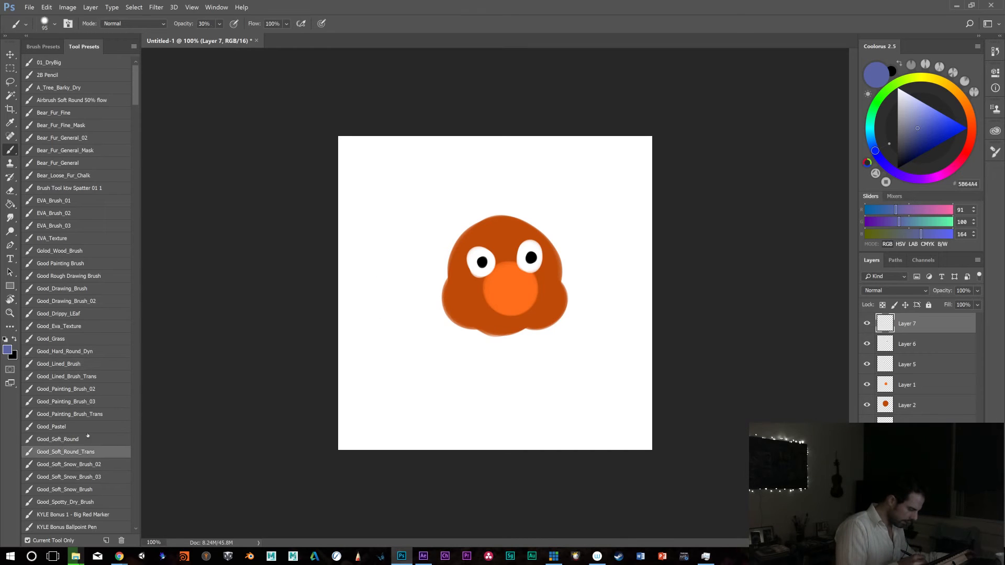
{"action": "left_click", "coordinate": [90, 502]}
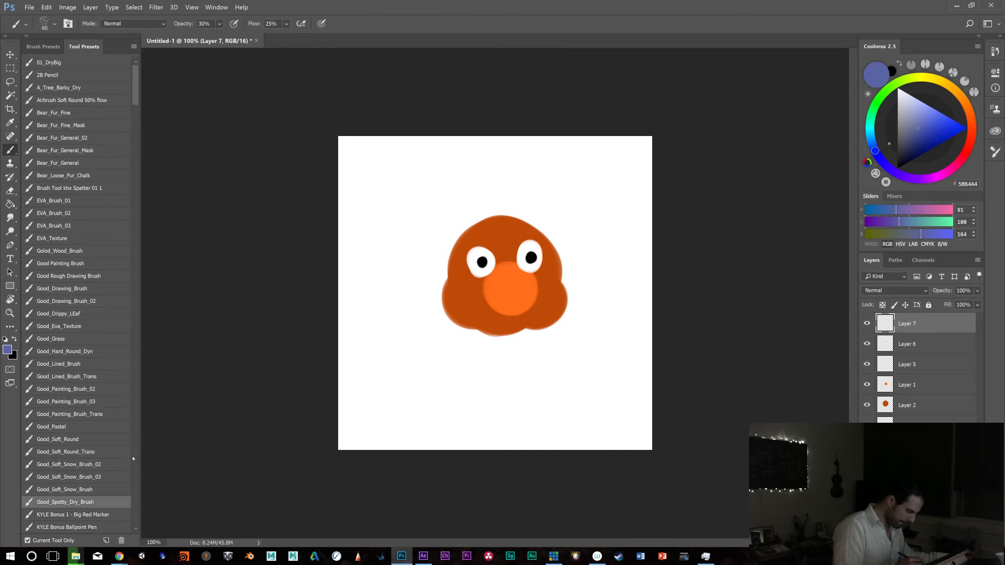
Choose the KYLE Ultimate Pencil Hard brush, test a stroke and undo it, and set the brush size to 15 px
{"action": "scroll", "coordinate": [133, 446], "scroll_direction": "down", "scroll_amount": 10}
{"action": "left_click", "coordinate": [109, 229]}
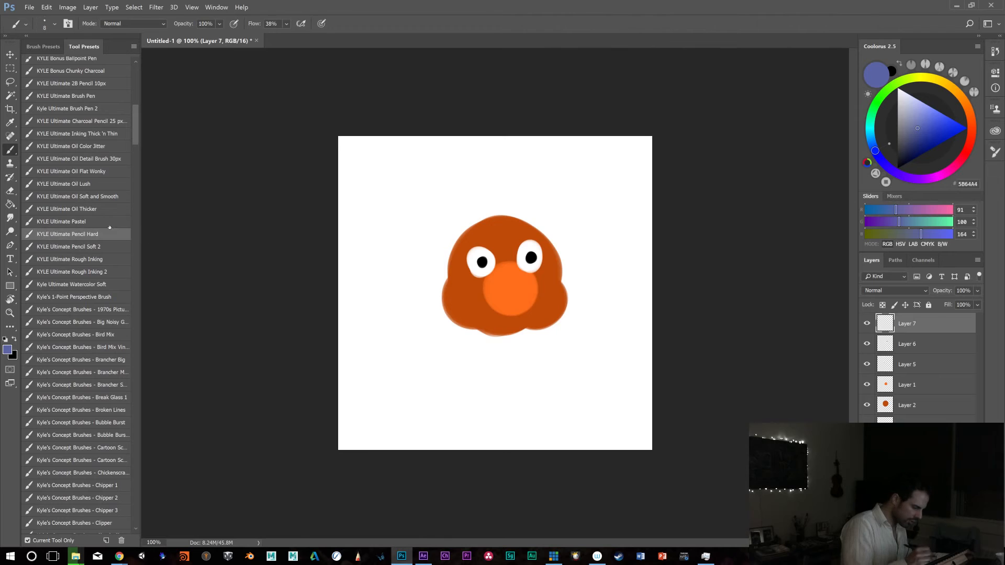
{"action": "left_click_drag", "start_coordinate": [386, 250], "coordinate": [403, 331]}
{"action": "key", "text": "ctrl+z"}
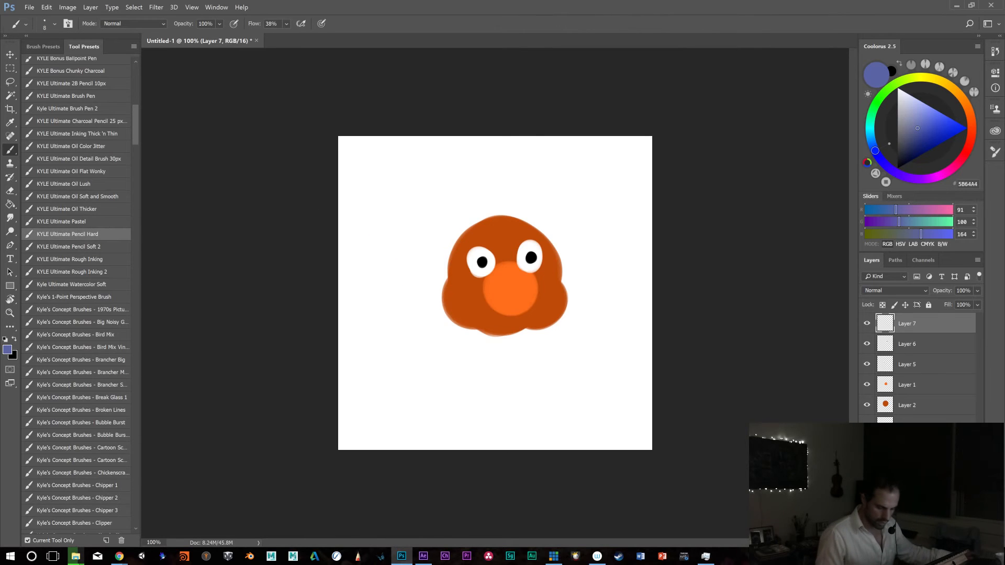
{"action": "key", "text": "bracketright"}
{"action": "key", "text": "bracketright"}
{"action": "key", "text": "bracketright"}
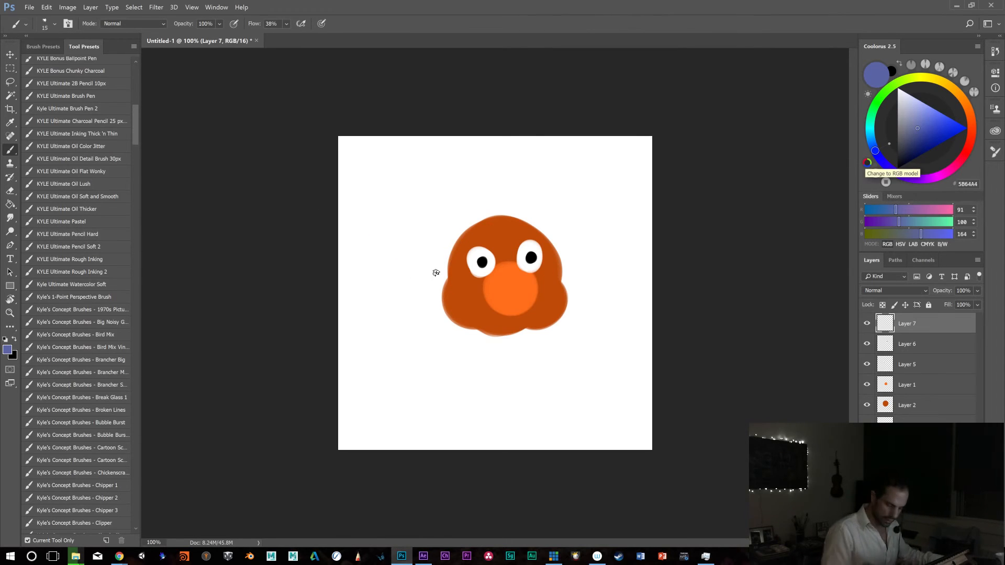
On another new layer, sketch a rounded front torso beside the face with an 8 px brush, adding a waistline, curved centre line and buttons
{"action": "key", "text": "ctrl+plus"}
{"action": "key", "text": "ctrl+plus"}
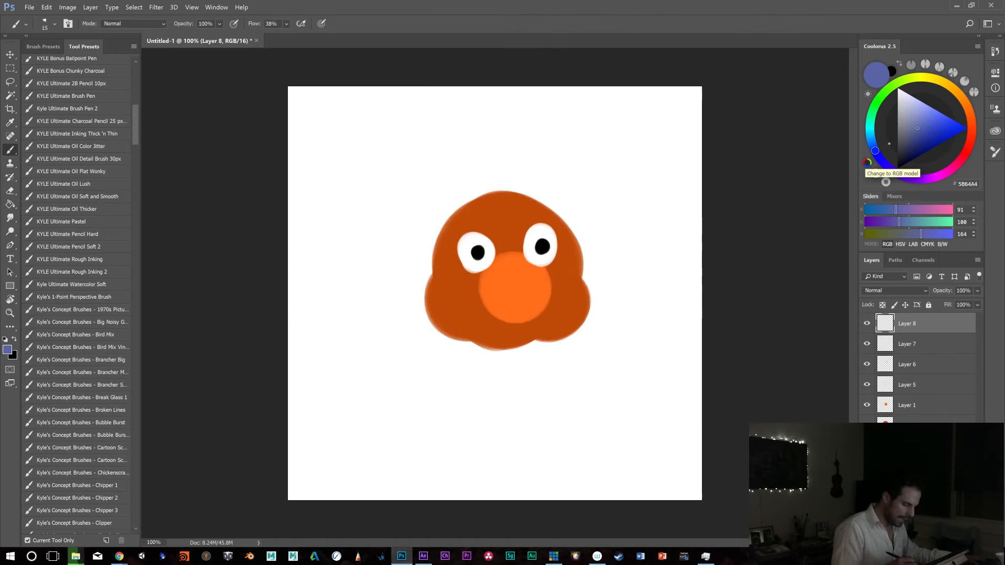
{"action": "left_click_drag", "start_coordinate": [450, 316], "coordinate": [717, 500]}
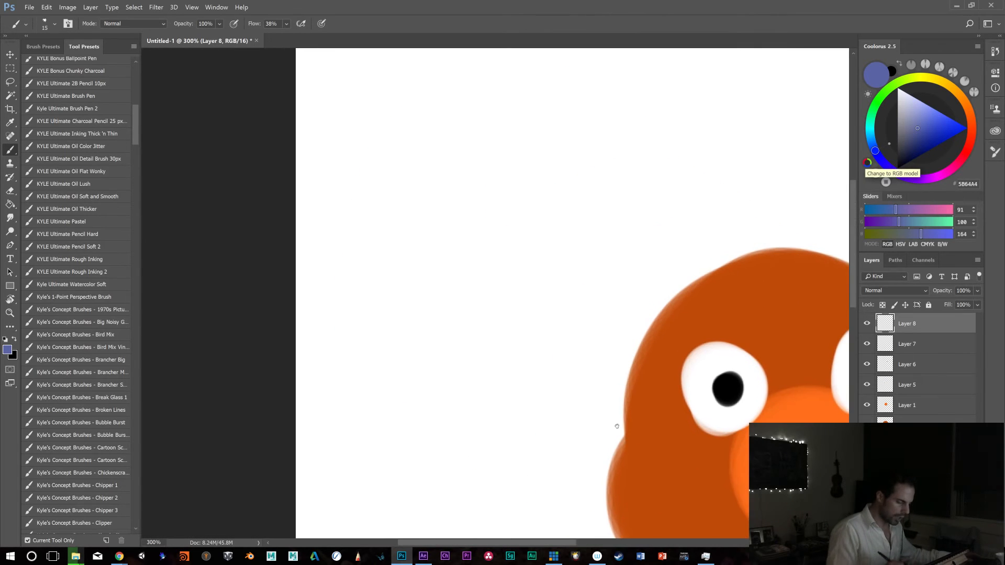
{"action": "mouse_move", "coordinate": [387, 217]}
{"action": "left_mouse_down"}
{"action": "mouse_move", "coordinate": [451, 142]}
{"action": "mouse_move", "coordinate": [452, 229]}
{"action": "mouse_move", "coordinate": [400, 250]}
{"action": "mouse_move", "coordinate": [382, 196]}
{"action": "mouse_move", "coordinate": [418, 138]}
{"action": "mouse_move", "coordinate": [461, 184]}
{"action": "mouse_move", "coordinate": [446, 242]}
{"action": "mouse_move", "coordinate": [430, 250]}
{"action": "mouse_move", "coordinate": [394, 239]}
{"action": "mouse_move", "coordinate": [463, 222]}
{"action": "mouse_move", "coordinate": [443, 238]}
{"action": "mouse_move", "coordinate": [401, 234]}
{"action": "left_mouse_up"}
{"action": "left_click_drag", "start_coordinate": [558, 239], "coordinate": [485, 323]}
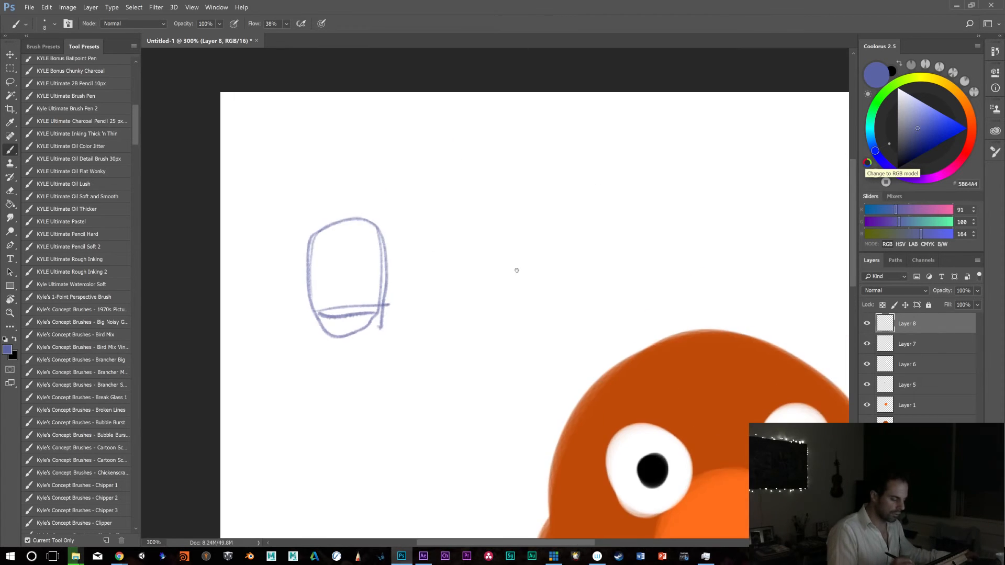
{"action": "left_click_drag", "start_coordinate": [345, 222], "coordinate": [350, 307]}
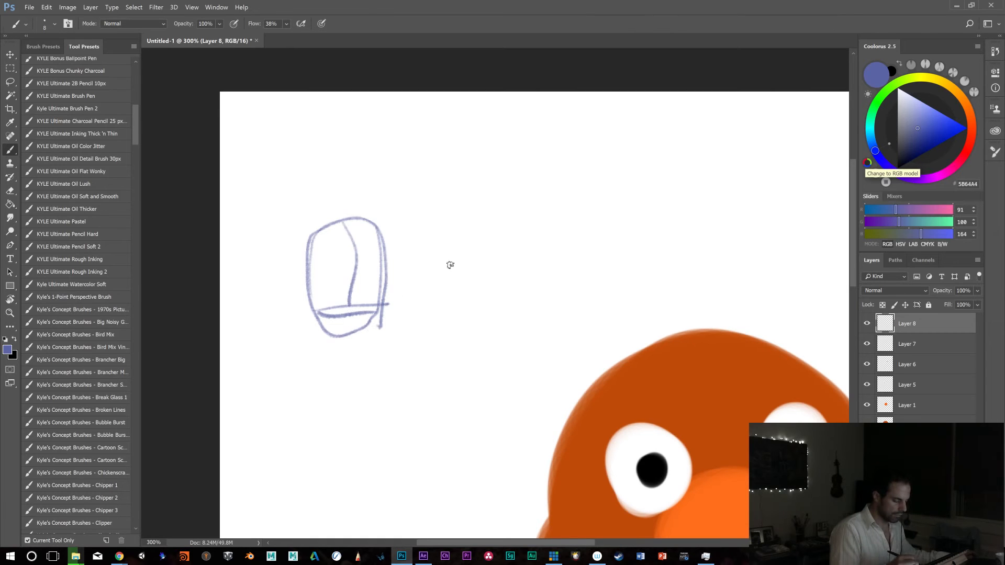
{"action": "mouse_move", "coordinate": [354, 250]}
{"action": "left_mouse_down"}
{"action": "mouse_move", "coordinate": [342, 297]}
{"action": "mouse_move", "coordinate": [359, 298]}
{"action": "left_mouse_up"}
Sketch a second torso beside the first, turned sideways, with a waistline and a button line near its front edge
{"action": "mouse_move", "coordinate": [454, 305]}
{"action": "left_mouse_down"}
{"action": "mouse_move", "coordinate": [446, 277]}
{"action": "mouse_move", "coordinate": [497, 223]}
{"action": "mouse_move", "coordinate": [512, 290]}
{"action": "mouse_move", "coordinate": [460, 305]}
{"action": "mouse_move", "coordinate": [460, 321]}
{"action": "mouse_move", "coordinate": [513, 299]}
{"action": "left_mouse_up"}
{"action": "left_click_drag", "start_coordinate": [493, 226], "coordinate": [502, 301]}
{"action": "left_click_drag", "start_coordinate": [504, 260], "coordinate": [502, 248]}
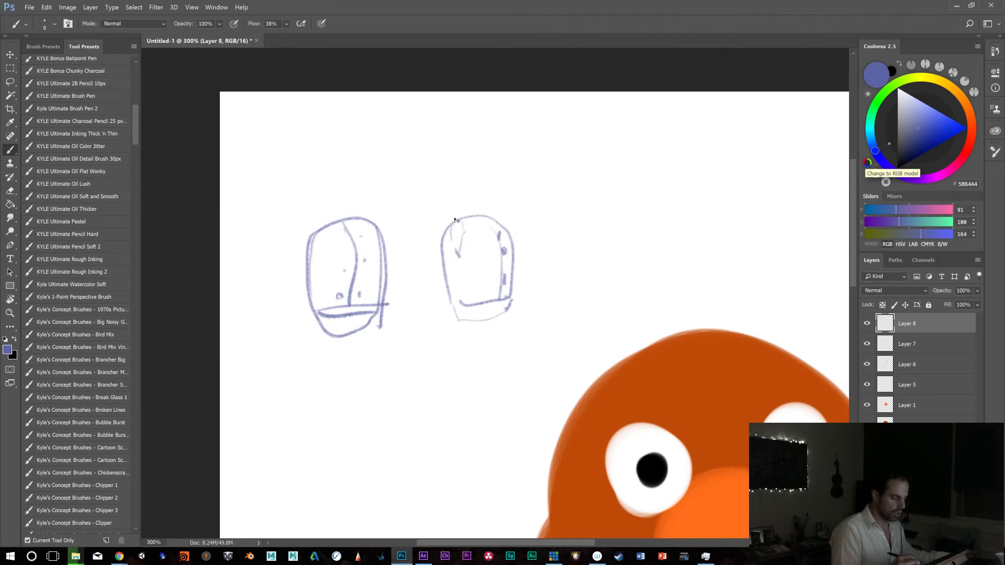
Undo the first arm strokes and sketch a bent arm from a small shoulder circle on the second torso
{"action": "mouse_move", "coordinate": [445, 231]}
{"action": "left_mouse_down"}
{"action": "mouse_move", "coordinate": [444, 307]}
{"action": "mouse_move", "coordinate": [456, 226]}
{"action": "mouse_move", "coordinate": [426, 345]}
{"action": "left_mouse_up"}
{"action": "key", "text": "ctrl+alt+z"}
{"action": "key", "text": "ctrl+alt+z"}
{"action": "key", "text": "ctrl+alt+z"}
{"action": "mouse_move", "coordinate": [461, 227]}
{"action": "left_mouse_down"}
{"action": "mouse_move", "coordinate": [412, 289]}
{"action": "mouse_move", "coordinate": [435, 356]}
{"action": "mouse_move", "coordinate": [414, 281]}
{"action": "mouse_move", "coordinate": [457, 233]}
{"action": "left_mouse_up"}
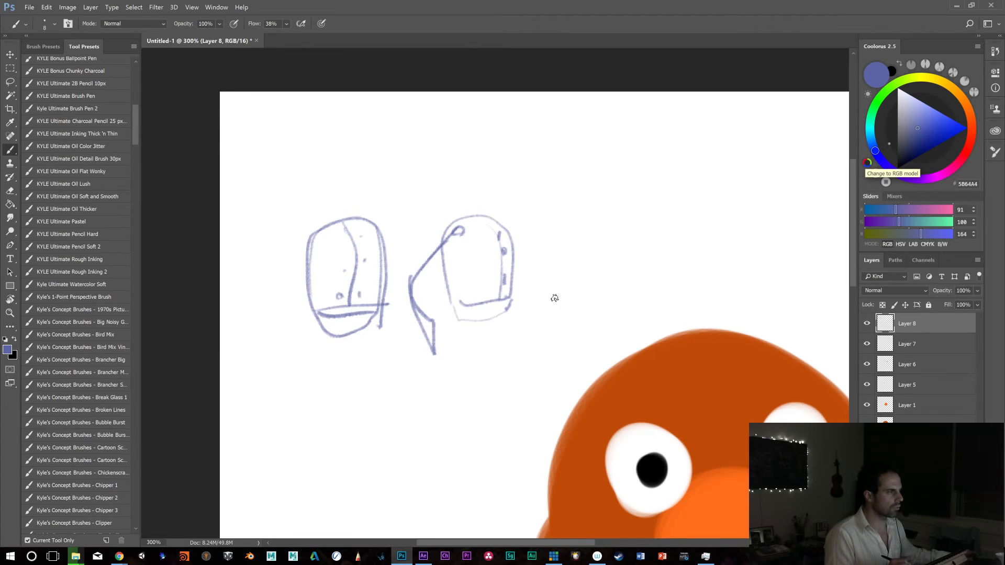
Sketch a third, bean-shaped torso bending to one side, with button marks and a hatched pelvis area, undoing stray strokes
{"action": "mouse_move", "coordinate": [577, 272]}
{"action": "left_mouse_down"}
{"action": "mouse_move", "coordinate": [626, 180]}
{"action": "mouse_move", "coordinate": [626, 202]}
{"action": "left_mouse_up"}
{"action": "left_click_drag", "start_coordinate": [586, 238], "coordinate": [579, 195]}
{"action": "left_click_drag", "start_coordinate": [599, 162], "coordinate": [647, 156]}
{"action": "key", "text": "ctrl+z"}
{"action": "mouse_move", "coordinate": [601, 254]}
{"action": "left_mouse_down"}
{"action": "mouse_move", "coordinate": [602, 203]}
{"action": "mouse_move", "coordinate": [641, 155]}
{"action": "mouse_move", "coordinate": [671, 177]}
{"action": "mouse_move", "coordinate": [653, 260]}
{"action": "mouse_move", "coordinate": [611, 260]}
{"action": "mouse_move", "coordinate": [608, 232]}
{"action": "left_mouse_up"}
{"action": "left_click_drag", "start_coordinate": [659, 190], "coordinate": [647, 254]}
{"action": "key", "text": "ctrl+z"}
{"action": "mouse_move", "coordinate": [666, 186]}
{"action": "left_mouse_down"}
{"action": "mouse_move", "coordinate": [644, 258]}
{"action": "mouse_move", "coordinate": [647, 225]}
{"action": "mouse_move", "coordinate": [636, 233]}
{"action": "left_mouse_up"}
{"action": "key", "text": "ctrl+z"}
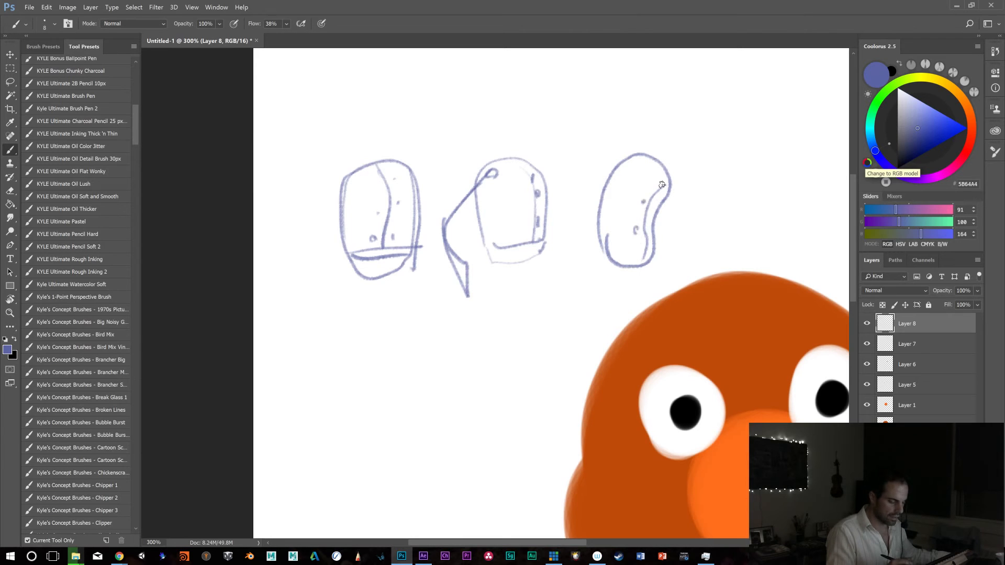
{"action": "mouse_move", "coordinate": [608, 237]}
{"action": "left_mouse_down"}
{"action": "mouse_move", "coordinate": [650, 239]}
{"action": "mouse_move", "coordinate": [621, 247]}
{"action": "mouse_move", "coordinate": [615, 264]}
{"action": "mouse_move", "coordinate": [649, 246]}
{"action": "left_mouse_up"}
Sketch a fourth, upright oval torso with a centre line, curved cross lines and a hatched pelvis area
{"action": "left_click_drag", "start_coordinate": [573, 217], "coordinate": [456, 202]}
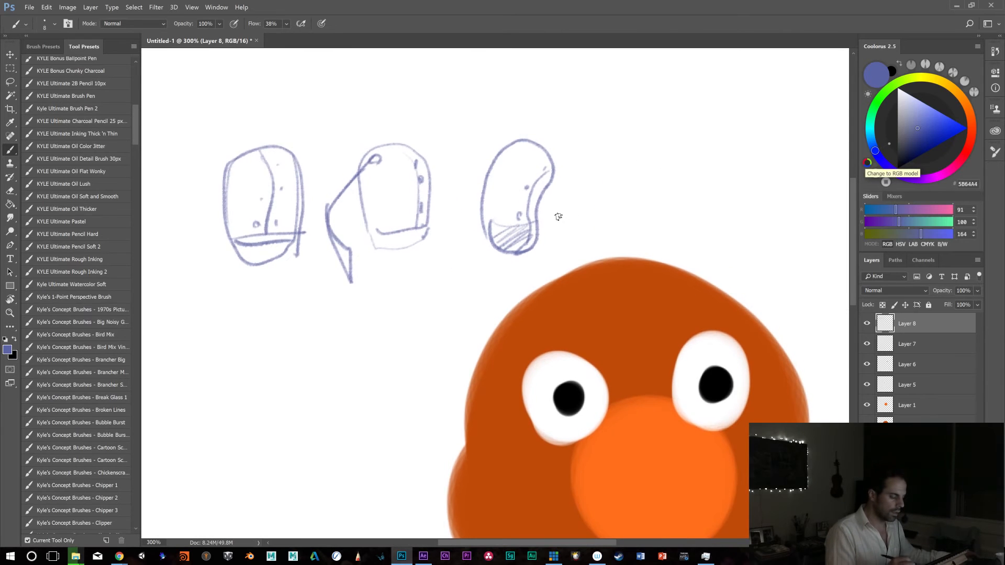
{"action": "mouse_move", "coordinate": [631, 240]}
{"action": "left_mouse_down"}
{"action": "mouse_move", "coordinate": [596, 218]}
{"action": "mouse_move", "coordinate": [603, 187]}
{"action": "mouse_move", "coordinate": [626, 171]}
{"action": "mouse_move", "coordinate": [653, 190]}
{"action": "mouse_move", "coordinate": [655, 217]}
{"action": "mouse_move", "coordinate": [649, 256]}
{"action": "mouse_move", "coordinate": [618, 277]}
{"action": "mouse_move", "coordinate": [599, 257]}
{"action": "mouse_move", "coordinate": [596, 229]}
{"action": "mouse_move", "coordinate": [639, 215]}
{"action": "mouse_move", "coordinate": [645, 227]}
{"action": "mouse_move", "coordinate": [643, 217]}
{"action": "mouse_move", "coordinate": [602, 218]}
{"action": "mouse_move", "coordinate": [632, 227]}
{"action": "mouse_move", "coordinate": [648, 218]}
{"action": "mouse_move", "coordinate": [605, 218]}
{"action": "mouse_move", "coordinate": [621, 235]}
{"action": "mouse_move", "coordinate": [644, 228]}
{"action": "mouse_move", "coordinate": [613, 243]}
{"action": "mouse_move", "coordinate": [625, 258]}
{"action": "mouse_move", "coordinate": [627, 209]}
{"action": "left_mouse_up"}
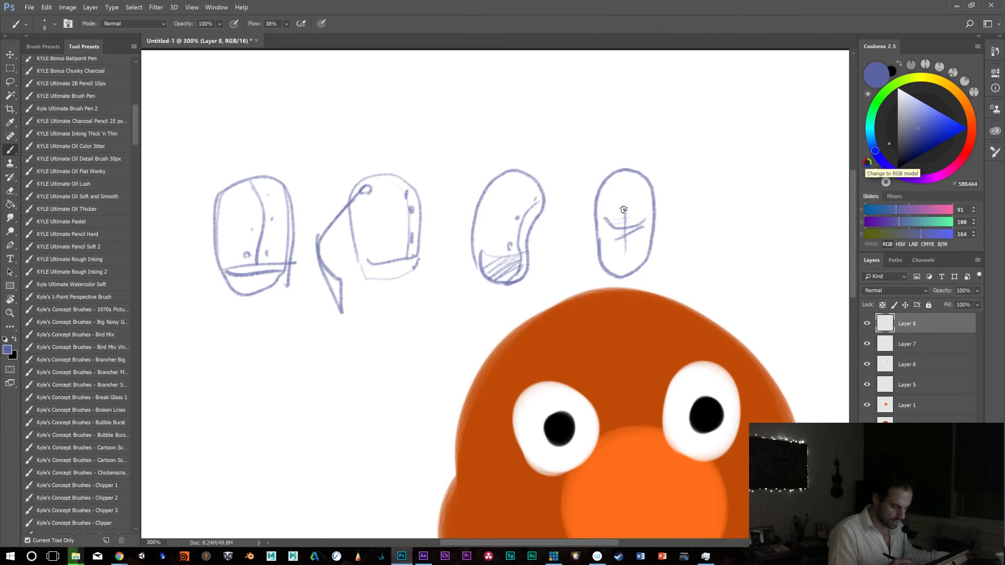
{"action": "mouse_move", "coordinate": [604, 249]}
{"action": "left_mouse_down"}
{"action": "mouse_move", "coordinate": [628, 258]}
{"action": "mouse_move", "coordinate": [649, 245]}
{"action": "left_mouse_up"}
{"action": "left_click_drag", "start_coordinate": [604, 258], "coordinate": [642, 269]}
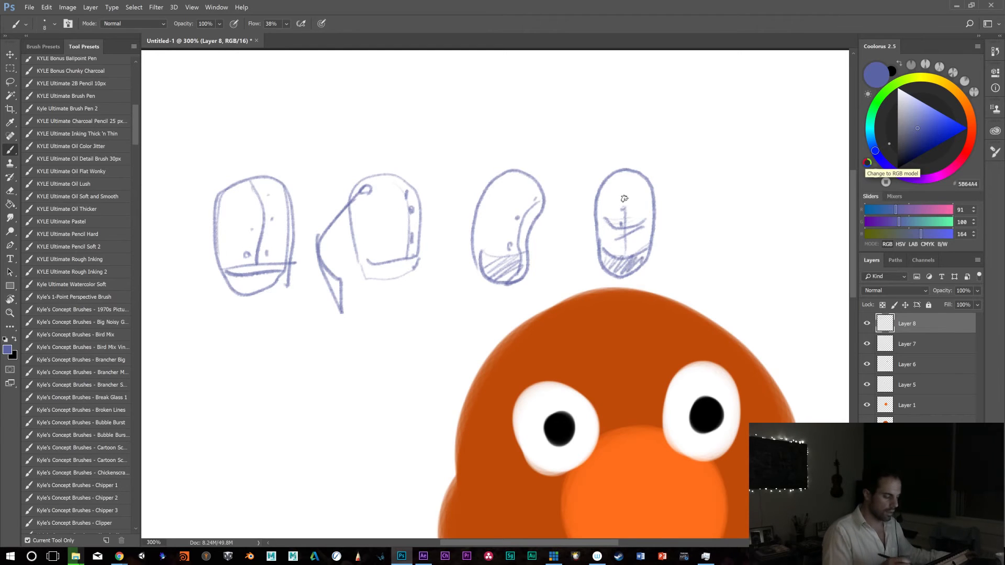
{"action": "mouse_move", "coordinate": [701, 196]}
{"action": "left_mouse_down"}
{"action": "mouse_move", "coordinate": [710, 204]}
{"action": "mouse_move", "coordinate": [719, 195]}
{"action": "left_mouse_up"}
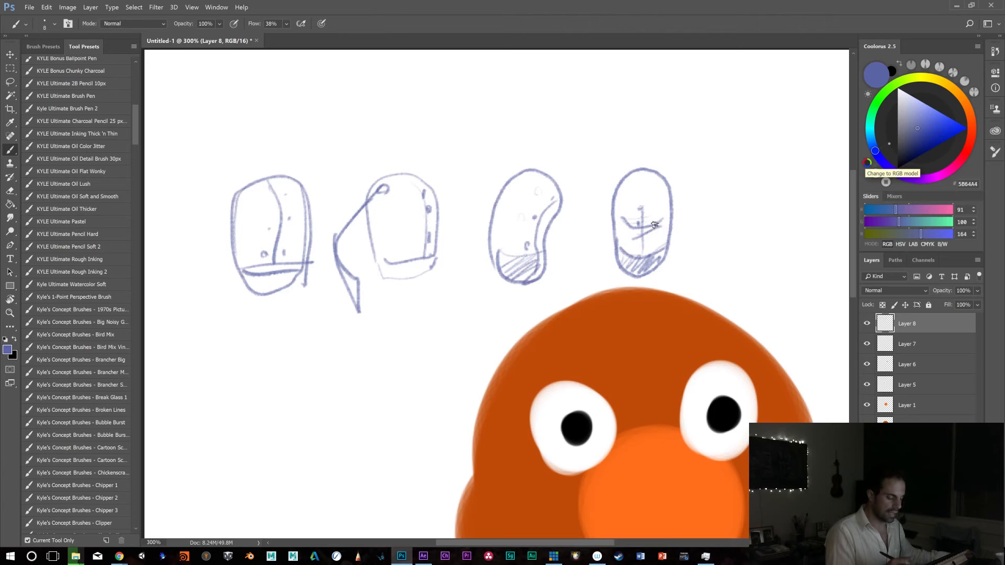
Undo the stroke over the fourth torso and sketch a fifth, upright torso with a centre line and three button circles
{"action": "left_click_drag", "start_coordinate": [645, 156], "coordinate": [645, 276]}
{"action": "key", "text": "ctrl+z"}
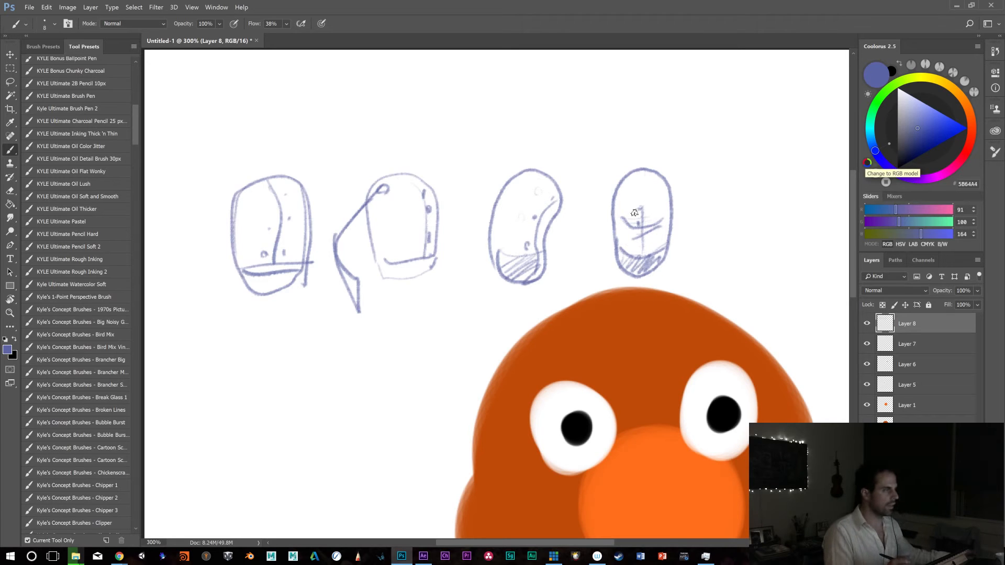
{"action": "left_click_drag", "start_coordinate": [706, 215], "coordinate": [655, 197]}
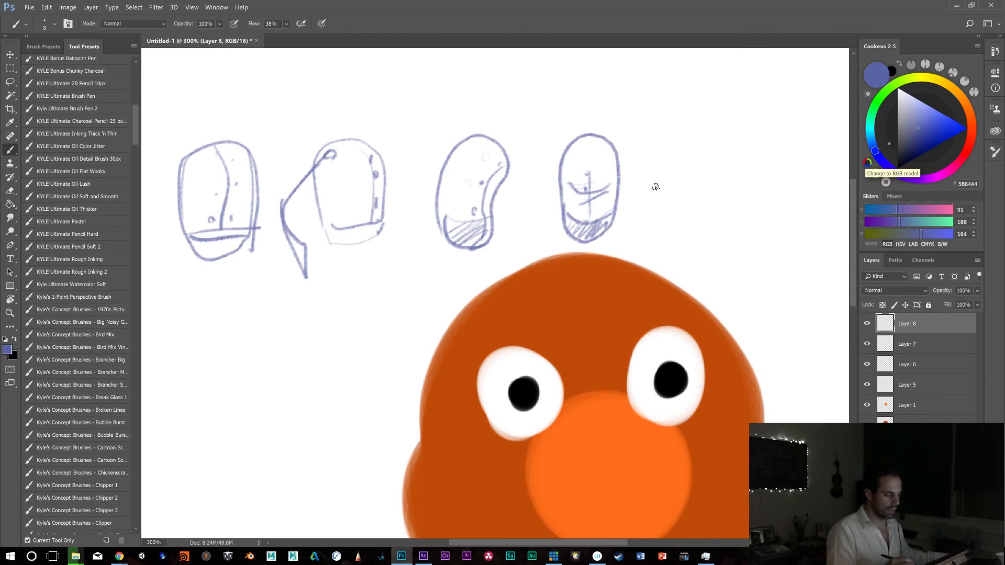
{"action": "mouse_move", "coordinate": [659, 212]}
{"action": "left_mouse_down"}
{"action": "mouse_move", "coordinate": [714, 212]}
{"action": "mouse_move", "coordinate": [682, 213]}
{"action": "left_mouse_up"}
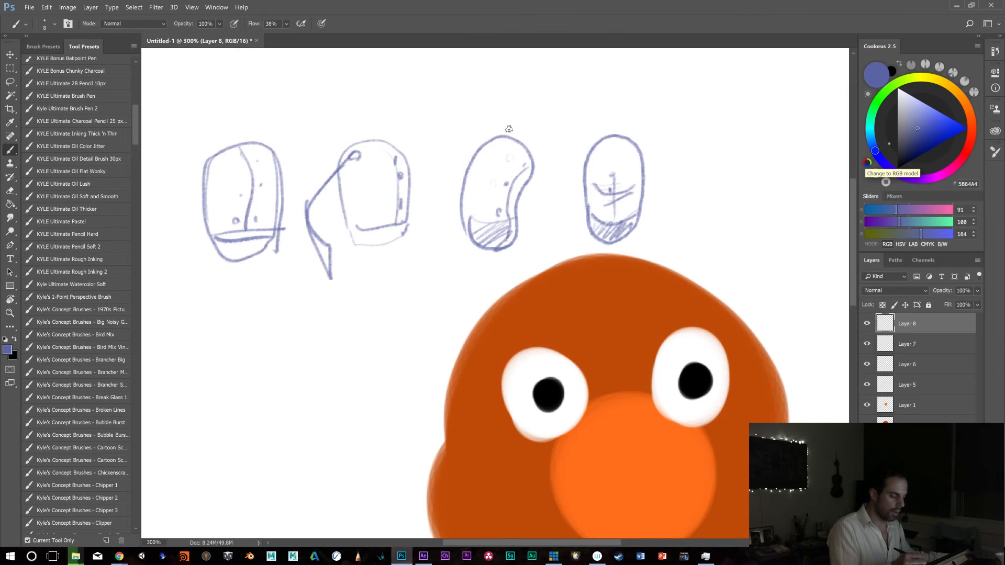
{"action": "mouse_move", "coordinate": [704, 233]}
{"action": "left_mouse_down"}
{"action": "mouse_move", "coordinate": [700, 192]}
{"action": "mouse_move", "coordinate": [733, 136]}
{"action": "mouse_move", "coordinate": [752, 182]}
{"action": "mouse_move", "coordinate": [747, 223]}
{"action": "mouse_move", "coordinate": [717, 254]}
{"action": "mouse_move", "coordinate": [704, 233]}
{"action": "left_mouse_up"}
{"action": "left_click_drag", "start_coordinate": [724, 146], "coordinate": [726, 252]}
{"action": "left_click_drag", "start_coordinate": [678, 178], "coordinate": [610, 117]}
{"action": "left_click_drag", "start_coordinate": [616, 159], "coordinate": [618, 157]}
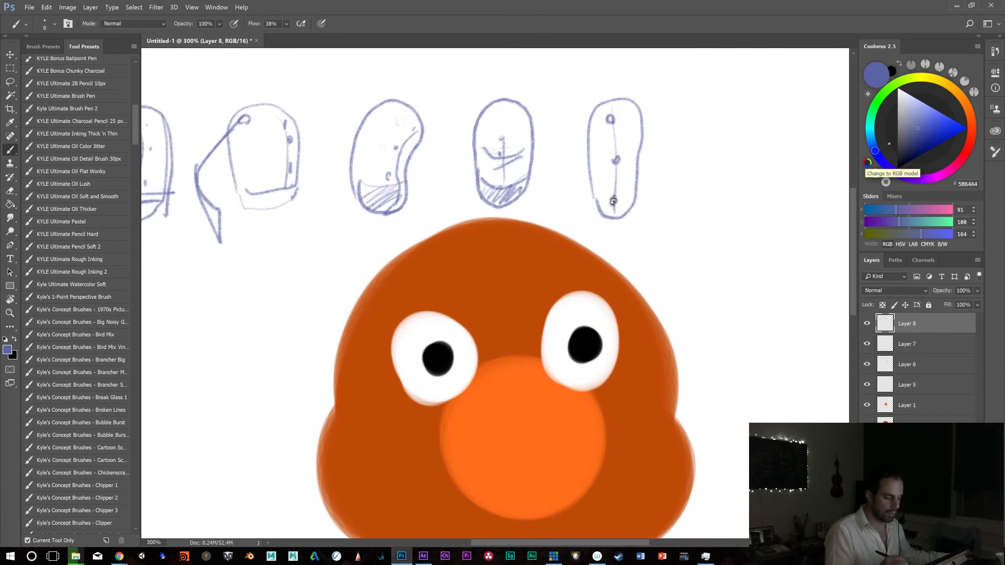
Sketch a sixth torso outline, narrowing toward a flat base, with button marks down the middle
{"action": "left_click_drag", "start_coordinate": [619, 230], "coordinate": [485, 268]}
{"action": "mouse_move", "coordinate": [575, 247]}
{"action": "left_mouse_down"}
{"action": "mouse_move", "coordinate": [568, 222]}
{"action": "mouse_move", "coordinate": [615, 210]}
{"action": "mouse_move", "coordinate": [572, 245]}
{"action": "left_mouse_up"}
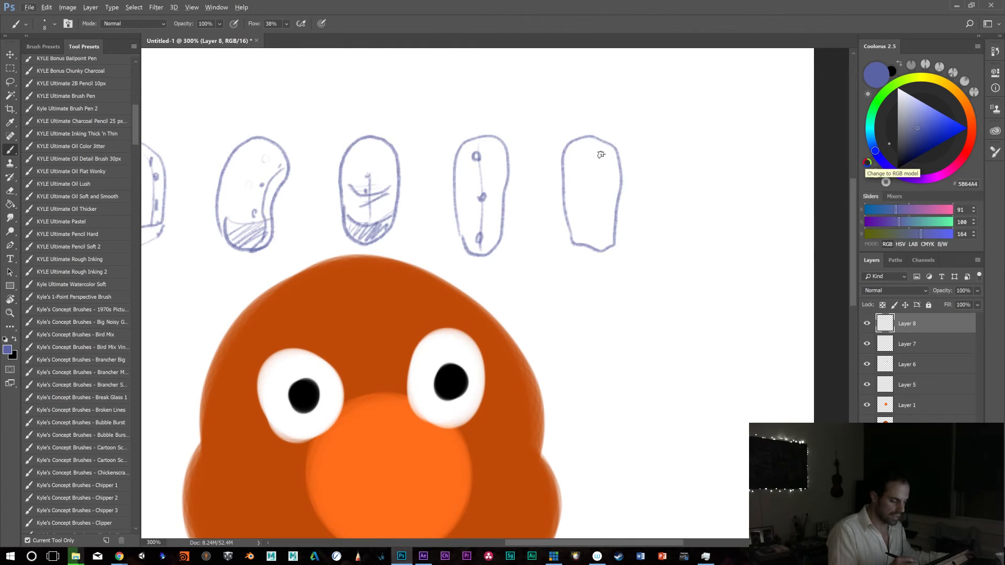
{"action": "left_click_drag", "start_coordinate": [592, 150], "coordinate": [594, 152]}
{"action": "left_click_drag", "start_coordinate": [593, 193], "coordinate": [592, 200]}
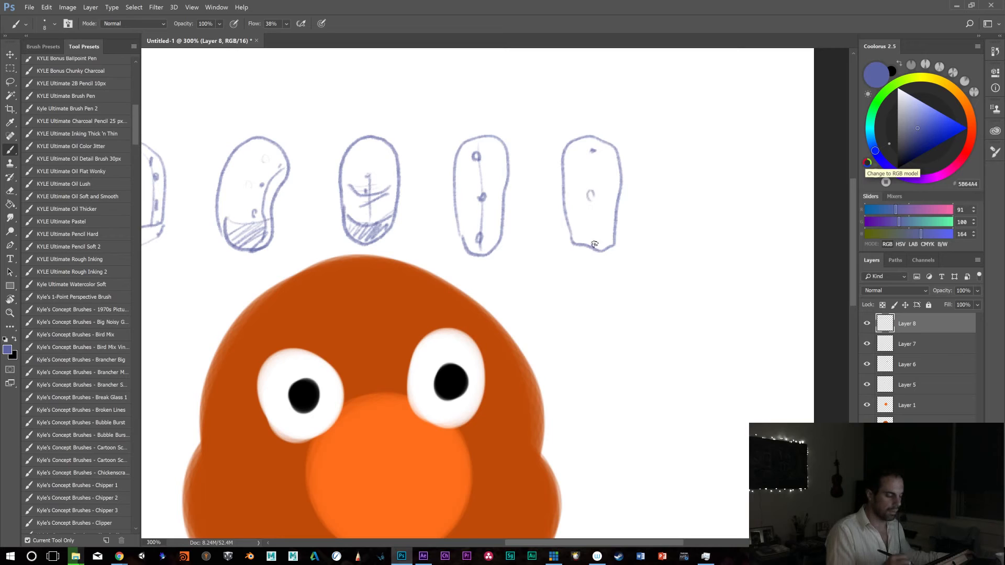
Sketch a seventh, slightly narrower torso with three button dots, and add vertical side lines to the sixth and seventh torsos
{"action": "mouse_move", "coordinate": [659, 240]}
{"action": "left_mouse_down"}
{"action": "mouse_move", "coordinate": [669, 142]}
{"action": "mouse_move", "coordinate": [710, 231]}
{"action": "mouse_move", "coordinate": [686, 254]}
{"action": "mouse_move", "coordinate": [658, 145]}
{"action": "left_mouse_up"}
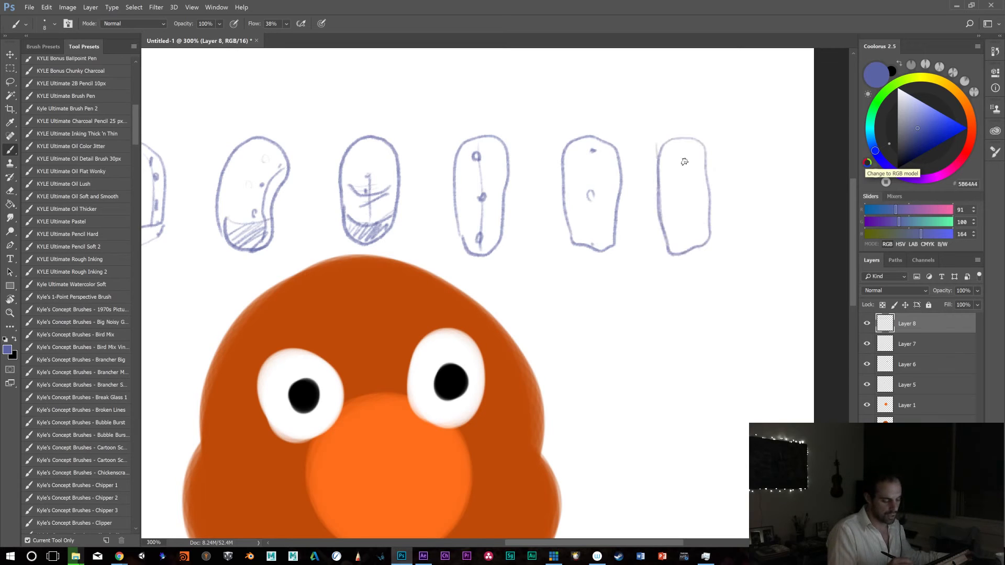
{"action": "left_click_drag", "start_coordinate": [684, 193], "coordinate": [683, 200]}
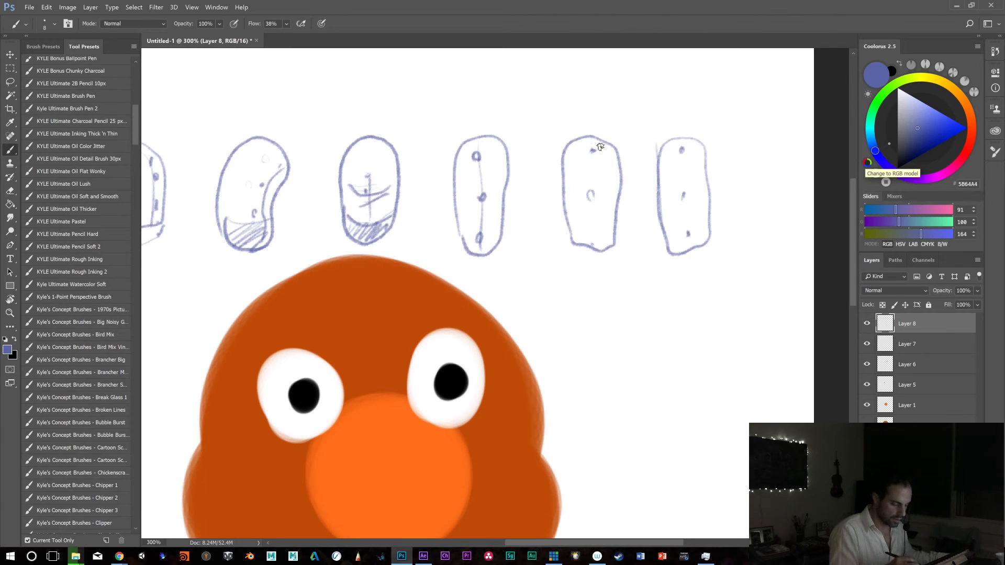
{"action": "left_click_drag", "start_coordinate": [606, 141], "coordinate": [598, 244]}
{"action": "left_click_drag", "start_coordinate": [708, 151], "coordinate": [708, 259]}
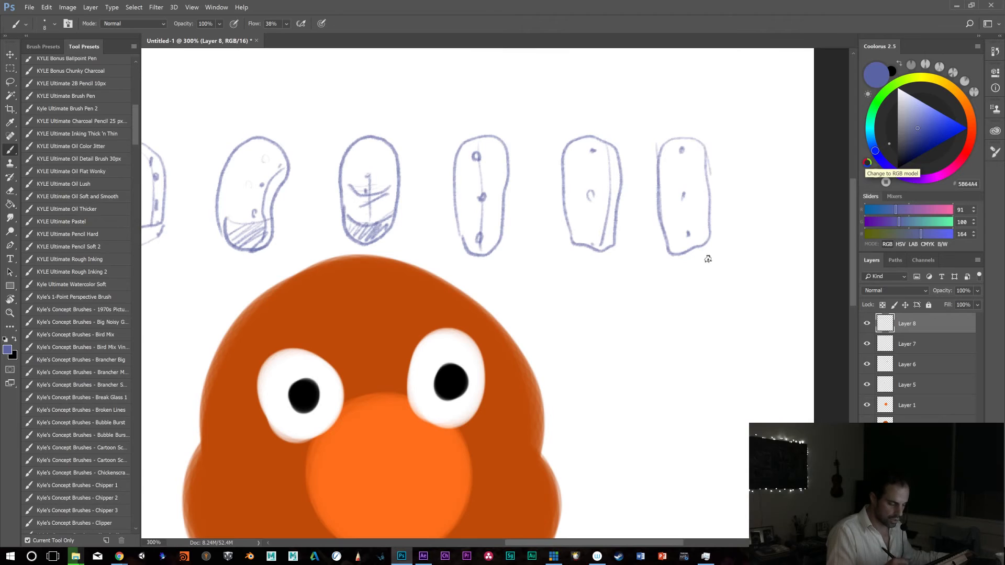
Undo the stray stroke on the seventh torso and draw a curved arc beneath each of the last two torsos
{"action": "left_click_drag", "start_coordinate": [617, 278], "coordinate": [665, 275]}
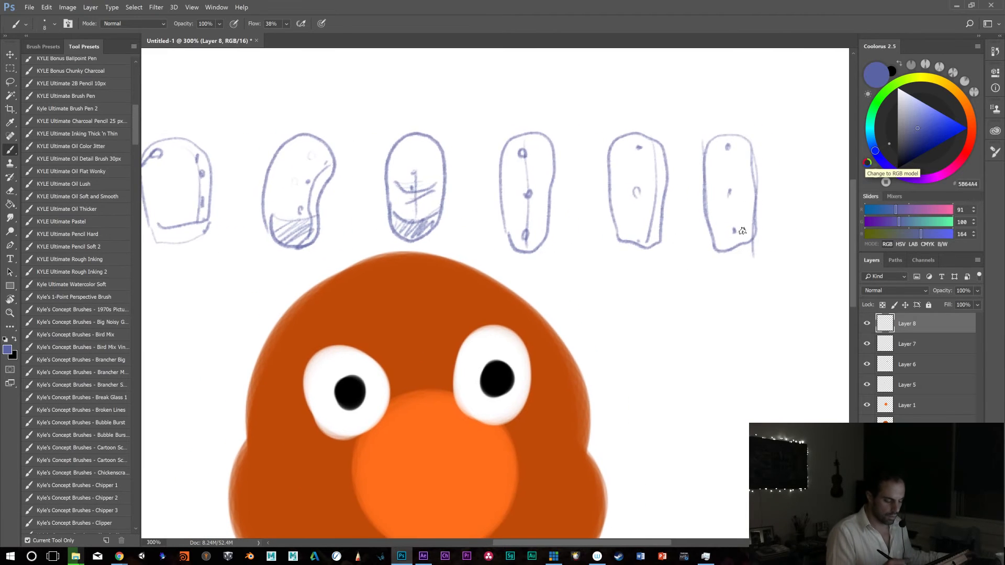
{"action": "mouse_move", "coordinate": [764, 219]}
{"action": "left_mouse_down"}
{"action": "mouse_move", "coordinate": [687, 223]}
{"action": "mouse_move", "coordinate": [729, 143]}
{"action": "left_mouse_up"}
{"action": "key", "text": "ctrl+z"}
{"action": "mouse_move", "coordinate": [670, 362]}
{"action": "left_mouse_down"}
{"action": "mouse_move", "coordinate": [656, 332]}
{"action": "mouse_move", "coordinate": [675, 276]}
{"action": "left_mouse_up"}
{"action": "left_click_drag", "start_coordinate": [570, 284], "coordinate": [649, 260]}
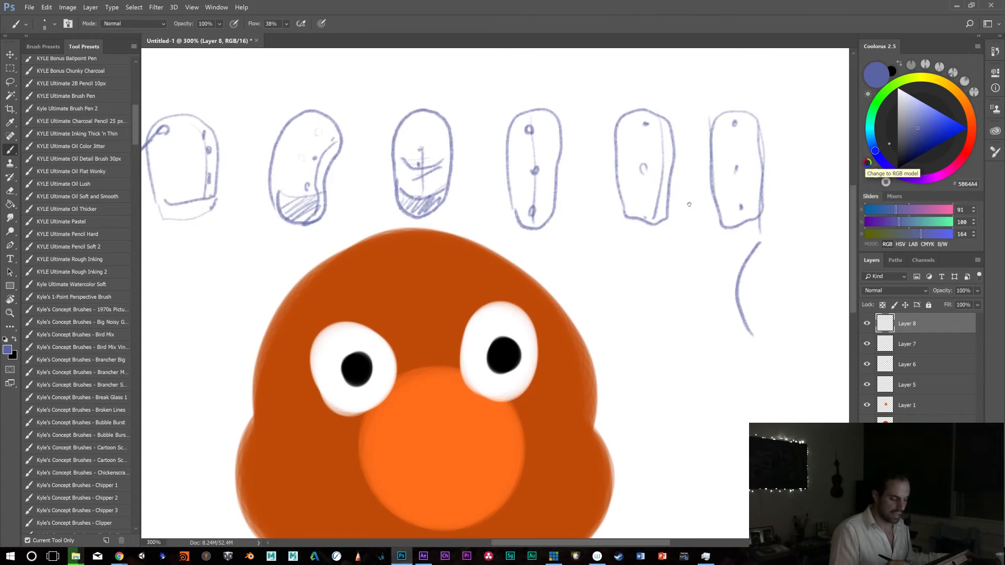
{"action": "left_click_drag", "start_coordinate": [656, 331], "coordinate": [654, 251]}
Undo the mark below the fifth torso and draw a small arrow-like mark beside its upper edge
{"action": "left_click_drag", "start_coordinate": [531, 194], "coordinate": [630, 198]}
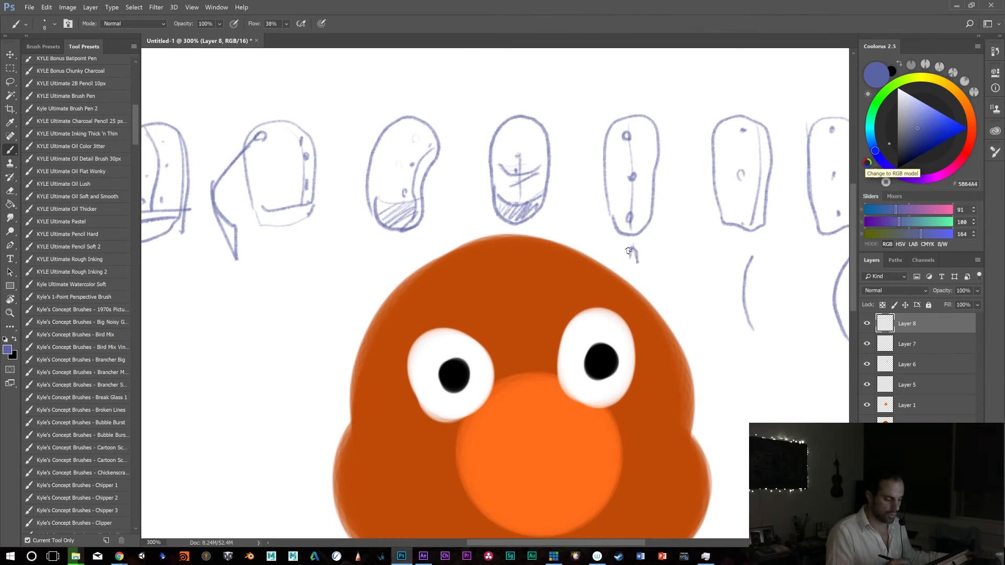
{"action": "left_click_drag", "start_coordinate": [657, 225], "coordinate": [658, 217]}
{"action": "key", "text": "ctrl+z"}
{"action": "left_click_drag", "start_coordinate": [673, 152], "coordinate": [670, 139]}
Sketch a short timeline bar above the torsos, with end ticks labelled 0 and 10 and an arrow between them
{"action": "left_click_drag", "start_coordinate": [684, 281], "coordinate": [565, 324]}
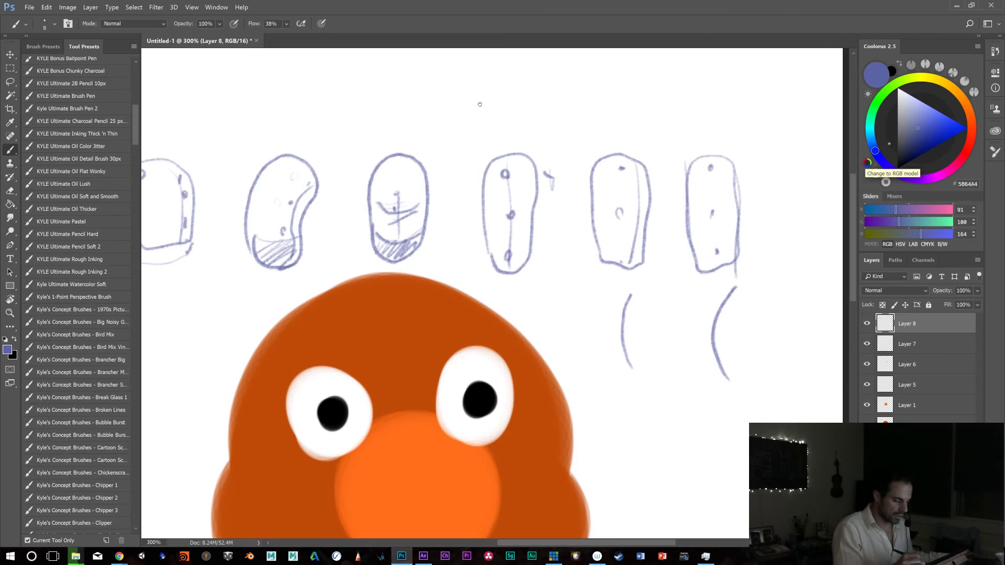
{"action": "left_click_drag", "start_coordinate": [480, 105], "coordinate": [508, 149]}
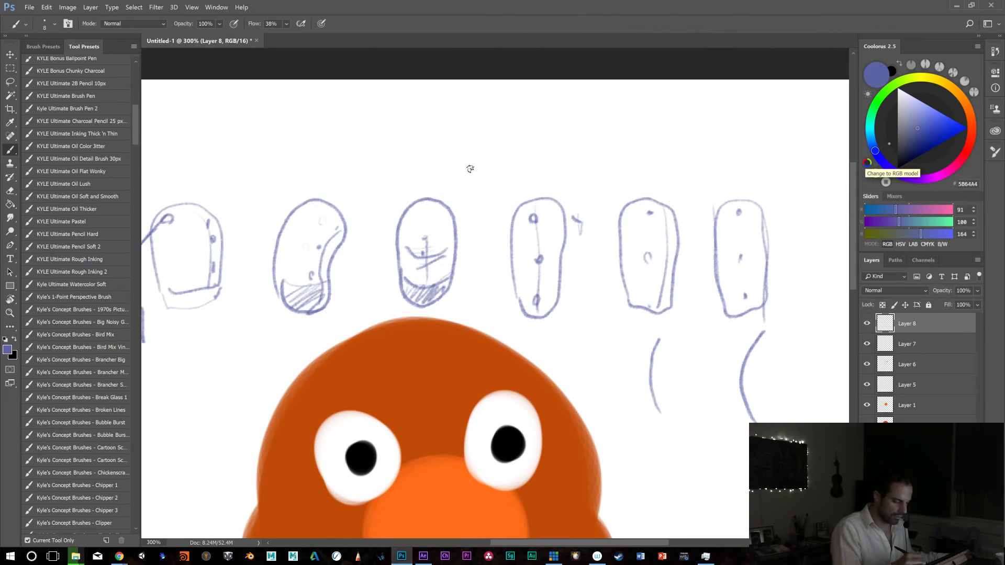
{"action": "mouse_move", "coordinate": [422, 139]}
{"action": "left_mouse_down"}
{"action": "mouse_move", "coordinate": [479, 141]}
{"action": "mouse_move", "coordinate": [432, 131]}
{"action": "mouse_move", "coordinate": [425, 149]}
{"action": "left_mouse_up"}
{"action": "left_click_drag", "start_coordinate": [477, 125], "coordinate": [479, 153]}
{"action": "mouse_move", "coordinate": [473, 103]}
{"action": "left_mouse_down"}
{"action": "mouse_move", "coordinate": [472, 114]}
{"action": "mouse_move", "coordinate": [480, 104]}
{"action": "mouse_move", "coordinate": [420, 113]}
{"action": "mouse_move", "coordinate": [463, 120]}
{"action": "left_mouse_up"}
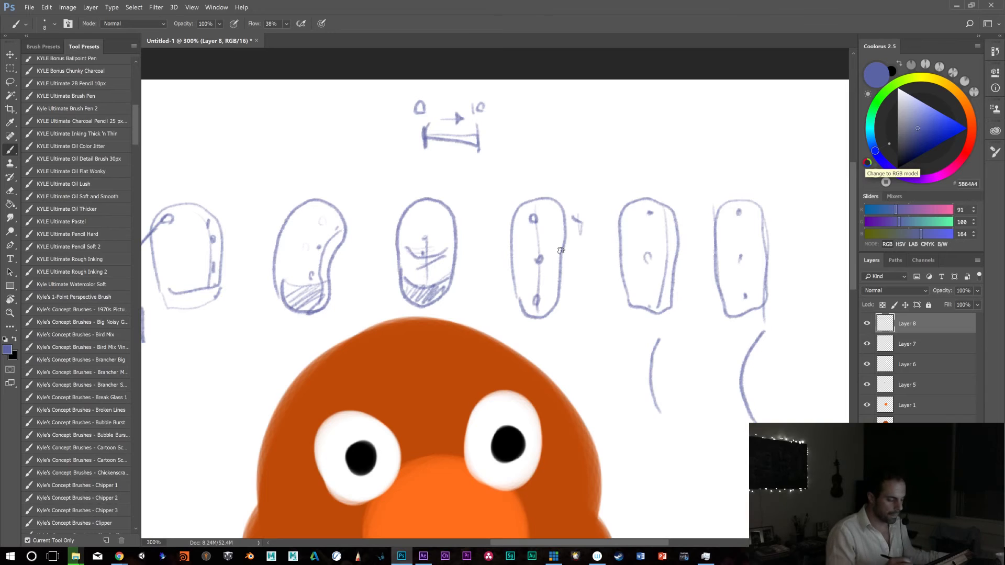
Add a second stroke to the arc under the seventh torso and draw arrows at the fifth torso's top and bottom
{"action": "left_click_drag", "start_coordinate": [516, 162], "coordinate": [427, 171]}
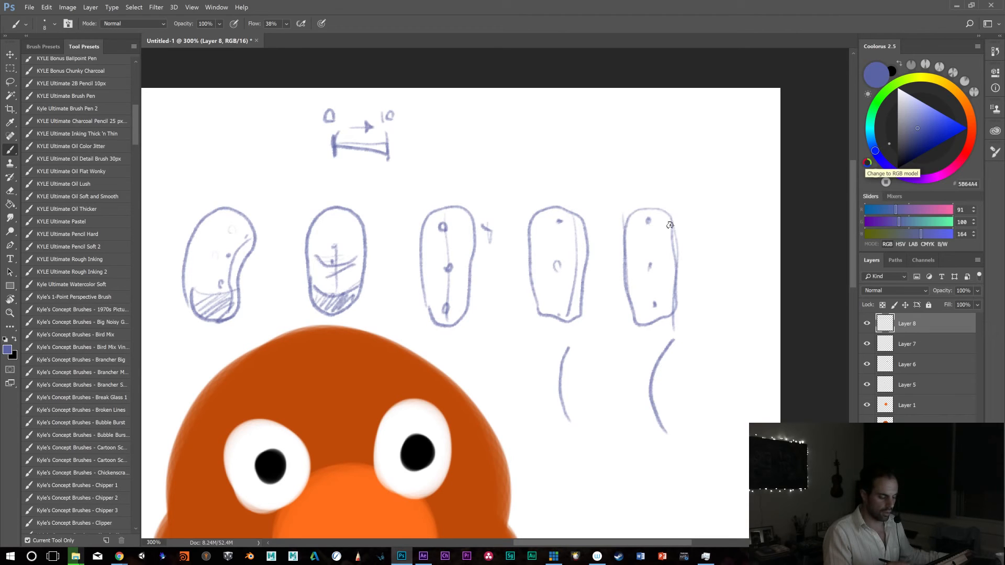
{"action": "left_click_drag", "start_coordinate": [679, 353], "coordinate": [661, 366]}
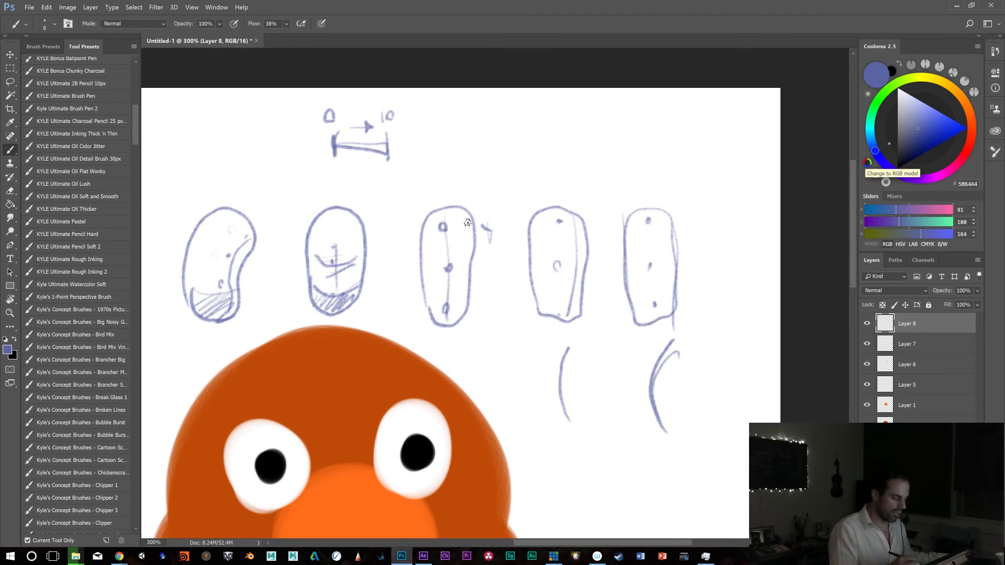
{"action": "mouse_move", "coordinate": [446, 190]}
{"action": "left_mouse_down"}
{"action": "mouse_move", "coordinate": [447, 216]}
{"action": "mouse_move", "coordinate": [455, 208]}
{"action": "left_mouse_up"}
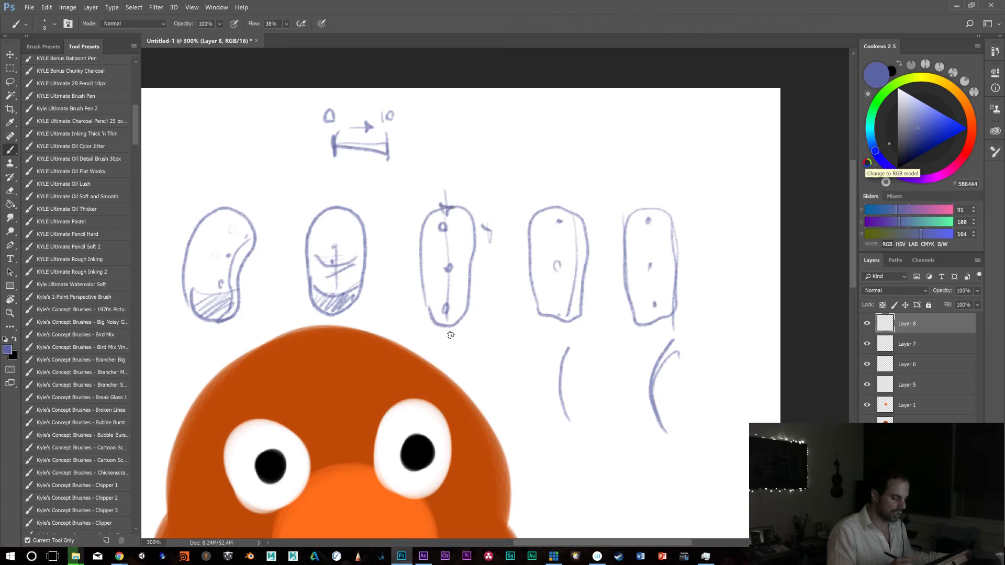
{"action": "left_click_drag", "start_coordinate": [462, 344], "coordinate": [458, 319]}
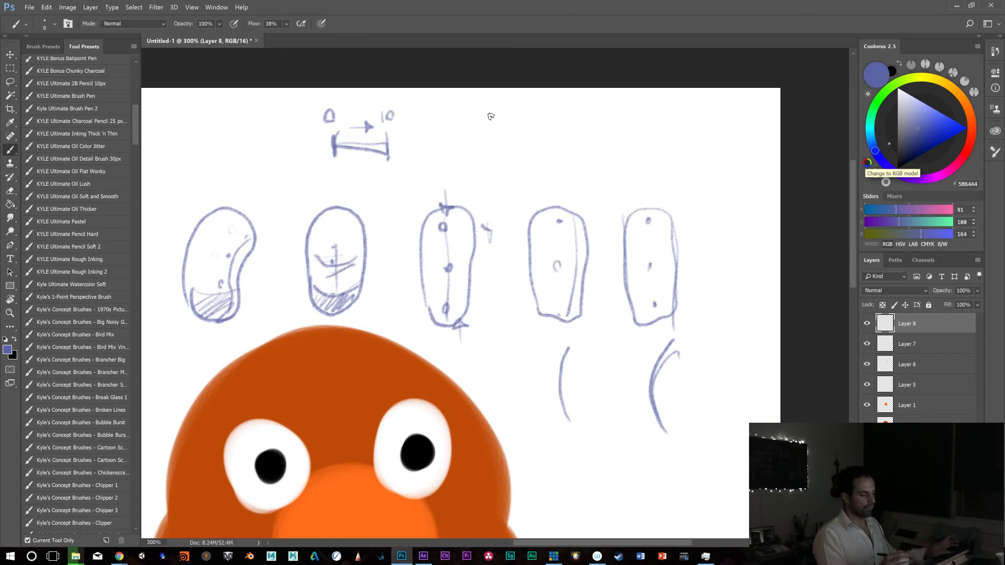
Draw a light curve linking the tops of the last three torsos and a curve inside the 0 to 10 timeline bar
{"action": "left_click_drag", "start_coordinate": [560, 202], "coordinate": [664, 210]}
{"action": "left_click_drag", "start_coordinate": [385, 132], "coordinate": [339, 143]}
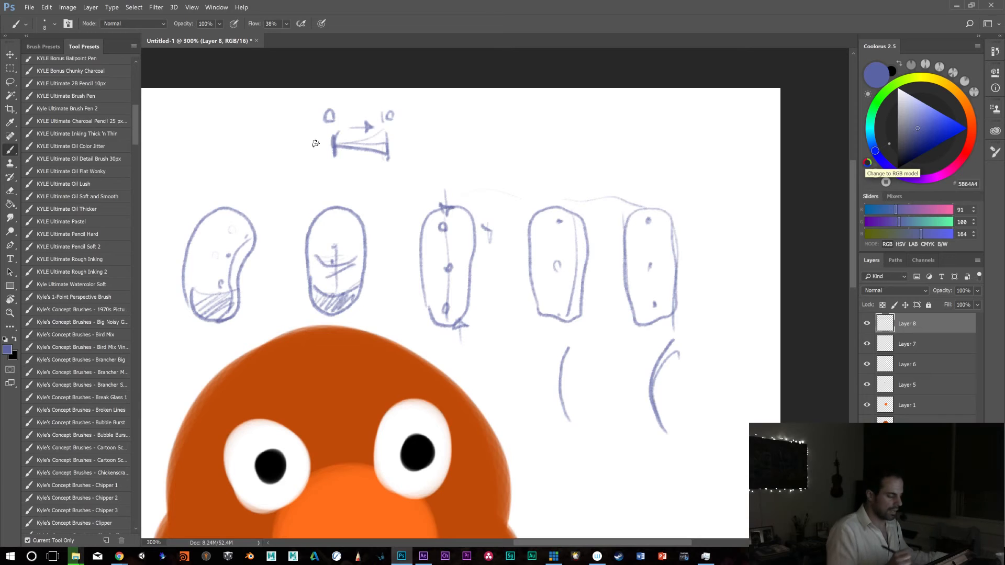
{"action": "left_click_drag", "start_coordinate": [547, 387], "coordinate": [523, 309]}
{"action": "left_click_drag", "start_coordinate": [524, 374], "coordinate": [540, 391]}
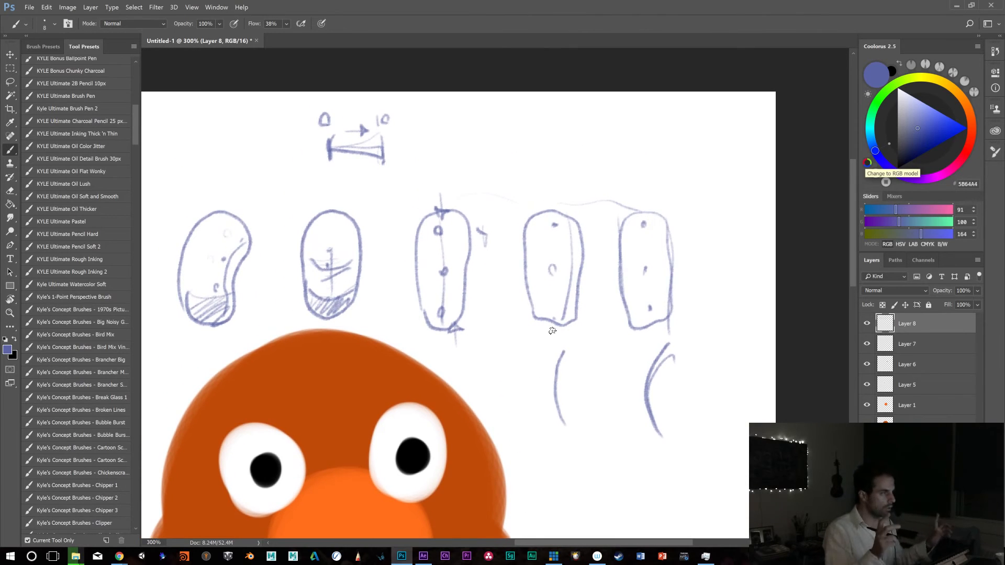
{"action": "left_click_drag", "start_coordinate": [446, 177], "coordinate": [452, 224]}
{"action": "mouse_move", "coordinate": [697, 325]}
{"action": "left_mouse_down"}
{"action": "mouse_move", "coordinate": [698, 235]}
{"action": "mouse_move", "coordinate": [722, 284]}
{"action": "mouse_move", "coordinate": [713, 279]}
{"action": "left_mouse_up"}
{"action": "left_click_drag", "start_coordinate": [551, 334], "coordinate": [540, 388]}
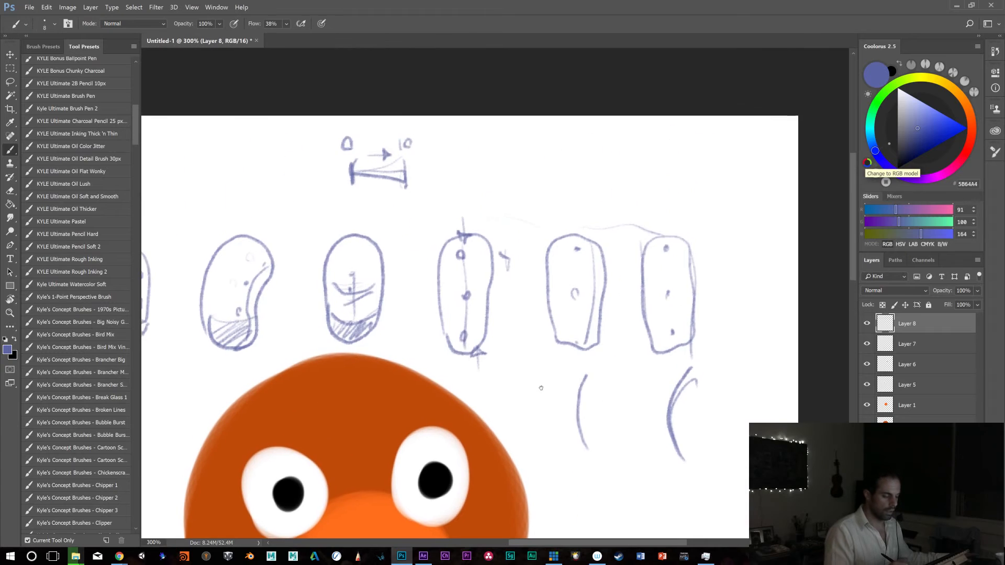
Sketch oval heads above the torso with face lines and the dotted torso beside it, plus a vertical line below the dotted one
{"action": "mouse_move", "coordinate": [459, 221]}
{"action": "left_mouse_down"}
{"action": "mouse_move", "coordinate": [465, 149]}
{"action": "mouse_move", "coordinate": [432, 201]}
{"action": "mouse_move", "coordinate": [462, 226]}
{"action": "mouse_move", "coordinate": [463, 245]}
{"action": "left_mouse_up"}
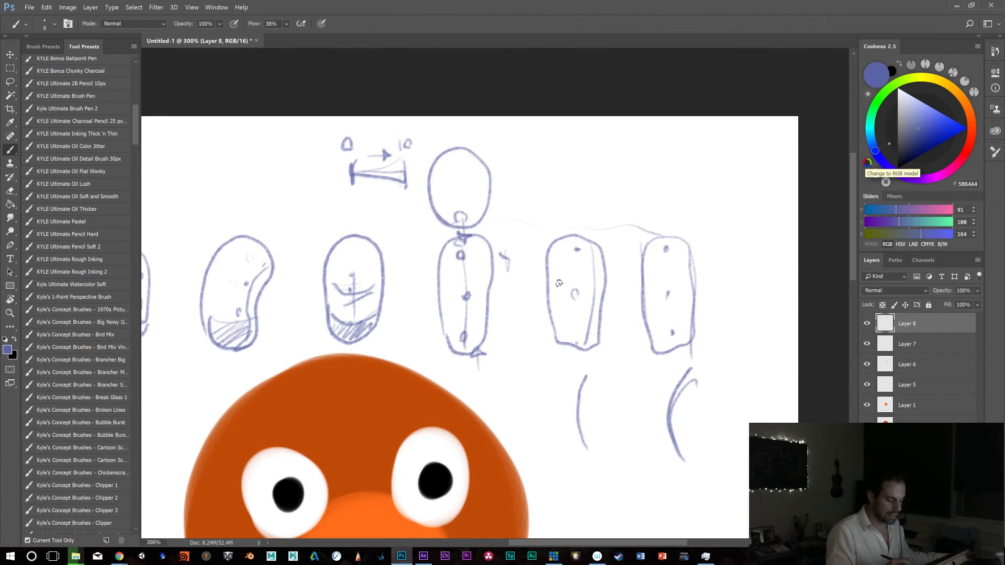
{"action": "left_click_drag", "start_coordinate": [475, 387], "coordinate": [478, 462]}
{"action": "left_click_drag", "start_coordinate": [435, 308], "coordinate": [511, 332]}
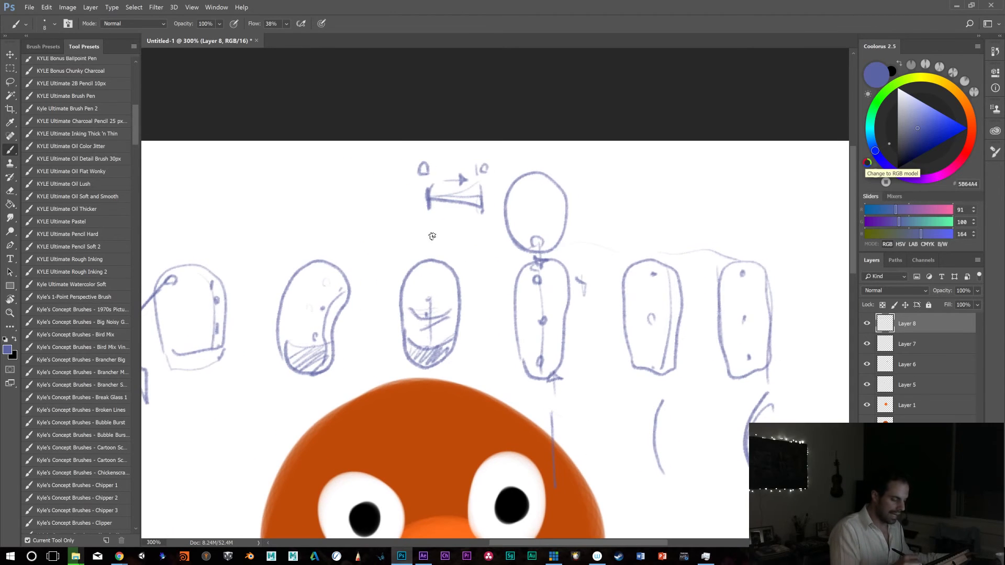
{"action": "mouse_move", "coordinate": [403, 244]}
{"action": "left_mouse_down"}
{"action": "mouse_move", "coordinate": [449, 247]}
{"action": "mouse_move", "coordinate": [453, 260]}
{"action": "mouse_move", "coordinate": [426, 275]}
{"action": "left_mouse_up"}
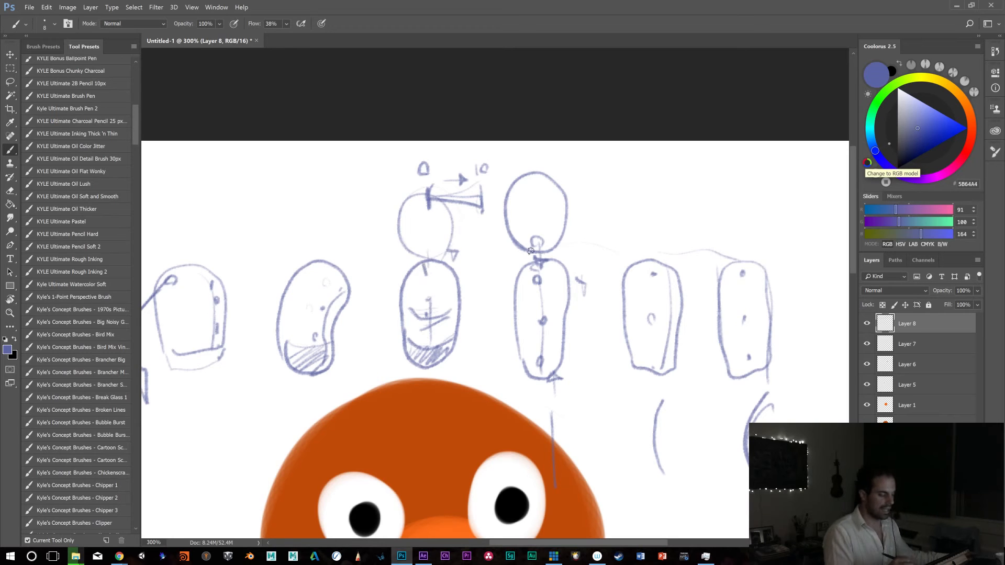
Sketch a tilted neck and head on the second-to-last torso and circle the top joint of the last torso
{"action": "left_click_drag", "start_coordinate": [528, 357], "coordinate": [396, 353]}
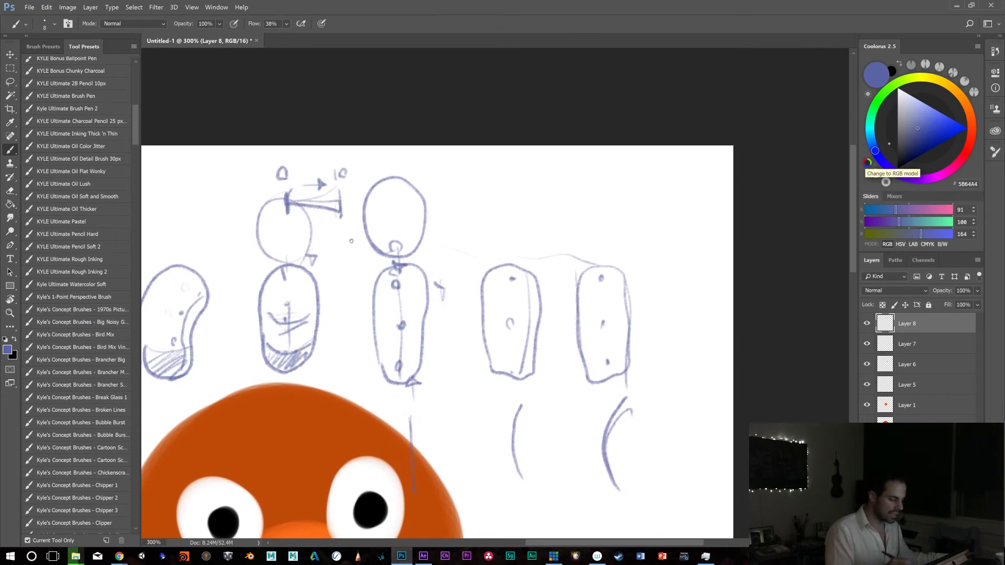
{"action": "mouse_move", "coordinate": [530, 252]}
{"action": "left_mouse_down"}
{"action": "mouse_move", "coordinate": [515, 262]}
{"action": "mouse_move", "coordinate": [550, 239]}
{"action": "left_mouse_up"}
{"action": "left_click_drag", "start_coordinate": [547, 239], "coordinate": [530, 267]}
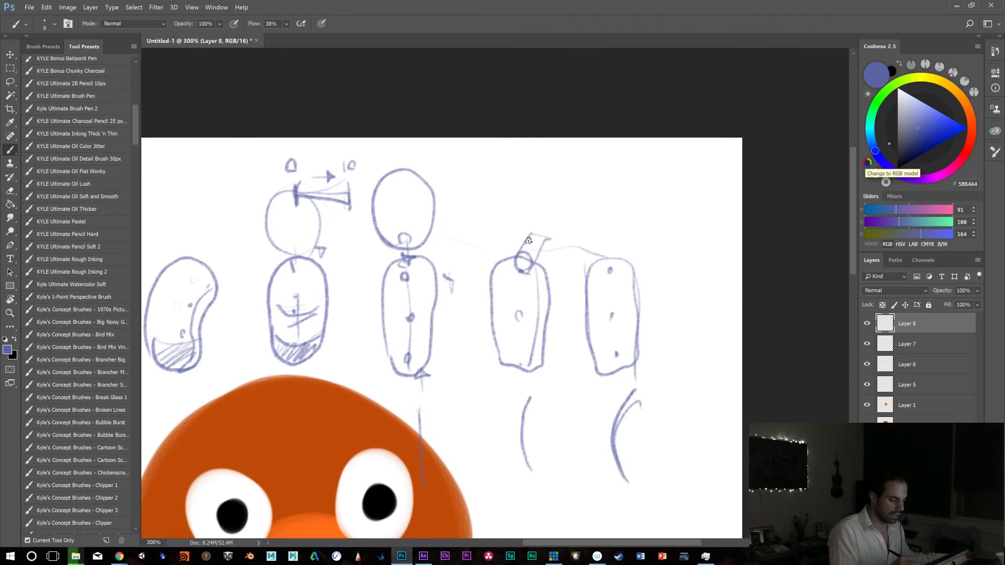
{"action": "mouse_move", "coordinate": [527, 190]}
{"action": "left_mouse_down"}
{"action": "mouse_move", "coordinate": [569, 180]}
{"action": "mouse_move", "coordinate": [539, 241]}
{"action": "mouse_move", "coordinate": [529, 186]}
{"action": "left_mouse_up"}
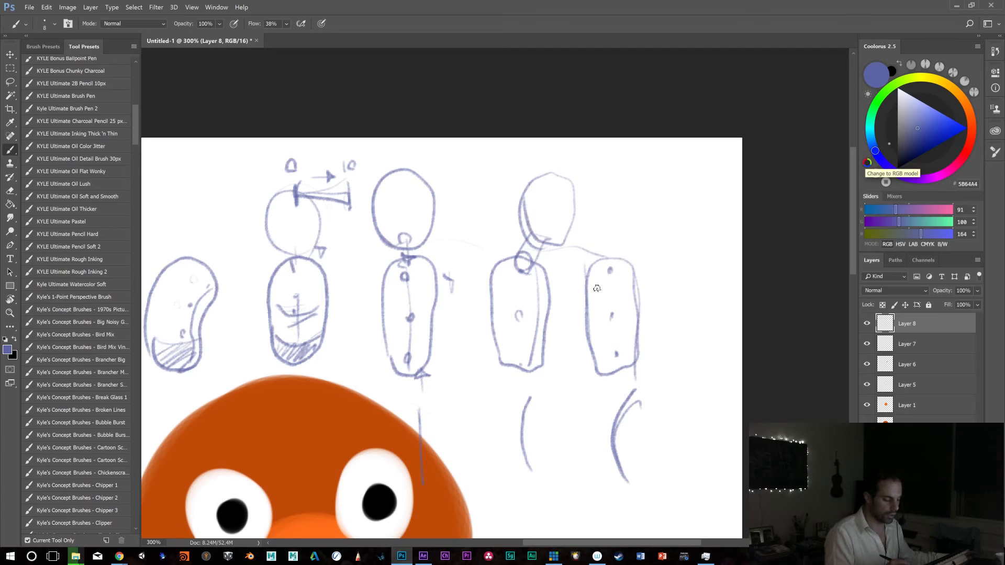
{"action": "left_click_drag", "start_coordinate": [619, 273], "coordinate": [610, 260]}
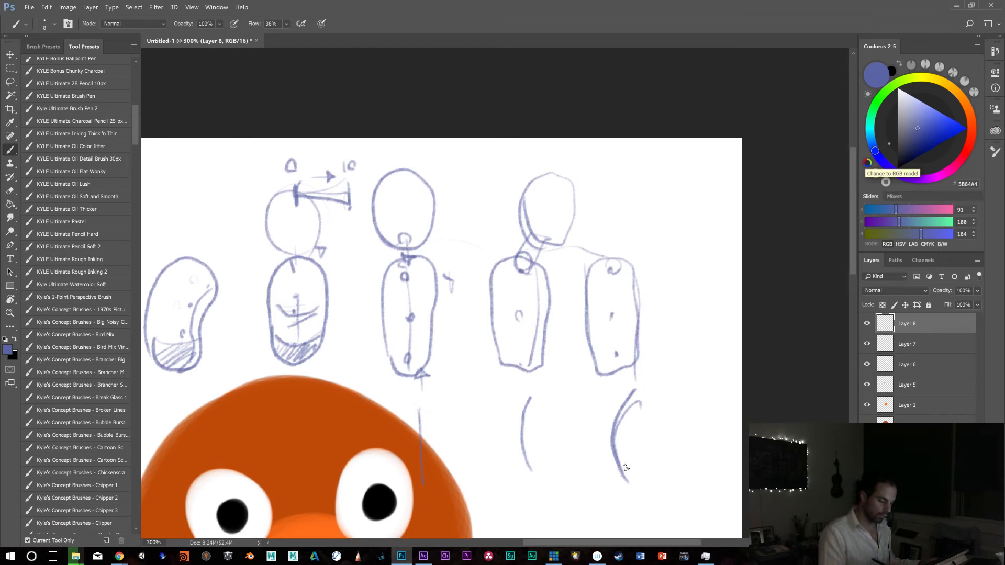
Mark joints along the rightmost arc, thicken it with a hooked upper end, and add a second line to the smaller arc
{"action": "left_click_drag", "start_coordinate": [604, 435], "coordinate": [625, 439]}
{"action": "left_click_drag", "start_coordinate": [611, 477], "coordinate": [627, 470]}
{"action": "mouse_move", "coordinate": [621, 400]}
{"action": "left_mouse_down"}
{"action": "mouse_move", "coordinate": [635, 395]}
{"action": "mouse_move", "coordinate": [644, 406]}
{"action": "mouse_move", "coordinate": [610, 447]}
{"action": "mouse_move", "coordinate": [633, 484]}
{"action": "left_mouse_up"}
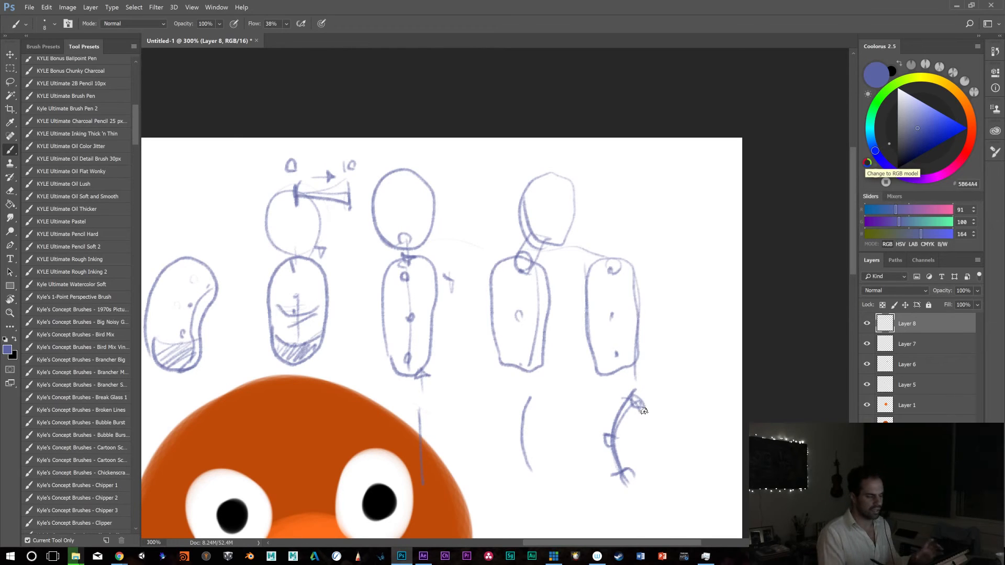
{"action": "left_click_drag", "start_coordinate": [620, 478], "coordinate": [654, 390]}
{"action": "mouse_move", "coordinate": [655, 392]}
{"action": "left_mouse_down"}
{"action": "mouse_move", "coordinate": [610, 460]}
{"action": "mouse_move", "coordinate": [651, 386]}
{"action": "mouse_move", "coordinate": [655, 402]}
{"action": "mouse_move", "coordinate": [675, 385]}
{"action": "left_mouse_up"}
{"action": "left_click_drag", "start_coordinate": [527, 471], "coordinate": [530, 401]}
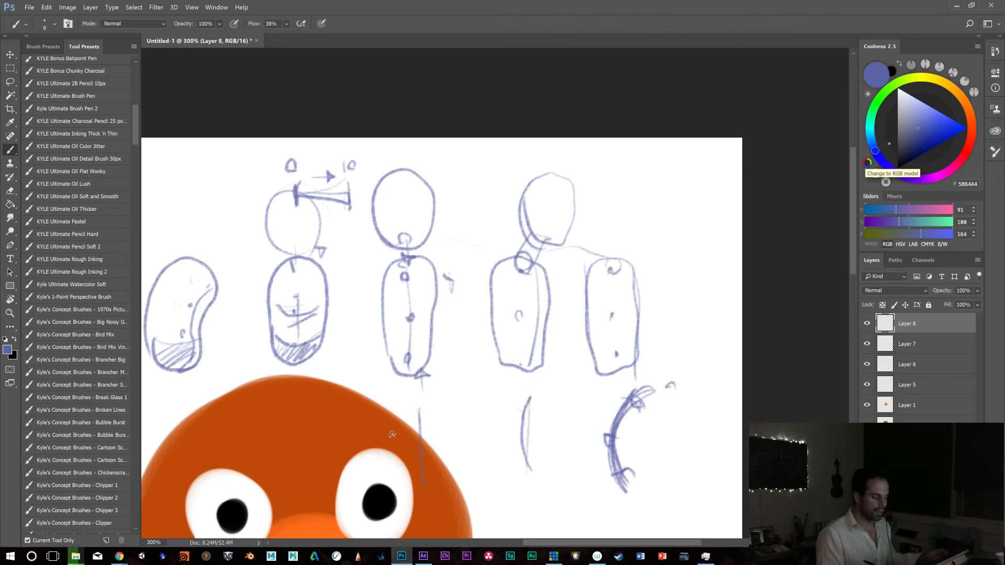
Draw an arm from a shoulder circle on the dotted torso and a short shoulder stroke on its opposite side
{"action": "left_click_drag", "start_coordinate": [667, 345], "coordinate": [673, 314]}
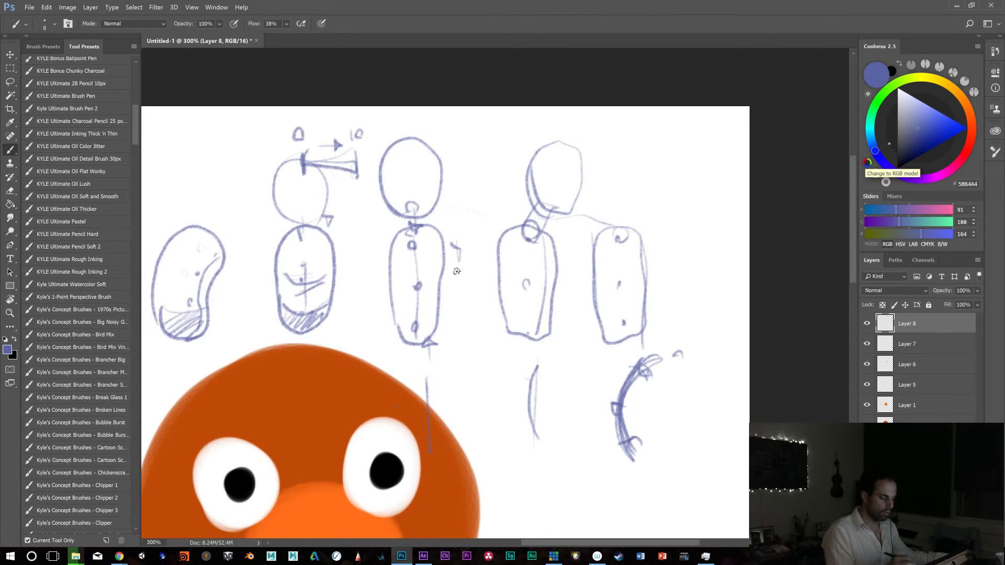
{"action": "mouse_move", "coordinate": [392, 244]}
{"action": "left_mouse_down"}
{"action": "mouse_move", "coordinate": [382, 247]}
{"action": "mouse_move", "coordinate": [339, 383]}
{"action": "left_mouse_up"}
{"action": "mouse_move", "coordinate": [451, 225]}
{"action": "left_mouse_down"}
{"action": "mouse_move", "coordinate": [455, 256]}
{"action": "mouse_move", "coordinate": [436, 249]}
{"action": "left_mouse_up"}
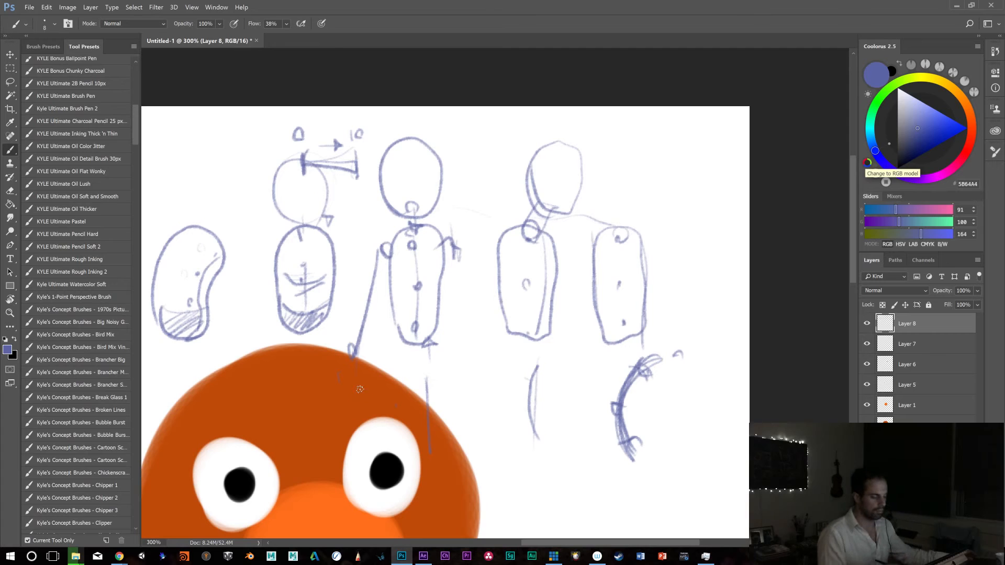
Circle the upper joints of both arcs and the arm's shoulder, and add a faint swinging curve beside the smaller arc
{"action": "mouse_move", "coordinate": [524, 389]}
{"action": "left_mouse_down"}
{"action": "mouse_move", "coordinate": [532, 373]}
{"action": "mouse_move", "coordinate": [529, 388]}
{"action": "left_mouse_up"}
{"action": "left_click_drag", "start_coordinate": [508, 433], "coordinate": [525, 383]}
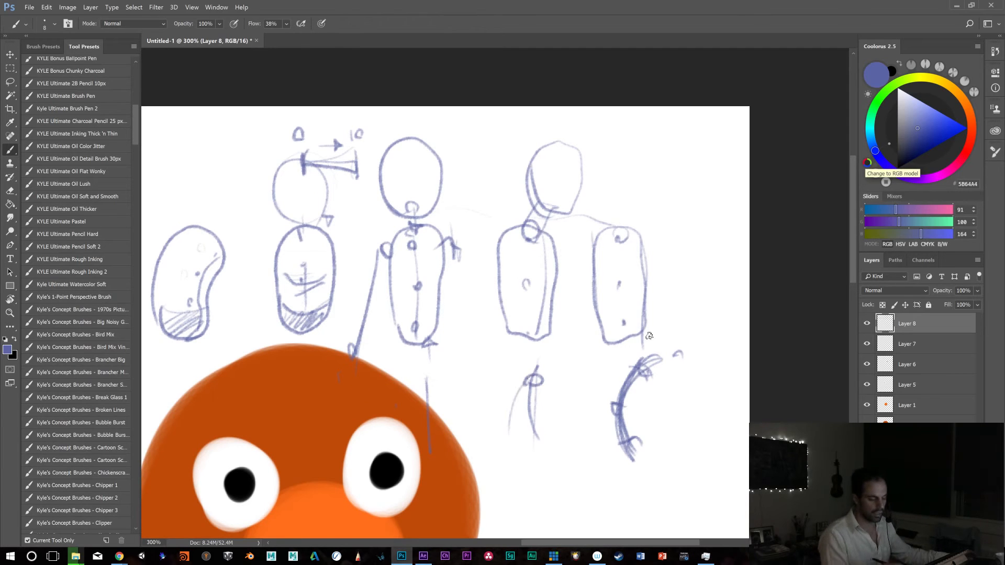
{"action": "left_click_drag", "start_coordinate": [649, 370], "coordinate": [656, 388]}
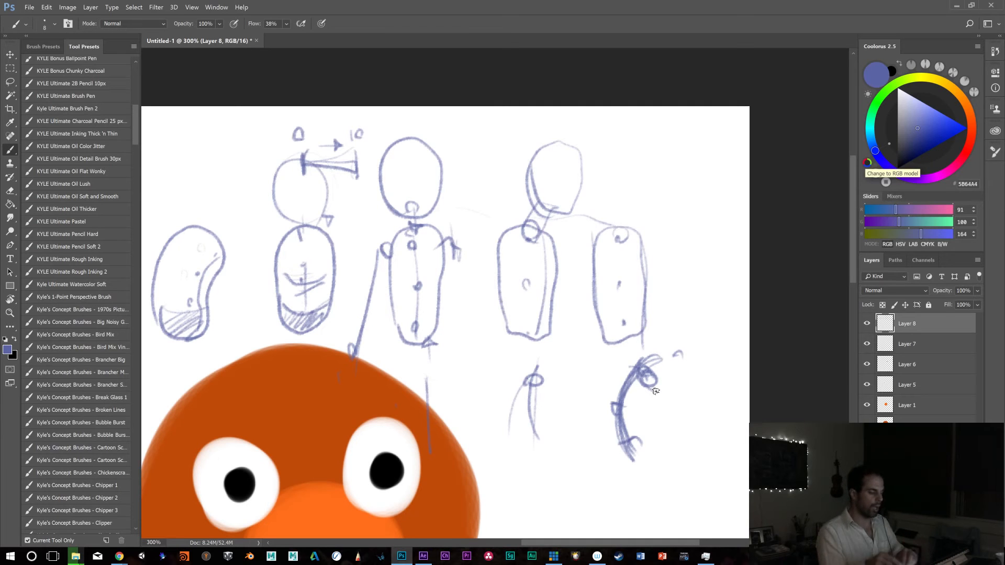
{"action": "mouse_move", "coordinate": [389, 255]}
{"action": "left_mouse_down"}
{"action": "mouse_move", "coordinate": [391, 238]}
{"action": "mouse_move", "coordinate": [388, 251]}
{"action": "mouse_move", "coordinate": [385, 244]}
{"action": "left_mouse_up"}
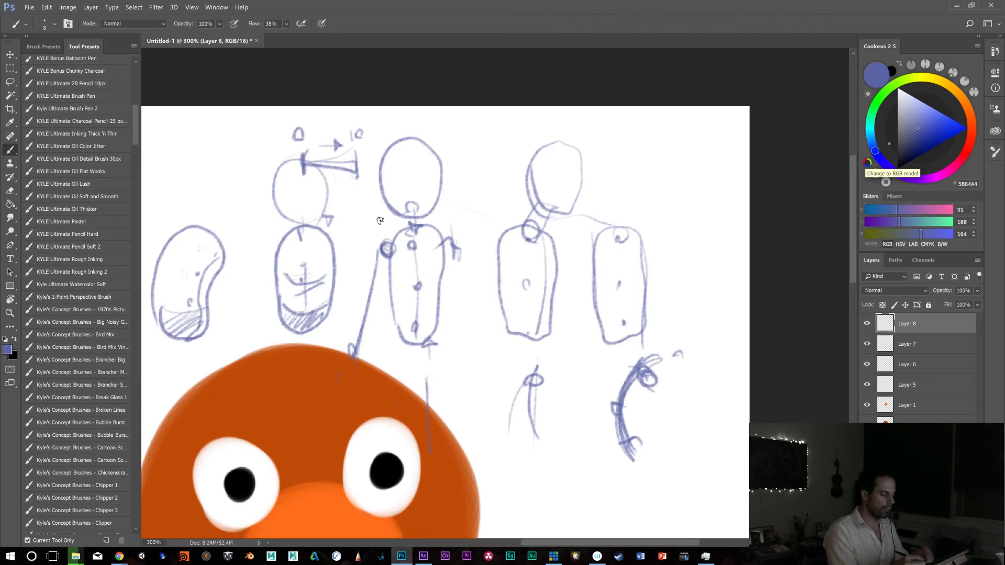
Draw a knobbed handle at the 0 end of the 0-to-10 slider and a tick mark at its middle
{"action": "left_click_drag", "start_coordinate": [299, 140], "coordinate": [300, 171]}
{"action": "mouse_move", "coordinate": [295, 126]}
{"action": "left_mouse_down"}
{"action": "mouse_move", "coordinate": [297, 135]}
{"action": "mouse_move", "coordinate": [297, 126]}
{"action": "left_mouse_up"}
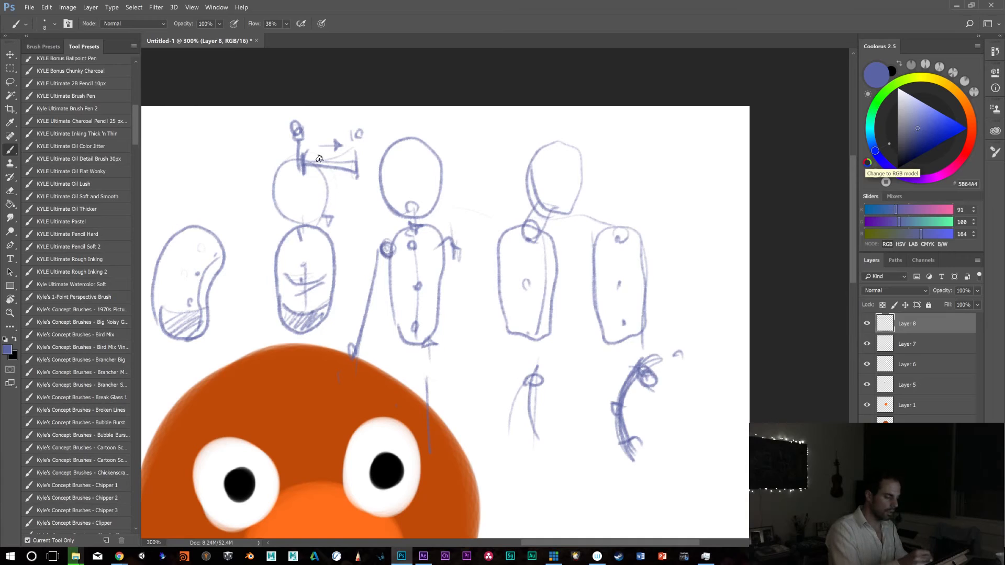
{"action": "left_click_drag", "start_coordinate": [328, 157], "coordinate": [329, 161]}
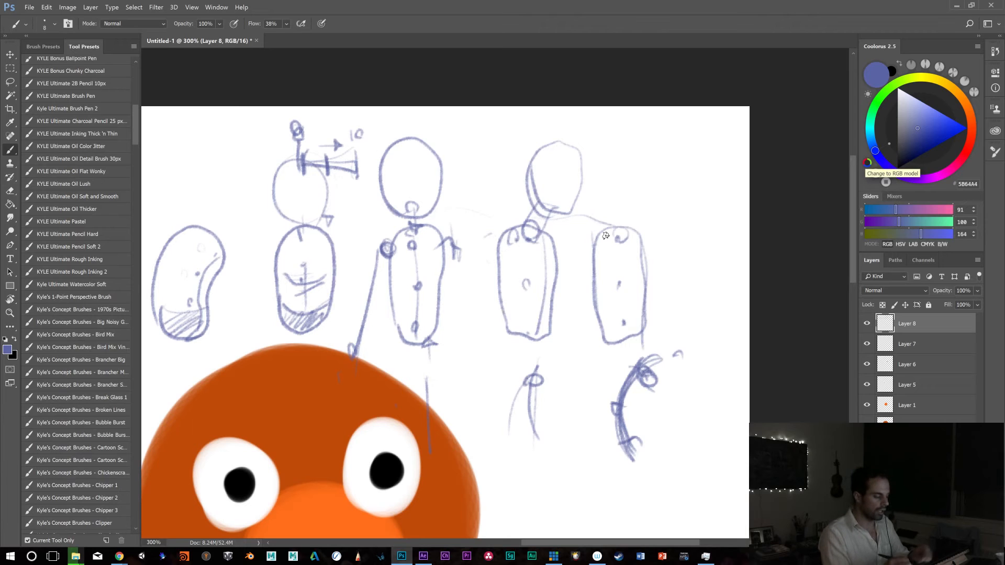
Draw a crosshaired control circle below the arm's end and a smaller circle at the end of the faint curve
{"action": "mouse_move", "coordinate": [342, 438]}
{"action": "left_mouse_down"}
{"action": "mouse_move", "coordinate": [338, 449]}
{"action": "mouse_move", "coordinate": [363, 434]}
{"action": "mouse_move", "coordinate": [344, 463]}
{"action": "mouse_move", "coordinate": [376, 441]}
{"action": "left_mouse_up"}
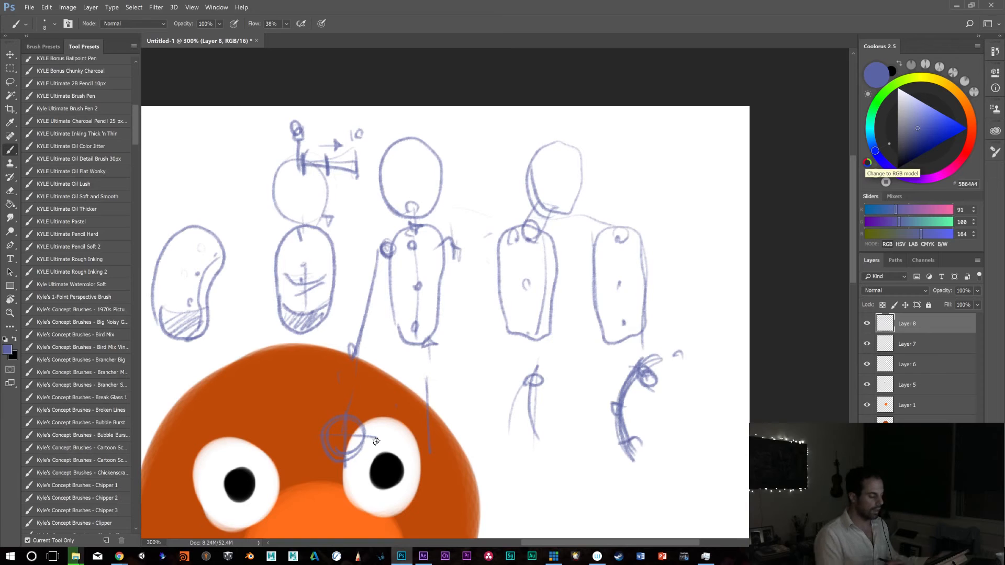
{"action": "left_click_drag", "start_coordinate": [508, 446], "coordinate": [501, 448]}
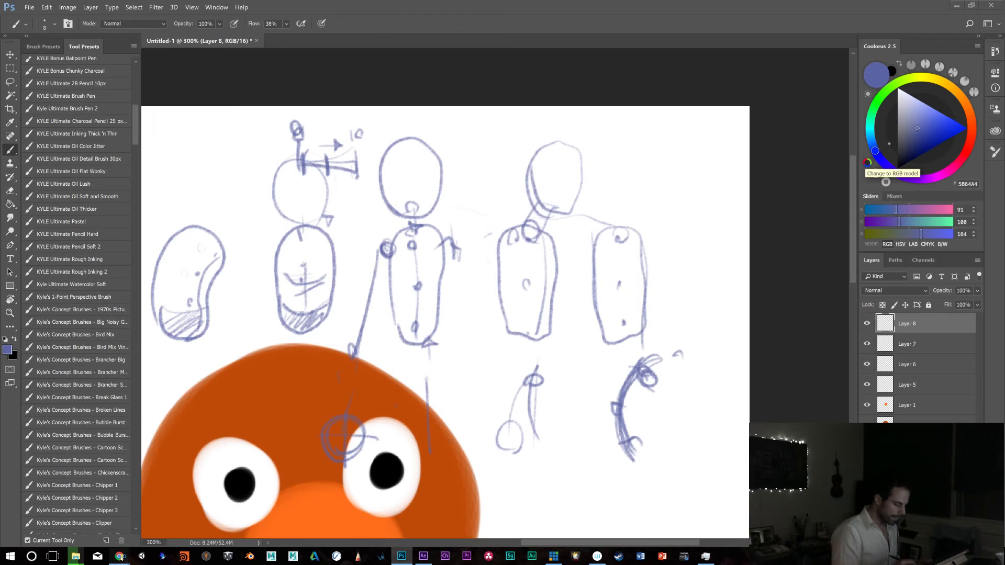
Switch to the browser, play a few seconds of the Vango leg control demo, pause it, and return to Photoshop
{"action": "mouse_move", "coordinate": [120, 556]}
{"action": "left_click", "coordinate": [572, 508]}
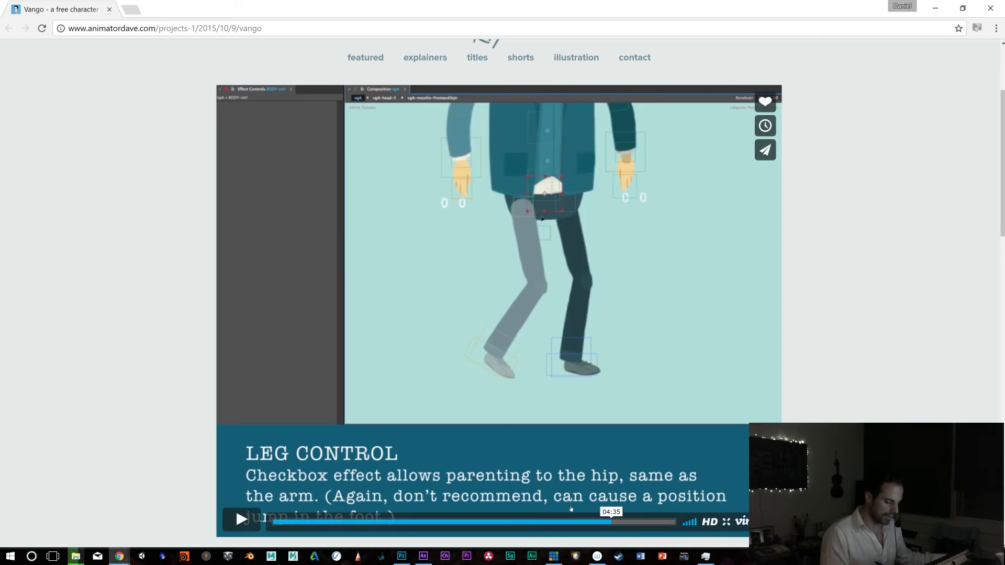
{"action": "key", "text": "space"}
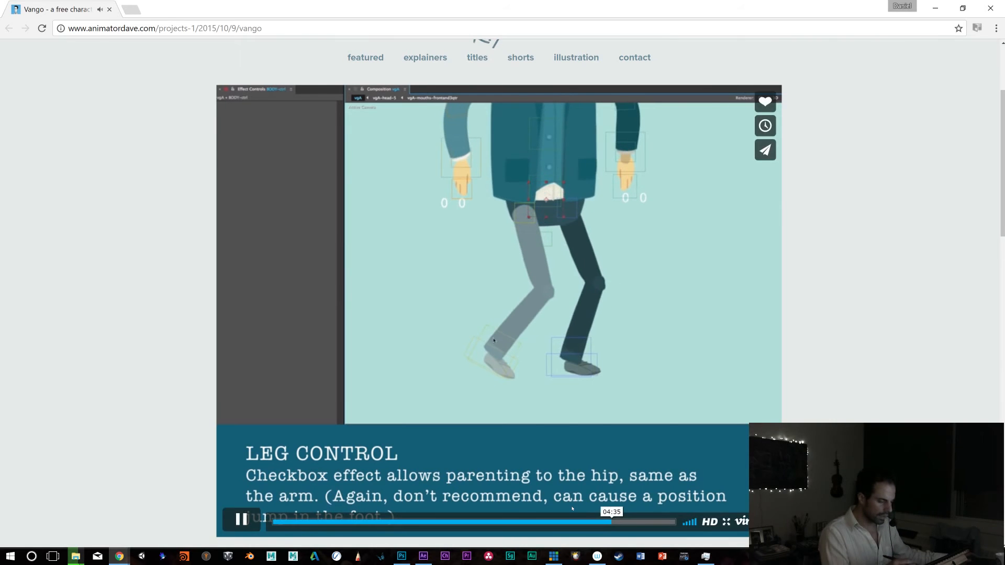
{"action": "key", "text": "space"}
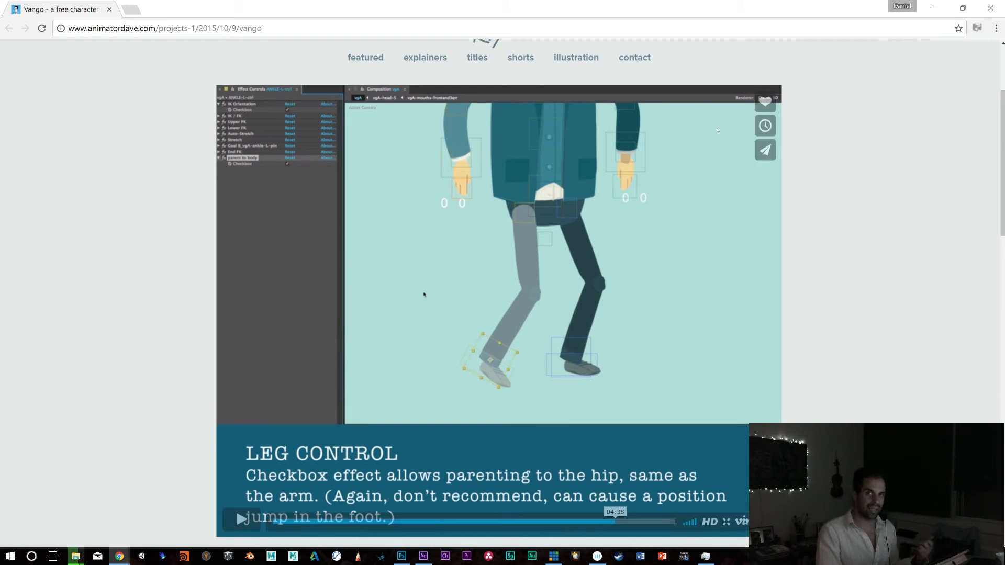
{"action": "left_click", "coordinate": [936, 8]}
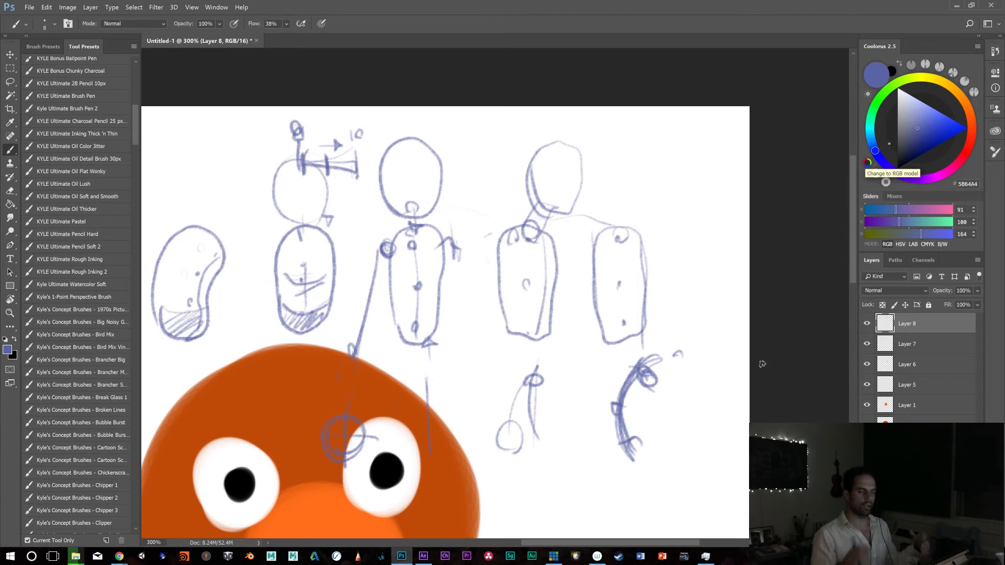
Add a light stroke beside the rightmost arc, and hide the sketches on Layer 8
{"action": "left_click_drag", "start_coordinate": [693, 347], "coordinate": [681, 366]}
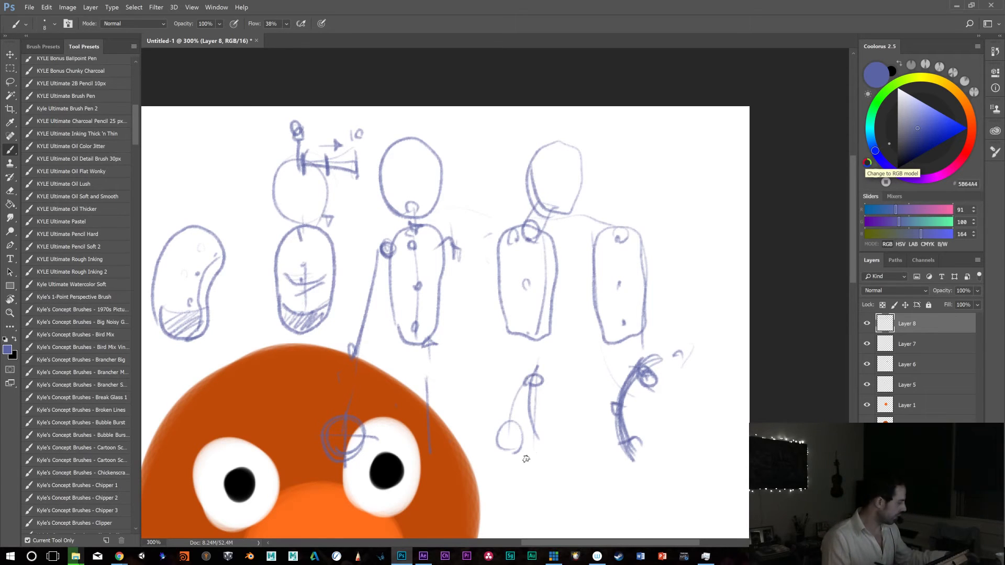
{"action": "key", "text": "ctrl+minus"}
{"action": "left_click_drag", "start_coordinate": [494, 436], "coordinate": [643, 287]}
{"action": "left_click", "coordinate": [867, 323]}
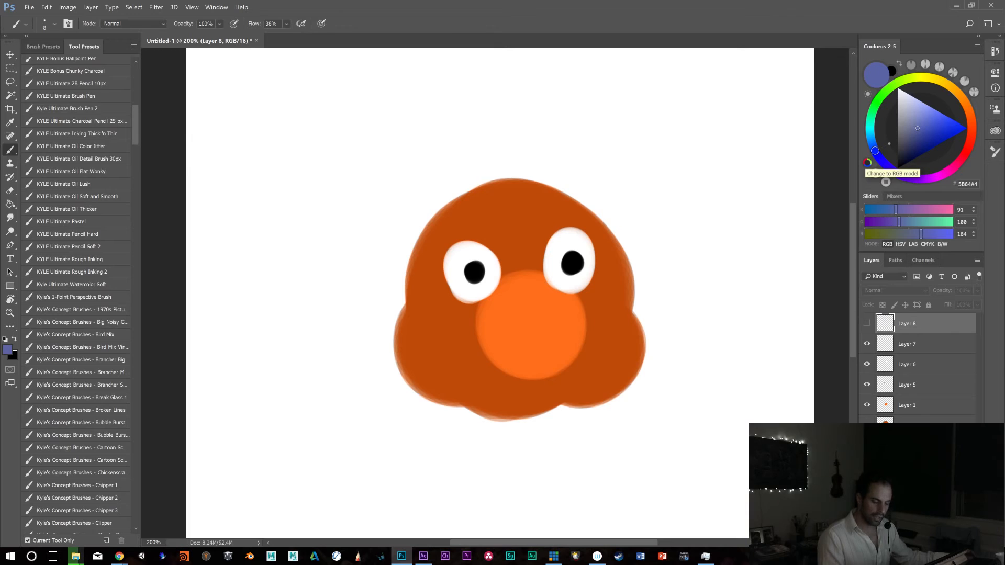
Move the orange face's right-hand cheek outward and bring it back against the face
{"action": "left_click", "coordinate": [906, 446]}
{"action": "key", "text": "v"}
{"action": "left_click_drag", "start_coordinate": [491, 420], "coordinate": [530, 405]}
{"action": "left_click", "coordinate": [512, 416], "text": "ctrl"}
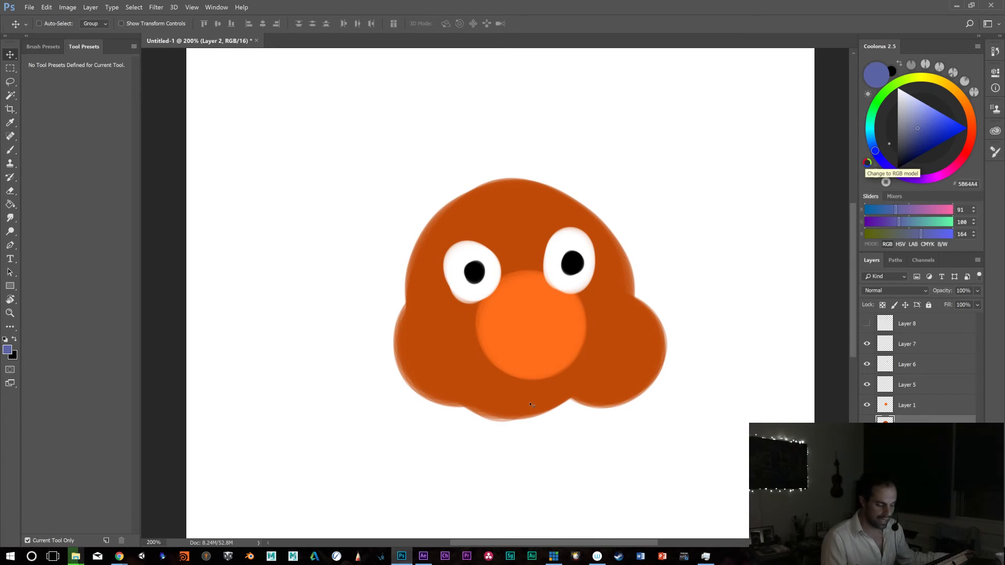
{"action": "left_click_drag", "start_coordinate": [627, 424], "coordinate": [606, 422]}
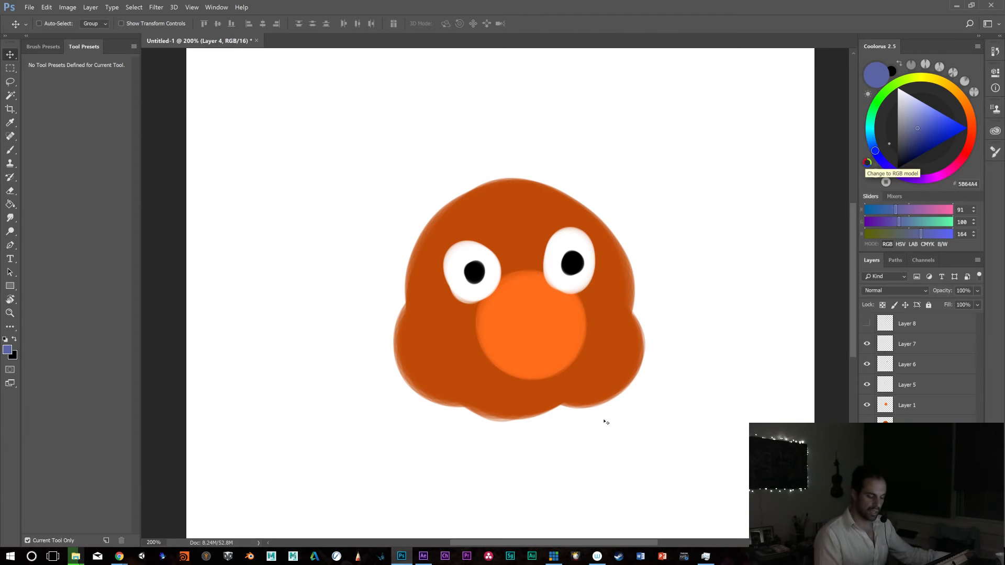
Shift the nose circle on Layer 1 slightly left and down
{"action": "left_click", "coordinate": [890, 406]}
{"action": "mouse_move", "coordinate": [525, 410]}
{"action": "left_mouse_down"}
{"action": "mouse_move", "coordinate": [506, 414]}
{"action": "mouse_move", "coordinate": [515, 414]}
{"action": "left_mouse_up"}
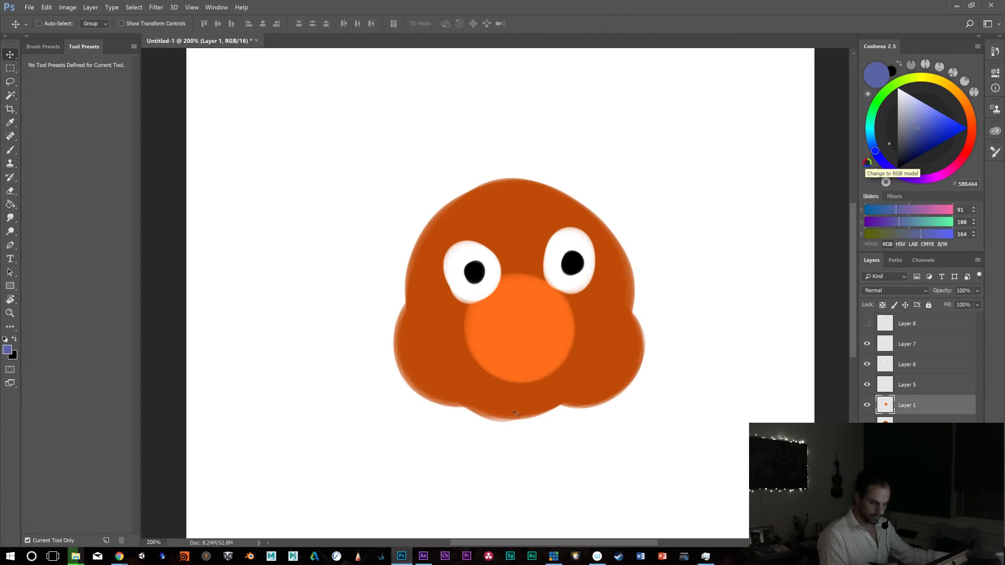
Group Layer 6 with all the face layers beneath it, leaving out the Background
{"action": "left_click", "coordinate": [918, 388]}
{"action": "left_click", "coordinate": [867, 364]}
{"action": "left_click", "coordinate": [867, 365]}
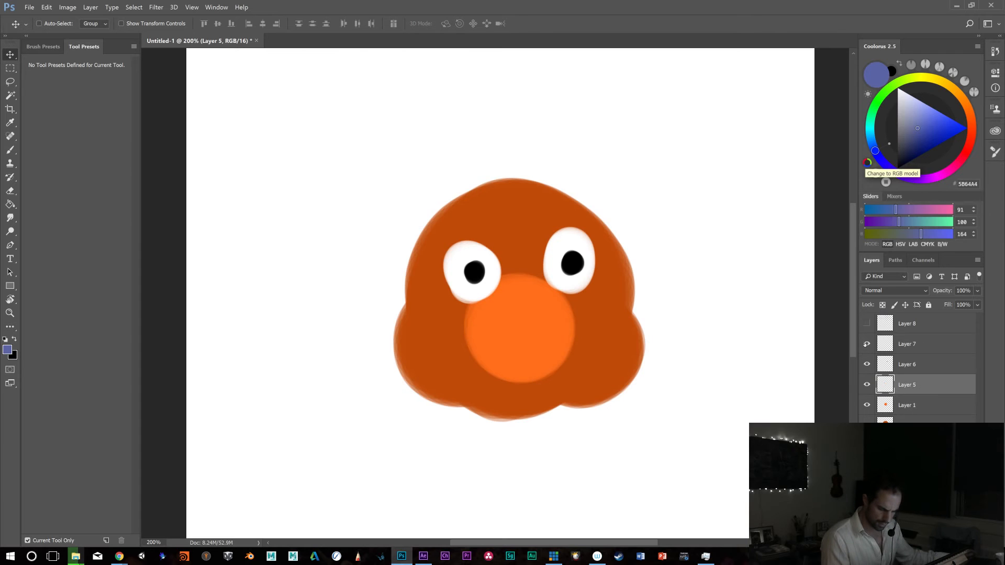
{"action": "left_click", "coordinate": [911, 365]}
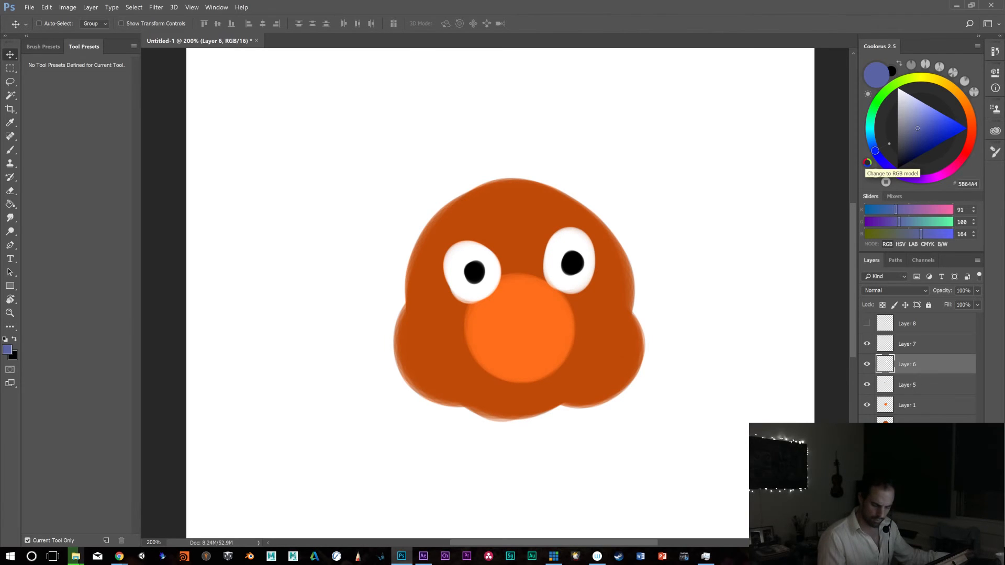
{"action": "left_click", "coordinate": [911, 422], "text": "shift"}
{"action": "key", "text": "ctrl+g"}
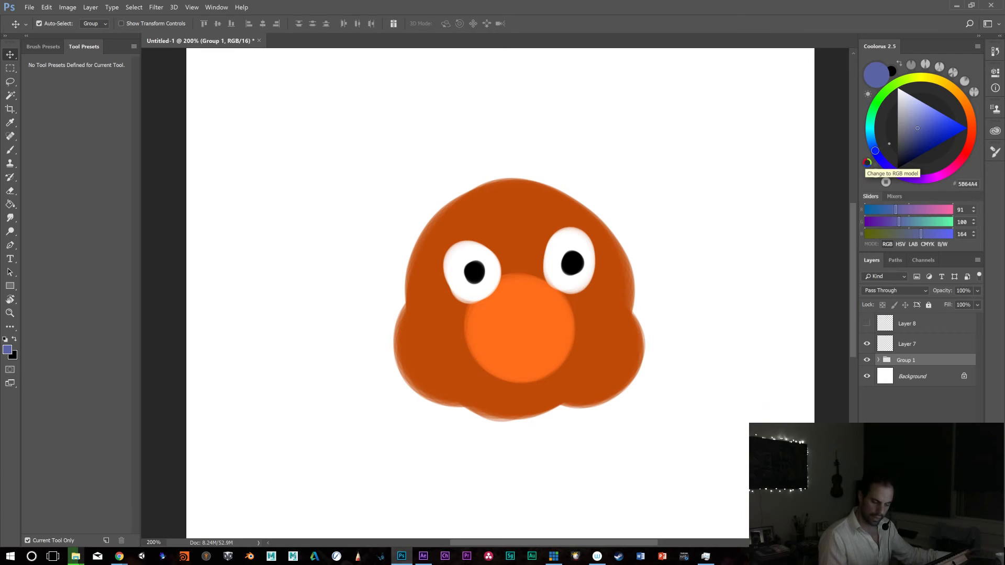
Apply a Bevel & Emboss layer style to Group 1 with the size set to 133 px
{"action": "double_click", "coordinate": [950, 361]}
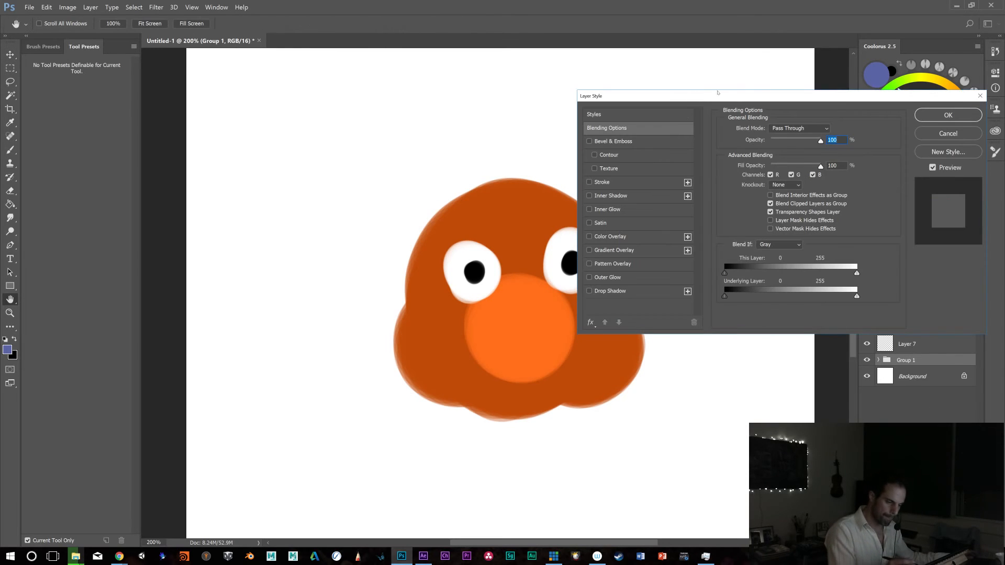
{"action": "left_click_drag", "start_coordinate": [718, 93], "coordinate": [798, 82]}
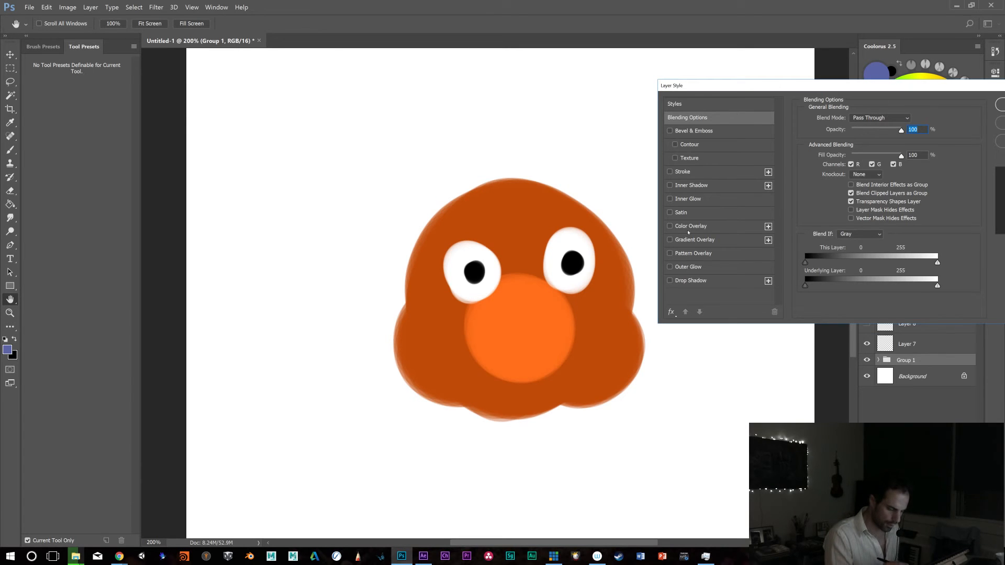
{"action": "left_click", "coordinate": [705, 132]}
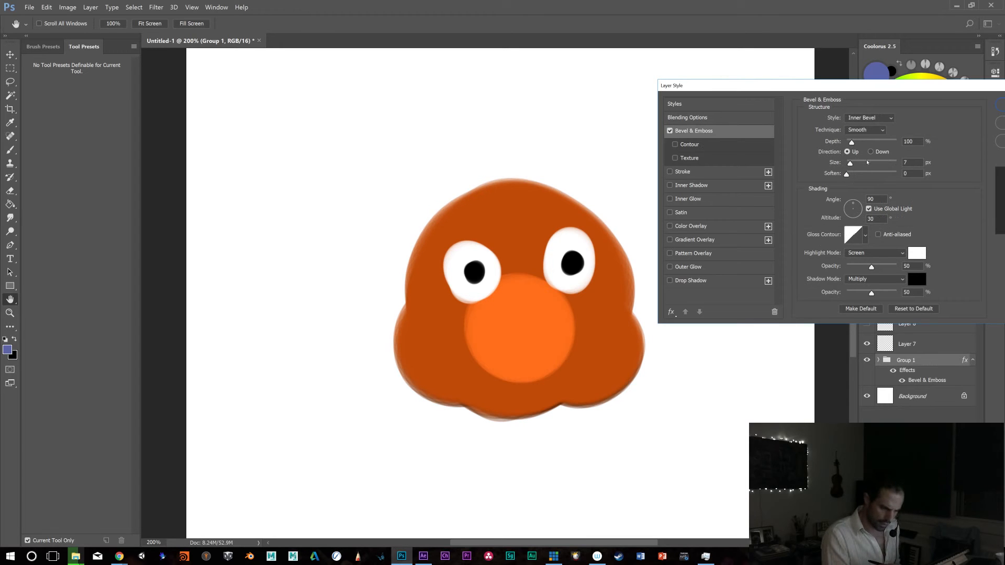
{"action": "left_click_drag", "start_coordinate": [868, 162], "coordinate": [876, 161]}
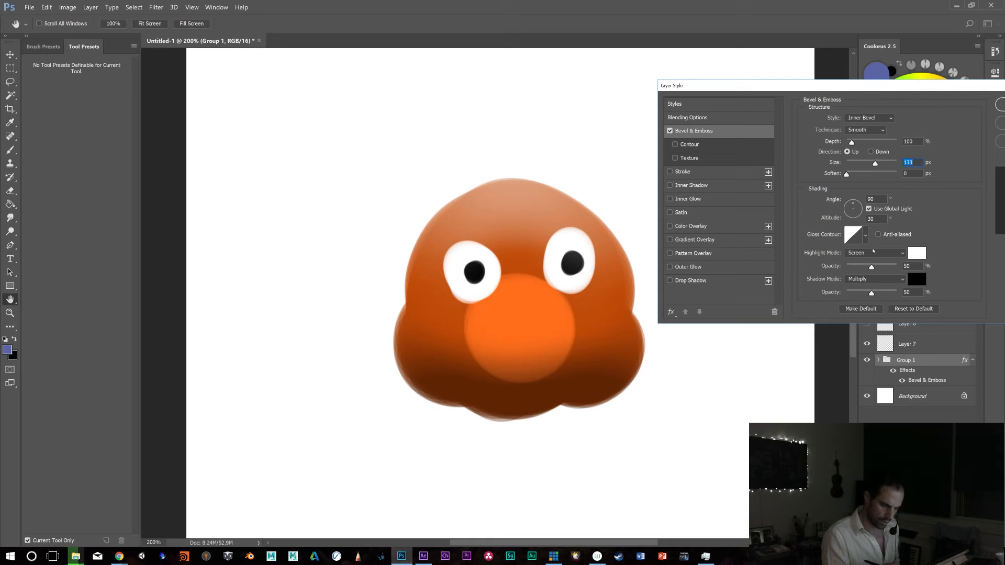
Set the bevel's highlight colour to light orange-yellow (H 40, S 52, B 100) and its highlight opacity to 74%
{"action": "left_click", "coordinate": [917, 252]}
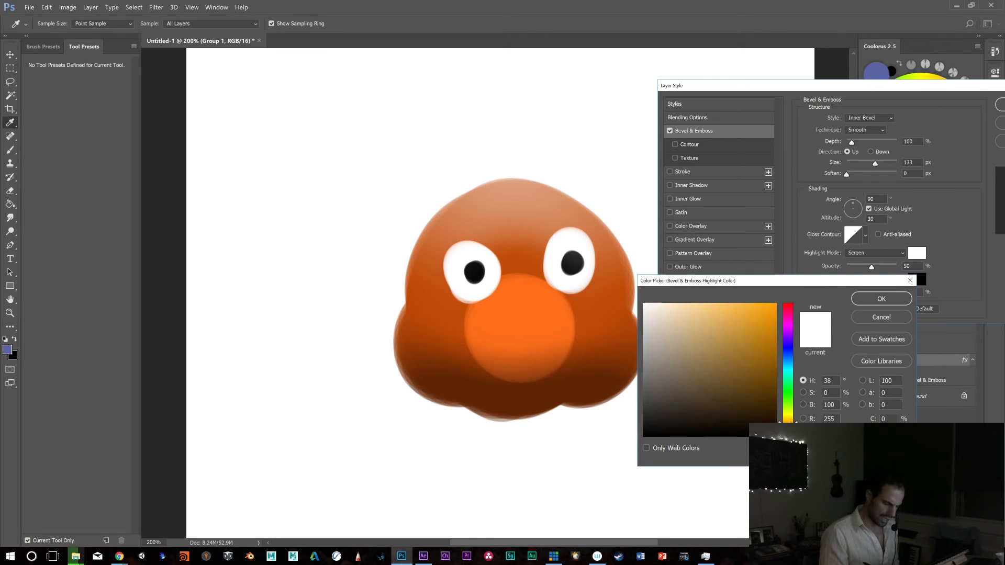
{"action": "left_click", "coordinate": [701, 334]}
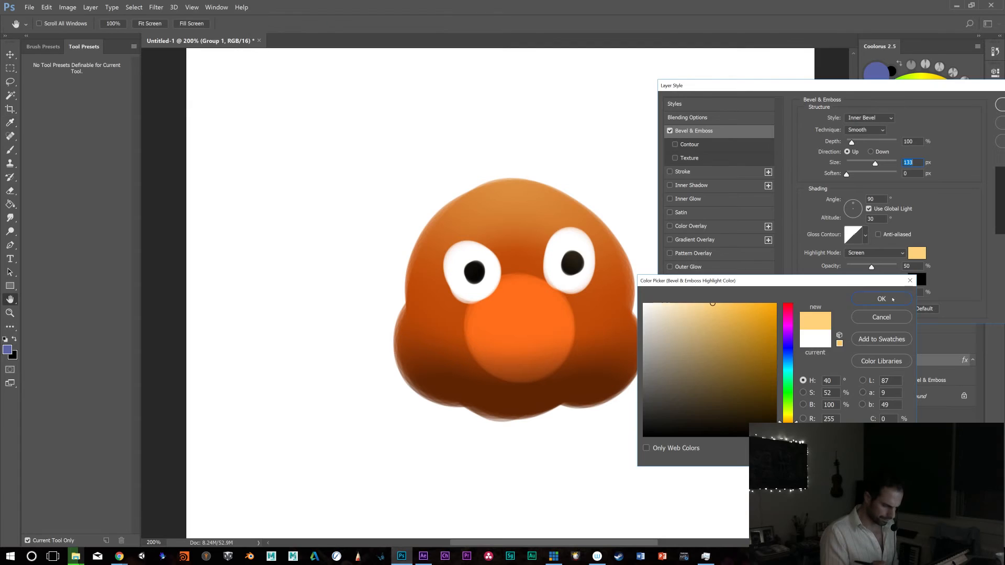
{"action": "left_click", "coordinate": [893, 300]}
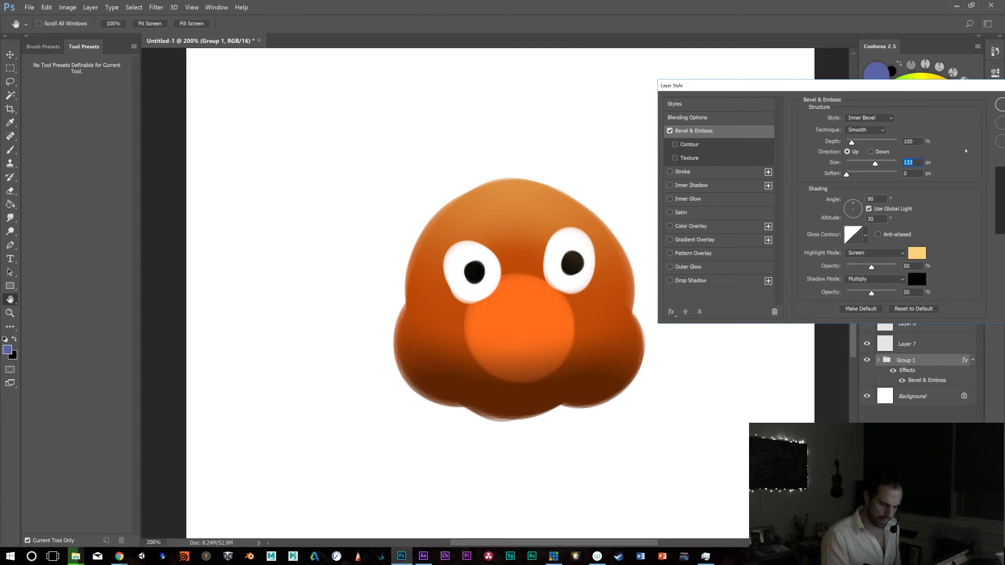
{"action": "left_click_drag", "start_coordinate": [873, 267], "coordinate": [885, 268]}
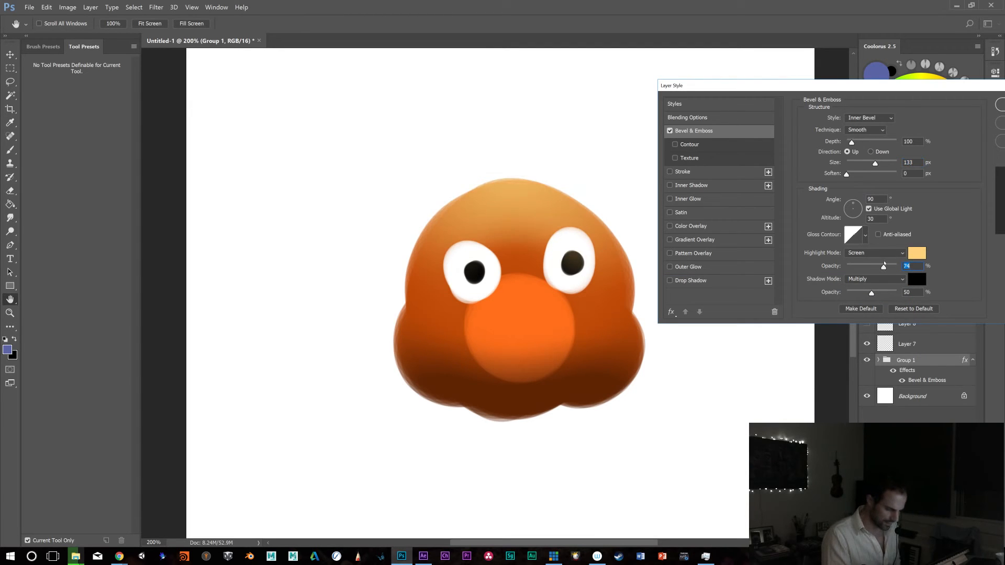
Set the bevel's light angle to 126° and altitude to 42°, and apply the layer style
{"action": "left_click_drag", "start_coordinate": [919, 87], "coordinate": [837, 83]}
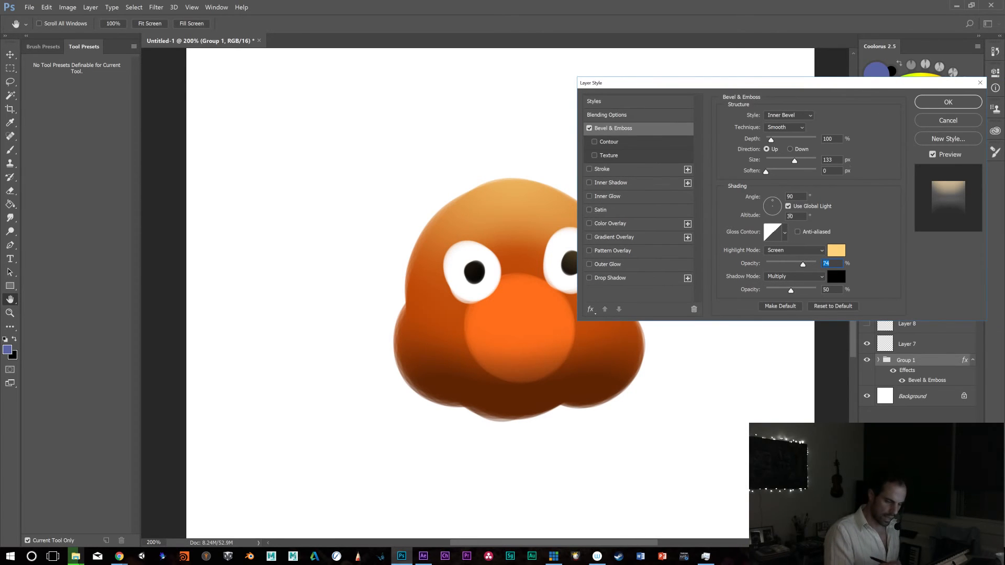
{"action": "left_click_drag", "start_coordinate": [776, 204], "coordinate": [771, 205]}
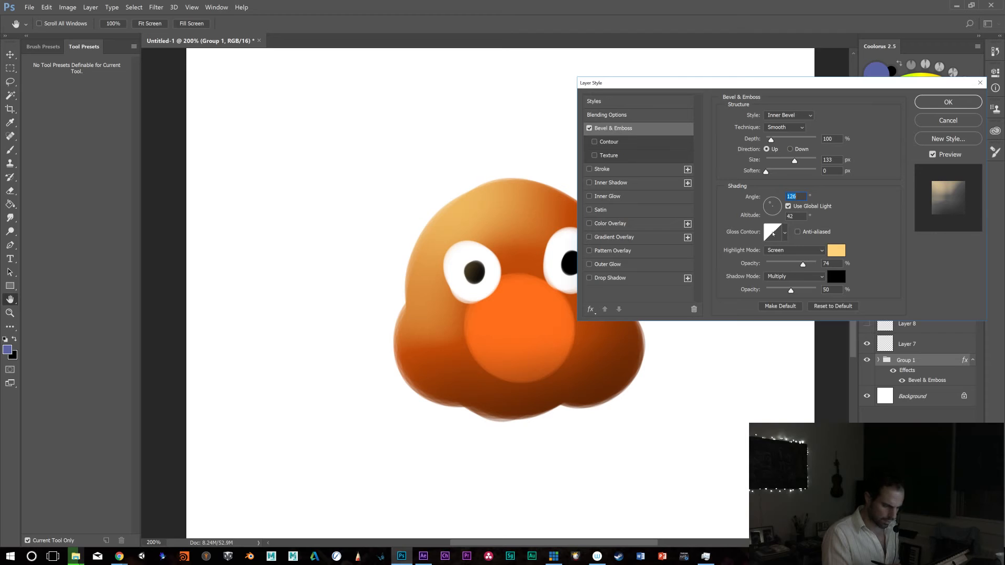
{"action": "left_click", "coordinate": [921, 104]}
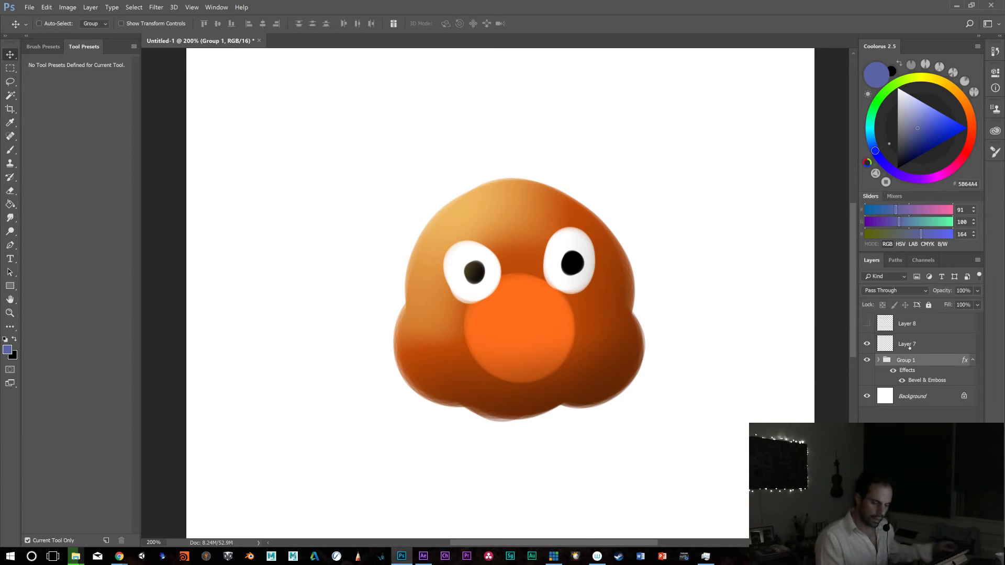
Shift the nose, both eyes and the left-hand cheek right, placing the Layer 6 eye behind the nose
{"action": "left_click", "coordinate": [878, 360]}
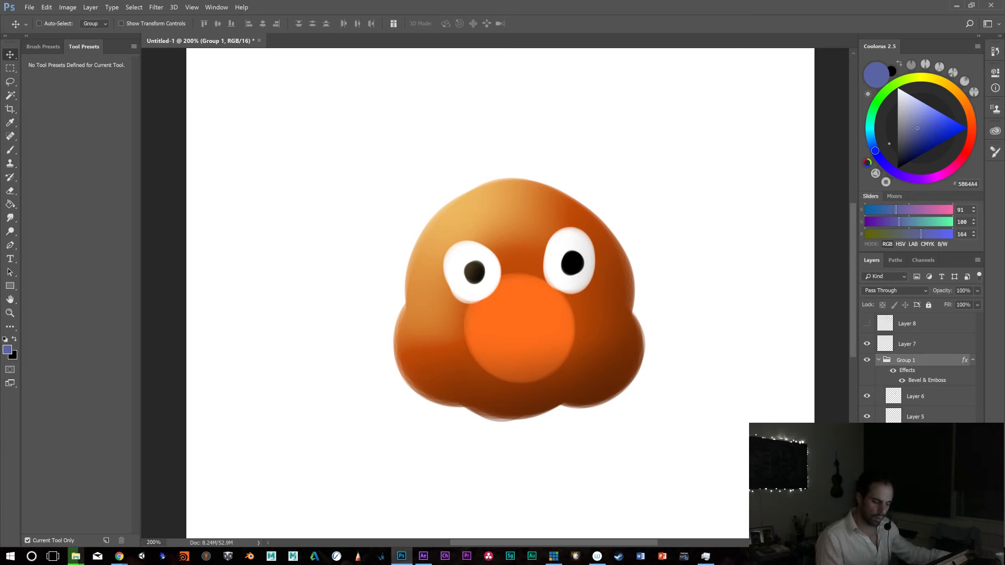
{"action": "left_click", "coordinate": [915, 437]}
{"action": "left_click_drag", "start_coordinate": [623, 373], "coordinate": [620, 327]}
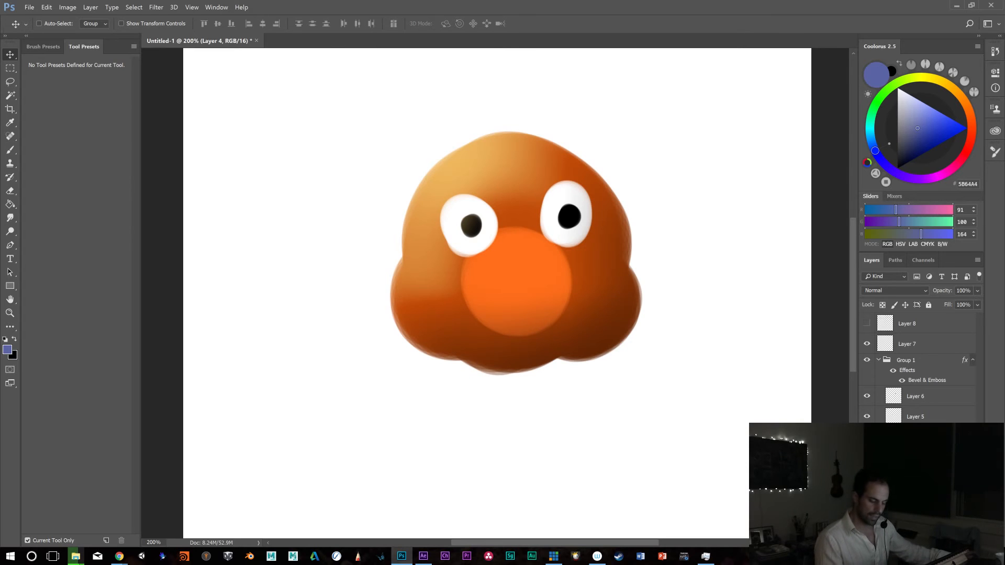
{"action": "mouse_move", "coordinate": [556, 335]}
{"action": "left_mouse_down"}
{"action": "mouse_move", "coordinate": [579, 334]}
{"action": "mouse_move", "coordinate": [557, 351]}
{"action": "left_mouse_up"}
{"action": "key", "text": "ctrl+z"}
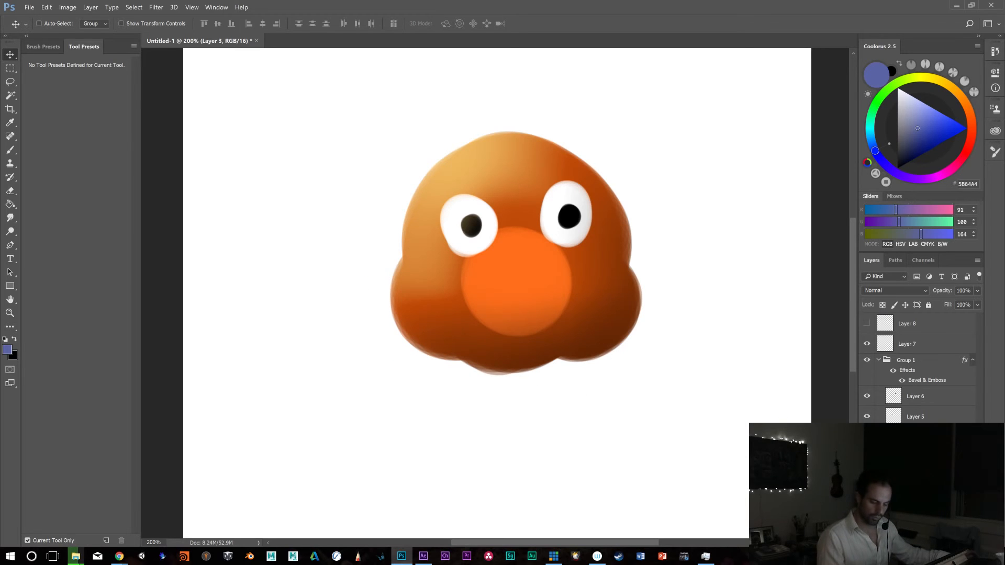
{"action": "left_click_drag", "start_coordinate": [484, 316], "coordinate": [543, 355]}
{"action": "left_click", "coordinate": [911, 418]}
{"action": "left_click", "coordinate": [926, 396]}
{"action": "key", "text": "ctrl+e"}
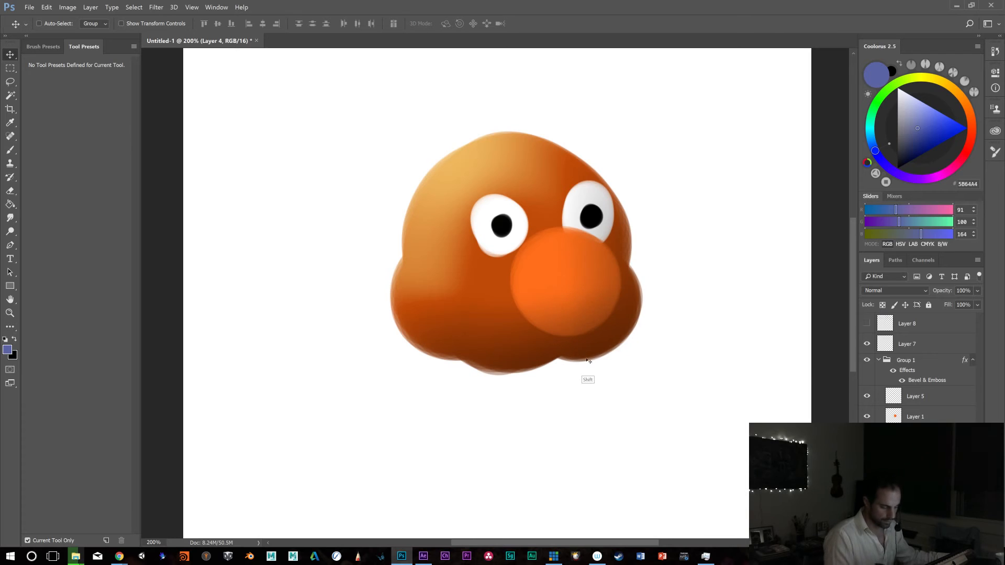
{"action": "left_click_drag", "start_coordinate": [476, 339], "coordinate": [486, 339]}
{"action": "key", "text": "ctrl+e"}
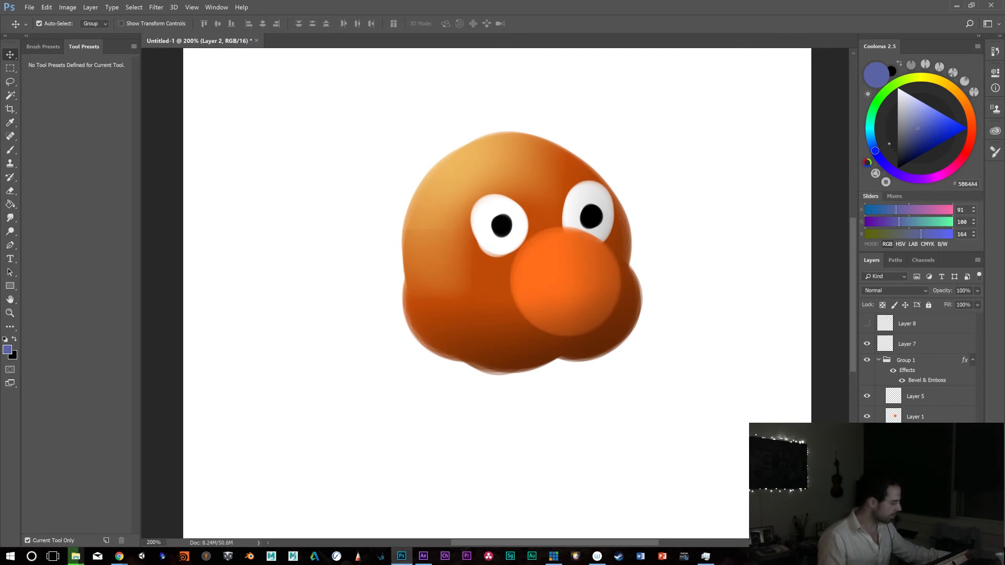
Duplicate the Layer 2 head shape at a smaller size and place two copies to fill out the back of the head
{"action": "key", "text": "ctrl+j"}
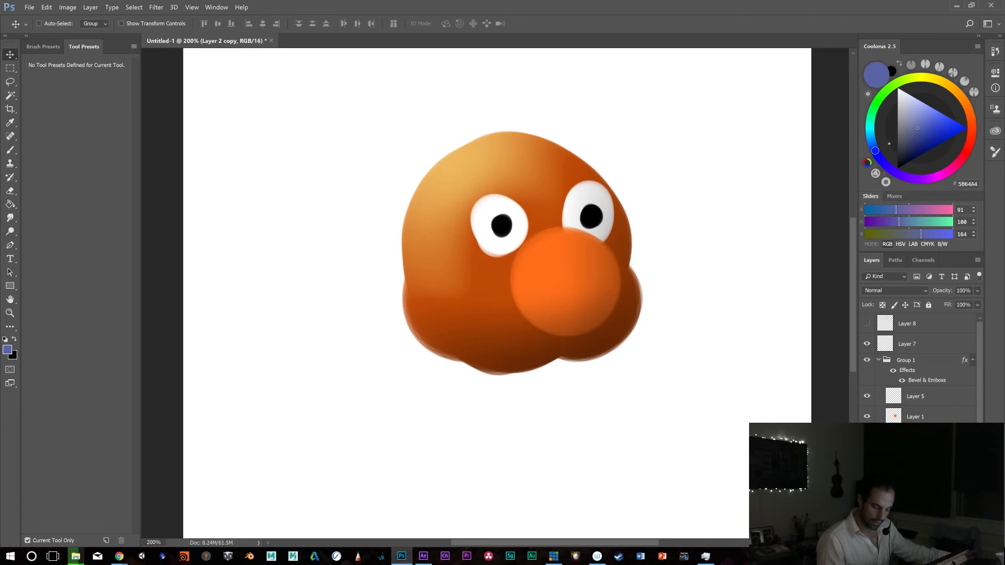
{"action": "key", "text": "ctrl+t"}
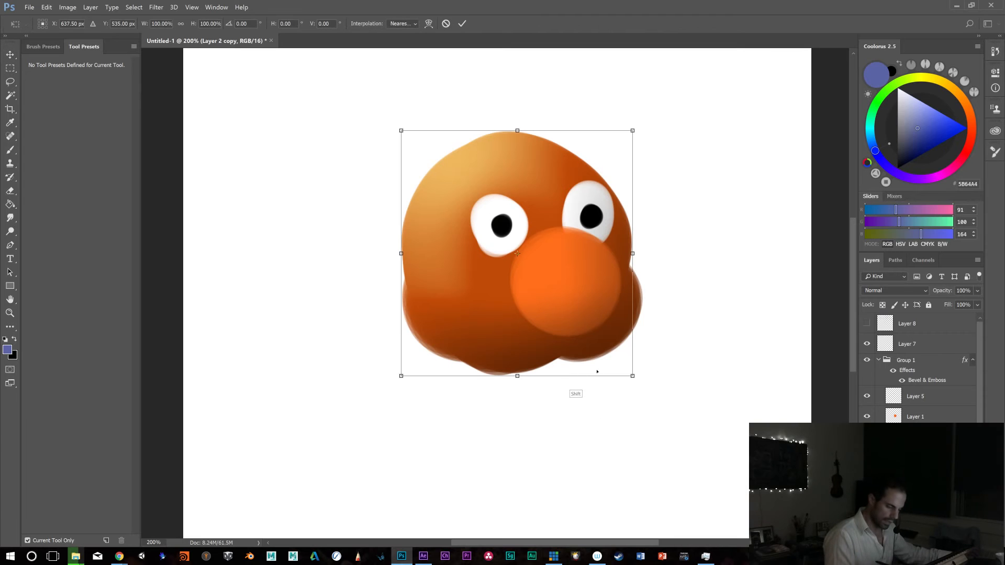
{"action": "left_click_drag", "start_coordinate": [632, 376], "coordinate": [616, 360]}
{"action": "key", "text": "Return"}
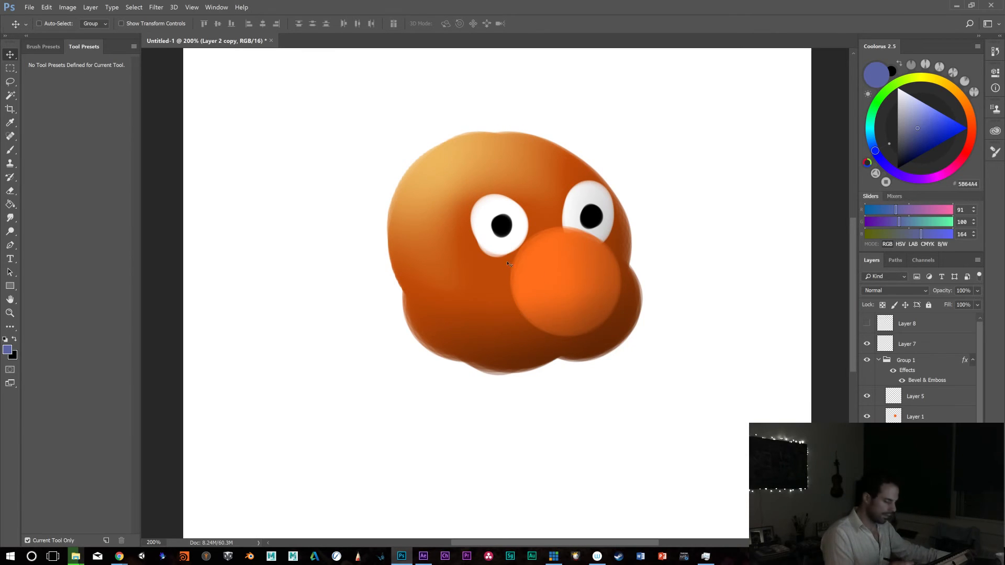
{"action": "mouse_move", "coordinate": [495, 244]}
{"action": "left_mouse_down"}
{"action": "mouse_move", "coordinate": [498, 341]}
{"action": "mouse_move", "coordinate": [492, 284]}
{"action": "mouse_move", "coordinate": [505, 334]}
{"action": "mouse_move", "coordinate": [498, 319]}
{"action": "mouse_move", "coordinate": [489, 325]}
{"action": "left_mouse_up"}
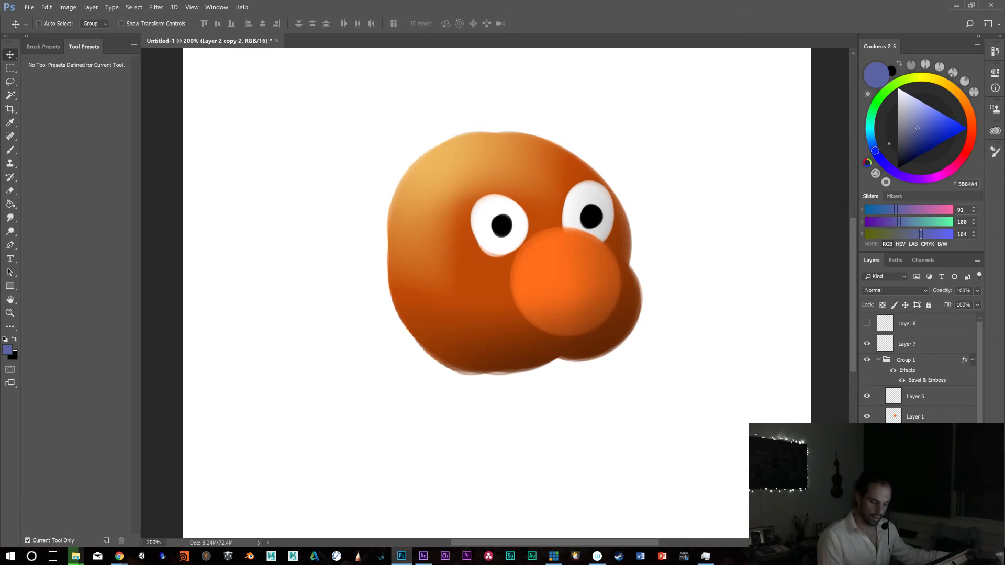
Shrink the right-hand cheek and tuck it inward, and move the Layer 3 cheek right to fill out the chin
{"action": "key", "text": "alt+["}
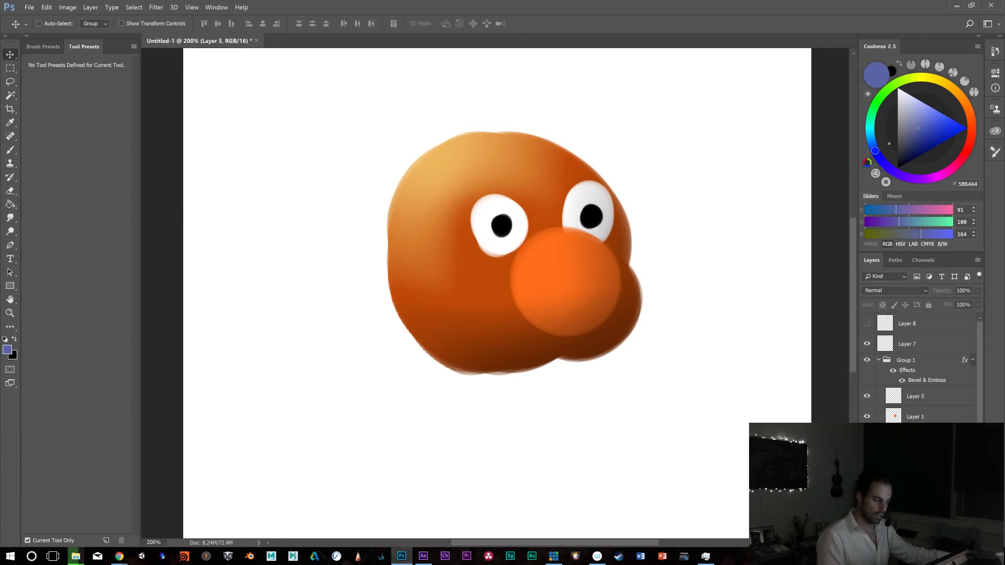
{"action": "key", "text": "Delete"}
{"action": "key", "text": "ctrl+z"}
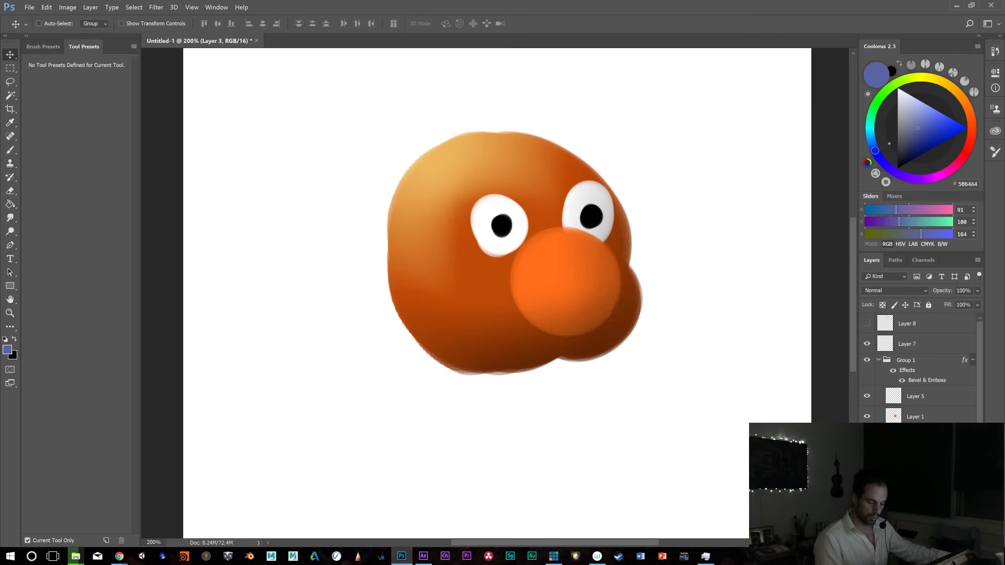
{"action": "left_click_drag", "start_coordinate": [621, 318], "coordinate": [636, 300]}
{"action": "key", "text": "ctrl+t"}
{"action": "key", "text": "Return"}
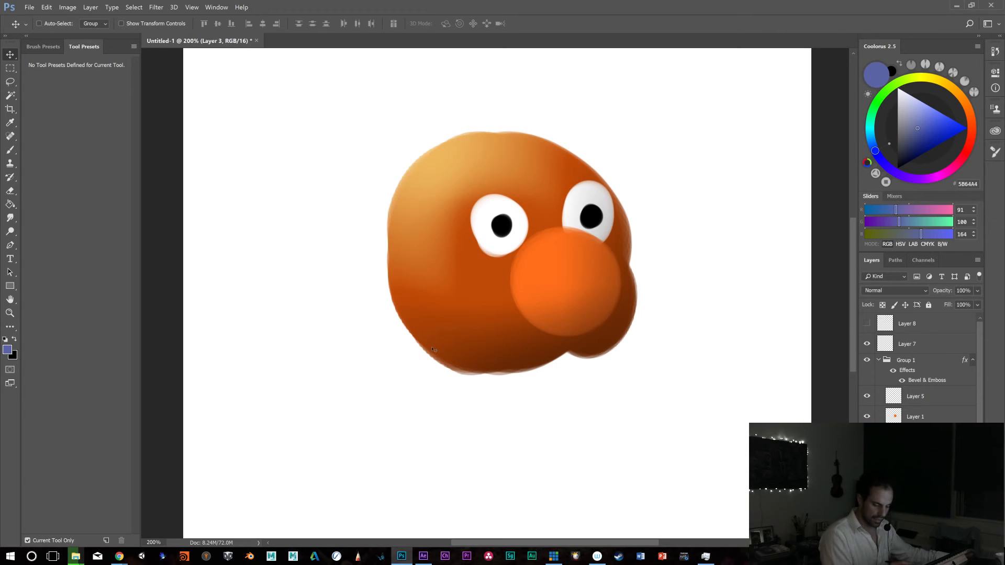
{"action": "left_click_drag", "start_coordinate": [525, 360], "coordinate": [560, 365]}
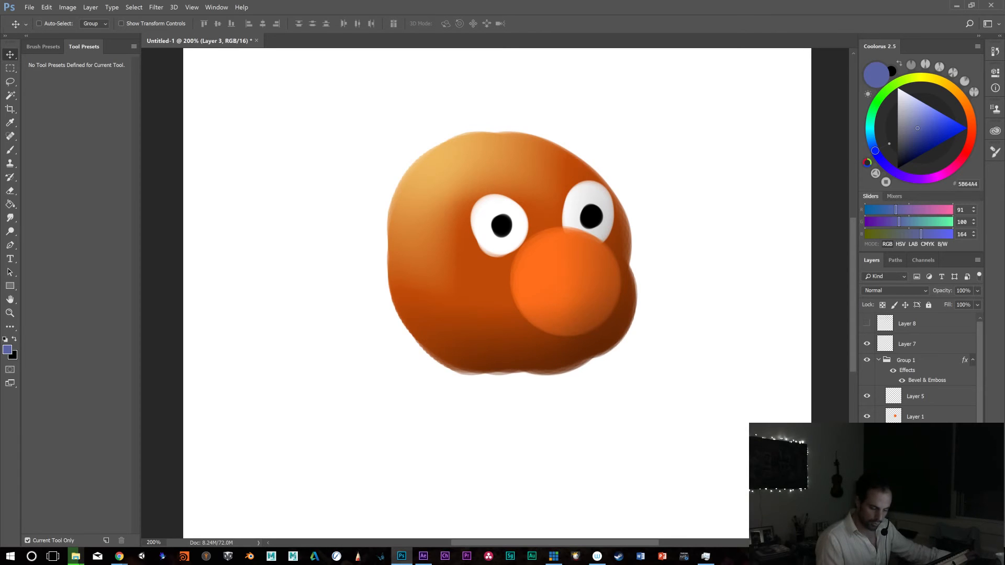
Move the Layer 1 nose out to the face's right-hand edge and narrow it horizontally
{"action": "left_click", "coordinate": [914, 417]}
{"action": "left_click_drag", "start_coordinate": [546, 317], "coordinate": [609, 314]}
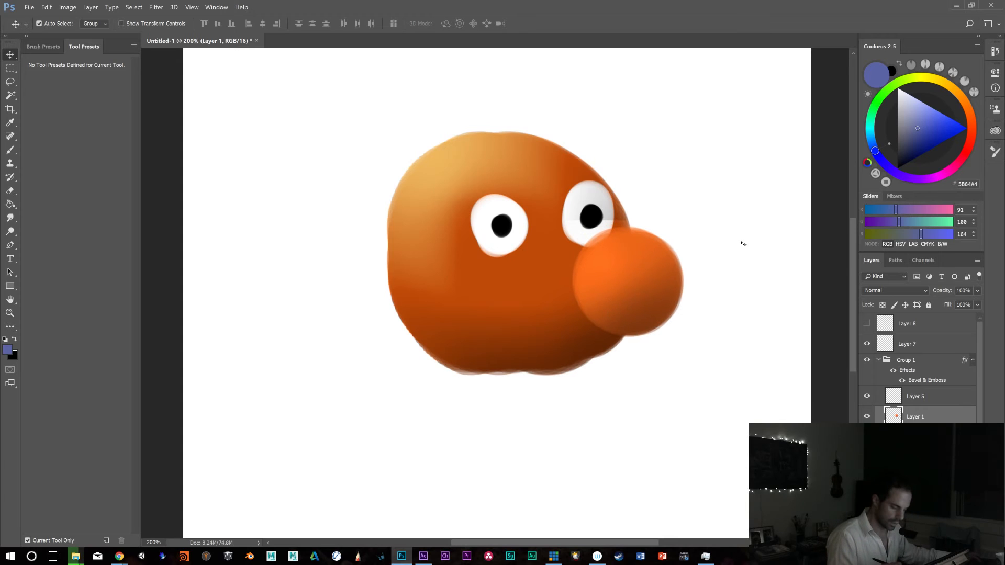
{"action": "key", "text": "ctrl+t"}
{"action": "left_click_drag", "start_coordinate": [685, 281], "coordinate": [650, 297]}
{"action": "key", "text": "Return"}
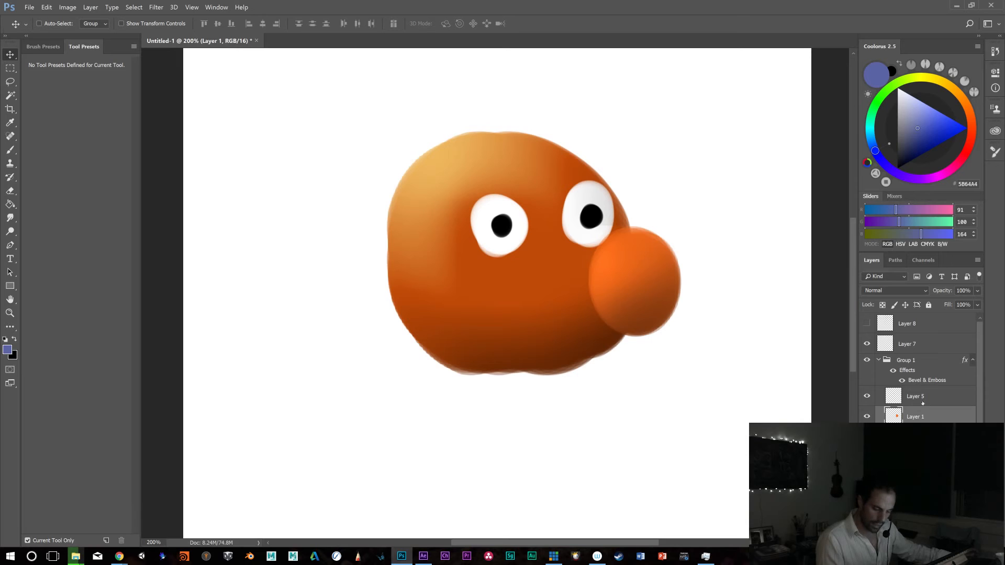
Move the near eye on Layer 5 right, toward the nose
{"action": "left_click", "coordinate": [922, 402]}
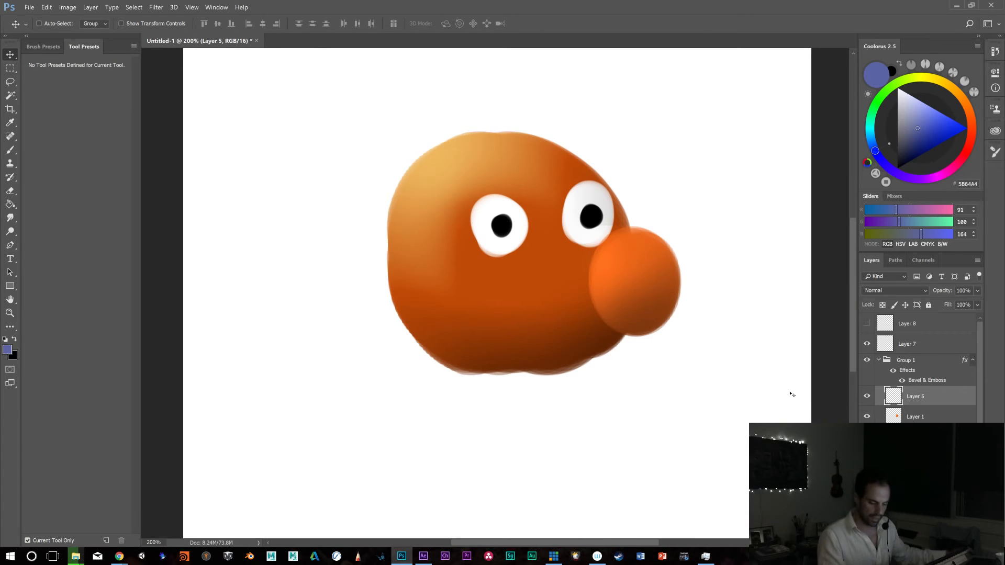
{"action": "left_click", "coordinate": [866, 397]}
{"action": "left_click", "coordinate": [866, 396]}
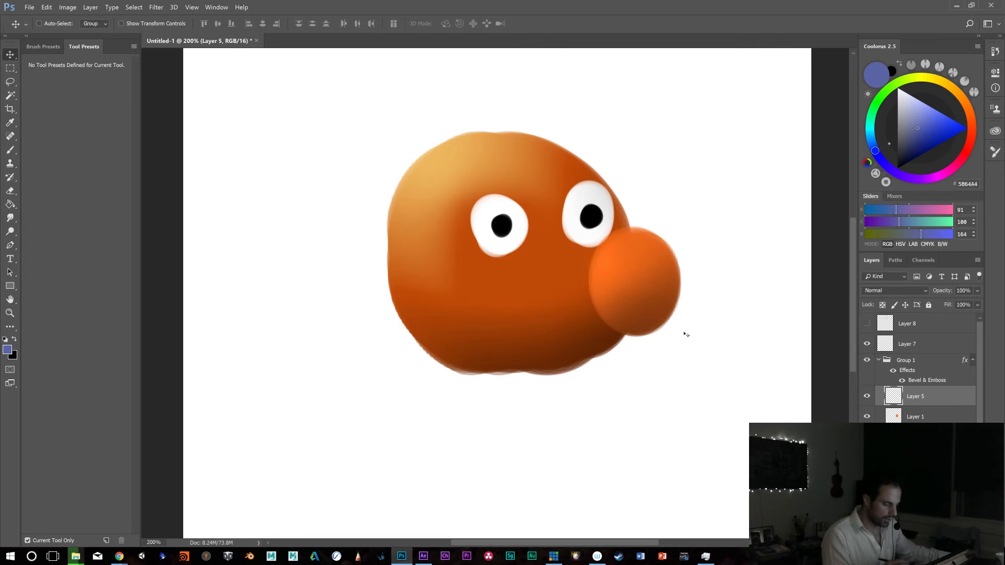
{"action": "left_click_drag", "start_coordinate": [528, 274], "coordinate": [577, 296]}
Narrow the far eye on Layer 6 horizontally and fit it against the face's right-hand edge, behind the nose
{"action": "left_click", "coordinate": [592, 220], "text": "ctrl"}
{"action": "key", "text": "ctrl+t"}
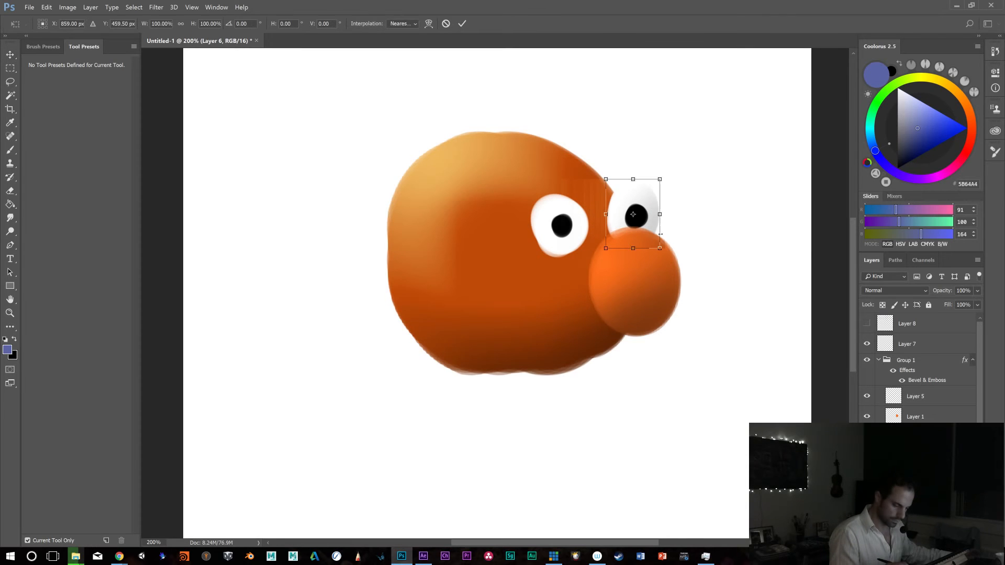
{"action": "left_click_drag", "start_coordinate": [660, 214], "coordinate": [635, 214]}
{"action": "left_click_drag", "start_coordinate": [649, 258], "coordinate": [656, 253]}
{"action": "left_click_drag", "start_coordinate": [620, 214], "coordinate": [631, 215]}
{"action": "key", "text": "Return"}
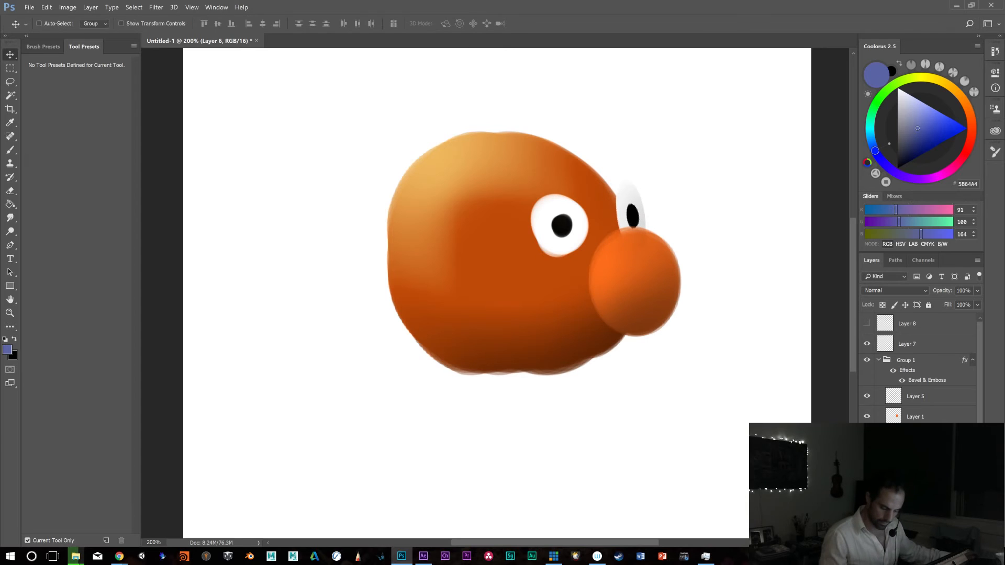
Shift the Layer 5 eye closer to the nose, and nudge the lower head copy, Layer 2 copy 2, slightly right
{"action": "left_click", "coordinate": [916, 402]}
{"action": "left_click_drag", "start_coordinate": [533, 268], "coordinate": [552, 271]}
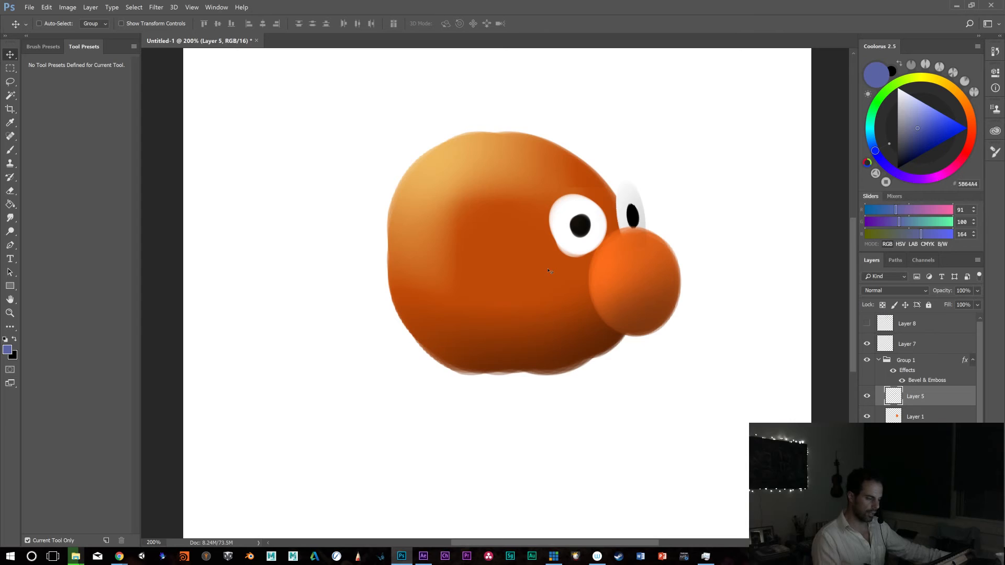
{"action": "left_click", "coordinate": [915, 437]}
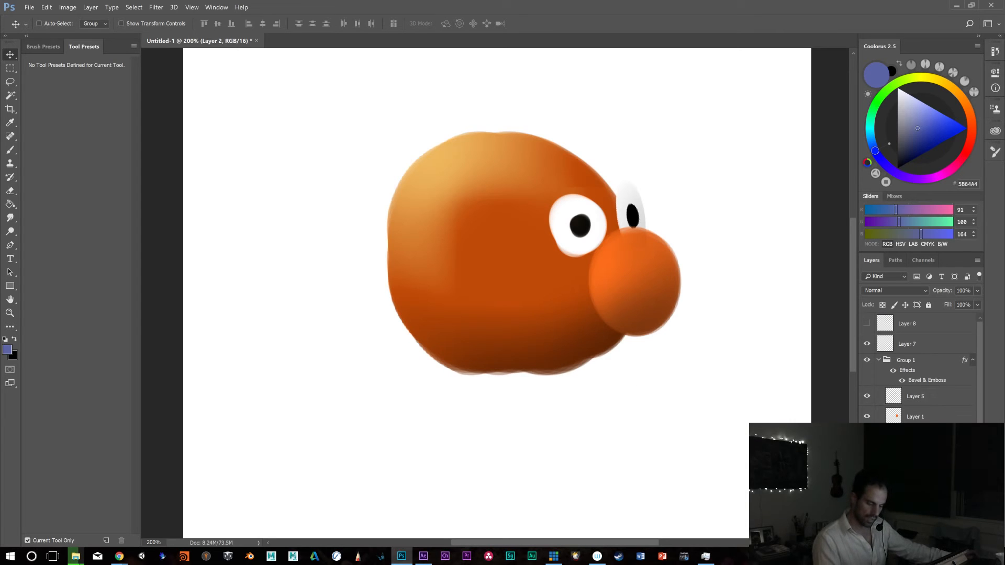
{"action": "mouse_move", "coordinate": [523, 346]}
{"action": "left_mouse_down"}
{"action": "mouse_move", "coordinate": [496, 346]}
{"action": "mouse_move", "coordinate": [542, 348]}
{"action": "left_mouse_up"}
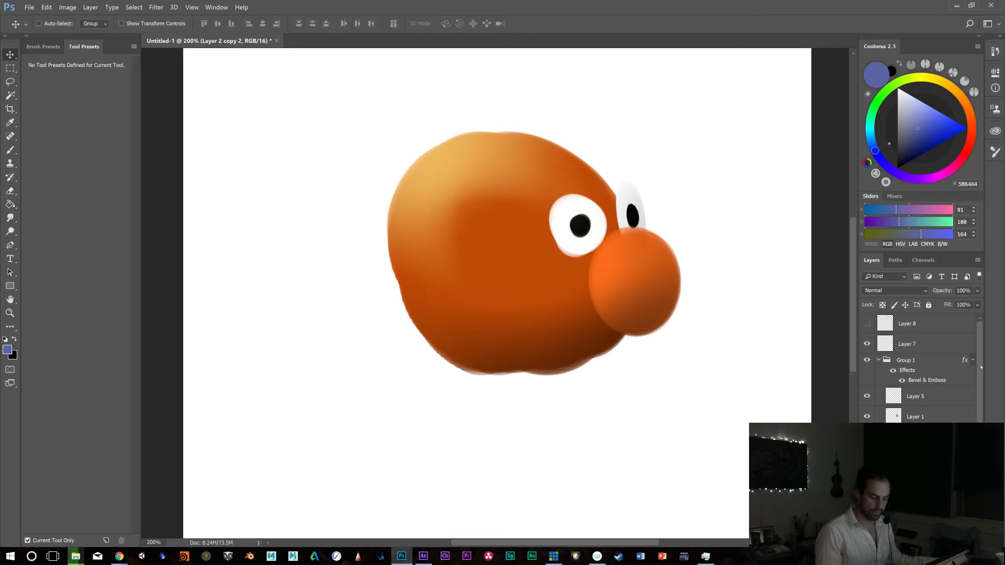
Collapse Group 1 and minimize the program to show the desktop
{"action": "left_click", "coordinate": [878, 360]}
{"action": "left_click", "coordinate": [884, 356]}
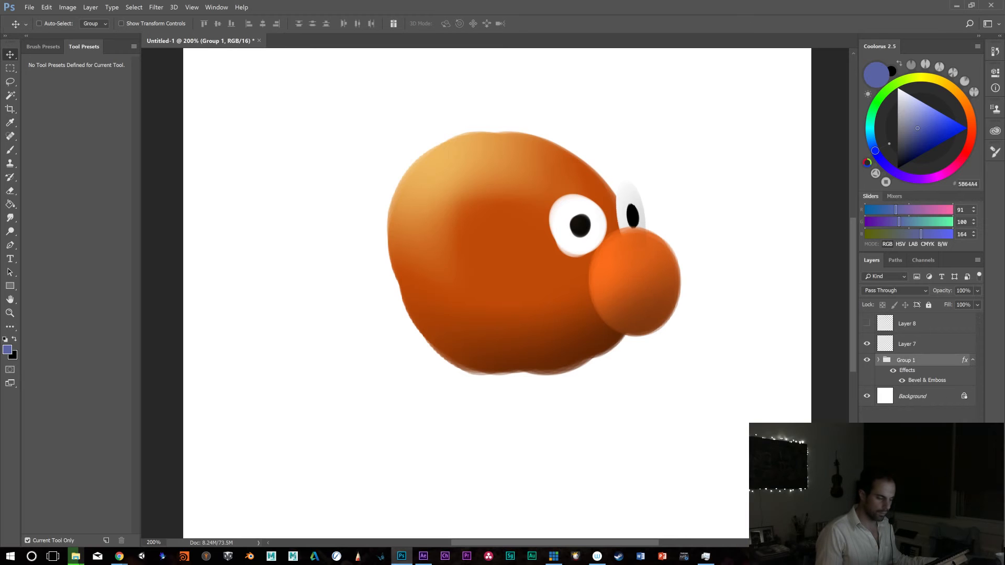
{"action": "left_click", "coordinate": [953, 6]}
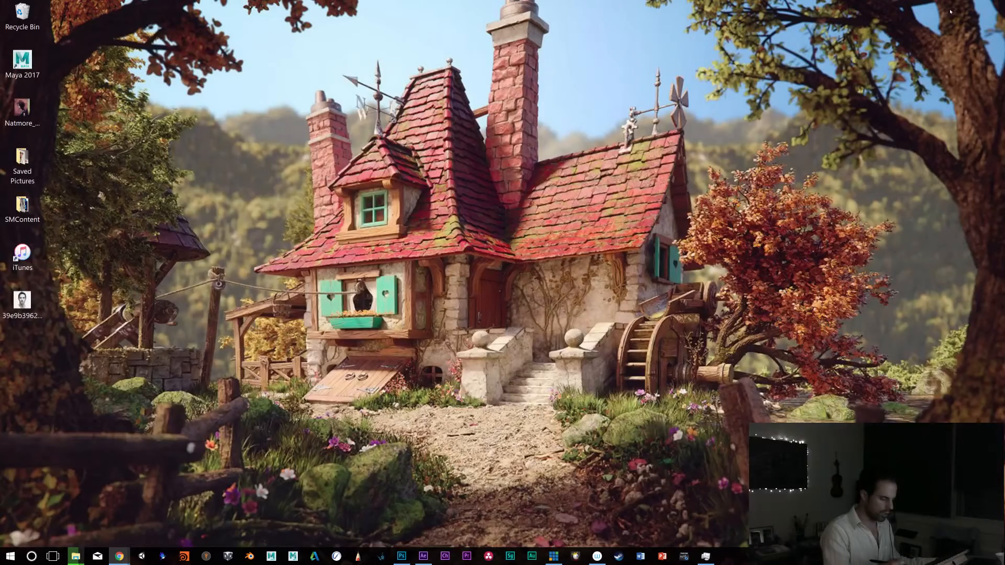
Switch to After Effects and collapse the photo layer's effect properties in the timeline
{"action": "left_click", "coordinate": [424, 556]}
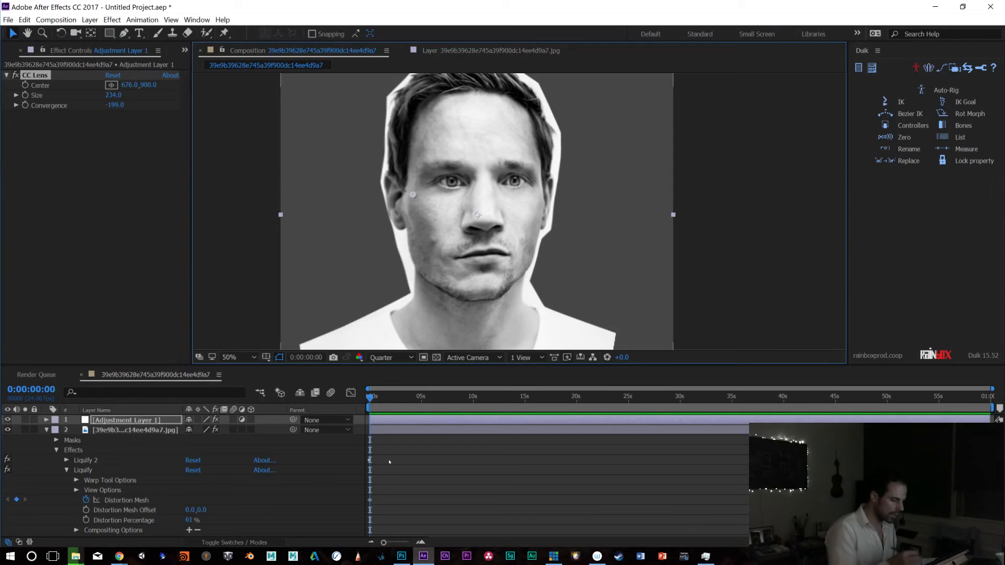
{"action": "left_click", "coordinate": [46, 430]}
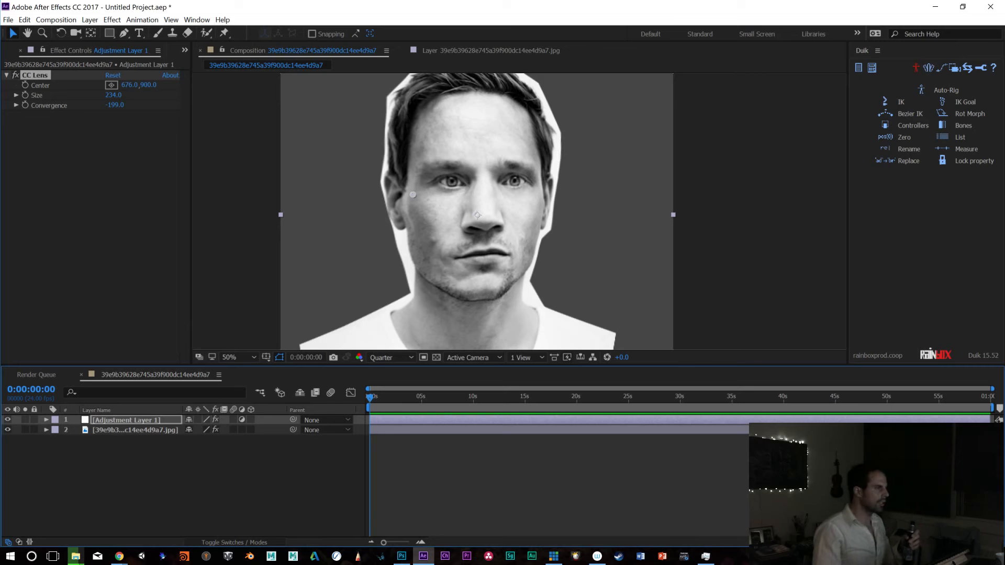
Examine the sheep head rig in FloorpRiggingProgress.gif in the browser, and close that window
{"action": "key", "text": "alt+Tab"}
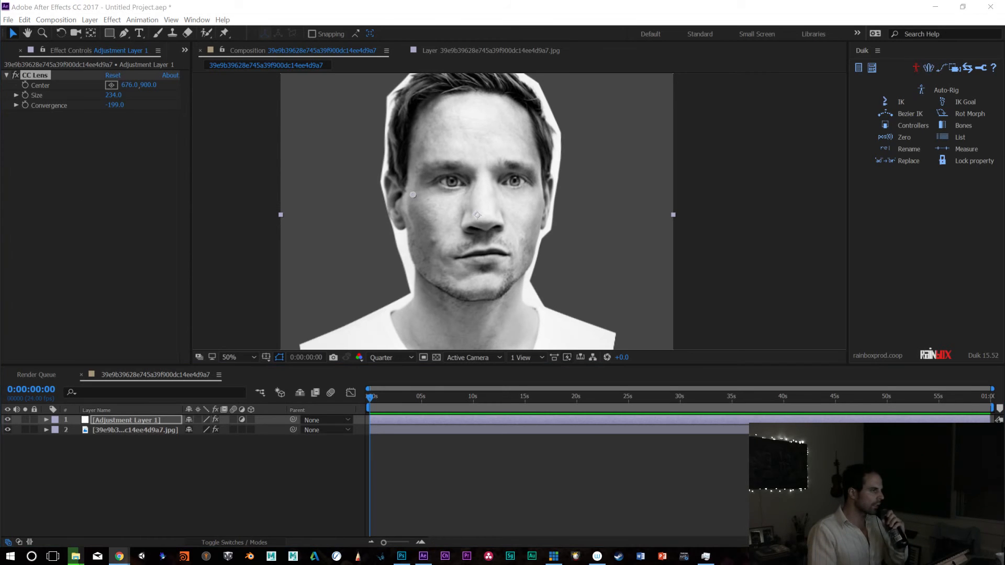
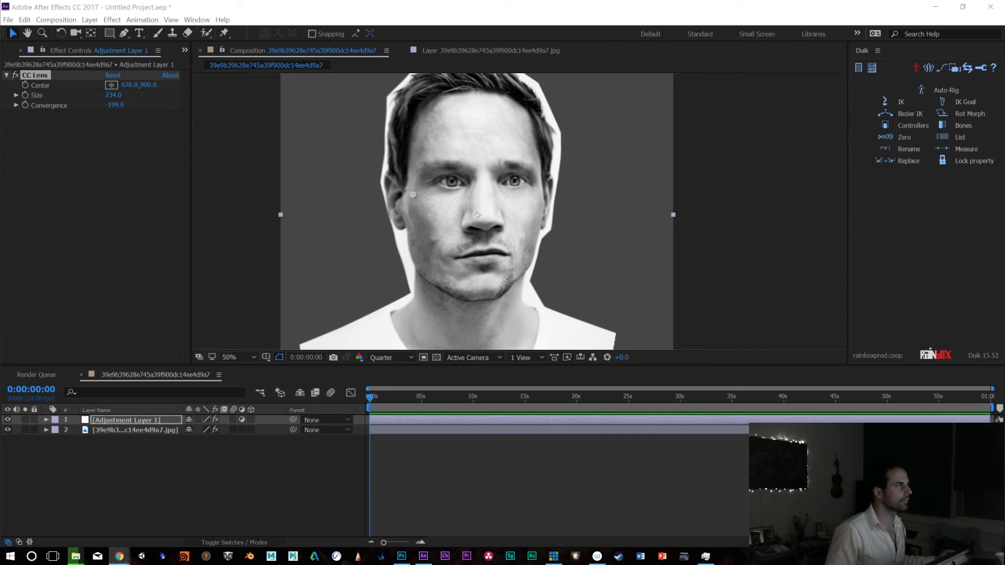
{"action": "left_click_drag", "start_coordinate": [576, 0], "coordinate": [514, 163]}
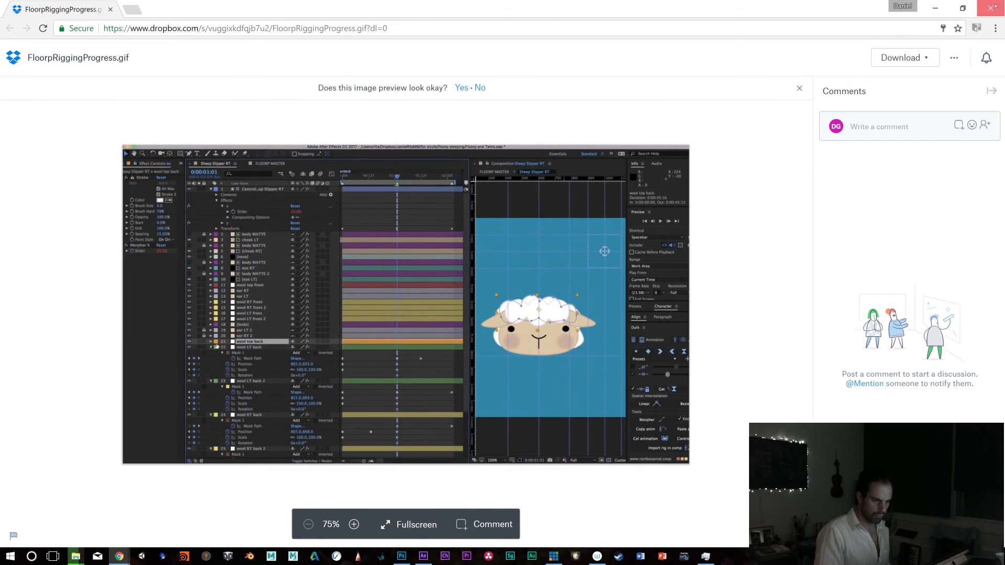
{"action": "left_click", "coordinate": [989, 8]}
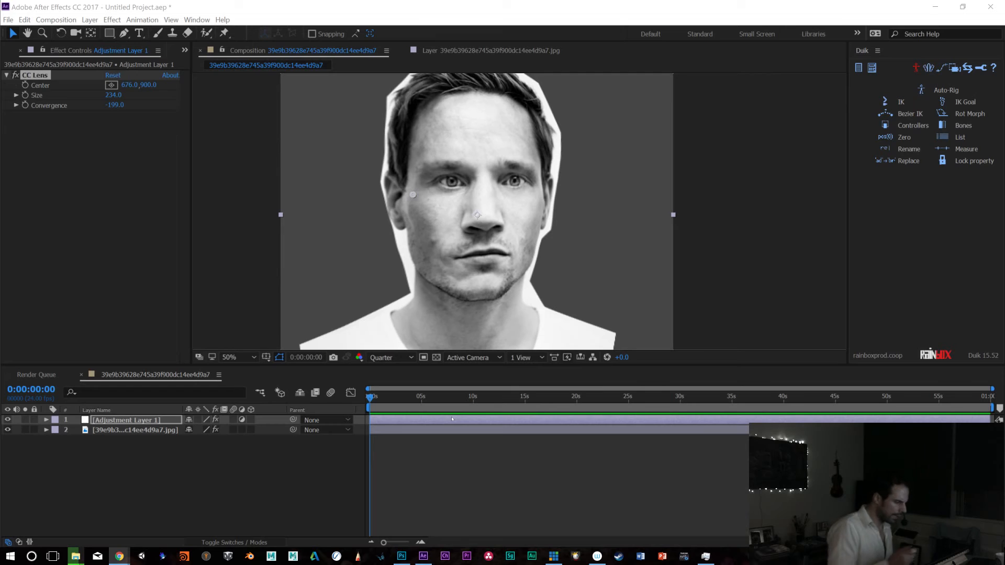
Create a new composition, Comp 1, with a width and height of 2000 px
{"action": "left_click", "coordinate": [135, 429]}
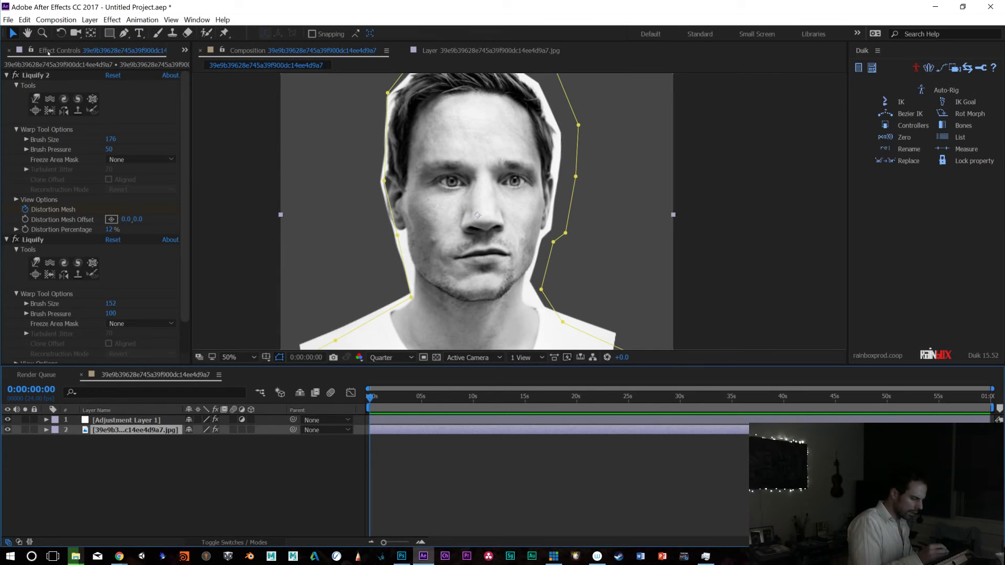
{"action": "left_click", "coordinate": [184, 51]}
{"action": "left_click", "coordinate": [232, 65]}
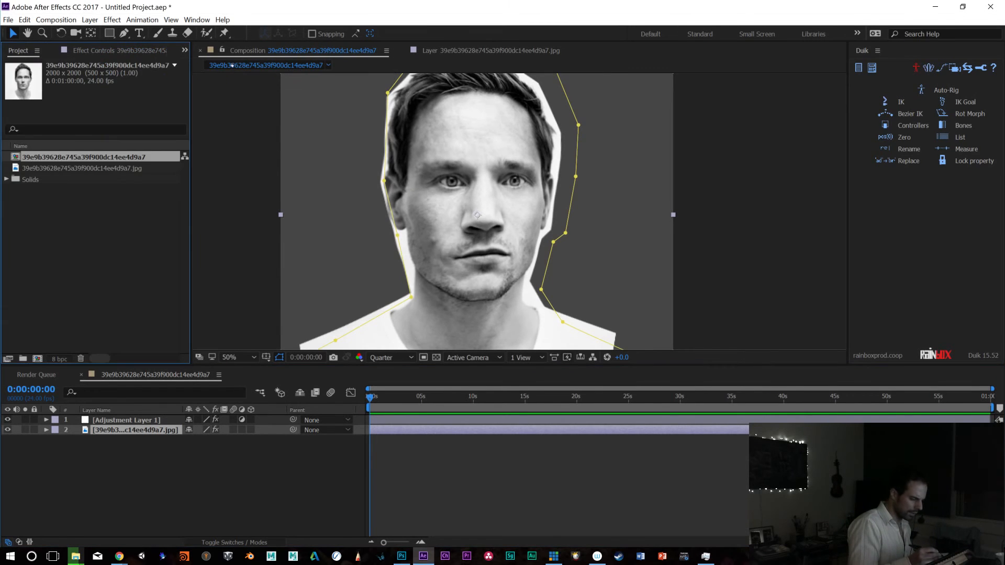
{"action": "left_click", "coordinate": [88, 241]}
{"action": "left_click", "coordinate": [37, 359]}
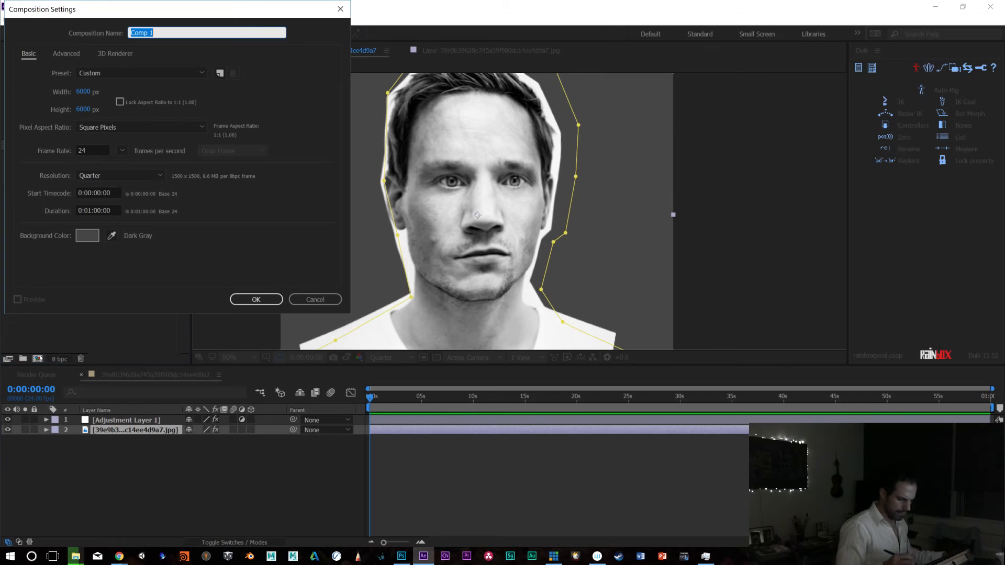
{"action": "left_click", "coordinate": [82, 92]}
{"action": "type", "text": "2000"}
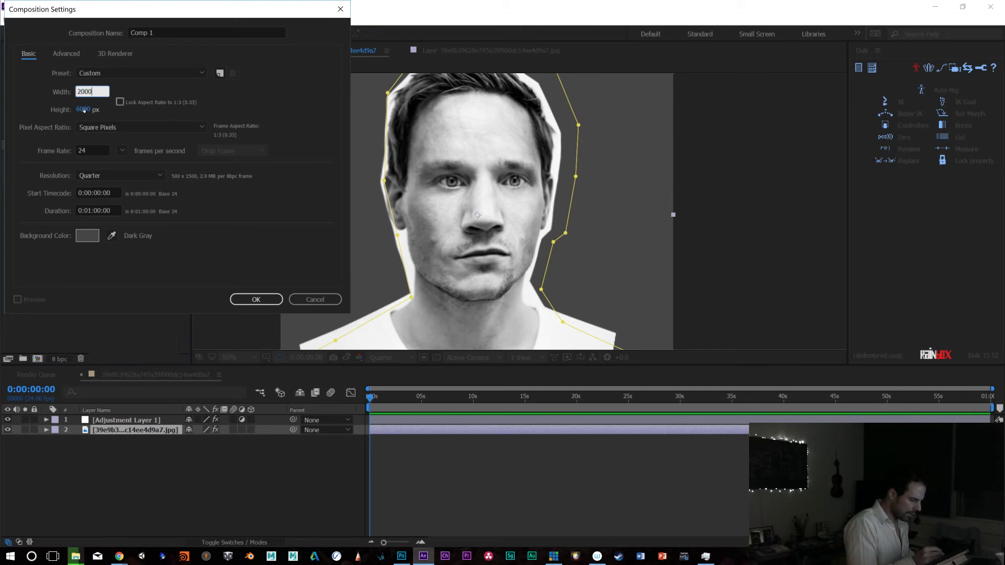
{"action": "key", "text": "Tab"}
{"action": "type", "text": "2000"}
{"action": "key", "text": "Return"}
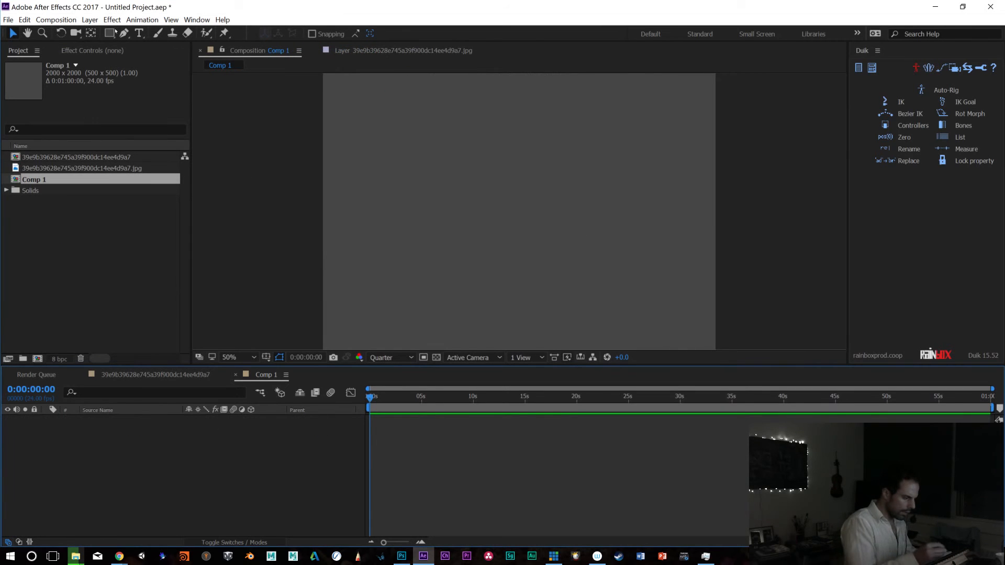
Draw a white circle about 852 px across on a new shape layer and shift it slightly up and right near the frame's centre
{"action": "left_click", "coordinate": [90, 19]}
{"action": "mouse_move", "coordinate": [157, 32]}
{"action": "mouse_move", "coordinate": [112, 19]}
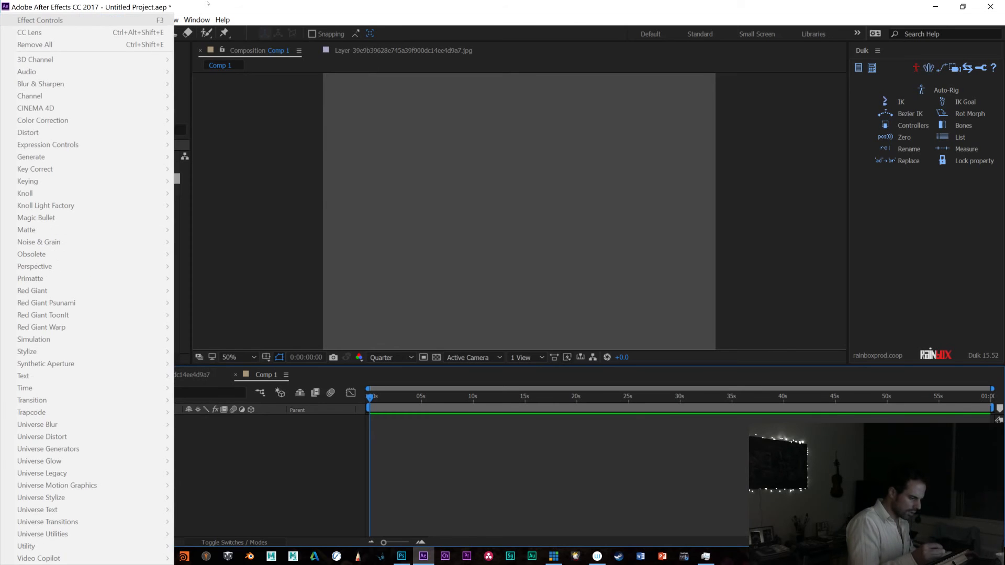
{"action": "left_click", "coordinate": [227, 7]}
{"action": "left_click", "coordinate": [109, 33]}
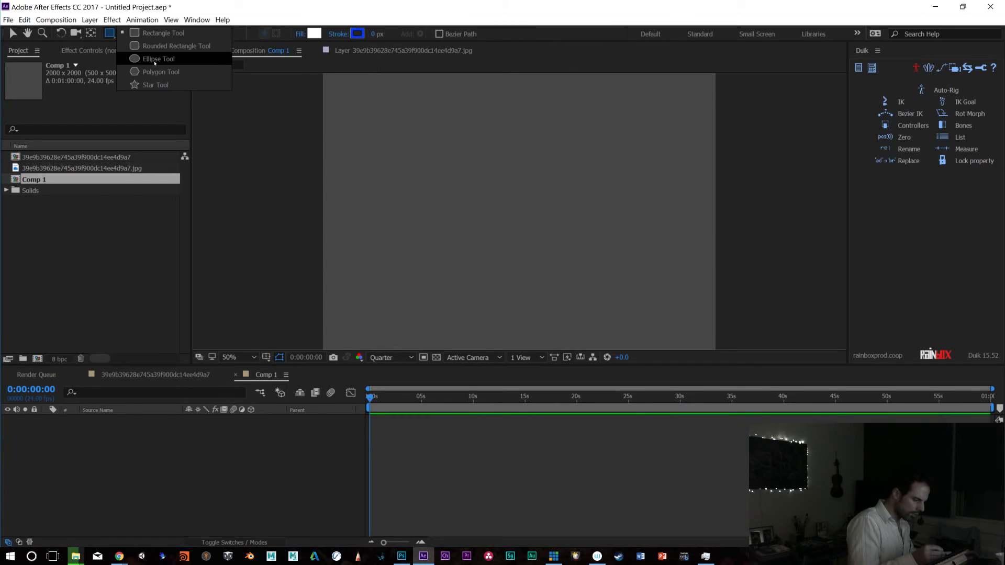
{"action": "left_click", "coordinate": [159, 61]}
{"action": "left_click_drag", "start_coordinate": [435, 165], "coordinate": [602, 249]}
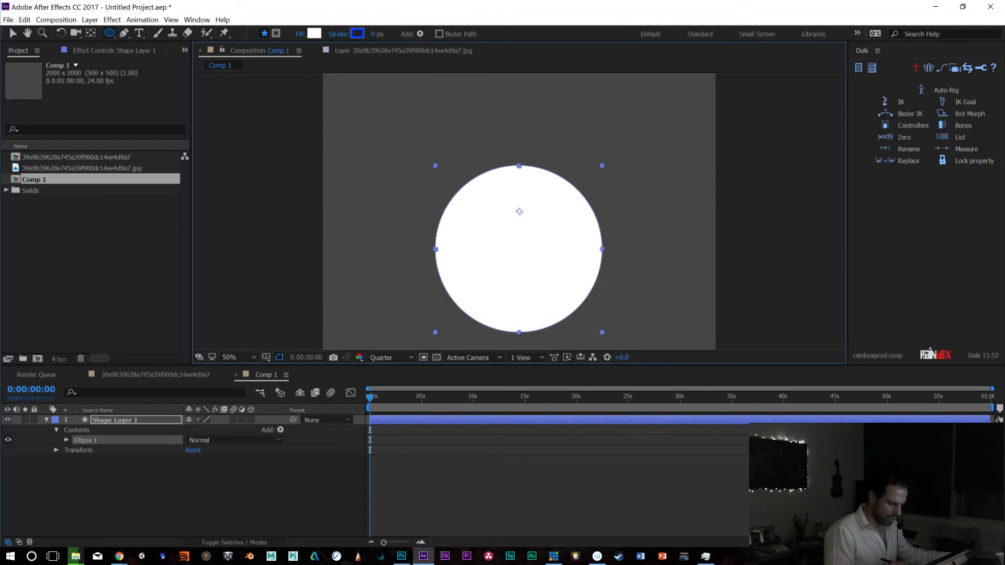
{"action": "key", "text": "v"}
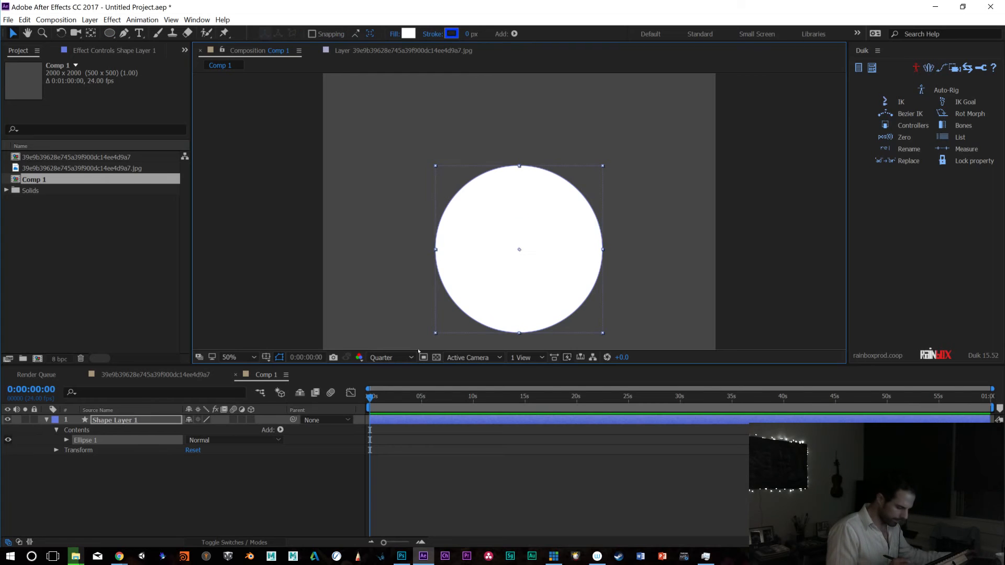
{"action": "mouse_move", "coordinate": [546, 275]}
{"action": "left_mouse_down"}
{"action": "mouse_move", "coordinate": [557, 258]}
{"action": "mouse_move", "coordinate": [561, 266]}
{"action": "left_mouse_up"}
Try lowering Shape Layer 1 to position 1000, 1012 in its transform properties, and undo the change
{"action": "left_click", "coordinate": [132, 420]}
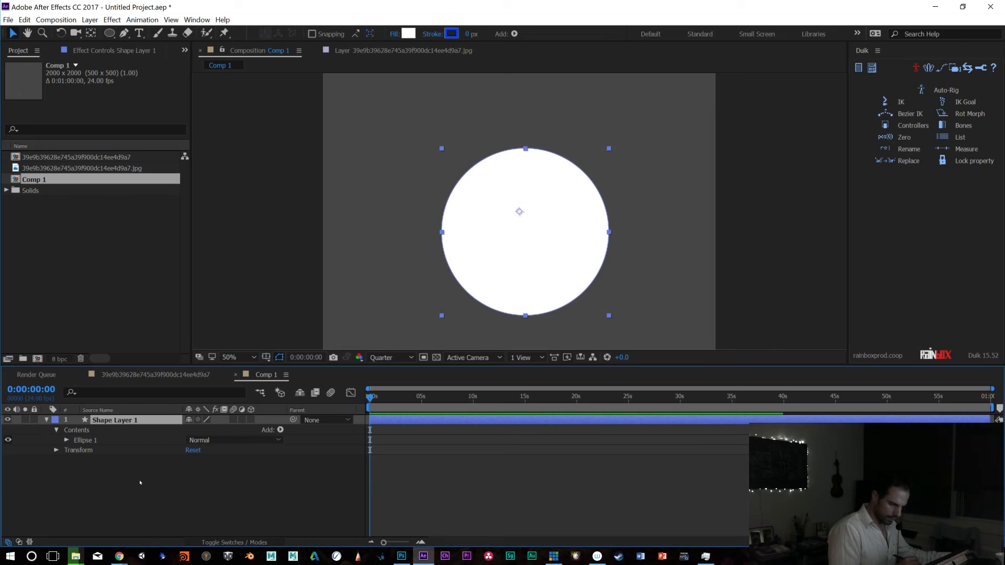
{"action": "left_click", "coordinate": [56, 430]}
{"action": "left_click", "coordinate": [57, 441]}
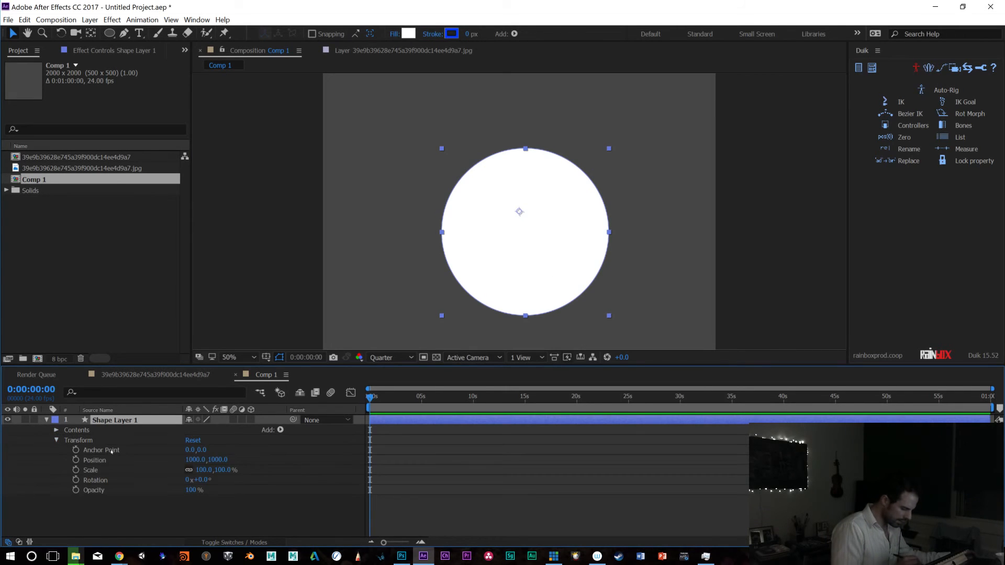
{"action": "mouse_move", "coordinate": [218, 460]}
{"action": "left_mouse_down"}
{"action": "mouse_move", "coordinate": [180, 459]}
{"action": "mouse_move", "coordinate": [224, 460]}
{"action": "left_mouse_up"}
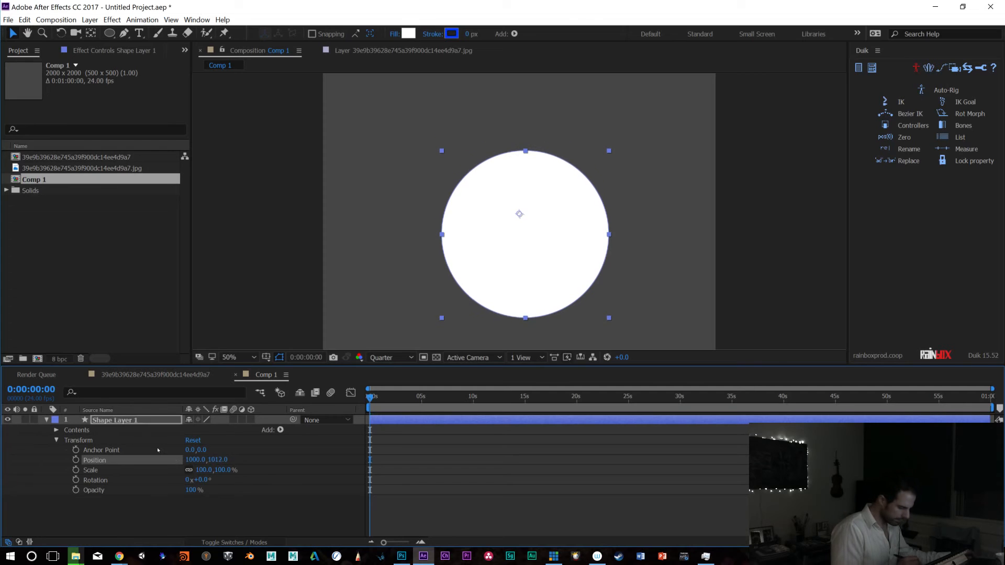
{"action": "key", "text": "ctrl+z"}
Try changing the ellipse path's Position and moving the circle in the frame, undo both, and collapse Shape Layer 1
{"action": "left_click", "coordinate": [56, 430]}
{"action": "left_click", "coordinate": [66, 441]}
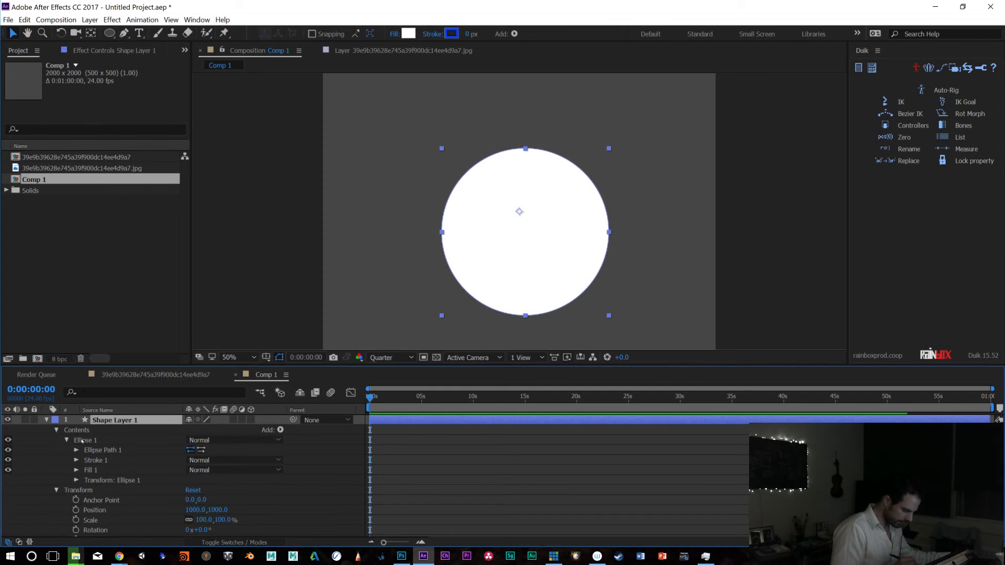
{"action": "left_click", "coordinate": [77, 450]}
{"action": "left_click_drag", "start_coordinate": [202, 469], "coordinate": [186, 467]}
{"action": "key", "text": "ctrl+z"}
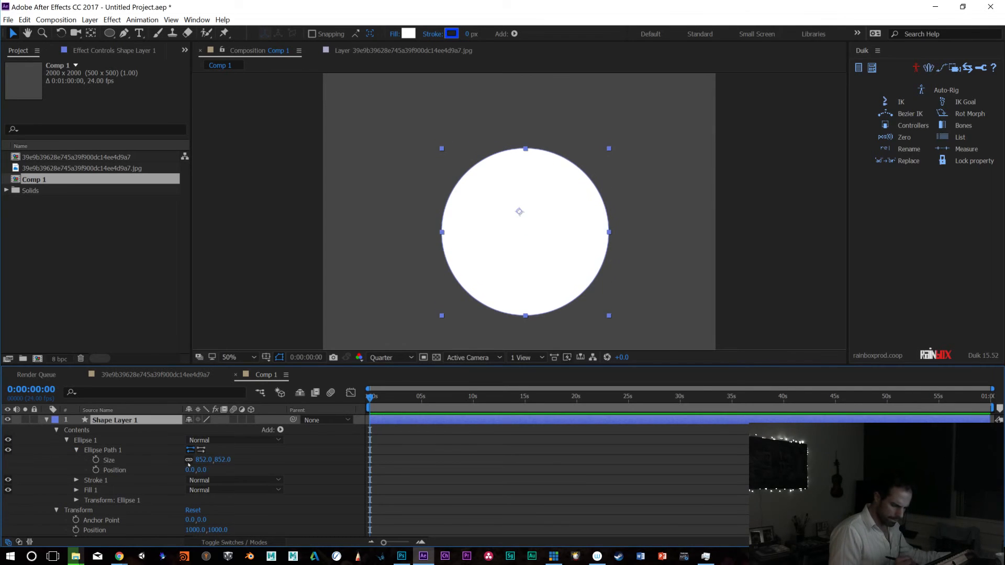
{"action": "left_click_drag", "start_coordinate": [566, 258], "coordinate": [567, 240]}
{"action": "key", "text": "ctrl+z"}
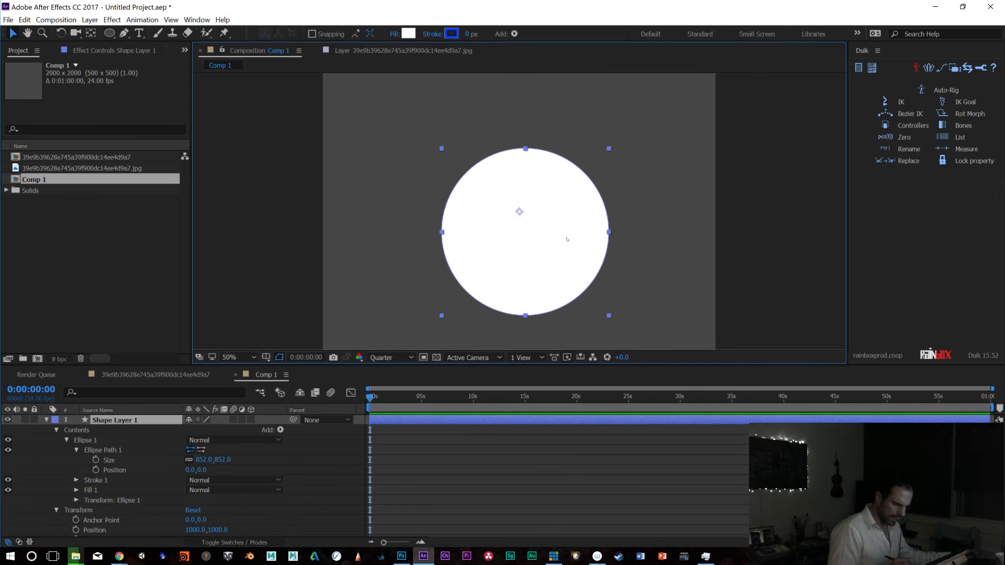
{"action": "left_click", "coordinate": [46, 419]}
{"action": "left_click", "coordinate": [47, 421]}
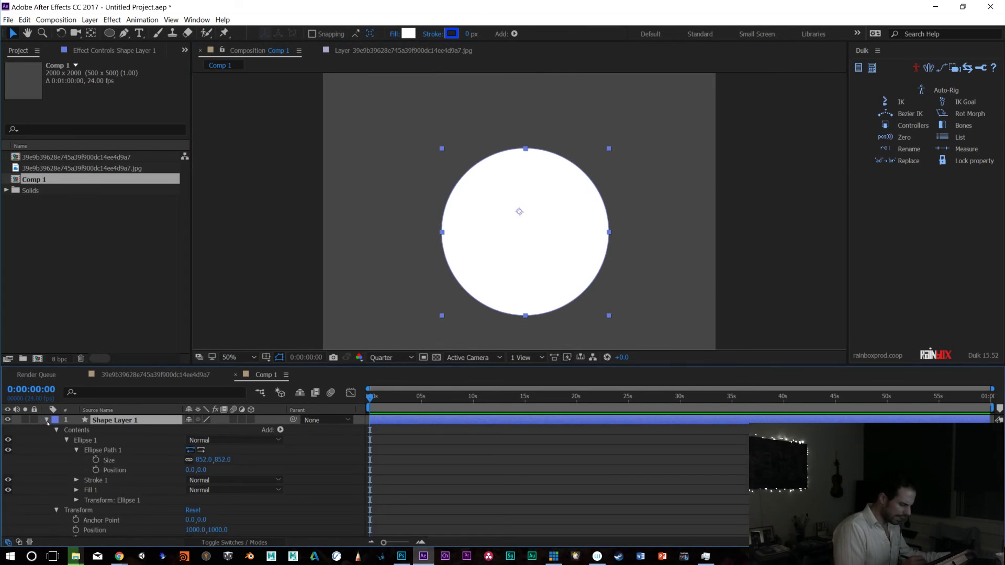
{"action": "left_click", "coordinate": [47, 421]}
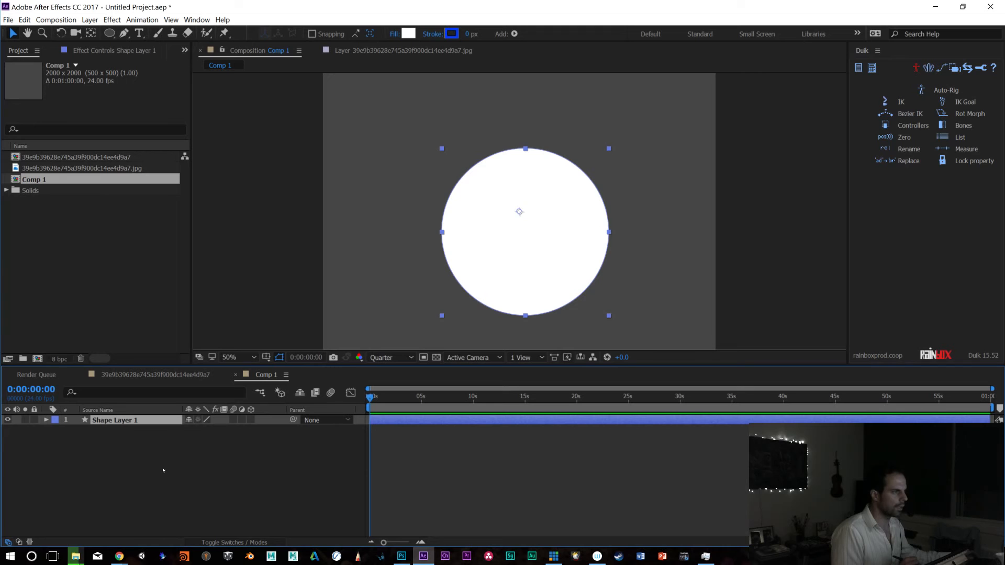
Set the circle's fill colour to orange, FF7200
{"action": "left_click", "coordinate": [530, 300]}
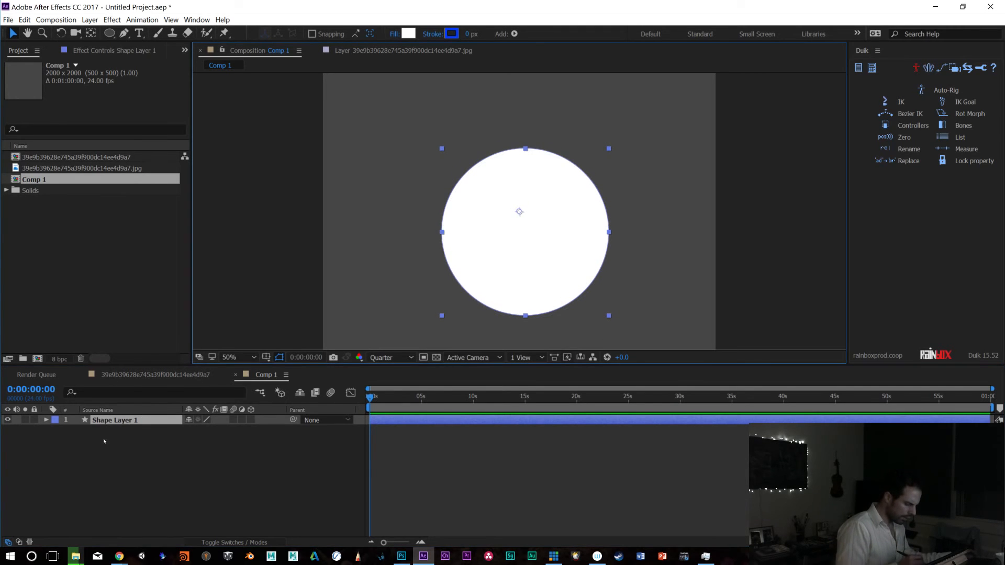
{"action": "left_click", "coordinate": [408, 34]}
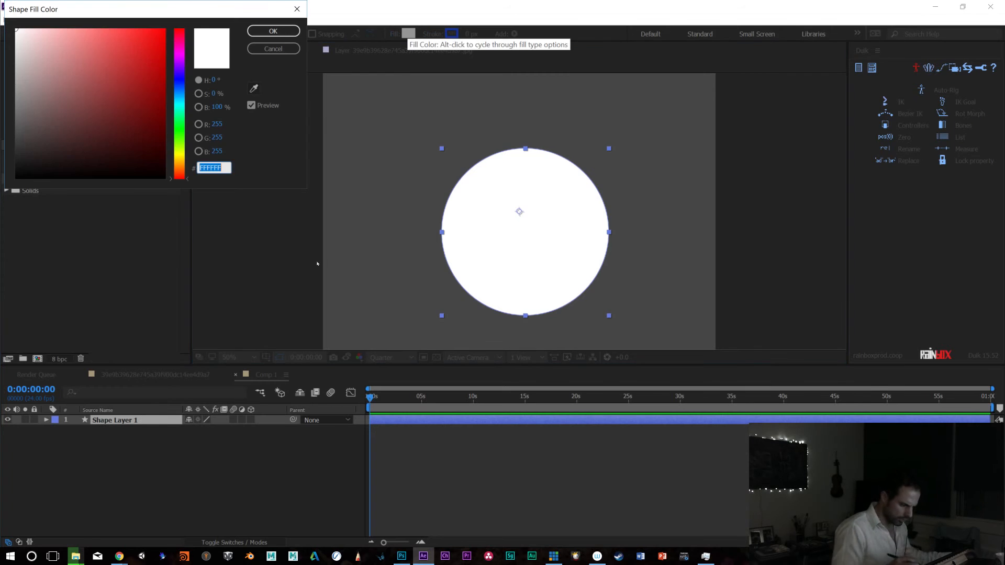
{"action": "left_click_drag", "start_coordinate": [124, 84], "coordinate": [165, 29]}
{"action": "left_click_drag", "start_coordinate": [179, 174], "coordinate": [179, 169]}
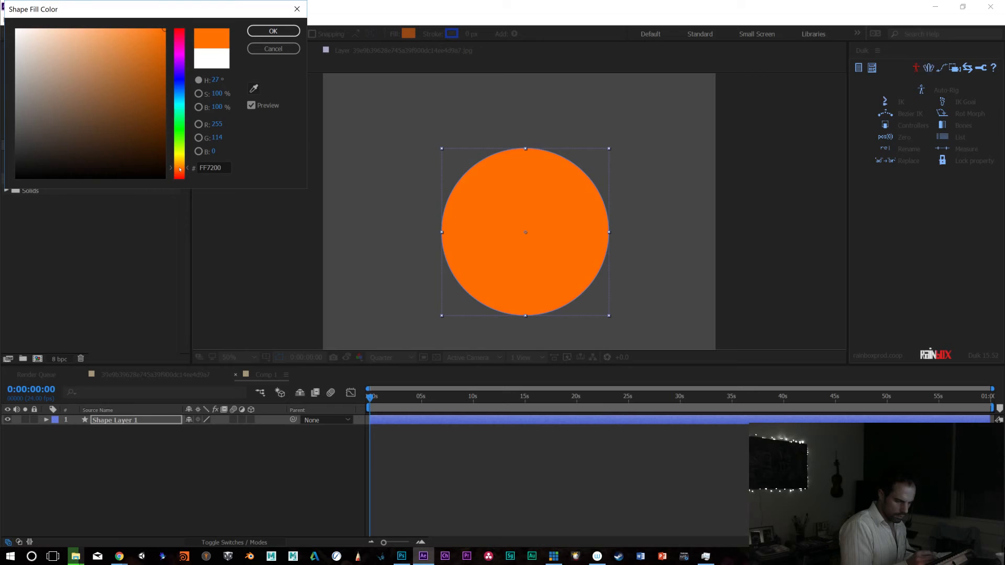
{"action": "left_click", "coordinate": [273, 30]}
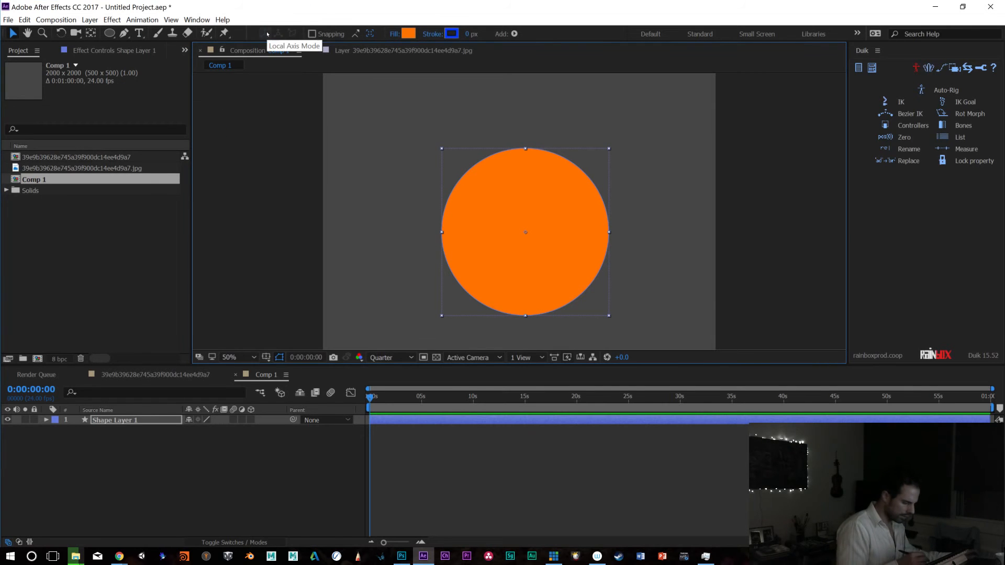
Rename the orange circle's layer as Head
{"action": "left_click", "coordinate": [125, 421]}
{"action": "key", "text": "Return"}
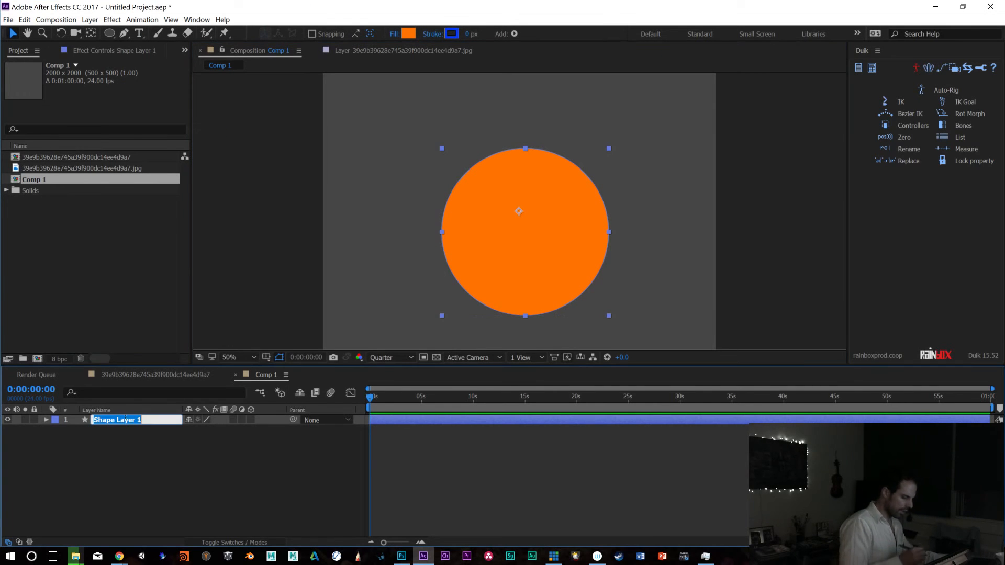
{"action": "type", "text": "Head"}
{"action": "key", "text": "Return"}
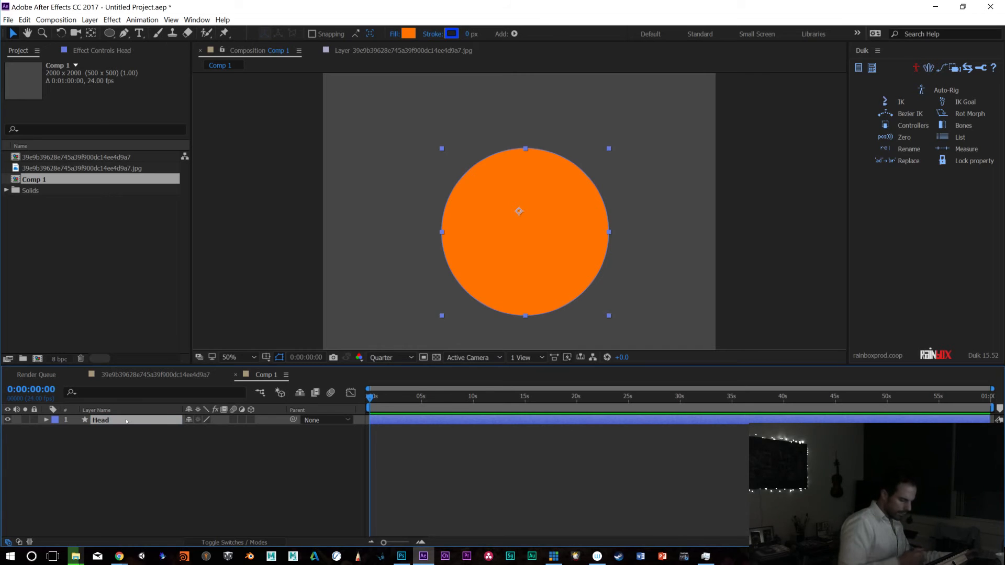
Add a new shape layer above Head and draw a small upright ellipse for an eye on the upper left of the face
{"action": "left_click", "coordinate": [110, 33]}
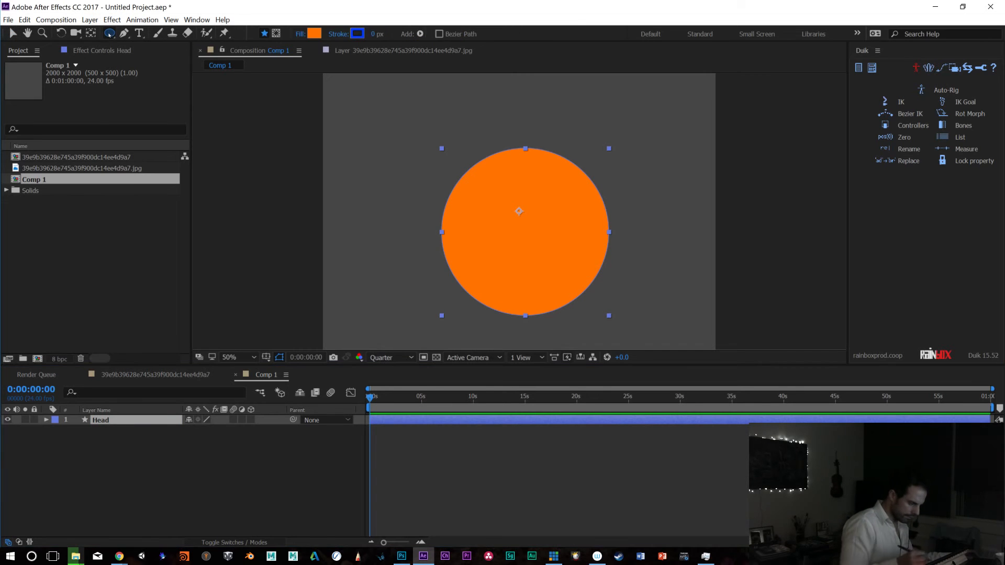
{"action": "left_click", "coordinate": [88, 20]}
{"action": "mouse_move", "coordinate": [31, 32]}
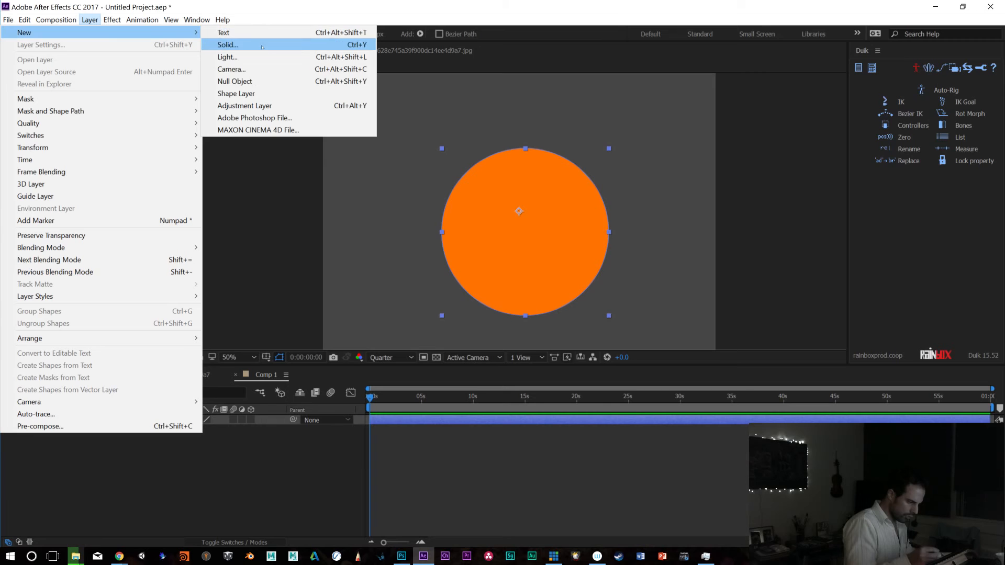
{"action": "left_click", "coordinate": [351, 93]}
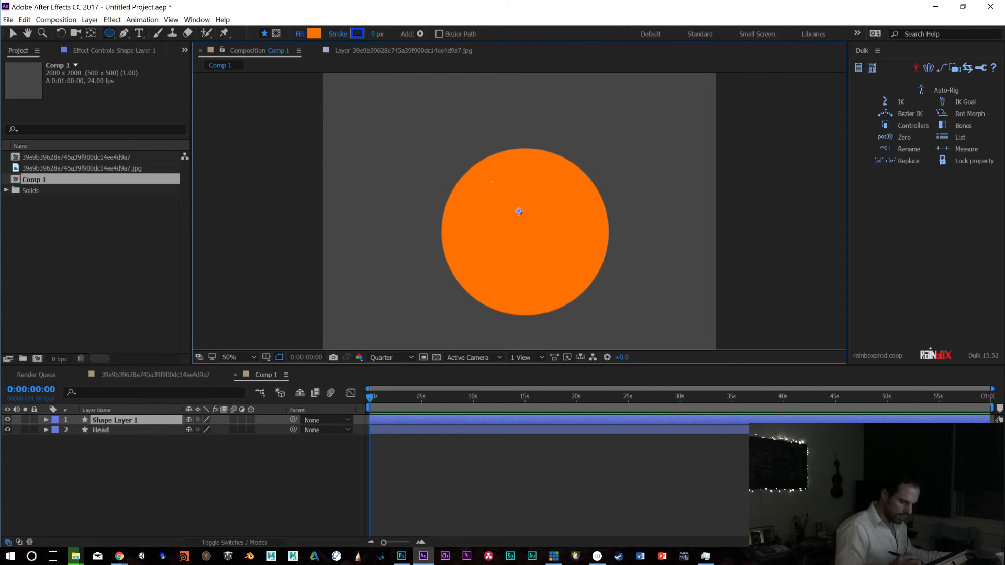
{"action": "left_click_drag", "start_coordinate": [483, 187], "coordinate": [520, 243]}
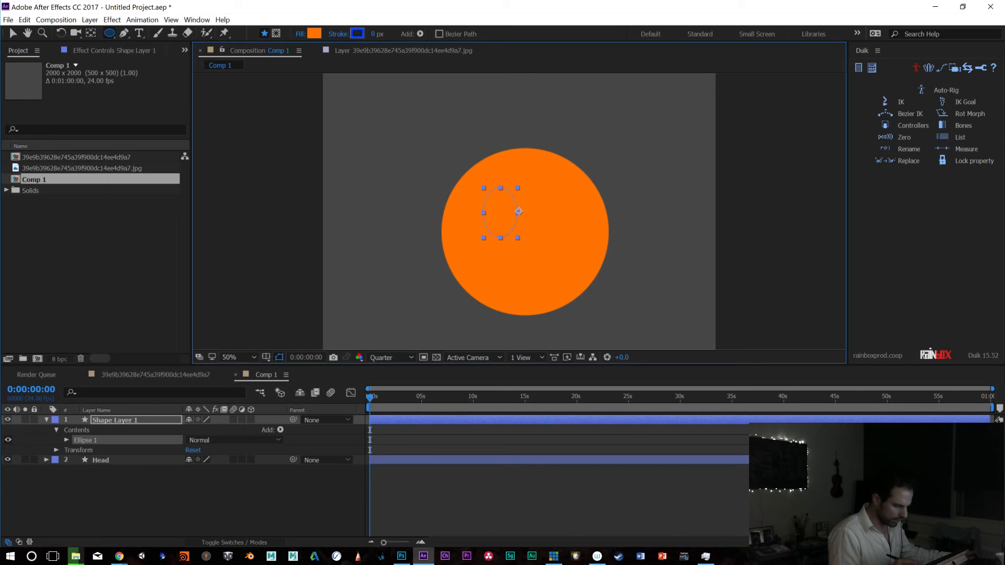
Change the eye ellipse's fill colour to white
{"action": "left_click", "coordinate": [314, 33]}
{"action": "left_click_drag", "start_coordinate": [98, 98], "coordinate": [16, 31]}
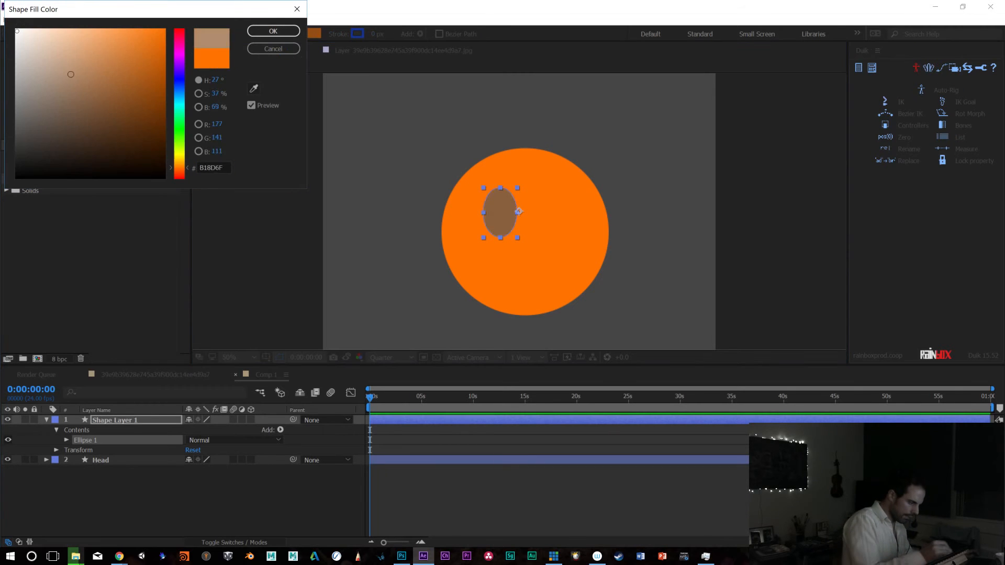
{"action": "left_click", "coordinate": [16, 31]}
{"action": "left_click", "coordinate": [273, 31]}
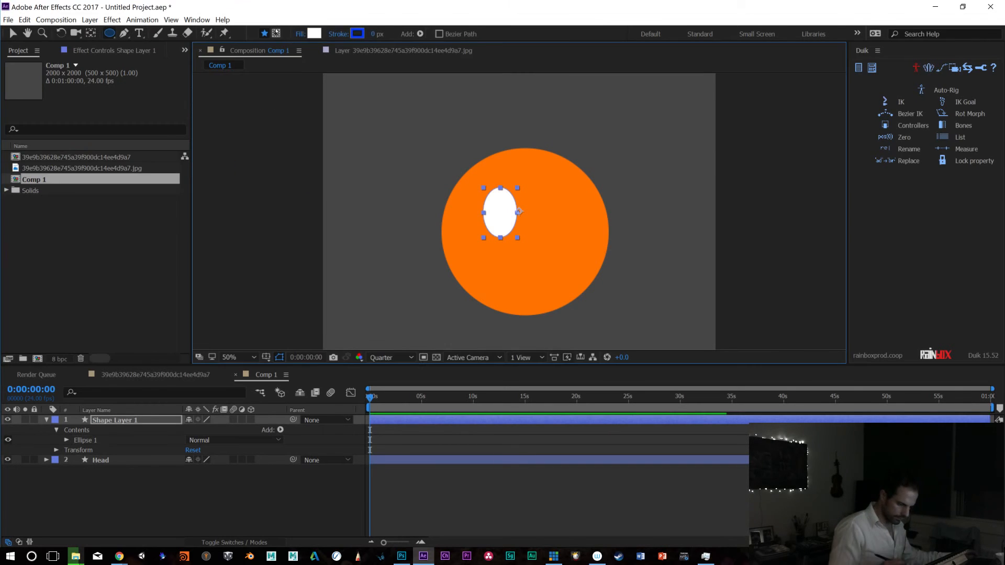
Centre the white ellipse layer's anchor point on the ellipse and place the eye on the left side of the face
{"action": "left_click", "coordinate": [135, 421]}
{"action": "key", "text": "v"}
{"action": "left_click_drag", "start_coordinate": [490, 202], "coordinate": [532, 218]}
{"action": "key", "text": "y"}
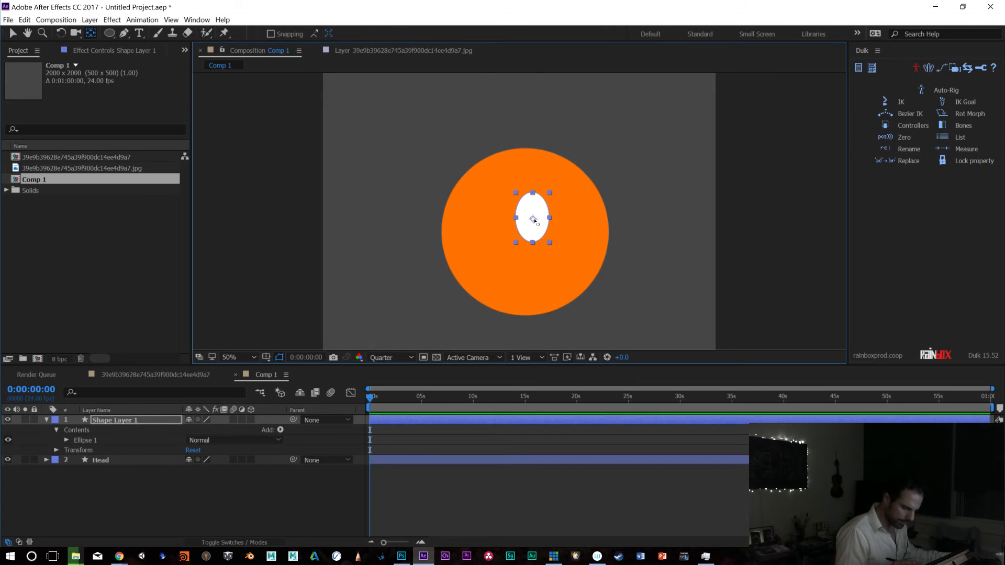
{"action": "key", "text": "v"}
{"action": "left_click_drag", "start_coordinate": [520, 231], "coordinate": [488, 231]}
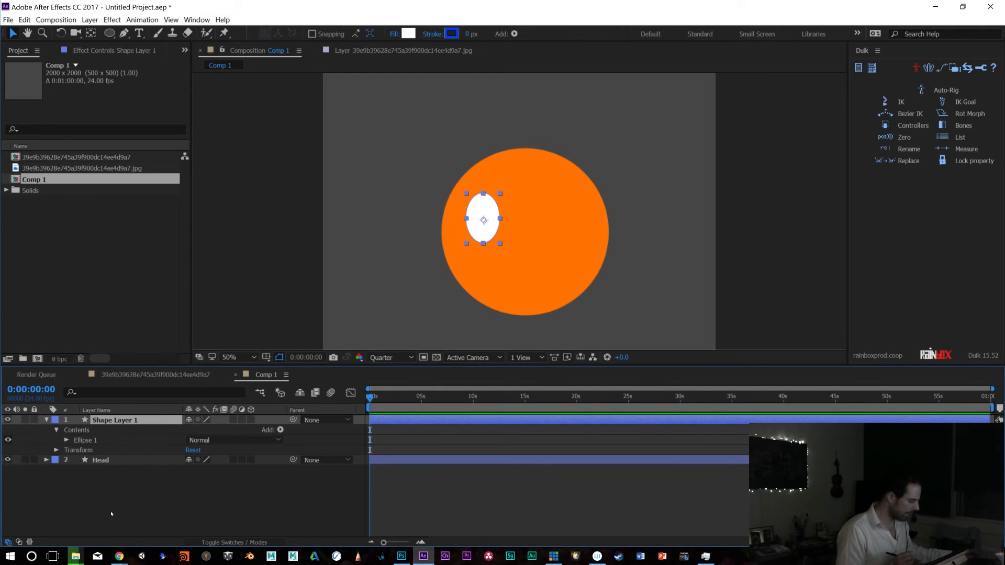
Pre-compose the white eye layer as Eye_RT and open the new composition
{"action": "key", "text": "ctrl+shift+c"}
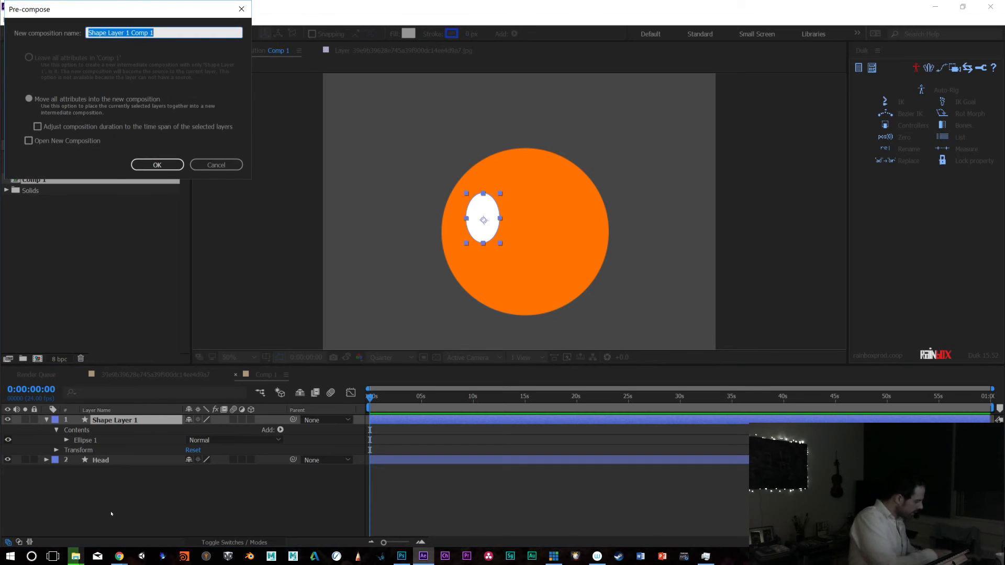
{"action": "type", "text": "Eye_Left"}
{"action": "key", "text": "BackSpace"}
{"action": "key", "text": "BackSpace"}
{"action": "key", "text": "BackSpace"}
{"action": "key", "text": "BackSpace"}
{"action": "type", "text": "RT"}
{"action": "key", "text": "Return"}
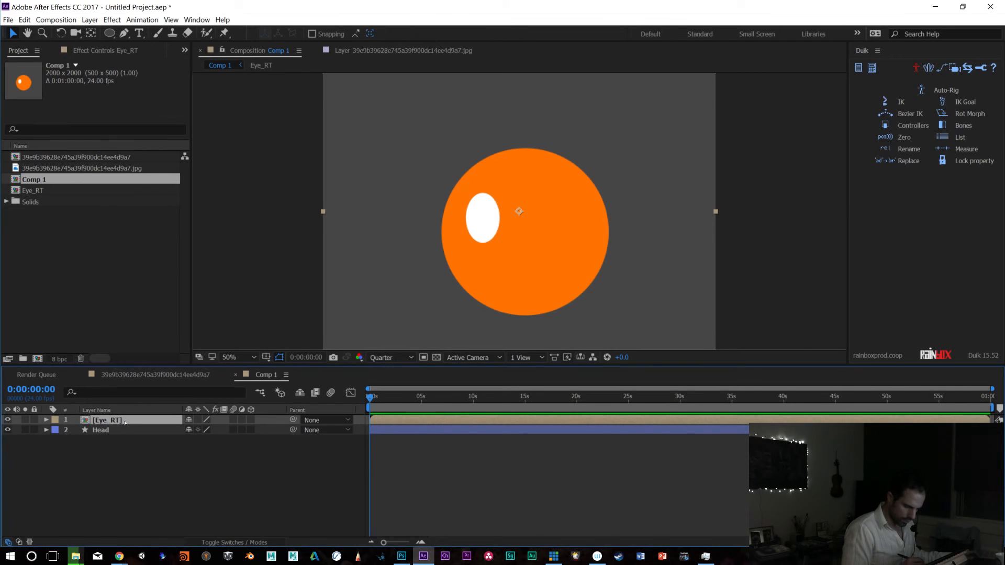
{"action": "double_click", "coordinate": [110, 421]}
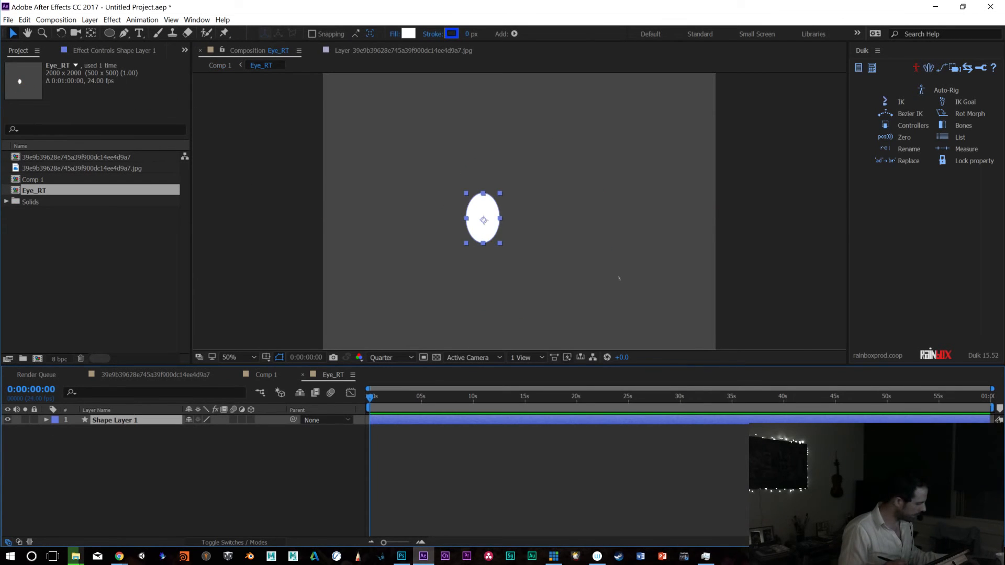
{"action": "key", "text": "comma"}
Set the Eye_RT composition's width and height to 200 px
{"action": "key", "text": "ctrl+k"}
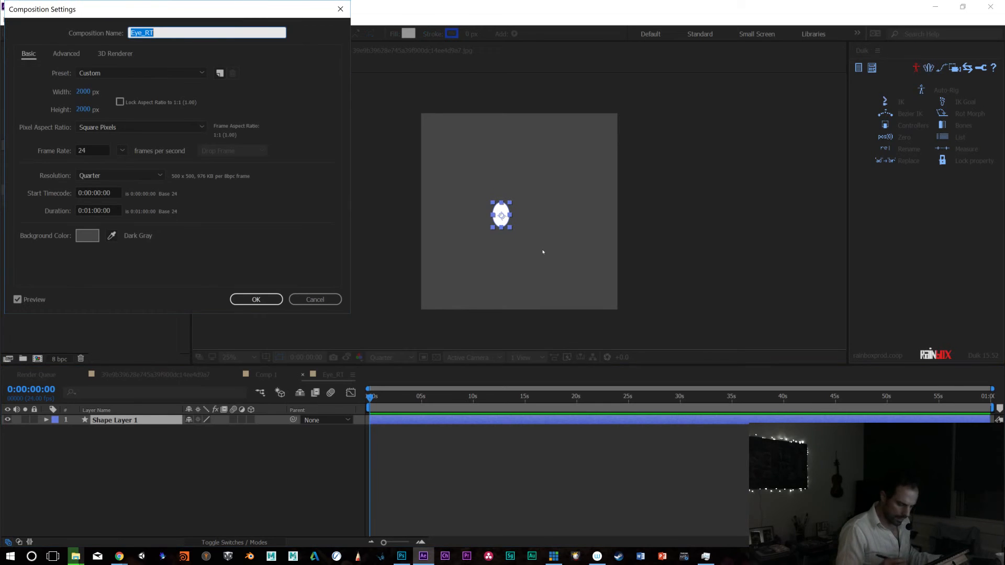
{"action": "left_click", "coordinate": [91, 90]}
{"action": "type", "text": "200"}
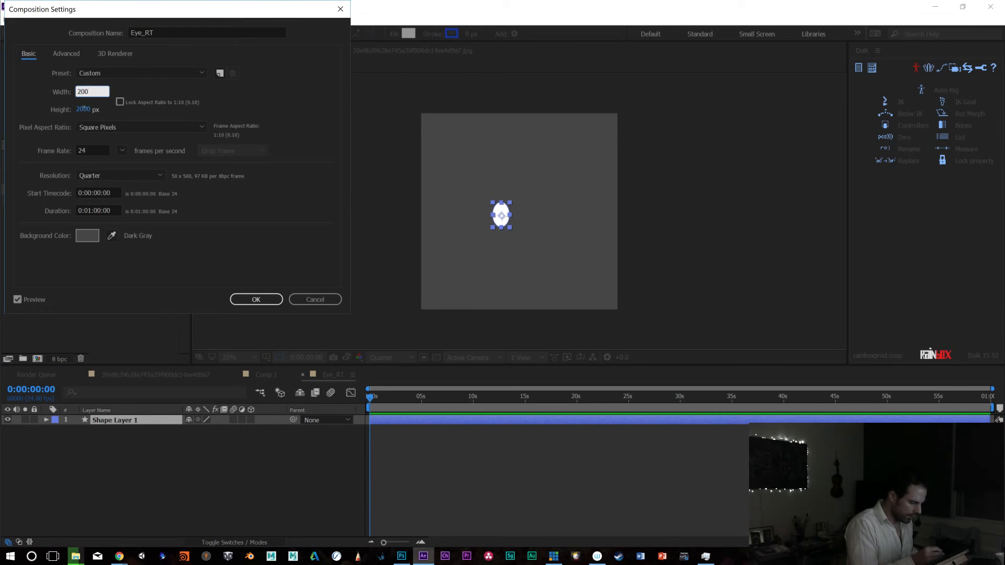
{"action": "key", "text": "Tab"}
{"action": "type", "text": "200"}
{"action": "key", "text": "Return"}
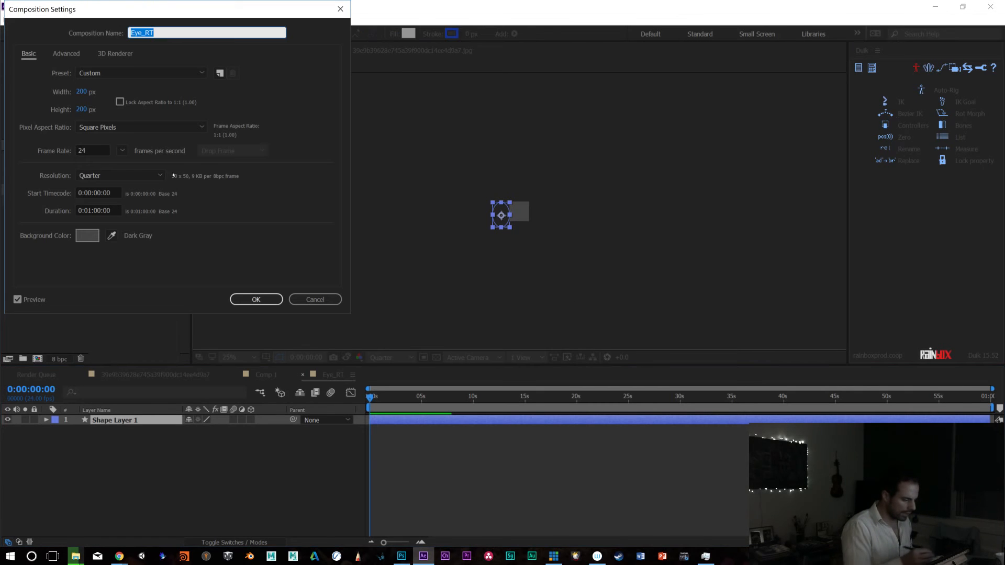
Set the Eye_RT composition's width and height to 300 px
{"action": "left_click", "coordinate": [80, 91]}
{"action": "type", "text": "300"}
{"action": "key", "text": "Tab"}
{"action": "type", "text": "300"}
{"action": "key", "text": "Return"}
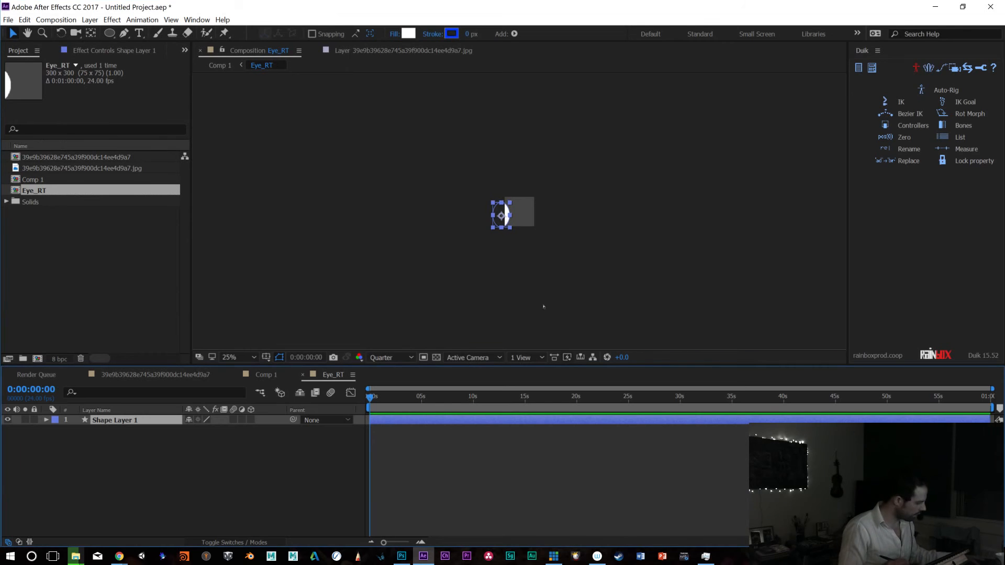
Move the white eye ellipse to the centre of the Eye_RT composition frame
{"action": "key", "text": "period"}
{"action": "key", "text": "period"}
{"action": "left_click_drag", "start_coordinate": [493, 216], "coordinate": [528, 211]}
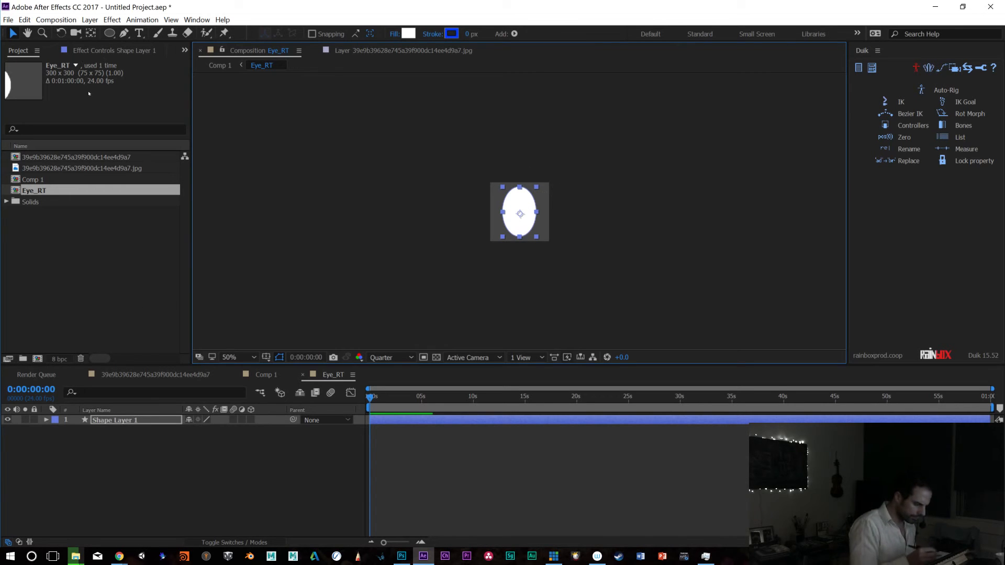
Add a new shape layer in Eye_RT and draw a small circle for the pupil near the middle of the eye
{"action": "left_click", "coordinate": [90, 19]}
{"action": "mouse_move", "coordinate": [94, 32]}
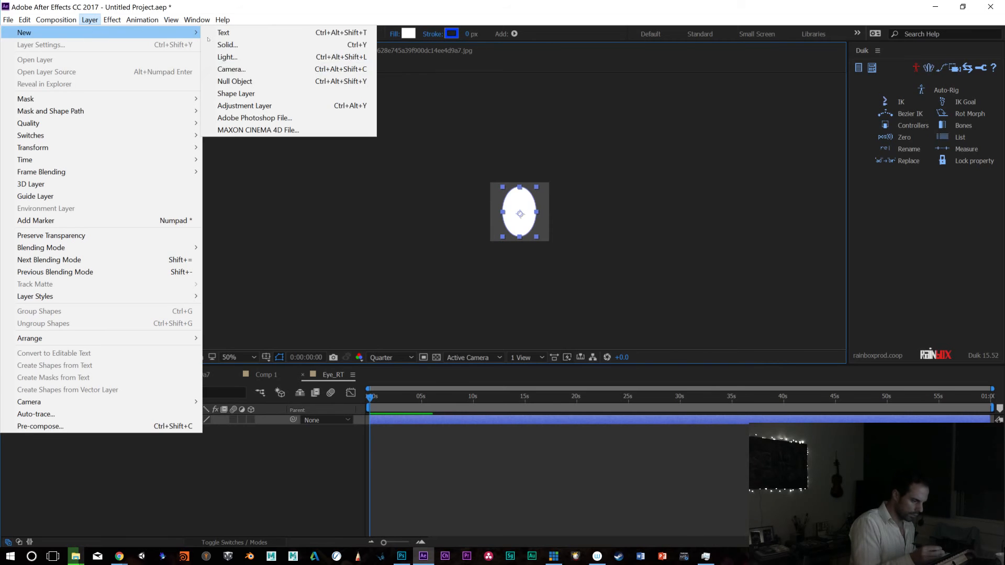
{"action": "left_click", "coordinate": [246, 93]}
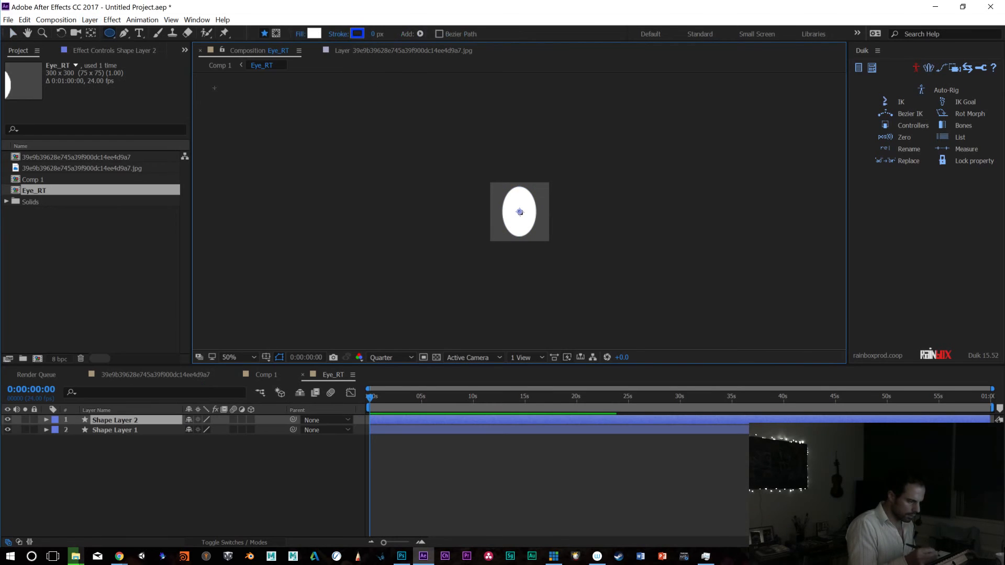
{"action": "left_click_drag", "start_coordinate": [520, 212], "coordinate": [528, 218]}
Set the pupil circle's fill colour to black, 000000, and its stroke type to None
{"action": "left_click", "coordinate": [314, 33]}
{"action": "left_click_drag", "start_coordinate": [54, 148], "coordinate": [16, 177]}
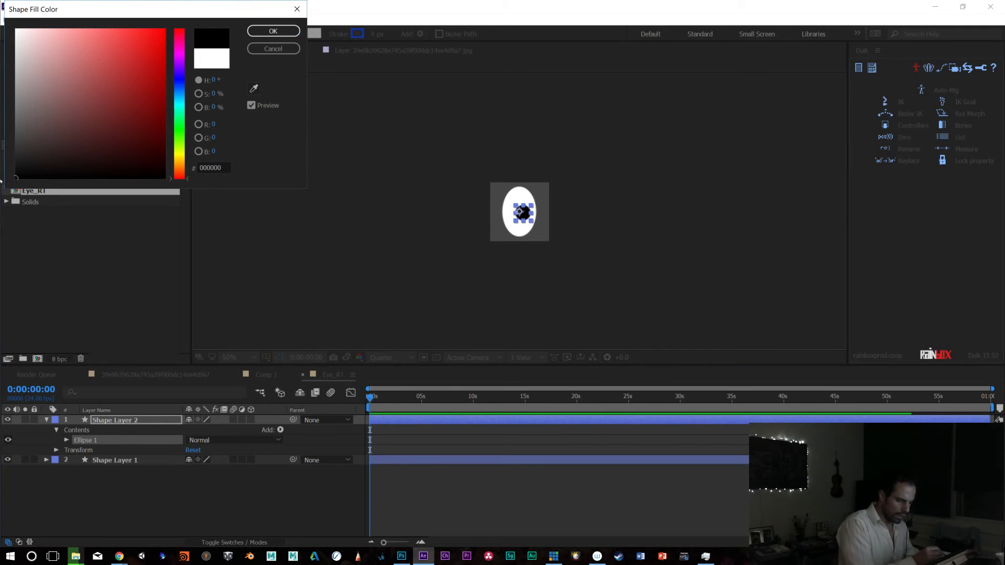
{"action": "left_click", "coordinate": [273, 31]}
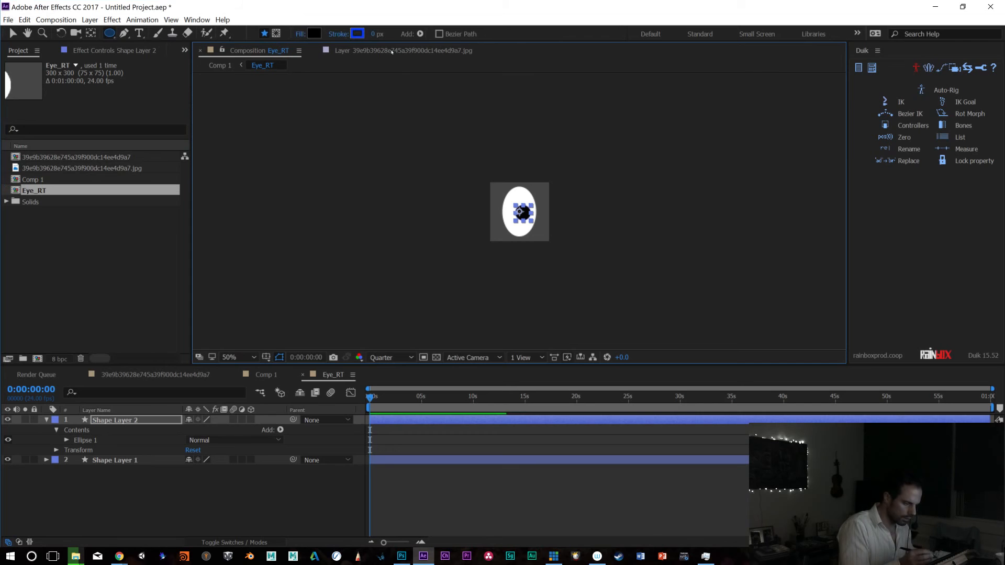
{"action": "left_click", "coordinate": [346, 34]}
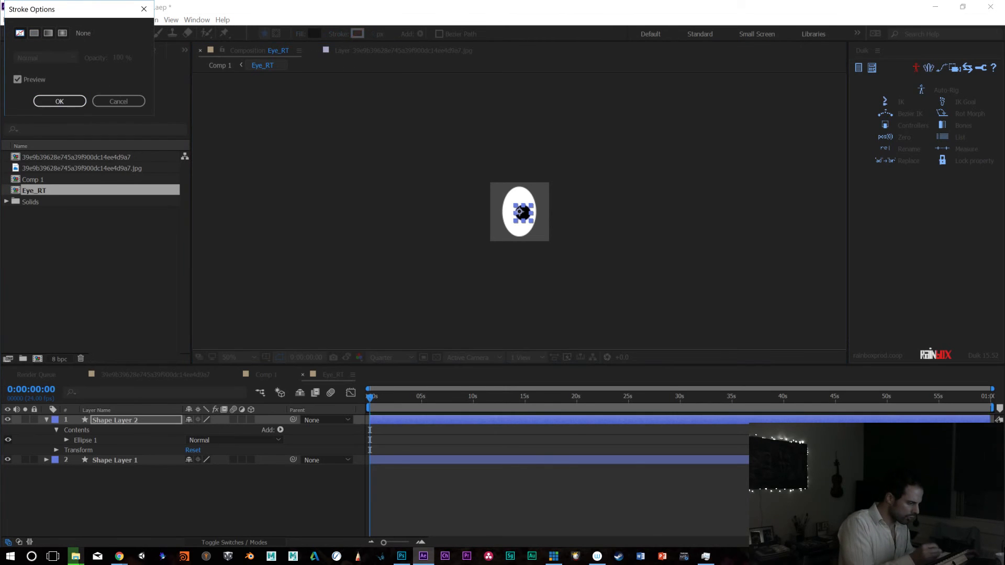
{"action": "left_click", "coordinate": [71, 98]}
Nudge the pupil left and slightly up until it is centred in the white of the eye
{"action": "key", "text": "period"}
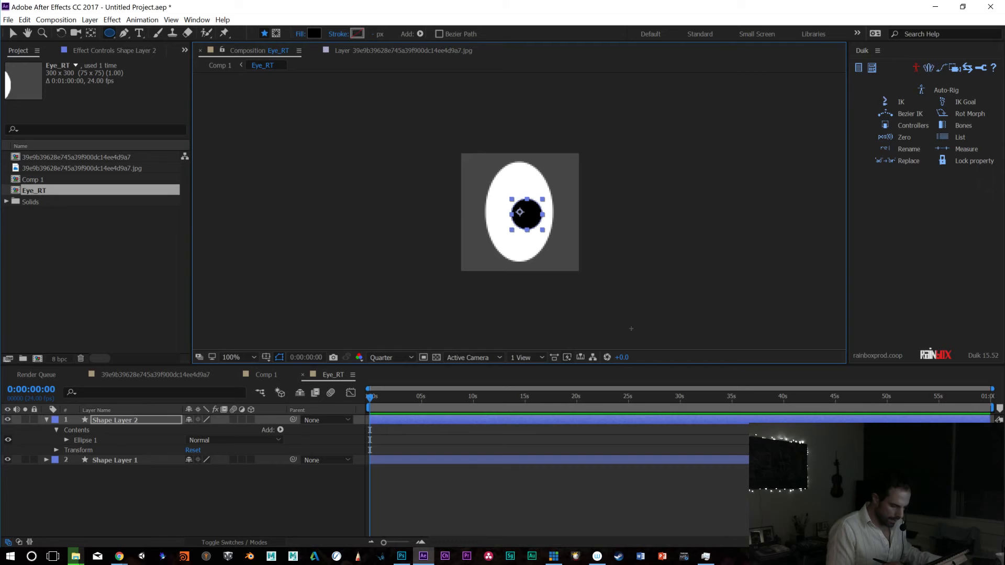
{"action": "key", "text": "shift+Left"}
{"action": "key", "text": "shift+Left"}
{"action": "key", "text": "Up"}
{"action": "key", "text": "Up"}
{"action": "key", "text": "Up"}
{"action": "key", "text": "Up"}
{"action": "key", "text": "Up"}
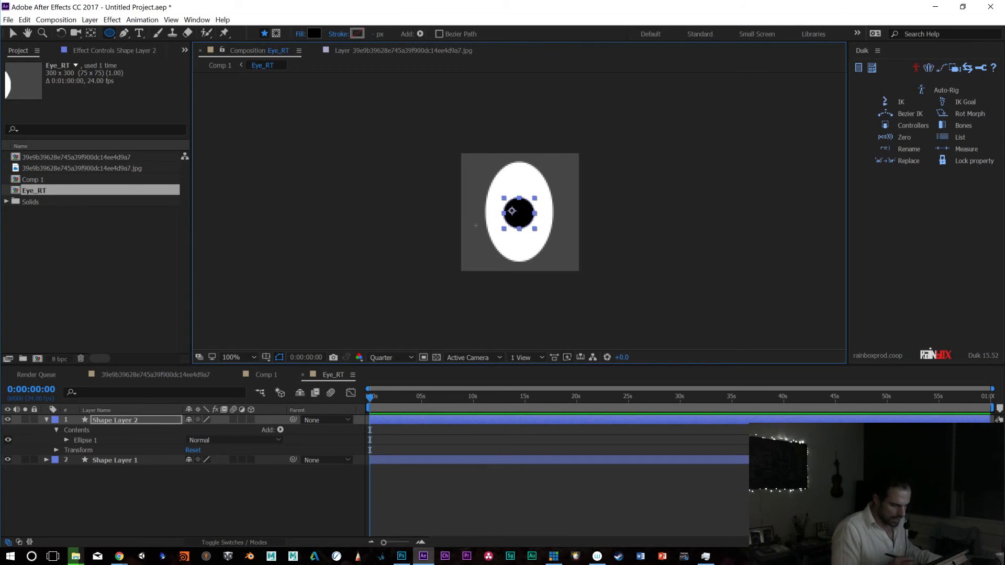
Give the pupil a blue 003AFF stroke 16 px wide to form the iris
{"action": "left_click", "coordinate": [356, 34]}
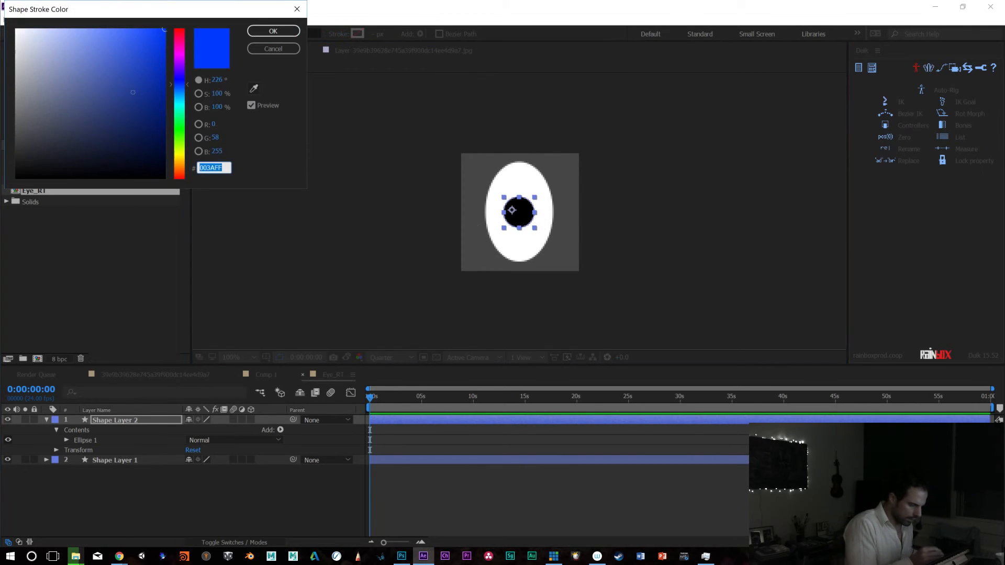
{"action": "left_click", "coordinate": [263, 34]}
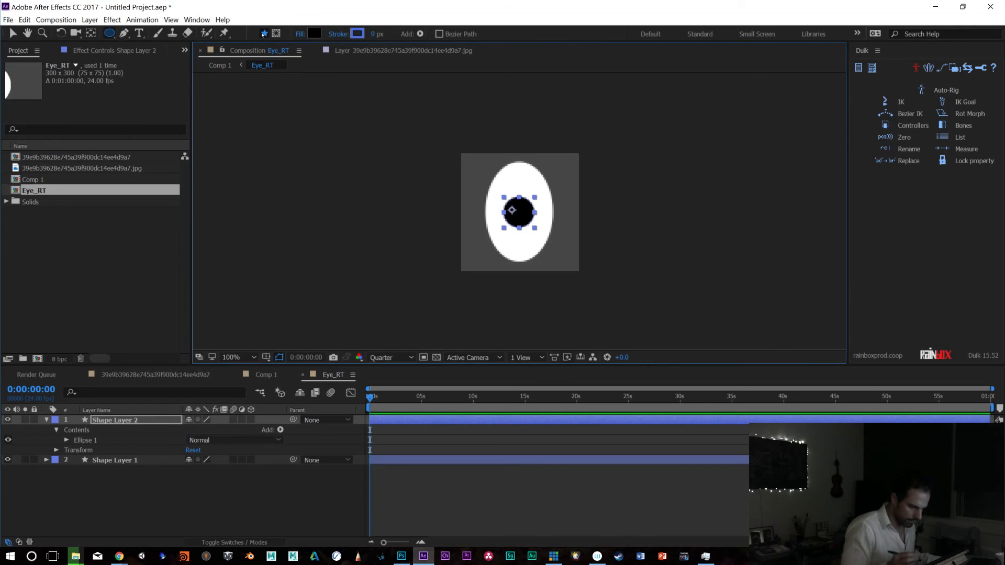
{"action": "left_click_drag", "start_coordinate": [375, 33], "coordinate": [390, 41]}
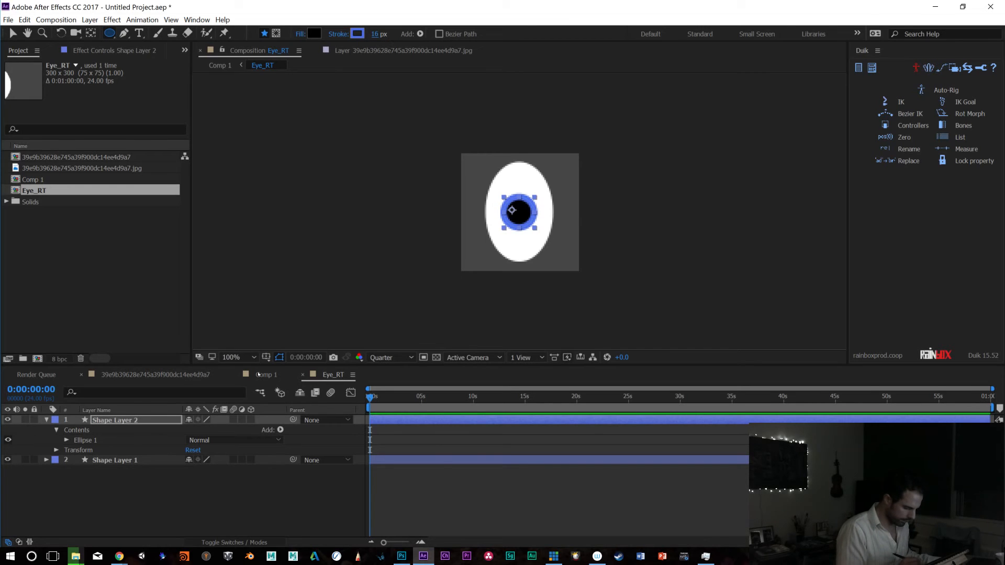
Return to Comp 1 and move the finished eye onto the upper right of the face
{"action": "left_click", "coordinate": [264, 374]}
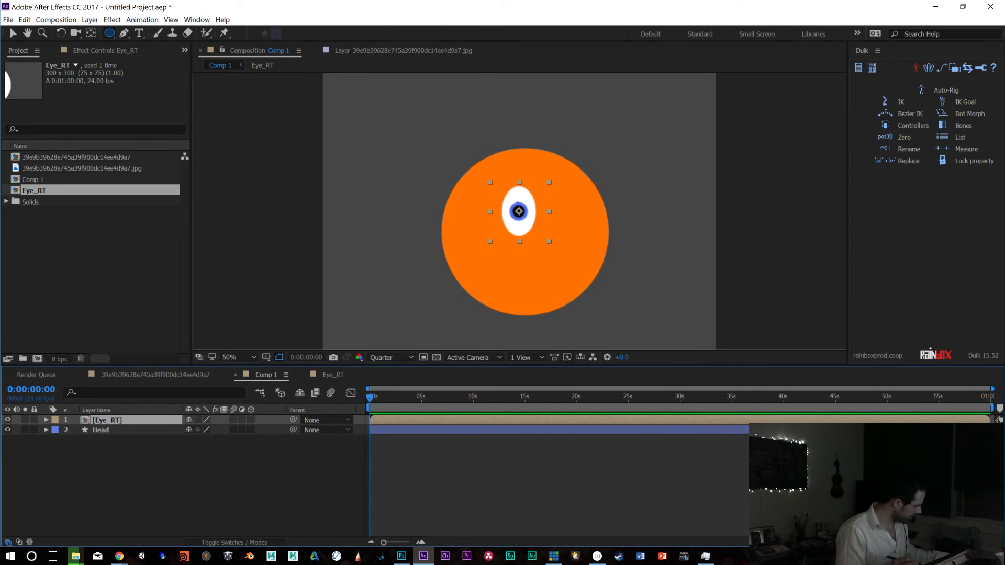
{"action": "key", "text": "v"}
{"action": "left_click_drag", "start_coordinate": [526, 226], "coordinate": [490, 234]}
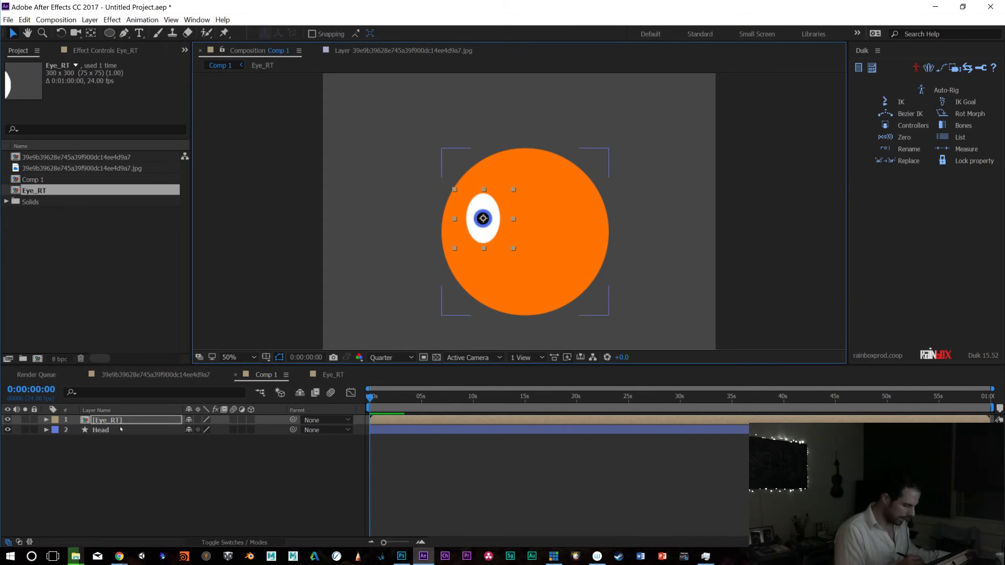
{"action": "left_click_drag", "start_coordinate": [485, 223], "coordinate": [564, 223]}
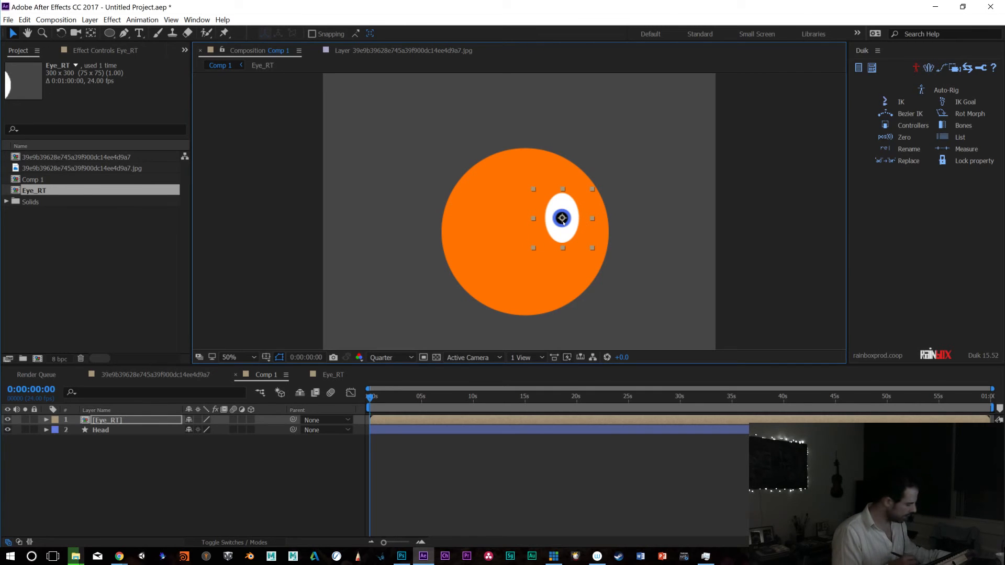
{"action": "left_click", "coordinate": [109, 490]}
Duplicate the Eye_RT composition in the project and rename the copy Eye_LFT
{"action": "left_click", "coordinate": [107, 421]}
{"action": "left_click", "coordinate": [40, 191]}
{"action": "key", "text": "ctrl+d"}
{"action": "key", "text": "Return"}
{"action": "left_click_drag", "start_coordinate": [37, 202], "coordinate": [89, 196]}
{"action": "type", "text": "LFT"}
{"action": "key", "text": "Return"}
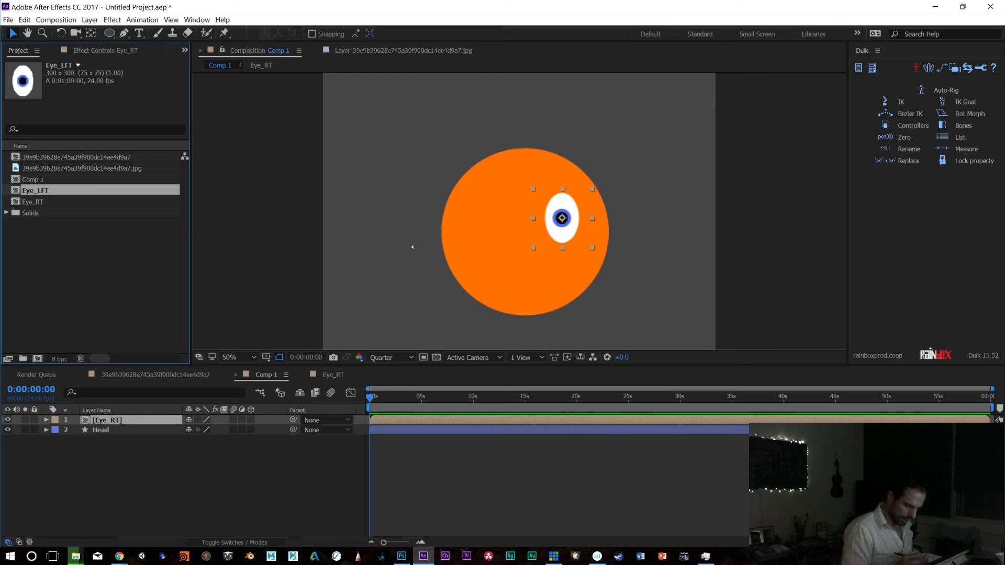
Move the eye to the left side of the face, then duplicate its layer and place the copy level on the right side
{"action": "left_click_drag", "start_coordinate": [564, 237], "coordinate": [491, 240]}
{"action": "left_click", "coordinate": [115, 421]}
{"action": "key", "text": "ctrl+d"}
{"action": "left_click_drag", "start_coordinate": [488, 234], "coordinate": [569, 235]}
{"action": "key", "text": "Return"}
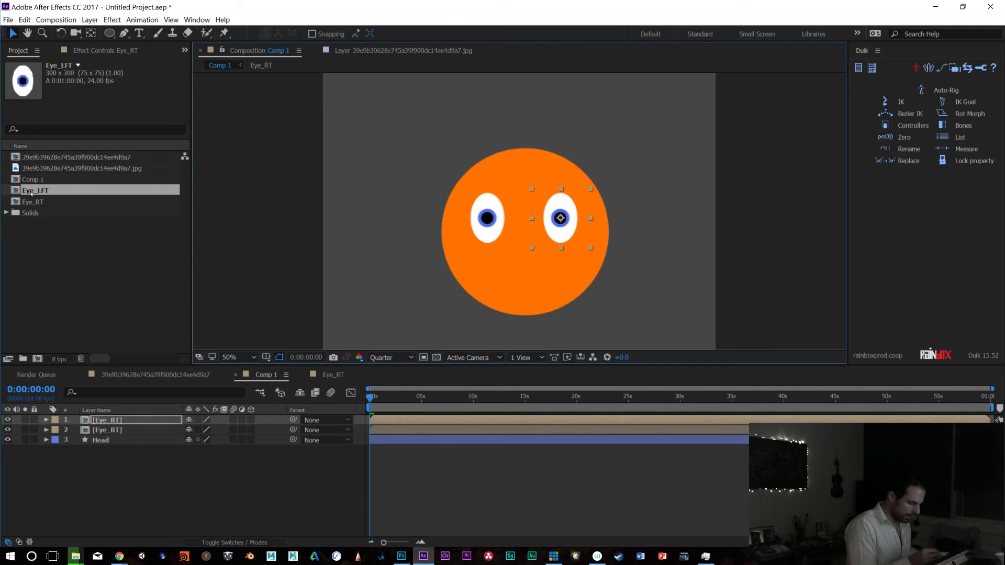
{"action": "left_click", "coordinate": [32, 201]}
{"action": "left_click", "coordinate": [121, 420]}
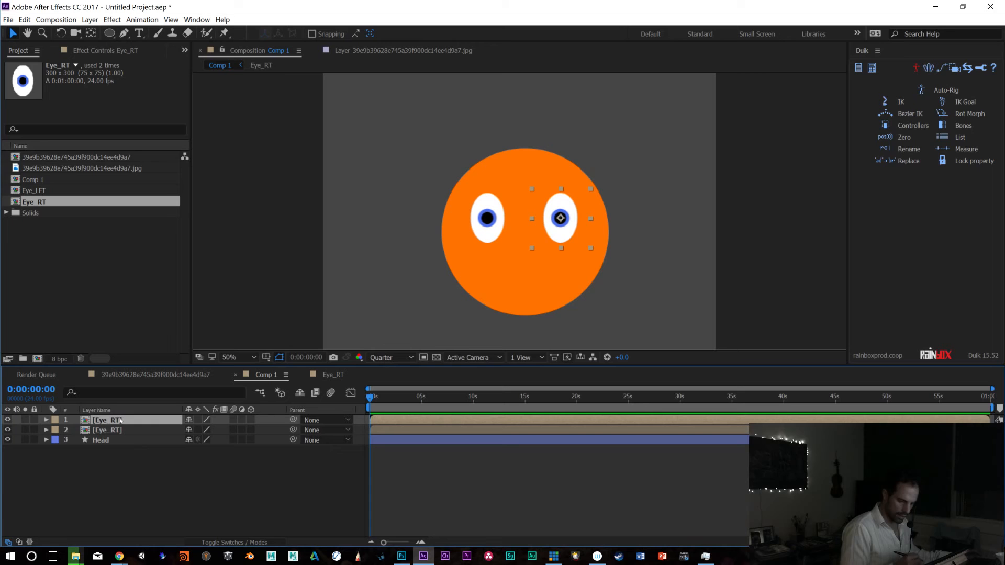
{"action": "left_click_drag", "start_coordinate": [453, 397], "coordinate": [341, 400]}
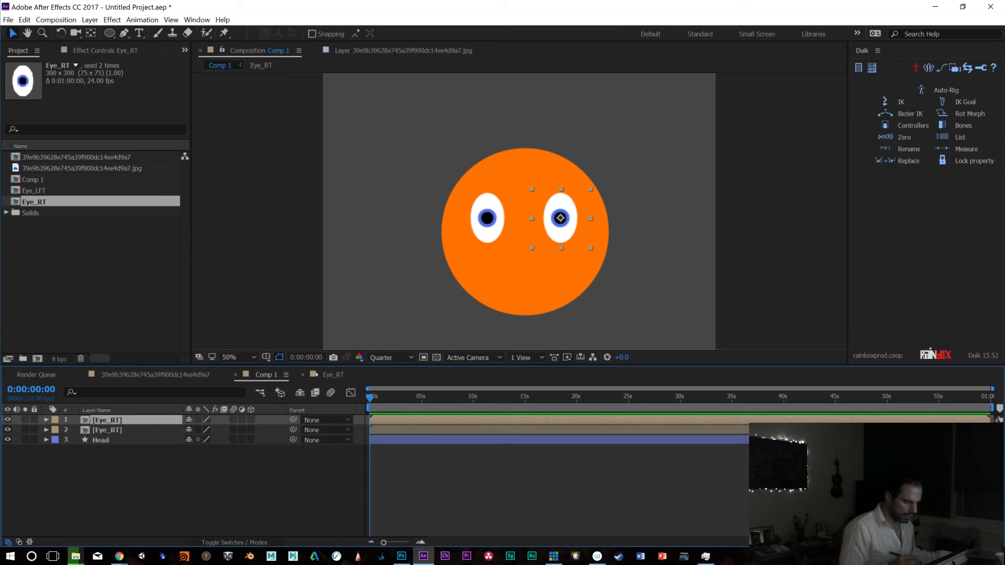
Duplicate the Head layer and shrink the copy's ellipse into a smaller cheek circle bulging past the face's lower left edge
{"action": "left_click", "coordinate": [105, 441]}
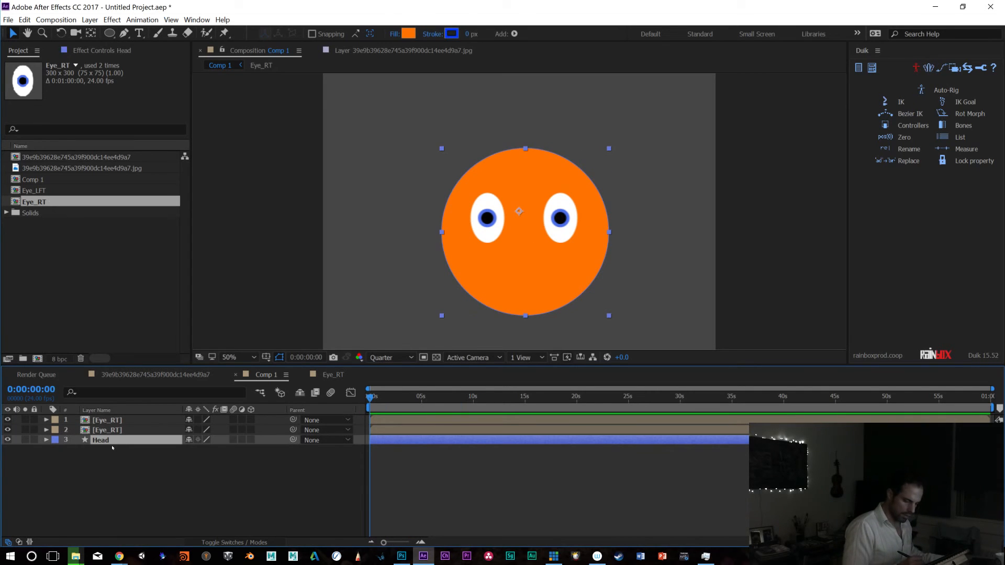
{"action": "key", "text": "ctrl+d"}
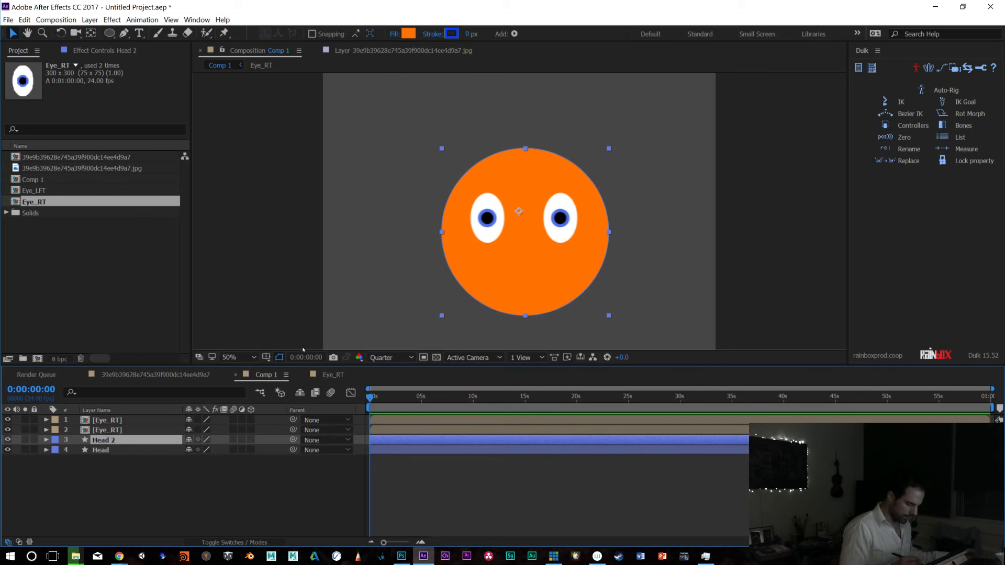
{"action": "left_click", "coordinate": [46, 440]}
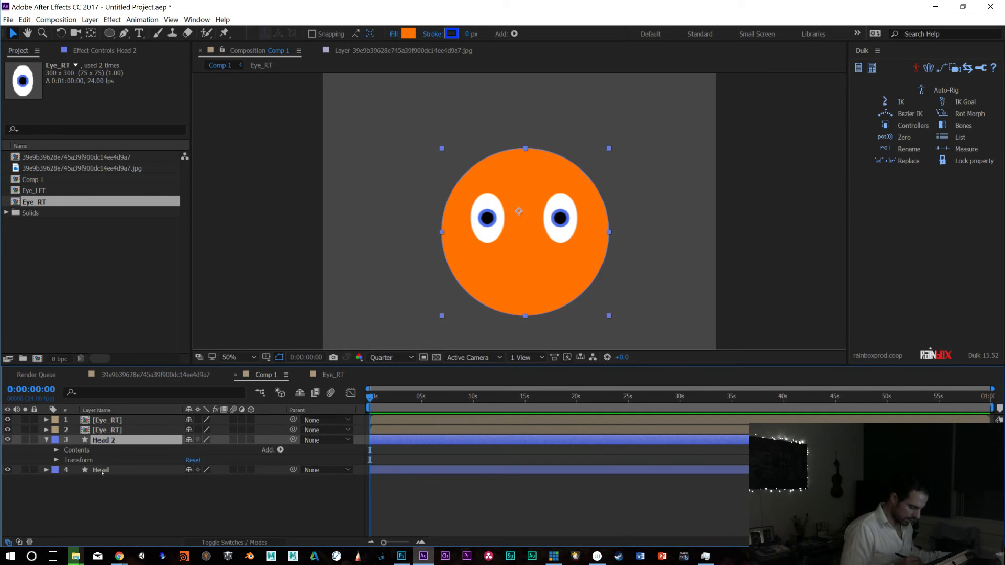
{"action": "left_click", "coordinate": [55, 451]}
{"action": "left_click", "coordinate": [85, 461]}
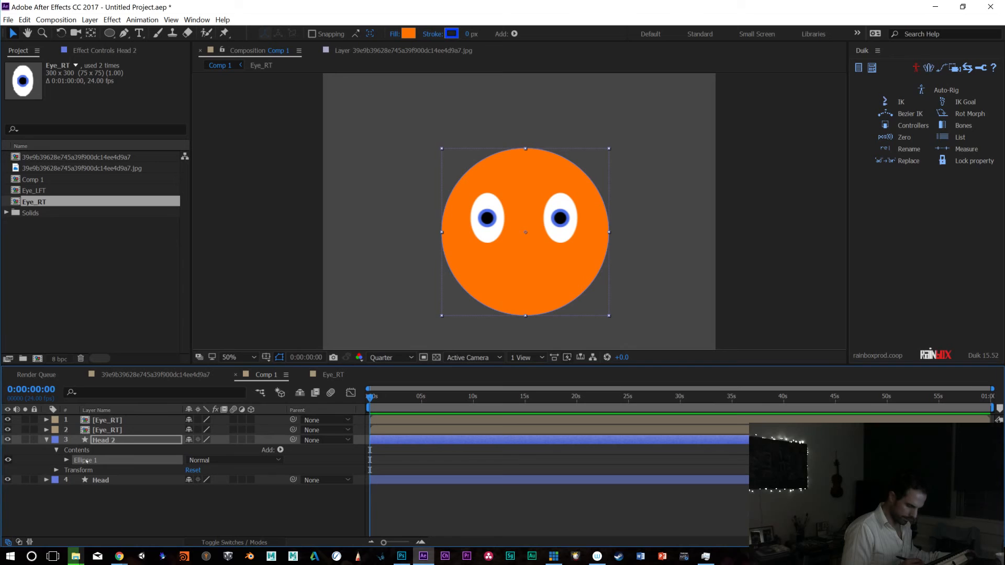
{"action": "left_click_drag", "start_coordinate": [609, 148], "coordinate": [498, 246]}
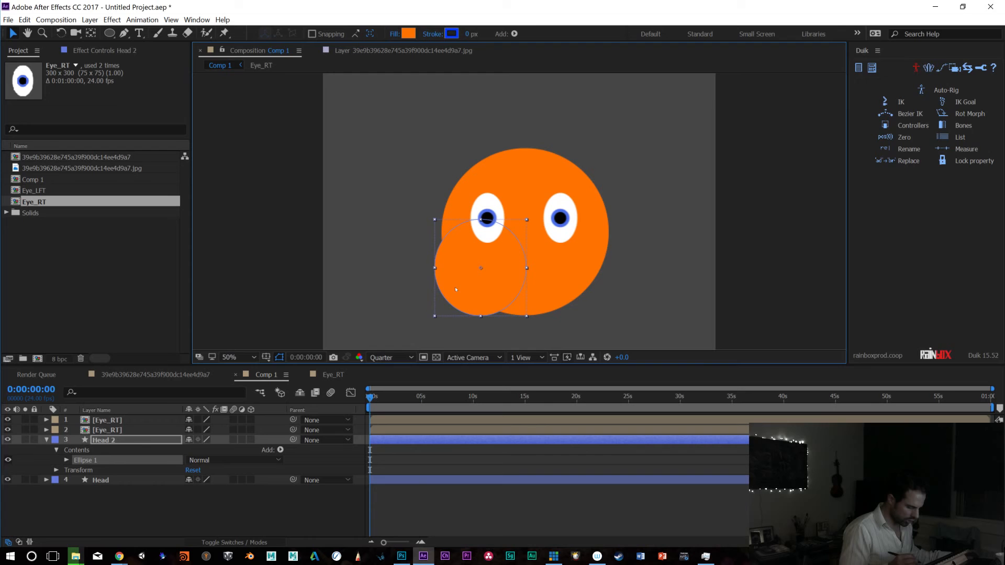
Rename the duplicated head layer as Cheek_LFT
{"action": "left_click", "coordinate": [112, 440]}
{"action": "key", "text": "Return"}
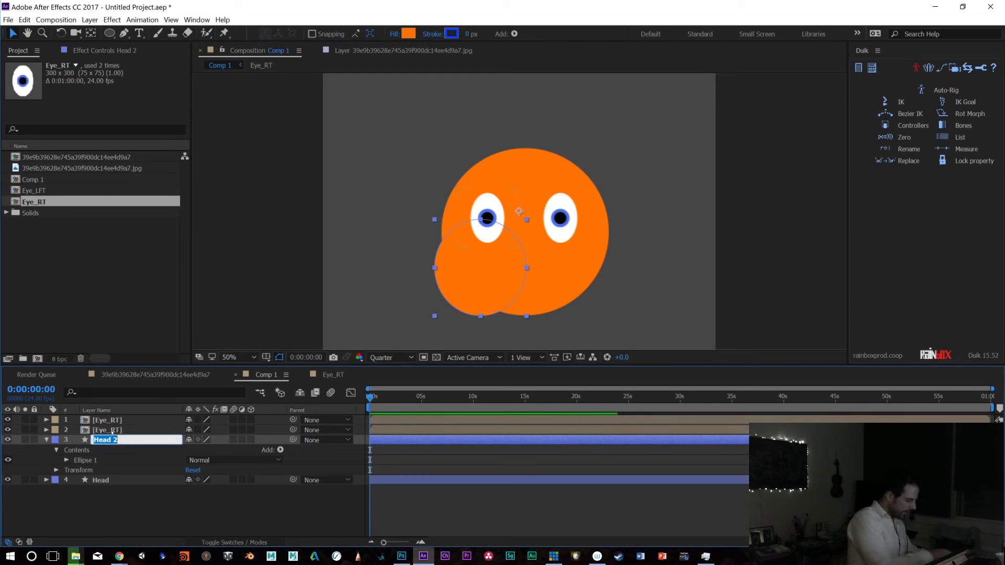
{"action": "type", "text": "Cheek_LFT"}
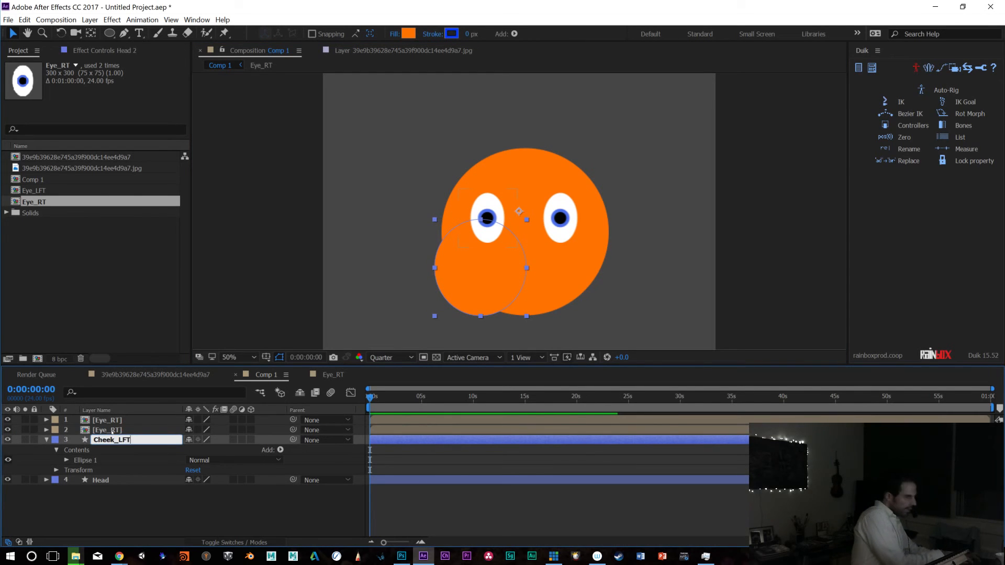
{"action": "key", "text": "Return"}
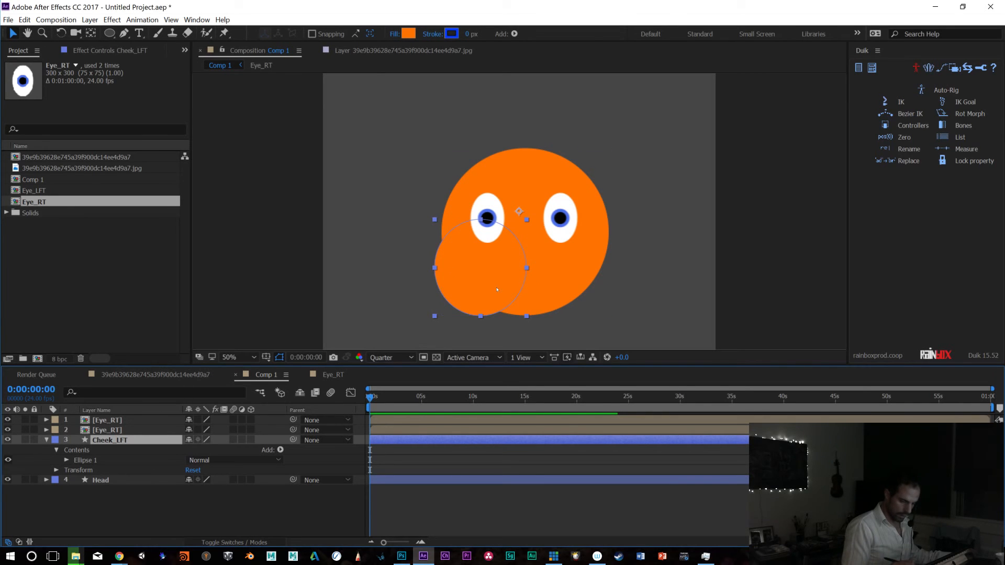
{"action": "left_click_drag", "start_coordinate": [494, 282], "coordinate": [575, 277]}
{"action": "left_click", "coordinate": [108, 430]}
{"action": "left_click", "coordinate": [112, 442]}
{"action": "key", "text": "ctrl+z"}
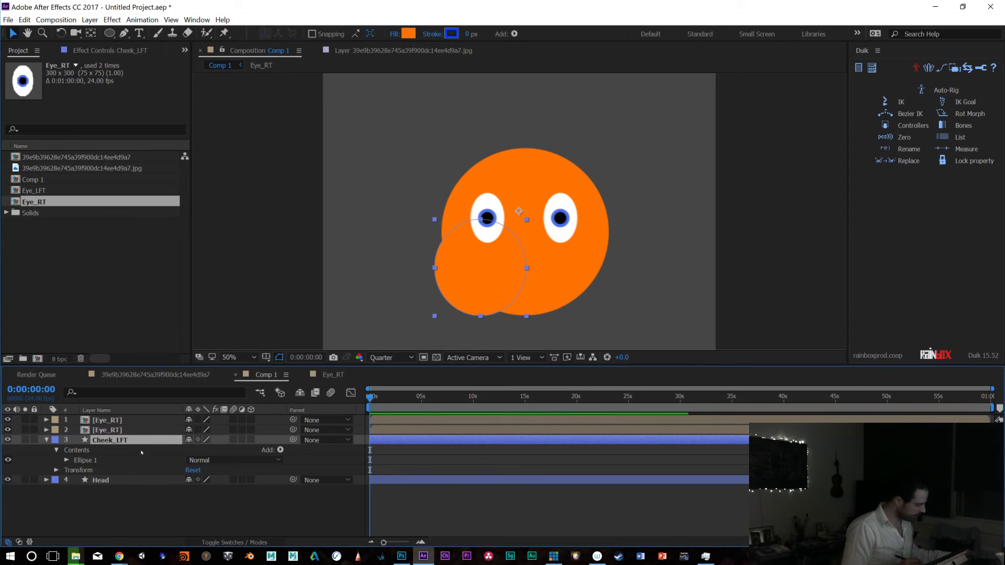
Duplicate the Cheek_LFT layer as Cheek_RT and place the copy level with the original, bulging past the face's lower right edge
{"action": "key", "text": "ctrl+d"}
{"action": "key", "text": "Return"}
{"action": "left_click_drag", "start_coordinate": [122, 440], "coordinate": [156, 435]}
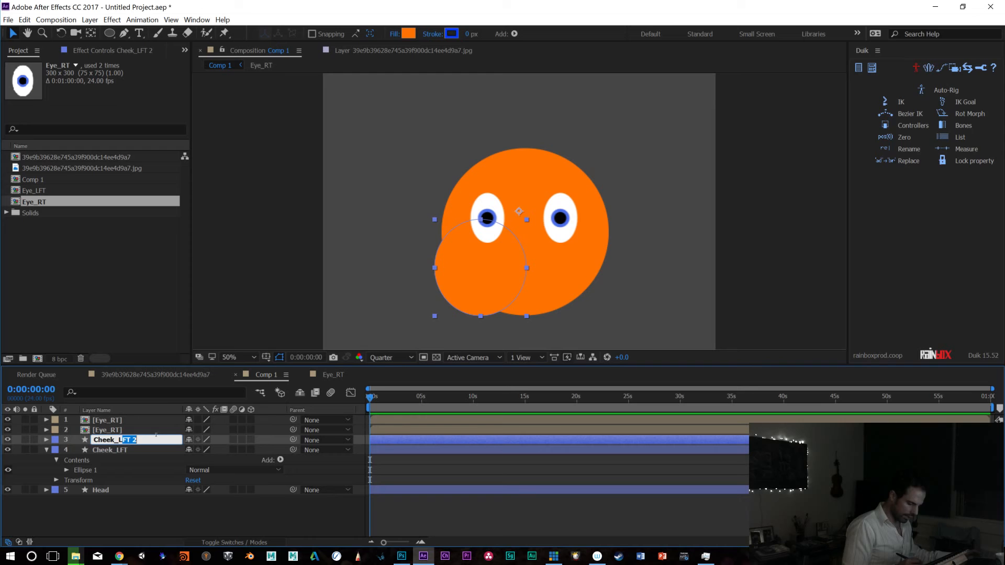
{"action": "key", "text": "BackSpace"}
{"action": "key", "text": "BackSpace"}
{"action": "type", "text": "RT"}
{"action": "key", "text": "Return"}
{"action": "left_click_drag", "start_coordinate": [492, 283], "coordinate": [586, 282]}
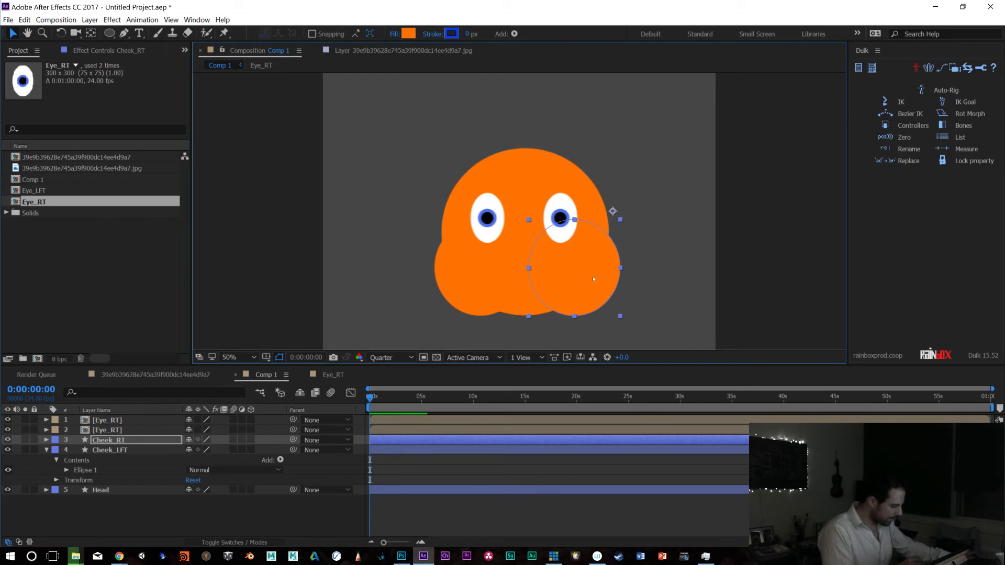
Duplicate the Head layer, placing the copy beneath the original in the layer stack with the name Head_BCK
{"action": "left_click", "coordinate": [114, 491]}
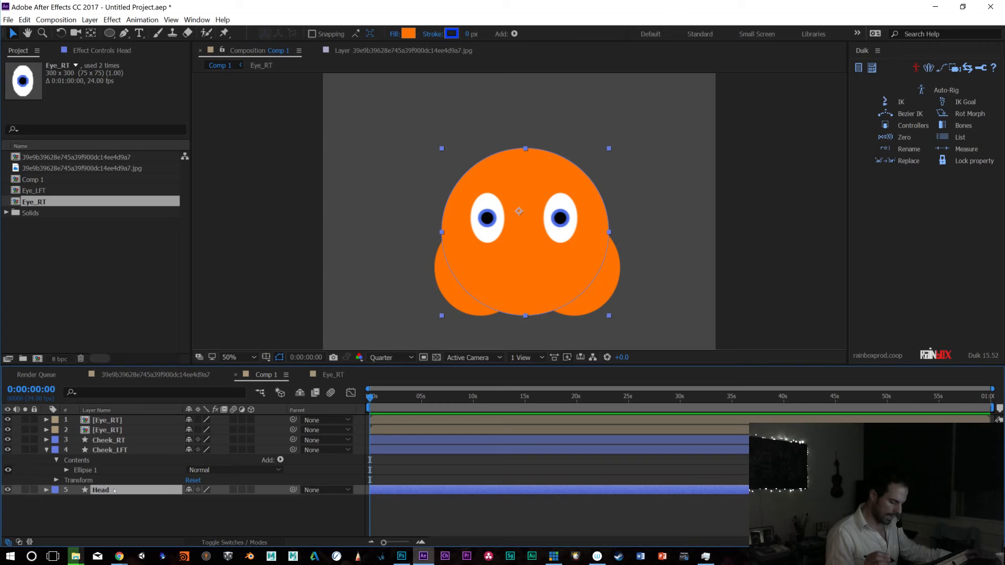
{"action": "key", "text": "ctrl+d"}
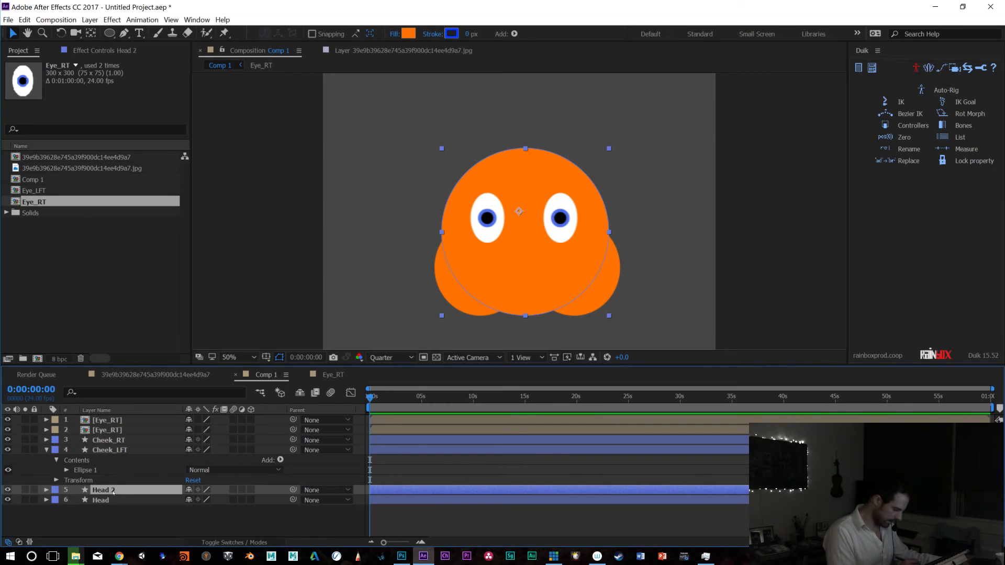
{"action": "left_click_drag", "start_coordinate": [114, 491], "coordinate": [112, 504]}
{"action": "key", "text": "Return"}
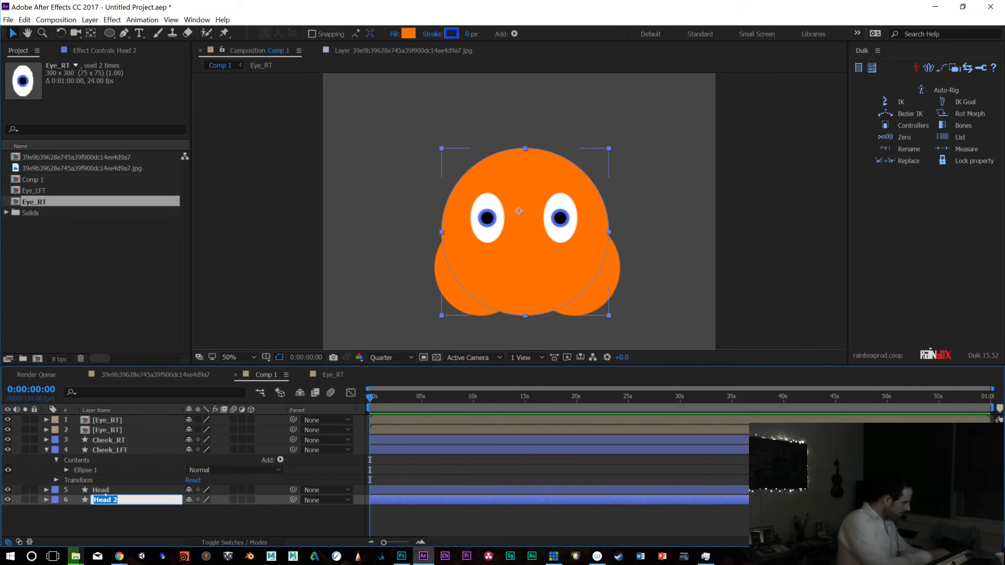
{"action": "type", "text": "Head_BCK"}
{"action": "key", "text": "Return"}
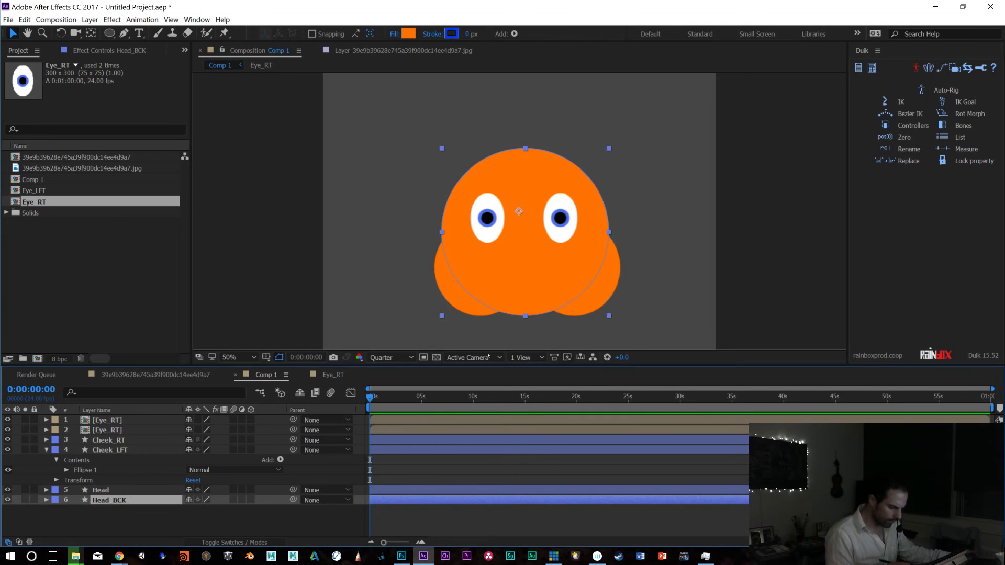
Scale the Head_BCK layer to 88% and shift it up slightly to meet the top edge of the head
{"action": "key", "text": "s"}
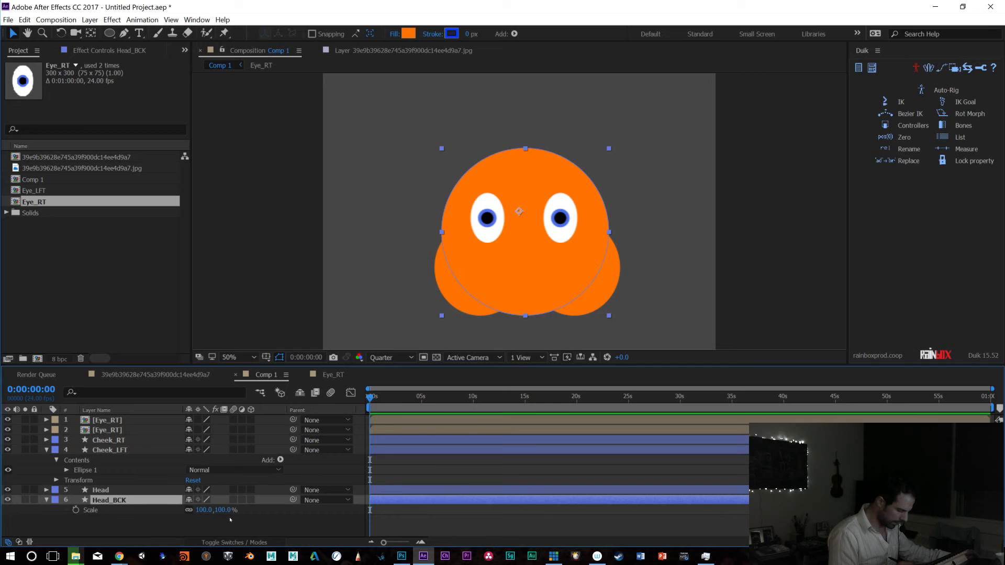
{"action": "mouse_move", "coordinate": [221, 511]}
{"action": "left_mouse_down"}
{"action": "mouse_move", "coordinate": [204, 510]}
{"action": "mouse_move", "coordinate": [213, 513]}
{"action": "left_mouse_up"}
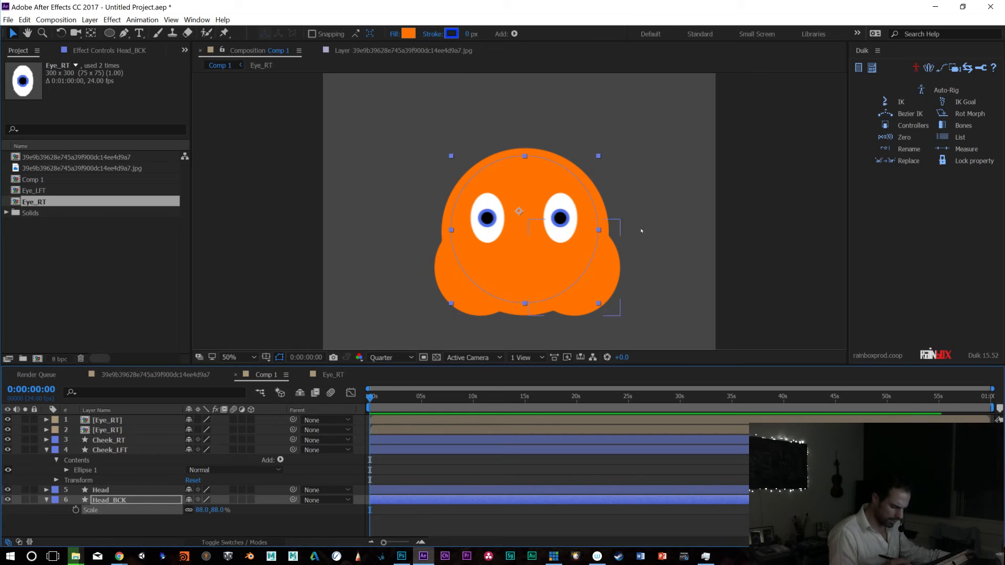
{"action": "left_click_drag", "start_coordinate": [541, 270], "coordinate": [539, 261]}
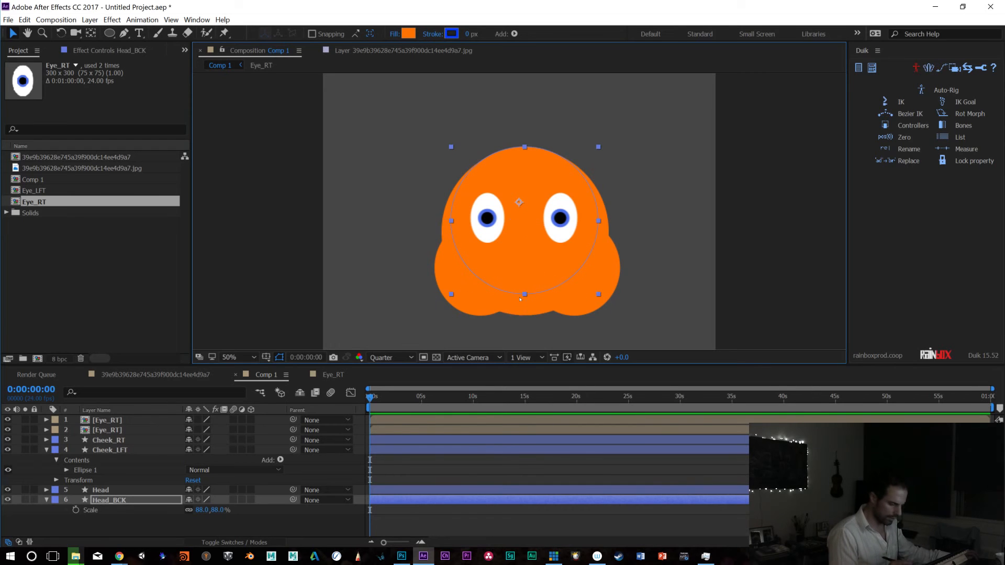
Duplicate the Head layer as Head_FRNT and scale the copy to 77%
{"action": "left_click", "coordinate": [121, 493]}
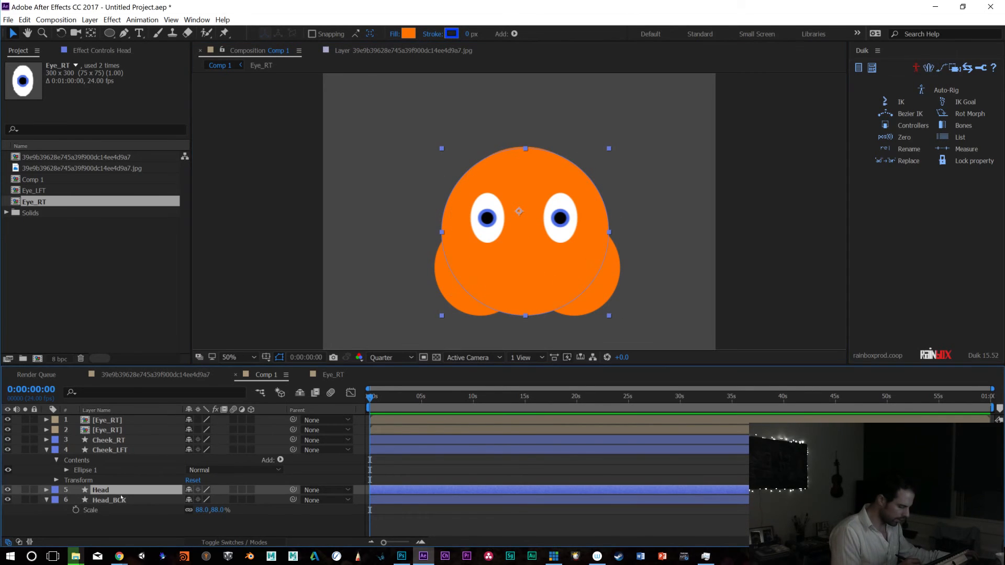
{"action": "key", "text": "ctrl+d"}
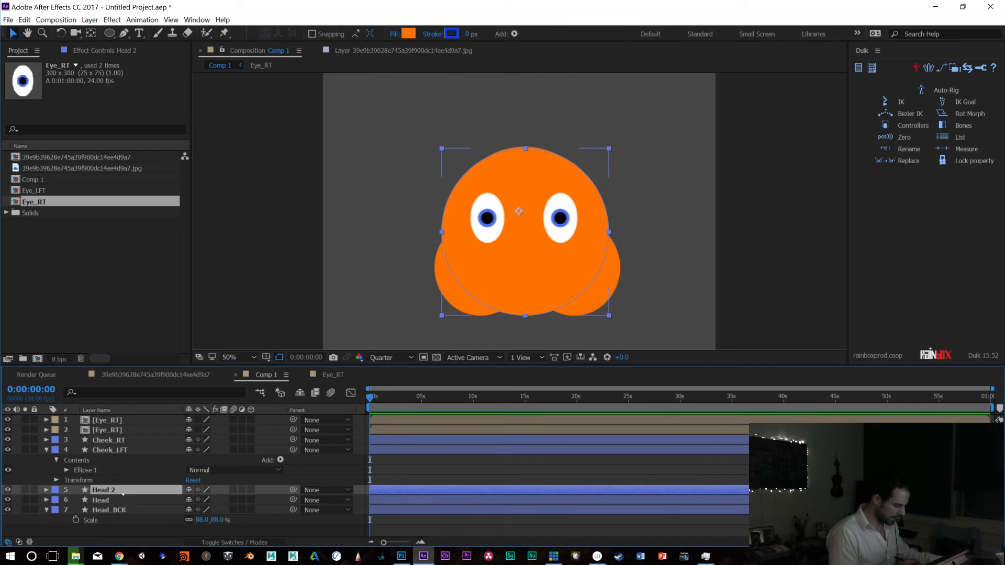
{"action": "key", "text": "Return"}
{"action": "left_click_drag", "start_coordinate": [110, 490], "coordinate": [140, 493]}
{"action": "type", "text": "_FRNT"}
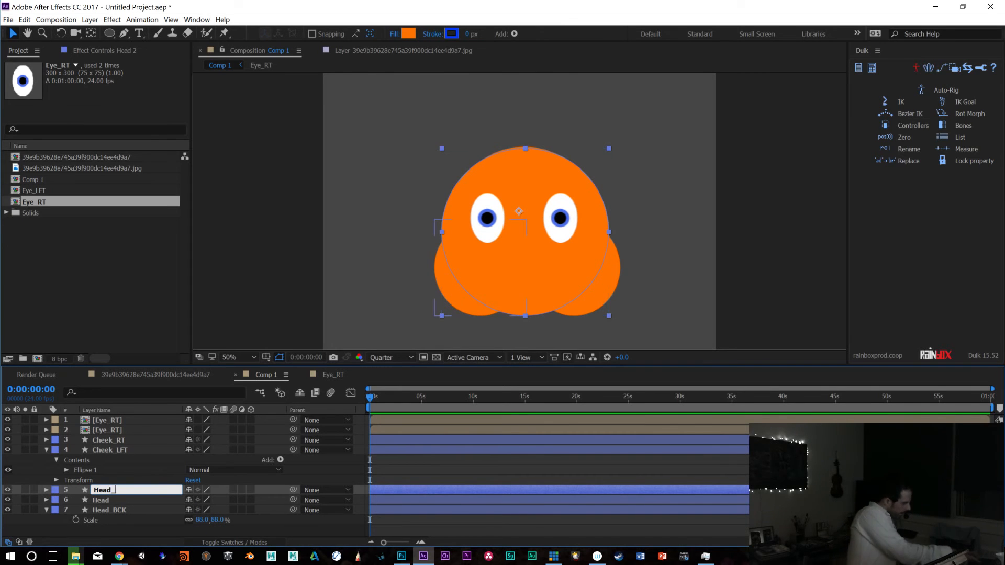
{"action": "key", "text": "Return"}
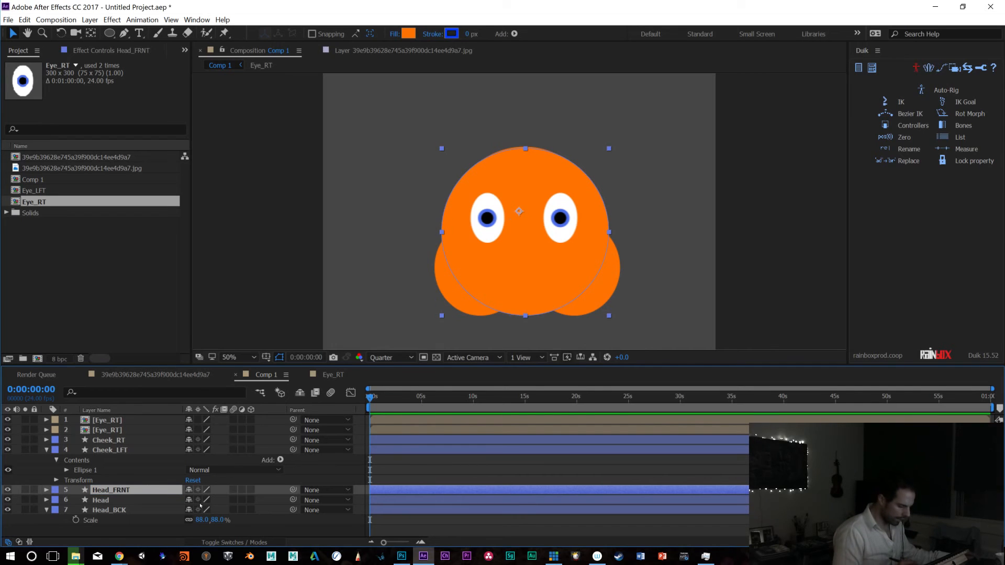
{"action": "key", "text": "s"}
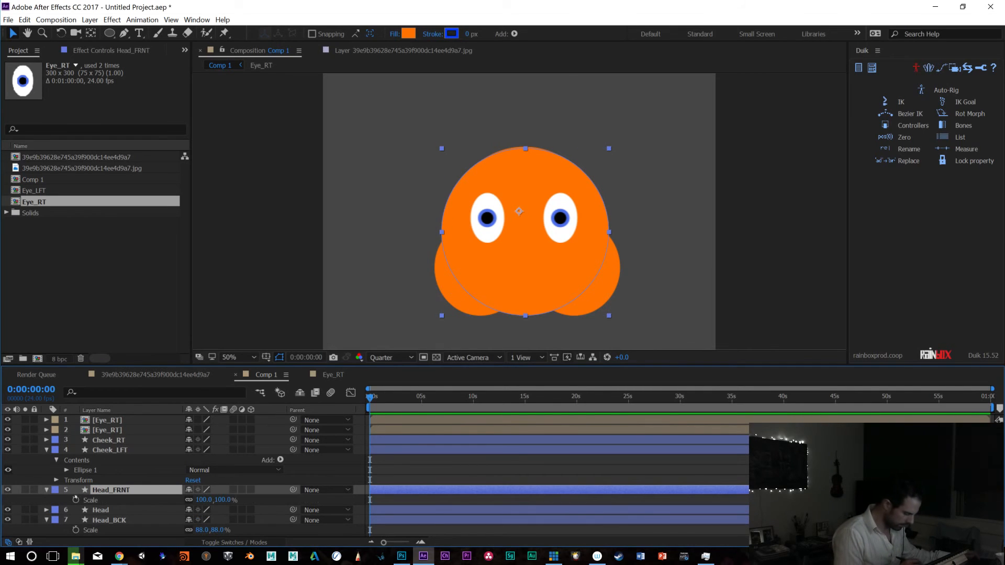
{"action": "mouse_move", "coordinate": [220, 500]}
{"action": "left_mouse_down"}
{"action": "mouse_move", "coordinate": [193, 500]}
{"action": "mouse_move", "coordinate": [211, 500]}
{"action": "left_mouse_up"}
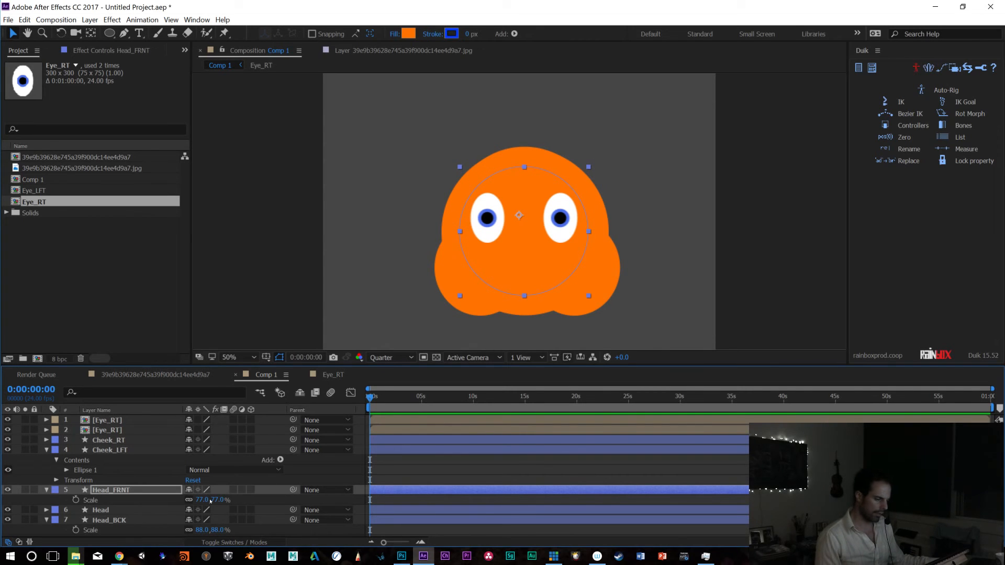
{"action": "left_click", "coordinate": [118, 450]}
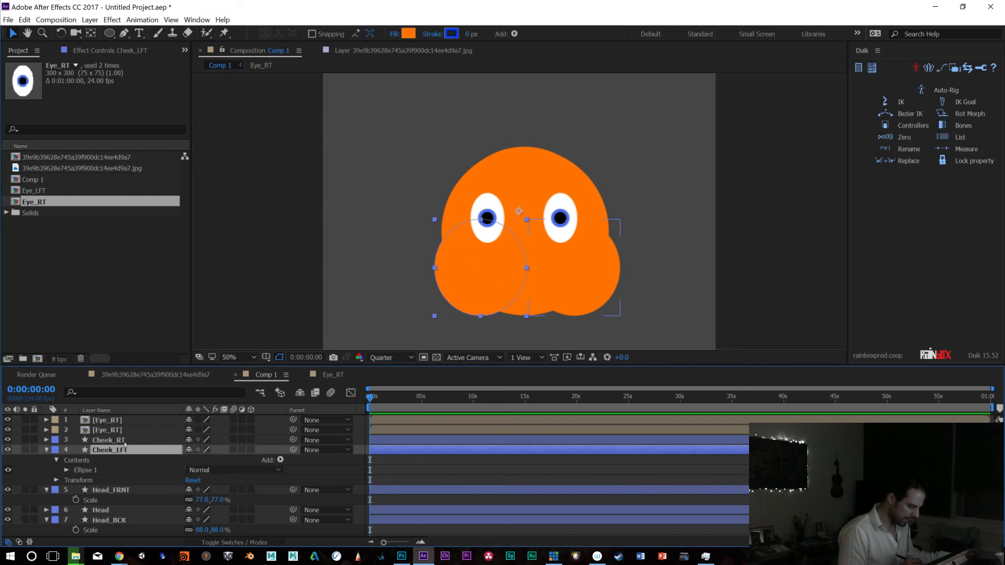
{"action": "left_click", "coordinate": [125, 442]}
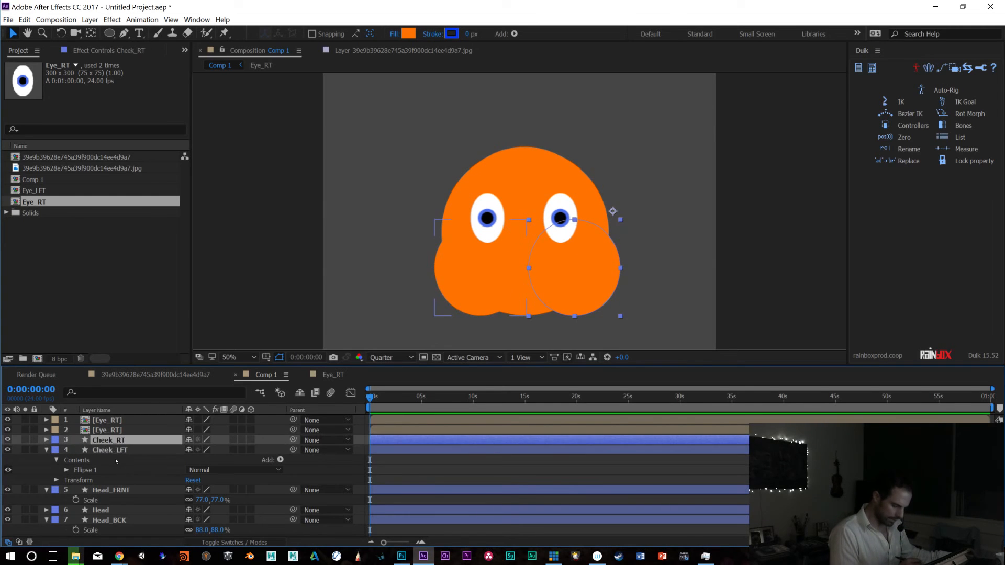
{"action": "left_click", "coordinate": [119, 453]}
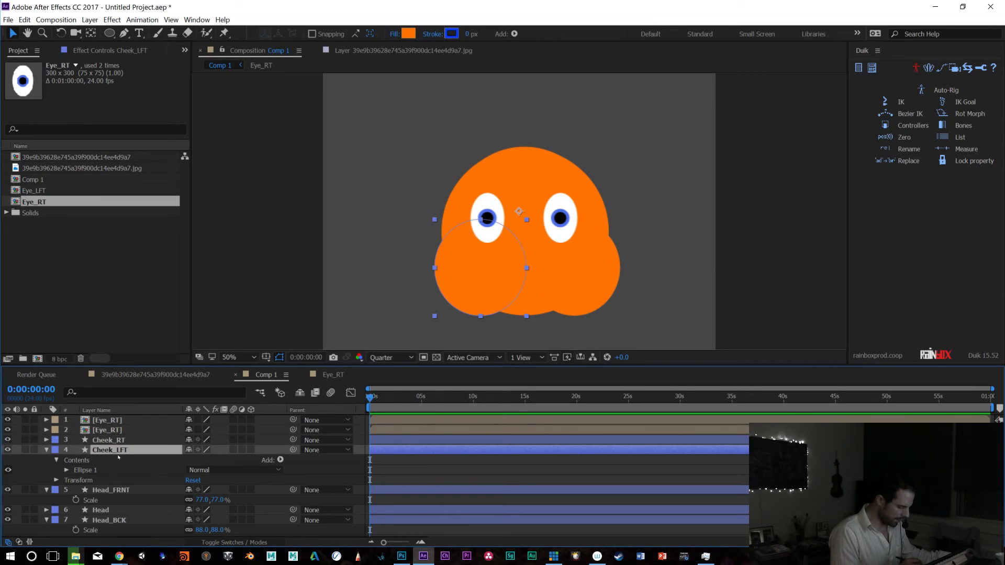
{"action": "left_click", "coordinate": [109, 33]}
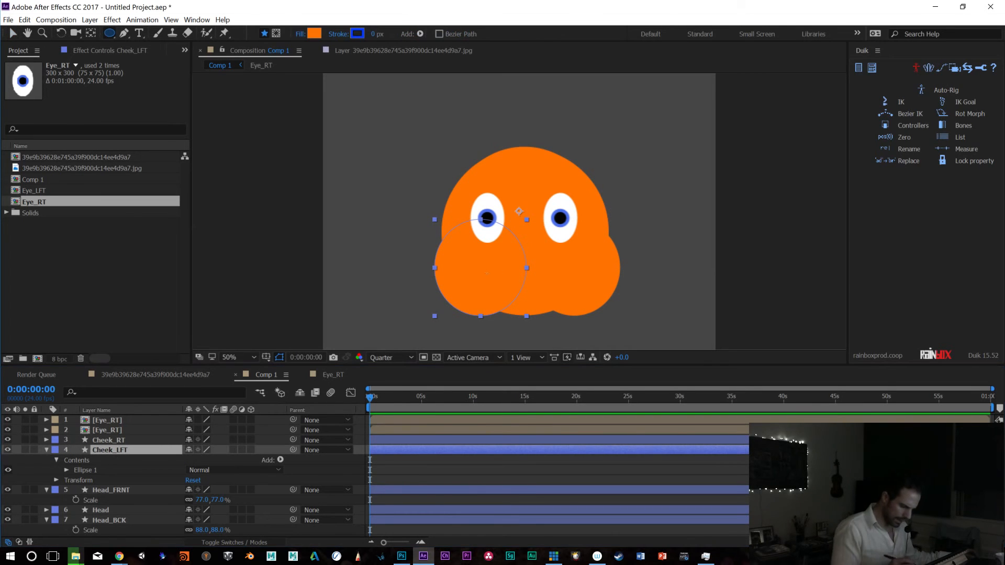
{"action": "left_click_drag", "start_coordinate": [496, 286], "coordinate": [497, 287]}
{"action": "key", "text": "ctrl+z"}
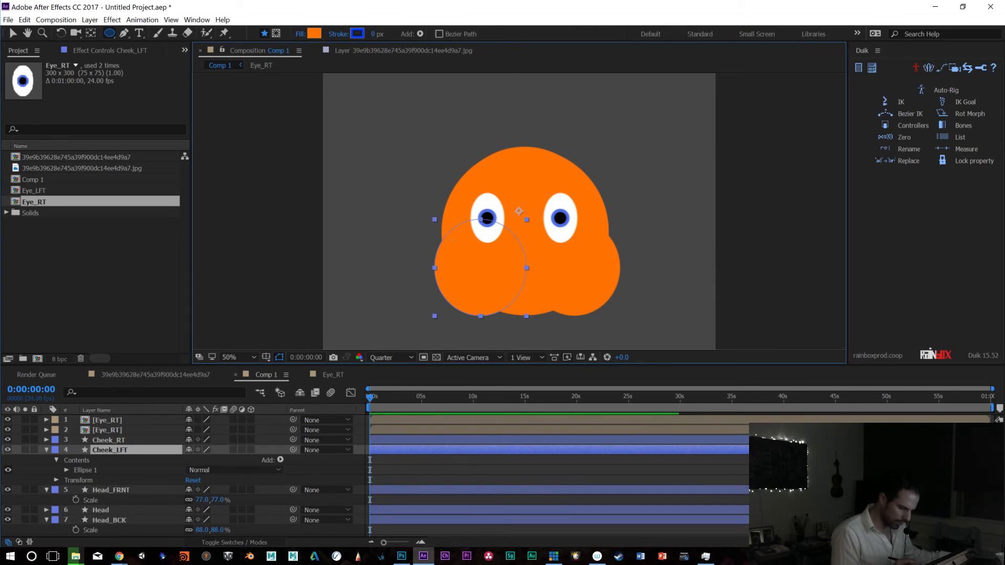
Create a new shape layer above Cheek_RT and draw a small circle in it on the left cheek, below the eye
{"action": "left_click", "coordinate": [108, 441]}
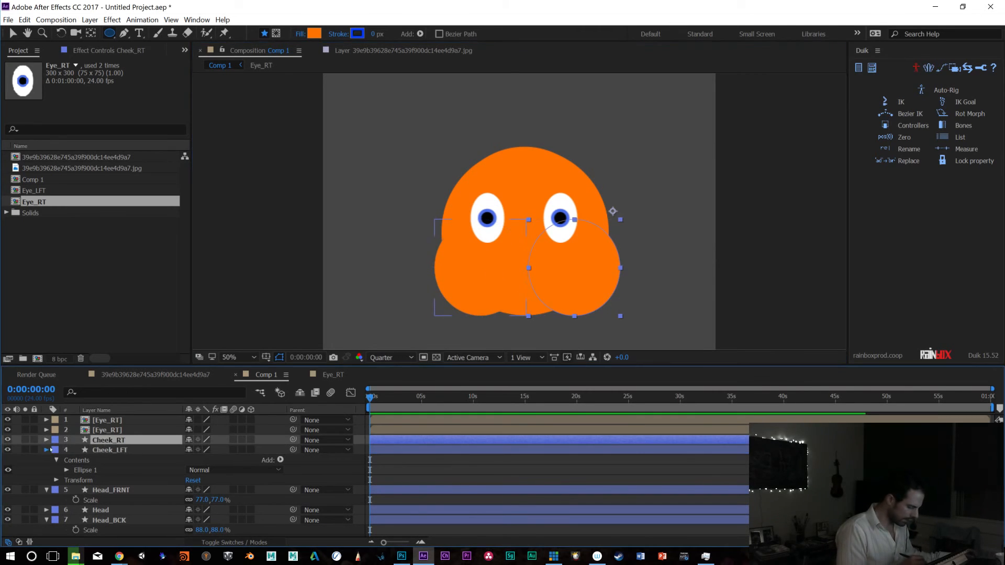
{"action": "left_click", "coordinate": [46, 449]}
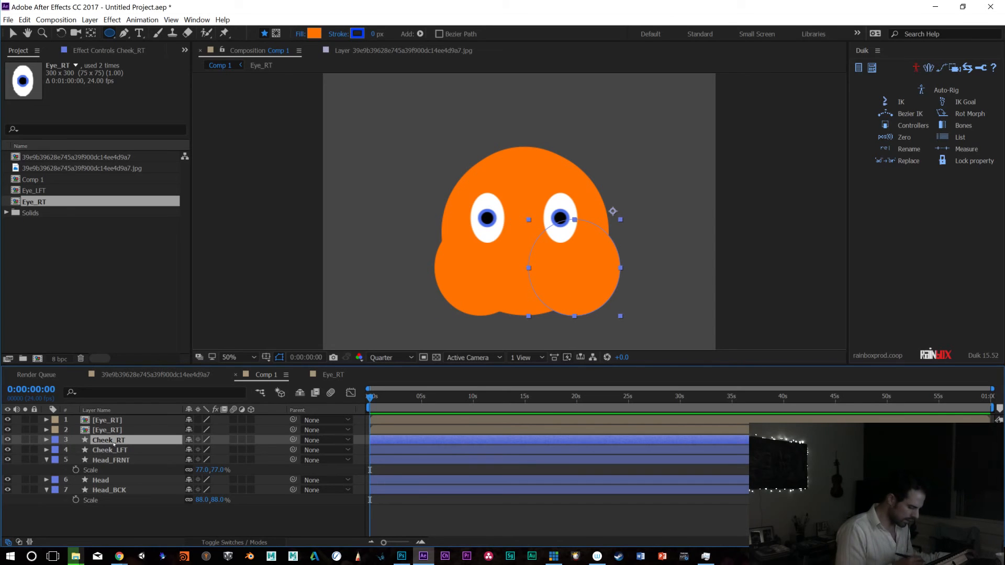
{"action": "left_click", "coordinate": [89, 20]}
{"action": "mouse_move", "coordinate": [31, 33]}
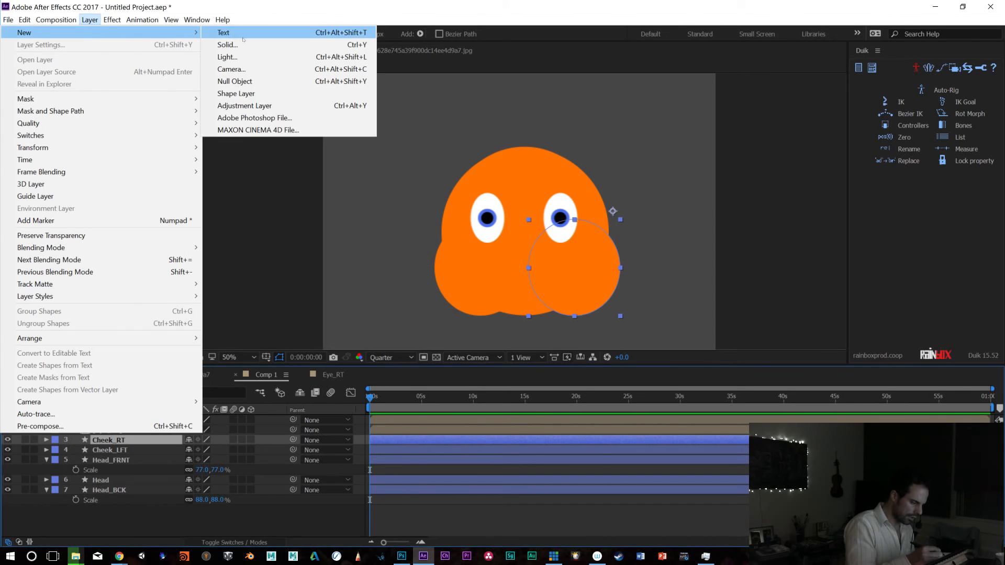
{"action": "left_click", "coordinate": [257, 93]}
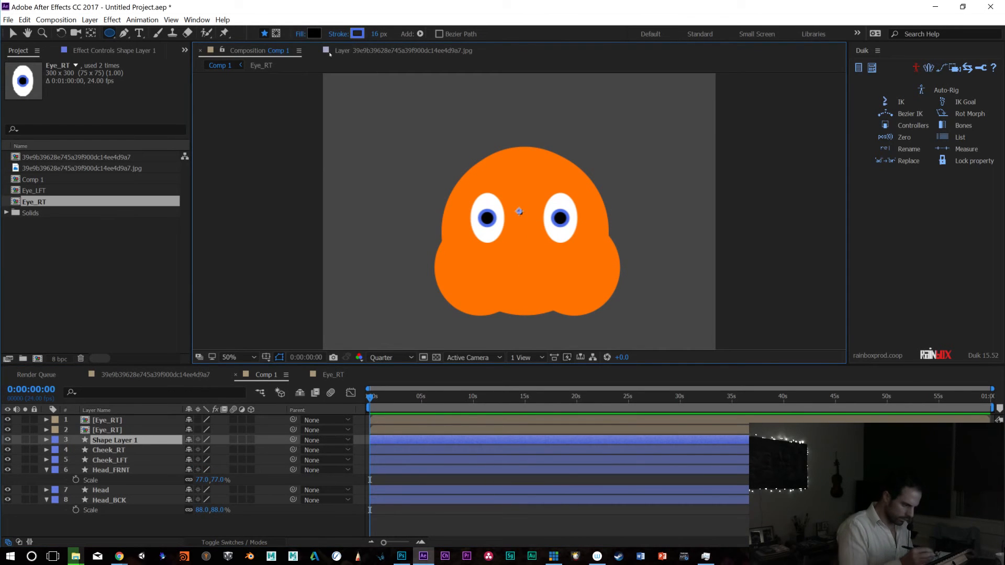
{"action": "left_click_drag", "start_coordinate": [454, 249], "coordinate": [495, 290]}
Set the stroke of the new cheek circle to none
{"action": "left_click", "coordinate": [357, 36]}
{"action": "left_click_drag", "start_coordinate": [68, 63], "coordinate": [117, 108]}
{"action": "left_click", "coordinate": [277, 49]}
{"action": "left_click", "coordinate": [340, 34]}
{"action": "left_click", "coordinate": [22, 32]}
{"action": "left_click", "coordinate": [60, 102]}
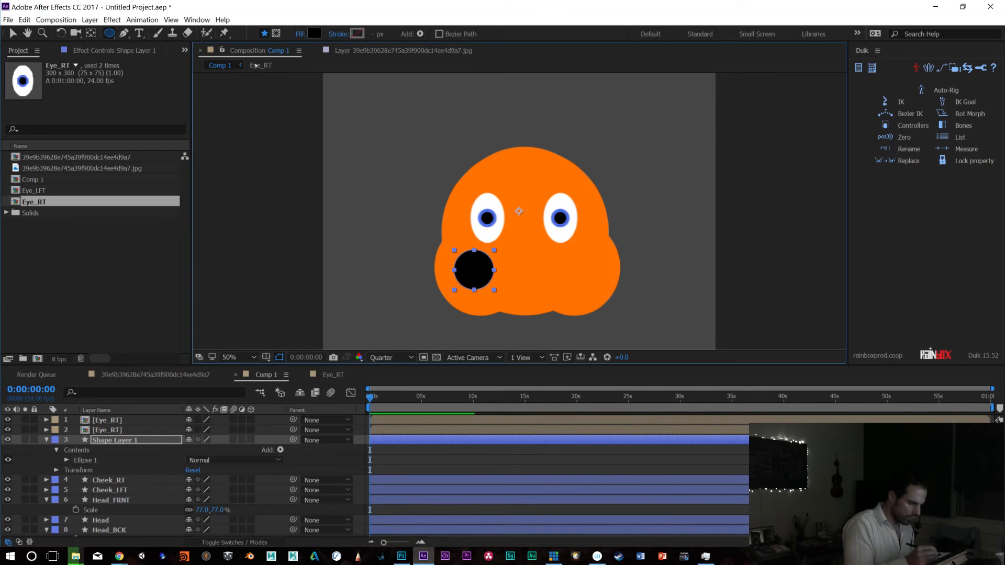
Change the cheek circle's fill to yellow, FFD200
{"action": "left_click", "coordinate": [314, 34]}
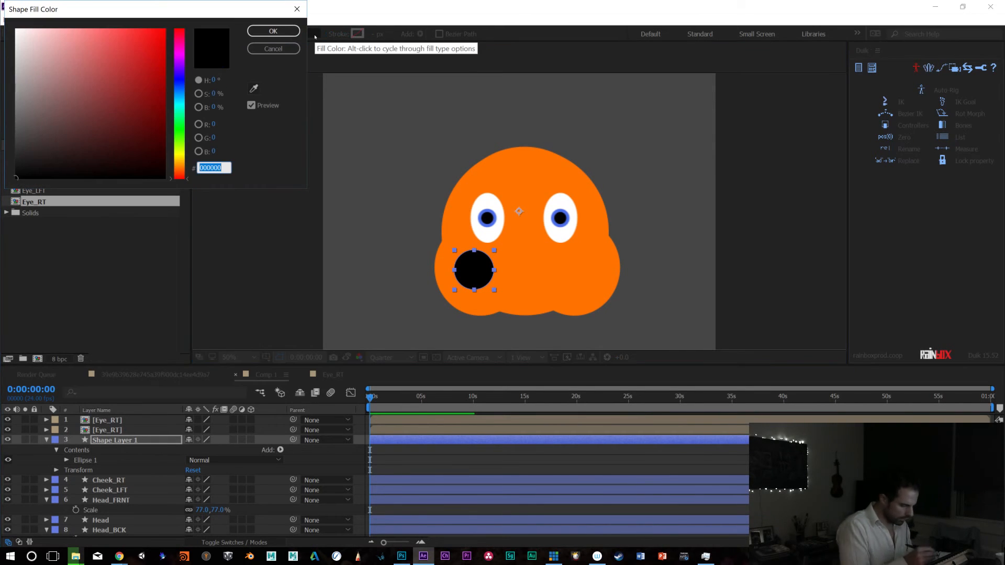
{"action": "left_click", "coordinate": [178, 166]}
{"action": "mouse_move", "coordinate": [109, 46]}
{"action": "left_mouse_down"}
{"action": "mouse_move", "coordinate": [134, 29]}
{"action": "mouse_move", "coordinate": [105, 14]}
{"action": "mouse_move", "coordinate": [110, 23]}
{"action": "left_mouse_up"}
{"action": "left_click_drag", "start_coordinate": [181, 160], "coordinate": [175, 162]}
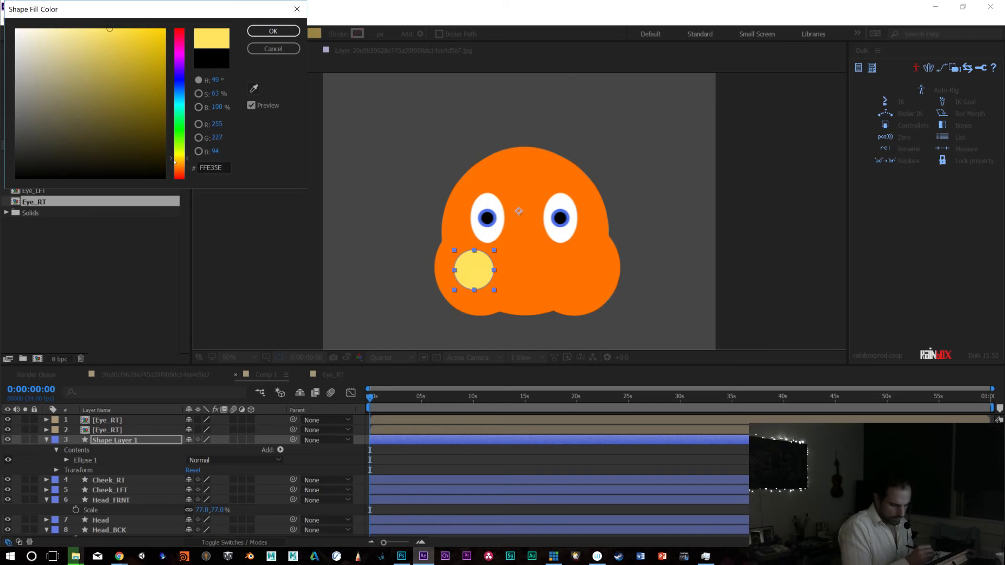
{"action": "left_click_drag", "start_coordinate": [159, 27], "coordinate": [171, 25]}
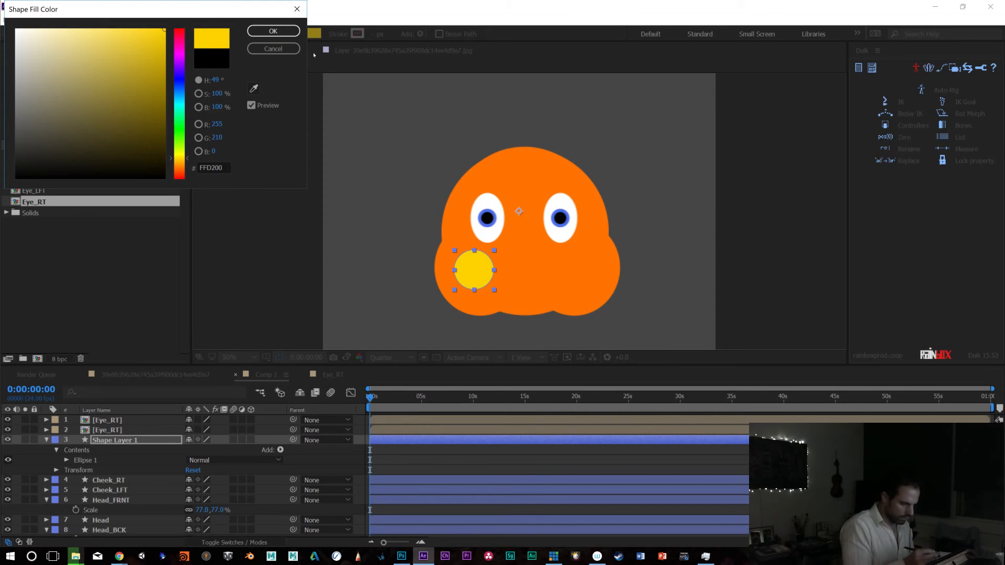
{"action": "left_click", "coordinate": [273, 31]}
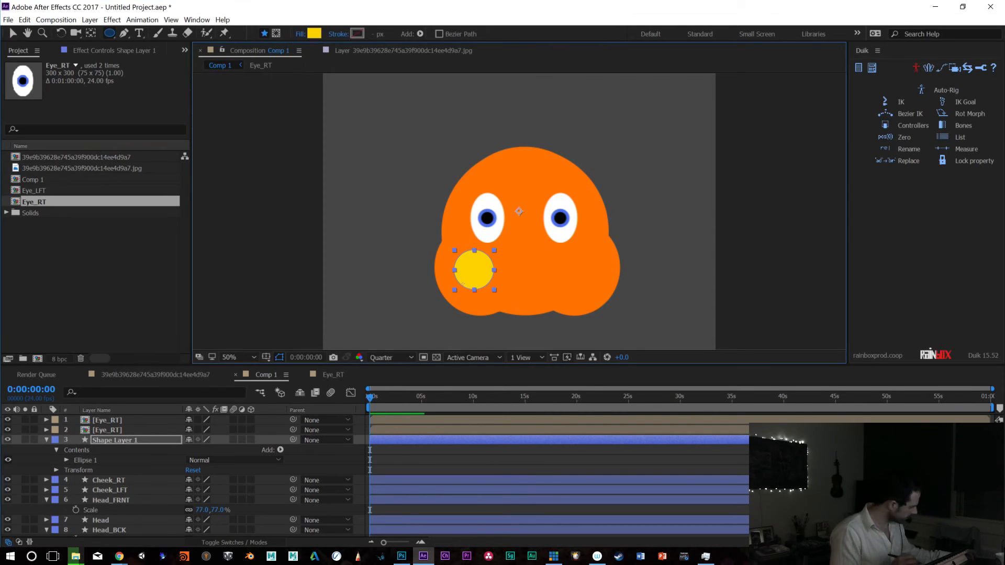
Rename the yellow circle's shape layer as Cheek_Blush_RT
{"action": "left_click", "coordinate": [107, 430]}
{"action": "left_click", "coordinate": [104, 440]}
{"action": "key", "text": "Return"}
{"action": "type", "text": "Cheek"}
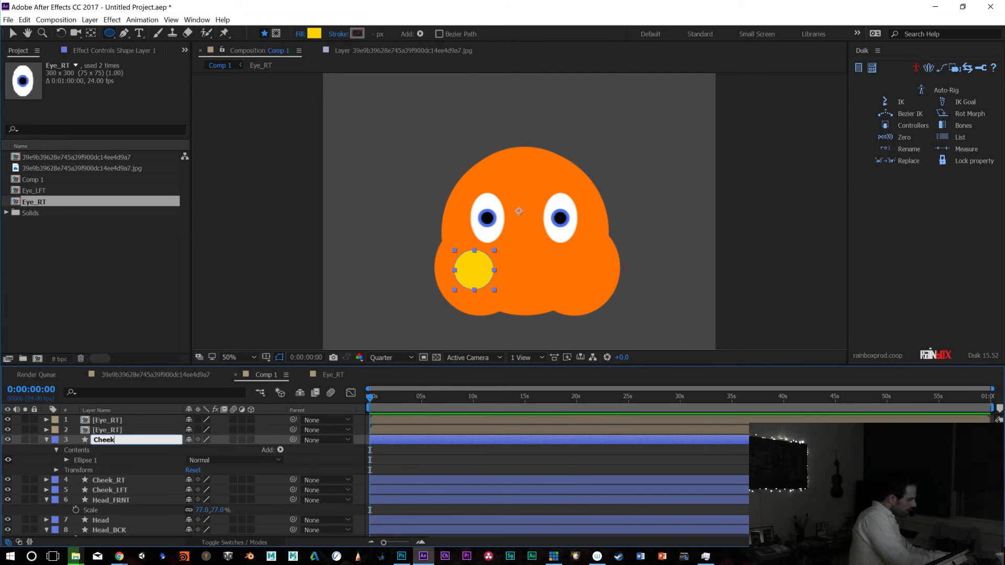
{"action": "type", "text": "_Blush_RT"}
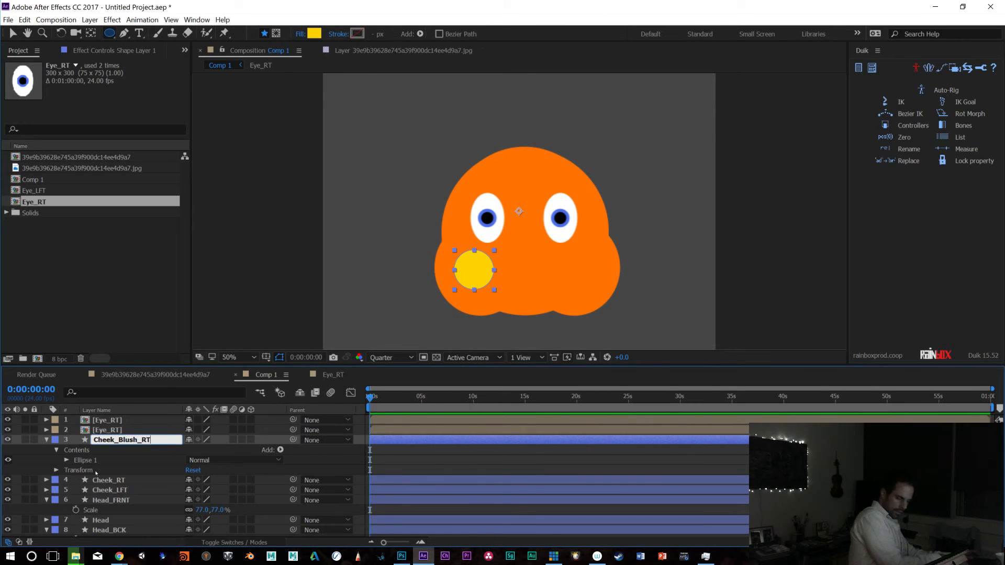
{"action": "key", "text": "Return"}
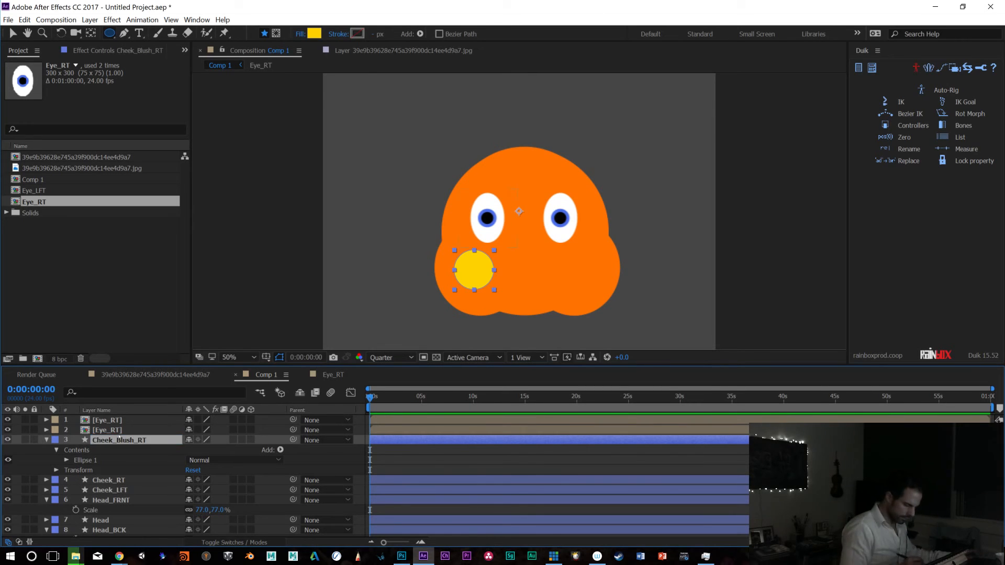
Duplicate the Cheek_Blush_RT layer and move the copy level across to the right cheek
{"action": "key", "text": "ctrl+d"}
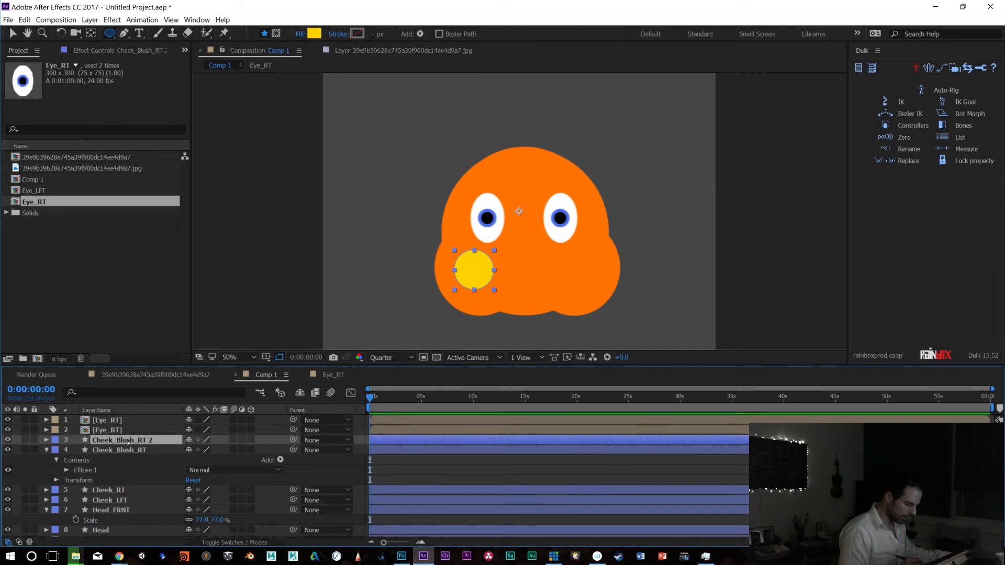
{"action": "key", "text": "v"}
{"action": "left_click_drag", "start_coordinate": [480, 273], "coordinate": [589, 277]}
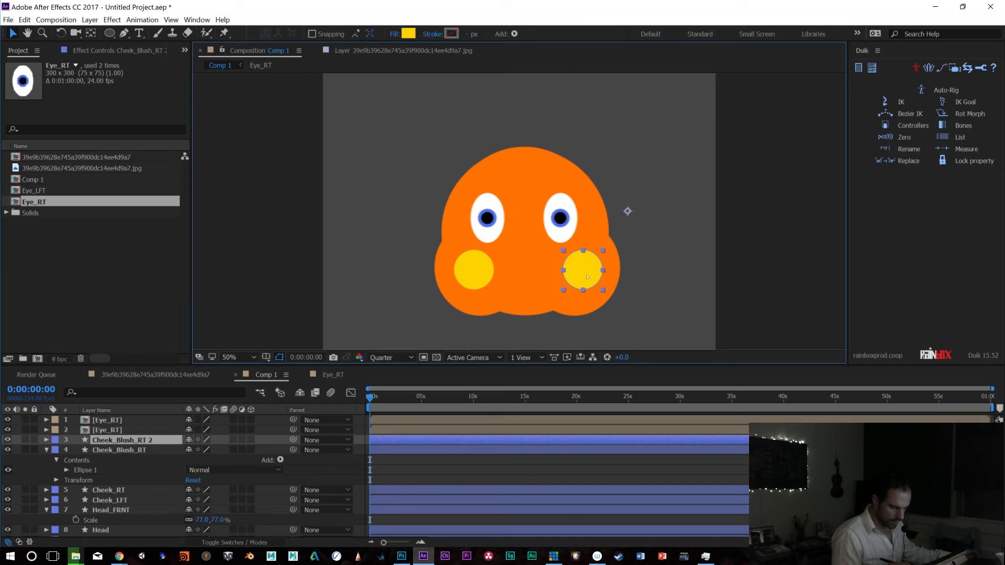
Rename the duplicated yellow blush layer as Cheek_Blush_LFT
{"action": "key", "text": "Return"}
{"action": "left_click_drag", "start_coordinate": [142, 440], "coordinate": [171, 435]}
{"action": "type", "text": "LF"}
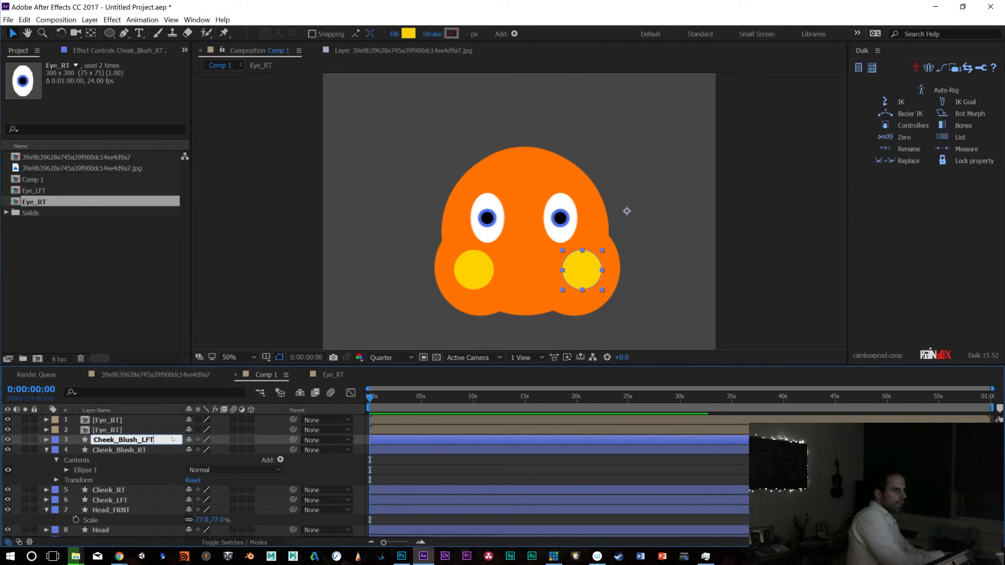
{"action": "type", "text": "T"}
{"action": "key", "text": "Return"}
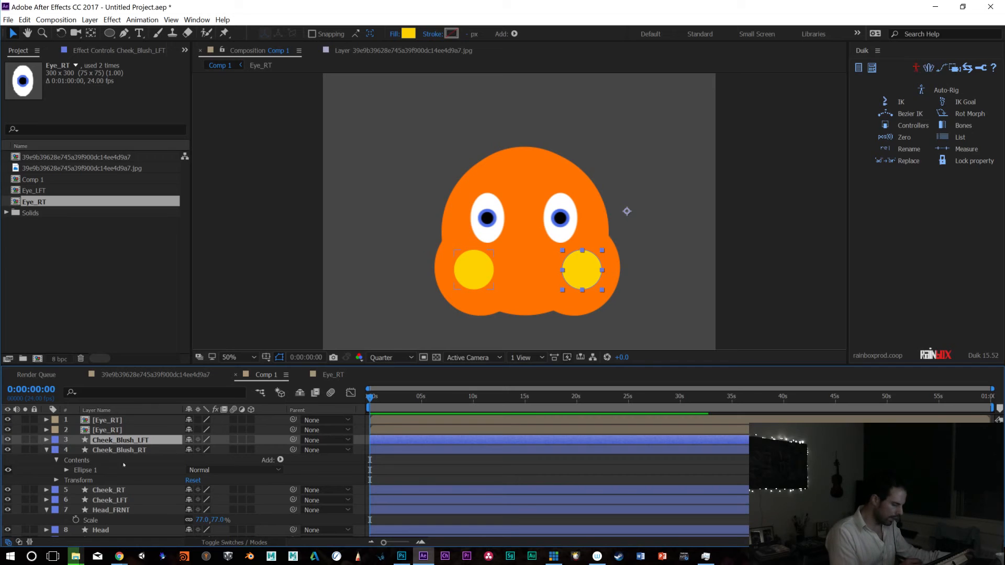
Duplicate the Head_FRNT layer and rename the copy as Head_Chin
{"action": "left_click", "coordinate": [465, 173]}
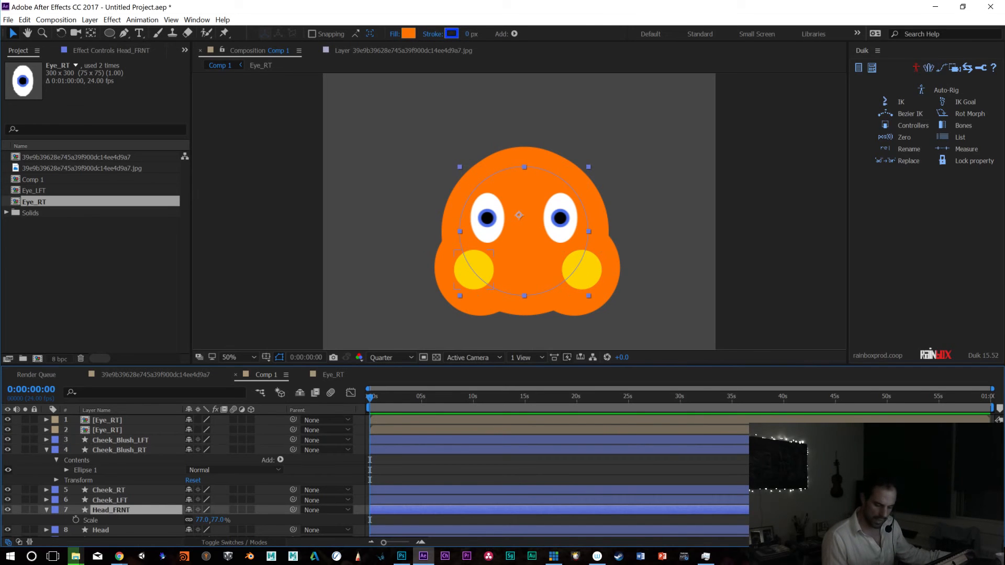
{"action": "scroll", "coordinate": [120, 473], "scroll_direction": "down", "scroll_amount": 2}
{"action": "left_click", "coordinate": [117, 484]}
{"action": "left_click", "coordinate": [112, 494]}
{"action": "key", "text": "ctrl+d"}
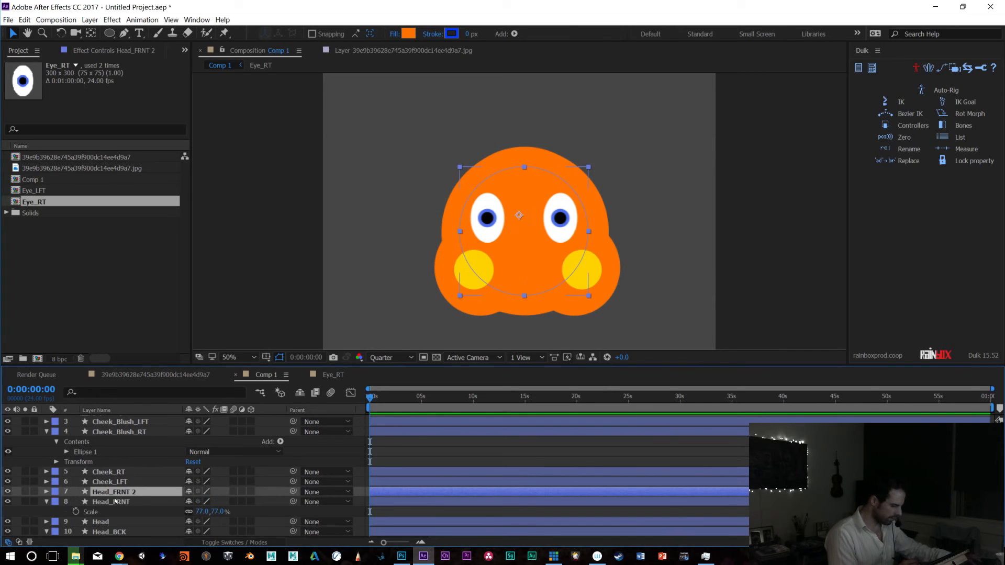
{"action": "key", "text": "p"}
{"action": "key", "text": "Return"}
{"action": "type", "text": "Head_Chin"}
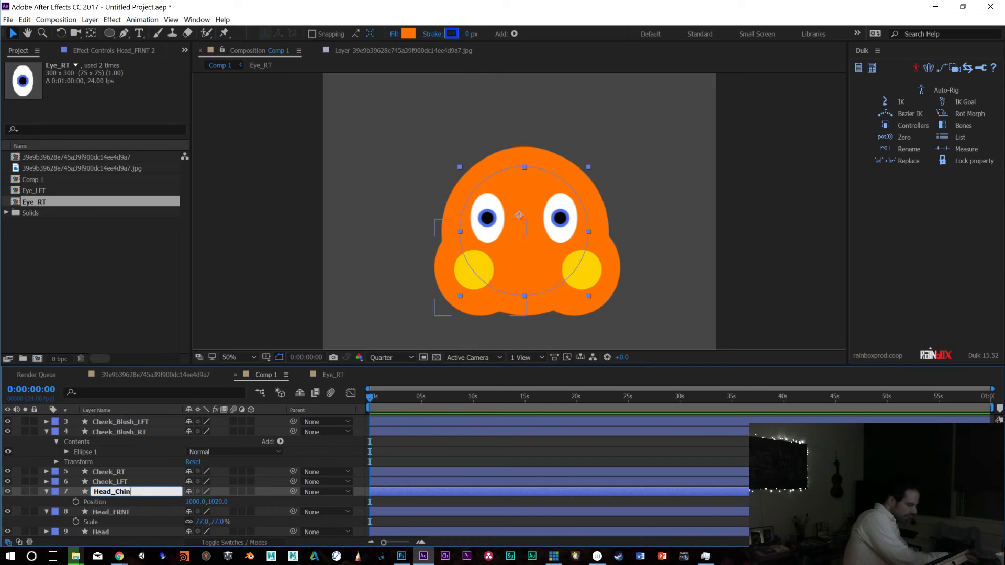
{"action": "key", "text": "Return"}
Scale Head_Chin down to a small flattened oval and place it at the bottom centre of the head, at about 1011, 1394
{"action": "key", "text": "s"}
{"action": "left_click_drag", "start_coordinate": [217, 501], "coordinate": [432, 483]}
{"action": "left_click", "coordinate": [189, 502]}
{"action": "key", "text": "p"}
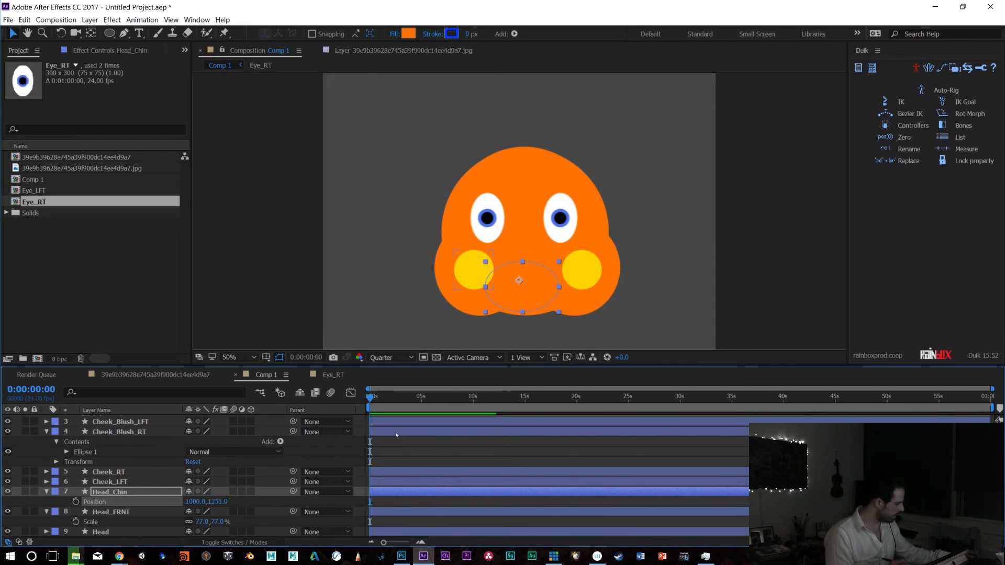
{"action": "key", "text": "s"}
{"action": "left_click_drag", "start_coordinate": [218, 503], "coordinate": [195, 501]}
{"action": "key", "text": "p"}
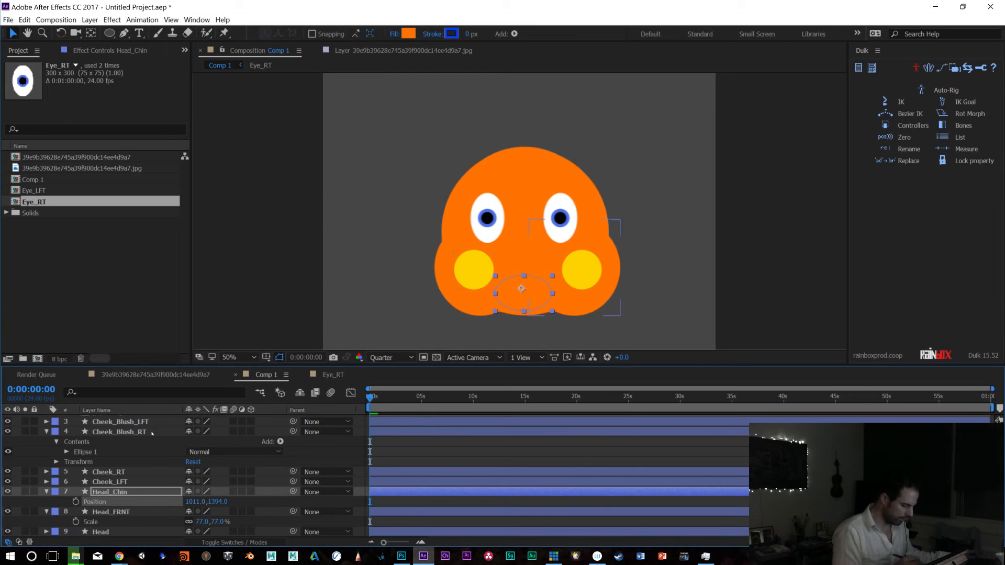
Collapse the open properties of the Cheek_Blush_RT, Head_Chin and Head_FRNT layers
{"action": "left_click", "coordinate": [46, 432]}
{"action": "left_click", "coordinate": [46, 472]}
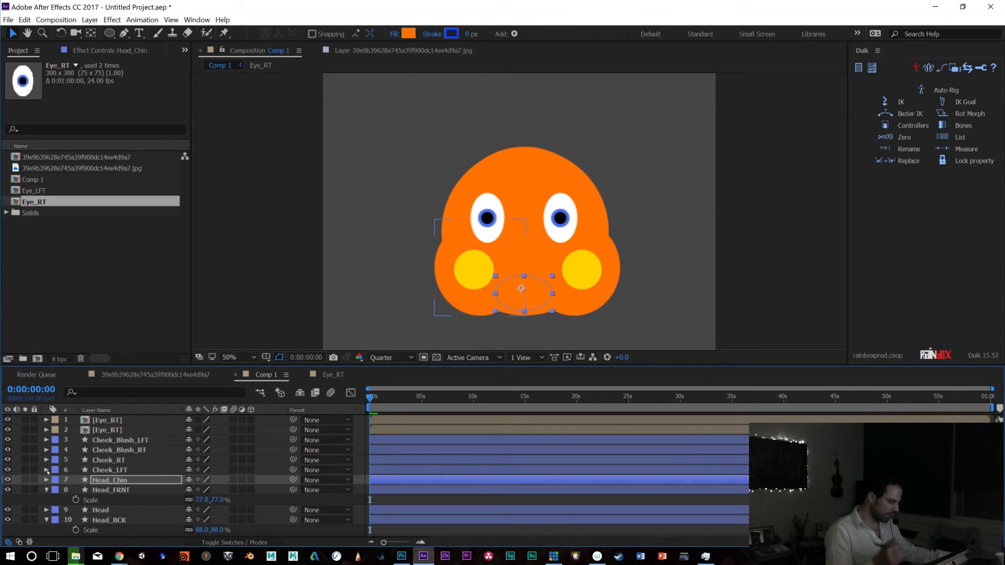
{"action": "left_click", "coordinate": [46, 490]}
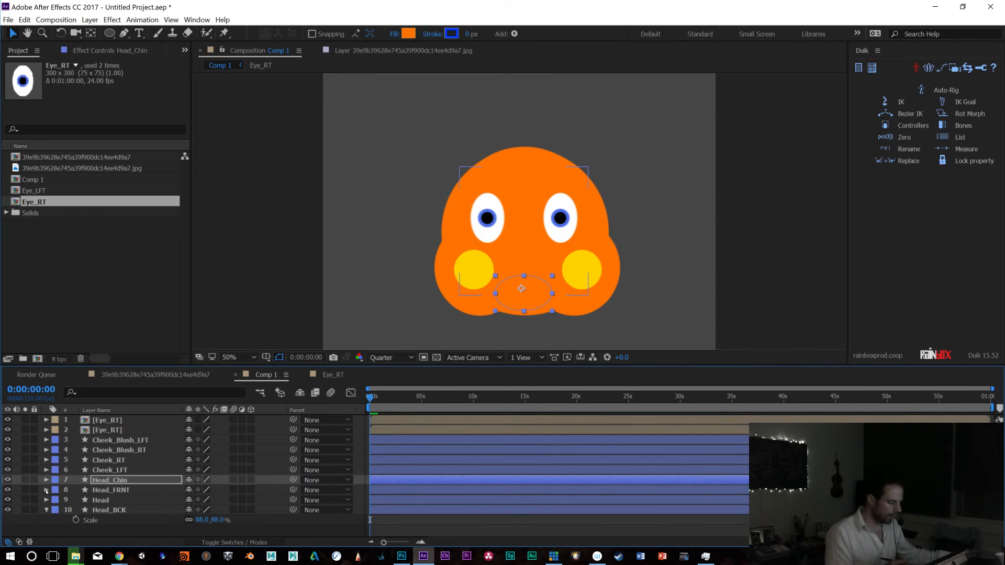
Try turning all shape layers from Cheek_Blush_LFT through Head_BCK into 3D layers
{"action": "left_click", "coordinate": [113, 444]}
{"action": "left_click", "coordinate": [110, 510], "text": "shift"}
{"action": "left_click", "coordinate": [251, 490]}
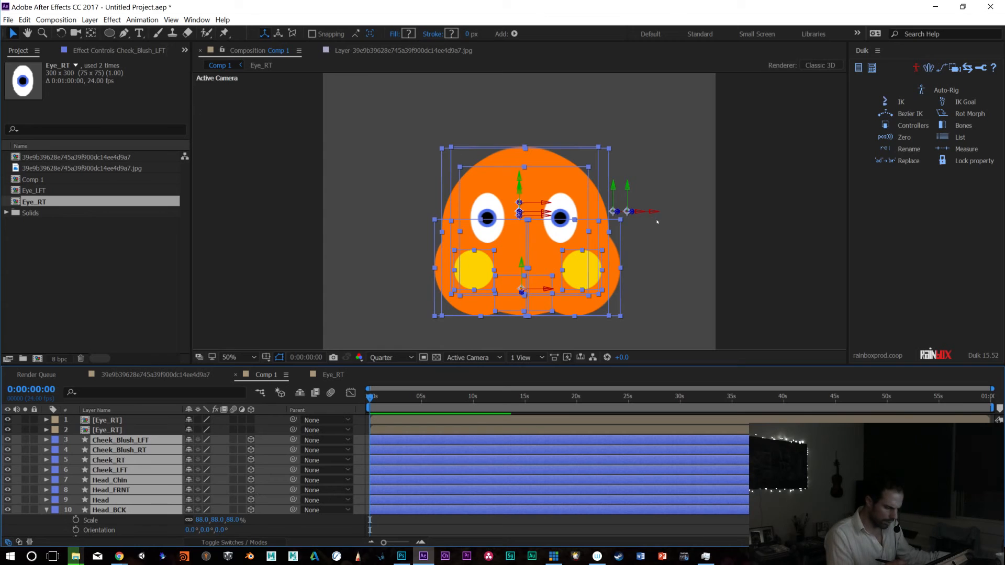
{"action": "key", "text": "ctrl+z"}
Centre the anchor points of Cheek_Blush_LFT and Cheek_Blush_RT on their yellow circles
{"action": "left_click", "coordinate": [133, 443]}
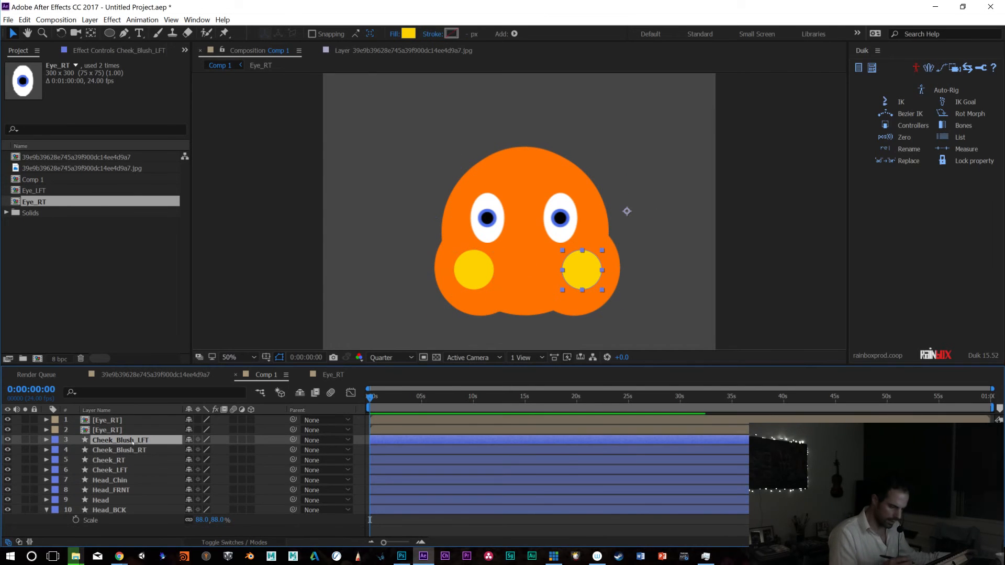
{"action": "key", "text": "y"}
{"action": "left_click_drag", "start_coordinate": [627, 212], "coordinate": [582, 270]}
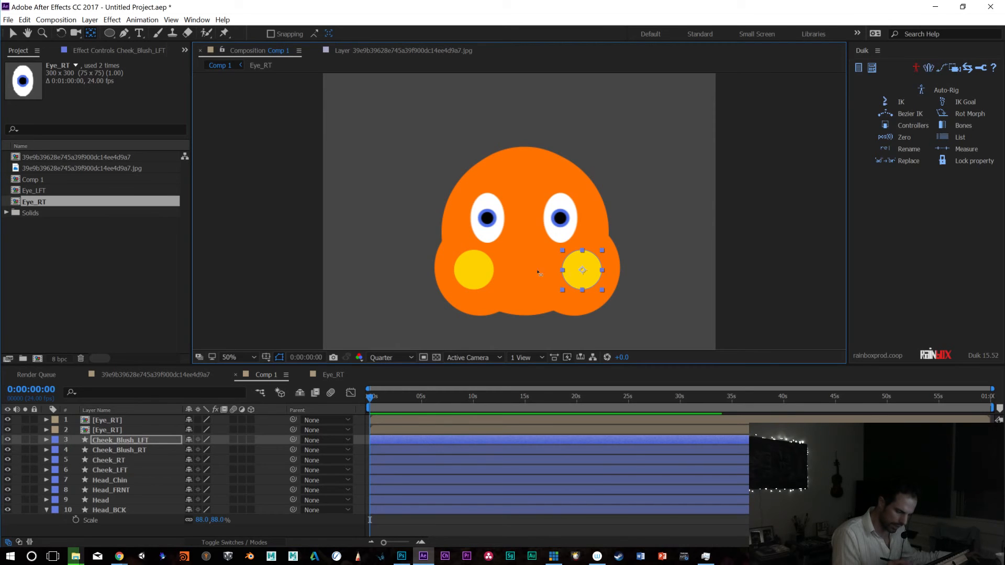
{"action": "left_click", "coordinate": [473, 271]}
{"action": "left_click_drag", "start_coordinate": [477, 275], "coordinate": [475, 273]}
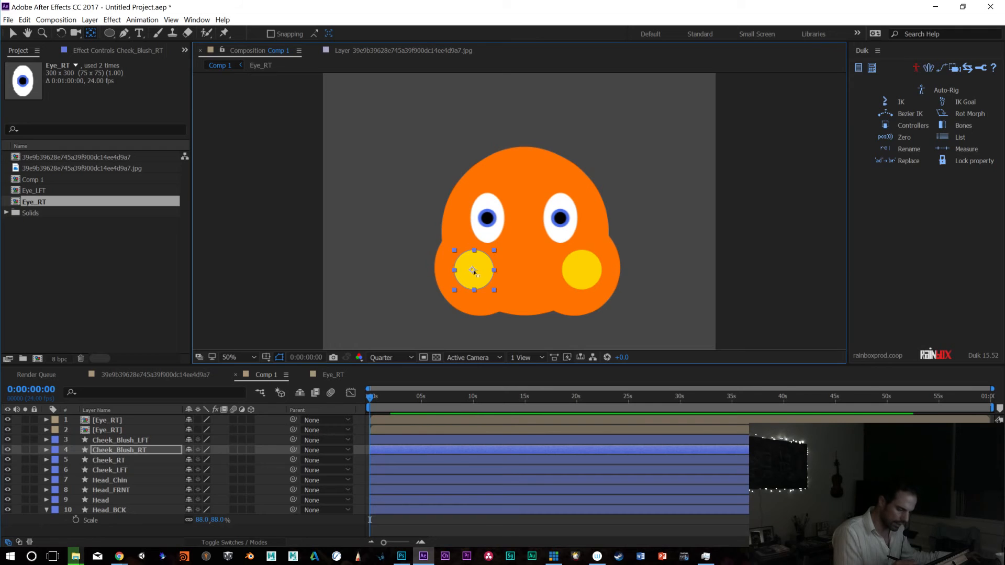
Move the anchor points of the two orange cheek layers, Cheek_LFT and Cheek_RT, to the centres of their circles
{"action": "left_click", "coordinate": [490, 309]}
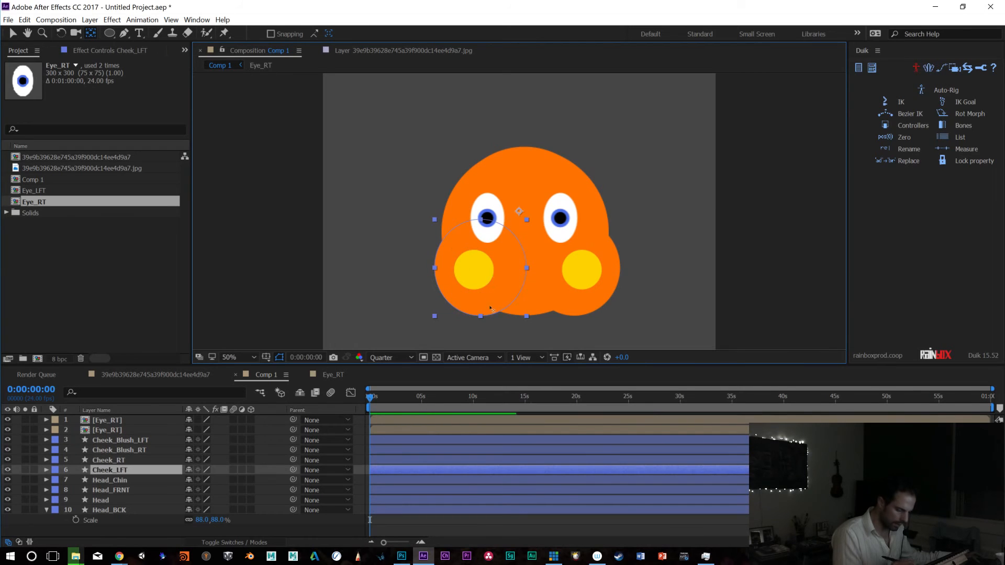
{"action": "left_click_drag", "start_coordinate": [518, 210], "coordinate": [480, 269]}
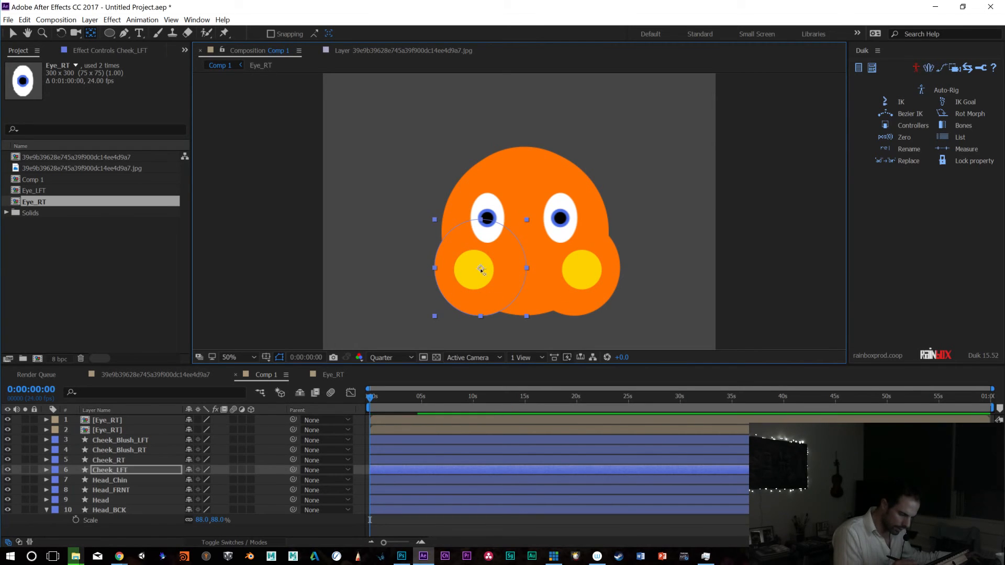
{"action": "left_click", "coordinate": [611, 270]}
{"action": "left_click_drag", "start_coordinate": [612, 212], "coordinate": [572, 269]}
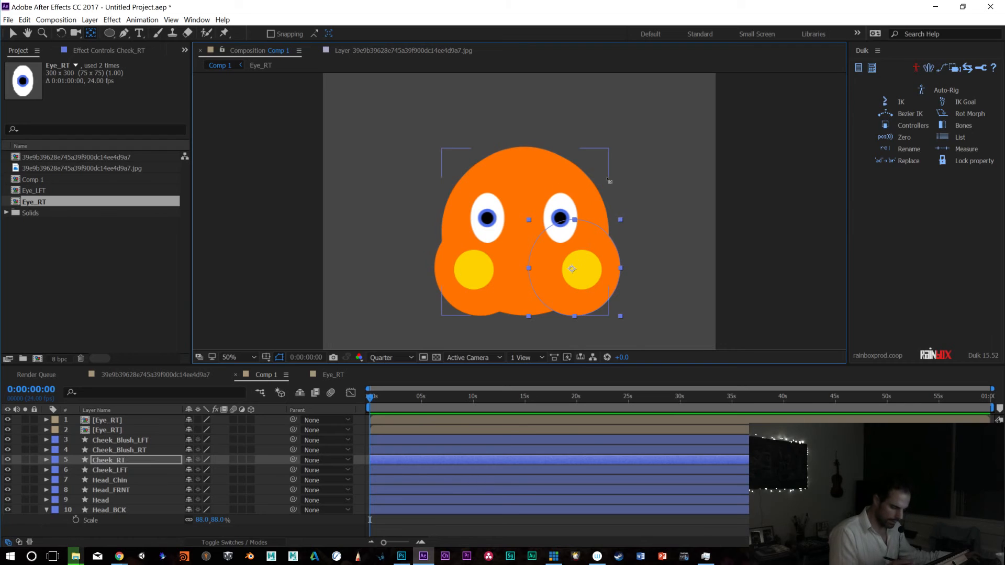
Centre the anchor points of Head_Chin and Head_FRNT on their shapes
{"action": "left_click", "coordinate": [120, 470]}
{"action": "left_click", "coordinate": [122, 480]}
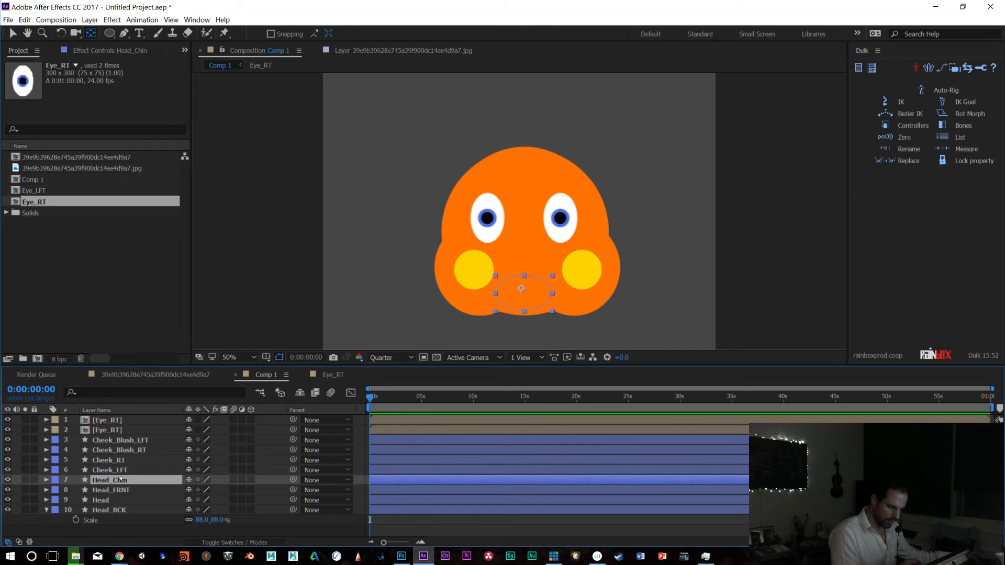
{"action": "left_click_drag", "start_coordinate": [522, 289], "coordinate": [524, 294]}
{"action": "left_click", "coordinate": [113, 490]}
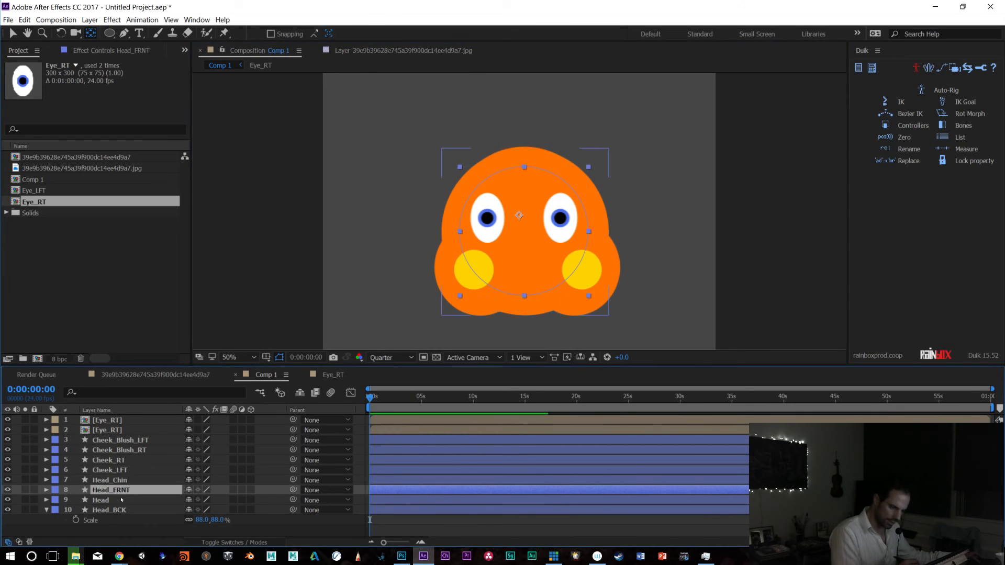
{"action": "left_click_drag", "start_coordinate": [519, 215], "coordinate": [525, 232]}
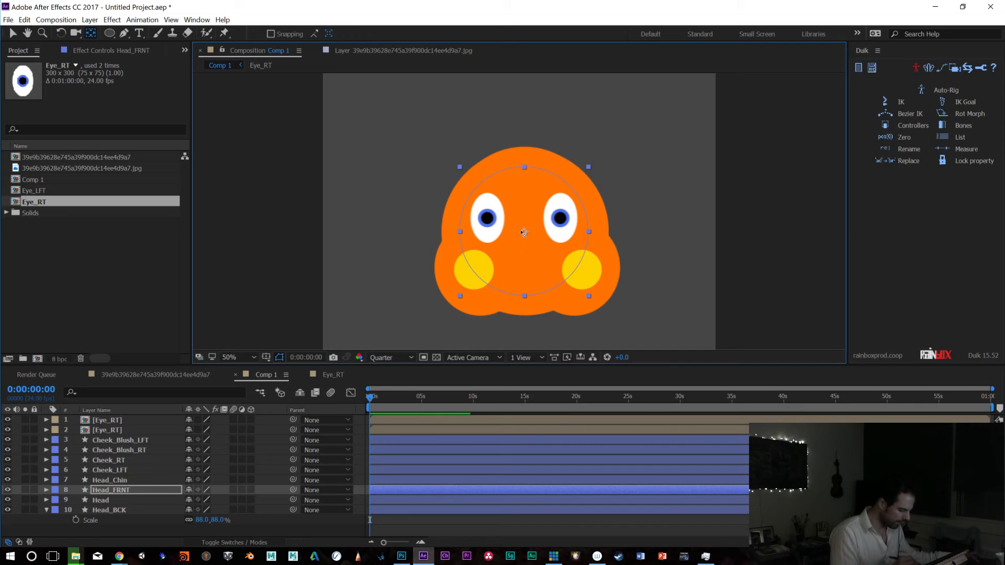
Centre the anchor points of the Head and Head_BCK layers on their circles
{"action": "left_click", "coordinate": [106, 500]}
{"action": "mouse_move", "coordinate": [518, 213]}
{"action": "left_mouse_down"}
{"action": "mouse_move", "coordinate": [527, 236]}
{"action": "mouse_move", "coordinate": [524, 220]}
{"action": "left_mouse_up"}
{"action": "key", "text": "ctrl+Down"}
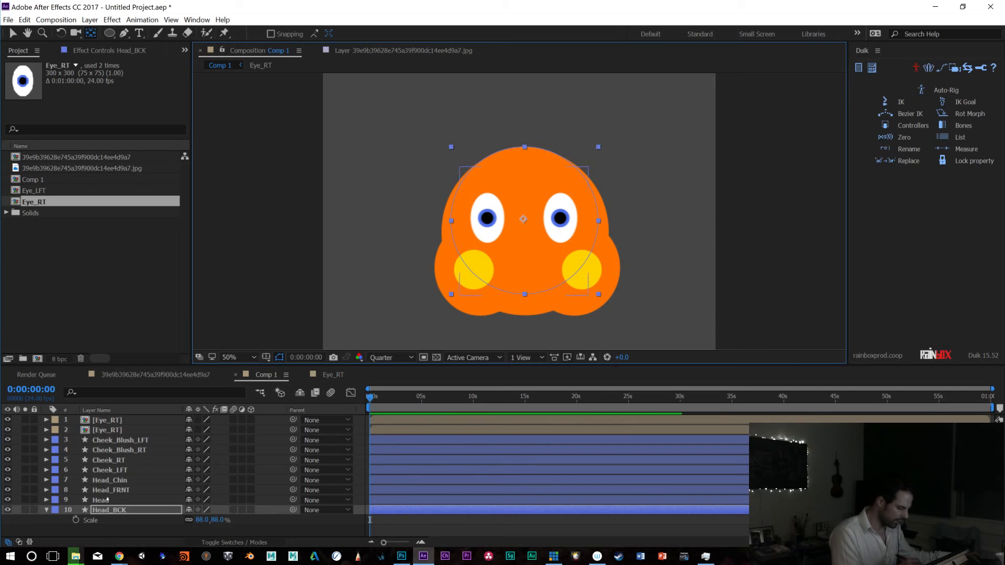
Examine the cheek and blush layers one by one to compare their left and right names with their sides of the face
{"action": "left_click", "coordinate": [107, 500]}
{"action": "left_click", "coordinate": [115, 440]}
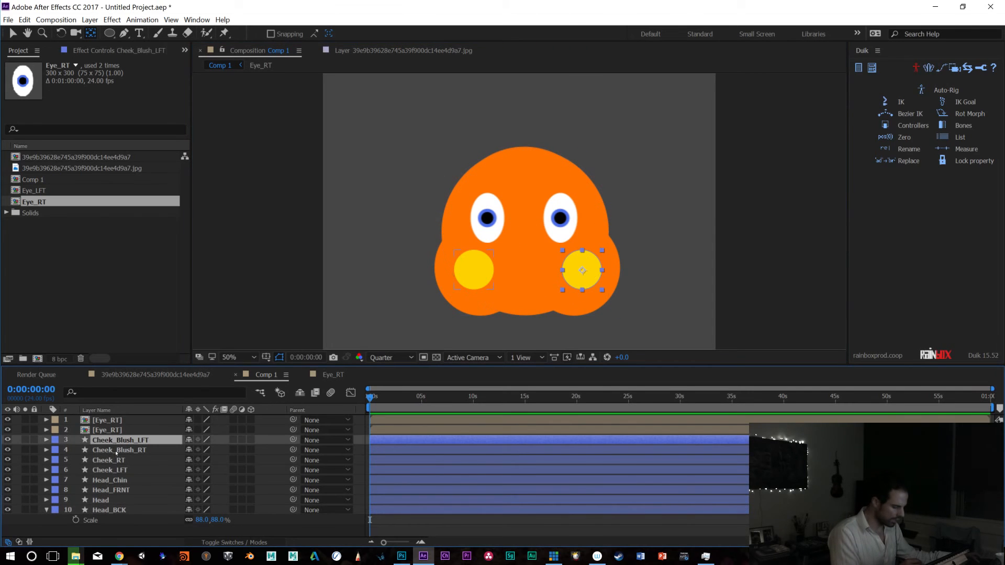
{"action": "left_click", "coordinate": [117, 453]}
{"action": "left_click", "coordinate": [108, 460]}
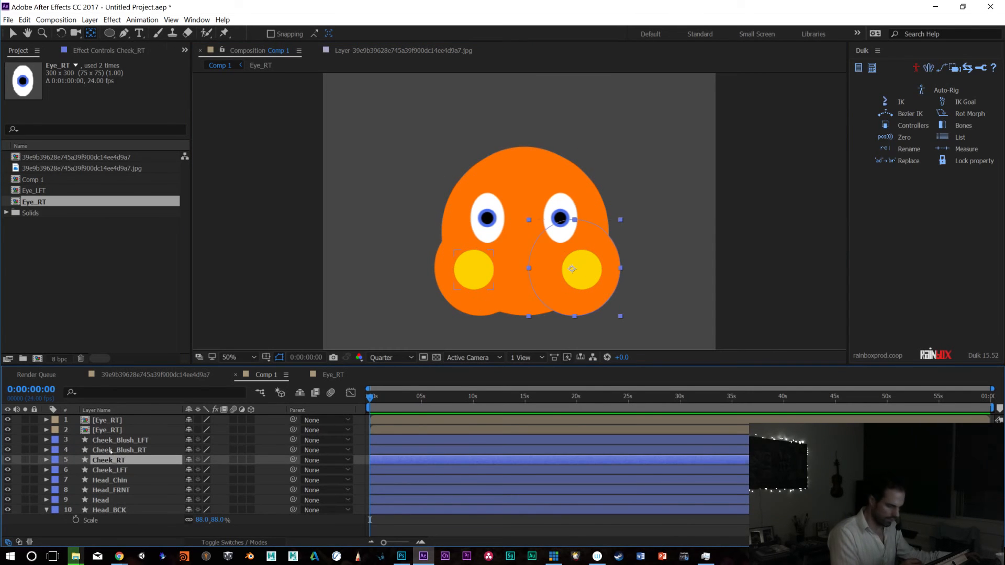
{"action": "left_click", "coordinate": [111, 451]}
{"action": "left_click", "coordinate": [477, 276]}
{"action": "key", "text": "ctrl+alt+Home"}
{"action": "left_click", "coordinate": [135, 441]}
{"action": "left_click", "coordinate": [128, 451]}
{"action": "left_click", "coordinate": [124, 461]}
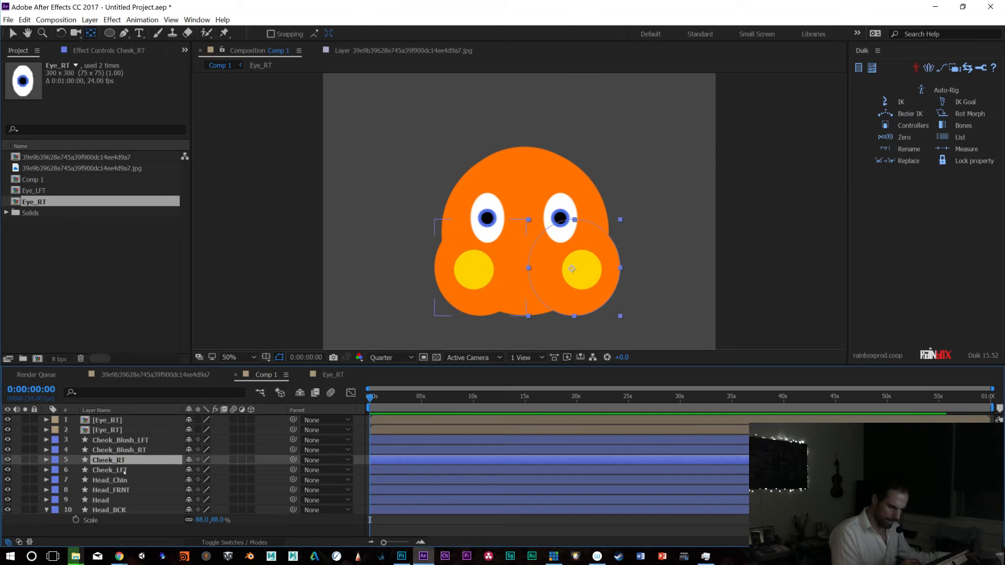
{"action": "left_click", "coordinate": [124, 470]}
{"action": "left_click", "coordinate": [122, 481]}
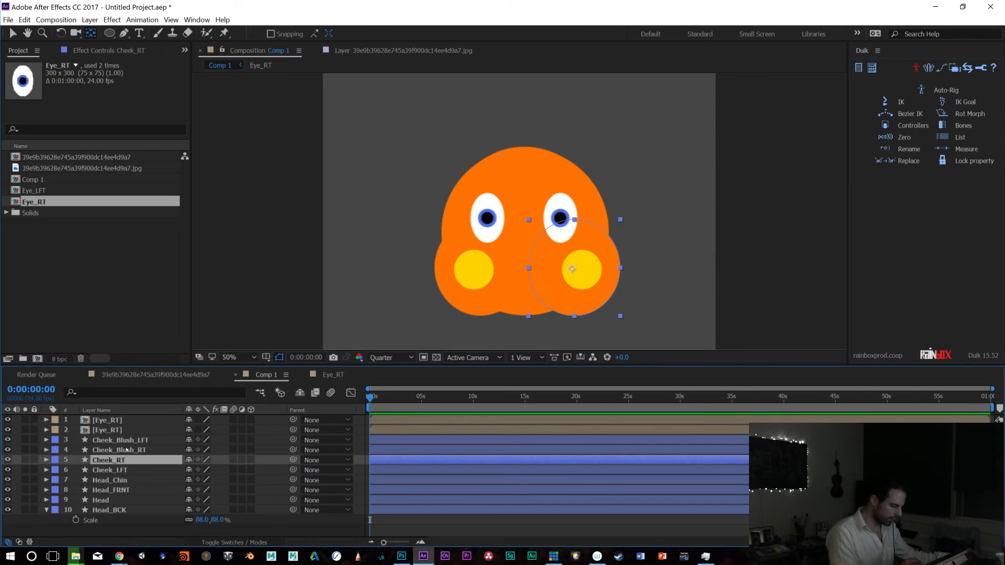
{"action": "left_click", "coordinate": [129, 461]}
{"action": "left_click", "coordinate": [135, 440]}
{"action": "left_click", "coordinate": [121, 471]}
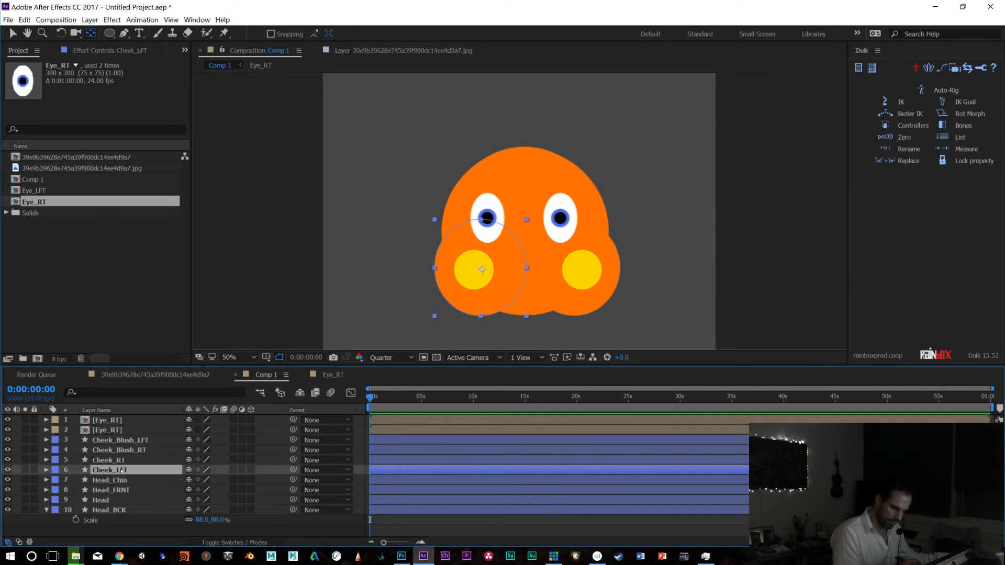
{"action": "left_click", "coordinate": [129, 440]}
Rename the Cheek_LFT layer as Cheek_RTB
{"action": "left_click", "coordinate": [119, 470]}
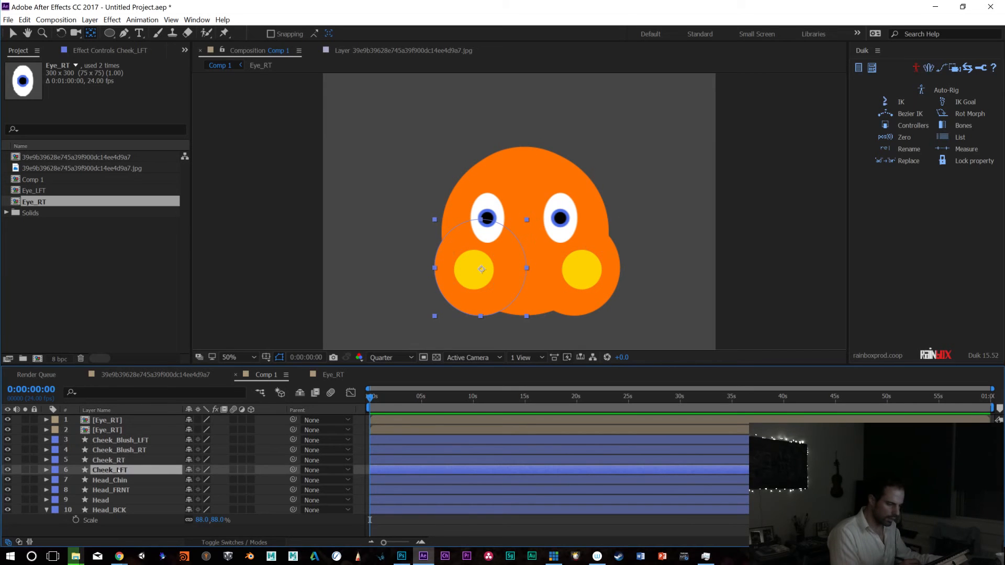
{"action": "key", "text": "Return"}
{"action": "left_click_drag", "start_coordinate": [119, 470], "coordinate": [145, 457]}
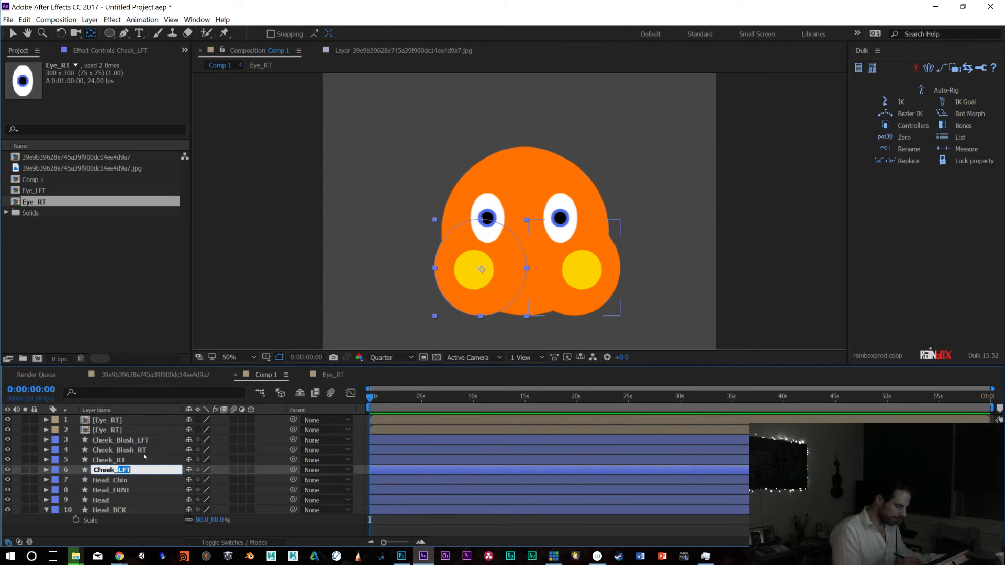
{"action": "type", "text": "RTB"}
{"action": "key", "text": "Return"}
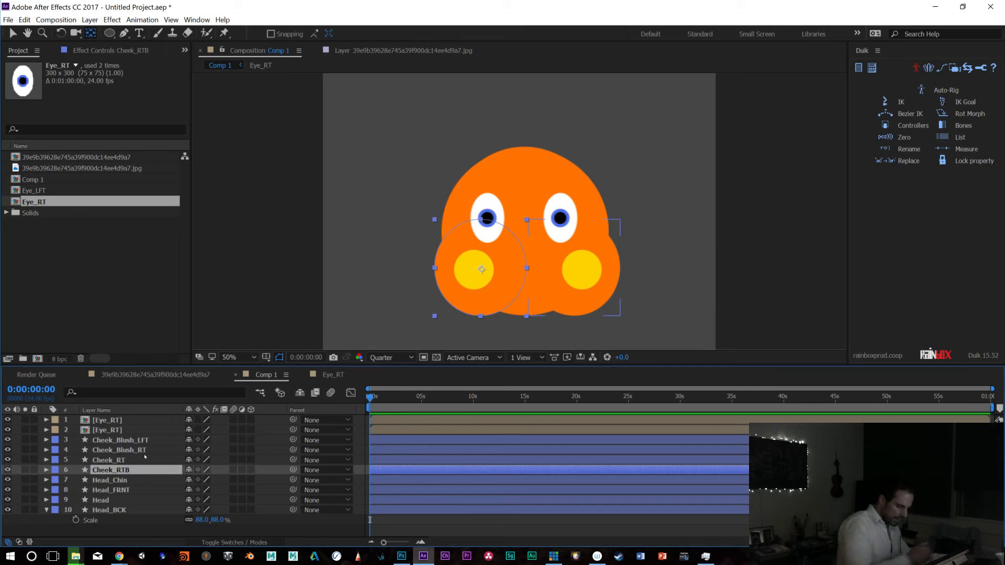
Rename the Cheek_RT layer as Cheek_LFT
{"action": "left_click", "coordinate": [123, 462]}
{"action": "key", "text": "Return"}
{"action": "left_click_drag", "start_coordinate": [119, 460], "coordinate": [143, 440]}
{"action": "type", "text": "L"}
{"action": "key", "text": "Return"}
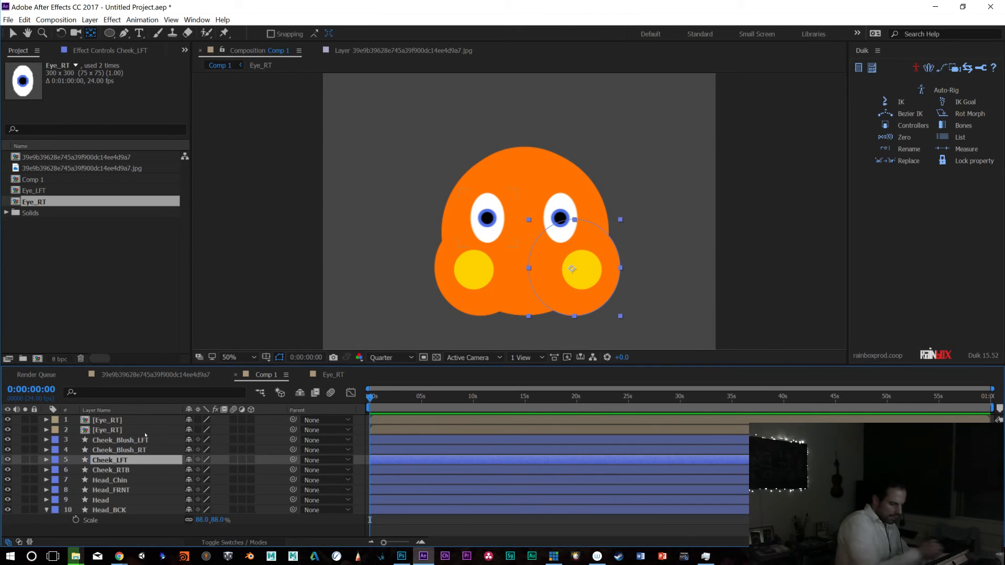
Rename the Cheek_RTB layer as Cheek_RT
{"action": "left_click", "coordinate": [126, 470]}
{"action": "key", "text": "Return"}
{"action": "left_click", "coordinate": [132, 470]}
{"action": "key", "text": "BackSpace"}
{"action": "key", "text": "Return"}
Move Cheek_LFT directly below Cheek_Blush_LFT in the layer stack and parent each blush layer to the cheek of its own side
{"action": "left_click", "coordinate": [127, 460]}
{"action": "left_click_drag", "start_coordinate": [128, 460], "coordinate": [125, 445]}
{"action": "left_click", "coordinate": [128, 441]}
{"action": "left_click_drag", "start_coordinate": [294, 440], "coordinate": [126, 450]}
{"action": "left_click", "coordinate": [294, 460]}
{"action": "left_click_drag", "start_coordinate": [294, 460], "coordinate": [107, 470]}
Parent the Head_FRNT and Head_BCK layers to the Head layer
{"action": "left_click", "coordinate": [120, 488]}
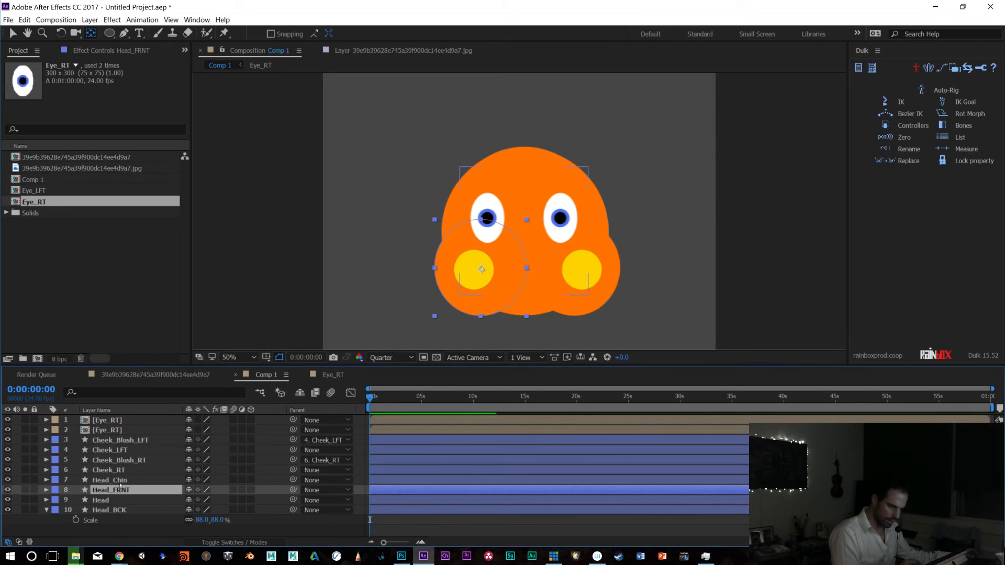
{"action": "left_click_drag", "start_coordinate": [294, 490], "coordinate": [104, 500]}
{"action": "left_click", "coordinate": [124, 510]}
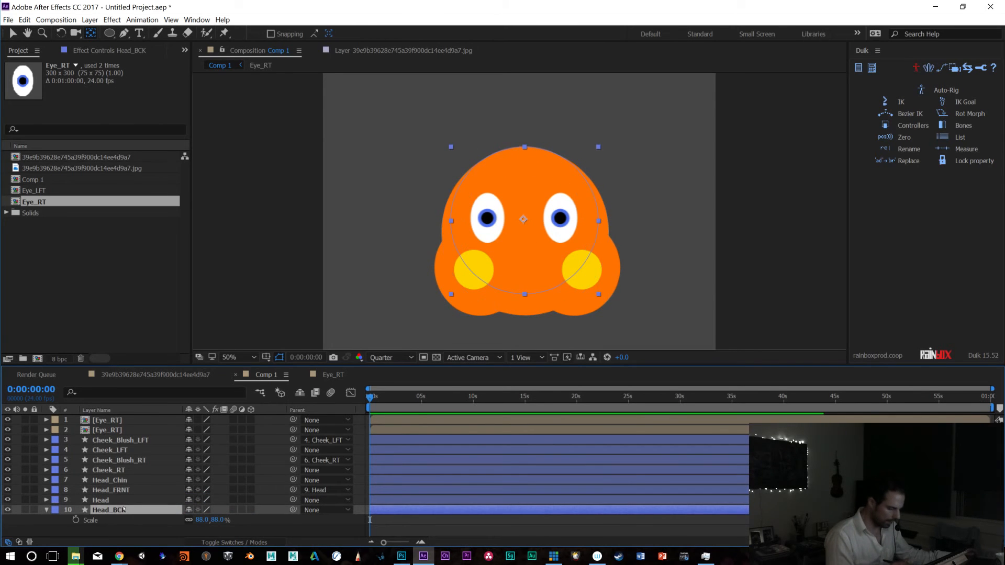
{"action": "left_click_drag", "start_coordinate": [293, 510], "coordinate": [125, 499]}
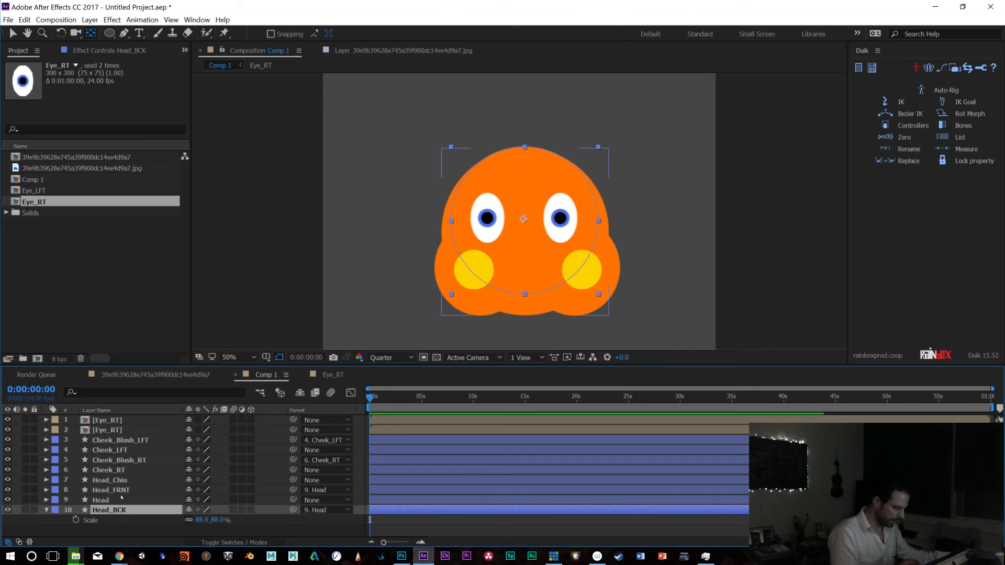
Parent both Eye_RT layers to the Head layer
{"action": "left_click", "coordinate": [121, 430]}
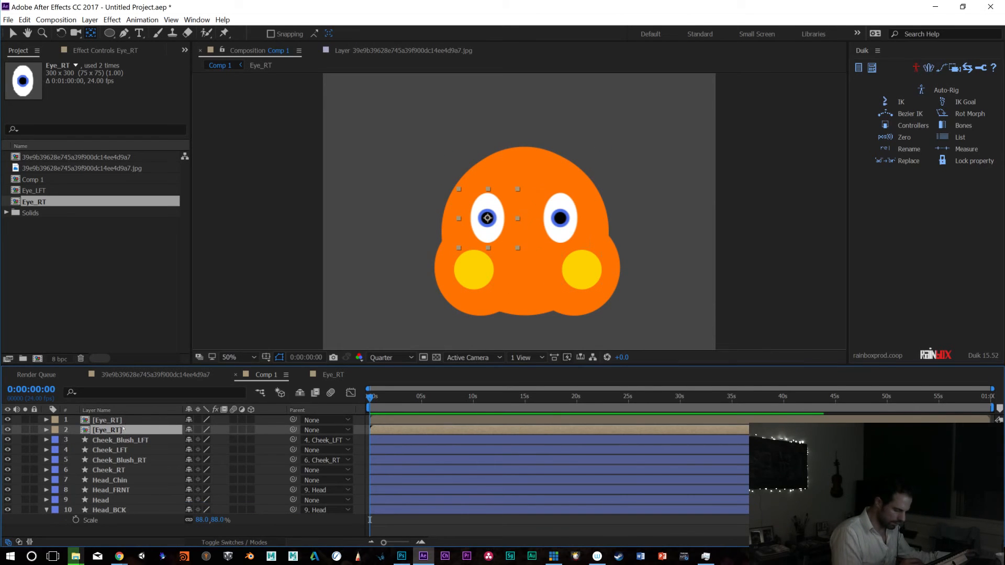
{"action": "left_click", "coordinate": [107, 420], "text": "ctrl"}
{"action": "left_click_drag", "start_coordinate": [294, 420], "coordinate": [119, 500]}
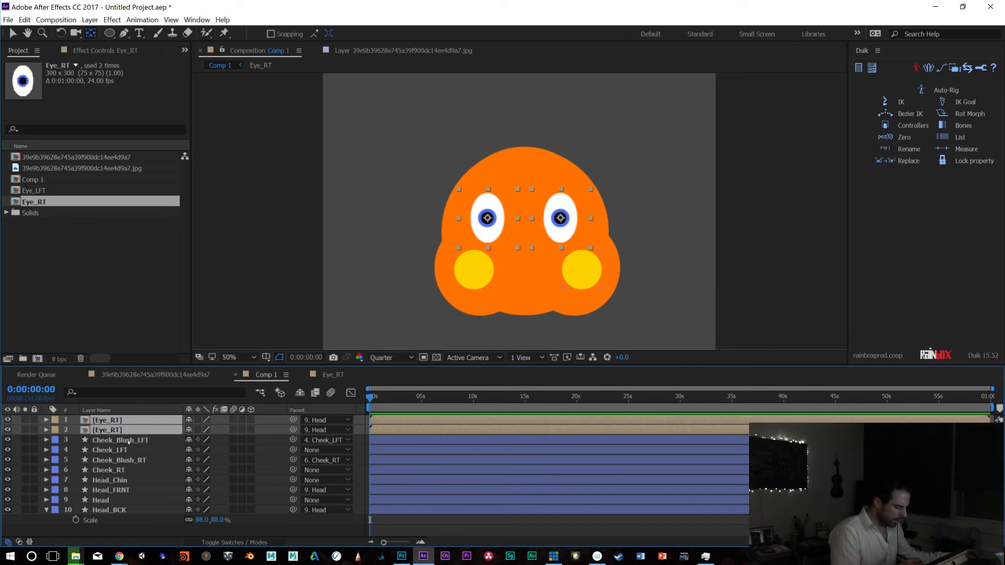
{"action": "left_click", "coordinate": [129, 440]}
{"action": "left_click", "coordinate": [129, 420]}
{"action": "key", "text": "space"}
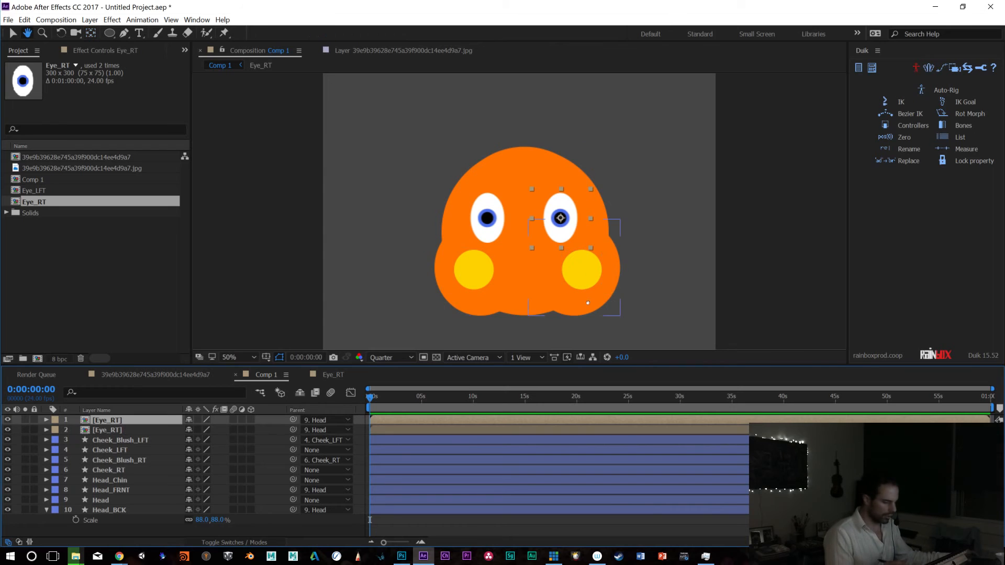
{"action": "left_click", "coordinate": [125, 481]}
{"action": "left_click", "coordinate": [126, 470]}
{"action": "left_click", "coordinate": [126, 460]}
{"action": "left_click", "coordinate": [127, 450]}
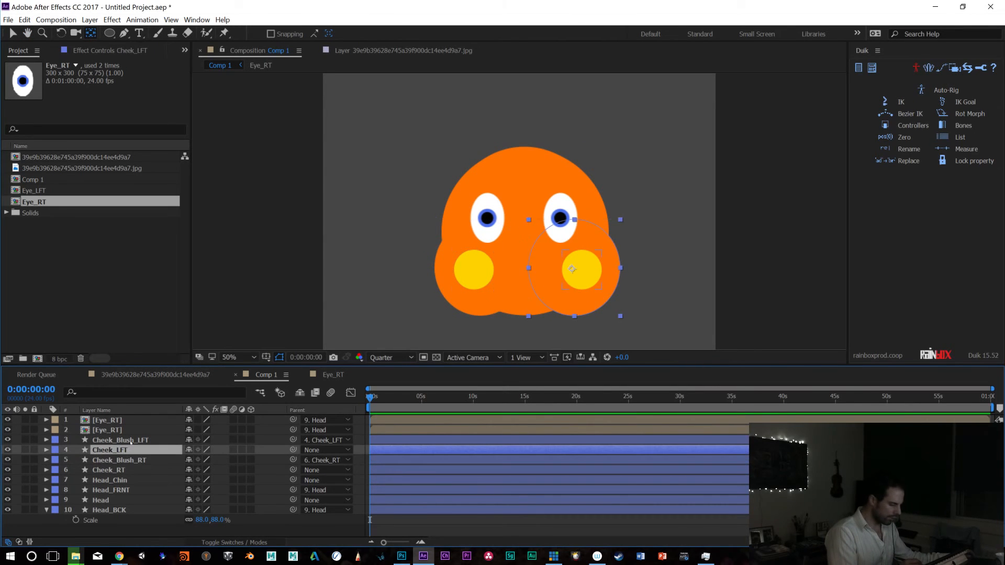
{"action": "left_click", "coordinate": [130, 440]}
Start a new solid directly above Head_Chin, sampling the head's orange and shifting the hue towards red for its colour
{"action": "left_click", "coordinate": [120, 480]}
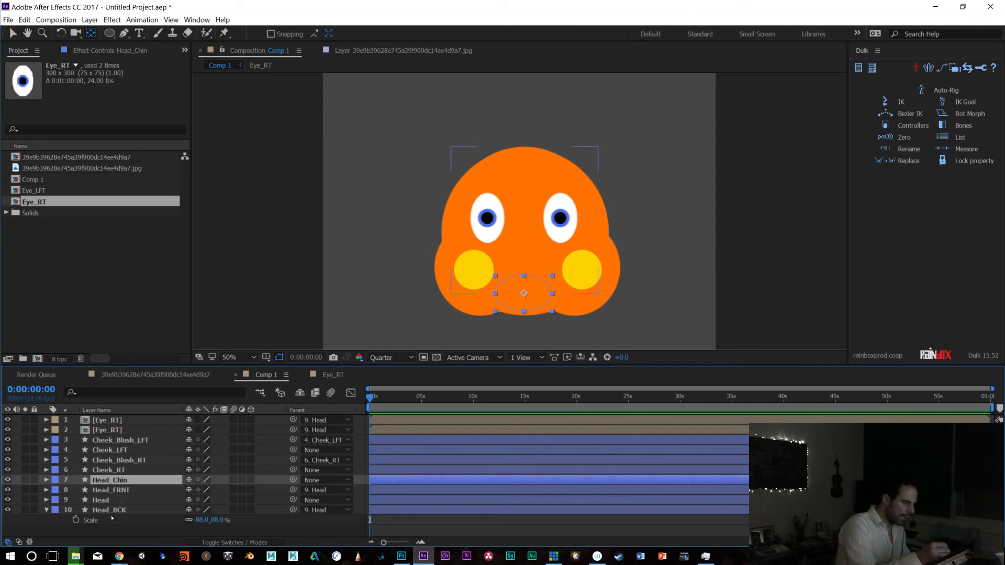
{"action": "left_click", "coordinate": [89, 20]}
{"action": "mouse_move", "coordinate": [31, 33]}
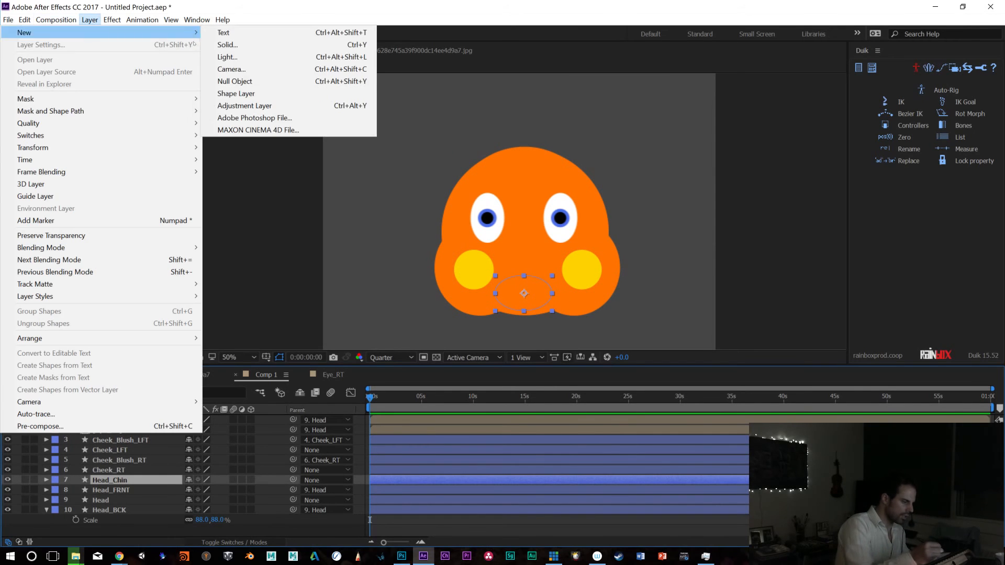
{"action": "left_click", "coordinate": [257, 45]}
{"action": "left_click", "coordinate": [126, 206]}
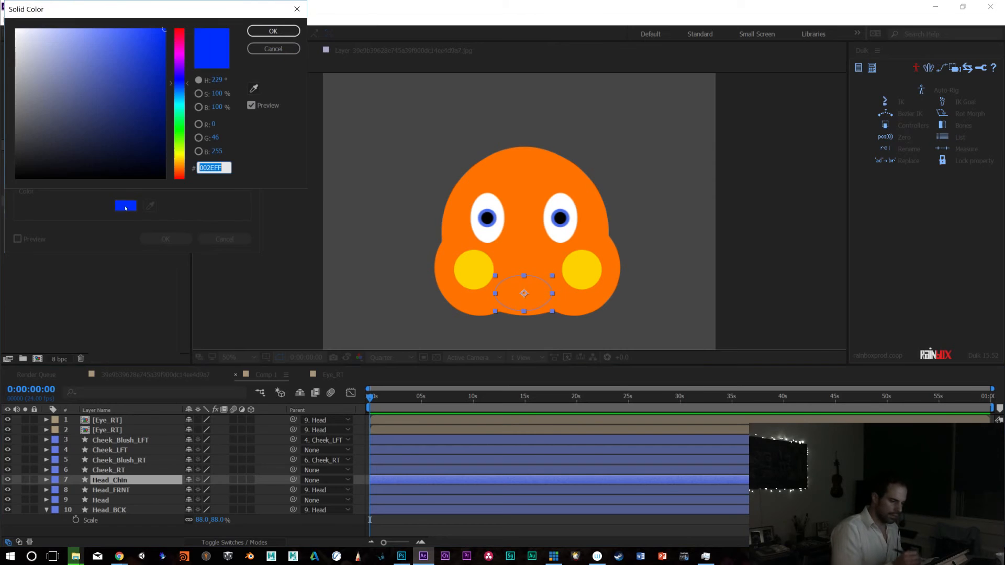
{"action": "left_click", "coordinate": [254, 88]}
{"action": "left_click", "coordinate": [530, 196]}
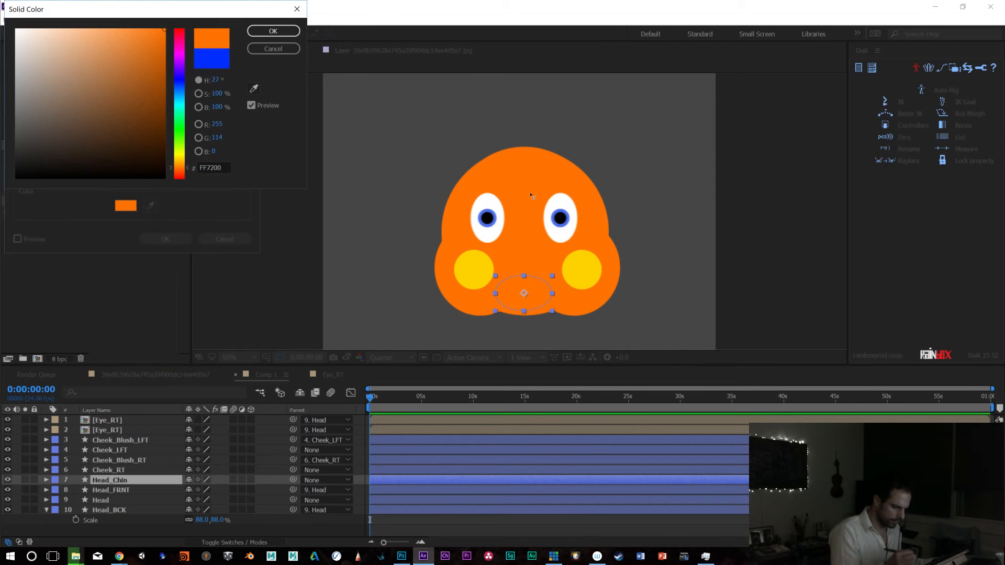
{"action": "left_click_drag", "start_coordinate": [181, 174], "coordinate": [181, 169]}
{"action": "left_click", "coordinate": [260, 34]}
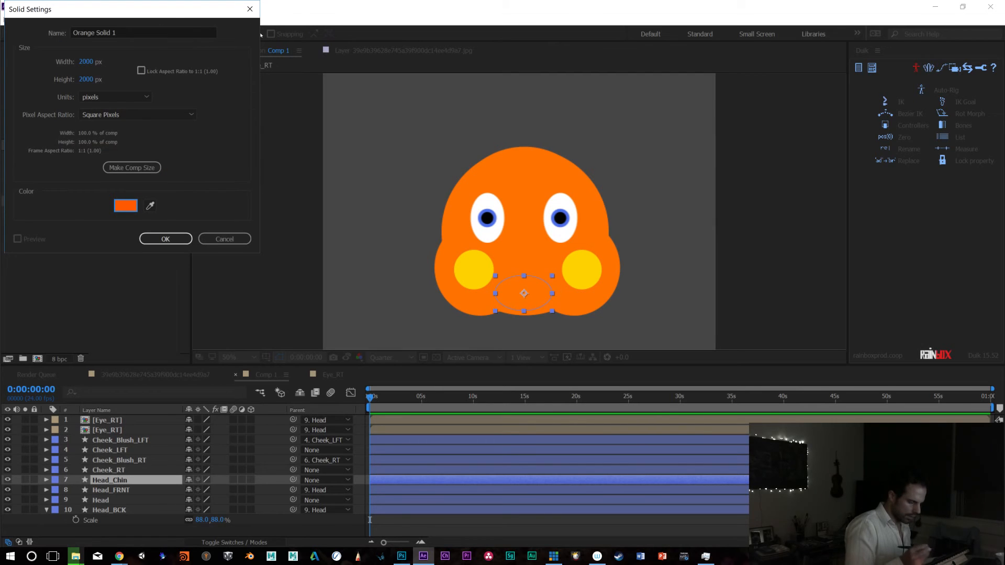
Create the orange solid at 300 × 300 px and apply a layer-sized elliptical mask to it
{"action": "left_click", "coordinate": [84, 79]}
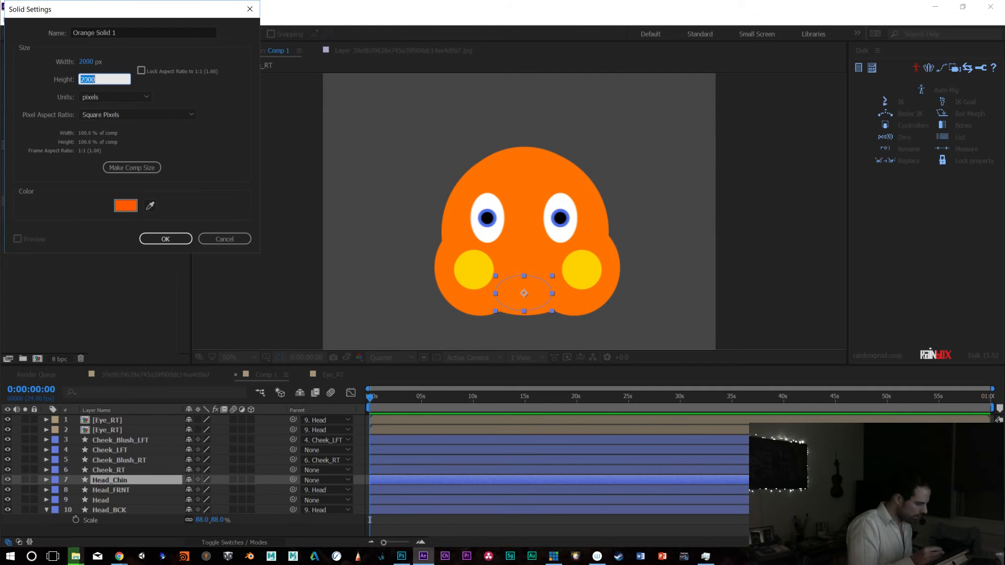
{"action": "type", "text": "300"}
{"action": "left_click", "coordinate": [89, 61]}
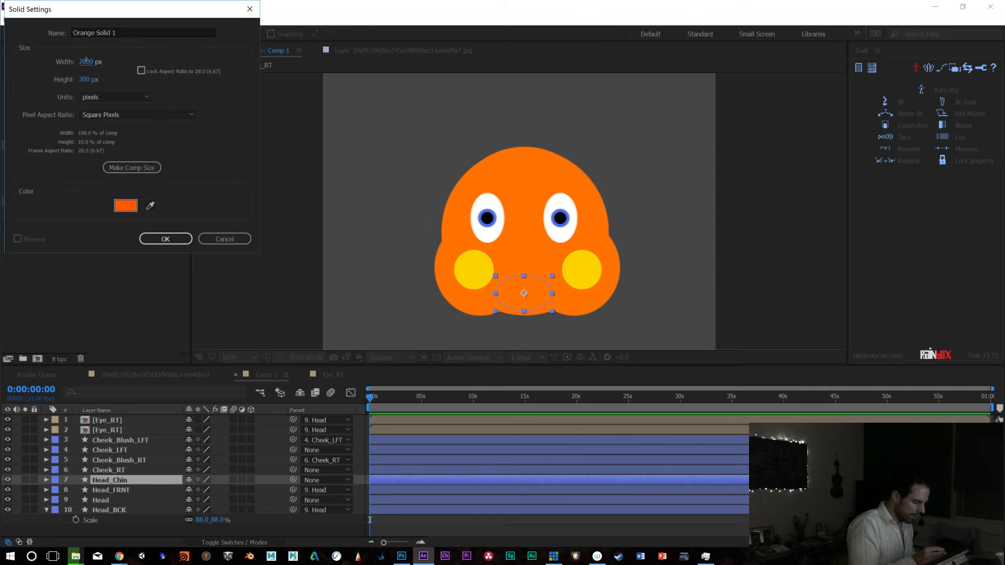
{"action": "type", "text": "300"}
{"action": "key", "text": "Return"}
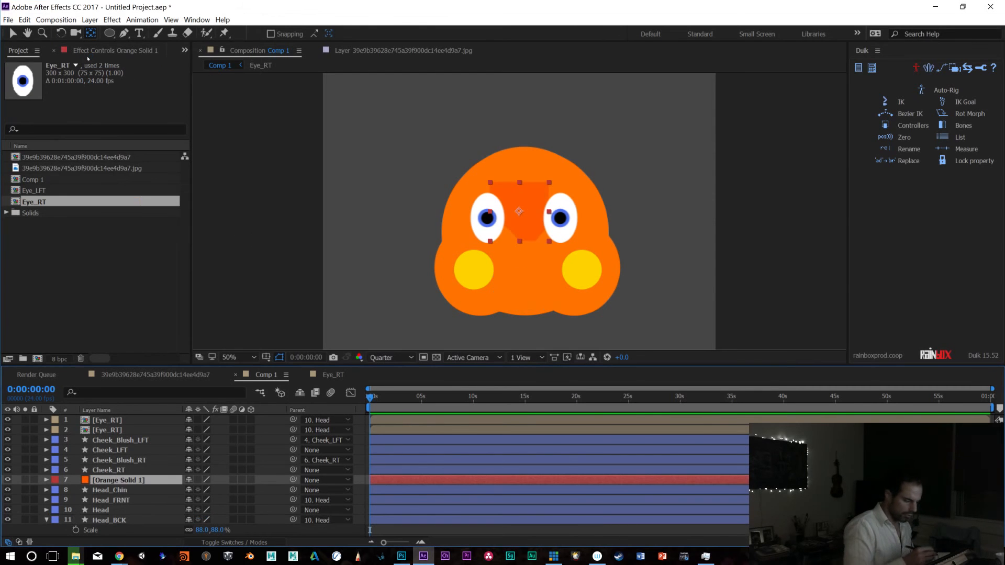
{"action": "double_click", "coordinate": [110, 33]}
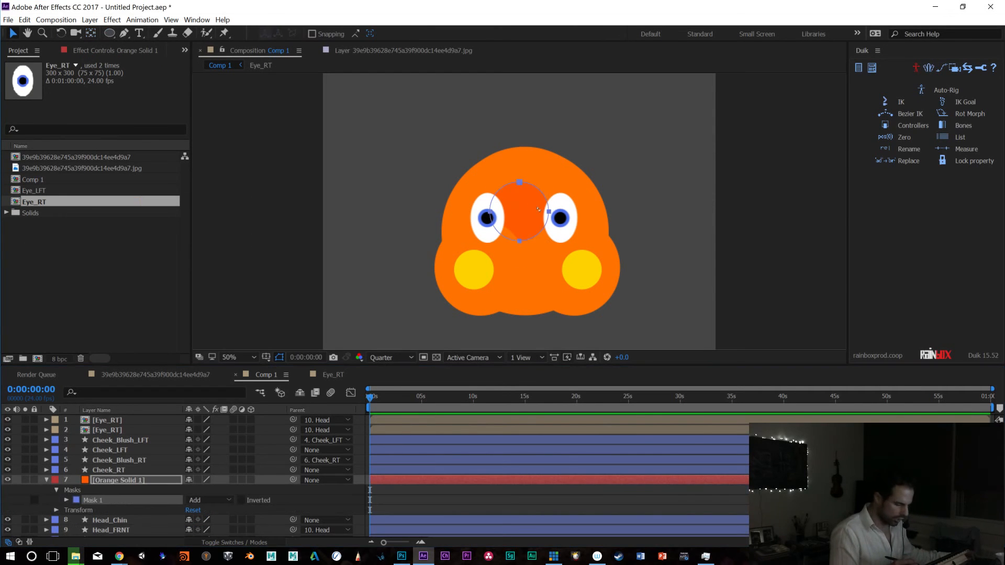
Rename the masked orange solid as Nose and move it to the top of the layer stack
{"action": "left_click_drag", "start_coordinate": [126, 482], "coordinate": [125, 435]}
{"action": "key", "text": "Return"}
{"action": "type", "text": "Nose"}
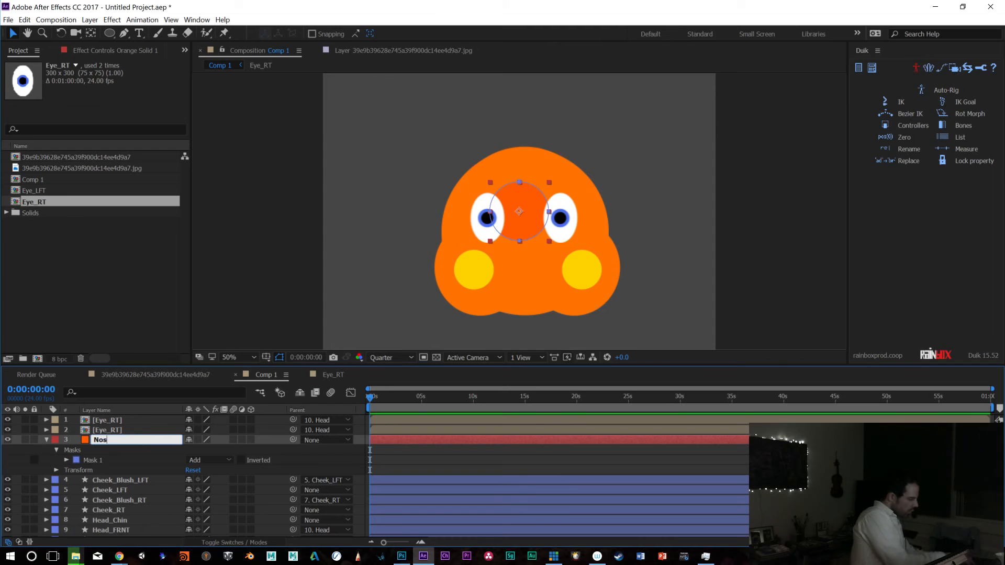
{"action": "key", "text": "Return"}
{"action": "left_click_drag", "start_coordinate": [105, 441], "coordinate": [104, 418]}
Move the Nose circle down to the middle of the face and centre it horizontally between the eyes
{"action": "left_click_drag", "start_coordinate": [549, 216], "coordinate": [557, 251]}
{"action": "key", "text": "Left"}
{"action": "key", "text": "Left"}
{"action": "key", "text": "Left"}
{"action": "key", "text": "Left"}
{"action": "key", "text": "Left"}
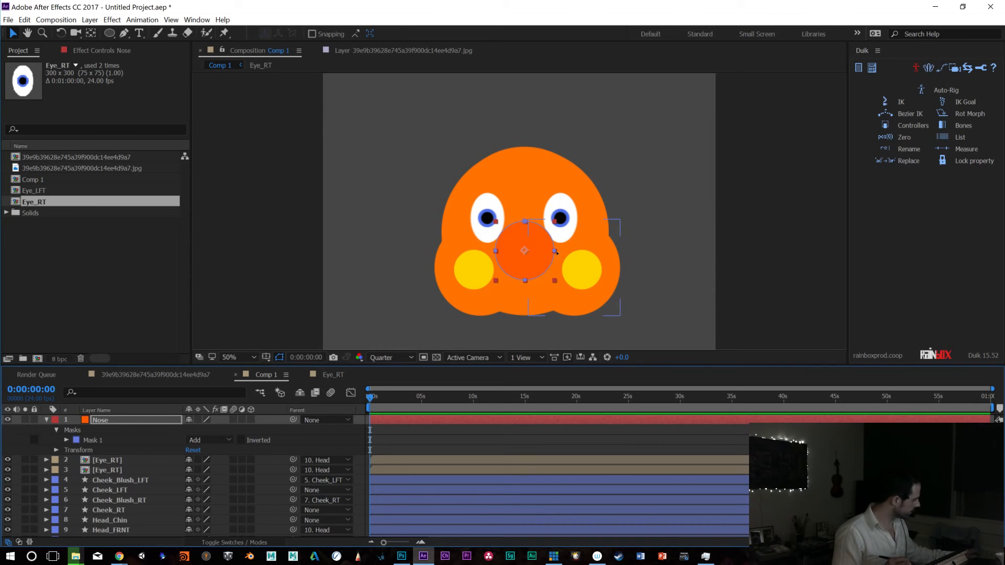
Change the Nose solid's colour to bright green, 58FF00
{"action": "key", "text": "ctrl+shift+y"}
{"action": "left_click", "coordinate": [126, 207]}
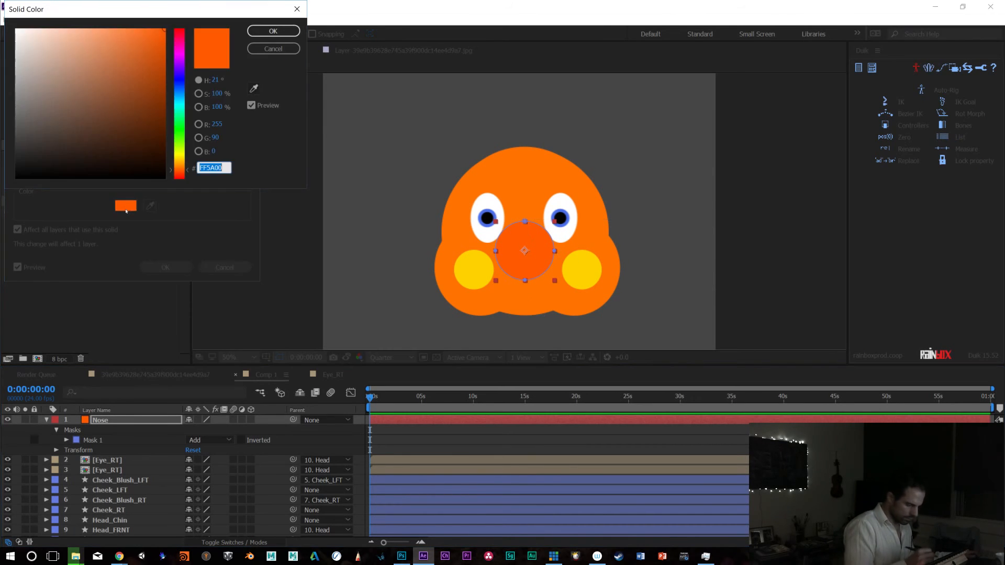
{"action": "type", "text": "FFB200"}
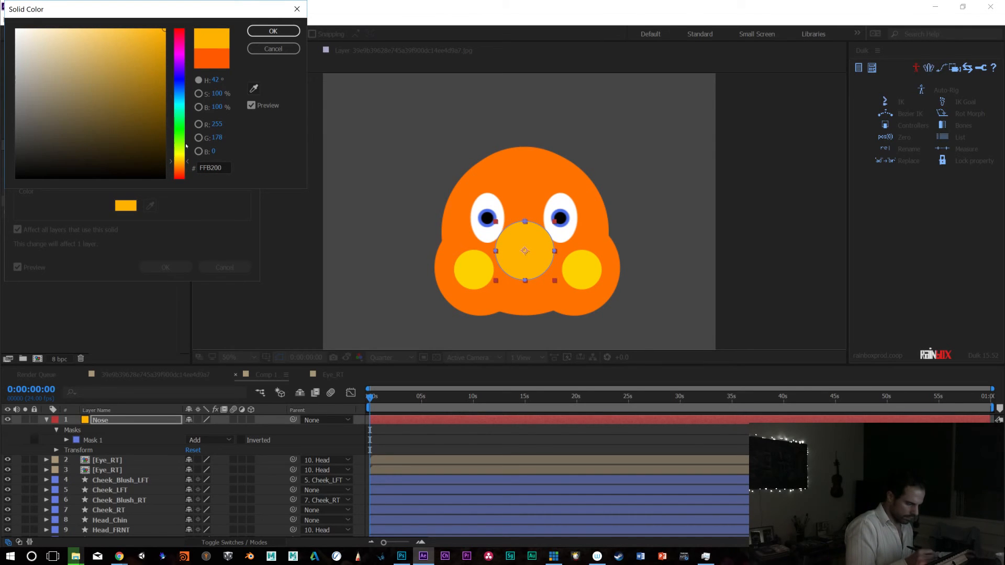
{"action": "left_click", "coordinate": [178, 146]}
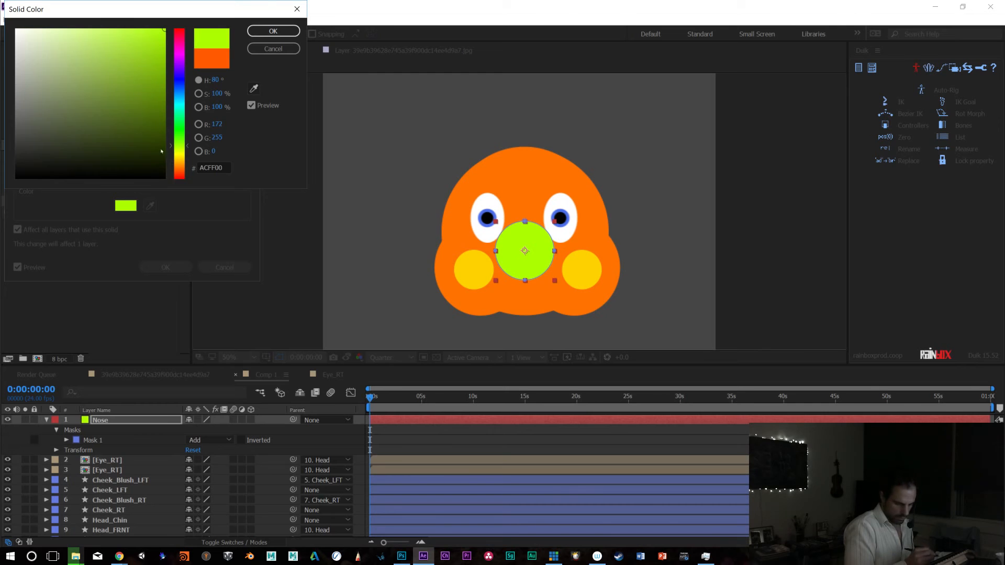
{"action": "left_click", "coordinate": [180, 136]}
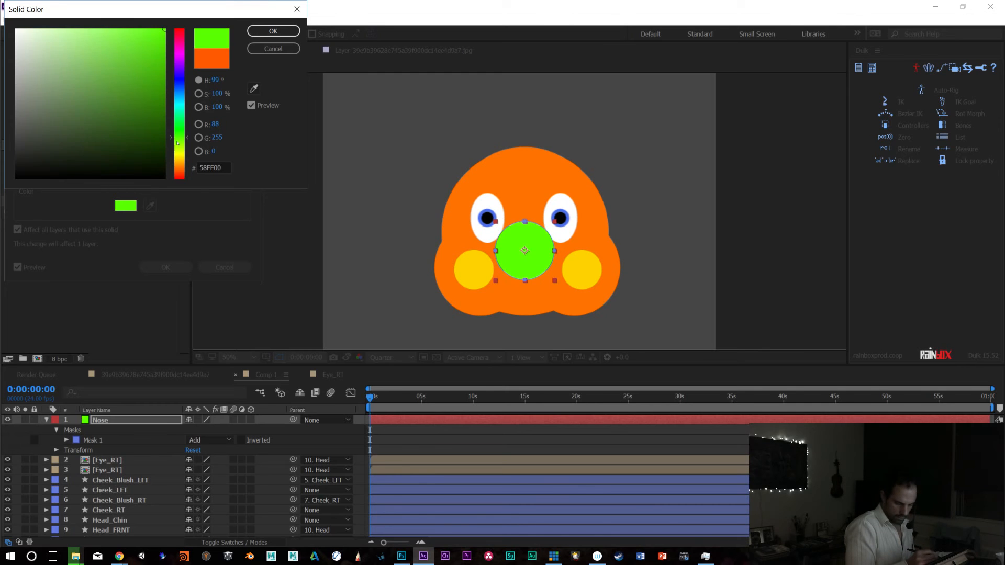
{"action": "left_click", "coordinate": [273, 31]}
{"action": "left_click", "coordinate": [169, 266]}
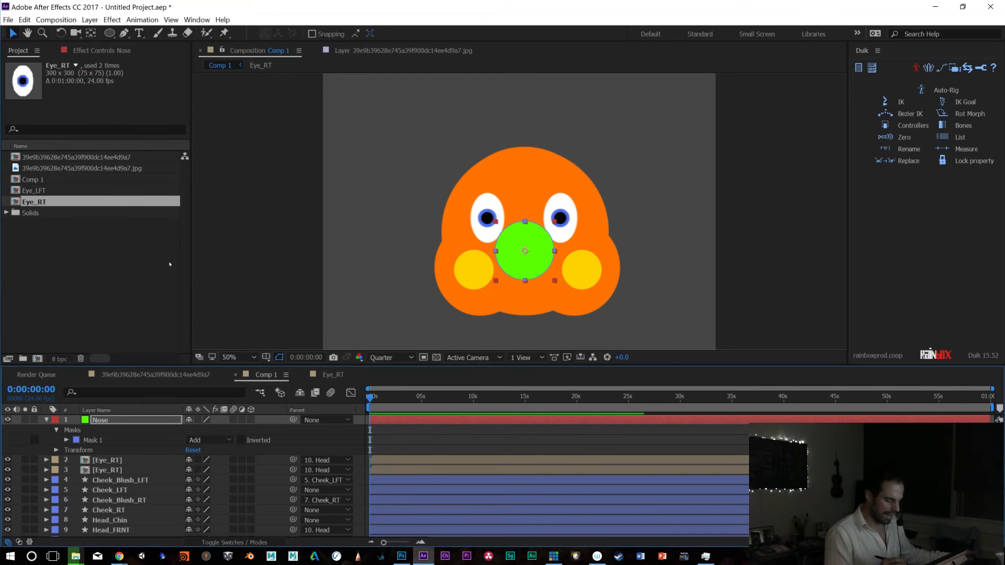
{"action": "key", "text": "h"}
{"action": "key", "text": "v"}
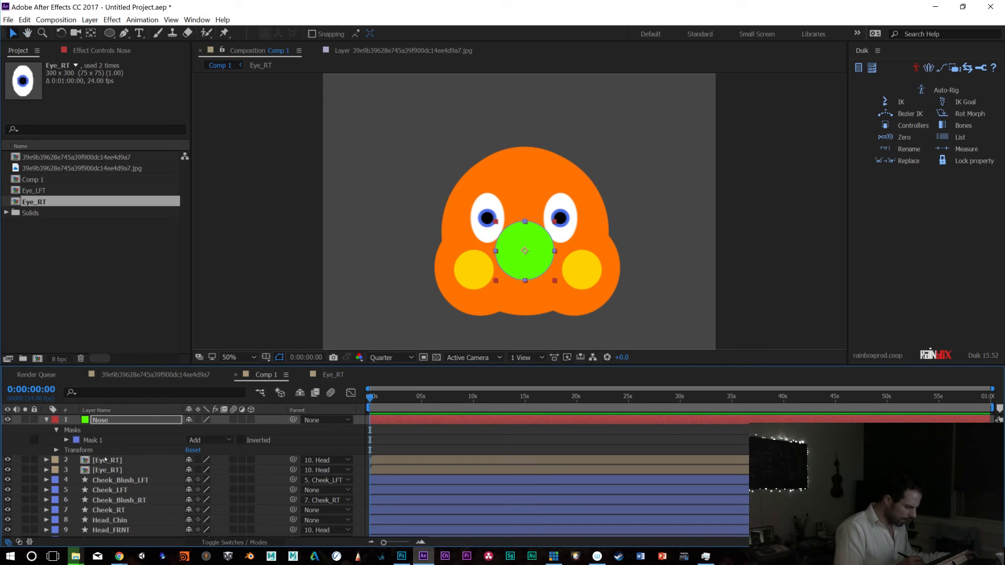
{"action": "key", "text": "Return"}
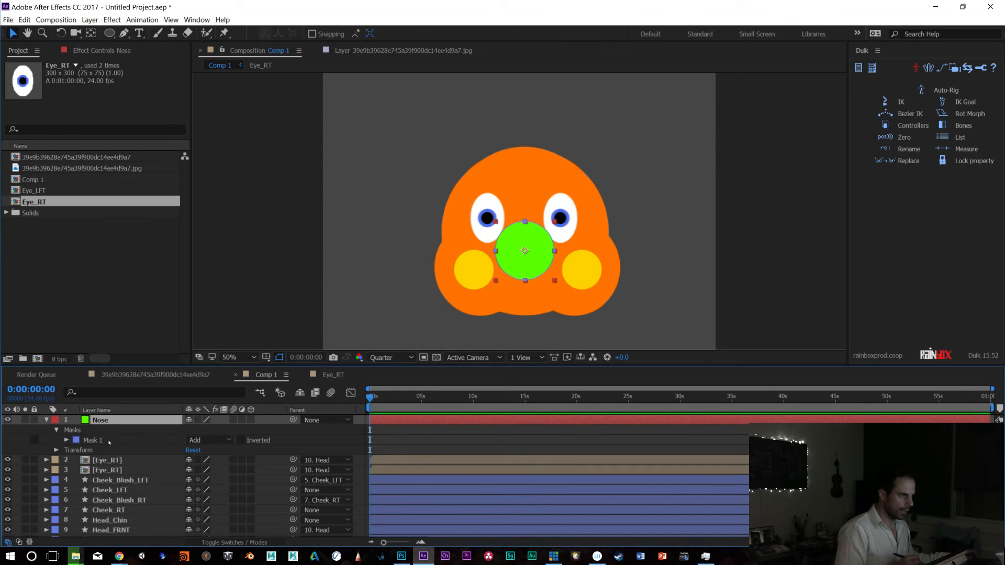
{"action": "left_click", "coordinate": [93, 461]}
Duplicate the Nose layer and name the copy Brow_LFT
{"action": "left_click", "coordinate": [101, 421]}
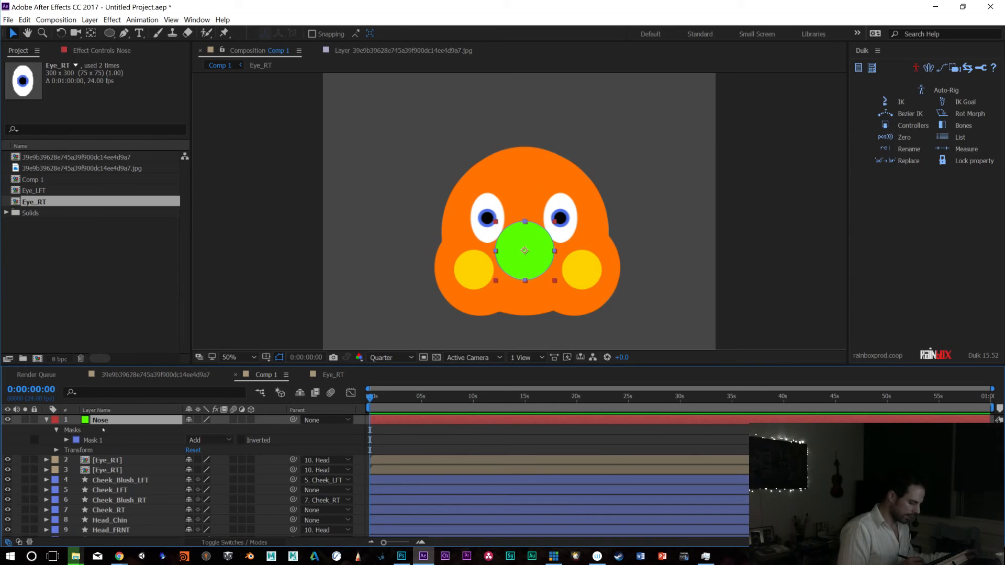
{"action": "key", "text": "ctrl+d"}
{"action": "key", "text": "Return"}
{"action": "type", "text": "Bro"}
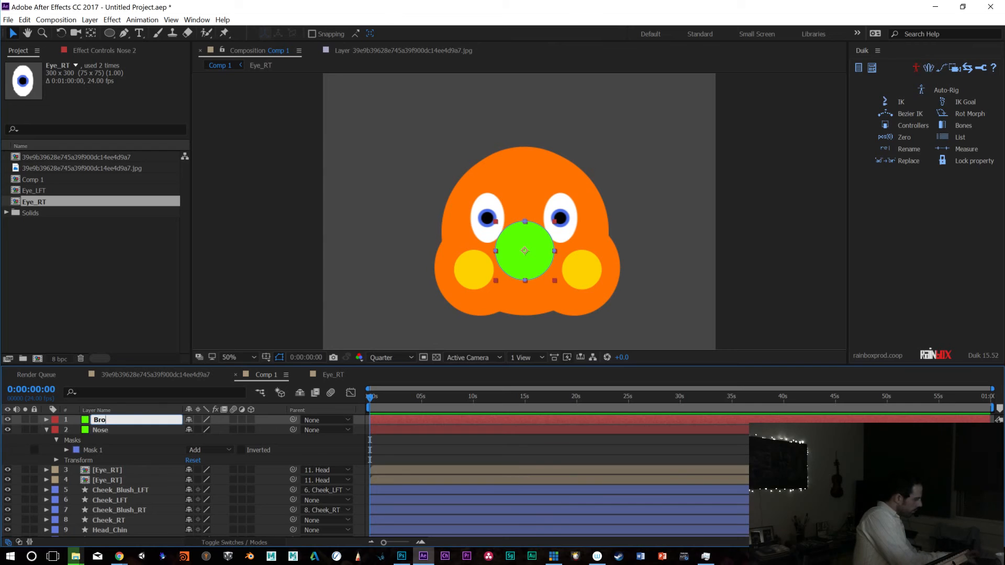
{"action": "type", "text": "w_LFT"}
{"action": "key", "text": "Return"}
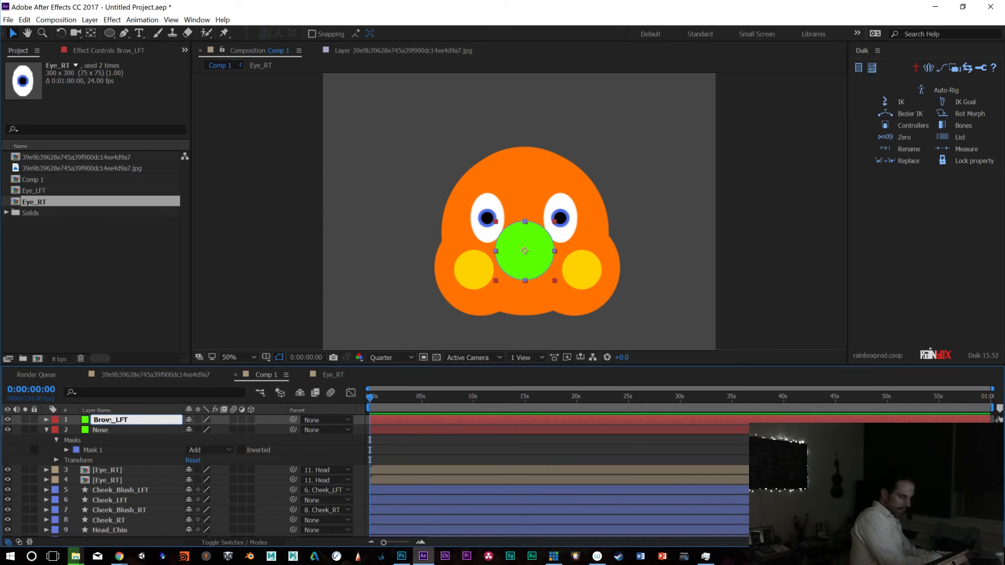
Position Brow_LFT above the character's left eye and reshape its circular mask into a thin, arched eyebrow
{"action": "left_click_drag", "start_coordinate": [536, 259], "coordinate": [574, 197]}
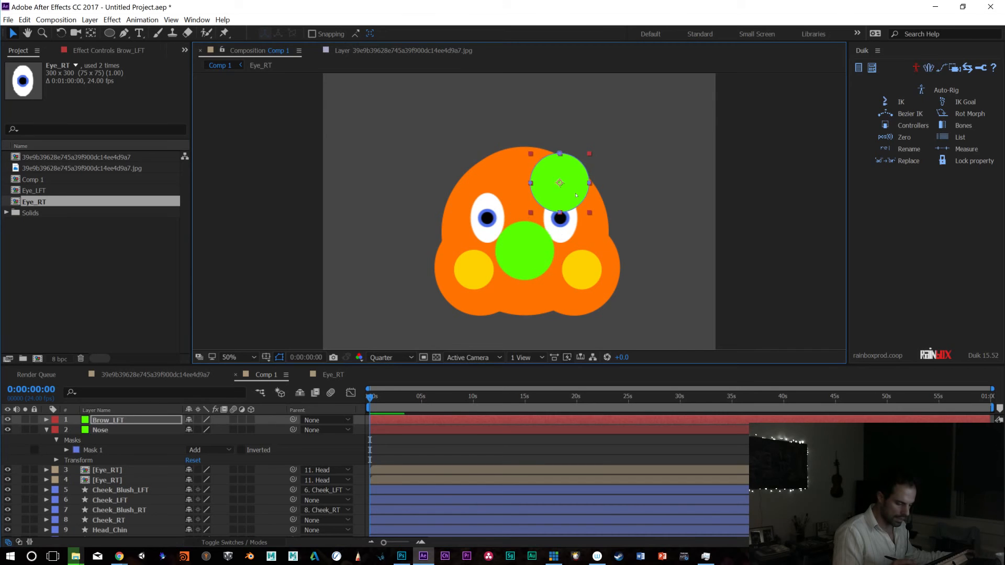
{"action": "double_click", "coordinate": [575, 196]}
{"action": "left_click", "coordinate": [316, 51]}
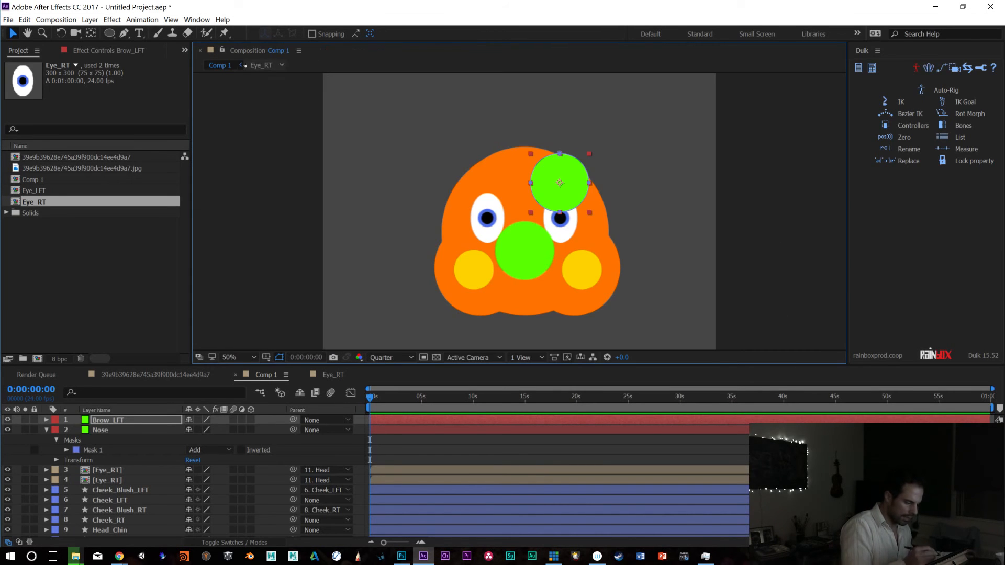
{"action": "left_click", "coordinate": [572, 209]}
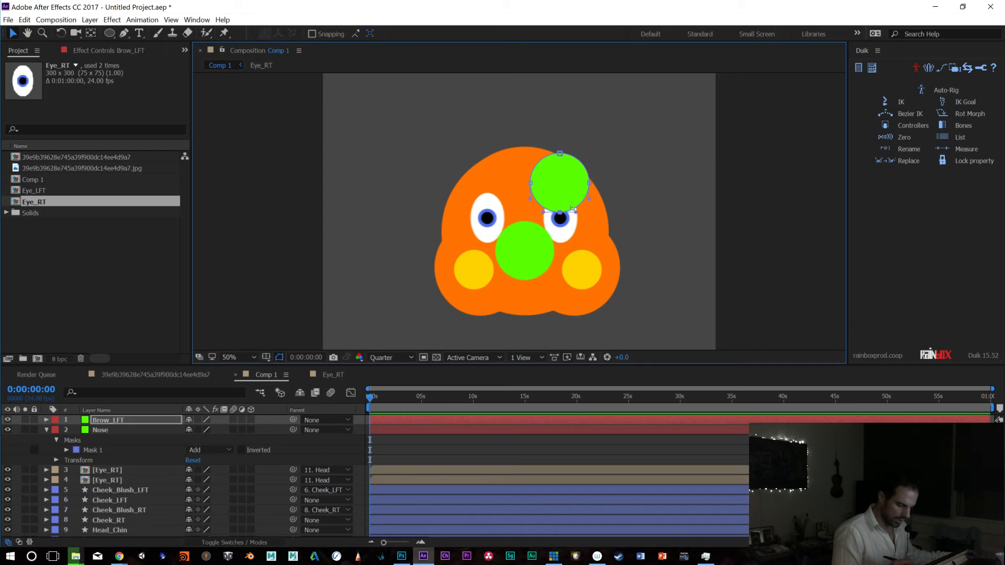
{"action": "left_click_drag", "start_coordinate": [561, 209], "coordinate": [530, 174]}
{"action": "left_click_drag", "start_coordinate": [589, 167], "coordinate": [560, 170]}
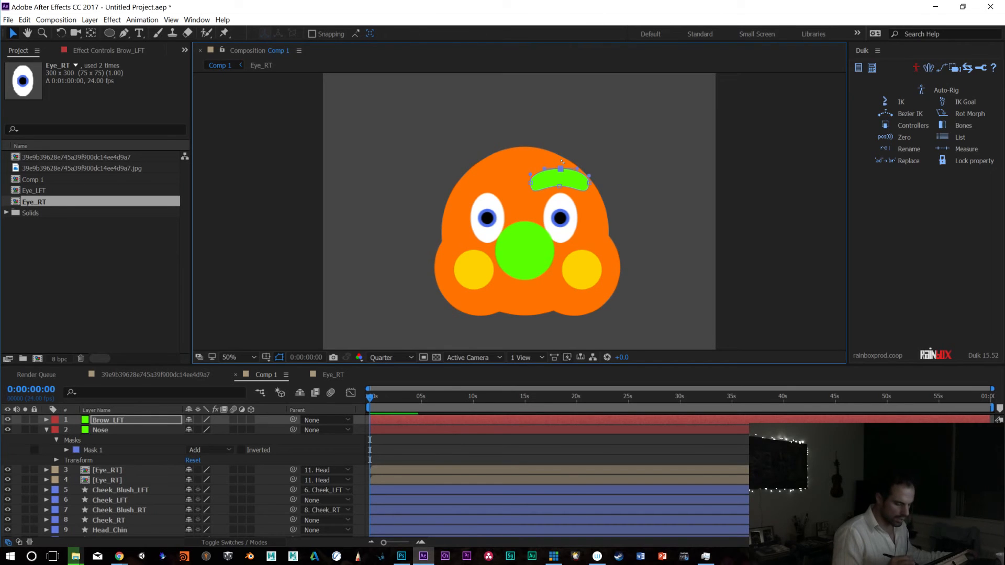
Scale Brow_LFT without locked proportions to 75% by 71% and nudge it into place above the eye
{"action": "left_click", "coordinate": [127, 430]}
{"action": "left_click", "coordinate": [127, 420]}
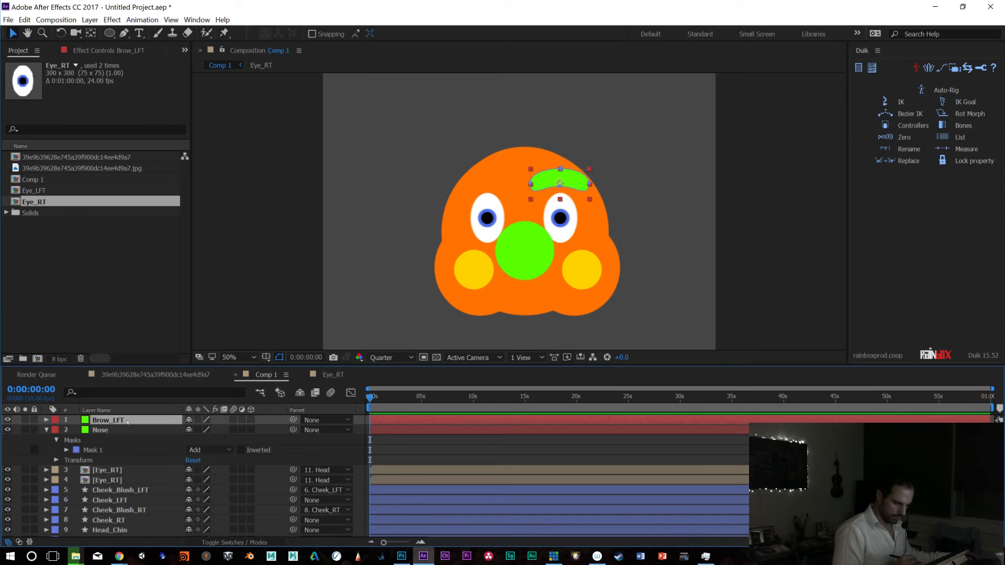
{"action": "key", "text": "s"}
{"action": "left_click", "coordinate": [203, 429]}
{"action": "type", "text": "73"}
{"action": "key", "text": "Return"}
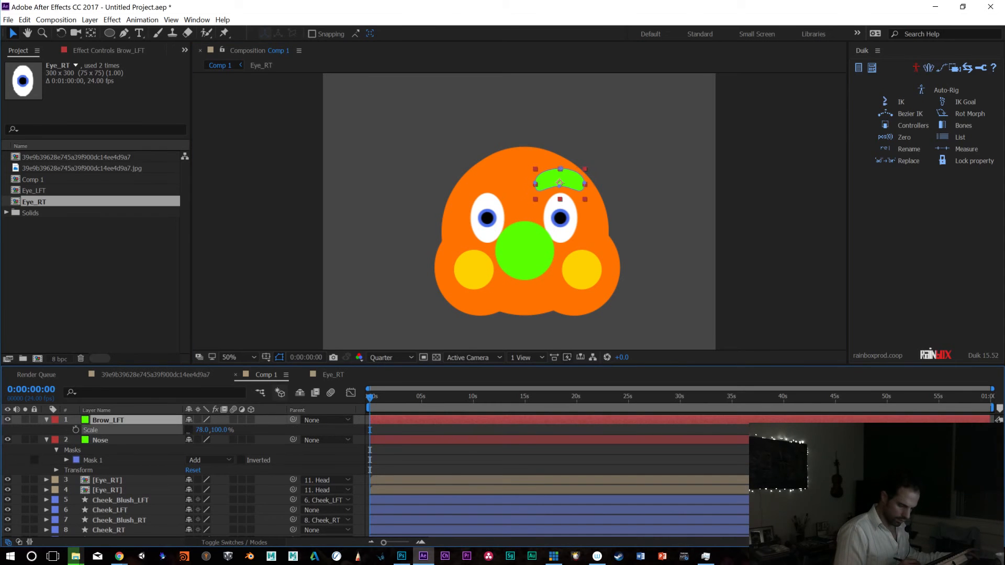
{"action": "left_click_drag", "start_coordinate": [186, 433], "coordinate": [203, 429]}
{"action": "left_click_drag", "start_coordinate": [572, 181], "coordinate": [575, 183]}
Duplicate Brow_LFT and shift the copy horizontally to X position 844, above the other eye
{"action": "key", "text": "ctrl+d"}
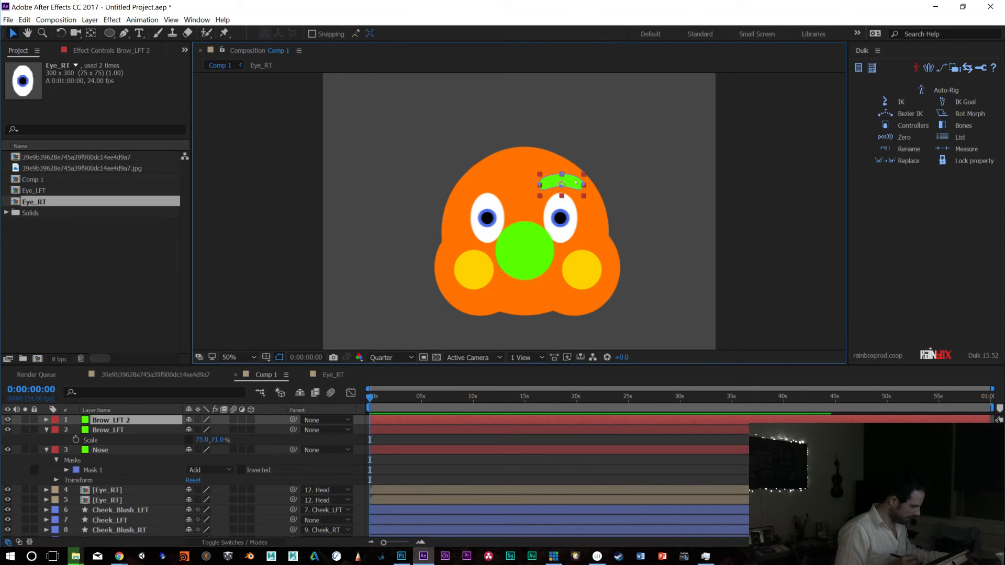
{"action": "key", "text": "p"}
{"action": "left_click_drag", "start_coordinate": [194, 430], "coordinate": [177, 434]}
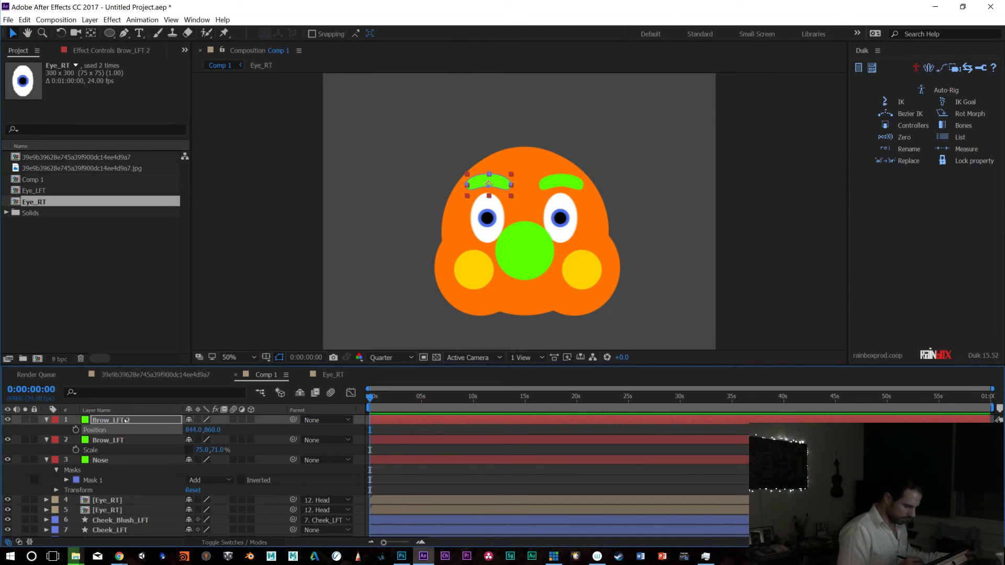
Rename the duplicated brow layer as Brow_RT
{"action": "key", "text": "Return"}
{"action": "left_click_drag", "start_coordinate": [115, 420], "coordinate": [168, 417]}
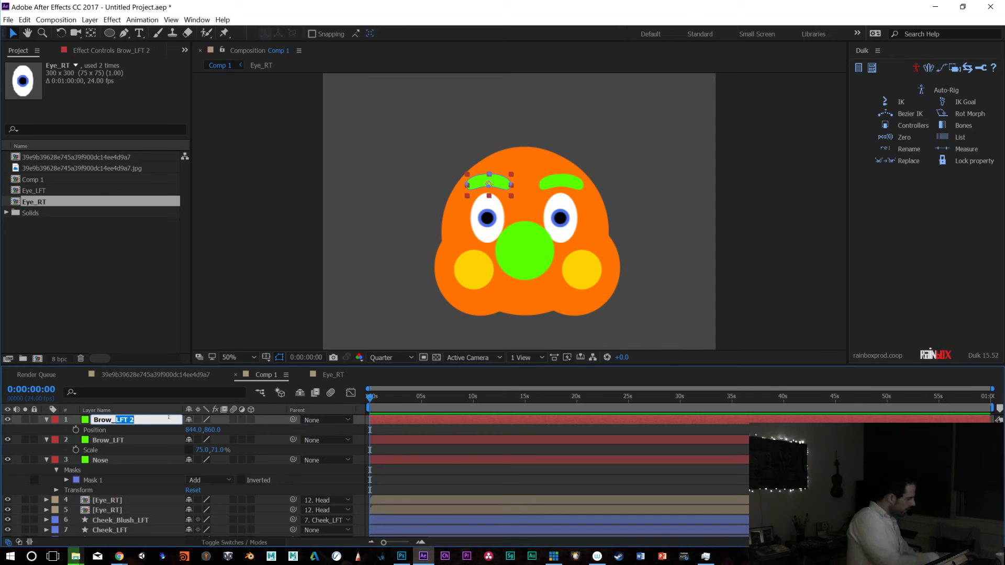
{"action": "type", "text": "RT"}
{"action": "key", "text": "Return"}
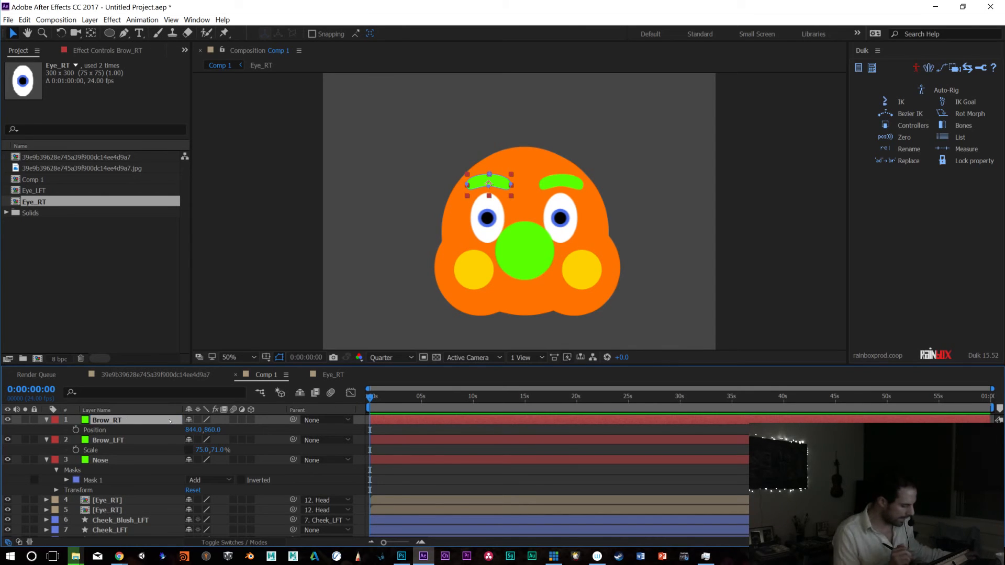
Rotate Brow_RT and Brow_LFT slightly in opposite directions so that their inner ends rise
{"action": "key", "text": "shift+KP_Subtract"}
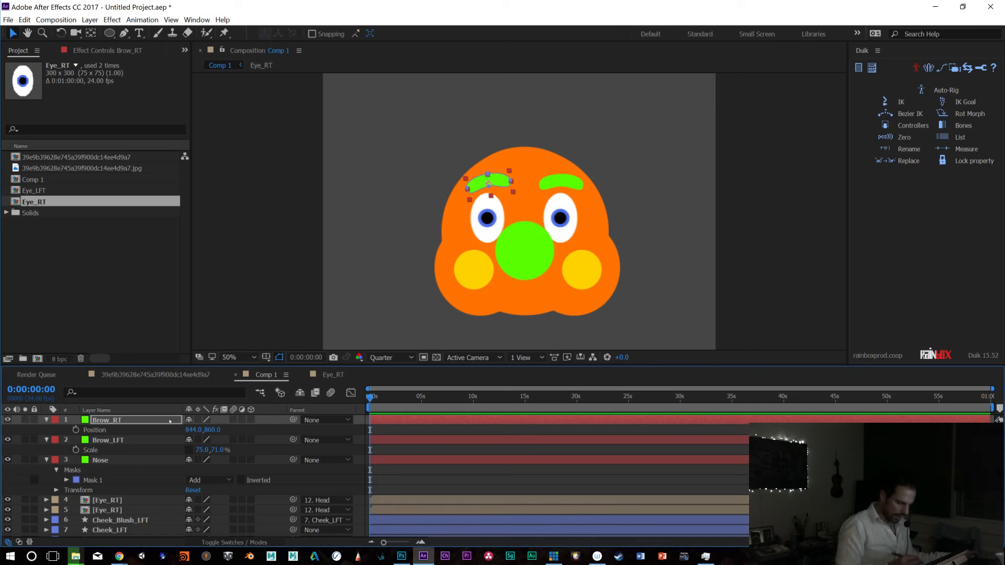
{"action": "left_click", "coordinate": [174, 442]}
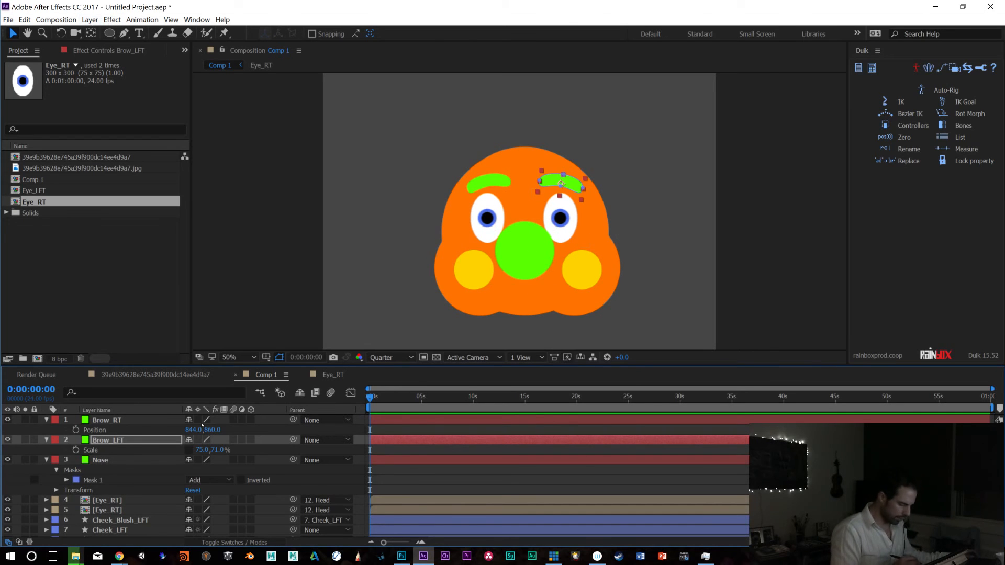
Collapse the open properties of all layers and make every layer in Comp 1 a 3D layer
{"action": "key", "text": "ctrl+a"}
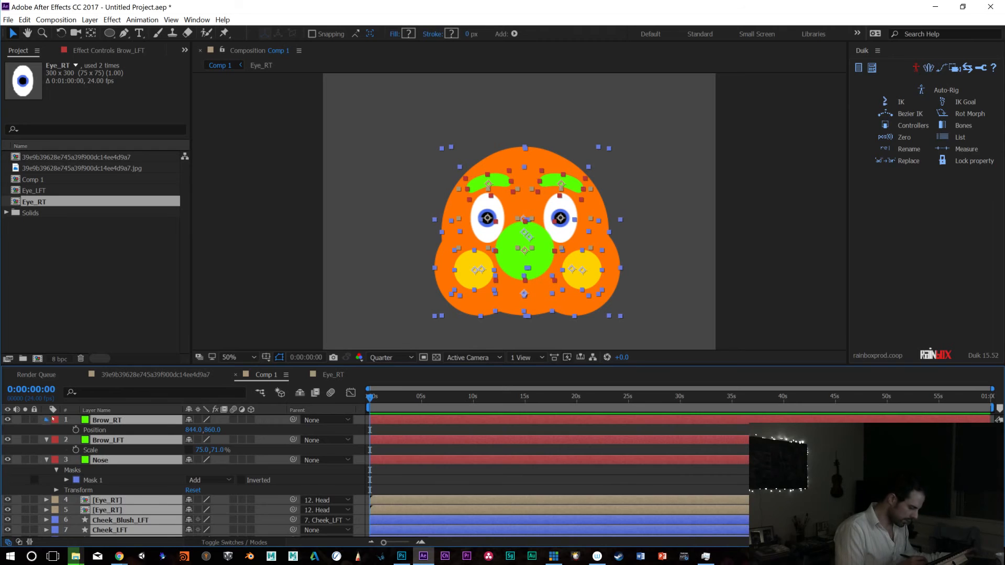
{"action": "left_click", "coordinate": [47, 420]}
{"action": "left_click", "coordinate": [100, 440]}
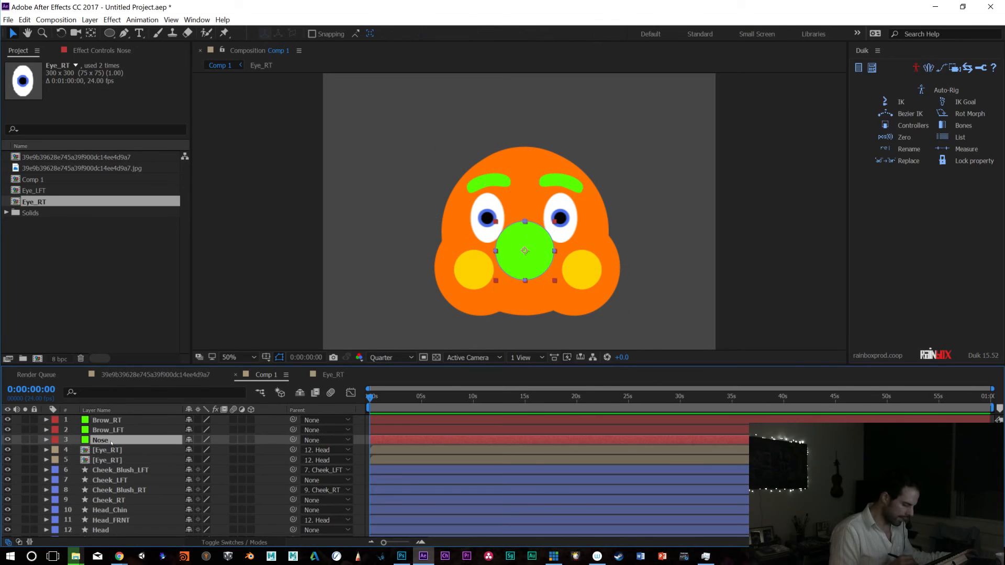
{"action": "key", "text": "ctrl+a"}
{"action": "left_click", "coordinate": [251, 430]}
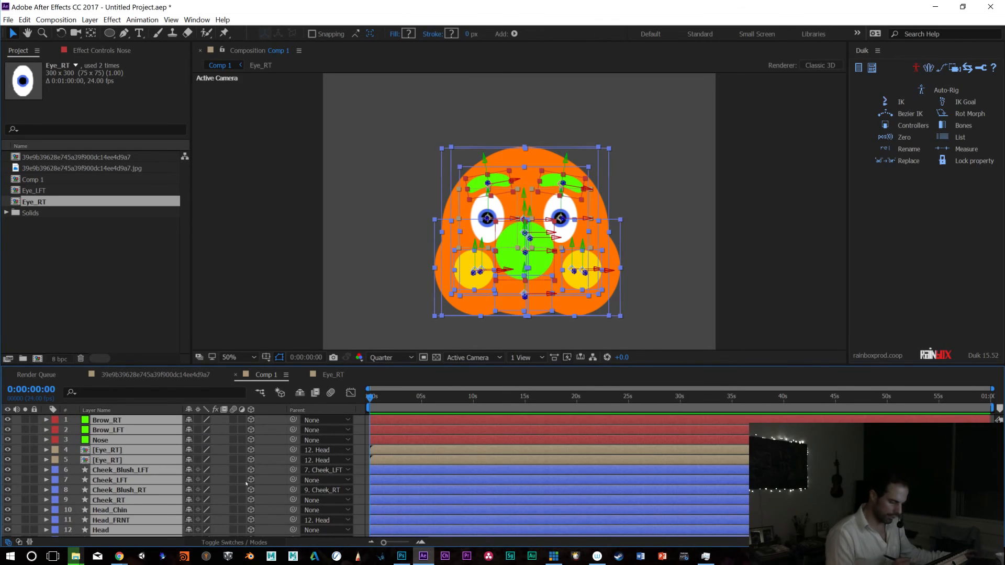
{"action": "left_click", "coordinate": [157, 440]}
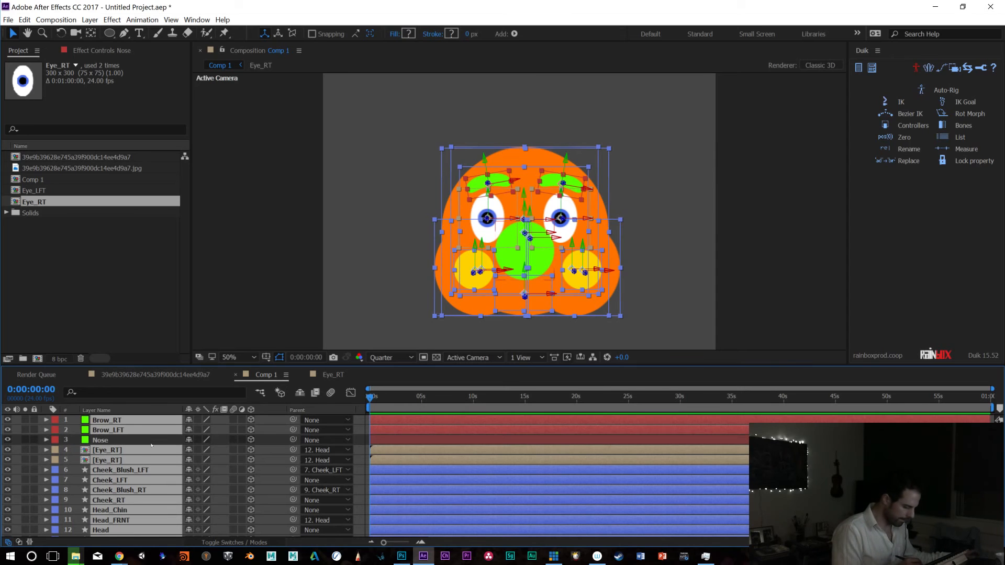
Try the Fast Draft preview mode for the composition and switch back out of it
{"action": "left_click", "coordinate": [568, 358]}
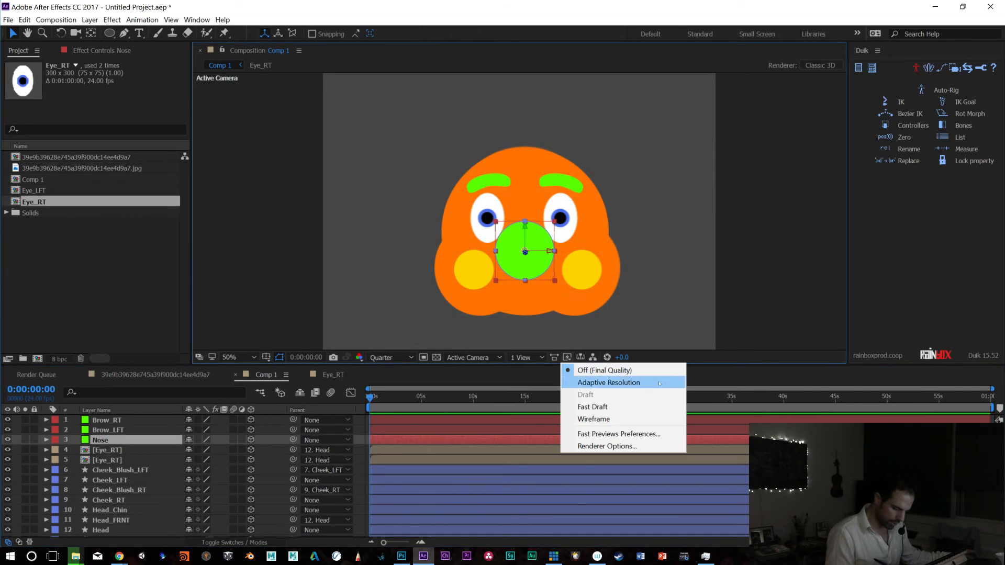
{"action": "left_click", "coordinate": [656, 404]}
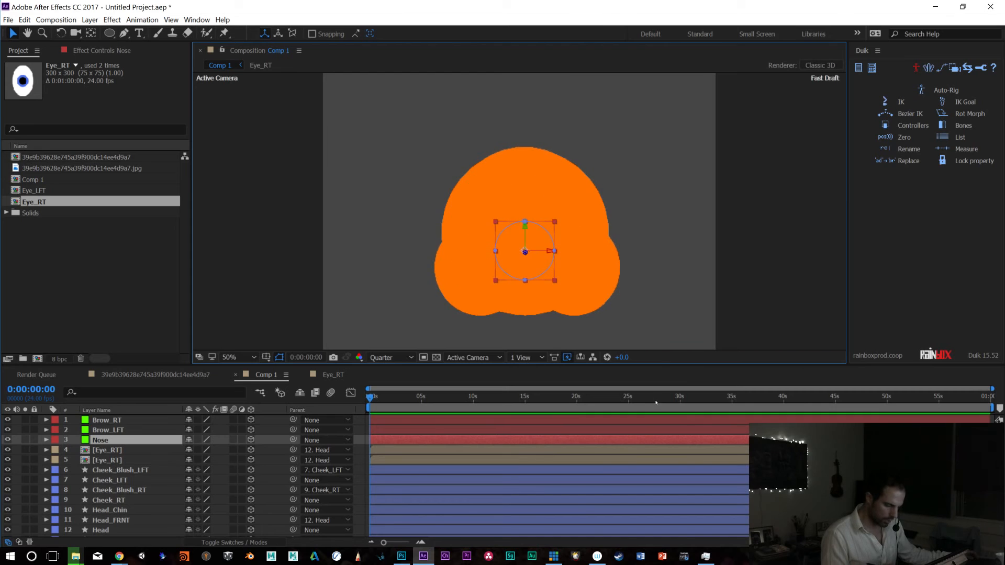
{"action": "left_click", "coordinate": [567, 357]}
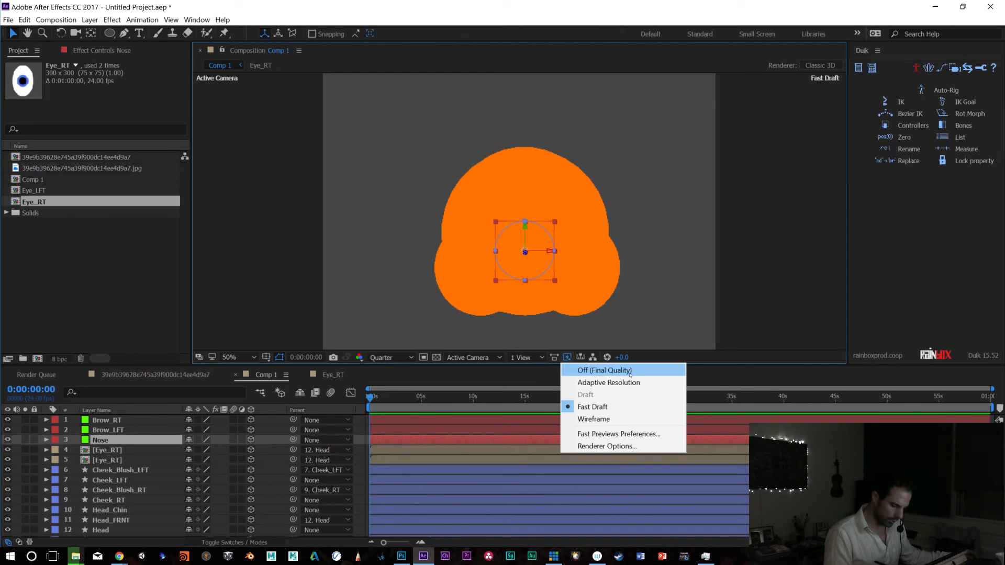
{"action": "left_click", "coordinate": [628, 383]}
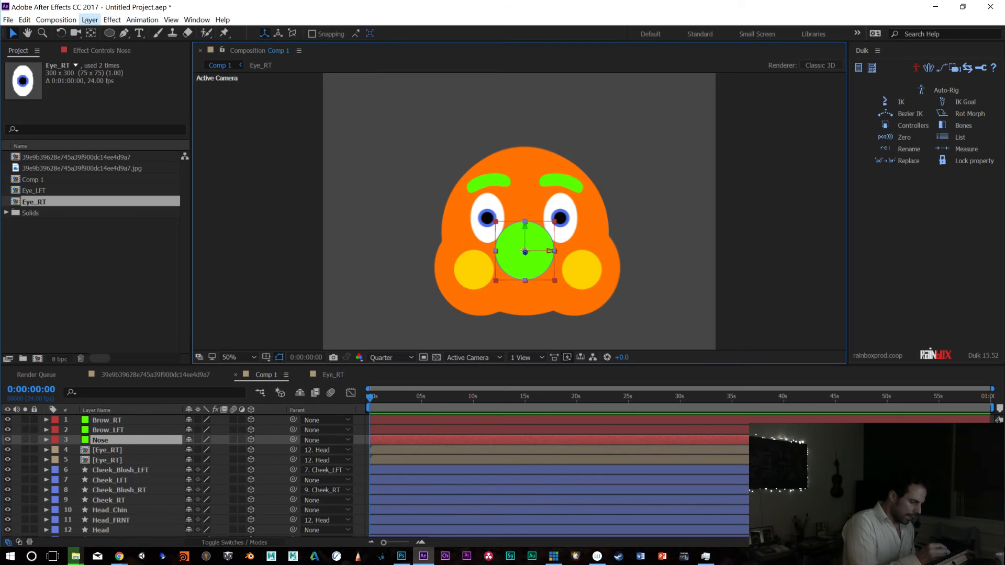
Add a two-node camera with the 35mm preset and place it at the top of the layer stack
{"action": "left_click", "coordinate": [89, 19]}
{"action": "mouse_move", "coordinate": [63, 33]}
{"action": "left_click", "coordinate": [246, 70]}
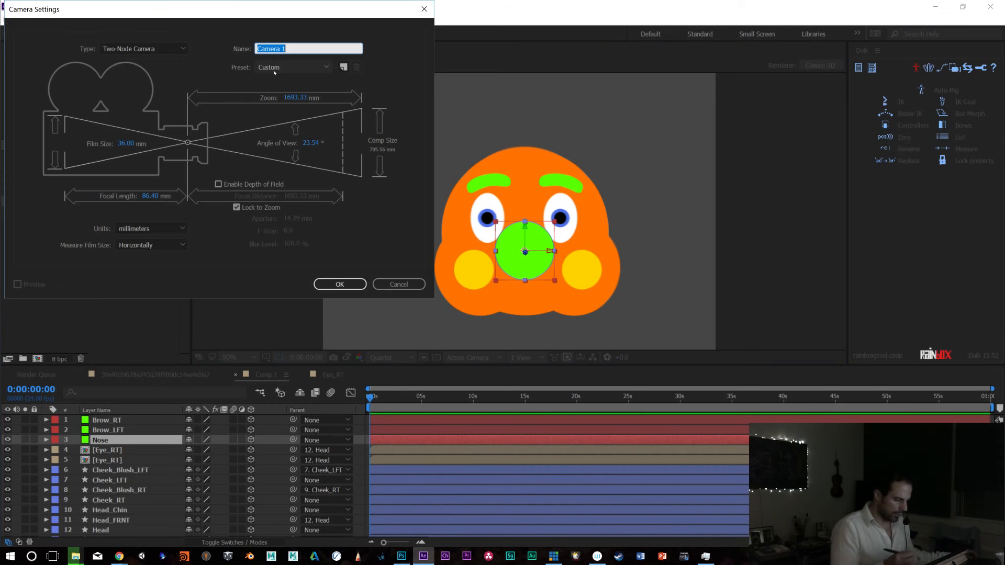
{"action": "left_click", "coordinate": [274, 68]}
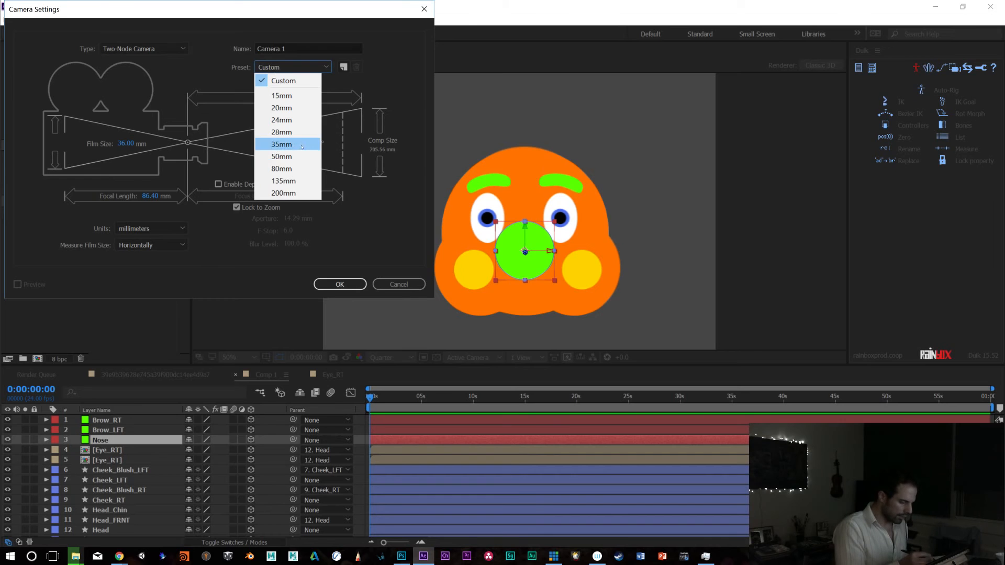
{"action": "left_click", "coordinate": [278, 144]}
{"action": "left_click", "coordinate": [329, 285]}
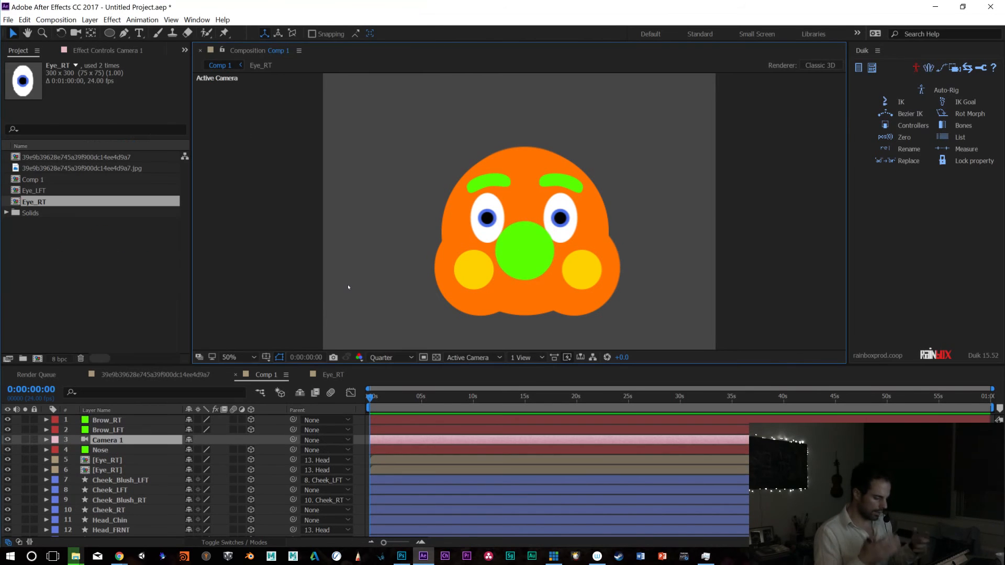
{"action": "left_click_drag", "start_coordinate": [121, 441], "coordinate": [125, 418]}
Parent the Brow_RT, Brow_LFT and Nose layers to the Head layer
{"action": "left_click", "coordinate": [119, 430]}
{"action": "left_click", "coordinate": [119, 441], "text": "shift"}
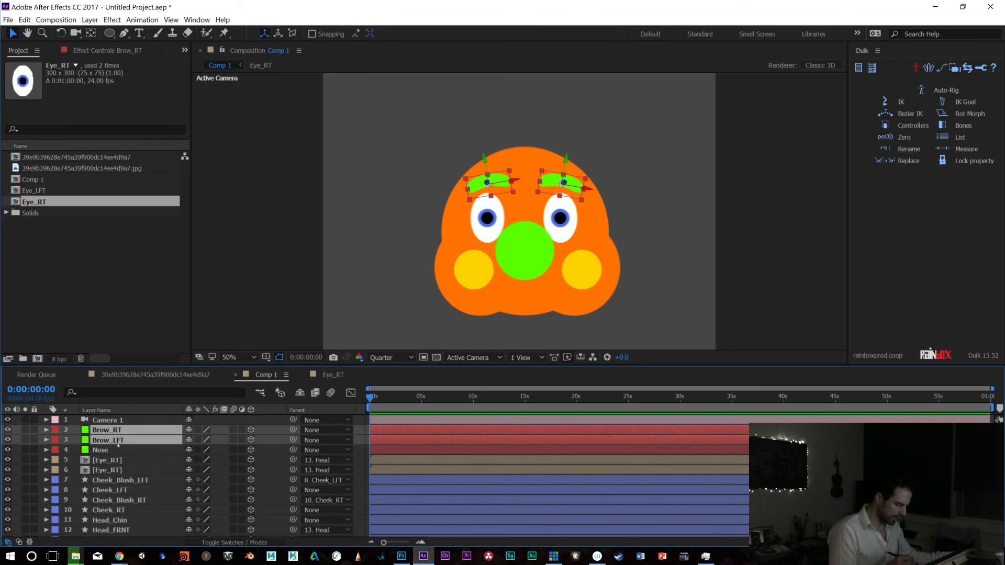
{"action": "left_click_drag", "start_coordinate": [293, 430], "coordinate": [132, 528]}
{"action": "left_click", "coordinate": [116, 444]}
{"action": "left_click_drag", "start_coordinate": [293, 440], "coordinate": [114, 527]}
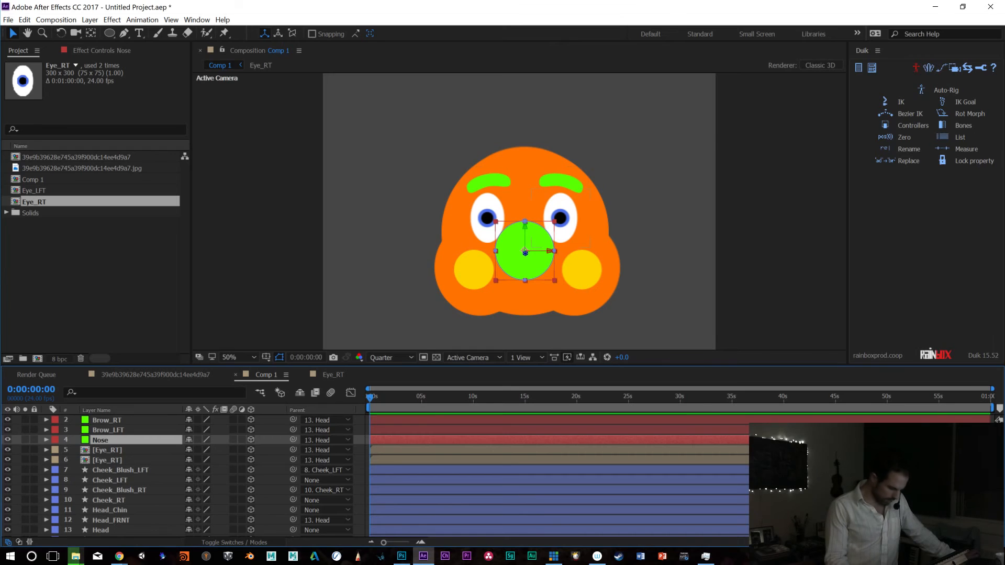
Parent the Cheek_LFT, Cheek_RT and Head_Chin layers to the Head layer
{"action": "scroll", "coordinate": [209, 476], "scroll_direction": "down", "scroll_amount": 1}
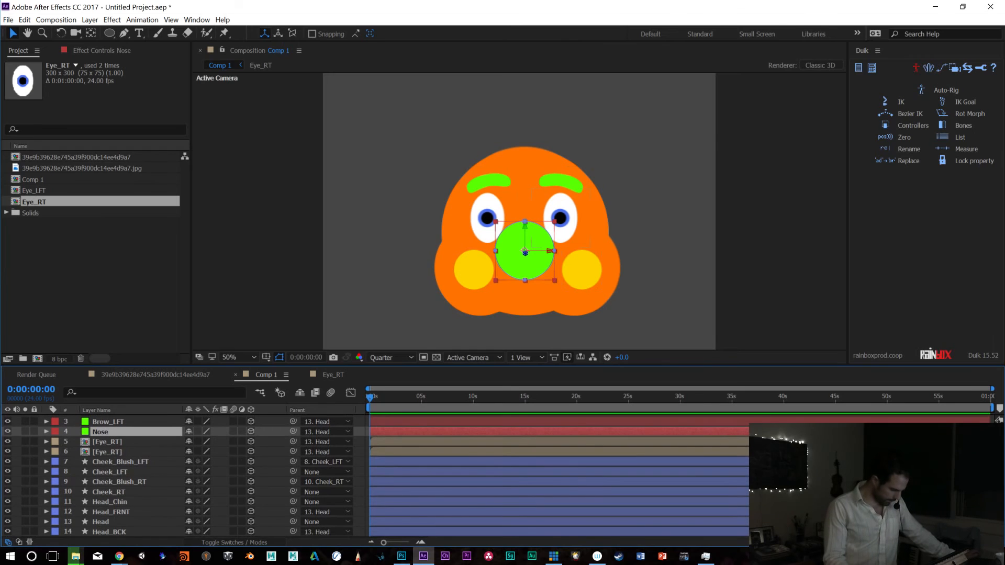
{"action": "left_click", "coordinate": [120, 473]}
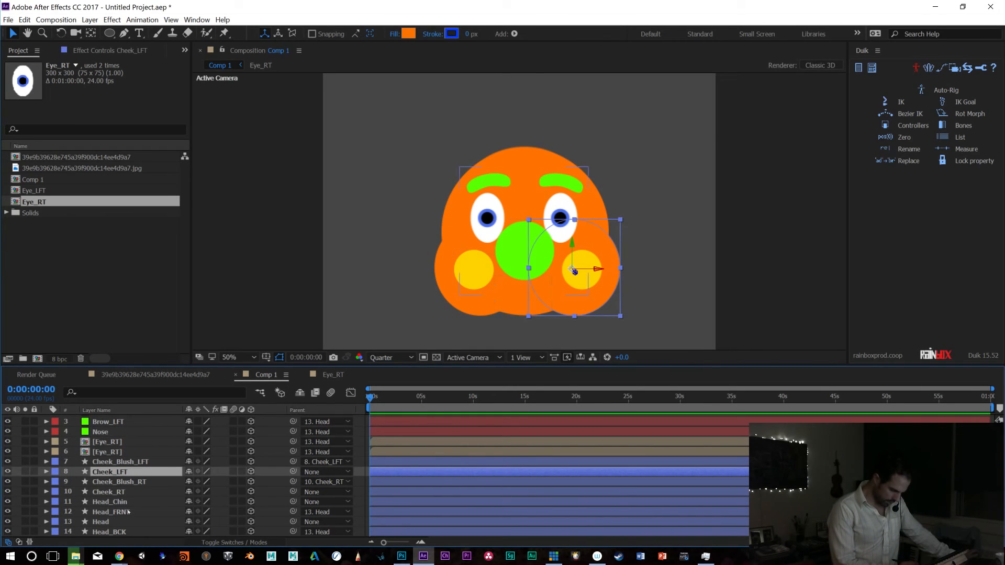
{"action": "left_click", "coordinate": [124, 492], "text": "ctrl"}
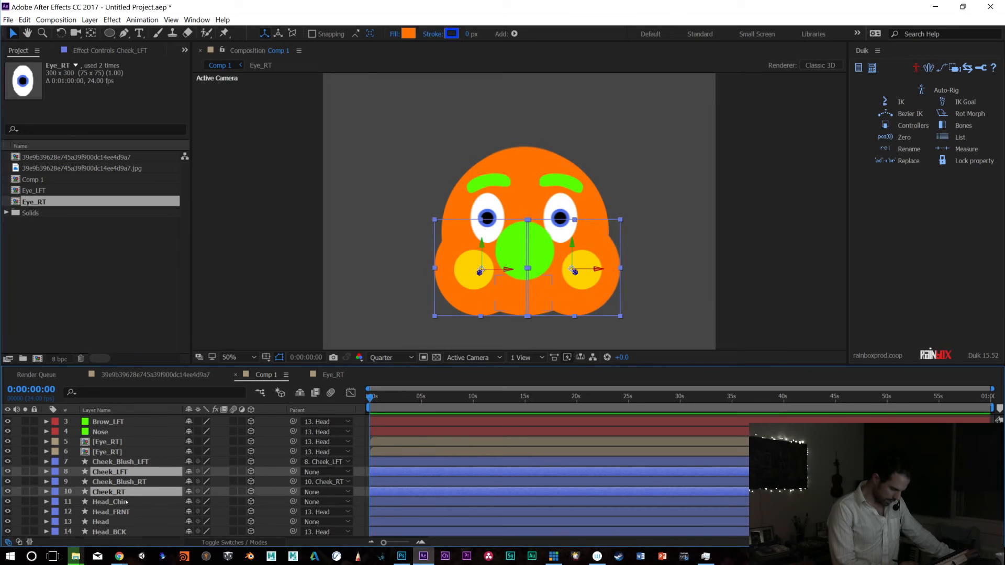
{"action": "left_click", "coordinate": [126, 502], "text": "ctrl"}
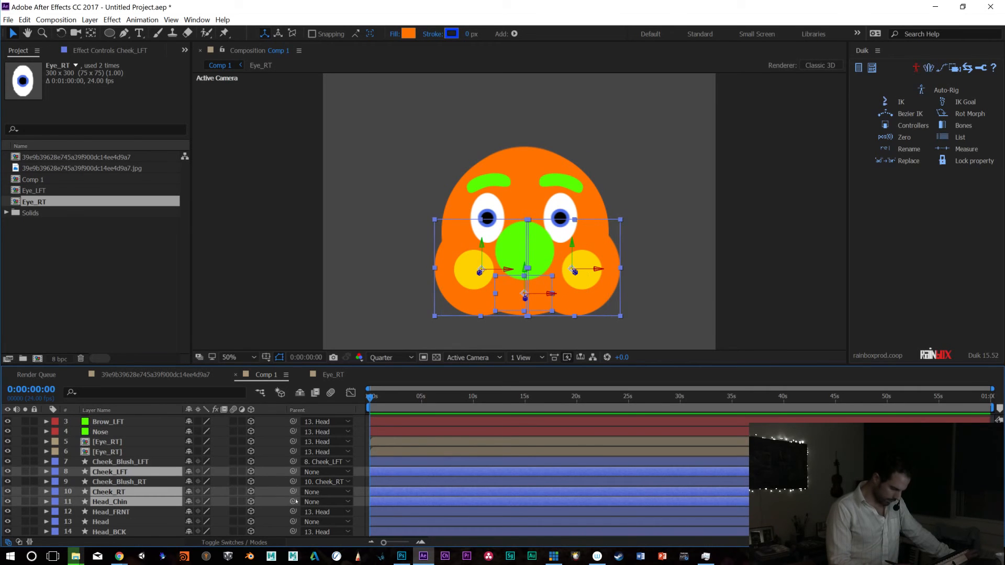
{"action": "left_click_drag", "start_coordinate": [293, 502], "coordinate": [140, 521]}
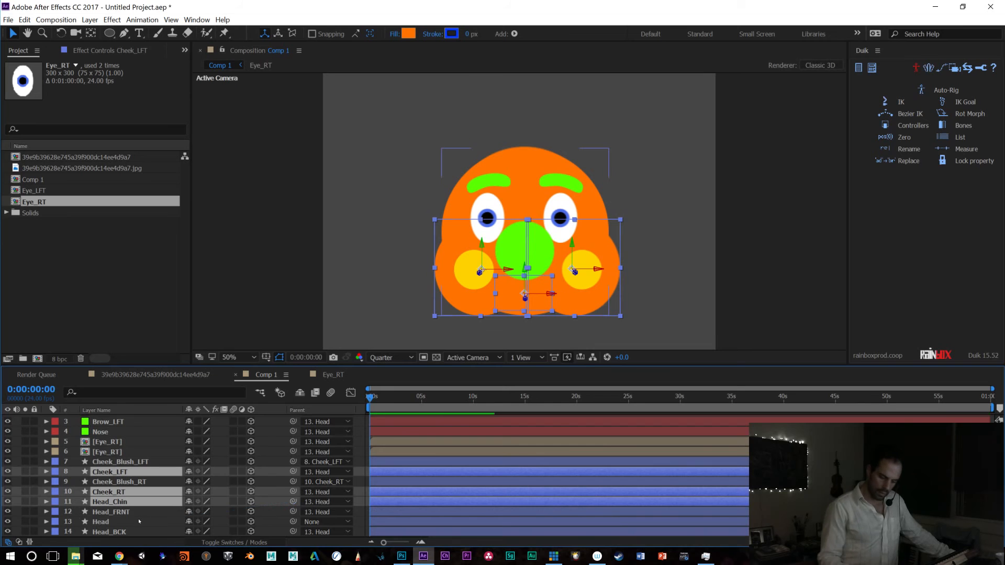
{"action": "scroll", "coordinate": [139, 520], "scroll_direction": "up", "scroll_amount": 2}
{"action": "scroll", "coordinate": [140, 521], "scroll_direction": "down", "scroll_amount": 1}
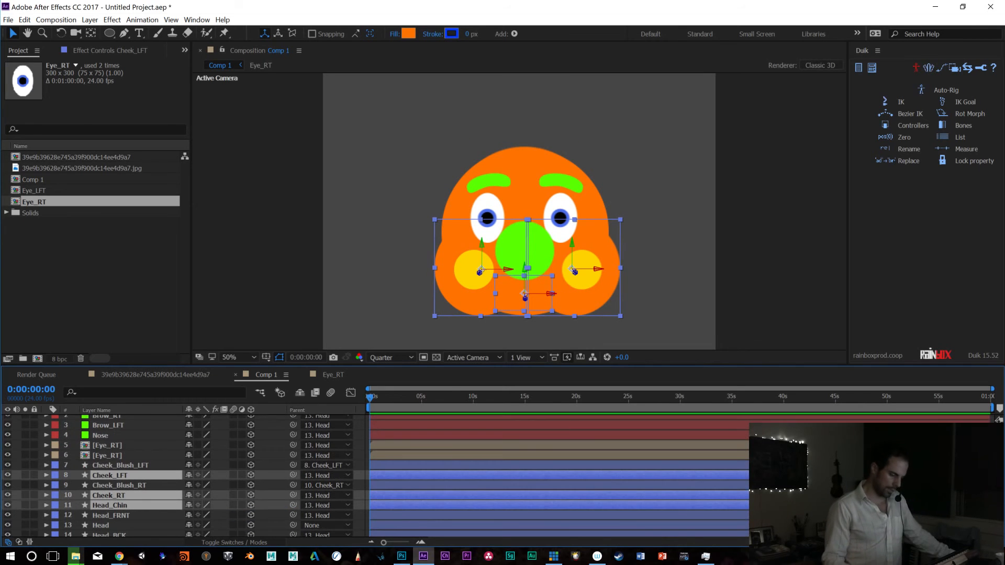
Switch the composition to Custom View 1 and view the face closer from an angle
{"action": "left_click", "coordinate": [479, 360]}
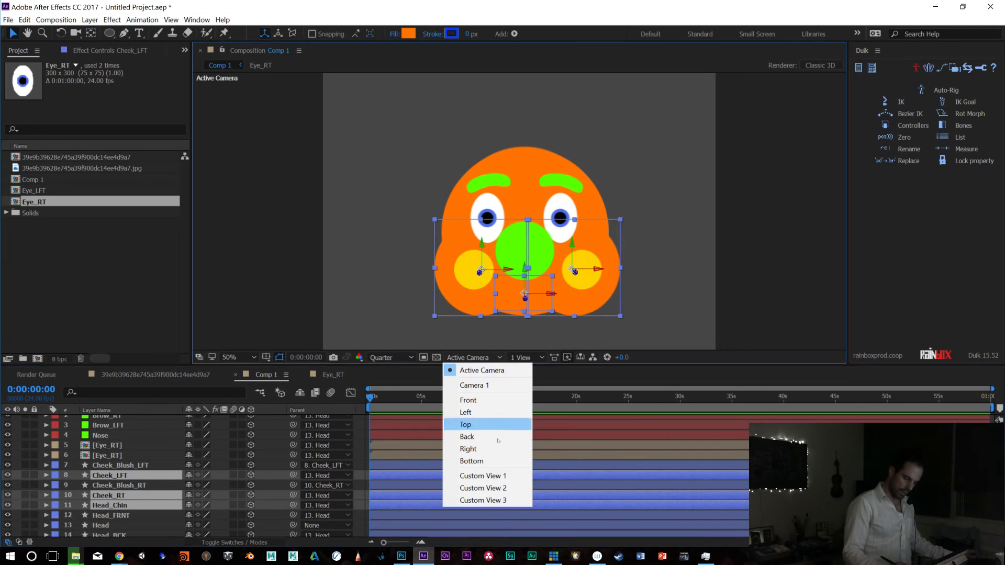
{"action": "left_click", "coordinate": [491, 477]}
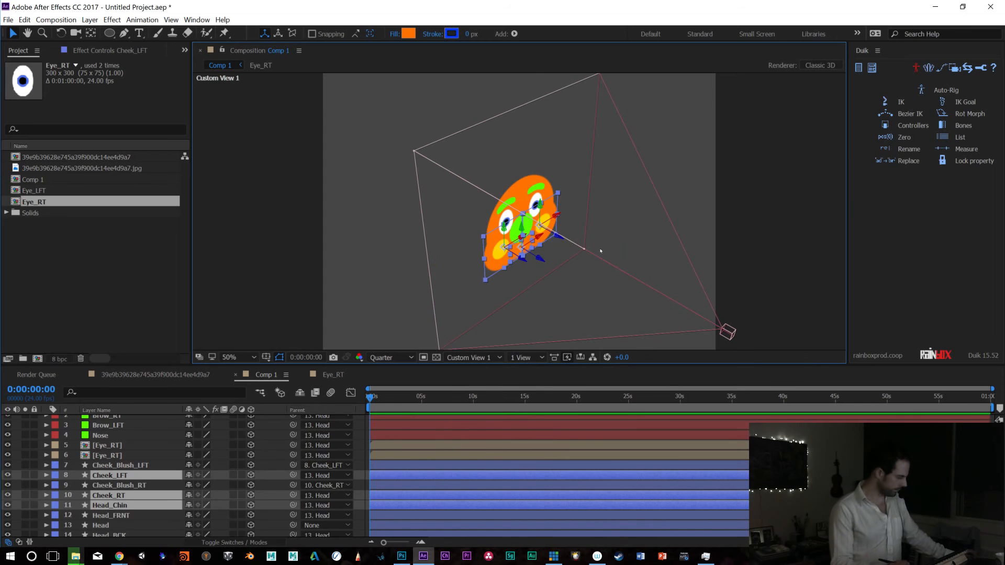
{"action": "key", "text": "c"}
{"action": "key", "text": "c"}
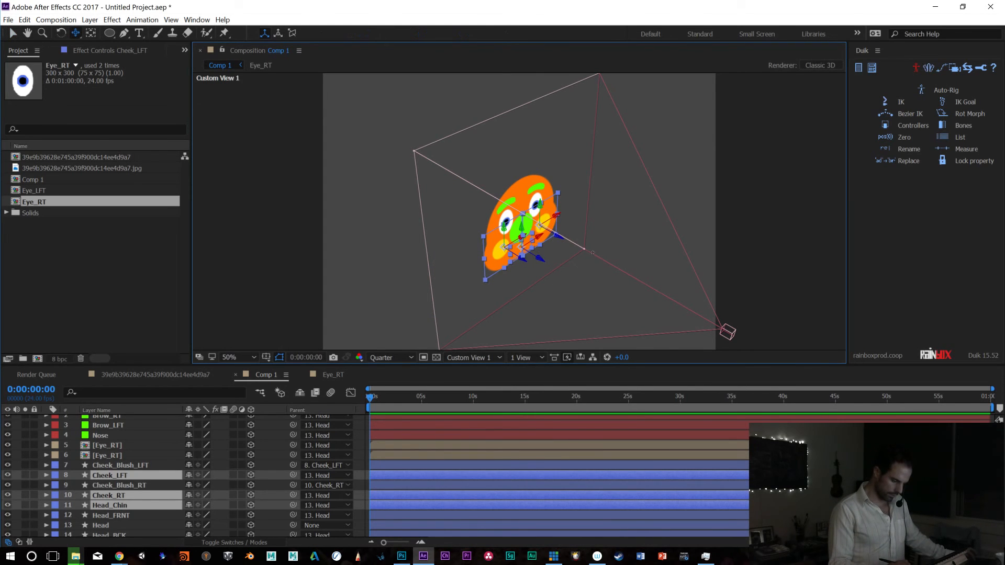
{"action": "left_click_drag", "start_coordinate": [580, 272], "coordinate": [645, 215]}
Remove the parenting from all face layers by setting their parent to None
{"action": "left_click", "coordinate": [121, 467]}
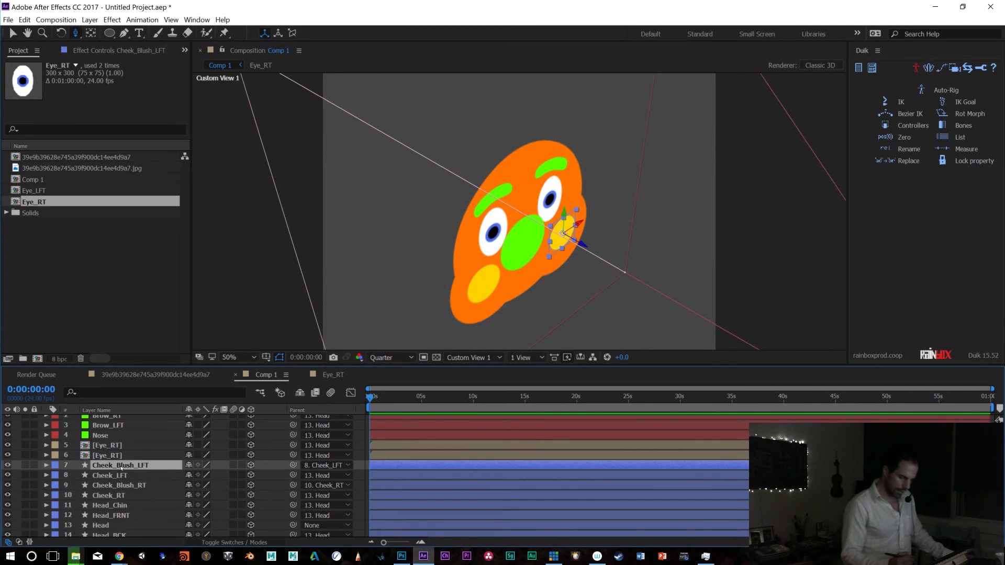
{"action": "left_click", "coordinate": [108, 526]}
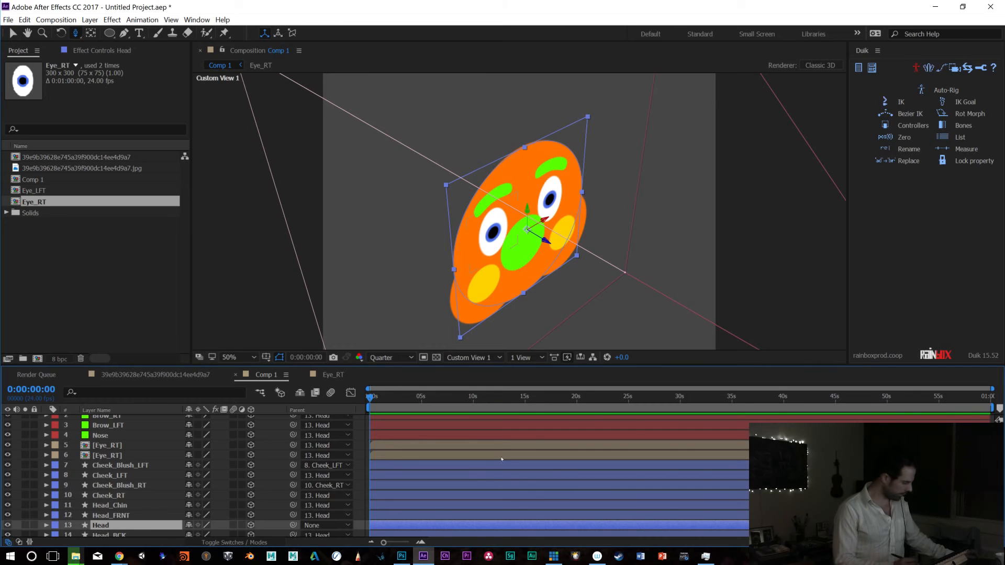
{"action": "key", "text": "ctrl+a"}
{"action": "left_click", "coordinate": [325, 435]}
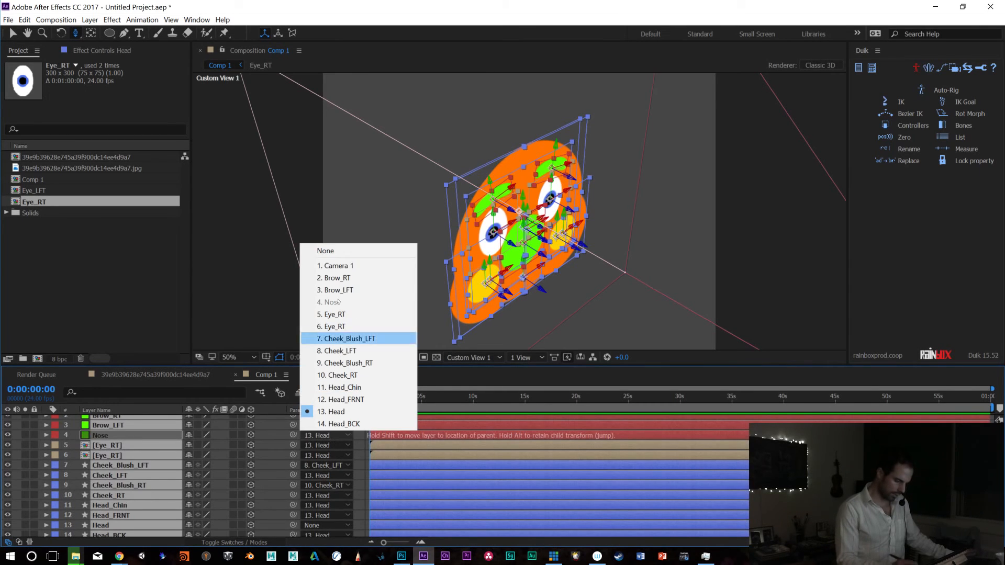
{"action": "left_click", "coordinate": [328, 252]}
{"action": "left_click", "coordinate": [131, 436], "text": "ctrl"}
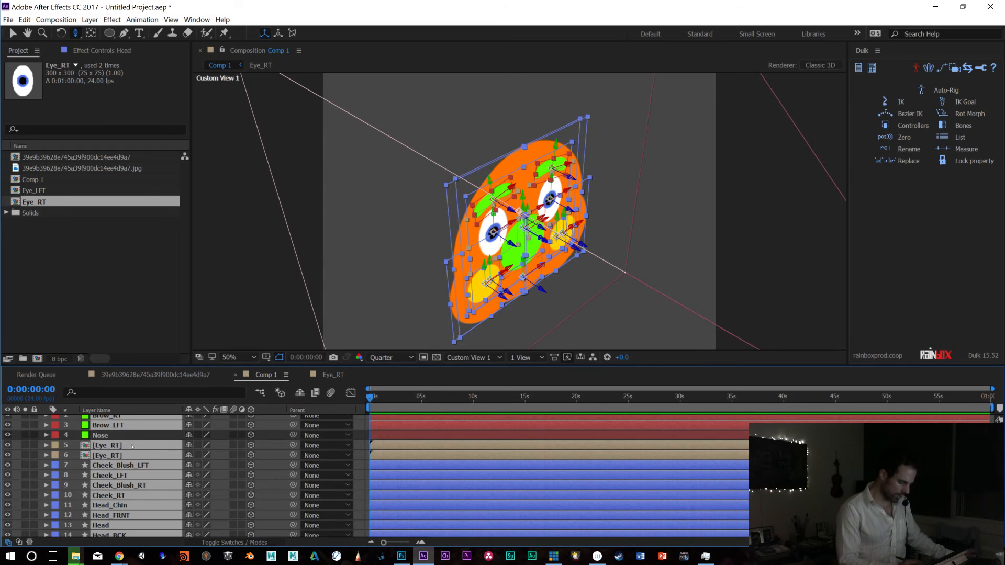
Bring the Nose layer forward in depth to Z position -55
{"action": "left_click", "coordinate": [134, 437]}
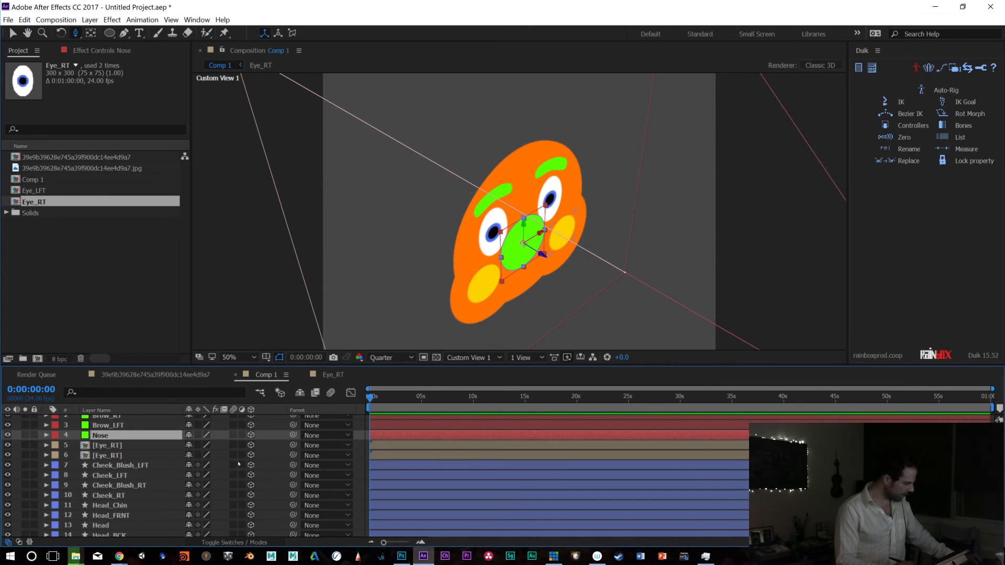
{"action": "key", "text": "p"}
{"action": "left_click_drag", "start_coordinate": [234, 446], "coordinate": [198, 442]}
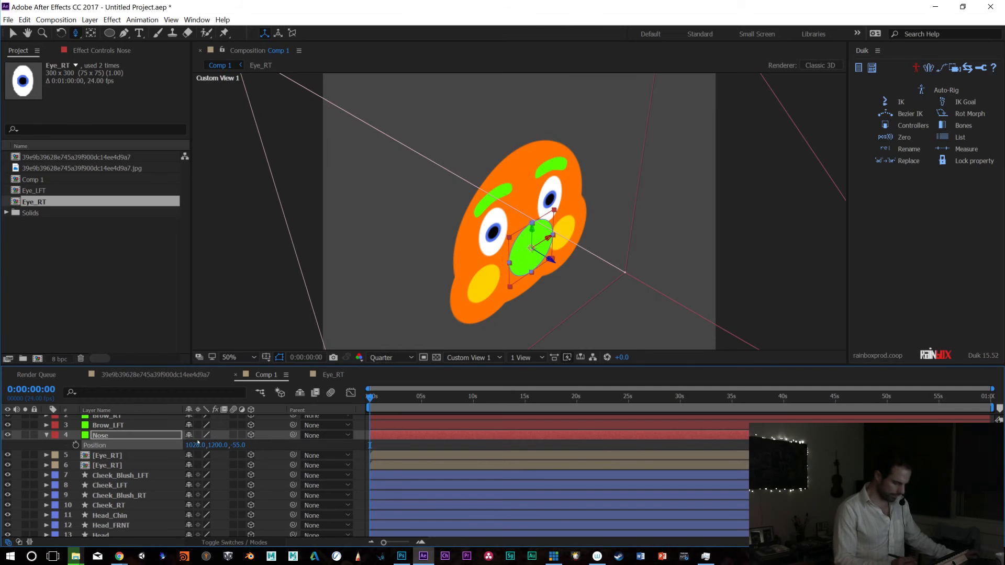
Bring Cheek_Blush_LFT and Cheek_Blush_RT forward to Z position -29, and the Nose to Z position -78
{"action": "left_click", "coordinate": [131, 455]}
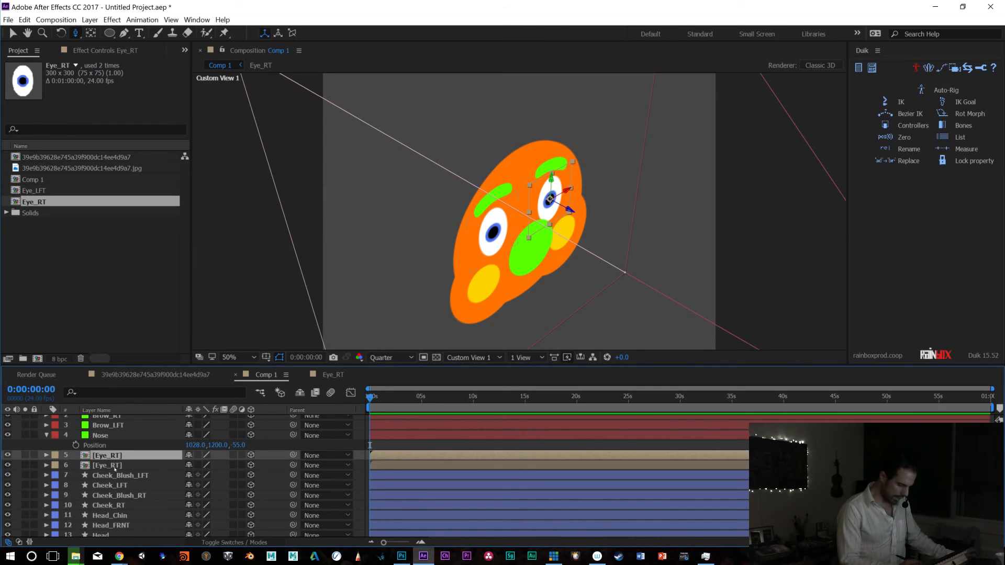
{"action": "left_click", "coordinate": [115, 468]}
{"action": "left_click", "coordinate": [122, 476]}
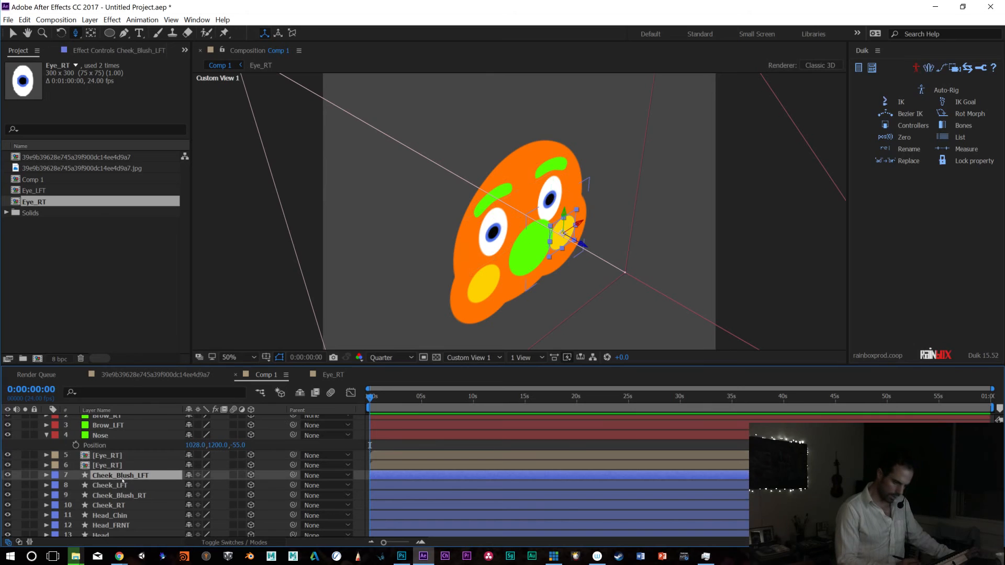
{"action": "left_click", "coordinate": [109, 486], "text": "ctrl"}
{"action": "left_click", "coordinate": [110, 486], "text": "ctrl"}
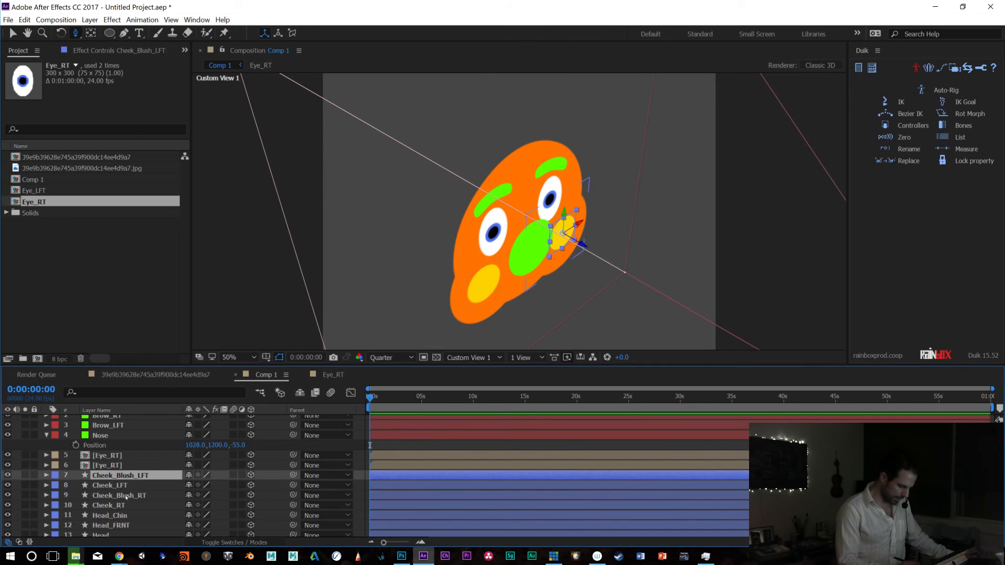
{"action": "left_click", "coordinate": [131, 495], "text": "ctrl"}
{"action": "key", "text": "p"}
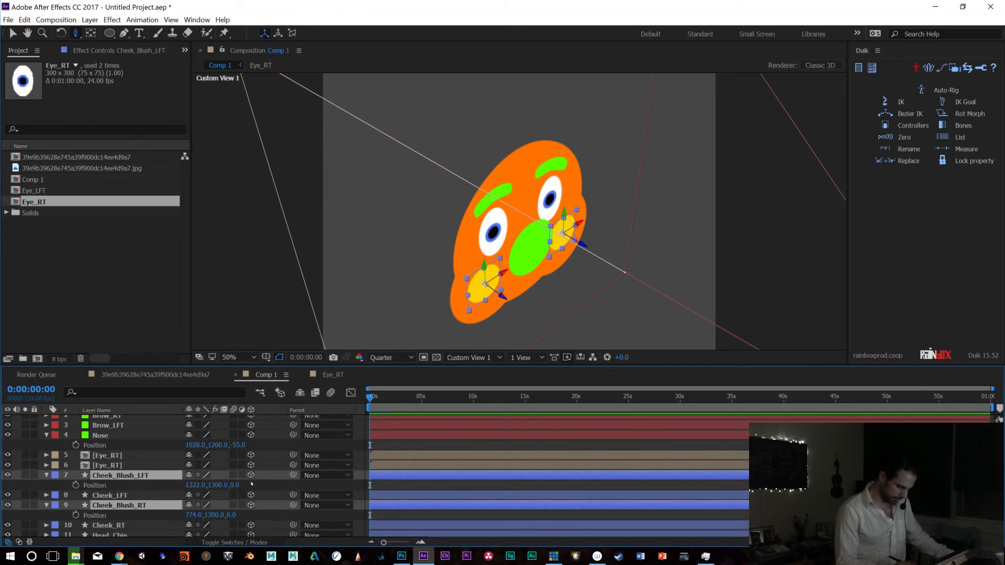
{"action": "left_click_drag", "start_coordinate": [205, 489], "coordinate": [217, 487]}
{"action": "mouse_move", "coordinate": [238, 446]}
{"action": "left_mouse_down"}
{"action": "mouse_move", "coordinate": [219, 453]}
{"action": "mouse_move", "coordinate": [234, 447]}
{"action": "left_mouse_up"}
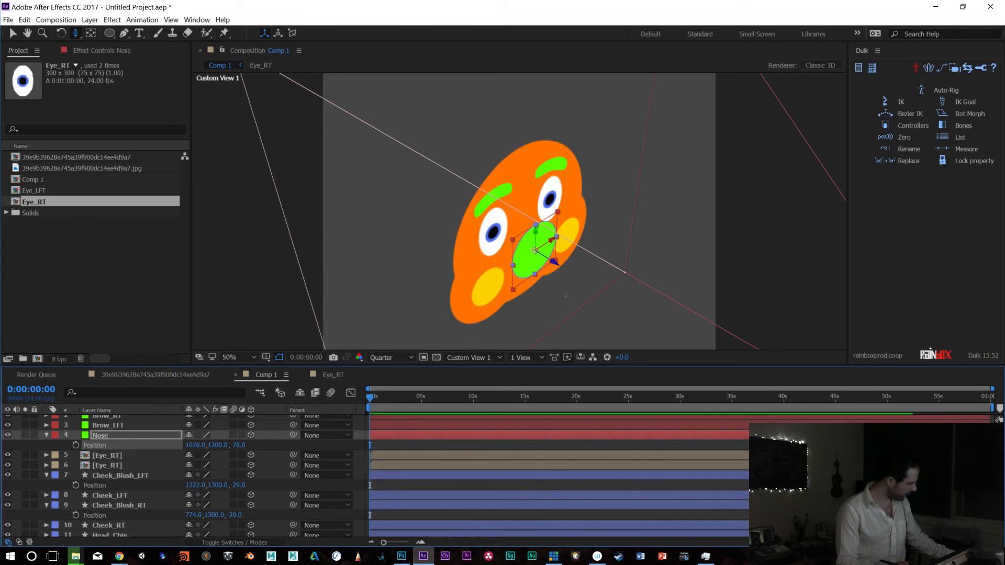
Turn Cheek_Blush_LFT around its vertical axis by setting its Y orientation to 349°
{"action": "left_click_drag", "start_coordinate": [573, 293], "coordinate": [560, 285]}
{"action": "left_click", "coordinate": [121, 476]}
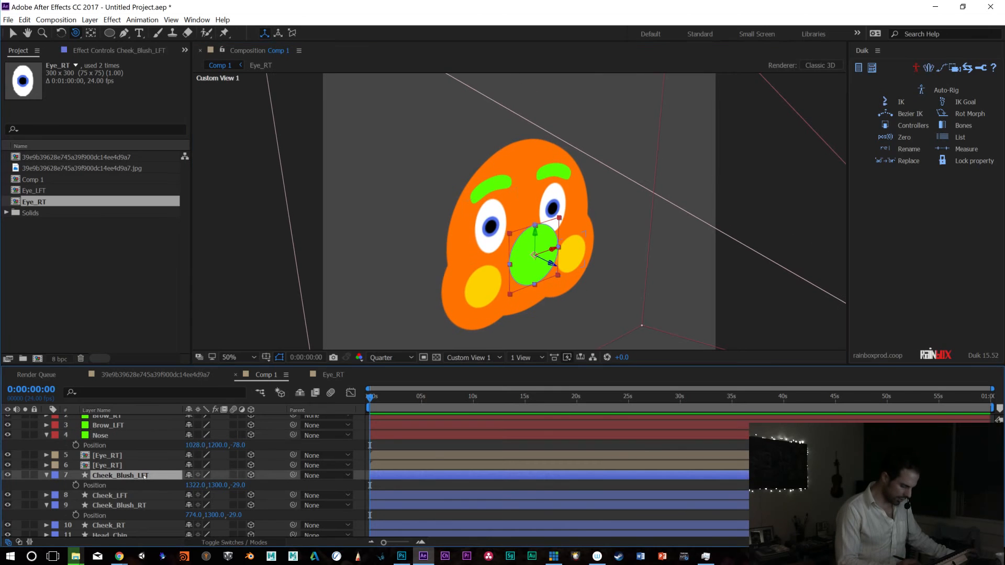
{"action": "key", "text": "r"}
{"action": "left_click_drag", "start_coordinate": [205, 485], "coordinate": [193, 486]}
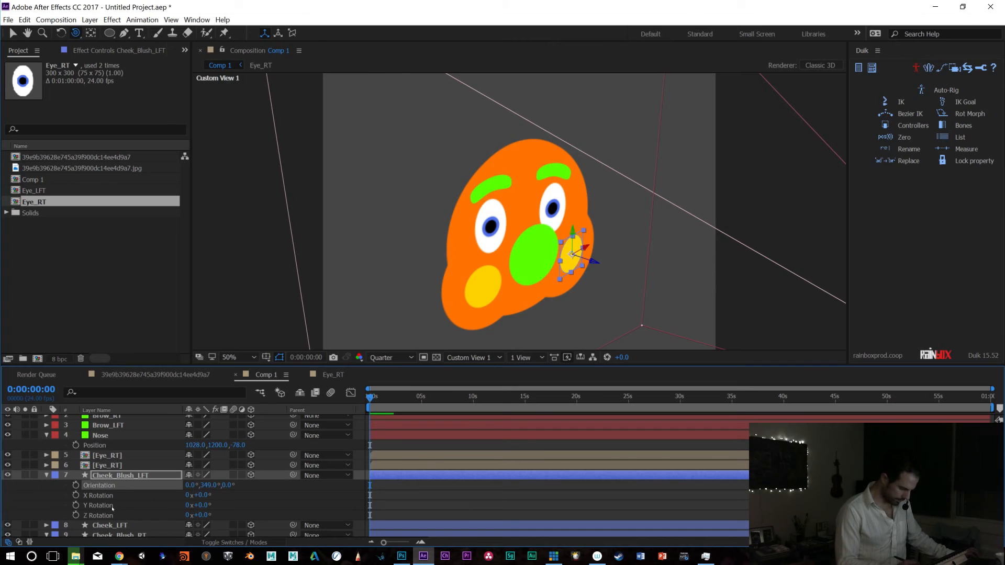
Turn Cheek_Blush_RT around its vertical axis by setting its Y Rotation to 10°
{"action": "left_click", "coordinate": [266, 524]}
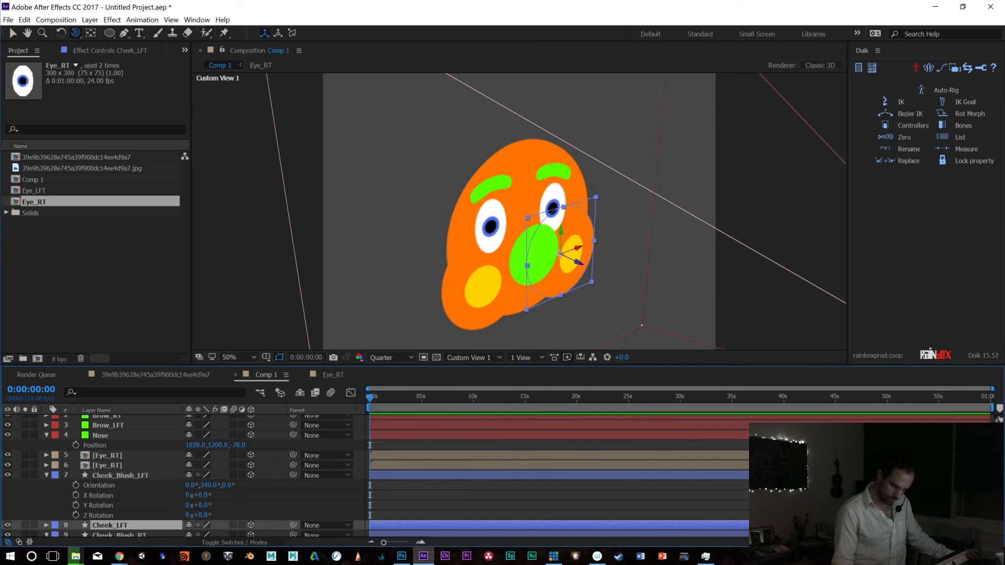
{"action": "scroll", "coordinate": [607, 456], "scroll_direction": "down", "scroll_amount": 3}
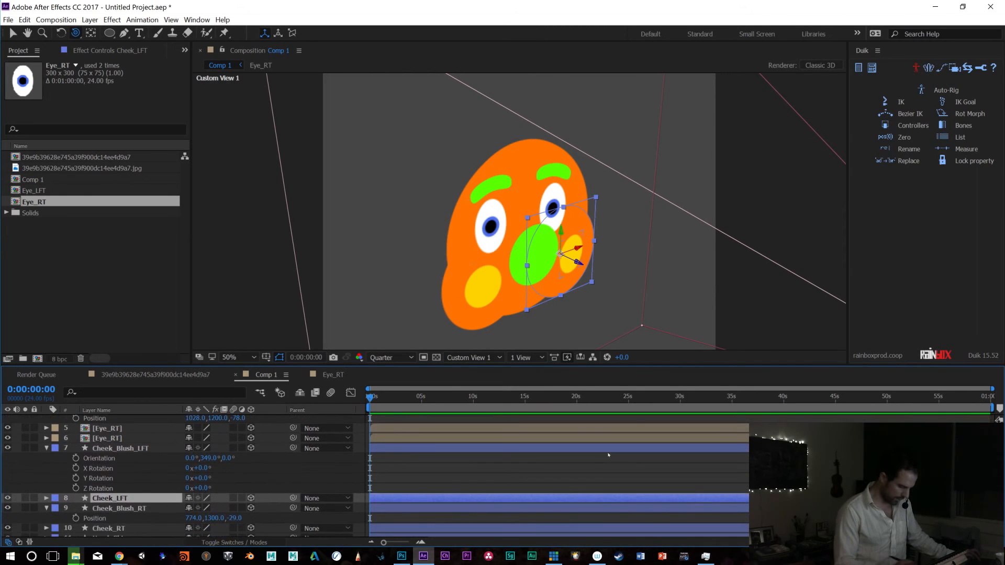
{"action": "left_click", "coordinate": [140, 508]}
{"action": "key", "text": "r"}
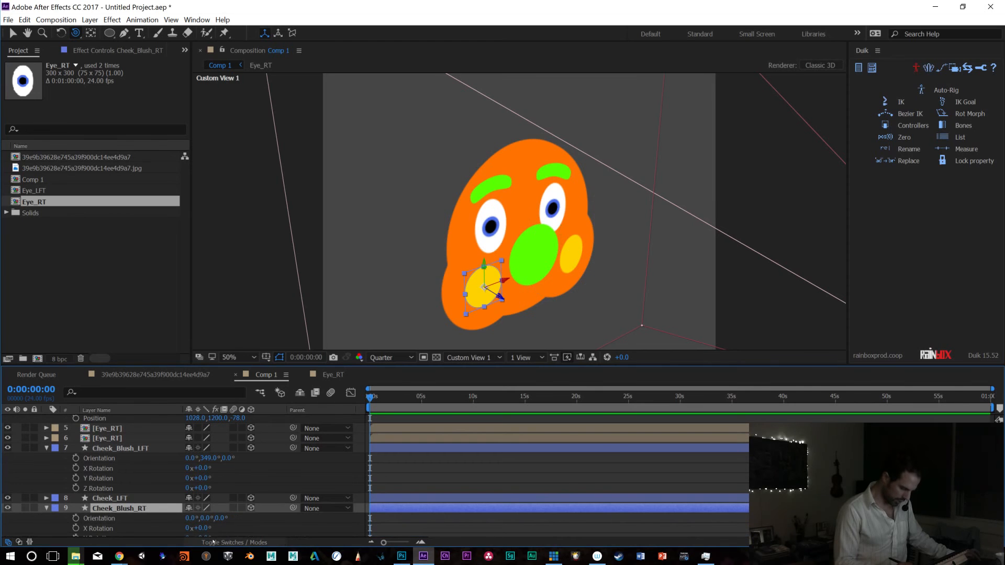
{"action": "scroll", "coordinate": [204, 518], "scroll_direction": "down", "scroll_amount": 2}
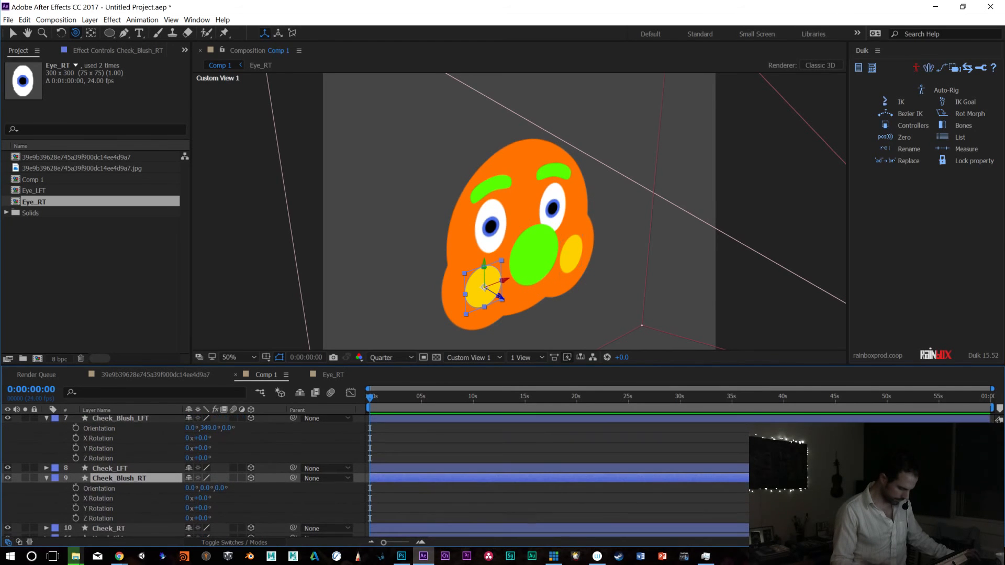
{"action": "left_click_drag", "start_coordinate": [203, 509], "coordinate": [204, 507]}
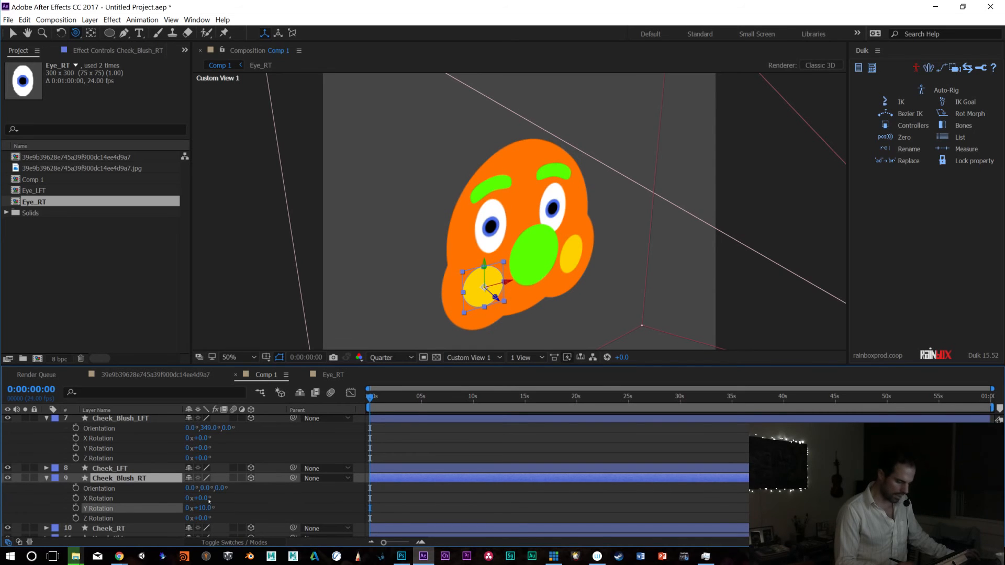
Angle the cheeks around their vertical axes, setting Y Rotation to -8° for Cheek_LFT and 8° for Cheek_RT
{"action": "left_click", "coordinate": [126, 468]}
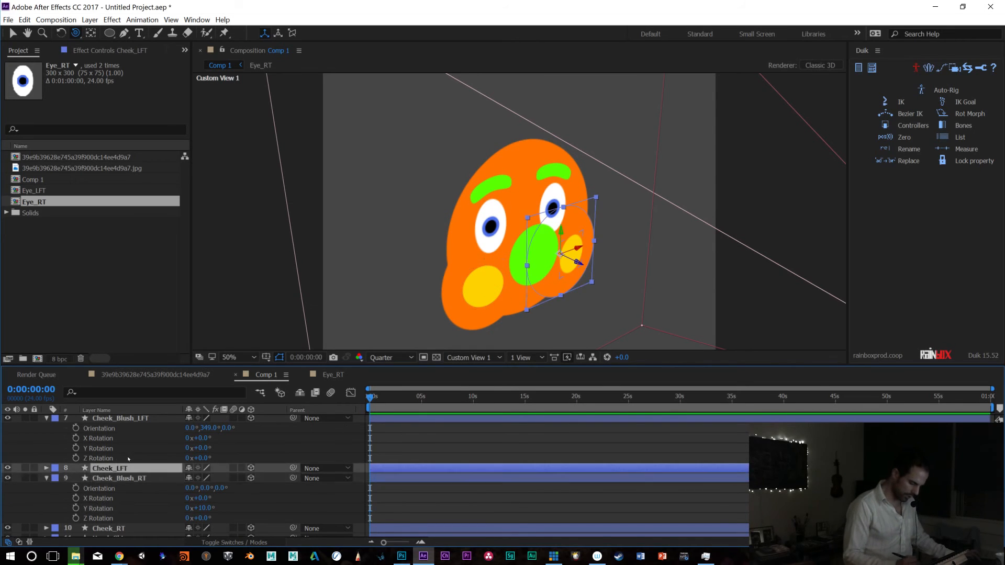
{"action": "key", "text": "r"}
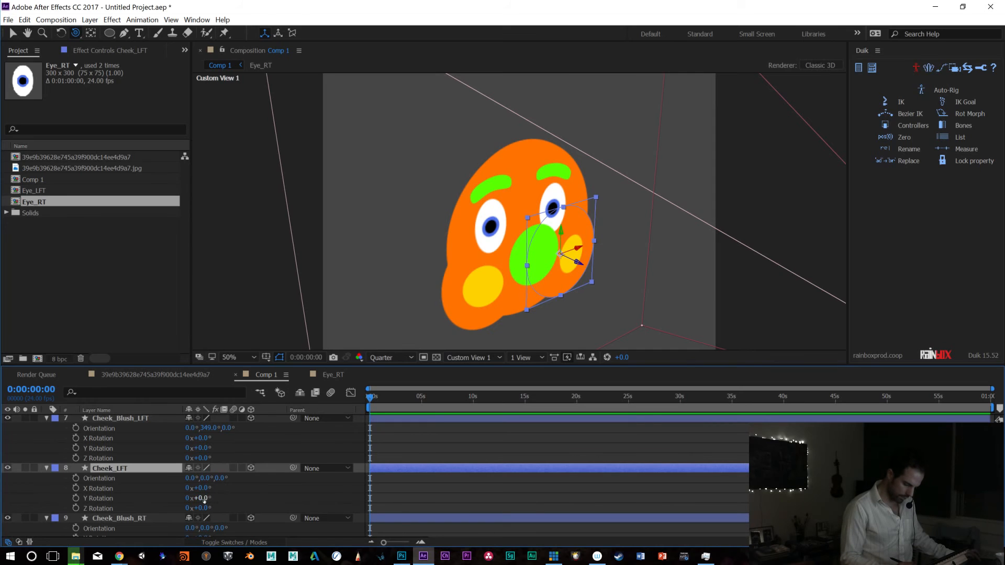
{"action": "left_click_drag", "start_coordinate": [203, 498], "coordinate": [197, 500]}
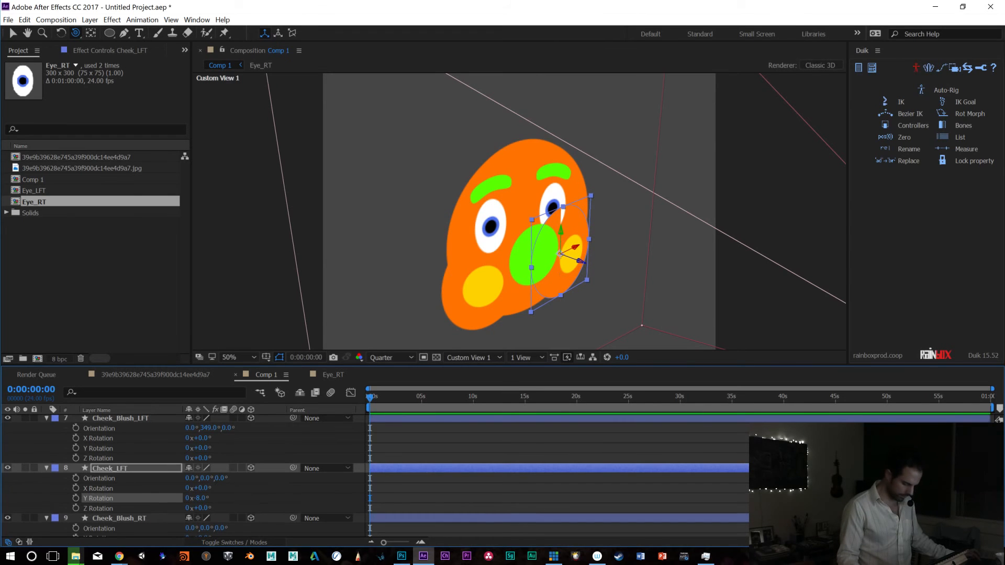
{"action": "scroll", "coordinate": [183, 477], "scroll_direction": "down", "scroll_amount": 5}
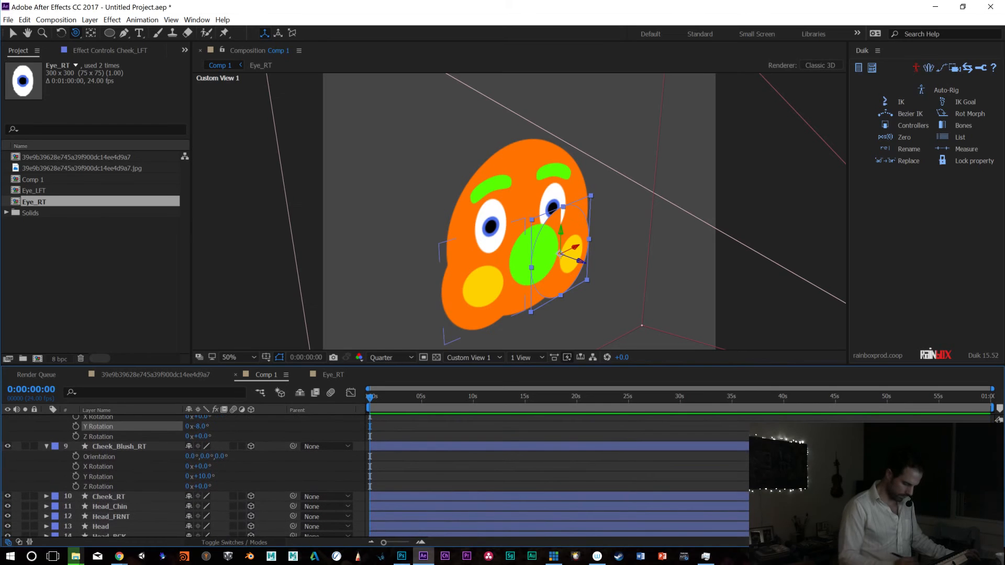
{"action": "left_click", "coordinate": [108, 496]}
{"action": "key", "text": "r"}
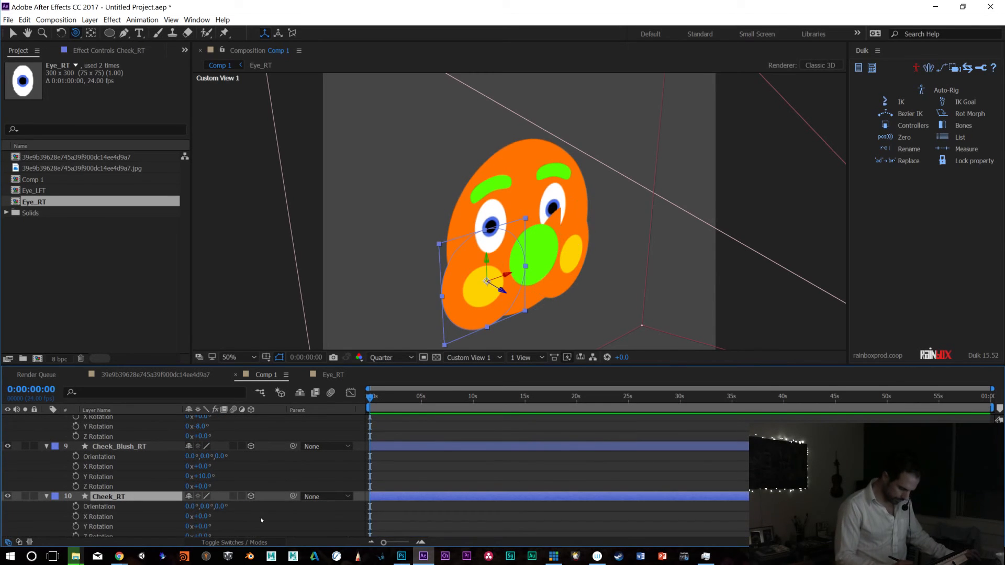
{"action": "left_click_drag", "start_coordinate": [202, 526], "coordinate": [204, 526]}
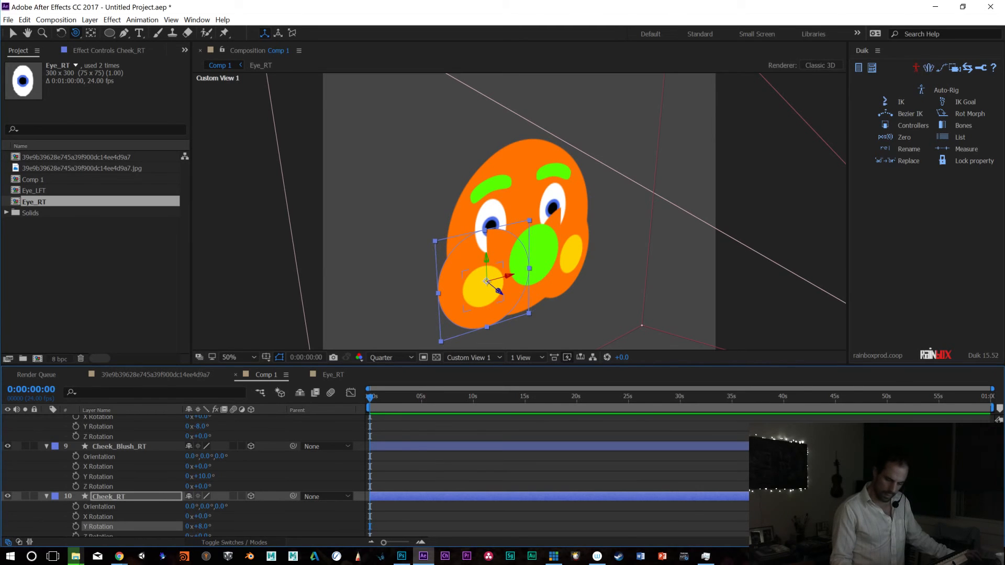
Bring both Eye_RT layers forward in depth together to Z position -30
{"action": "scroll", "coordinate": [184, 477], "scroll_direction": "up", "scroll_amount": 5}
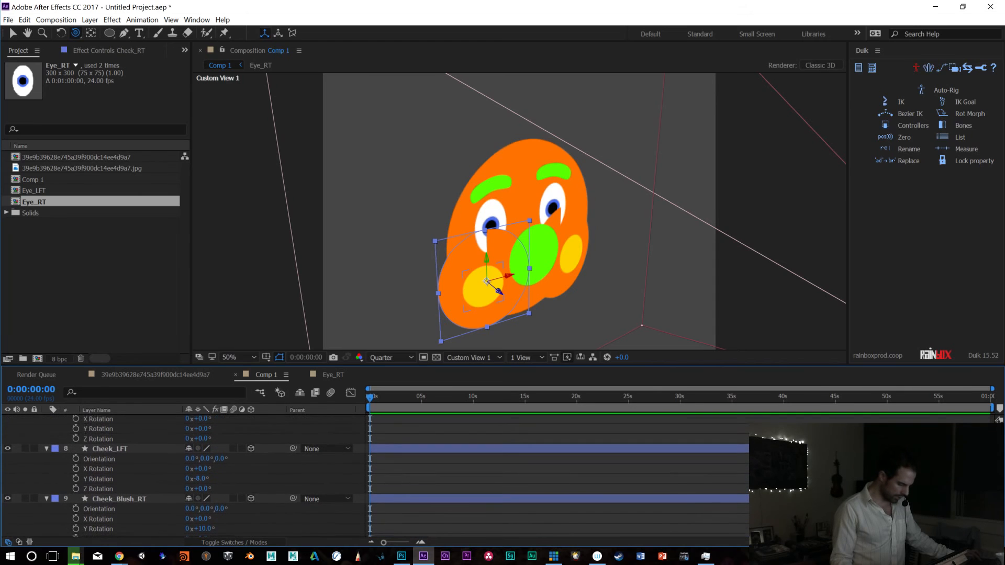
{"action": "left_click", "coordinate": [112, 451]}
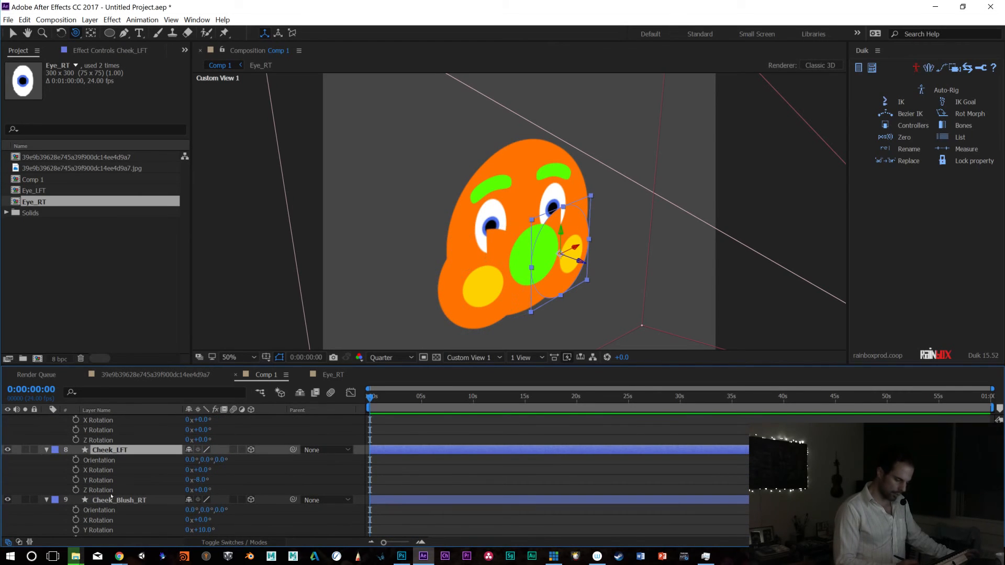
{"action": "scroll", "coordinate": [113, 443], "scroll_direction": "up", "scroll_amount": 5}
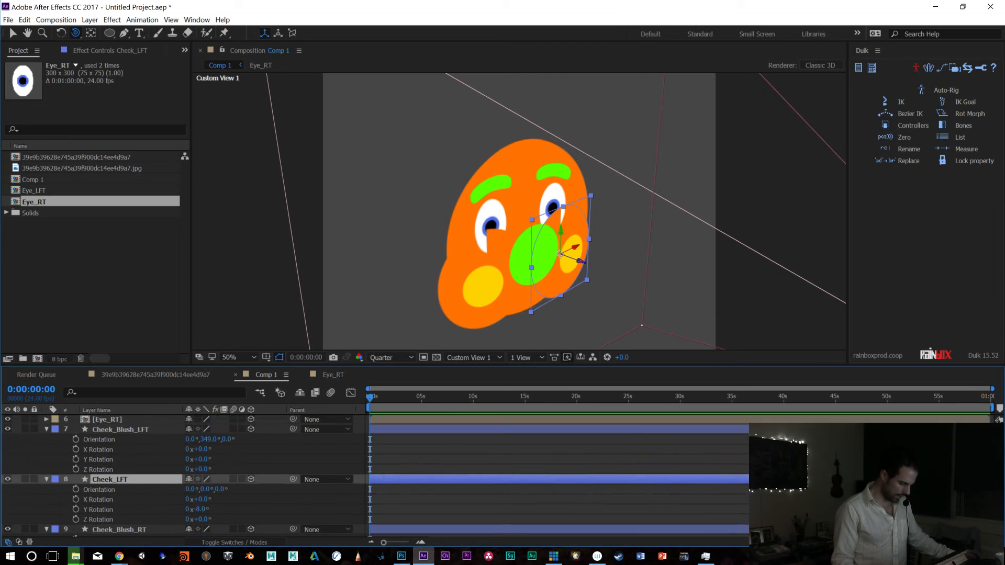
{"action": "left_click", "coordinate": [112, 440]}
{"action": "left_click", "coordinate": [112, 448], "text": "shift"}
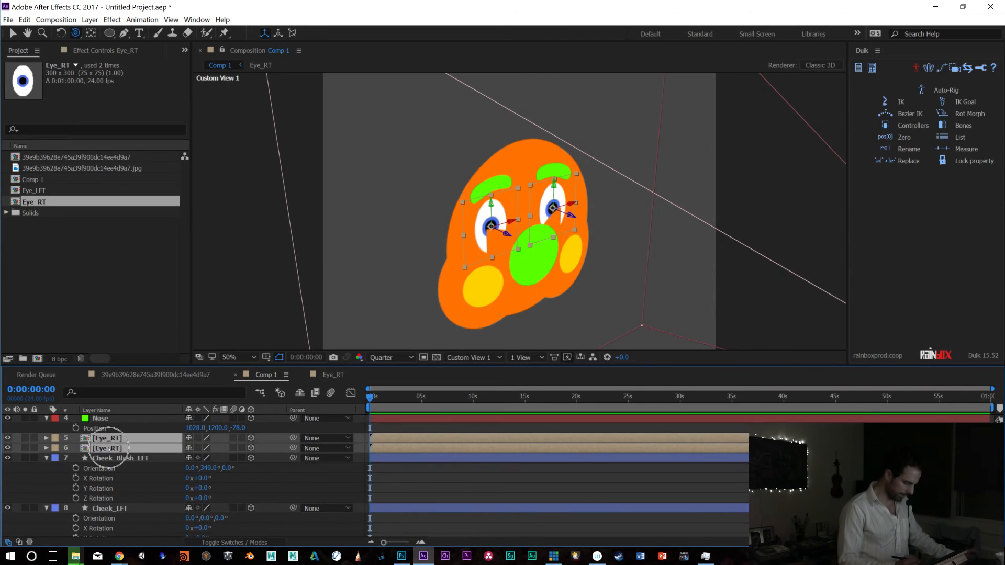
{"action": "key", "text": "p"}
{"action": "left_click_drag", "start_coordinate": [234, 448], "coordinate": [220, 449]}
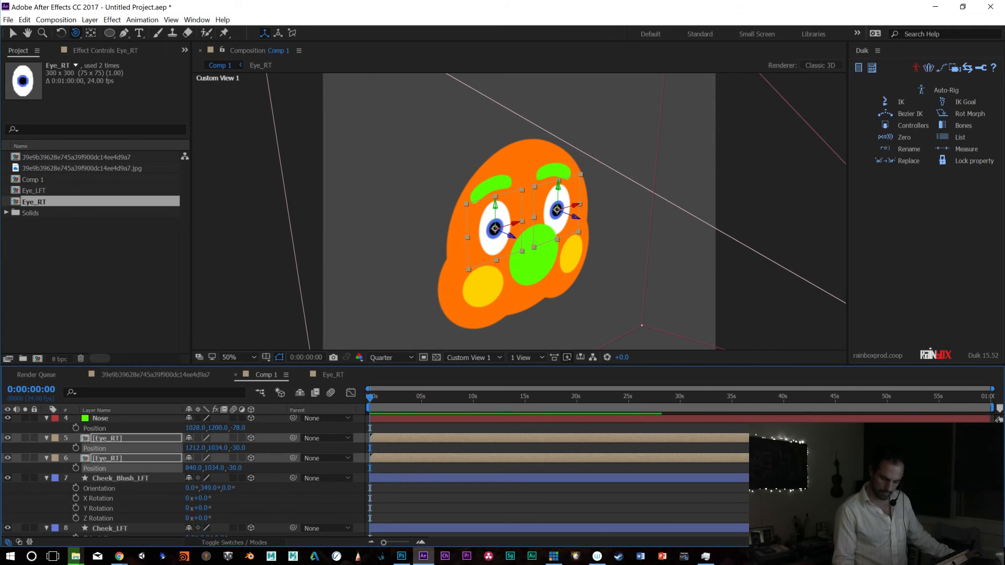
Bring Brow_RT and Brow_LFT forward in depth together to Z position -43
{"action": "scroll", "coordinate": [183, 477], "scroll_direction": "up", "scroll_amount": 2}
{"action": "scroll", "coordinate": [183, 476], "scroll_direction": "up", "scroll_amount": 1}
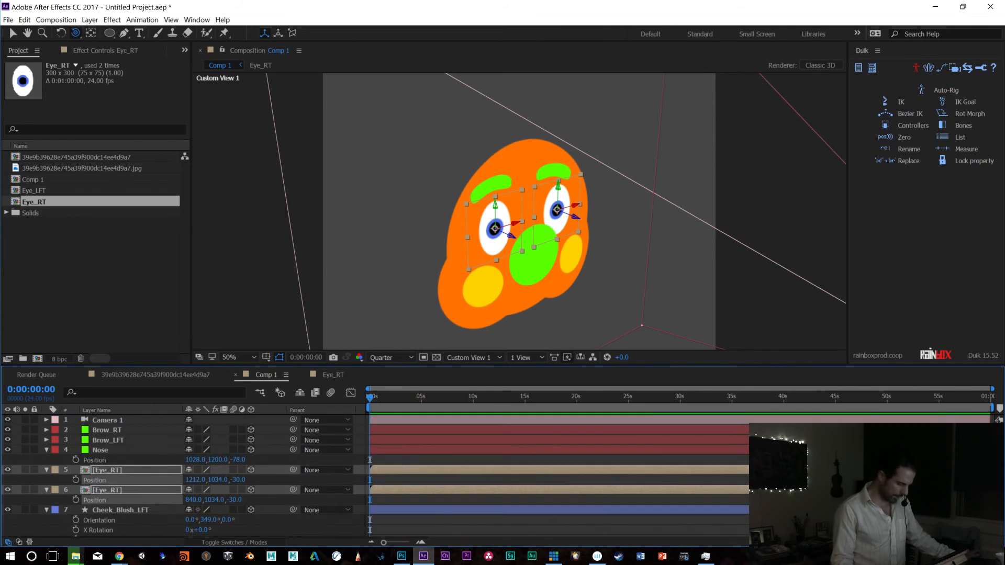
{"action": "left_click", "coordinate": [112, 431]}
{"action": "left_click", "coordinate": [112, 442], "text": "ctrl"}
{"action": "left_click_drag", "start_coordinate": [583, 320], "coordinate": [596, 323]}
{"action": "key", "text": "p"}
{"action": "left_click_drag", "start_coordinate": [228, 440], "coordinate": [206, 440]}
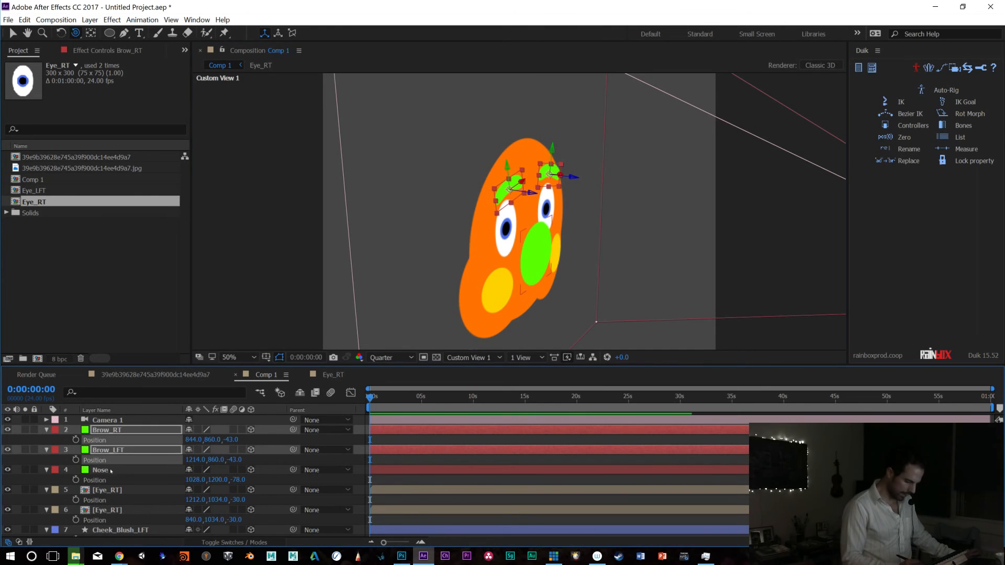
Angle the eyebrows around their vertical axes, setting Y Rotation to -18° for Brow_LFT and 12° for Brow_RT
{"action": "left_click", "coordinate": [113, 450]}
{"action": "key", "text": "r"}
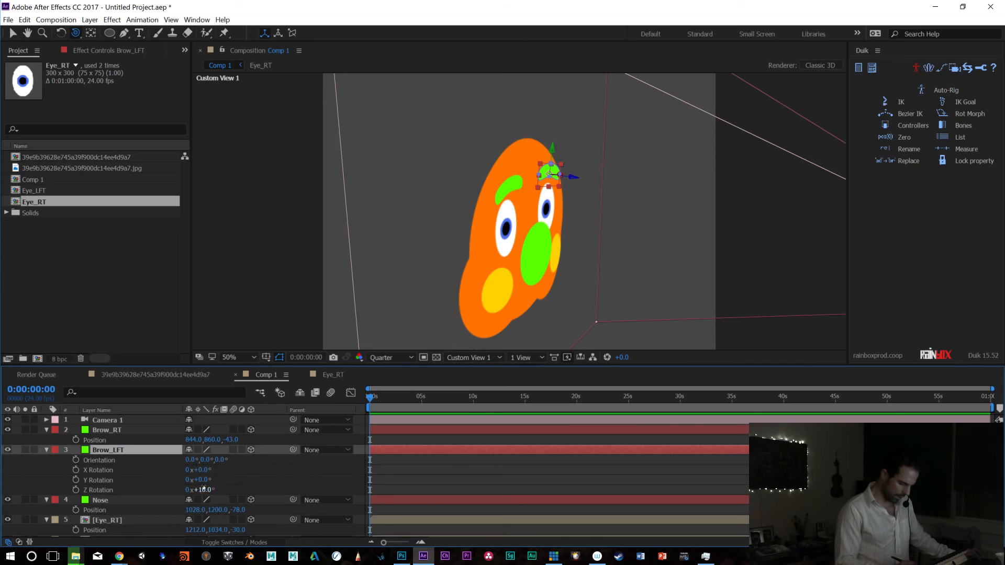
{"action": "left_click_drag", "start_coordinate": [199, 480], "coordinate": [181, 476]}
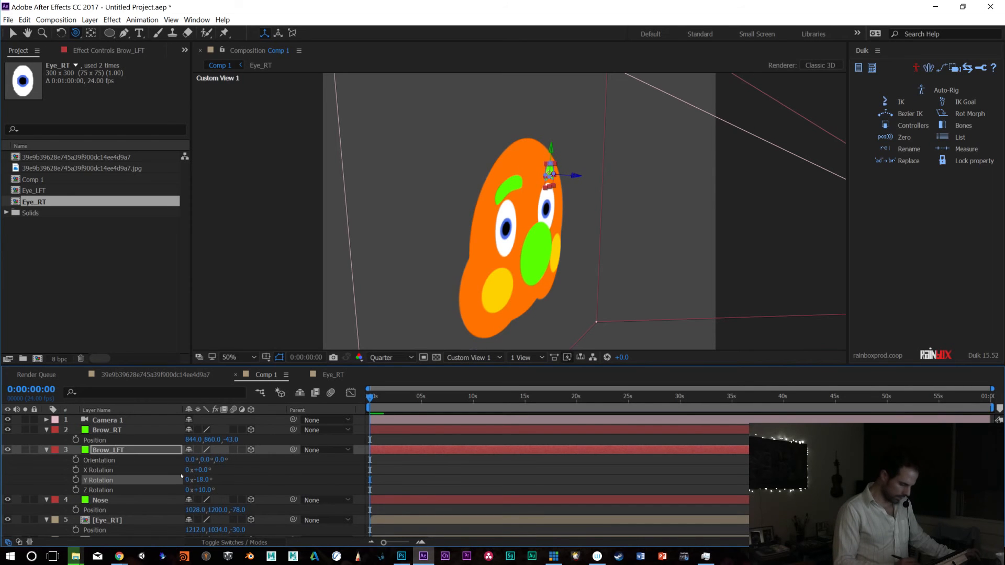
{"action": "left_click", "coordinate": [107, 430]}
{"action": "key", "text": "r"}
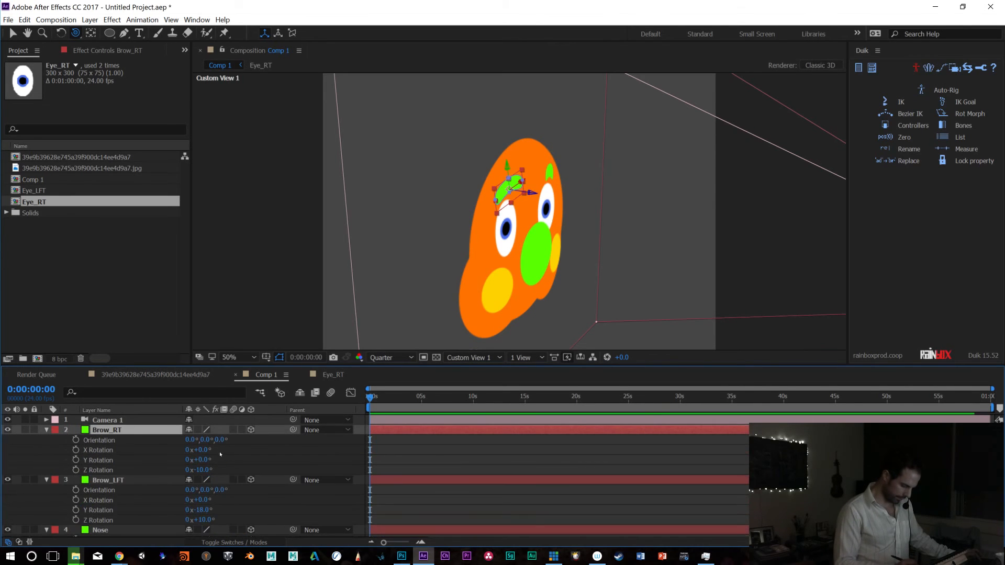
{"action": "left_click_drag", "start_coordinate": [204, 460], "coordinate": [205, 460]}
{"action": "scroll", "coordinate": [207, 459], "scroll_direction": "down", "scroll_amount": 1}
{"action": "scroll", "coordinate": [160, 476], "scroll_direction": "down", "scroll_amount": 1}
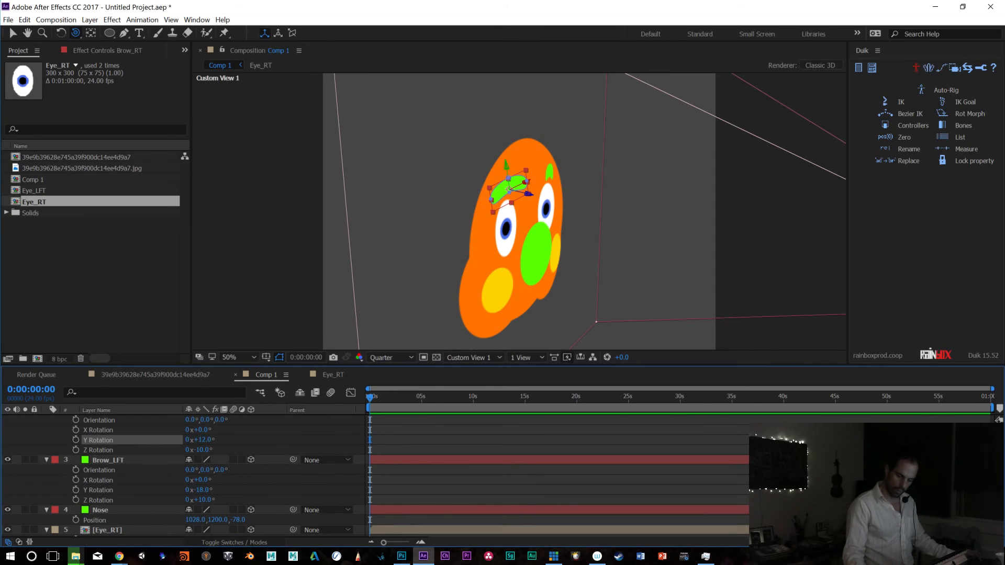
Bring the Head_Chin layer forward in depth to Z position -45
{"action": "scroll", "coordinate": [161, 476], "scroll_direction": "down", "scroll_amount": 15}
{"action": "scroll", "coordinate": [160, 476], "scroll_direction": "down", "scroll_amount": 8}
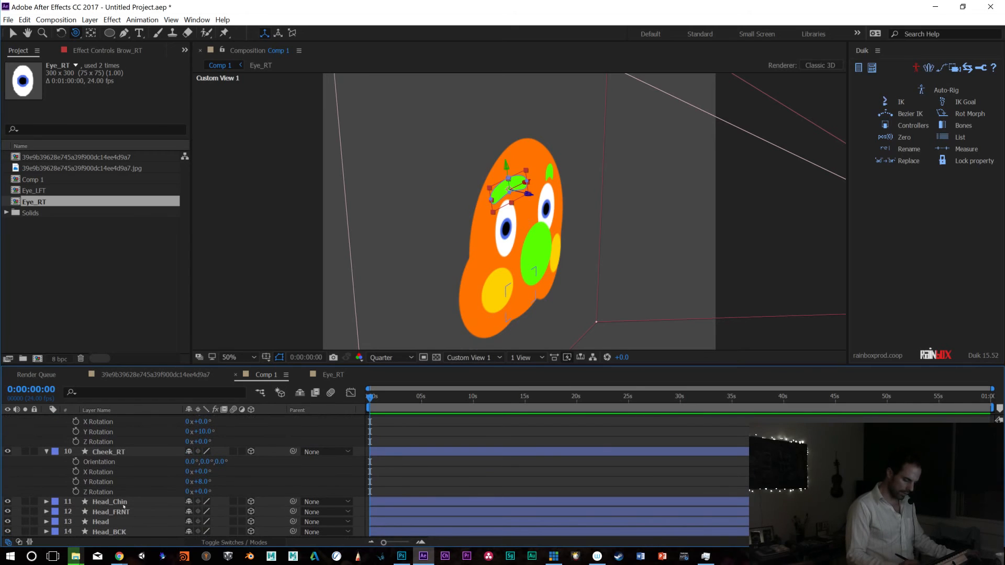
{"action": "left_click", "coordinate": [124, 503]}
{"action": "key", "text": "p"}
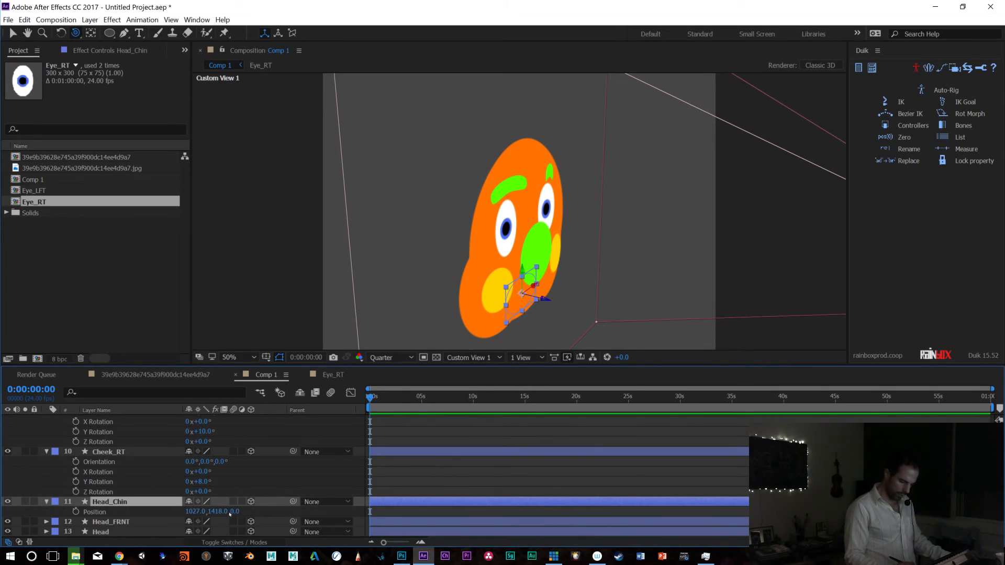
{"action": "left_click_drag", "start_coordinate": [232, 513], "coordinate": [208, 516]}
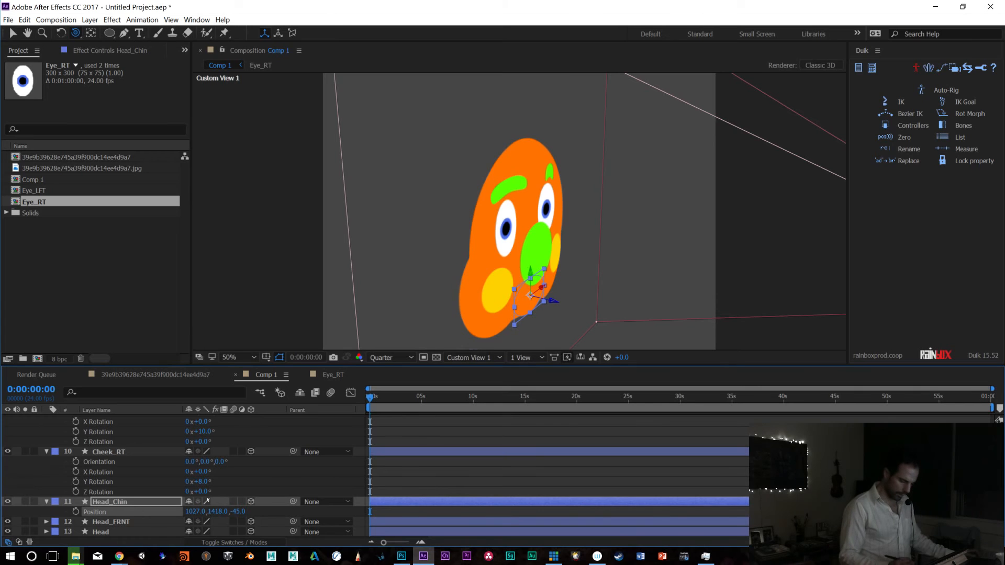
Reveal the position of Head_FRNT and push the Head layer back in depth to Z position 56
{"action": "left_click", "coordinate": [109, 522]}
{"action": "key", "text": "p"}
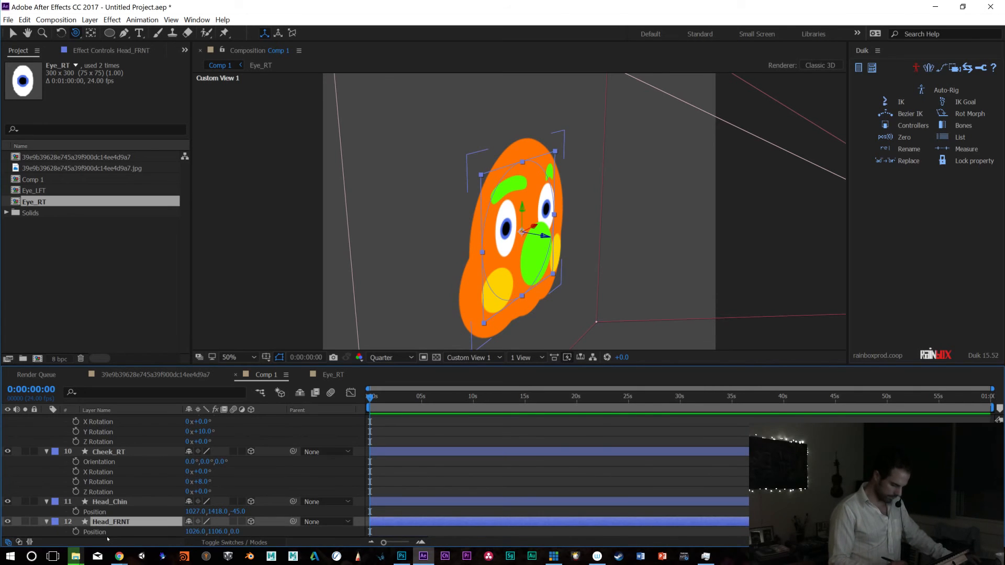
{"action": "scroll", "coordinate": [184, 476], "scroll_direction": "down", "scroll_amount": 1}
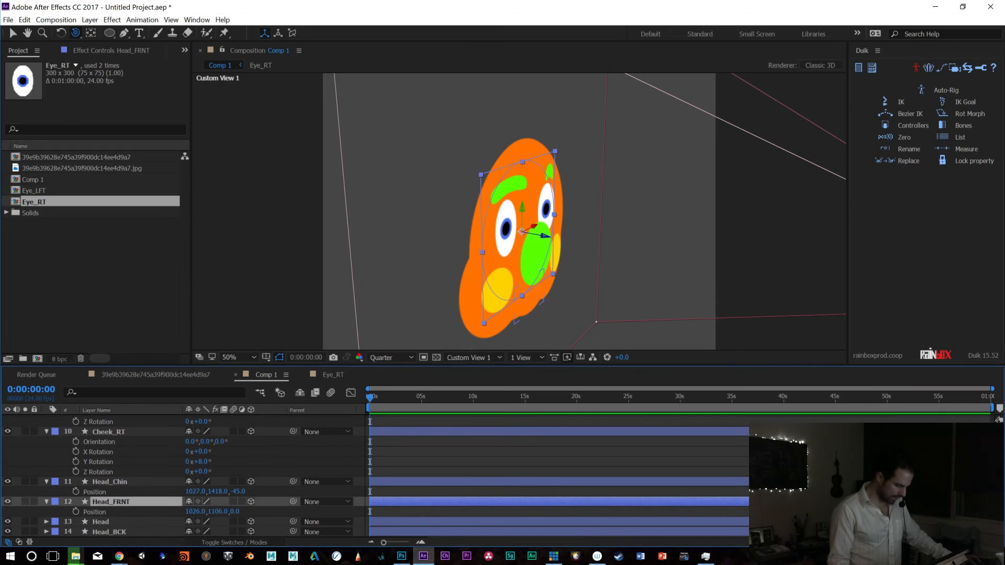
{"action": "left_click", "coordinate": [112, 521]}
{"action": "key", "text": "p"}
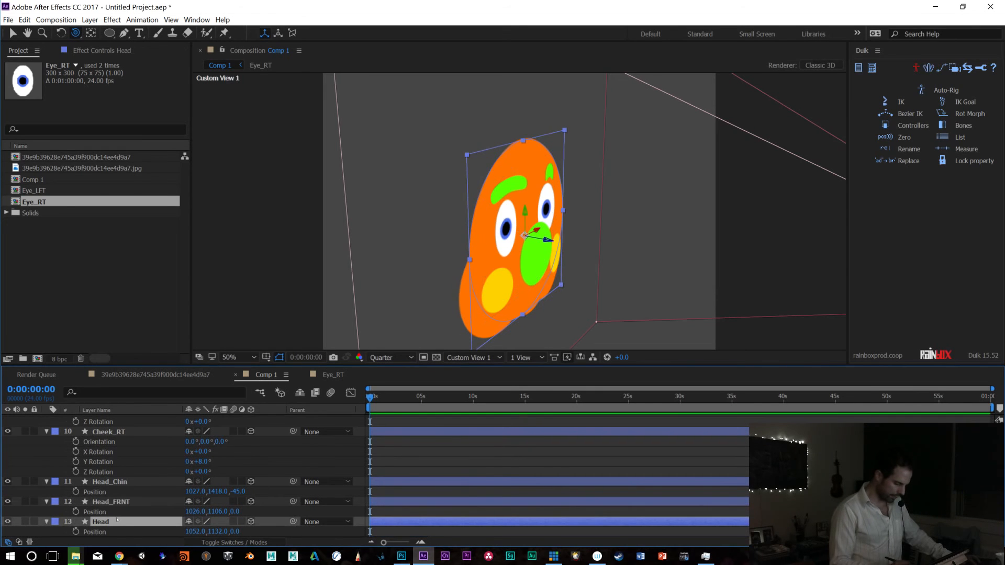
{"action": "scroll", "coordinate": [184, 476], "scroll_direction": "down", "scroll_amount": 1}
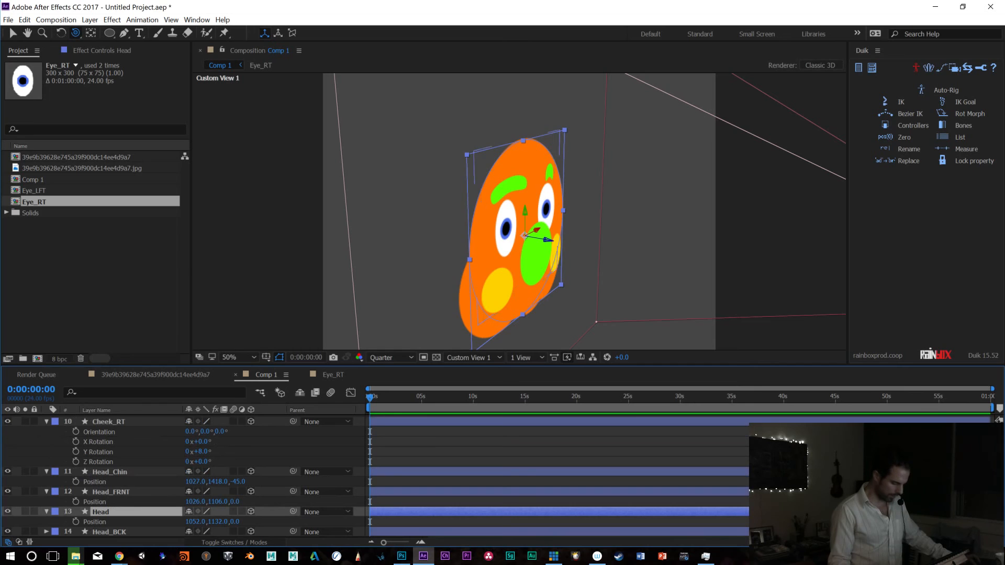
{"action": "left_click_drag", "start_coordinate": [233, 523], "coordinate": [220, 521]}
Push the Head_BCK layer back behind the head, to position 1026.4, 1045.5, 139.0
{"action": "left_click", "coordinate": [131, 531]}
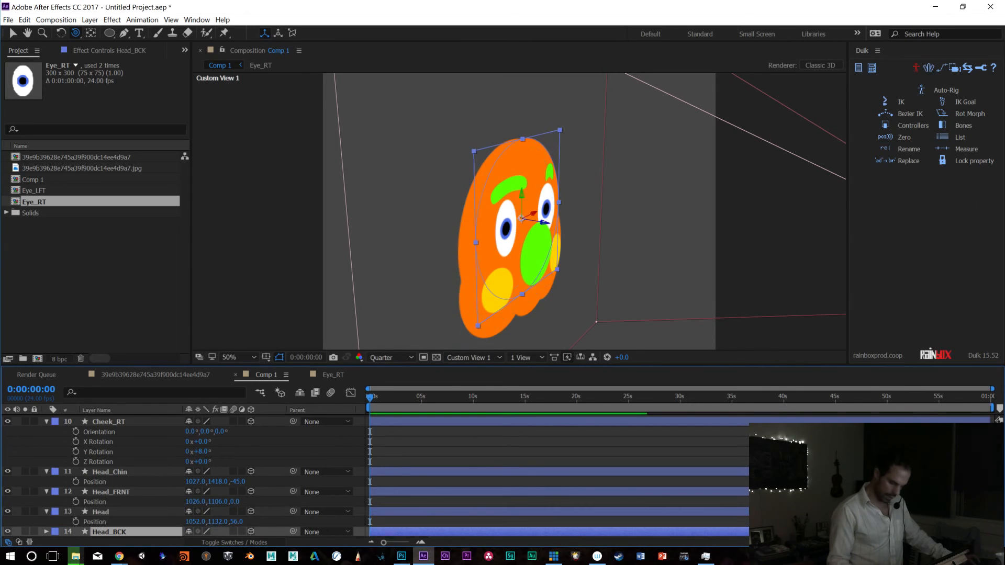
{"action": "key", "text": "p"}
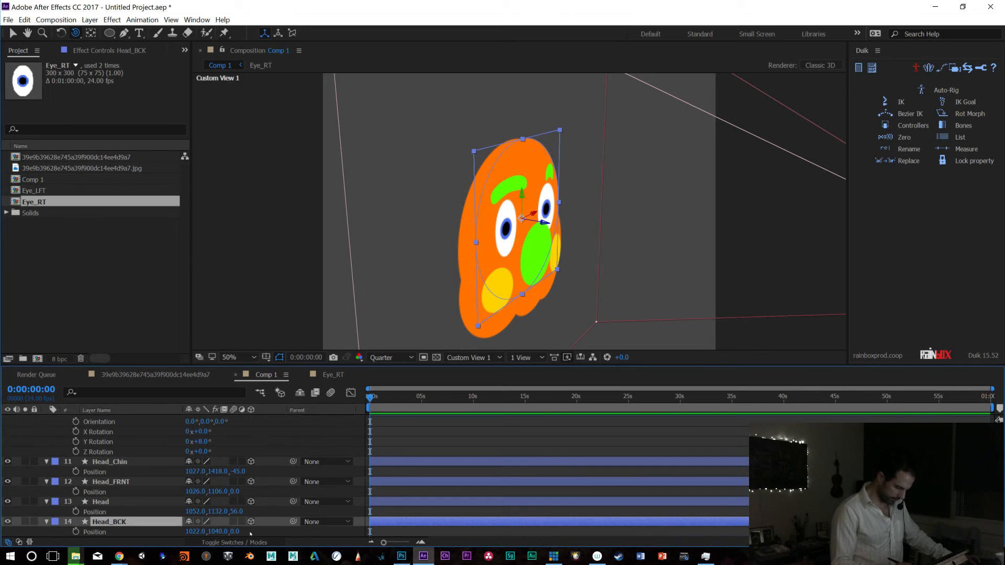
{"action": "left_click_drag", "start_coordinate": [234, 532], "coordinate": [295, 532]}
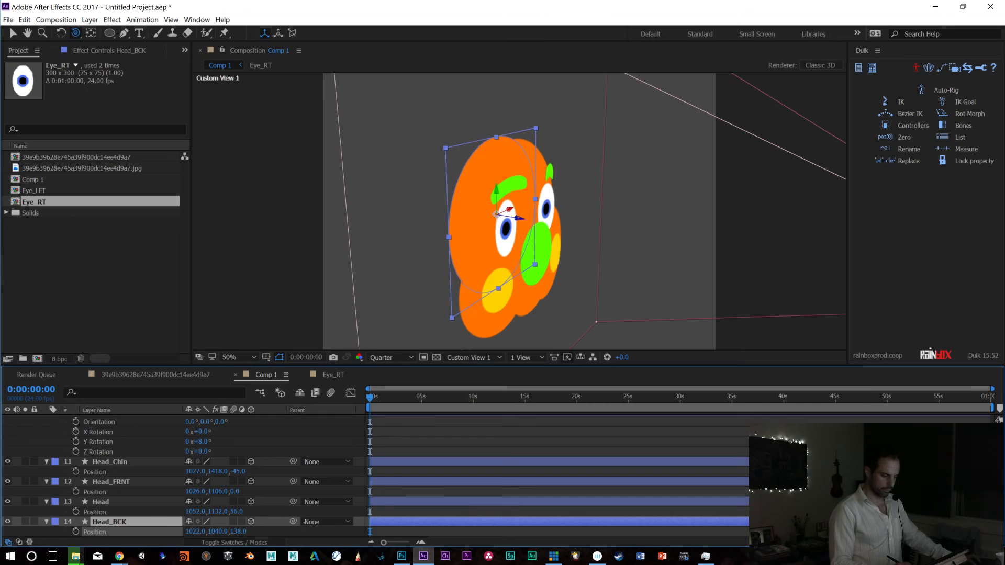
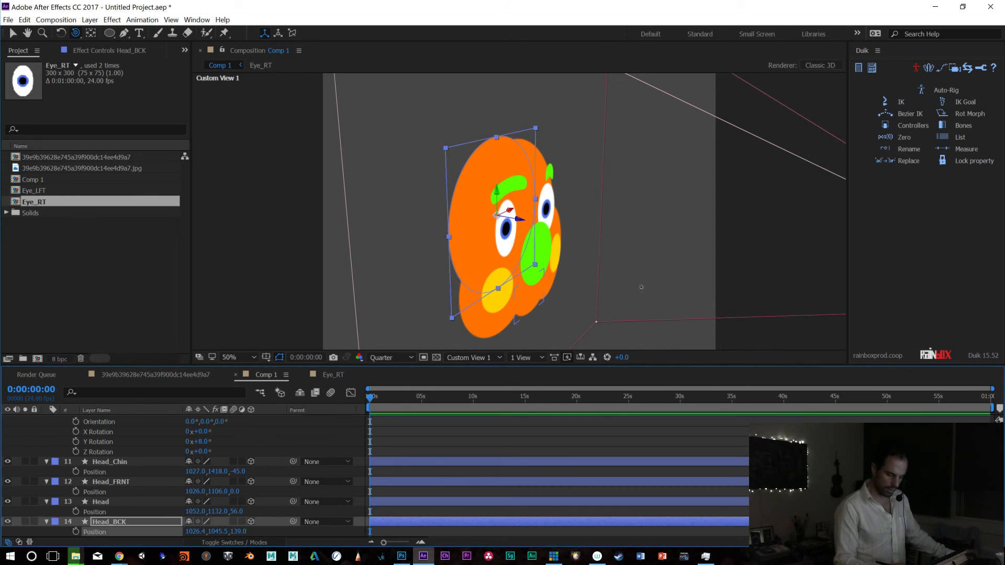
Reveal the rotation of both Eye_RT layers and set the Y Rotation of the upper one, layer 5, to -8°
{"action": "mouse_move", "coordinate": [647, 286]}
{"action": "left_mouse_down"}
{"action": "mouse_move", "coordinate": [587, 282]}
{"action": "mouse_move", "coordinate": [635, 275]}
{"action": "mouse_move", "coordinate": [659, 291]}
{"action": "left_mouse_up"}
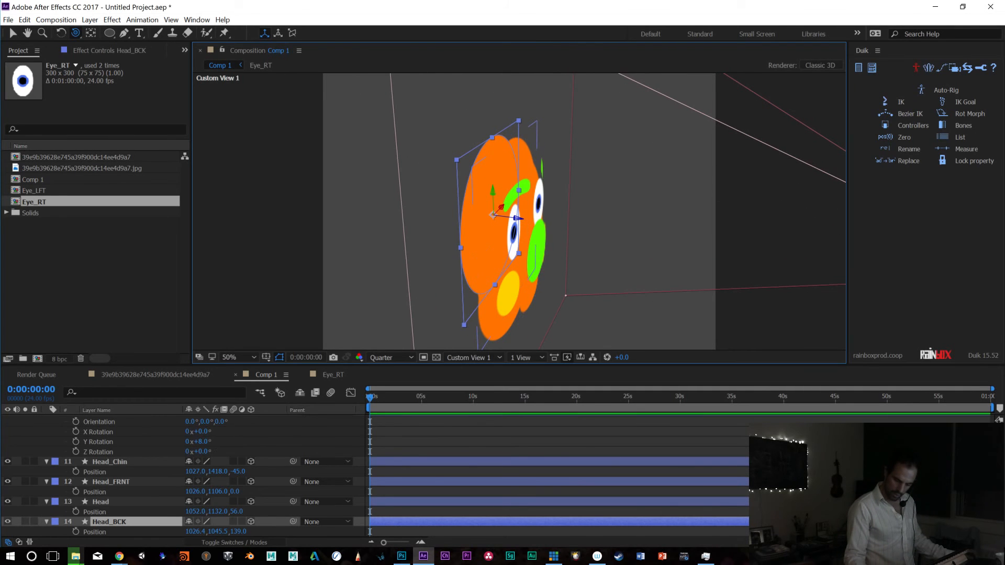
{"action": "scroll", "coordinate": [183, 476], "scroll_direction": "up", "scroll_amount": 8}
{"action": "scroll", "coordinate": [141, 471], "scroll_direction": "up", "scroll_amount": 3}
{"action": "left_click", "coordinate": [141, 451]}
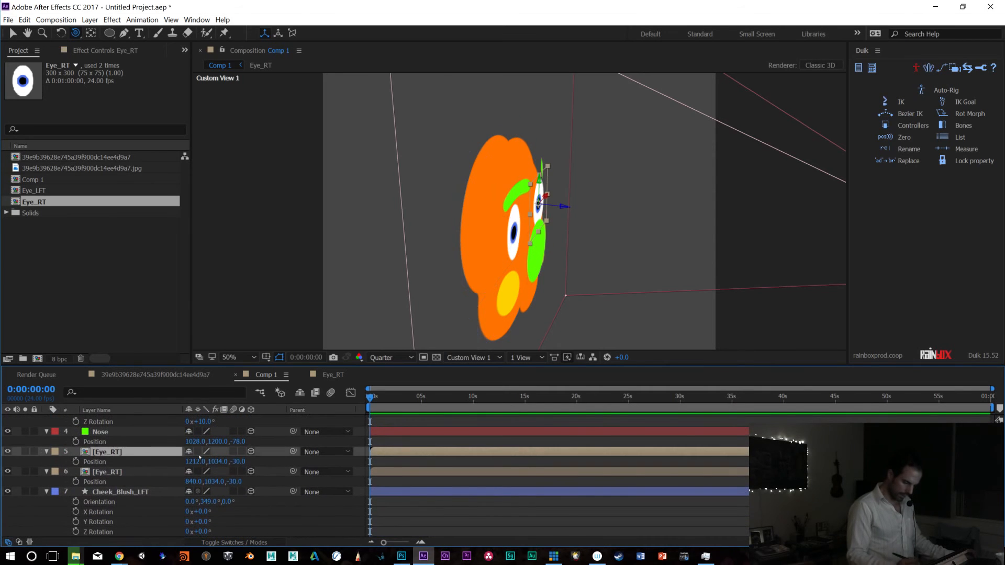
{"action": "key", "text": "r"}
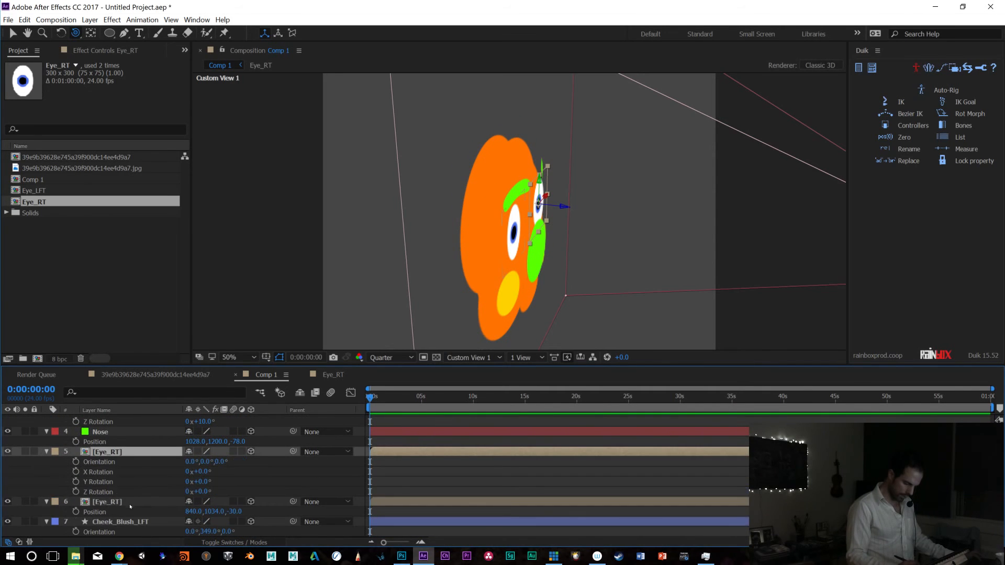
{"action": "left_click", "coordinate": [131, 504]}
{"action": "key", "text": "r"}
{"action": "left_click_drag", "start_coordinate": [205, 482], "coordinate": [196, 481]}
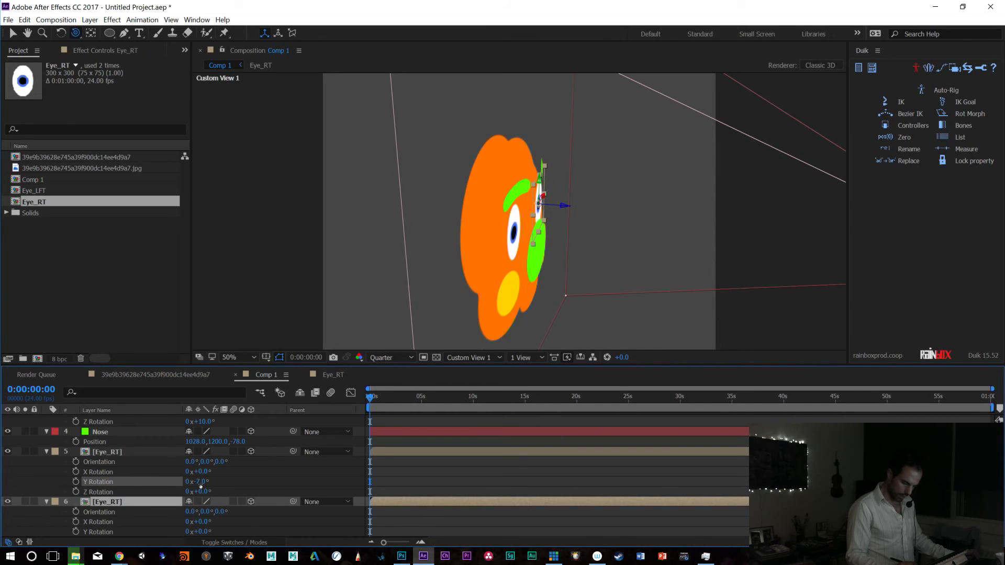
{"action": "left_click", "coordinate": [200, 483]}
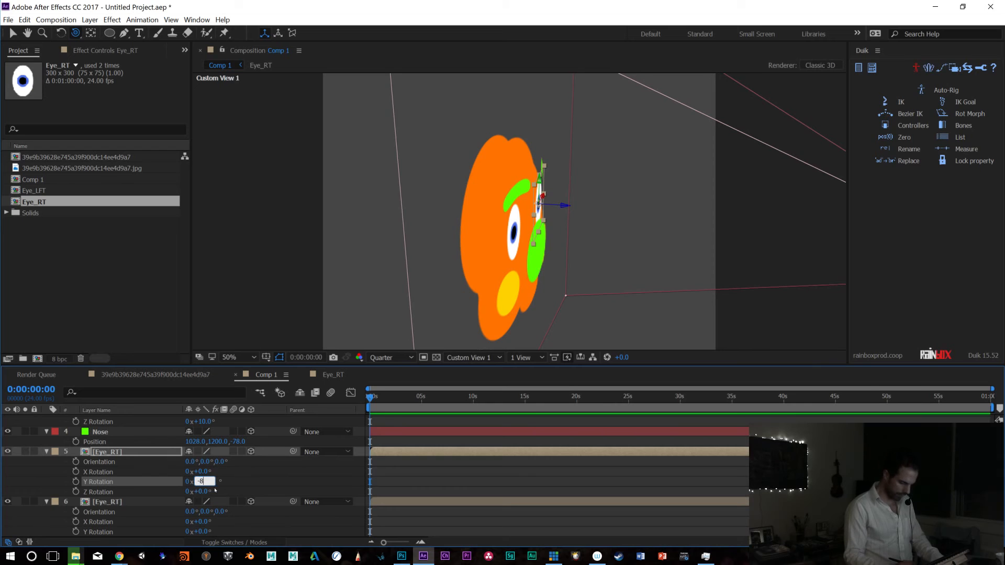
{"action": "type", "text": "8"}
{"action": "key", "text": "Return"}
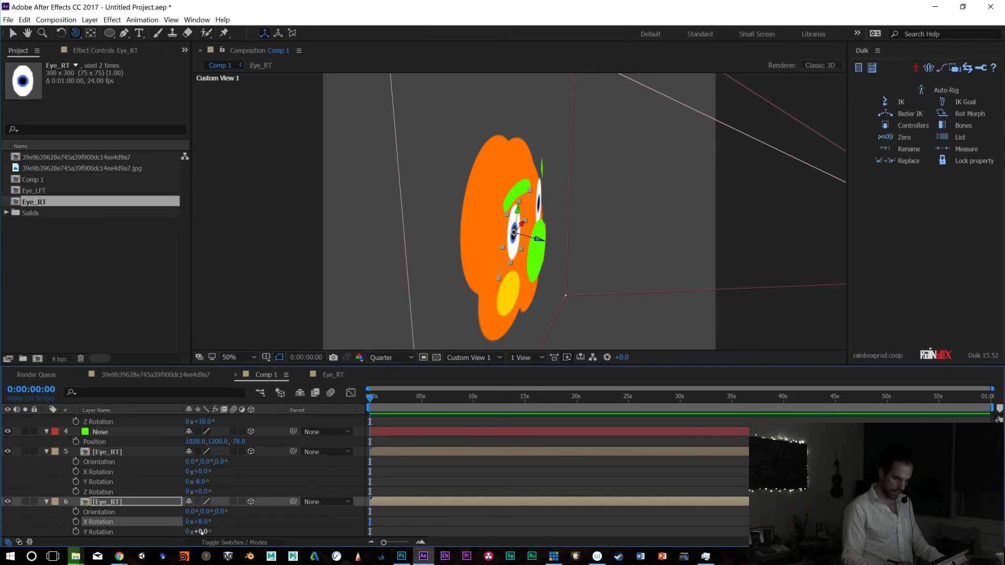
Undo the mistaken X Rotation on the lower Eye_RT layer, keep both eye layers, and set its Y Rotation to 8°
{"action": "key", "text": "ctrl+z"}
{"action": "key", "text": "ctrl+z"}
{"action": "key", "text": "ctrl+z"}
{"action": "key", "text": "ctrl+z"}
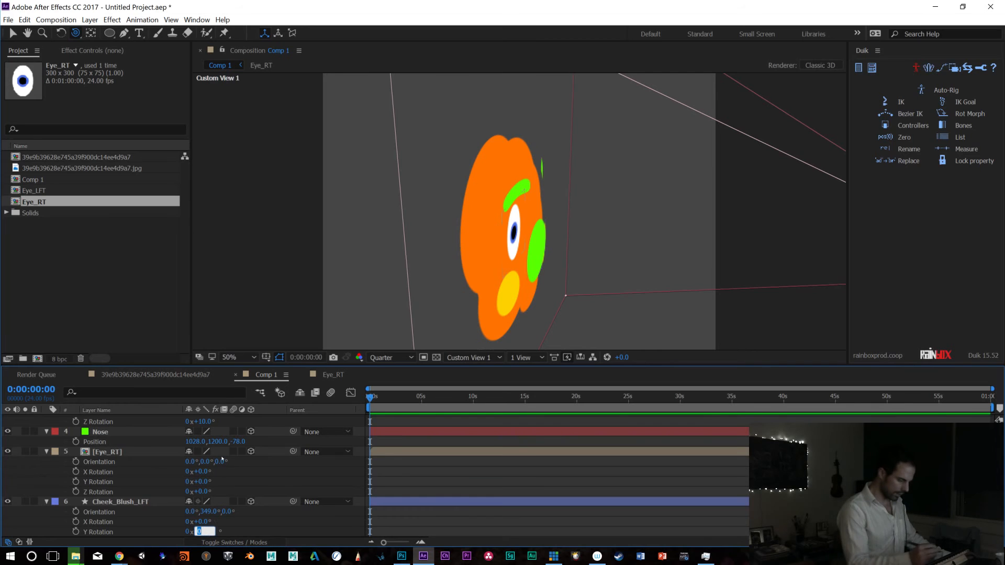
{"action": "key", "text": "ctrl+d"}
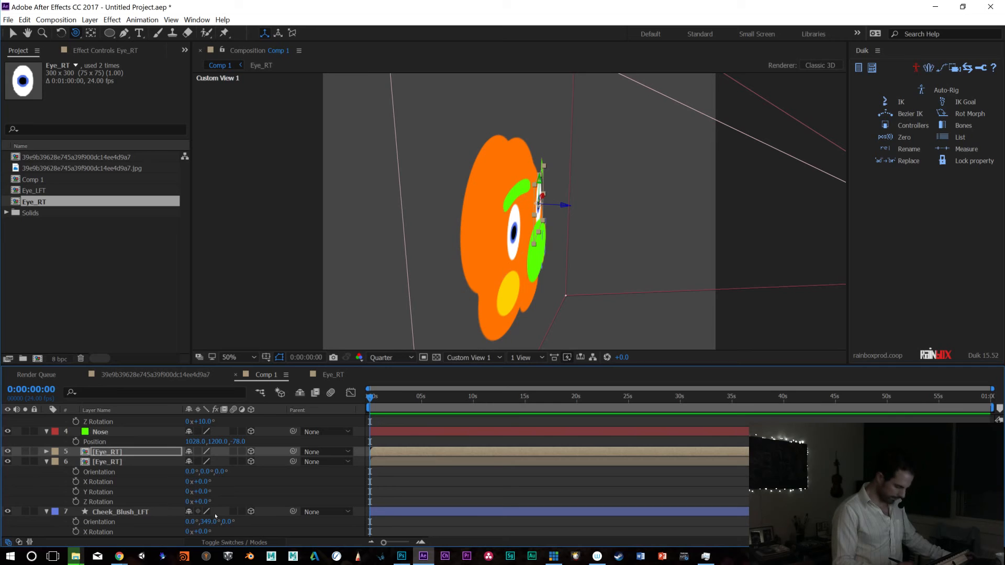
{"action": "key", "text": "r"}
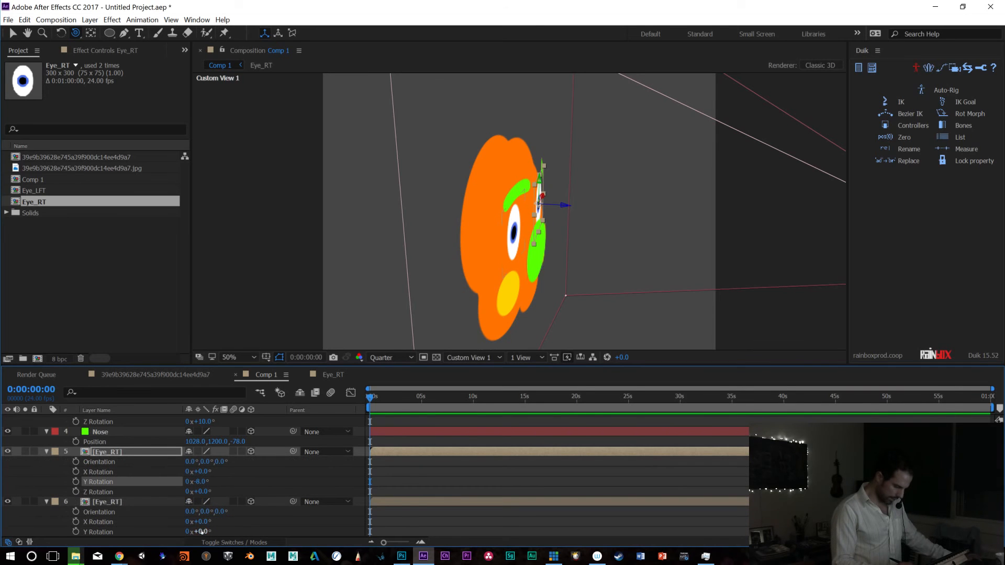
{"action": "key", "text": "Return"}
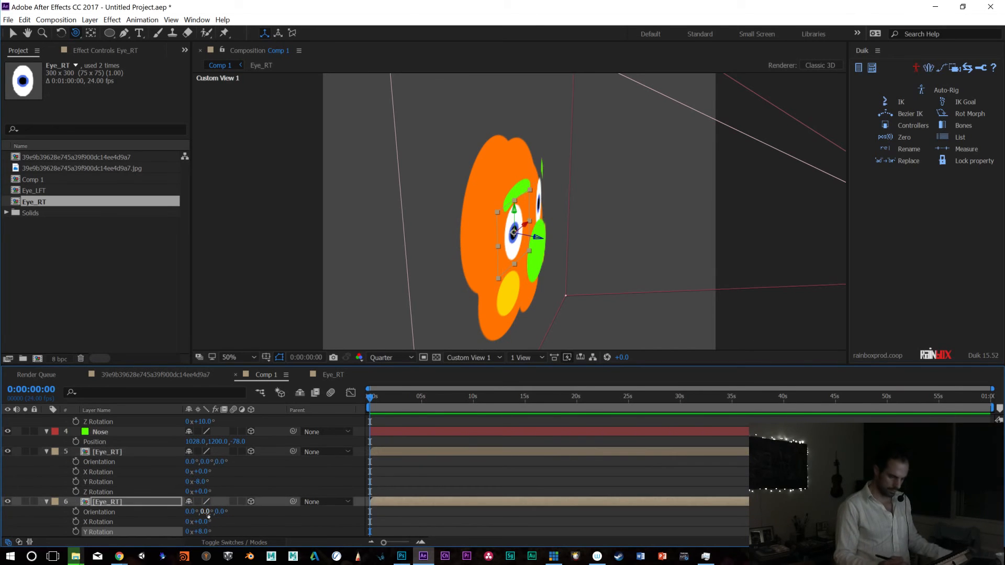
{"action": "left_click_drag", "start_coordinate": [613, 251], "coordinate": [599, 224]}
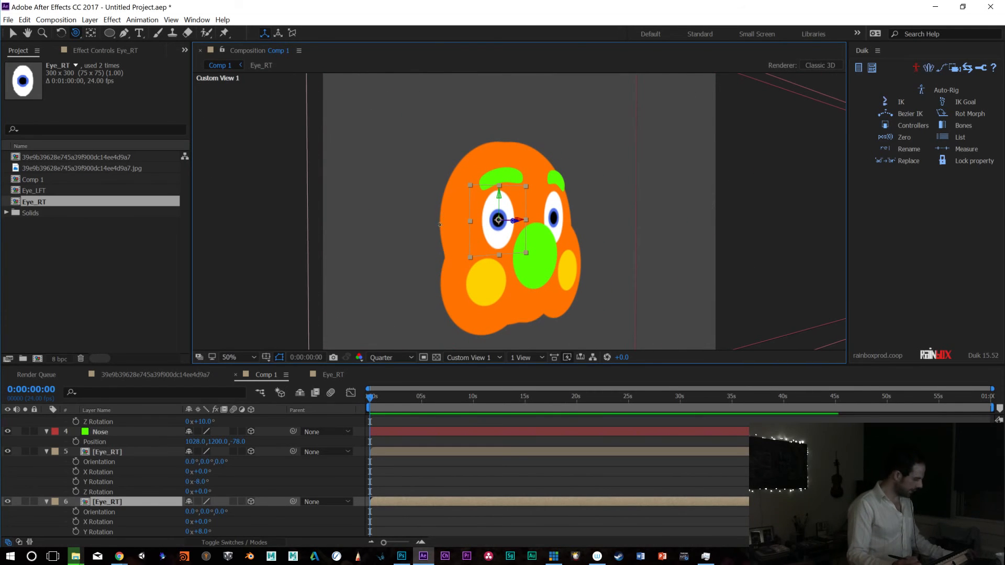
{"action": "left_click", "coordinate": [47, 452]}
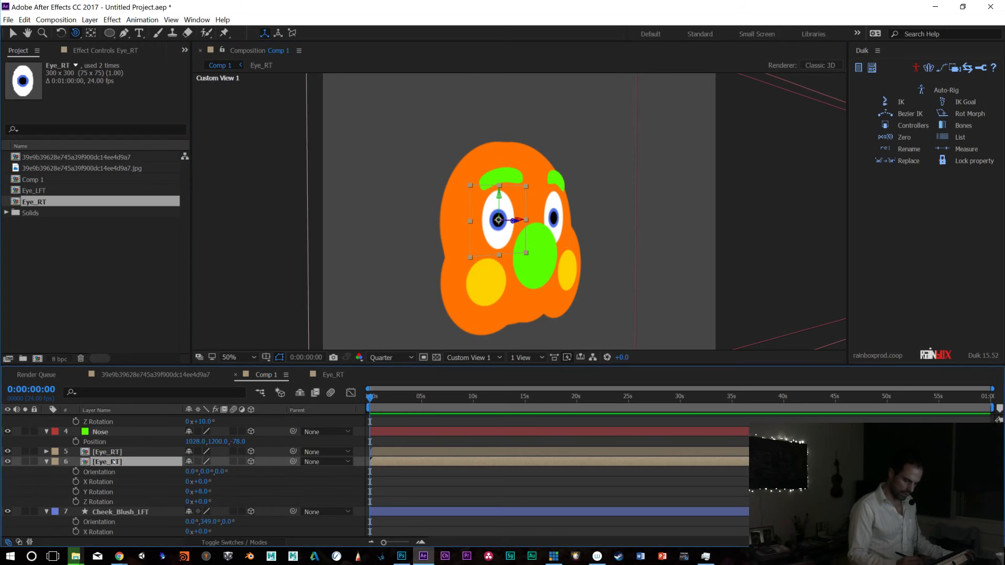
Duplicate the Nose layer, bring the copy forward in depth and scale it to 91%
{"action": "left_click", "coordinate": [103, 432]}
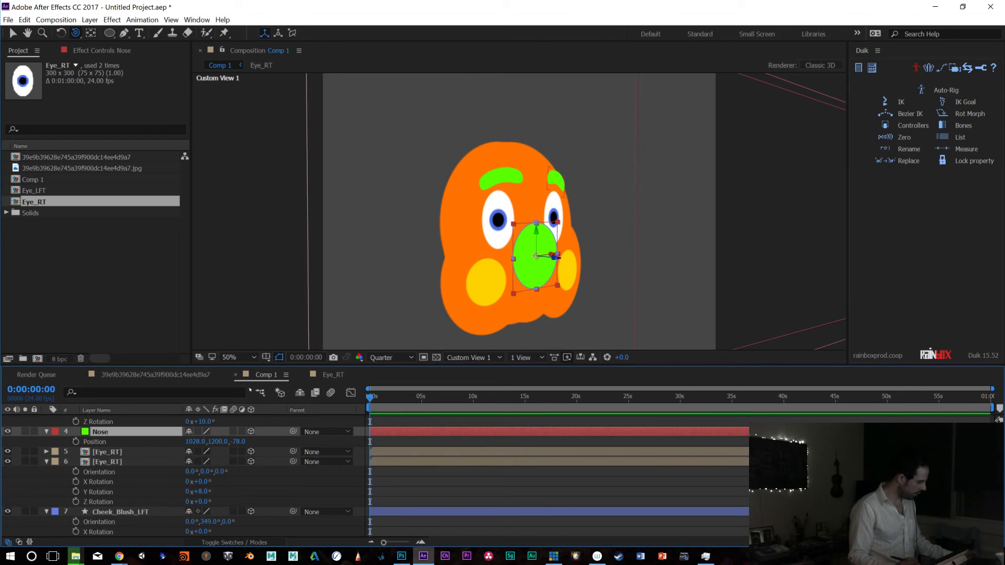
{"action": "key", "text": "ctrl+d"}
{"action": "left_click_drag", "start_coordinate": [238, 442], "coordinate": [209, 442]}
{"action": "key", "text": "r"}
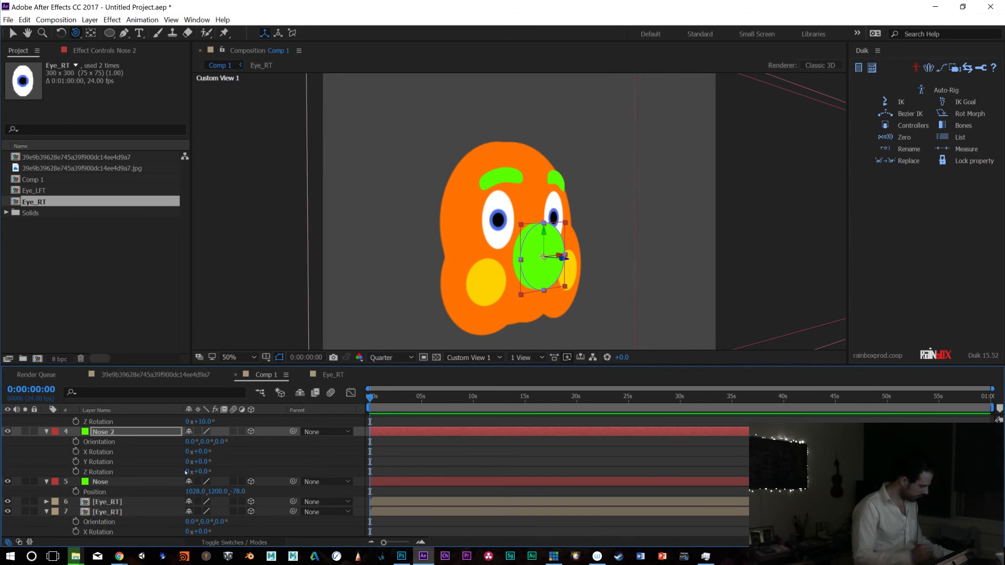
{"action": "key", "text": "r"}
{"action": "key", "text": "r"}
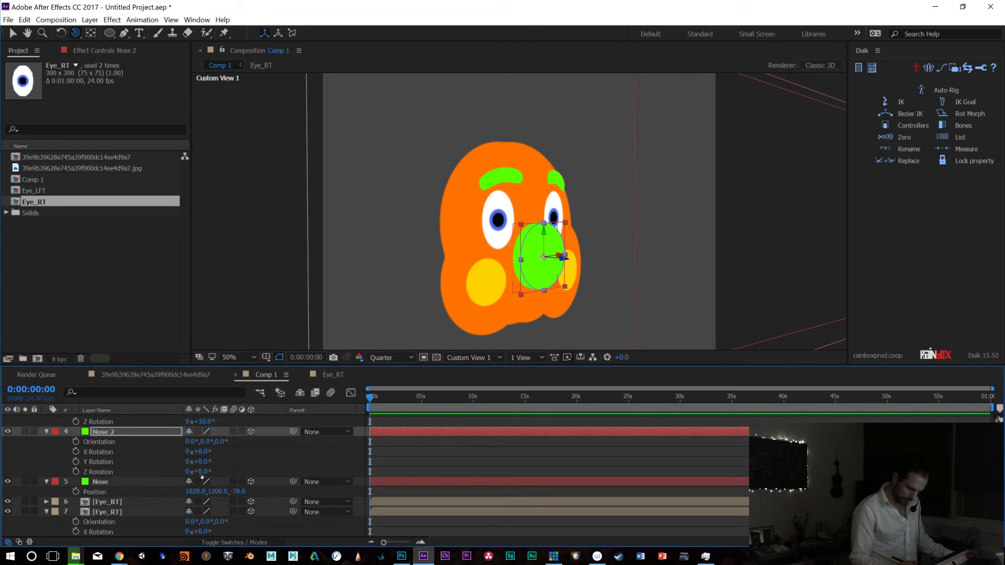
{"action": "key", "text": "s"}
{"action": "left_click_drag", "start_coordinate": [238, 442], "coordinate": [228, 441]}
Duplicate Nose 2, bring the new copy further forward in depth and scale it to 71%
{"action": "key", "text": "ctrl+d"}
{"action": "key", "text": "p"}
{"action": "left_click_drag", "start_coordinate": [242, 442], "coordinate": [225, 442]}
{"action": "key", "text": "s"}
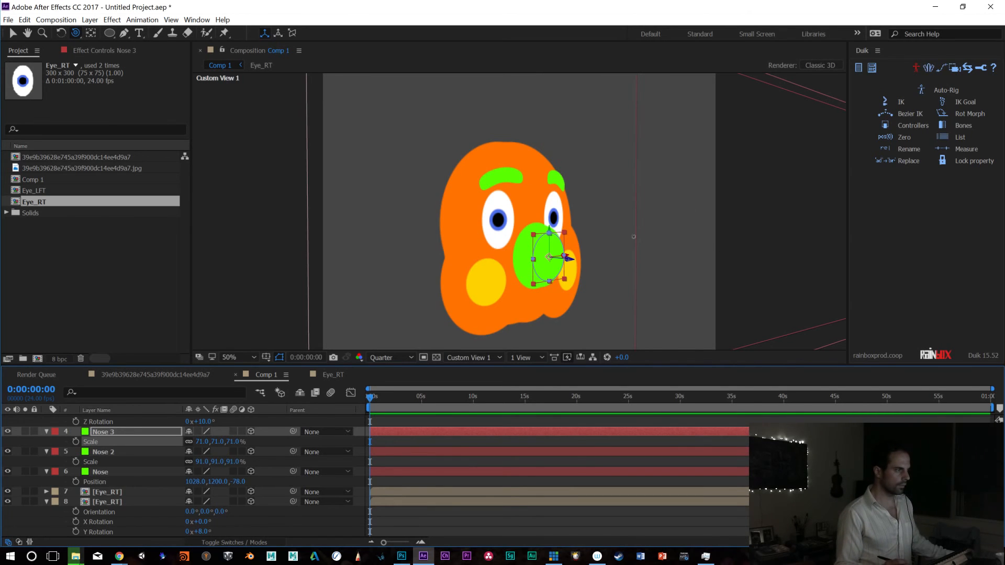
{"action": "mouse_move", "coordinate": [642, 272]}
{"action": "left_mouse_down"}
{"action": "mouse_move", "coordinate": [590, 270]}
{"action": "mouse_move", "coordinate": [623, 277]}
{"action": "mouse_move", "coordinate": [668, 257]}
{"action": "mouse_move", "coordinate": [640, 269]}
{"action": "mouse_move", "coordinate": [655, 272]}
{"action": "mouse_move", "coordinate": [611, 245]}
{"action": "mouse_move", "coordinate": [650, 281]}
{"action": "mouse_move", "coordinate": [660, 253]}
{"action": "mouse_move", "coordinate": [649, 261]}
{"action": "left_mouse_up"}
{"action": "left_click", "coordinate": [572, 525]}
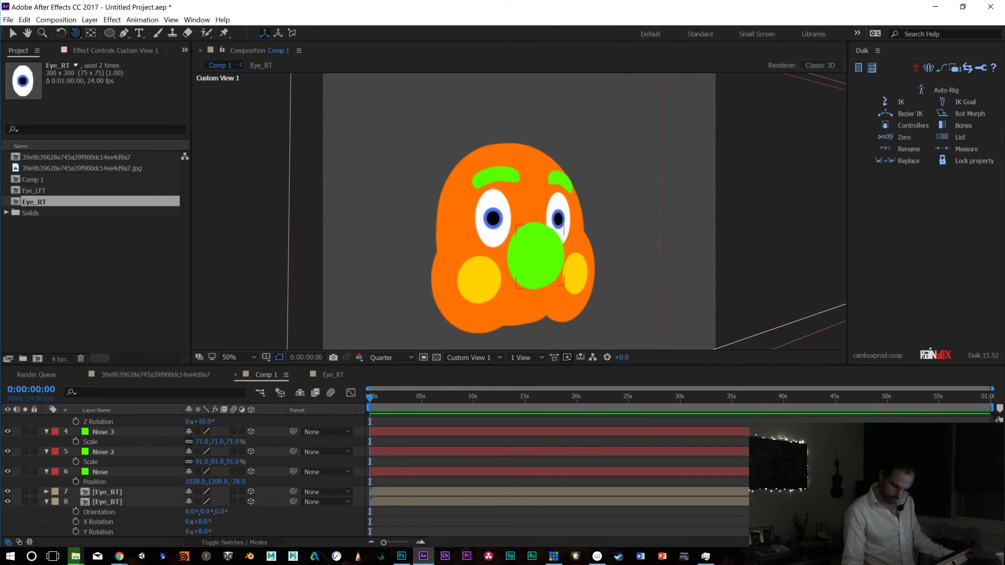
Duplicate the Cheek_RT layer, push the copy back to Z position 92 and scale it to 105%
{"action": "scroll", "coordinate": [184, 477], "scroll_direction": "down", "scroll_amount": 10}
{"action": "scroll", "coordinate": [183, 476], "scroll_direction": "down", "scroll_amount": 7}
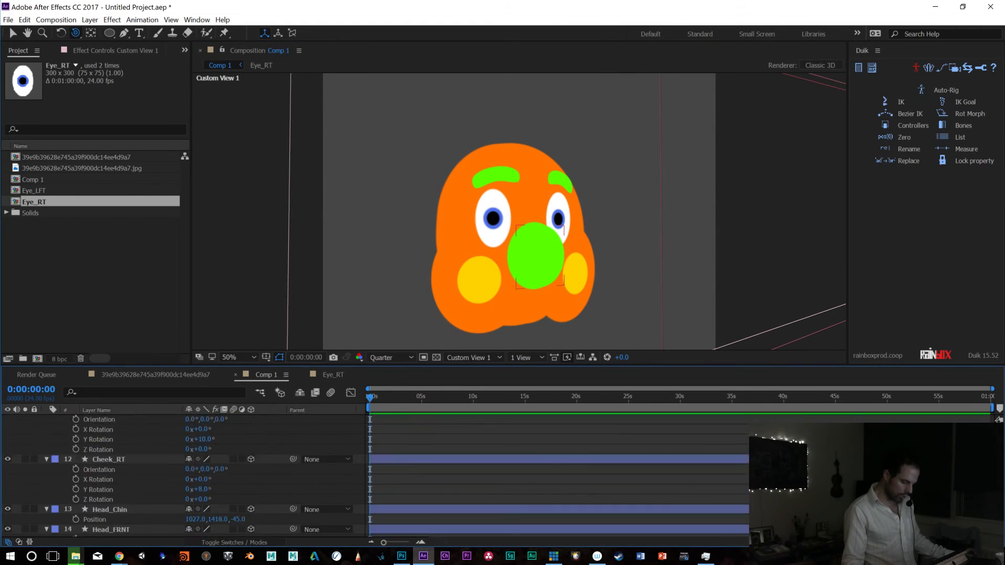
{"action": "scroll", "coordinate": [183, 476], "scroll_direction": "up", "scroll_amount": 5}
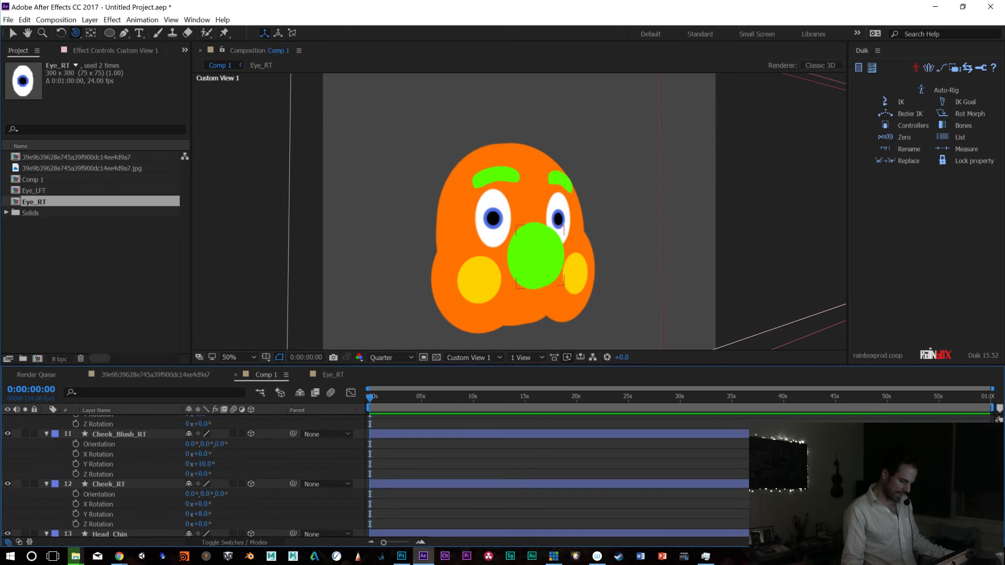
{"action": "left_click", "coordinate": [120, 488]}
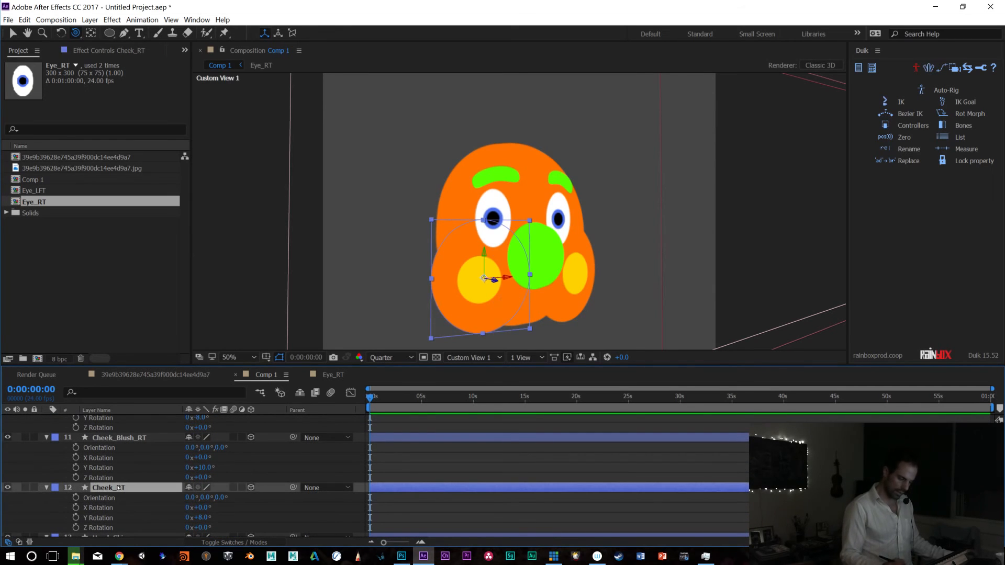
{"action": "key", "text": "ctrl+d"}
{"action": "key", "text": "p"}
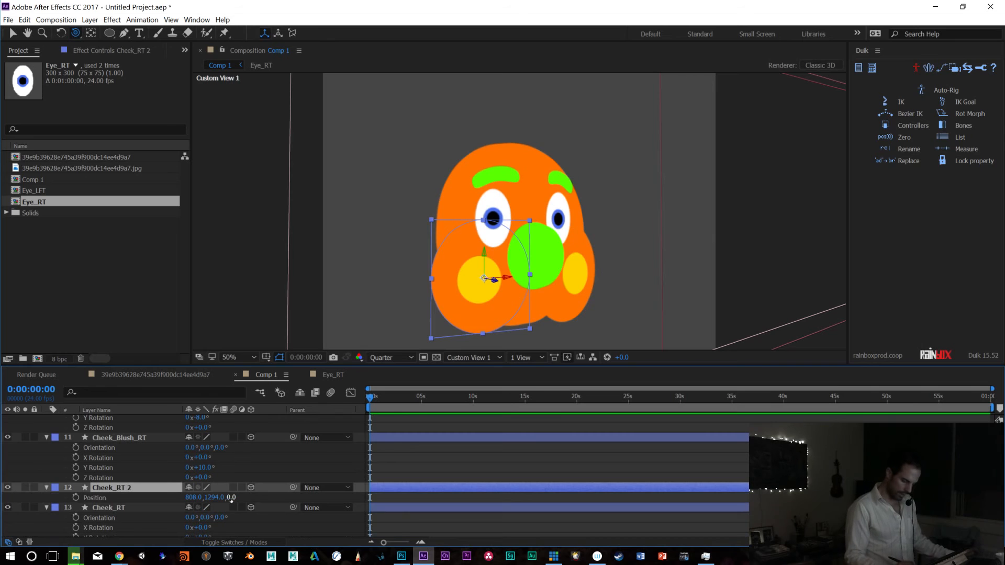
{"action": "left_click_drag", "start_coordinate": [230, 497], "coordinate": [273, 498]}
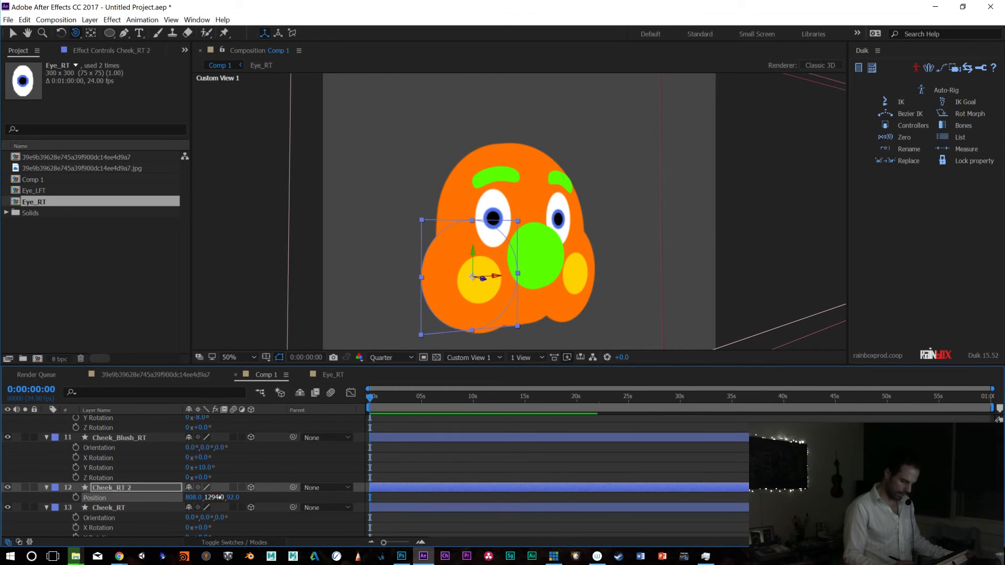
{"action": "key", "text": "s"}
{"action": "mouse_move", "coordinate": [242, 498]}
{"action": "left_mouse_down"}
{"action": "mouse_move", "coordinate": [252, 498]}
{"action": "mouse_move", "coordinate": [244, 497]}
{"action": "left_mouse_up"}
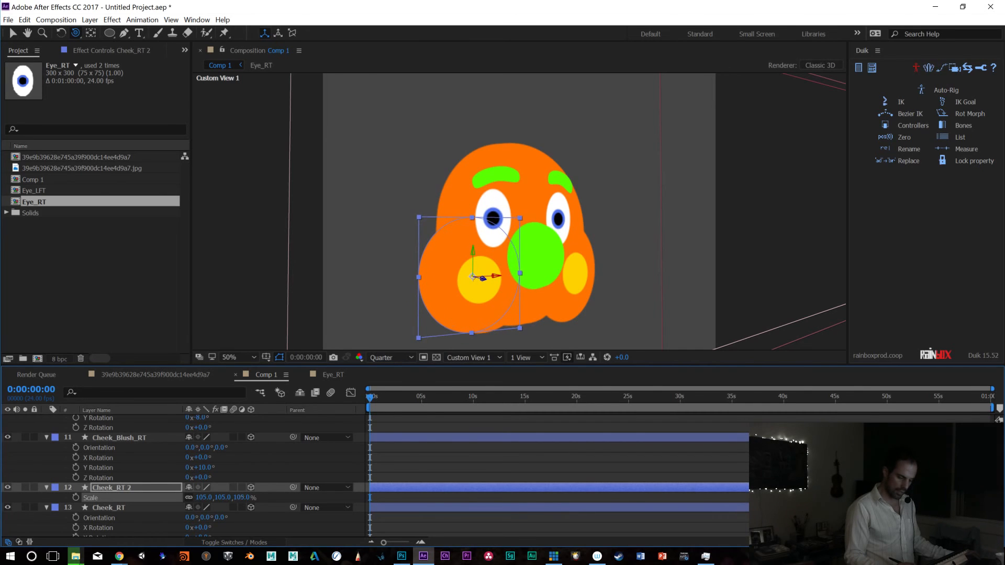
Duplicate the Cheek_LFT layer, push the copy back in depth and scale it to 111%
{"action": "scroll", "coordinate": [251, 479], "scroll_direction": "down", "scroll_amount": 3}
{"action": "scroll", "coordinate": [183, 476], "scroll_direction": "down", "scroll_amount": 4}
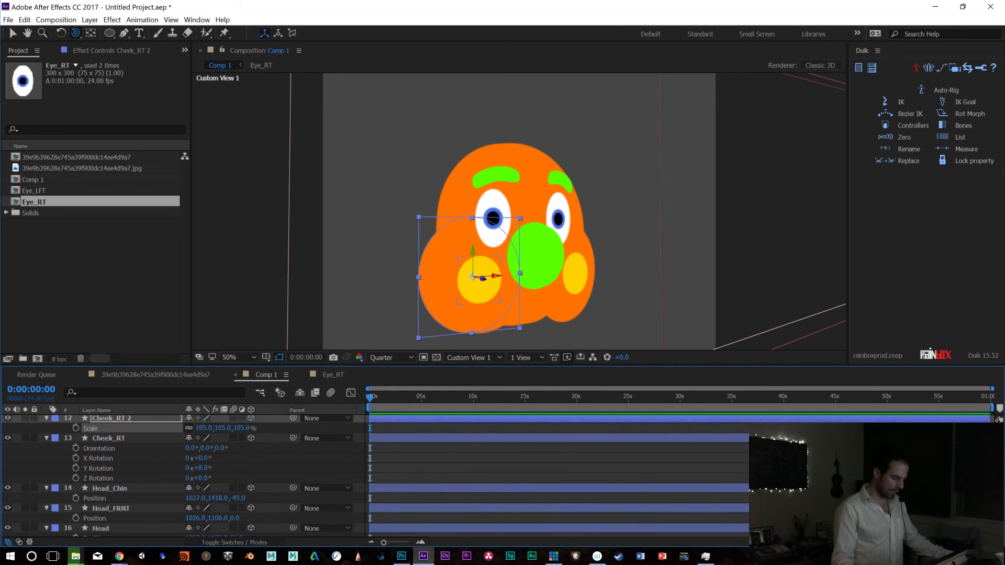
{"action": "scroll", "coordinate": [183, 476], "scroll_direction": "up", "scroll_amount": 5}
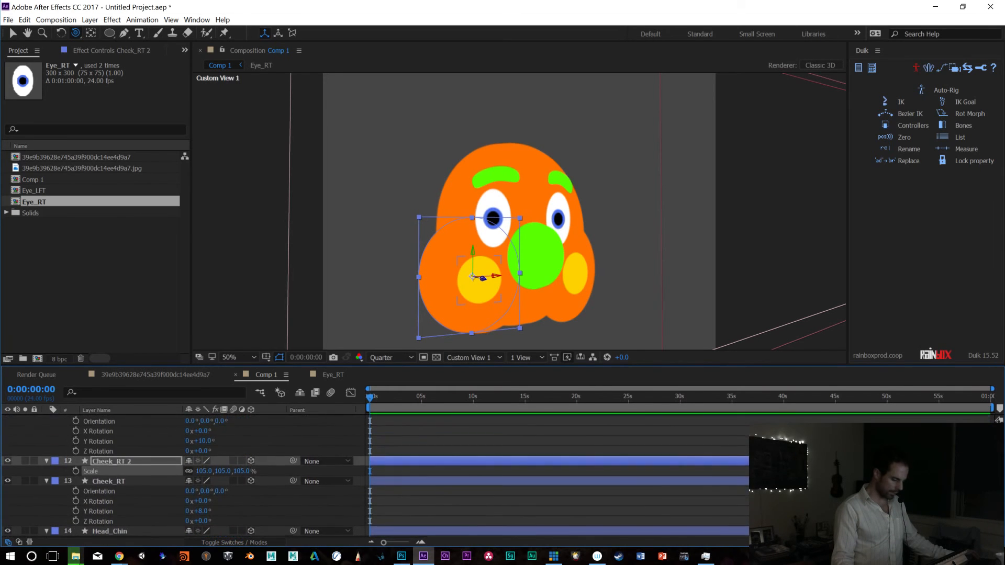
{"action": "scroll", "coordinate": [183, 477], "scroll_direction": "up", "scroll_amount": 3}
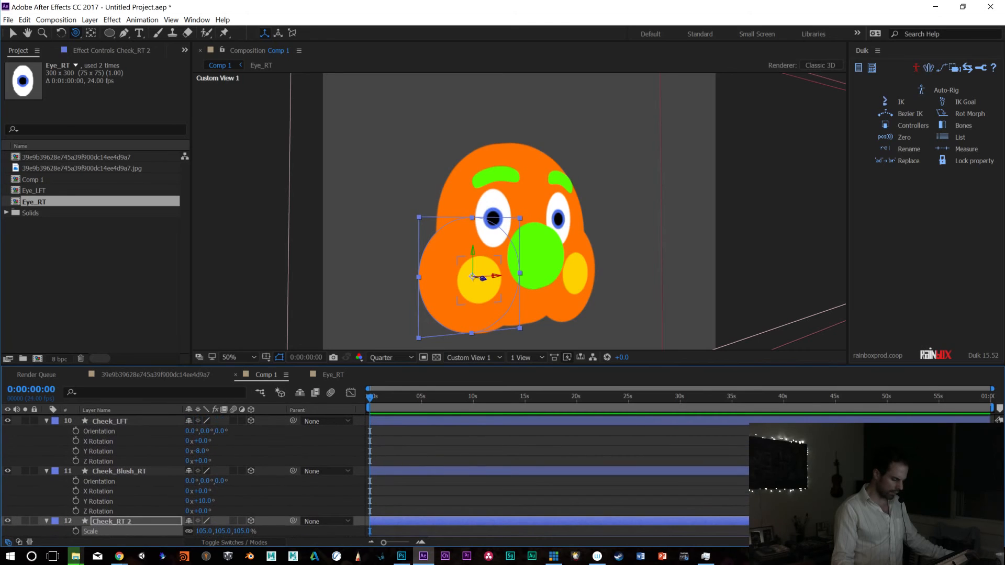
{"action": "left_click", "coordinate": [123, 426]}
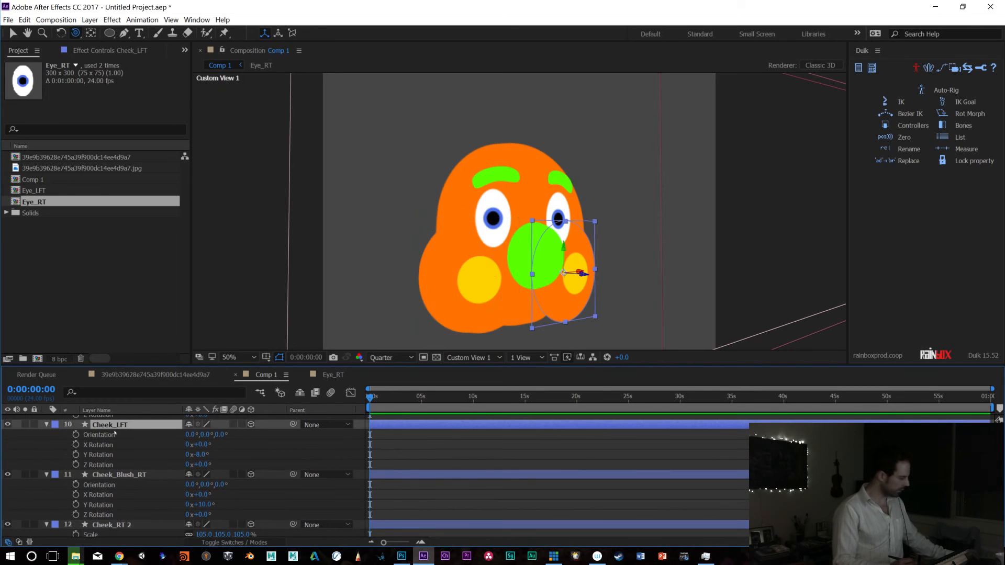
{"action": "key", "text": "ctrl+d"}
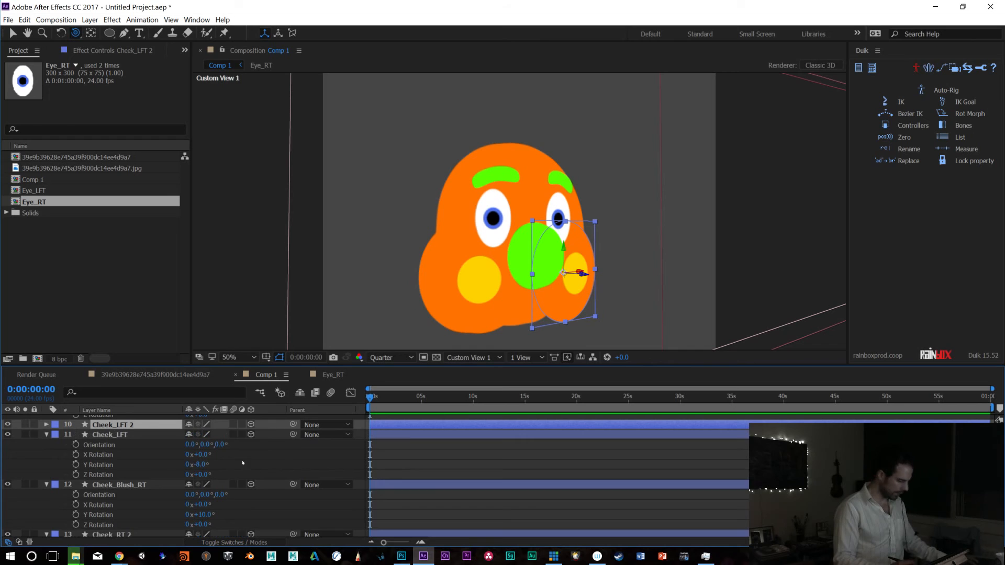
{"action": "key", "text": "p"}
{"action": "mouse_move", "coordinate": [234, 434]}
{"action": "left_mouse_down"}
{"action": "mouse_move", "coordinate": [276, 430]}
{"action": "mouse_move", "coordinate": [244, 434]}
{"action": "left_mouse_up"}
{"action": "key", "text": "s"}
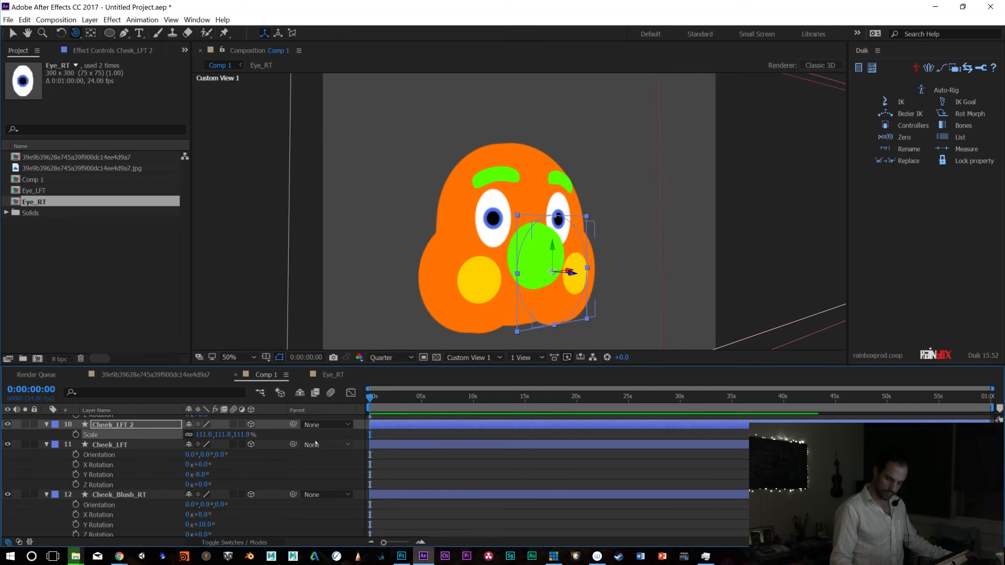
Duplicate the Head_BCK layer, push the copy back to Z position 287 and enlarge it slightly
{"action": "scroll", "coordinate": [236, 436], "scroll_direction": "down", "scroll_amount": 5}
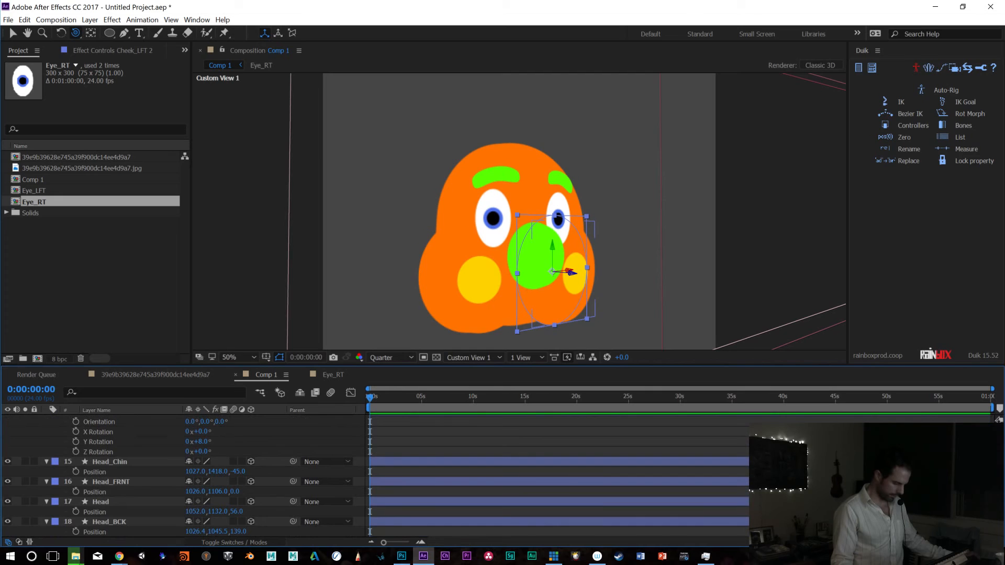
{"action": "left_click", "coordinate": [121, 523]}
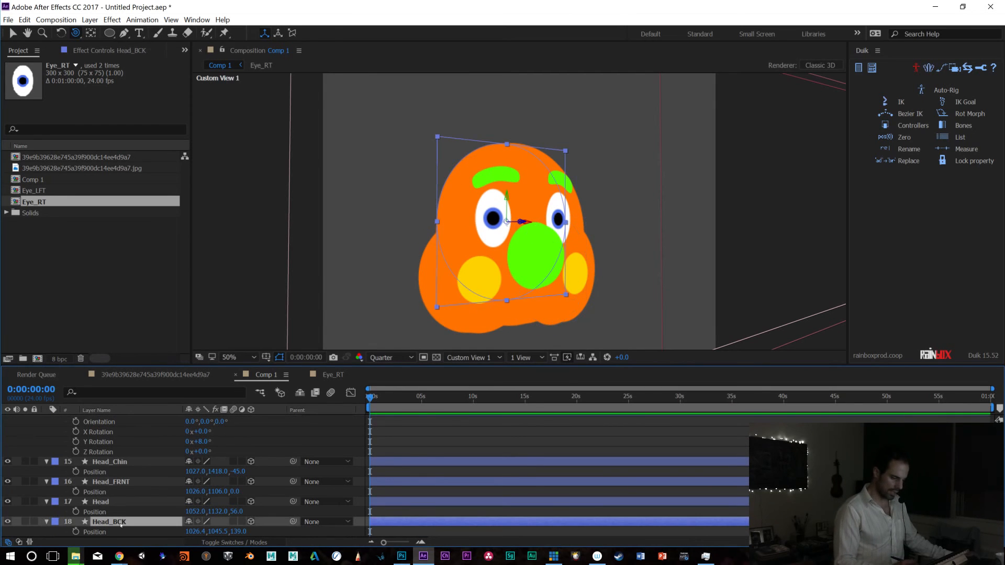
{"action": "key", "text": "ctrl+d"}
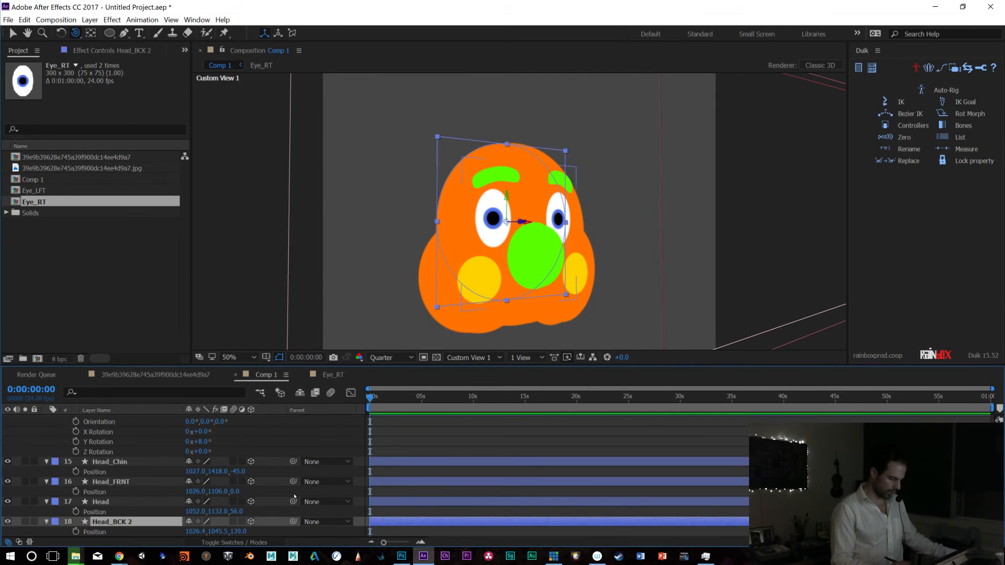
{"action": "left_click_drag", "start_coordinate": [237, 533], "coordinate": [309, 515]}
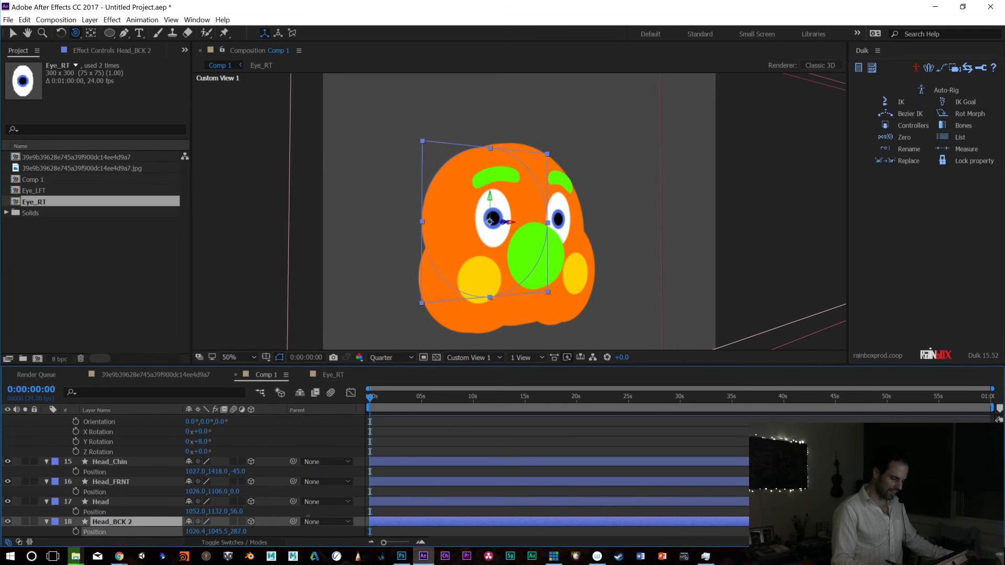
{"action": "key", "text": "s"}
{"action": "left_click_drag", "start_coordinate": [229, 532], "coordinate": [230, 531]}
Duplicate Head_BCK 2 and move the new copy to position 1026.4, 1102.5, 435.0, further behind the head
{"action": "key", "text": "ctrl+d"}
{"action": "key", "text": "p"}
{"action": "left_click_drag", "start_coordinate": [230, 532], "coordinate": [252, 532]}
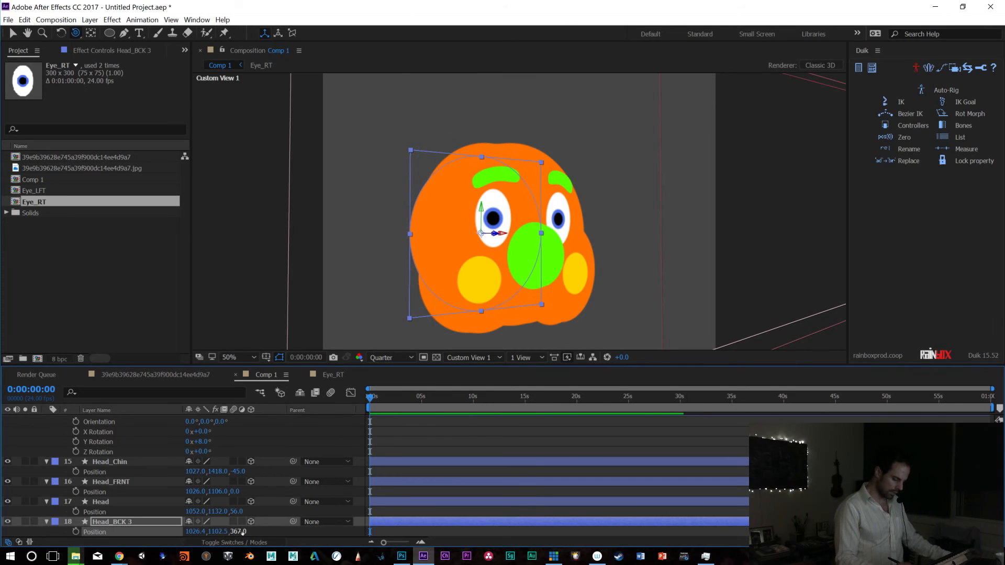
{"action": "left_click_drag", "start_coordinate": [238, 531], "coordinate": [266, 510]}
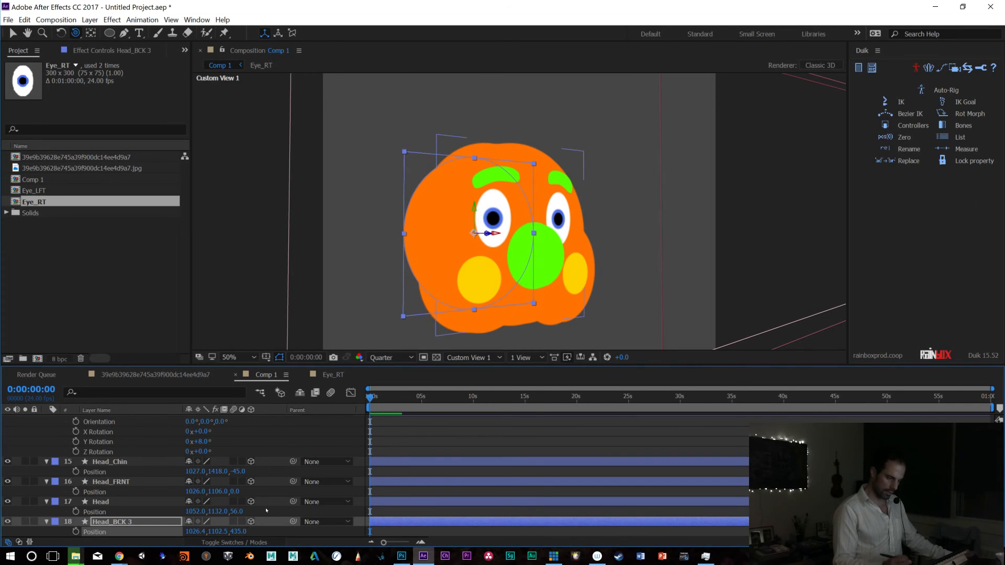
Raise the Head_FRNT layer to Y position 984 and push it back in depth to sit behind the forehead
{"action": "left_click", "coordinate": [112, 501]}
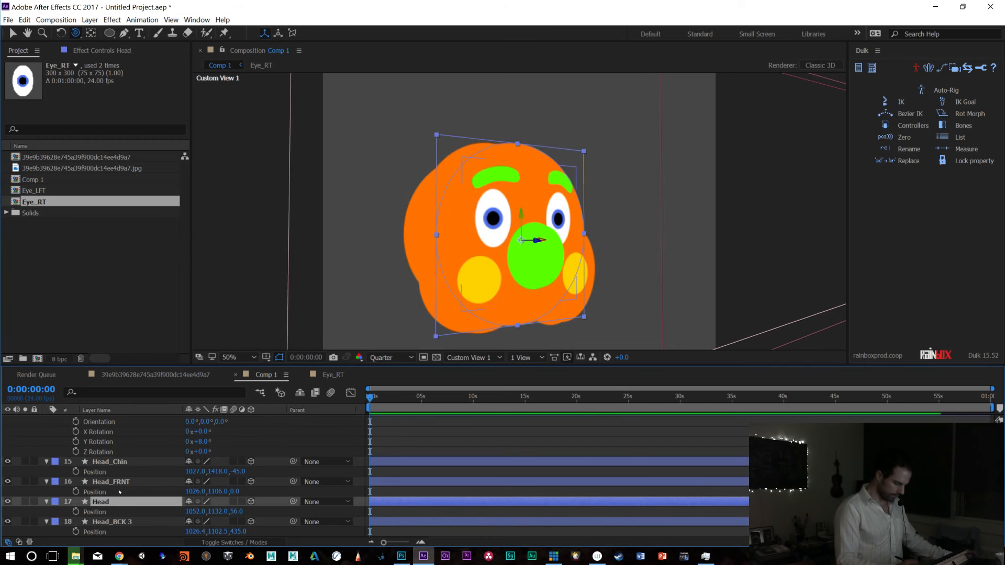
{"action": "left_click", "coordinate": [112, 482]}
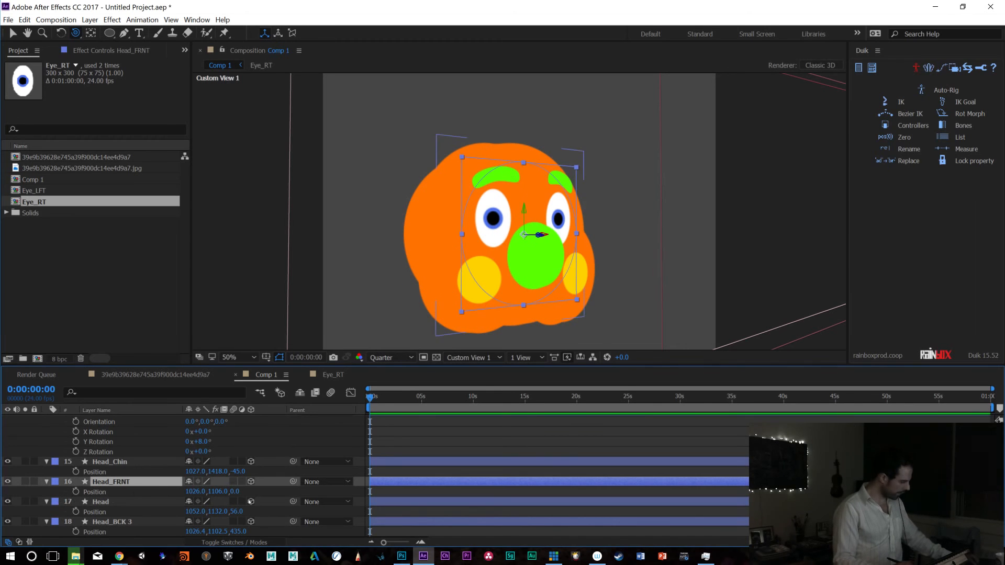
{"action": "key", "text": "p"}
{"action": "key", "text": "p"}
{"action": "left_click_drag", "start_coordinate": [218, 492], "coordinate": [300, 475]}
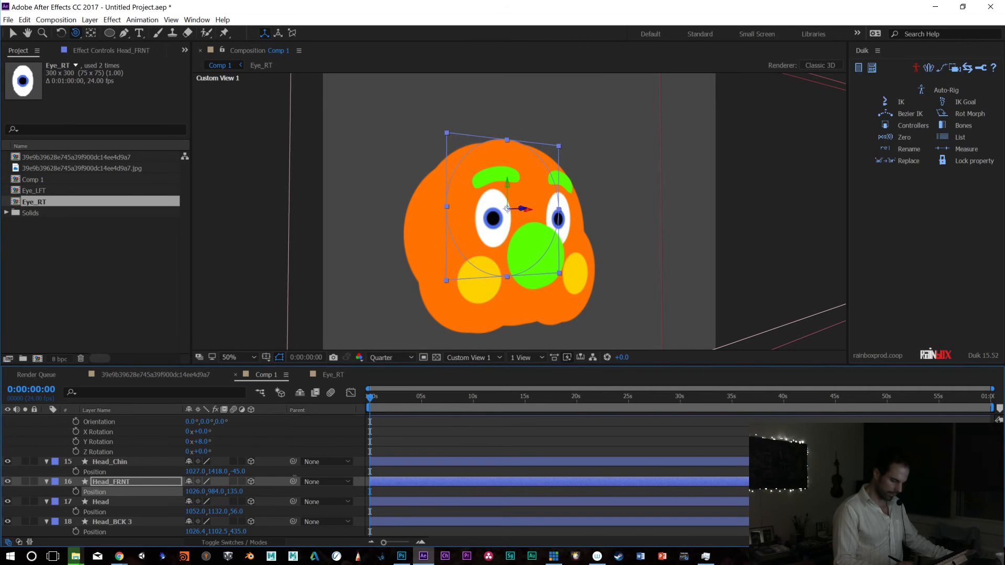
Apply a red Fill effect to the Head_FRNT layer to distinguish it from the other head shapes
{"action": "left_click", "coordinate": [122, 479]}
{"action": "left_click", "coordinate": [82, 51]}
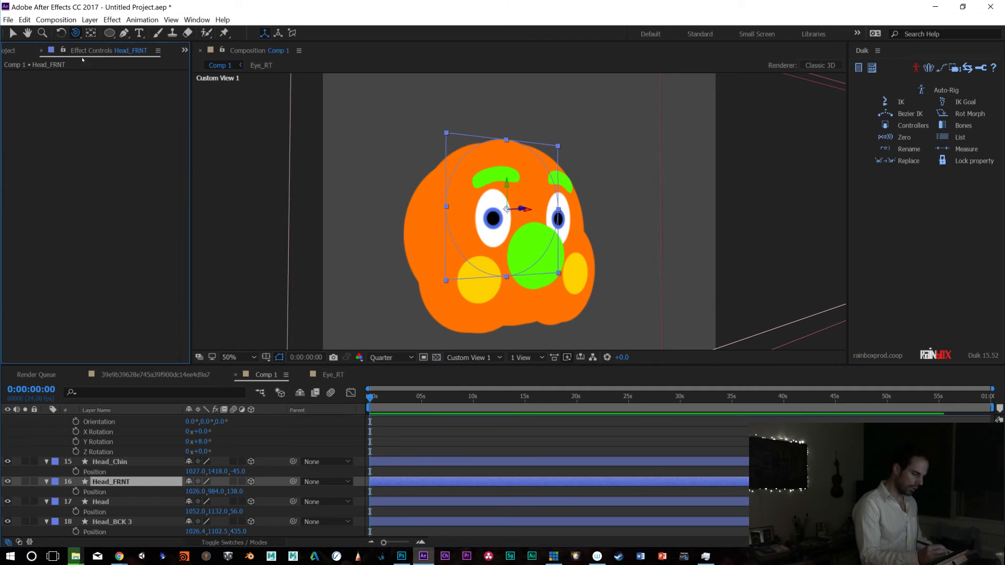
{"action": "right_click", "coordinate": [80, 194]}
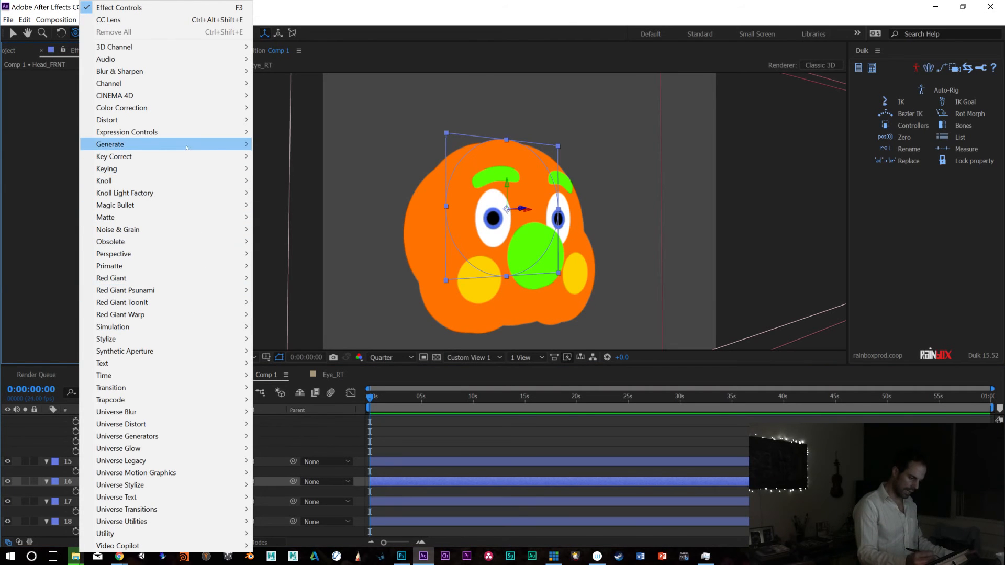
{"action": "mouse_move", "coordinate": [187, 145]}
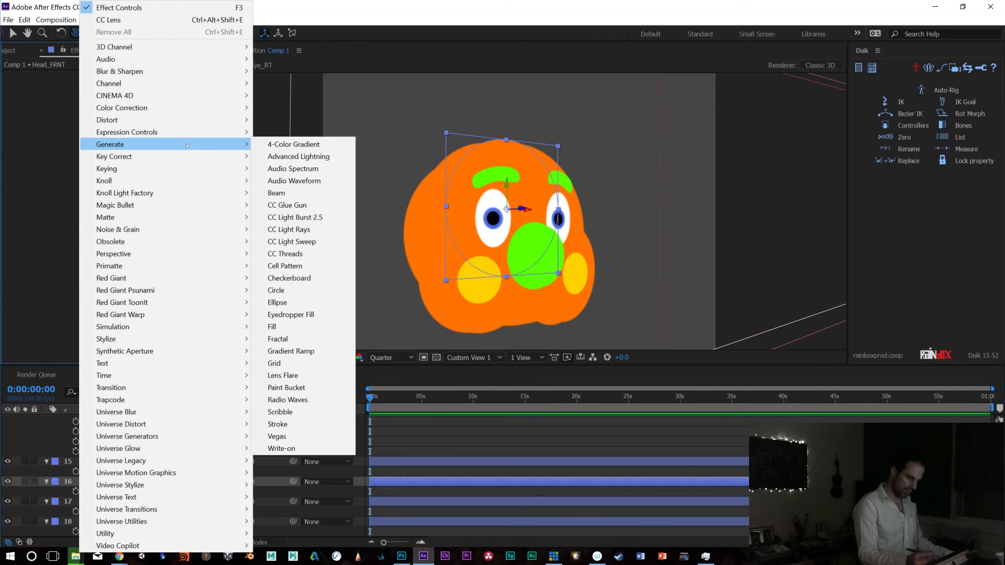
{"action": "left_click", "coordinate": [291, 327]}
{"action": "key", "text": "v"}
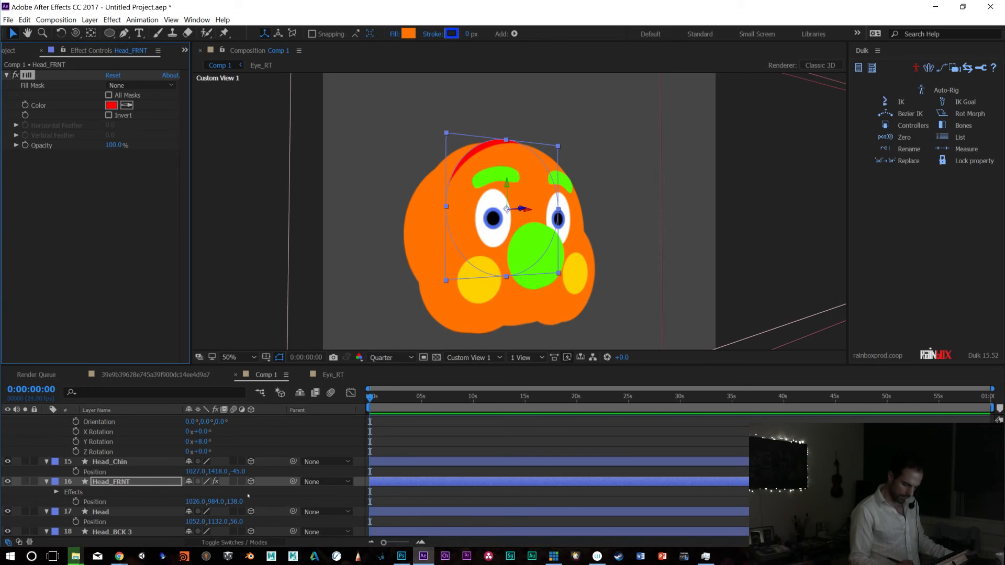
Push Head_FRNT further back at a scale of 81%, and remove its Fill effect
{"action": "mouse_move", "coordinate": [234, 501]}
{"action": "left_mouse_down"}
{"action": "mouse_move", "coordinate": [158, 487]}
{"action": "mouse_move", "coordinate": [240, 481]}
{"action": "mouse_move", "coordinate": [196, 483]}
{"action": "mouse_move", "coordinate": [237, 463]}
{"action": "mouse_move", "coordinate": [236, 495]}
{"action": "left_mouse_up"}
{"action": "key", "text": "s"}
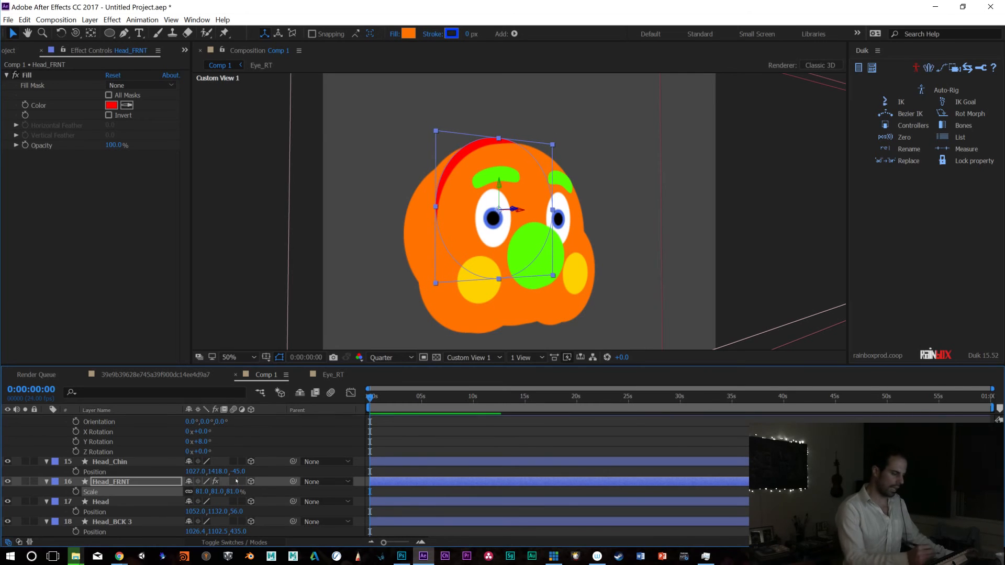
{"action": "left_click", "coordinate": [29, 76]}
{"action": "key", "text": "Delete"}
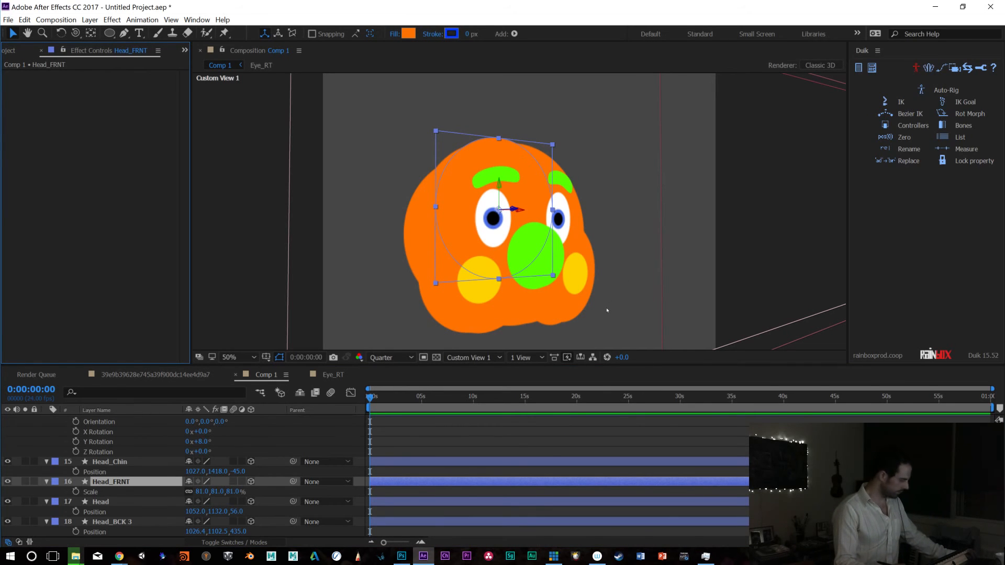
Move the Head_FRNT layer to position 1026.0, 996.0, 203.0
{"action": "key", "text": "c"}
{"action": "mouse_move", "coordinate": [606, 300]}
{"action": "left_mouse_down"}
{"action": "mouse_move", "coordinate": [565, 299]}
{"action": "mouse_move", "coordinate": [615, 306]}
{"action": "left_mouse_up"}
{"action": "mouse_move", "coordinate": [218, 492]}
{"action": "left_mouse_down"}
{"action": "mouse_move", "coordinate": [233, 495]}
{"action": "mouse_move", "coordinate": [198, 490]}
{"action": "left_mouse_up"}
Duplicate the Head_FRNT layer and place the copy in front of it at position 1026.0, 1001.0, 121.0
{"action": "key", "text": "ctrl+d"}
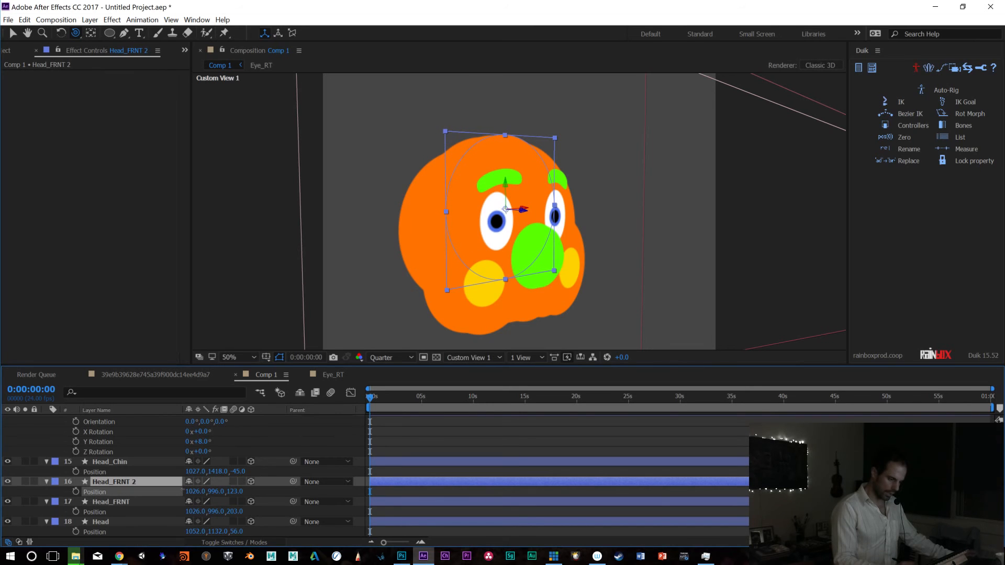
{"action": "key", "text": "p"}
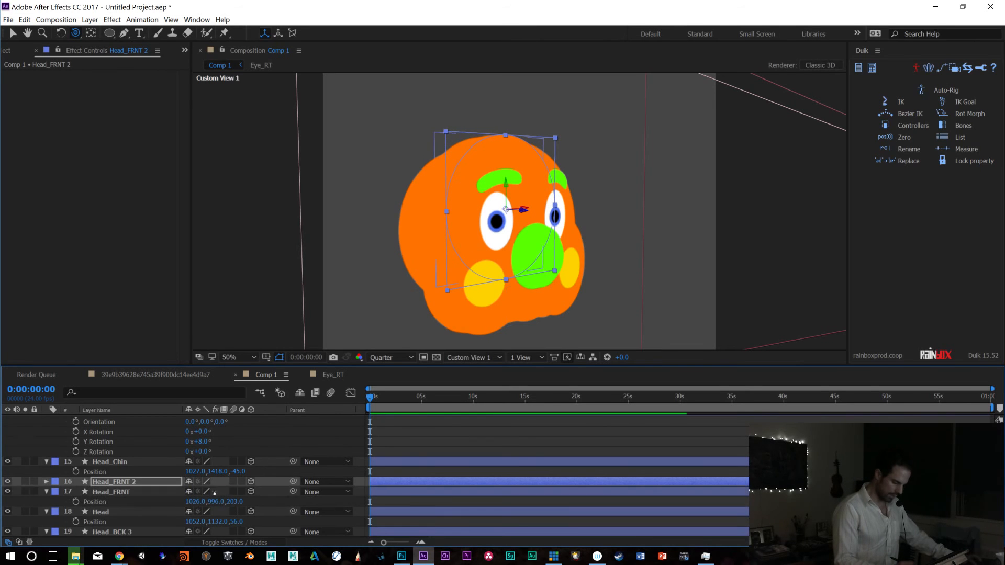
{"action": "key", "text": "p"}
{"action": "left_click_drag", "start_coordinate": [213, 491], "coordinate": [220, 491]}
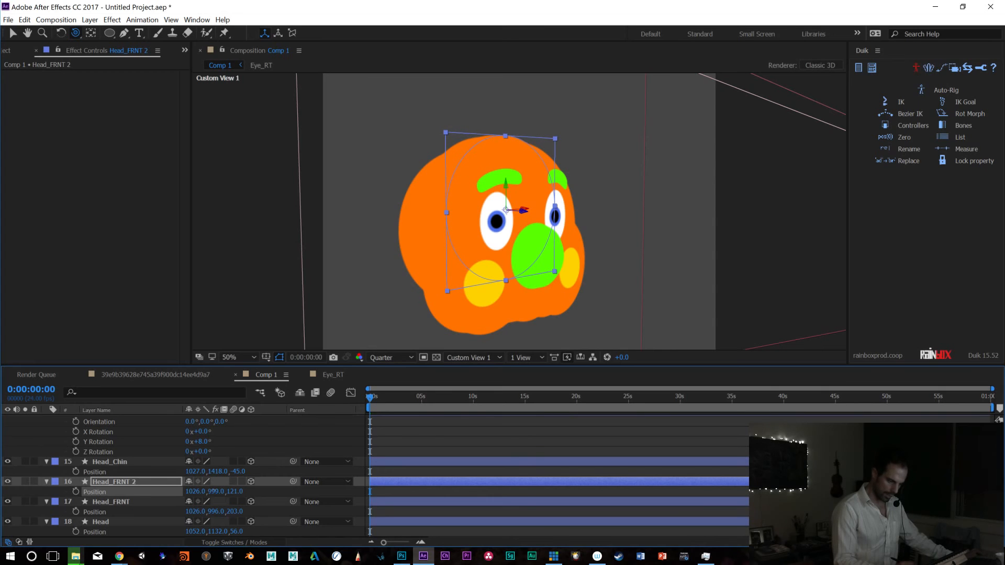
Duplicate the Cheek_RT layer, push the copy back to Z position 344 and show its Scale property
{"action": "left_click_drag", "start_coordinate": [609, 298], "coordinate": [508, 353]}
{"action": "mouse_move", "coordinate": [581, 295]}
{"action": "left_mouse_down"}
{"action": "mouse_move", "coordinate": [614, 288]}
{"action": "mouse_move", "coordinate": [591, 297]}
{"action": "mouse_move", "coordinate": [593, 285]}
{"action": "left_mouse_up"}
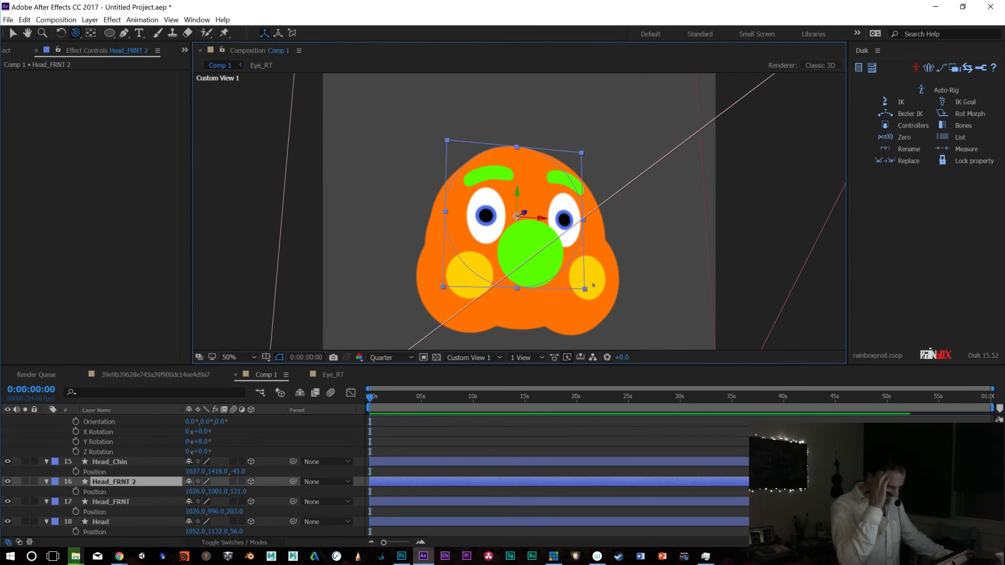
{"action": "mouse_move", "coordinate": [633, 295]}
{"action": "left_mouse_down"}
{"action": "mouse_move", "coordinate": [630, 302]}
{"action": "mouse_move", "coordinate": [625, 289]}
{"action": "left_mouse_up"}
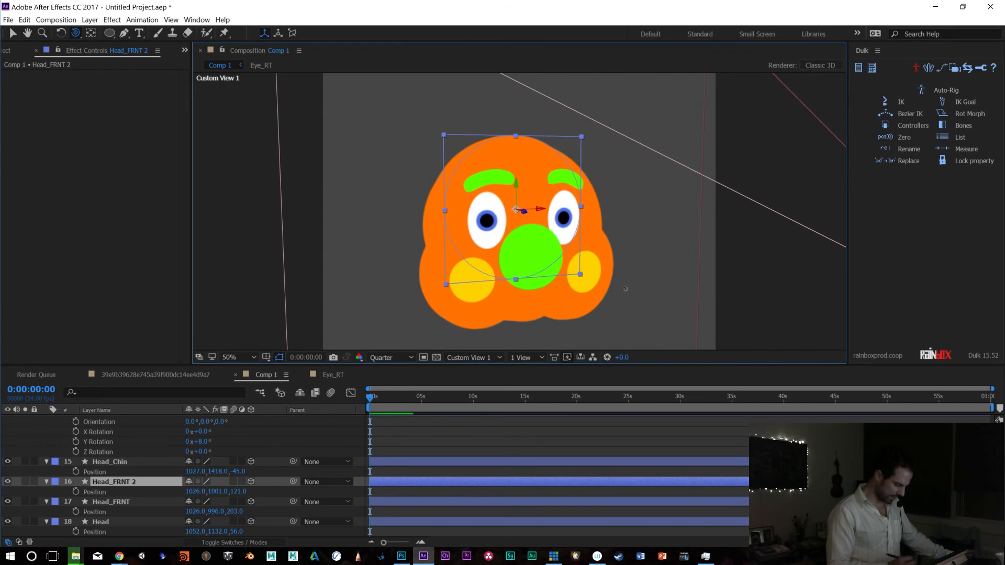
{"action": "left_click", "coordinate": [128, 465]}
{"action": "scroll", "coordinate": [157, 477], "scroll_direction": "up", "scroll_amount": 3}
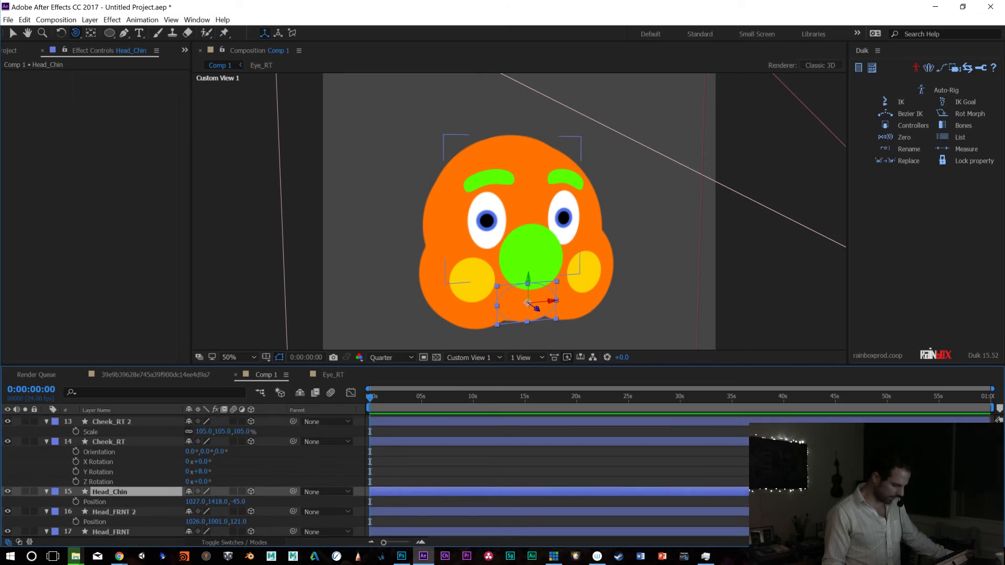
{"action": "left_click", "coordinate": [128, 500]}
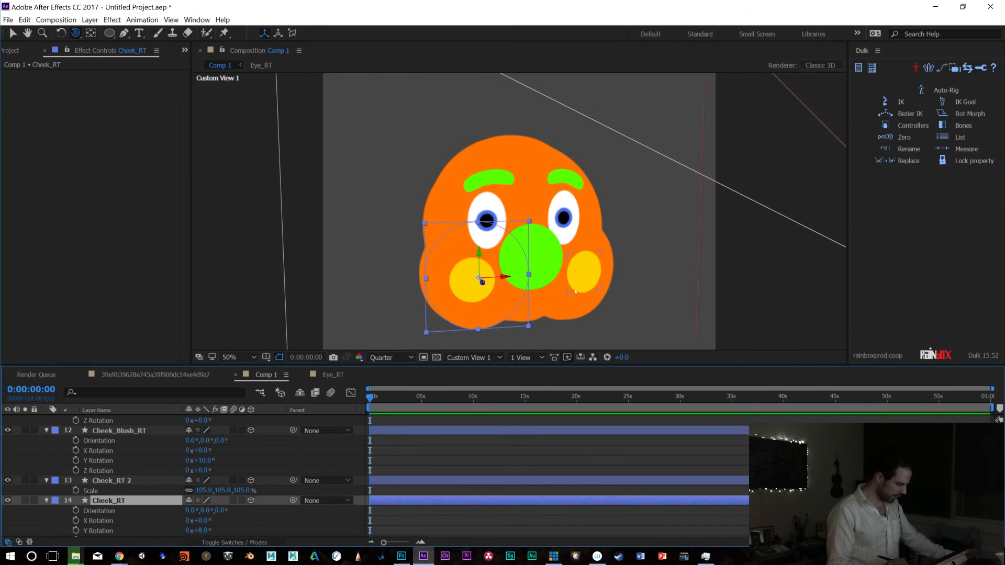
{"action": "key", "text": "p"}
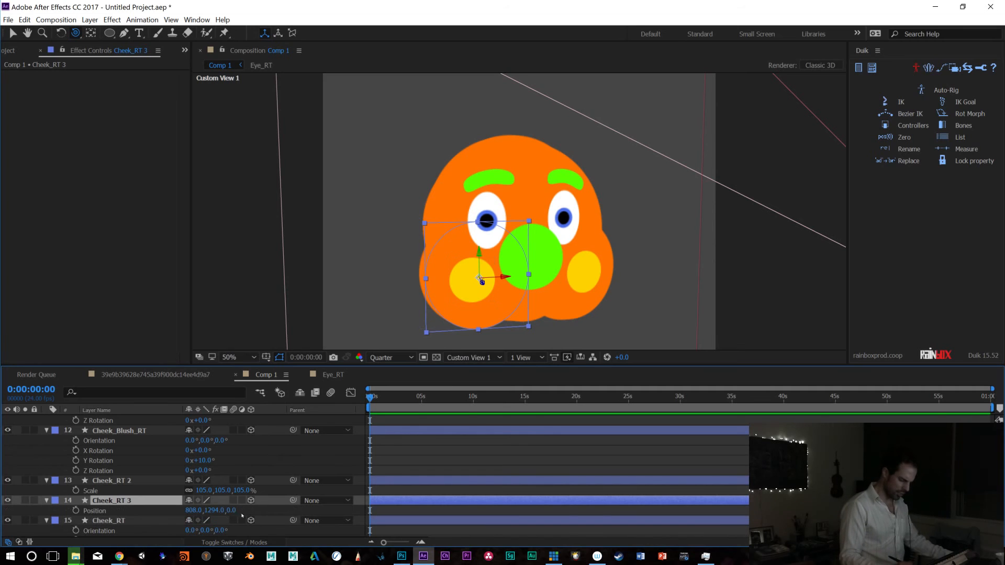
{"action": "left_click_drag", "start_coordinate": [483, 282], "coordinate": [464, 268]}
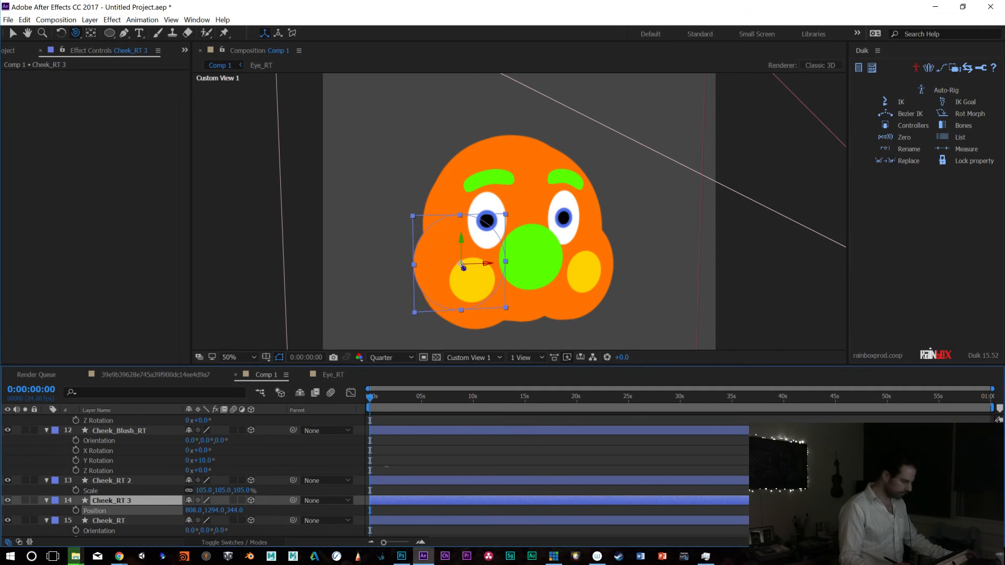
{"action": "key", "text": "s"}
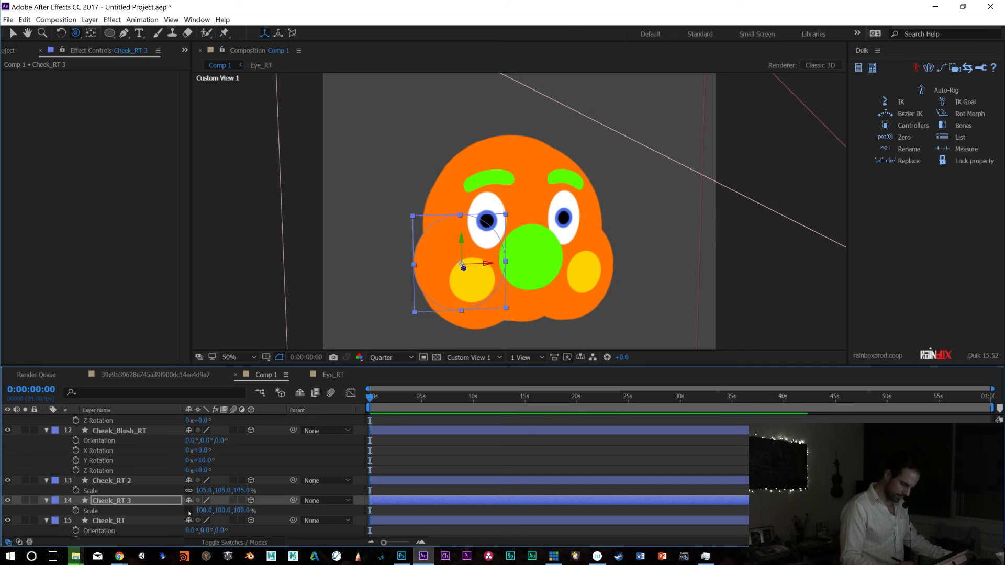
Scale the Cheek_RT 3 layer to 62, 68, 100% and move it outward to X position 558, beside the head
{"action": "left_click_drag", "start_coordinate": [201, 509], "coordinate": [172, 512]}
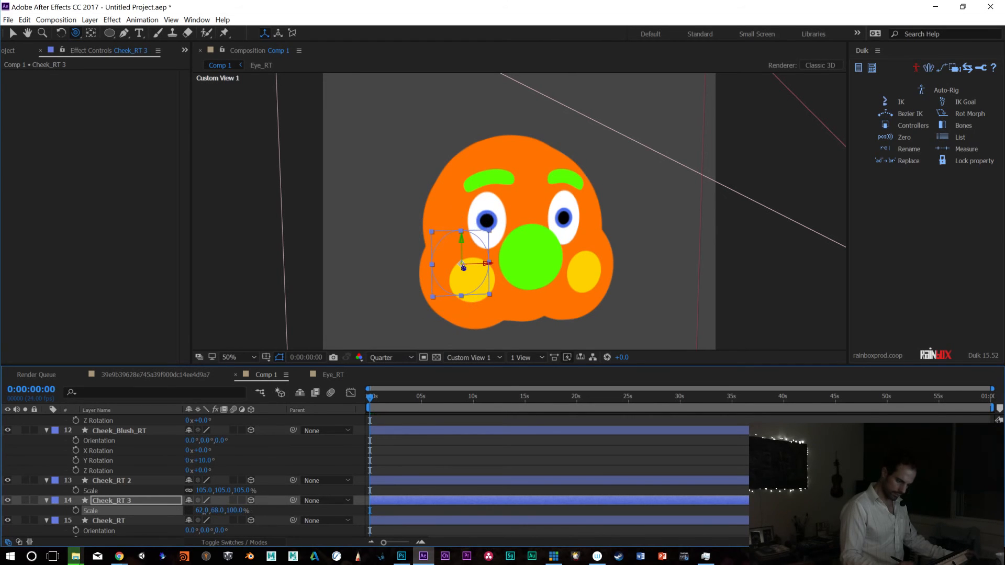
{"action": "key", "text": "p"}
{"action": "left_click_drag", "start_coordinate": [195, 510], "coordinate": [291, 473]}
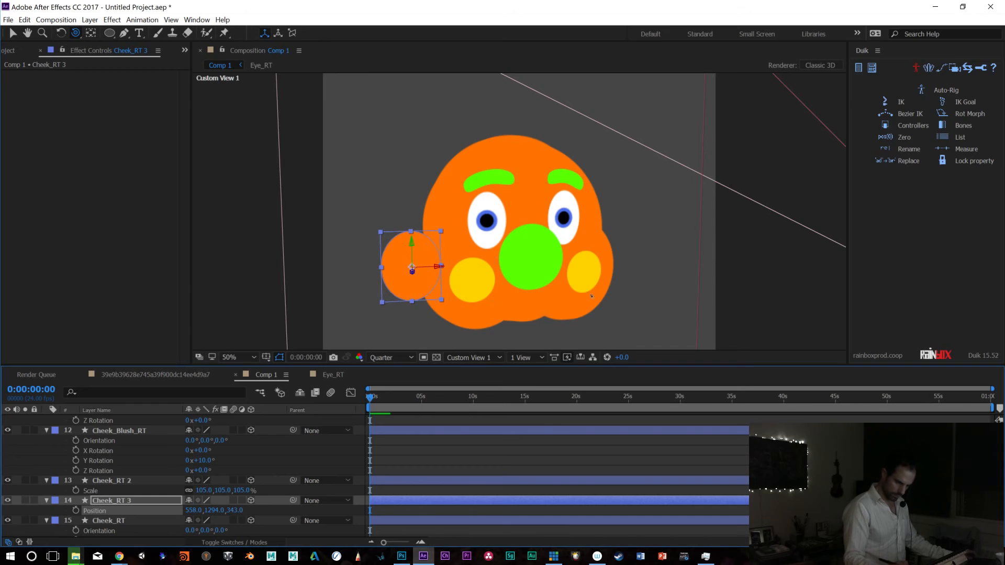
Adjust the height and depth of the Cheek_RT 3 circle to position 558, 1258, 262
{"action": "mouse_move", "coordinate": [608, 312]}
{"action": "left_mouse_down"}
{"action": "mouse_move", "coordinate": [623, 325]}
{"action": "mouse_move", "coordinate": [616, 318]}
{"action": "left_mouse_up"}
{"action": "key", "text": "p"}
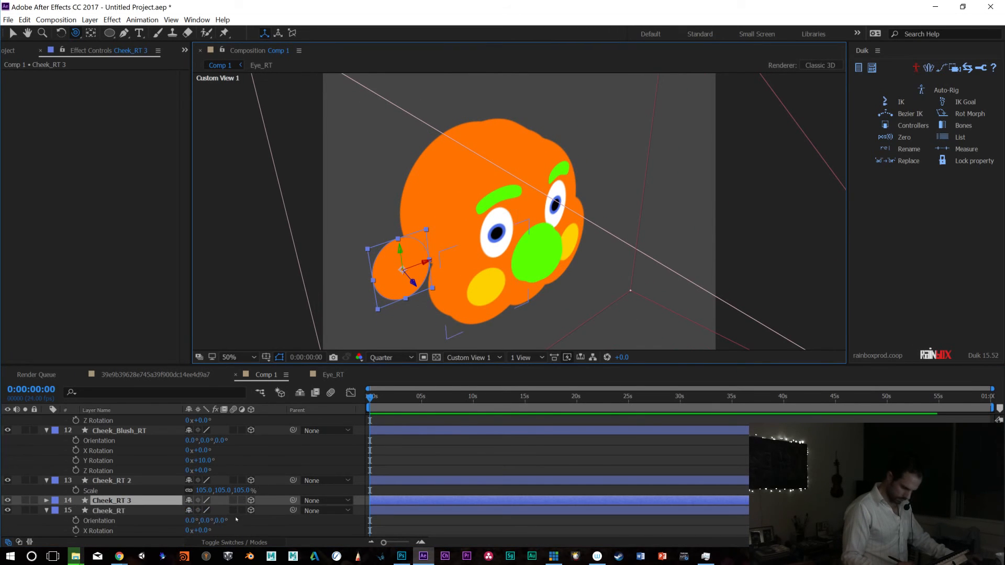
{"action": "key", "text": "p"}
{"action": "left_click_drag", "start_coordinate": [206, 511], "coordinate": [196, 510]}
{"action": "left_click_drag", "start_coordinate": [656, 240], "coordinate": [670, 221]}
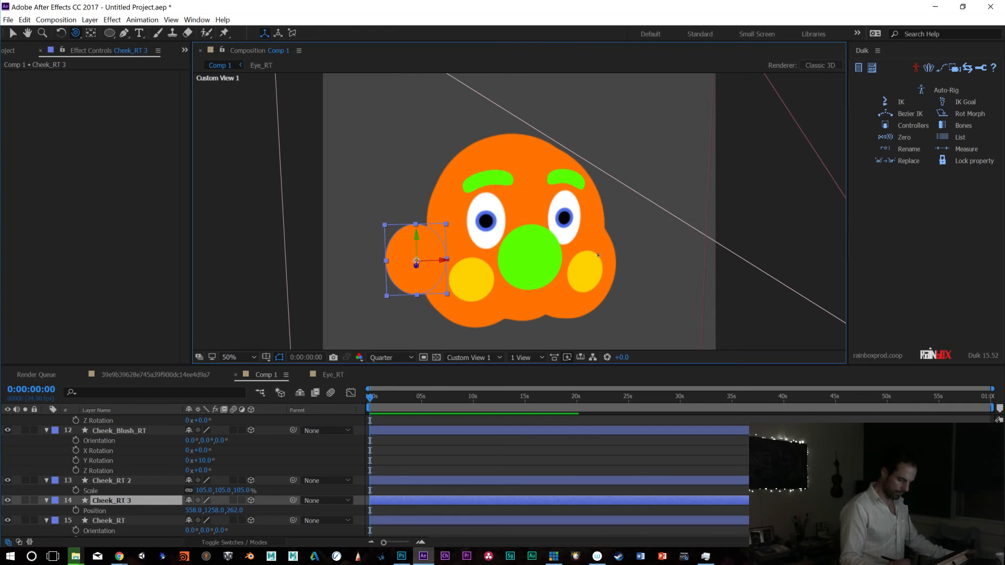
{"action": "mouse_move", "coordinate": [678, 185]}
{"action": "left_mouse_down"}
{"action": "mouse_move", "coordinate": [647, 187]}
{"action": "mouse_move", "coordinate": [677, 187]}
{"action": "mouse_move", "coordinate": [668, 176]}
{"action": "left_mouse_up"}
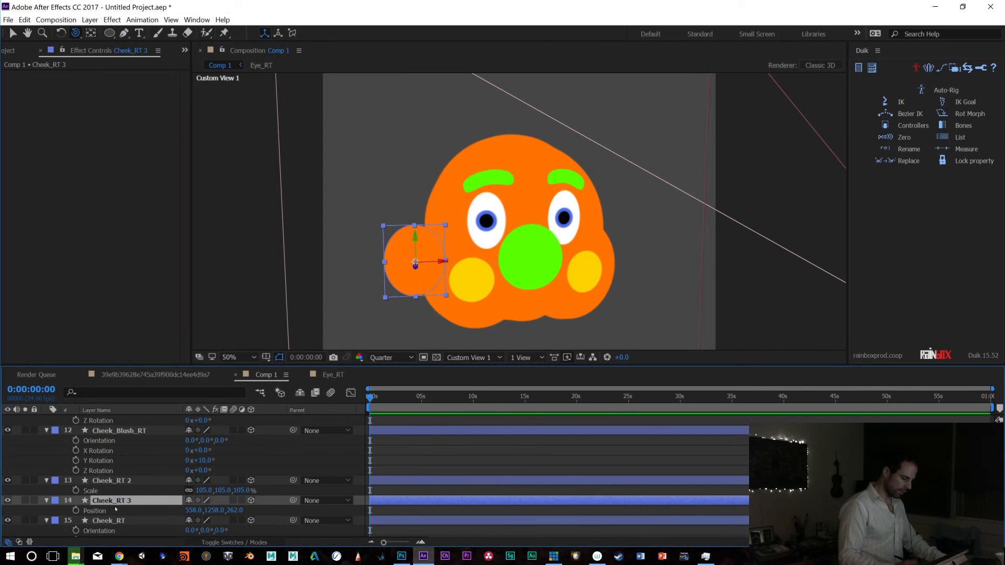
Rename the Cheek_RT 3 layer as Ear_RT
{"action": "key", "text": "Return"}
{"action": "type", "text": "Ear_RT"}
{"action": "key", "text": "Return"}
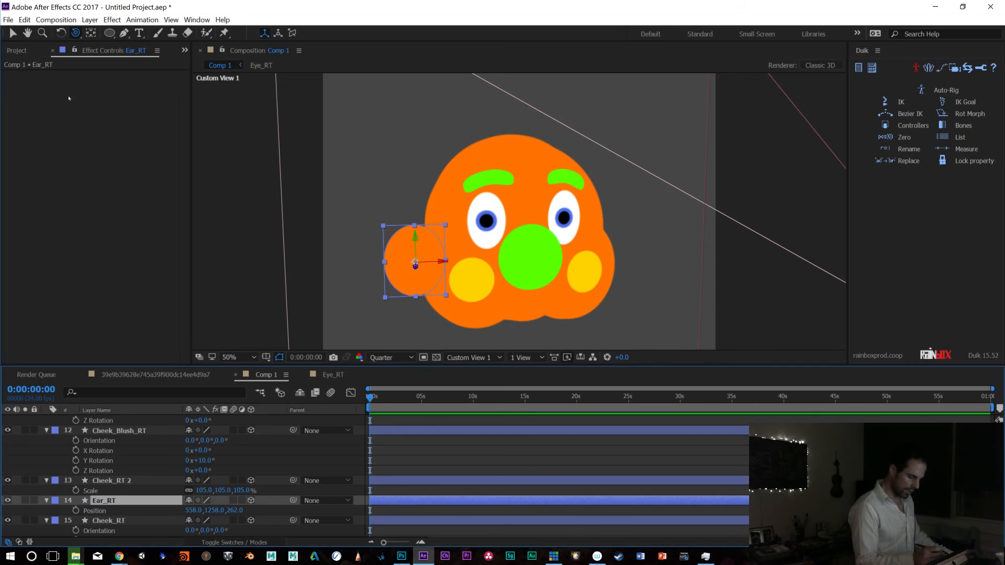
Apply the Fill effect to Ear_RT and sample the head's orange as its color
{"action": "right_click", "coordinate": [69, 98]}
{"action": "mouse_move", "coordinate": [115, 108]}
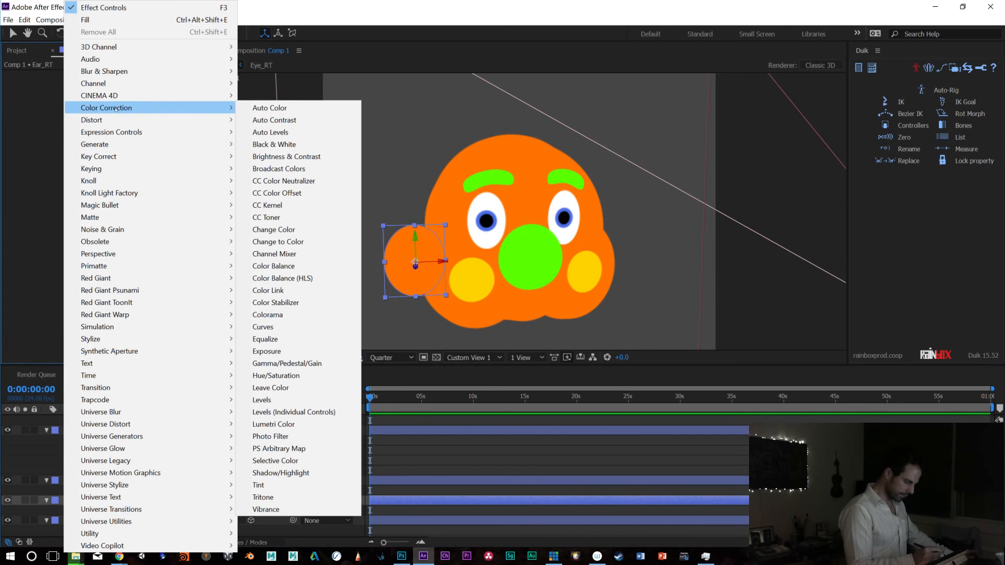
{"action": "mouse_move", "coordinate": [110, 145]}
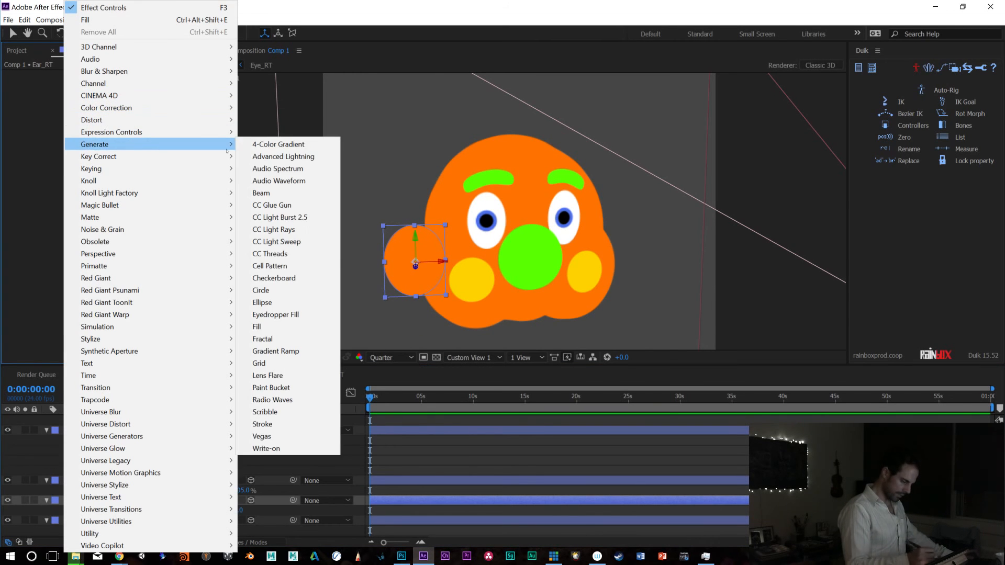
{"action": "left_click", "coordinate": [297, 328]}
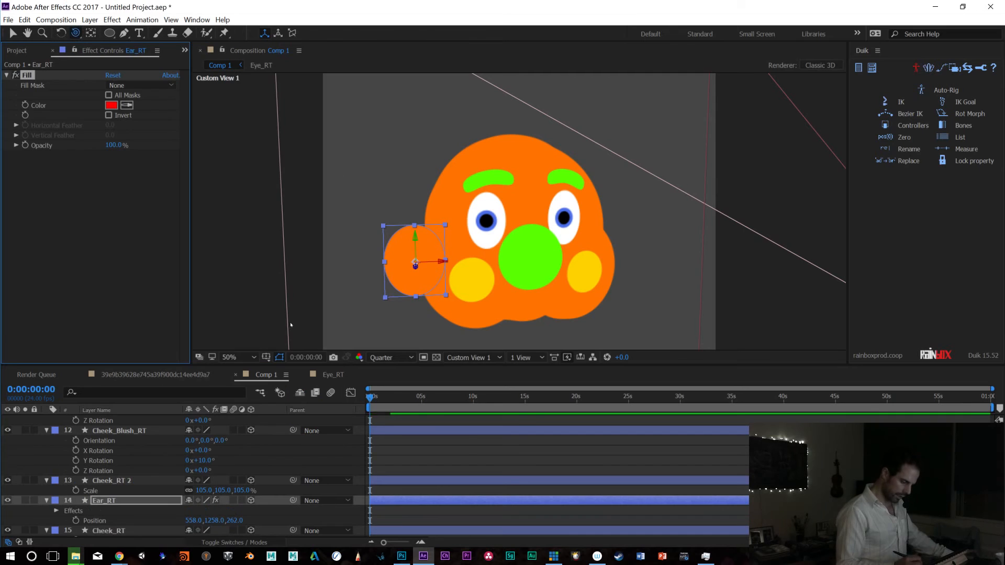
{"action": "left_click", "coordinate": [512, 154]}
Darken the ear's fill color slightly to E9700E
{"action": "left_click", "coordinate": [112, 105]}
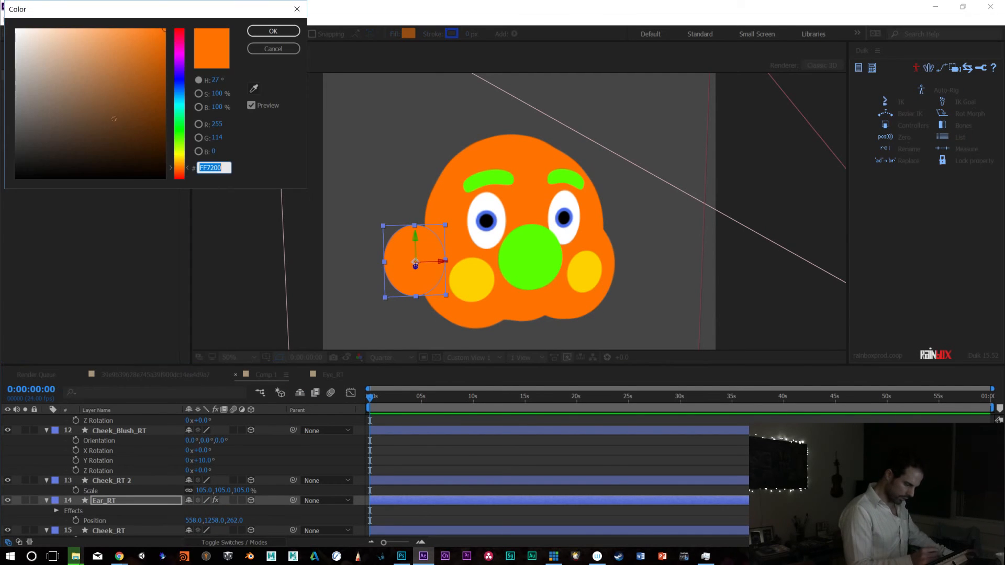
{"action": "left_click", "coordinate": [152, 55]}
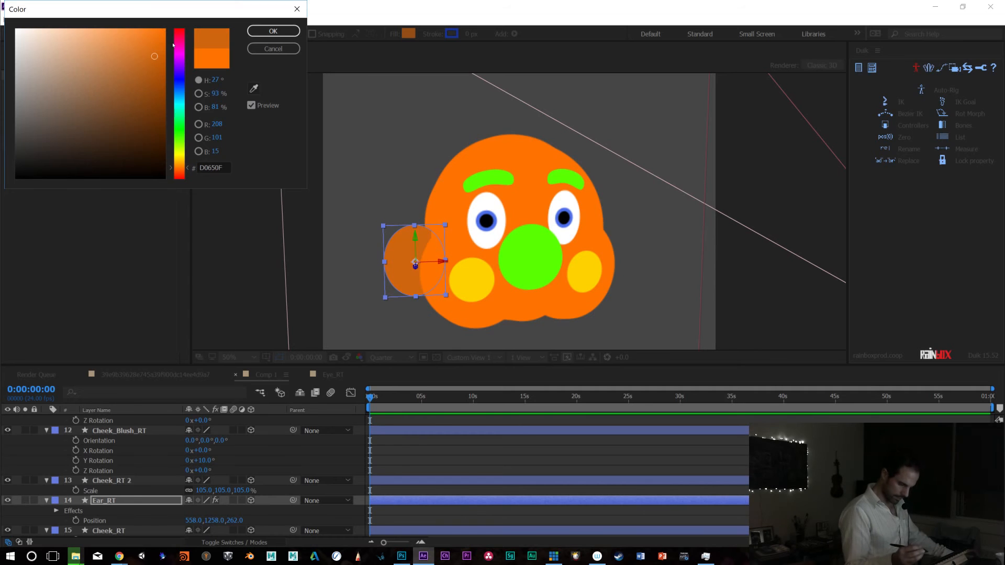
{"action": "left_click", "coordinate": [157, 41]}
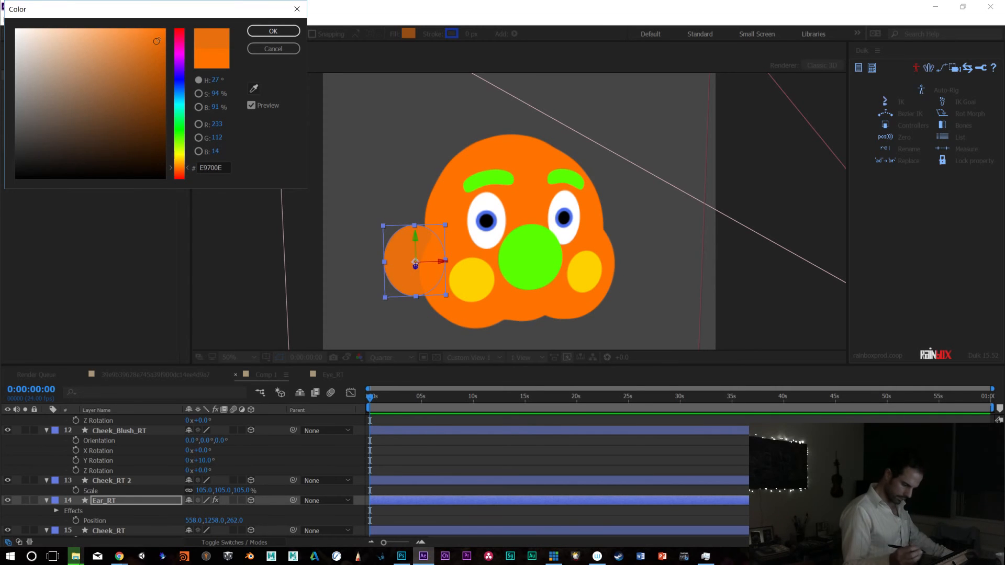
{"action": "left_click", "coordinate": [273, 30]}
Duplicate the Ear_RT layer and move the copy across the head to X position 1604
{"action": "left_click", "coordinate": [122, 500]}
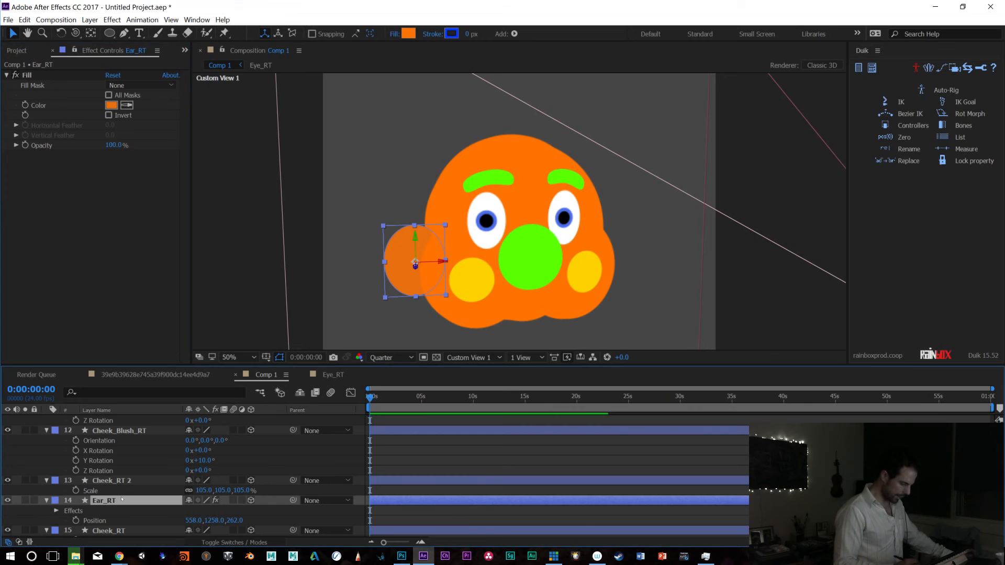
{"action": "key", "text": "ctrl+d"}
{"action": "key", "text": "p"}
{"action": "left_click_drag", "start_coordinate": [197, 510], "coordinate": [708, 450]}
{"action": "left_click_drag", "start_coordinate": [601, 255], "coordinate": [618, 254]}
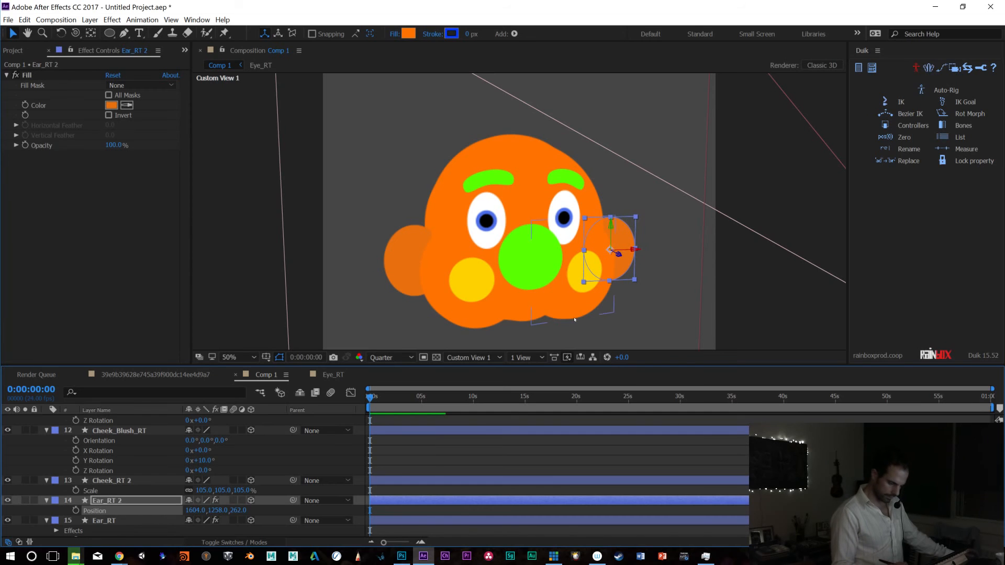
Switch the composition view to Camera 1 and bring the duplicated ear closer to the head at X position 1546
{"action": "key", "text": "c"}
{"action": "mouse_move", "coordinate": [633, 325]}
{"action": "left_mouse_down"}
{"action": "mouse_move", "coordinate": [613, 320]}
{"action": "mouse_move", "coordinate": [625, 322]}
{"action": "left_mouse_up"}
{"action": "left_click_drag", "start_coordinate": [195, 512], "coordinate": [167, 514]}
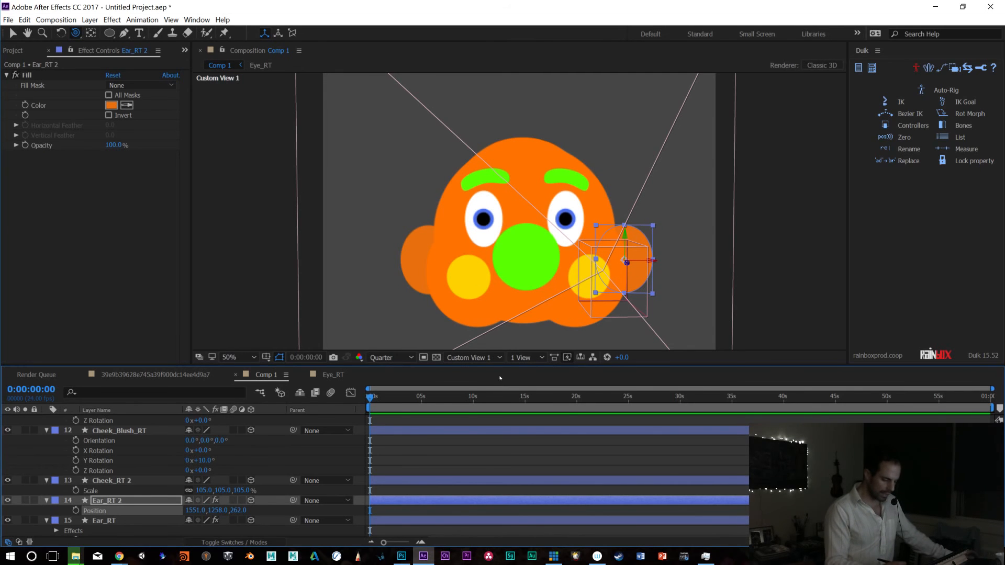
{"action": "left_click_drag", "start_coordinate": [392, 399], "coordinate": [370, 399]}
{"action": "left_click", "coordinate": [478, 357]}
{"action": "left_click", "coordinate": [471, 386]}
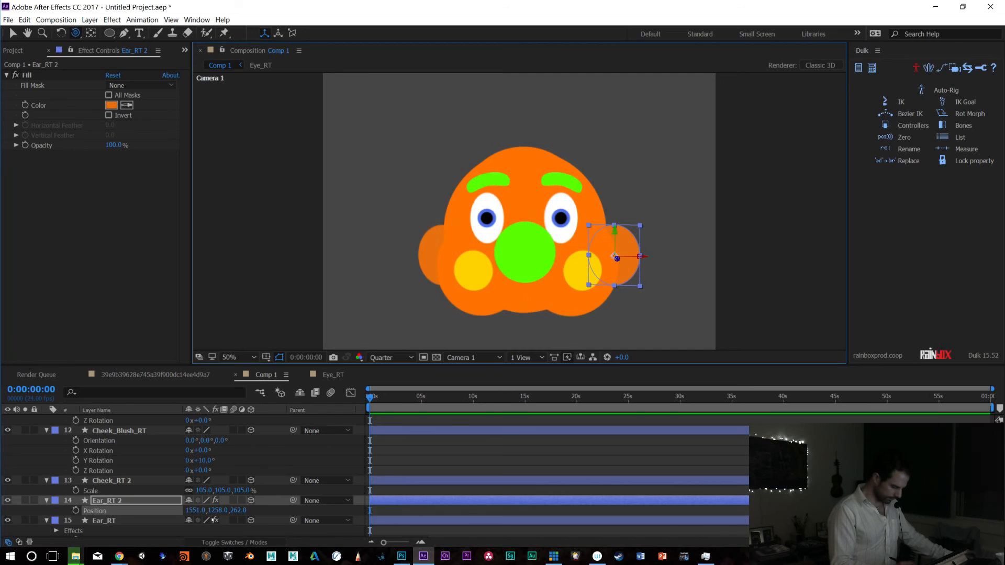
{"action": "left_click_drag", "start_coordinate": [194, 511], "coordinate": [191, 510]}
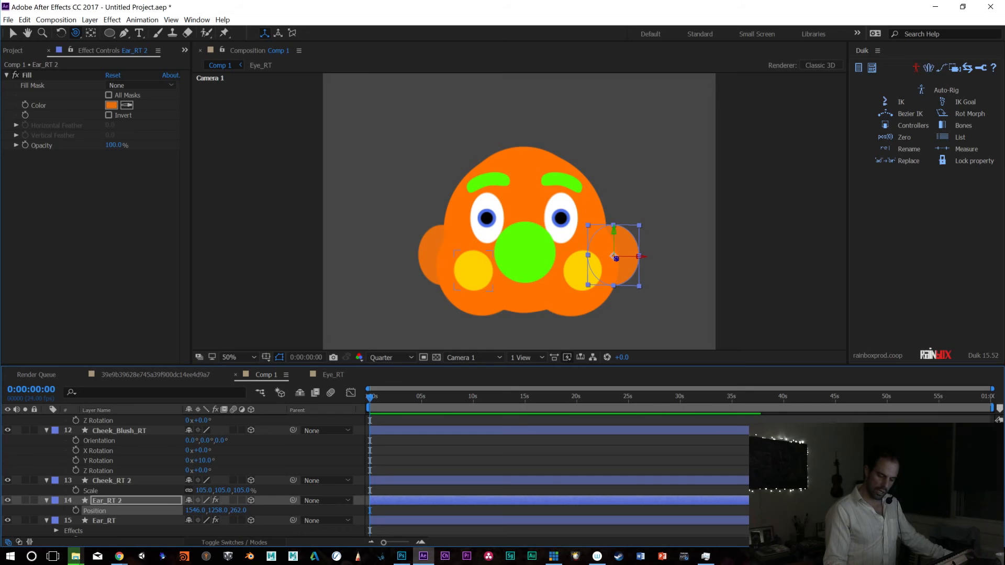
Collapse the expanded properties of all layers in Comp 1, leaving only Brow_RT selected
{"action": "scroll", "coordinate": [184, 471], "scroll_direction": "down", "scroll_amount": 3}
{"action": "scroll", "coordinate": [183, 476], "scroll_direction": "down", "scroll_amount": 3}
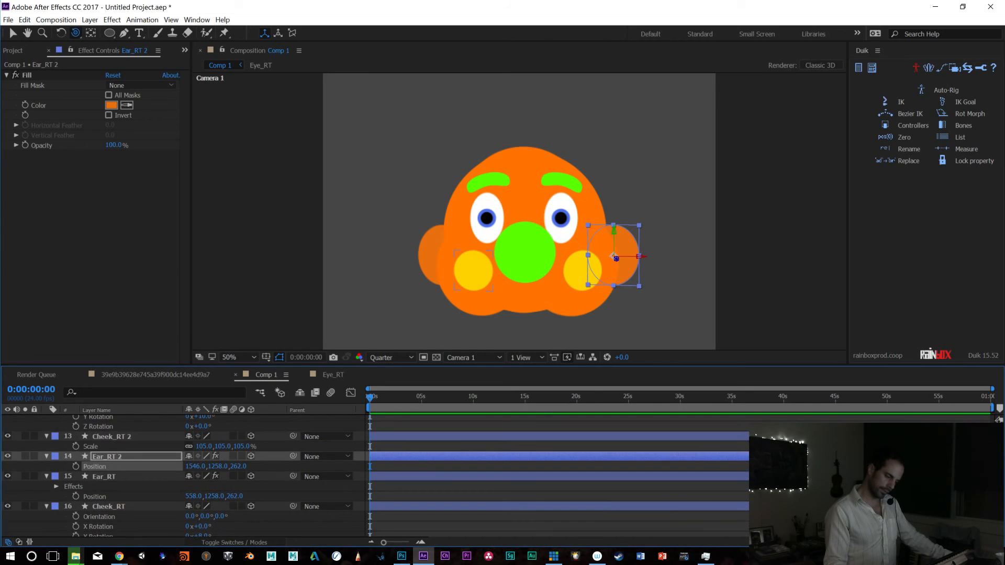
{"action": "scroll", "coordinate": [209, 471], "scroll_direction": "down", "scroll_amount": 6}
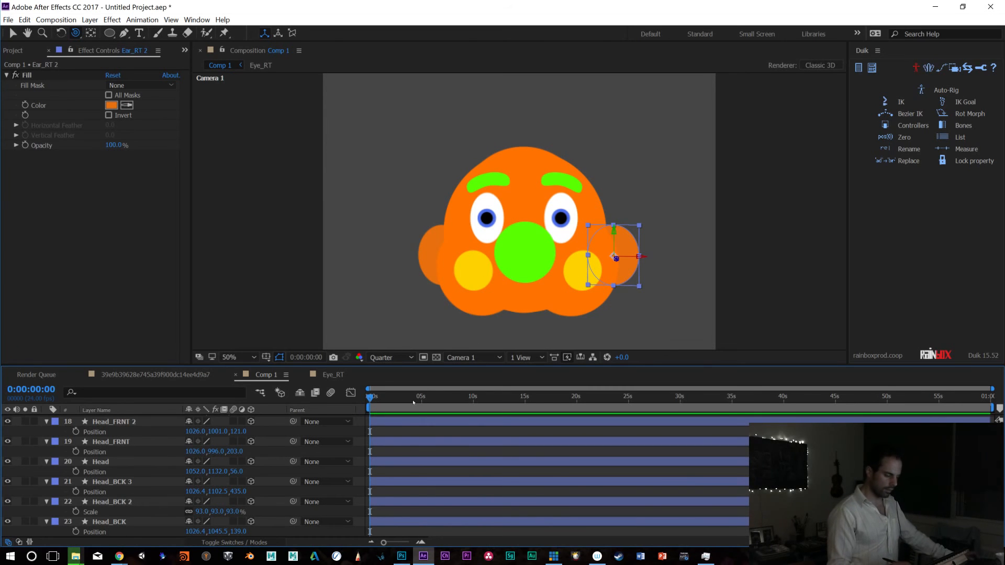
{"action": "left_click_drag", "start_coordinate": [406, 401], "coordinate": [358, 407]}
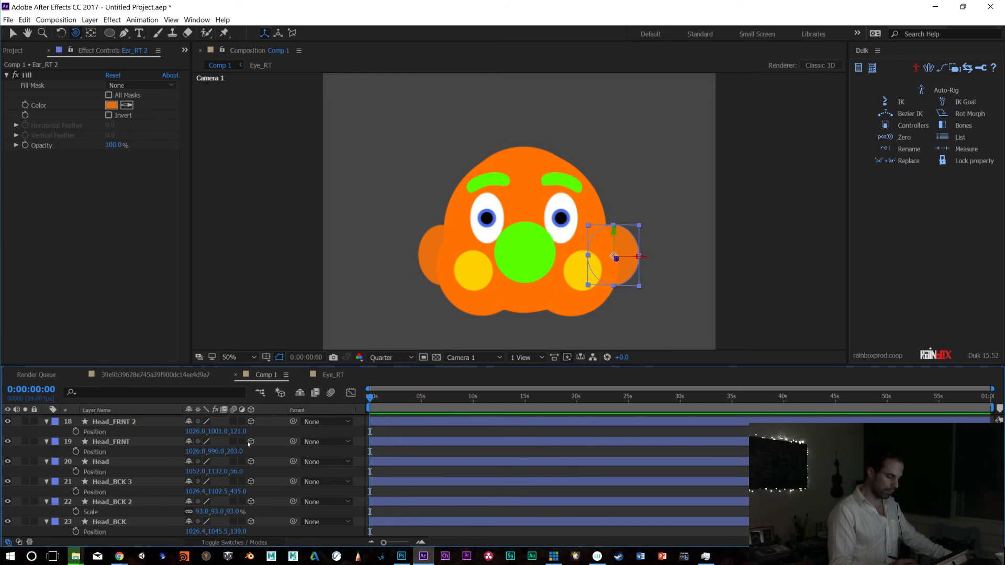
{"action": "key", "text": "r"}
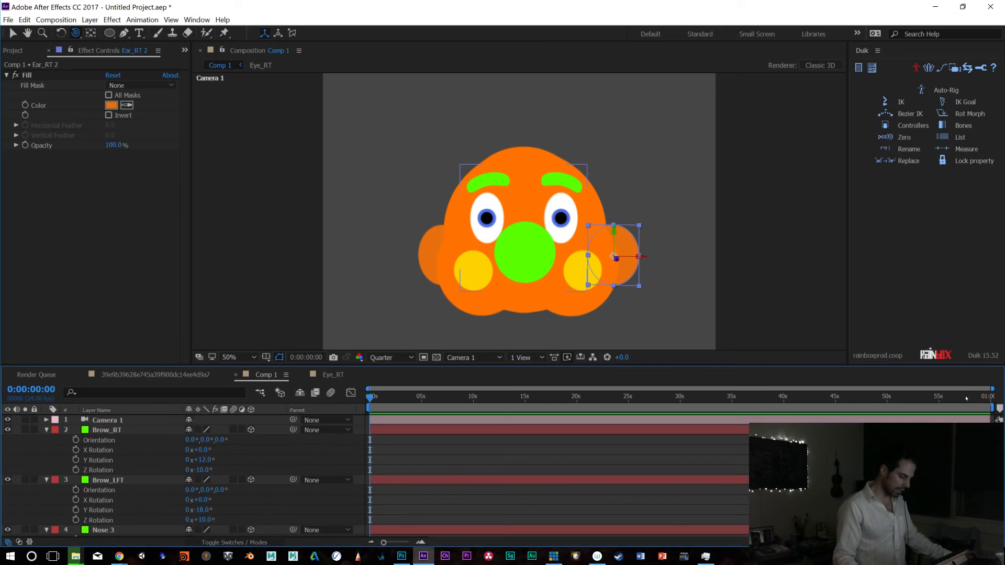
{"action": "key", "text": "ctrl+a"}
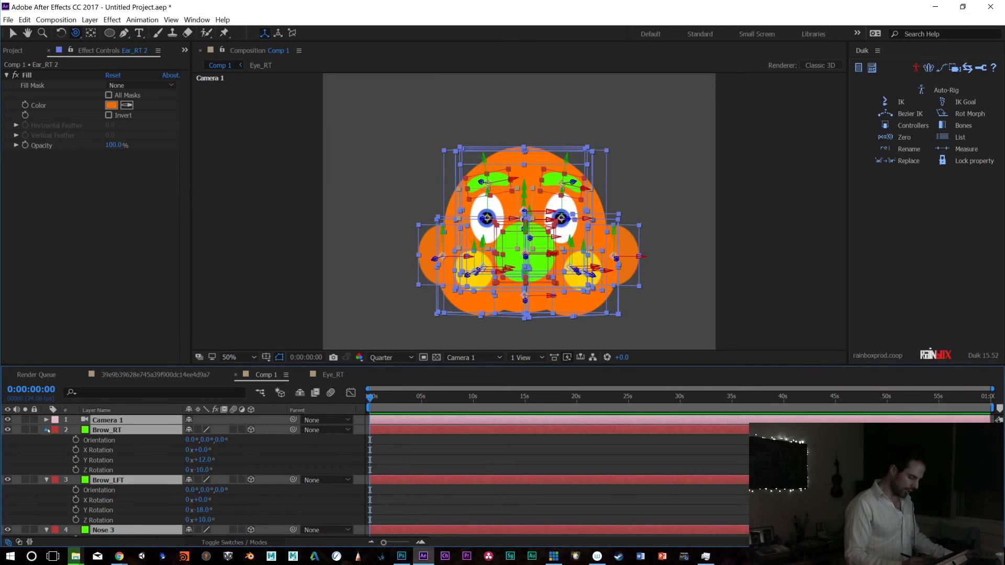
{"action": "left_click", "coordinate": [46, 429]}
{"action": "left_click", "coordinate": [108, 451]}
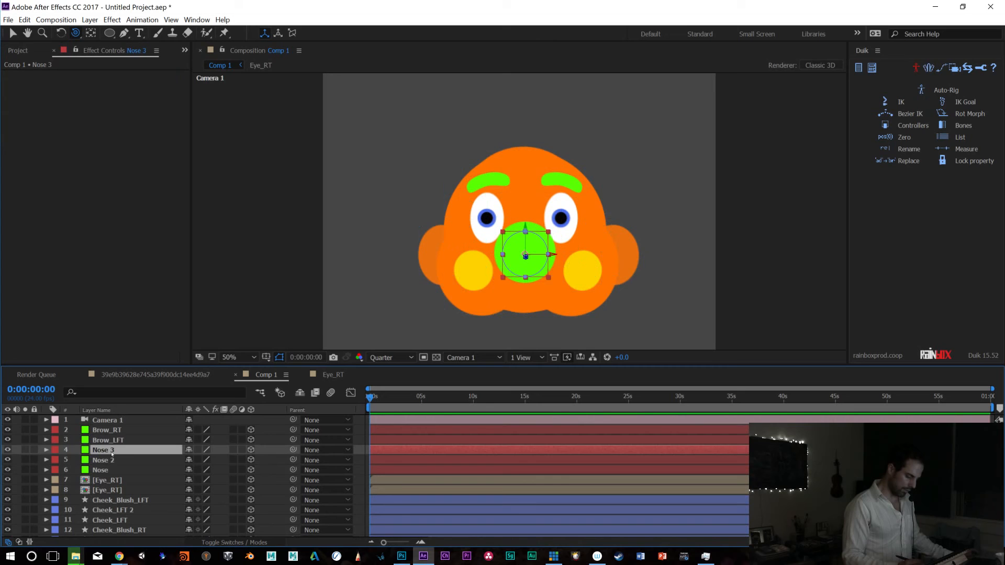
{"action": "left_click", "coordinate": [107, 431]}
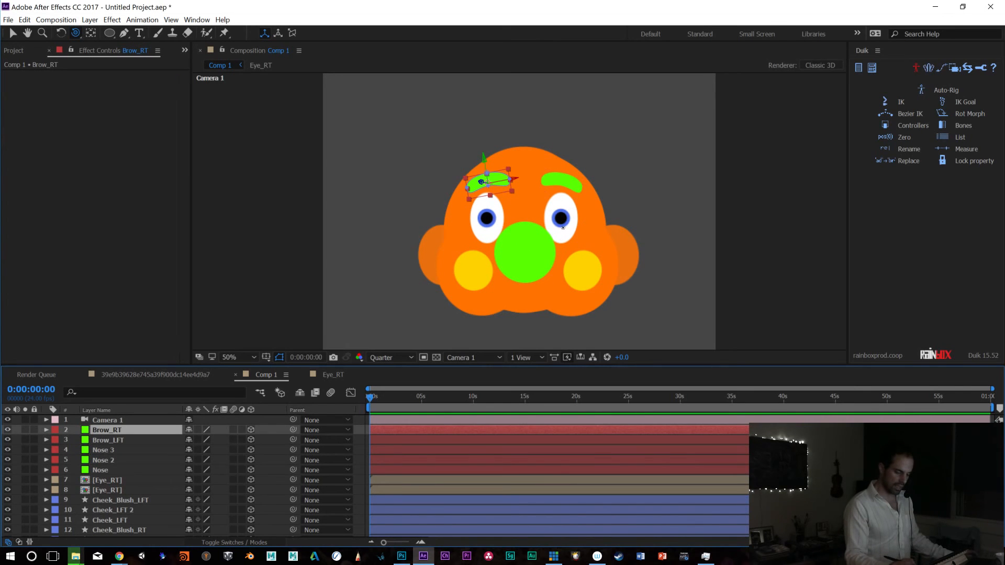
Open the Eye_RT composition
{"action": "left_click", "coordinate": [333, 374]}
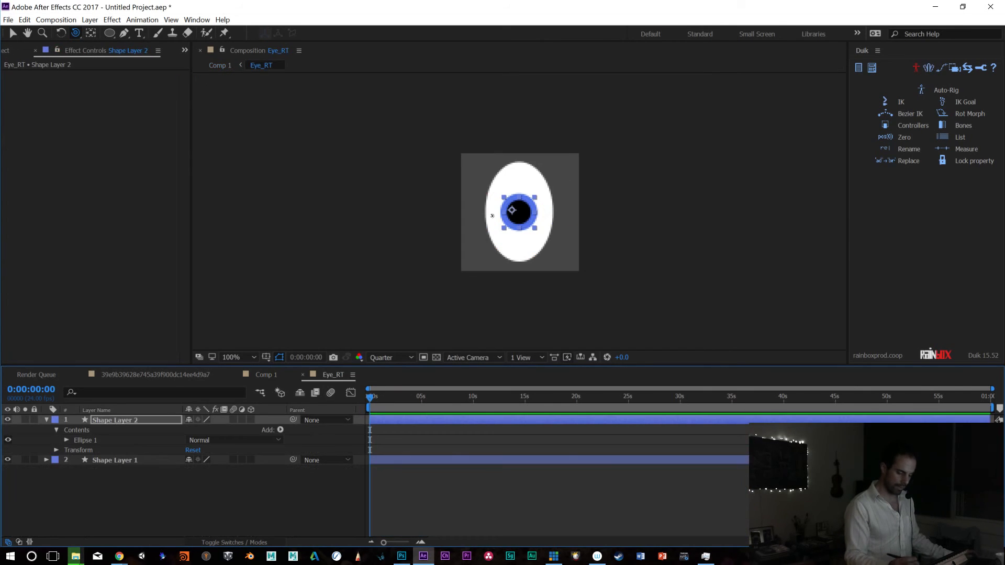
{"action": "key", "text": "v"}
{"action": "left_click_drag", "start_coordinate": [521, 215], "coordinate": [521, 191]}
{"action": "key", "text": "ctrl+z"}
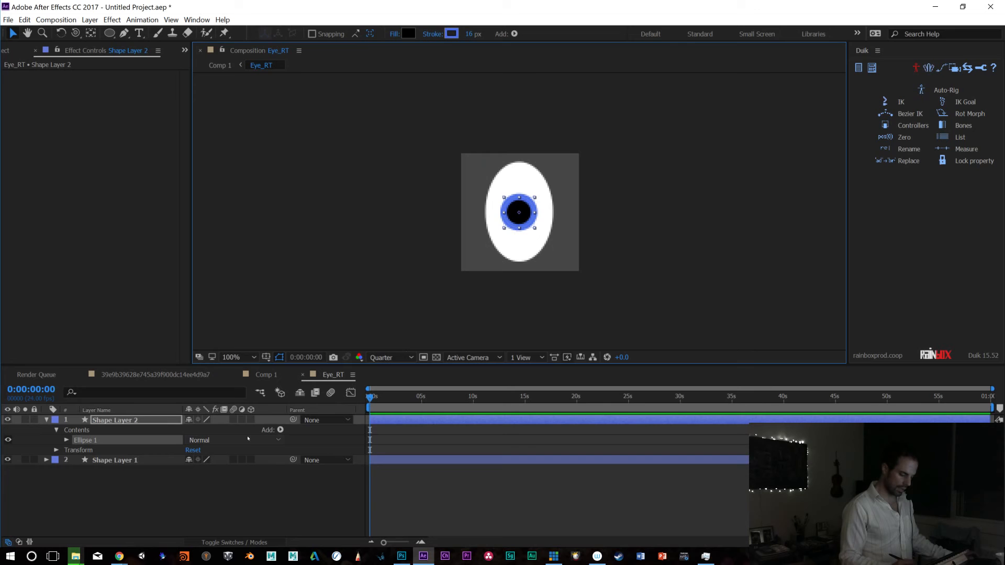
Turn Shape Layer 2 and Shape Layer 1 of the eye into 3D layers
{"action": "left_click", "coordinate": [251, 419]}
{"action": "left_click", "coordinate": [250, 481]}
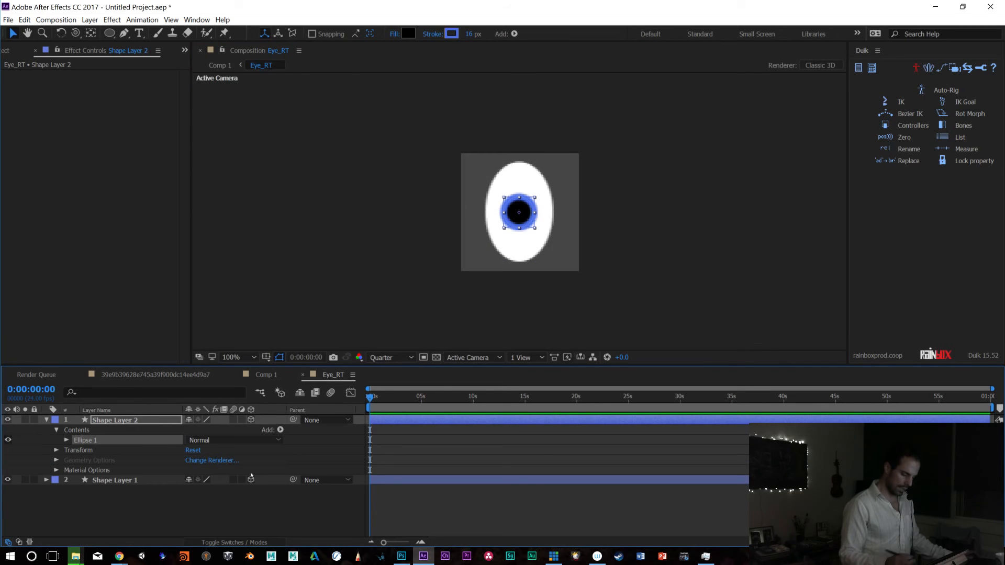
Add a two-node camera with the offered settings to the Eye_RT composition
{"action": "left_click", "coordinate": [90, 19]}
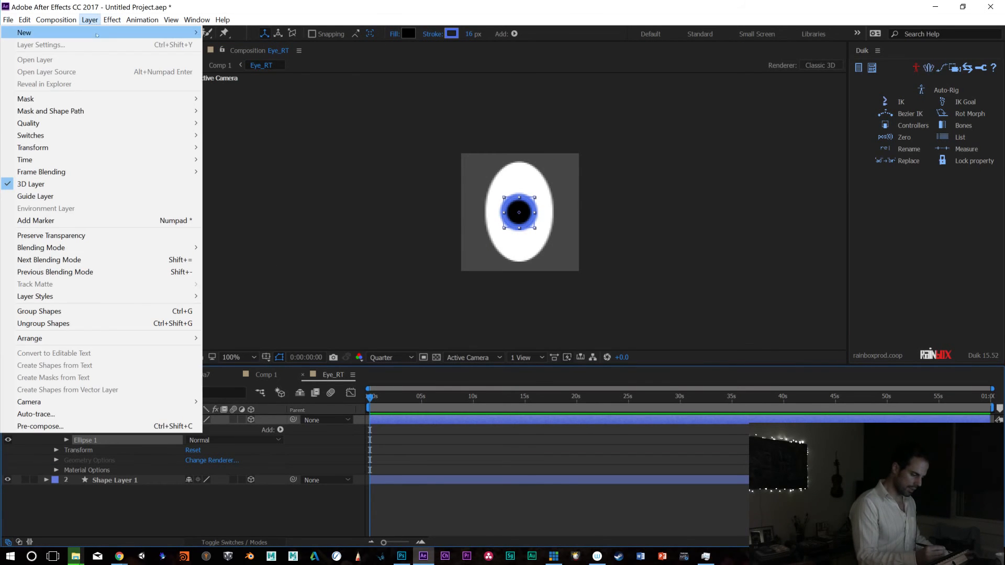
{"action": "mouse_move", "coordinate": [197, 19]}
{"action": "mouse_move", "coordinate": [112, 20]}
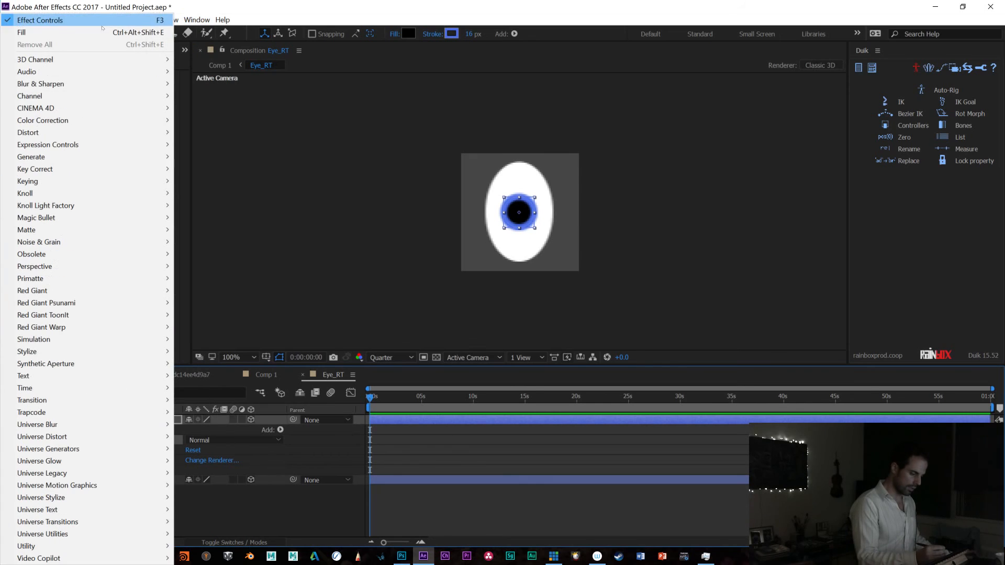
{"action": "left_click", "coordinate": [281, 21]}
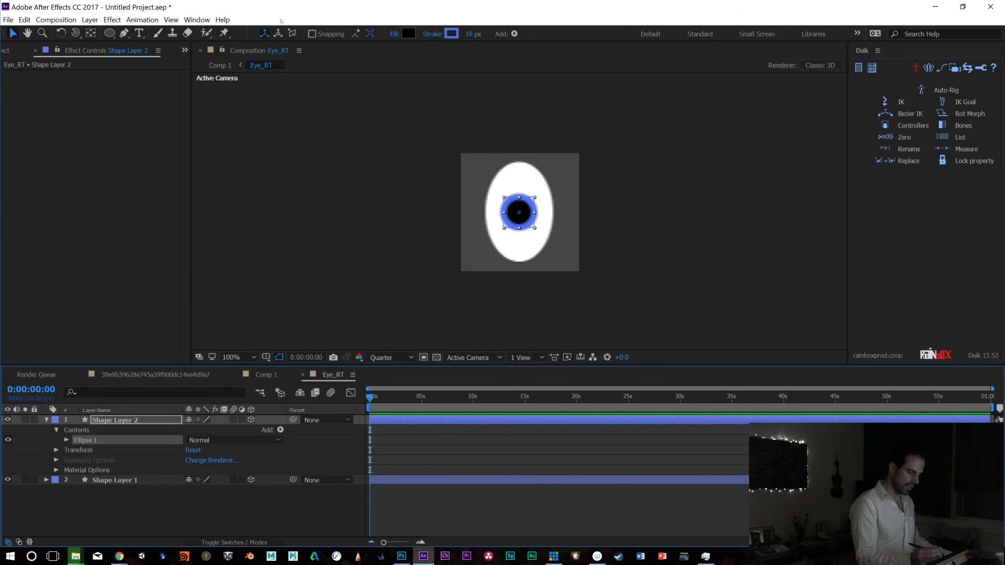
{"action": "left_click", "coordinate": [90, 21]}
{"action": "mouse_move", "coordinate": [95, 32]}
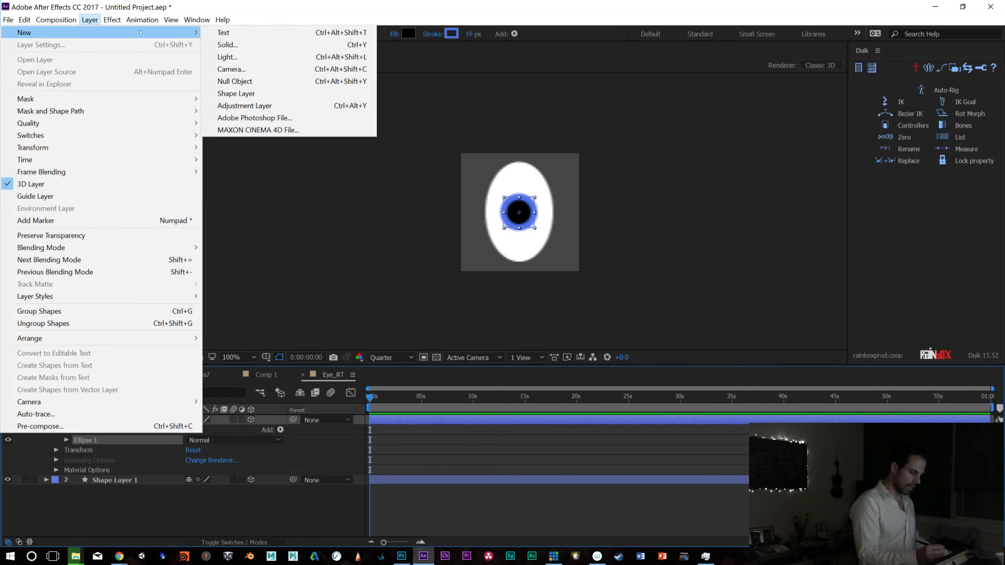
{"action": "left_click", "coordinate": [260, 74]}
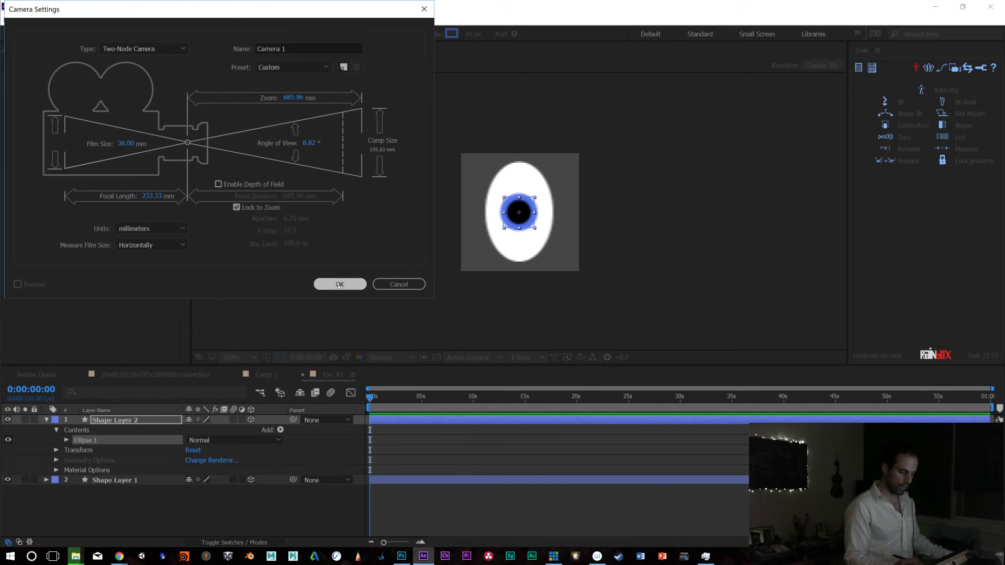
{"action": "left_click", "coordinate": [339, 284]}
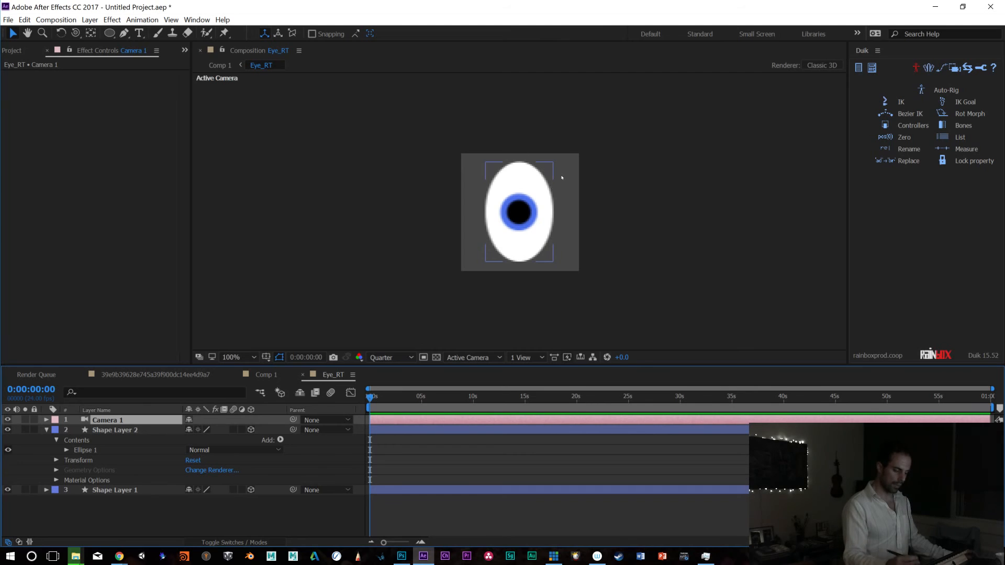
Set the Z position of the pupil, Shape Layer 2, to -178 and show the eye in Custom View 1
{"action": "left_click", "coordinate": [134, 432]}
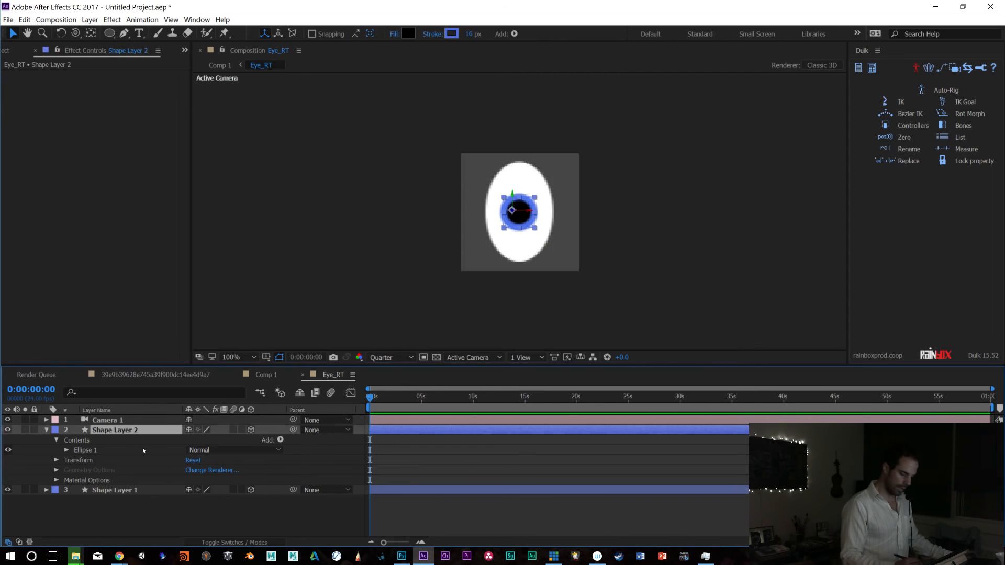
{"action": "key", "text": "p"}
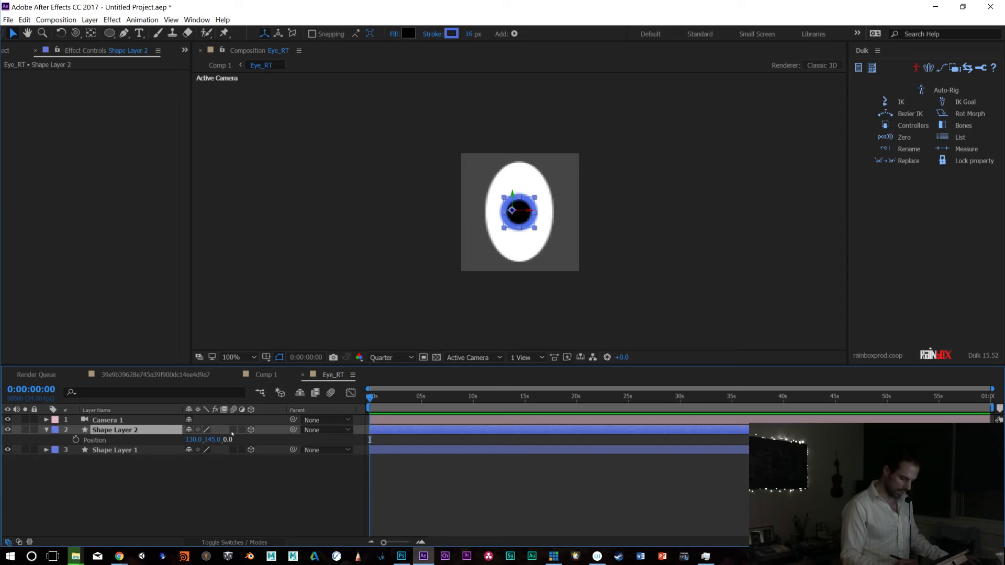
{"action": "left_click_drag", "start_coordinate": [227, 440], "coordinate": [134, 450]}
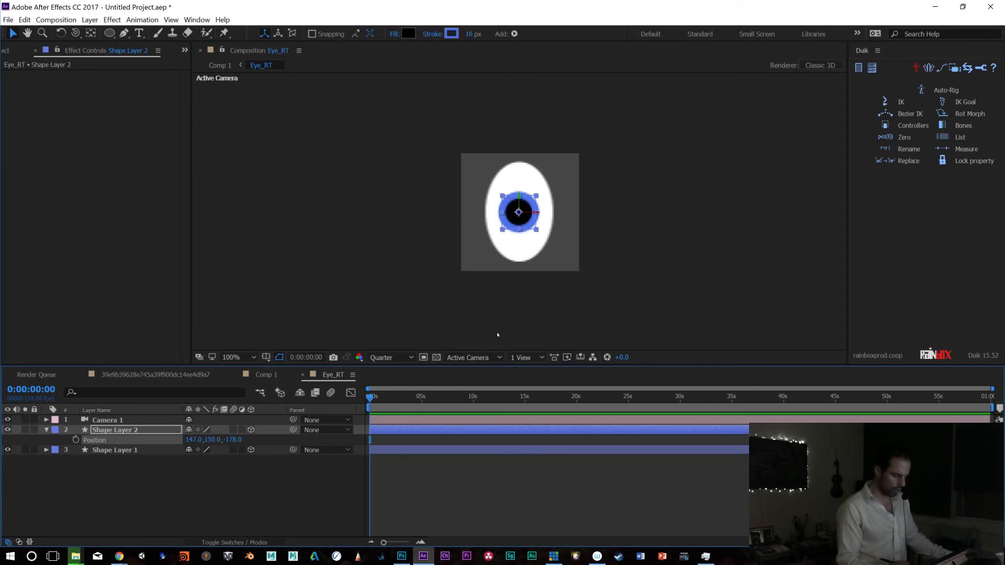
{"action": "left_click", "coordinate": [471, 358]}
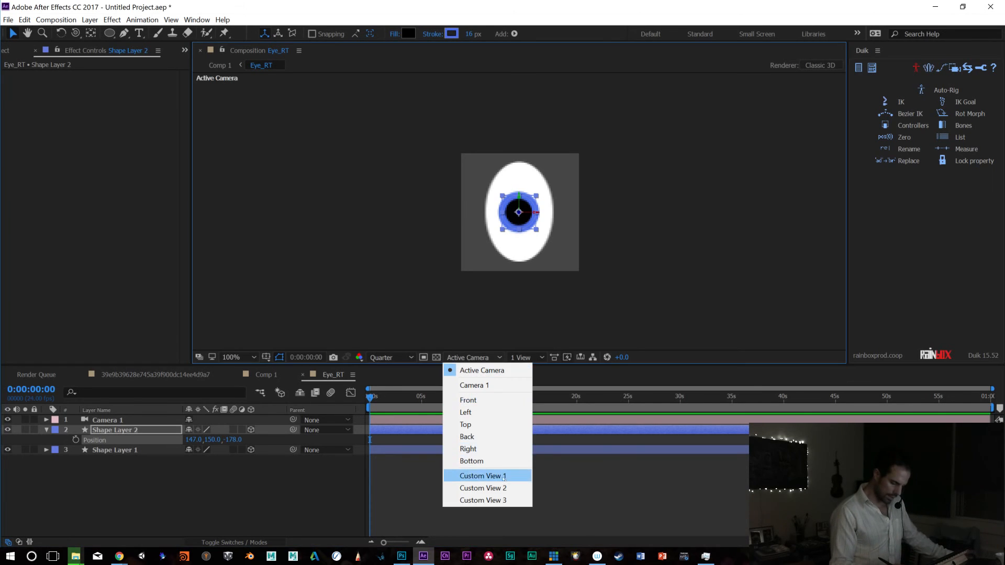
{"action": "left_click", "coordinate": [473, 476]}
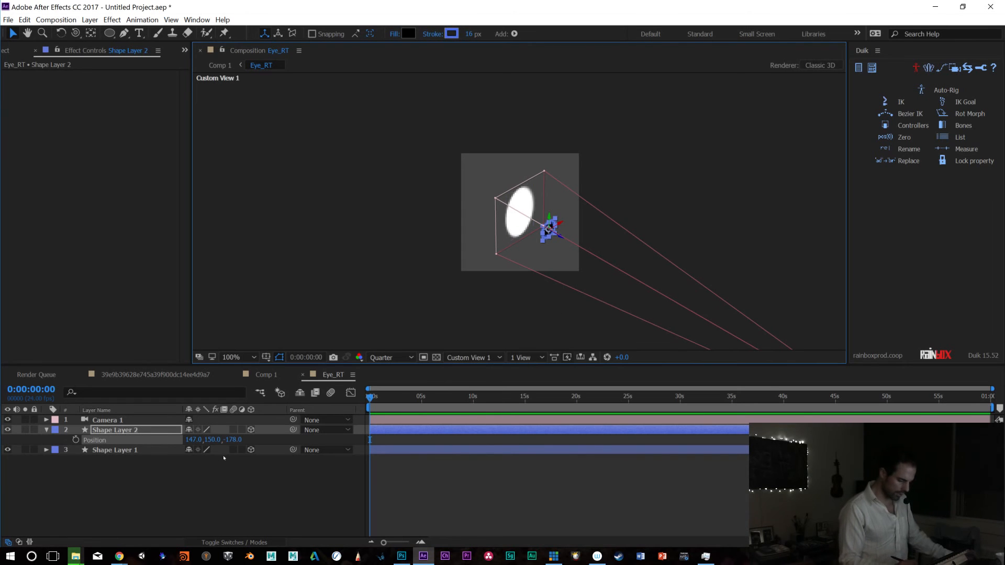
Try moving Shape Layer 2 closer to the eye white with an anchor point Z of -57, and undo its depth changes
{"action": "left_click_drag", "start_coordinate": [231, 439], "coordinate": [272, 440]}
{"action": "key", "text": "a"}
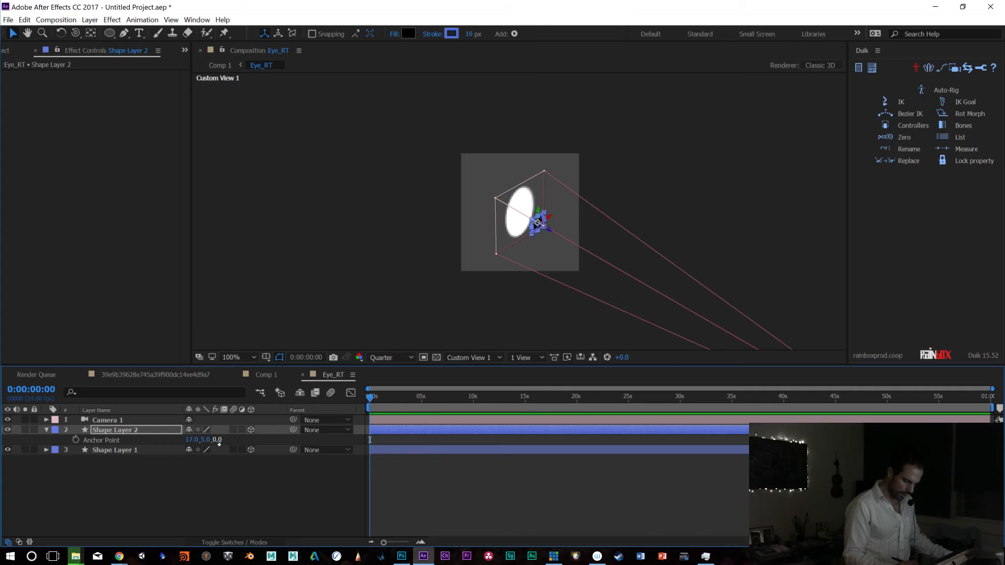
{"action": "mouse_move", "coordinate": [220, 439]}
{"action": "left_mouse_down"}
{"action": "mouse_move", "coordinate": [198, 440]}
{"action": "mouse_move", "coordinate": [238, 443]}
{"action": "left_mouse_up"}
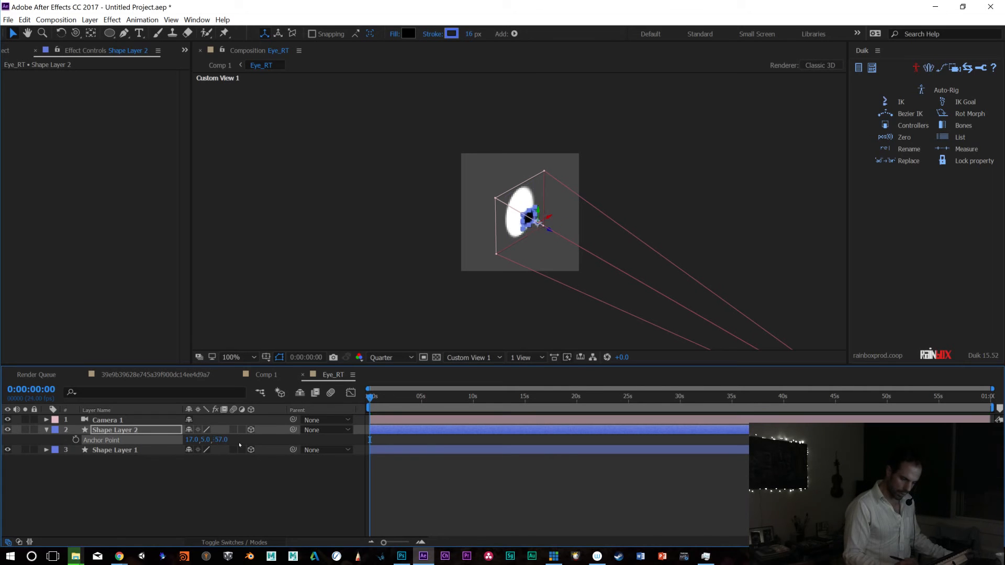
{"action": "key", "text": "ctrl+z"}
{"action": "key", "text": "ctrl+z"}
{"action": "key", "text": "ctrl+z"}
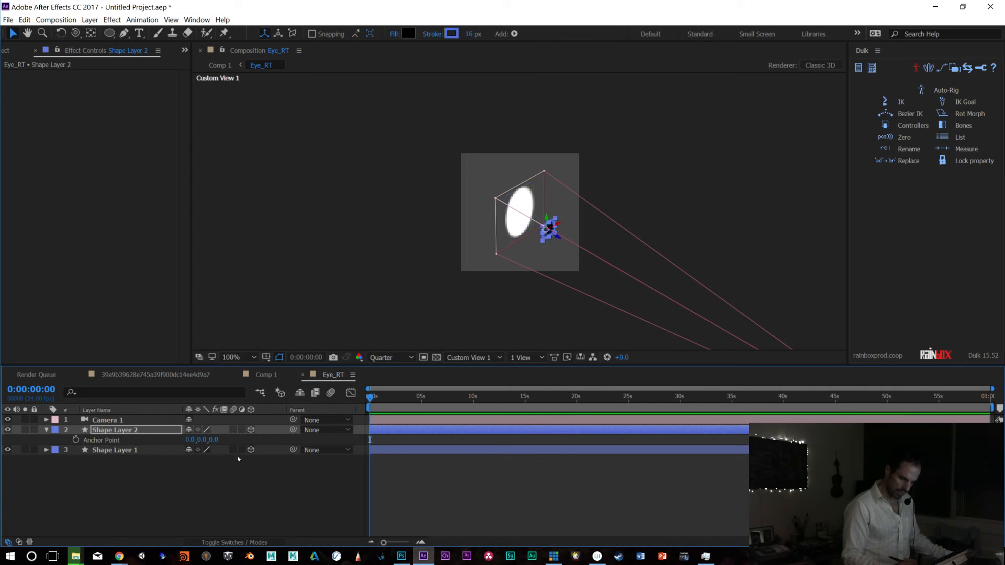
{"action": "key", "text": "ctrl+z"}
{"action": "key", "text": "ctrl+shift+z"}
Set Shape Layer 2's anchor point Z to 95 and return to the Camera 1 view
{"action": "left_click_drag", "start_coordinate": [217, 440], "coordinate": [268, 439]}
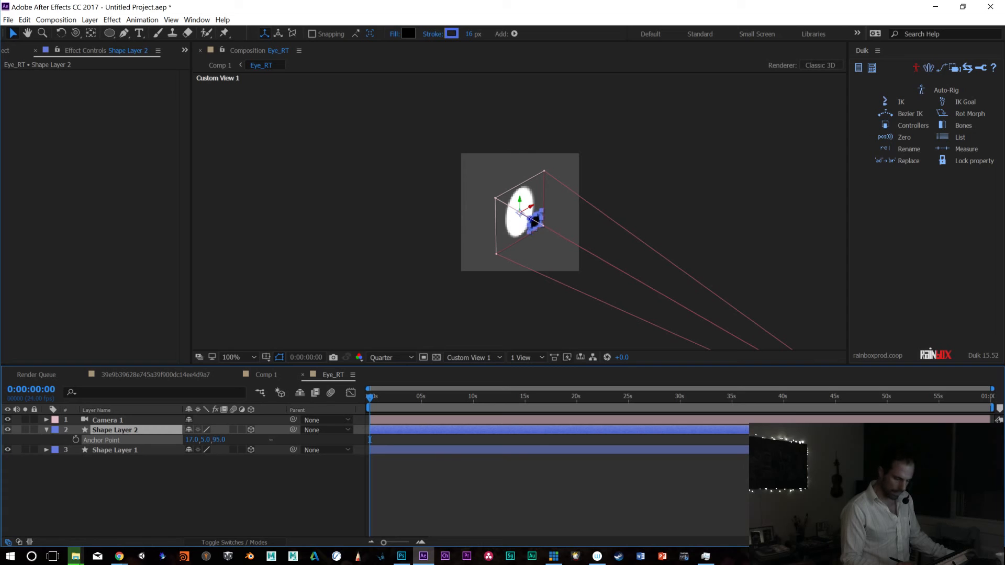
{"action": "left_click", "coordinate": [469, 358]}
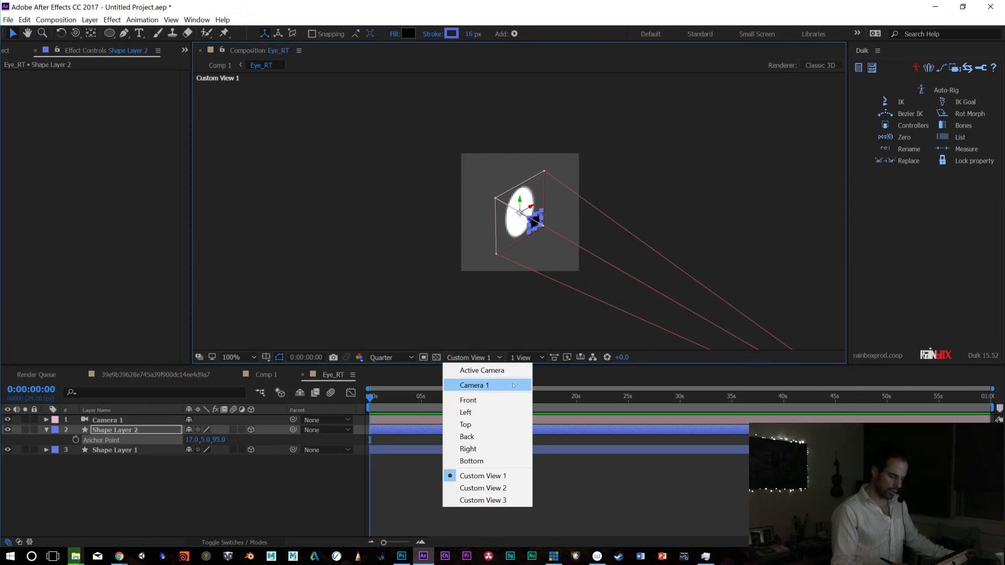
{"action": "left_click", "coordinate": [511, 388]}
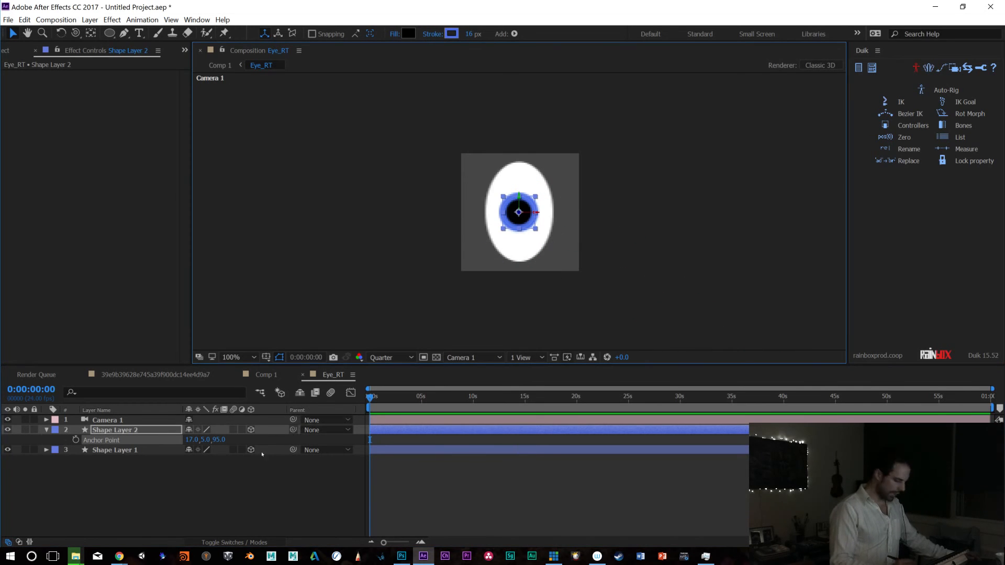
Test Shape Layer 2's rotation, including a Y rotation of -44°, and undo the changes
{"action": "key", "text": "r"}
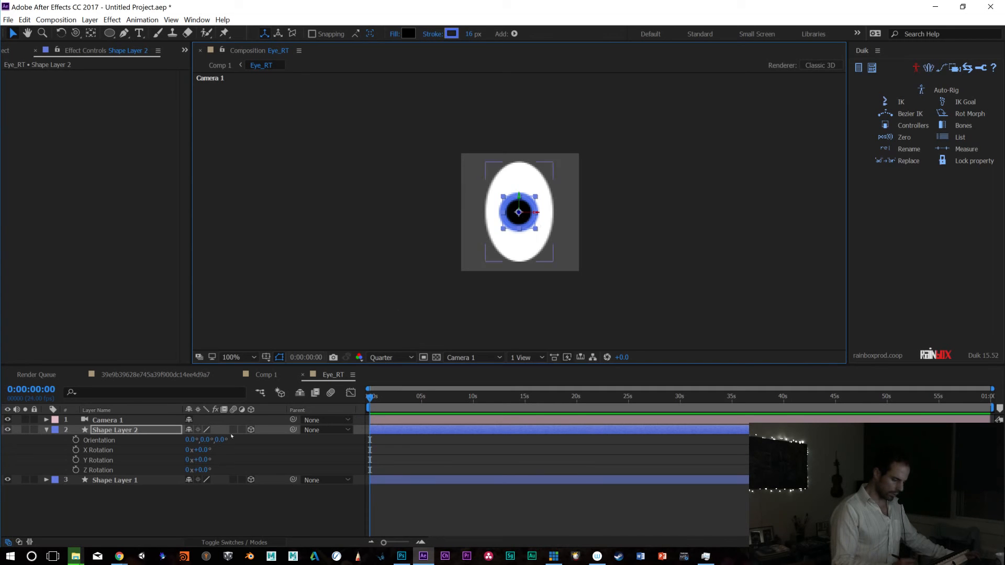
{"action": "mouse_move", "coordinate": [203, 450]}
{"action": "left_mouse_down"}
{"action": "mouse_move", "coordinate": [233, 450]}
{"action": "mouse_move", "coordinate": [184, 461]}
{"action": "mouse_move", "coordinate": [232, 463]}
{"action": "mouse_move", "coordinate": [181, 467]}
{"action": "mouse_move", "coordinate": [187, 450]}
{"action": "left_mouse_up"}
{"action": "key", "text": "ctrl+z"}
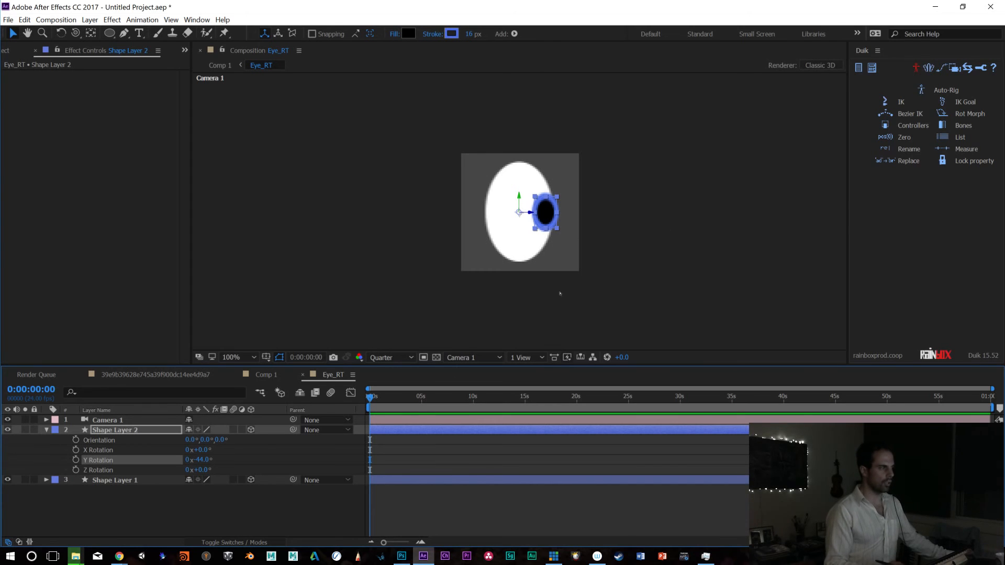
{"action": "key", "text": "ctrl+z"}
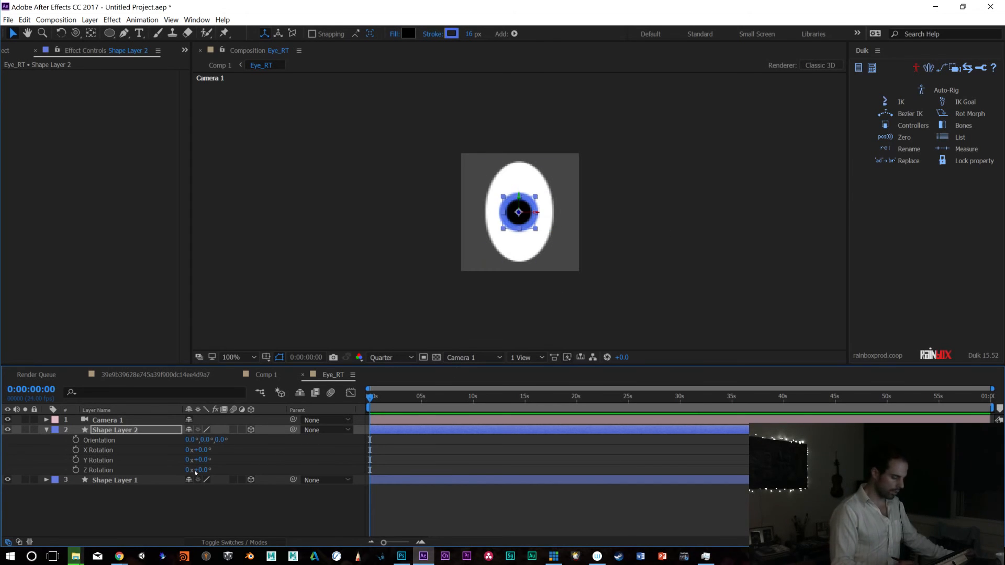
Try a Y rotation of 34° and an X rotation of 41° on Shape Layer 2, and undo both
{"action": "left_click_drag", "start_coordinate": [200, 459], "coordinate": [221, 454]}
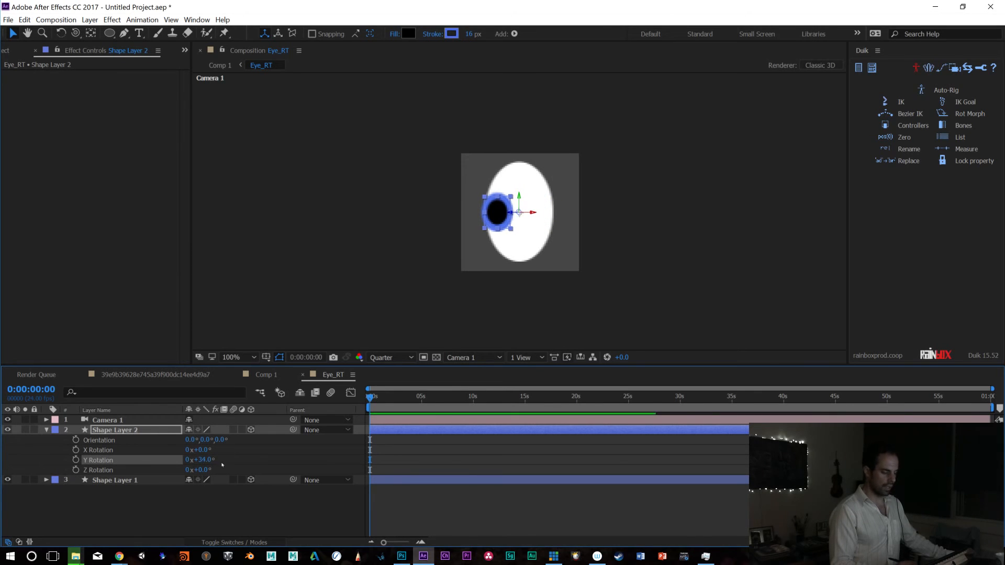
{"action": "mouse_move", "coordinate": [202, 450]}
{"action": "left_mouse_down"}
{"action": "mouse_move", "coordinate": [186, 455]}
{"action": "mouse_move", "coordinate": [220, 450]}
{"action": "left_mouse_up"}
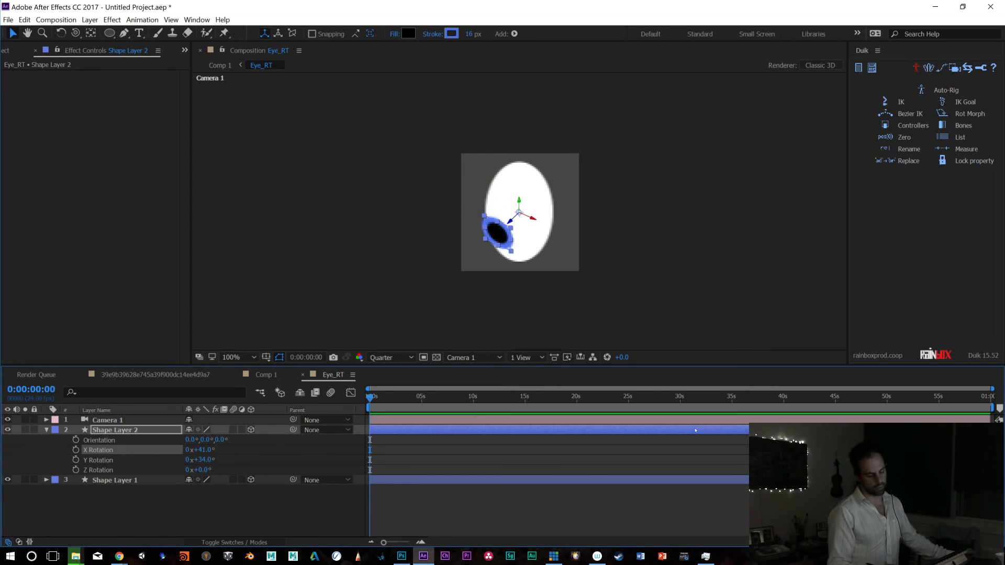
{"action": "key", "text": "ctrl+z"}
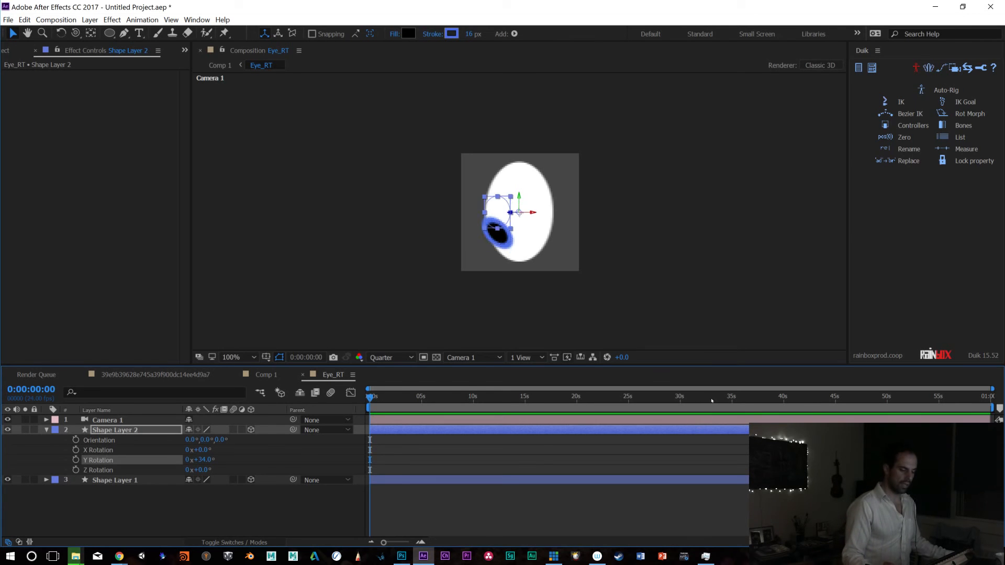
{"action": "key", "text": "ctrl+z"}
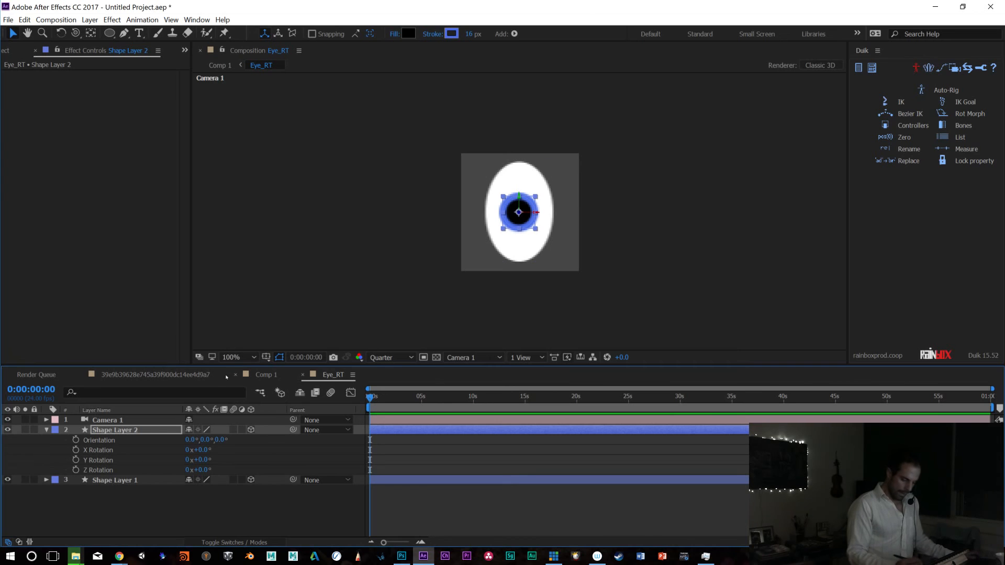
Adjust Shape Layer 2's Y orientation in Eye_RT, first trying 334°, to turn both pupils sideways, checking the eyes in Comp 1
{"action": "left_click", "coordinate": [244, 377]}
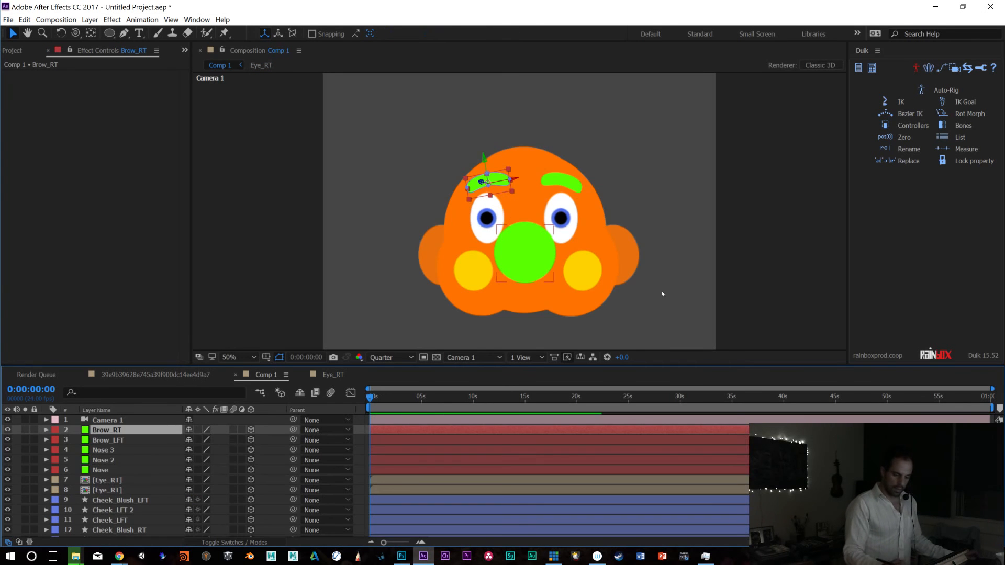
{"action": "left_click", "coordinate": [331, 376]}
{"action": "left_click_drag", "start_coordinate": [208, 440], "coordinate": [186, 449]}
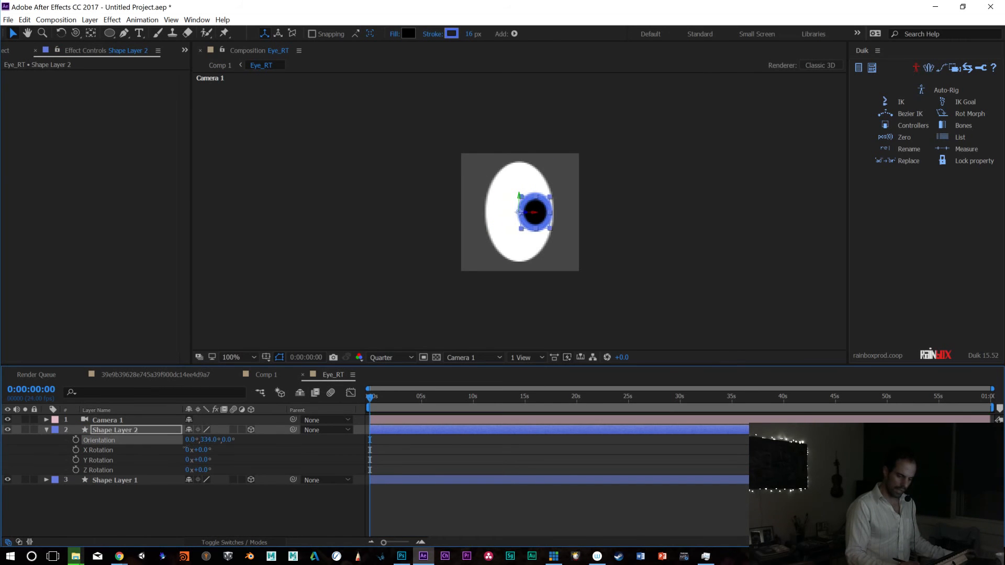
{"action": "left_click", "coordinate": [265, 375]}
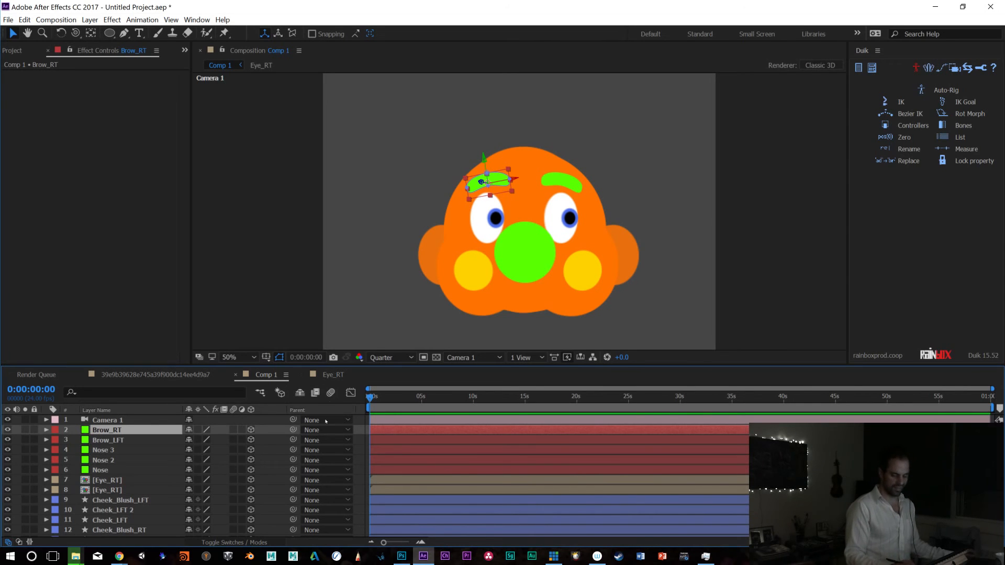
{"action": "left_click", "coordinate": [329, 375]}
{"action": "left_click_drag", "start_coordinate": [199, 441], "coordinate": [204, 437]}
{"action": "left_click", "coordinate": [267, 376]}
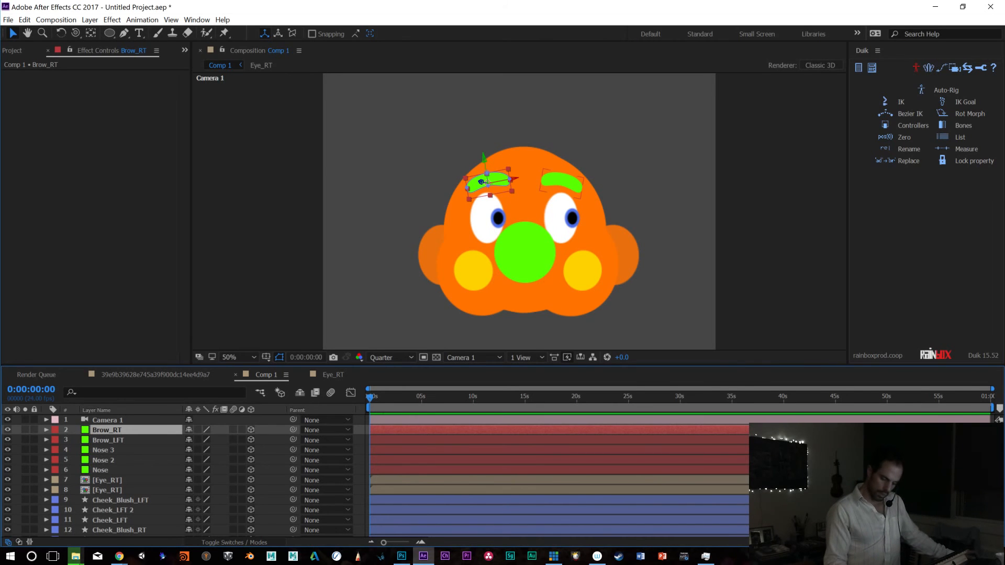
Add a null object to Comp 1, make it a 3D layer and lower it to a Y position of 1426
{"action": "scroll", "coordinate": [606, 418], "scroll_direction": "down", "scroll_amount": 5}
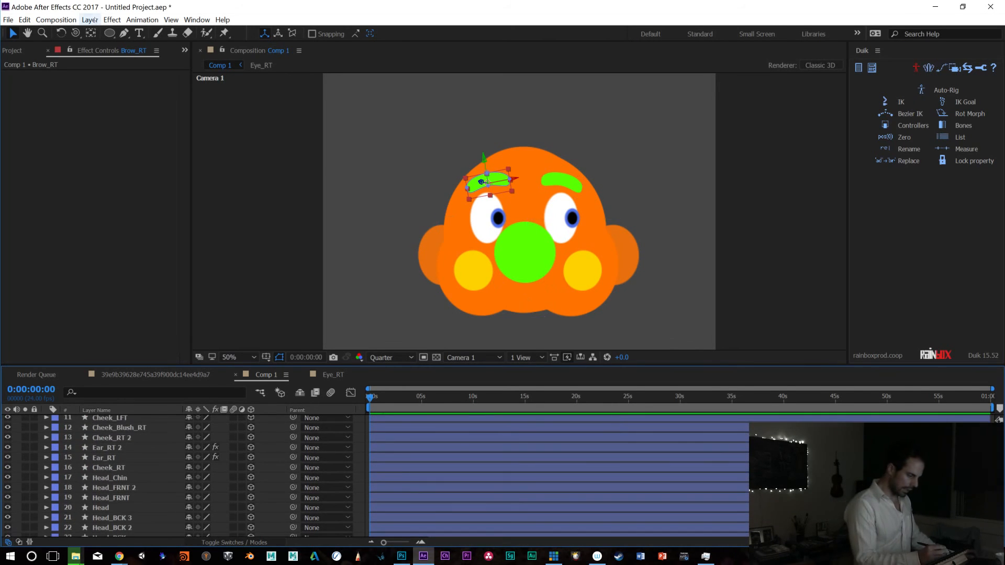
{"action": "left_click", "coordinate": [90, 20]}
{"action": "mouse_move", "coordinate": [131, 32]}
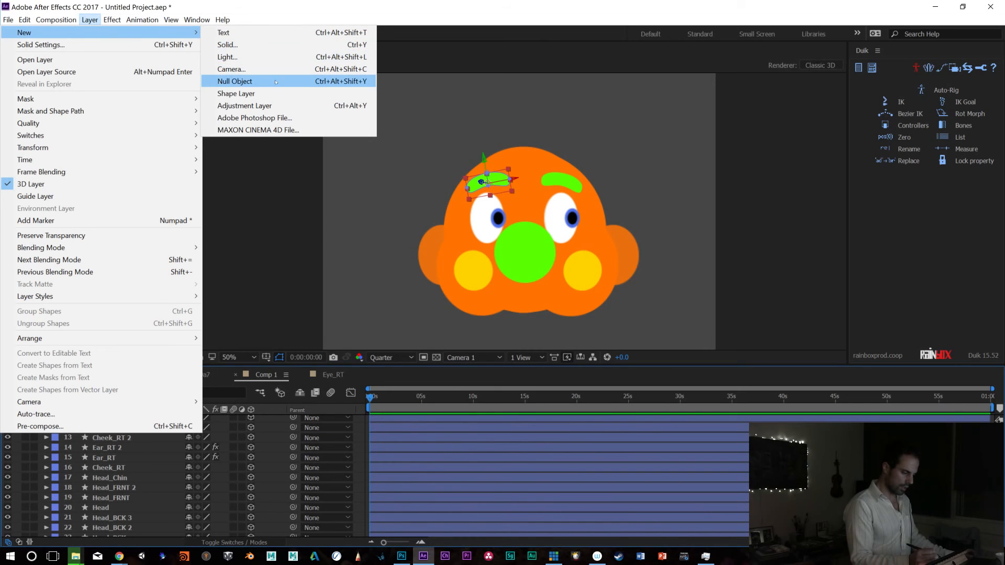
{"action": "left_click", "coordinate": [276, 82]}
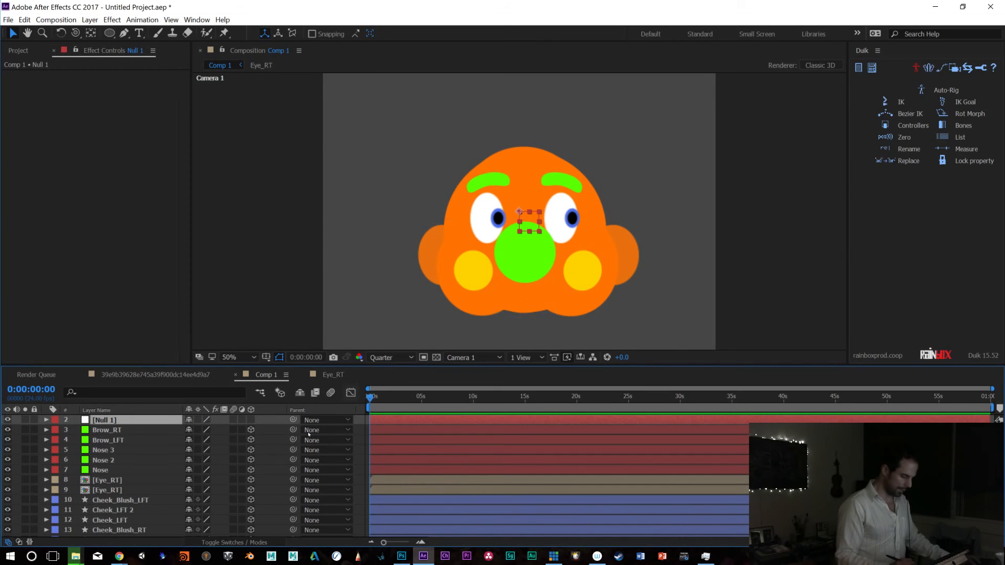
{"action": "key", "text": "p"}
{"action": "left_click_drag", "start_coordinate": [217, 429], "coordinate": [414, 413]}
{"action": "left_click", "coordinate": [251, 420]}
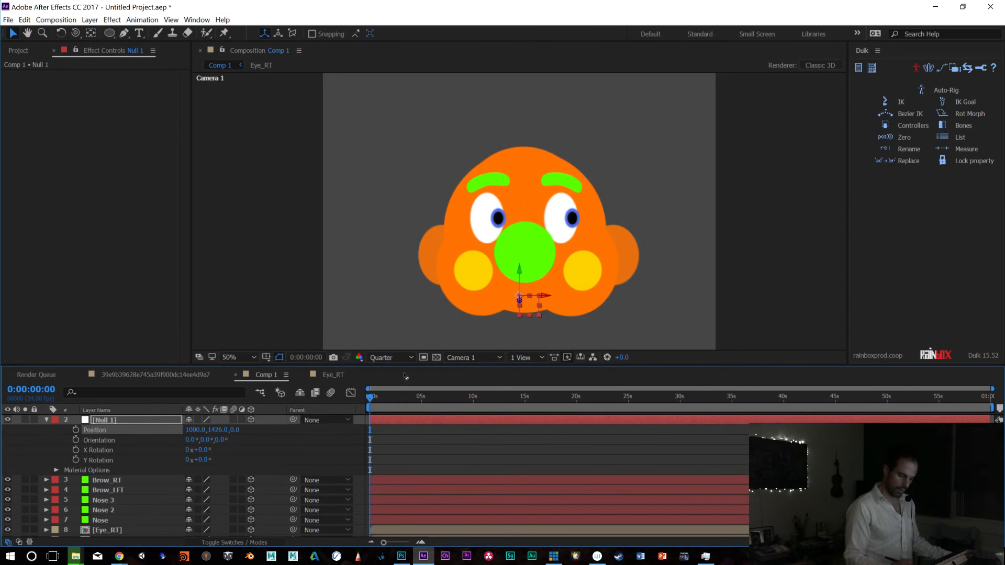
Place the null at Z 300 and Y 1409 using a side-on Custom View 1, and return to the Camera 1 view
{"action": "left_click", "coordinate": [472, 357]}
{"action": "left_click", "coordinate": [482, 473]}
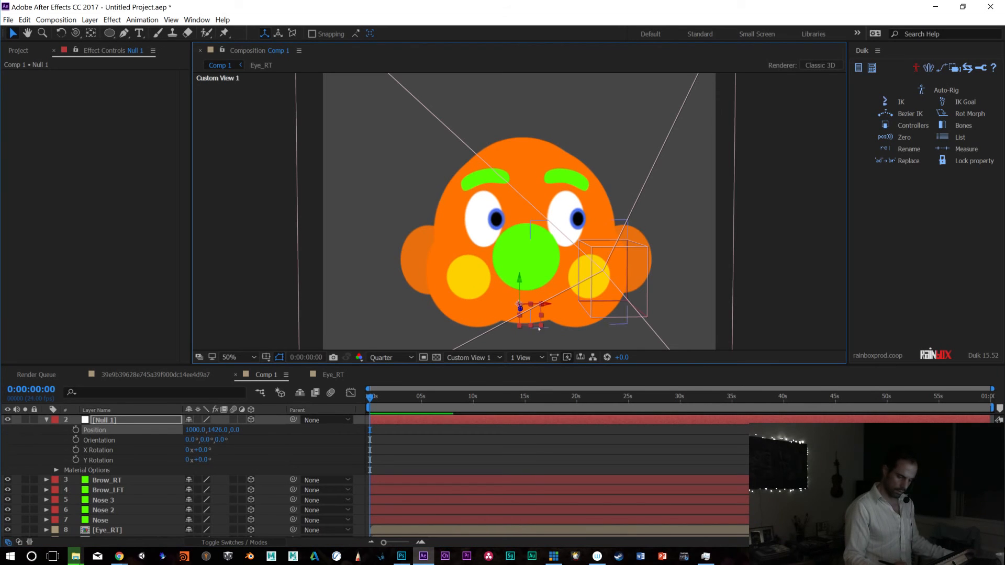
{"action": "key", "text": "c"}
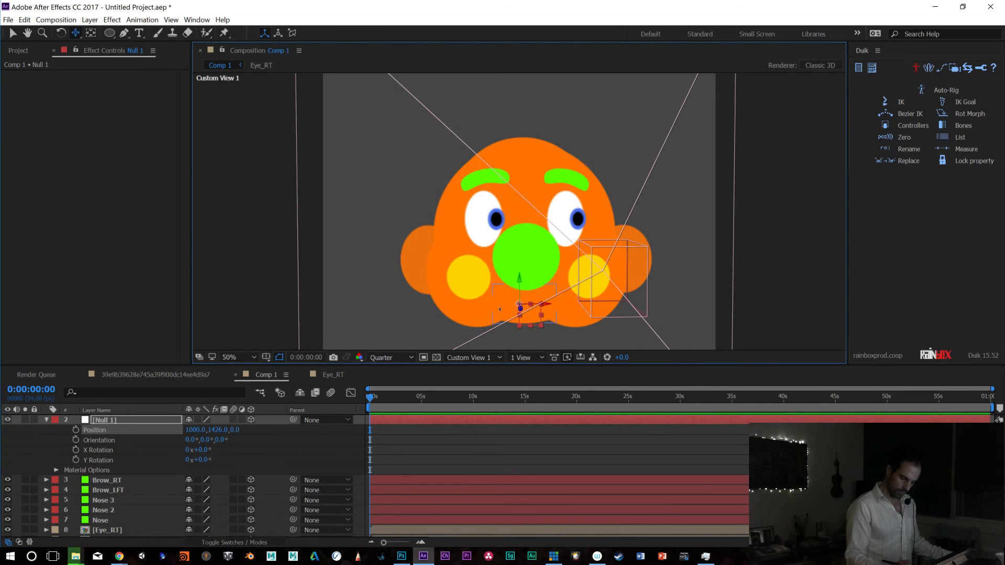
{"action": "left_click_drag", "start_coordinate": [517, 305], "coordinate": [540, 310]}
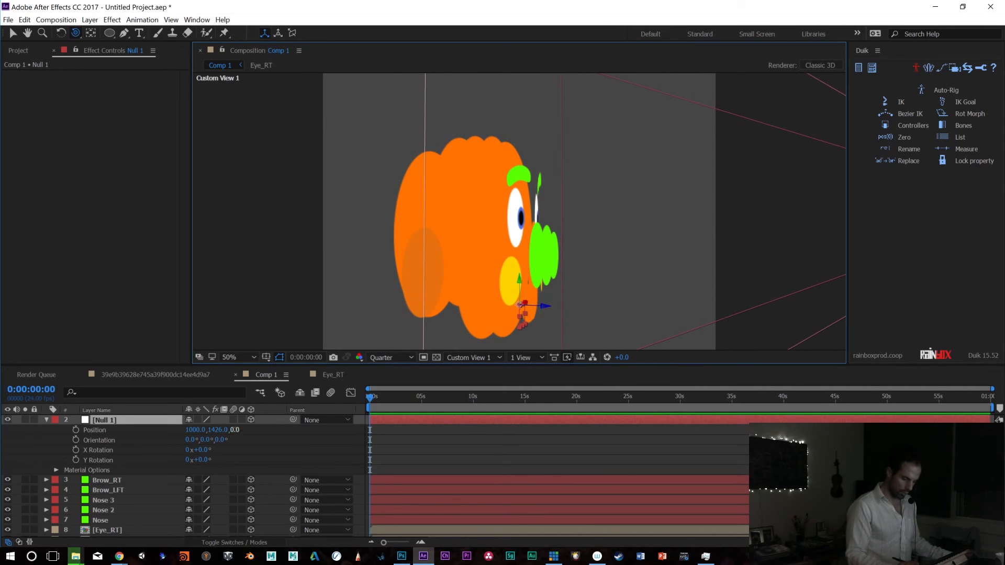
{"action": "left_click_drag", "start_coordinate": [234, 430], "coordinate": [469, 398]}
{"action": "left_click_drag", "start_coordinate": [606, 288], "coordinate": [624, 280]}
{"action": "left_click_drag", "start_coordinate": [238, 430], "coordinate": [211, 438]}
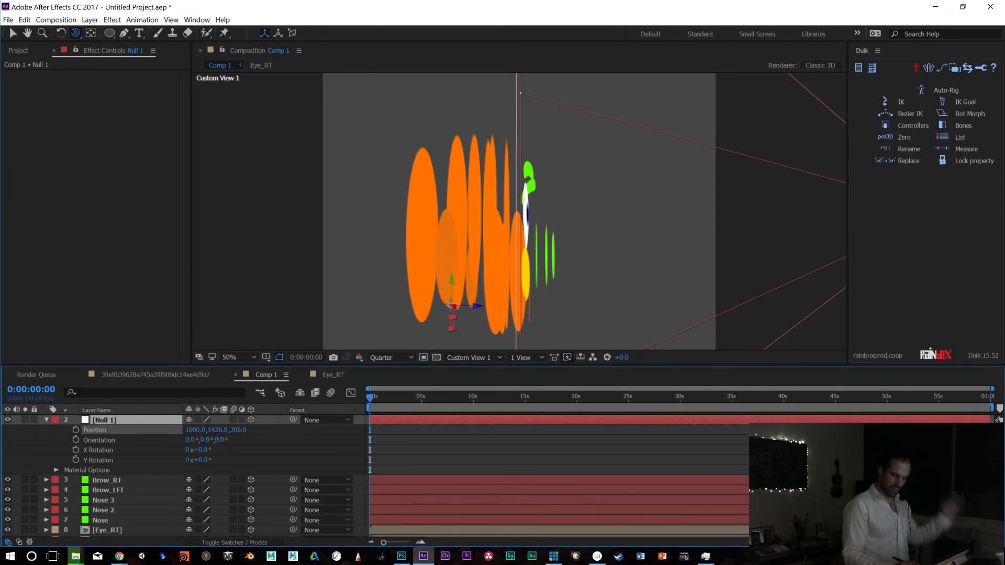
{"action": "left_click_drag", "start_coordinate": [218, 430], "coordinate": [208, 433]}
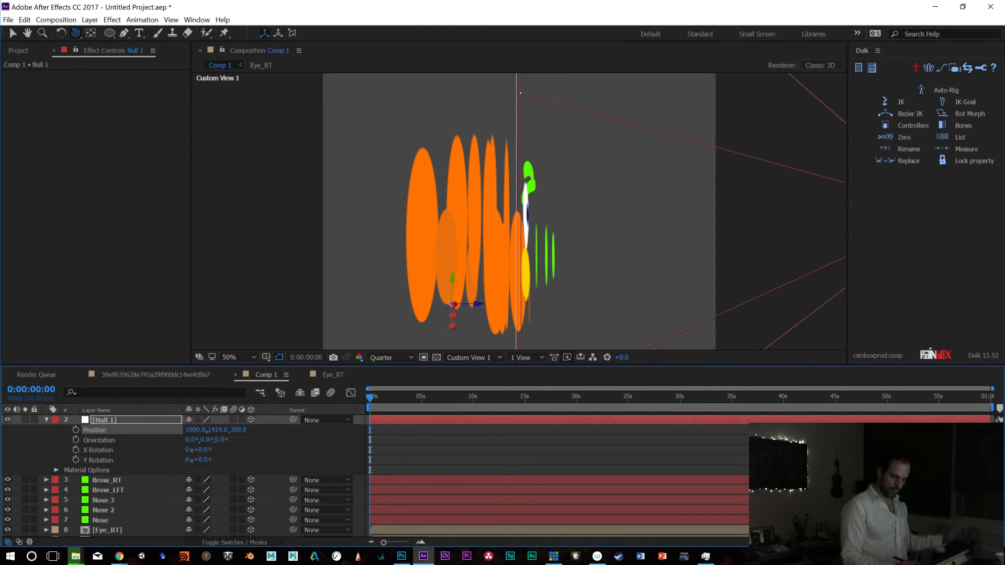
{"action": "left_click", "coordinate": [468, 357]}
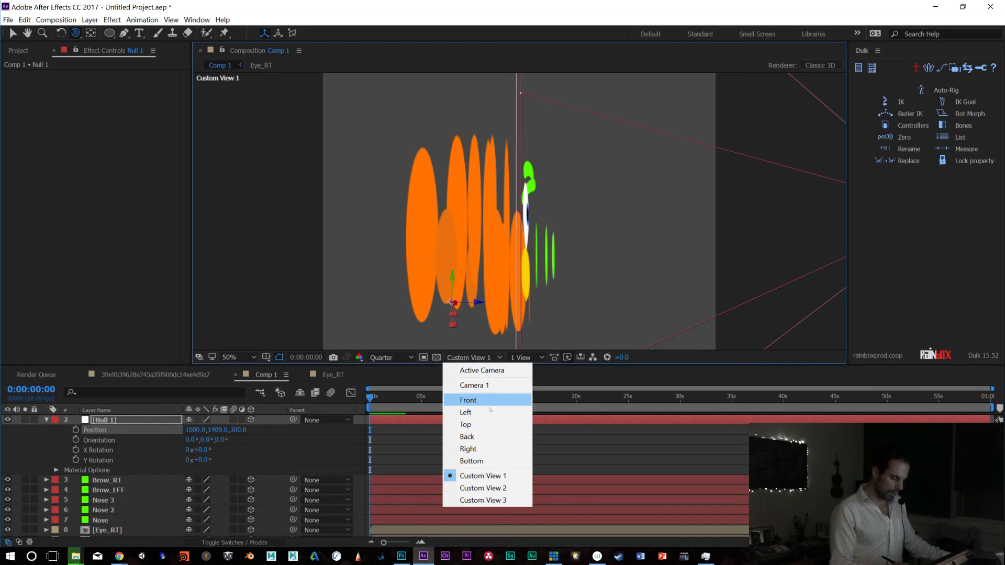
{"action": "left_click", "coordinate": [497, 386]}
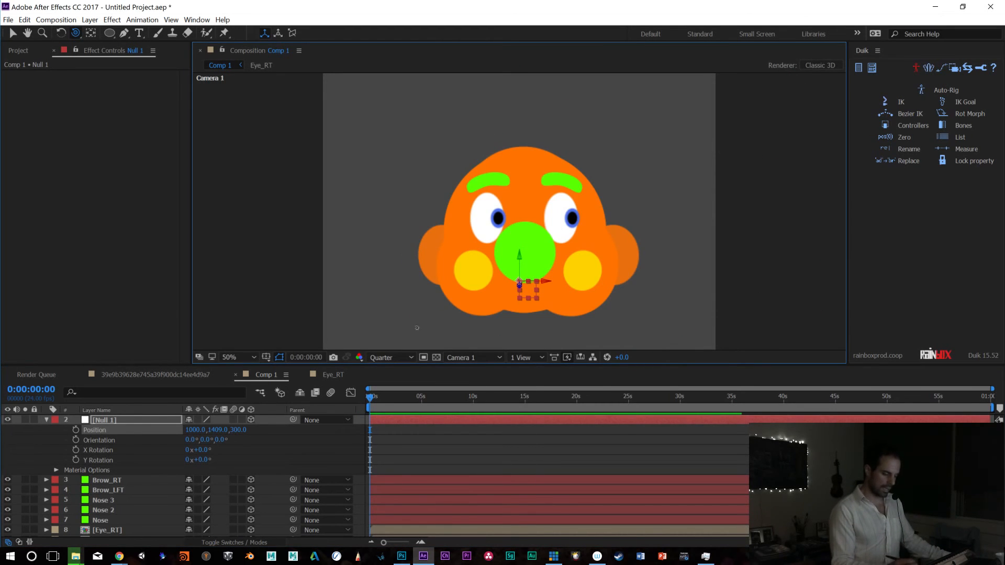
Rename the null Head, then try an orientation change on it and undo that change
{"action": "left_click", "coordinate": [113, 422]}
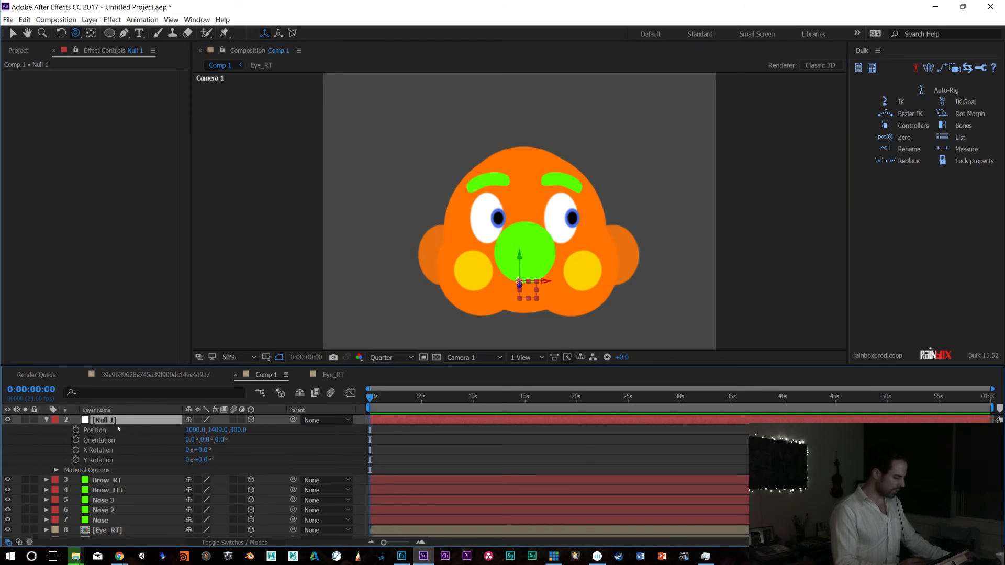
{"action": "key", "text": "Return"}
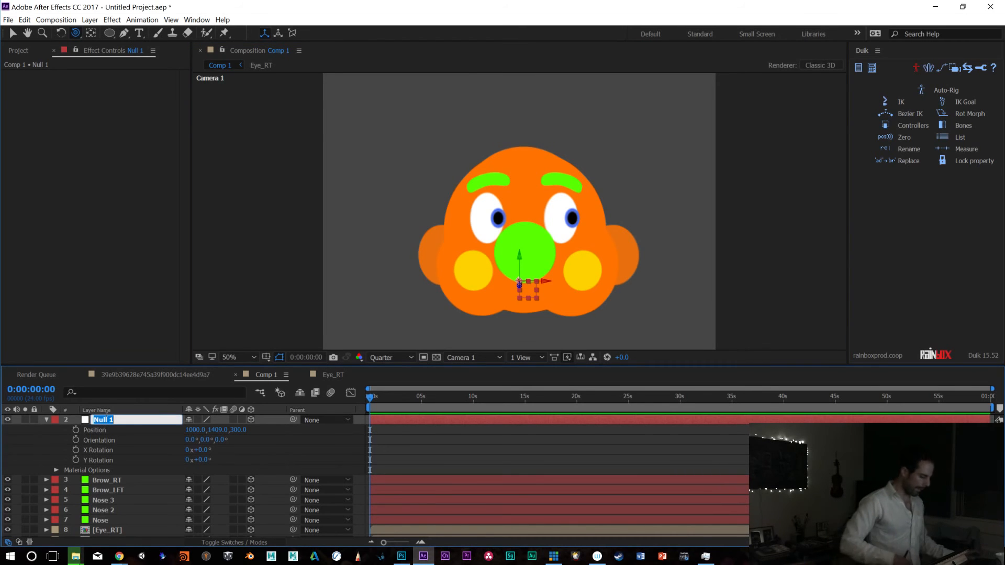
{"action": "key", "text": "Return"}
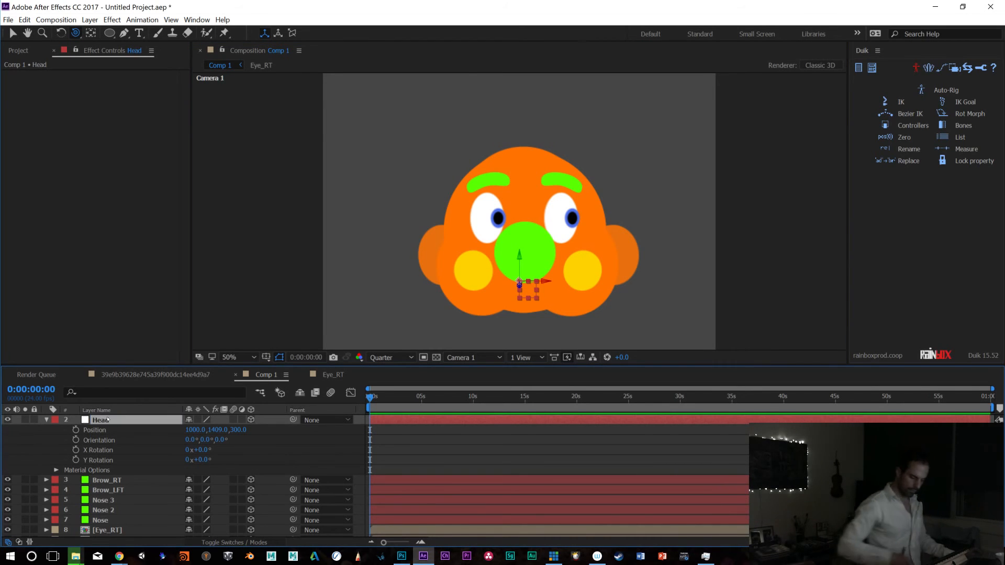
{"action": "left_click_drag", "start_coordinate": [204, 440], "coordinate": [217, 435]}
{"action": "key", "text": "ctrl+z"}
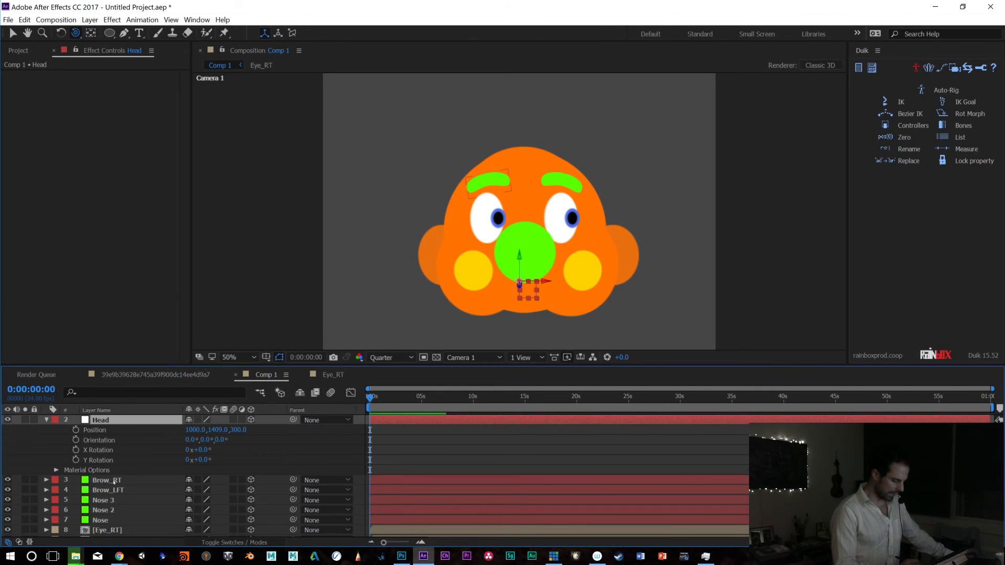
Parent all the face and head layers, from Brow_RT down to Head_BCK, to the Head null
{"action": "left_click", "coordinate": [114, 481]}
{"action": "scroll", "coordinate": [183, 476], "scroll_direction": "down", "scroll_amount": 5}
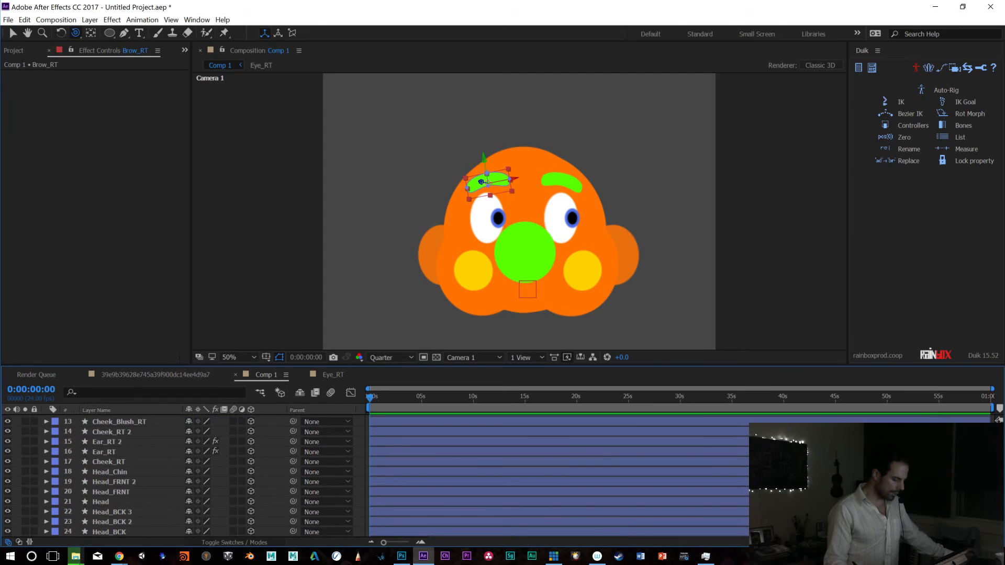
{"action": "key", "text": "ctrl+a"}
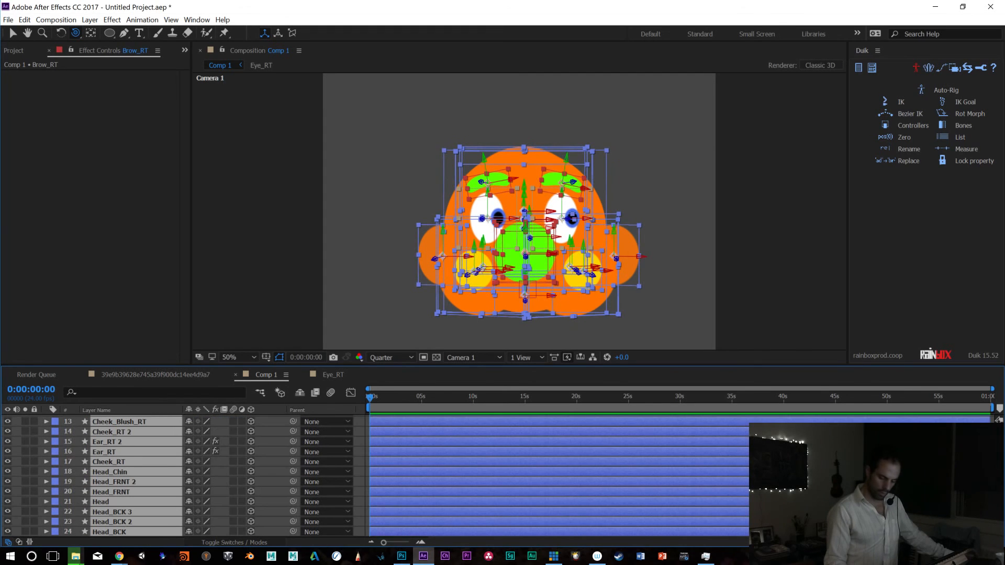
{"action": "left_click_drag", "start_coordinate": [998, 492], "coordinate": [992, 394]}
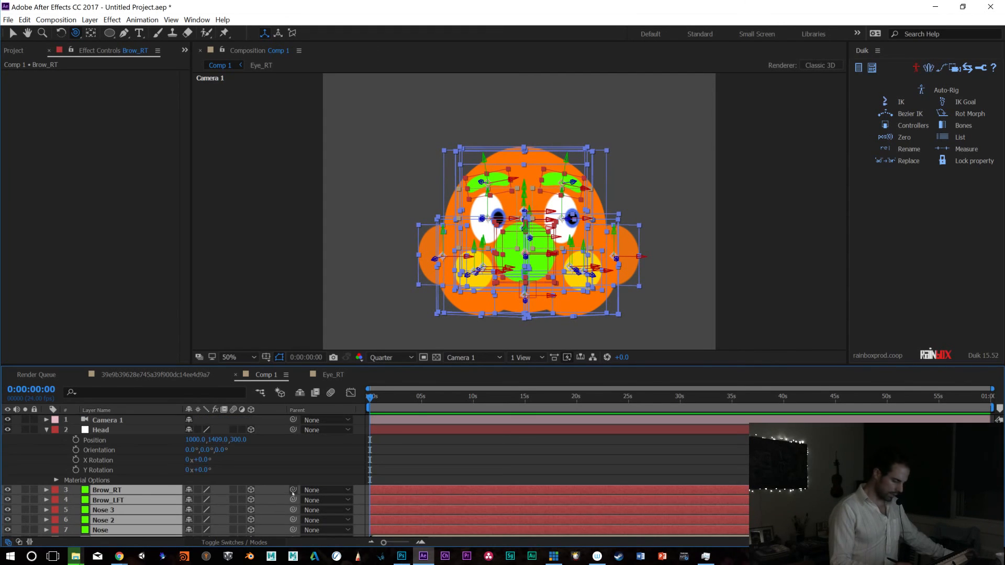
{"action": "left_click_drag", "start_coordinate": [135, 450], "coordinate": [112, 430]}
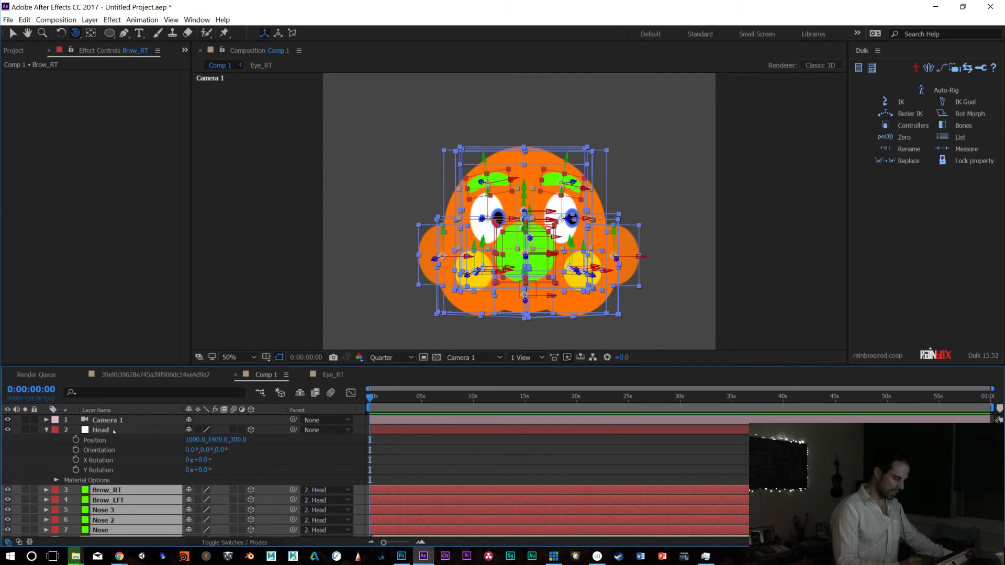
{"action": "left_click", "coordinate": [113, 431]}
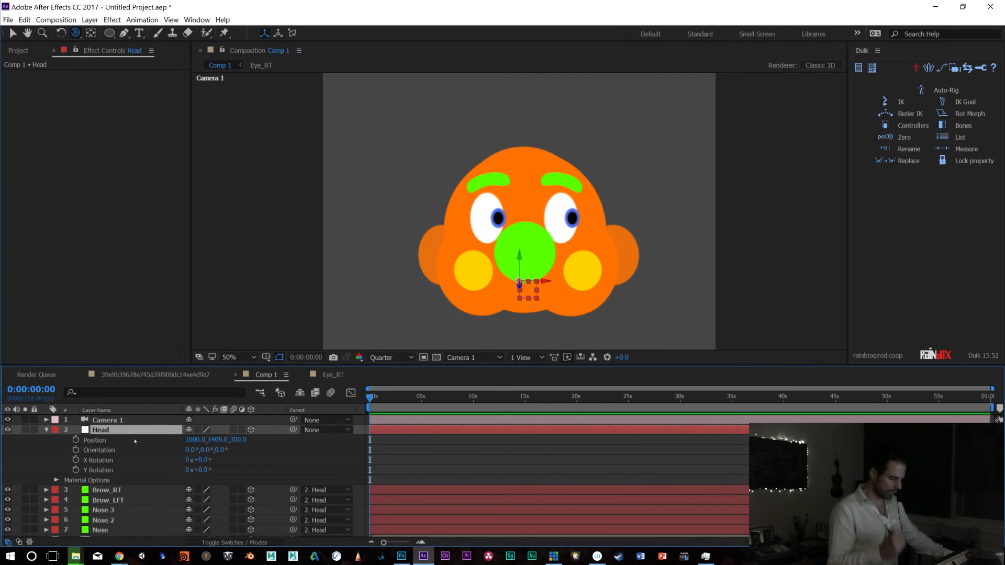
Lower Brow_RT and Brow_LFT together to a Y position of -506
{"action": "left_click", "coordinate": [133, 492]}
{"action": "left_click", "coordinate": [133, 501], "text": "shift"}
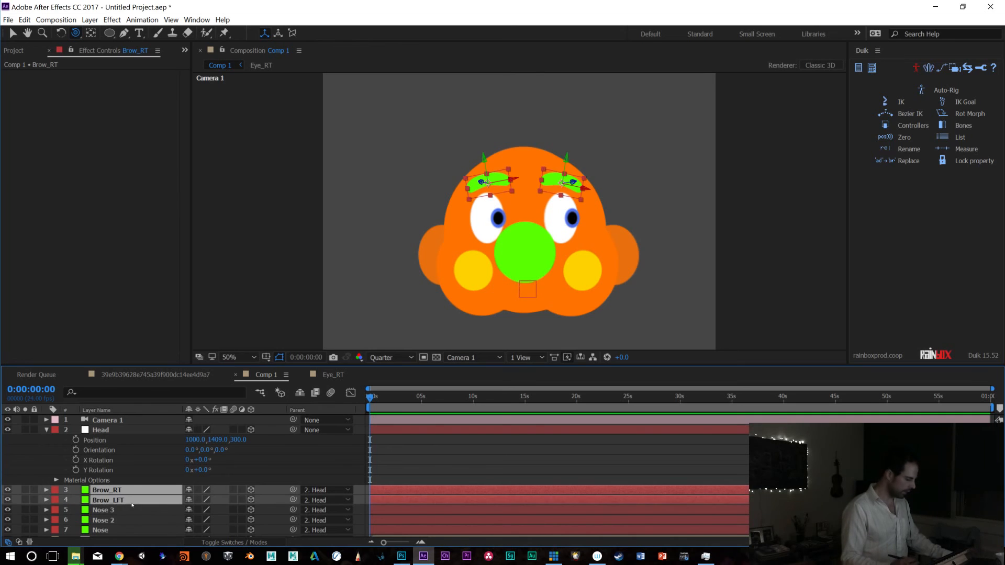
{"action": "key", "text": "p"}
{"action": "left_click_drag", "start_coordinate": [216, 499], "coordinate": [238, 499]}
{"action": "left_click", "coordinate": [247, 480]}
Turn the character sideways by setting the Head null's Y orientation to 336°
{"action": "left_click", "coordinate": [112, 430]}
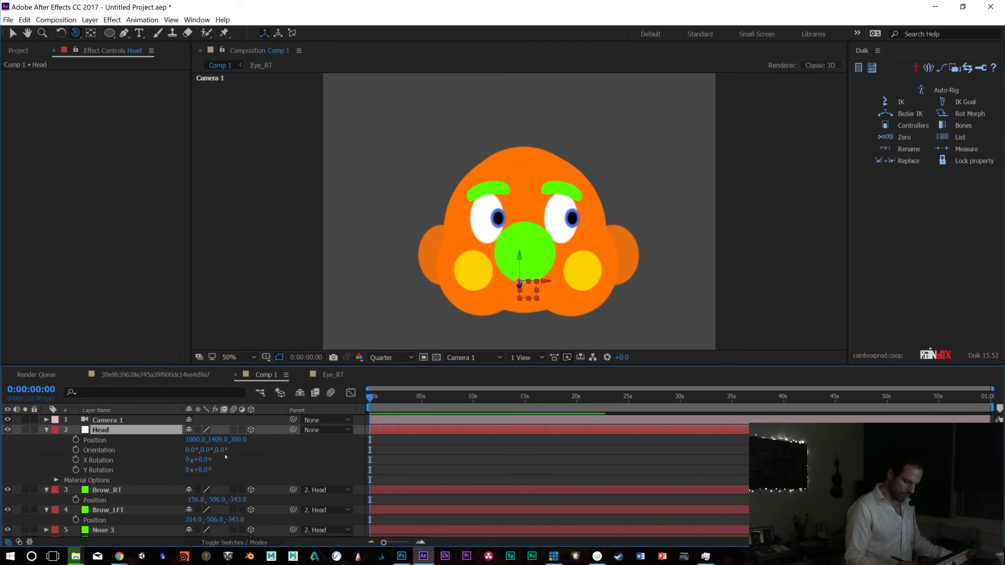
{"action": "left_click_drag", "start_coordinate": [202, 451], "coordinate": [182, 456]}
{"action": "key", "text": "space"}
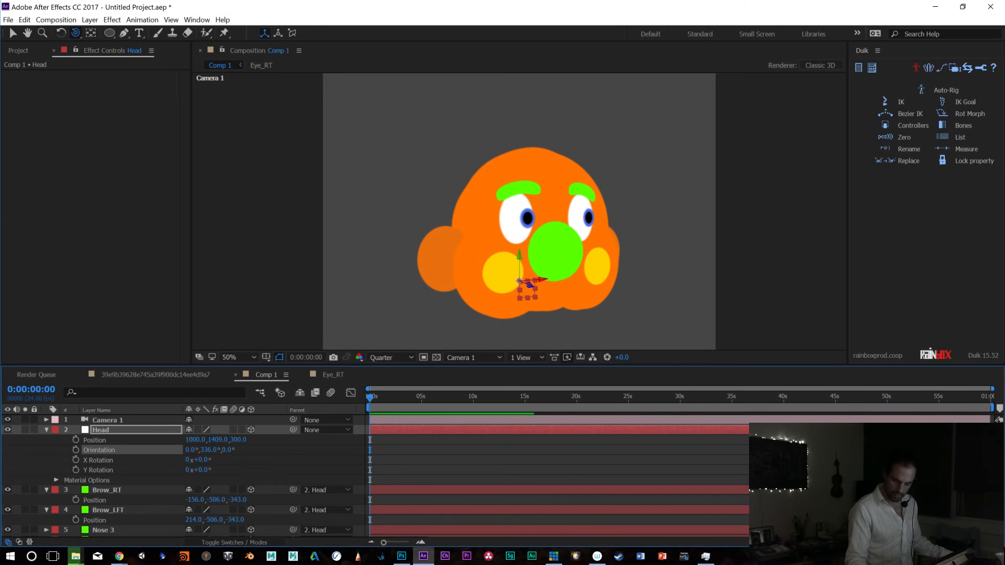
Scale the Head_BCK 3 layer to 120% to fill out the back of the head
{"action": "scroll", "coordinate": [183, 474], "scroll_direction": "down", "scroll_amount": 6}
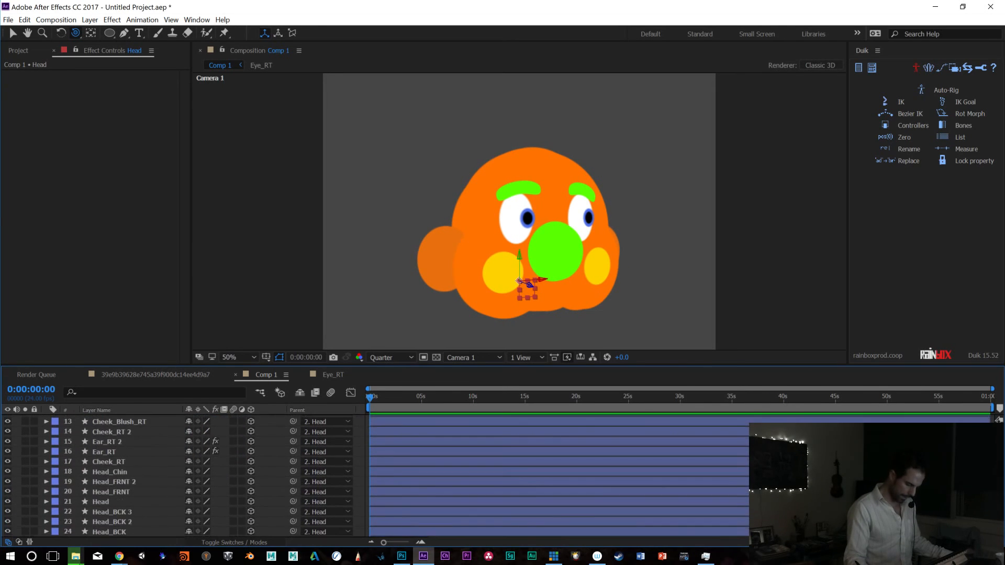
{"action": "left_click", "coordinate": [131, 513]}
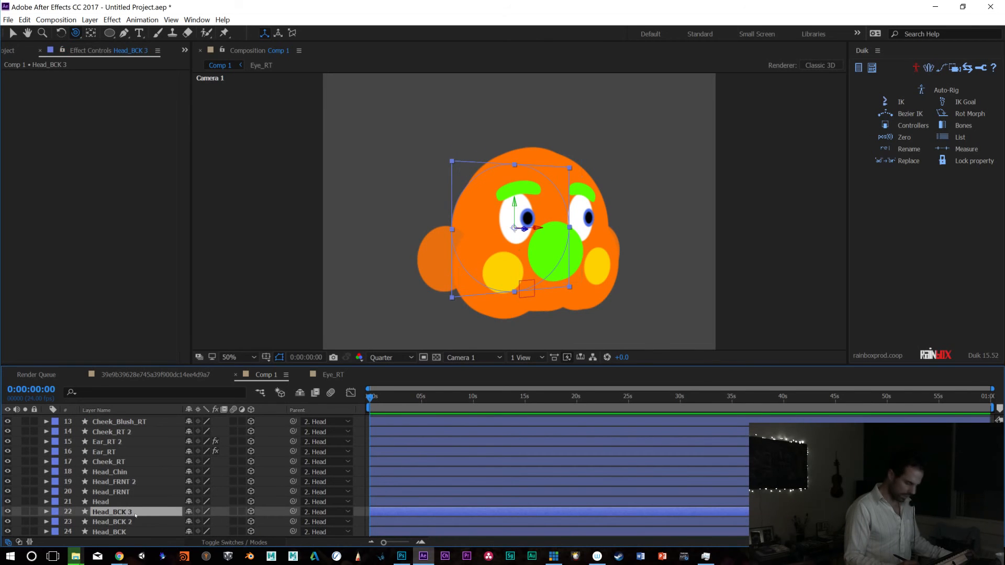
{"action": "key", "text": "s"}
{"action": "left_click_drag", "start_coordinate": [231, 522], "coordinate": [243, 519]}
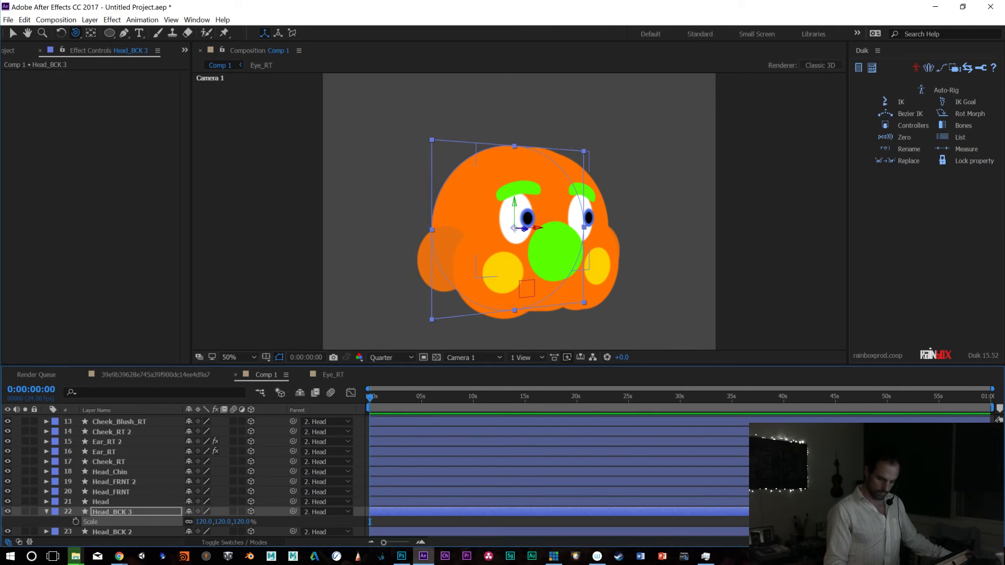
Tilt the character by setting the Head null's X orientation to 341°, keeping the Y orientation at 336°
{"action": "scroll", "coordinate": [558, 476], "scroll_direction": "up", "scroll_amount": 8}
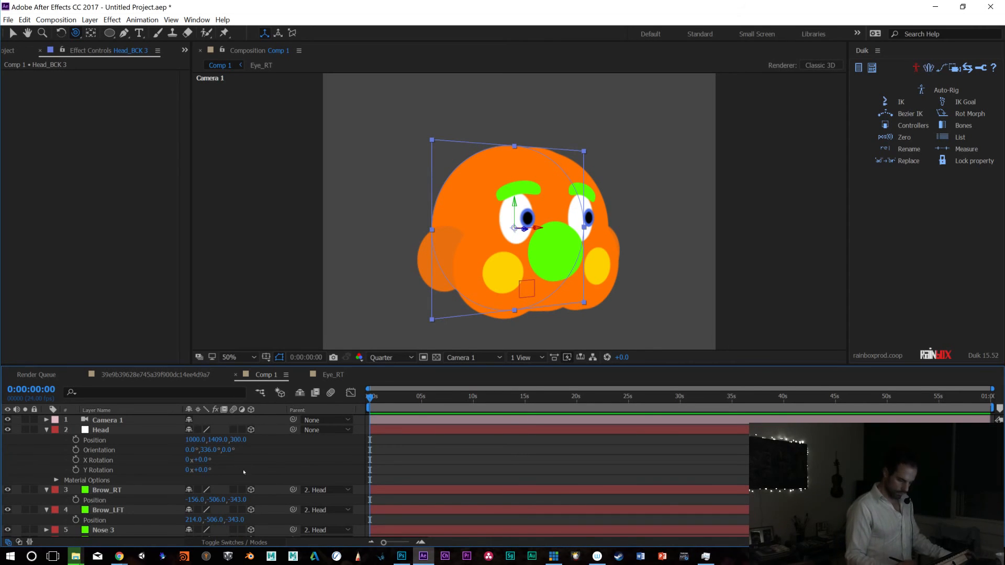
{"action": "left_click", "coordinate": [108, 432]}
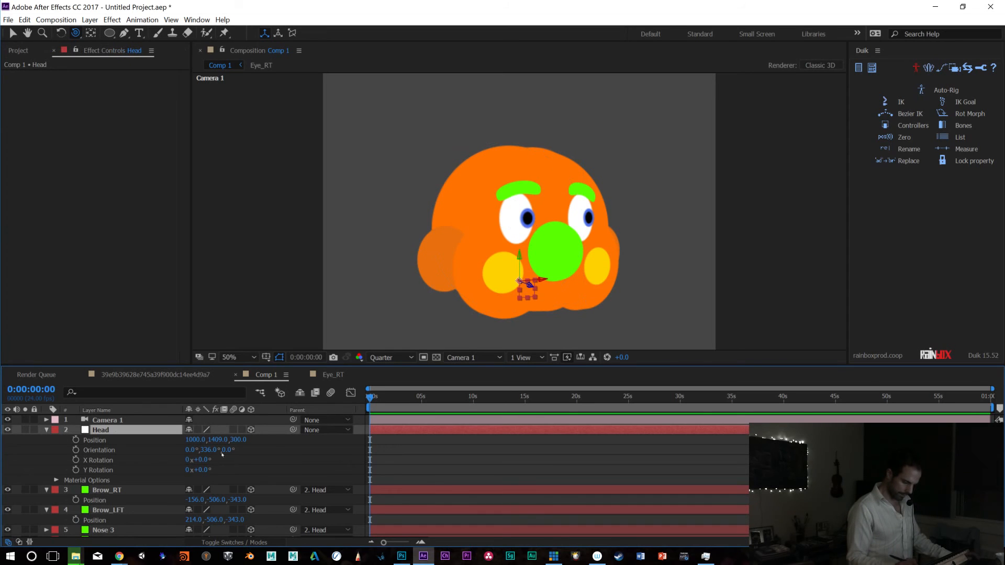
{"action": "mouse_move", "coordinate": [210, 450]}
{"action": "left_mouse_down"}
{"action": "mouse_move", "coordinate": [199, 451]}
{"action": "mouse_move", "coordinate": [246, 448]}
{"action": "mouse_move", "coordinate": [215, 450]}
{"action": "left_mouse_up"}
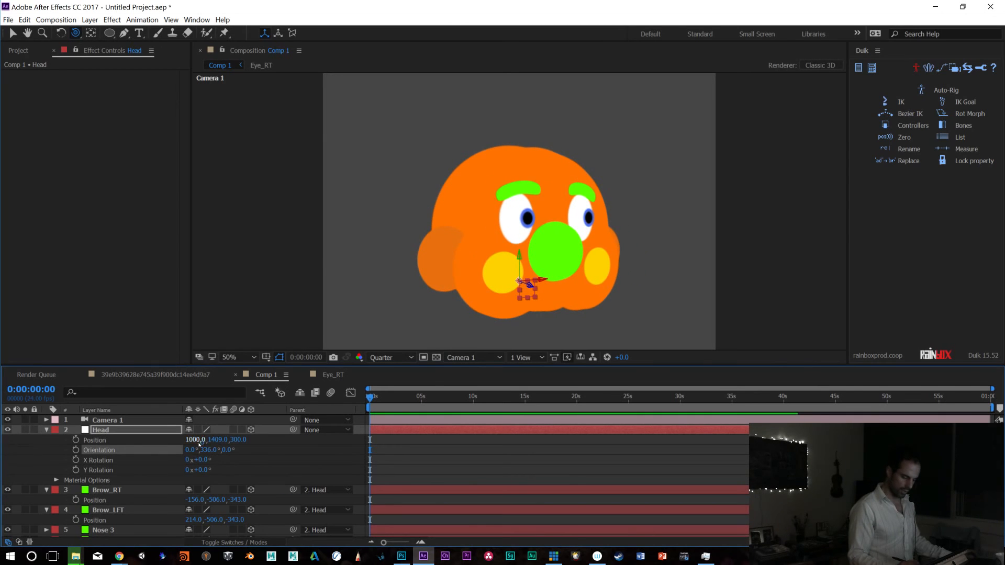
{"action": "left_click_drag", "start_coordinate": [186, 449], "coordinate": [179, 451]}
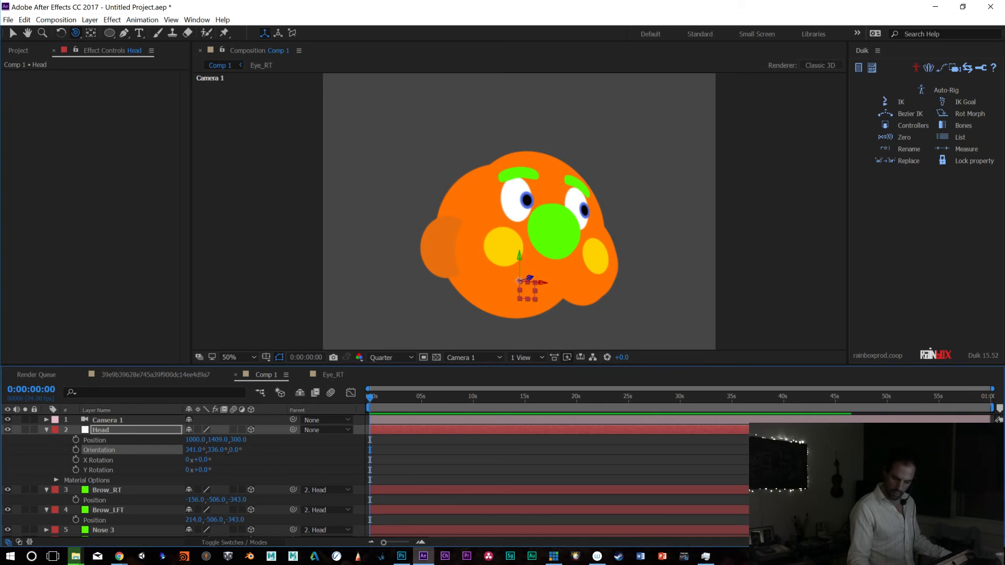
Duplicate Head_BCK 3 and move the copy to position 26.4, -306.5, -32 inside the head
{"action": "scroll", "coordinate": [183, 476], "scroll_direction": "down", "scroll_amount": 10}
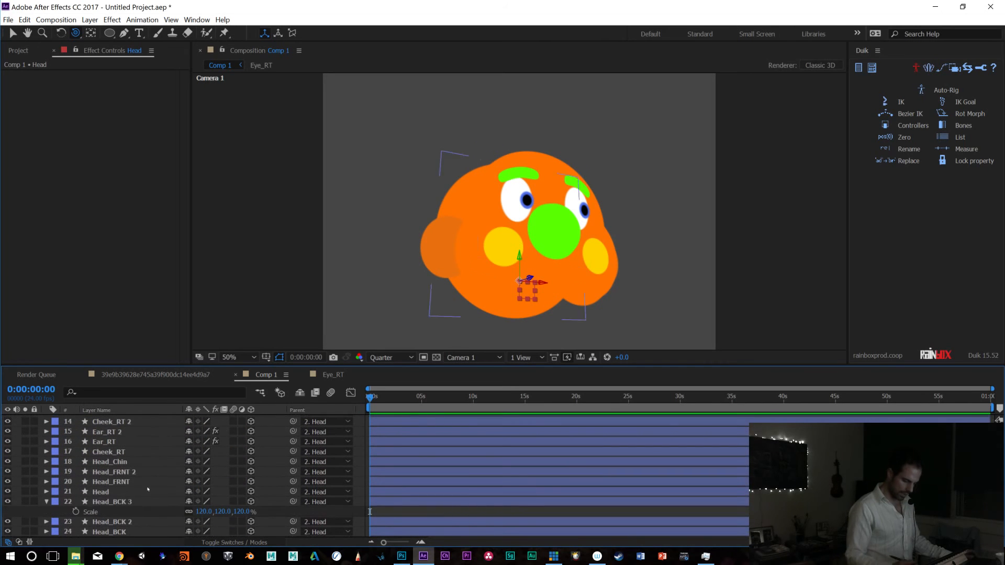
{"action": "left_click", "coordinate": [119, 503]}
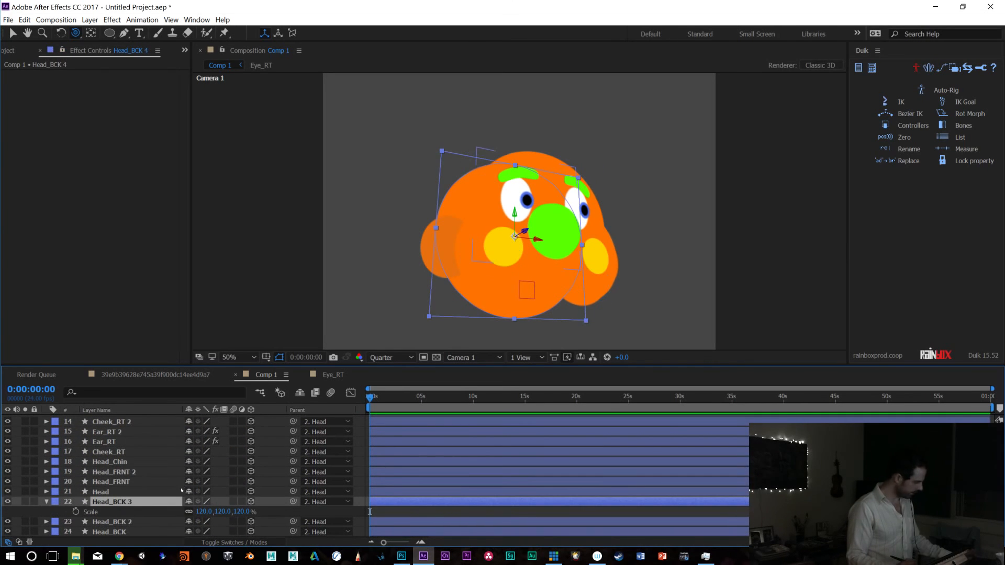
{"action": "key", "text": "p"}
{"action": "left_click_drag", "start_coordinate": [232, 512], "coordinate": [142, 522]}
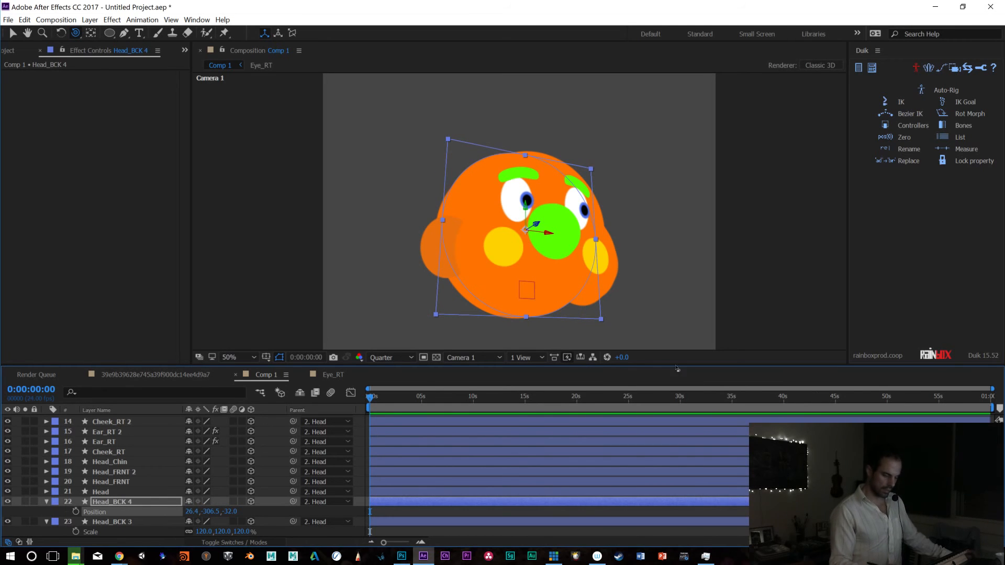
Scale Head_BCK 4 down slightly and raise it to a Y position of -341.5
{"action": "key", "text": "s"}
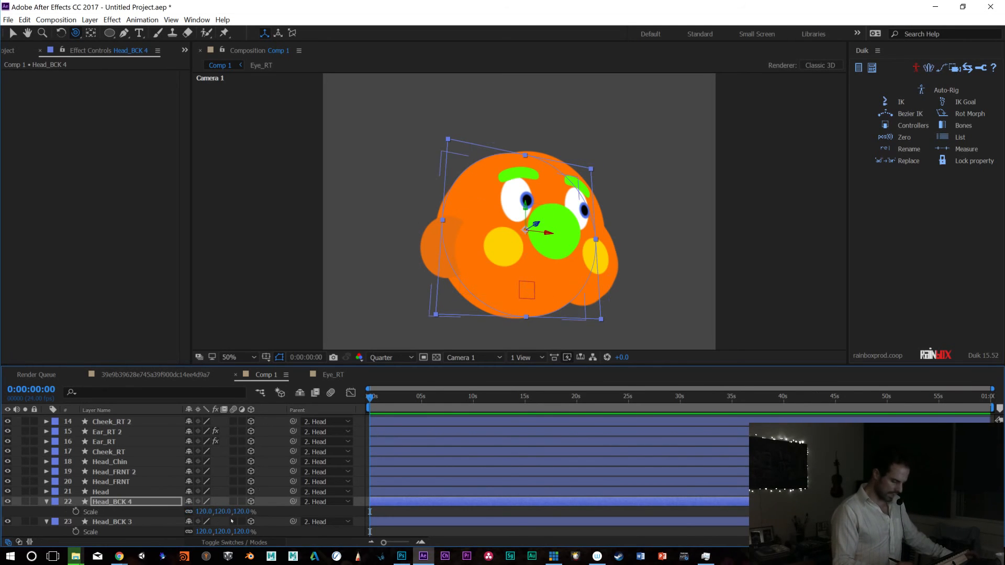
{"action": "left_click_drag", "start_coordinate": [239, 512], "coordinate": [185, 515]}
{"action": "key", "text": "p"}
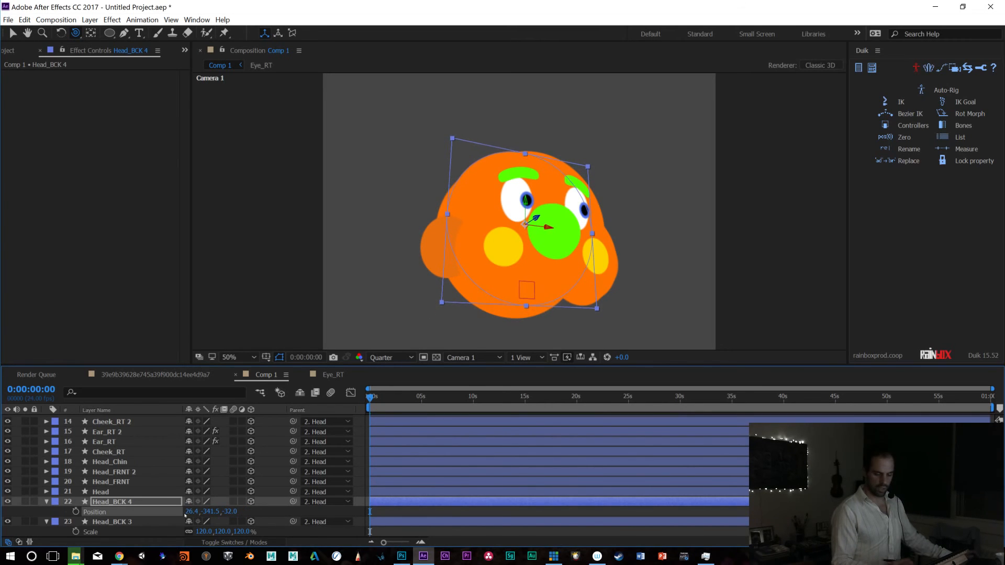
Reset the Head null's X and Y orientation to 0° so the character faces forward
{"action": "scroll", "coordinate": [185, 516], "scroll_direction": "up", "scroll_amount": 10}
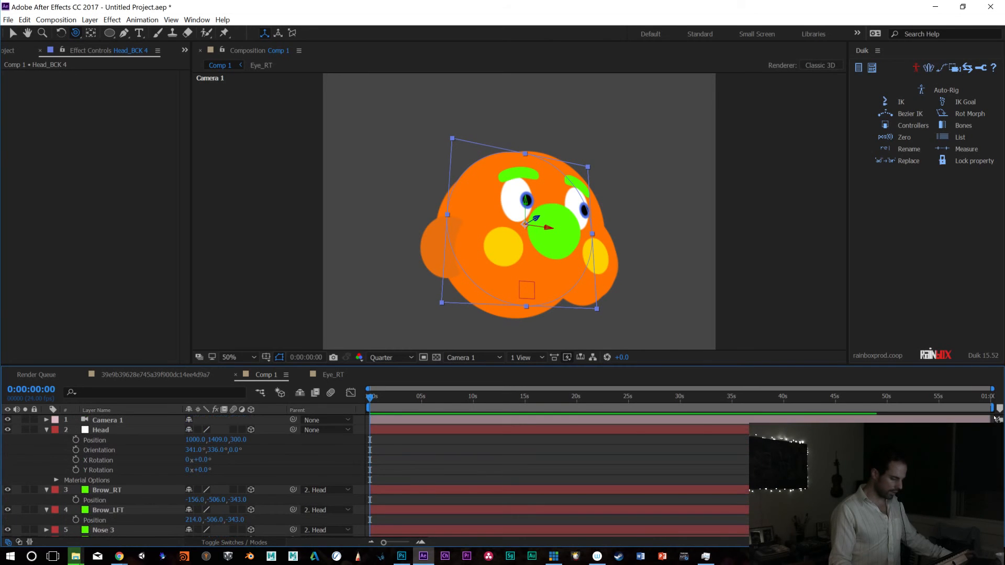
{"action": "left_click_drag", "start_coordinate": [215, 451], "coordinate": [216, 457]}
{"action": "left_click", "coordinate": [216, 450]}
{"action": "type", "text": "0"}
{"action": "key", "text": "Return"}
{"action": "left_click", "coordinate": [194, 450]}
{"action": "type", "text": "0"}
{"action": "key", "text": "Return"}
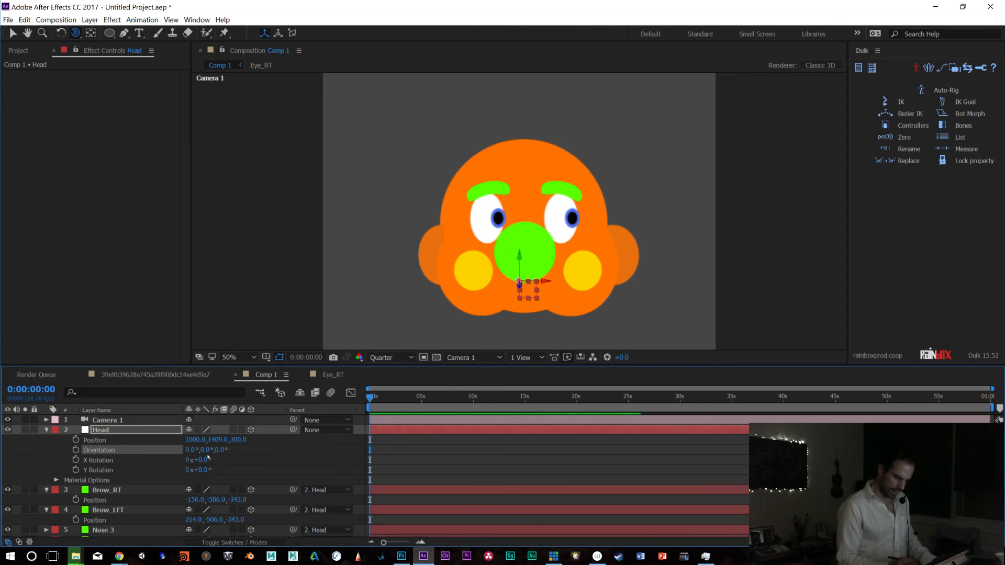
Add another null object to Comp 1 and rename it LookAt
{"action": "left_click", "coordinate": [89, 19]}
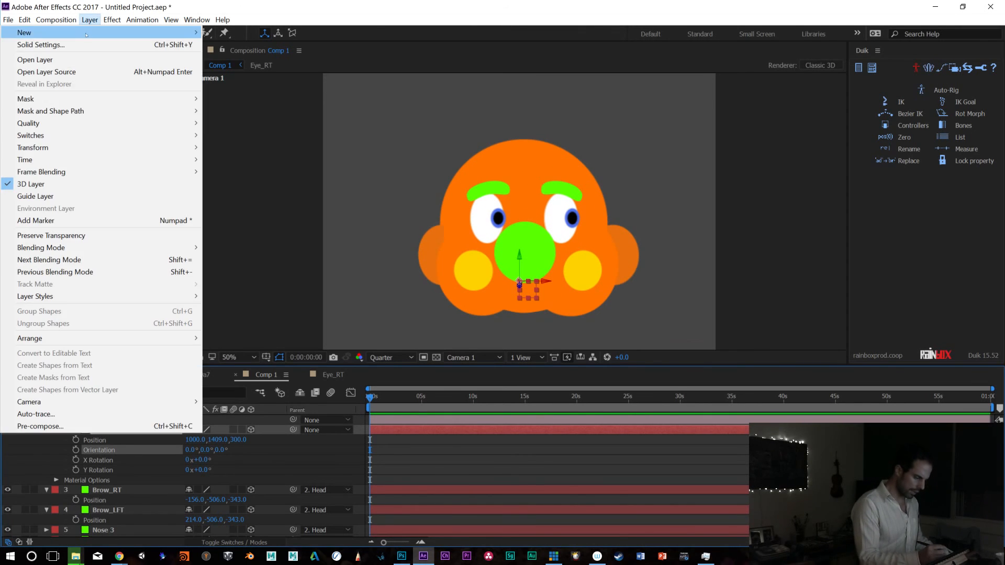
{"action": "mouse_move", "coordinate": [157, 33]}
{"action": "left_click", "coordinate": [235, 81]}
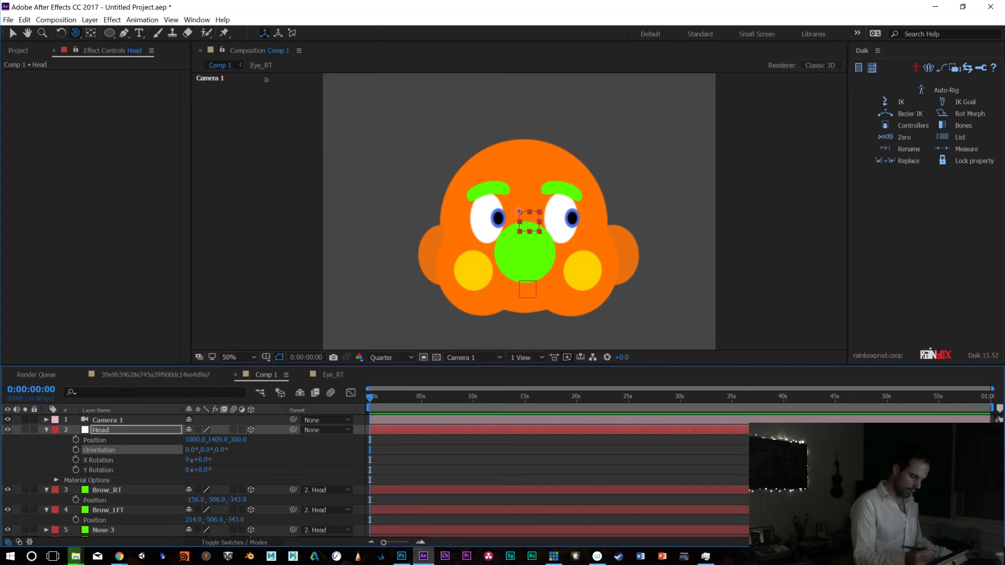
{"action": "key", "text": "Return"}
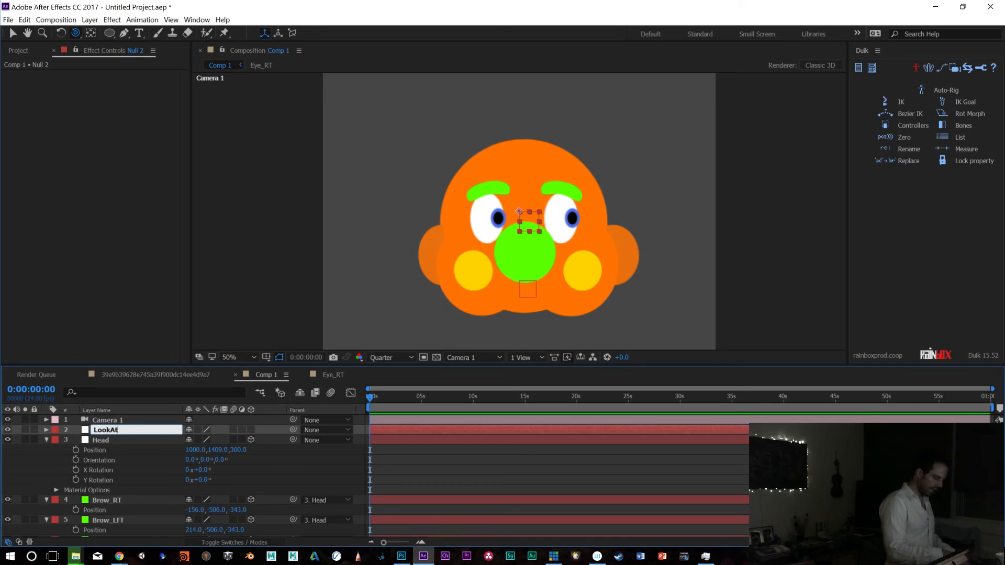
{"action": "type", "text": "LookAt"}
{"action": "key", "text": "Return"}
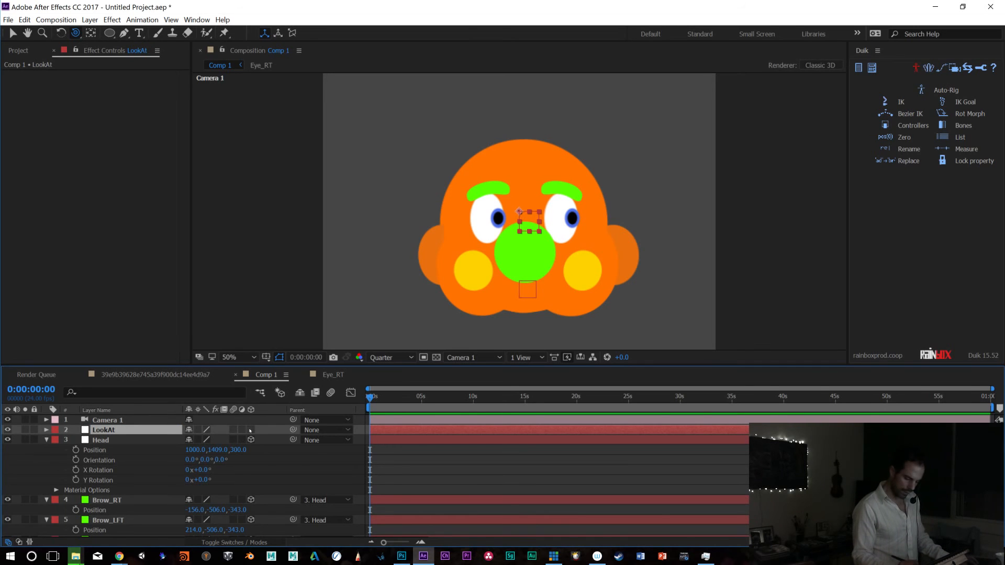
Make LookAt a 3D layer and bring it in front of the face at a Z position of -1168
{"action": "key", "text": "p"}
{"action": "mouse_move", "coordinate": [214, 440]}
{"action": "left_mouse_down"}
{"action": "mouse_move", "coordinate": [184, 440]}
{"action": "mouse_move", "coordinate": [232, 439]}
{"action": "left_mouse_up"}
{"action": "key", "text": "ctrl+z"}
{"action": "left_click_drag", "start_coordinate": [144, 439], "coordinate": [98, 440]}
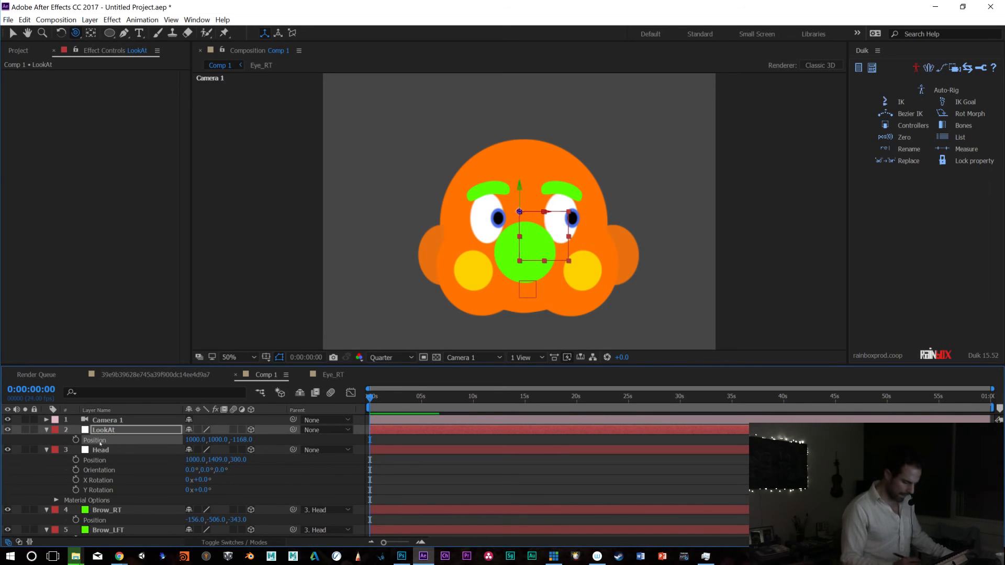
{"action": "left_click", "coordinate": [129, 451]}
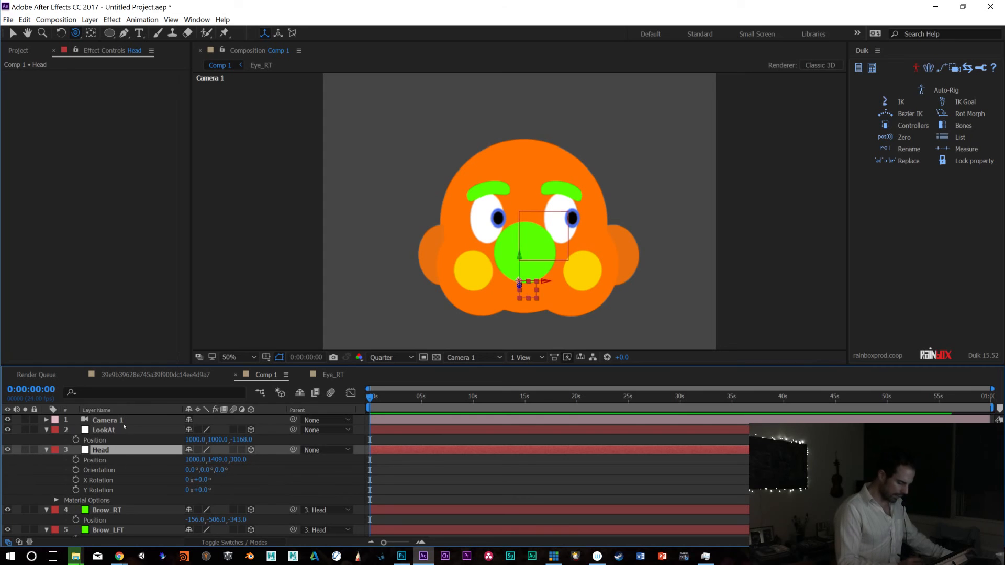
{"action": "left_click", "coordinate": [125, 431], "text": "ctrl"}
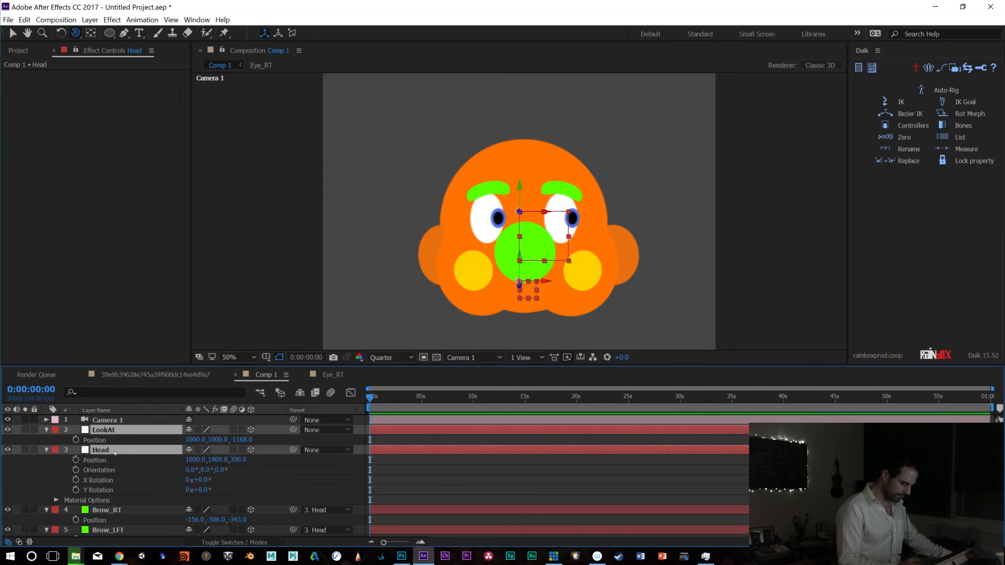
{"action": "left_click", "coordinate": [89, 20]}
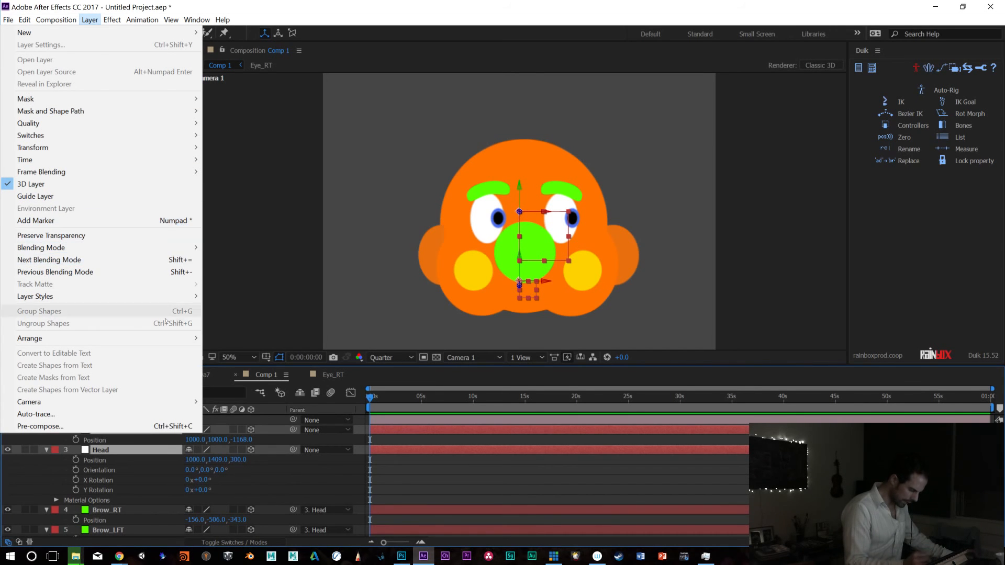
{"action": "mouse_move", "coordinate": [170, 300]}
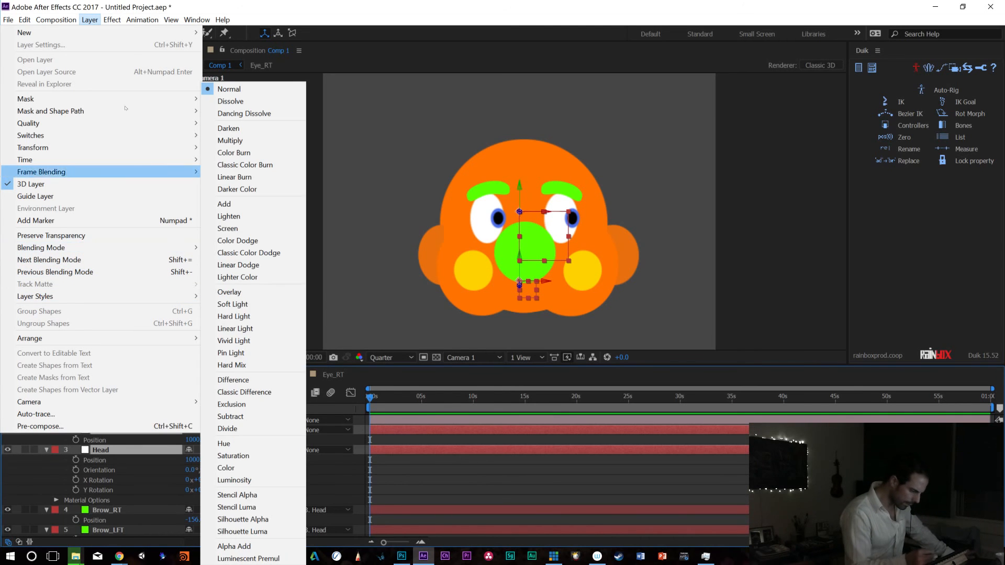
{"action": "left_click", "coordinate": [179, 35]}
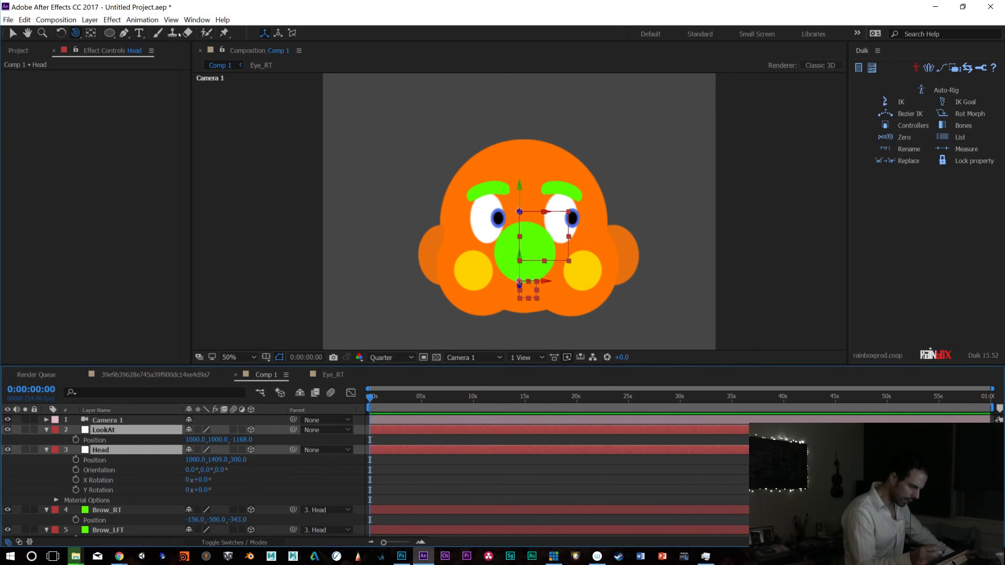
{"action": "left_click", "coordinate": [142, 20]}
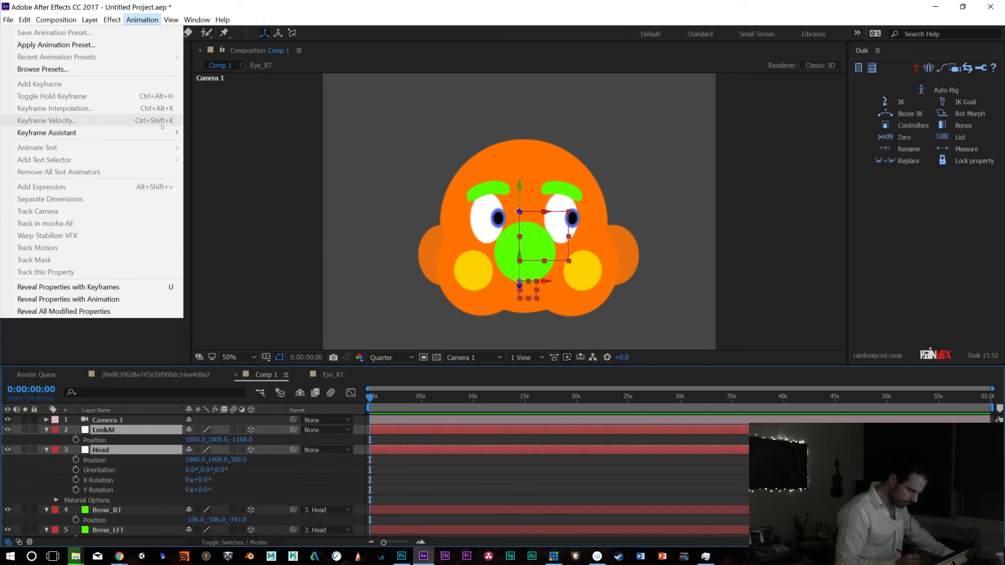
{"action": "left_click", "coordinate": [132, 517]}
{"action": "left_click", "coordinate": [109, 471]}
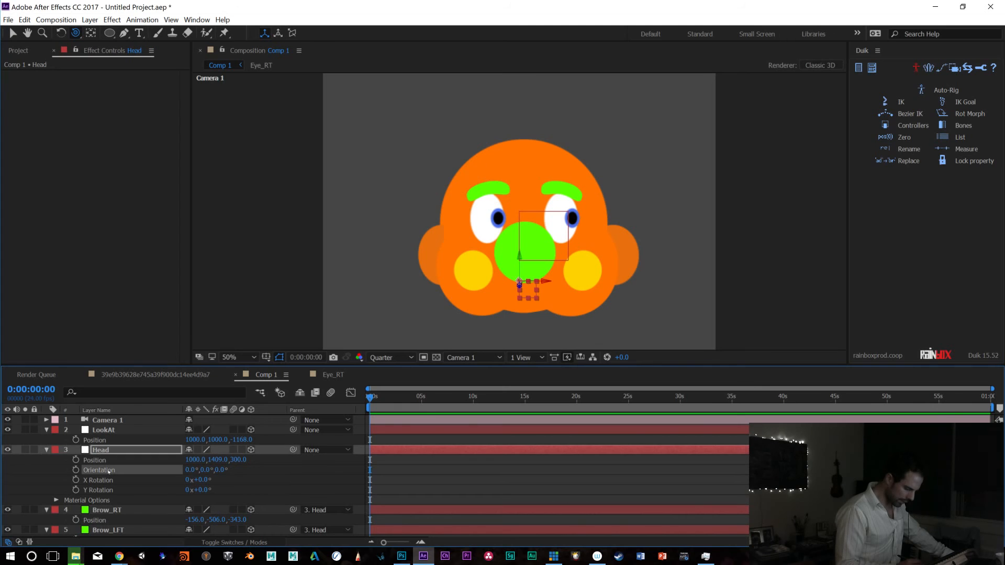
{"action": "left_click", "coordinate": [116, 431], "text": "ctrl"}
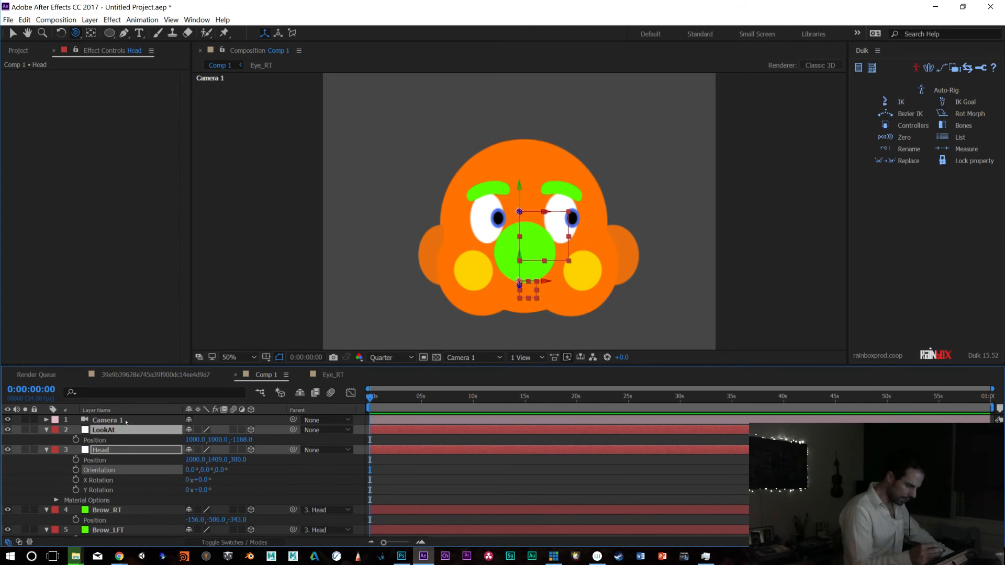
{"action": "left_click", "coordinate": [142, 20]}
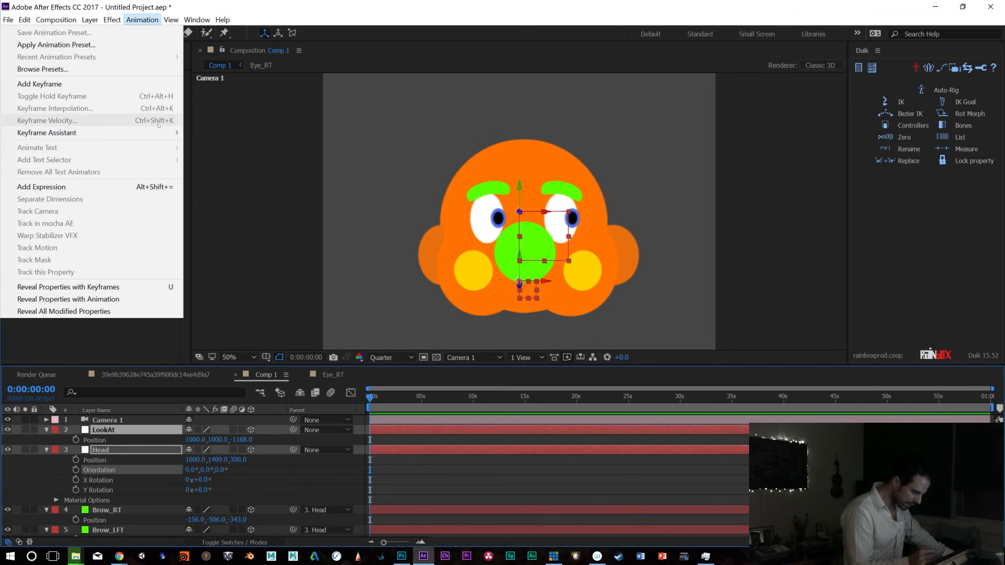
{"action": "mouse_move", "coordinate": [157, 137]}
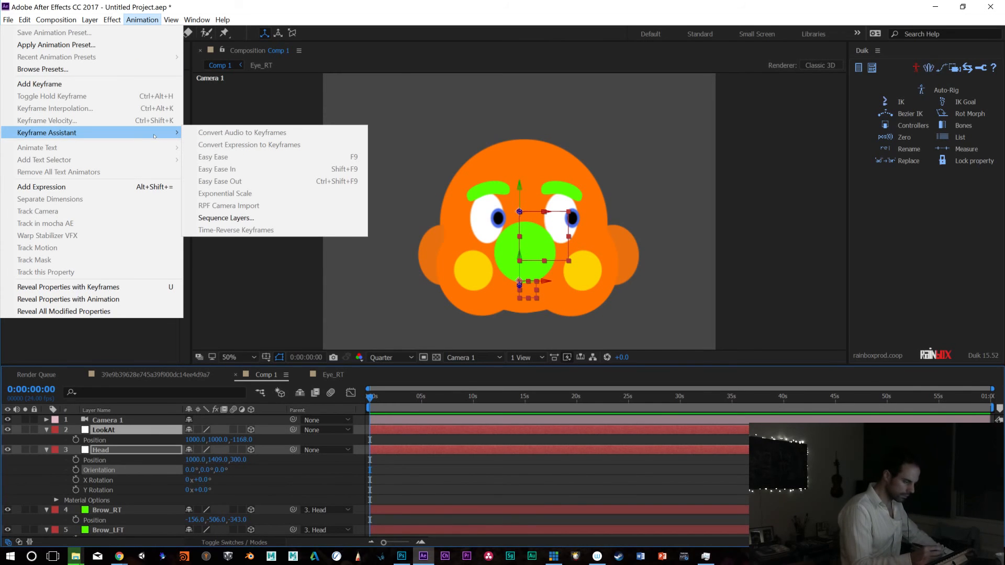
{"action": "mouse_move", "coordinate": [111, 19]}
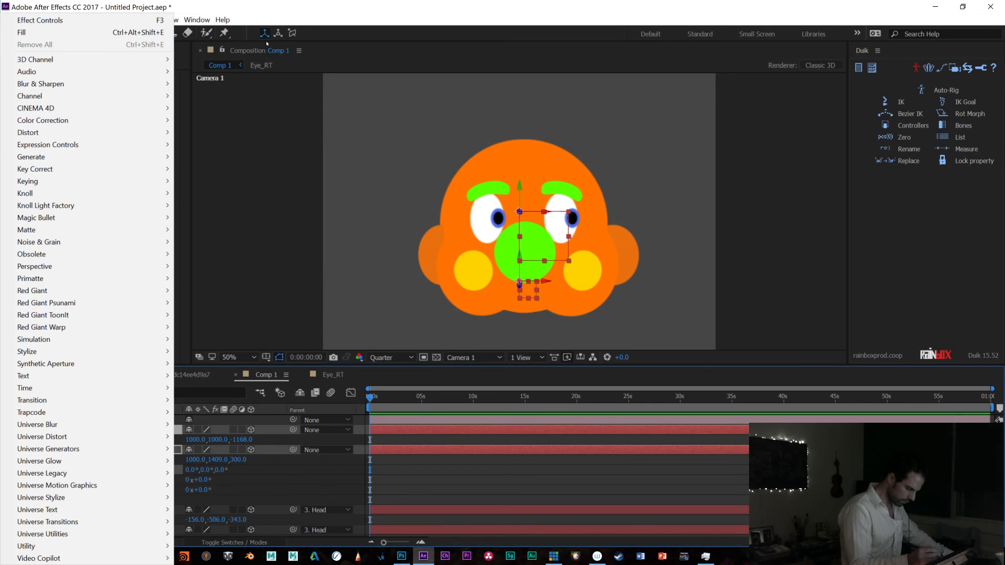
{"action": "left_click", "coordinate": [273, 14]}
{"action": "left_click", "coordinate": [89, 19]}
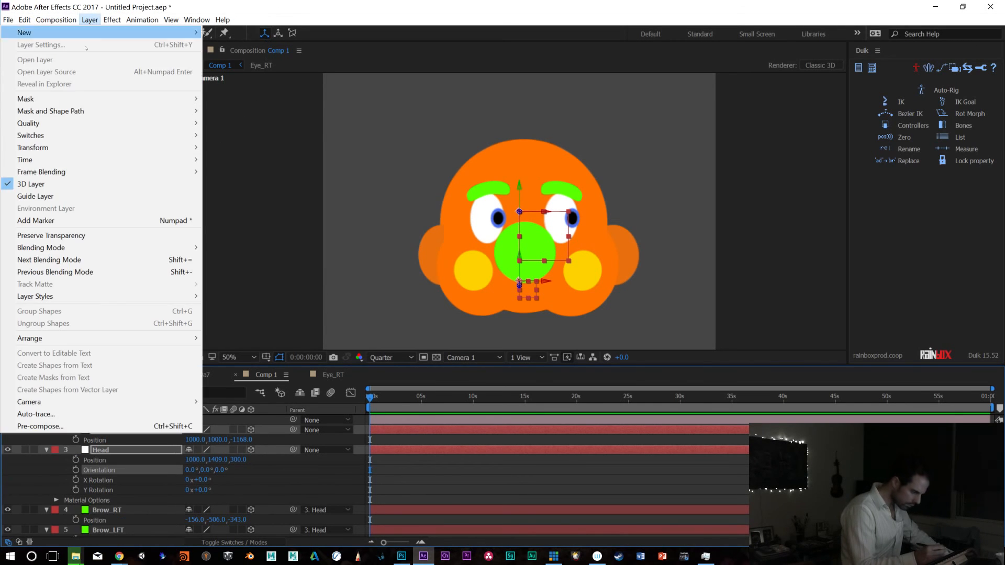
{"action": "mouse_move", "coordinate": [117, 148]}
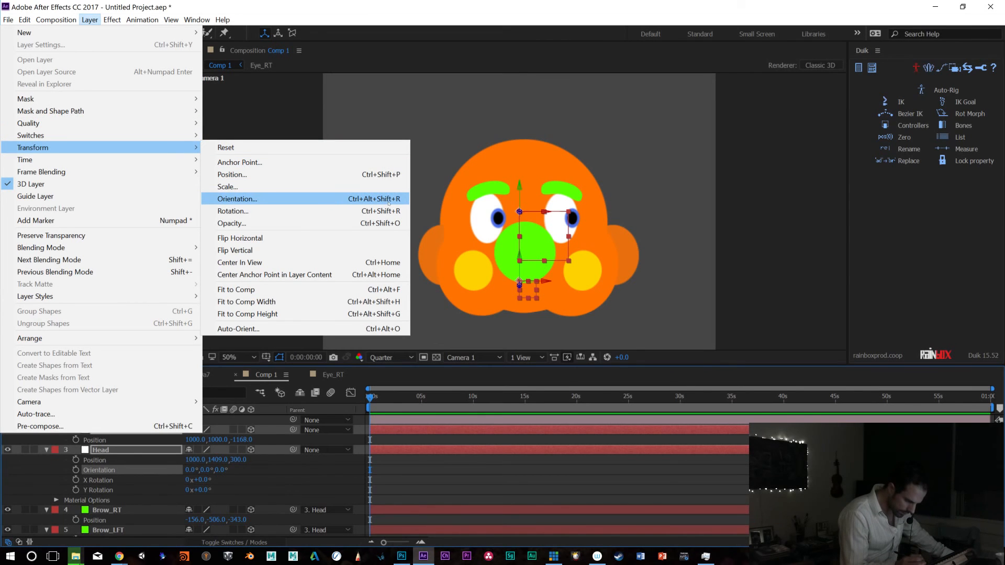
{"action": "left_click", "coordinate": [397, 330]}
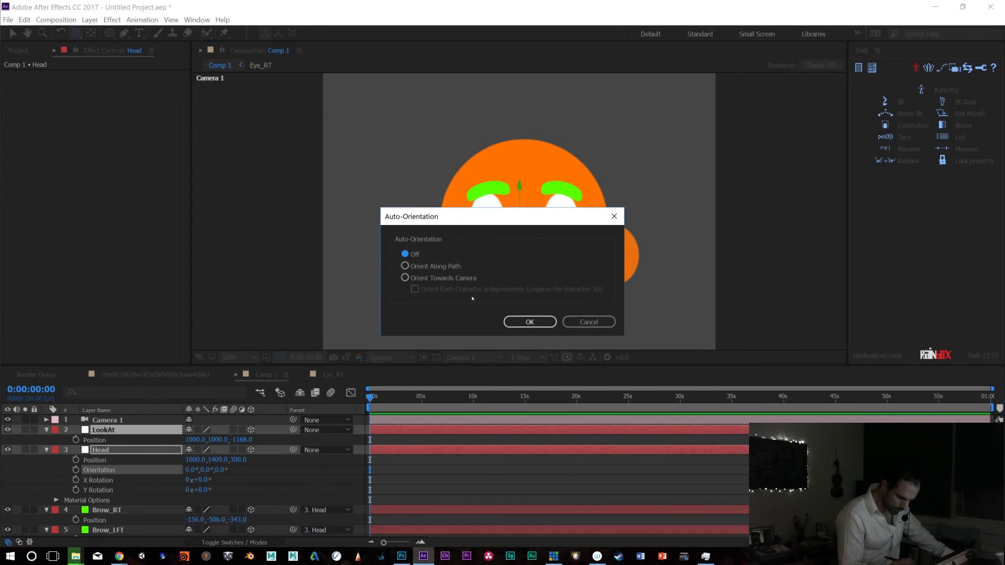
{"action": "left_click", "coordinate": [588, 322]}
{"action": "left_click", "coordinate": [112, 19]}
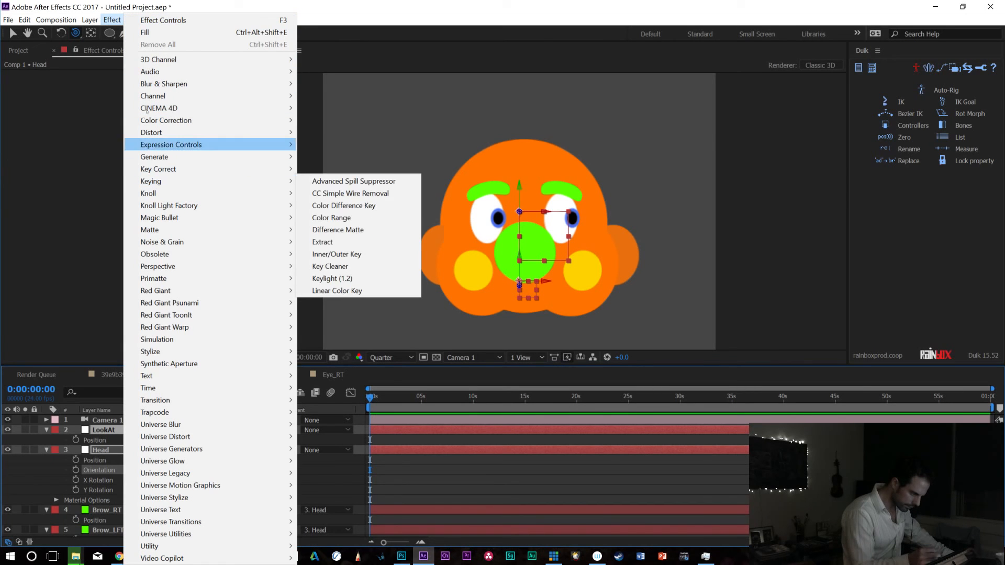
{"action": "mouse_move", "coordinate": [89, 19]}
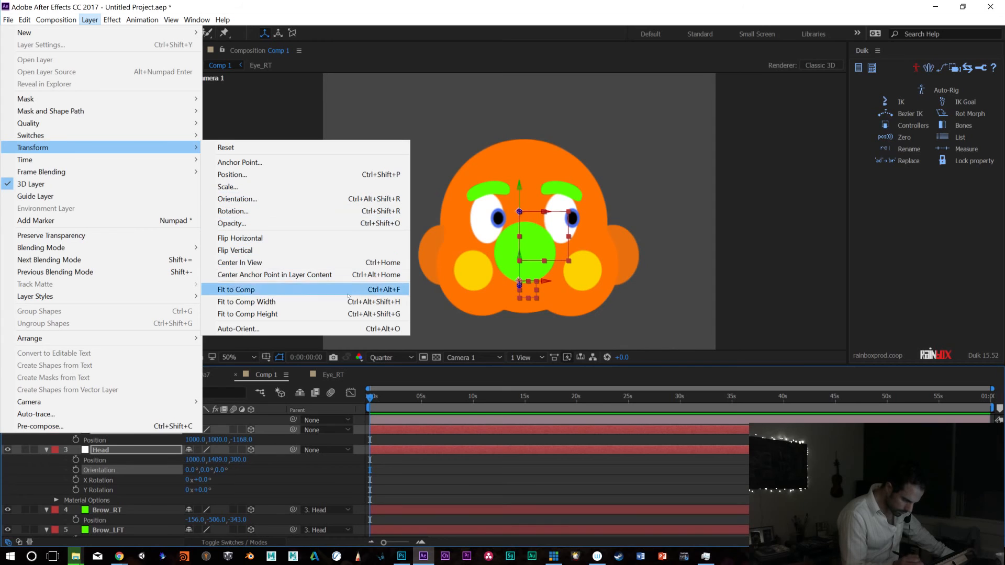
{"action": "left_click", "coordinate": [368, 210]}
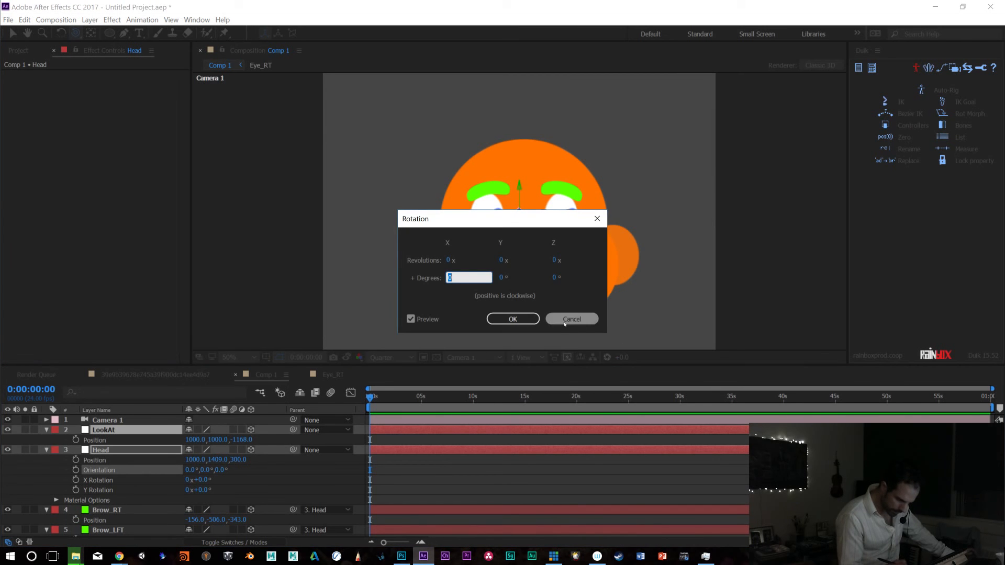
{"action": "key", "text": "Escape"}
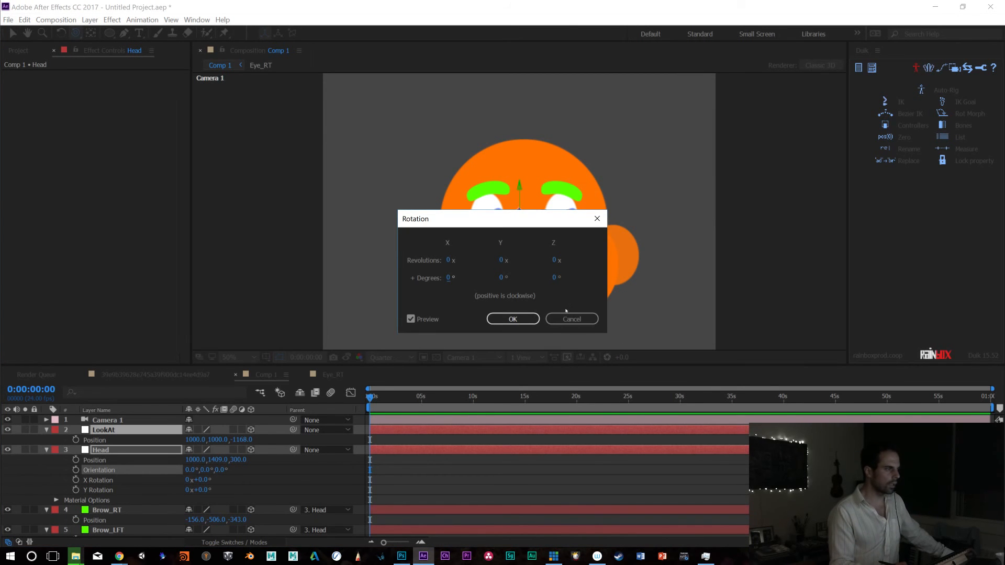
{"action": "left_click", "coordinate": [557, 319]}
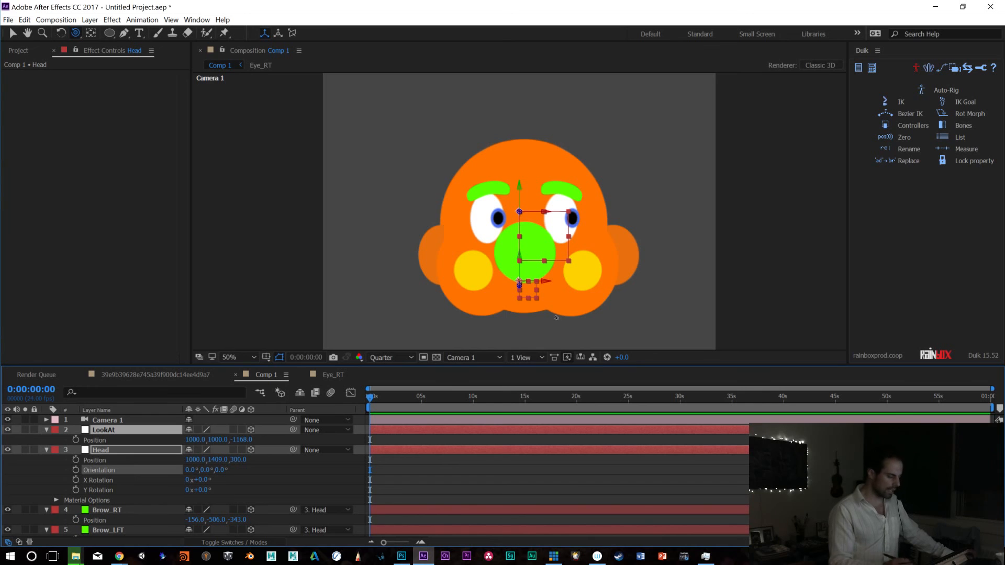
{"action": "key", "text": "ctrl+z"}
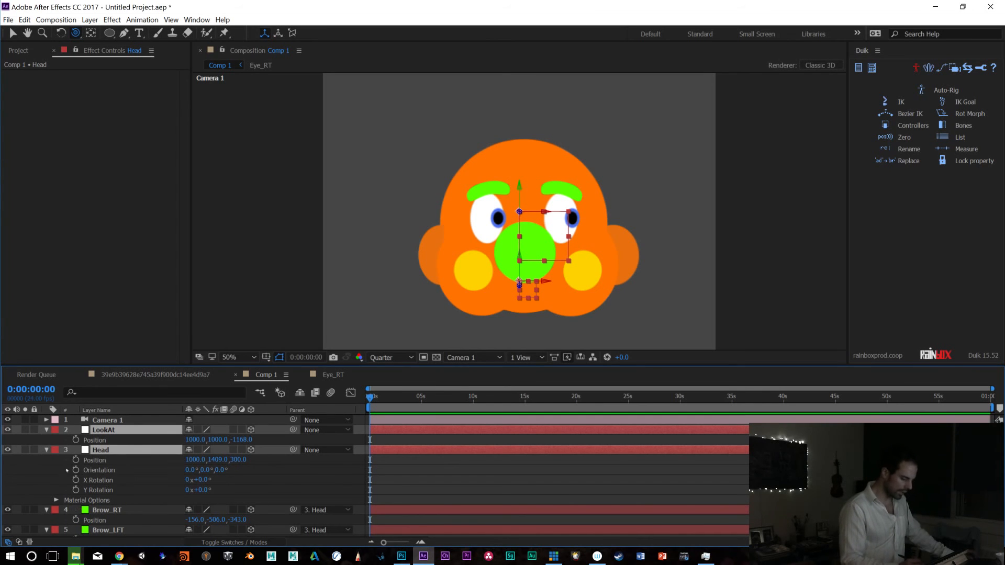
Add the expression lookAt thisComp.layer("LookAt"); to the Head null's Orientation, linking to the LookAt layer for the reference
{"action": "left_click", "coordinate": [76, 471], "text": "alt"}
{"action": "type", "text": "look"}
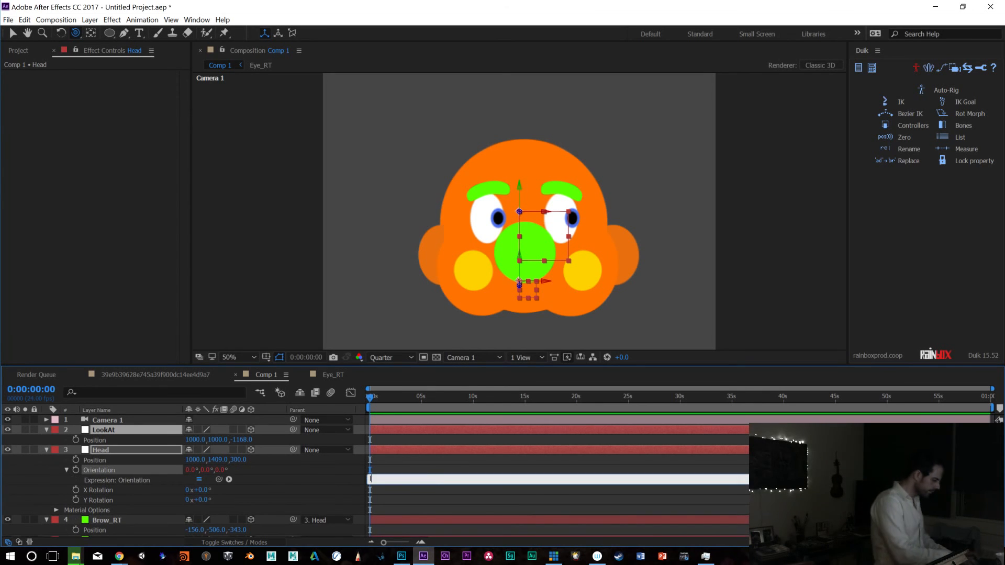
{"action": "type", "text": "At"}
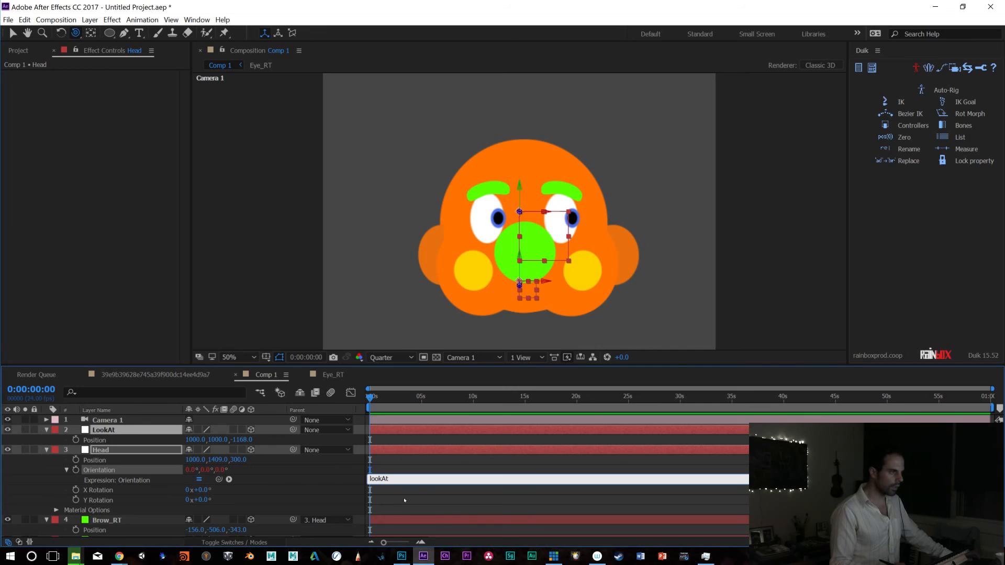
{"action": "left_click_drag", "start_coordinate": [219, 480], "coordinate": [105, 432]}
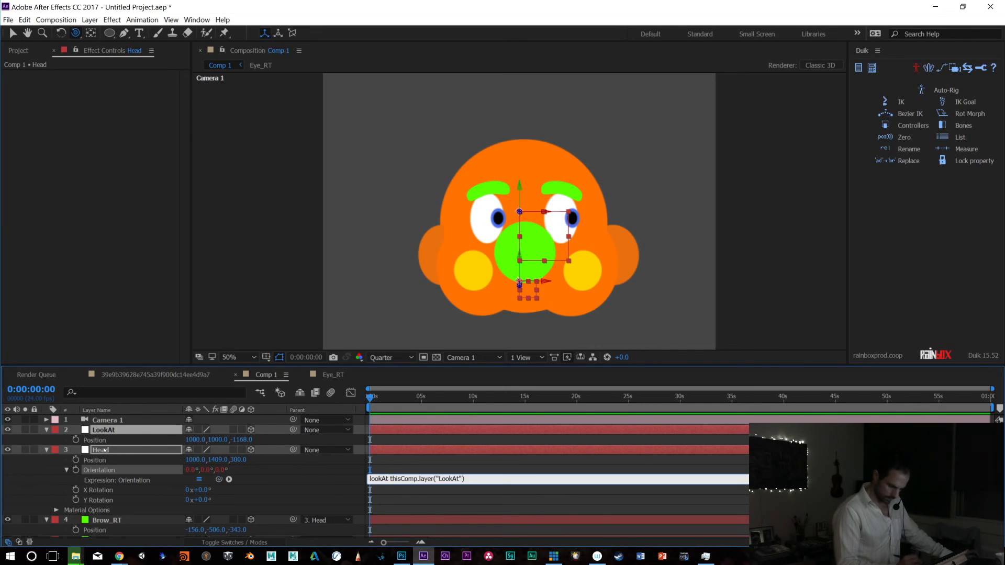
{"action": "type", "text": ";"}
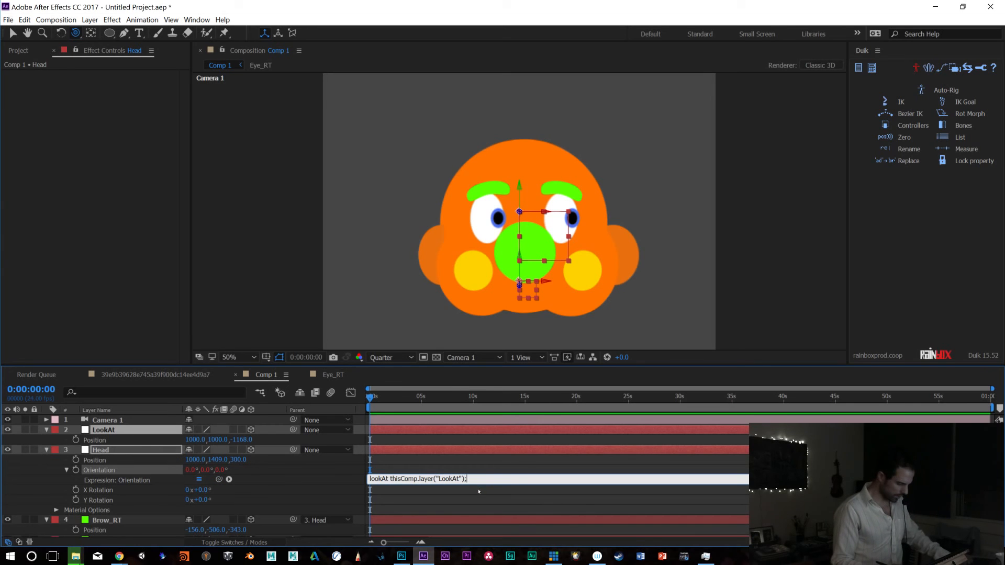
{"action": "key", "text": "KP_Enter"}
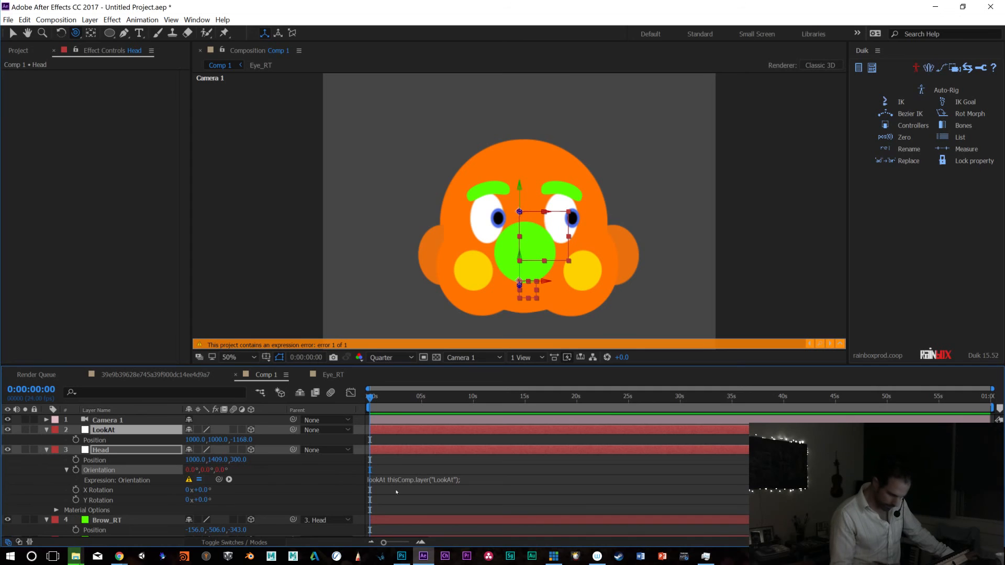
Put the layer reference in parentheses so Head's Orientation expression reads lookAt(thisComp.layer("LookAt"));
{"action": "left_click", "coordinate": [459, 479]}
{"action": "left_click", "coordinate": [389, 479]}
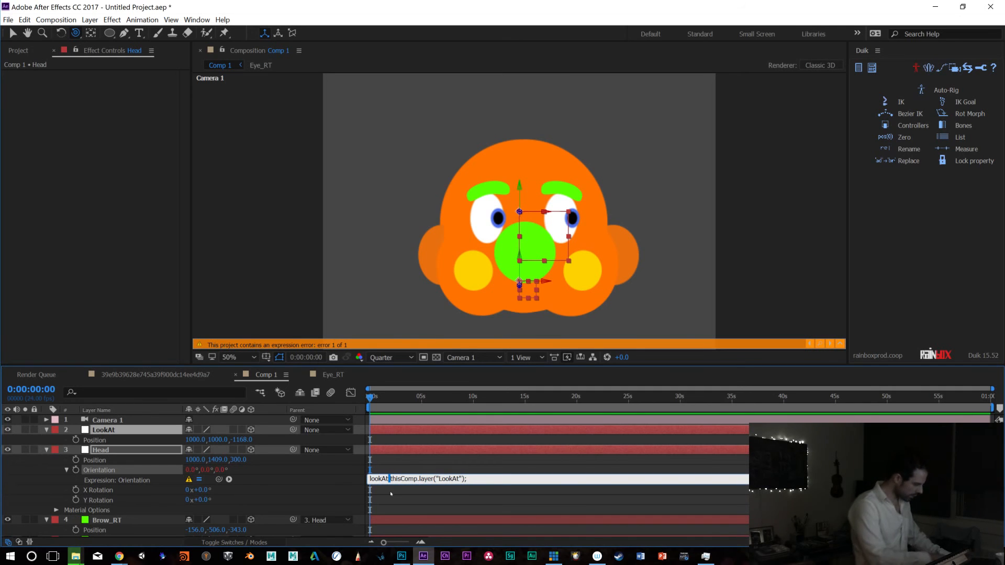
{"action": "type", "text": "("}
{"action": "key", "text": "Delete"}
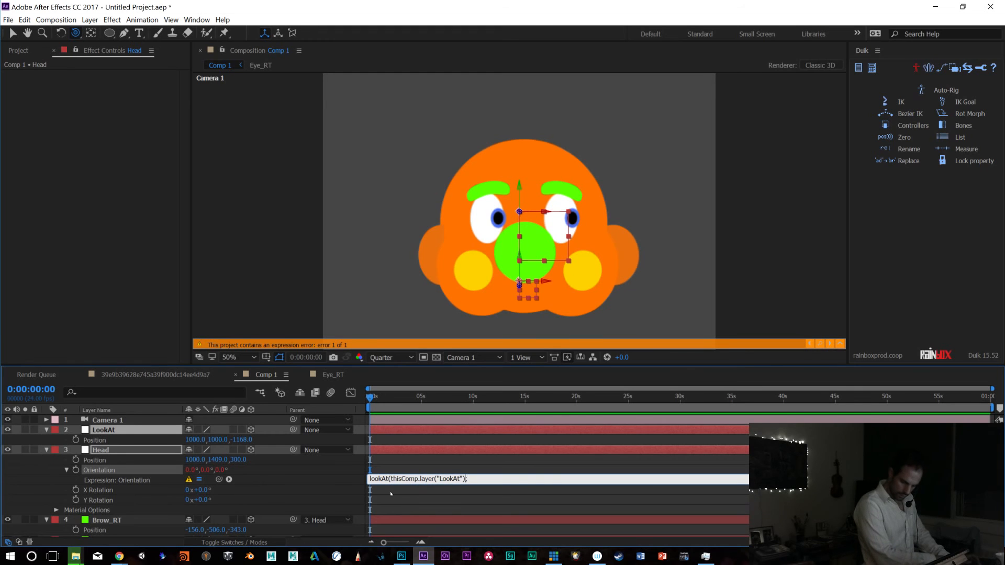
{"action": "type", "text": ")"}
{"action": "left_click", "coordinate": [391, 494]}
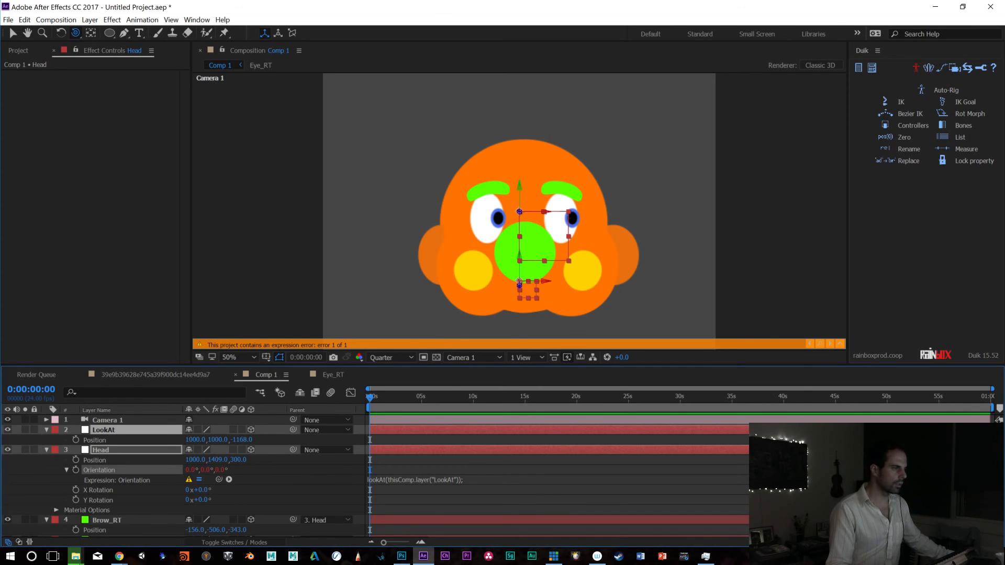
Replace Head's entire Orientation expression with the sample code lookAt( thisComp.layer( "layer").position, position)
{"action": "key", "text": "alt+Tab"}
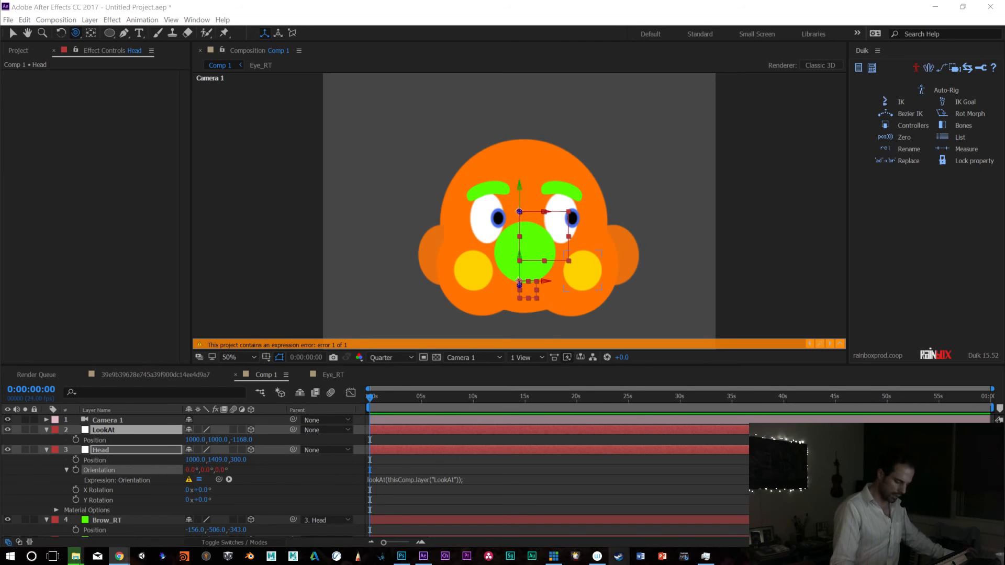
{"action": "left_click", "coordinate": [475, 481]}
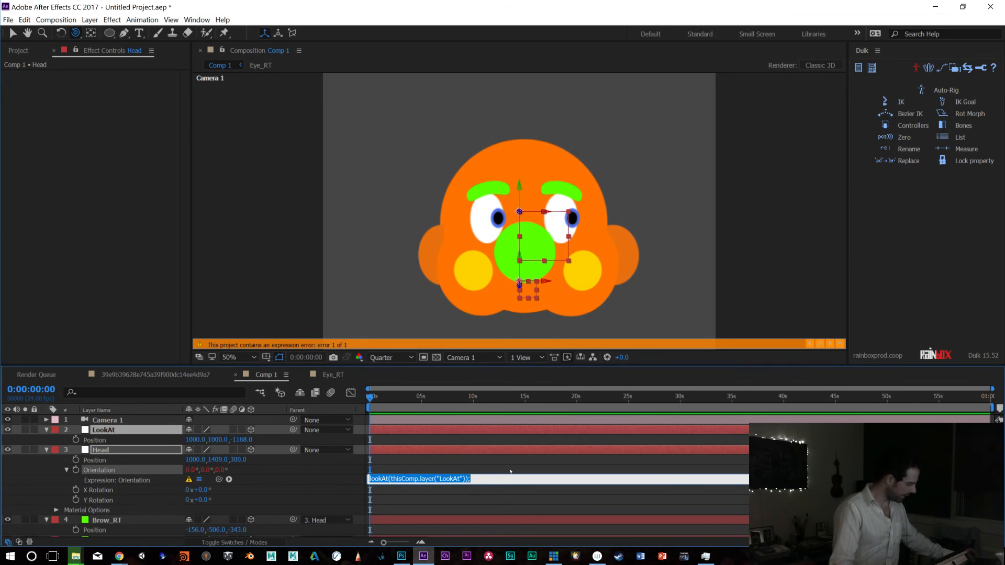
{"action": "type", "text": "lookAt( thisComp.layer( \"layer\").position, position)"}
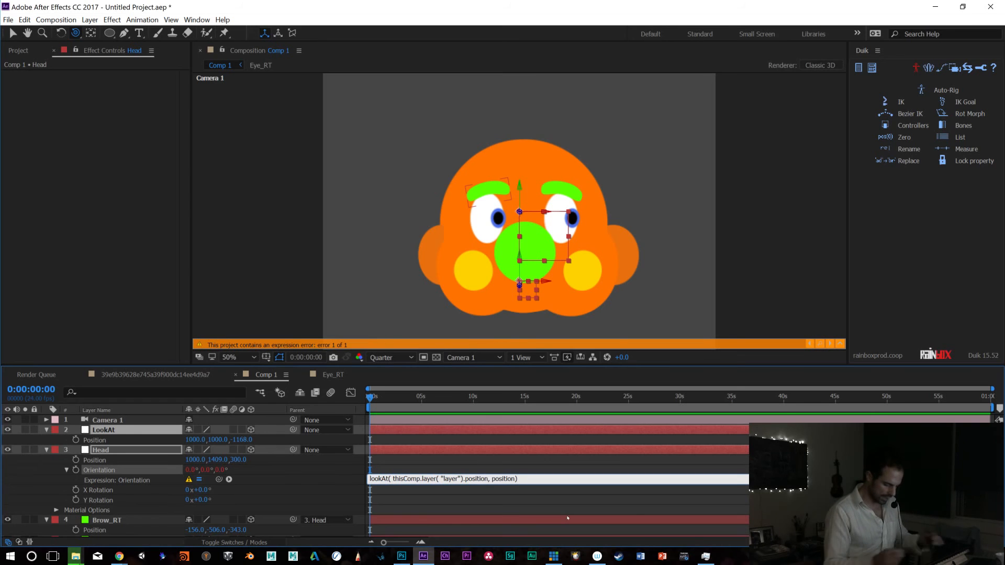
Replace the expression's first argument with a link to LookAt's Position, so it reads lookAt(thisComp.layer("LookAt").transform.position position)
{"action": "double_click", "coordinate": [443, 479]}
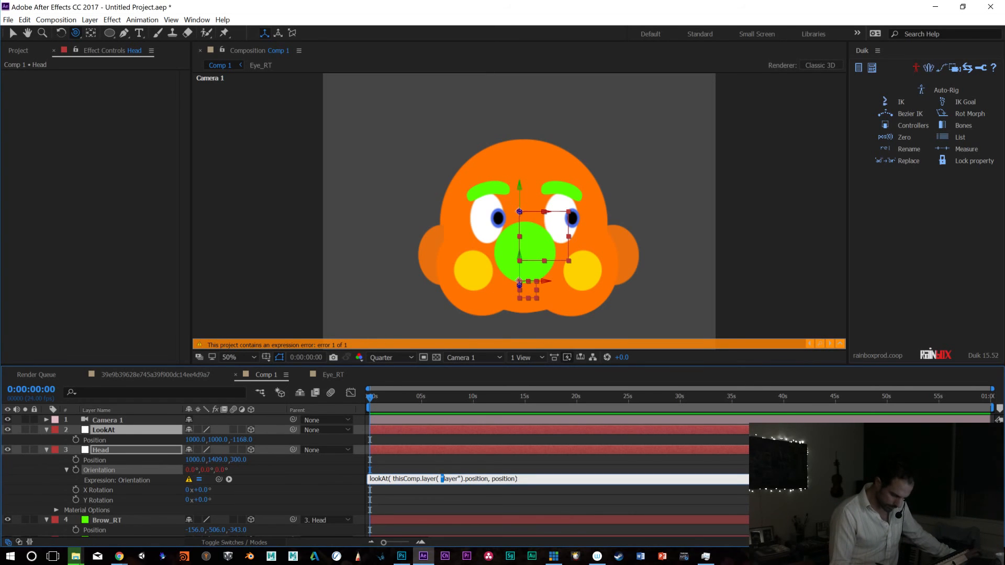
{"action": "left_click_drag", "start_coordinate": [490, 479], "coordinate": [389, 483]}
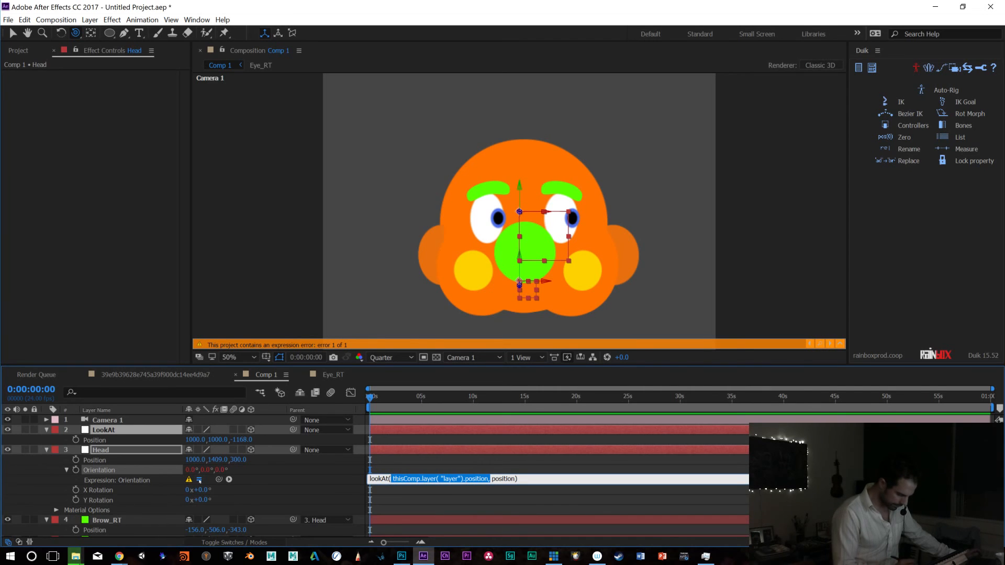
{"action": "left_click_drag", "start_coordinate": [219, 479], "coordinate": [94, 441]}
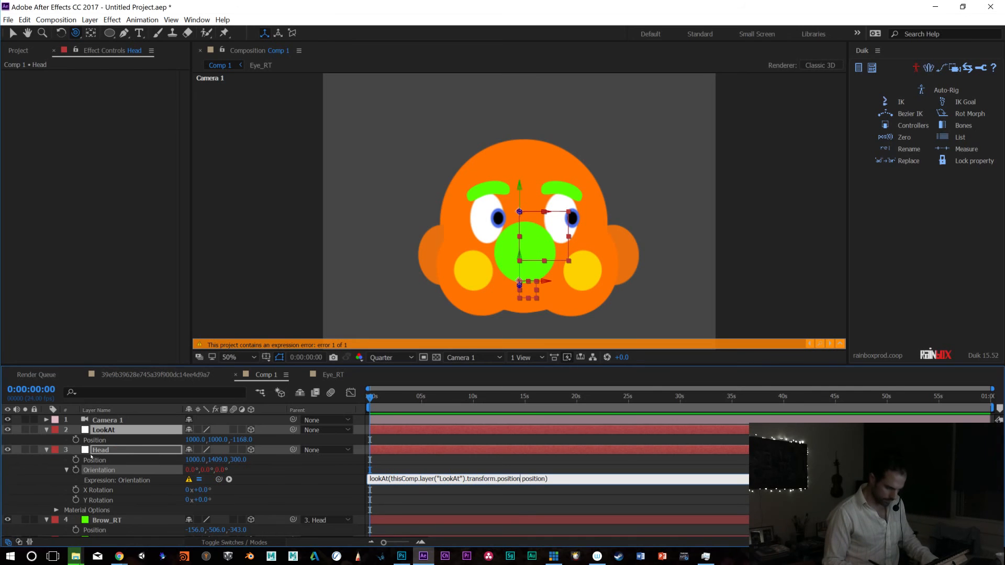
{"action": "key", "text": "KP_Enter"}
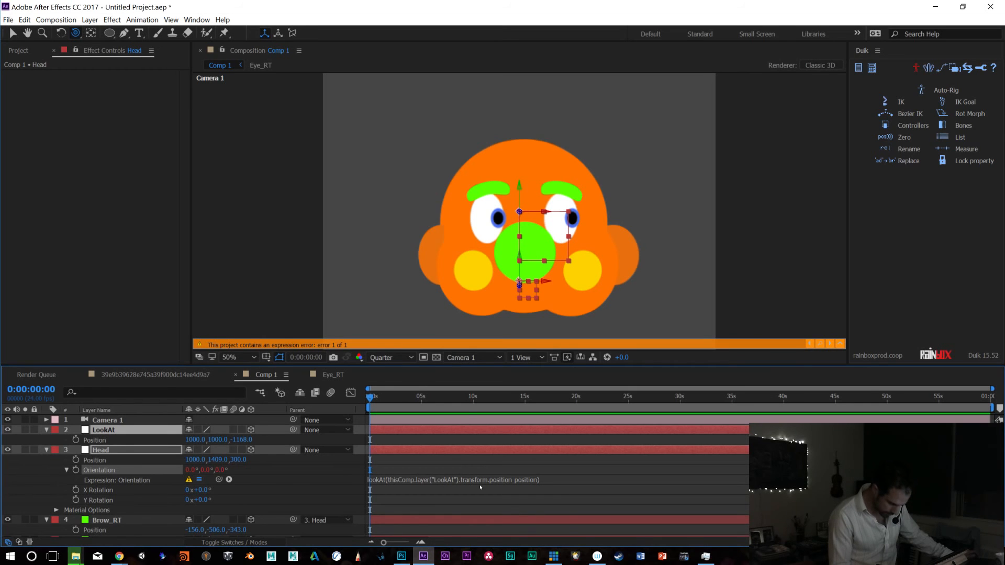
Insert the missing comma in Head's Orientation expression so it reads lookAt(thisComp.layer("LookAt").transform.position, position)
{"action": "left_click", "coordinate": [453, 481]}
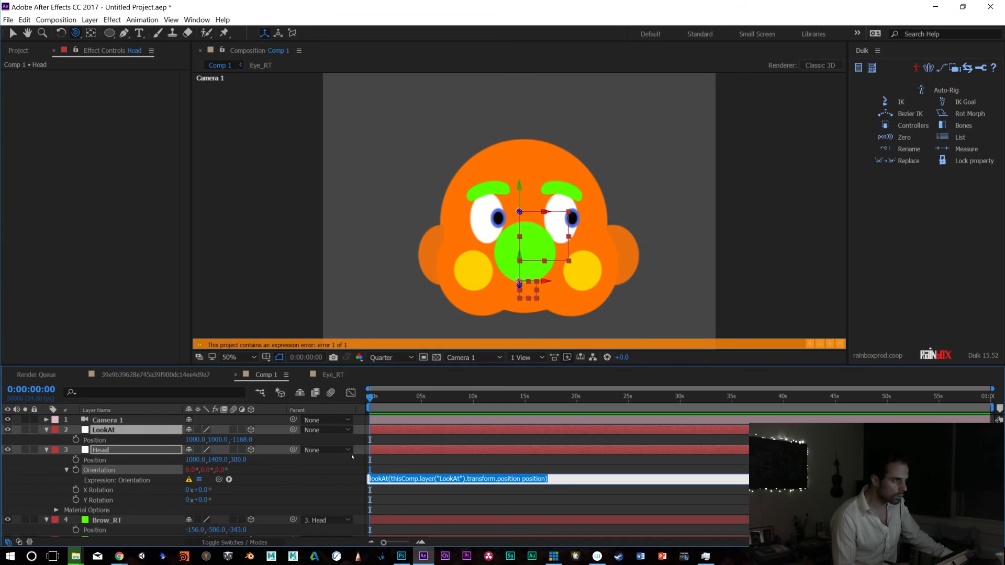
{"action": "left_click", "coordinate": [558, 479]}
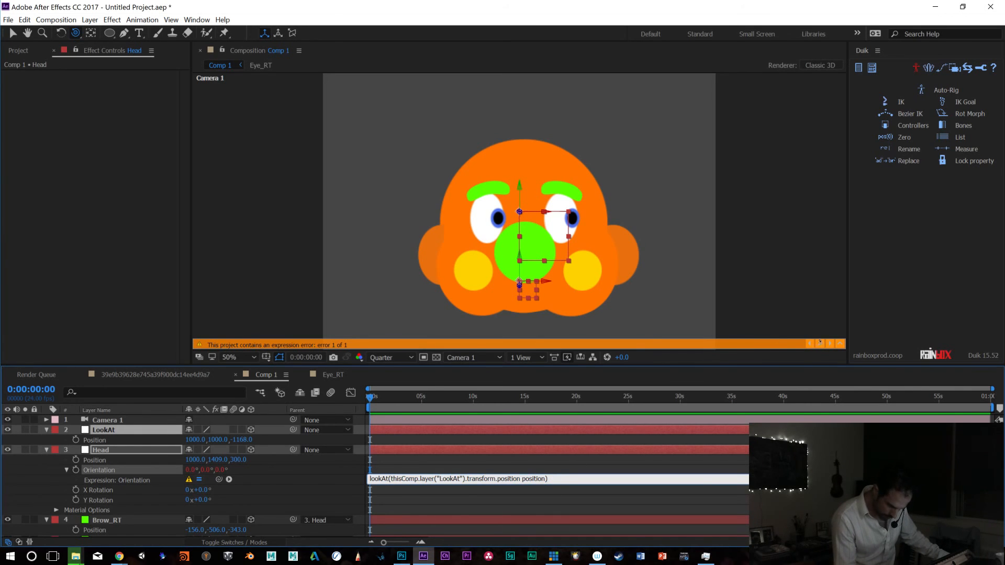
{"action": "left_click", "coordinate": [820, 343]}
{"action": "left_click", "coordinate": [444, 474]}
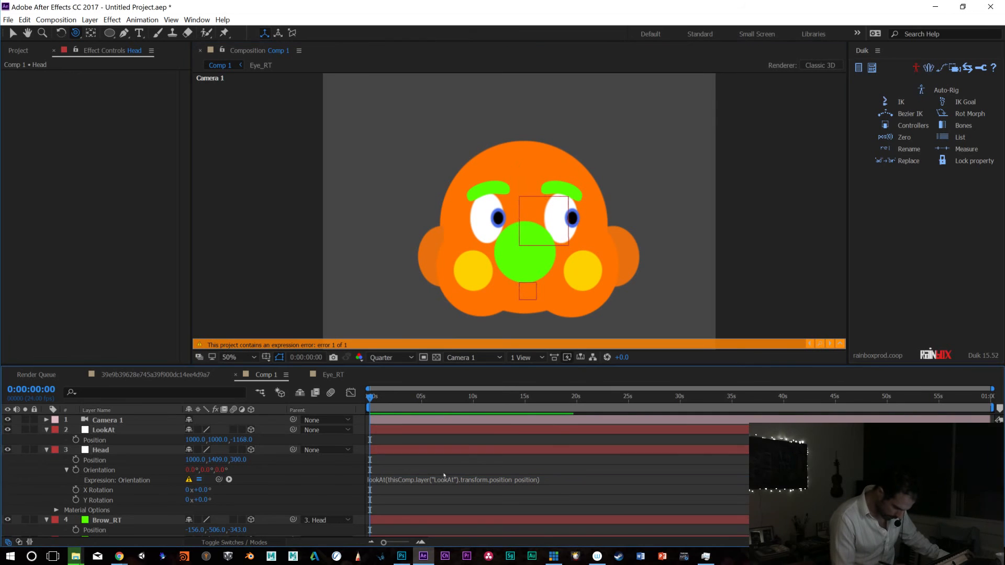
{"action": "left_click_drag", "start_coordinate": [449, 399], "coordinate": [352, 418]}
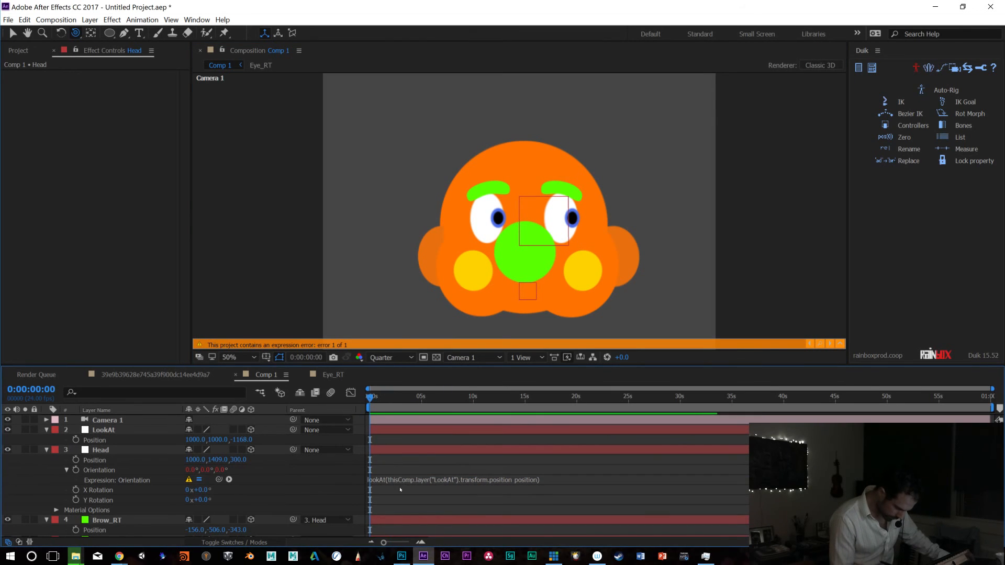
{"action": "left_click", "coordinate": [401, 481]}
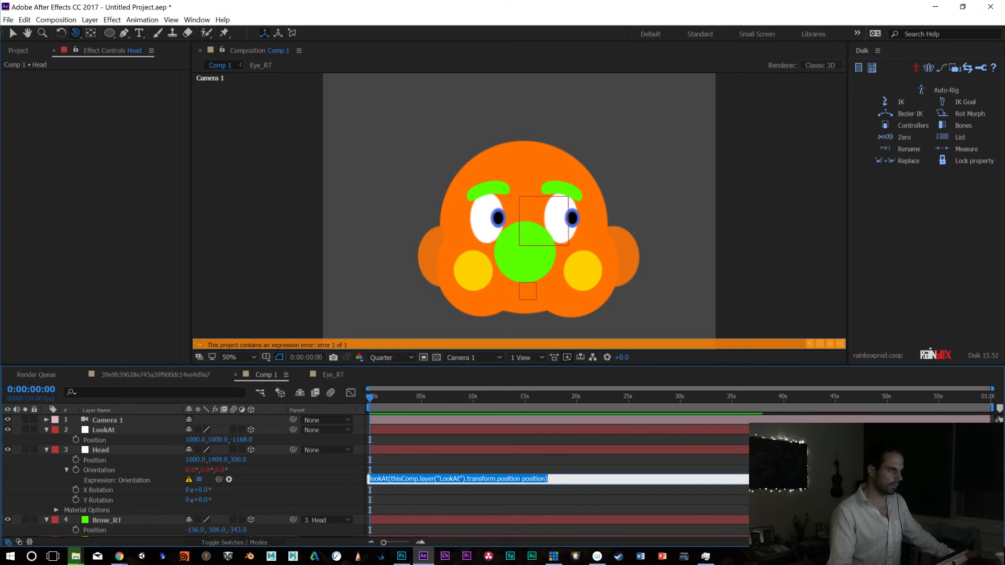
{"action": "key", "text": "alt+Tab"}
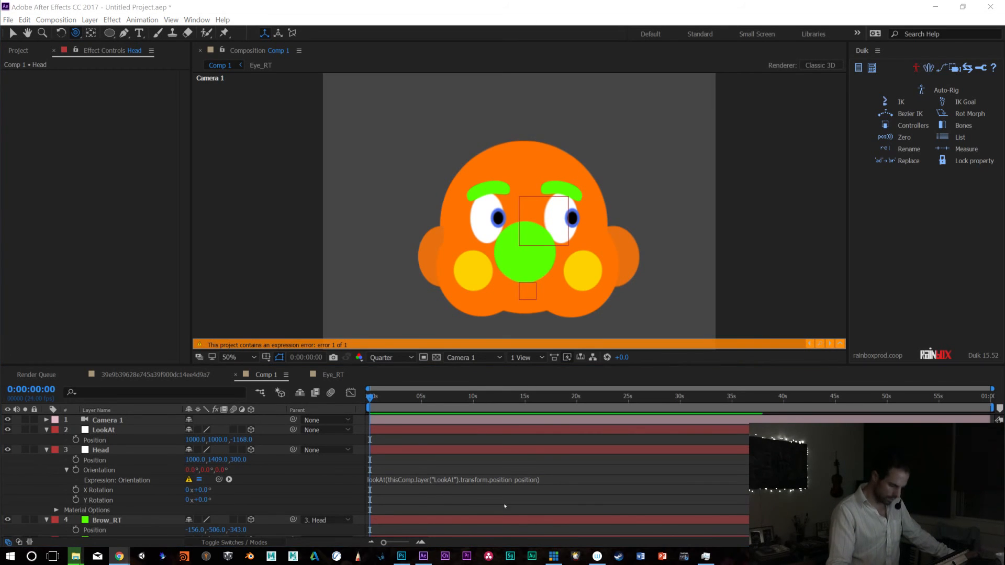
{"action": "left_click", "coordinate": [451, 480]}
{"action": "left_click", "coordinate": [498, 479]}
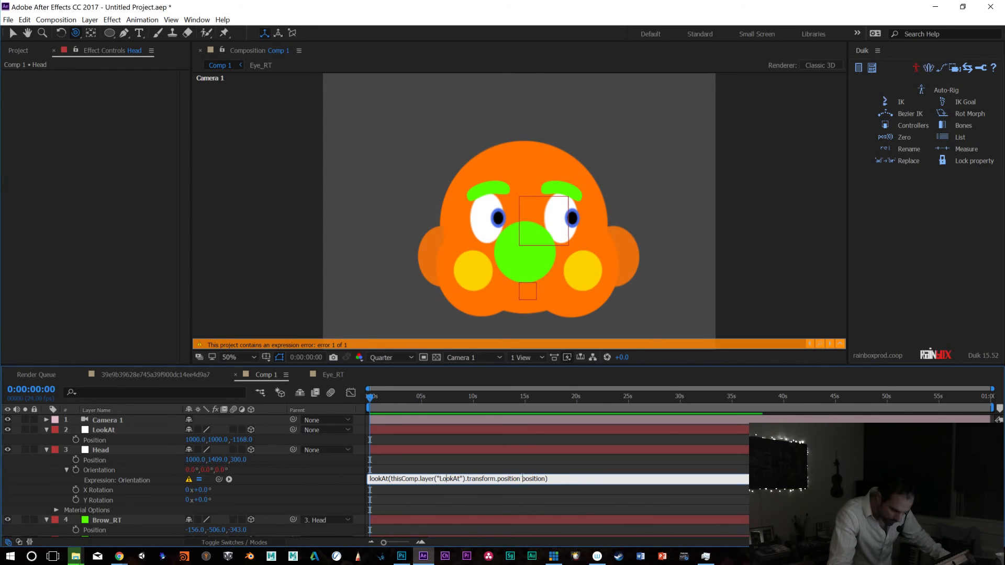
{"action": "key", "text": "BackSpace"}
{"action": "type", "text": ","}
{"action": "left_click", "coordinate": [585, 511]}
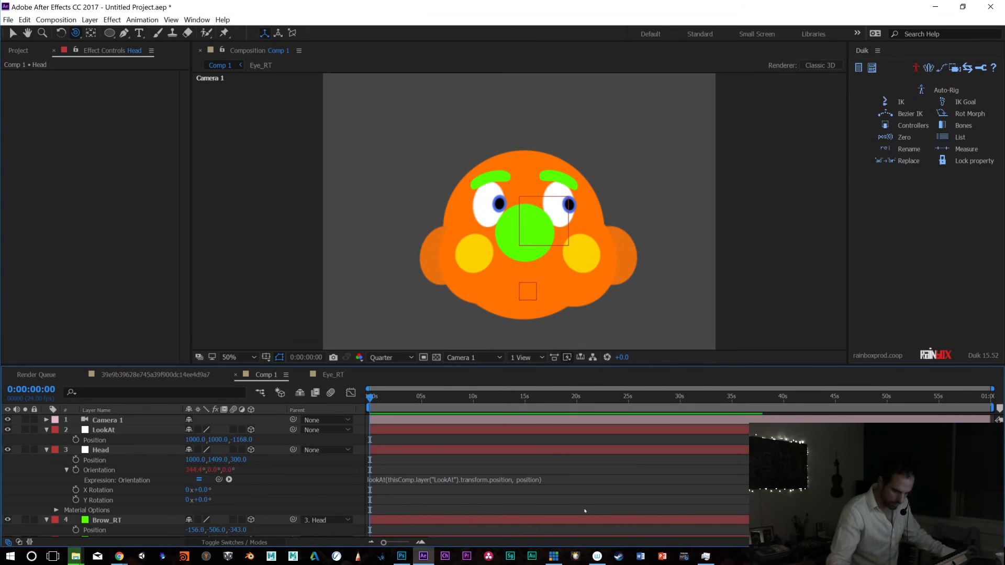
Try shifting the LookAt null vertically and in depth to test the Head's tracking, and undo the moves
{"action": "left_click", "coordinate": [110, 432]}
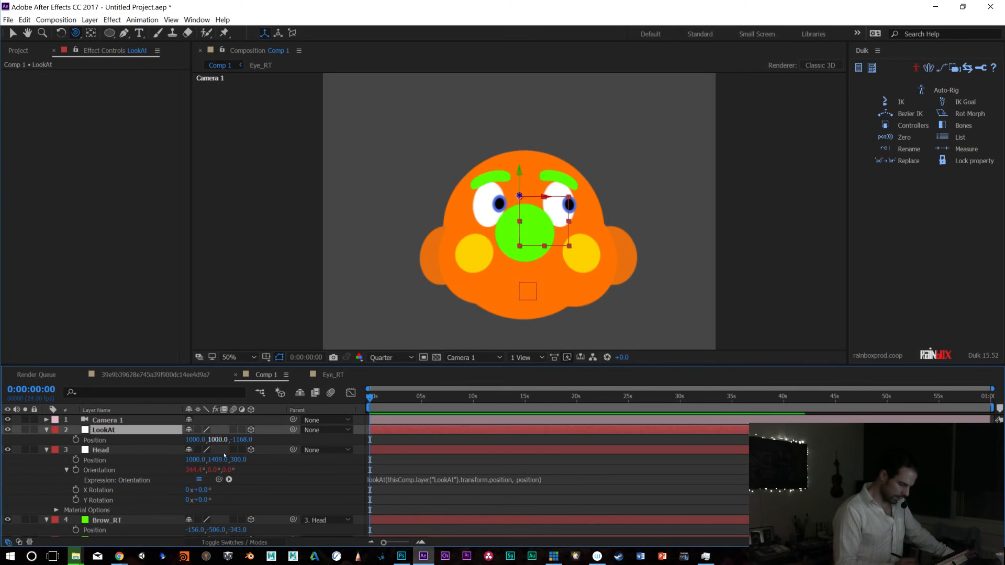
{"action": "left_click_drag", "start_coordinate": [216, 439], "coordinate": [342, 439]}
{"action": "left_click_drag", "start_coordinate": [266, 438], "coordinate": [215, 385]}
{"action": "key", "text": "ctrl+z"}
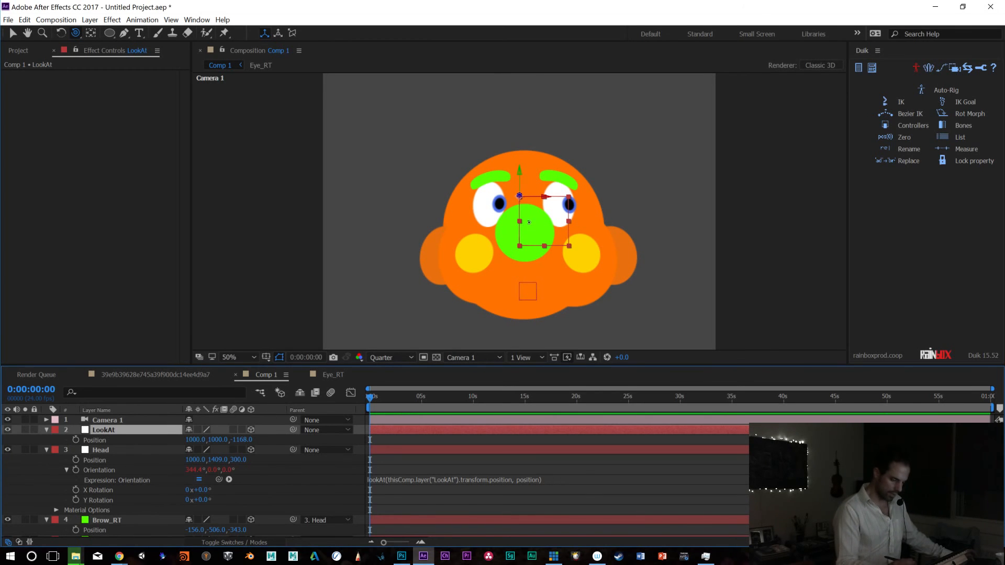
Set the Head null's X Rotation to about 14.4° to compensate for the downward tilt of the face
{"action": "left_click", "coordinate": [119, 451]}
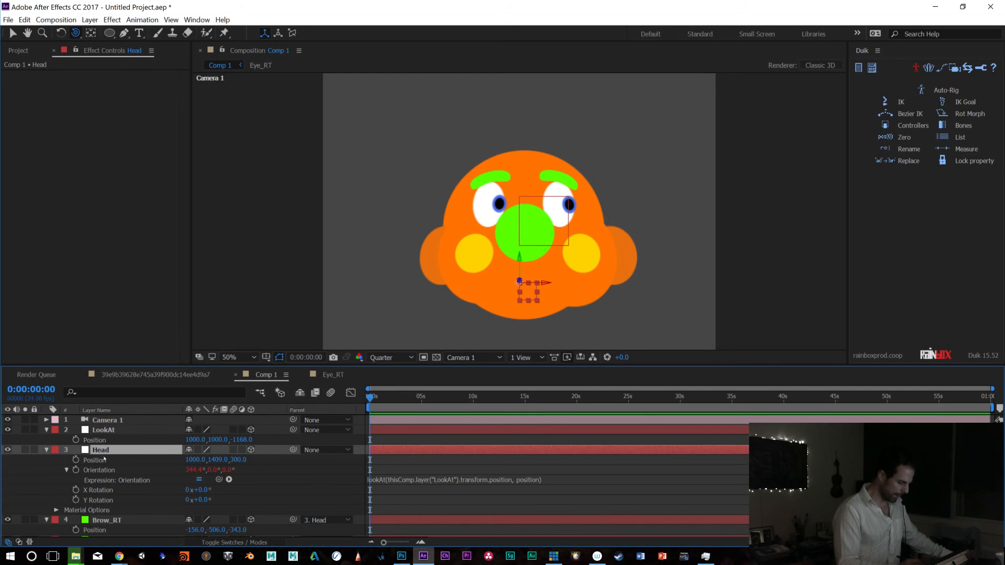
{"action": "key", "text": "r"}
{"action": "left_click_drag", "start_coordinate": [204, 470], "coordinate": [212, 471]}
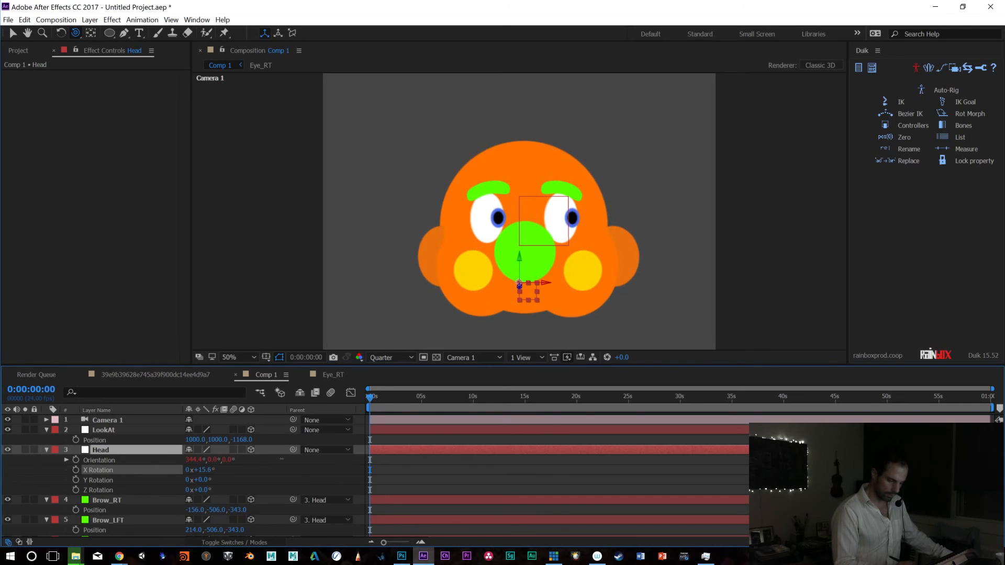
{"action": "left_click_drag", "start_coordinate": [274, 459], "coordinate": [272, 459]}
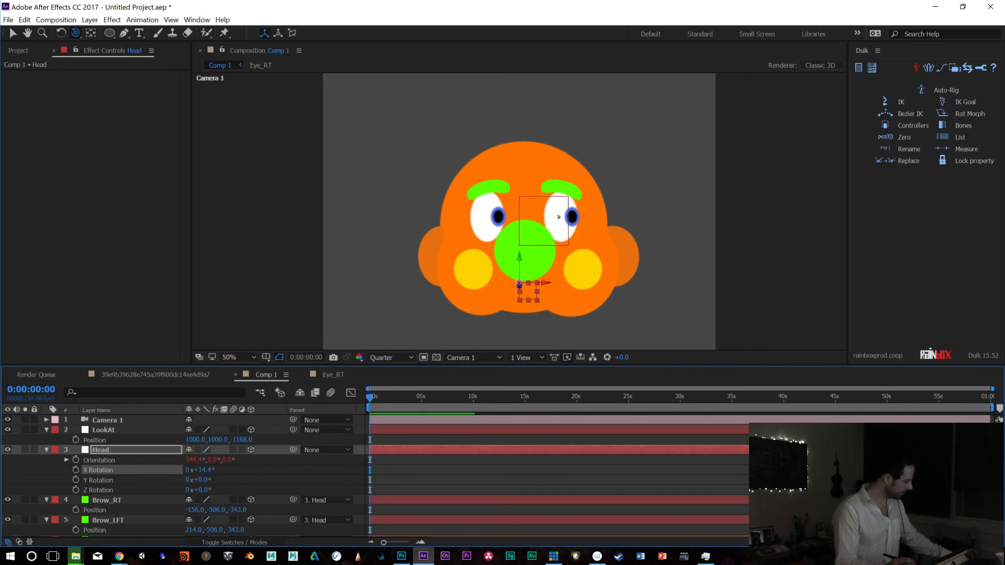
Try moving the LookAt null beside the head, to about X 1236, Y 972, and undo the move
{"action": "key", "text": "v"}
{"action": "left_click_drag", "start_coordinate": [543, 208], "coordinate": [652, 199]}
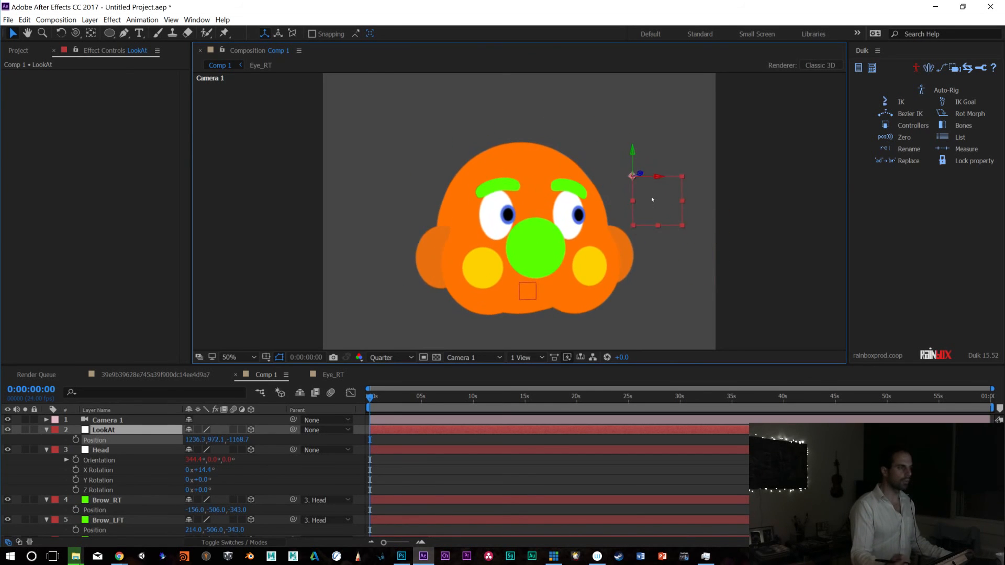
{"action": "key", "text": "ctrl+z"}
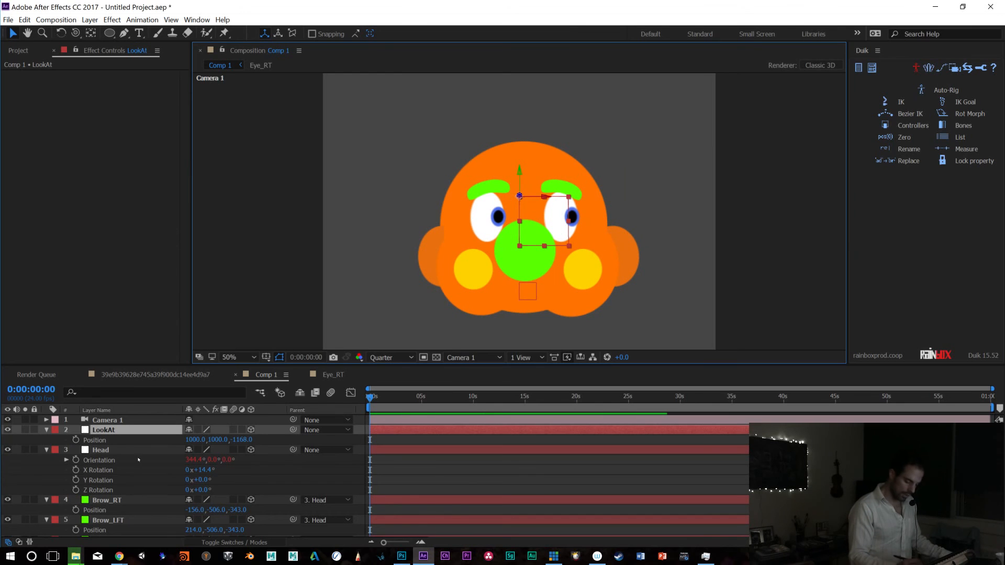
Reveal the Head null's Orientation expression and copy its full text
{"action": "left_click", "coordinate": [87, 454]}
{"action": "left_click", "coordinate": [66, 460]}
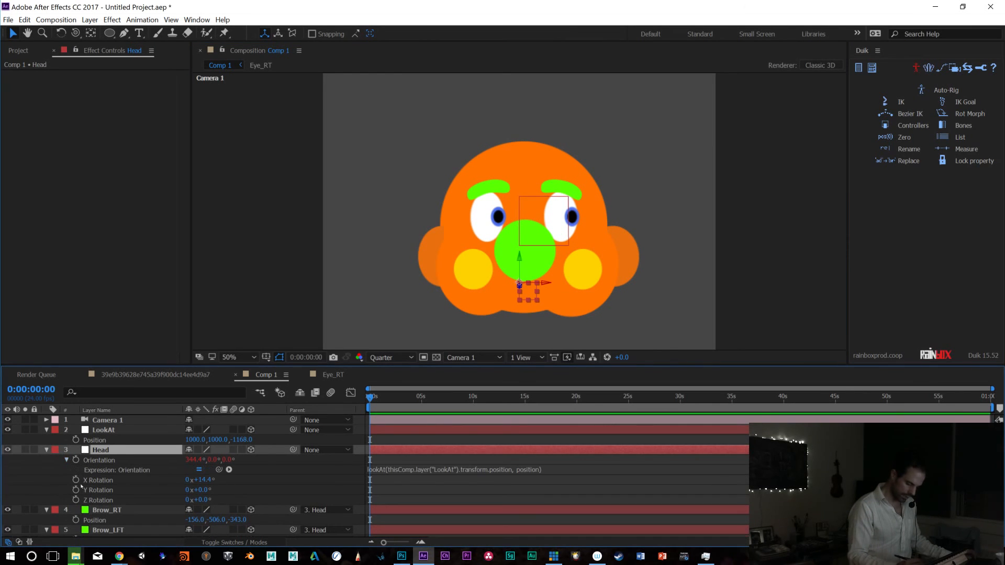
{"action": "left_click", "coordinate": [440, 470]}
{"action": "key", "text": "ctrl+c"}
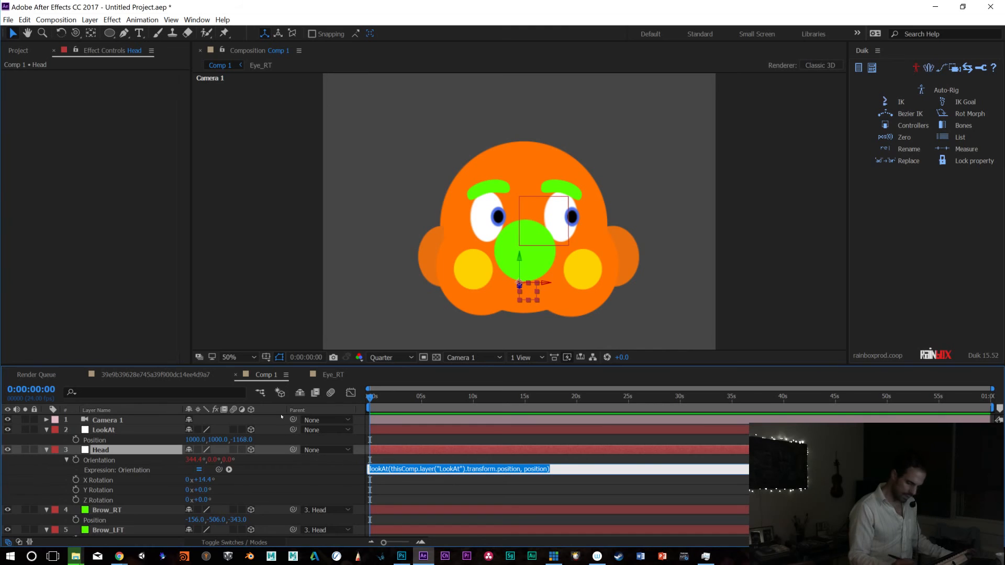
Switch to the Eye_RT composition and reset Shape Layer 2's Y Orientation to 0 so the pupil faces forward
{"action": "left_click", "coordinate": [333, 375]}
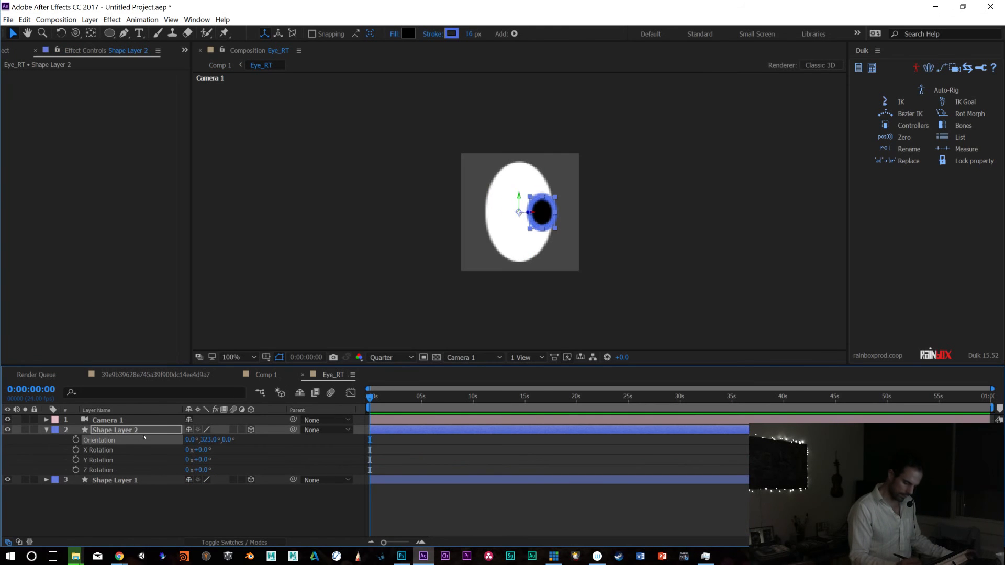
{"action": "left_click", "coordinate": [121, 430]}
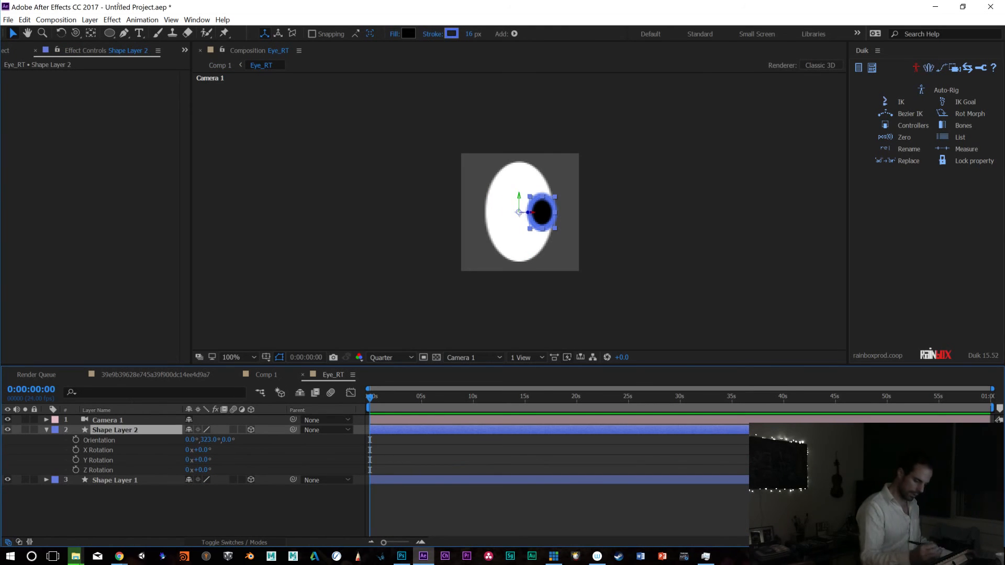
{"action": "left_click", "coordinate": [208, 440]}
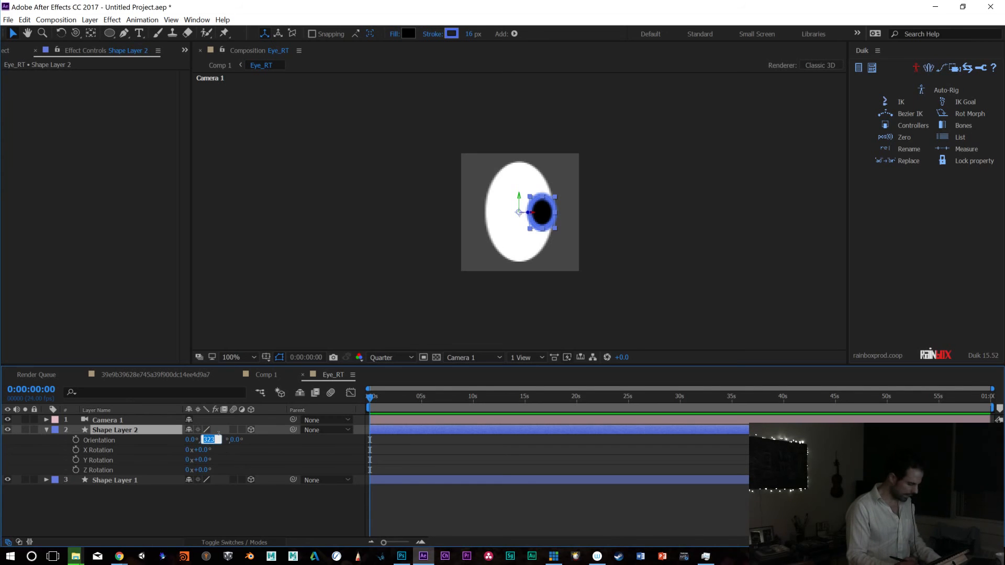
{"action": "type", "text": "0"}
{"action": "key", "text": "Return"}
Add a null object to Eye_RT, rename it LookAt, and make it a 3D layer
{"action": "left_click", "coordinate": [89, 20]}
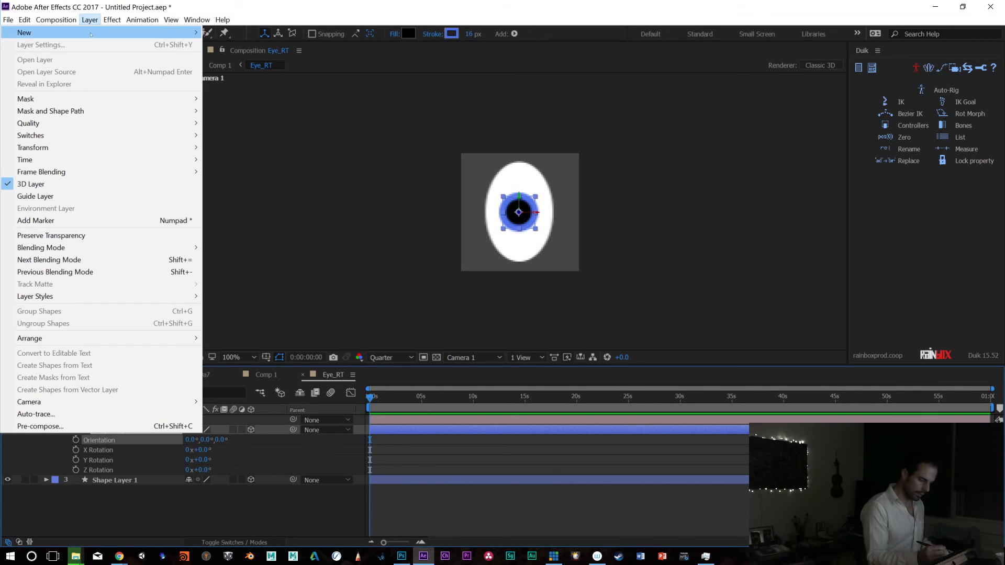
{"action": "mouse_move", "coordinate": [90, 32]}
{"action": "left_click", "coordinate": [236, 81]}
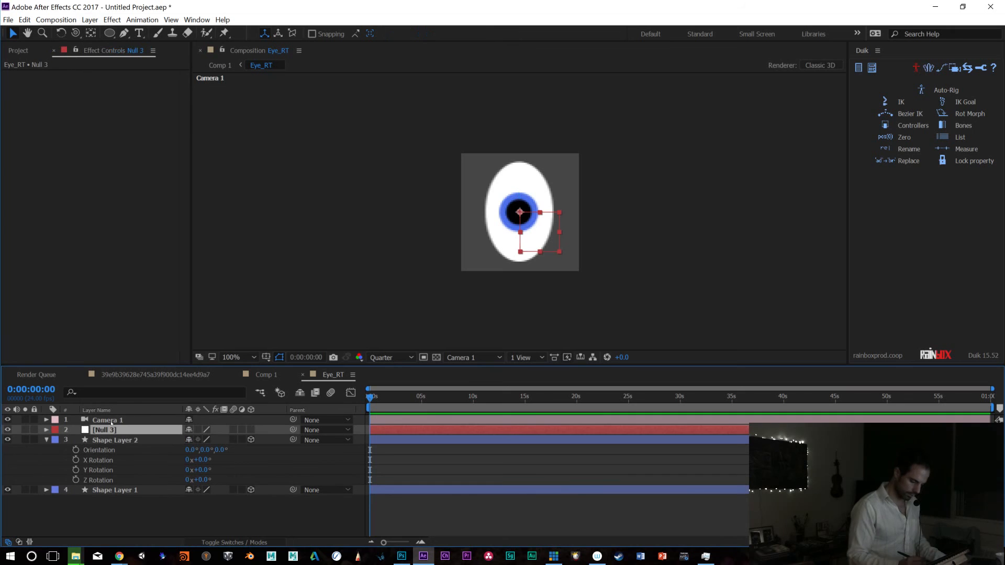
{"action": "key", "text": "Return"}
{"action": "type", "text": "LookAt"}
{"action": "key", "text": "Return"}
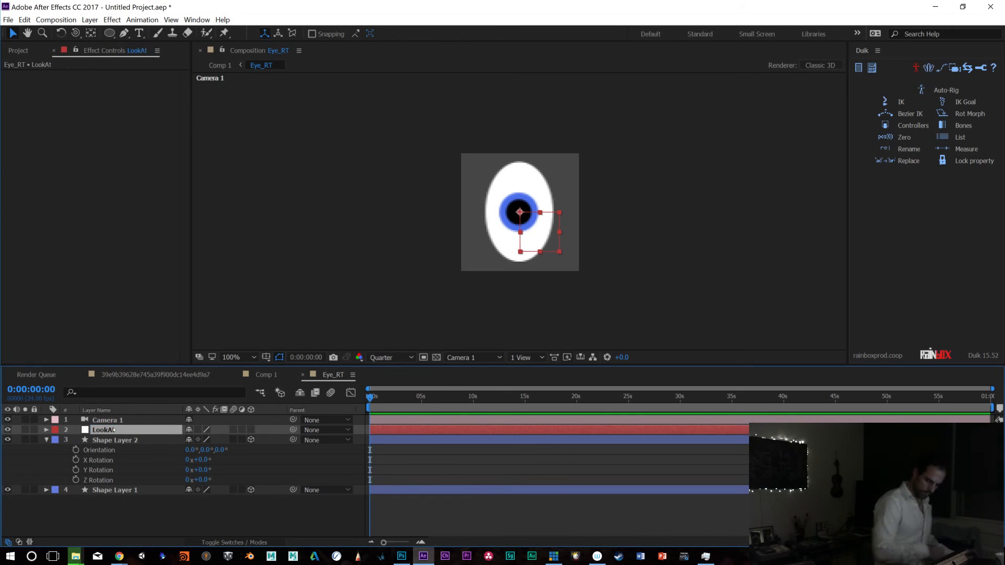
{"action": "left_click", "coordinate": [251, 430]}
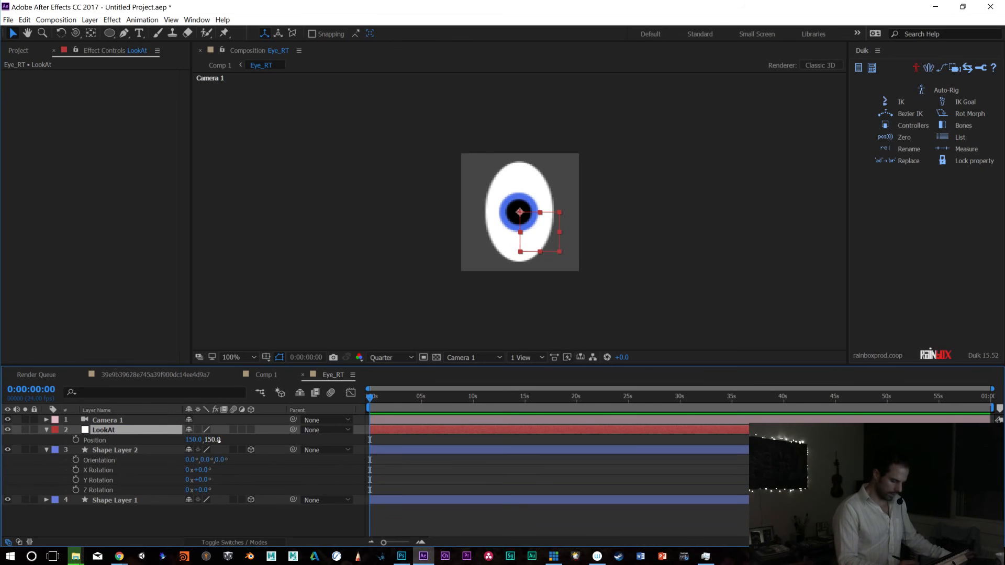
Set the Z position of Eye_RT's LookAt null to -2000
{"action": "left_click_drag", "start_coordinate": [227, 440], "coordinate": [128, 446]}
{"action": "left_click_drag", "start_coordinate": [112, 447], "coordinate": [142, 449]}
{"action": "left_click", "coordinate": [235, 440]}
{"action": "type", "text": "-2000"}
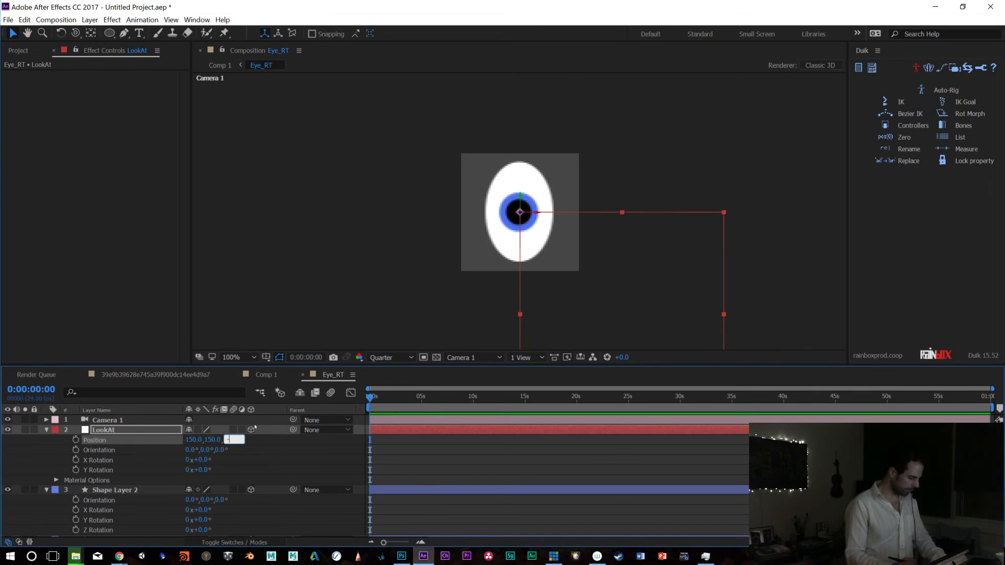
{"action": "key", "text": "Return"}
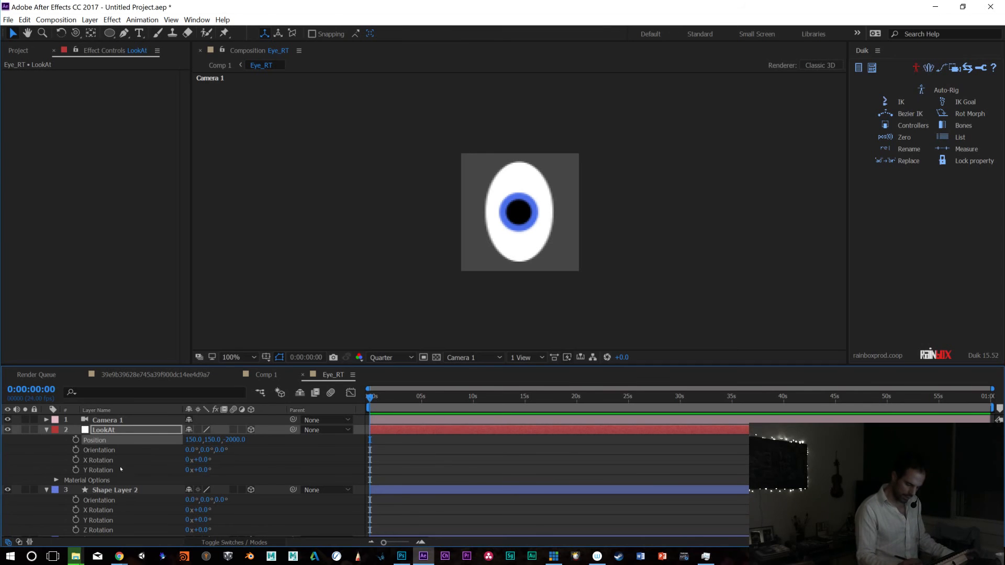
Add an expression to Shape Layer 2's Orientation and paste in lookAt(thisComp.layer("LookAt").transform.position, position)
{"action": "left_click", "coordinate": [85, 493]}
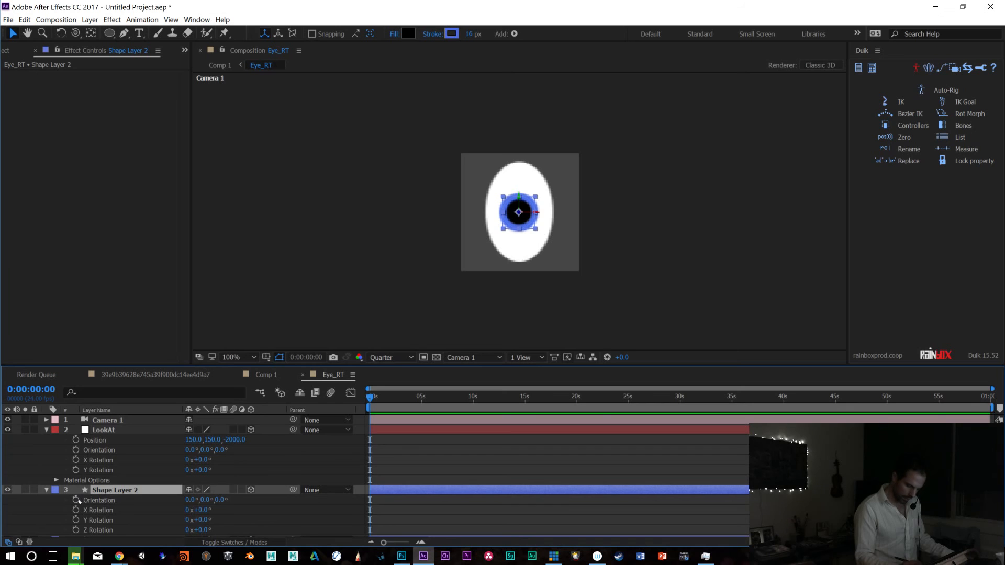
{"action": "left_click", "coordinate": [76, 500], "text": "alt"}
{"action": "key", "text": "ctrl+v"}
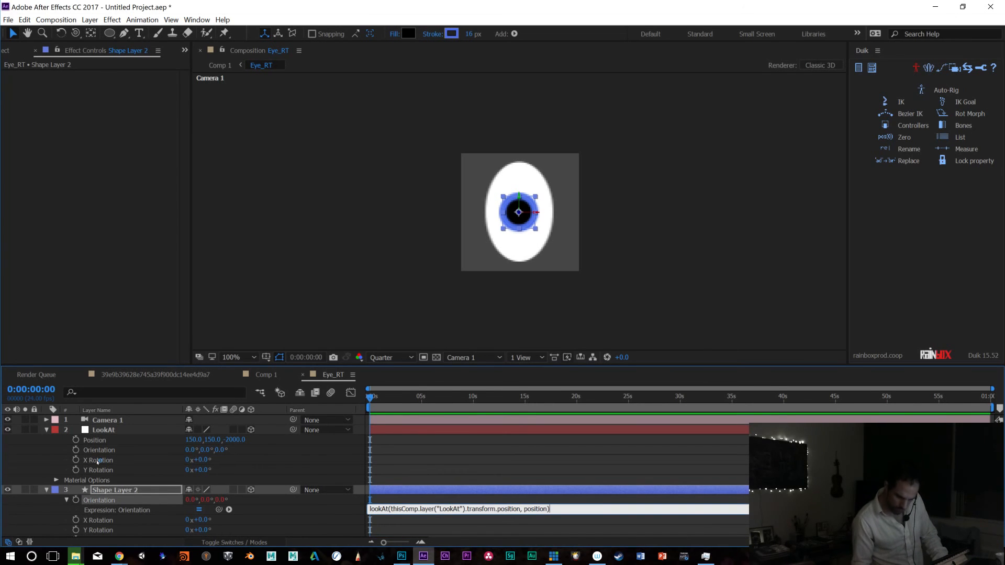
{"action": "key", "text": "KP_Enter"}
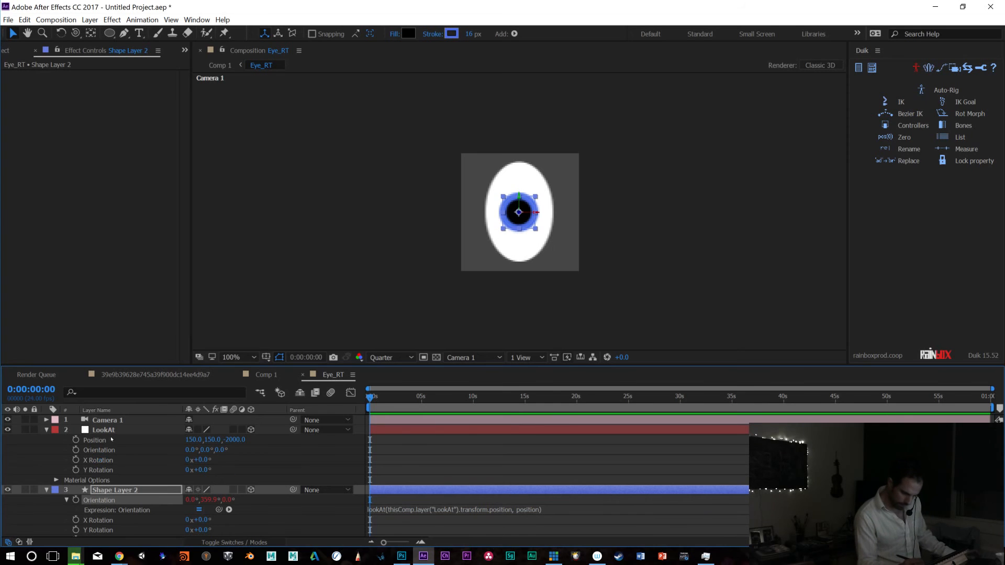
Try sliding Eye_RT's LookAt null along X to test the pupil's tracking, and undo the moves
{"action": "left_click_drag", "start_coordinate": [192, 439], "coordinate": [700, 448]}
{"action": "key", "text": "ctrl+z"}
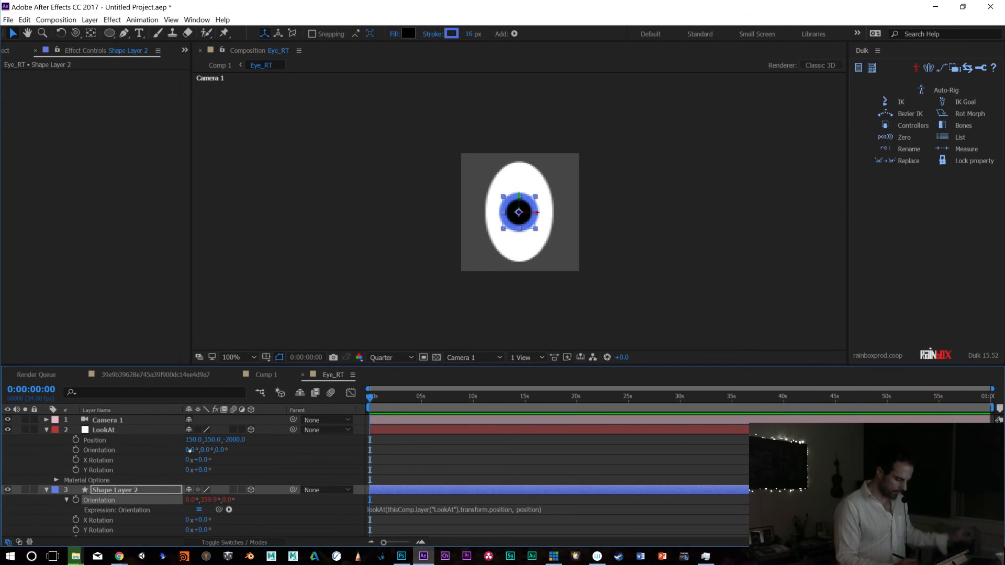
{"action": "left_click_drag", "start_coordinate": [191, 440], "coordinate": [236, 440]}
{"action": "key", "text": "ctrl+z"}
Bring Eye_RT's LookAt null closer to the eye at Z -818 and try sliding it along X
{"action": "left_click", "coordinate": [107, 432]}
{"action": "key", "text": "comma"}
{"action": "left_click_drag", "start_coordinate": [234, 439], "coordinate": [376, 450]}
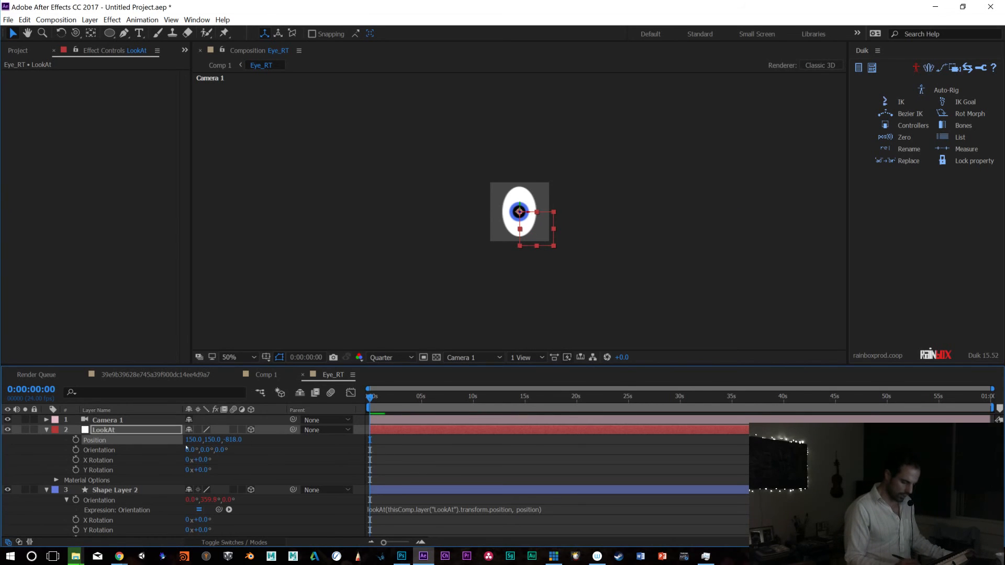
{"action": "left_click_drag", "start_coordinate": [191, 440], "coordinate": [324, 453]}
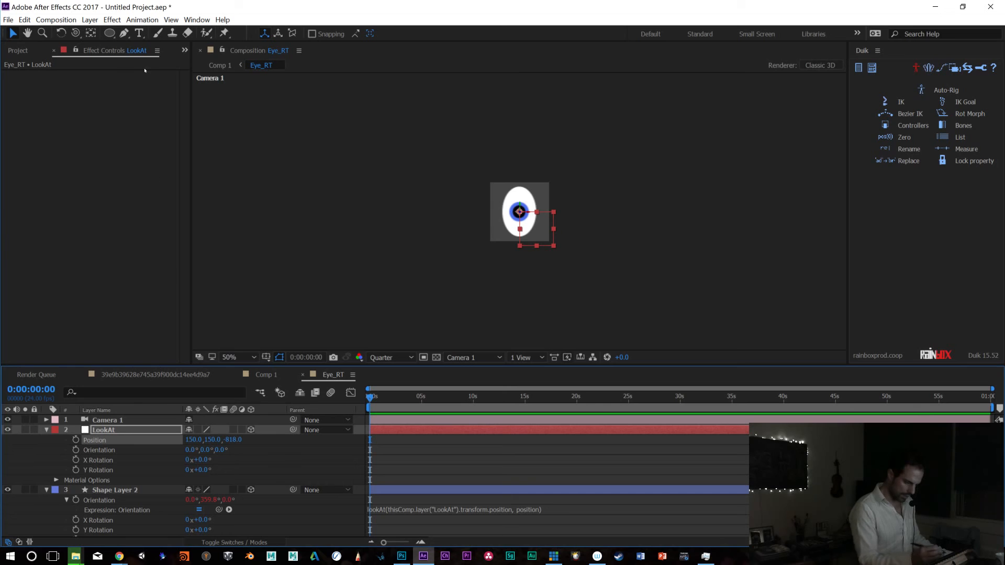
Copy the LookAt null from Eye_RT and paste it into the Eye_LFT composition above Shape Layer 2
{"action": "left_click", "coordinate": [105, 491]}
{"action": "left_click", "coordinate": [116, 430]}
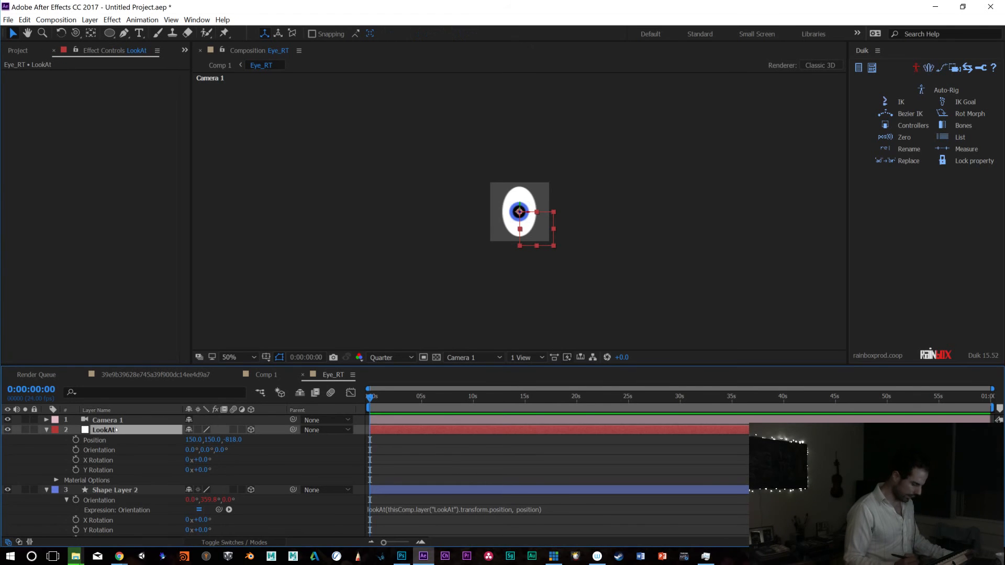
{"action": "left_click", "coordinate": [23, 50]}
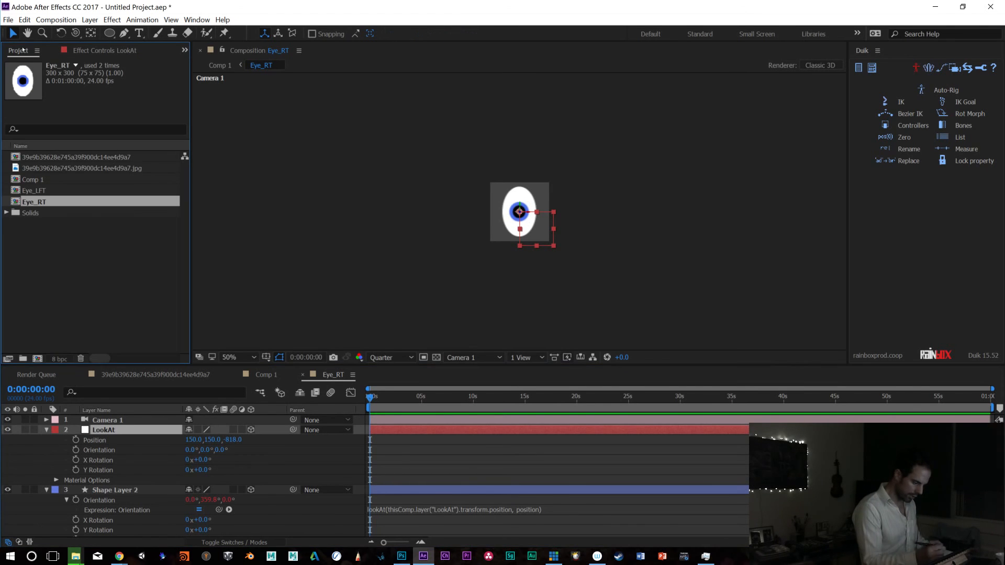
{"action": "double_click", "coordinate": [37, 192]}
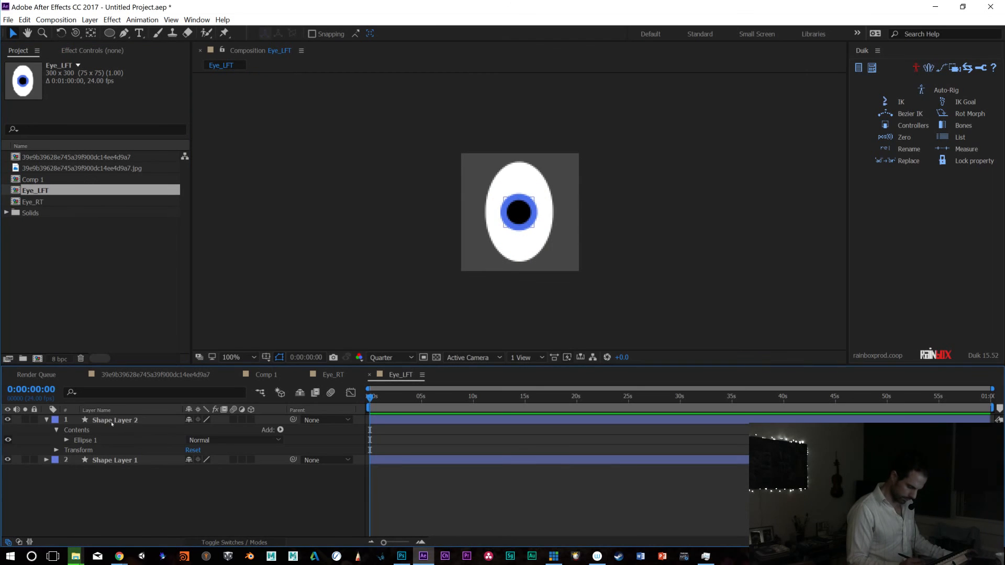
{"action": "left_click", "coordinate": [112, 422]}
{"action": "key", "text": "ctrl+v"}
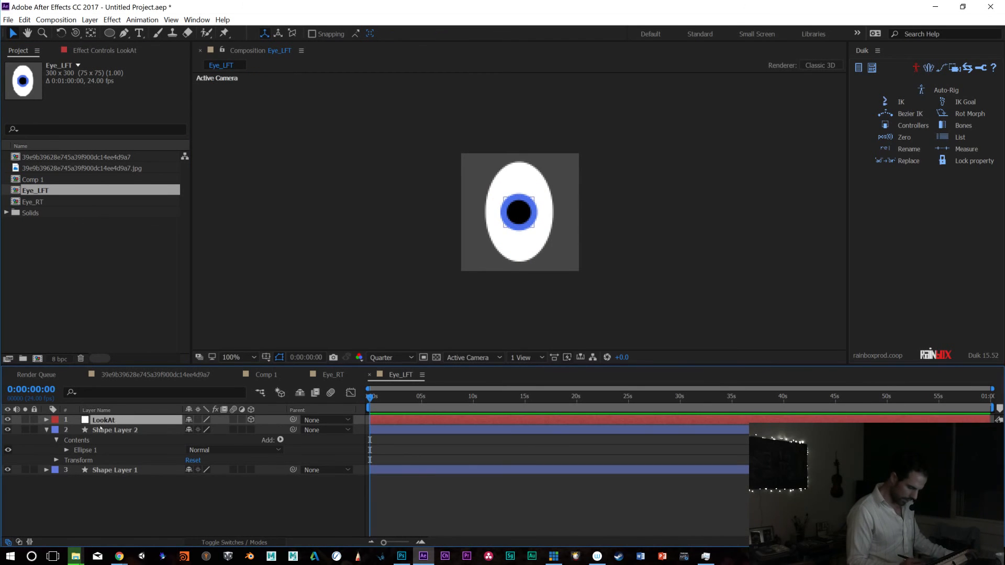
Make Shape Layer 2 in Eye_LFT a 3D layer with its rotation properties revealed
{"action": "left_click", "coordinate": [105, 430]}
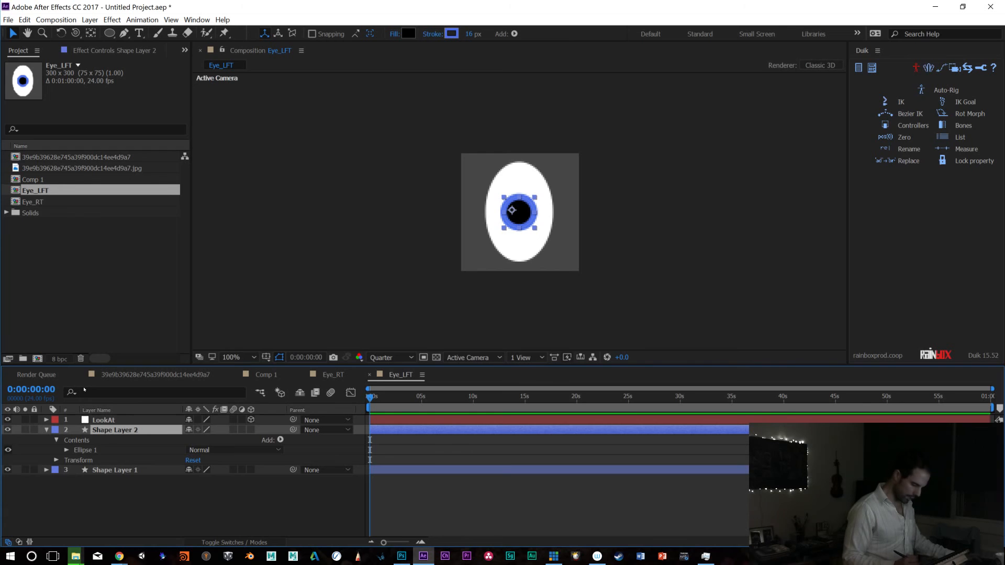
{"action": "key", "text": "r"}
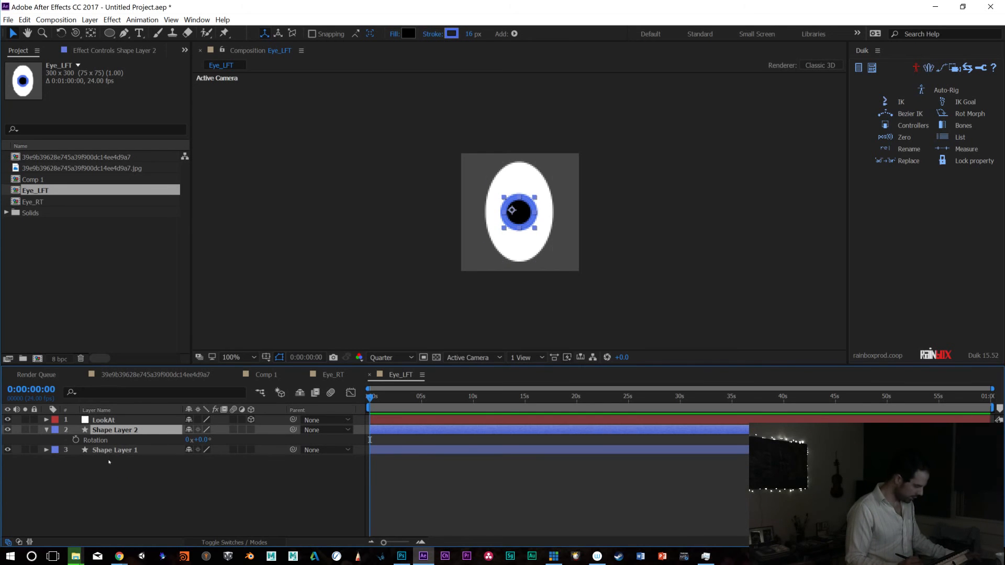
{"action": "left_click", "coordinate": [252, 430]}
{"action": "left_click", "coordinate": [106, 421]}
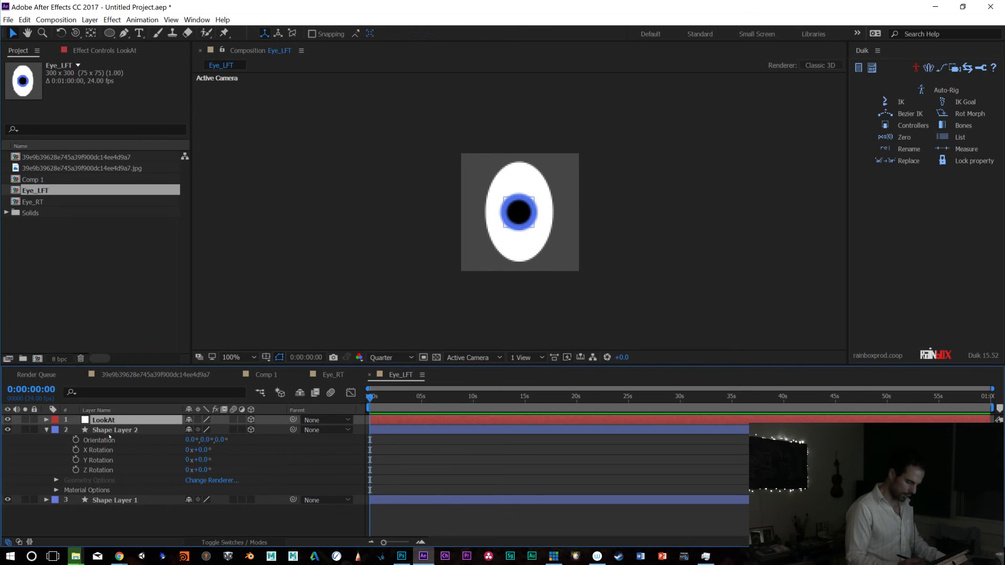
Try deleting the Eye_LFT composition from the project, and undo the deletion
{"action": "double_click", "coordinate": [36, 203]}
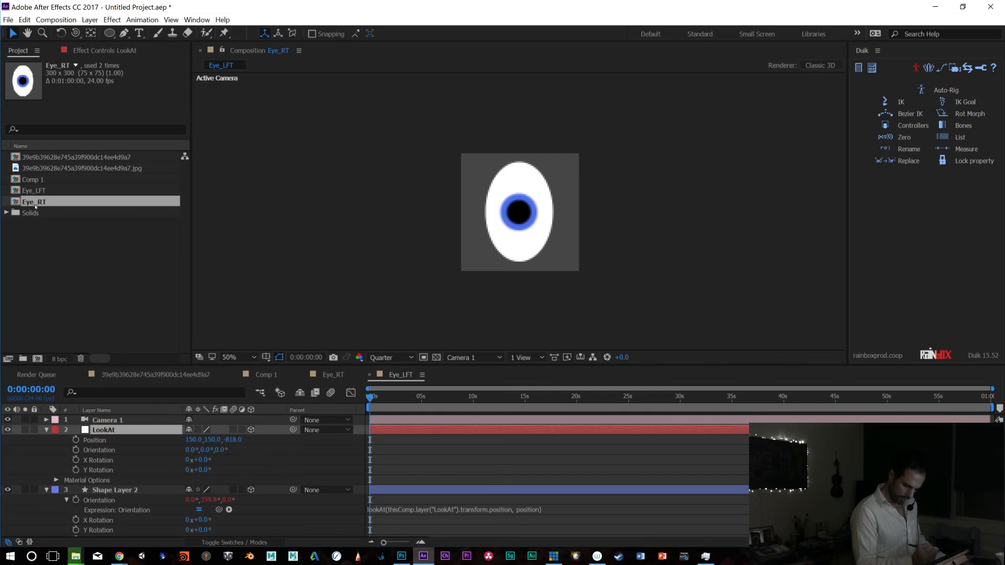
{"action": "left_click", "coordinate": [38, 196]}
{"action": "key", "text": "Delete"}
{"action": "key", "text": "Return"}
{"action": "left_click", "coordinate": [36, 191]}
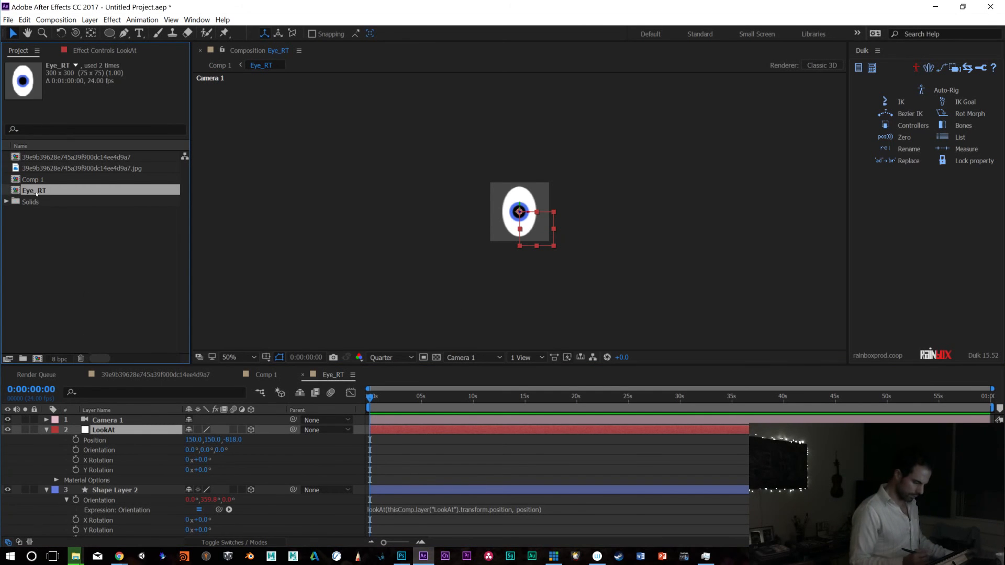
{"action": "key", "text": "ctrl+z"}
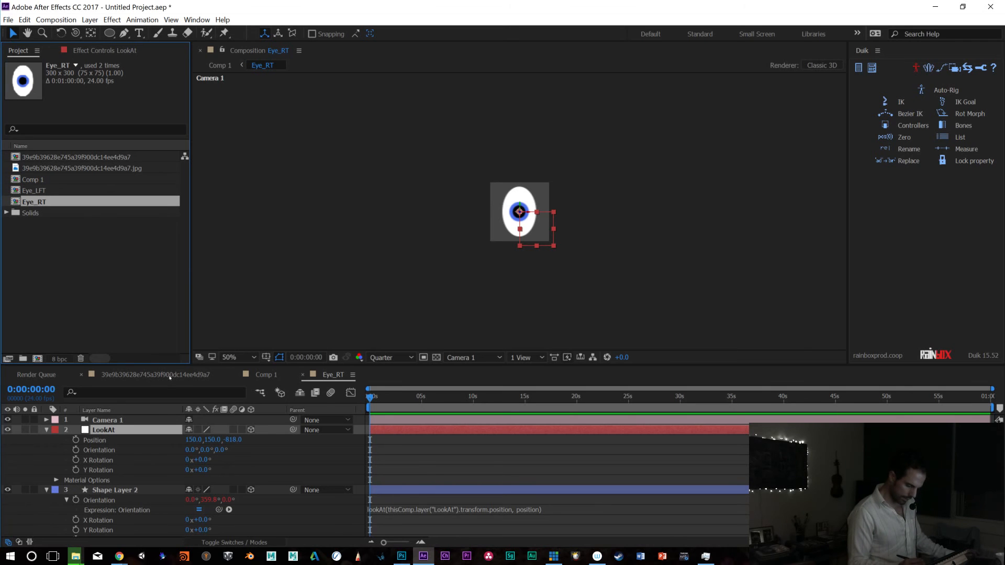
Replace the source of both Eye_RT layers in Comp 1 with the Eye_LFT composition
{"action": "left_click", "coordinate": [263, 375]}
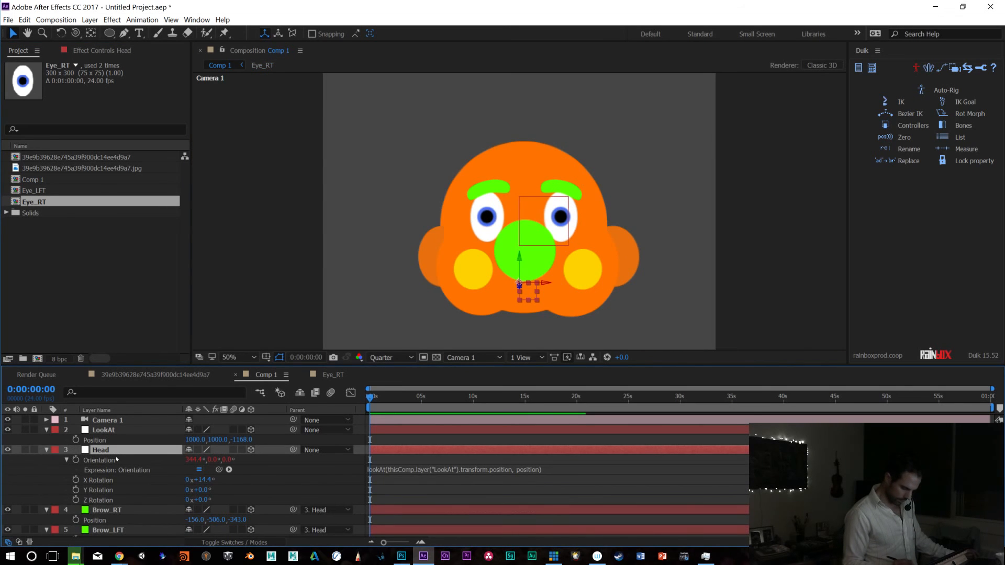
{"action": "scroll", "coordinate": [173, 511], "scroll_direction": "down", "scroll_amount": 5}
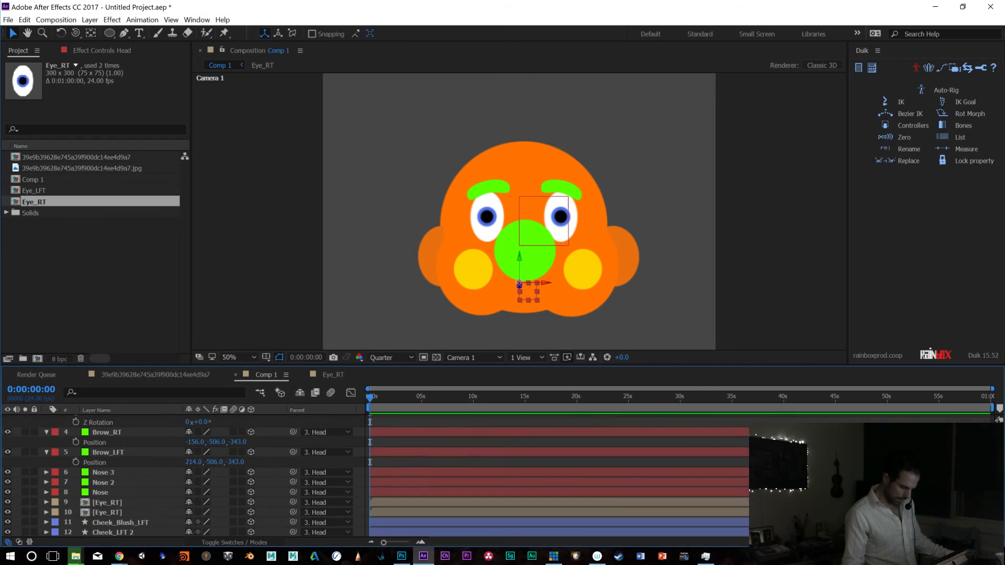
{"action": "left_click", "coordinate": [101, 463]}
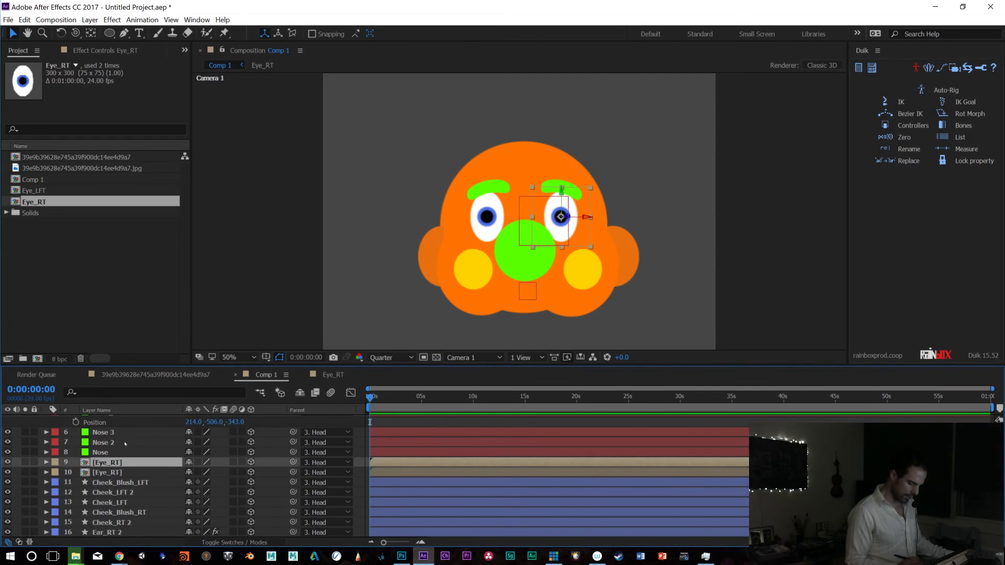
{"action": "left_click", "coordinate": [34, 192]}
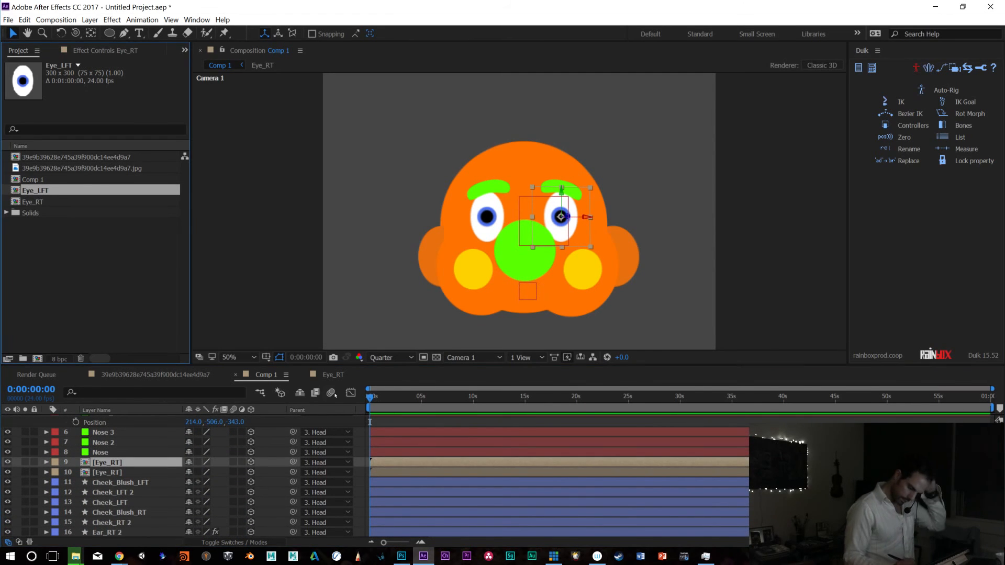
{"action": "double_click", "coordinate": [35, 192]}
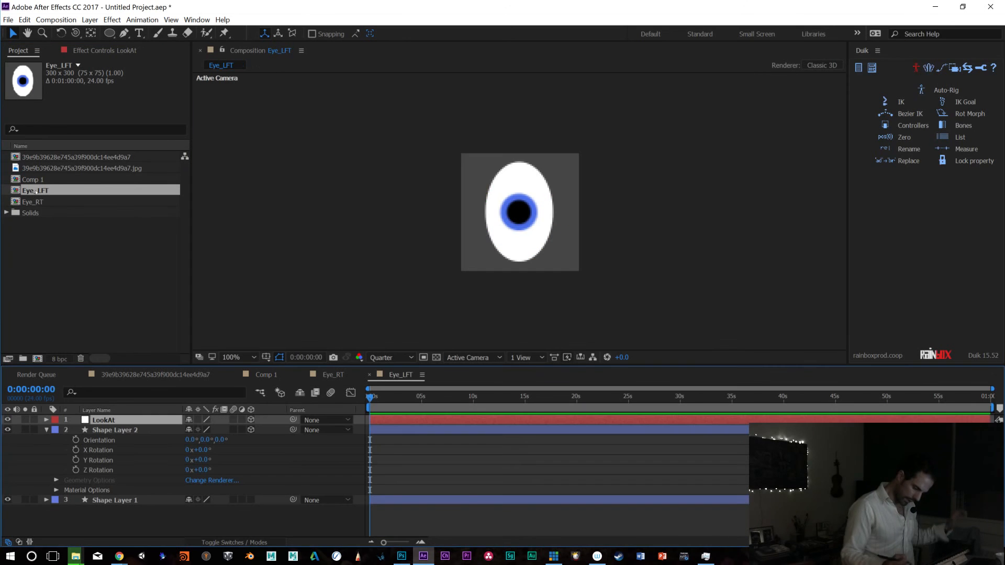
{"action": "mouse_move", "coordinate": [382, 404]}
{"action": "left_mouse_down"}
{"action": "mouse_move", "coordinate": [472, 403]}
{"action": "mouse_move", "coordinate": [370, 404]}
{"action": "left_mouse_up"}
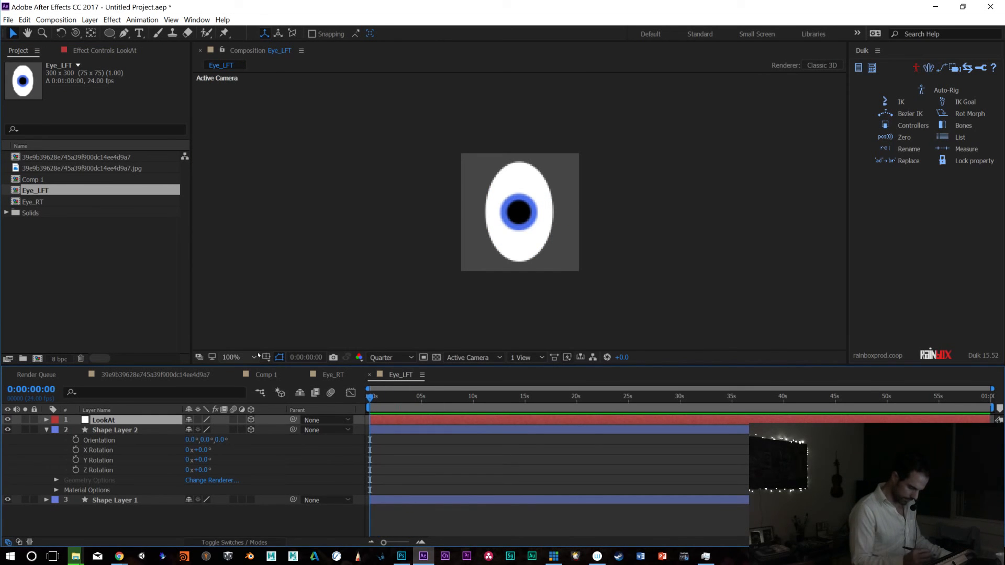
{"action": "left_click", "coordinate": [326, 376]}
{"action": "left_click", "coordinate": [268, 376]}
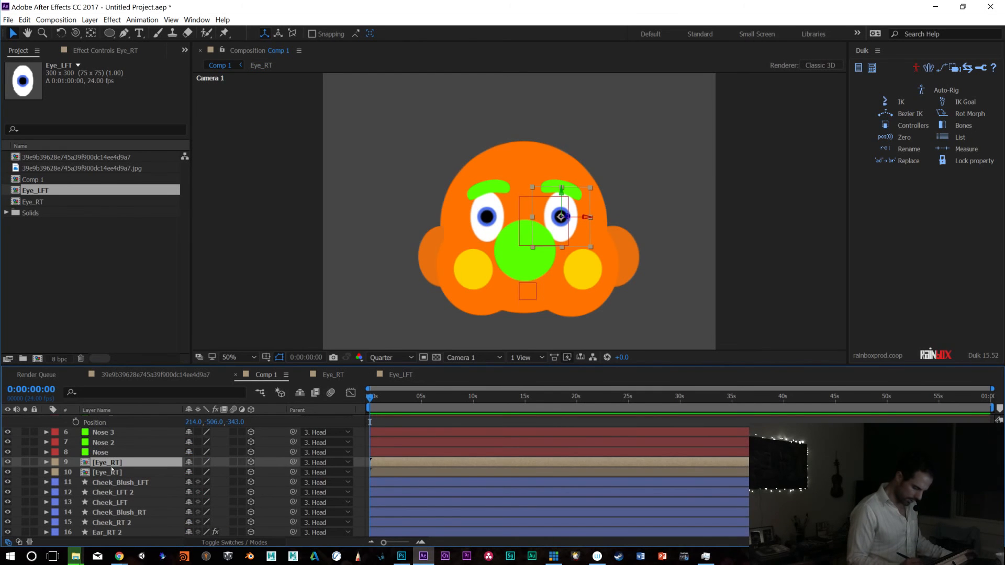
{"action": "left_click", "coordinate": [112, 472], "text": "shift"}
{"action": "left_click_drag", "start_coordinate": [39, 192], "coordinate": [121, 463]}
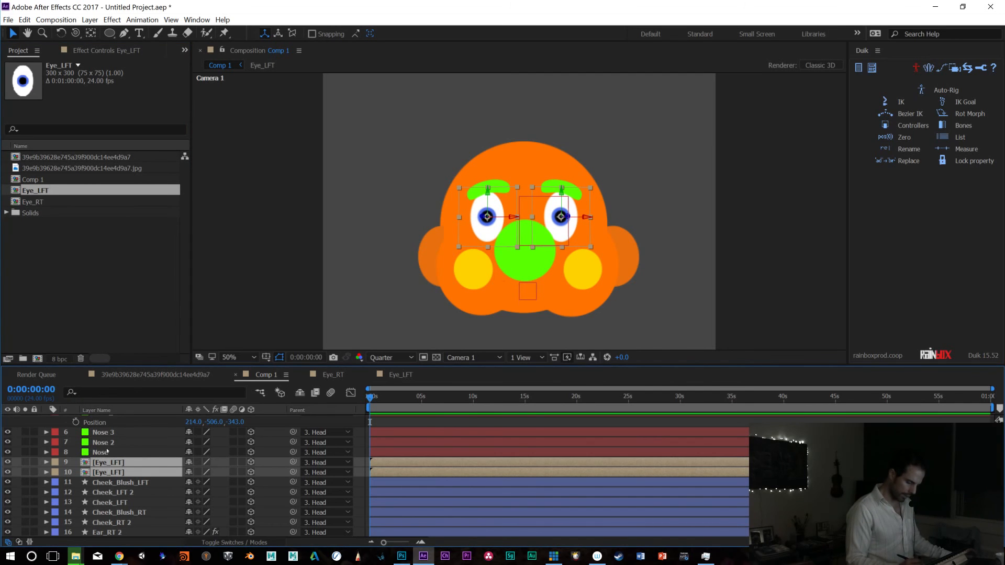
Delete the old Eye_RT composition from the project
{"action": "left_click", "coordinate": [107, 451]}
{"action": "left_click", "coordinate": [111, 462]}
{"action": "left_click", "coordinate": [33, 202]}
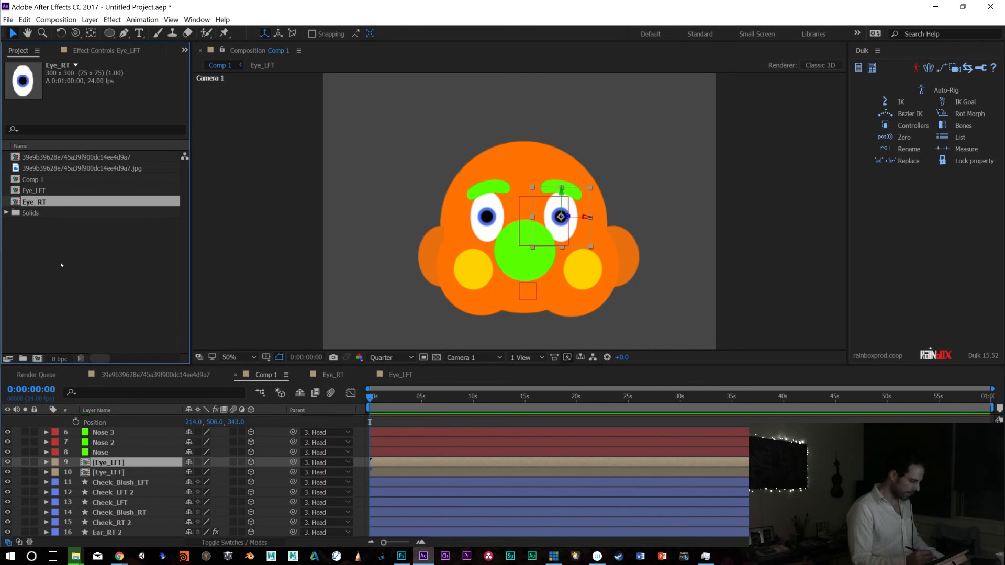
{"action": "key", "text": "Delete"}
{"action": "left_click", "coordinate": [526, 294]}
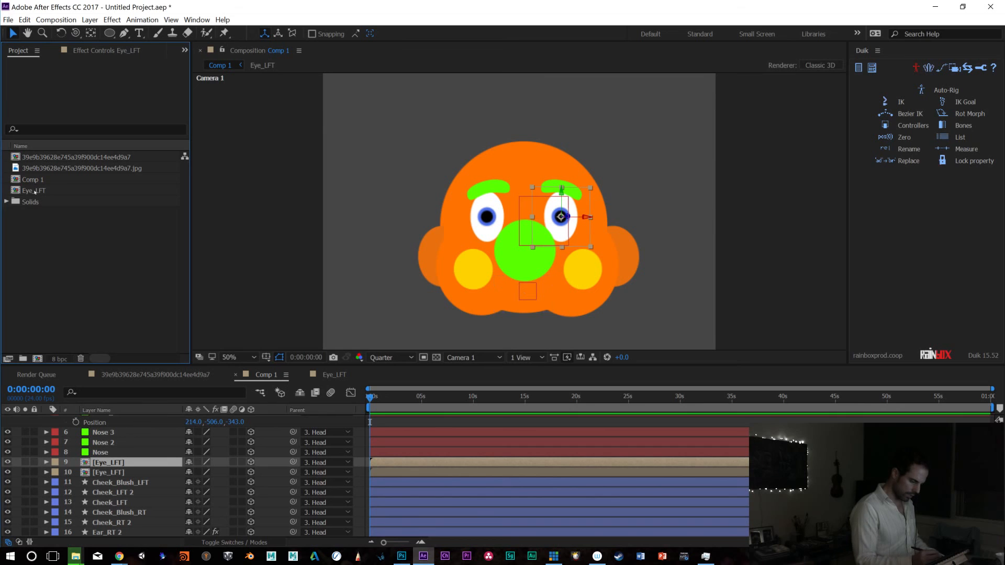
Duplicate the Eye_LFT composition as Eye_RT and use it to replace the source of eye layer 10 in Comp 1
{"action": "left_click", "coordinate": [38, 192]}
{"action": "key", "text": "ctrl+d"}
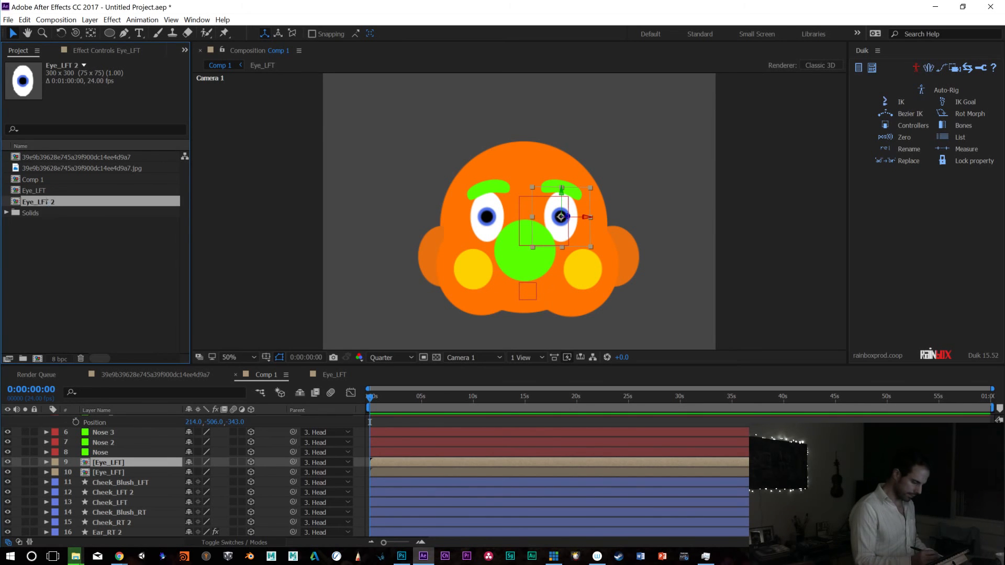
{"action": "key", "text": "Return"}
{"action": "left_click_drag", "start_coordinate": [38, 201], "coordinate": [116, 199]}
{"action": "type", "text": "RT"}
{"action": "key", "text": "Return"}
{"action": "left_click", "coordinate": [112, 473]}
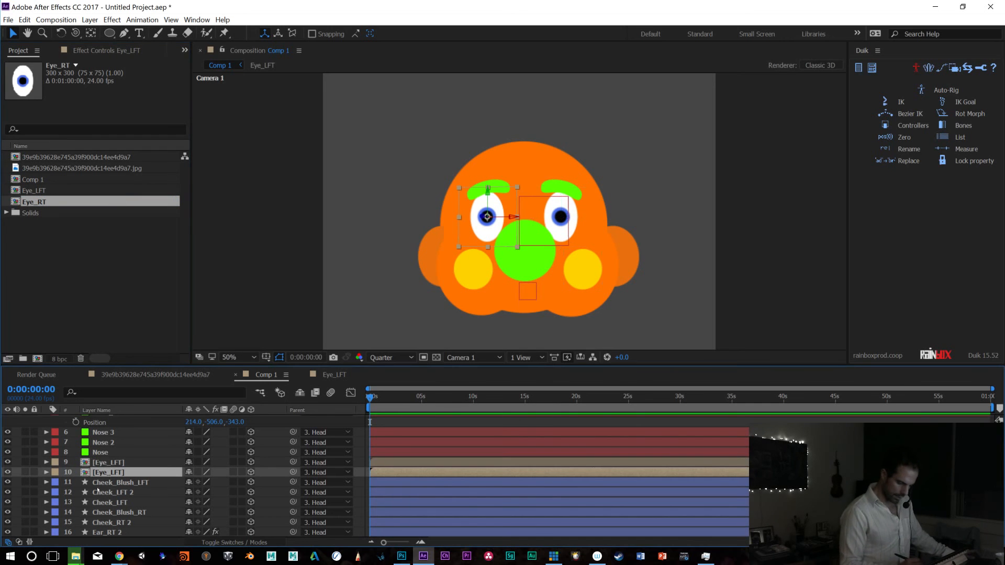
{"action": "left_click_drag", "start_coordinate": [29, 206], "coordinate": [111, 473]}
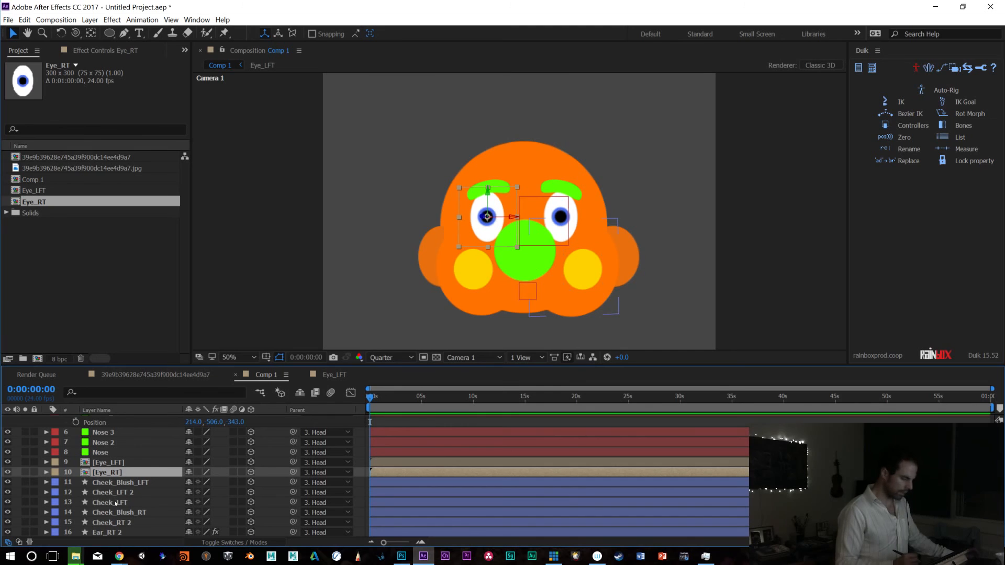
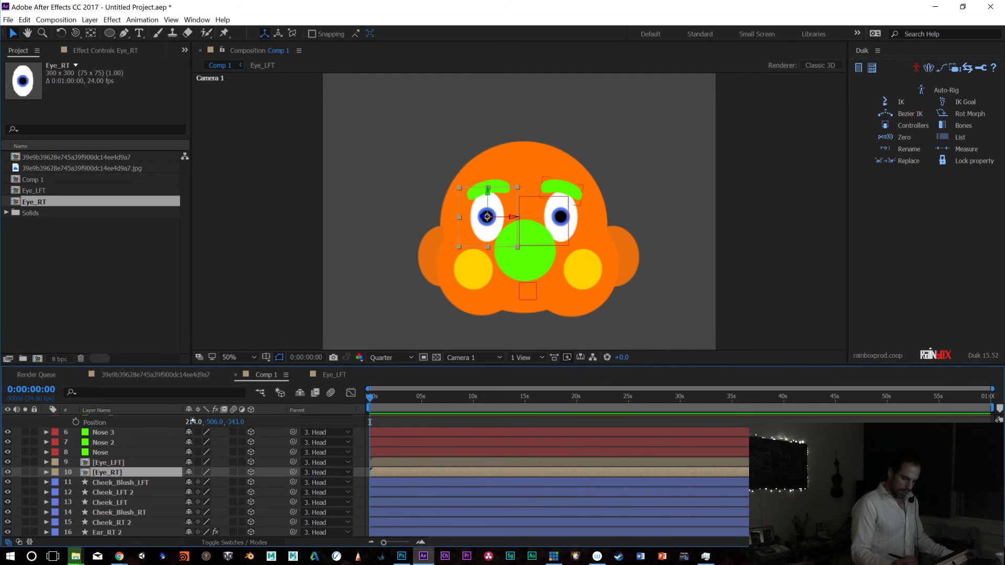
Try moving Eye_LFT's LookAt null along X, and undo the move
{"action": "left_click", "coordinate": [337, 377]}
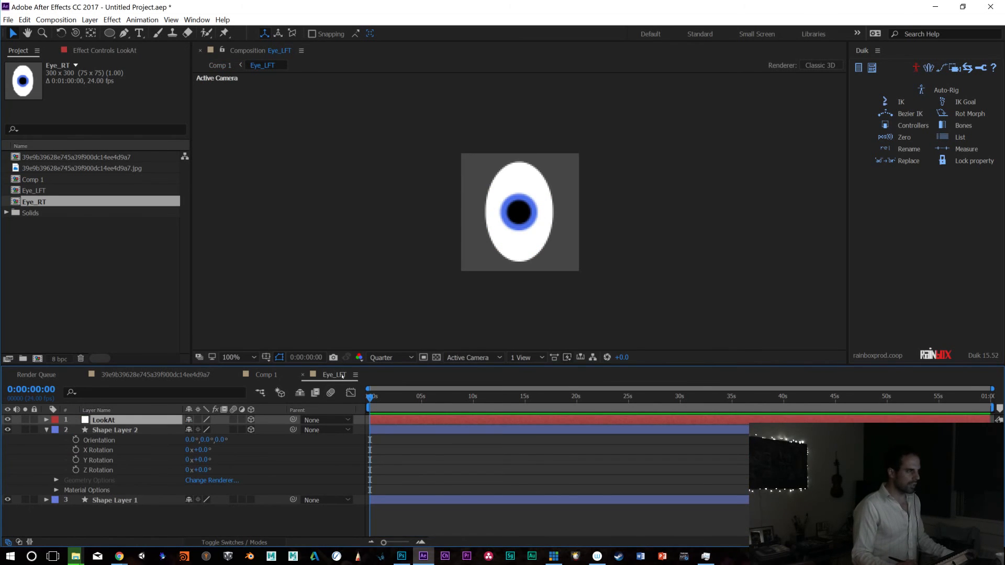
{"action": "left_click", "coordinate": [106, 432]}
{"action": "left_click", "coordinate": [104, 421]}
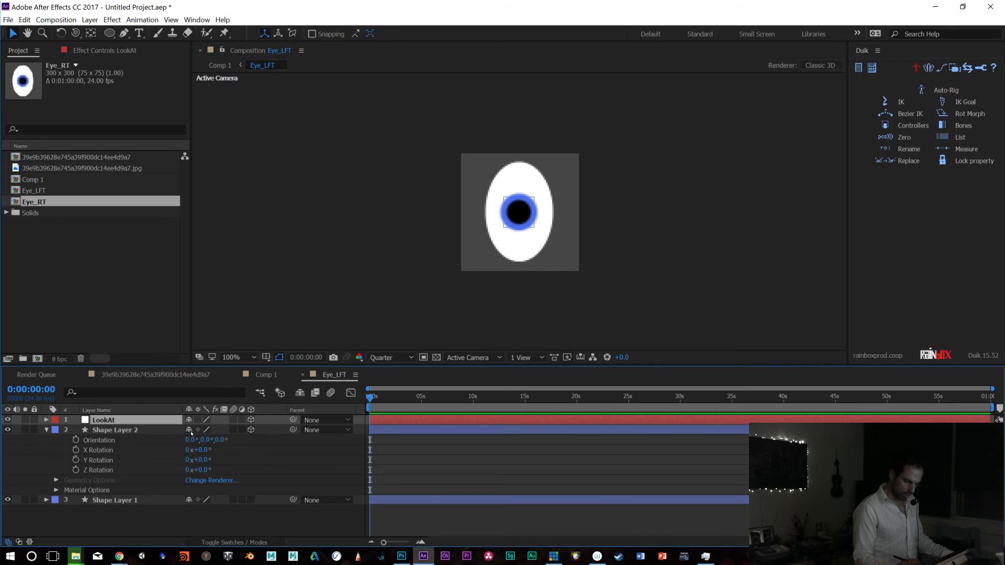
{"action": "key", "text": "p"}
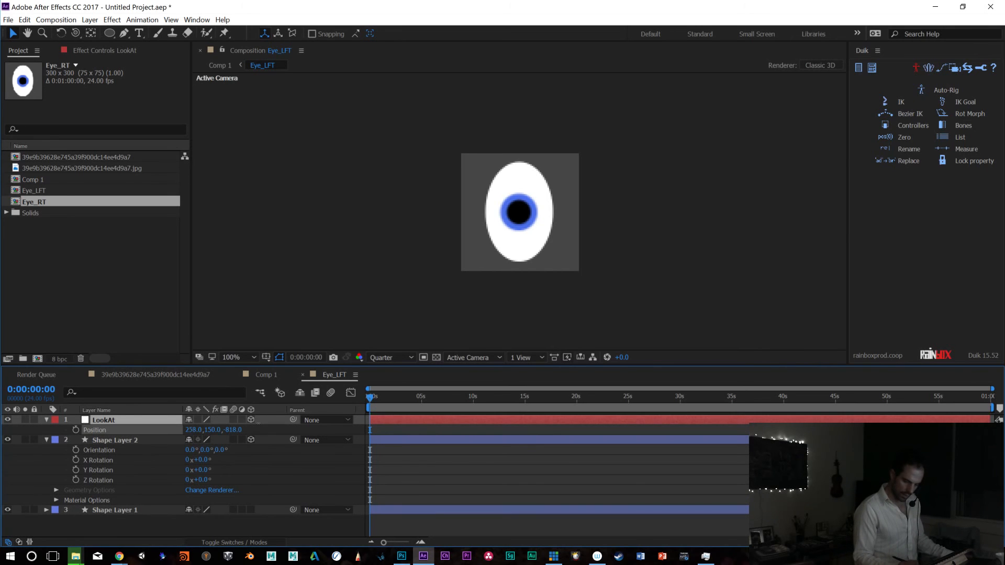
{"action": "key", "text": "ctrl+z"}
{"action": "left_click", "coordinate": [471, 360]}
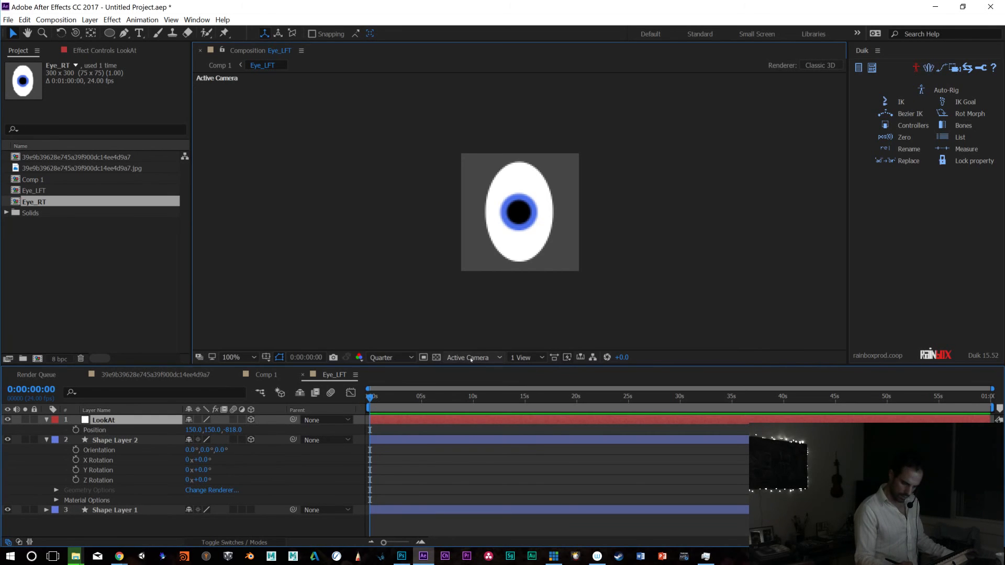
{"action": "left_click", "coordinate": [465, 356]}
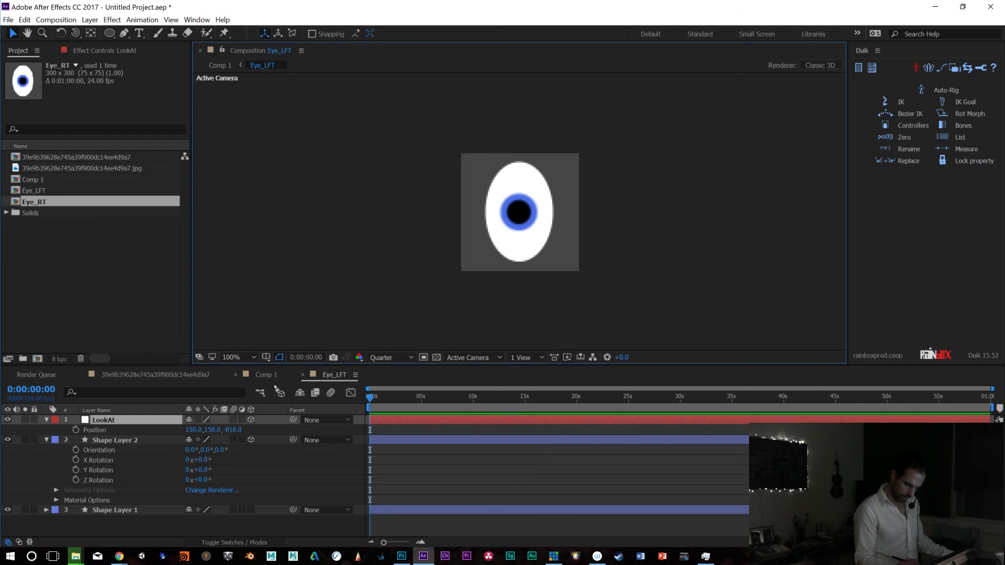
{"action": "left_click", "coordinate": [46, 420]}
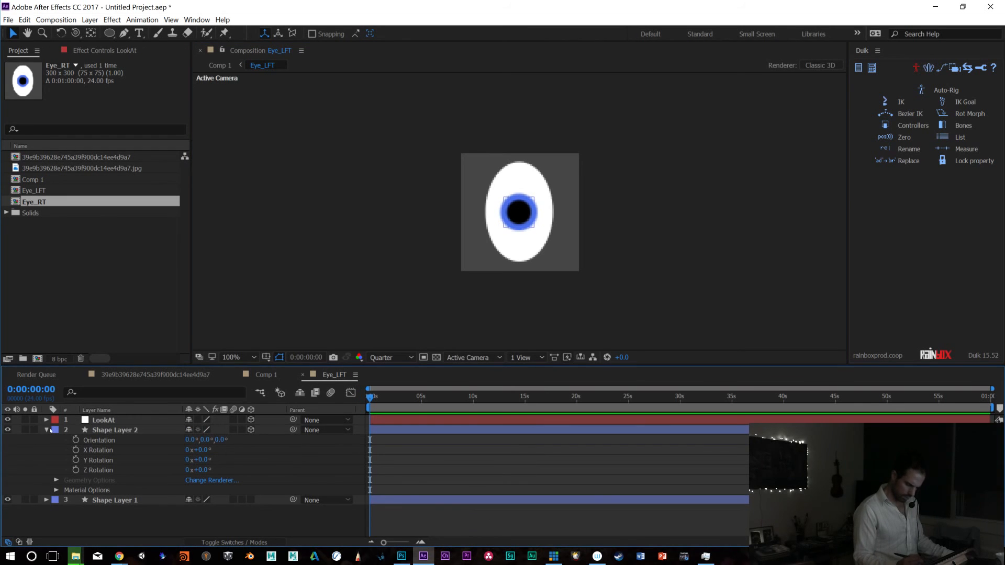
Open the Eye_RT composition and add a new two-node camera to it using a lens preset
{"action": "key", "text": "Up"}
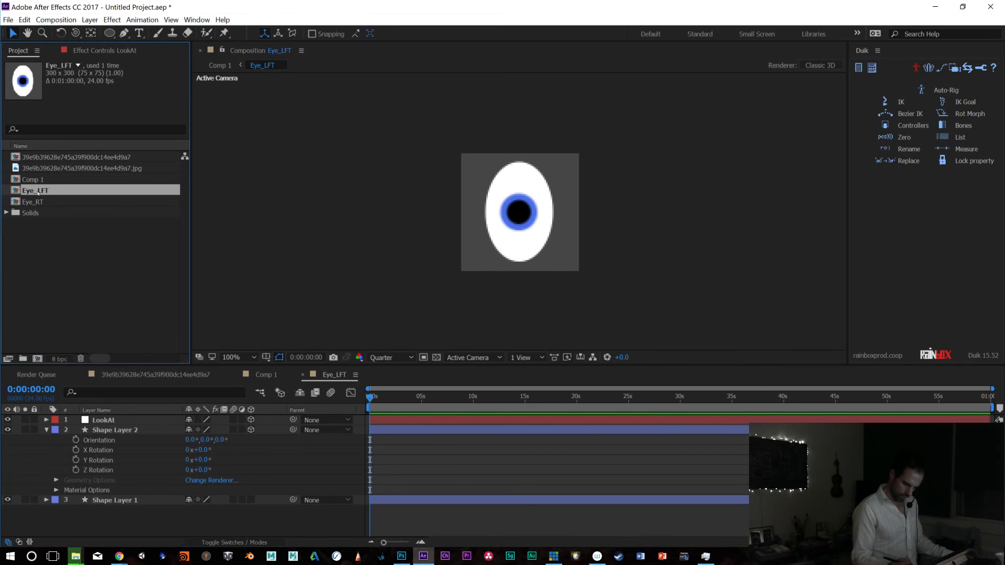
{"action": "double_click", "coordinate": [35, 203]}
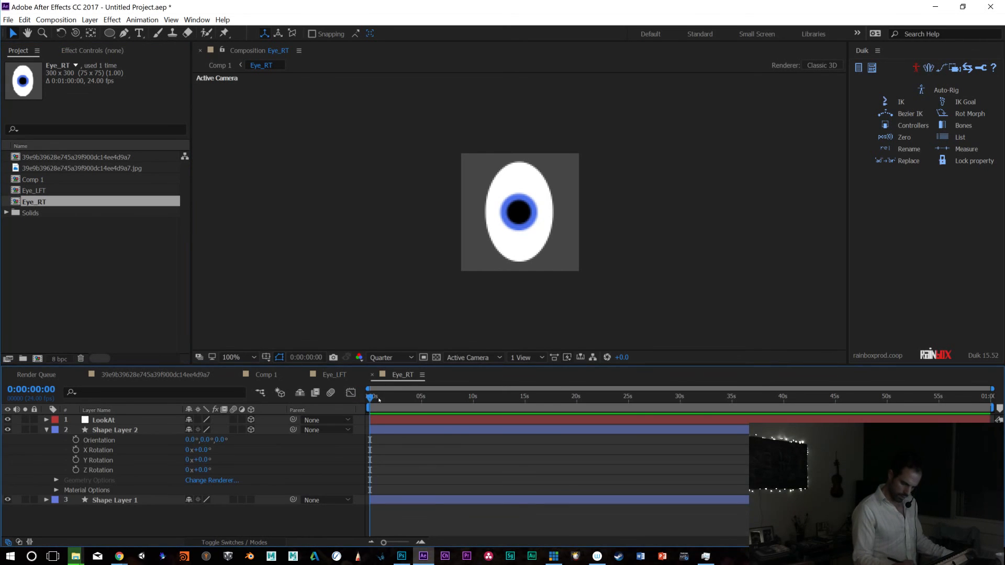
{"action": "mouse_move", "coordinate": [379, 400]}
{"action": "left_mouse_down"}
{"action": "mouse_move", "coordinate": [559, 400]}
{"action": "mouse_move", "coordinate": [370, 399]}
{"action": "left_mouse_up"}
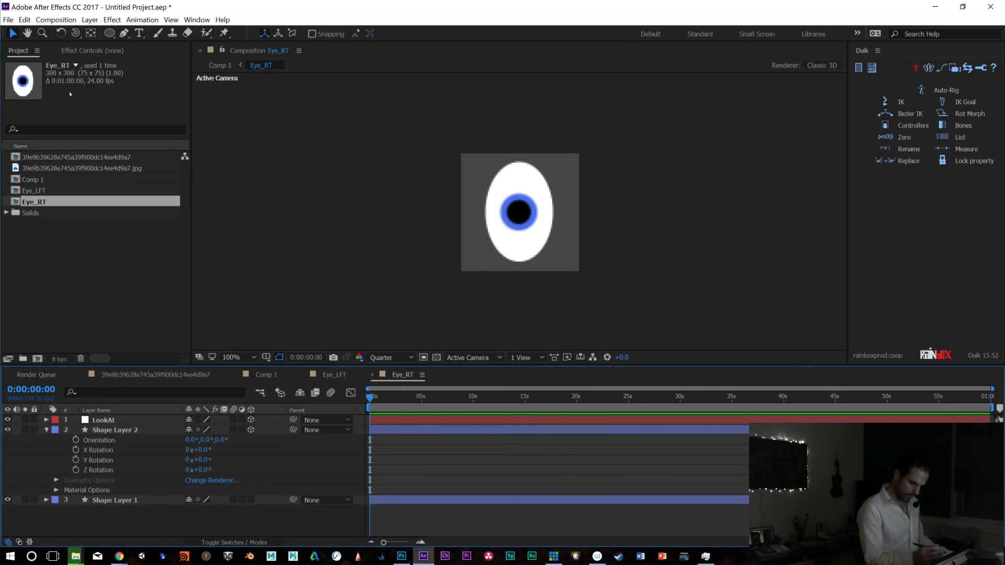
{"action": "left_click", "coordinate": [90, 19]}
{"action": "mouse_move", "coordinate": [173, 32]}
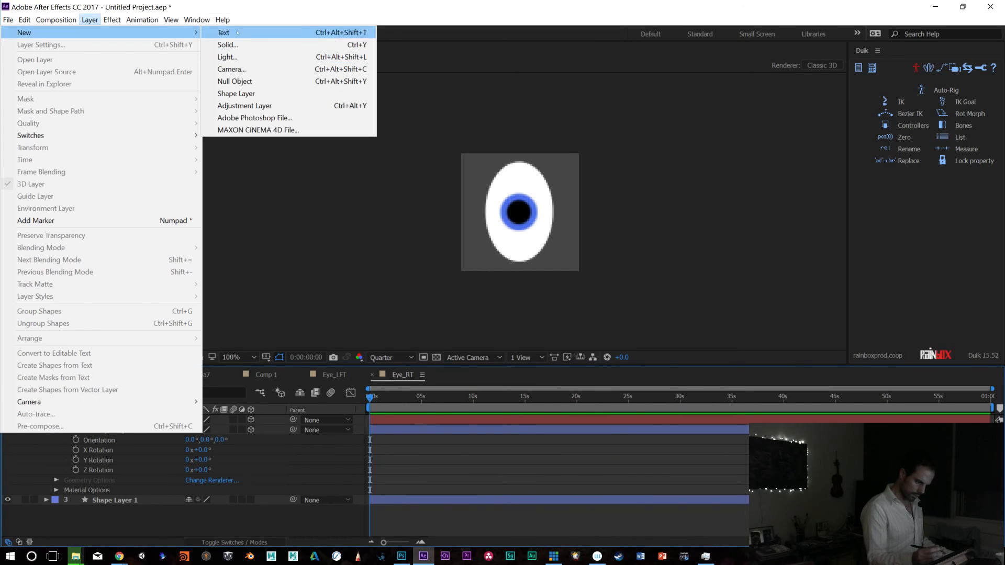
{"action": "left_click", "coordinate": [281, 69]}
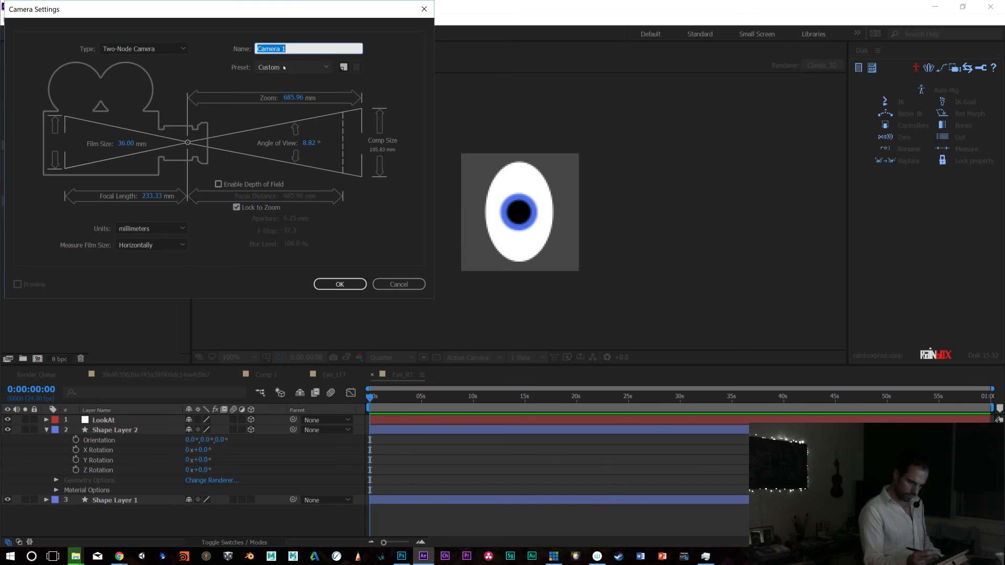
{"action": "left_click", "coordinate": [285, 67]}
{"action": "left_click", "coordinate": [278, 149]}
{"action": "left_click", "coordinate": [339, 284]}
Copy Camera 1 from the Eye_RT composition into Eye_LFT
{"action": "left_click", "coordinate": [102, 429]}
{"action": "left_click", "coordinate": [105, 421]}
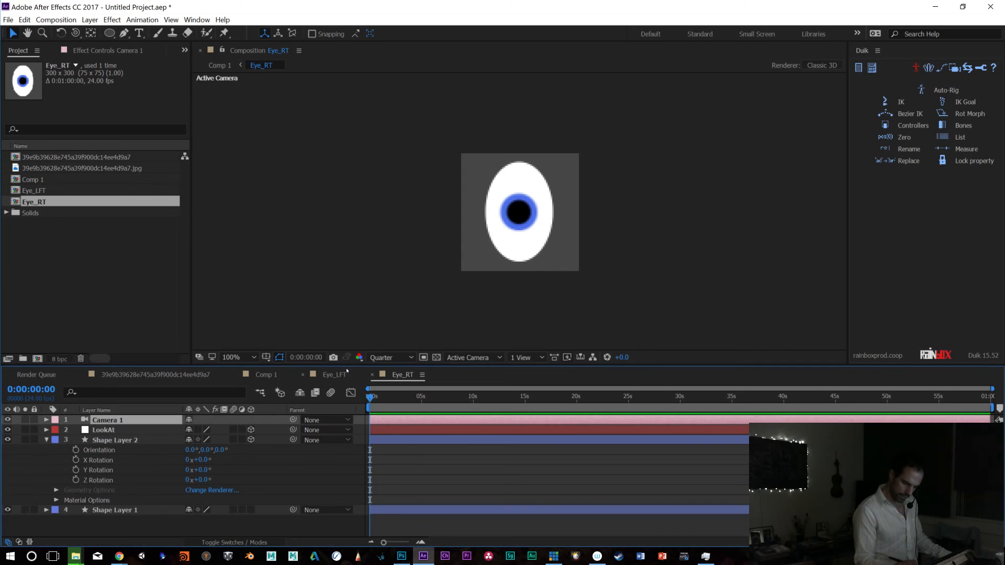
{"action": "left_click", "coordinate": [348, 375]}
{"action": "key", "text": "ctrl+v"}
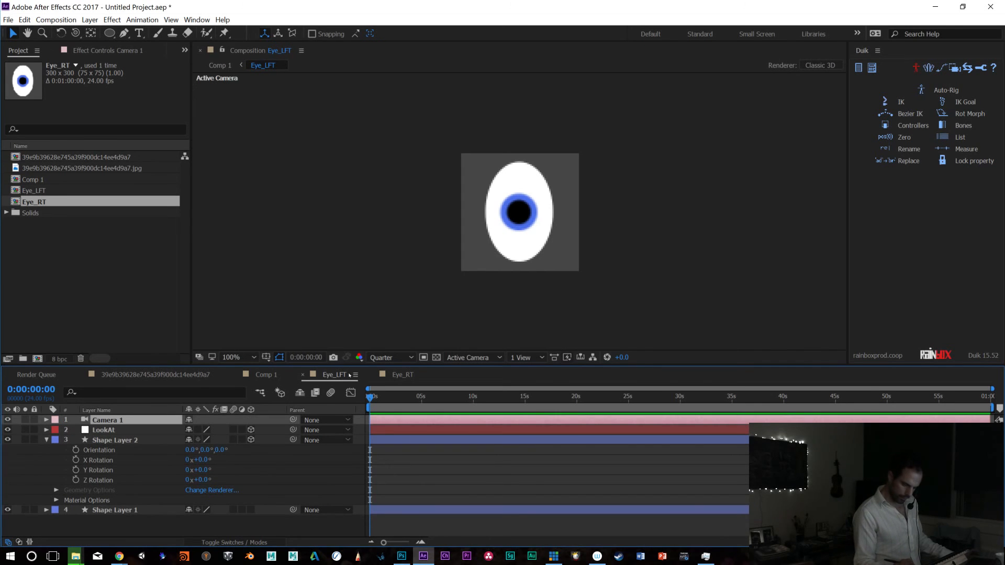
Reveal the LookAt null's Position in Eye_LFT, try moving the null, and undo the move
{"action": "left_click", "coordinate": [99, 430]}
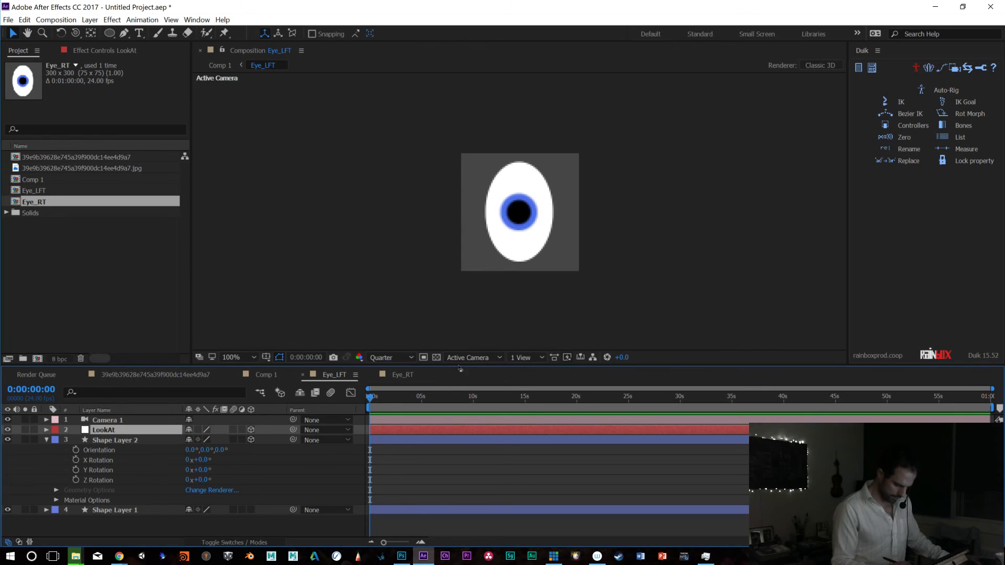
{"action": "key", "text": "p"}
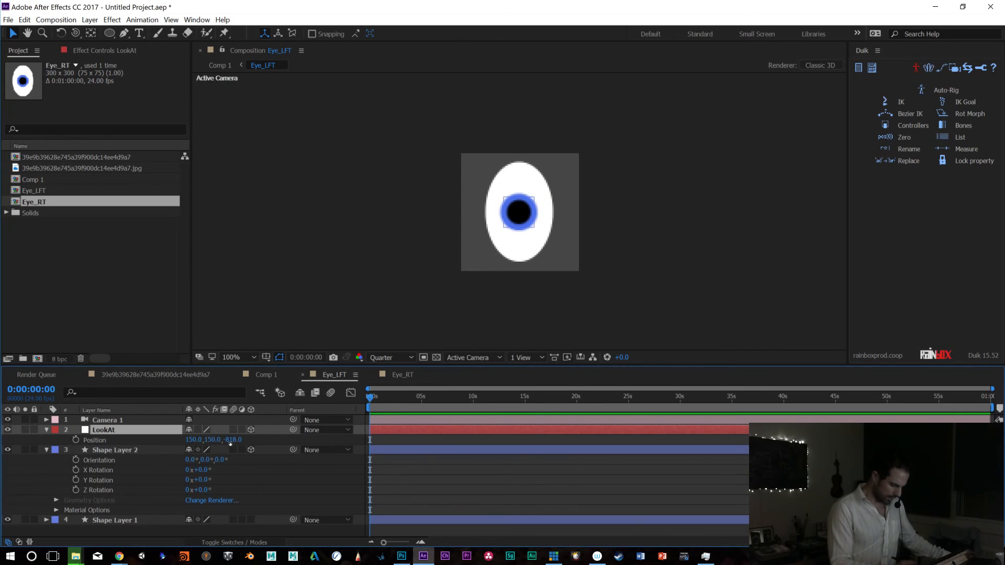
{"action": "left_click_drag", "start_coordinate": [212, 440], "coordinate": [296, 429]}
{"action": "left_click_drag", "start_coordinate": [219, 457], "coordinate": [215, 459]}
{"action": "key", "text": "ctrl+z"}
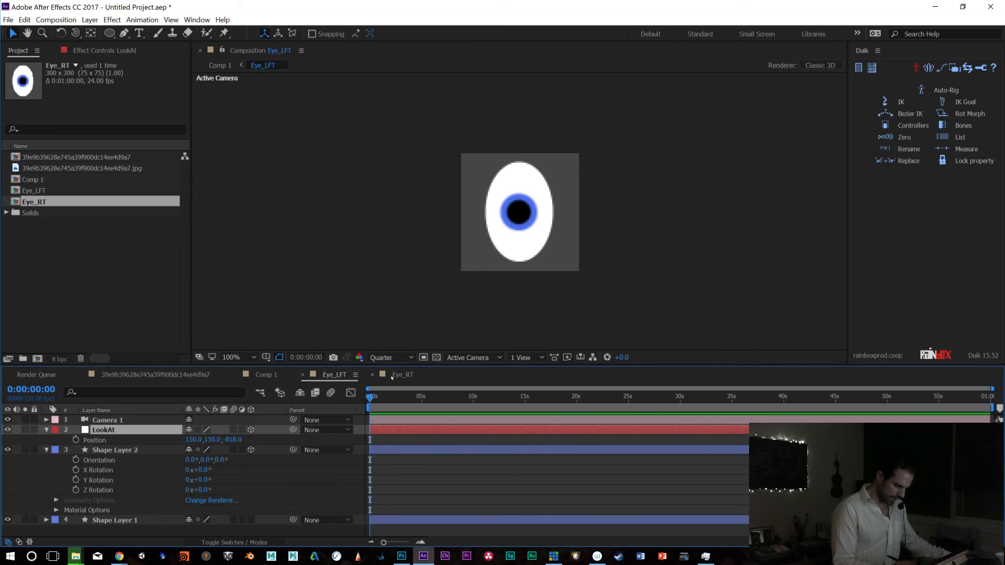
{"action": "left_click", "coordinate": [394, 375]}
{"action": "left_click", "coordinate": [327, 374]}
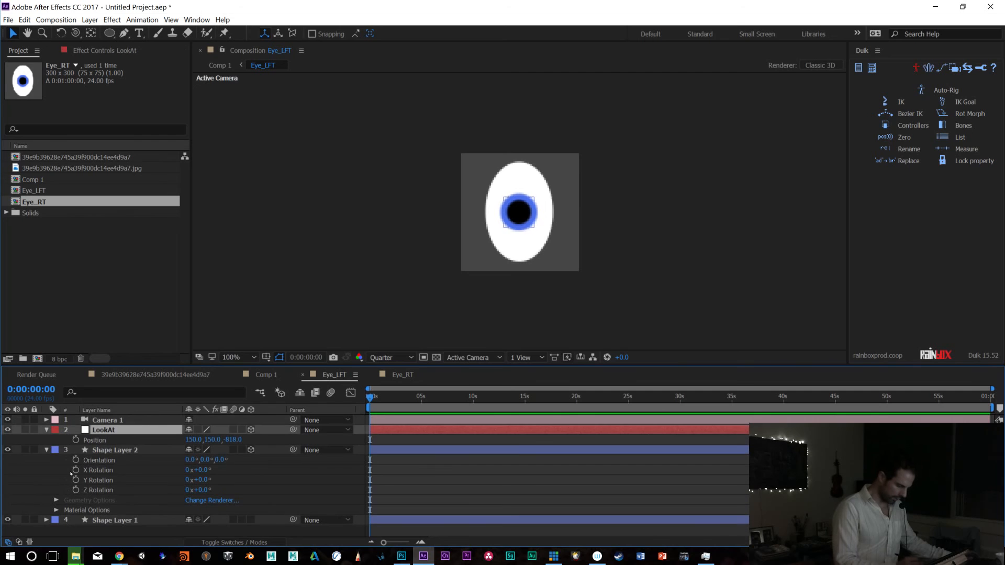
{"action": "left_click", "coordinate": [76, 460], "text": "alt"}
{"action": "type", "text": "After Effects must have keyframes selected from one layer in order to export them as text."}
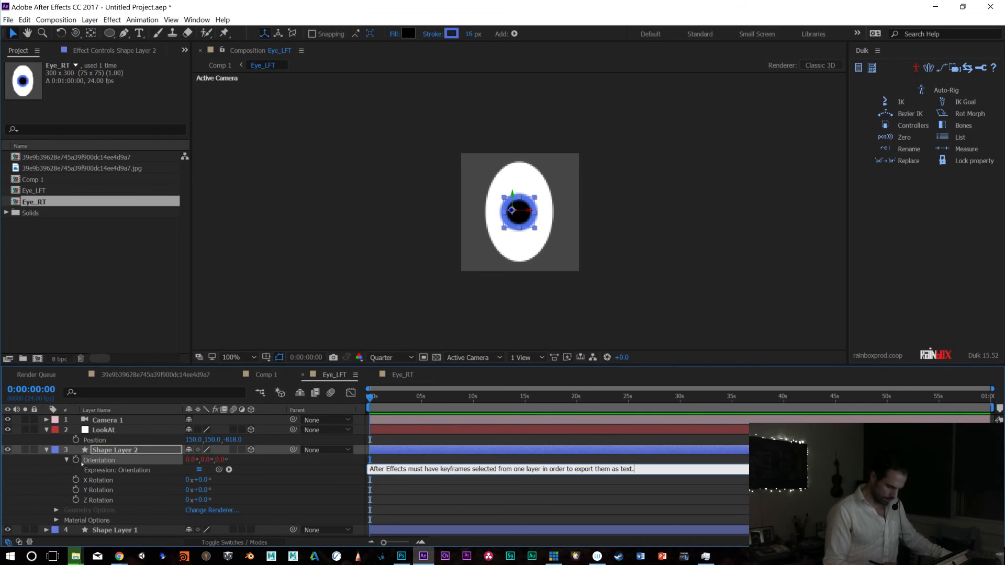
{"action": "key", "text": "ctrl+z"}
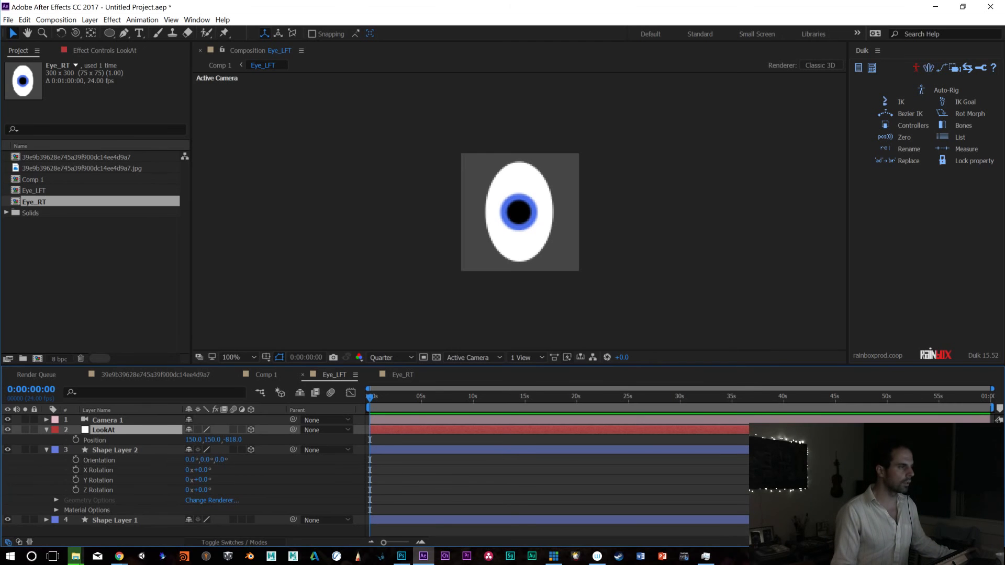
Copy the Head null's lookAt orientation expression from Comp 1 and apply it to Shape Layer 2's Orientation in Eye_LFT
{"action": "left_click", "coordinate": [271, 375]}
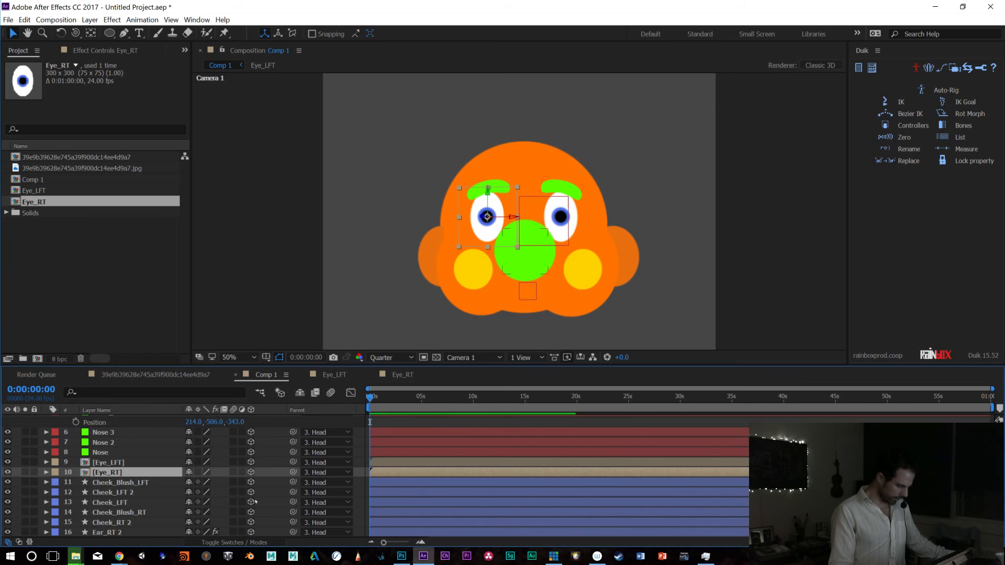
{"action": "scroll", "coordinate": [989, 416], "scroll_direction": "up", "scroll_amount": 4}
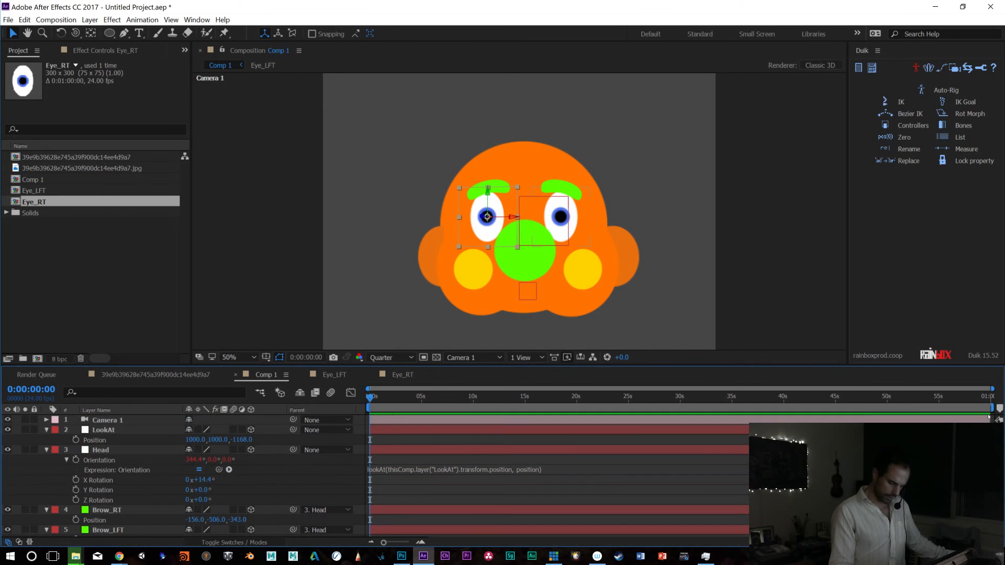
{"action": "left_click", "coordinate": [461, 470]}
{"action": "key", "text": "ctrl+c"}
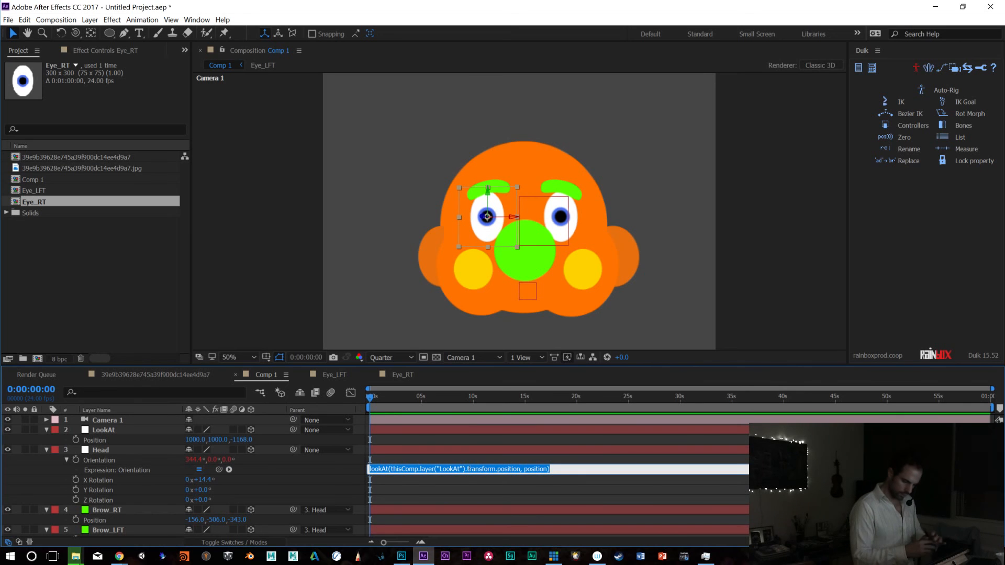
{"action": "left_click", "coordinate": [332, 374]}
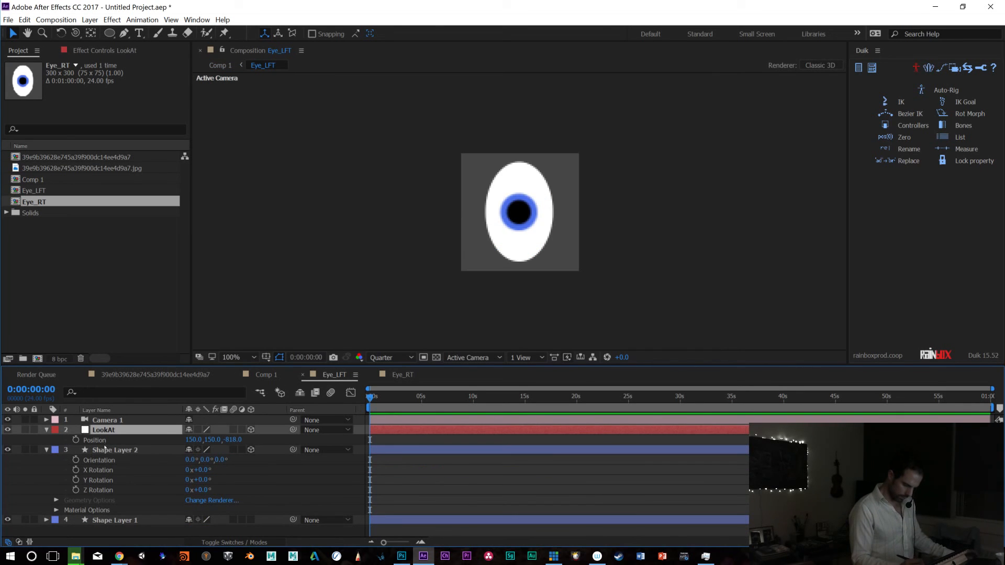
{"action": "left_click", "coordinate": [75, 460], "text": "alt"}
{"action": "key", "text": "ctrl+v"}
{"action": "key", "text": "KP_Enter"}
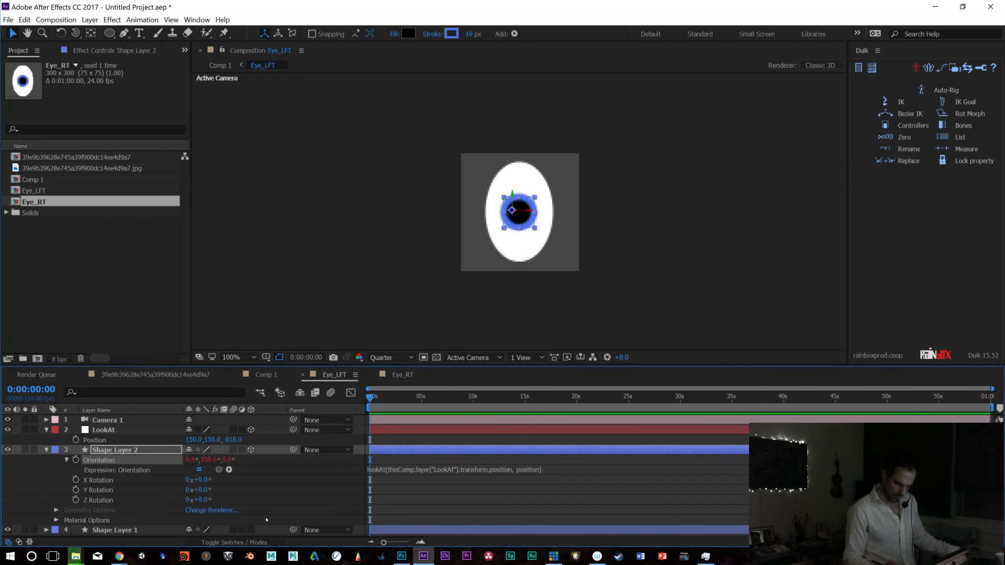
Apply the same lookAt expression to Shape Layer 2's Orientation in the Eye_RT composition
{"action": "left_click", "coordinate": [401, 375]}
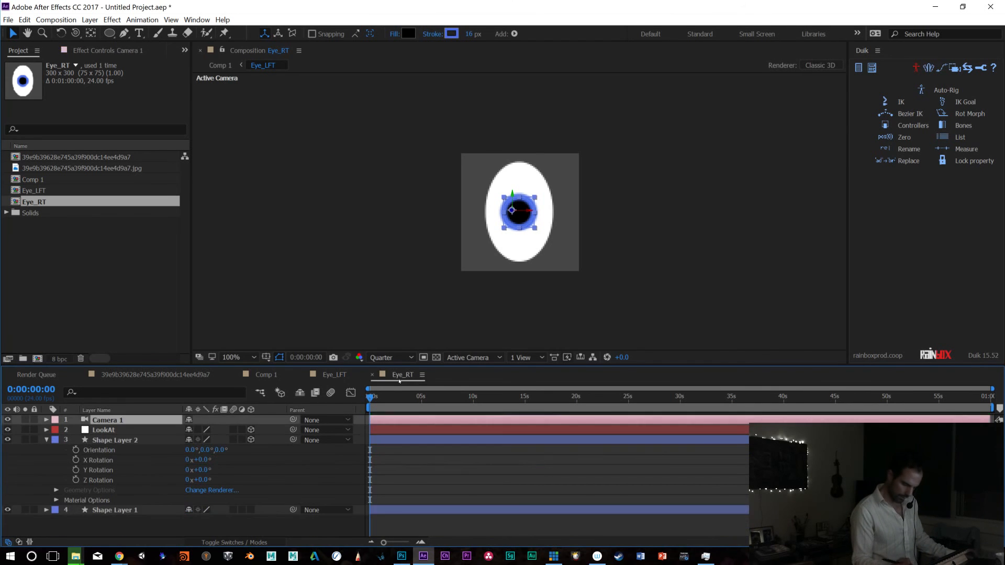
{"action": "left_click", "coordinate": [76, 450], "text": "alt"}
{"action": "key", "text": "ctrl+v"}
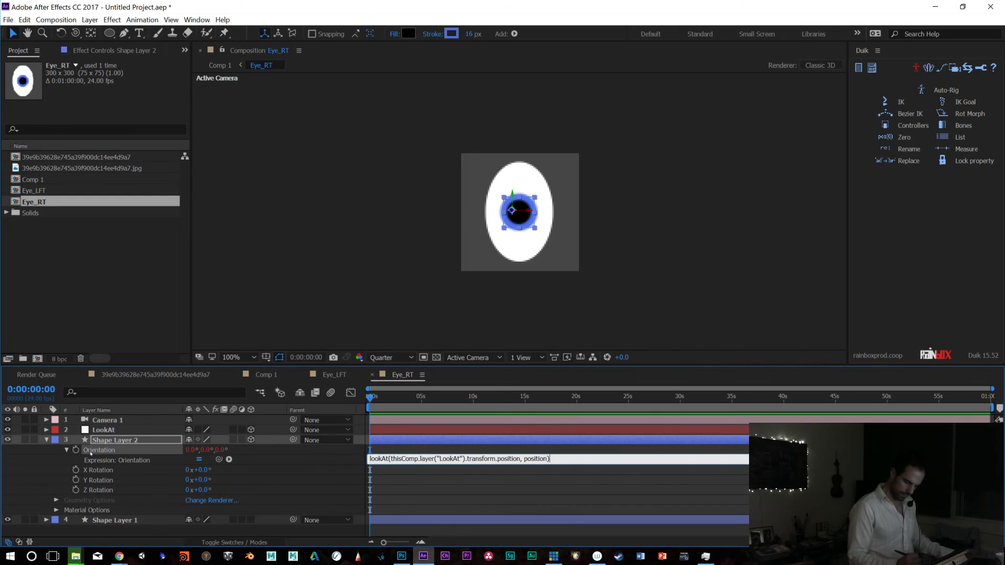
{"action": "key", "text": "KP_Enter"}
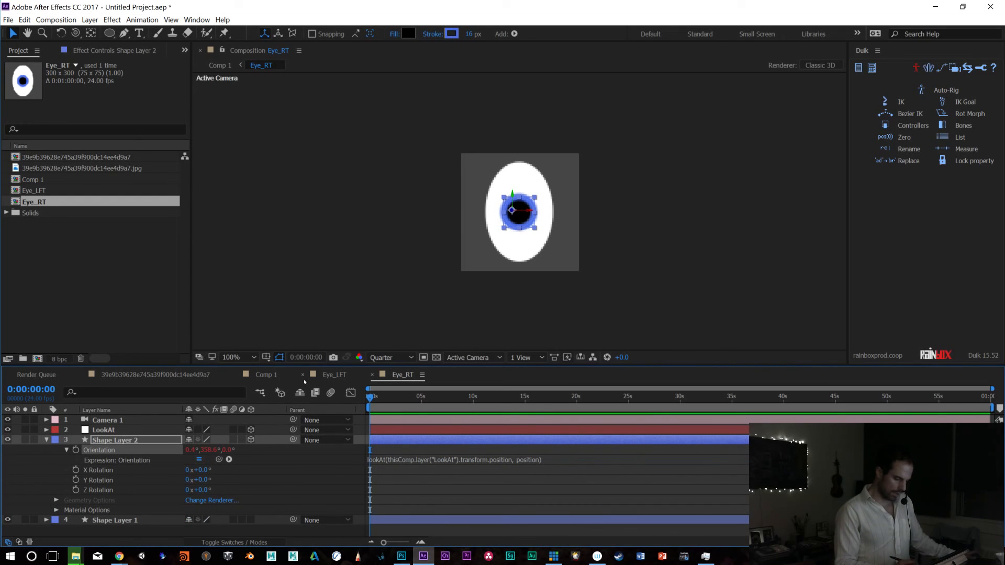
Reveal the LookAt null's Position in Eye_RT, try moving the null, and undo the move
{"action": "left_click", "coordinate": [113, 431]}
{"action": "key", "text": "p"}
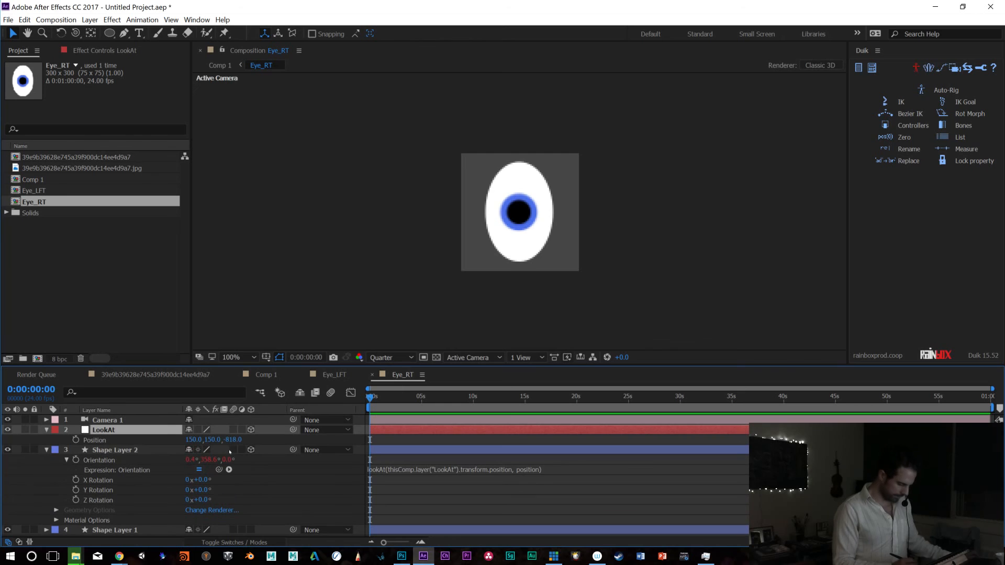
{"action": "left_click_drag", "start_coordinate": [215, 445], "coordinate": [486, 412]}
{"action": "key", "text": "ctrl+z"}
{"action": "key", "text": "ctrl+shift+z"}
{"action": "key", "text": "ctrl+z"}
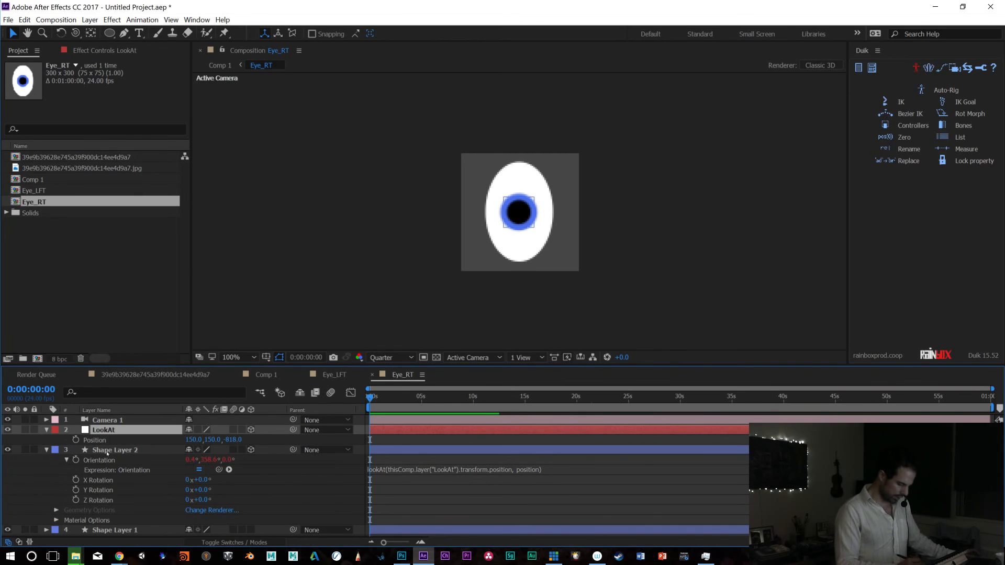
Show Eye_RT in Custom View 1 and make Shape Layer 1 a 3D layer
{"action": "left_click", "coordinate": [108, 450]}
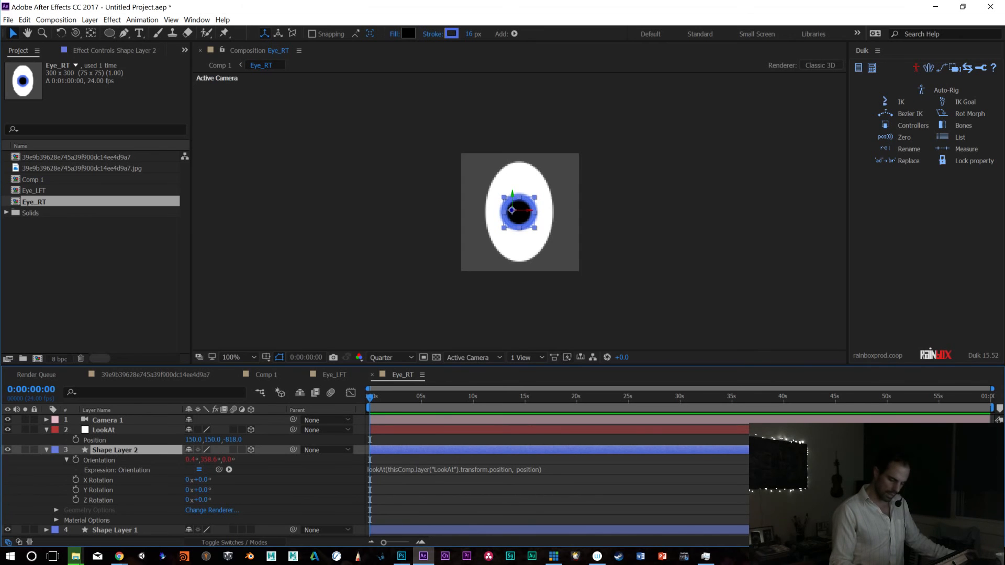
{"action": "left_click", "coordinate": [453, 360]}
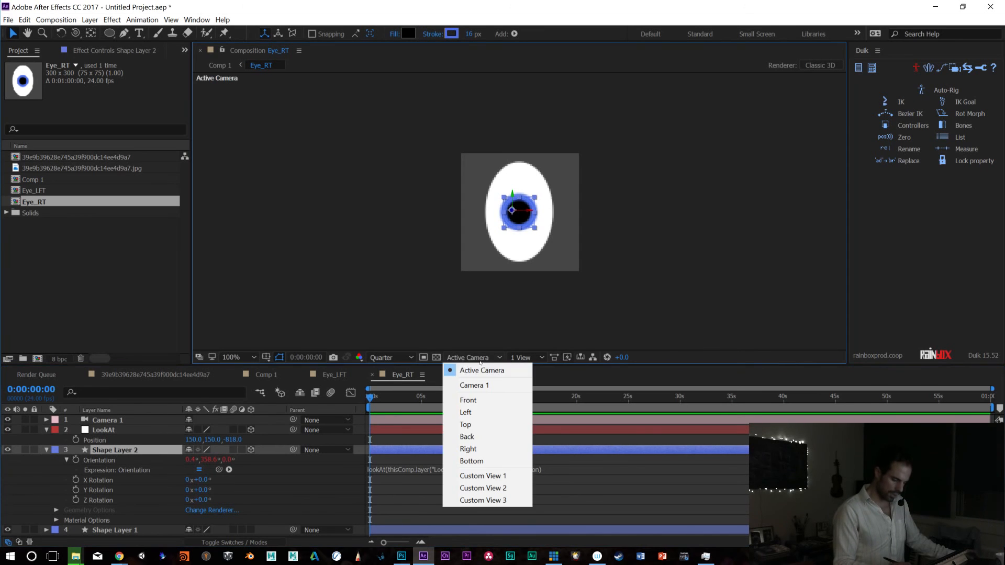
{"action": "left_click", "coordinate": [494, 478]}
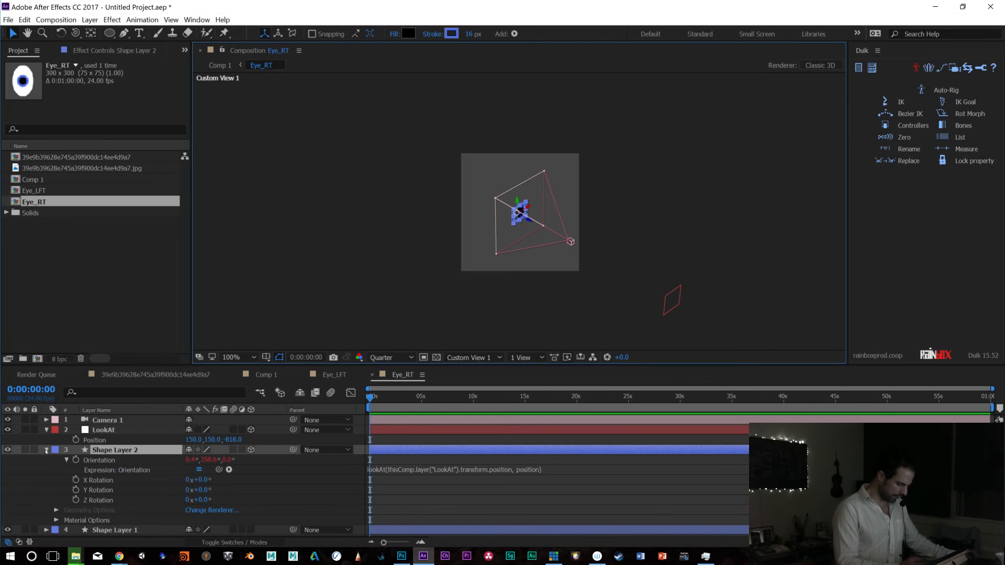
{"action": "left_click", "coordinate": [47, 451]}
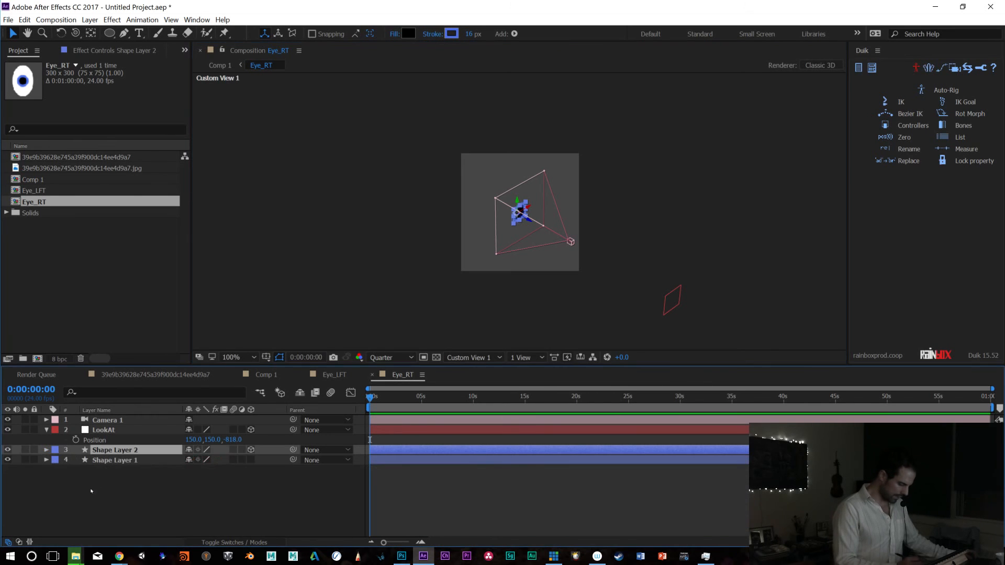
{"action": "left_click", "coordinate": [251, 460]}
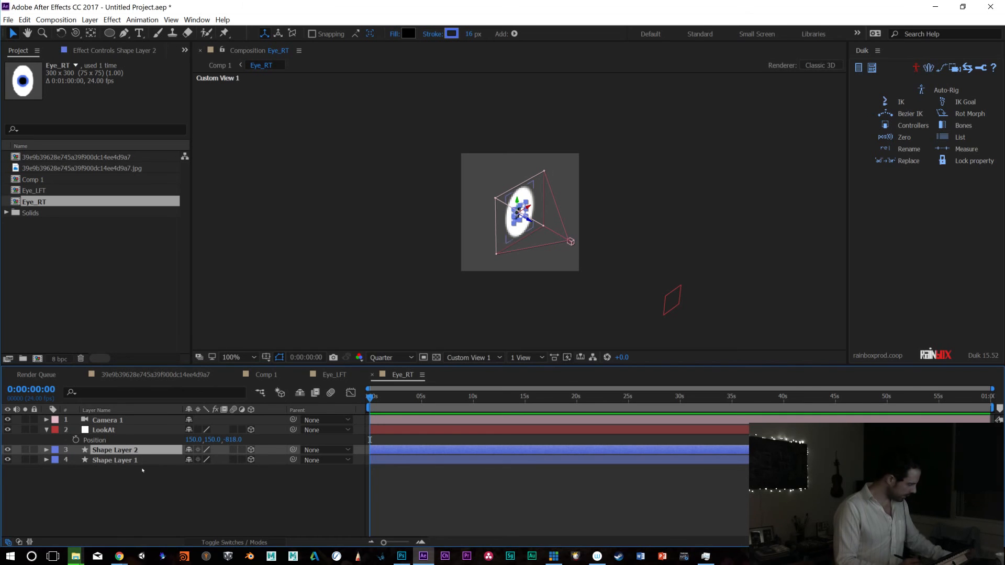
Set the Z anchor point of Shape Layer 2 in Eye_RT to -65
{"action": "key", "text": "a"}
{"action": "left_click_drag", "start_coordinate": [214, 460], "coordinate": [247, 461]}
{"action": "left_click", "coordinate": [214, 460]}
{"action": "type", "text": "-65"}
{"action": "key", "text": "Return"}
Set the Z anchor point of Shape Layer 2 in Eye_LFT to -60 and make Shape Layer 1 a 3D layer
{"action": "left_click", "coordinate": [335, 375]}
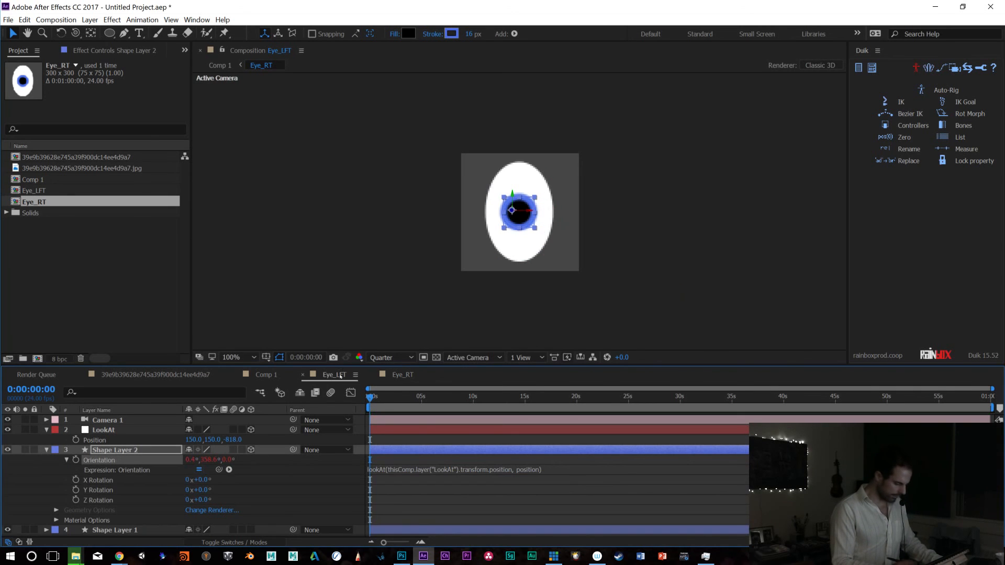
{"action": "key", "text": "a"}
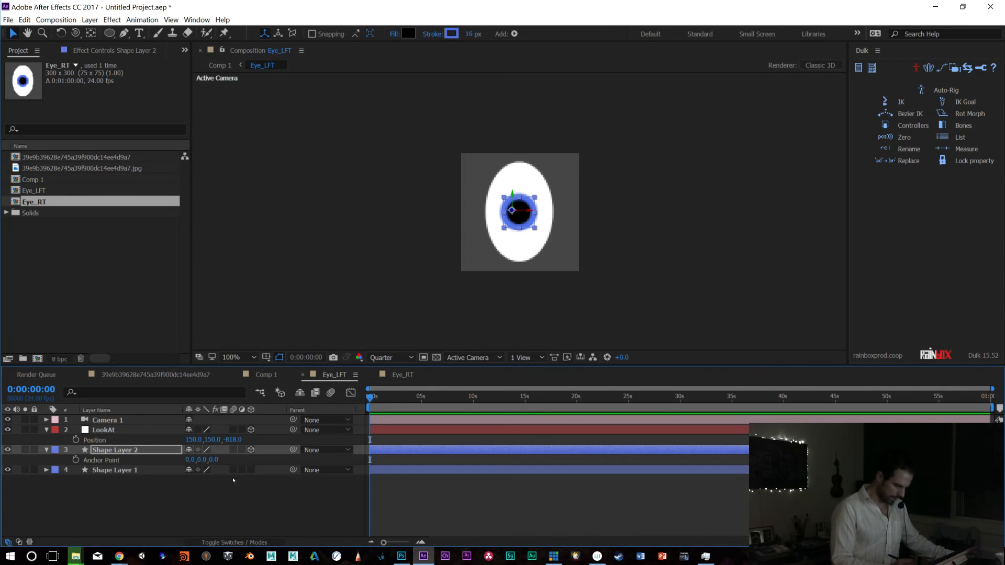
{"action": "left_click", "coordinate": [216, 459]}
{"action": "type", "text": "-60"}
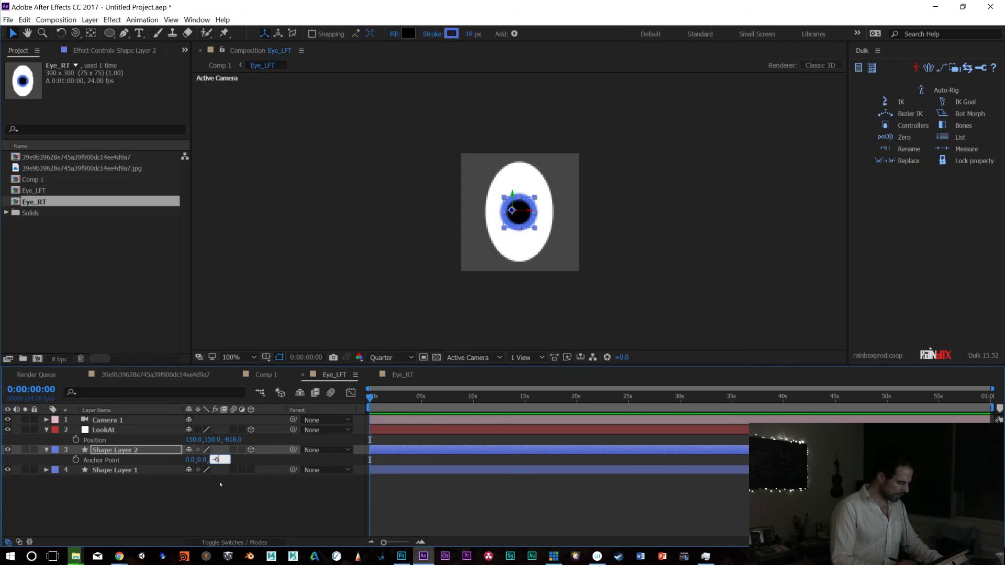
{"action": "key", "text": "Return"}
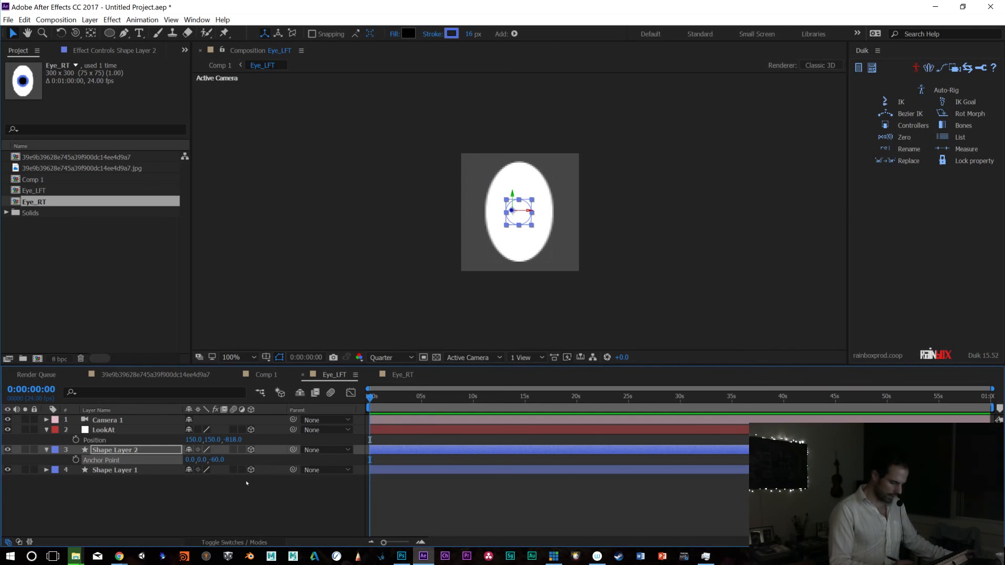
{"action": "left_click", "coordinate": [218, 462]}
{"action": "left_click", "coordinate": [208, 498]}
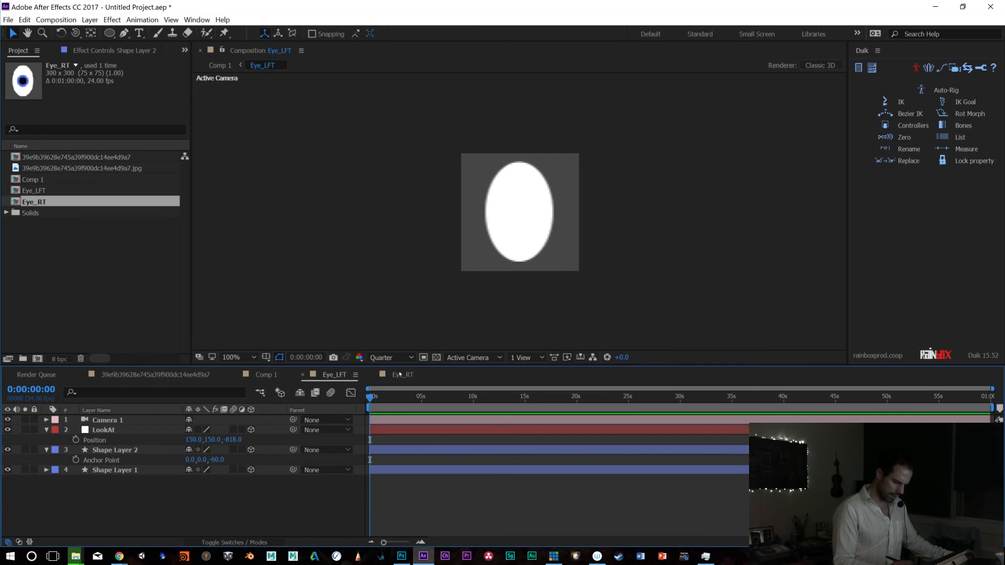
Show Eye_LFT in Custom View 1 and reveal the Position of Shape Layer 1
{"action": "left_click", "coordinate": [472, 358]}
{"action": "left_click", "coordinate": [502, 477]}
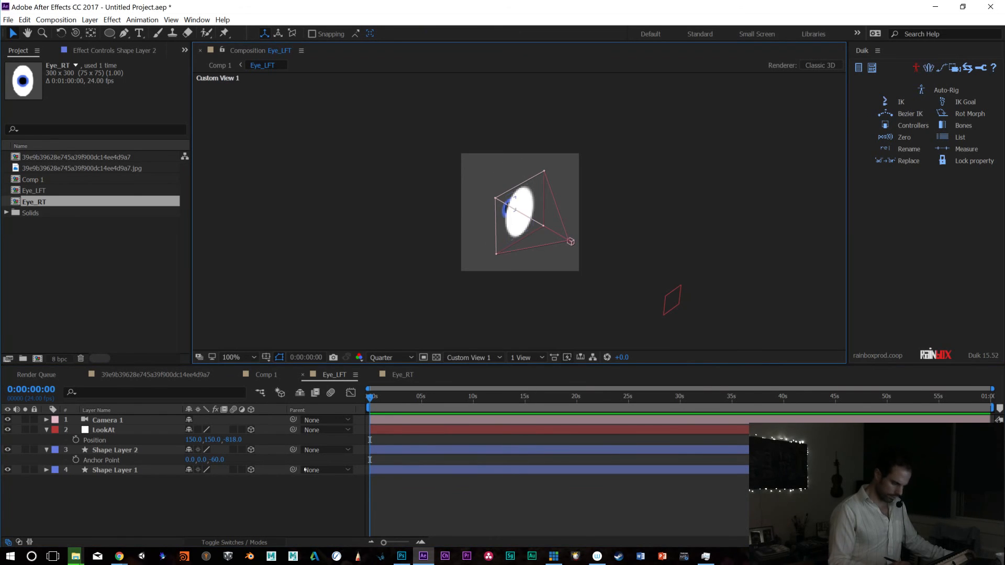
{"action": "left_click", "coordinate": [128, 471]}
{"action": "key", "text": "p"}
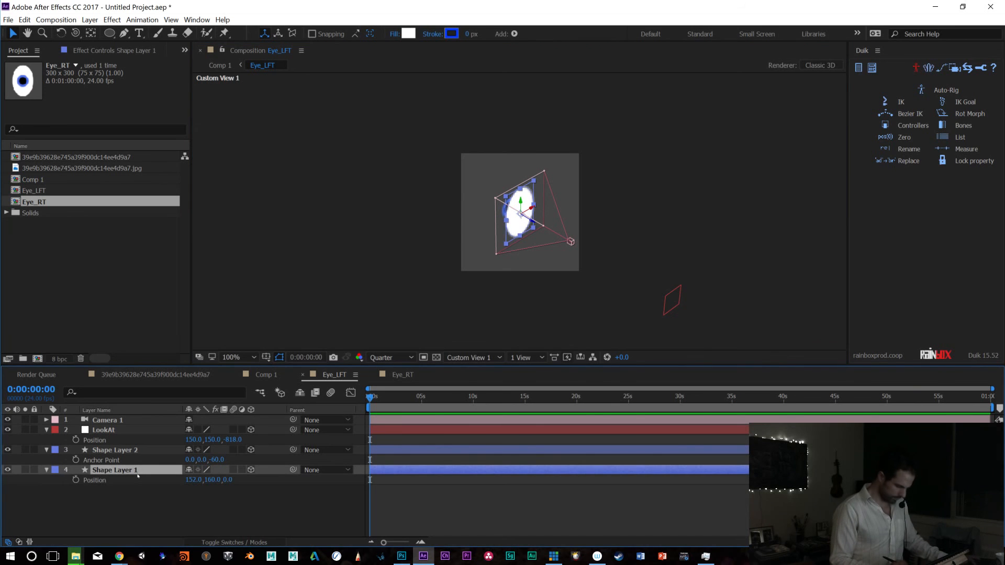
Set the Z anchor point of Shape Layer 2 in Eye_LFT to 60
{"action": "left_click_drag", "start_coordinate": [218, 459], "coordinate": [334, 463]}
{"action": "key", "text": "ctrl+z"}
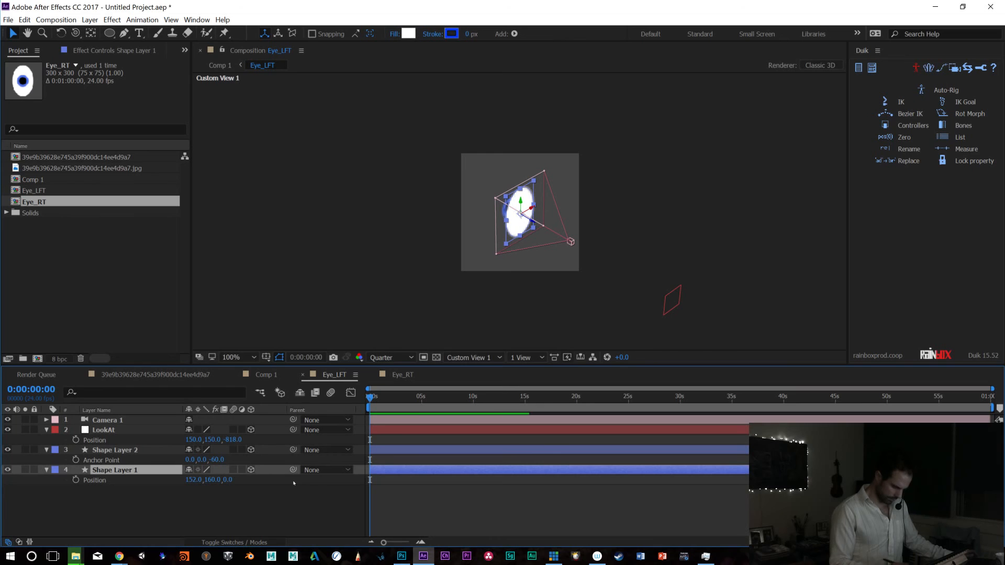
{"action": "left_click", "coordinate": [218, 460]}
{"action": "type", "text": "60"}
{"action": "key", "text": "Return"}
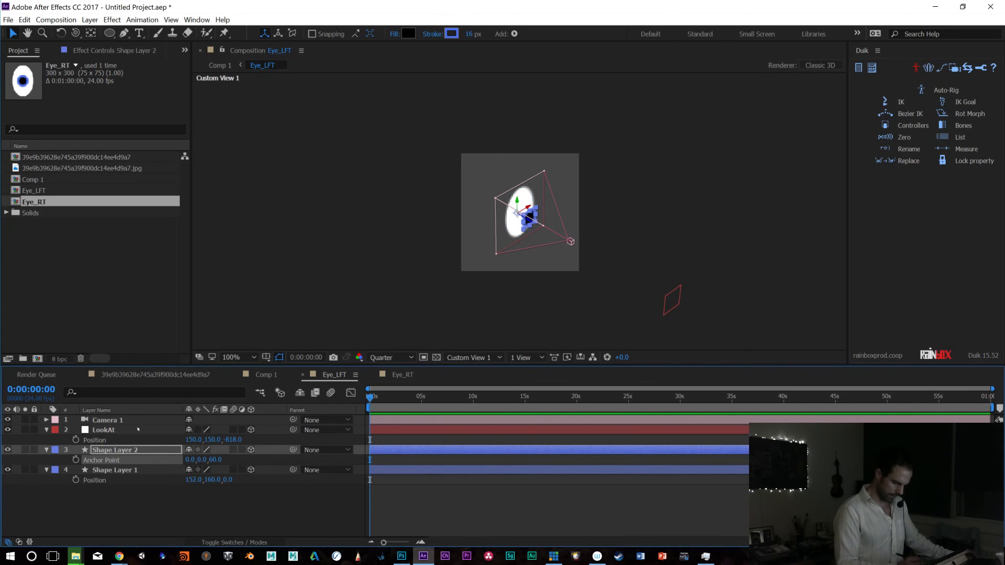
Set the Z anchor point of Shape Layer 2 in Eye_RT to 60
{"action": "left_click", "coordinate": [403, 374]}
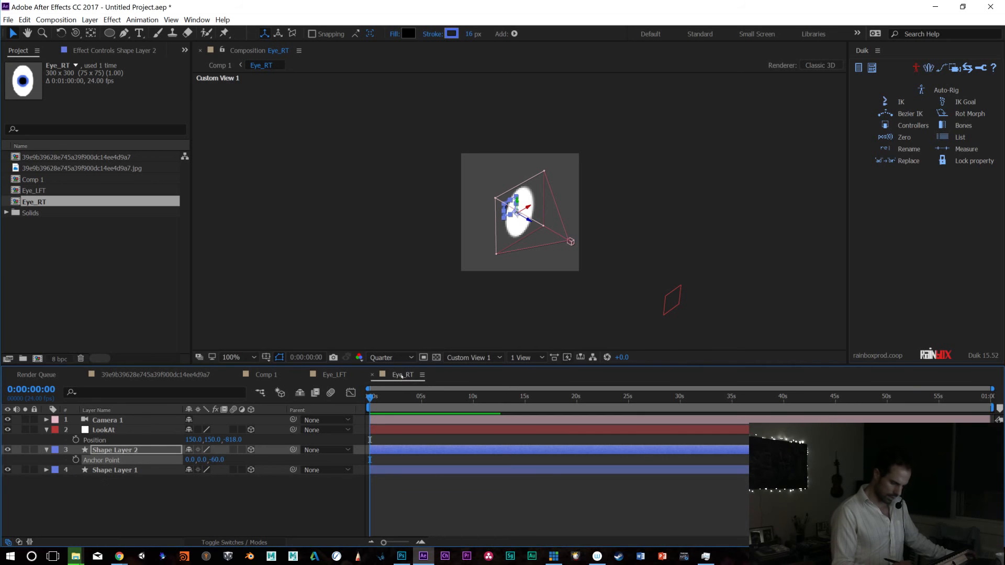
{"action": "left_click", "coordinate": [219, 460]}
{"action": "type", "text": "60"}
{"action": "key", "text": "Return"}
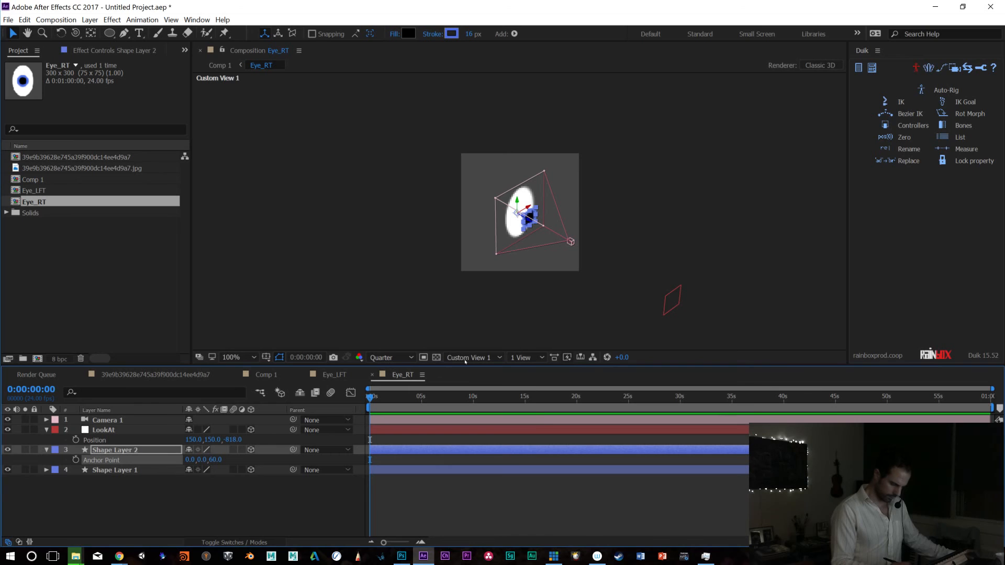
Display both Eye_RT and Eye_LFT through the Camera 1 view
{"action": "left_click", "coordinate": [465, 357]}
{"action": "left_click", "coordinate": [474, 386]}
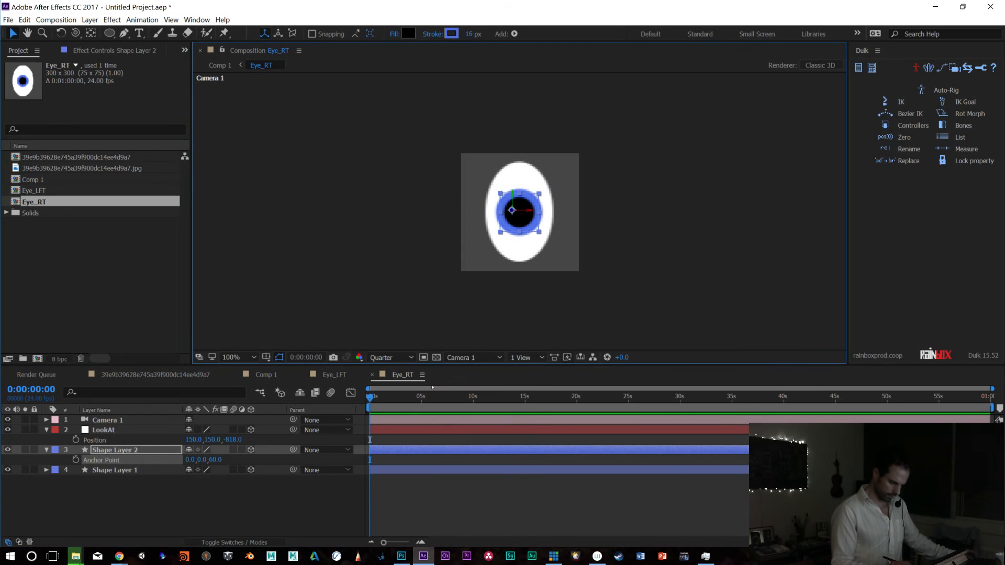
{"action": "left_click", "coordinate": [334, 374]}
{"action": "left_click", "coordinate": [468, 358]}
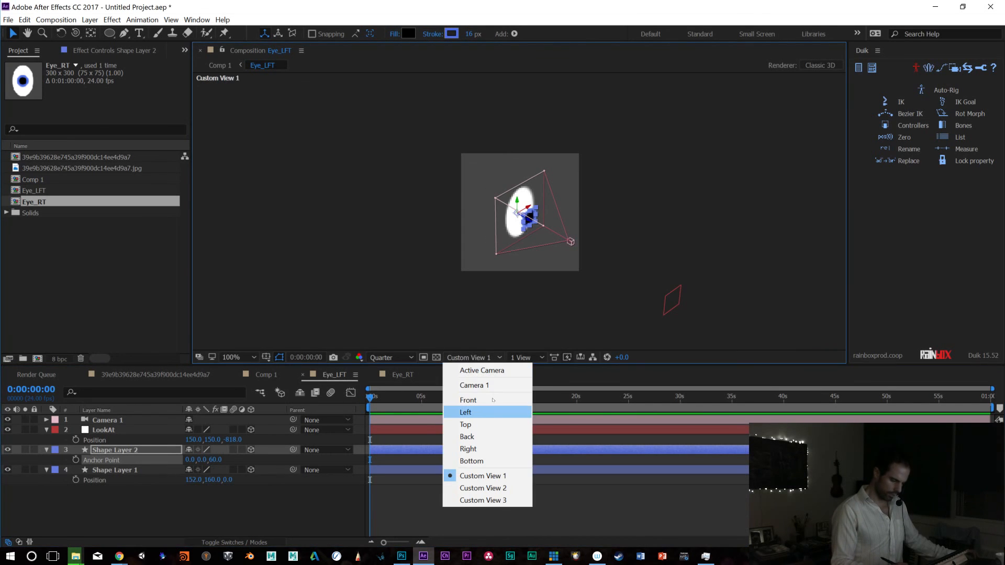
{"action": "left_click", "coordinate": [496, 386]}
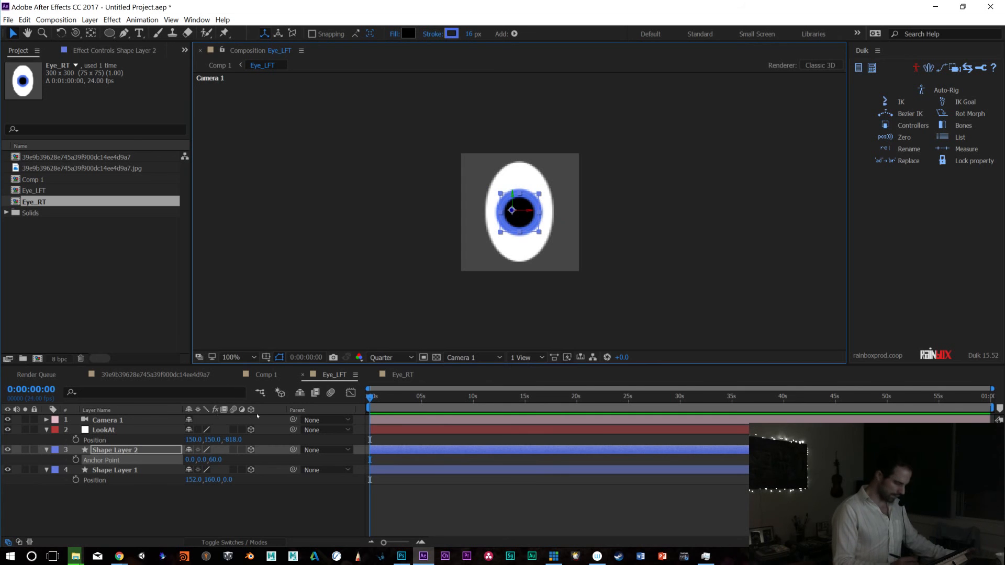
Try moving the LookAt null in Eye_LFT along its Z and Y positions, undoing each move
{"action": "left_click", "coordinate": [131, 430]}
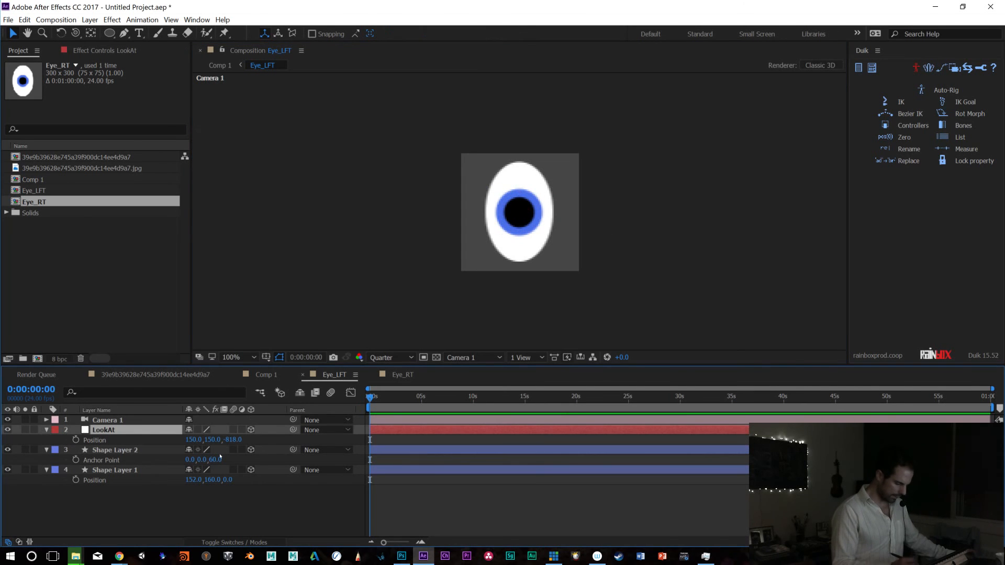
{"action": "left_click_drag", "start_coordinate": [228, 440], "coordinate": [322, 434]}
{"action": "left_click_drag", "start_coordinate": [425, 425], "coordinate": [610, 391]}
{"action": "key", "text": "ctrl+z"}
{"action": "left_click_drag", "start_coordinate": [212, 440], "coordinate": [183, 448]}
{"action": "key", "text": "ctrl+z"}
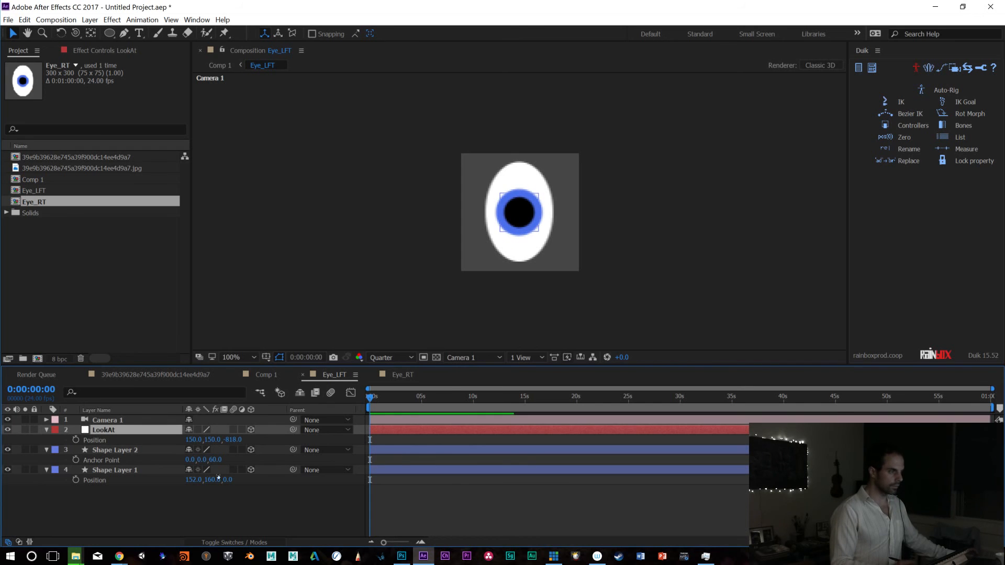
Move the LookAt null in Eye_LFT to about X 838 and raise Shape Layer 2's Z anchor point to about 81
{"action": "left_click_drag", "start_coordinate": [194, 440], "coordinate": [207, 439]}
{"action": "left_click_drag", "start_coordinate": [309, 431], "coordinate": [544, 385]}
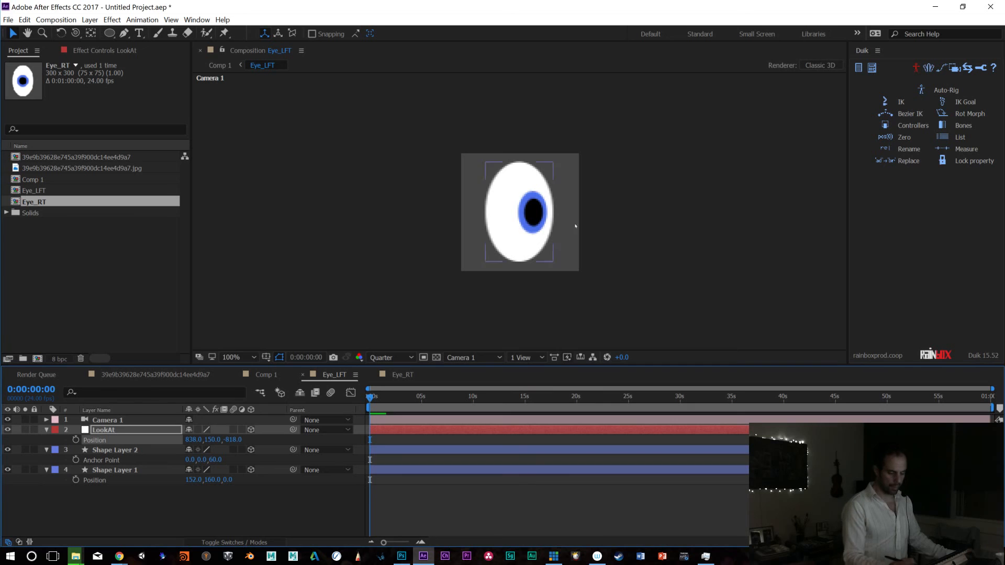
{"action": "left_click", "coordinate": [123, 455]}
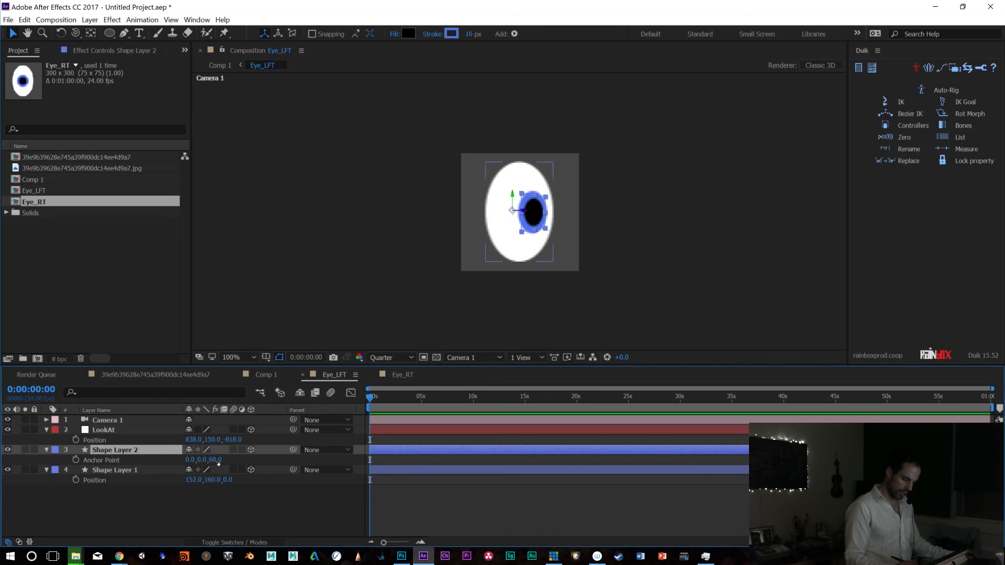
{"action": "left_click_drag", "start_coordinate": [215, 460], "coordinate": [228, 459]}
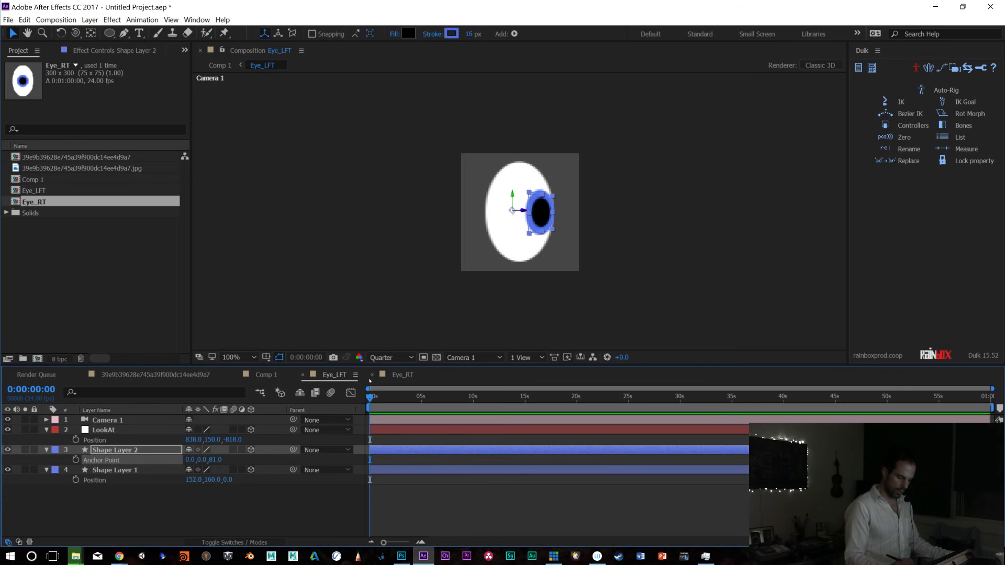
Set the Z anchor point of Shape Layer 2 in Eye_RT to 80 and compare the pupil with Eye_LFT
{"action": "left_click", "coordinate": [401, 375]}
{"action": "left_click", "coordinate": [218, 461]}
{"action": "type", "text": "80"}
{"action": "key", "text": "Return"}
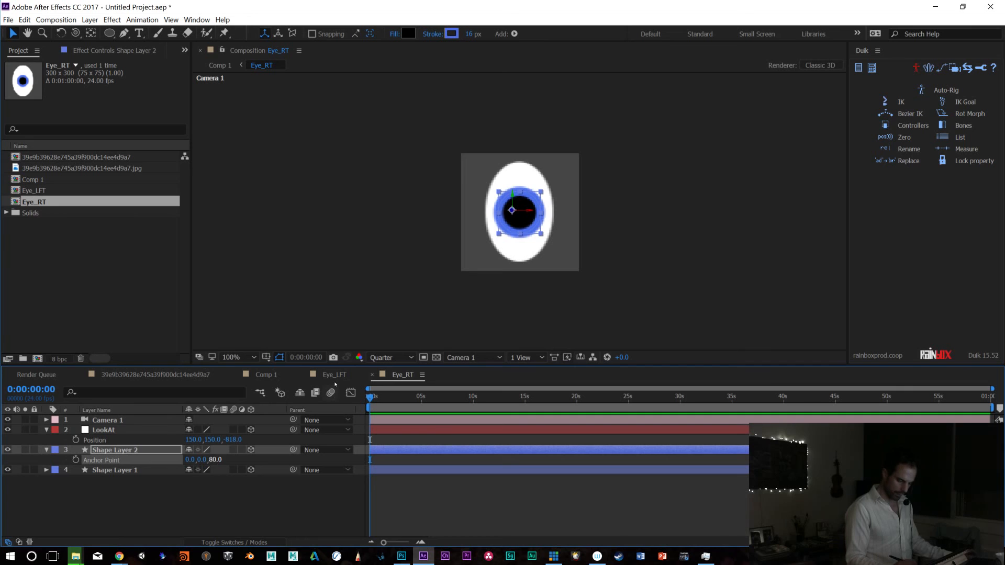
{"action": "left_click", "coordinate": [339, 377]}
{"action": "left_click", "coordinate": [397, 375]}
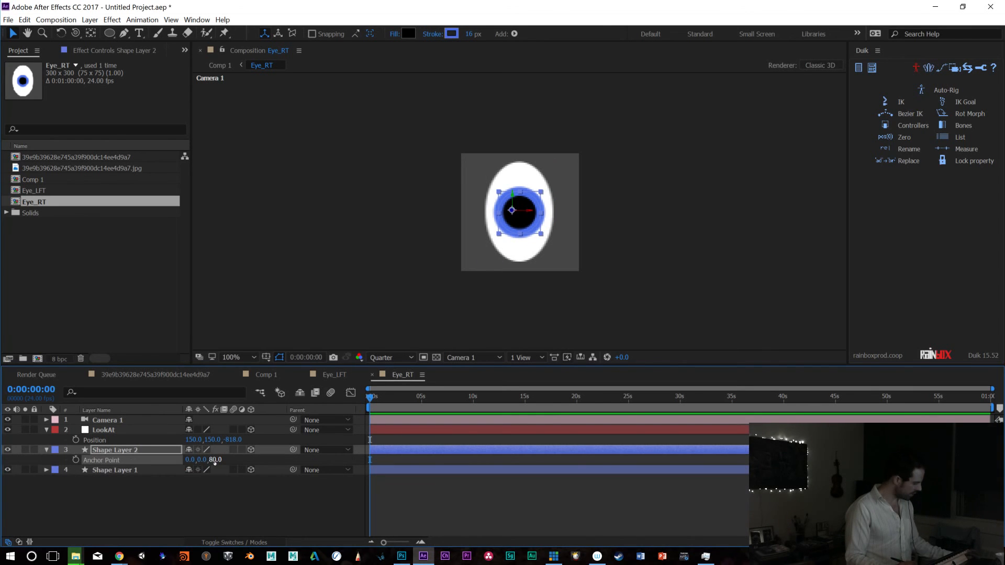
Reveal the Scale of Shape Layer 2 in Eye_RT and set it to 80% on all axes
{"action": "key", "text": "s"}
{"action": "mouse_move", "coordinate": [236, 460]}
{"action": "left_mouse_down"}
{"action": "mouse_move", "coordinate": [246, 460]}
{"action": "mouse_move", "coordinate": [230, 460]}
{"action": "left_mouse_up"}
{"action": "left_click", "coordinate": [236, 460]}
{"action": "type", "text": "80"}
{"action": "key", "text": "Return"}
Scale Shape Layer 2 in Eye_LFT to 80% on all axes
{"action": "left_click", "coordinate": [329, 375]}
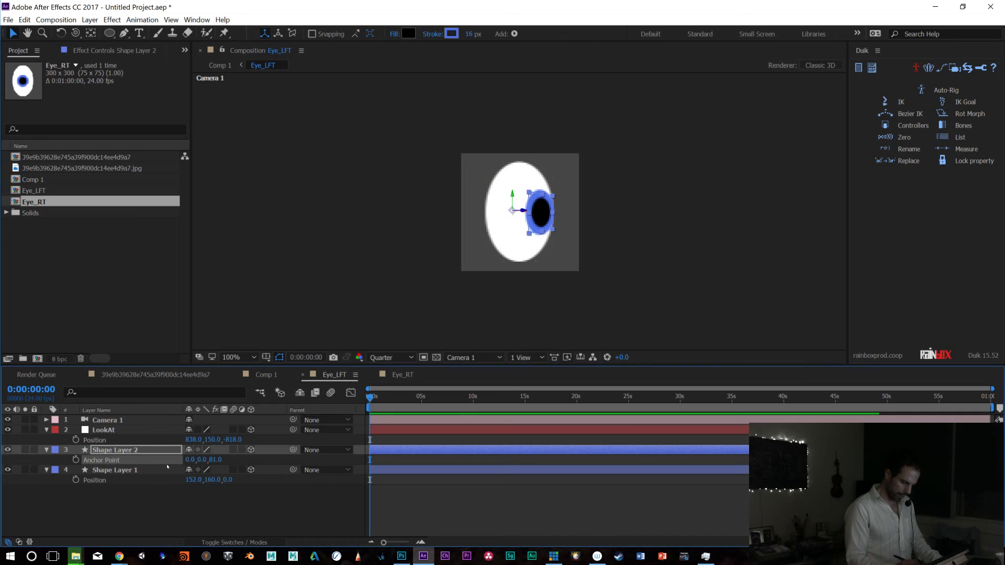
{"action": "left_click", "coordinate": [135, 455]}
{"action": "key", "text": "s"}
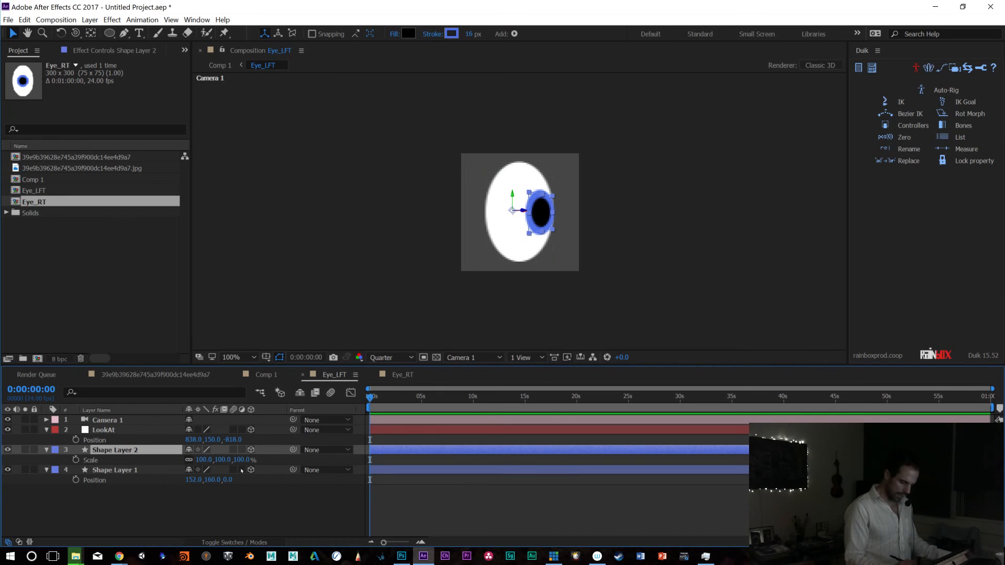
{"action": "left_click", "coordinate": [241, 461]}
{"action": "key", "text": "Return"}
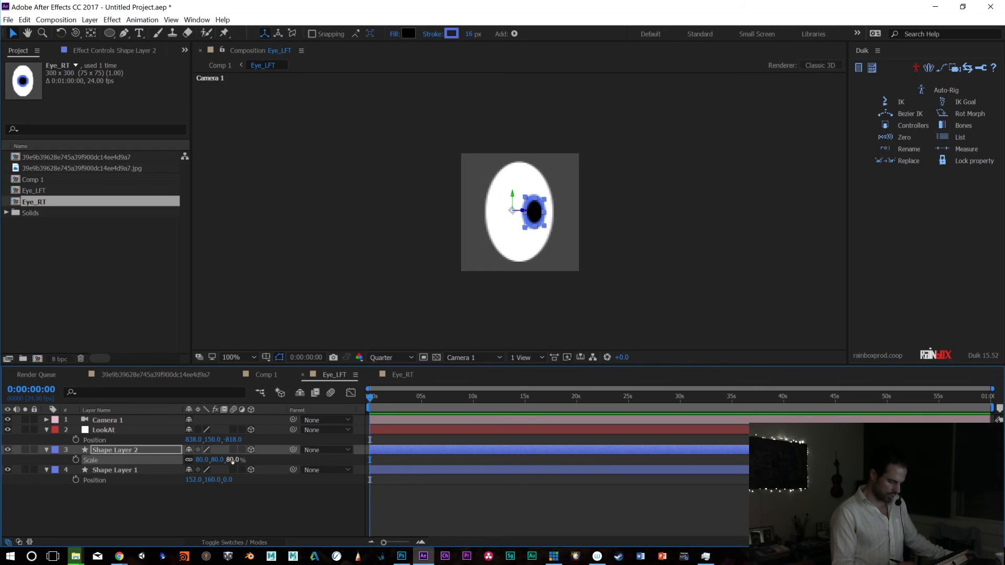
Move Eye_LFT's LookAt null to about X 1074 and raise Shape Layer 2's Z anchor point to 108
{"action": "left_click", "coordinate": [401, 375]}
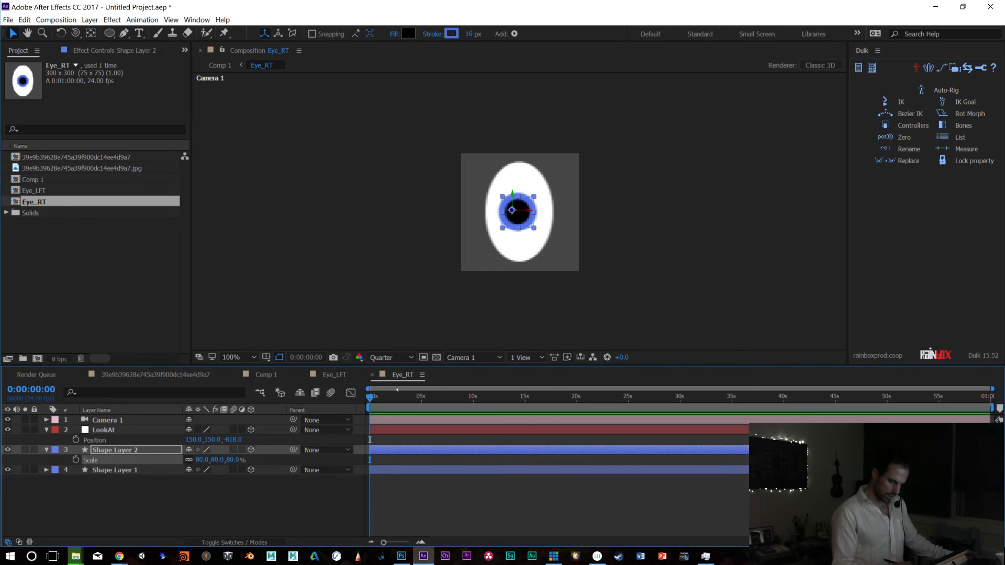
{"action": "left_click", "coordinate": [345, 375]}
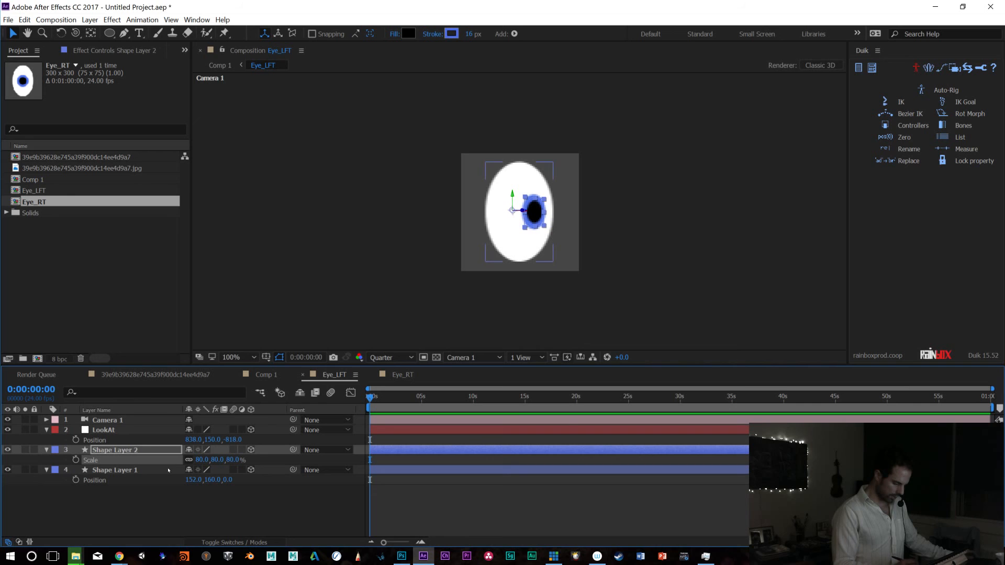
{"action": "left_click_drag", "start_coordinate": [190, 440], "coordinate": [220, 444]}
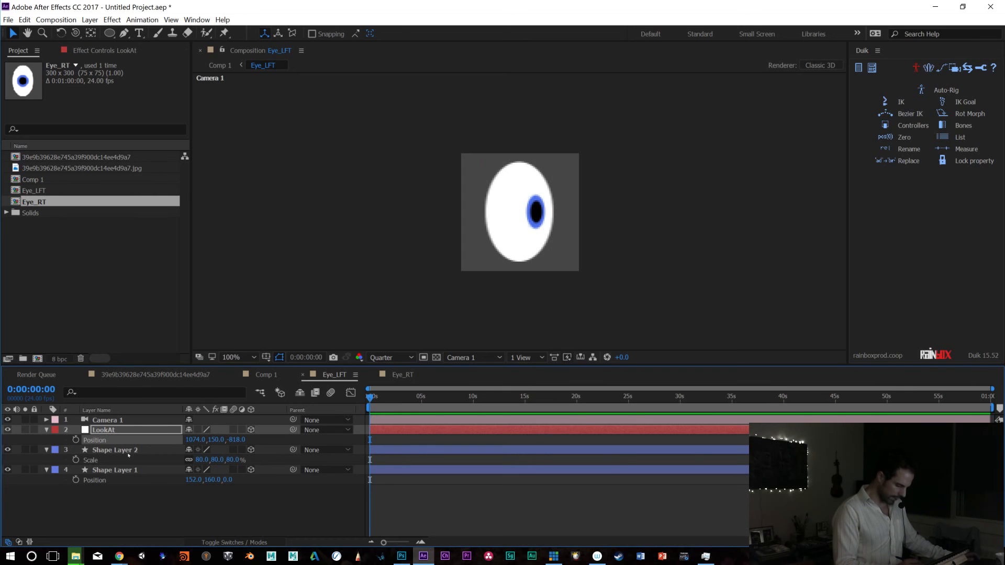
{"action": "left_click", "coordinate": [128, 451]}
{"action": "key", "text": "a"}
{"action": "left_click", "coordinate": [214, 459]}
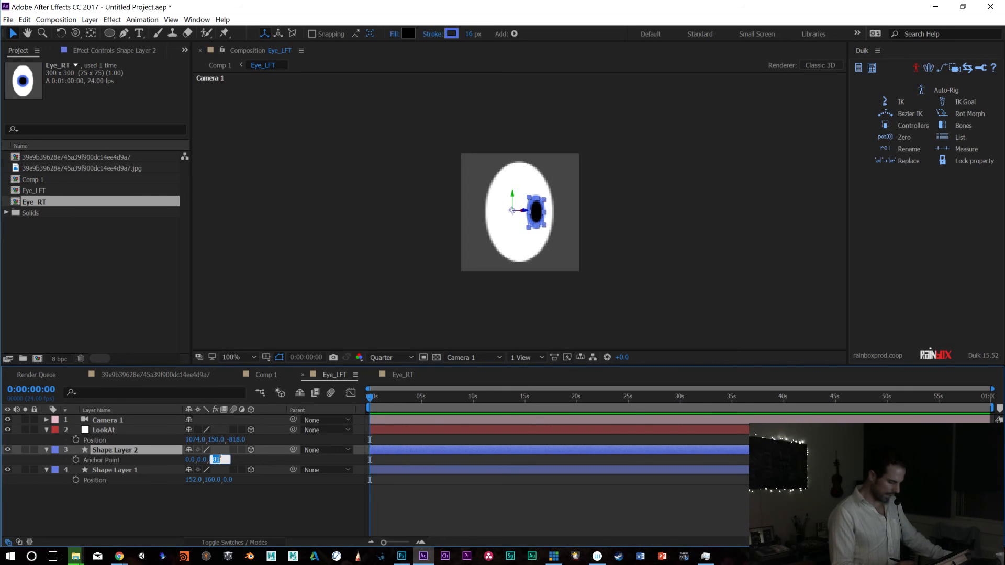
{"action": "left_click", "coordinate": [203, 505]}
{"action": "left_click_drag", "start_coordinate": [215, 460], "coordinate": [231, 457]}
Move the LookAt null in Eye_RT sideways to about X 880
{"action": "left_click", "coordinate": [406, 375]}
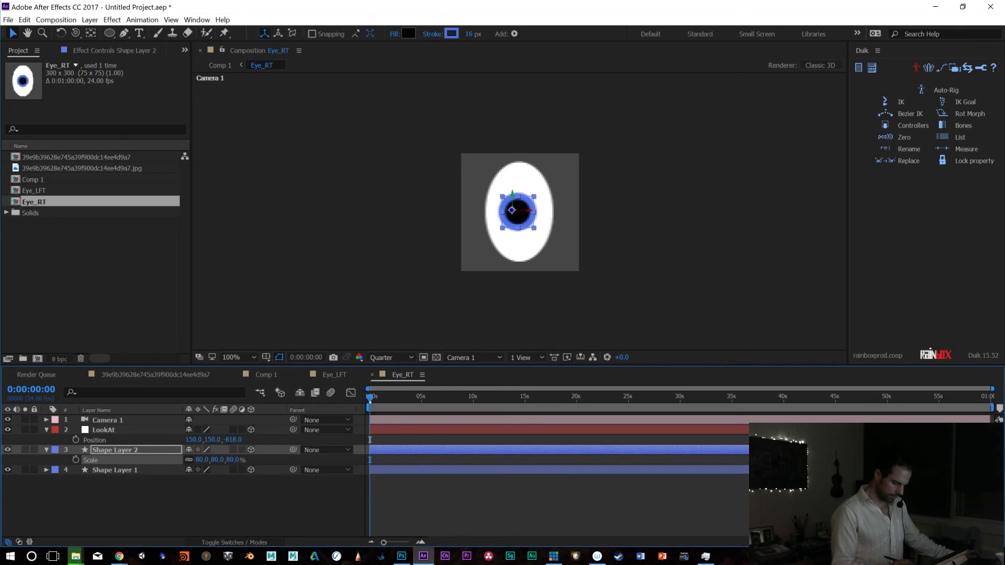
{"action": "left_click_drag", "start_coordinate": [192, 439], "coordinate": [246, 440]}
{"action": "left_click", "coordinate": [148, 452], "text": "ctrl"}
{"action": "key", "text": "shift+Right"}
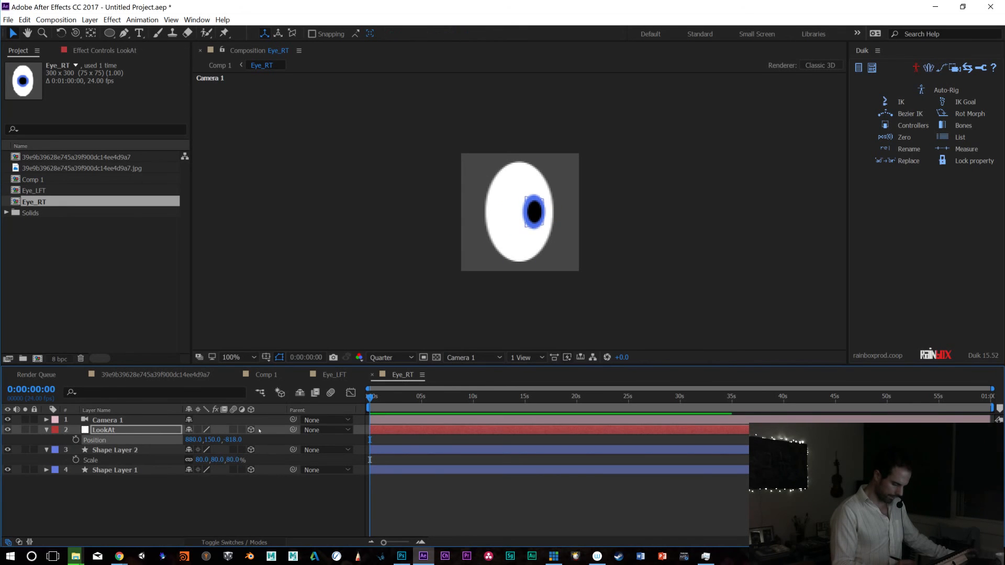
Match Eye_LFT by setting the Z anchor point of Shape Layer 2 in Eye_RT to 108
{"action": "left_click", "coordinate": [345, 375]}
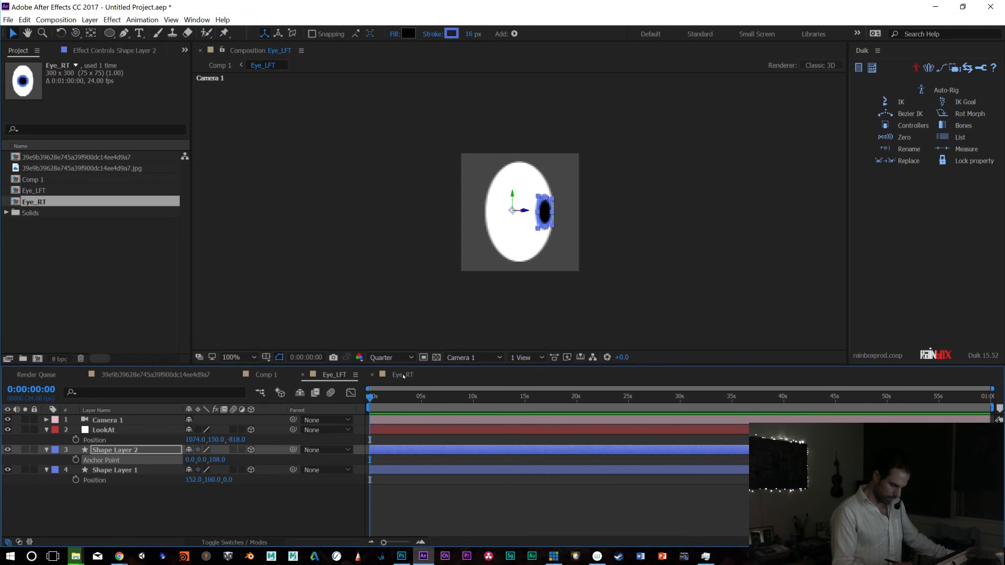
{"action": "left_click", "coordinate": [404, 375]}
{"action": "left_click", "coordinate": [217, 460]}
{"action": "type", "text": "108"}
{"action": "key", "text": "Return"}
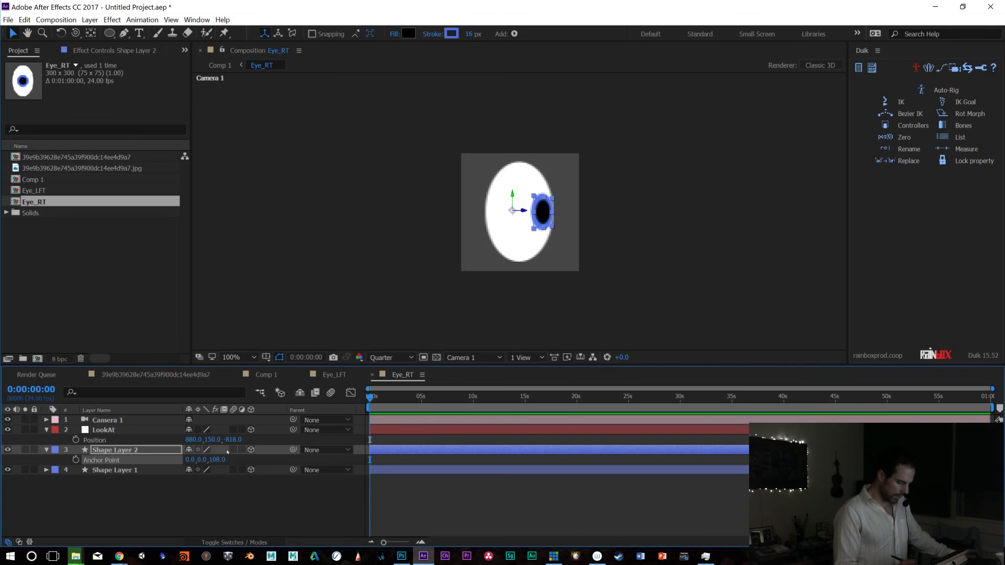
Move the LookAt nulls back toward the eye centers, to about X 208 in Eye_RT and X 204 in Eye_LFT
{"action": "left_click", "coordinate": [105, 430]}
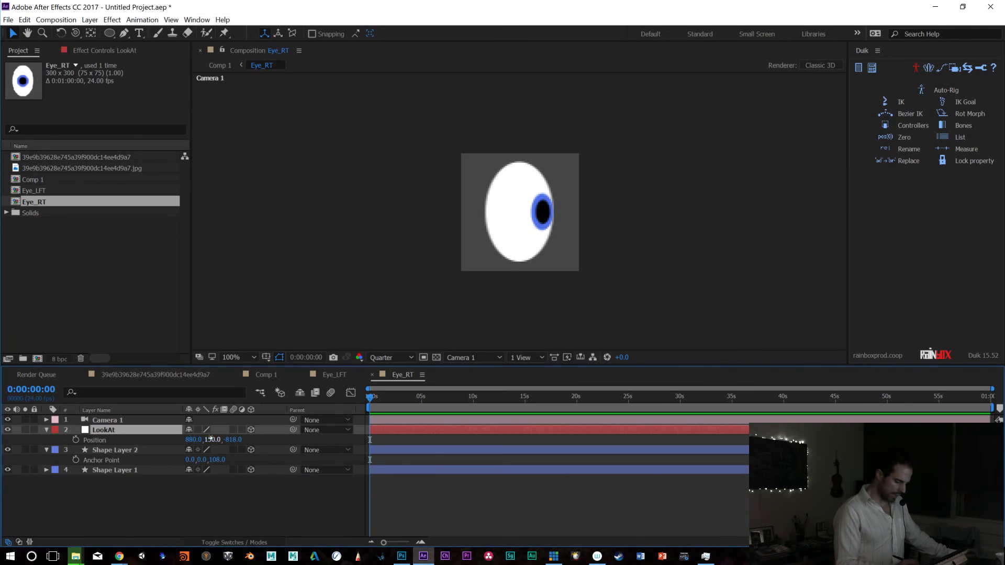
{"action": "left_click_drag", "start_coordinate": [191, 440], "coordinate": [100, 439]}
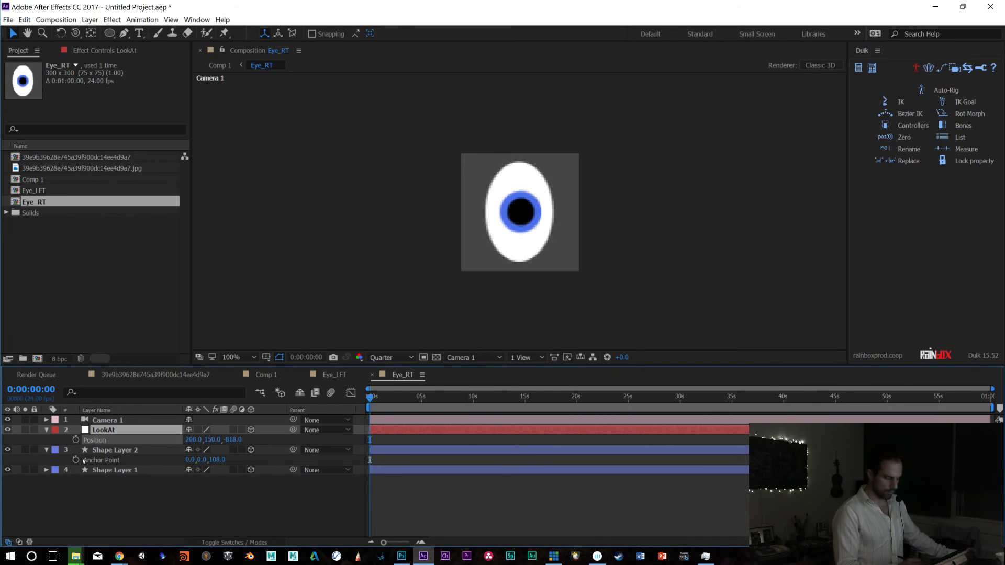
{"action": "left_click", "coordinate": [330, 376]}
{"action": "left_click_drag", "start_coordinate": [194, 440], "coordinate": [155, 450]}
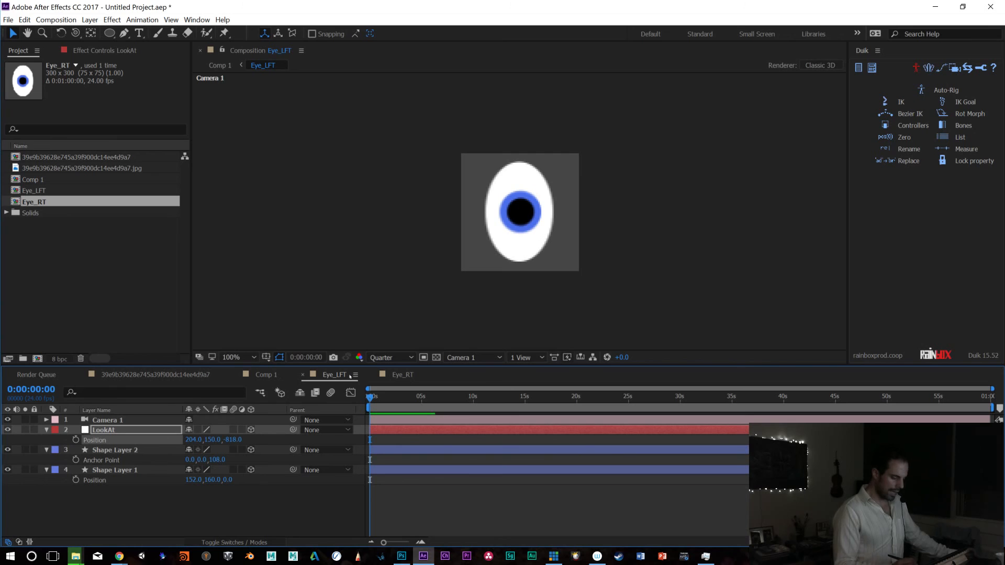
Try moving the LookAt null in Comp 1 along its Y position and undo the move
{"action": "left_click", "coordinate": [269, 378]}
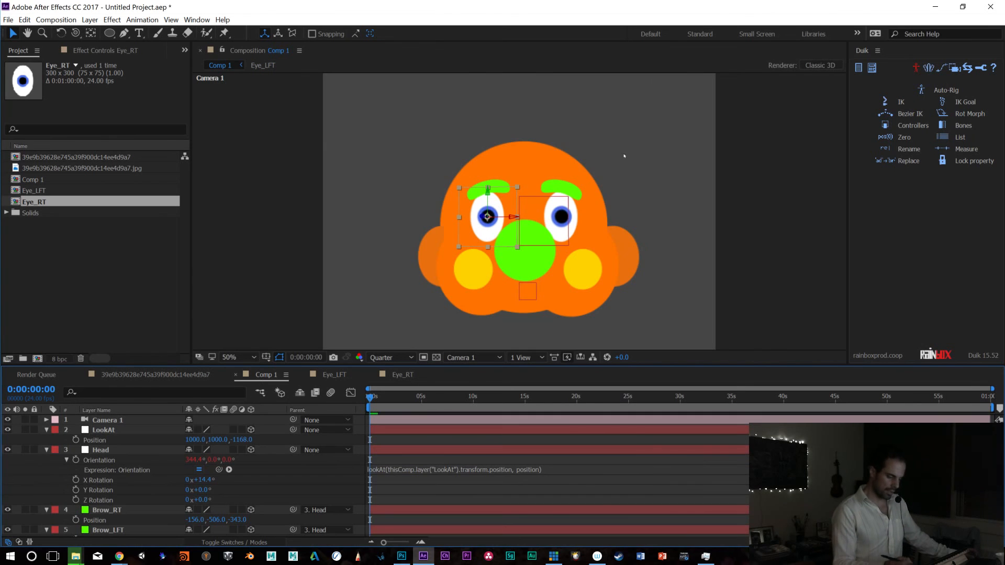
{"action": "left_click", "coordinate": [114, 433]}
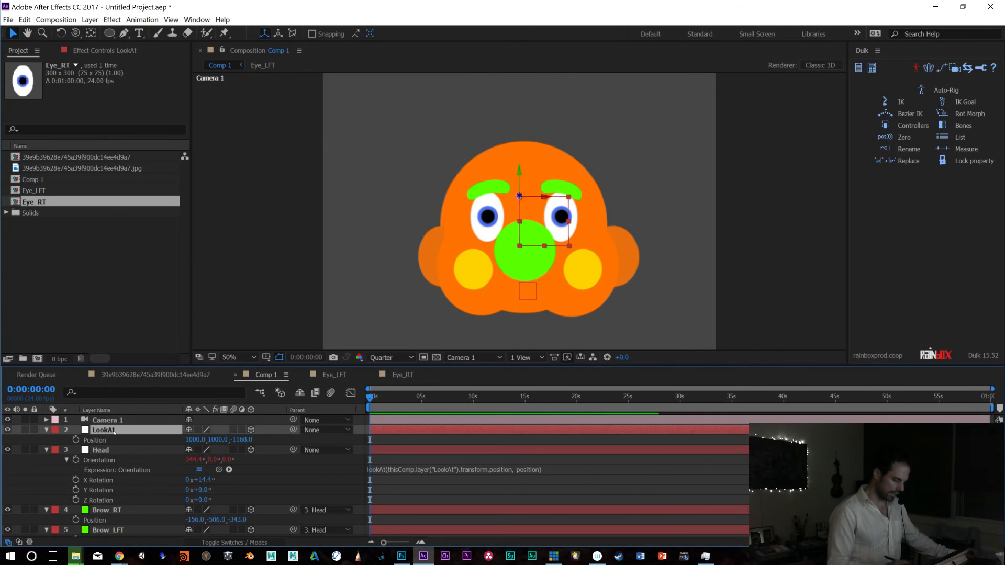
{"action": "mouse_move", "coordinate": [218, 440]}
{"action": "left_mouse_down"}
{"action": "mouse_move", "coordinate": [183, 442]}
{"action": "mouse_move", "coordinate": [293, 446]}
{"action": "mouse_move", "coordinate": [198, 443]}
{"action": "mouse_move", "coordinate": [211, 441]}
{"action": "left_mouse_up"}
{"action": "key", "text": "ctrl+z"}
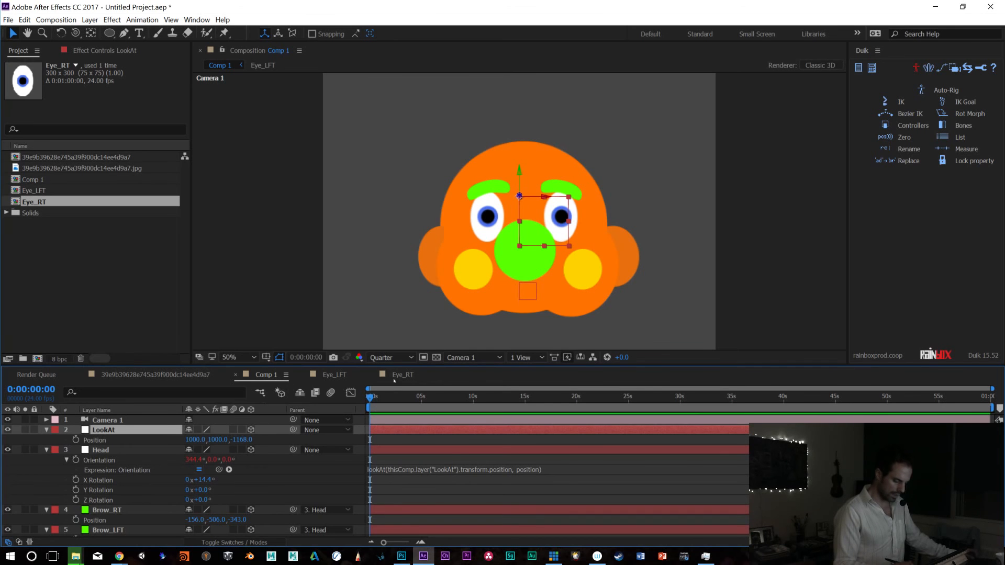
Dock the Eye_LFT timeline beside the Eye_RT timeline and select Shape Layer 2 in Eye_LFT
{"action": "left_click_drag", "start_coordinate": [335, 376], "coordinate": [989, 450]}
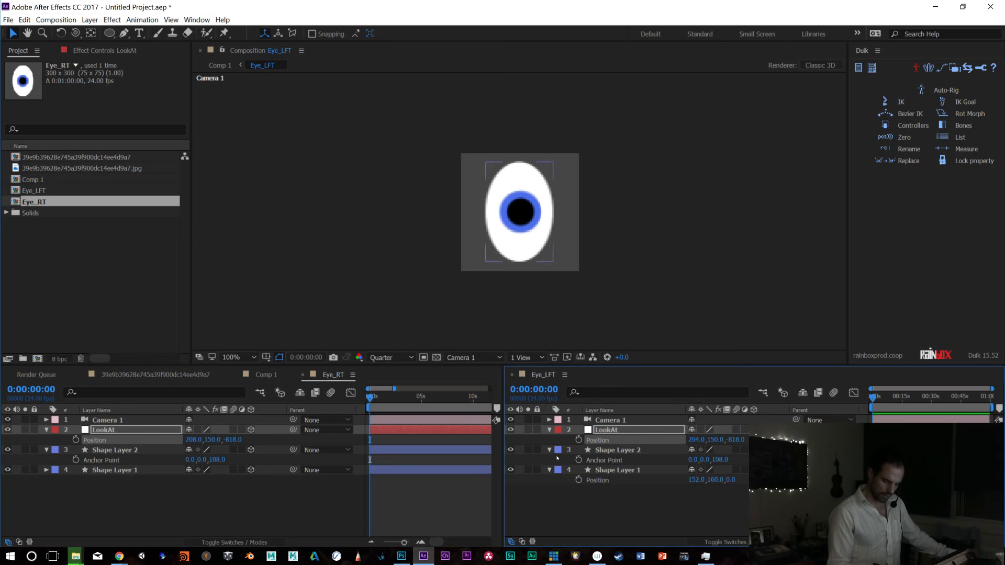
{"action": "left_click", "coordinate": [620, 450]}
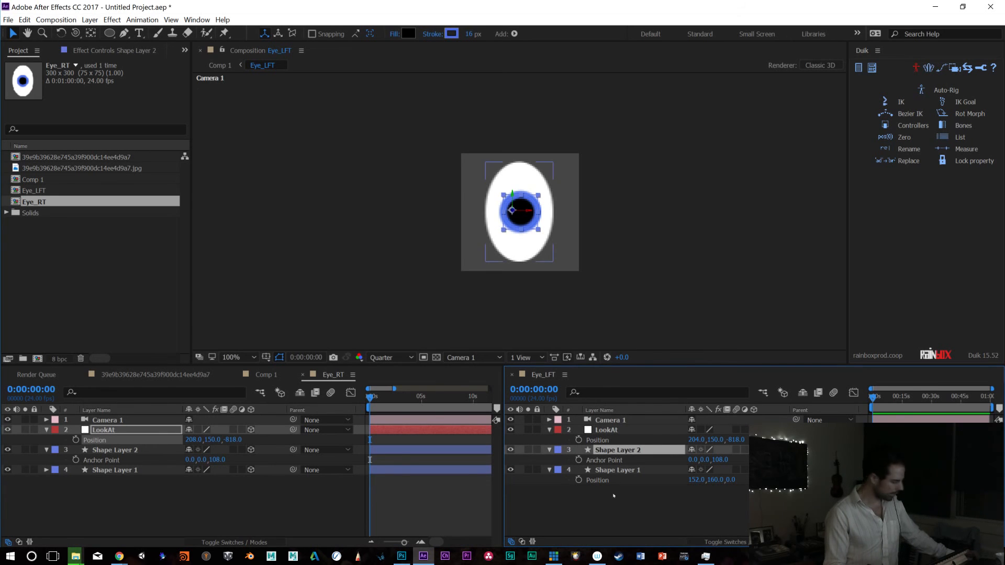
{"action": "left_click", "coordinate": [602, 433]}
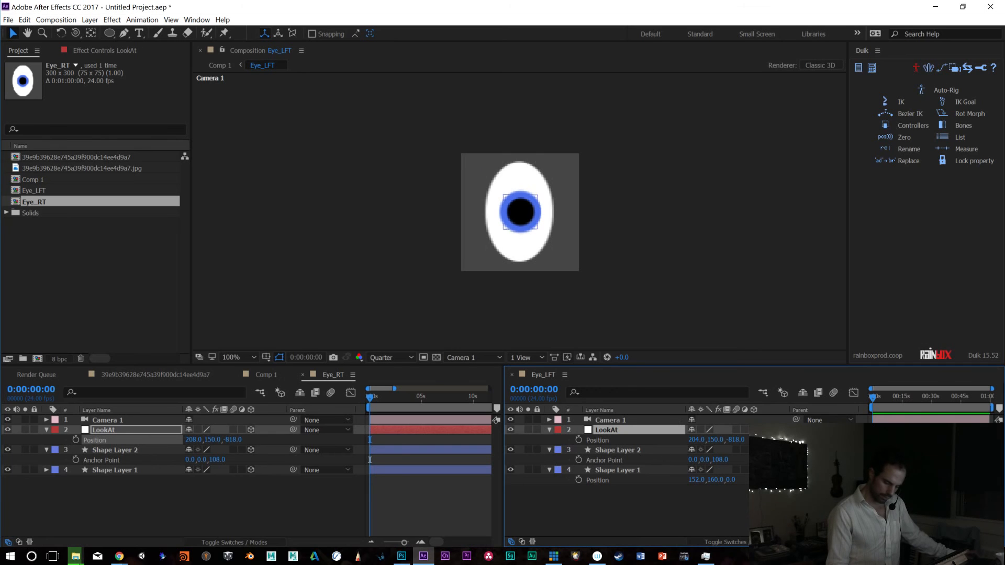
{"action": "left_click", "coordinate": [578, 441], "text": "alt"}
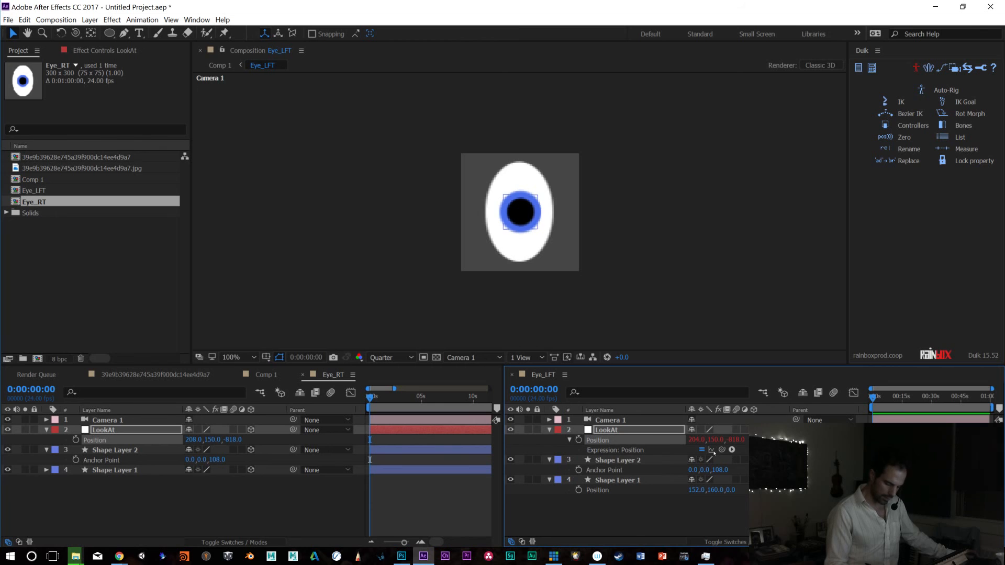
{"action": "left_click_drag", "start_coordinate": [688, 455], "coordinate": [96, 440]}
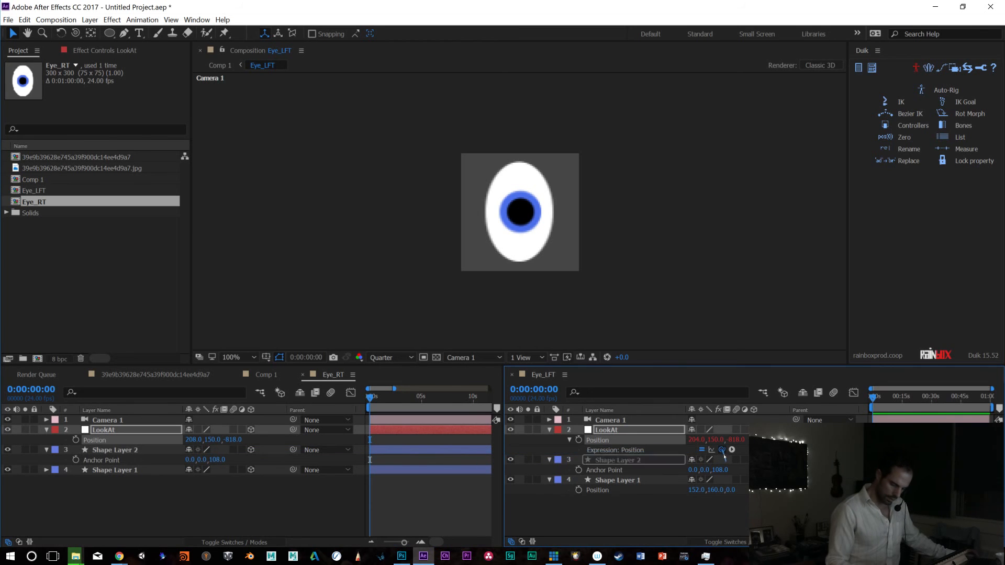
Give LookAt in Eye_LFT a Position expression adding Comp 1's LookAt position minus [1000,1000,-1168] to its own transform.position
{"action": "left_click", "coordinate": [263, 375]}
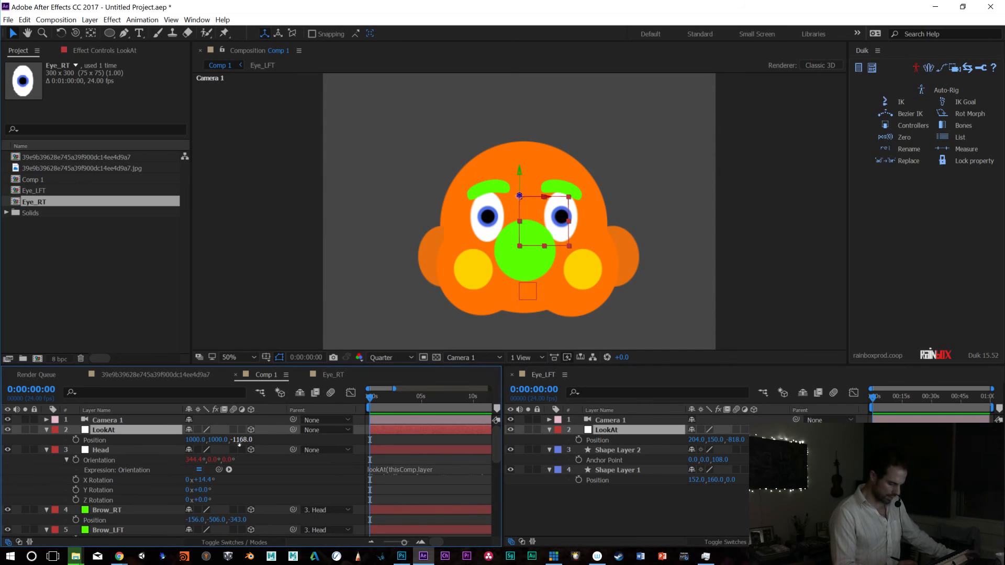
{"action": "left_click", "coordinate": [579, 441], "text": "alt"}
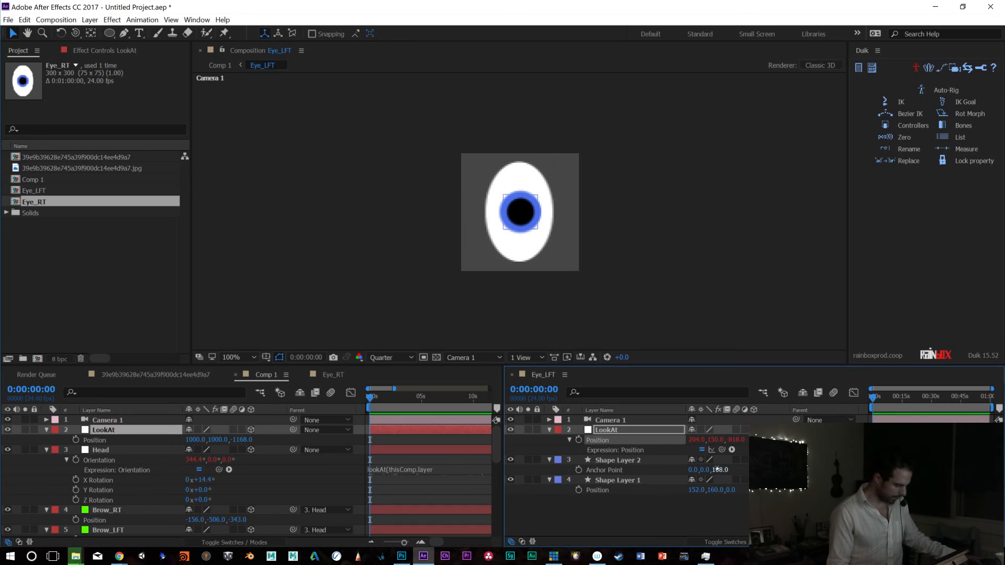
{"action": "left_click_drag", "start_coordinate": [722, 450], "coordinate": [119, 439]}
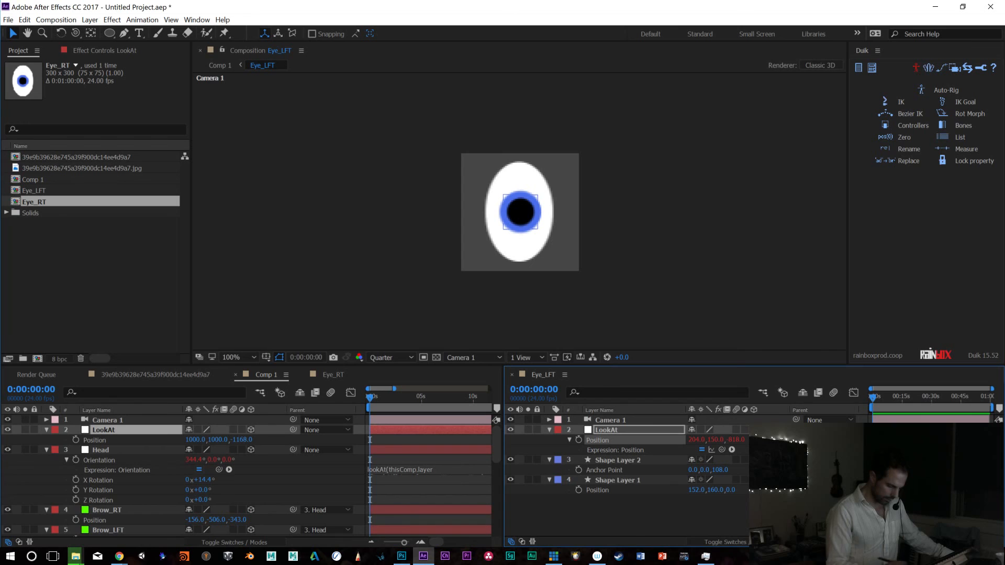
Paste the same Comp 1 offset expression into the Position of the LookAt null in Eye_RT
{"action": "left_click", "coordinate": [329, 375]}
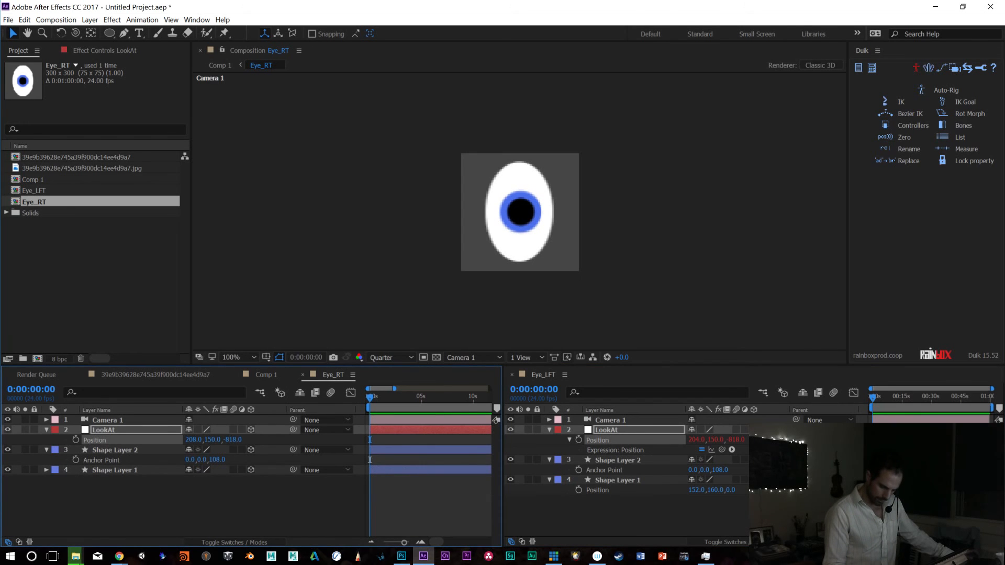
{"action": "left_click", "coordinate": [76, 440], "text": "alt"}
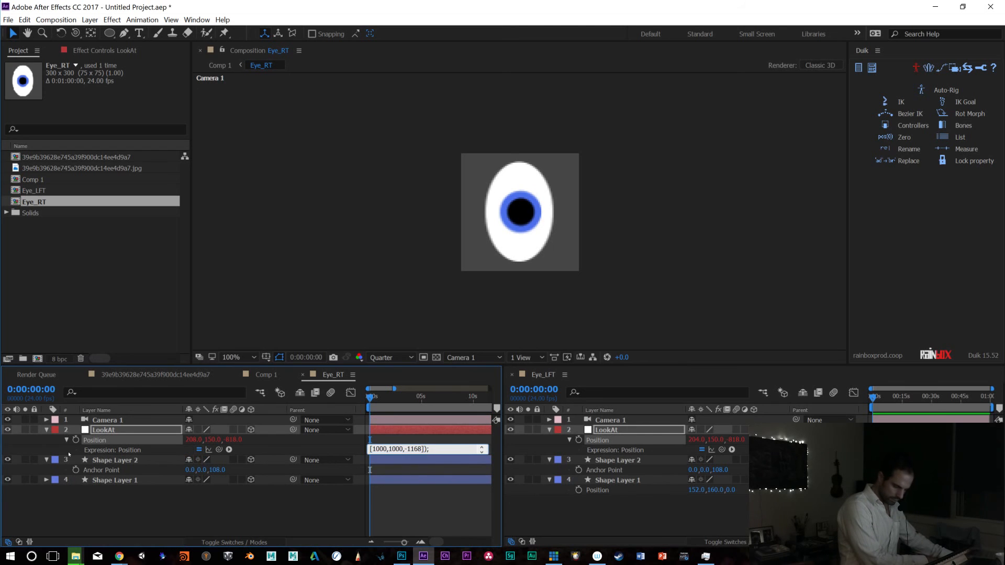
{"action": "key", "text": "ctrl+v"}
{"action": "key", "text": "KP_Enter"}
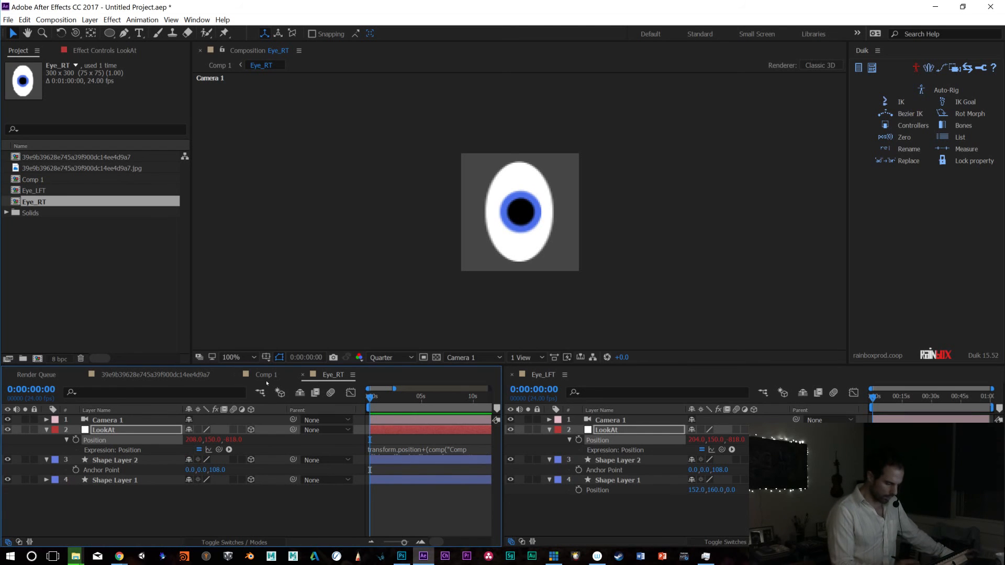
Test both eyes by moving the LookAt null in Comp 1 and undo the moves
{"action": "left_click", "coordinate": [265, 375]}
{"action": "left_click_drag", "start_coordinate": [221, 442], "coordinate": [367, 442]}
{"action": "left_click_drag", "start_coordinate": [397, 396], "coordinate": [144, 413]}
{"action": "key", "text": "ctrl+z"}
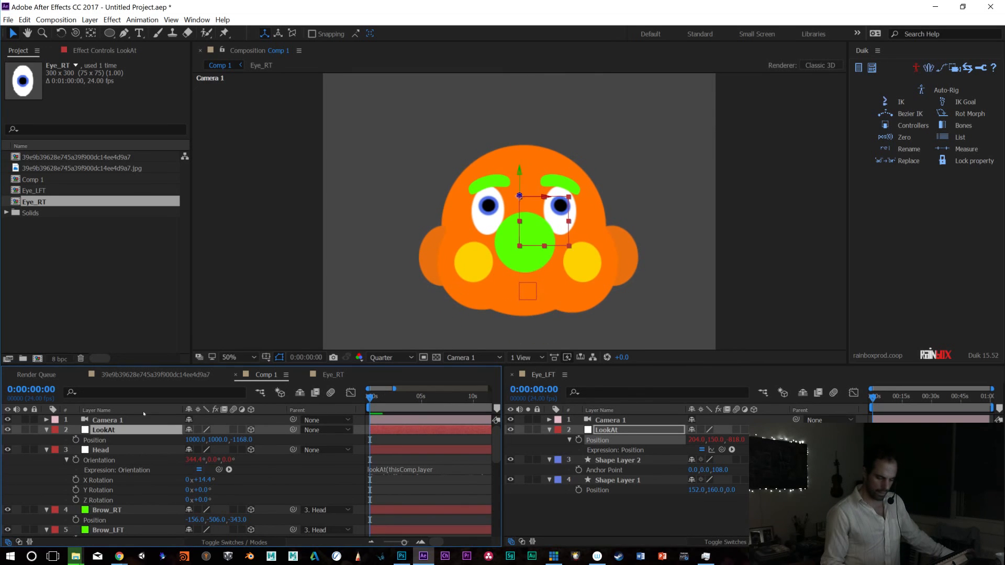
Dock the Eye_LFT timeline back into the main timeline group and show Comp 1
{"action": "left_click", "coordinate": [906, 450]}
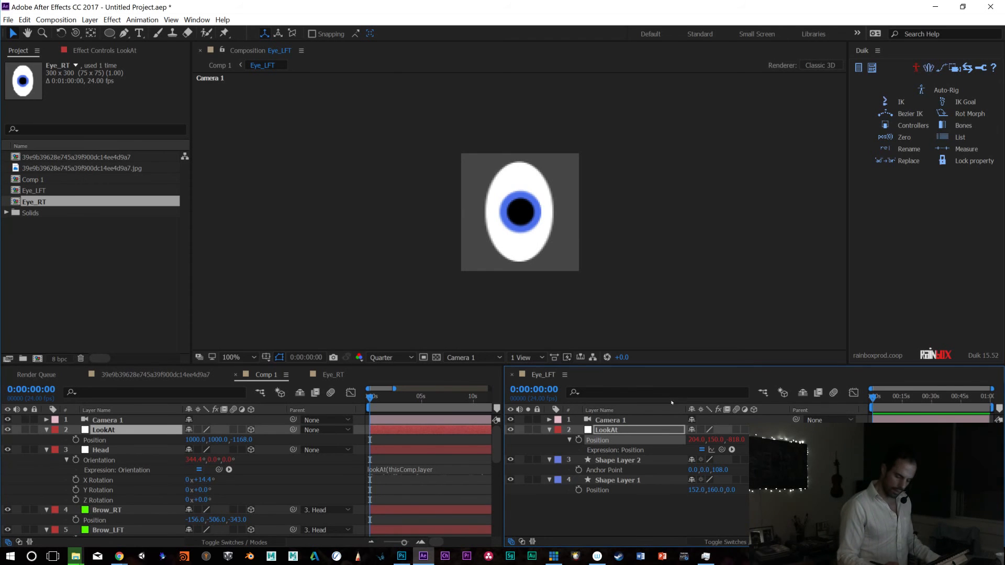
{"action": "left_click_drag", "start_coordinate": [545, 375], "coordinate": [366, 407]}
{"action": "left_click", "coordinate": [267, 375]}
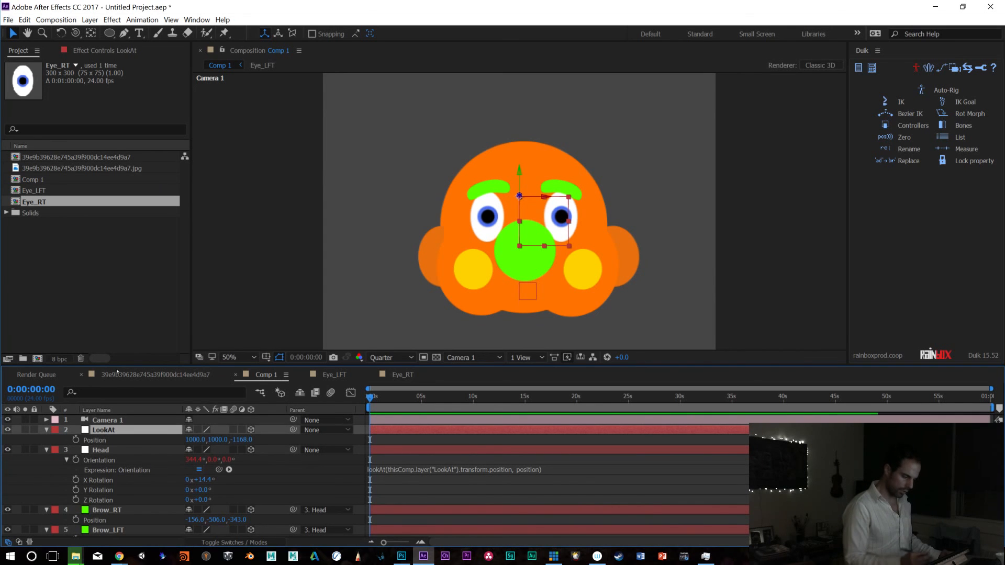
Add a Slider Control effect to the LookAt null in Comp 1 and rename it Eye_Inf
{"action": "left_click", "coordinate": [92, 51]}
{"action": "right_click", "coordinate": [91, 79]}
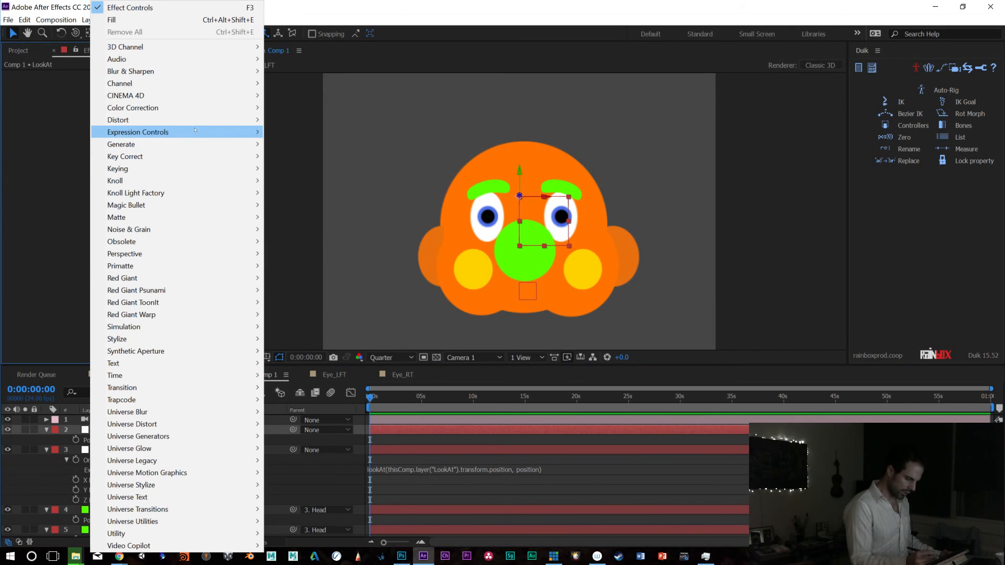
{"action": "mouse_move", "coordinate": [194, 130]}
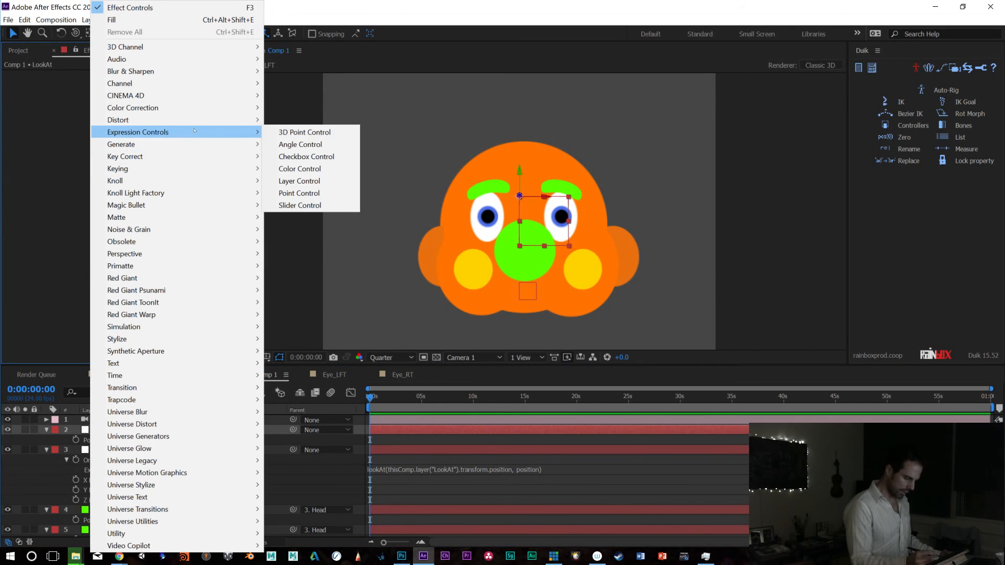
{"action": "left_click", "coordinate": [299, 205]}
{"action": "key", "text": "Return"}
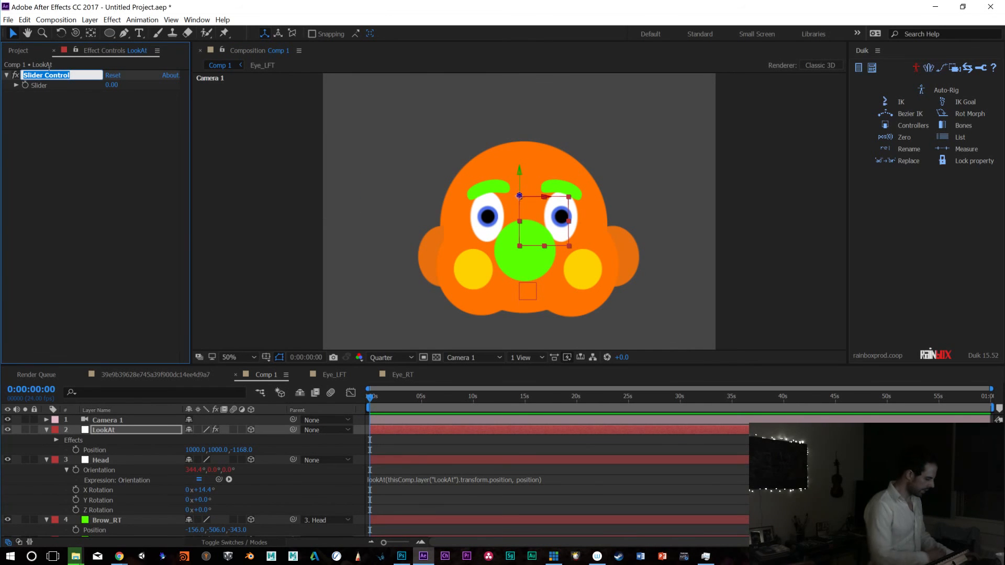
{"action": "type", "text": "Eye_I"}
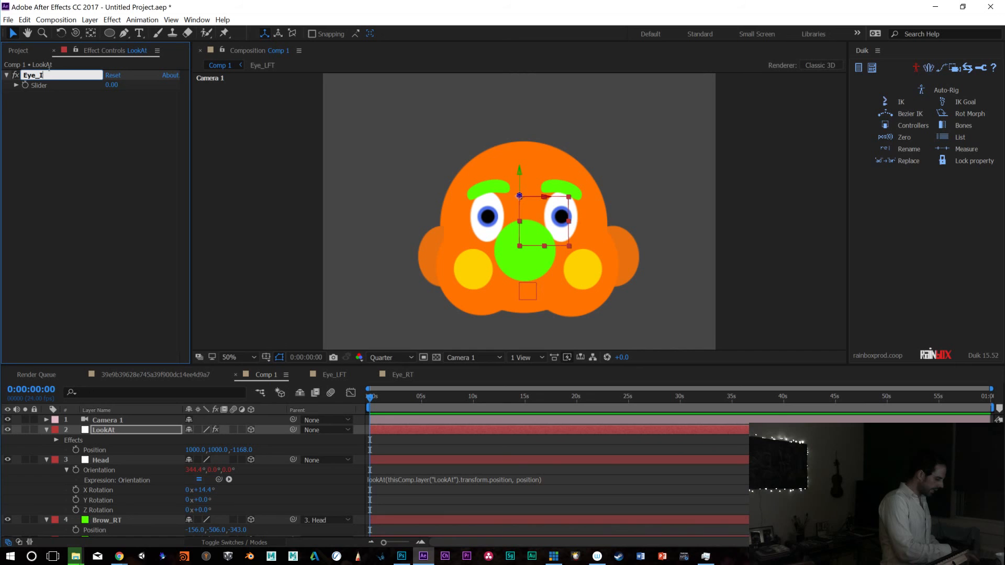
{"action": "type", "text": "nf"}
{"action": "key", "text": "Return"}
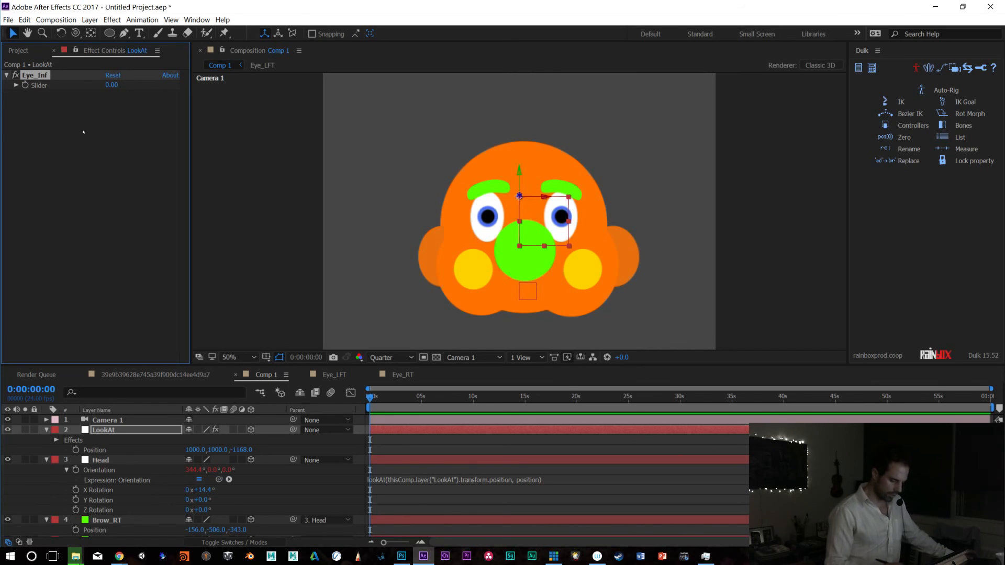
With Eye_RT docked beside Comp 1, multiply the offset in its LookAt Position expression by Comp 1's Eye_Inf slider
{"action": "left_click", "coordinate": [398, 375]}
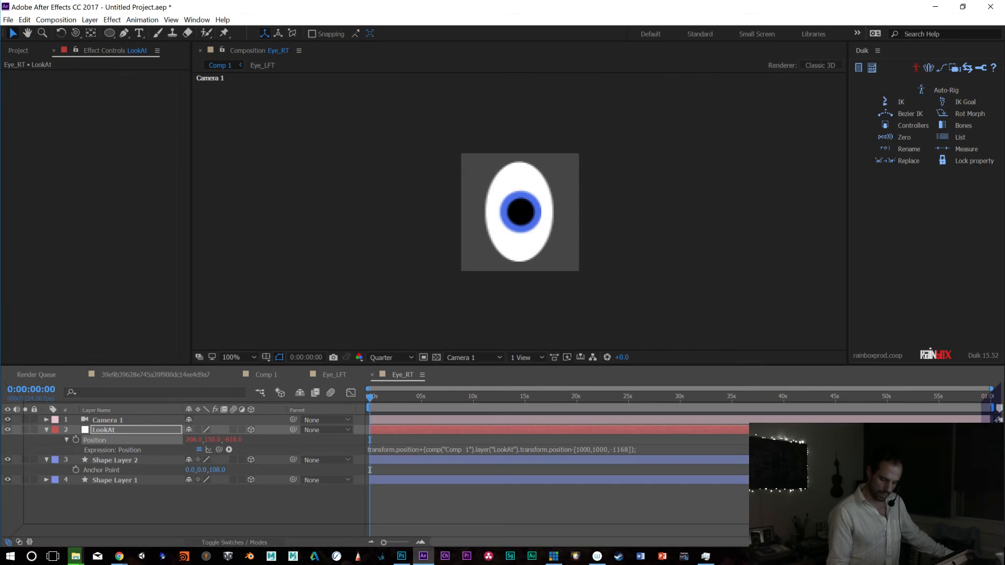
{"action": "left_click_drag", "start_coordinate": [991, 445], "coordinate": [991, 450]}
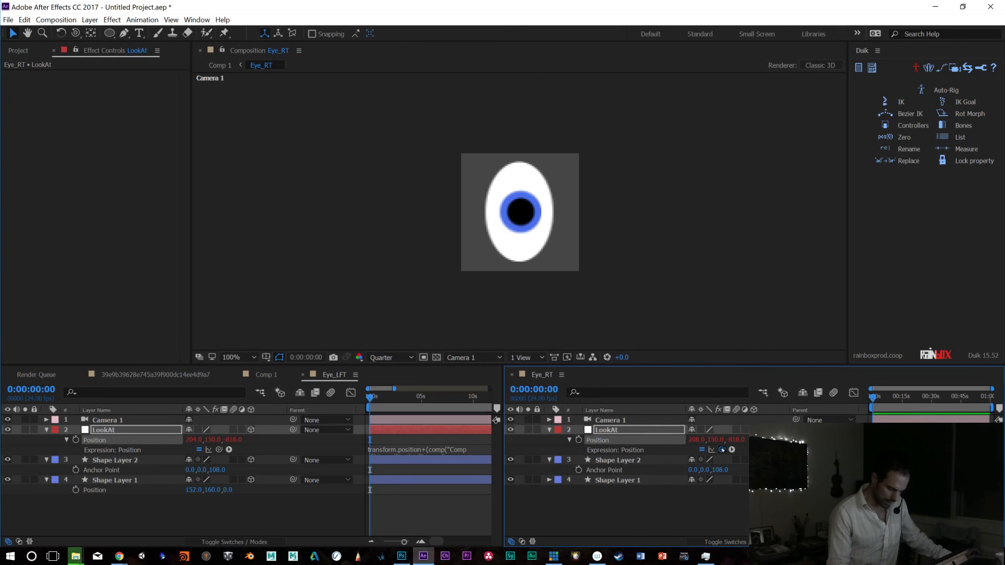
{"action": "left_click", "coordinate": [264, 374]}
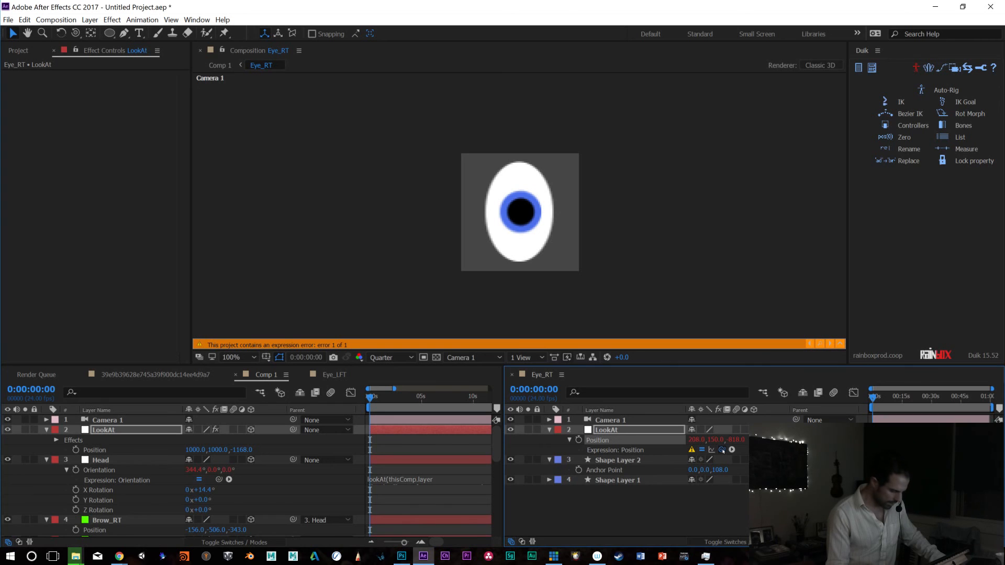
{"action": "left_click", "coordinate": [56, 440]}
{"action": "left_click", "coordinate": [68, 450]}
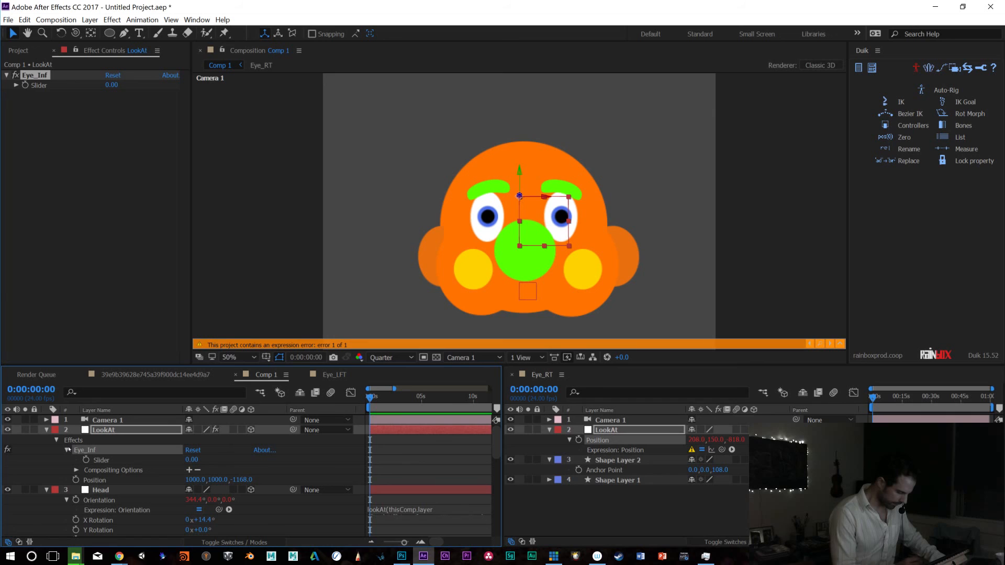
{"action": "left_click", "coordinate": [904, 450]}
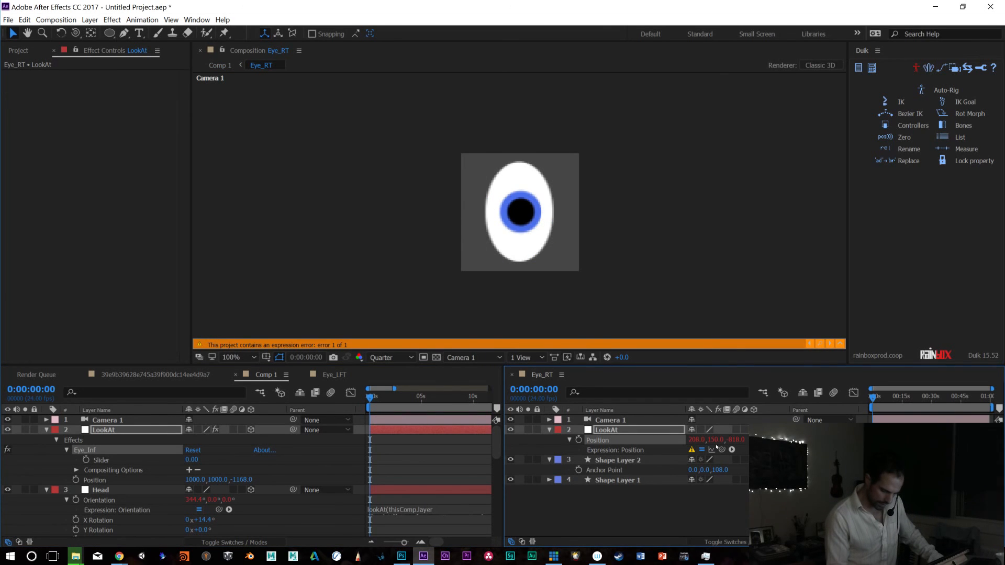
{"action": "left_click_drag", "start_coordinate": [722, 450], "coordinate": [120, 461]}
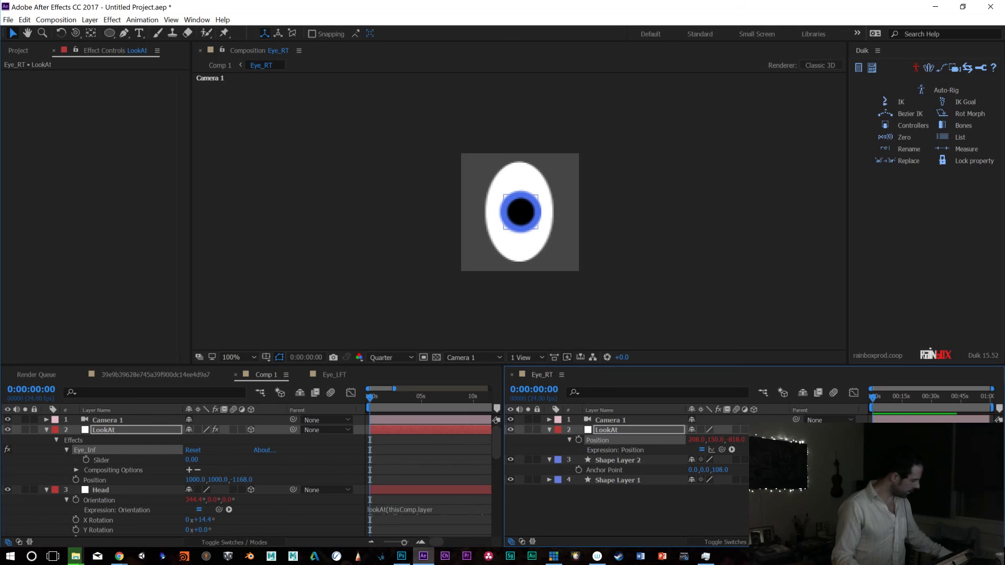
Replace the LookAt Position expression in Eye_LFT with the copied version that includes the Eye_Inf slider
{"action": "left_click", "coordinate": [329, 374]}
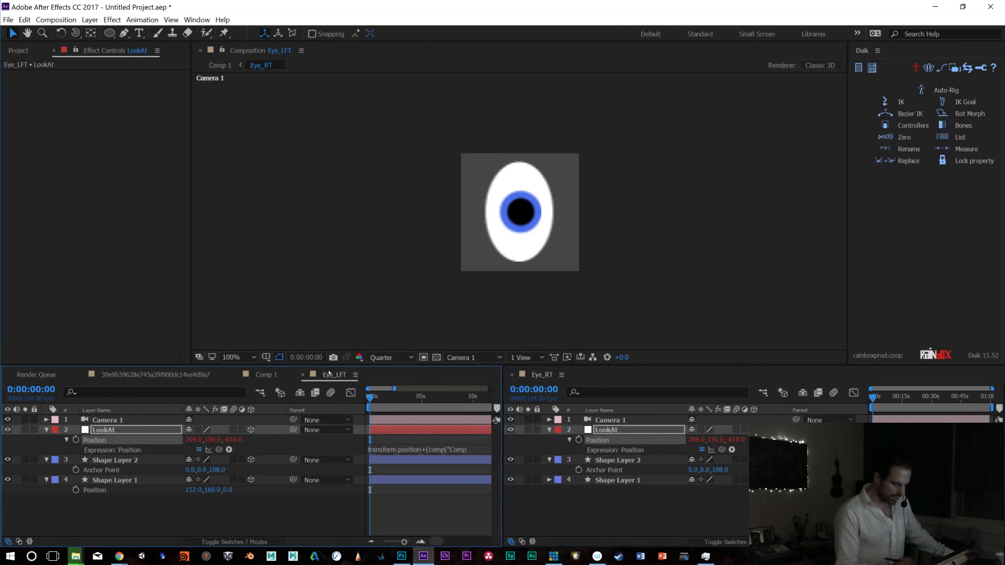
{"action": "left_click", "coordinate": [403, 450]}
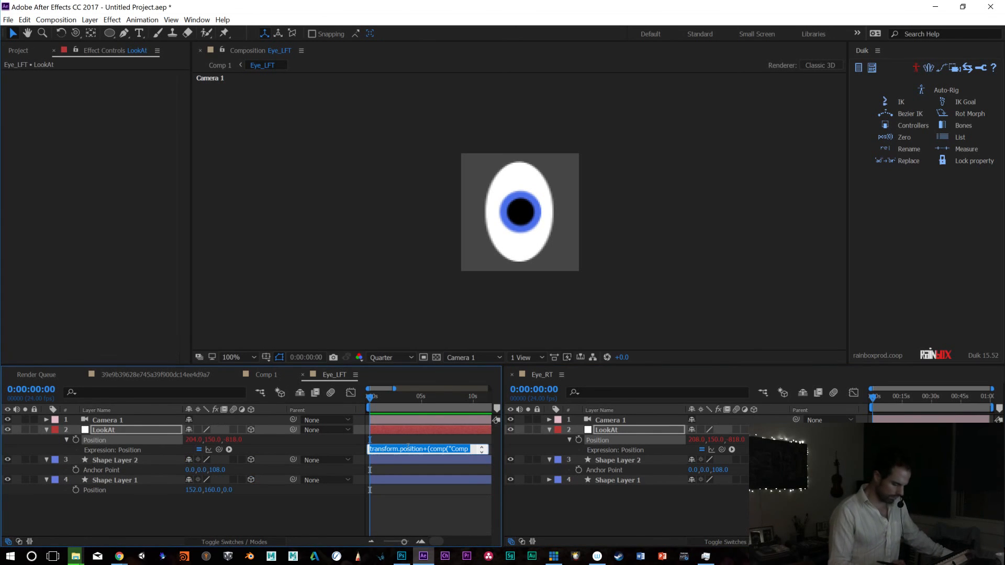
{"action": "key", "text": "ctrl+v"}
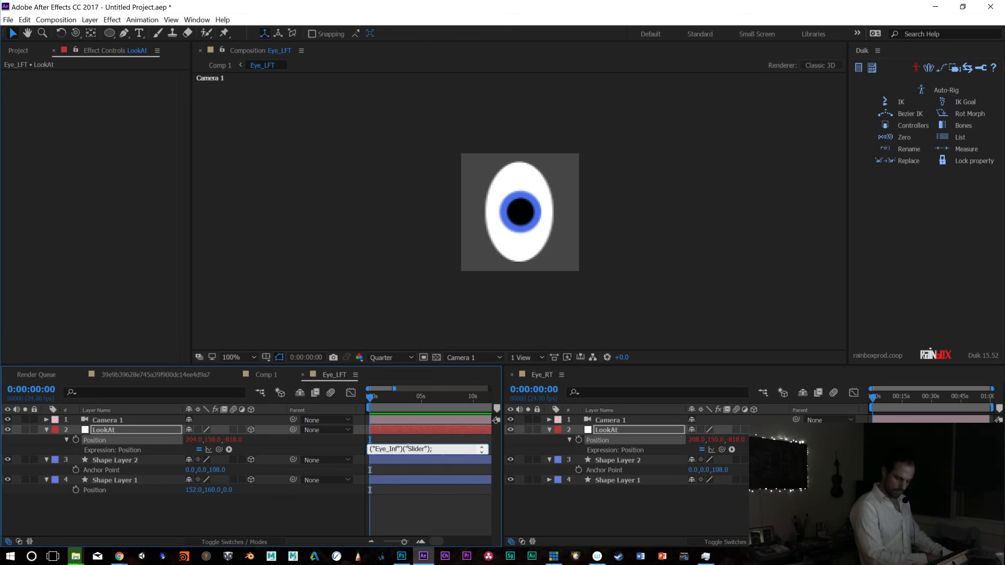
{"action": "key", "text": "KP_Enter"}
Test the eye influence at slider value 0 by moving the LookAt null around Comp 1, and undo the moves
{"action": "left_click", "coordinate": [265, 375]}
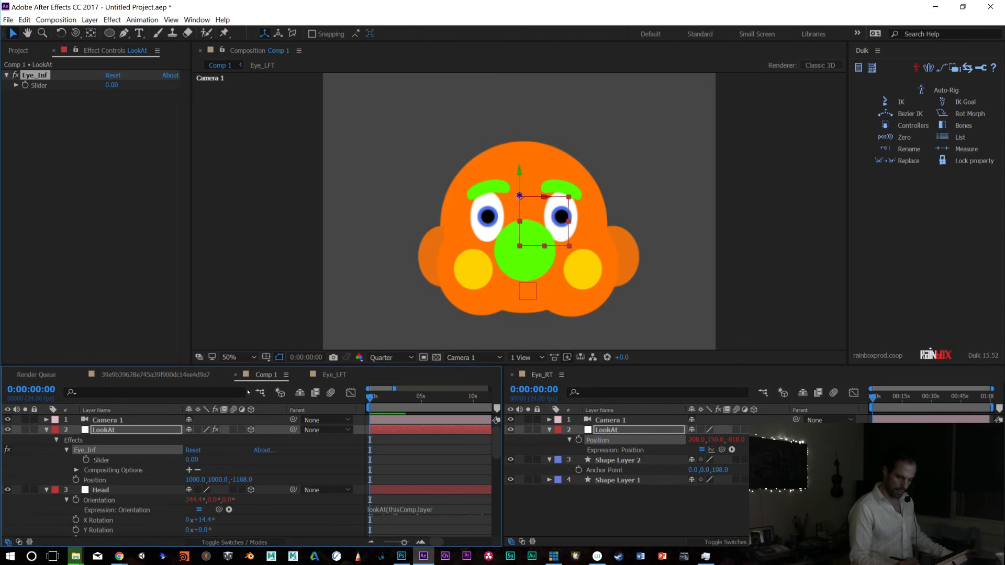
{"action": "left_click_drag", "start_coordinate": [534, 214], "coordinate": [375, 246]}
{"action": "left_click_drag", "start_coordinate": [484, 120], "coordinate": [343, 284]}
{"action": "key", "text": "ctrl+z"}
Set the Eye_Inf slider to 1, try moving the LookAt null sideways, and undo the move
{"action": "left_click", "coordinate": [111, 85]}
{"action": "type", "text": "1"}
{"action": "key", "text": "Return"}
{"action": "left_click_drag", "start_coordinate": [553, 241], "coordinate": [675, 247]}
{"action": "key", "text": "ctrl+z"}
Set the Eye_Inf slider to 2, test it by moving the LookAt null around the face, and undo the moves
{"action": "left_click", "coordinate": [111, 85]}
{"action": "type", "text": "2"}
{"action": "key", "text": "Return"}
{"action": "left_click_drag", "start_coordinate": [555, 230], "coordinate": [646, 223]}
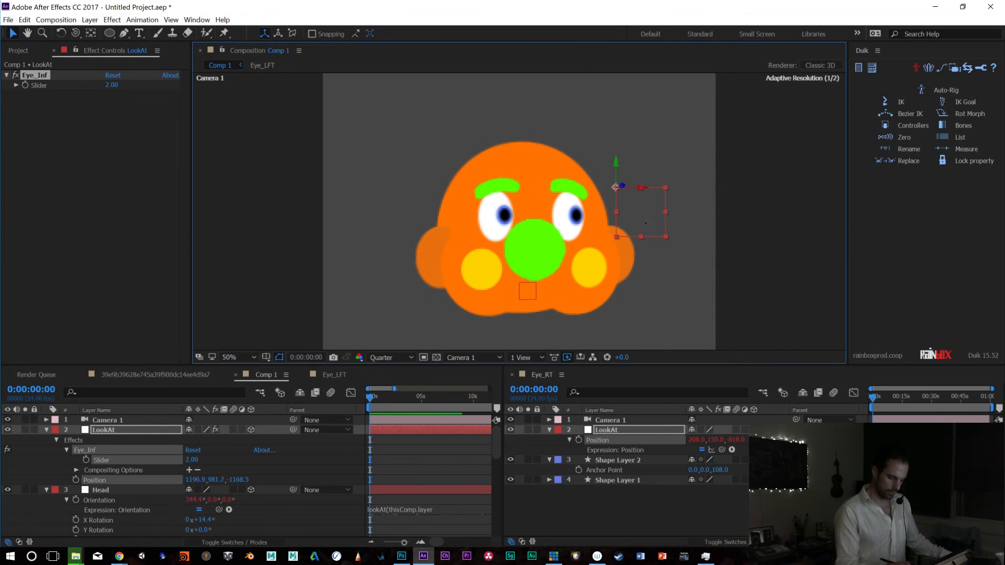
{"action": "left_click_drag", "start_coordinate": [503, 277], "coordinate": [685, 291]}
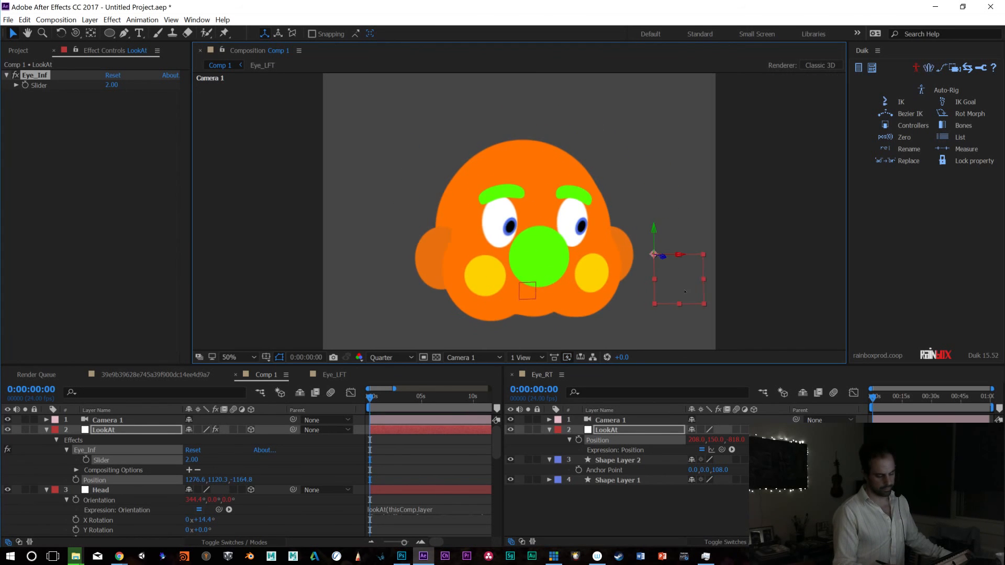
{"action": "left_click_drag", "start_coordinate": [502, 266], "coordinate": [609, 242]}
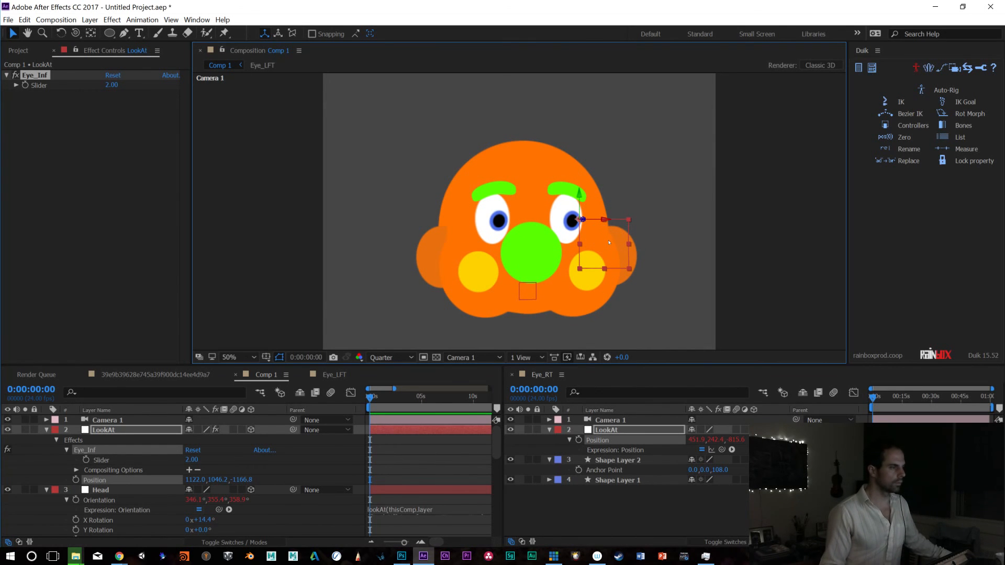
{"action": "key", "text": "ctrl+z"}
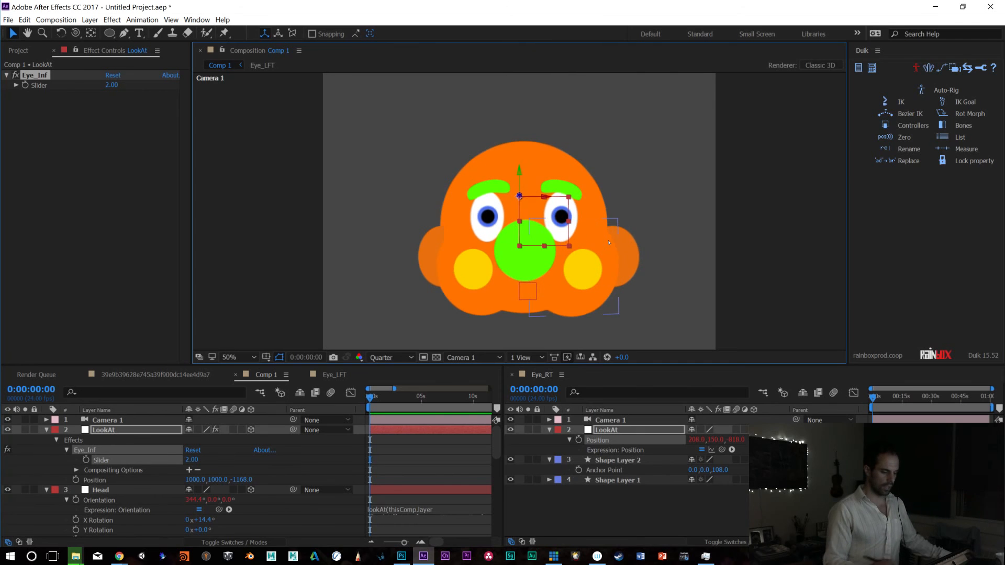
Try the LookAt null on both sides of and below the face with Eye_Inf at 2, undoing the moves
{"action": "left_click_drag", "start_coordinate": [541, 206], "coordinate": [436, 218]}
{"action": "left_click_drag", "start_coordinate": [508, 143], "coordinate": [601, 272]}
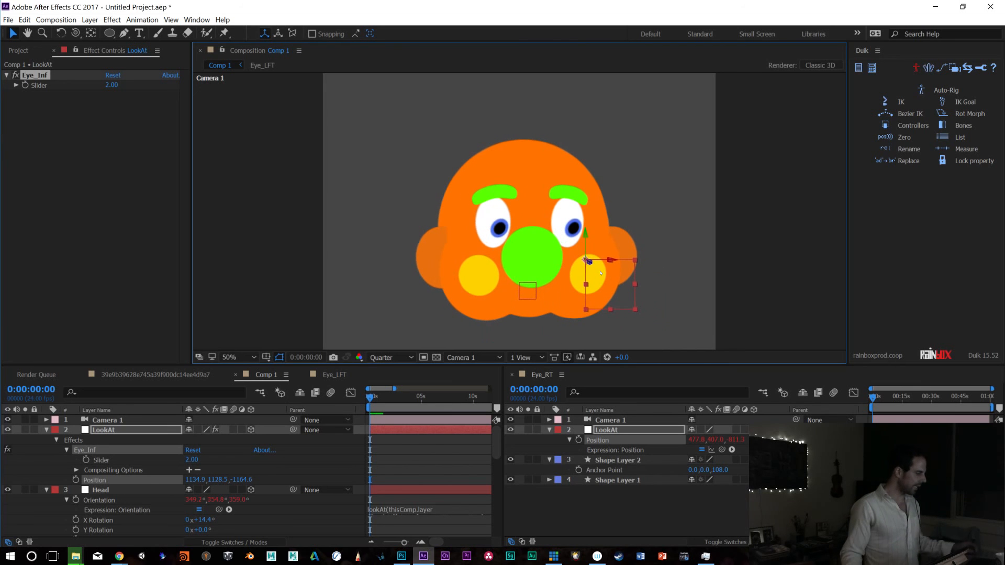
{"action": "key", "text": "ctrl+z"}
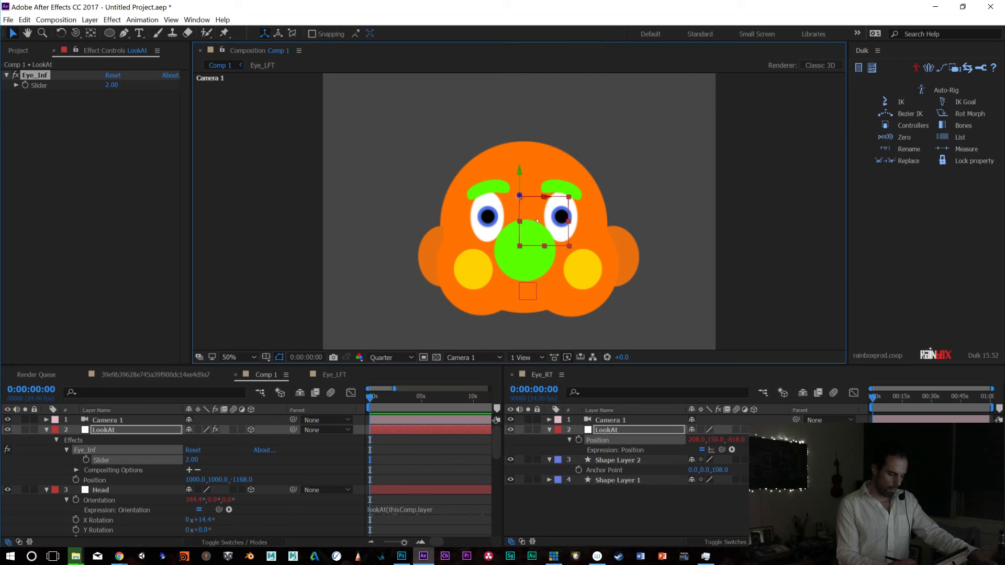
{"action": "left_click_drag", "start_coordinate": [567, 224], "coordinate": [669, 291]}
{"action": "key", "text": "ctrl+z"}
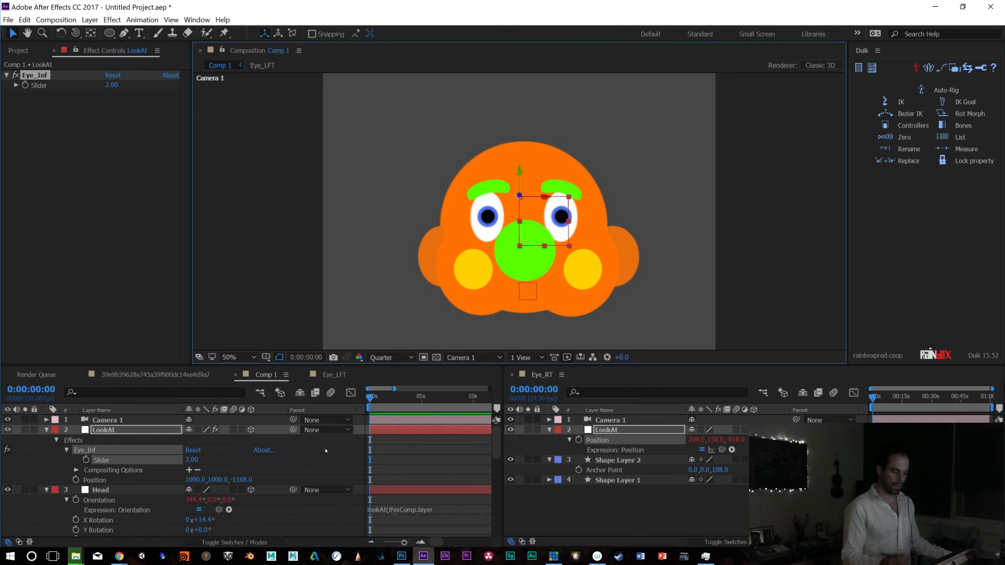
{"action": "left_click_drag", "start_coordinate": [552, 229], "coordinate": [461, 298]}
{"action": "key", "text": "ctrl+z"}
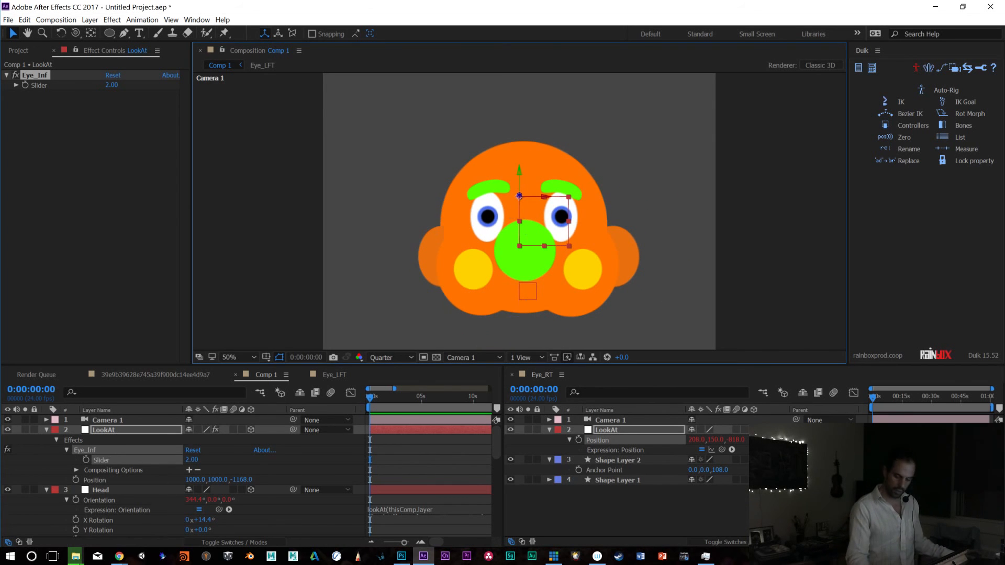
Close the separate Eye_RT timeline and select the LookAt layer in Comp 1
{"action": "left_click", "coordinate": [268, 375]}
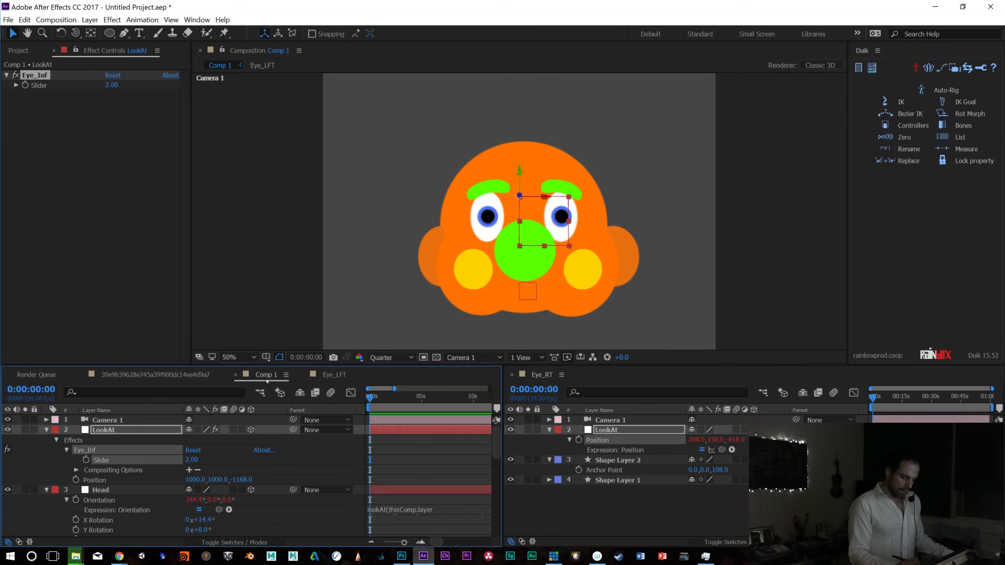
{"action": "left_click", "coordinate": [511, 375]}
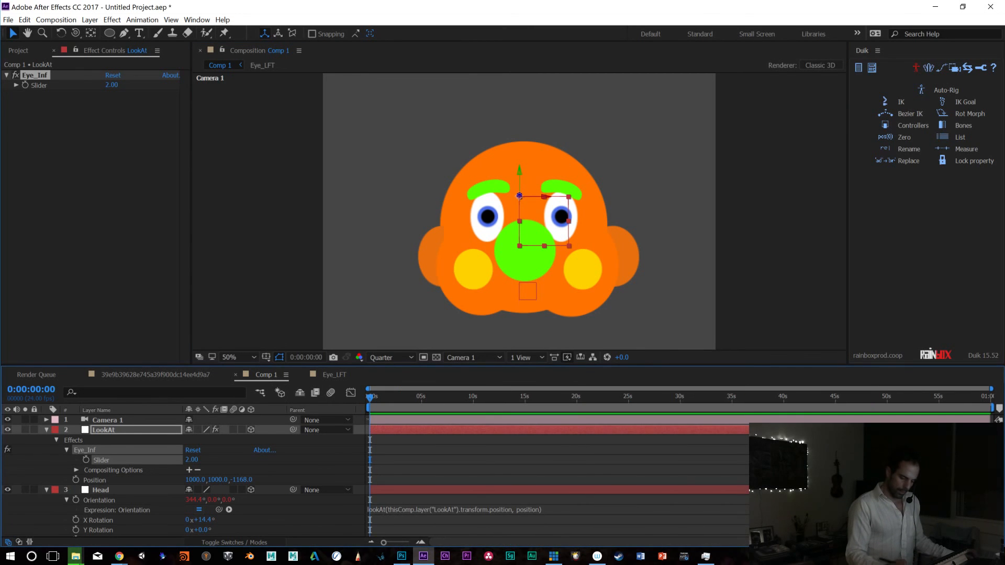
{"action": "left_click", "coordinate": [128, 429]}
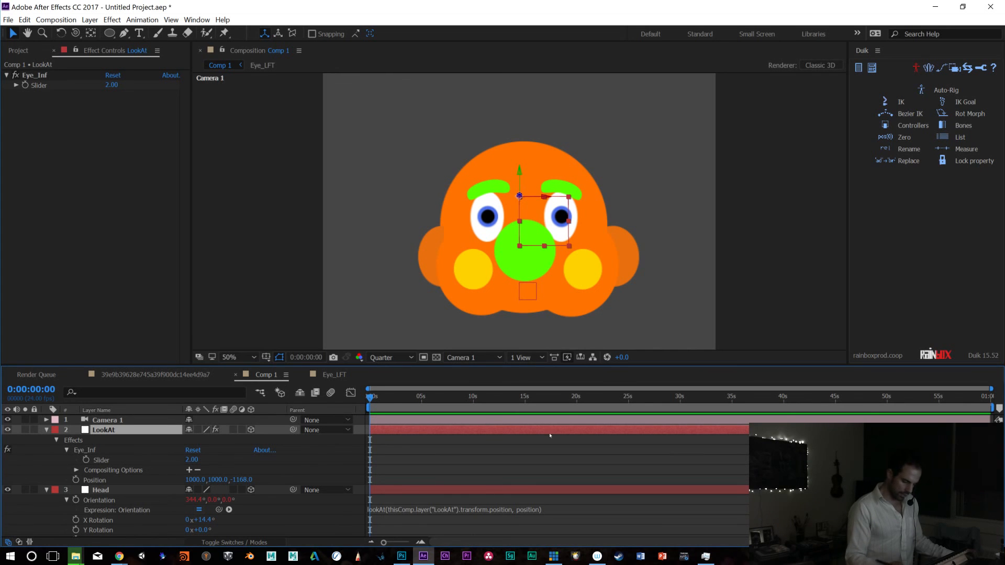
In the Head layer's Orientation expression, append .valueAtTime(time-0.1) to LookAt's transform.position
{"action": "scroll", "coordinate": [183, 477], "scroll_direction": "down", "scroll_amount": 2}
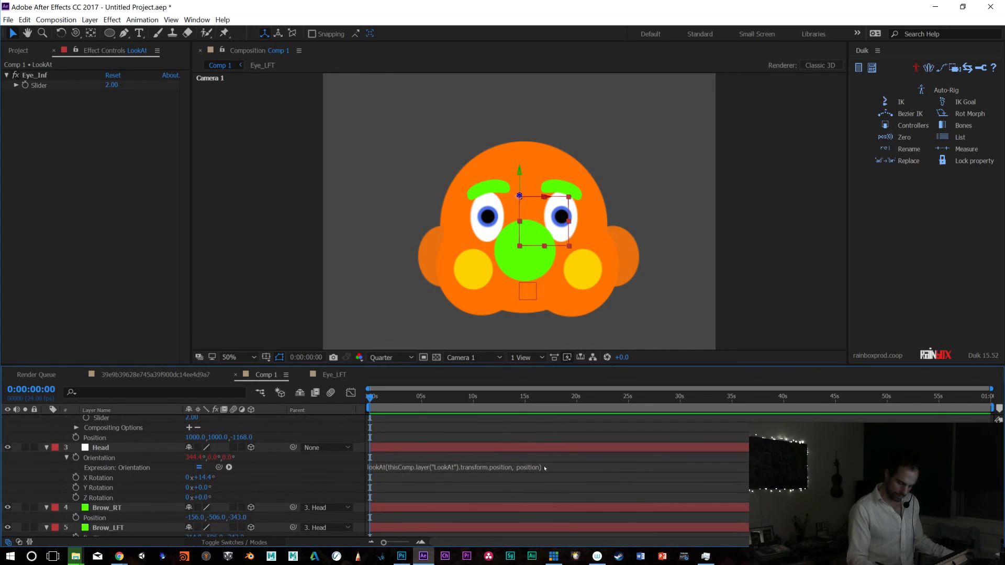
{"action": "left_click_drag", "start_coordinate": [546, 470], "coordinate": [545, 478]}
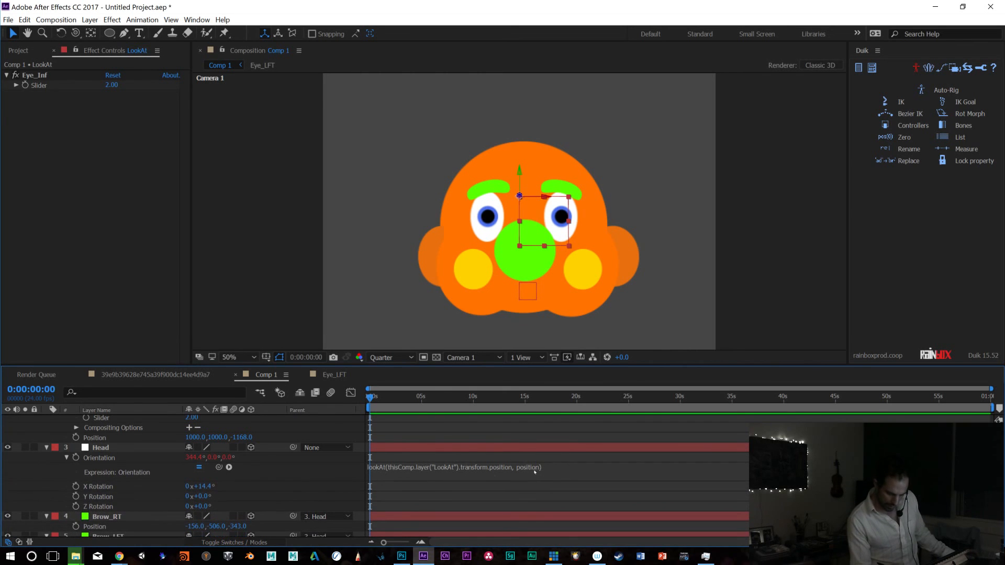
{"action": "left_click", "coordinate": [535, 470]}
{"action": "left_click", "coordinate": [544, 466]}
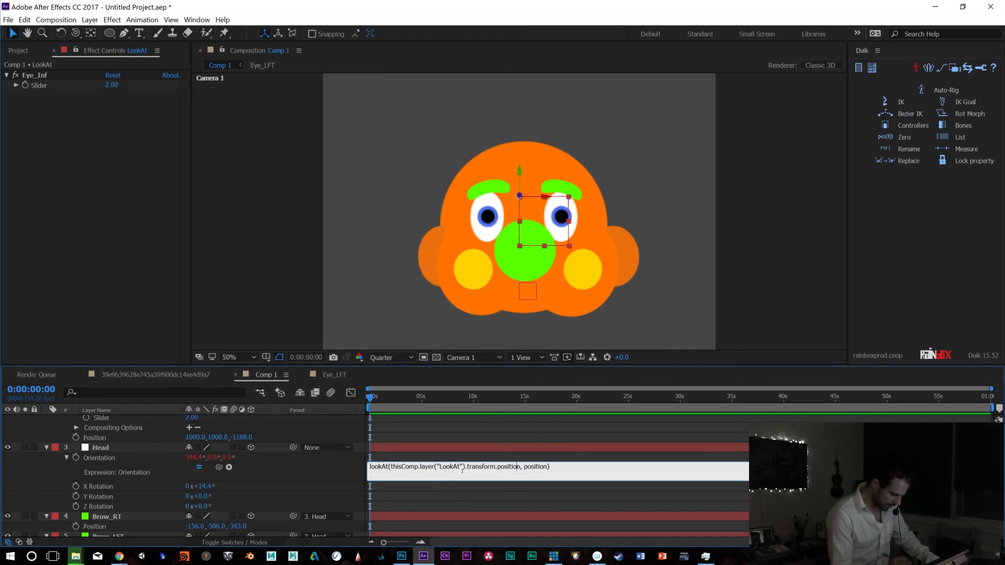
{"action": "left_click", "coordinate": [128, 450]}
{"action": "left_click", "coordinate": [491, 475]}
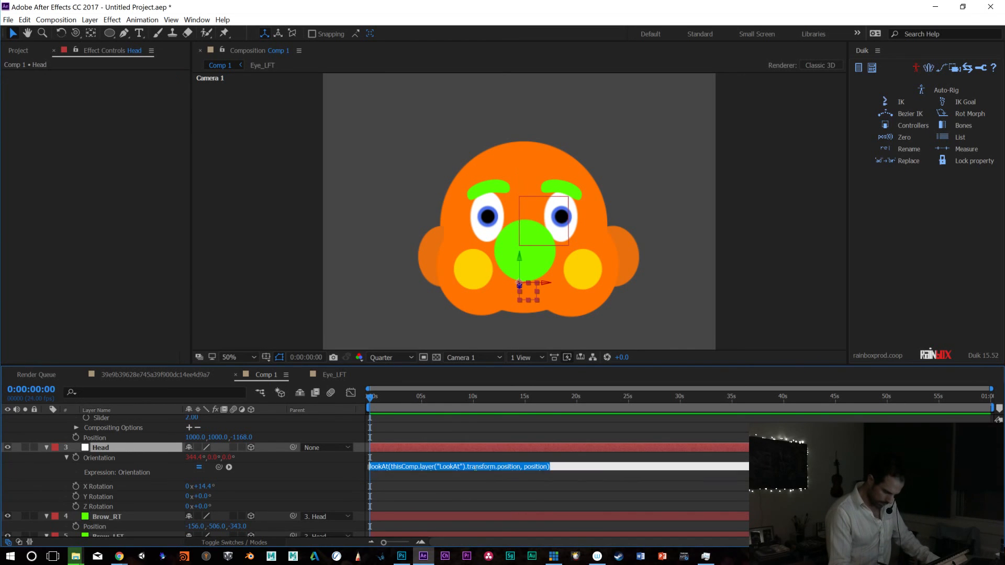
{"action": "left_click", "coordinate": [520, 467]}
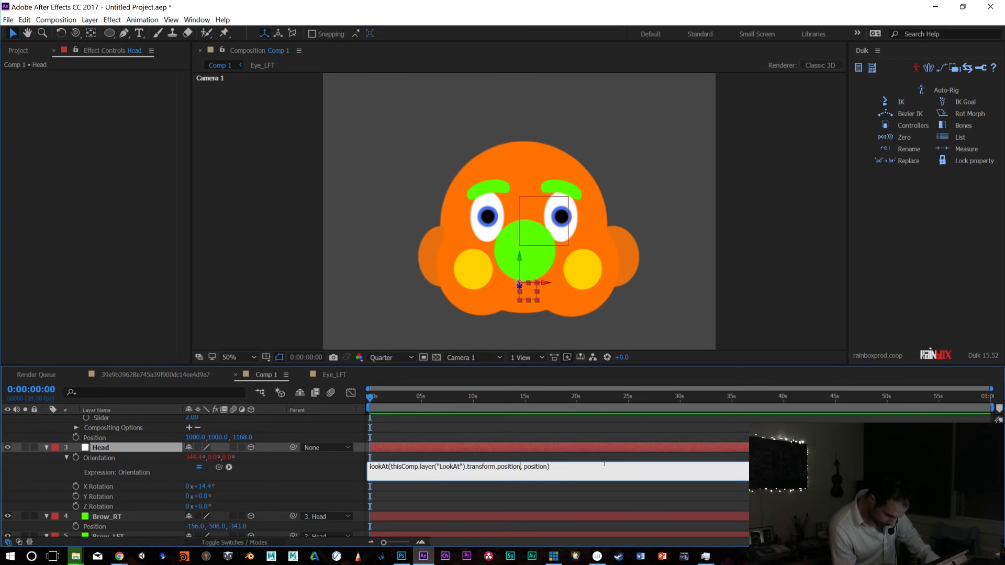
{"action": "type", "text": ".valueAt"}
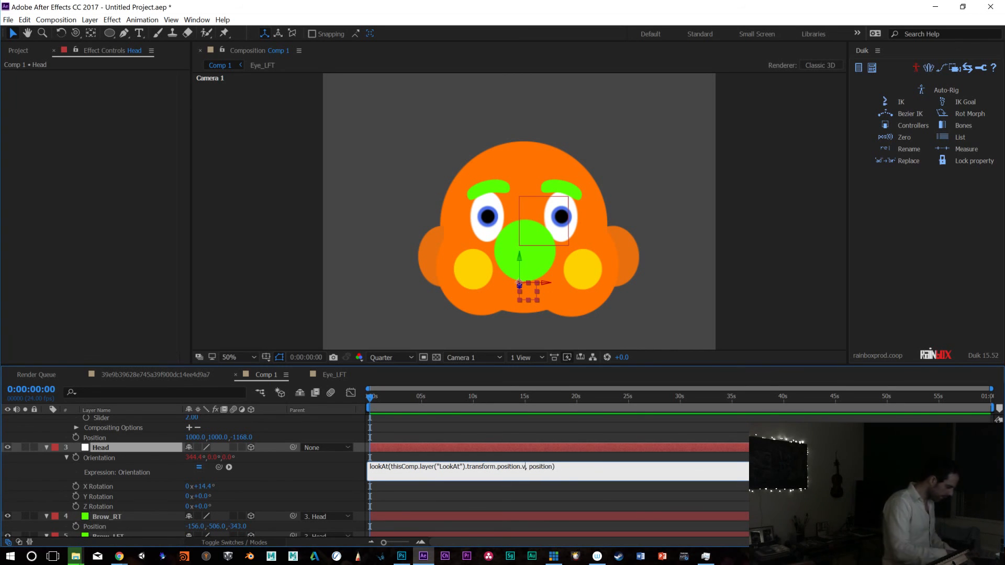
{"action": "type", "text": "Time(ti"}
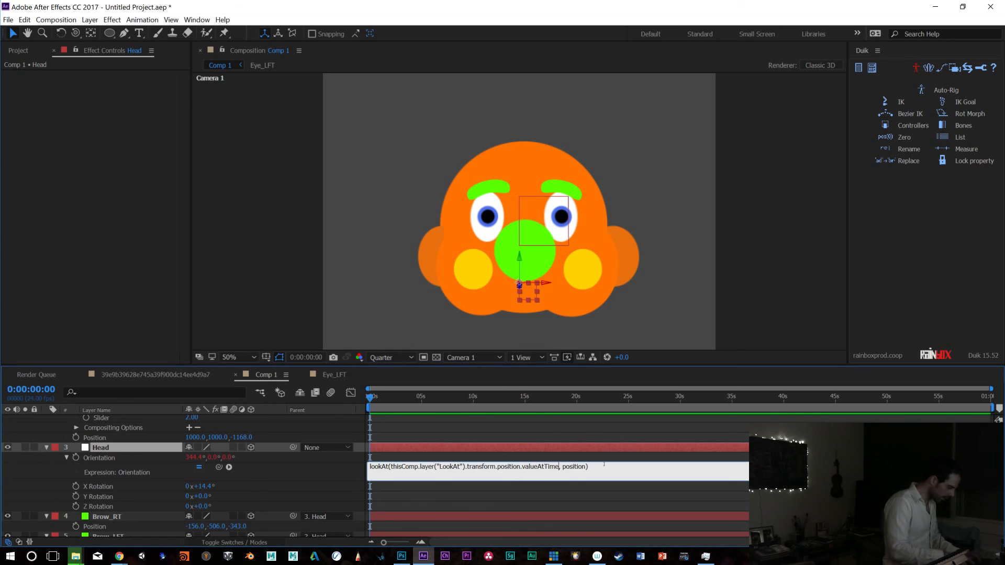
{"action": "type", "text": "me-0.1)"}
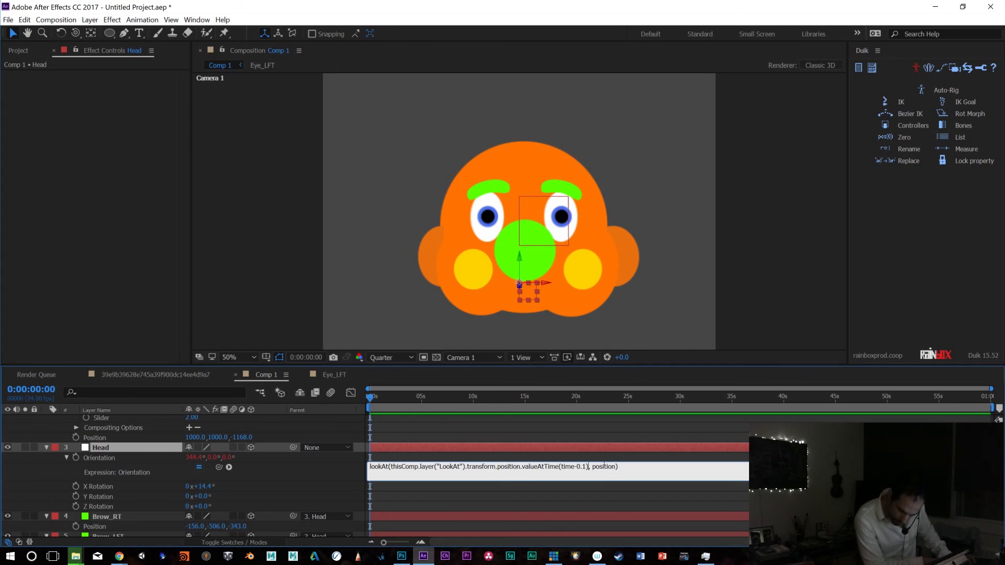
{"action": "key", "text": "KP_Enter"}
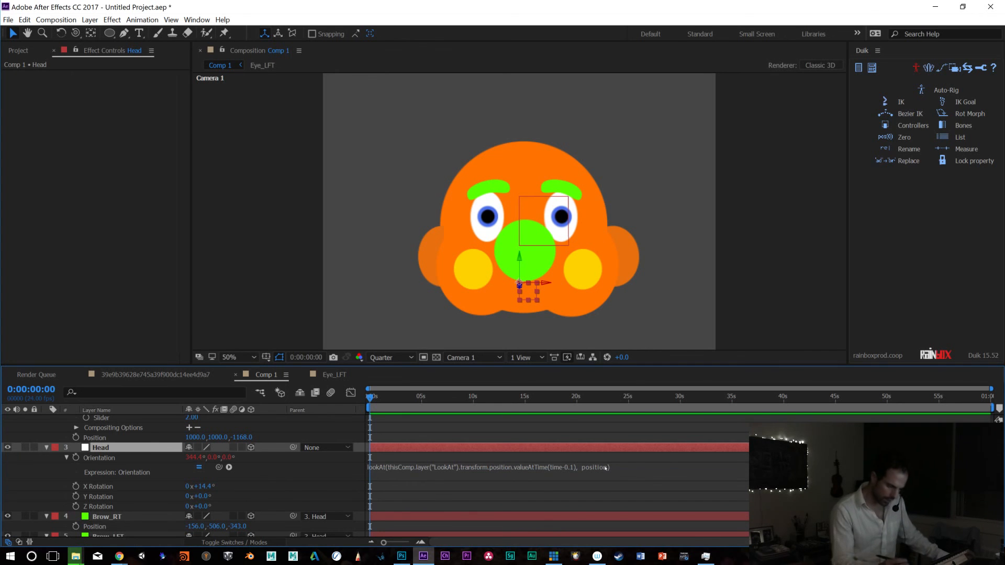
Show only the LookAt null's Position property and set a starting keyframe at 0:00:00:00
{"action": "left_click", "coordinate": [539, 212]}
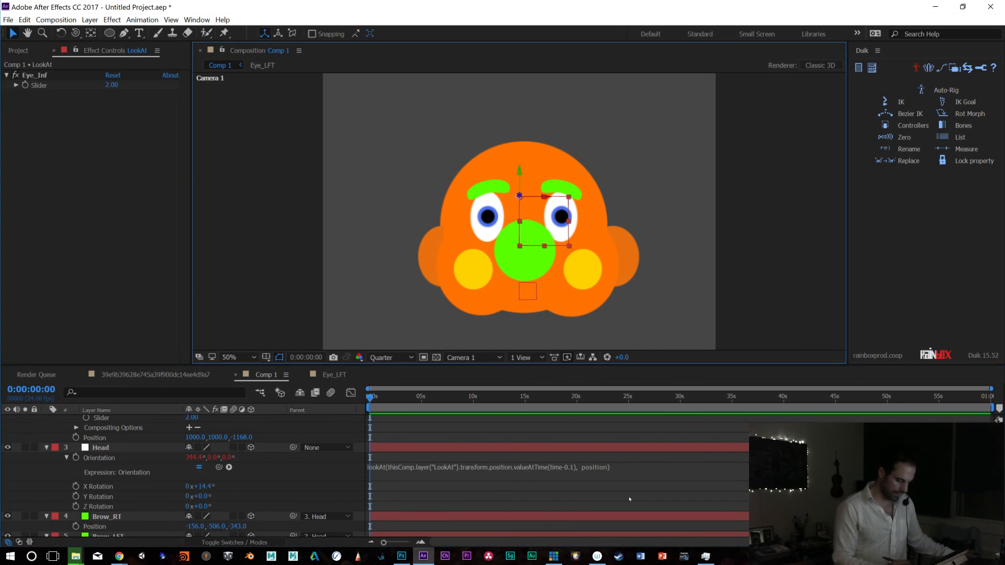
{"action": "scroll", "coordinate": [367, 474], "scroll_direction": "up", "scroll_amount": 3}
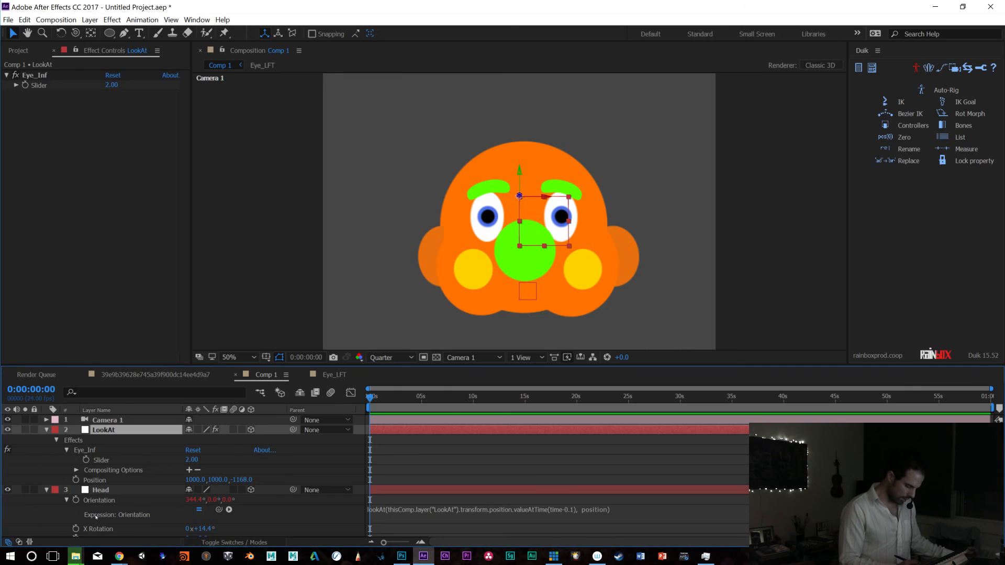
{"action": "key", "text": "u"}
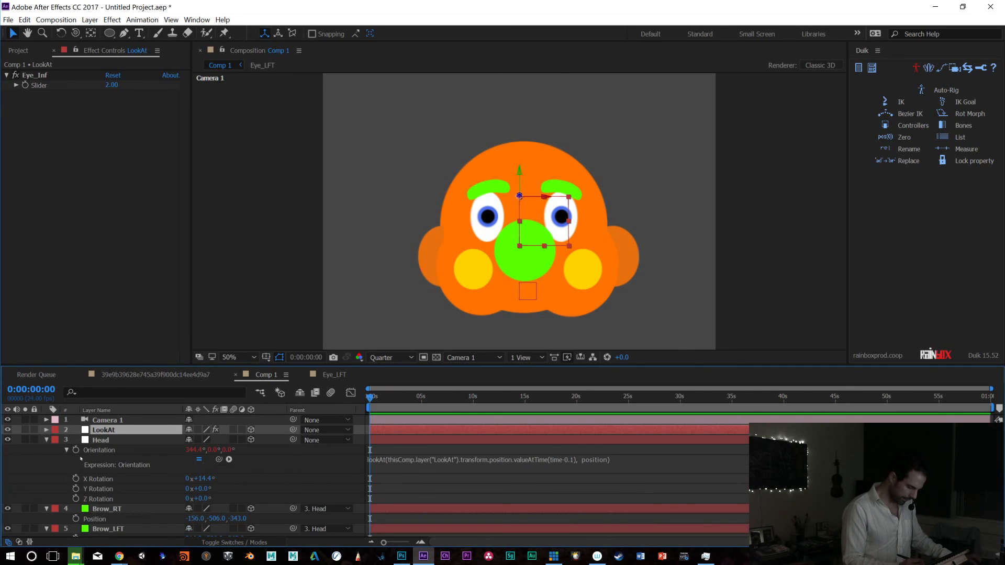
{"action": "key", "text": "p"}
At 0:00:00:12, keyframe the LookAt null beside the face at about 1287, 964, -1169
{"action": "left_click_drag", "start_coordinate": [385, 401], "coordinate": [387, 401]}
{"action": "key", "text": "equal"}
{"action": "key", "text": "equal"}
{"action": "key", "text": "equal"}
{"action": "key", "text": "equal"}
{"action": "key", "text": "equal"}
{"action": "key", "text": "minus"}
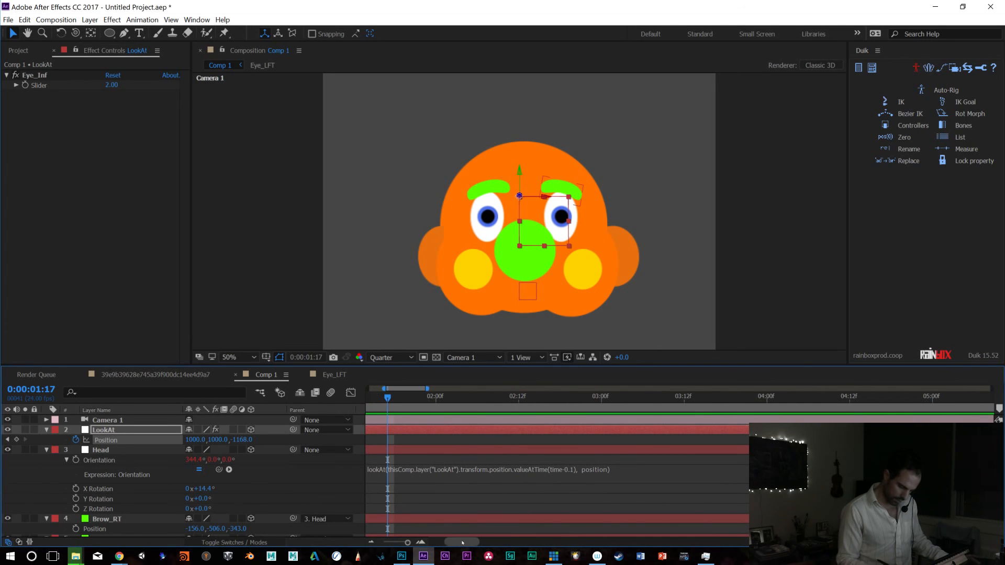
{"action": "left_click_drag", "start_coordinate": [463, 543], "coordinate": [424, 545]}
{"action": "left_click", "coordinate": [535, 402]}
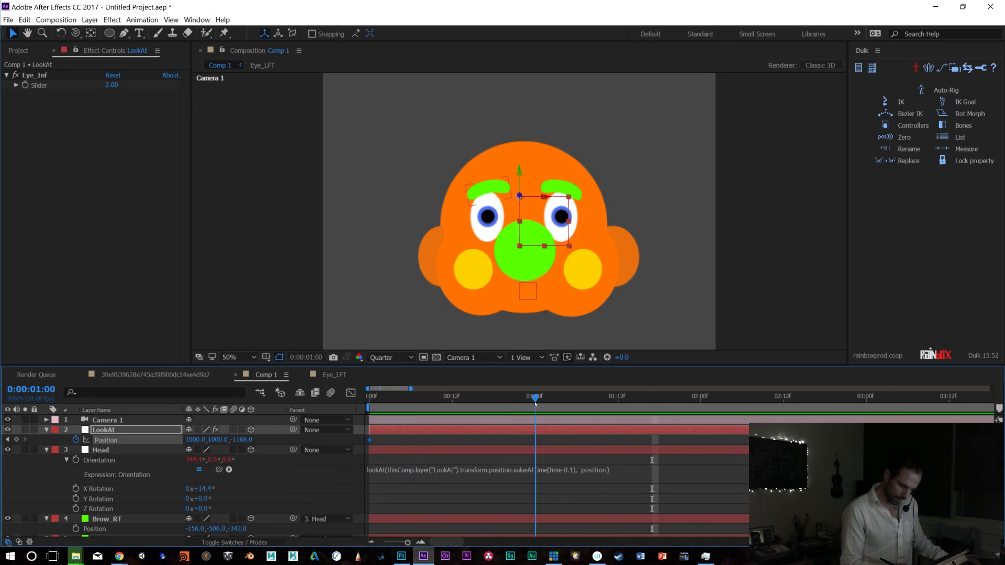
{"action": "left_click_drag", "start_coordinate": [538, 404], "coordinate": [452, 409]}
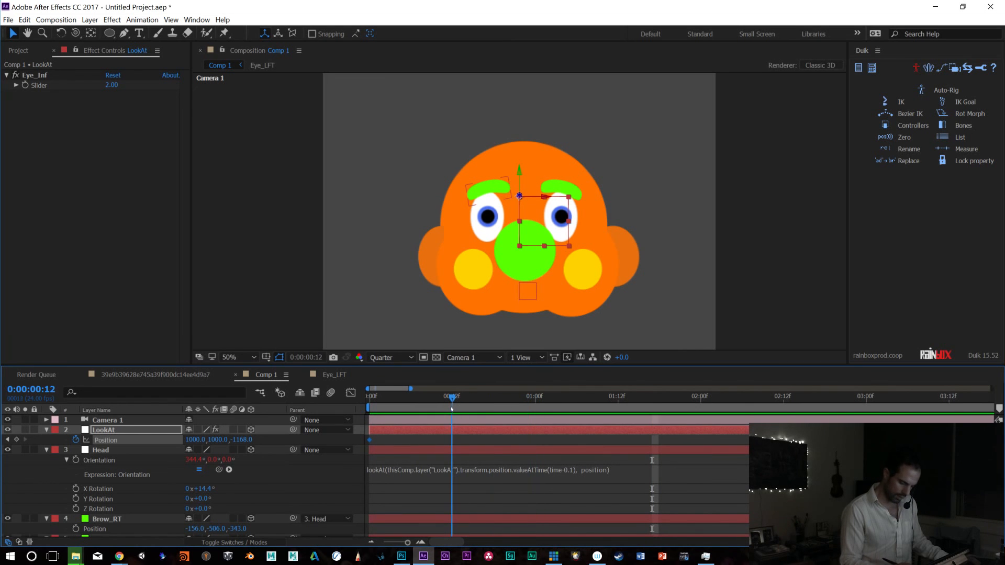
{"action": "left_click_drag", "start_coordinate": [528, 218], "coordinate": [664, 203]}
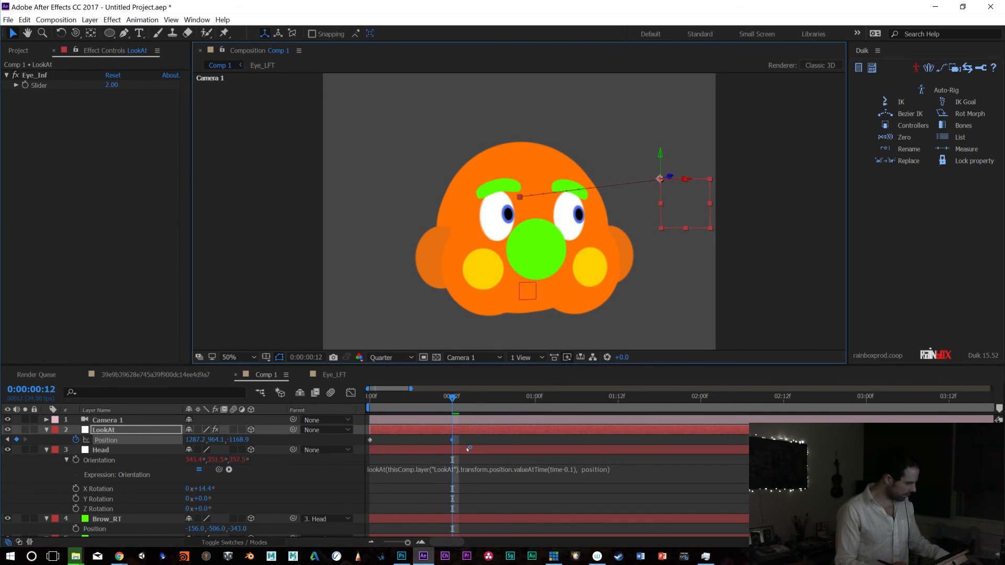
Shift the eased LookAt Position keyframes to 0:00:01:00 and 0:00:01:12, and preview the head turn
{"action": "key", "text": "Home"}
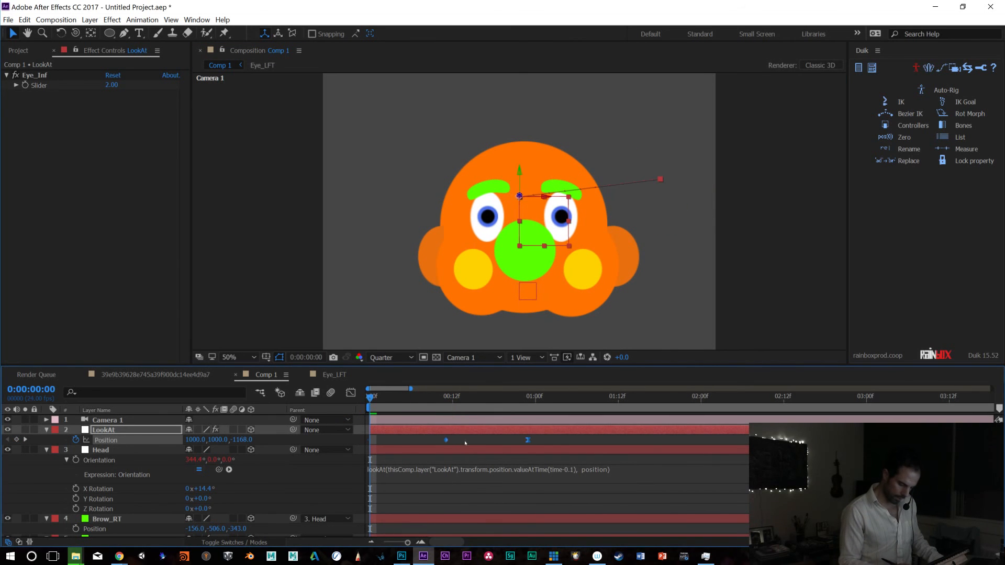
{"action": "left_click_drag", "start_coordinate": [532, 446], "coordinate": [538, 443]}
{"action": "key", "text": "space"}
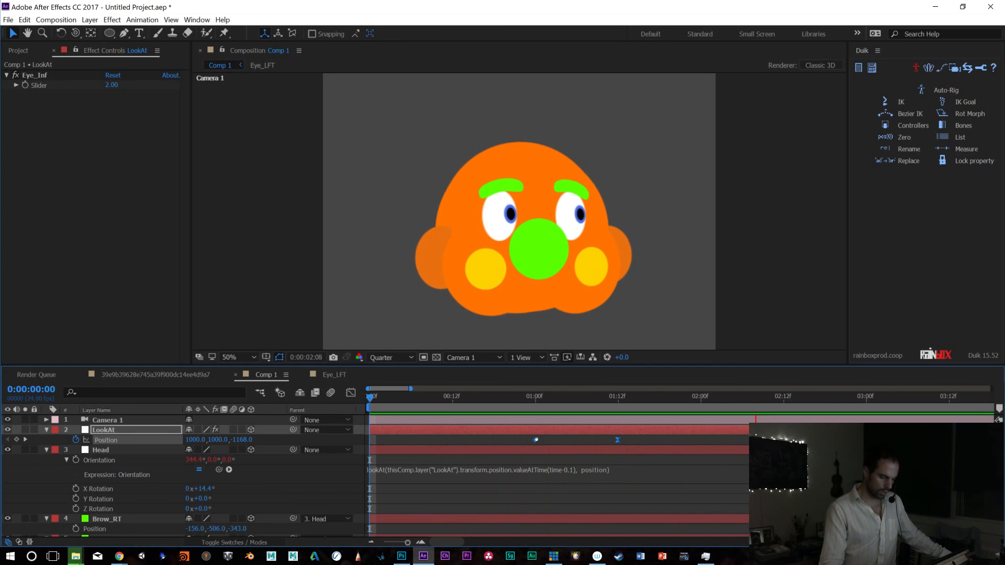
{"action": "key", "text": "space"}
{"action": "key", "text": "space"}
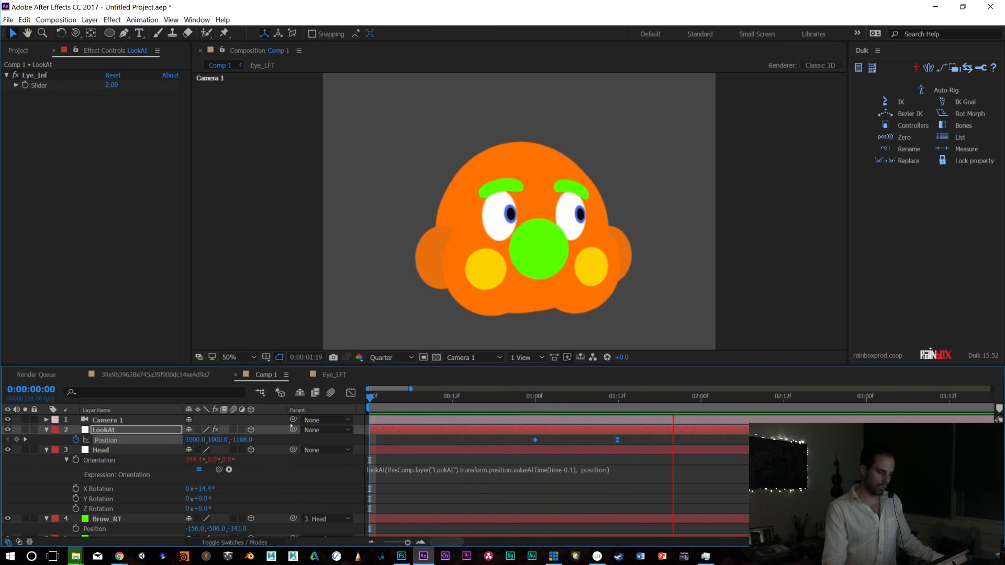
{"action": "key", "text": "space"}
Change the delay in the Head's Orientation expression to time-0.2 and preview the animation
{"action": "left_click", "coordinate": [524, 469]}
{"action": "left_click", "coordinate": [585, 469]}
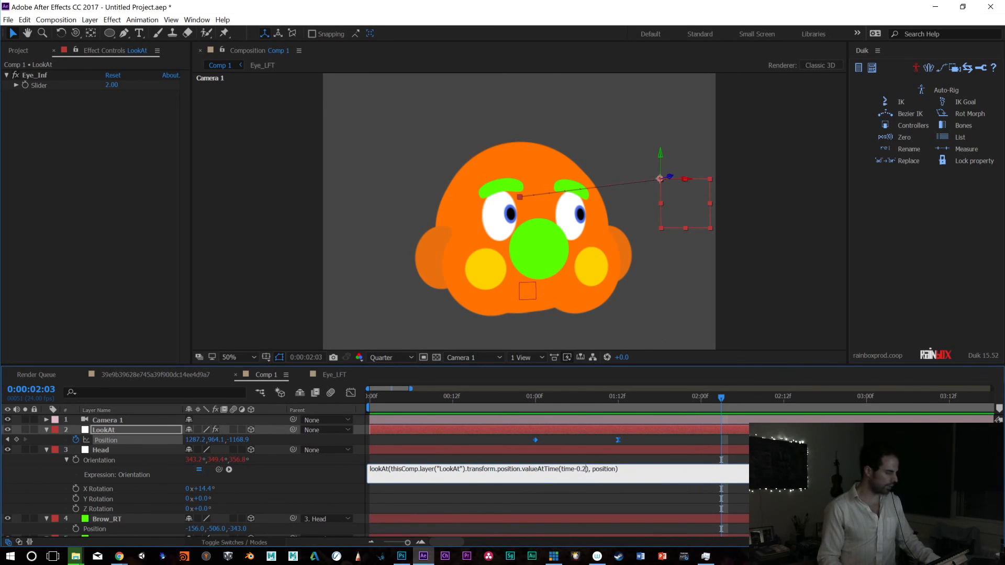
{"action": "left_click", "coordinate": [595, 481]}
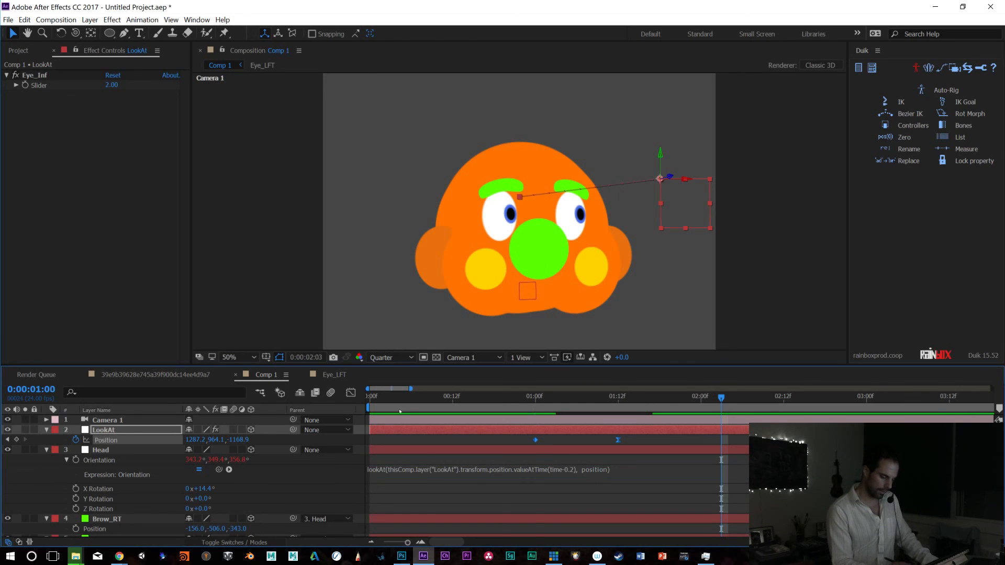
{"action": "key", "text": "space"}
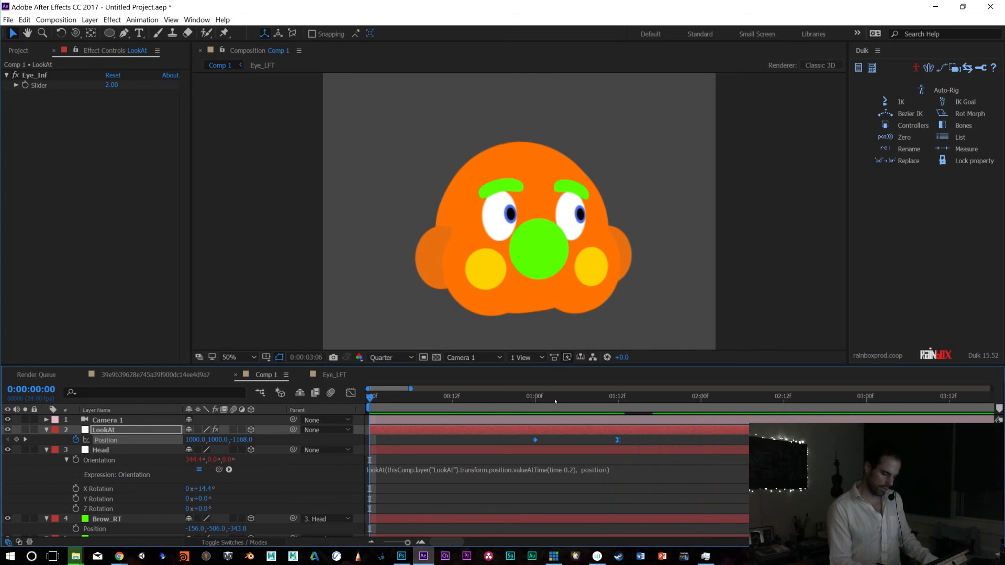
{"action": "key", "text": "space"}
Try moving LookAt's second Position keyframe out to about 0:00:01:19, and preview the head turn
{"action": "left_click_drag", "start_coordinate": [618, 440], "coordinate": [666, 440]}
{"action": "left_click_drag", "start_coordinate": [591, 398], "coordinate": [307, 420]}
{"action": "key", "text": "space"}
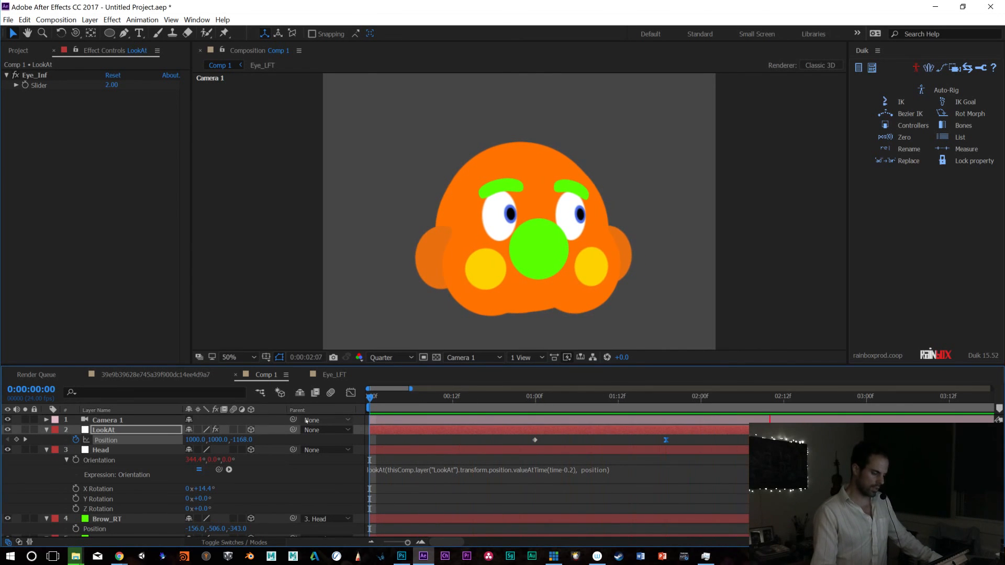
{"action": "key", "text": "space"}
{"action": "left_click_drag", "start_coordinate": [589, 399], "coordinate": [370, 399]}
{"action": "key", "text": "space"}
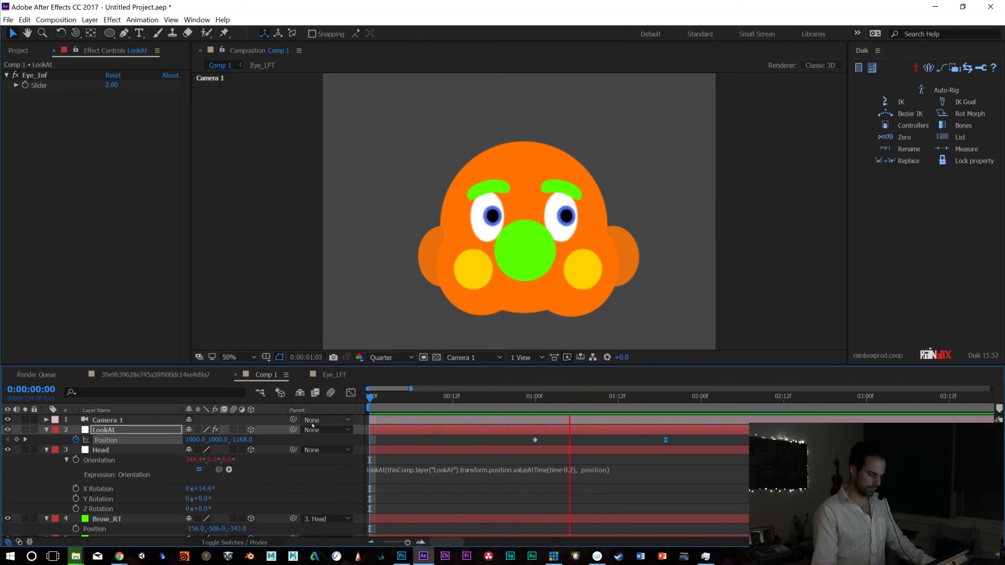
{"action": "key", "text": "space"}
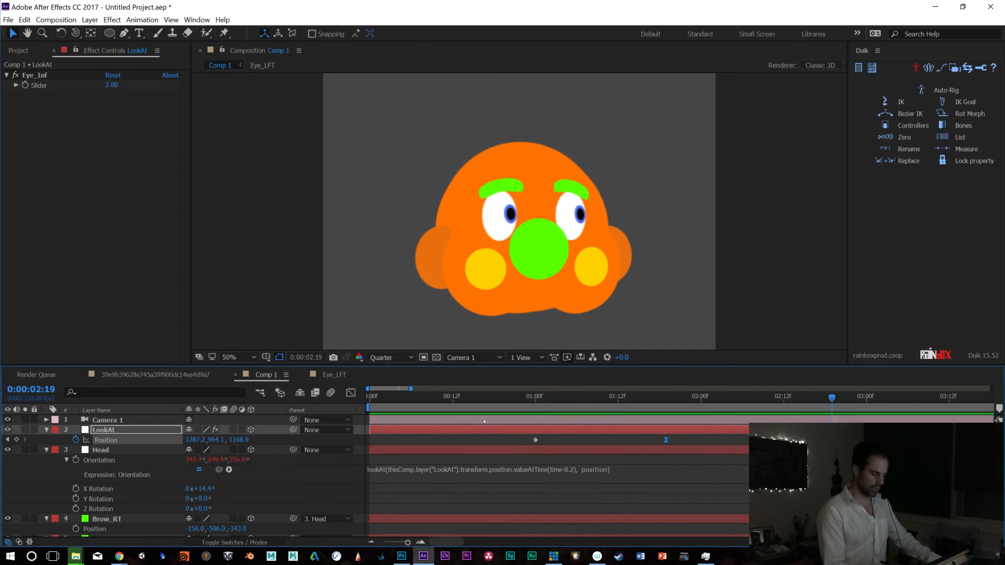
Move LookAt's second Position keyframe to about 0:00:01:14 and preview the head turn
{"action": "left_click_drag", "start_coordinate": [670, 442], "coordinate": [636, 441]}
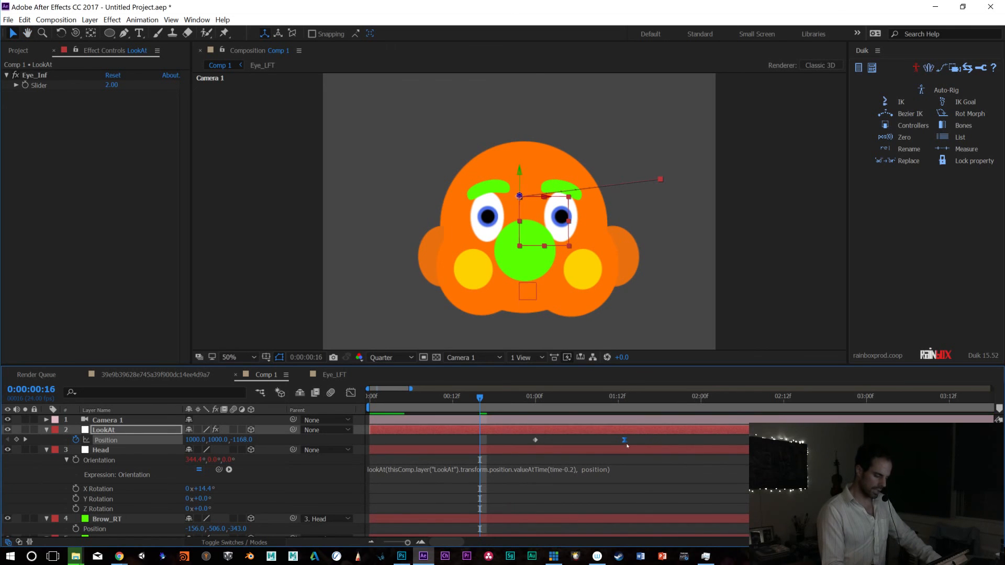
{"action": "key", "text": "space"}
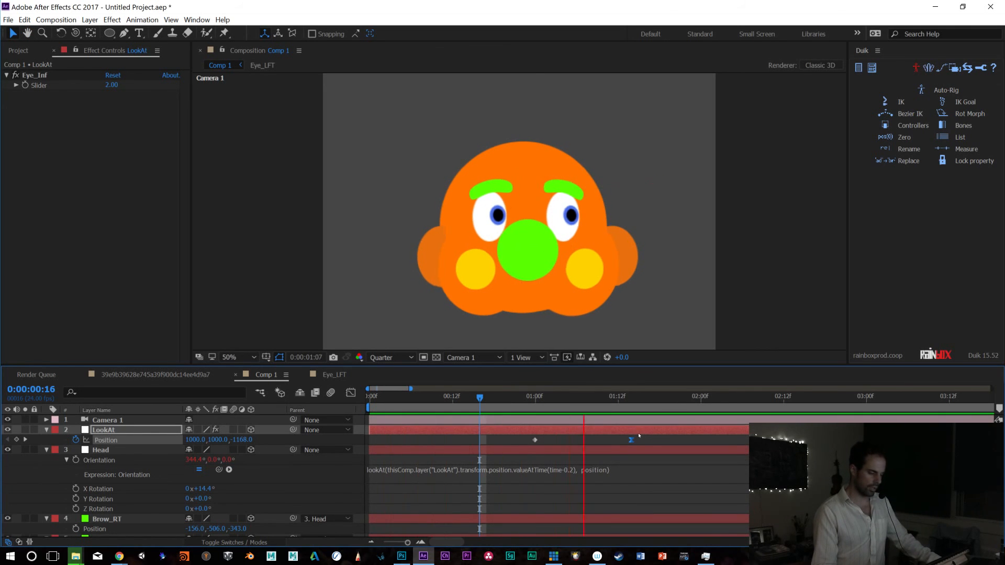
{"action": "key", "text": "space"}
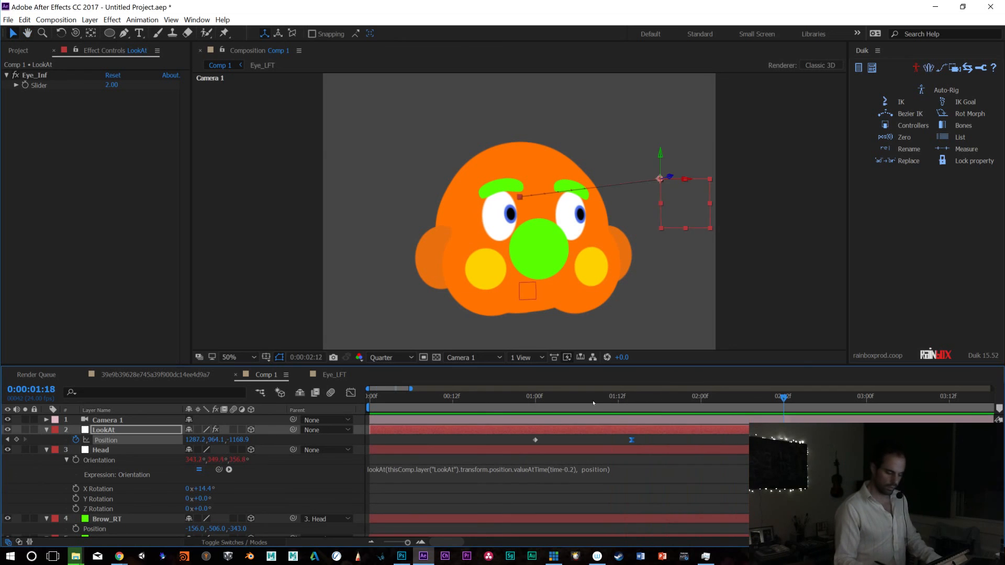
{"action": "left_click", "coordinate": [515, 412]}
{"action": "key", "text": "space"}
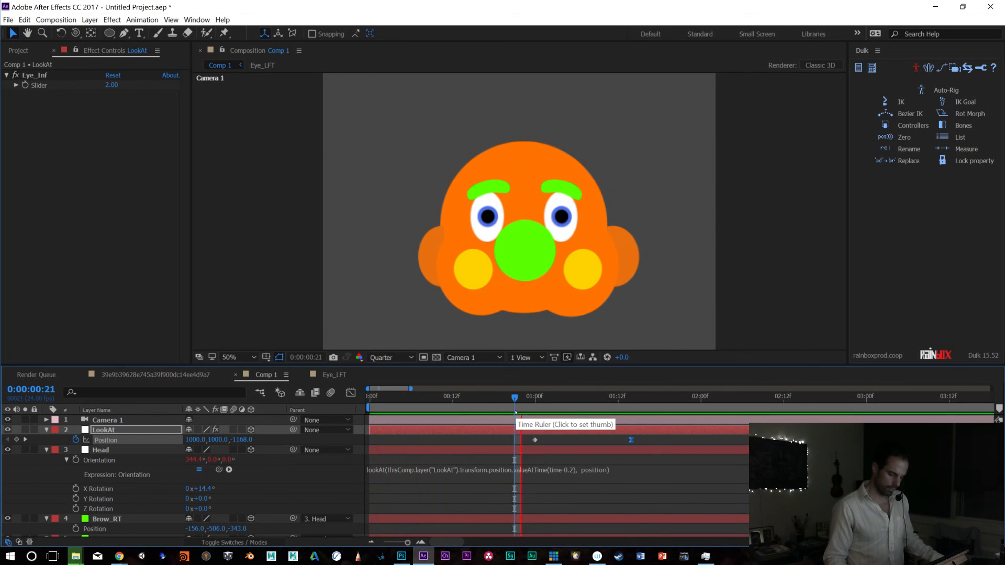
{"action": "key", "text": "space"}
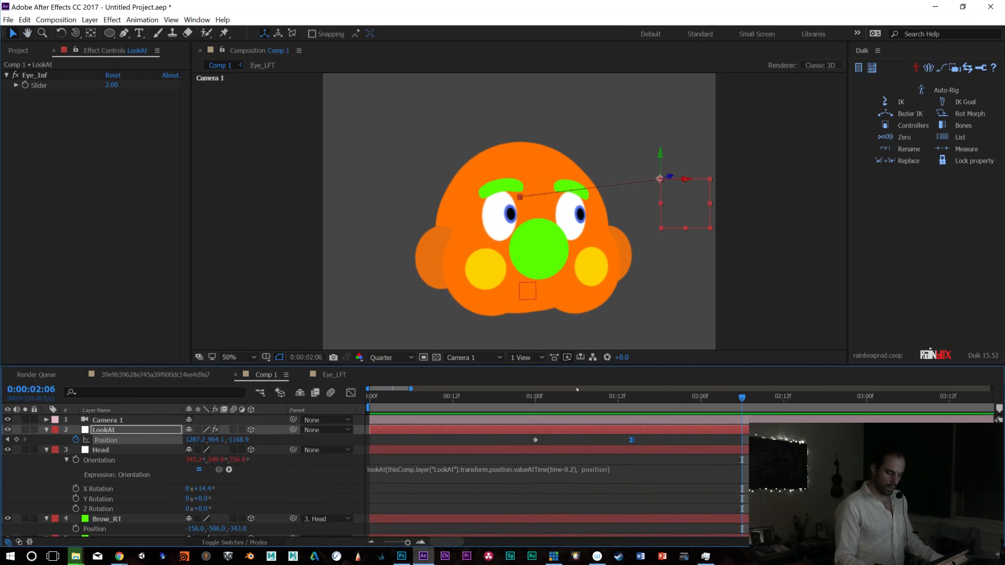
At 0:00:01:07, lower the LookAt null to a Y position of about 1037 as a middle keyframe
{"action": "left_click", "coordinate": [588, 398]}
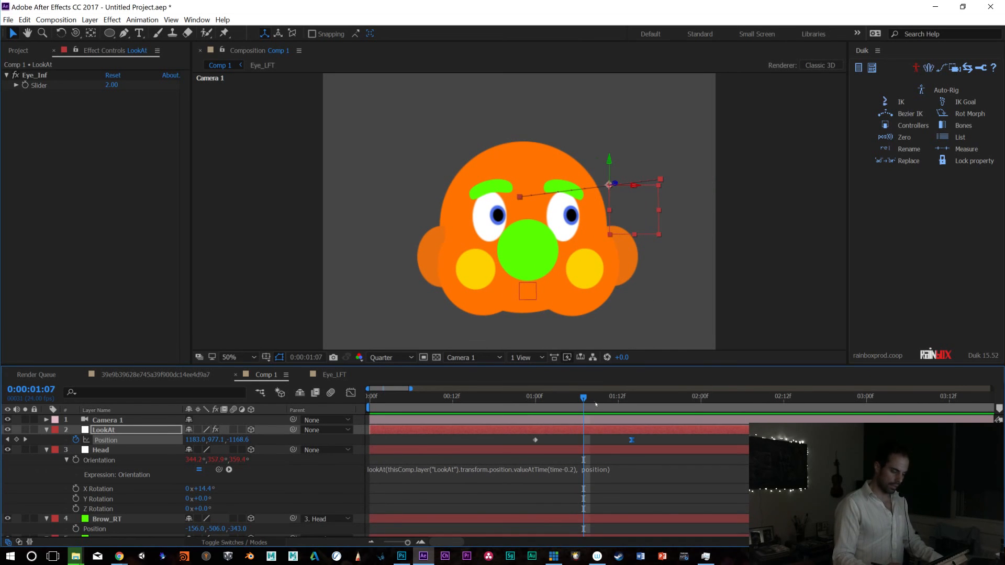
{"action": "key", "text": "shift+Down"}
{"action": "key", "text": "shift+Down"}
{"action": "key", "text": "shift+Down"}
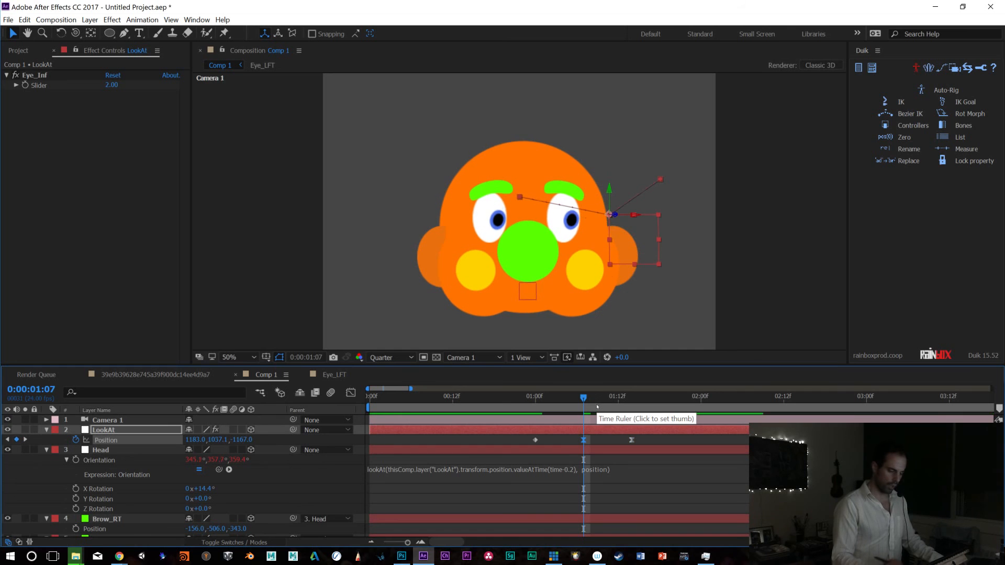
Curve LookAt's motion path through its middle keyframe at 0:00:01:07 by pulling out Bezier handles, and preview the head turn
{"action": "left_click", "coordinate": [124, 33]}
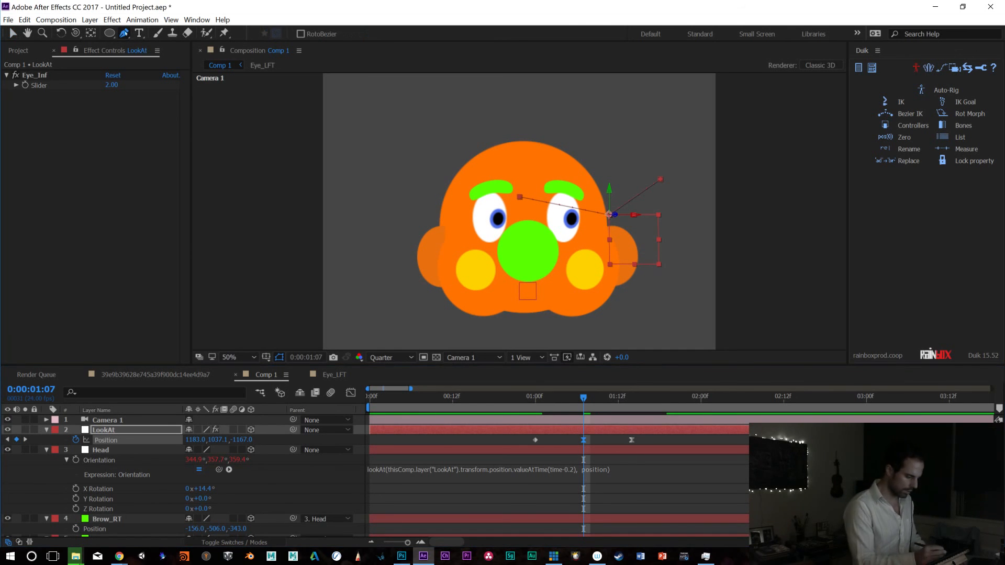
{"action": "left_click_drag", "start_coordinate": [124, 34], "coordinate": [178, 75]}
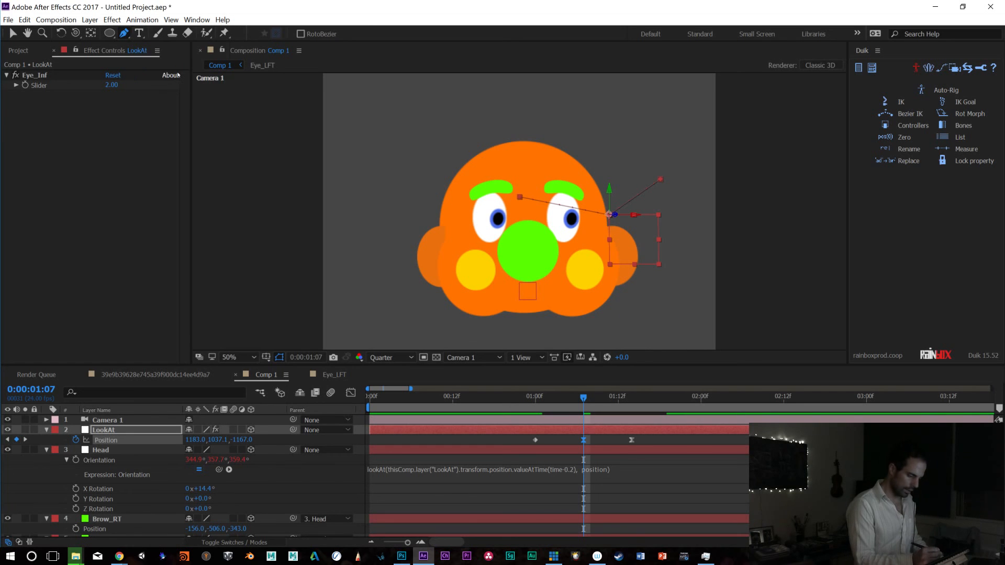
{"action": "left_click_drag", "start_coordinate": [615, 215], "coordinate": [653, 214]}
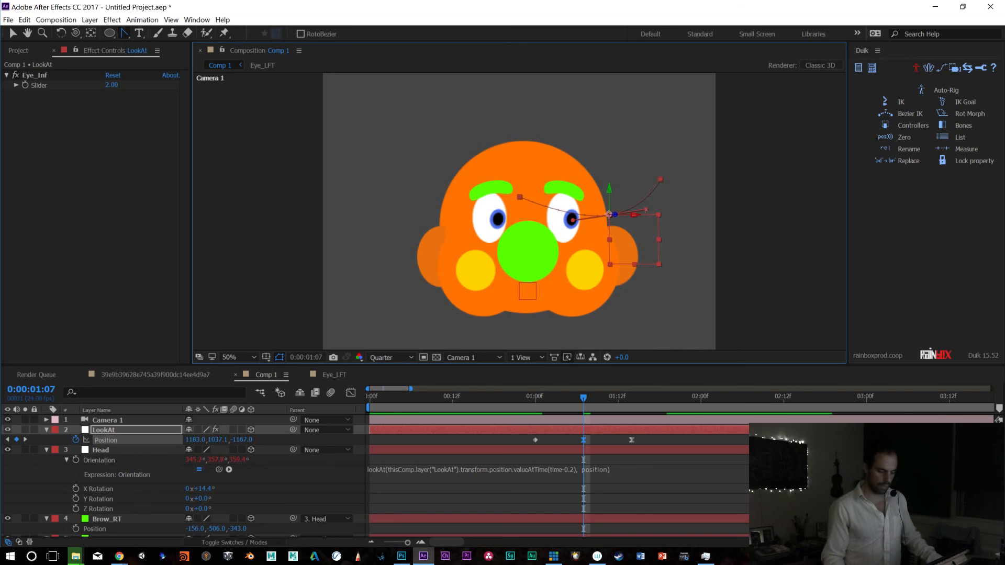
{"action": "key", "text": "space"}
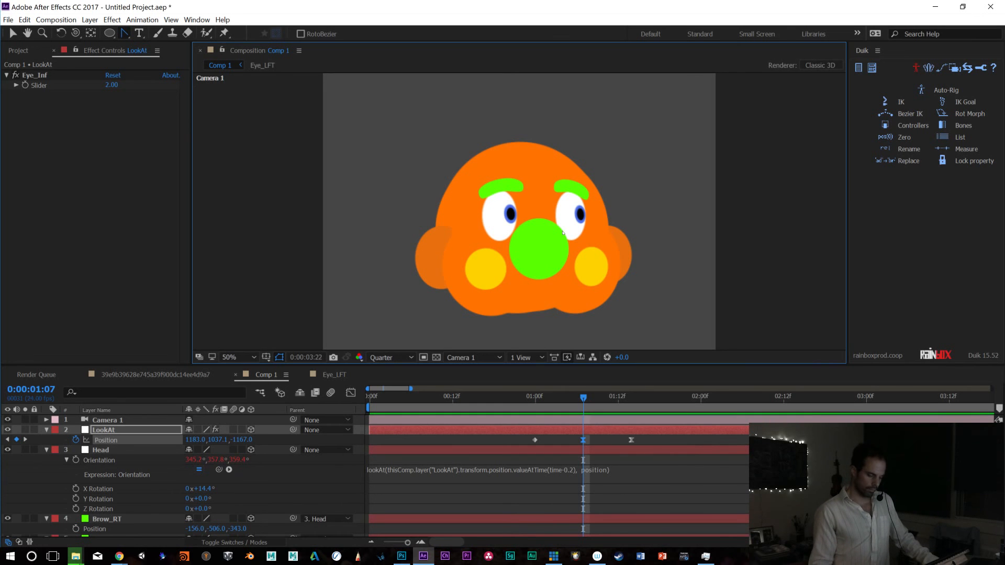
{"action": "key", "text": "space"}
Shorten the work area to end at 0:00:01:23 and preview the head turn
{"action": "left_click", "coordinate": [694, 397]}
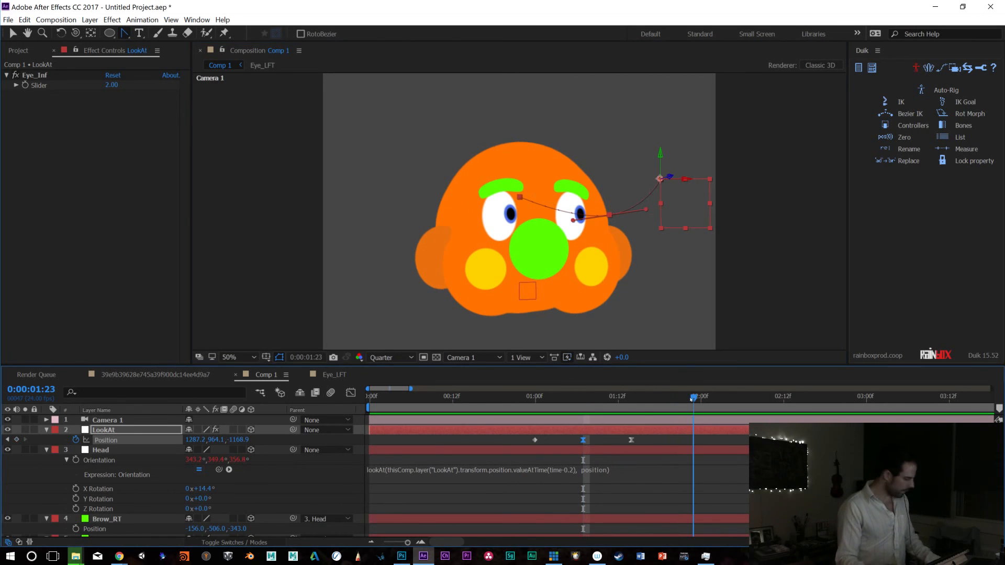
{"action": "key", "text": "space"}
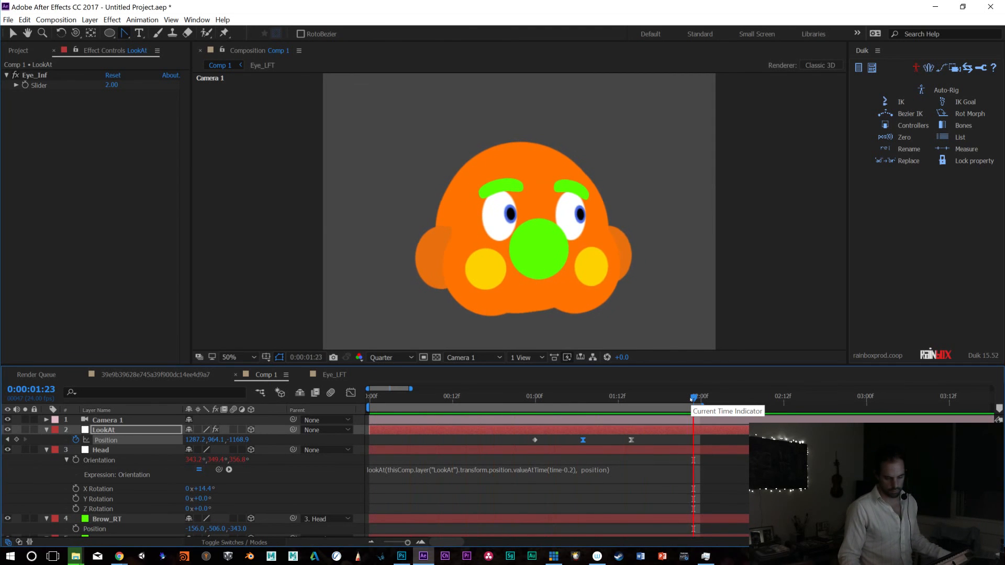
{"action": "key", "text": "space"}
At 0:00:02:08, try moving the LookAt null back to about X 1085, Y 974, and undo the move
{"action": "left_click_drag", "start_coordinate": [619, 396], "coordinate": [756, 396]}
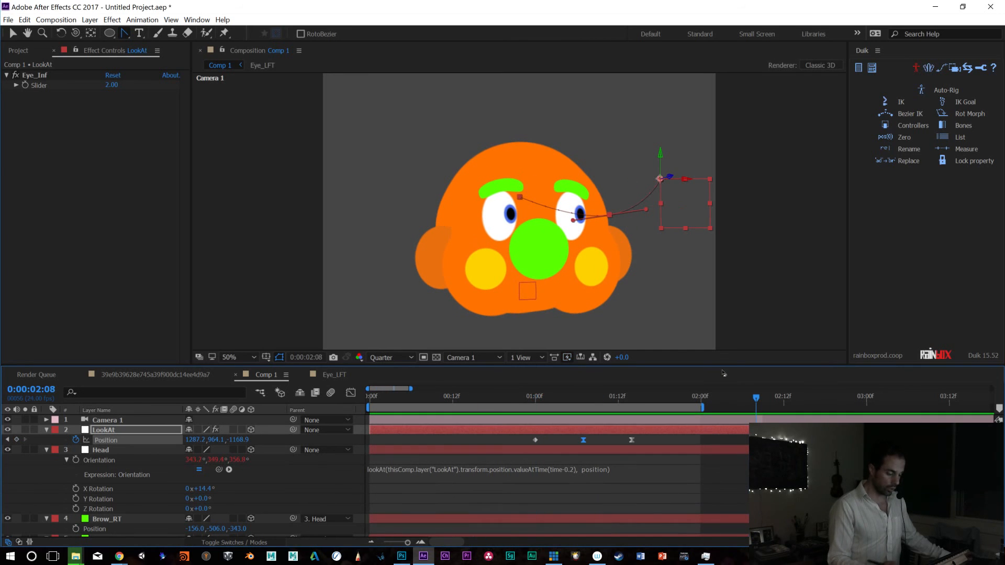
{"action": "key", "text": "v"}
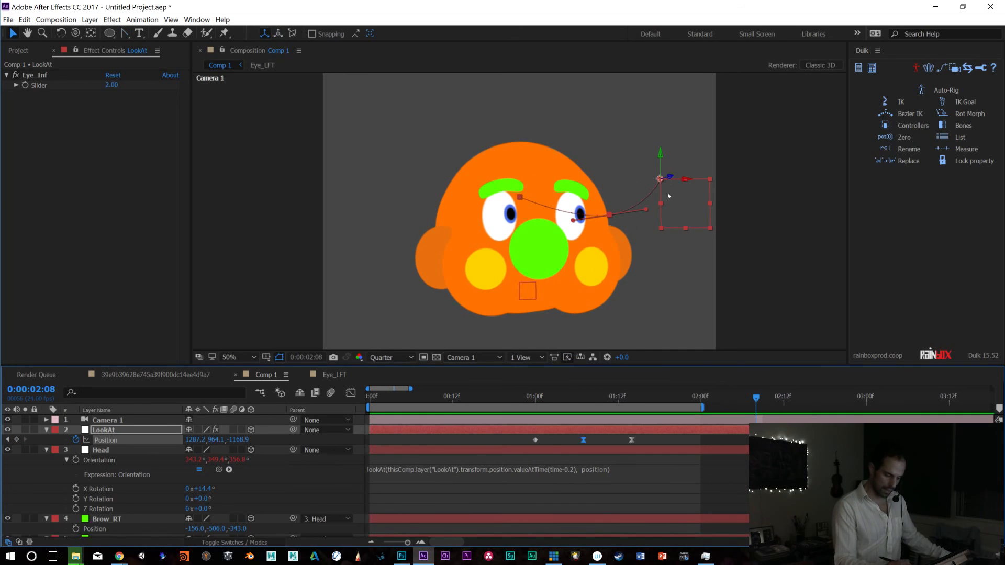
{"action": "left_click_drag", "start_coordinate": [674, 195], "coordinate": [578, 199]}
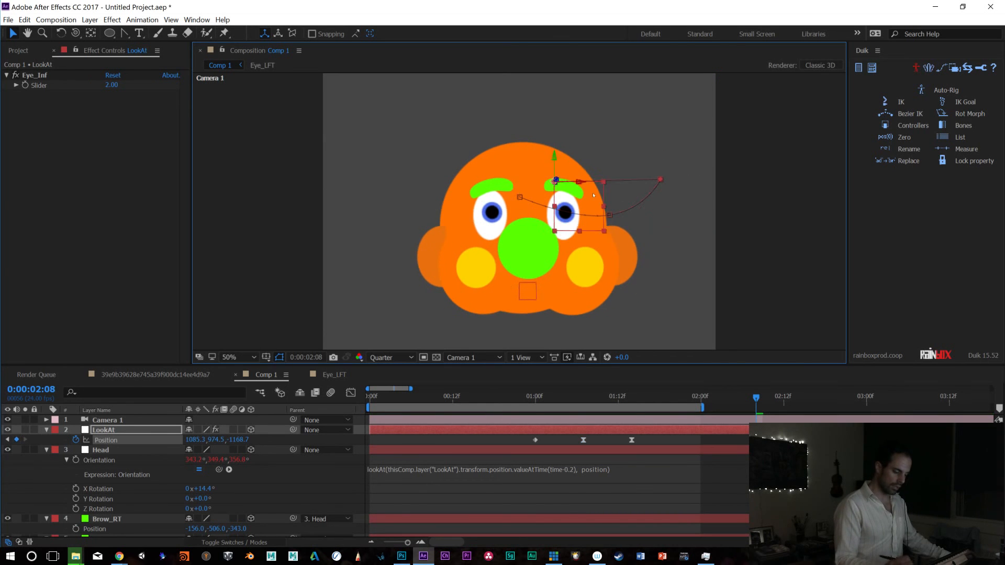
{"action": "key", "text": "ctrl+z"}
Remove all of LookAt's Position keyframes and return to 0:00:00:00
{"action": "left_click_drag", "start_coordinate": [659, 436], "coordinate": [523, 446]}
{"action": "key", "text": "Delete"}
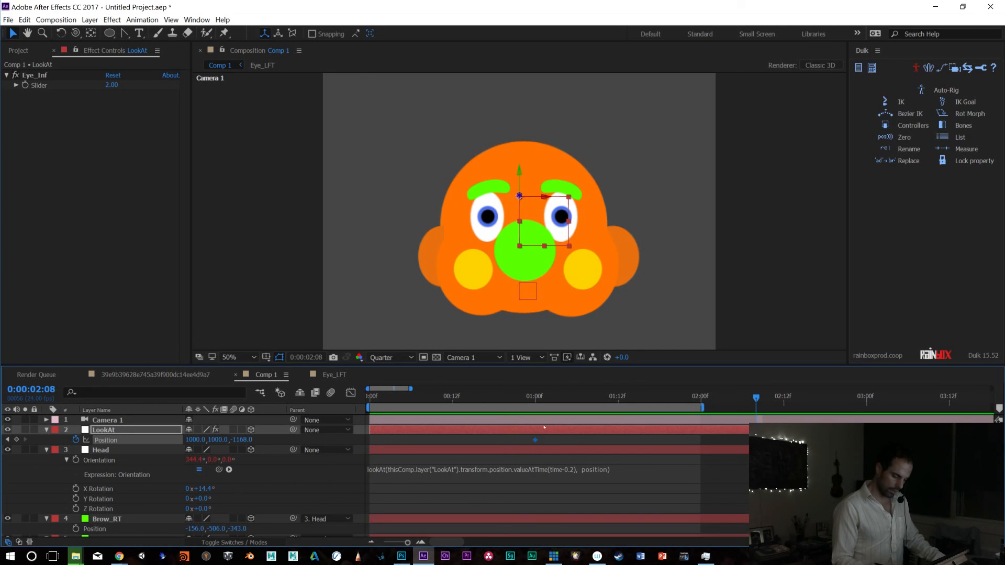
{"action": "left_click_drag", "start_coordinate": [522, 398], "coordinate": [523, 399]}
{"action": "key", "text": "Home"}
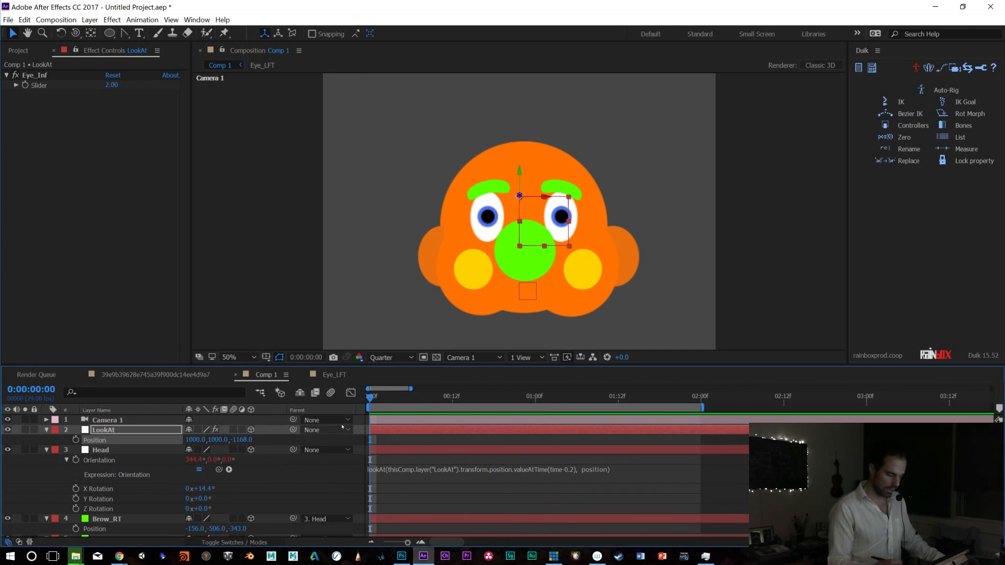
Open Motion Sketch and try to capture motion for the LookAt null
{"action": "left_click", "coordinate": [197, 20]}
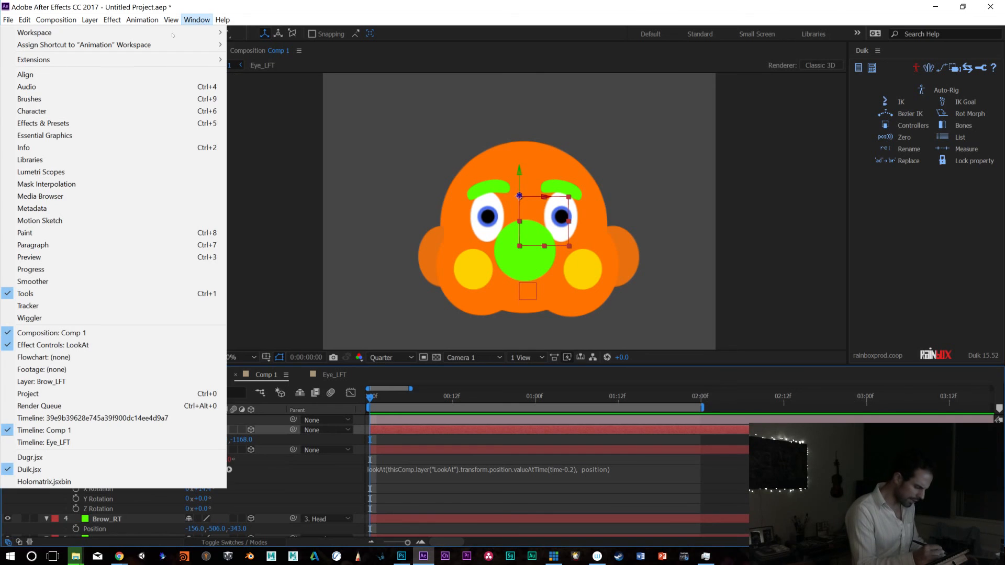
{"action": "left_click", "coordinate": [105, 220]}
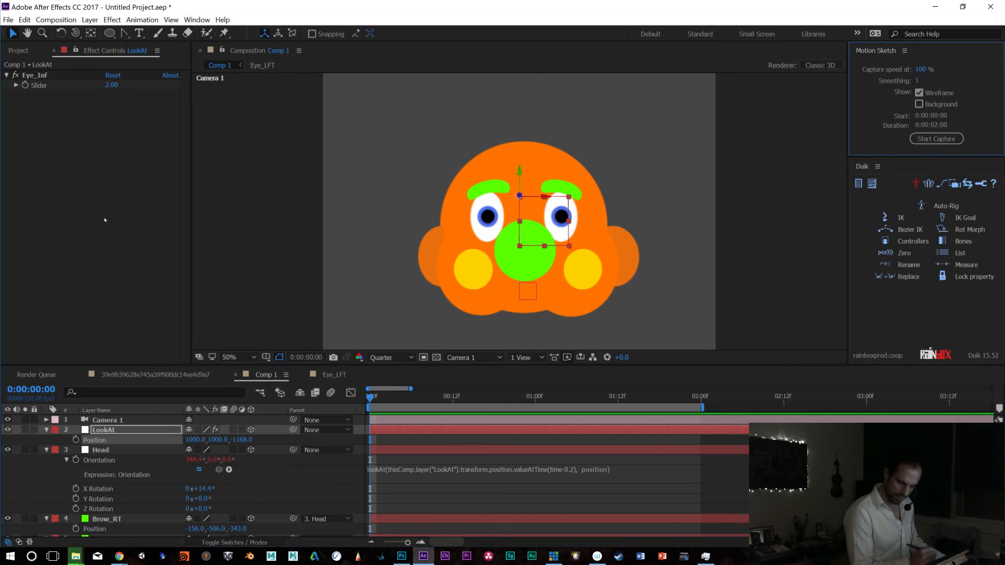
{"action": "left_click", "coordinate": [936, 139]}
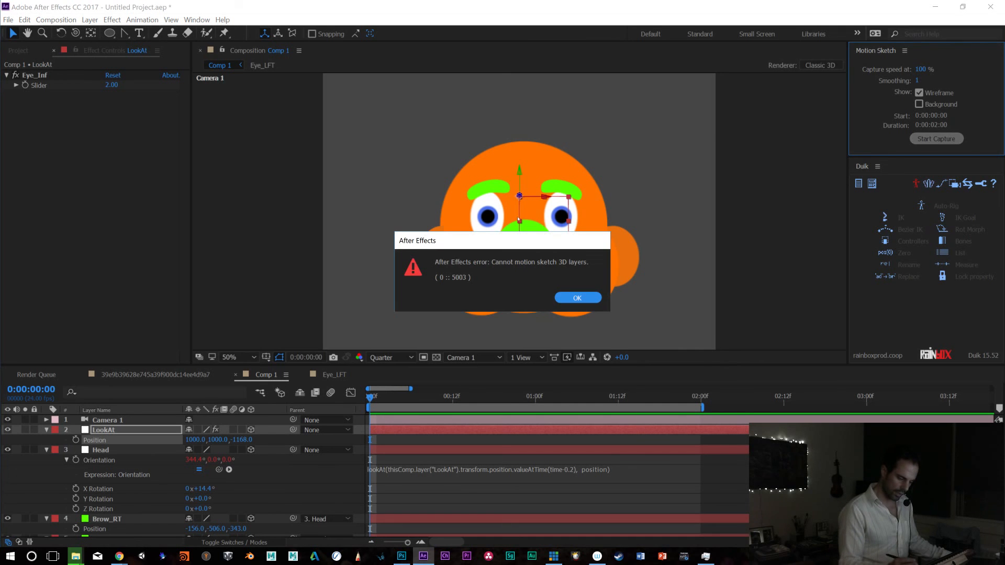
{"action": "left_click", "coordinate": [577, 298]}
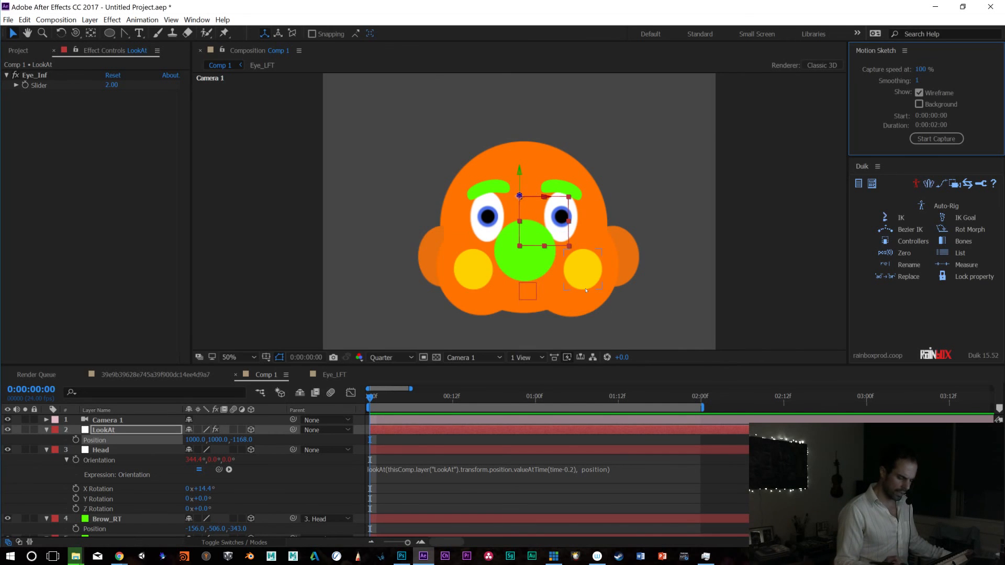
Add a new 2D null to Comp 1, reveal its Position, and leave it selected
{"action": "left_click", "coordinate": [89, 20]}
{"action": "mouse_move", "coordinate": [52, 32]}
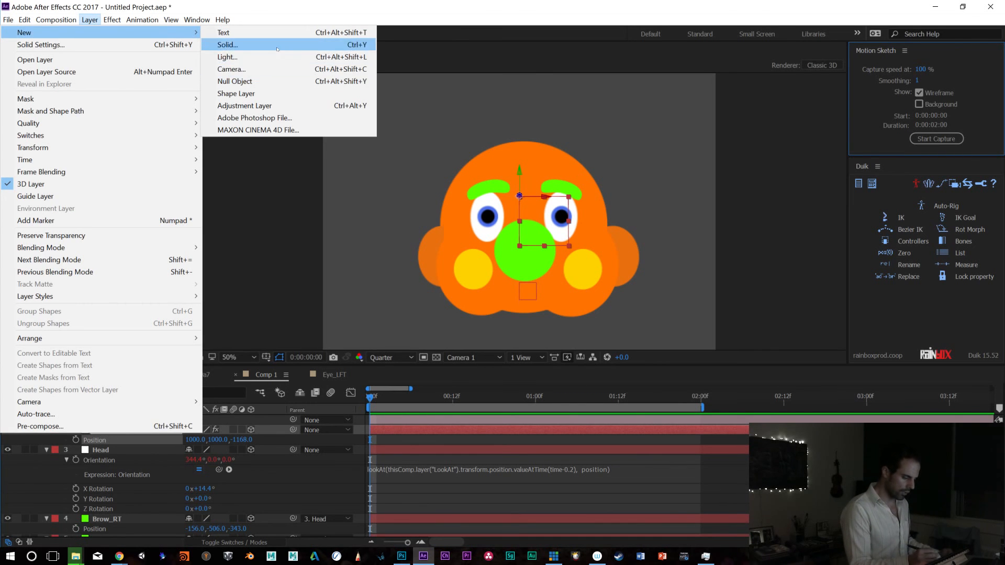
{"action": "left_click", "coordinate": [274, 82]}
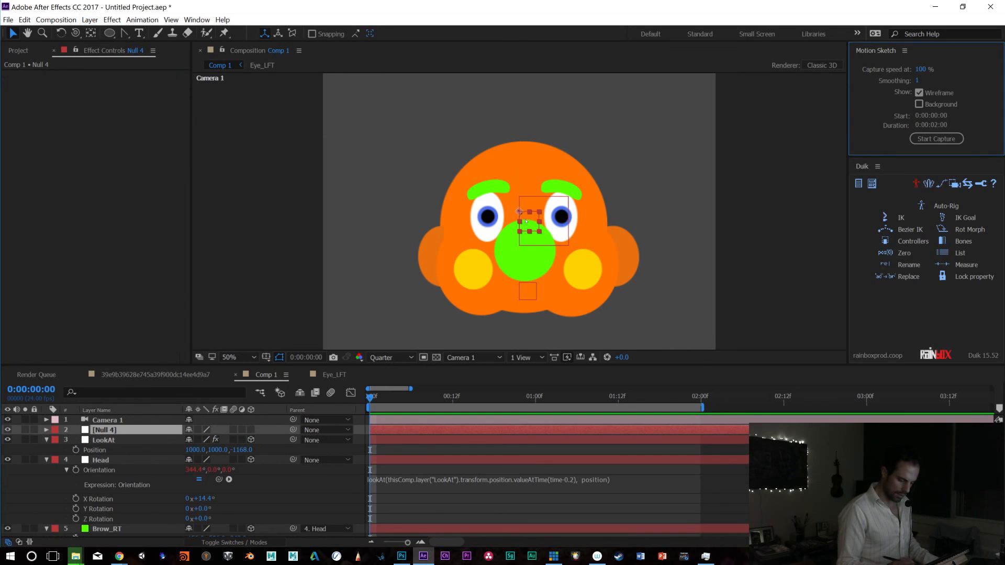
{"action": "key", "text": "p"}
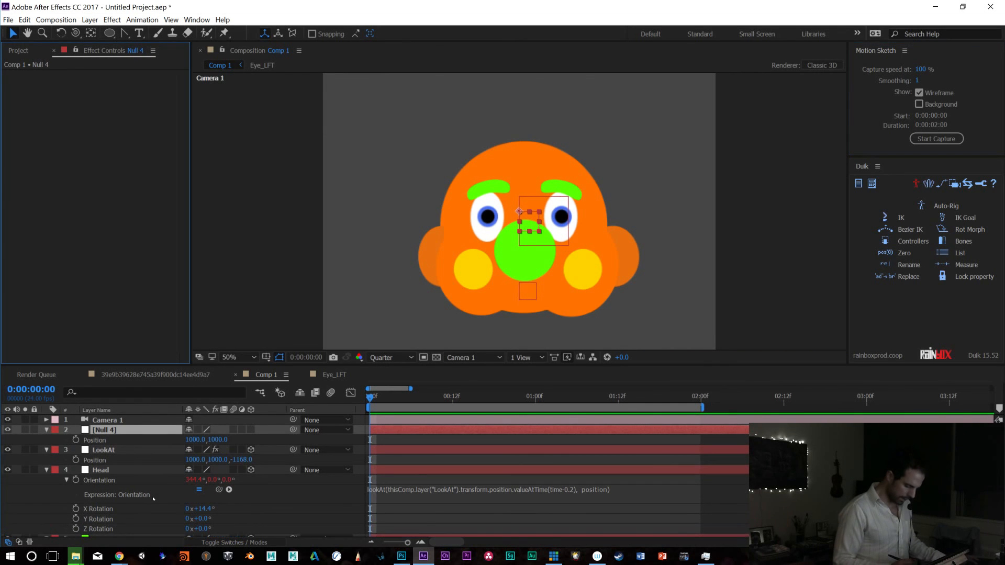
{"action": "left_click", "coordinate": [126, 450]}
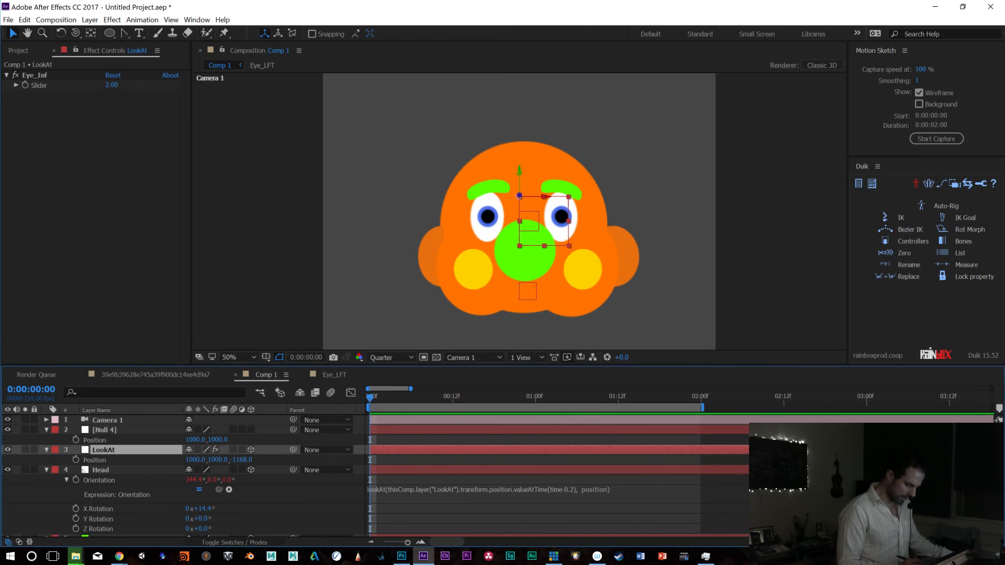
{"action": "left_click", "coordinate": [108, 431]}
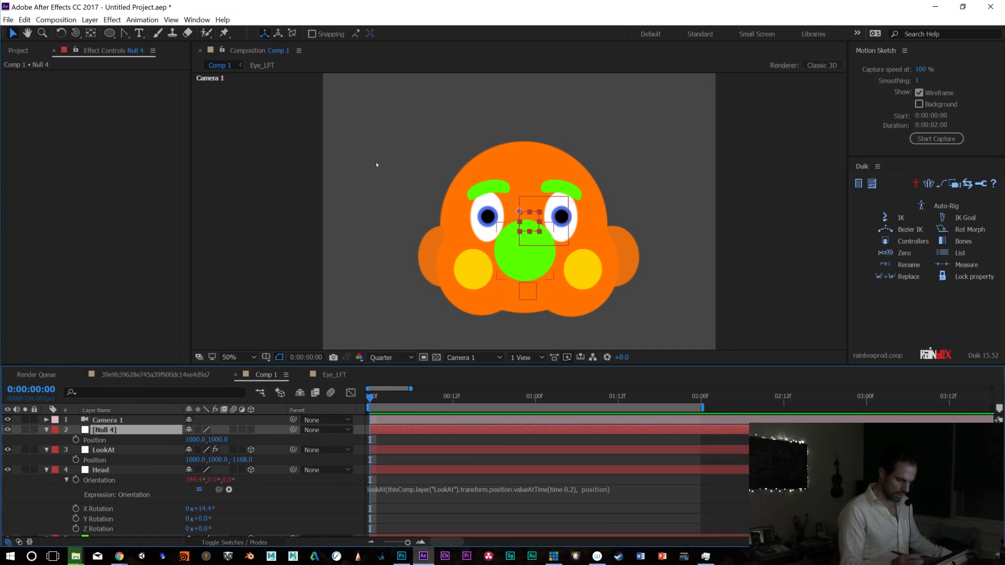
Try capturing a two-second motion sketch of the new null from the head's centre toward the right-hand ear, and undo it
{"action": "left_click", "coordinate": [937, 139]}
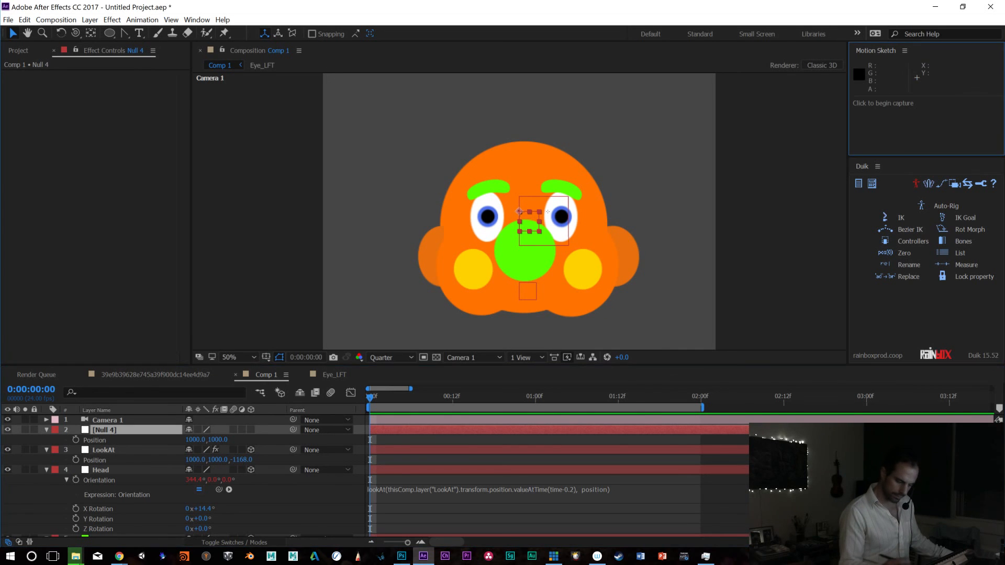
{"action": "left_click_drag", "start_coordinate": [519, 211], "coordinate": [613, 213]}
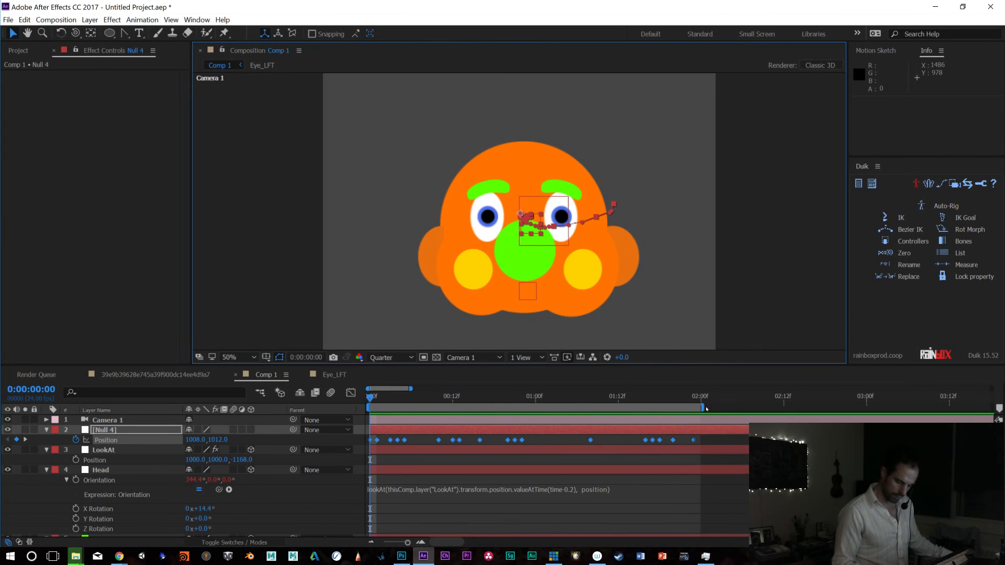
{"action": "key", "text": "ctrl+z"}
Extend the work area to 8 seconds and motion-sketch the new null sweeping across both eyes and back to the centre
{"action": "scroll", "coordinate": [676, 419], "scroll_direction": "down", "scroll_amount": 5}
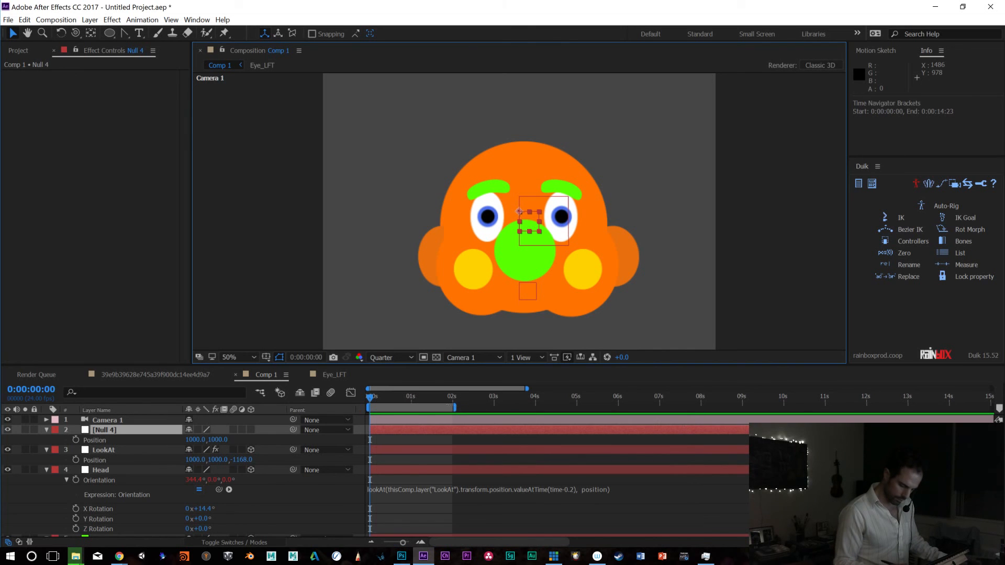
{"action": "left_click_drag", "start_coordinate": [454, 407], "coordinate": [700, 407]}
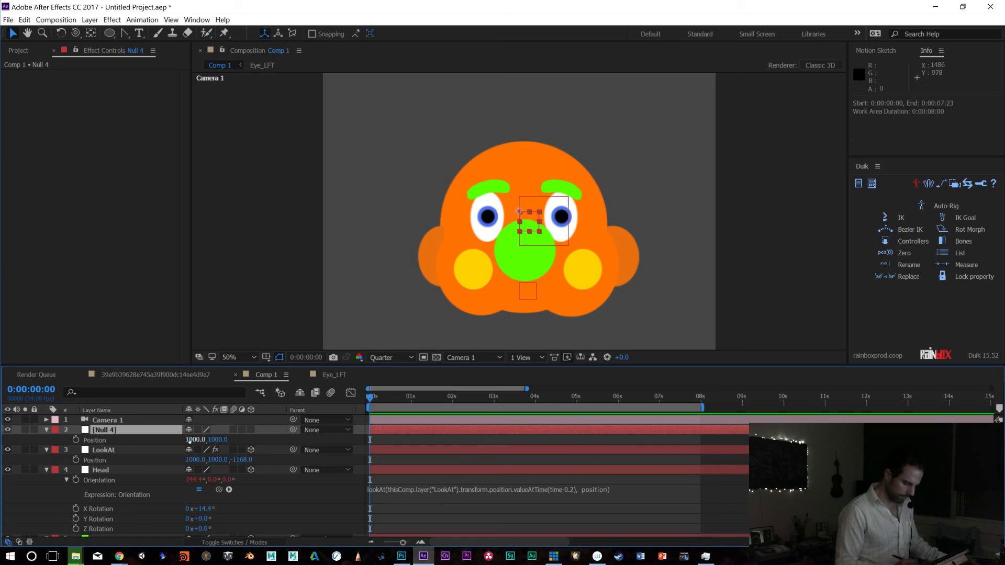
{"action": "left_click", "coordinate": [111, 432]}
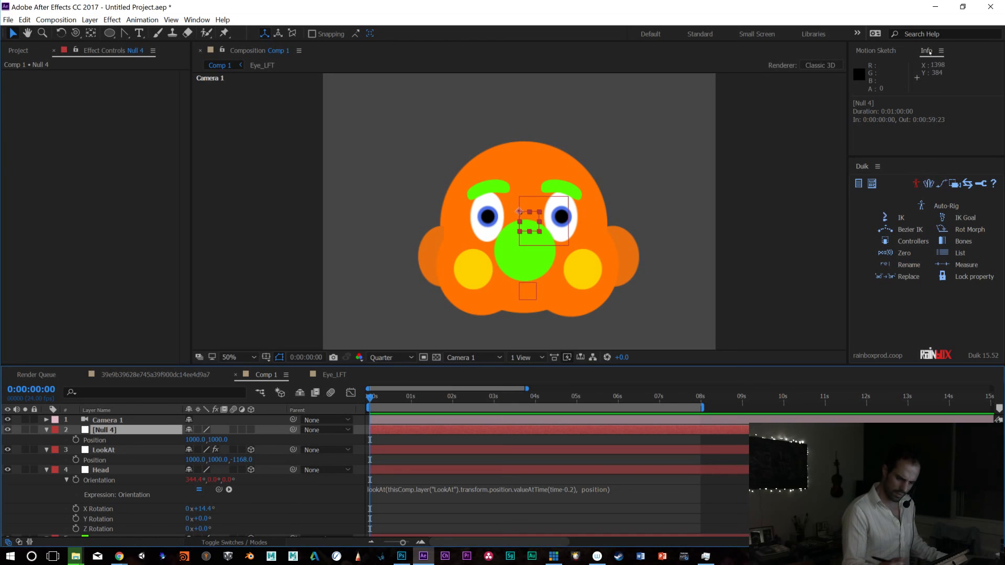
{"action": "left_click", "coordinate": [879, 51]}
{"action": "left_click", "coordinate": [937, 138]}
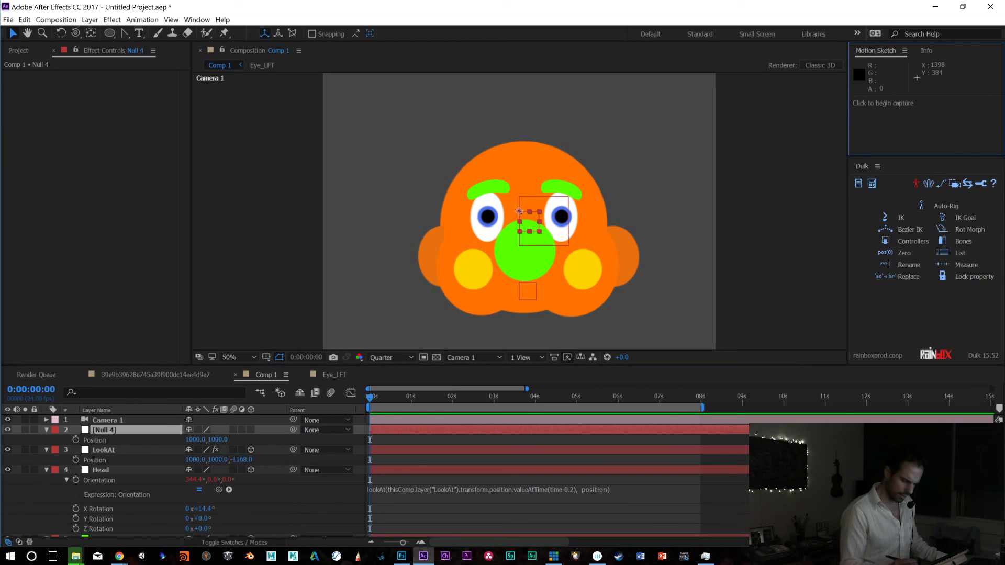
{"action": "mouse_move", "coordinate": [526, 218]}
{"action": "left_mouse_down"}
{"action": "mouse_move", "coordinate": [594, 205]}
{"action": "mouse_move", "coordinate": [549, 239]}
{"action": "mouse_move", "coordinate": [515, 229]}
{"action": "mouse_move", "coordinate": [516, 218]}
{"action": "mouse_move", "coordinate": [495, 224]}
{"action": "mouse_move", "coordinate": [441, 210]}
{"action": "mouse_move", "coordinate": [449, 222]}
{"action": "mouse_move", "coordinate": [524, 217]}
{"action": "left_mouse_up"}
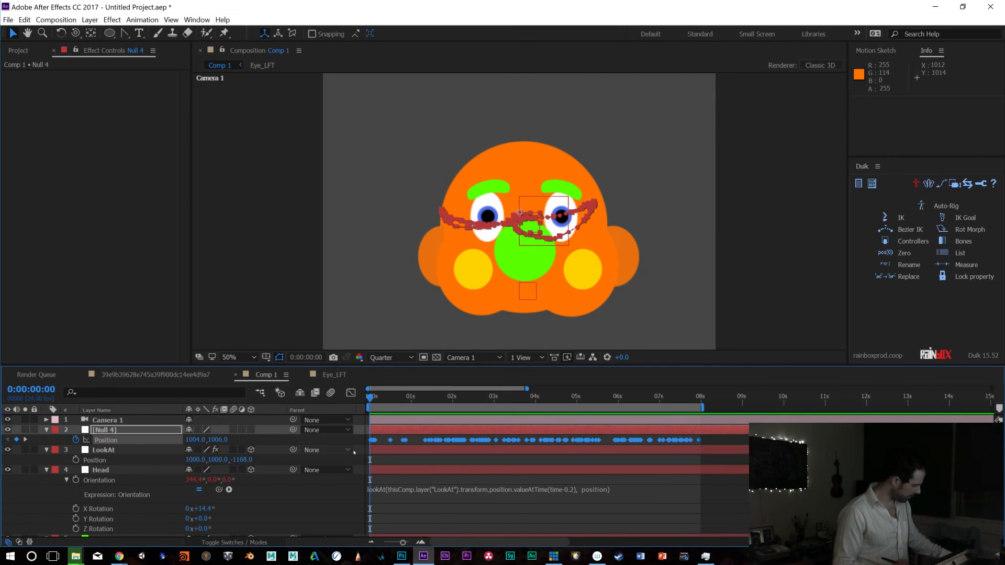
Paste the sketched null's Position keyframes onto LookAt's Position, try changing LookAt's Z value, and undo that change
{"action": "left_click", "coordinate": [95, 460]}
{"action": "key", "text": "ctrl+v"}
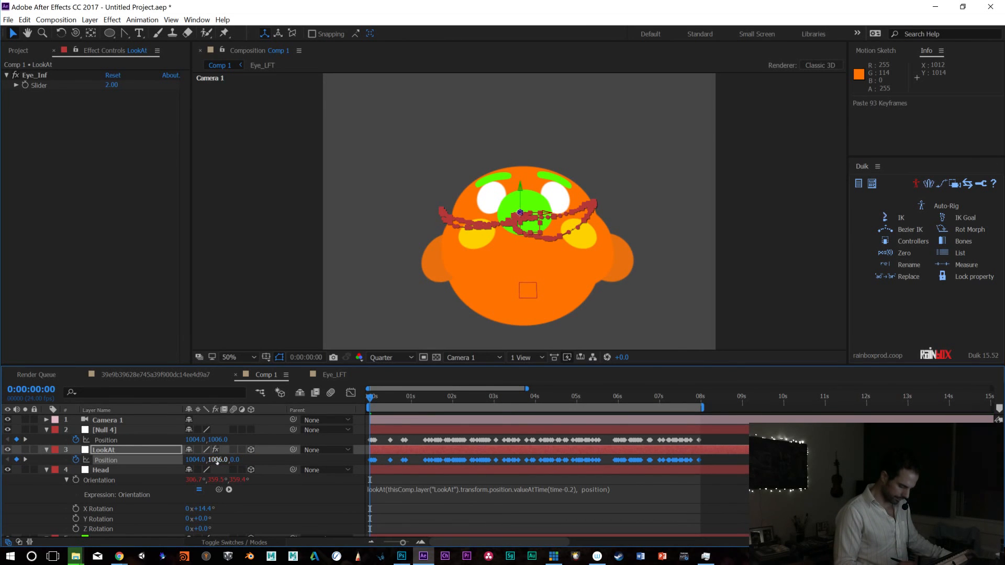
{"action": "left_click_drag", "start_coordinate": [229, 461], "coordinate": [483, 444]}
{"action": "key", "text": "ctrl+z"}
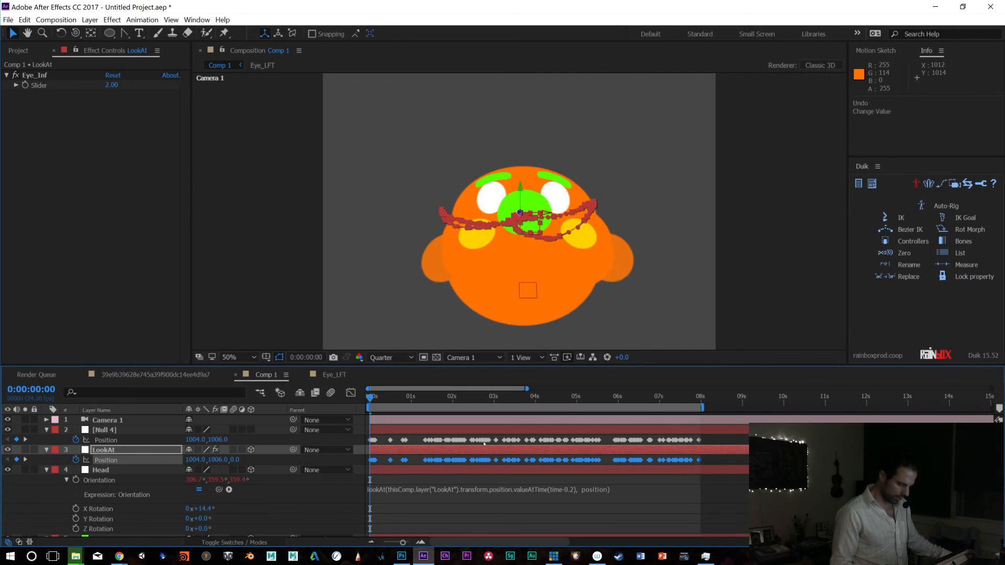
Undo the keyframe paste on LookAt, and try parenting LookAt to Null 4
{"action": "key", "text": "ctrl+z"}
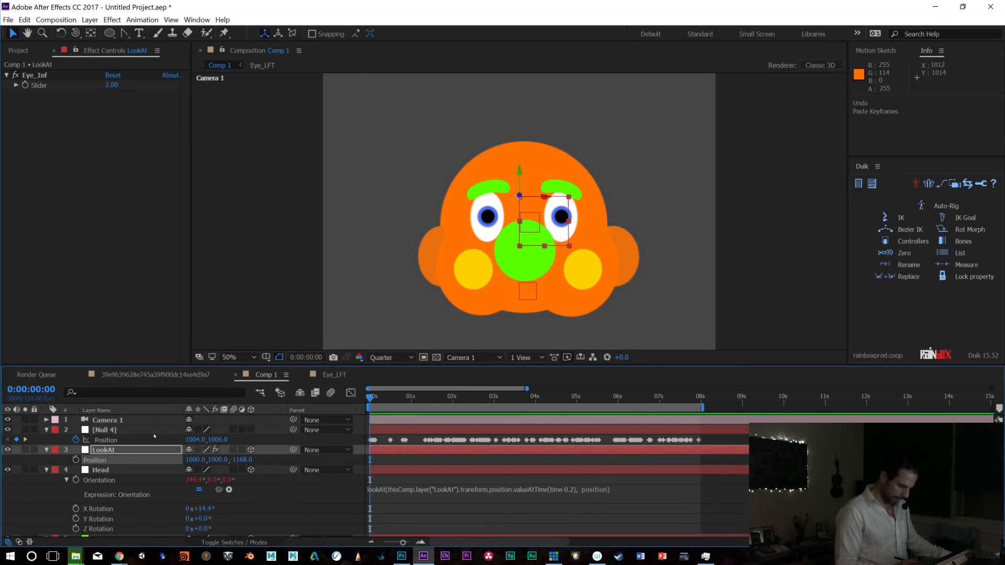
{"action": "left_click_drag", "start_coordinate": [293, 450], "coordinate": [126, 429]}
{"action": "key", "text": "ctrl+z"}
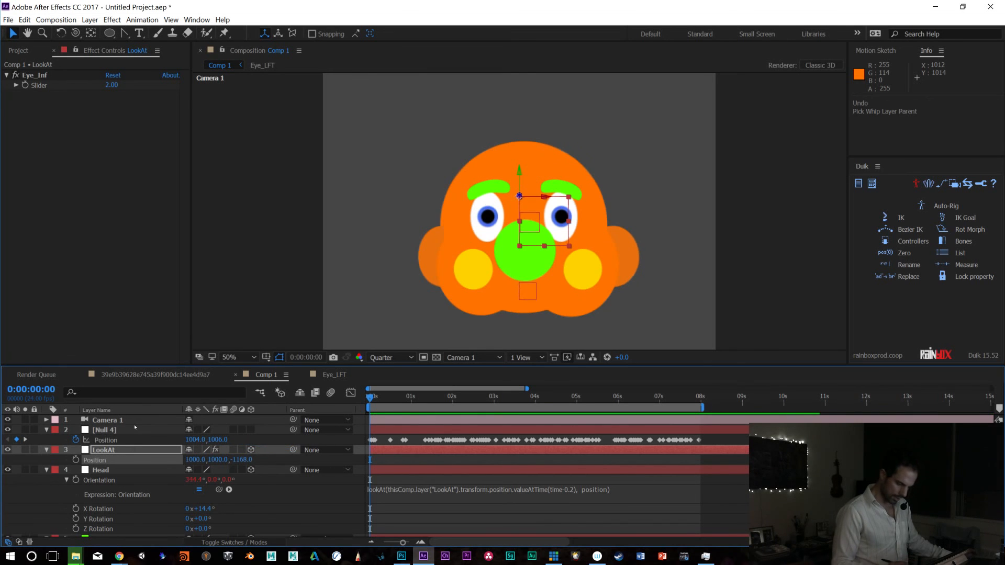
Copy all of Null 4's Position keyframes and paste them onto LookAt's Position at 0:00:00:00
{"action": "left_click_drag", "start_coordinate": [448, 413], "coordinate": [339, 450]}
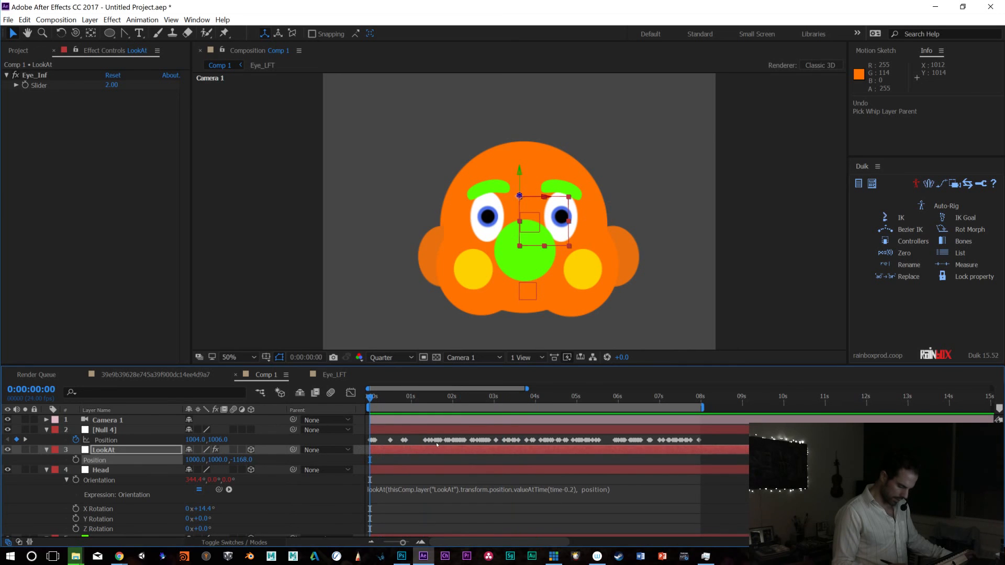
{"action": "left_click_drag", "start_coordinate": [713, 436], "coordinate": [359, 450]}
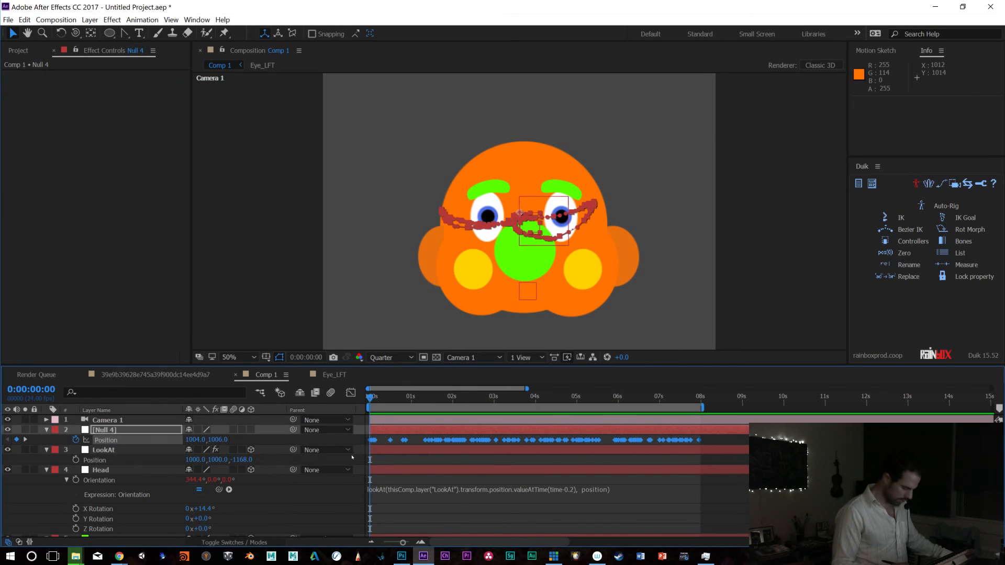
{"action": "key", "text": "ctrl+c"}
{"action": "left_click", "coordinate": [97, 461]}
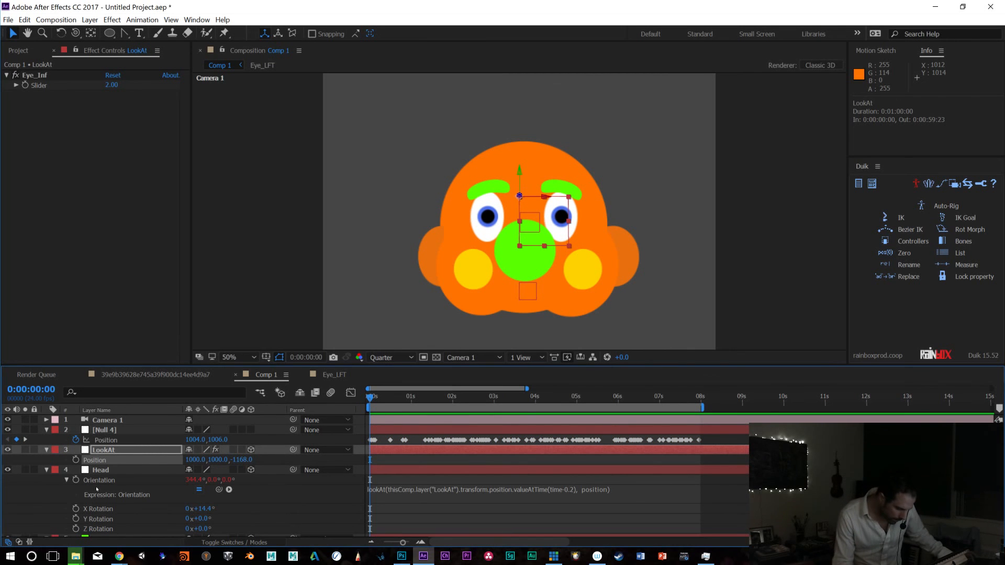
{"action": "key", "text": "ctrl+v"}
{"action": "key", "text": "ctrl+z"}
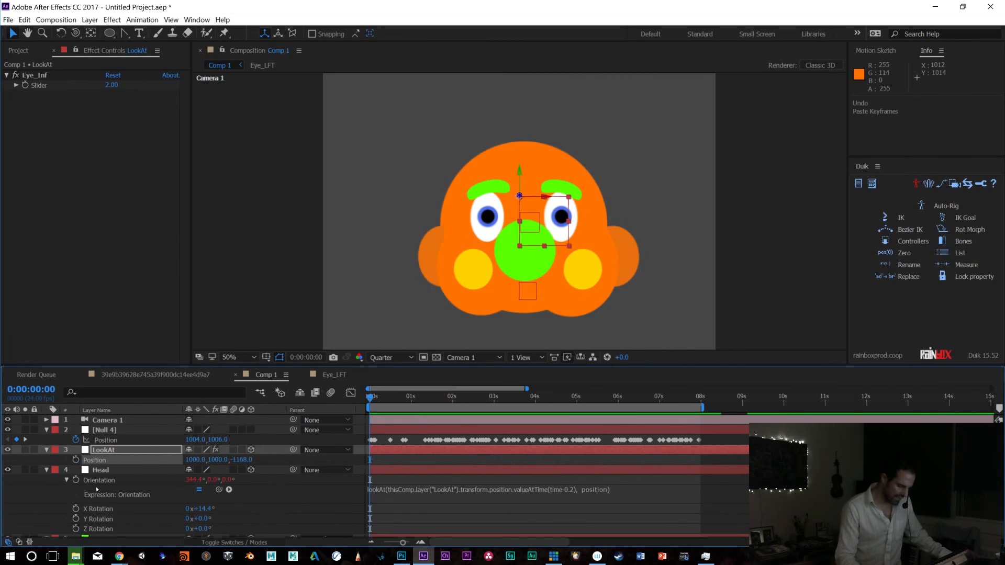
{"action": "key", "text": "ctrl+v"}
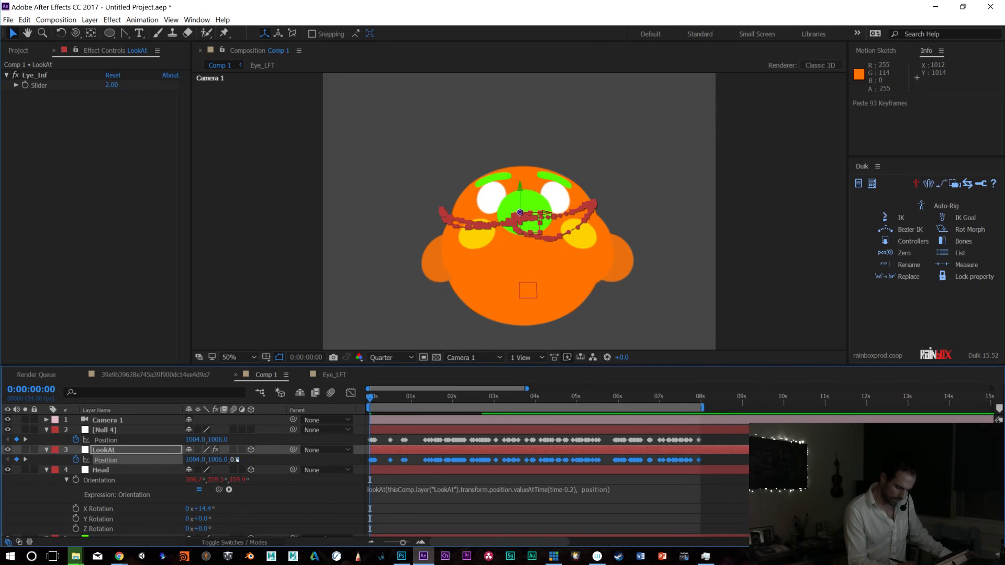
Set the Z value of LookAt's Position to -1168 at the first frame
{"action": "left_click", "coordinate": [236, 463]}
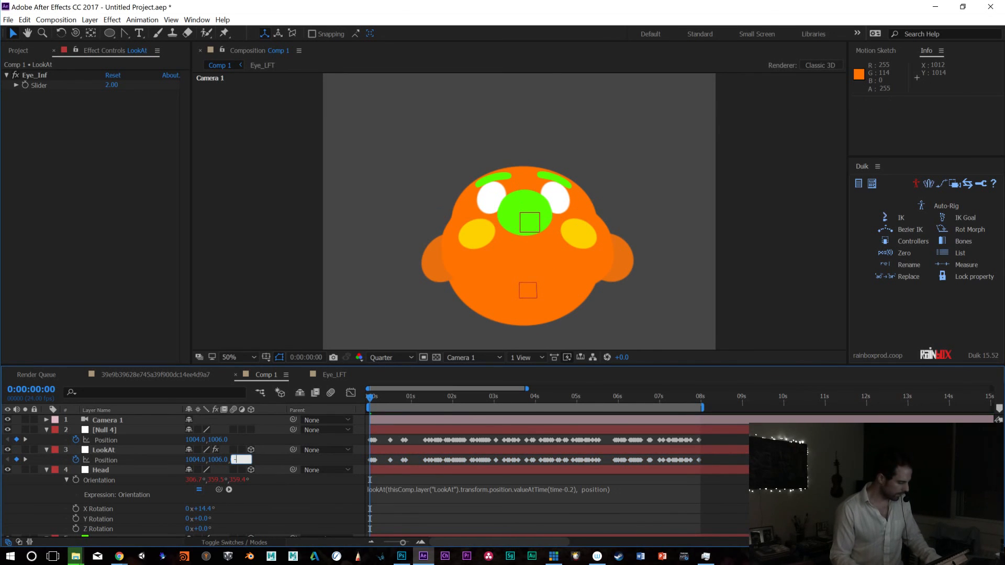
{"action": "type", "text": "-116"}
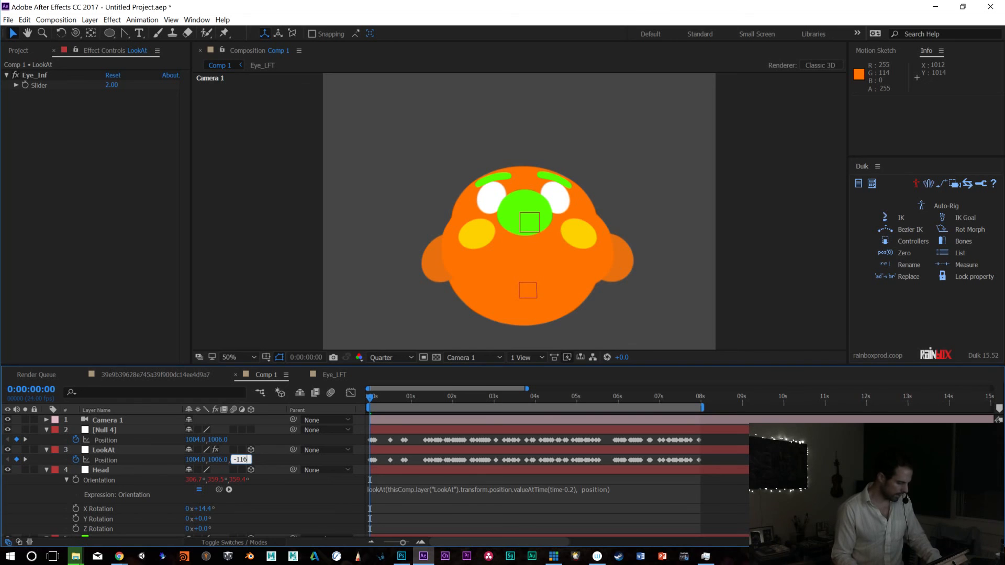
{"action": "type", "text": "8"}
{"action": "key", "text": "Return"}
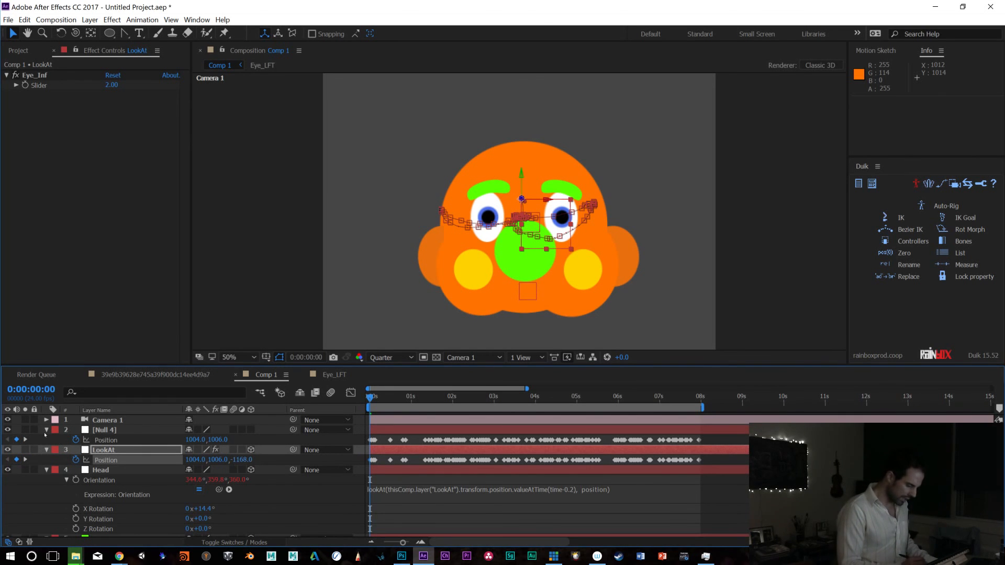
Hide the Null 4 layer and preview the head animation
{"action": "left_click", "coordinate": [12, 432]}
{"action": "left_click", "coordinate": [102, 431]}
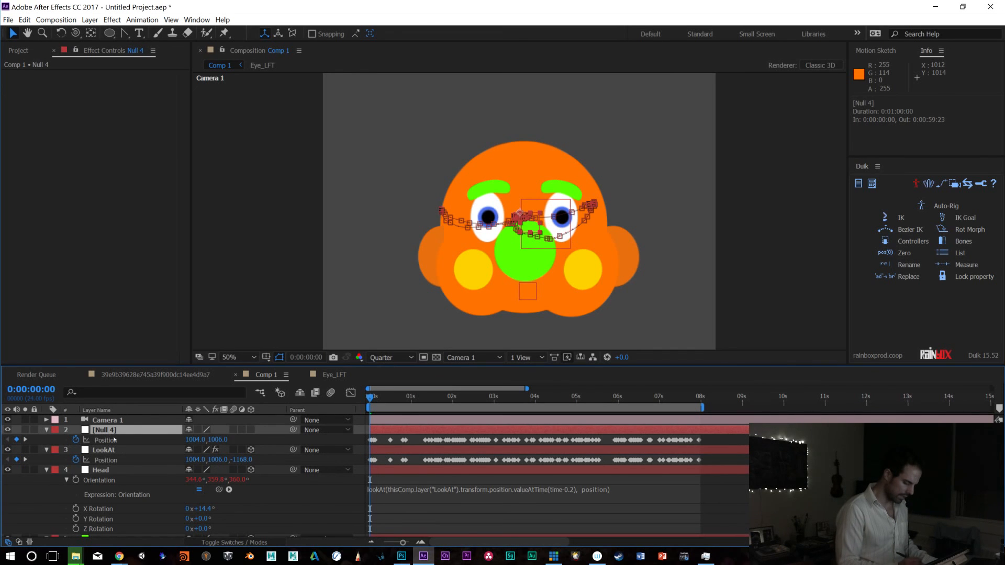
{"action": "left_click", "coordinate": [7, 430]}
{"action": "key", "text": "space"}
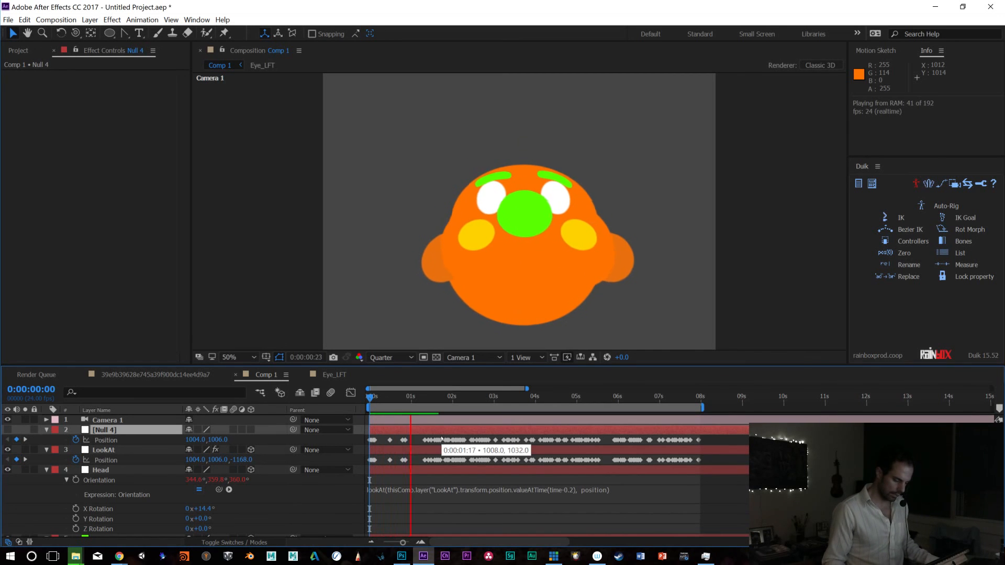
{"action": "key", "text": "space"}
Return to the first frame and undo the changes back to before the keyframes were pasted onto LookAt
{"action": "key", "text": "ctrl+z"}
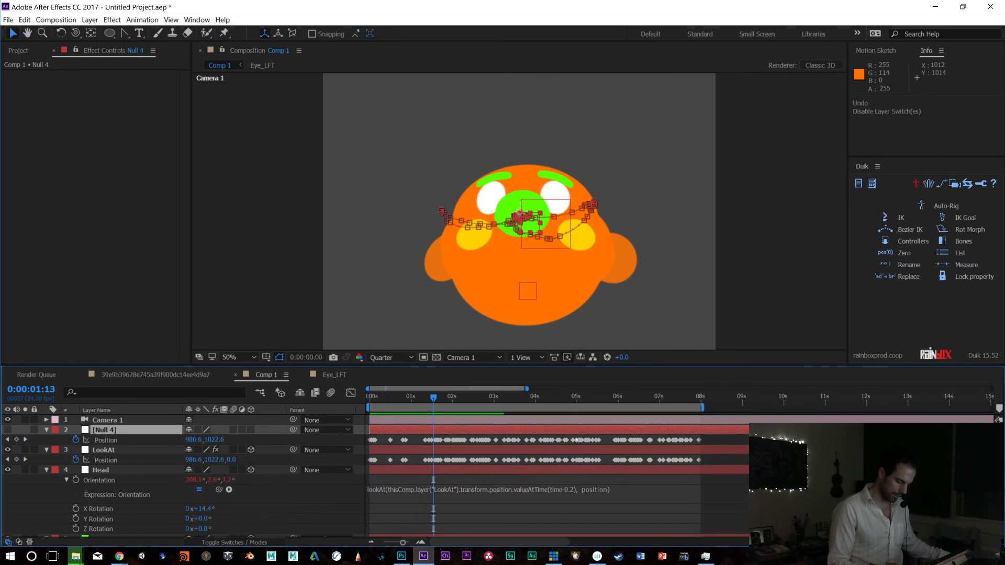
{"action": "key", "text": "Home"}
{"action": "key", "text": "ctrl+z"}
{"action": "key", "text": "ctrl+z"}
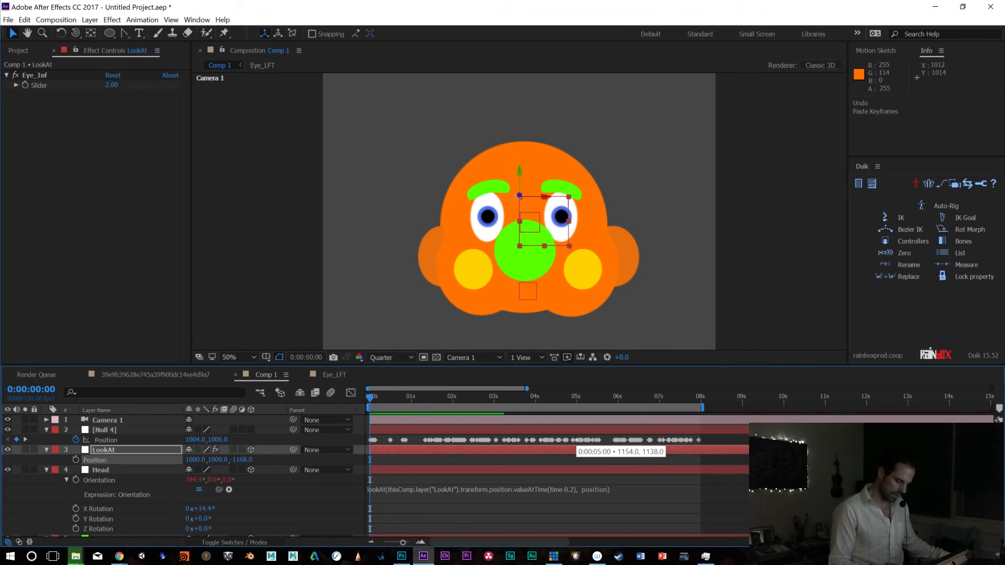
Make Null 4 a 3D layer and set the Z value of all its Position keyframes to -1169
{"action": "left_click", "coordinate": [251, 430]}
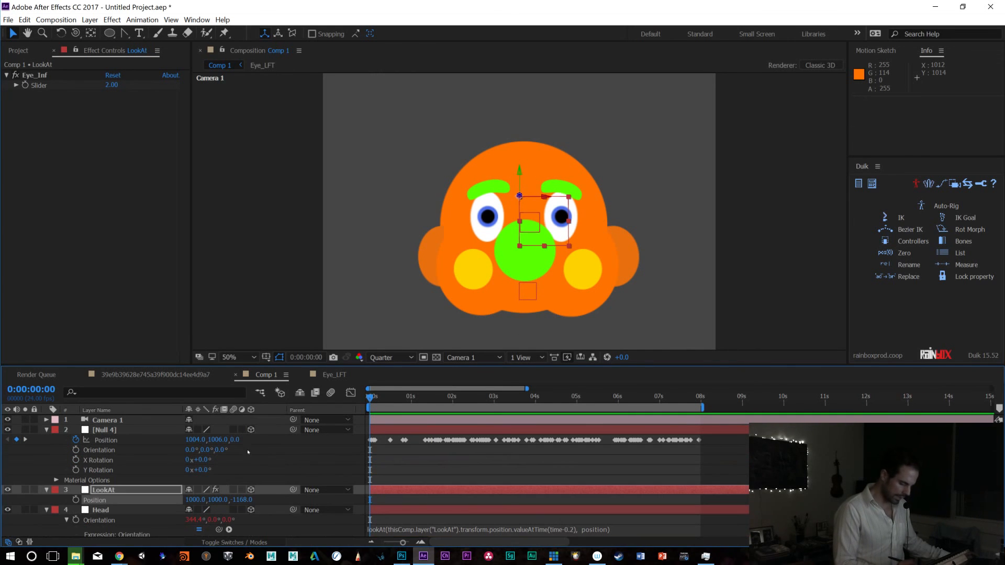
{"action": "left_click_drag", "start_coordinate": [719, 440], "coordinate": [319, 449]}
{"action": "left_click_drag", "start_coordinate": [225, 441], "coordinate": [21, 377]}
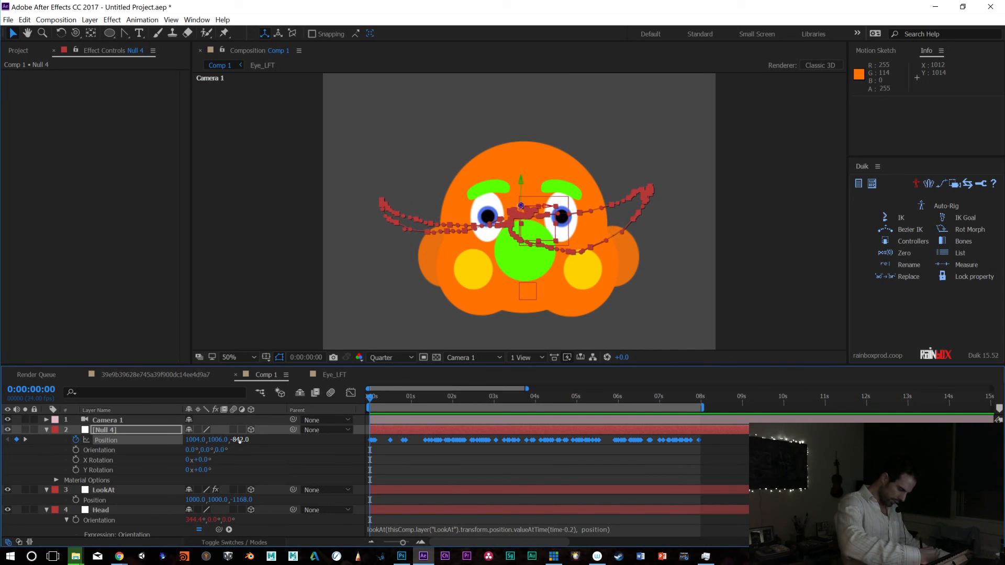
{"action": "left_click_drag", "start_coordinate": [210, 434], "coordinate": [204, 432]}
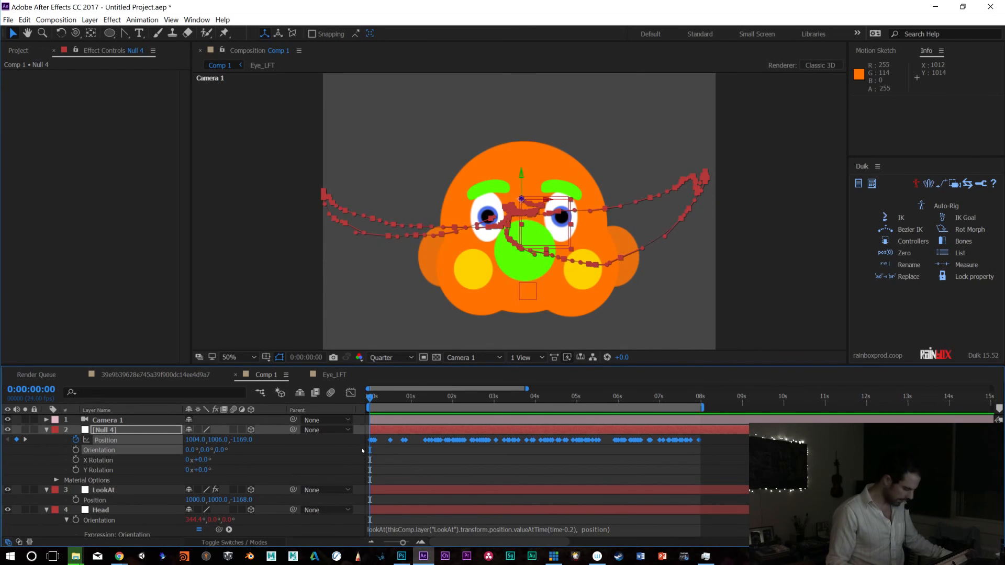
Enable keyframing on LookAt's Position at 0:00:00:00 and paste Null 4's Position keyframes onto it
{"action": "left_click", "coordinate": [97, 501]}
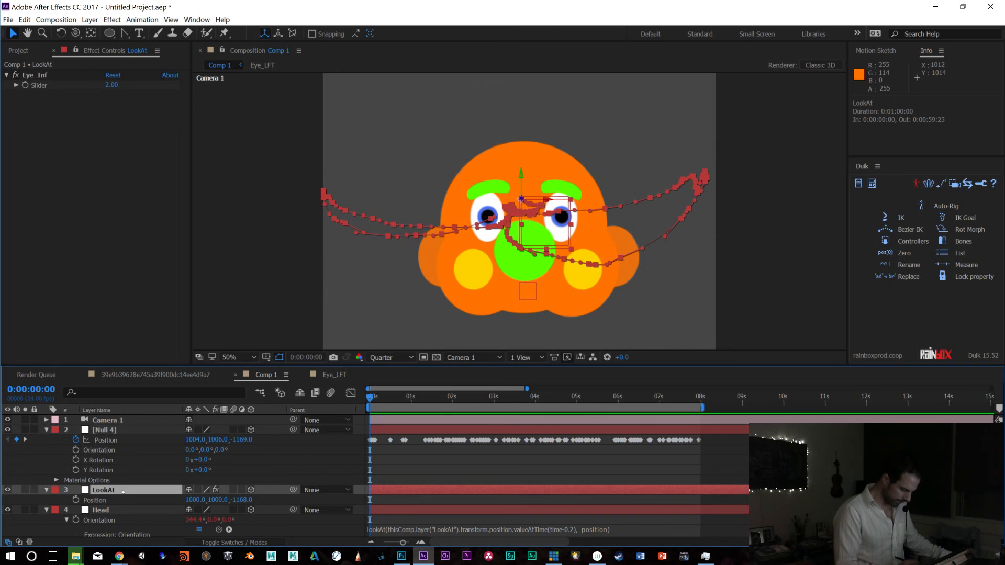
{"action": "left_click", "coordinate": [76, 500]}
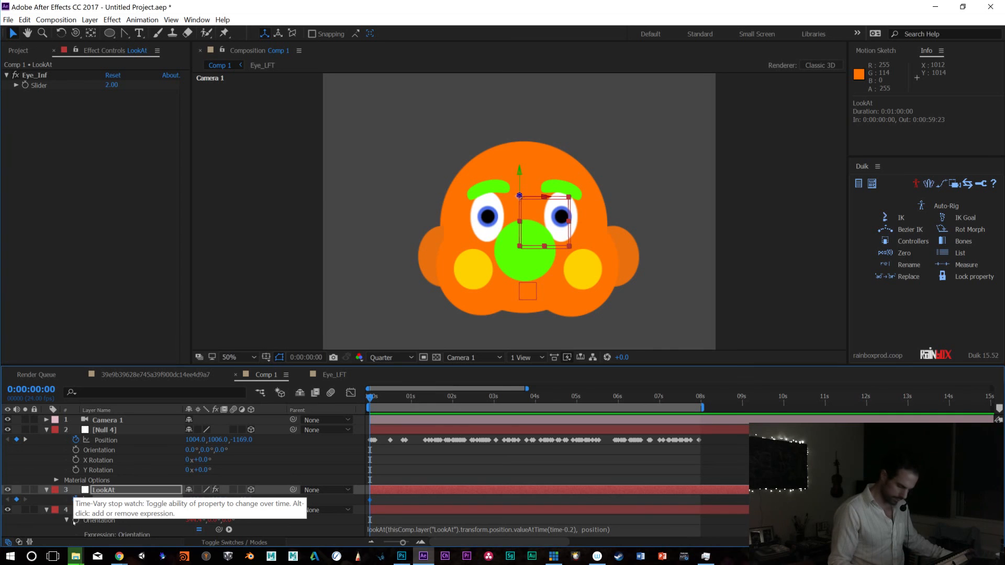
{"action": "key", "text": "ctrl+v"}
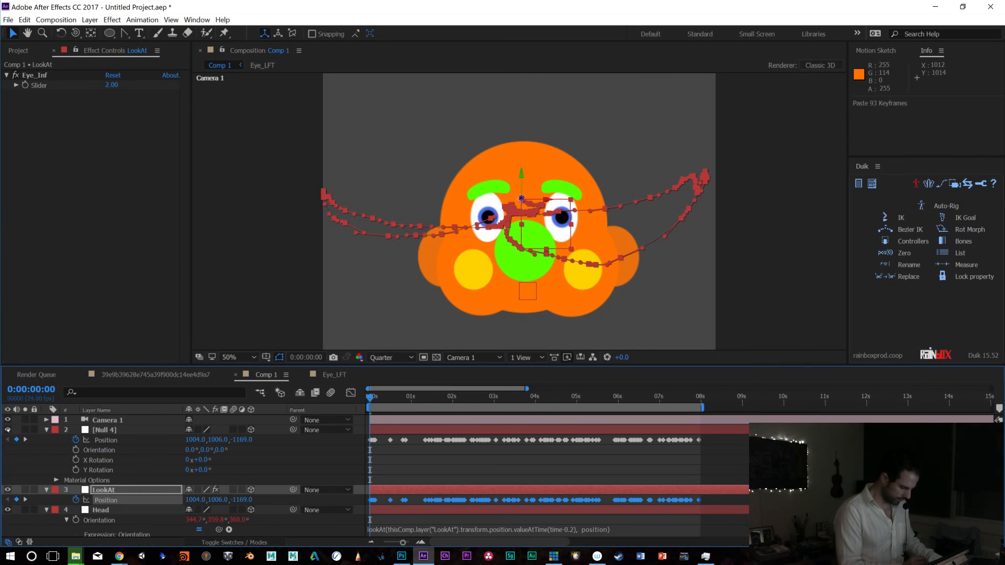
Preview the animation with Null 4 hidden, and go back to 0:00:06:21 to examine the eyes in the sideways look
{"action": "key", "text": "space"}
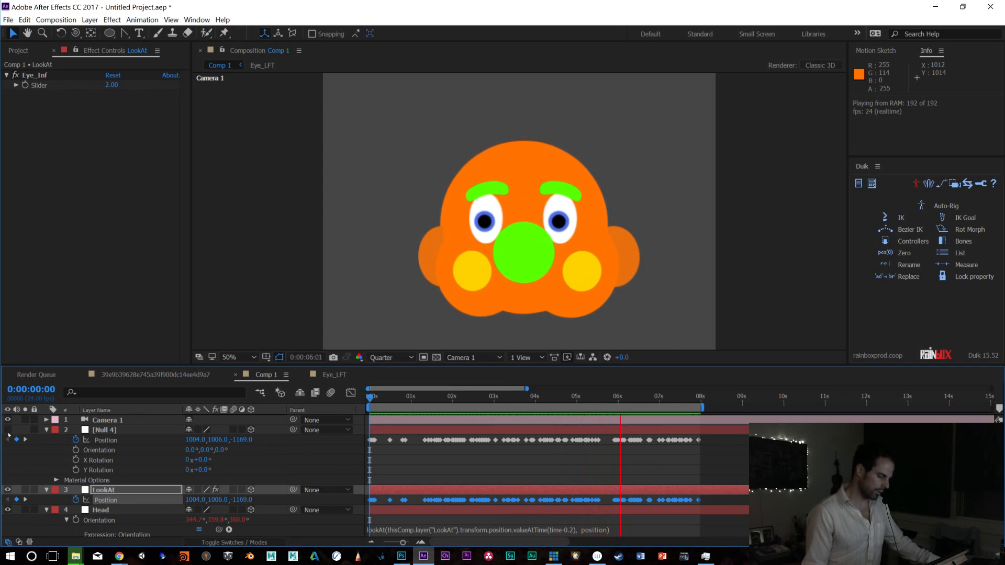
{"action": "key", "text": "space"}
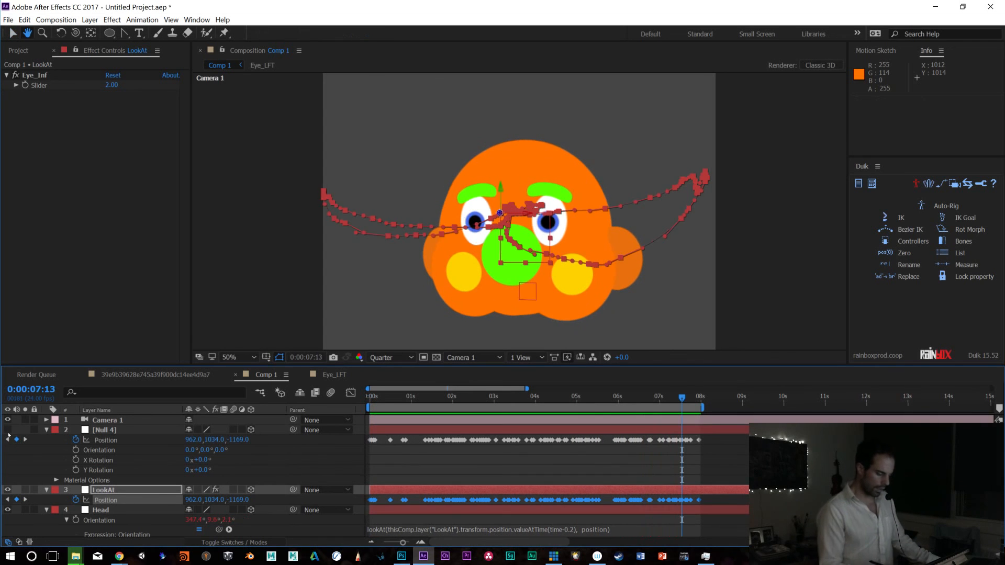
{"action": "left_click_drag", "start_coordinate": [672, 399], "coordinate": [651, 393]}
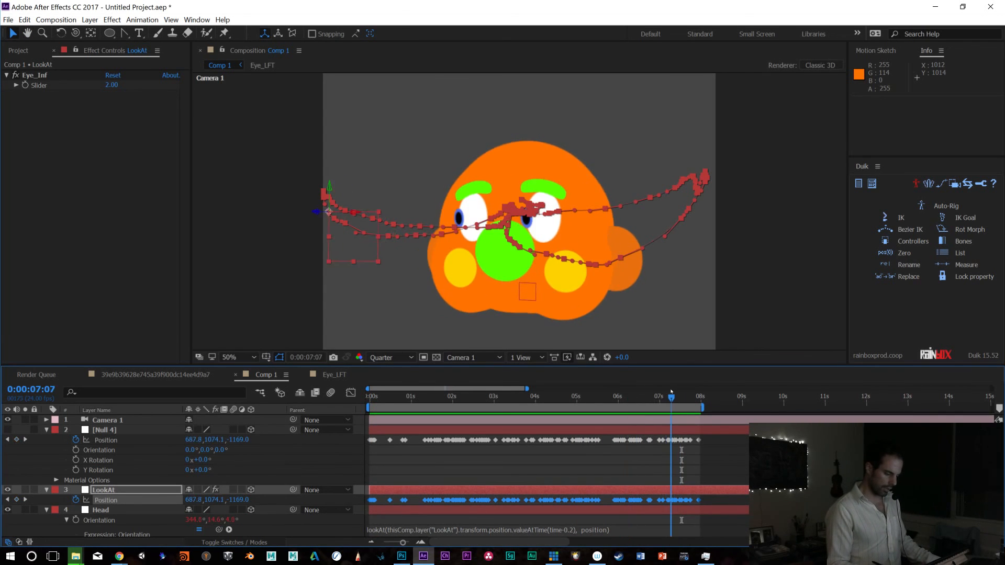
{"action": "key", "text": "shift+Page_Down"}
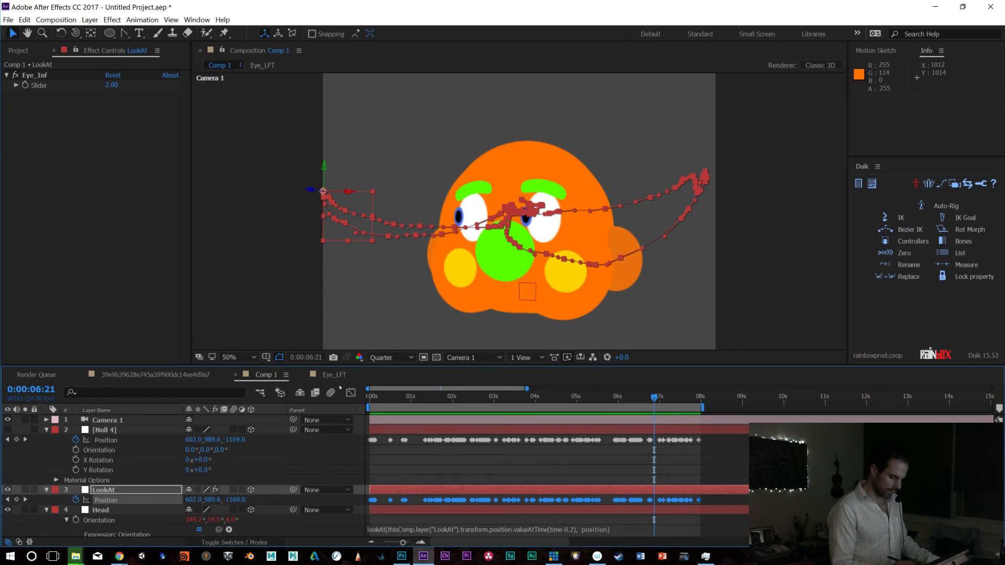
In the Eye_LFT composition, set the Z value of Shape Layer 2's Anchor Point to 90
{"action": "left_click", "coordinate": [332, 375]}
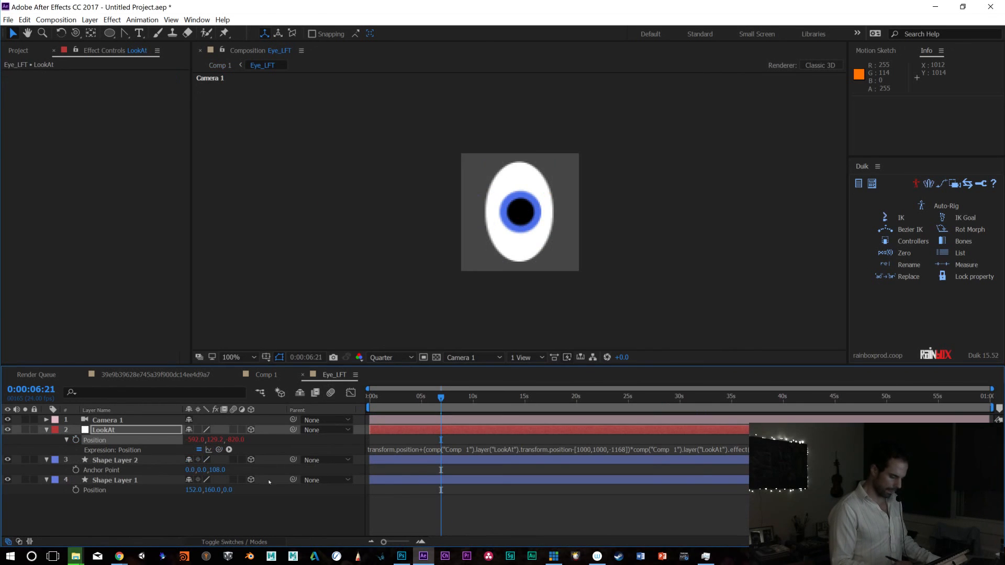
{"action": "left_click", "coordinate": [114, 431]}
{"action": "left_click", "coordinate": [120, 461]}
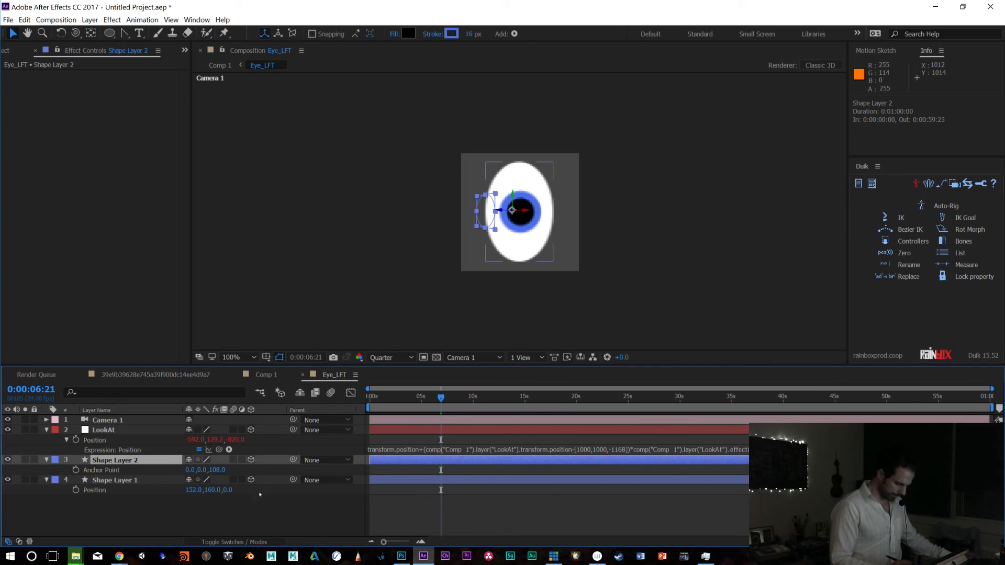
{"action": "left_click", "coordinate": [218, 470]}
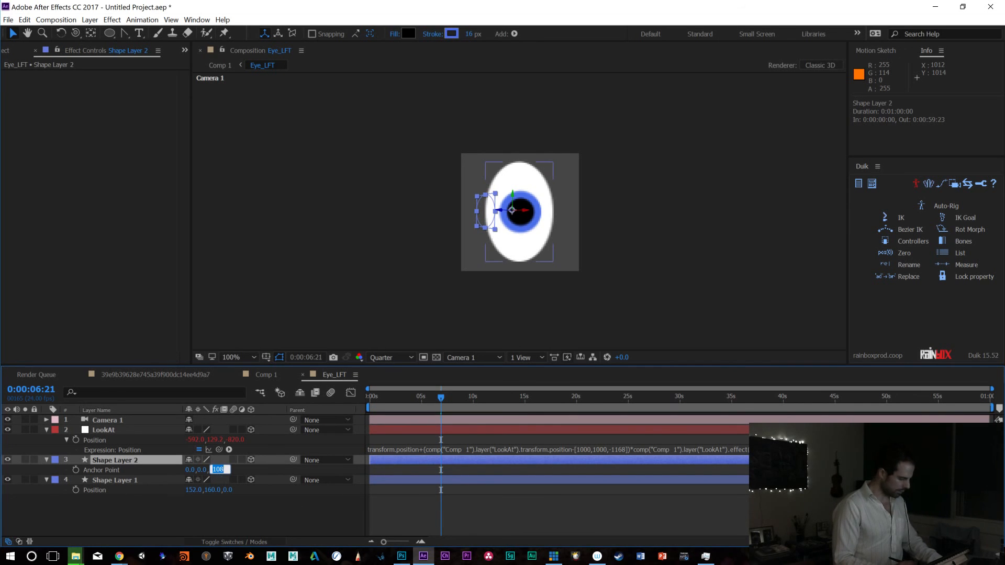
{"action": "type", "text": "90"}
{"action": "key", "text": "Return"}
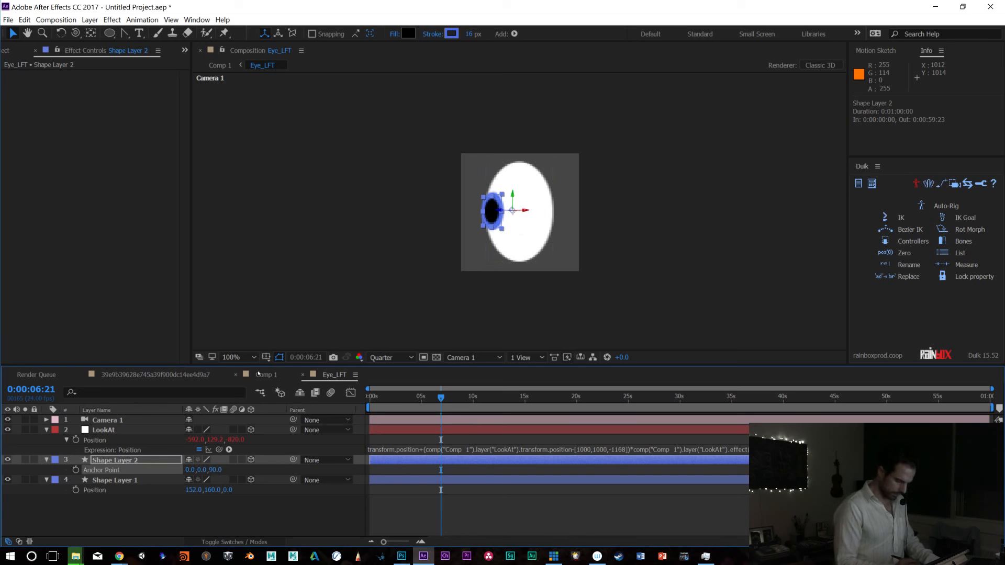
Open the Eye_RT composition from the project and set the Z value of Shape Layer 2's Anchor Point to 90
{"action": "left_click", "coordinate": [254, 374]}
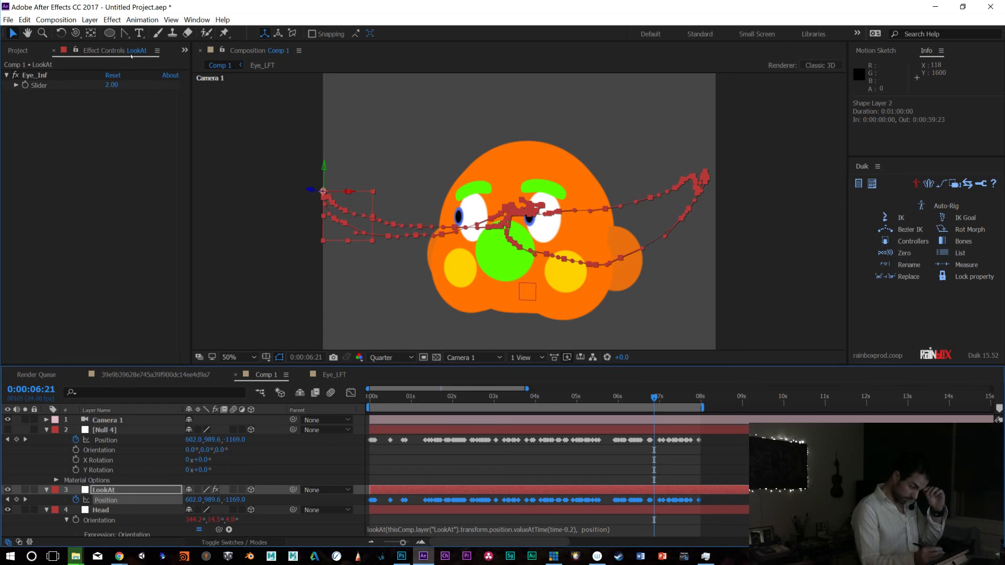
{"action": "left_click", "coordinate": [18, 51]}
{"action": "double_click", "coordinate": [35, 191]}
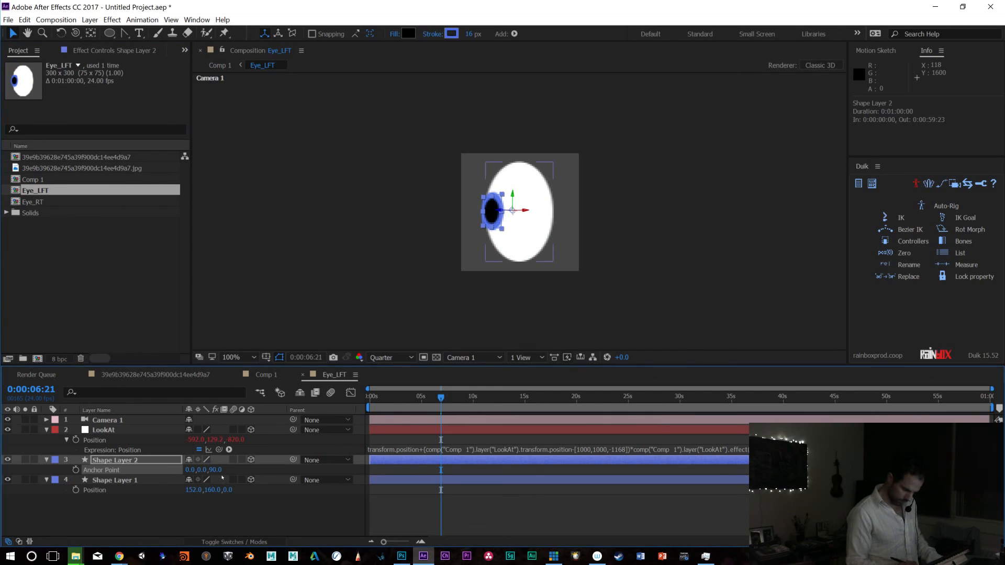
{"action": "double_click", "coordinate": [34, 202]}
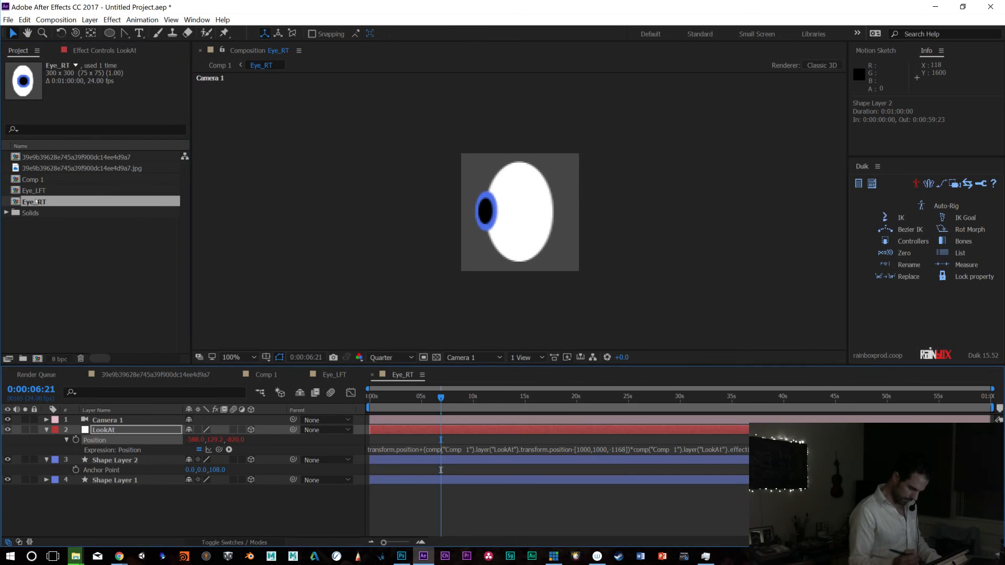
{"action": "left_click", "coordinate": [218, 470]}
{"action": "type", "text": "90"}
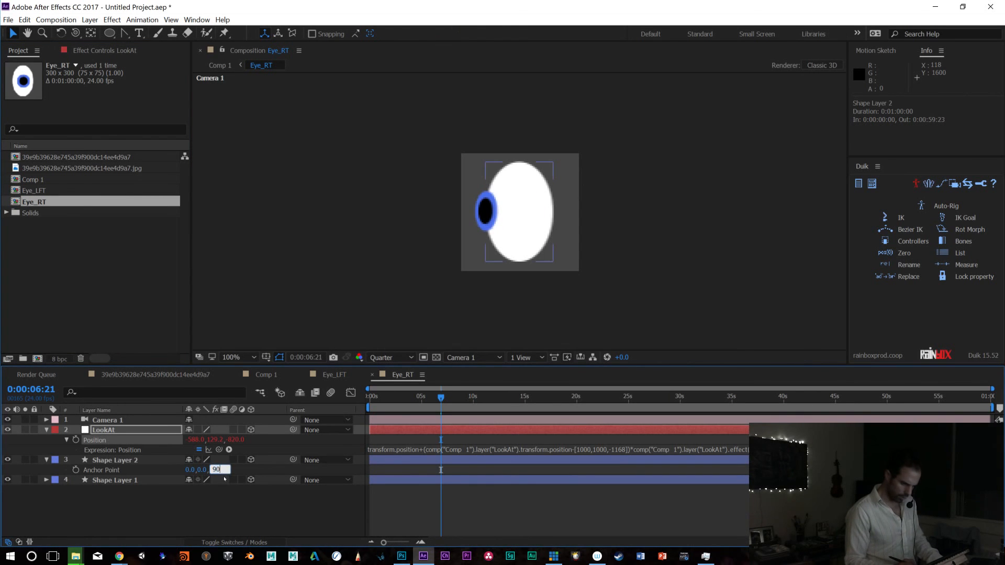
{"action": "key", "text": "Return"}
Preview the head and eye animation in Comp 1 with the adjusted pupils
{"action": "left_click", "coordinate": [264, 375]}
{"action": "key", "text": "space"}
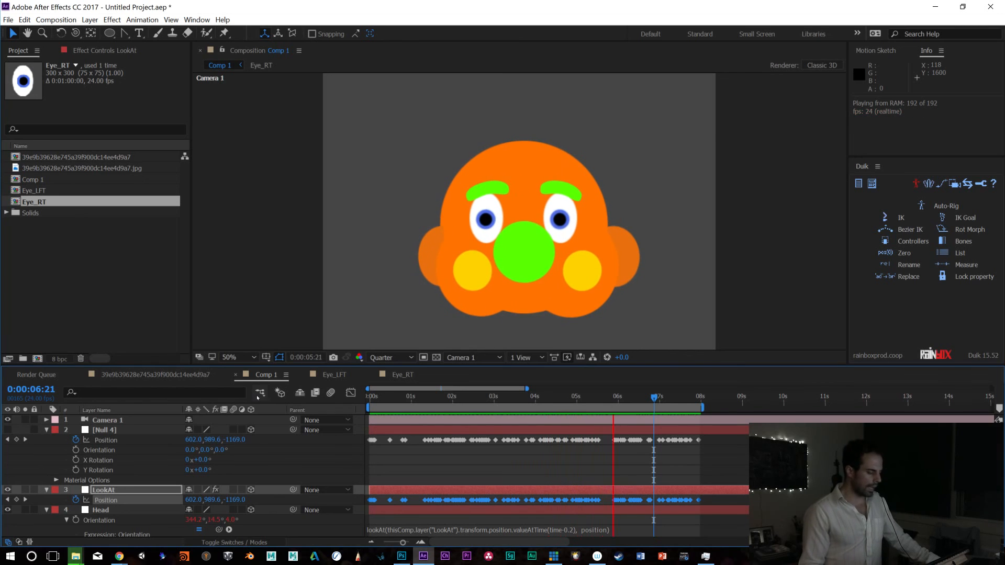
{"action": "key", "text": "space"}
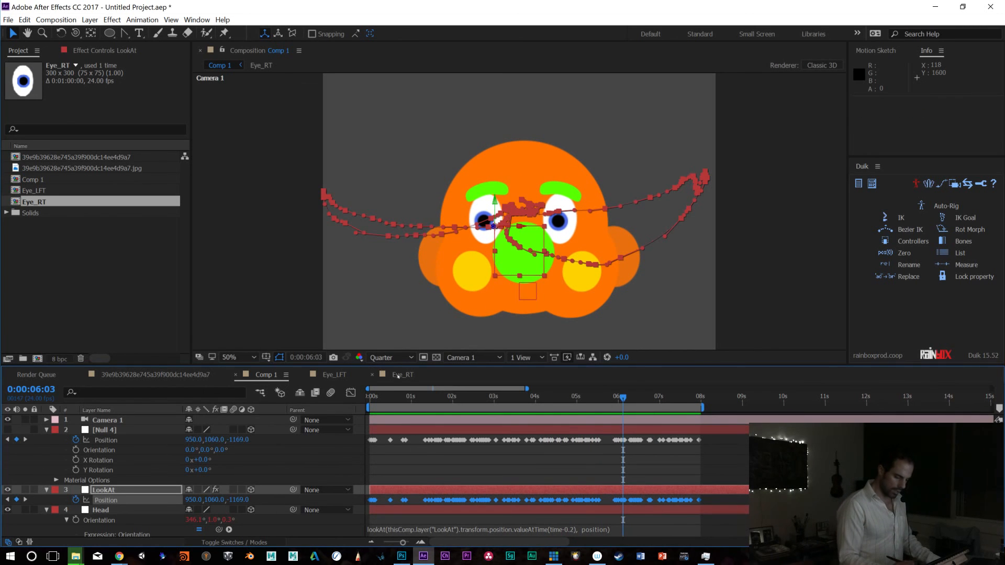
In the Eye_RT composition, duplicate the white Shape Layer 1 and move the copy forward to a Z position of -97
{"action": "left_click", "coordinate": [398, 376]}
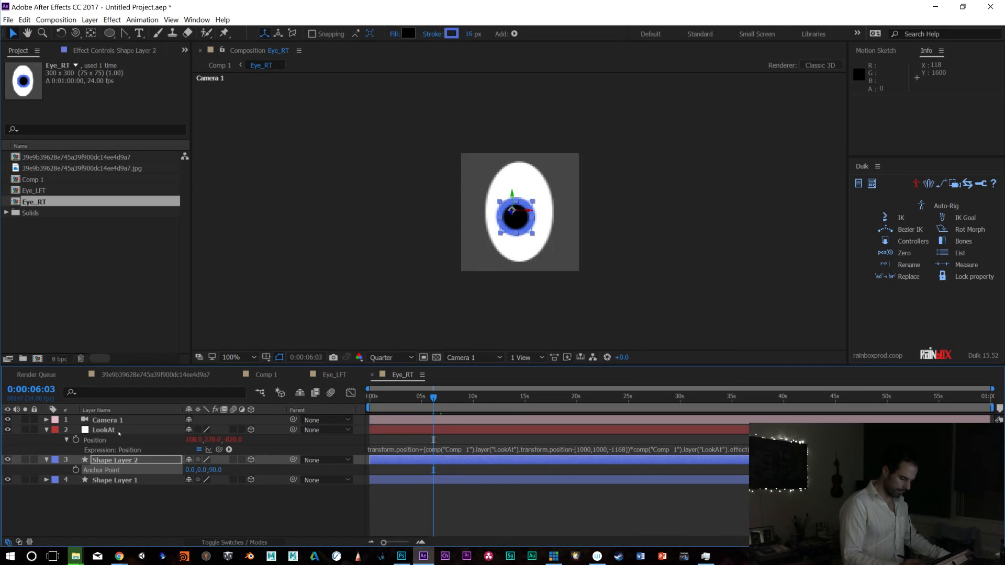
{"action": "left_click", "coordinate": [119, 431]}
{"action": "left_click", "coordinate": [123, 462]}
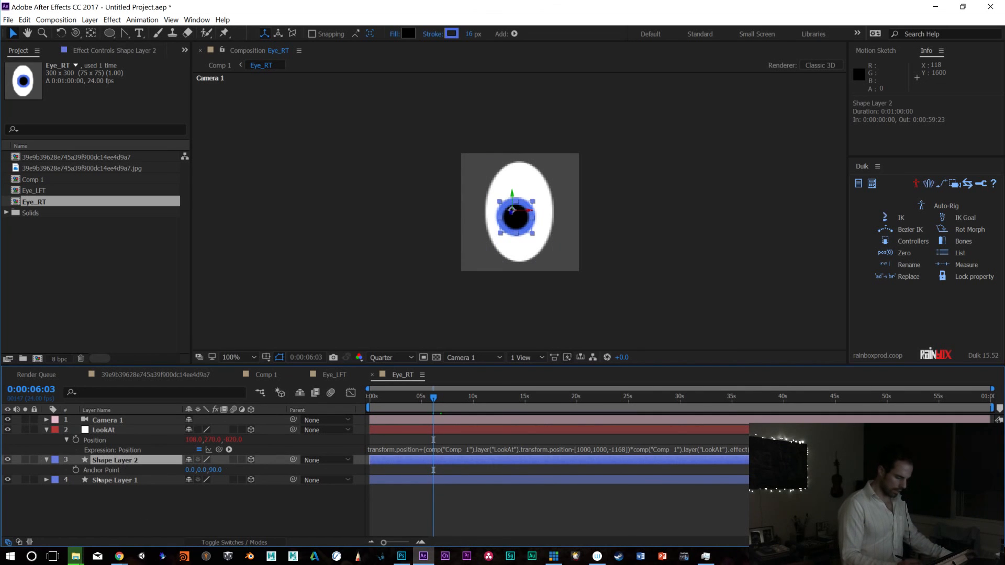
{"action": "left_click", "coordinate": [110, 481]}
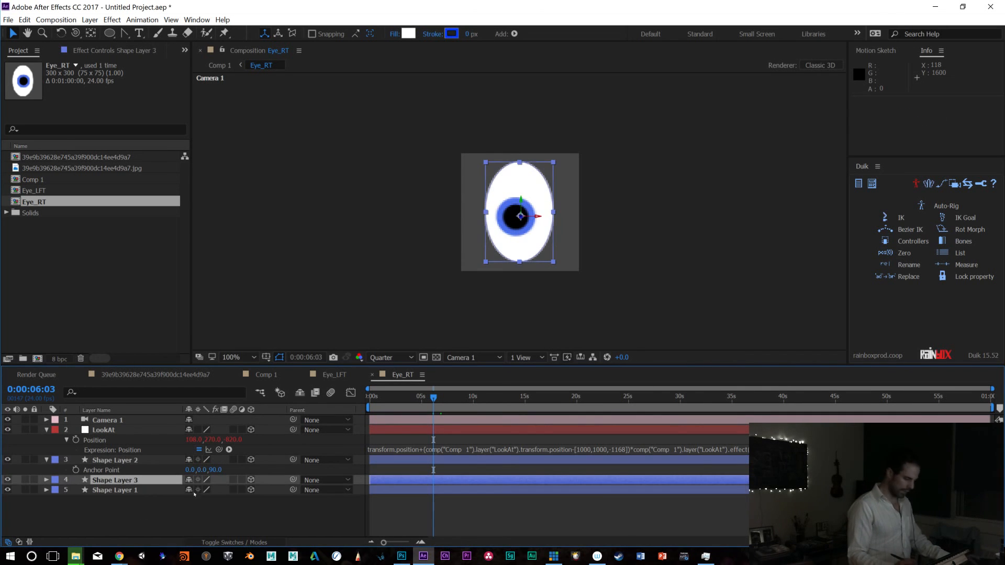
{"action": "key", "text": "p"}
{"action": "left_click_drag", "start_coordinate": [227, 491], "coordinate": [166, 491]}
Shrink the duplicated white shape into a small highlight by setting its scale to 15, 10, 15%
{"action": "key", "text": "s"}
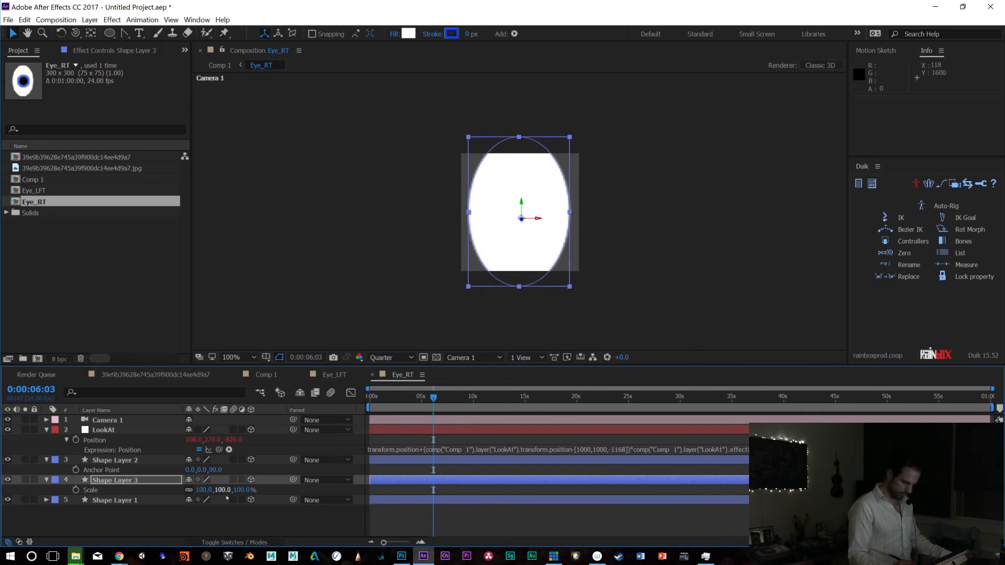
{"action": "left_click_drag", "start_coordinate": [235, 490], "coordinate": [191, 490]}
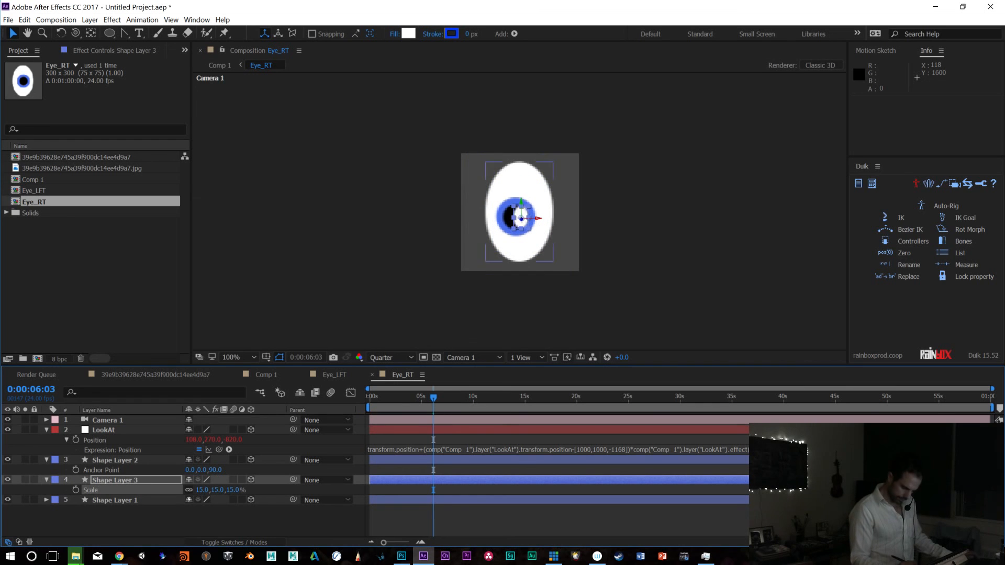
{"action": "left_click_drag", "start_coordinate": [215, 490], "coordinate": [212, 490]}
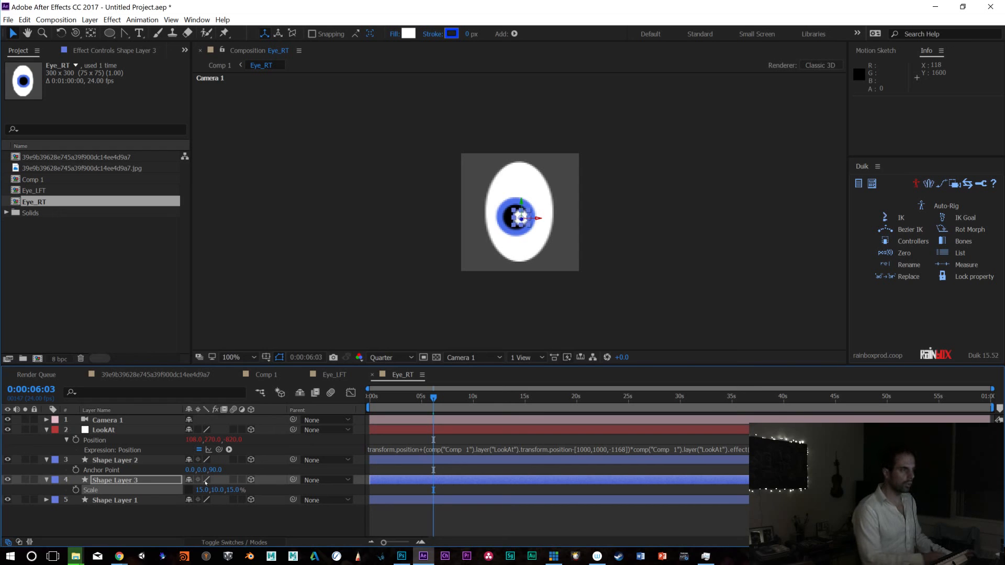
Move the small white highlight up to the pupil's upper edge at a Y position of 133
{"action": "key", "text": "shift+Up"}
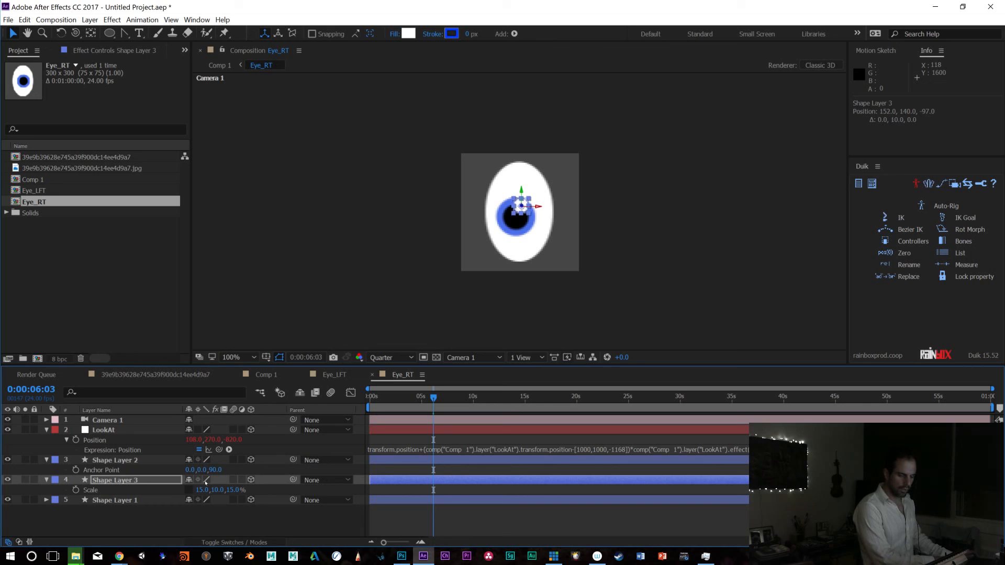
{"action": "key", "text": "Down"}
{"action": "key", "text": "Down"}
{"action": "key", "text": "Down"}
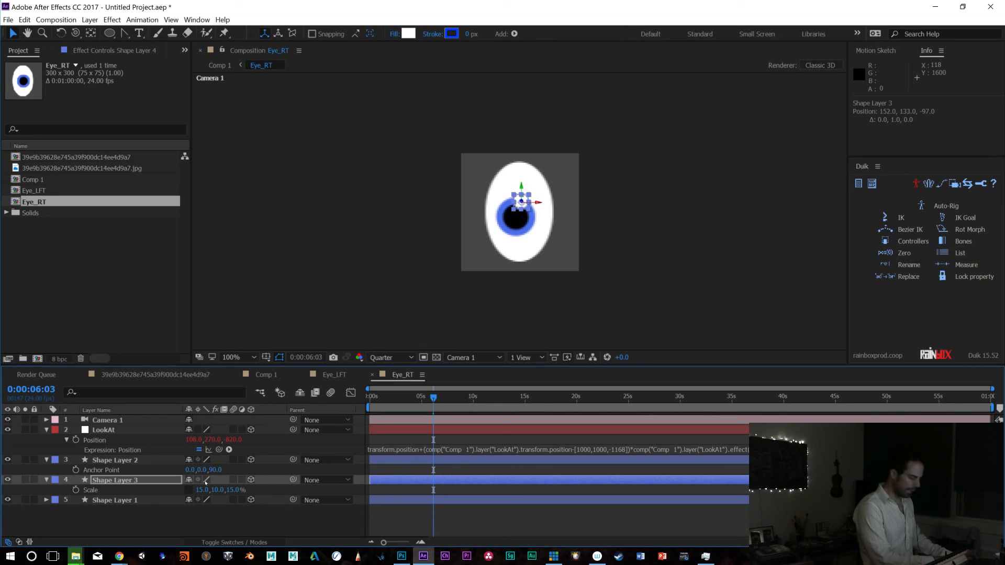
Duplicate the highlight and move the copy to the pupil's lower left at position 132, 183, -97
{"action": "key", "text": "ctrl+d"}
{"action": "key", "text": "shift+Down"}
{"action": "key", "text": "shift+Down"}
{"action": "key", "text": "shift+Down"}
{"action": "key", "text": "shift+Down"}
{"action": "key", "text": "shift+Down"}
{"action": "key", "text": "shift+Left"}
{"action": "key", "text": "shift+Left"}
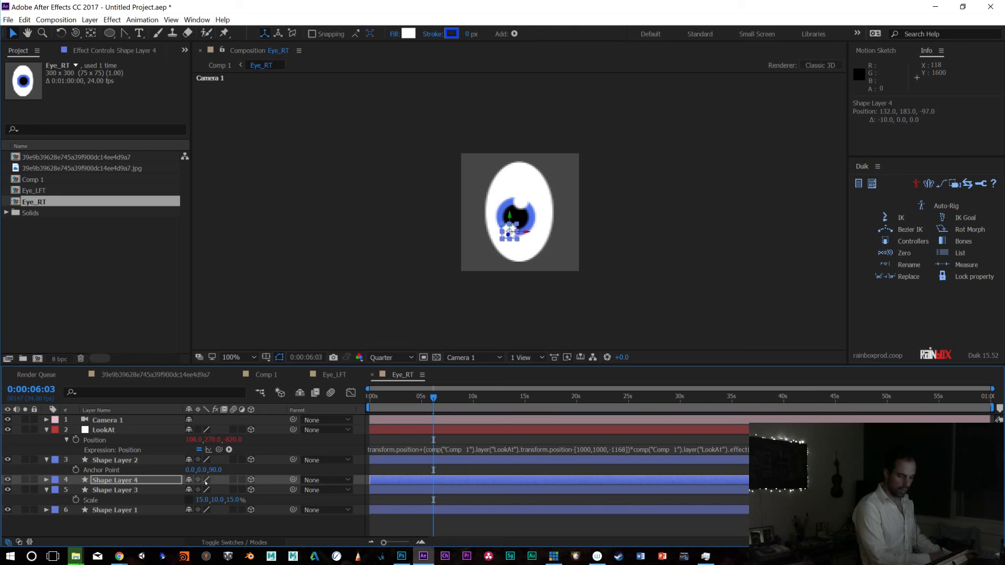
Copy the two highlight layers, Shape Layer 3 and Shape Layer 4, into the Eye_LFT composition
{"action": "left_click", "coordinate": [112, 488], "text": "ctrl"}
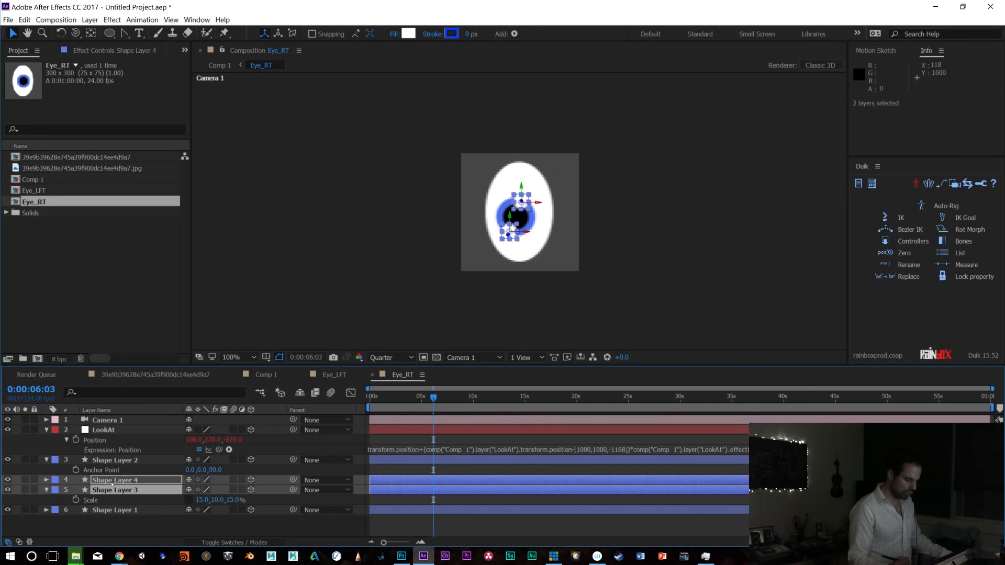
{"action": "key", "text": "ctrl+shift+a"}
{"action": "left_click", "coordinate": [113, 480]}
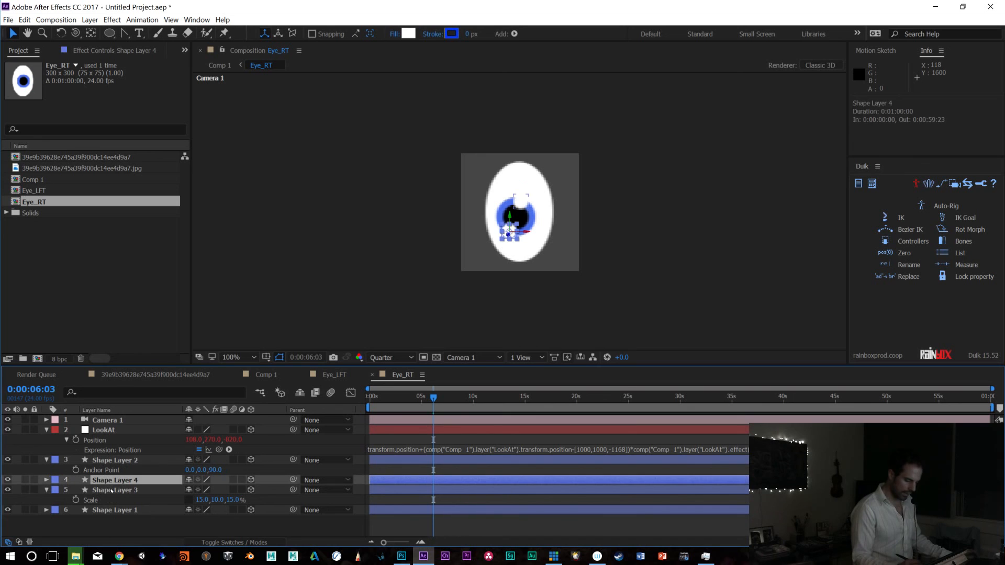
{"action": "left_click", "coordinate": [113, 488], "text": "shift"}
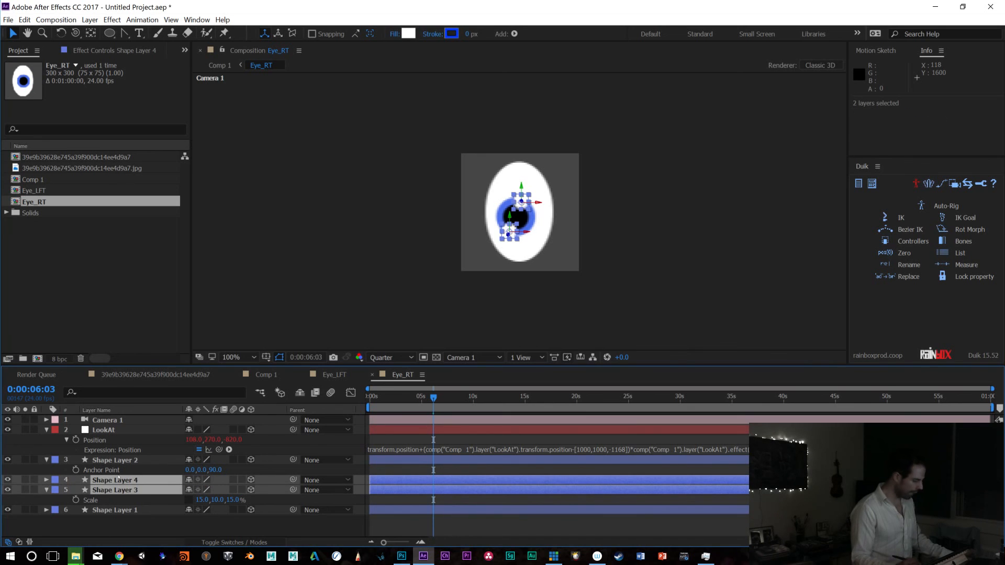
{"action": "left_click", "coordinate": [342, 375]}
{"action": "key", "text": "ctrl+v"}
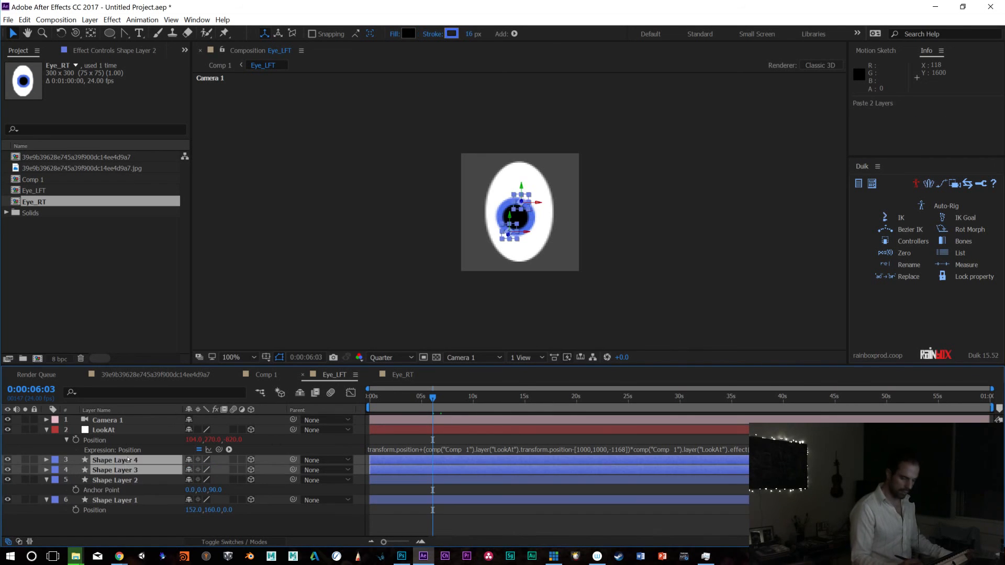
Preview the Comp 1 animation with the new eye highlights and return the playhead to 0:00:00:00
{"action": "left_click", "coordinate": [263, 375]}
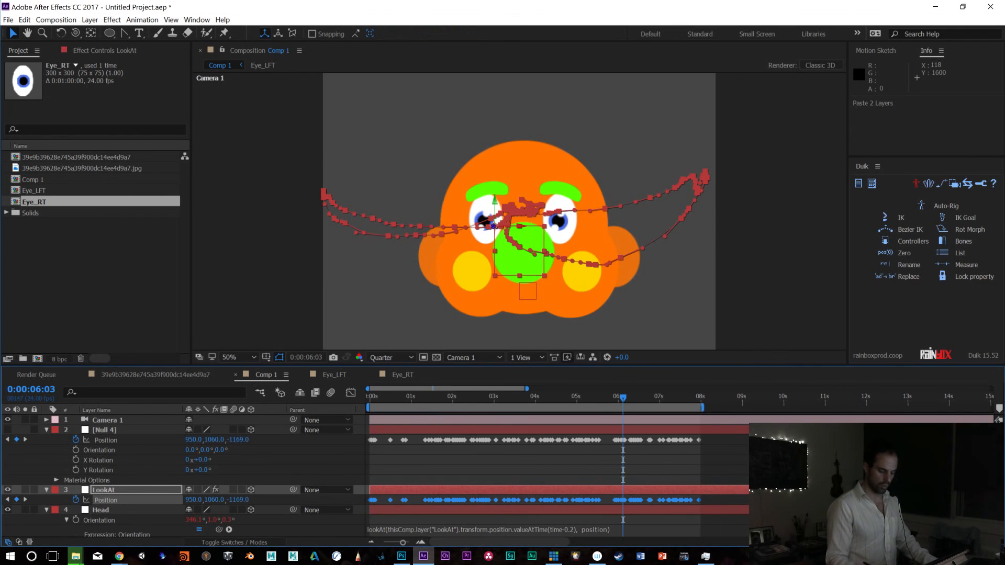
{"action": "key", "text": "F2"}
{"action": "key", "text": "space"}
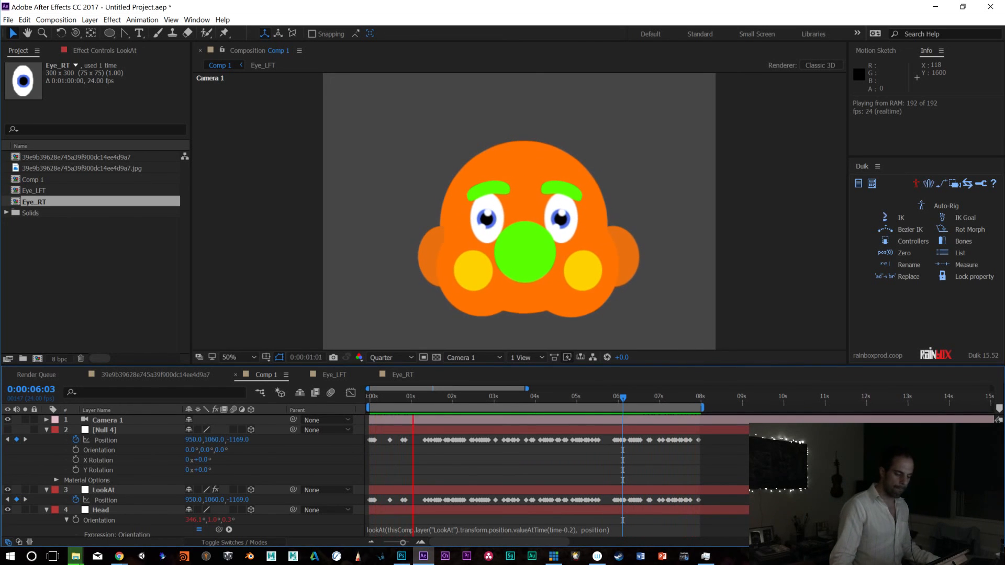
{"action": "key", "text": "space"}
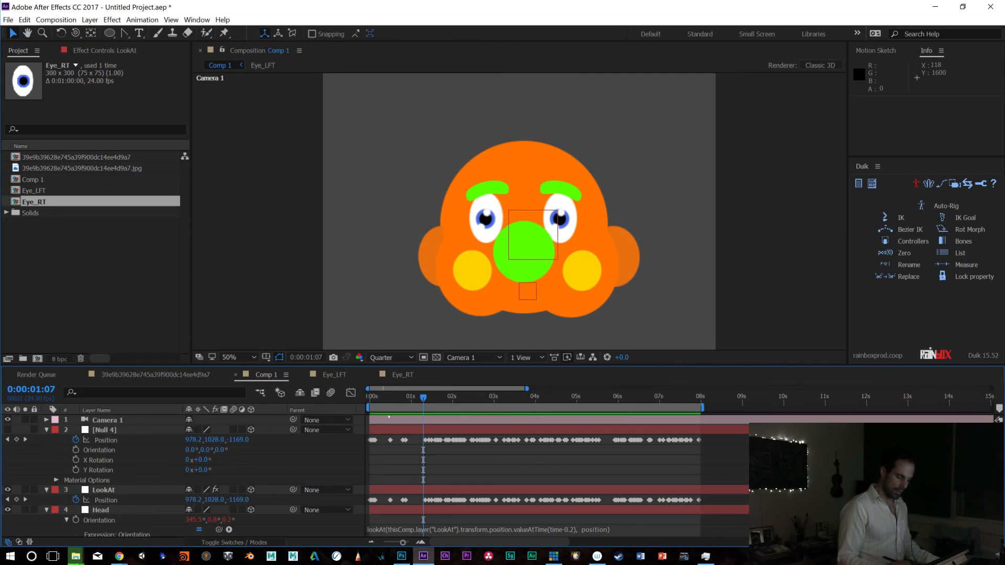
{"action": "left_click_drag", "start_coordinate": [385, 401], "coordinate": [355, 402]}
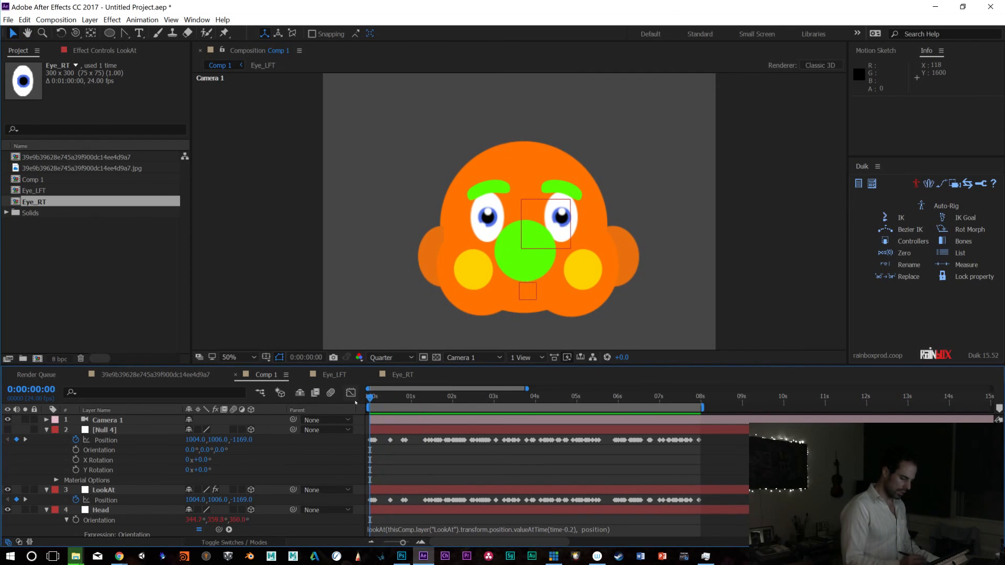
Collapse the expanded properties of all layers in Comp 1 and preview the animation again
{"action": "left_click", "coordinate": [47, 430]}
{"action": "left_click", "coordinate": [46, 441]}
{"action": "left_click", "coordinate": [46, 449]}
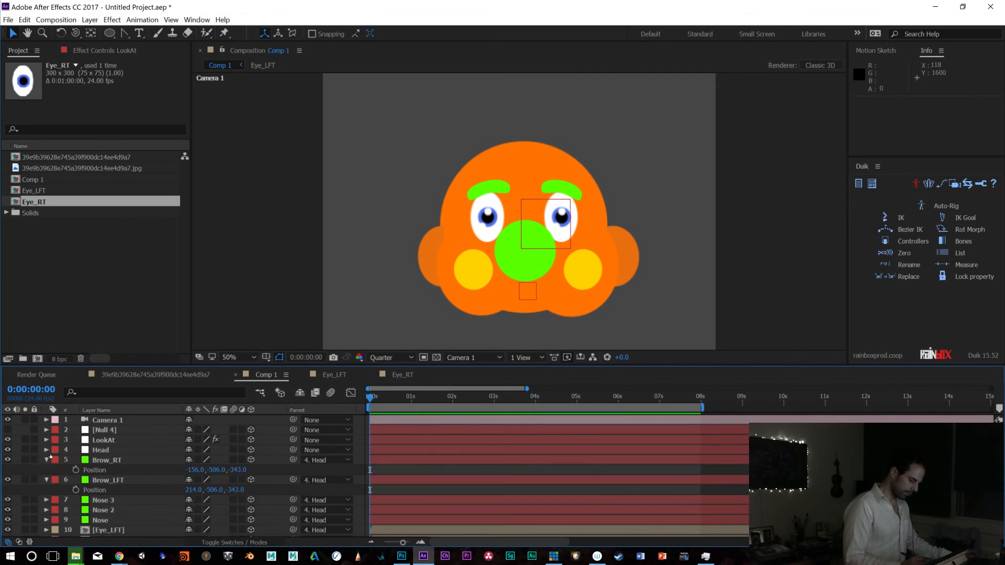
{"action": "key", "text": "ctrl+a"}
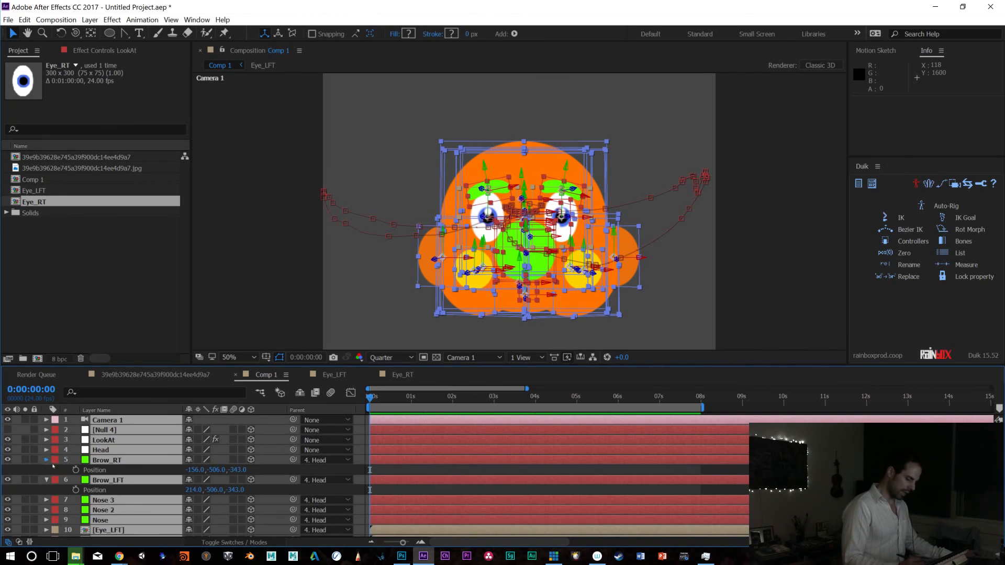
{"action": "left_click", "coordinate": [51, 462]}
{"action": "left_click", "coordinate": [454, 483], "text": "ctrl"}
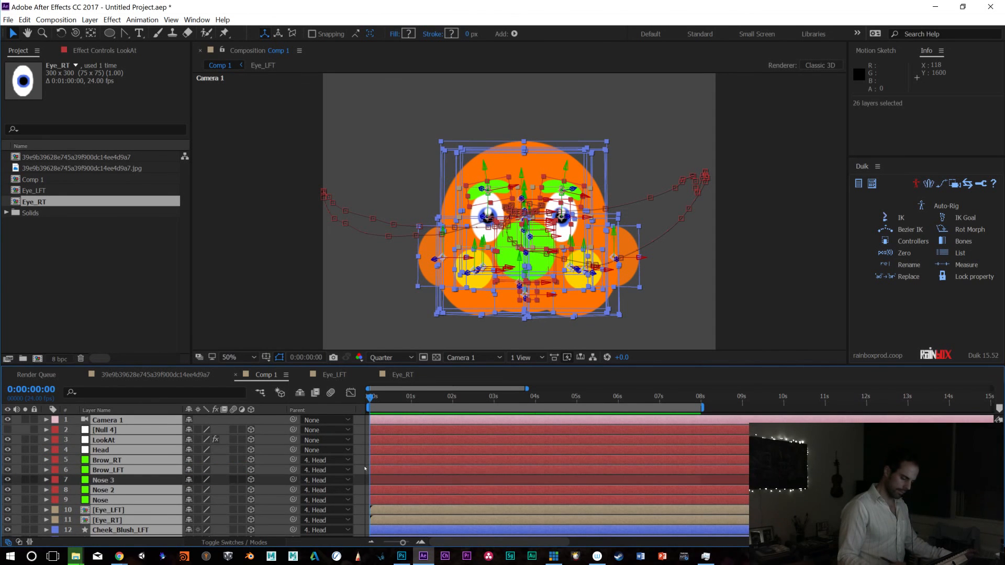
{"action": "left_click", "coordinate": [112, 480]}
{"action": "key", "text": "space"}
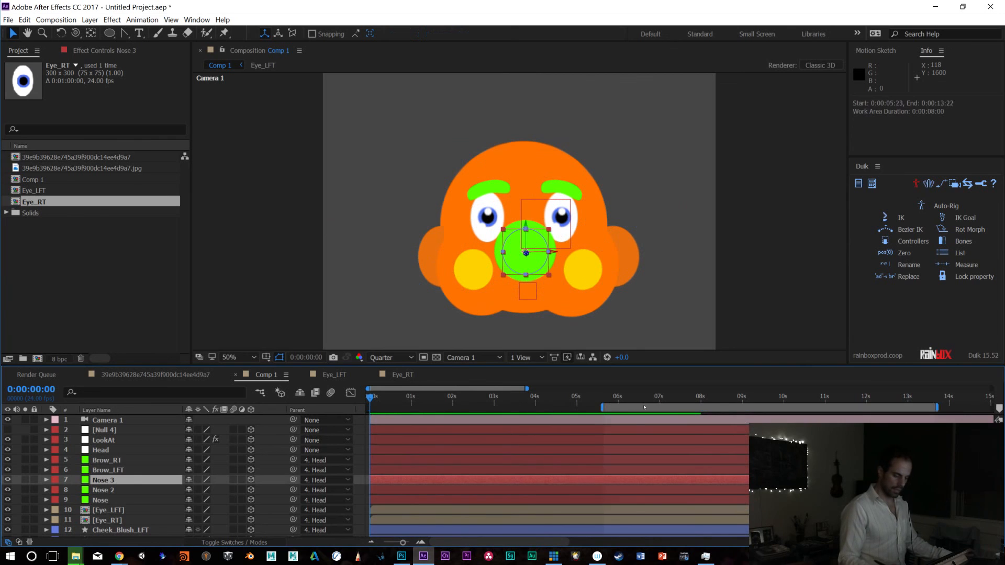
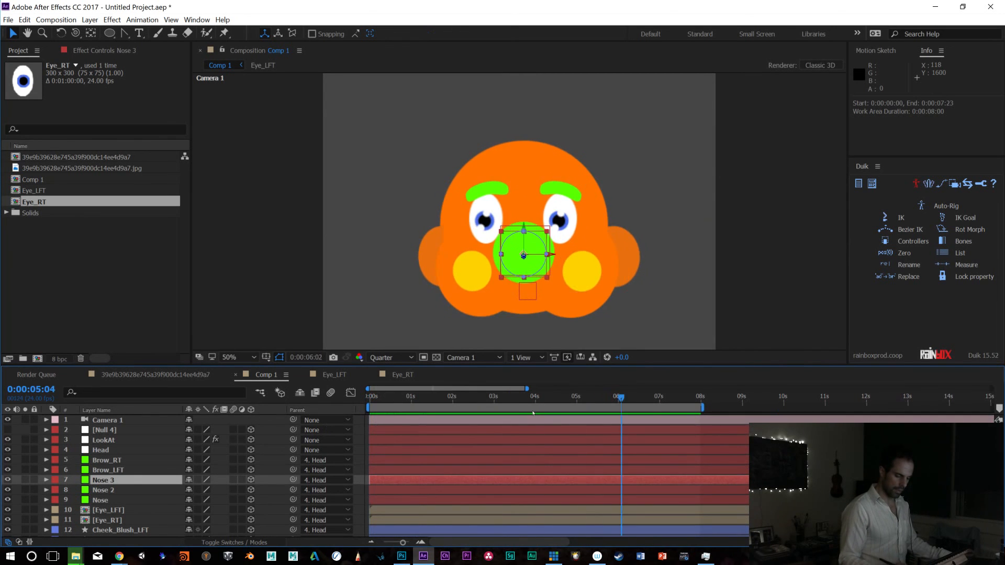
{"action": "key", "text": "space"}
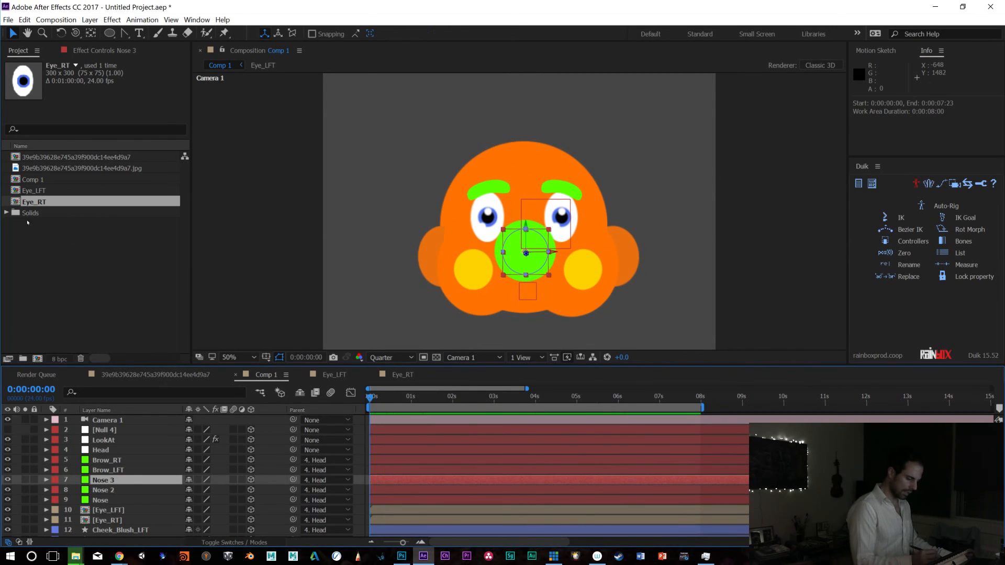
Rename the Comp 1 composition in the project as Head_FULL_RAW
{"action": "left_click", "coordinate": [33, 183]}
{"action": "key", "text": "Return"}
{"action": "type", "text": "Head_RAW"}
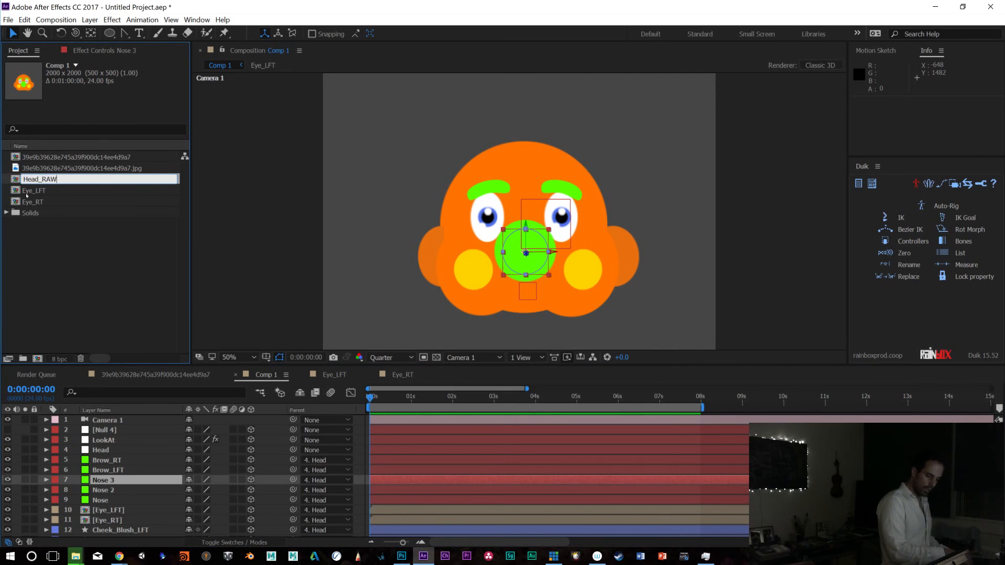
{"action": "key", "text": "Return"}
{"action": "key", "text": "Down"}
{"action": "key", "text": "Return"}
{"action": "left_click", "coordinate": [44, 203]}
{"action": "key", "text": "Return"}
{"action": "left_click", "coordinate": [42, 202]}
{"action": "type", "text": "FULL_"}
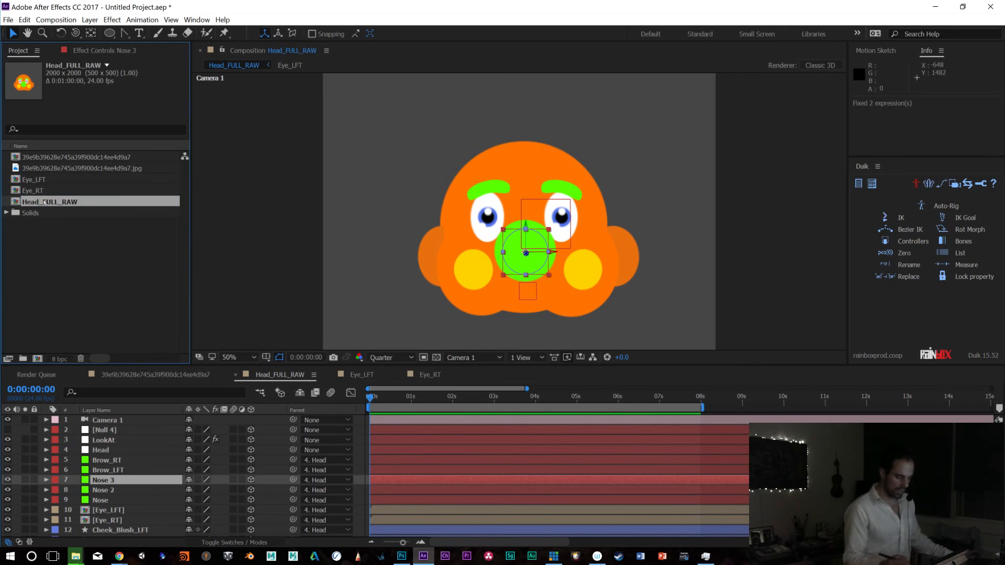
Create a new composition from Head_FULL_RAW and rename it as Head_FULL_COMP
{"action": "left_click", "coordinate": [61, 256]}
{"action": "left_click_drag", "start_coordinate": [61, 203], "coordinate": [38, 359]}
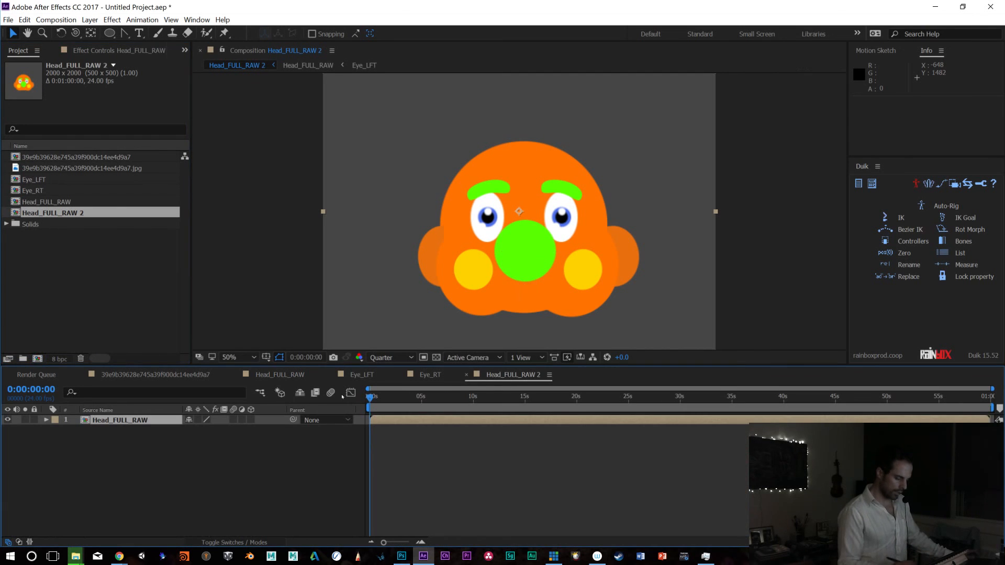
{"action": "left_click", "coordinate": [87, 214]}
{"action": "key", "text": "Return"}
{"action": "left_click", "coordinate": [75, 213]}
{"action": "left_click_drag", "start_coordinate": [84, 212], "coordinate": [60, 213]}
{"action": "type", "text": "COMP"}
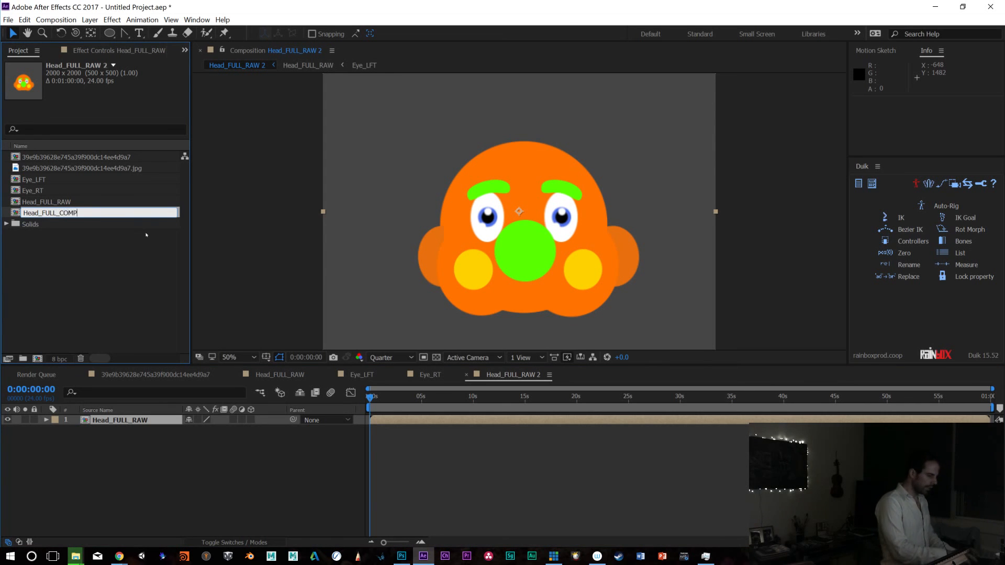
{"action": "key", "text": "Return"}
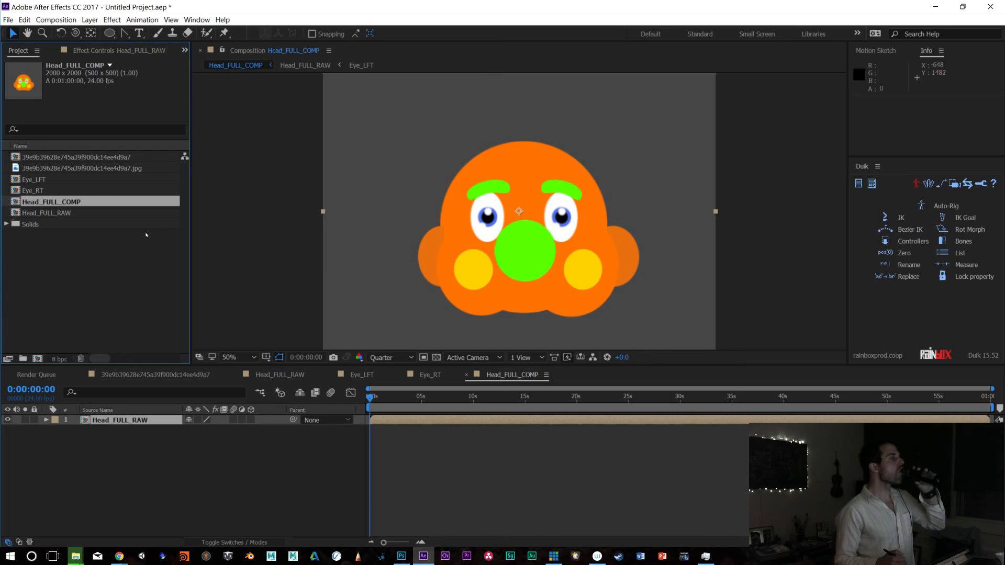
{"action": "left_click", "coordinate": [139, 419]}
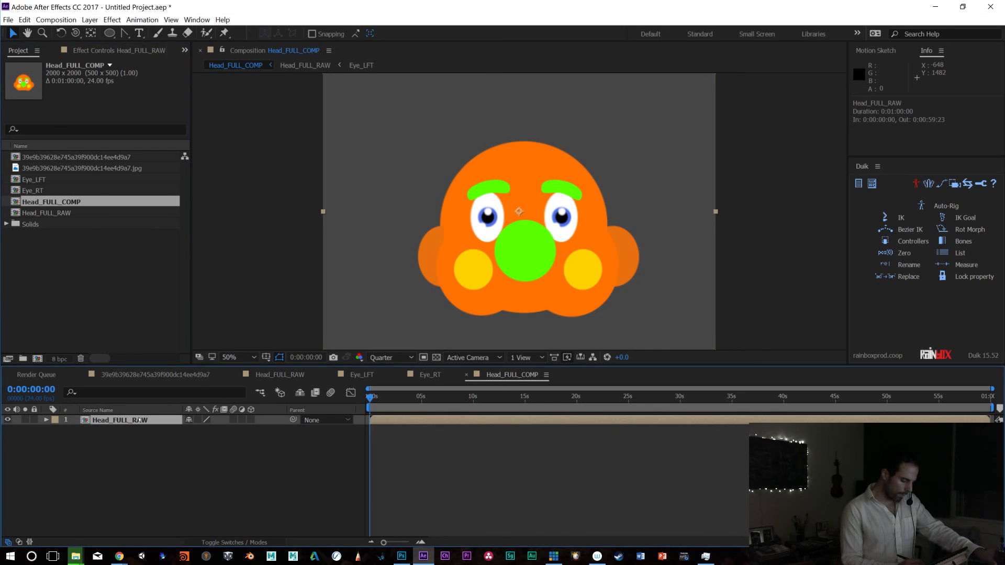
{"action": "left_click", "coordinate": [94, 50]}
{"action": "right_click", "coordinate": [94, 150]}
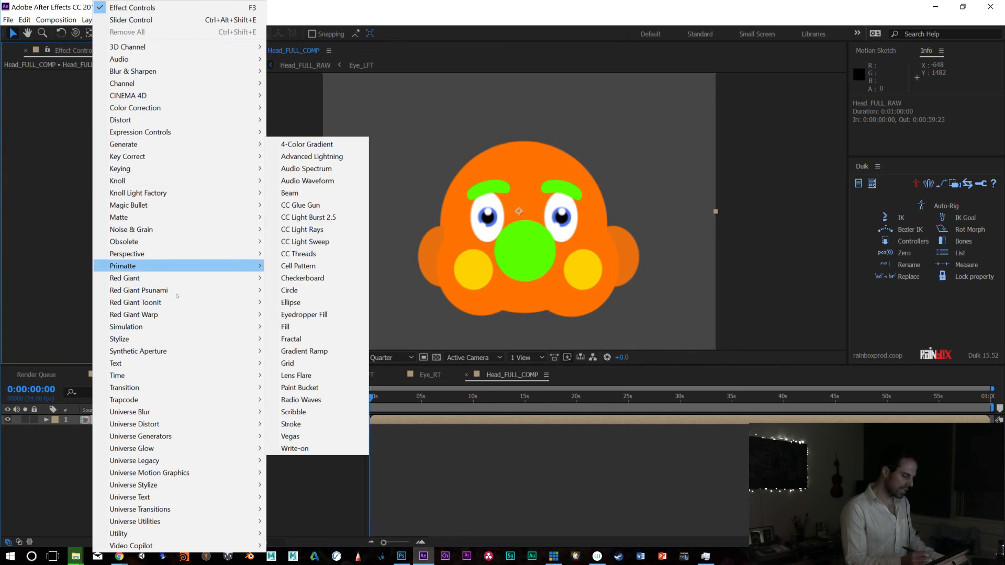
{"action": "left_click", "coordinate": [45, 498]}
Apply a Bevel and Emboss layer style to the Head_FULL_RAW layer and check its Blending Options
{"action": "left_click", "coordinate": [127, 421]}
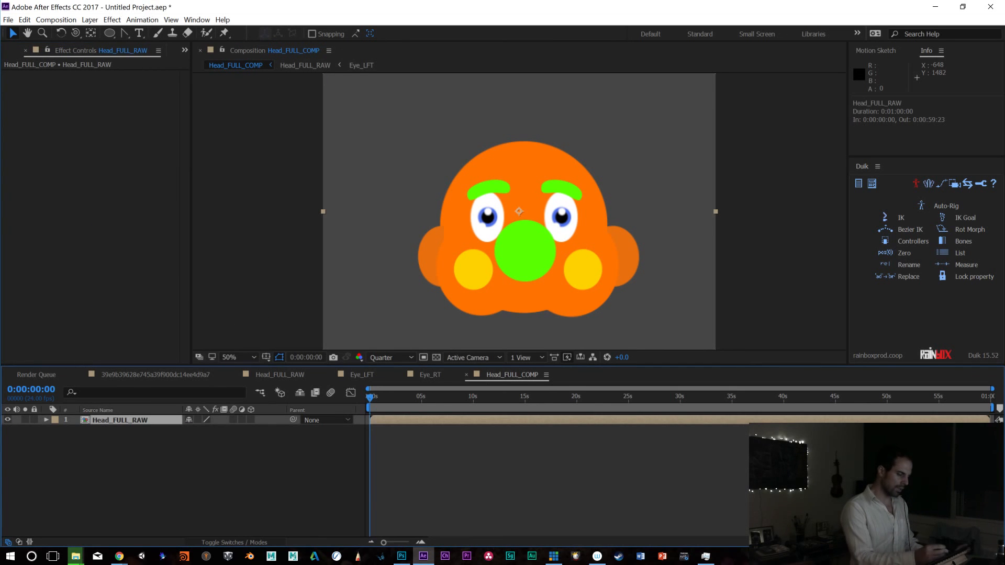
{"action": "left_click", "coordinate": [89, 19]}
{"action": "mouse_move", "coordinate": [137, 298]}
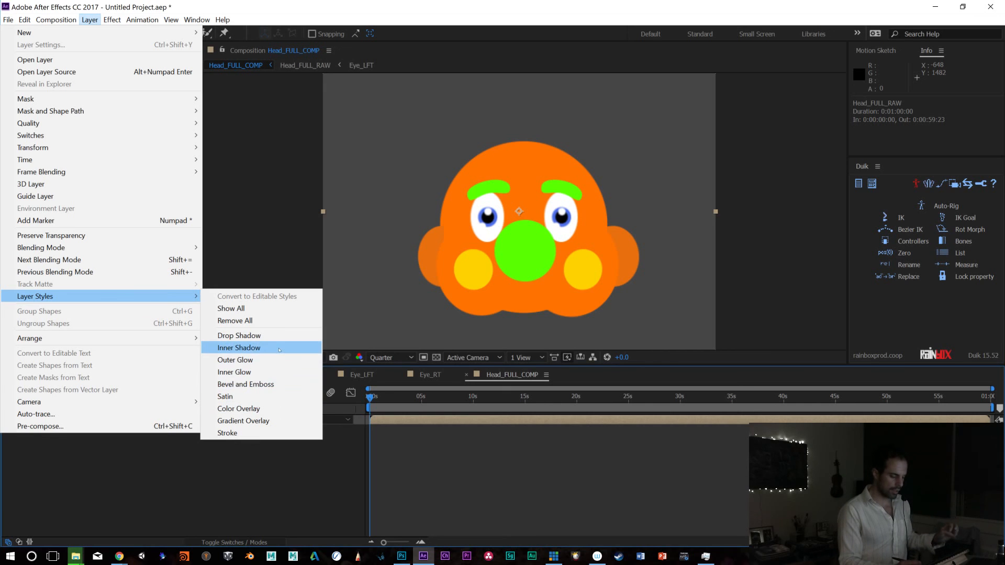
{"action": "left_click", "coordinate": [265, 385]}
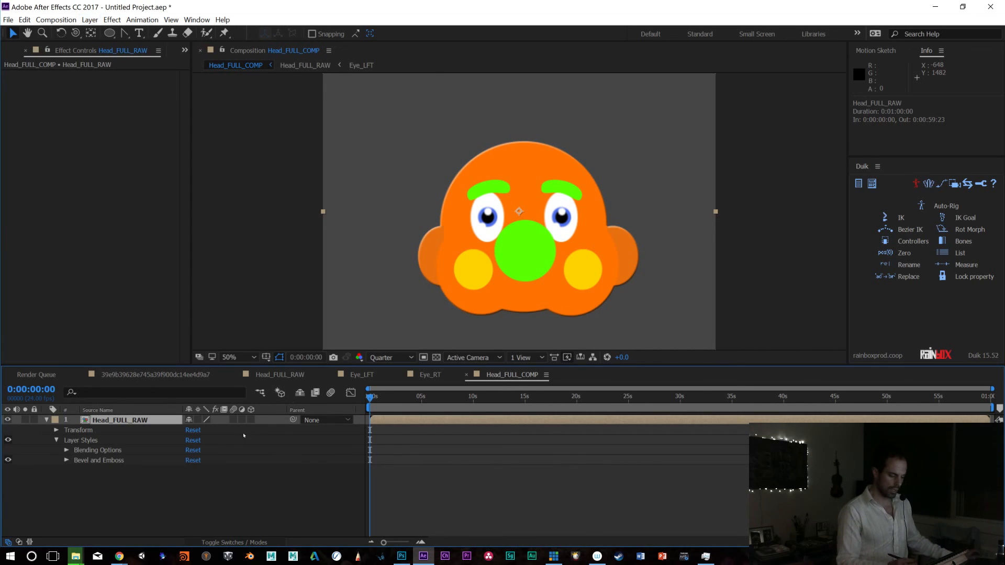
{"action": "left_click", "coordinate": [67, 451]}
{"action": "left_click", "coordinate": [77, 480]}
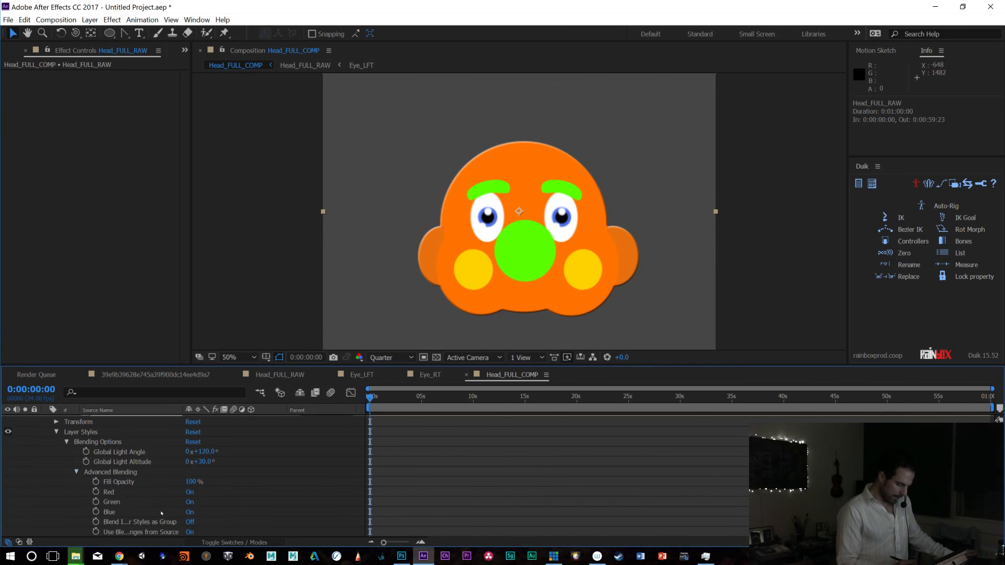
{"action": "left_click", "coordinate": [68, 442]}
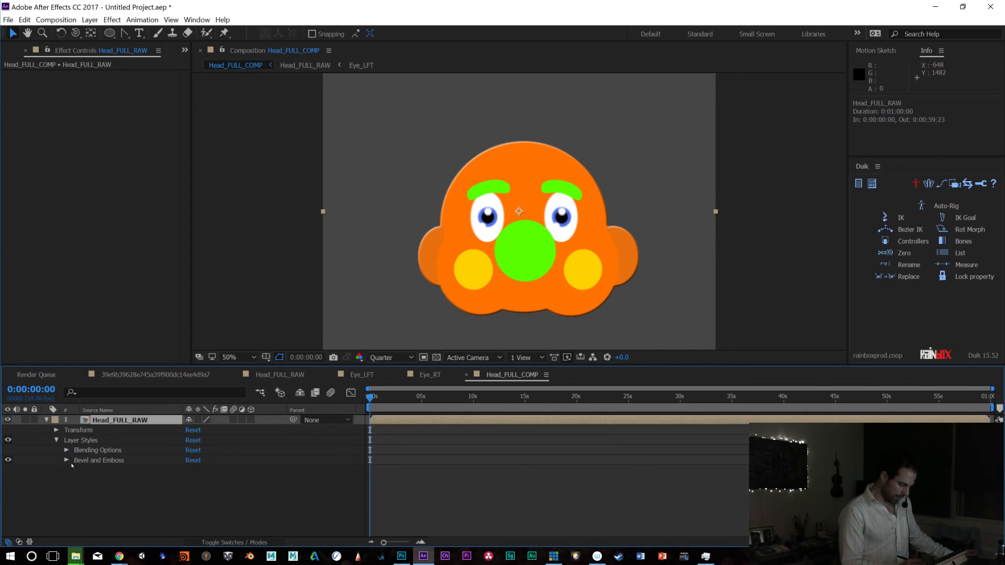
Set the Bevel and Emboss size to 169 and soften to 15.9 on the Head_FULL_RAW layer
{"action": "left_click", "coordinate": [66, 460]}
{"action": "mouse_move", "coordinate": [190, 470]}
{"action": "left_mouse_down"}
{"action": "mouse_move", "coordinate": [285, 459]}
{"action": "mouse_move", "coordinate": [273, 461]}
{"action": "left_mouse_up"}
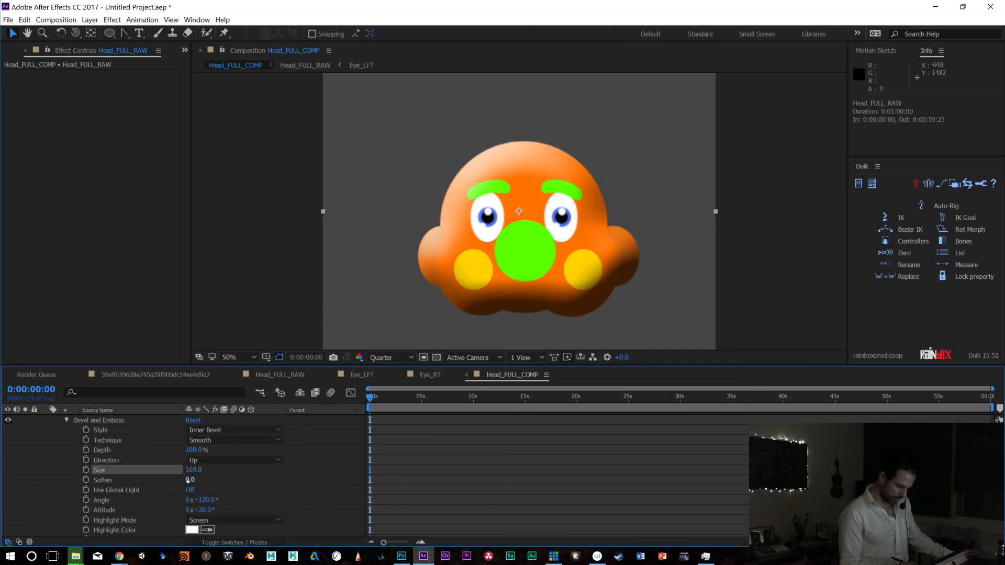
{"action": "left_click_drag", "start_coordinate": [187, 480], "coordinate": [341, 471]}
{"action": "left_click_drag", "start_coordinate": [493, 456], "coordinate": [495, 456]}
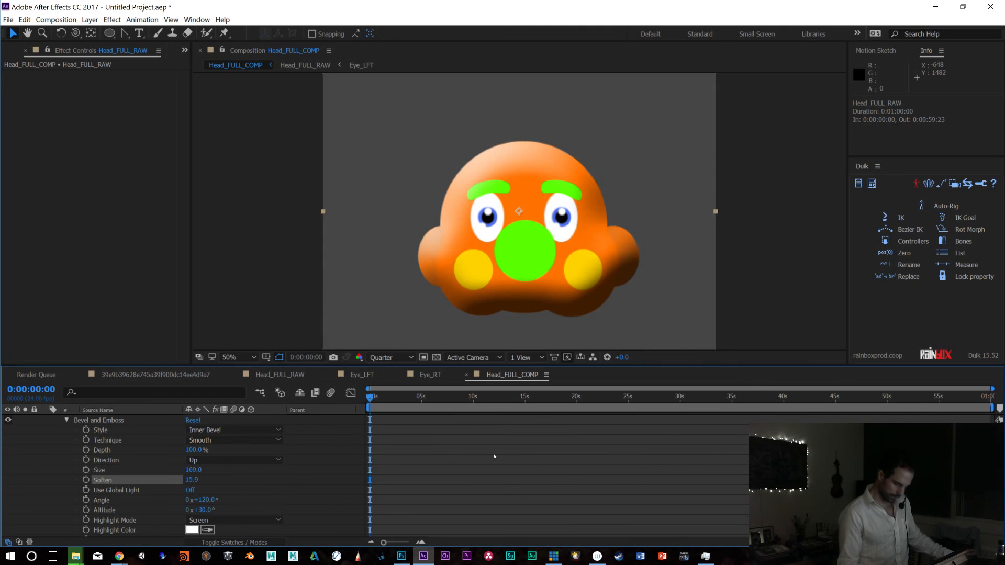
Set the bevel's highlight color to a warm yellow, FFD545
{"action": "scroll", "coordinate": [194, 499], "scroll_direction": "down", "scroll_amount": 3}
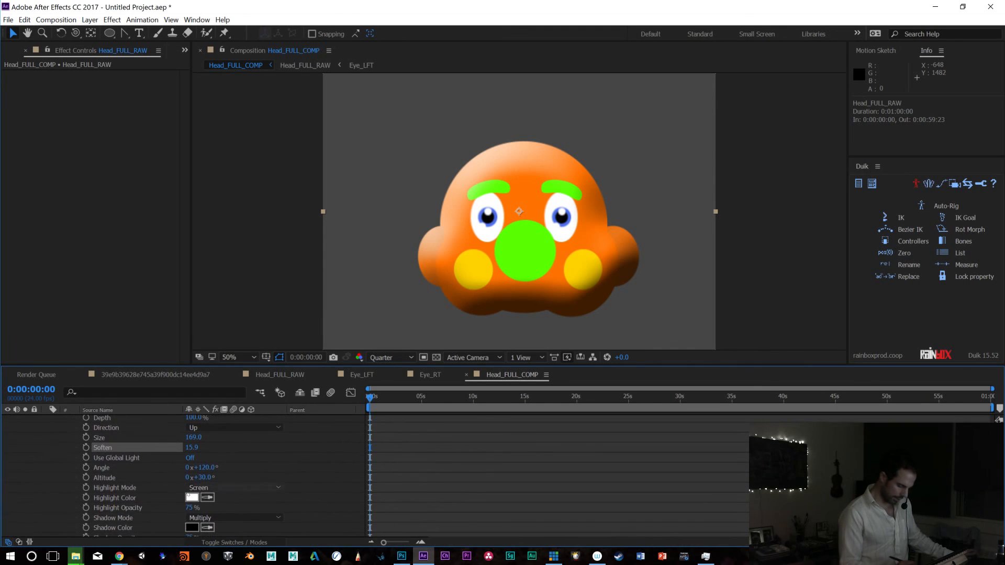
{"action": "left_click", "coordinate": [193, 497]}
{"action": "left_click_drag", "start_coordinate": [181, 172], "coordinate": [181, 161]}
{"action": "left_click_drag", "start_coordinate": [128, 47], "coordinate": [123, 10]}
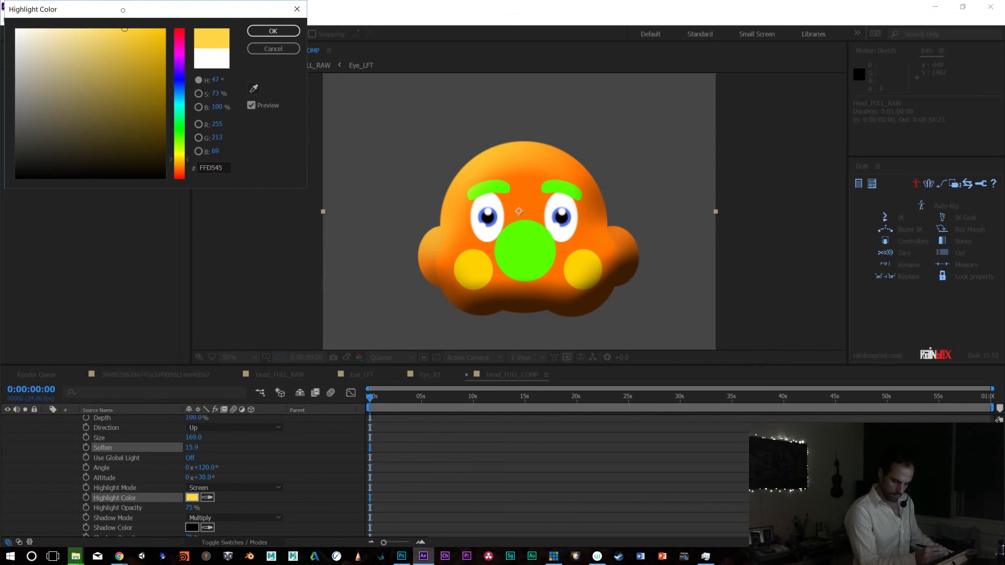
{"action": "left_click", "coordinate": [263, 33]}
Change the bevel's shadow color to a very dark, saturated indigo
{"action": "left_click", "coordinate": [193, 528]}
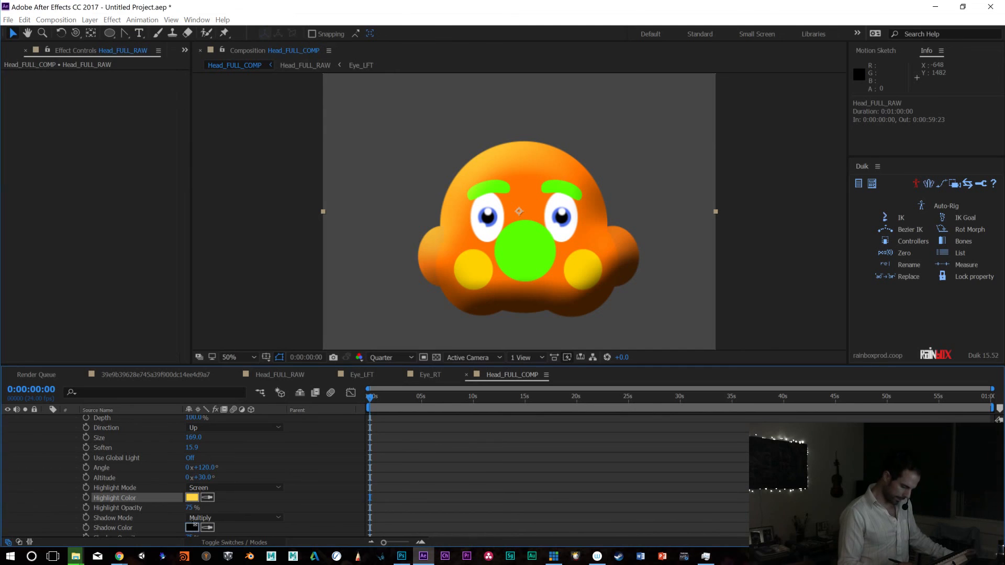
{"action": "type", "text": "123345"}
{"action": "key", "text": "Tab"}
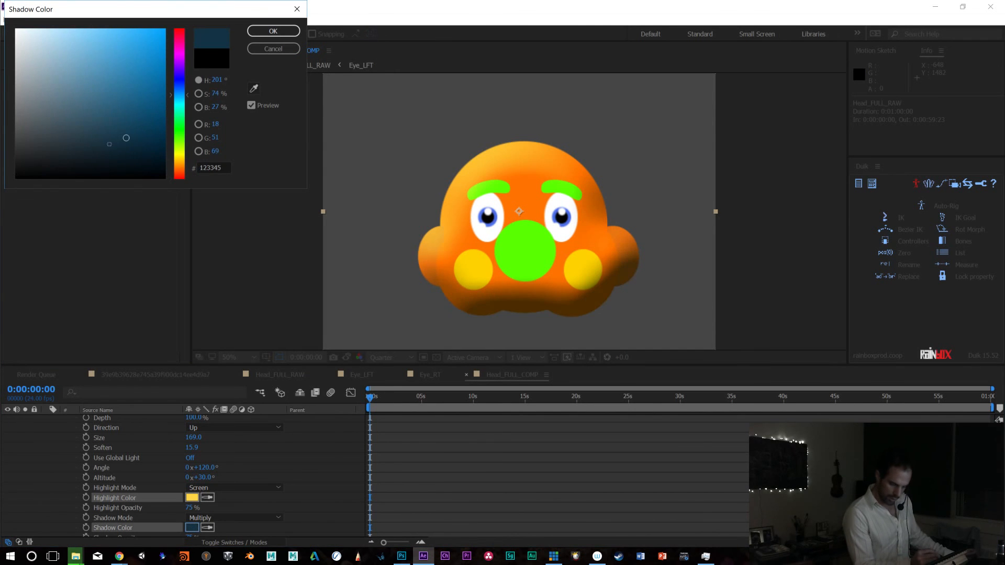
{"action": "left_click", "coordinate": [148, 123]}
{"action": "left_click", "coordinate": [150, 133]}
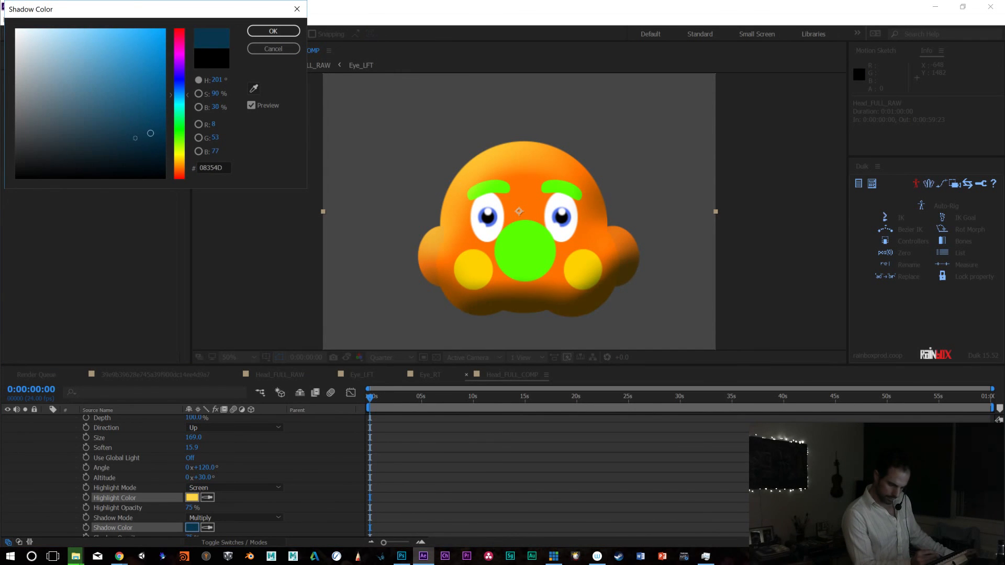
{"action": "left_click_drag", "start_coordinate": [185, 81], "coordinate": [185, 75]}
{"action": "left_click", "coordinate": [160, 139]}
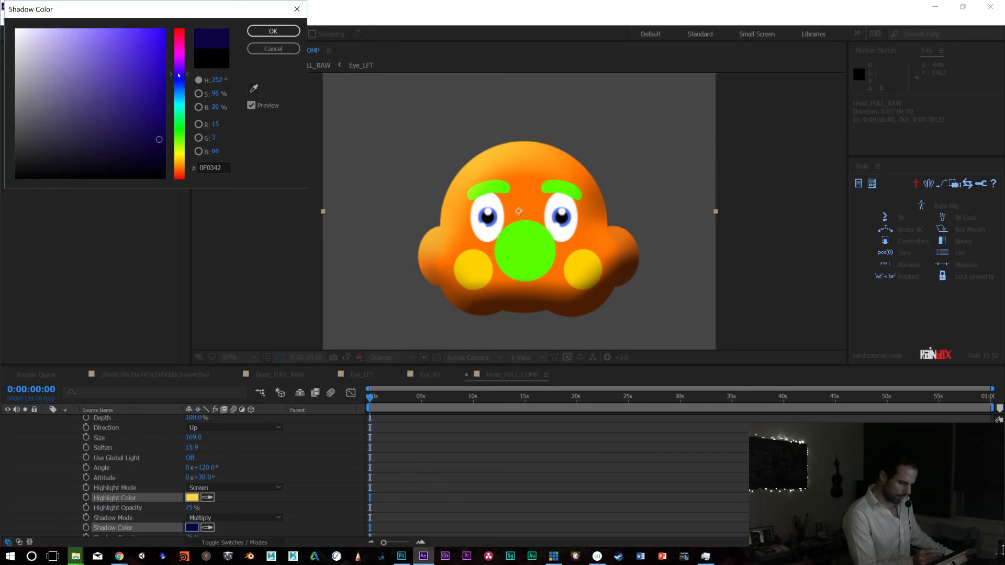
{"action": "left_click", "coordinate": [272, 31]}
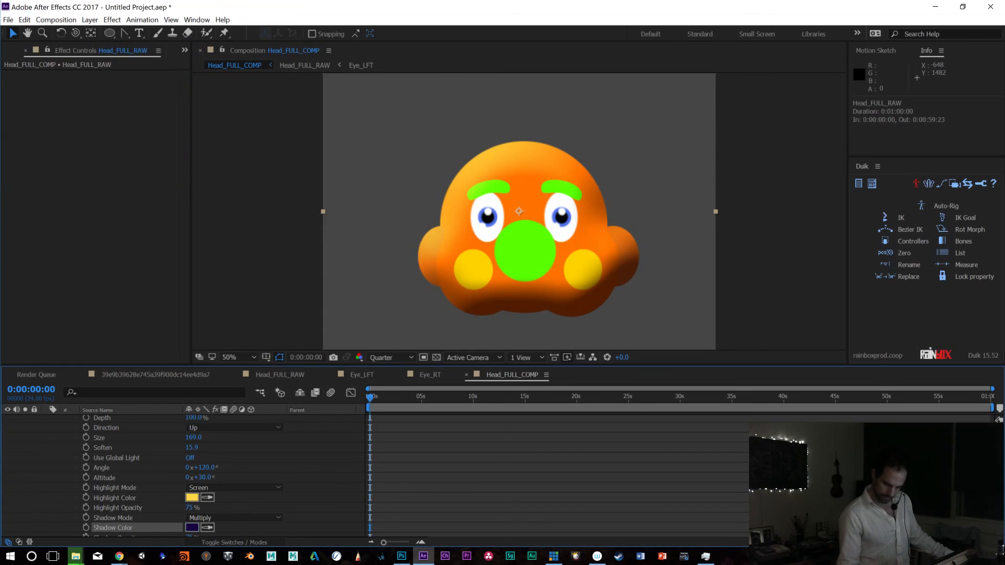
Try Overlay as the bevel's shadow mode and undo the change
{"action": "scroll", "coordinate": [183, 477], "scroll_direction": "down", "scroll_amount": 1}
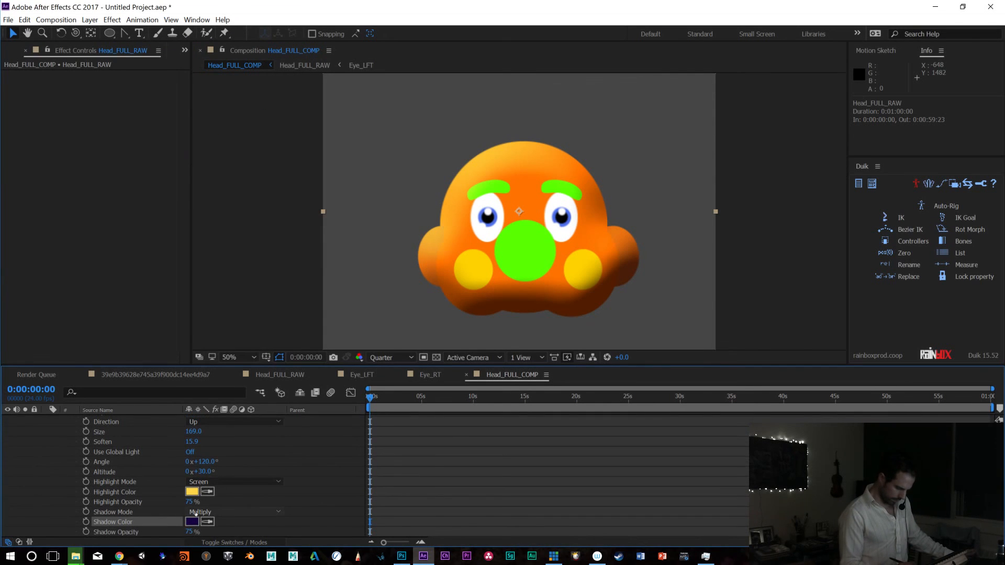
{"action": "left_click", "coordinate": [199, 515]}
{"action": "left_click", "coordinate": [199, 324]}
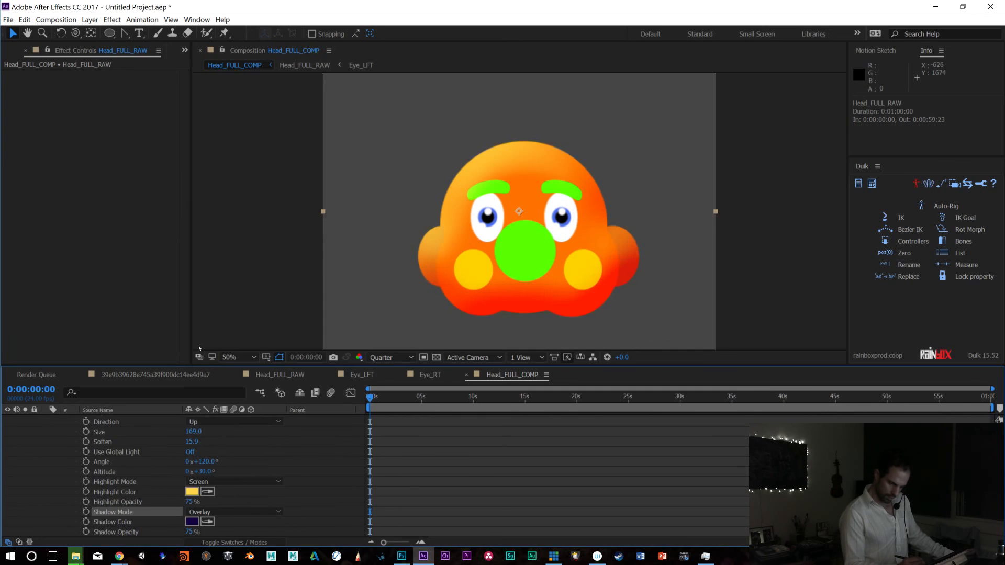
{"action": "key", "text": "ctrl+z"}
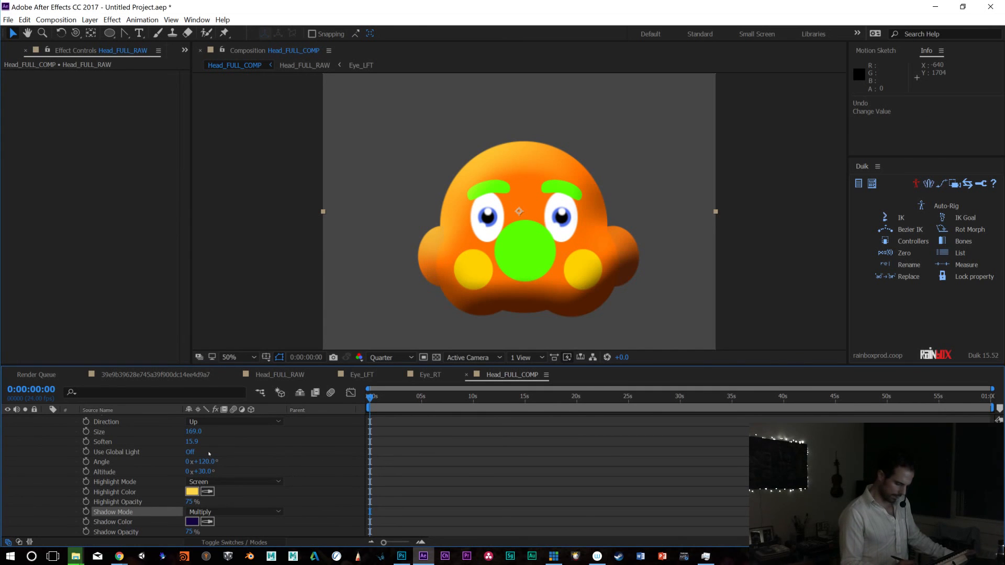
Set the bevel's highlight mode to Overlay and its highlight opacity to 100%, keeping the yellow highlight color
{"action": "left_click", "coordinate": [209, 482]}
{"action": "left_click", "coordinate": [200, 294]}
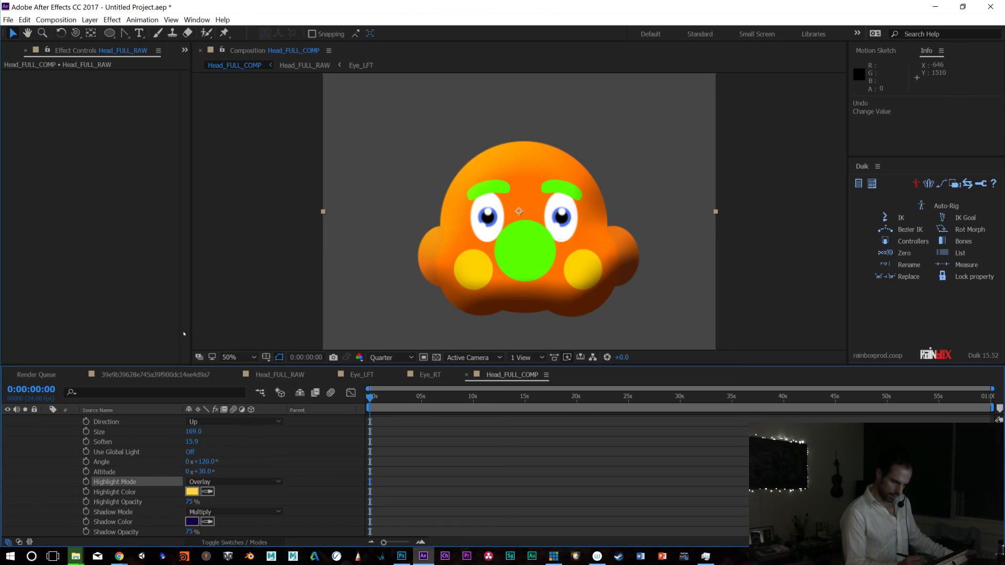
{"action": "left_click", "coordinate": [192, 491]}
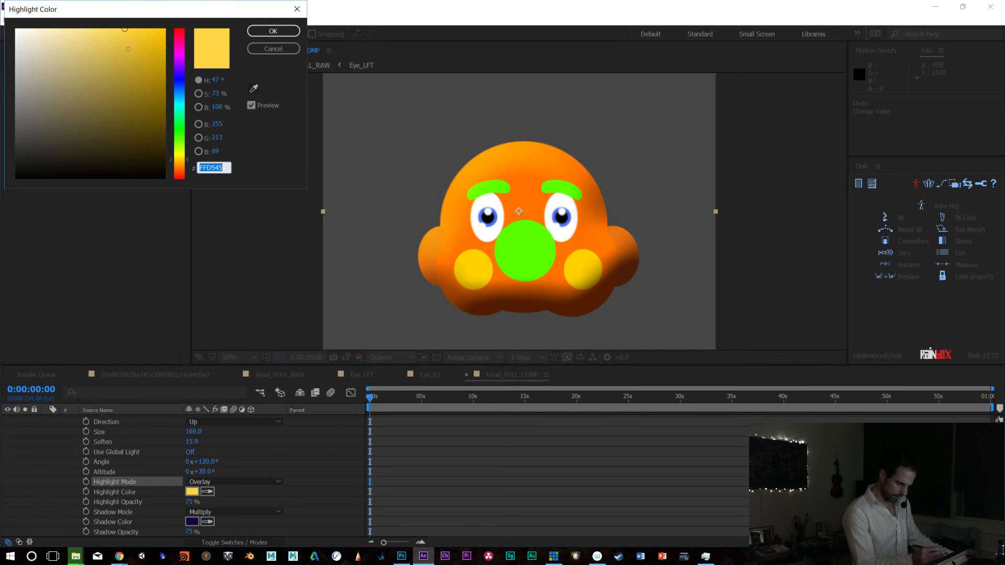
{"action": "left_click_drag", "start_coordinate": [129, 31], "coordinate": [129, 23]}
{"action": "left_click", "coordinate": [273, 31]}
{"action": "left_click_drag", "start_coordinate": [190, 502], "coordinate": [491, 482]}
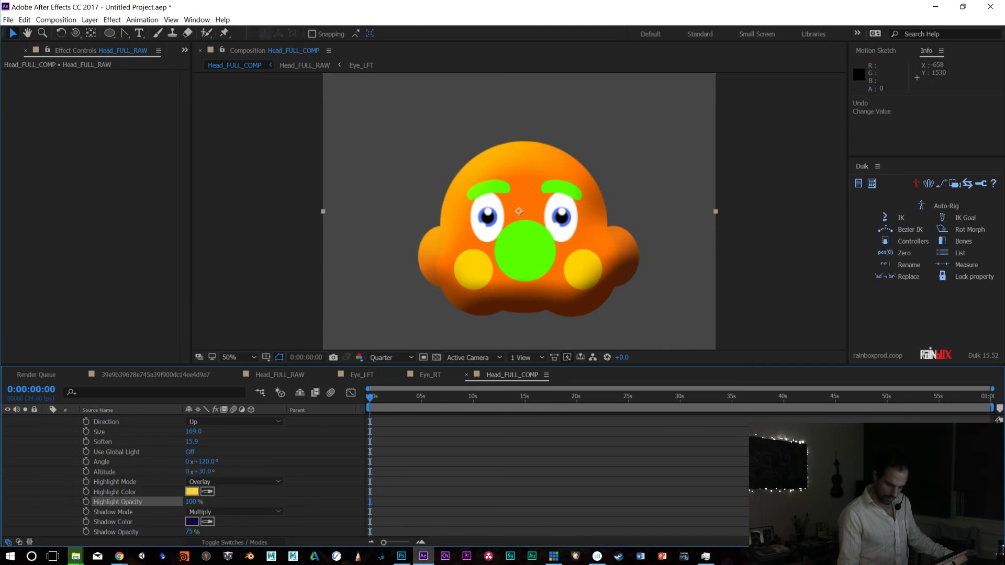
Set the bevel's size to 196 and its angle to 52°, and preview the shaded head along the timeline
{"action": "scroll", "coordinate": [233, 474], "scroll_direction": "up", "scroll_amount": 2}
{"action": "mouse_move", "coordinate": [194, 448]}
{"action": "left_mouse_down"}
{"action": "mouse_move", "coordinate": [285, 444]}
{"action": "mouse_move", "coordinate": [208, 448]}
{"action": "mouse_move", "coordinate": [194, 478]}
{"action": "mouse_move", "coordinate": [153, 468]}
{"action": "left_mouse_up"}
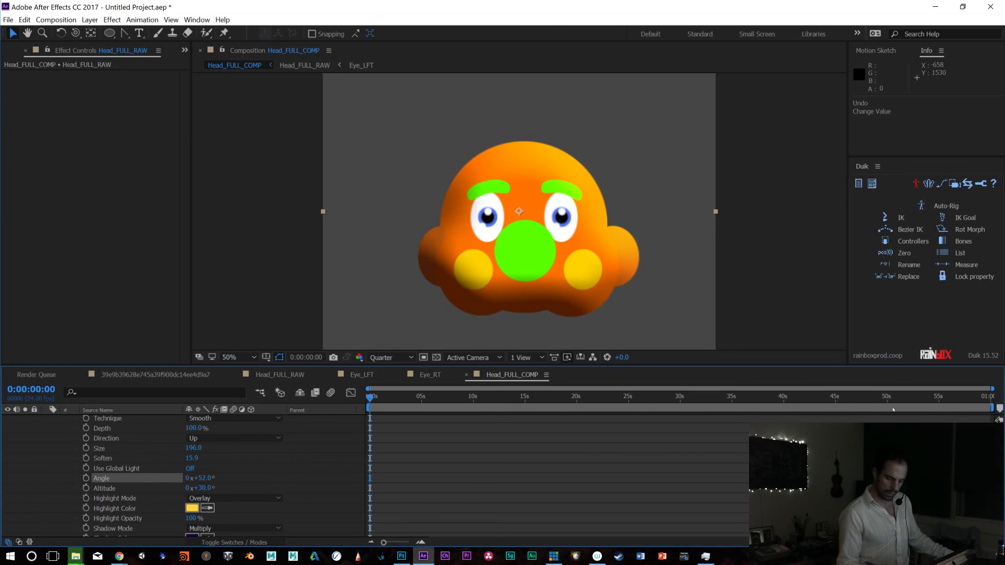
{"action": "mouse_move", "coordinate": [382, 397]}
{"action": "left_mouse_down"}
{"action": "mouse_move", "coordinate": [666, 396]}
{"action": "mouse_move", "coordinate": [438, 396]}
{"action": "mouse_move", "coordinate": [375, 411]}
{"action": "mouse_move", "coordinate": [449, 411]}
{"action": "mouse_move", "coordinate": [362, 410]}
{"action": "left_mouse_up"}
{"action": "scroll", "coordinate": [141, 476], "scroll_direction": "up", "scroll_amount": 3}
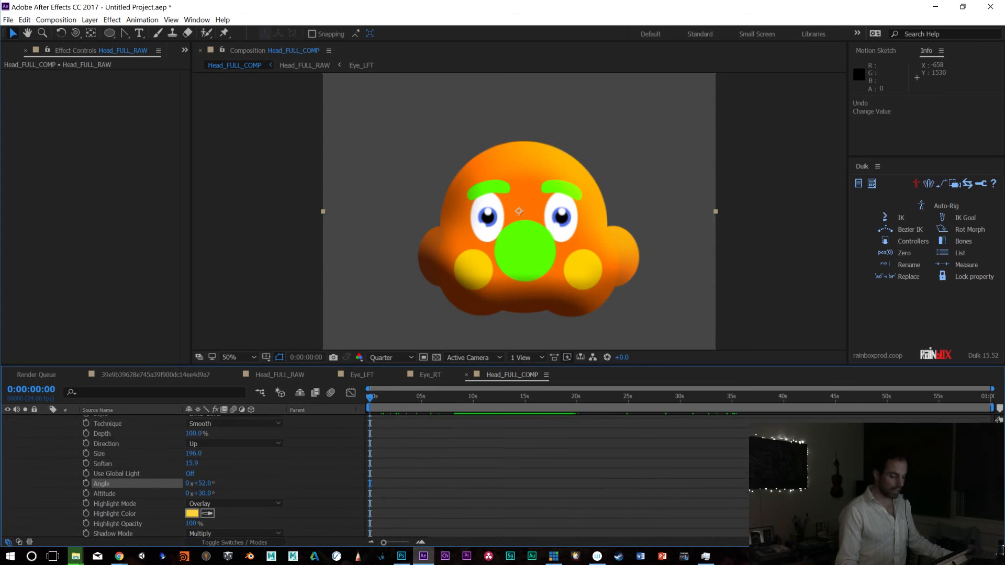
{"action": "scroll", "coordinate": [141, 477], "scroll_direction": "down", "scroll_amount": 3}
{"action": "scroll", "coordinate": [141, 477], "scroll_direction": "up", "scroll_amount": 3}
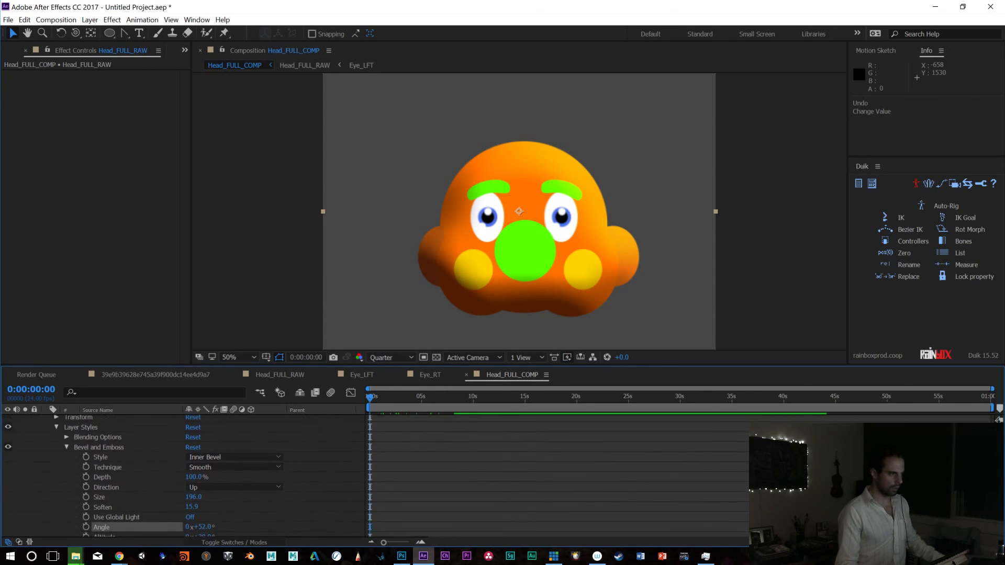
{"action": "scroll", "coordinate": [142, 477], "scroll_direction": "down", "scroll_amount": 2}
{"action": "left_click_drag", "start_coordinate": [376, 401], "coordinate": [349, 416]}
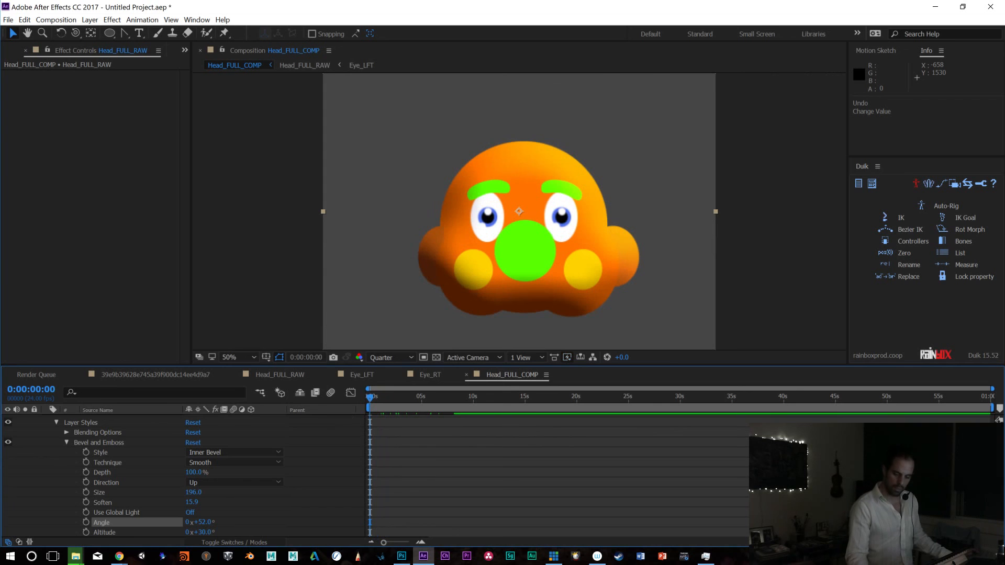
{"action": "scroll", "coordinate": [183, 477], "scroll_direction": "up", "scroll_amount": 2}
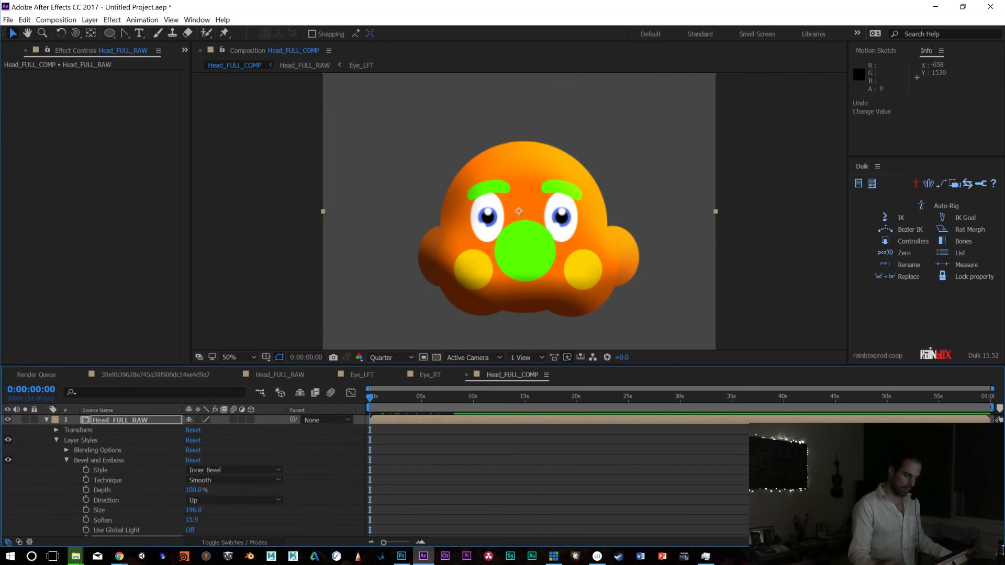
Collapse the Head_FULL_RAW layer's properties and bring up the list of project items
{"action": "left_click", "coordinate": [47, 420]}
{"action": "left_click", "coordinate": [108, 420]}
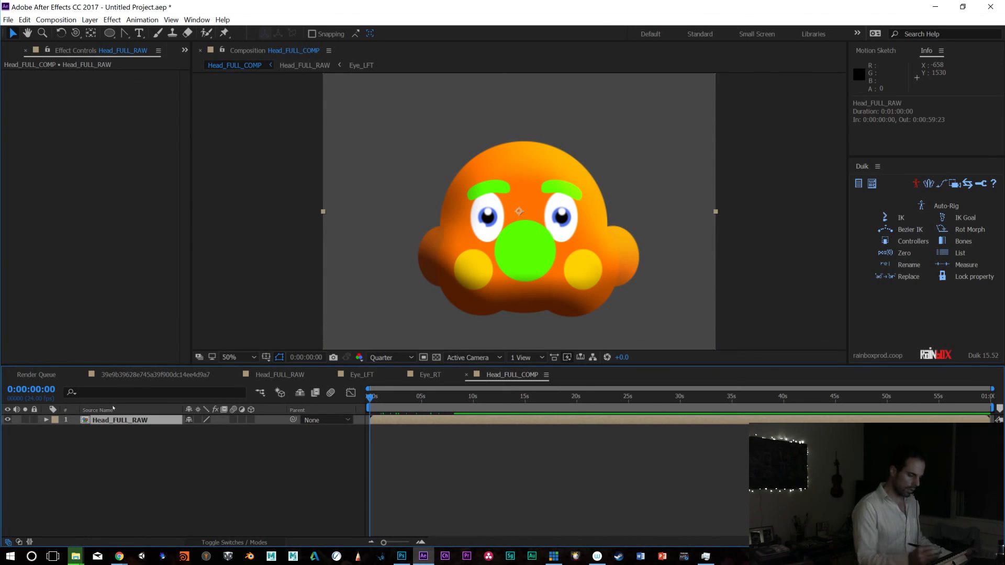
{"action": "left_click", "coordinate": [185, 50]}
{"action": "left_click", "coordinate": [211, 66]}
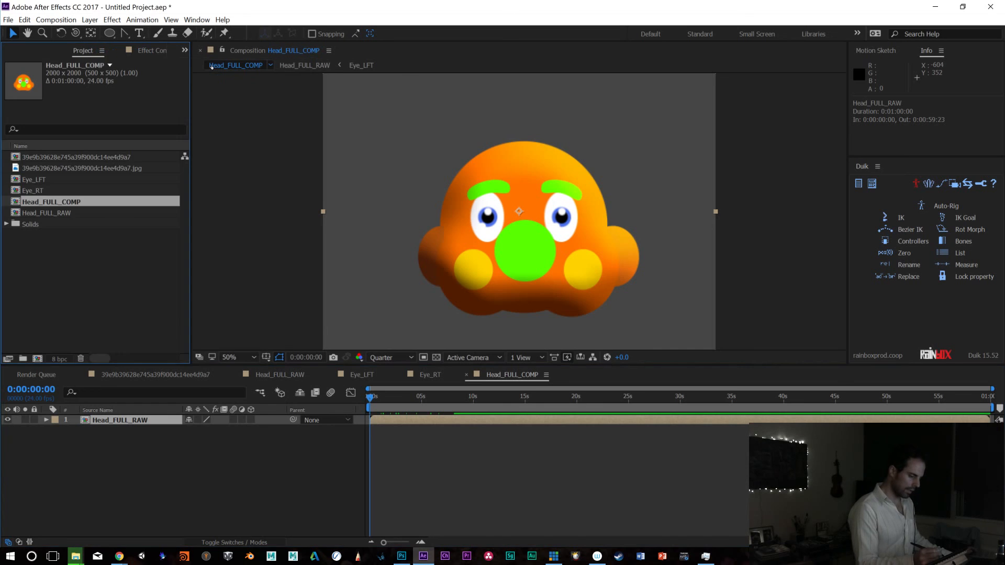
{"action": "left_click", "coordinate": [40, 272]}
Duplicate the Head_FULL_RAW composition in the project and rename the copy as Head_NOSE_RAW
{"action": "left_click", "coordinate": [63, 212]}
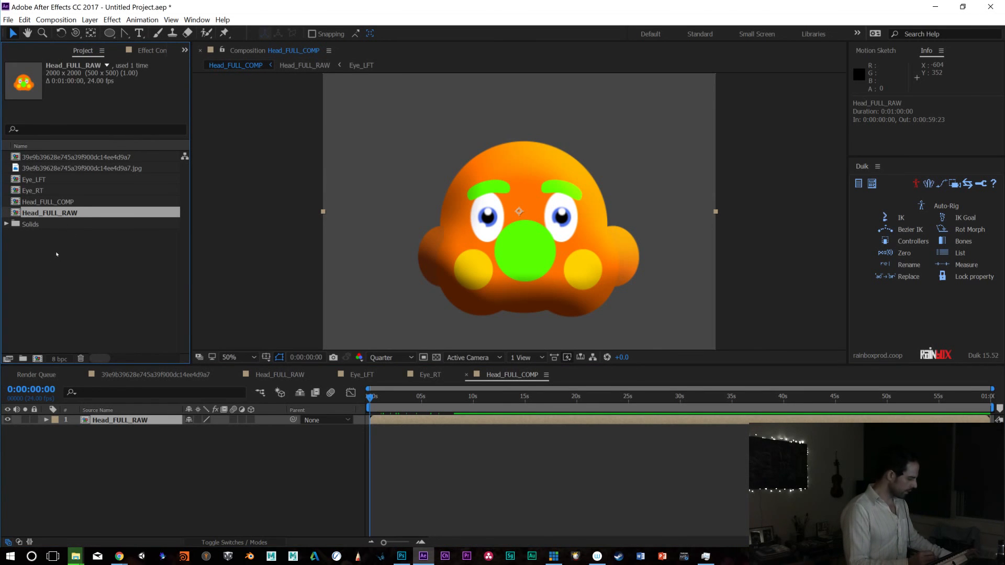
{"action": "key", "text": "ctrl+d"}
{"action": "key", "text": "Return"}
{"action": "left_click_drag", "start_coordinate": [60, 224], "coordinate": [94, 220]}
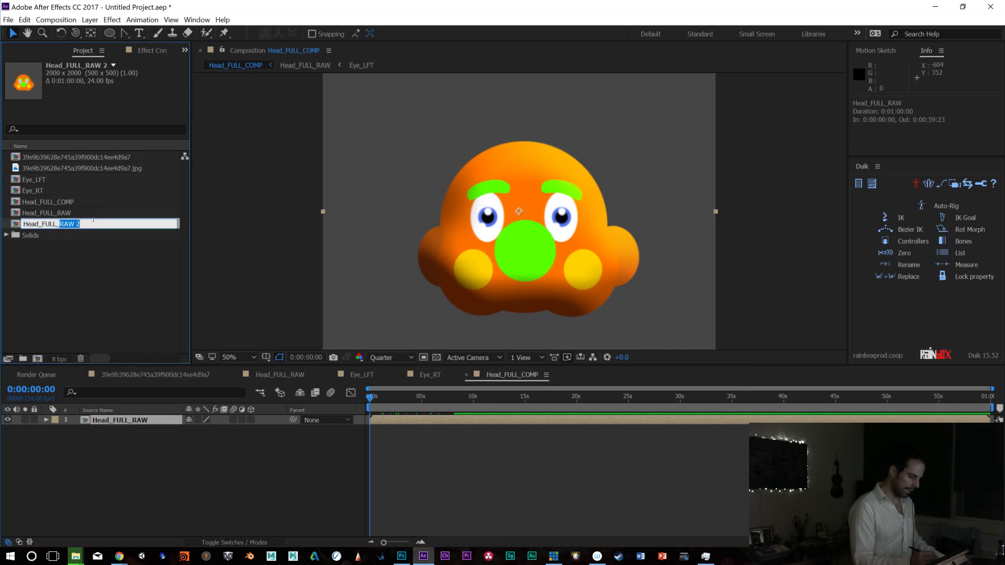
{"action": "key", "text": "BackSpace"}
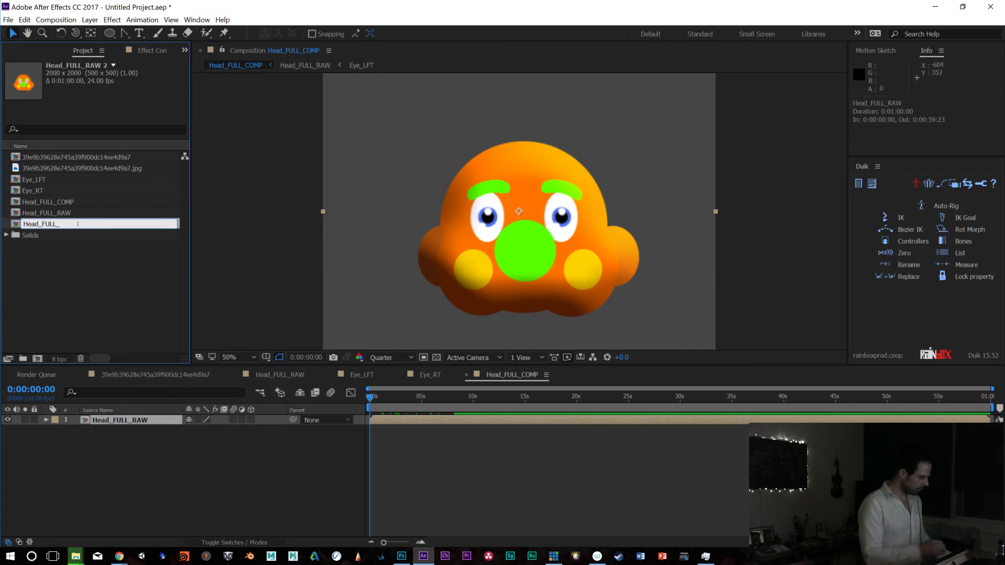
{"action": "type", "text": "RAW"}
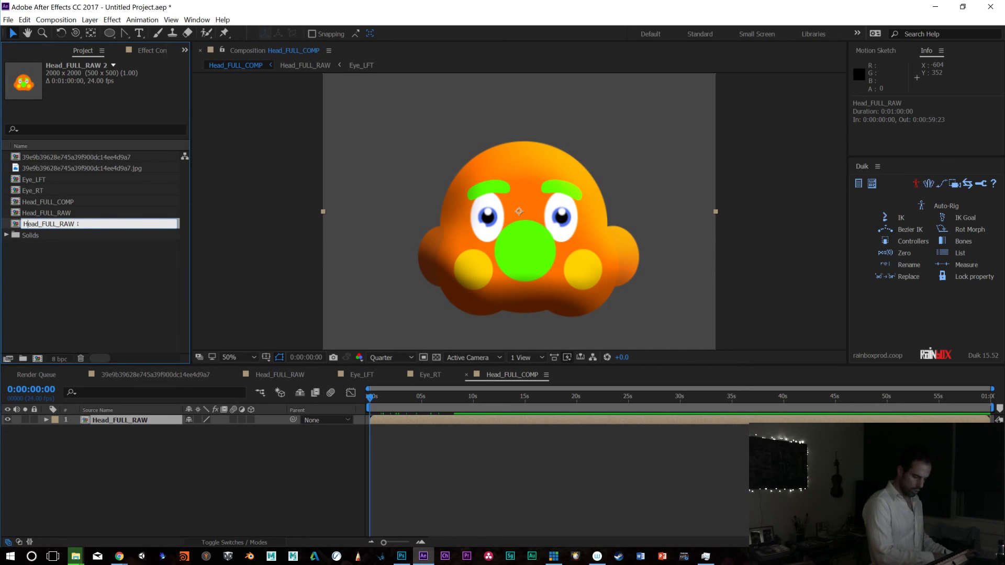
{"action": "key", "text": "shift+Right"}
{"action": "key", "text": "shift+Right"}
{"action": "key", "text": "shift+Right"}
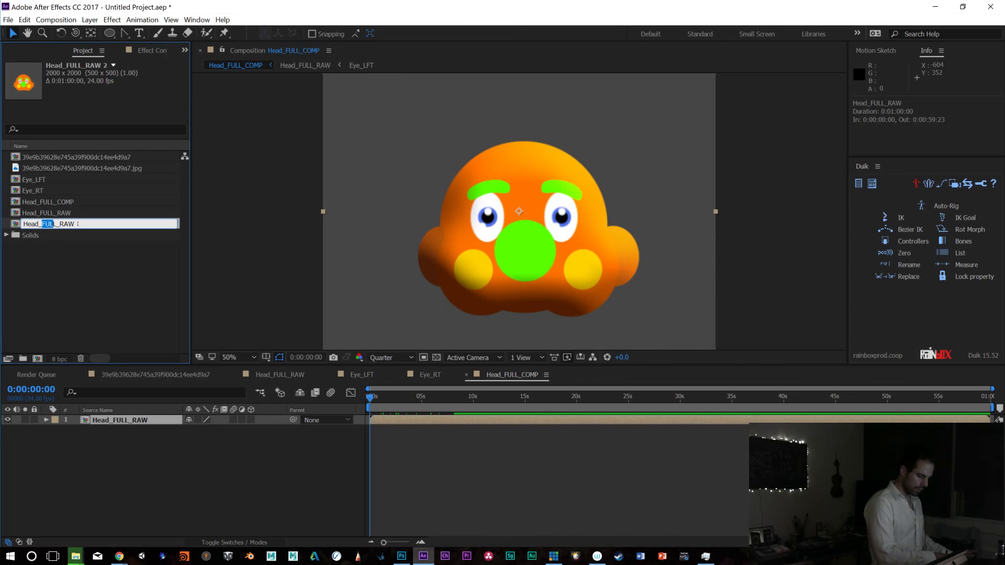
{"action": "type", "text": "NOSE"}
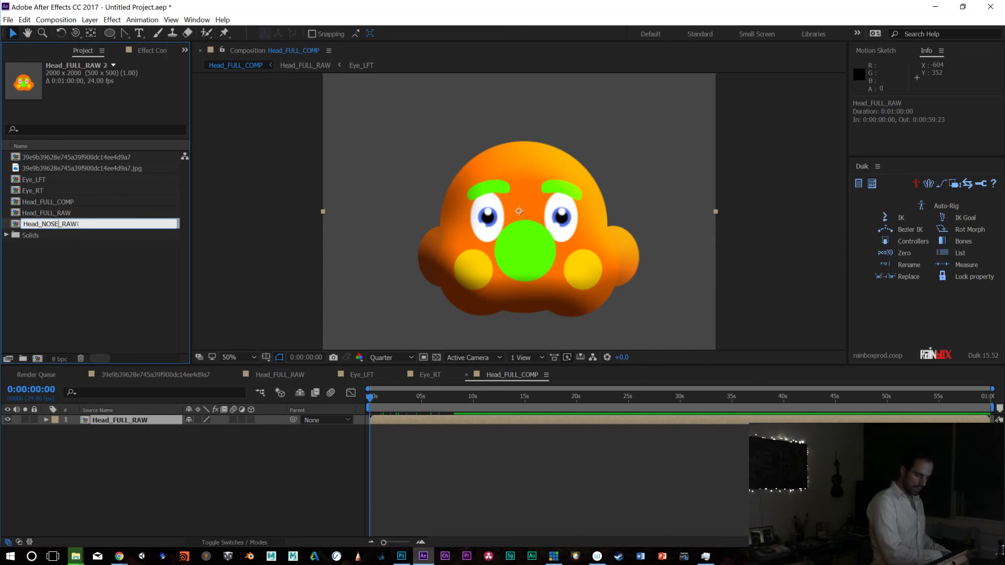
{"action": "key", "text": "Return"}
Open the Head_NOSE_RAW composition and hide all of its layers
{"action": "double_click", "coordinate": [70, 224]}
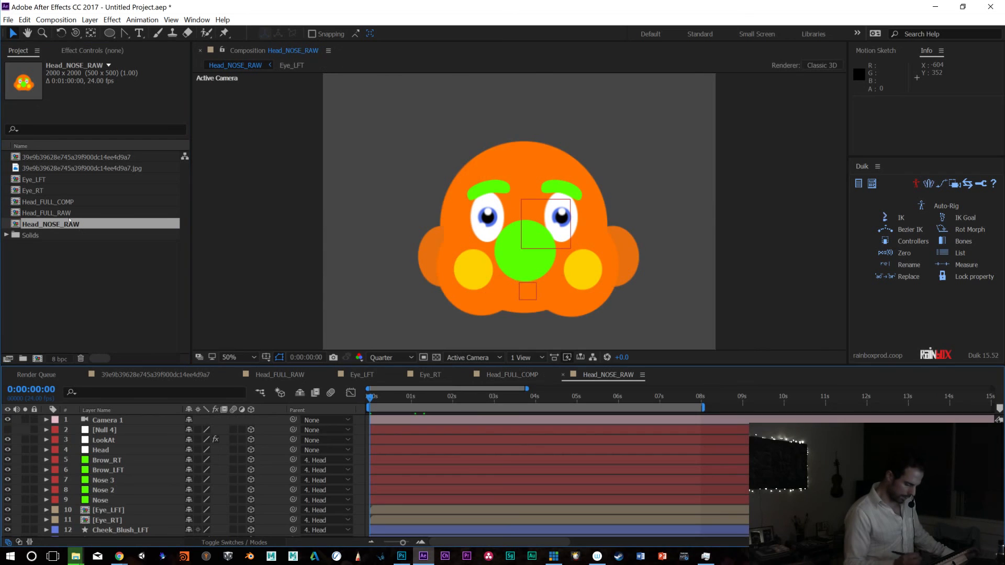
{"action": "key", "text": "ctrl+a"}
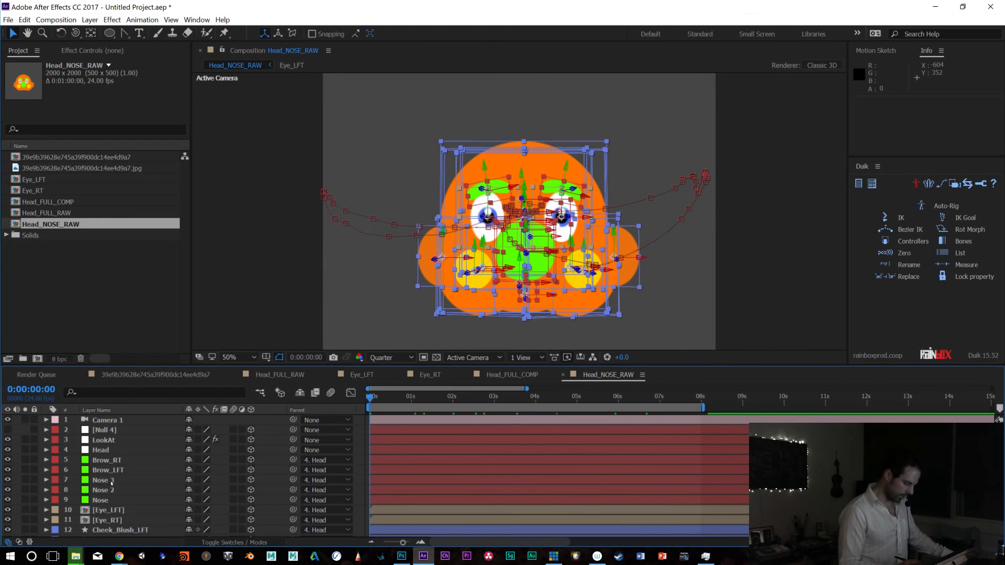
{"action": "left_click", "coordinate": [7, 460]}
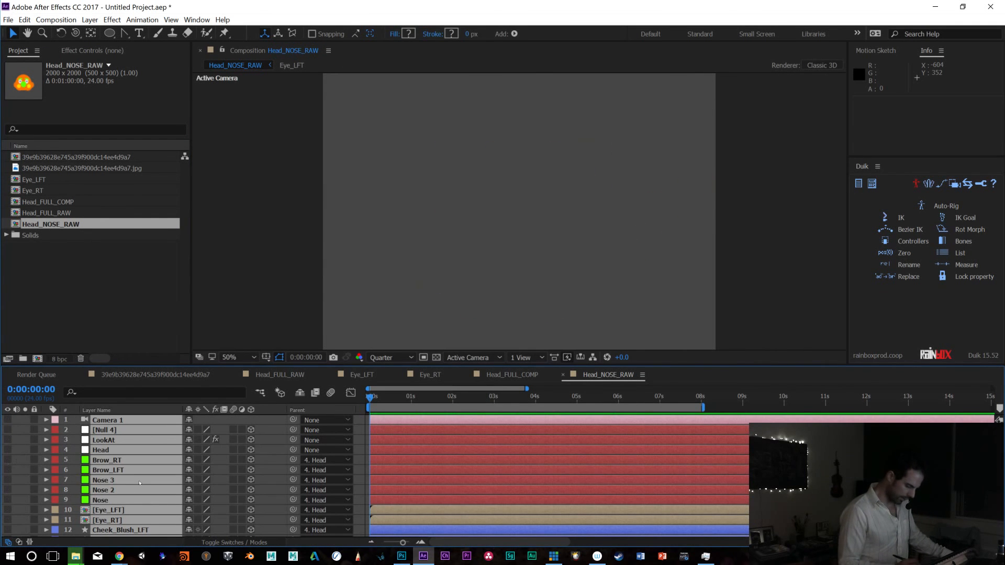
Make only the Nose, Nose 2 and Nose 3 layers visible in Head_NOSE_RAW
{"action": "left_click", "coordinate": [108, 462]}
{"action": "left_click", "coordinate": [101, 480]}
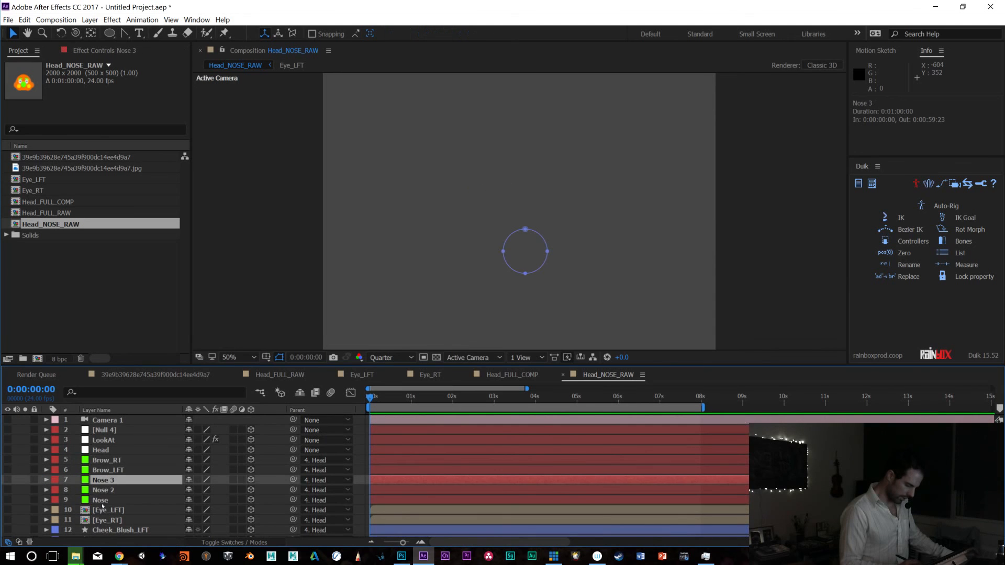
{"action": "left_click", "coordinate": [100, 500], "text": "shift"}
{"action": "left_click", "coordinate": [8, 499]}
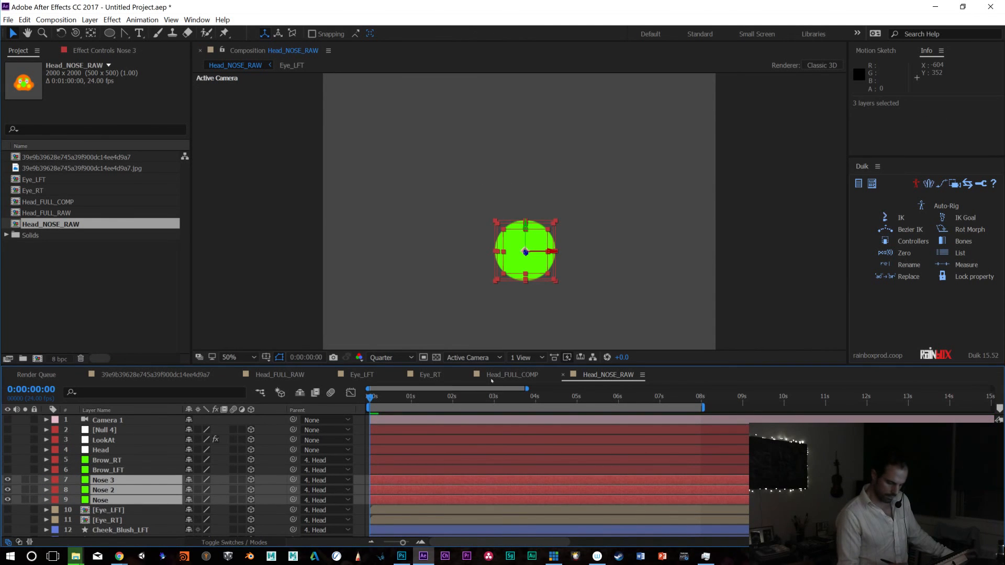
Add Head_NOSE_RAW to the Head_FULL_COMP composition as a layer above Head_FULL_RAW
{"action": "left_click", "coordinate": [513, 375]}
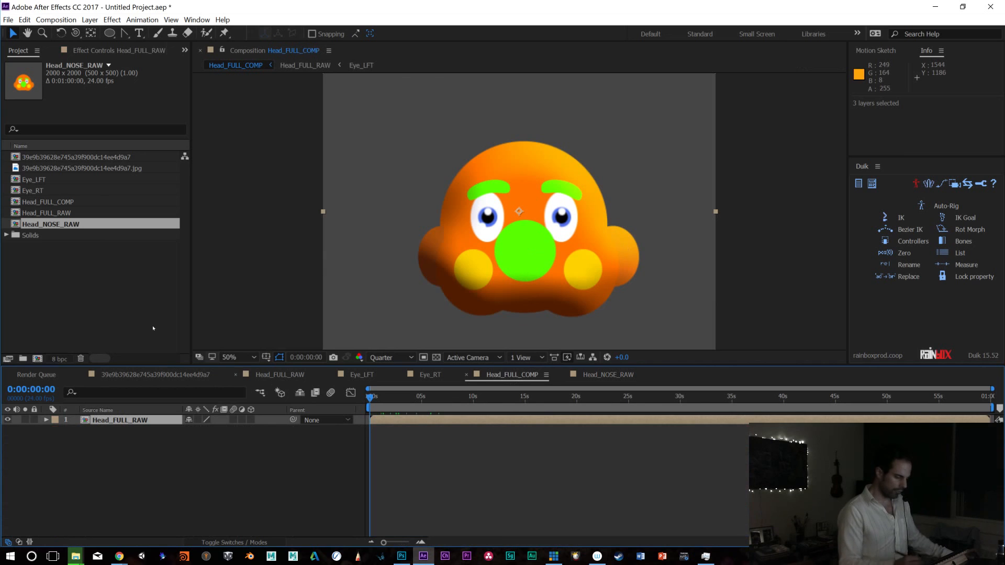
{"action": "left_click_drag", "start_coordinate": [85, 222], "coordinate": [143, 430]}
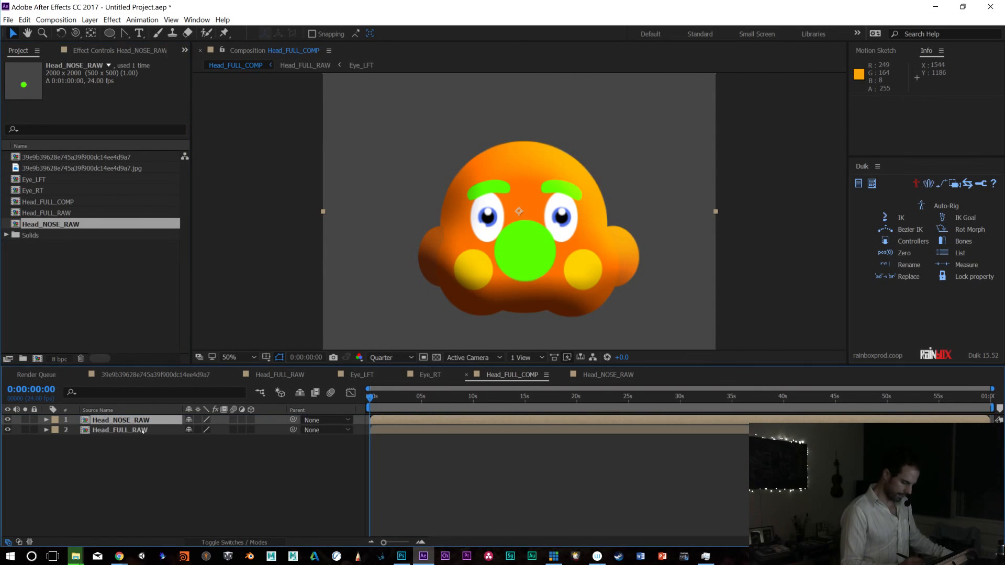
Hide the Nose, Nose 2 and Nose 3 layers inside the Head_FULL_RAW composition and return to Head_FULL_COMP
{"action": "left_click", "coordinate": [47, 420]}
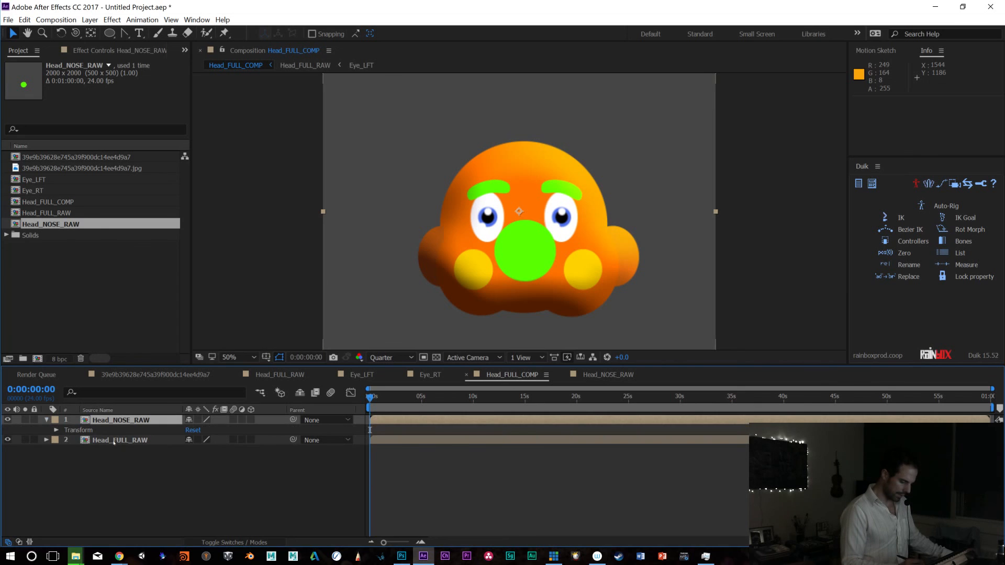
{"action": "double_click", "coordinate": [114, 441]}
{"action": "left_click", "coordinate": [7, 500]}
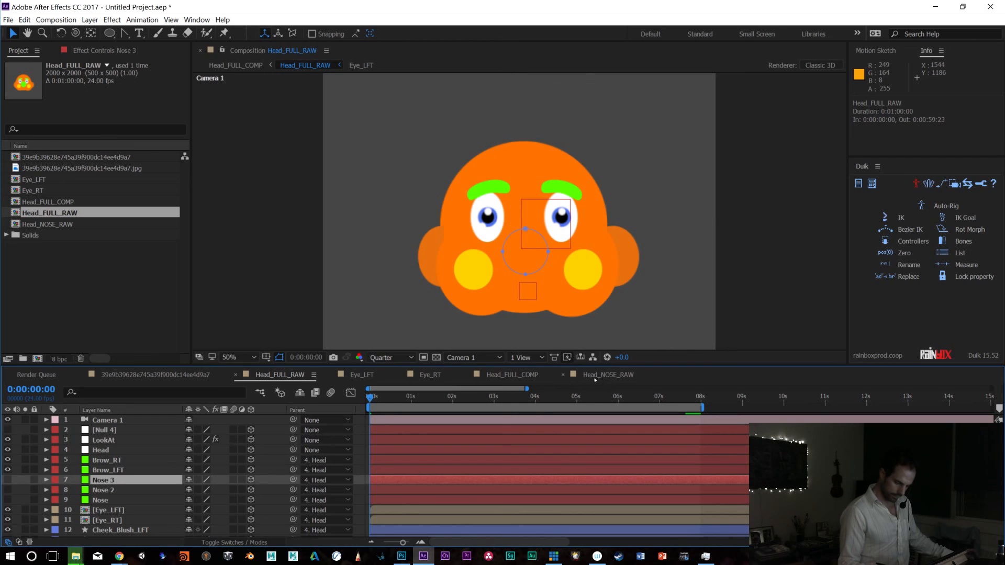
{"action": "left_click", "coordinate": [577, 377]}
{"action": "left_click", "coordinate": [526, 375]}
{"action": "left_click", "coordinate": [430, 374]}
{"action": "left_click", "coordinate": [494, 375]}
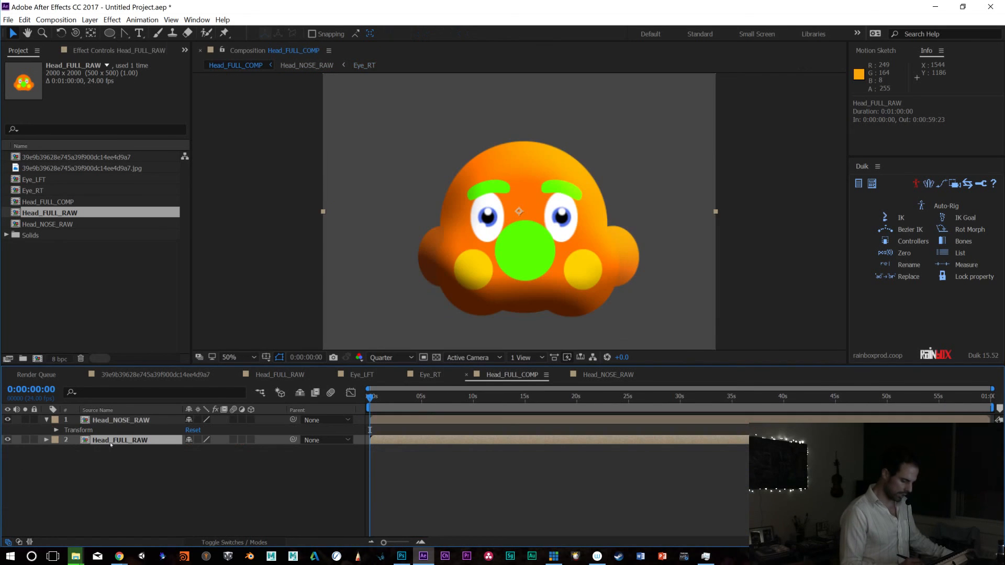
Apply a Bevel and Emboss layer style to Head_NOSE_RAW with Size 173 and Soften 16
{"action": "left_click", "coordinate": [116, 421]}
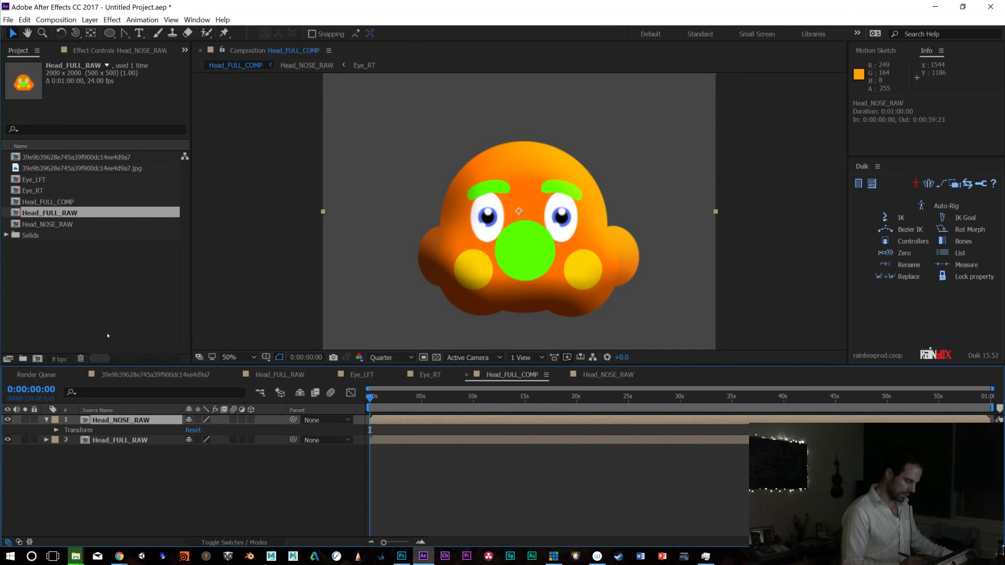
{"action": "left_click", "coordinate": [90, 19]}
{"action": "mouse_move", "coordinate": [128, 296]}
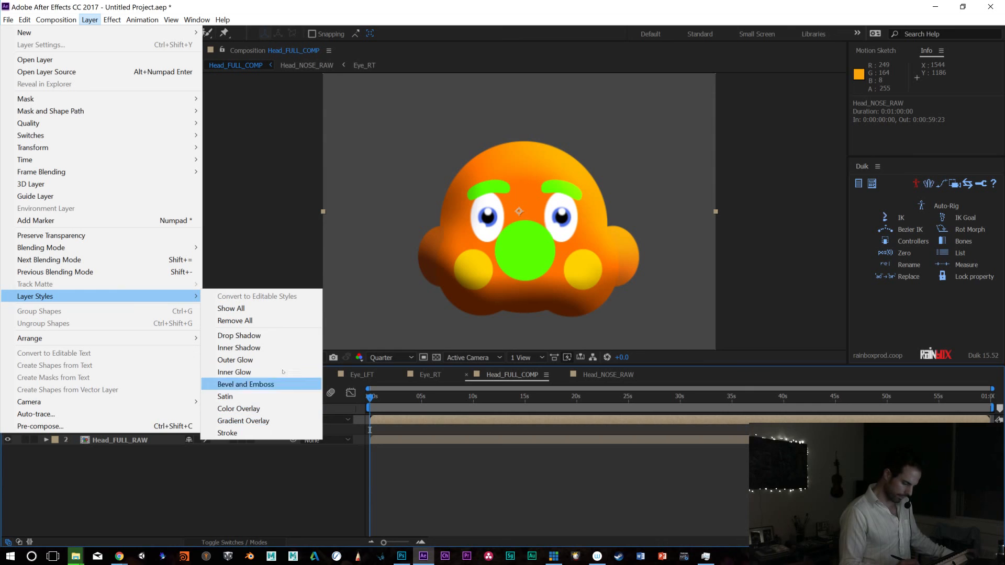
{"action": "left_click", "coordinate": [257, 385]}
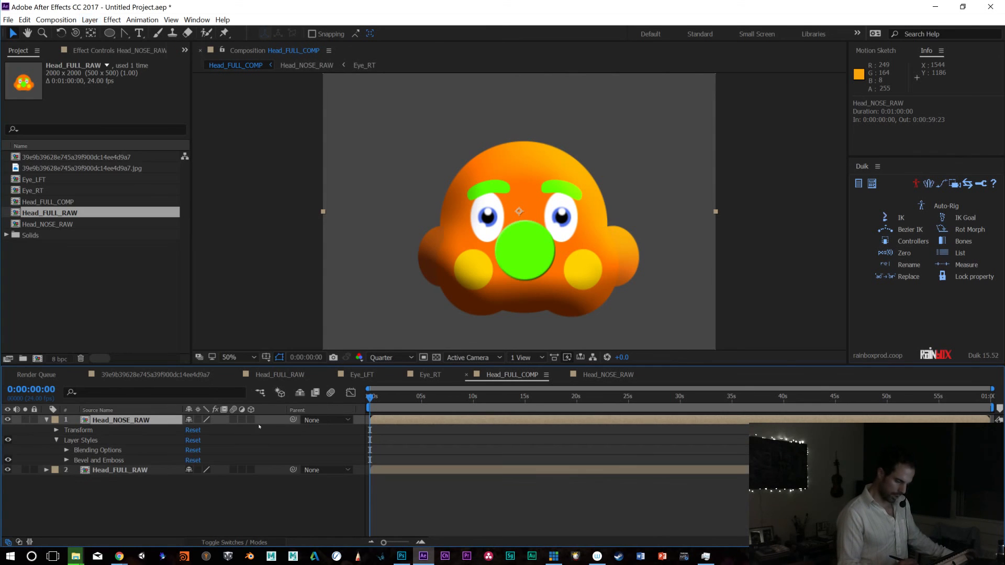
{"action": "left_click", "coordinate": [66, 460]}
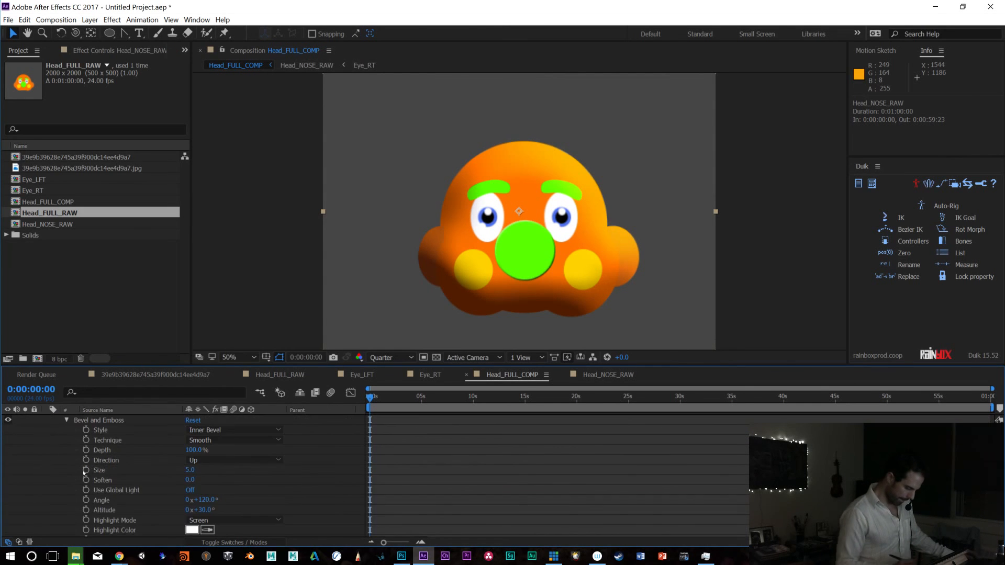
{"action": "left_click_drag", "start_coordinate": [190, 469], "coordinate": [279, 463]}
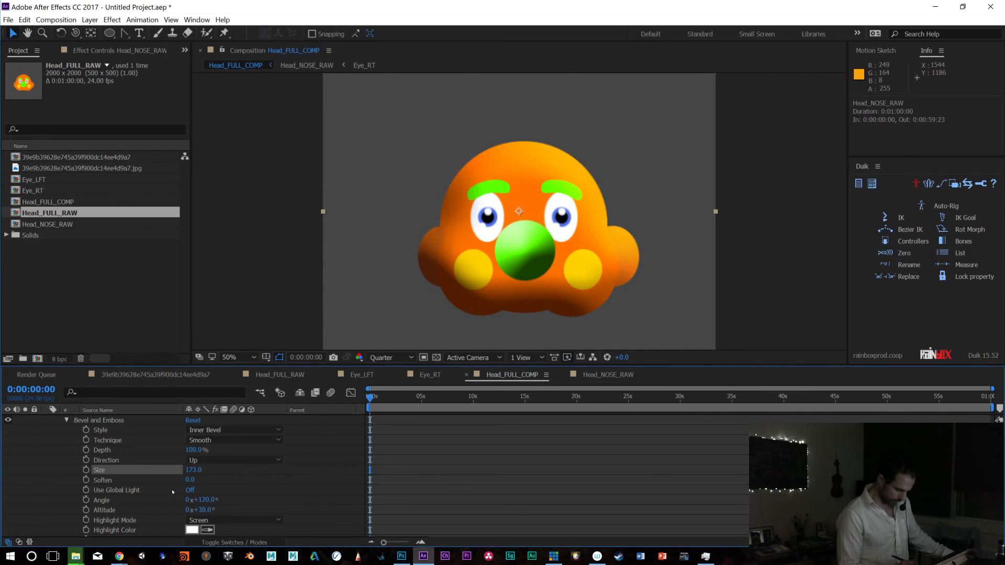
{"action": "left_click_drag", "start_coordinate": [190, 480], "coordinate": [198, 480]}
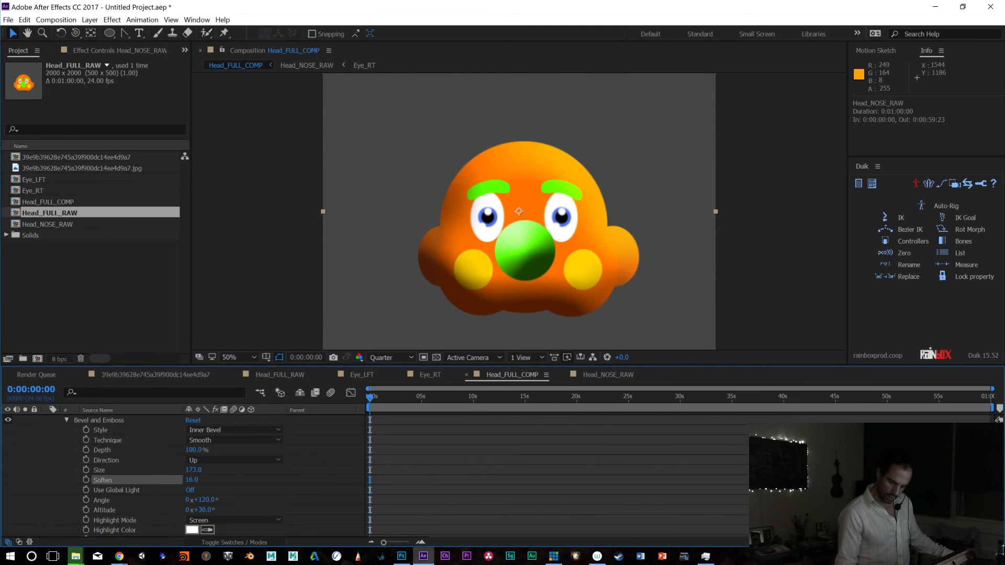
{"action": "scroll", "coordinate": [859, 390], "scroll_direction": "up", "scroll_amount": 2}
{"action": "left_click", "coordinate": [47, 420]}
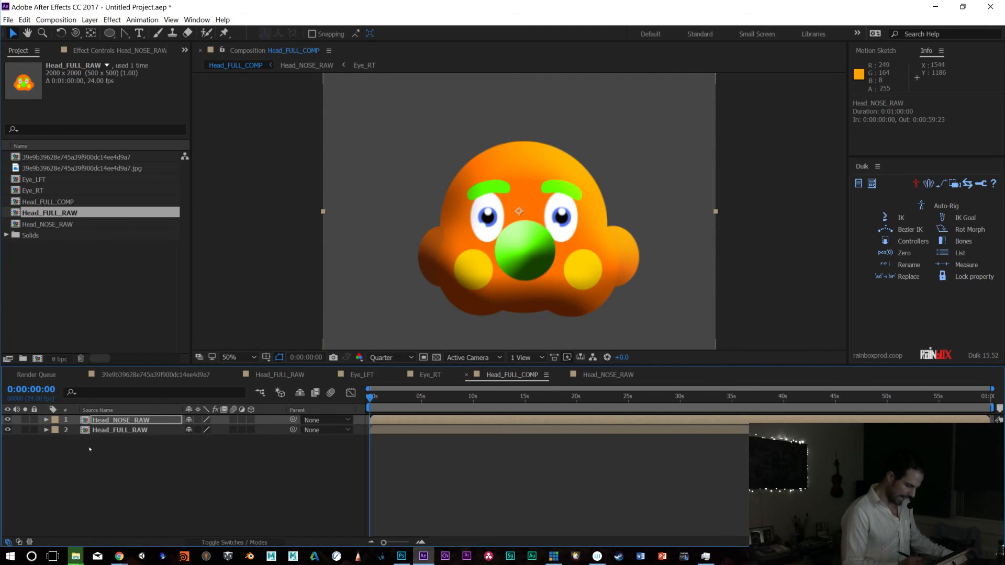
Copy the layer styles of Head_FULL_RAW and paste them onto the Head_NOSE_RAW layer
{"action": "left_click", "coordinate": [104, 431]}
{"action": "left_click", "coordinate": [46, 430]}
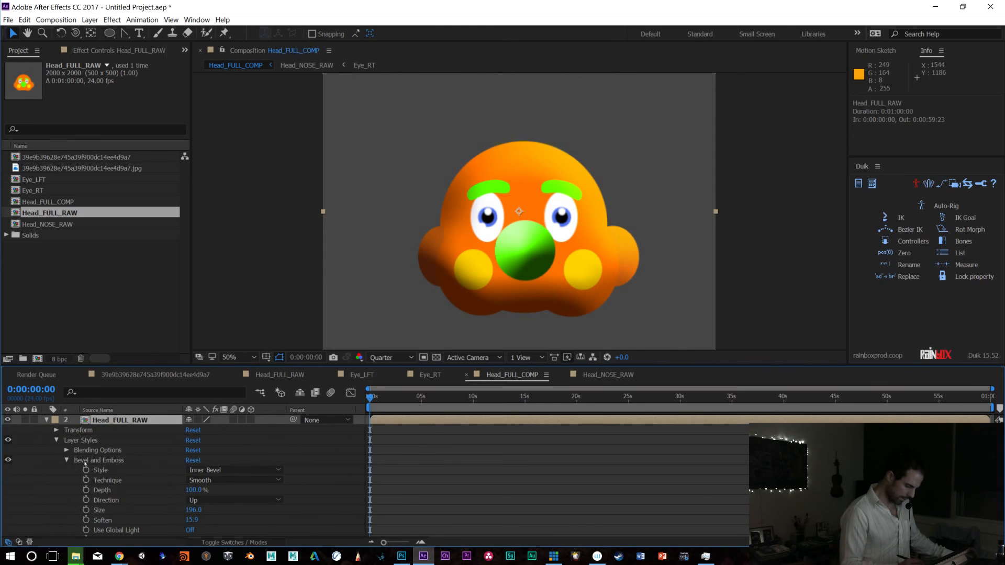
{"action": "left_click", "coordinate": [97, 441]}
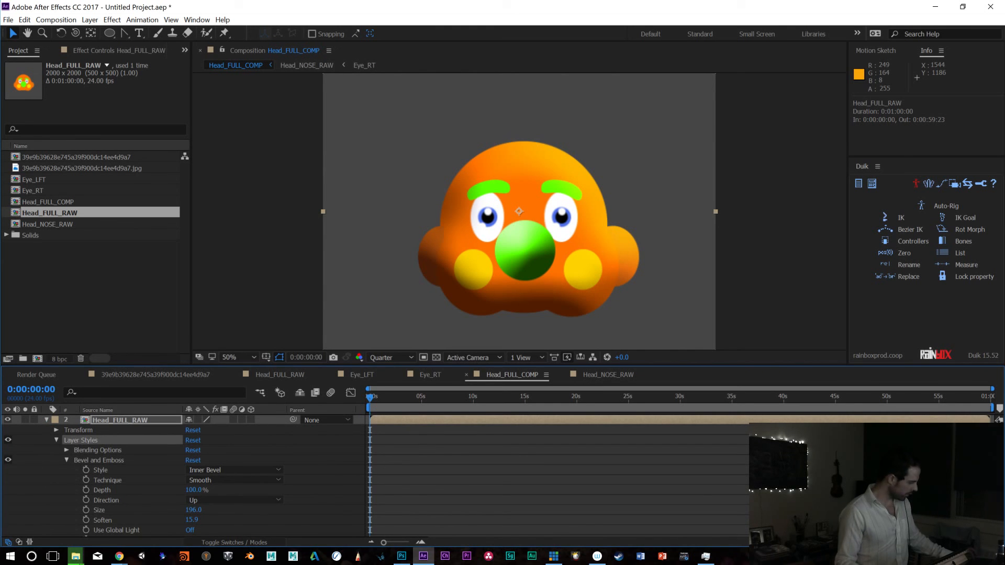
{"action": "scroll", "coordinate": [982, 417], "scroll_direction": "up", "scroll_amount": 1}
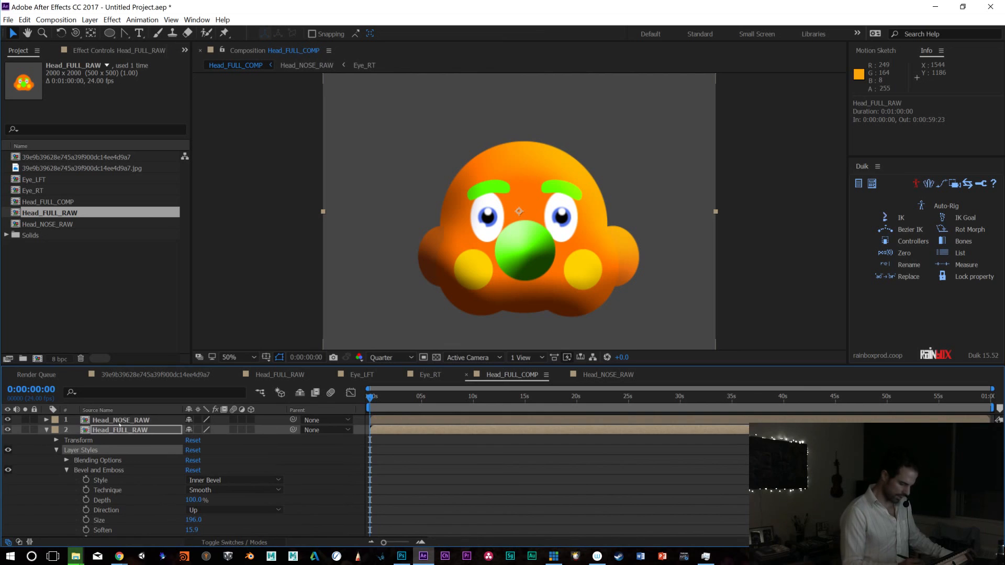
{"action": "left_click", "coordinate": [125, 421]}
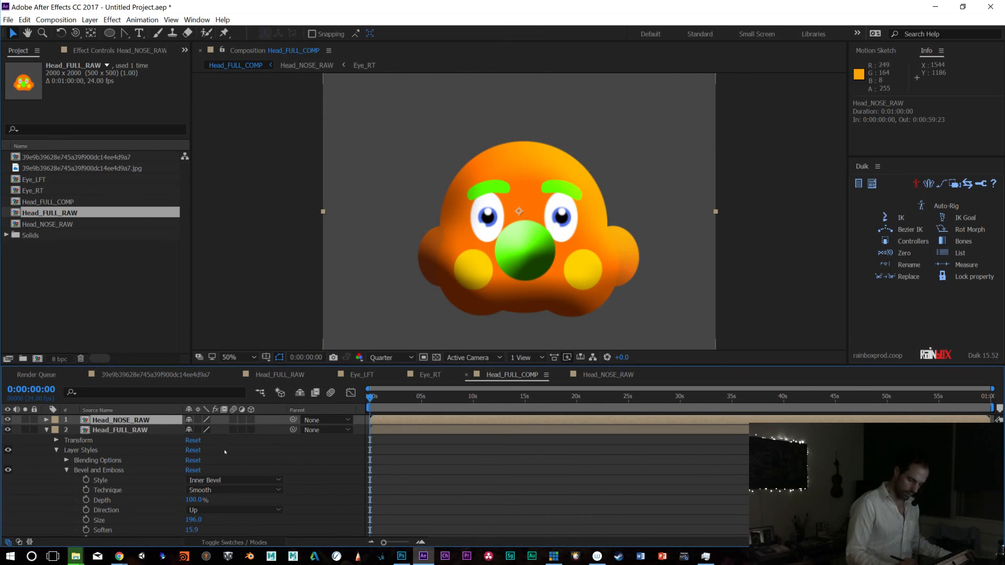
{"action": "key", "text": "ctrl+v"}
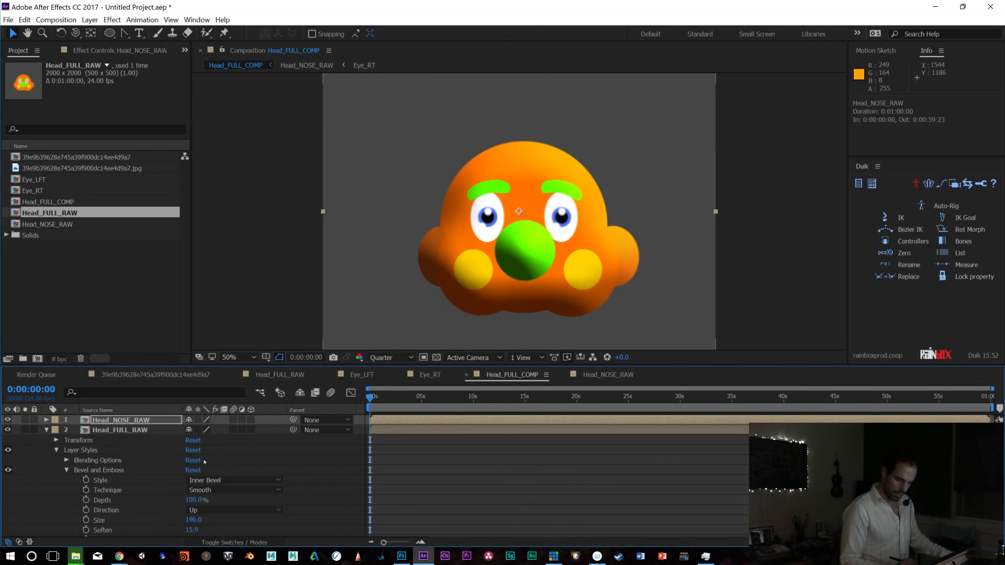
{"action": "left_click", "coordinate": [46, 420]}
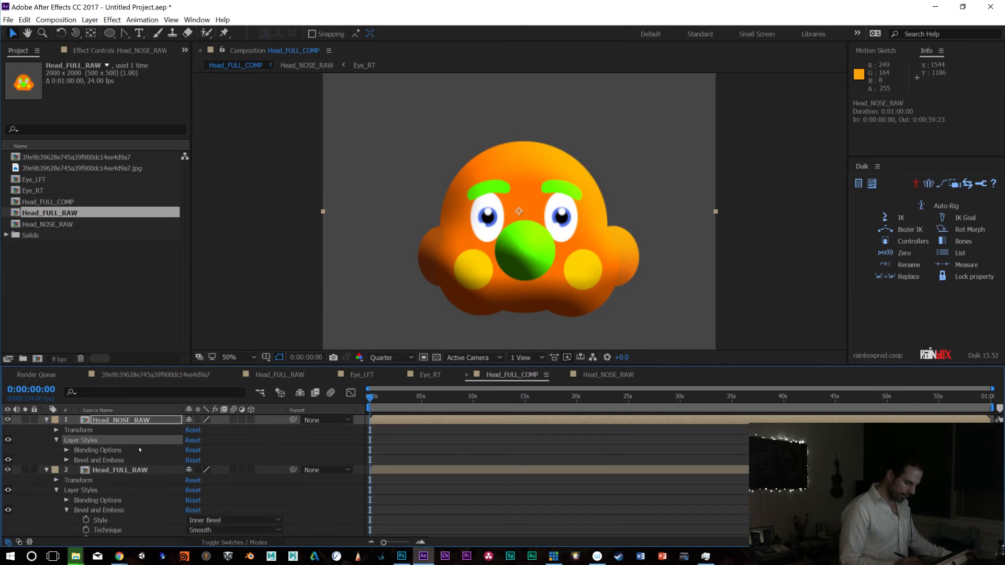
Add a Drop Shadow layer style to Head_NOSE_RAW with Angle 68°, Distance 41 and Size 77
{"action": "left_click", "coordinate": [112, 421]}
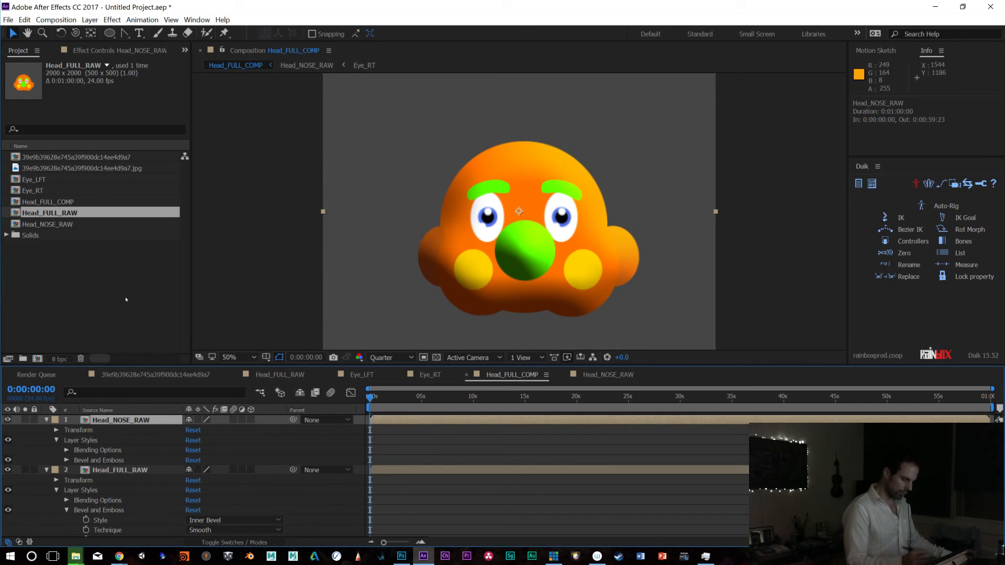
{"action": "left_click", "coordinate": [90, 20]}
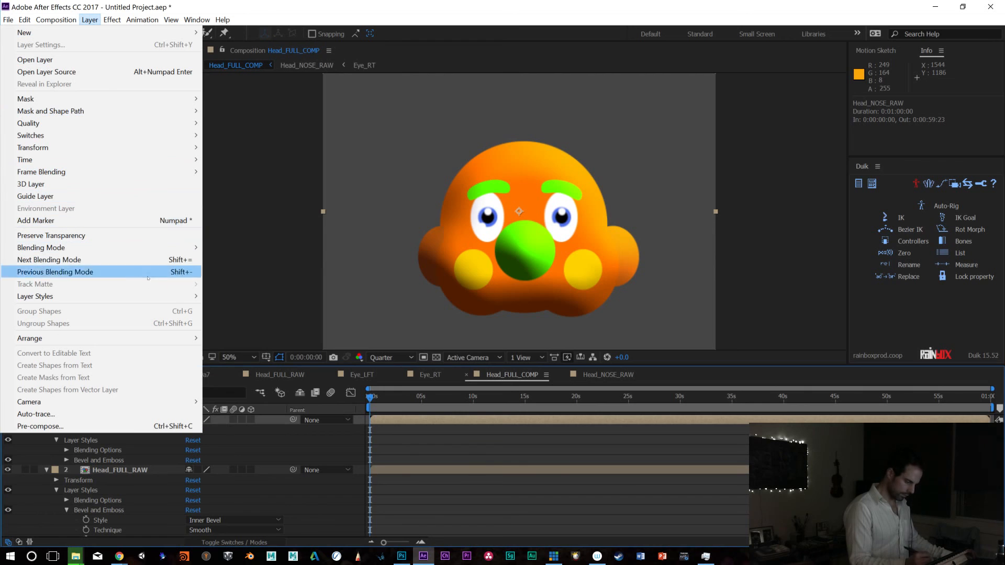
{"action": "mouse_move", "coordinate": [157, 296]}
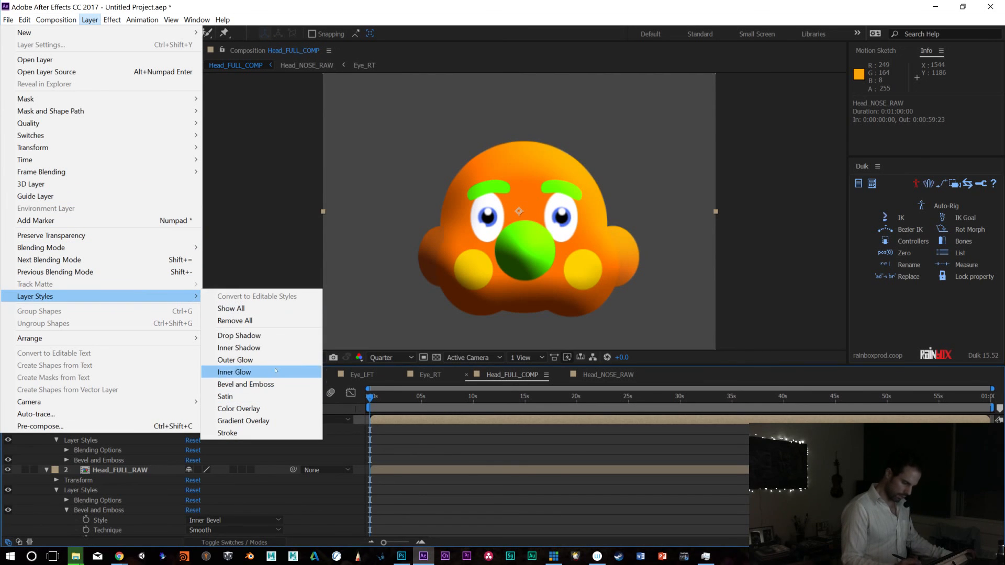
{"action": "left_click", "coordinate": [238, 336]}
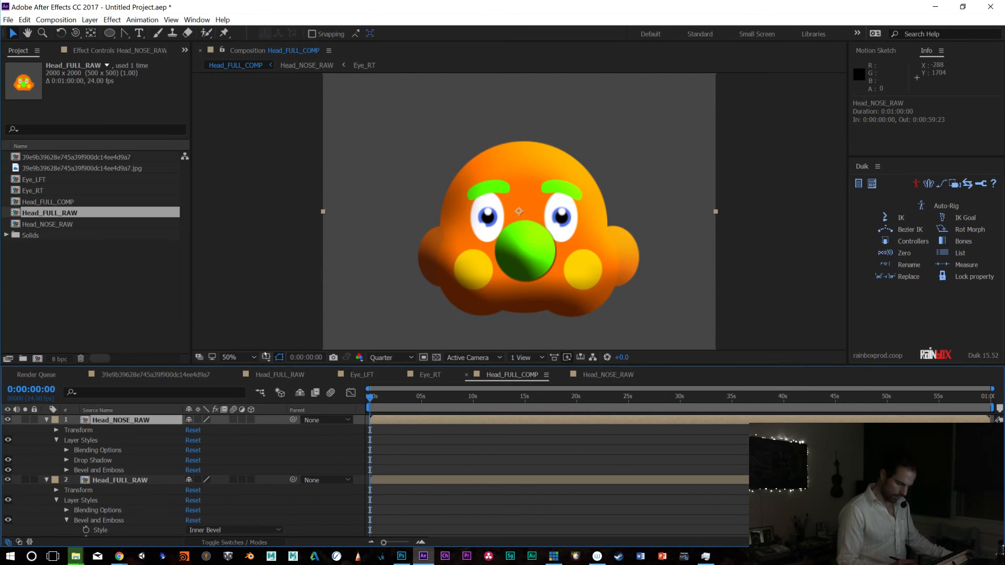
{"action": "left_click", "coordinate": [66, 460]}
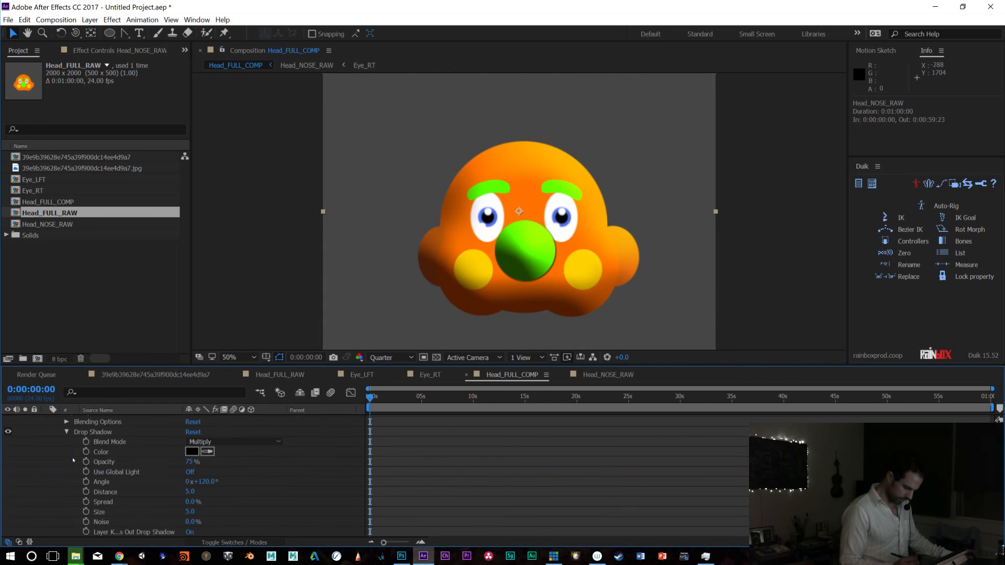
{"action": "left_click_drag", "start_coordinate": [206, 481], "coordinate": [219, 503]}
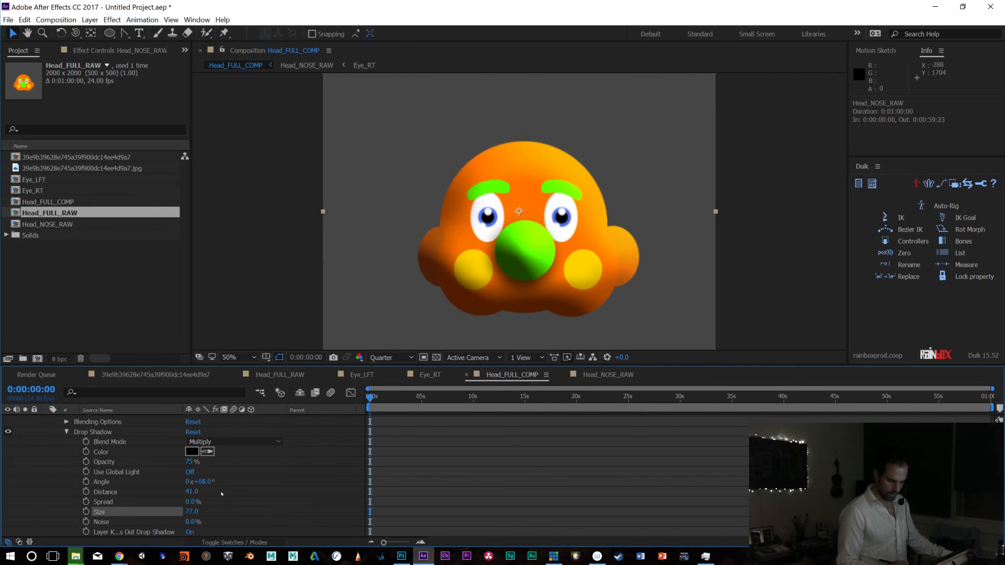
Change the nose's Drop Shadow color to a dark green
{"action": "left_click", "coordinate": [193, 451]}
{"action": "type", "text": "1982B2"}
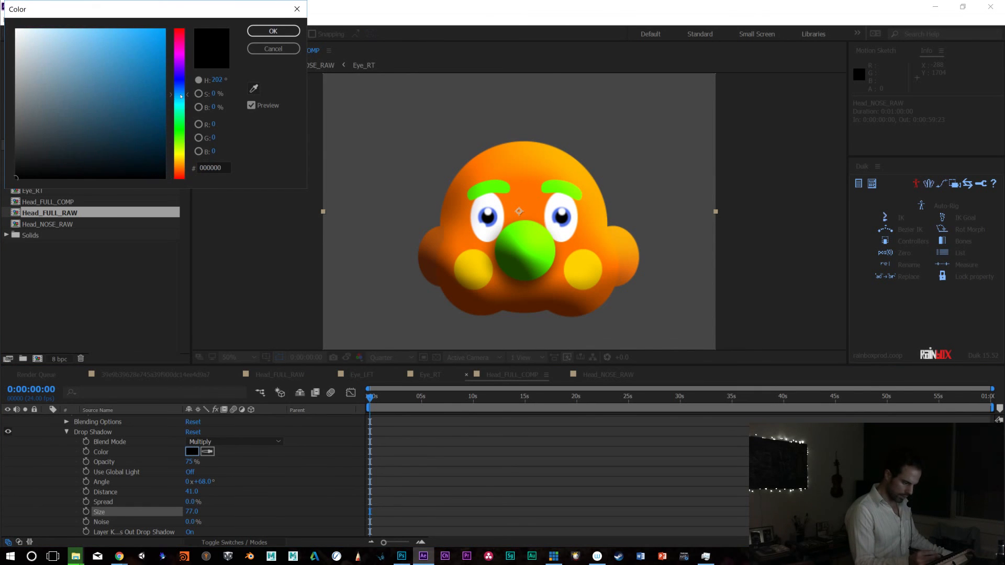
{"action": "left_click_drag", "start_coordinate": [151, 102], "coordinate": [148, 136]}
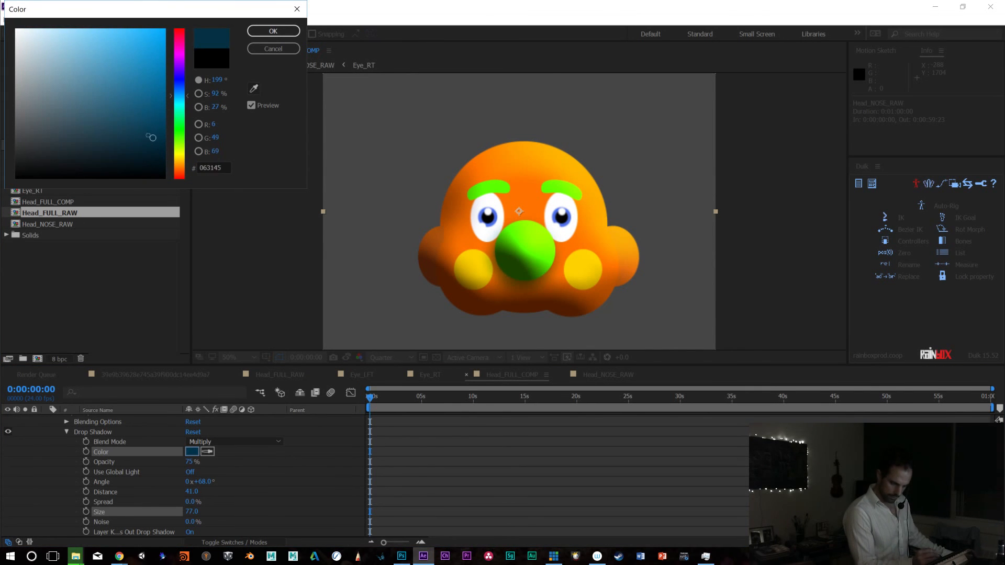
{"action": "left_click", "coordinate": [181, 177]}
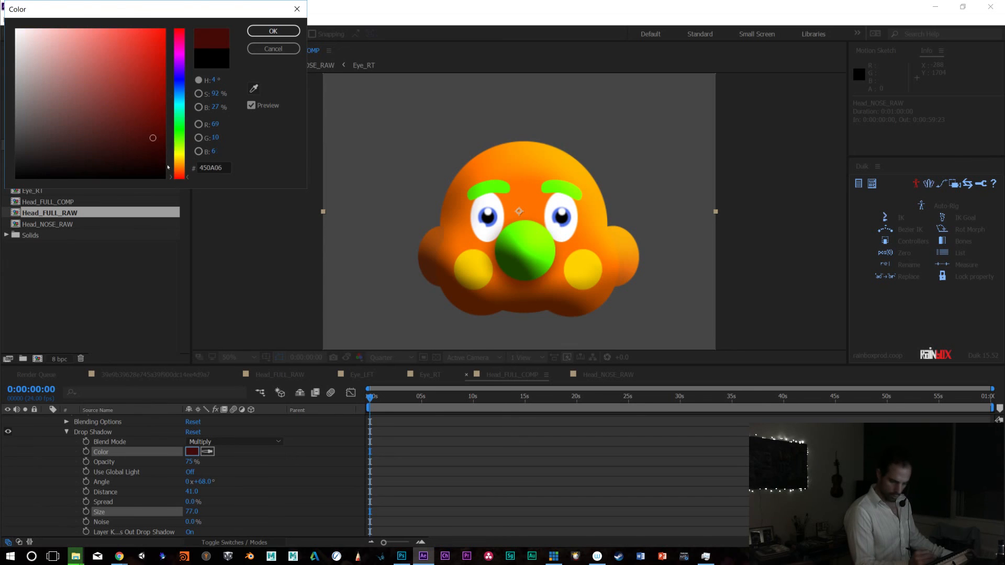
{"action": "left_click_drag", "start_coordinate": [175, 171], "coordinate": [181, 138]}
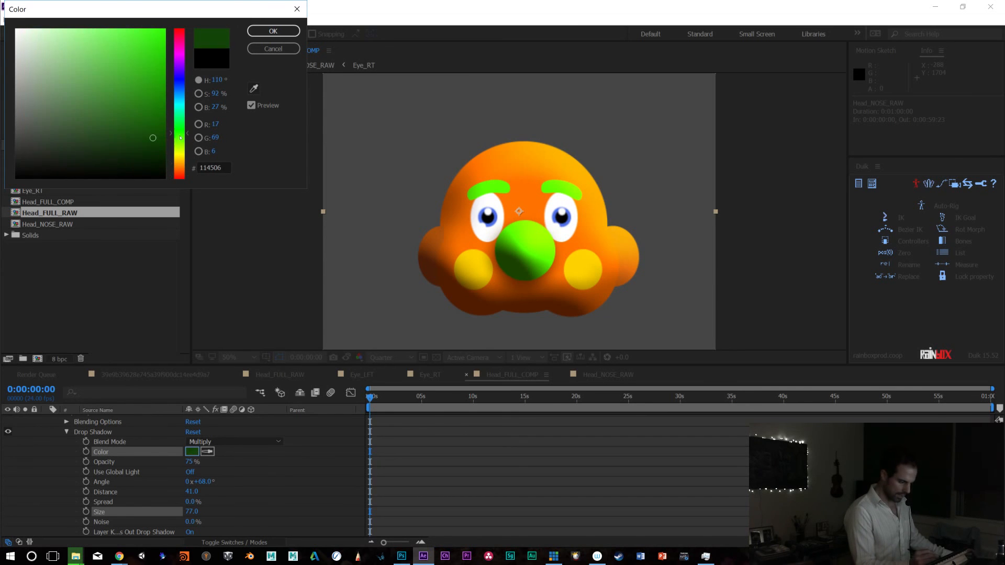
{"action": "left_click_drag", "start_coordinate": [154, 102], "coordinate": [158, 112]}
{"action": "left_click", "coordinate": [273, 31]}
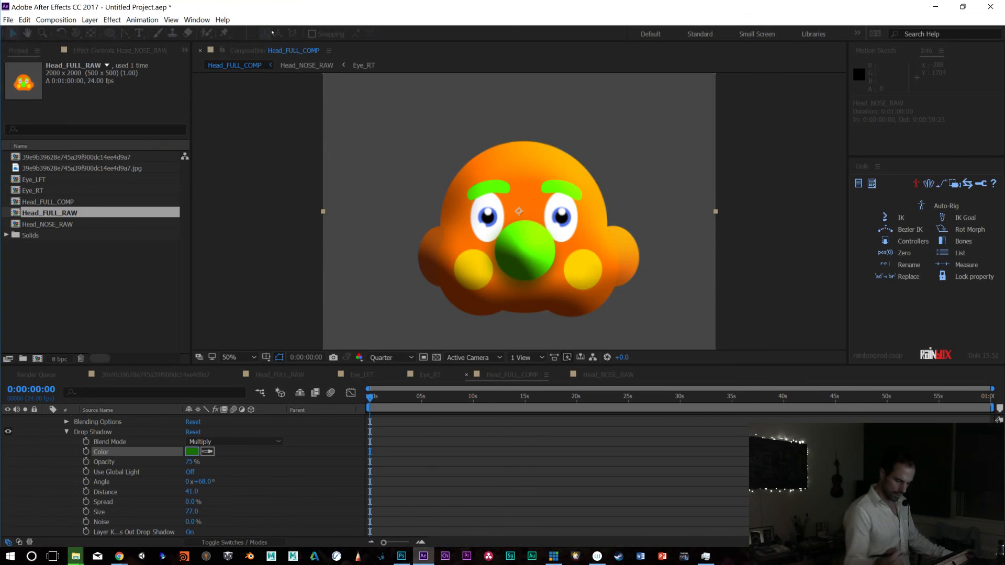
Try a much larger Drop Shadow size on the nose at 0:00:02:18 and undo it
{"action": "left_click_drag", "start_coordinate": [376, 390], "coordinate": [398, 396]}
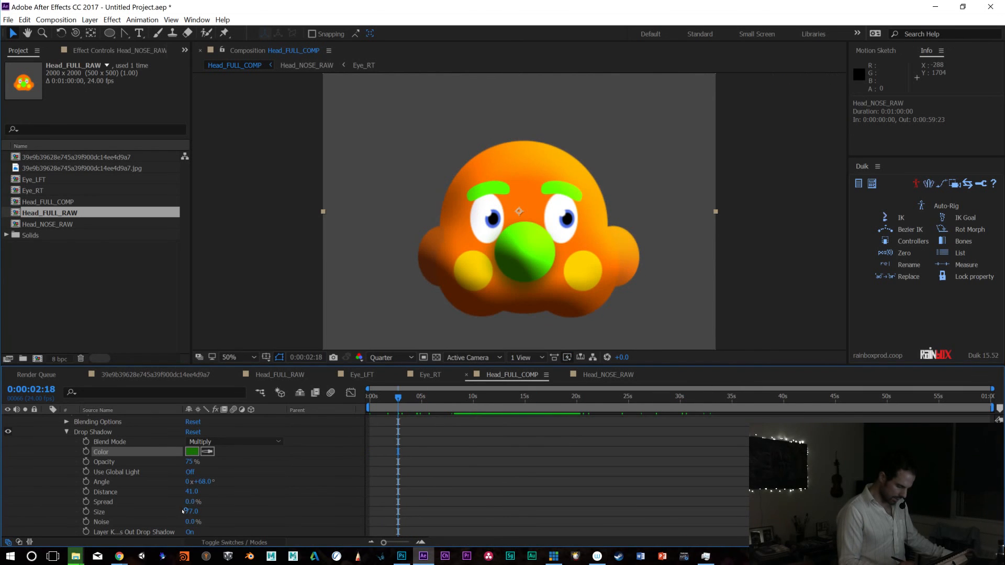
{"action": "left_click_drag", "start_coordinate": [189, 511], "coordinate": [152, 511]}
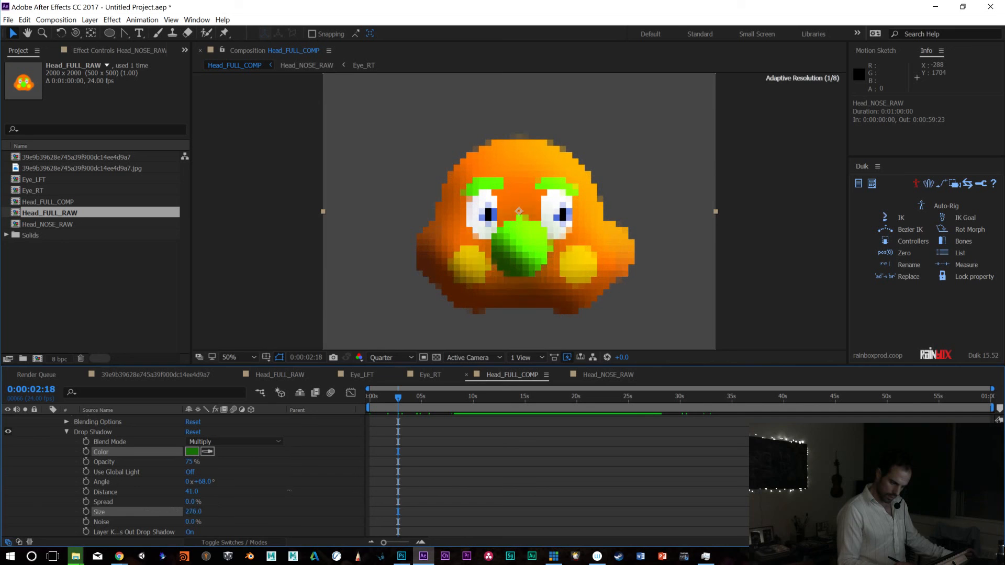
{"action": "key", "text": "ctrl+z"}
Set the Bevel and Emboss Size of Head_NOSE_RAW to 158
{"action": "scroll", "coordinate": [183, 476], "scroll_direction": "up", "scroll_amount": 2}
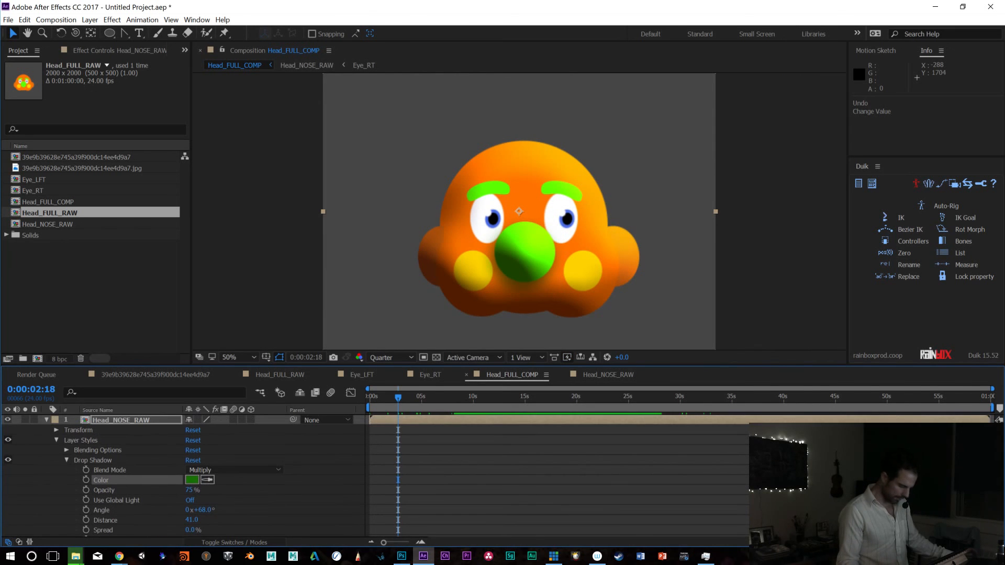
{"action": "scroll", "coordinate": [192, 492], "scroll_direction": "down", "scroll_amount": 6}
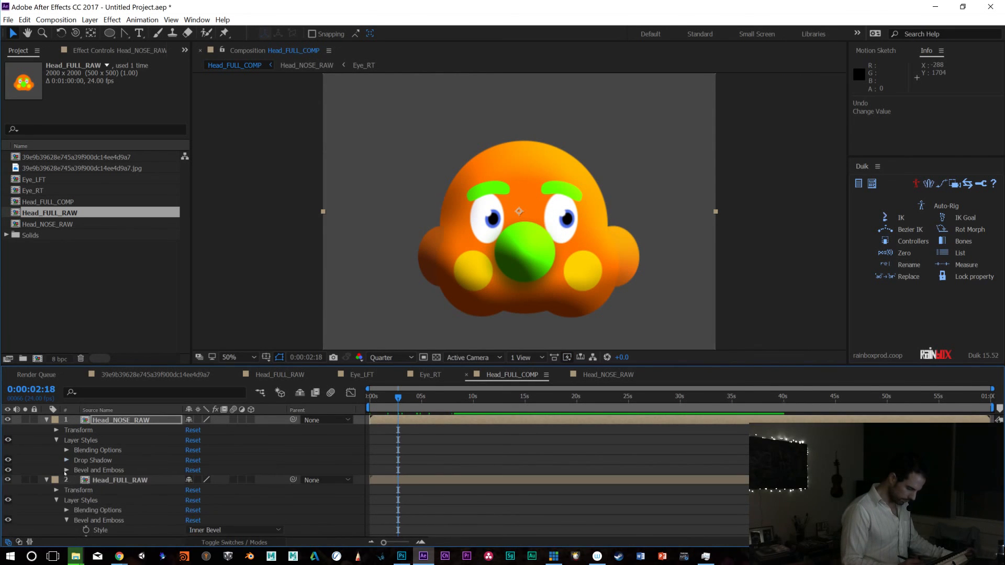
{"action": "left_click_drag", "start_coordinate": [193, 470], "coordinate": [143, 468]}
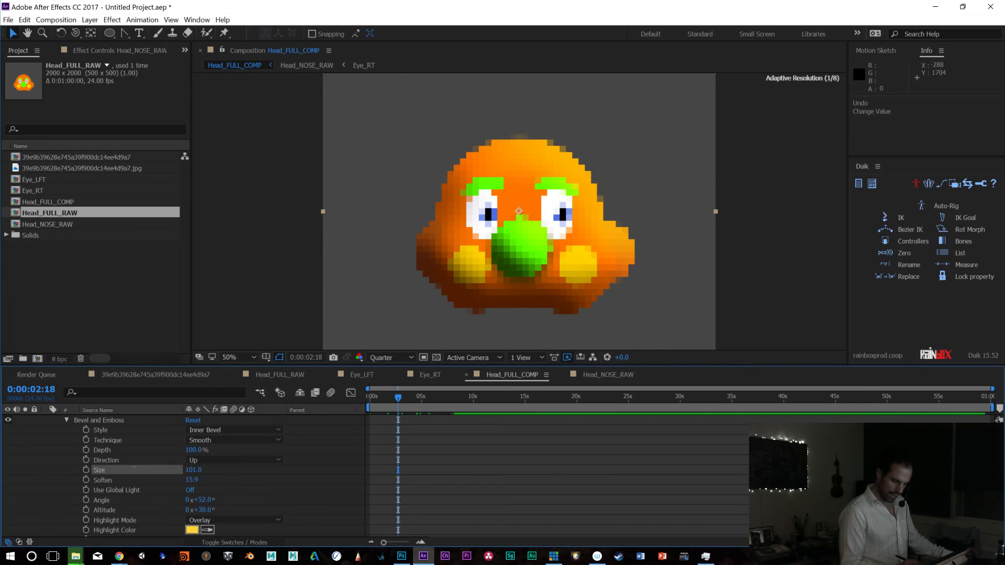
{"action": "left_click_drag", "start_coordinate": [193, 469], "coordinate": [223, 470]}
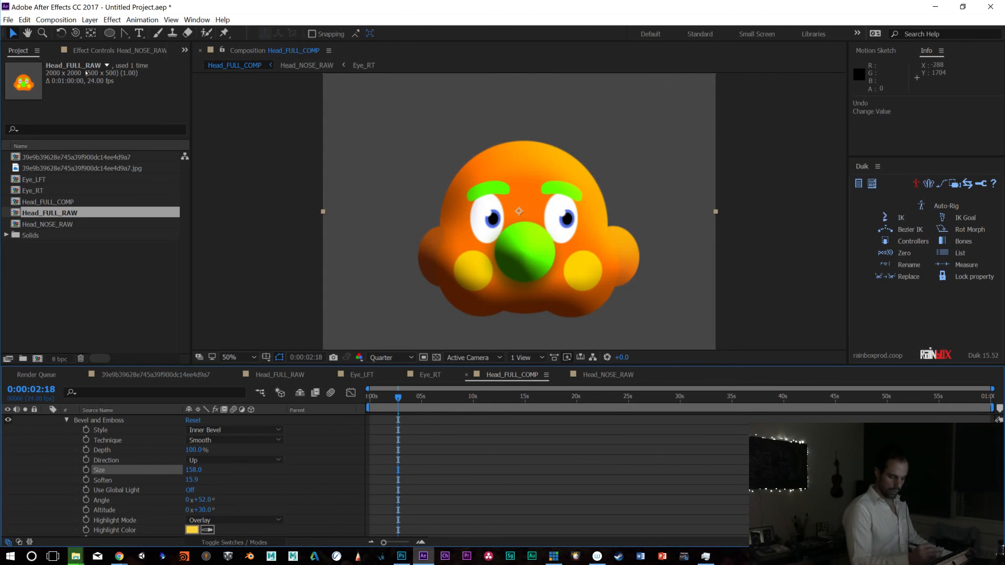
{"action": "left_click", "coordinate": [109, 50]}
{"action": "right_click", "coordinate": [84, 204]}
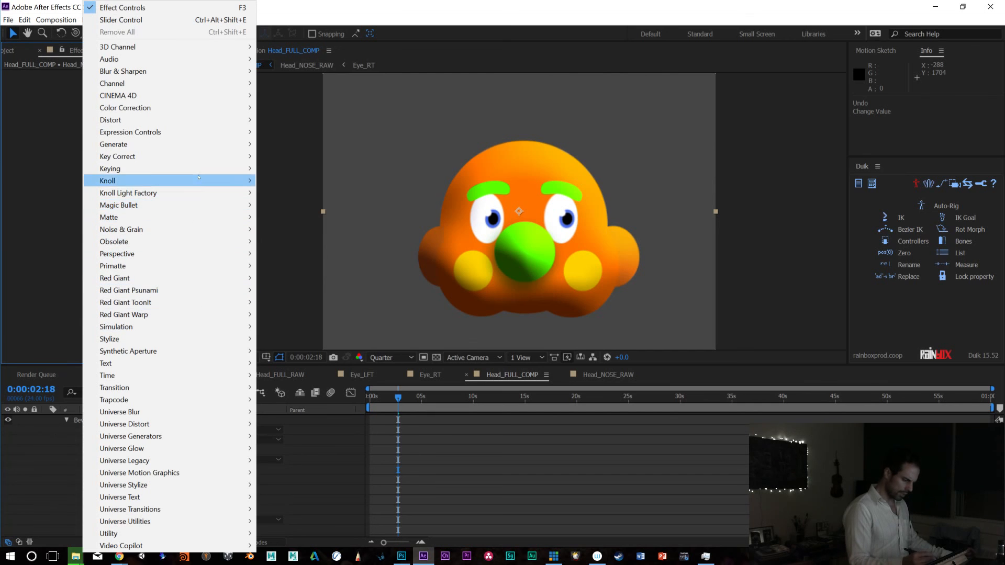
{"action": "mouse_move", "coordinate": [191, 224]}
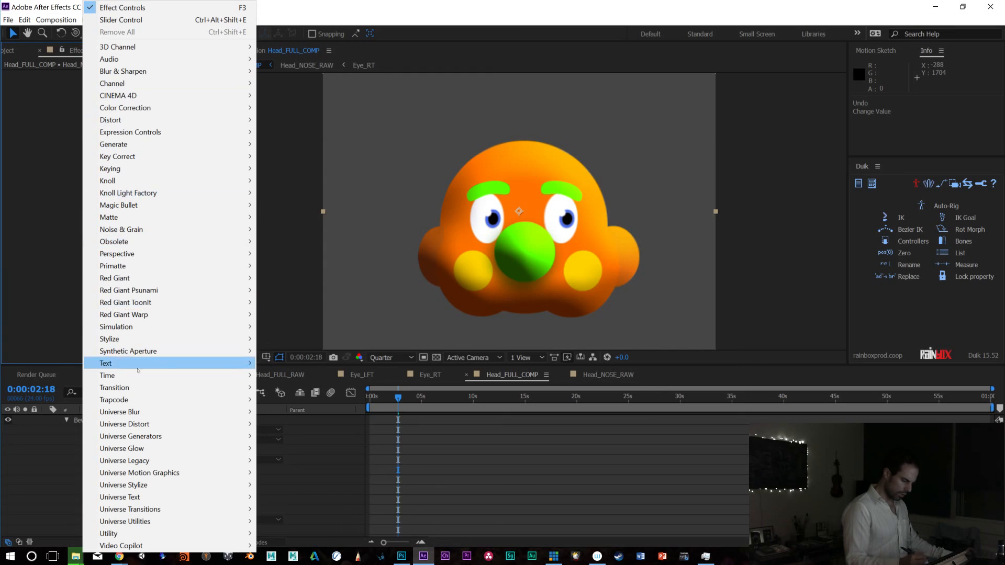
{"action": "left_click", "coordinate": [46, 296]}
Collapse the Head_FULL_RAW properties and duplicate the Head_NOSE_RAW layer
{"action": "scroll", "coordinate": [68, 425], "scroll_direction": "up", "scroll_amount": 3}
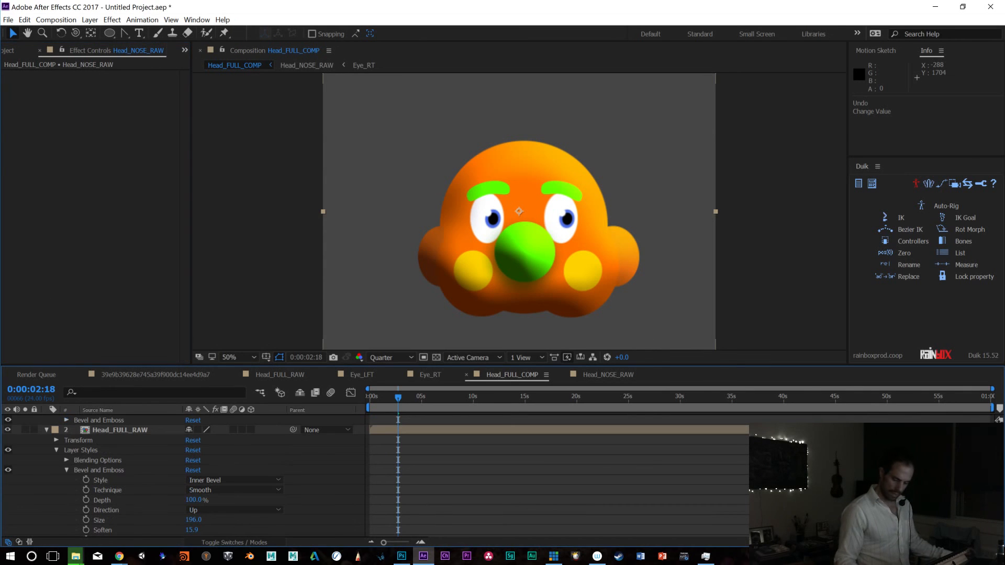
{"action": "left_click", "coordinate": [47, 429]}
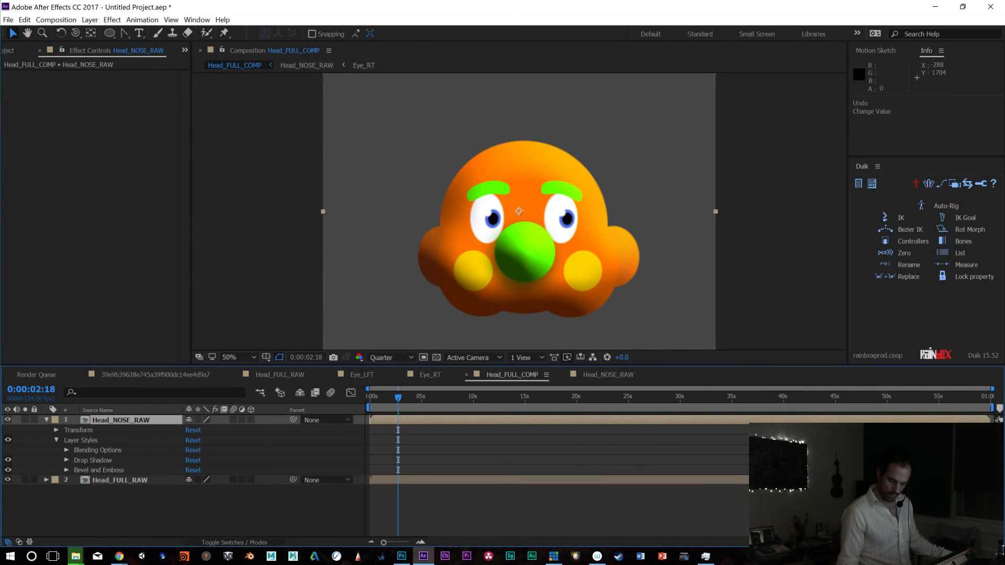
{"action": "left_click", "coordinate": [117, 480]}
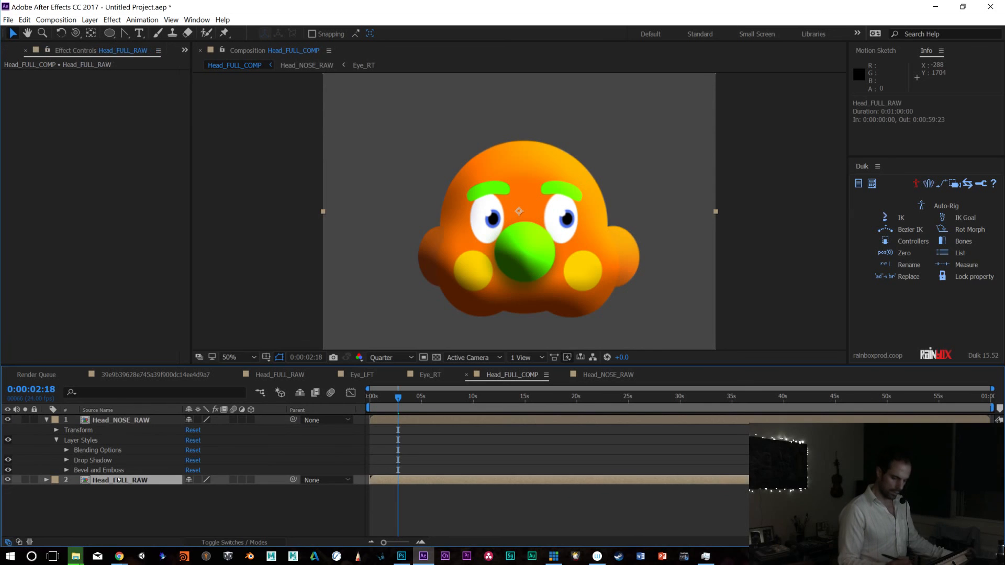
{"action": "left_click", "coordinate": [116, 421]}
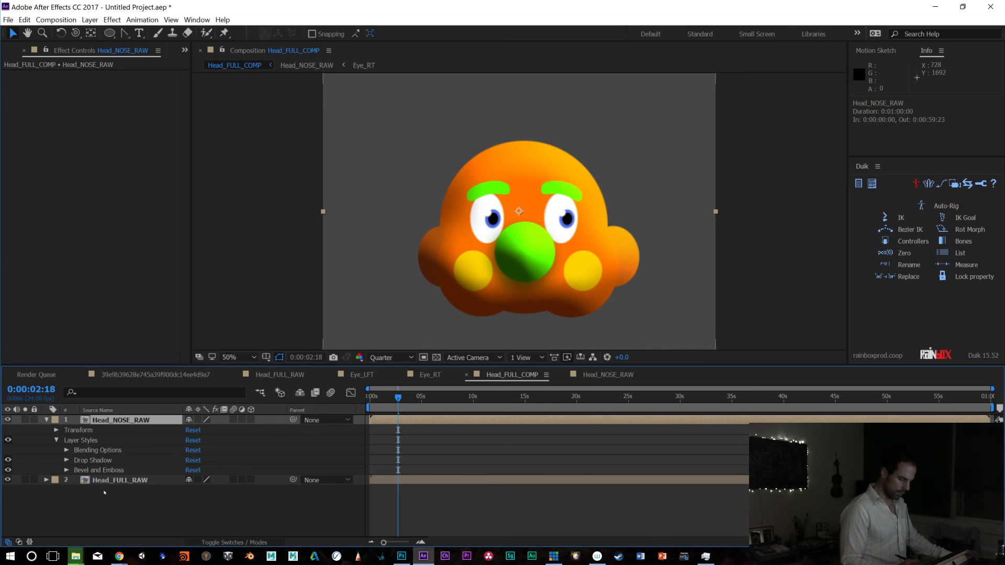
{"action": "key", "text": "ctrl+Down"}
{"action": "left_click", "coordinate": [125, 420]}
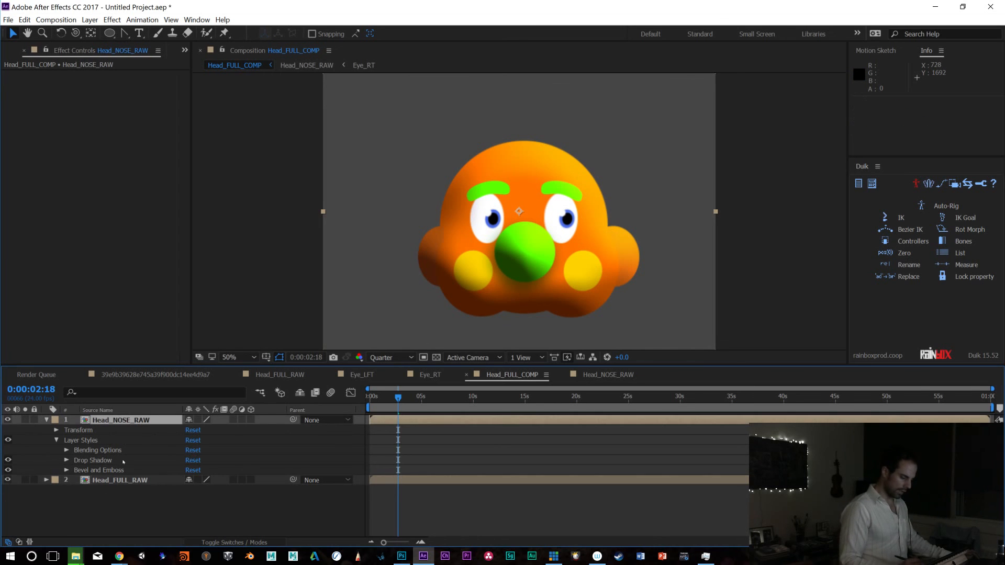
{"action": "key", "text": "ctrl+d"}
Apply a Fill effect to the upper Head_NOSE_RAW copy and set its color to a neutral gray with a value of 50
{"action": "right_click", "coordinate": [92, 208]}
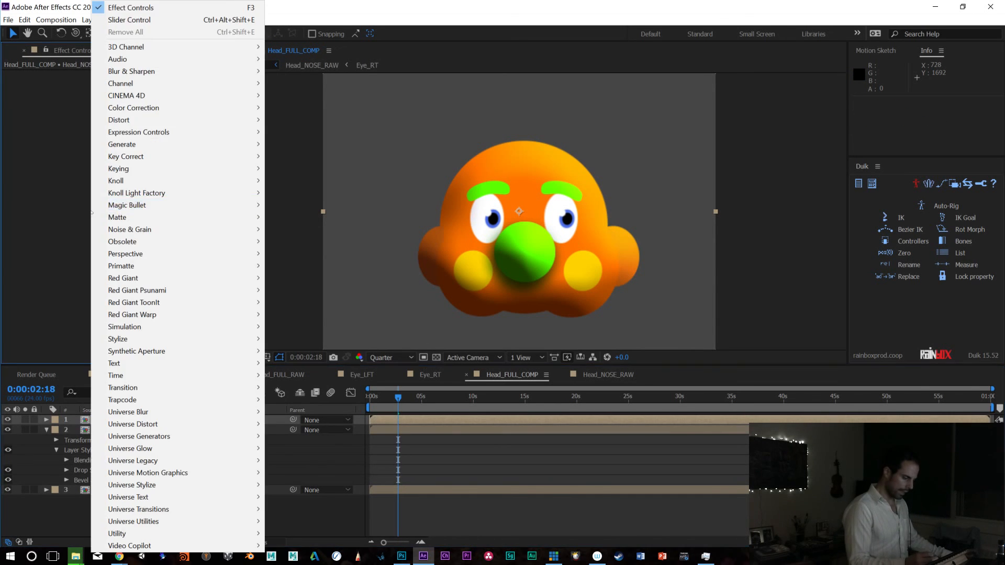
{"action": "mouse_move", "coordinate": [178, 120]}
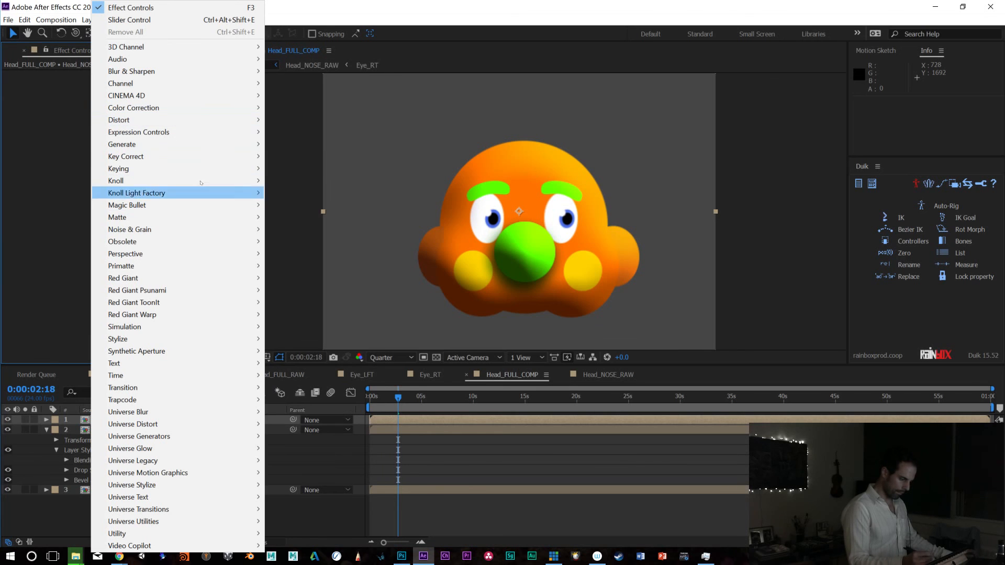
{"action": "mouse_move", "coordinate": [206, 145]}
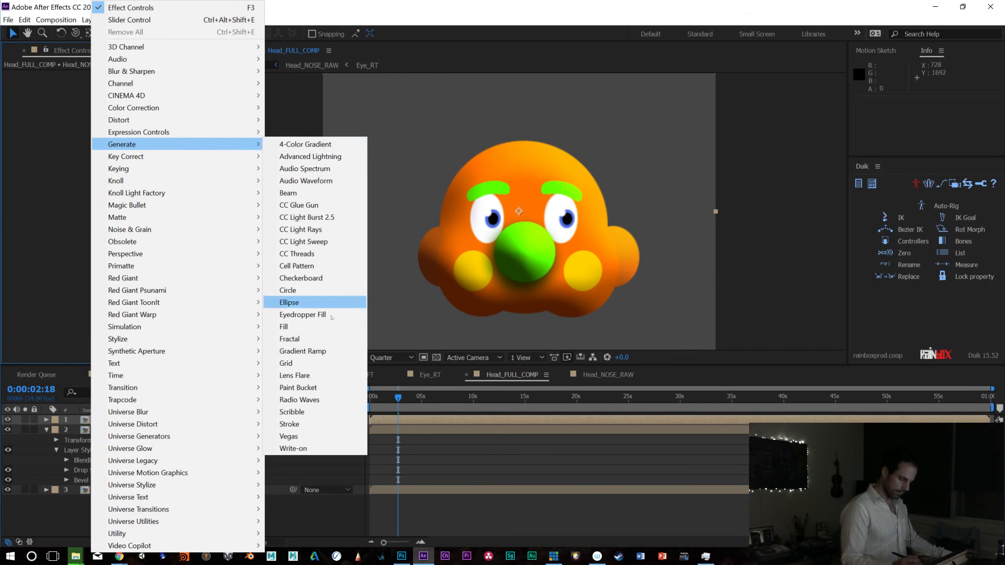
{"action": "left_click", "coordinate": [293, 327]}
{"action": "left_click", "coordinate": [111, 107]}
{"action": "left_click_drag", "start_coordinate": [73, 108], "coordinate": [16, 100]}
{"action": "left_click", "coordinate": [215, 108]}
{"action": "type", "text": "50"}
{"action": "key", "text": "Return"}
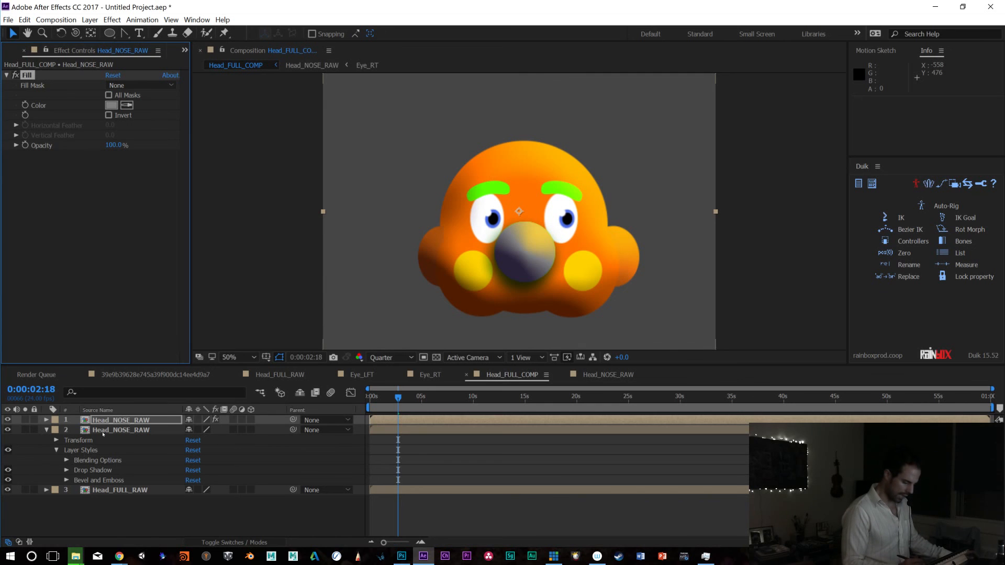
Delete all layer styles from the gray Head_NOSE_RAW copy
{"action": "left_click", "coordinate": [46, 419]}
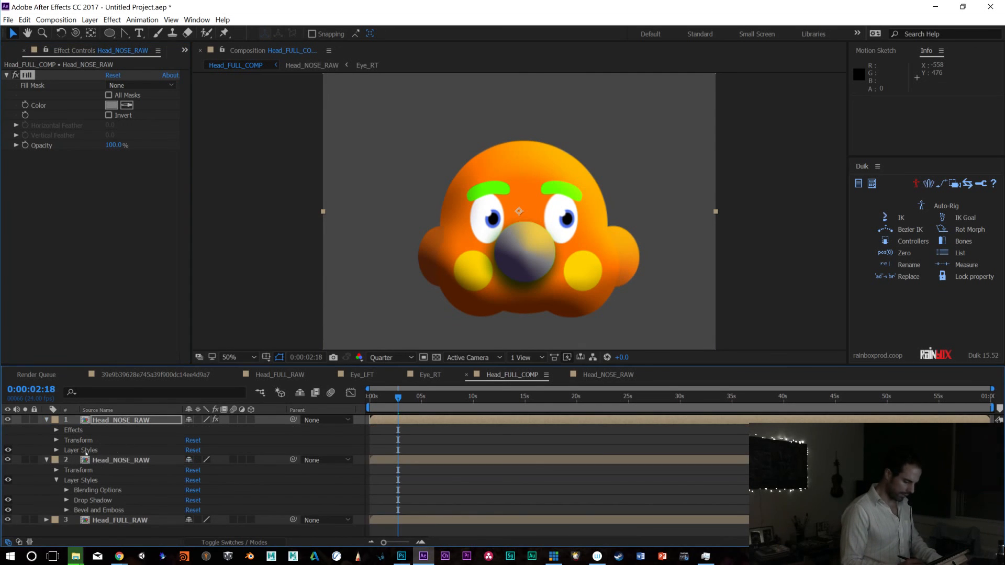
{"action": "left_click", "coordinate": [87, 451]}
{"action": "key", "text": "Delete"}
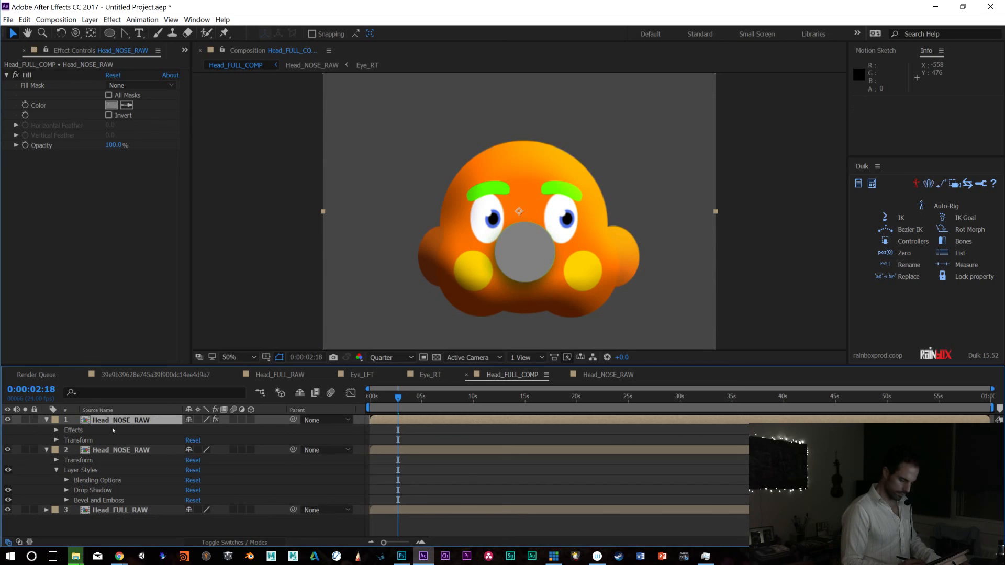
{"action": "left_click", "coordinate": [124, 423]}
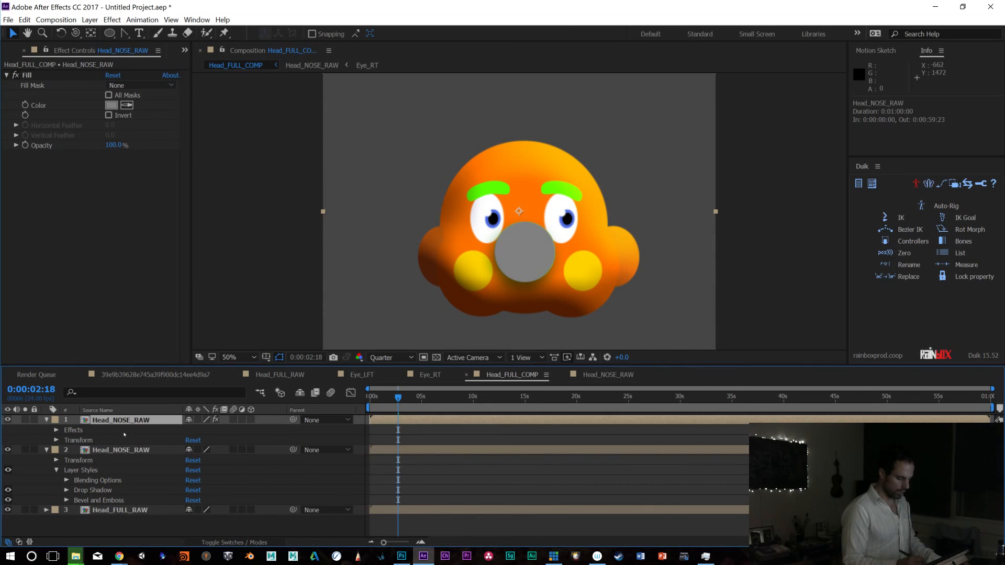
{"action": "right_click", "coordinate": [83, 226]}
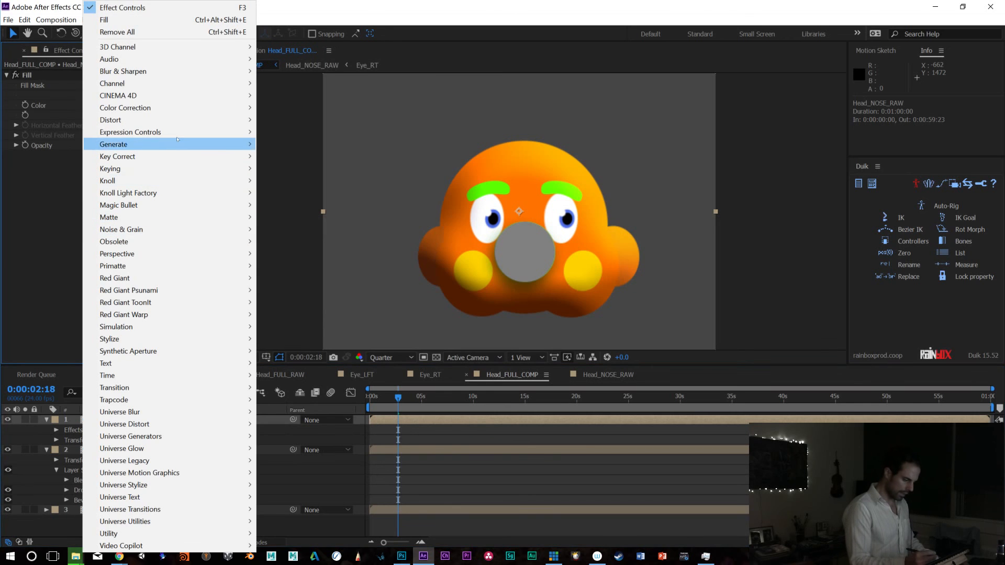
{"action": "mouse_move", "coordinate": [179, 144]}
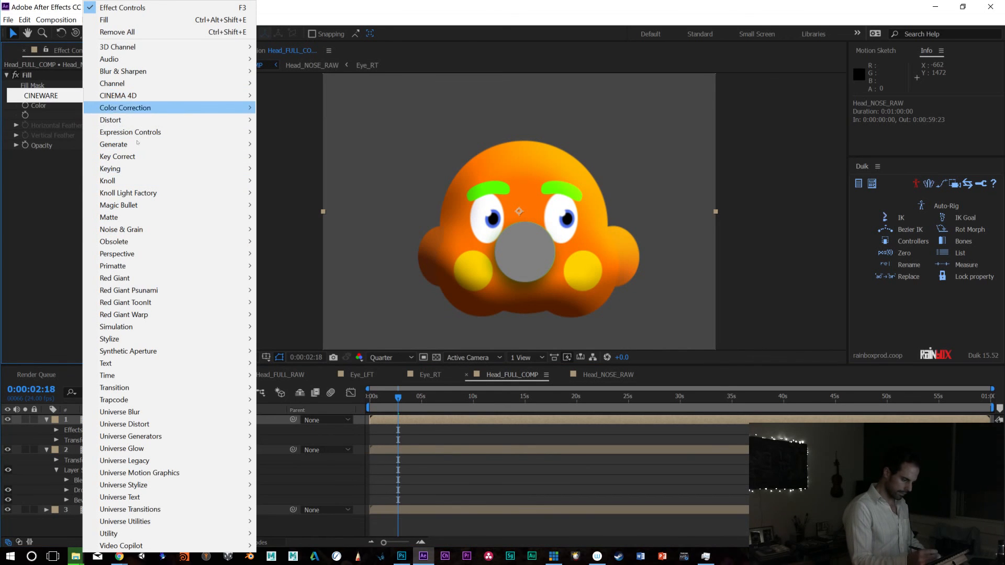
{"action": "left_click", "coordinate": [43, 209]}
Add a Bevel and Emboss layer style to the gray Head_NOSE_RAW copy and set its Size to 26
{"action": "left_click", "coordinate": [88, 430]}
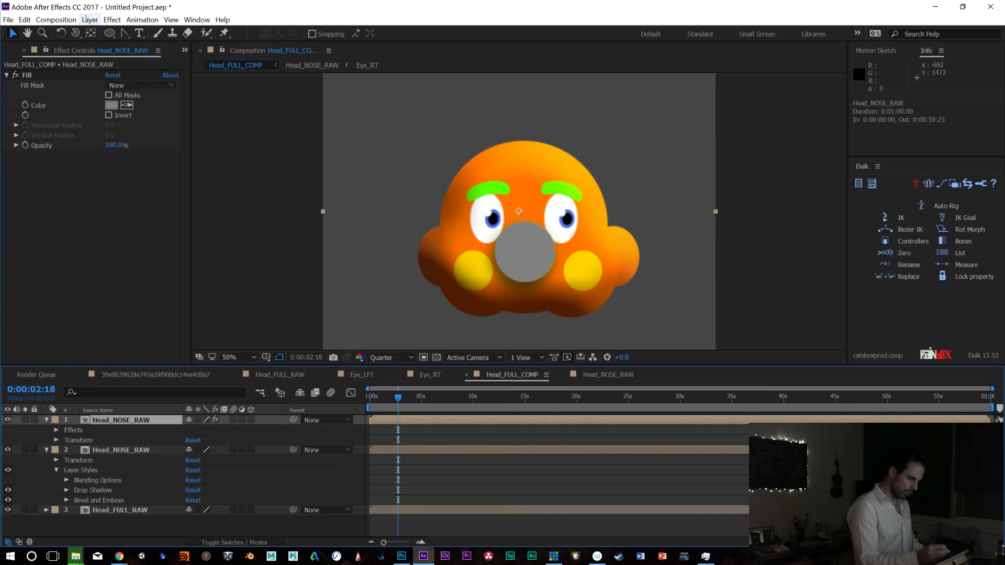
{"action": "left_click", "coordinate": [90, 20]}
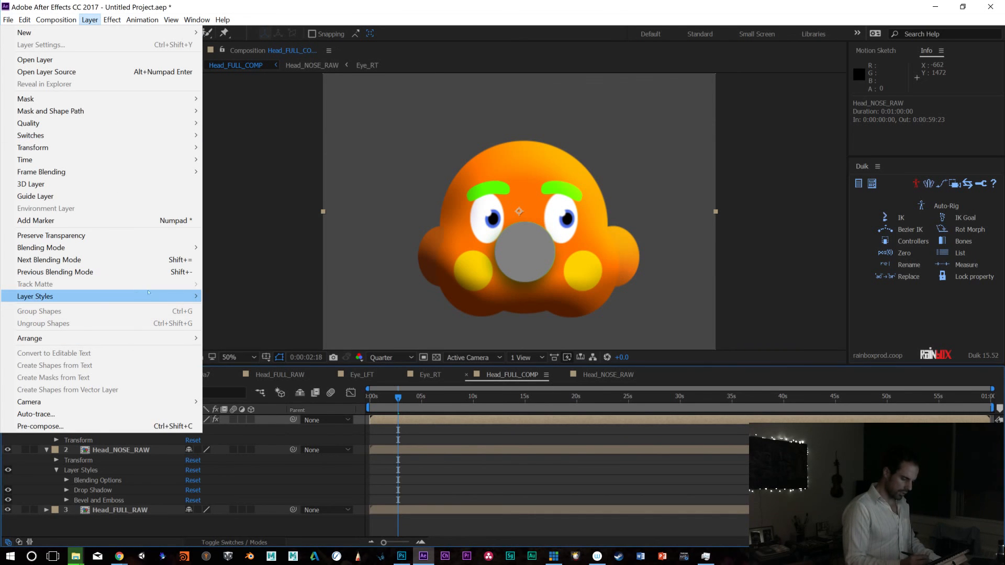
{"action": "mouse_move", "coordinate": [137, 294]}
{"action": "left_click", "coordinate": [251, 383]}
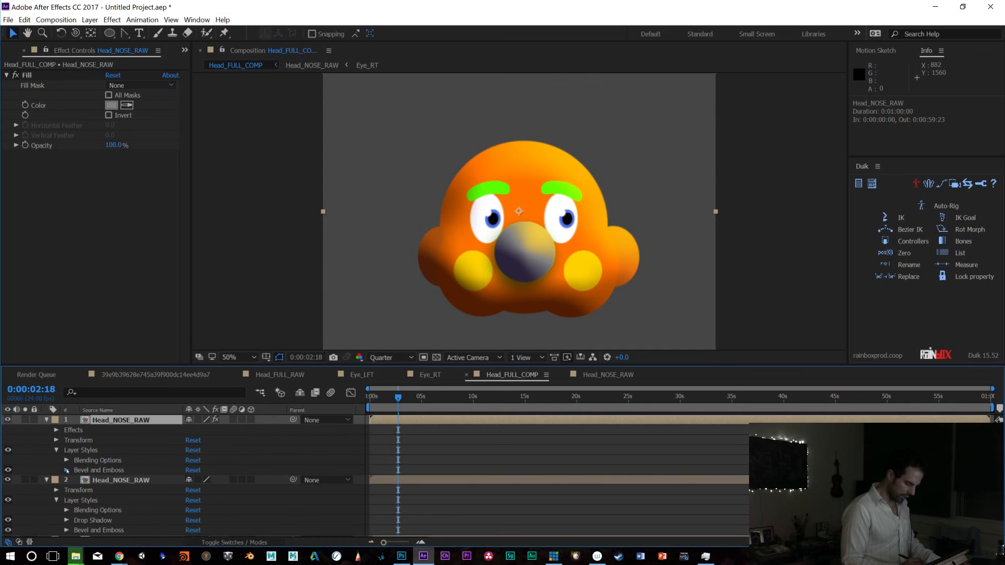
{"action": "left_click", "coordinate": [67, 470]}
{"action": "left_click_drag", "start_coordinate": [193, 472], "coordinate": [115, 470]}
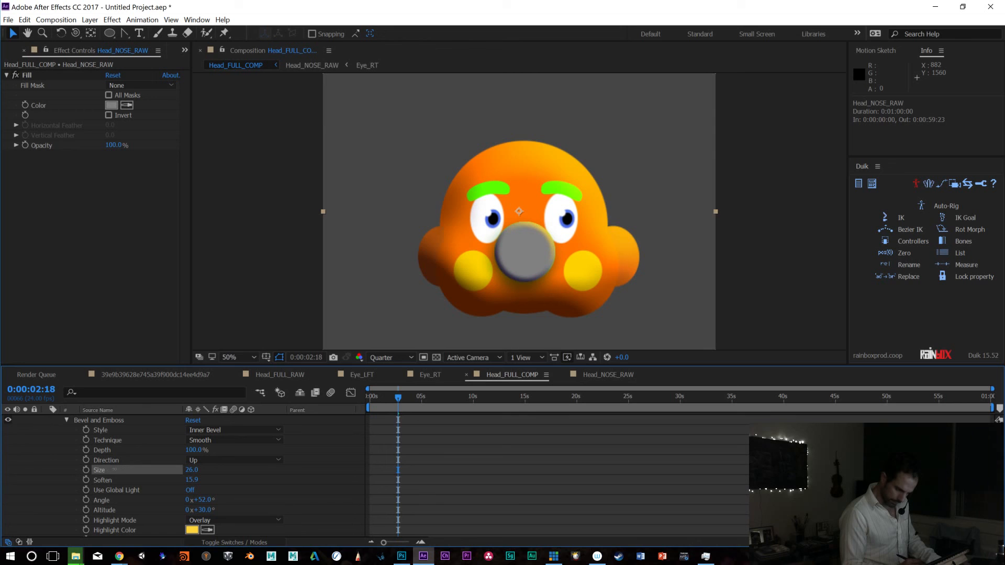
Set the gray nose copy's bevel Angle to 208° and change its Highlight Color to a light turquoise
{"action": "left_click_drag", "start_coordinate": [202, 500], "coordinate": [280, 486]}
{"action": "left_click", "coordinate": [192, 529]}
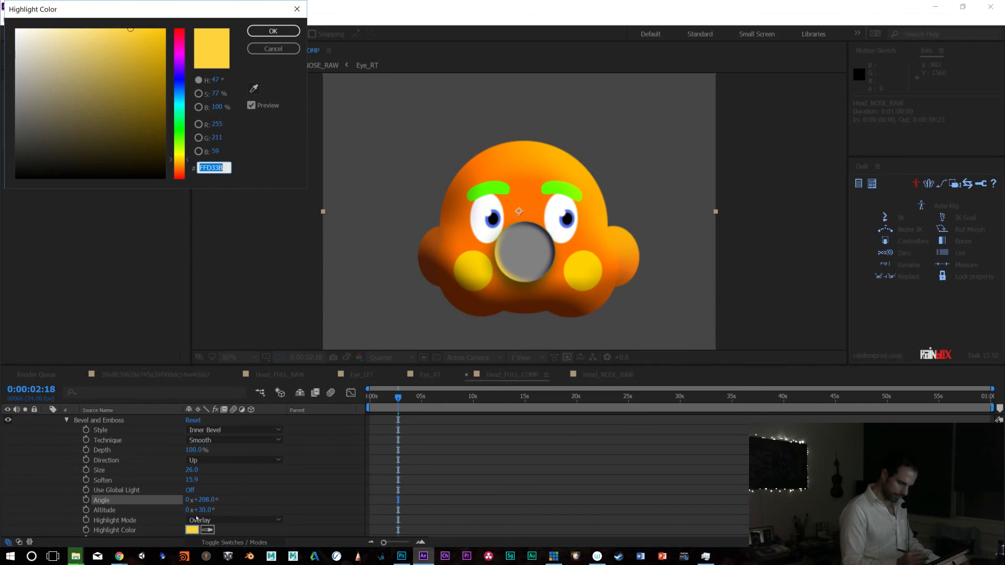
{"action": "left_click", "coordinate": [176, 107]}
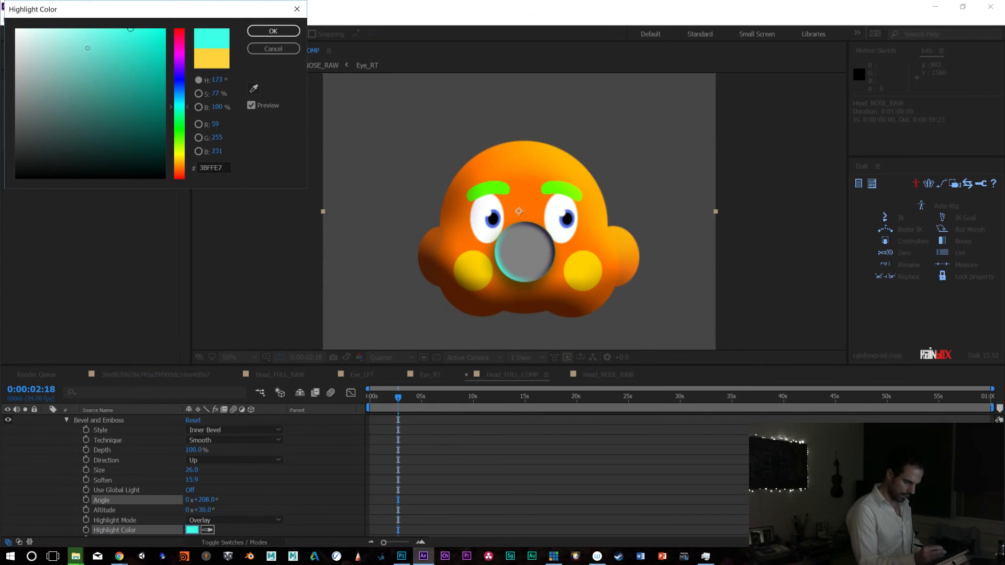
{"action": "left_click", "coordinate": [262, 32]}
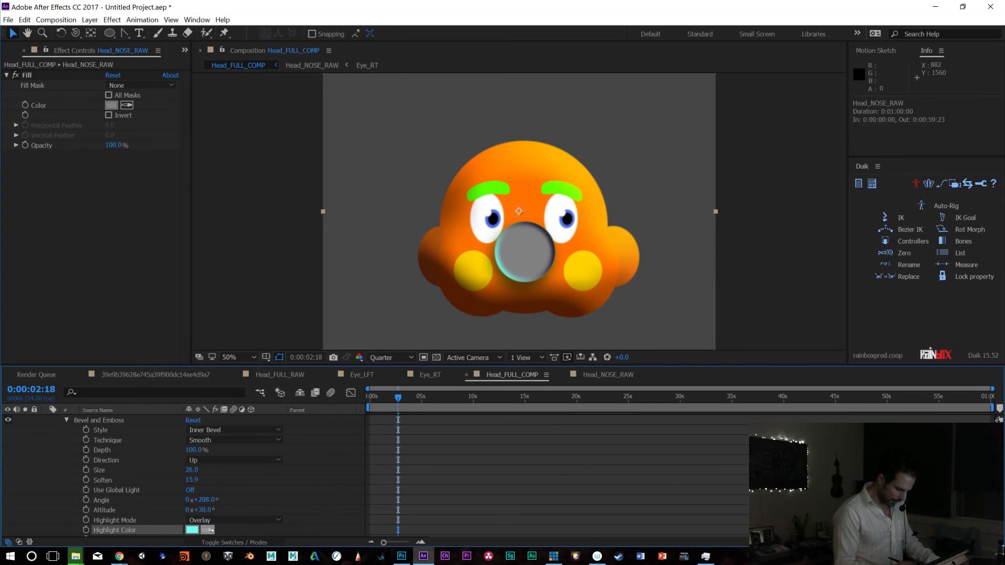
Lower the gray nose copy's bevel Shadow Opacity to 3%, keeping the Multiply mode and existing shadow color
{"action": "scroll", "coordinate": [221, 475], "scroll_direction": "down", "scroll_amount": 5}
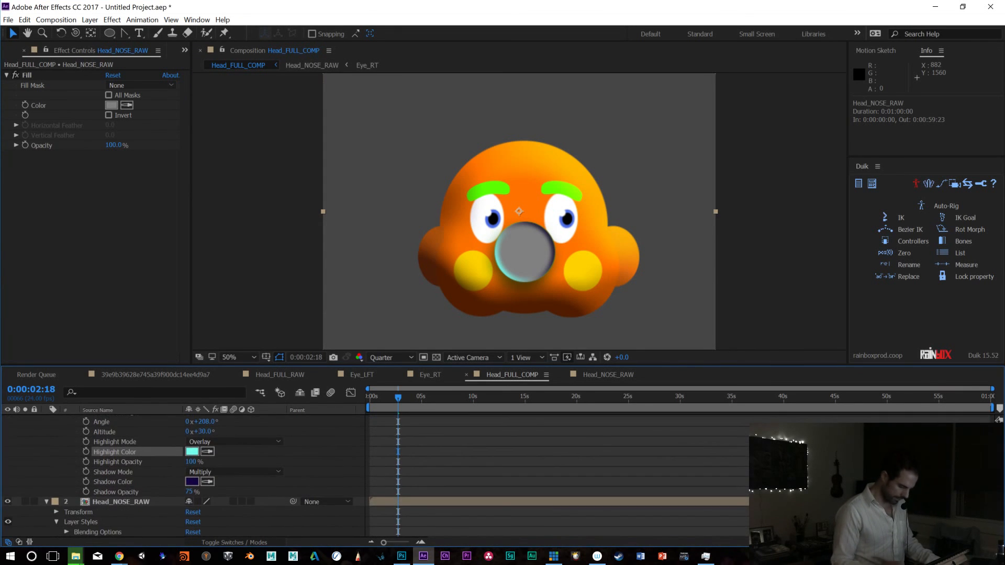
{"action": "left_click", "coordinate": [222, 473]}
{"action": "left_click", "coordinate": [194, 481]}
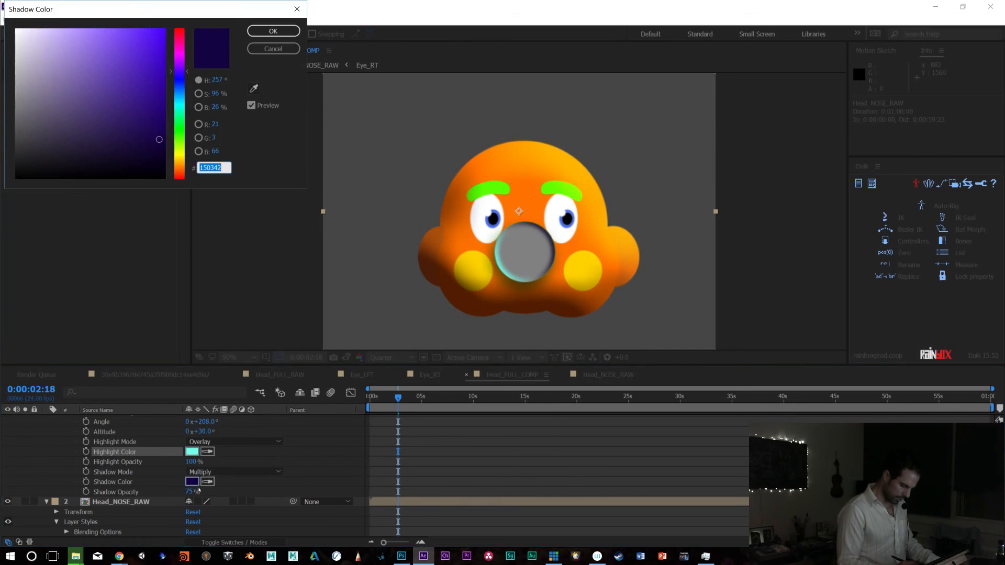
{"action": "left_click", "coordinate": [266, 48]}
{"action": "left_click_drag", "start_coordinate": [190, 492], "coordinate": [1, 477]}
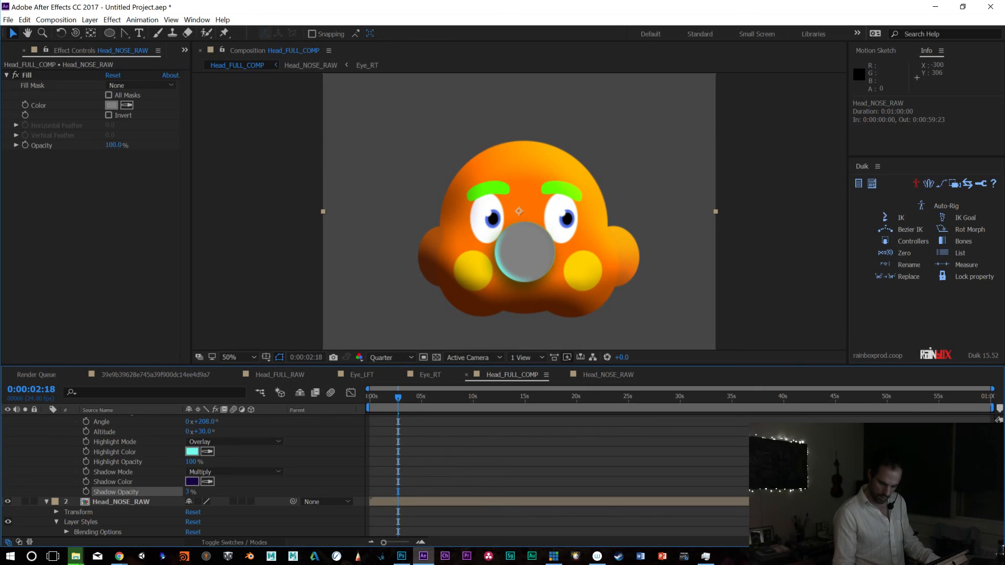
Set the gray Head_NOSE_RAW copy's blending mode to Overlay and collapse its properties
{"action": "scroll", "coordinate": [183, 477], "scroll_direction": "up", "scroll_amount": 8}
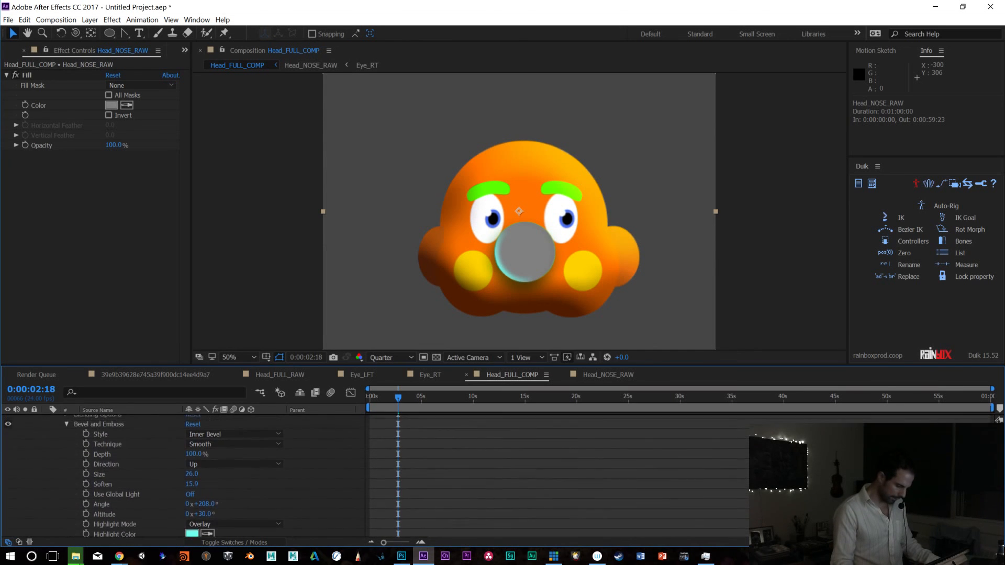
{"action": "scroll", "coordinate": [184, 477], "scroll_direction": "up", "scroll_amount": 3}
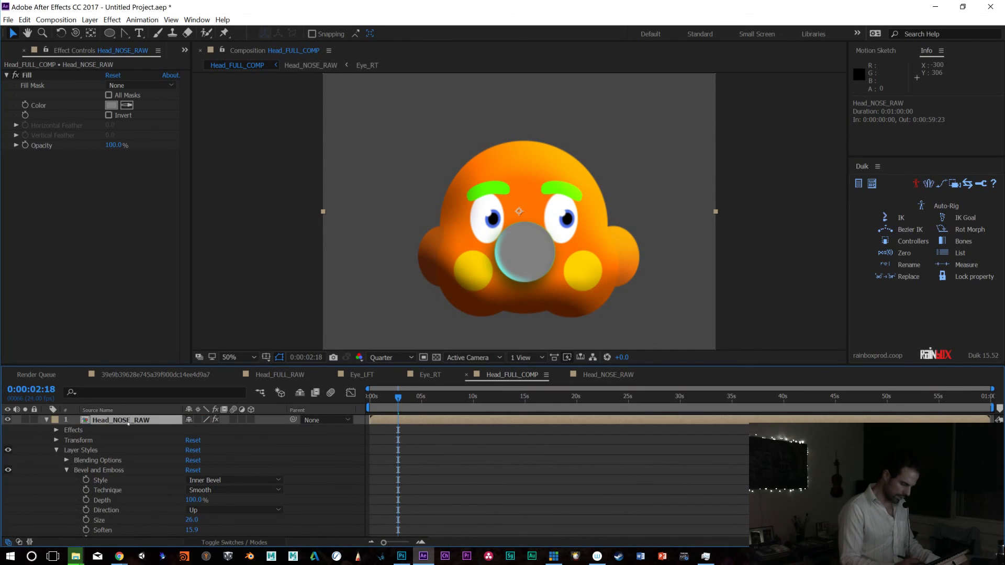
{"action": "right_click", "coordinate": [129, 422]}
{"action": "mouse_move", "coordinate": [215, 236]}
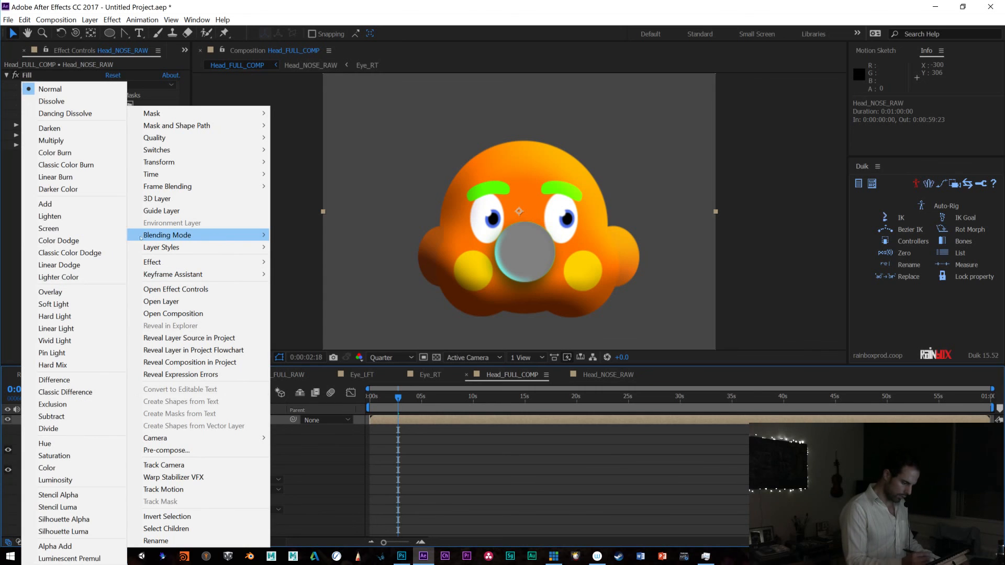
{"action": "left_click", "coordinate": [68, 297]}
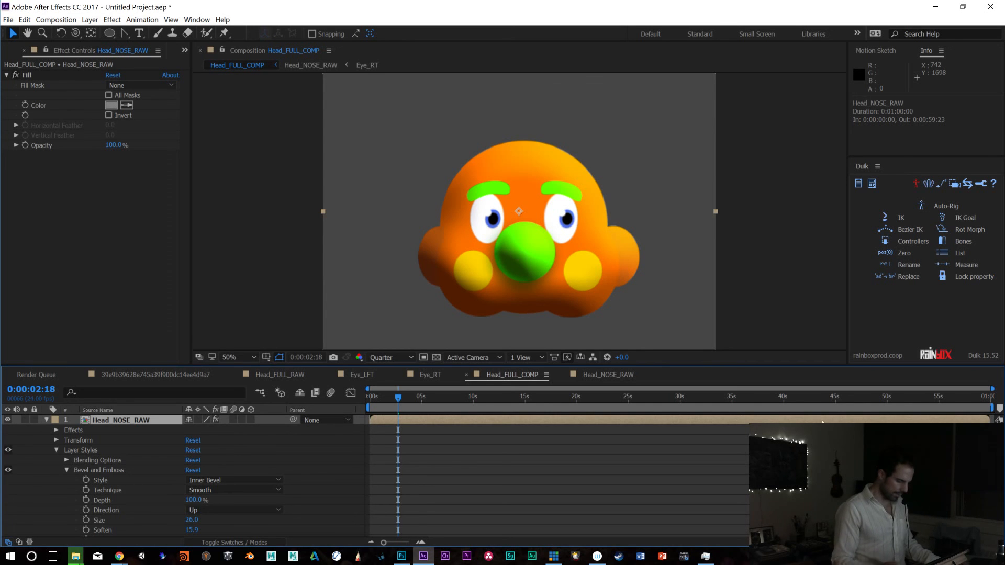
{"action": "left_click", "coordinate": [46, 420]}
{"action": "left_click", "coordinate": [46, 421]}
{"action": "left_click", "coordinate": [81, 451]}
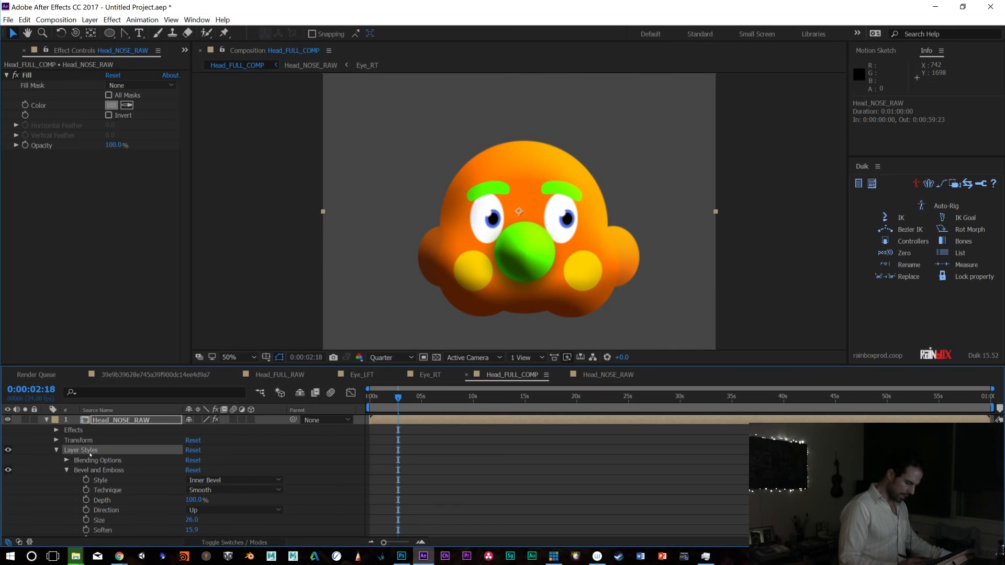
{"action": "left_click", "coordinate": [46, 420]}
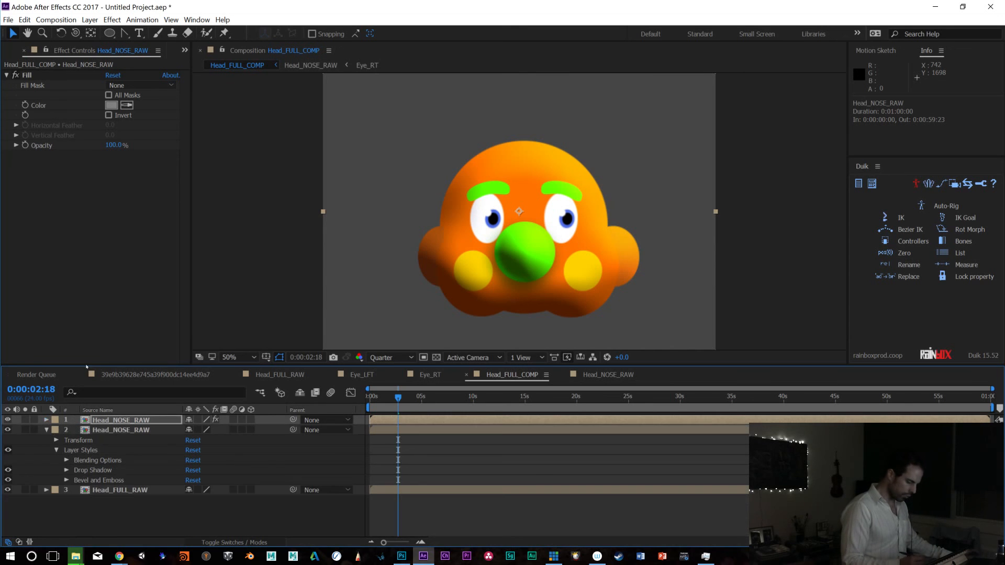
Duplicate the Head_FULL_RAW layer and expand the upper copy's properties
{"action": "left_click", "coordinate": [97, 490]}
{"action": "key", "text": "ctrl+d"}
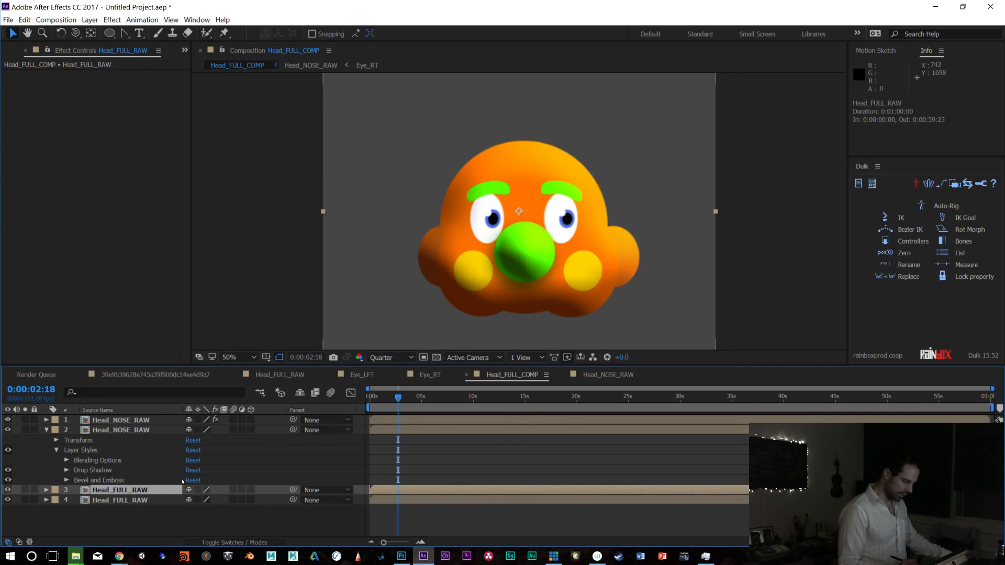
{"action": "key", "text": "Return"}
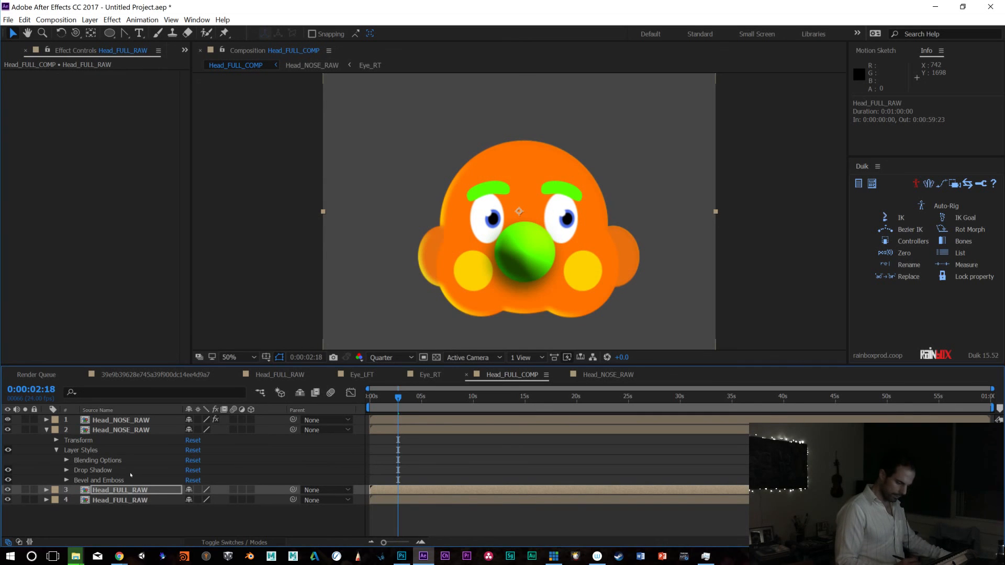
{"action": "left_click", "coordinate": [46, 490]}
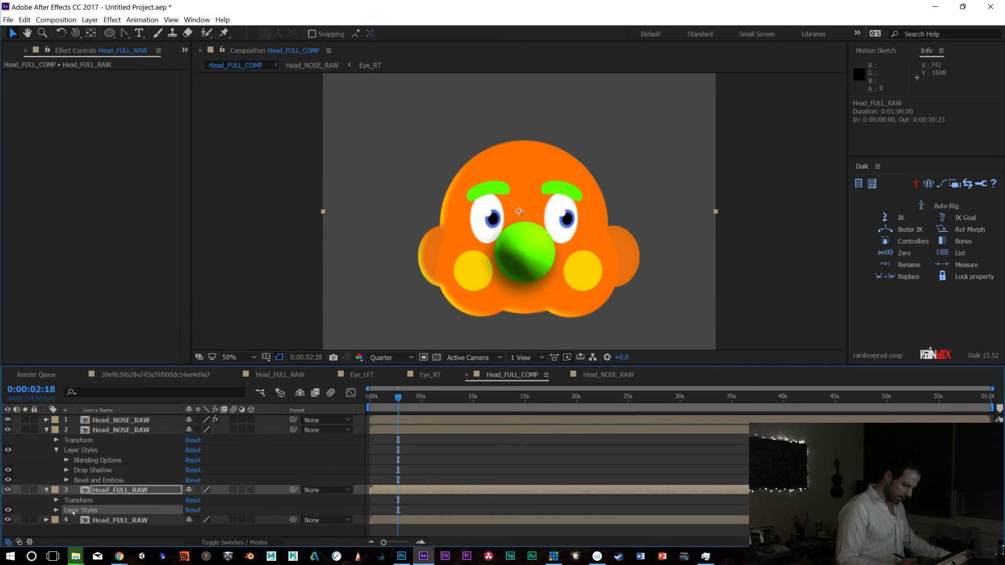
Copy the gray Fill effect from the top Head_NOSE_RAW layer onto the upper Head_FULL_RAW copy
{"action": "left_click", "coordinate": [105, 489]}
{"action": "left_click", "coordinate": [110, 420]}
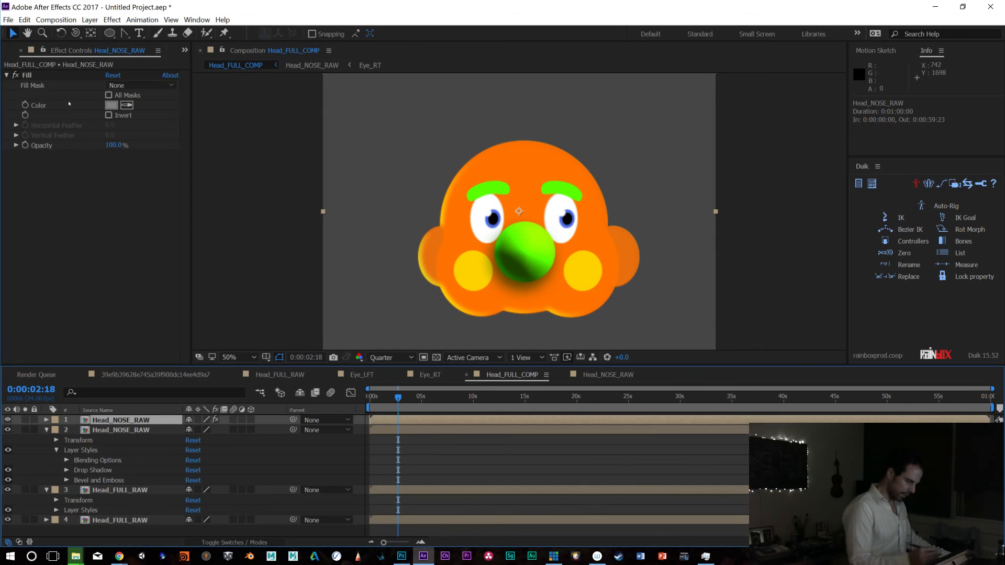
{"action": "left_click", "coordinate": [33, 76]}
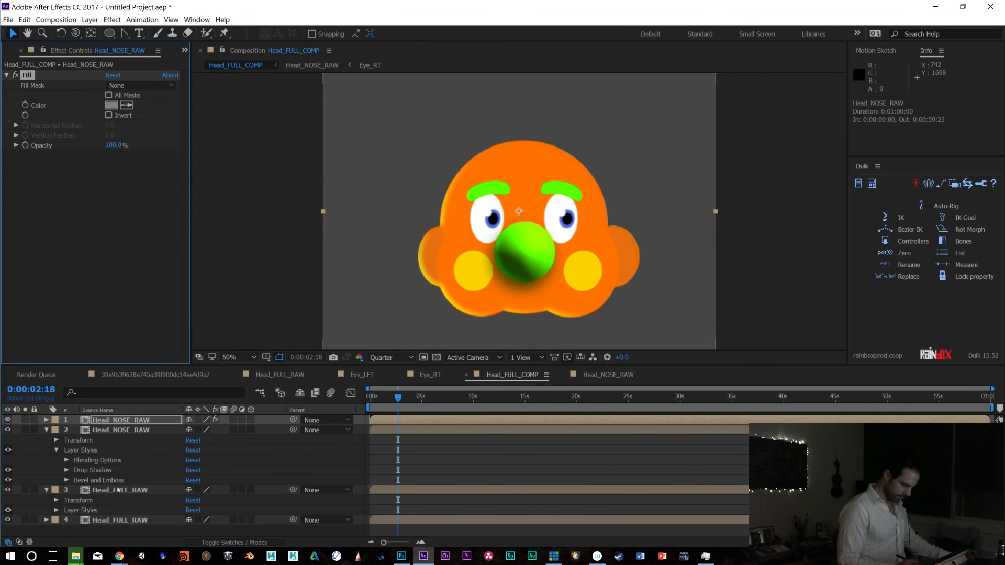
{"action": "left_click", "coordinate": [118, 490]}
{"action": "key", "text": "ctrl+v"}
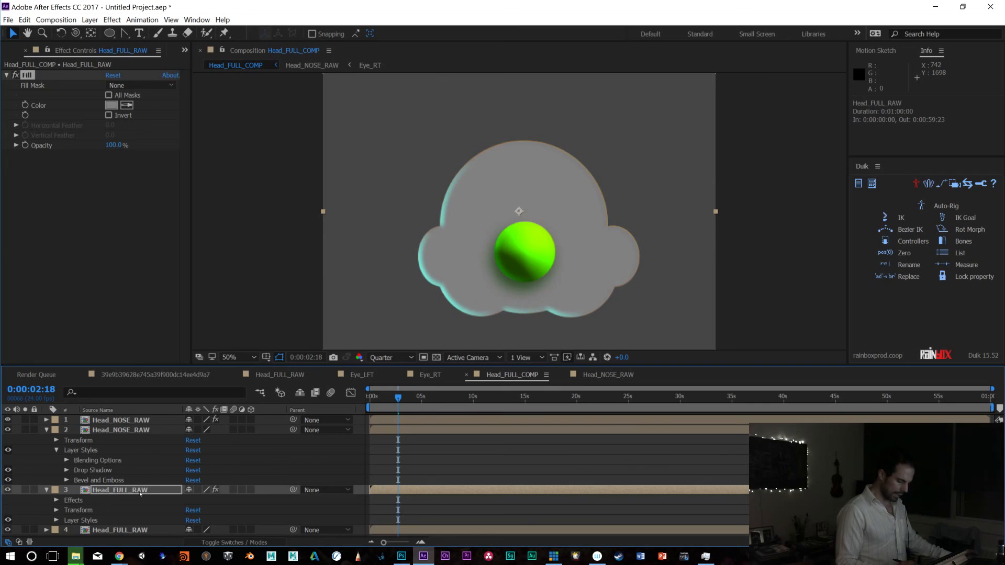
Set the gray Head_FULL_RAW copy's blending mode to Overlay
{"action": "key", "text": "Return"}
{"action": "left_click", "coordinate": [153, 509]}
{"action": "left_click", "coordinate": [103, 490]}
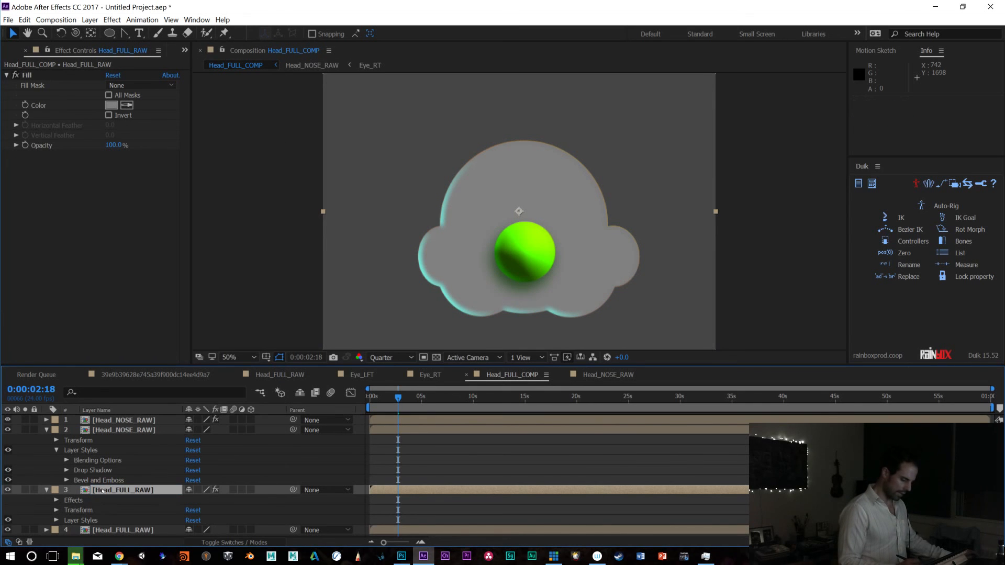
{"action": "right_click", "coordinate": [89, 490]}
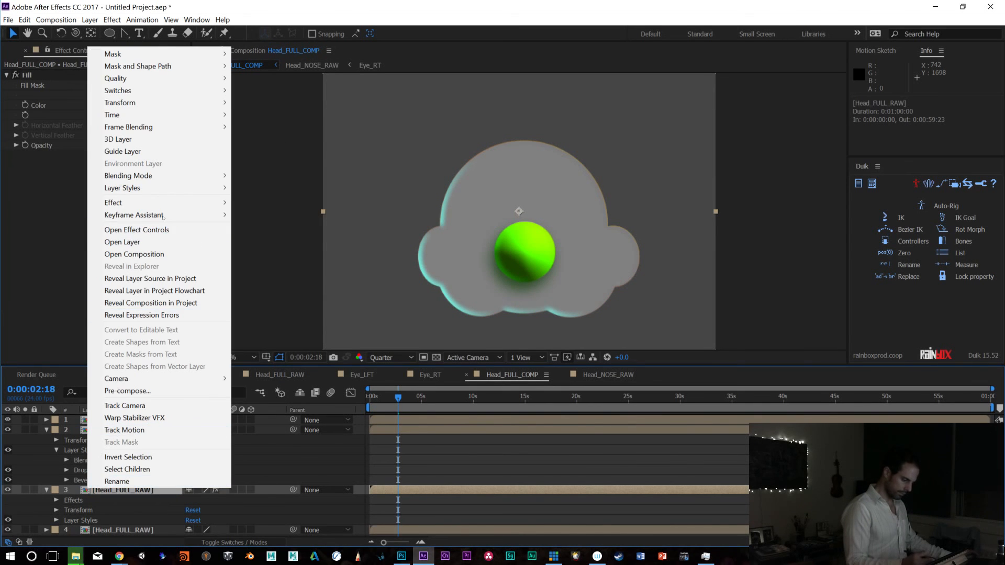
{"action": "mouse_move", "coordinate": [177, 176]}
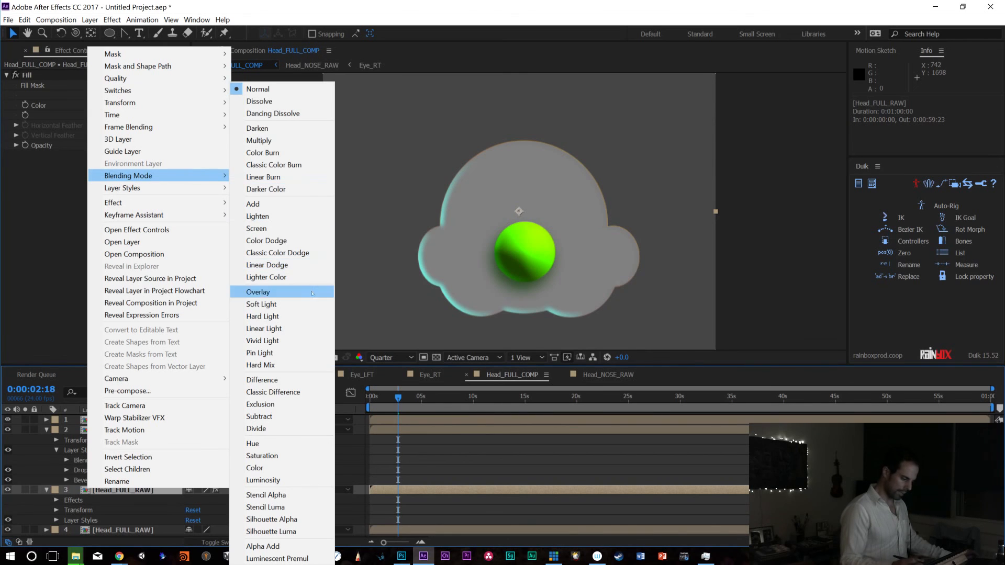
{"action": "left_click", "coordinate": [293, 293]}
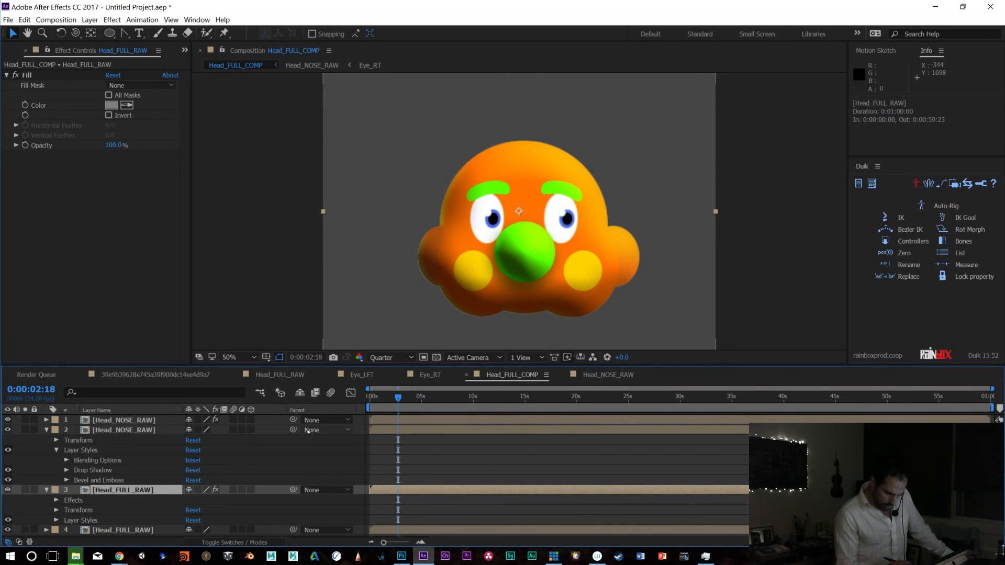
Expand the gray head copy's Bevel and Emboss settings, try a different Size and undo that change
{"action": "left_click", "coordinate": [56, 520]}
{"action": "left_click", "coordinate": [68, 511]}
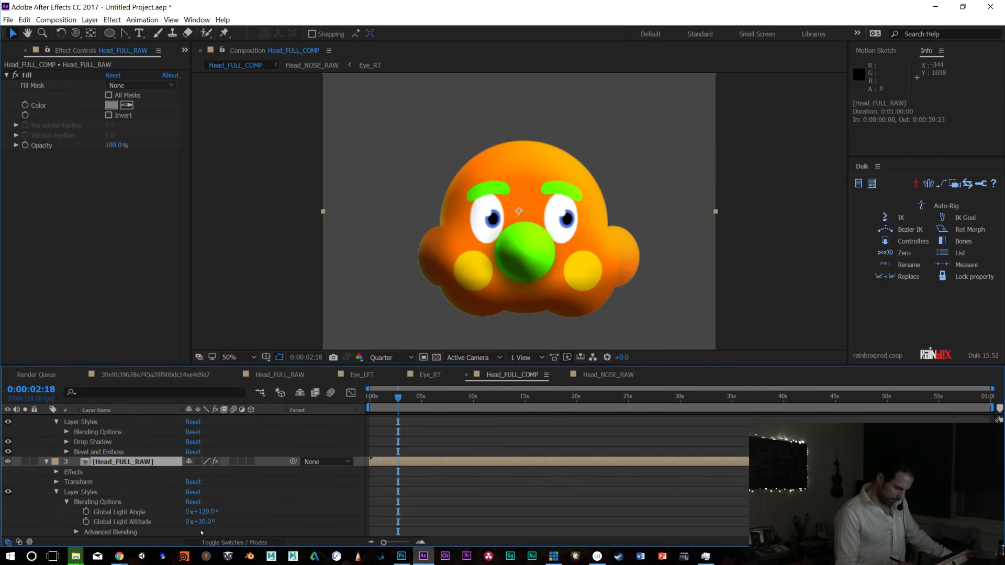
{"action": "left_click", "coordinate": [56, 493]}
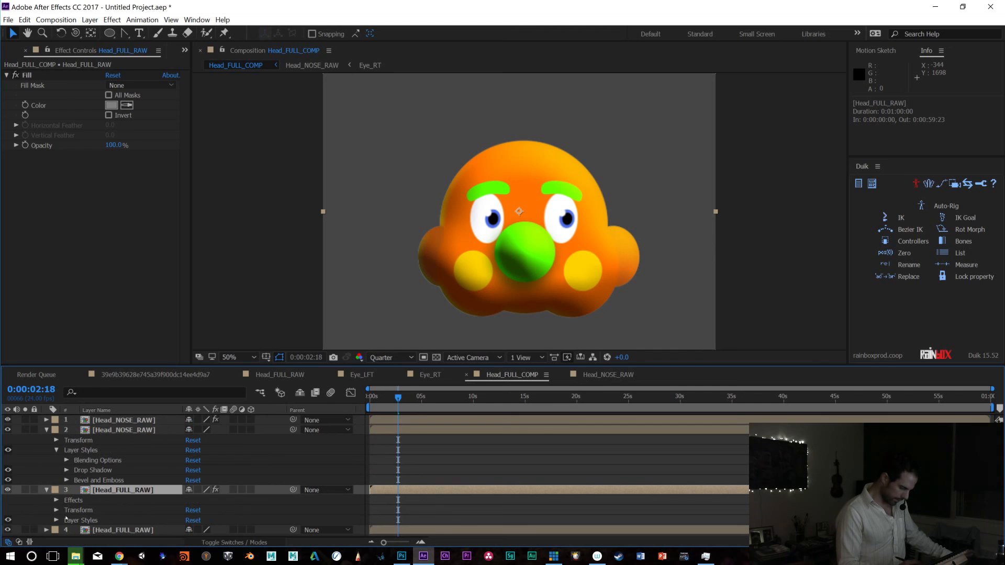
{"action": "key", "text": "ctrl+Up"}
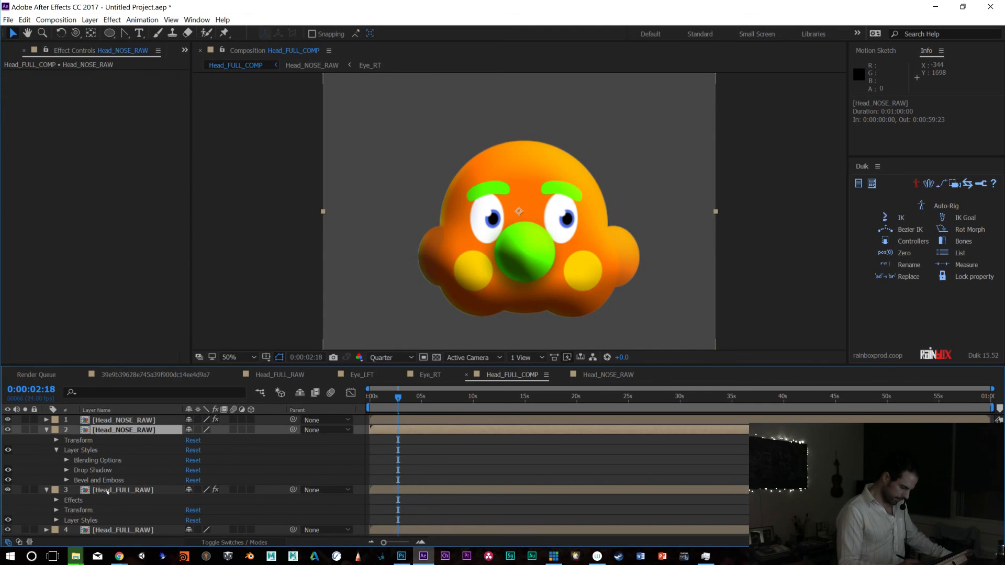
{"action": "left_click", "coordinate": [109, 491]}
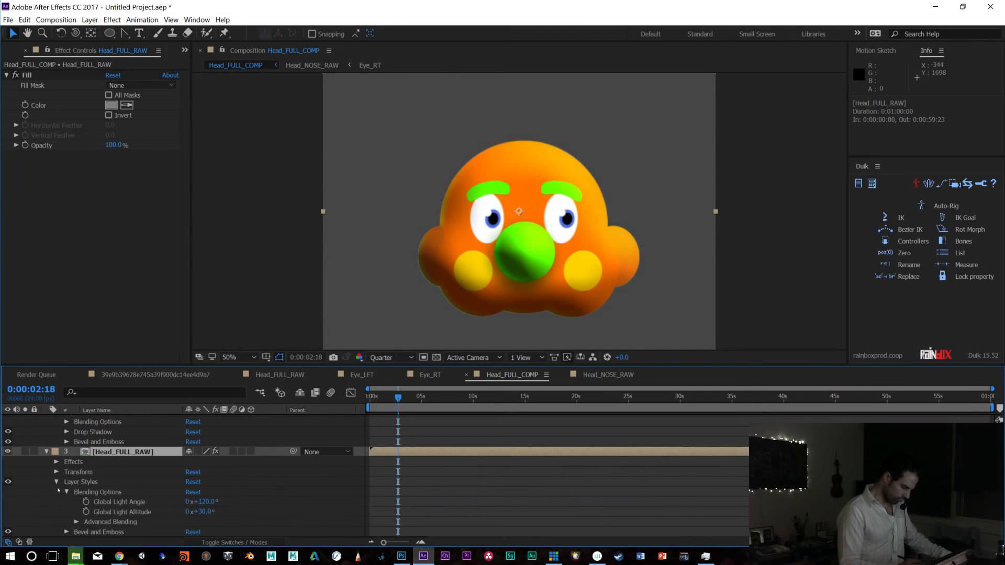
{"action": "left_click", "coordinate": [66, 532]}
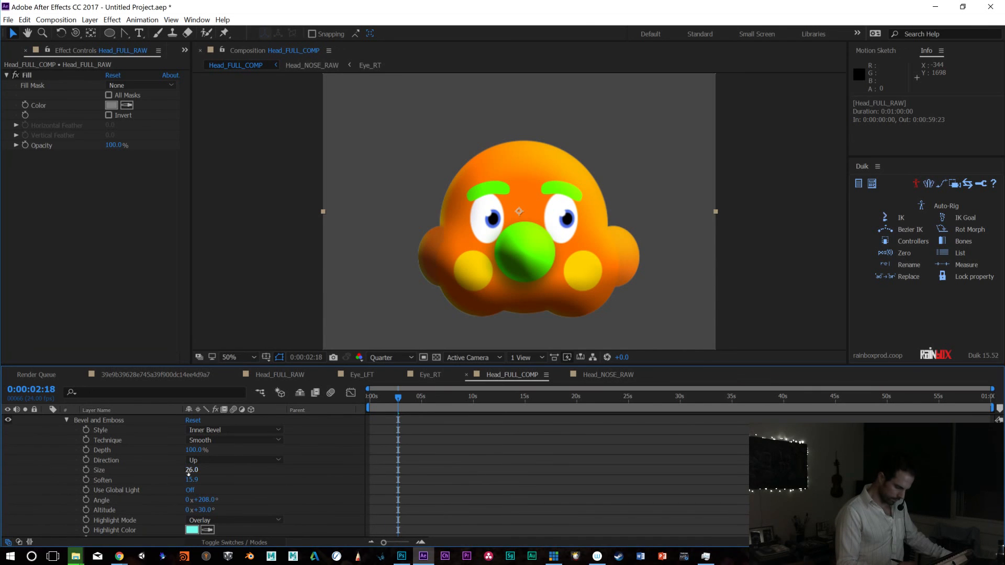
{"action": "left_click_drag", "start_coordinate": [192, 470], "coordinate": [232, 468]}
{"action": "key", "text": "ctrl+z"}
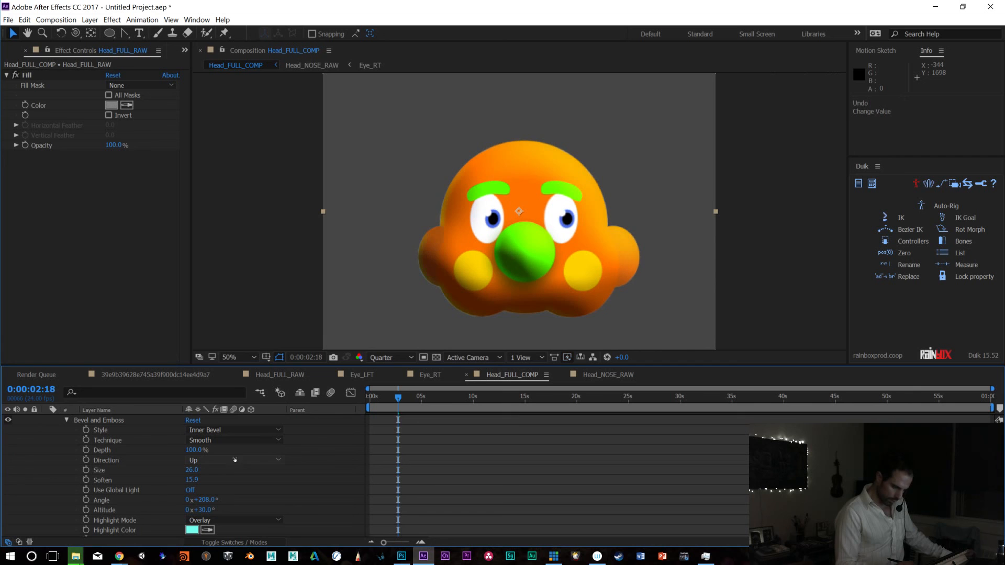
Set the gray head copy's bevel Highlight Color to light turquoise 94FFF2 and its Angle to 179°
{"action": "left_click", "coordinate": [192, 530]}
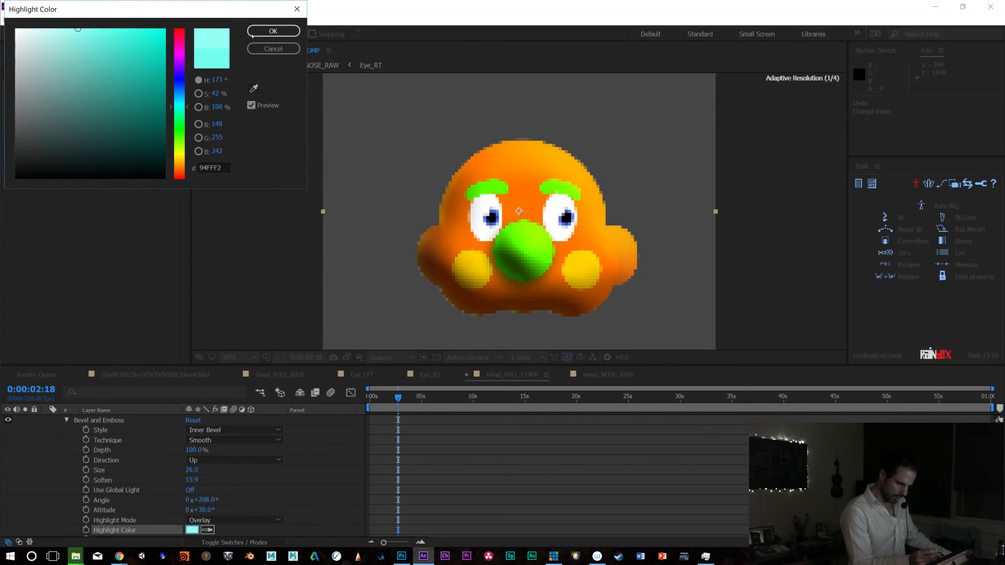
{"action": "left_click", "coordinate": [259, 33]}
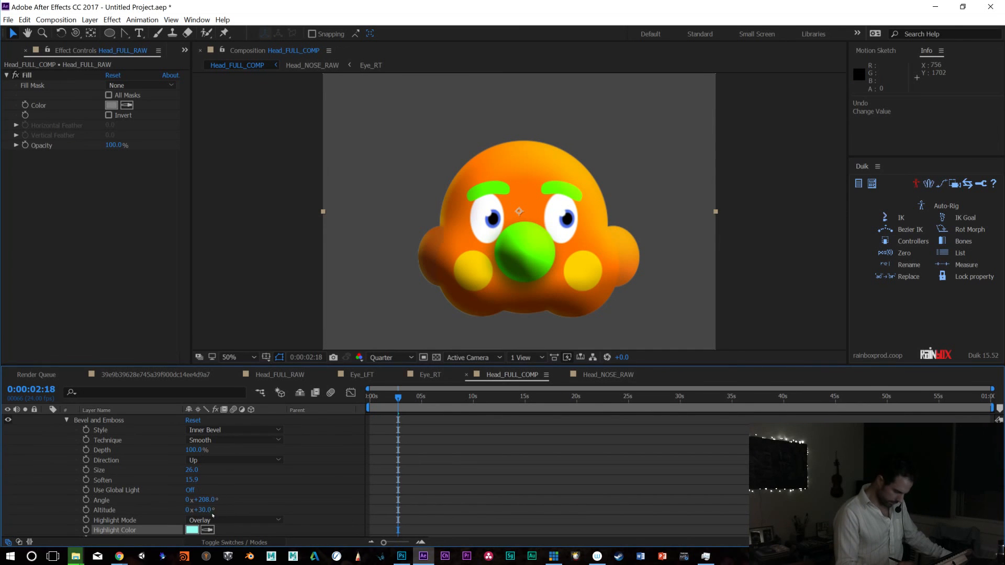
{"action": "left_click_drag", "start_coordinate": [207, 500], "coordinate": [192, 500]}
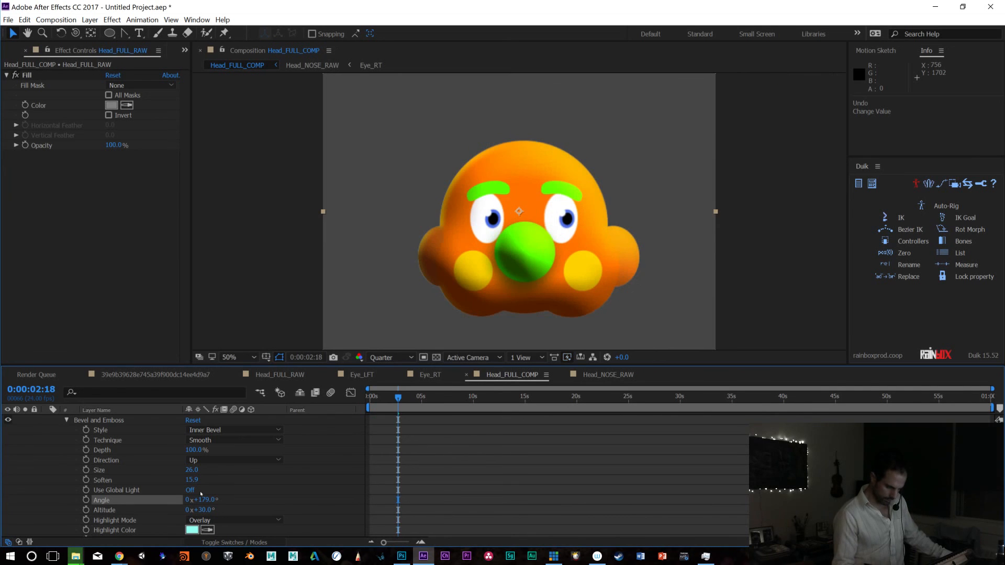
Set the gray head copy's bevel Highlight Mode to Normal and its Angle to 196°
{"action": "left_click", "coordinate": [225, 520]}
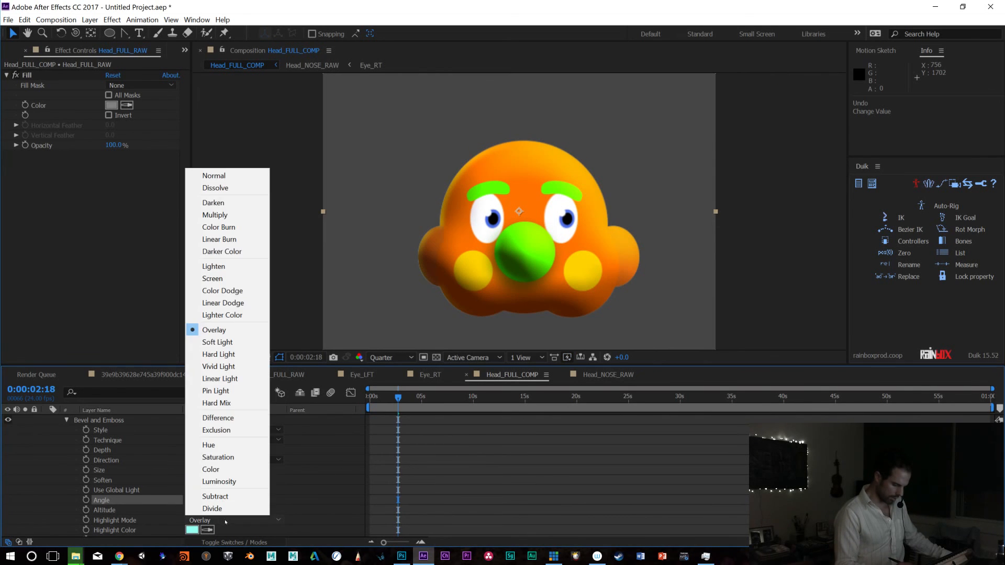
{"action": "left_click", "coordinate": [214, 176]}
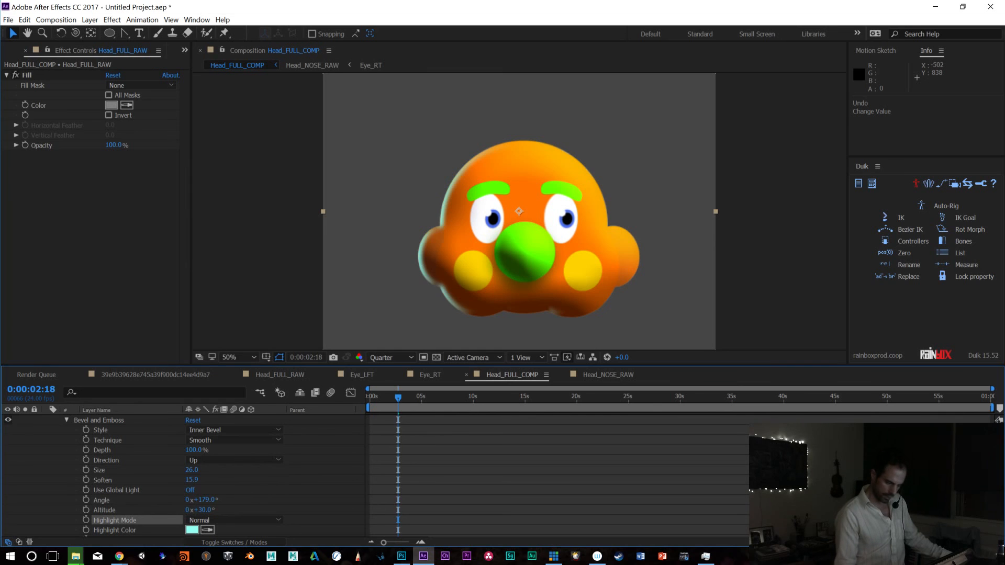
{"action": "scroll", "coordinate": [224, 482], "scroll_direction": "down", "scroll_amount": 2}
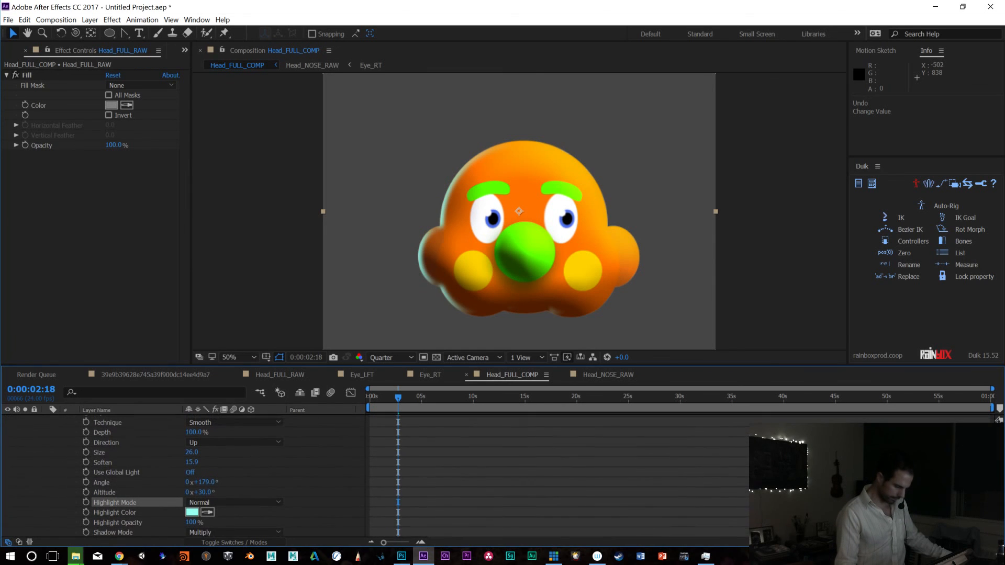
{"action": "left_click_drag", "start_coordinate": [209, 486], "coordinate": [220, 486]}
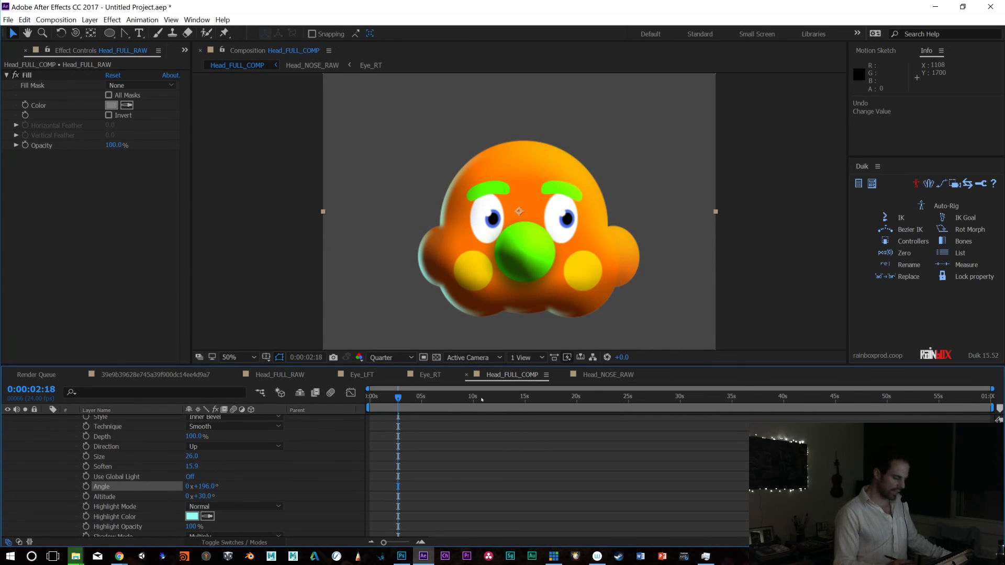
Change the gray head copy's bevel Highlight Color to a muted blue, 5F8498
{"action": "left_click", "coordinate": [192, 517]}
{"action": "left_click_drag", "start_coordinate": [183, 103], "coordinate": [183, 95]}
{"action": "left_click", "coordinate": [78, 64]}
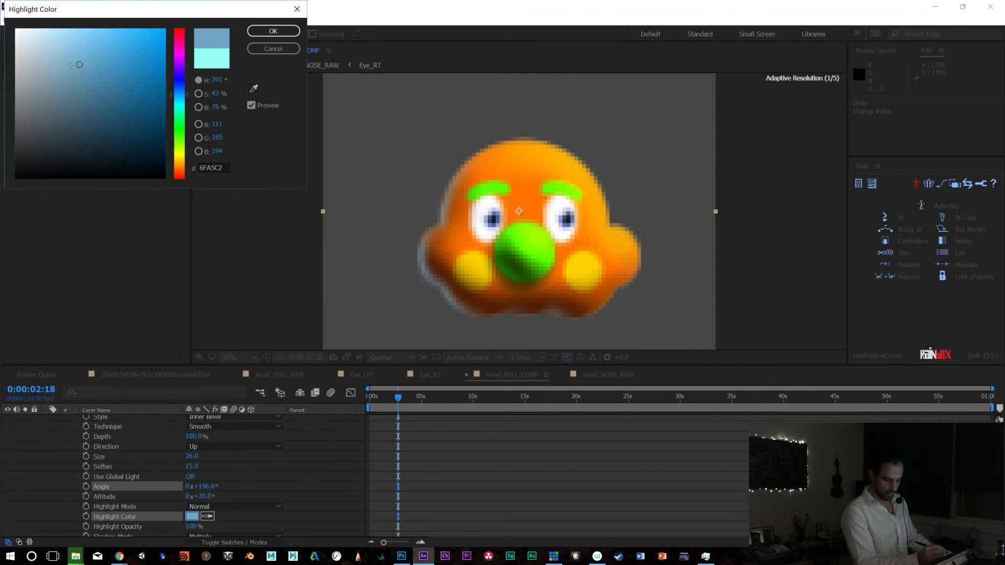
{"action": "left_click", "coordinate": [69, 74]}
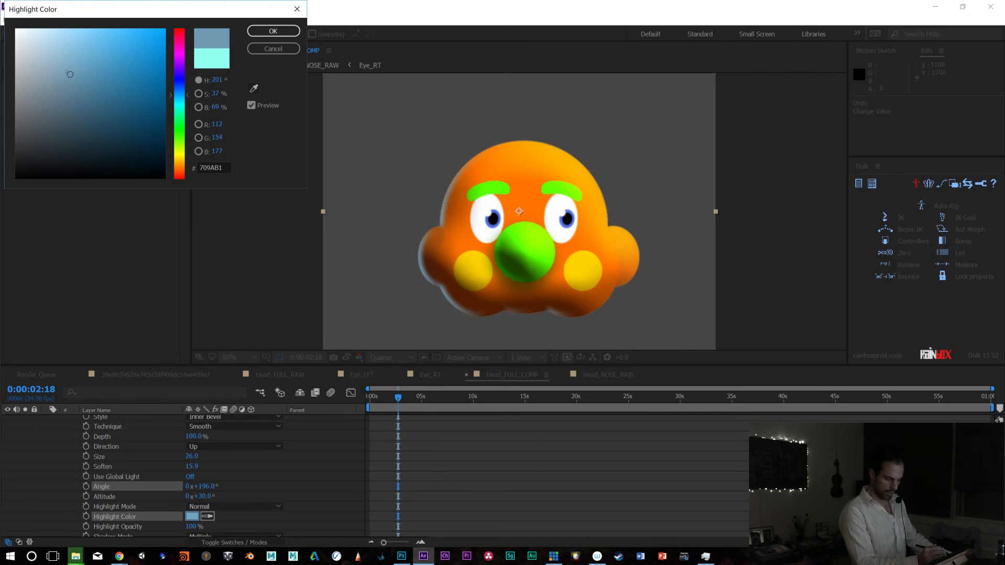
{"action": "left_click", "coordinate": [71, 89]}
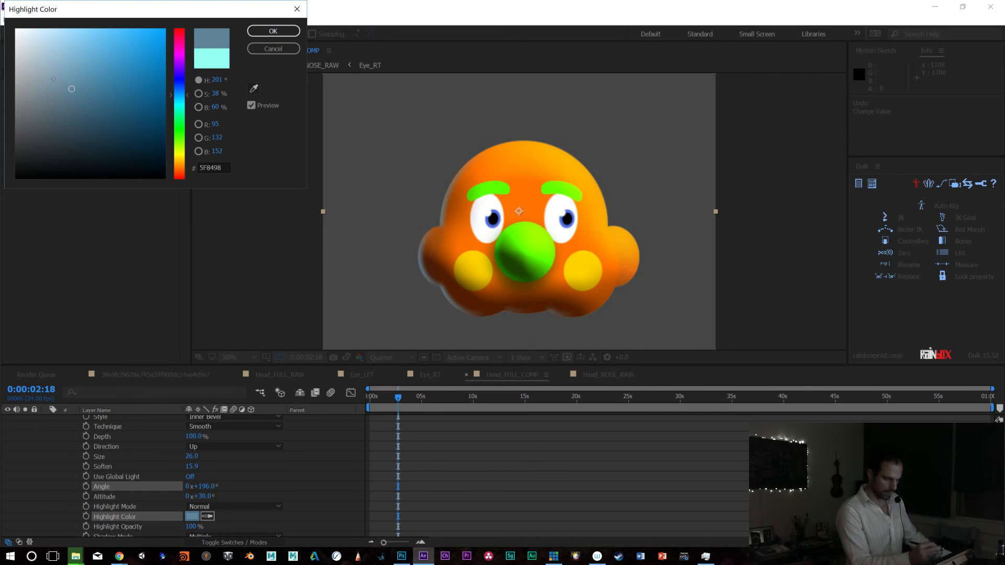
{"action": "left_click", "coordinate": [273, 31]}
Preview the shaded head animation and shorten the work area to end at 0:00:06:02
{"action": "mouse_move", "coordinate": [397, 398]}
{"action": "left_mouse_down"}
{"action": "mouse_move", "coordinate": [558, 396]}
{"action": "mouse_move", "coordinate": [384, 397]}
{"action": "left_mouse_up"}
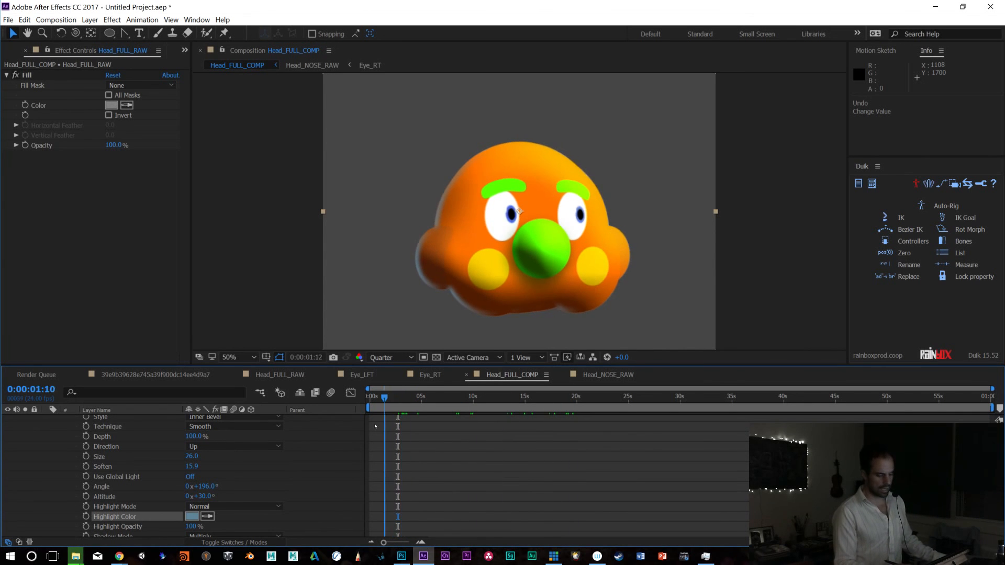
{"action": "key", "text": "space"}
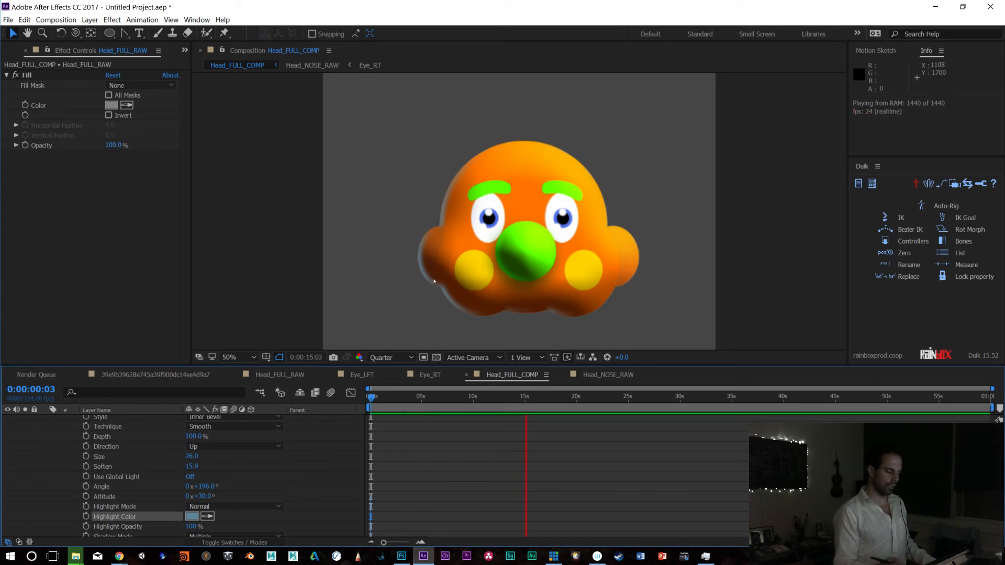
{"action": "left_click_drag", "start_coordinate": [495, 400], "coordinate": [434, 399]}
{"action": "key", "text": "n"}
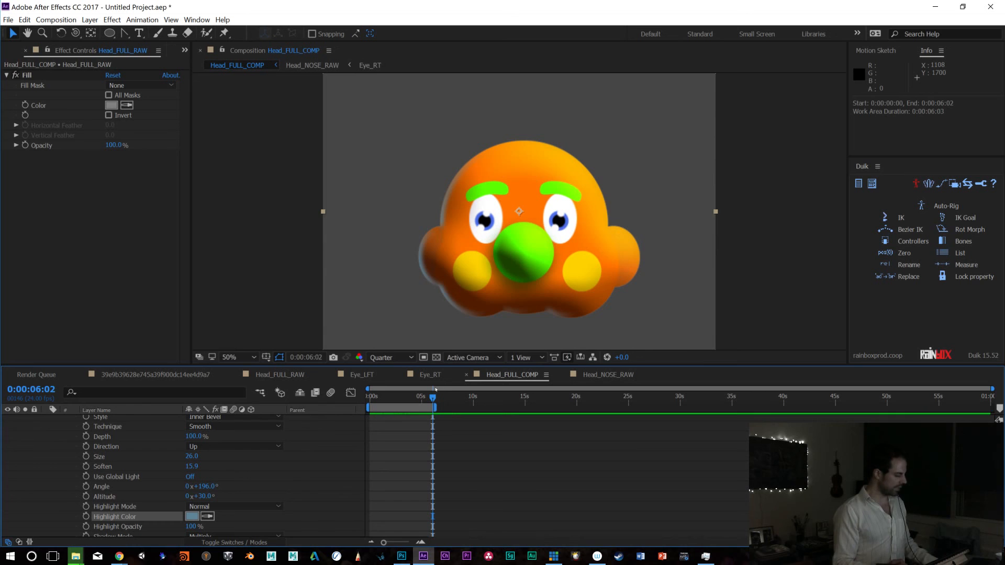
{"action": "key", "text": "space"}
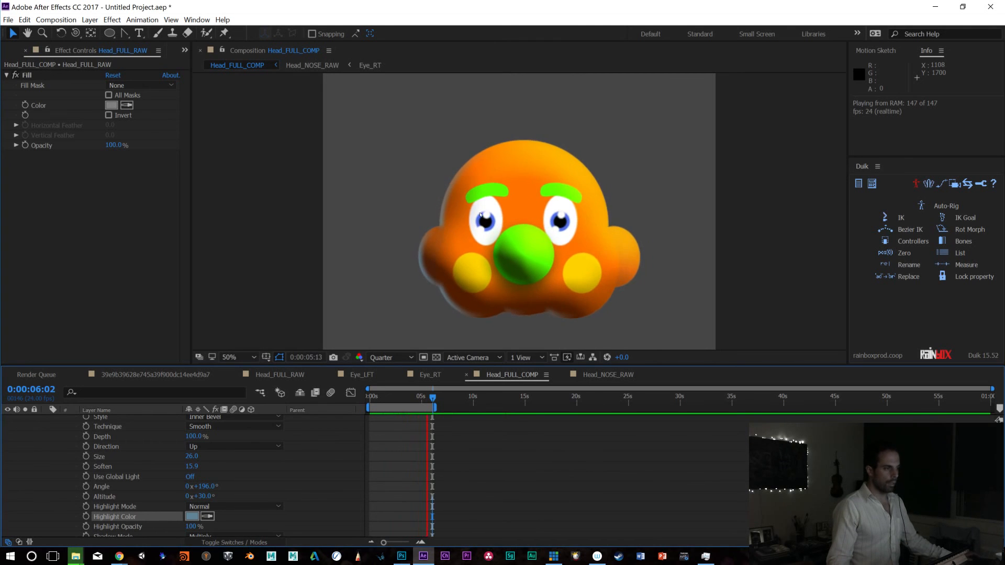
{"action": "mouse_move", "coordinate": [408, 402]}
{"action": "left_mouse_down"}
{"action": "mouse_move", "coordinate": [418, 403]}
{"action": "mouse_move", "coordinate": [391, 405]}
{"action": "mouse_move", "coordinate": [407, 408]}
{"action": "mouse_move", "coordinate": [403, 397]}
{"action": "left_mouse_up"}
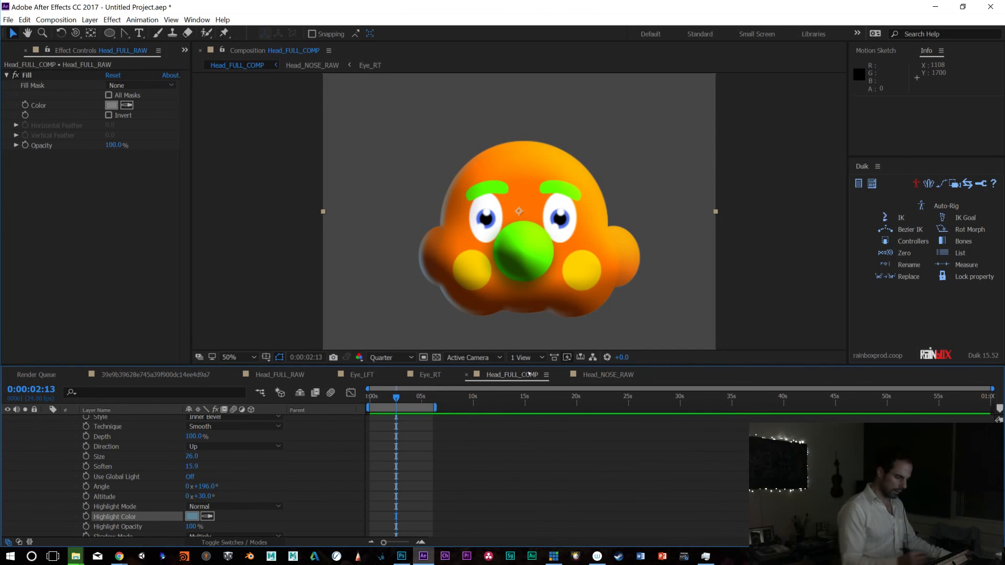
Show the project's item list and collapse the expanded Head_FULL_RAW and Head_NOSE_RAW layer properties
{"action": "left_click", "coordinate": [184, 50]}
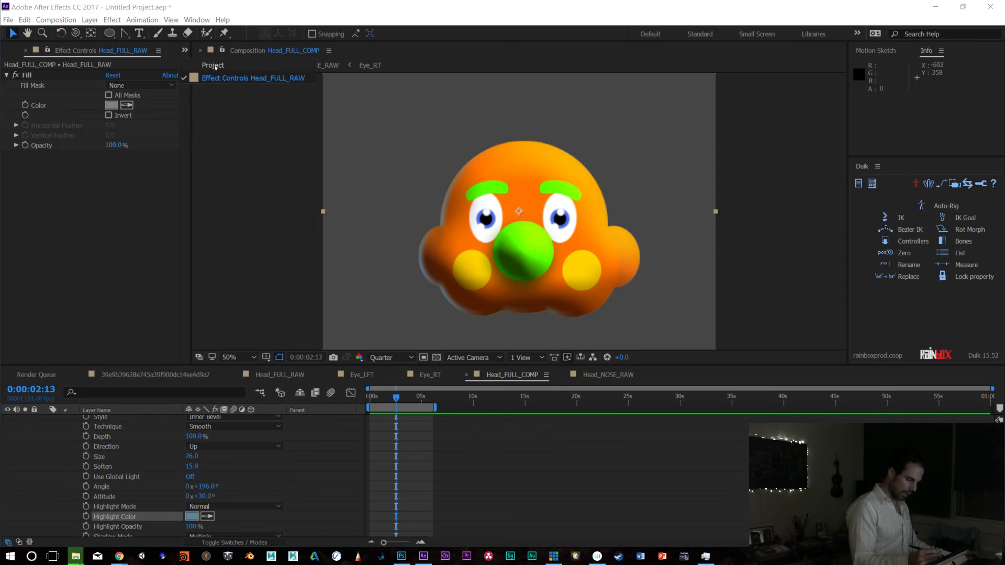
{"action": "left_click", "coordinate": [214, 64]}
{"action": "left_click_drag", "start_coordinate": [999, 497], "coordinate": [950, 405]}
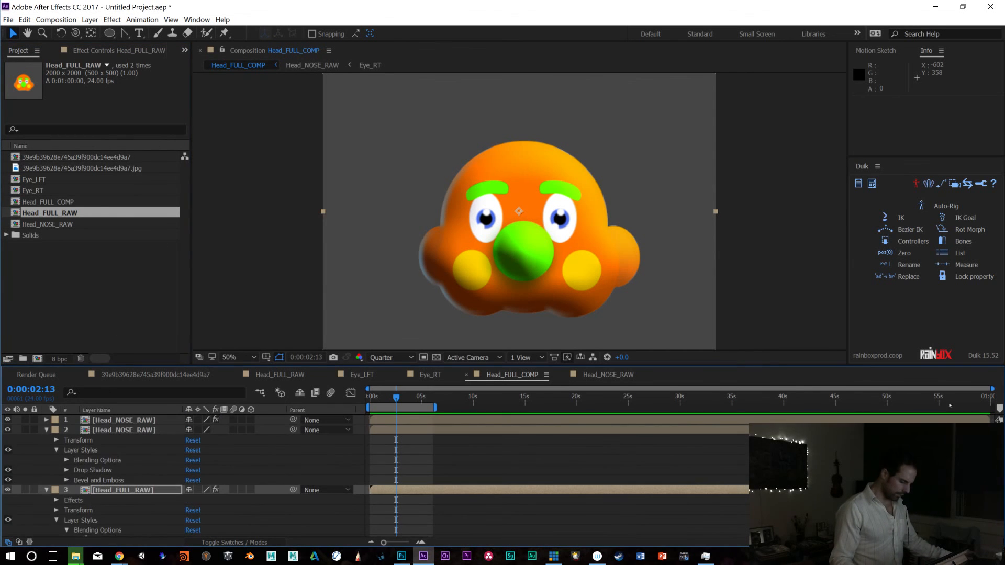
{"action": "left_click", "coordinate": [46, 490]}
{"action": "left_click", "coordinate": [46, 430]}
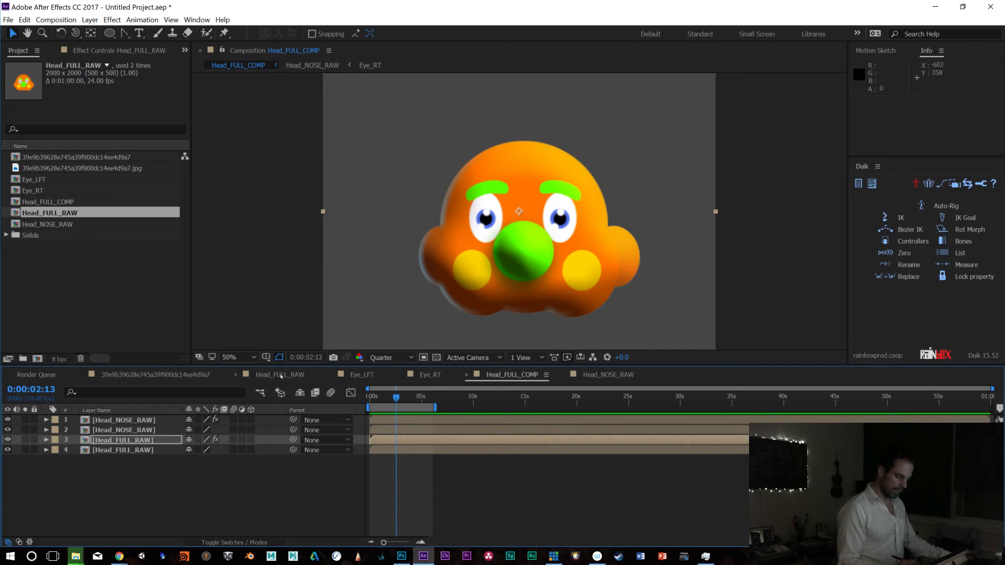
Review the Head_FULL_RAW and Head_NOSE_RAW compositions, then return to Head_FULL_COMP and move to its first frame
{"action": "left_click", "coordinate": [282, 375]}
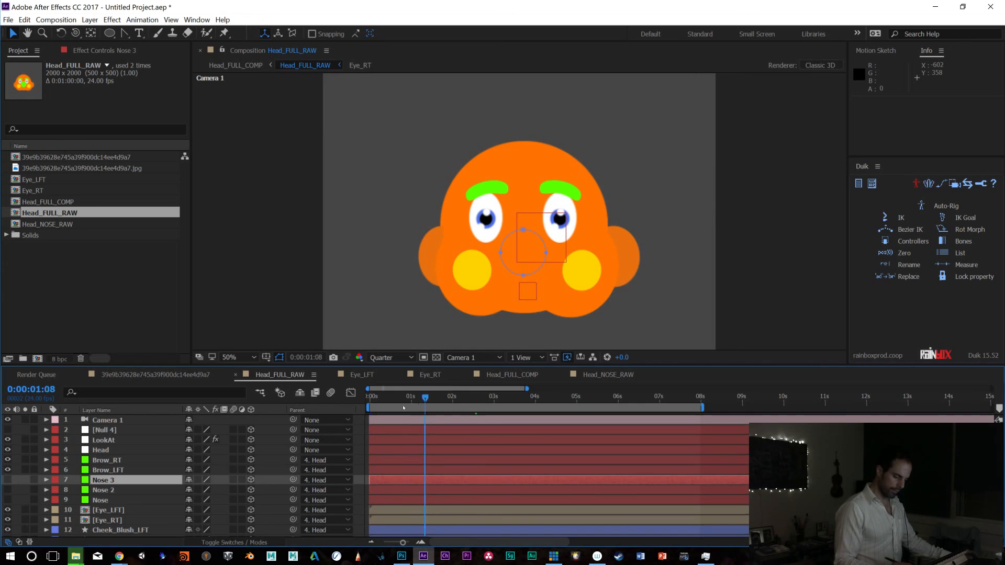
{"action": "left_click_drag", "start_coordinate": [520, 407], "coordinate": [375, 407]}
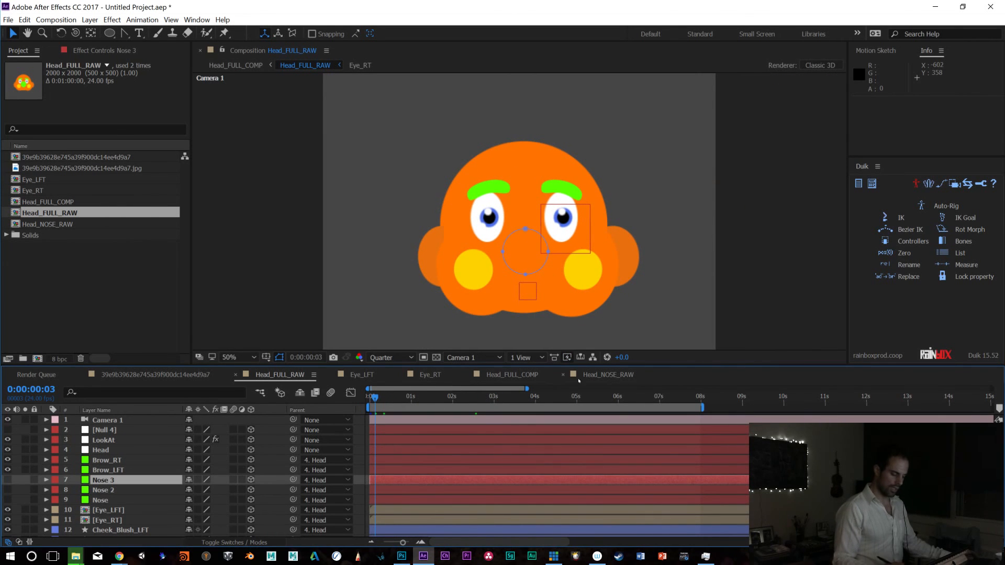
{"action": "left_click", "coordinate": [520, 373]}
{"action": "left_click", "coordinate": [617, 374]}
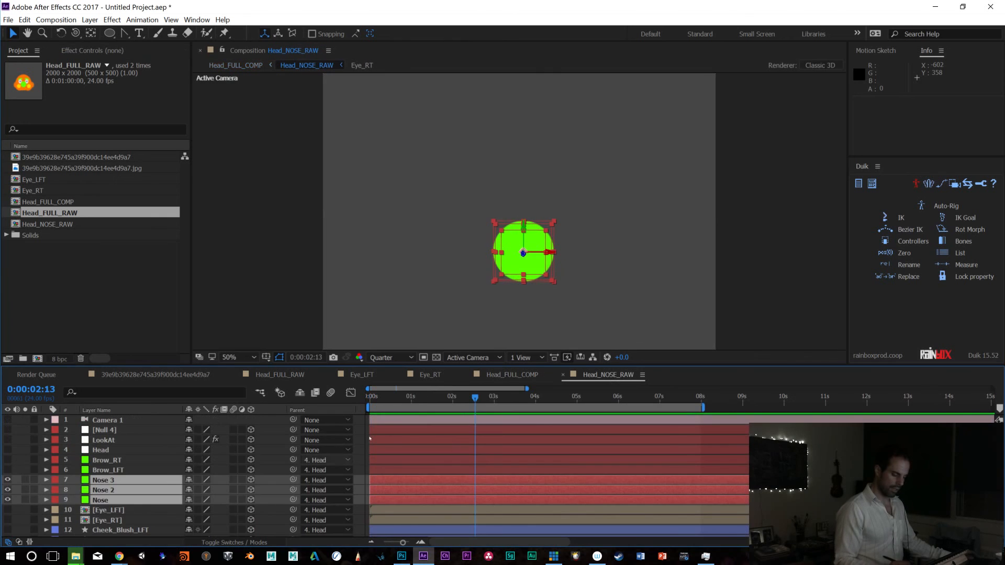
{"action": "left_click", "coordinate": [512, 375]}
{"action": "left_click", "coordinate": [423, 396]}
{"action": "left_click_drag", "start_coordinate": [428, 396], "coordinate": [364, 412]}
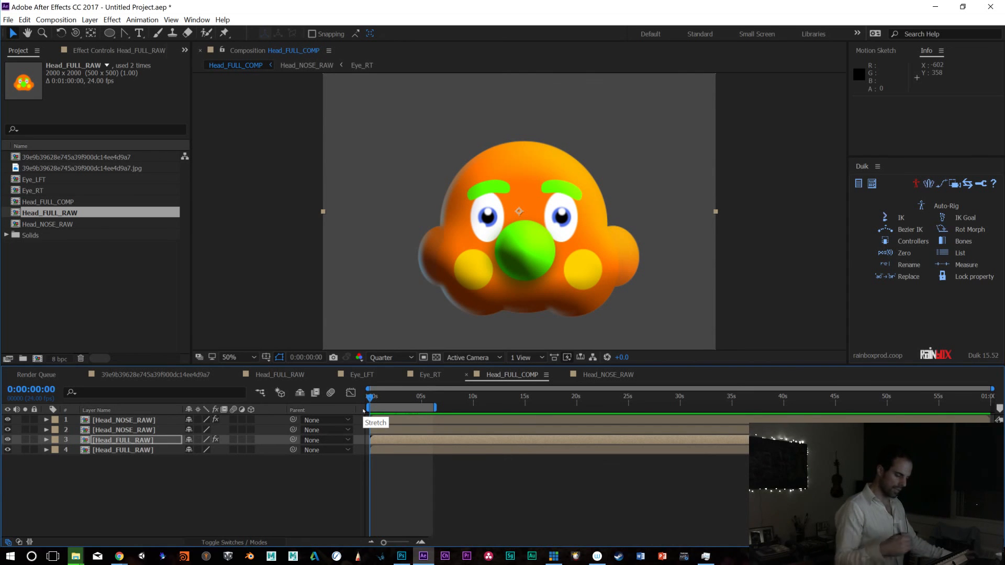
Scrub the first second of the head animation and toggle the bottom Head_FULL_RAW layer's visibility to check its contribution
{"action": "left_click_drag", "start_coordinate": [363, 410], "coordinate": [379, 434]}
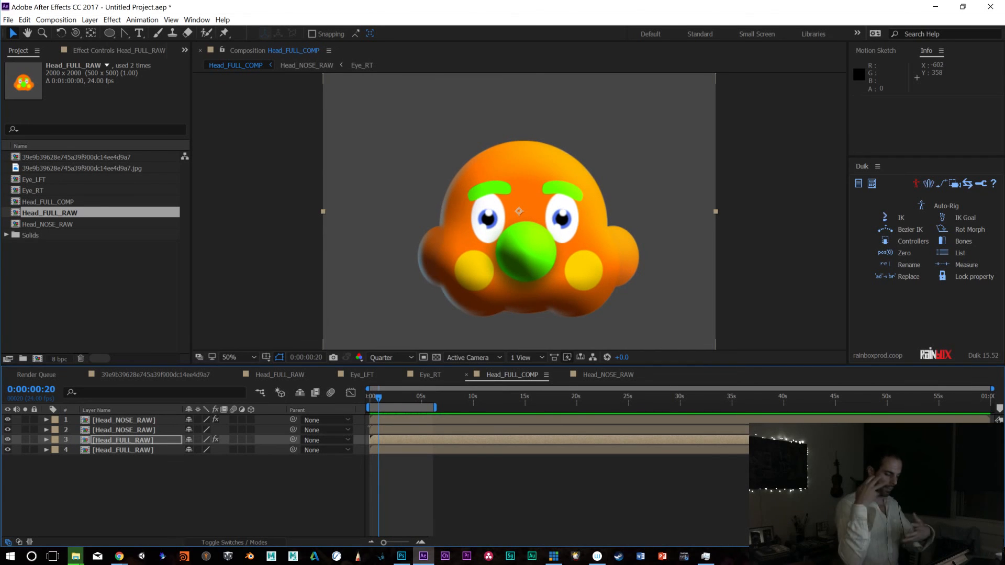
{"action": "left_click_drag", "start_coordinate": [388, 402], "coordinate": [367, 396]}
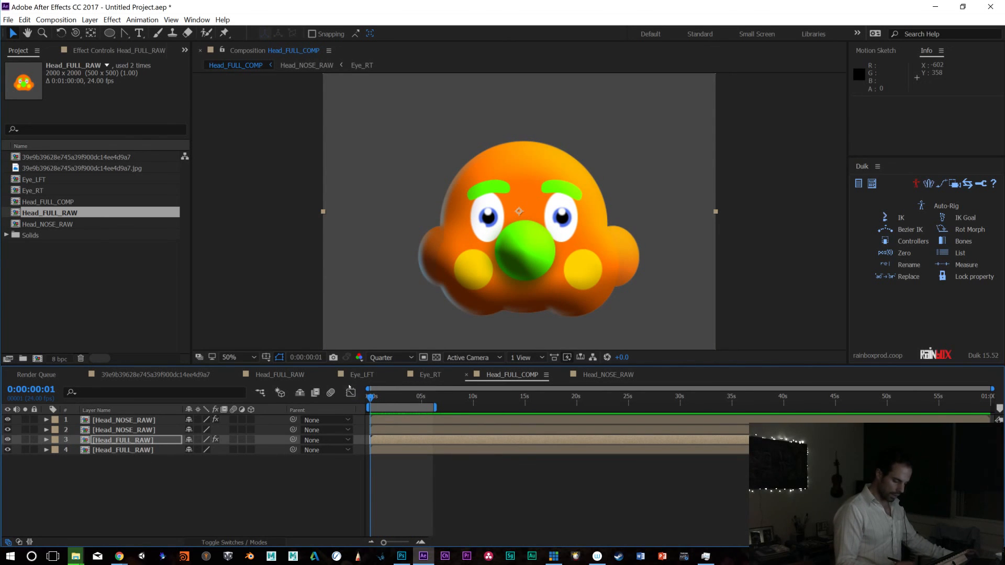
{"action": "left_click", "coordinate": [122, 452]}
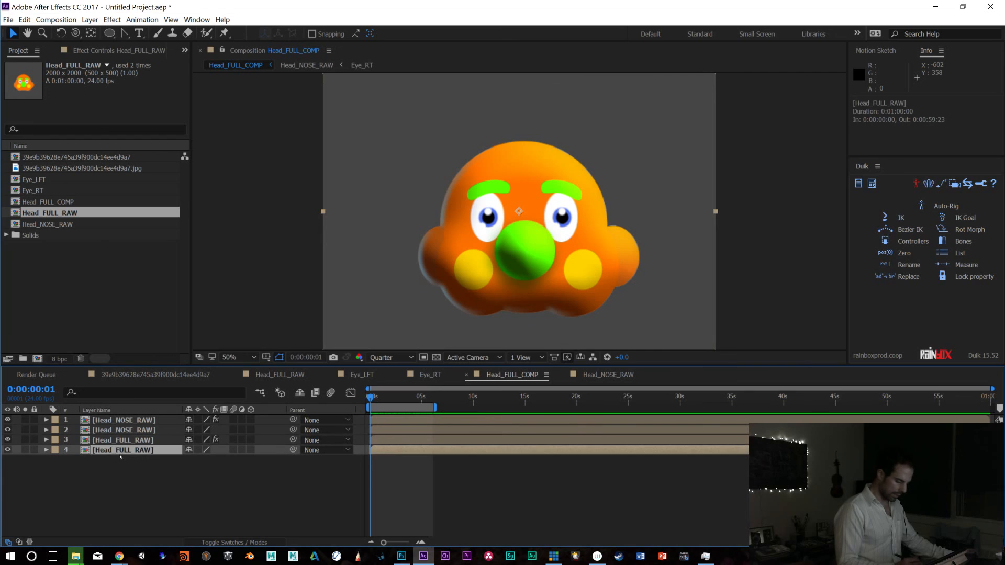
{"action": "left_click", "coordinate": [7, 450]}
{"action": "left_click", "coordinate": [8, 450]}
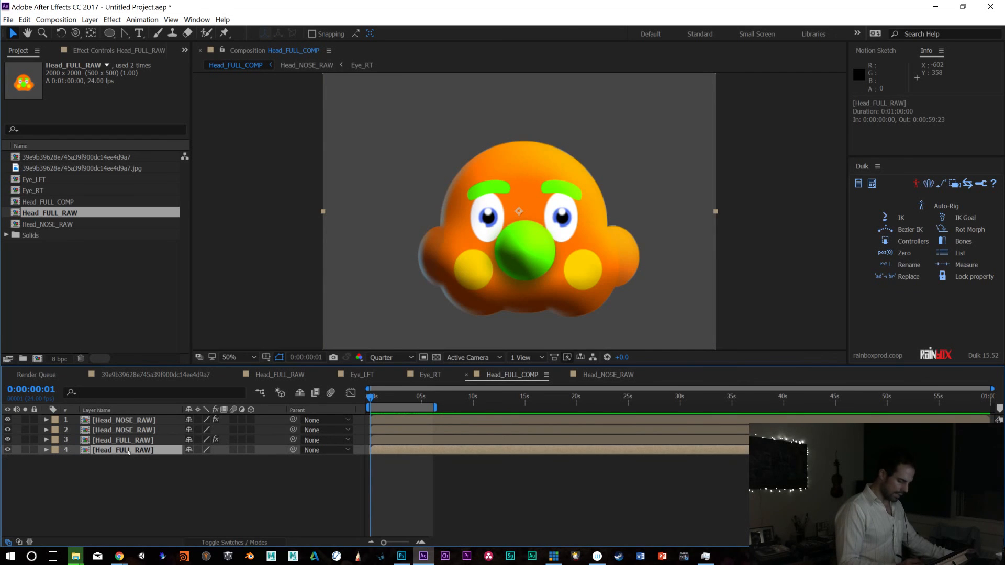
Duplicate the Head_FULL_RAW composition in the project and rename the copy Head_Eyes_RAW
{"action": "left_click", "coordinate": [135, 52]}
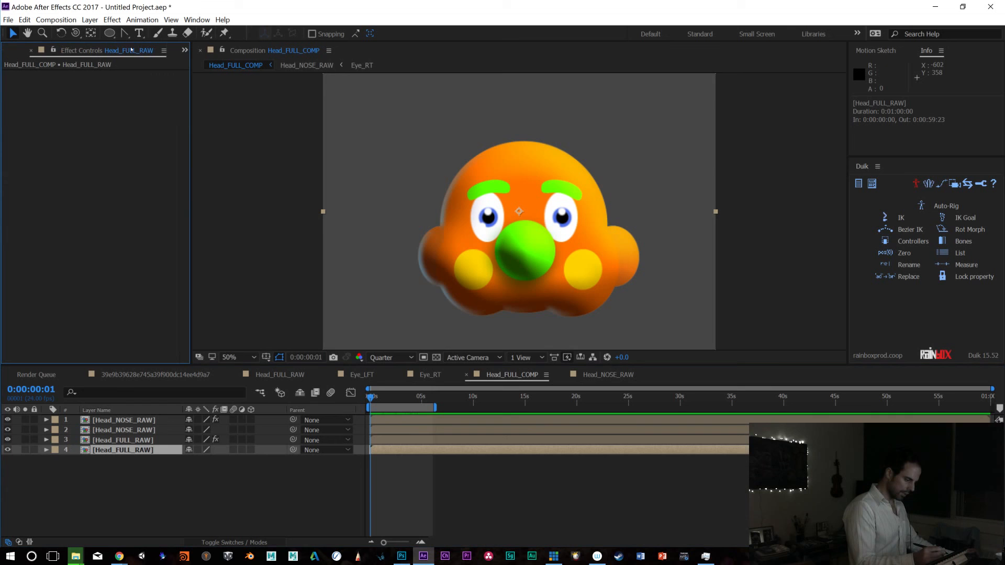
{"action": "left_click", "coordinate": [184, 50]}
{"action": "left_click", "coordinate": [209, 66]}
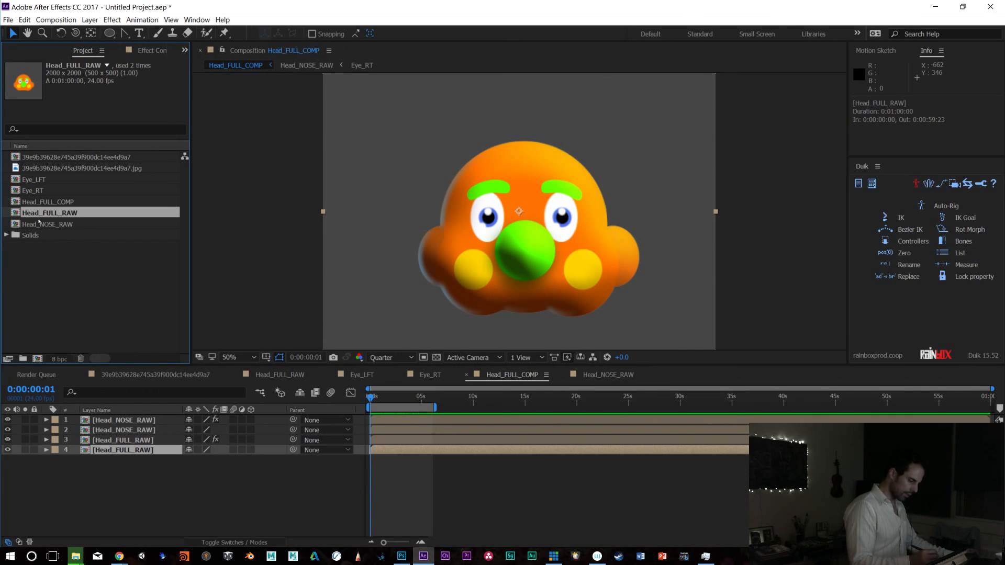
{"action": "left_click", "coordinate": [64, 225]}
{"action": "left_click", "coordinate": [74, 213]}
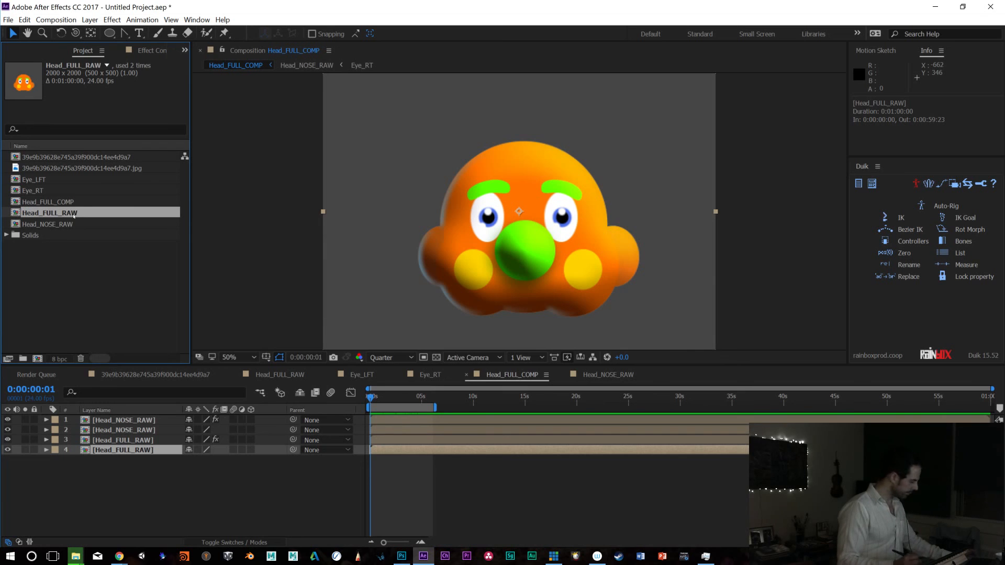
{"action": "key", "text": "ctrl+d"}
{"action": "key", "text": "Return"}
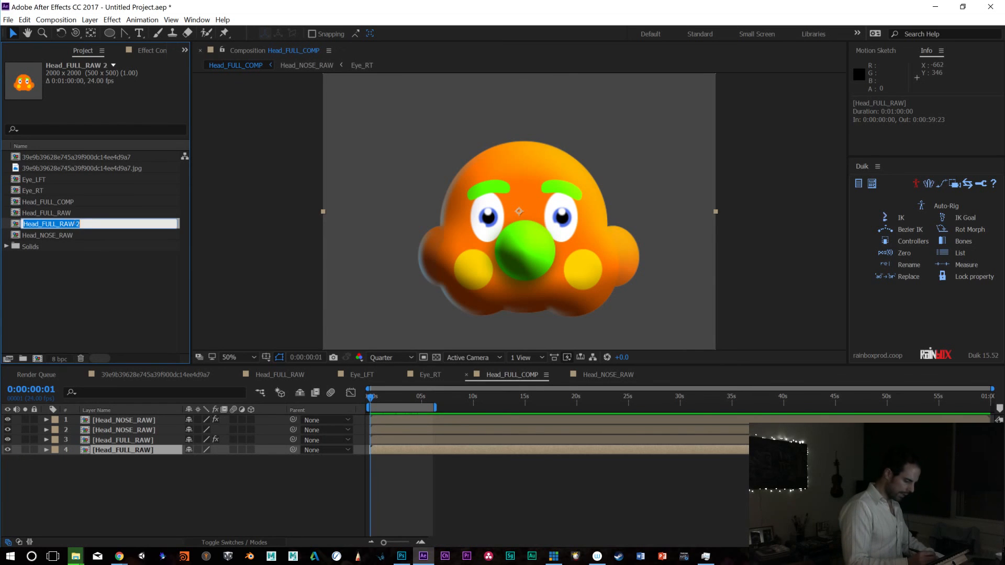
{"action": "left_click", "coordinate": [93, 224]}
{"action": "key", "text": "BackSpace"}
{"action": "left_click_drag", "start_coordinate": [56, 222], "coordinate": [43, 223]}
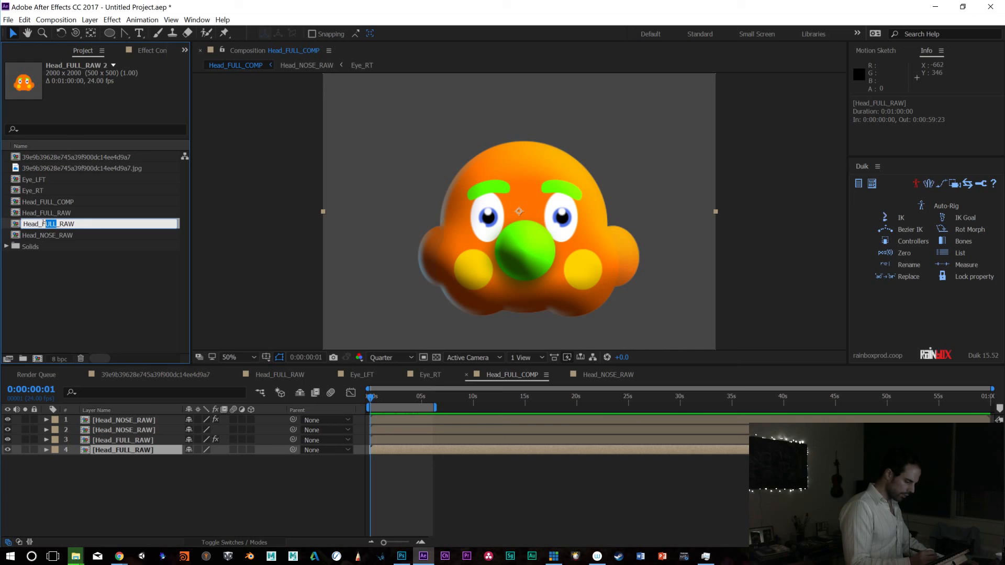
{"action": "type", "text": "Eyes"}
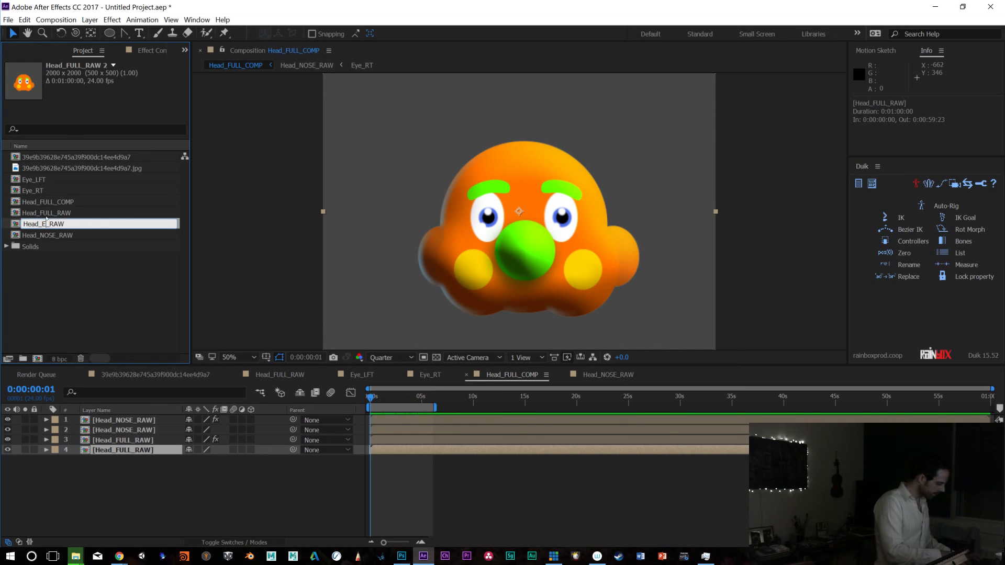
{"action": "key", "text": "Return"}
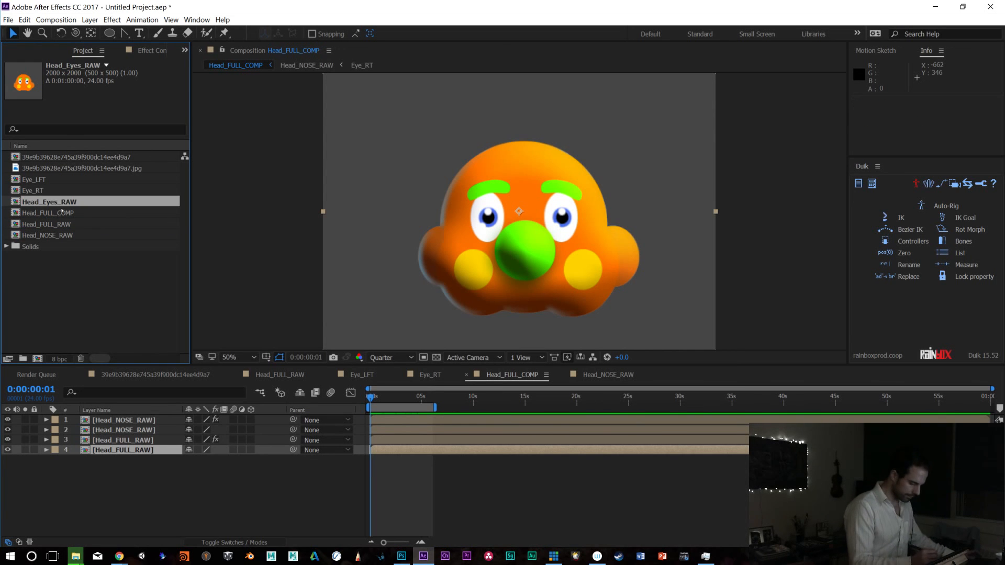
Hide every layer in Head_Eyes_RAW except Eye_LFT and Eye_RT, and place that composition in Head_FULL_COMP between the nose and head layers
{"action": "double_click", "coordinate": [49, 204]}
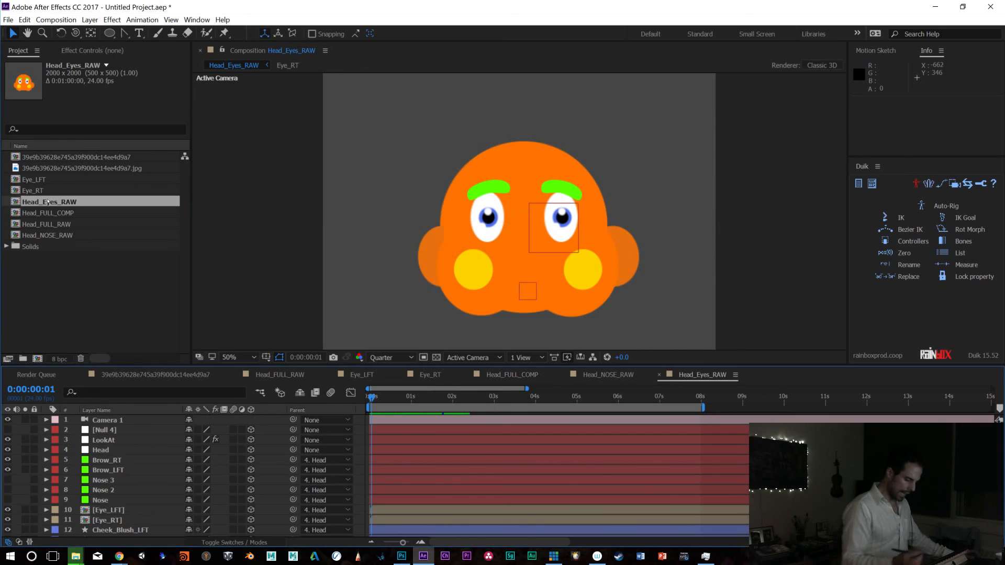
{"action": "left_click_drag", "start_coordinate": [7, 441], "coordinate": [8, 525]}
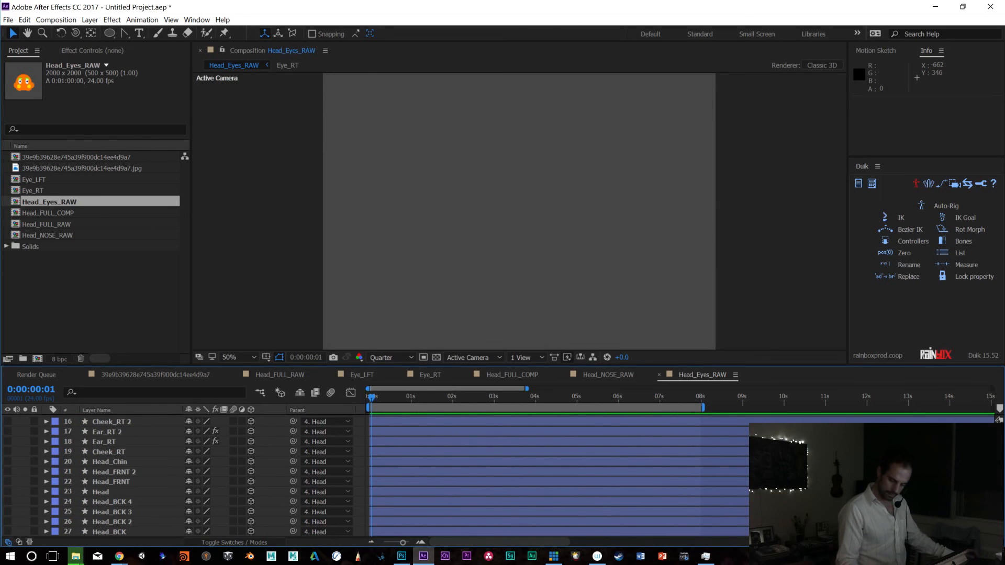
{"action": "scroll", "coordinate": [178, 476], "scroll_direction": "up", "scroll_amount": 5}
{"action": "scroll", "coordinate": [178, 477], "scroll_direction": "down", "scroll_amount": 1}
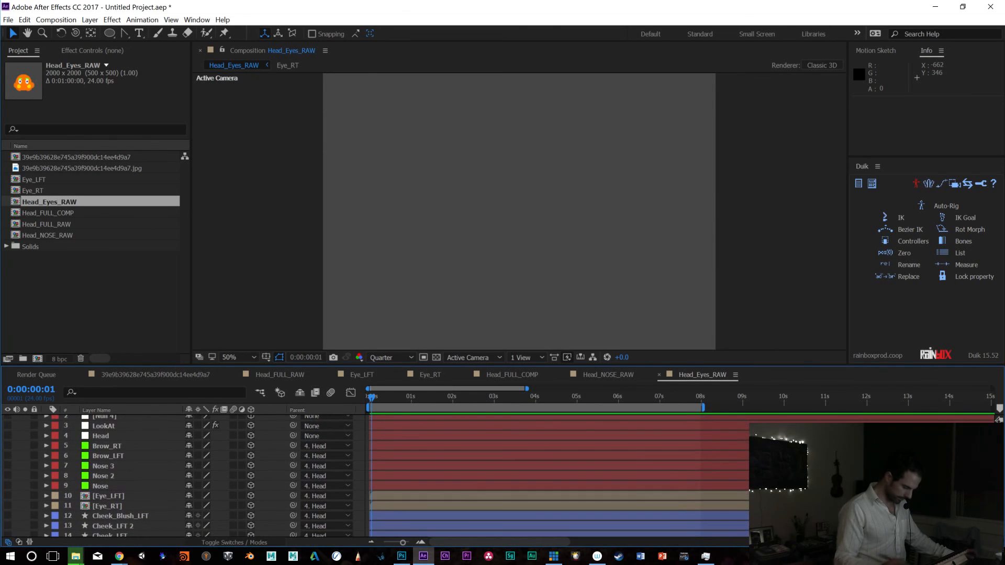
{"action": "left_click_drag", "start_coordinate": [8, 503], "coordinate": [8, 496]}
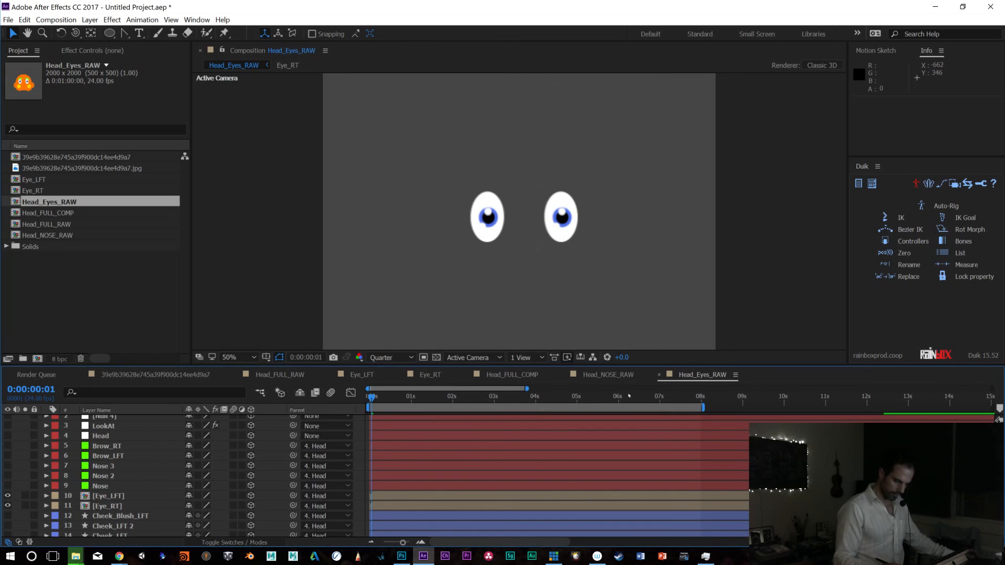
{"action": "left_click", "coordinate": [492, 375]}
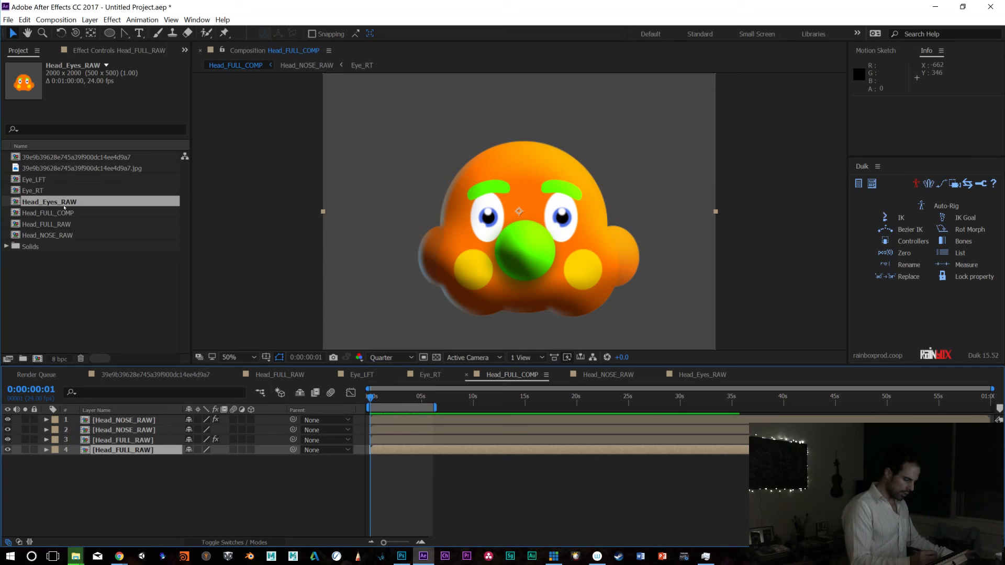
{"action": "left_click_drag", "start_coordinate": [62, 206], "coordinate": [177, 441]}
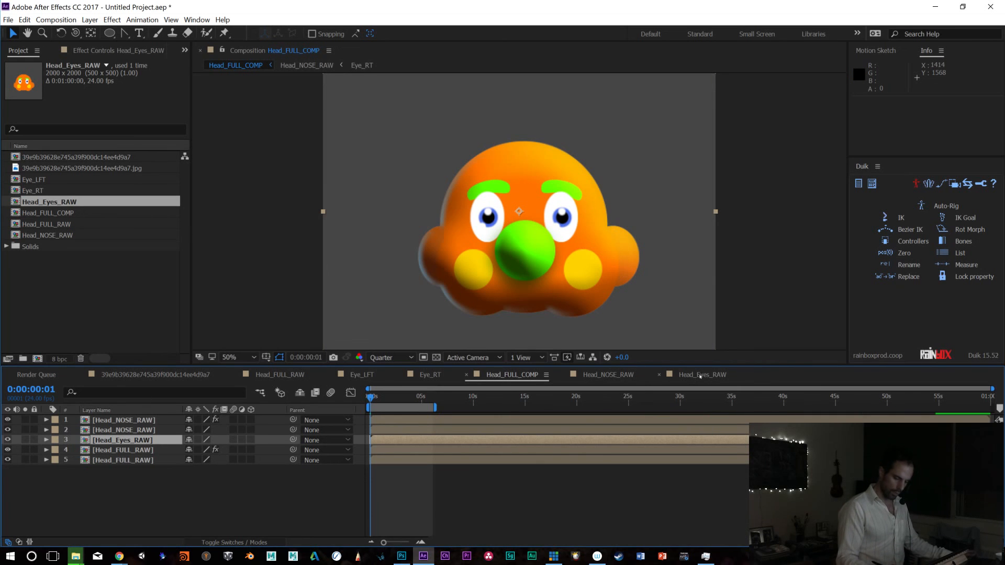
Make the Brow_LFT and Brow_RT layers visible in Head_NOSE_RAW and return to Head_FULL_COMP
{"action": "left_click", "coordinate": [600, 374]}
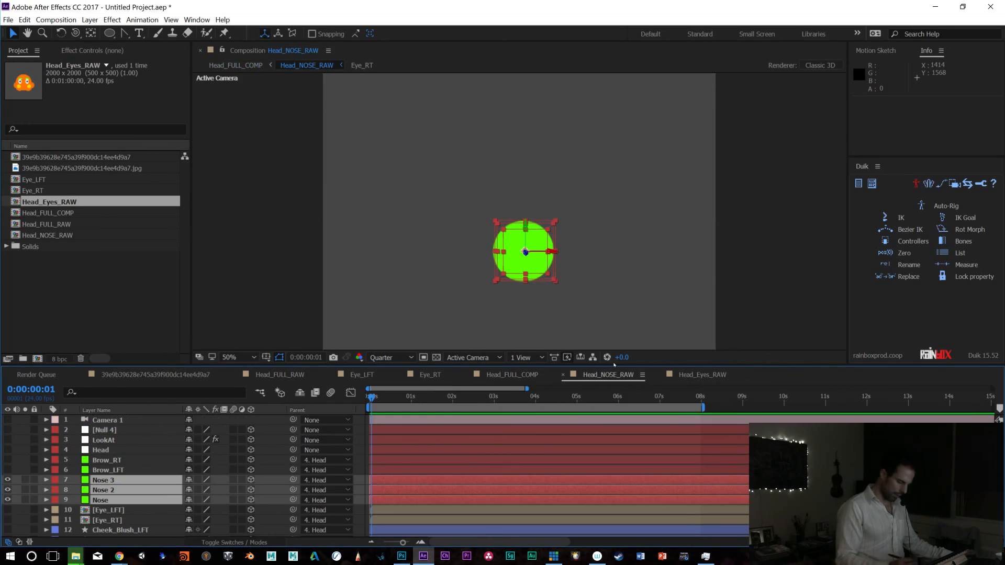
{"action": "left_click_drag", "start_coordinate": [7, 470], "coordinate": [7, 461]}
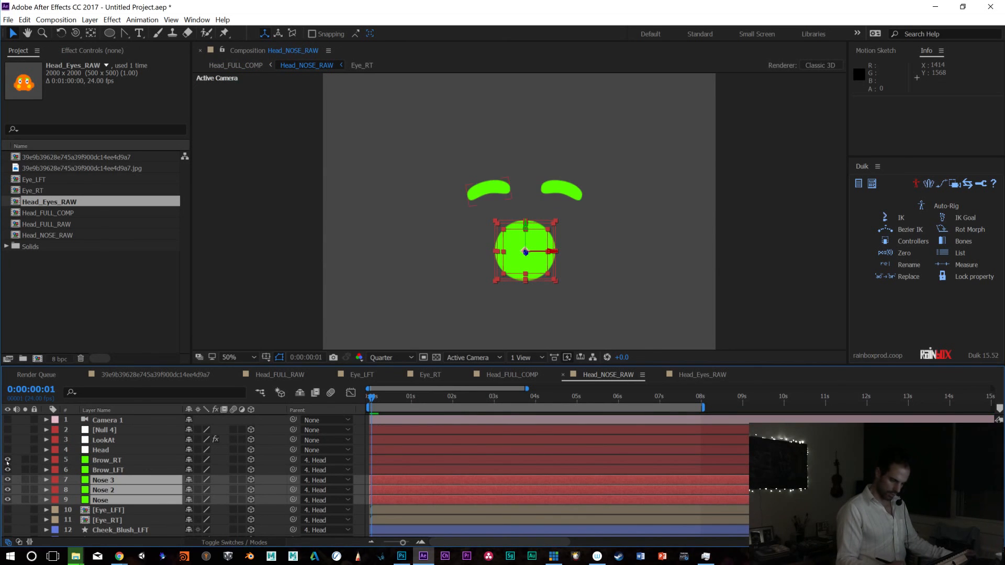
{"action": "left_click", "coordinate": [496, 375]}
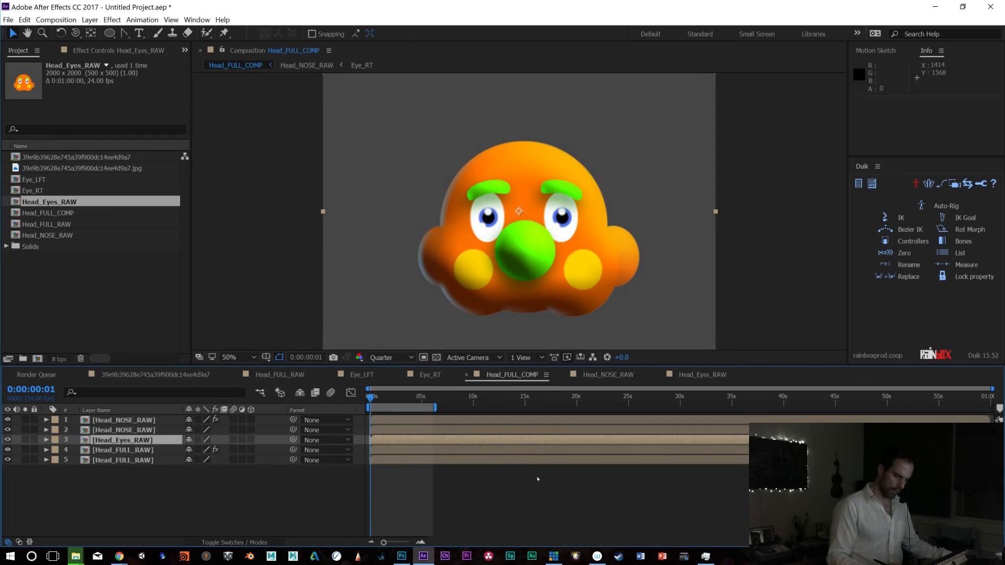
Hide the Eye_LFT and Eye_RT layers in Head_FULL_RAW, check the eyes and nose compositions, and return to Head_FULL_COMP
{"action": "left_click", "coordinate": [699, 376]}
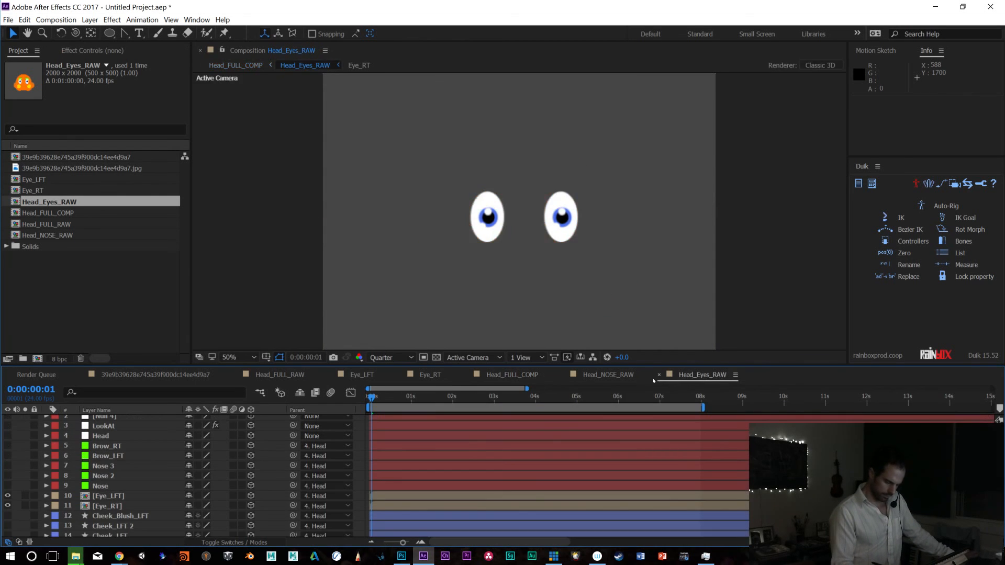
{"action": "left_click", "coordinate": [505, 376]}
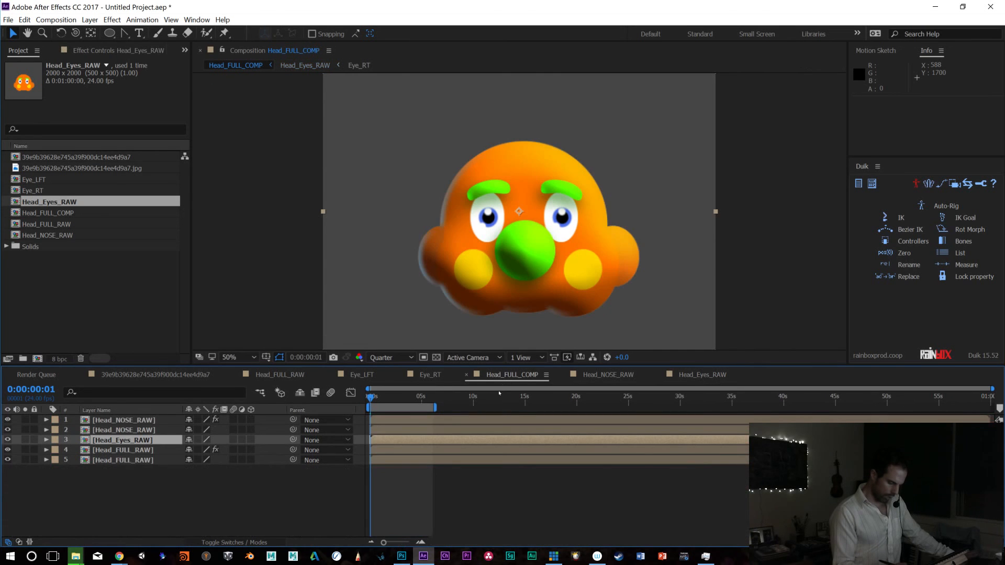
{"action": "double_click", "coordinate": [122, 461]}
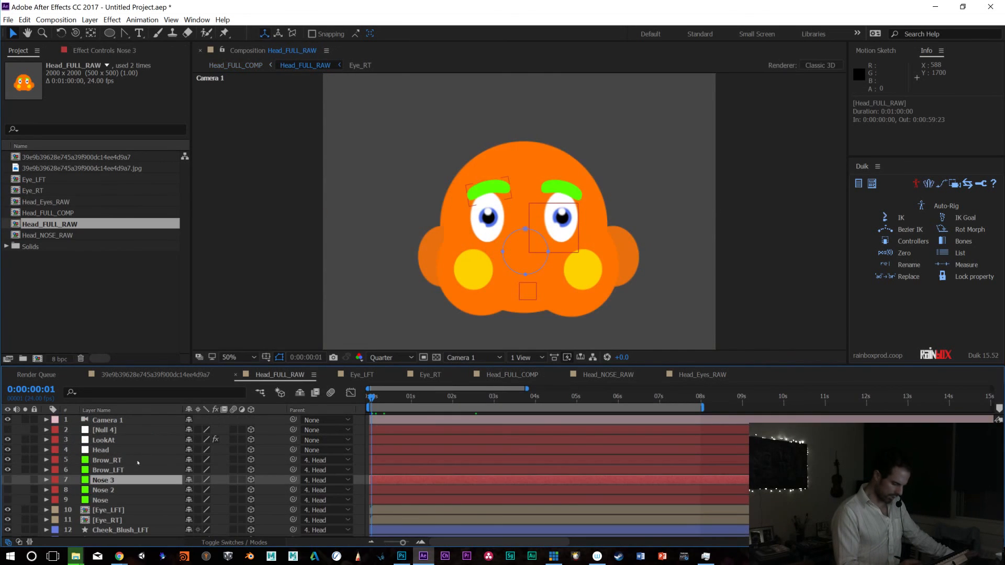
{"action": "left_click_drag", "start_coordinate": [8, 520], "coordinate": [8, 509]}
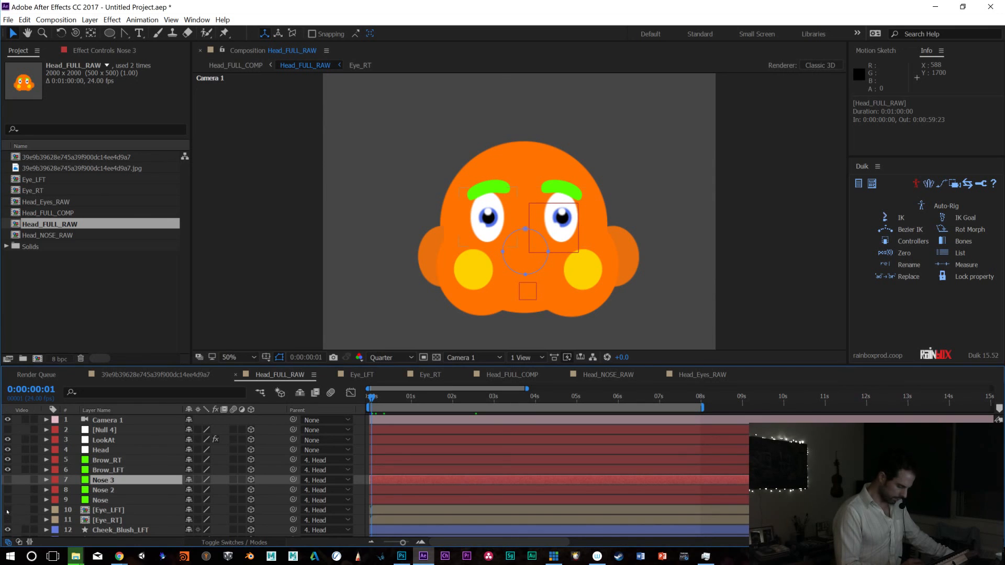
{"action": "left_click", "coordinate": [601, 376]}
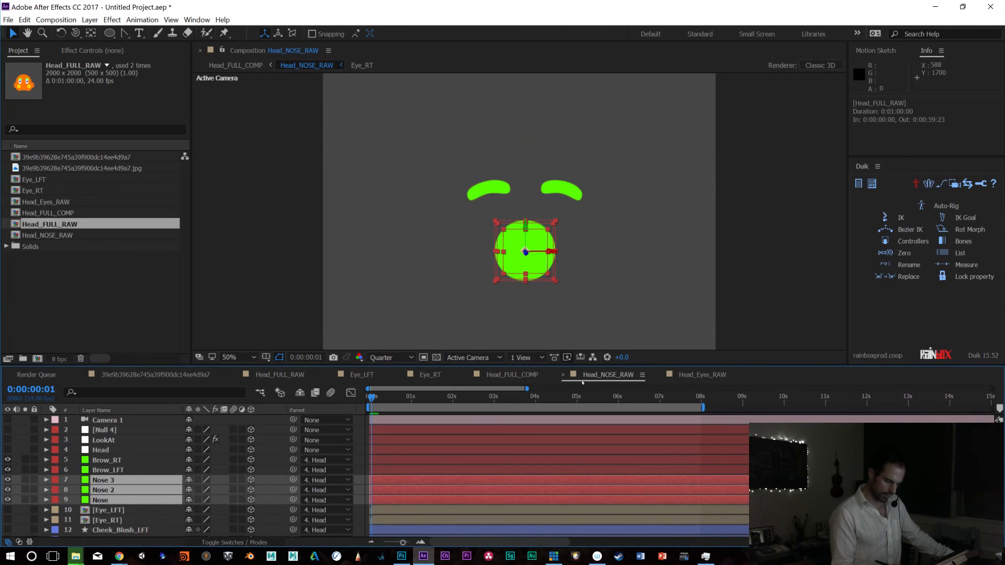
{"action": "left_click", "coordinate": [510, 374]}
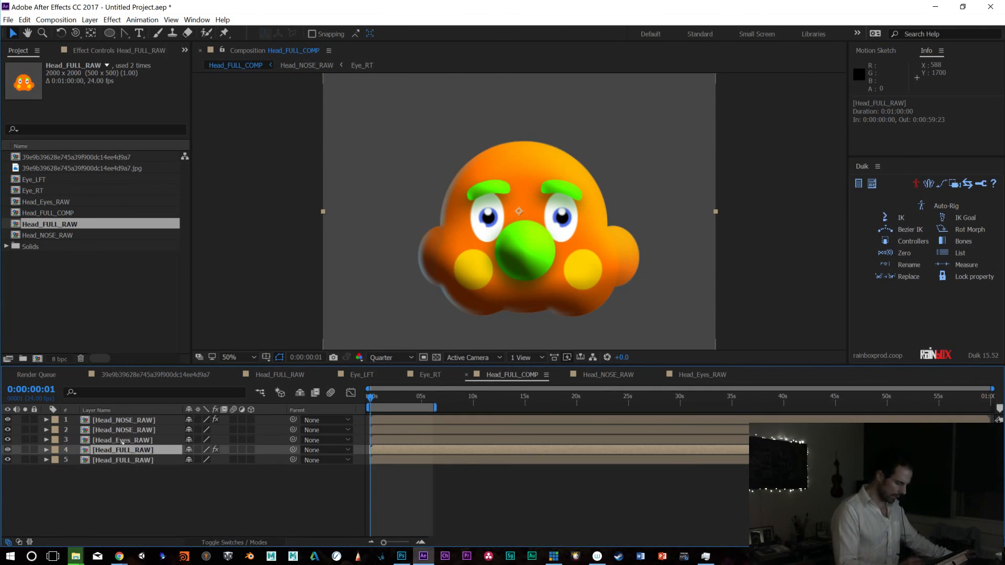
Add a Bevel and Emboss layer style to the Head_Eyes_RAW layer in Head_FULL_COMP
{"action": "left_click", "coordinate": [140, 439]}
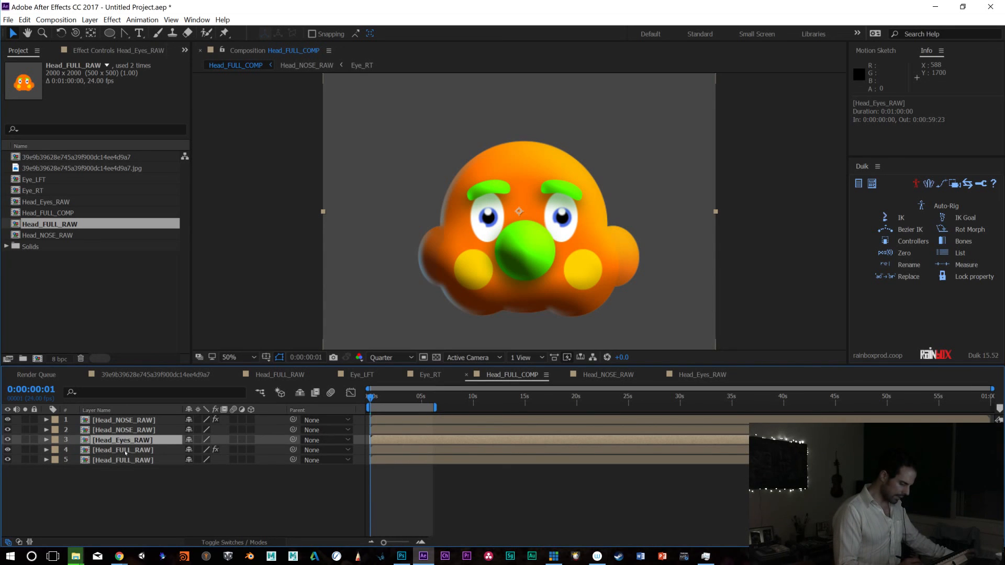
{"action": "left_click", "coordinate": [135, 422]}
{"action": "left_click", "coordinate": [118, 442]}
{"action": "left_click", "coordinate": [89, 20]}
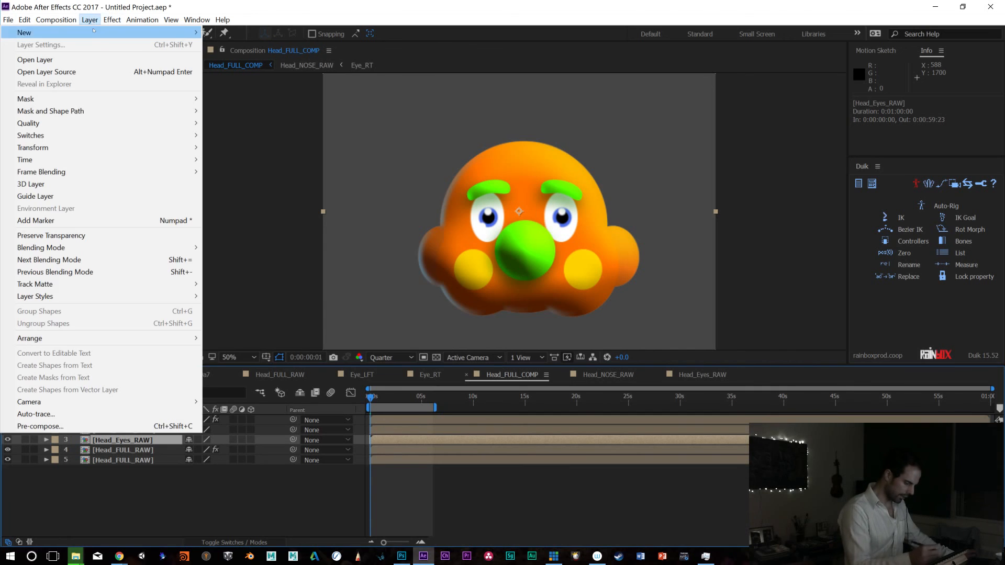
{"action": "mouse_move", "coordinate": [167, 295]}
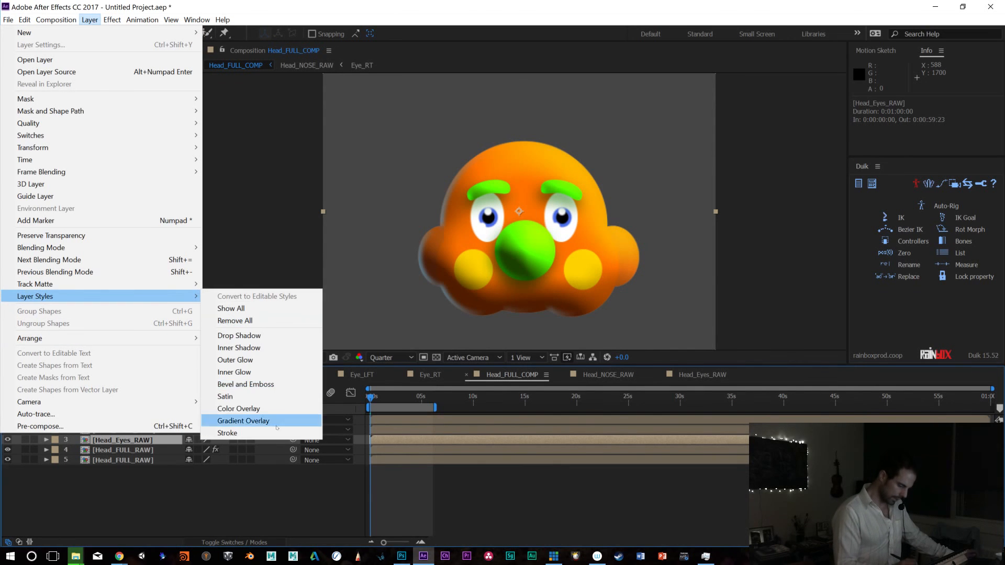
{"action": "left_click", "coordinate": [267, 384]}
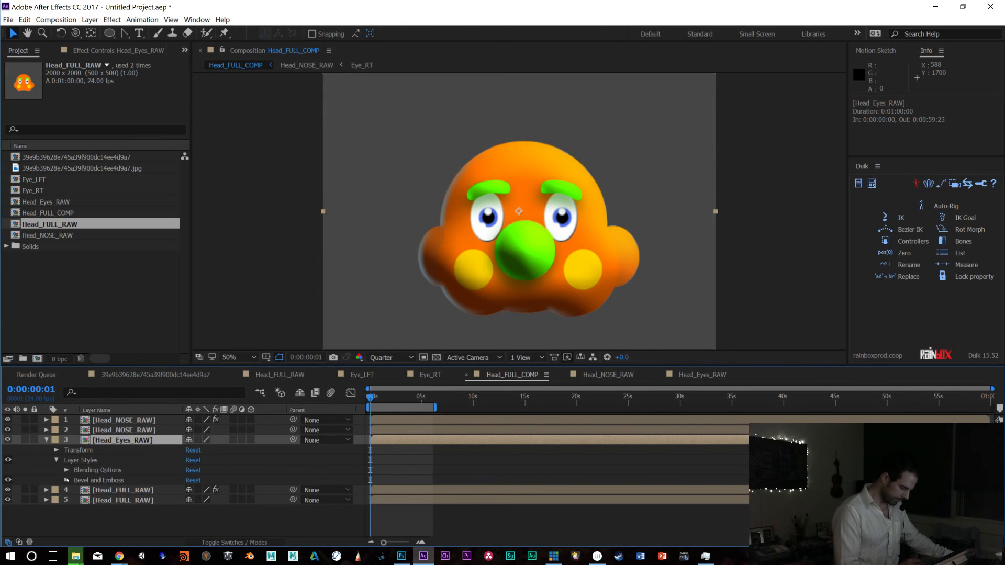
Set the Bevel and Emboss Angle of the Head_Eyes_RAW layer to 76°
{"action": "left_click", "coordinate": [57, 461]}
{"action": "left_click", "coordinate": [57, 461]}
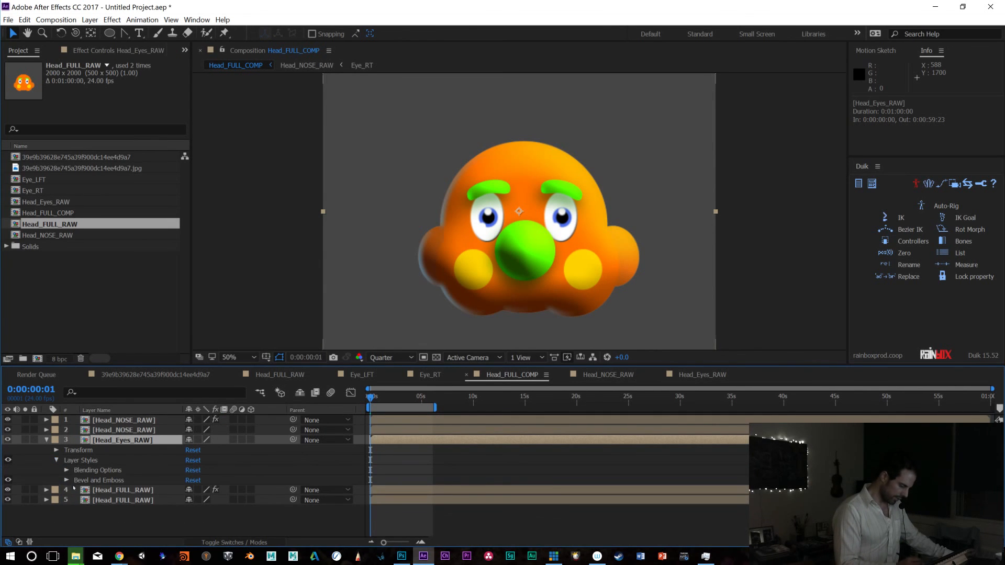
{"action": "left_click", "coordinate": [66, 480]}
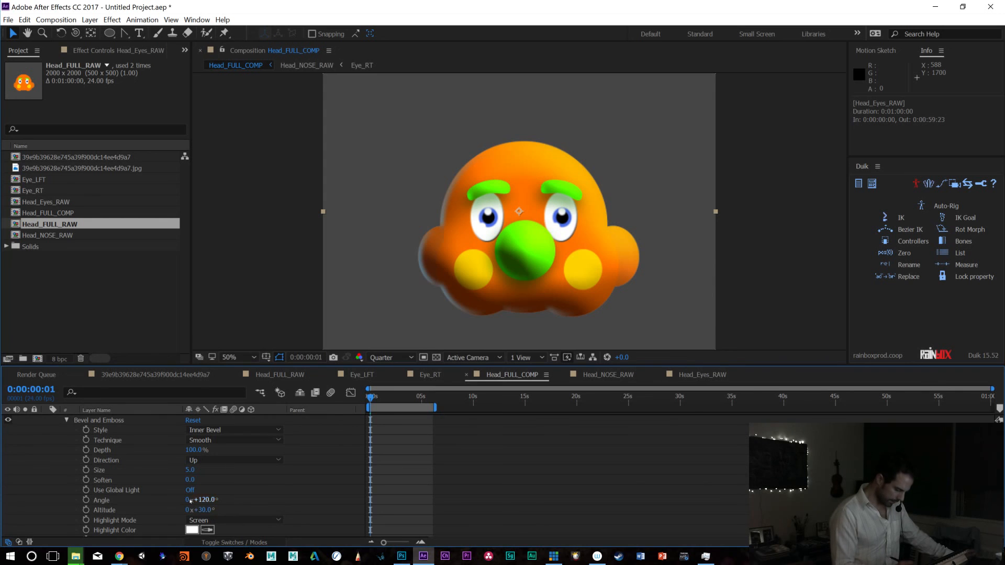
{"action": "left_click_drag", "start_coordinate": [209, 501], "coordinate": [179, 501]}
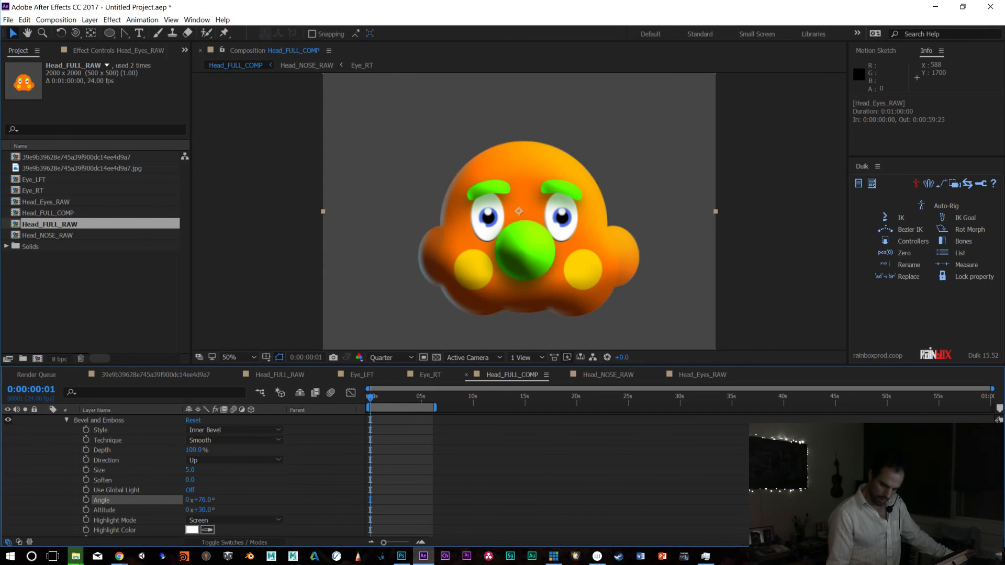
Set the Bevel and Emboss Shadow Color of the Head_Eyes_RAW layer to a burnt orange
{"action": "scroll", "coordinate": [184, 471], "scroll_direction": "down", "scroll_amount": 3}
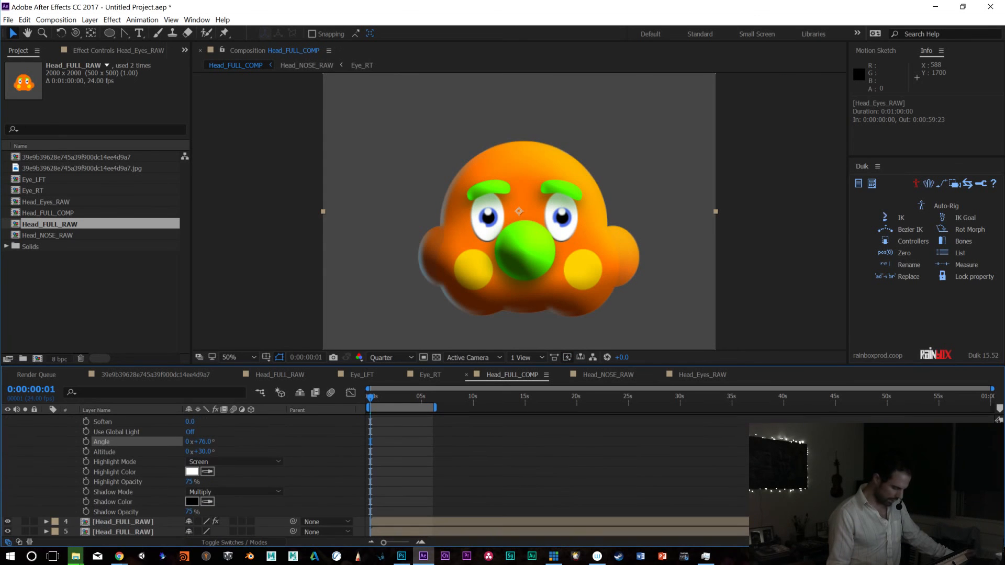
{"action": "left_click", "coordinate": [192, 502]}
{"action": "left_click", "coordinate": [180, 171]}
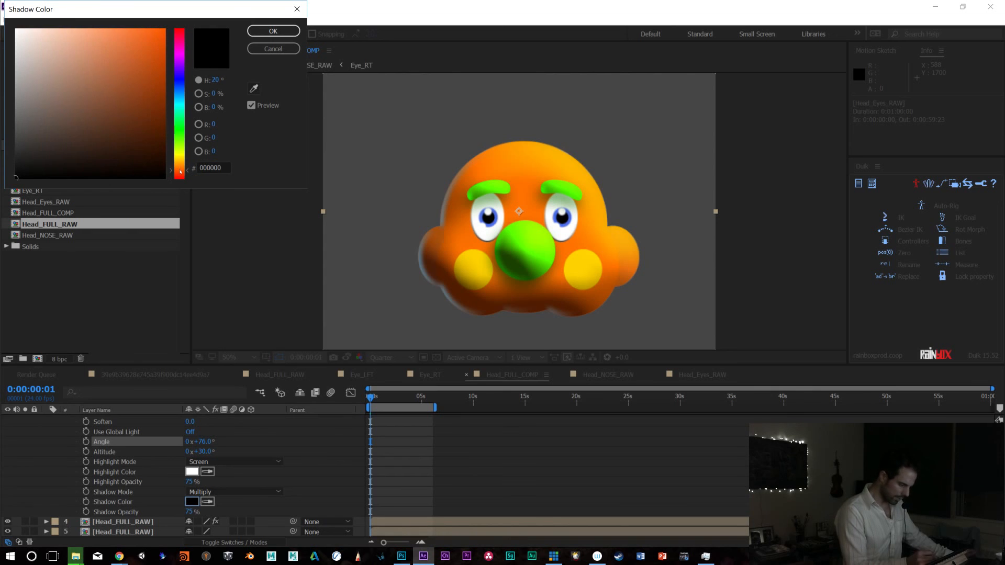
{"action": "left_click", "coordinate": [136, 94]}
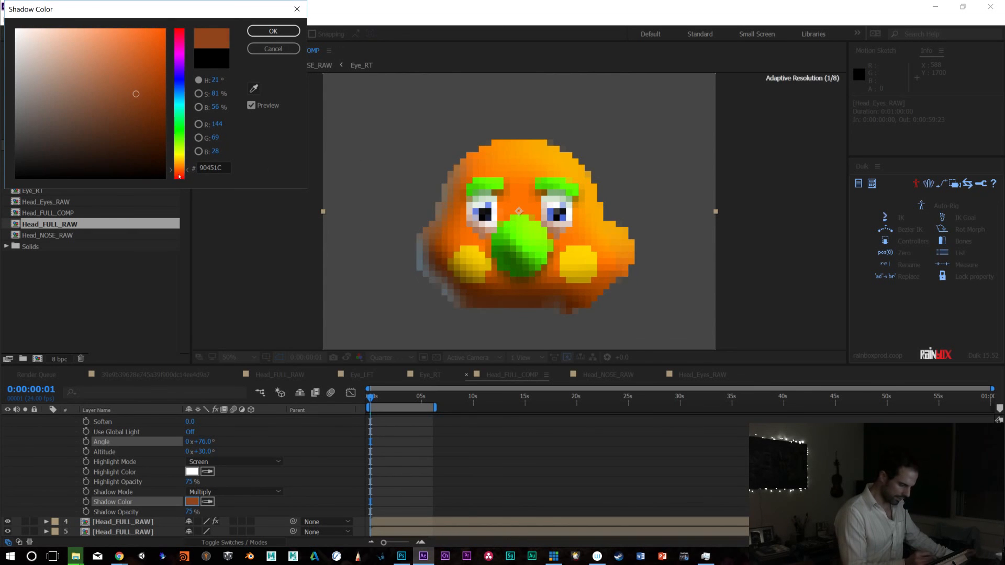
{"action": "left_click", "coordinate": [180, 177]}
{"action": "left_click_drag", "start_coordinate": [180, 172], "coordinate": [180, 167]}
{"action": "left_click_drag", "start_coordinate": [163, 68], "coordinate": [165, 74]}
{"action": "left_click", "coordinate": [259, 35]}
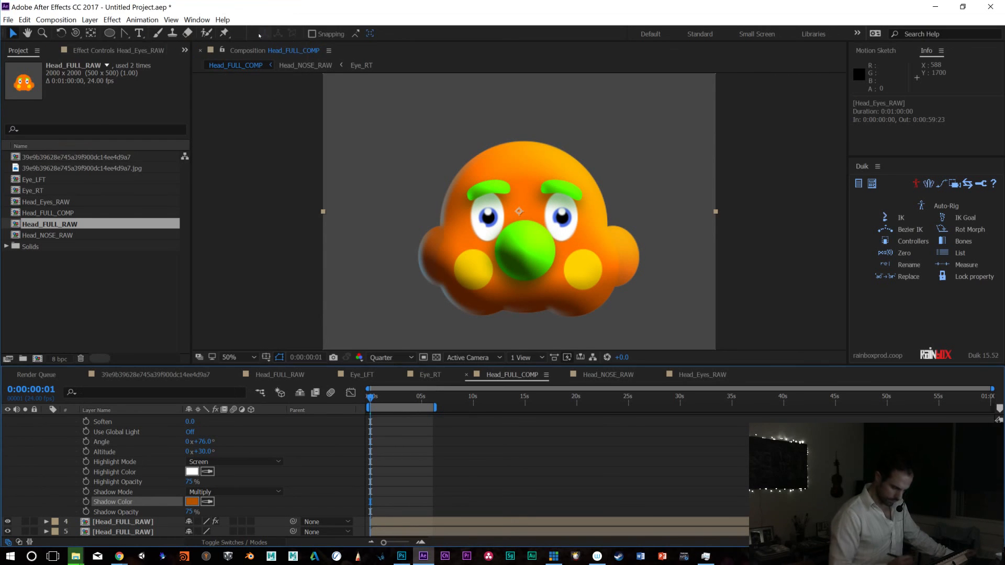
Set the Bevel and Emboss Highlight Color of the Head_Eyes_RAW layer to the warm yellow FFC133
{"action": "left_click", "coordinate": [193, 472]}
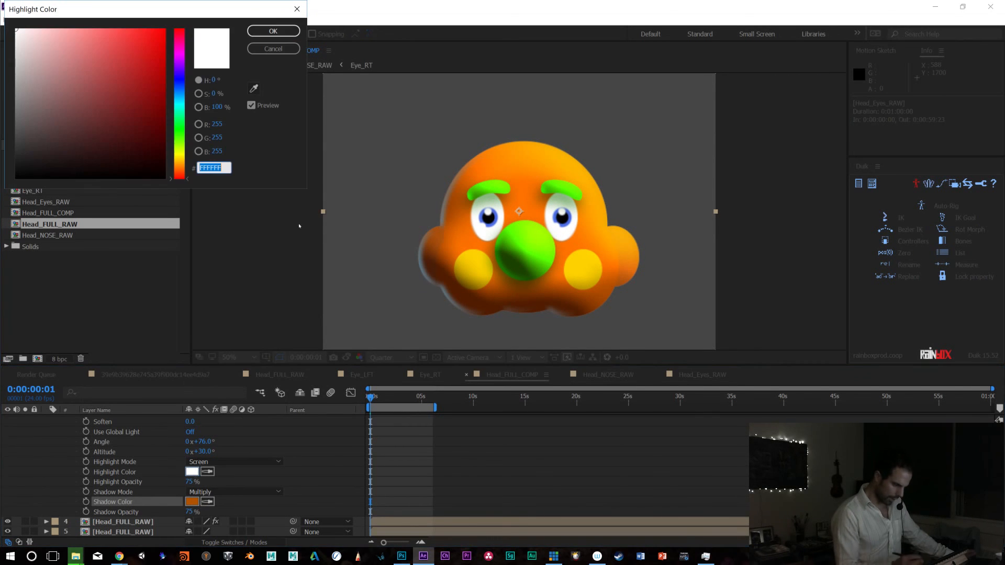
{"action": "left_click", "coordinate": [181, 163]}
{"action": "left_click", "coordinate": [141, 89]}
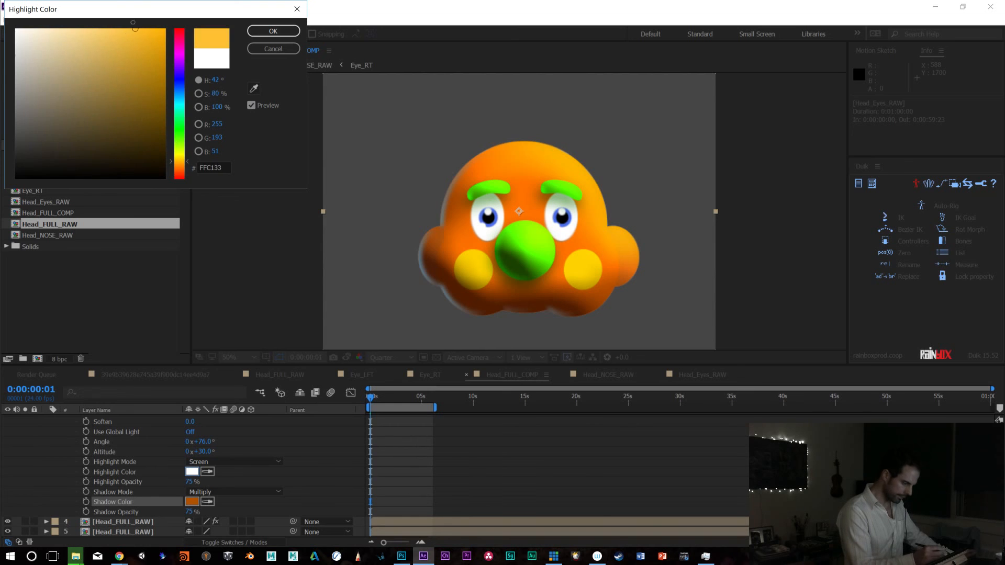
{"action": "left_click", "coordinate": [273, 31]}
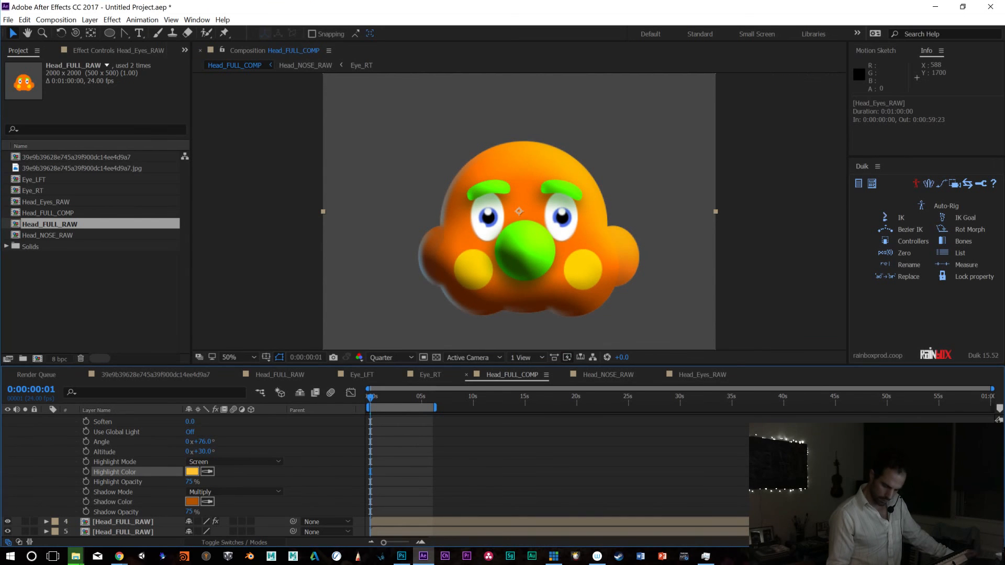
Set the Bevel and Emboss Size of the Head_Eyes_RAW layer to 51 and its Soften to 16
{"action": "scroll", "coordinate": [220, 471], "scroll_direction": "up", "scroll_amount": 3}
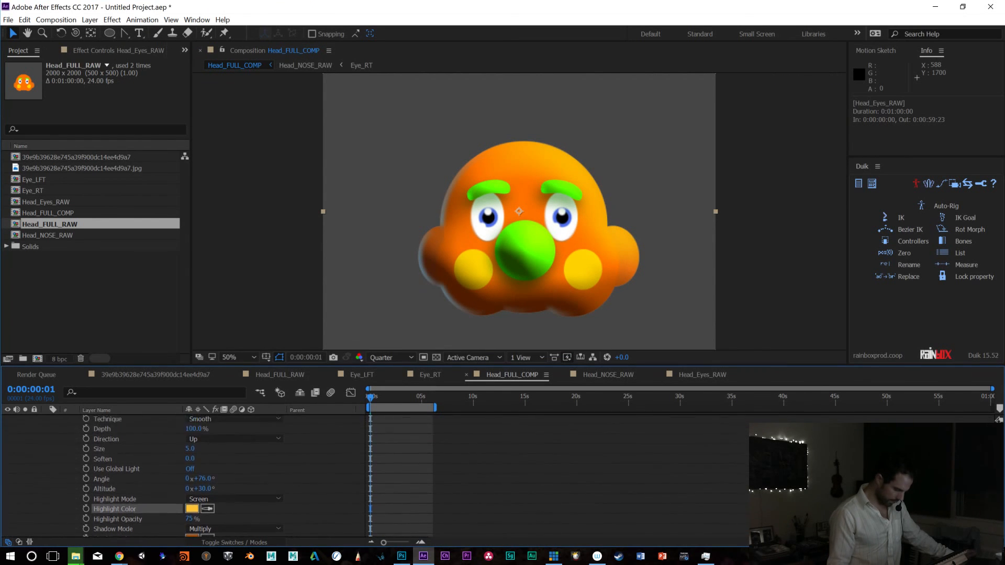
{"action": "left_click_drag", "start_coordinate": [189, 448], "coordinate": [217, 451]}
{"action": "left_click_drag", "start_coordinate": [190, 458], "coordinate": [749, 445]}
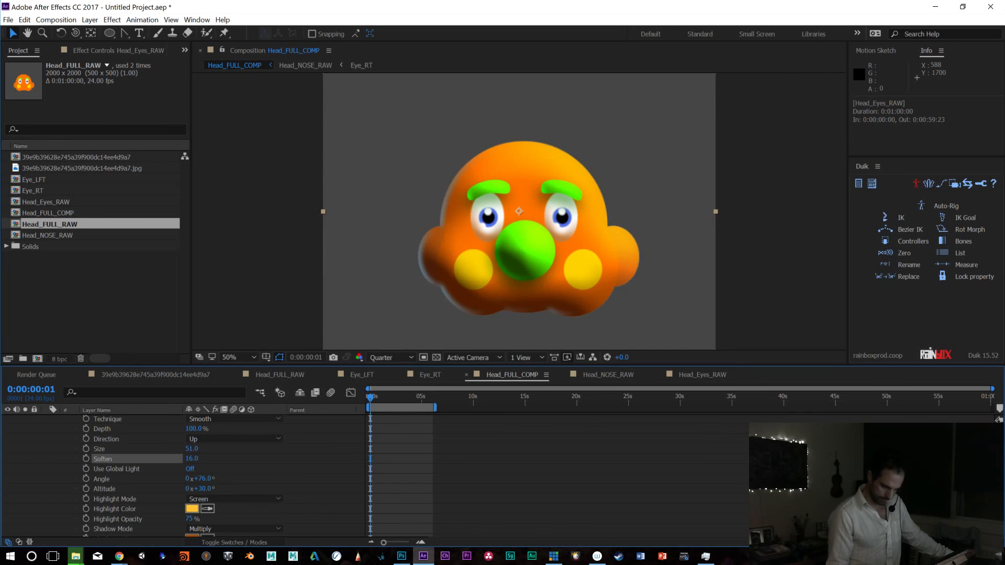
{"action": "scroll", "coordinate": [184, 476], "scroll_direction": "up", "scroll_amount": 2}
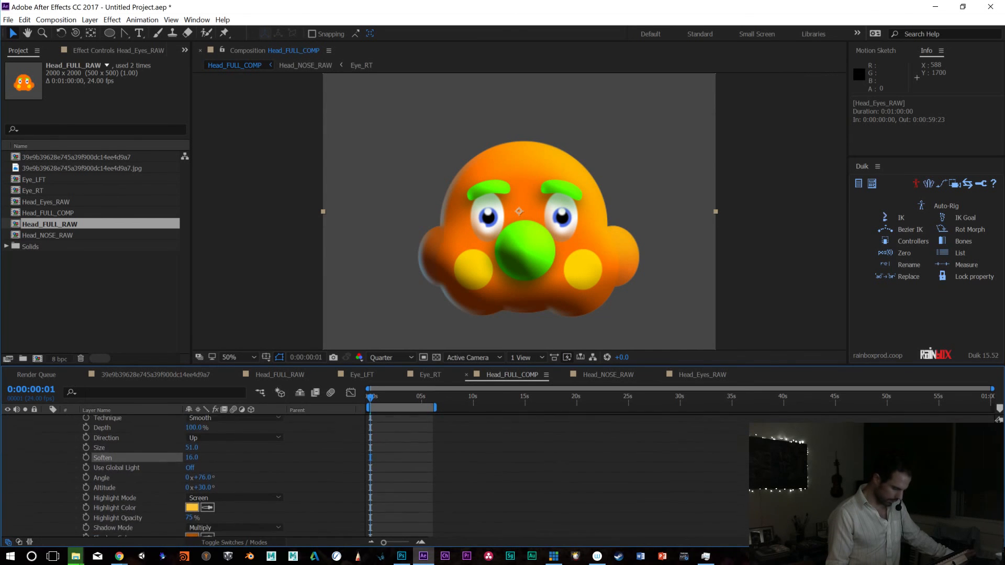
{"action": "scroll", "coordinate": [184, 477], "scroll_direction": "up", "scroll_amount": 2}
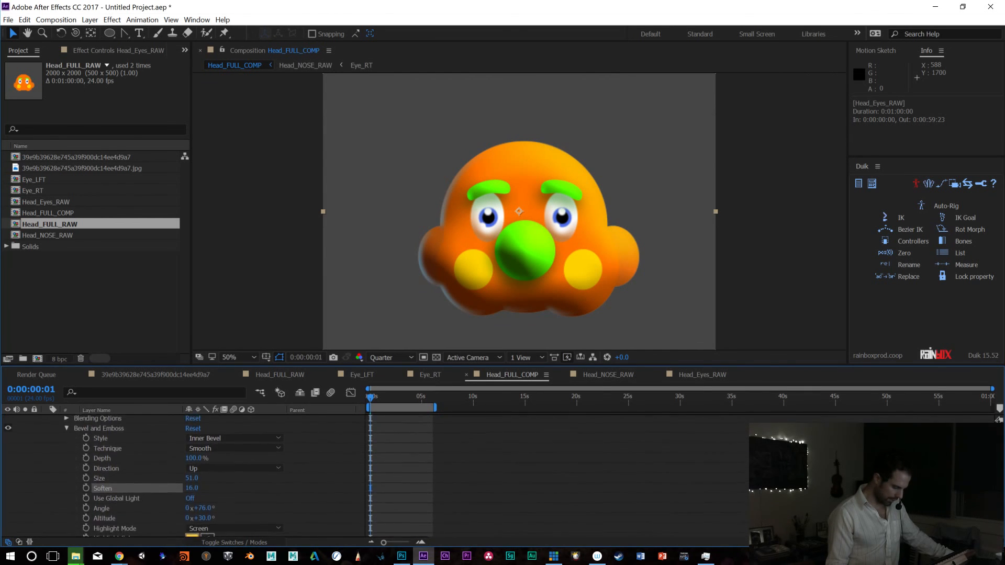
{"action": "scroll", "coordinate": [183, 477], "scroll_direction": "down", "scroll_amount": 3}
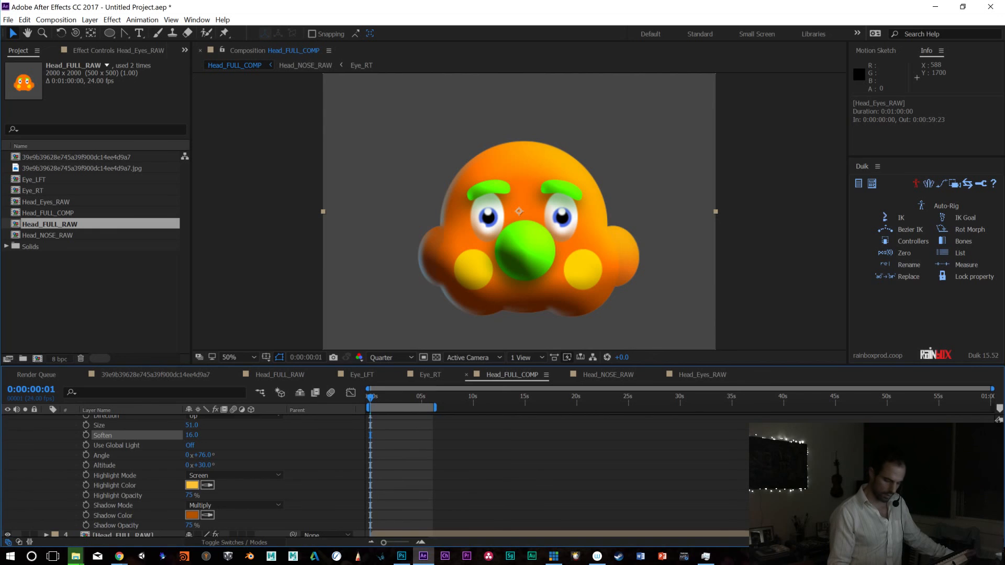
{"action": "scroll", "coordinate": [183, 476], "scroll_direction": "up", "scroll_amount": 1}
Try a Bevel Alpha effect on Head_Eyes_RAW with Edge Thickness 13.40, Light Angle -146° and Light Intensity 0.58, and delete it
{"action": "left_click", "coordinate": [91, 50]}
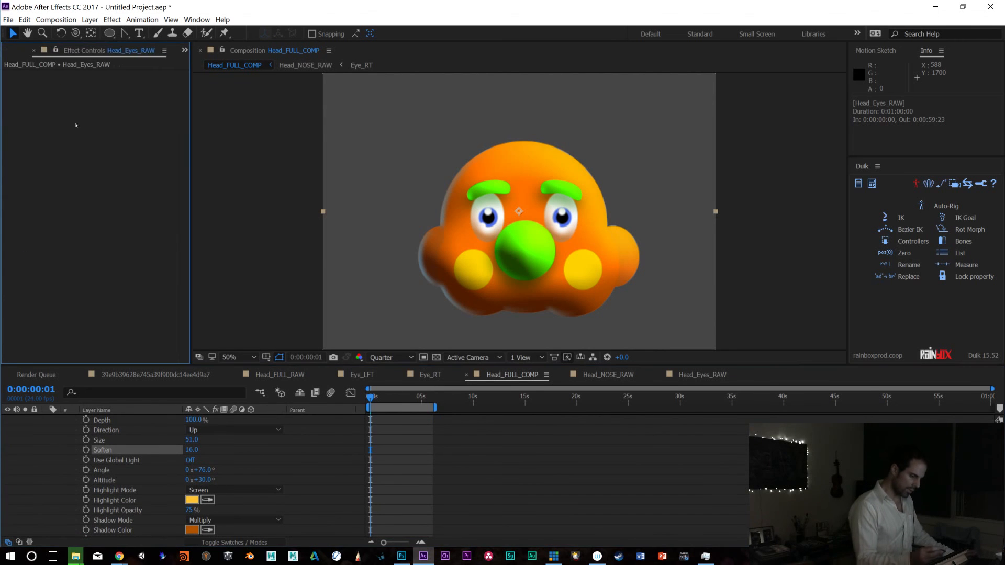
{"action": "right_click", "coordinate": [90, 64]}
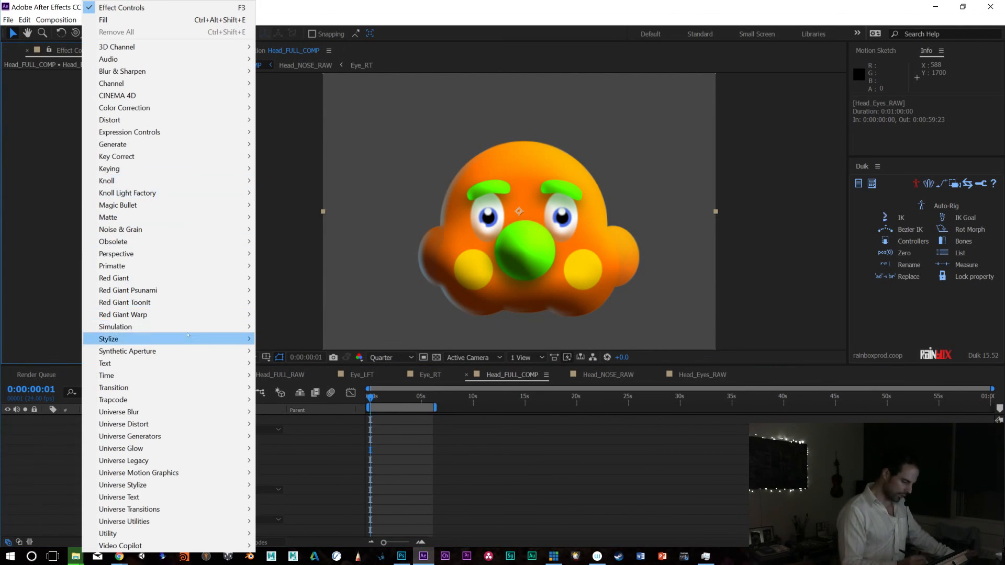
{"action": "mouse_move", "coordinate": [209, 254]}
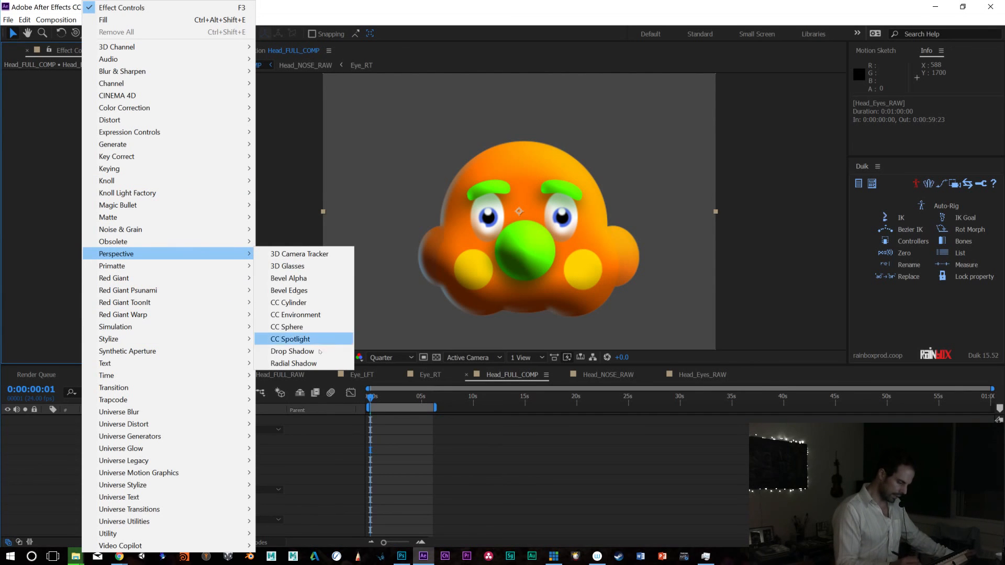
{"action": "left_click", "coordinate": [291, 278]}
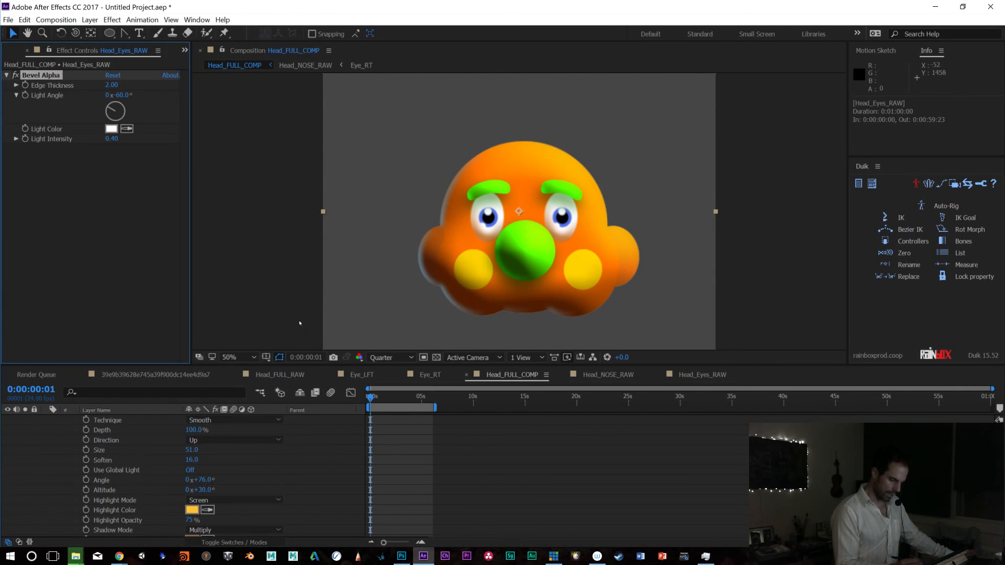
{"action": "left_click_drag", "start_coordinate": [110, 116], "coordinate": [110, 119]}
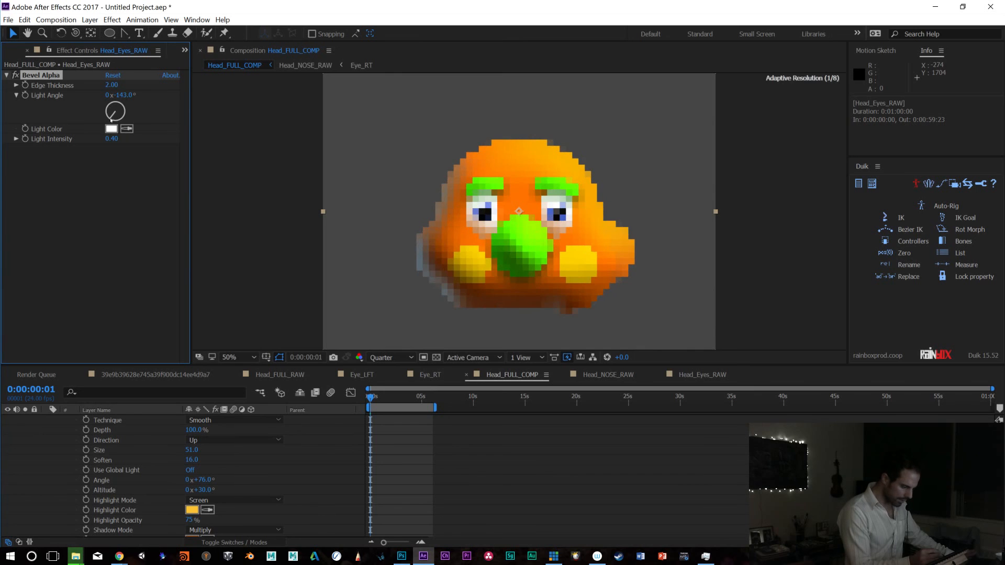
{"action": "left_click_drag", "start_coordinate": [111, 85], "coordinate": [129, 84]}
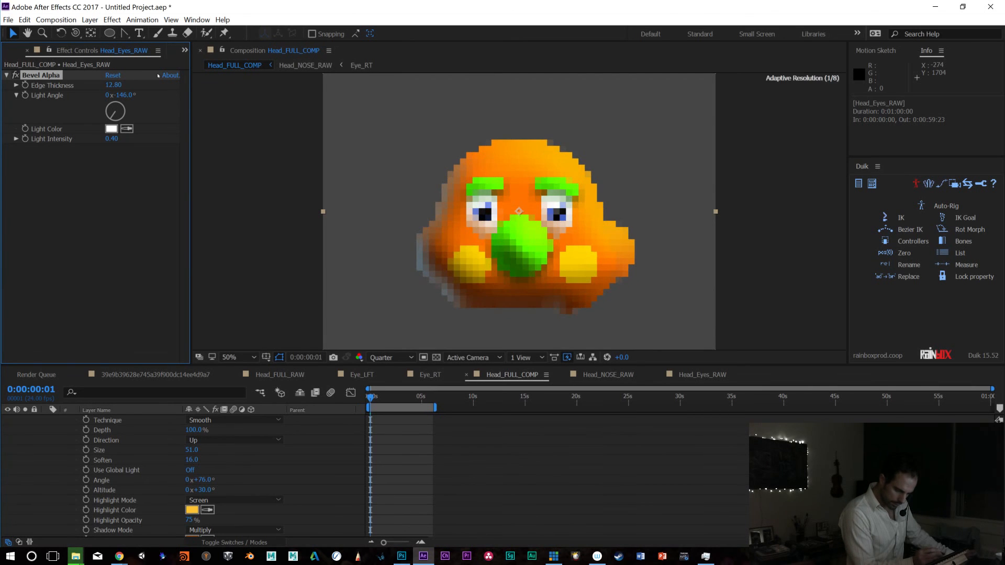
{"action": "left_click_drag", "start_coordinate": [112, 84], "coordinate": [157, 83]}
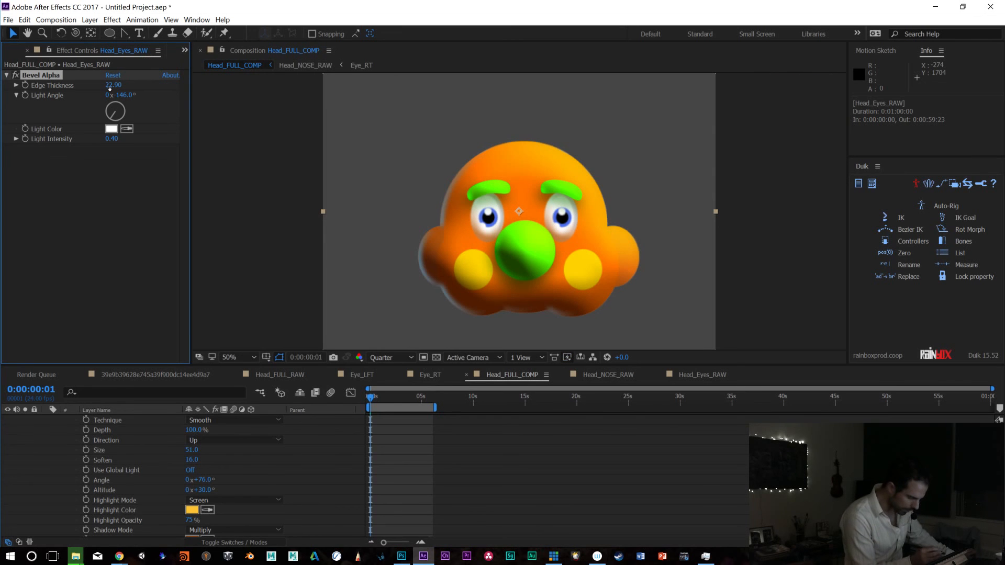
{"action": "left_click_drag", "start_coordinate": [112, 84], "coordinate": [133, 140]}
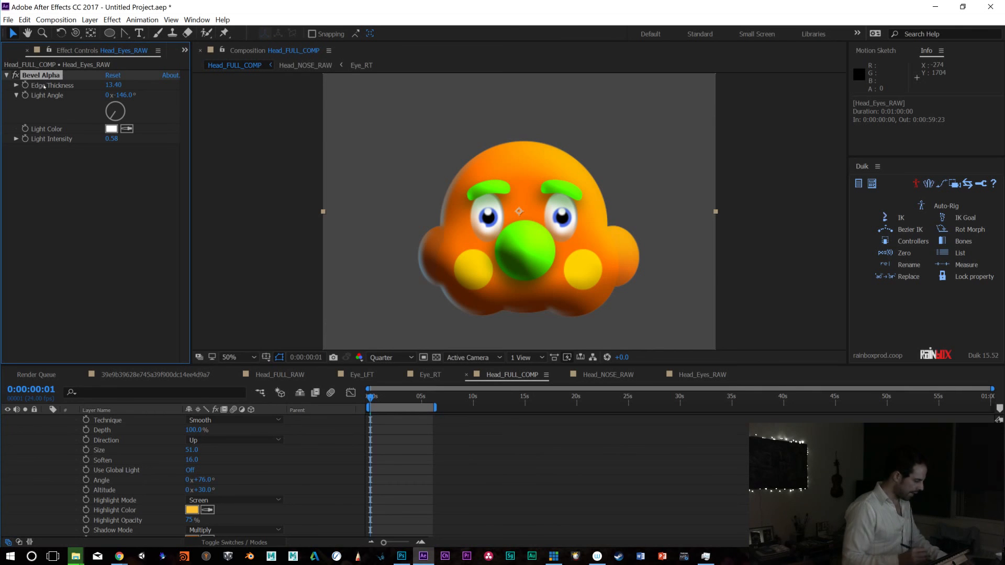
{"action": "key", "text": "Delete"}
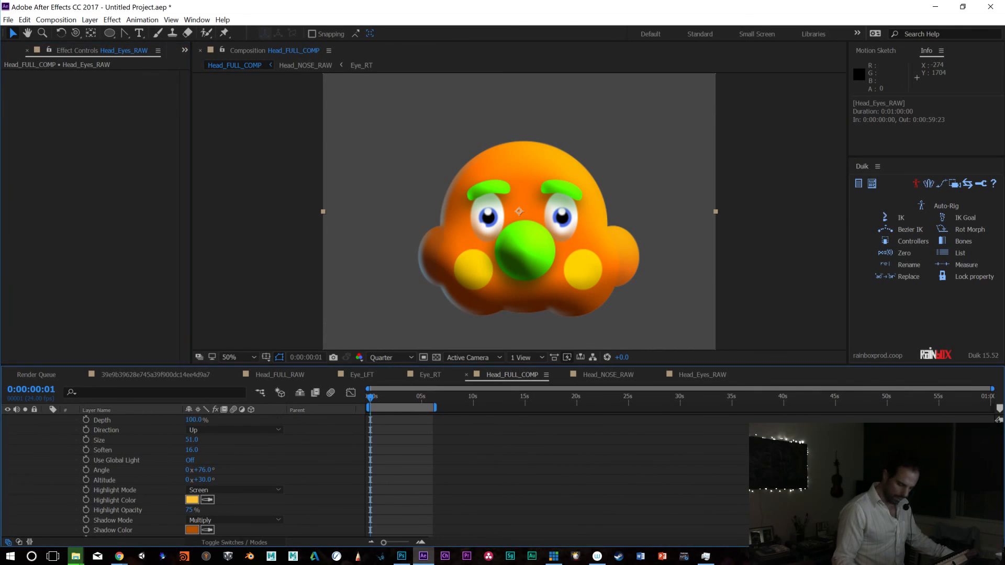
Duplicate the Head_Eyes_RAW layer and set the upper copy's layer style Fill Opacity to 0%
{"action": "scroll", "coordinate": [498, 476], "scroll_direction": "up", "scroll_amount": 3}
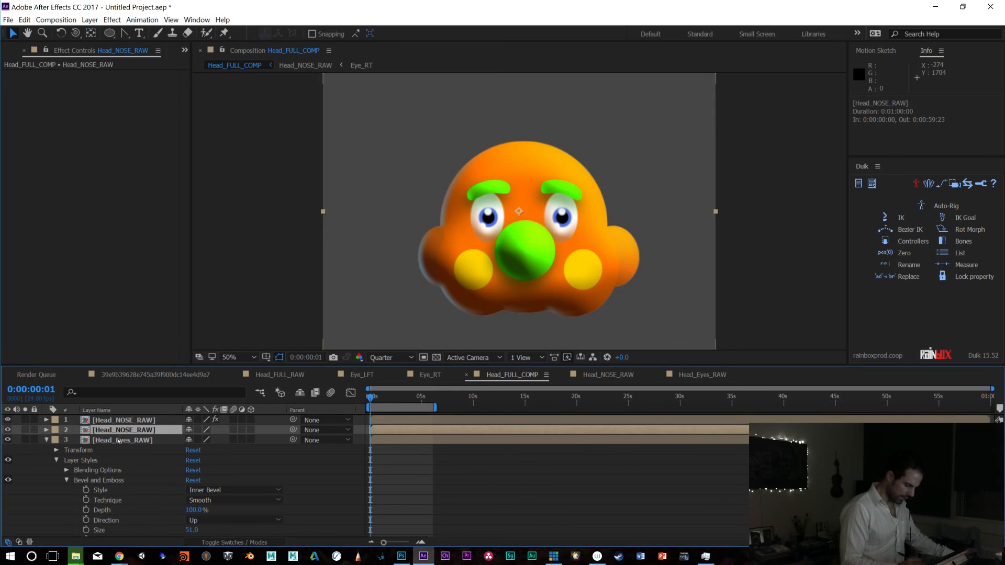
{"action": "key", "text": "ctrl+d"}
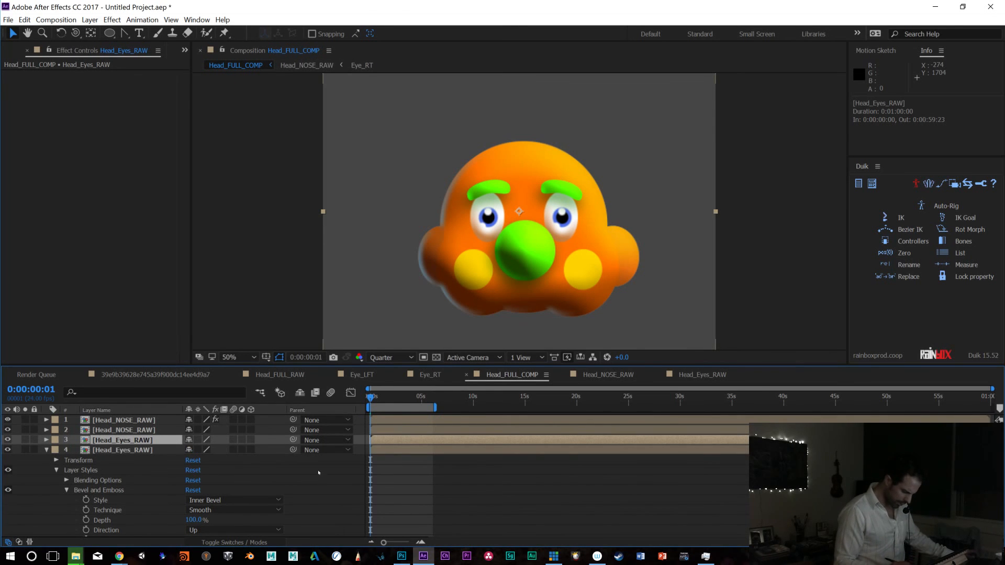
{"action": "left_click", "coordinate": [47, 440]}
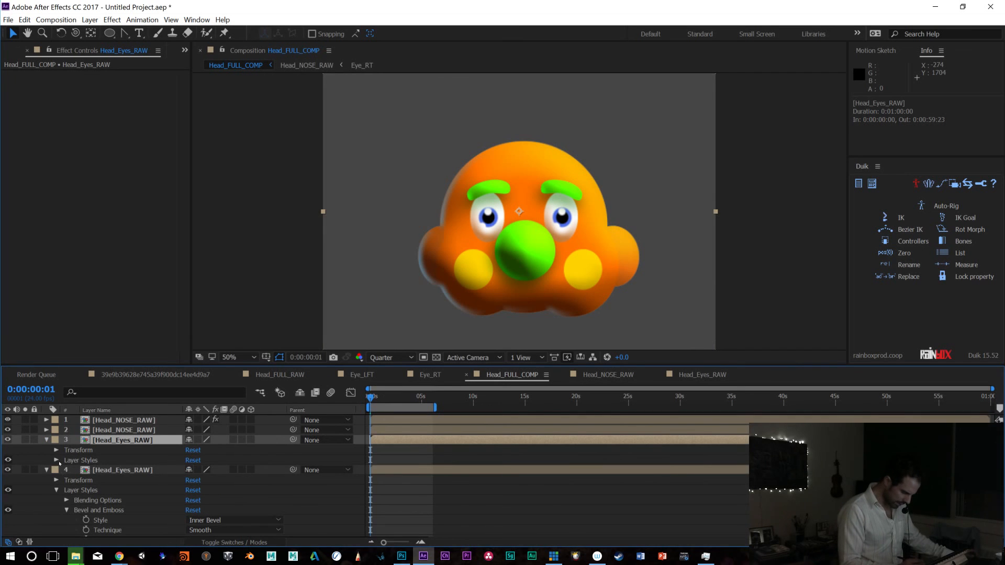
{"action": "left_click", "coordinate": [56, 461]}
{"action": "left_click", "coordinate": [66, 470]}
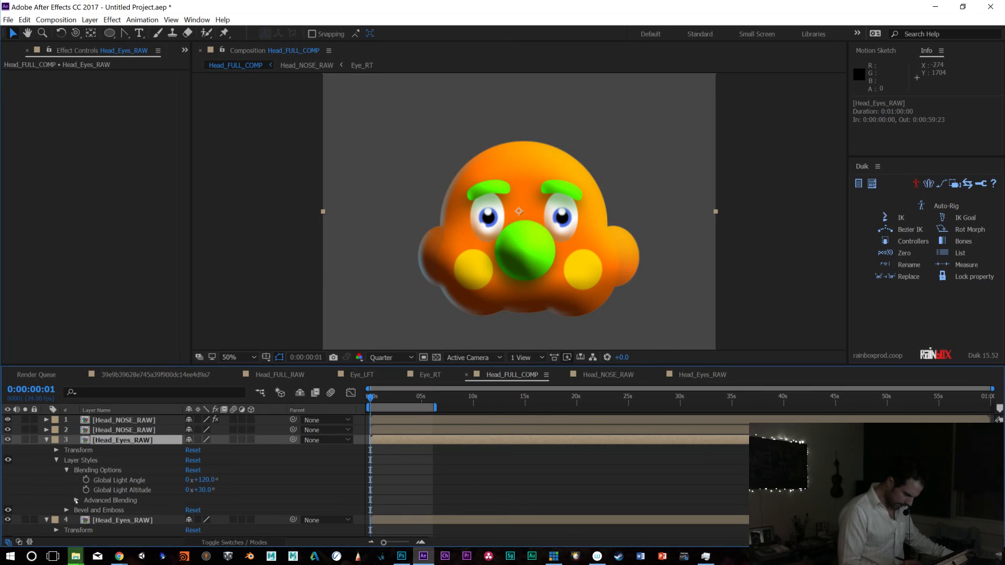
{"action": "left_click", "coordinate": [76, 500]}
{"action": "left_click_drag", "start_coordinate": [186, 482], "coordinate": [134, 482]}
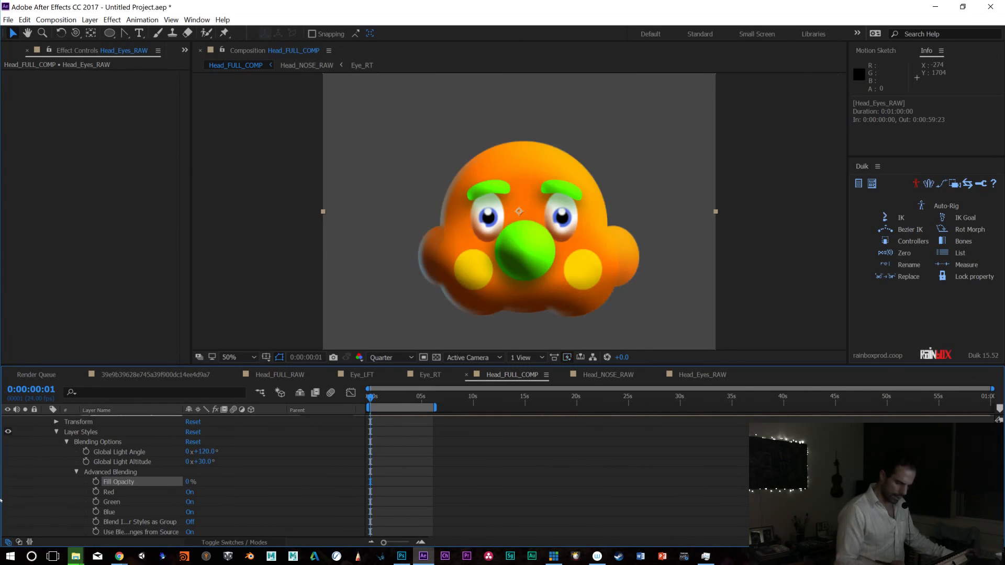
{"action": "scroll", "coordinate": [184, 476], "scroll_direction": "up", "scroll_amount": 2}
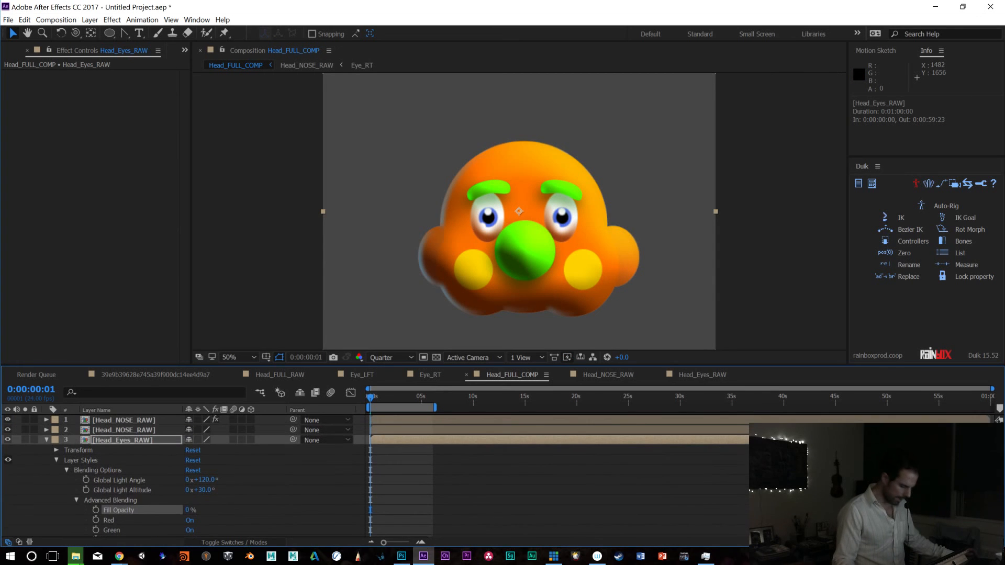
Set the Bevel and Emboss Angle of the upper Head_Eyes_RAW copy to 214°
{"action": "left_click", "coordinate": [46, 440]}
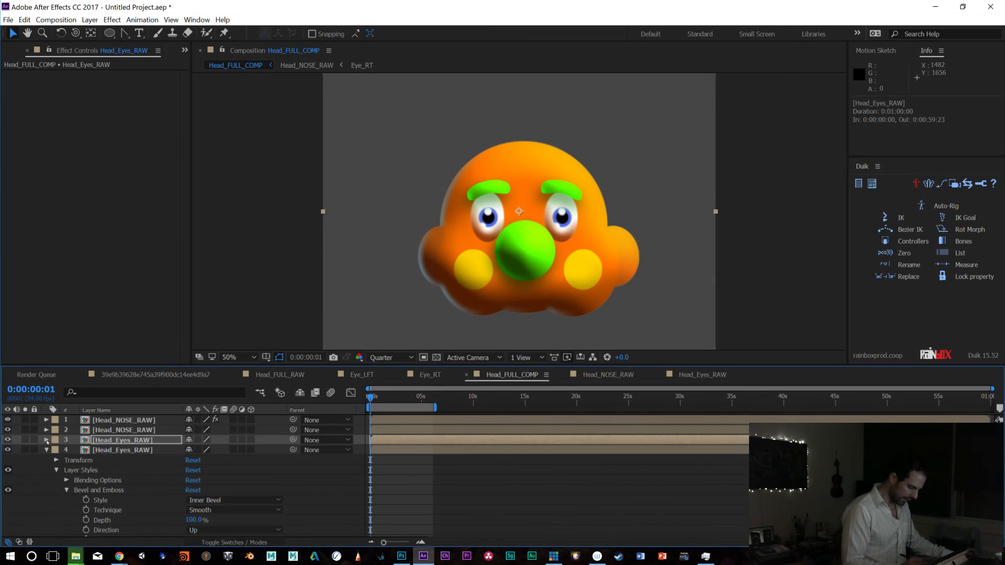
{"action": "left_click", "coordinate": [46, 440]}
{"action": "left_click", "coordinate": [56, 440]}
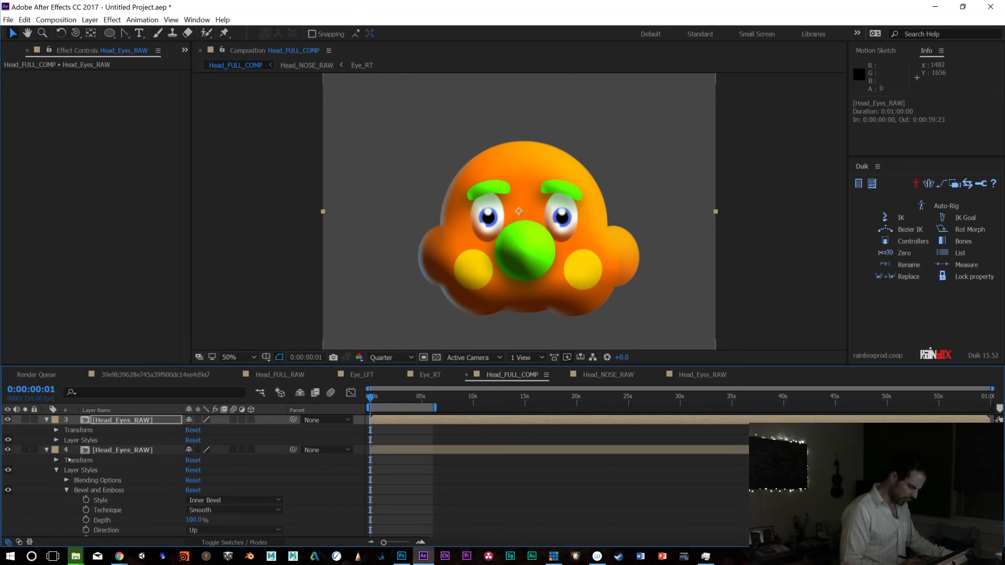
{"action": "left_click", "coordinate": [56, 440]}
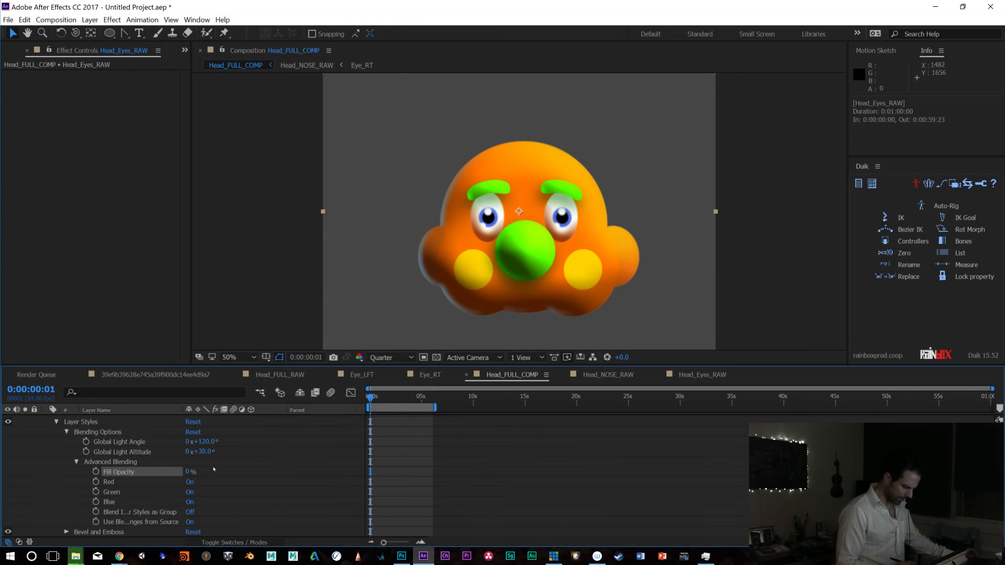
{"action": "left_click", "coordinate": [66, 532]}
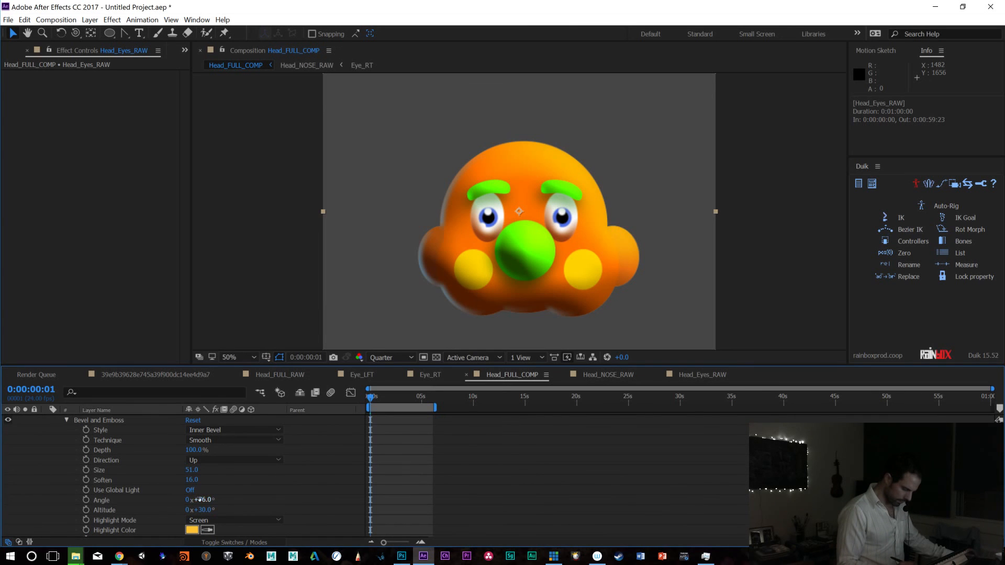
{"action": "left_click_drag", "start_coordinate": [204, 500], "coordinate": [274, 500]}
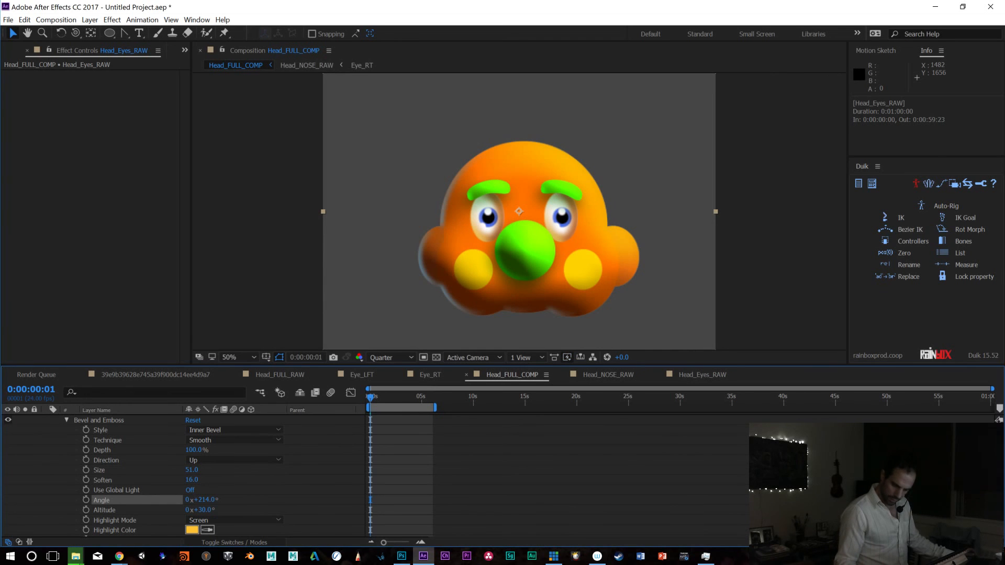
Set the Bevel and Emboss Shadow Opacity of the upper Head_Eyes_RAW copy to 37%
{"action": "scroll", "coordinate": [209, 477], "scroll_direction": "down", "scroll_amount": 3}
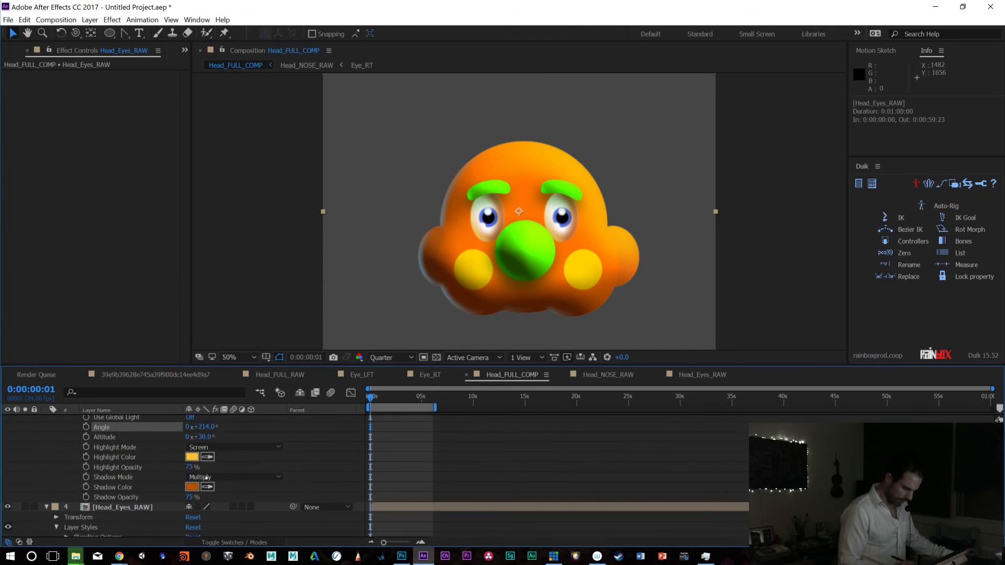
{"action": "left_click", "coordinate": [189, 497]}
{"action": "type", "text": "0"}
{"action": "key", "text": "Return"}
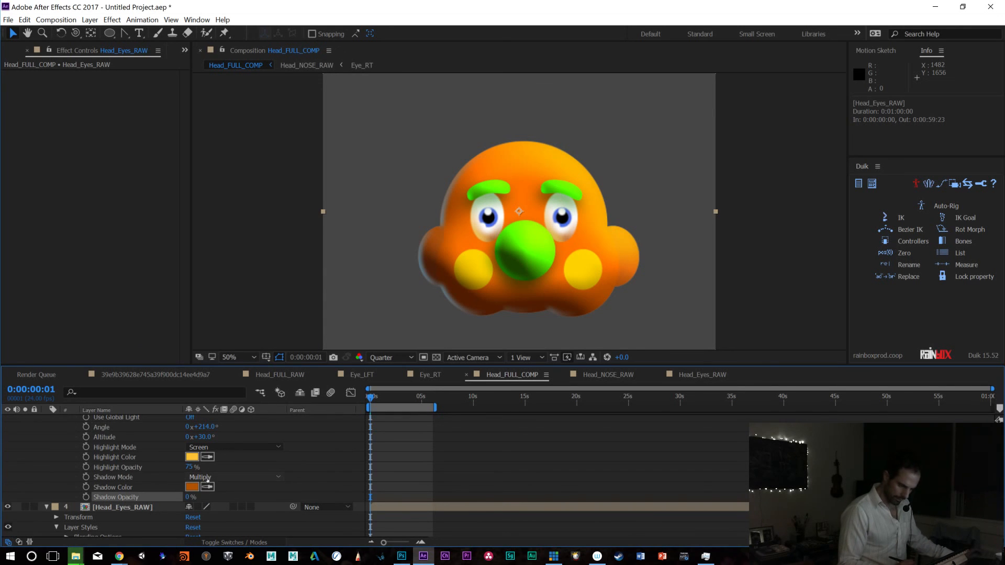
{"action": "mouse_move", "coordinate": [187, 497]}
{"action": "left_mouse_down"}
{"action": "mouse_move", "coordinate": [212, 494]}
{"action": "mouse_move", "coordinate": [182, 497]}
{"action": "left_mouse_up"}
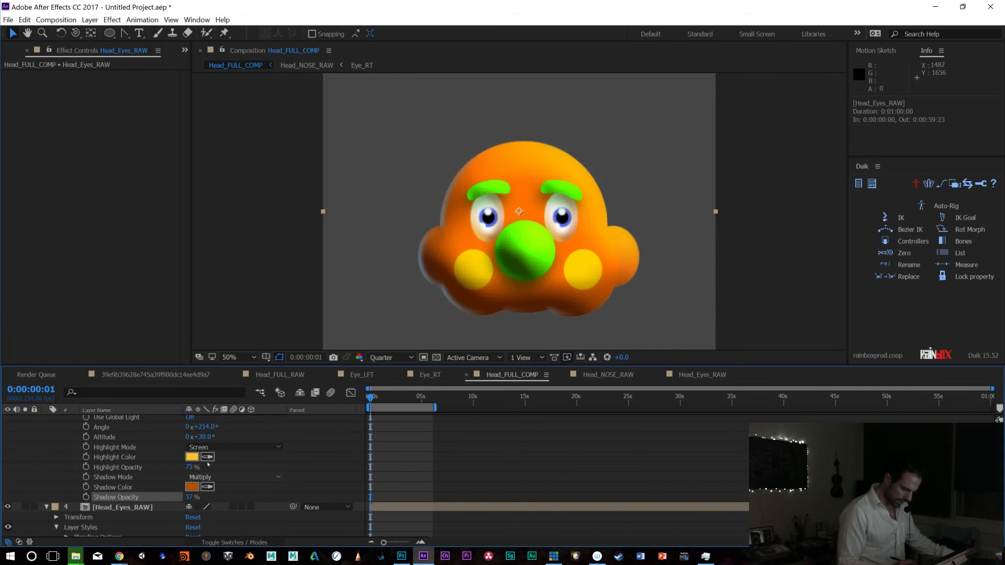
Change the upper Head_Eyes_RAW copy's Bevel and Emboss Highlight Color to light cyan-blue and set its Highlight Opacity to 100%
{"action": "left_click", "coordinate": [192, 457]}
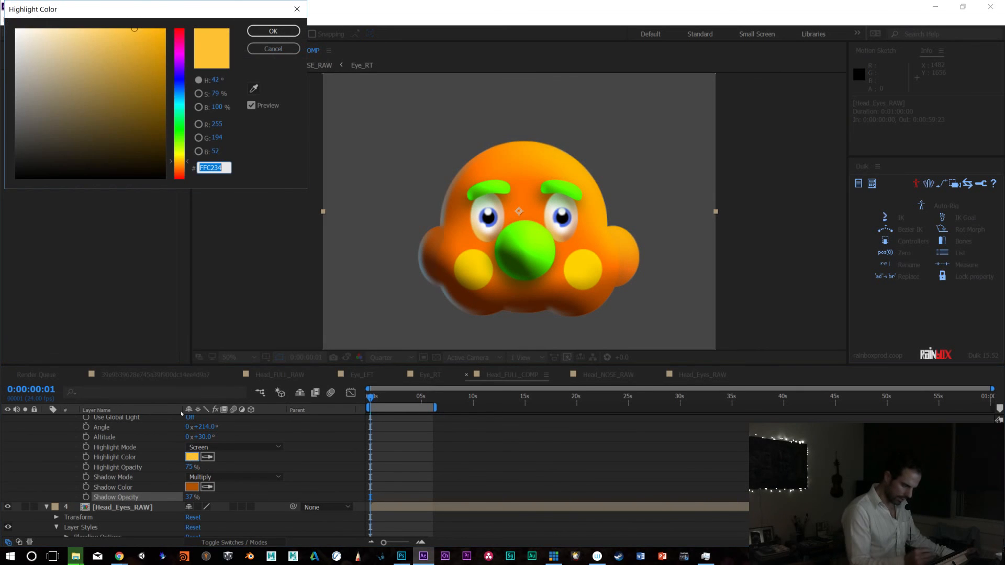
{"action": "left_click", "coordinate": [182, 104]}
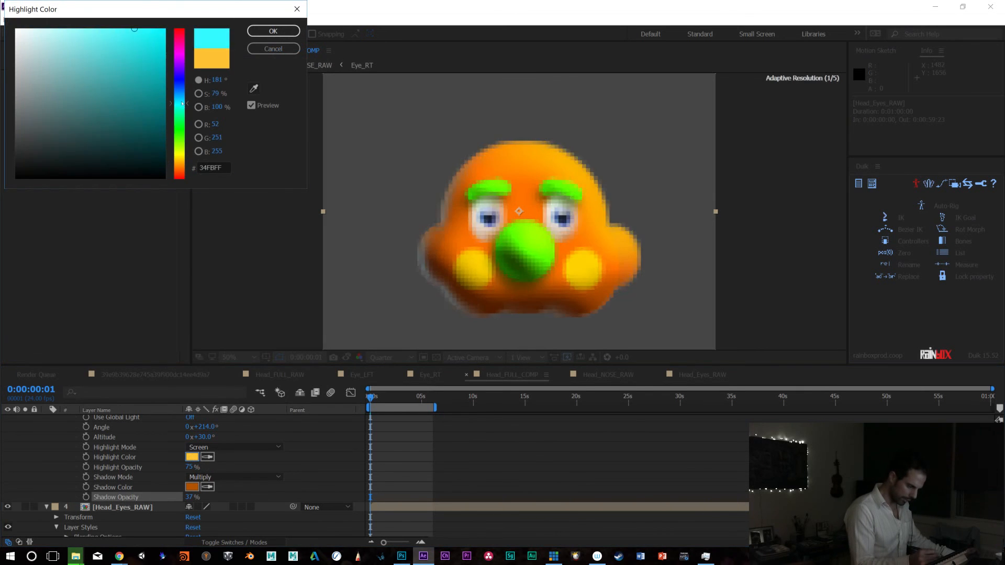
{"action": "left_click", "coordinate": [272, 31]}
{"action": "left_click_drag", "start_coordinate": [189, 467], "coordinate": [412, 451]}
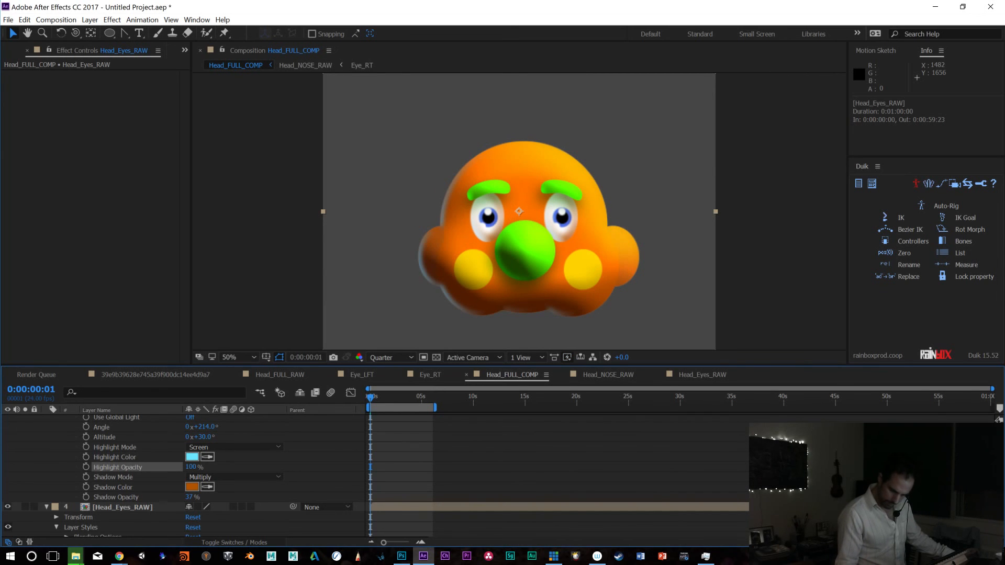
Set the Bevel and Emboss Size of the upper Head_Eyes_RAW copy to 10 and check the eyes at frame 15
{"action": "scroll", "coordinate": [168, 476], "scroll_direction": "up", "scroll_amount": 3}
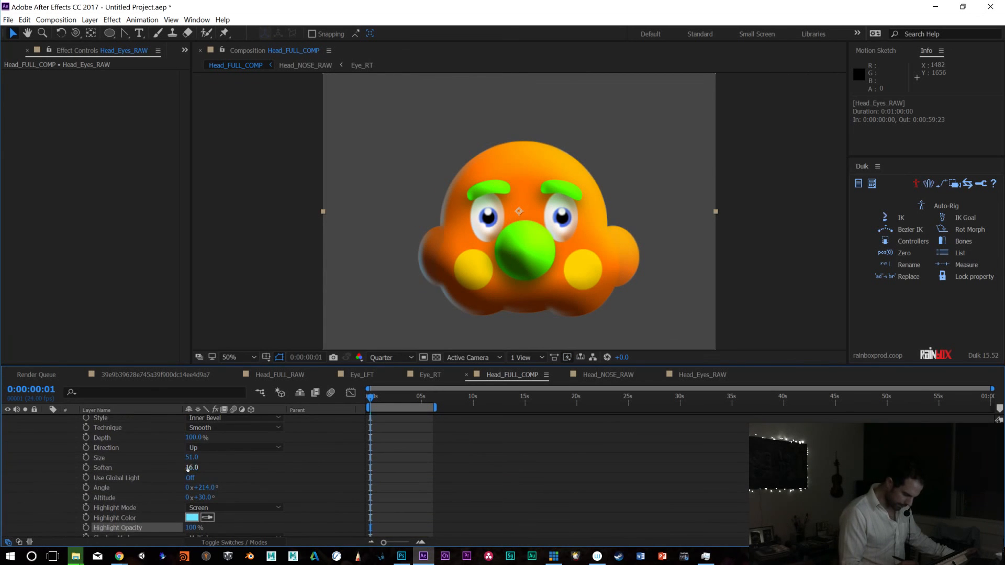
{"action": "left_click_drag", "start_coordinate": [189, 458], "coordinate": [169, 459]}
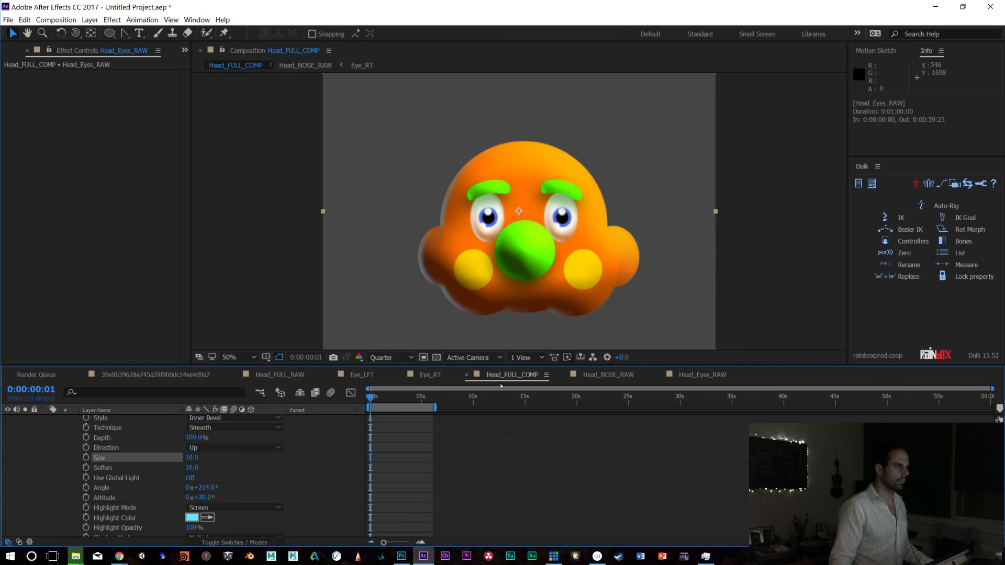
{"action": "mouse_move", "coordinate": [385, 397]}
{"action": "left_mouse_down"}
{"action": "mouse_move", "coordinate": [426, 398]}
{"action": "mouse_move", "coordinate": [376, 398]}
{"action": "left_mouse_up"}
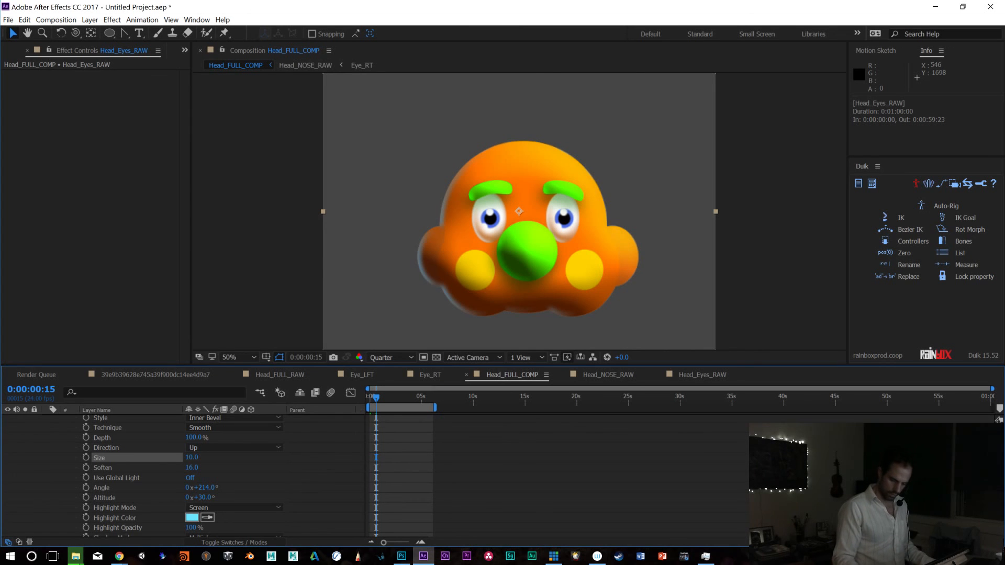
{"action": "scroll", "coordinate": [183, 476], "scroll_direction": "up", "scroll_amount": 10}
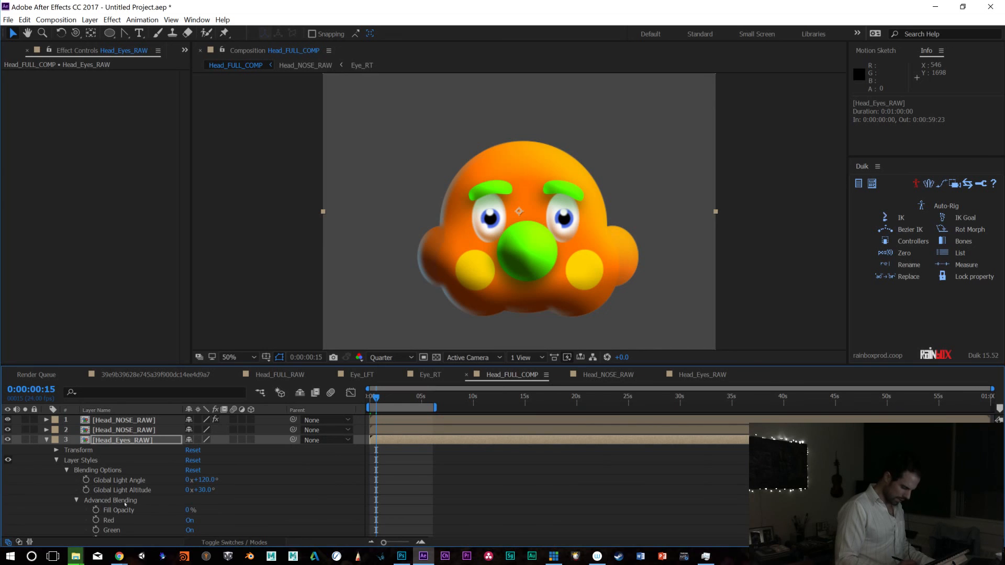
{"action": "left_click", "coordinate": [58, 461]}
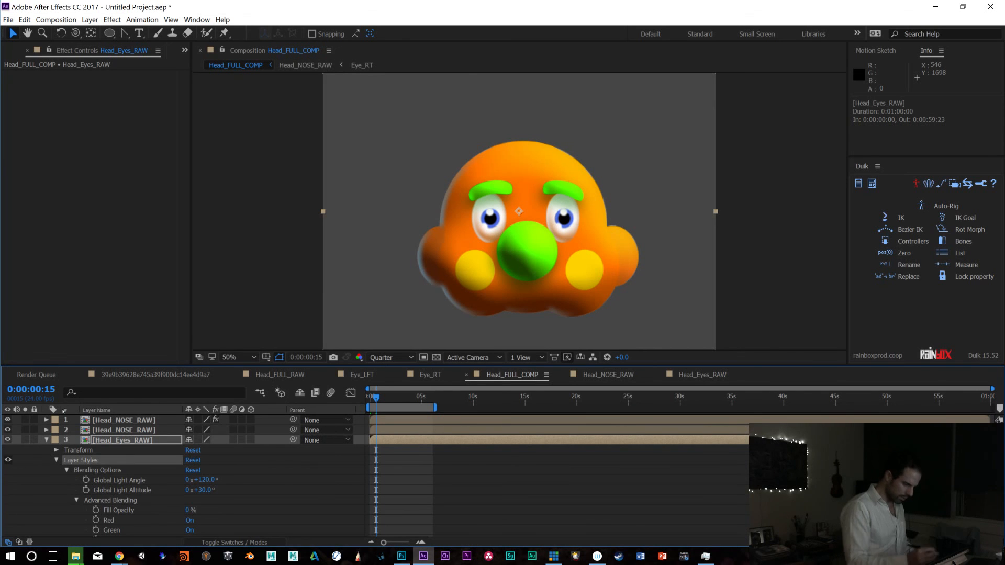
{"action": "left_click", "coordinate": [90, 19]}
{"action": "mouse_move", "coordinate": [197, 296]}
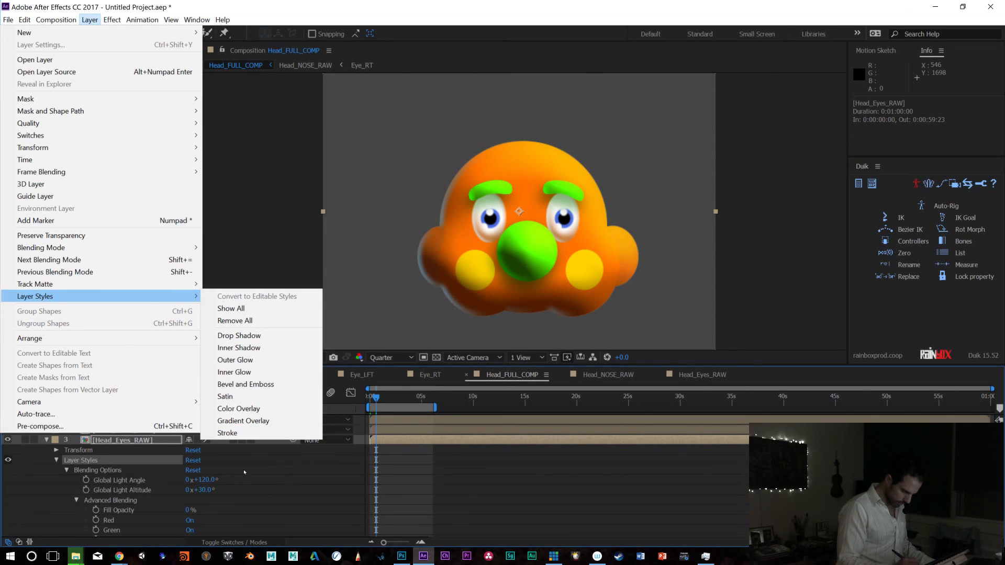
{"action": "left_click", "coordinate": [89, 463]}
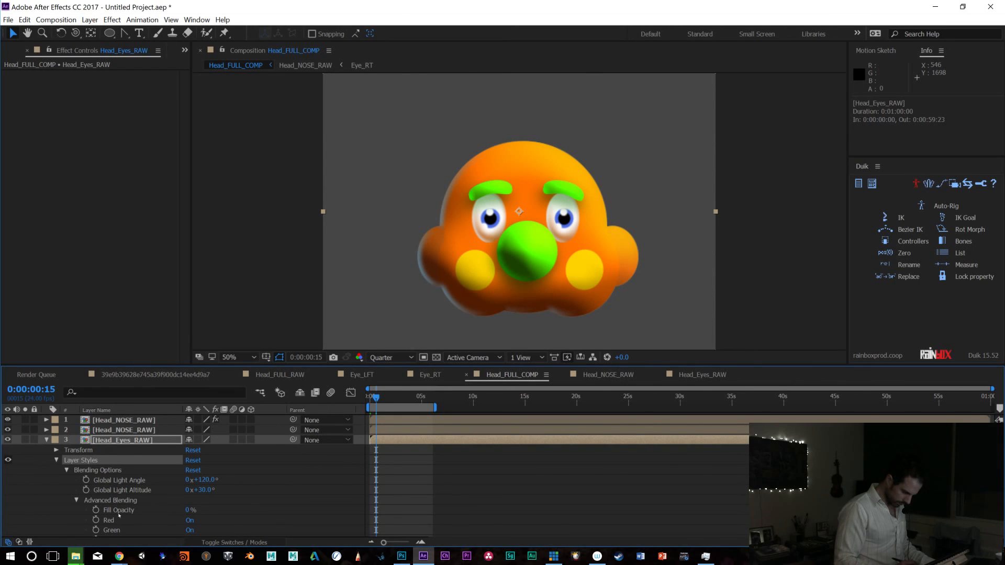
{"action": "left_click", "coordinate": [76, 501]}
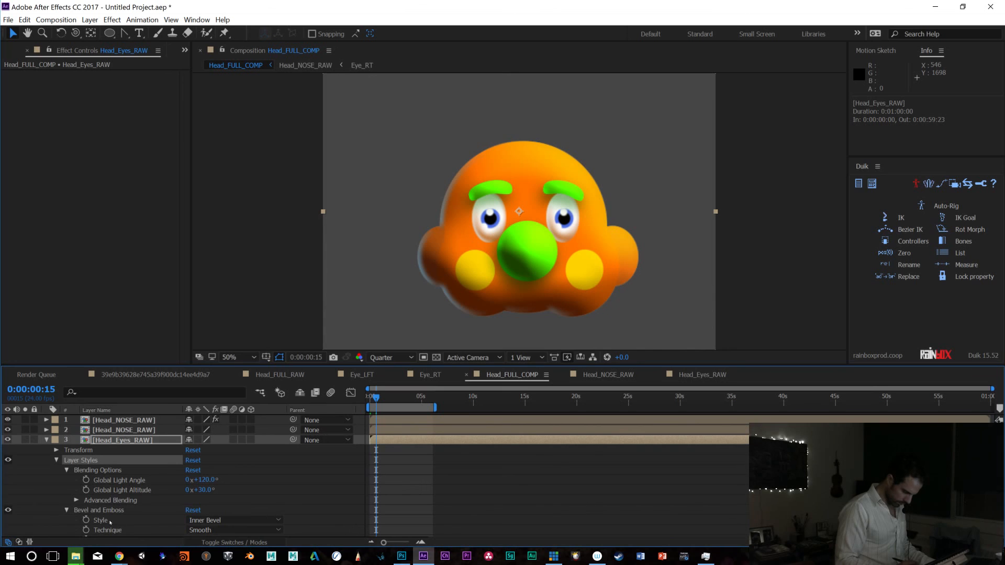
{"action": "left_click", "coordinate": [66, 510]}
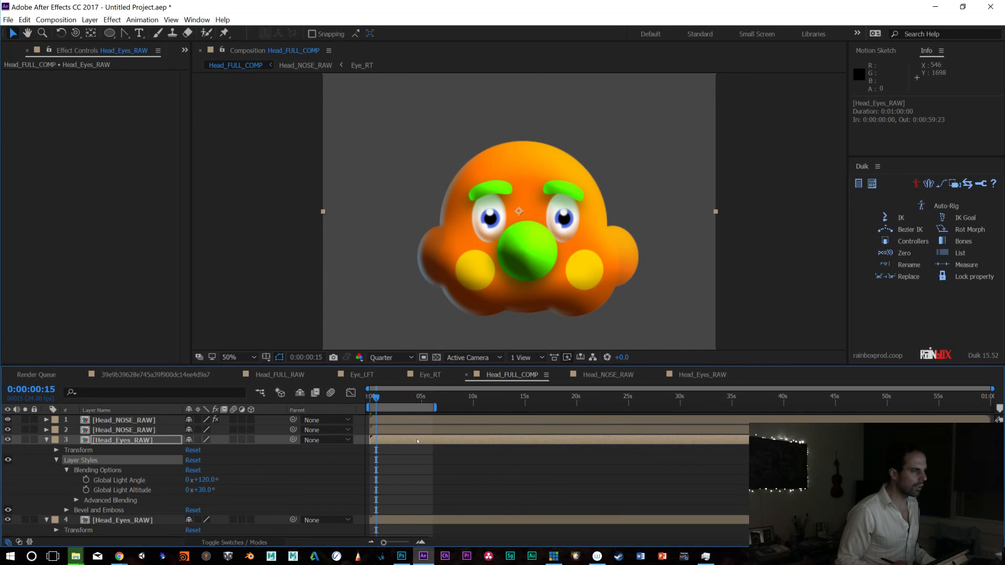
{"action": "left_click", "coordinate": [251, 440]}
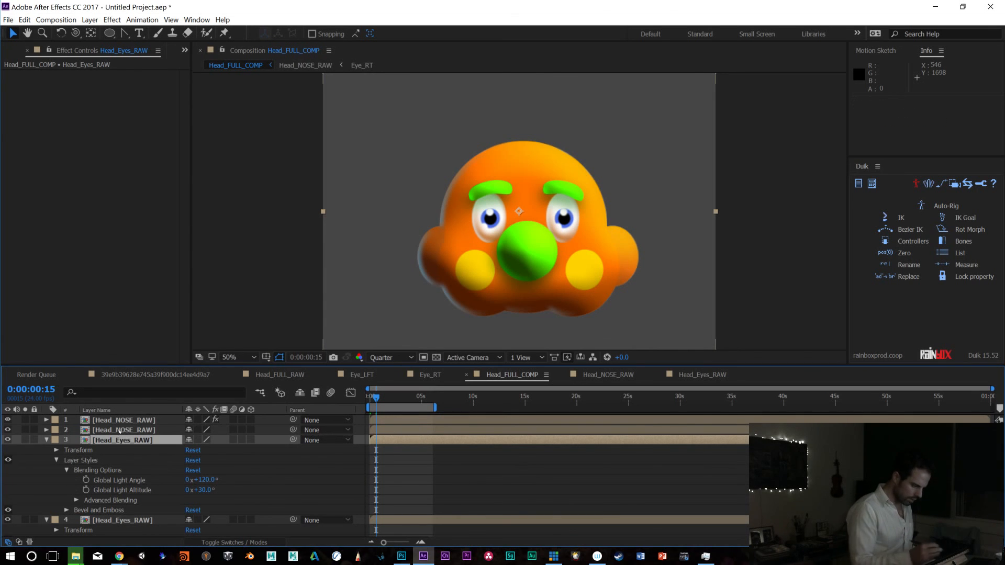
{"action": "left_click", "coordinate": [90, 20]}
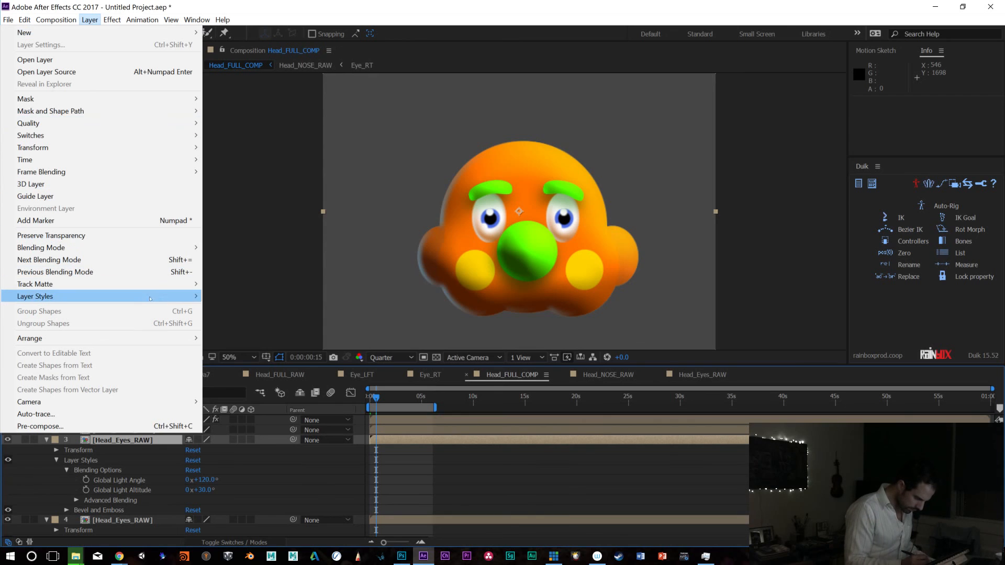
{"action": "mouse_move", "coordinate": [151, 297]}
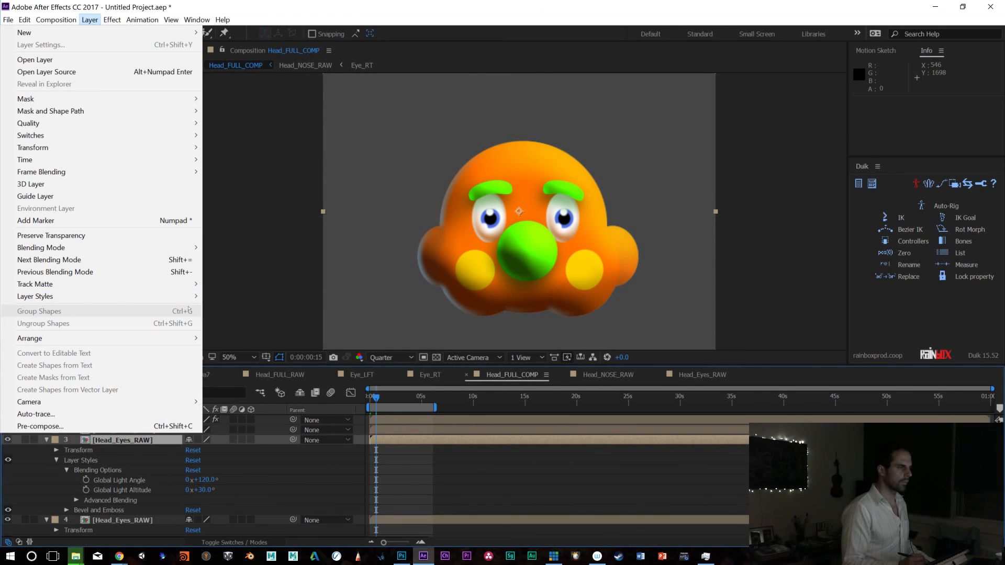
{"action": "left_click", "coordinate": [89, 20]}
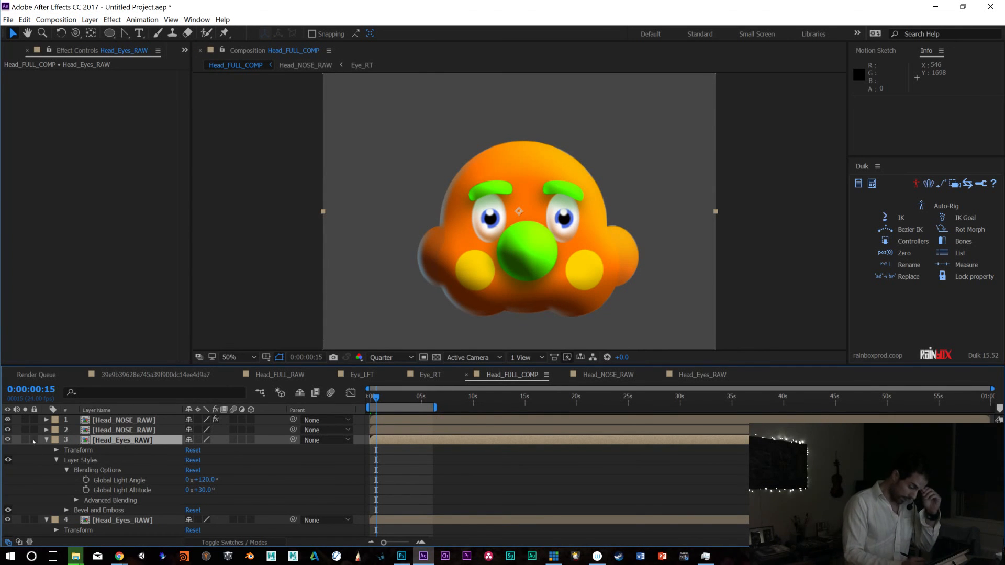
{"action": "left_click", "coordinate": [7, 440]}
{"action": "left_click", "coordinate": [7, 441]}
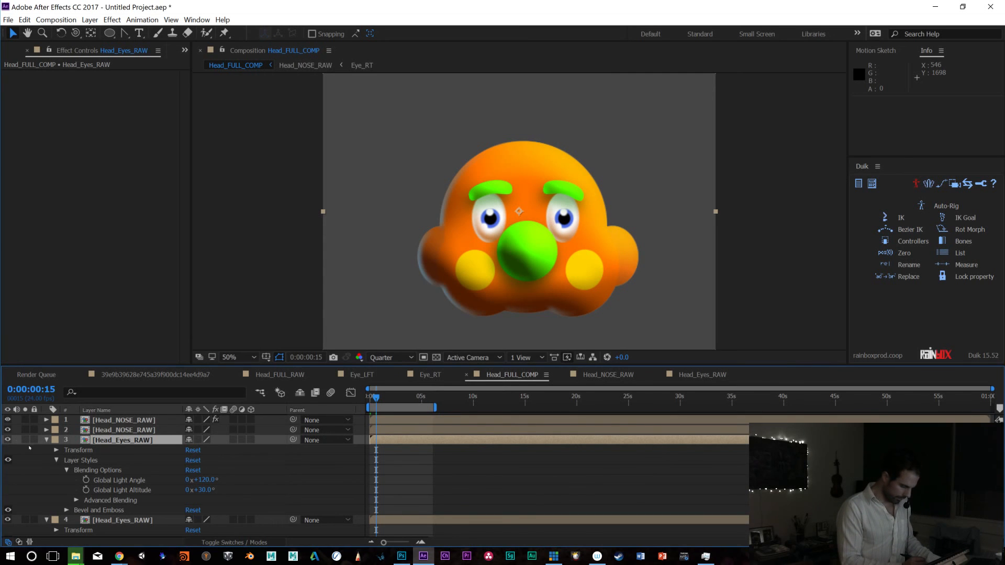
Collapse the upper Head_Eyes_RAW copy and add a Drop Shadow layer style to the lower Head_Eyes_RAW layer
{"action": "left_click", "coordinate": [46, 440]}
{"action": "left_click", "coordinate": [131, 450]}
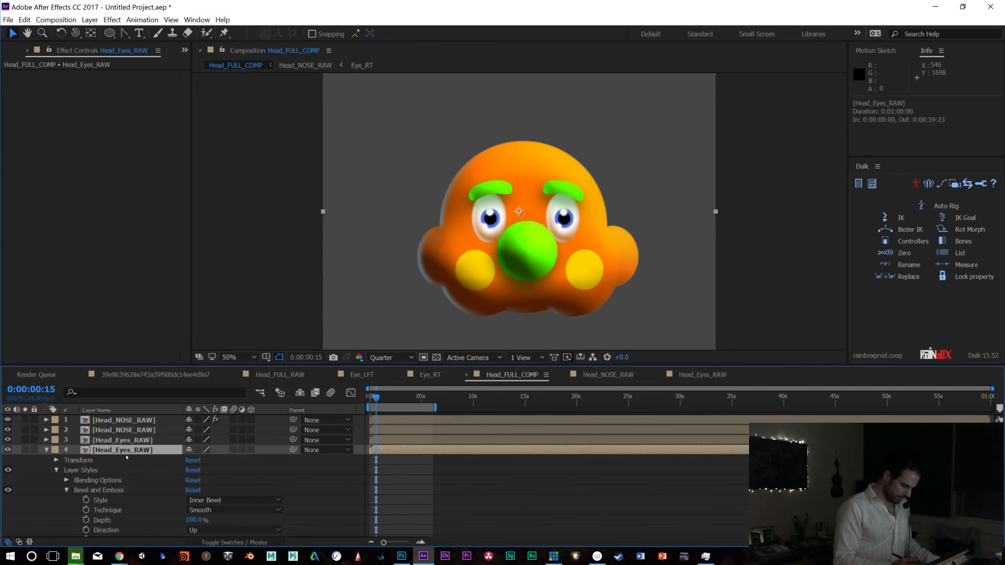
{"action": "left_click", "coordinate": [90, 19]}
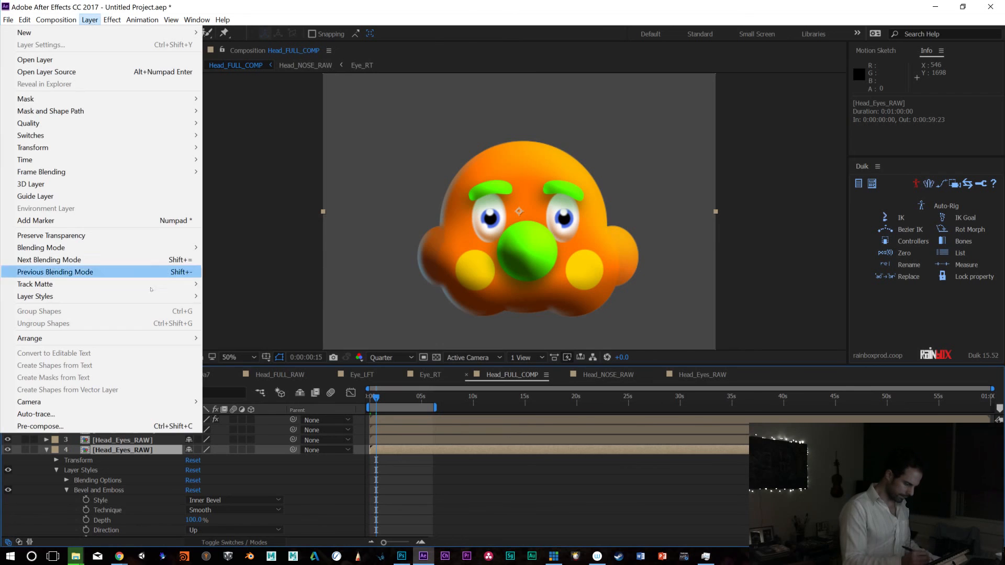
{"action": "mouse_move", "coordinate": [199, 294]}
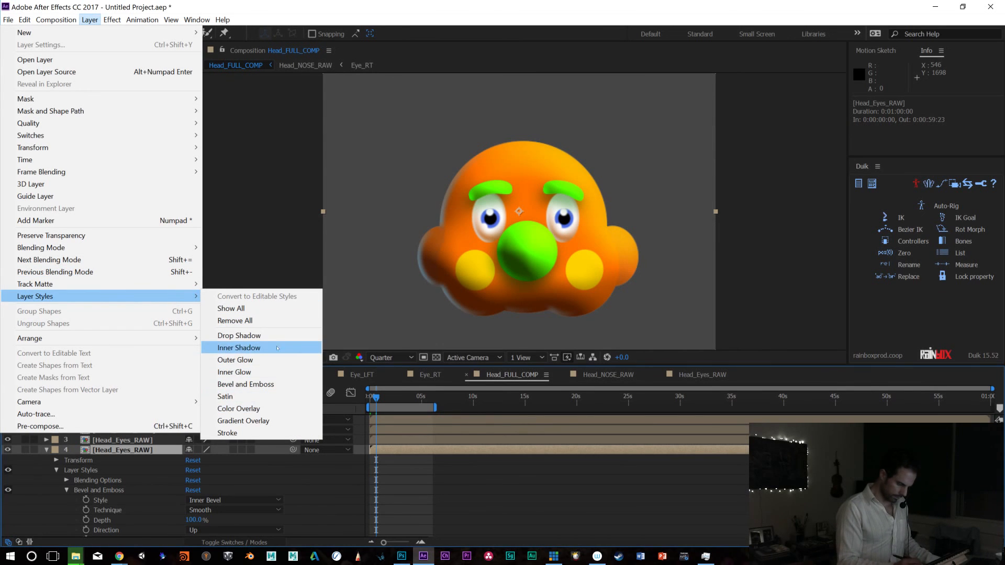
{"action": "left_click", "coordinate": [246, 336]}
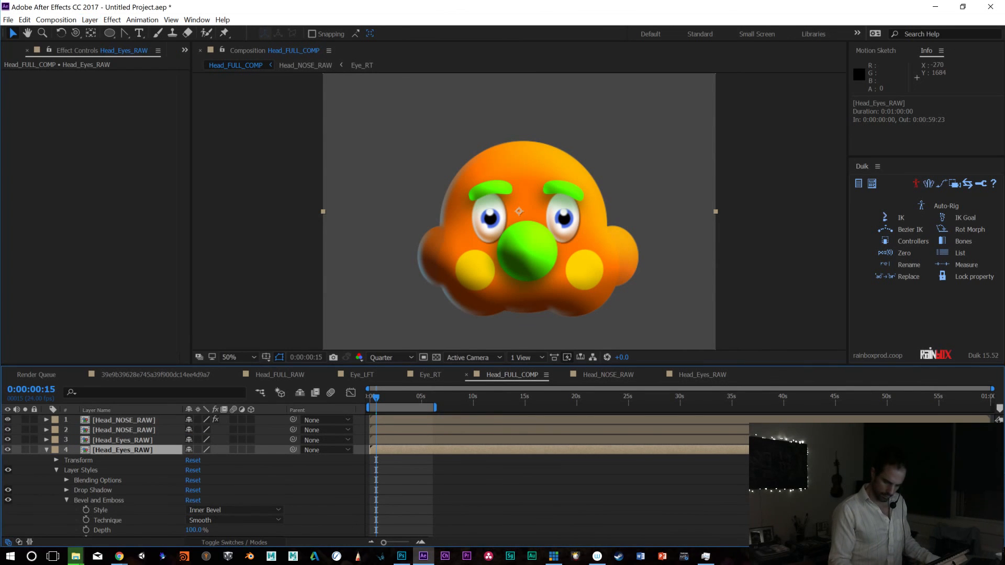
Set the lower Head_Eyes_RAW layer's Drop Shadow Angle to 32° and its Size to 54
{"action": "scroll", "coordinate": [183, 476], "scroll_direction": "down", "scroll_amount": 3}
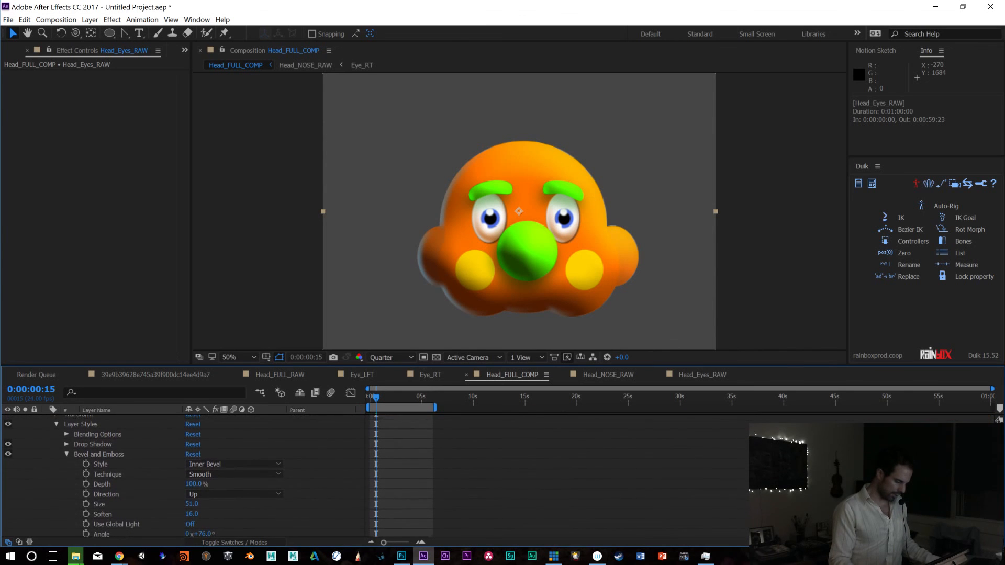
{"action": "left_click", "coordinate": [66, 443]}
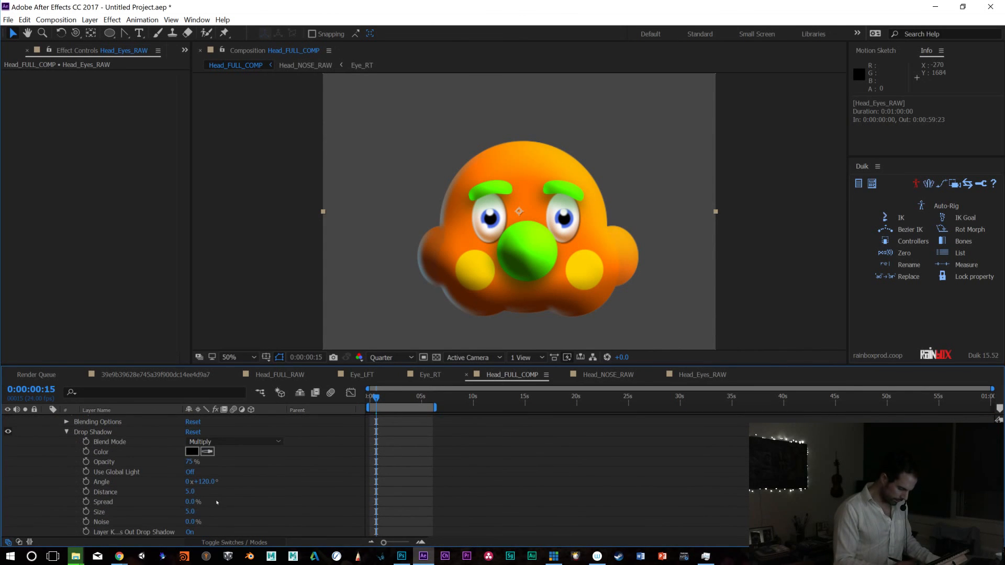
{"action": "left_click_drag", "start_coordinate": [207, 481], "coordinate": [186, 488]}
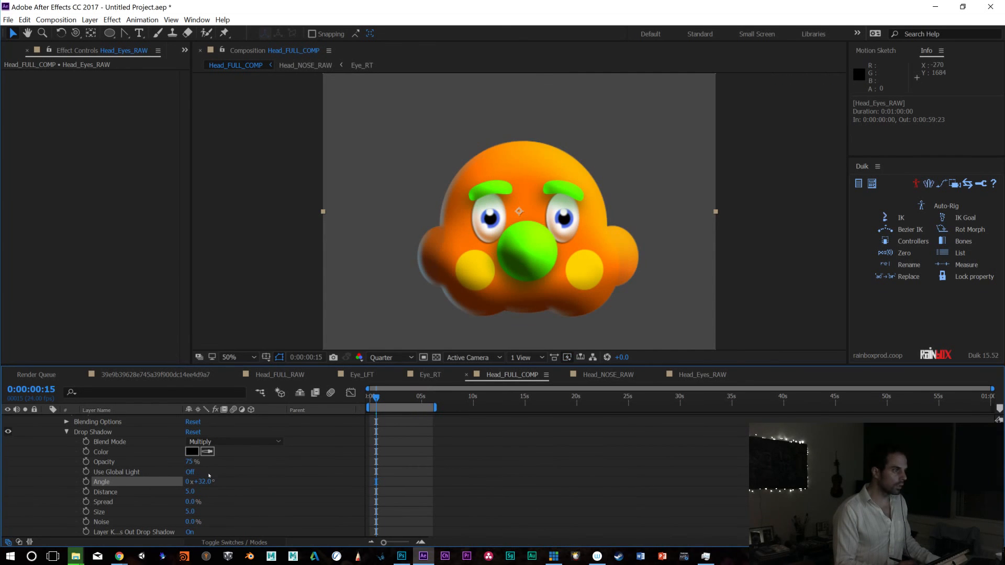
{"action": "left_click_drag", "start_coordinate": [200, 515], "coordinate": [204, 518]}
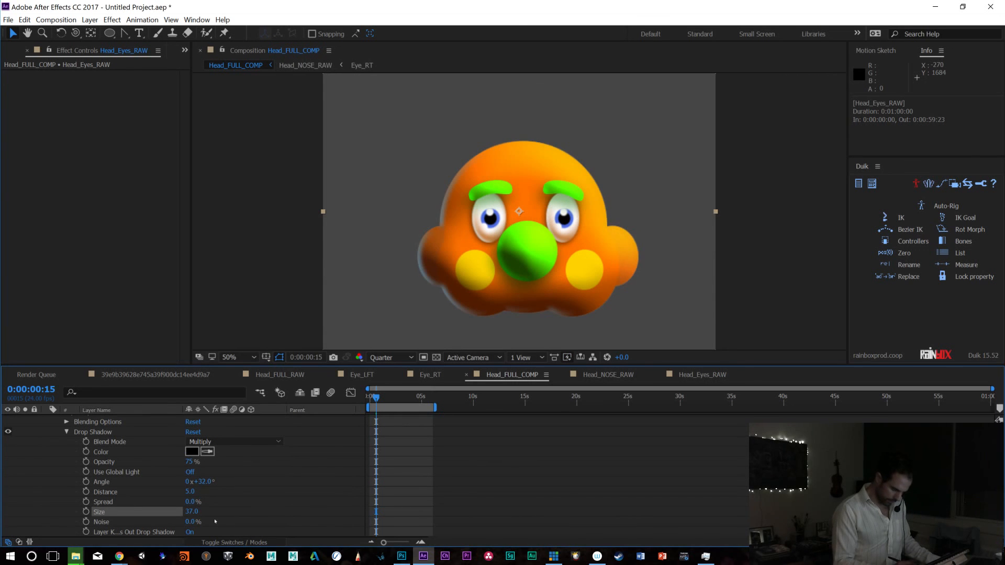
{"action": "left_click_drag", "start_coordinate": [192, 513], "coordinate": [201, 518]}
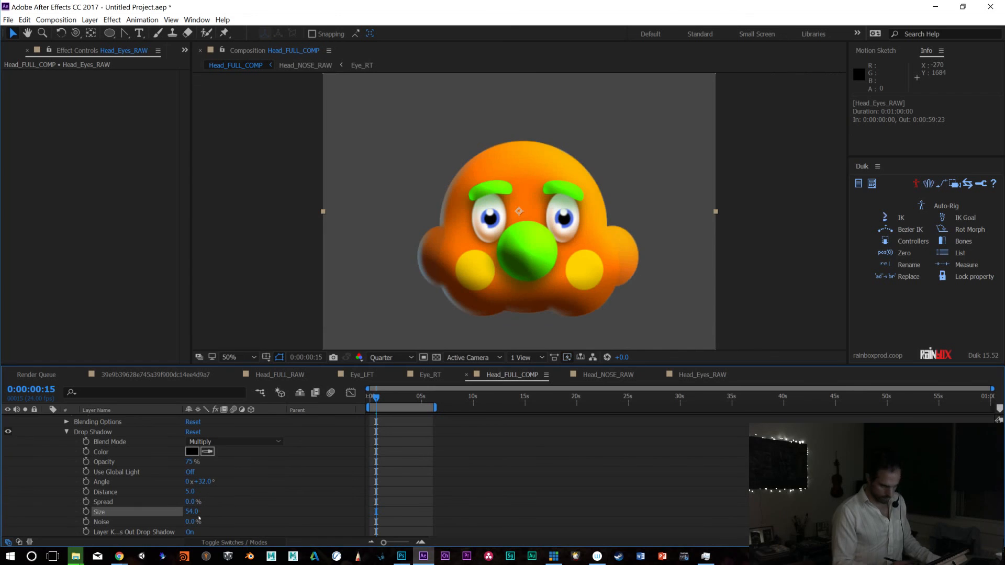
Play the animation from the first frame to examine the drop shadow around the moving eyes
{"action": "key", "text": "Home"}
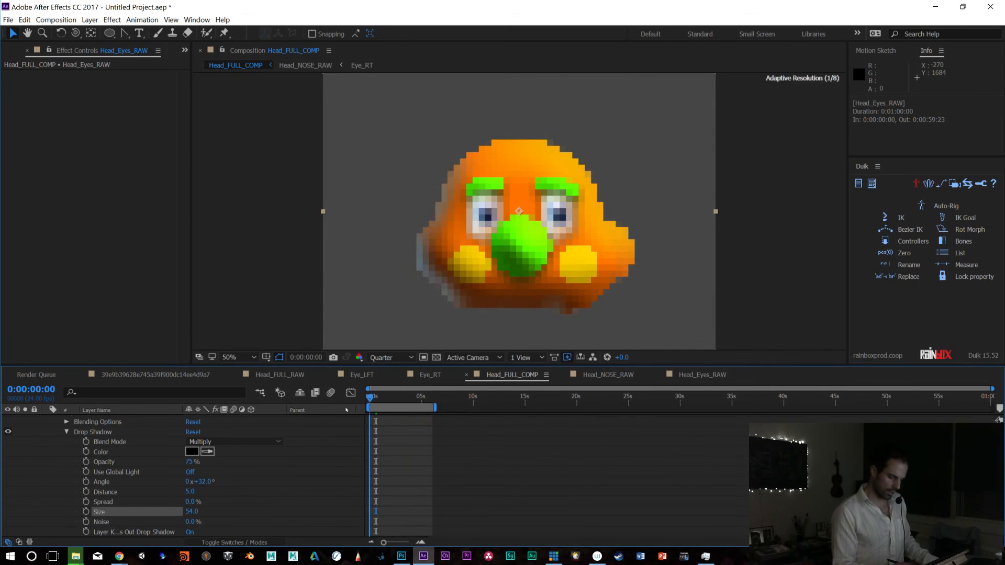
{"action": "key", "text": "space"}
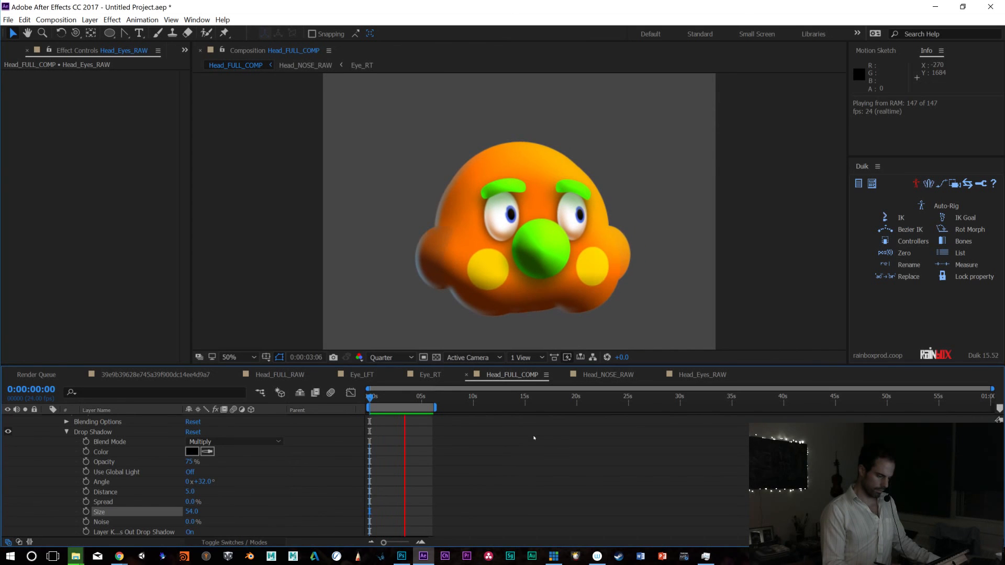
{"action": "key", "text": "space"}
{"action": "left_click_drag", "start_coordinate": [407, 398], "coordinate": [377, 401]}
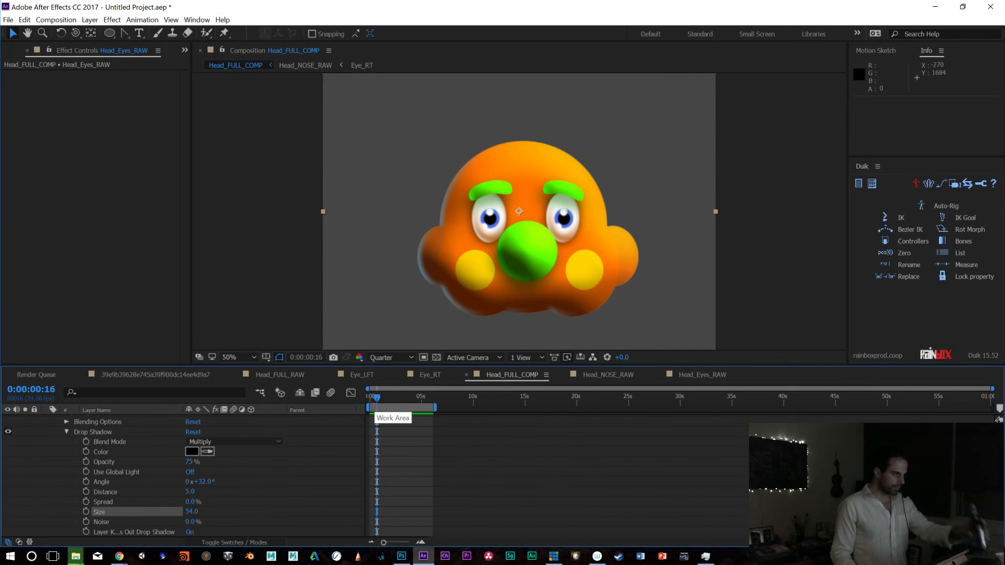
{"action": "mouse_move", "coordinate": [377, 401]}
{"action": "left_mouse_down"}
{"action": "mouse_move", "coordinate": [413, 401]}
{"action": "mouse_move", "coordinate": [367, 406]}
{"action": "left_mouse_up"}
{"action": "key", "text": "space"}
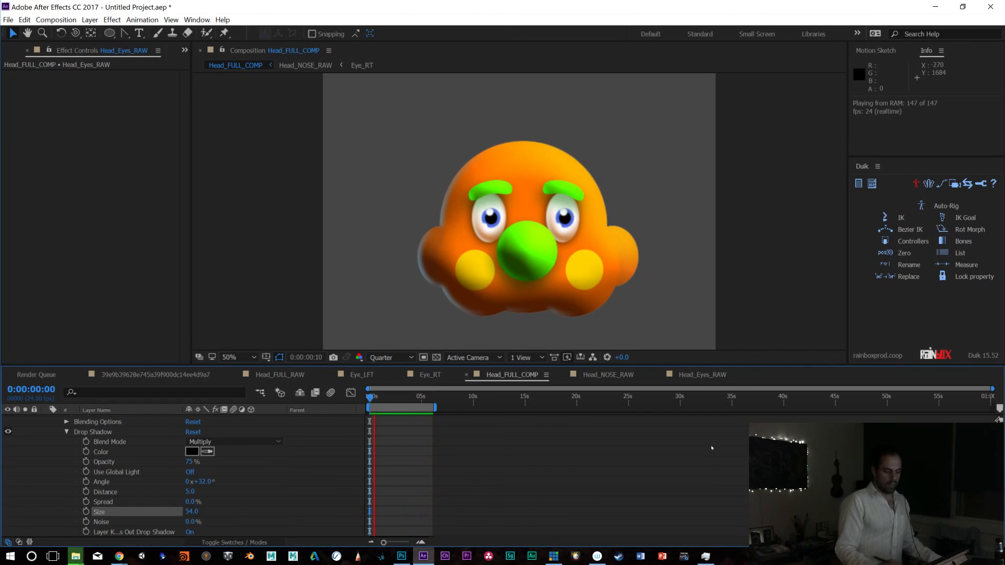
{"action": "key", "text": "space"}
Collapse the properties of the lower Head_Eyes_RAW layer
{"action": "scroll", "coordinate": [712, 448], "scroll_direction": "up", "scroll_amount": 2}
{"action": "scroll", "coordinate": [712, 449], "scroll_direction": "up", "scroll_amount": 1}
{"action": "left_click", "coordinate": [46, 450]}
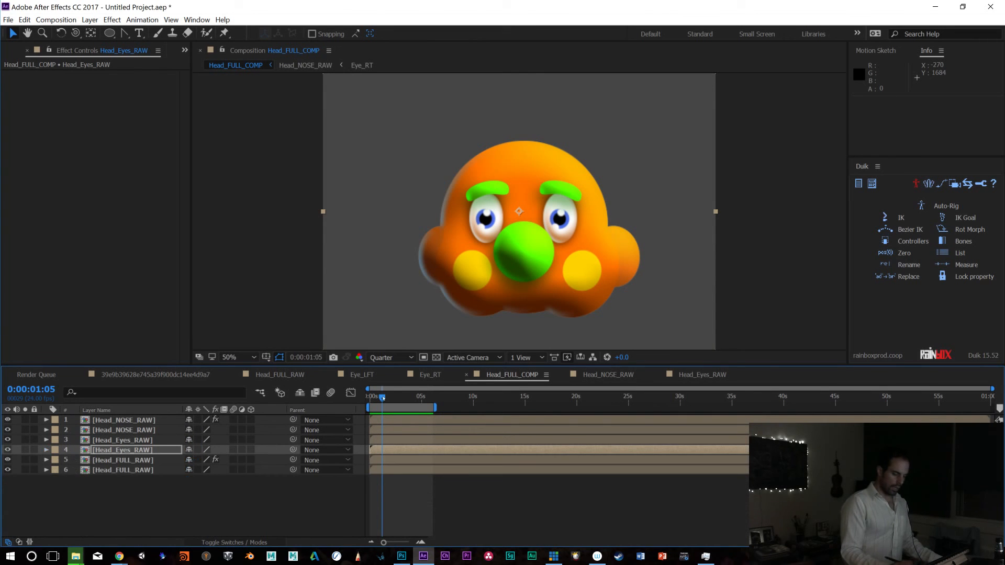
Replay the head animation from frame 16 and from the start, and go to 0:00:02:03 to review the overall shading
{"action": "left_click_drag", "start_coordinate": [415, 401], "coordinate": [375, 400]}
{"action": "key", "text": "space"}
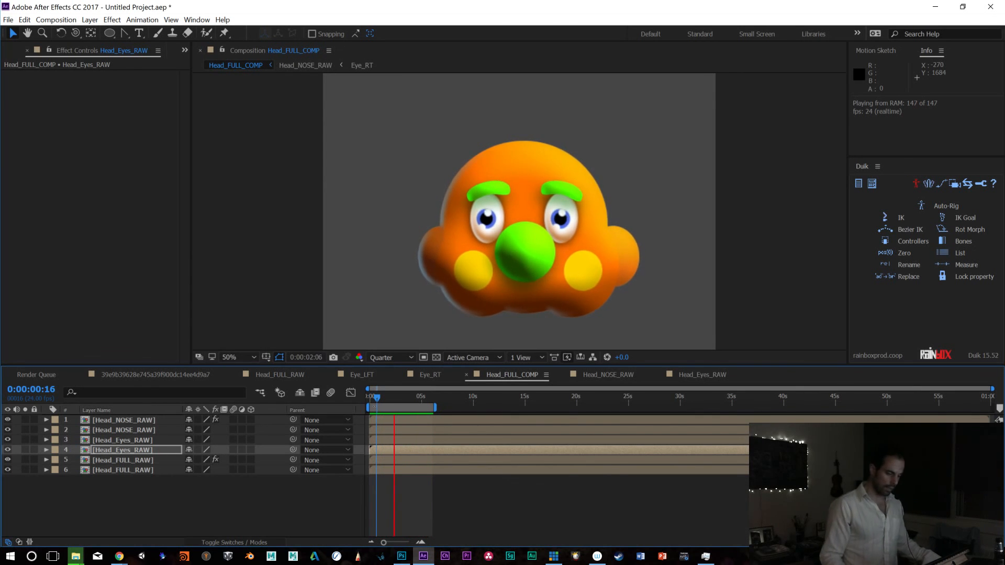
{"action": "key", "text": "space"}
{"action": "left_click_drag", "start_coordinate": [412, 397], "coordinate": [363, 415]}
{"action": "key", "text": "space"}
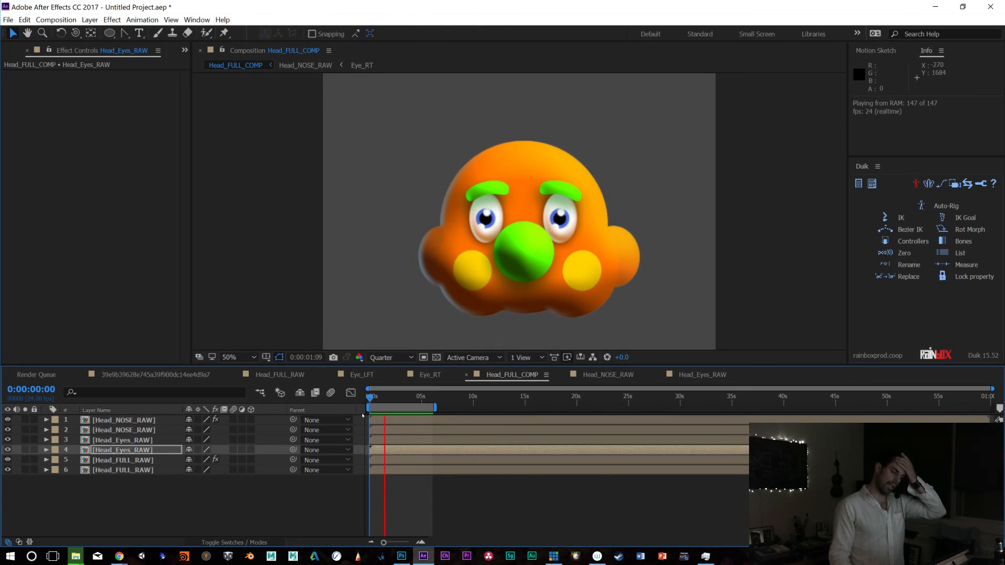
{"action": "key", "text": "space"}
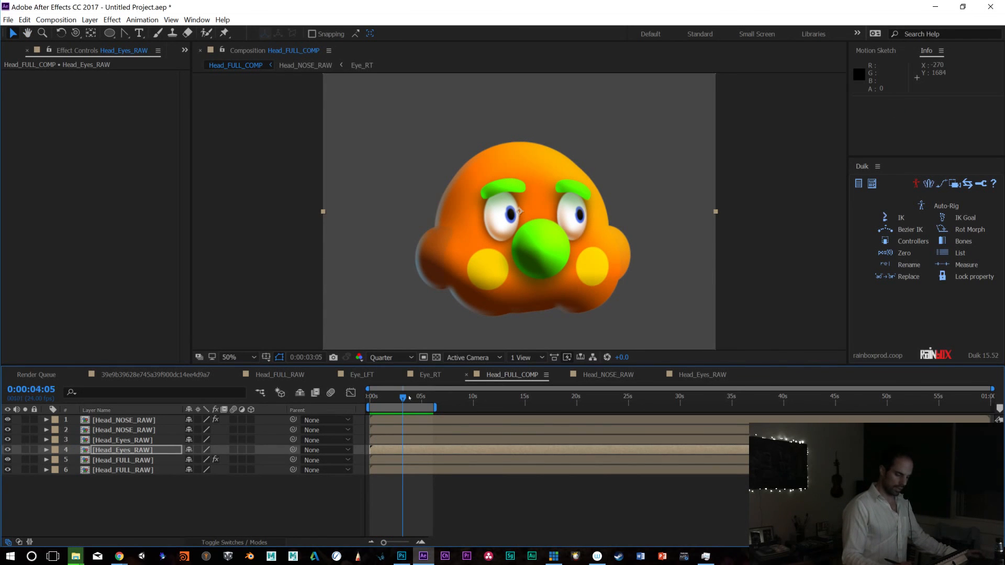
{"action": "left_click", "coordinate": [391, 398]}
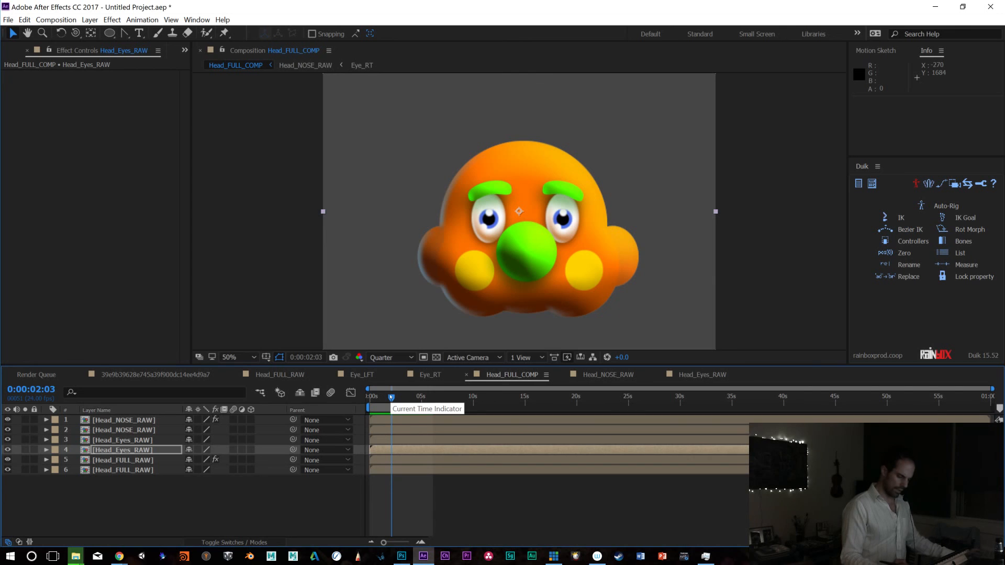
Add a new adjustment layer to Head_FULL_COMP and place it above all the head layers
{"action": "key", "text": "ctrl+alt+y"}
{"action": "left_click_drag", "start_coordinate": [125, 450], "coordinate": [132, 403]}
Save the project under the file name Head in the GB project's AFX folder
{"action": "key", "text": "ctrl+s"}
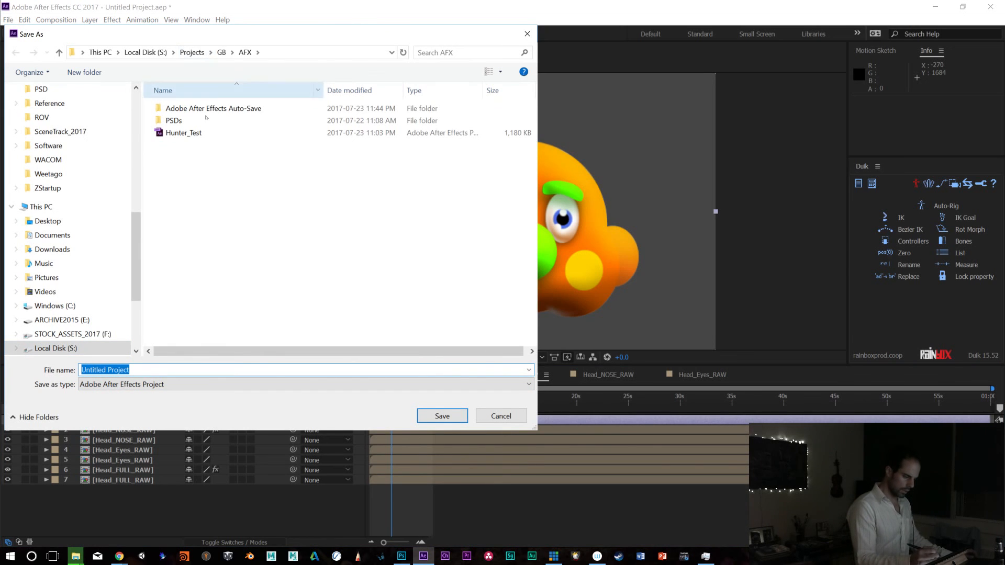
{"action": "left_click", "coordinate": [221, 53]}
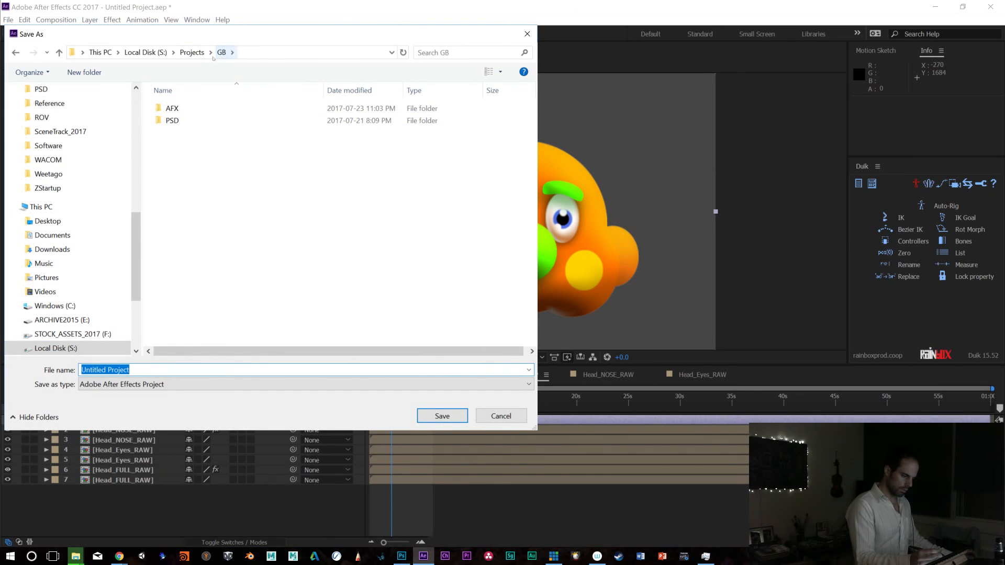
{"action": "double_click", "coordinate": [176, 109]}
{"action": "left_click", "coordinate": [120, 370]}
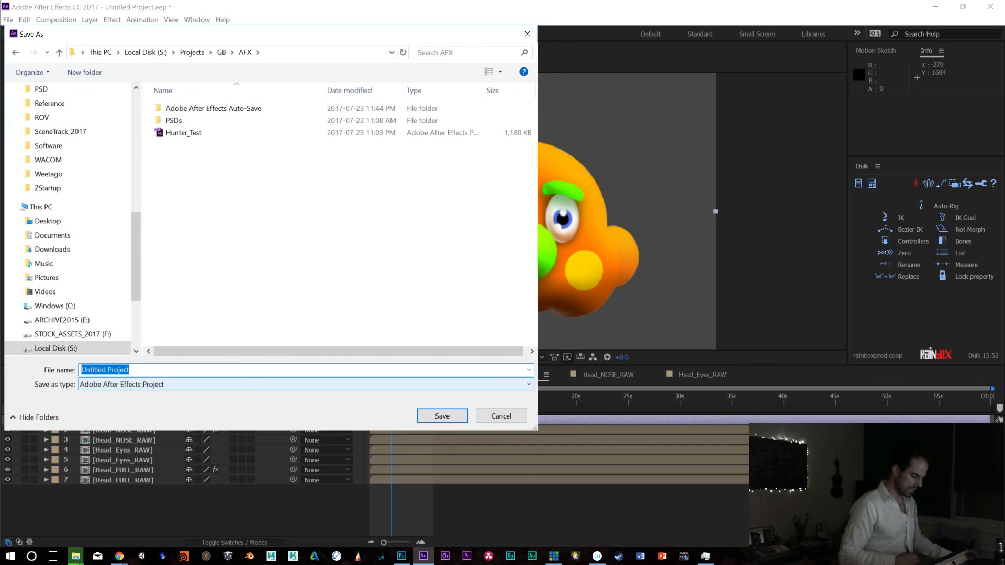
{"action": "type", "text": "Head"}
{"action": "key", "text": "Return"}
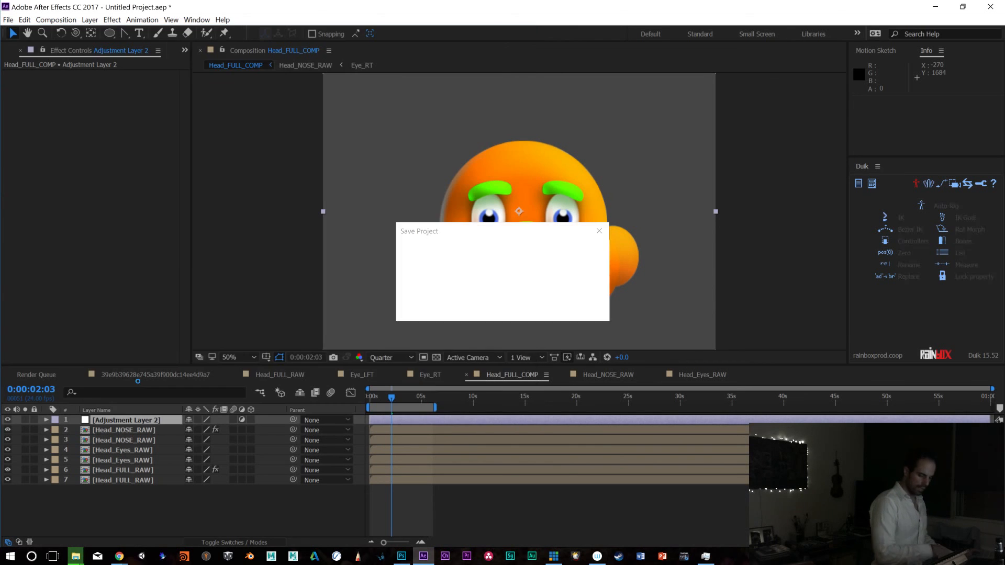
Apply the uni.ToonIt Studio effect to the adjustment layer, dismissing the membership warning and returning from Red Giant Link to After Effects
{"action": "right_click", "coordinate": [105, 140]}
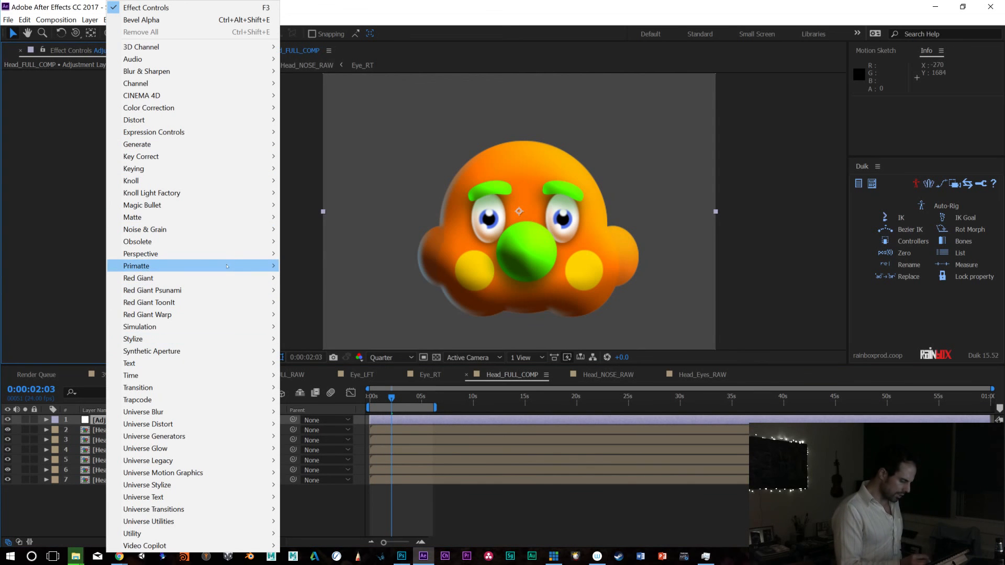
{"action": "mouse_move", "coordinate": [157, 266]}
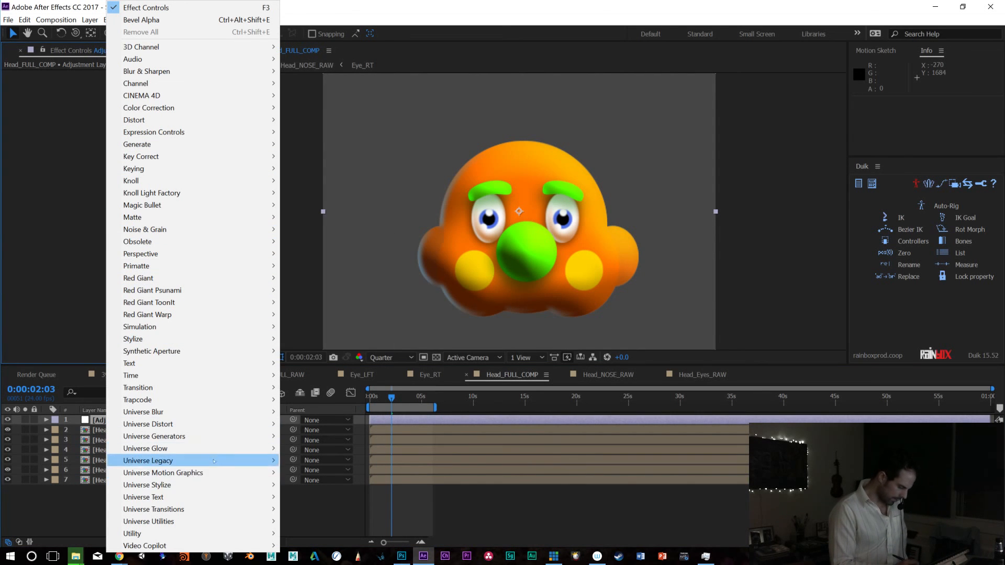
{"action": "mouse_move", "coordinate": [215, 485]}
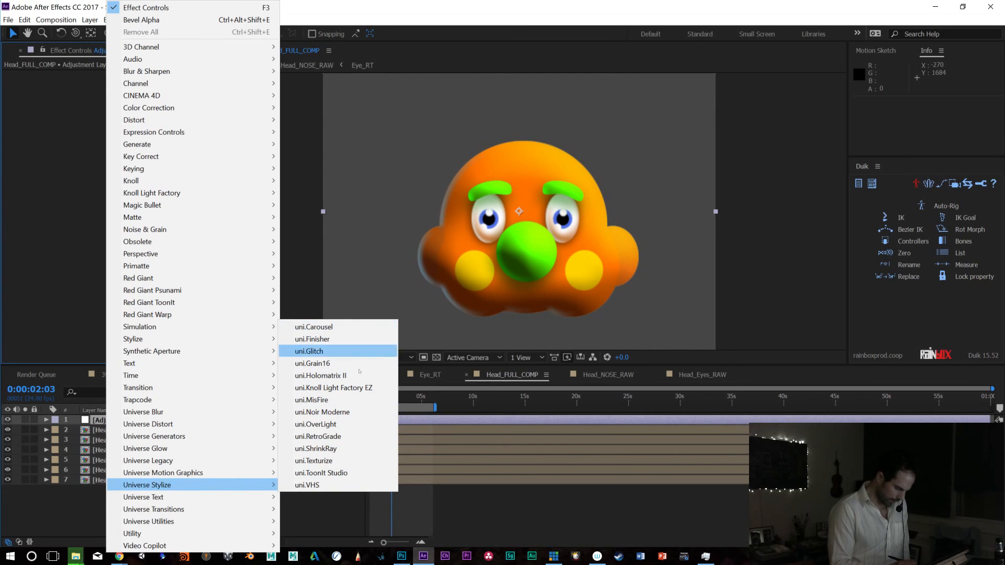
{"action": "left_click", "coordinate": [346, 473]}
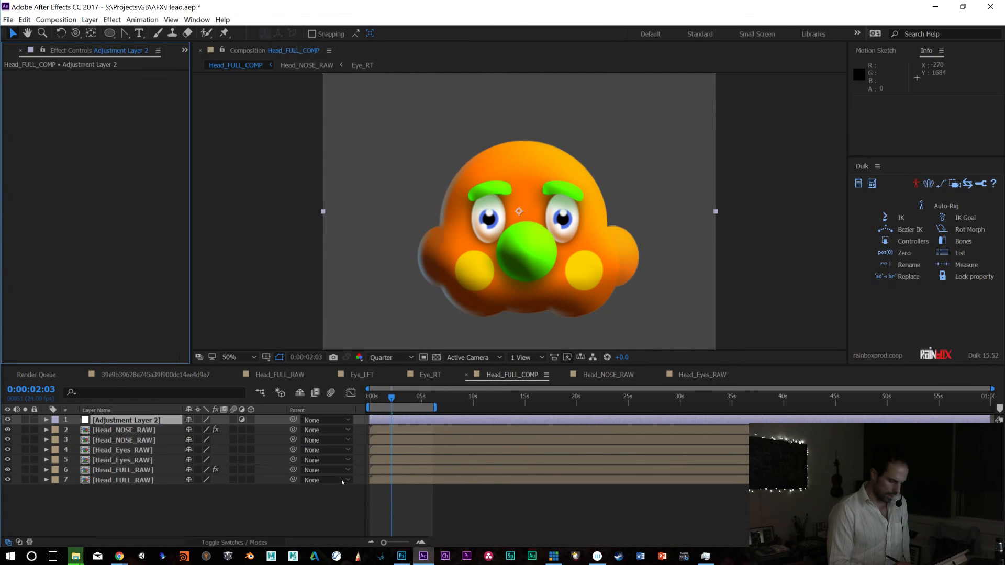
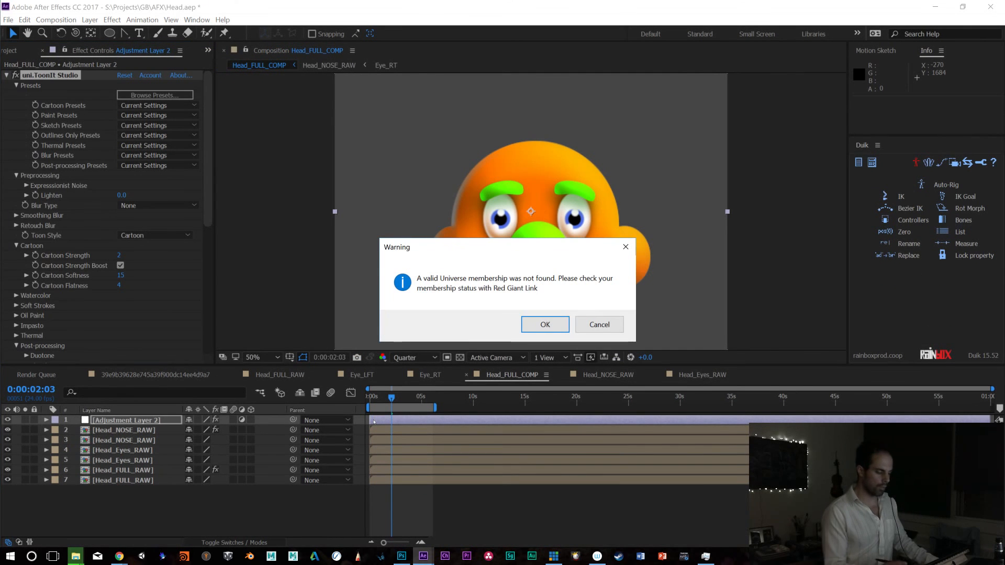
{"action": "left_click", "coordinate": [547, 330]}
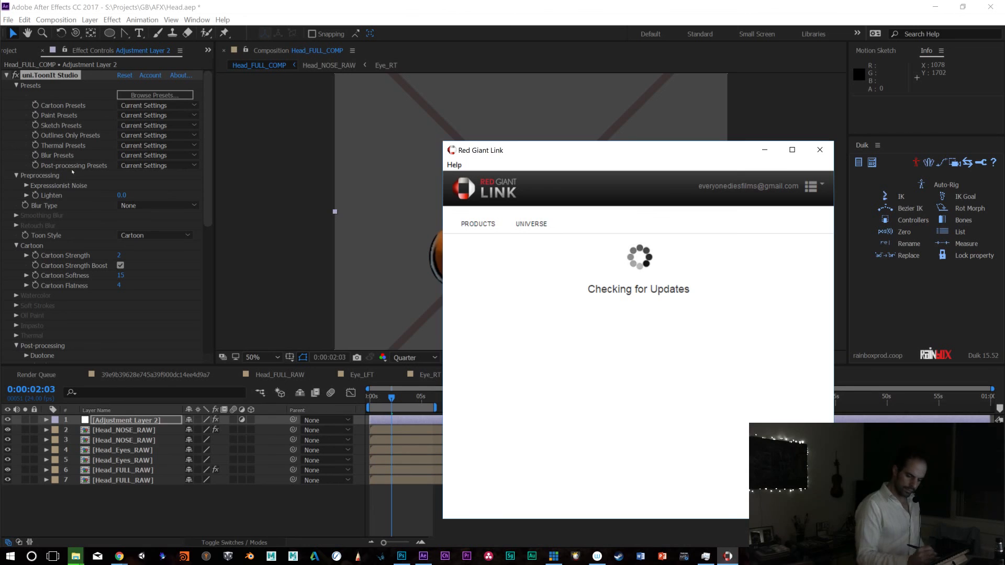
{"action": "left_click", "coordinate": [548, 11]}
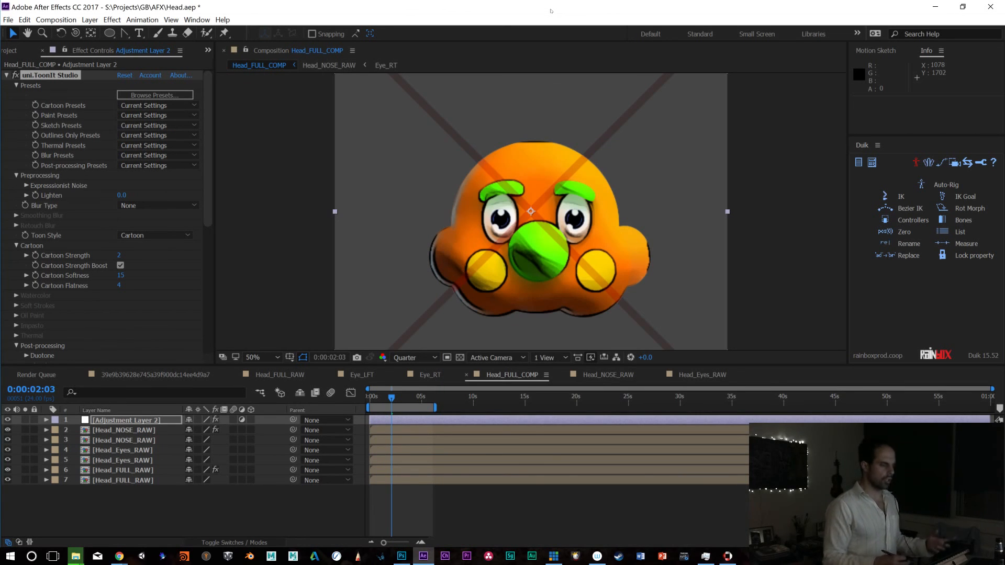
Try the Toon with Ink preset on the ToonIt Studio effect and replace it with the Acrylic cartoon preset
{"action": "left_click", "coordinate": [149, 93]}
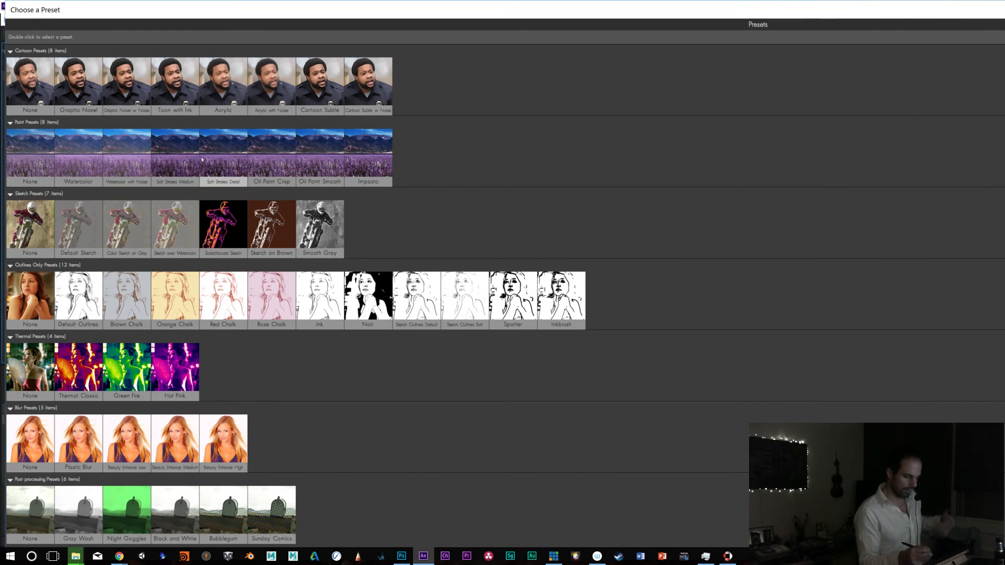
{"action": "double_click", "coordinate": [173, 87]}
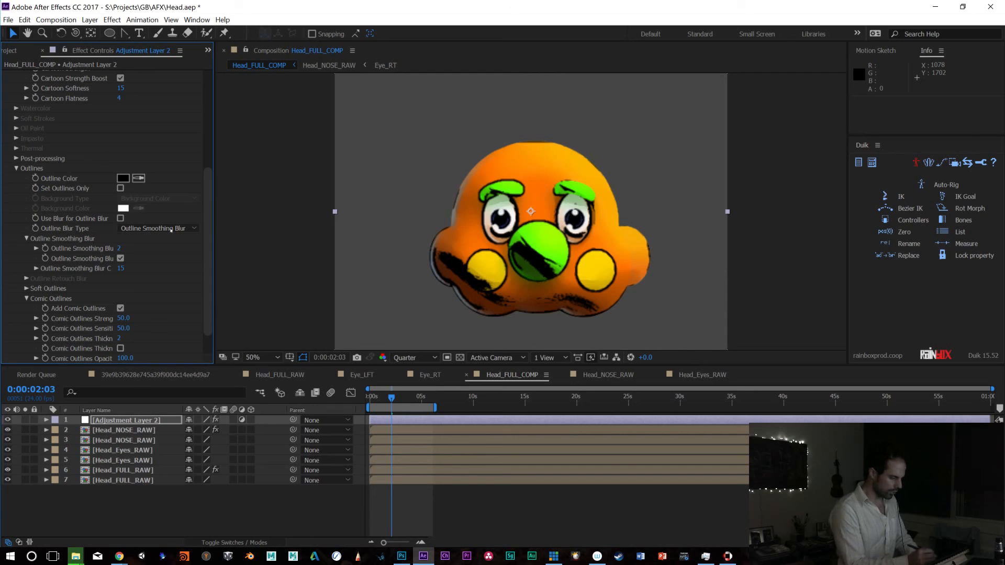
{"action": "scroll", "coordinate": [128, 198], "scroll_direction": "up", "scroll_amount": 8}
{"action": "left_click", "coordinate": [152, 95]}
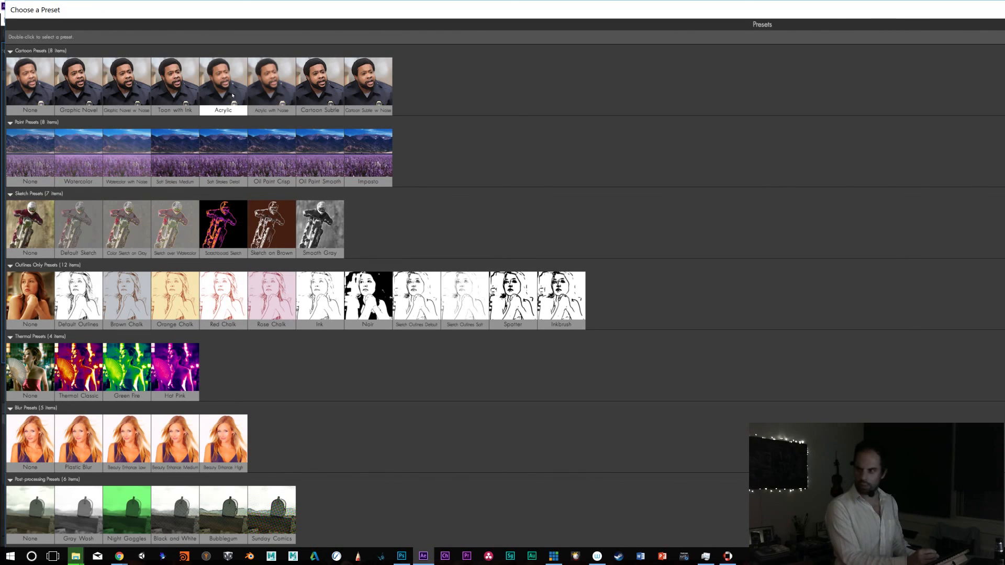
{"action": "double_click", "coordinate": [232, 87]}
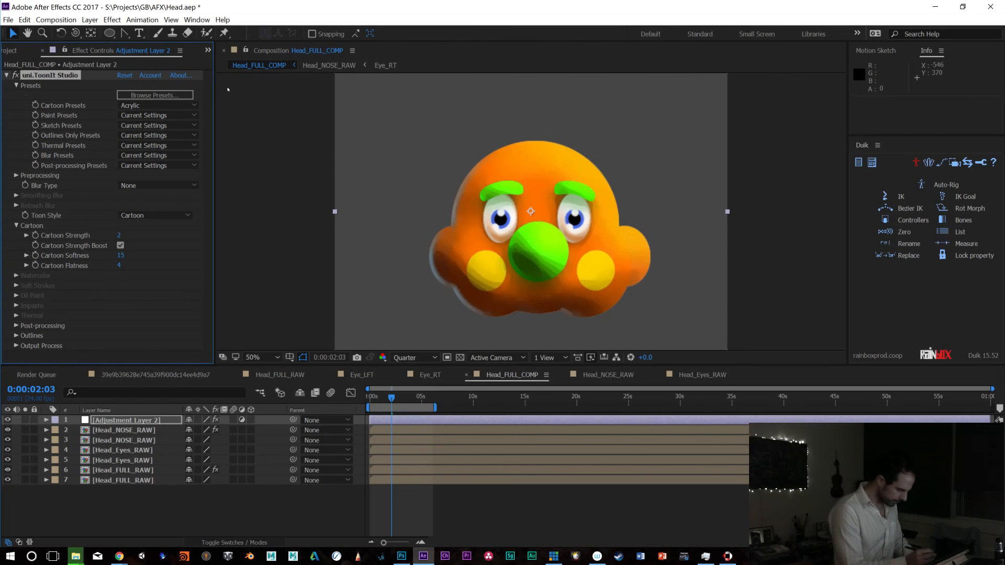
Set ToonIt Studio's Cartoon Strength to 1 and Cartoon Flatness to 8, and preview the animation
{"action": "left_click_drag", "start_coordinate": [366, 253], "coordinate": [395, 255]}
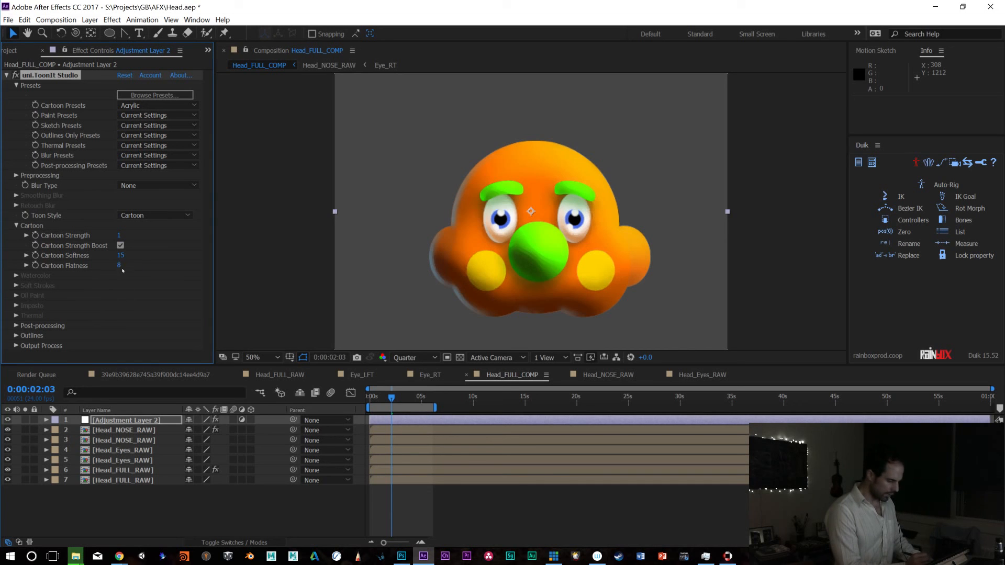
{"action": "key", "text": "space"}
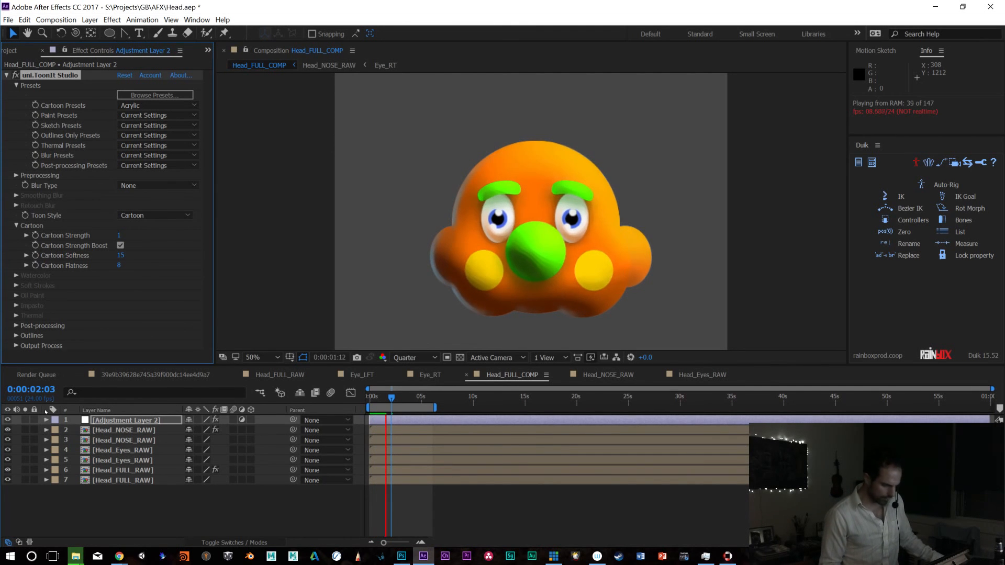
{"action": "key", "text": "space"}
Try Smoothing Blur as ToonIt Studio's Blur Type and switch it to Retouch blur
{"action": "left_click", "coordinate": [149, 186]}
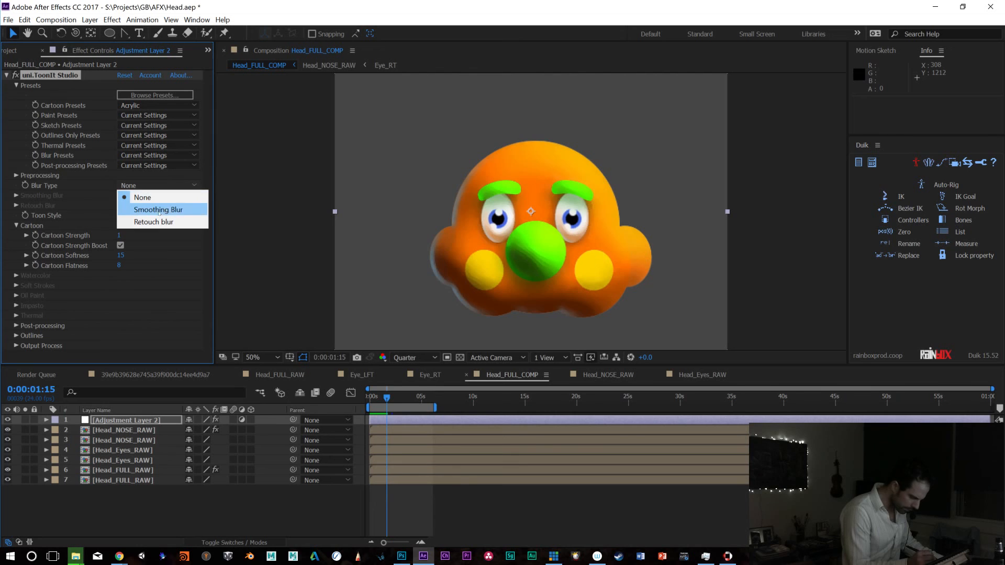
{"action": "left_click", "coordinate": [156, 210]}
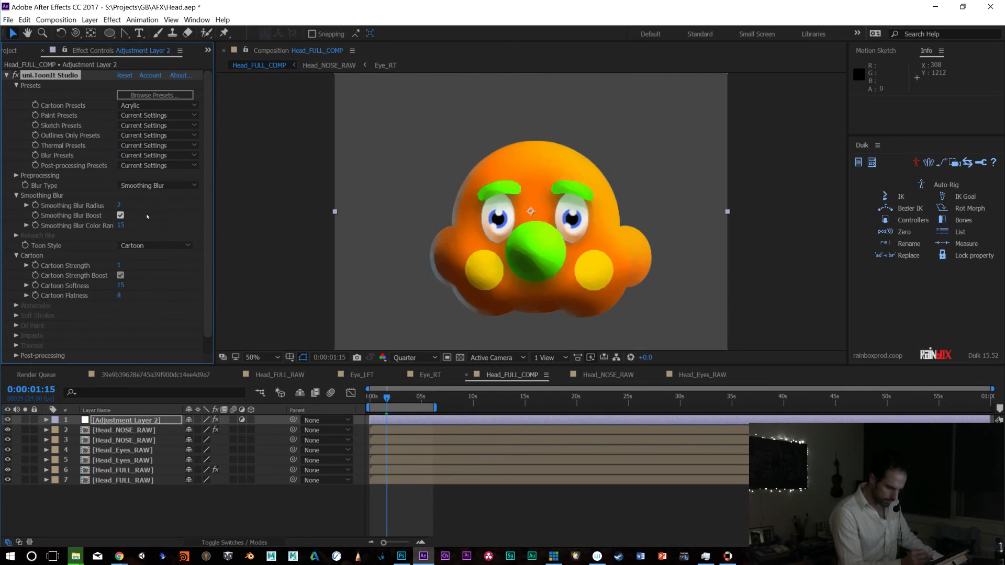
{"action": "left_click", "coordinate": [152, 186]}
{"action": "left_click", "coordinate": [156, 220]}
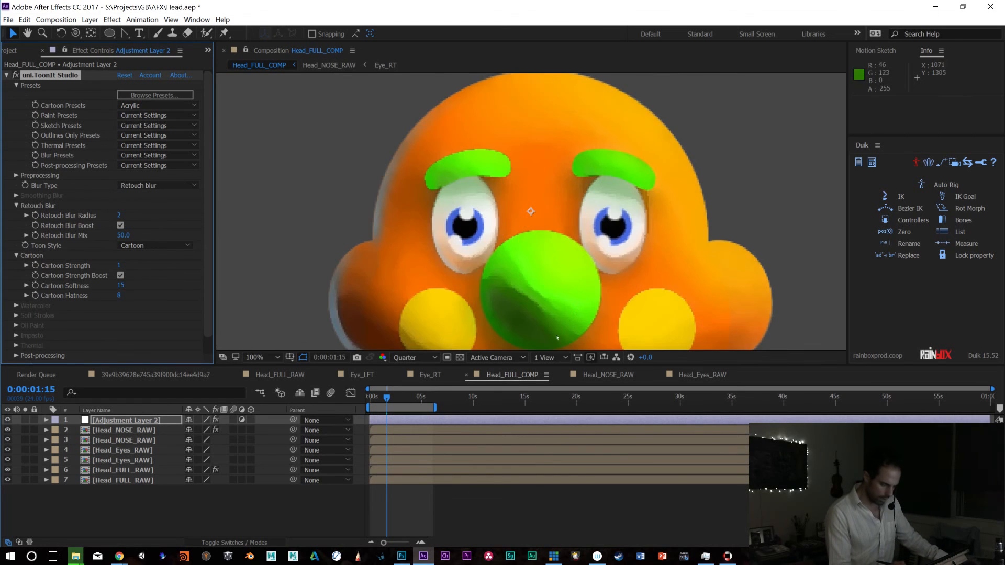
Set the composition preview resolution to Half and play the animation to examine the painted look
{"action": "left_click", "coordinate": [413, 357]}
{"action": "left_click", "coordinate": [414, 398]}
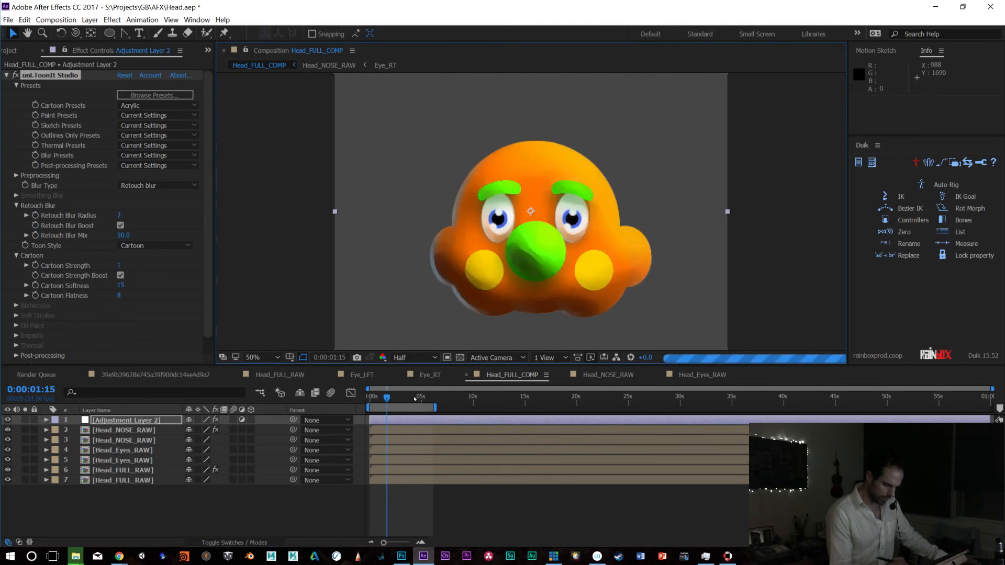
{"action": "key", "text": "slash"}
{"action": "key", "text": "space"}
{"action": "left_click_drag", "start_coordinate": [638, 260], "coordinate": [595, 235]}
{"action": "key", "text": "comma"}
{"action": "key", "text": "period"}
{"action": "key", "text": "comma"}
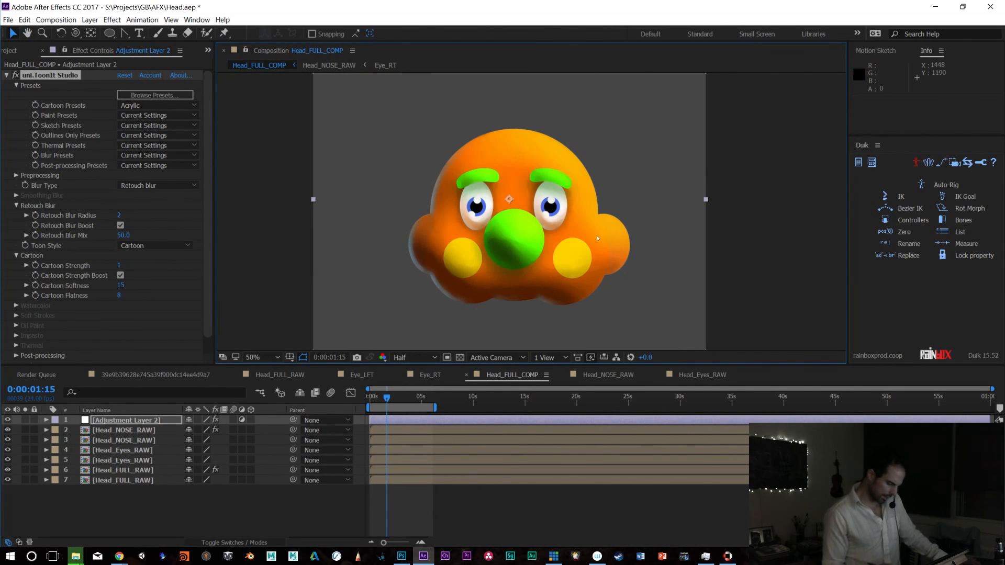
{"action": "key", "text": "space"}
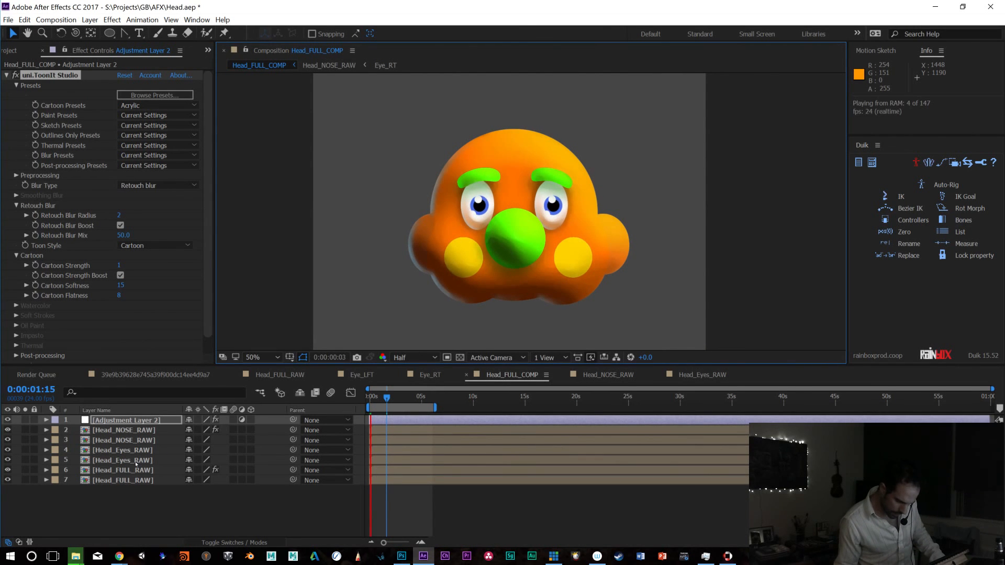
Collapse the ToonIt Studio settings on the adjustment layer and add the Roughen Edges effect below them
{"action": "left_click", "coordinate": [123, 430]}
{"action": "left_click", "coordinate": [126, 420]}
{"action": "left_click", "coordinate": [6, 75]}
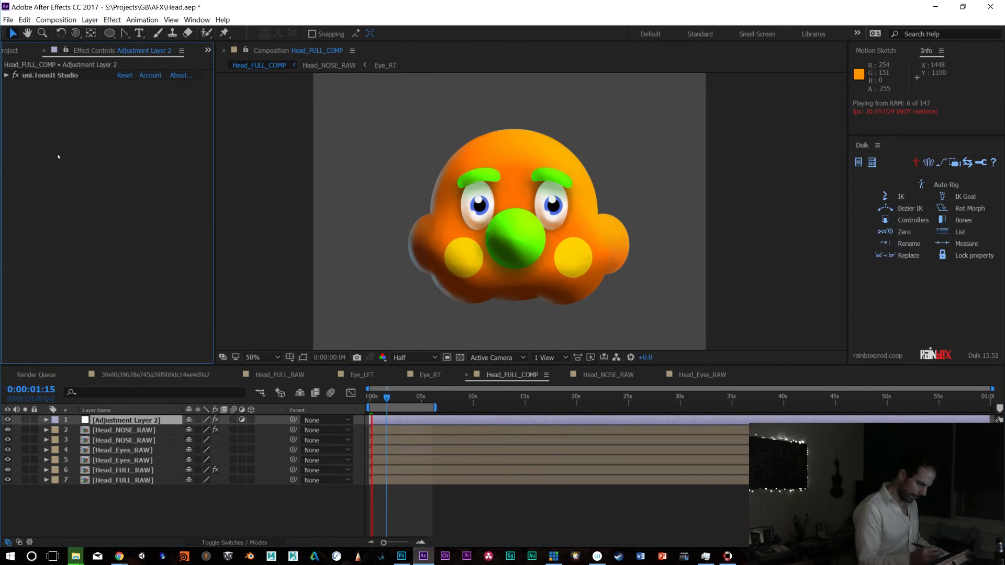
{"action": "right_click", "coordinate": [69, 127]}
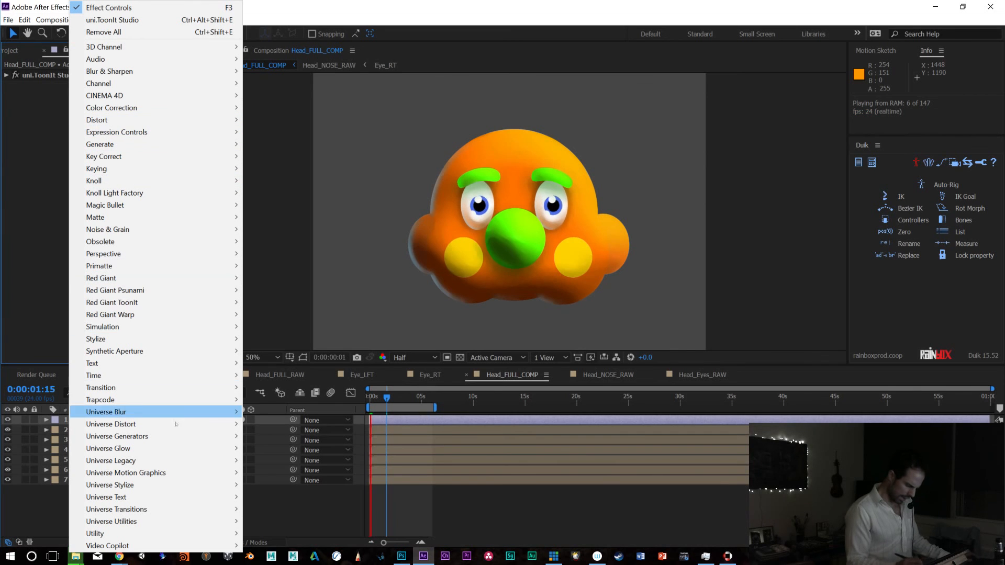
{"action": "mouse_move", "coordinate": [199, 340]}
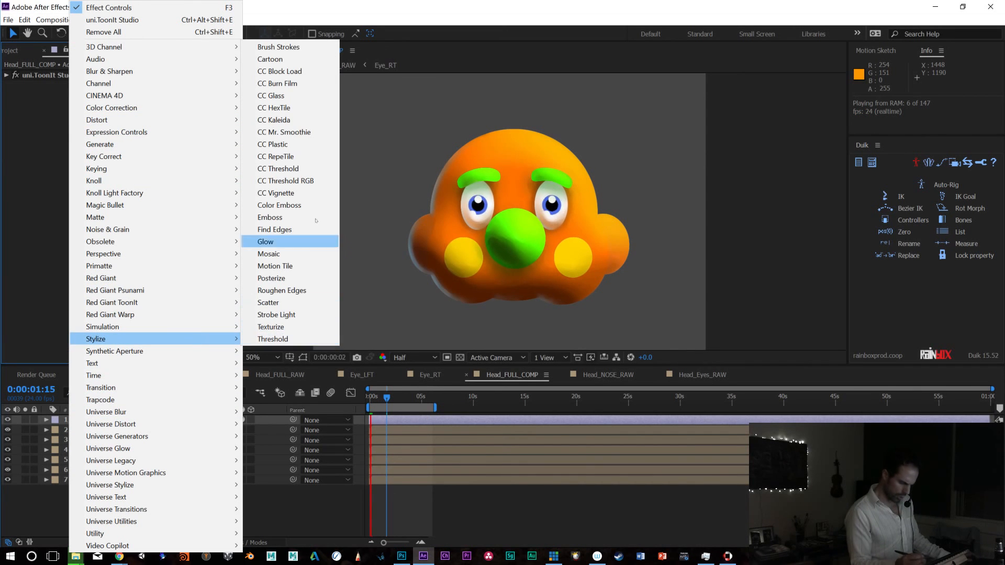
{"action": "left_click", "coordinate": [298, 291]}
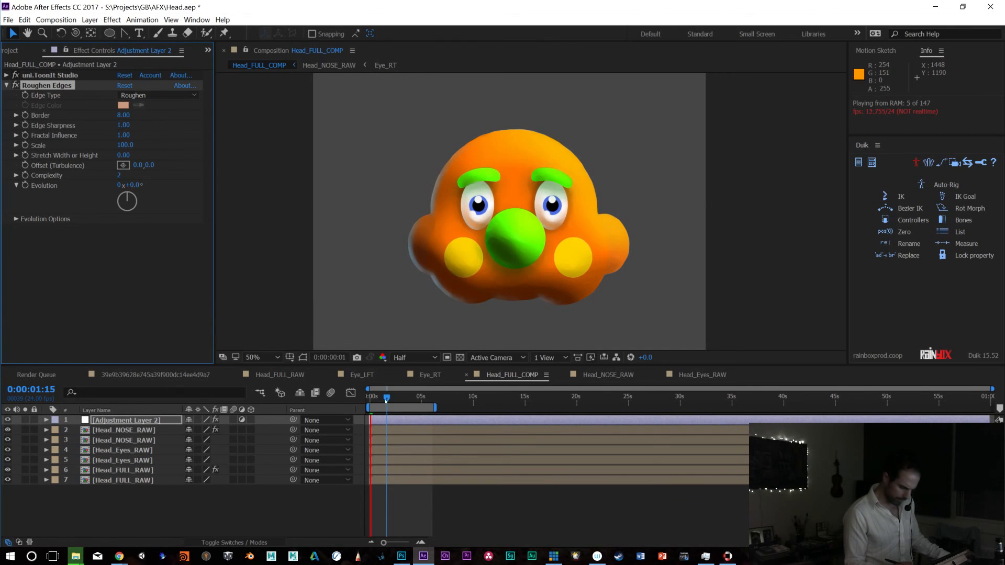
Stop the preview, go to 0:00:01:02, and set the Roughen Edges Border to 12
{"action": "key", "text": "space"}
{"action": "left_click_drag", "start_coordinate": [373, 399], "coordinate": [382, 399]}
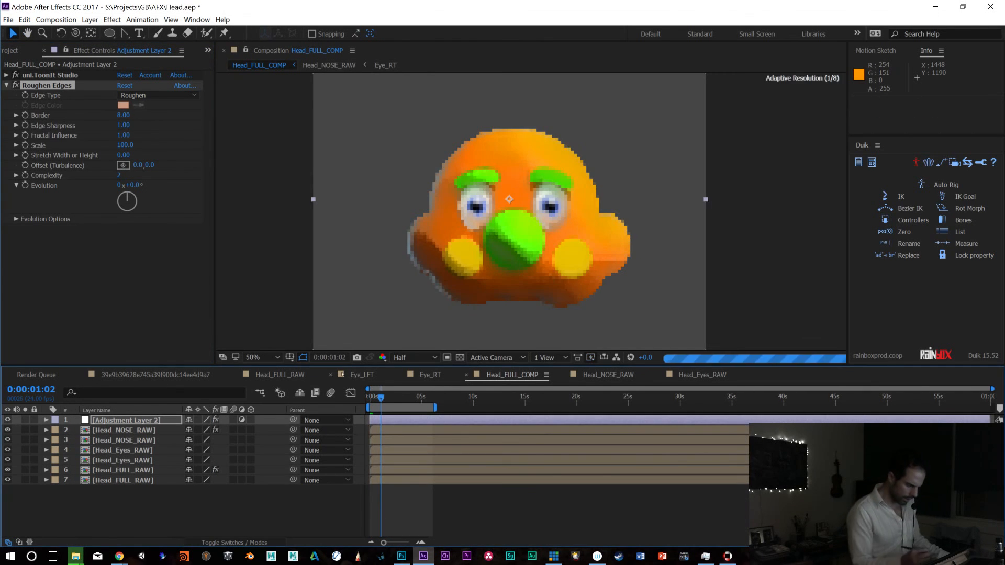
{"action": "left_click", "coordinate": [121, 116]}
{"action": "type", "text": "12"}
{"action": "key", "text": "Return"}
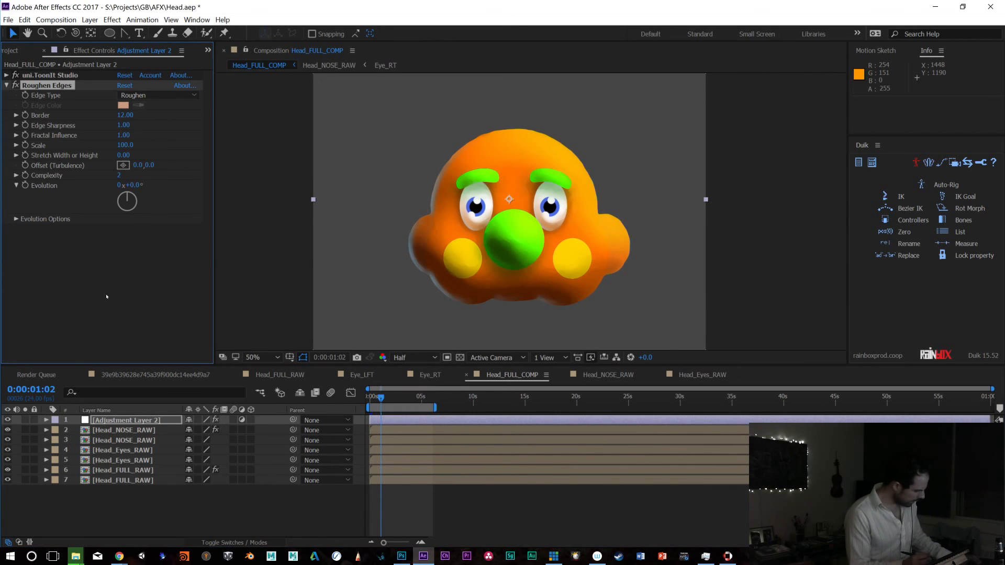
Set the Scale of the Roughen Edges effect to 20 for a finer edge texture
{"action": "key", "text": "period"}
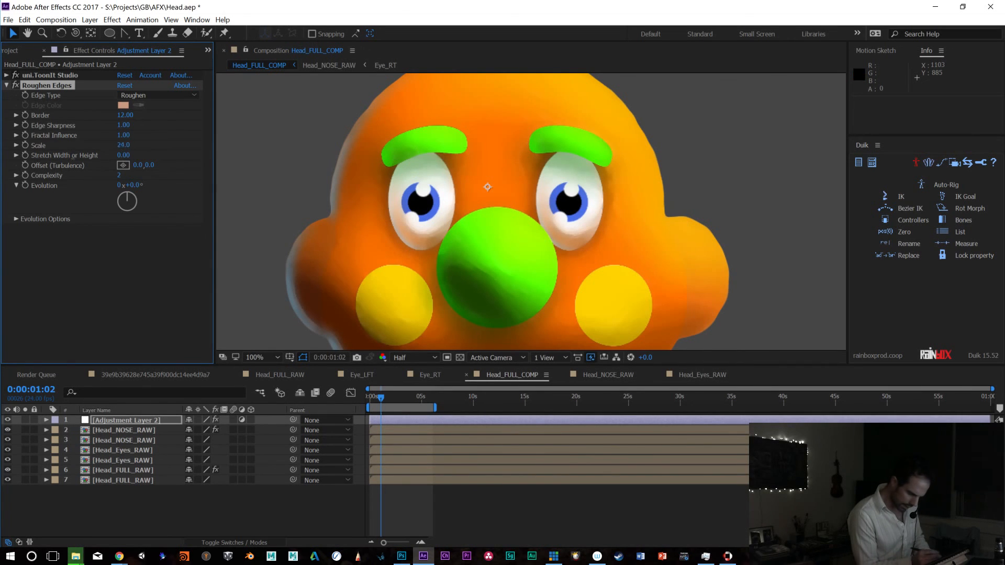
{"action": "left_click_drag", "start_coordinate": [78, 157], "coordinate": [63, 158]}
{"action": "key", "text": "shift+Tab"}
{"action": "type", "text": "10"}
{"action": "key", "text": "Return"}
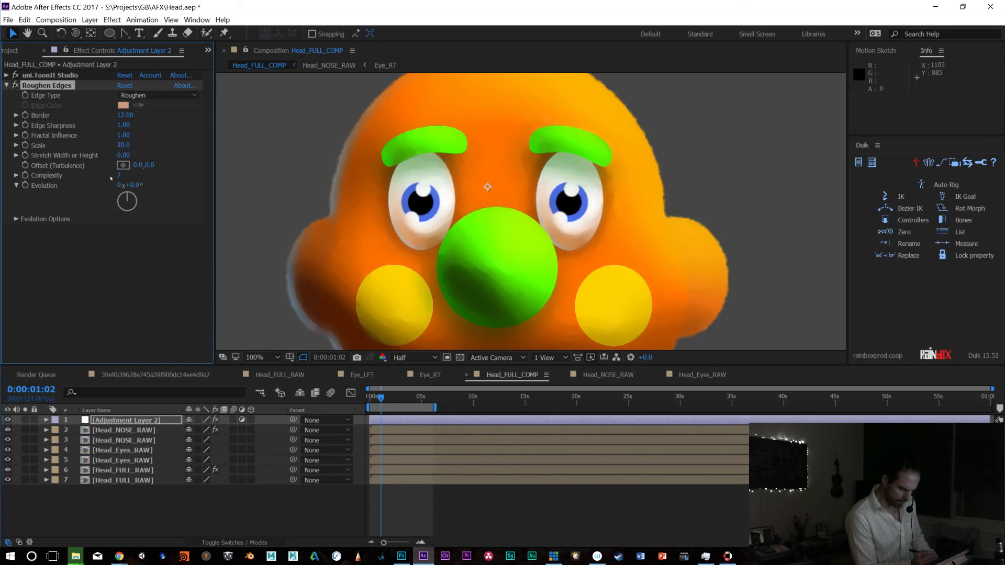
Go to the first frame and try a different Roughen Edges Evolution value, undoing the change
{"action": "left_click_drag", "start_coordinate": [393, 396], "coordinate": [360, 412]}
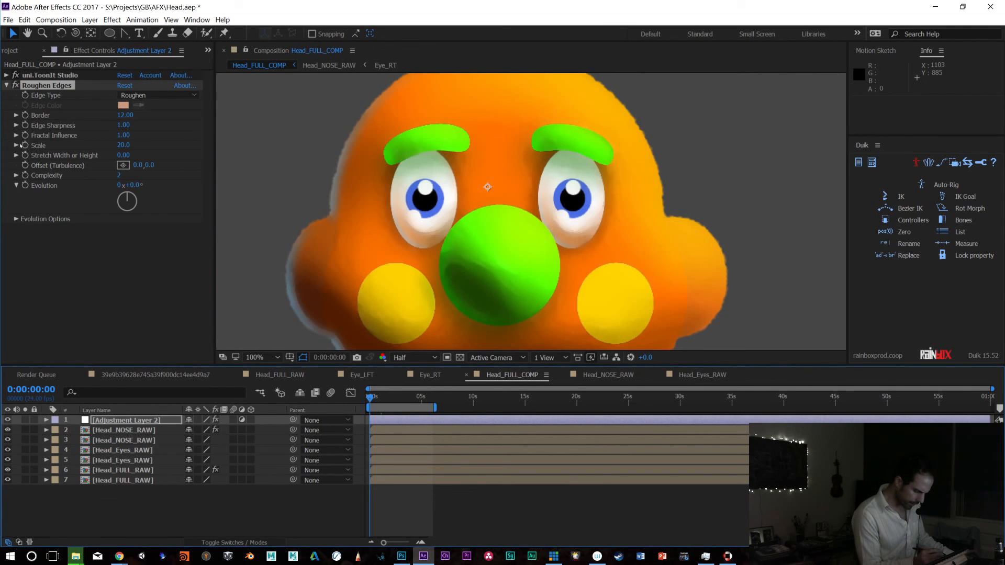
{"action": "left_click_drag", "start_coordinate": [130, 186], "coordinate": [412, 185]}
{"action": "key", "text": "ctrl+z"}
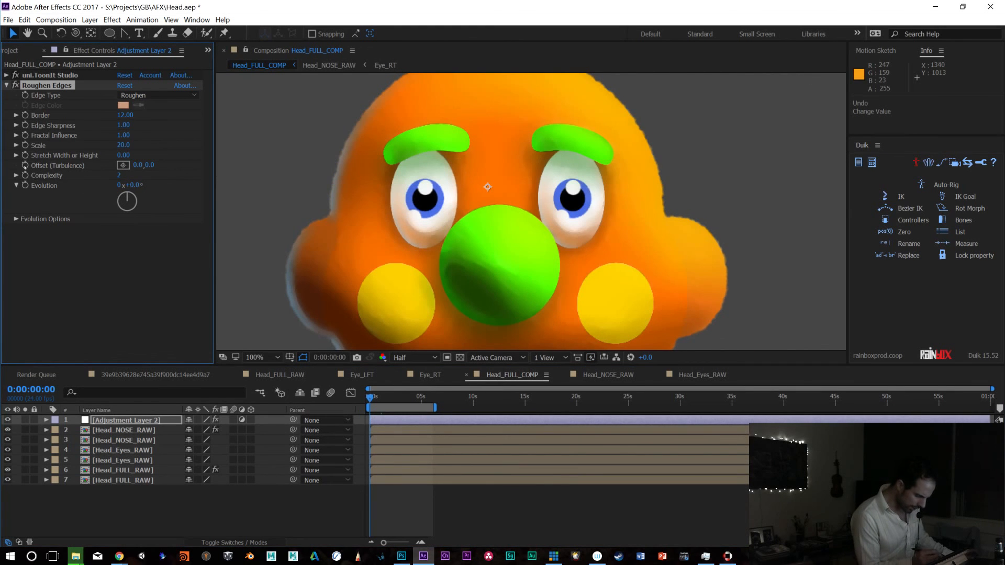
Animate Roughen Edges' Offset (Turbulence) from 0.0, 0.0 at the first frame to 0.0, 44970.0 at 0:00:06:13
{"action": "left_click_drag", "start_coordinate": [402, 393], "coordinate": [437, 394]}
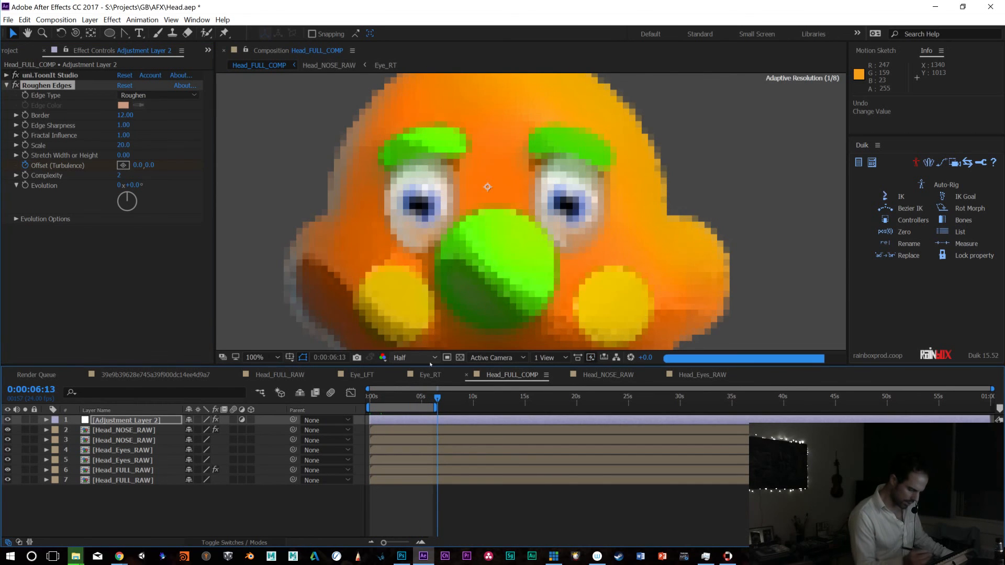
{"action": "left_click_drag", "start_coordinate": [154, 165], "coordinate": [845, 197]}
{"action": "left_click_drag", "start_coordinate": [155, 165], "coordinate": [613, 190]}
{"action": "left_click_drag", "start_coordinate": [155, 165], "coordinate": [677, 191]}
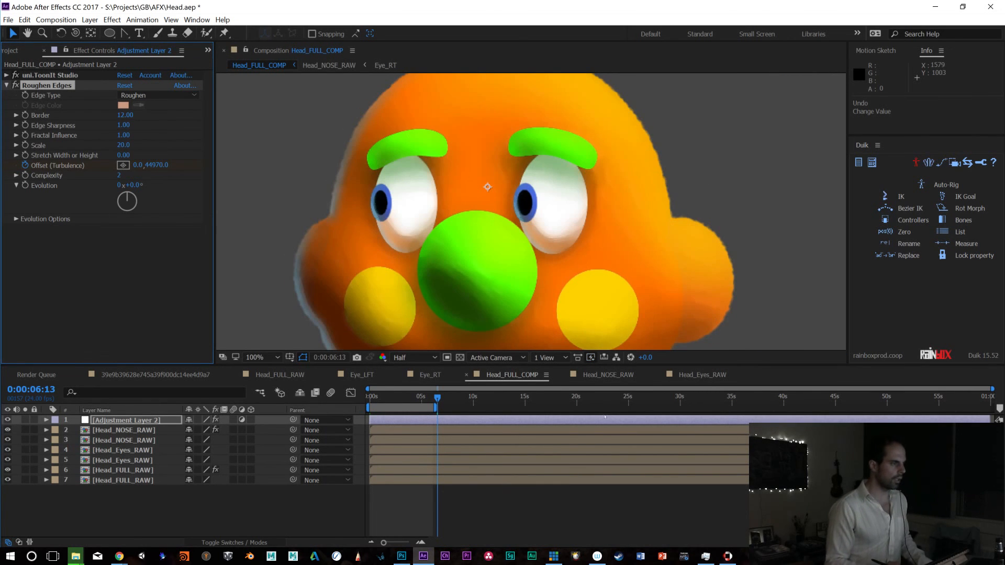
Preview the animated edge turbulence in Head_FULL_COMP, stop playback, and go to 0:00:00:05
{"action": "key", "text": "space"}
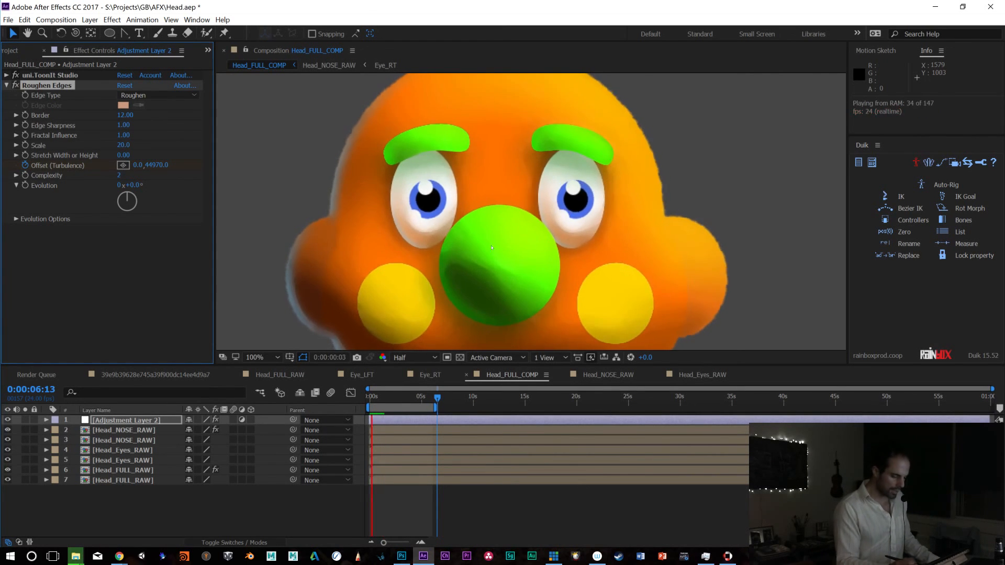
{"action": "key", "text": "space"}
{"action": "key", "text": "comma"}
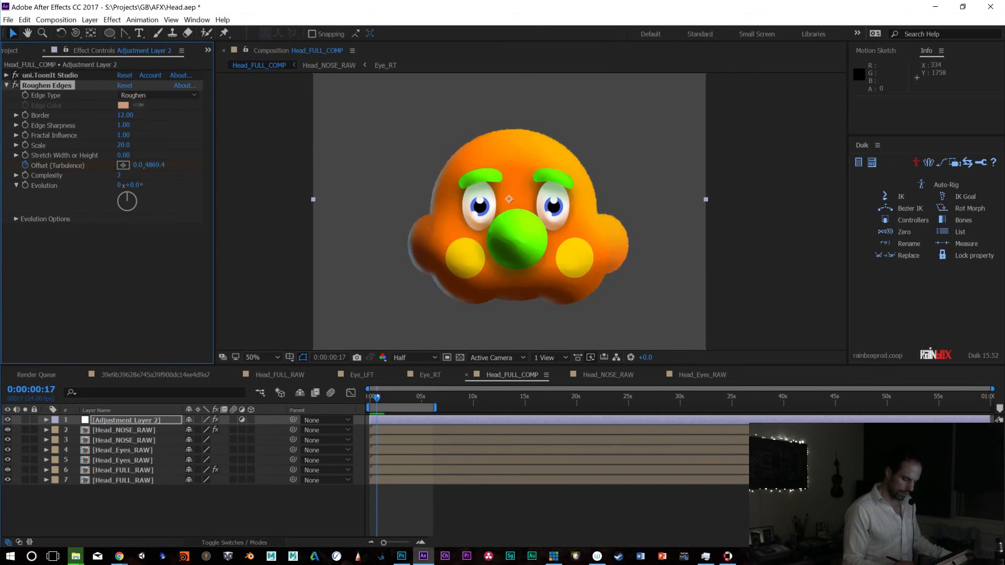
{"action": "left_click_drag", "start_coordinate": [380, 398], "coordinate": [373, 398]}
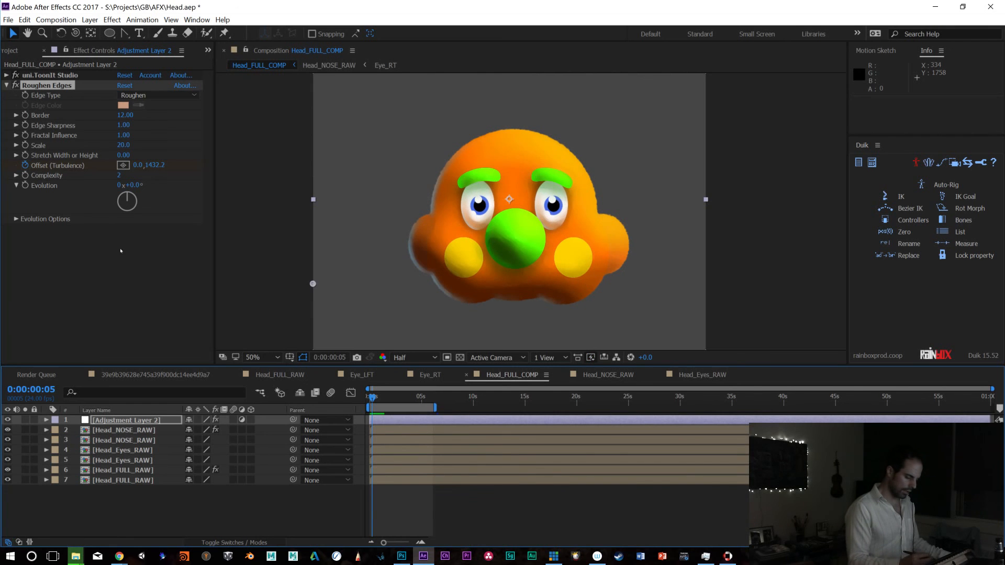
{"action": "left_click", "coordinate": [114, 284]}
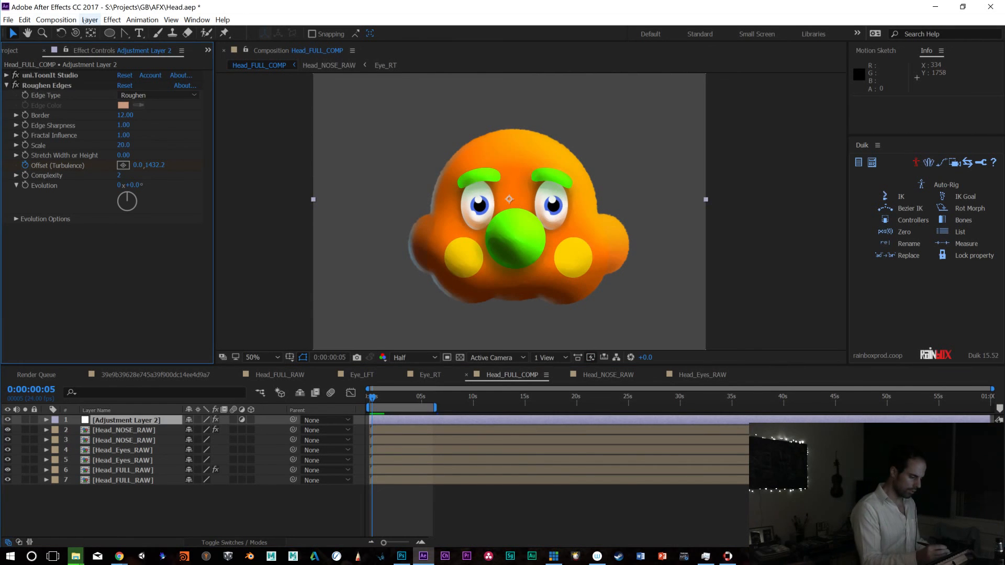
{"action": "left_click", "coordinate": [87, 19]}
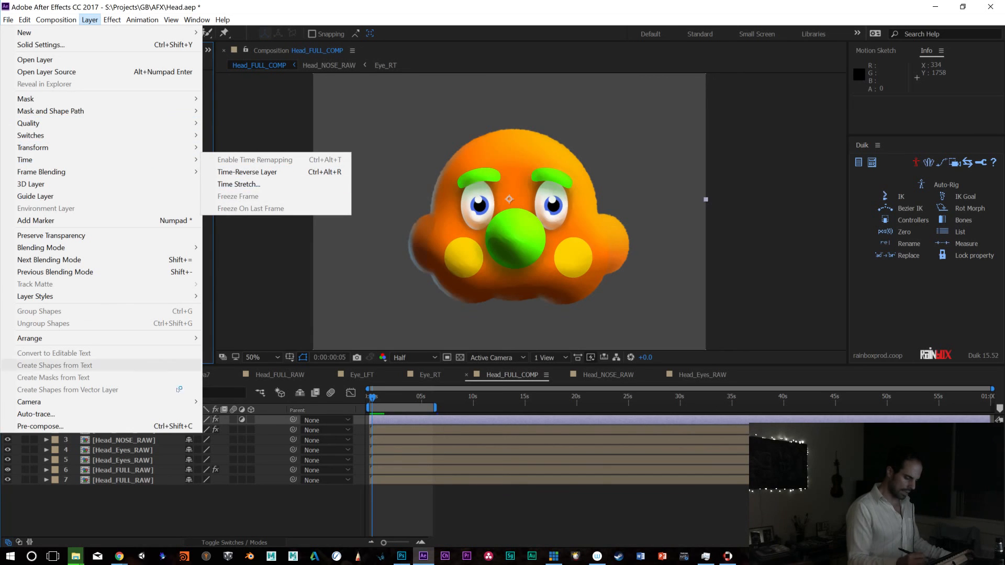
{"action": "left_click", "coordinate": [146, 518]}
Add a Posterize Time effect to Adjustment Layer 2 and set its Frame Rate to 8
{"action": "left_click", "coordinate": [113, 419]}
{"action": "left_click", "coordinate": [87, 288]}
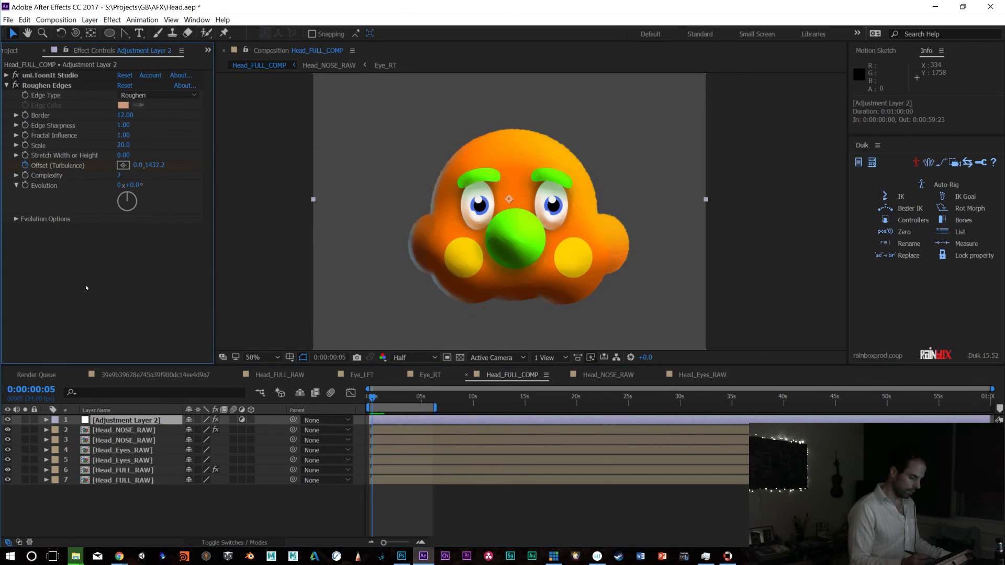
{"action": "right_click", "coordinate": [87, 287]}
{"action": "mouse_move", "coordinate": [163, 134]}
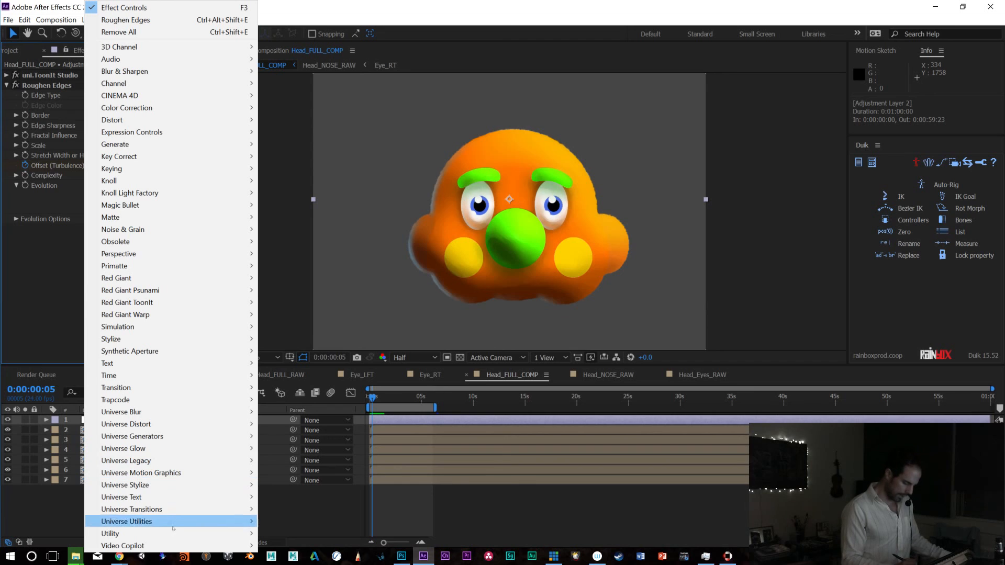
{"action": "mouse_move", "coordinate": [210, 373]}
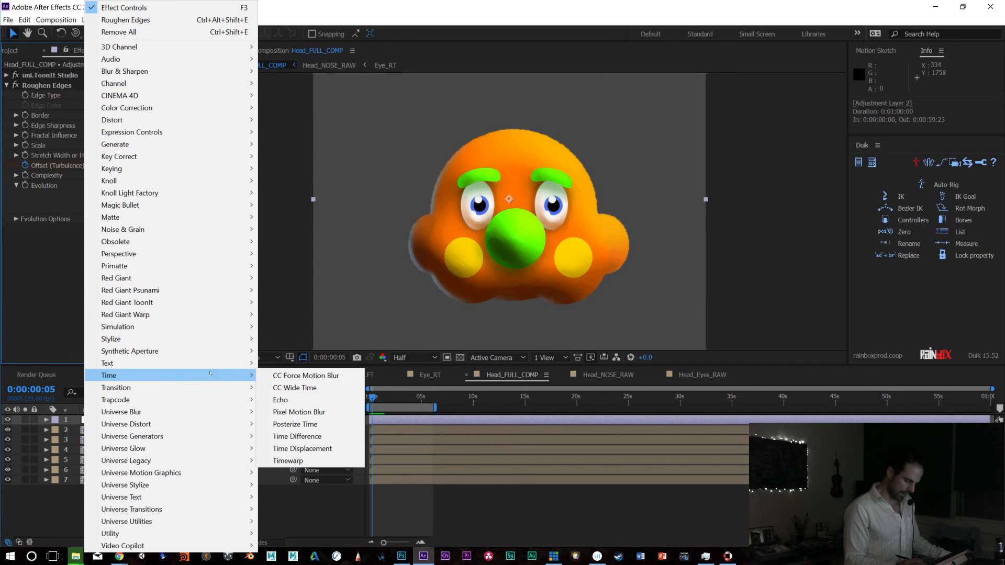
{"action": "left_click", "coordinate": [295, 425]}
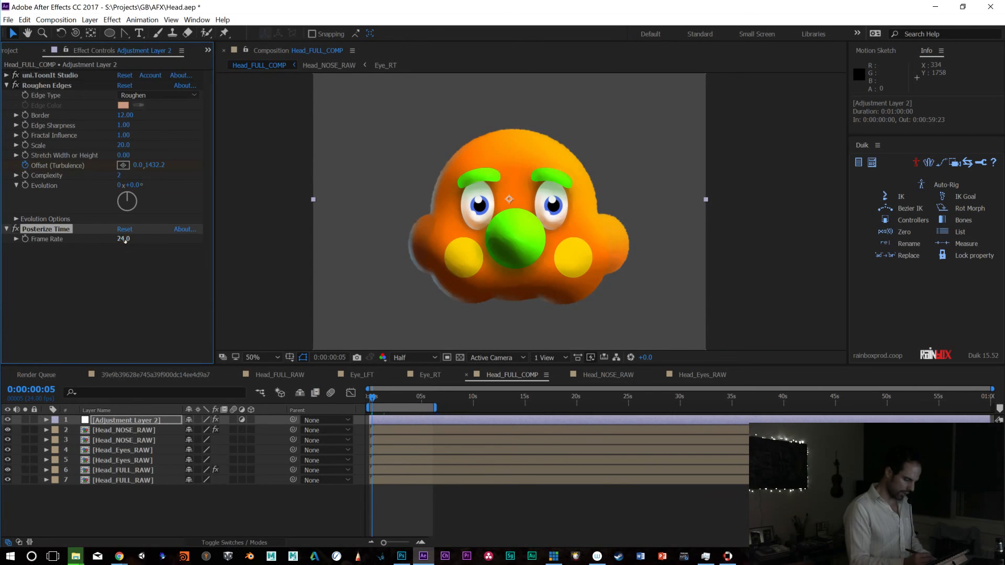
{"action": "type", "text": "8"}
{"action": "key", "text": "Return"}
Preview the posterized head animation at 50% and 100% magnification and in a maximized composition view to examine the stepped motion and edges
{"action": "key", "text": "space"}
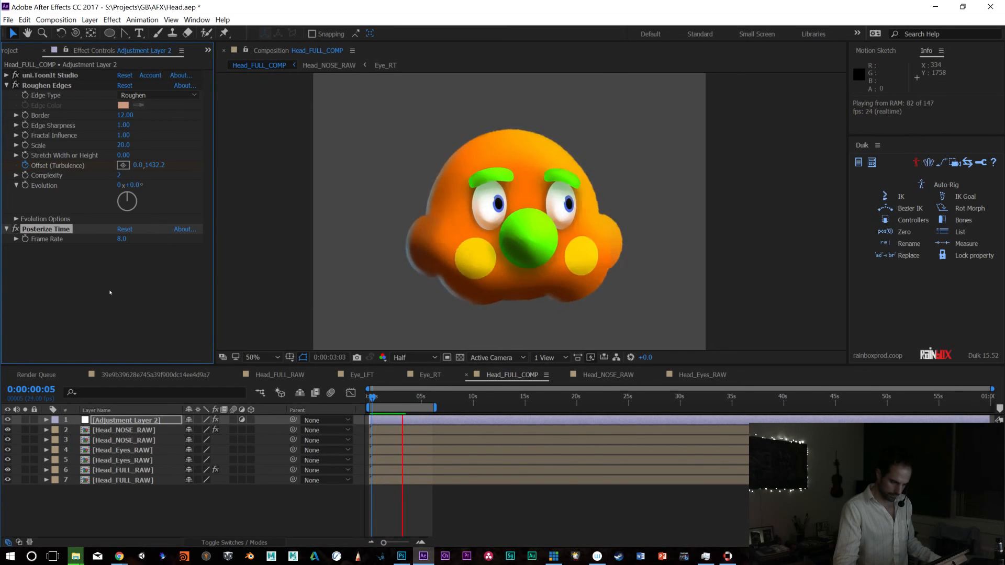
{"action": "key", "text": "space"}
{"action": "key", "text": "slash"}
{"action": "key", "text": "space"}
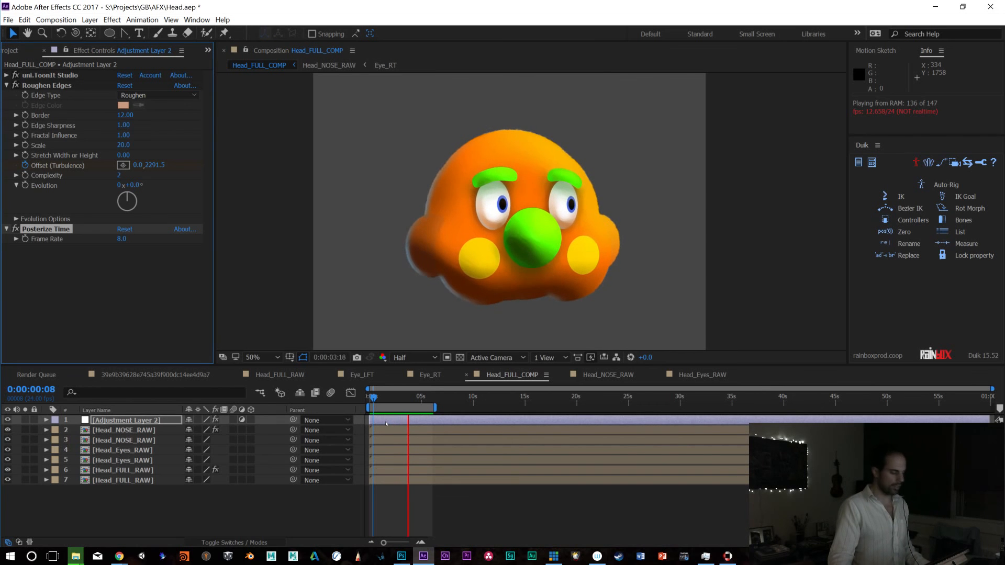
{"action": "key", "text": "slash"}
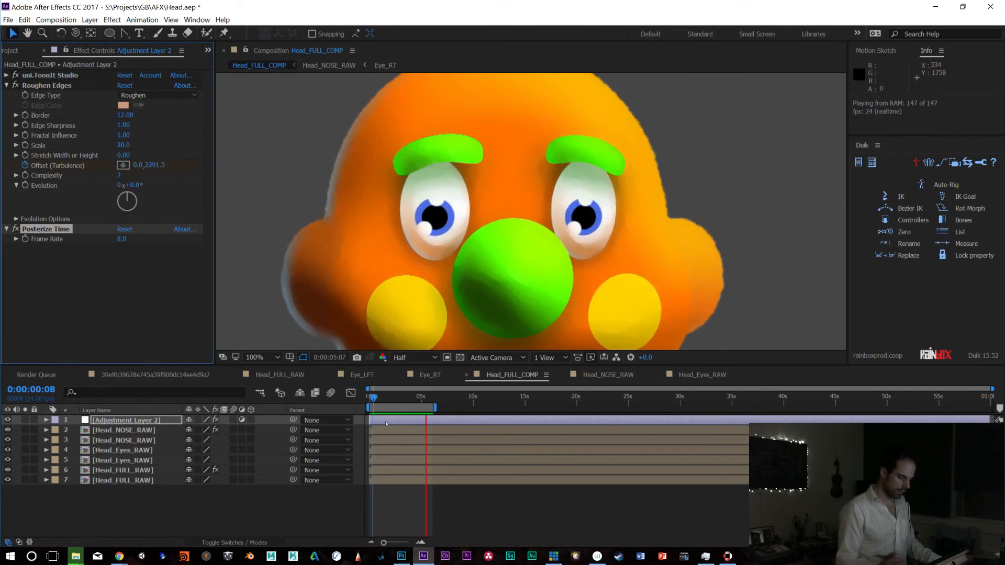
{"action": "key", "text": "grave"}
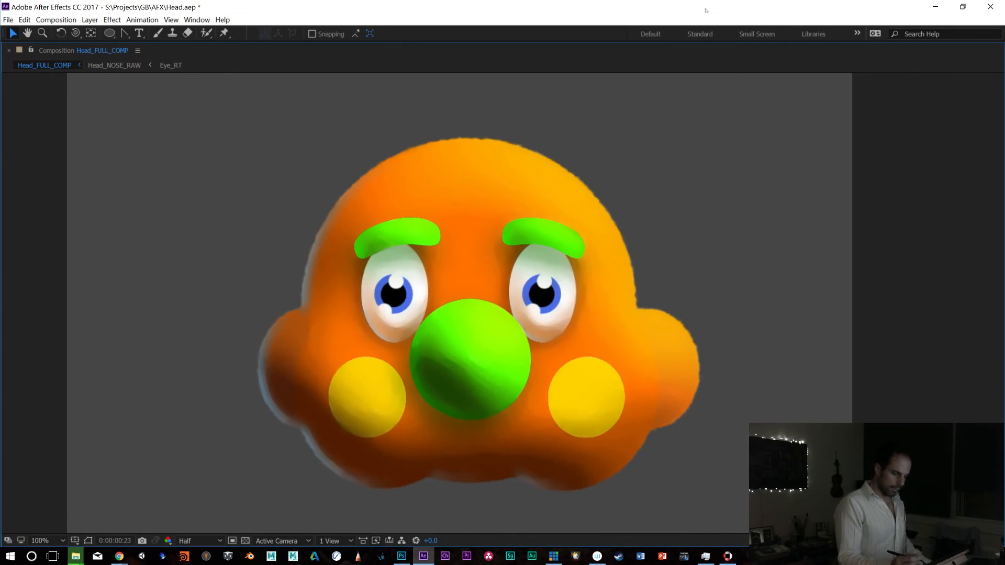
{"action": "key", "text": "grave"}
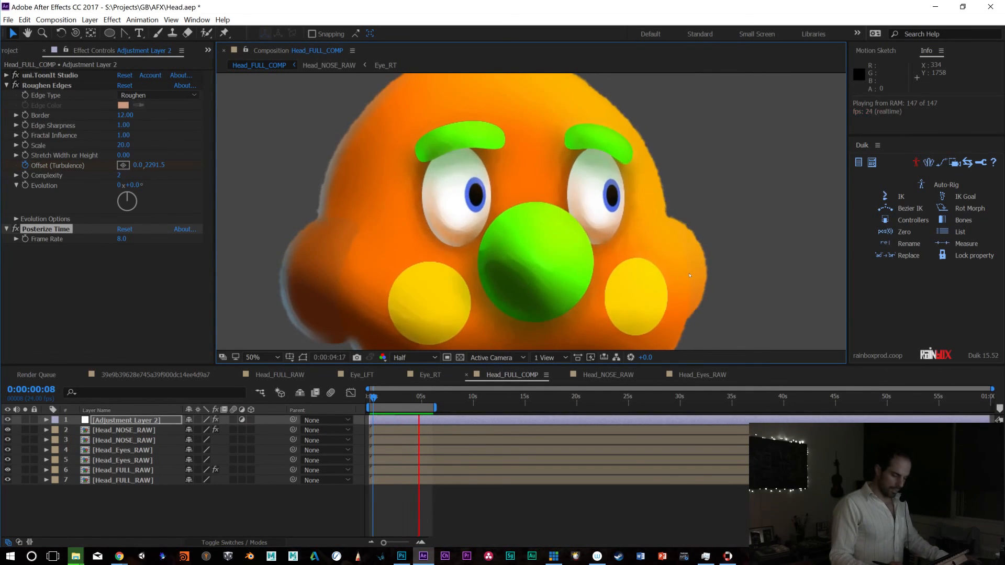
{"action": "scroll", "coordinate": [689, 276], "scroll_direction": "down", "scroll_amount": 2}
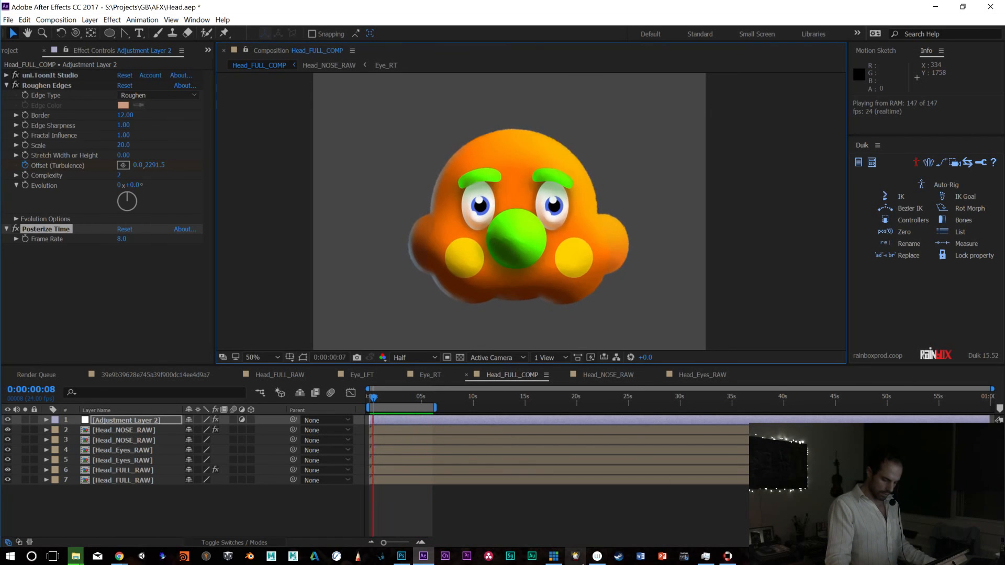
{"action": "left_click", "coordinate": [554, 556]}
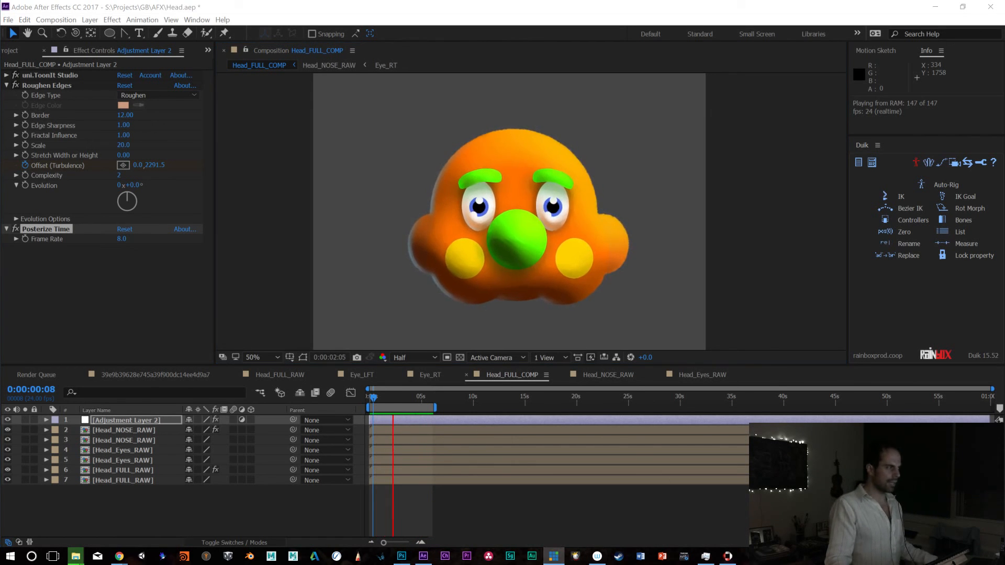